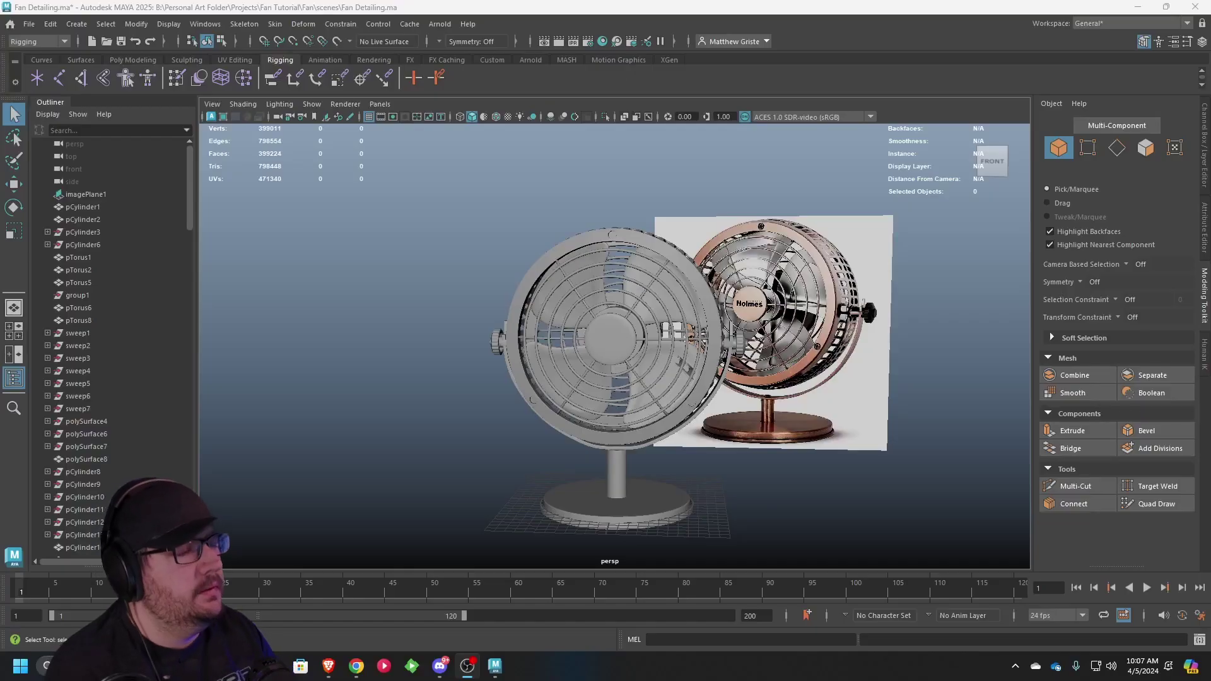
- Isolate the small ring-and-tab bracket beside the fan's side knob and frame it in the view
alt+drag(903, 251, 602, 294)
scroll(709, 282, up, 5)
click(578, 263)
scroll(603, 294, down, 2)
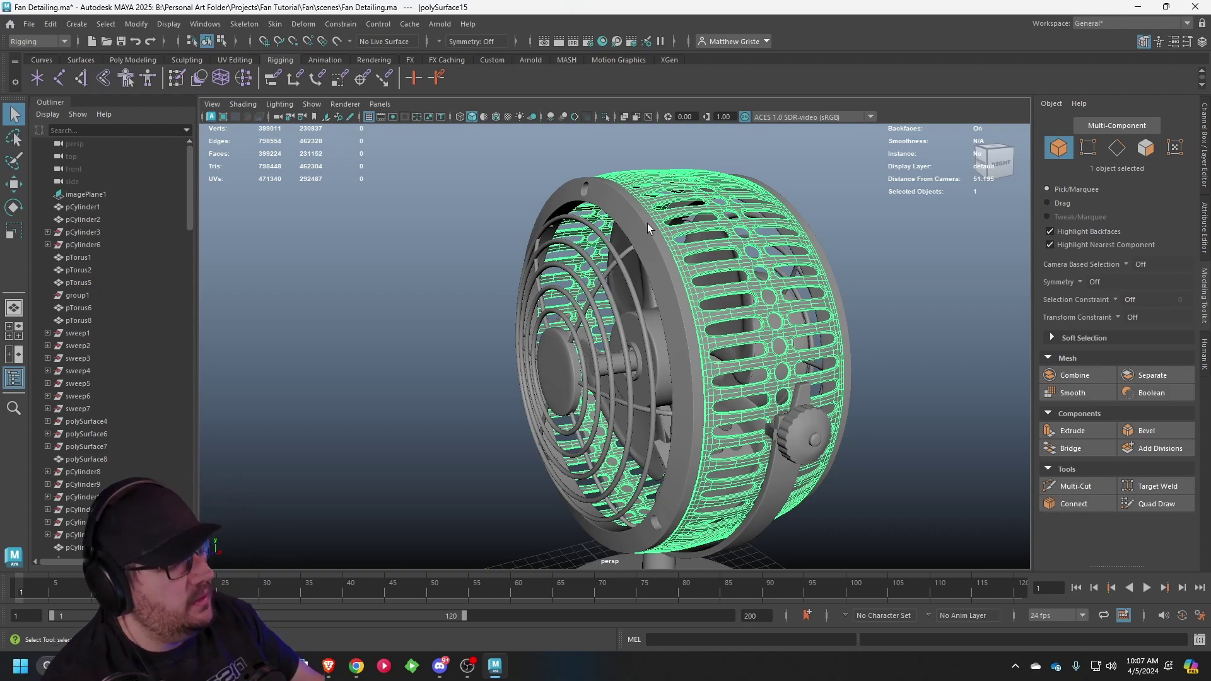
alt+drag(647, 223, 606, 340)
alt+middle_drag(687, 334, 695, 335)
scroll(695, 335, up, 6)
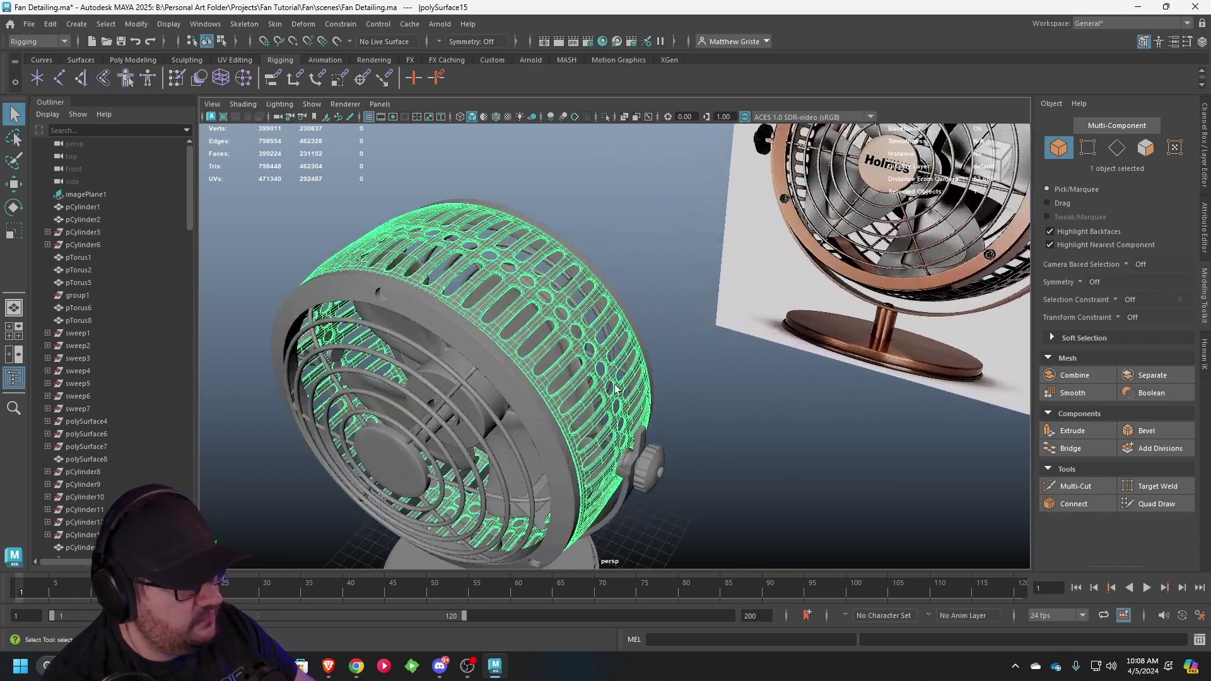
click(623, 320)
mouse_move(623, 320)
alt+mouse_down()
mouse_move(487, 319)
mouse_move(612, 316)
alt+mouse_up()
scroll(615, 320, up, 3)
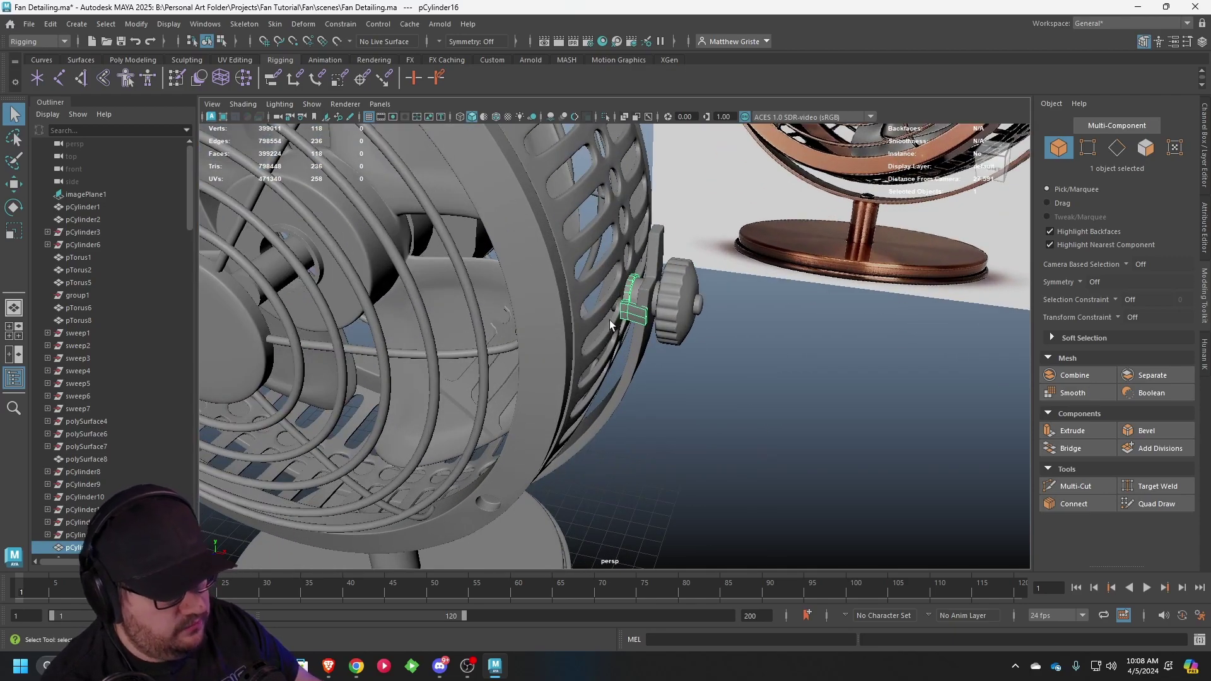
key(f)
key(ctrl+1)
mouse_move(609, 320)
alt+mouse_down()
mouse_move(685, 289)
mouse_move(625, 292)
mouse_move(702, 267)
mouse_move(595, 302)
alt+mouse_up()
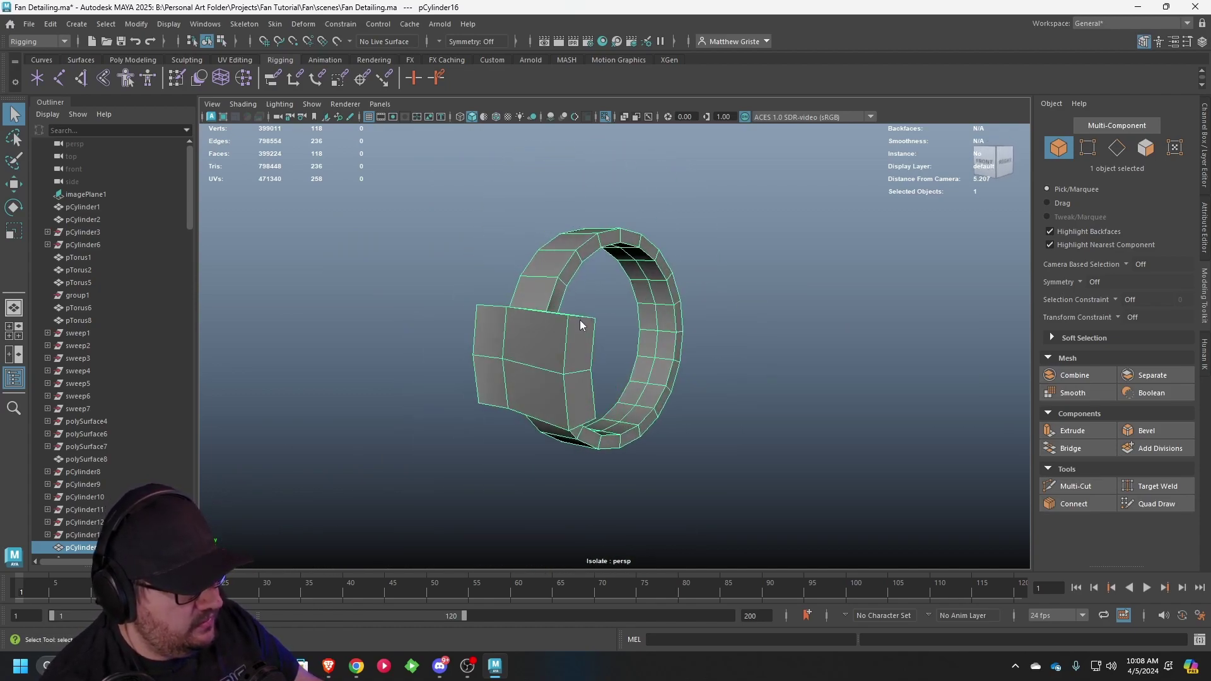
- Extrude the two end faces of the bracket's tab with a local Z translation of about 0.197 and scale the new end narrower
right_drag(578, 309, 580, 320)
click(580, 340)
shift+click(582, 382)
alt+middle_drag(638, 255, 579, 216)
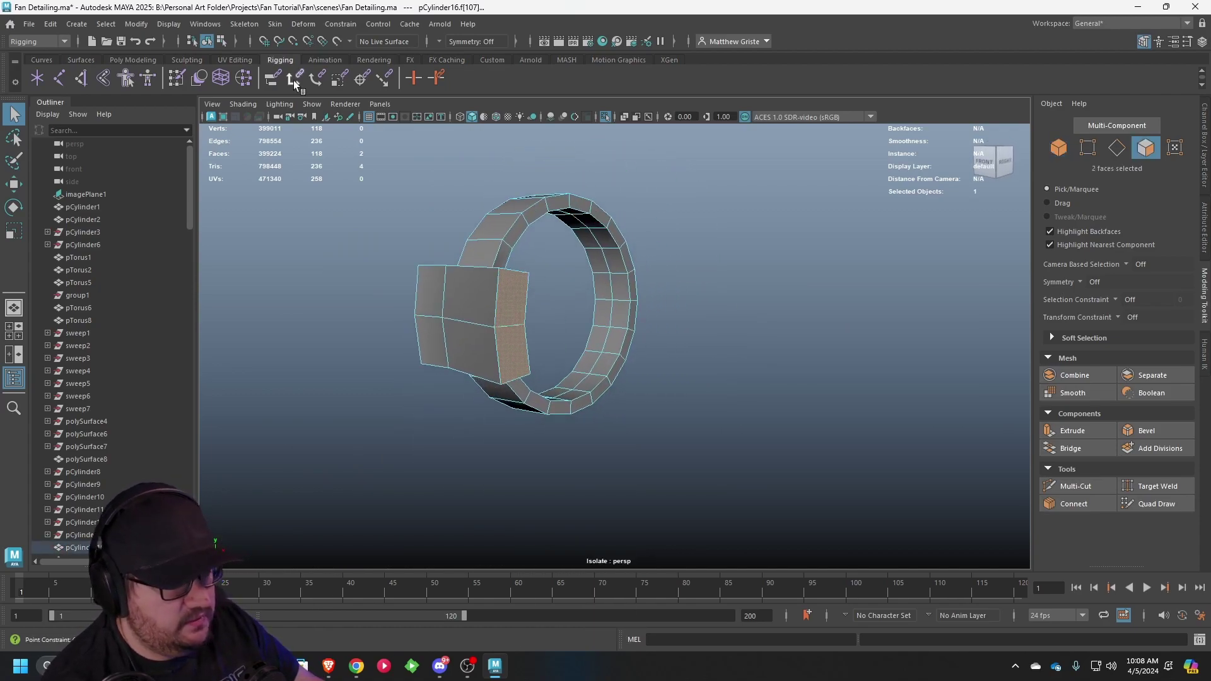
click(140, 59)
alt+drag(524, 164, 607, 246)
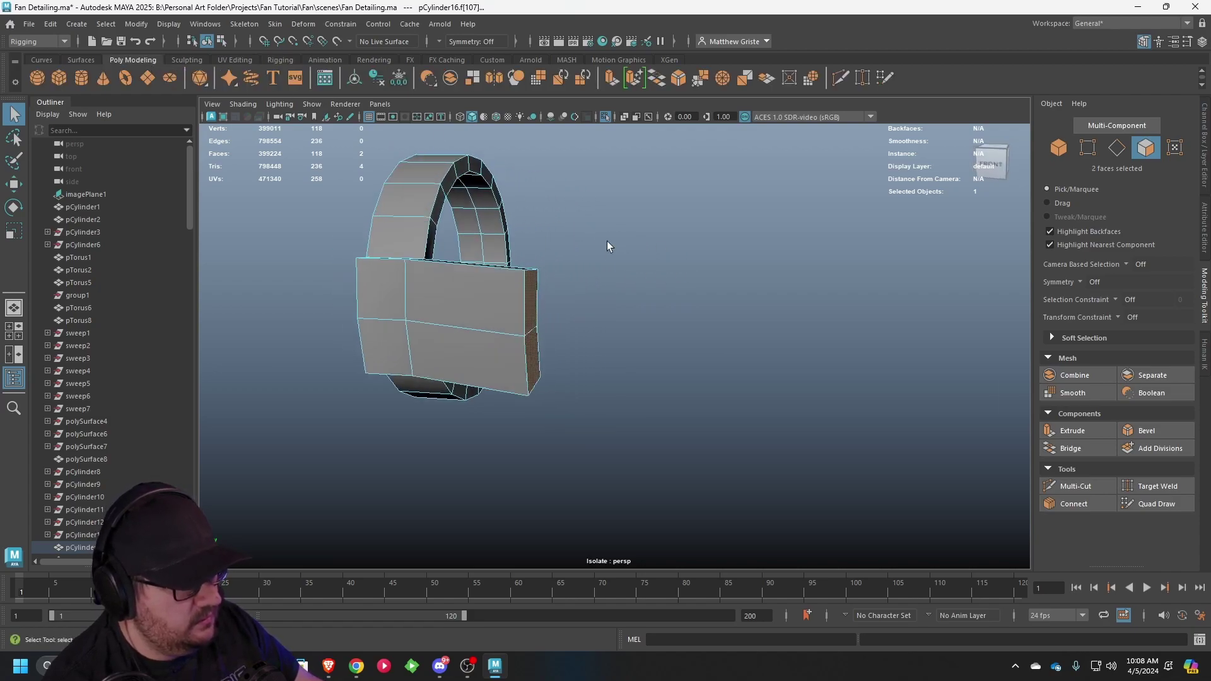
key(ctrl+z)
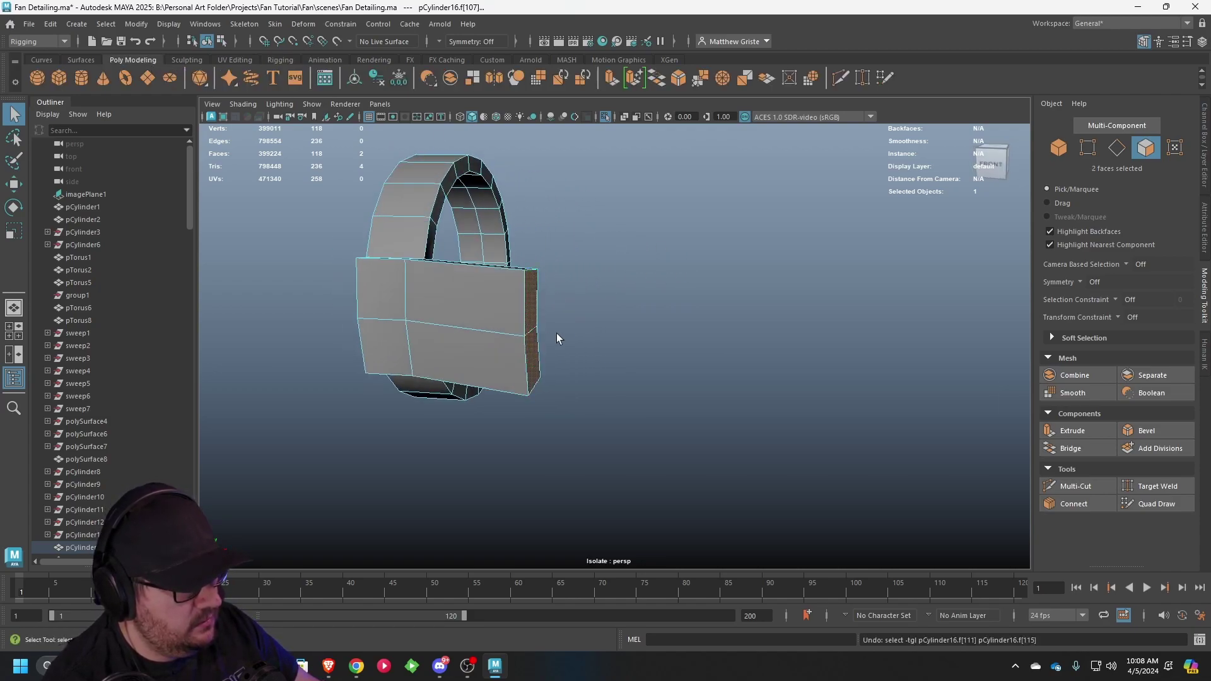
click(604, 85)
alt+drag(585, 278, 607, 300)
drag(626, 346, 670, 346)
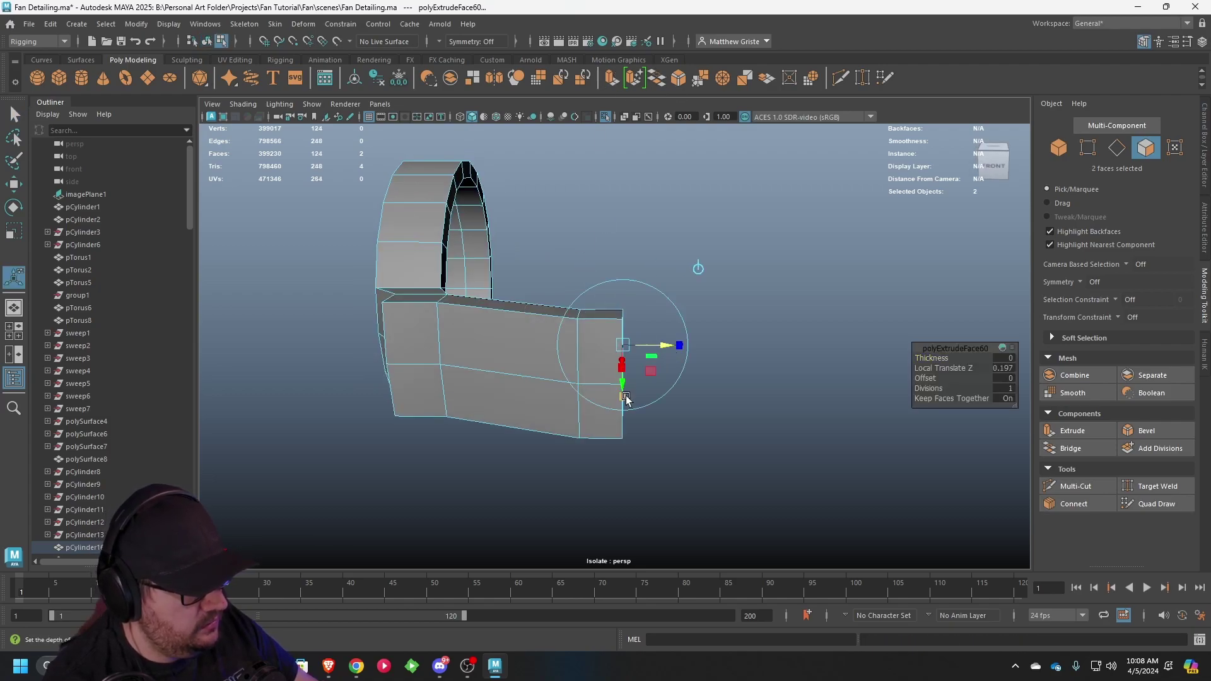
drag(625, 396, 625, 366)
alt+drag(625, 366, 524, 364)
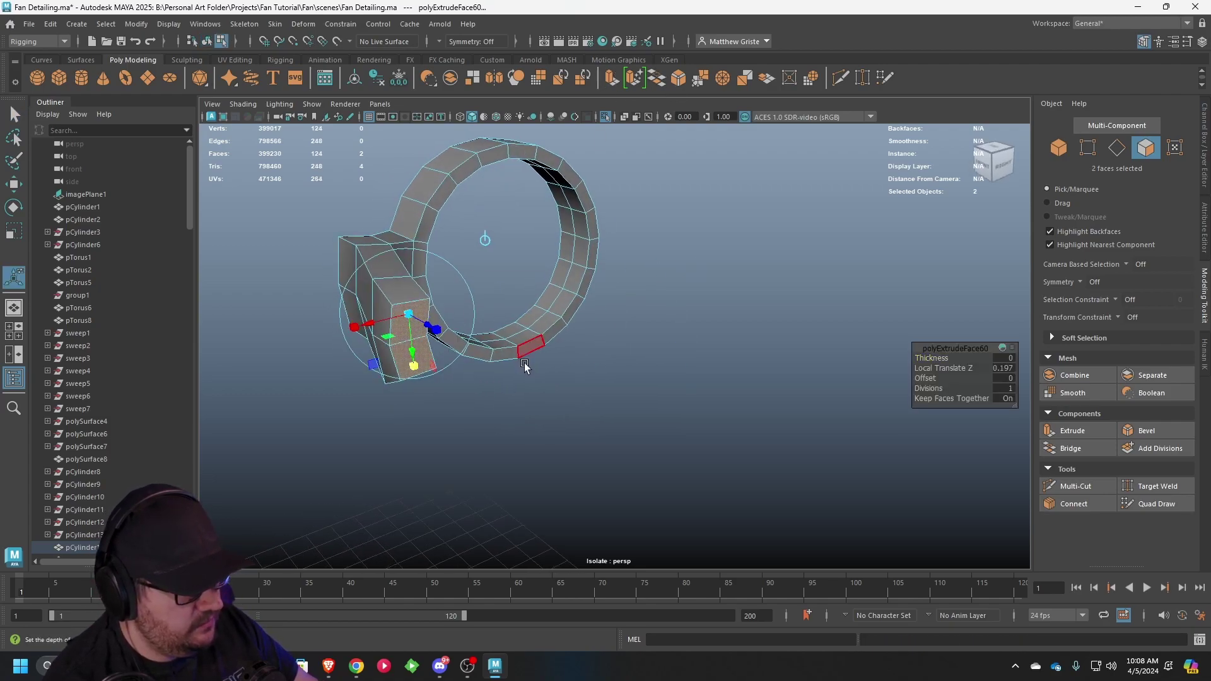
- Return the bracket to object selection and switch to the Modeling menu set
alt+drag(570, 314, 535, 281)
right_drag(474, 192, 538, 167)
key(q)
alt+middle_drag(512, 227, 555, 285)
scroll(555, 285, up, 3)
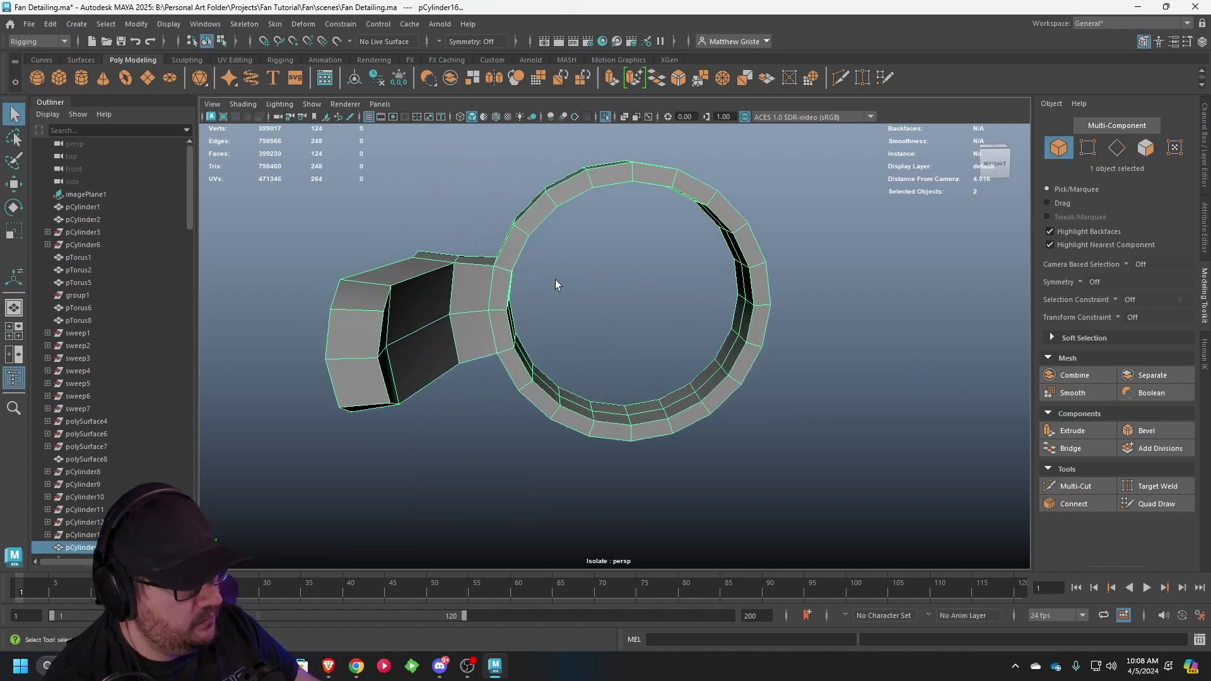
alt+drag(556, 285, 468, 186)
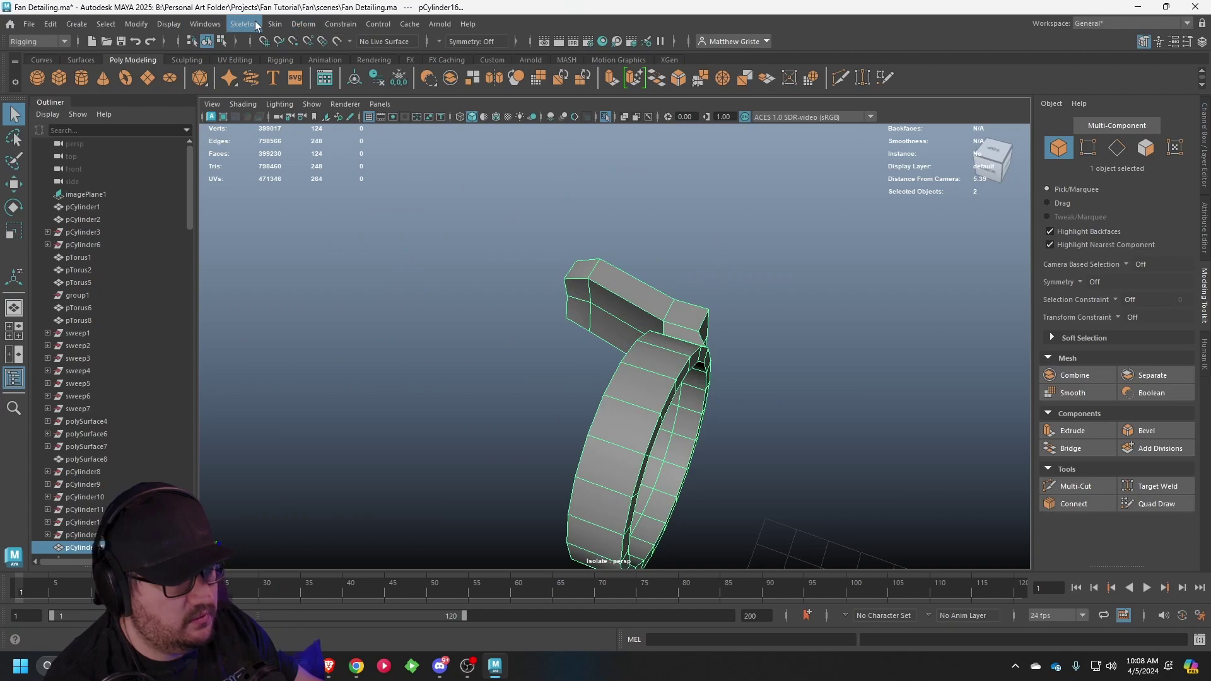
click(213, 24)
click(214, 25)
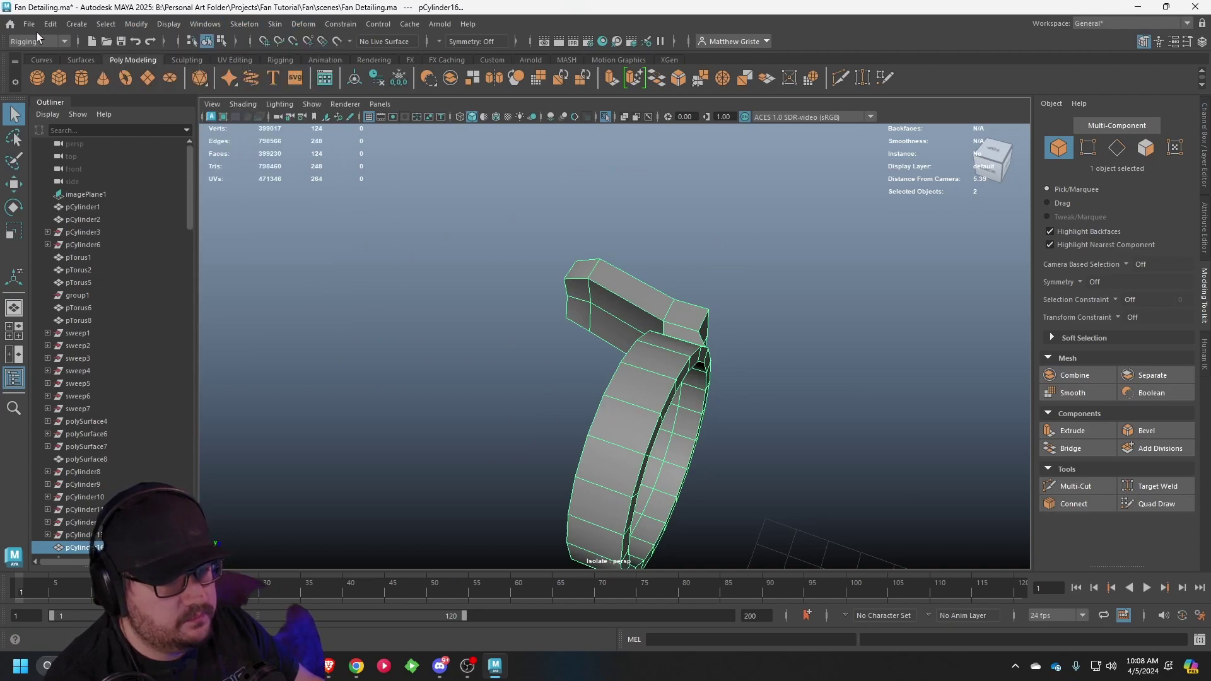
click(37, 41)
click(44, 57)
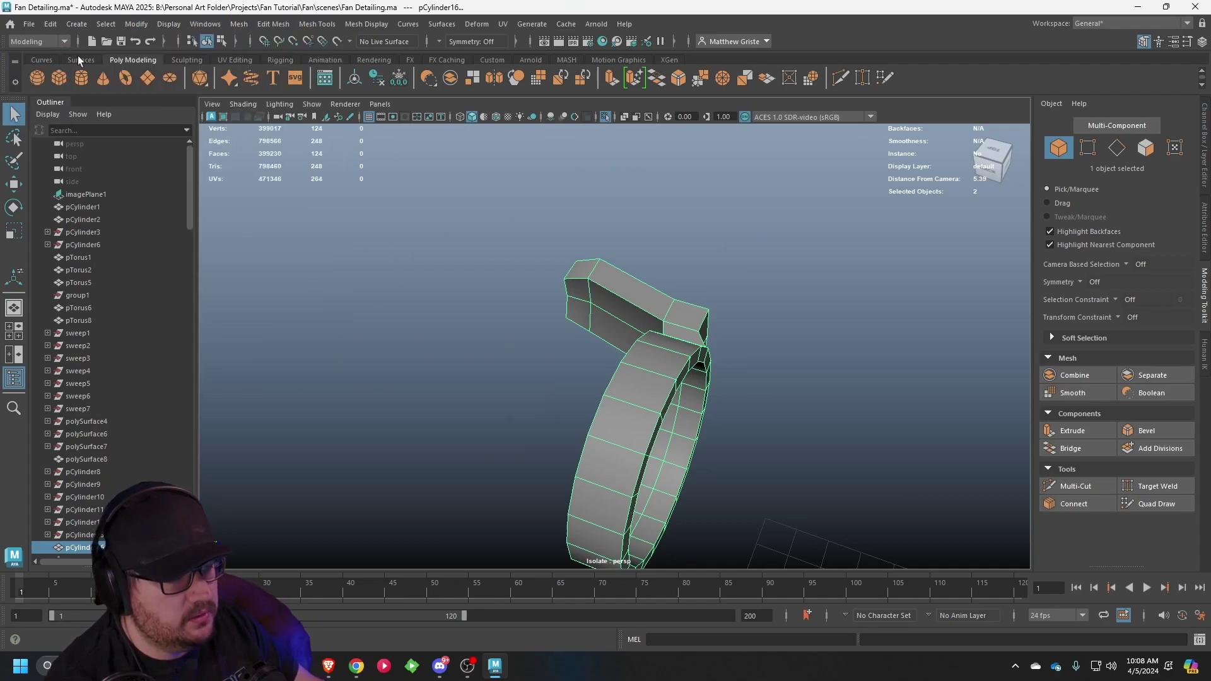
- Insert edge loops close to both edges of the ring's outer band
click(317, 24)
click(402, 140)
mouse_move(709, 296)
alt+mouse_down()
mouse_move(675, 279)
mouse_move(713, 301)
alt+mouse_up()
alt+middle_drag(714, 300, 539, 271)
scroll(539, 271, up, 3)
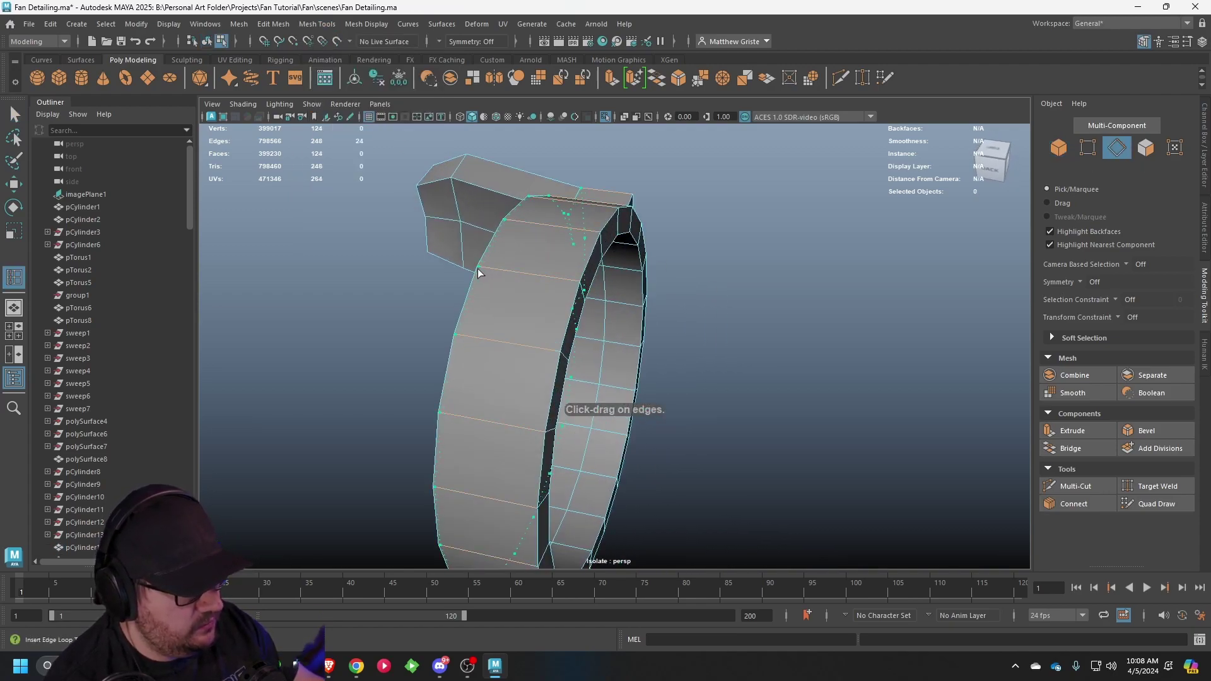
drag(492, 272, 577, 291)
- Insert two edge loops on the ring's inner wall, one close to each edge
alt+drag(577, 291, 468, 310)
alt+middle_drag(468, 310, 594, 313)
scroll(595, 313, up, 2)
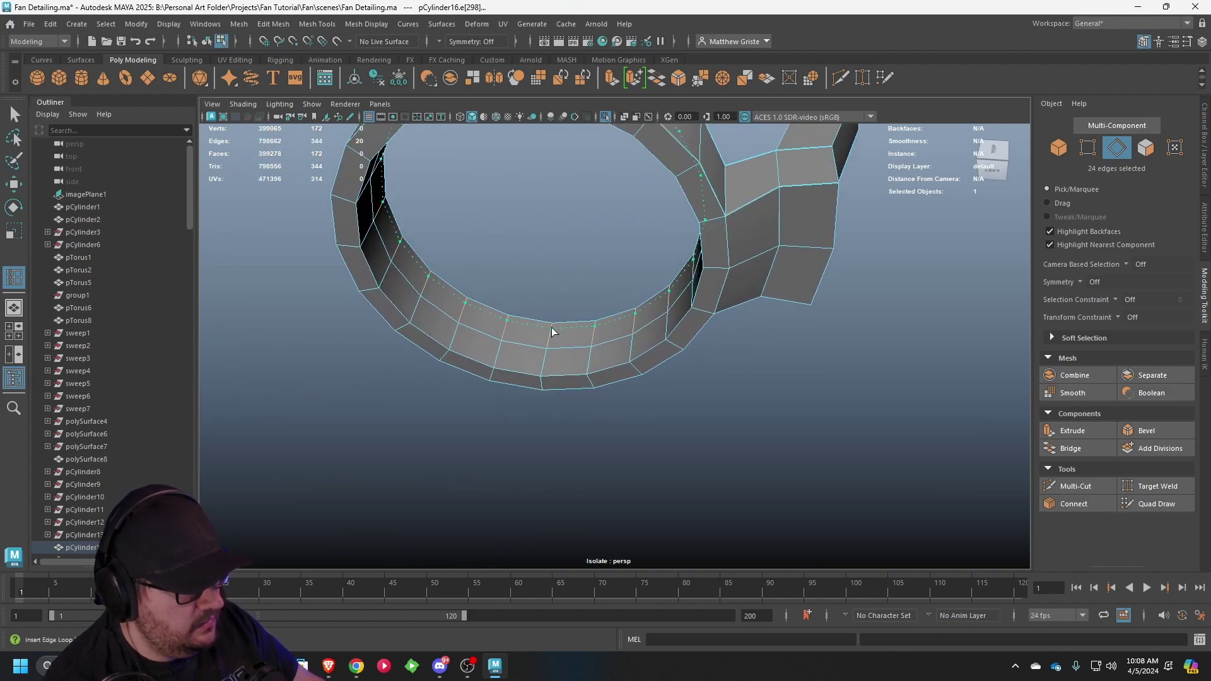
click(552, 330)
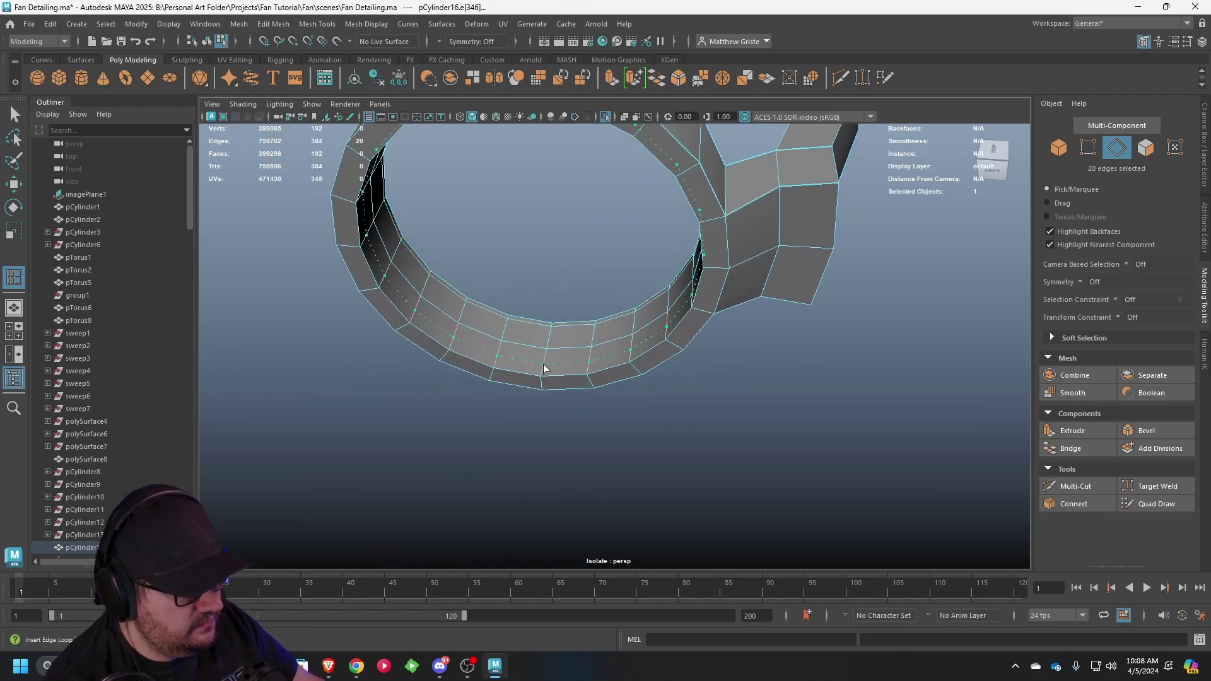
click(543, 375)
- Insert two edge loops on the ring's side face, close to its inner and outer edges
alt+drag(557, 360, 681, 349)
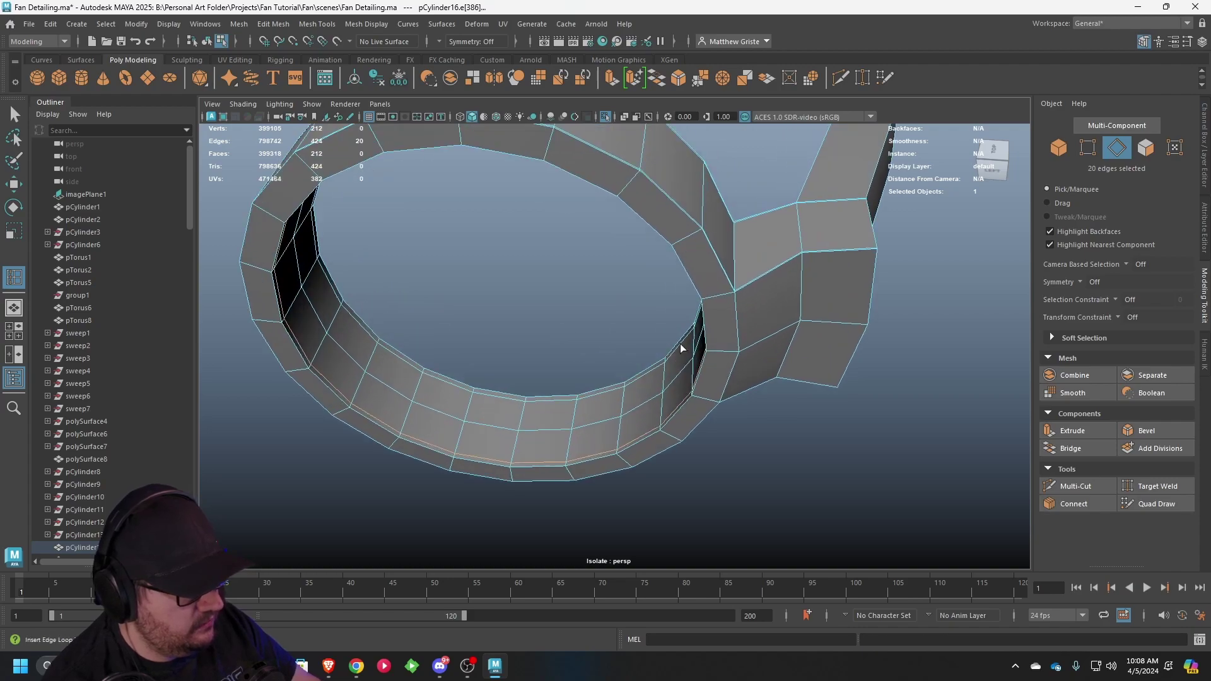
click(707, 305)
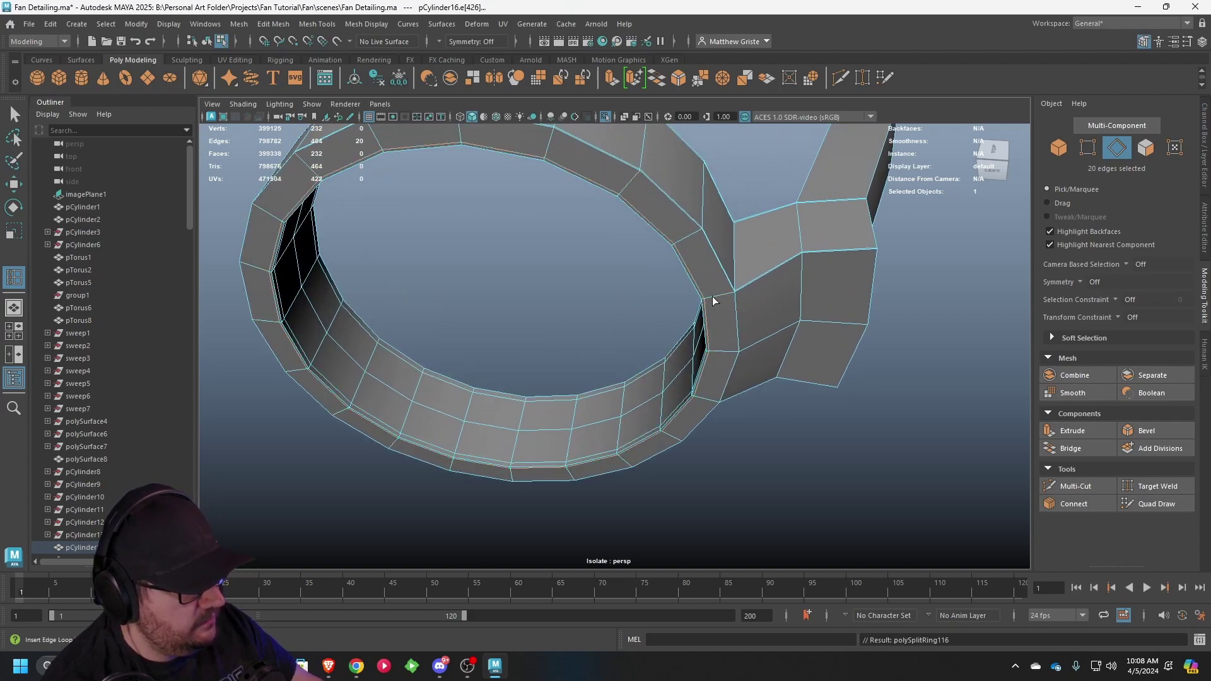
click(737, 294)
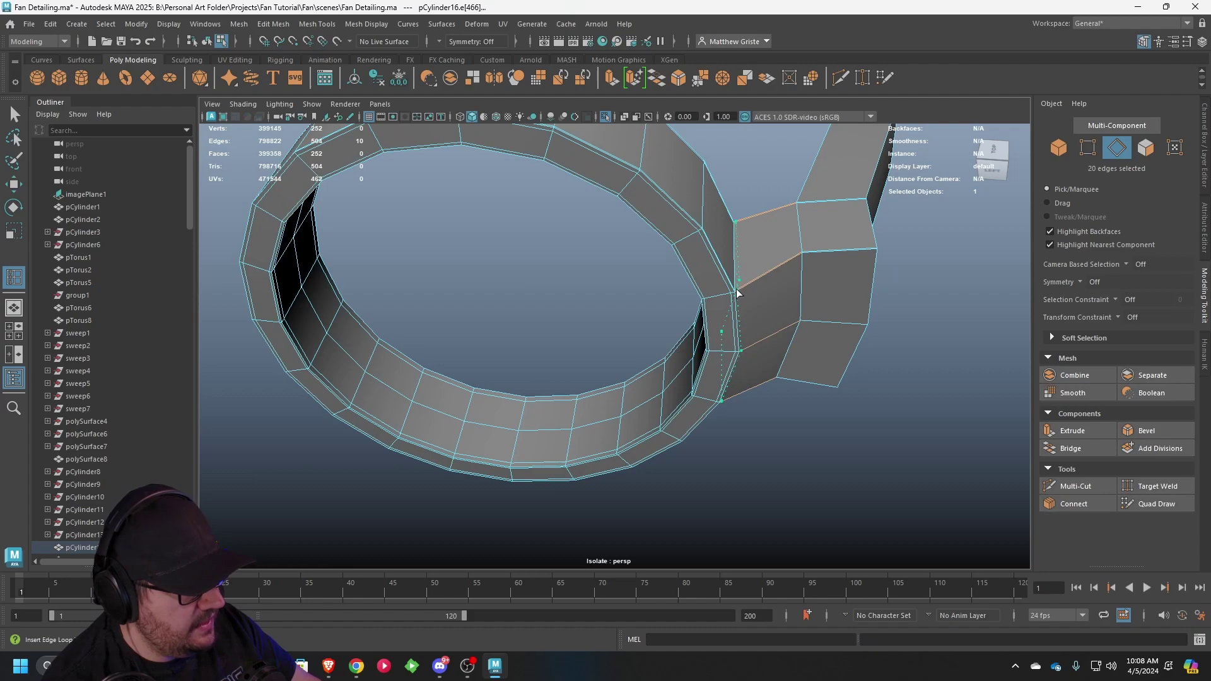
- Insert support edge loops around the tab's neck, at its corner and along its long edges
click(736, 294)
click(796, 261)
alt+drag(800, 263, 762, 401)
click(617, 329)
click(650, 368)
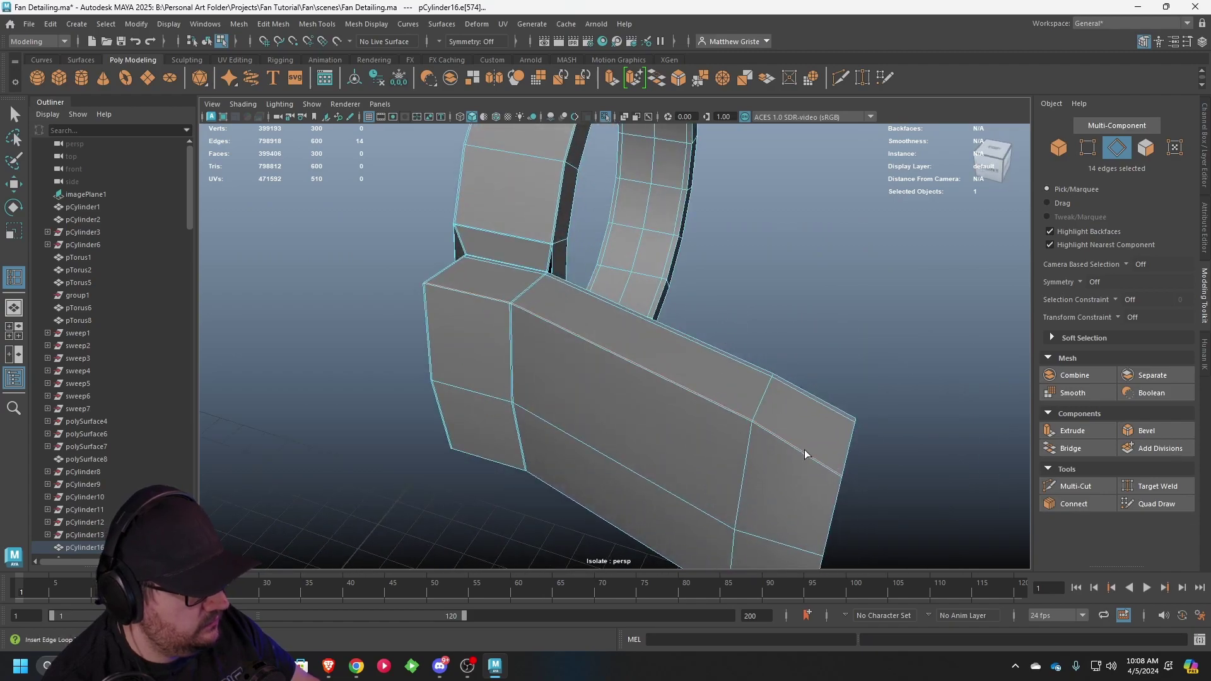
- Insert edge loops near the tab's free end and on both sides of the bend before it
click(842, 473)
click(747, 419)
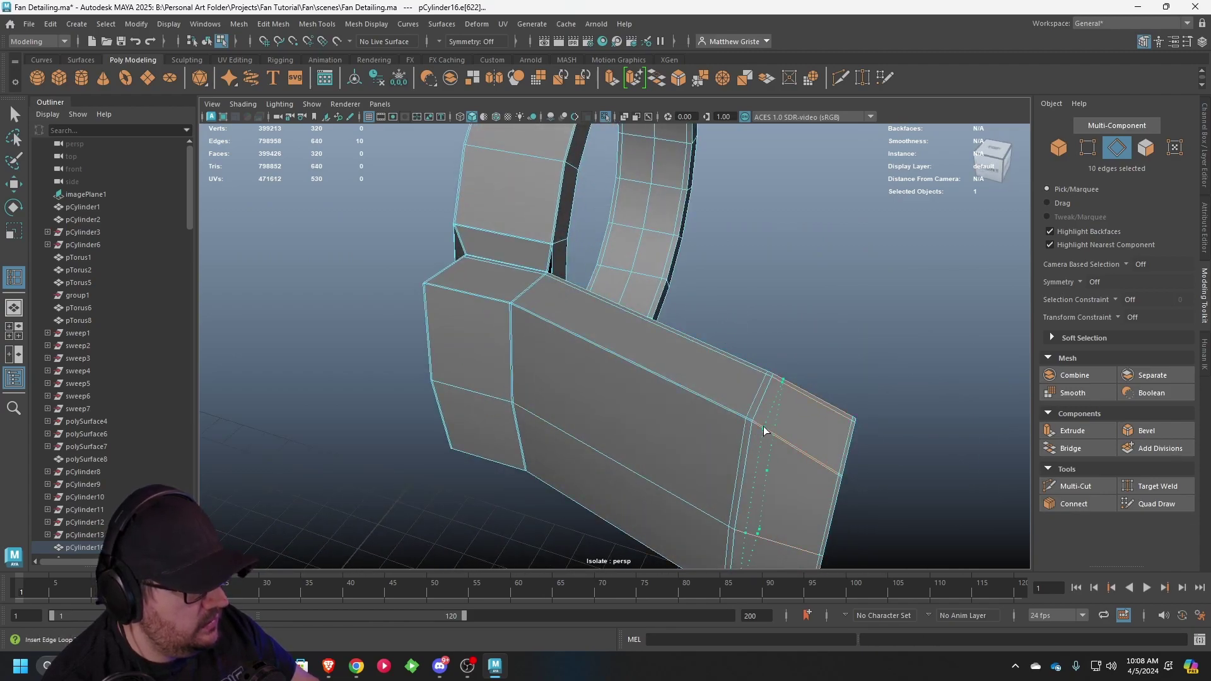
click(764, 431)
alt+drag(748, 407, 405, 277)
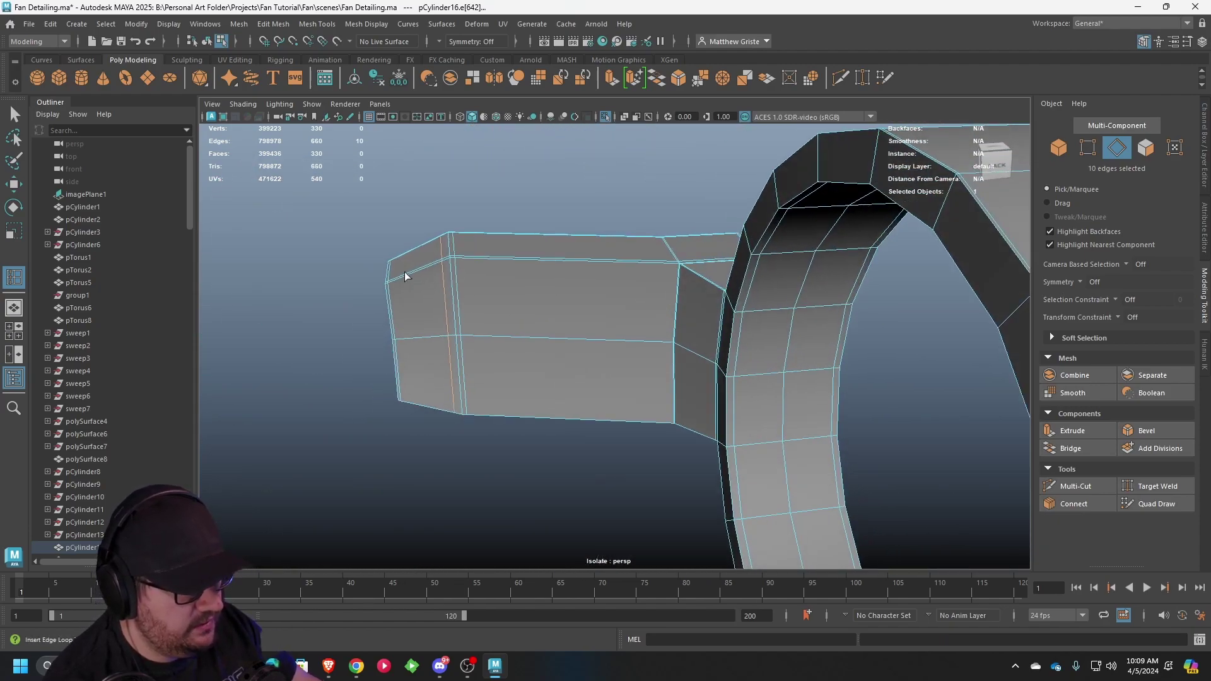
- Insert an edge loop beside the corner where the tab's long section meets its neck, and preview the bracket smoothed
alt+drag(479, 280, 485, 309)
key(3)
key(1)
scroll(694, 293, up, 5)
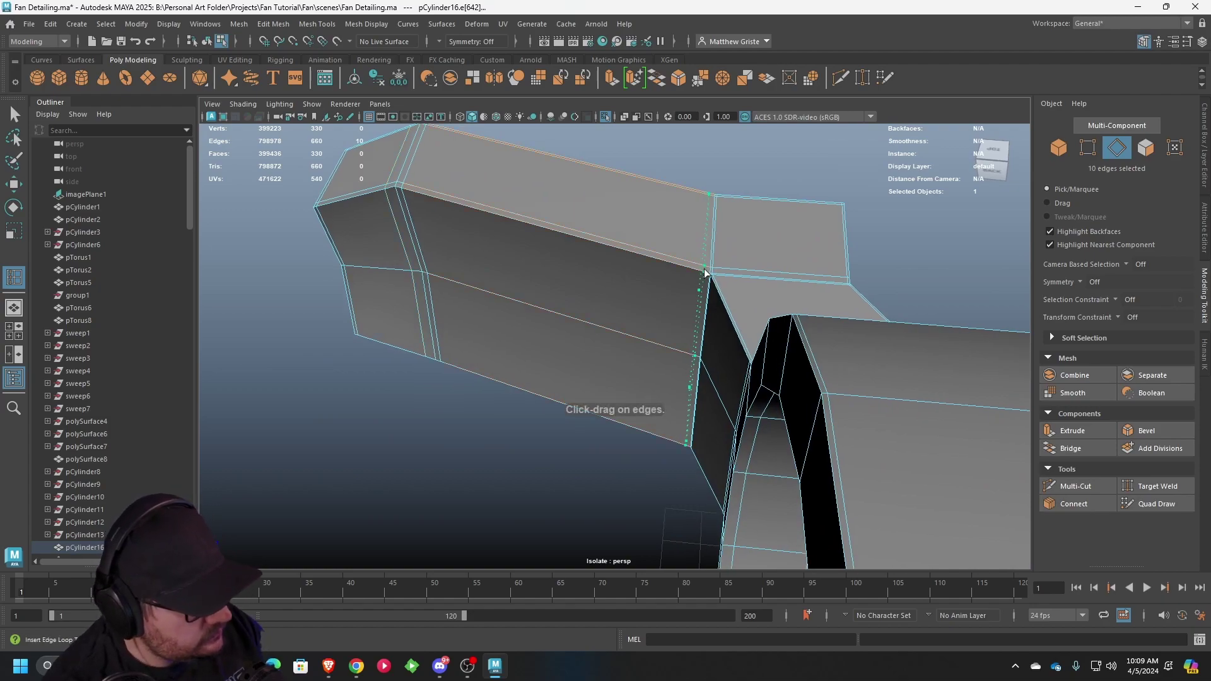
click(708, 274)
key(q)
key(3)
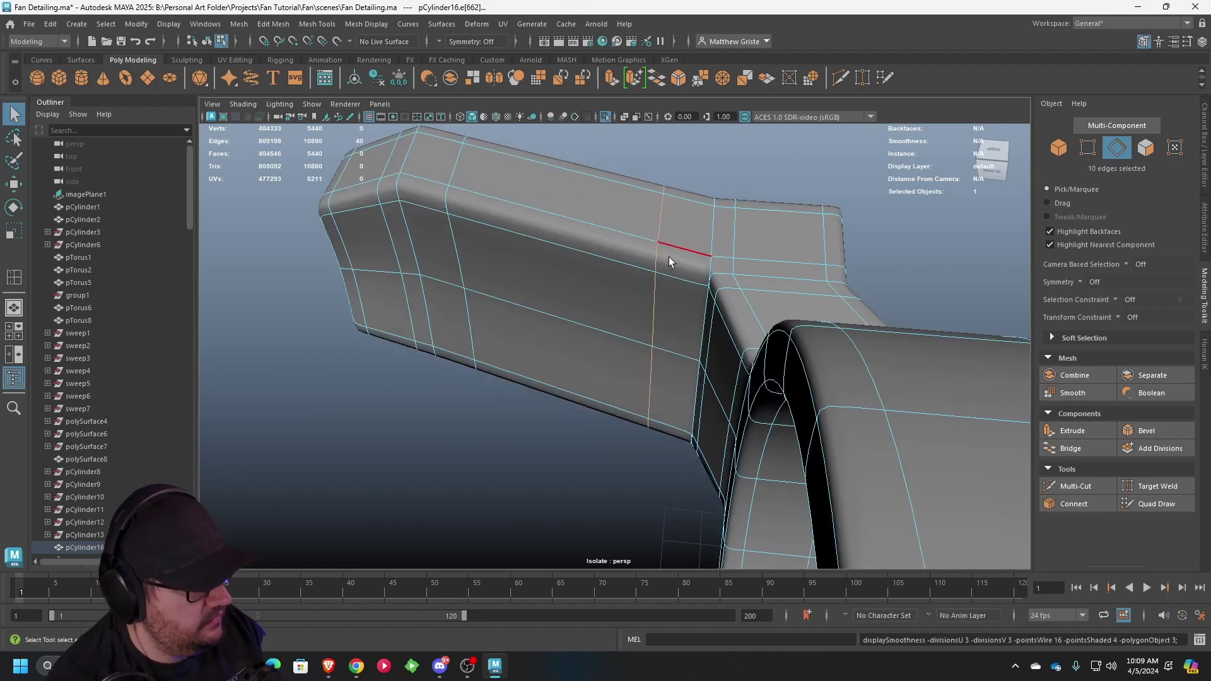
- Turn off the smooth preview and insert edge loops near both edges of the ring's other side face
key(F8)
click(726, 176)
scroll(589, 262, down, 5)
alt+drag(589, 263, 656, 240)
scroll(656, 240, up, 3)
alt+middle_drag(690, 252, 628, 243)
click(656, 246)
key(1)
key(g)
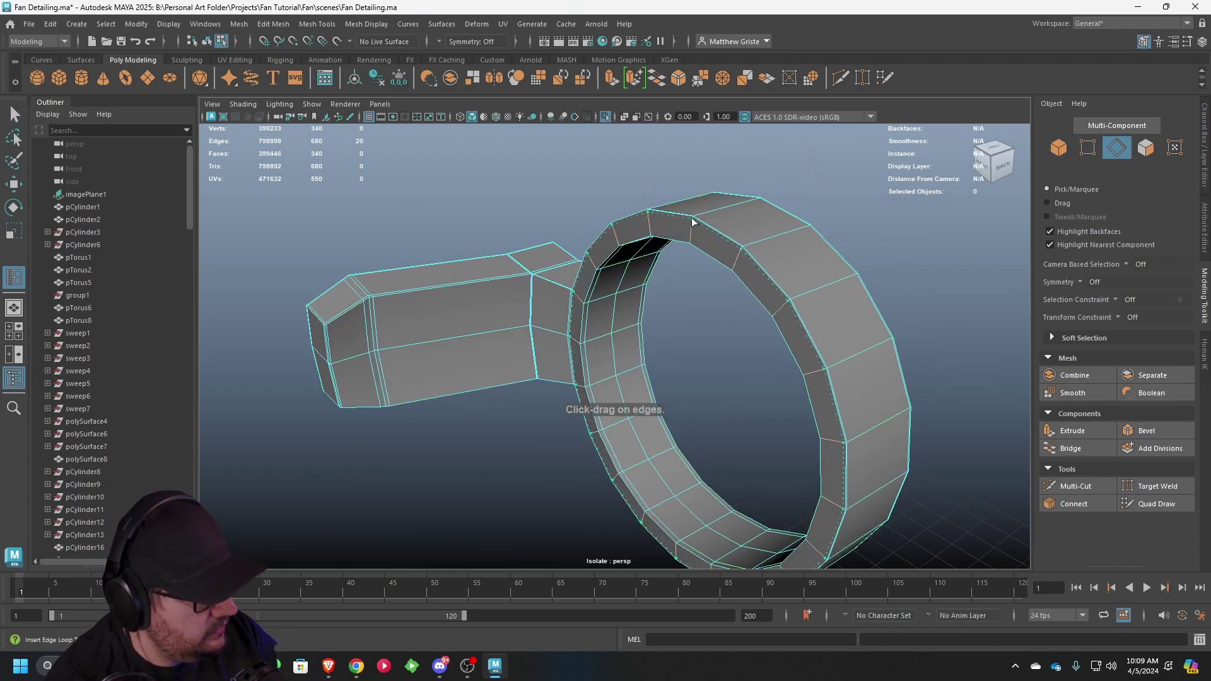
drag(693, 222, 693, 237)
key(q)
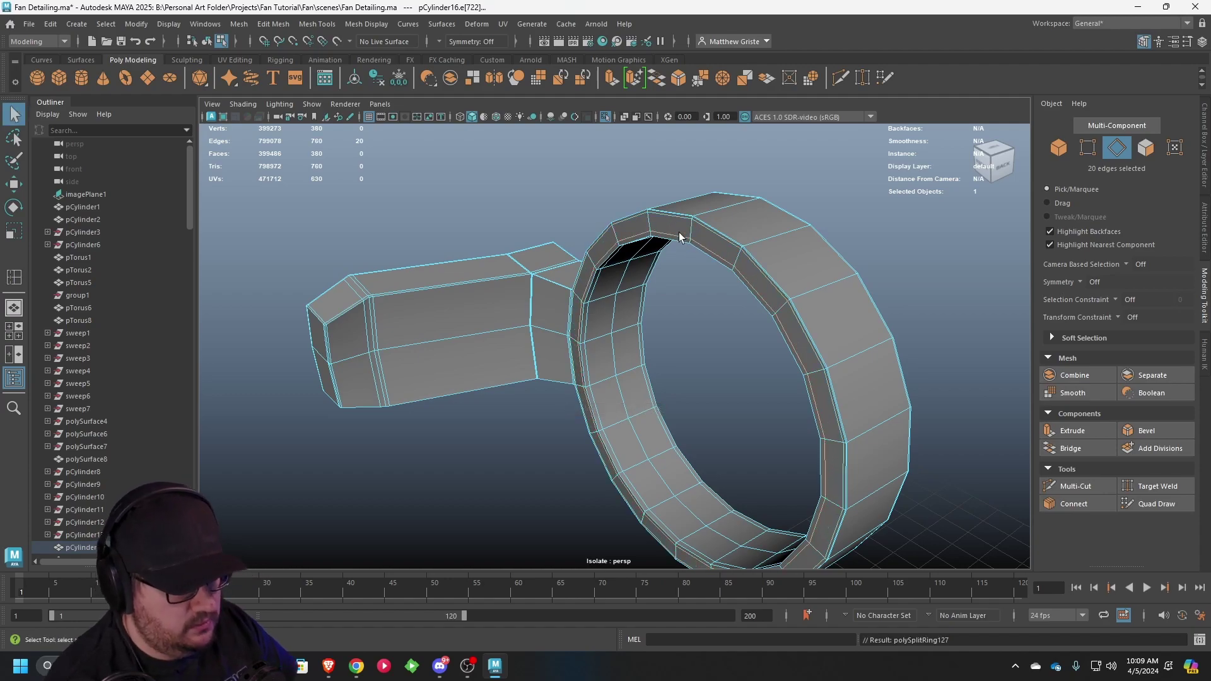
- Return to object selection, preview the bracket smoothed and end its isolation to show the whole fan
key(F8)
key(3)
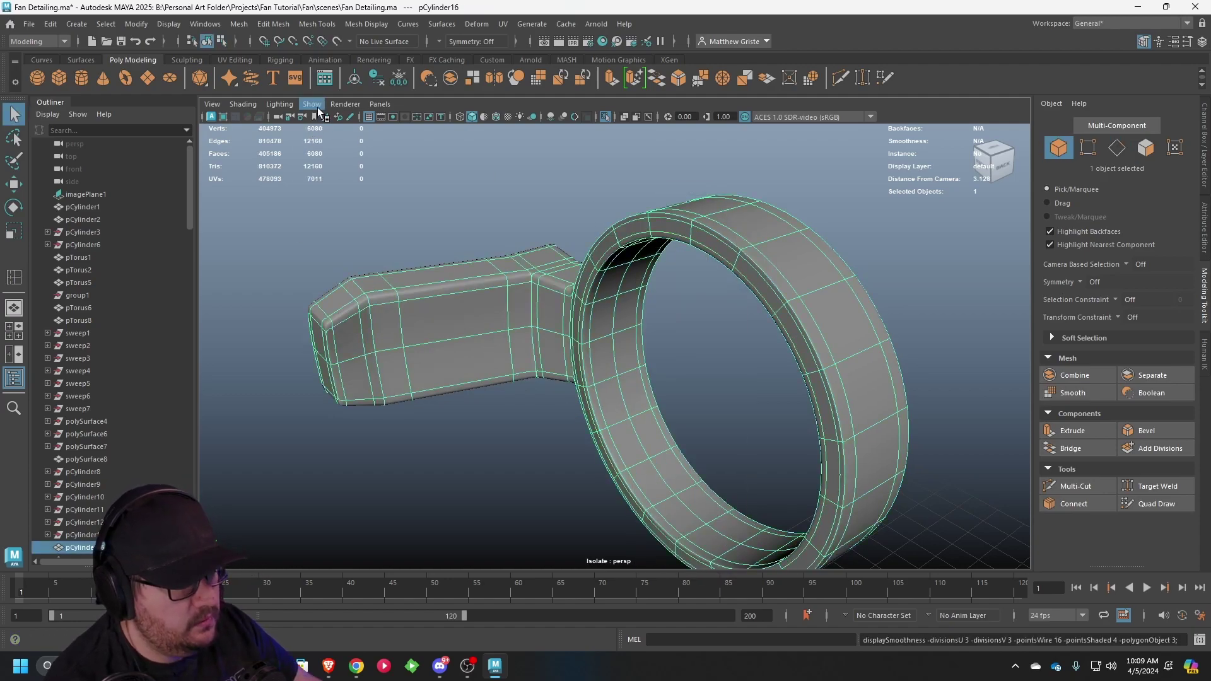
click(317, 108)
mouse_move(348, 128)
click(481, 134)
- Examine how the bracket sits against the knob and fan arm, comparing it with the reference photo
alt+drag(525, 231, 694, 254)
click(862, 524)
alt+drag(862, 524, 668, 389)
click(668, 389)
scroll(670, 385, up, 3)
alt+middle_drag(668, 368, 694, 311)
alt+drag(694, 311, 623, 327)
alt+middle_drag(773, 304, 517, 319)
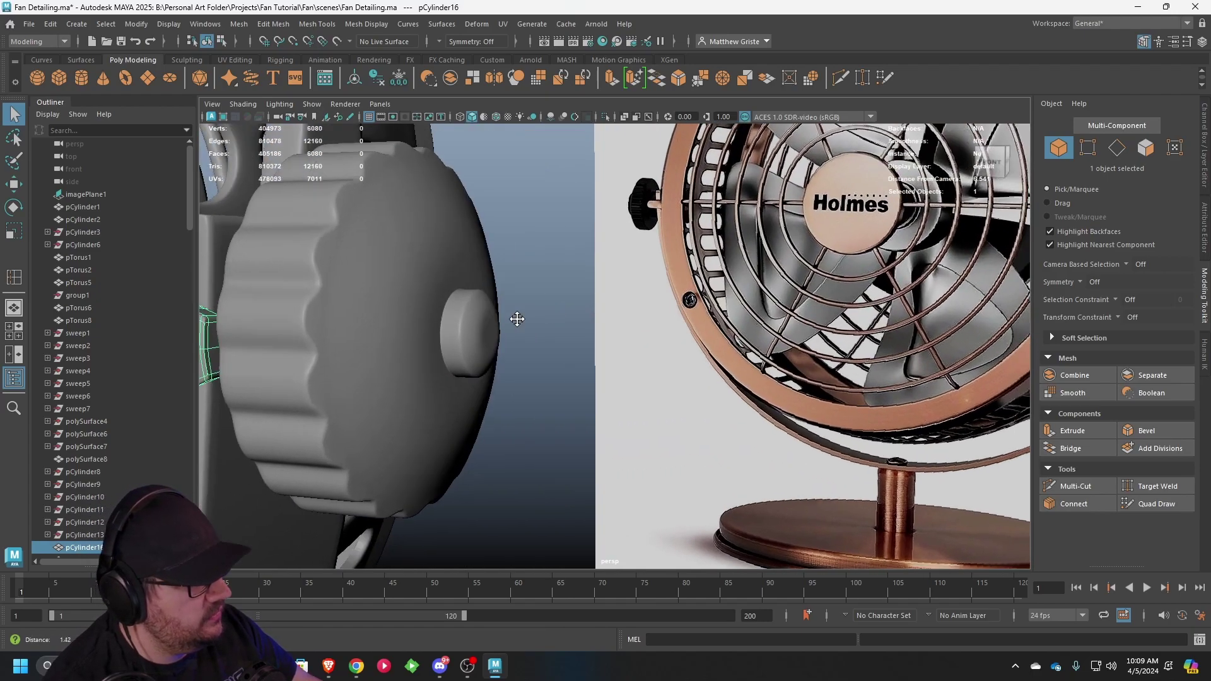
alt+drag(517, 318, 571, 324)
scroll(571, 325, down, 3)
alt+drag(288, 382, 292, 397)
alt+middle_drag(293, 397, 411, 366)
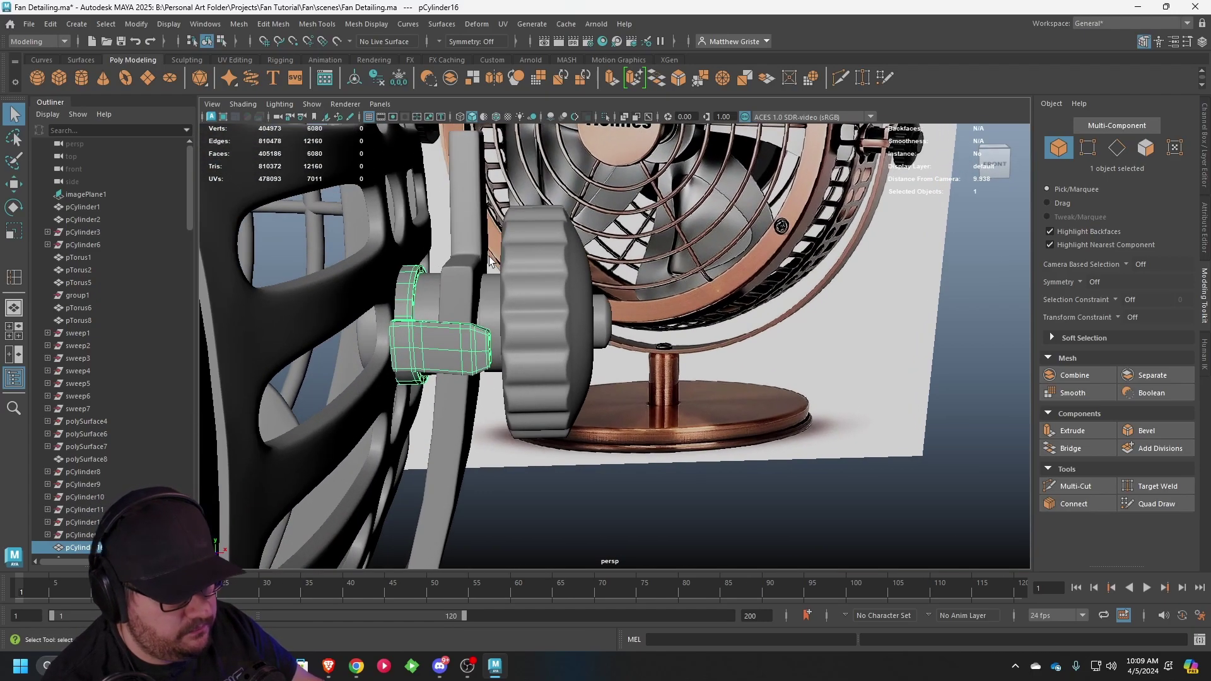
- Move the bracket slightly outward along the X axis toward the knob
alt+drag(412, 365, 421, 397)
scroll(429, 328, up, 2)
key(w)
mouse_move(429, 328)
mouse_down()
mouse_move(420, 320)
mouse_move(437, 324)
mouse_up()
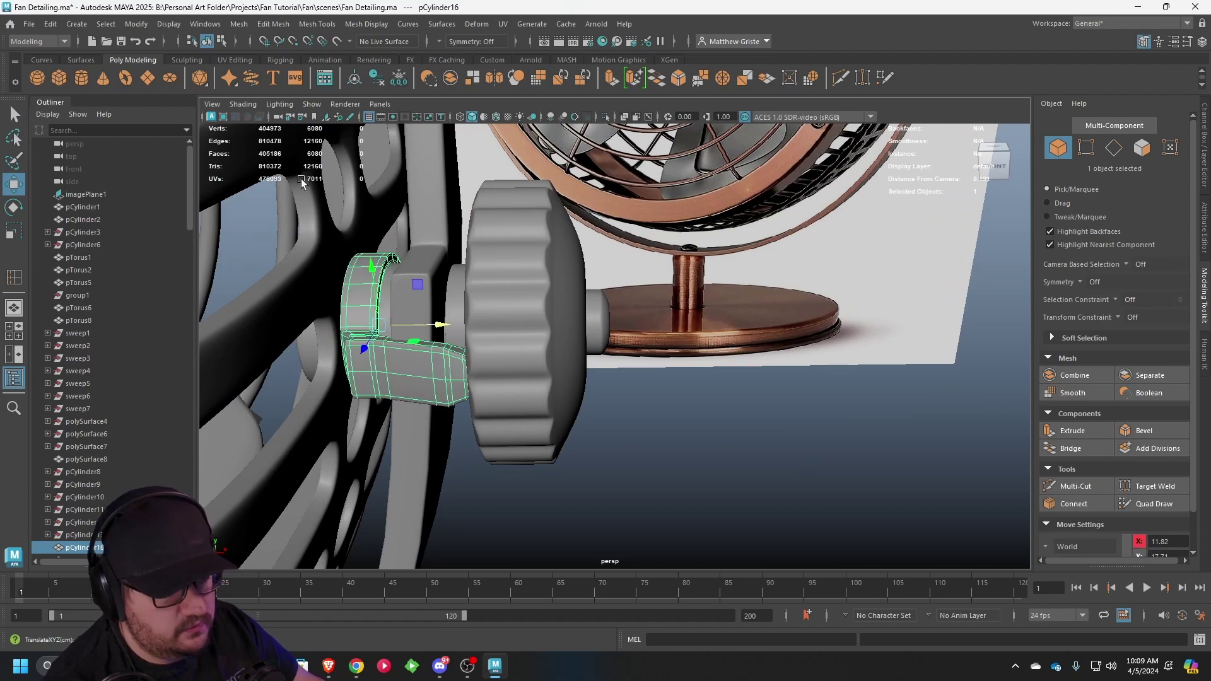
- Shorten the bracket's tab by moving its outer-end vertices inward along X, away from the knob
alt+drag(392, 262, 402, 270)
alt+middle_drag(402, 270, 461, 239)
scroll(466, 299, up, 2)
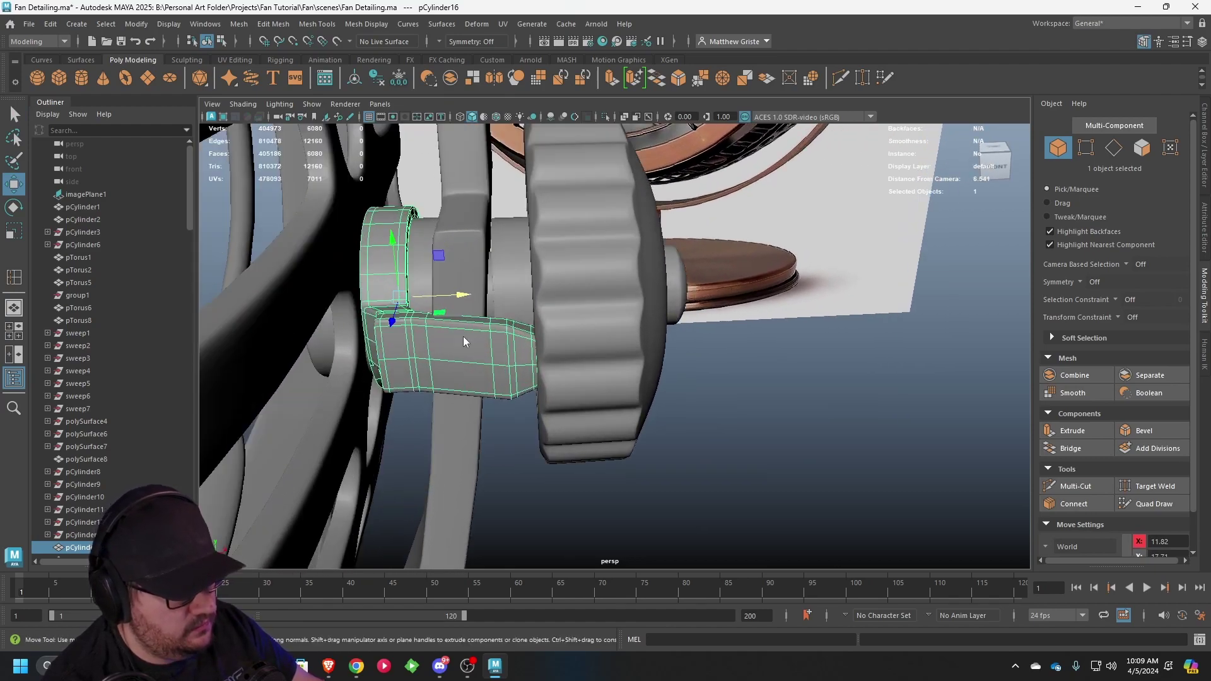
right_drag(463, 336, 425, 290)
drag(473, 277, 562, 468)
drag(573, 355, 546, 360)
- Select the 32 vertices at the tab's outer end and rotate them to angle the tip
drag(591, 446, 489, 297)
alt+drag(500, 348, 507, 336)
drag(573, 396, 499, 283)
alt+drag(503, 297, 476, 352)
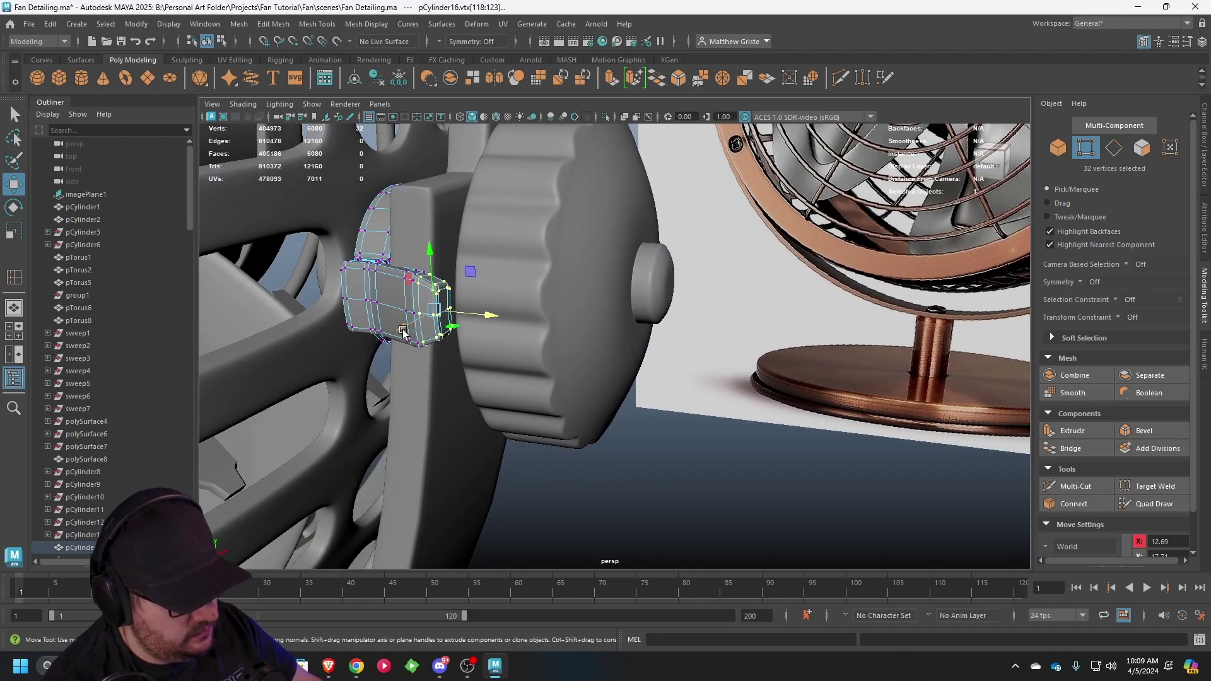
key(e)
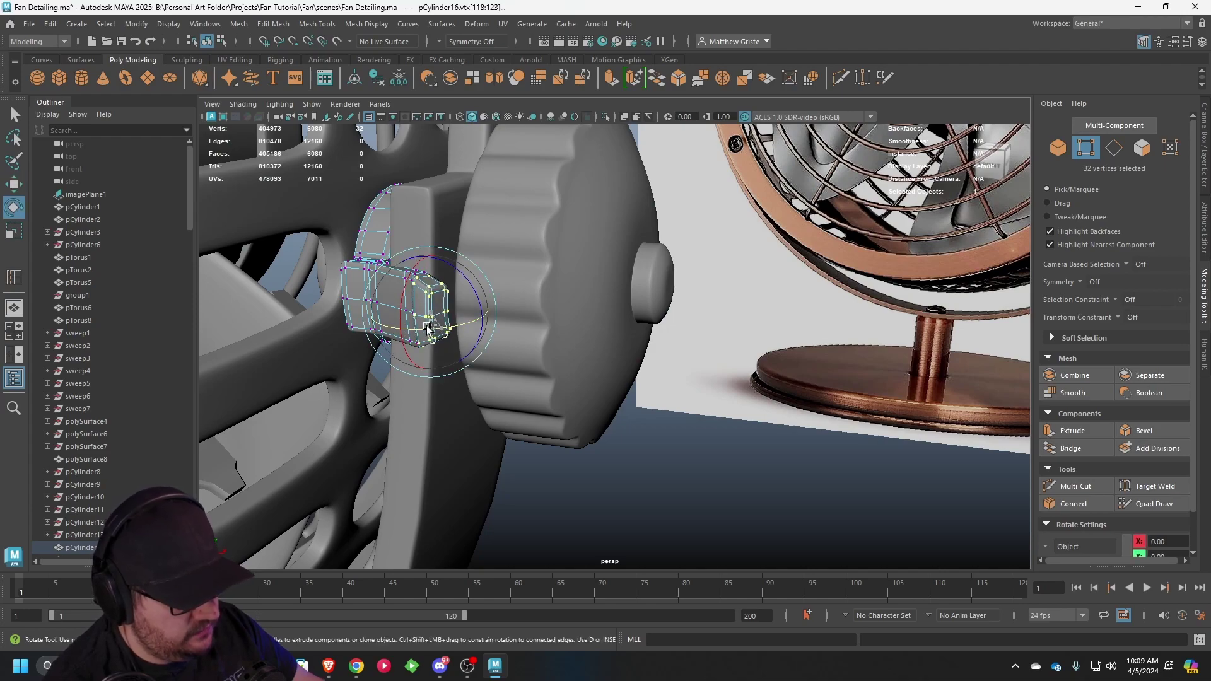
drag(426, 326, 483, 343)
key(r)
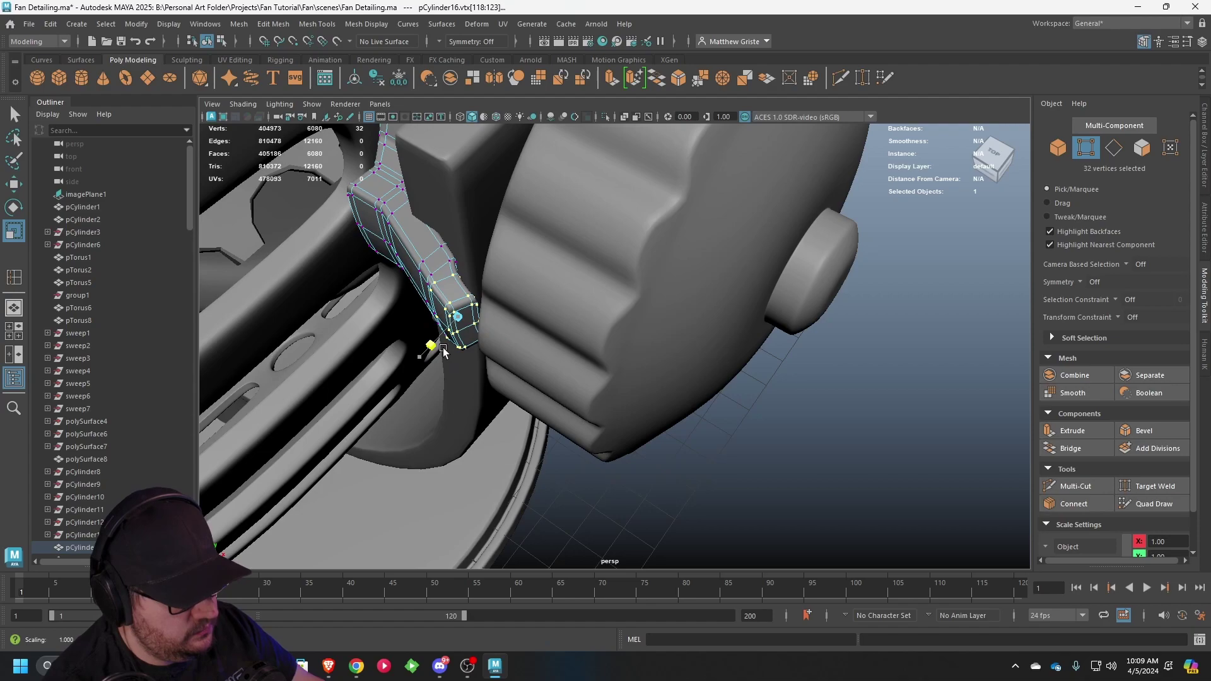
key(e)
drag(460, 364, 605, 265)
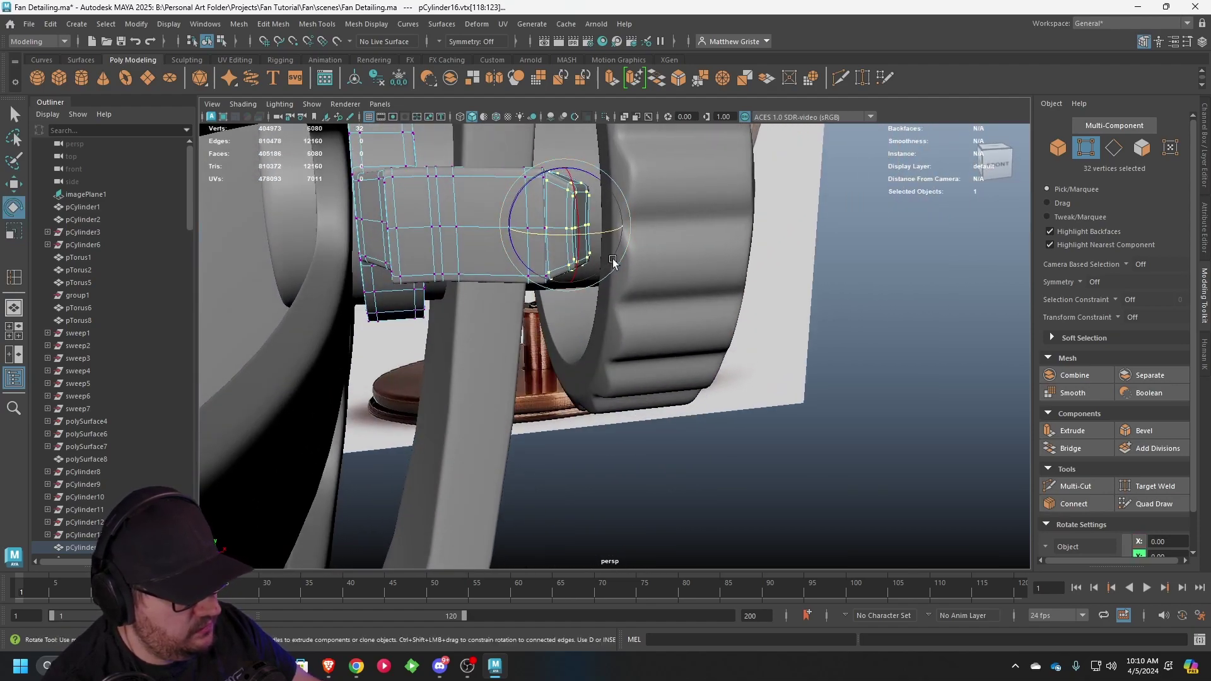
- Nudge the 32 vertices at the tab's outer end slightly along X toward the knob
key(w)
drag(627, 225, 629, 224)
alt+drag(630, 225, 553, 310)
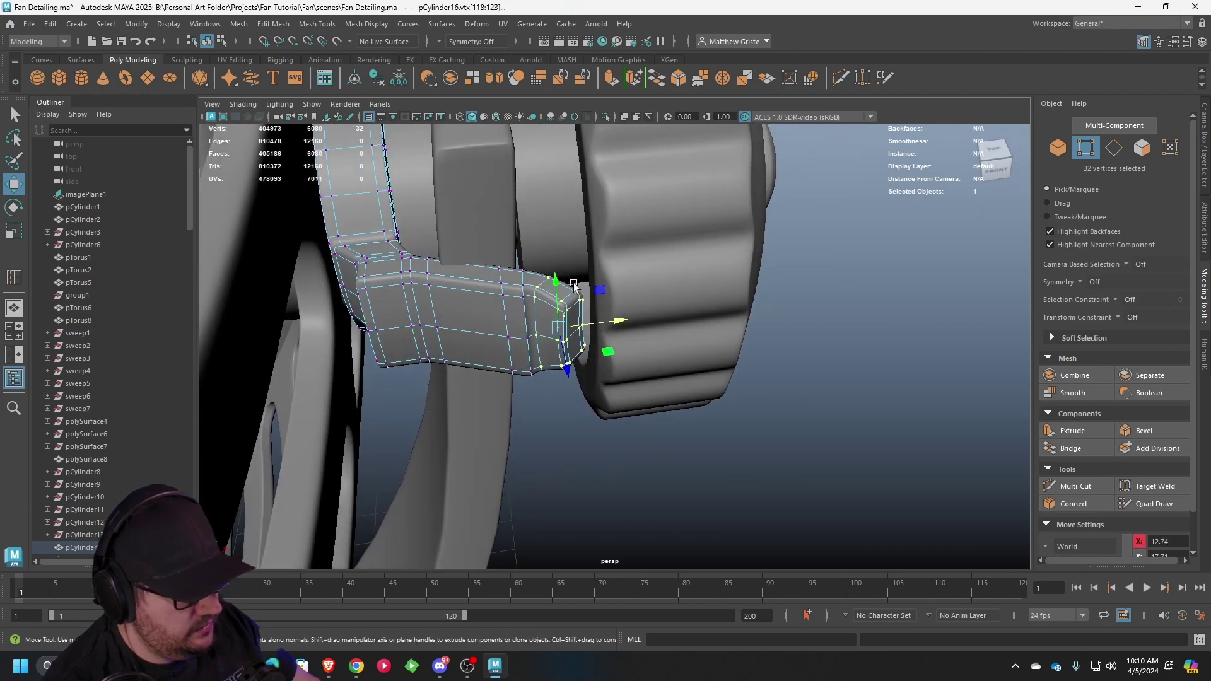
- With smoothing off, select the 12 front vertices at the bend before the tab's tip and move them inward along X, away from the knob
scroll(544, 310, up, 3)
key(1)
scroll(474, 287, up, 3)
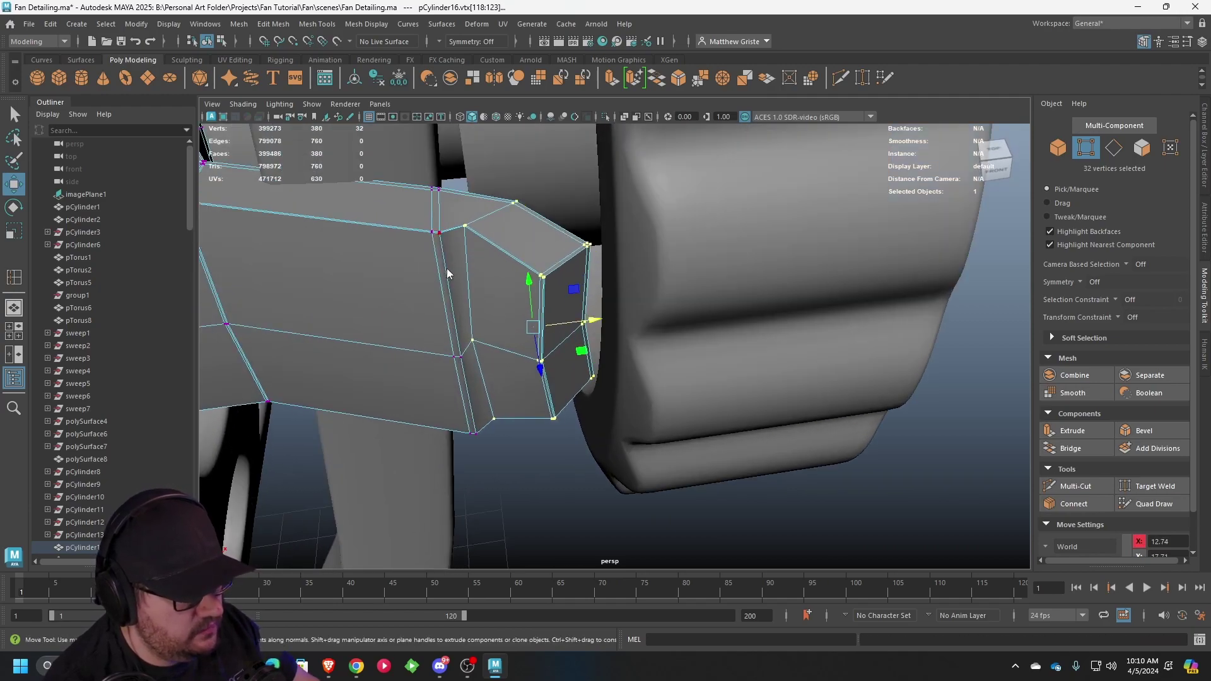
right_drag(447, 269, 396, 250)
drag(426, 223, 435, 244)
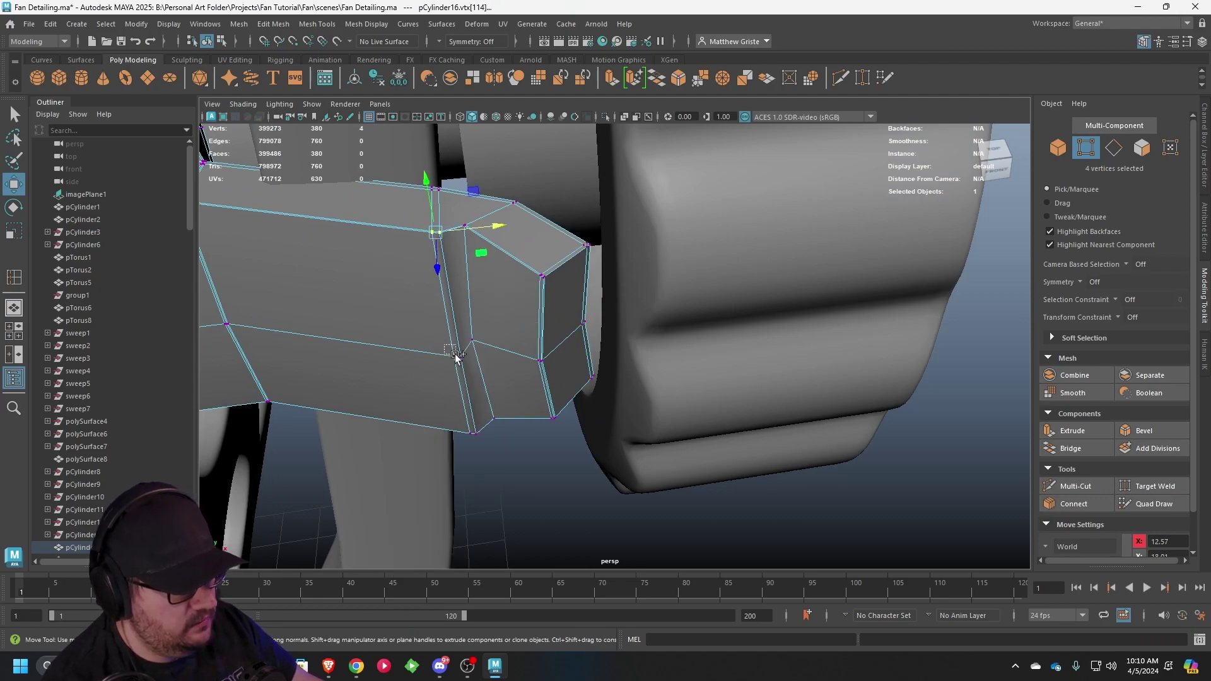
shift+drag(457, 356, 467, 366)
key(ctrl+z)
shift+drag(463, 420, 479, 444)
drag(506, 310, 468, 315)
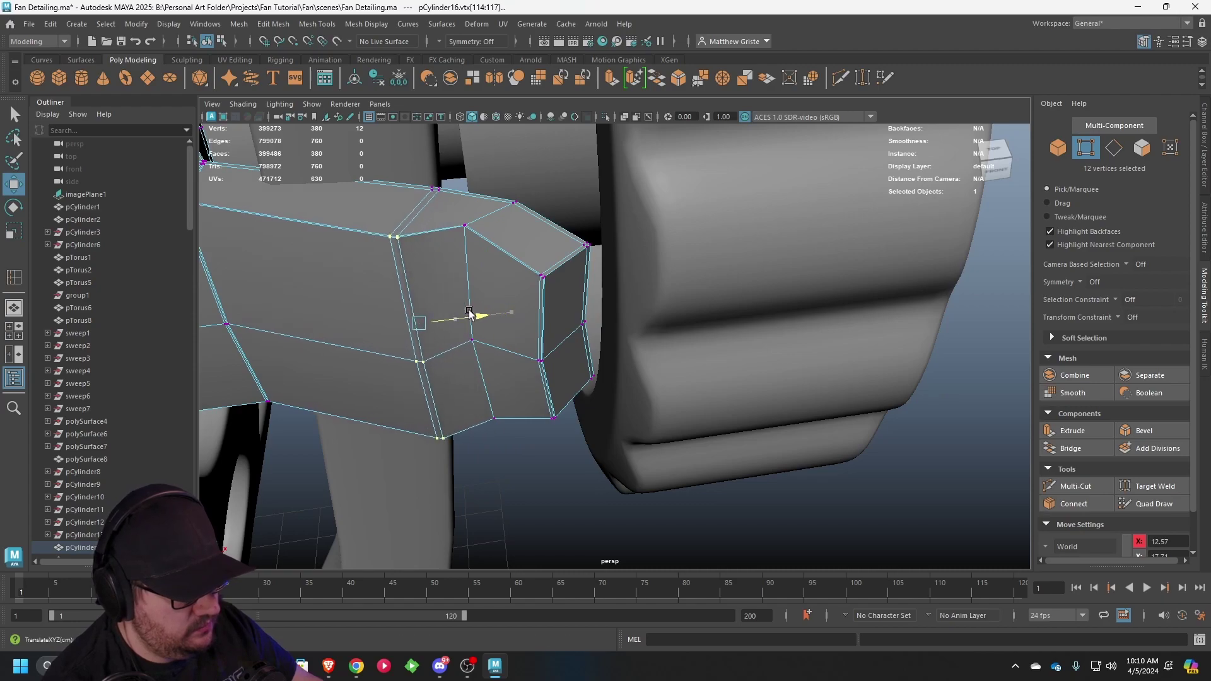
drag(418, 359, 571, 361)
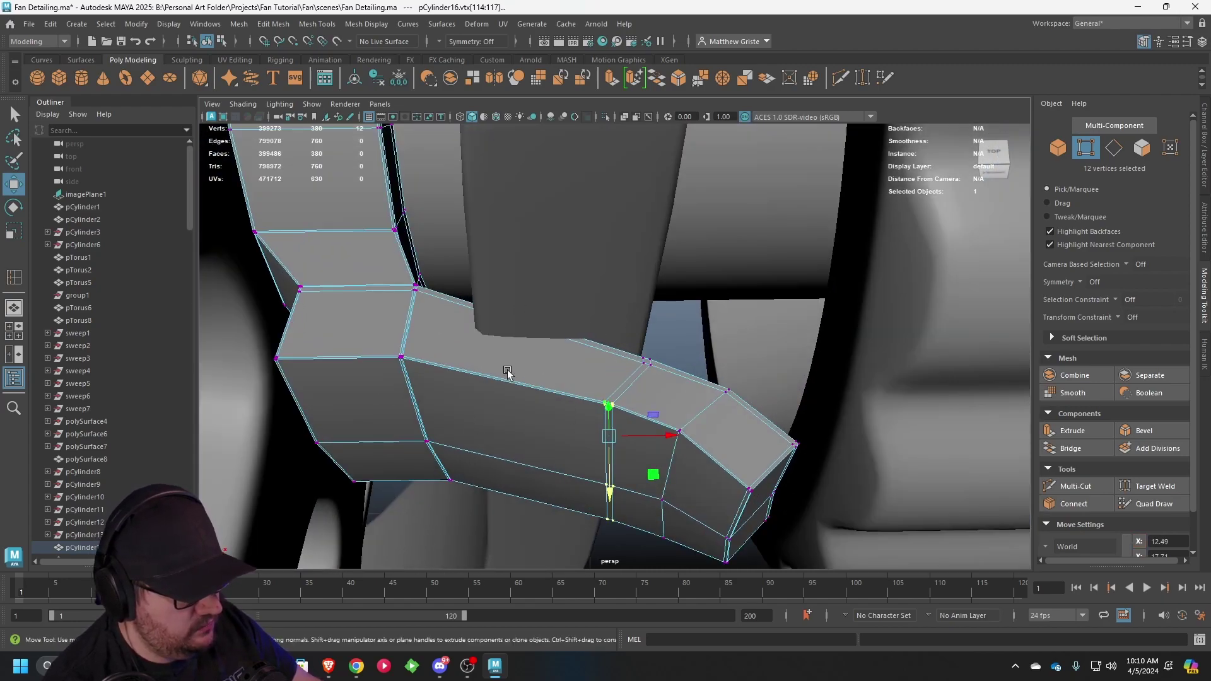
- Select the 34 vertices at the tab's main corner and move them along Z to reshape the bend
scroll(596, 406, down, 5)
alt+drag(579, 411, 592, 391)
scroll(592, 392, up, 4)
alt+middle_drag(592, 392, 615, 367)
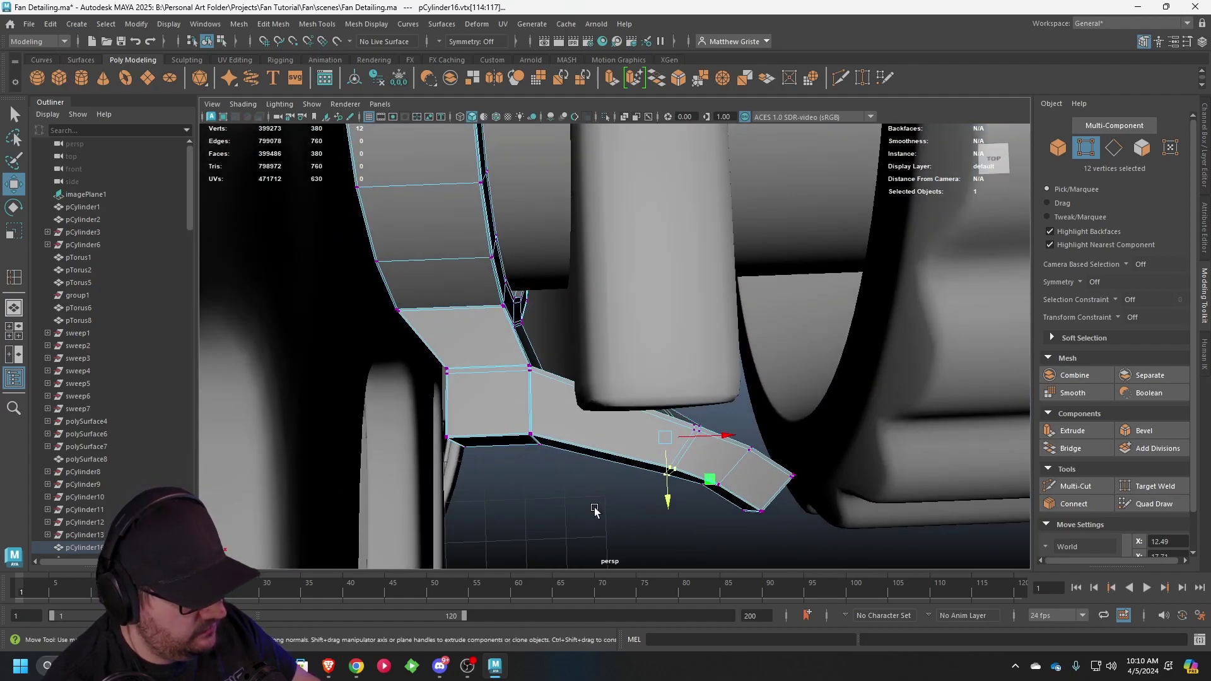
drag(594, 508, 512, 355)
alt+middle_drag(512, 355, 513, 278)
drag(539, 377, 593, 240)
alt+drag(491, 331, 462, 287)
alt+drag(645, 263, 633, 282)
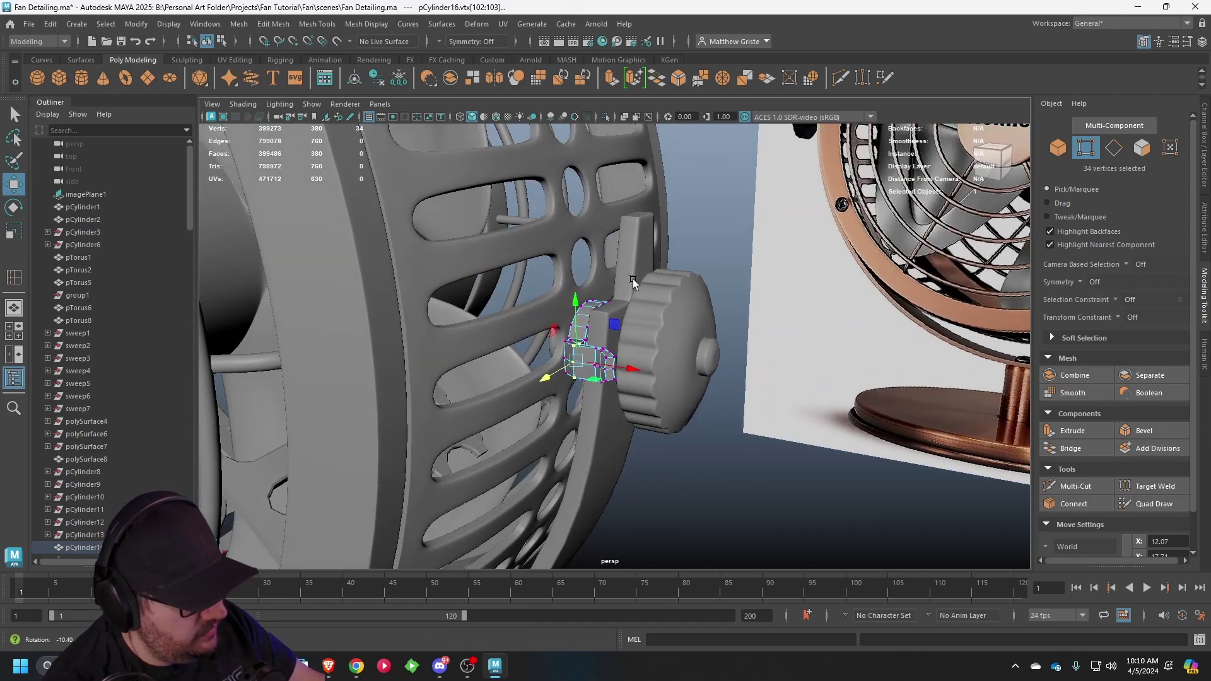
- Select the two inner vertices at the bend before the tab's tip and adjust their position along Z
alt+drag(651, 222, 503, 392)
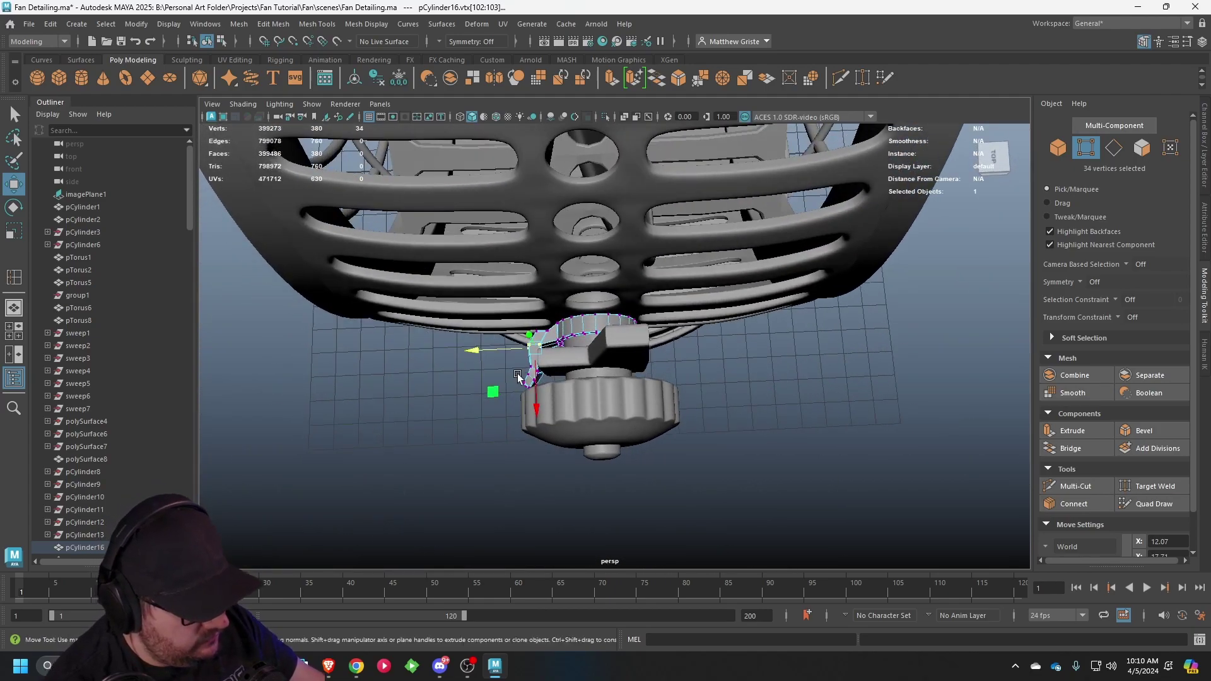
alt+middle_drag(519, 377, 609, 325)
scroll(611, 324, up, 5)
alt+drag(614, 324, 613, 337)
scroll(614, 338, up, 3)
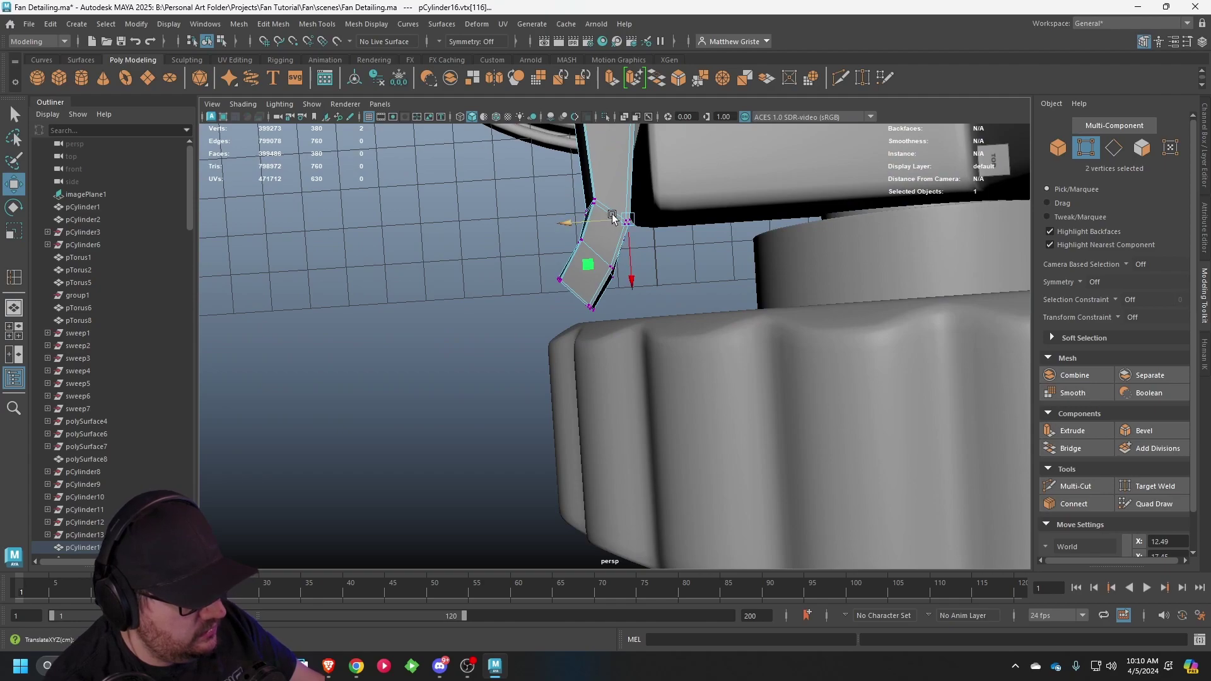
alt+middle_drag(613, 216, 531, 298)
alt+drag(531, 297, 621, 354)
- Select the tab's 112 vertices and move them slightly outward along Z, away from the fan arm
scroll(592, 336, down, 6)
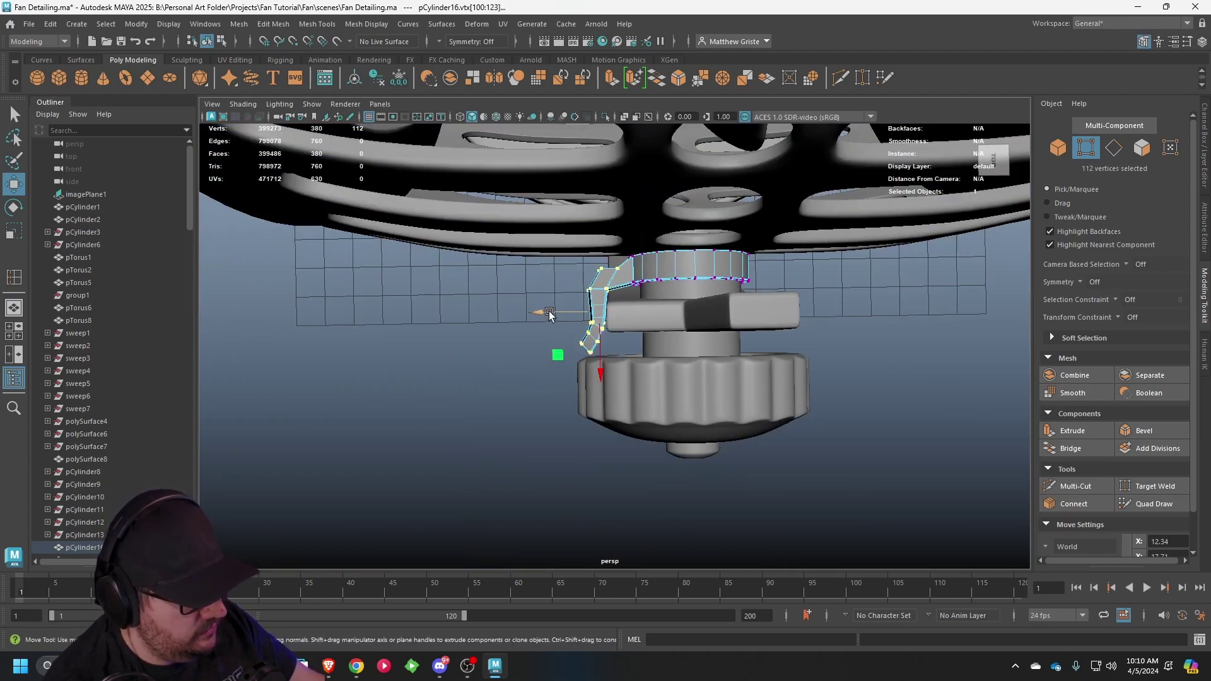
drag(548, 315, 544, 314)
scroll(544, 313, up, 5)
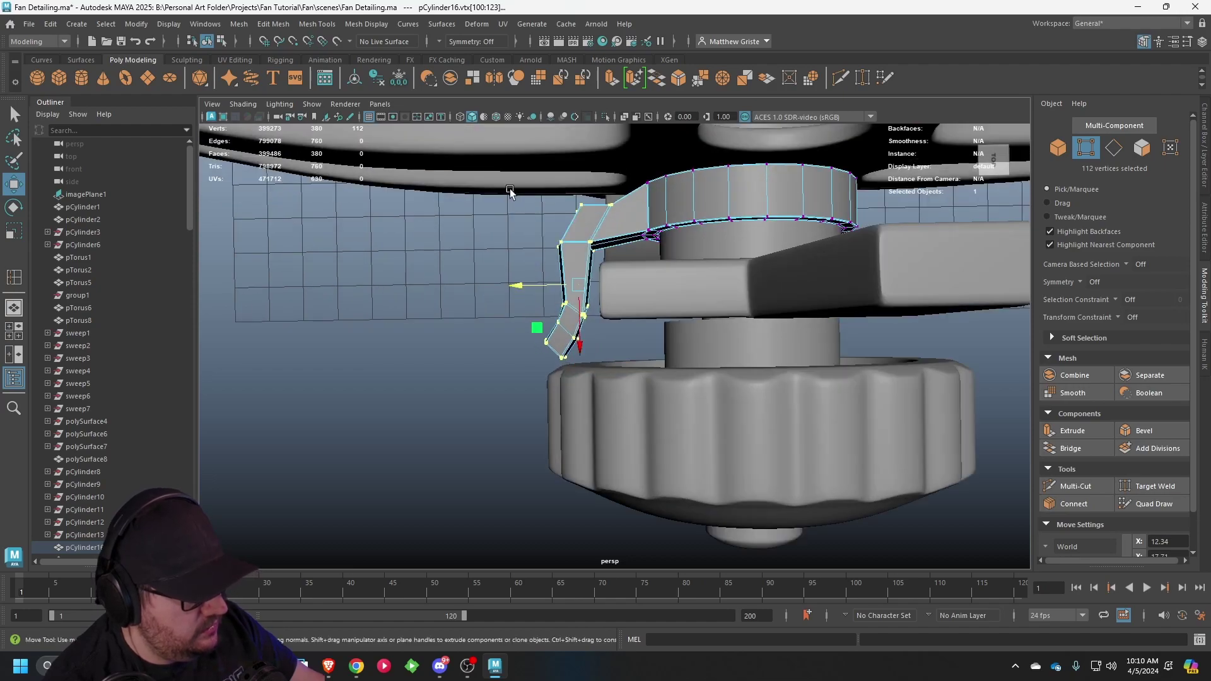
- Select the 26 vertices at the tab's outer corner and shift them slightly inward along X, checking the smoothed shape
drag(582, 260, 582, 259)
drag(523, 228, 523, 228)
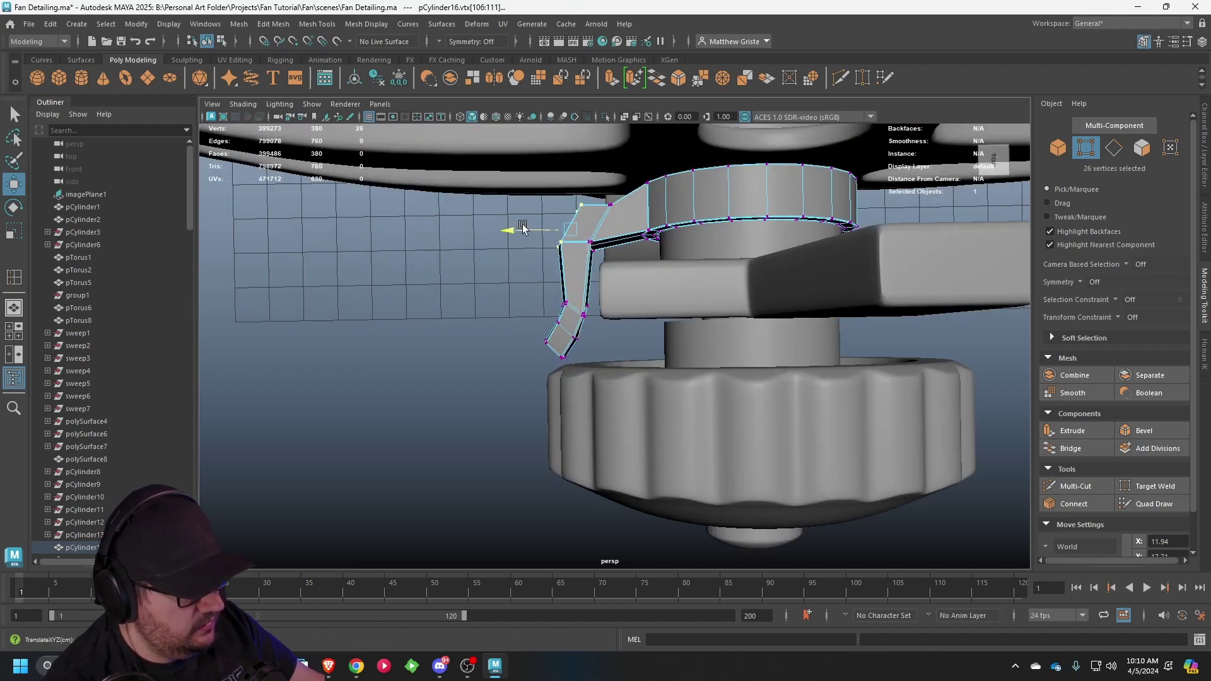
key(3)
scroll(460, 350, down, 5)
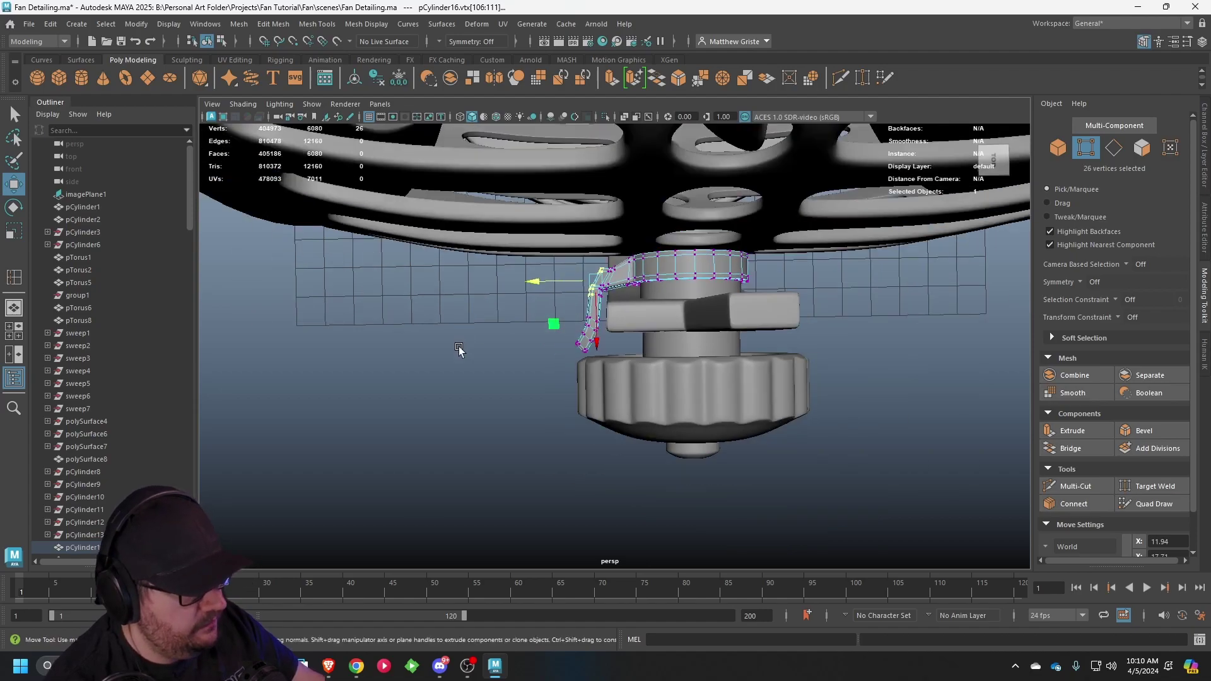
alt+drag(460, 350, 699, 266)
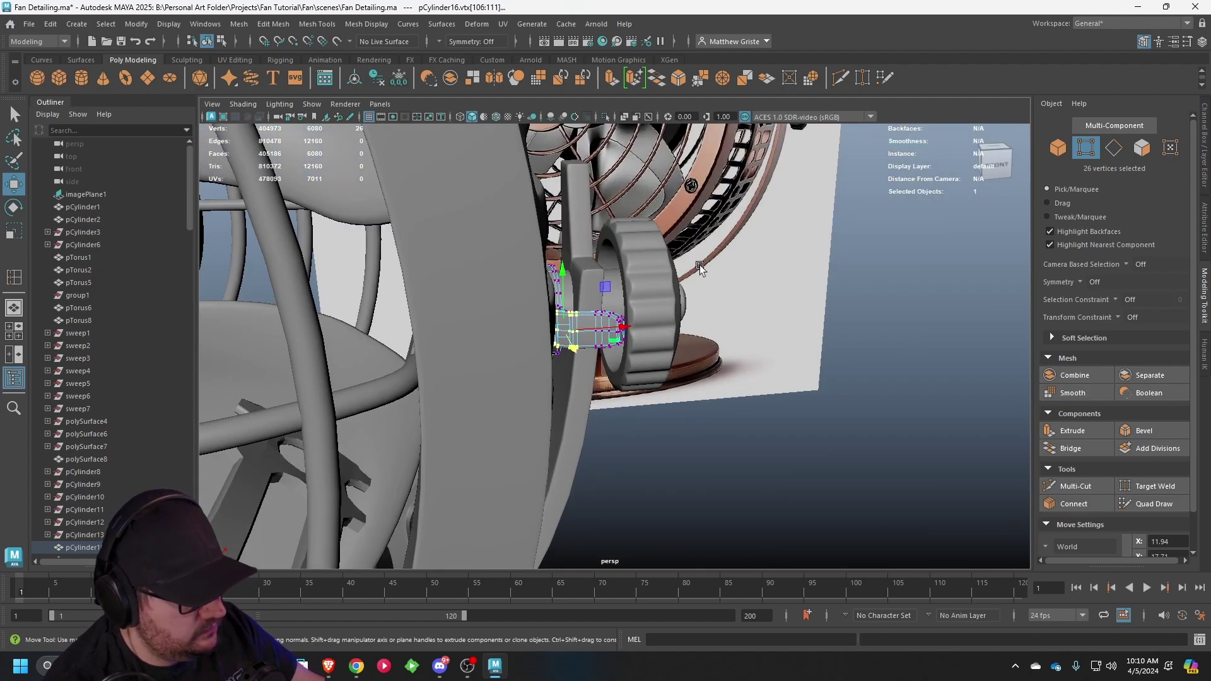
scroll(699, 266, up, 5)
drag(598, 319, 588, 318)
- Return to object mode, compare the bracket with the reference photo, and isolate the bracket in the viewport
right_drag(589, 292, 656, 273)
click(838, 420)
alt+drag(837, 421, 779, 403)
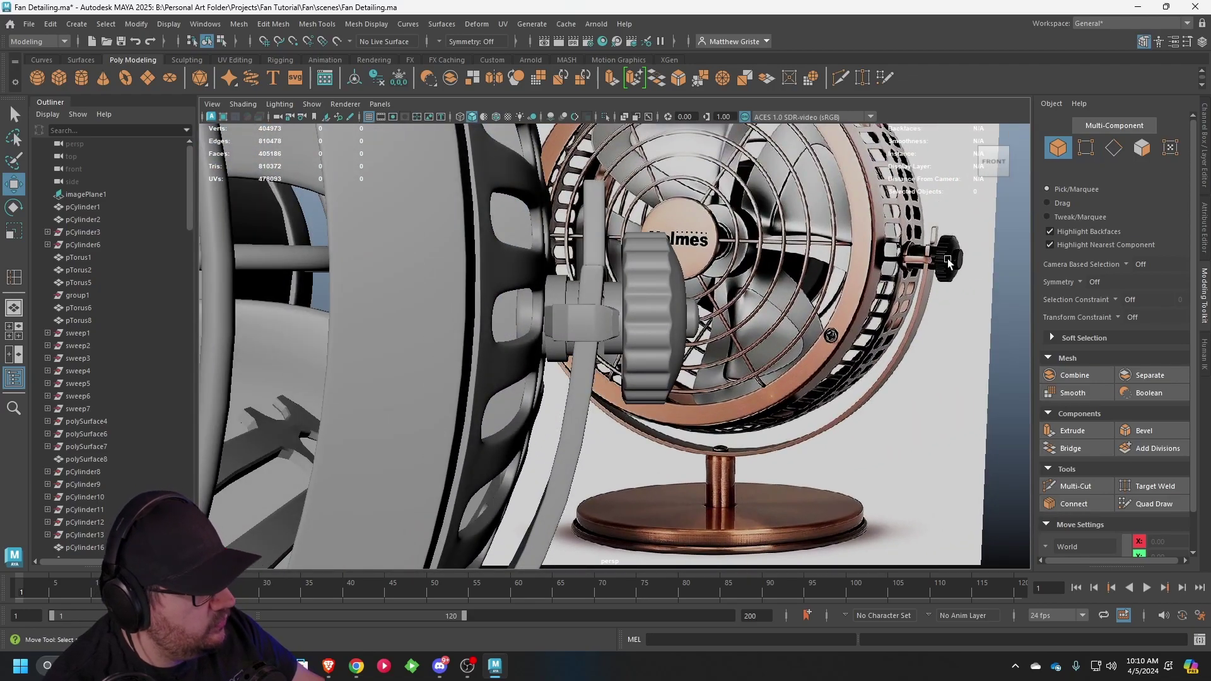
click(551, 325)
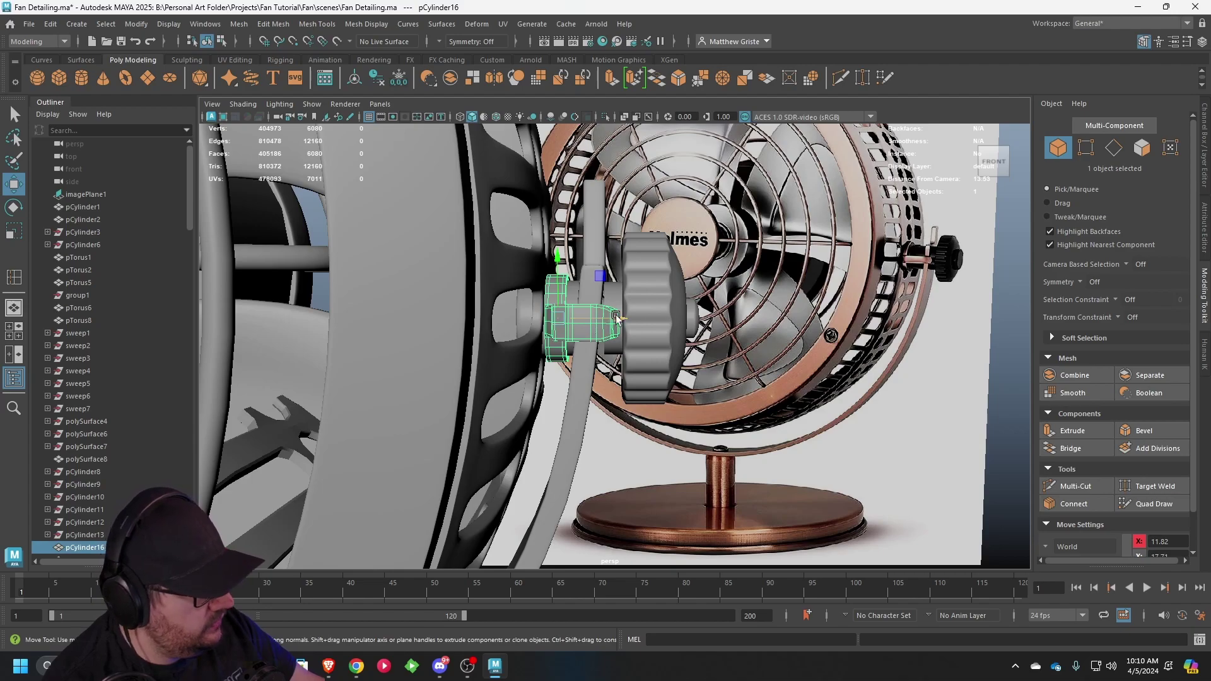
key(f)
click(312, 104)
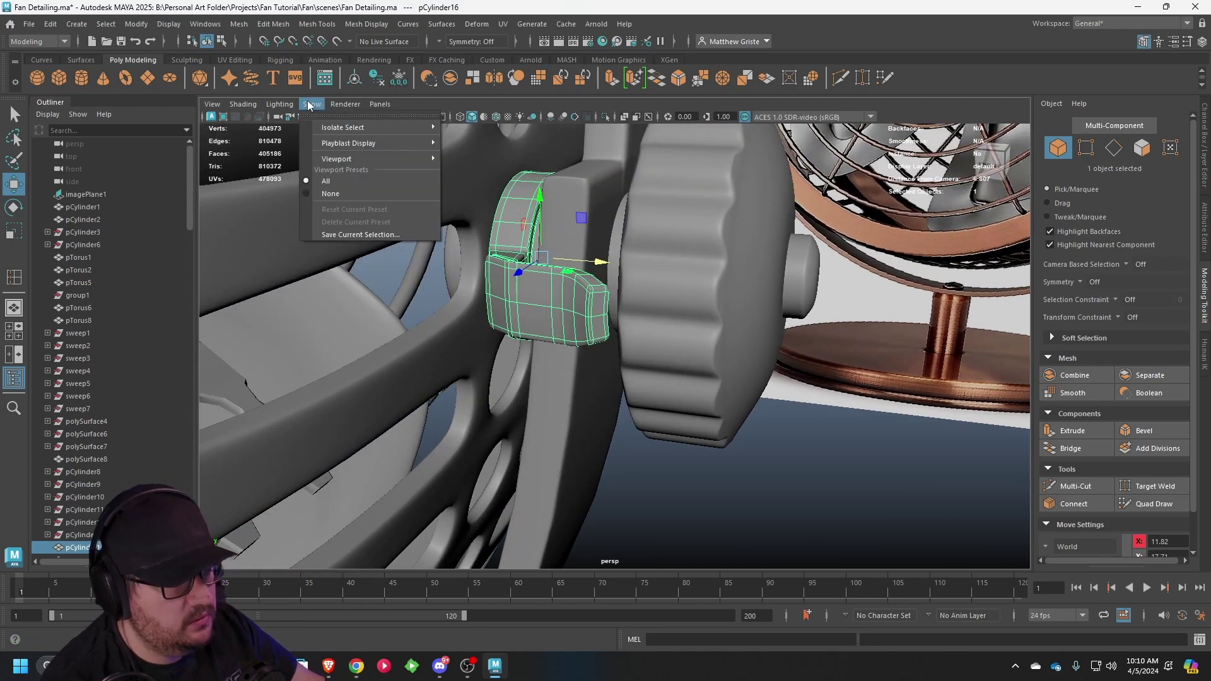
mouse_move(378, 127)
click(478, 127)
alt+drag(460, 229, 659, 271)
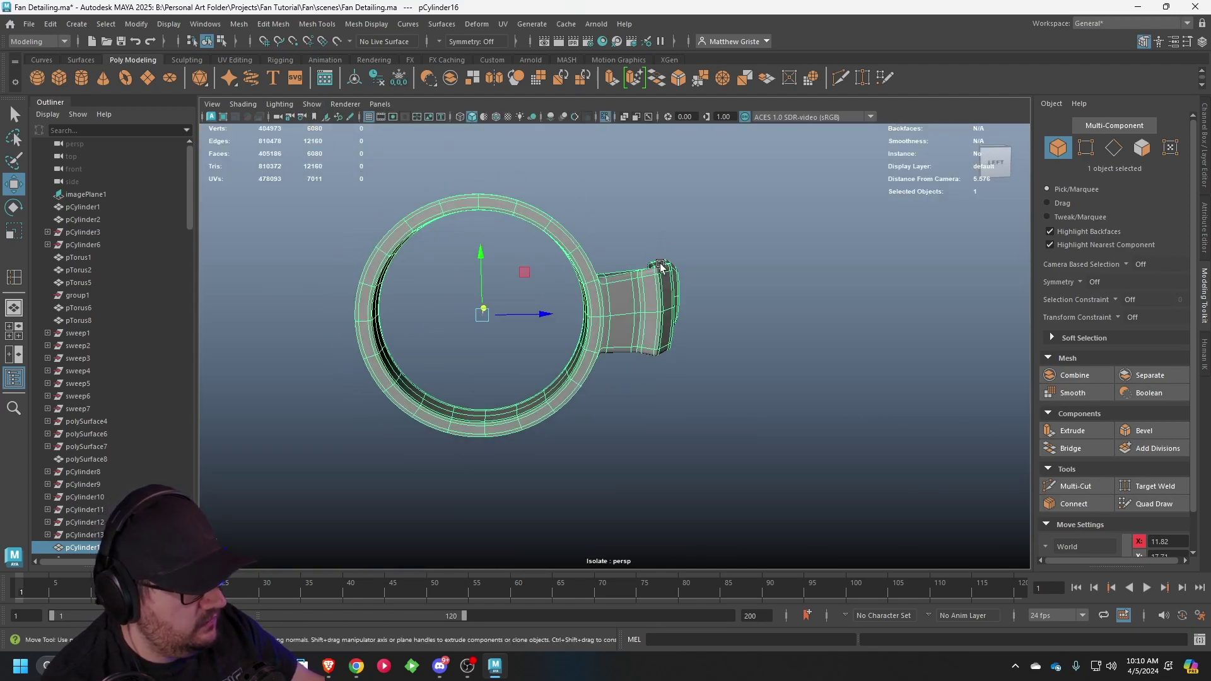
- Select the tab's 112 vertices and switch to scaling them
right_click(661, 272)
click(598, 270)
drag(789, 437, 486, 429)
key(e)
key(r)
alt+right_drag(486, 429, 649, 313)
alt+drag(649, 313, 600, 309)
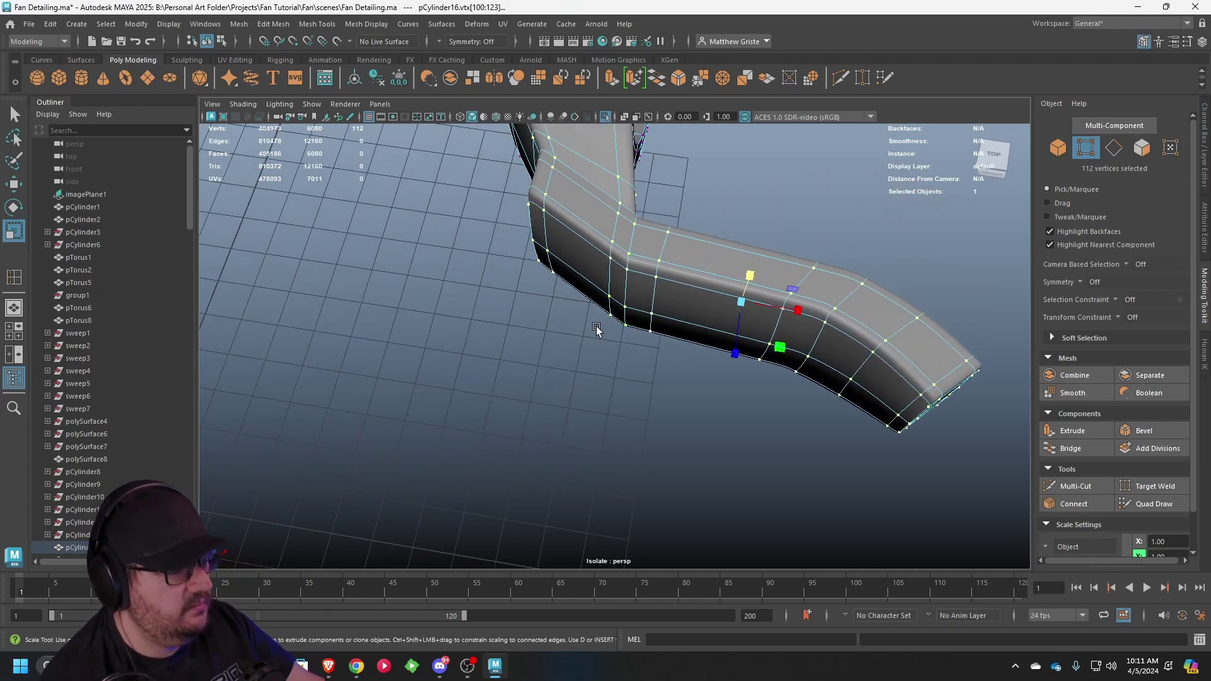
- With smoothing off, select the redundant 10-edge loop at the tab's main corner and delete it
alt+drag(648, 322, 669, 309)
alt+right_drag(670, 309, 712, 224)
key(1)
alt+drag(649, 256, 575, 243)
right_drag(575, 240, 572, 180)
double_click(570, 180)
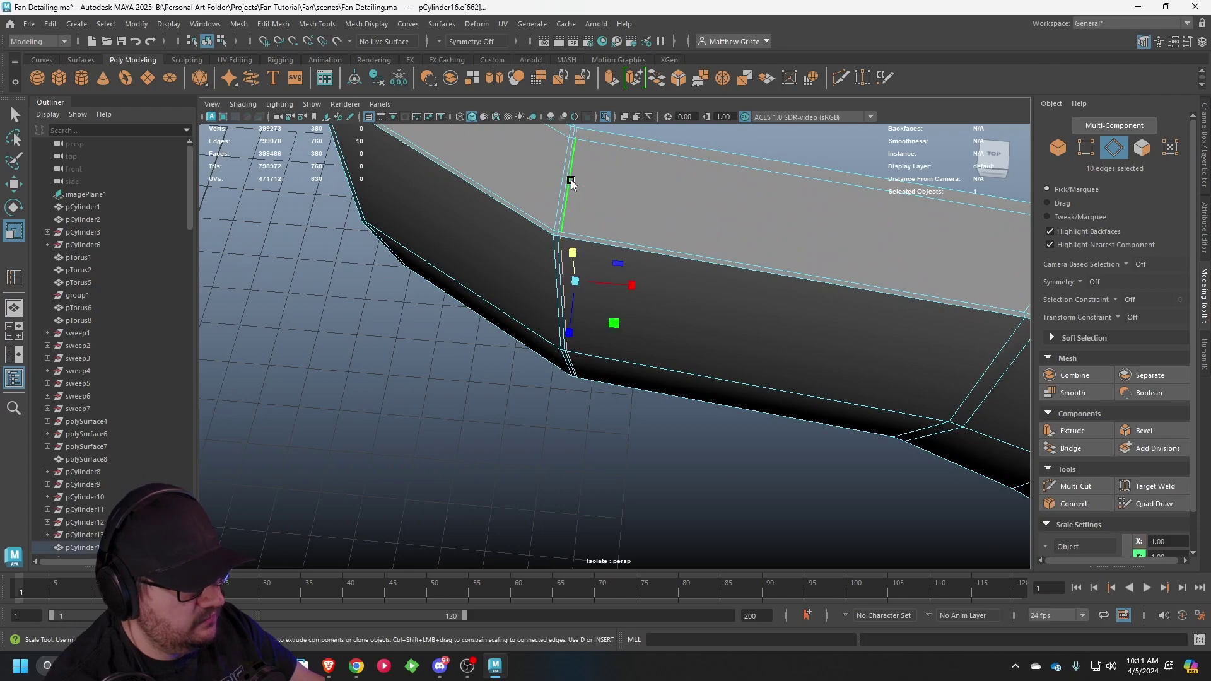
click(313, 24)
mouse_move(279, 23)
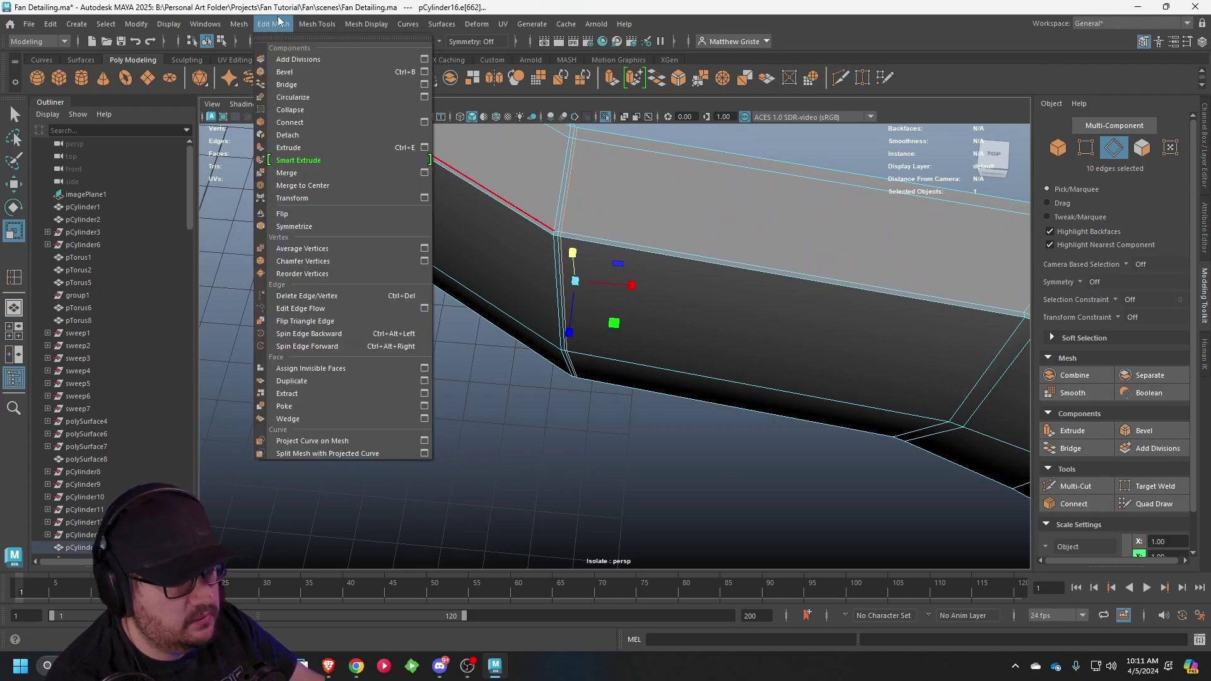
click(307, 295)
- Examine the tab's main corner from several sides, in both smoothed and unsmoothed display
scroll(635, 309, down, 3)
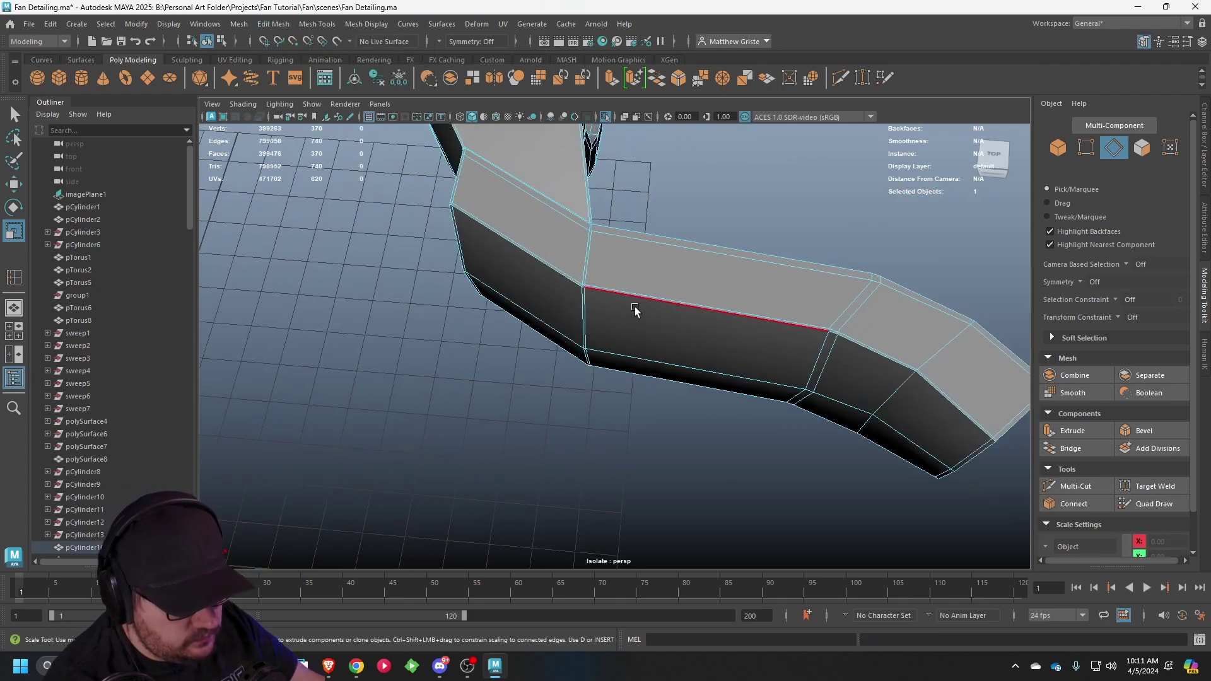
scroll(631, 307, down, 2)
alt+drag(627, 305, 442, 260)
alt+middle_drag(487, 229, 525, 330)
mouse_move(524, 330)
alt+mouse_down()
mouse_move(549, 334)
mouse_move(536, 327)
alt+mouse_up()
alt+middle_drag(546, 296, 561, 338)
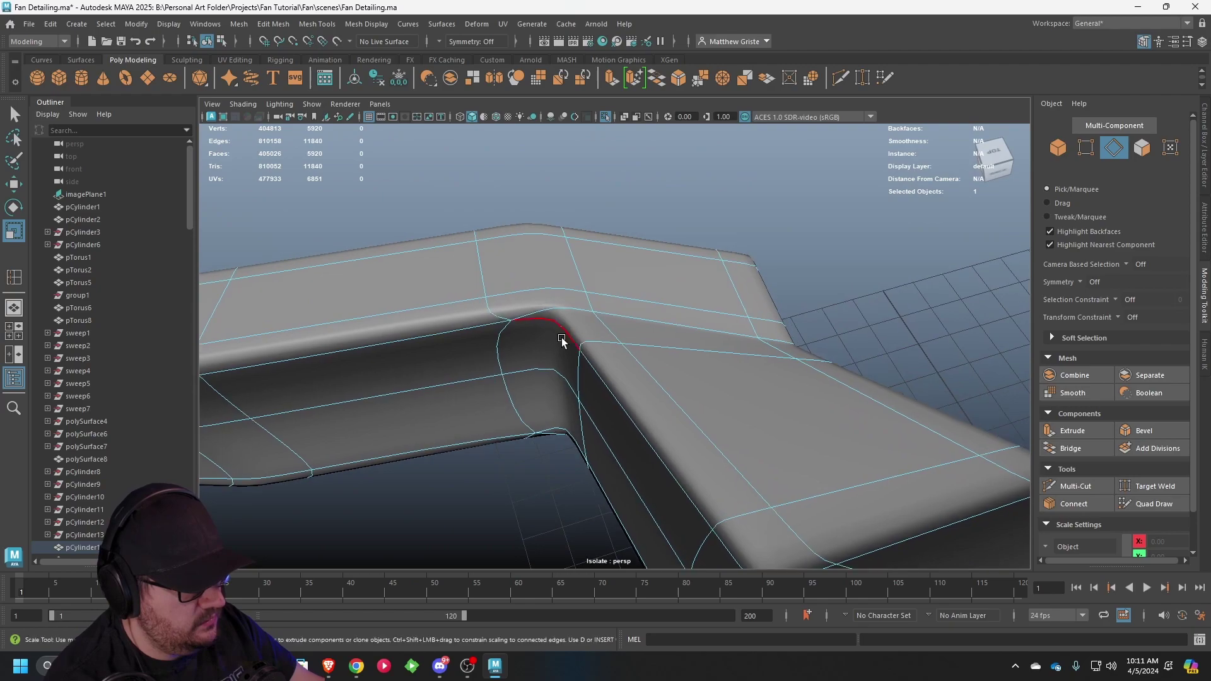
alt+drag(505, 312, 622, 338)
key(1)
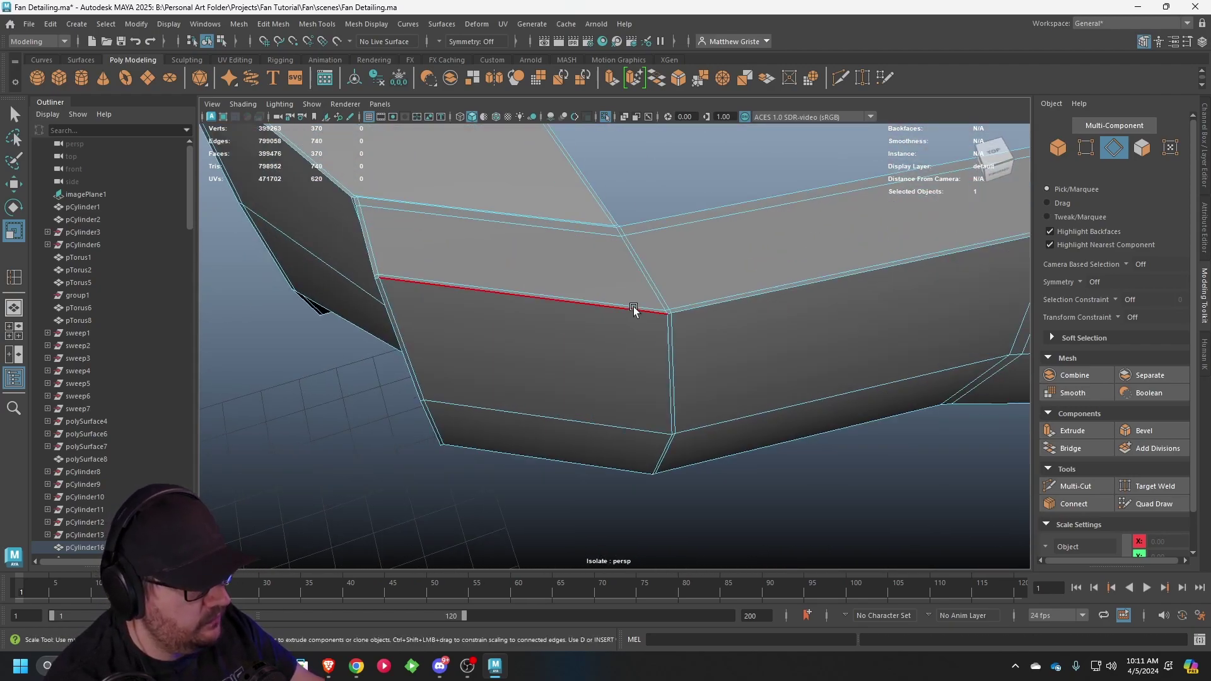
- Select the corner's 10-edge loop, excluding the ring's edges, and move it along X and Z toward the ring to widen the spacing
right_drag(625, 239, 617, 231)
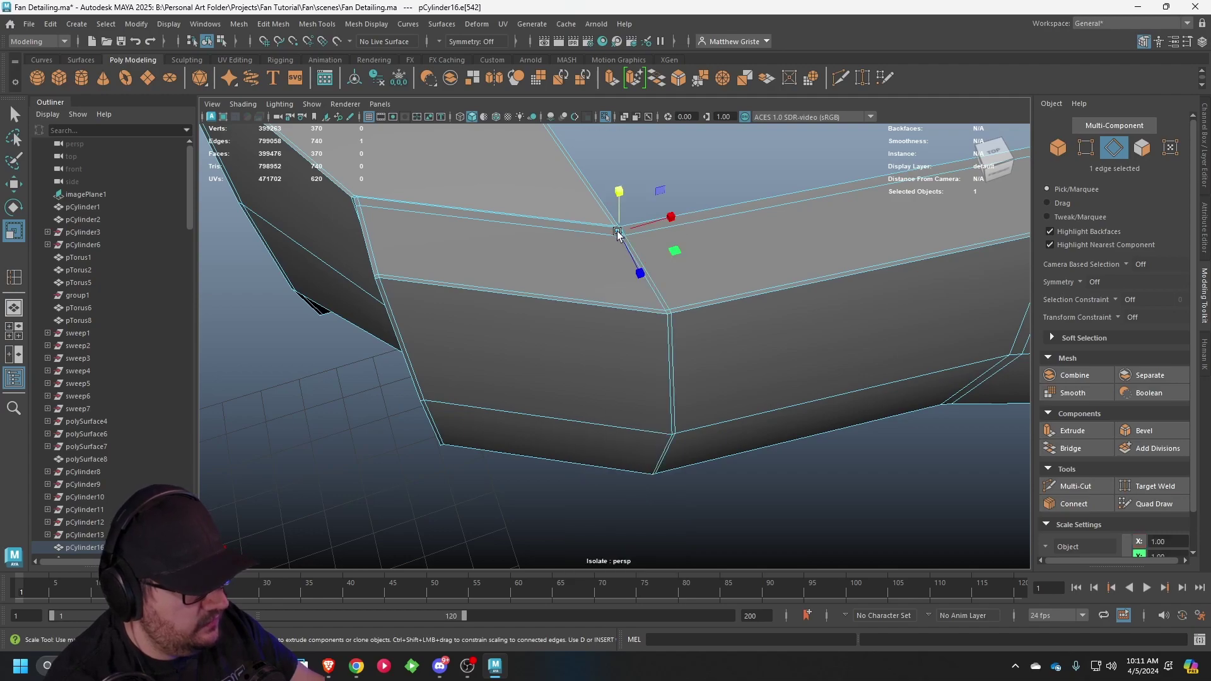
scroll(606, 233, down, 5)
alt+drag(460, 265, 531, 245)
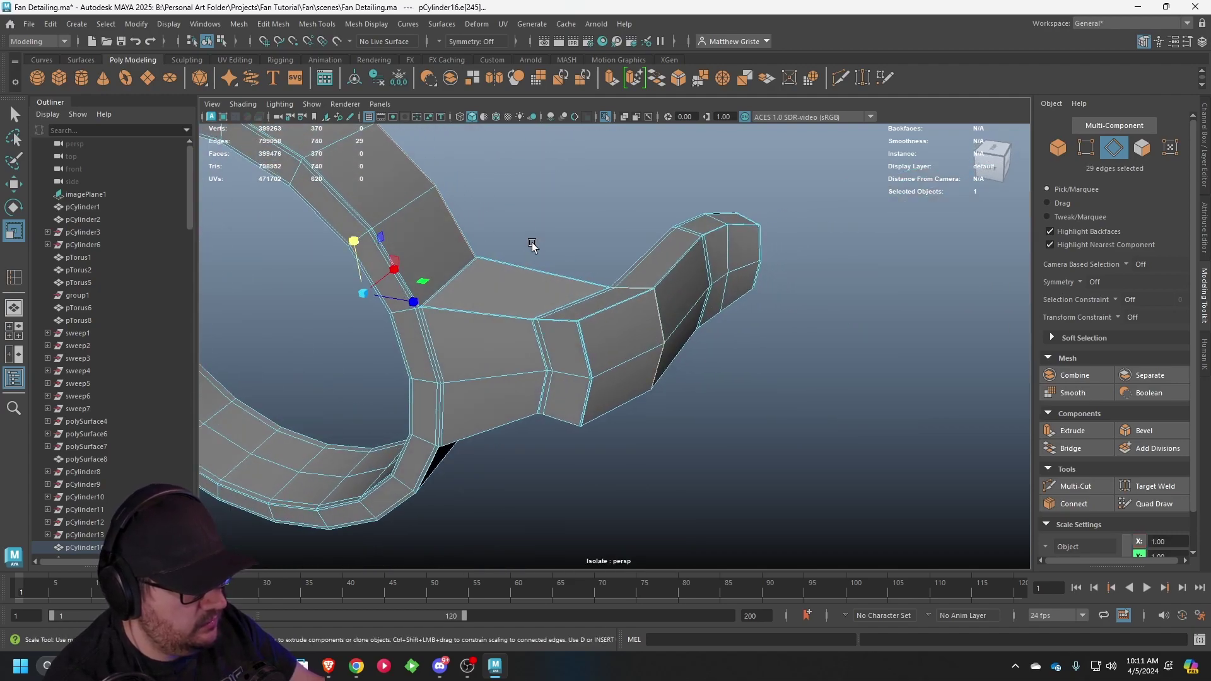
ctrl+drag(502, 451, 502, 450)
scroll(492, 447, down, 5)
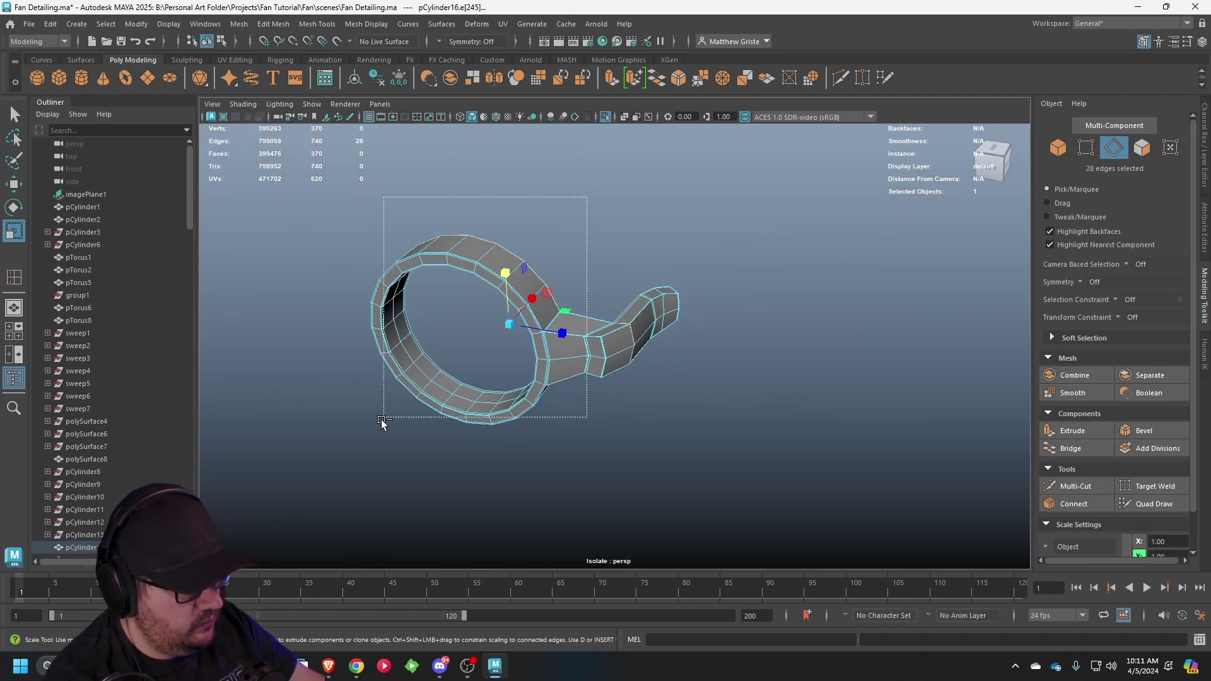
ctrl+drag(381, 420, 315, 482)
alt+drag(403, 470, 698, 441)
scroll(658, 346, up, 7)
scroll(698, 441, up, 4)
key(w)
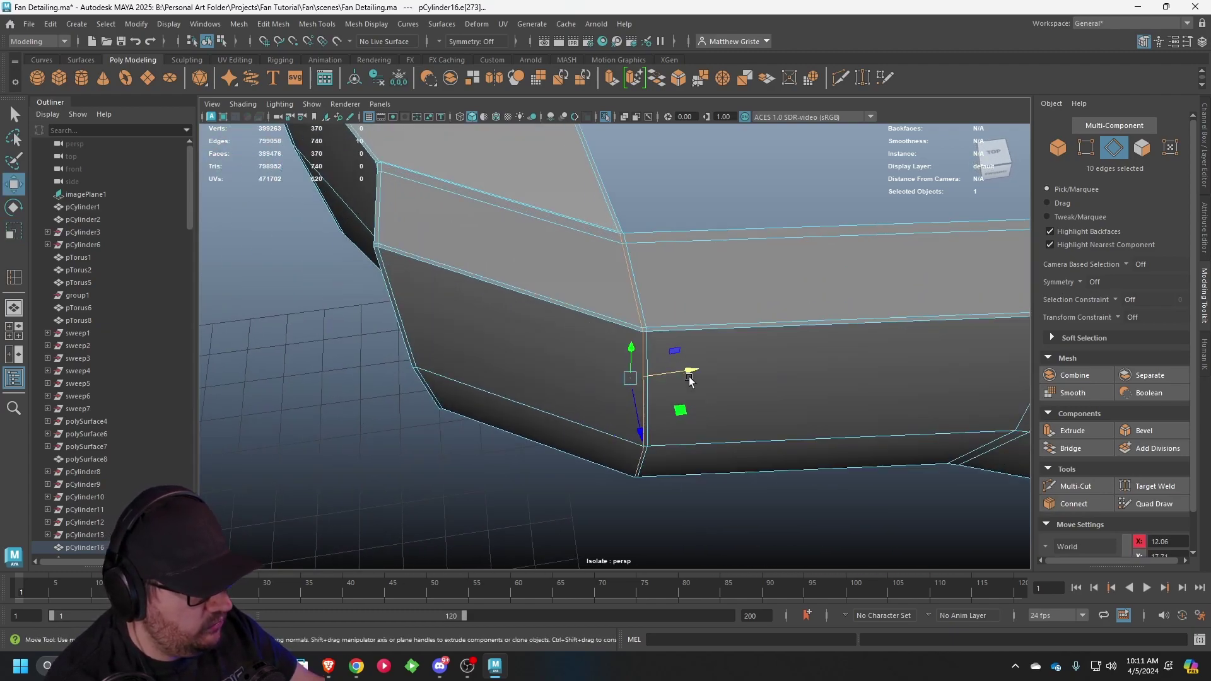
drag(689, 379, 629, 379)
drag(585, 438, 578, 418)
- Check the tab's softened bends in smoothed display and object mode from several sides
scroll(575, 417, down, 4)
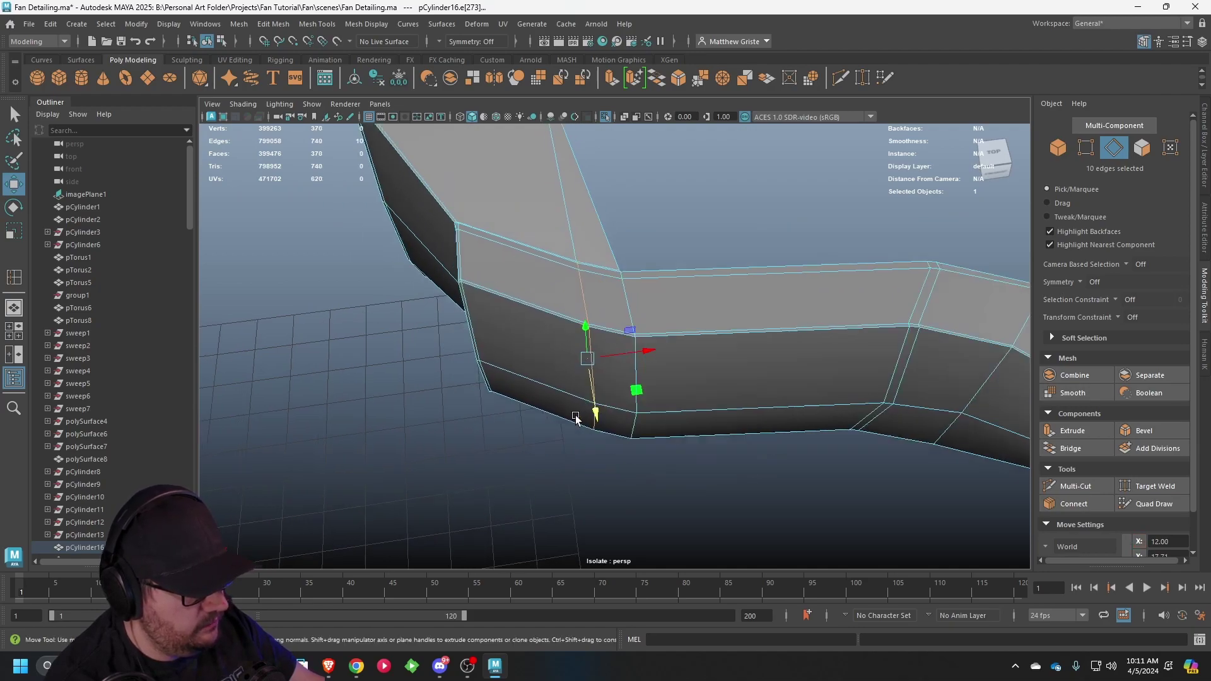
scroll(576, 417, down, 3)
key(3)
right_drag(690, 359, 741, 261)
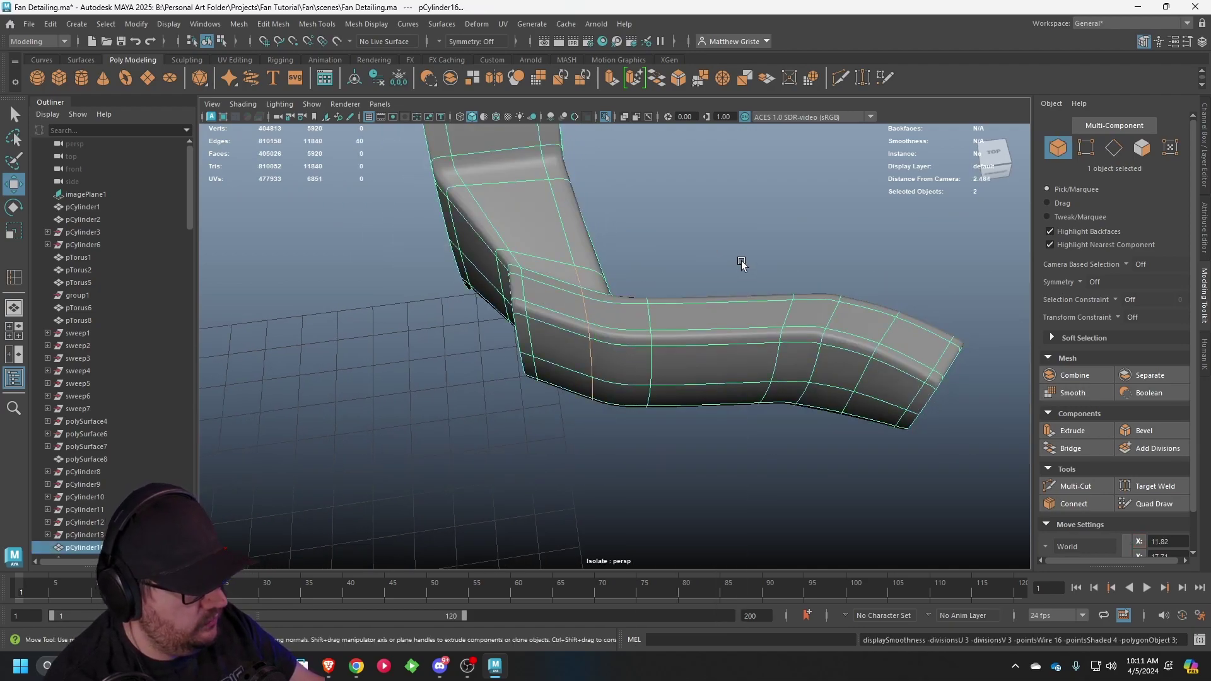
click(741, 261)
alt+drag(740, 262, 564, 289)
click(564, 289)
alt+right_drag(563, 289, 618, 296)
- With smoothing off, select the ring-distant 10-edge loop of the close pair at the bend before the tab's tip and delete it
key(1)
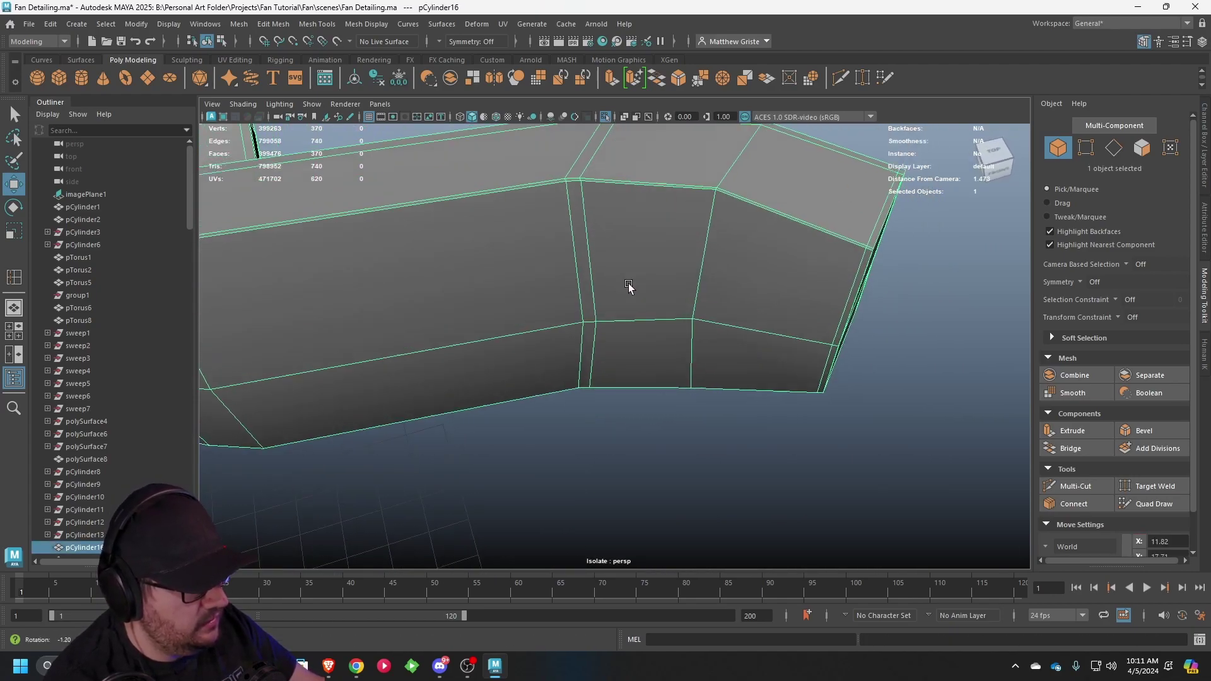
alt+drag(630, 286, 571, 221)
scroll(570, 221, down, 2)
alt+middle_drag(570, 221, 570, 326)
scroll(571, 325, up, 1)
right_drag(570, 326, 571, 259)
double_click(593, 305)
alt+drag(607, 320, 378, 342)
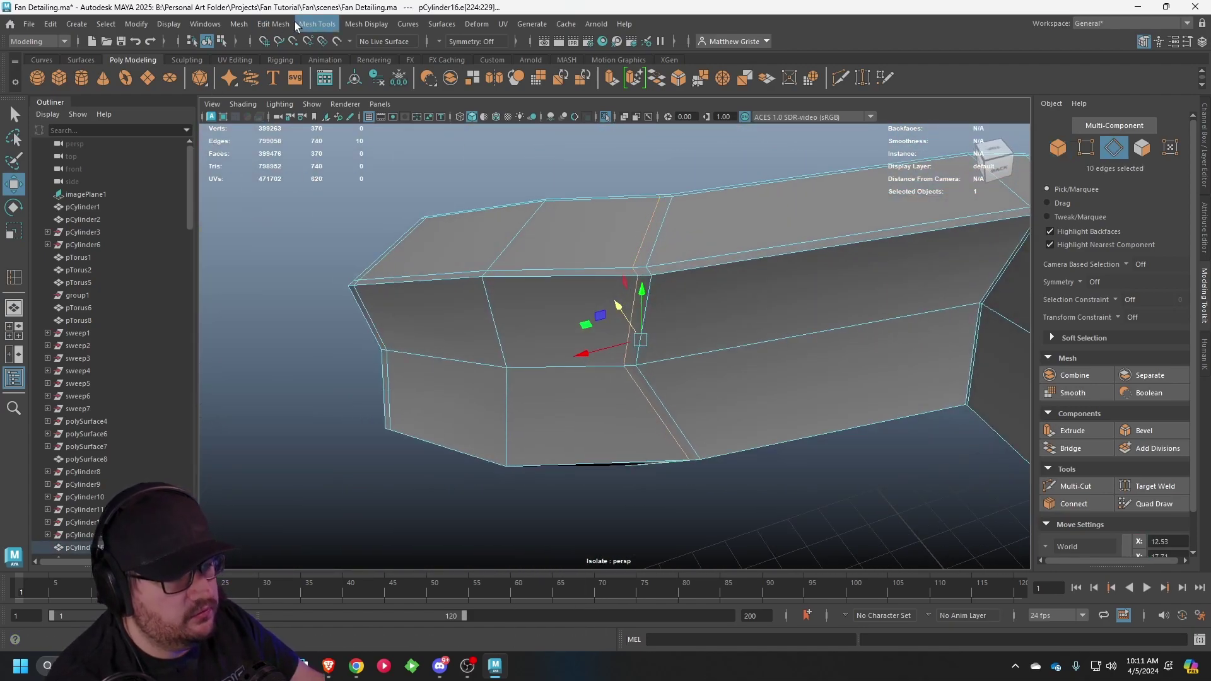
click(273, 26)
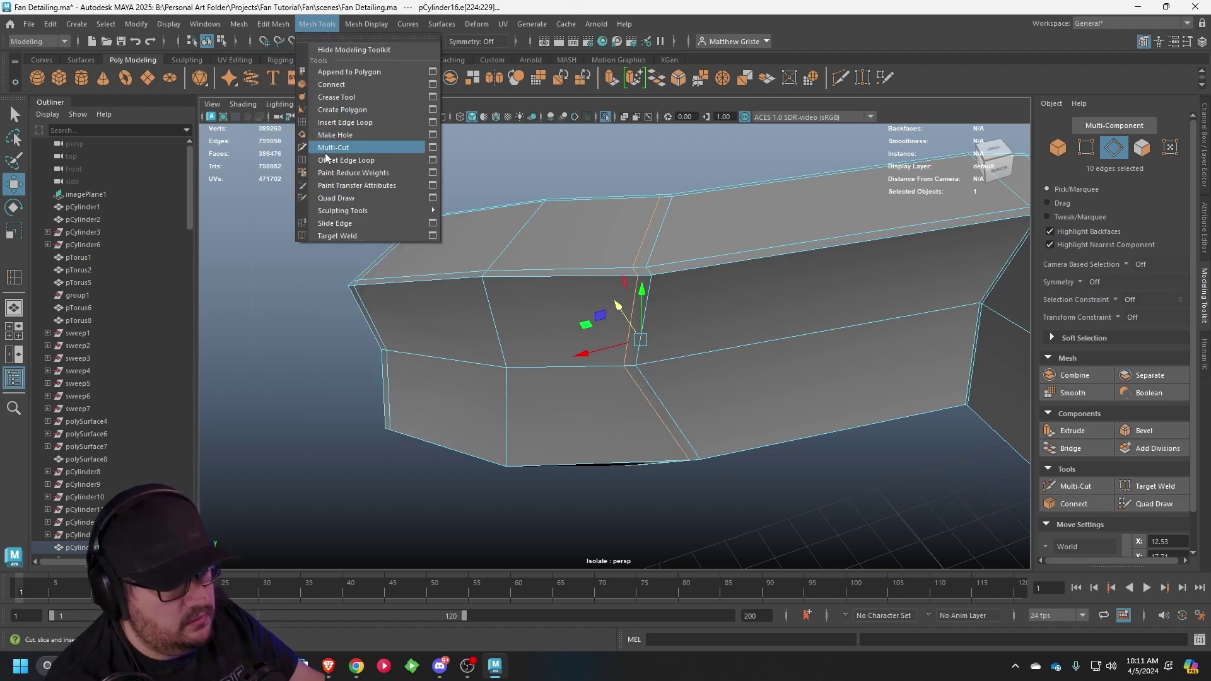
mouse_move(331, 213)
mouse_move(272, 24)
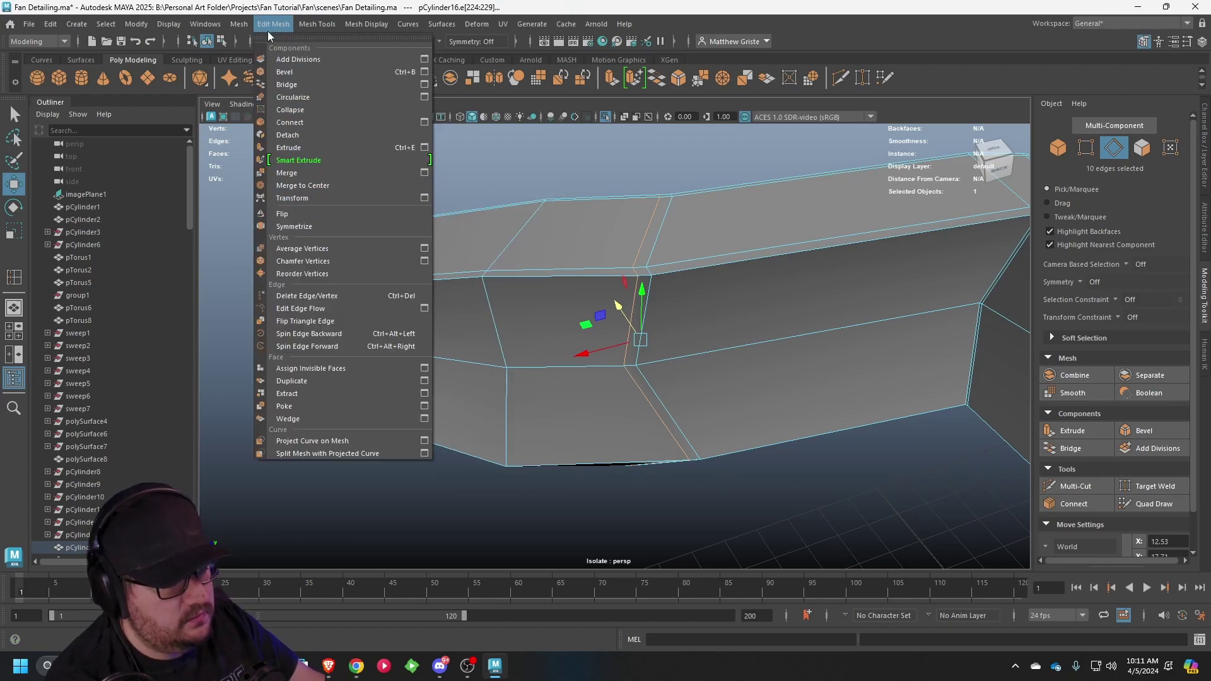
click(308, 296)
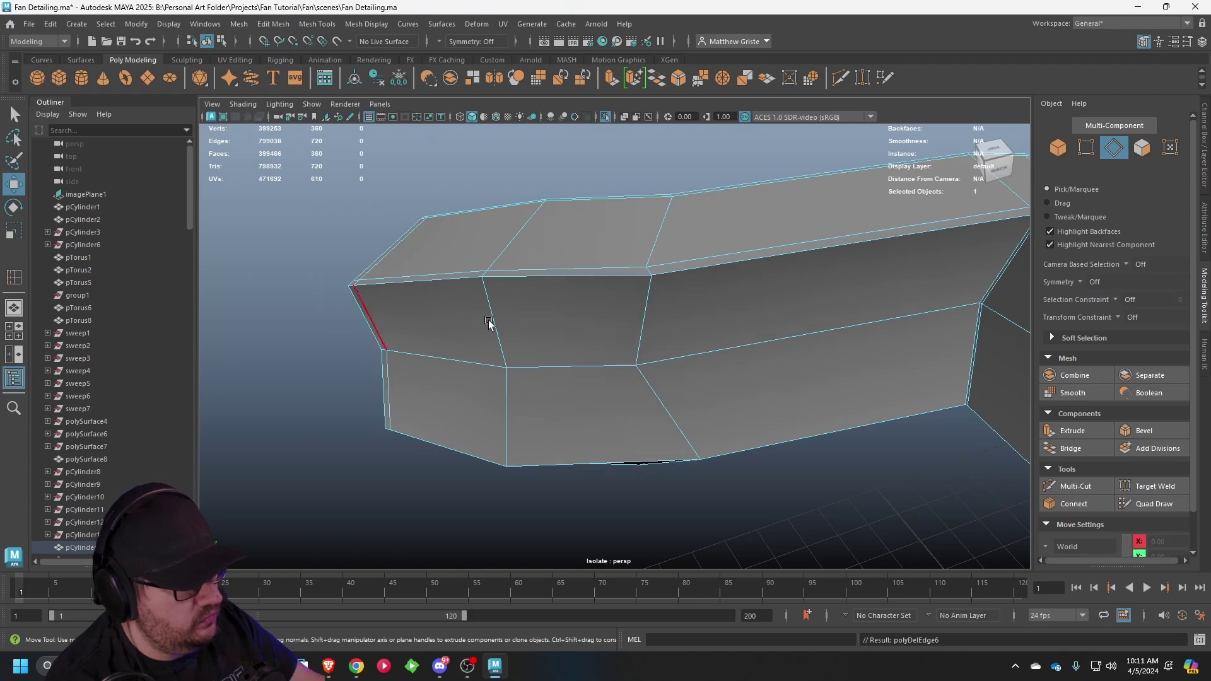
- Scale the edge loop just before the tab's tip bend, and inspect the bracket smoothed in object mode
double_click(636, 310)
key(r)
drag(600, 351, 668, 352)
key(3)
scroll(706, 396, down, 6)
right_drag(667, 352, 729, 281)
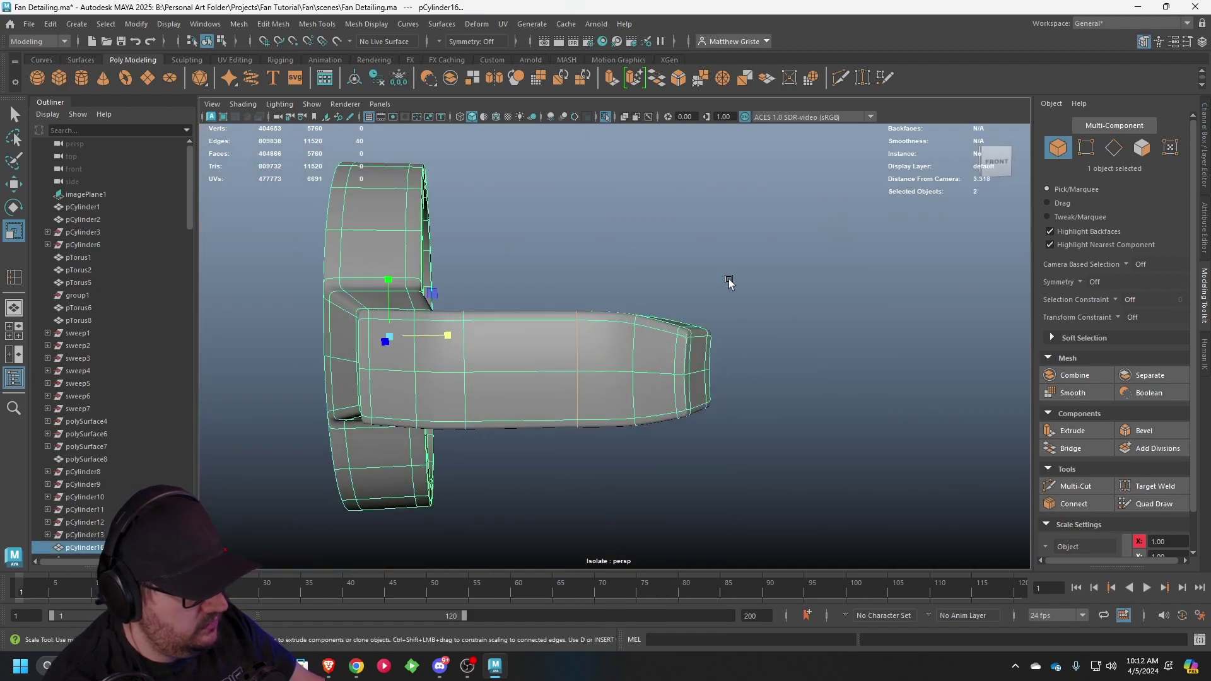
click(729, 281)
scroll(649, 352, down, 4)
alt+drag(649, 351, 605, 315)
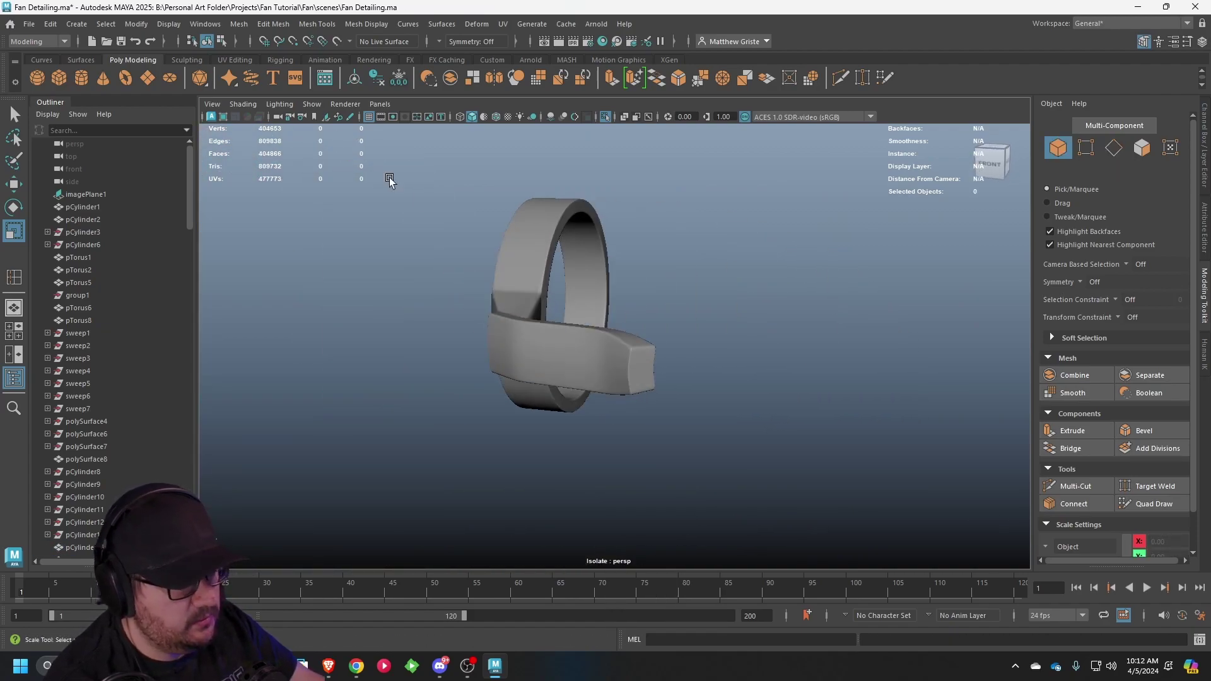
- Leave isolation to examine the bracket in place among the fan's parts, and select it
click(319, 105)
mouse_move(341, 120)
click(493, 124)
alt+drag(536, 282, 611, 382)
scroll(594, 369, up, 4)
click(596, 367)
scroll(597, 365, up, 4)
- Isolate the unsmoothed bracket, select the 21 vertices along one side of the tab's end, and move them inward to thin it
key(1)
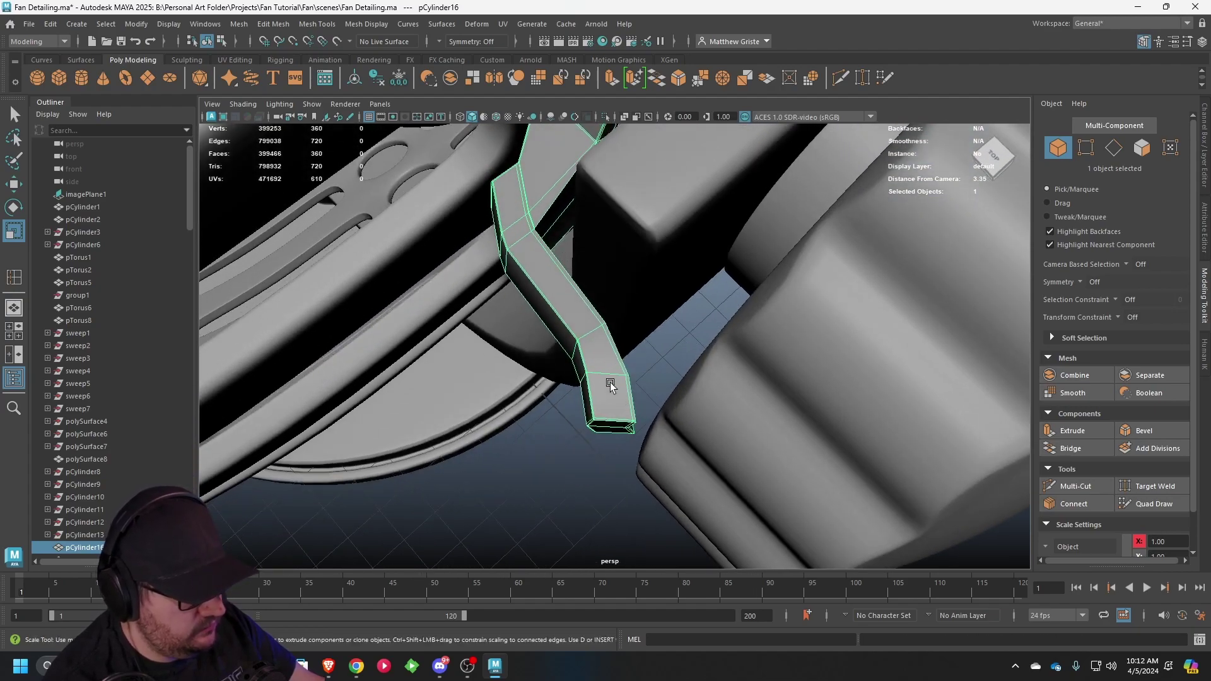
click(312, 104)
mouse_move(315, 126)
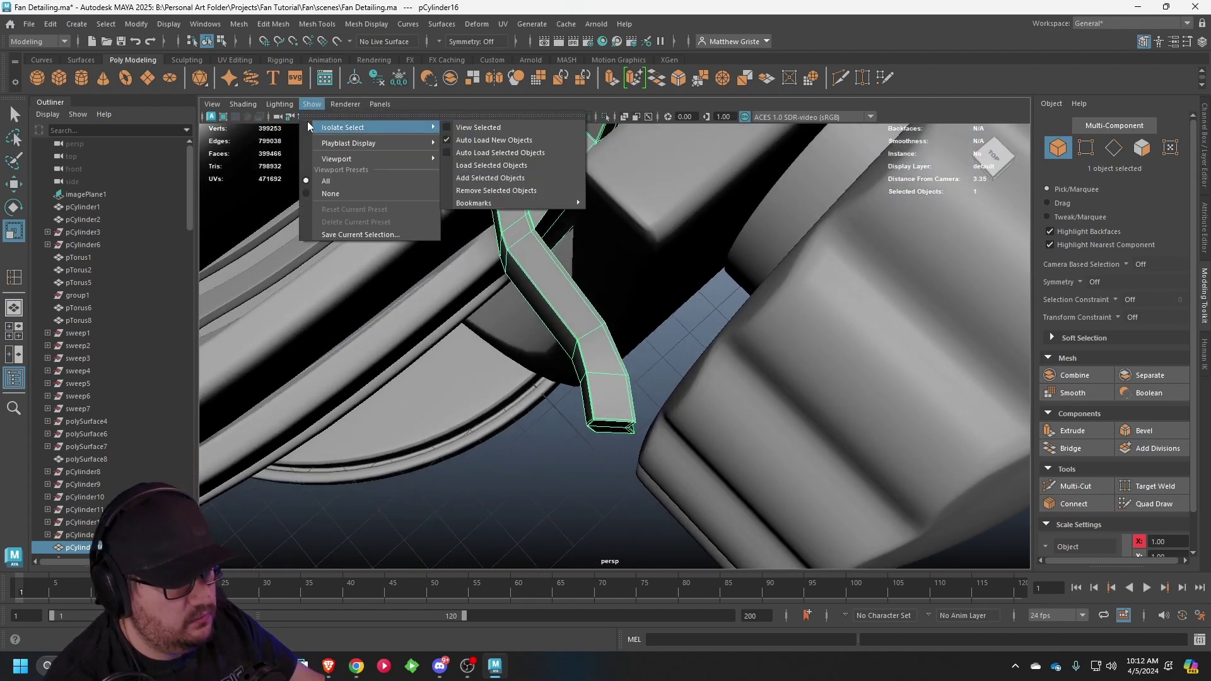
click(462, 128)
scroll(564, 376, up, 2)
alt+middle_drag(596, 413, 591, 379)
mouse_move(592, 380)
alt+mouse_down()
mouse_move(562, 351)
mouse_move(581, 349)
mouse_move(608, 373)
alt+mouse_up()
right_drag(609, 374, 564, 304)
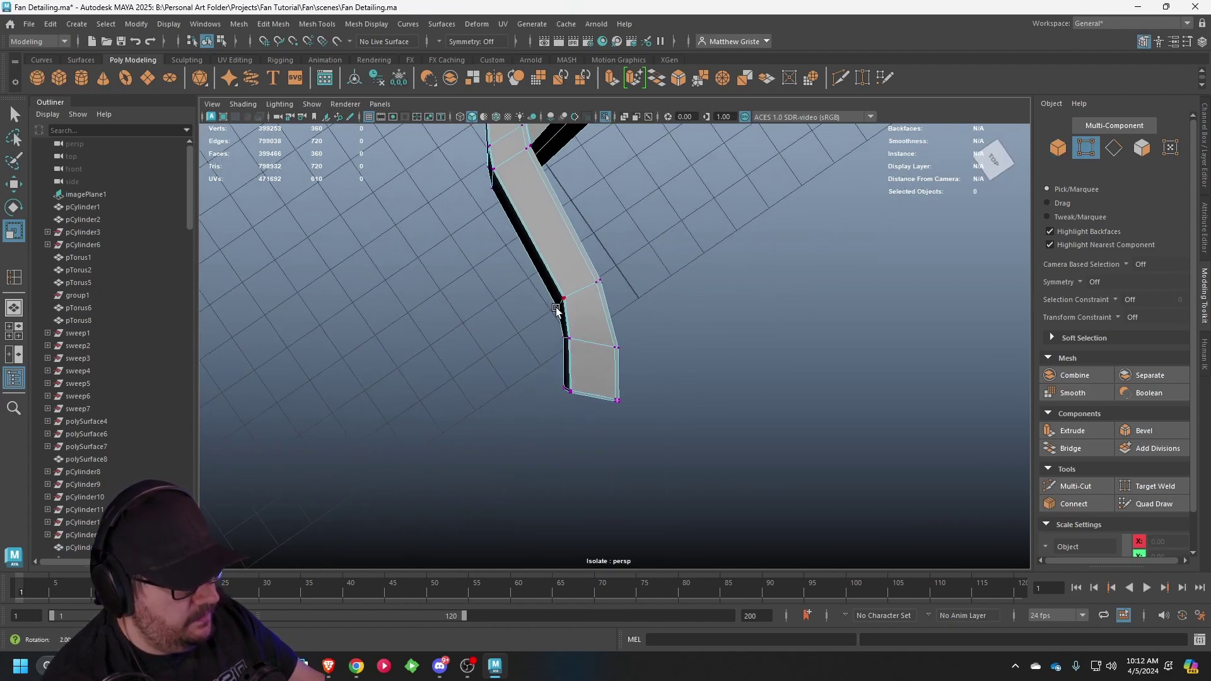
drag(582, 249, 583, 251)
key(w)
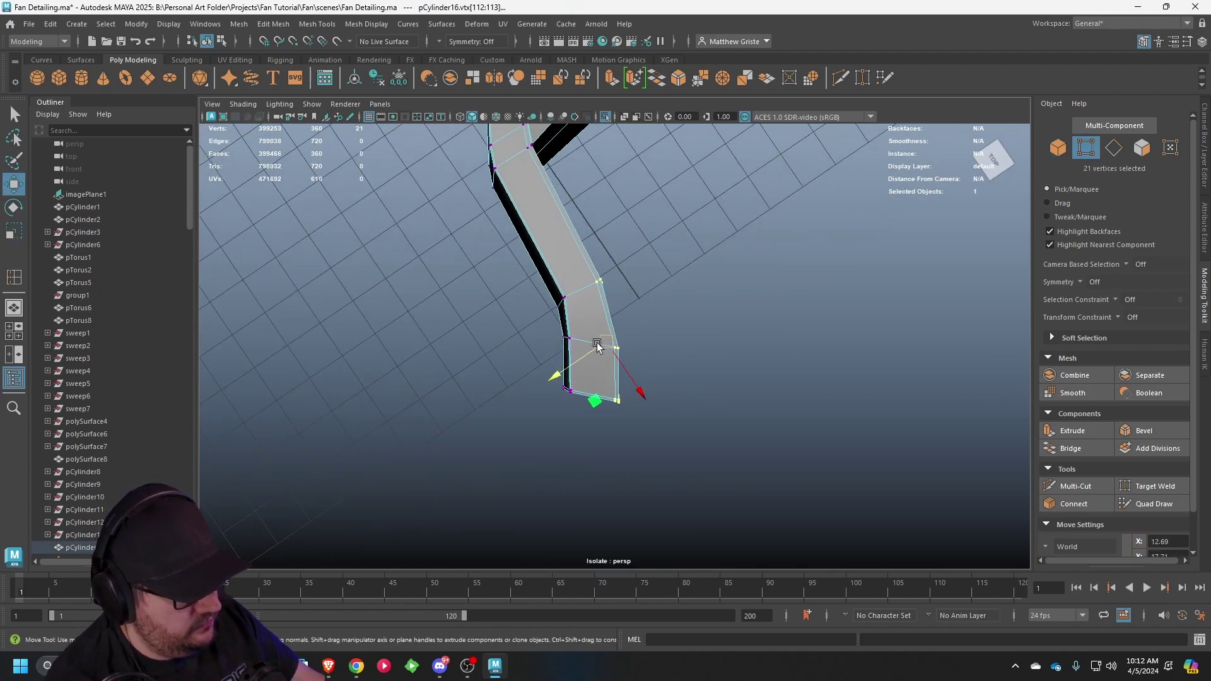
drag(604, 351, 561, 361)
- Select the 13 vertices on the same side at the tab's main corner and move them inward to thin the tab there
drag(607, 251, 550, 300)
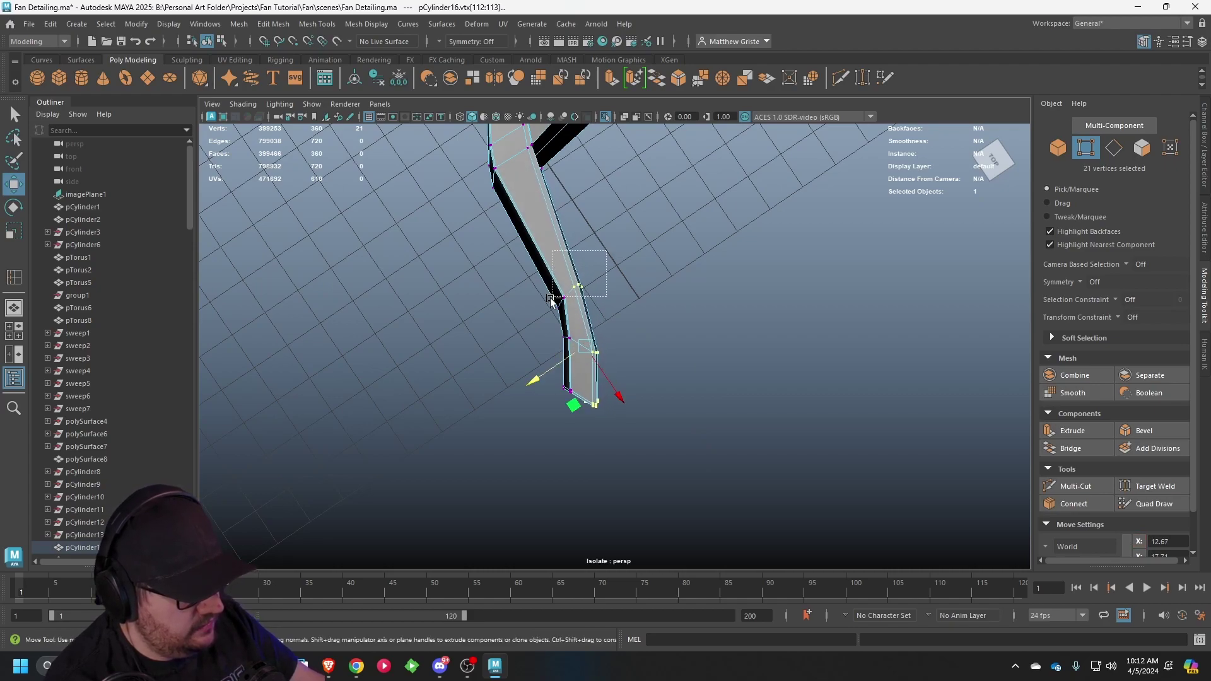
drag(563, 373, 572, 187)
drag(587, 247, 564, 252)
mouse_move(678, 319)
alt+mouse_down()
mouse_move(662, 267)
mouse_move(689, 328)
alt+mouse_up()
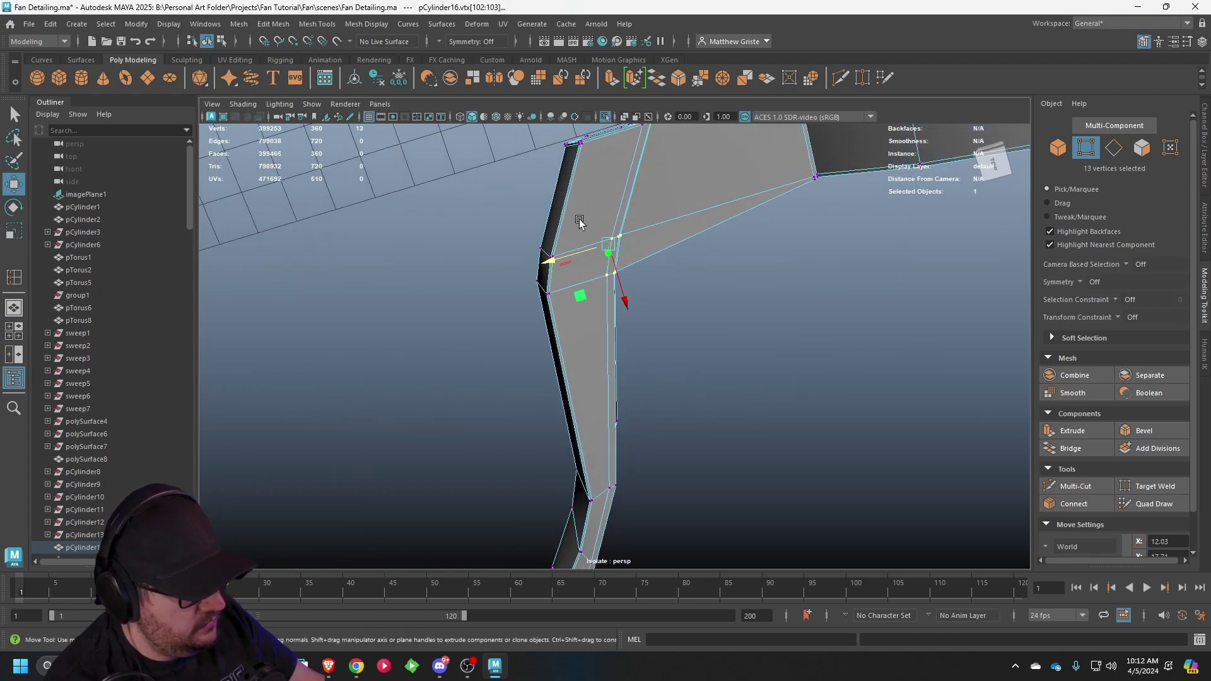
- Return the bracket to smoothed object mode and bring the rest of the fan back into view
alt+drag(579, 221, 649, 258)
right_drag(649, 259, 704, 233)
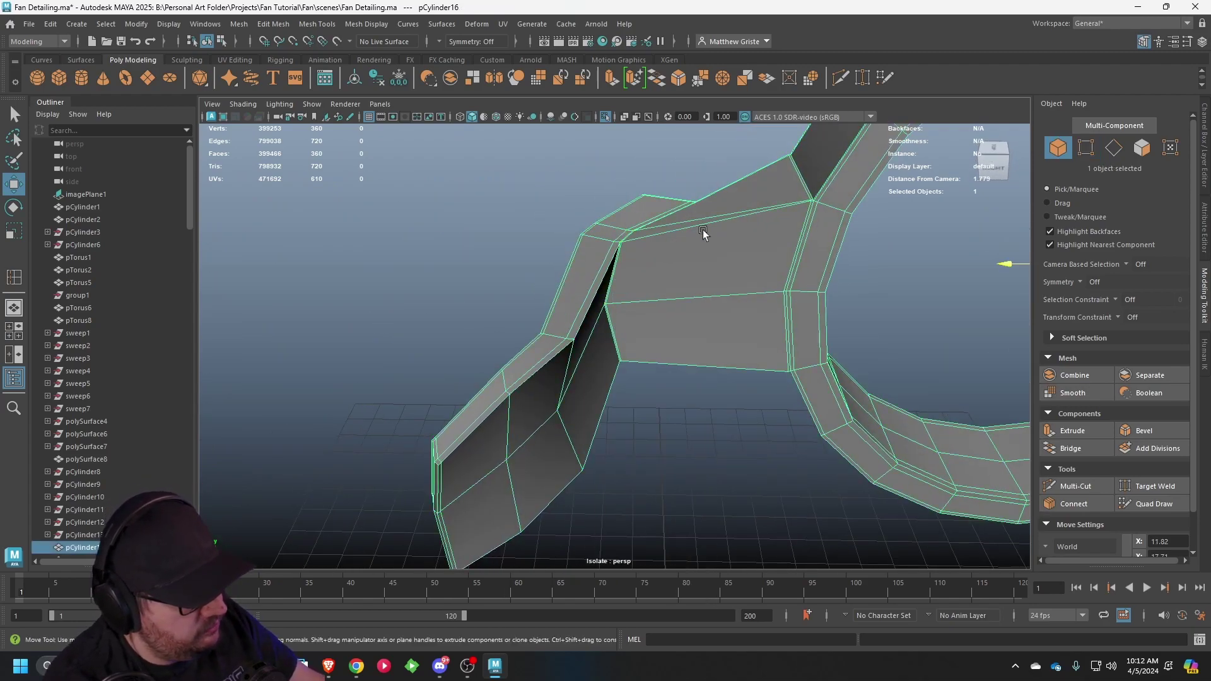
alt+drag(703, 232, 756, 250)
key(3)
scroll(630, 246, down, 5)
alt+drag(630, 246, 694, 261)
click(319, 104)
mouse_move(346, 124)
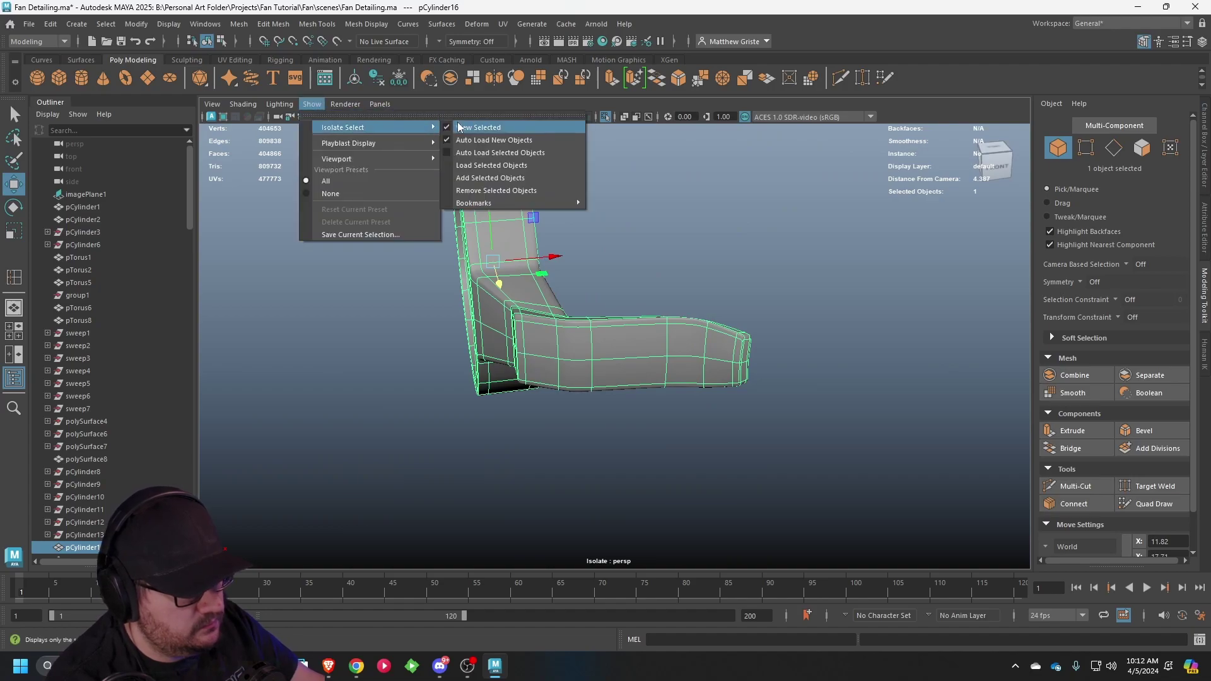
click(481, 124)
alt+drag(546, 195, 543, 237)
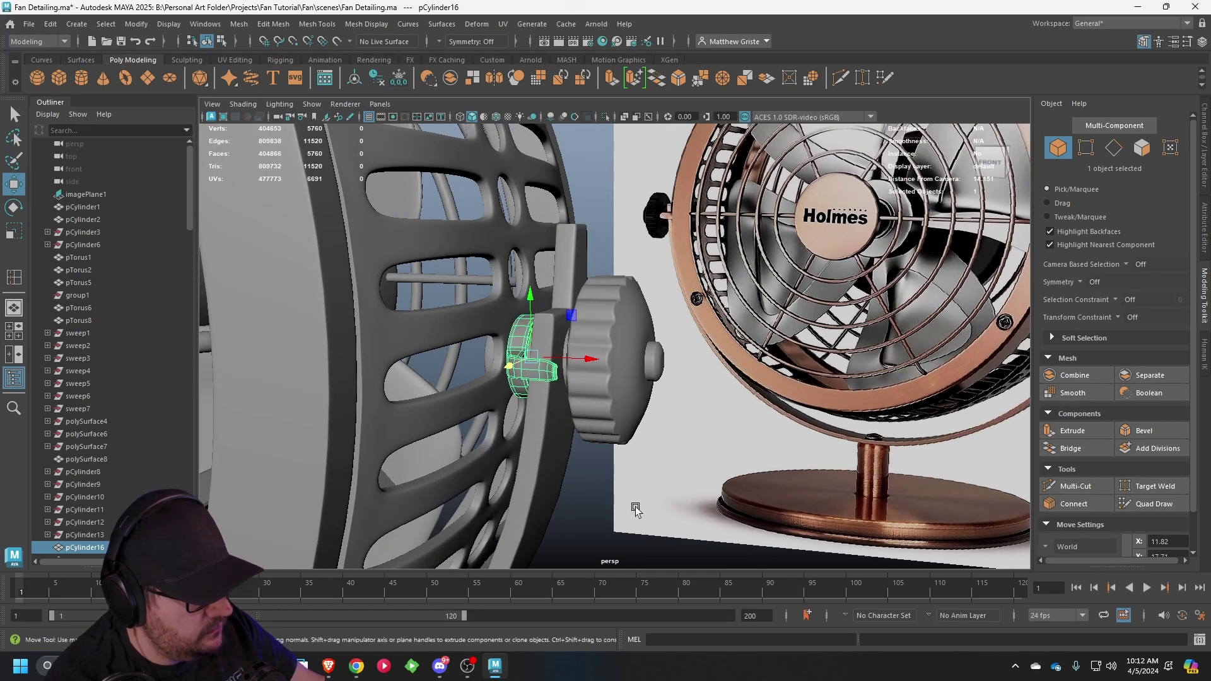
- Delete the old bracket beside the knob on the opposite side of the fan
click(635, 508)
scroll(671, 500, down, 5)
alt+drag(670, 501, 573, 433)
scroll(573, 433, up, 4)
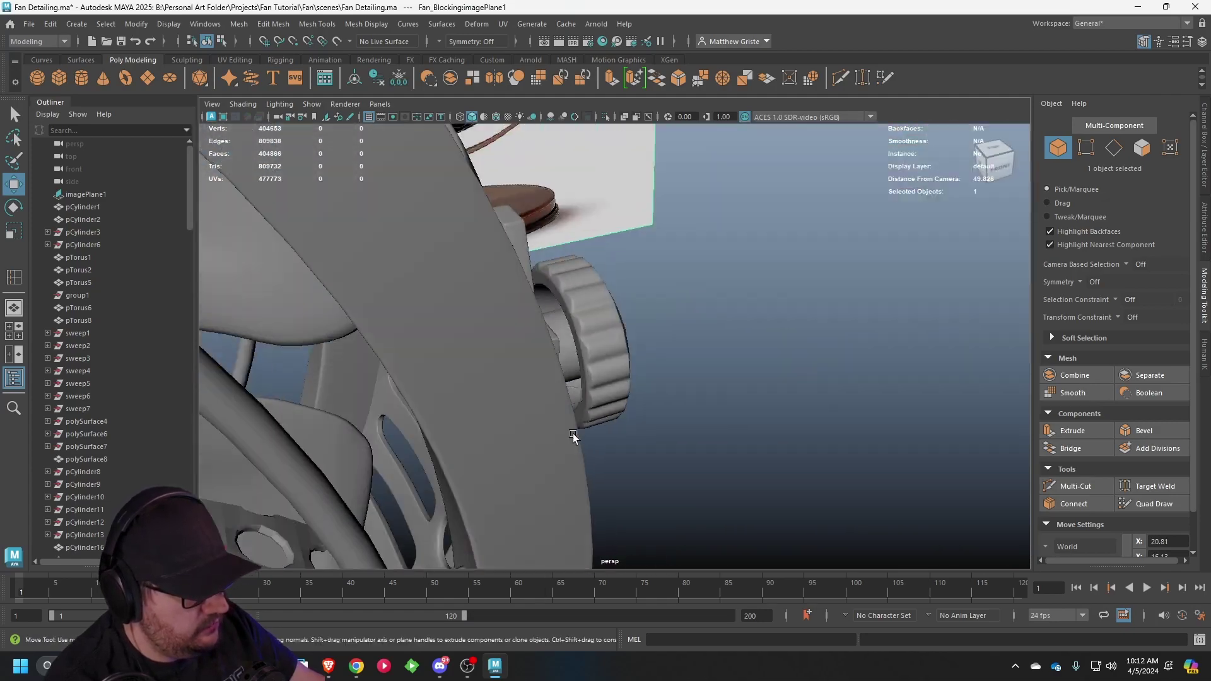
scroll(573, 433, down, 6)
alt+drag(384, 454, 662, 324)
scroll(662, 324, down, 3)
scroll(548, 361, up, 4)
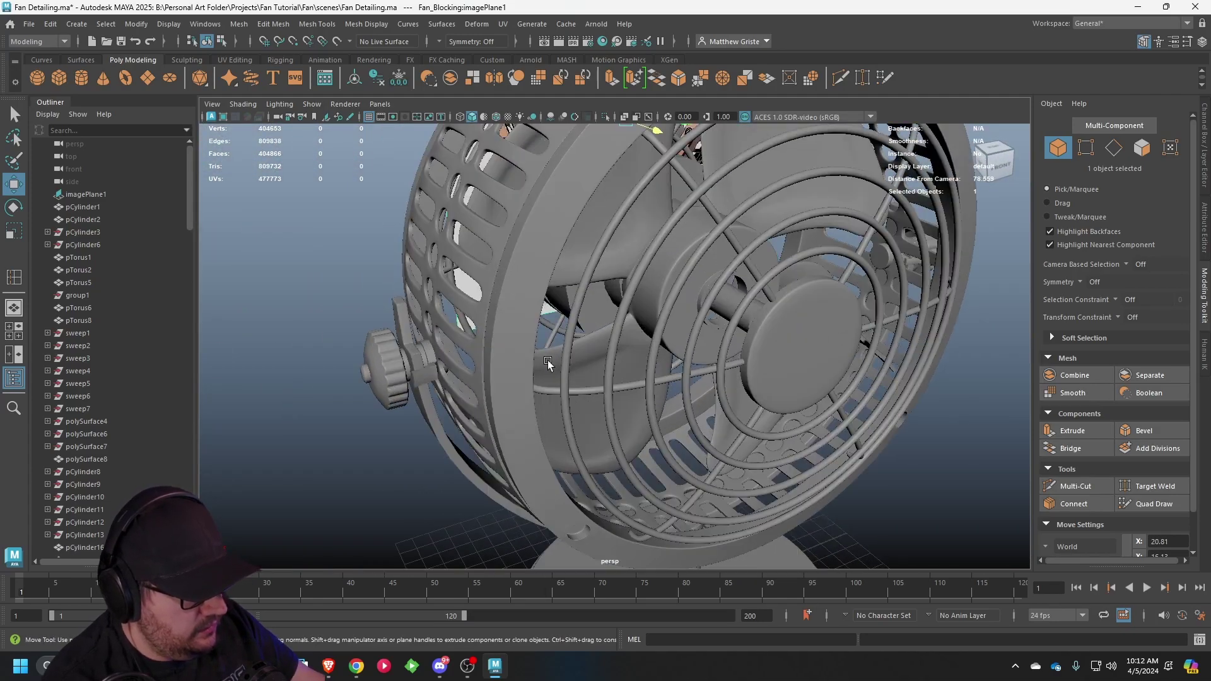
click(427, 374)
key(Delete)
alt+drag(686, 381, 531, 381)
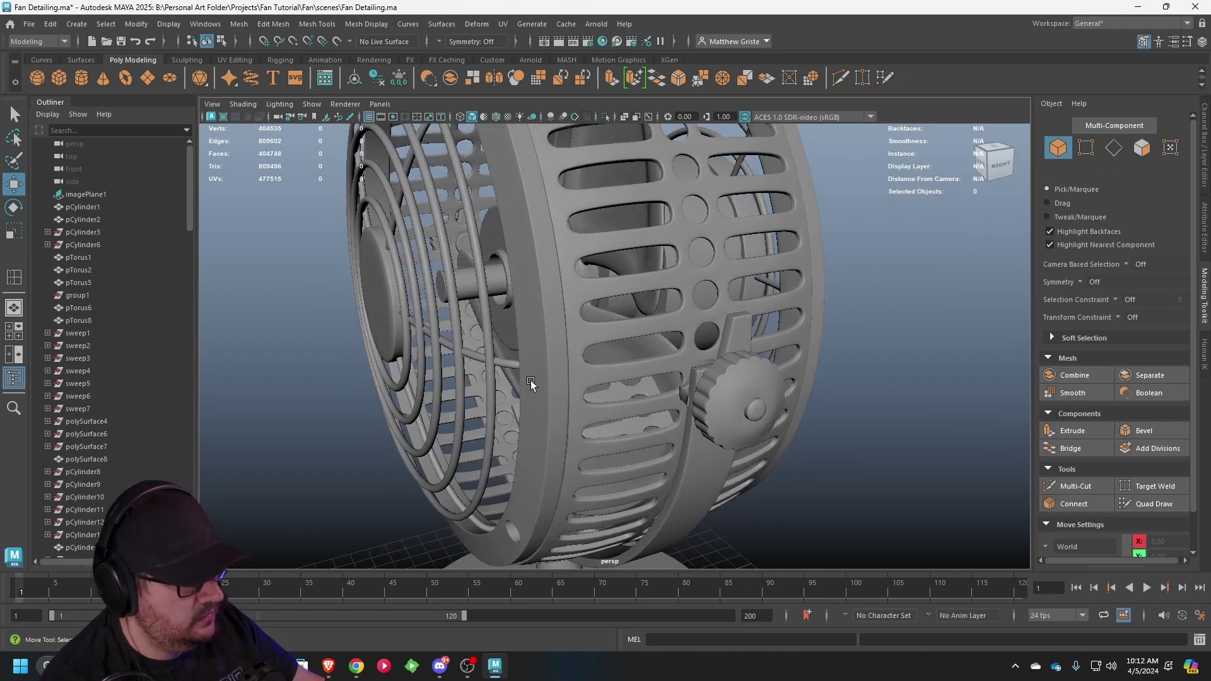
- Duplicate the finished bracket beside the side knob and show the copy's transform values
scroll(638, 361, up, 5)
click(712, 421)
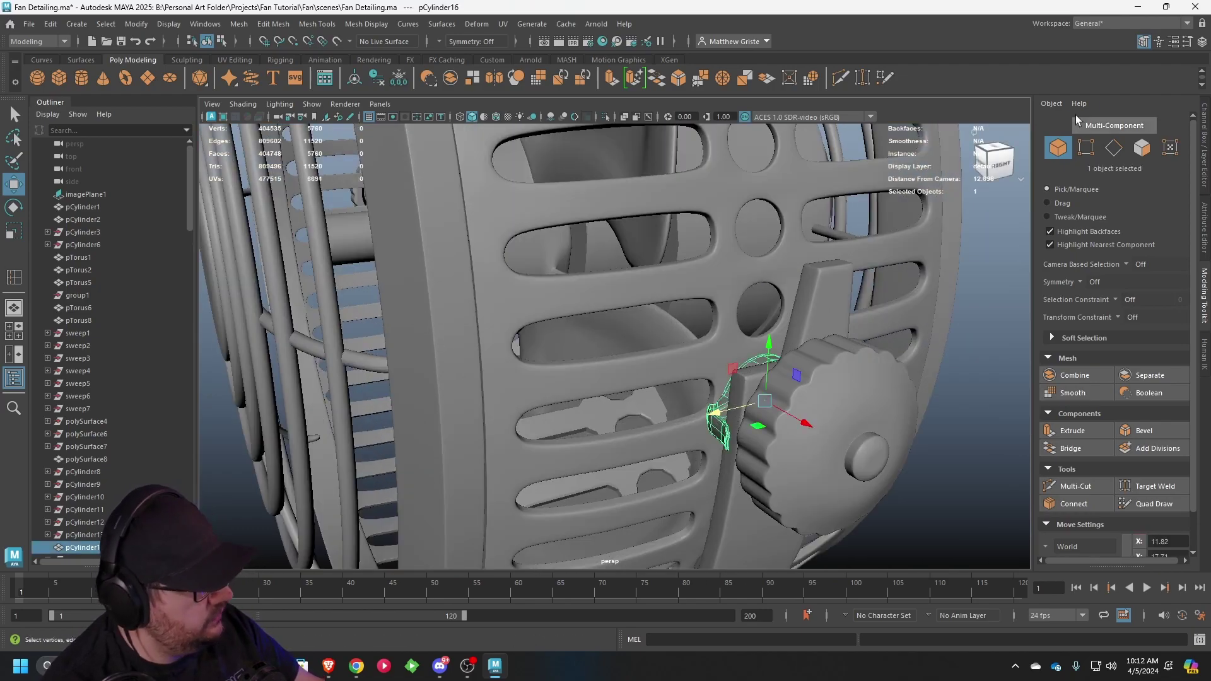
click(1201, 41)
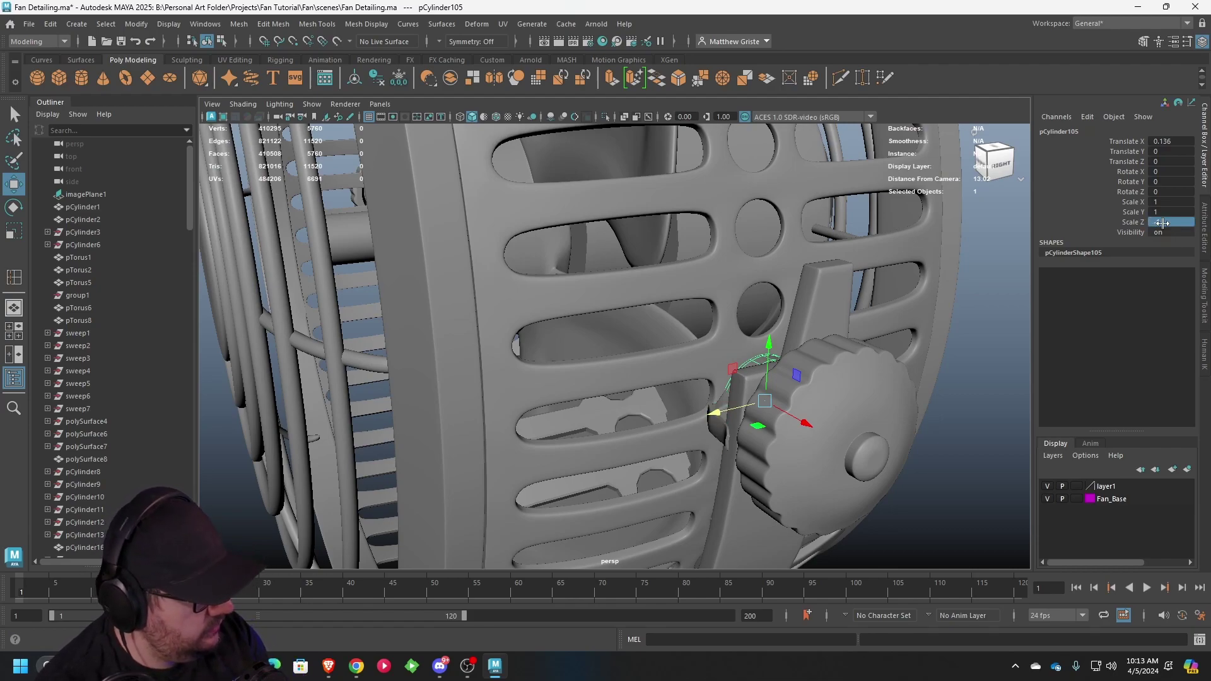
- Try moving the bracket copy along X with its Scale Z at -1, and undo the move and the Z mirroring
alt+drag(637, 263, 735, 267)
alt+middle_drag(997, 388, 835, 361)
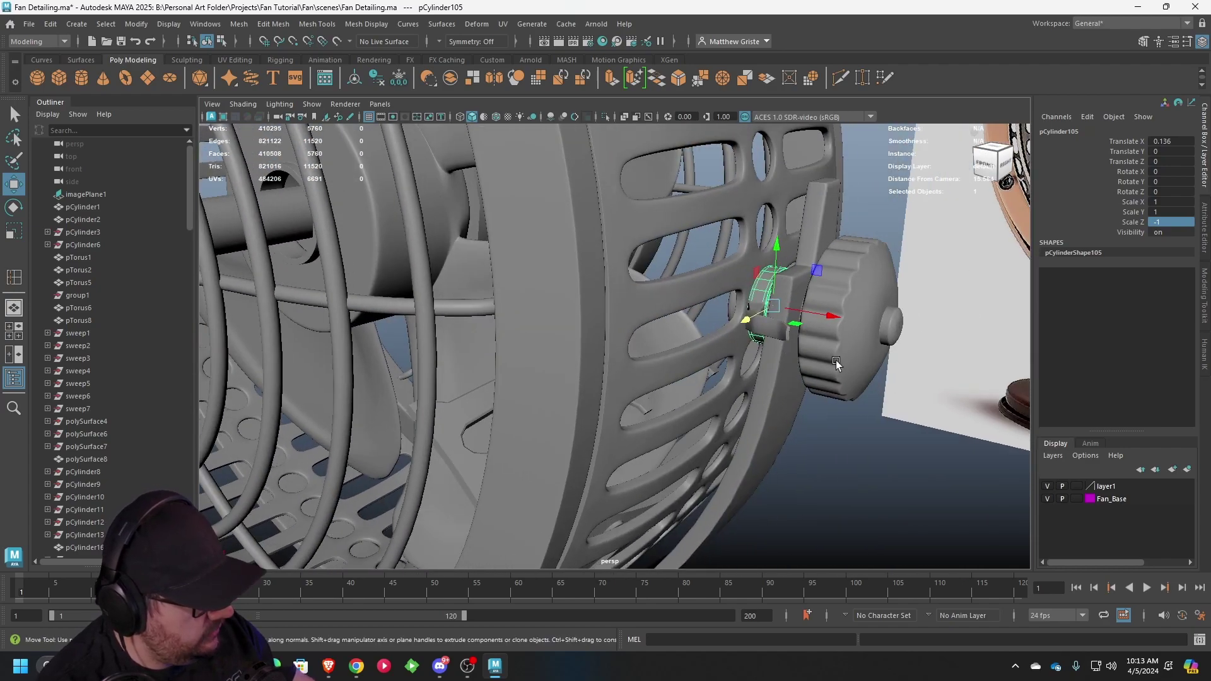
drag(833, 316, 694, 304)
alt+drag(908, 252, 951, 288)
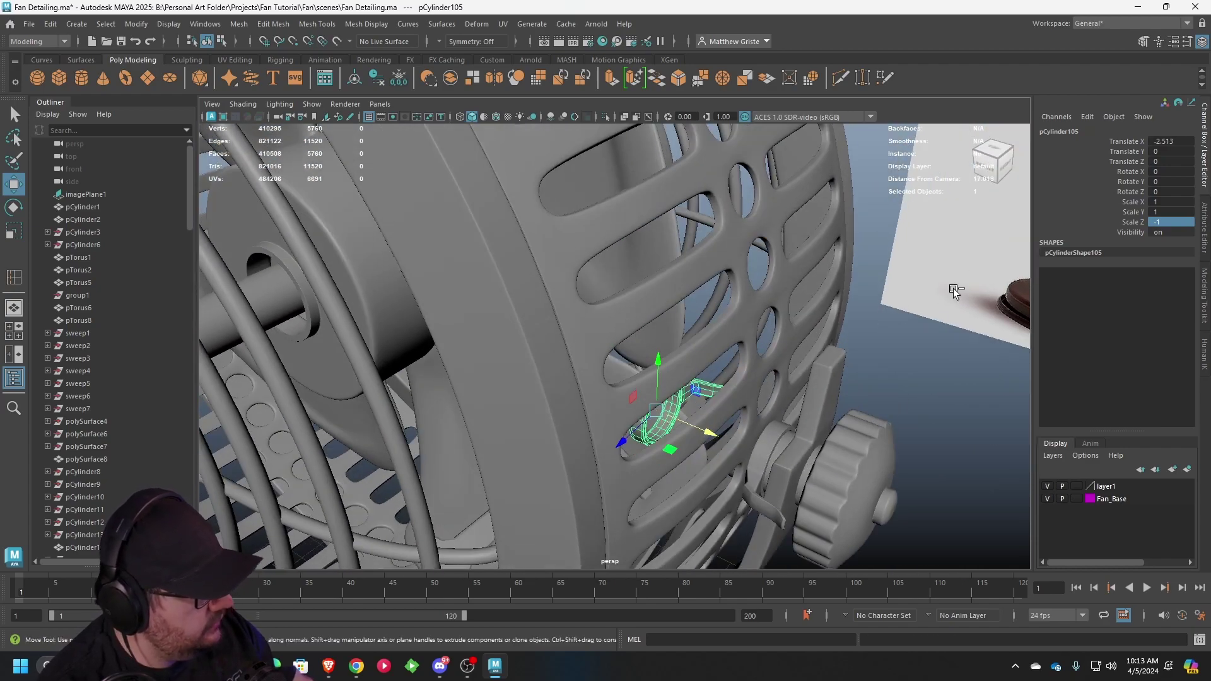
key(ctrl+z)
key(ctrl+z)
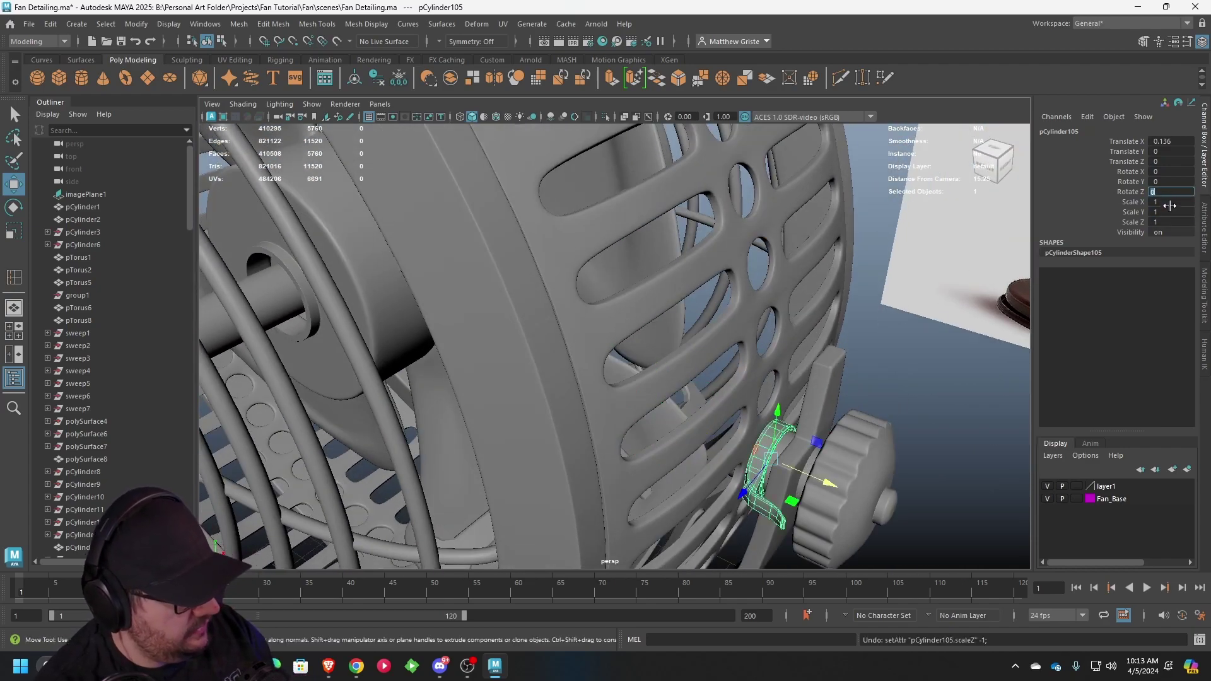
- Mirror the bracket copy with Scale X -1 and move it along X to about -23.1, beside the opposite knob
text(-1)
key(Return)
scroll(895, 387, down, 3)
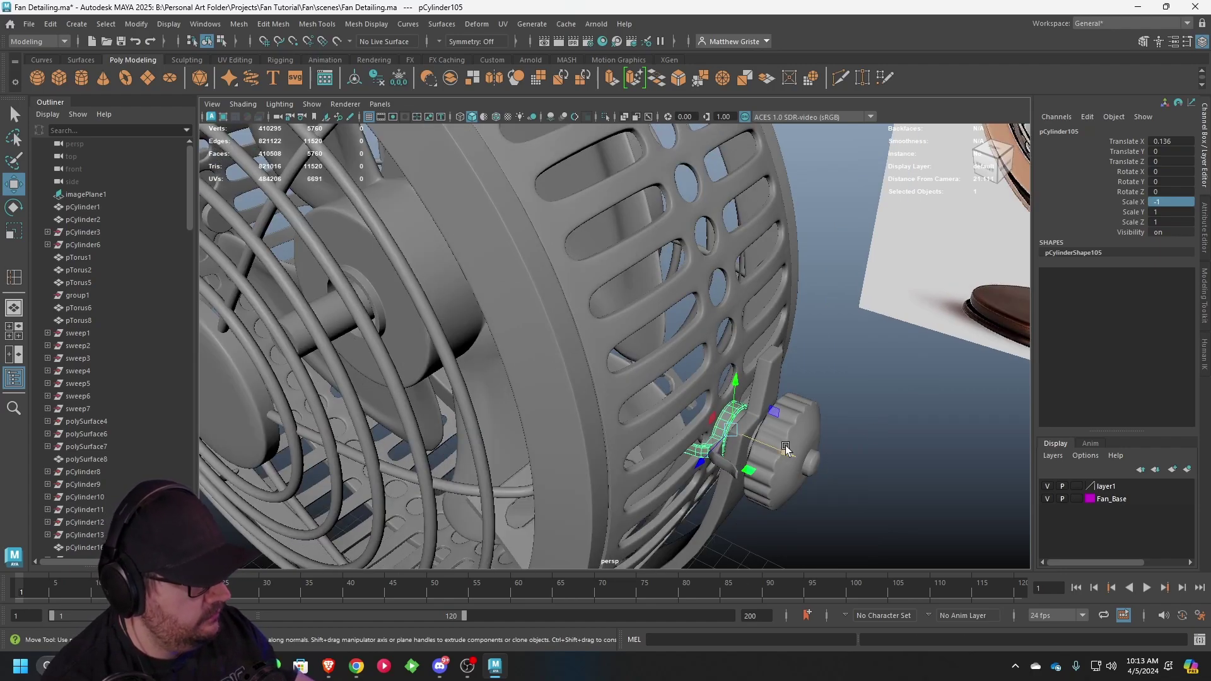
drag(786, 449, 442, 325)
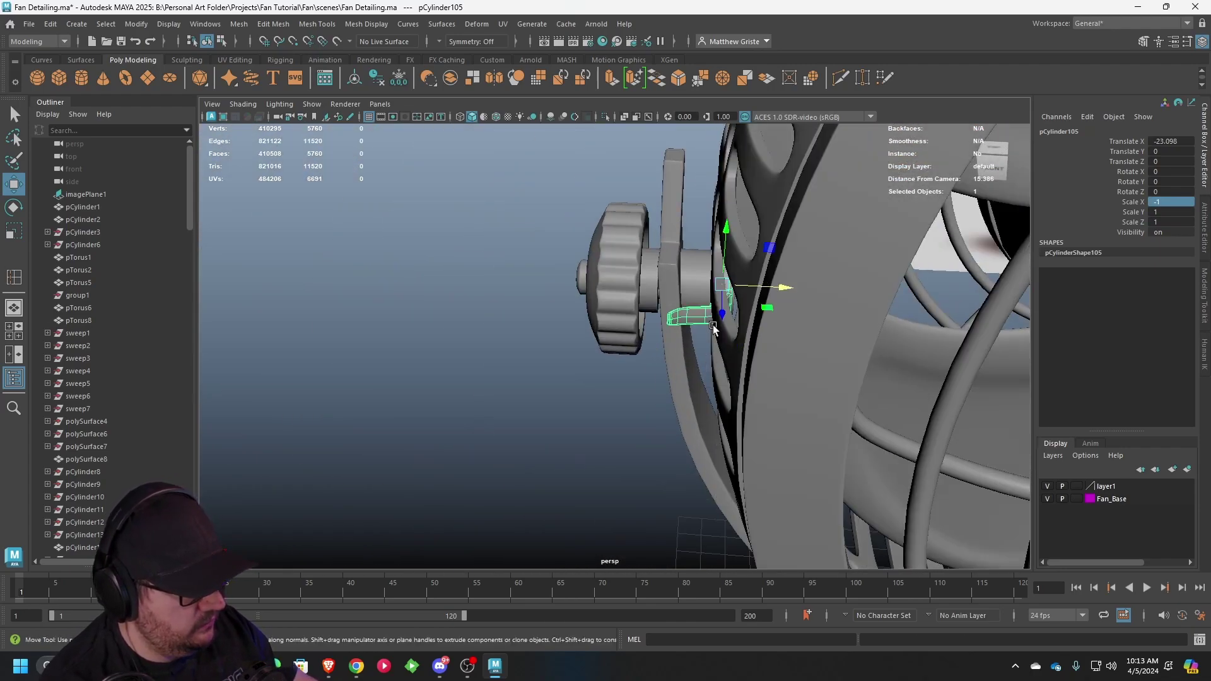
alt+drag(716, 330, 768, 295)
click(615, 453)
scroll(643, 442, down, 5)
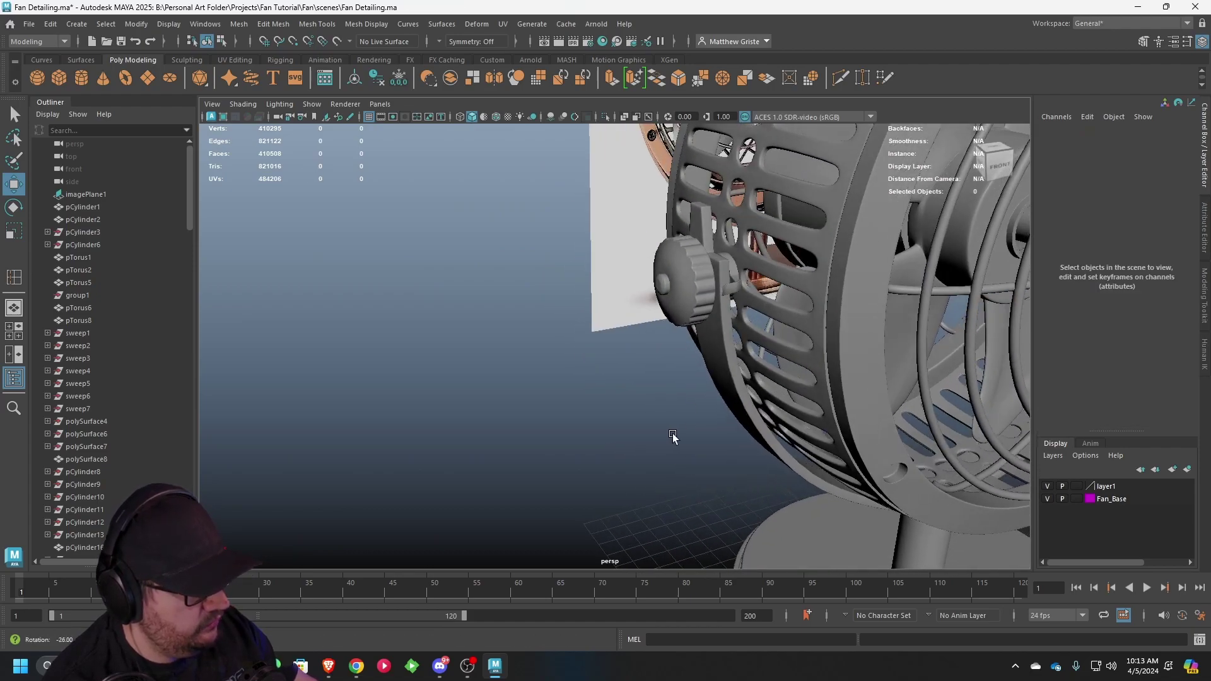
- Examine the fan from front and back against the reference, including the separate photo of the rear switch and power cord
alt+drag(673, 437, 646, 373)
scroll(603, 354, up, 3)
scroll(603, 355, down, 4)
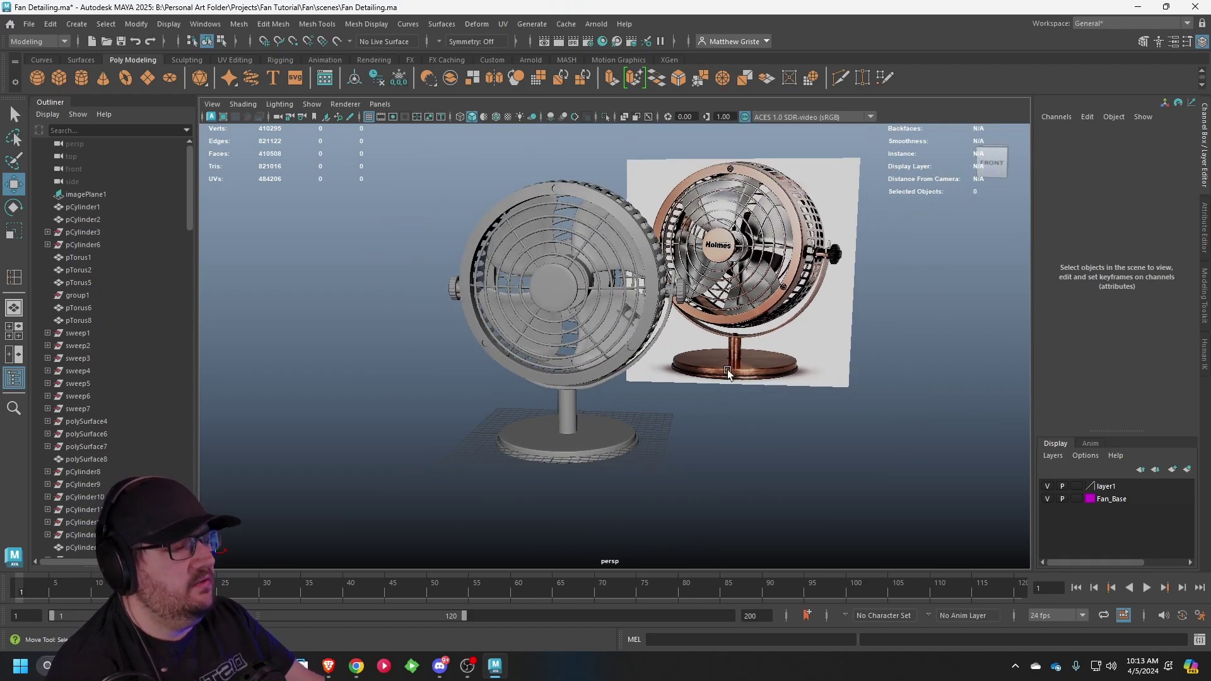
alt+drag(724, 367, 478, 377)
scroll(600, 353, up, 6)
alt+drag(600, 353, 717, 297)
alt+middle_drag(716, 298, 609, 332)
scroll(609, 333, down, 6)
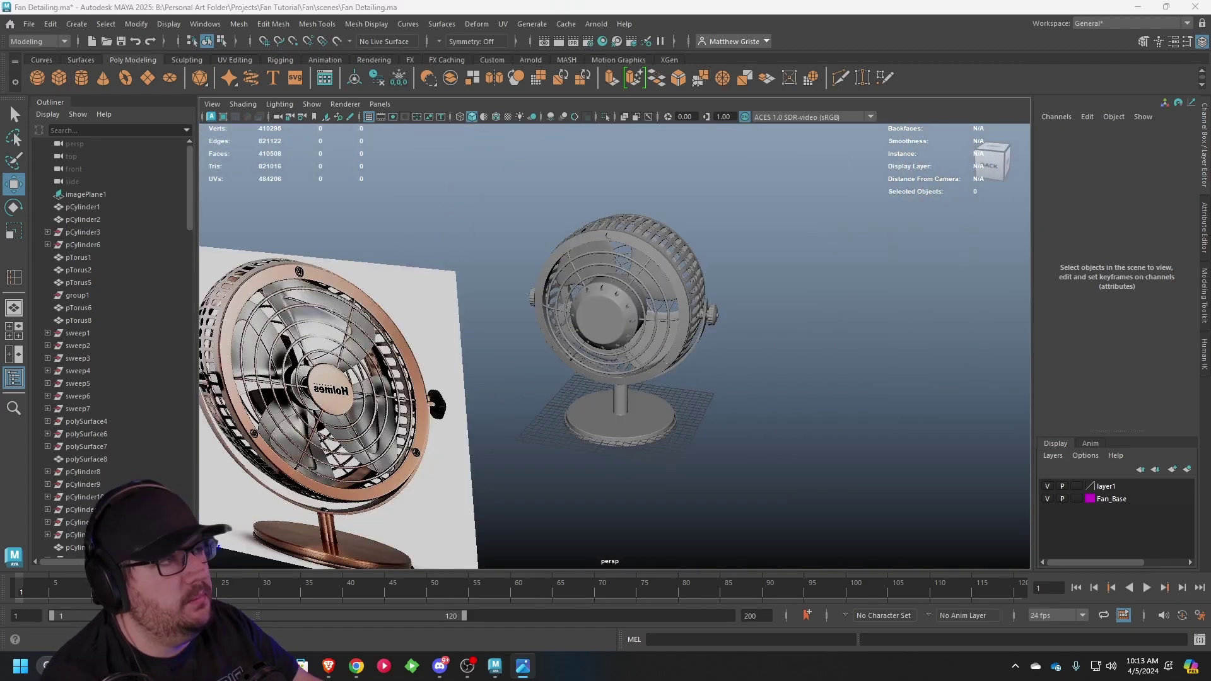
drag(338, 0, 645, 83)
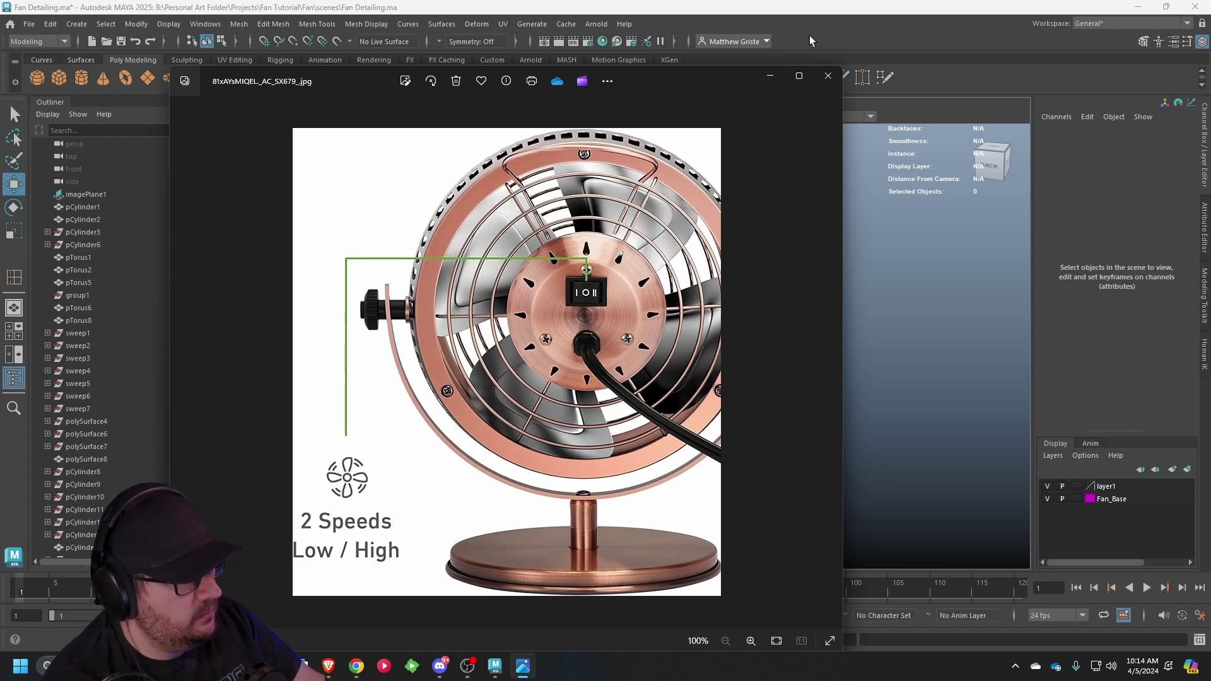
click(770, 77)
- Create a cube and place it behind the fan at about Y 10.65 and Z -14.34
alt+drag(661, 292, 564, 265)
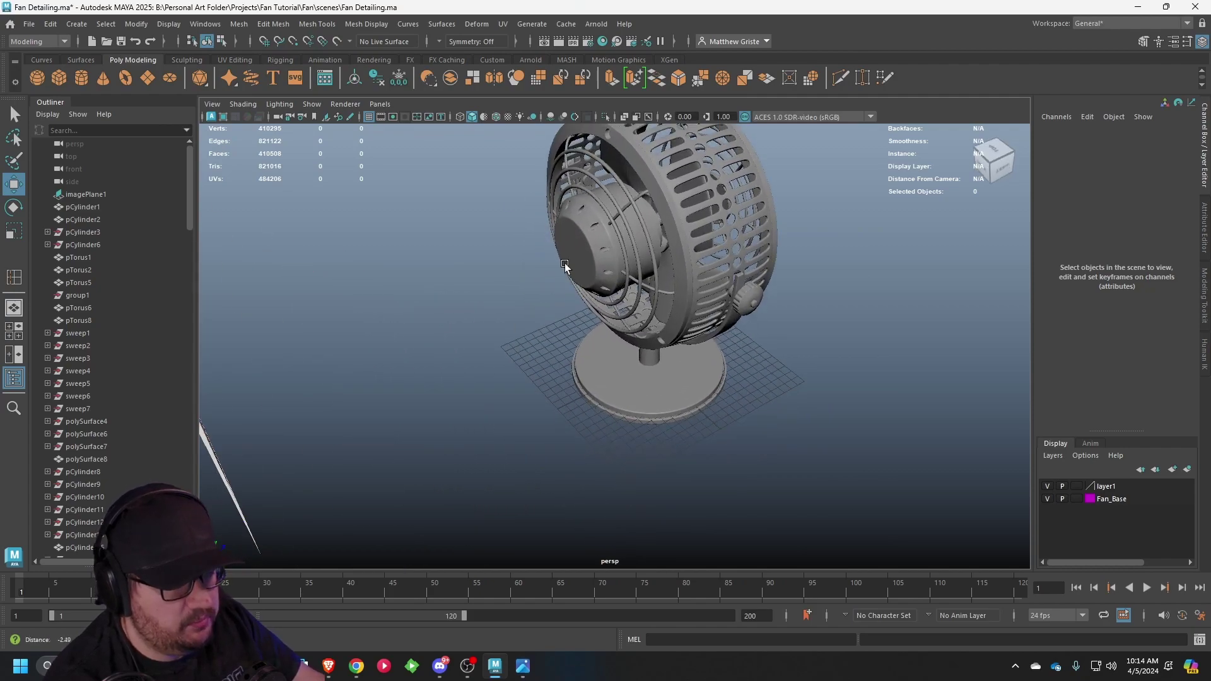
click(59, 77)
drag(647, 316, 532, 388)
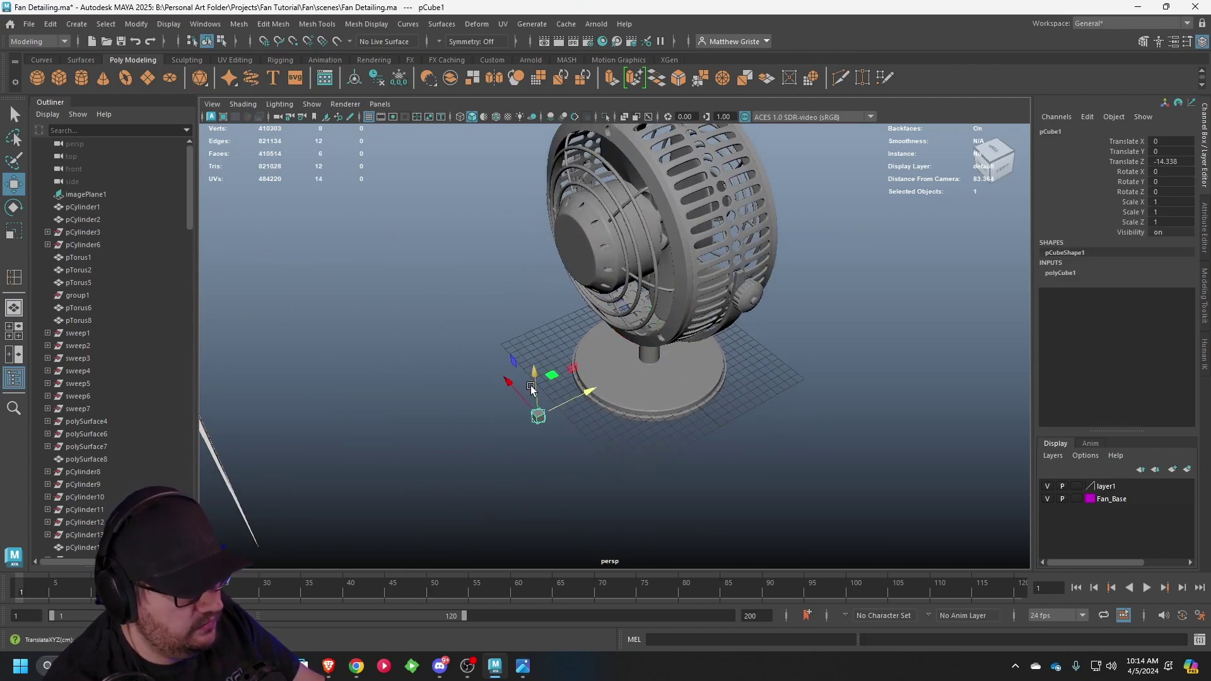
key(f)
alt+drag(691, 308, 945, 289)
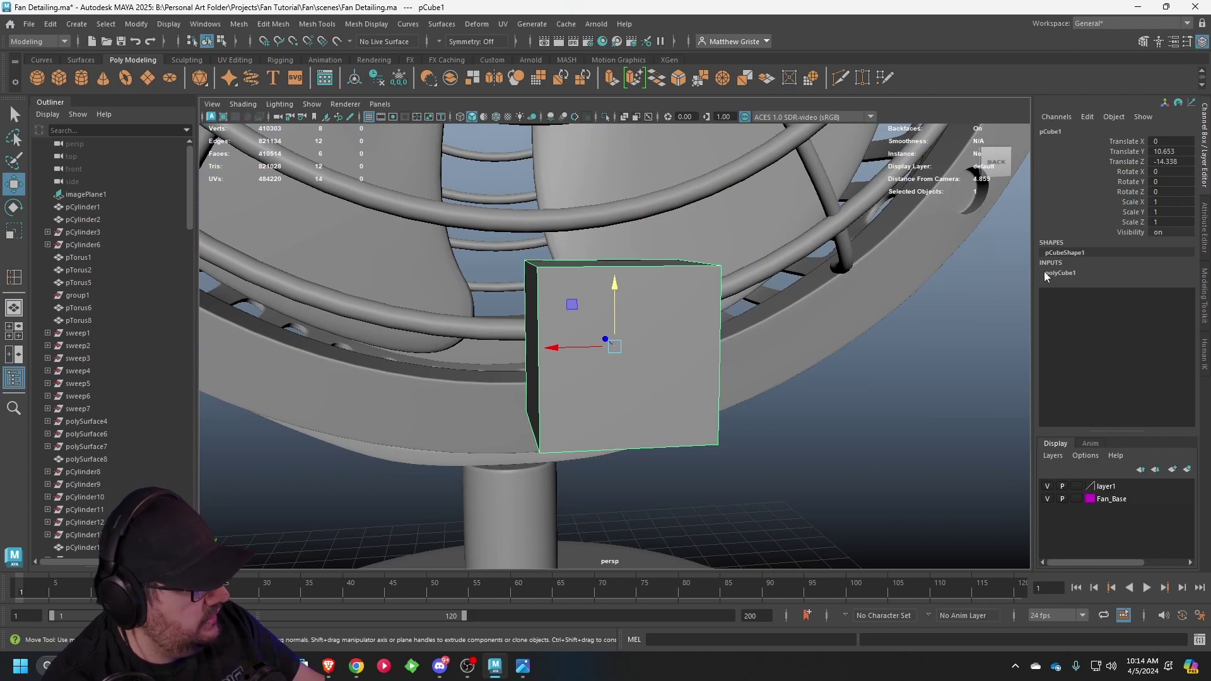
- Set the cube's width, height and depth subdivisions to 2 each
click(1047, 273)
text(2)
click(1166, 333)
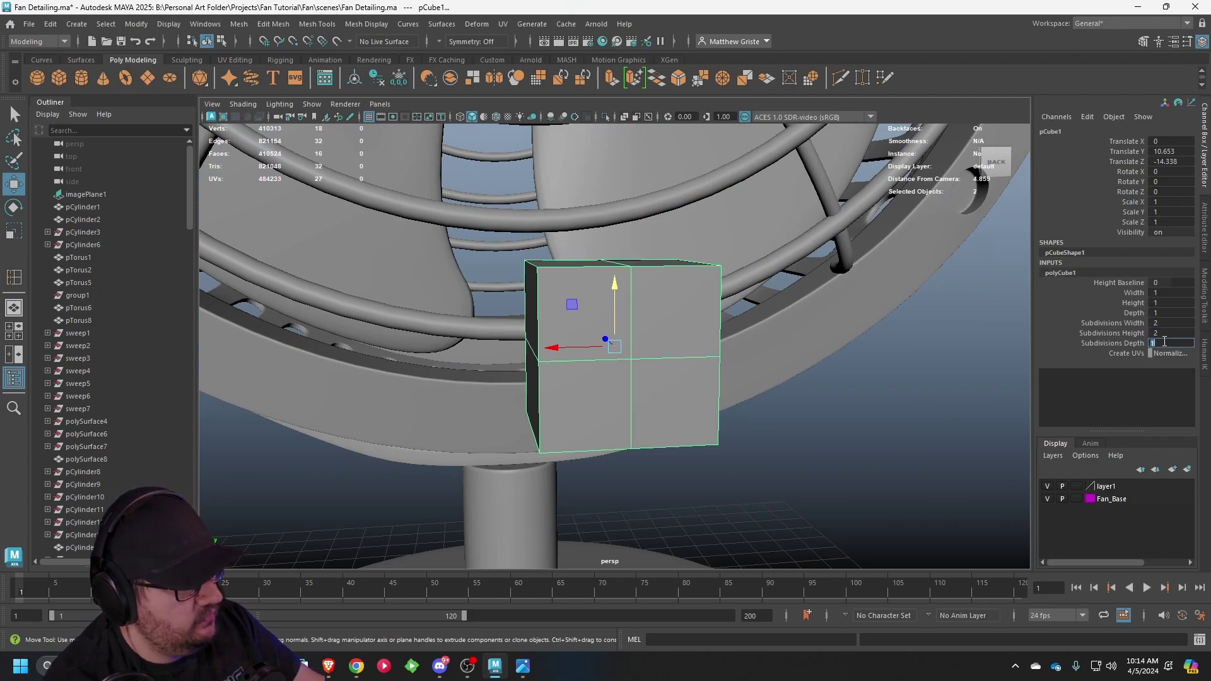
text(2)
key(Return)
- Scale the cube to about 2.37 in X and 1.45 in Y
key(r)
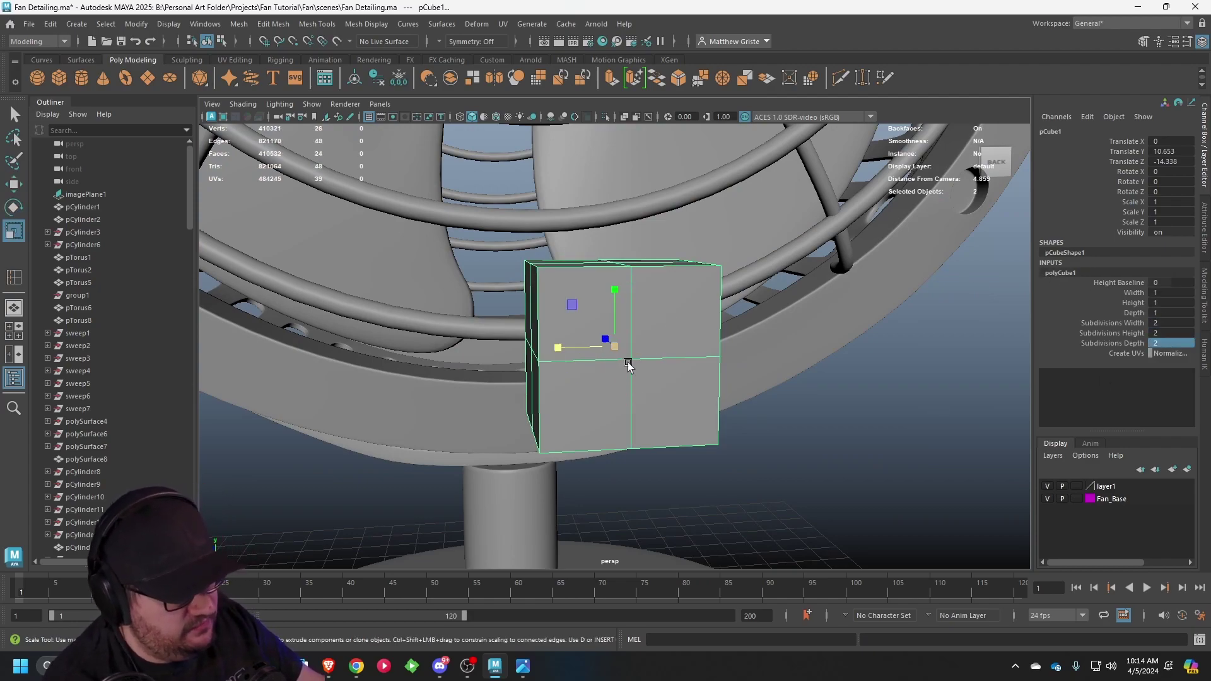
mouse_move(566, 347)
mouse_down()
mouse_move(494, 348)
mouse_move(551, 336)
mouse_up()
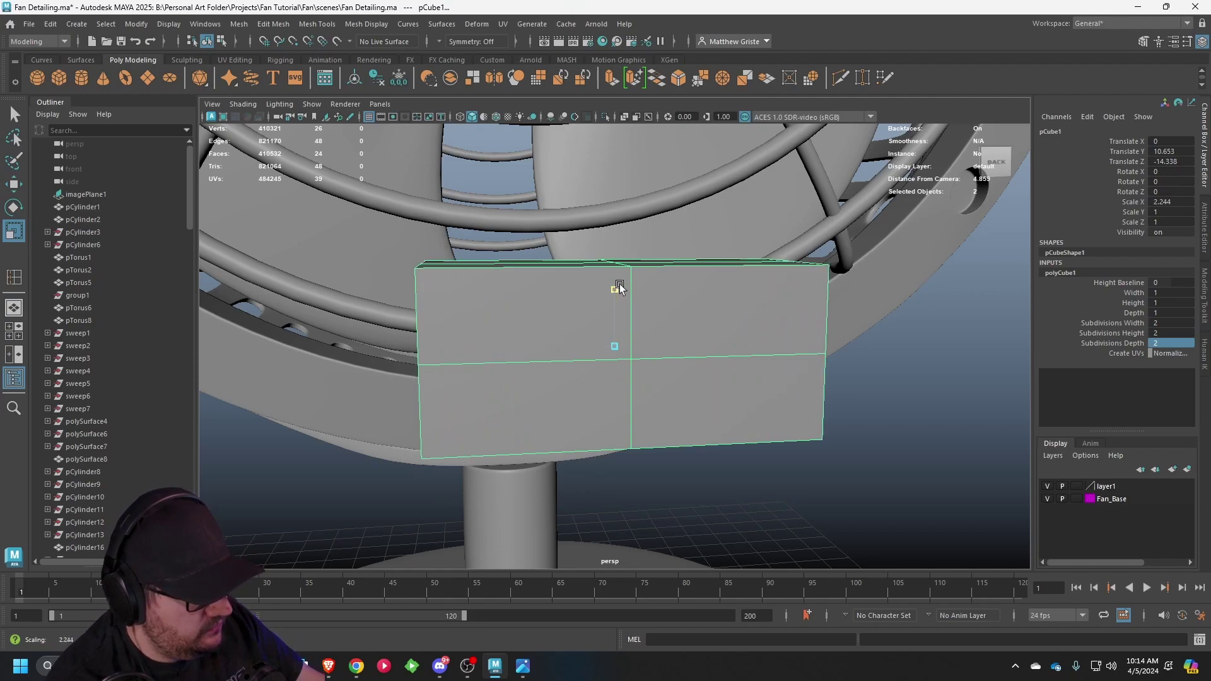
drag(619, 287, 610, 262)
drag(548, 338, 554, 341)
- Select the box's four rear faces and extrude them, scaling the result inward to about 0.88 to form a rim
right_click(544, 291)
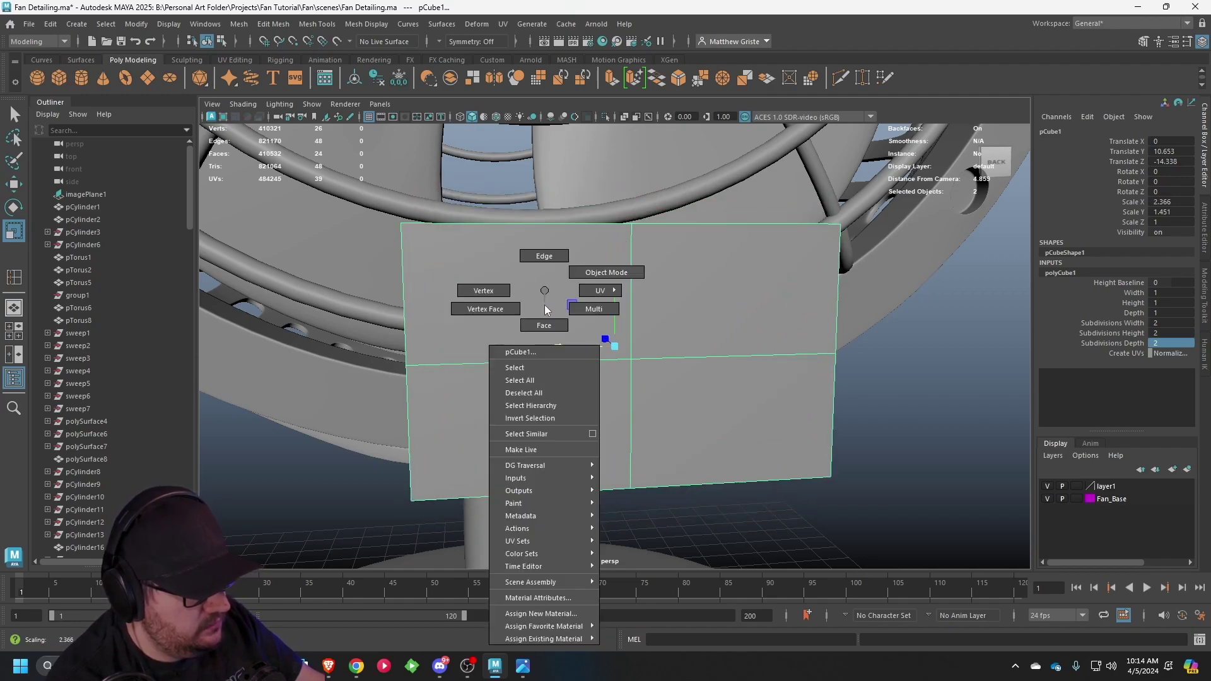
right_drag(545, 306, 544, 325)
click(539, 310)
shift+click(549, 404)
shift+click(708, 400)
shift+click(698, 319)
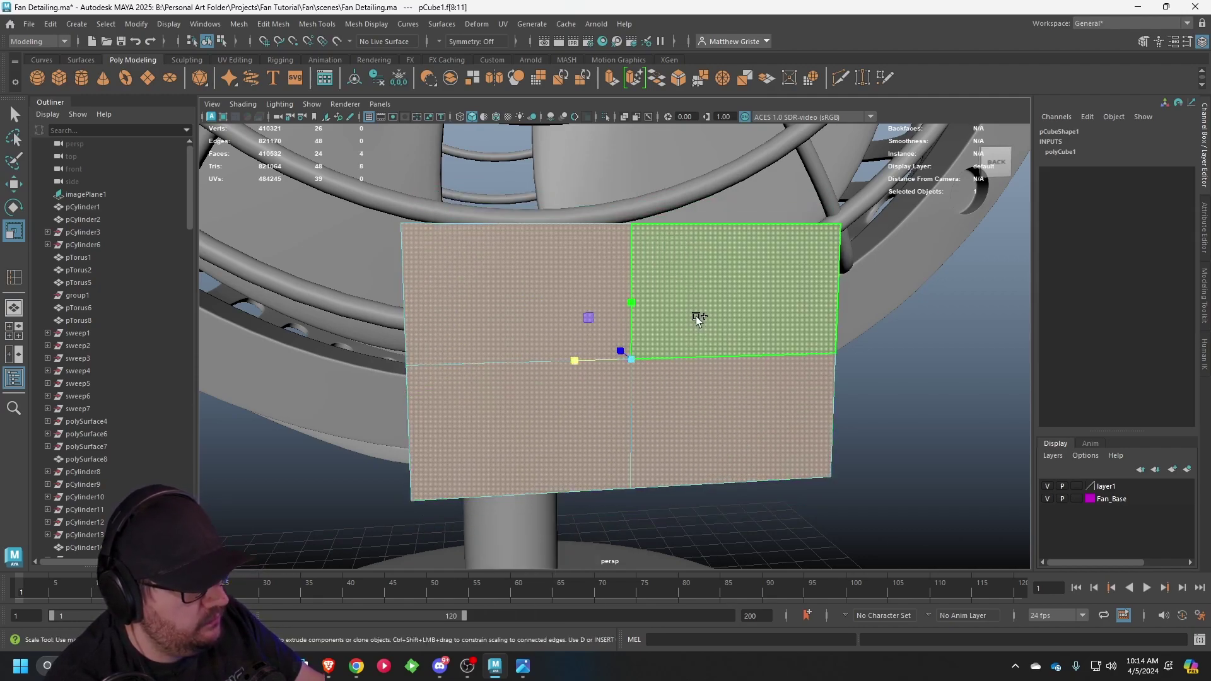
click(611, 81)
alt+drag(659, 302, 746, 294)
click(772, 302)
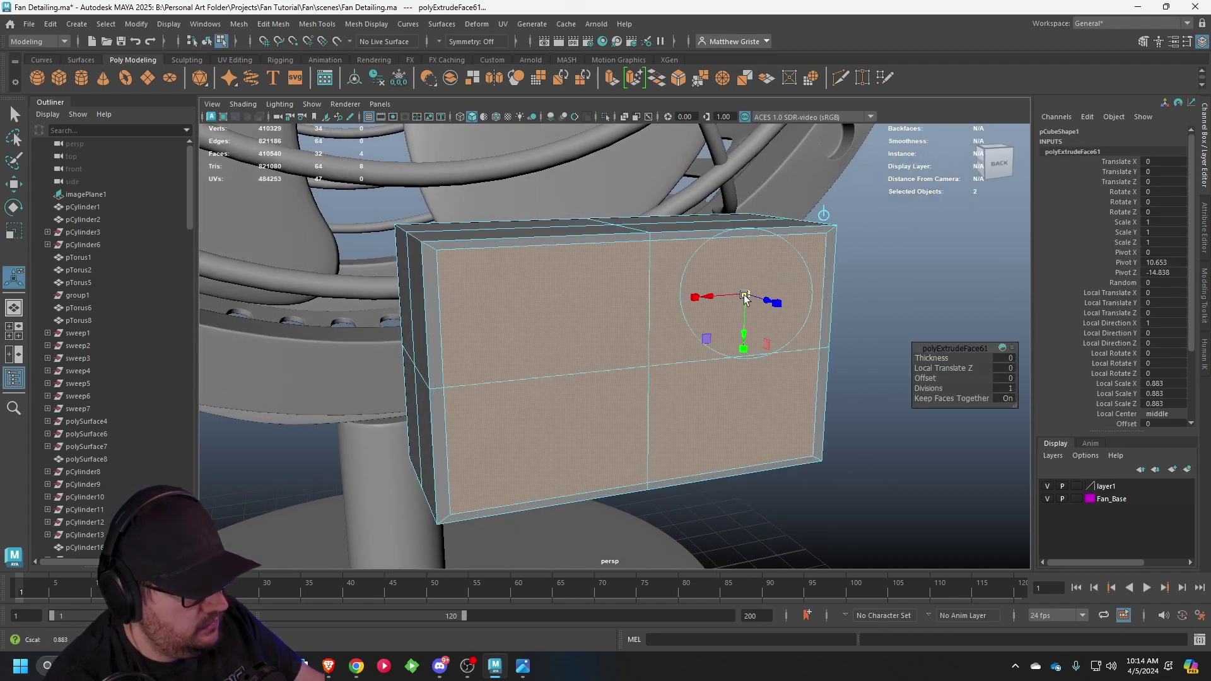
- Extrude the rear faces repeatedly to form a recess with a narrow inner gap, and pull the centre block outward about 0.41
scroll(750, 303, down, 2)
alt+middle_drag(755, 313, 730, 303)
key(ctrl+e)
alt+drag(727, 318, 495, 272)
key(ctrl+e)
key(ctrl+e)
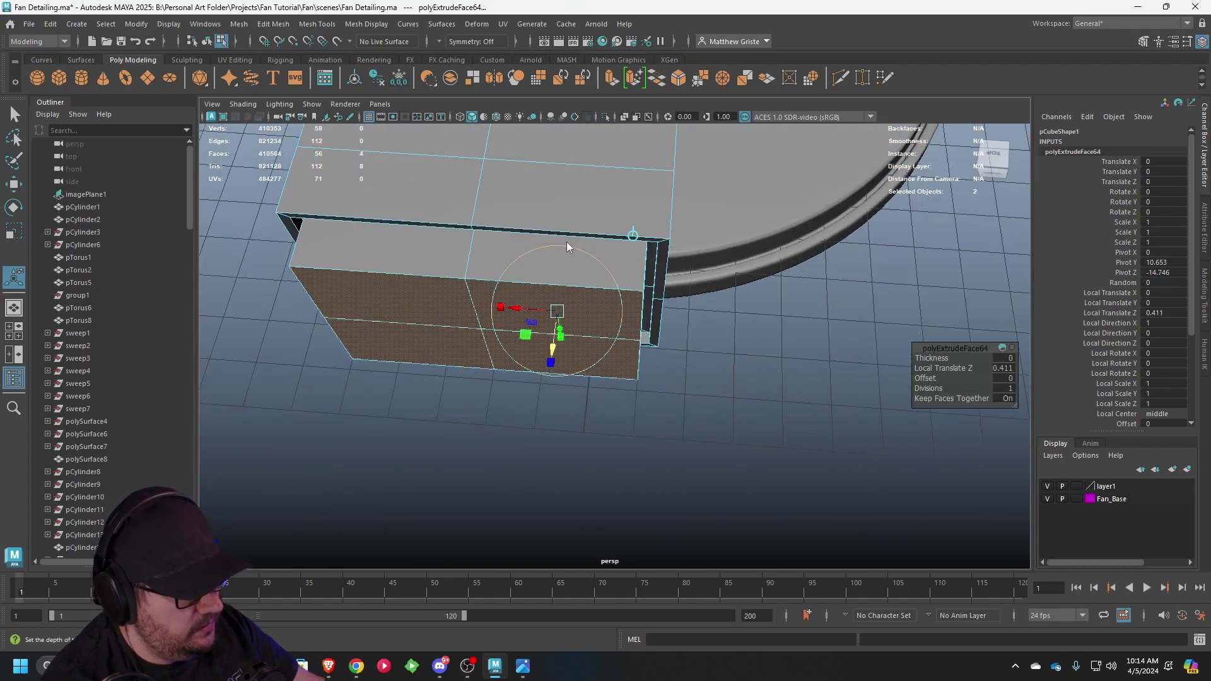
- Pull the outer vertical corner edges of the protruding block outward, giving its rear face a shallow V-shaped dent
right_drag(566, 247, 574, 217)
alt+drag(575, 217, 485, 196)
click(616, 306)
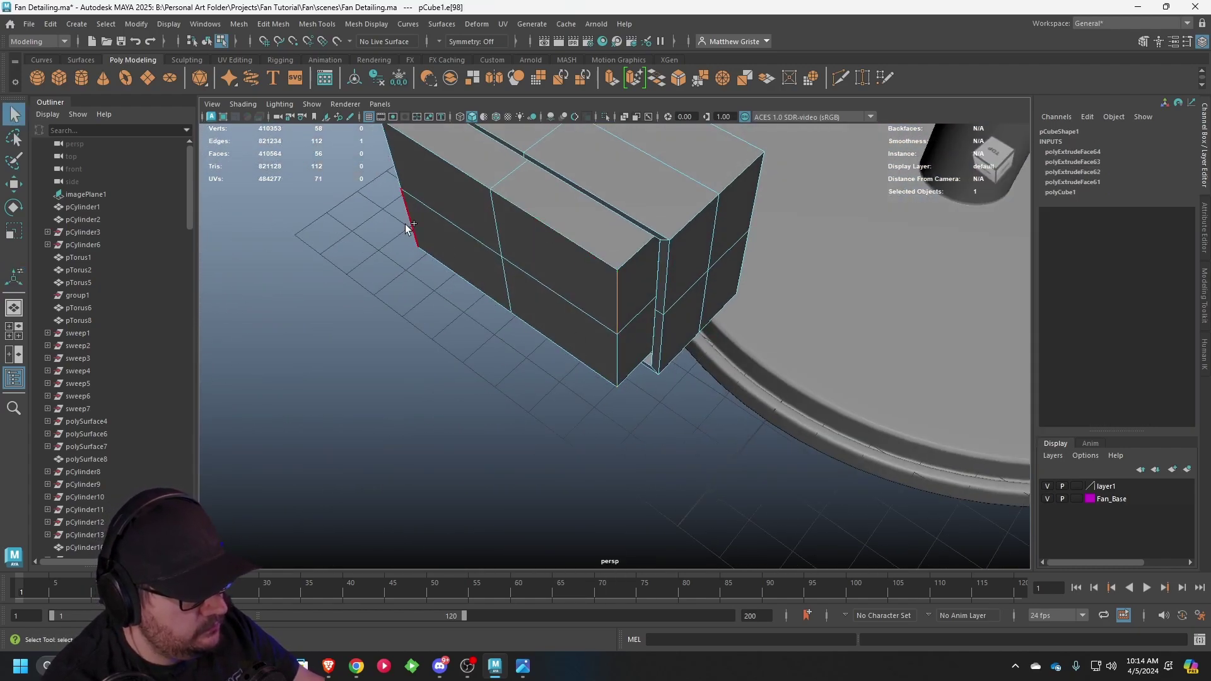
alt+drag(400, 168, 585, 286)
shift+click(535, 275)
key(r)
key(w)
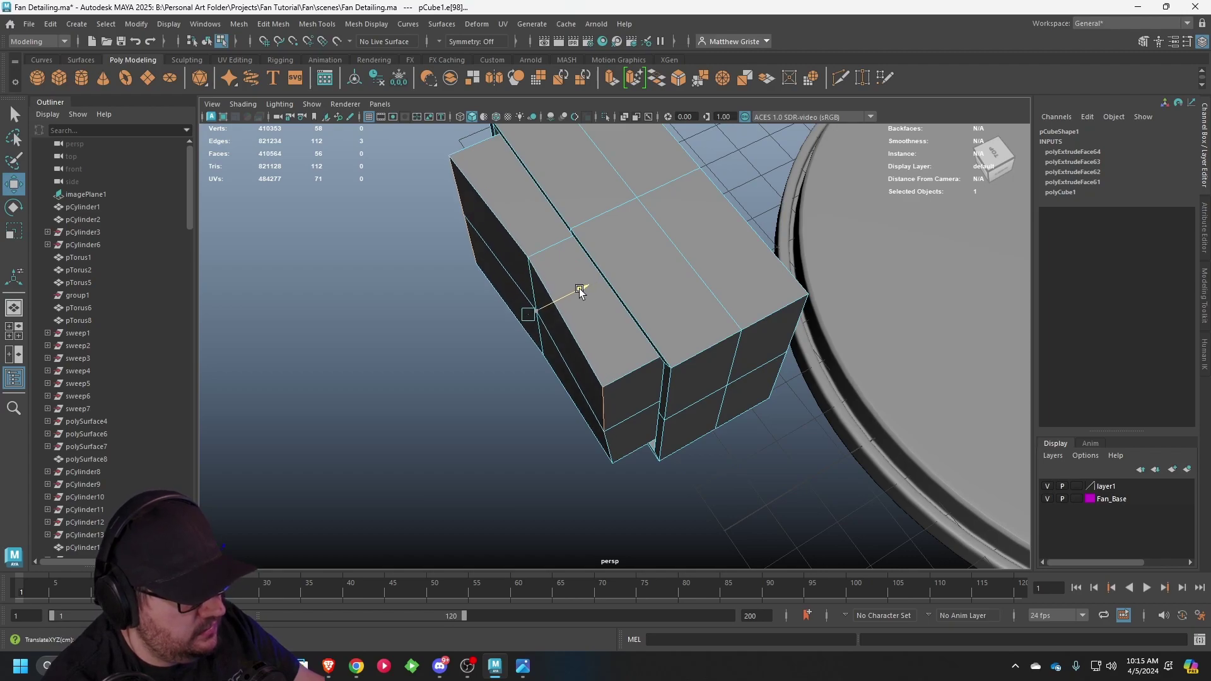
shift+click(610, 406)
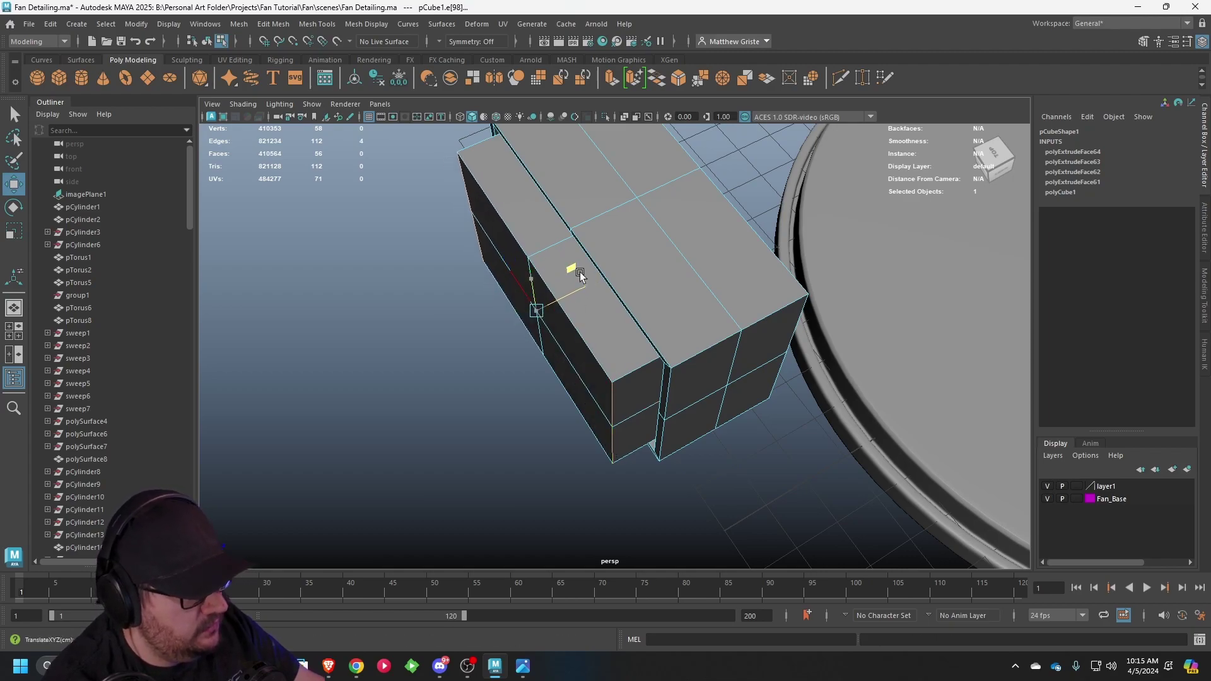
drag(585, 279, 648, 256)
right_drag(648, 251, 681, 221)
- Insert offset edge loops on both sides of the switch's vertical centre loop
click(314, 25)
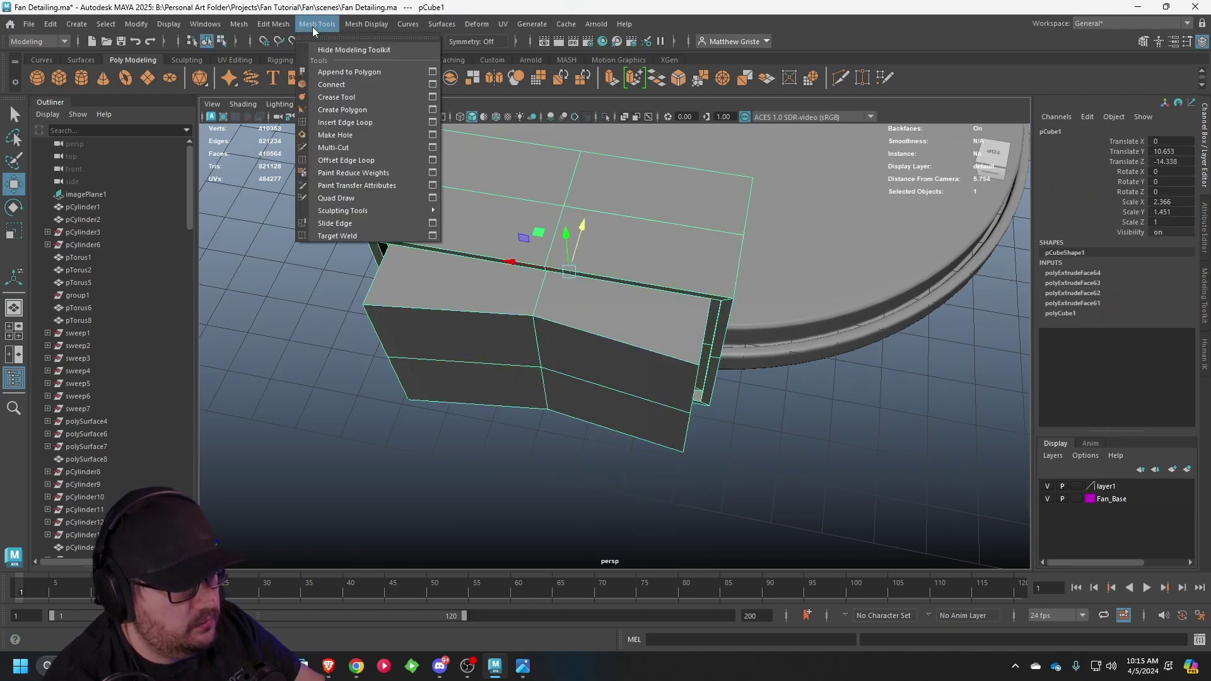
click(346, 161)
drag(572, 178, 574, 179)
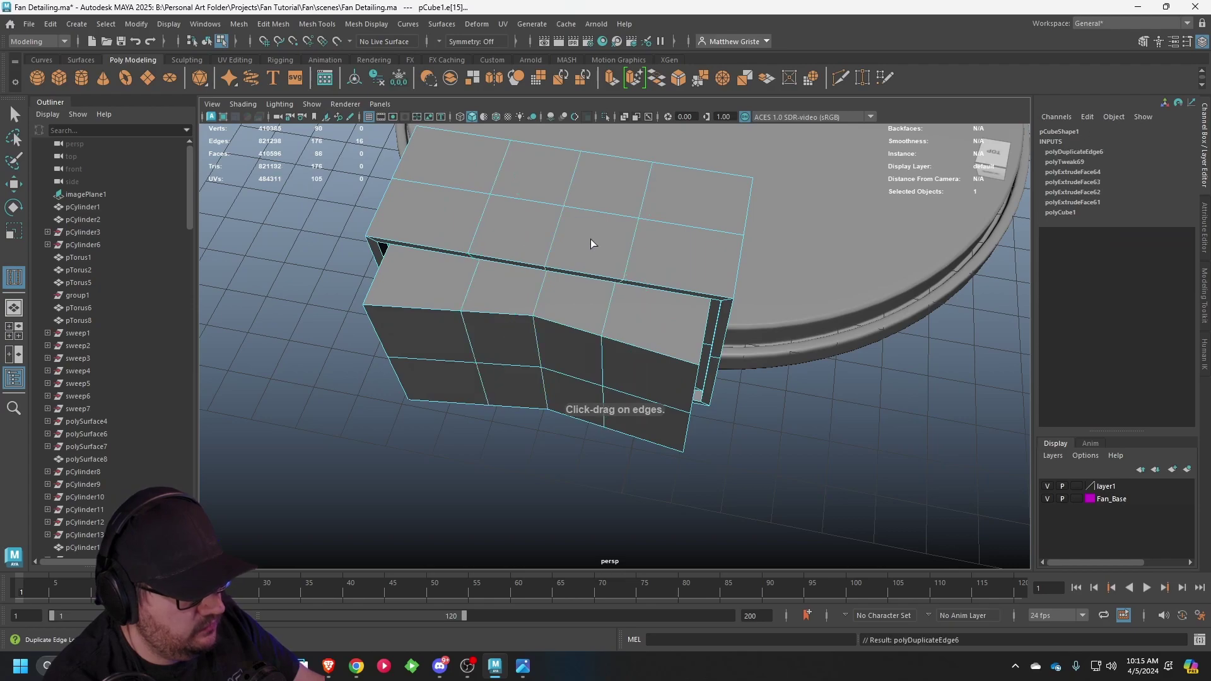
alt+drag(591, 240, 635, 224)
alt+middle_drag(635, 225, 635, 213)
- Move the upper and lower vertices of the block's two offset loops inward, rounding its rear face into a concave curve
key(q)
right_drag(579, 275, 514, 258)
drag(480, 317, 547, 375)
key(w)
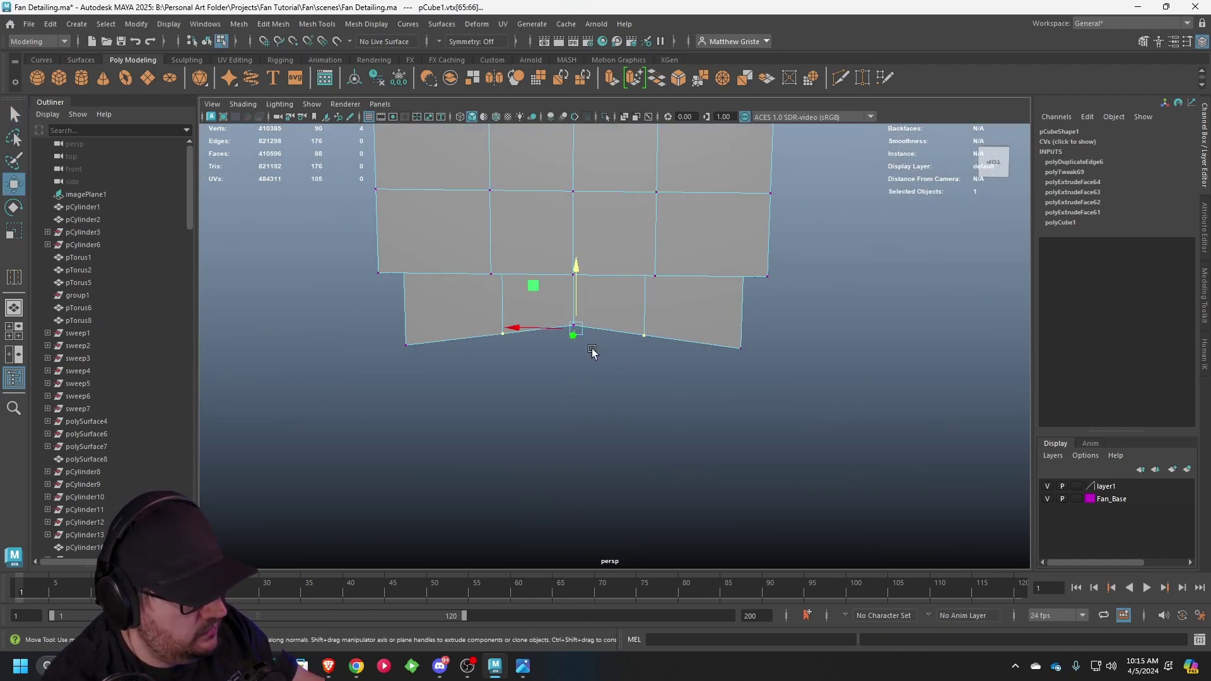
drag(574, 288, 483, 186)
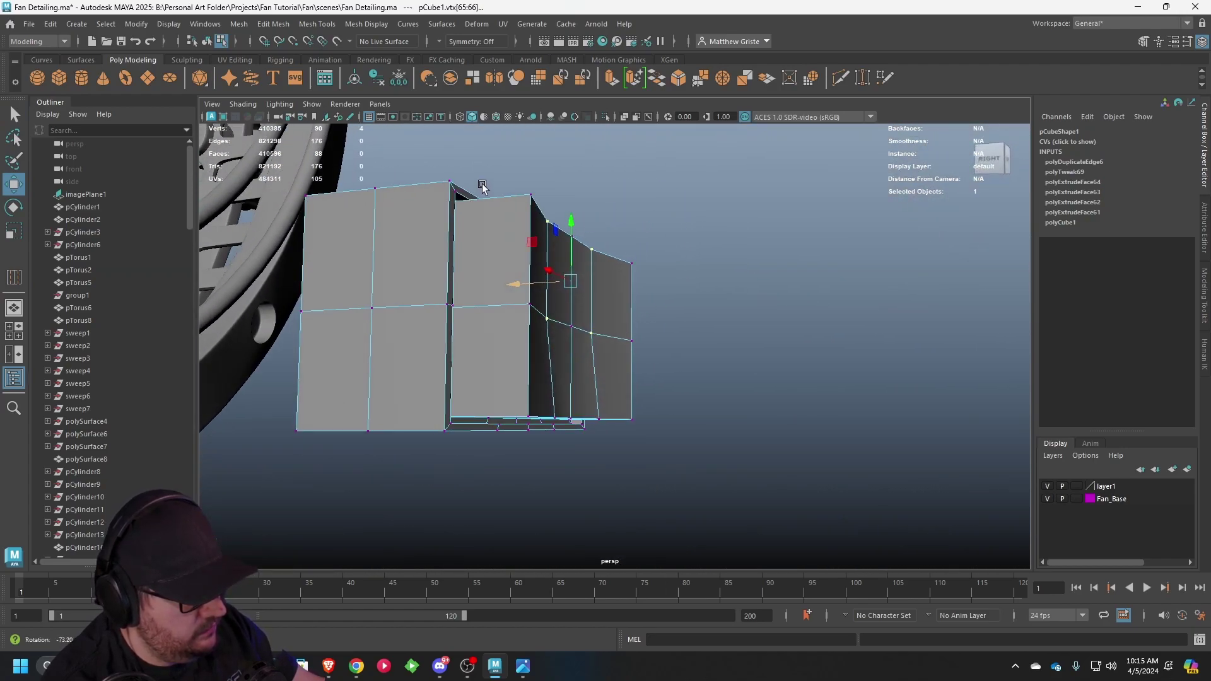
key(ctrl+z)
shift+click(598, 417)
alt+drag(597, 414, 580, 270)
shift+click(533, 348)
right_drag(581, 270, 666, 242)
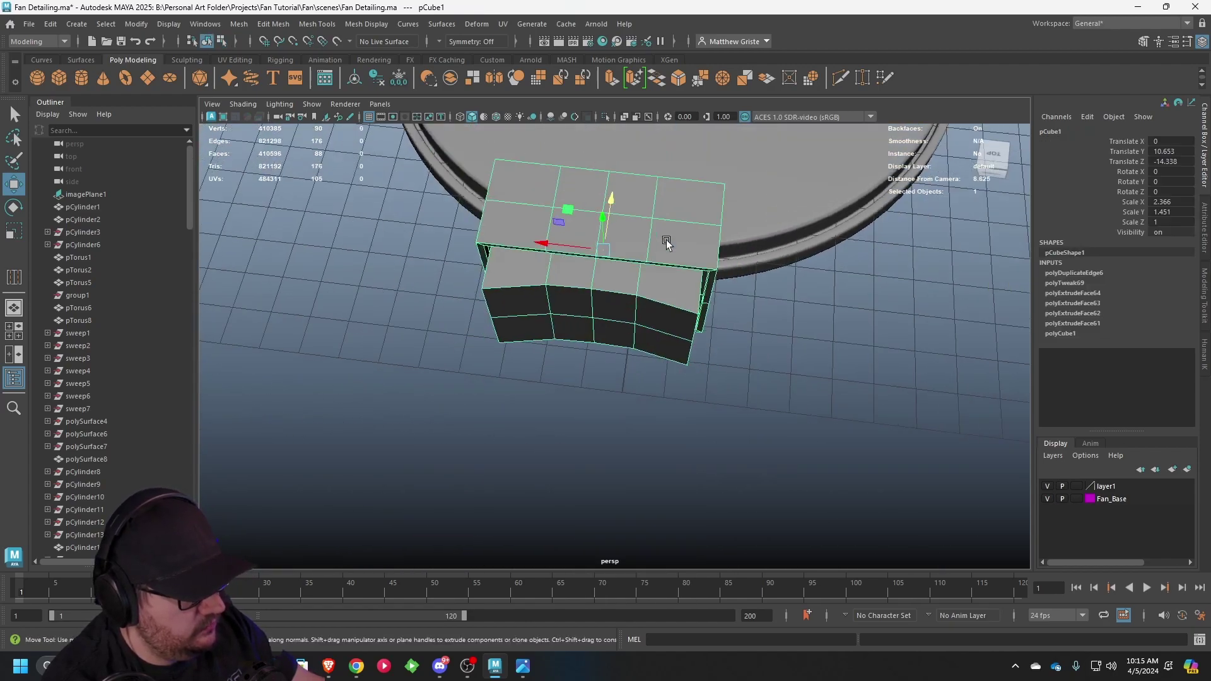
- Compare the modelled switch with the rear power switch in the fan reference photo
alt+drag(667, 242, 598, 233)
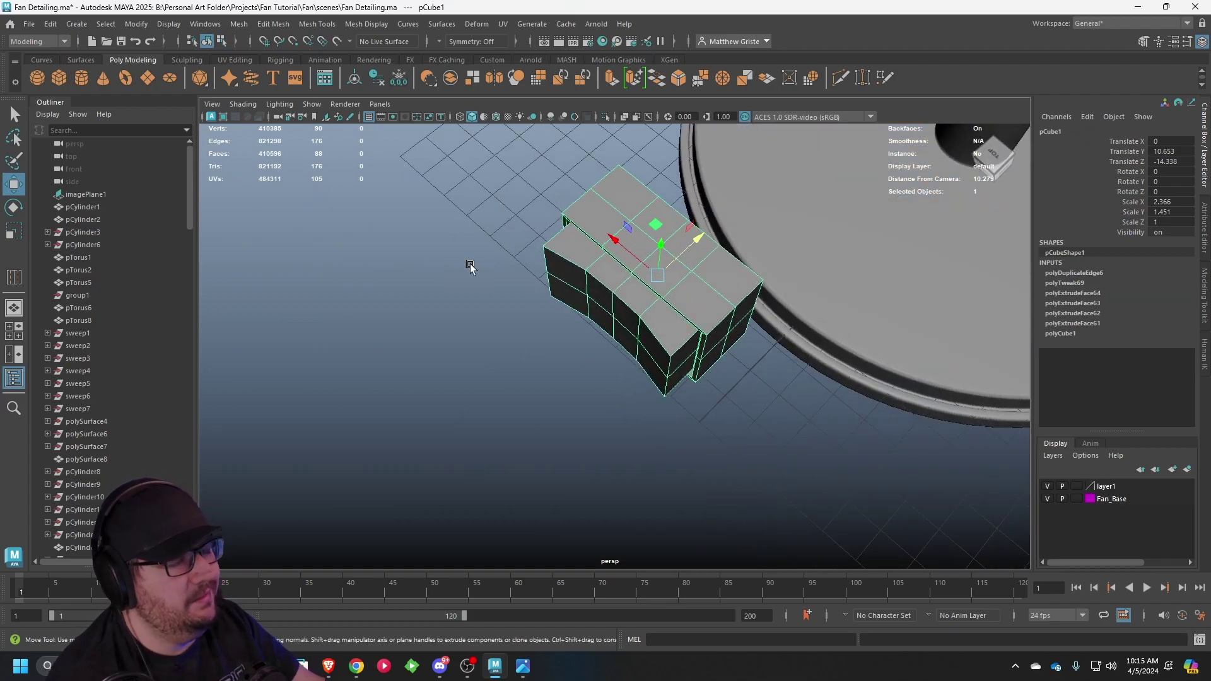
click(517, 668)
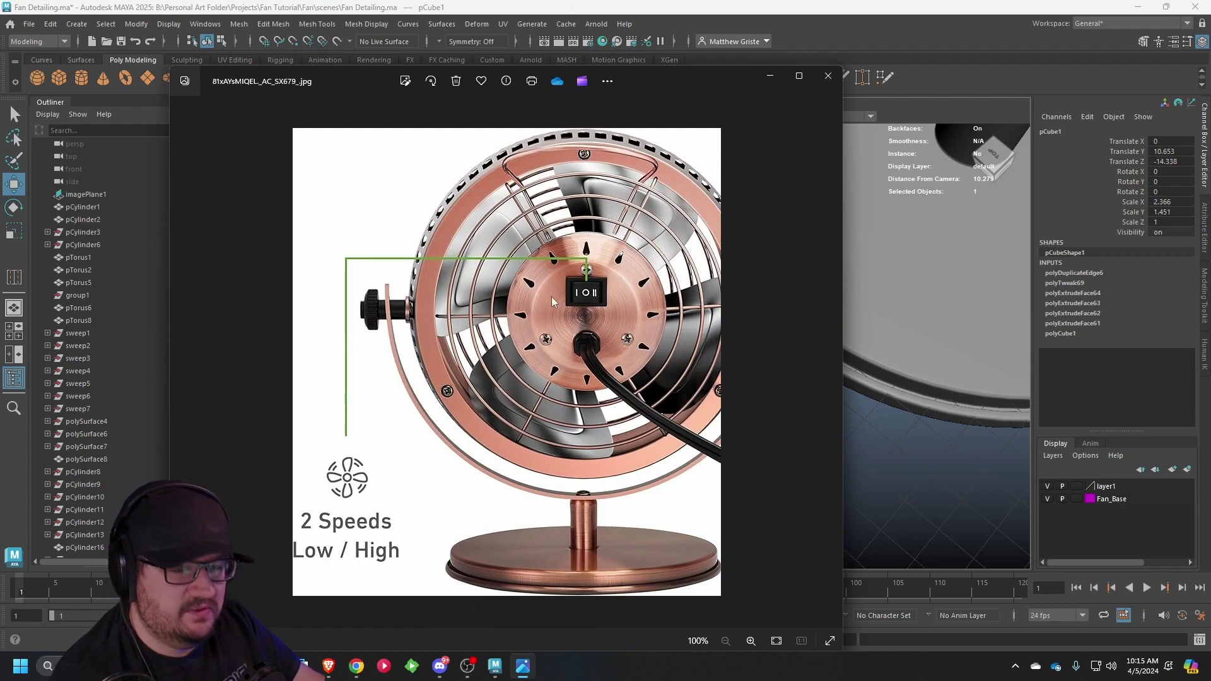
click(772, 76)
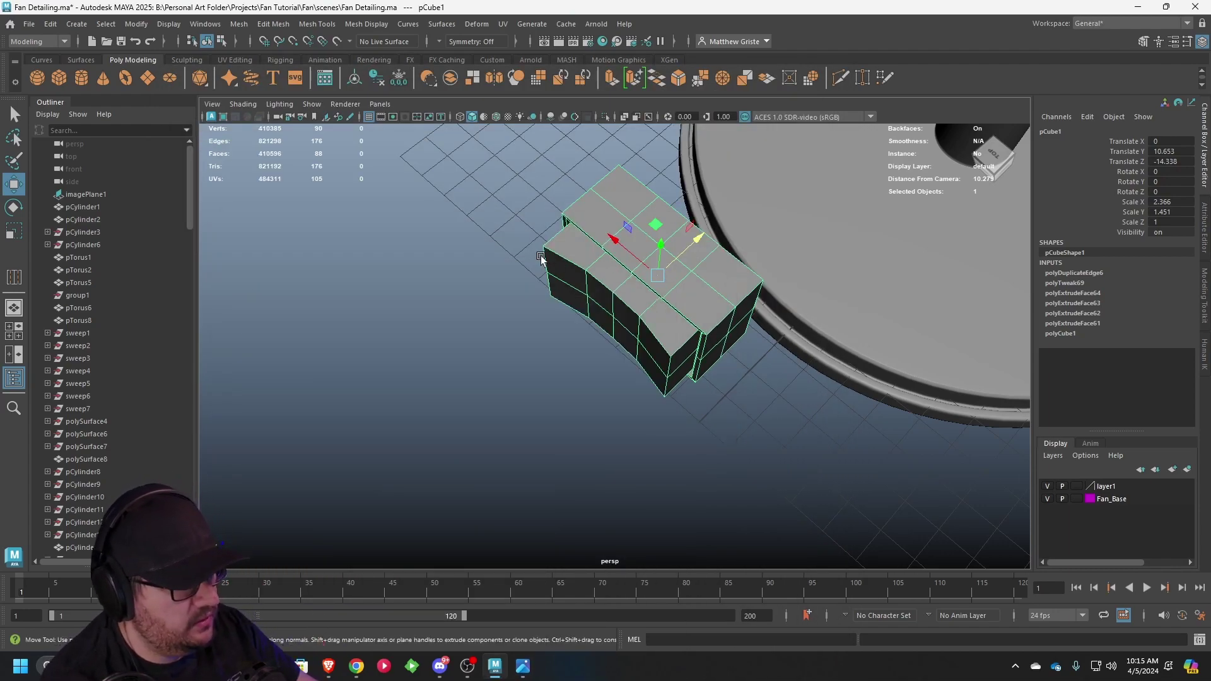
alt+drag(533, 341, 519, 372)
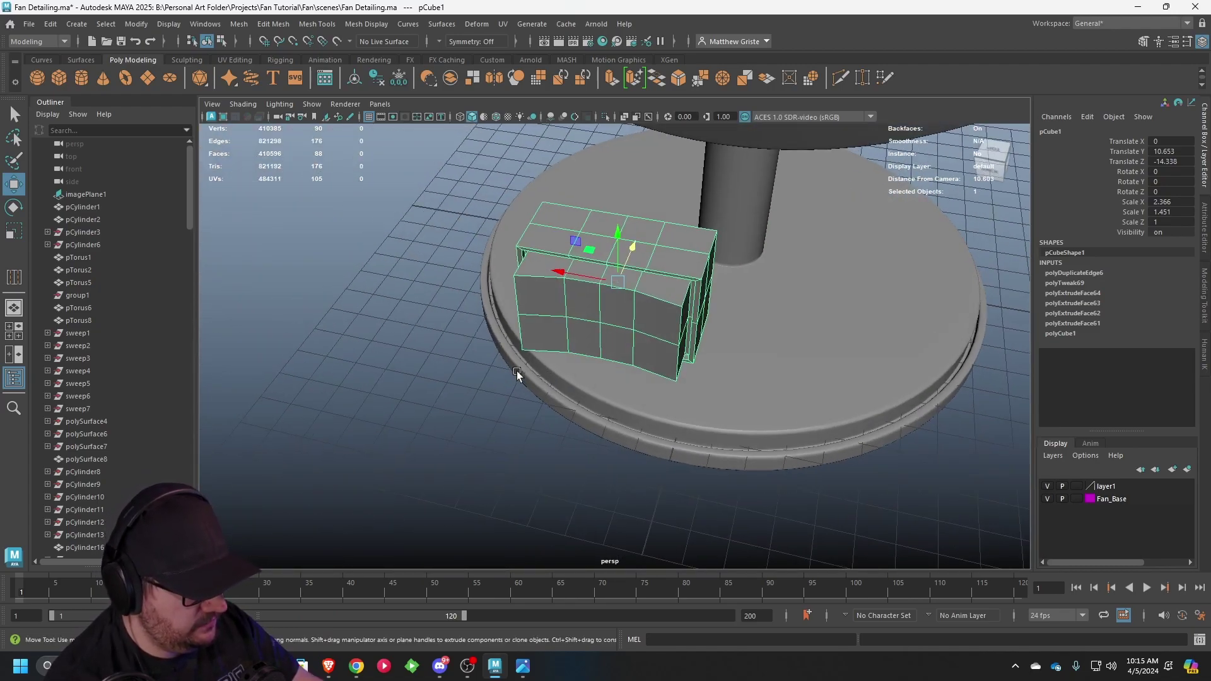
scroll(540, 359, up, 5)
alt+drag(615, 334, 560, 452)
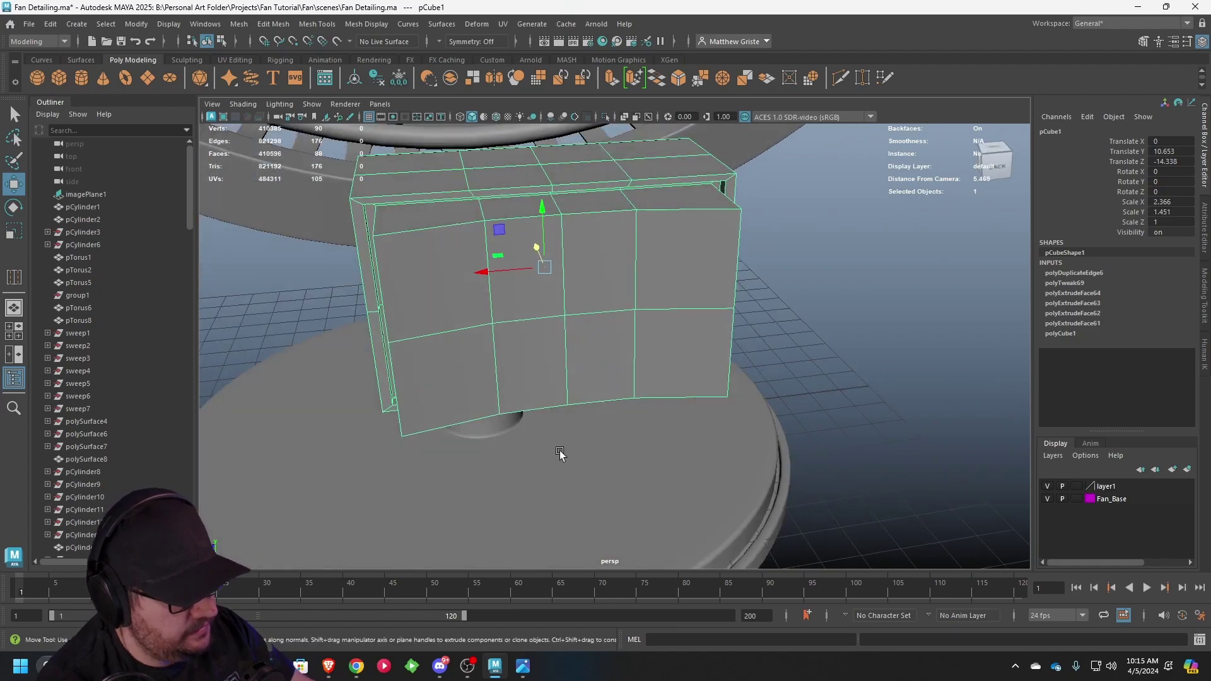
click(526, 666)
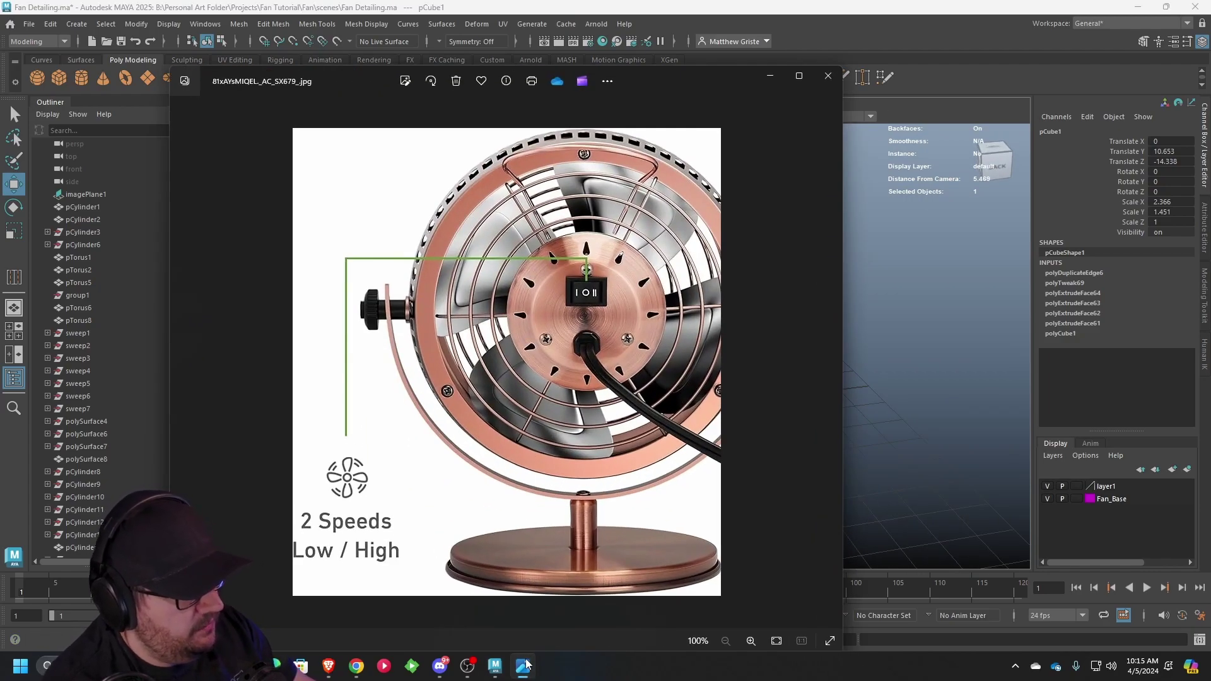
click(525, 665)
- Insert an edge loop around the switch box close to its rear rim
alt+drag(599, 441, 601, 191)
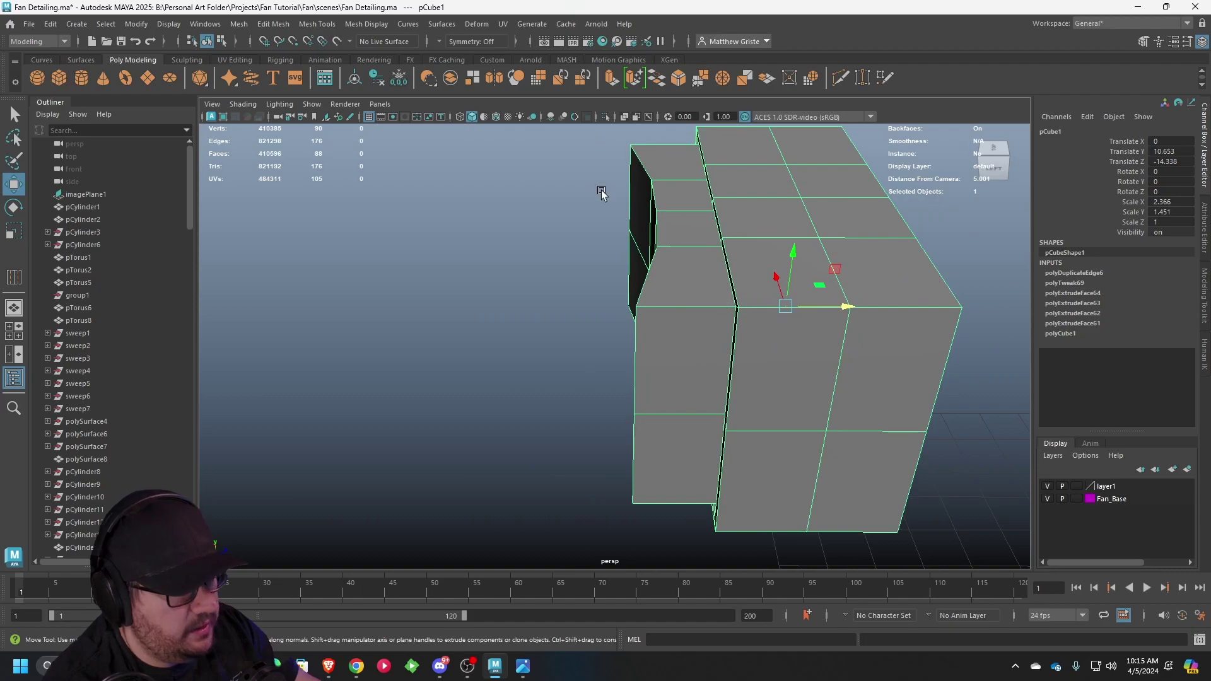
click(317, 24)
click(346, 108)
drag(759, 237, 739, 221)
- Select the narrow face band around the box's rear rim and extrude it outward at a uniform scale of 1.45 to form a flange
right_drag(732, 225, 734, 278)
click(742, 261)
shift+click(736, 215)
shift+double_click(735, 214)
scroll(719, 227, down, 5)
alt+drag(709, 234, 770, 235)
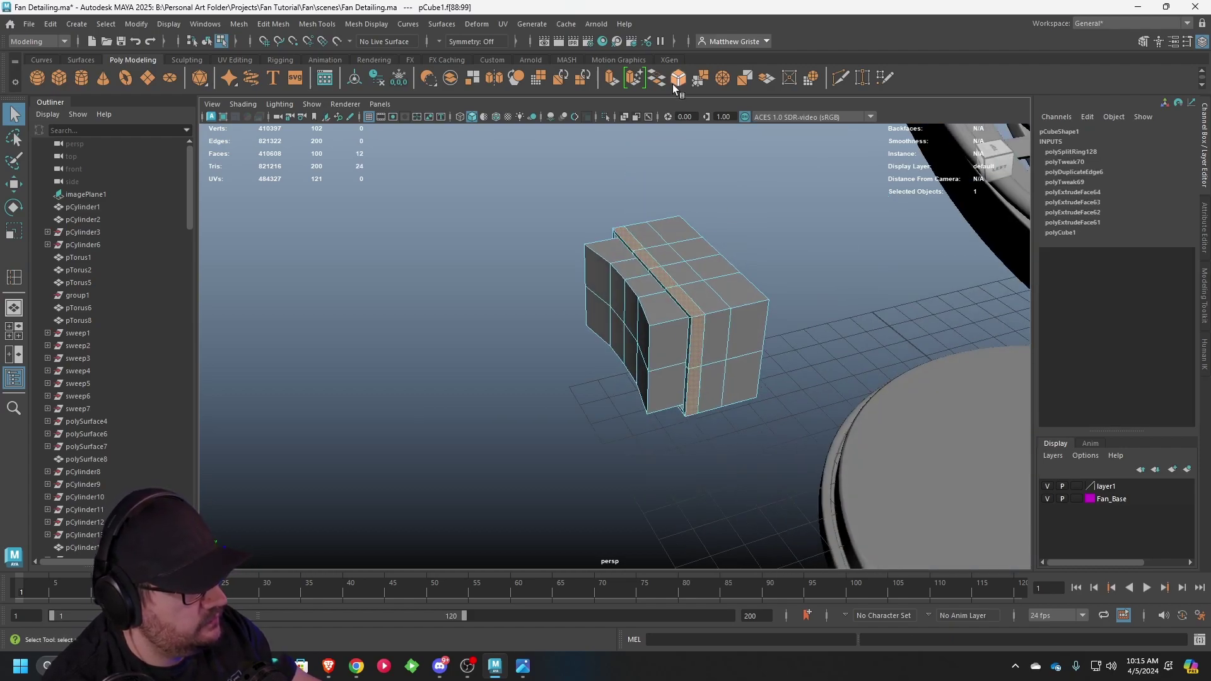
click(616, 83)
alt+drag(608, 188, 760, 201)
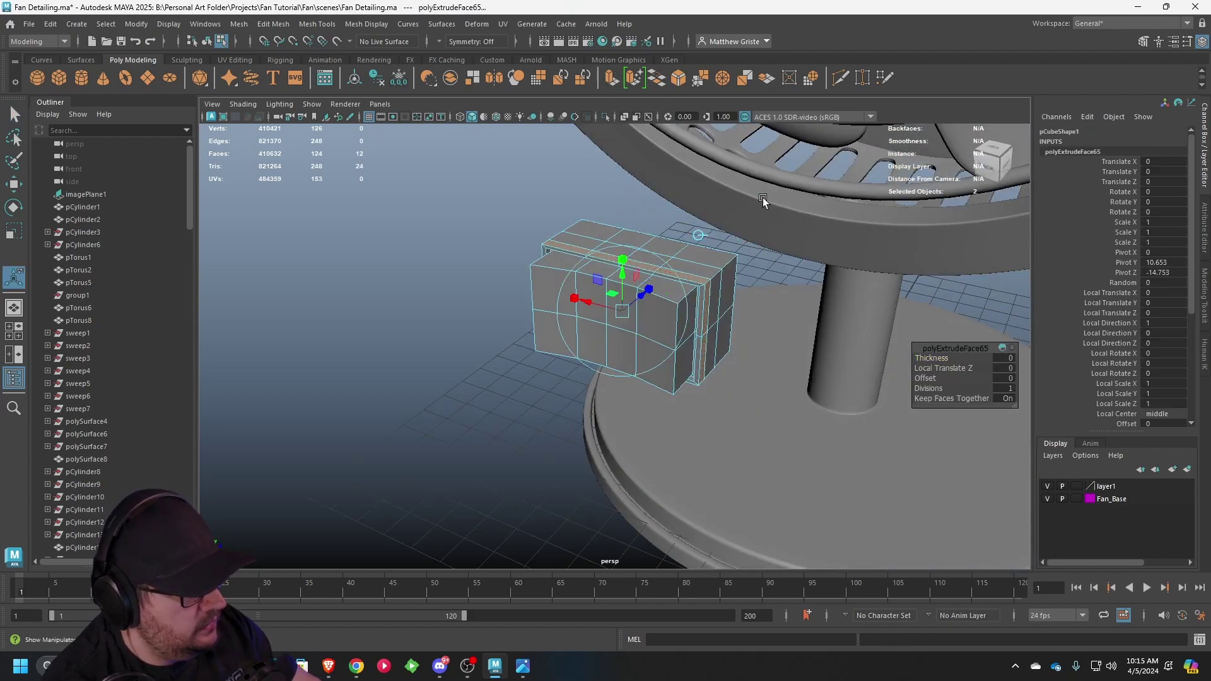
drag(623, 310, 744, 268)
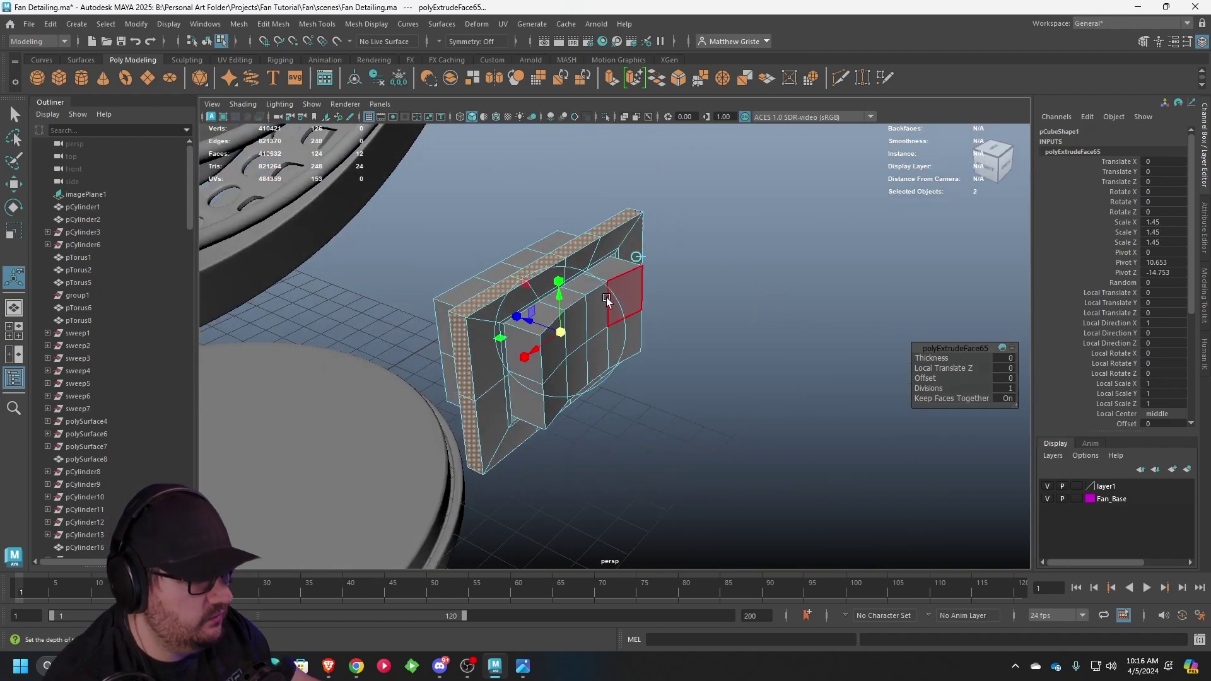
- Refine the flange extrusion to a Z translation of -0.005 and a uniform scale of 1.426
alt+drag(606, 297, 673, 292)
scroll(568, 318, up, 4)
drag(502, 353, 506, 352)
alt+drag(518, 334, 461, 310)
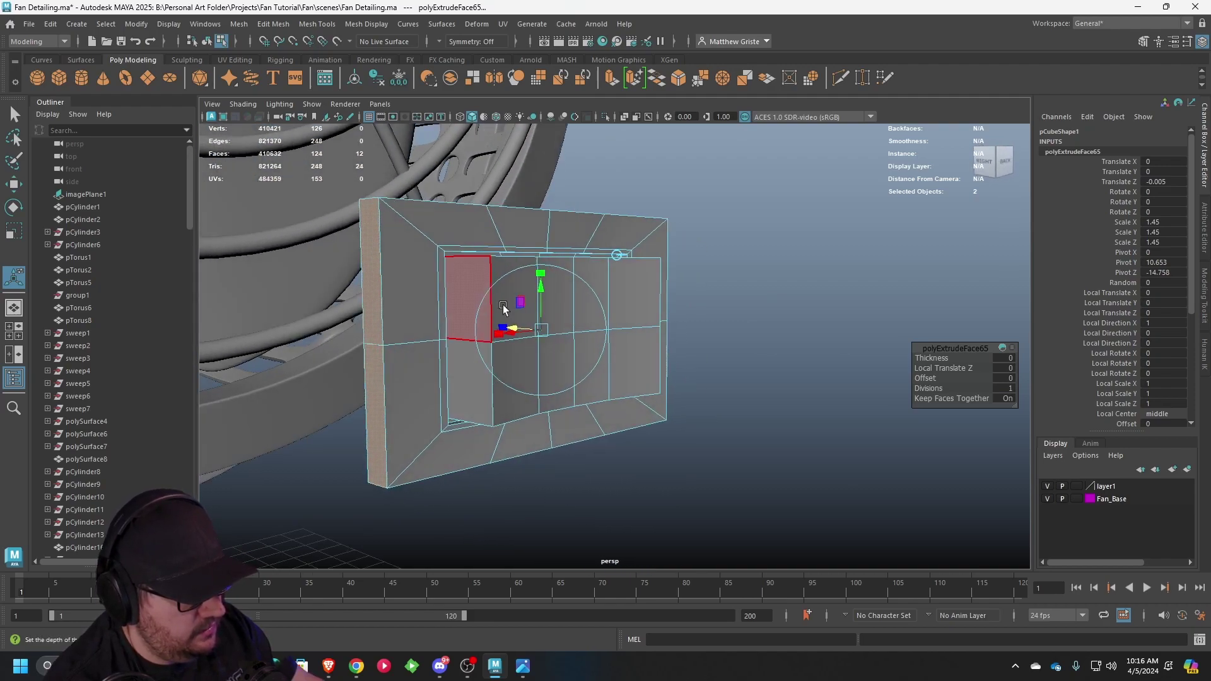
drag(540, 332, 627, 303)
key(r)
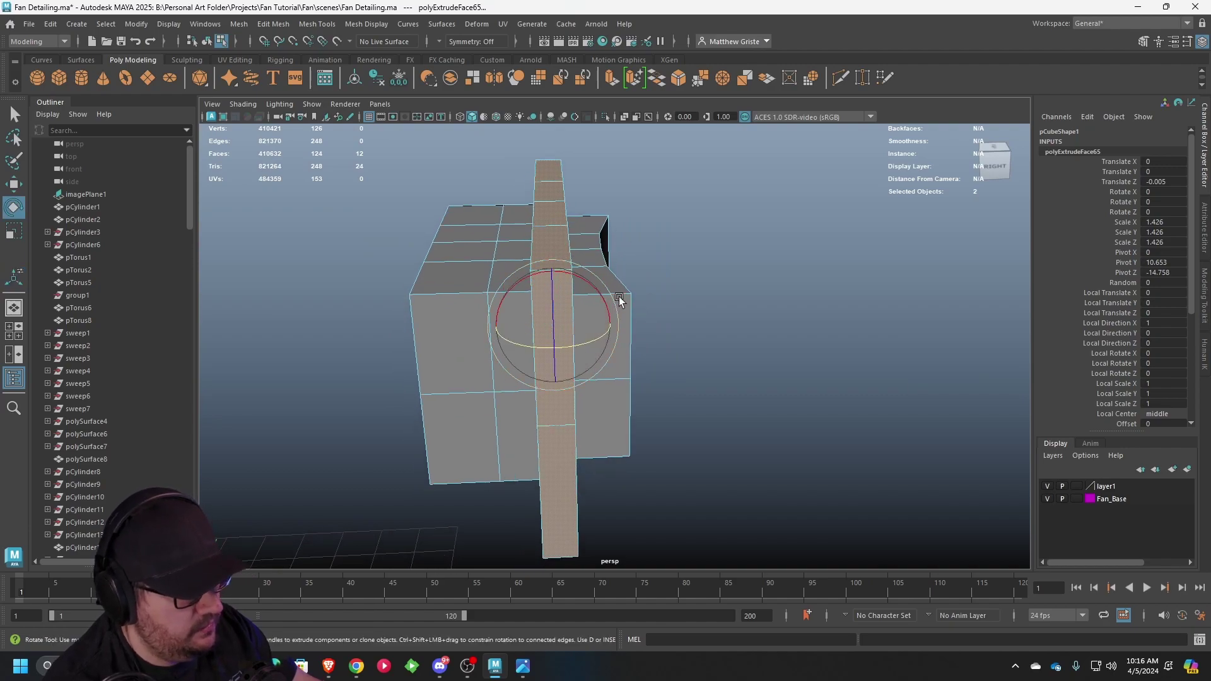
alt+drag(511, 327, 661, 296)
right_drag(661, 297, 719, 270)
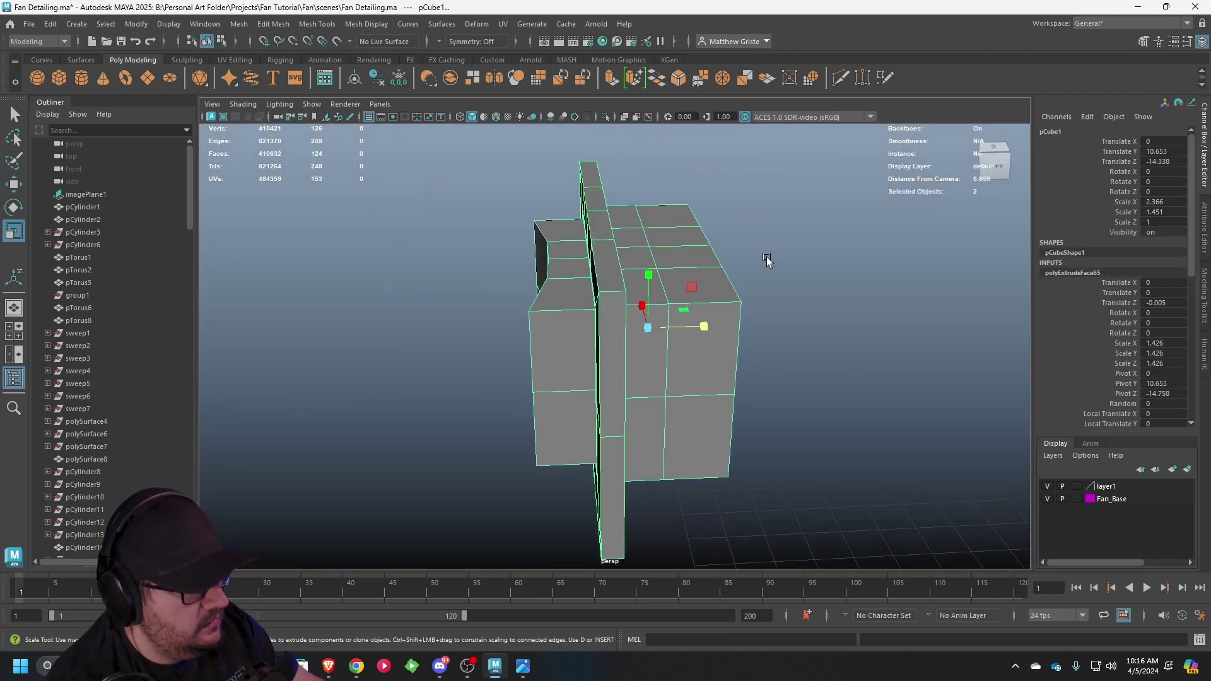
- Insert supporting edge loops near the box's far end, beside the flange, and along the flange's outer edges and rear face
click(770, 261)
alt+drag(770, 261, 594, 287)
click(594, 287)
key(f)
click(274, 24)
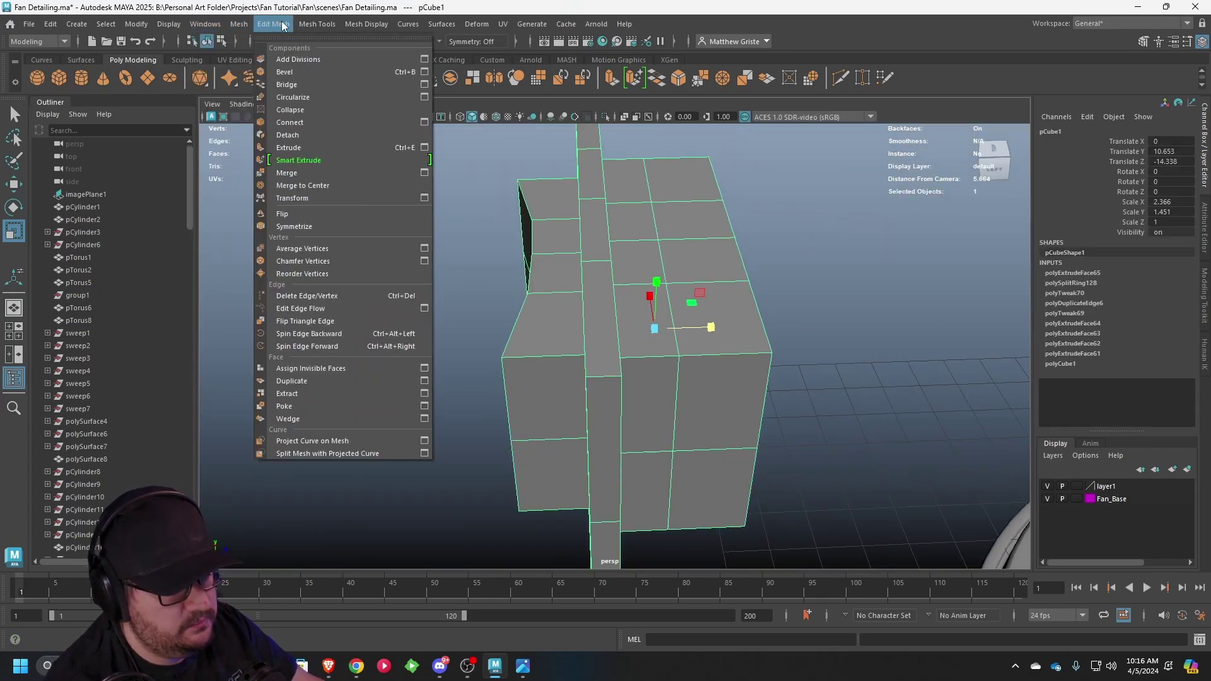
mouse_move(327, 26)
click(345, 122)
scroll(691, 293, up, 3)
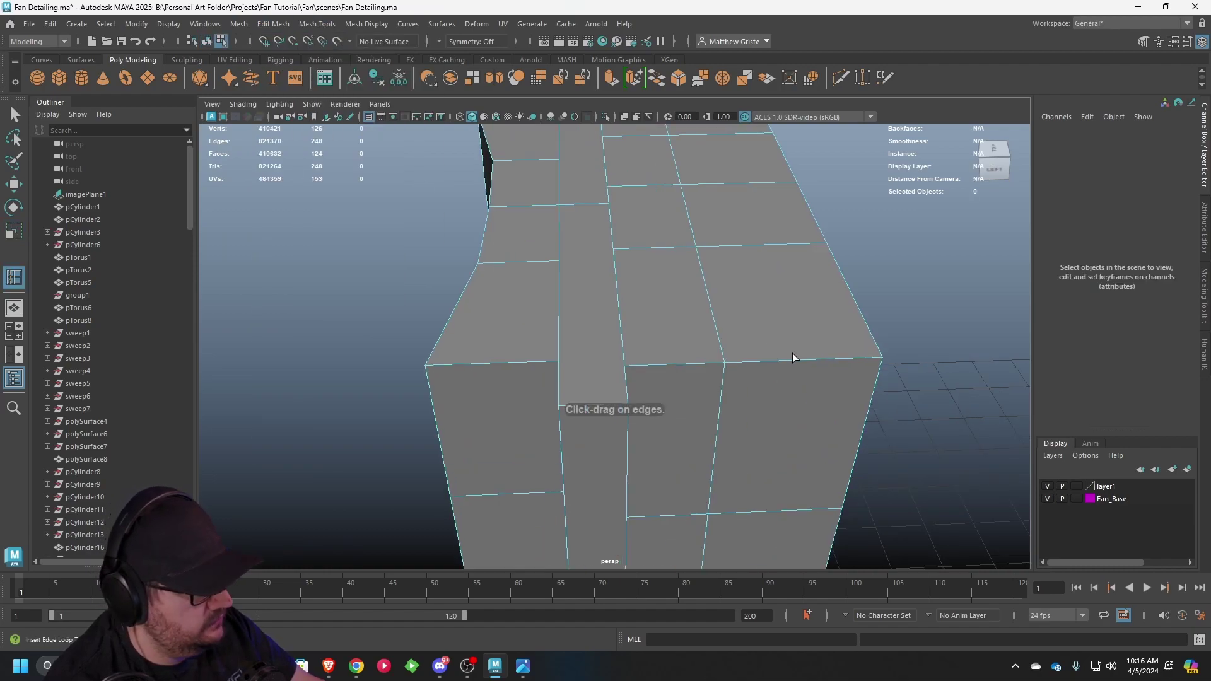
click(882, 367)
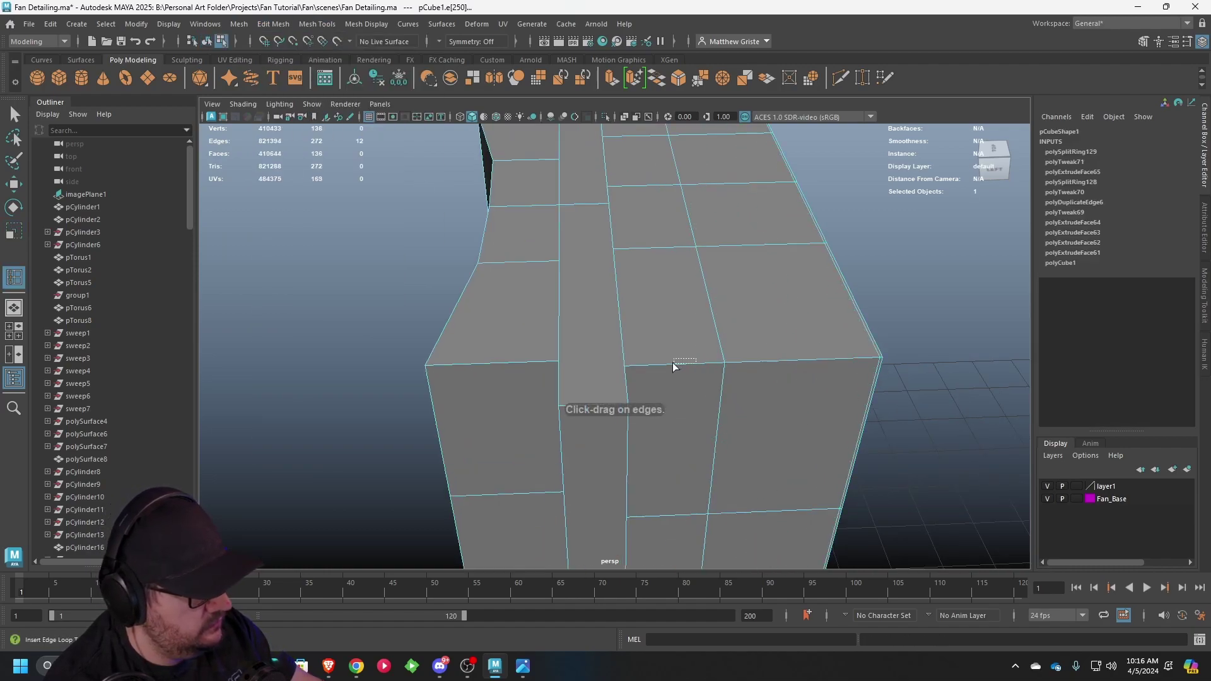
click(625, 371)
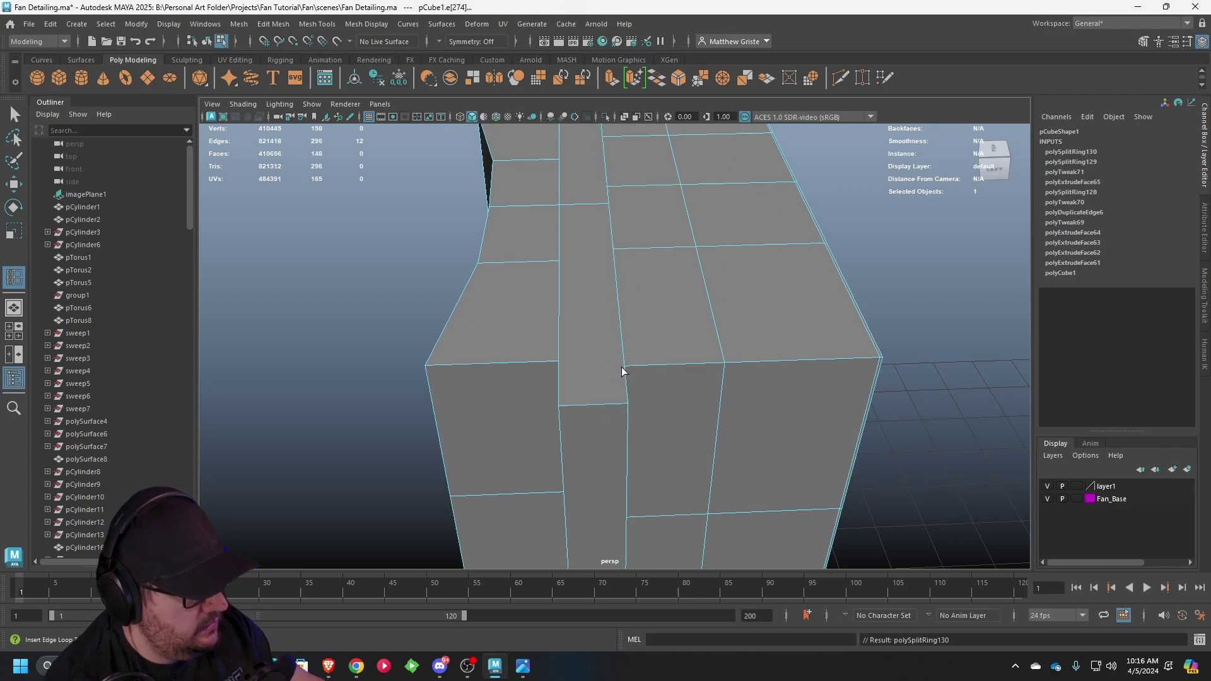
click(562, 409)
click(616, 407)
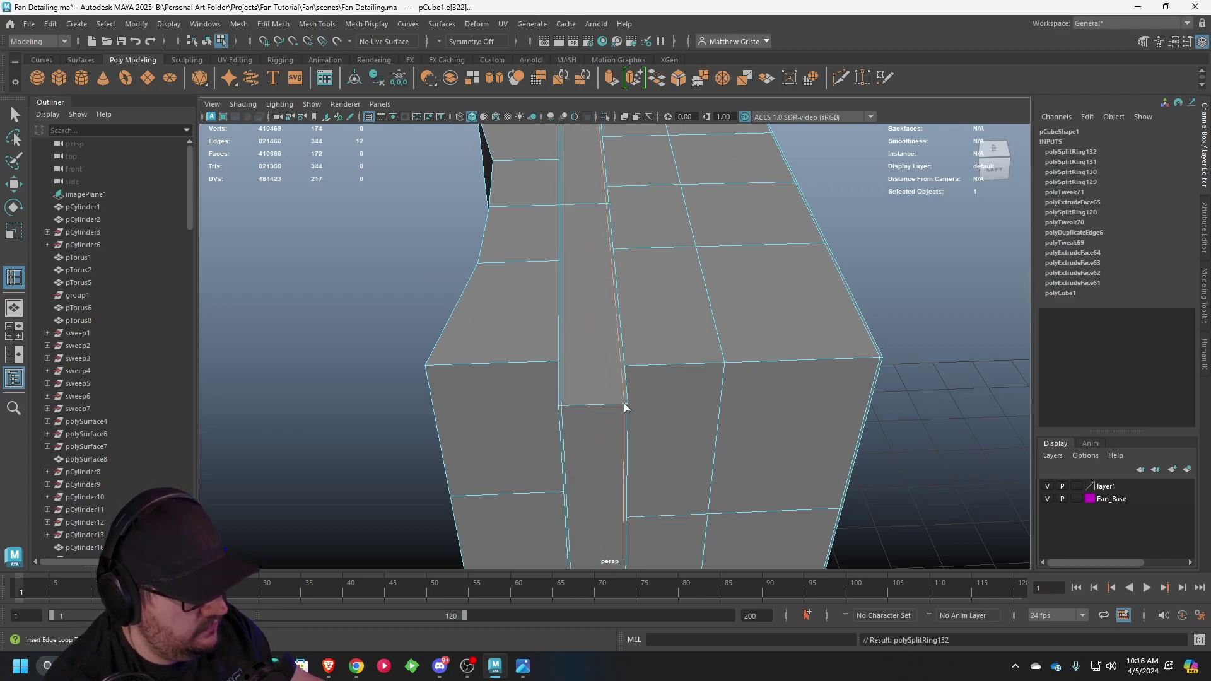
alt+drag(623, 403, 793, 253)
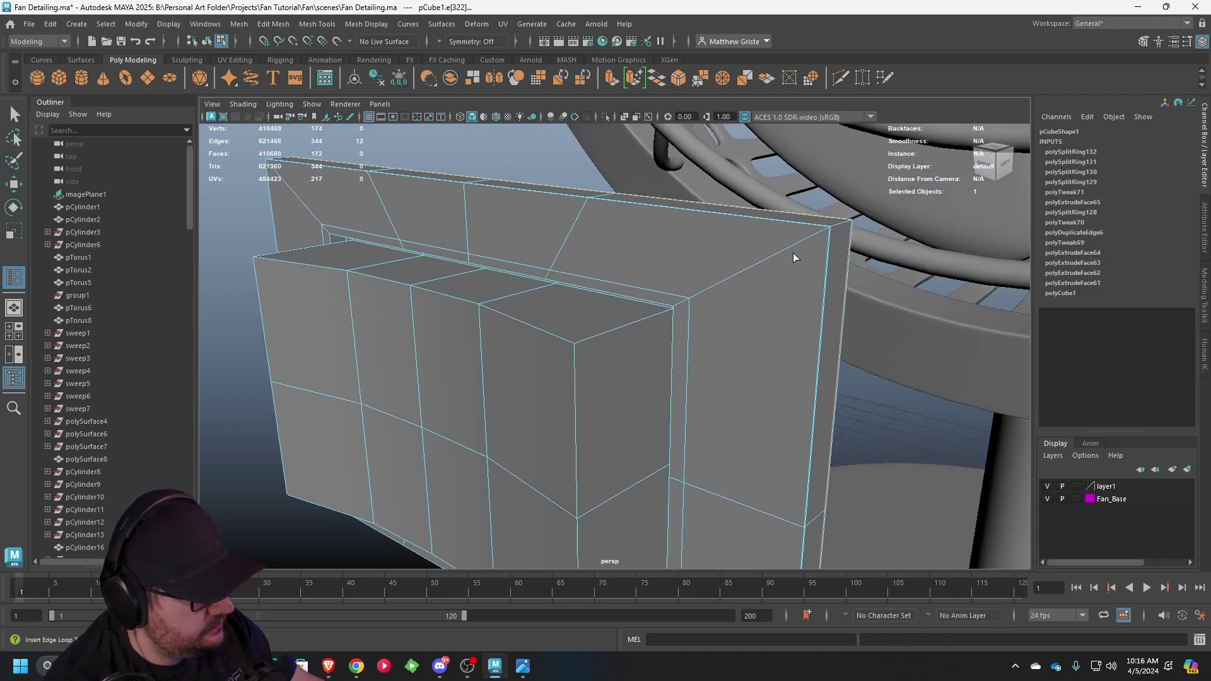
click(822, 236)
alt+drag(710, 289, 668, 341)
click(754, 318)
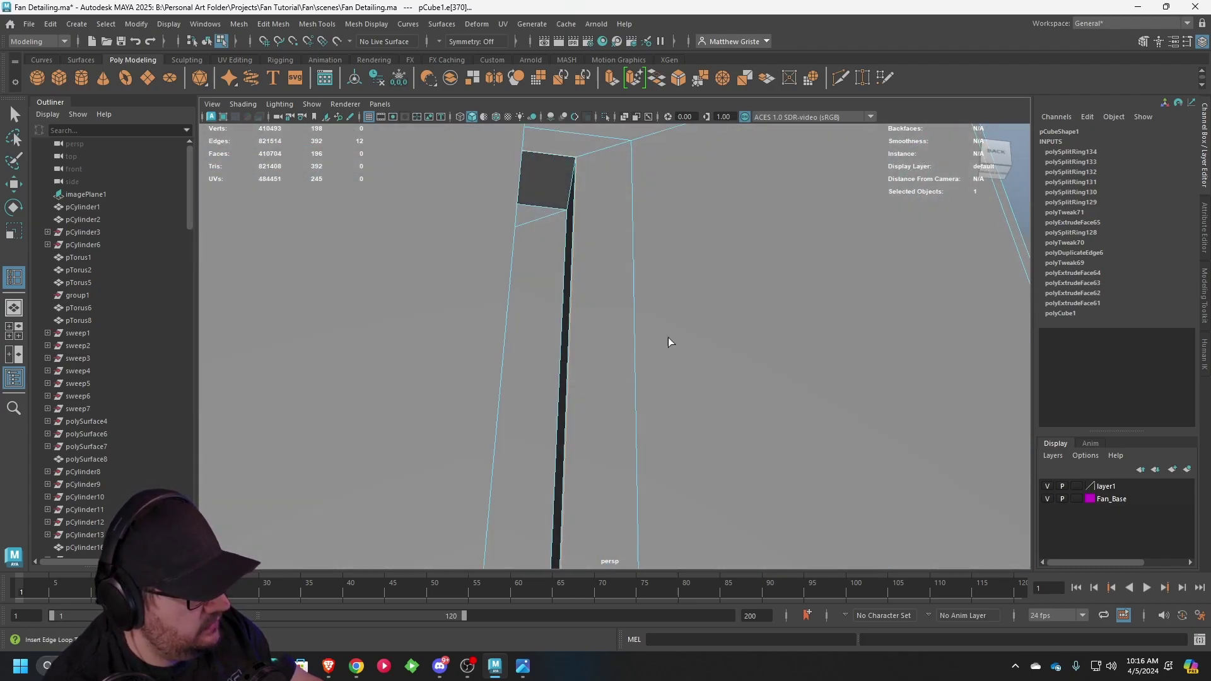
click(566, 192)
key(ctrl+z)
key(ctrl+z)
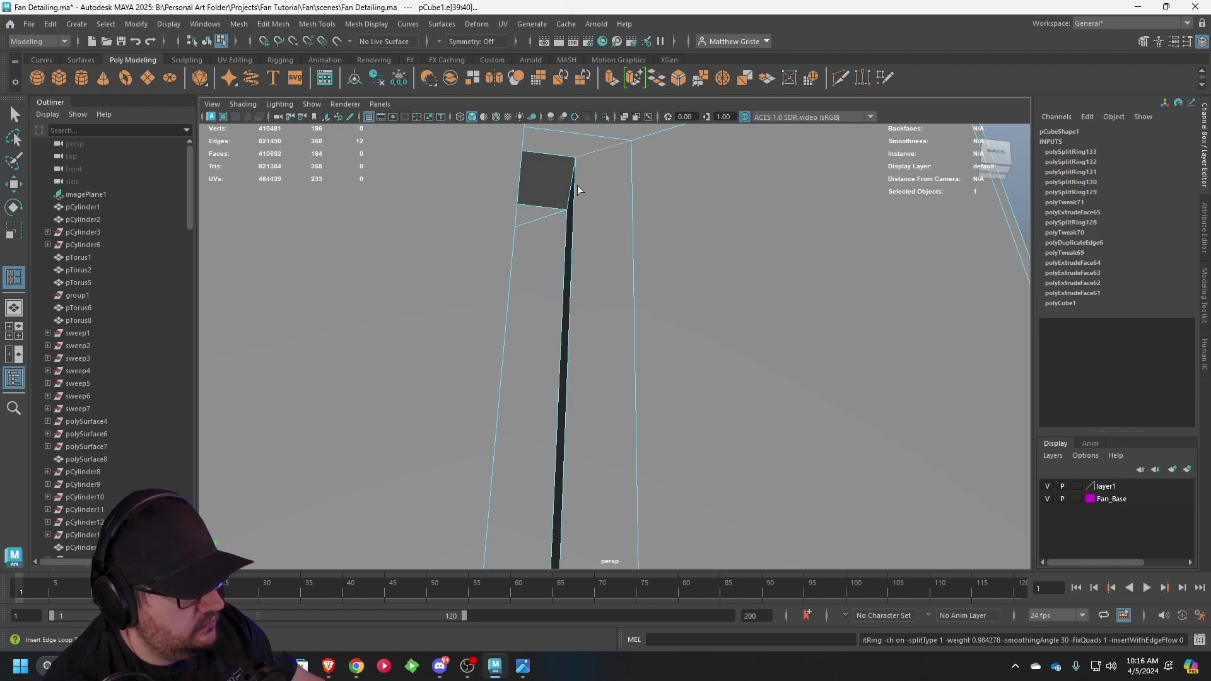
- Insert a supporting edge loop inside the recess gap and bevel the recess opening's edge loop with a fraction of 0.4
click(569, 206)
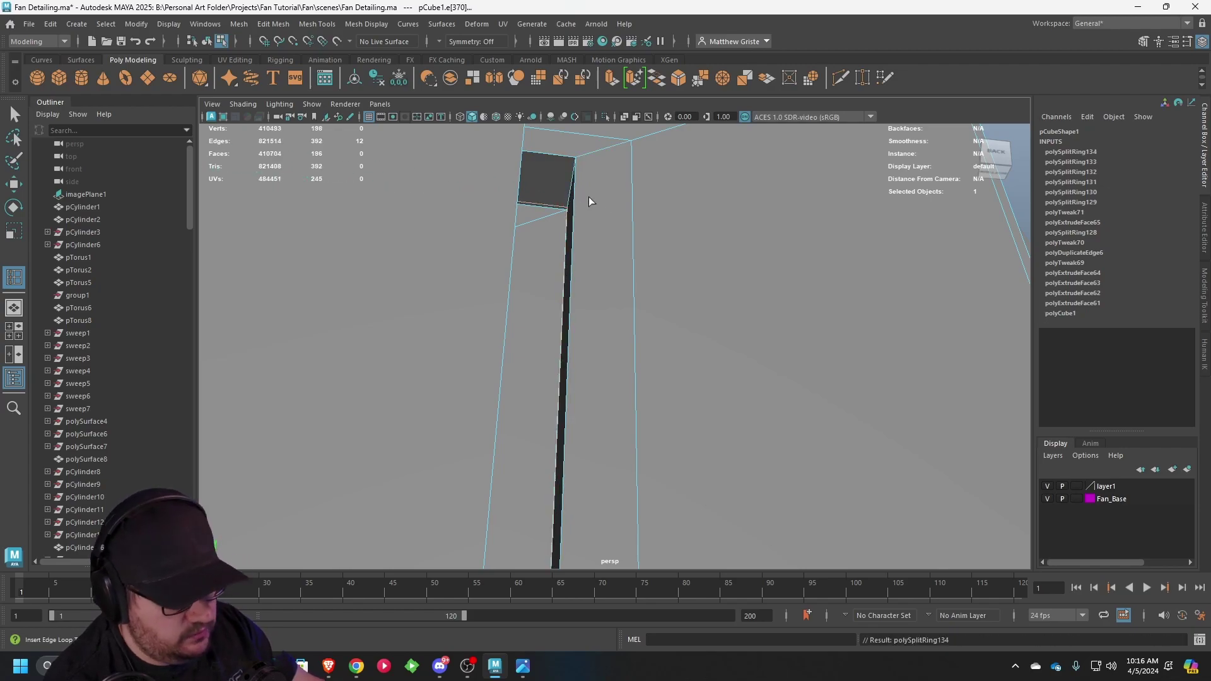
alt+drag(588, 197, 604, 209)
key(q)
right_drag(588, 206, 585, 179)
click(542, 237)
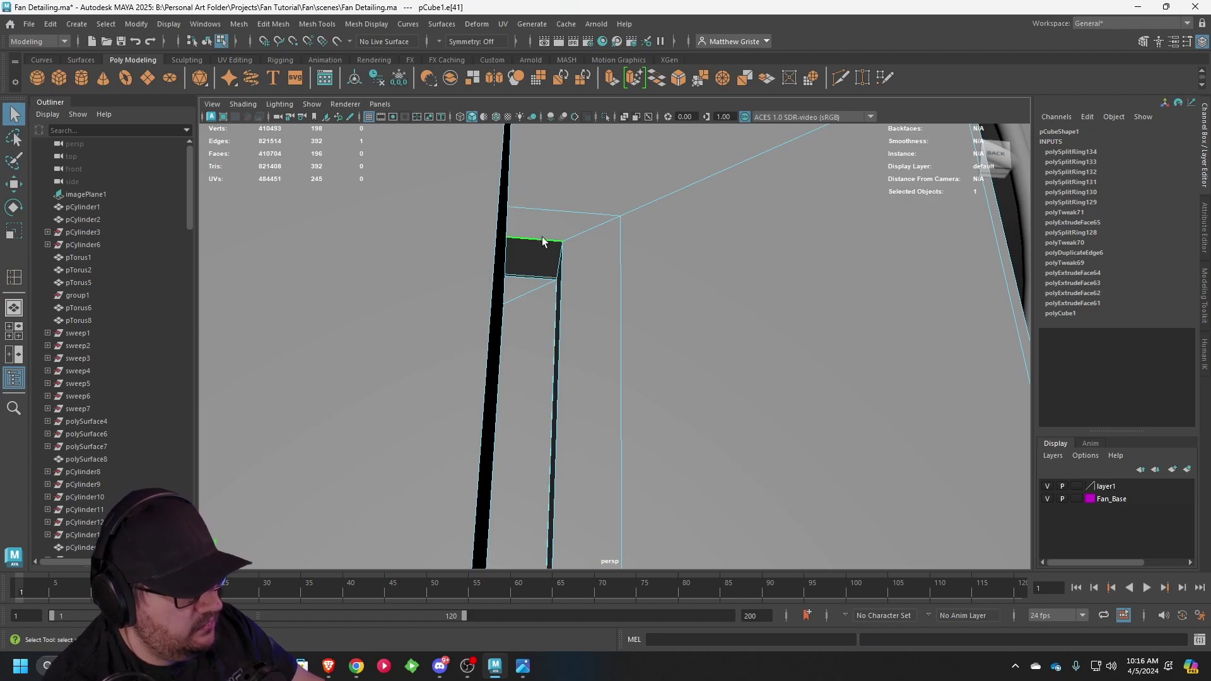
double_click(542, 238)
scroll(543, 237, down, 6)
alt+drag(632, 192, 600, 252)
alt+middle_drag(600, 252, 649, 183)
scroll(649, 183, up, 2)
alt+drag(649, 183, 640, 161)
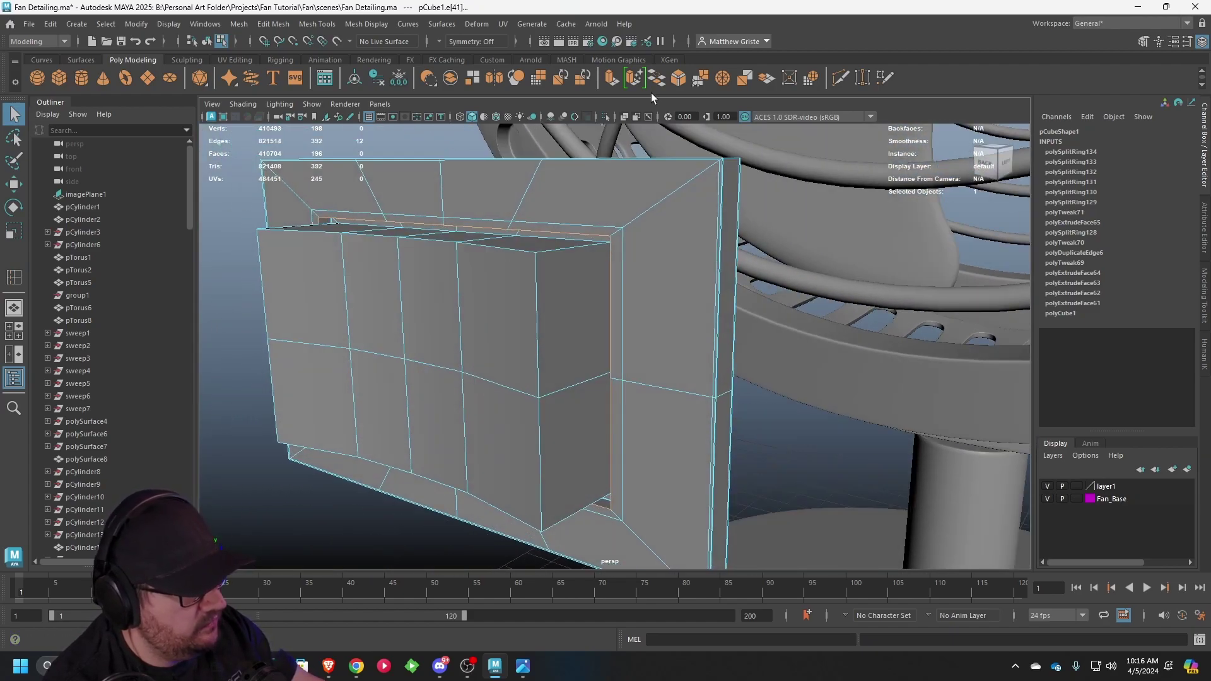
click(681, 79)
scroll(726, 265, up, 5)
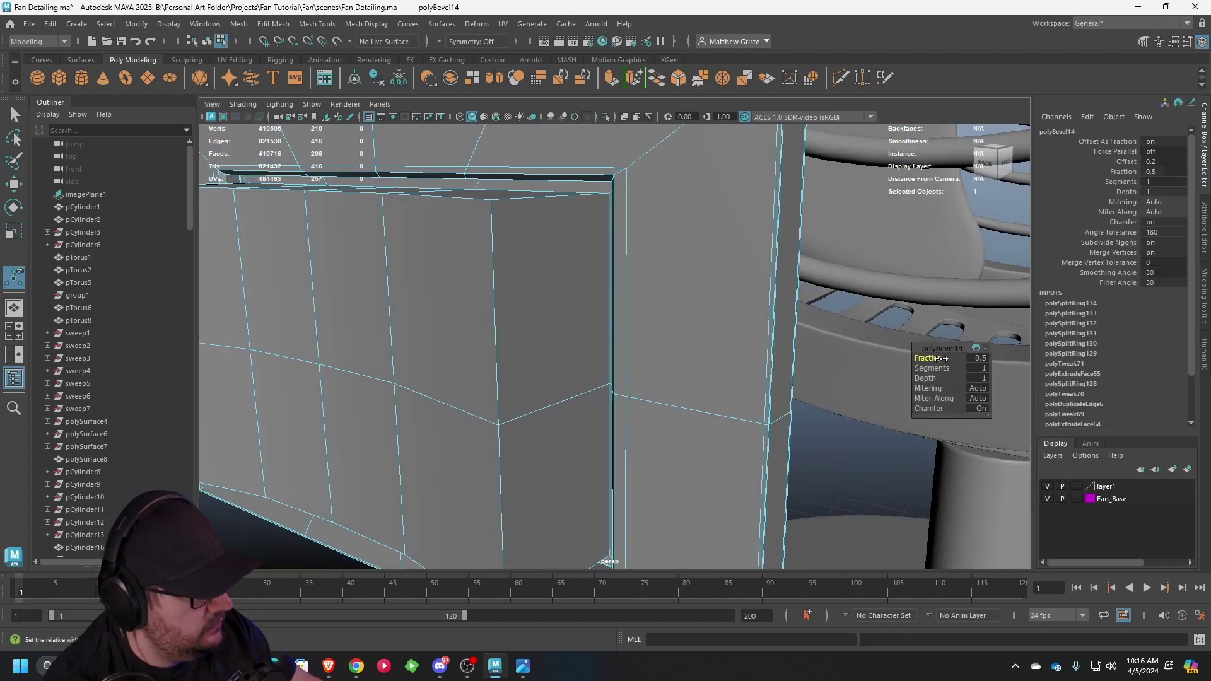
drag(941, 358, 937, 359)
scroll(653, 295, down, 2)
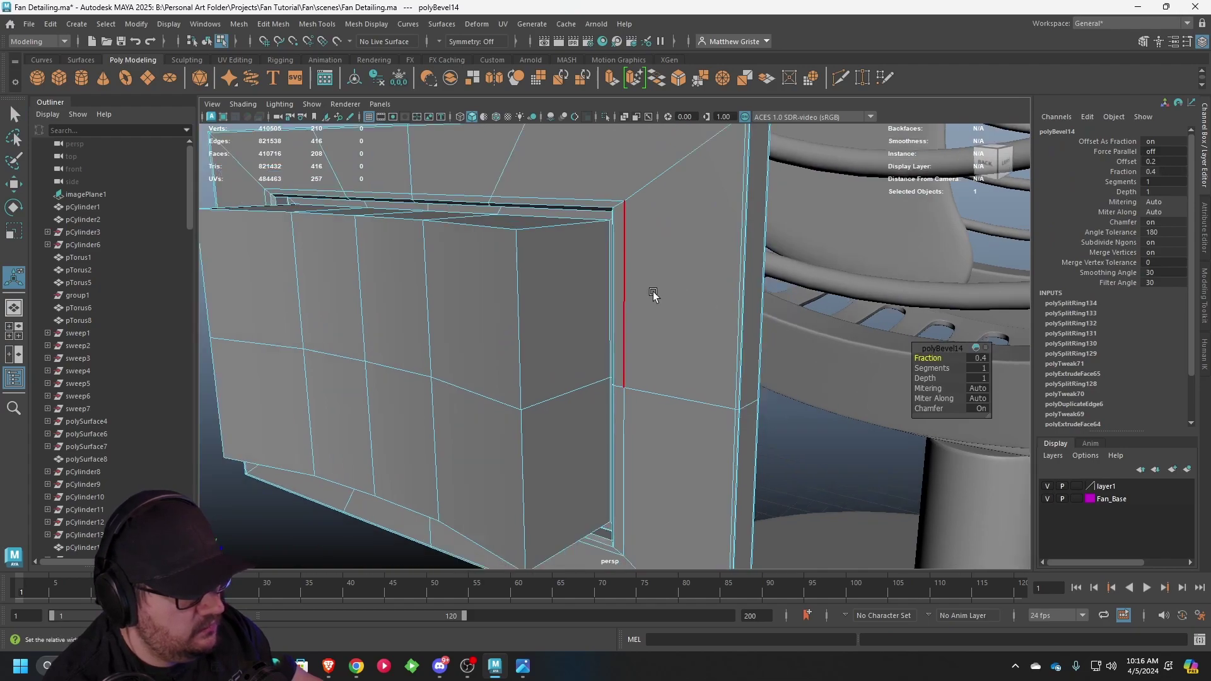
- Select the perimeter edges of the rocker's concave front face and bevel them with a fraction of 0.125
alt+drag(653, 295, 560, 313)
click(474, 273)
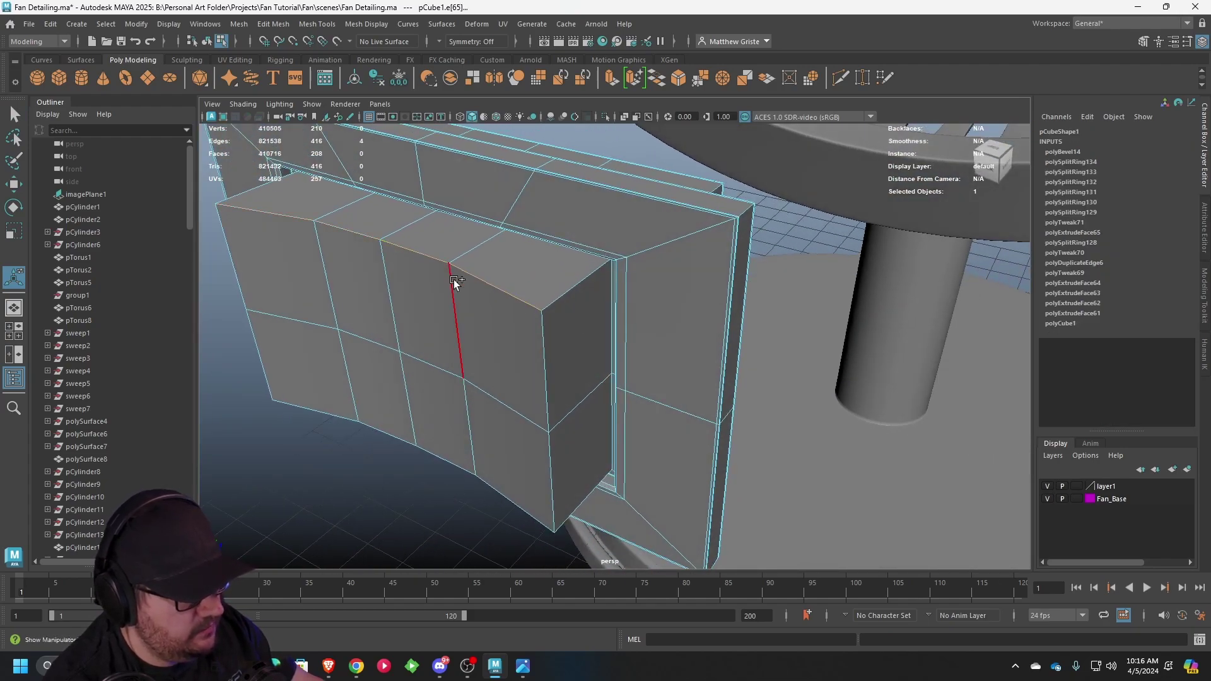
shift+double_click(528, 343)
shift+double_click(444, 453)
shift+click(250, 365)
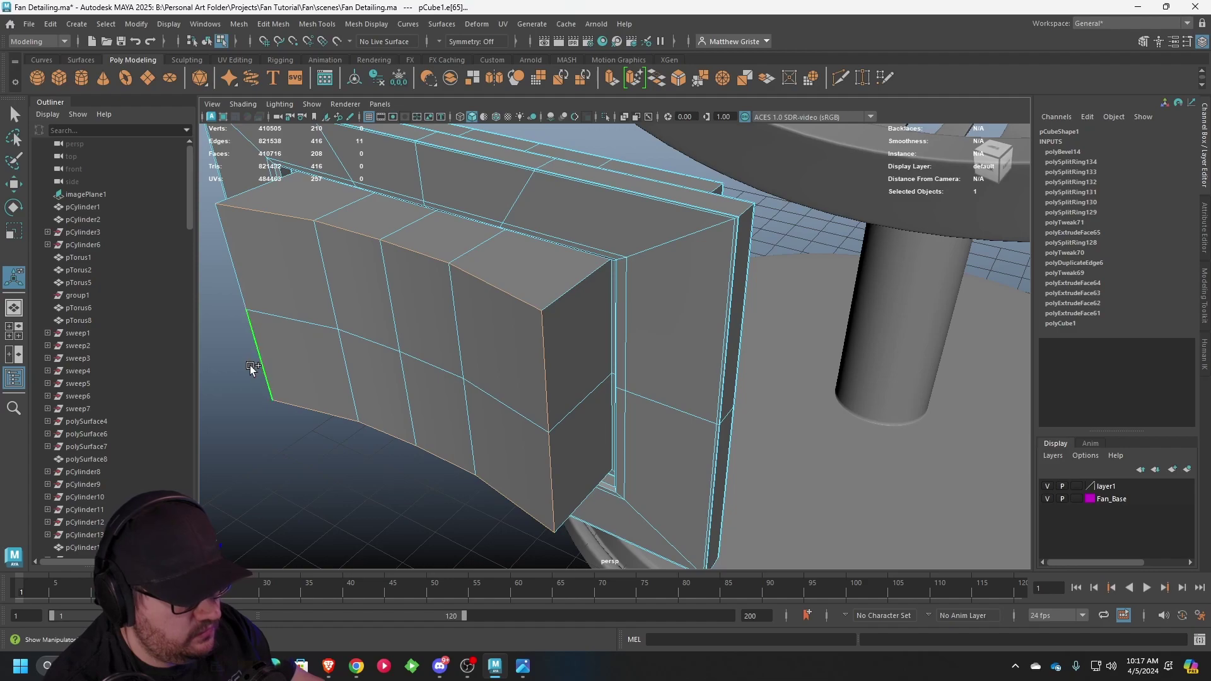
shift+click(250, 366)
click(678, 78)
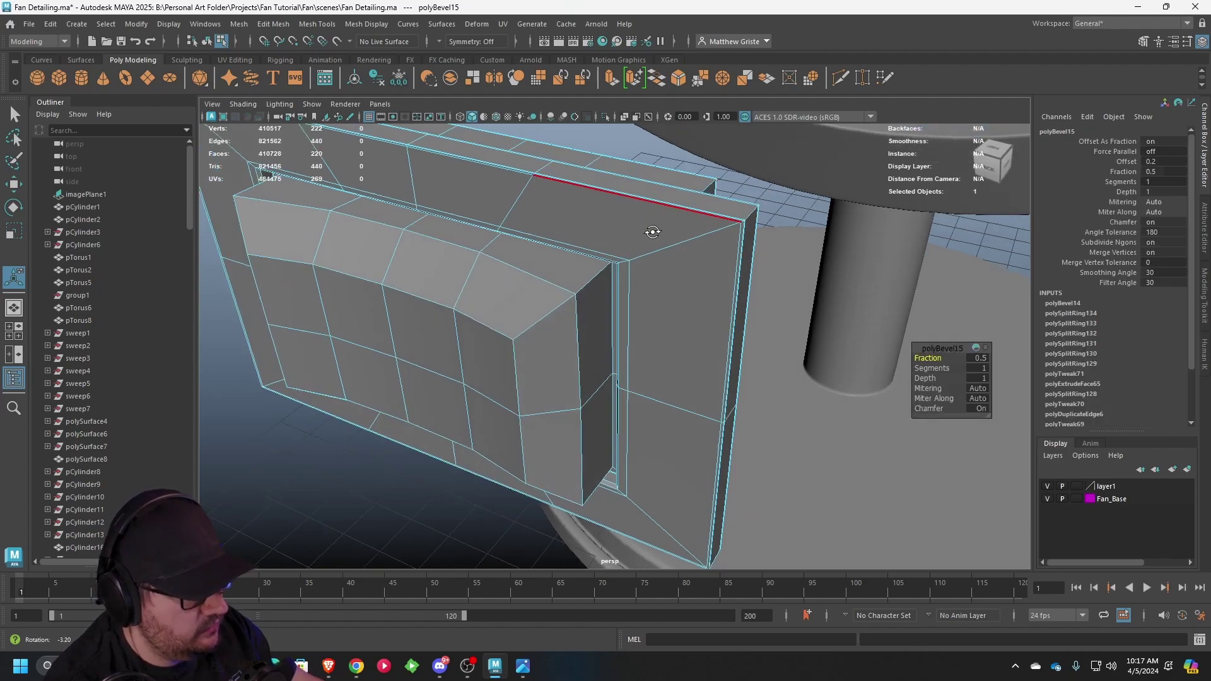
drag(924, 358, 963, 491)
drag(942, 551, 924, 524)
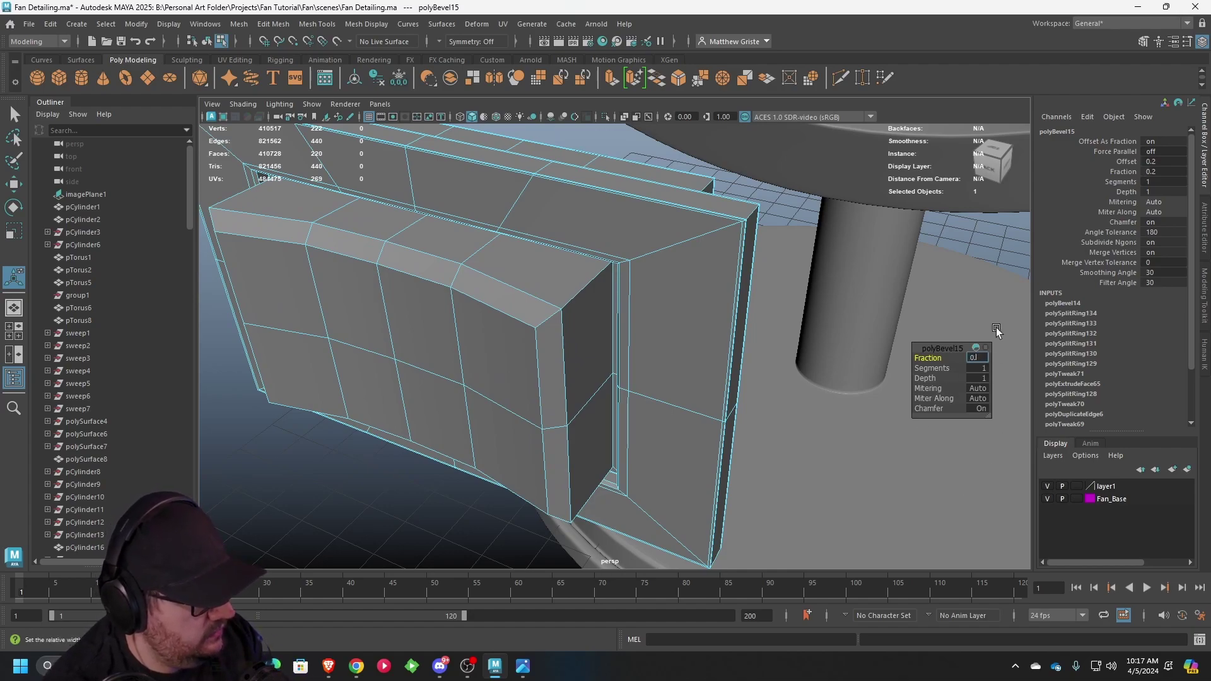
key(Return)
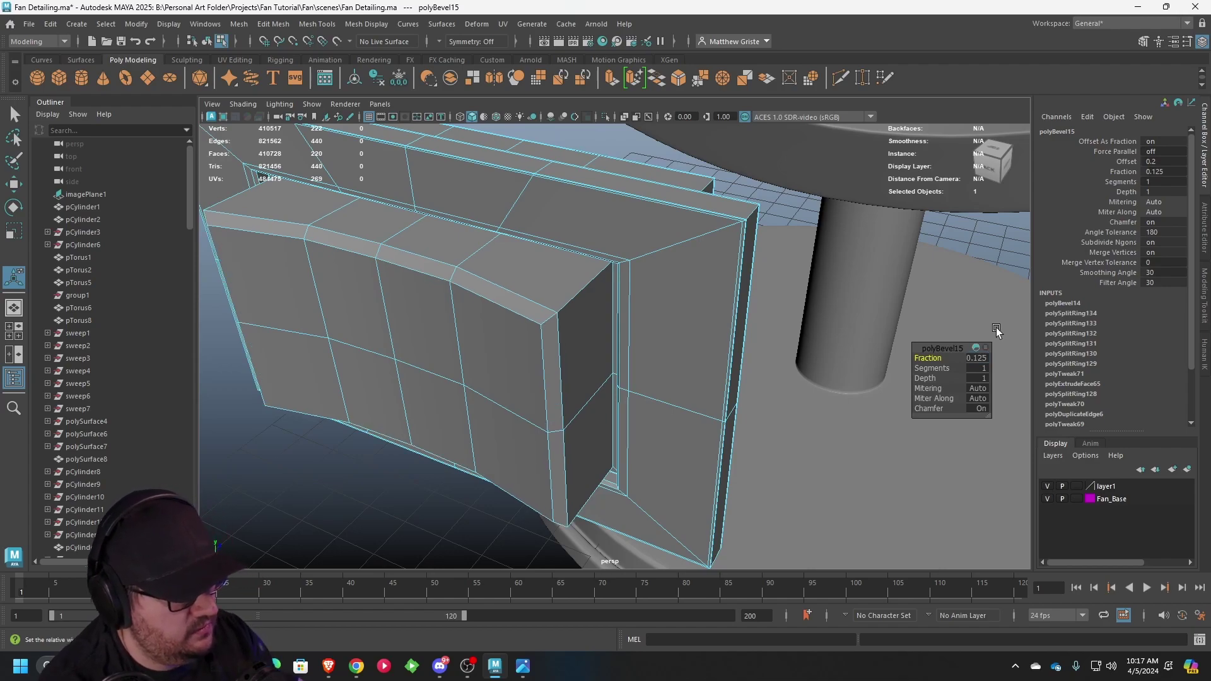
- Examine the whole switch in object mode and compare its smoothed and unsmoothed display
scroll(655, 328, down, 5)
alt+drag(657, 335, 621, 319)
right_drag(620, 319, 721, 283)
scroll(742, 290, down, 3)
alt+drag(742, 290, 560, 311)
scroll(560, 310, up, 4)
right_drag(576, 310, 648, 268)
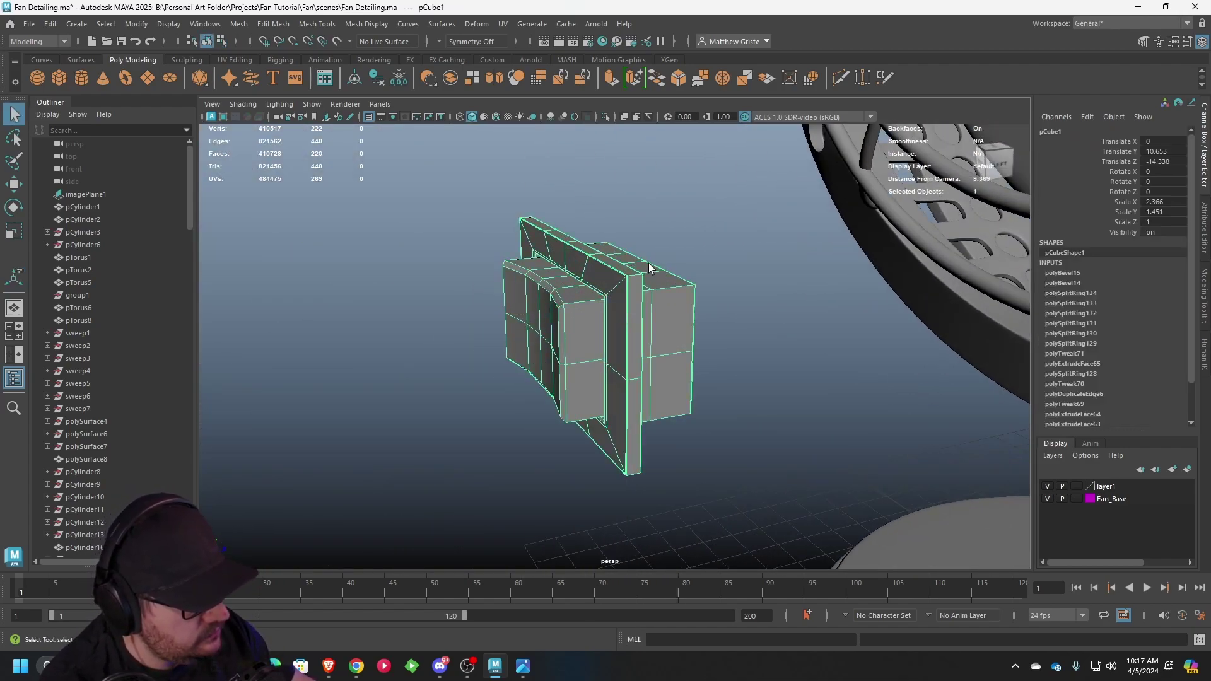
alt+drag(648, 268, 647, 278)
scroll(647, 280, up, 3)
key(3)
key(1)
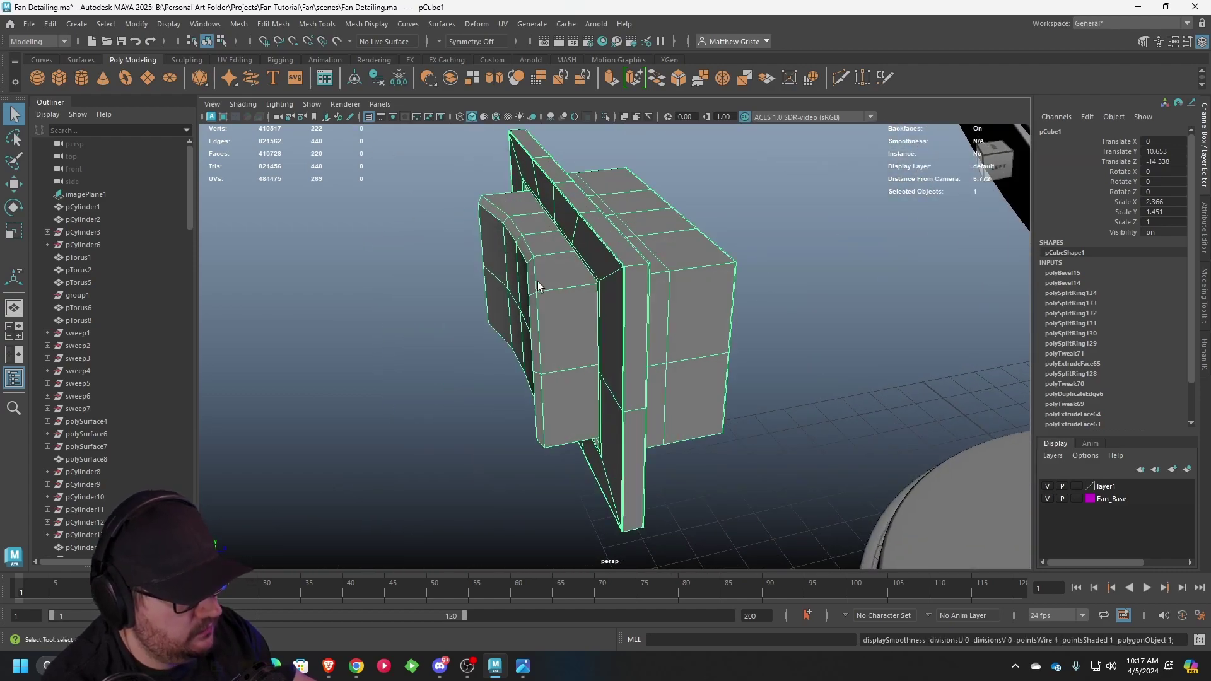
- Insert vertical supporting edge loops near both side ends of the rocker's front face
alt+drag(540, 281, 513, 269)
click(316, 24)
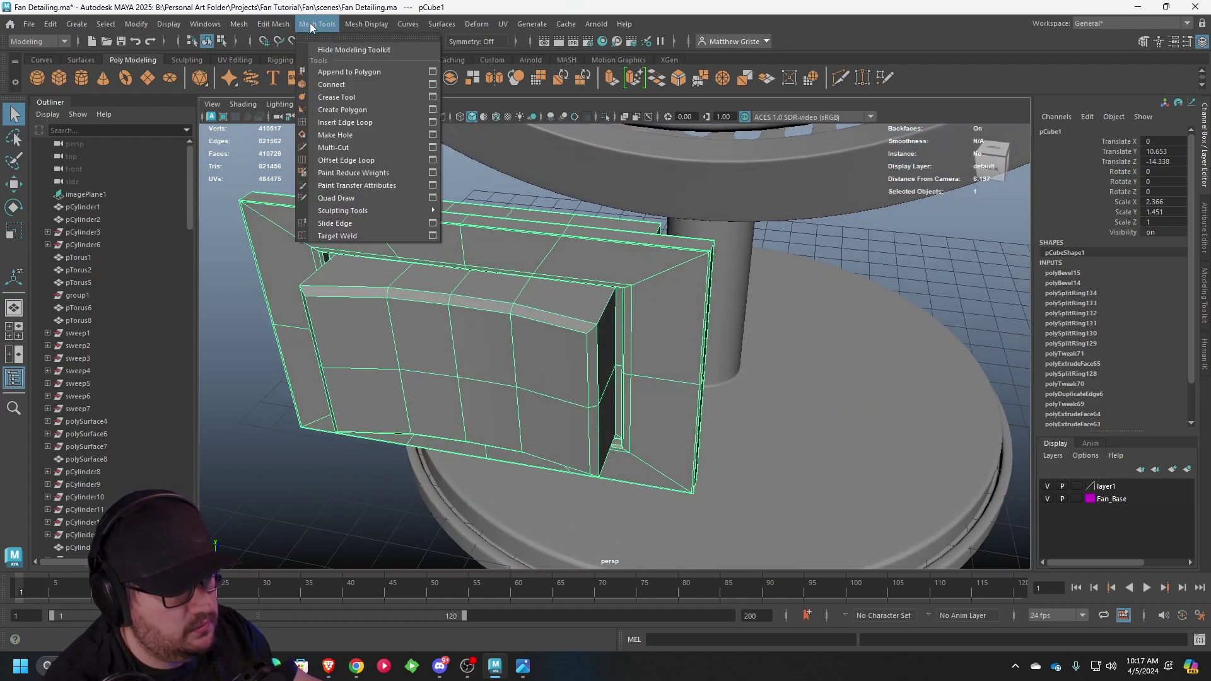
click(358, 126)
scroll(475, 261, up, 3)
drag(383, 267, 346, 261)
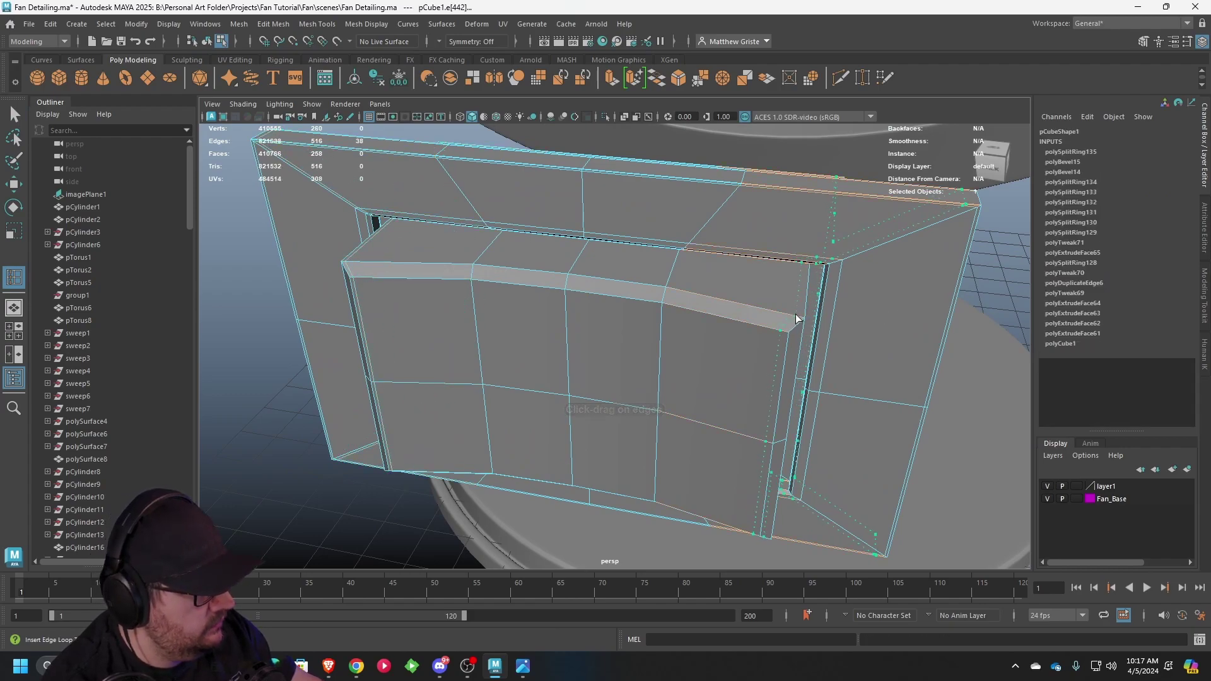
click(797, 316)
- Insert supporting edge loops along the rocker's upper and lower edges, behind its front bevel and near its base
alt+drag(798, 316, 755, 284)
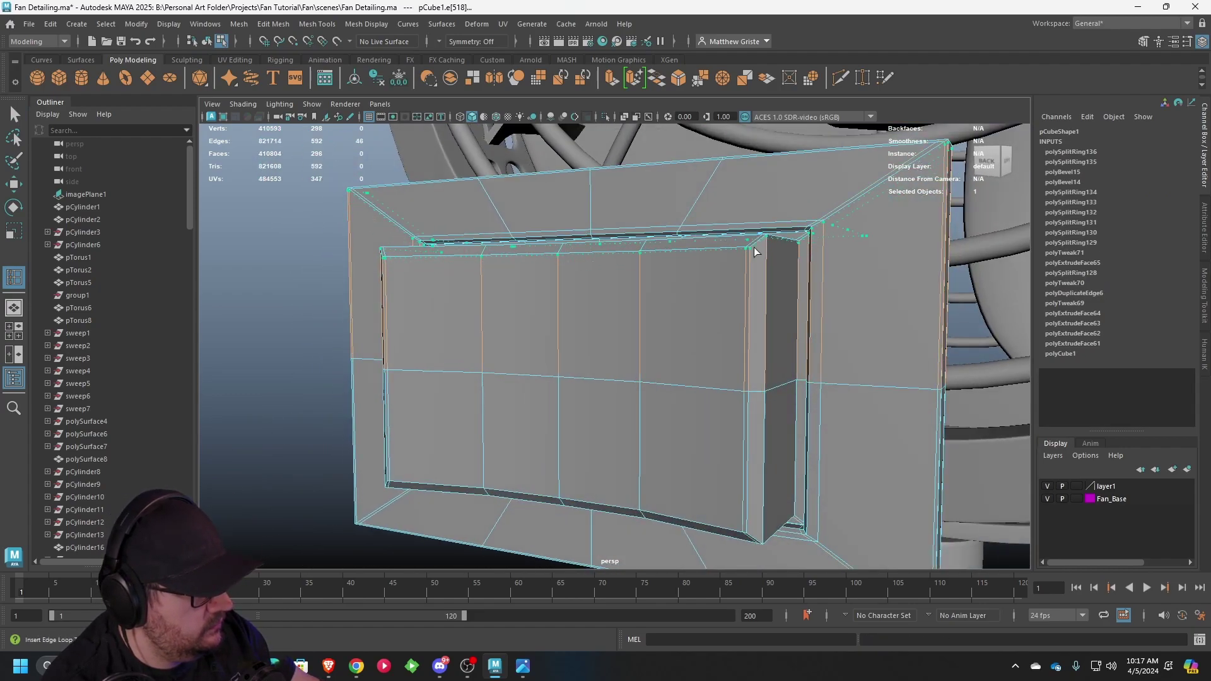
click(755, 251)
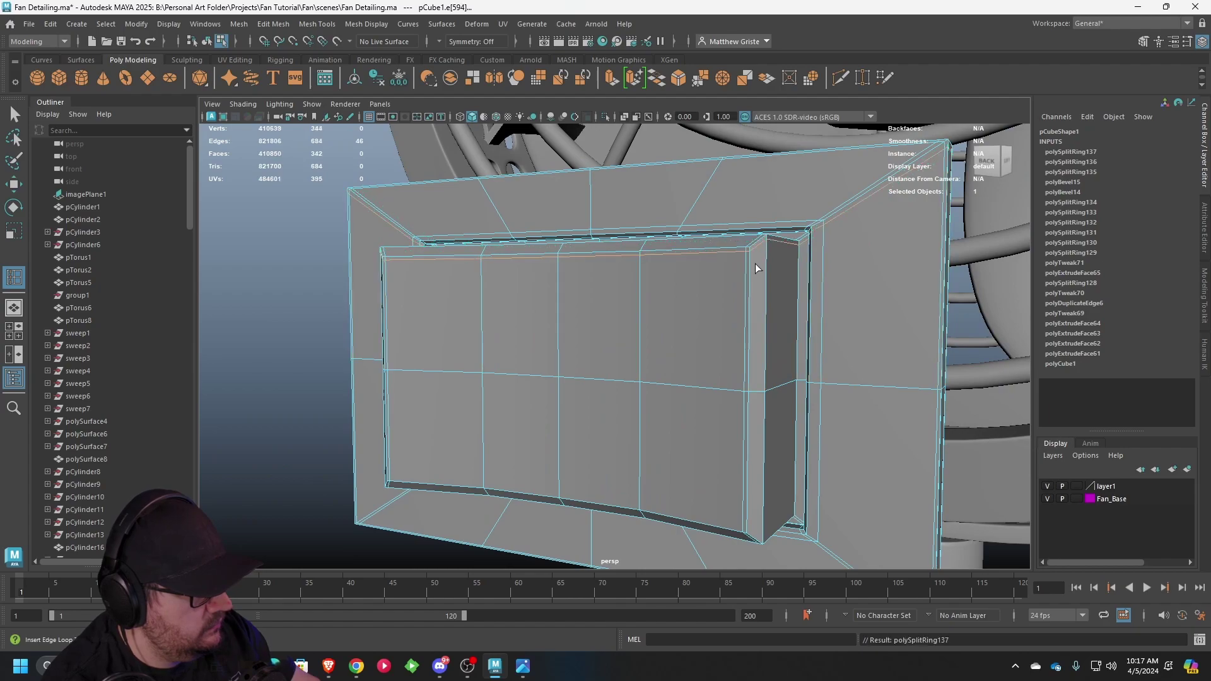
click(750, 530)
alt+drag(821, 442, 644, 323)
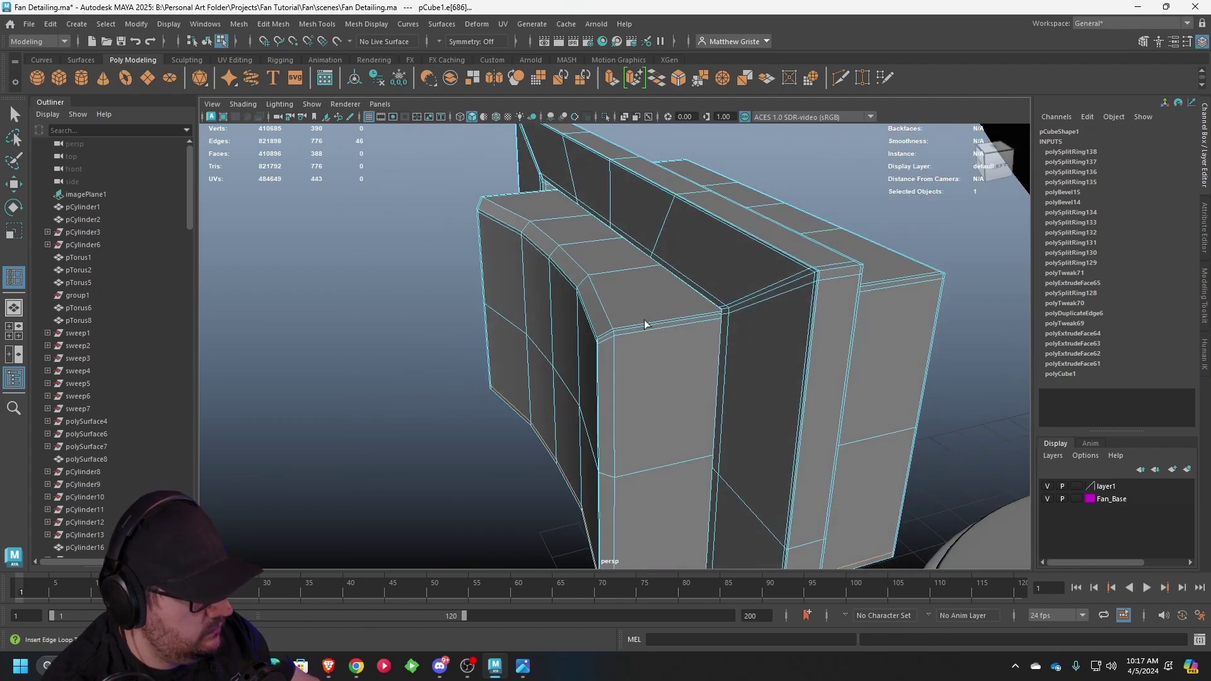
click(615, 332)
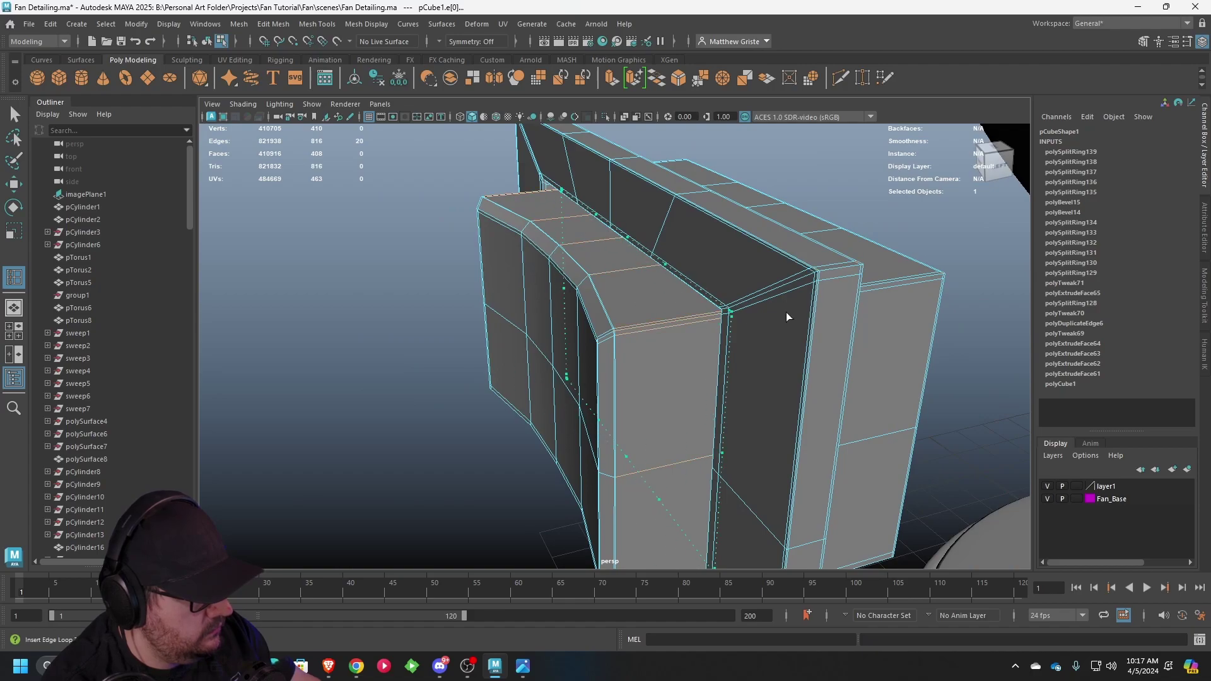
click(726, 321)
- Turn on smooth mesh preview for the switch and return to selecting it as a whole object
key(q)
key(3)
scroll(712, 281, down, 4)
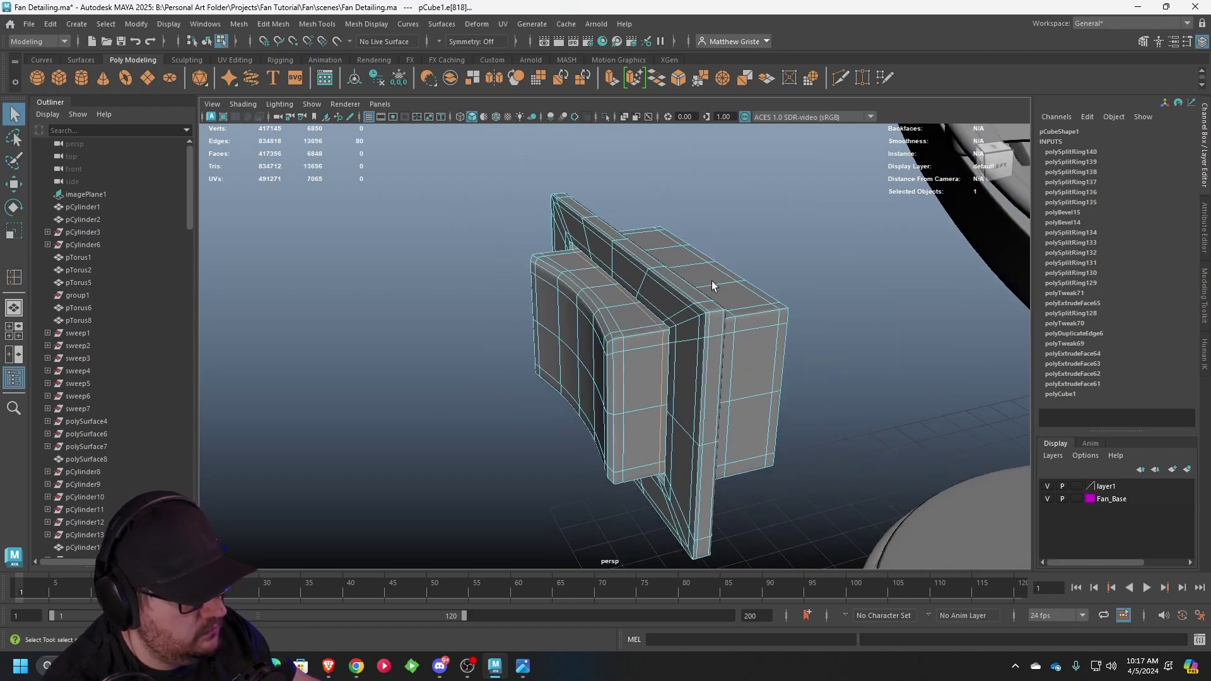
right_drag(712, 281, 747, 258)
click(714, 278)
scroll(714, 278, down, 5)
mouse_move(714, 278)
alt+mouse_down()
mouse_move(952, 262)
mouse_move(746, 267)
mouse_move(717, 289)
alt+mouse_up()
click(666, 312)
scroll(666, 311, down, 5)
- Move the switch onto the fan's rear hub at Translate Y 20.272 and Translate Z -9.206
alt+middle_drag(732, 271, 676, 346)
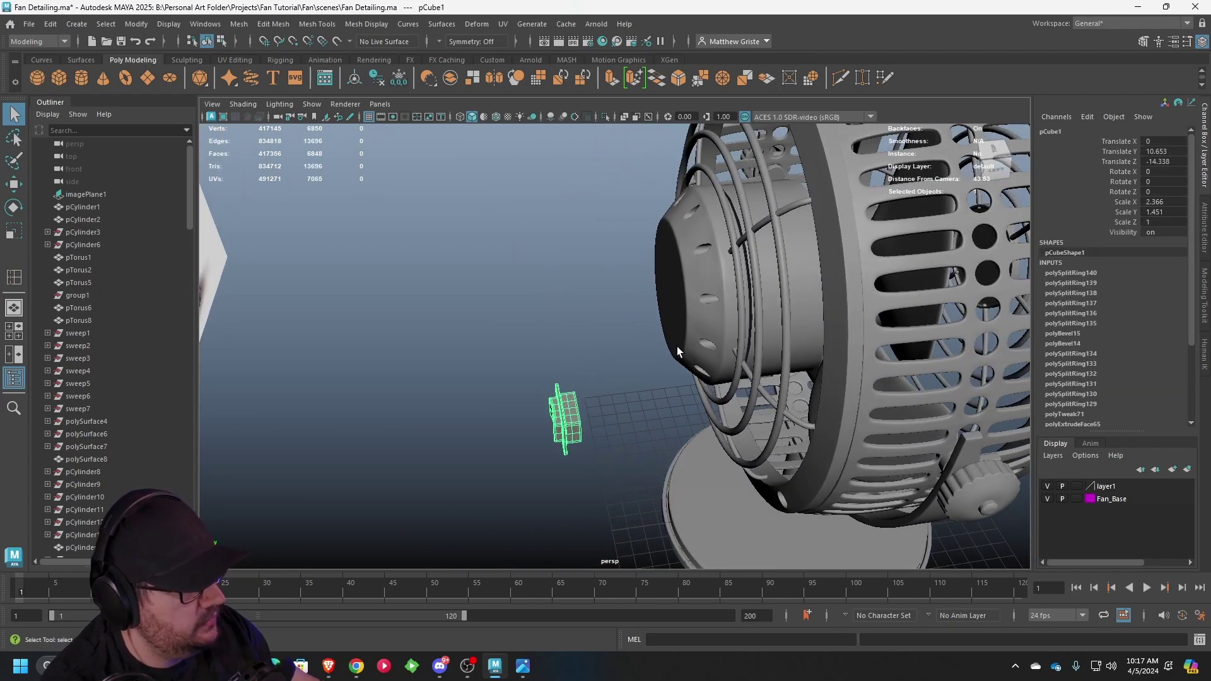
key(w)
drag(560, 397, 702, 307)
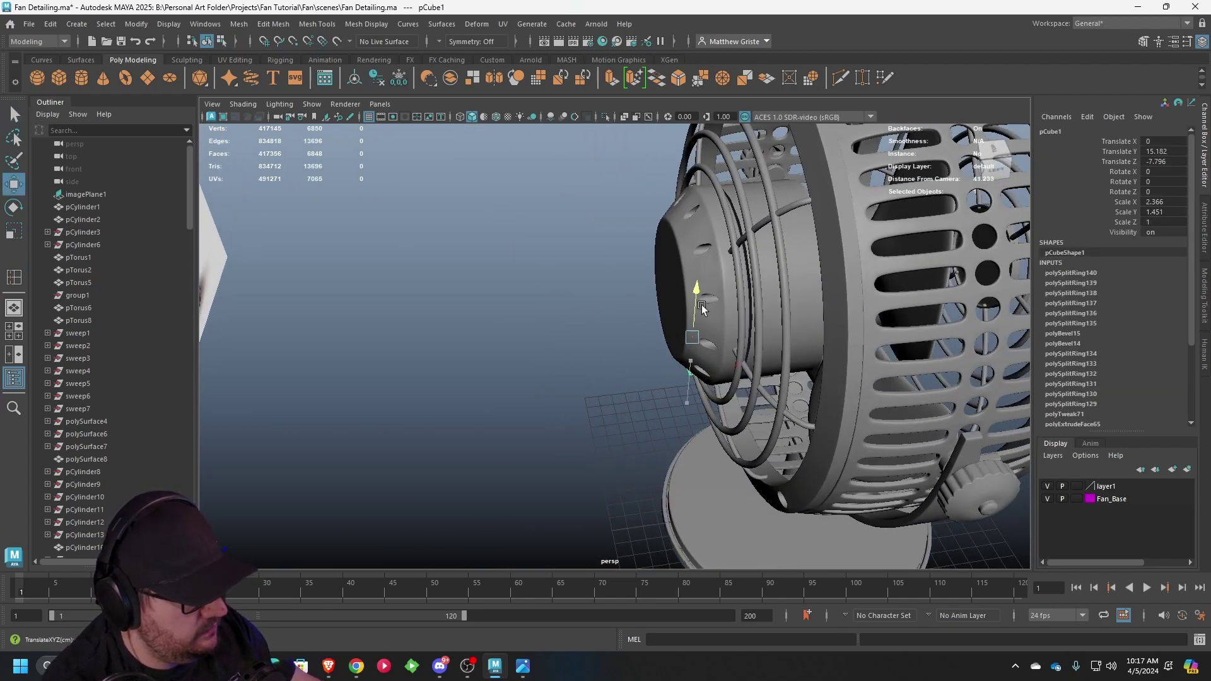
drag(701, 227, 702, 224)
drag(731, 256, 700, 281)
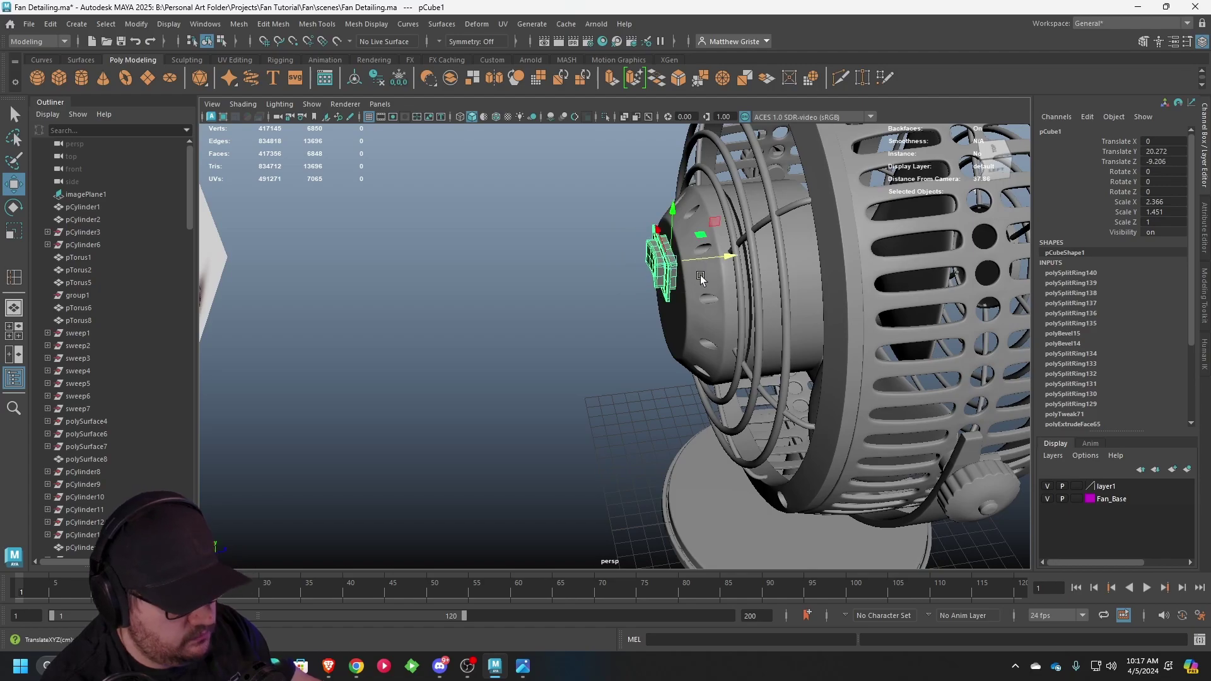
- Scale the switch down uniformly to 1.262, 0.774 and 0.534 in X, Y and Z
key(f)
alt+drag(605, 315, 712, 295)
key(r)
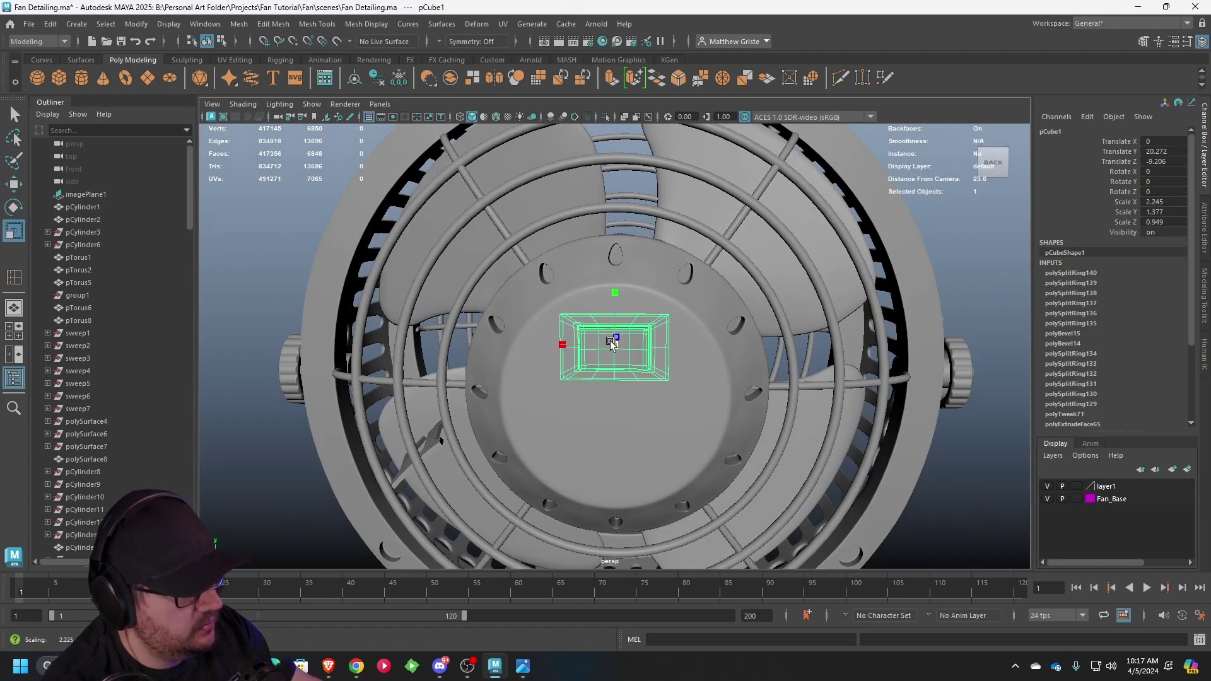
drag(616, 343, 602, 343)
- Compare the switch with the reference photo and stretch it to Scale X 1.431 and Scale Y 1.004
click(523, 667)
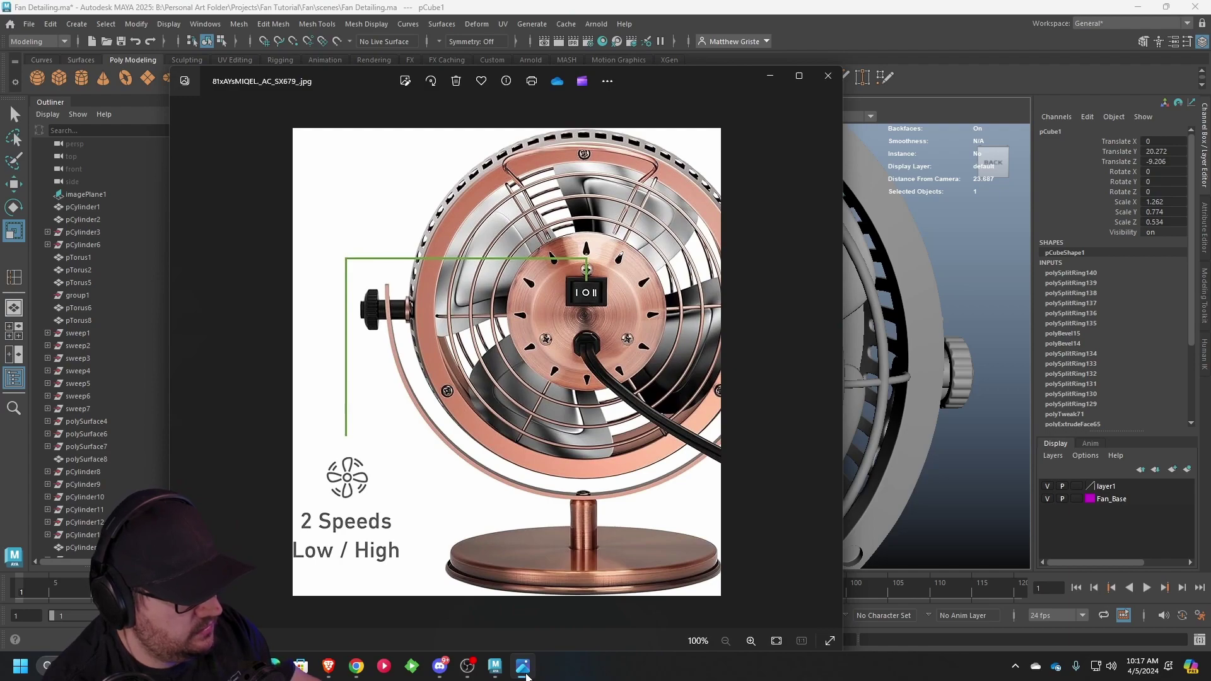
click(523, 667)
scroll(646, 475, up, 5)
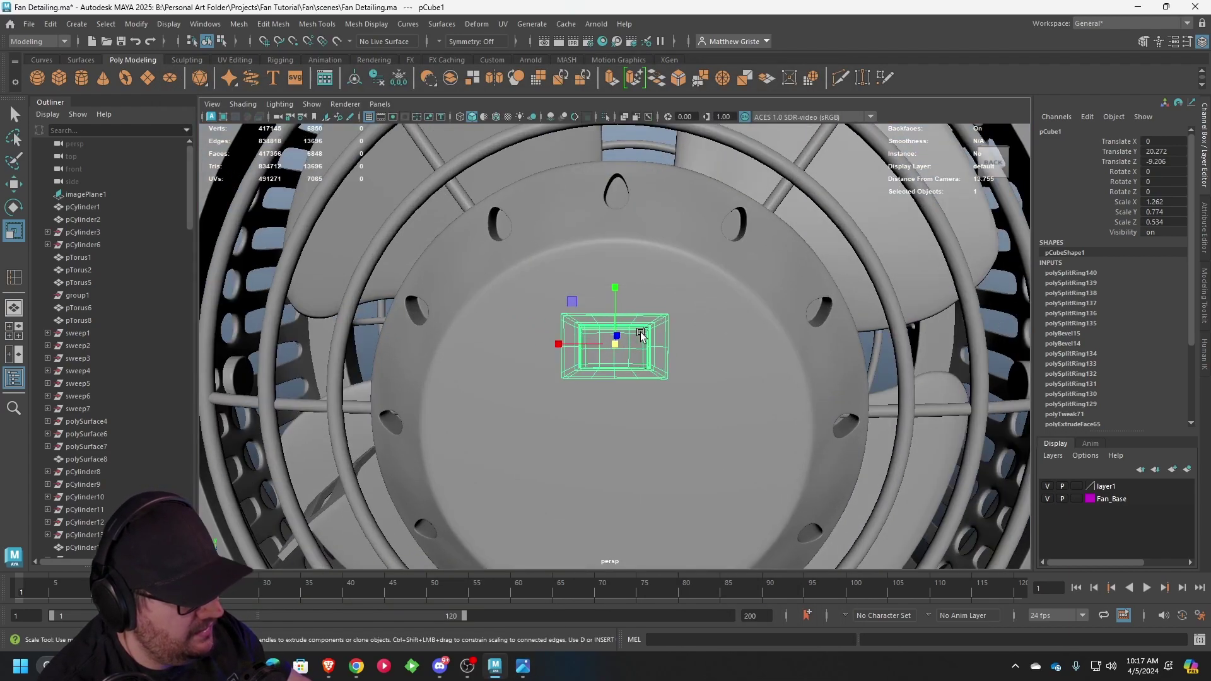
drag(616, 295, 616, 280)
drag(551, 342, 543, 342)
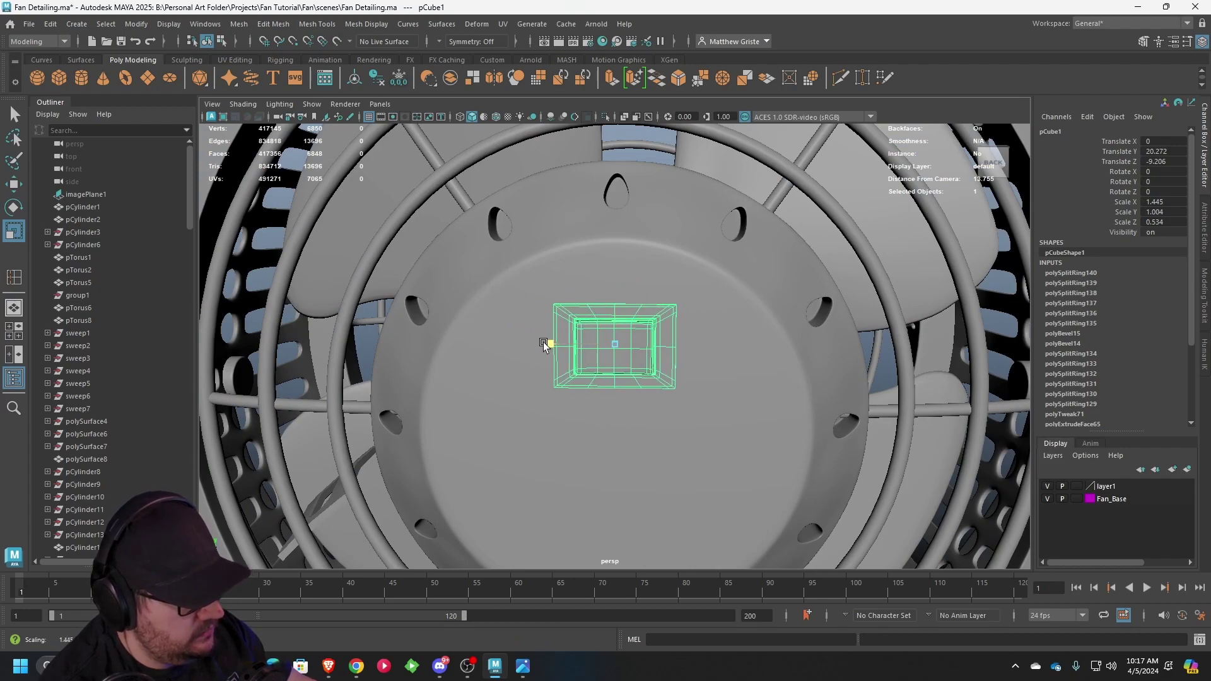
- Select the flange's outer vertices and scale them inward in width and height to narrow the rim around the rocker
scroll(543, 342, up, 3)
right_drag(669, 290, 617, 290)
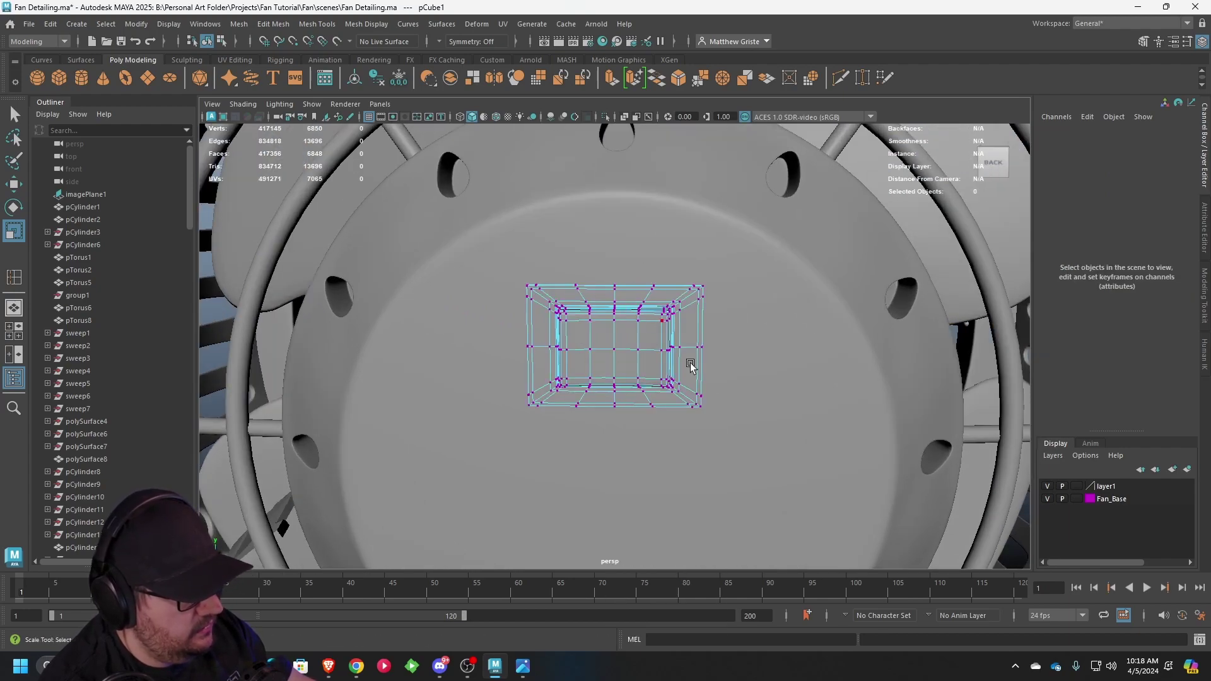
drag(698, 293, 681, 252)
drag(489, 249, 547, 429)
drag(568, 347, 575, 350)
drag(489, 241, 708, 305)
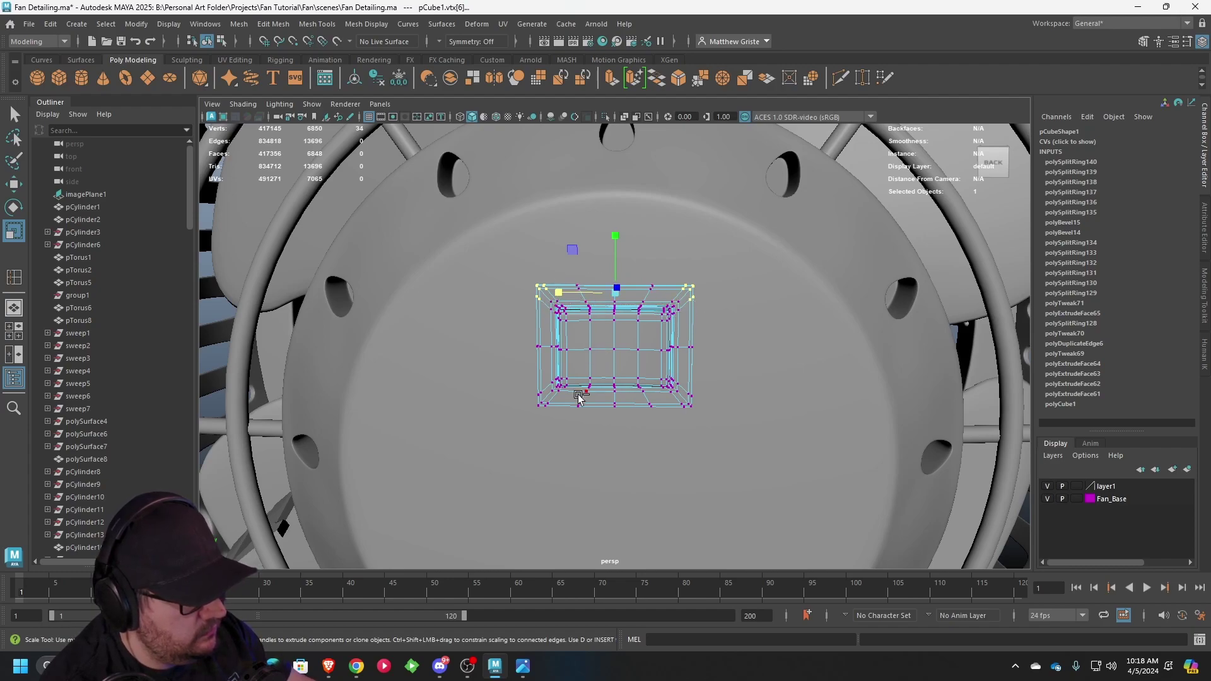
shift+drag(550, 421, 552, 421)
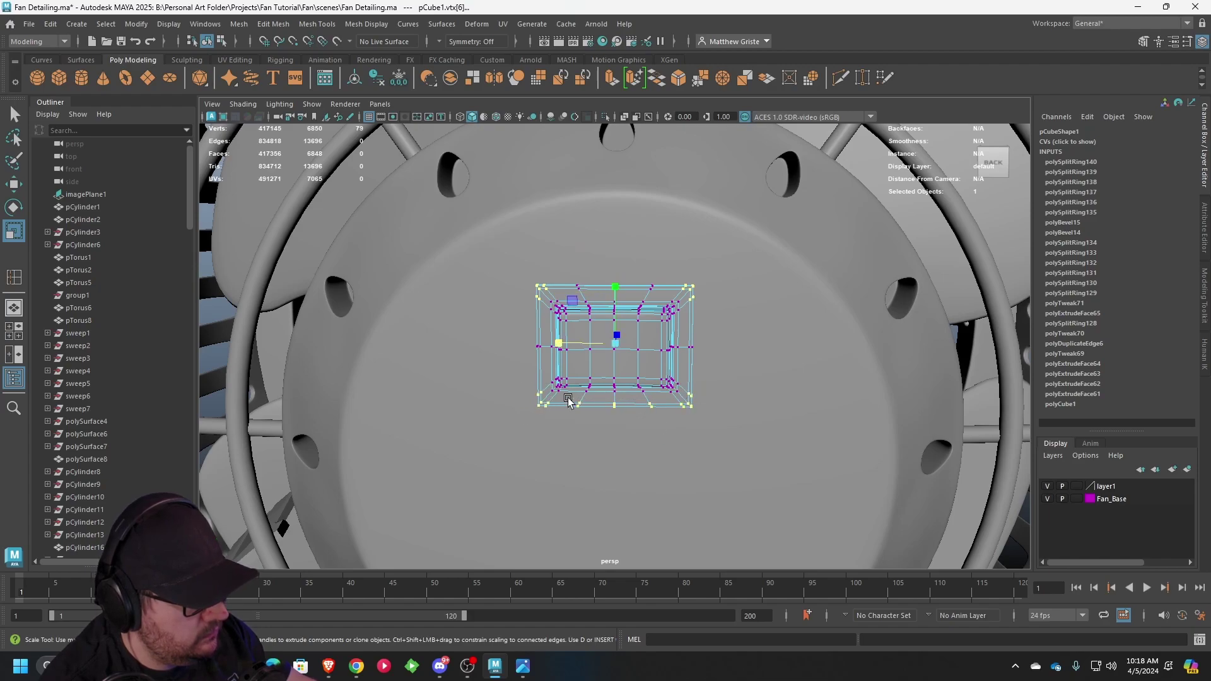
mouse_move(610, 292)
mouse_down()
mouse_move(637, 294)
mouse_move(616, 294)
mouse_up()
right_drag(624, 291, 683, 278)
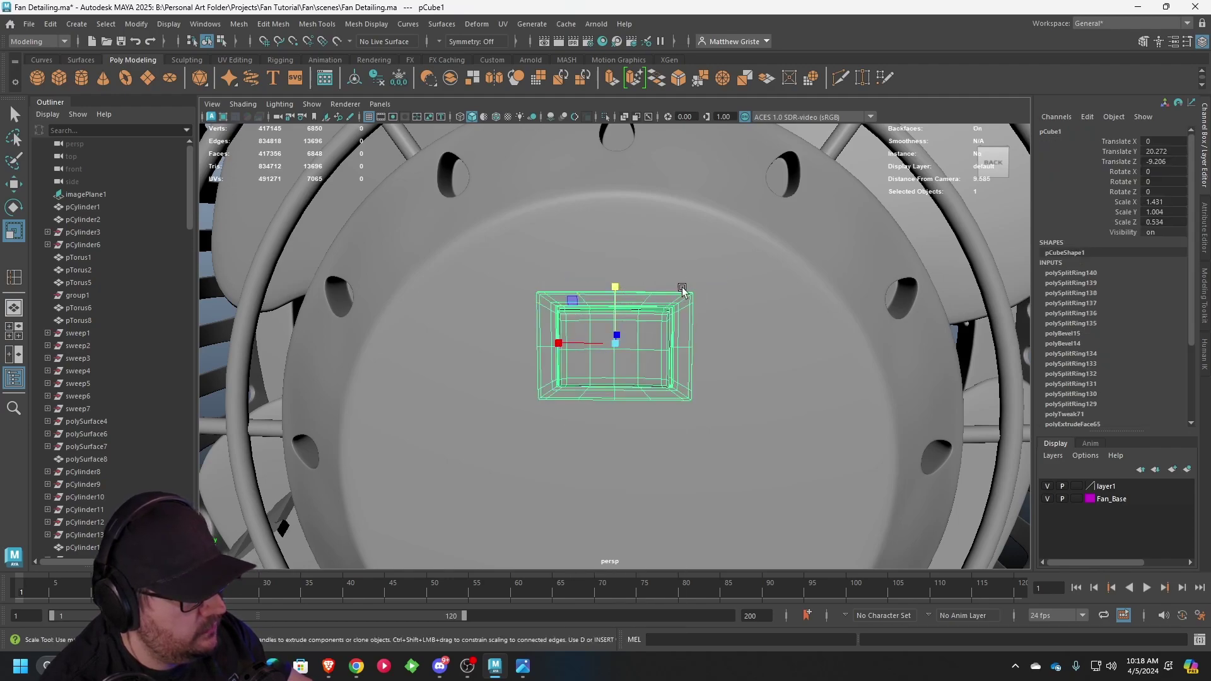
- Push the switch into the rear hub until its flange sits against the surface, at Translate Z -8.981
scroll(738, 315, down, 5)
alt+drag(773, 328, 835, 413)
click(835, 414)
scroll(835, 414, up, 4)
alt+drag(662, 435, 804, 407)
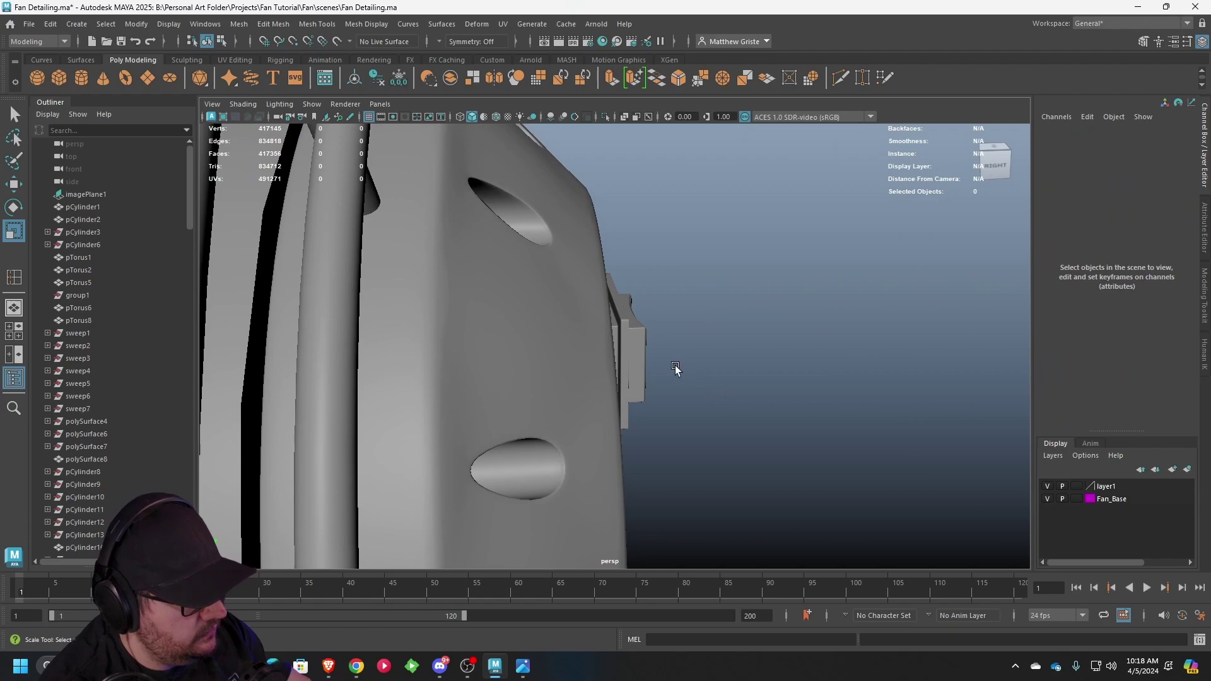
alt+drag(676, 370, 625, 398)
click(616, 373)
key(f)
key(e)
key(w)
drag(553, 331, 497, 315)
key(ctrl+z)
scroll(710, 326, down, 4)
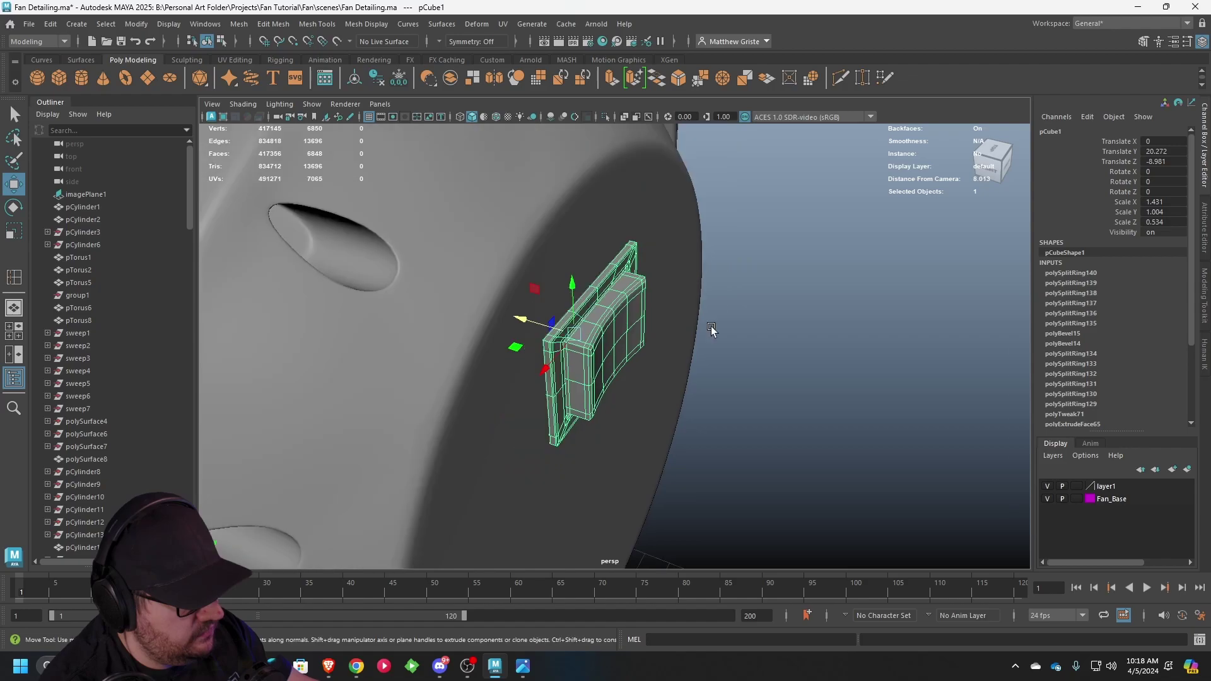
- Examine the back of the fan and compare it with the power cable area in the reference photo
alt+drag(711, 326, 654, 316)
scroll(691, 314, down, 6)
click(439, 352)
scroll(439, 352, down, 4)
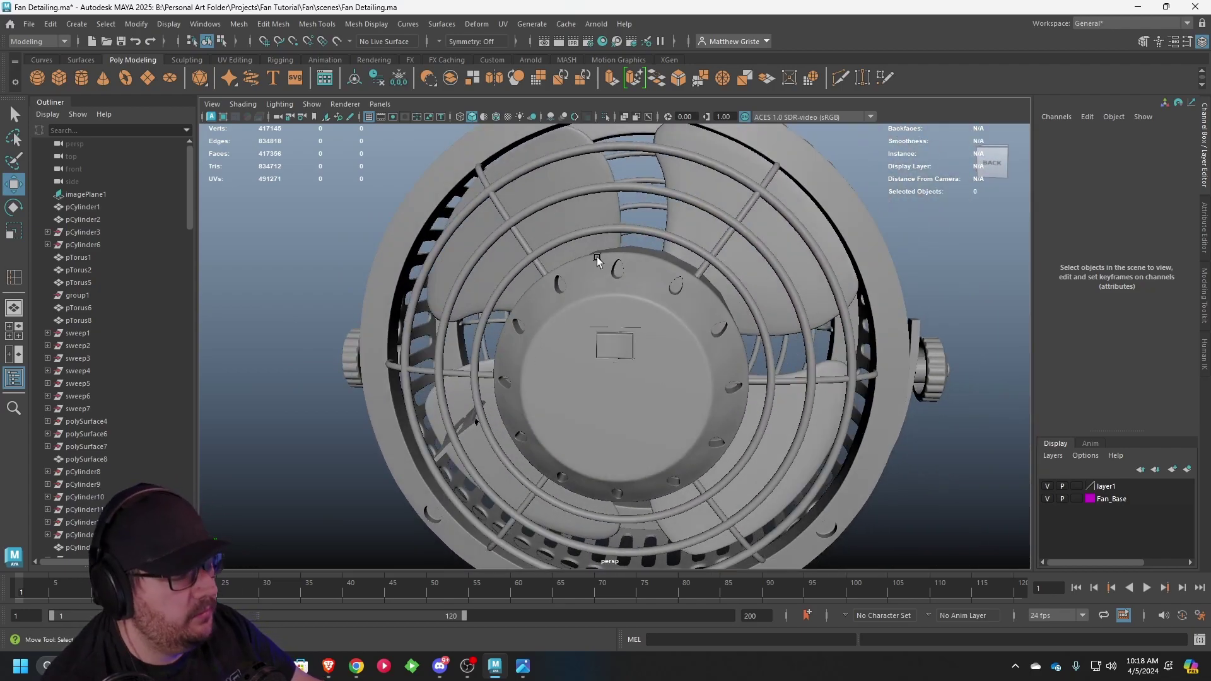
alt+drag(514, 409, 581, 276)
scroll(581, 275, down, 6)
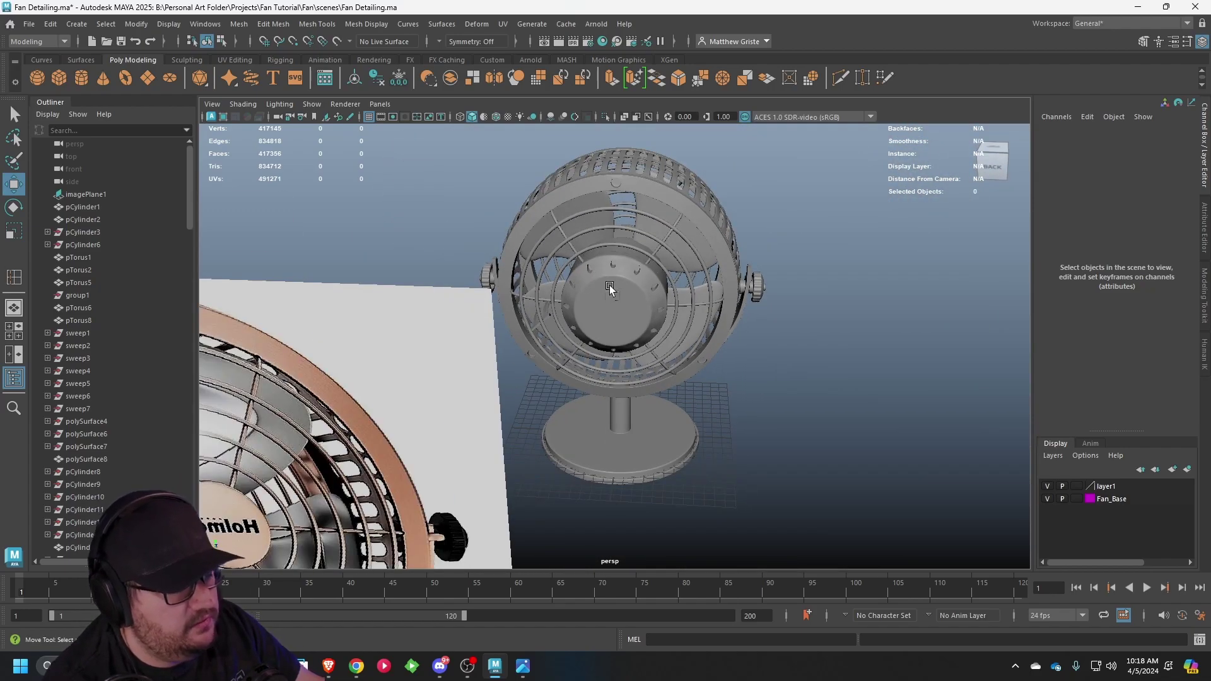
click(523, 668)
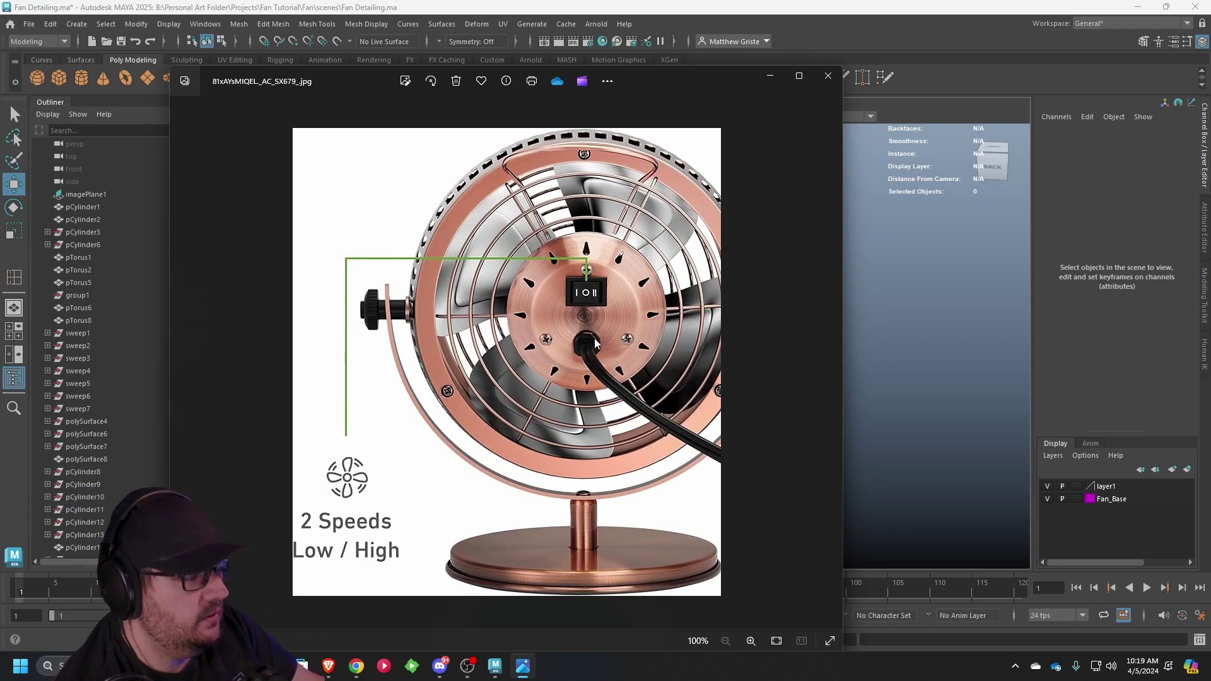
click(767, 77)
alt+drag(688, 271, 619, 351)
scroll(618, 351, up, 2)
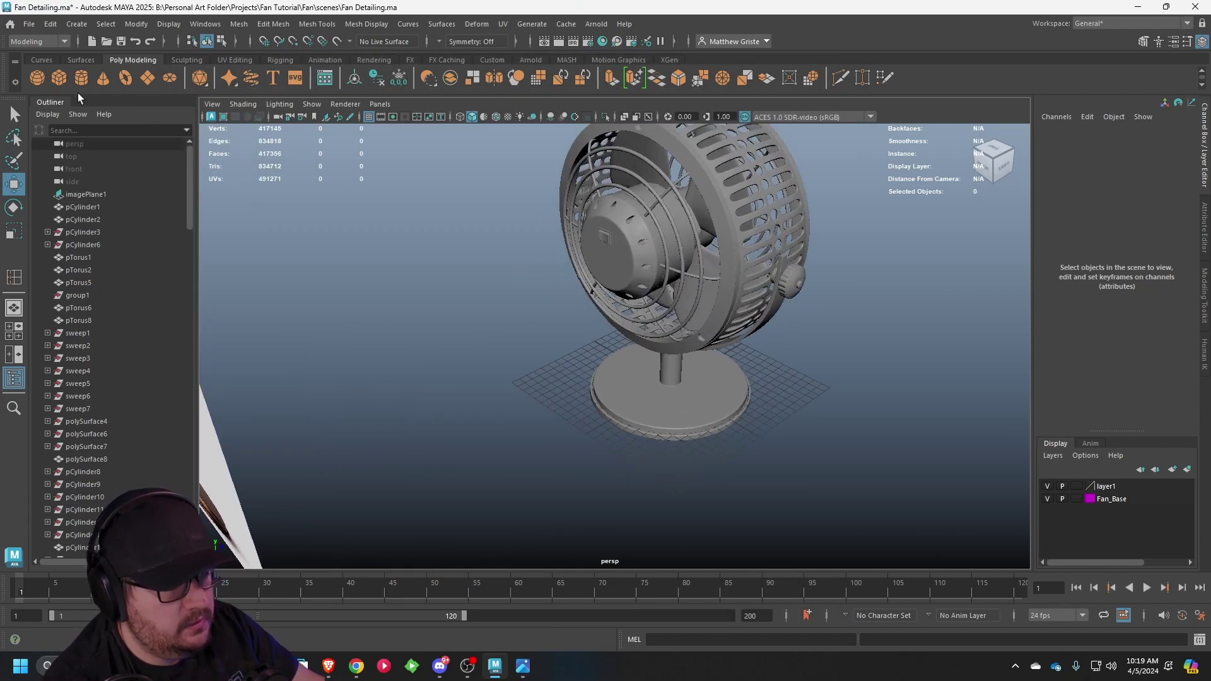
- Create a polygon cube and place it behind the rear hub below the switch, at Translate Y 17.14 and Z -10.125
click(59, 79)
drag(704, 367, 662, 372)
key(f)
scroll(651, 311, down, 5)
scroll(611, 357, up, 5)
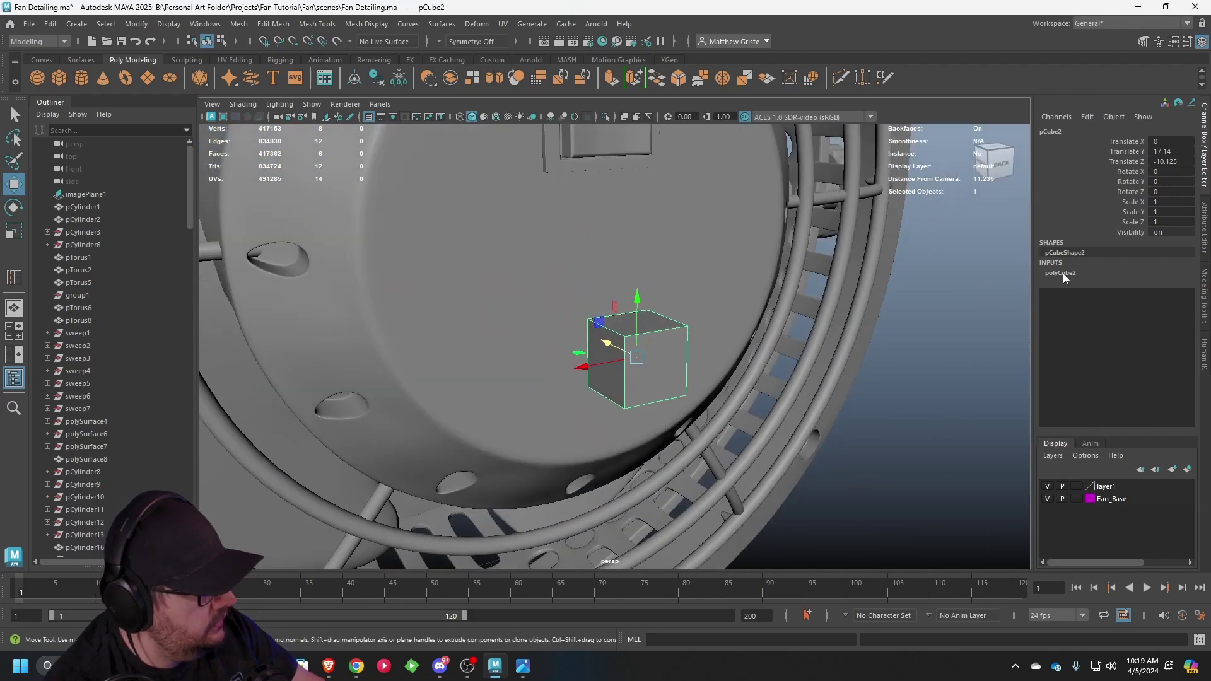
- Set the new cube's width, height and depth subdivisions to 2
click(1063, 274)
drag(1157, 340, 1166, 332)
click(1162, 321)
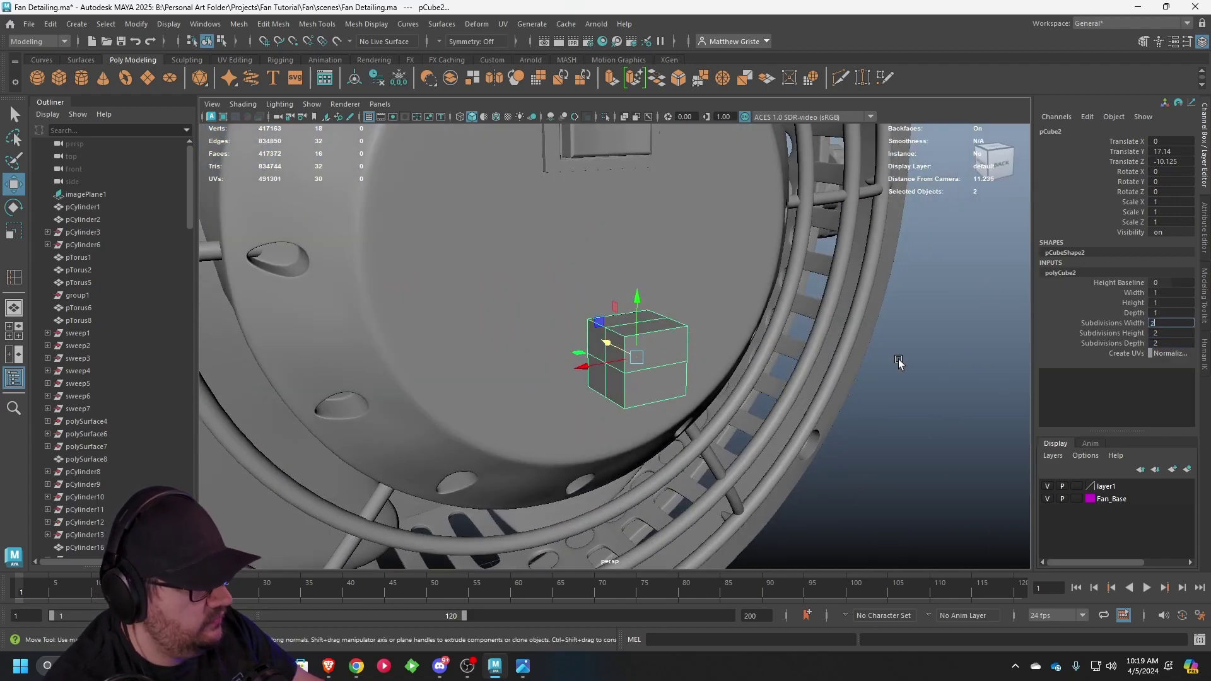
key(Return)
key(super)
- Extrude the cube's four top and four bottom faces by 0.242 and narrow the extruded ends to Local Scale X 0.358
alt+drag(719, 346, 570, 343)
scroll(675, 344, up, 3)
right_drag(535, 329, 537, 343)
click(539, 330)
shift+click(571, 308)
shift+click(599, 325)
shift+click(581, 342)
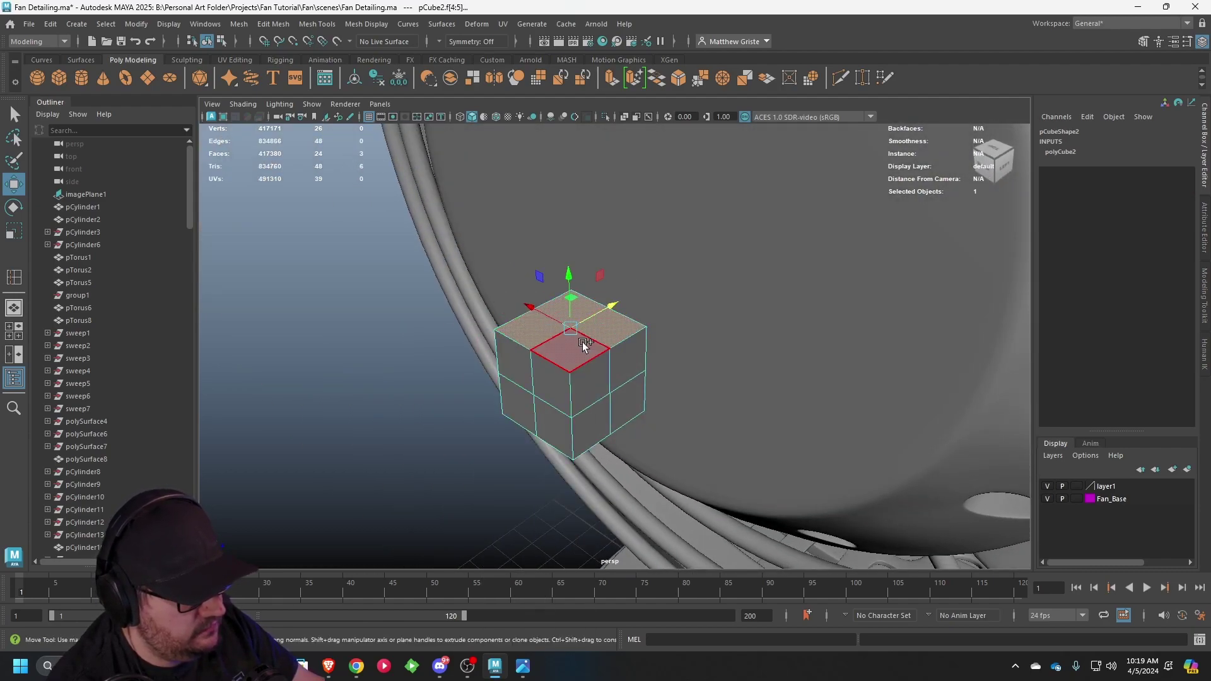
alt+drag(581, 342, 593, 276)
shift+click(556, 274)
shift+click(527, 303)
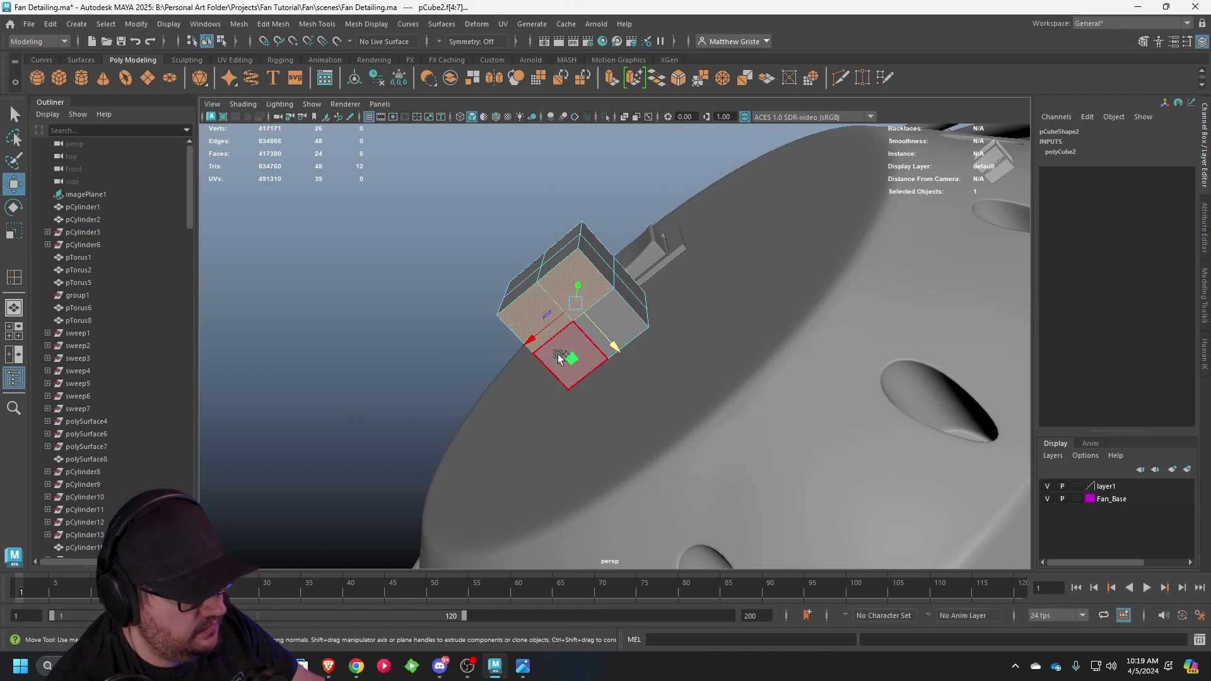
shift+click(559, 357)
shift+click(600, 327)
alt+drag(599, 327, 668, 235)
click(608, 80)
alt+drag(608, 151, 633, 231)
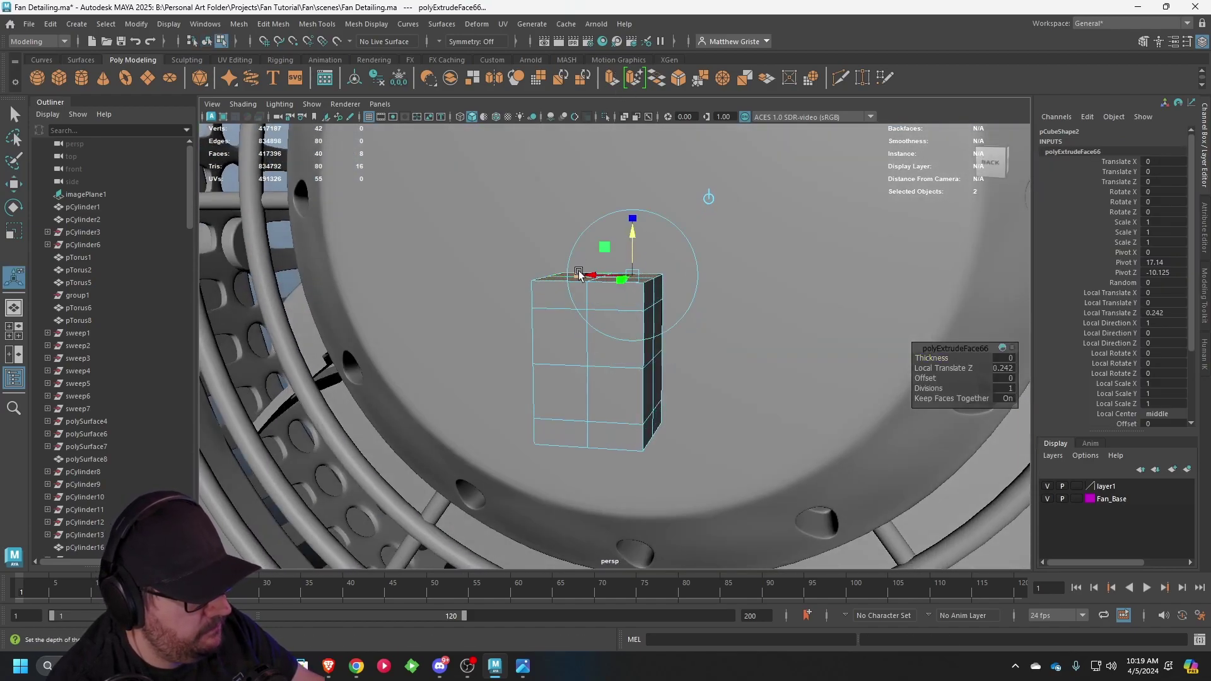
drag(579, 273, 609, 281)
right_click(610, 290)
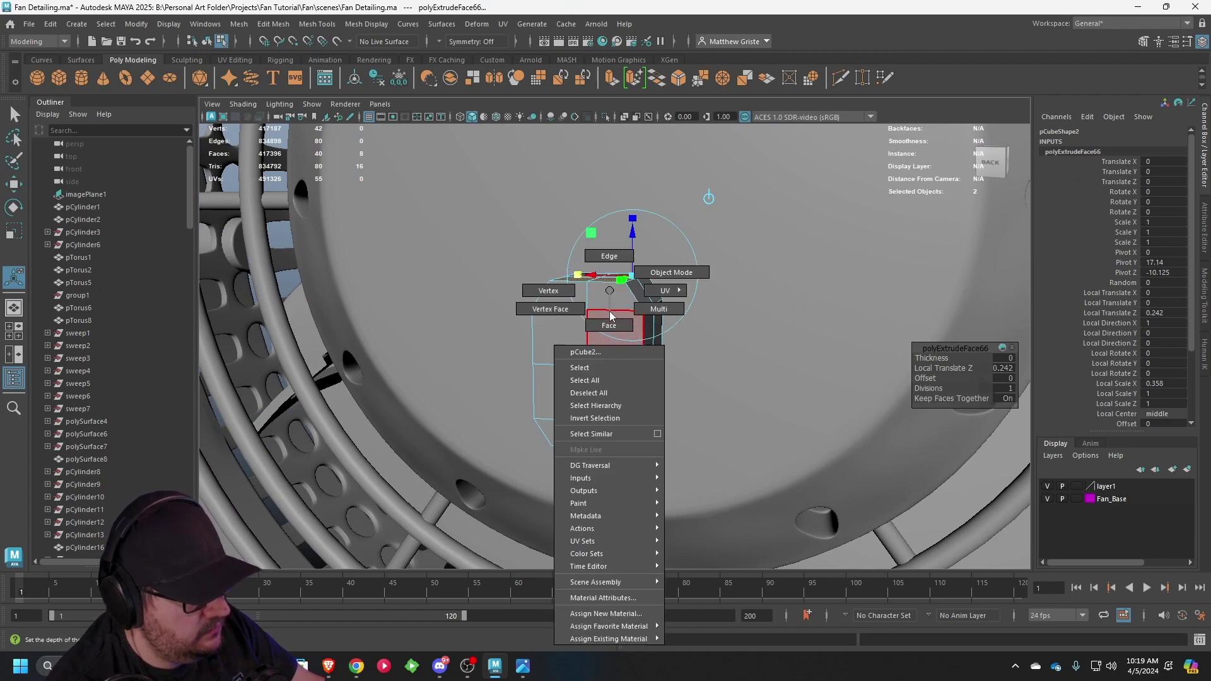
- Widen the whole block to Scale X 1.416, checking its proportions against the reference photo
click(671, 272)
key(r)
drag(550, 351, 536, 351)
click(524, 669)
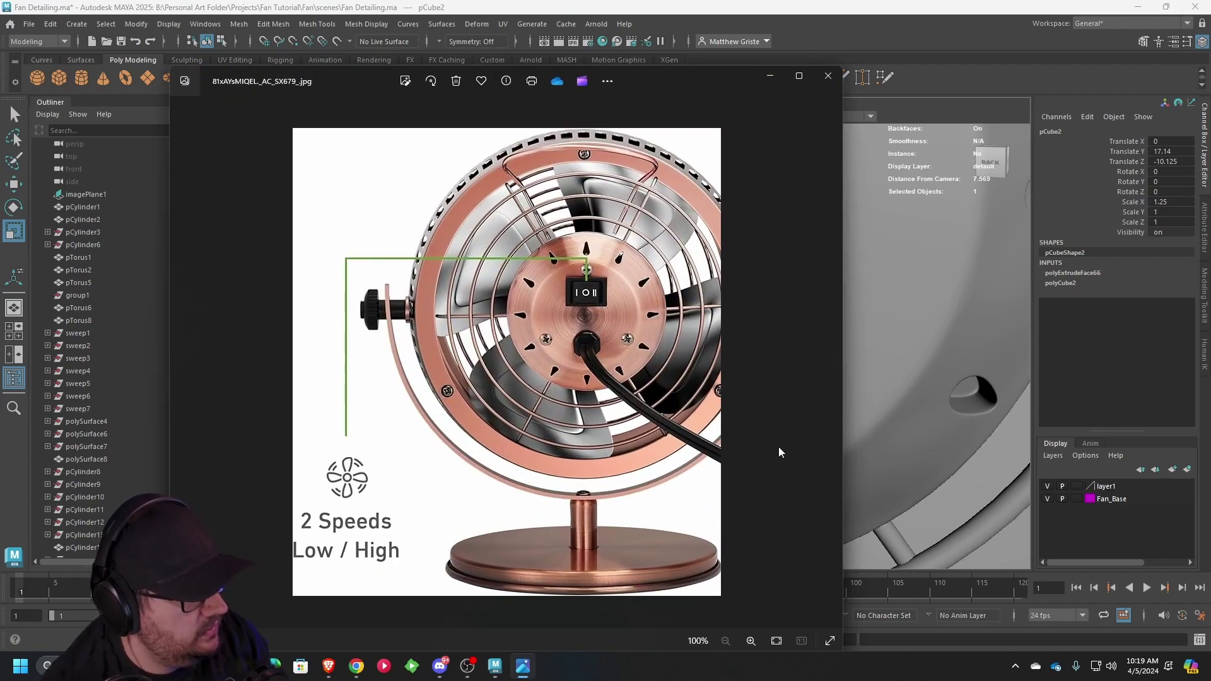
click(770, 77)
alt+drag(646, 337, 688, 342)
drag(571, 357, 643, 377)
- Extrude the ring of faces nearest the hub and scale it uniformly to 1.133 to form a stepped collar
right_drag(622, 319, 622, 363)
click(608, 314)
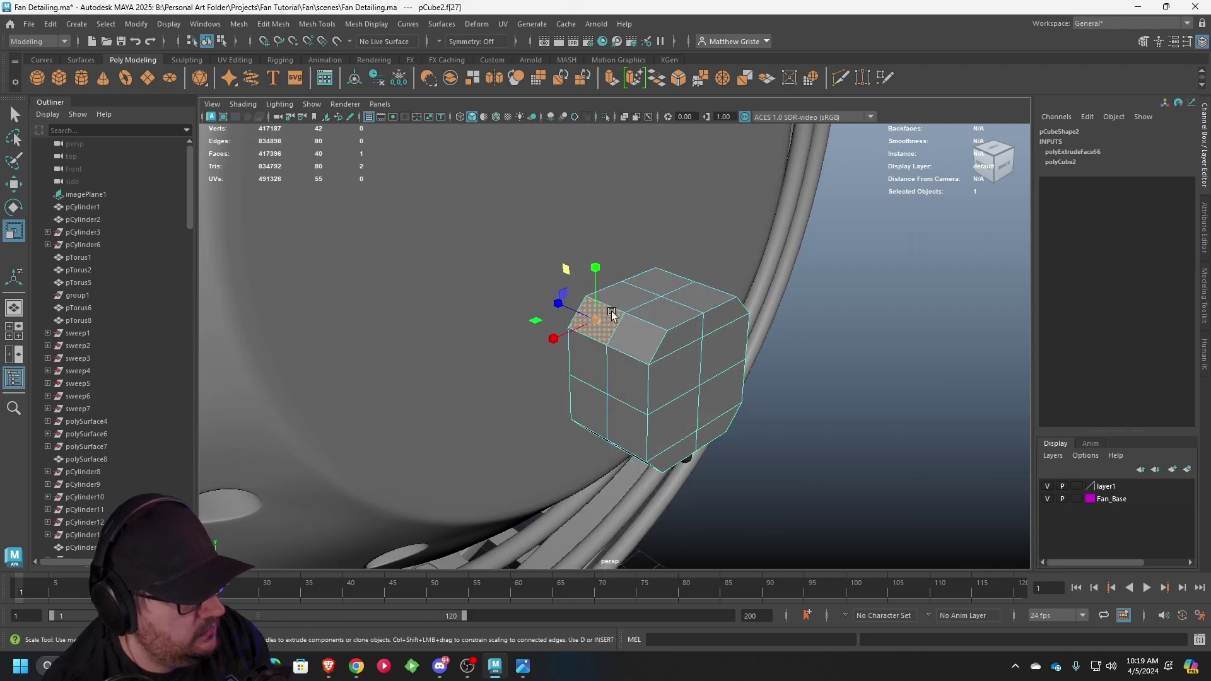
shift+double_click(628, 298)
click(613, 78)
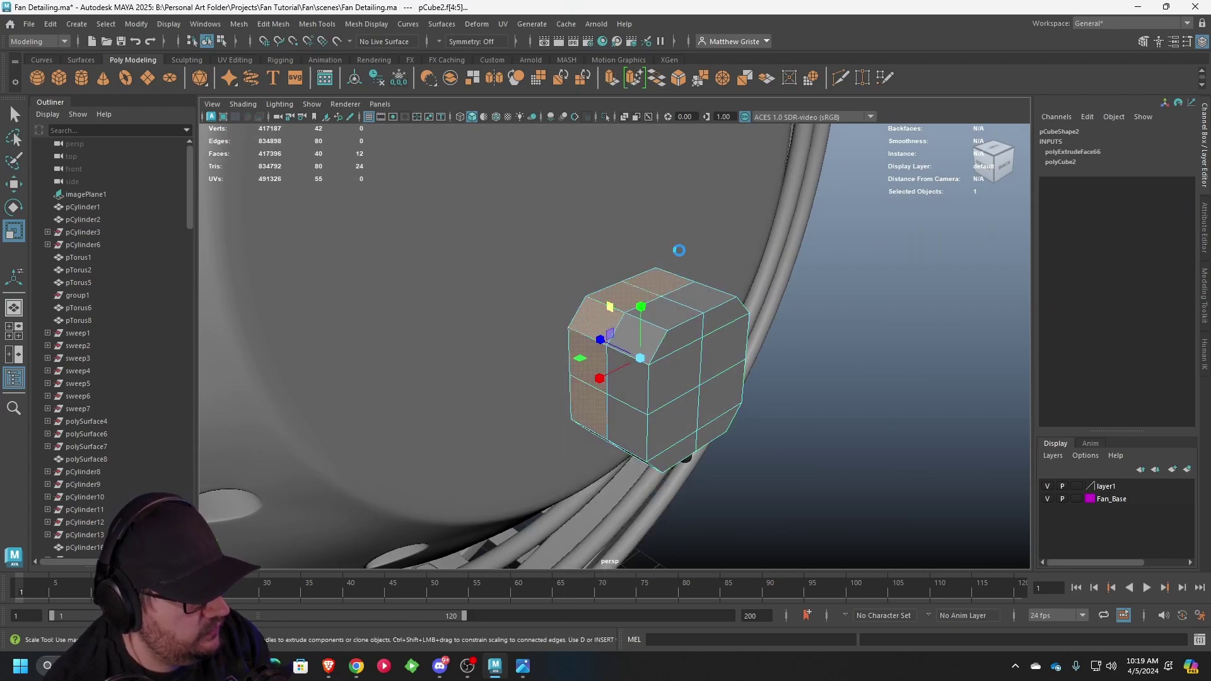
alt+drag(678, 248, 703, 201)
click(724, 198)
drag(624, 297, 624, 311)
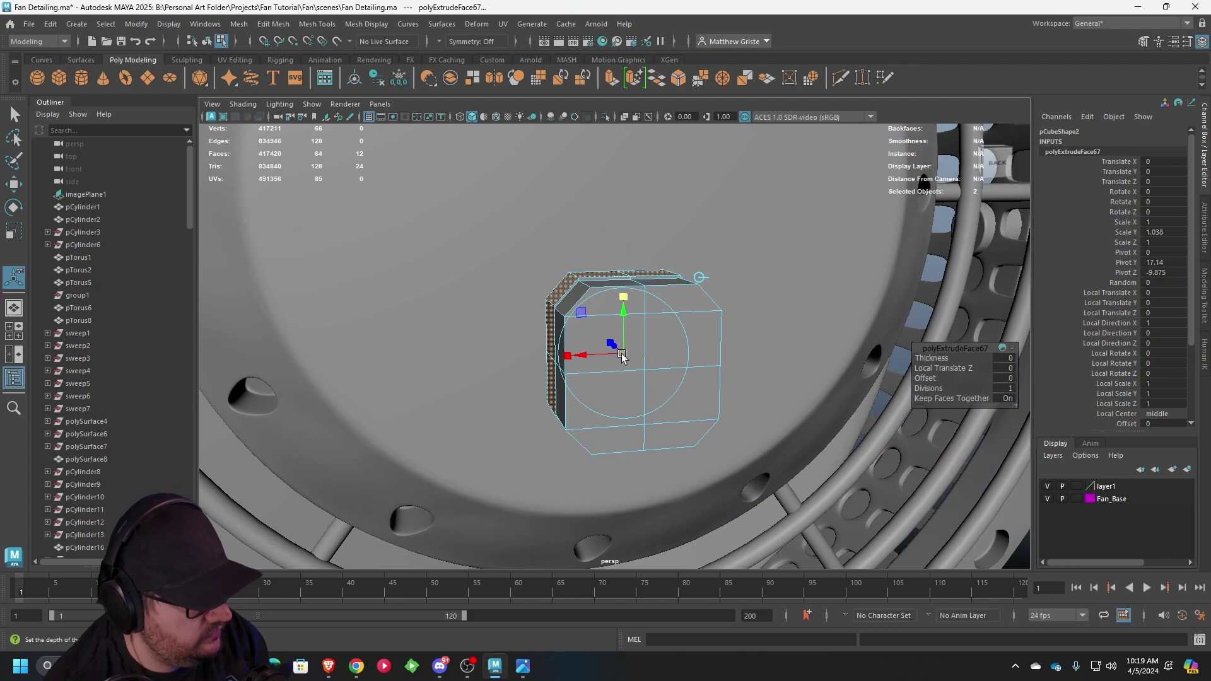
key(ctrl+z)
drag(621, 354, 570, 317)
key(3)
key(1)
right_drag(568, 292, 625, 265)
key(q)
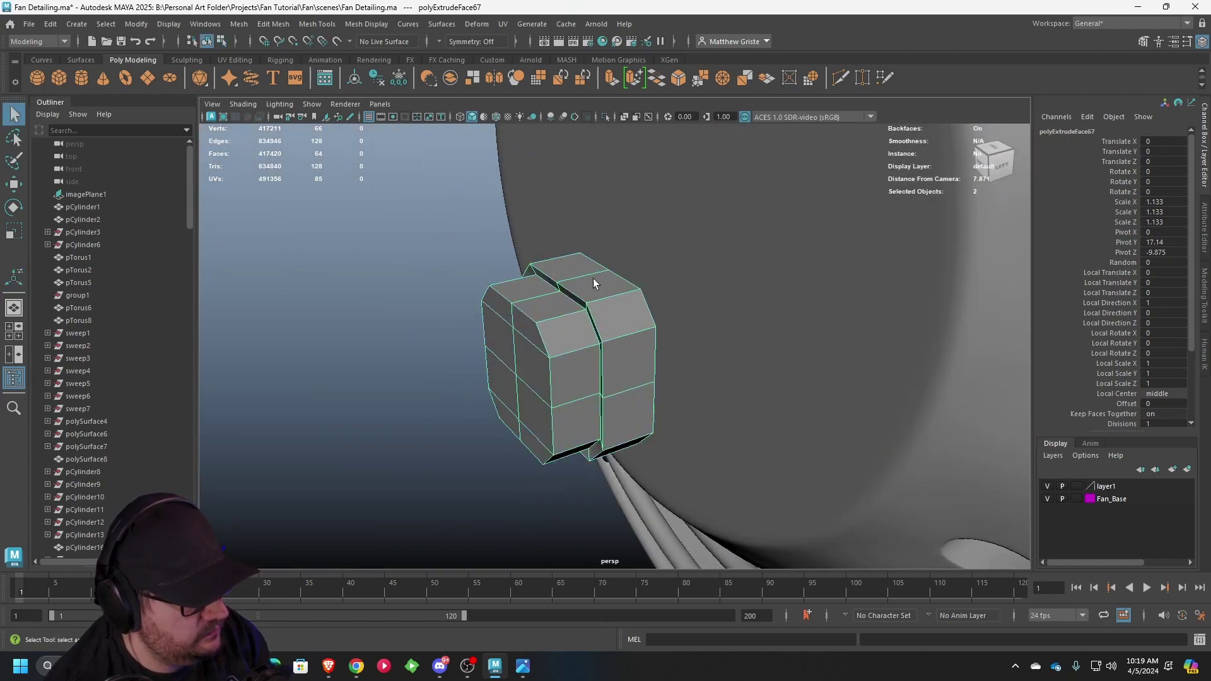
- Compare the collared block with the cable connector in the reference photo
scroll(571, 315, down, 4)
alt+drag(571, 315, 555, 353)
click(522, 666)
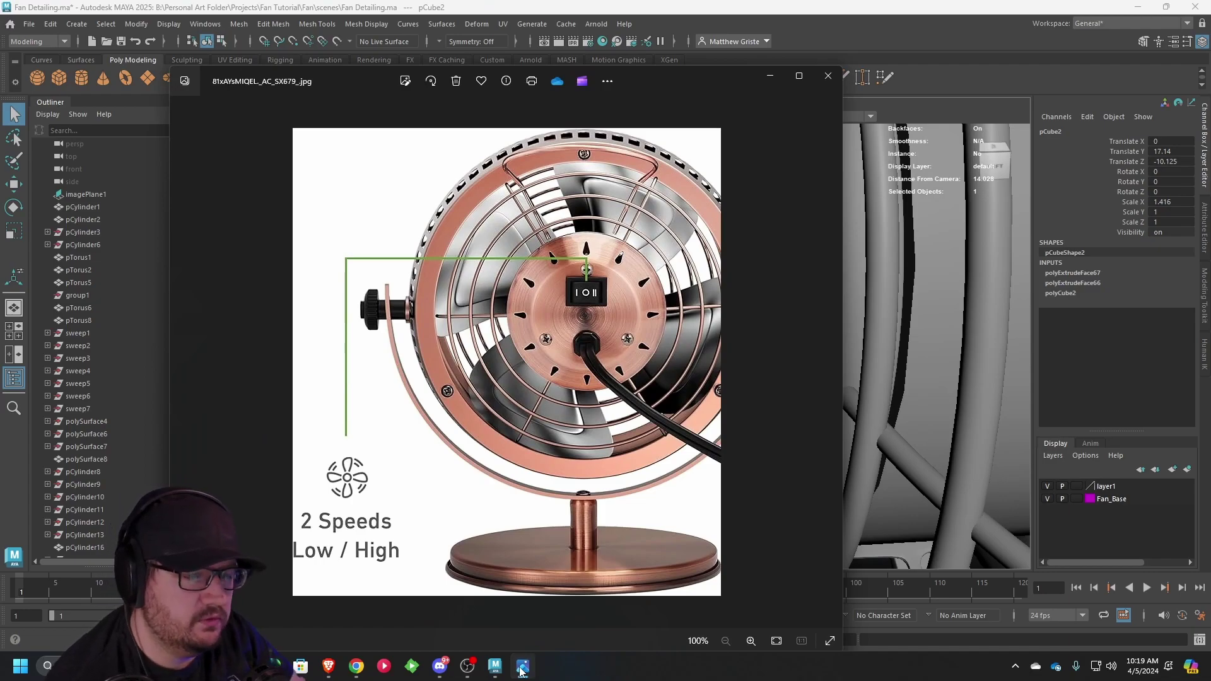
click(521, 669)
alt+drag(524, 371, 654, 355)
scroll(615, 366, up, 5)
alt+drag(557, 436, 635, 391)
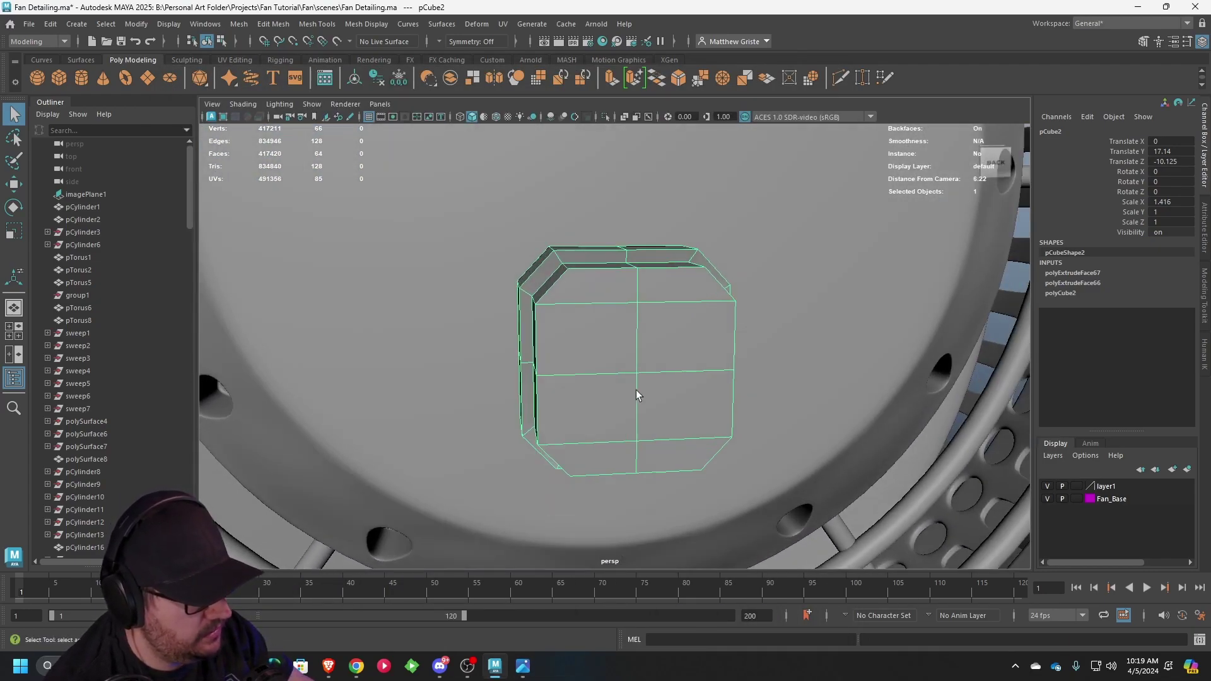
- Inset the two back faces just below the block's middle and extrude them inward to cut a slot
right_drag(636, 299, 640, 324)
click(599, 397)
shift+click(684, 403)
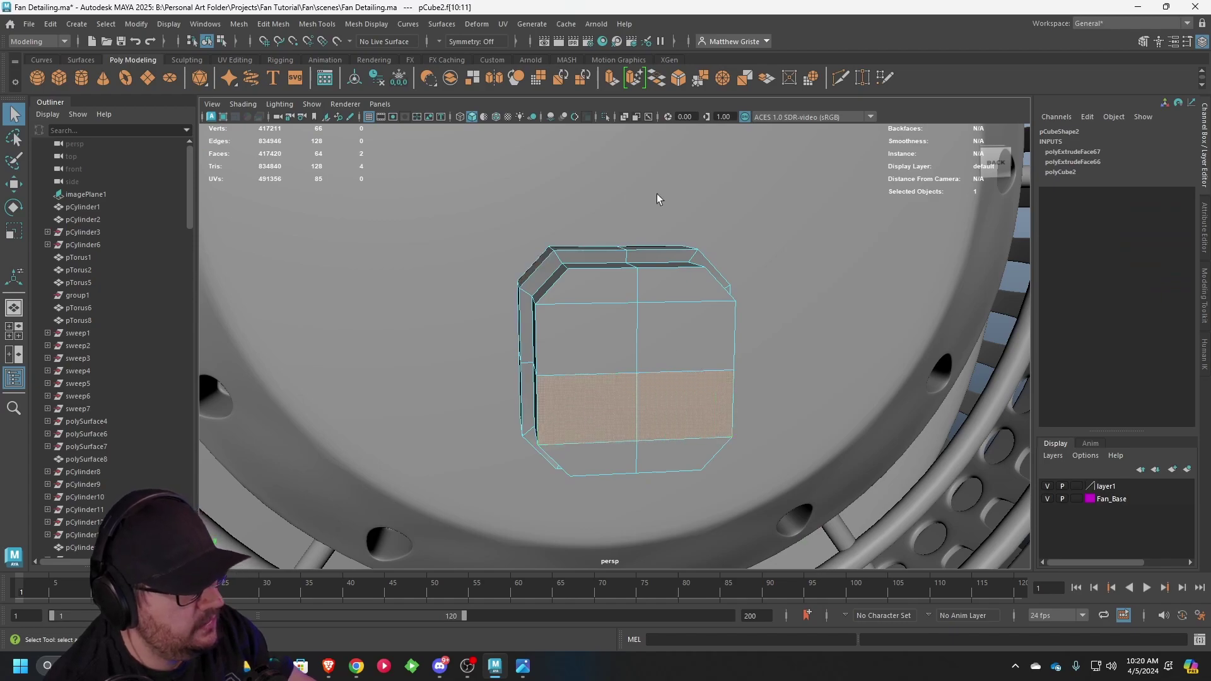
key(ctrl+e)
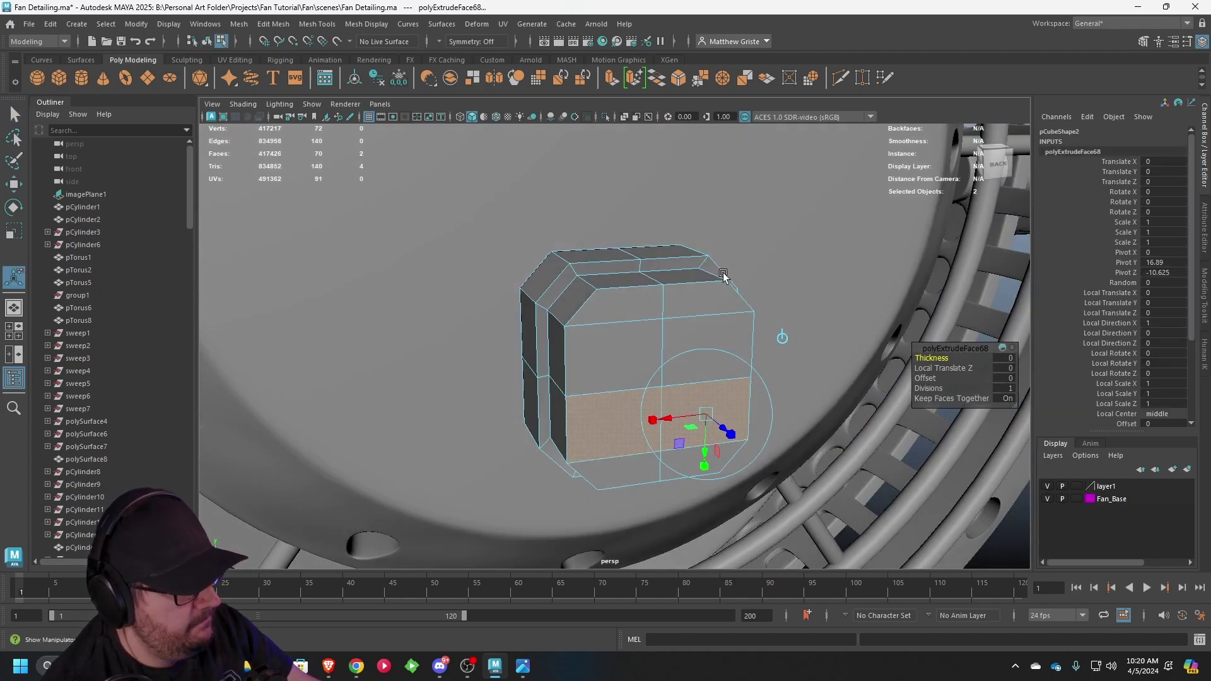
scroll(710, 353, up, 4)
drag(716, 346, 690, 344)
key(ctrl+e)
right_drag(731, 262, 781, 243)
key(q)
- Examine the slotted block from the side and back, comparing it with the cable area in the reference photo
scroll(788, 356, down, 5)
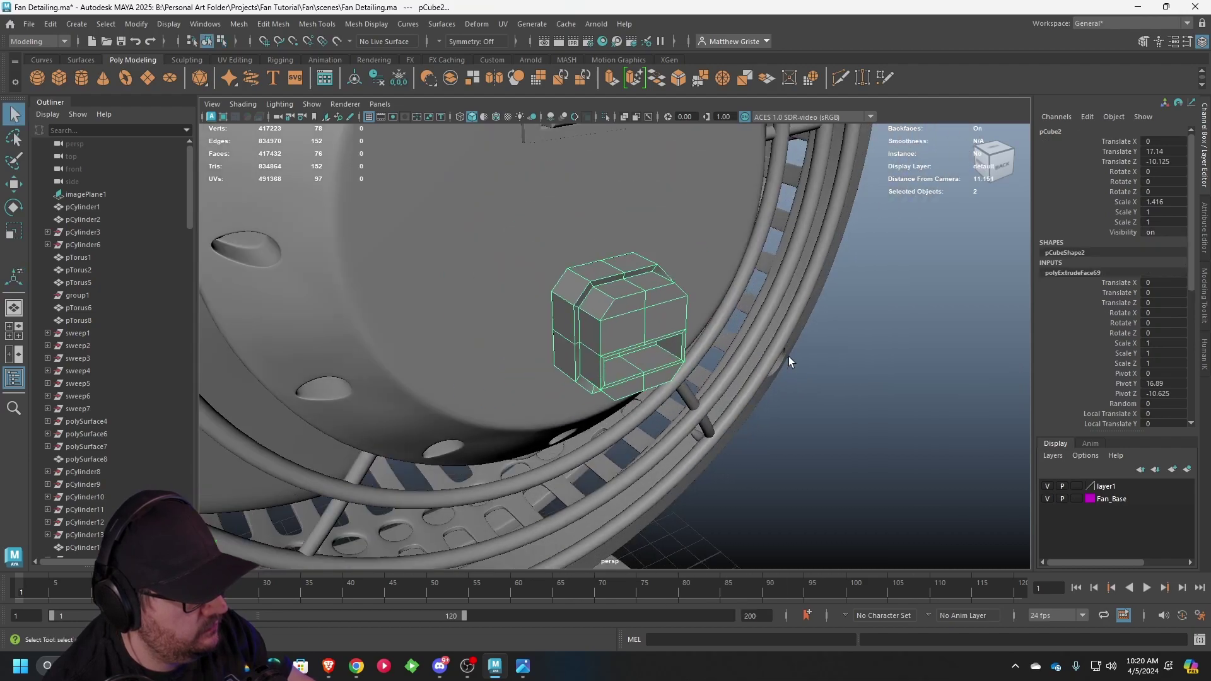
alt+drag(788, 357, 521, 428)
click(501, 501)
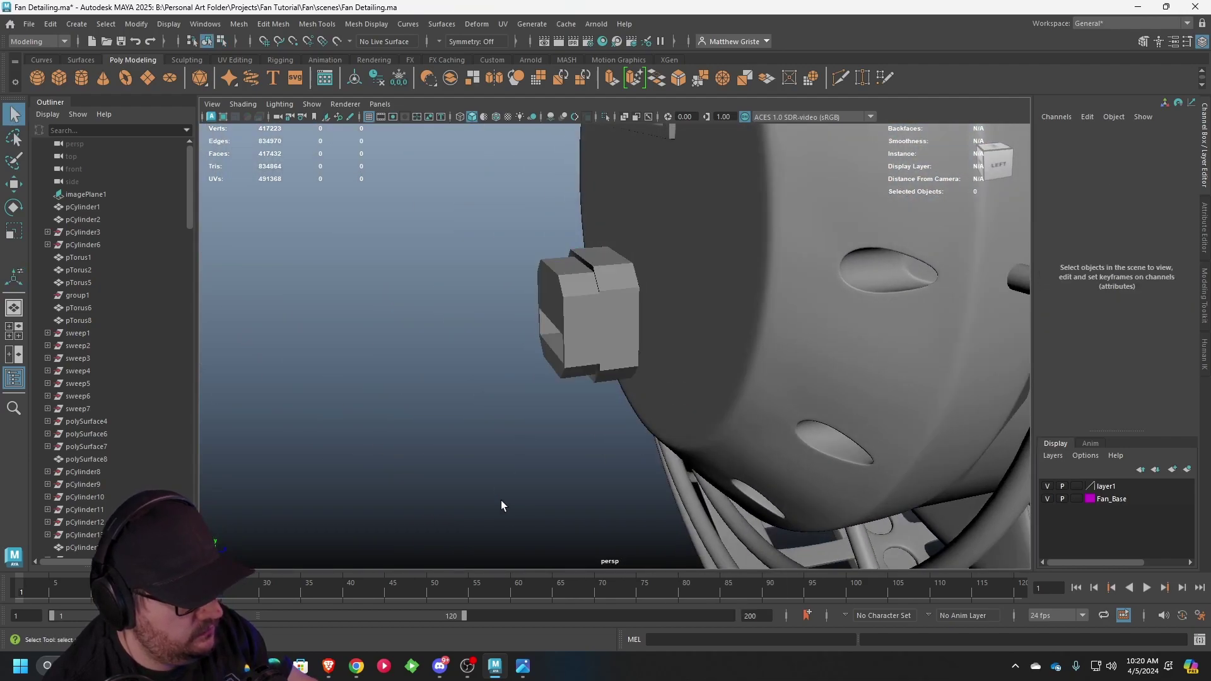
click(521, 667)
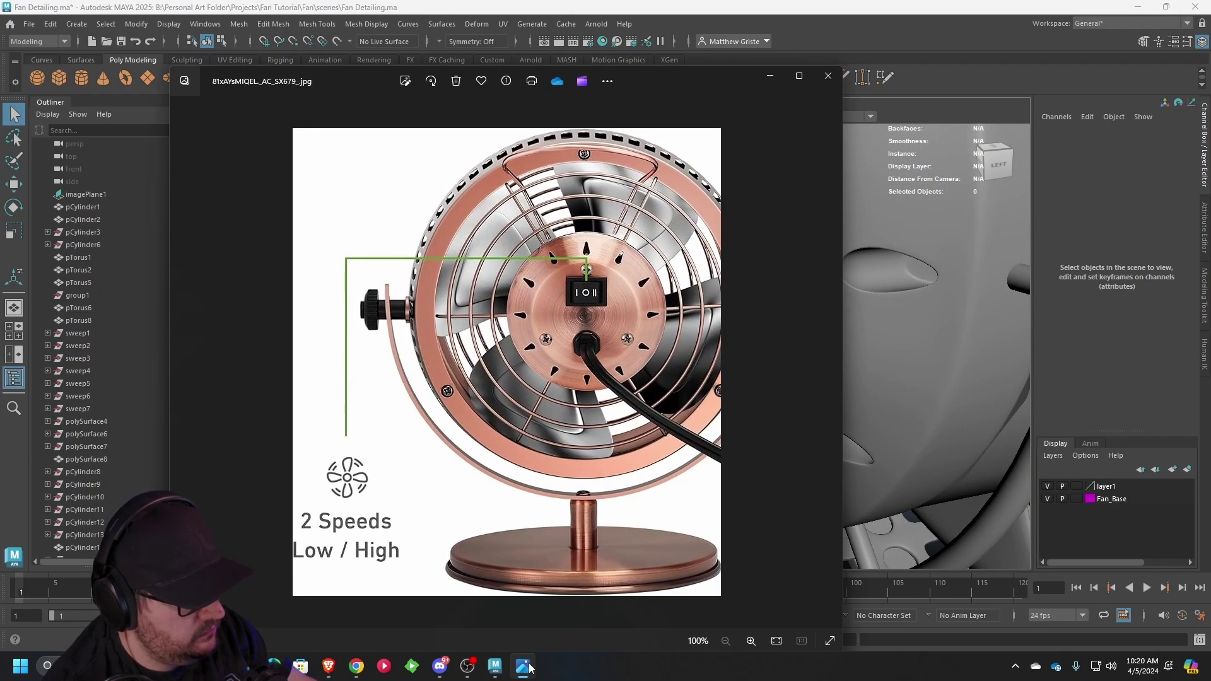
click(527, 665)
alt+drag(630, 295, 702, 287)
click(622, 309)
scroll(622, 309, up, 3)
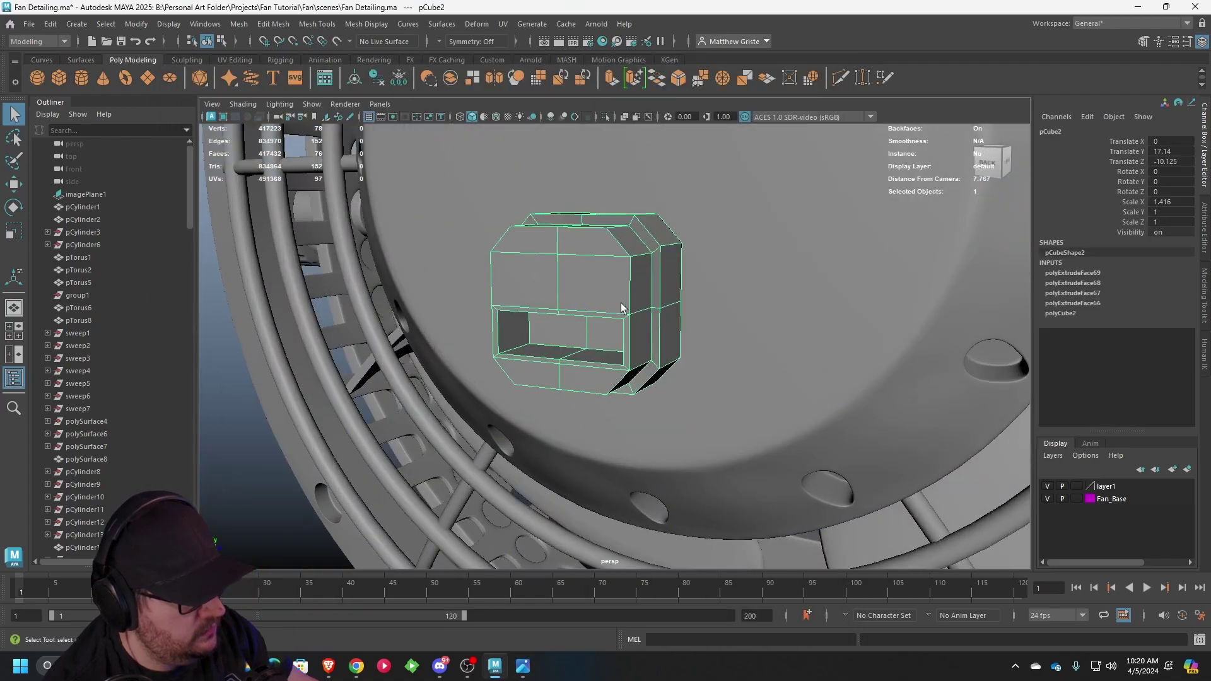
alt+drag(622, 309, 490, 261)
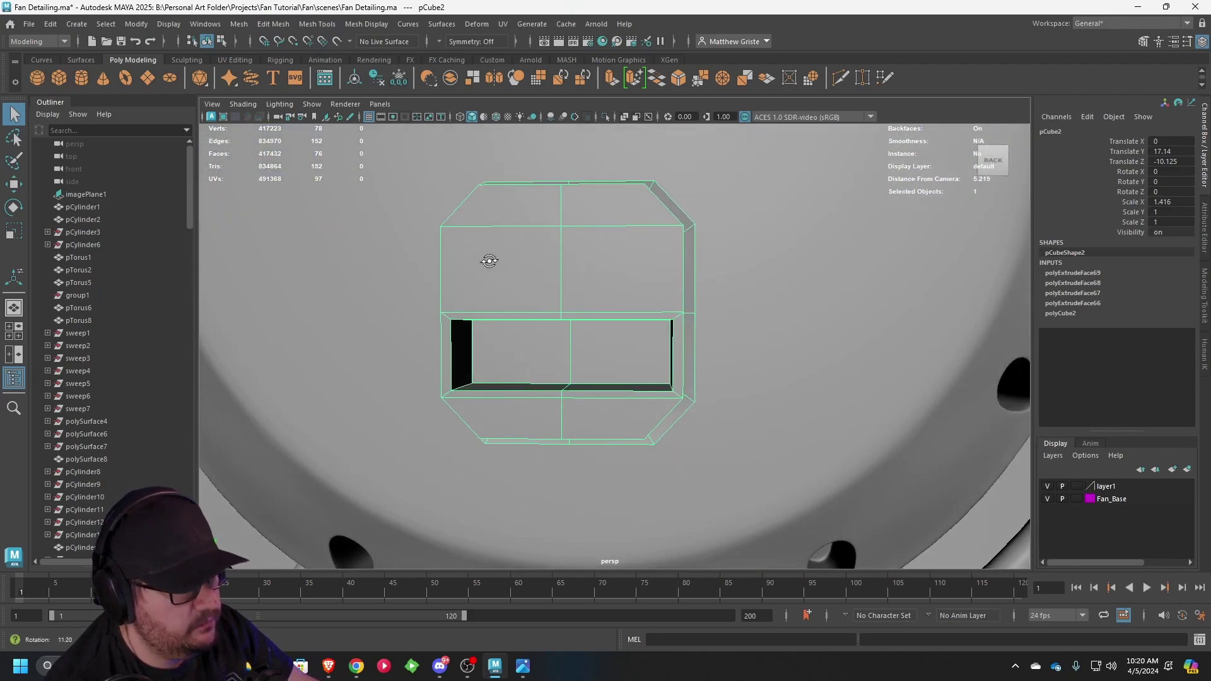
- Add offset edge loops on both sides of the block's vertical centre loop
click(277, 23)
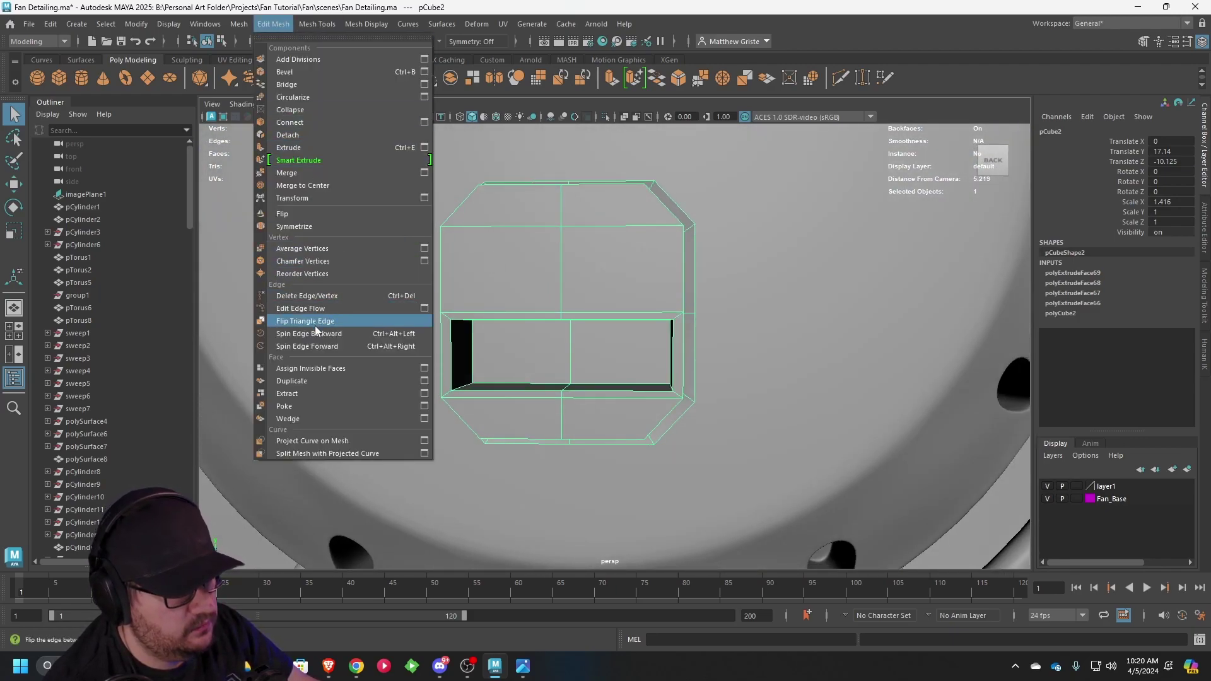
mouse_move(318, 24)
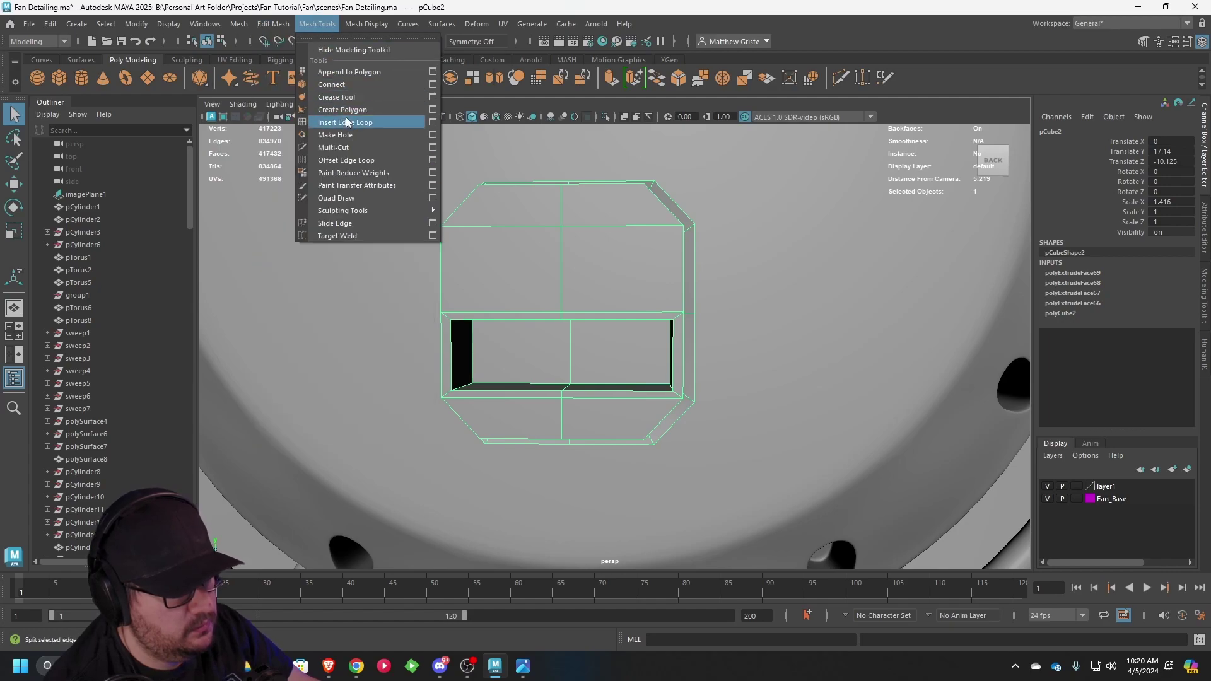
click(347, 160)
alt+drag(518, 218, 577, 247)
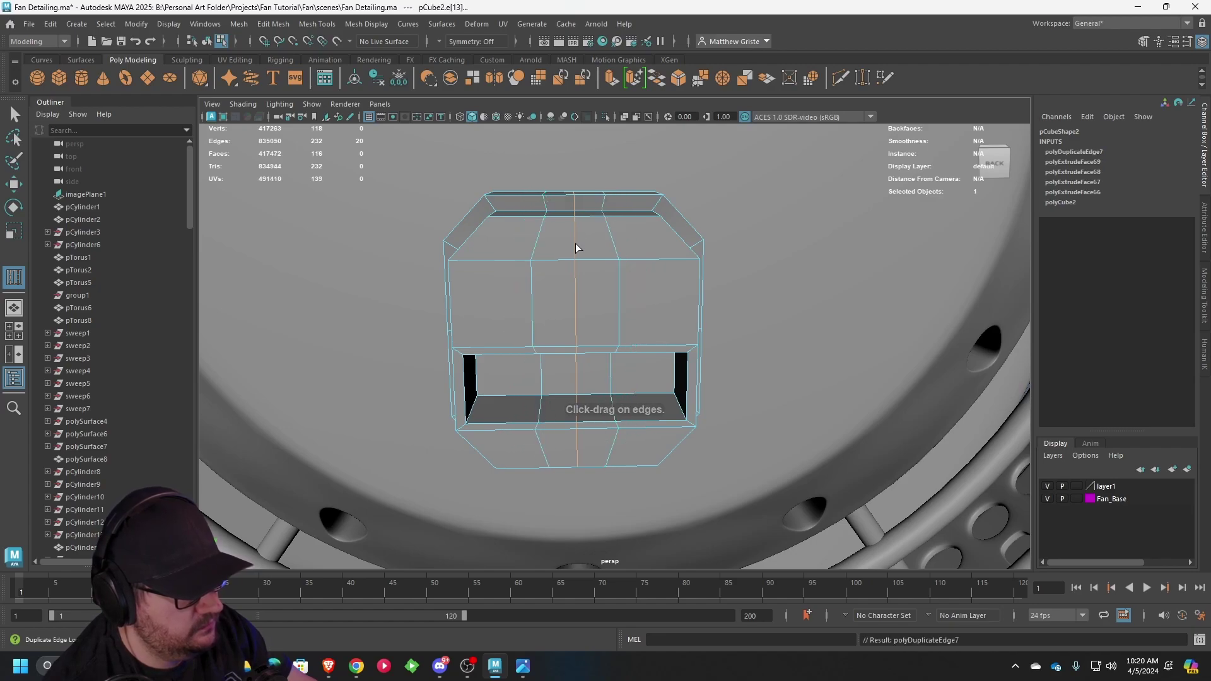
- Insert a horizontal edge loop across the upper chamfered section and another across the lower one
click(275, 26)
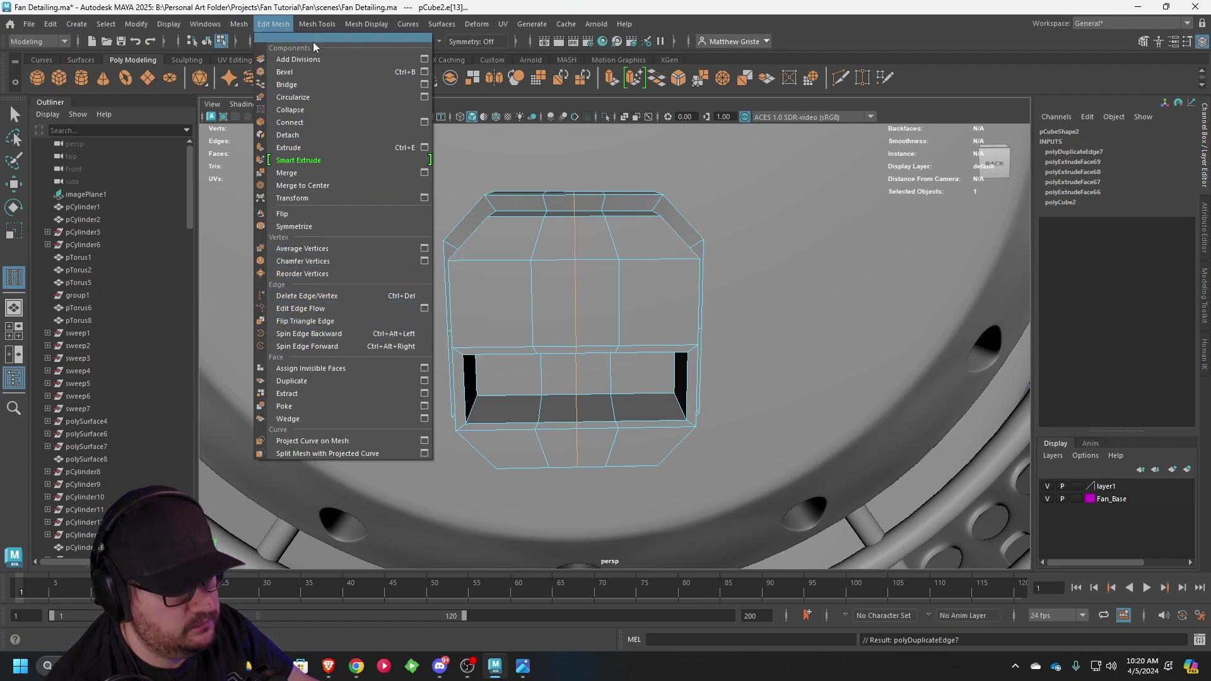
mouse_move(317, 24)
click(343, 123)
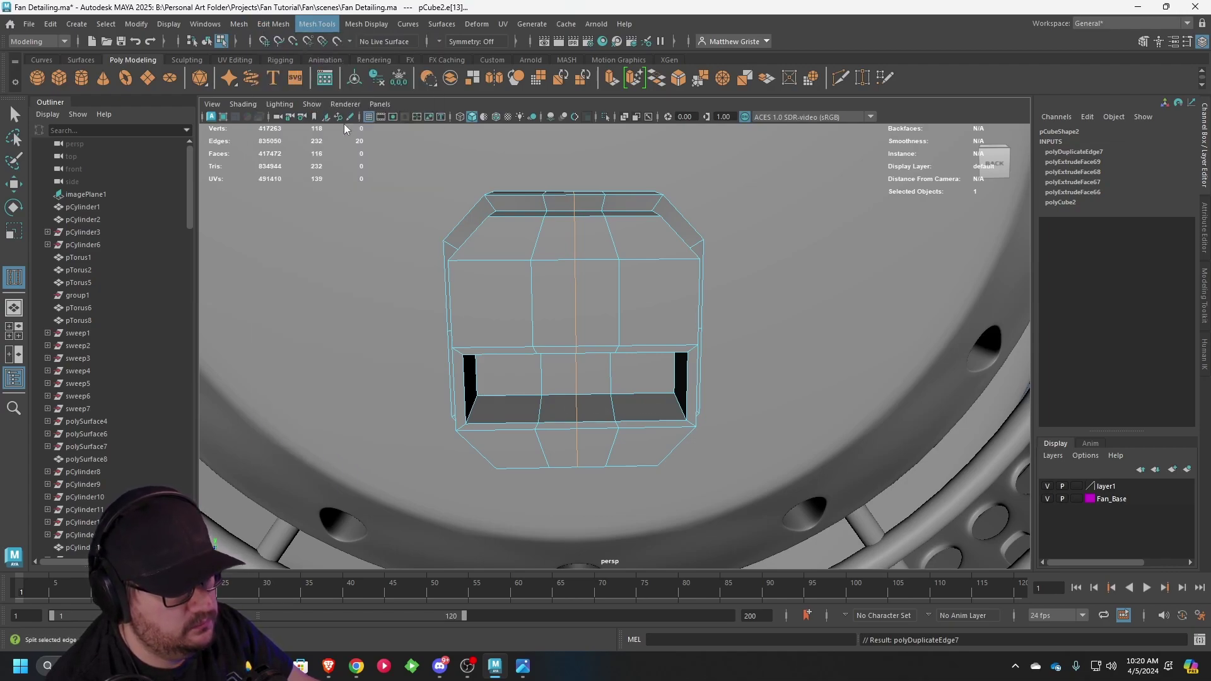
click(574, 238)
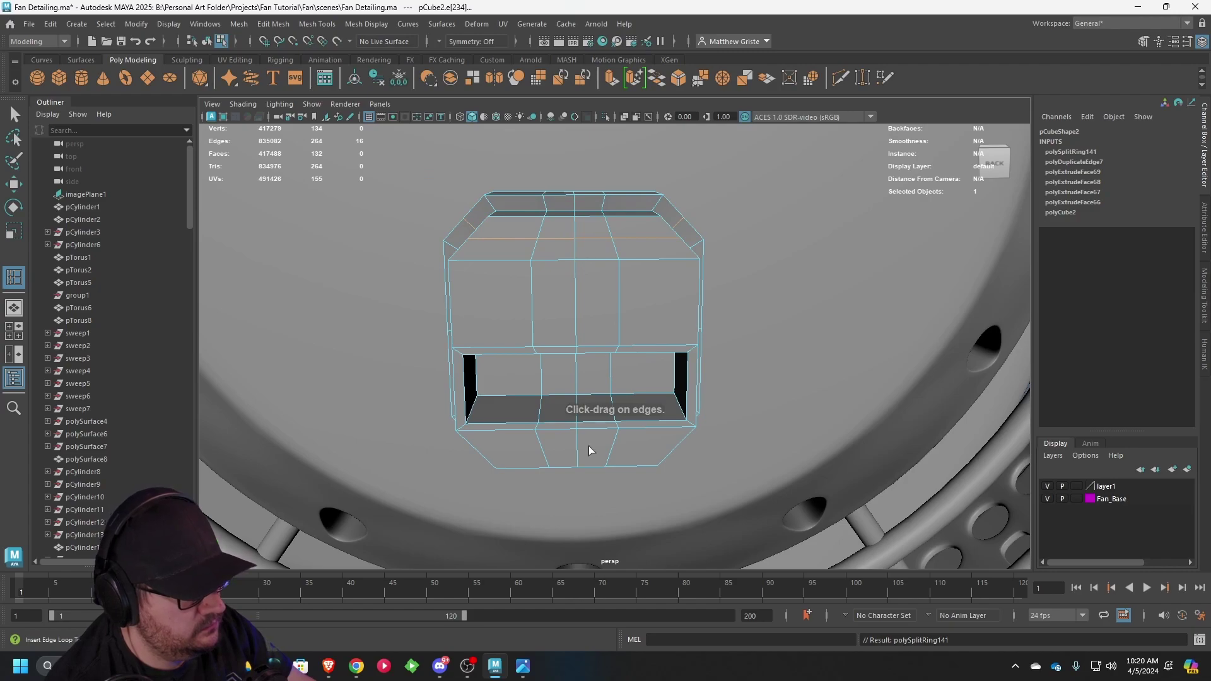
drag(577, 444, 577, 446)
- Scale the two new horizontal edge loops outward along X to round the block's chamfered corners
right_drag(589, 225, 592, 194)
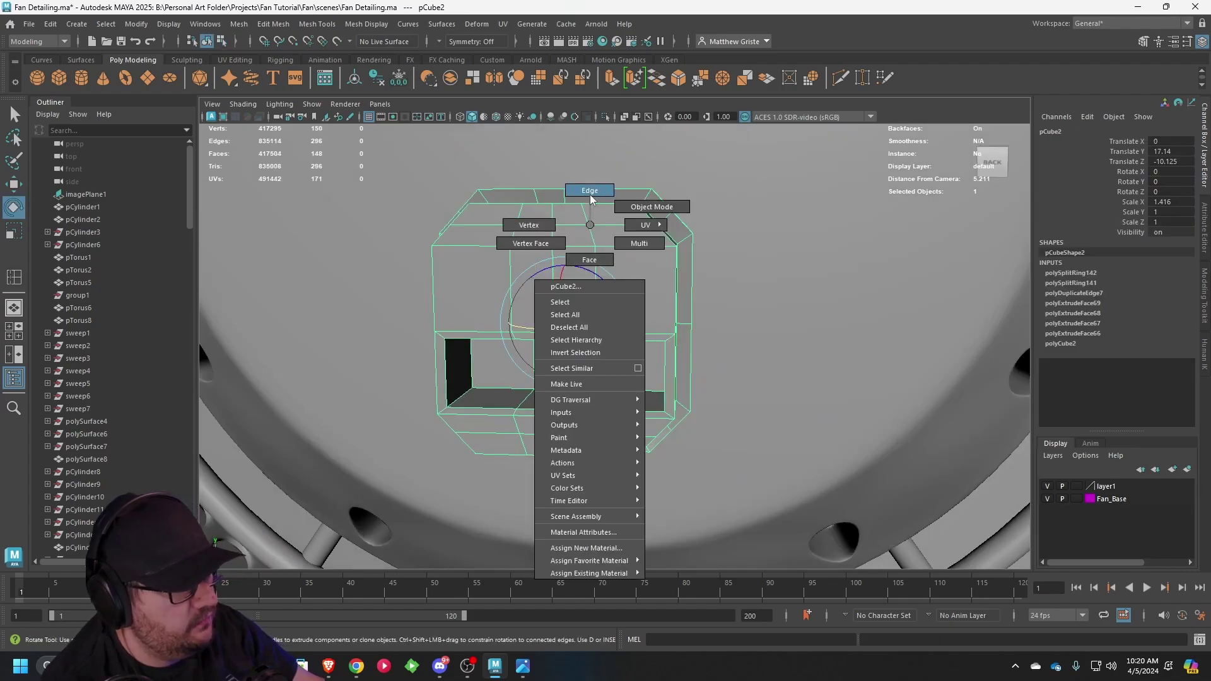
double_click(576, 226)
shift+double_click(577, 410)
alt+drag(575, 440, 634, 421)
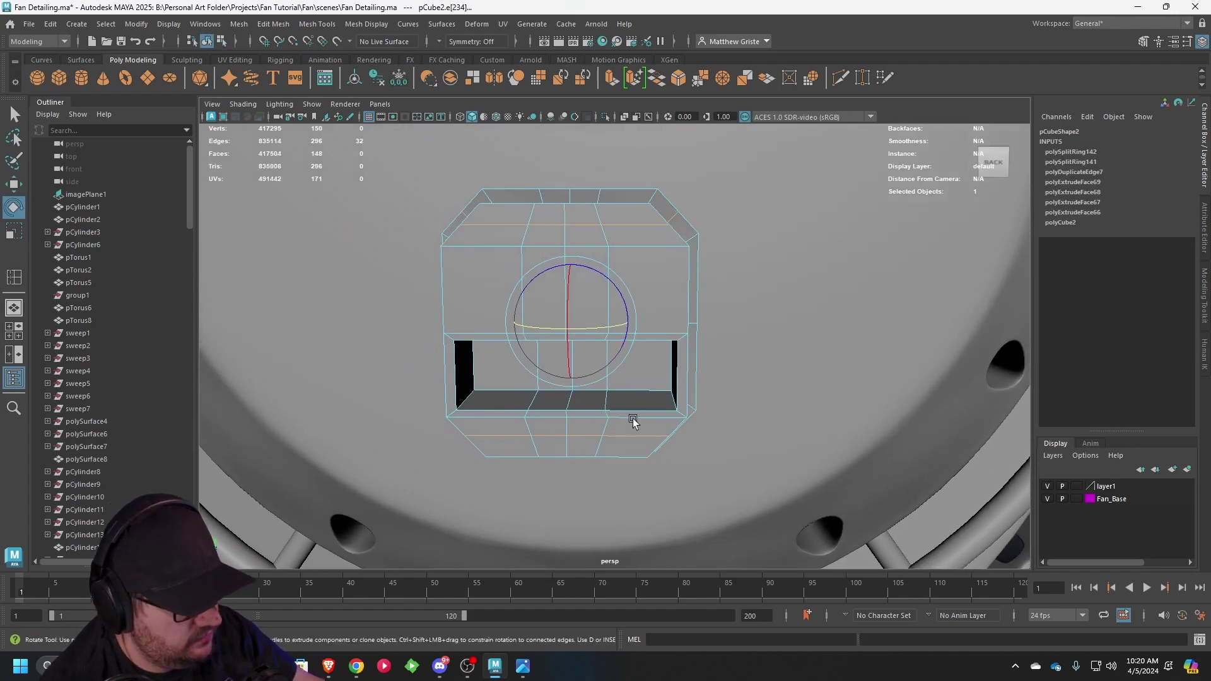
key(r)
drag(521, 322, 551, 246)
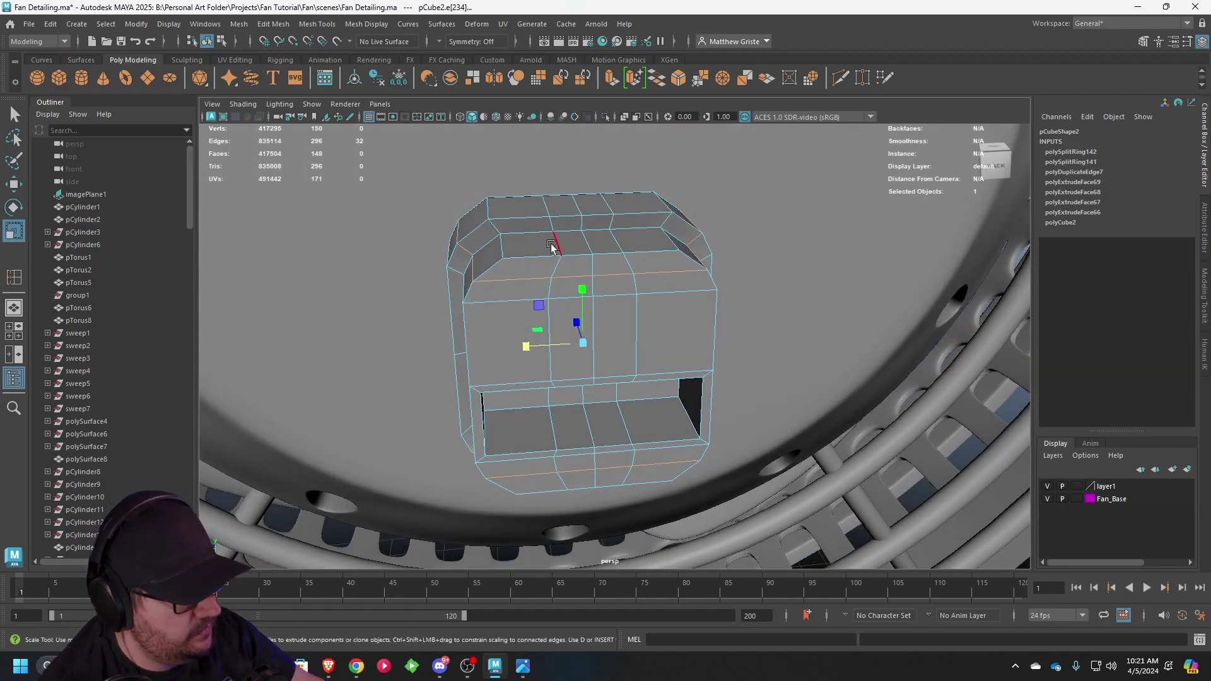
- Try to round the block's ends by scaling the vertical edge loops beside the centre along Y
click(553, 245)
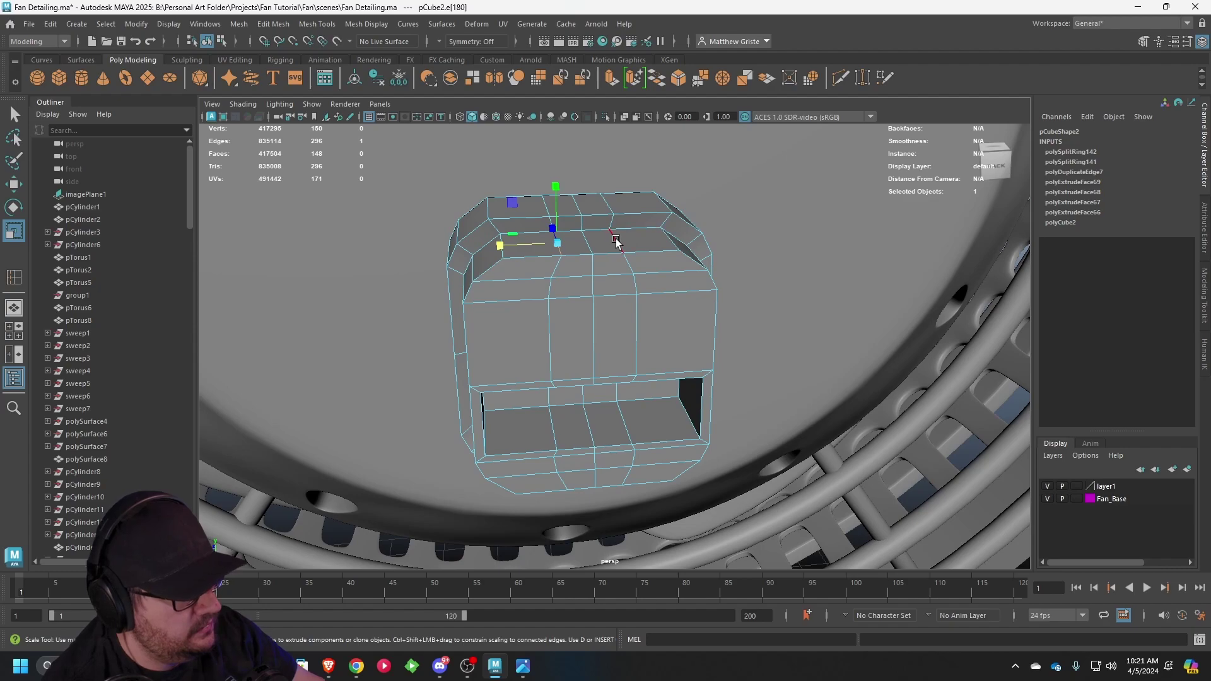
double_click(617, 240)
shift+double_click(559, 243)
alt+drag(618, 314, 617, 290)
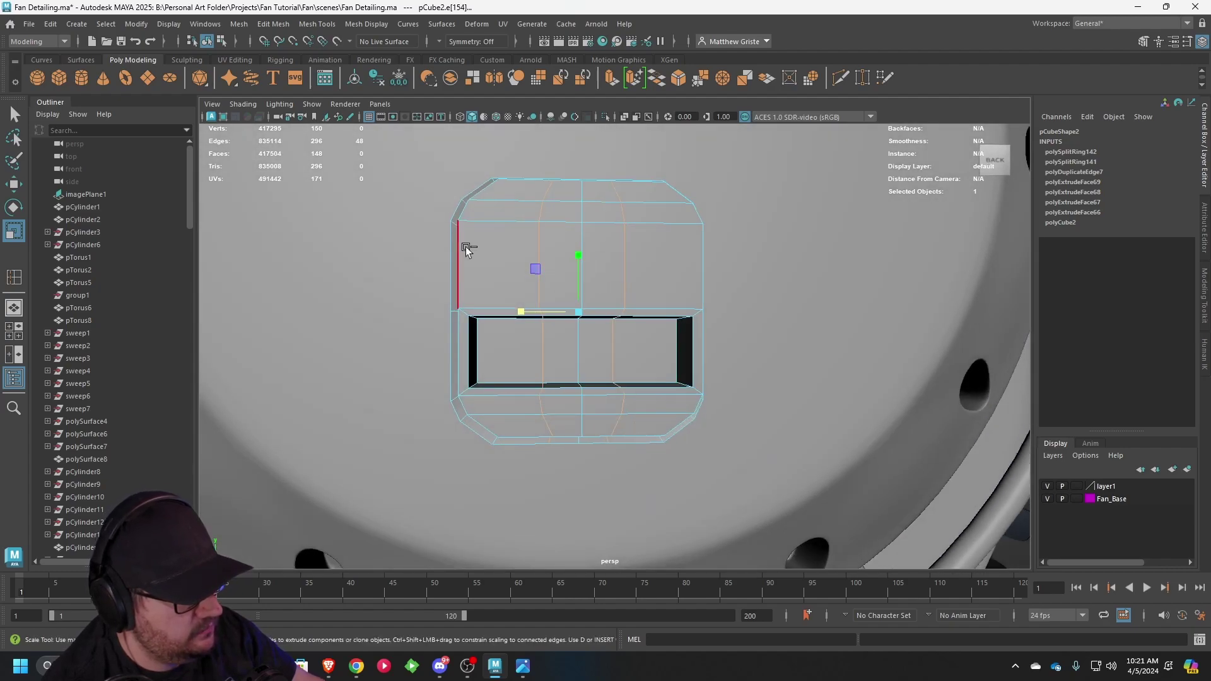
ctrl+drag(467, 249, 614, 371)
ctrl+drag(531, 380, 532, 379)
alt+drag(546, 377, 522, 219)
alt+drag(531, 224, 599, 269)
scroll(608, 297, down, 5)
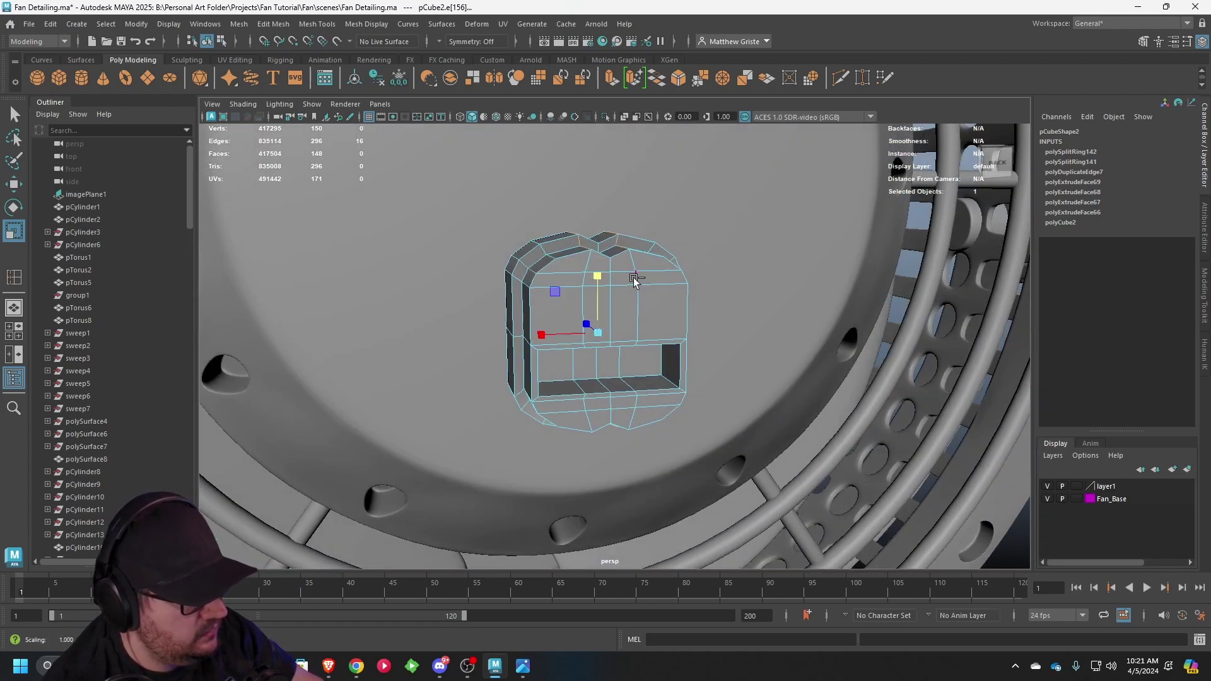
scroll(569, 293, down, 6)
scroll(716, 317, up, 7)
- Select the three middle rows of depth edges on the block's top and bottom and scale them outward into an arch
alt+drag(716, 316, 615, 347)
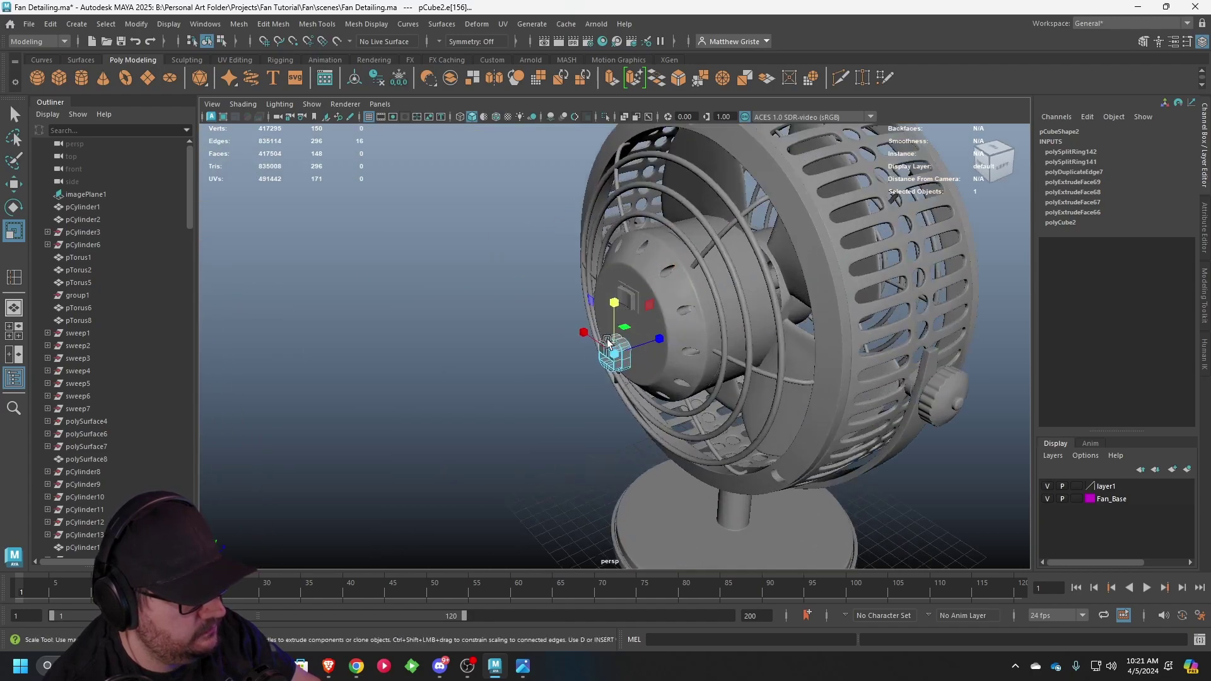
scroll(613, 343, up, 2)
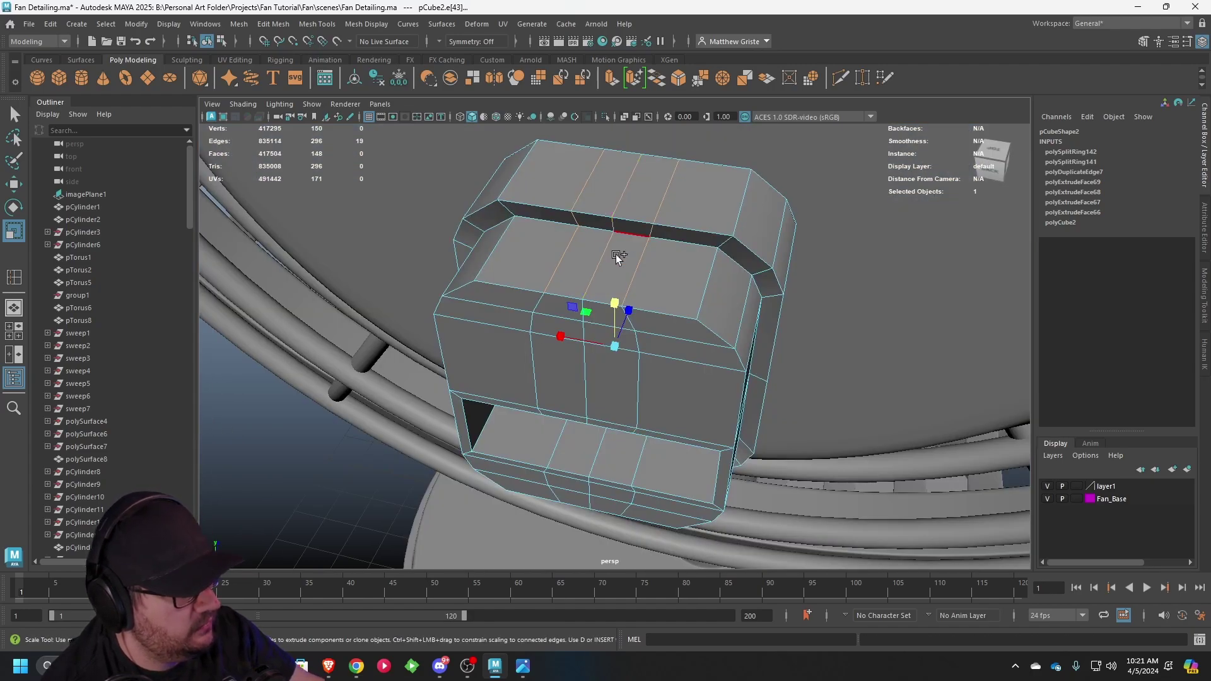
alt+drag(615, 255, 592, 414)
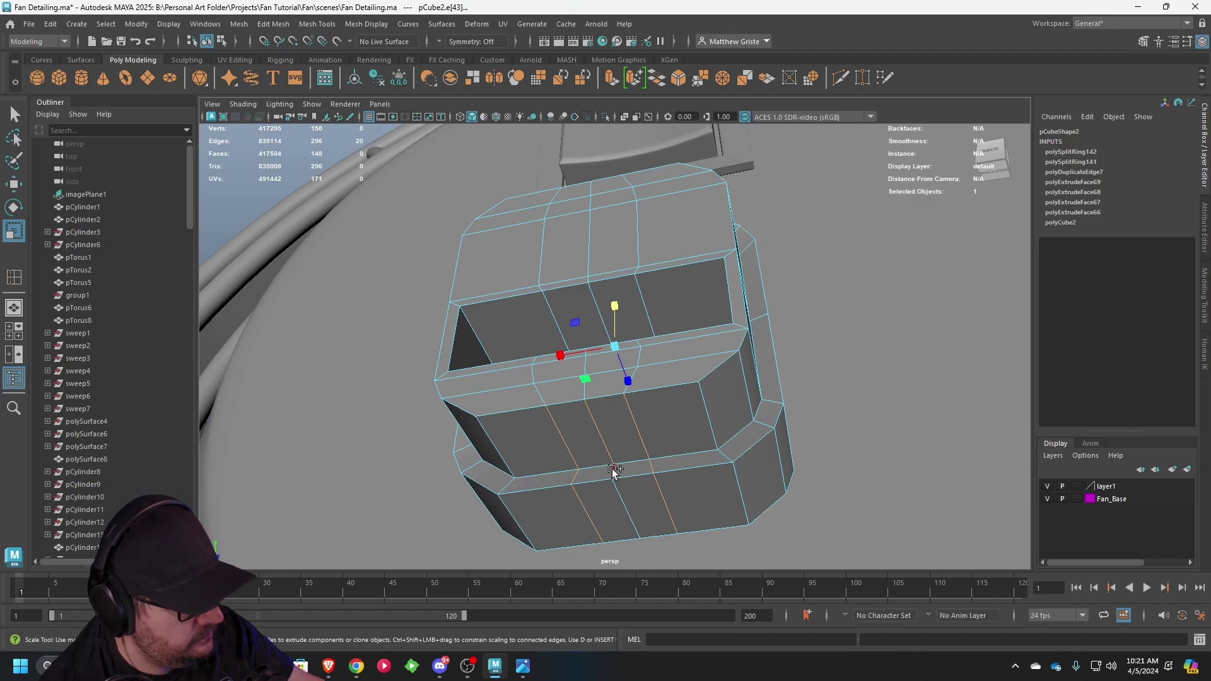
shift+click(615, 490)
scroll(665, 351, down, 3)
alt+drag(665, 352, 674, 288)
- Scale the whole connector block down to Scale X 0.865 and Scale Y and Z 0.611
right_drag(674, 304, 708, 281)
scroll(708, 282, down, 3)
alt+drag(709, 281, 687, 378)
scroll(622, 343, up, 2)
key(e)
key(r)
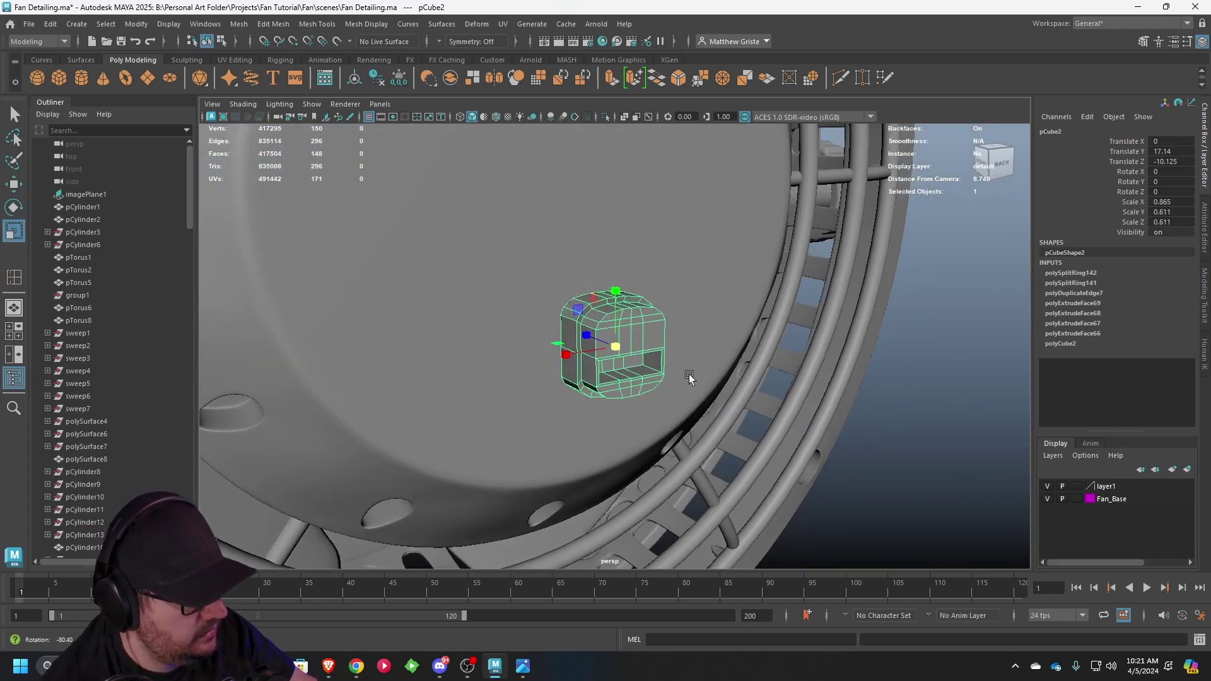
key(f)
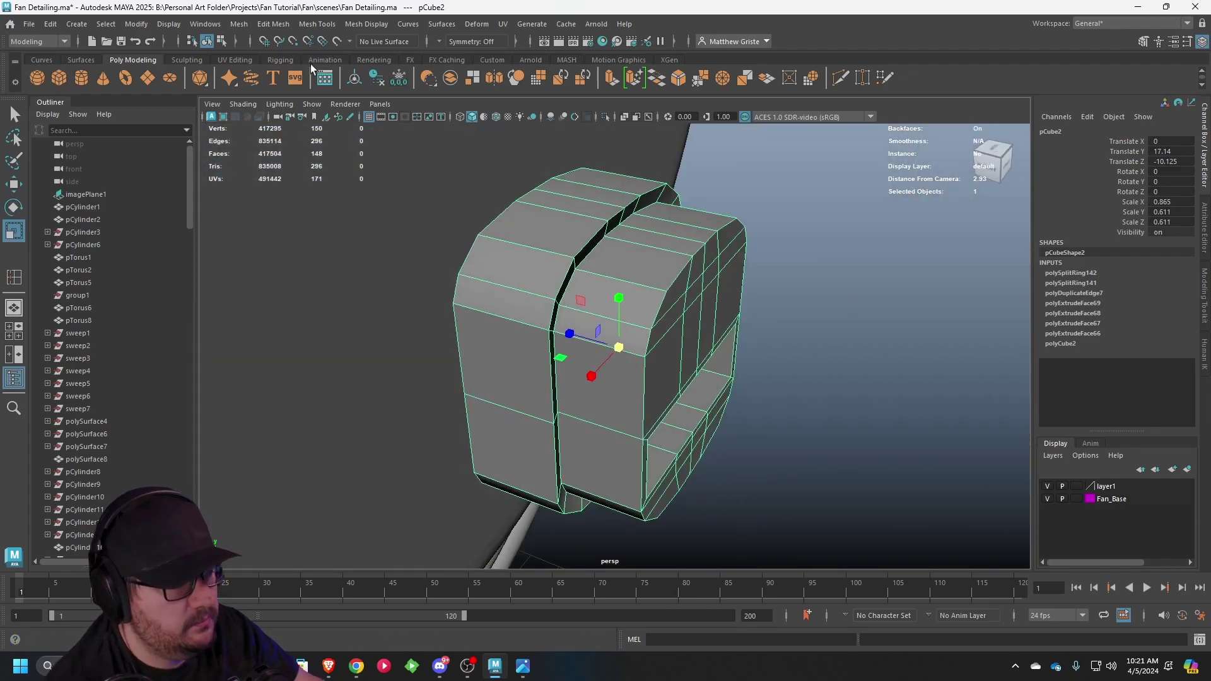
- Insert supporting edge loops close to both edges of the block's section nearest the fan body
click(316, 24)
click(344, 122)
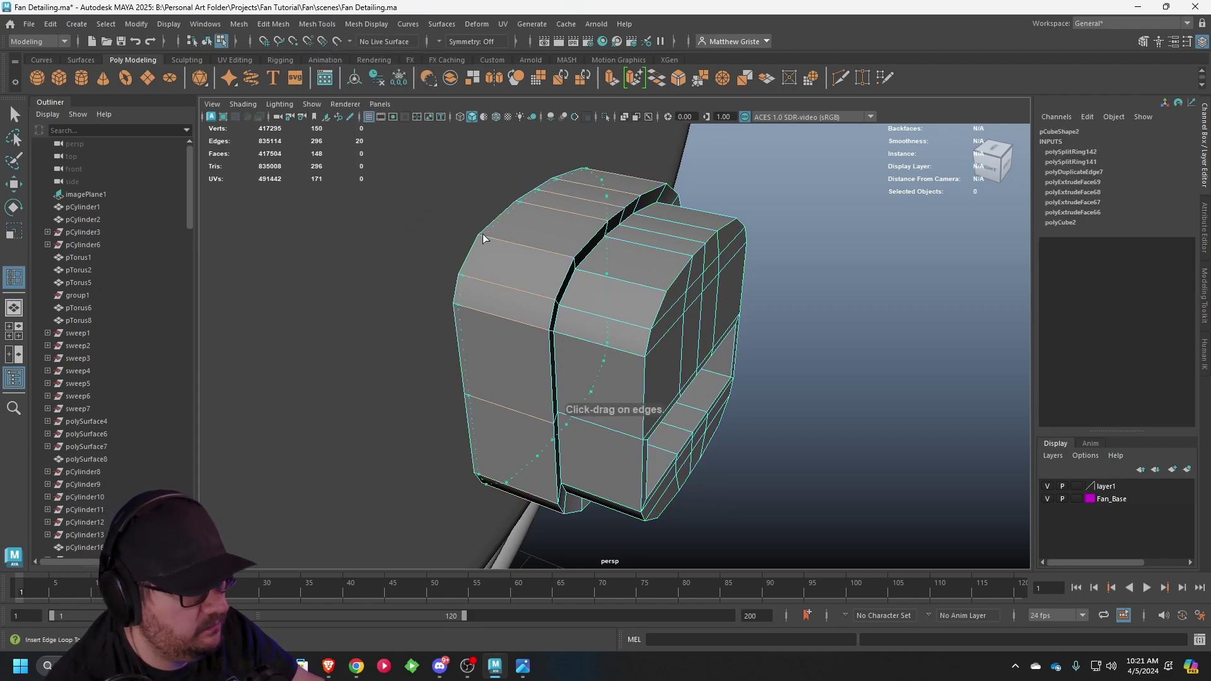
click(484, 239)
click(568, 259)
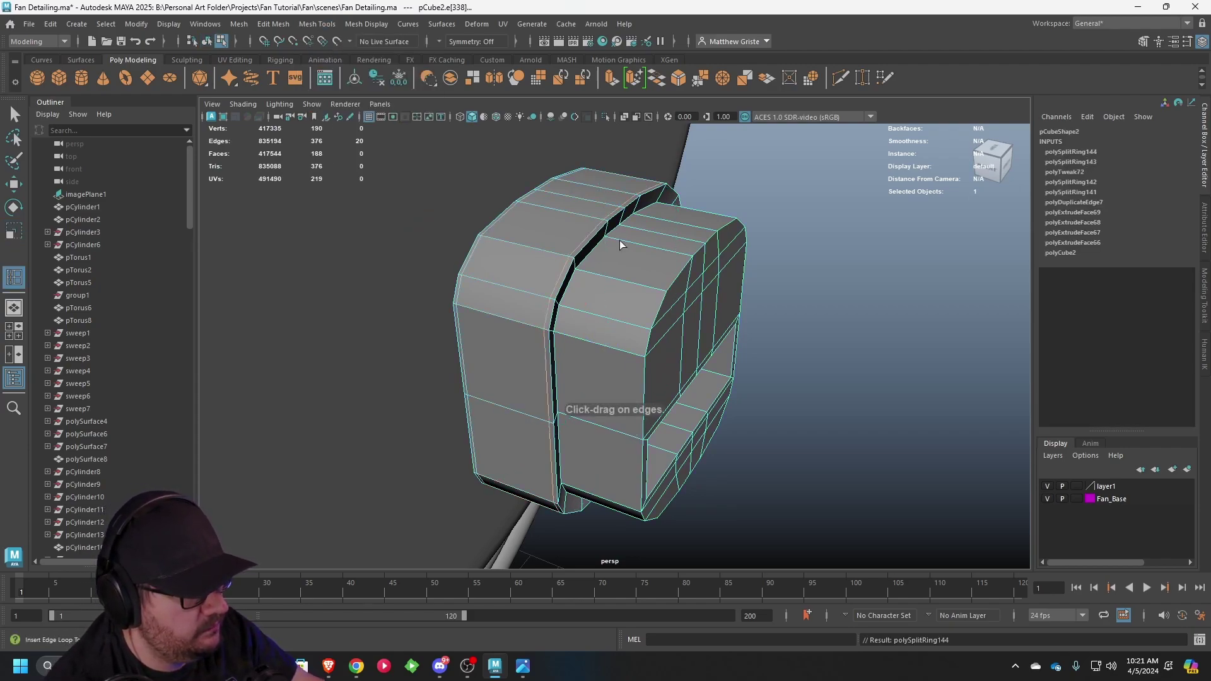
- Insert supporting edge loops along the groove's edges and near the outer edge of the section containing the opening
scroll(567, 252, up, 5)
click(545, 231)
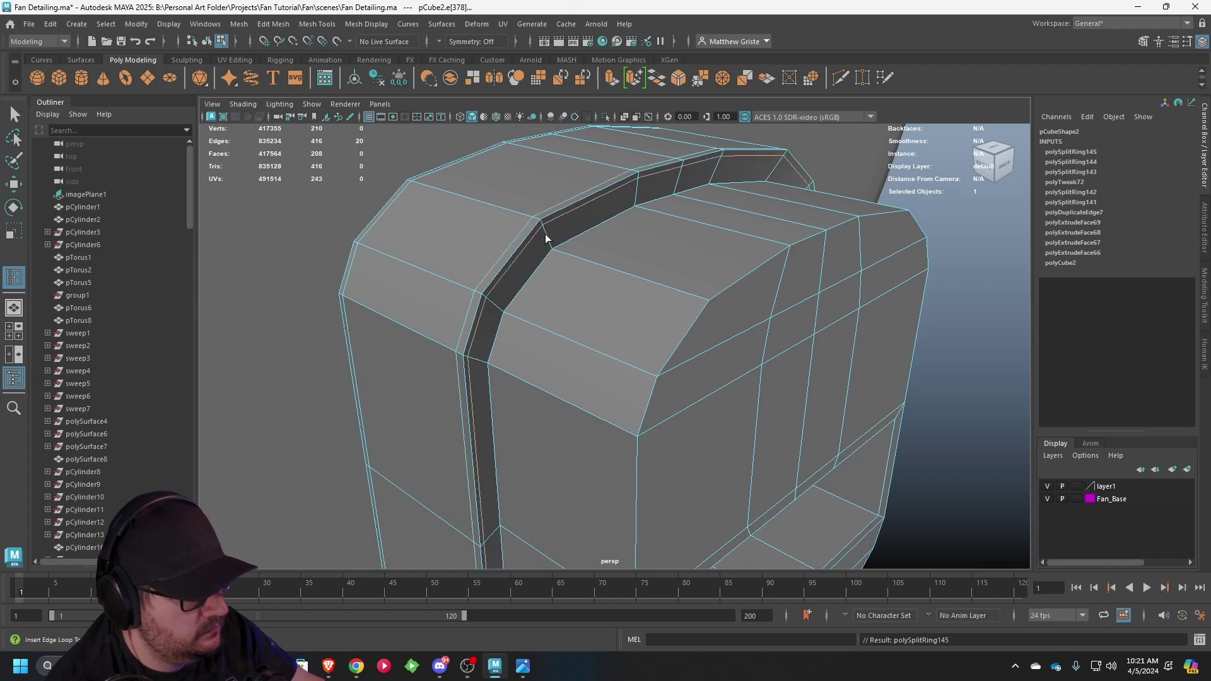
click(551, 246)
click(558, 252)
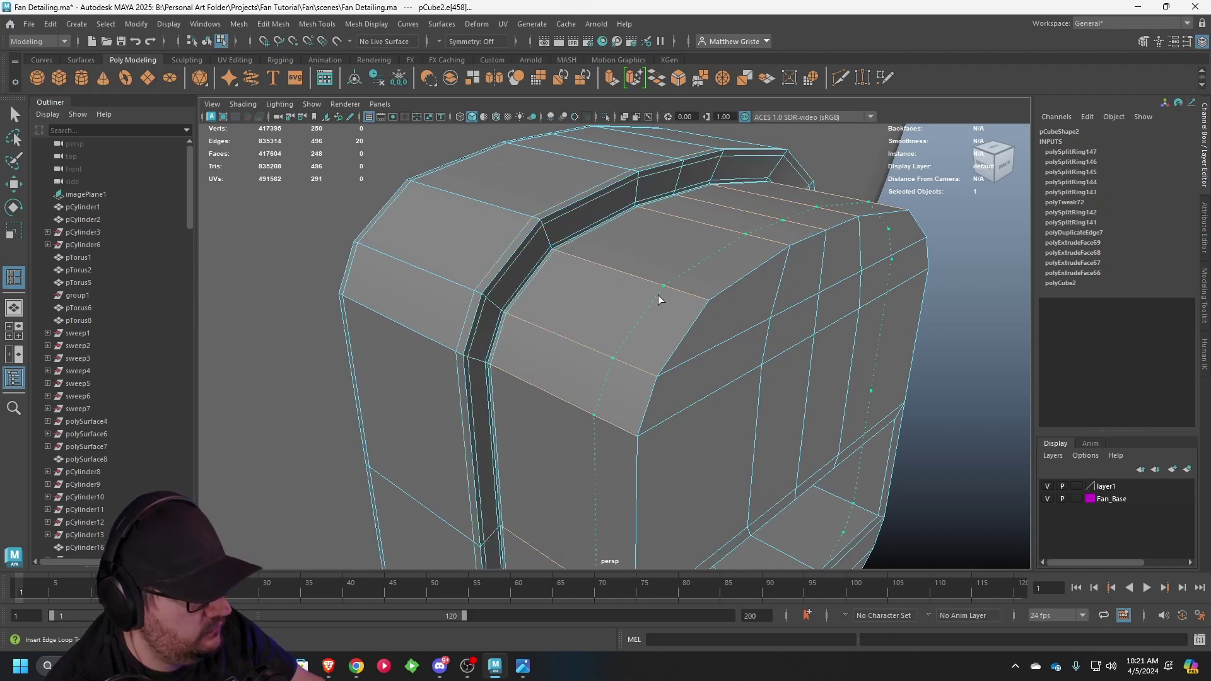
click(700, 314)
- Insert edge loops inside the rectangular recess, close to its opening and its back wall
alt+drag(701, 313, 565, 396)
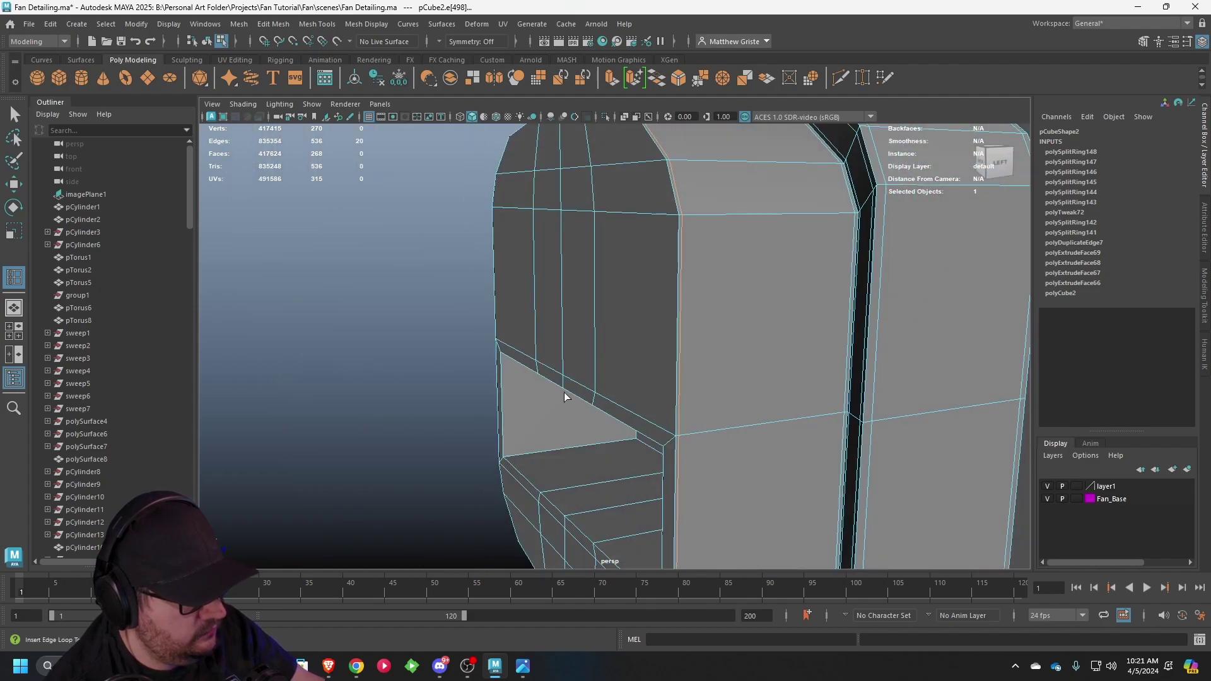
click(522, 452)
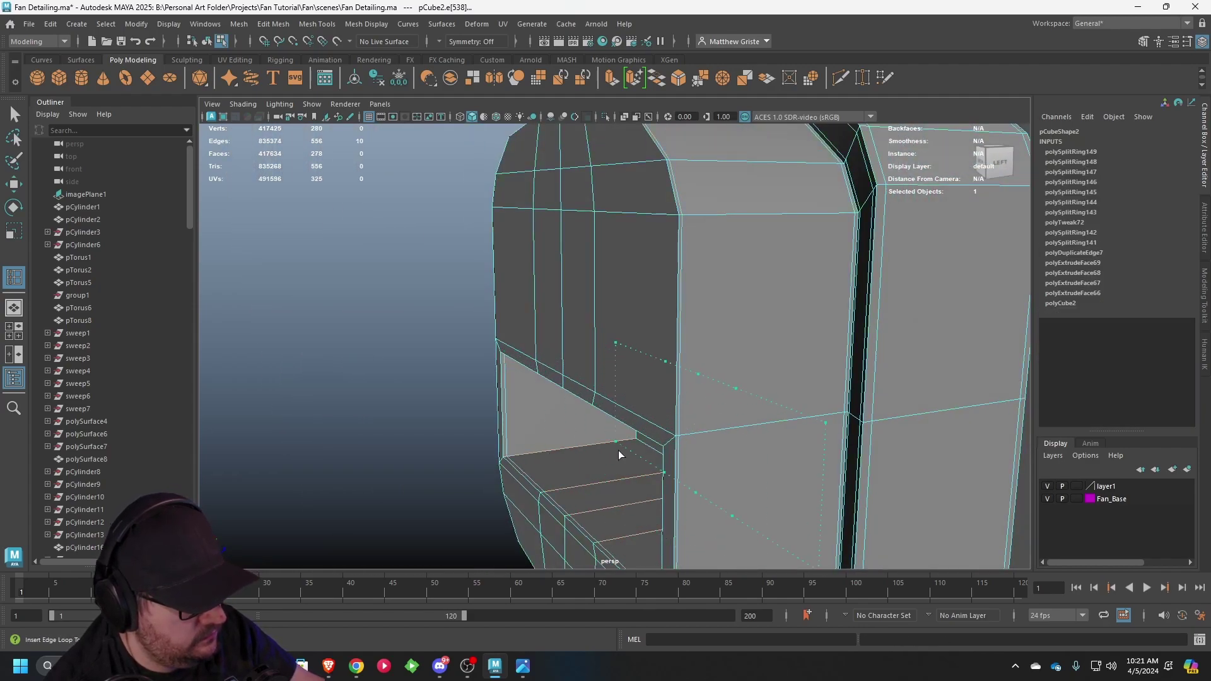
drag(618, 451, 757, 450)
alt+middle_drag(710, 405, 646, 392)
key(q)
right_drag(618, 289, 675, 271)
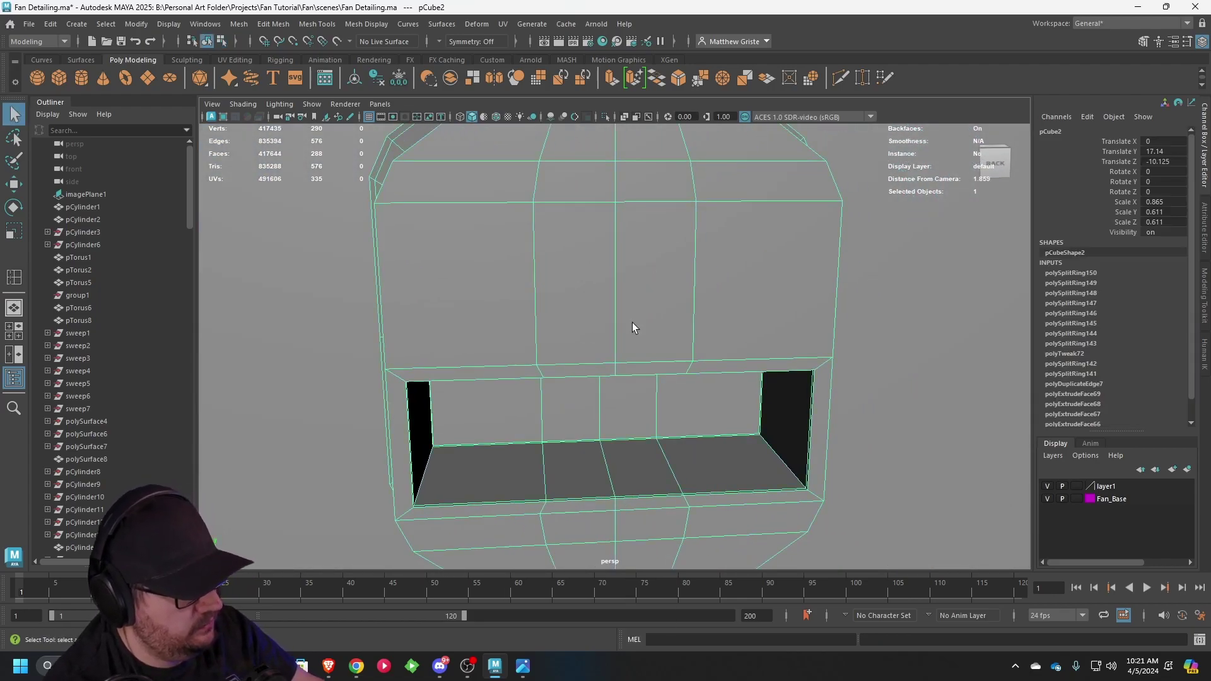
- Insert a horizontal edge loop around the block just above the recess opening
alt+drag(633, 326, 378, 135)
click(316, 24)
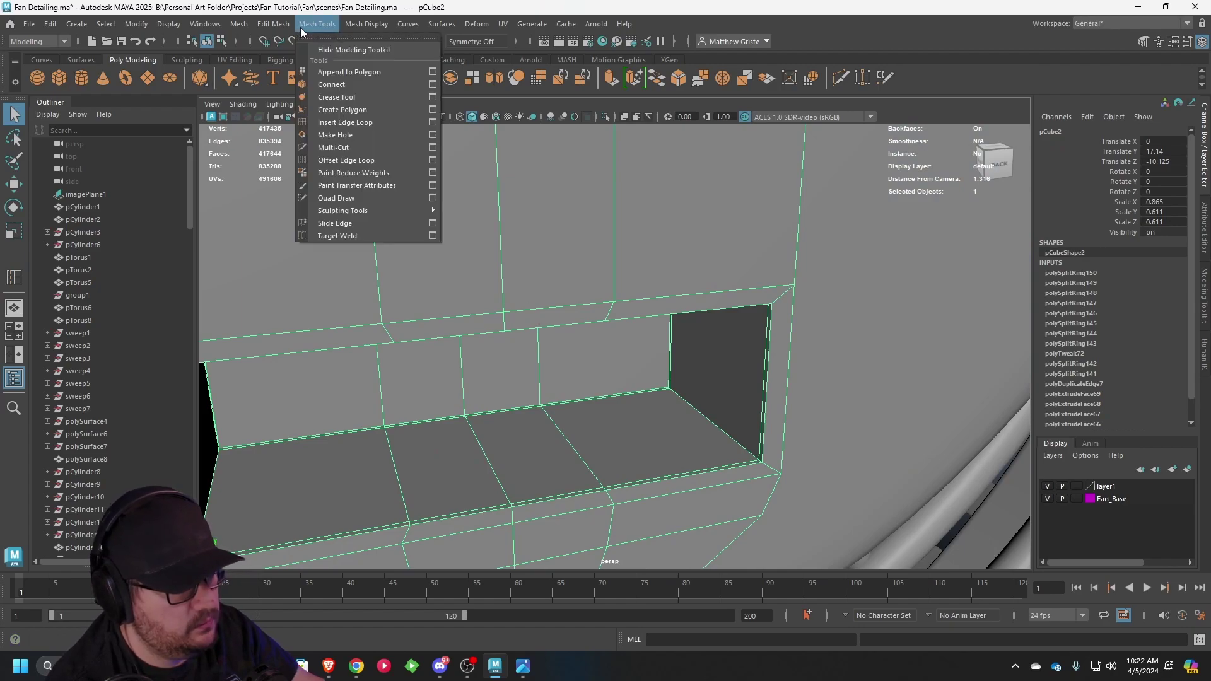
click(344, 122)
click(377, 277)
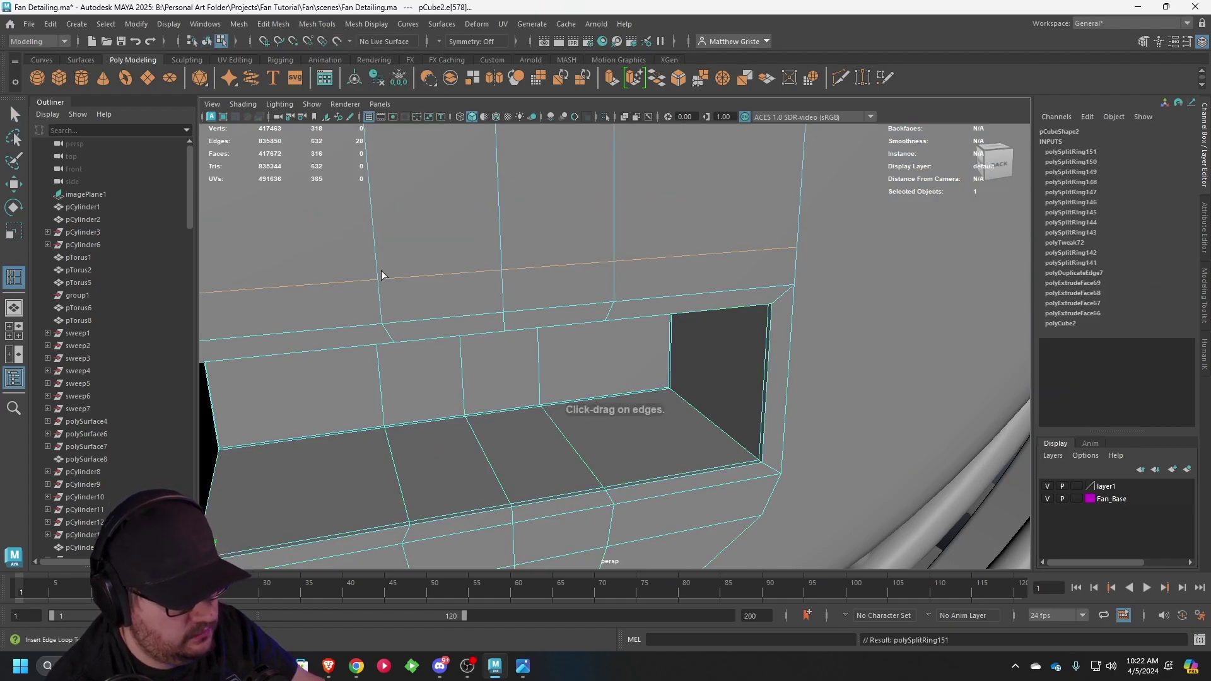
key(q)
- Extrude the central faces directly above the opening outward into a small raised tab
right_drag(418, 292, 429, 325)
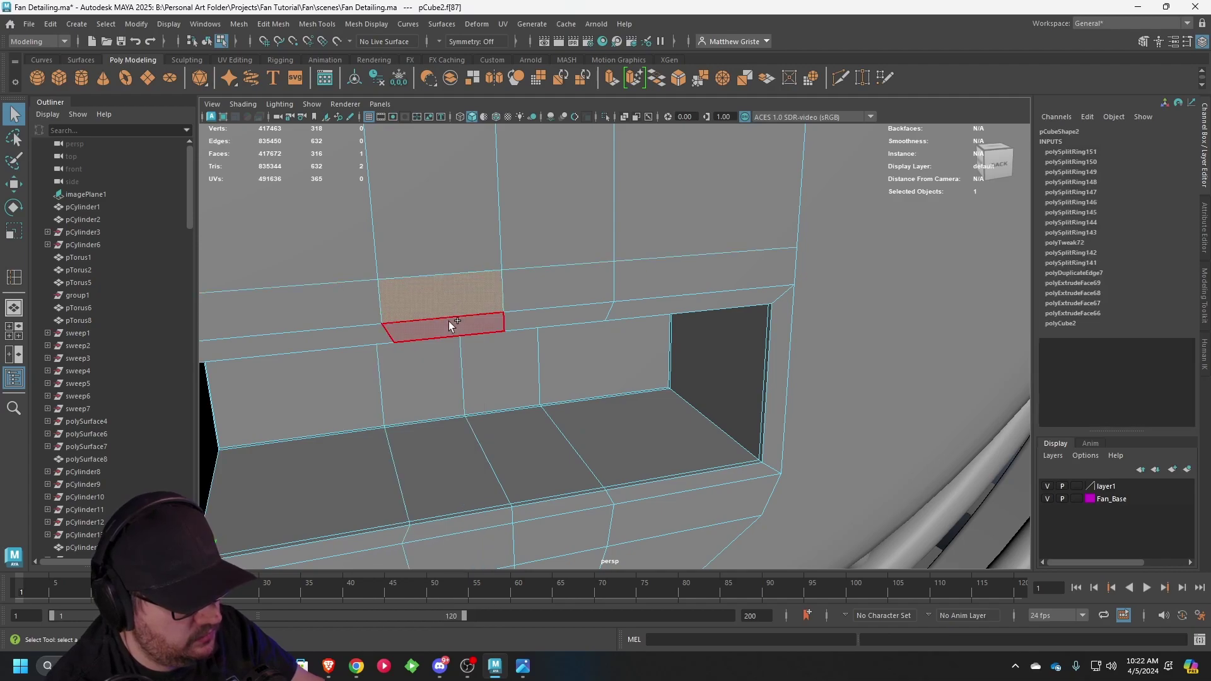
click(613, 74)
alt+drag(613, 267, 656, 297)
drag(517, 376, 553, 393)
right_drag(544, 290, 610, 276)
scroll(661, 313, down, 4)
scroll(661, 313, down, 3)
click(925, 383)
scroll(924, 384, down, 4)
alt+drag(925, 383, 661, 354)
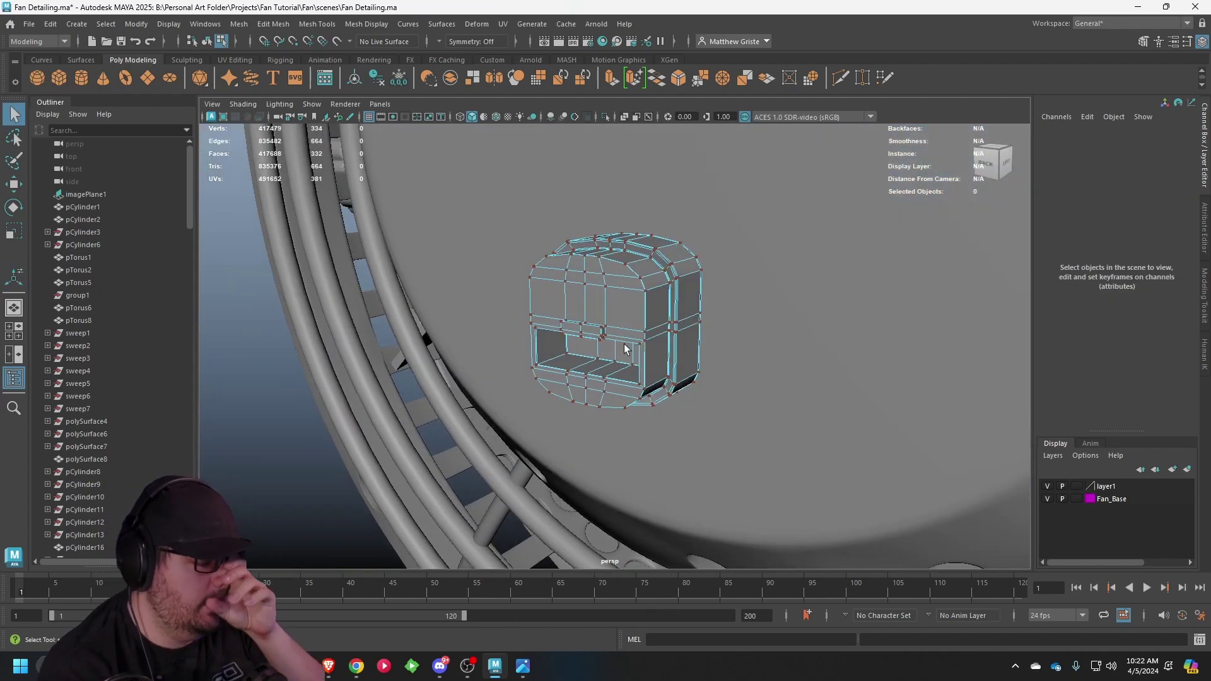
scroll(623, 344, up, 5)
alt+drag(624, 343, 584, 309)
scroll(660, 327, up, 3)
key(F8)
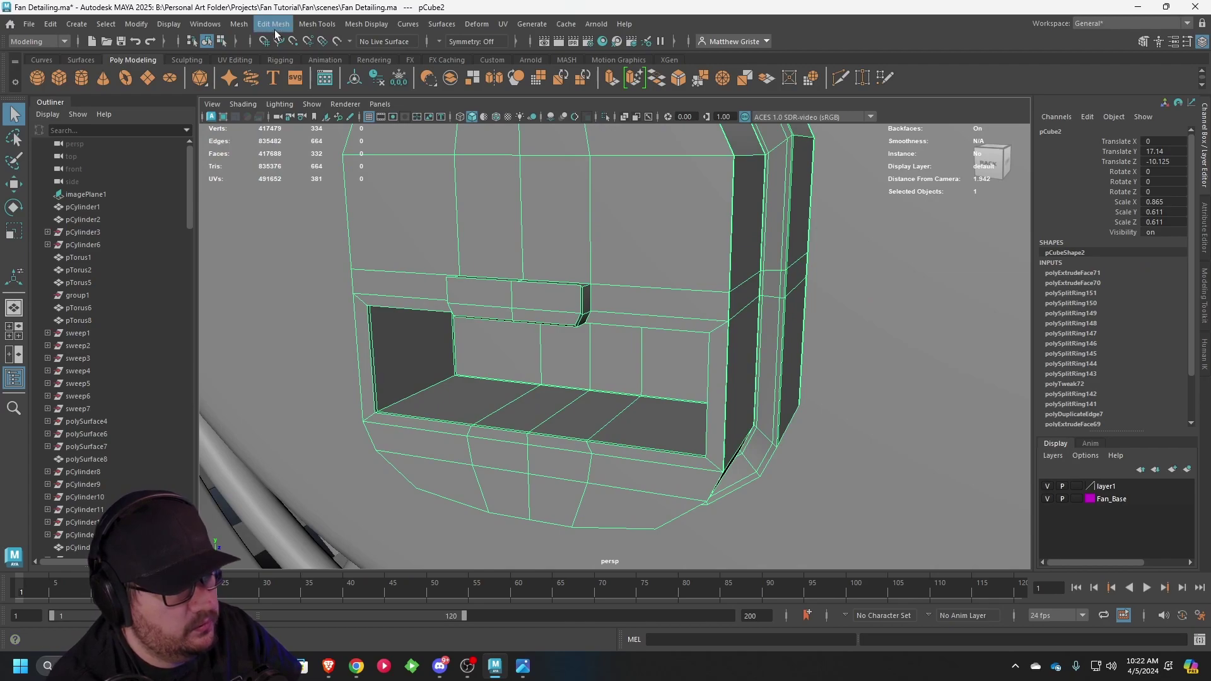
- Insert vertical edge loops near both ends of the opening and horizontal loops near its upper and lower edges
click(274, 25)
mouse_move(317, 24)
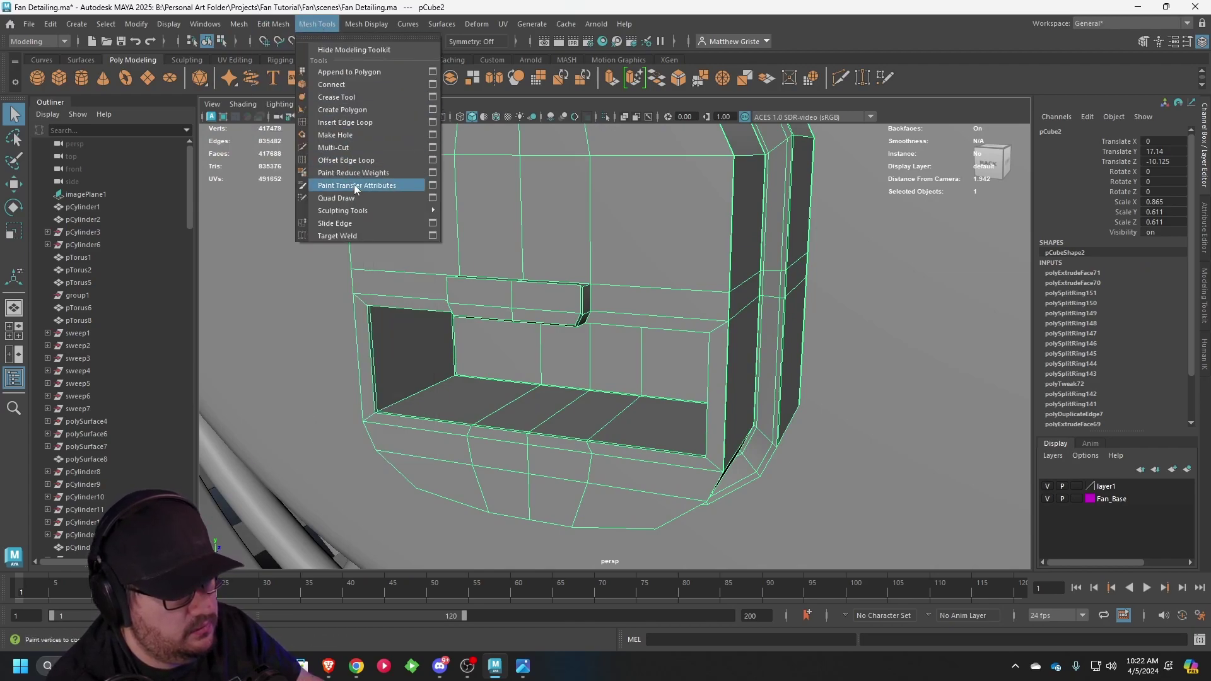
click(354, 121)
alt+drag(415, 208, 510, 242)
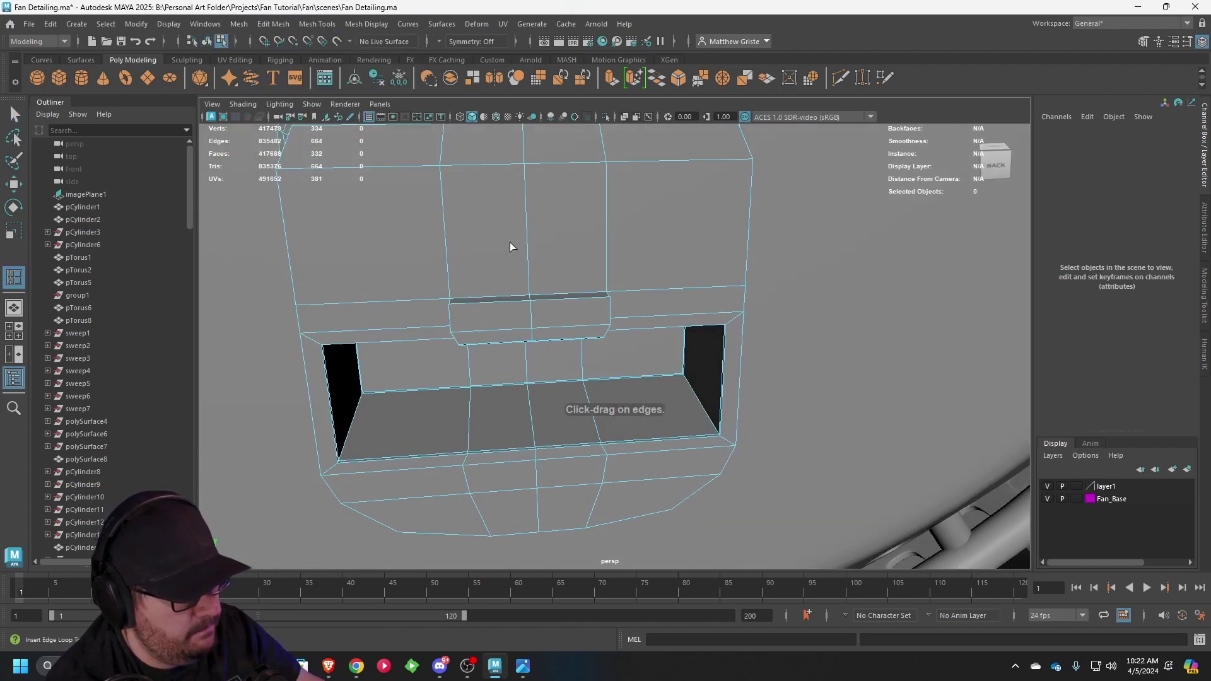
drag(722, 318, 710, 315)
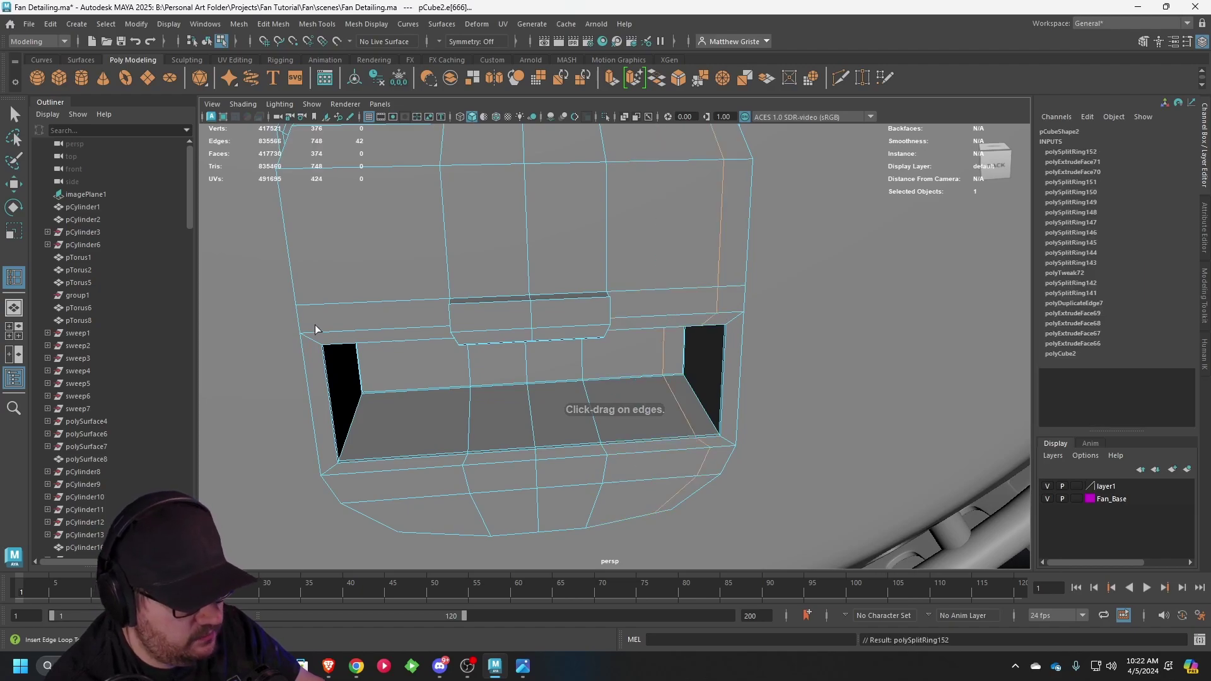
drag(334, 331, 334, 330)
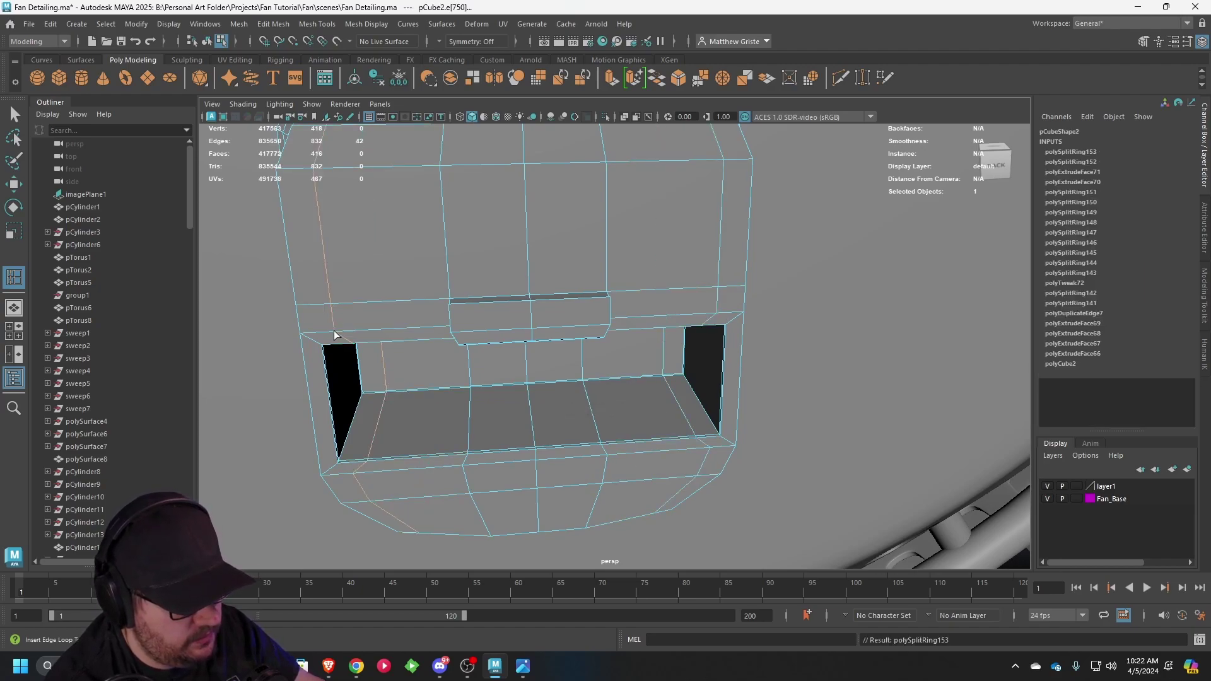
drag(328, 424, 335, 445)
- Insert supporting edge loops beside the raised tab's ends and preview the connector block smoothed
alt+drag(485, 372, 512, 342)
click(485, 340)
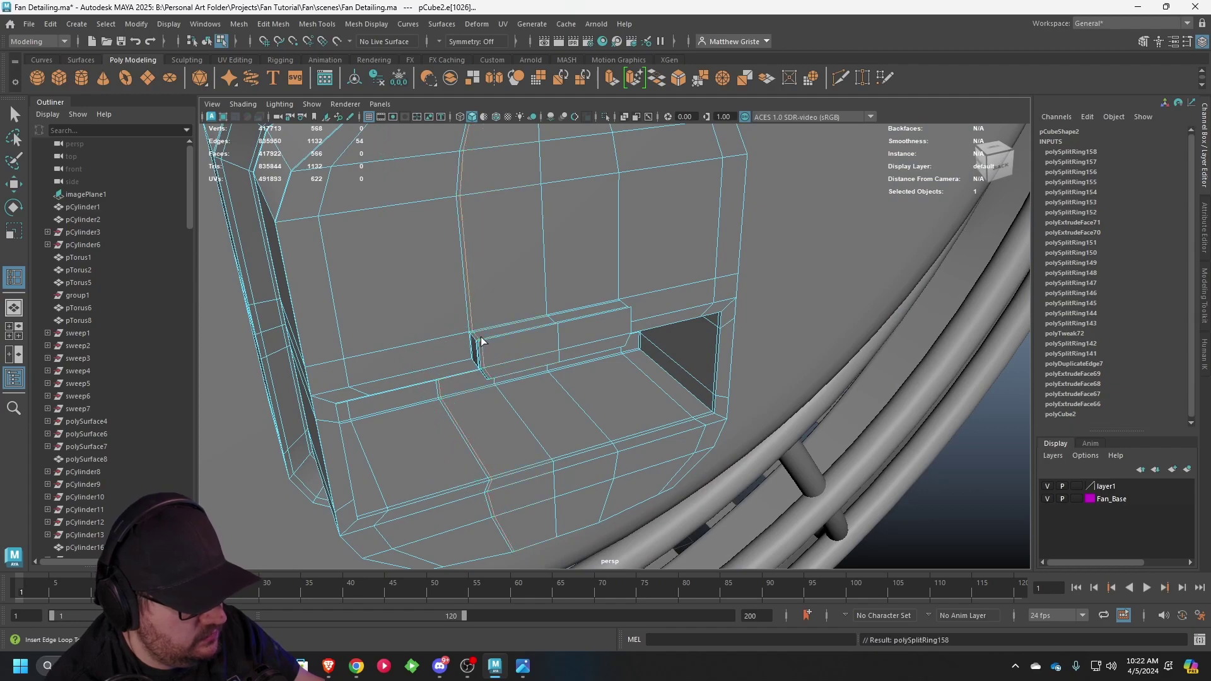
click(628, 313)
key(q)
alt+drag(634, 321, 679, 305)
key(F8)
scroll(532, 280, up, 4)
scroll(611, 346, down, 3)
alt+drag(611, 346, 591, 311)
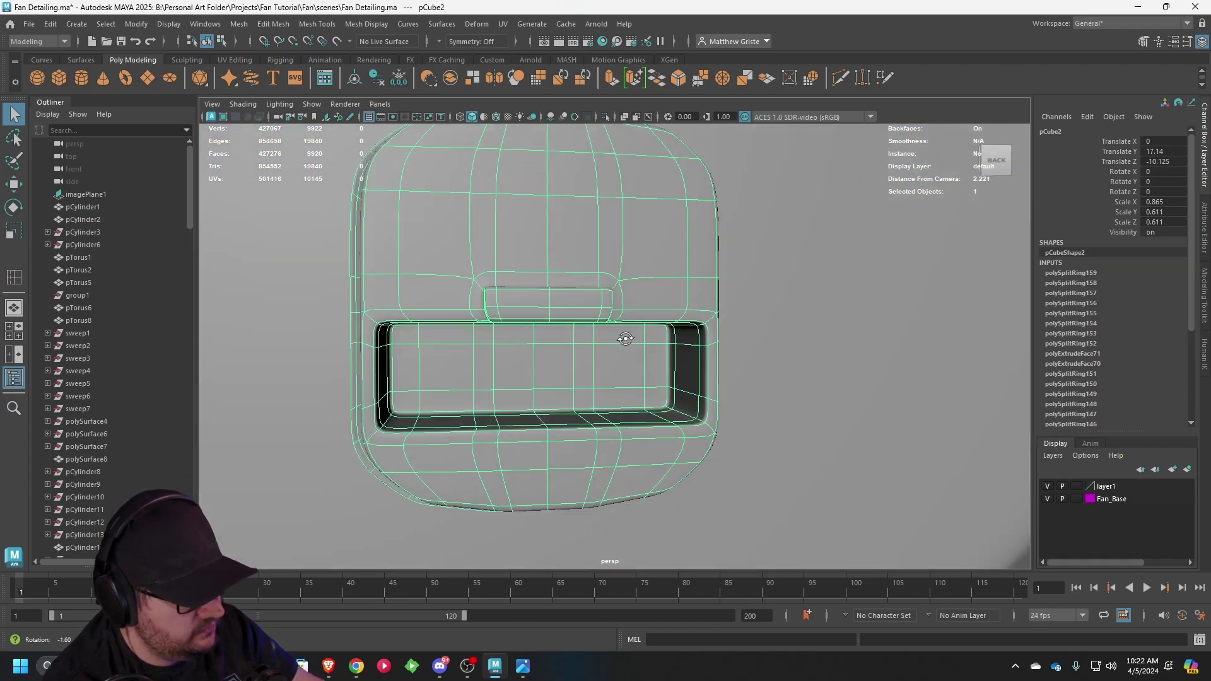
scroll(656, 346, up, 5)
scroll(656, 346, down, 8)
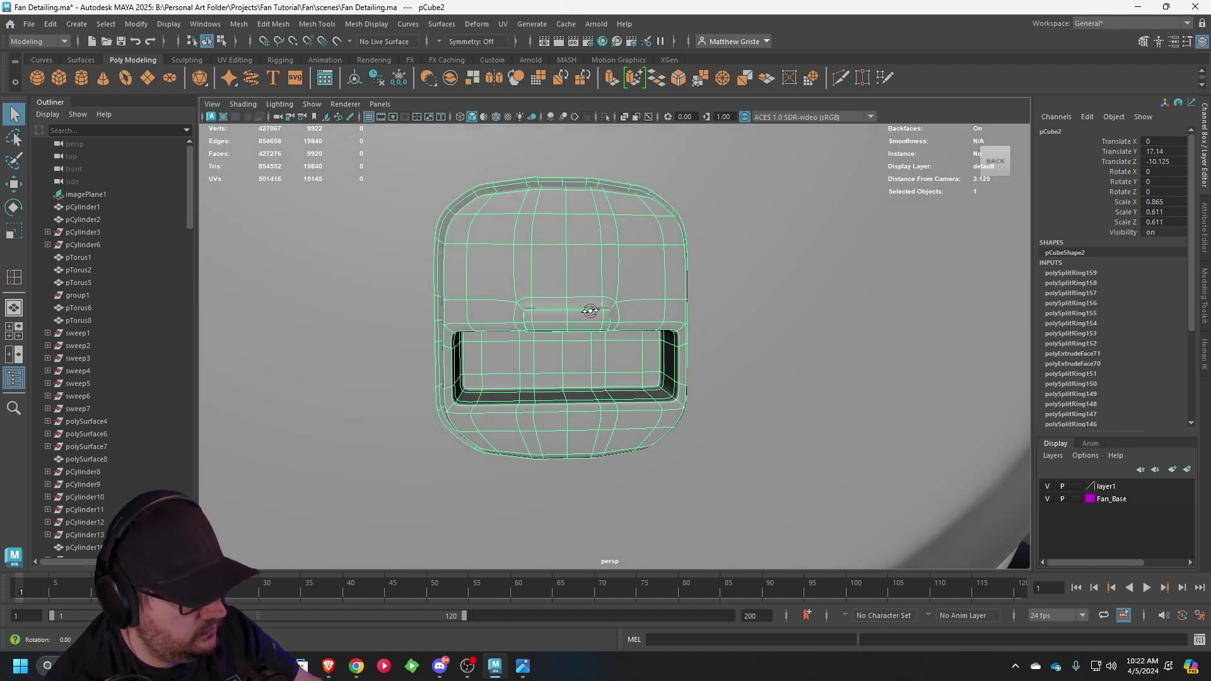
- Delete all faces on one side of the block's vertical centre line, keeping only the half with the groove edge
right_drag(589, 311, 574, 324)
click(582, 317)
shift+double_click(581, 397)
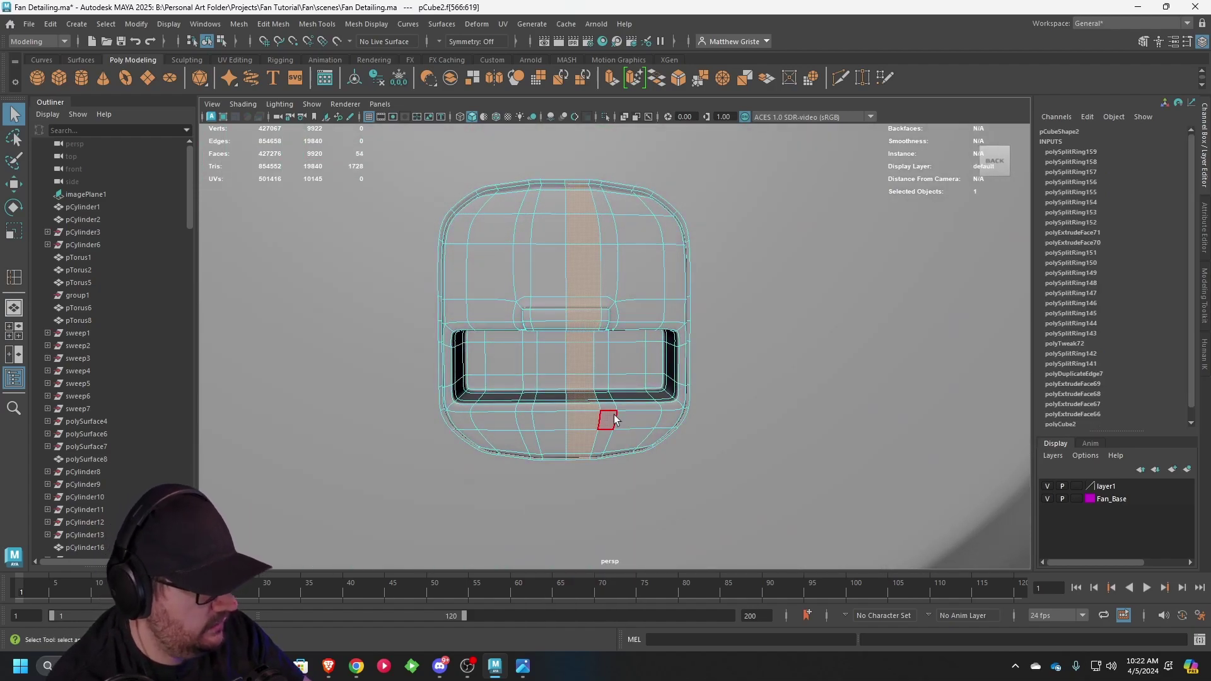
key(Delete)
double_click(618, 318)
key(Delete)
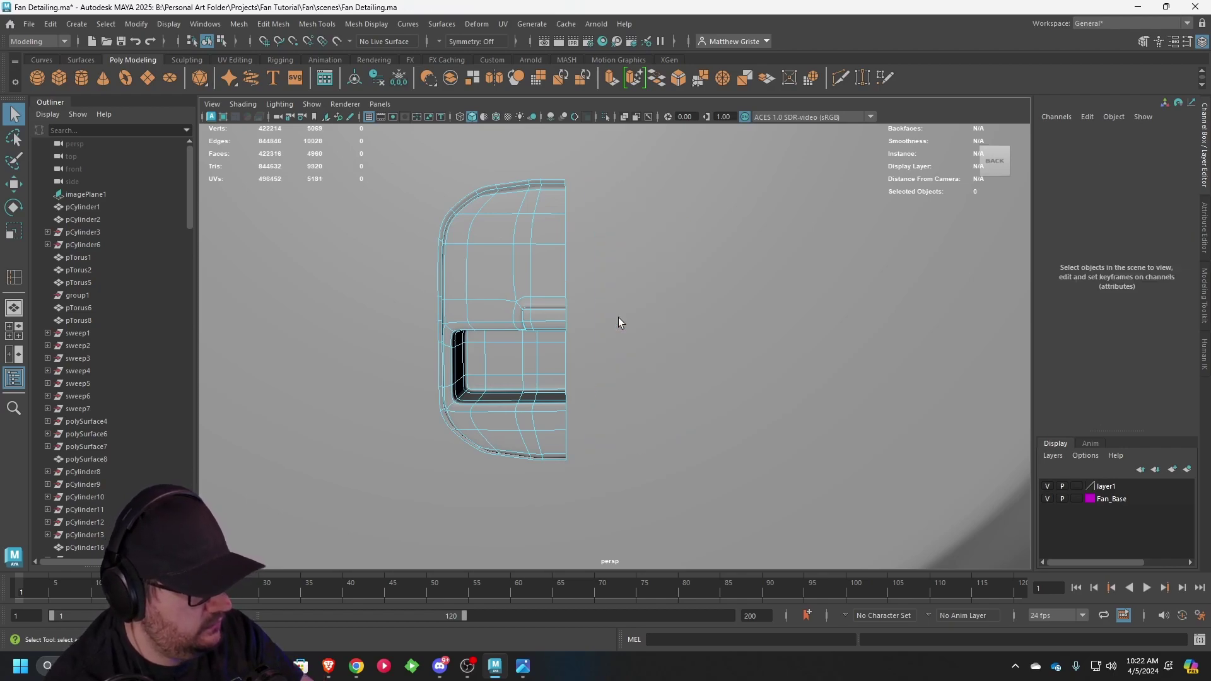
- Try to move the faces around the recess's upper outer corner inward along X
alt+drag(511, 300, 486, 304)
alt+middle_drag(486, 304, 605, 341)
scroll(606, 341, up, 4)
alt+drag(605, 341, 684, 262)
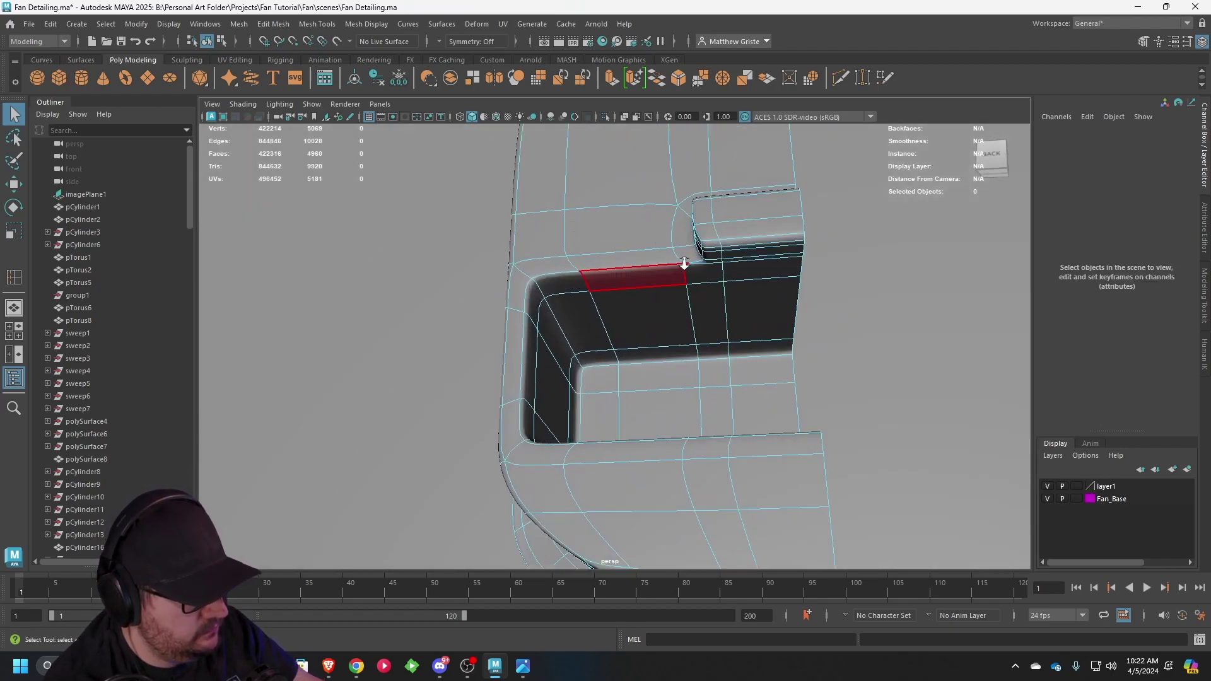
scroll(598, 308, up, 2)
right_drag(584, 290, 586, 328)
click(586, 343)
shift+click(549, 319)
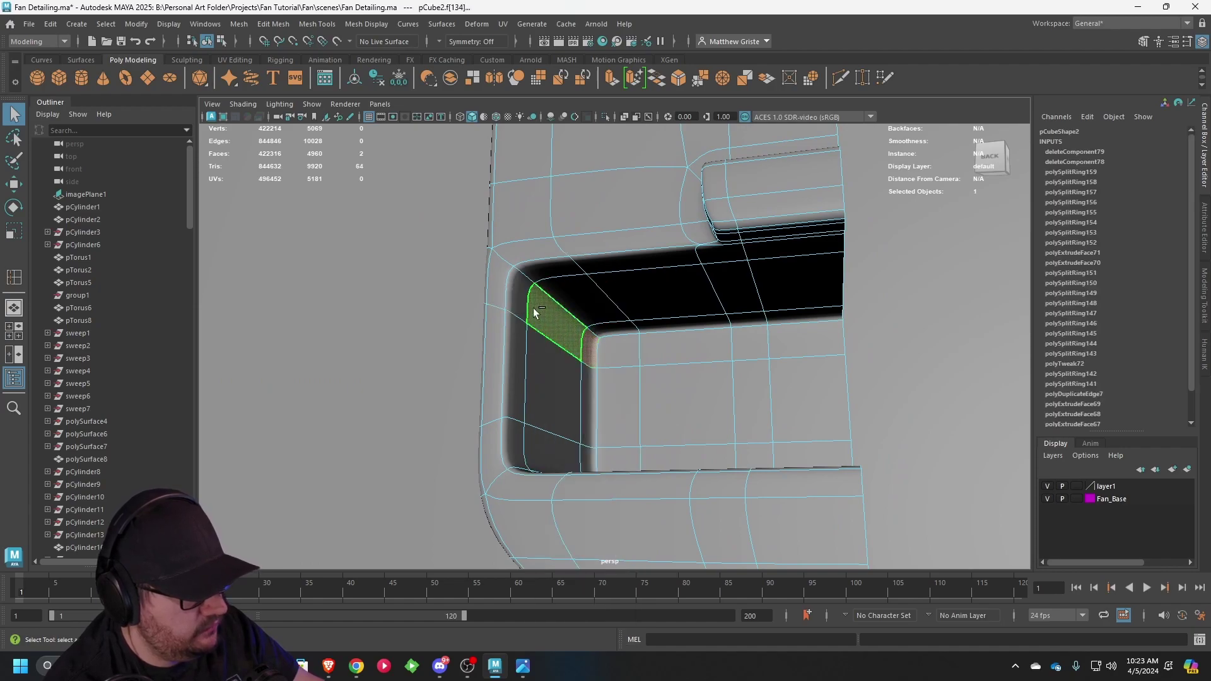
shift+click(524, 303)
shift+click(543, 271)
shift+click(569, 296)
shift+click(599, 325)
alt+drag(601, 326, 668, 403)
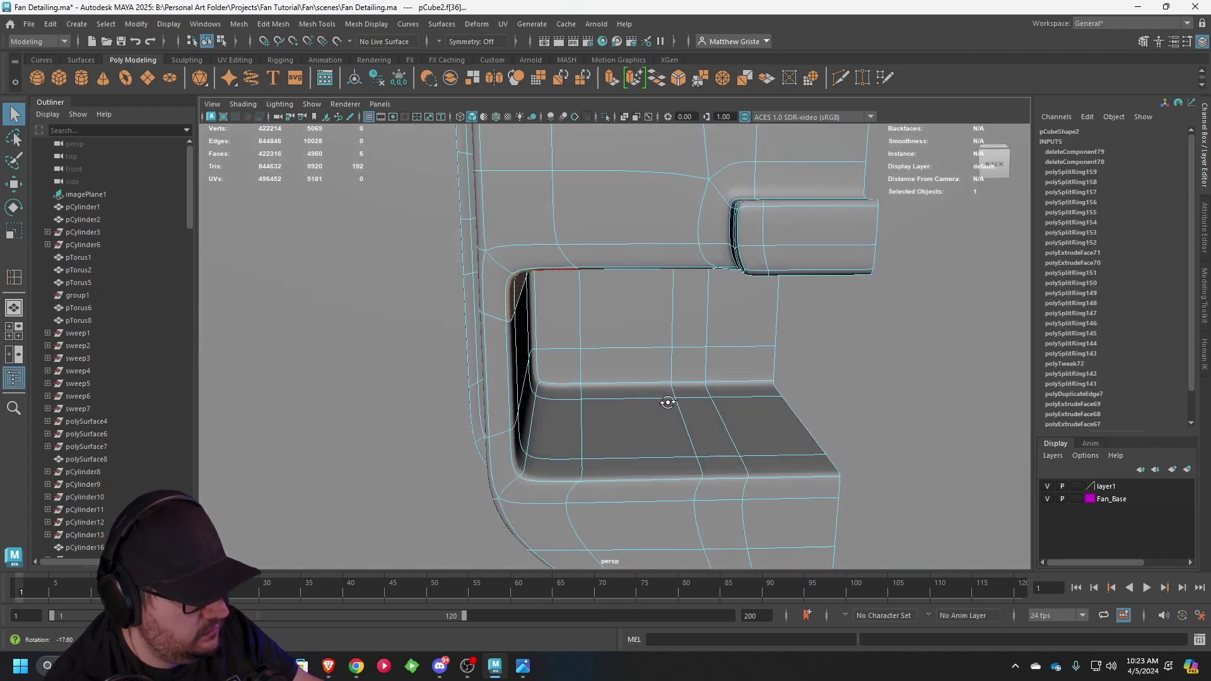
key(w)
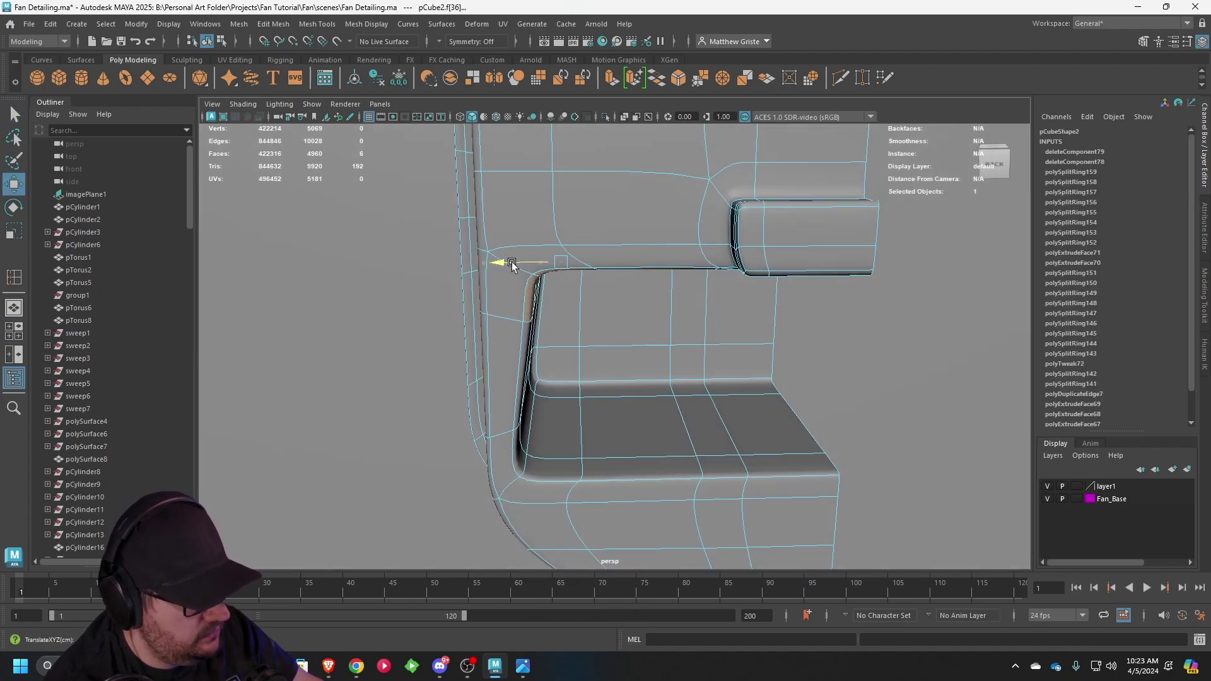
alt+drag(553, 287, 524, 280)
- Select the depth edges at the recess's upper and lower outer corners and scale them closer together along Y
right_drag(523, 281, 524, 268)
click(573, 292)
shift+click(623, 300)
alt+drag(623, 301, 580, 298)
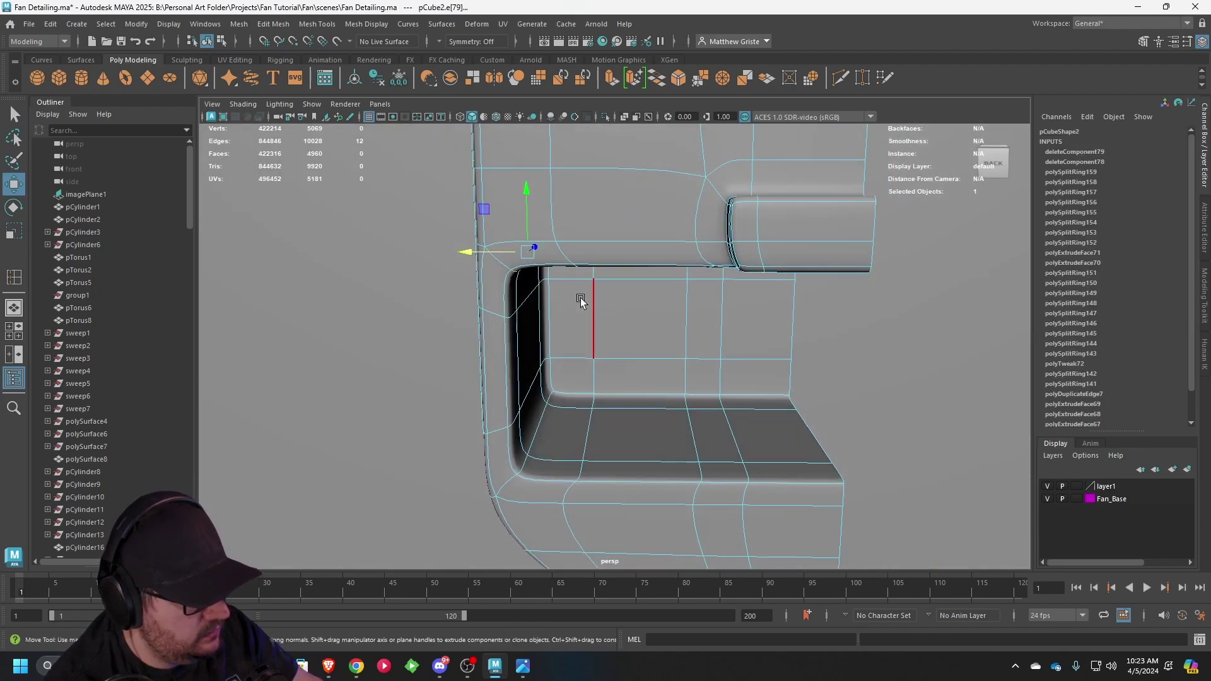
drag(498, 254, 524, 354)
key(1)
alt+right_drag(524, 355, 547, 438)
alt+right_drag(597, 524, 621, 461)
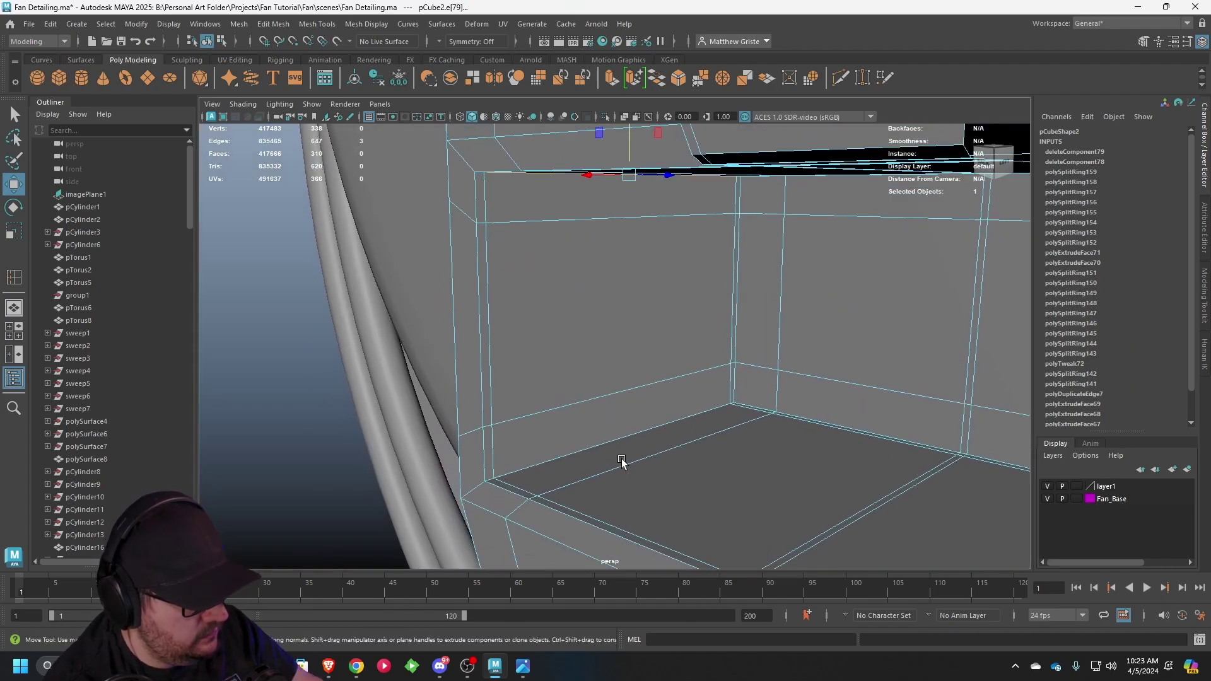
shift+double_click(577, 452)
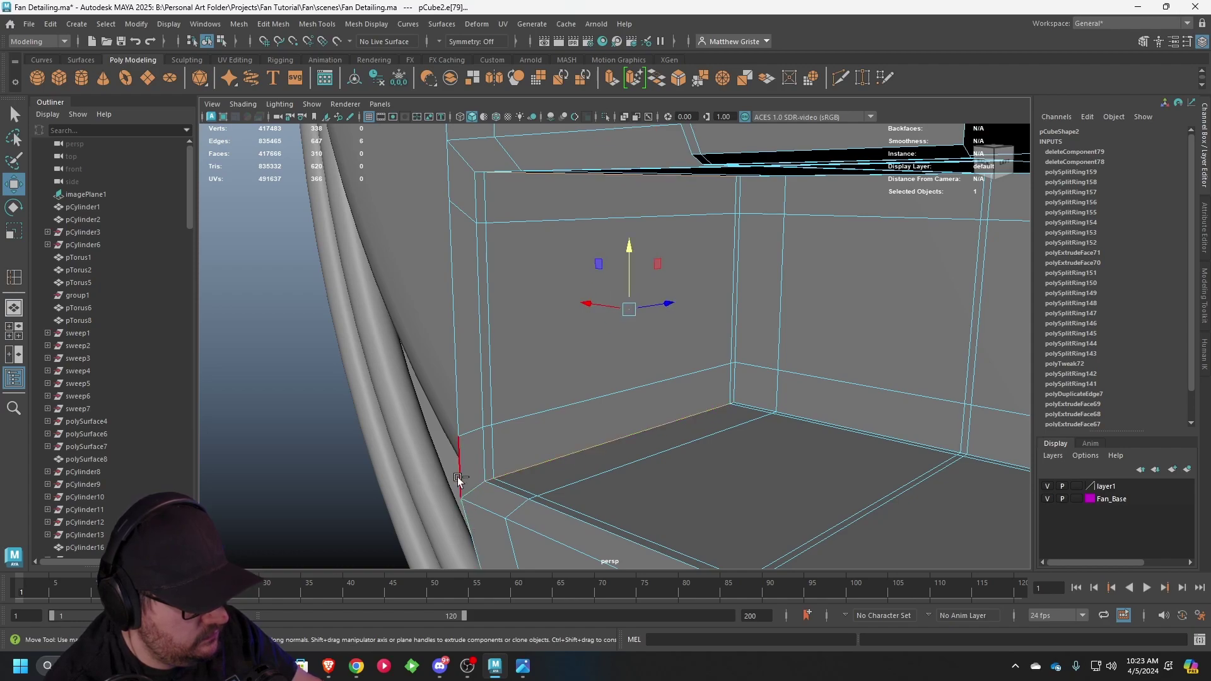
alt+drag(458, 480, 549, 465)
key(e)
key(r)
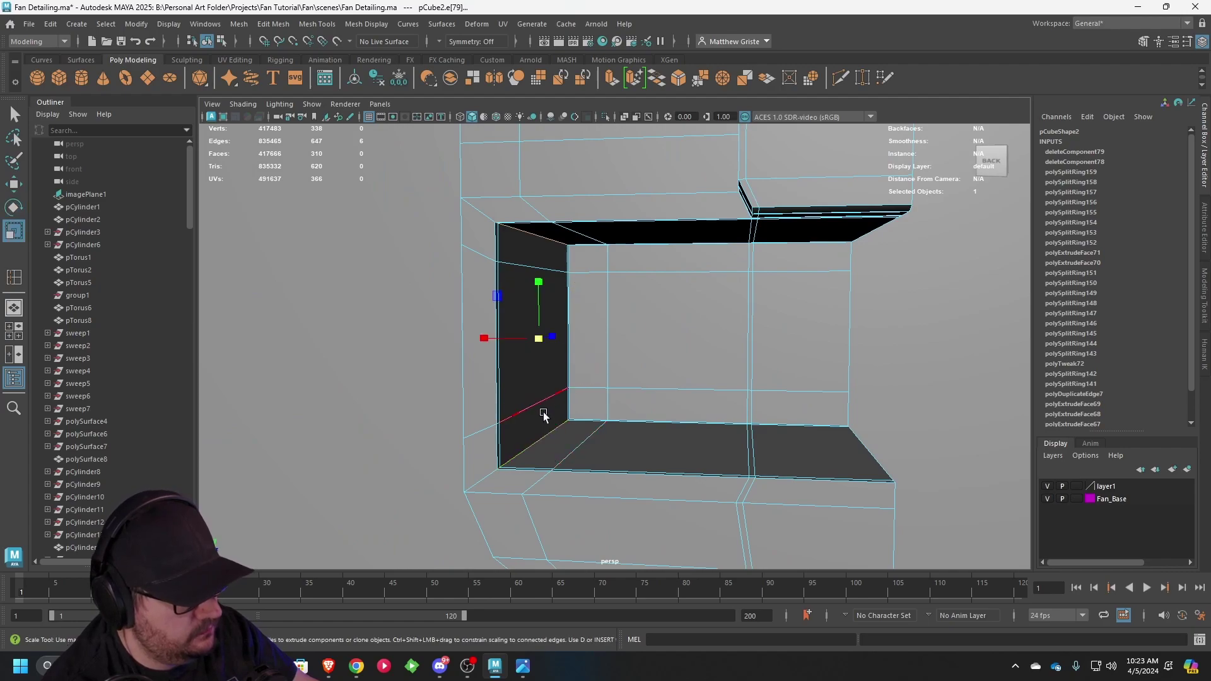
mouse_move(537, 290)
mouse_down()
mouse_move(503, 338)
mouse_move(551, 283)
mouse_up()
- Move the selected corner edges inward along X to round the recess's end, and preview the result smoothed
key(w)
key(e)
key(r)
key(w)
drag(514, 338, 526, 342)
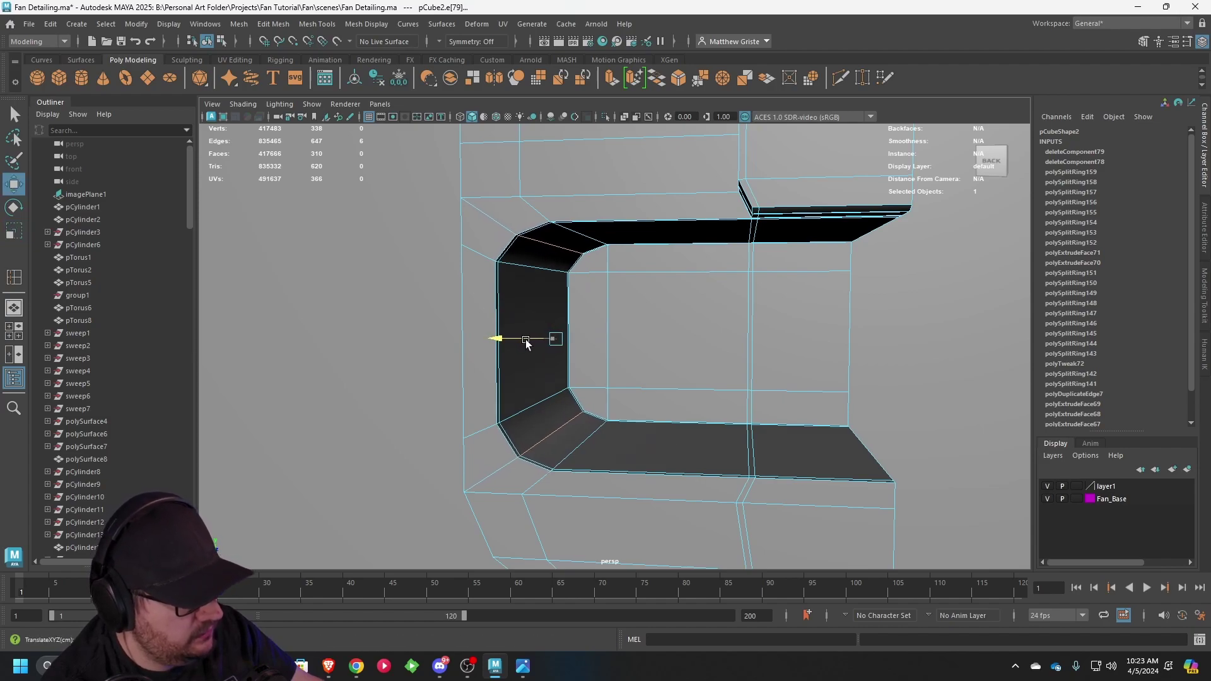
key(3)
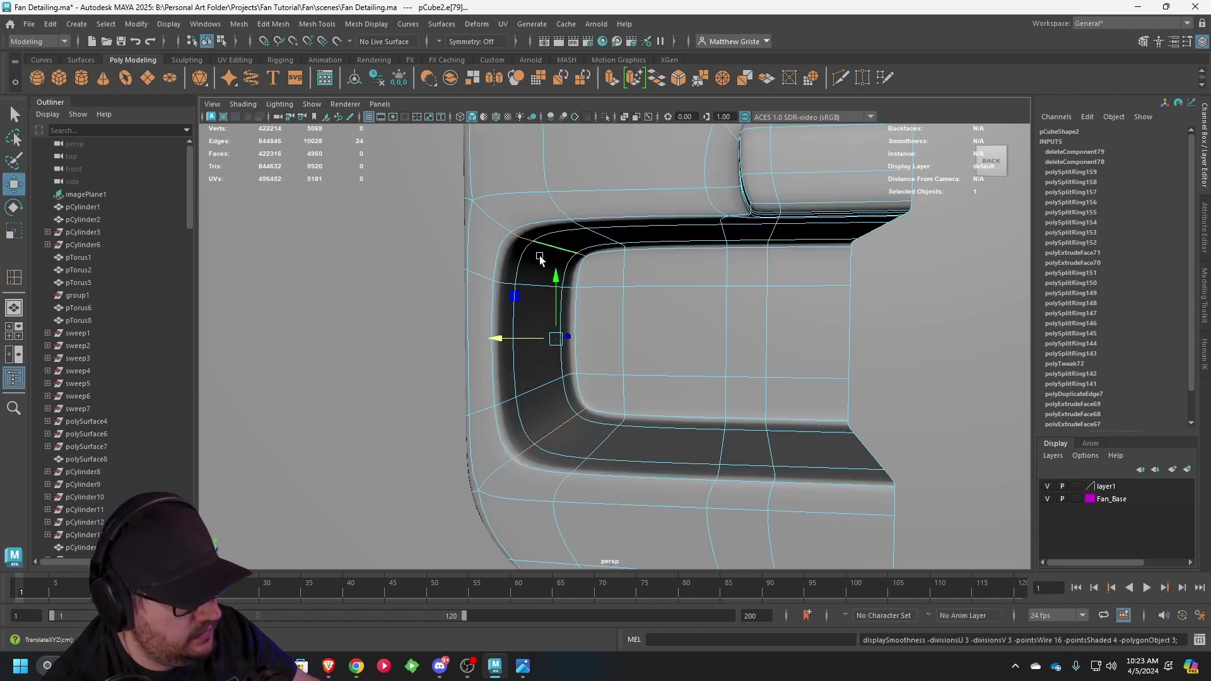
scroll(539, 256, down, 4)
alt+drag(650, 271, 567, 335)
- Select the faces lining the recess's rounded outer end, including the corner strips, and move them inward along X
key(1)
scroll(598, 286, up, 4)
right_drag(567, 292, 570, 330)
shift+click(656, 415)
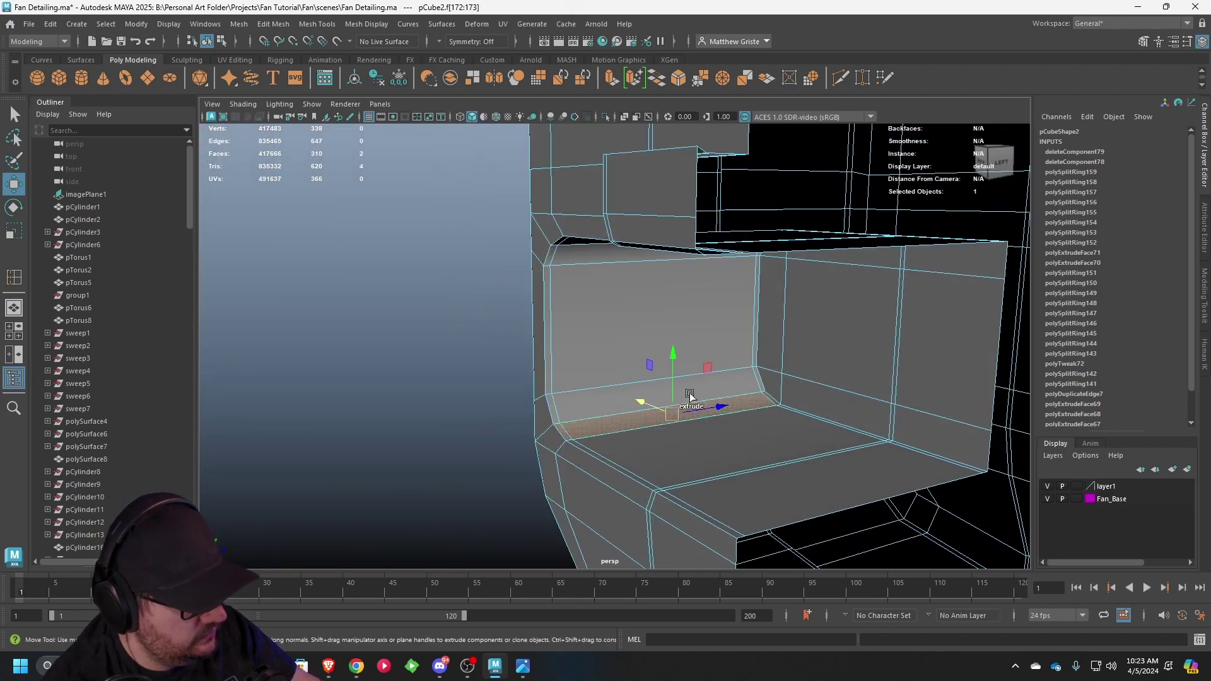
shift+click(692, 395)
shift+click(760, 378)
shift+click(760, 357)
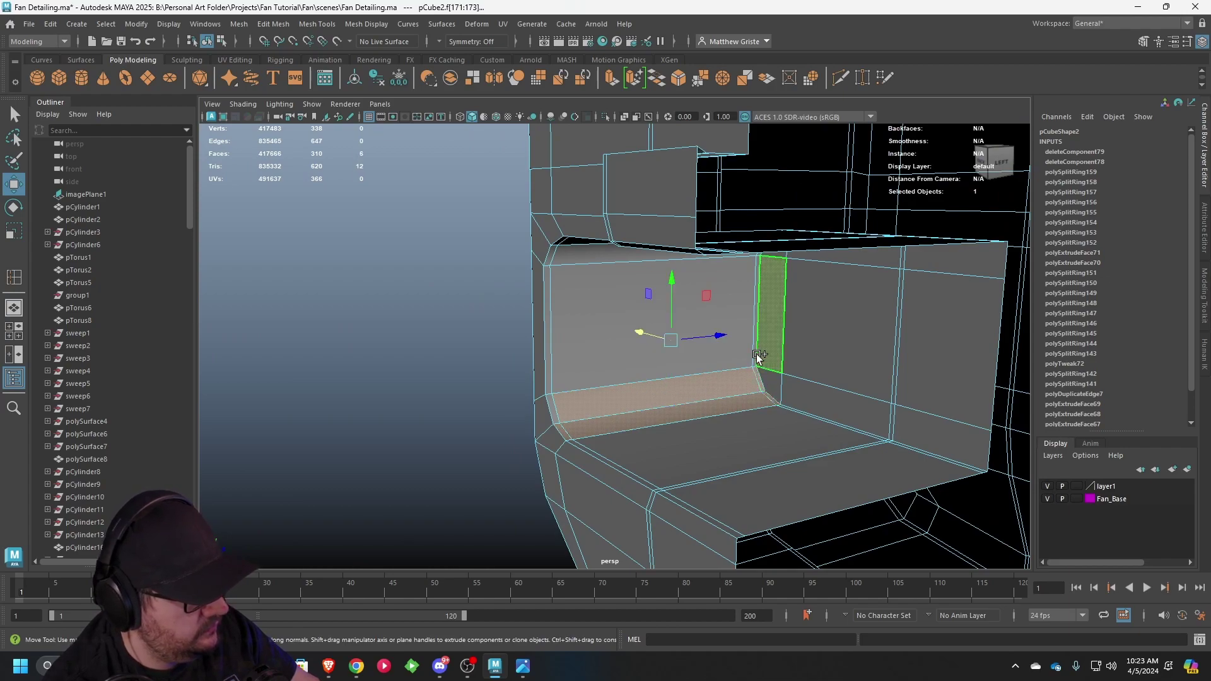
key(ctrl+z)
shift+click(757, 356)
shift+click(732, 355)
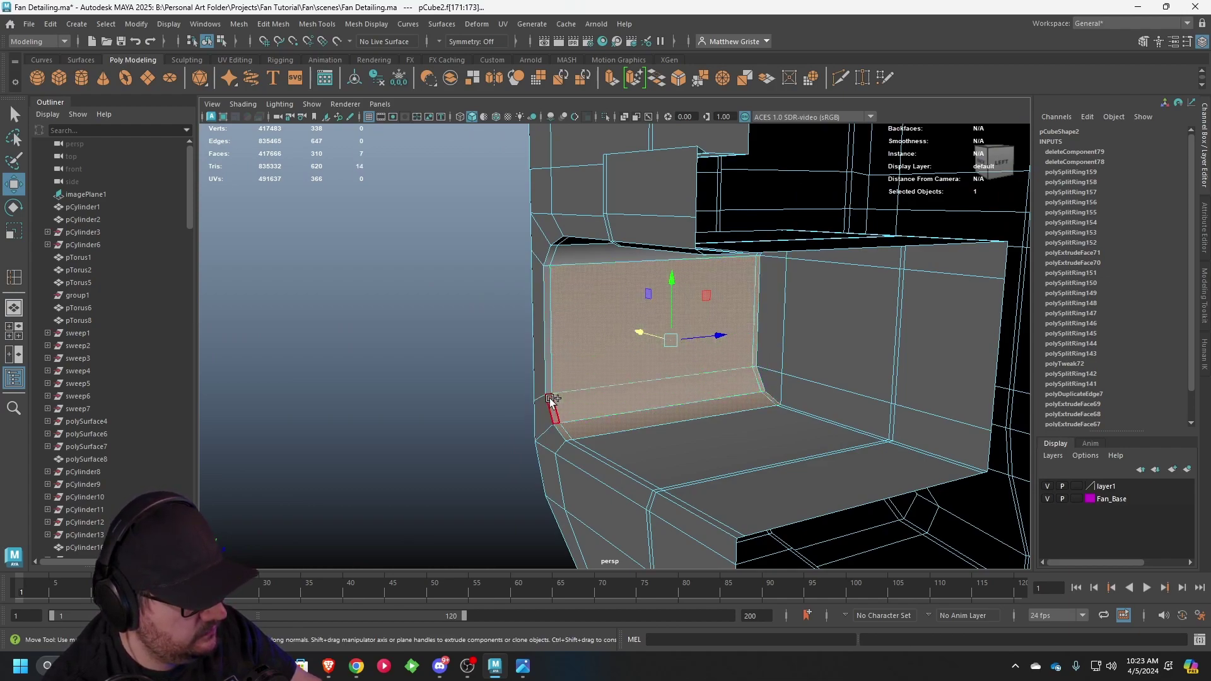
shift+drag(552, 399, 552, 303)
shift+drag(558, 258, 641, 383)
shift+click(560, 241)
shift+click(693, 344)
drag(509, 333, 519, 338)
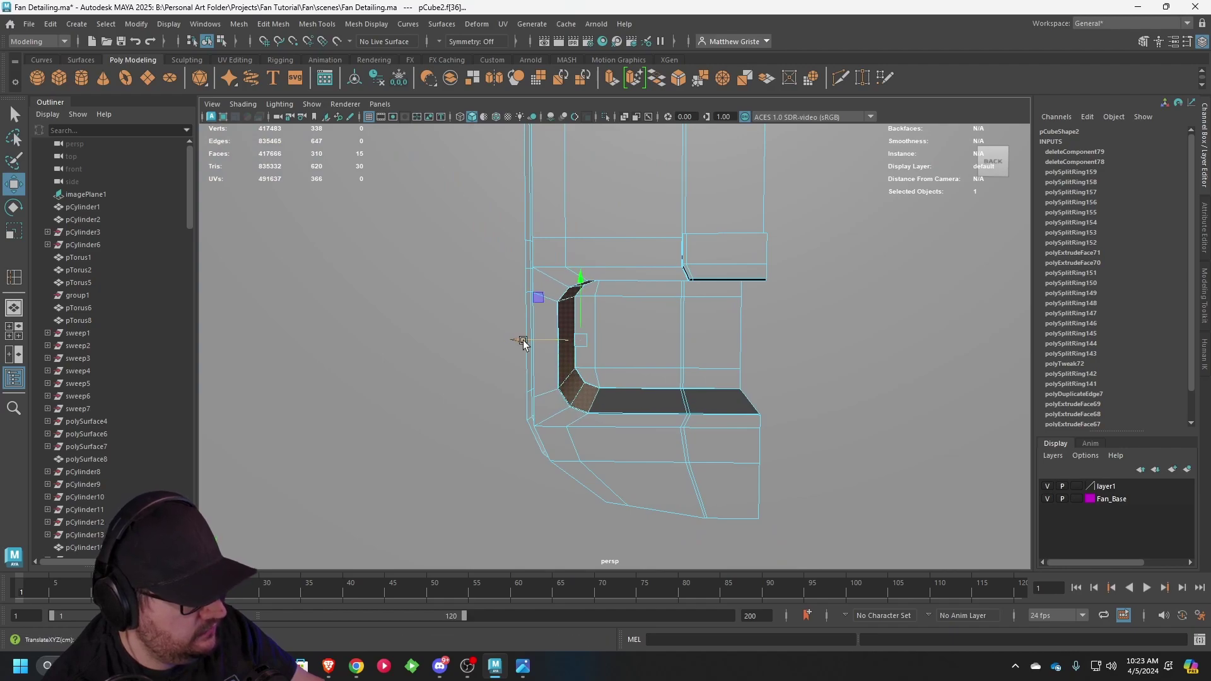
- Add the back-panel faces bordering the recess's outer end to the selection and move them all along X
scroll(602, 363, up, 5)
shift+click(561, 404)
shift+click(562, 344)
shift+click(559, 238)
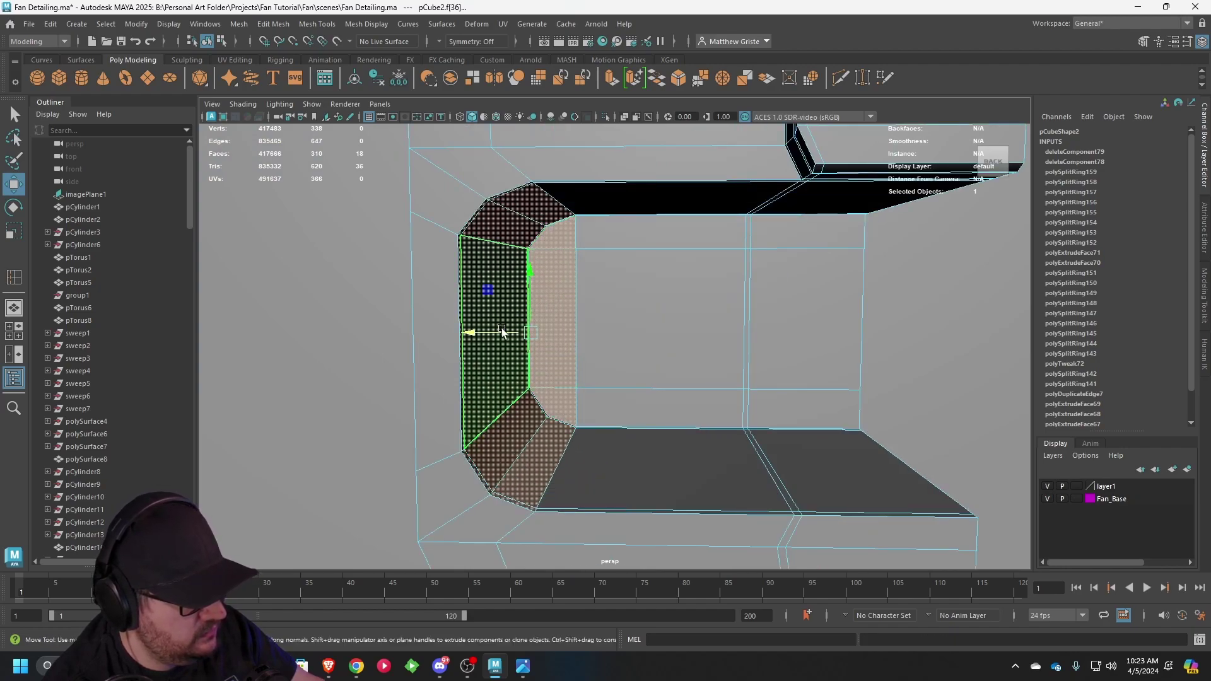
drag(503, 332, 572, 360)
scroll(538, 337, down, 3)
scroll(538, 338, down, 3)
- Check the fan's rear reference photo and examine the smoothed connector block from behind and from the side
click(525, 666)
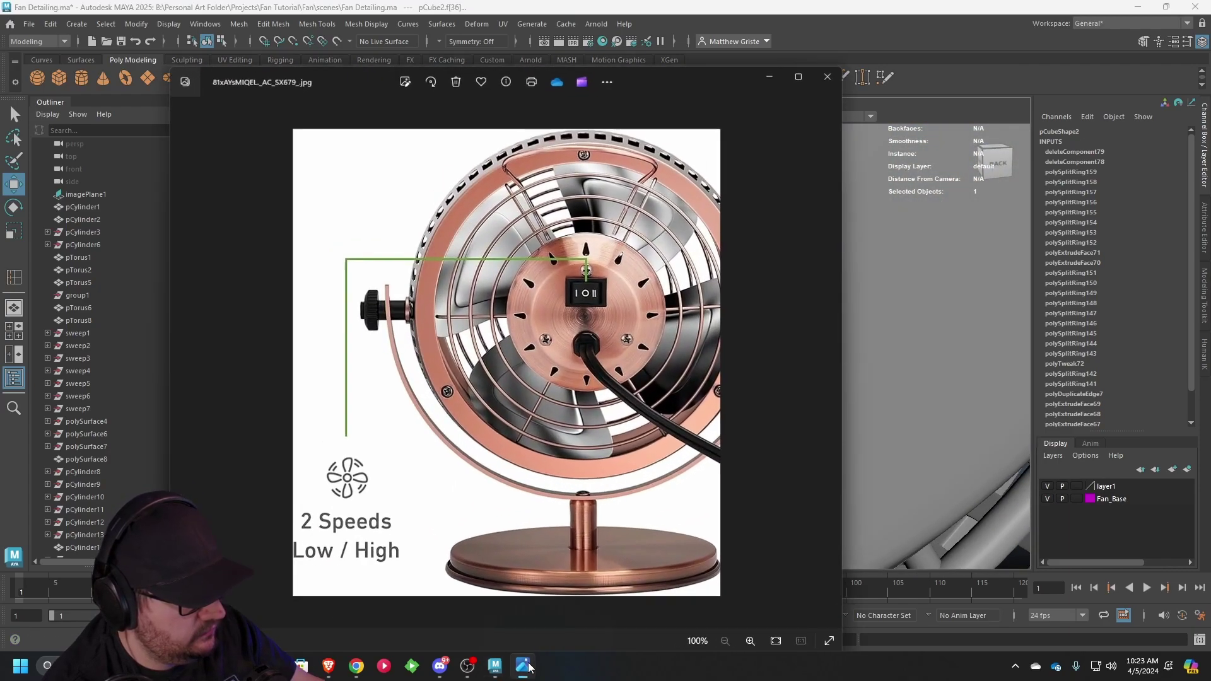
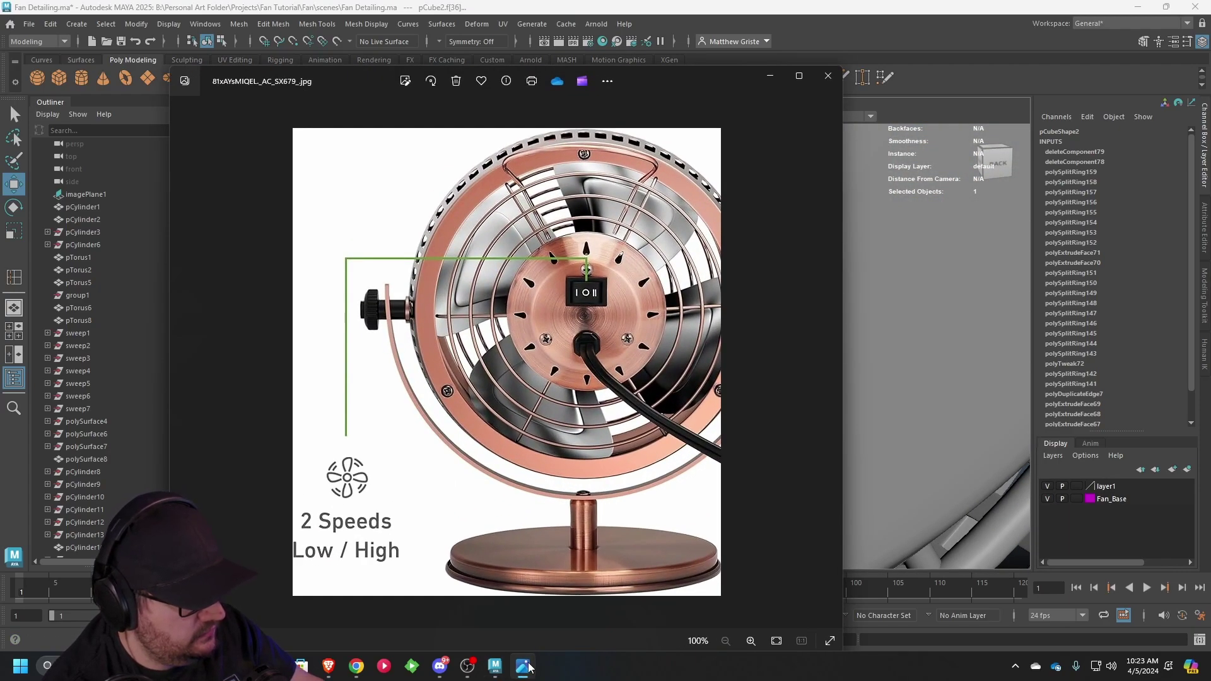
click(528, 667)
alt+drag(611, 382, 590, 262)
right_drag(667, 235, 640, 229)
key(3)
scroll(606, 259, down, 3)
alt+drag(606, 259, 603, 245)
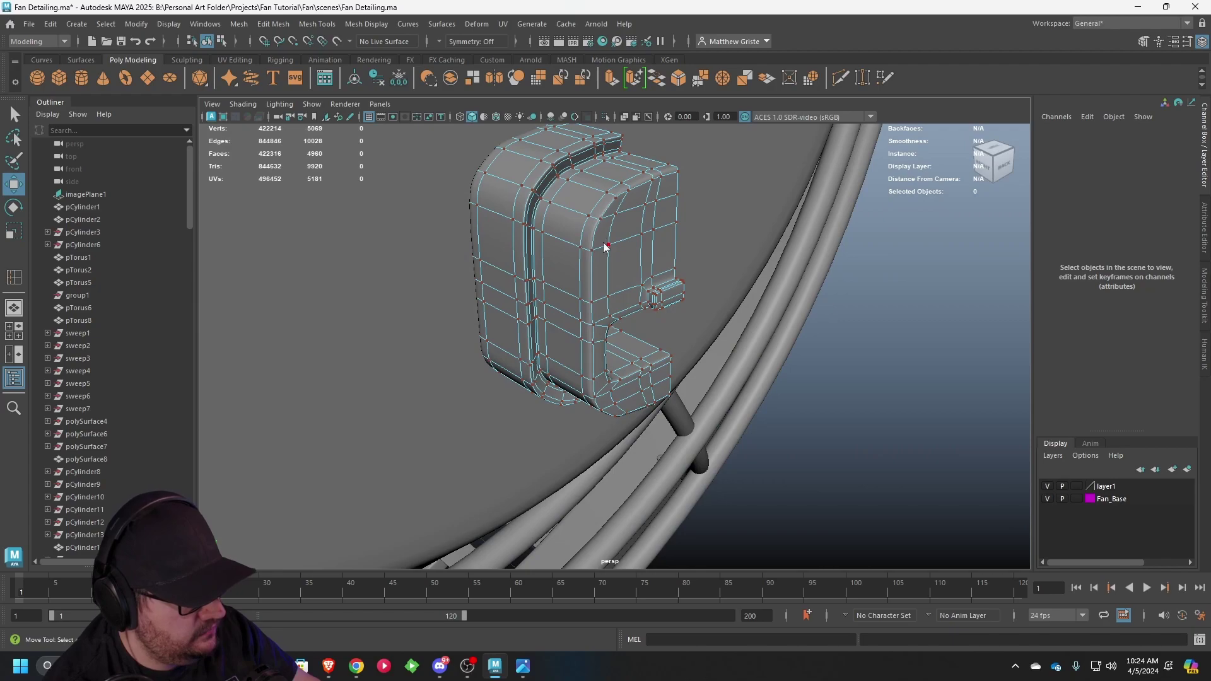
right_drag(603, 247, 649, 224)
click(900, 370)
alt+drag(877, 372, 717, 384)
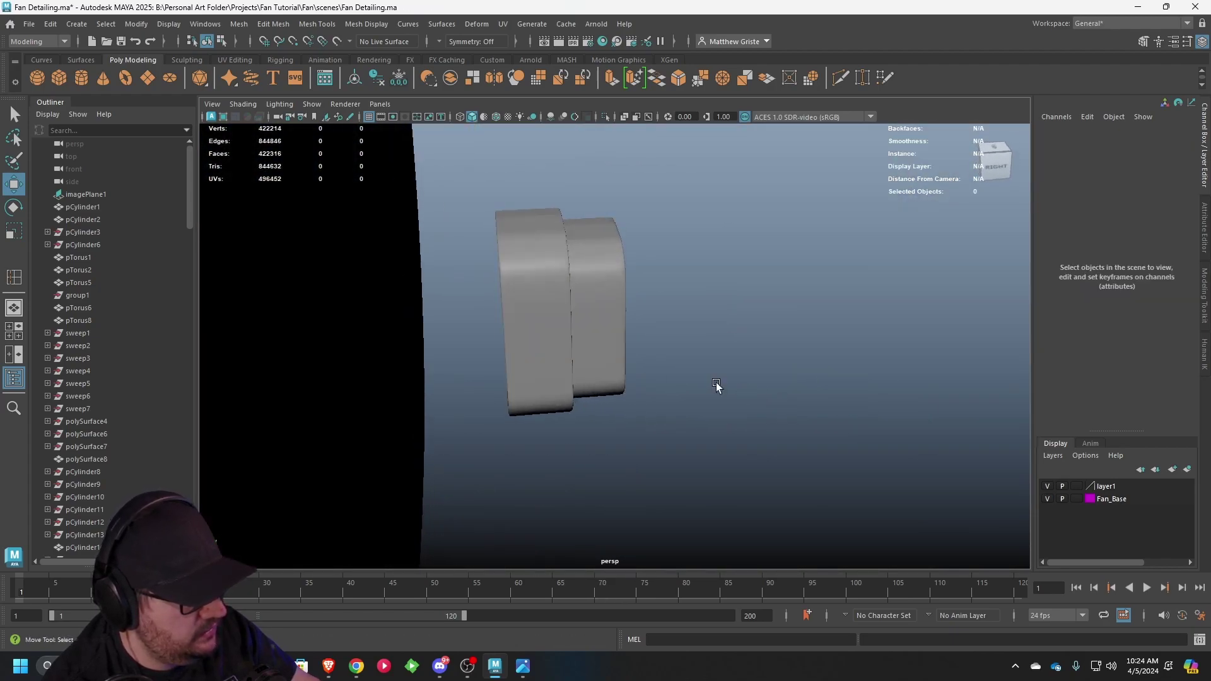
- Select the vertices of the block's front section, push them back along Z toward the housing, and preview the result smoothed
click(598, 332)
alt+drag(597, 314, 581, 295)
right_drag(581, 295, 520, 296)
drag(694, 452, 604, 209)
drag(587, 316, 547, 309)
alt+right_drag(548, 309, 597, 294)
alt+drag(597, 295, 476, 270)
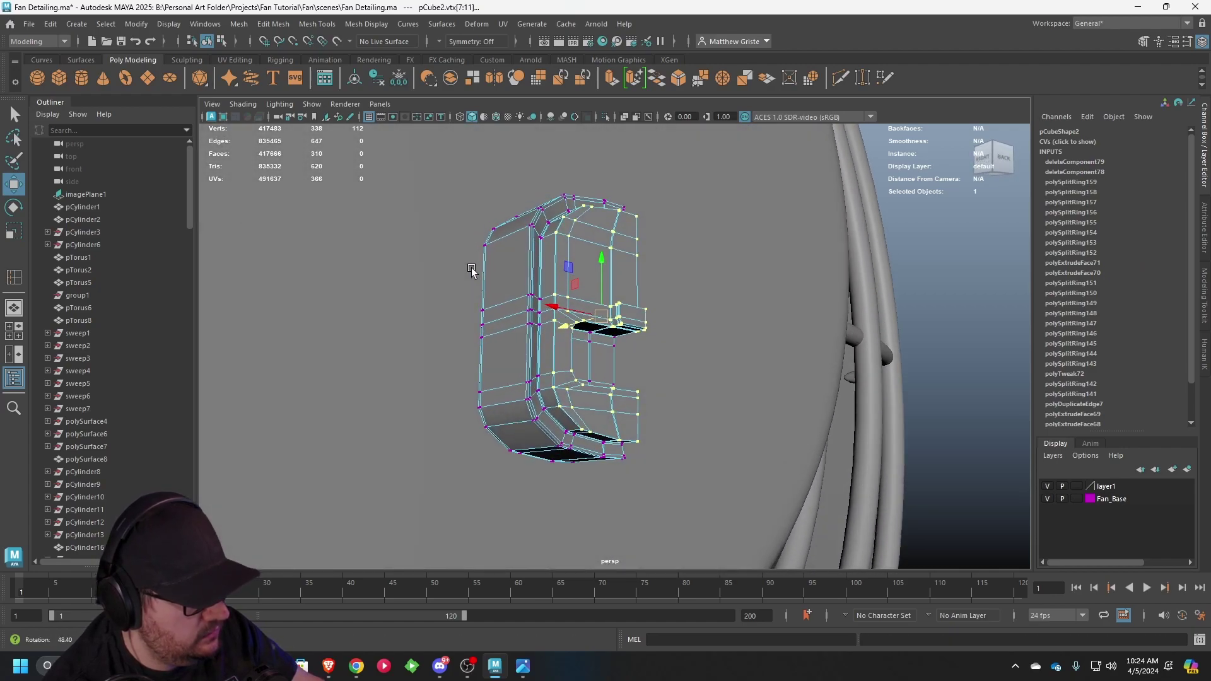
key(3)
scroll(492, 282, down, 3)
right_drag(565, 305, 617, 273)
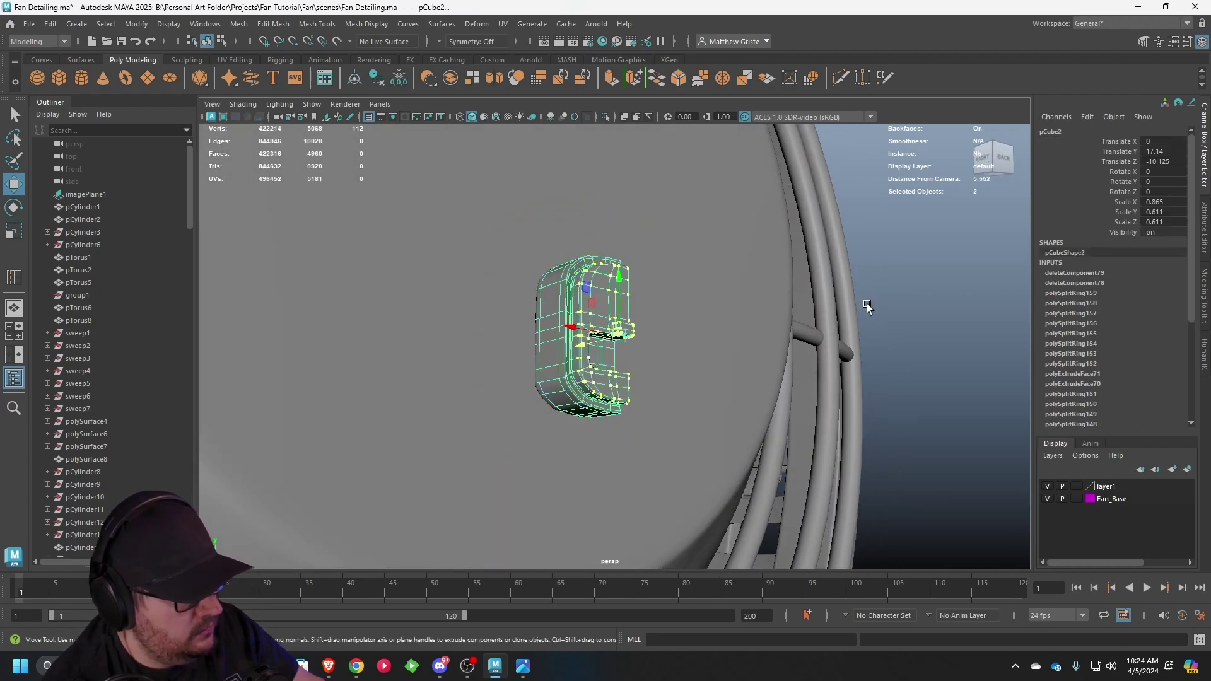
click(866, 304)
scroll(819, 316, down, 4)
alt+drag(777, 324, 692, 363)
scroll(610, 305, up, 5)
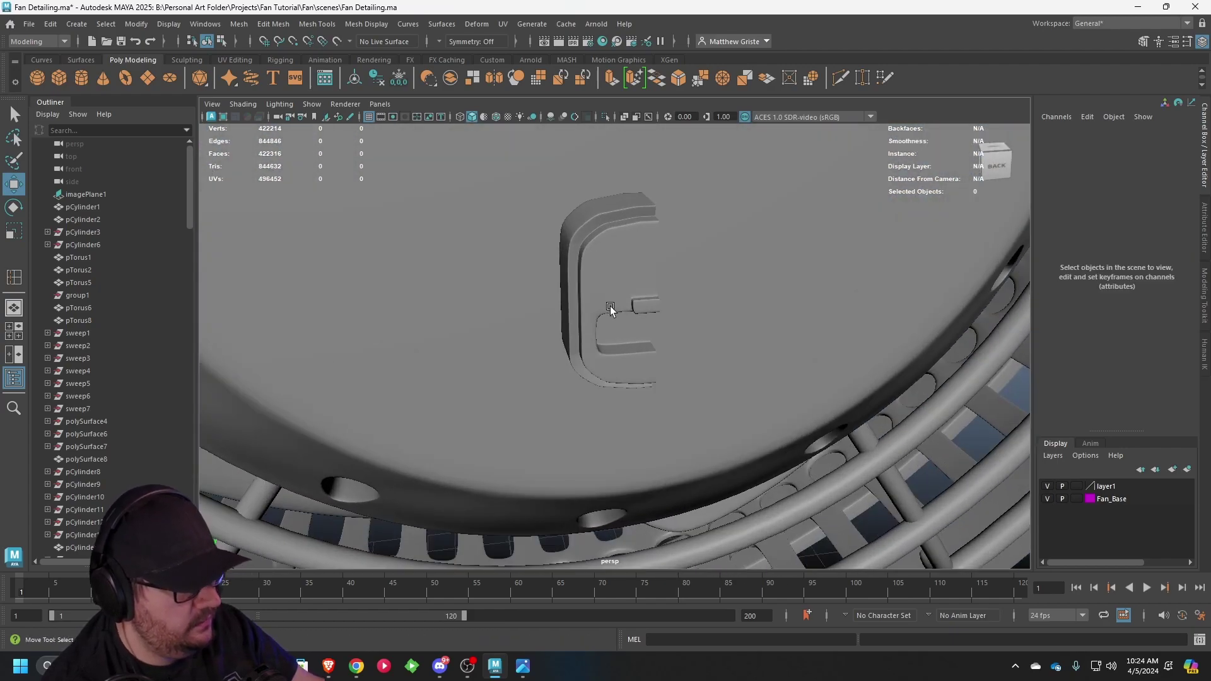
- Mirror the half block across X in the negative direction about its bounding box, combining with the original and merging border vertices
click(613, 305)
alt+drag(685, 321, 656, 309)
click(239, 24)
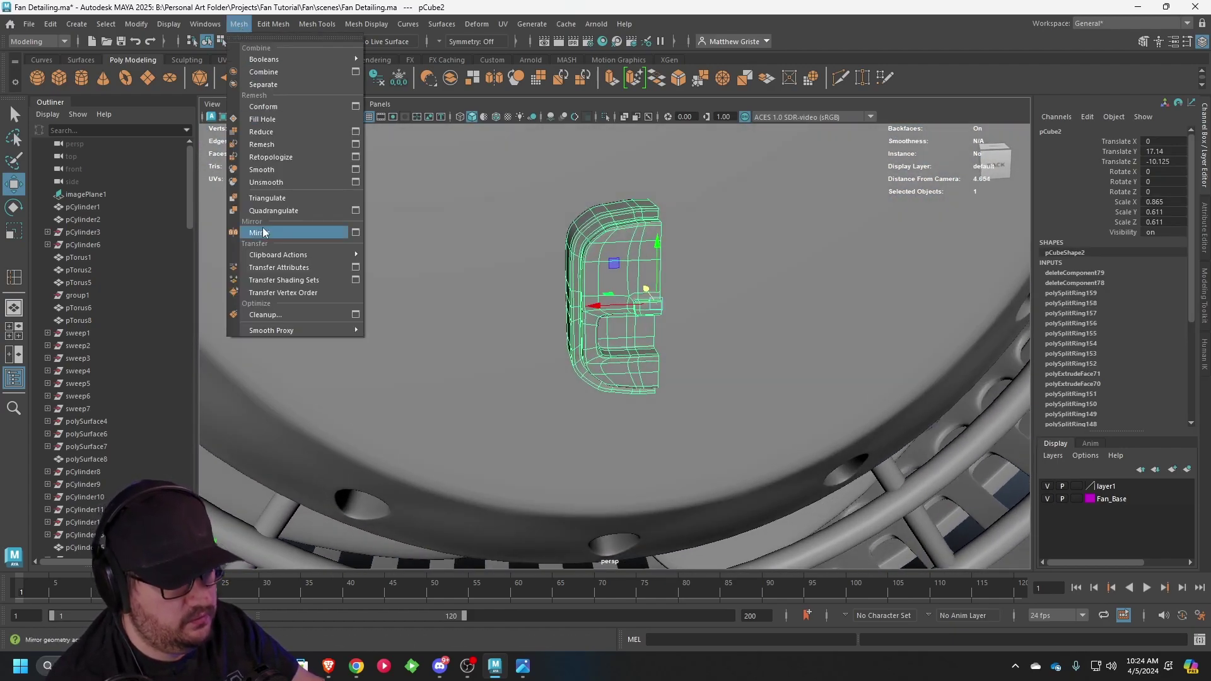
click(355, 233)
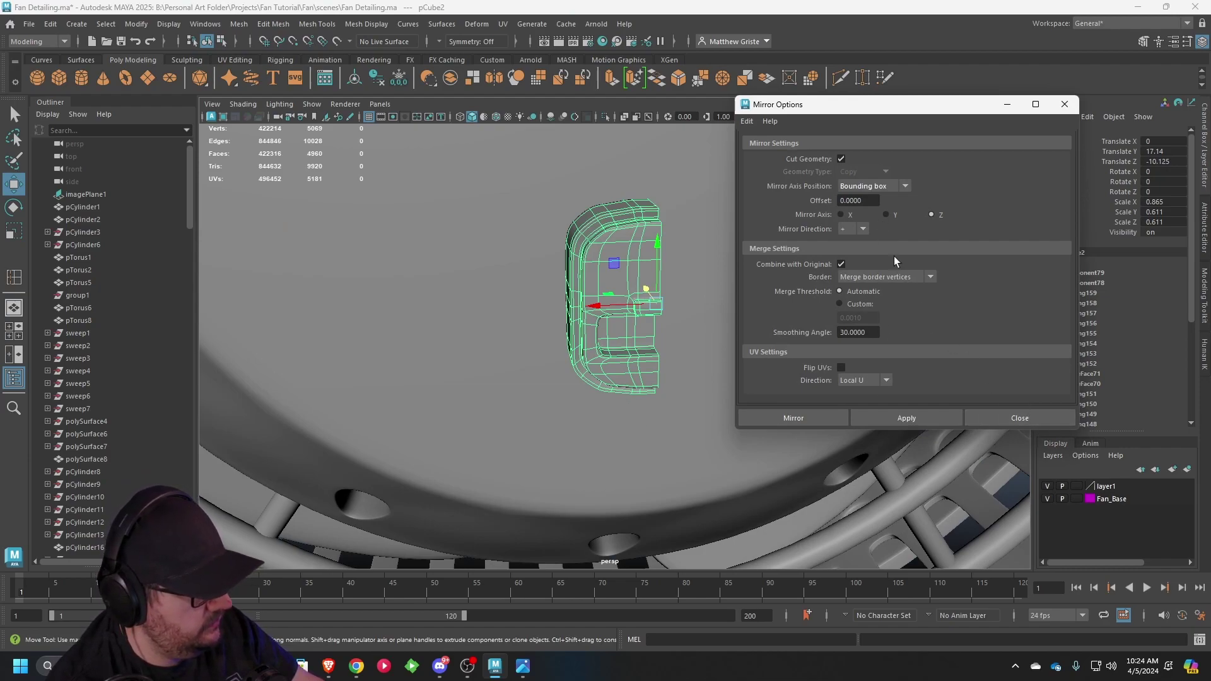
click(926, 420)
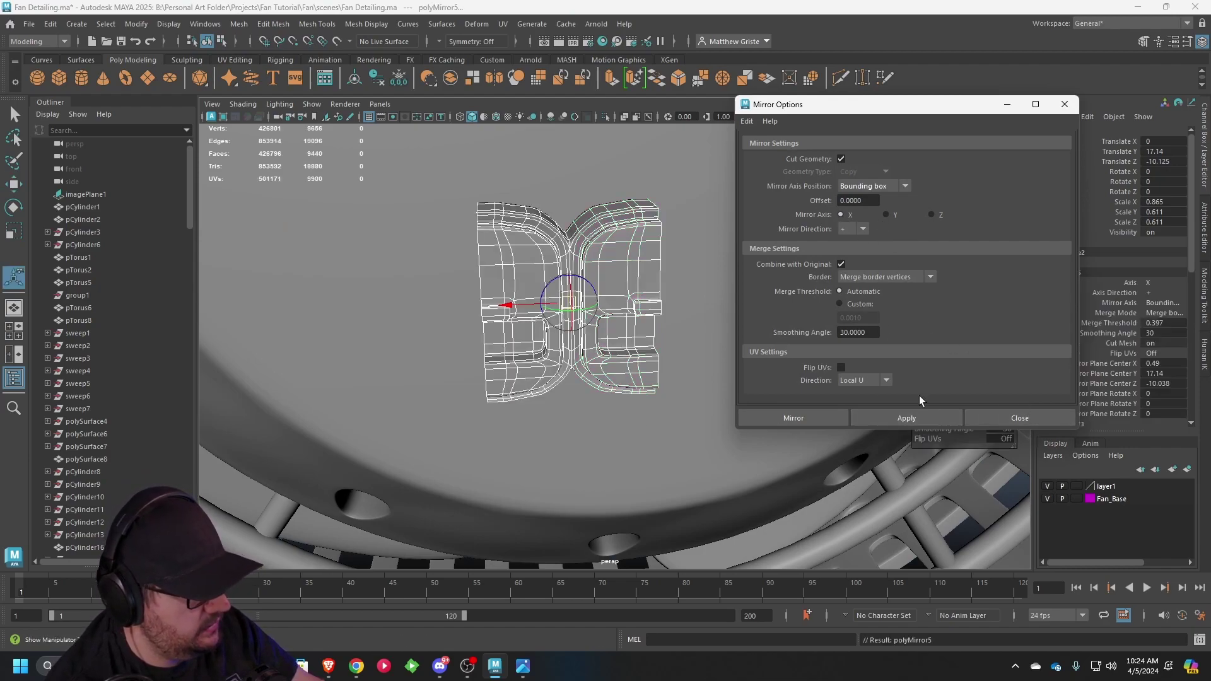
click(854, 255)
alt+middle_drag(648, 355, 584, 347)
key(ctrl+z)
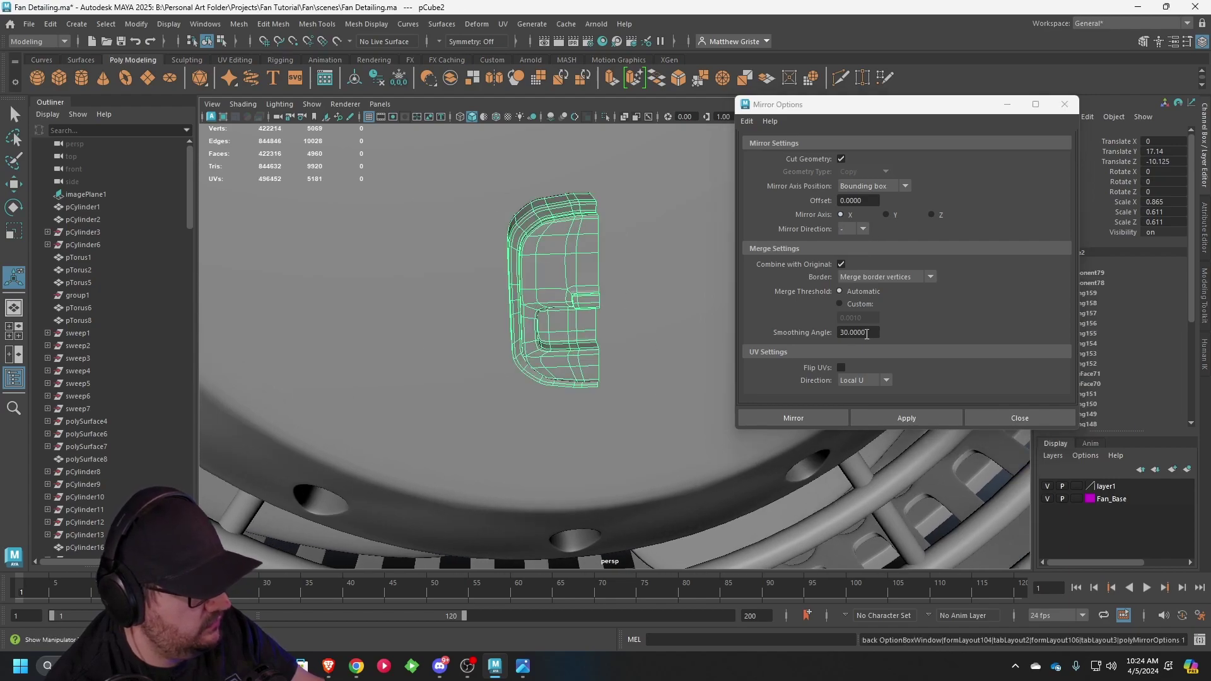
click(900, 418)
click(1003, 417)
- Scale the mirrored block to 0.694 along X and move it to Translate Z -10.633, displaying it unsmoothed
right_drag(617, 287, 666, 257)
alt+drag(658, 277, 597, 334)
key(r)
click(756, 295)
scroll(757, 295, down, 4)
scroll(564, 312, down, 5)
scroll(602, 338, up, 4)
scroll(602, 338, up, 3)
click(572, 335)
key(w)
key(1)
scroll(592, 333, up, 6)
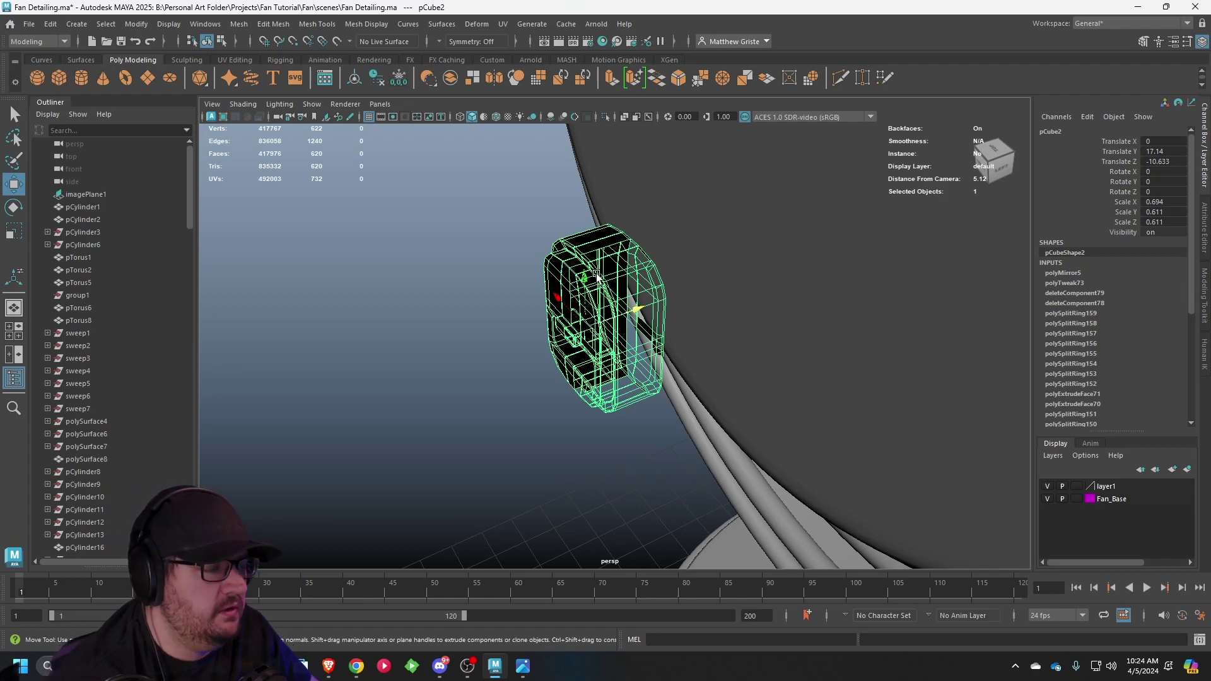
- Delete the mirrored connector block's construction history
alt+drag(596, 276, 538, 272)
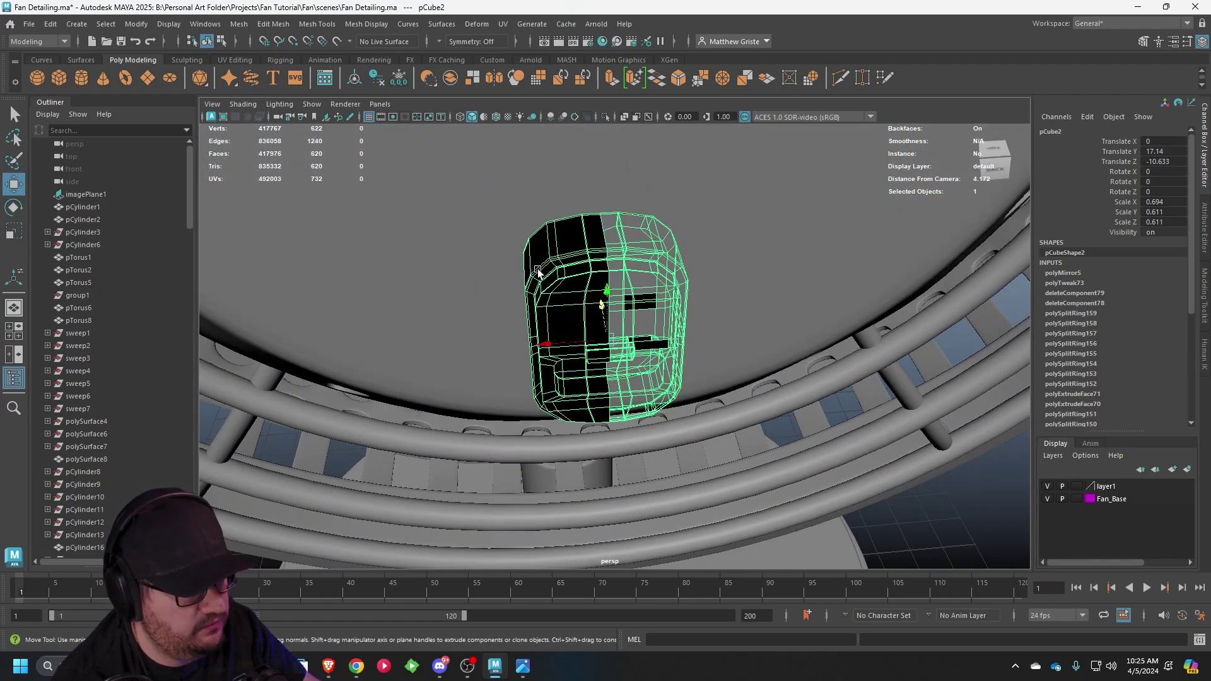
click(51, 25)
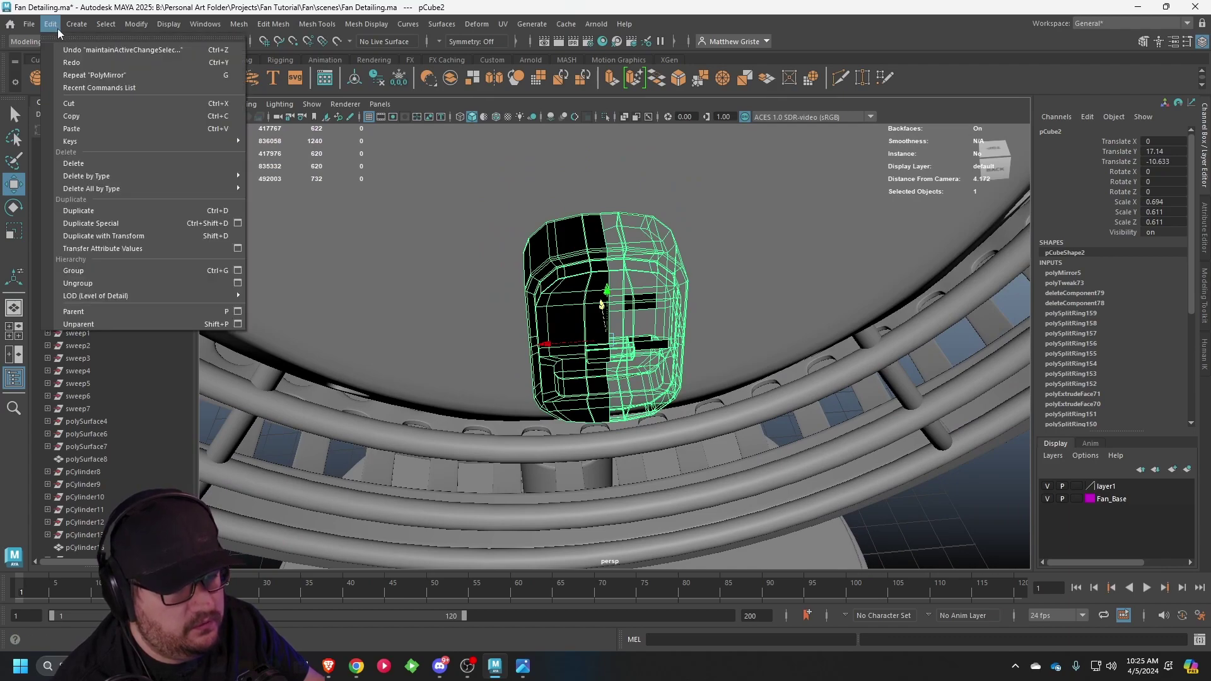
mouse_move(97, 176)
click(282, 175)
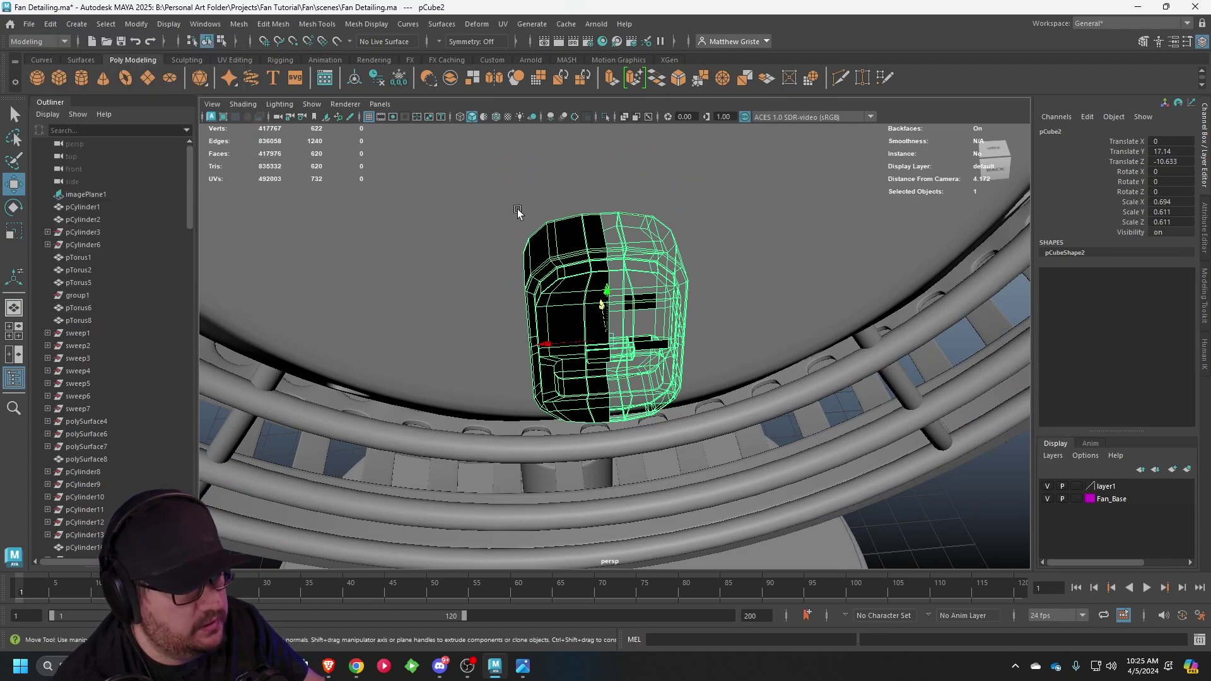
alt+drag(519, 210, 554, 210)
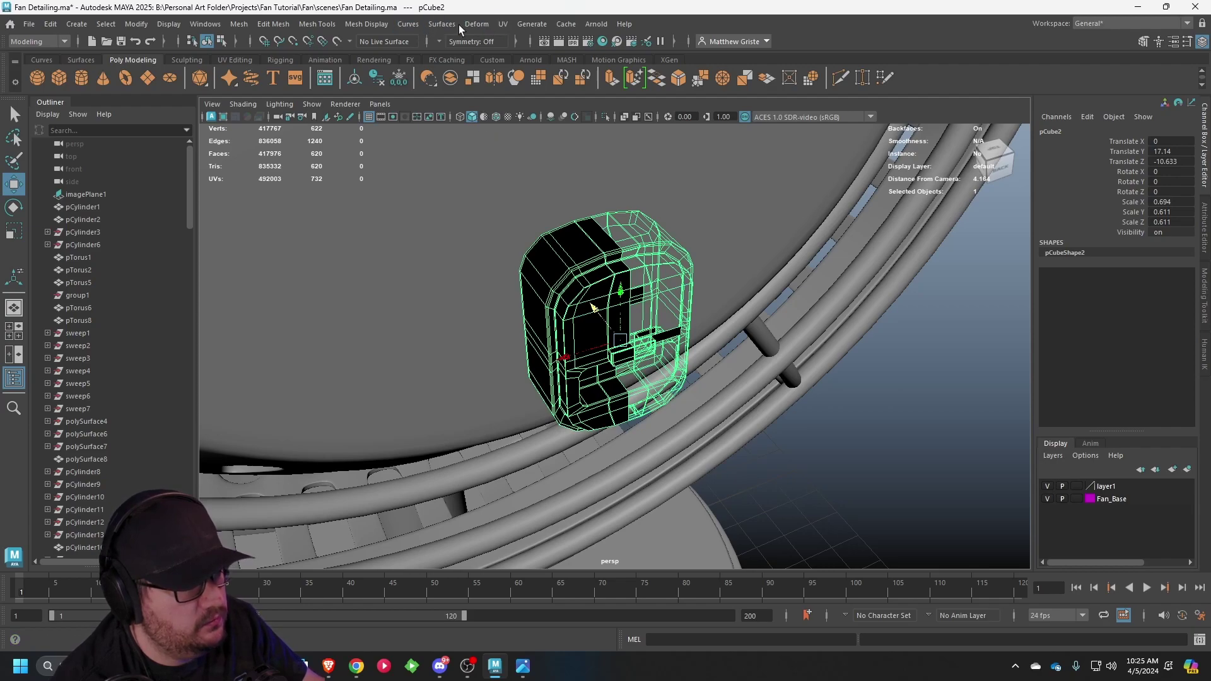
- Reverse the connector block's normals and reselect the whole object
click(382, 25)
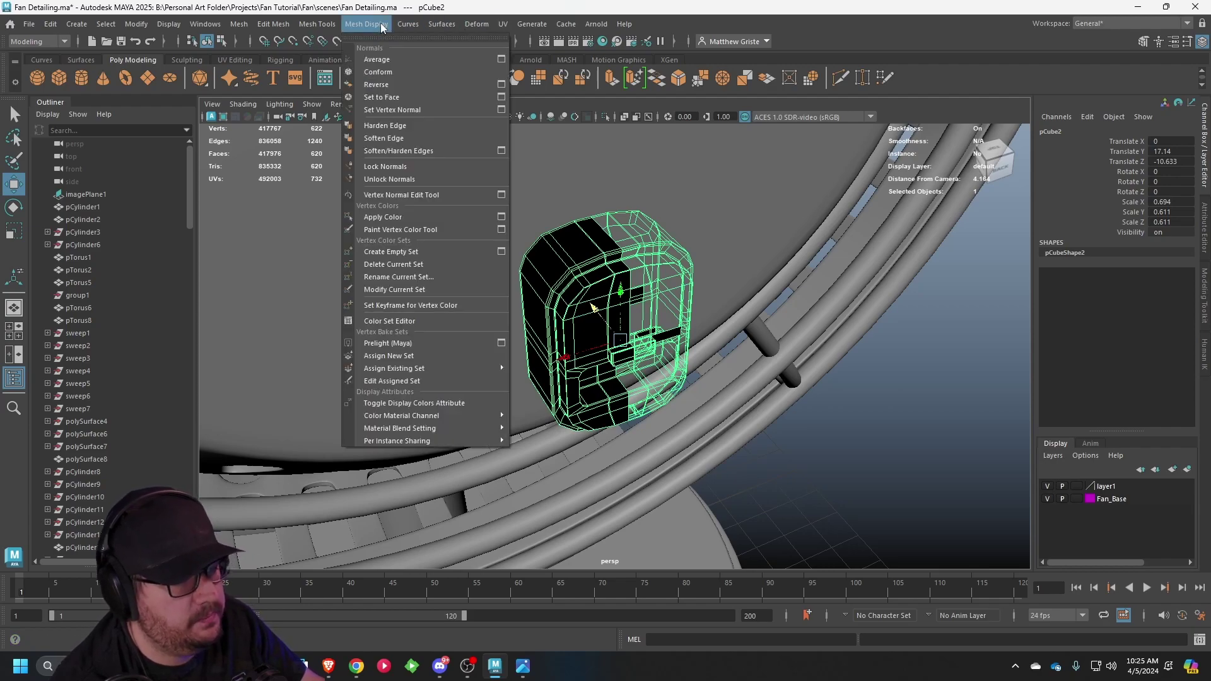
click(385, 82)
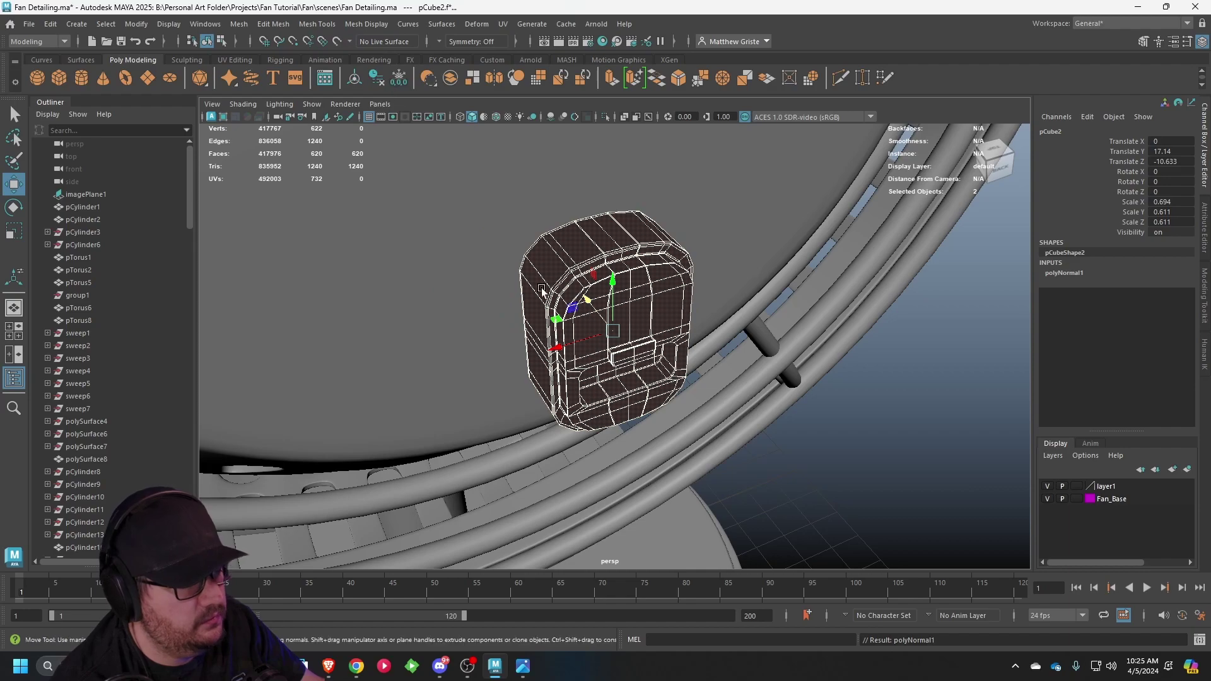
alt+drag(544, 297, 647, 297)
right_drag(647, 291, 698, 266)
alt+drag(771, 315, 570, 287)
click(571, 286)
- Unlock the connector block's normals, reverse them again, and check the shading from several sides
click(377, 24)
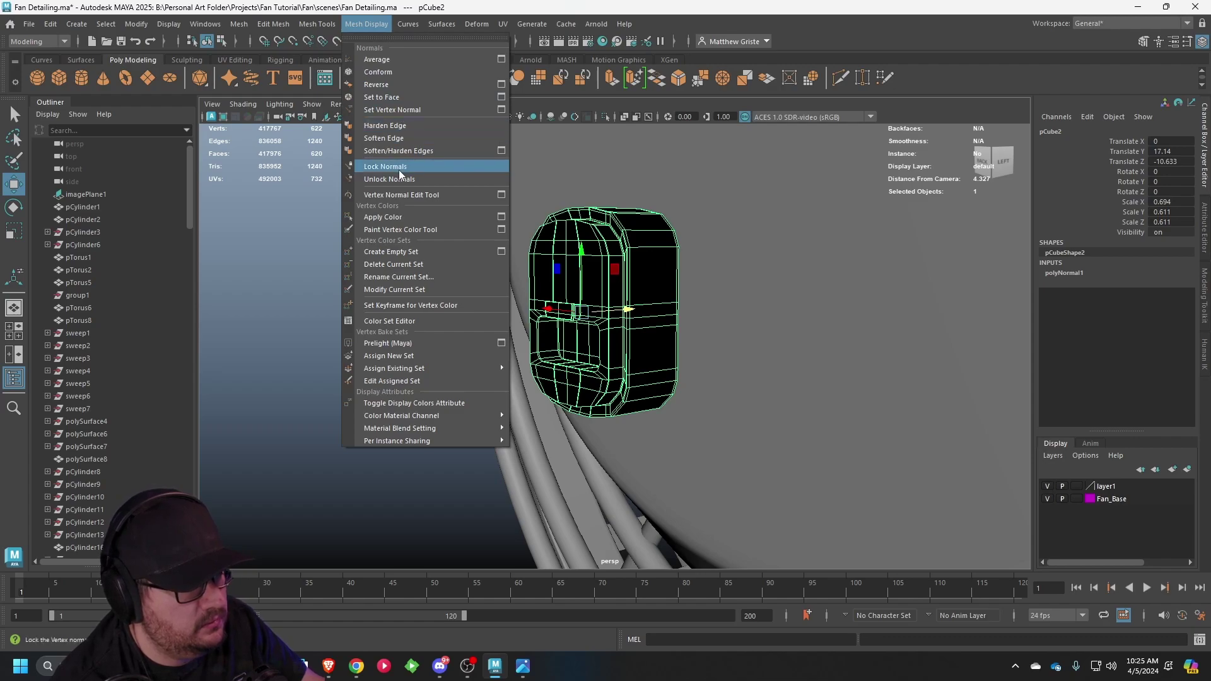
click(398, 177)
click(368, 23)
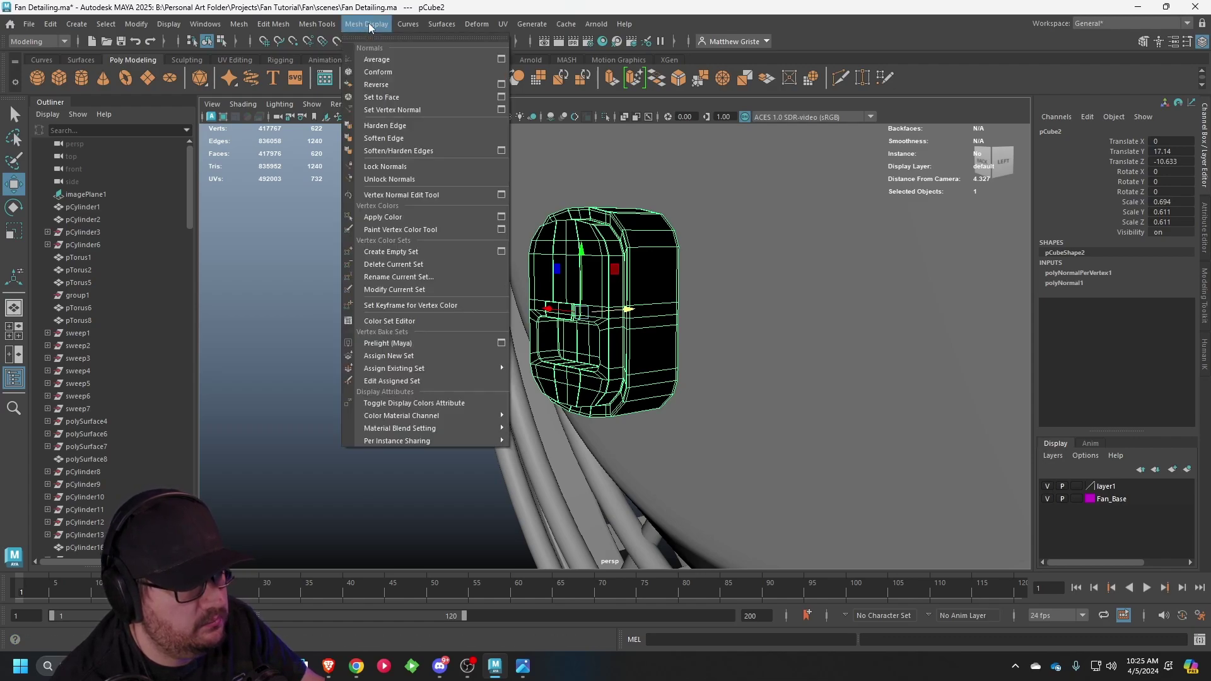
click(384, 89)
alt+drag(540, 216, 805, 343)
scroll(804, 343, down, 3)
click(934, 494)
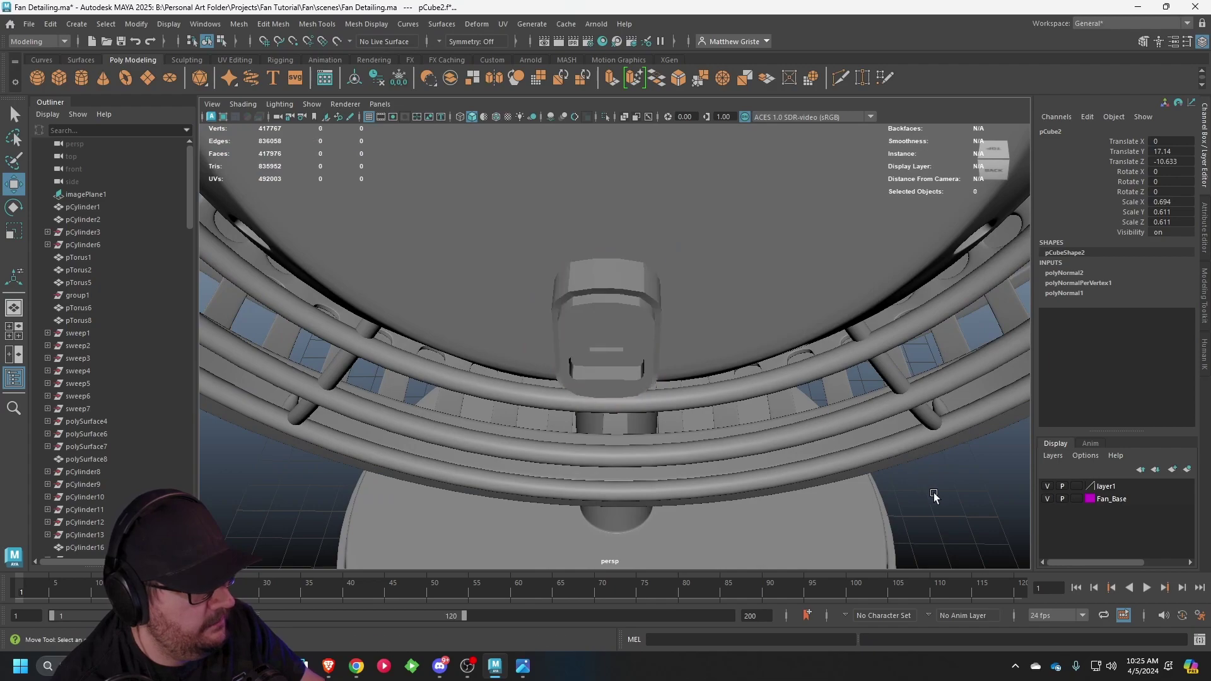
alt+drag(933, 493, 662, 368)
scroll(608, 319, up, 4)
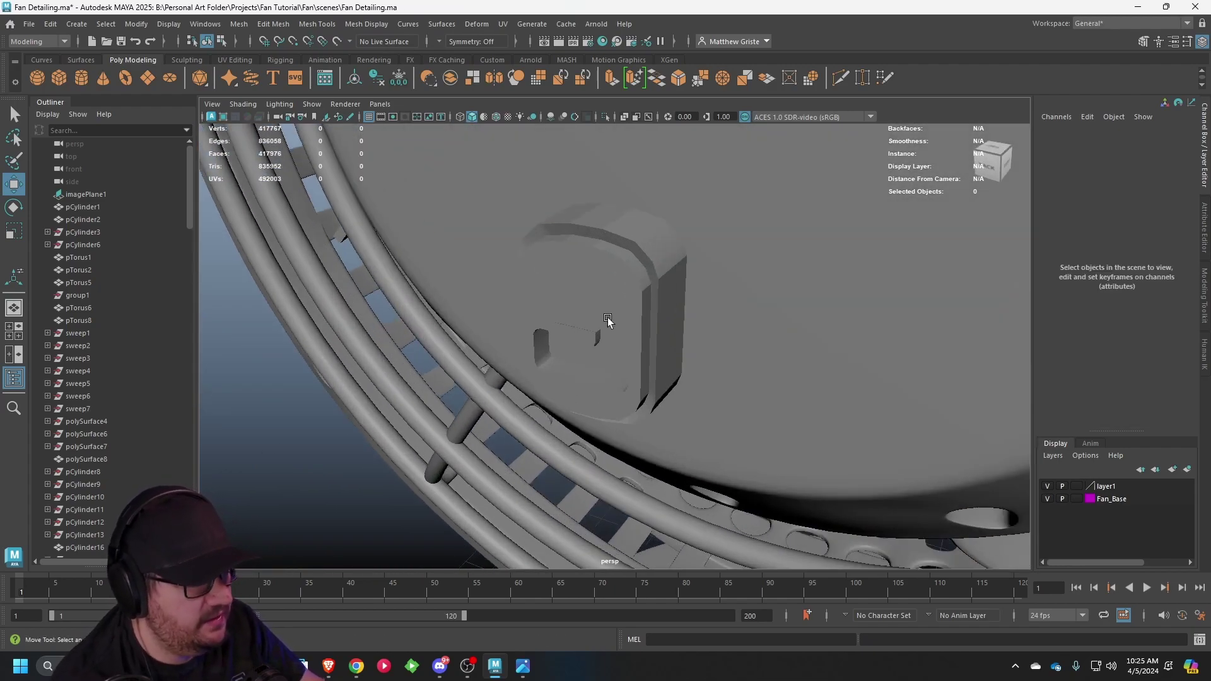
- Frame the connector block and preview it smoothed to check the curvature of its upper end
click(607, 320)
key(f)
alt+drag(582, 305, 654, 264)
scroll(631, 302, up, 4)
key(3)
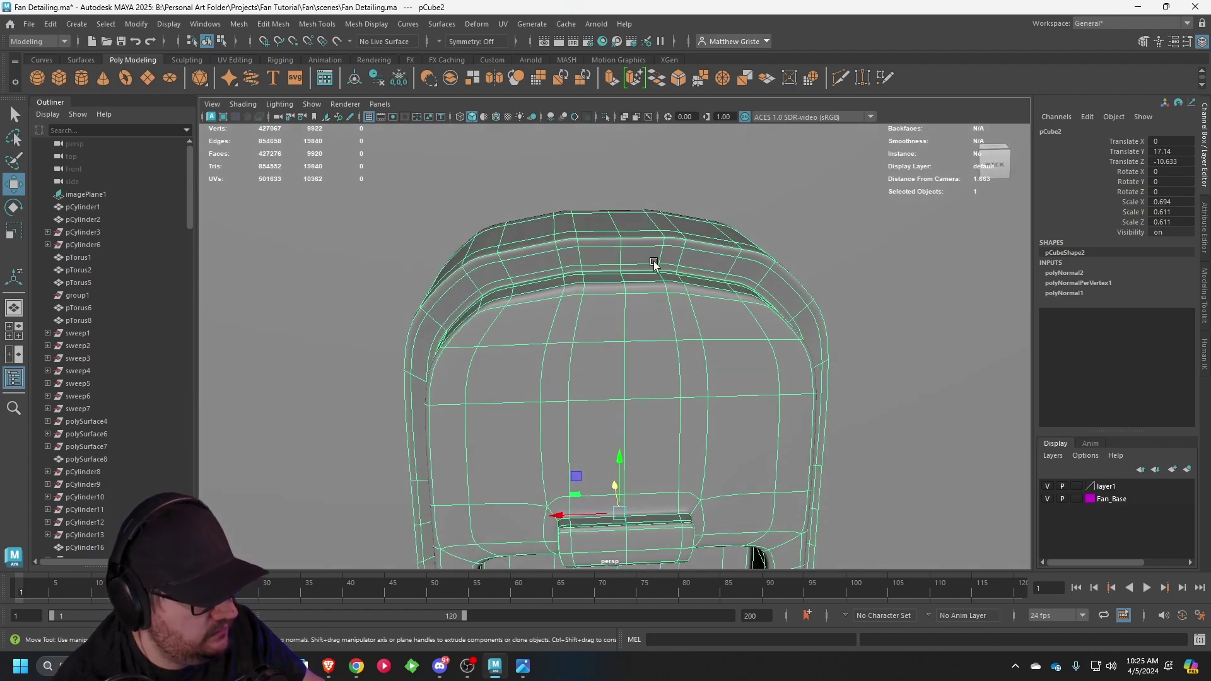
alt+drag(573, 230, 546, 233)
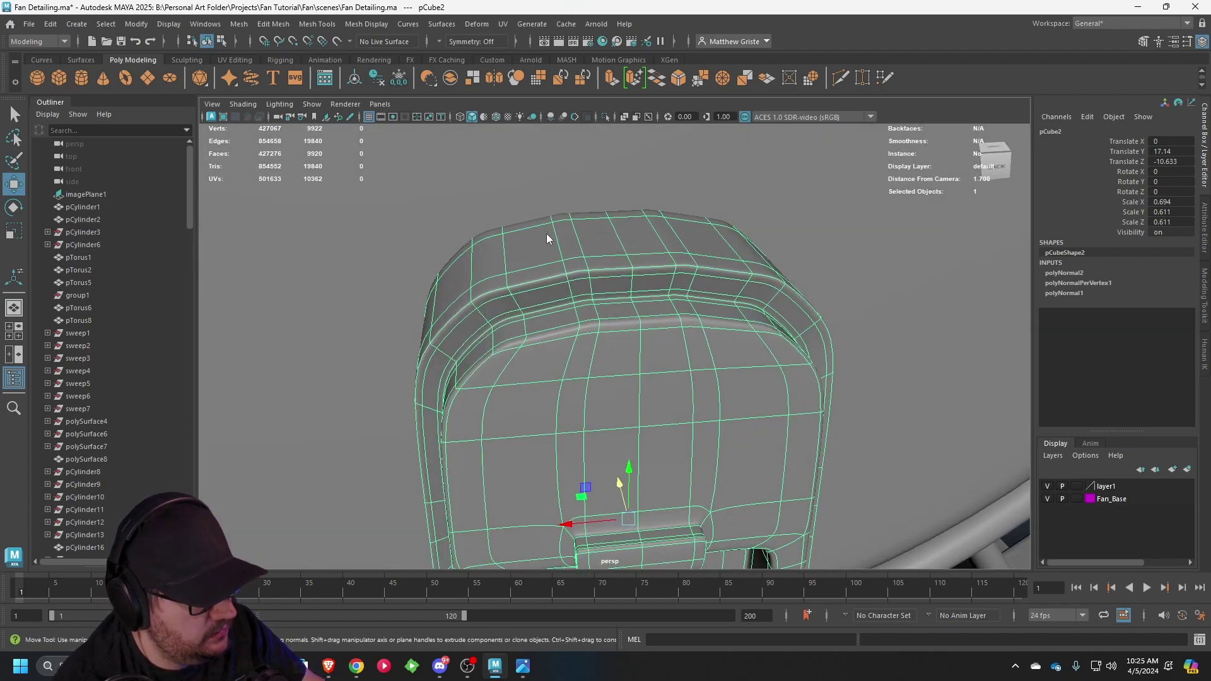
right_drag(546, 234, 546, 208)
click(661, 234)
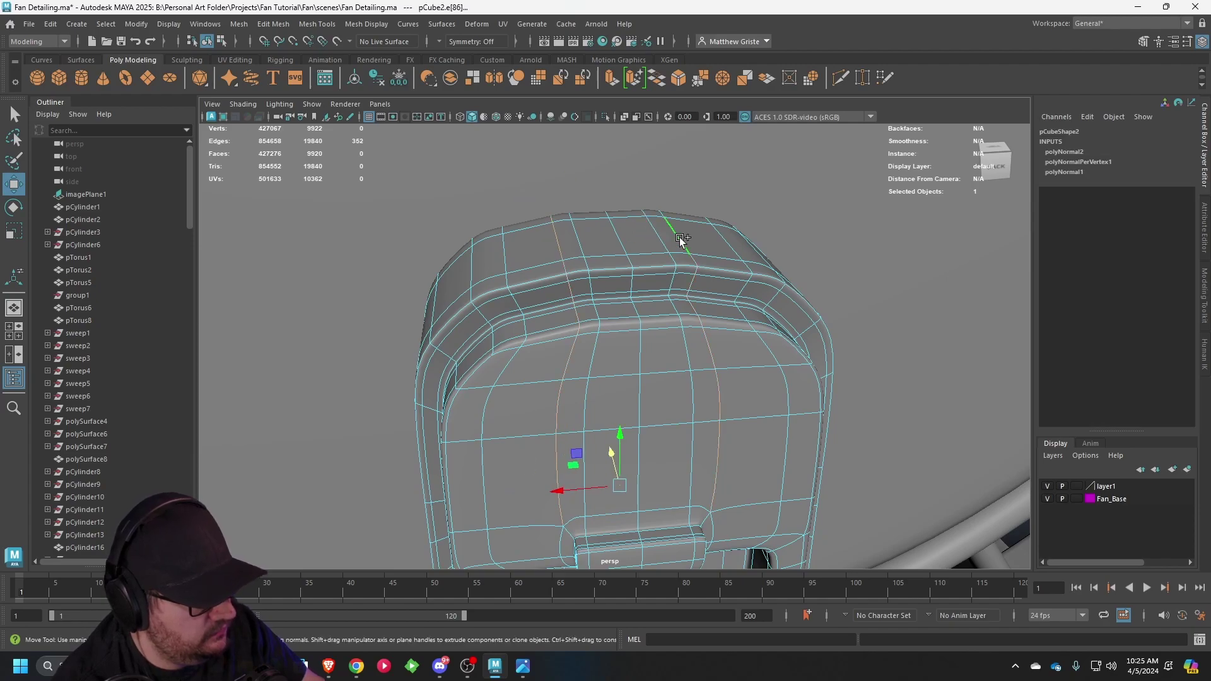
scroll(679, 237, down, 5)
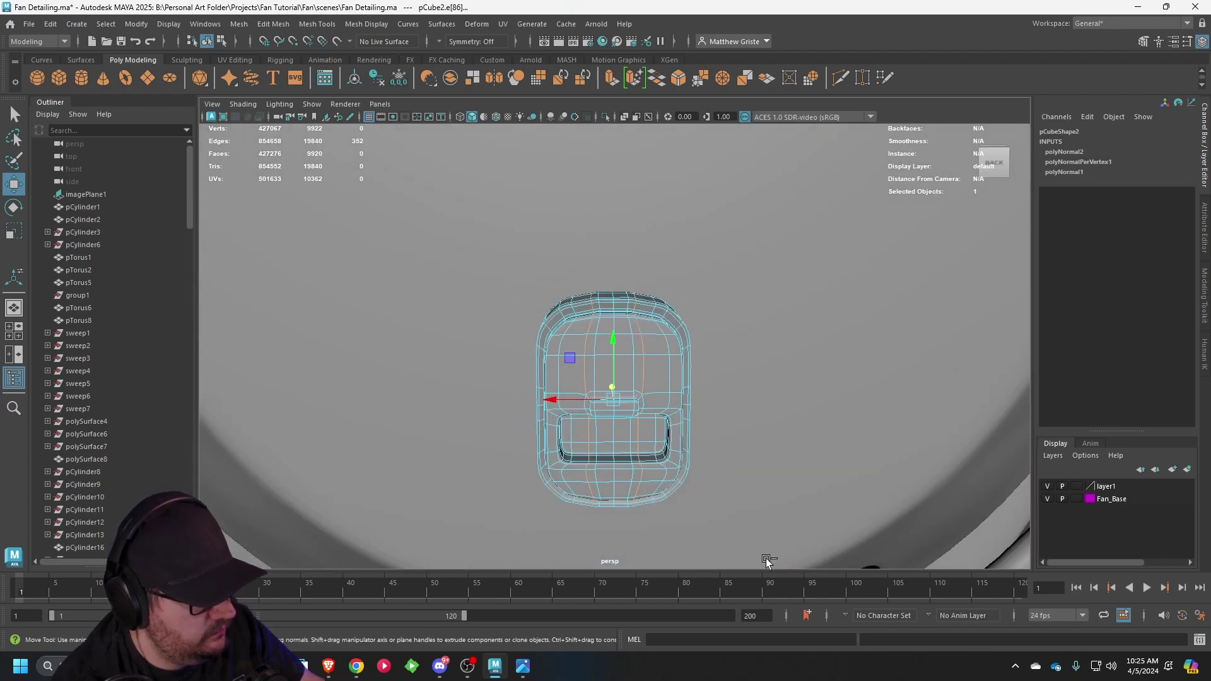
drag(765, 556, 743, 493)
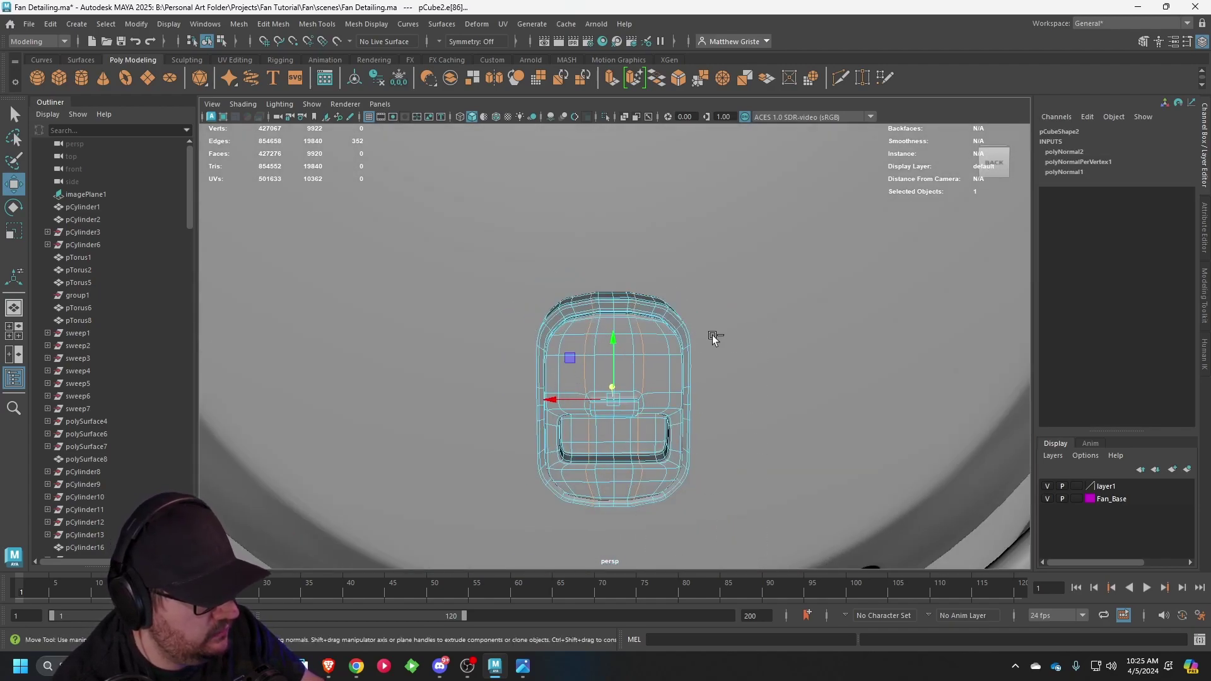
drag(712, 336, 521, 464)
scroll(564, 326, up, 5)
key(e)
key(r)
scroll(603, 303, up, 4)
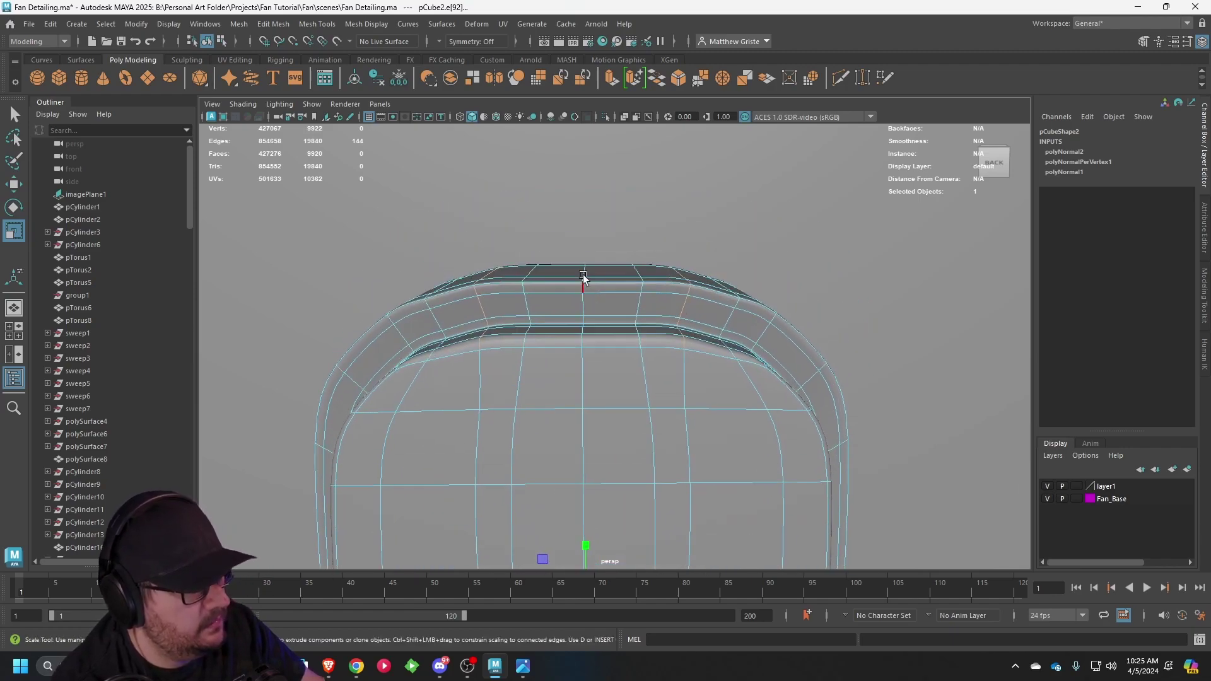
right_drag(569, 262, 527, 251)
alt+drag(544, 251, 543, 240)
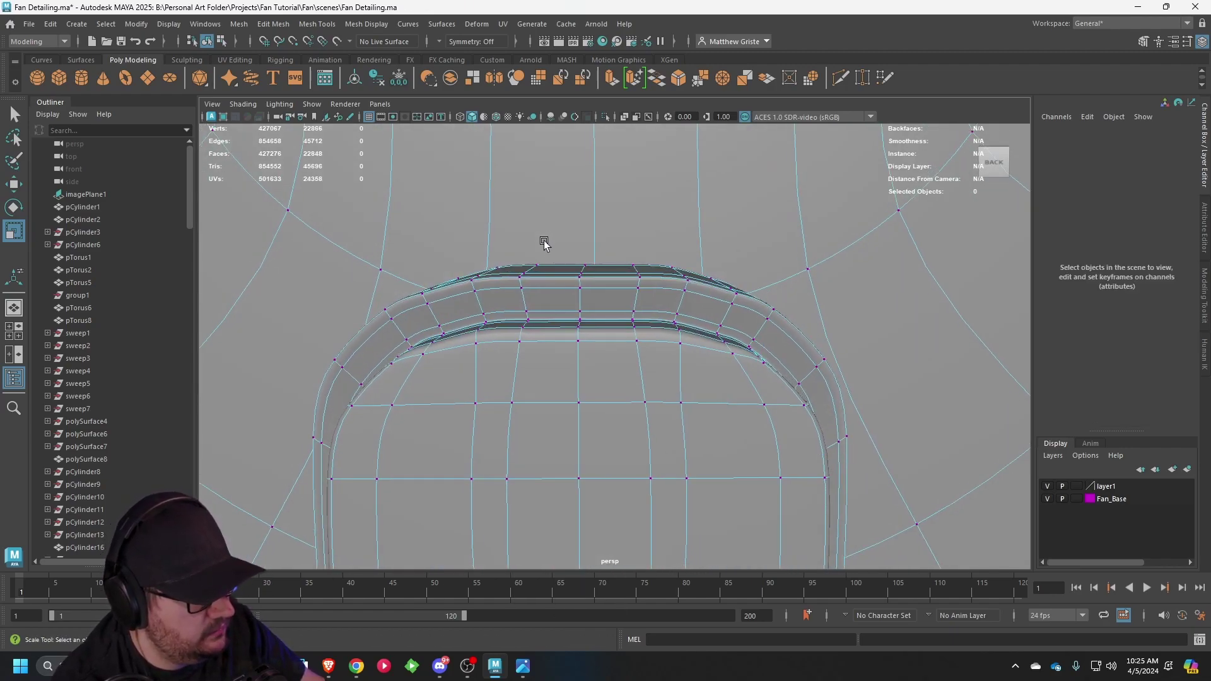
key(ctrl+z)
- Try to raise the centre vertices on the block's top edge along Y
right_drag(584, 285, 554, 235)
click(583, 271)
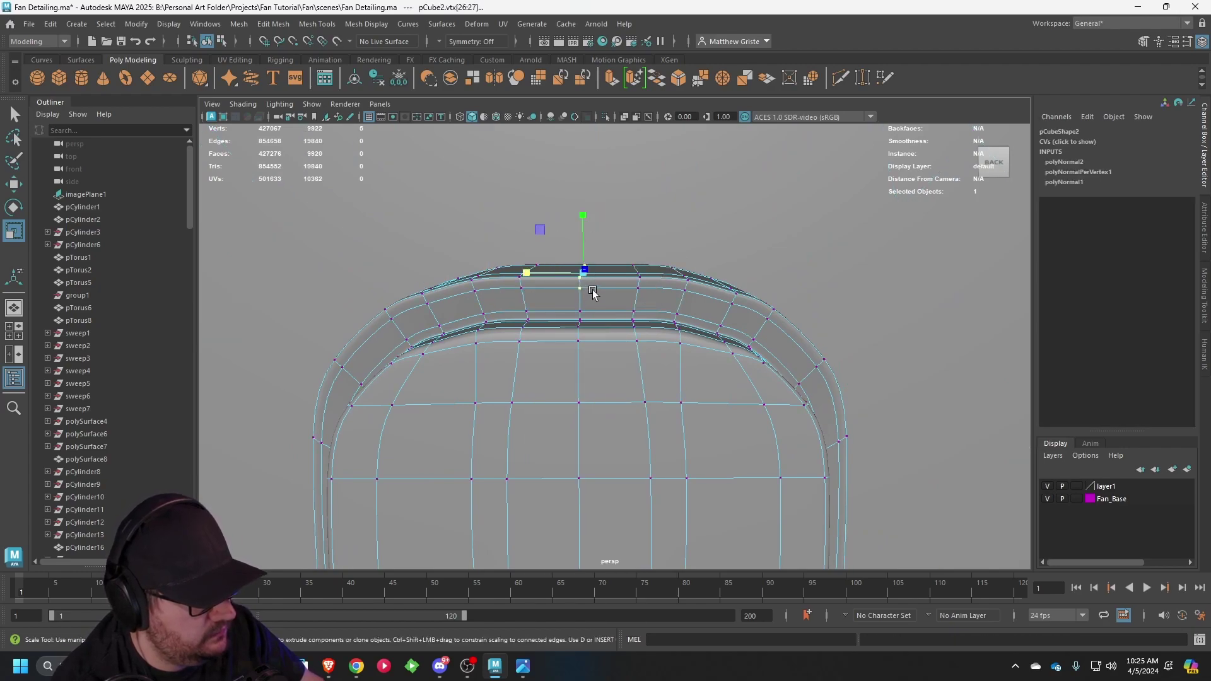
key(w)
drag(581, 230, 581, 218)
alt+drag(511, 256, 520, 251)
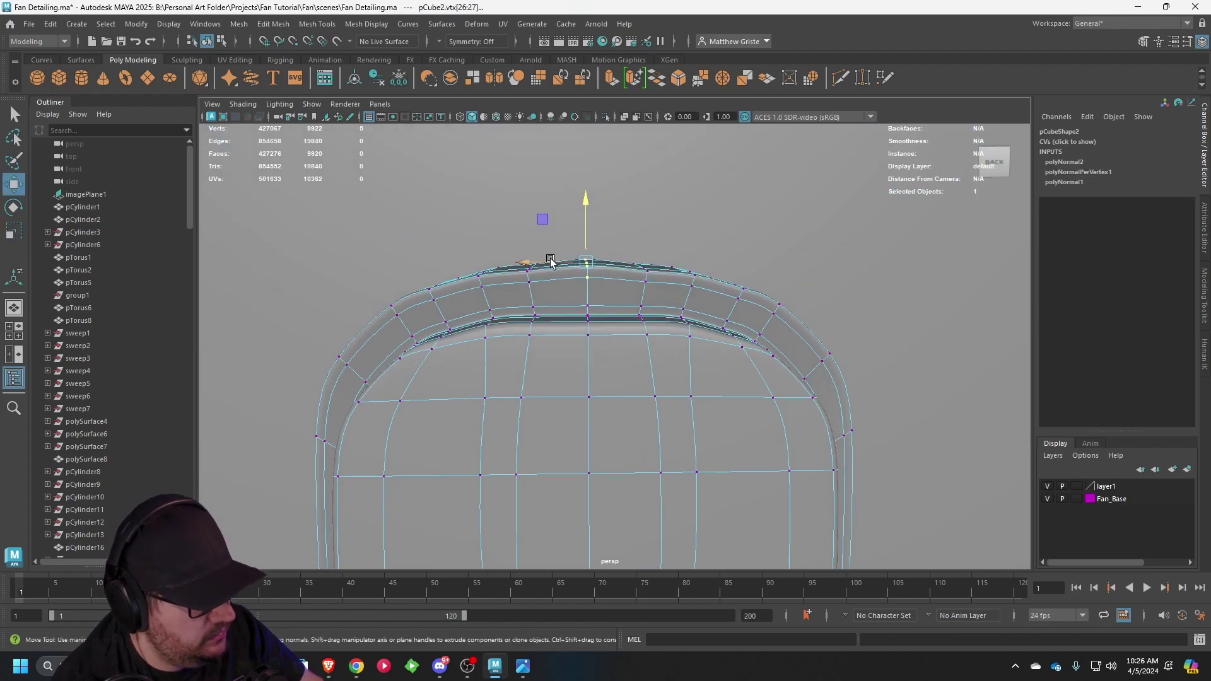
key(ctrl+z)
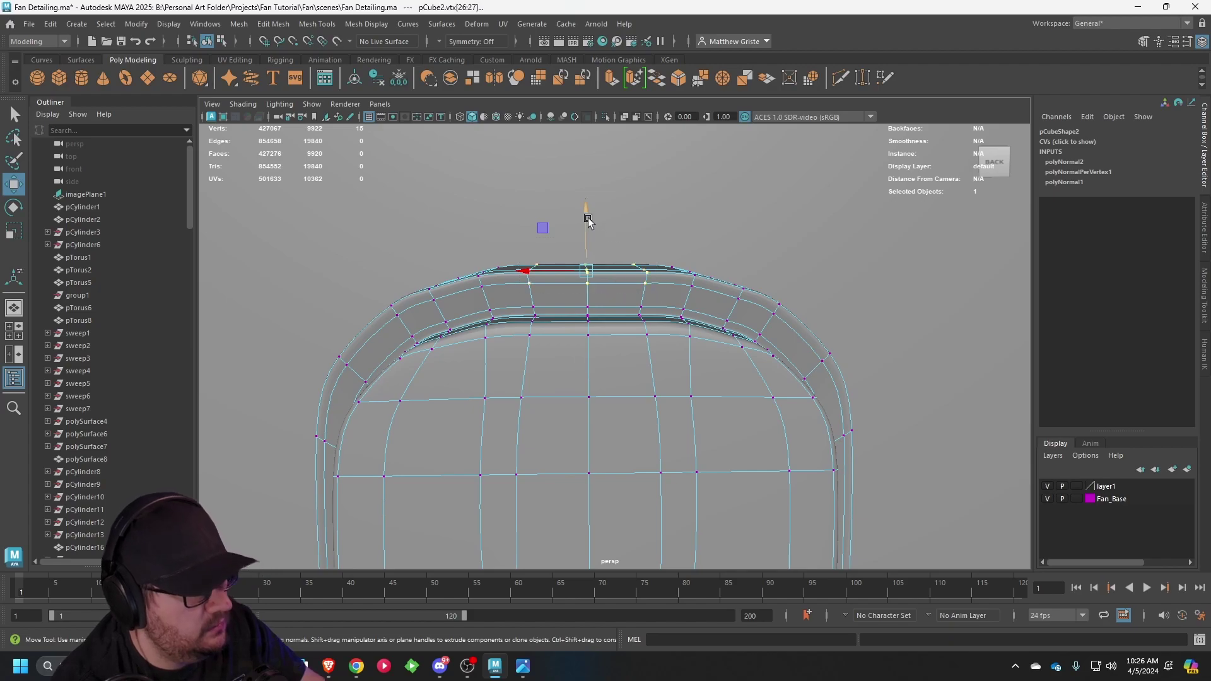
- Raise the centre and adjacent vertices of the block's top edge slightly along Y, and lift only the centre ones further to arch it
mouse_move(588, 220)
mouse_down()
mouse_move(587, 206)
mouse_move(588, 215)
mouse_up()
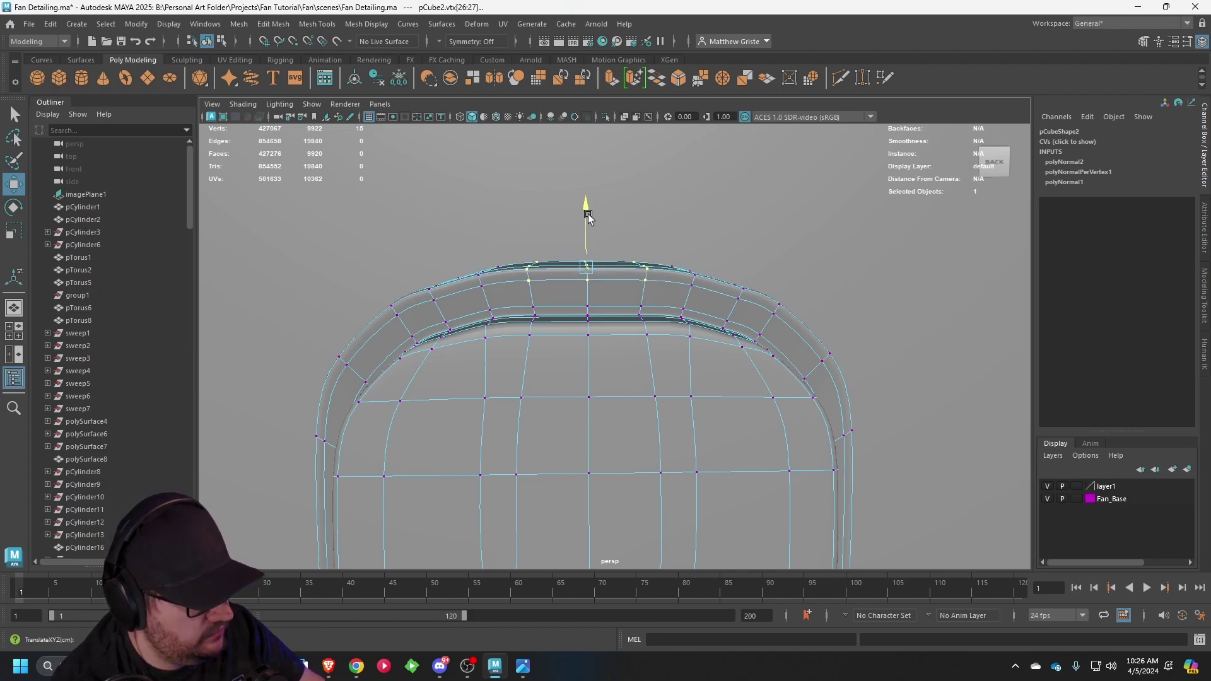
ctrl+drag(498, 238, 542, 304)
drag(615, 271, 646, 279)
key(ctrl+z)
ctrl+drag(662, 238, 607, 304)
mouse_move(588, 232)
mouse_down()
mouse_move(584, 205)
mouse_move(584, 245)
mouse_up()
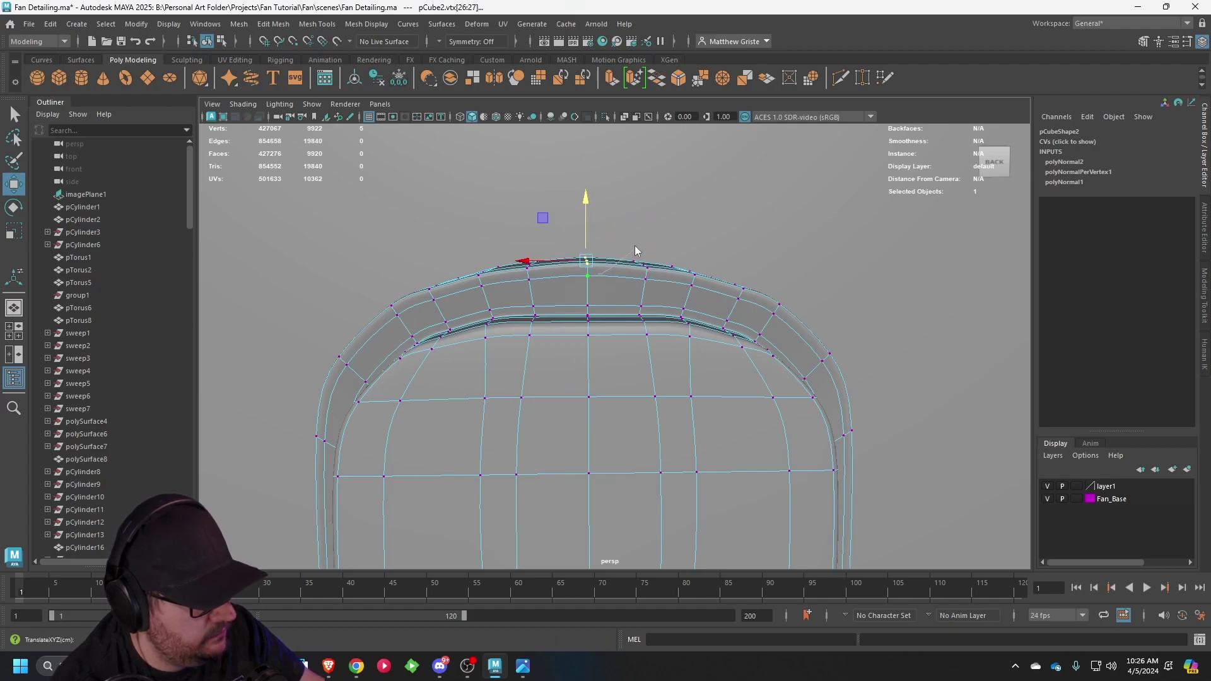
- Return to object mode, frame the connector block and examine its smoothed shape from the side against the motor housing
right_drag(598, 275, 635, 246)
scroll(609, 290, down, 3)
alt+drag(609, 289, 445, 371)
click(739, 331)
scroll(739, 331, down, 4)
click(628, 359)
key(f)
scroll(525, 397, up, 4)
key(1)
key(3)
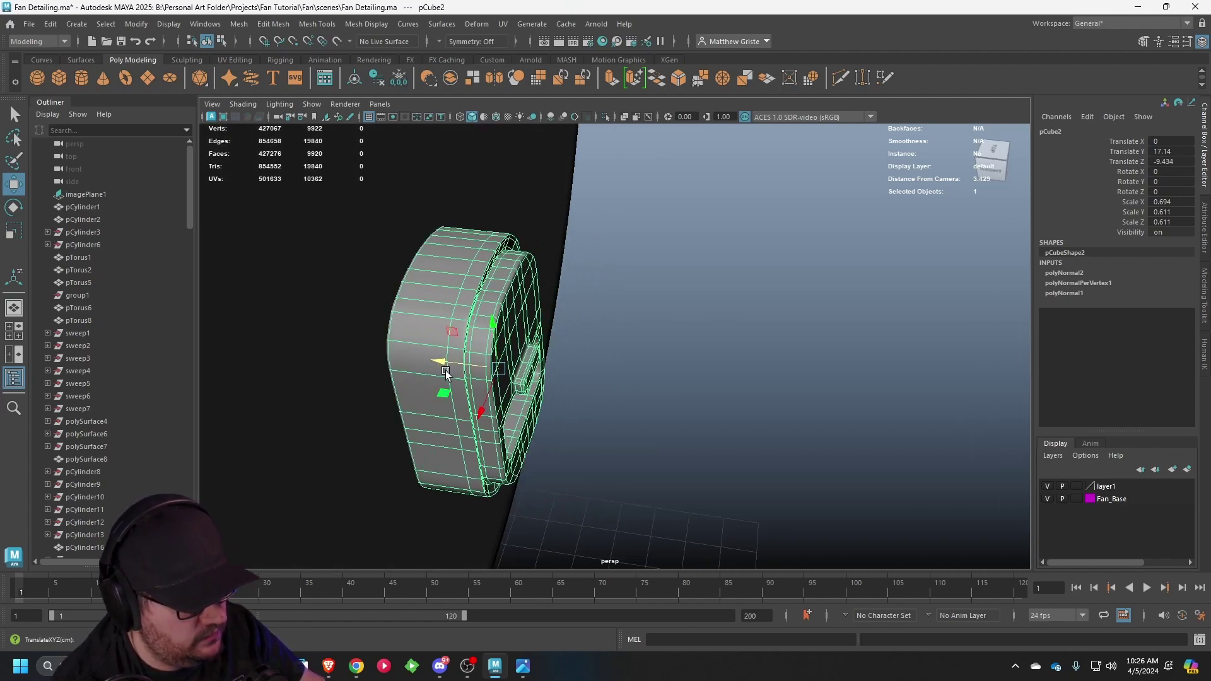
alt+drag(652, 341, 616, 303)
scroll(616, 303, up, 3)
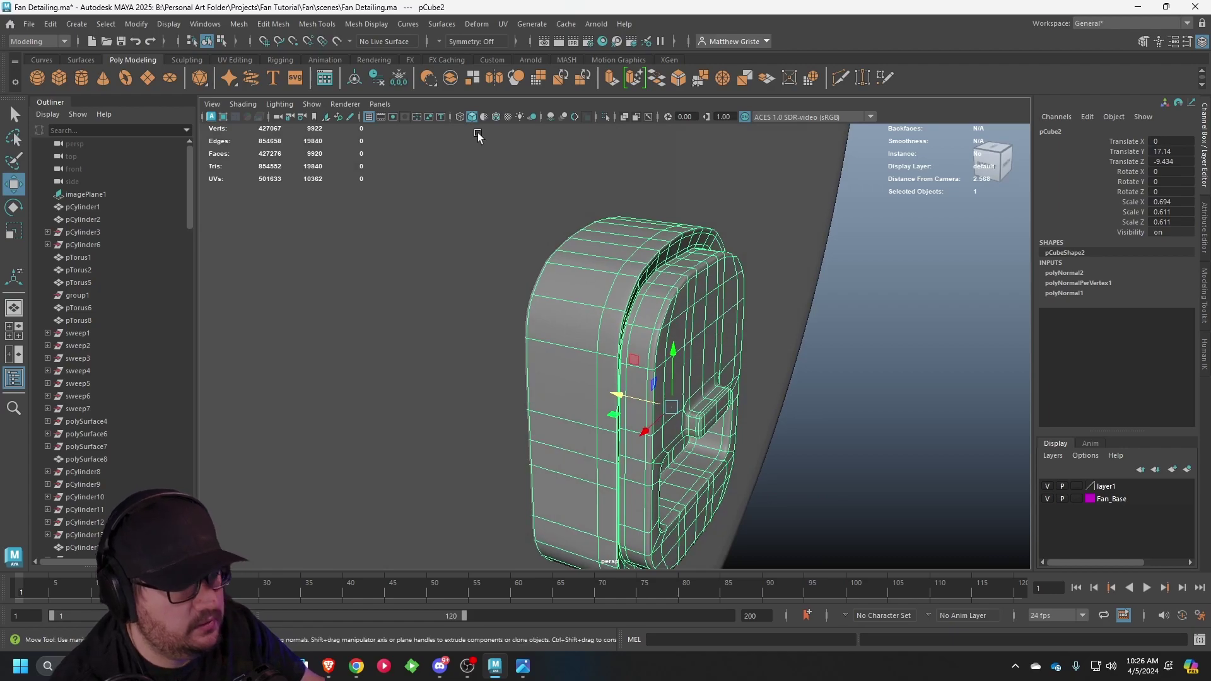
- Insert an edge loop around the connector block's side wall, close to the edge that meets the motor housing
click(277, 25)
click(353, 123)
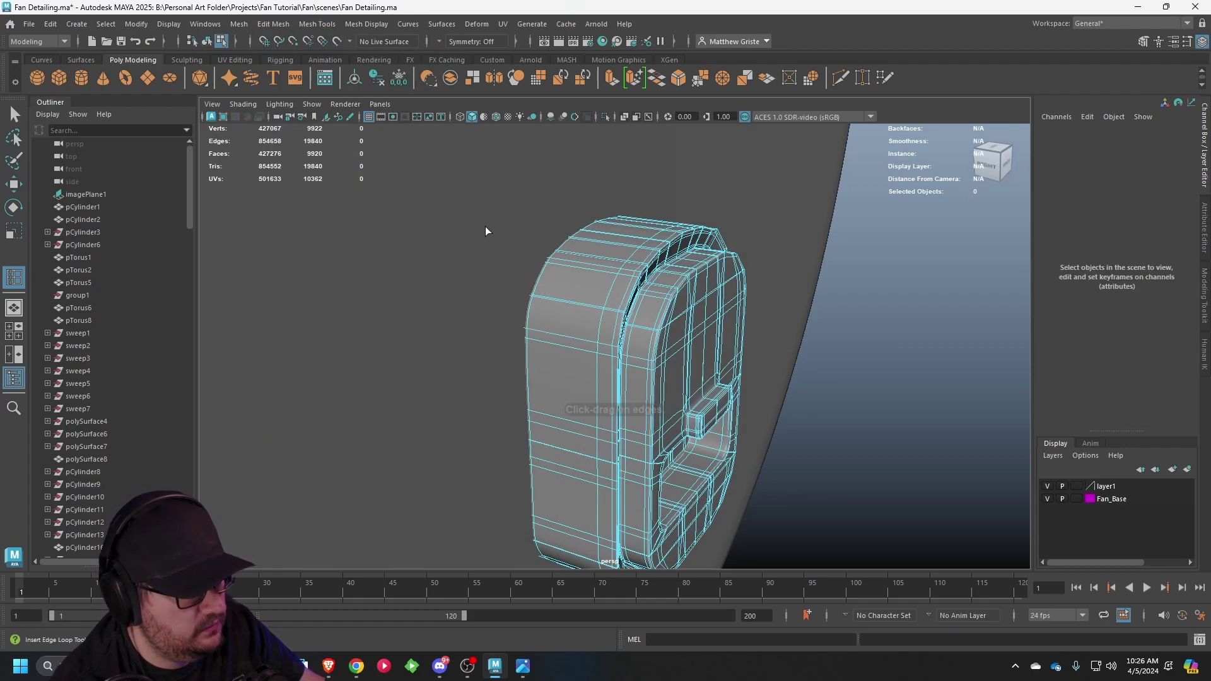
scroll(534, 252, up, 2)
key(1)
drag(489, 278, 570, 279)
click(494, 279)
- Extrude the narrow face loop along the block's housing-side edge and scale it uniformly to 1.017 to form a raised lip
key(q)
right_drag(527, 265, 489, 289)
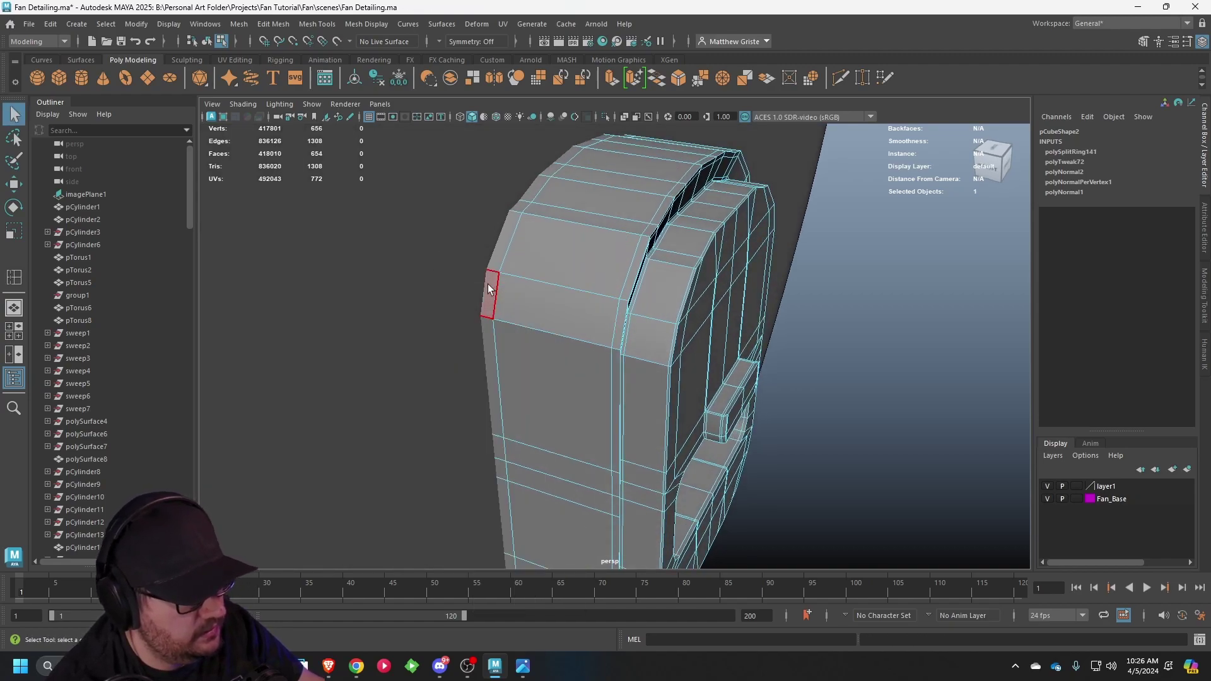
double_click(498, 259)
click(635, 78)
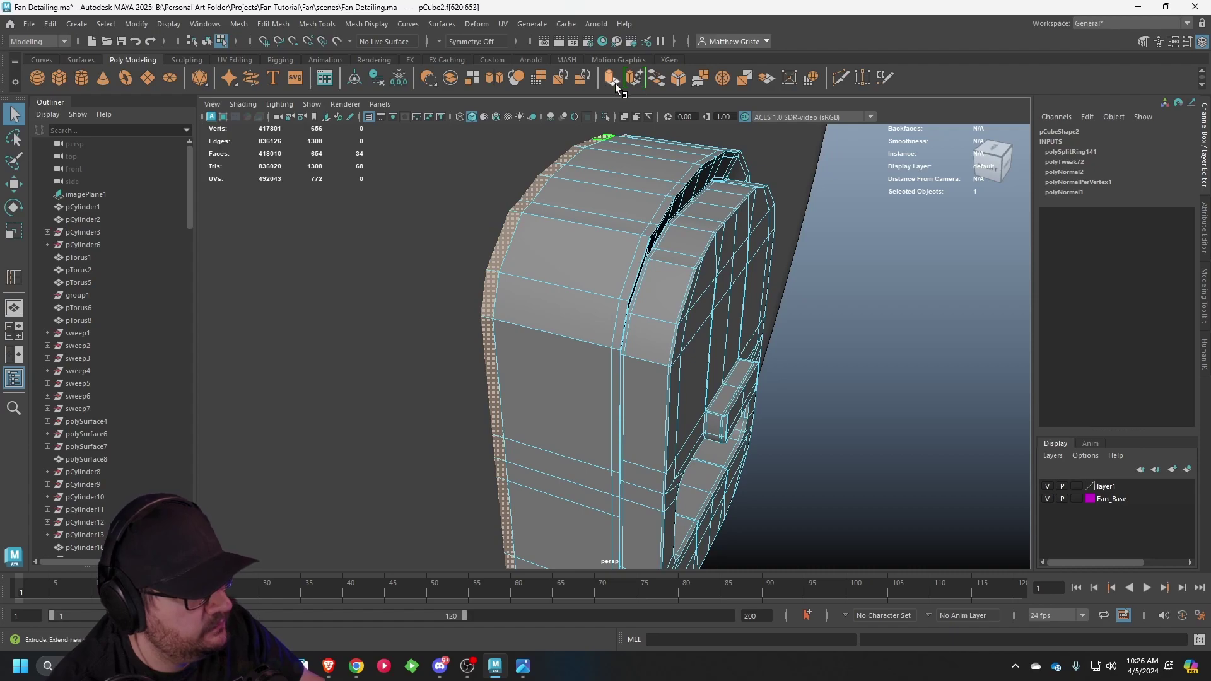
alt+drag(586, 265, 561, 214)
click(599, 187)
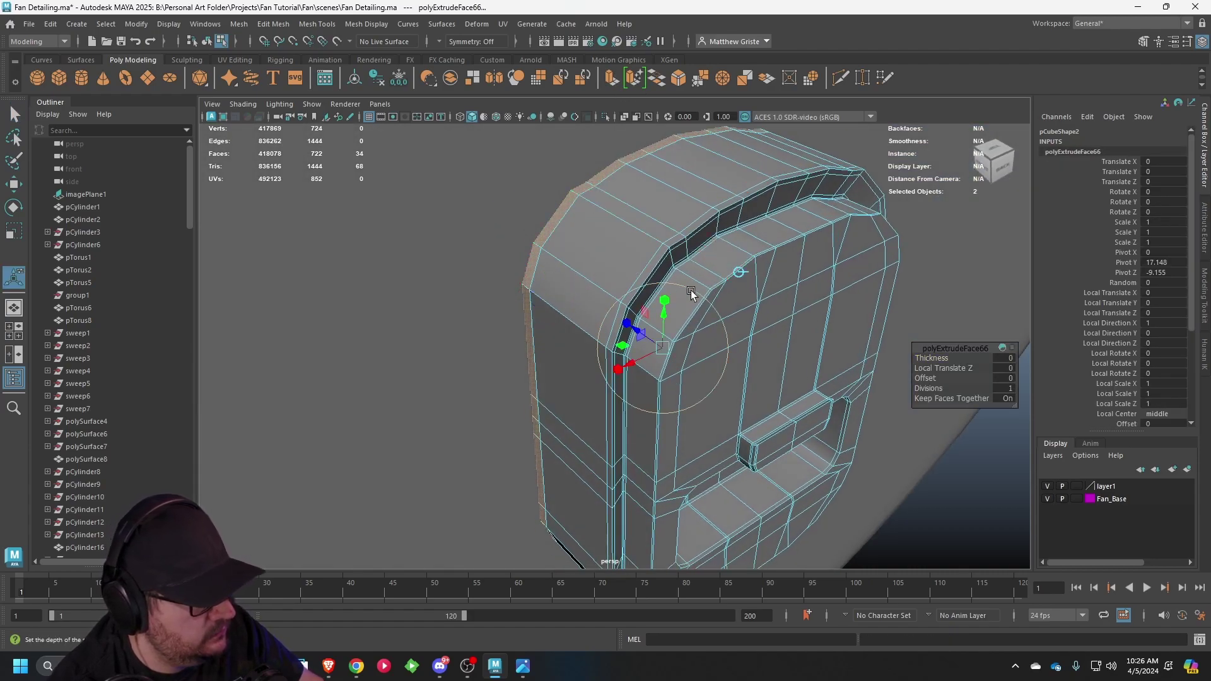
click(664, 314)
drag(662, 343, 665, 345)
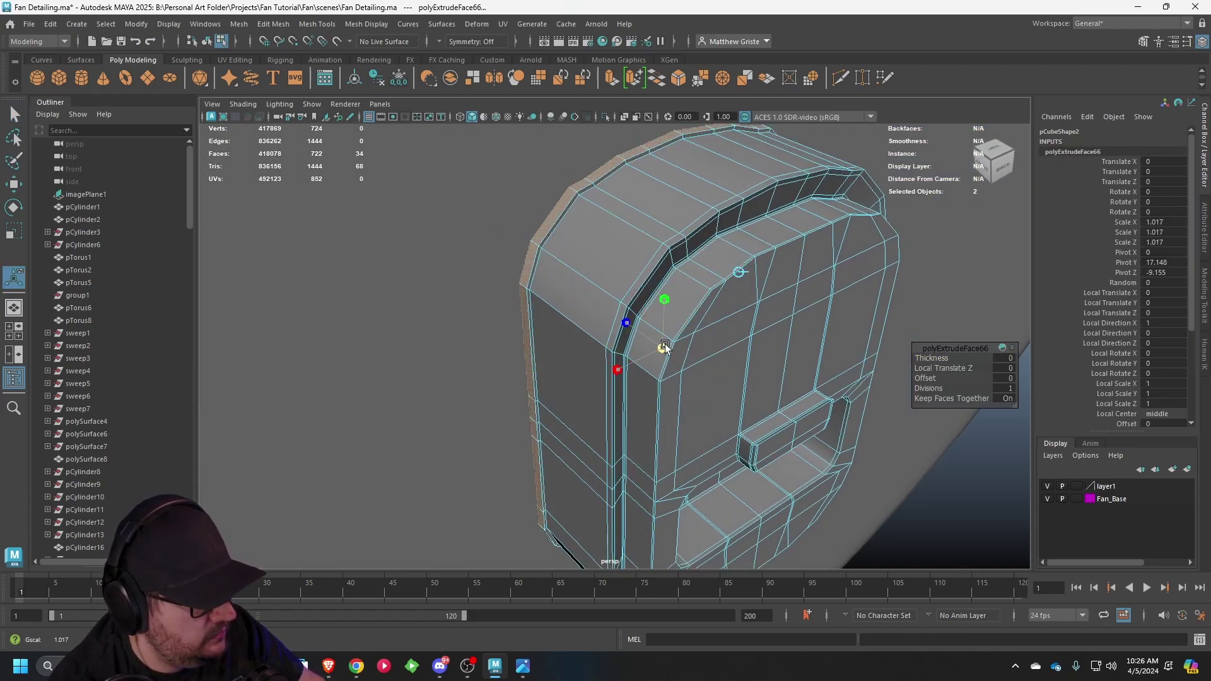
- Insert four support edge loops along the corners of the connector block's raised lip to sharpen its edges
right_drag(669, 234, 700, 189)
alt+drag(678, 195, 690, 249)
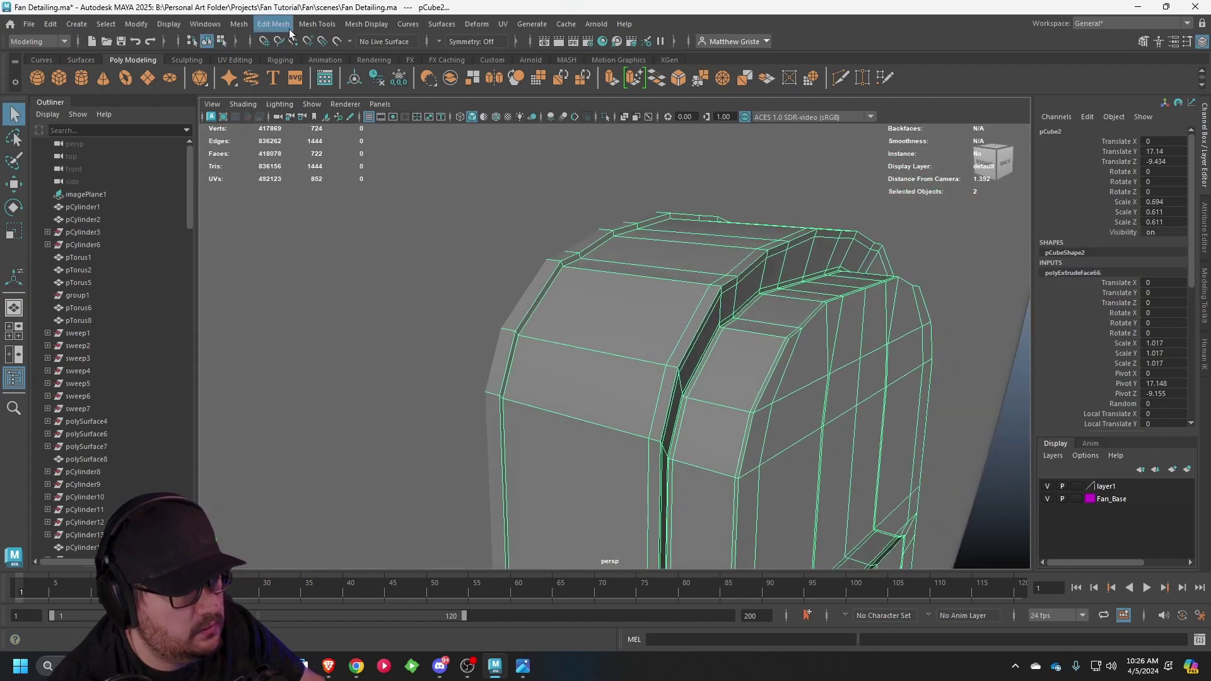
click(316, 24)
click(351, 136)
scroll(614, 270, up, 5)
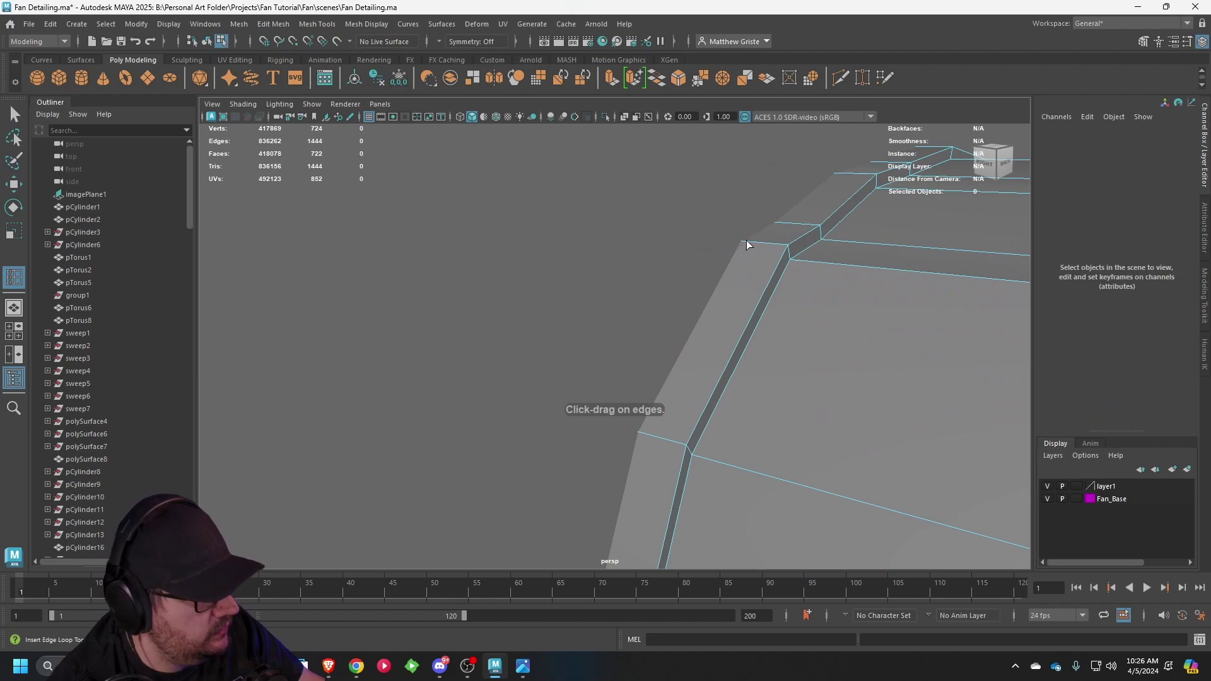
drag(747, 241, 680, 247)
drag(784, 251, 790, 254)
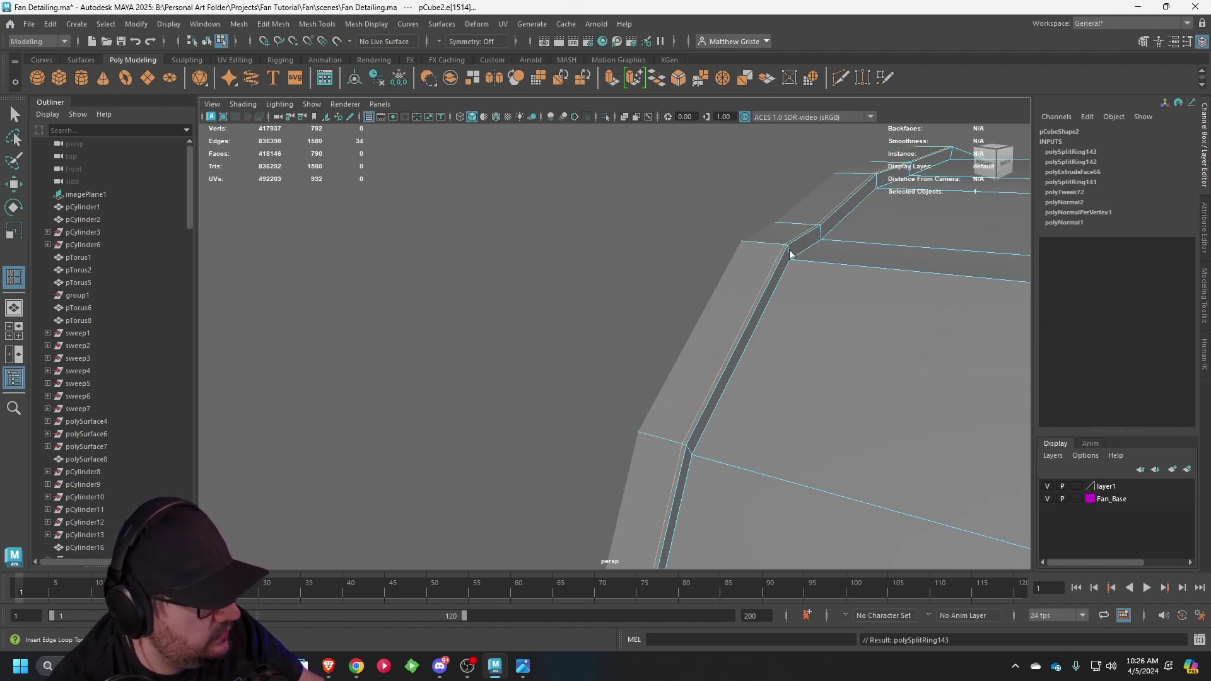
click(789, 249)
click(797, 266)
key(q)
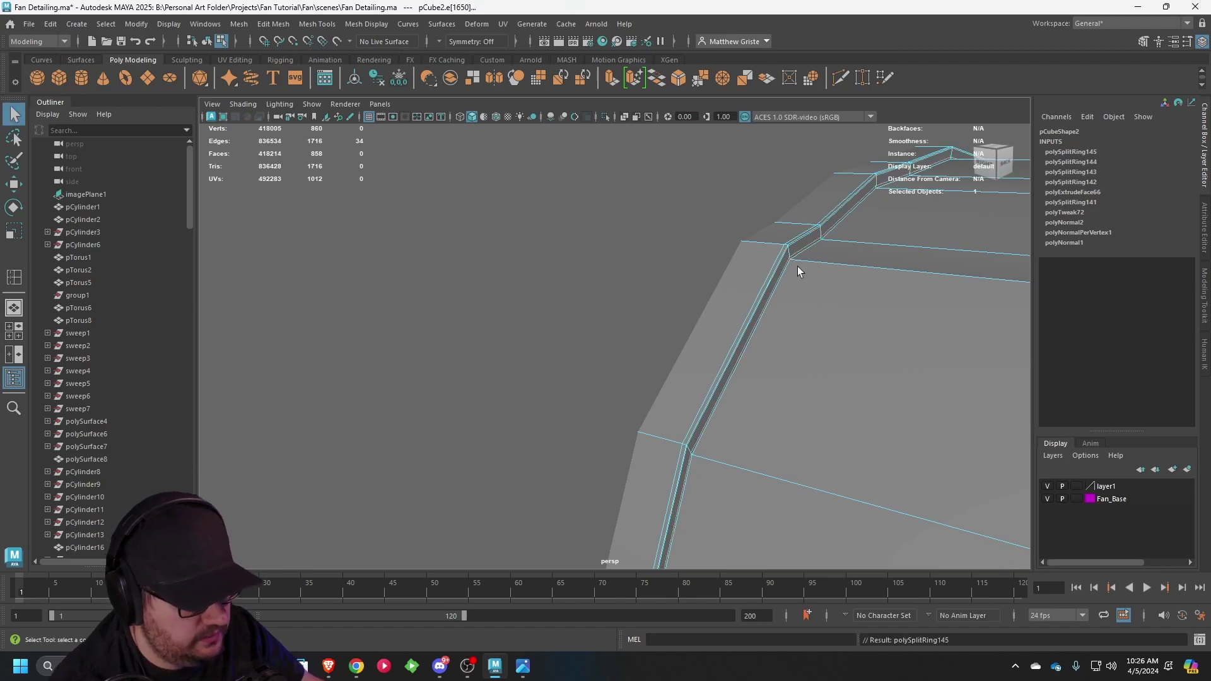
- Return to object mode, deselect the connector block and examine it in place on the back of the fan
scroll(797, 266, down, 5)
scroll(796, 269, down, 2)
right_drag(728, 292, 796, 274)
click(984, 360)
scroll(947, 395, down, 8)
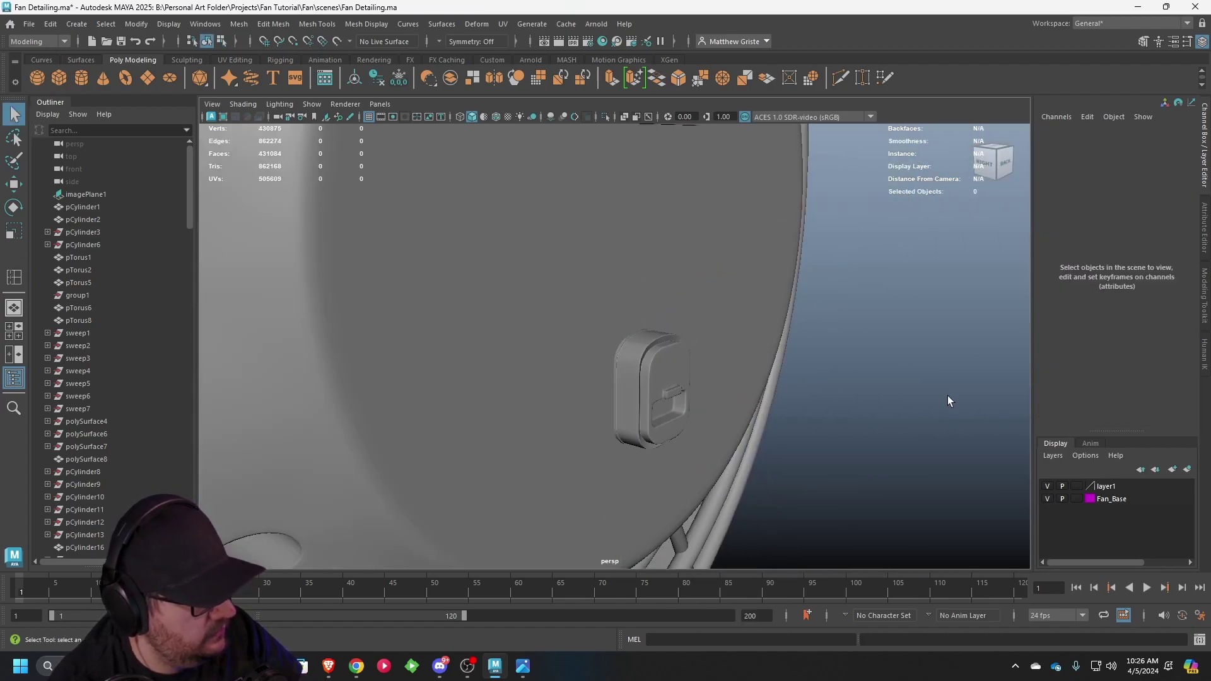
alt+drag(948, 396, 644, 362)
scroll(801, 391, up, 3)
scroll(713, 365, up, 2)
alt+middle_drag(424, 351, 505, 324)
scroll(505, 324, down, 3)
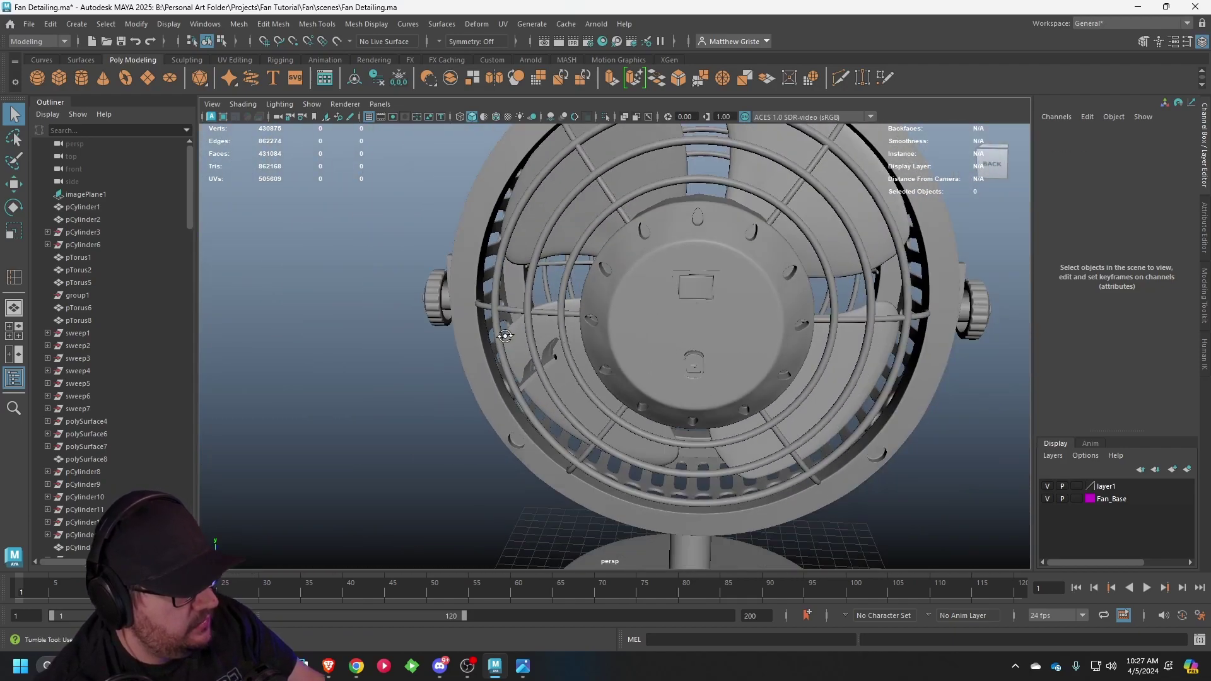
- Select the blocked-out motor cylinder behind the rear grille rings and isolate it in the viewport
alt+drag(505, 324, 593, 319)
alt+middle_drag(467, 318, 533, 315)
scroll(533, 316, up, 3)
alt+drag(547, 351, 517, 281)
click(528, 277)
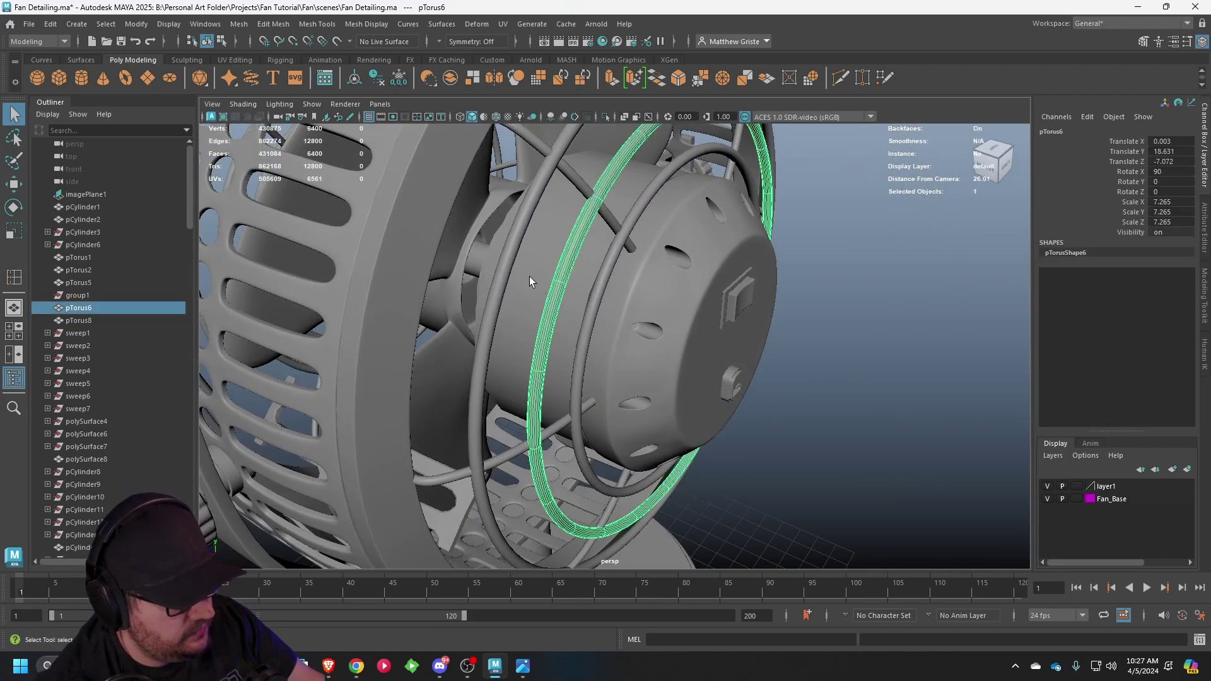
click(470, 247)
click(312, 104)
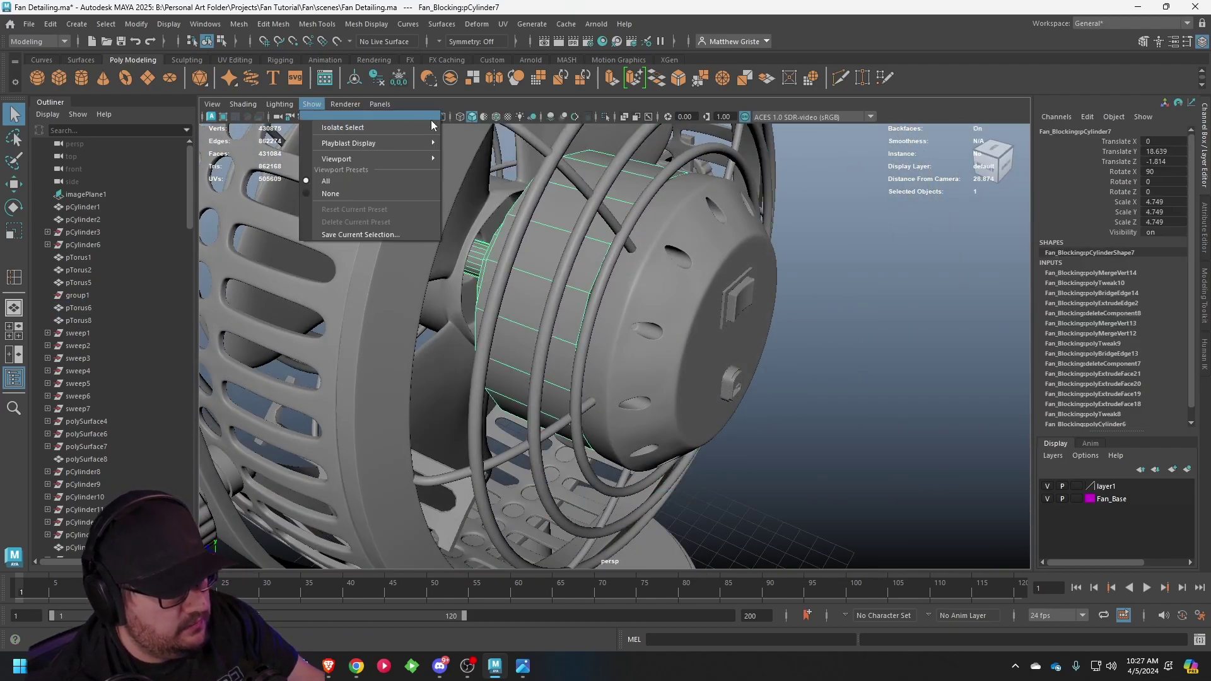
mouse_move(418, 129)
click(470, 128)
- Insert support edge loops around the side of the motor's smaller disc, near its front and rear edges
alt+drag(467, 175, 584, 235)
alt+right_drag(584, 236, 519, 251)
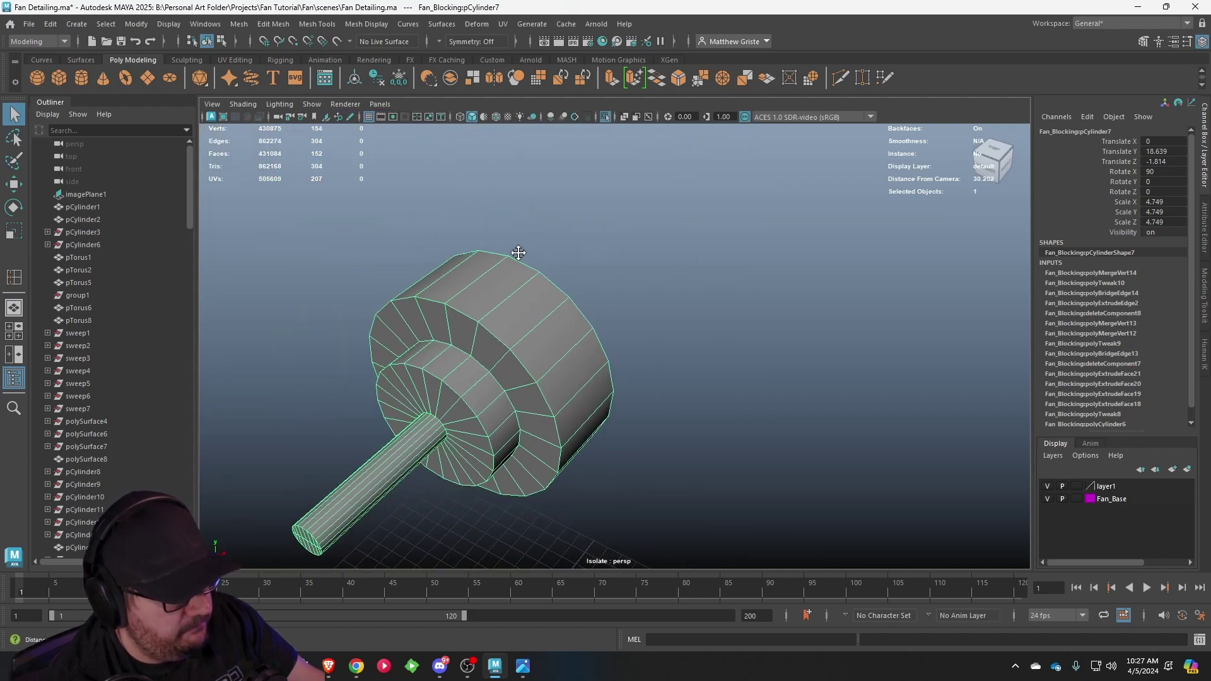
alt+middle_drag(519, 251, 627, 222)
scroll(519, 160, up, 3)
click(323, 26)
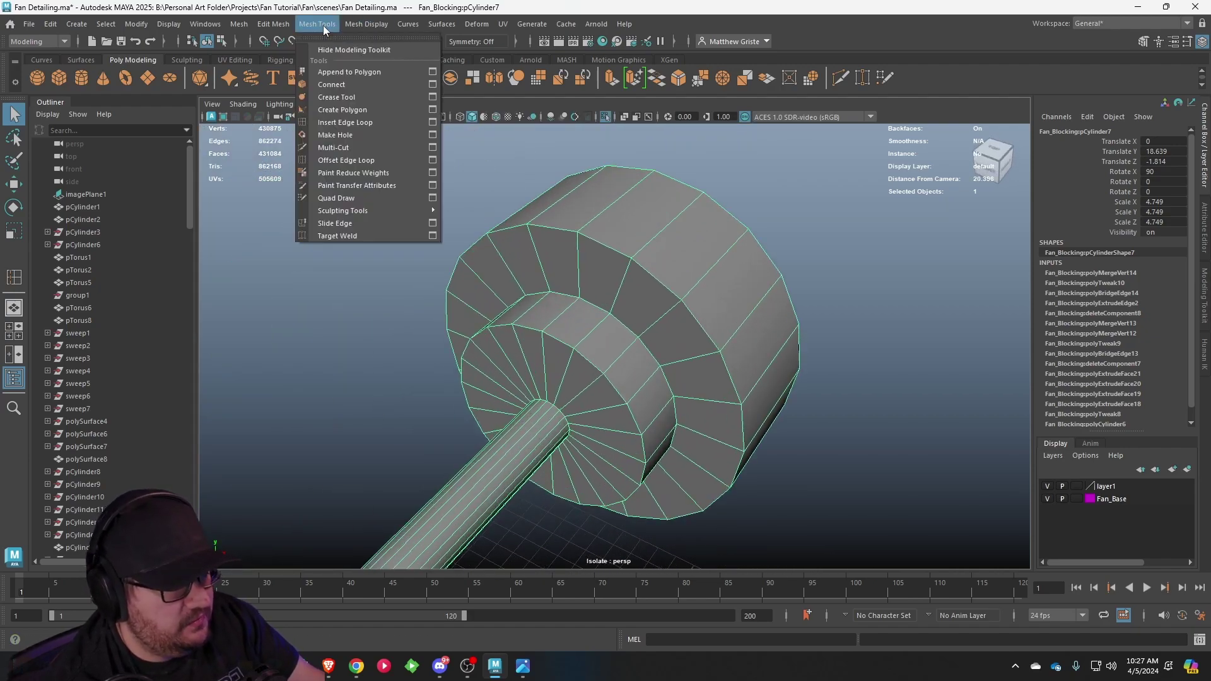
click(345, 122)
alt+drag(467, 201, 547, 252)
click(549, 339)
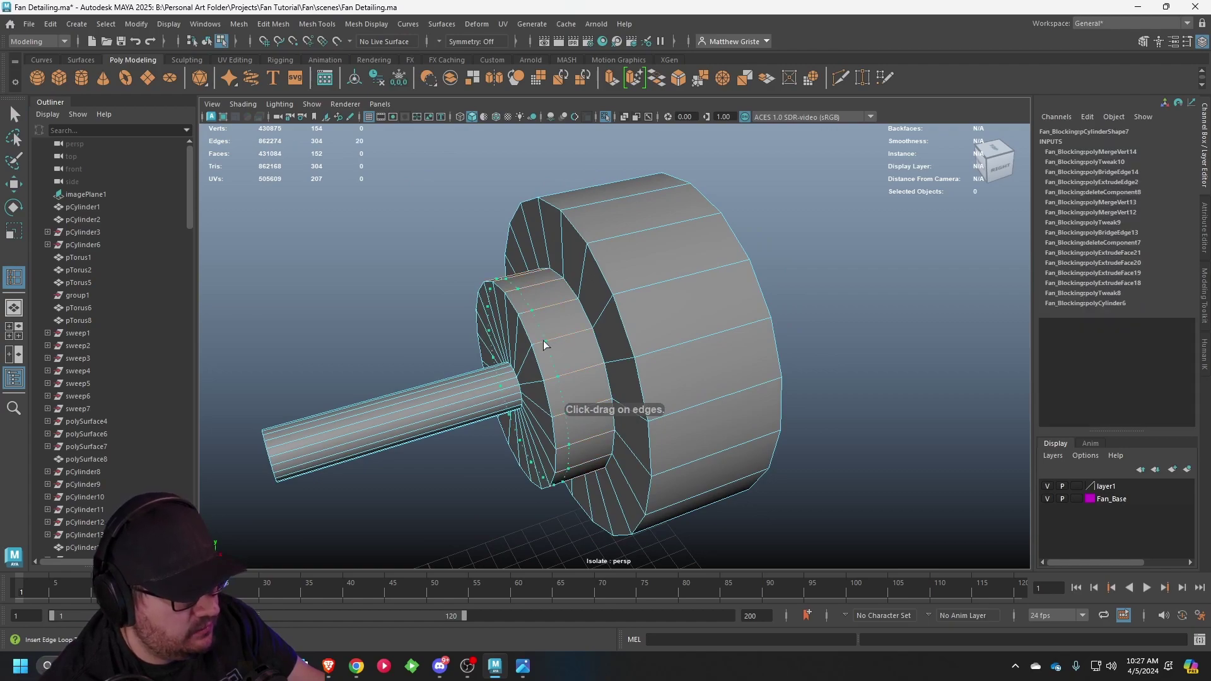
click(555, 338)
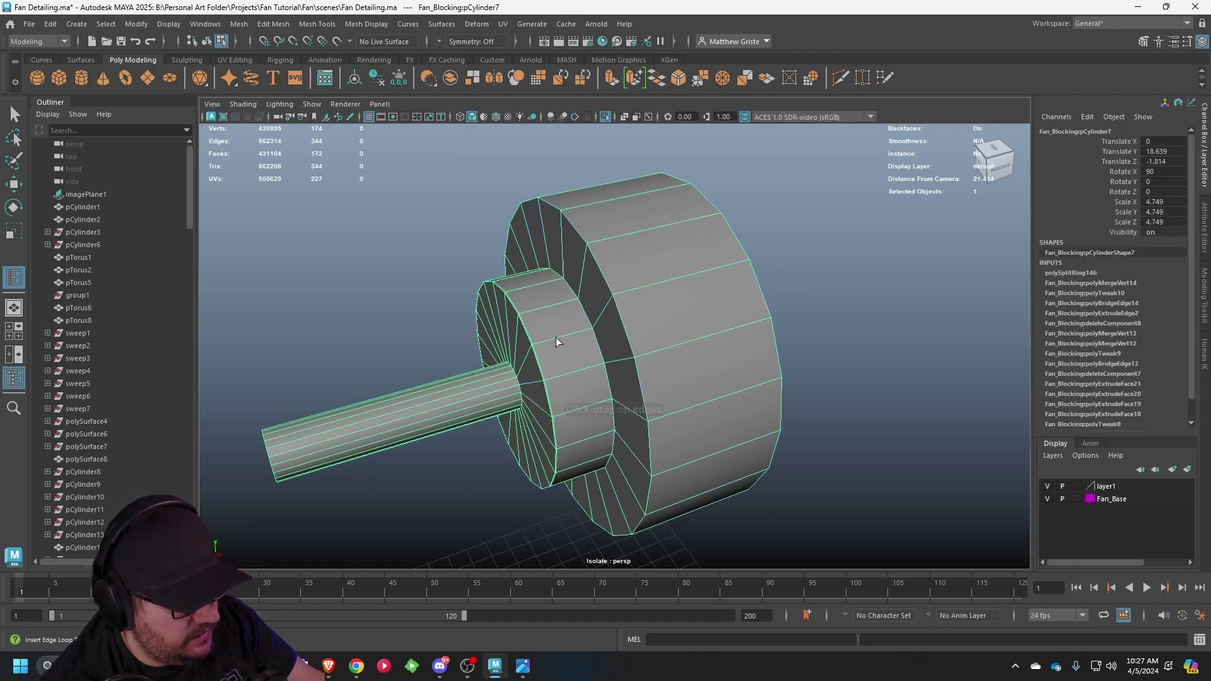
- Insert support edge loops around the motor shaft, one at its base and one at its free end
alt+middle_drag(485, 437, 581, 364)
scroll(571, 356, up, 8)
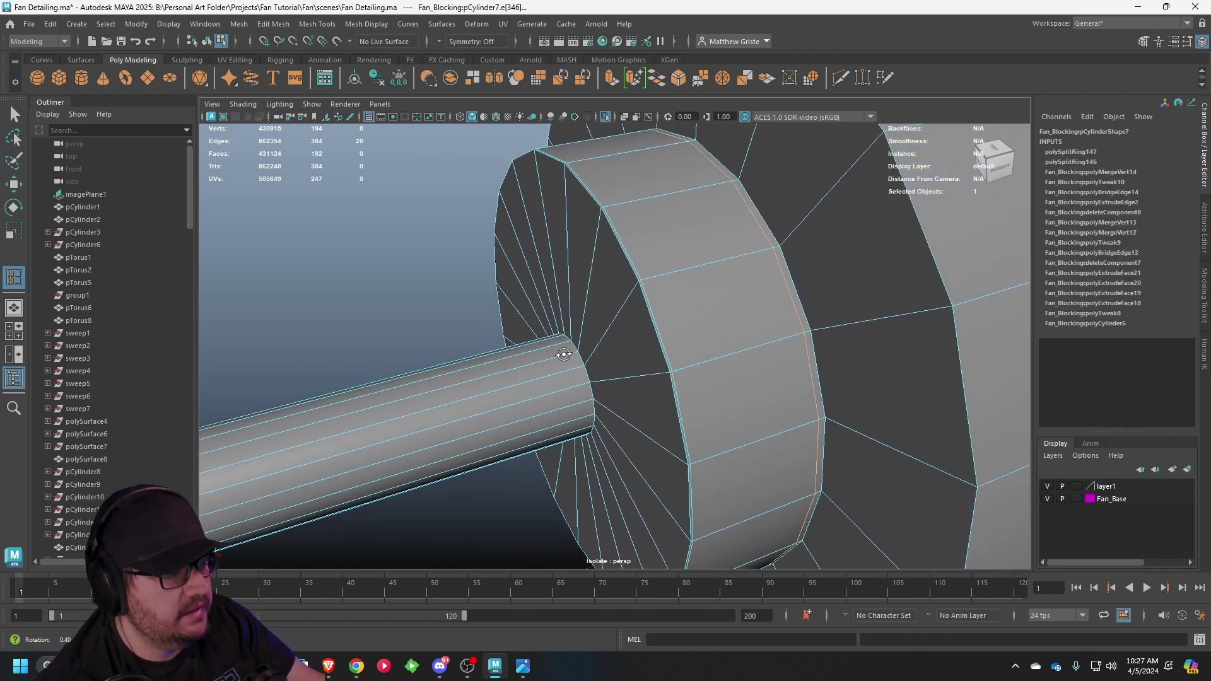
click(566, 351)
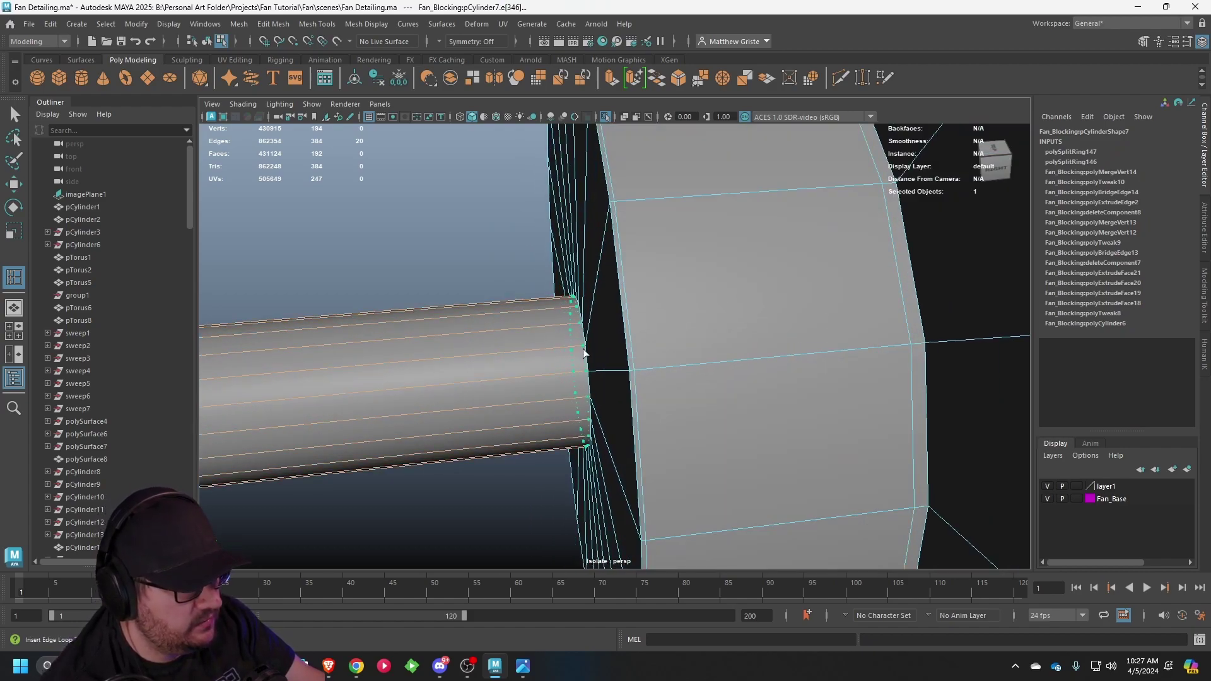
scroll(774, 345, down, 5)
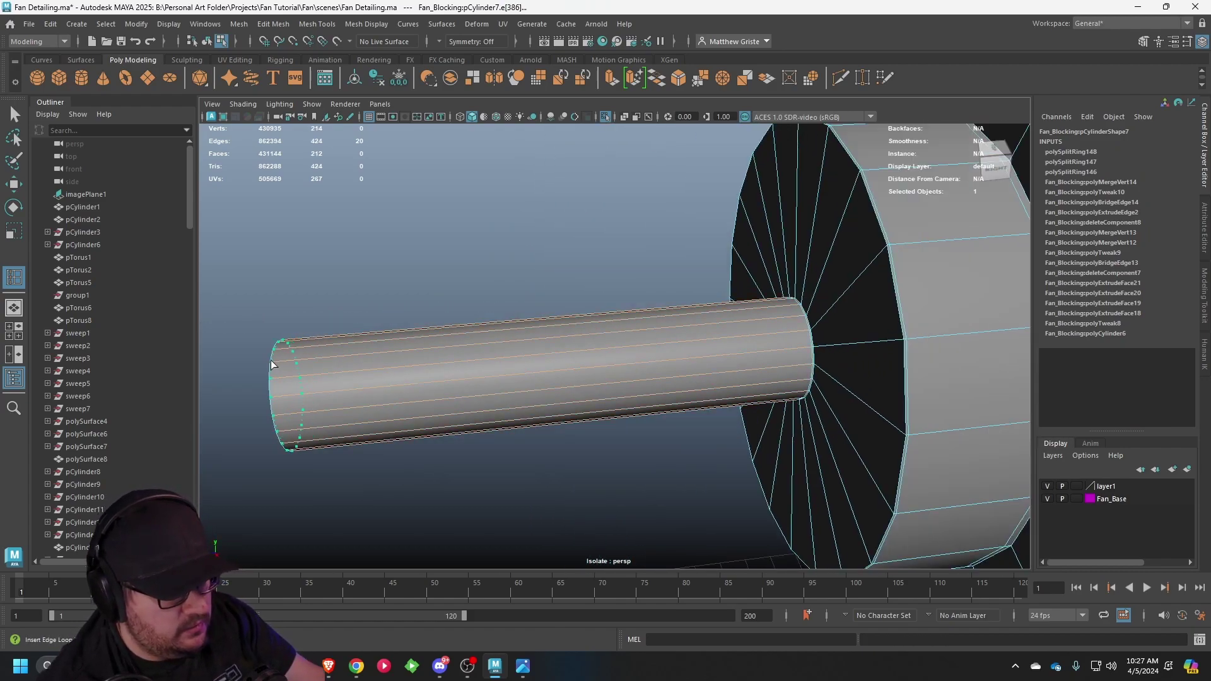
click(270, 361)
- Insert support edge loops on the small disc's face near its rim and on the large drum's face near its inner and outer edges
alt+drag(271, 361, 450, 372)
scroll(450, 373, up, 3)
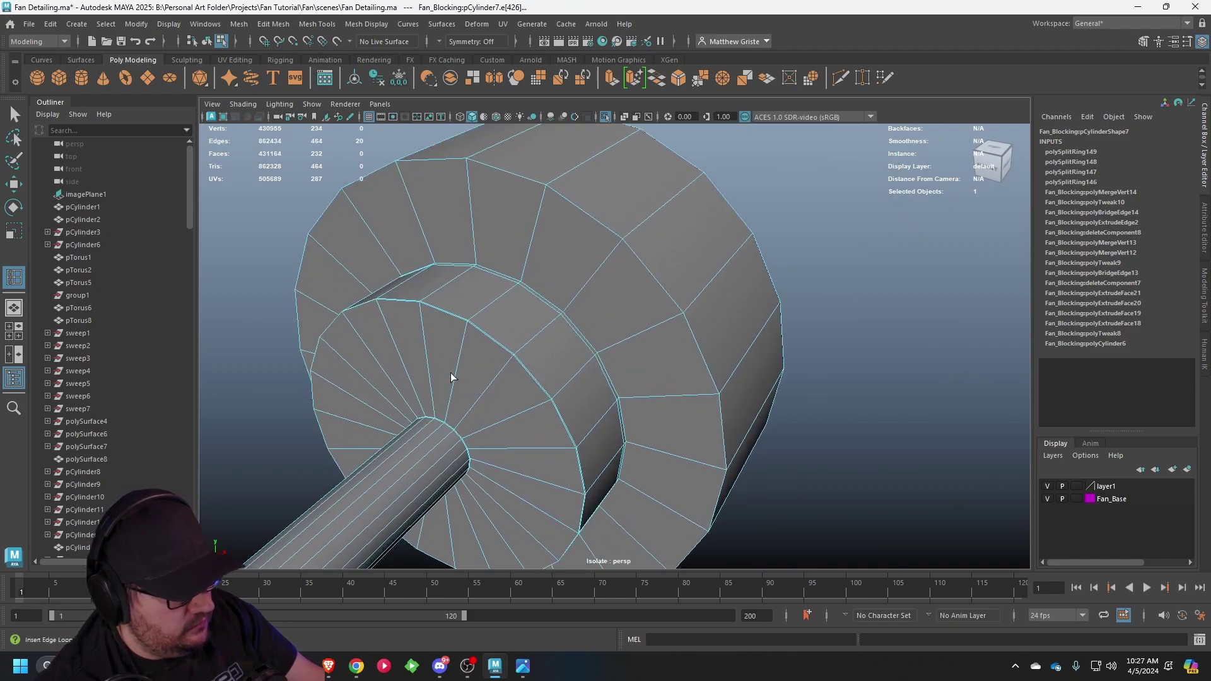
scroll(467, 374, up, 3)
click(472, 369)
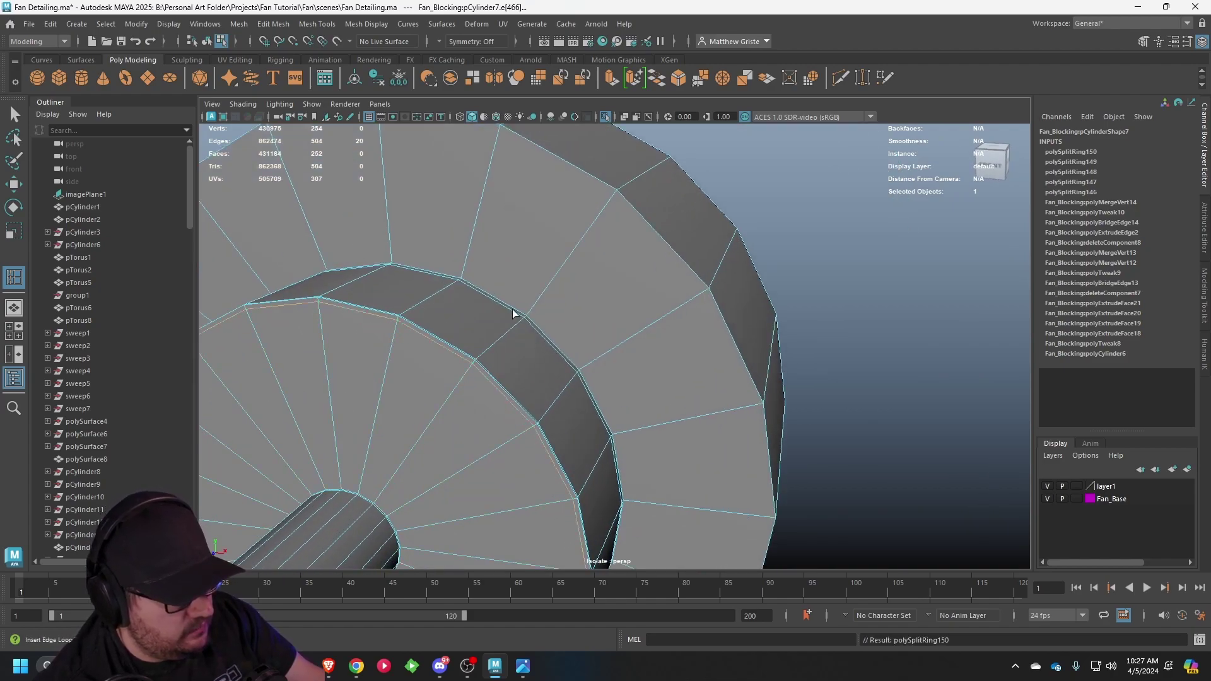
click(534, 308)
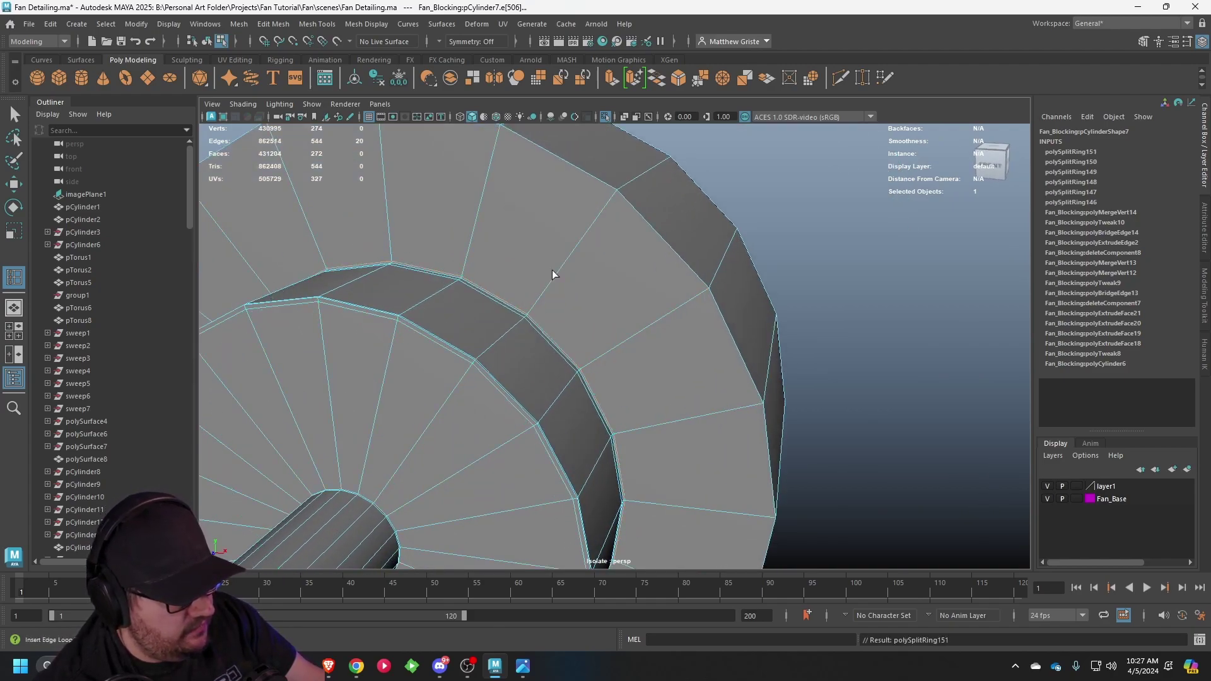
click(617, 196)
- Insert support edge loops around the large drum's side wall, near its front and rear edges
alt+drag(620, 192, 697, 248)
key(ctrl+z)
key(ctrl+z)
key(ctrl+z)
click(664, 221)
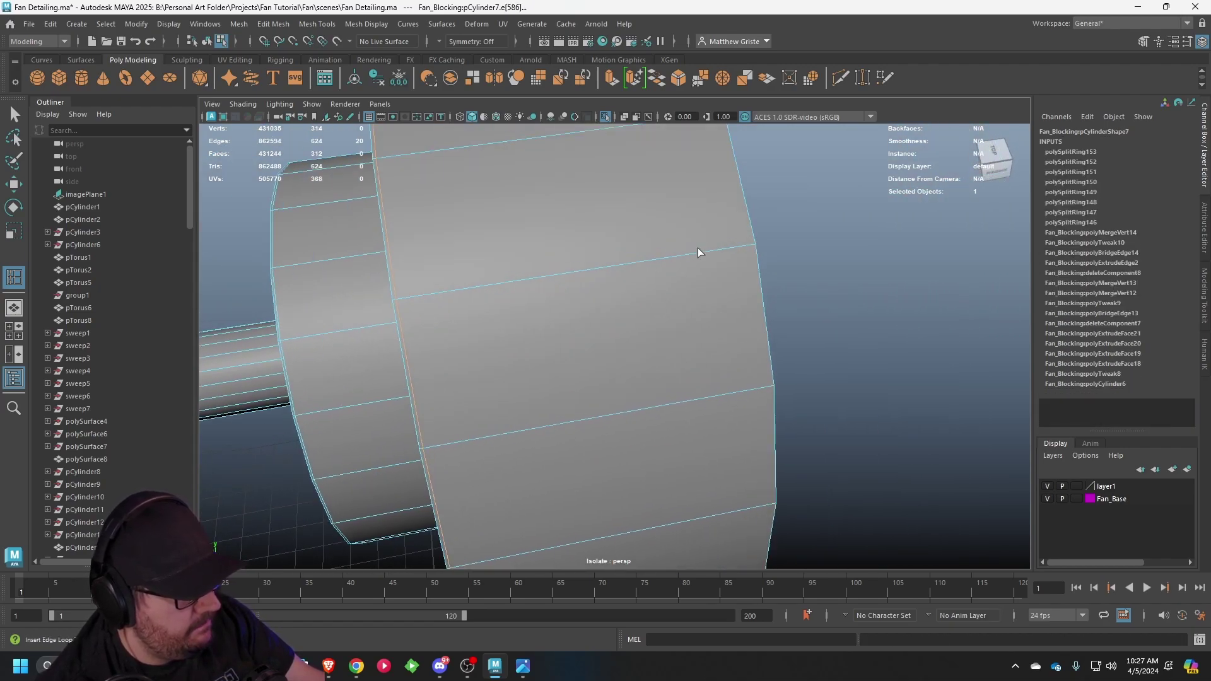
click(753, 244)
key(q)
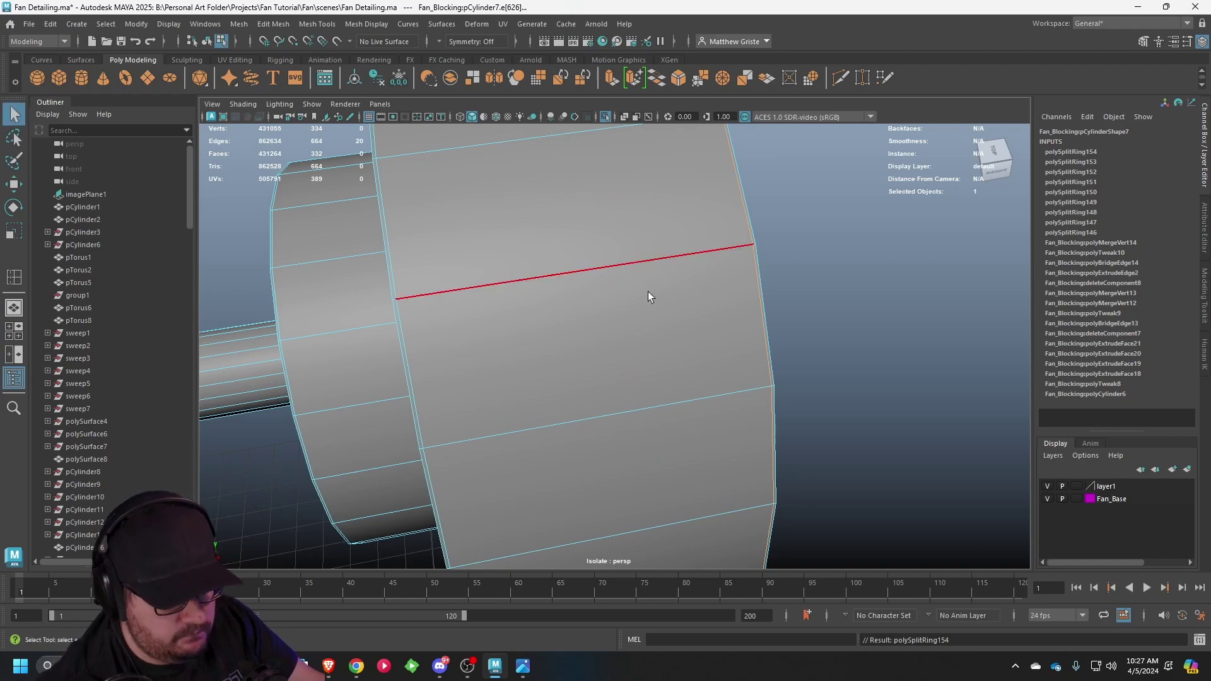
- Preview the motor smoothed, then insert one more support edge loop by the large drum's back edge
key(3)
scroll(608, 283, down, 6)
right_drag(584, 290, 644, 273)
alt+drag(643, 287, 601, 283)
scroll(690, 296, up, 4)
key(1)
scroll(602, 283, up, 3)
alt+drag(744, 291, 646, 277)
key(y)
click(645, 279)
scroll(645, 281, down, 5)
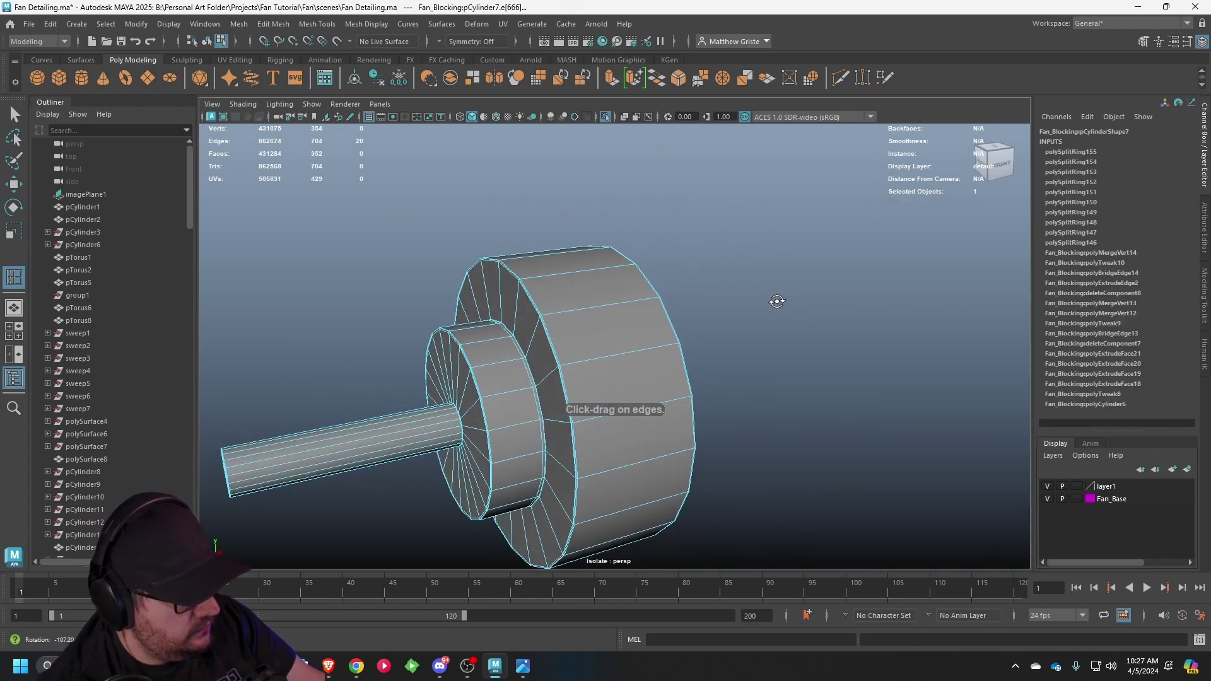
- Preview the motor smoothed in object mode and examine the joint between the shaft and the small disc
key(q)
right_drag(558, 334, 631, 263)
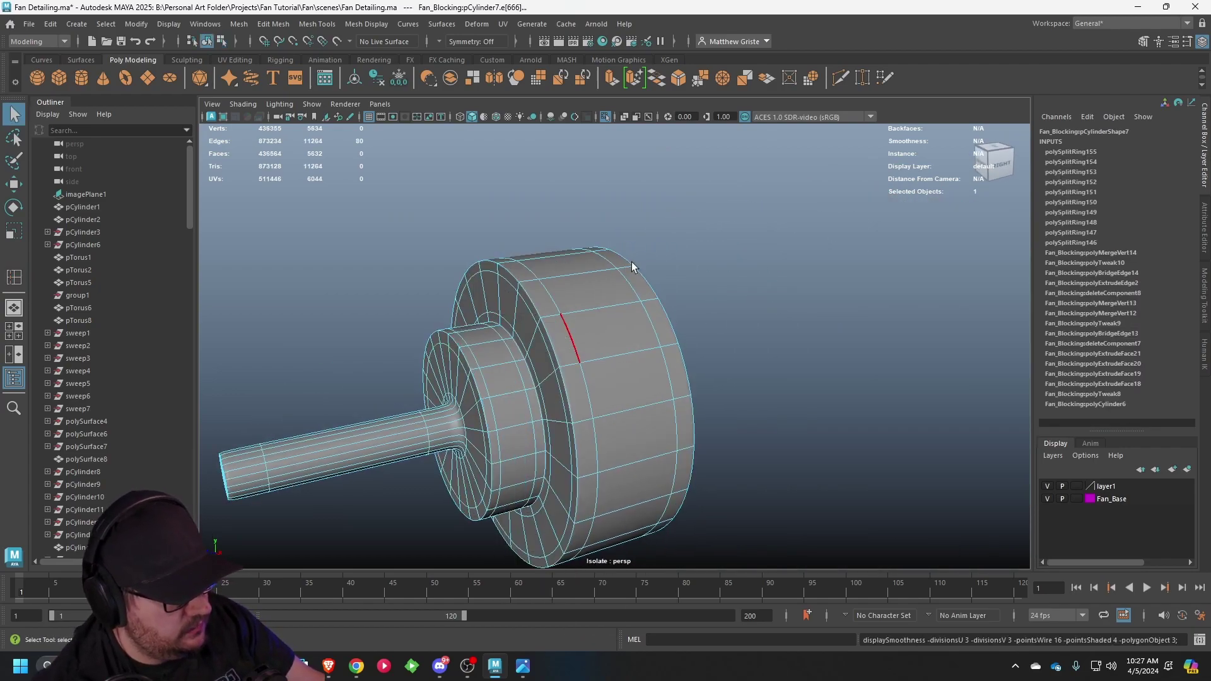
click(638, 258)
alt+drag(558, 335, 550, 377)
alt+middle_drag(550, 377, 730, 260)
scroll(731, 260, up, 3)
alt+drag(731, 260, 649, 327)
click(650, 326)
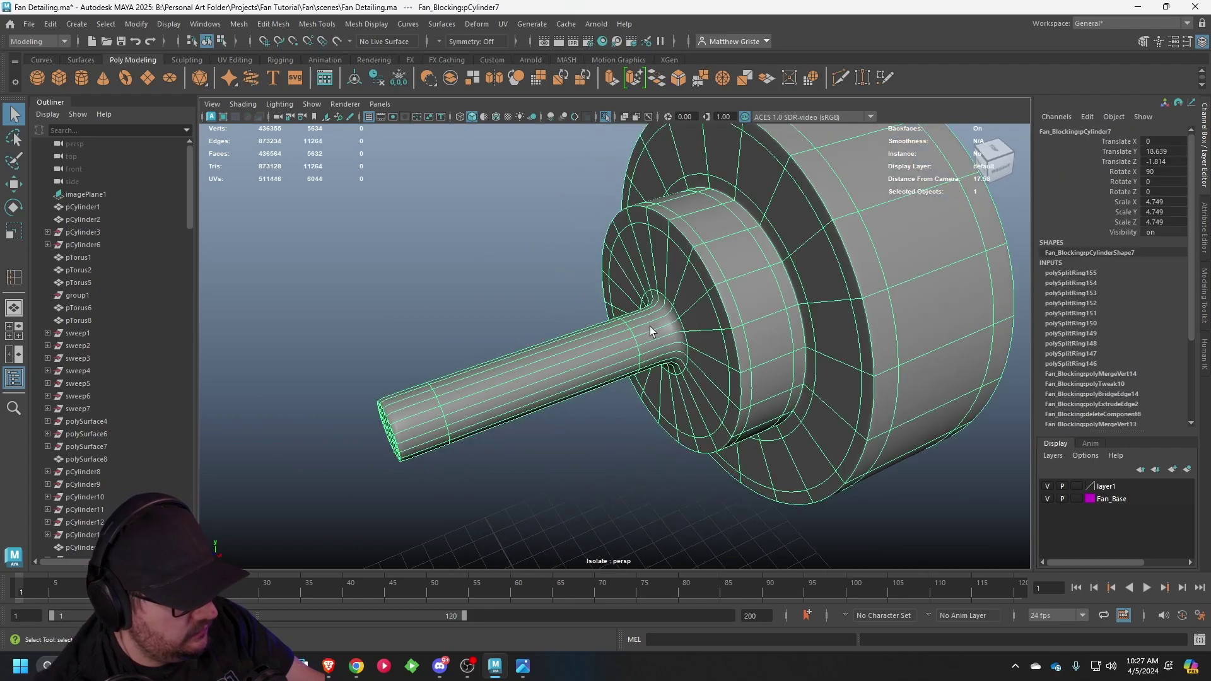
- Insert a support edge loop on the small disc's face around the shaft base and preview the motor smoothed
key(1)
scroll(650, 326, up, 6)
alt+drag(731, 317, 792, 285)
scroll(757, 301, up, 2)
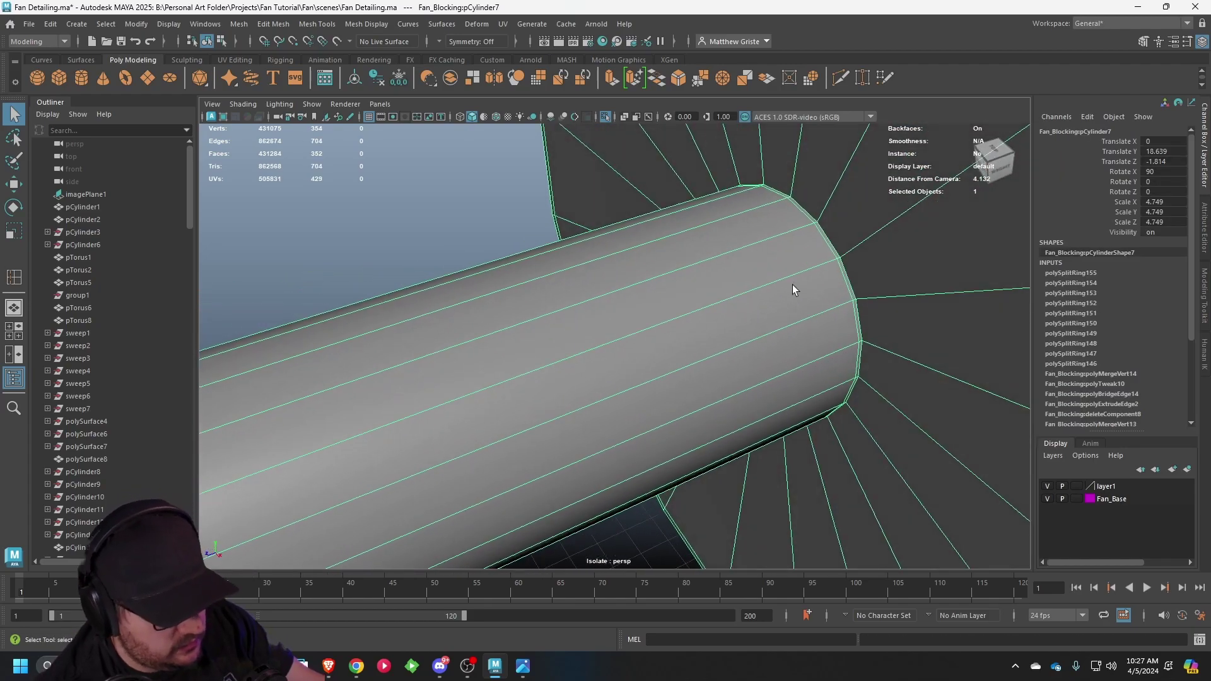
key(g)
drag(852, 243, 843, 260)
scroll(843, 259, down, 8)
alt+drag(633, 311, 755, 294)
key(q)
key(3)
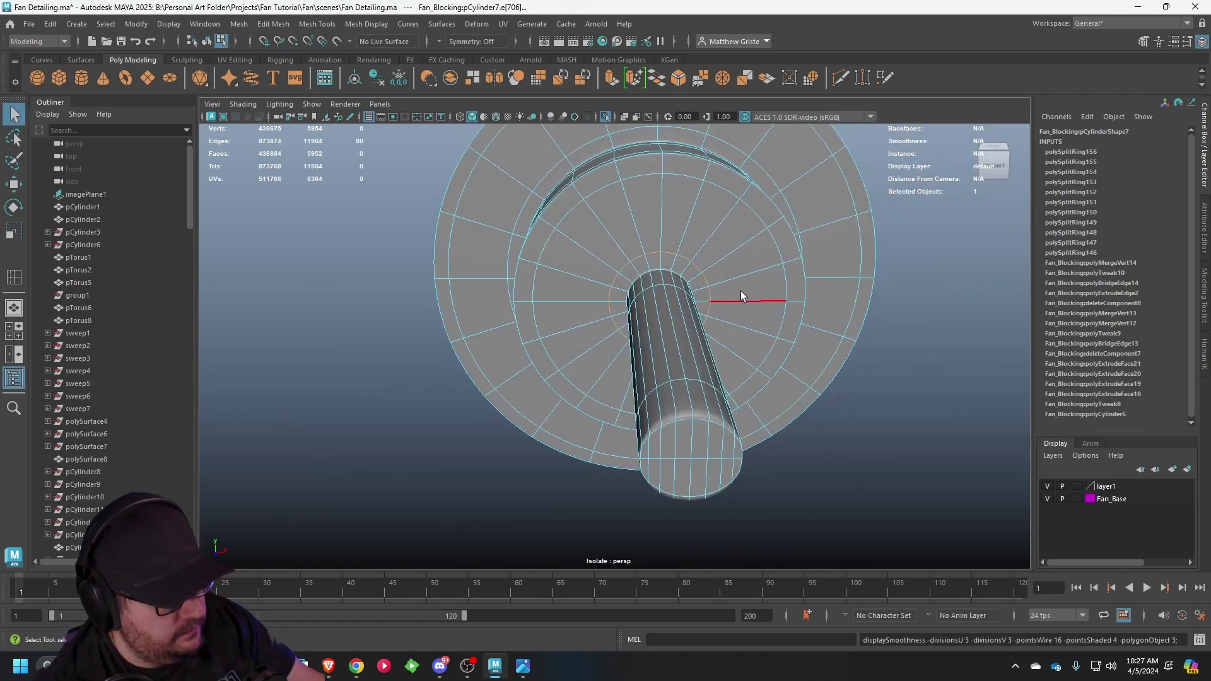
- Return to object mode, turn off isolation and view the whole fan beside the reference image
scroll(740, 290, down, 5)
right_drag(705, 260, 751, 233)
click(408, 142)
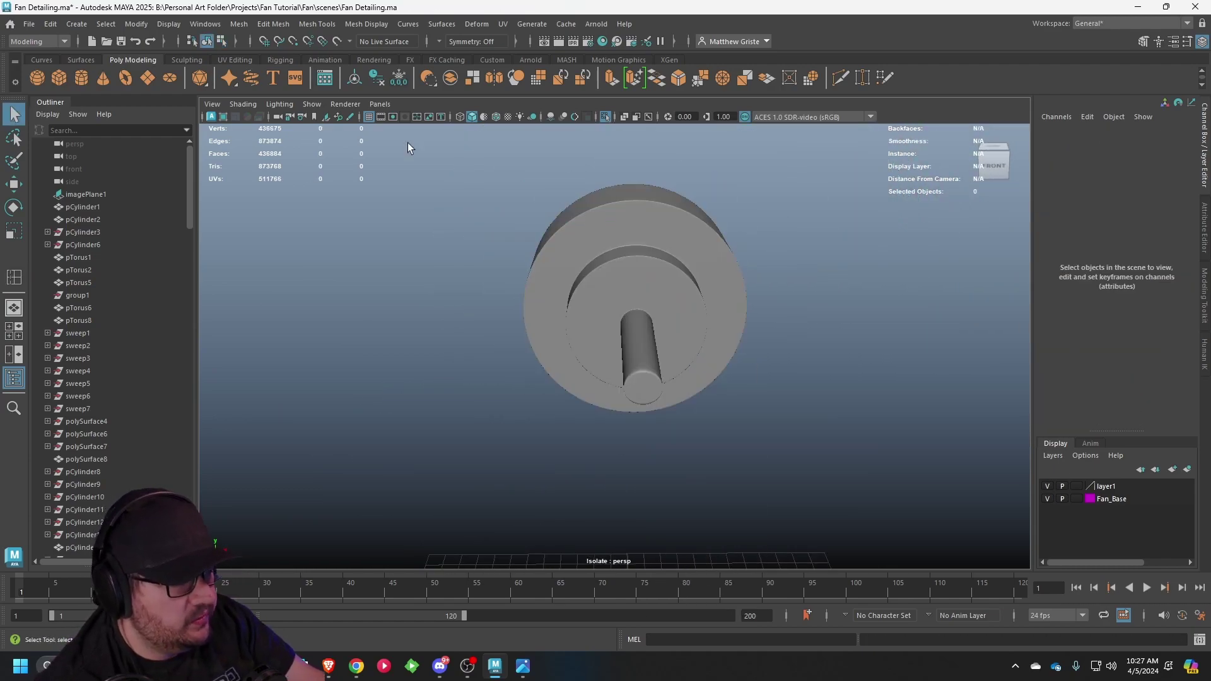
click(312, 104)
mouse_move(360, 124)
click(449, 123)
alt+drag(641, 196, 605, 257)
scroll(755, 312, down, 5)
mouse_move(755, 312)
alt+mouse_down()
mouse_move(644, 321)
mouse_move(576, 344)
mouse_move(691, 327)
mouse_move(743, 334)
mouse_move(724, 346)
mouse_move(616, 327)
mouse_move(756, 314)
alt+mouse_up()
scroll(576, 343, down, 4)
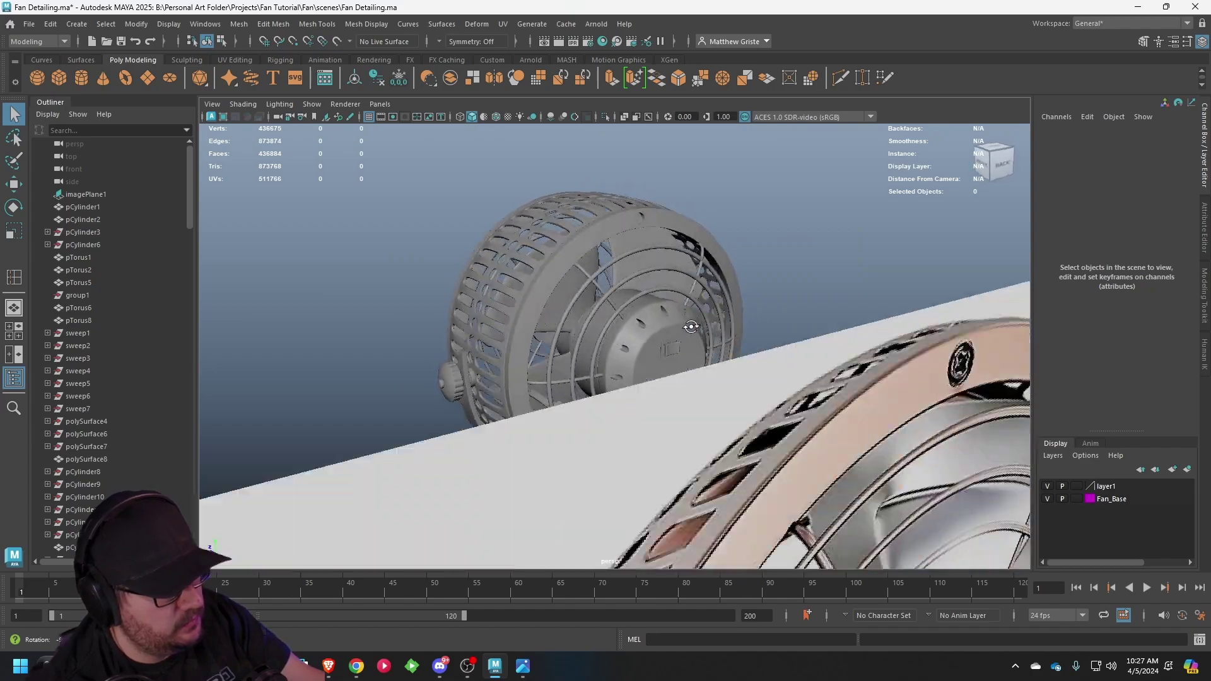
scroll(691, 326, down, 4)
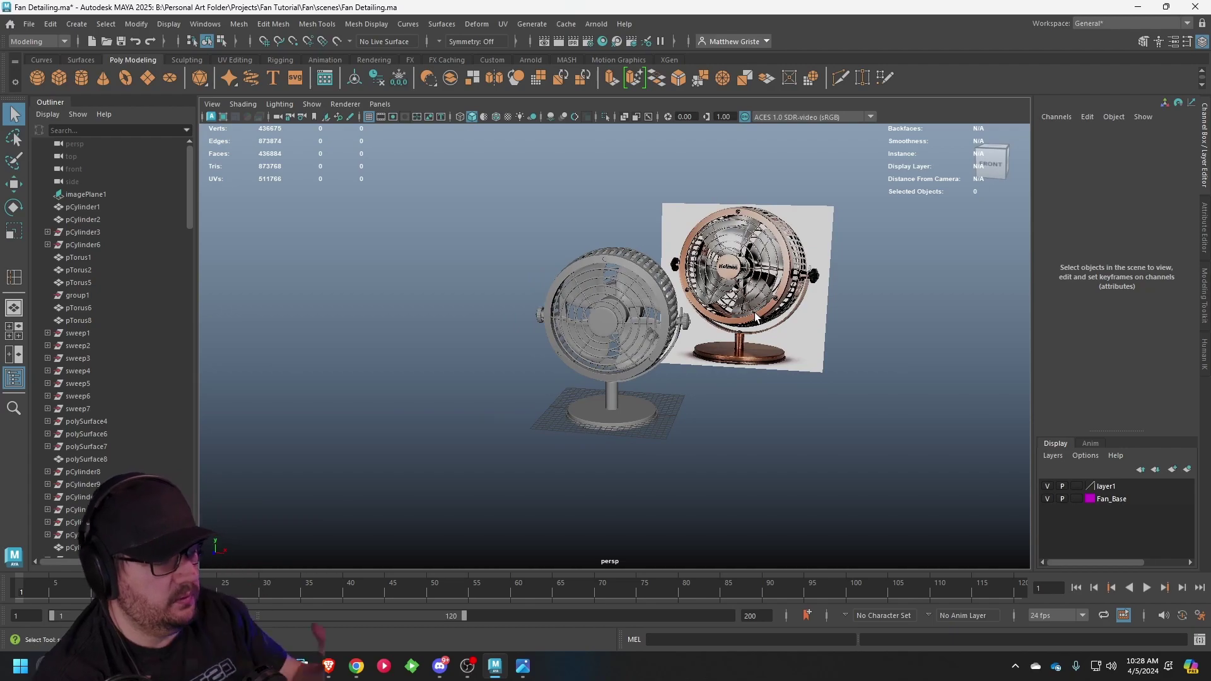
- Delete the reference image plane beside the fan
click(785, 250)
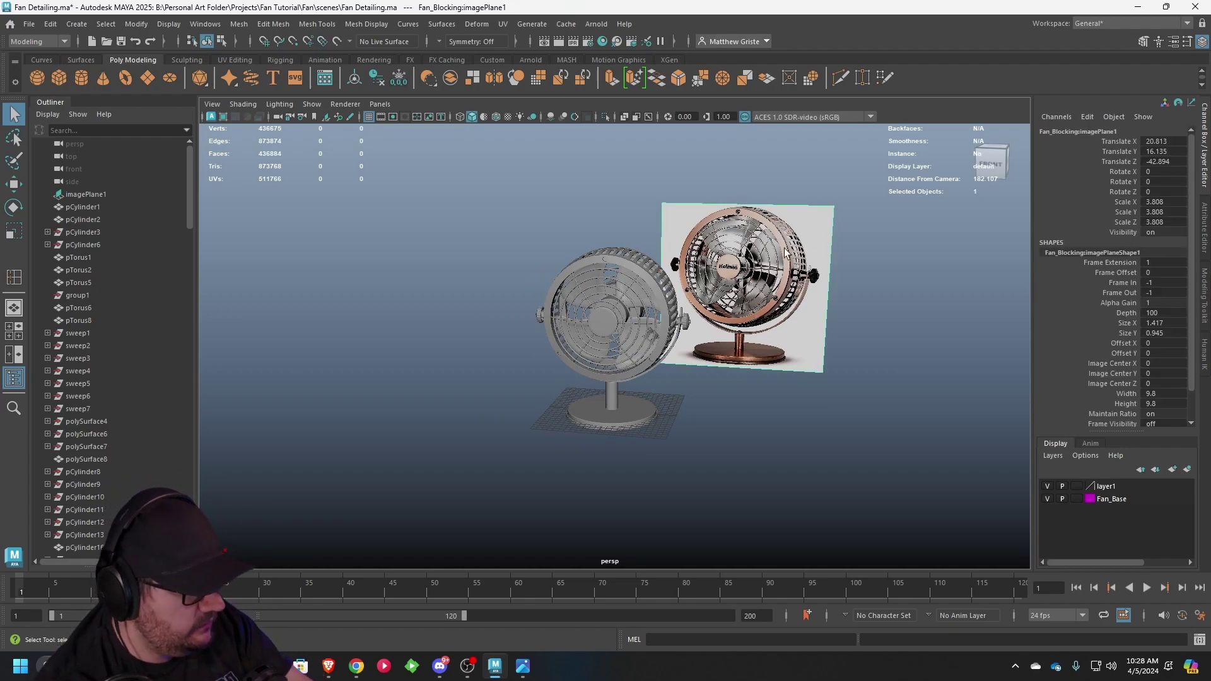
key(ctrl+z)
click(815, 239)
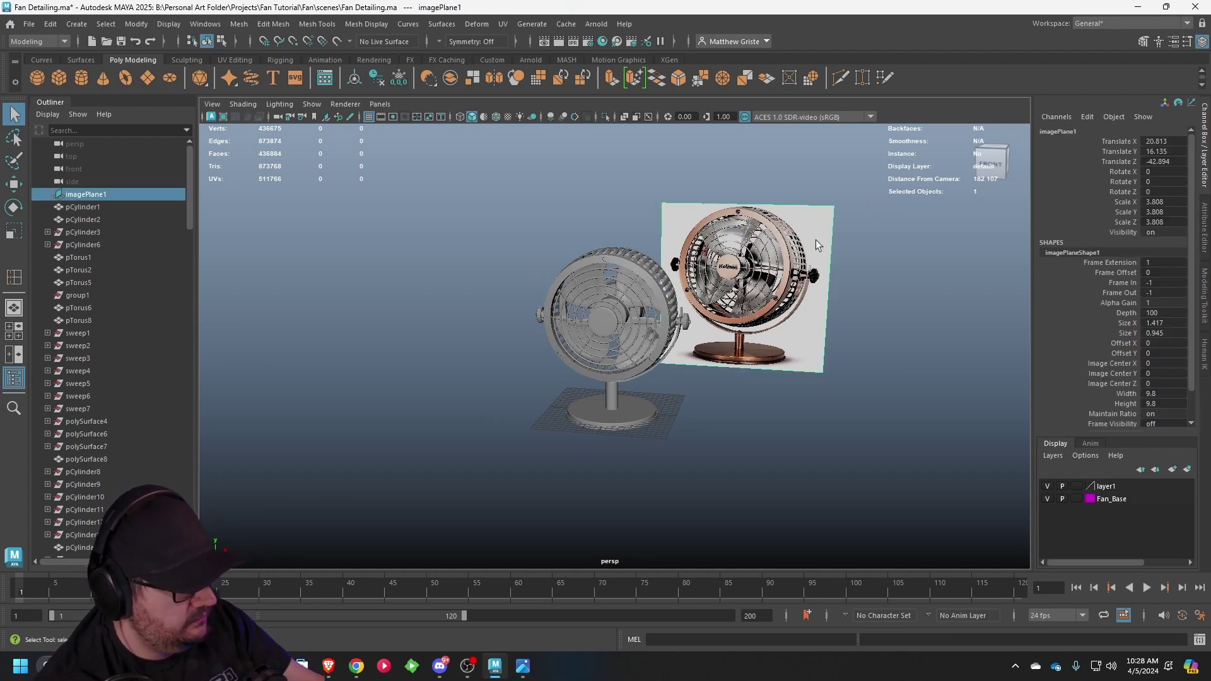
key(Delete)
alt+drag(816, 243, 743, 269)
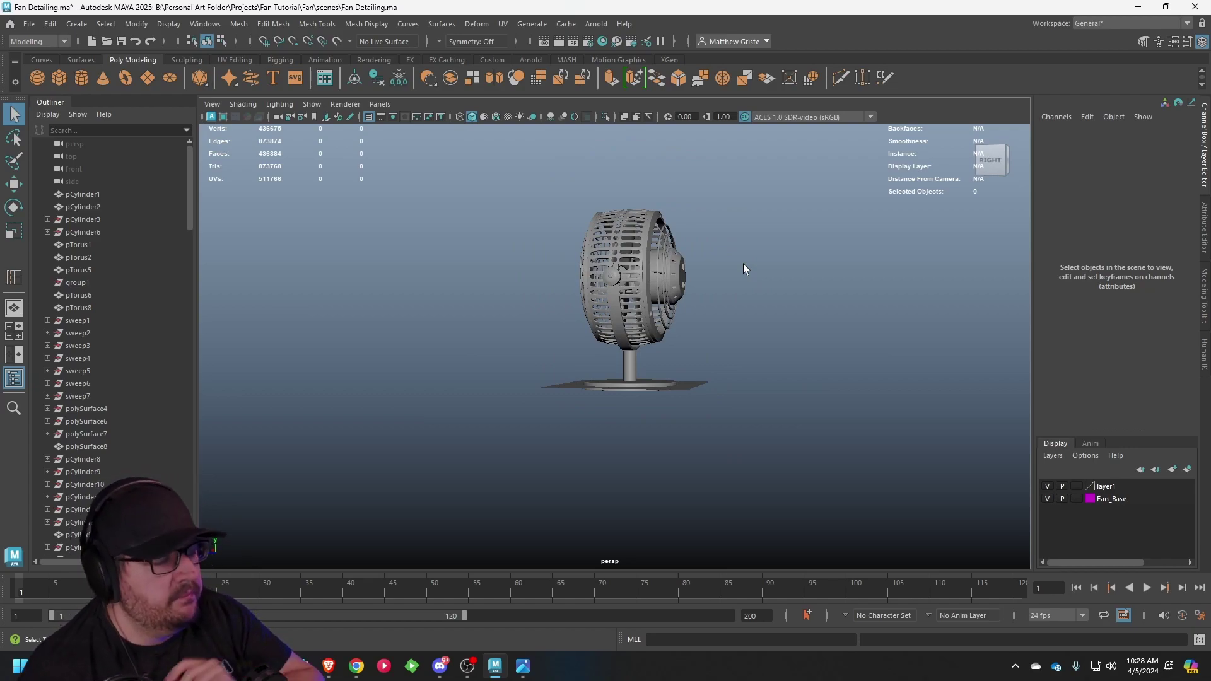
scroll(752, 237, up, 3)
alt+drag(752, 237, 597, 277)
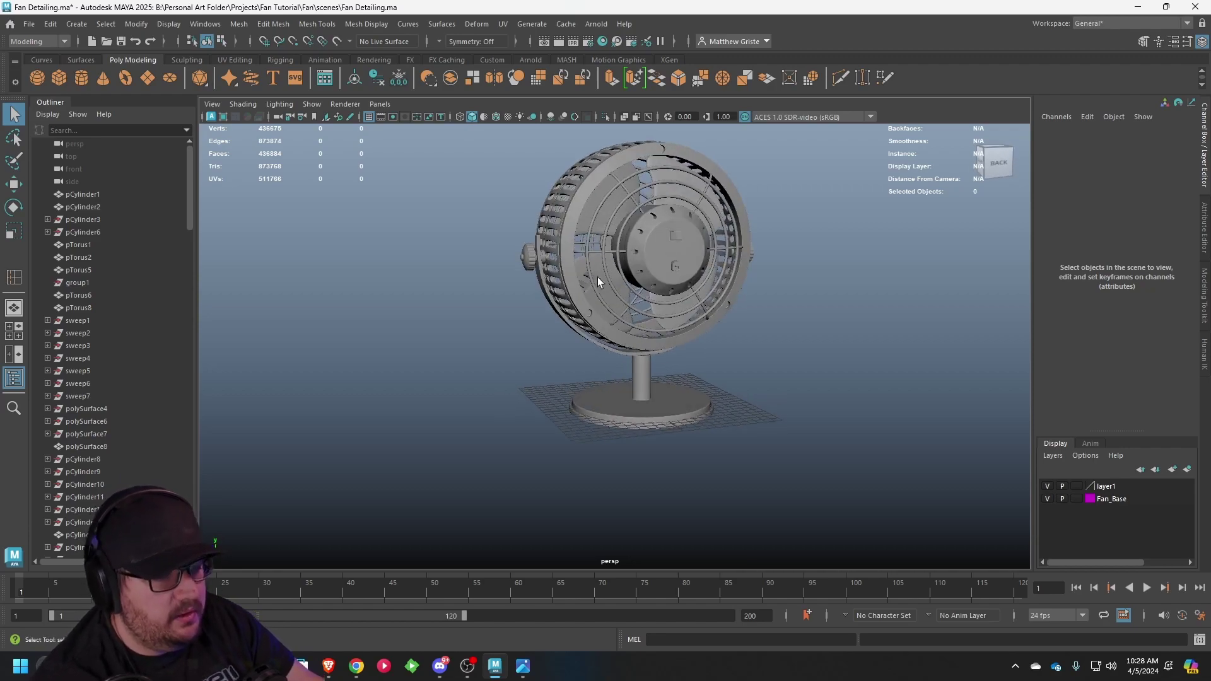
click(82, 59)
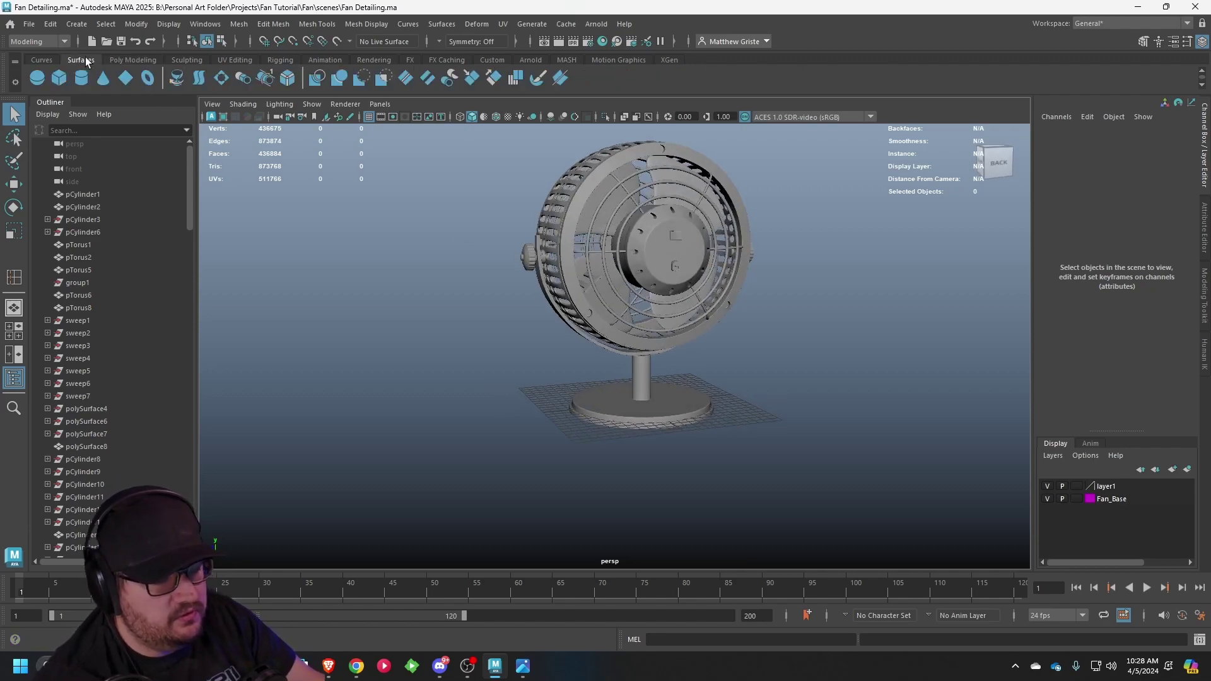
click(189, 61)
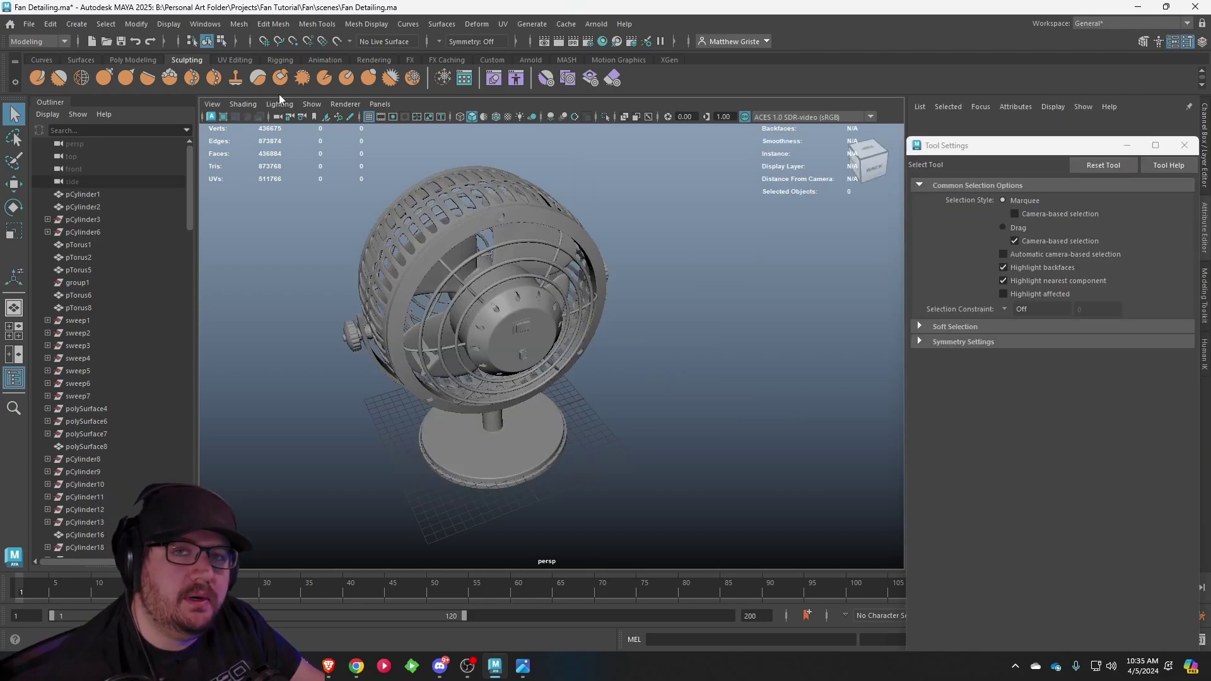
alt+drag(574, 338, 573, 270)
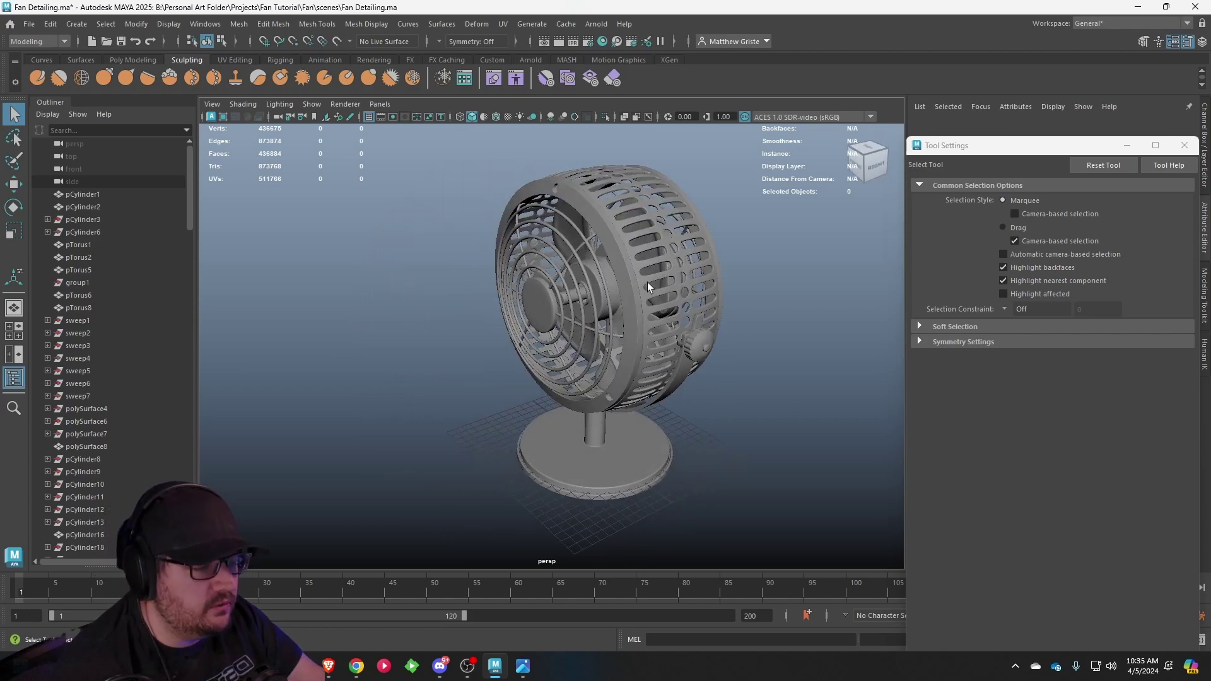
alt+drag(531, 362, 555, 221)
- Start a 3 Cubic EP curve in the side view at the rear connector block, arcing it outward and down as the power cable's path
click(49, 60)
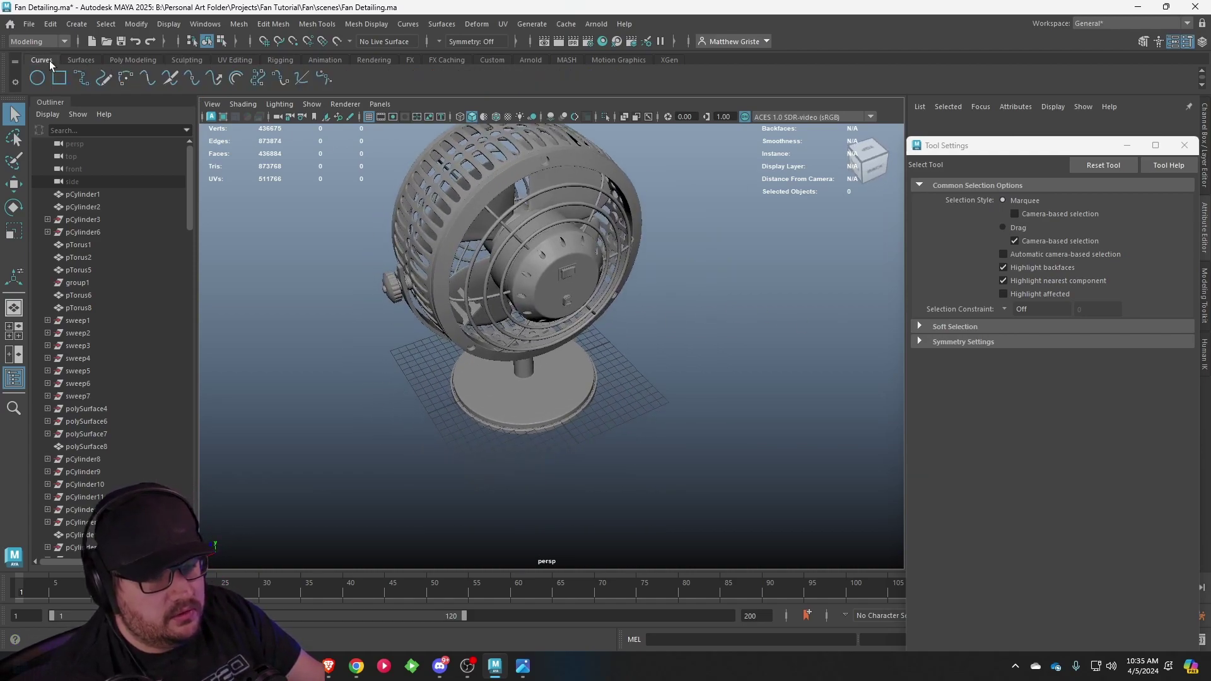
click(79, 78)
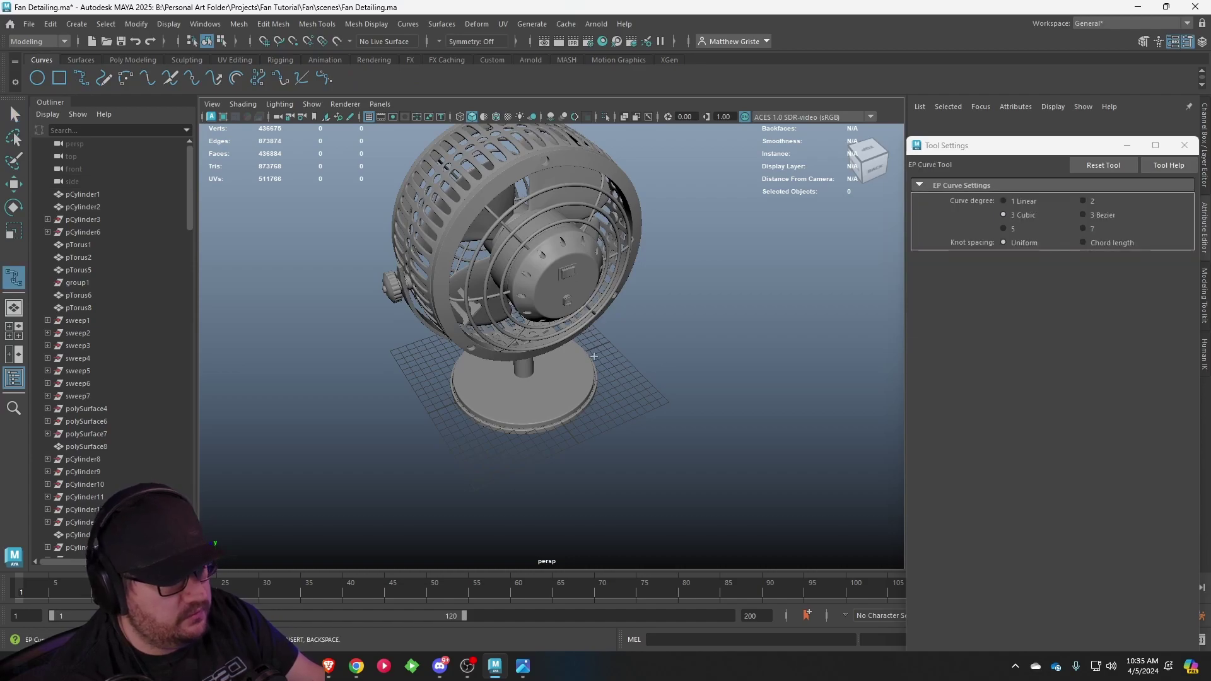
key(space)
key(space)
scroll(736, 498, up, 5)
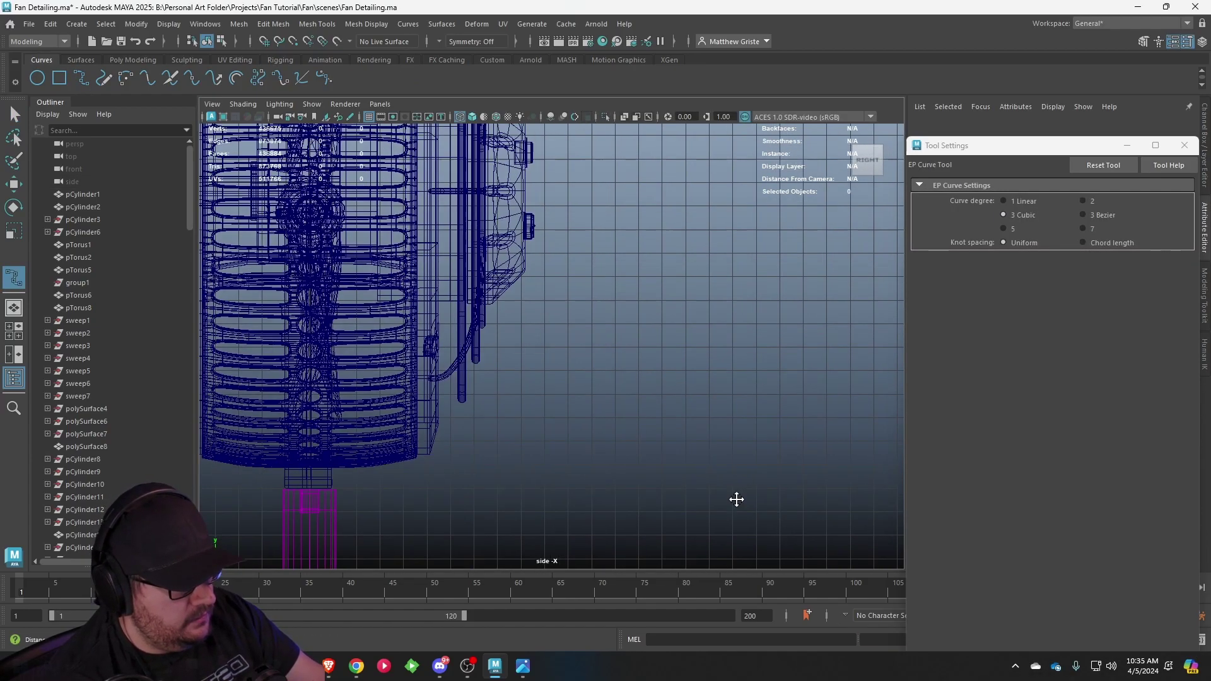
scroll(576, 365, up, 3)
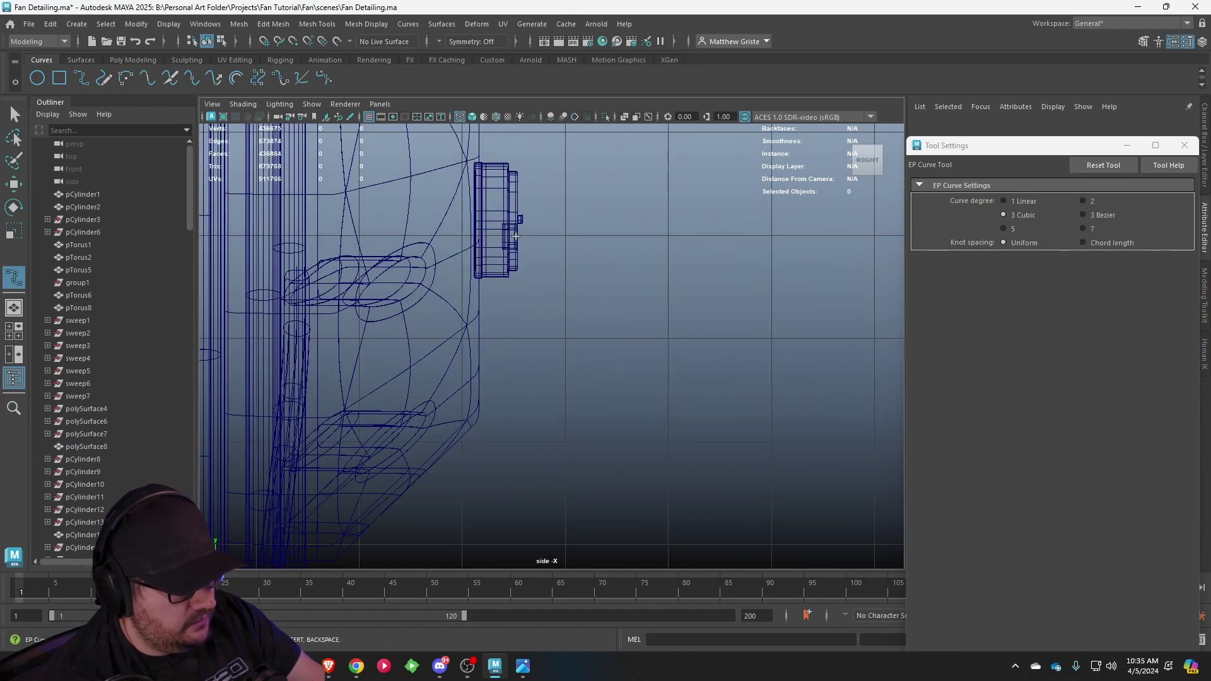
click(479, 234)
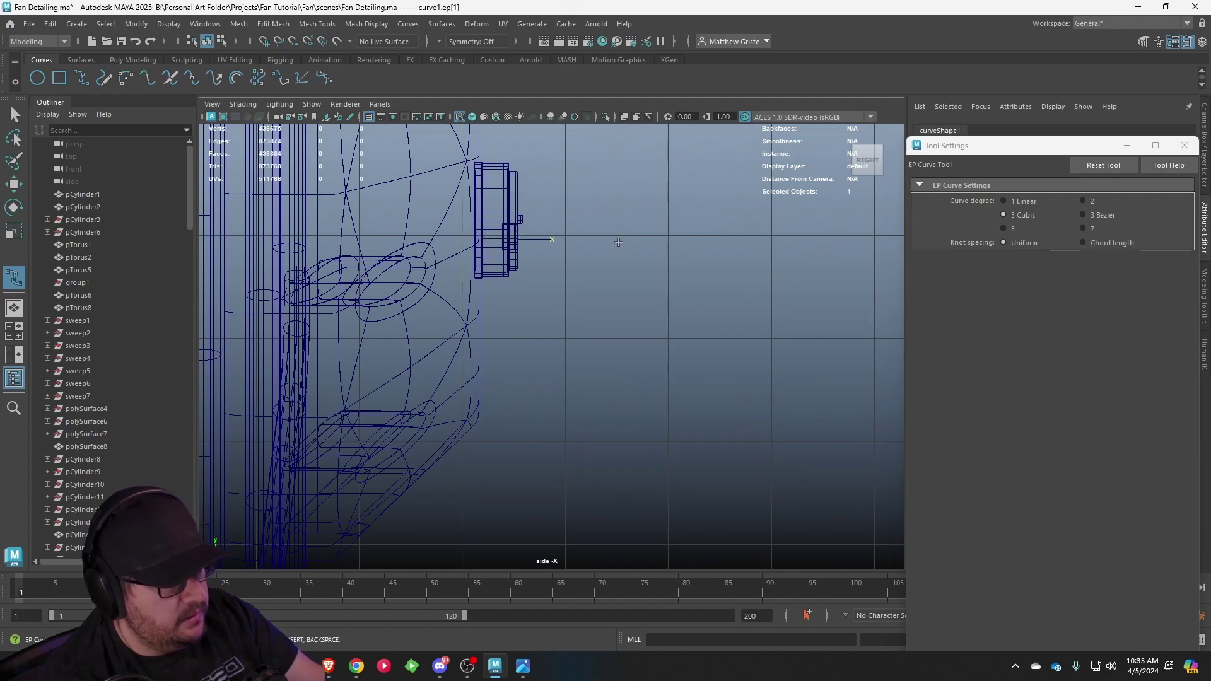
click(638, 249)
drag(652, 259, 686, 376)
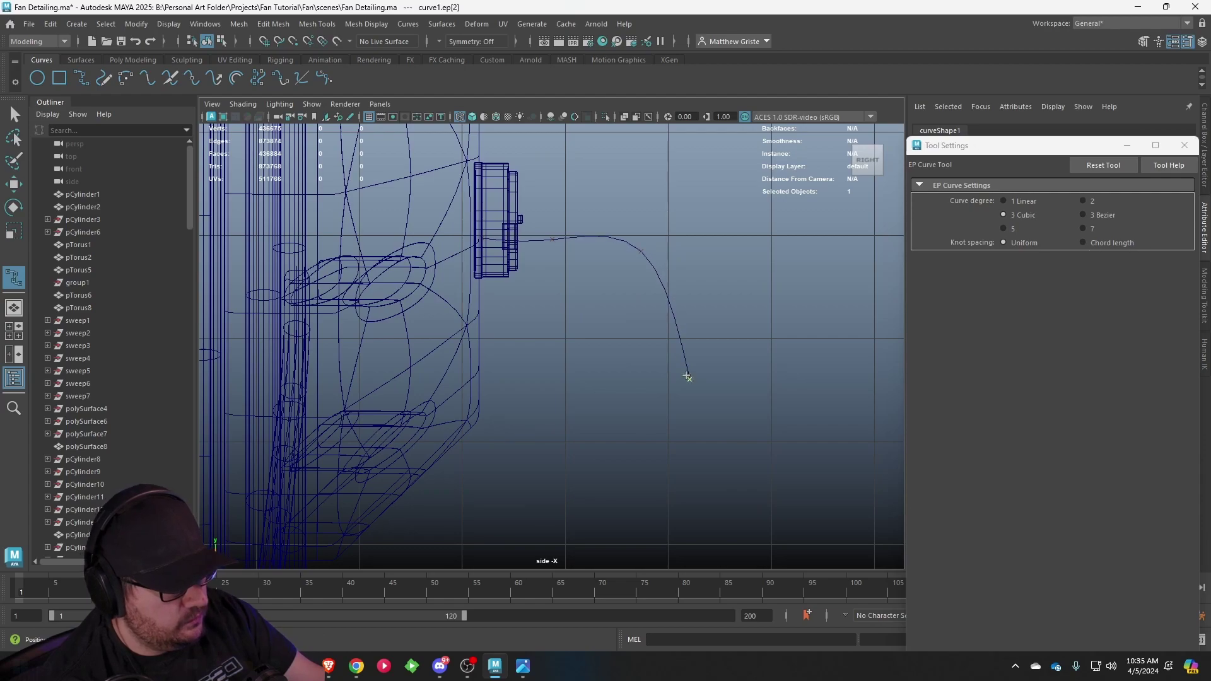
- Extend the cable curve down behind the fan to ground level beside the base
alt+middle_drag(699, 458, 671, 314)
scroll(700, 411, down, 10)
drag(587, 322, 625, 434)
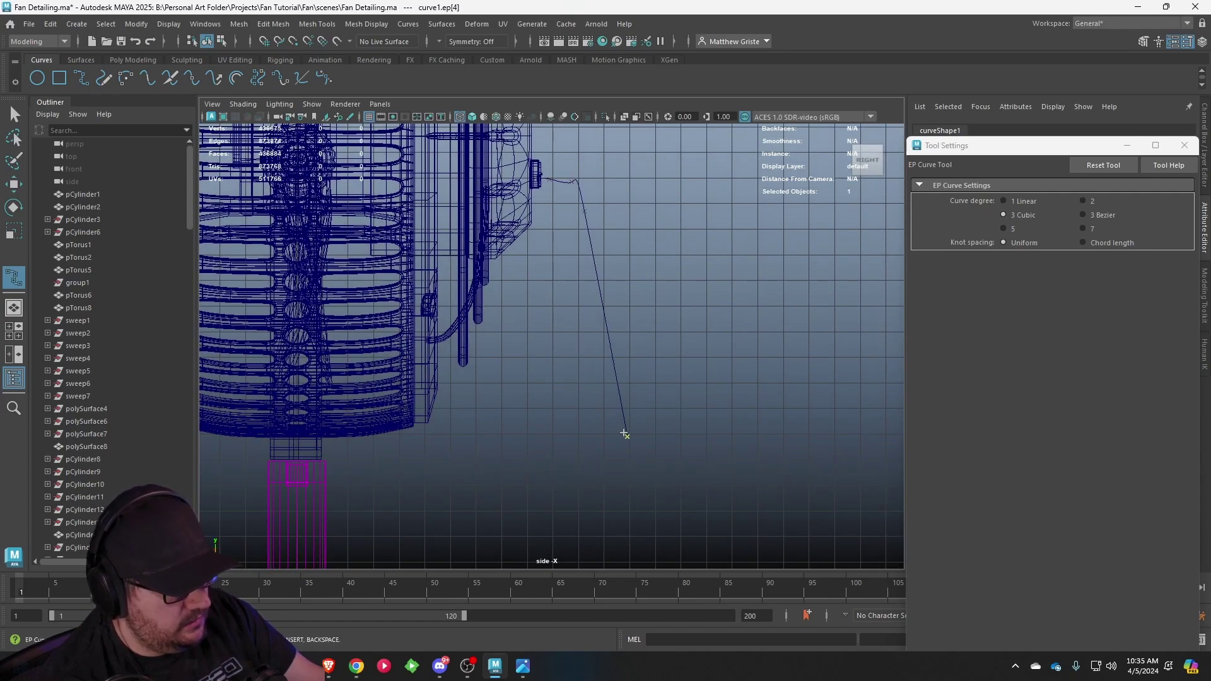
alt+middle_drag(610, 509, 595, 304)
click(595, 304)
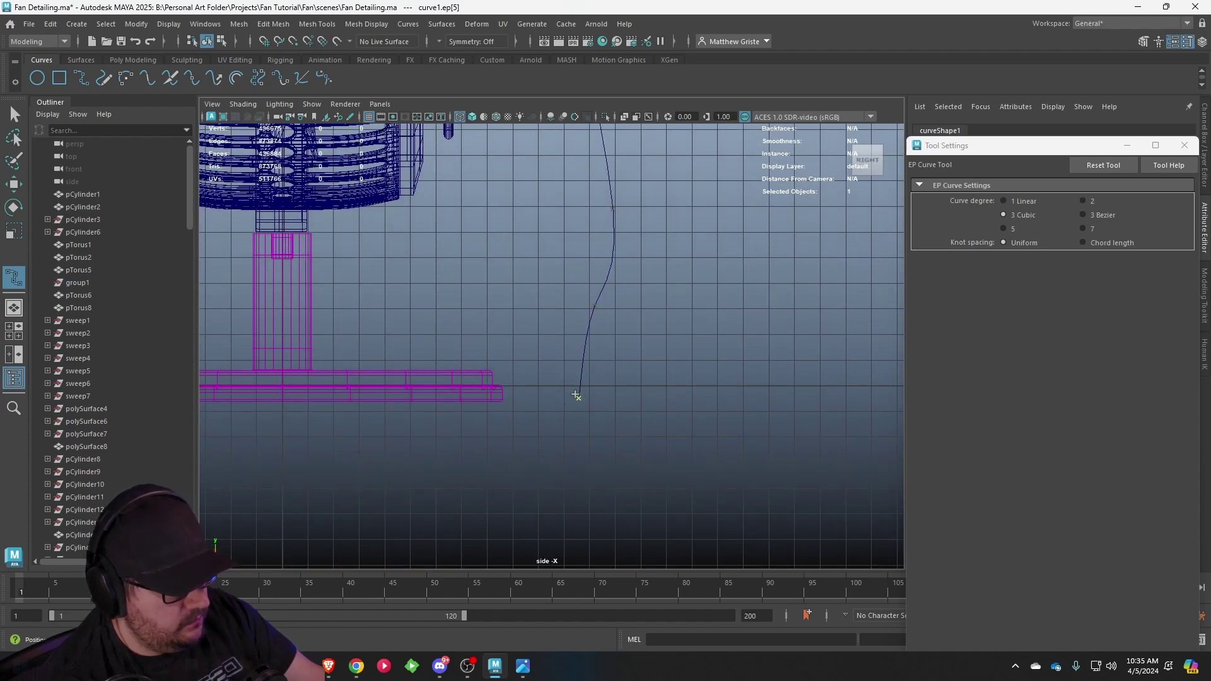
- Continue the cable curve in the top view, sweeping it wide around one side of the fan and across its front
key(space)
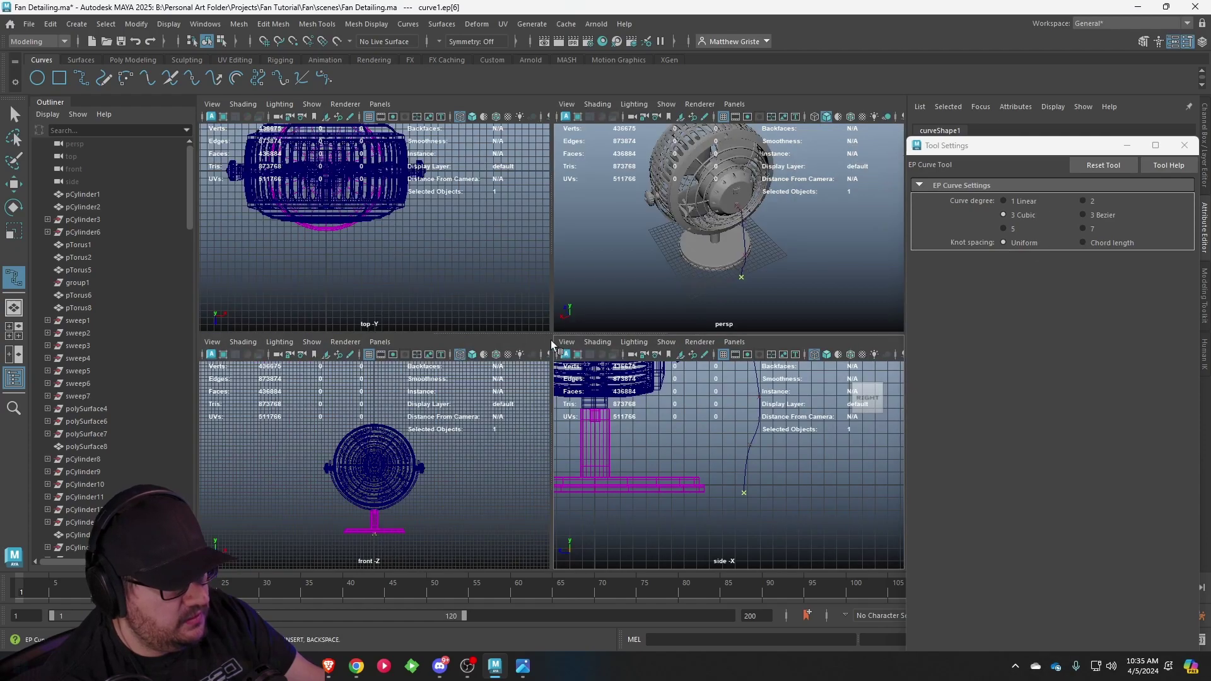
key(space)
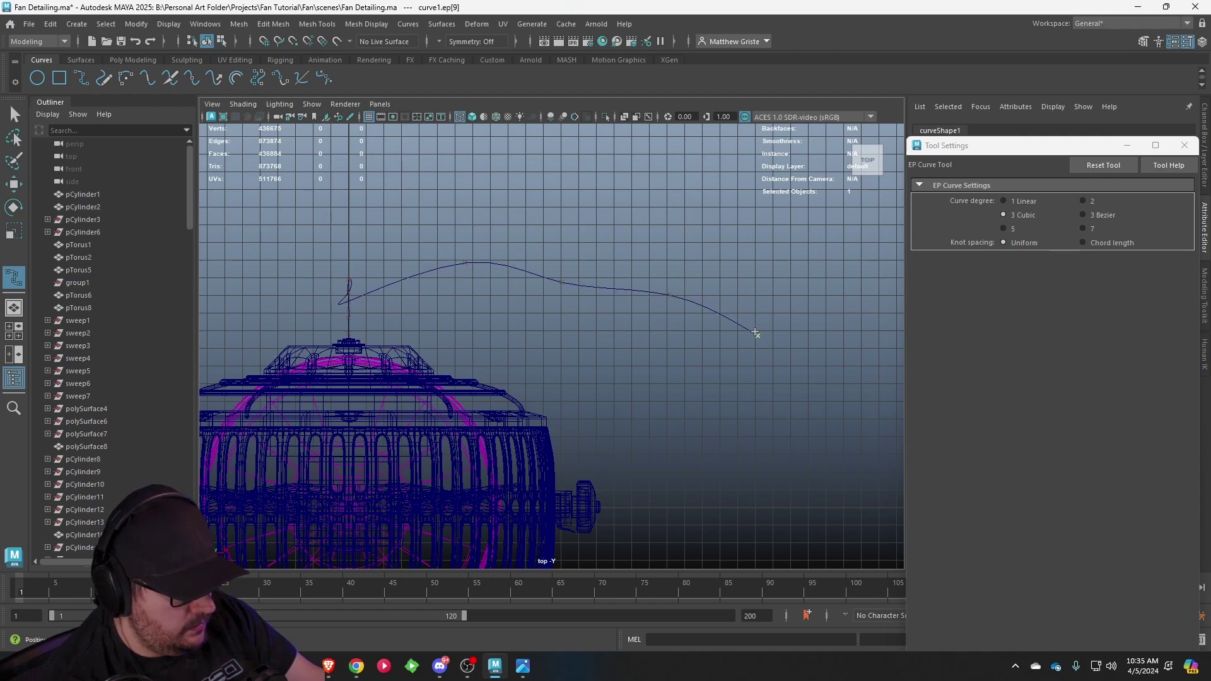
drag(785, 398, 795, 512)
alt+middle_drag(792, 496, 777, 295)
drag(773, 404, 741, 450)
scroll(711, 484, down, 4)
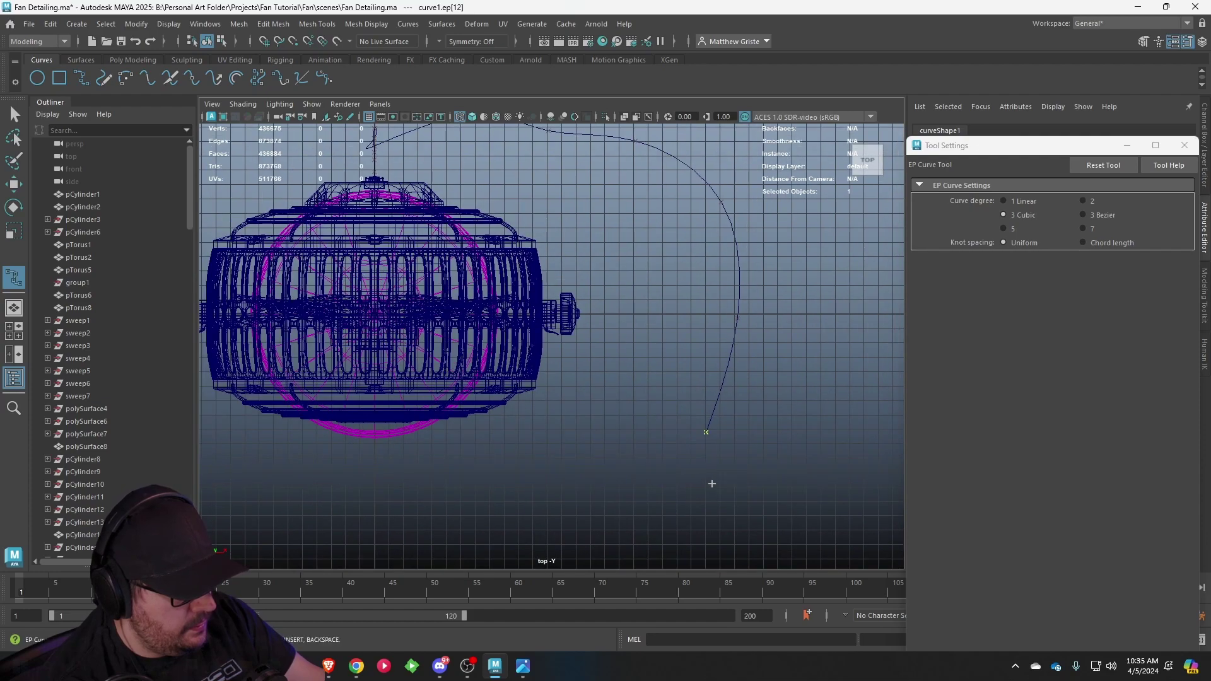
alt+middle_drag(711, 484, 729, 371)
drag(677, 388, 498, 452)
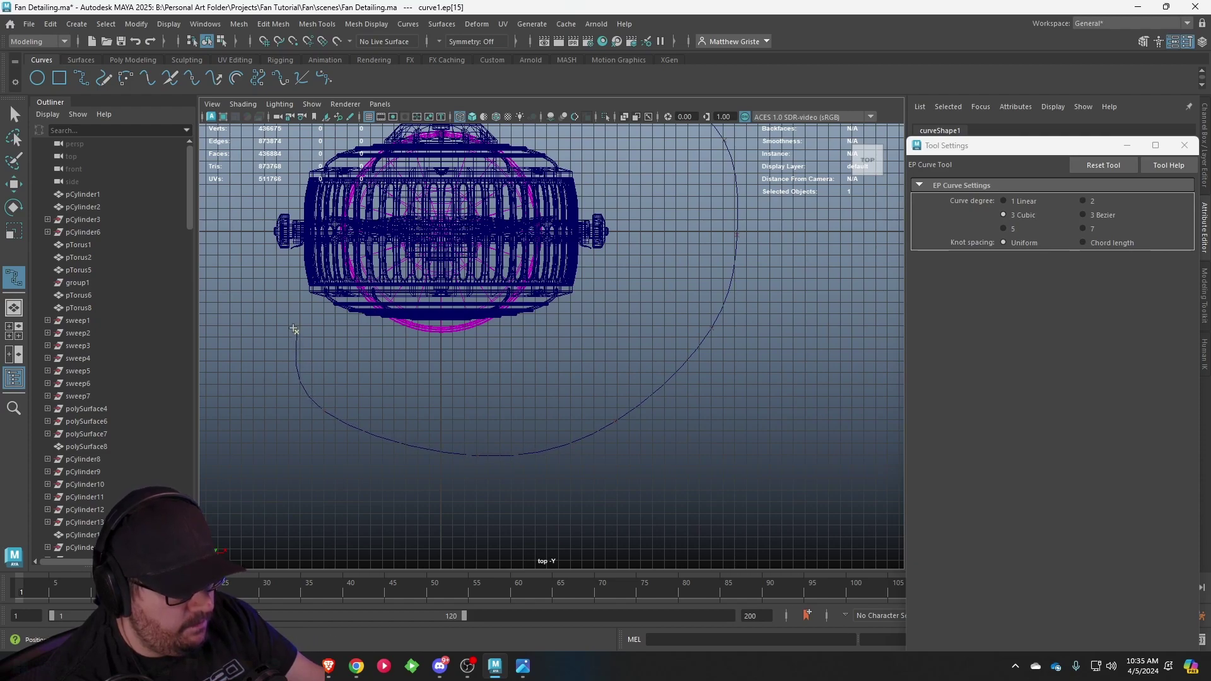
- Loop the cable curve back across the front of the base, finish it and return to the perspective view
drag(398, 333, 576, 337)
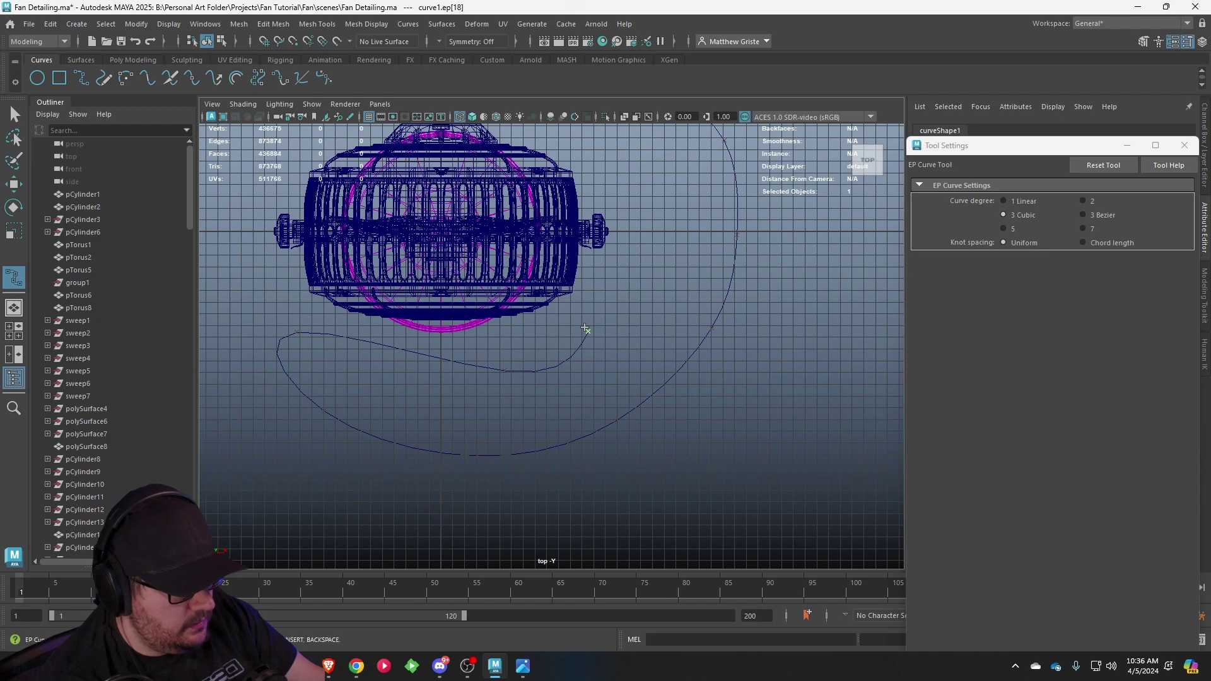
scroll(584, 327, down, 3)
alt+middle_drag(702, 303, 689, 381)
alt+drag(675, 351, 667, 334)
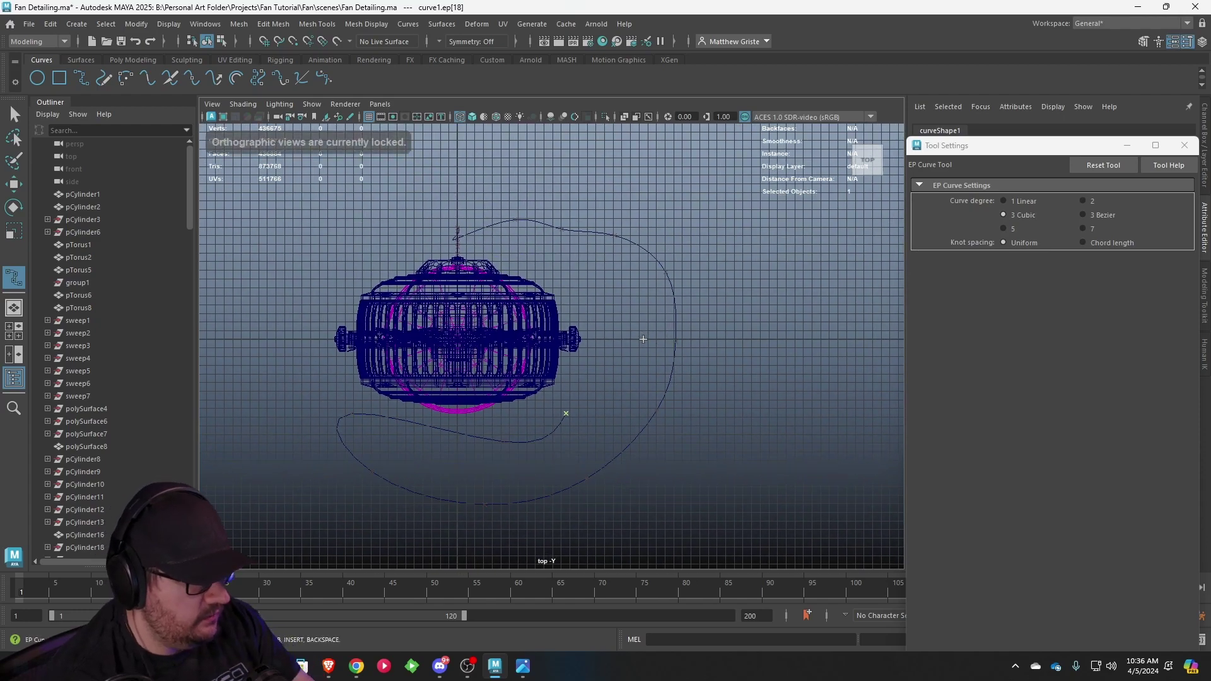
key(q)
key(space)
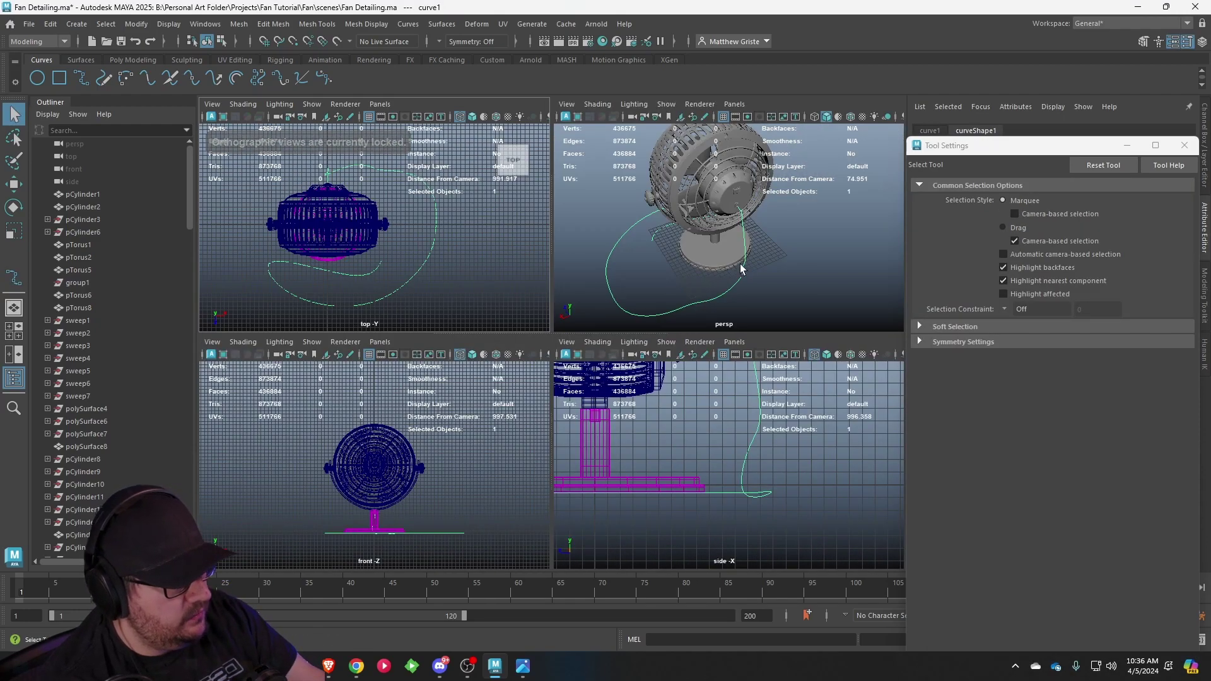
key(space)
- Edit the cable curve's control vertices and remove the one that kinks the bend beside the rear connector block
alt+drag(708, 265, 734, 299)
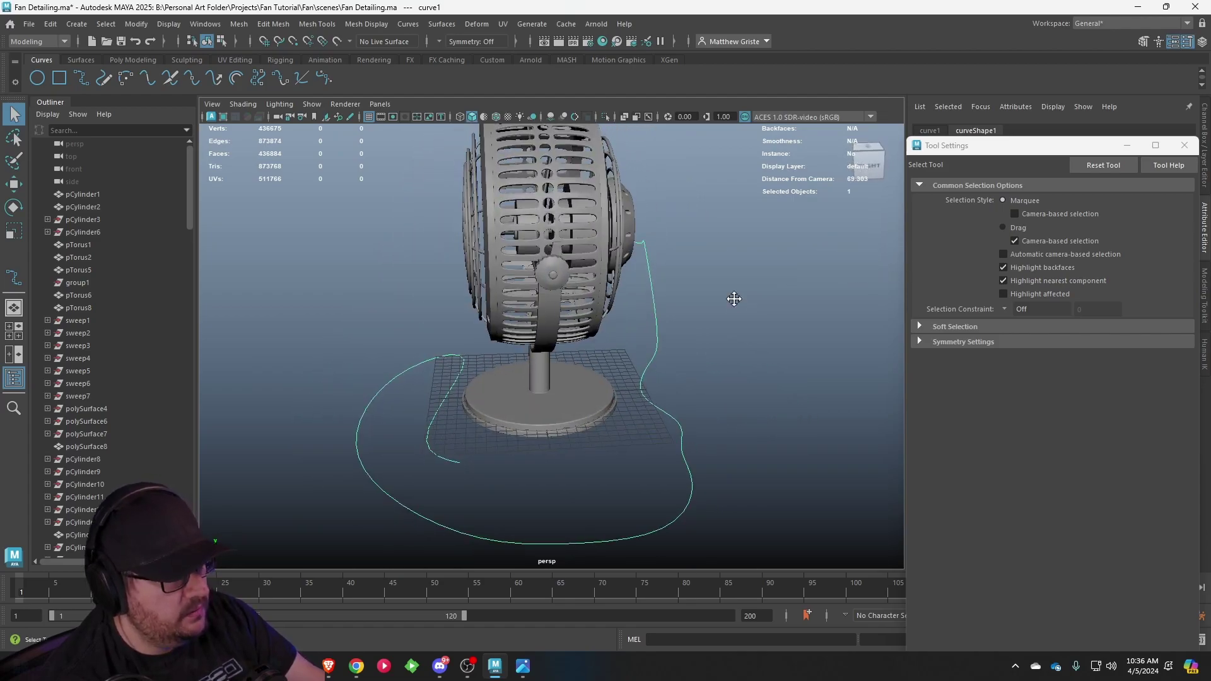
alt+middle_drag(734, 298, 634, 318)
scroll(627, 349, up, 3)
alt+middle_drag(605, 270, 612, 363)
scroll(593, 350, up, 4)
alt+drag(584, 346, 456, 351)
alt+middle_drag(457, 351, 642, 397)
scroll(643, 380, up, 3)
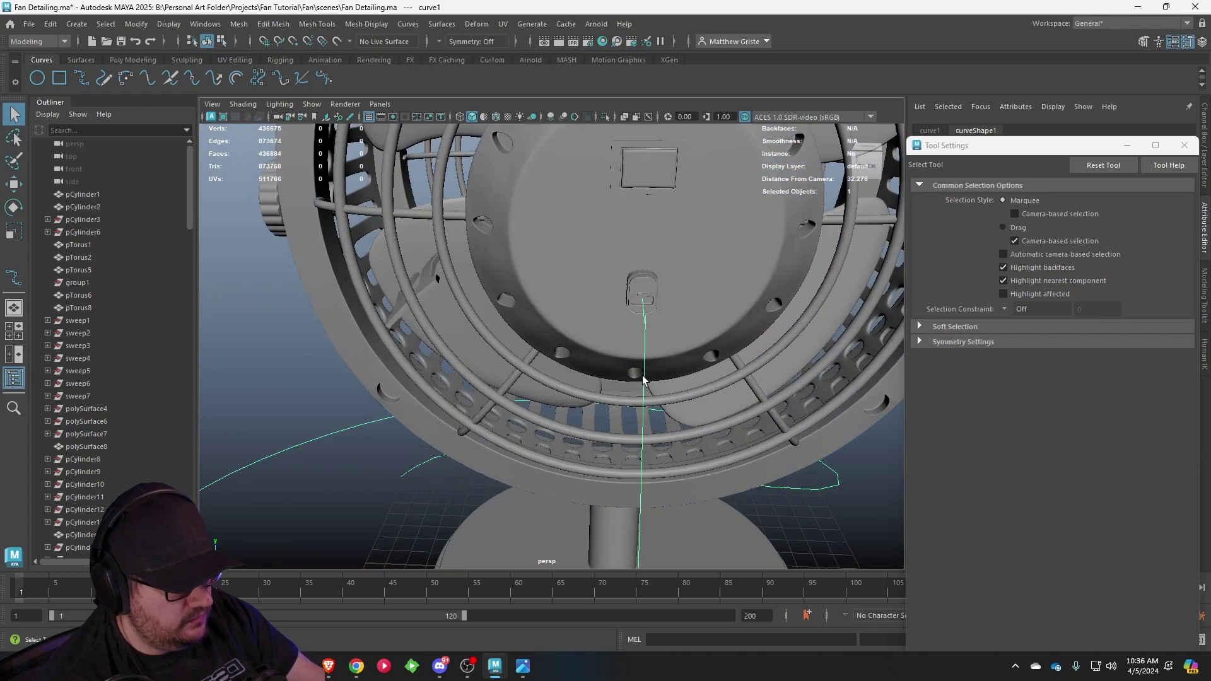
alt+drag(643, 379, 424, 324)
right_drag(437, 304, 422, 304)
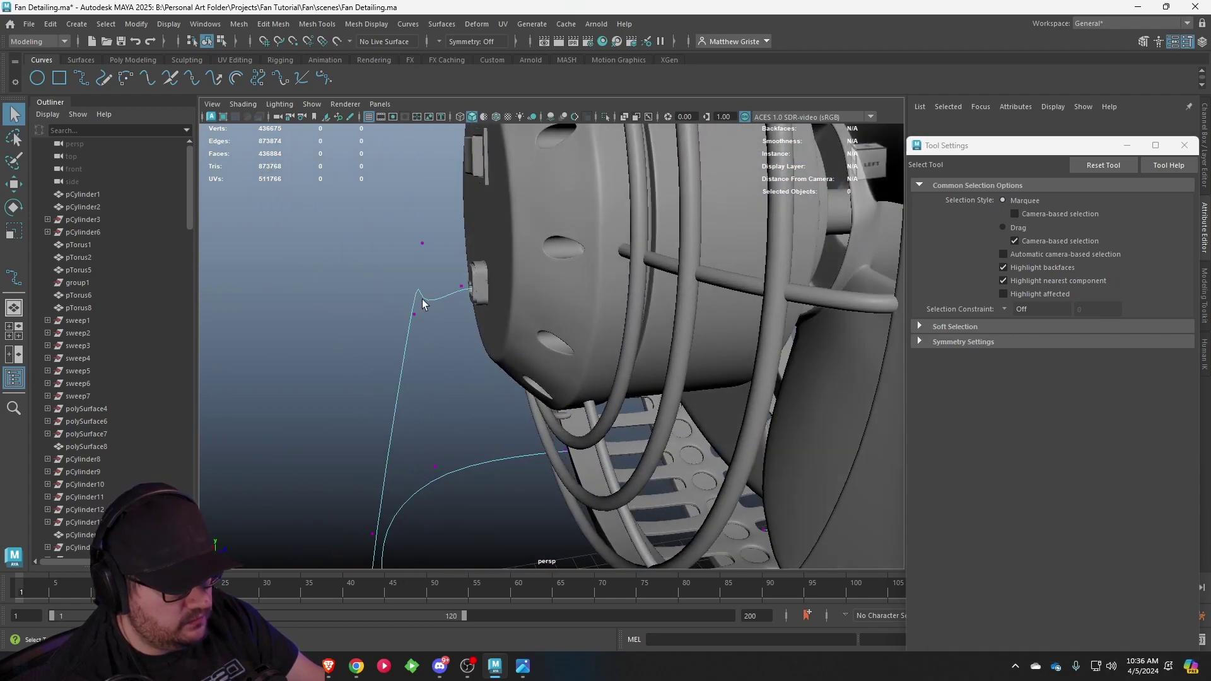
drag(410, 232, 425, 257)
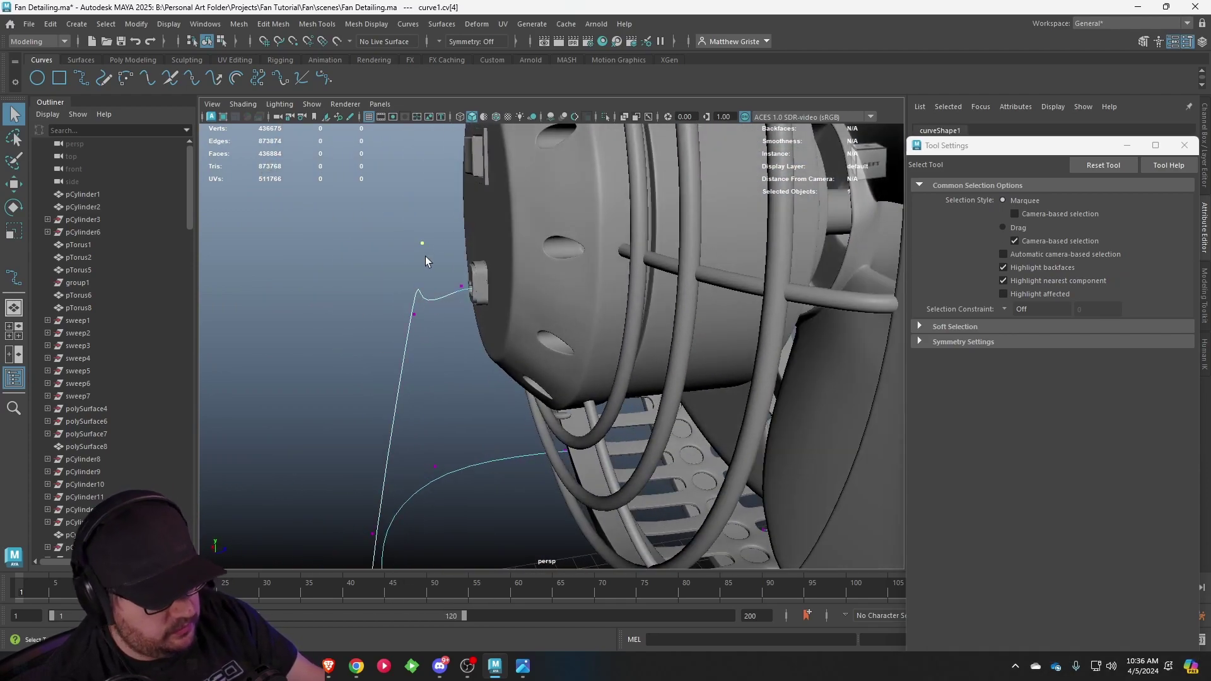
click(427, 270)
- Smooth the cable's bend behind the base and adjust the height of its first group of ground-level control vertices
alt+drag(407, 377, 674, 294)
alt+middle_drag(709, 435, 664, 218)
scroll(666, 252, down, 2)
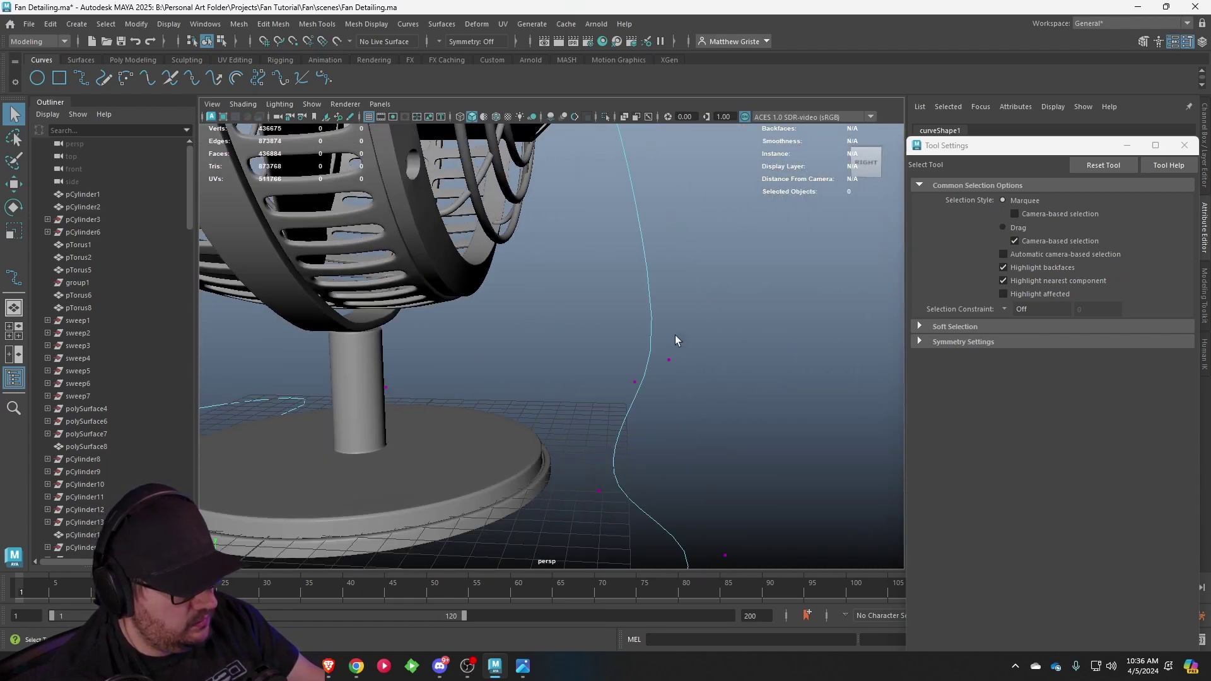
alt+middle_drag(674, 334, 639, 295)
drag(617, 298, 314, 391)
click(656, 327)
key(w)
drag(221, 376, 406, 466)
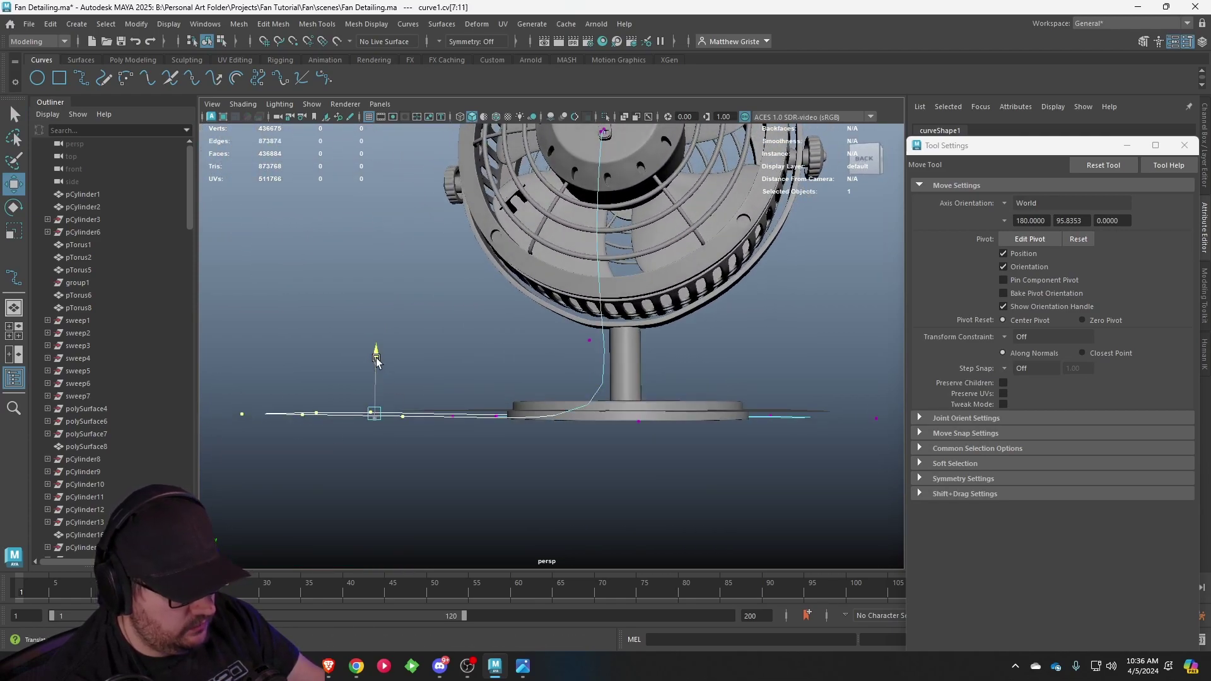
alt+drag(370, 352, 501, 358)
- Select the remaining ground-level control vertices and adjust their height against the base in the front view
drag(650, 323, 579, 323)
key(space)
key(space)
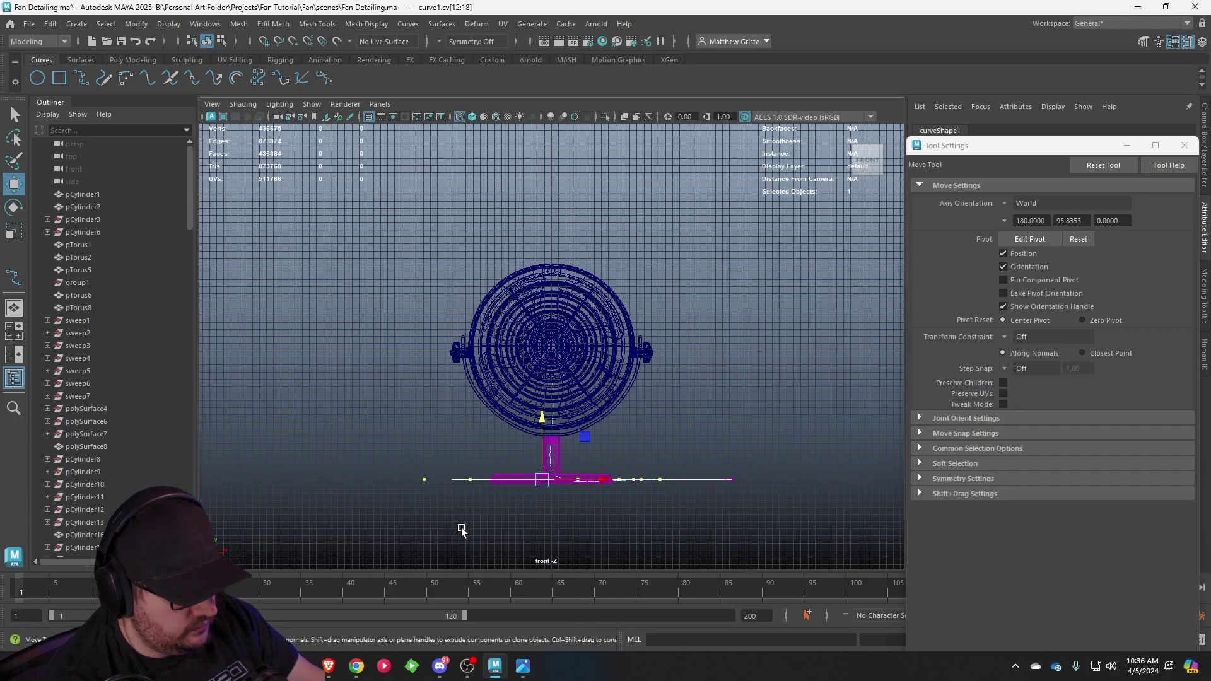
alt+right_drag(460, 492, 647, 458)
alt+middle_drag(646, 457, 585, 305)
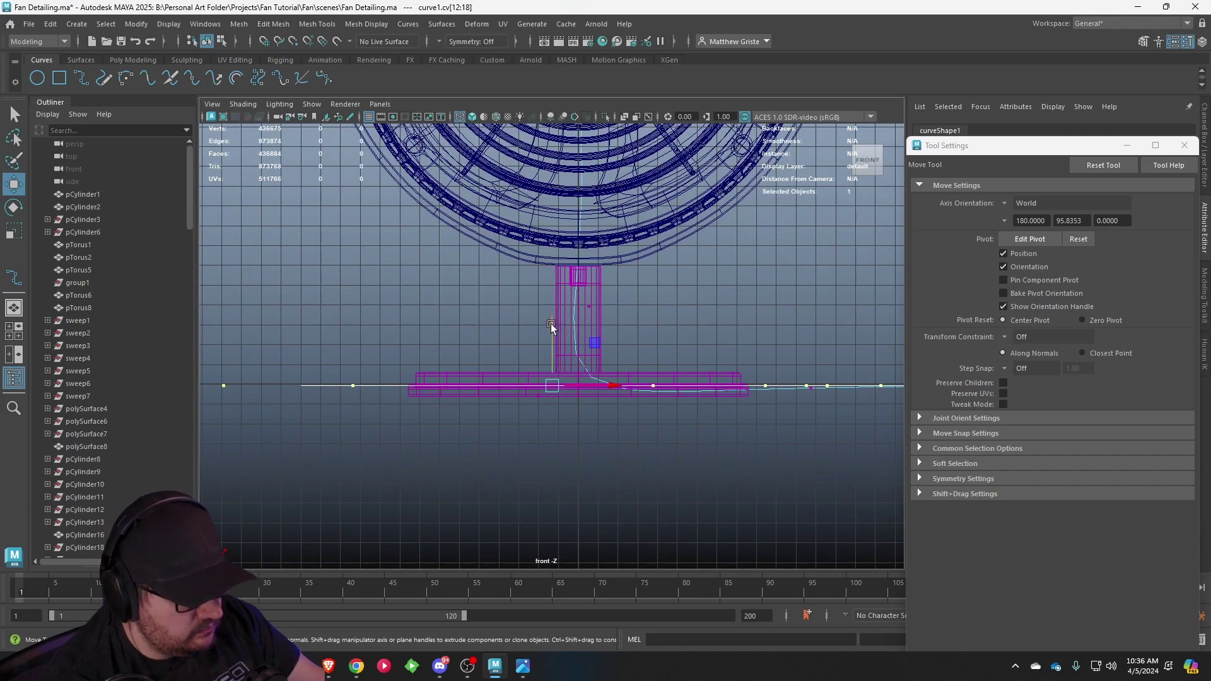
drag(551, 323, 550, 326)
- Scale all the cable's ground-level control vertices flat along the vertical axis, using Object axis orientation
alt+middle_drag(734, 362, 646, 341)
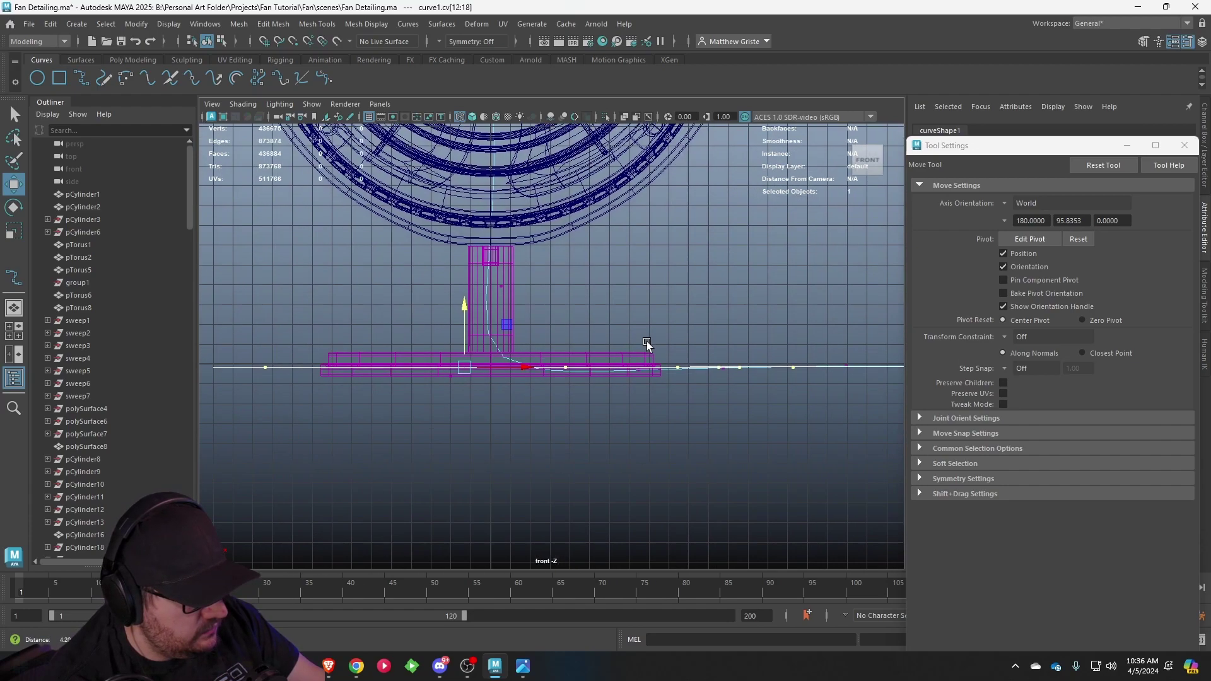
scroll(646, 342, down, 3)
drag(764, 385, 240, 331)
key(y)
key(r)
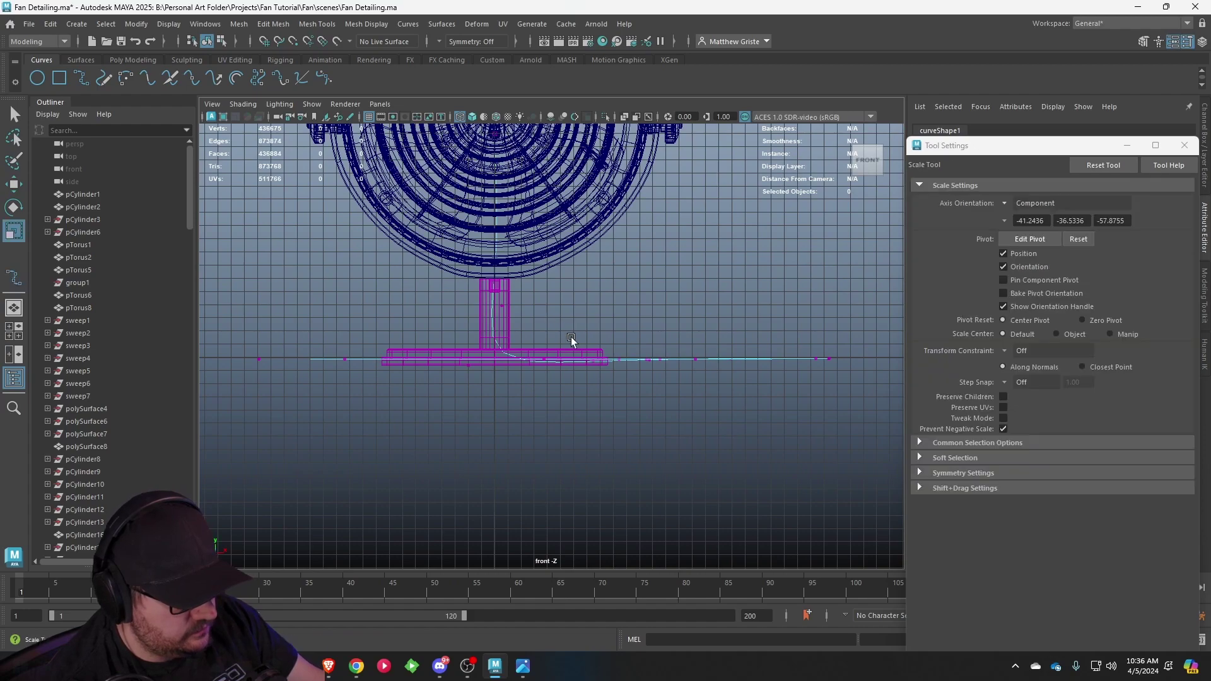
drag(843, 314, 317, 409)
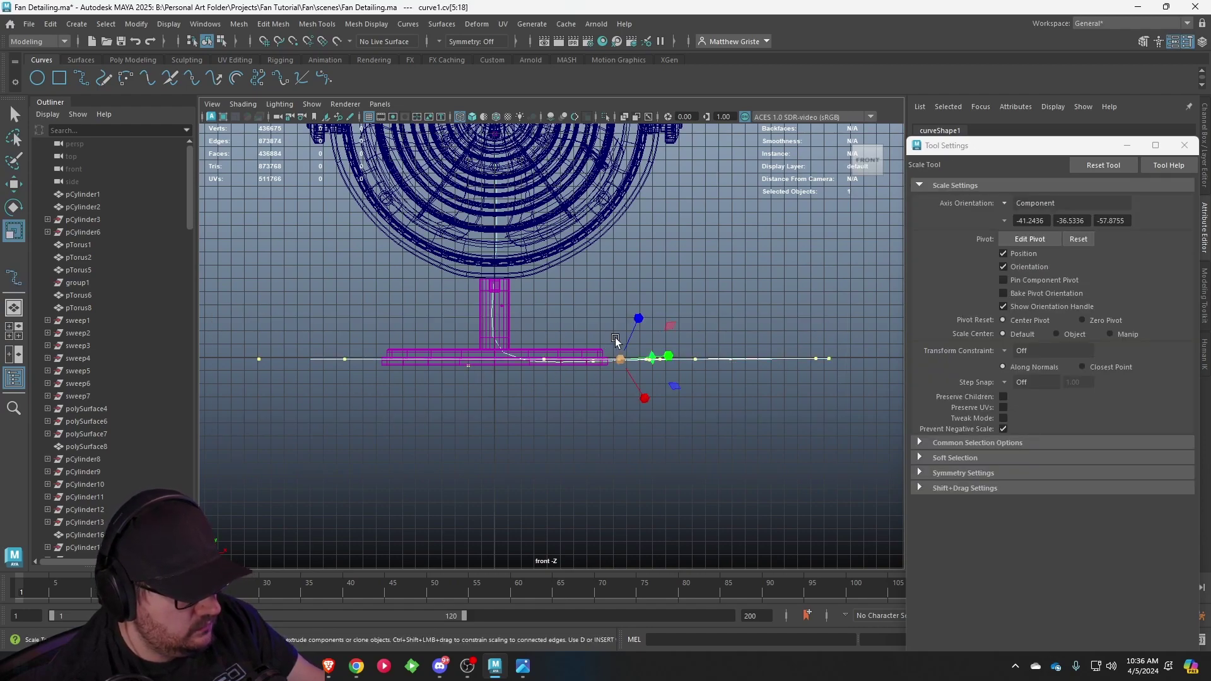
drag(535, 261, 535, 381)
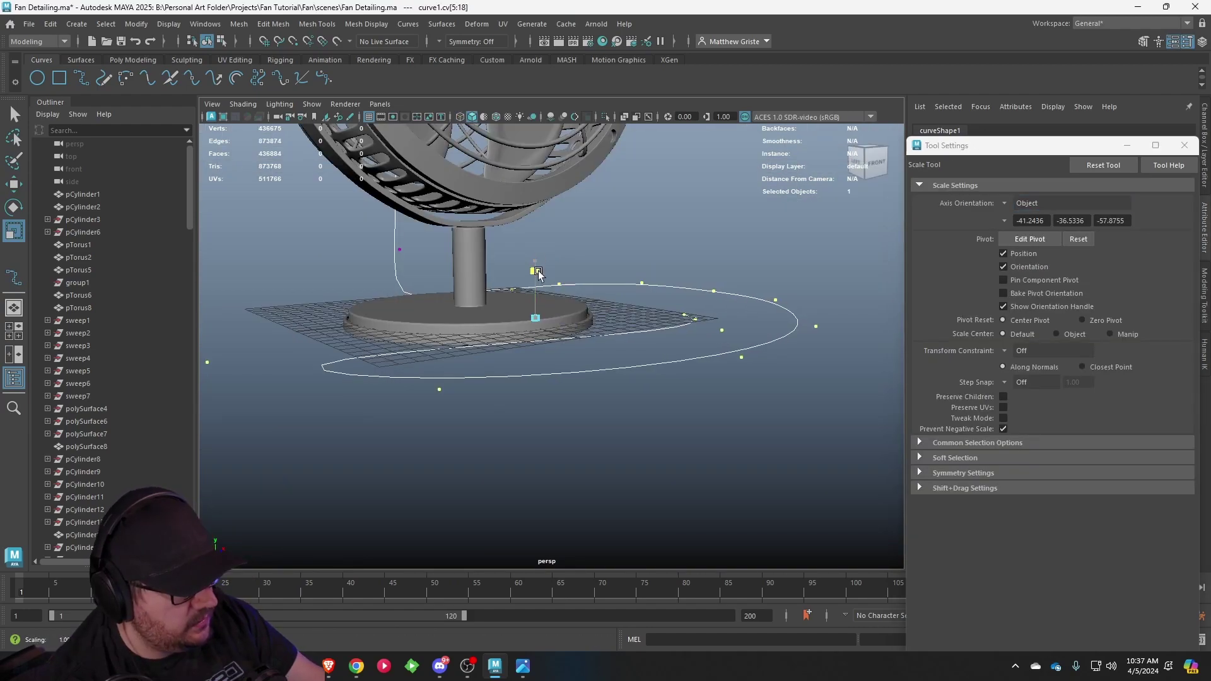
- Close the tool settings, return the cable curve to object mode and select it for inspection around the base
click(1183, 145)
alt+drag(670, 351, 505, 358)
right_drag(519, 314, 522, 321)
alt+drag(523, 321, 567, 327)
click(616, 341)
scroll(640, 340, up, 5)
alt+drag(644, 341, 585, 337)
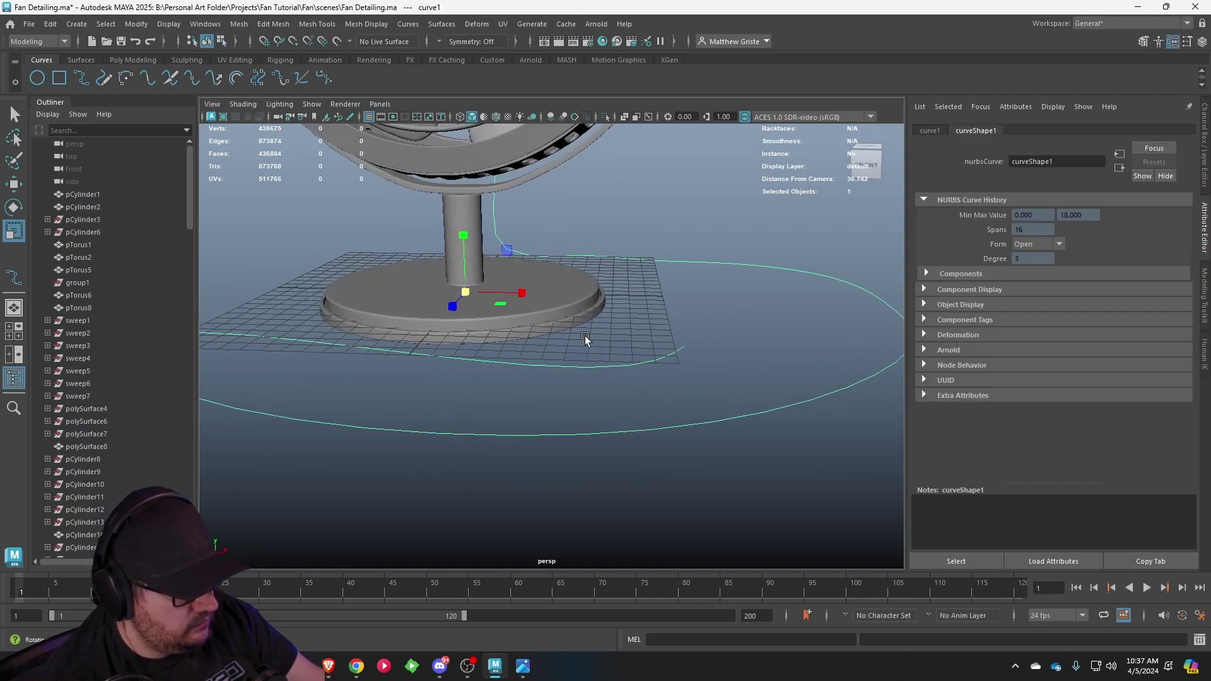
- Select the control vertices at the cable curve's free end and lower them slightly with the Move tool
scroll(655, 346, up, 4)
click(735, 354)
alt+middle_drag(770, 355, 698, 369)
click(679, 369)
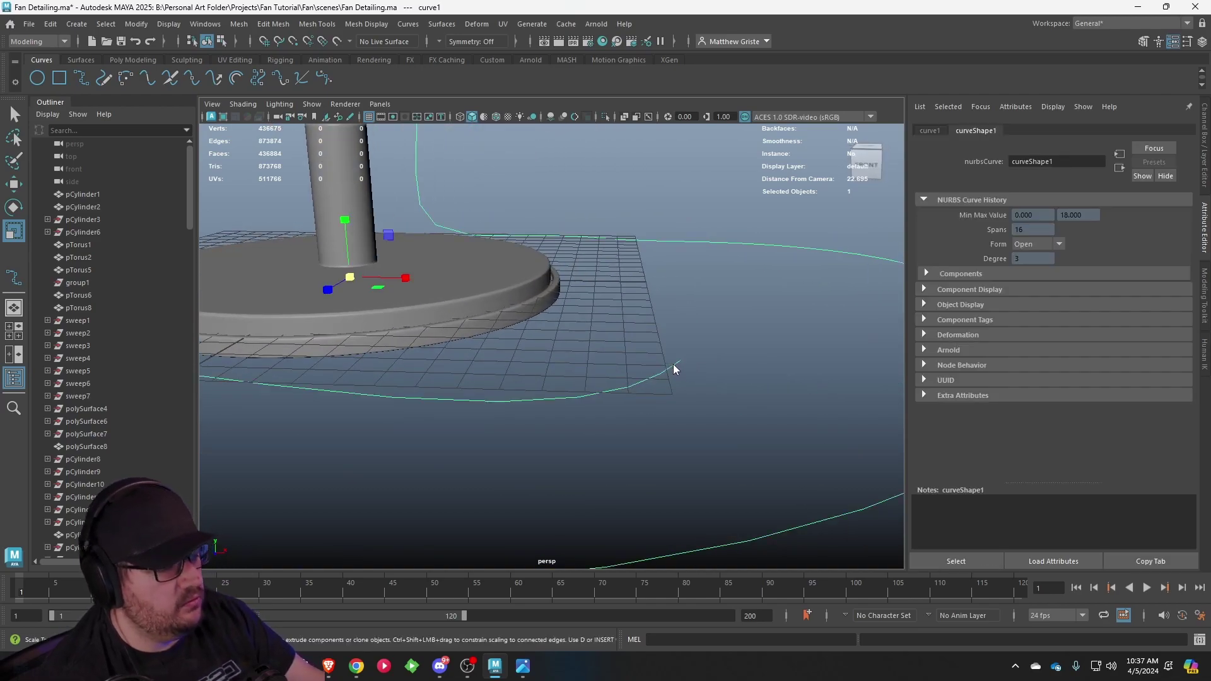
right_drag(673, 328, 649, 324)
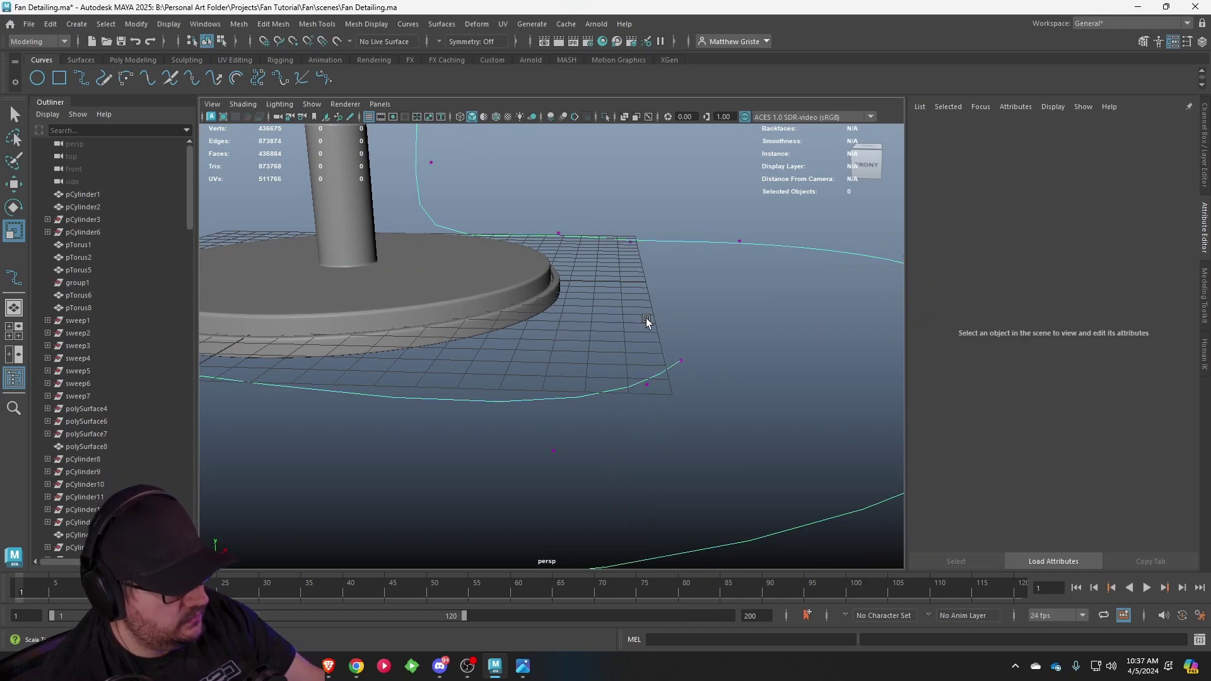
click(681, 362)
drag(634, 397, 641, 257)
key(w)
alt+drag(638, 272, 517, 277)
drag(386, 226, 386, 247)
click(641, 335)
- Return the cable curve to object mode and select the whole curve
scroll(641, 334, down, 5)
alt+drag(642, 335, 627, 313)
scroll(561, 353, down, 3)
right_drag(626, 311, 654, 264)
click(632, 261)
alt+drag(631, 261, 603, 323)
right_drag(629, 323, 691, 298)
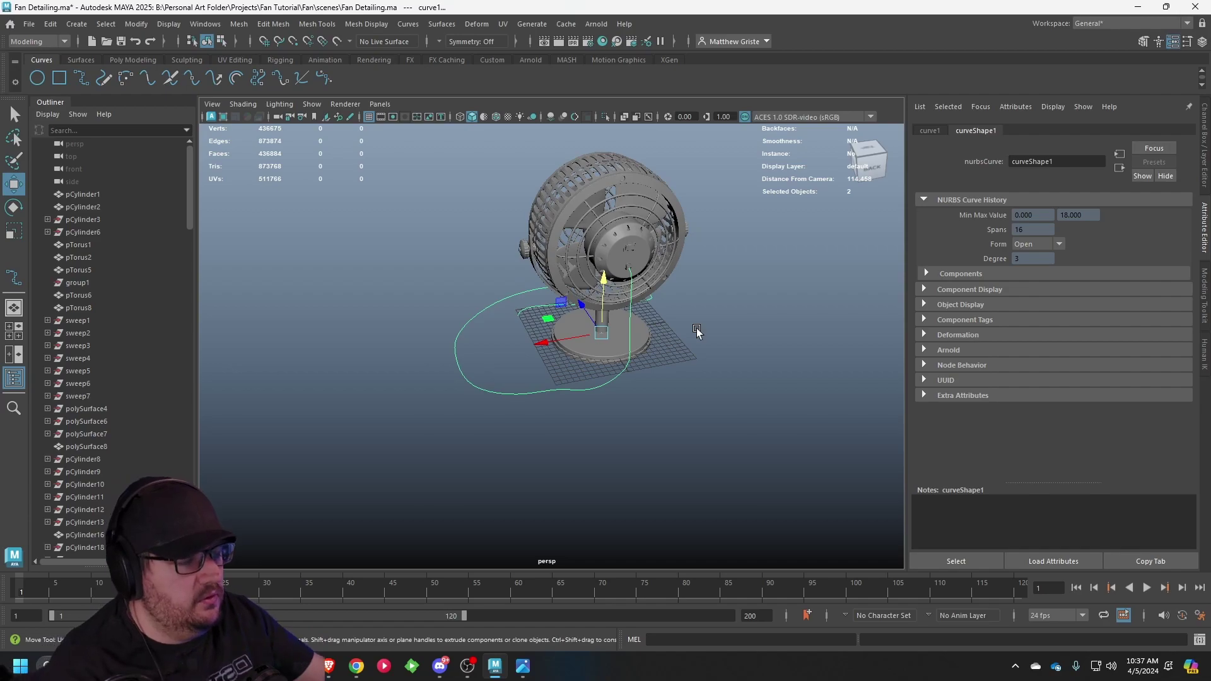
- Create a sweep mesh along the selected cable curve
scroll(697, 328, up, 2)
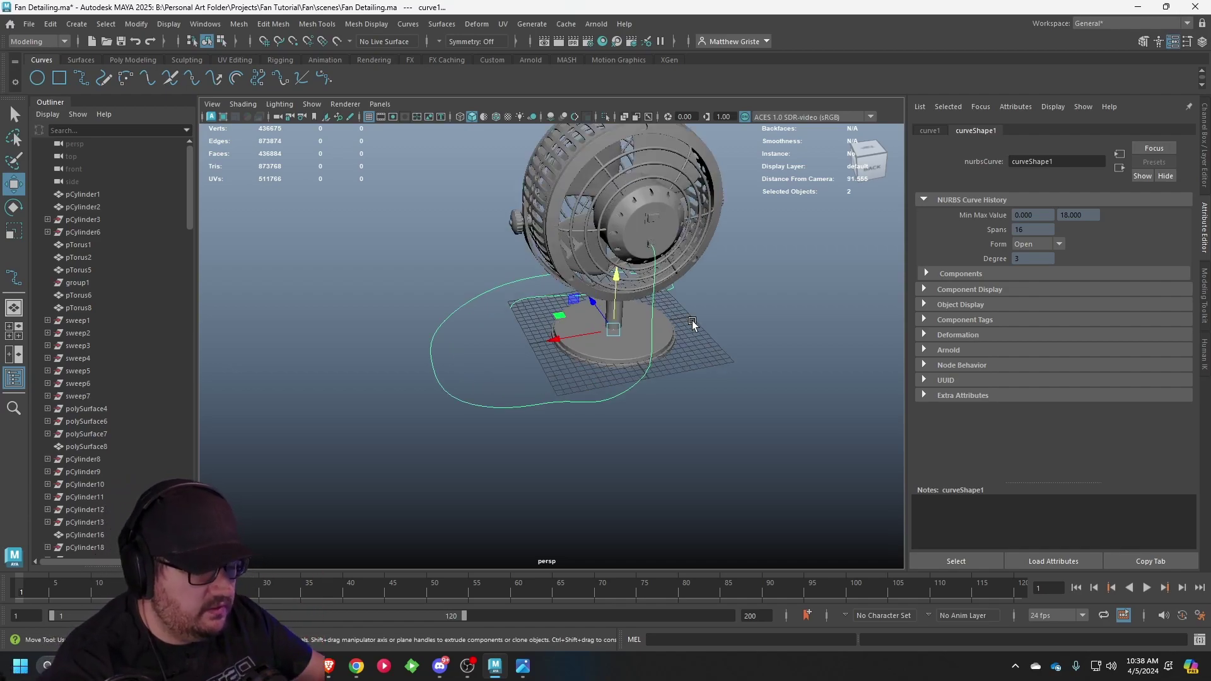
mouse_move(692, 324)
alt+mouse_down()
mouse_move(483, 353)
mouse_move(694, 340)
alt+mouse_up()
alt+middle_drag(694, 341, 532, 398)
alt+drag(533, 397, 505, 384)
click(132, 60)
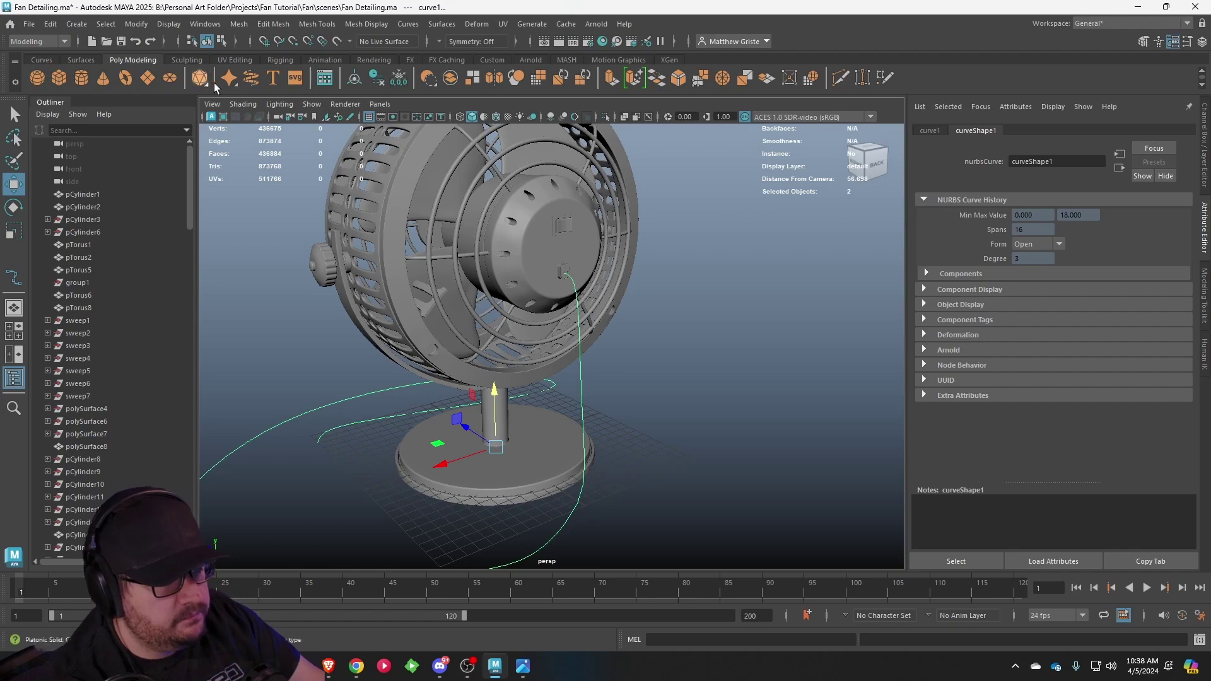
click(255, 83)
- Examine the swept cable around the fan and compare its shape and thickness with the cable in the reference photo
alt+drag(784, 292, 524, 293)
scroll(523, 292, up, 3)
scroll(494, 385, down, 5)
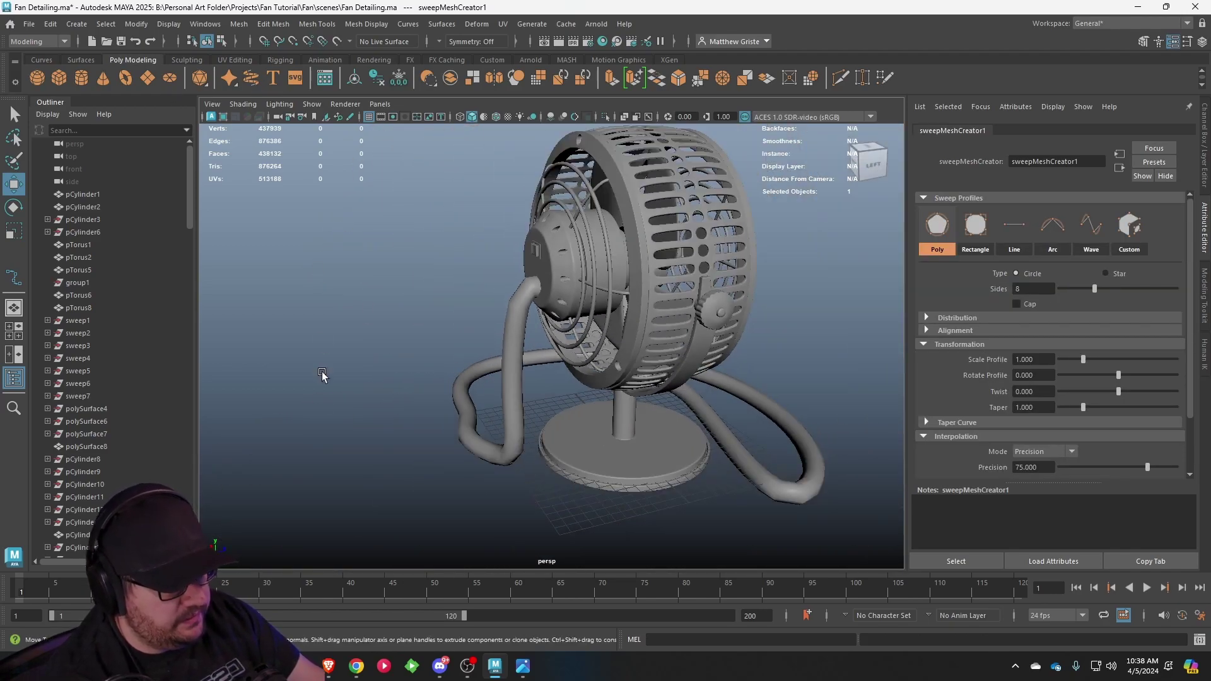
alt+drag(434, 288, 557, 292)
scroll(574, 301, up, 3)
scroll(555, 289, up, 3)
click(522, 666)
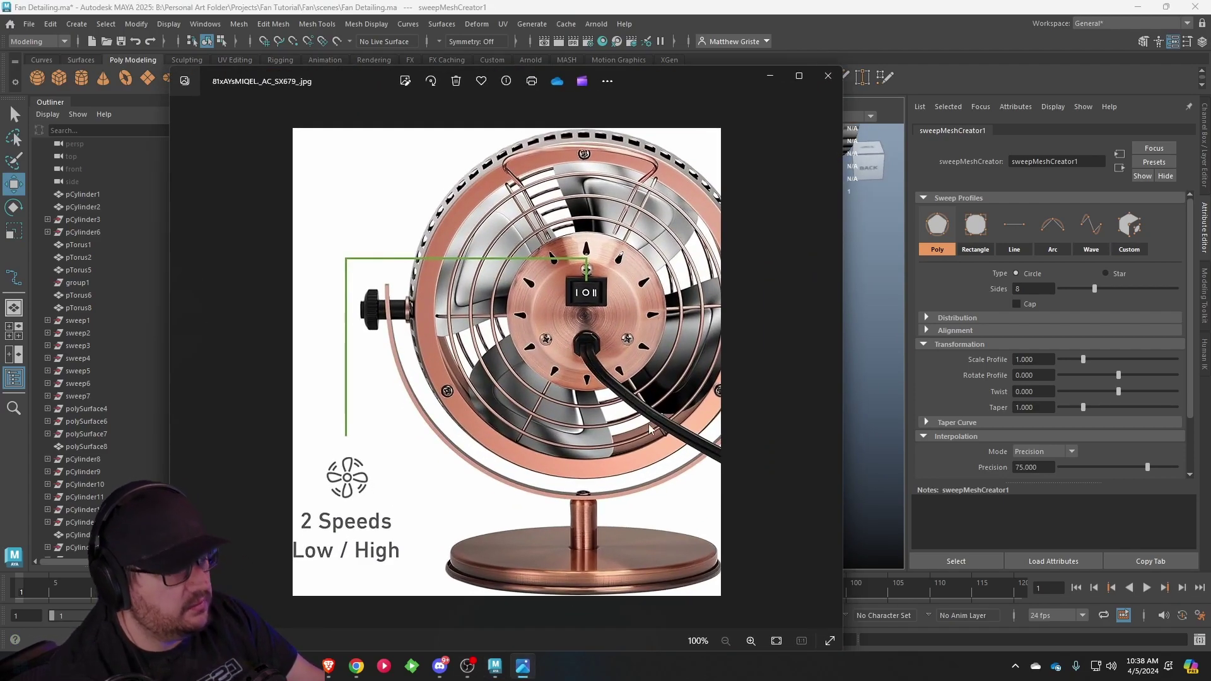
click(769, 75)
- Change the cable's sweep profile to Rectangle with a height of 0.396 and a profile scale of 0.275
alt+drag(549, 297, 615, 307)
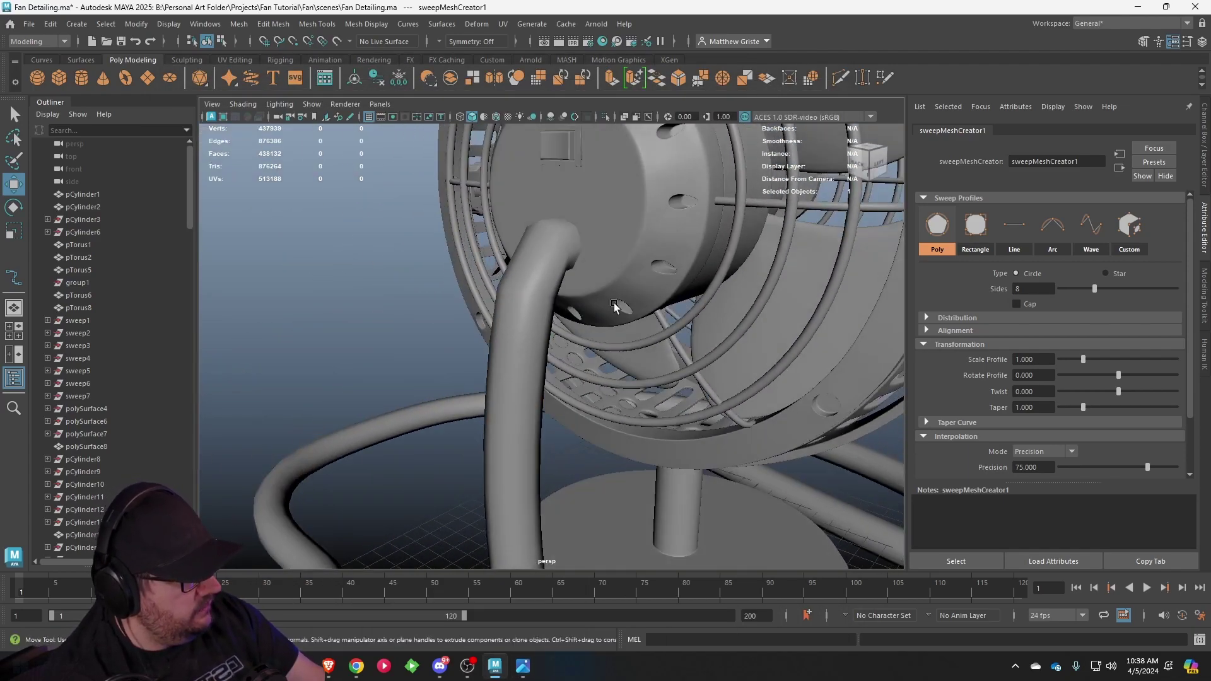
click(975, 225)
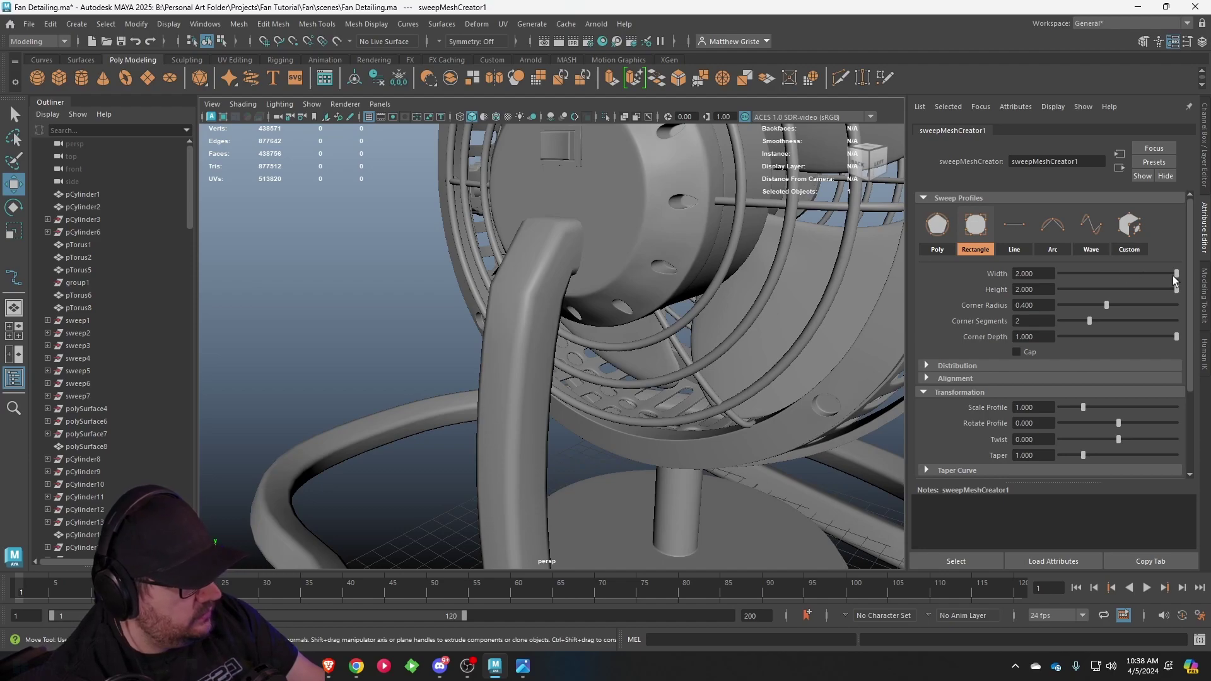
drag(1176, 289, 1096, 303)
alt+drag(655, 318, 733, 316)
scroll(732, 316, up, 3)
alt+middle_drag(732, 316, 704, 382)
scroll(692, 305, up, 3)
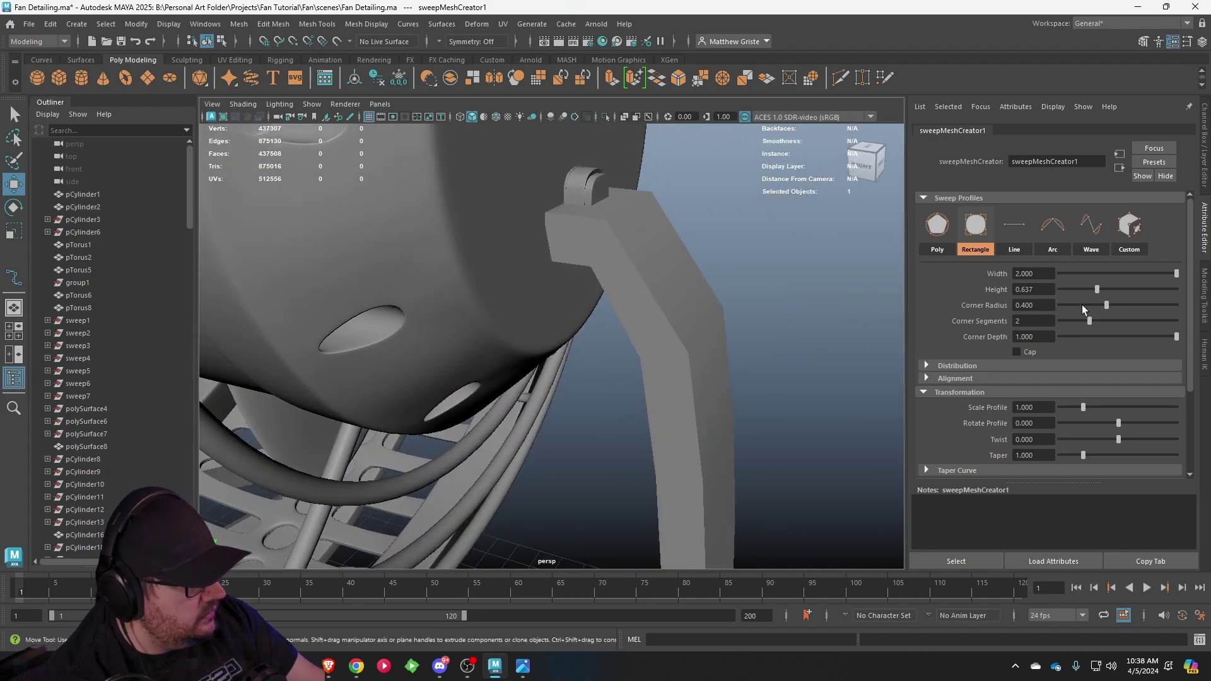
drag(1098, 289, 1083, 289)
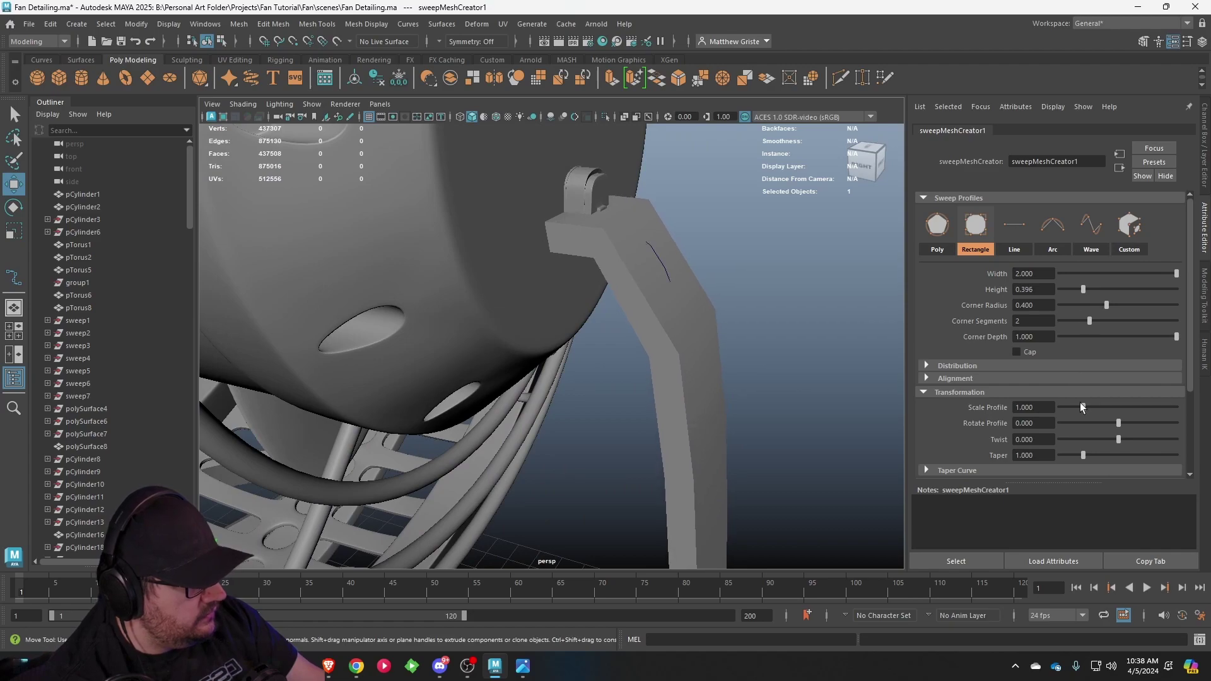
drag(1081, 407, 1067, 406)
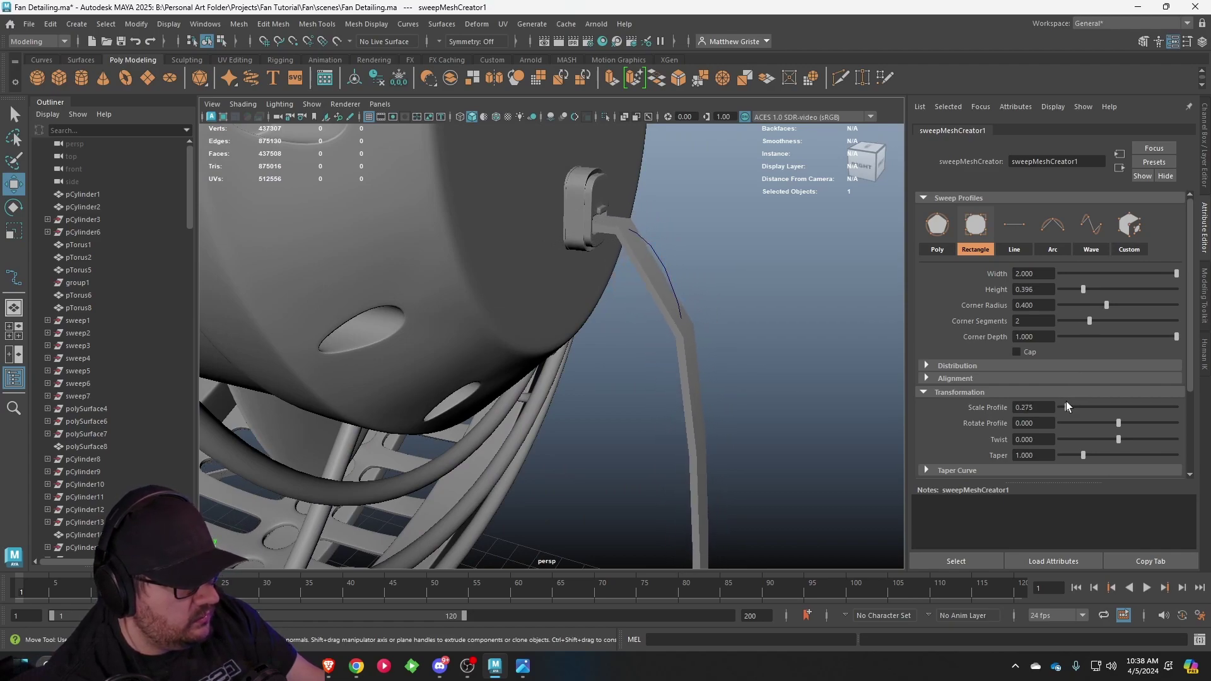
- Round the cable profile's edges with a corner radius of about 0.13 and fine-tune its height against the connector opening
alt+drag(641, 339, 580, 436)
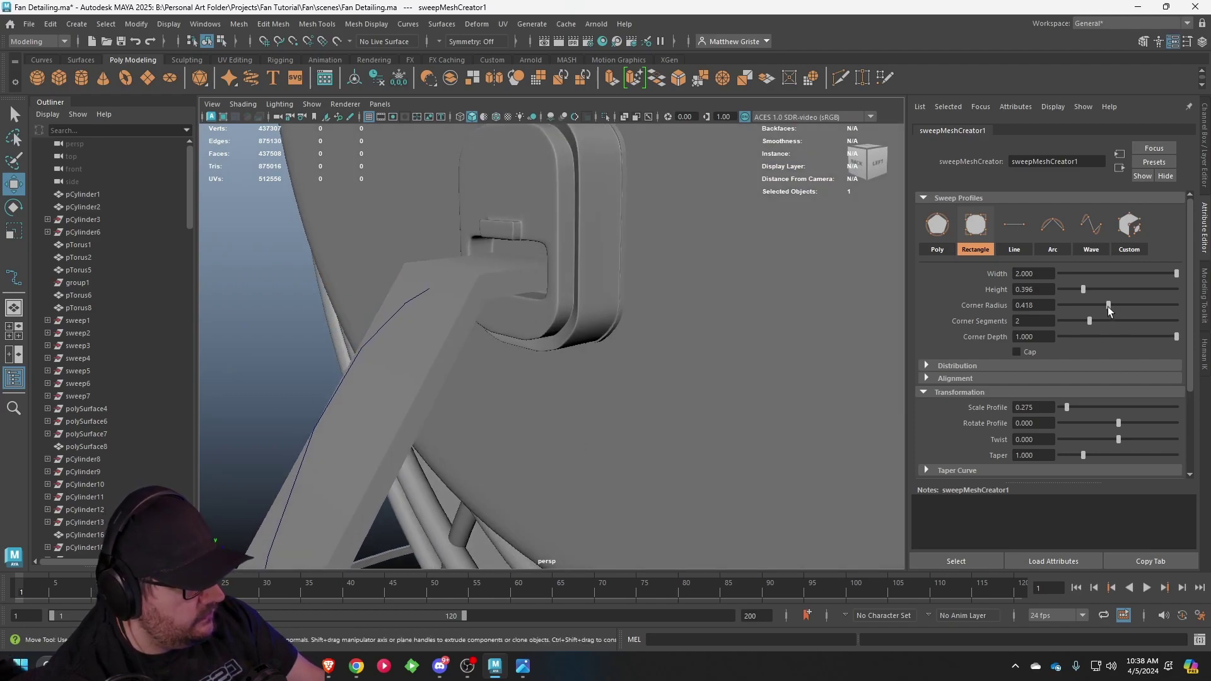
drag(1090, 316, 1077, 319)
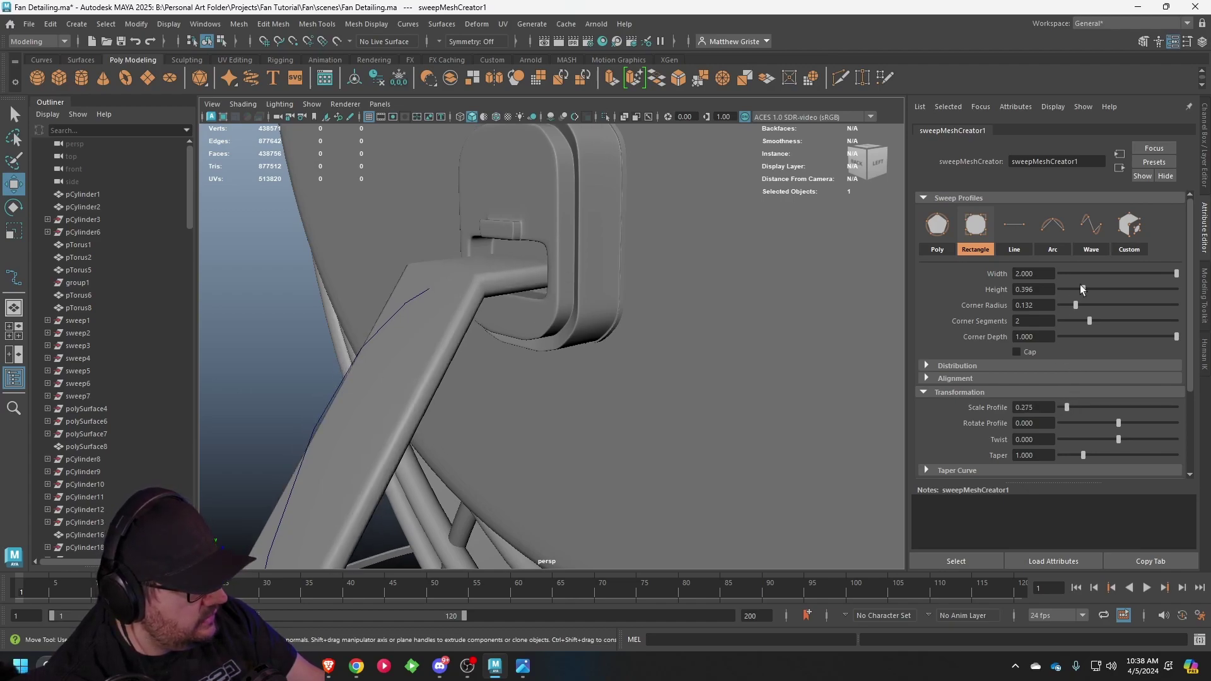
drag(1090, 291, 1109, 295)
alt+drag(700, 306, 685, 344)
mouse_move(1078, 305)
mouse_down()
mouse_move(1090, 306)
mouse_move(1080, 307)
mouse_up()
- Examine the flat cable from the connector down to the base, then select the cable mesh and frame it
alt+drag(788, 284, 656, 283)
scroll(617, 383, down, 5)
alt+middle_drag(657, 283, 637, 363)
scroll(747, 357, down, 5)
alt+drag(747, 357, 567, 362)
scroll(543, 370, up, 8)
click(548, 350)
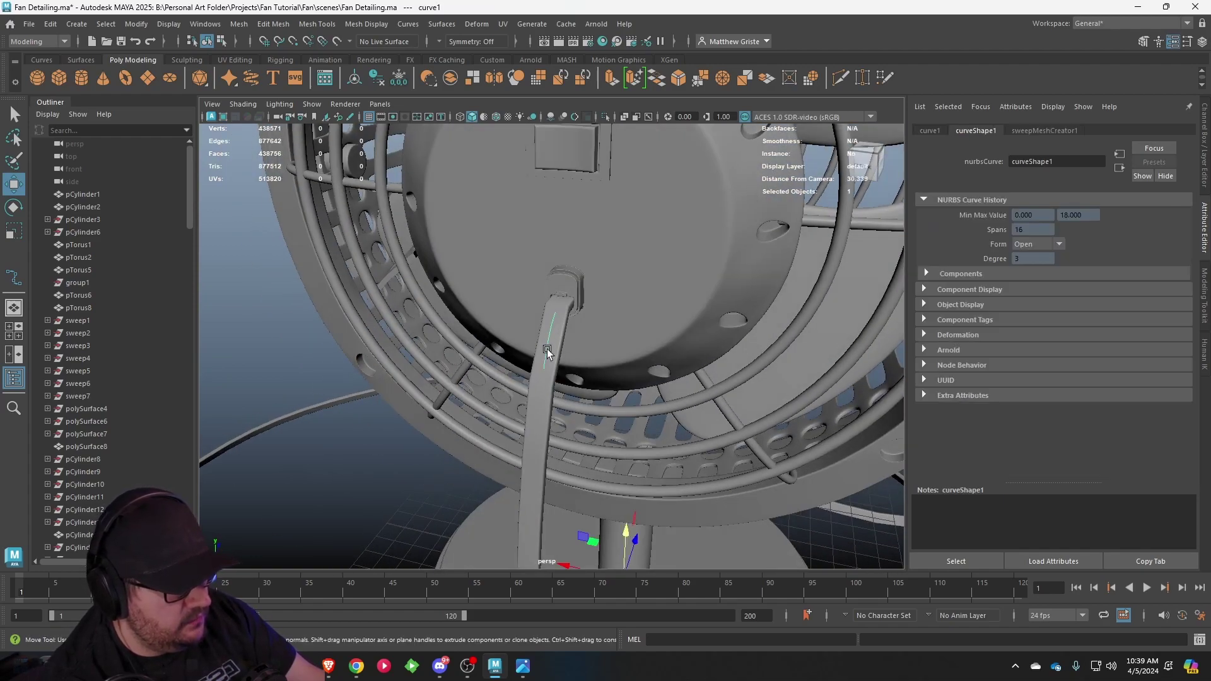
click(590, 344)
mouse_move(623, 326)
alt+mouse_down()
mouse_move(629, 276)
mouse_move(736, 303)
mouse_move(597, 335)
mouse_move(532, 335)
mouse_move(651, 294)
mouse_move(630, 313)
alt+mouse_up()
click(603, 270)
key(f)
scroll(633, 300, up, 8)
scroll(651, 295, down, 7)
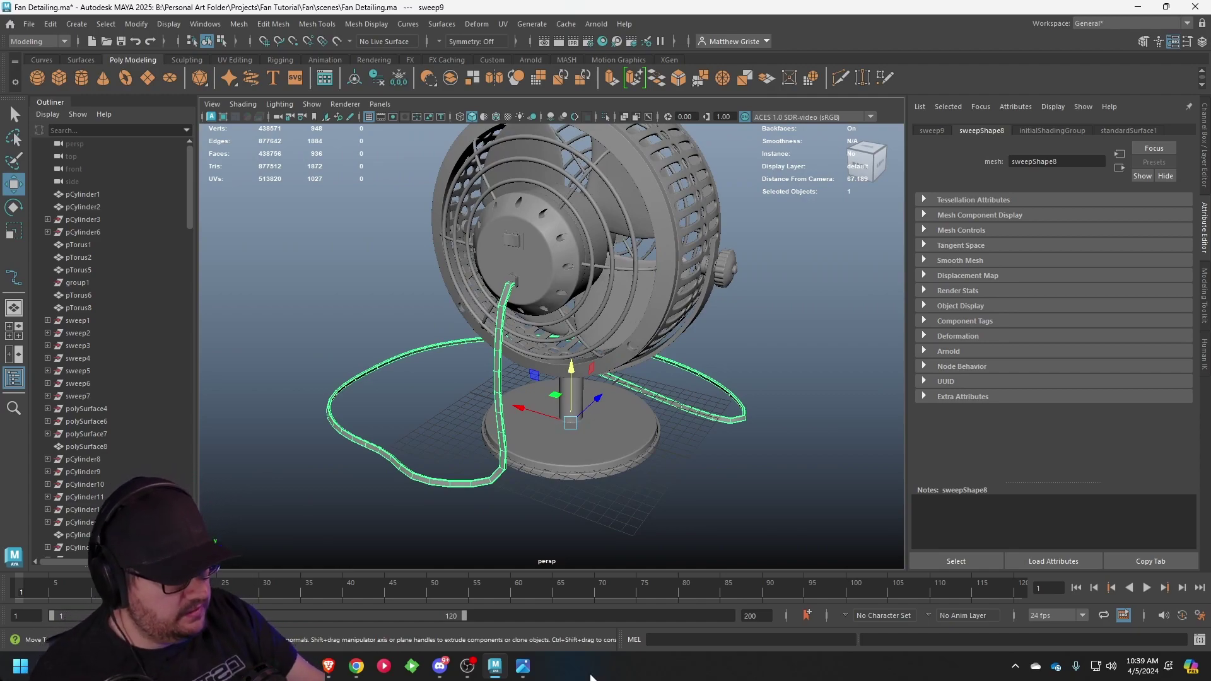
- Check the cable's surface in the reference photo and compare it with the modelled cable at the rear connector
click(534, 667)
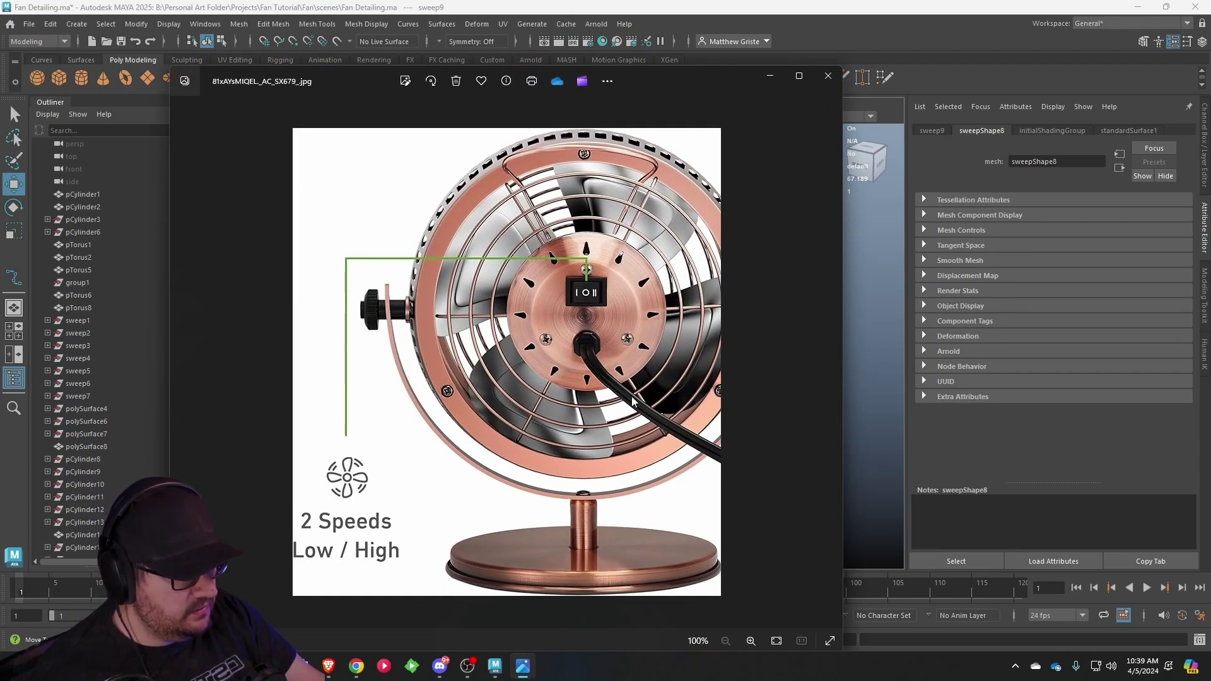
click(769, 76)
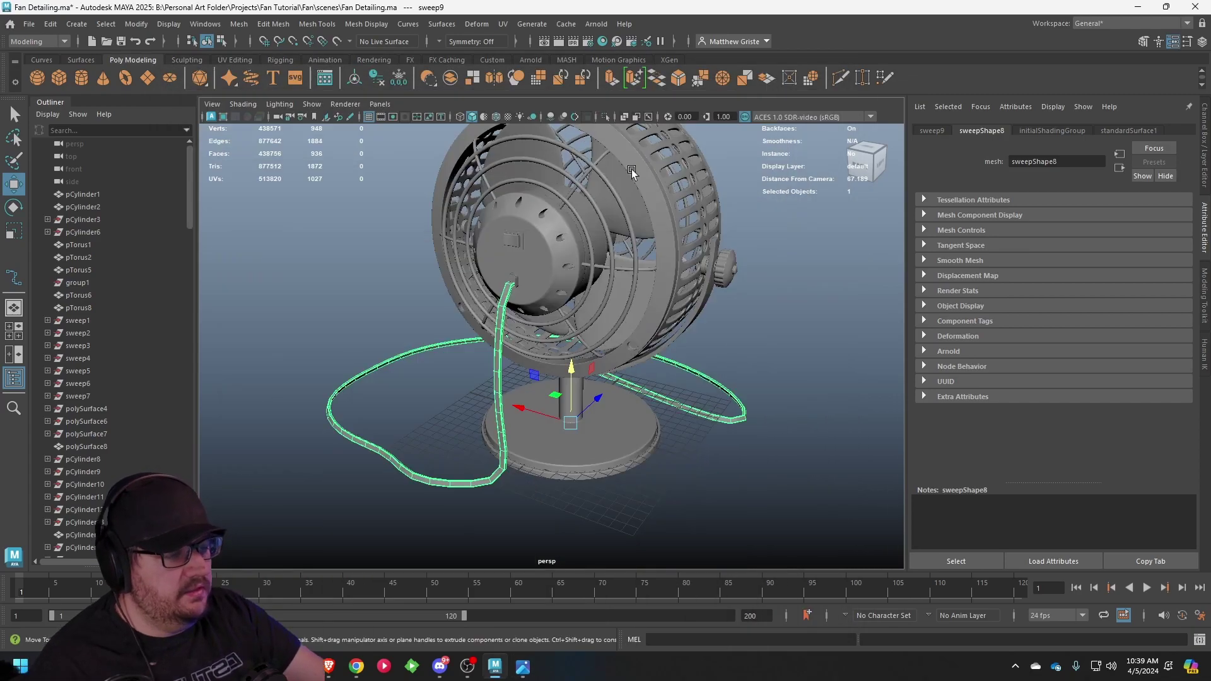
scroll(576, 249, up, 5)
alt+drag(576, 249, 547, 292)
scroll(581, 273, up, 3)
scroll(547, 292, up, 3)
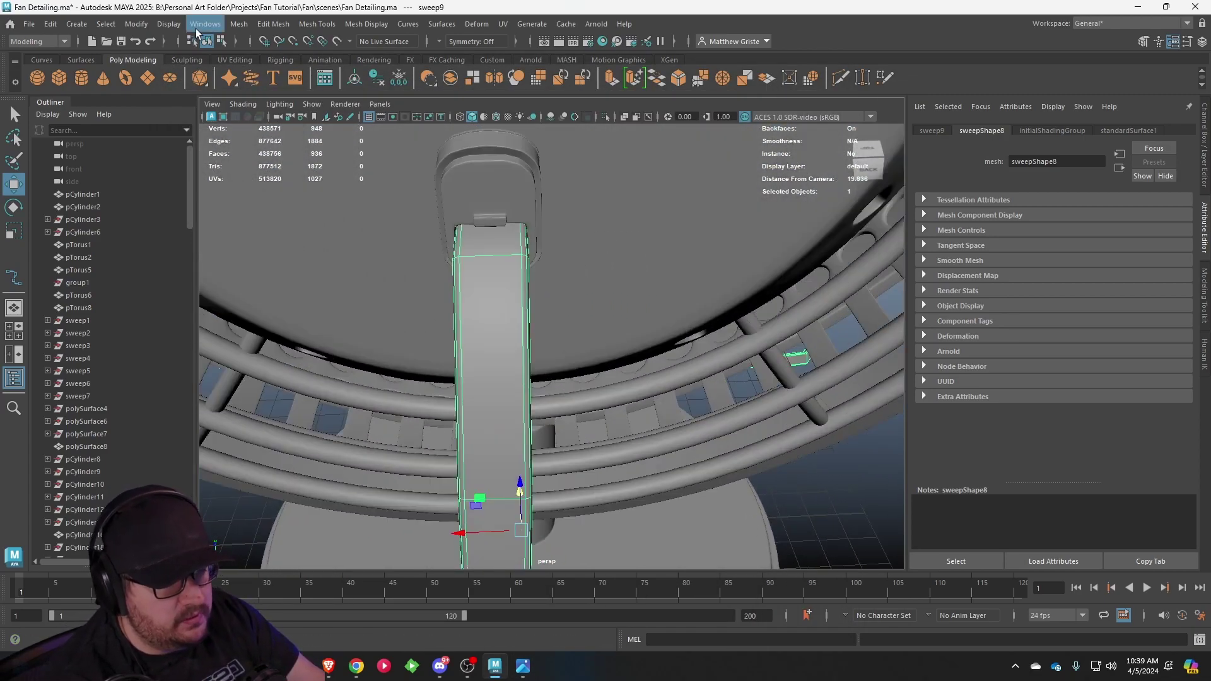
- Insert an edge loop running lengthwise along the cable's flat outer face and check the cable's opposite face
click(238, 24)
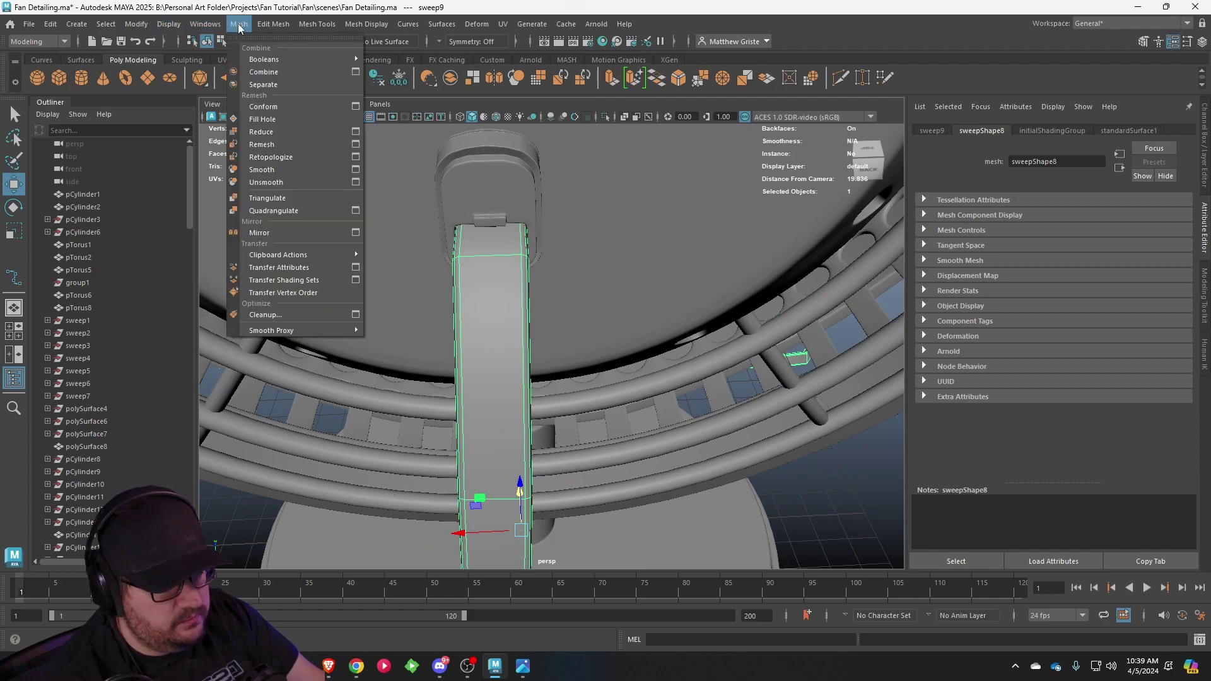
mouse_move(309, 25)
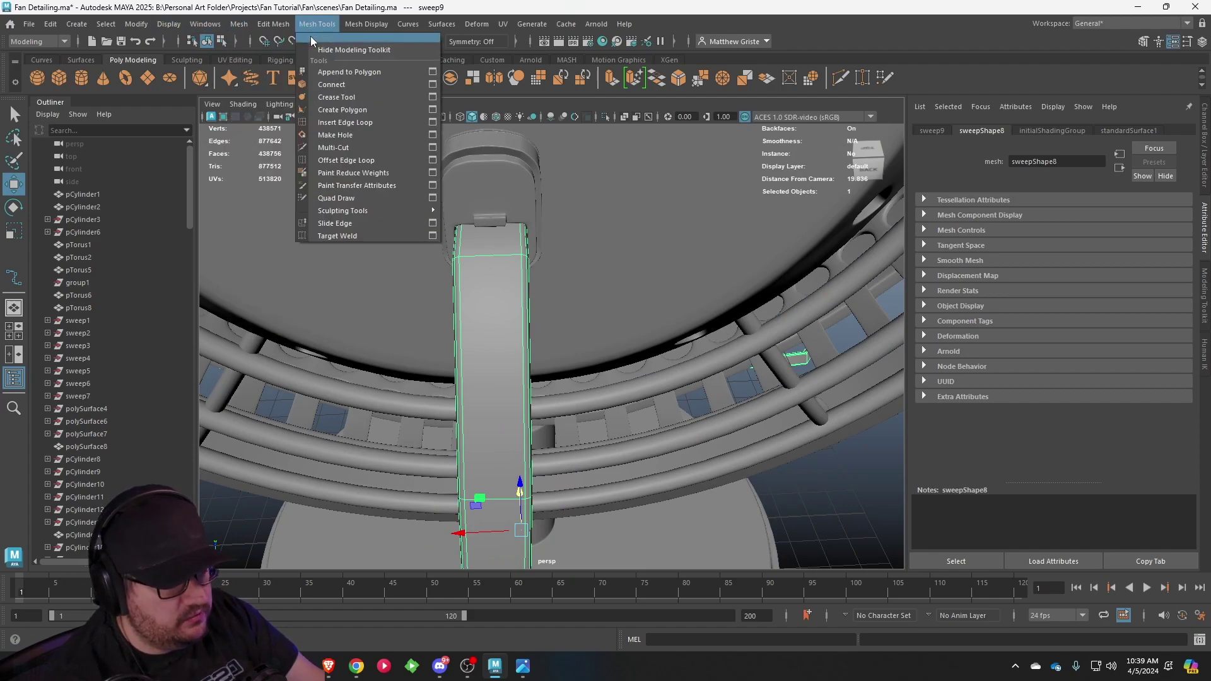
click(346, 123)
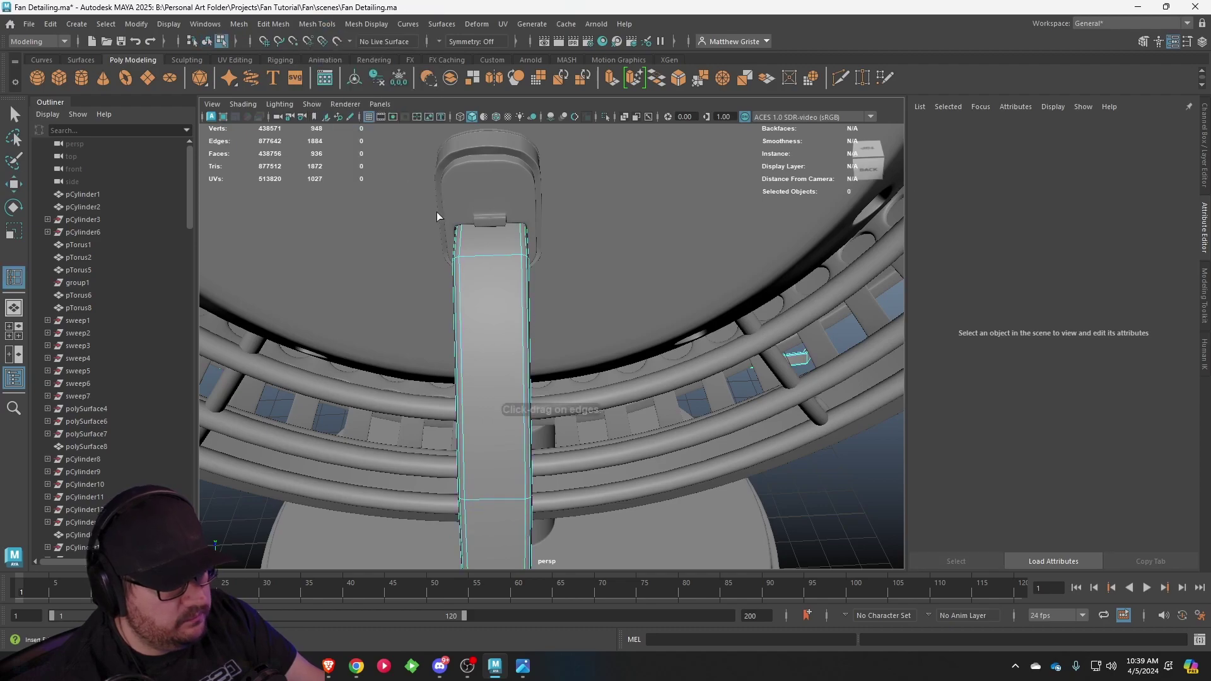
click(491, 255)
scroll(555, 282, down, 6)
alt+drag(619, 308, 486, 240)
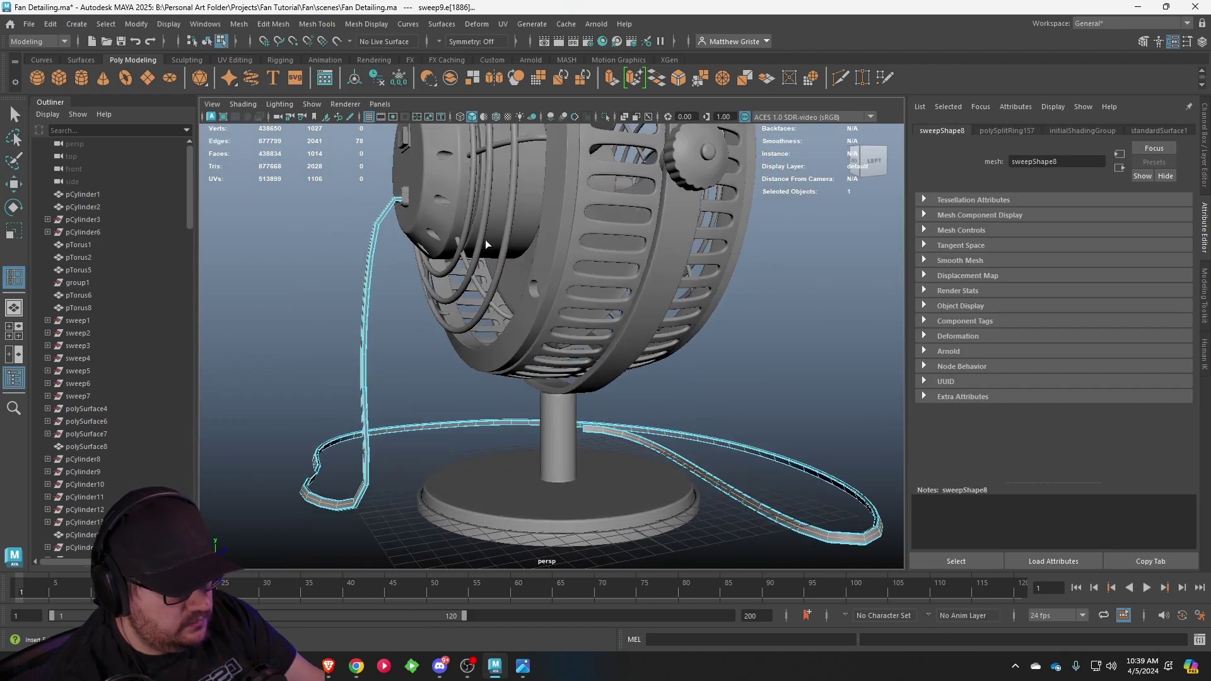
alt+middle_drag(486, 240, 815, 403)
alt+drag(815, 402, 622, 339)
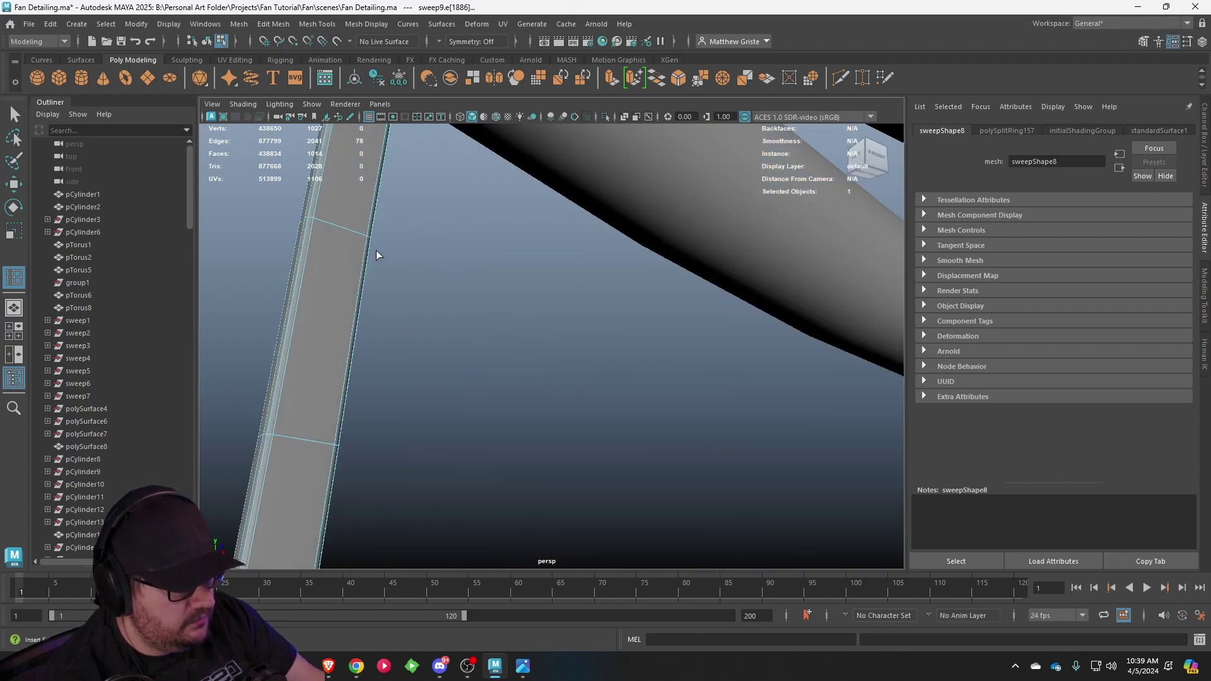
- Insert a lengthwise centre edge loop along the remaining broad face of the fan's power cord
click(340, 232)
key(q)
alt+drag(340, 233, 635, 357)
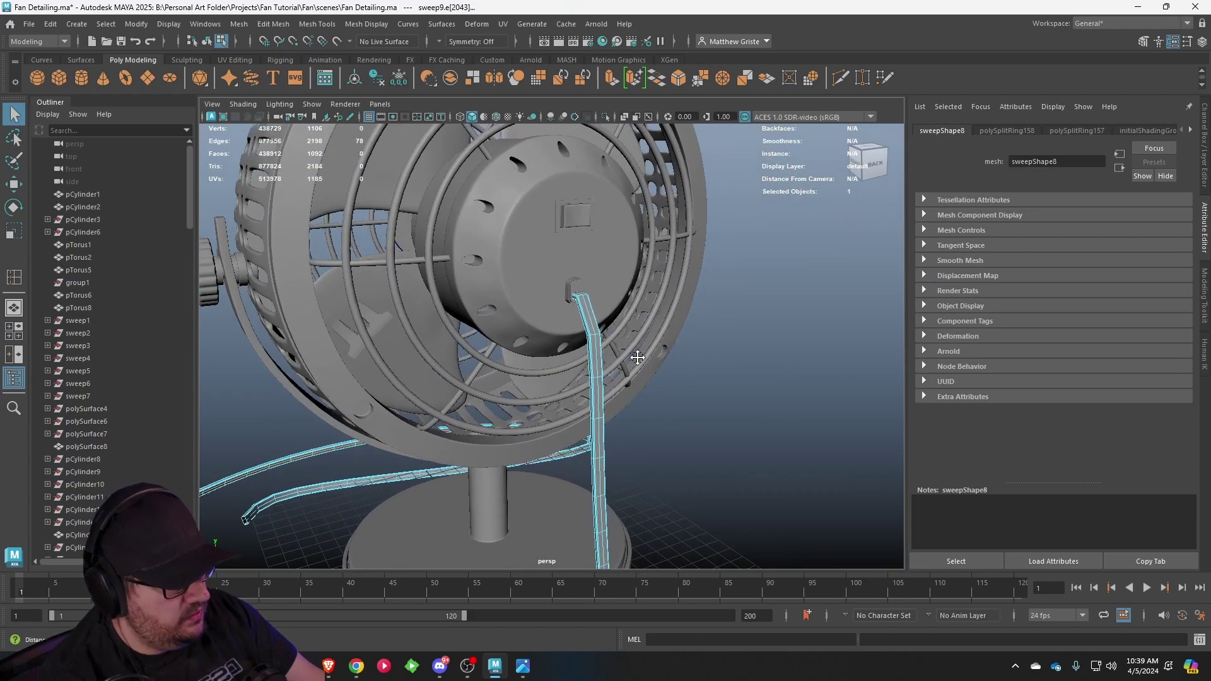
- Bevel the centre edge loops on both broad faces of the power cord with a fraction of 0.5 and 2 segments
alt+middle_drag(636, 357, 547, 421)
scroll(546, 421, up, 3)
alt+drag(546, 418, 493, 322)
alt+right_drag(493, 322, 568, 265)
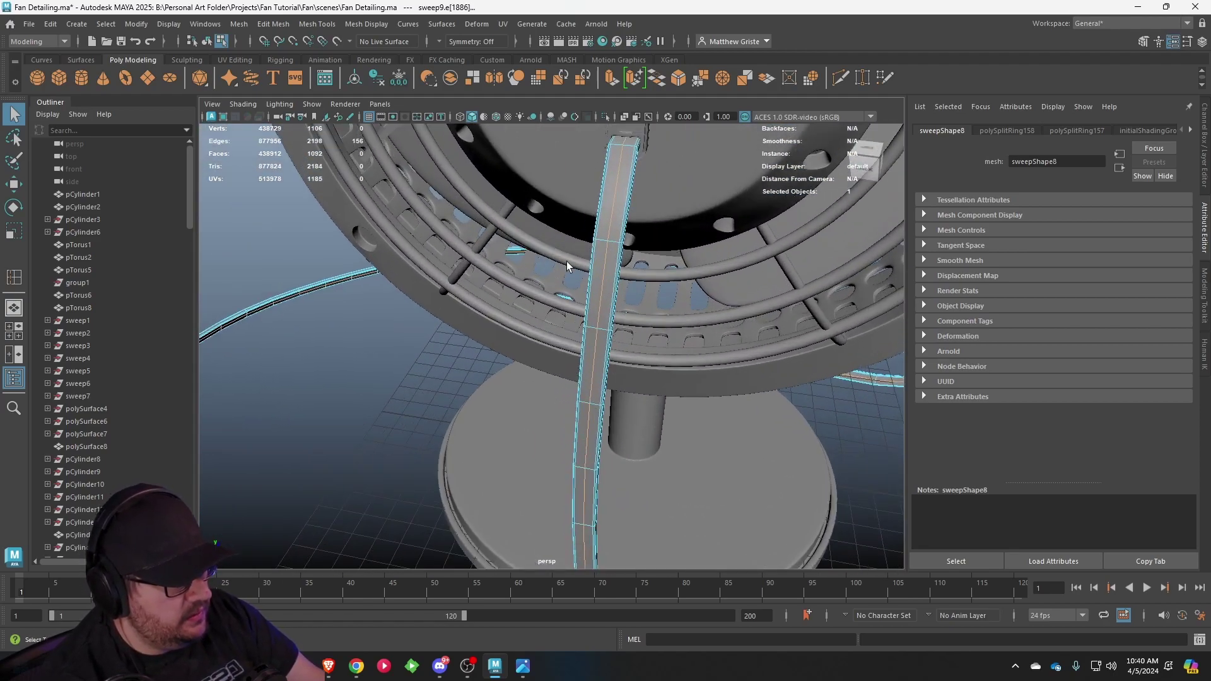
alt+middle_drag(568, 265, 551, 289)
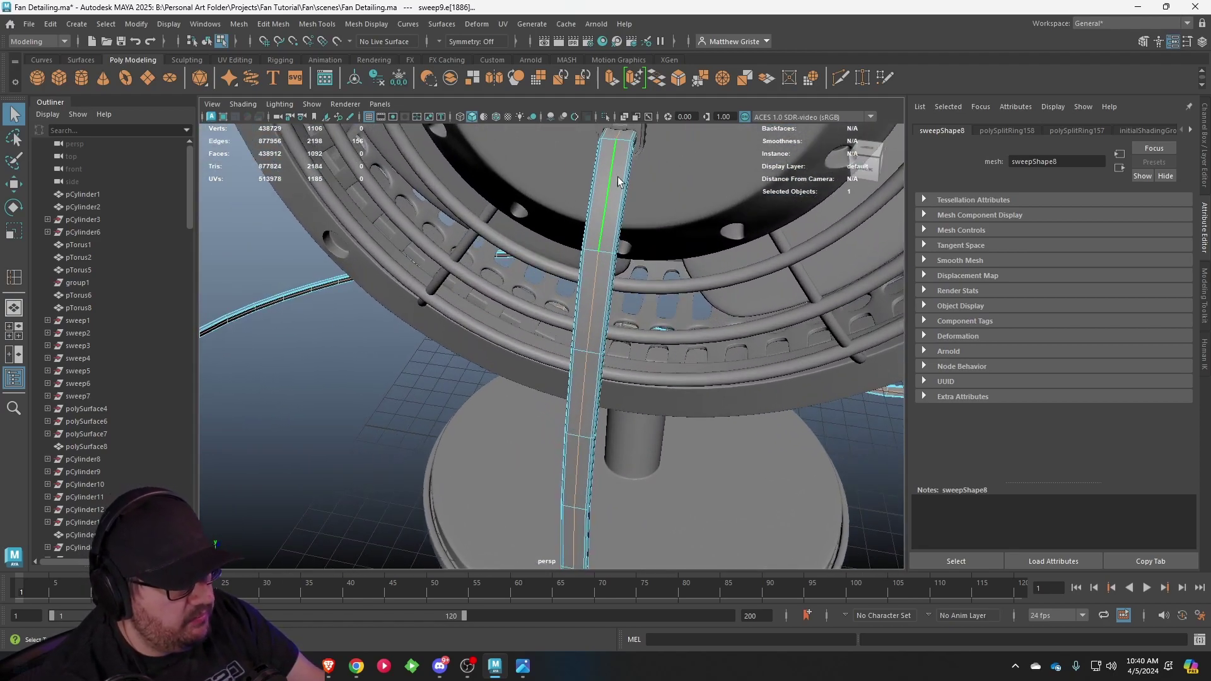
click(678, 77)
alt+middle_drag(543, 444, 527, 469)
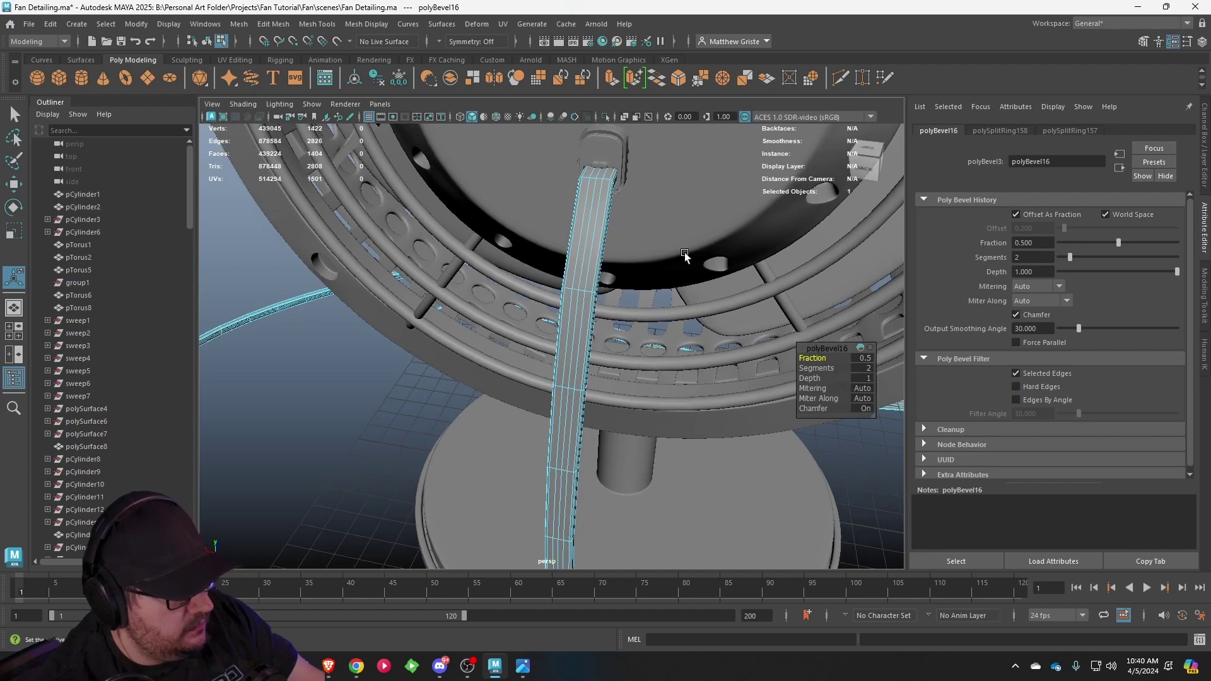
alt+middle_drag(507, 252, 167, 321)
alt+middle_drag(662, 264, 158, 376)
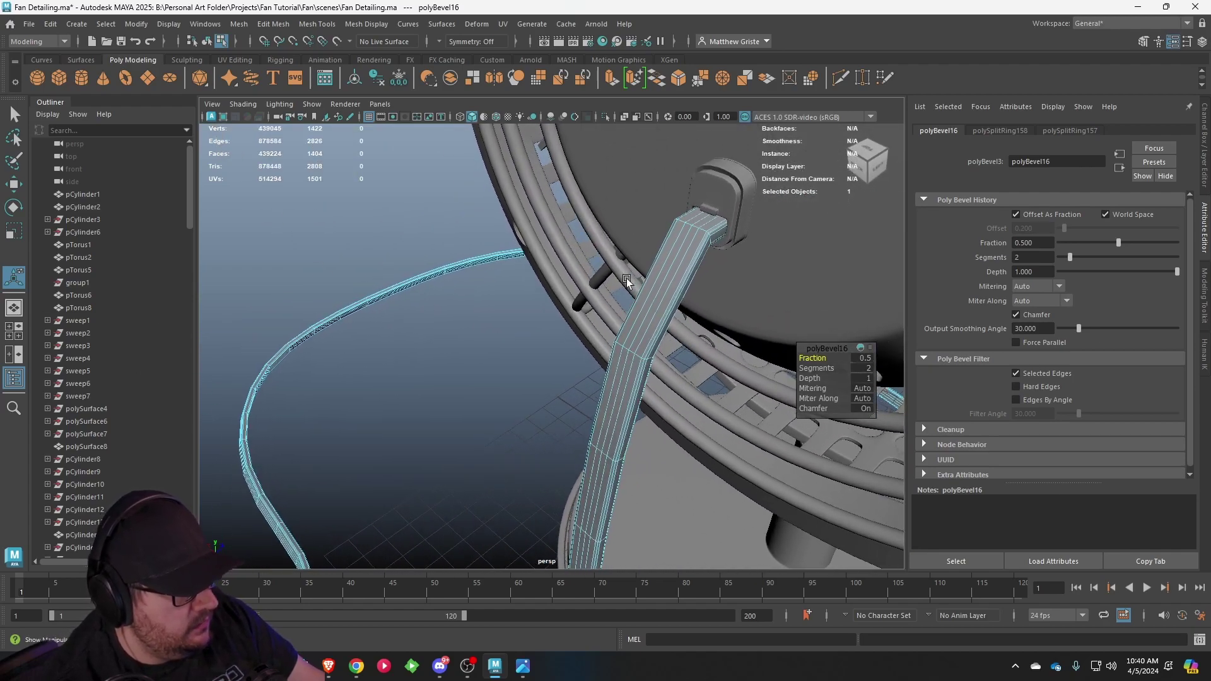
key(q)
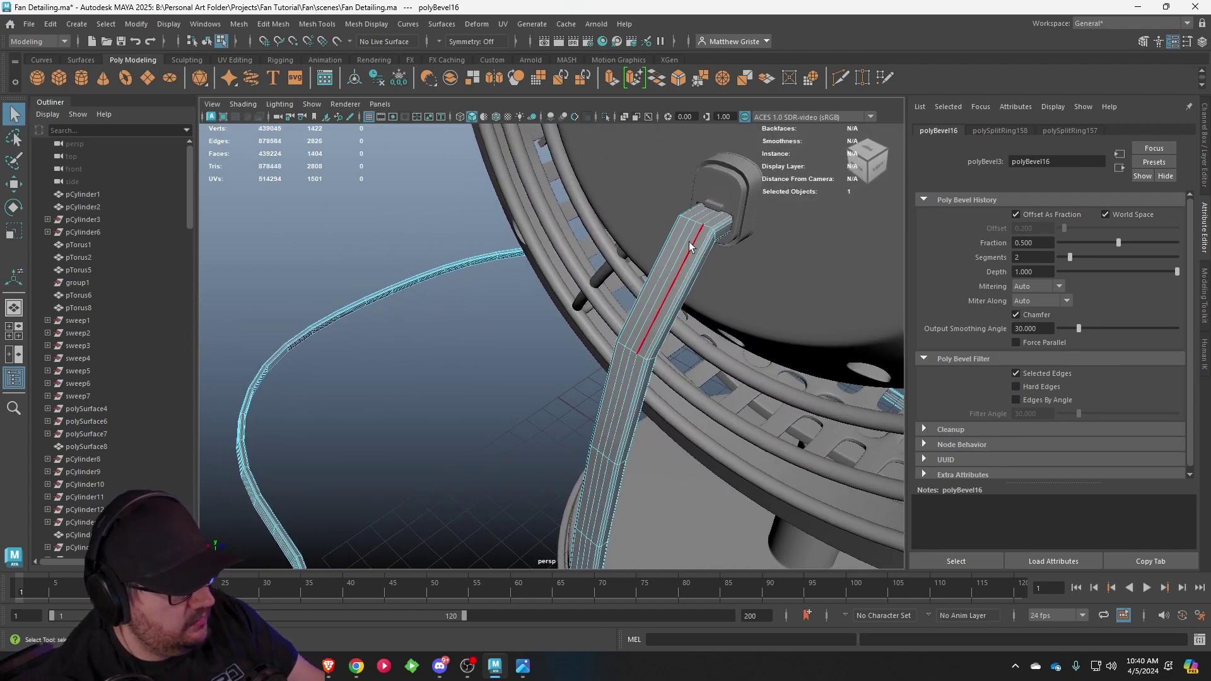
- Delete the duplicate cord mesh that overlaps the bevelled power cord
right_drag(690, 244, 687, 276)
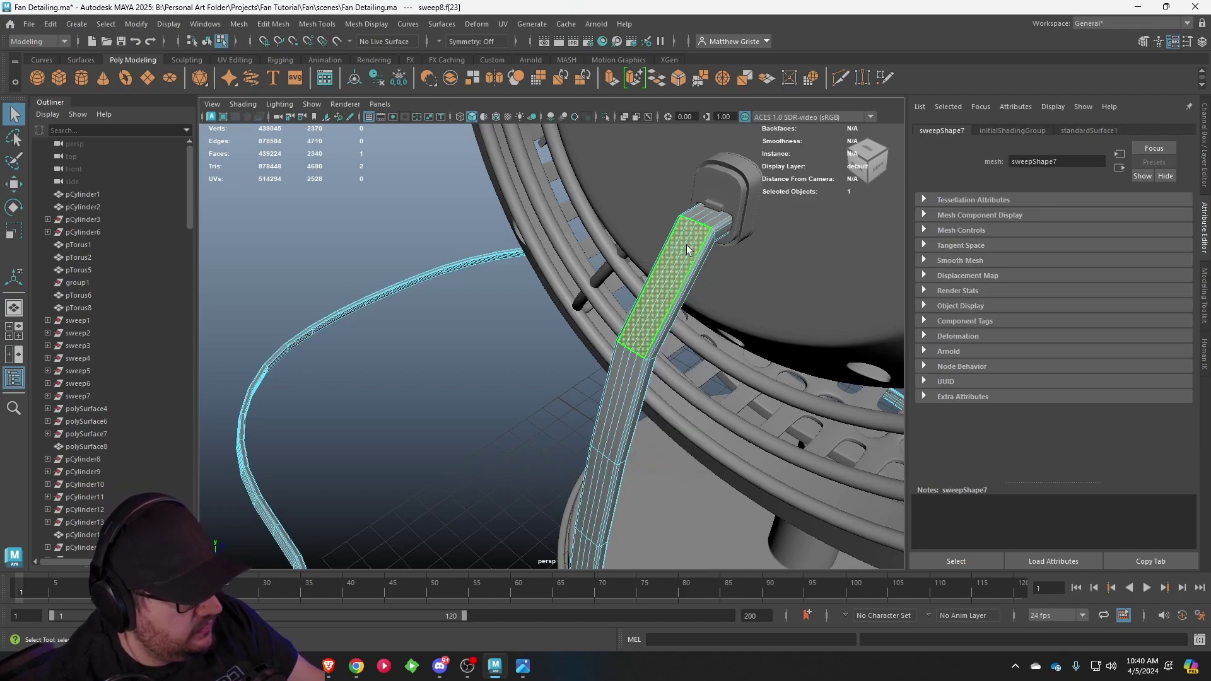
click(638, 279)
key(f)
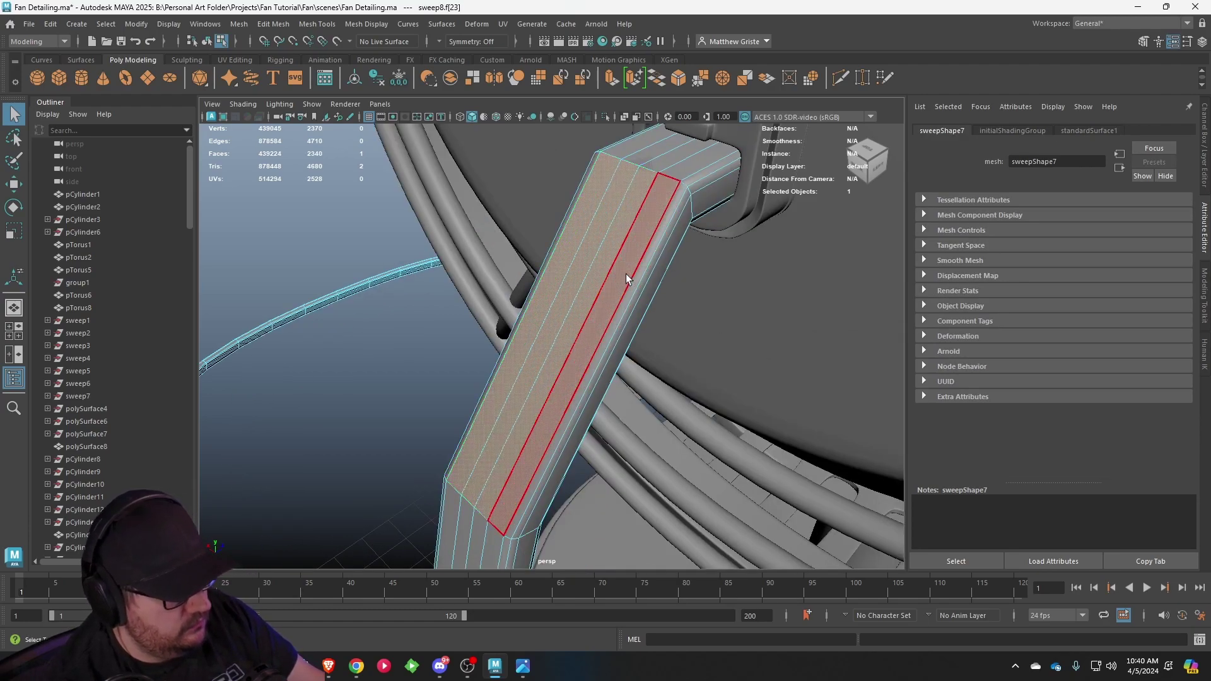
scroll(626, 274, down, 3)
alt+drag(568, 278, 684, 284)
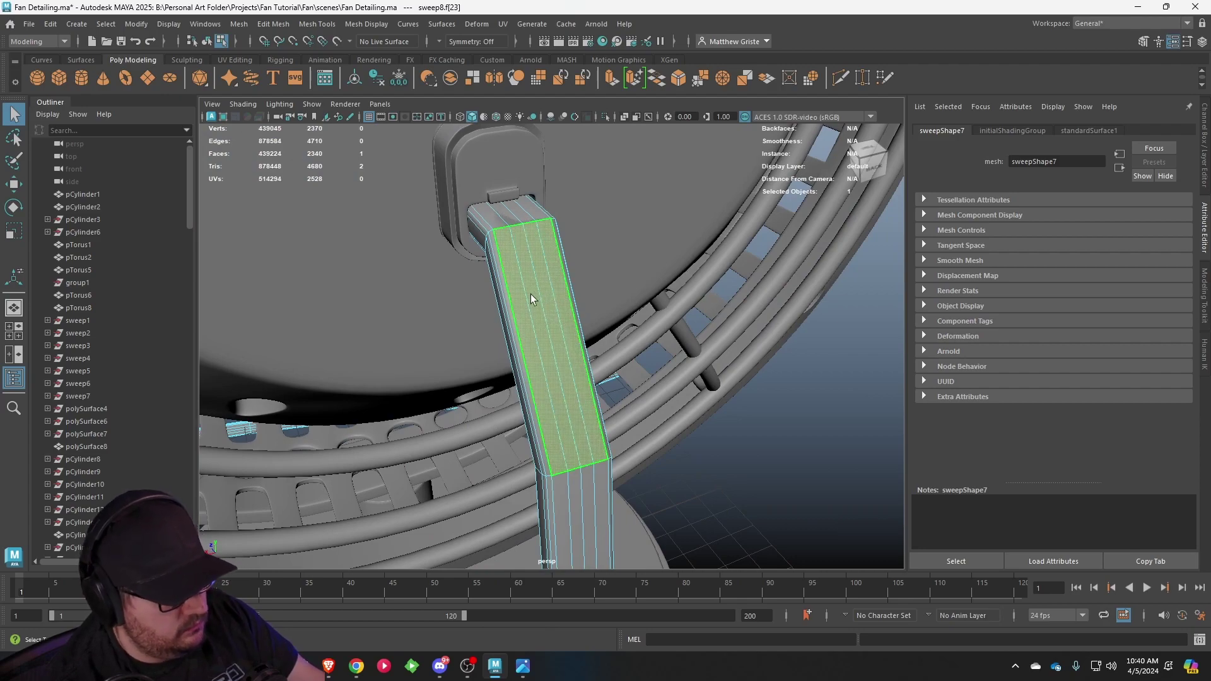
key(3)
alt+drag(521, 293, 525, 264)
click(502, 263)
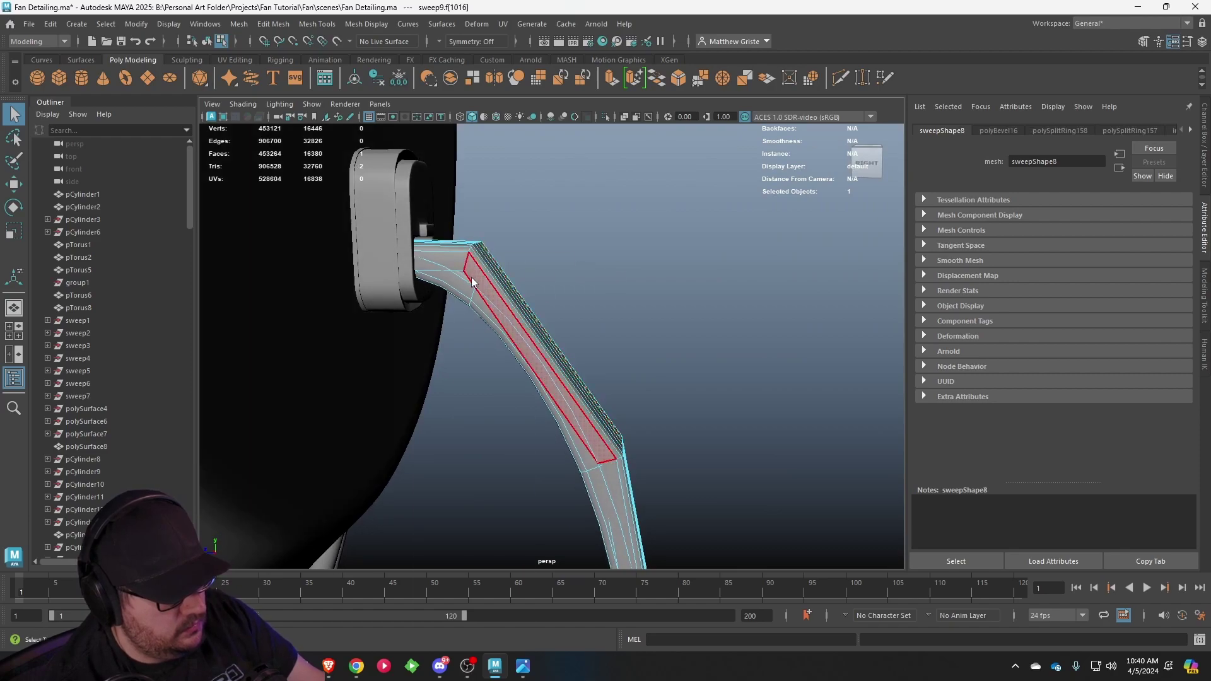
key(F8)
click(459, 286)
alt+drag(609, 283, 552, 289)
key(Delete)
- Select the central lengthwise face strips on both broad sides of the power cord
click(536, 297)
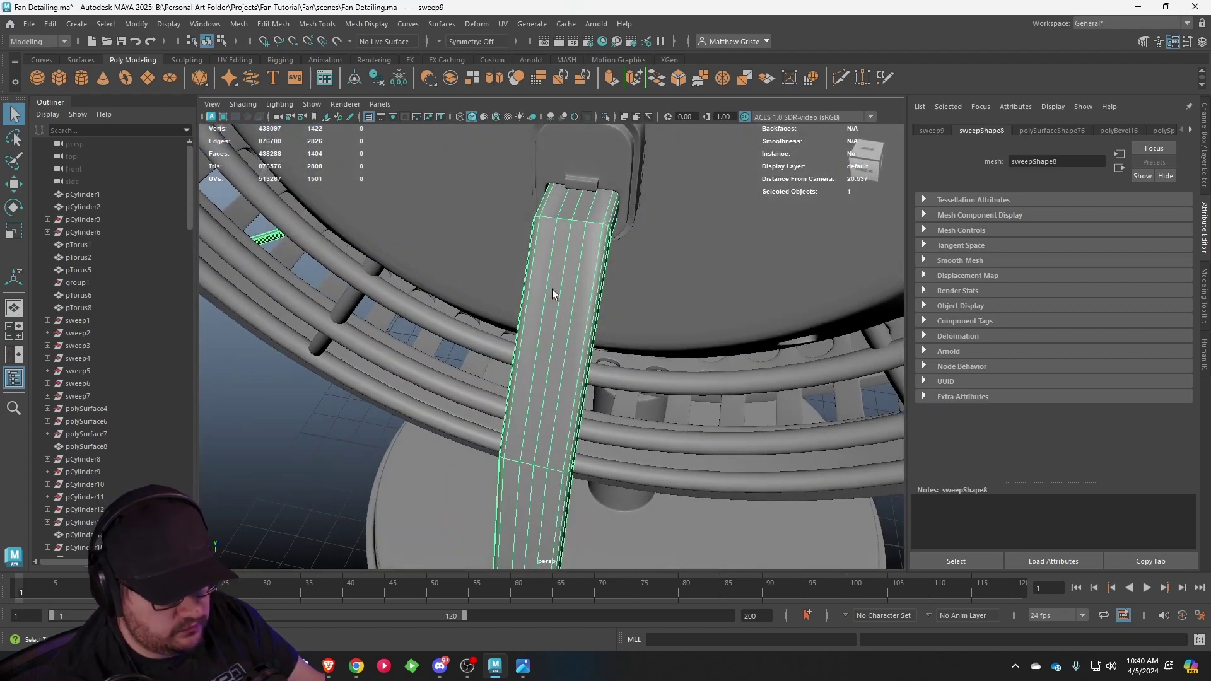
right_drag(570, 258, 568, 213)
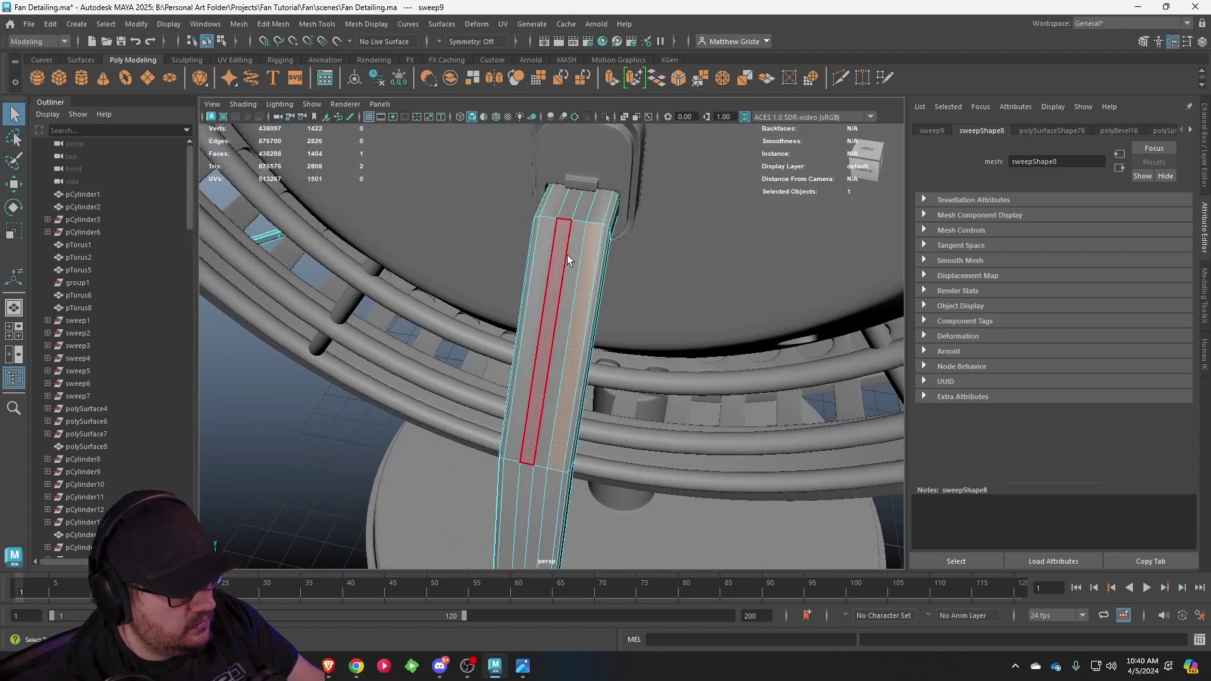
click(581, 213)
shift+double_click(582, 227)
shift+double_click(568, 213)
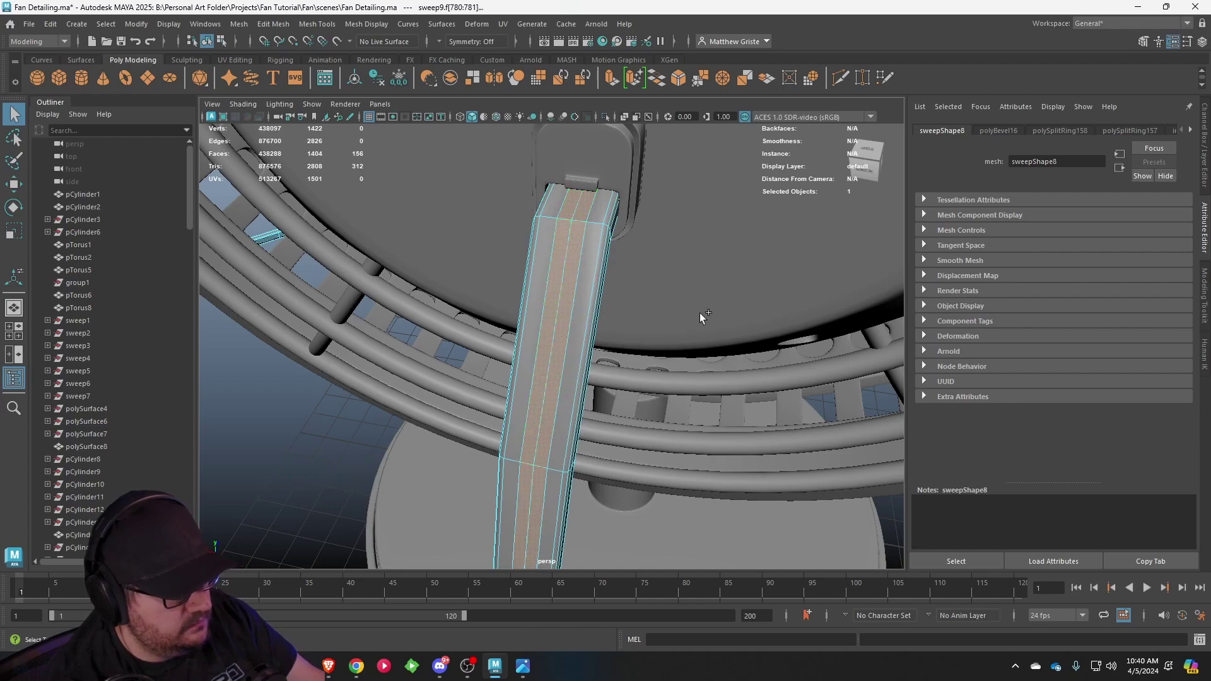
alt+drag(699, 313, 716, 376)
shift+double_click(618, 271)
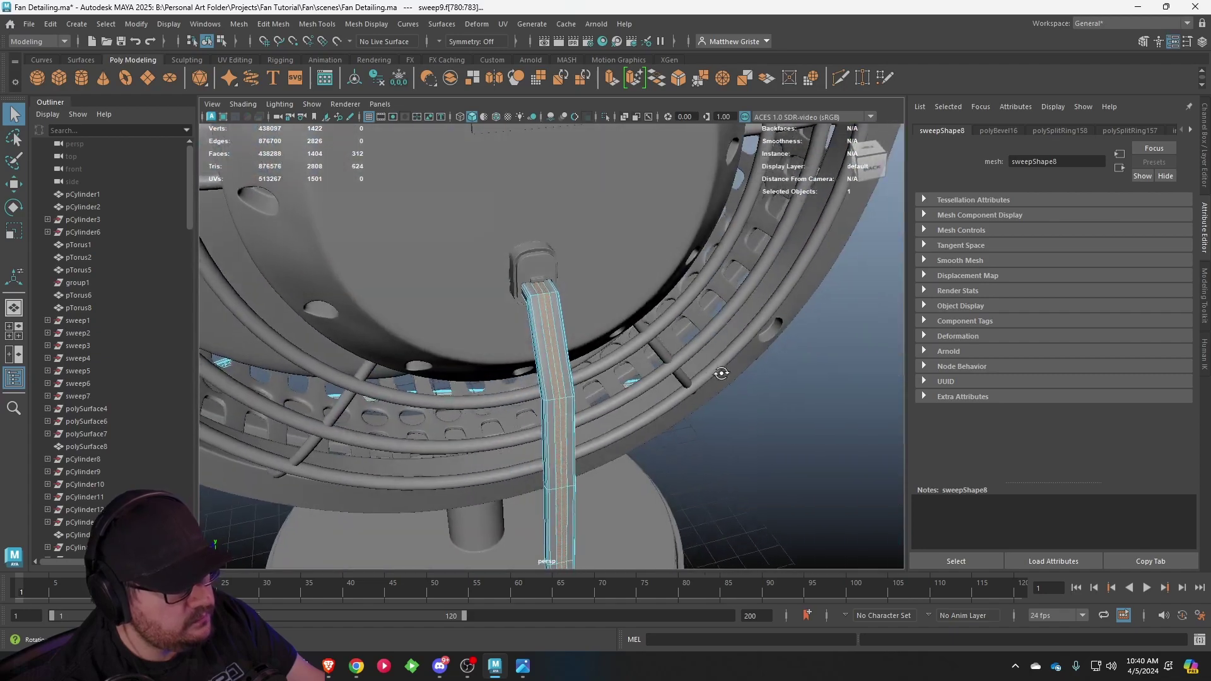
alt+right_drag(716, 376, 617, 166)
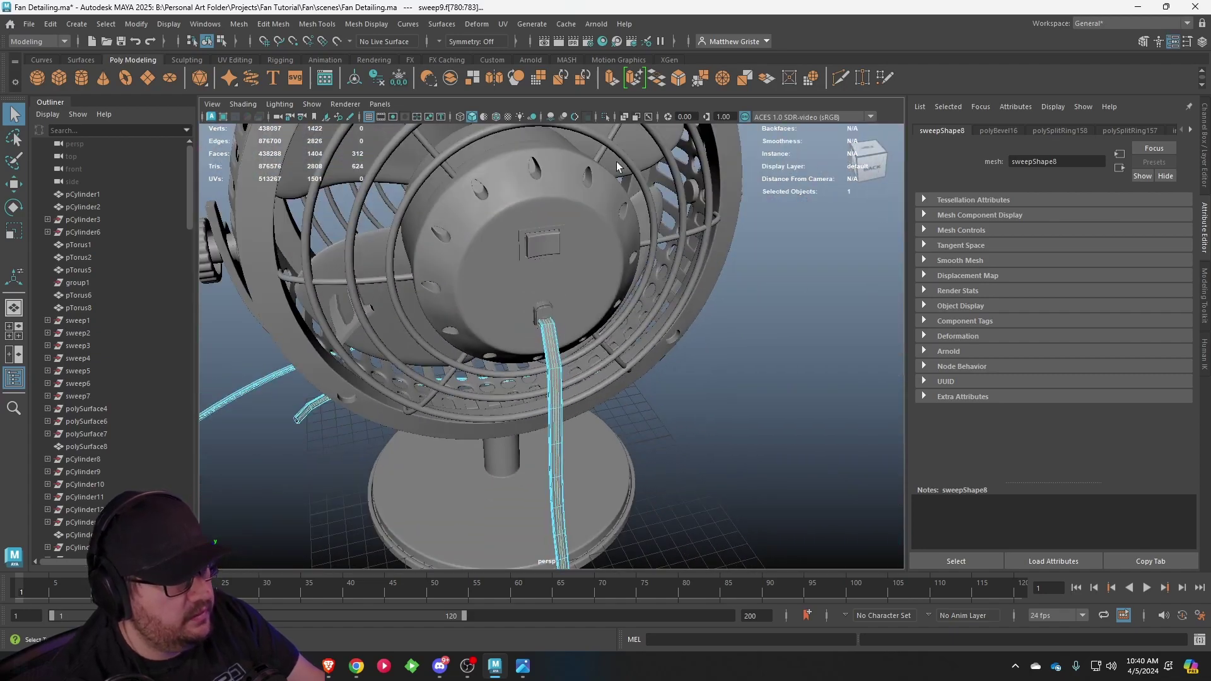
- Extrude the selected cord face strips inward with a local Z translation of -0.030
click(615, 78)
alt+right_drag(562, 241, 522, 398)
alt+drag(521, 398, 588, 377)
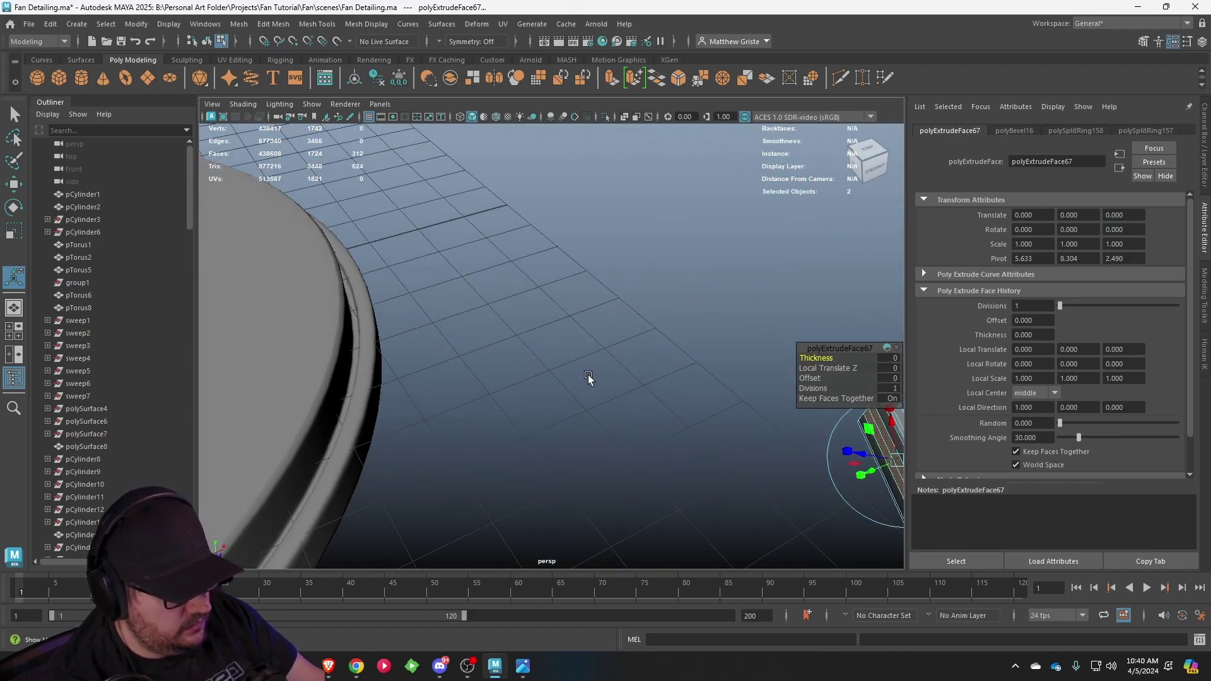
alt+middle_drag(588, 377, 193, 241)
alt+right_drag(549, 369, 592, 392)
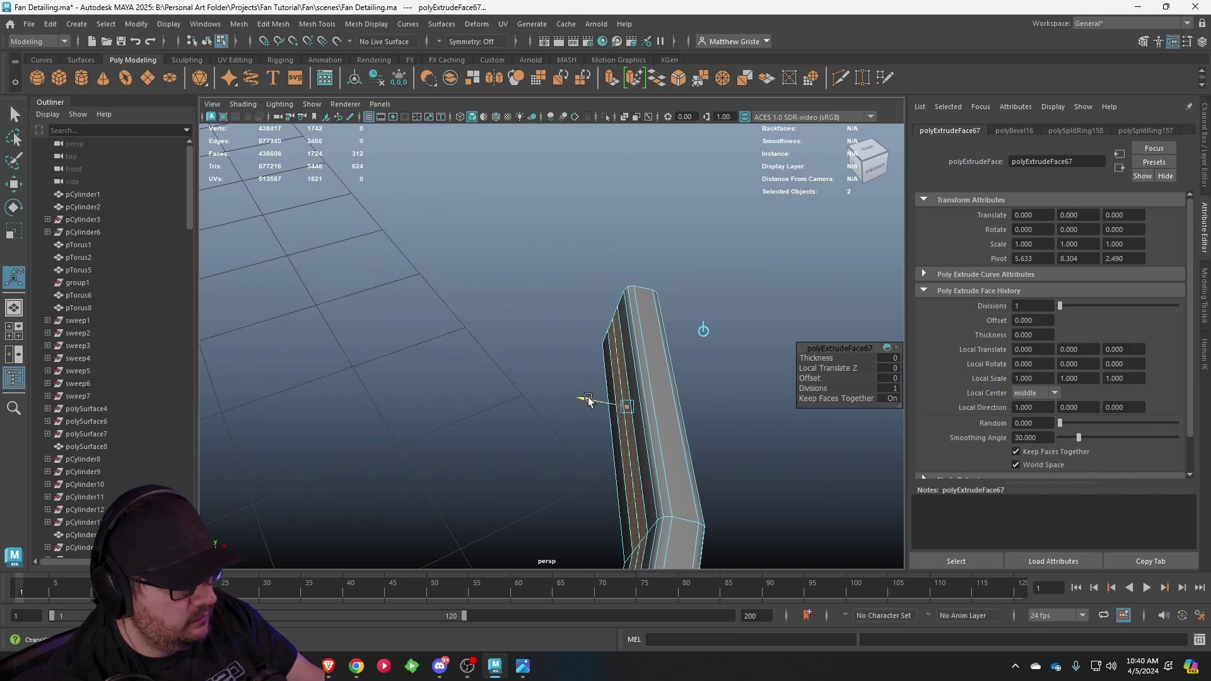
middle_drag(588, 399, 592, 401)
alt+drag(593, 402, 505, 308)
scroll(505, 309, up, 4)
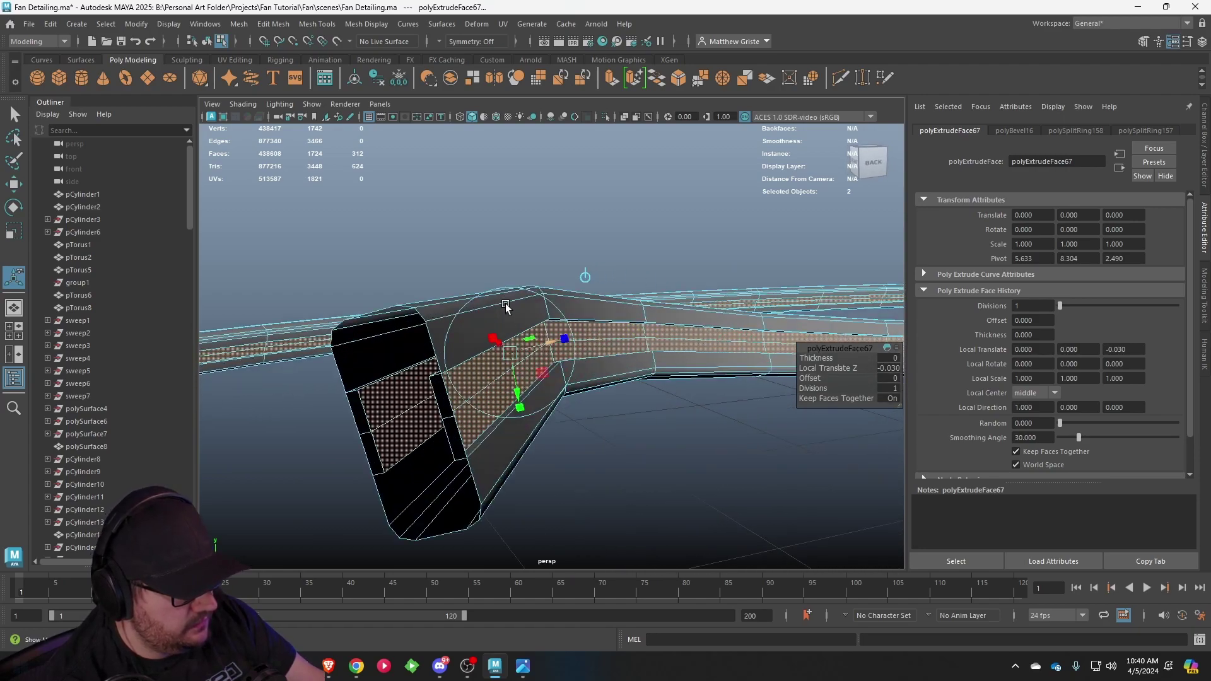
- Try scaling the extruded face strips to 0.9 and preview the cord smoothed with nothing selected
drag(508, 411, 492, 358)
key(ctrl+z)
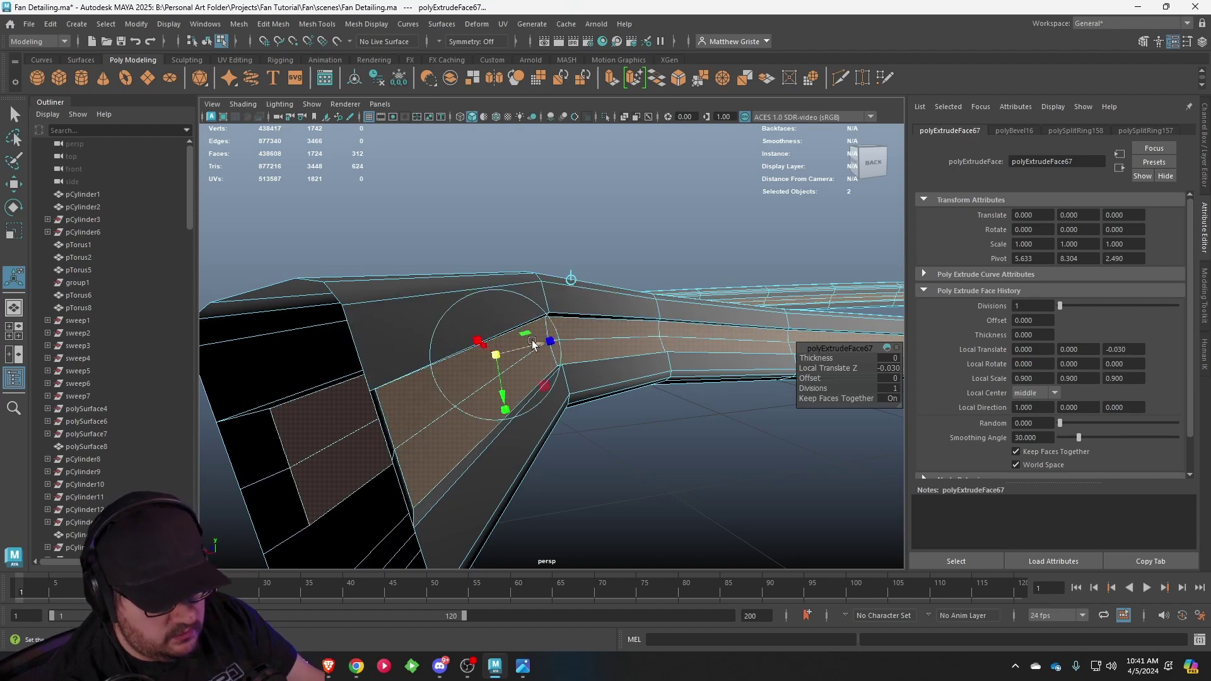
key(3)
right_drag(608, 292, 659, 273)
key(q)
click(654, 440)
scroll(654, 435, down, 10)
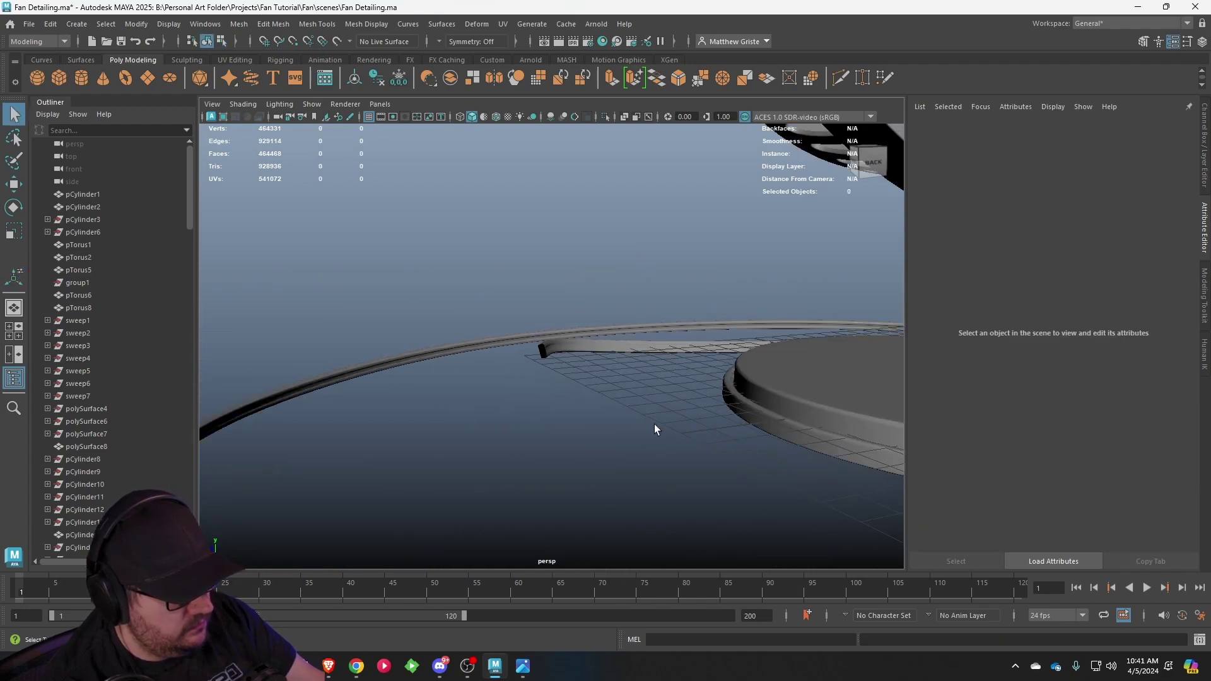
- Examine the grooves of the smoothed power cord along its length and where it meets the fan housing
scroll(653, 424, down, 4)
alt+drag(578, 429, 685, 425)
alt+middle_drag(685, 426, 598, 384)
scroll(574, 397, up, 3)
alt+drag(597, 384, 562, 494)
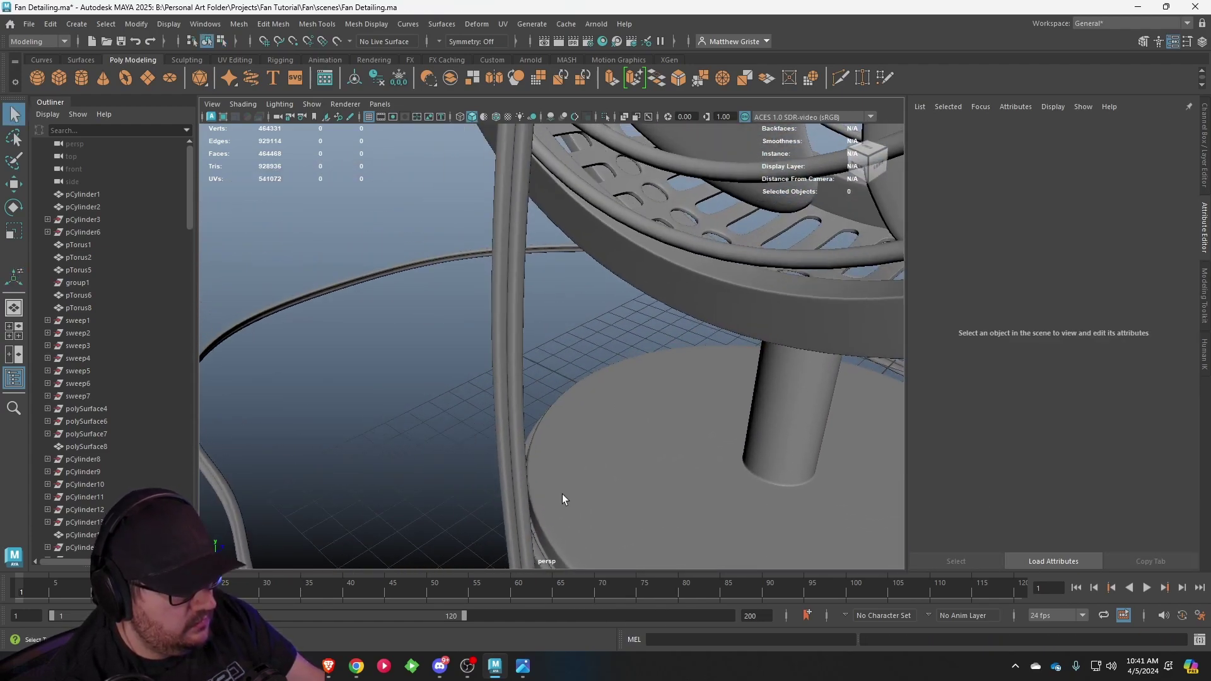
alt+drag(555, 304, 702, 254)
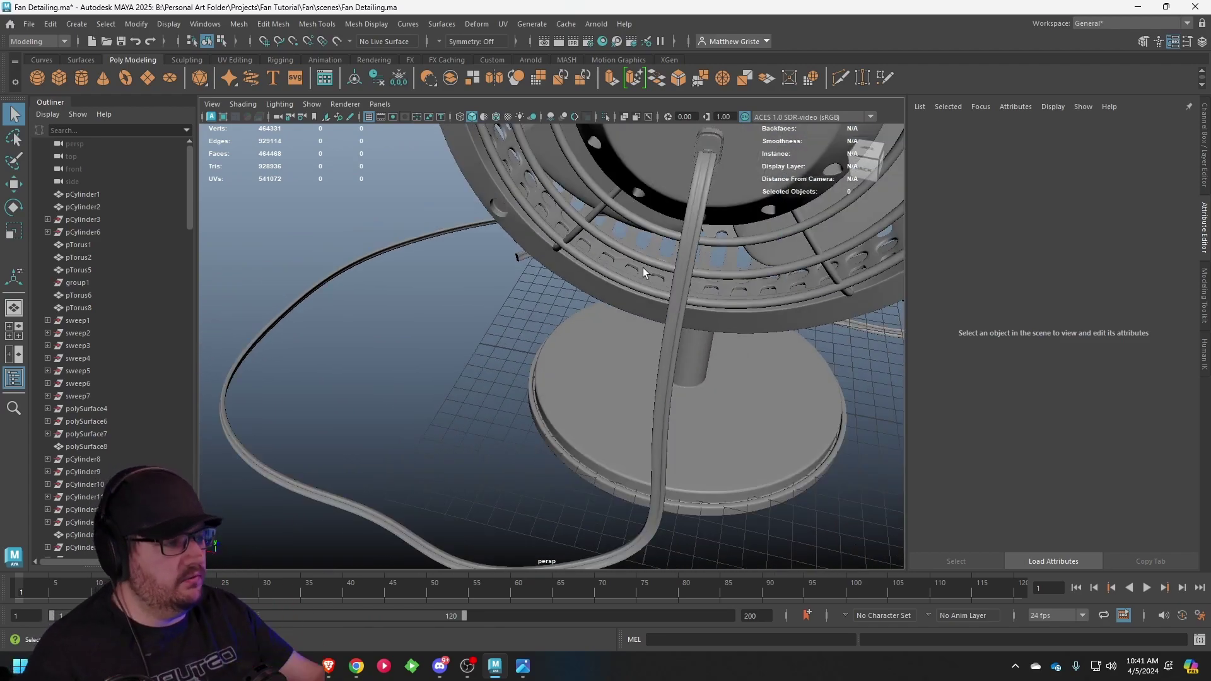
alt+drag(678, 240, 547, 331)
scroll(547, 332, up, 3)
alt+drag(427, 284, 647, 264)
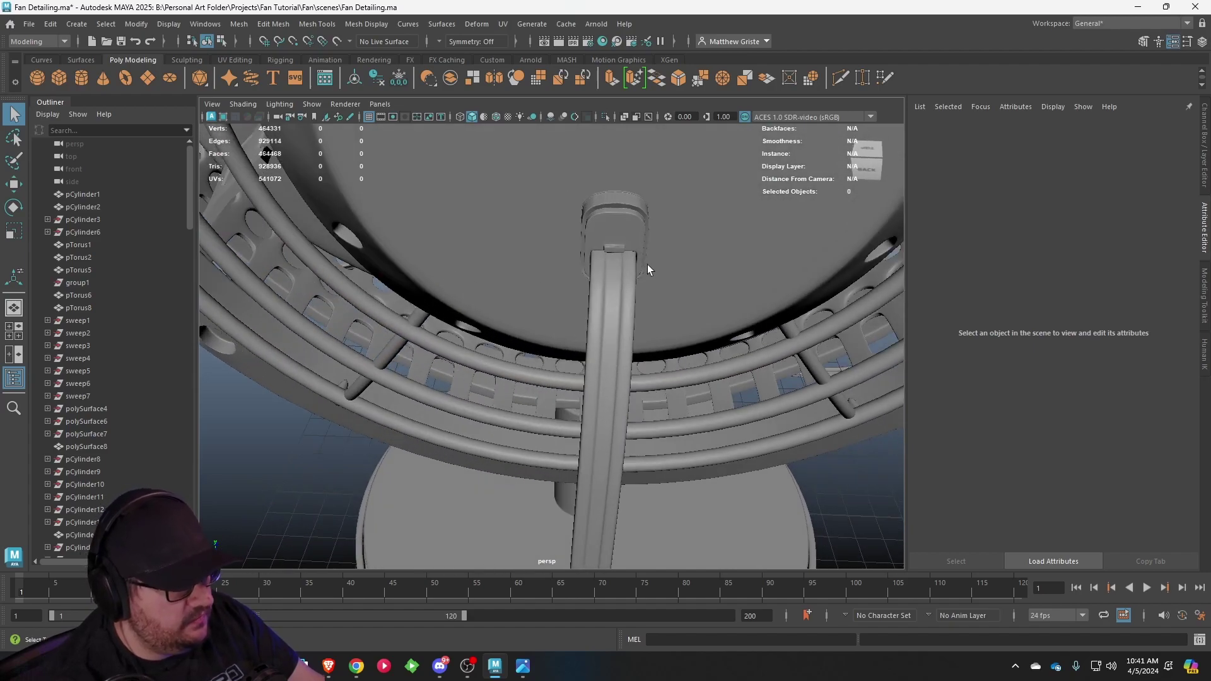
mouse_move(615, 308)
alt+mouse_down()
mouse_move(389, 308)
mouse_move(470, 298)
mouse_move(596, 309)
alt+mouse_up()
- Undo the groove extrusion on the power cord, back to the central face strip selection
click(343, 293)
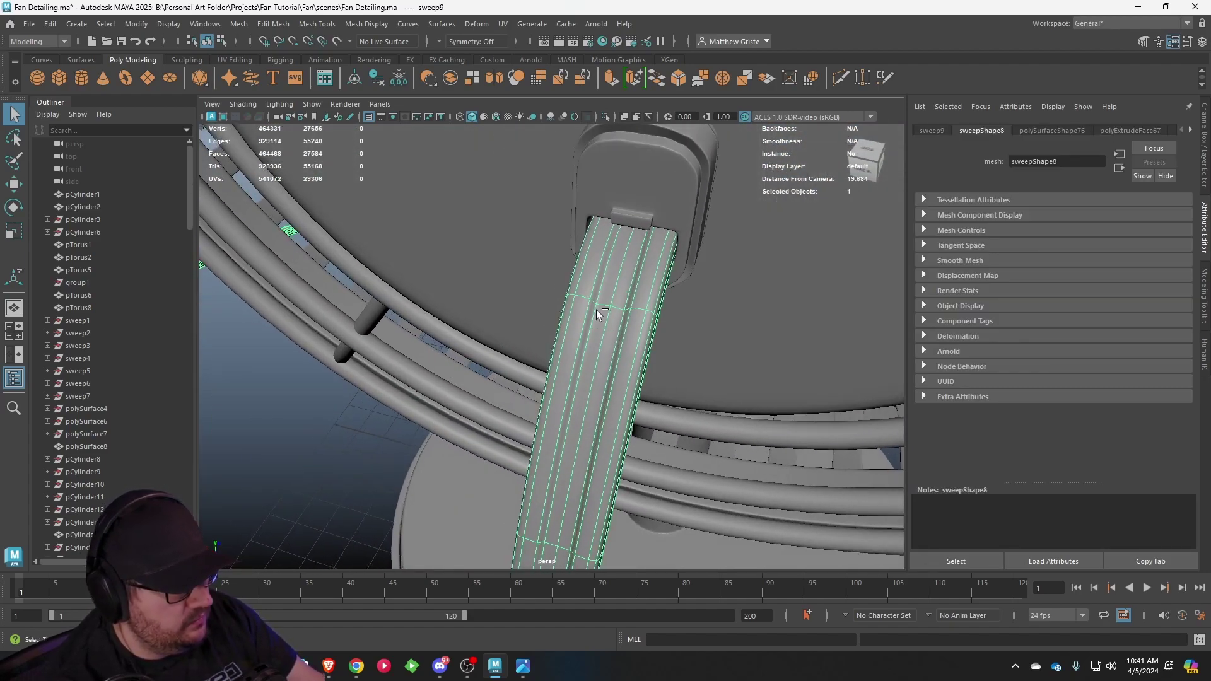
key(ctrl+z)
key(ctrl+z)
key(ctrl+z)
key(ctrl+z)
key(ctrl+z)
key(ctrl+z)
key(ctrl+z)
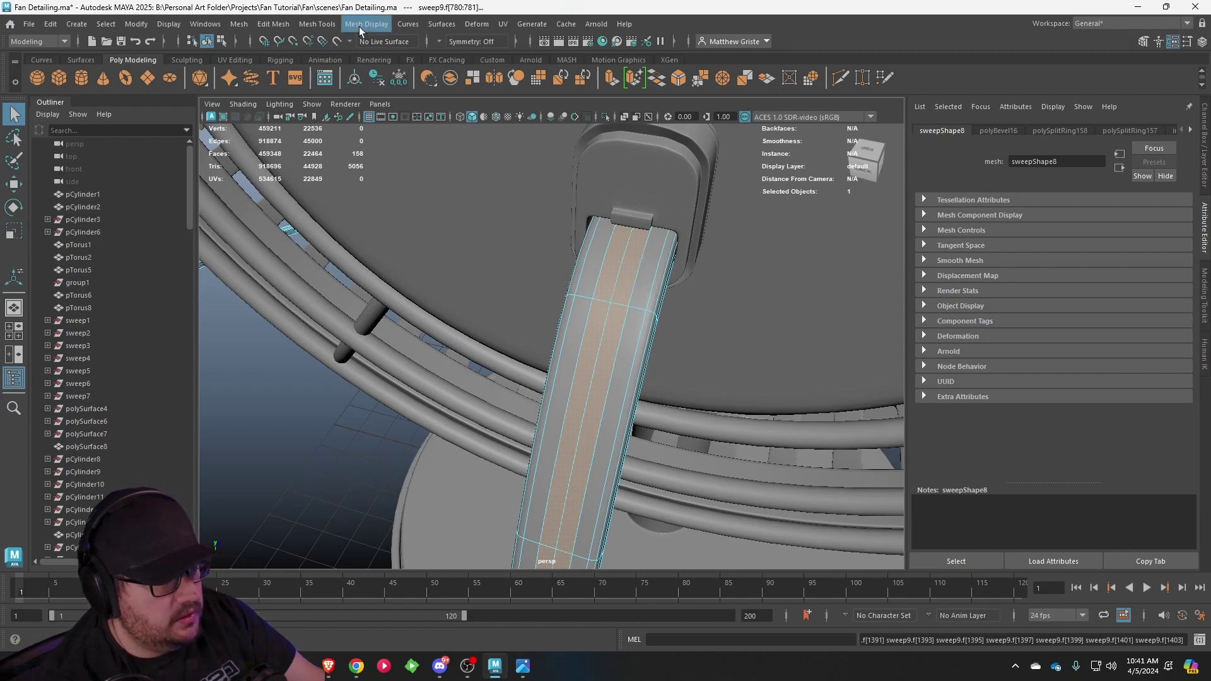
- Add offset edge loops close to either side of the centre loop on the cord's outer broad face
click(311, 26)
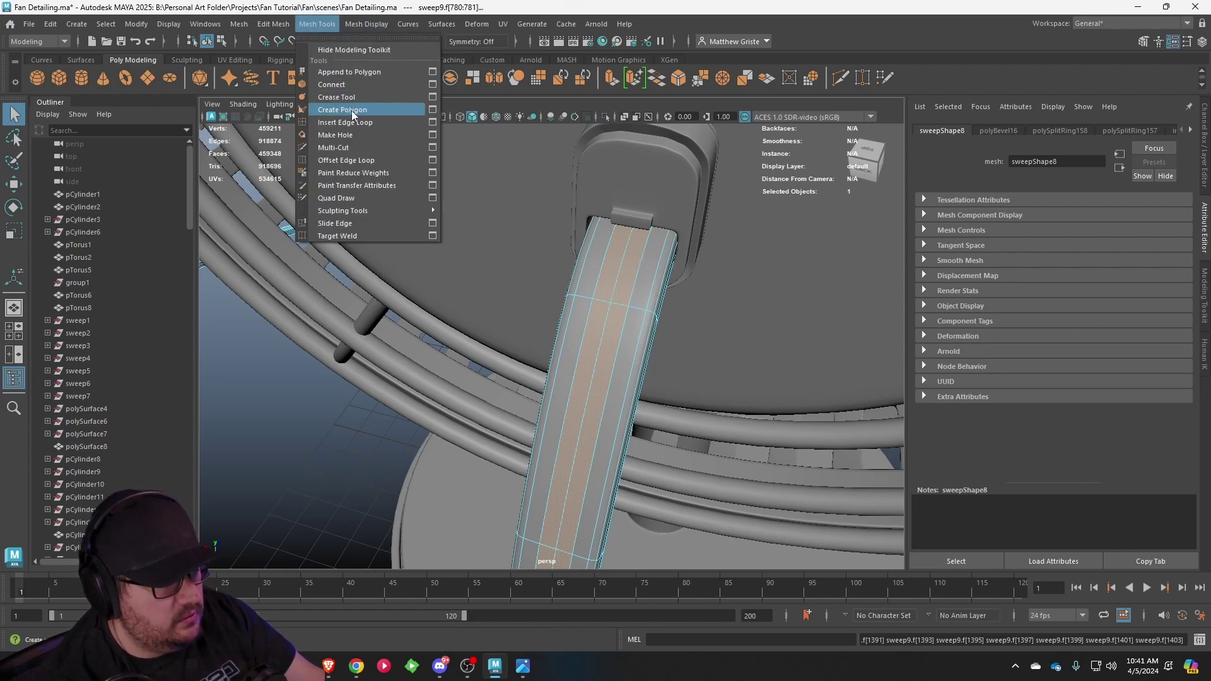
click(357, 160)
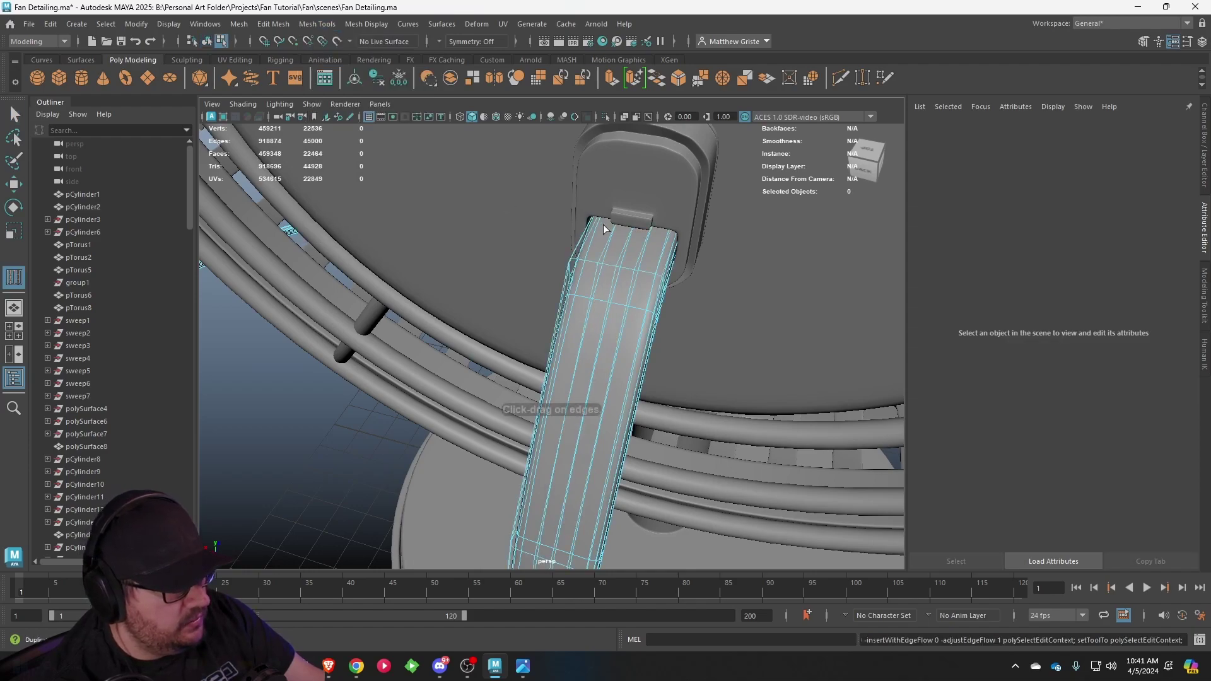
alt+middle_drag(631, 230, 548, 253)
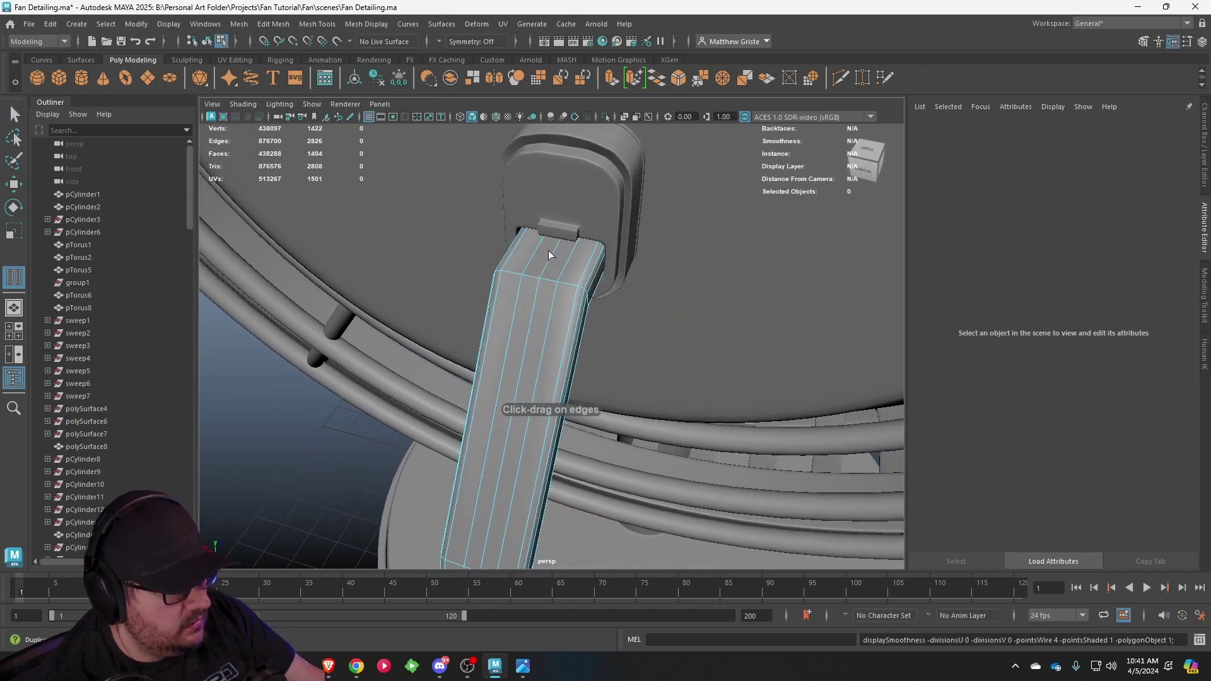
drag(549, 254, 552, 260)
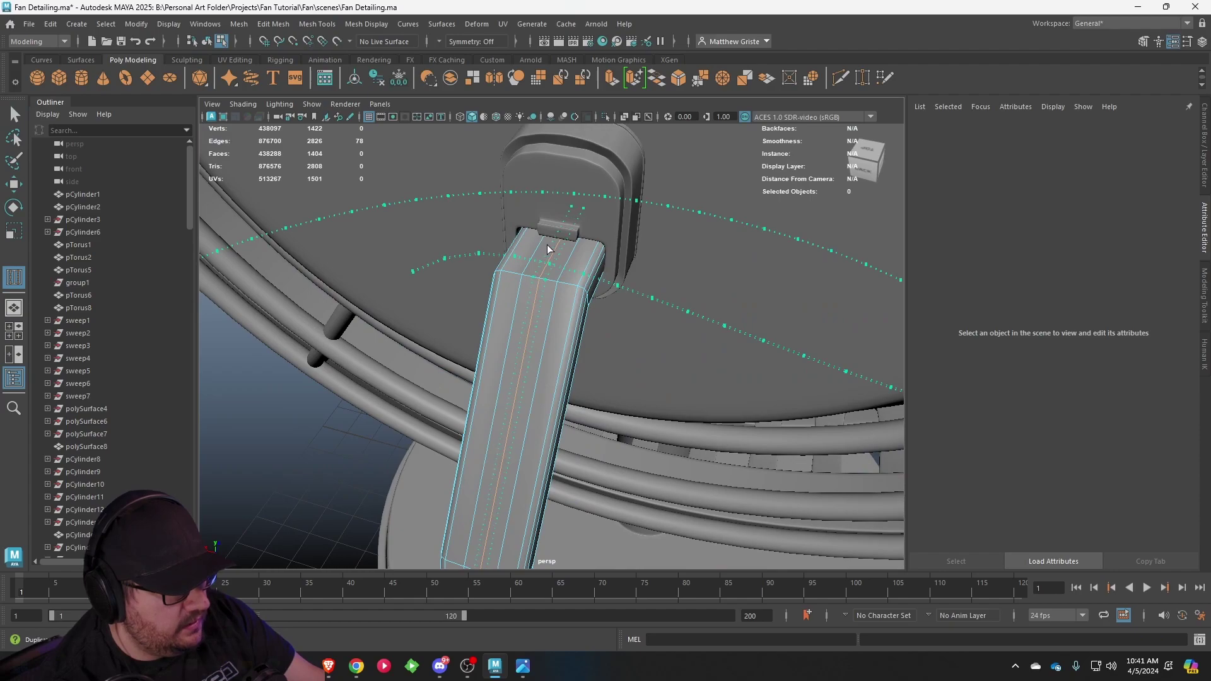
drag(548, 233, 550, 233)
- Add matching offset edge loops around the centre loop on the cord's opposite broad face
alt+drag(555, 233, 805, 302)
alt+middle_drag(805, 303, 751, 333)
alt+drag(750, 333, 702, 330)
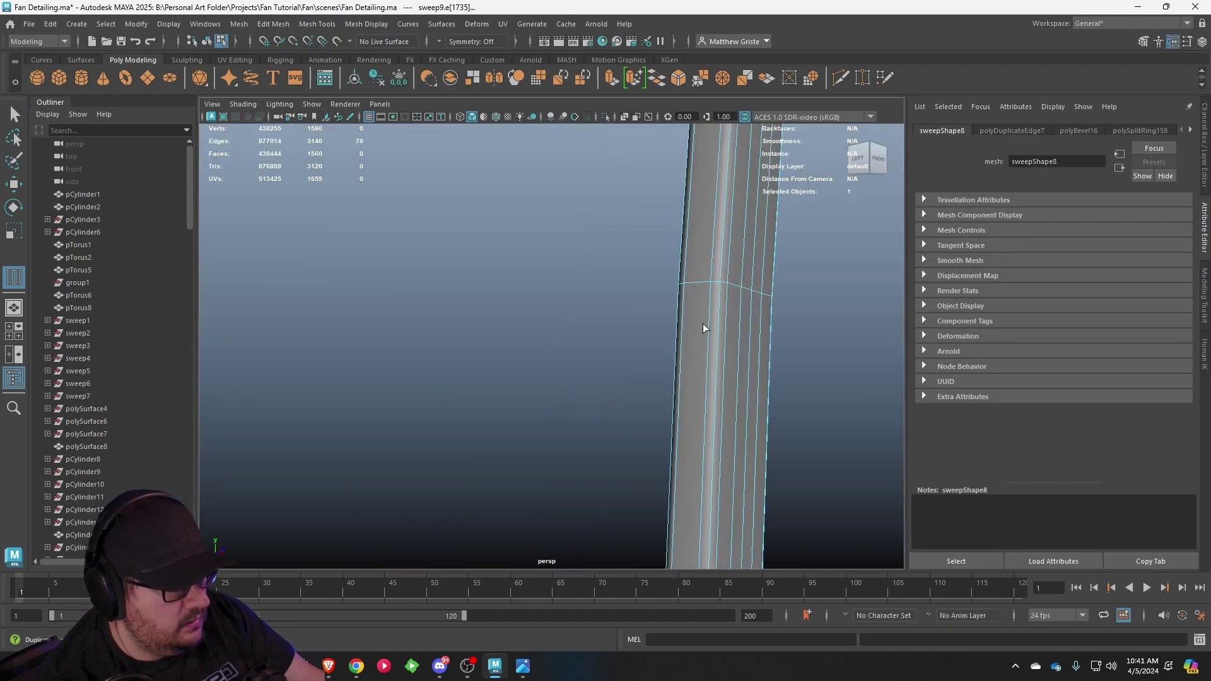
alt+middle_drag(702, 330, 443, 333)
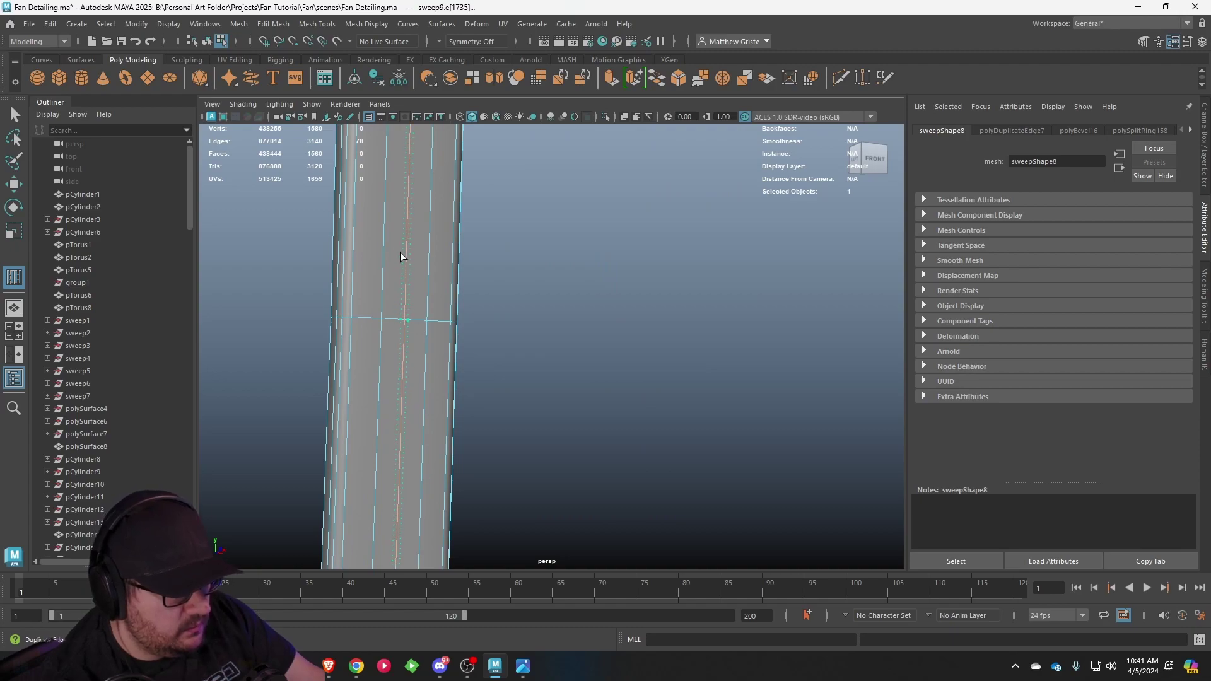
drag(335, 135, 335, 134)
alt+drag(388, 188, 569, 304)
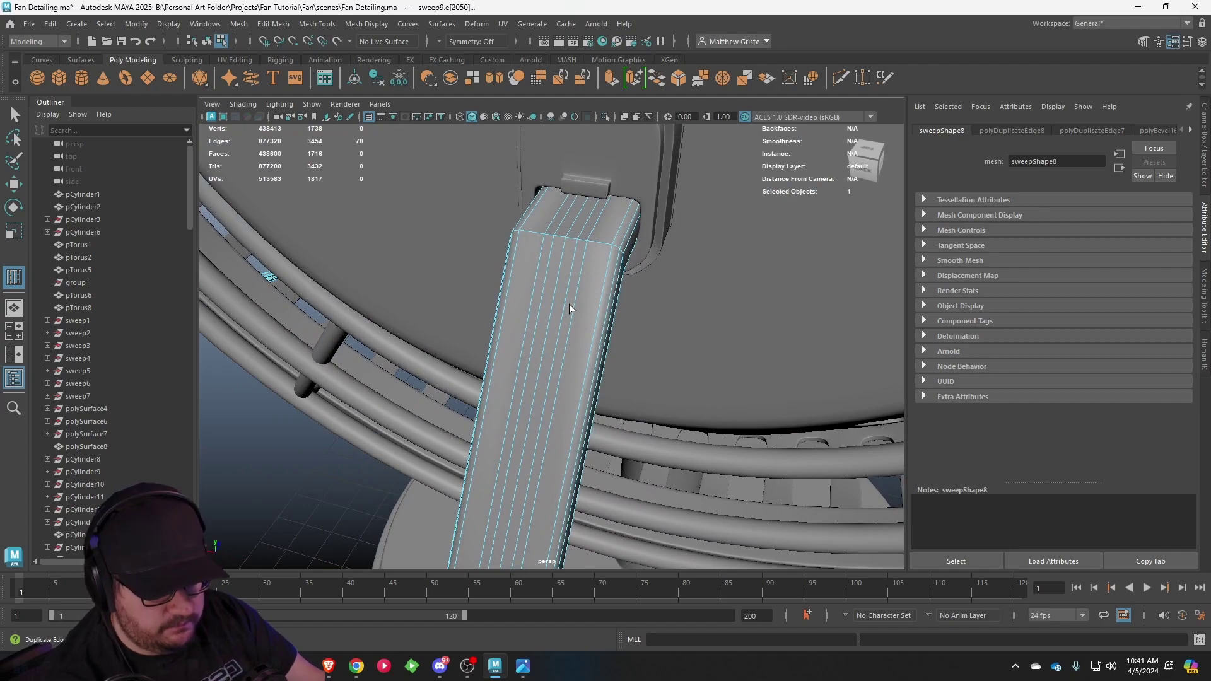
- Delete the two outer edge loops on each broad face of the power cord, keeping the loops nearest the centre
key(q)
right_drag(588, 240, 595, 215)
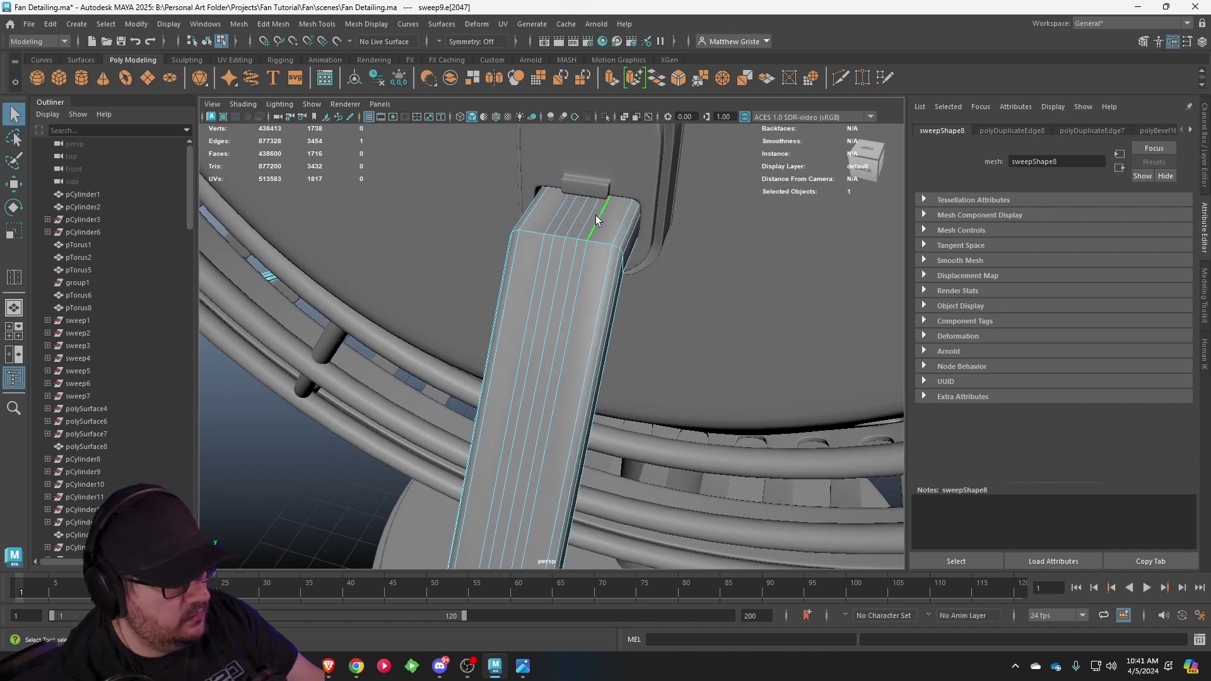
shift+double_click(551, 218)
alt+drag(701, 312, 524, 231)
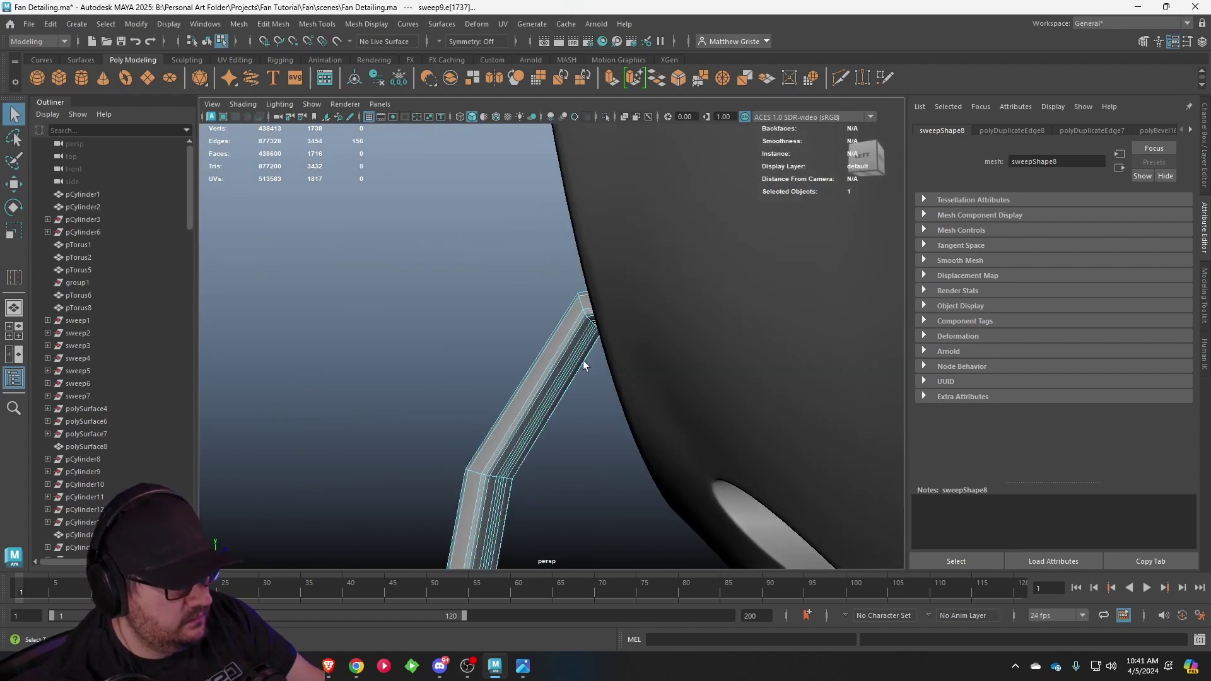
scroll(584, 361, up, 4)
alt+drag(583, 361, 586, 331)
shift+double_click(638, 300)
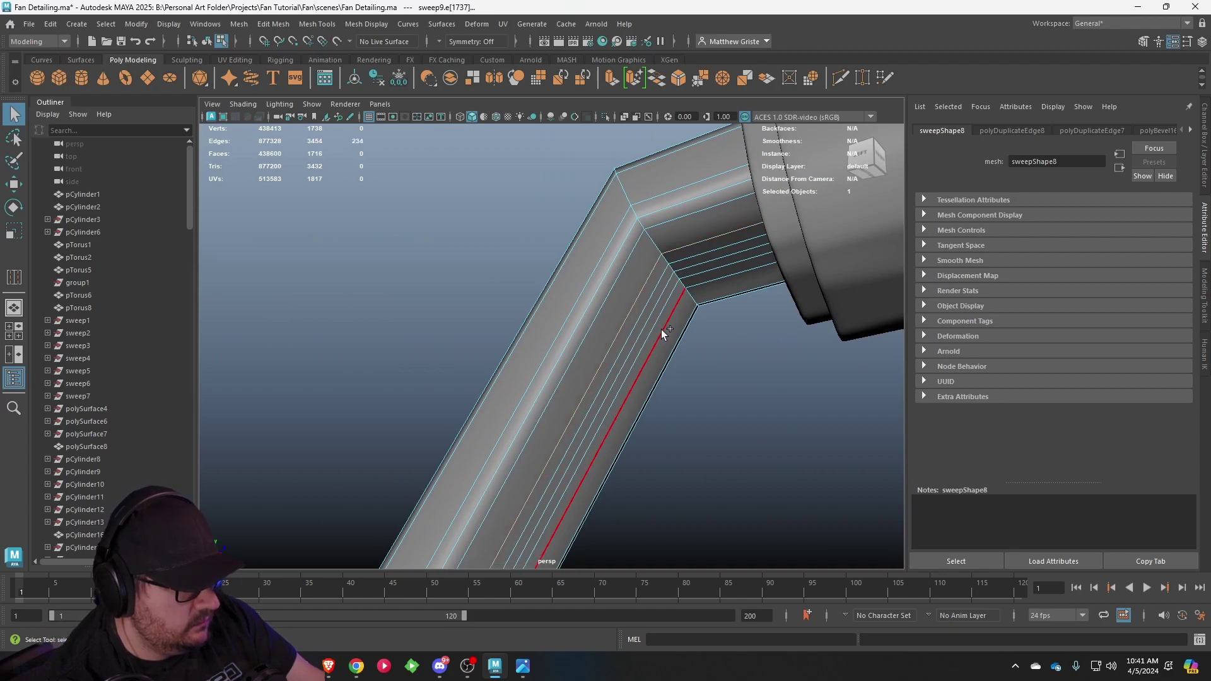
shift+double_click(655, 321)
alt+drag(678, 333, 553, 293)
ctrl+double_click(601, 289)
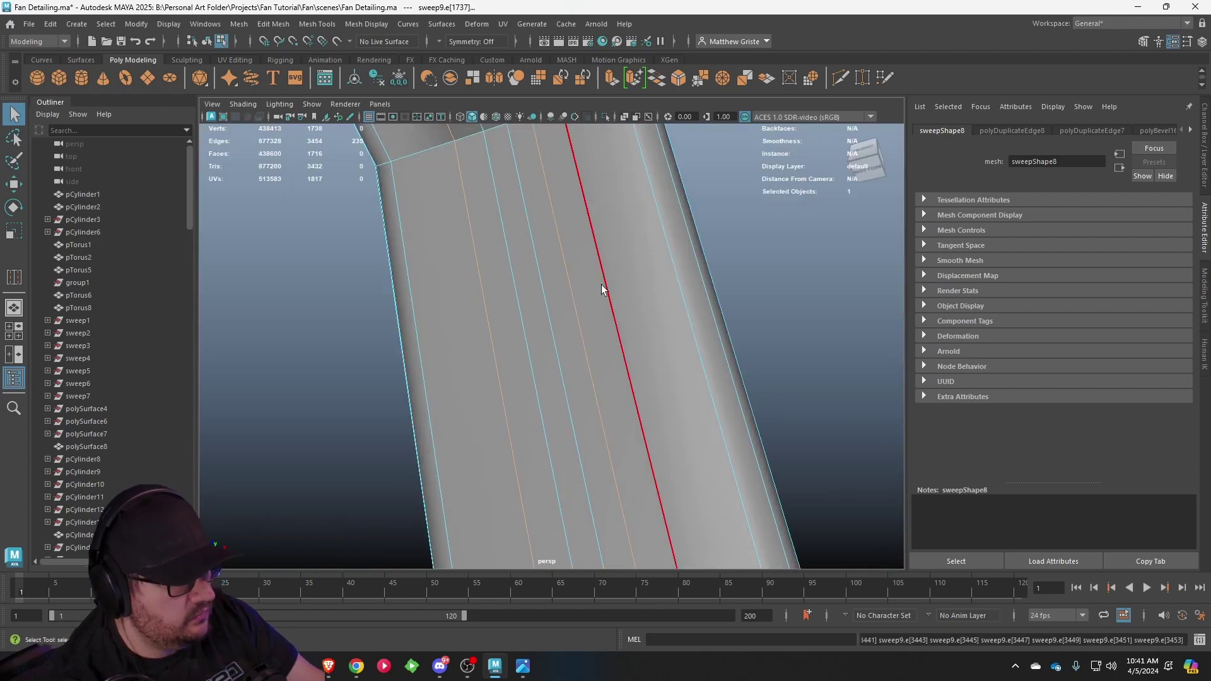
shift+double_click(598, 239)
scroll(582, 240, down, 5)
alt+drag(582, 240, 575, 266)
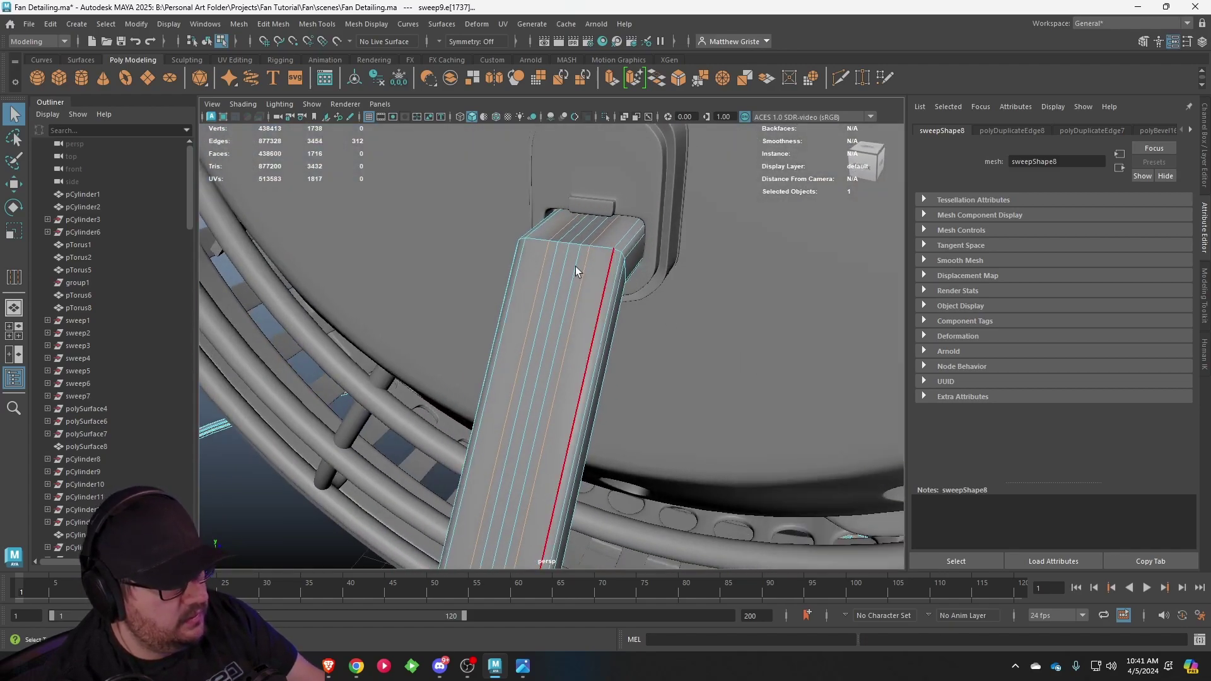
click(334, 23)
mouse_move(273, 23)
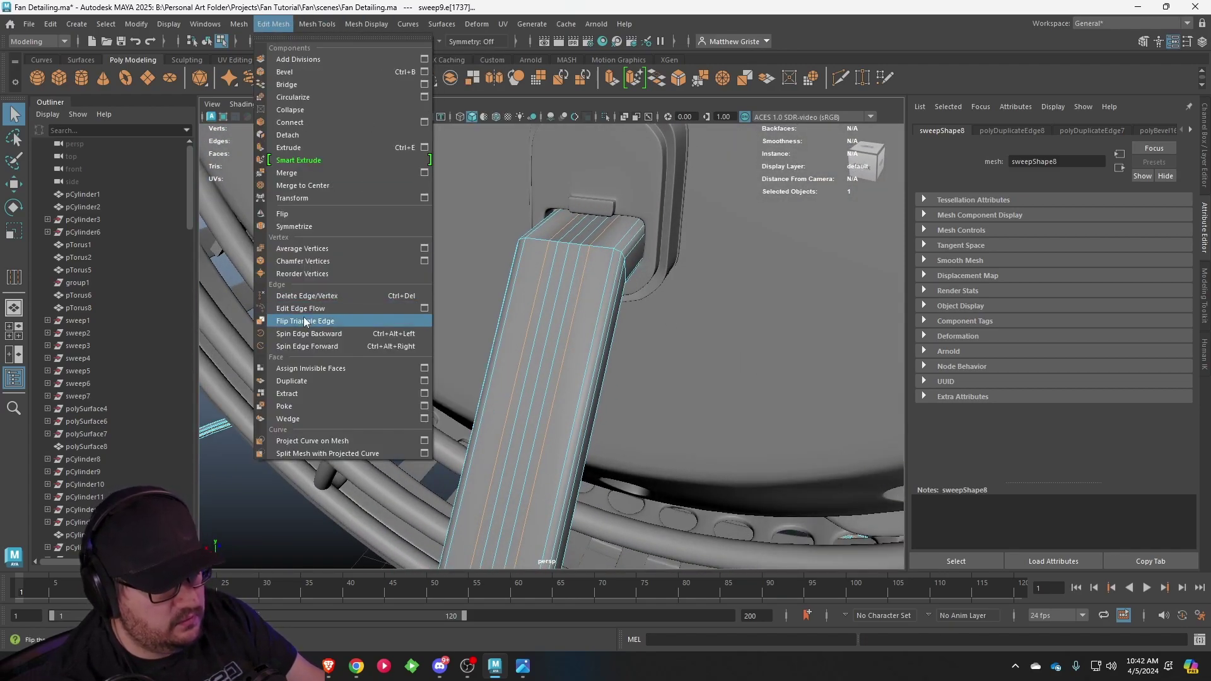
click(304, 296)
- Select the two central face strips running the full length of the cord's outer broad face
alt+drag(441, 297, 532, 282)
right_drag(549, 275, 525, 213)
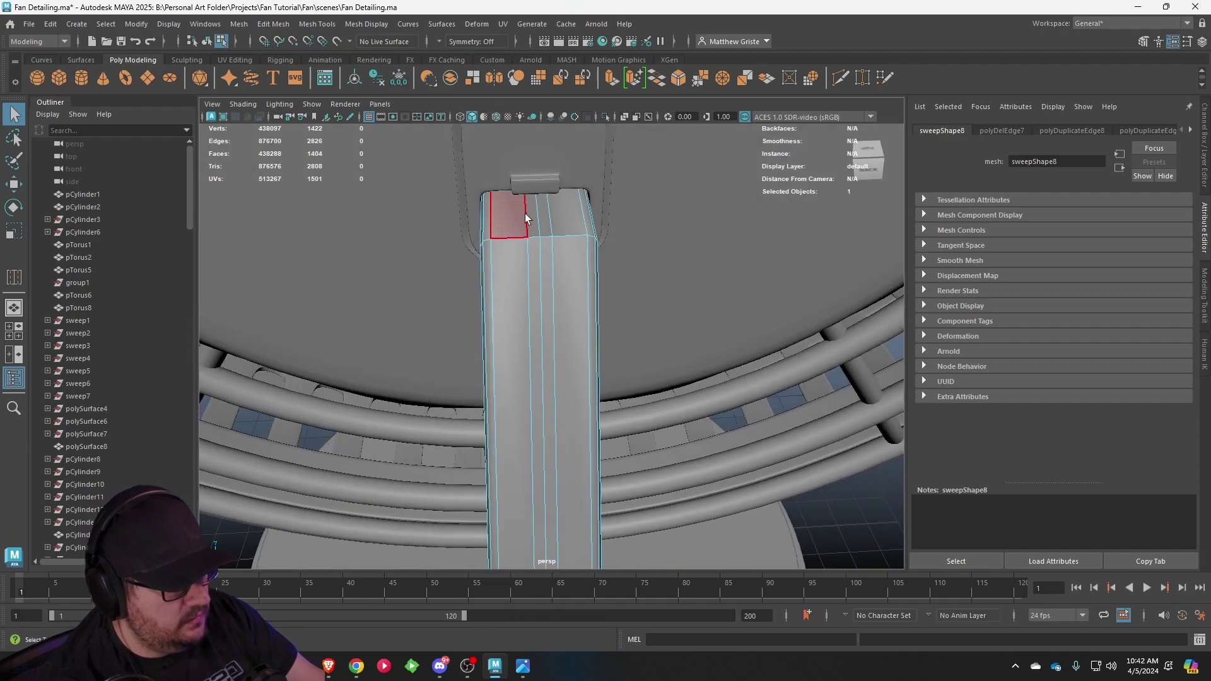
shift+double_click(533, 244)
shift+double_click(548, 251)
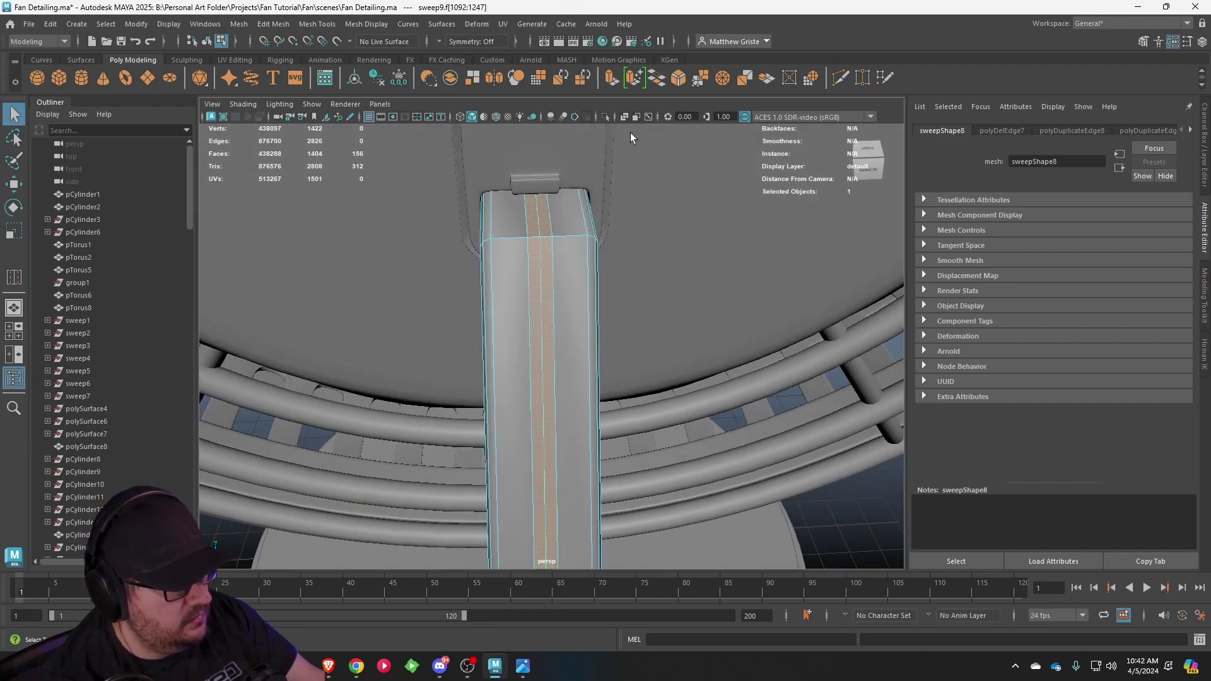
click(626, 83)
key(ctrl+z)
click(611, 81)
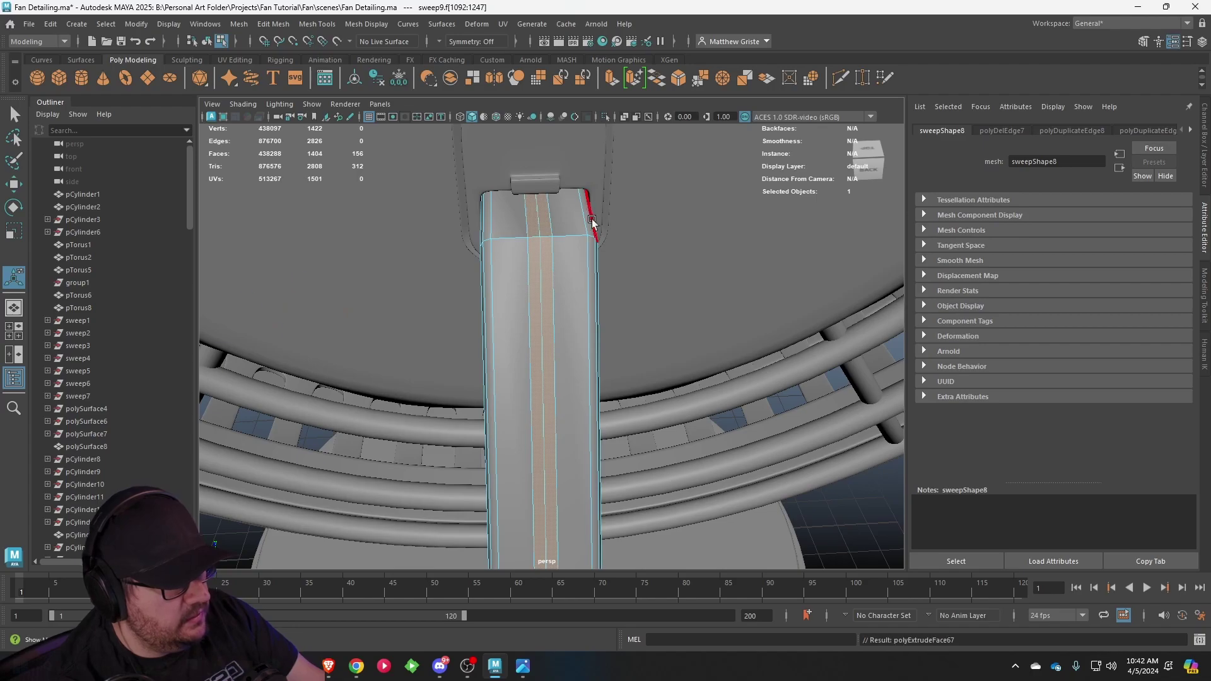
alt+right_drag(592, 222, 504, 317)
alt+drag(504, 316, 734, 241)
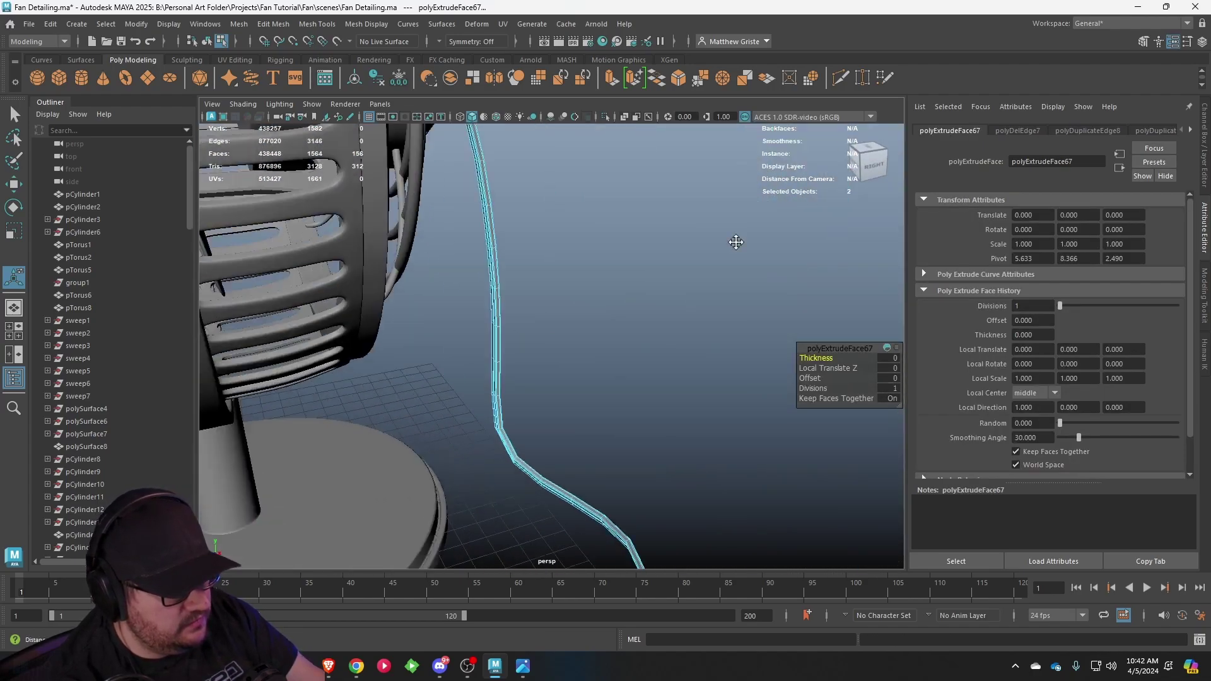
alt+middle_drag(734, 242, 853, 213)
alt+middle_drag(480, 328, 595, 211)
alt+middle_drag(429, 391, 547, 273)
scroll(555, 270, up, 3)
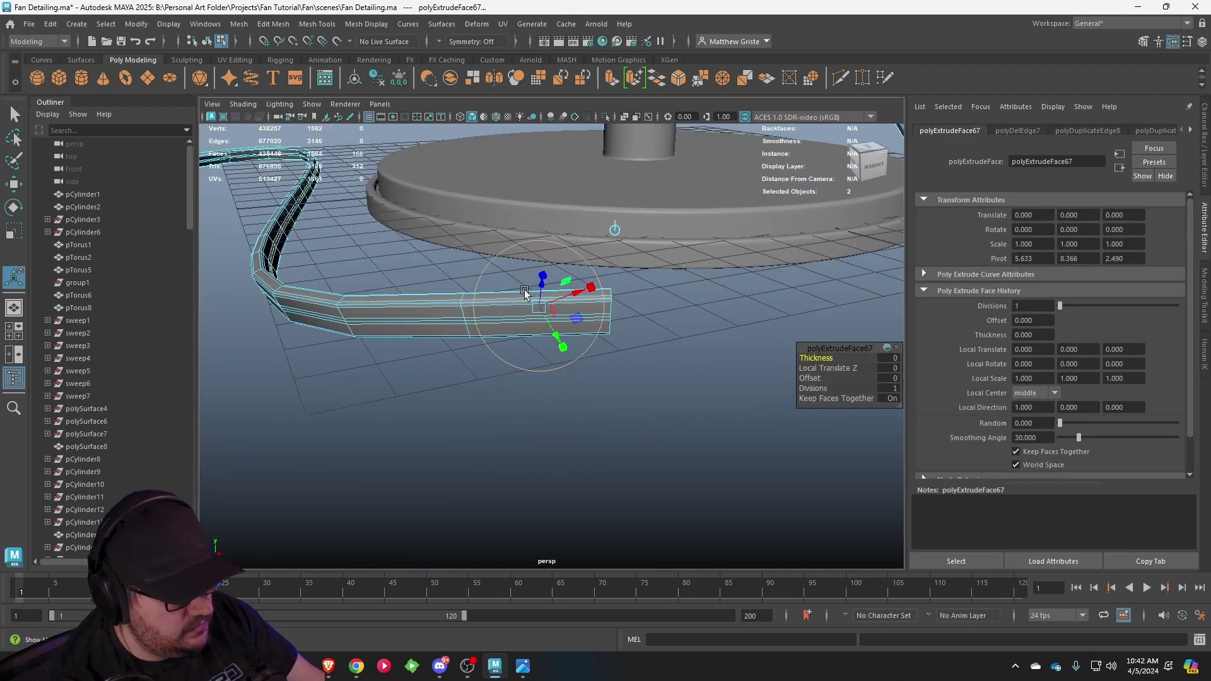
alt+drag(526, 294, 662, 297)
key(ctrl+z)
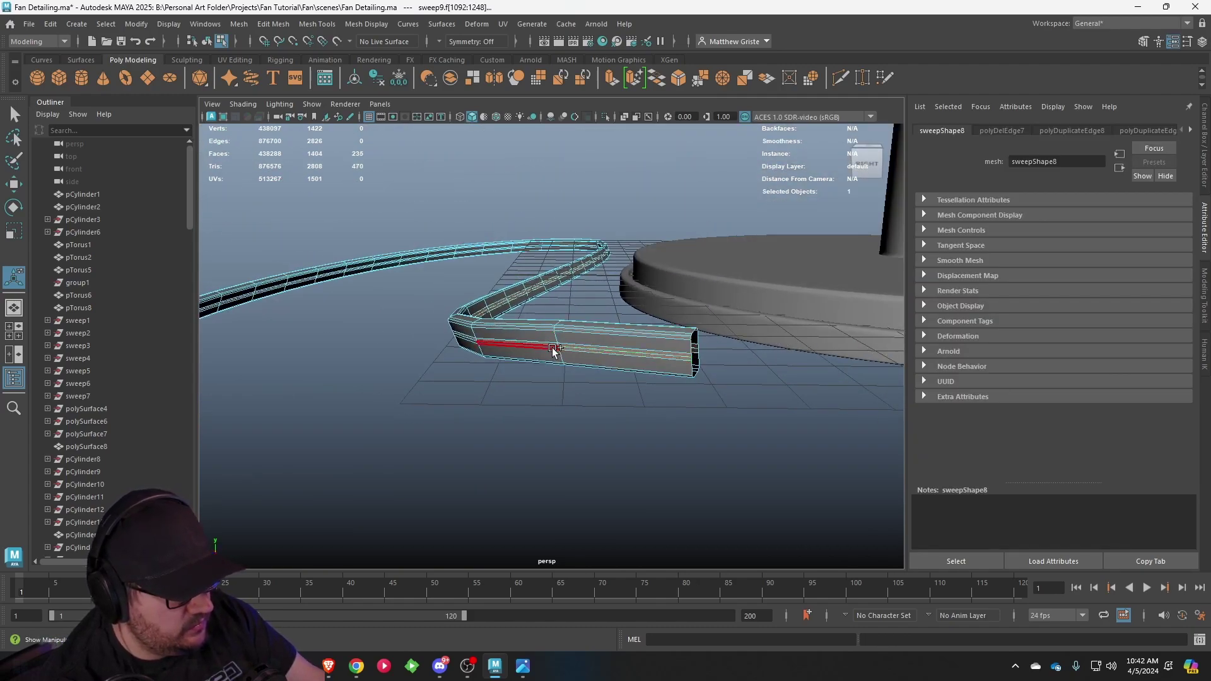
- Add the opposite central face strips to the selection and extrude both sides inward with local translate Z -0.047 and local scale 0.967
shift+double_click(568, 348)
alt+drag(554, 349, 503, 259)
scroll(503, 259, up, 2)
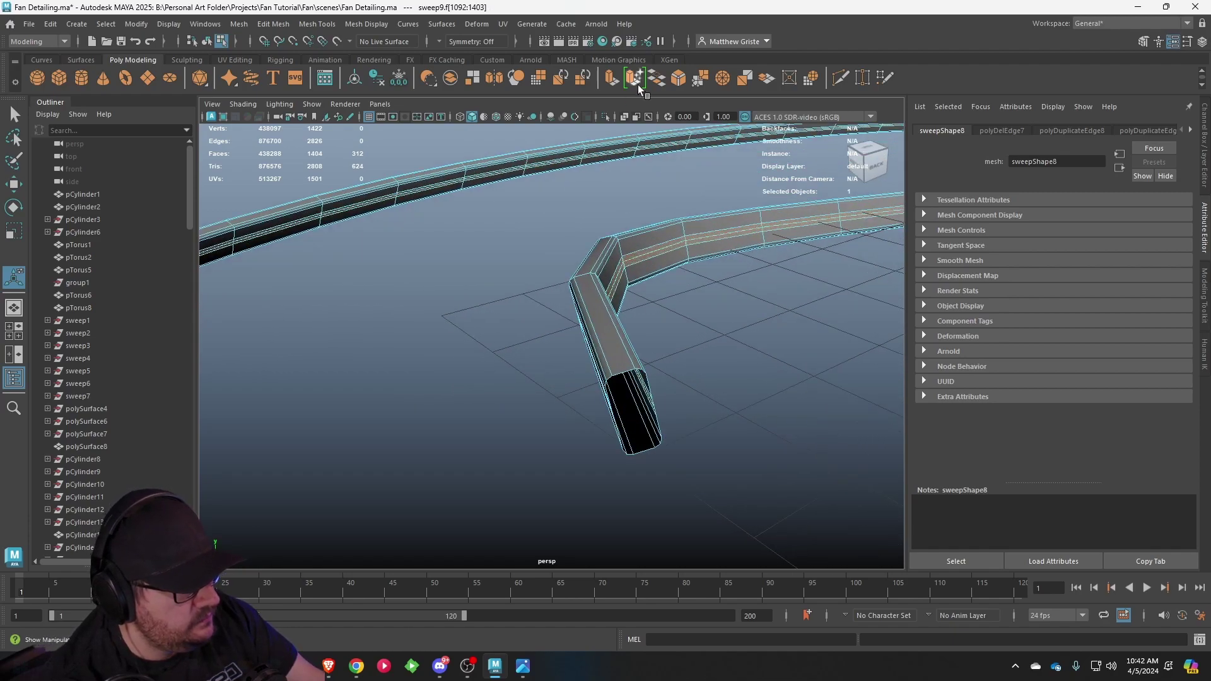
click(611, 79)
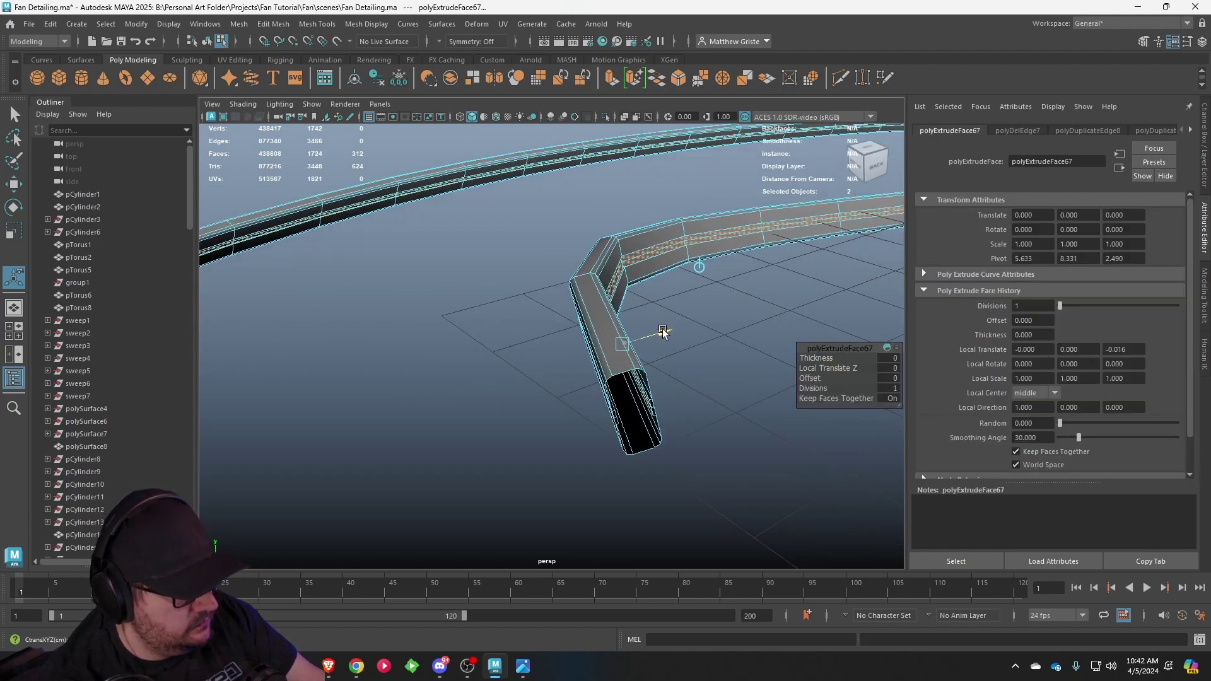
drag(658, 331, 571, 350)
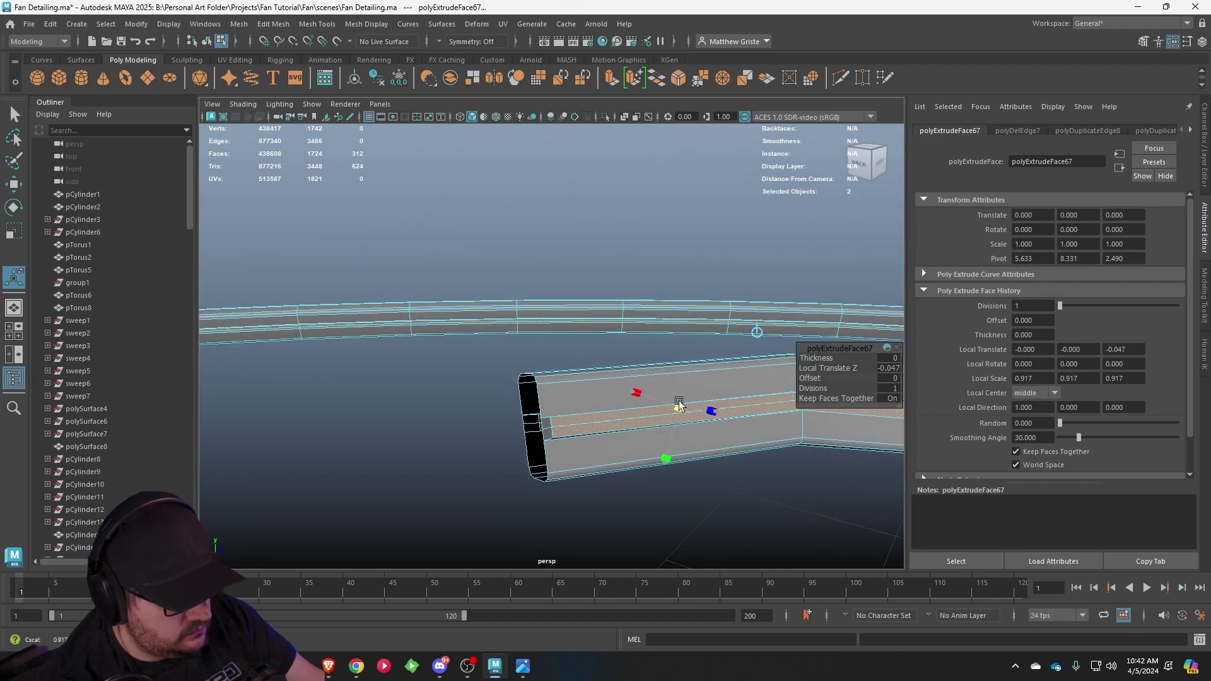
- Preview the power cord smoothed and examine its grooves at the free end and where it enters the fan housing
key(3)
right_drag(576, 393, 615, 237)
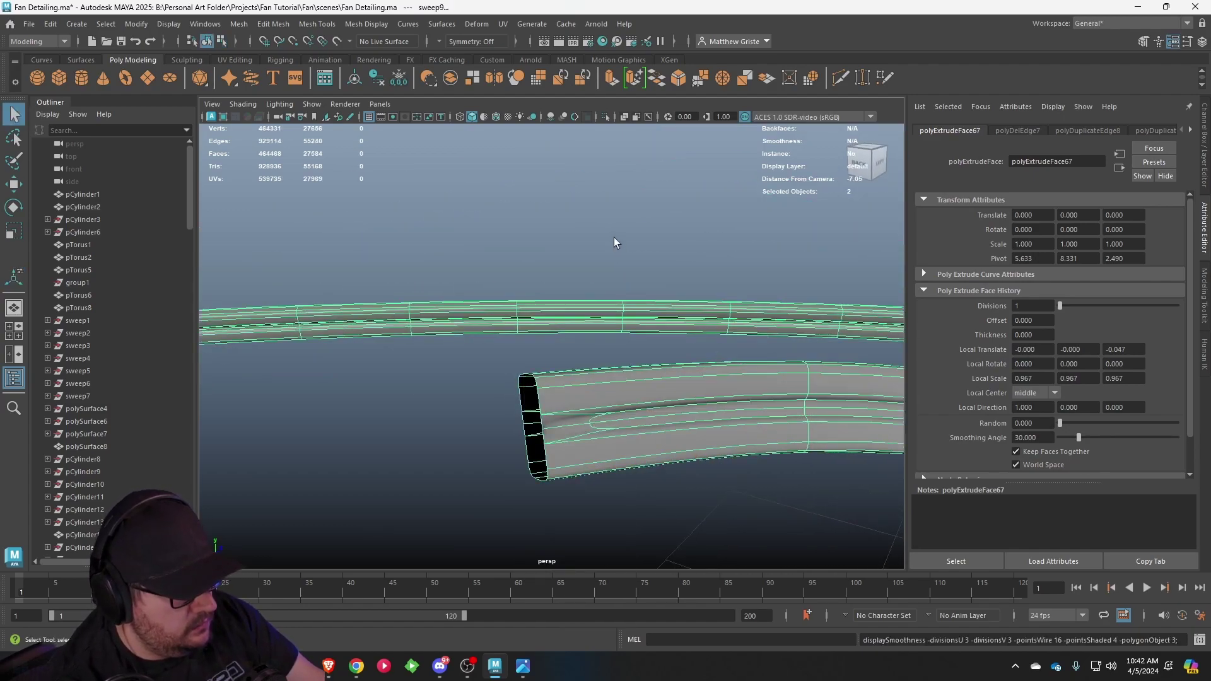
click(614, 237)
scroll(486, 304, down, 3)
alt+drag(486, 304, 612, 357)
scroll(718, 308, down, 5)
alt+middle_drag(611, 357, 462, 403)
scroll(462, 403, down, 3)
alt+drag(462, 404, 651, 309)
scroll(651, 308, up, 5)
alt+middle_drag(652, 309, 678, 424)
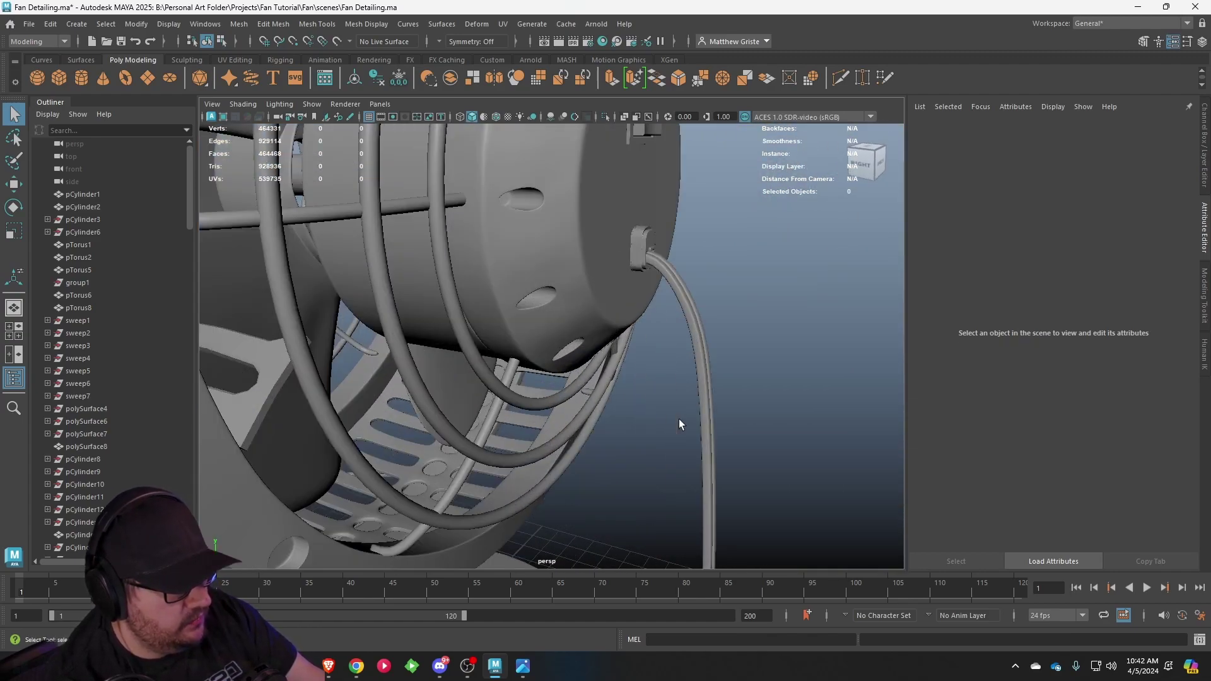
alt+drag(679, 424, 442, 361)
alt+drag(490, 309, 479, 315)
alt+middle_drag(479, 316, 613, 335)
scroll(614, 335, up, 4)
alt+drag(613, 335, 478, 292)
alt+middle_drag(479, 292, 596, 359)
scroll(595, 359, up, 3)
click(632, 329)
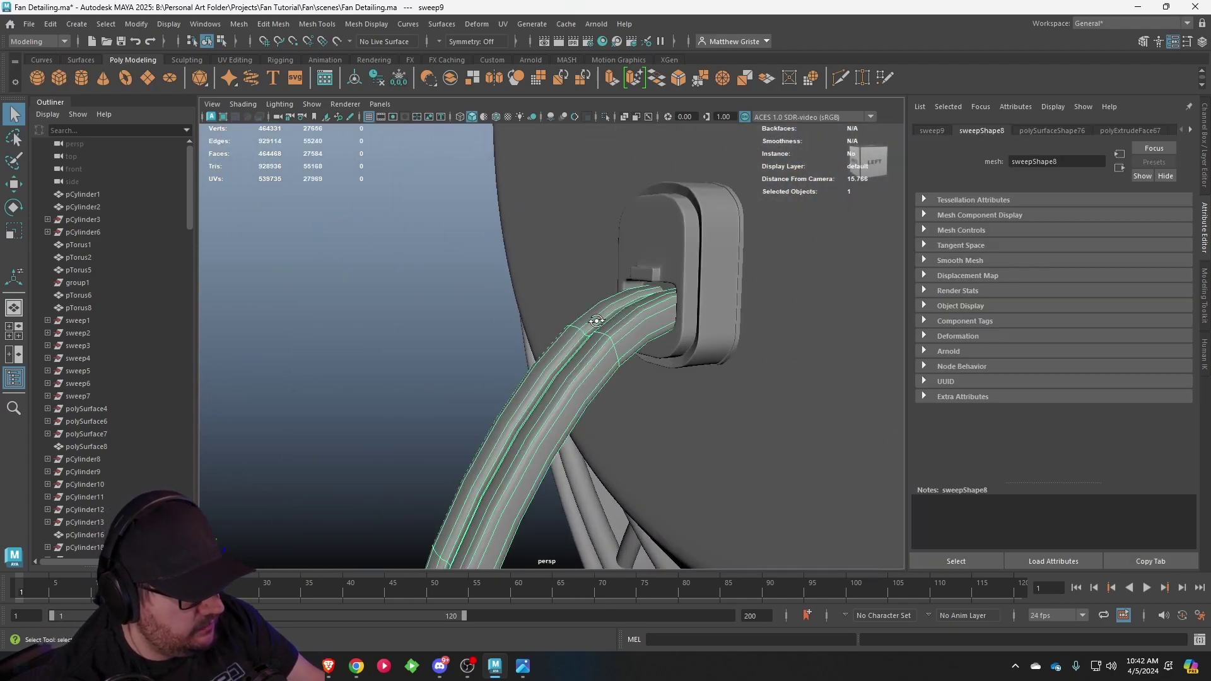
- Turn off the cord's smooth preview and scale the cord inlet block on the back of the fan housing
key(1)
alt+drag(597, 321, 561, 311)
alt+middle_drag(562, 310, 572, 318)
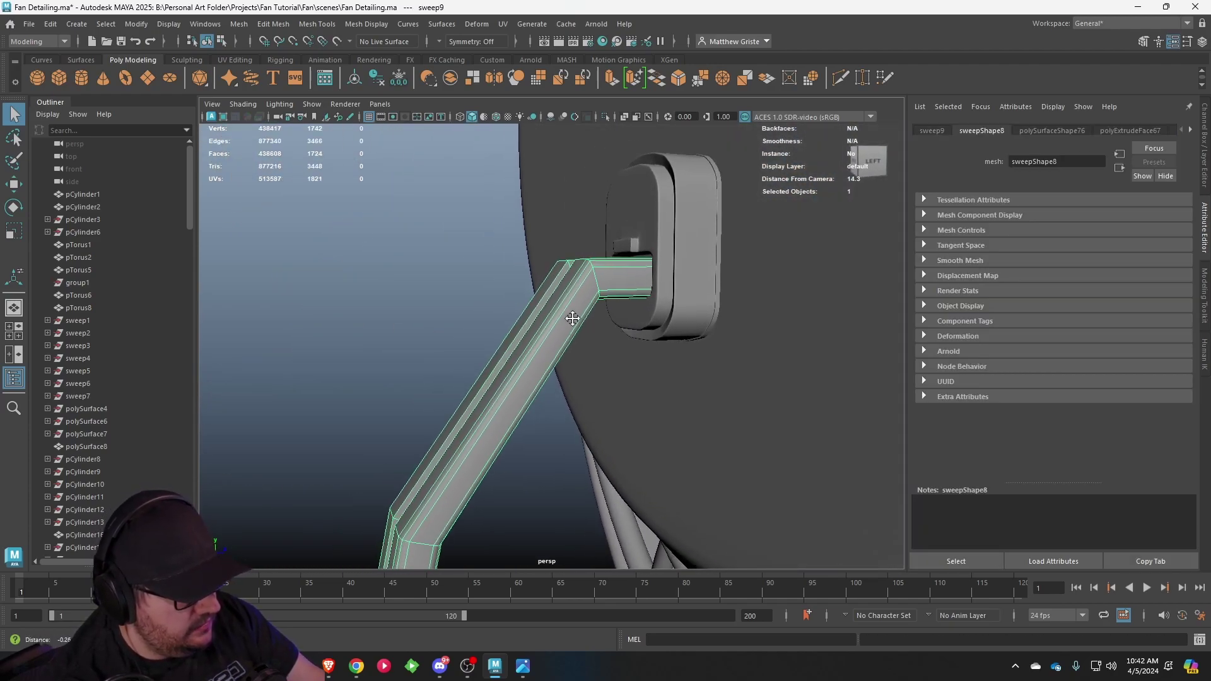
alt+drag(573, 318, 570, 322)
alt+middle_drag(570, 321, 541, 329)
scroll(541, 330, down, 1)
scroll(557, 334, up, 1)
click(617, 289)
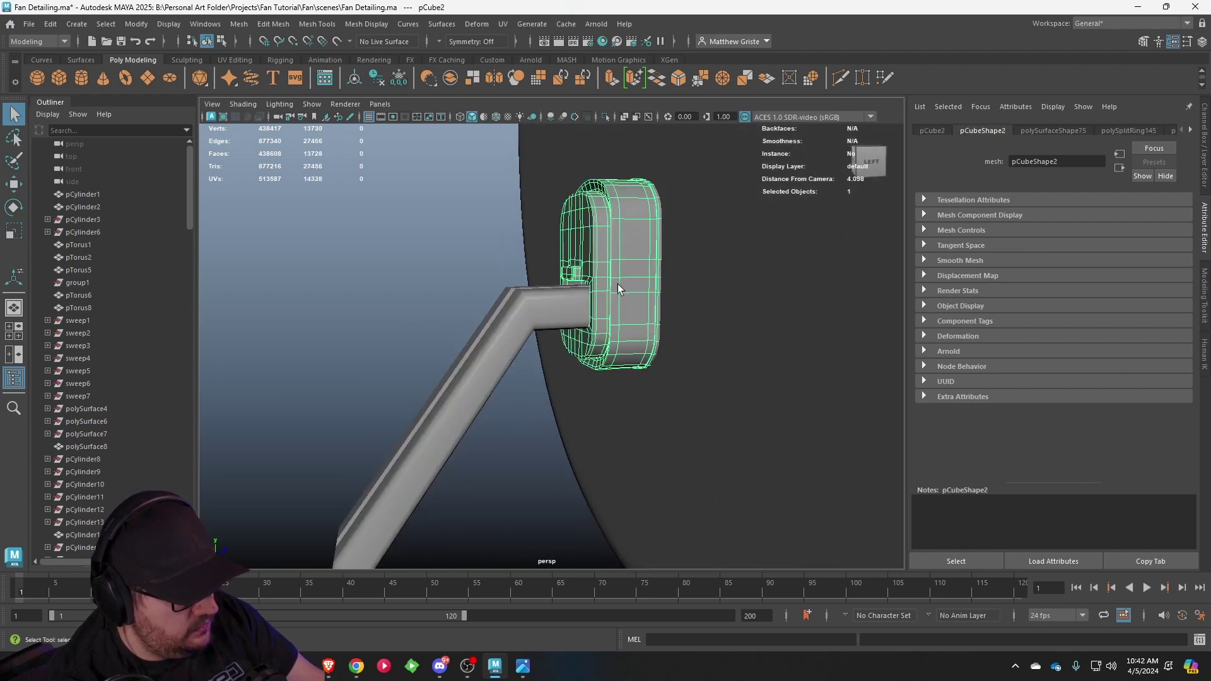
key(e)
key(r)
drag(594, 214, 657, 297)
key(w)
click(721, 324)
- Turn the power cord's smooth preview back on and check its run from the housing around the base
alt+drag(721, 324, 605, 359)
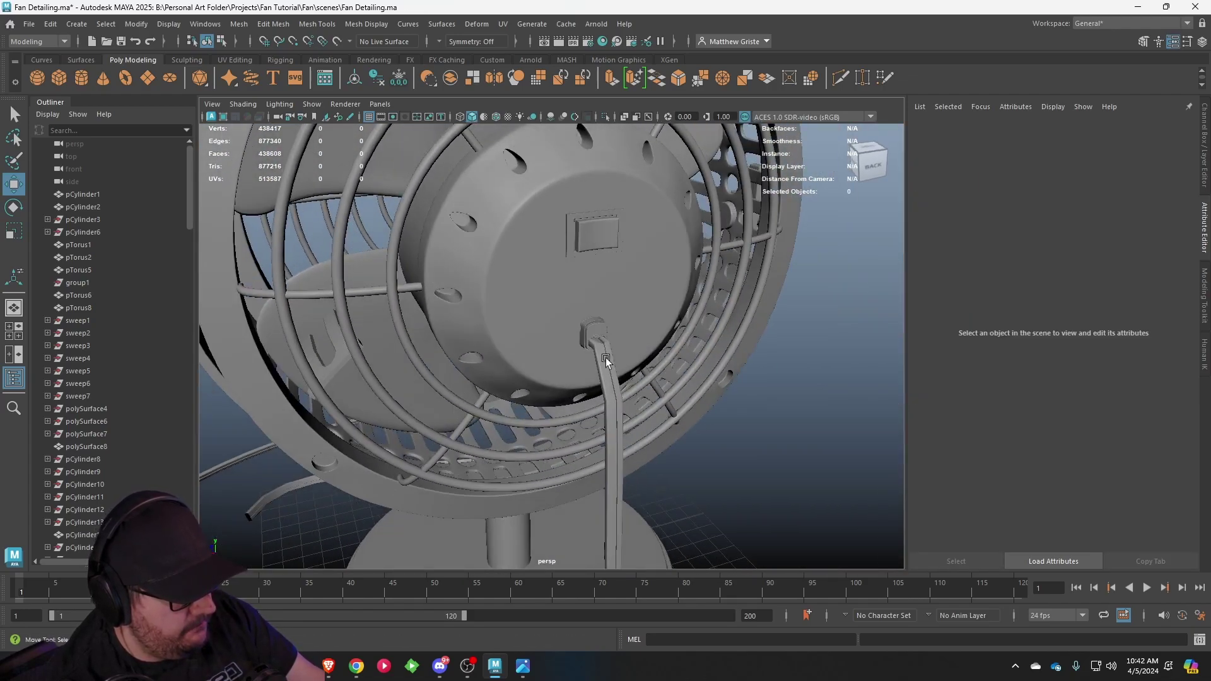
click(606, 359)
click(780, 454)
alt+drag(768, 482, 703, 463)
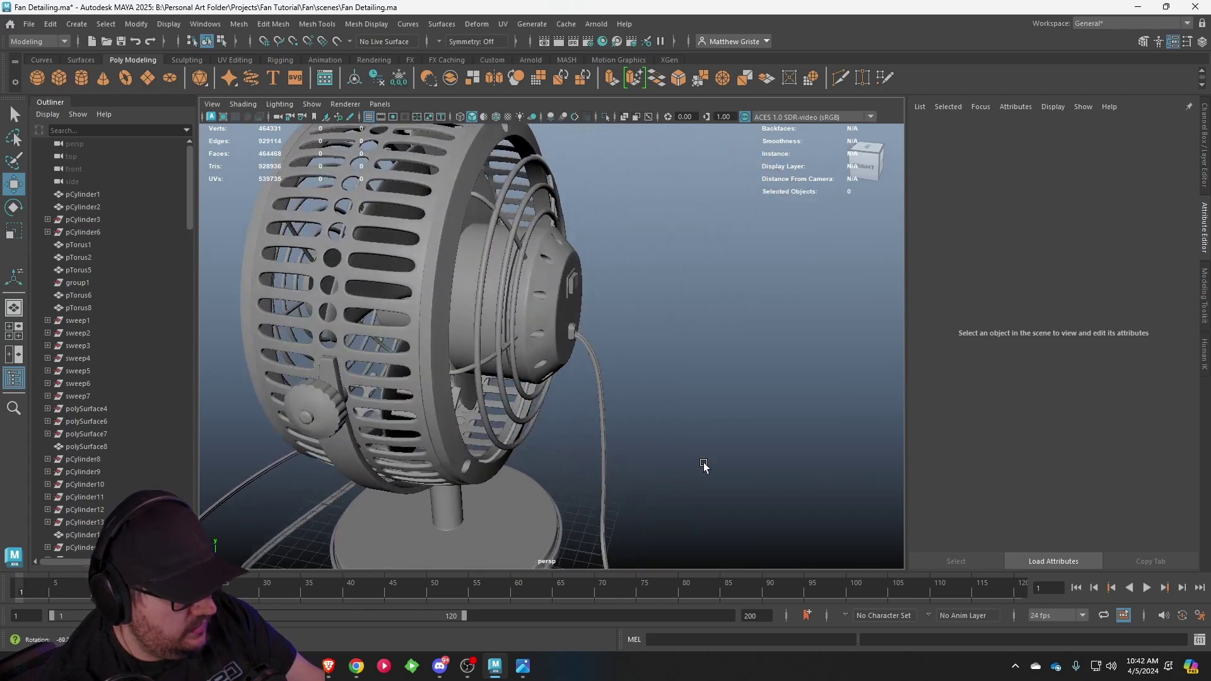
alt+middle_drag(702, 463, 622, 235)
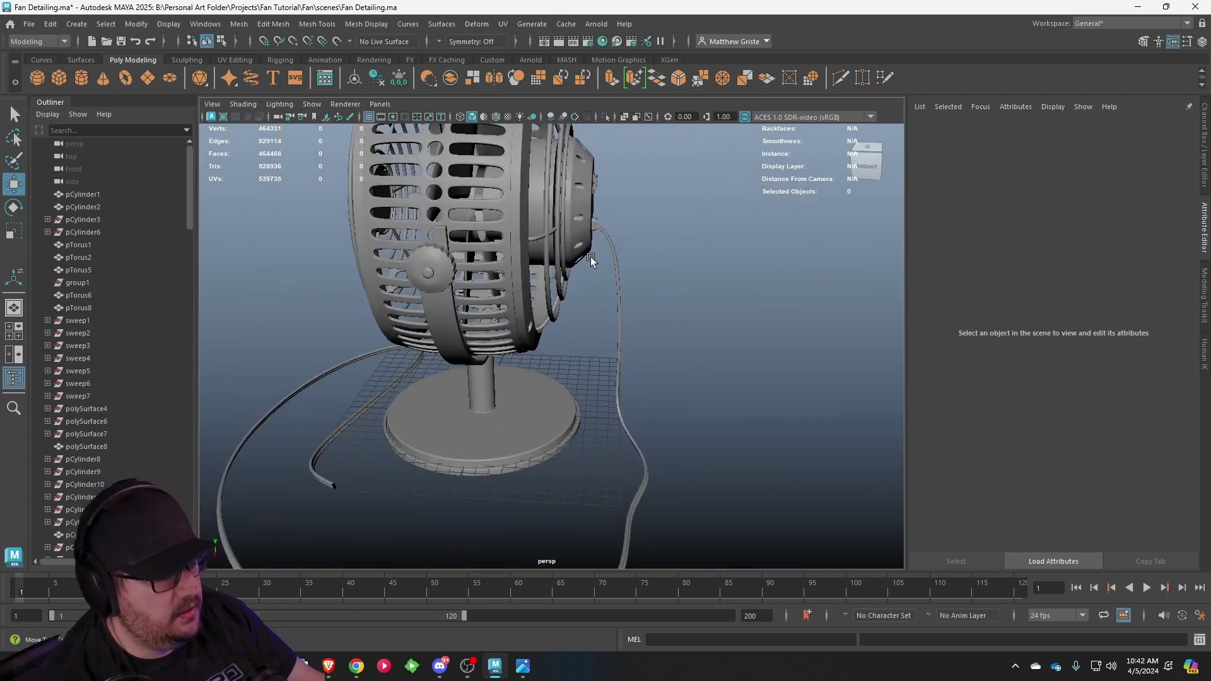
alt+drag(591, 256, 501, 222)
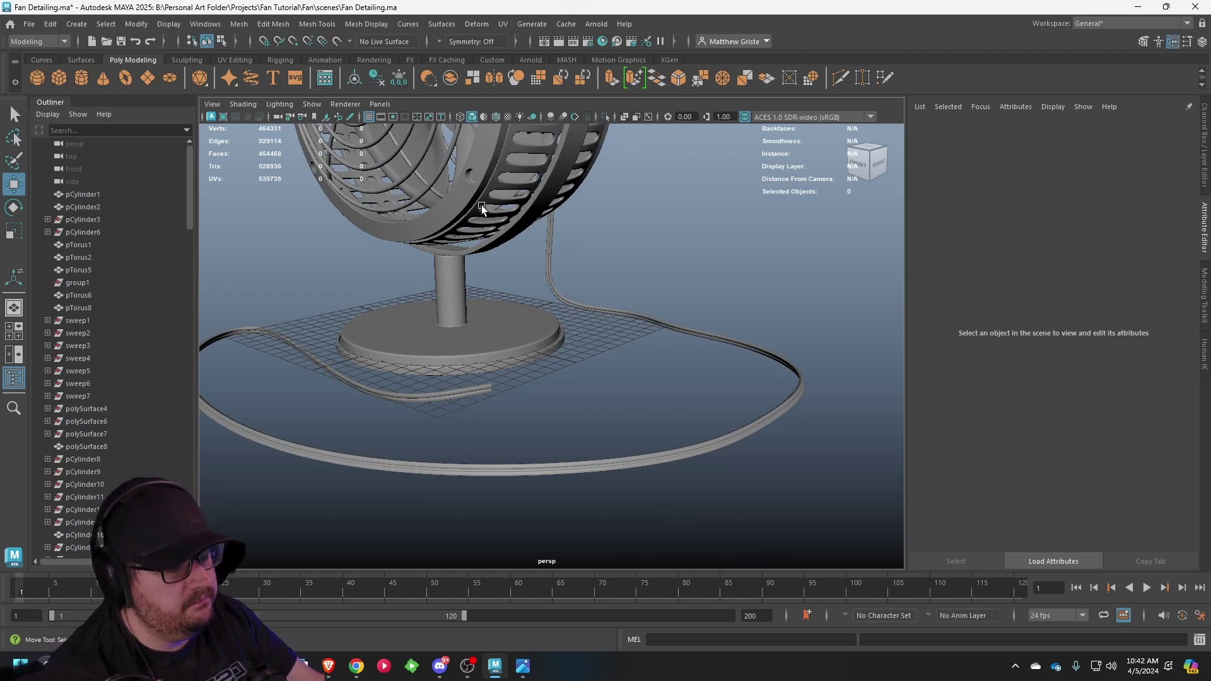
alt+drag(584, 297, 611, 468)
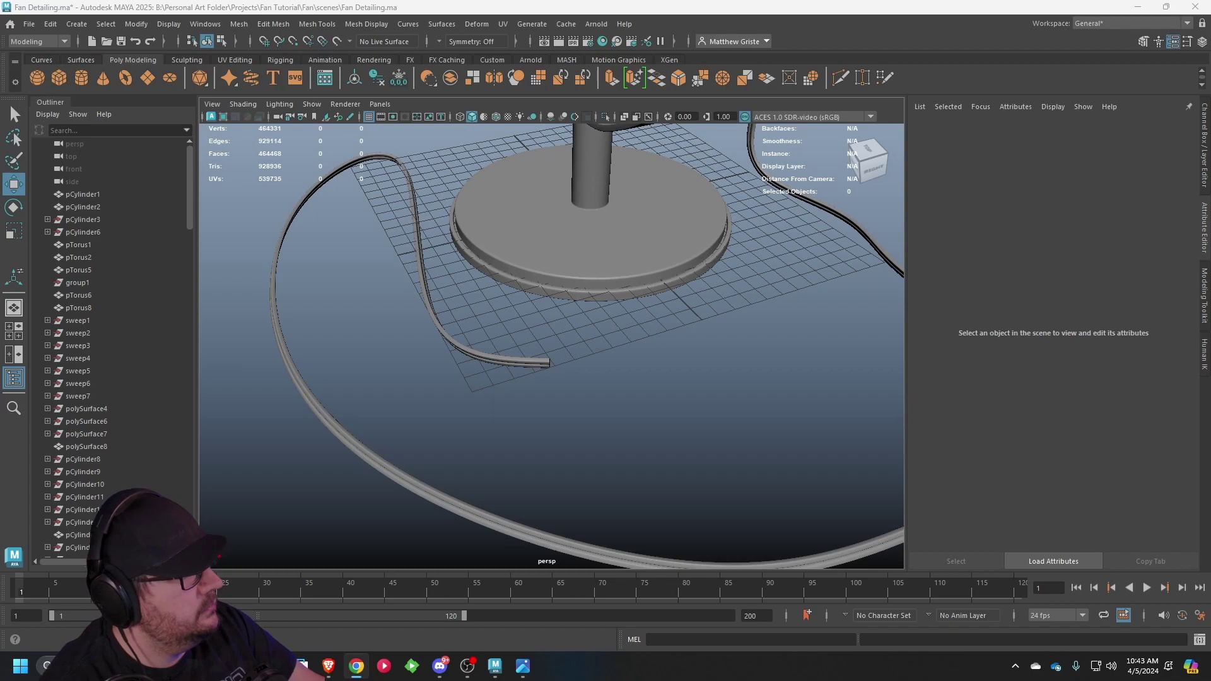
- Switch to Chrome, examine the two-prong power plug reference image, and return to Maya
drag(765, 0, 635, 32)
double_click(714, 32)
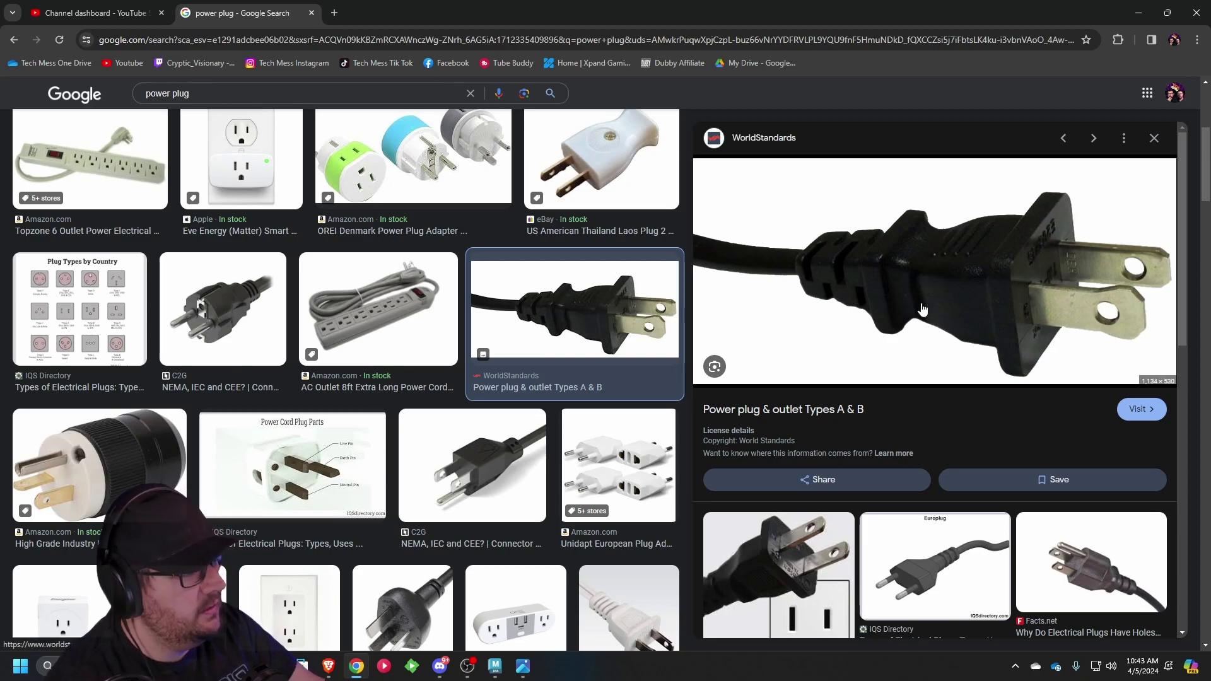
key(alt+Tab)
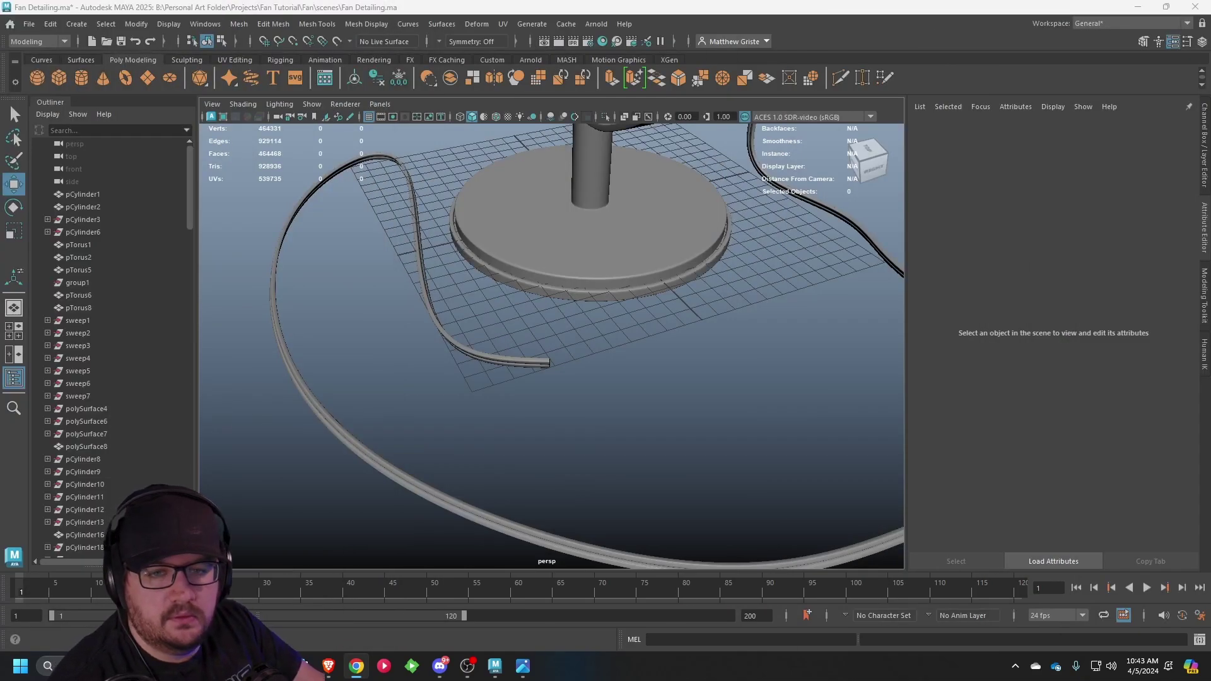
- Create a polygon cube and place it near the power cord's free end at X 11.96, Z 6.185
mouse_move(649, 275)
alt+mouse_down()
mouse_move(622, 278)
mouse_move(649, 296)
alt+mouse_up()
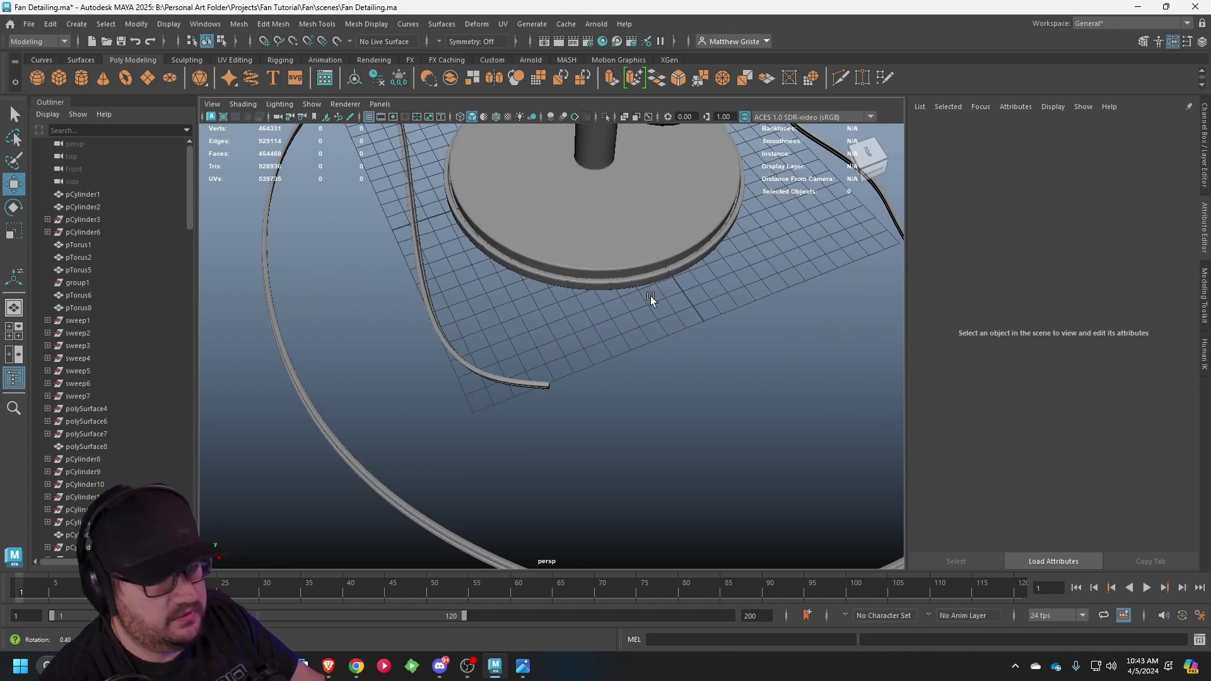
alt+middle_drag(634, 281, 638, 253)
alt+drag(638, 252, 566, 282)
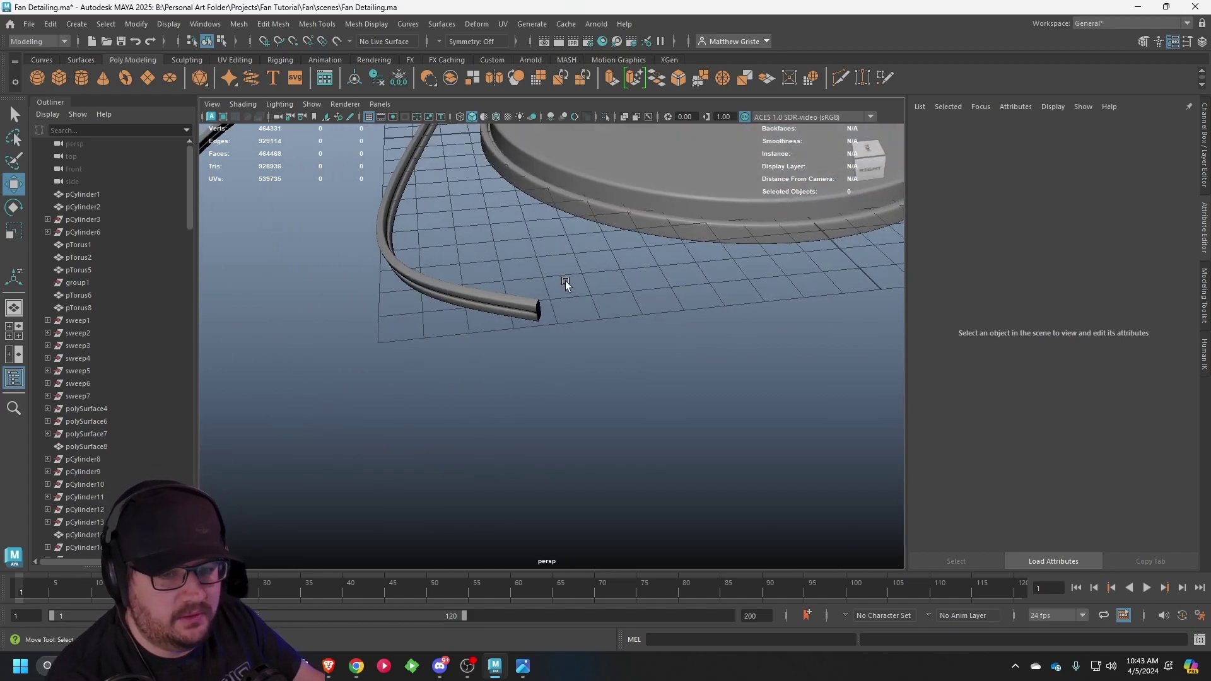
alt+drag(575, 278, 417, 296)
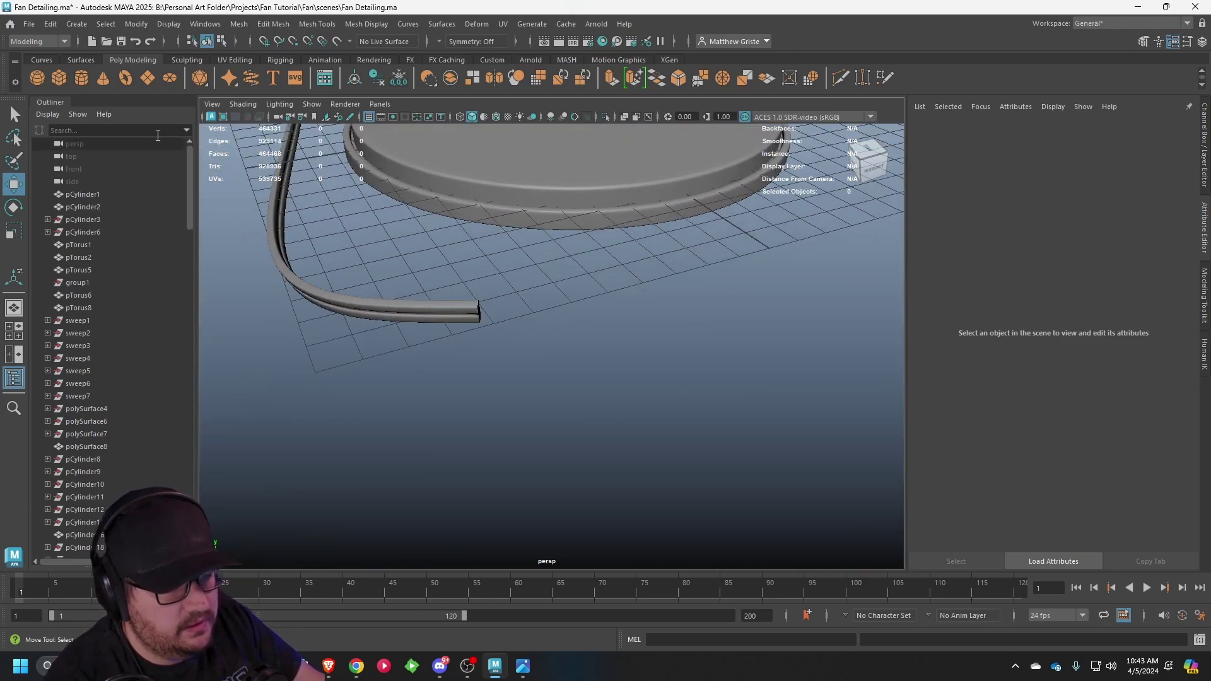
click(60, 76)
scroll(503, 346, down, 8)
drag(577, 299, 626, 354)
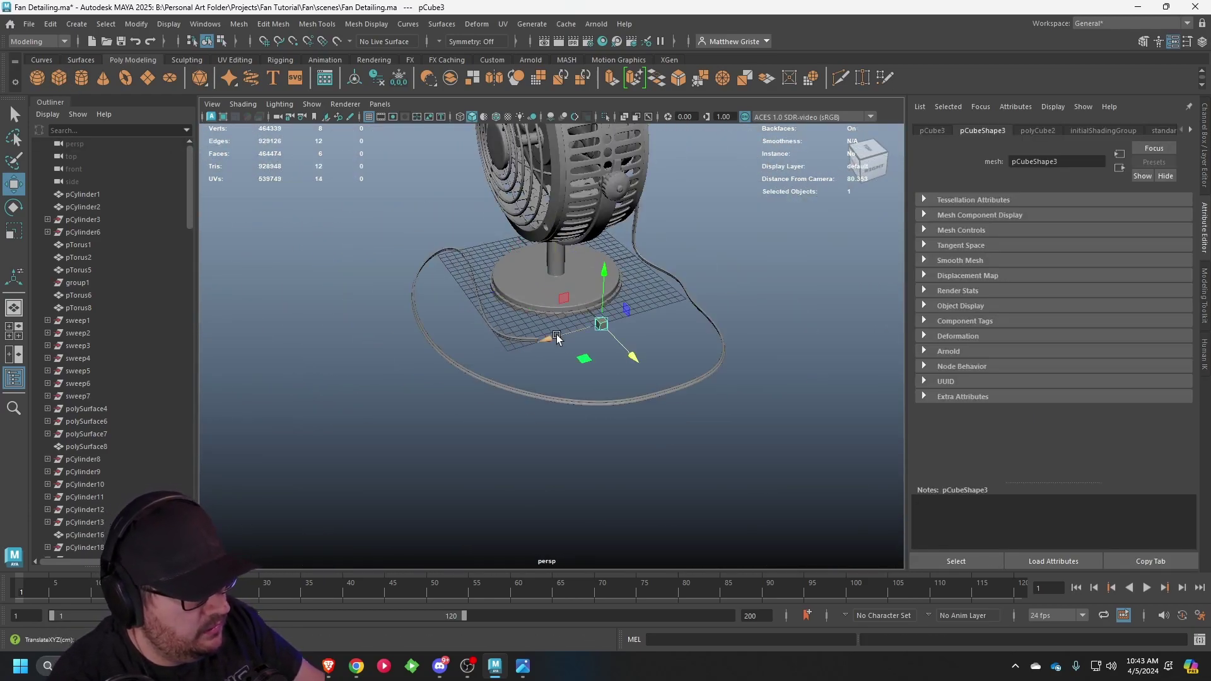
key(f)
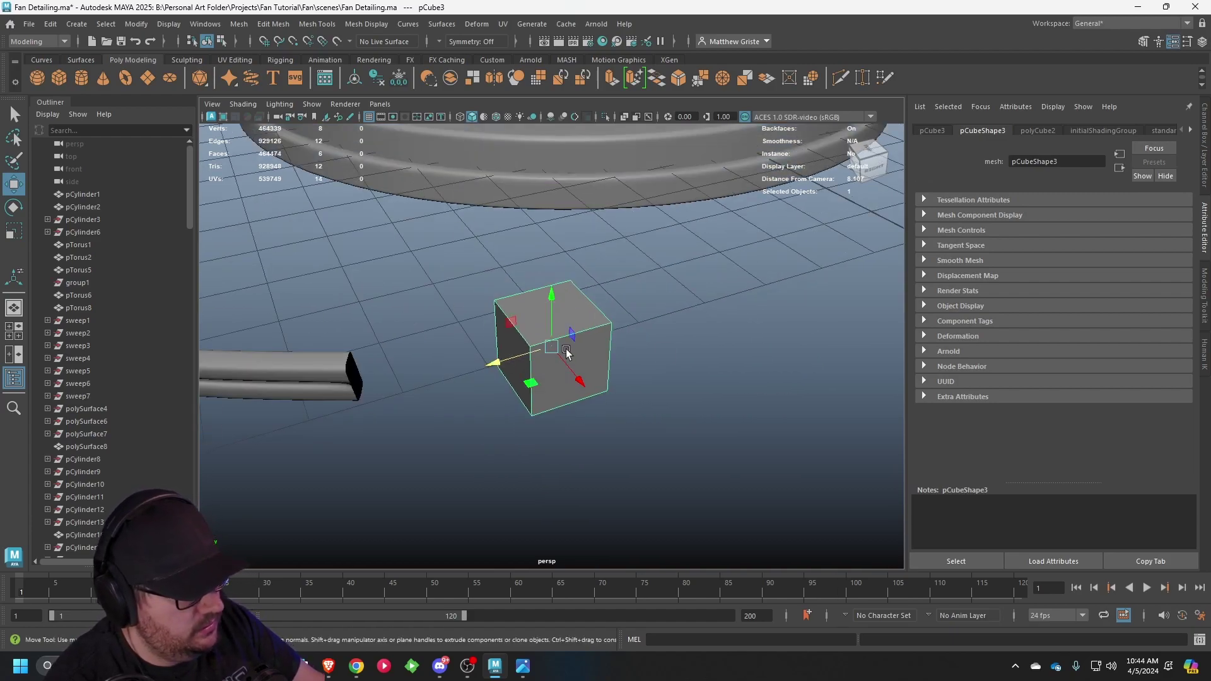
- Set the cube's width, height and depth subdivisions to 2
click(1202, 42)
click(1095, 273)
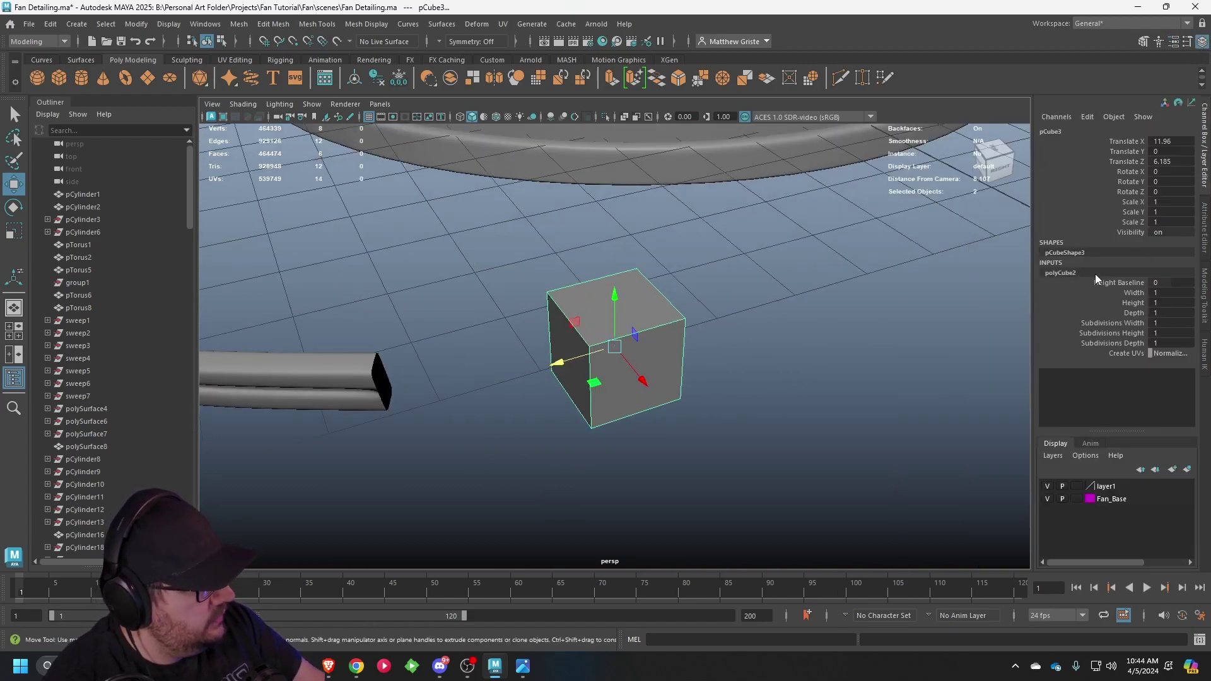
click(1157, 325)
text(2)
click(1164, 332)
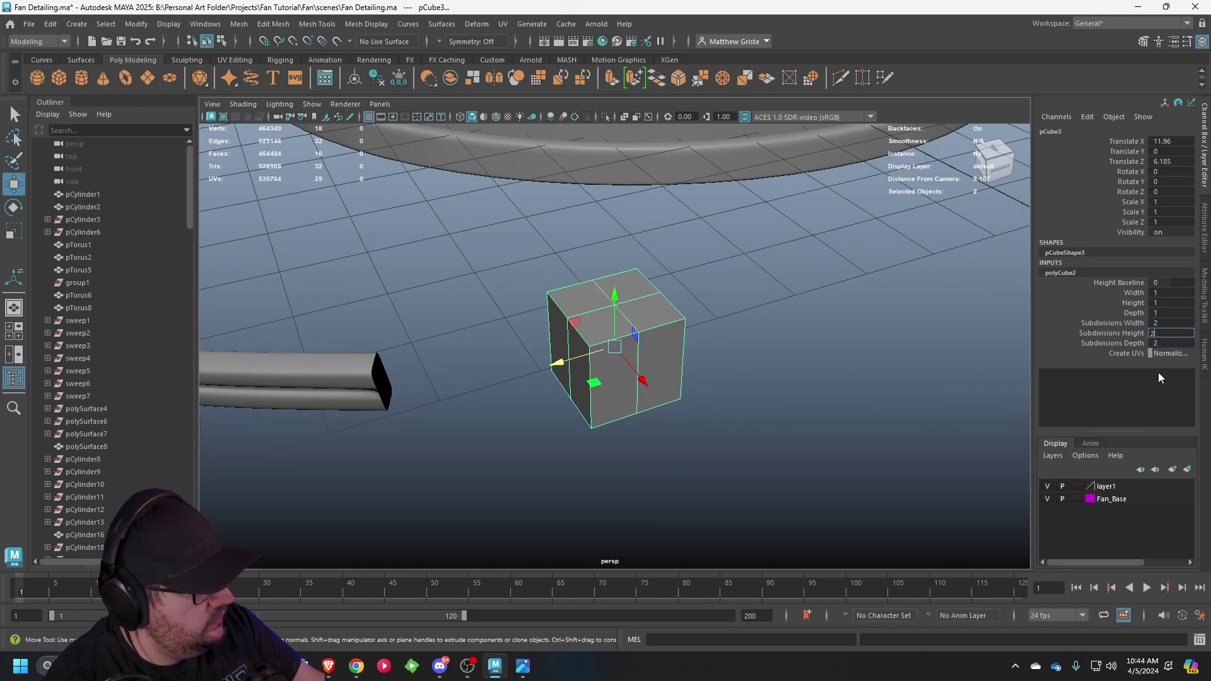
- Flatten the cube into a slab by scaling it to 1.281 in X and 0.428 in Z
mouse_move(578, 344)
alt+mouse_down()
mouse_move(565, 358)
mouse_move(574, 369)
mouse_move(495, 308)
mouse_move(465, 319)
mouse_move(547, 320)
mouse_move(561, 358)
alt+mouse_up()
scroll(547, 321, up, 4)
key(r)
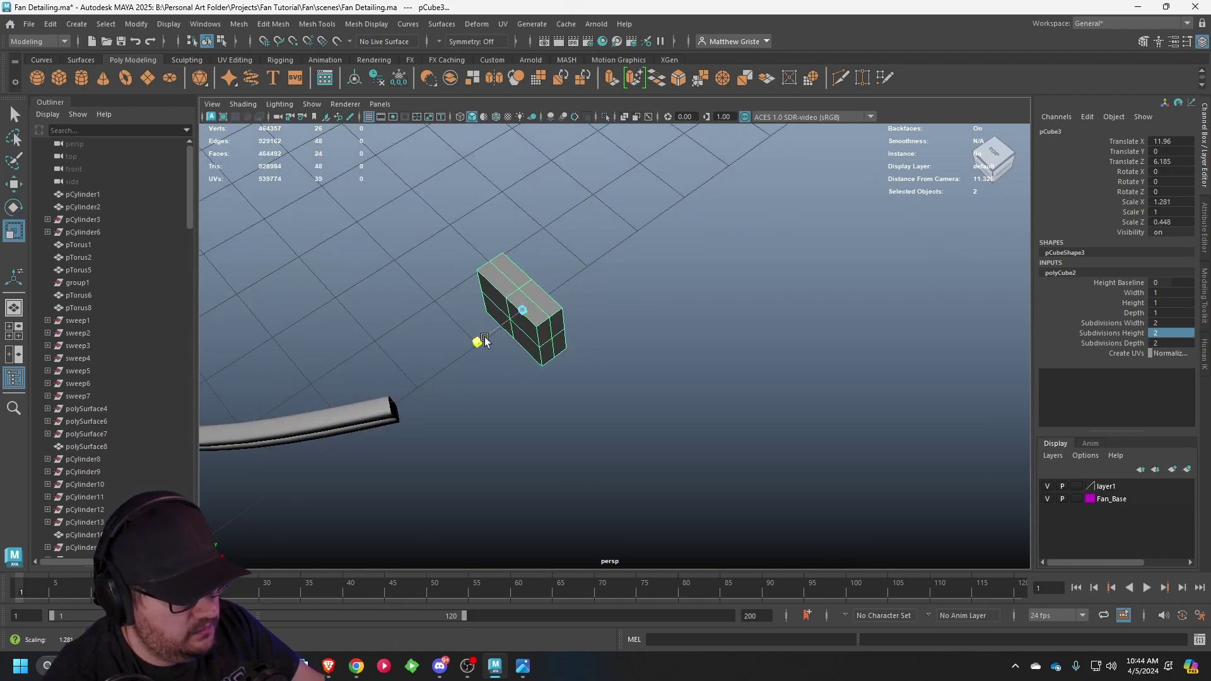
drag(485, 340, 500, 317)
alt+right_drag(500, 317, 573, 341)
alt+drag(593, 331, 429, 291)
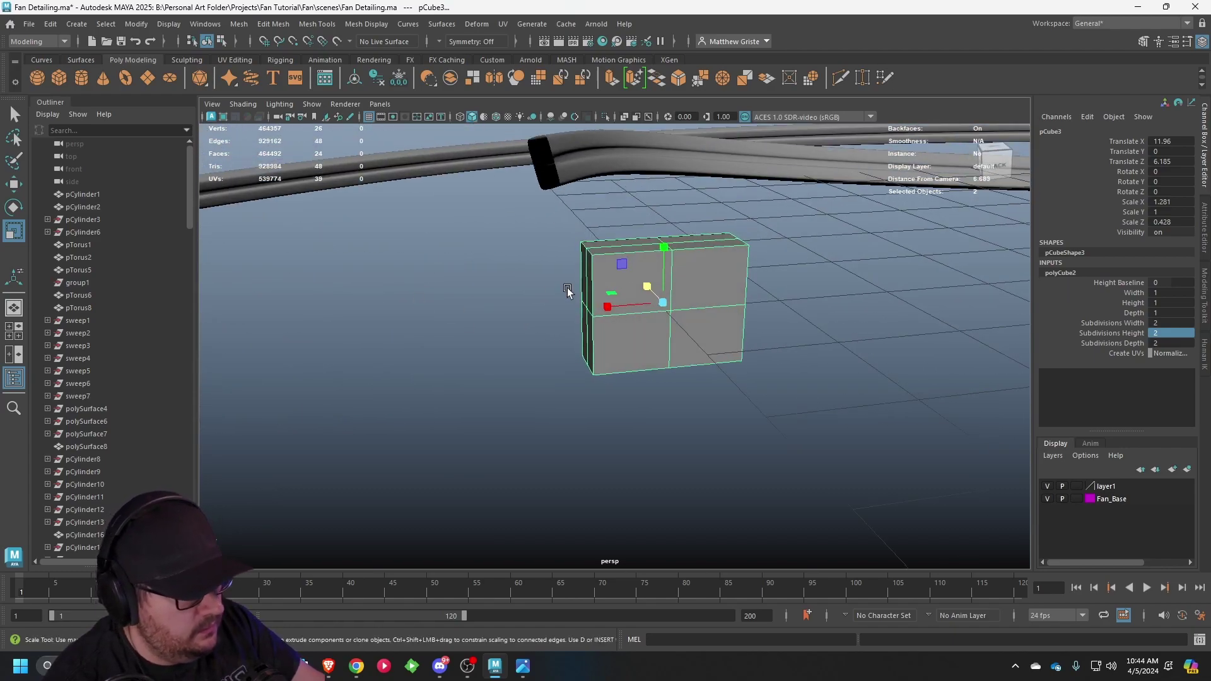
- Extrude the four faces on the slab side facing away from the cord slightly outward and scale them inward
alt+right_drag(567, 289, 647, 302)
click(657, 238)
shift+click(654, 321)
shift+click(754, 325)
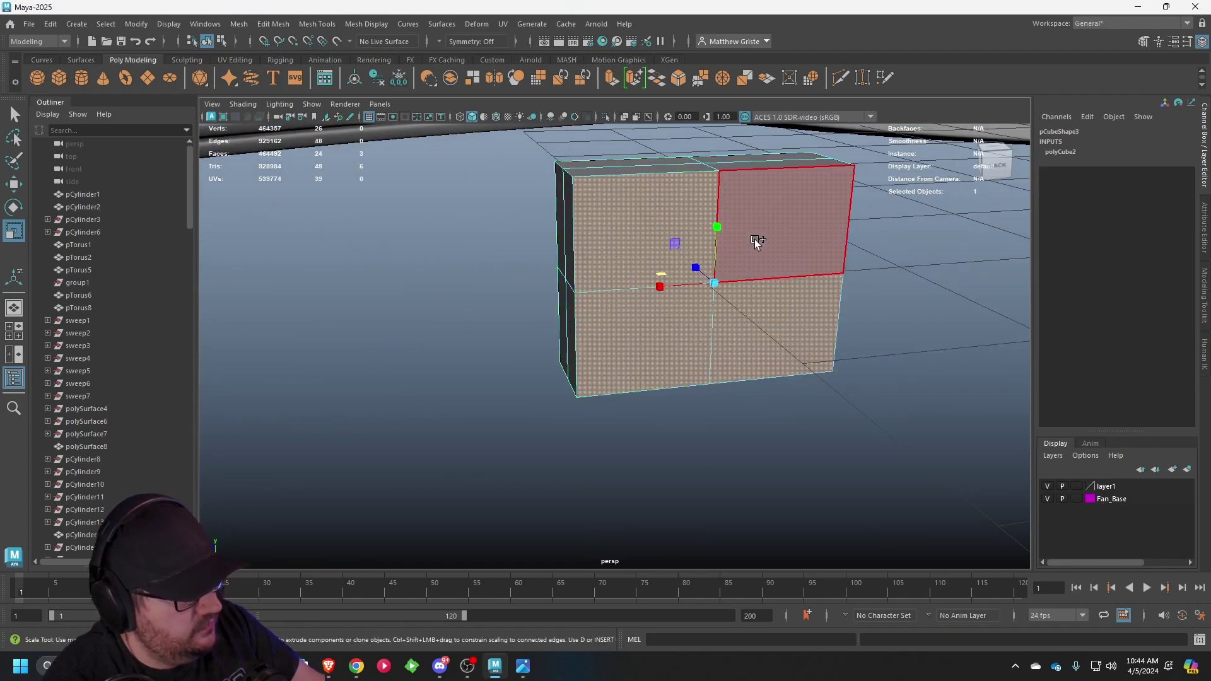
shift+click(756, 243)
click(611, 78)
alt+middle_drag(681, 212, 599, 228)
alt+right_drag(600, 228, 715, 252)
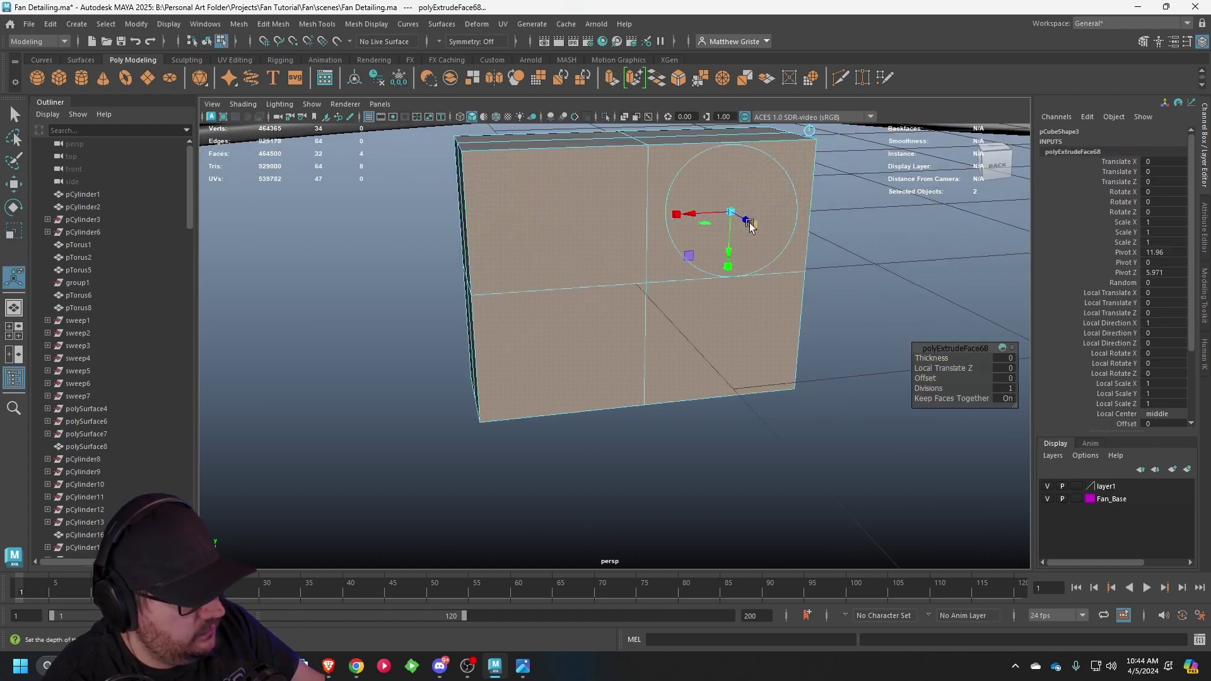
drag(731, 212, 775, 228)
- Extrude those faces by 0.085 and again by 0.135, reducing their height to a local Y scale of 0.873 on the second extrusion
alt+drag(782, 232, 732, 253)
key(ctrl+e)
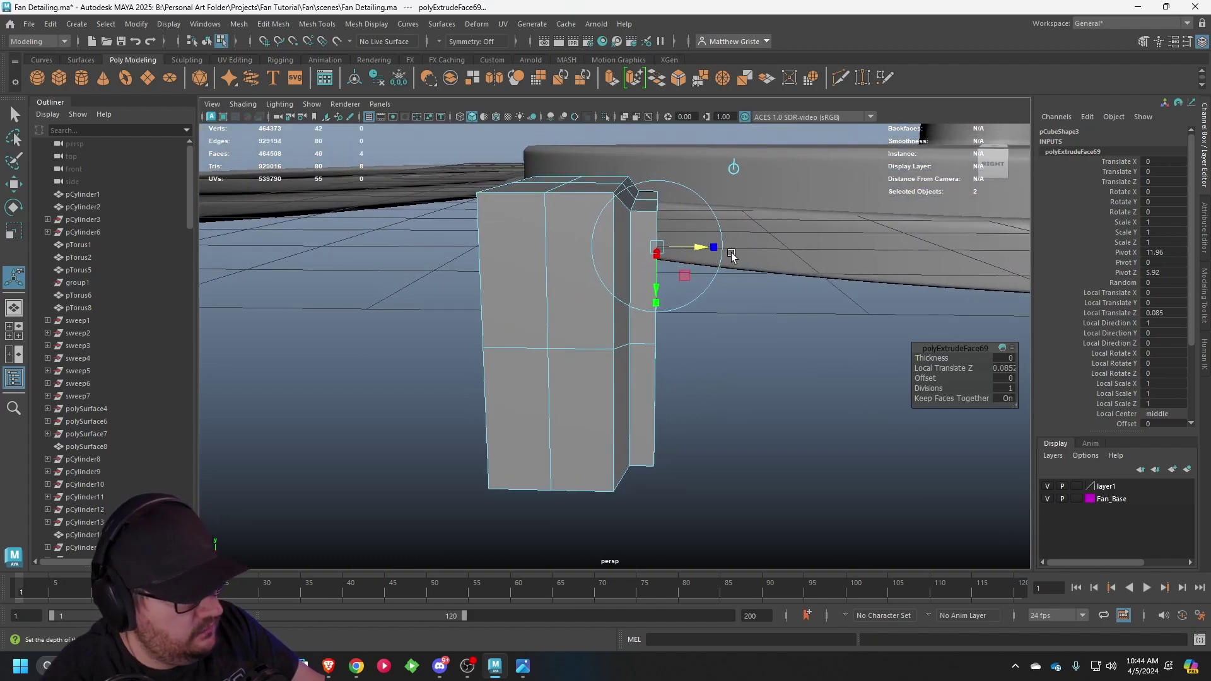
drag(659, 303, 663, 293)
alt+middle_drag(663, 292, 604, 292)
key(ctrl+e)
drag(634, 252, 664, 251)
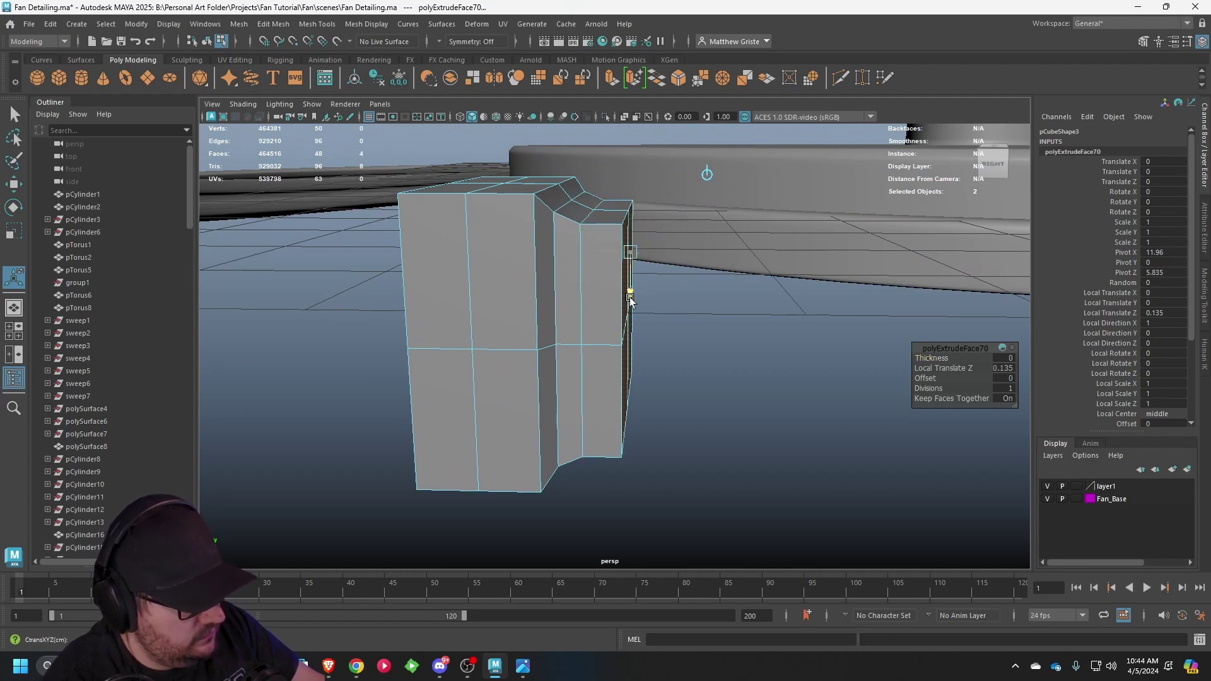
drag(631, 294, 632, 306)
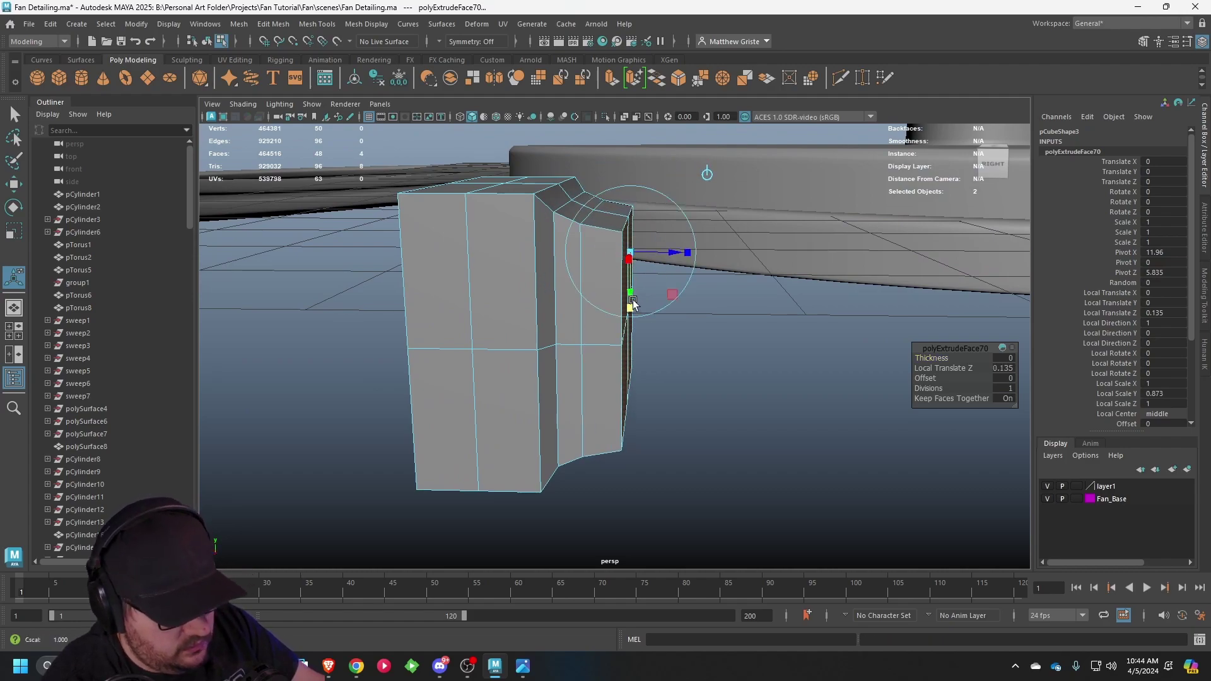
- Extrude the same end faces by 0.067 and rescale their height
key(ctrl+e)
drag(681, 259, 684, 262)
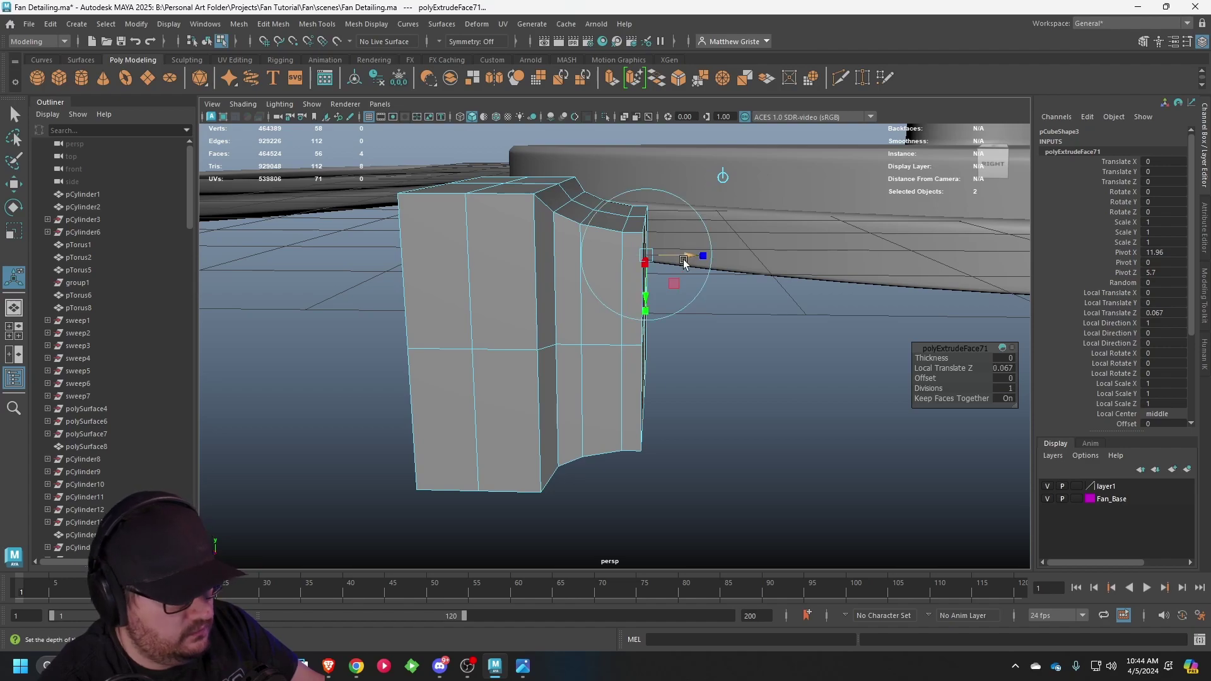
drag(646, 318, 646, 321)
key(ctrl+z)
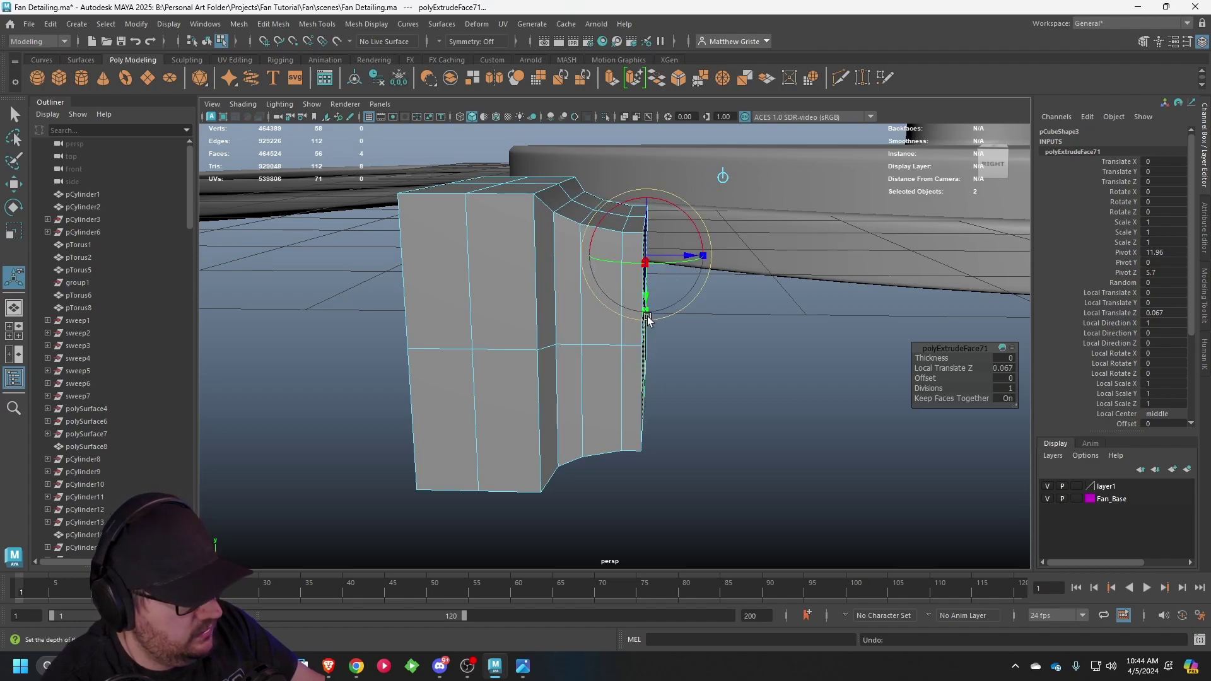
key(r)
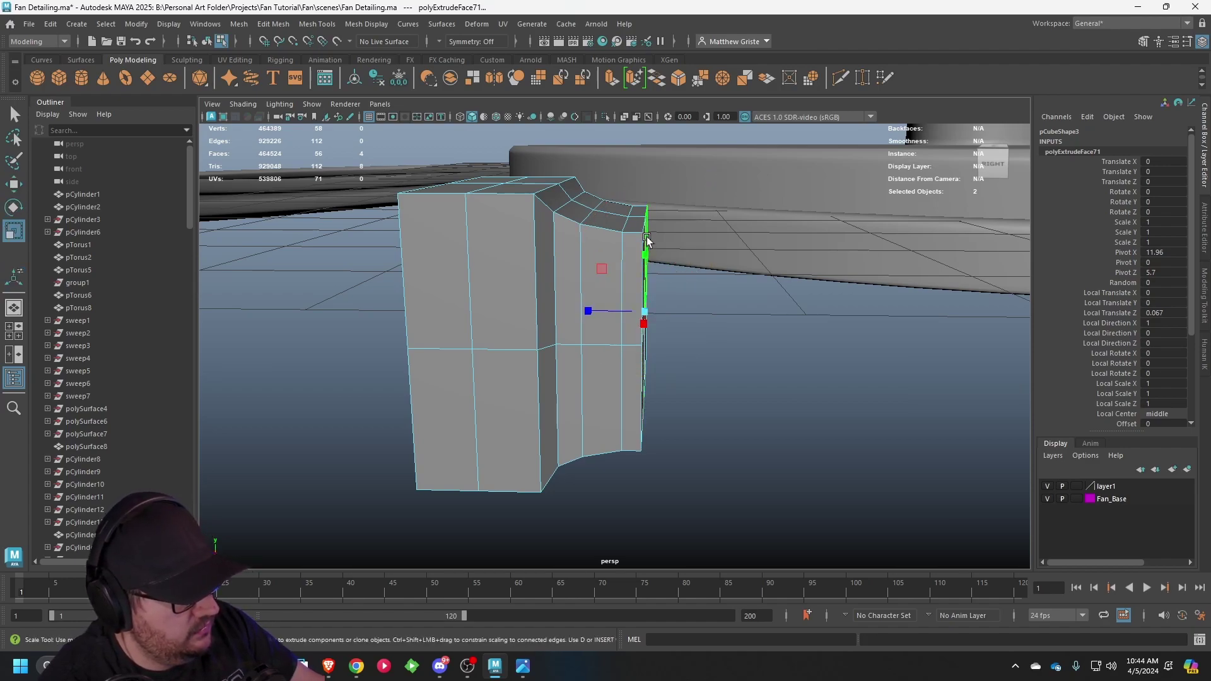
drag(647, 241, 743, 265)
- Extrude the four faces on the slab's cord-facing side a short distance and scale them inward as a step
alt+right_drag(743, 265, 613, 273)
alt+drag(614, 273, 659, 273)
scroll(659, 273, up, 2)
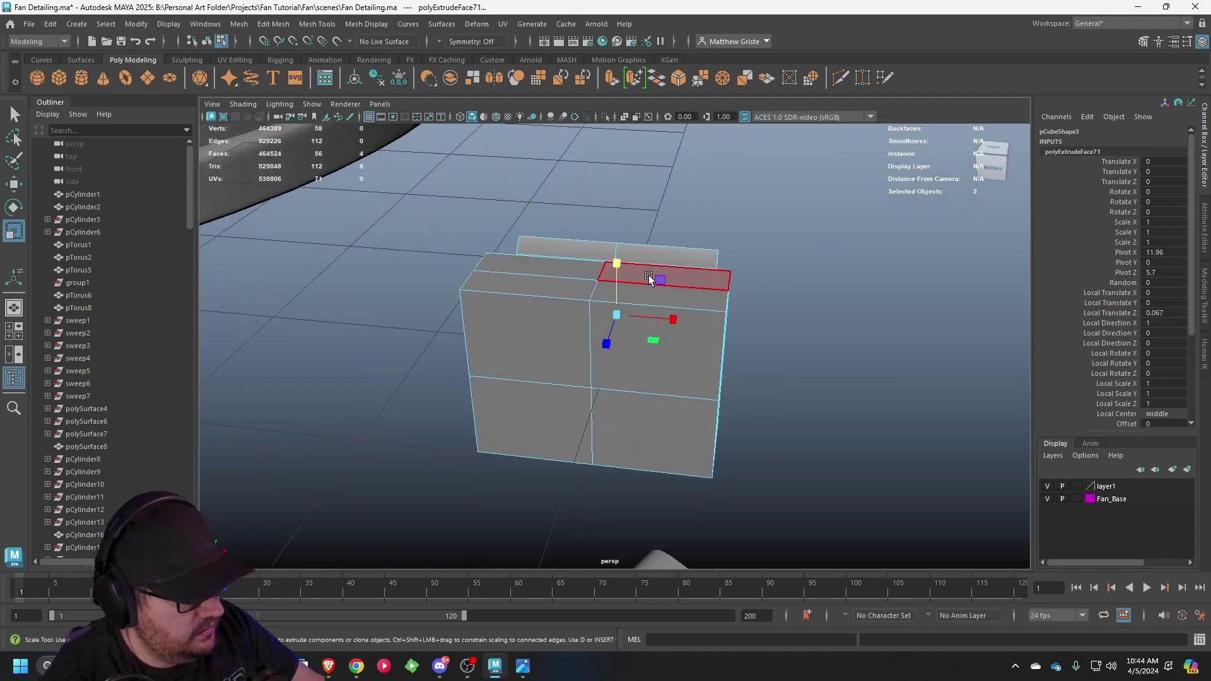
right_drag(616, 290, 617, 357)
click(616, 361)
shift+click(555, 361)
shift+click(542, 396)
shift+click(599, 414)
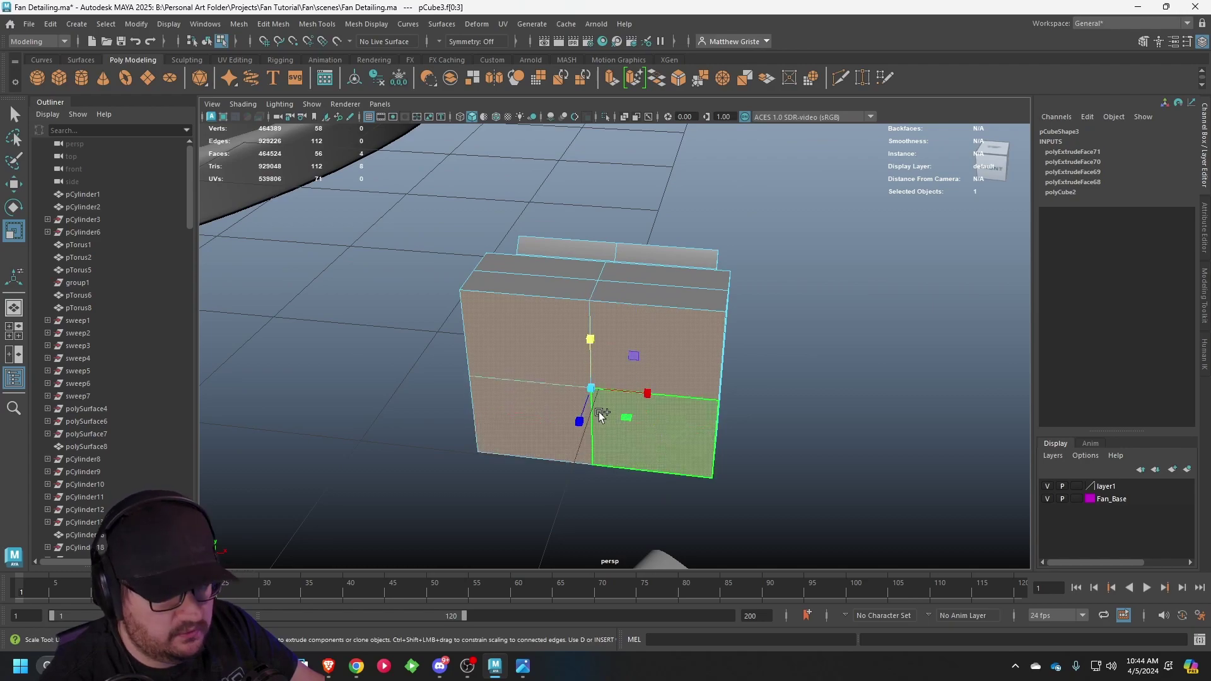
alt+drag(599, 414, 592, 405)
alt+middle_drag(592, 406, 666, 323)
scroll(666, 323, up, 2)
scroll(666, 324, down, 2)
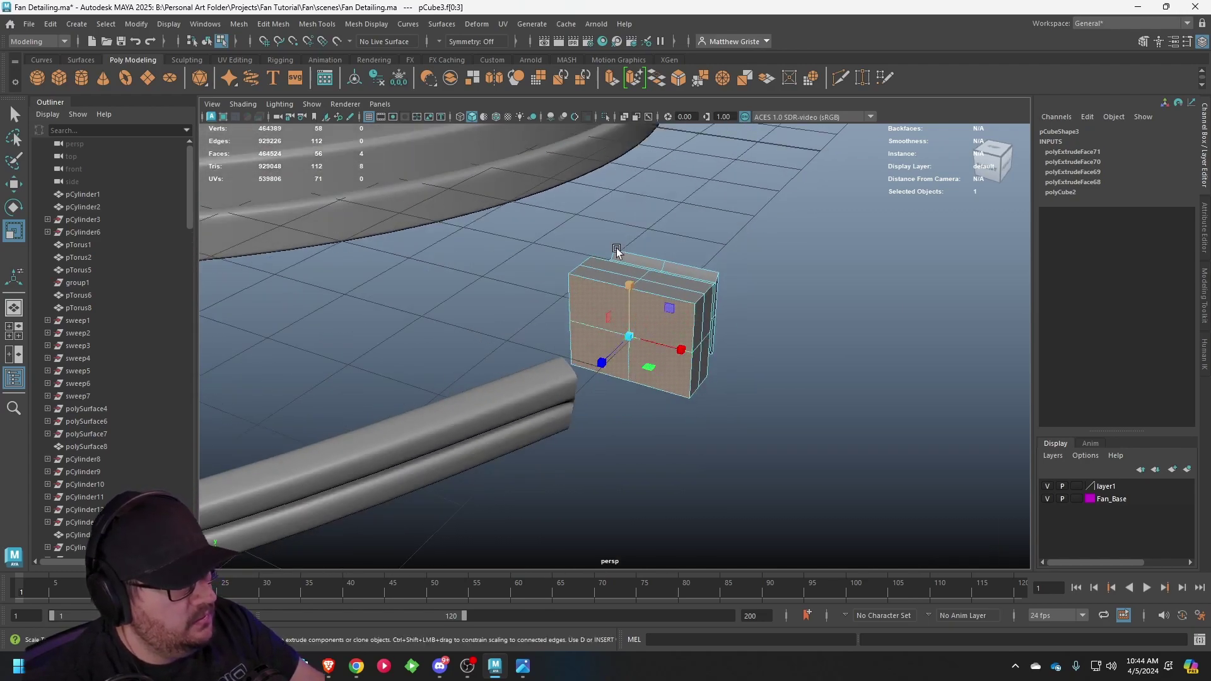
click(611, 80)
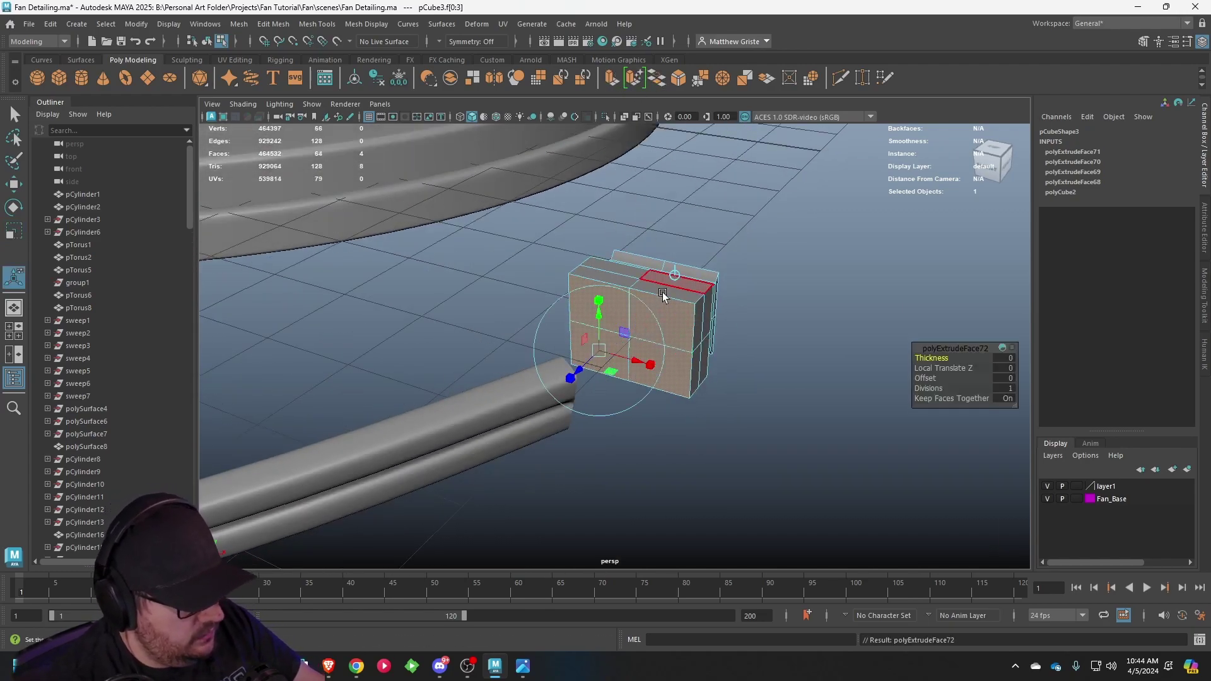
alt+drag(662, 294, 473, 406)
key(ctrl+z)
click(587, 304)
- Extrude the cord-facing faces by 0.896 toward the cord, tapering them to a local scale of 0.45
key(ctrl+e)
alt+drag(637, 393, 719, 378)
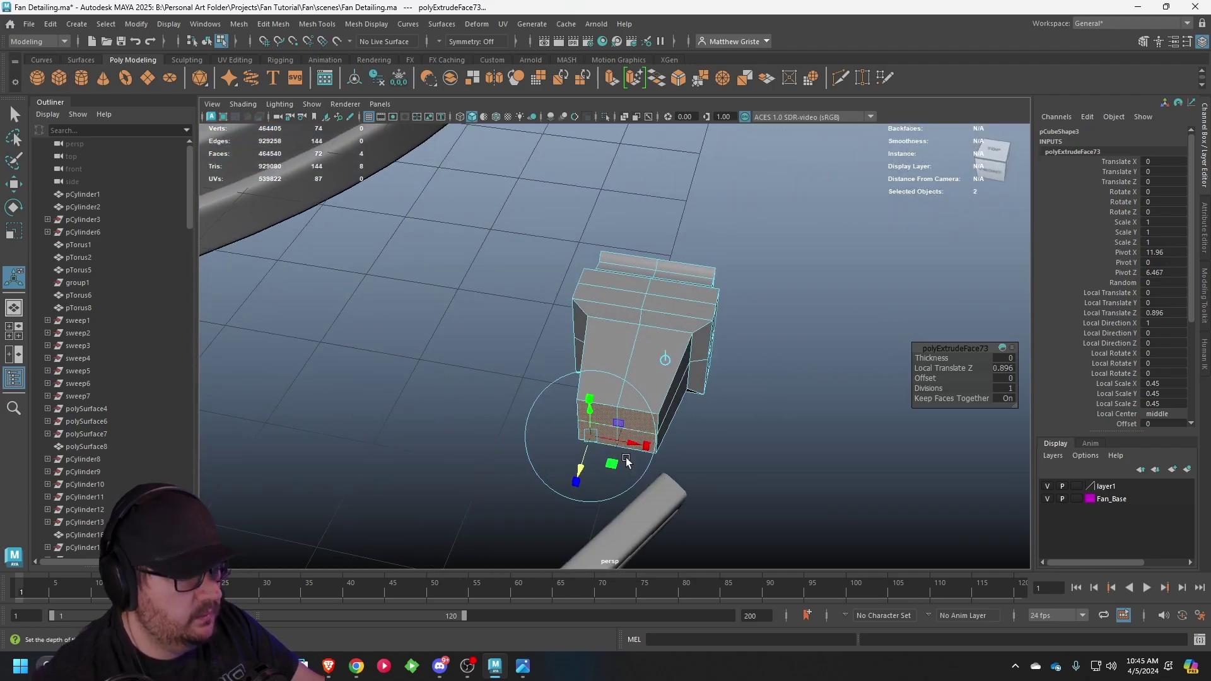
right_drag(668, 323, 709, 276)
- Extrude the four faces at the plug's opposite end away from the cord to begin the wider plug body
alt+drag(706, 275, 608, 323)
scroll(608, 323, up, 2)
right_drag(614, 291, 615, 330)
click(585, 327)
shift+click(653, 310)
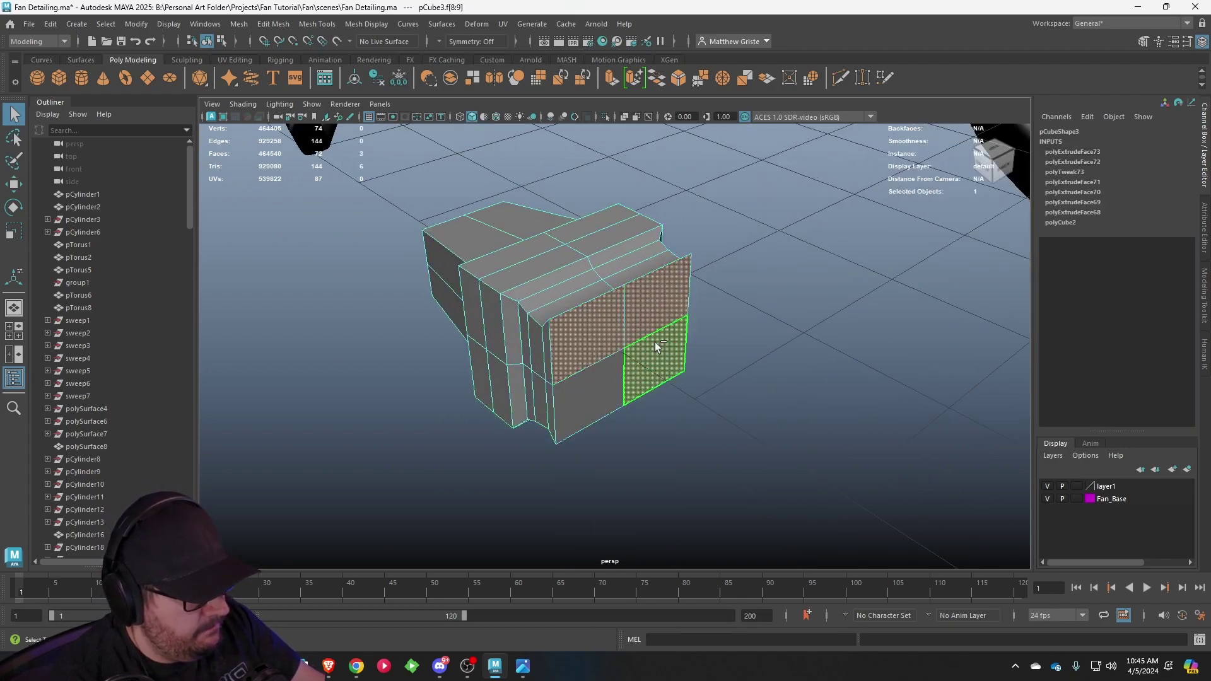
shift+click(657, 349)
shift+click(603, 372)
alt+drag(686, 357, 630, 270)
key(ctrl+e)
drag(600, 308, 414, 360)
- Extrude the end faces three more times, lengthening the widened plug body and finishing with a narrow band at its end
key(ctrl+e)
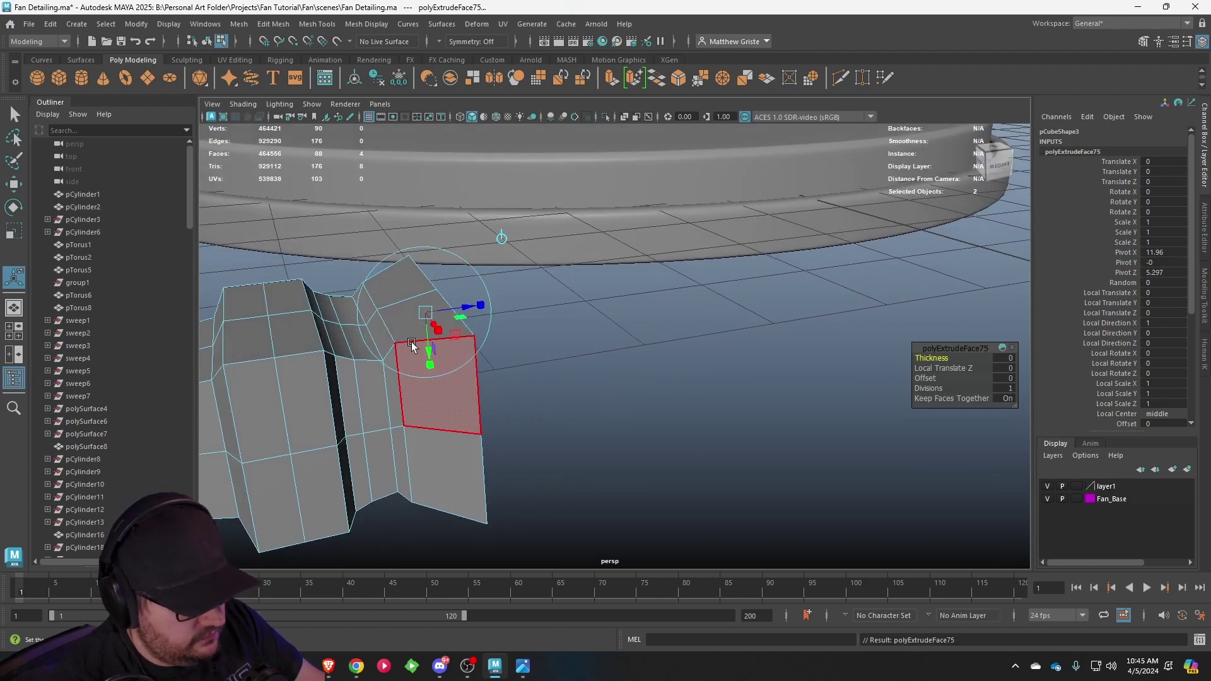
drag(465, 309, 397, 386)
drag(466, 279, 454, 318)
key(ctrl+e)
click(589, 332)
key(ctrl+e)
drag(535, 297, 584, 294)
- Extrude the band of faces around the plug body's end outward to a scale of 1.547, forming a flange
click(461, 349)
shift+double_click(460, 372)
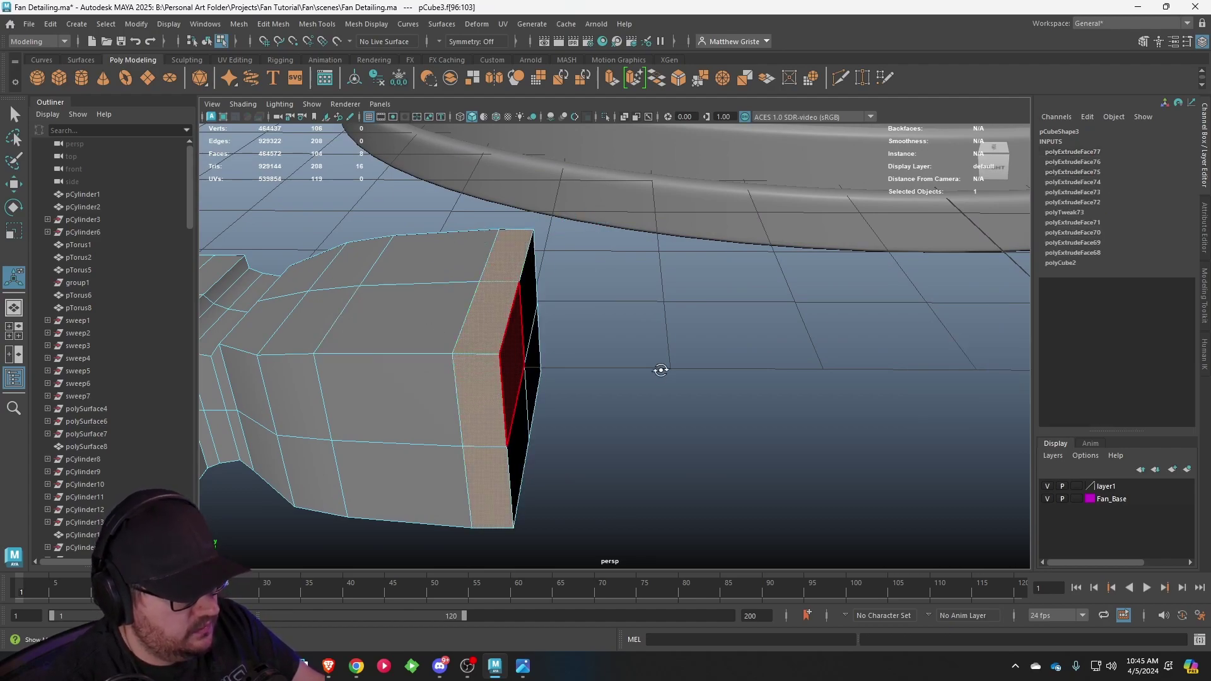
alt+drag(660, 371, 576, 368)
alt+middle_drag(576, 367, 613, 366)
key(ctrl+e)
click(676, 145)
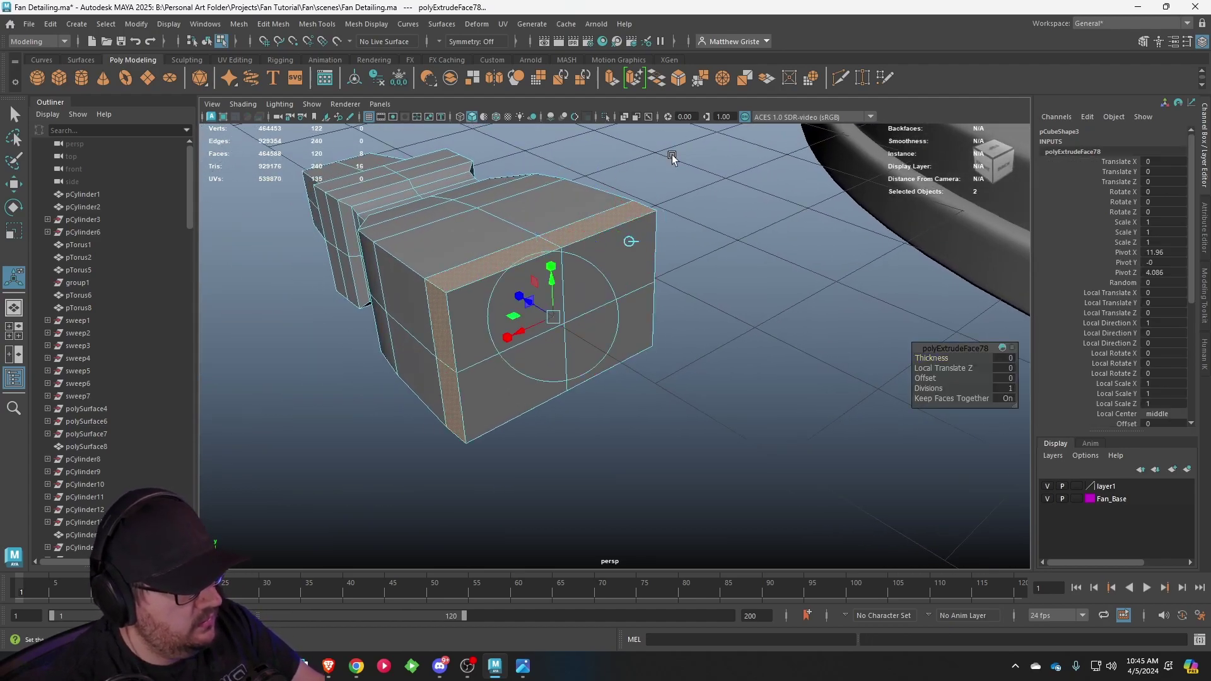
click(547, 265)
drag(552, 317, 569, 319)
alt+drag(569, 320, 572, 372)
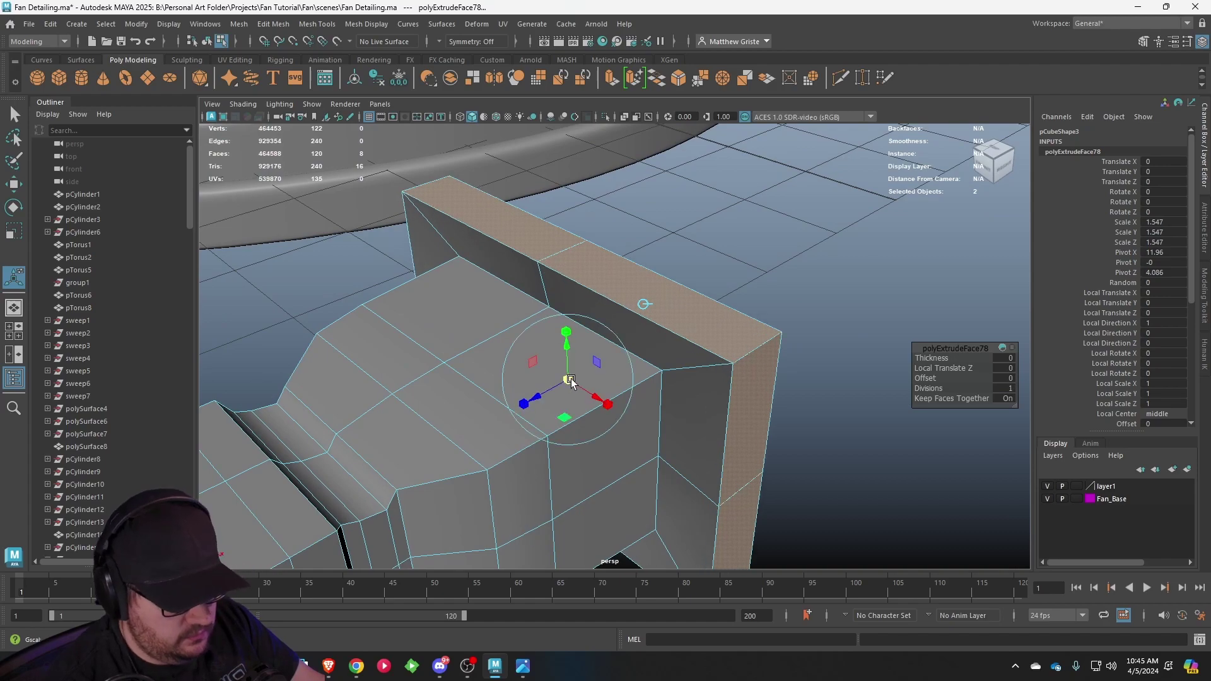
key(r)
alt+drag(522, 404, 584, 365)
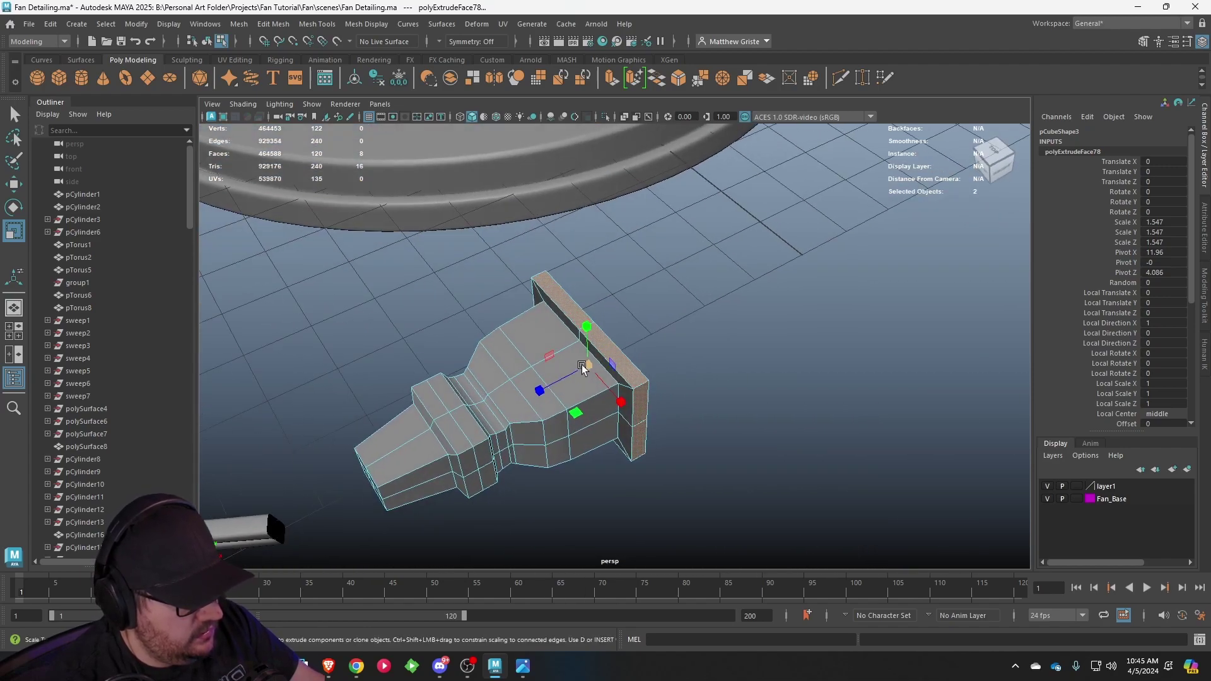
- Widen the whole plug by scaling it to 1.452 in X
right_drag(581, 291, 656, 276)
click(678, 292)
scroll(528, 336, down, 3)
alt+drag(678, 291, 573, 305)
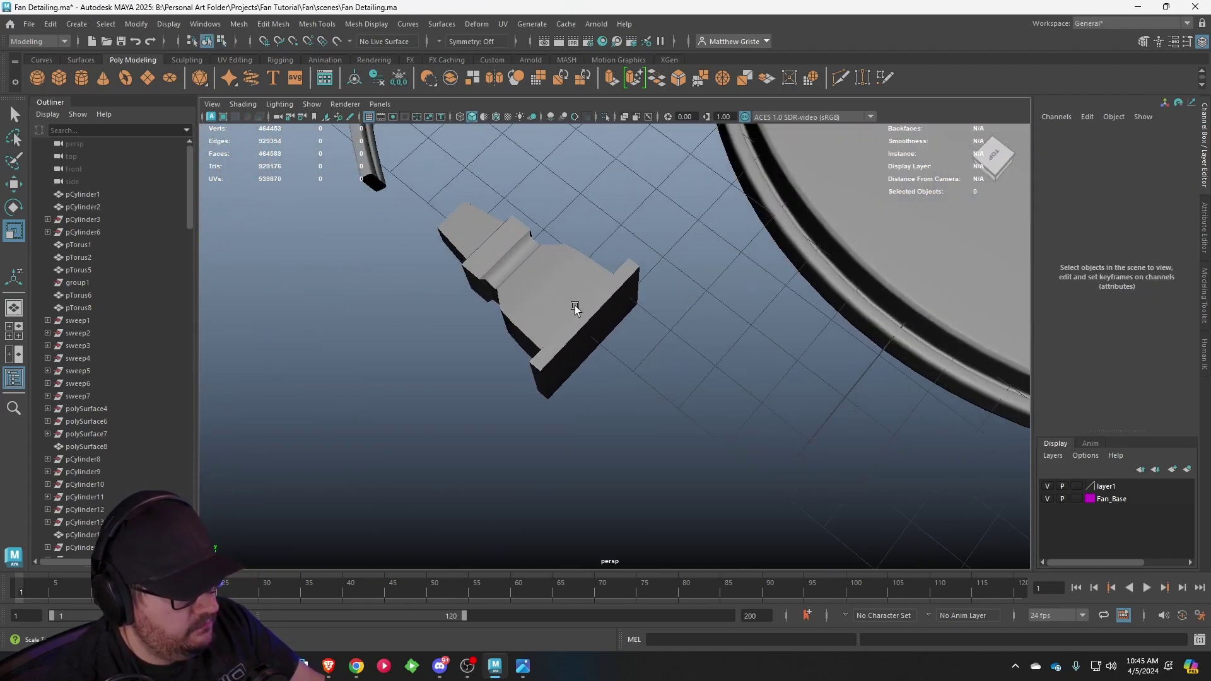
click(573, 305)
key(r)
drag(458, 303, 456, 305)
alt+drag(530, 316, 570, 408)
click(603, 288)
scroll(605, 321, down, 3)
alt+right_drag(570, 409, 670, 323)
click(669, 323)
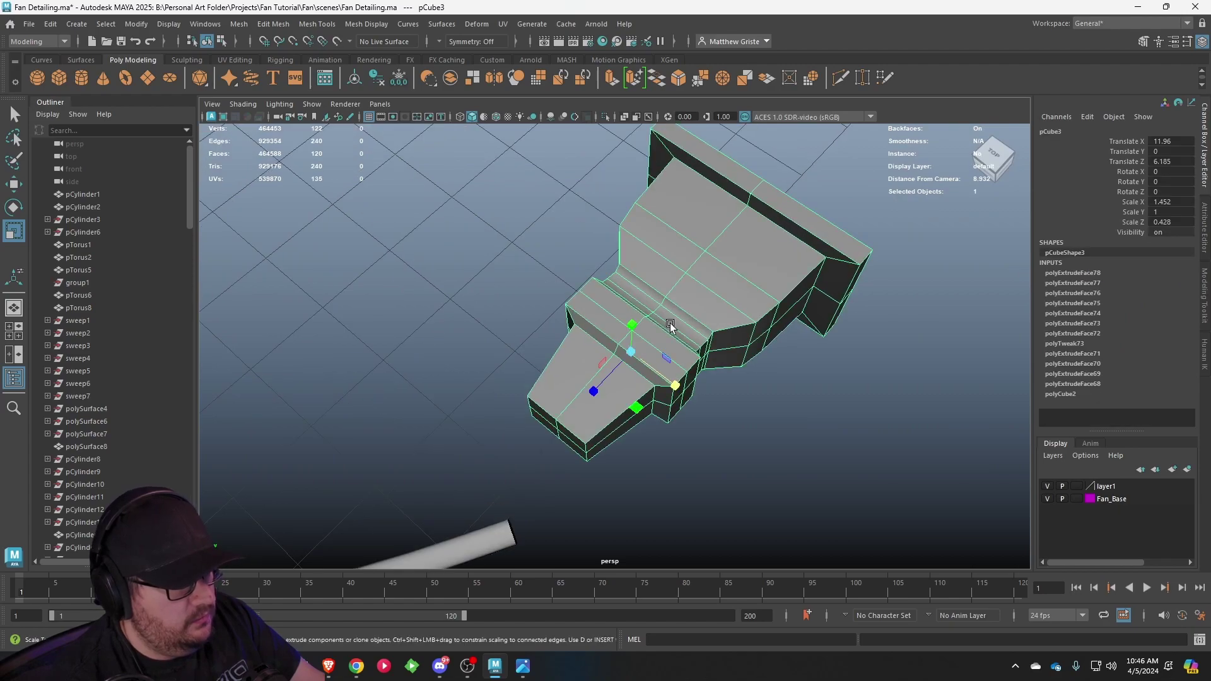
- Insert six edge loops along the plug's tapered cord-side section, from its small end to the collar, and clear the selection
alt+drag(670, 323, 581, 309)
alt+right_drag(555, 356, 560, 303)
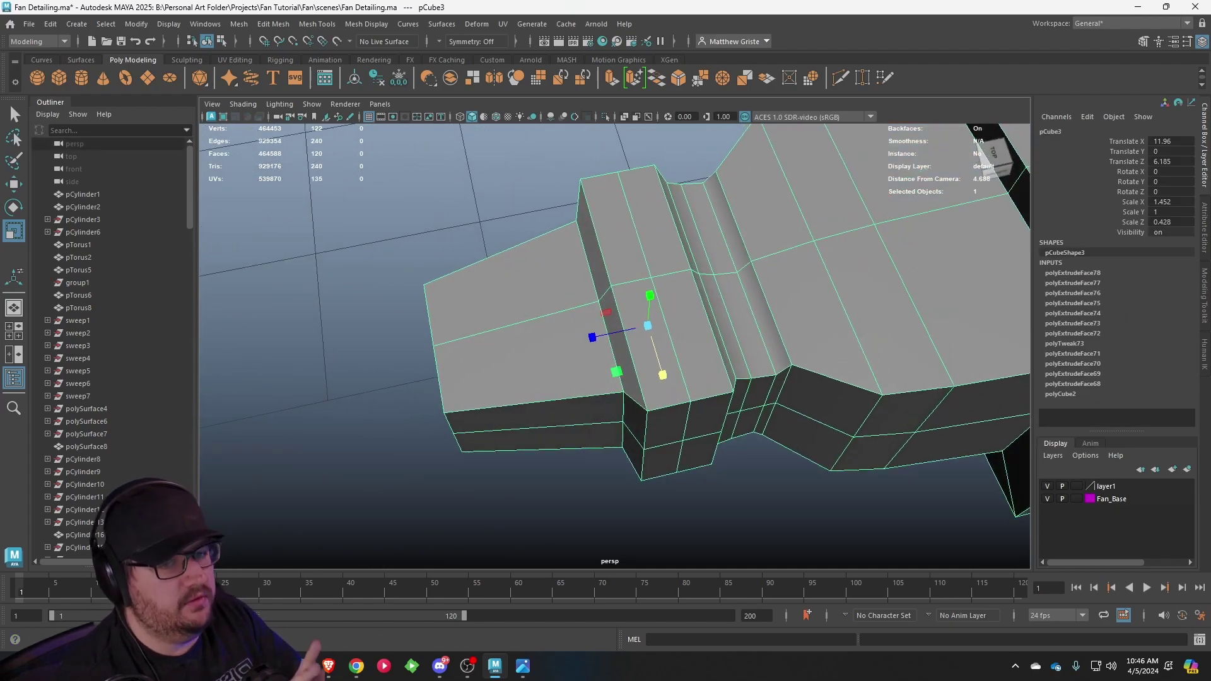
alt+drag(509, 324, 518, 297)
click(240, 24)
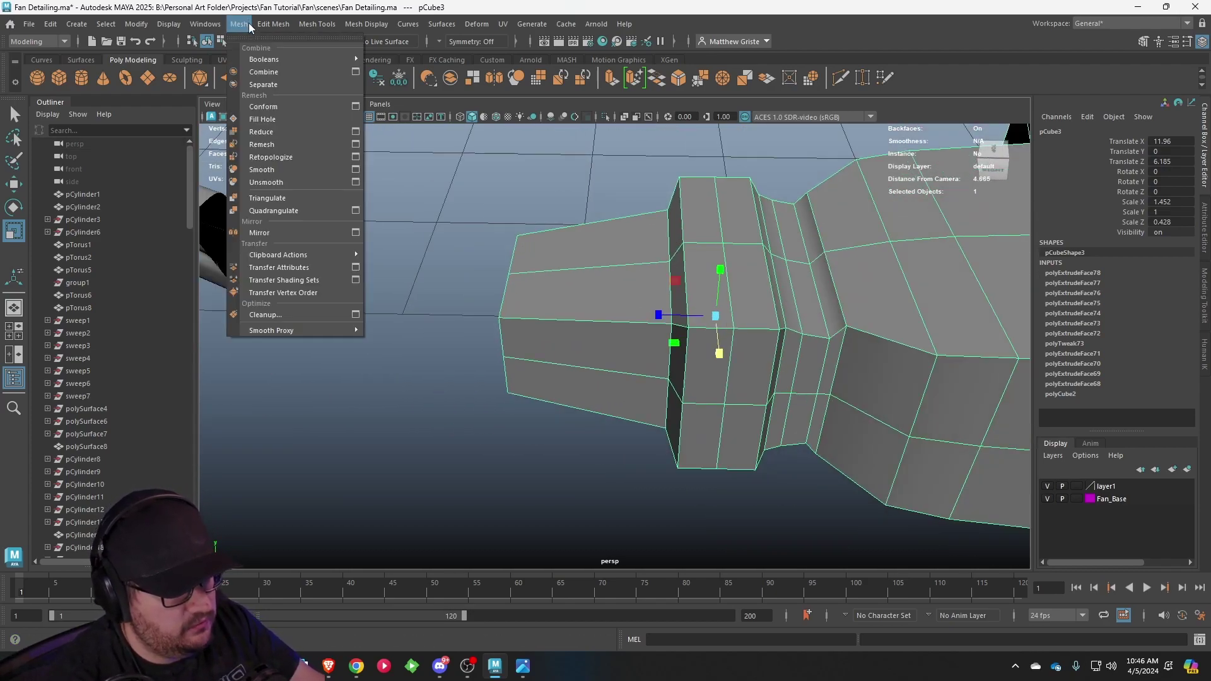
mouse_move(317, 24)
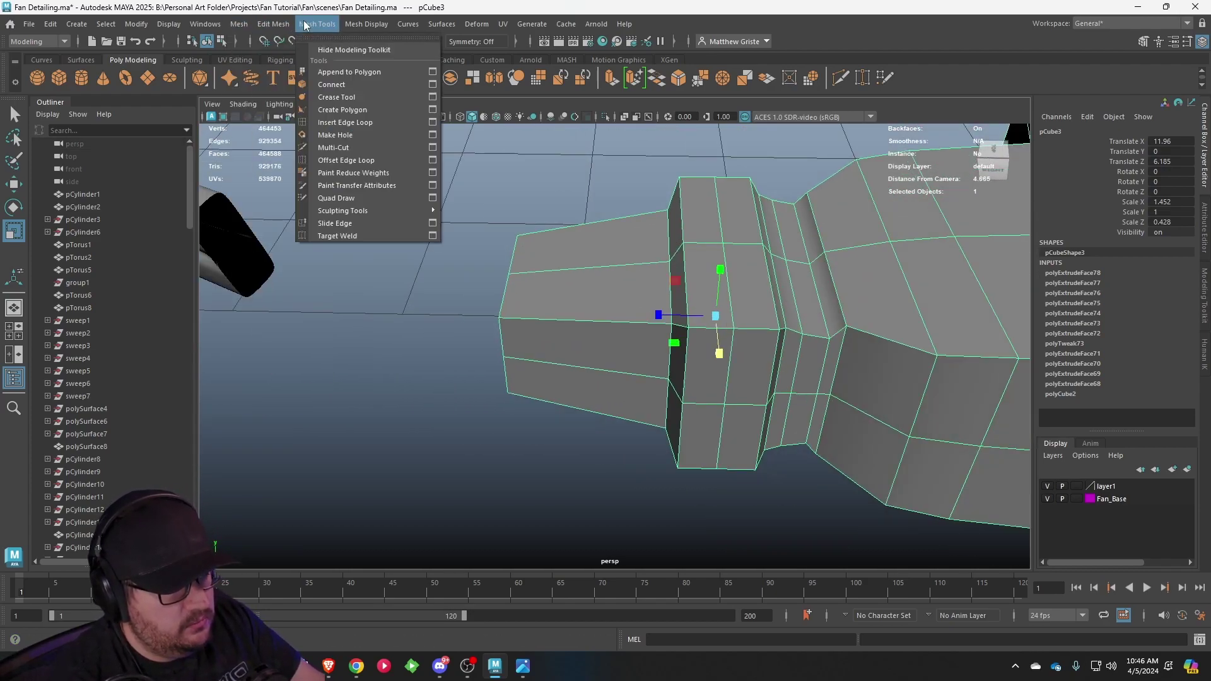
click(335, 122)
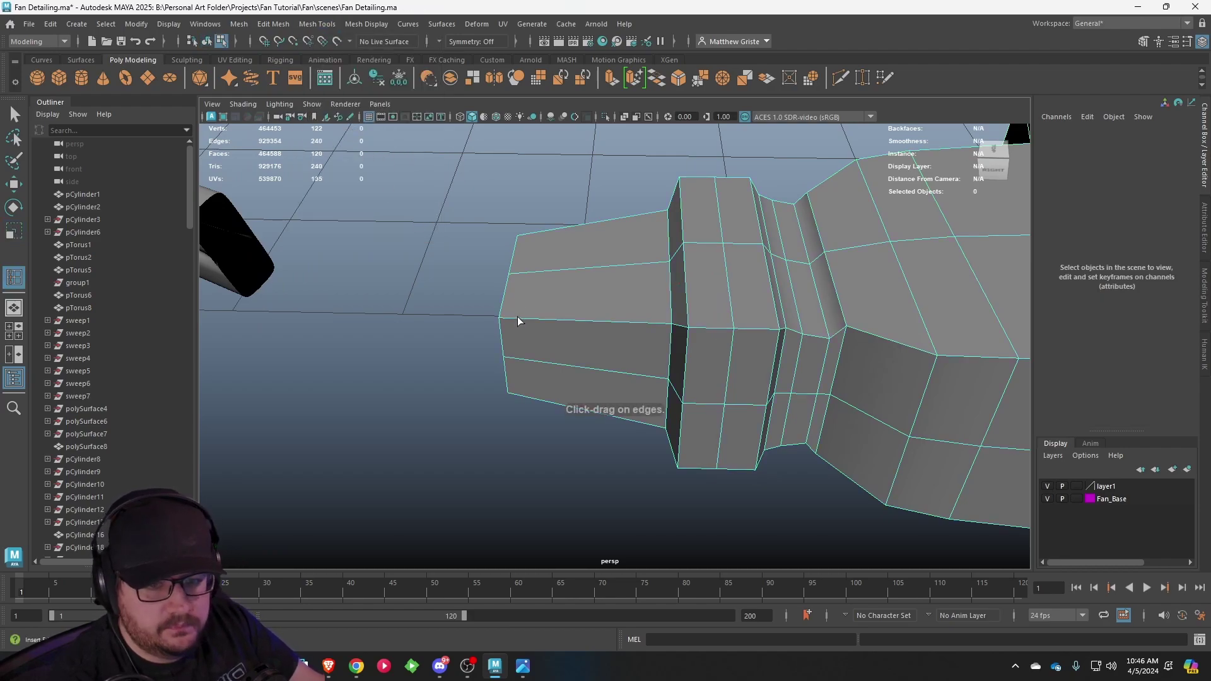
click(517, 317)
click(514, 316)
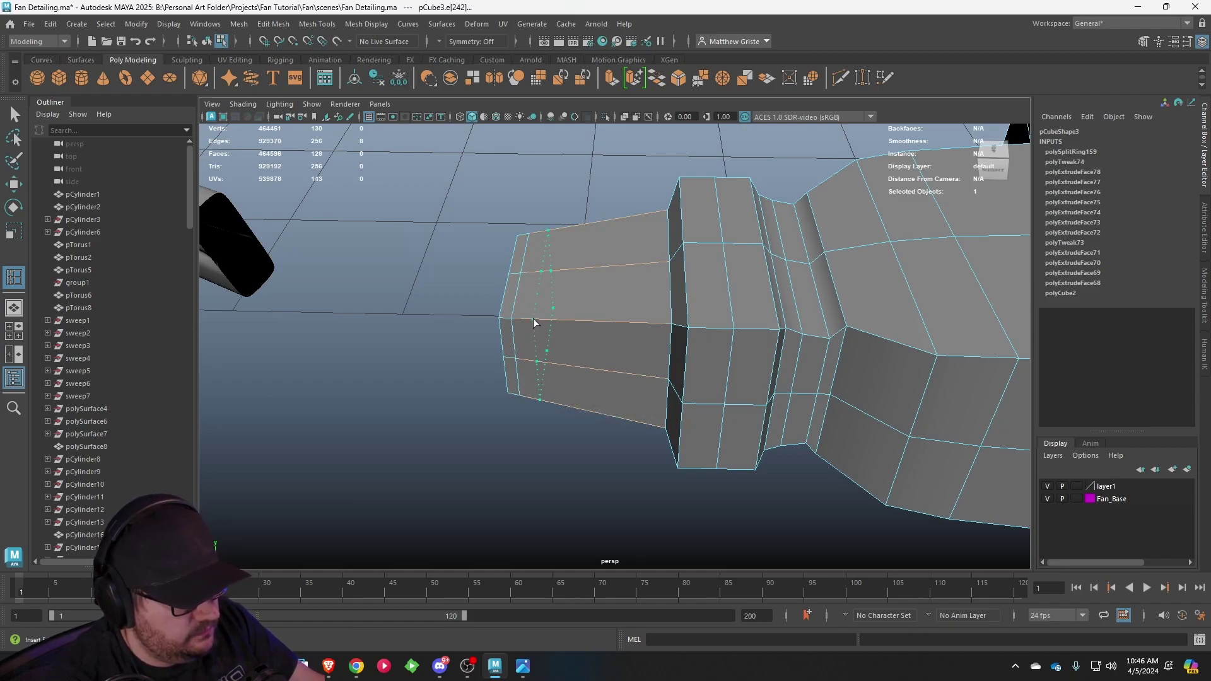
click(532, 319)
alt+middle_drag(594, 306, 558, 316)
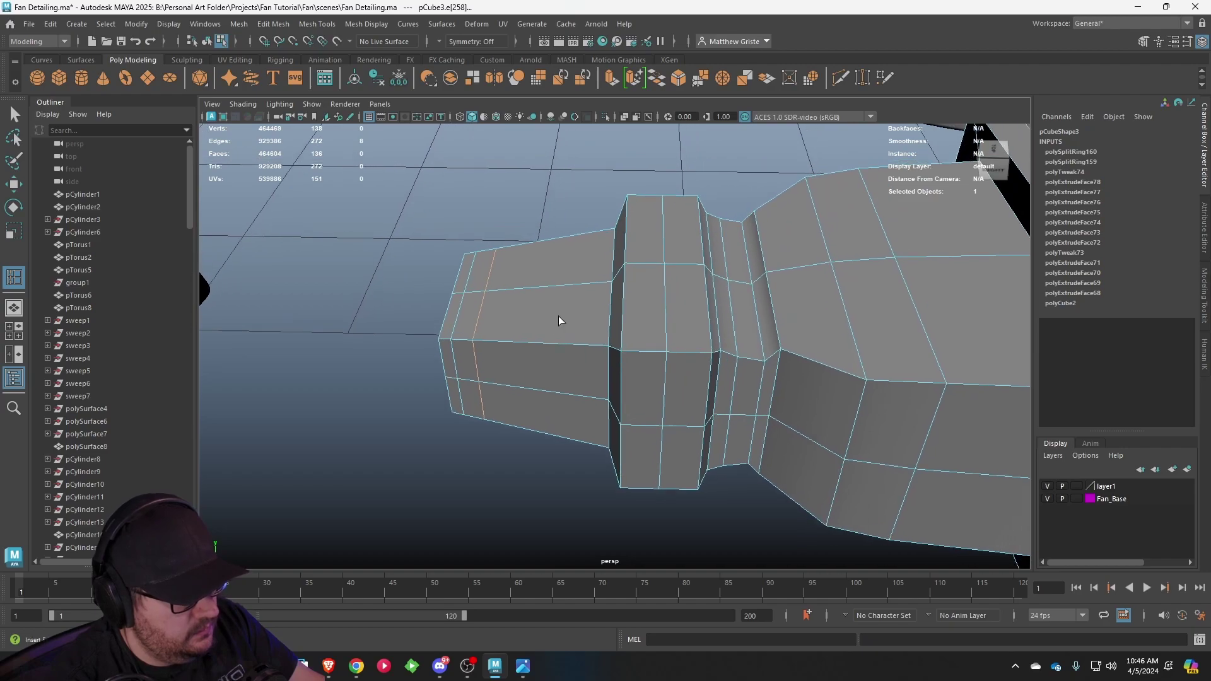
alt+drag(513, 338, 522, 338)
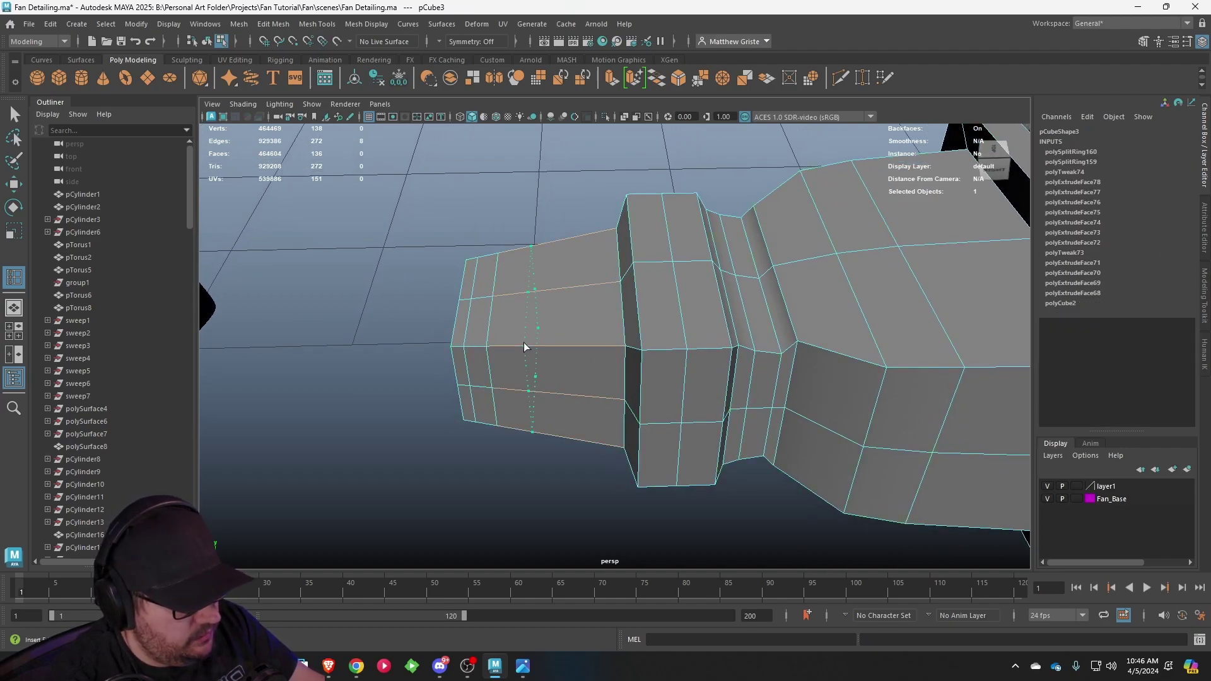
click(524, 344)
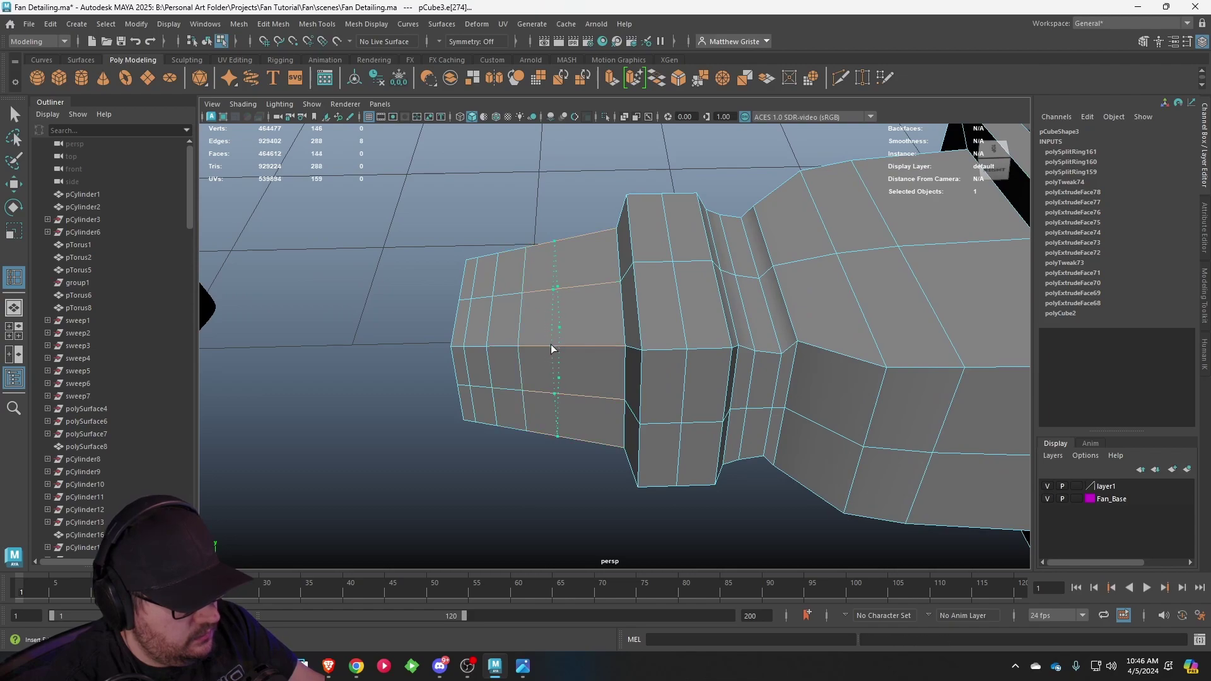
click(547, 348)
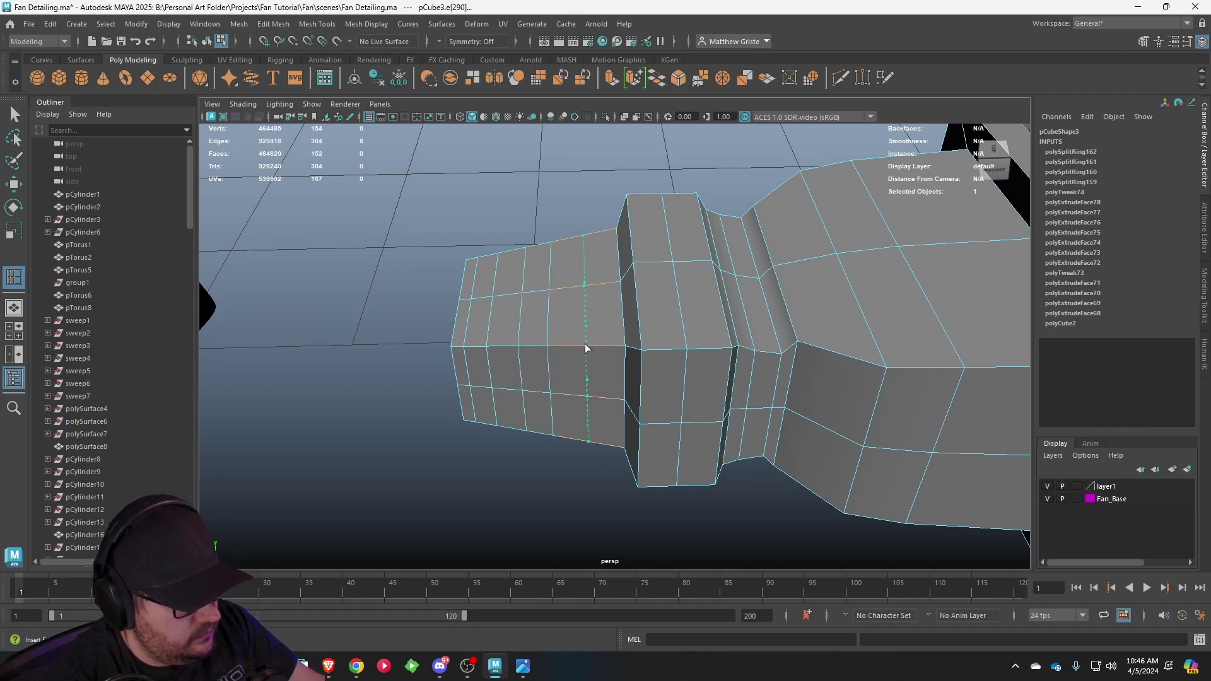
click(584, 344)
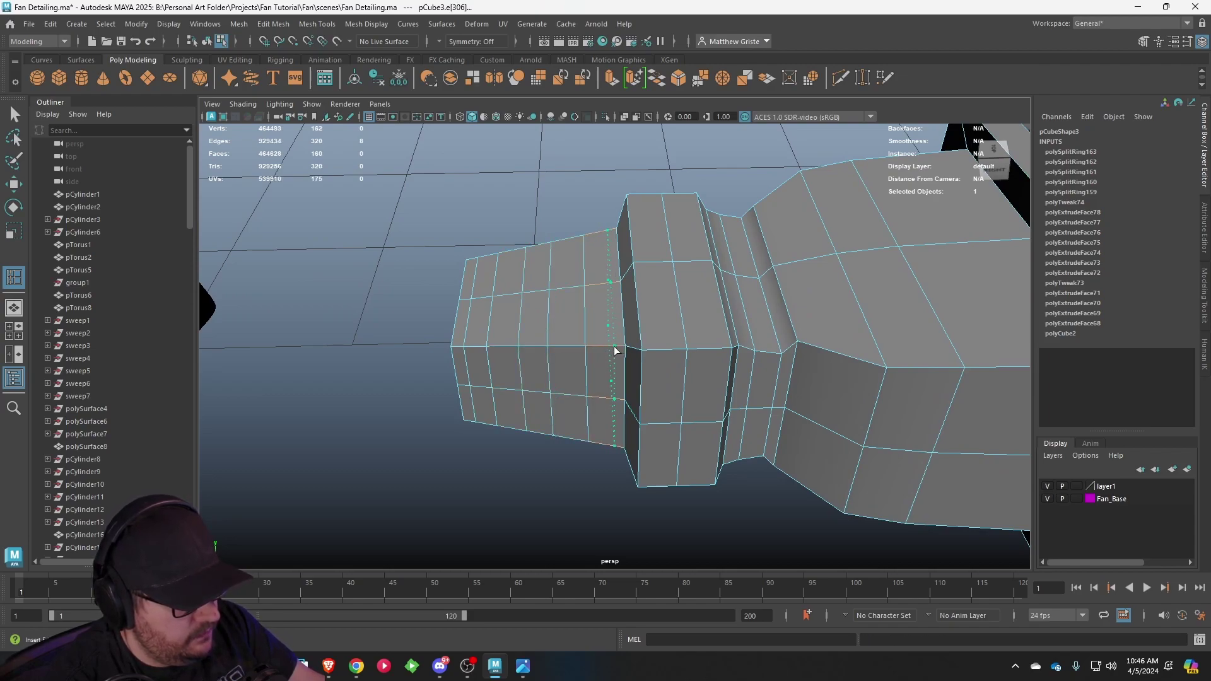
click(615, 346)
key(q)
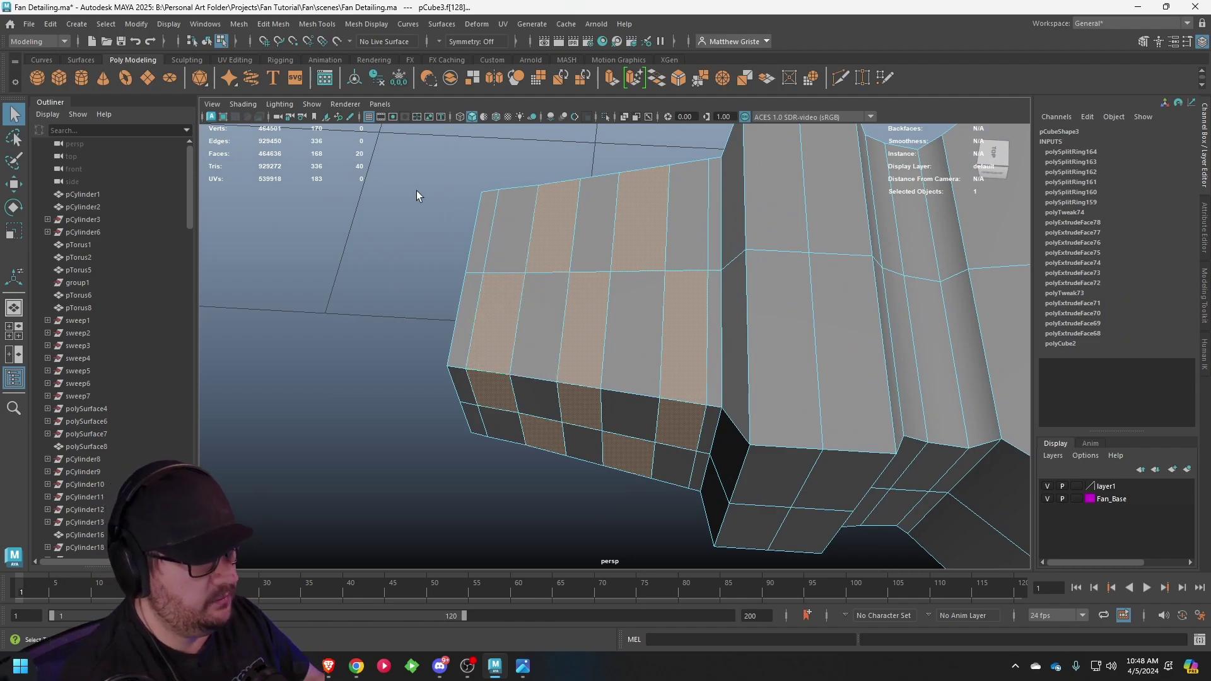
click(416, 191)
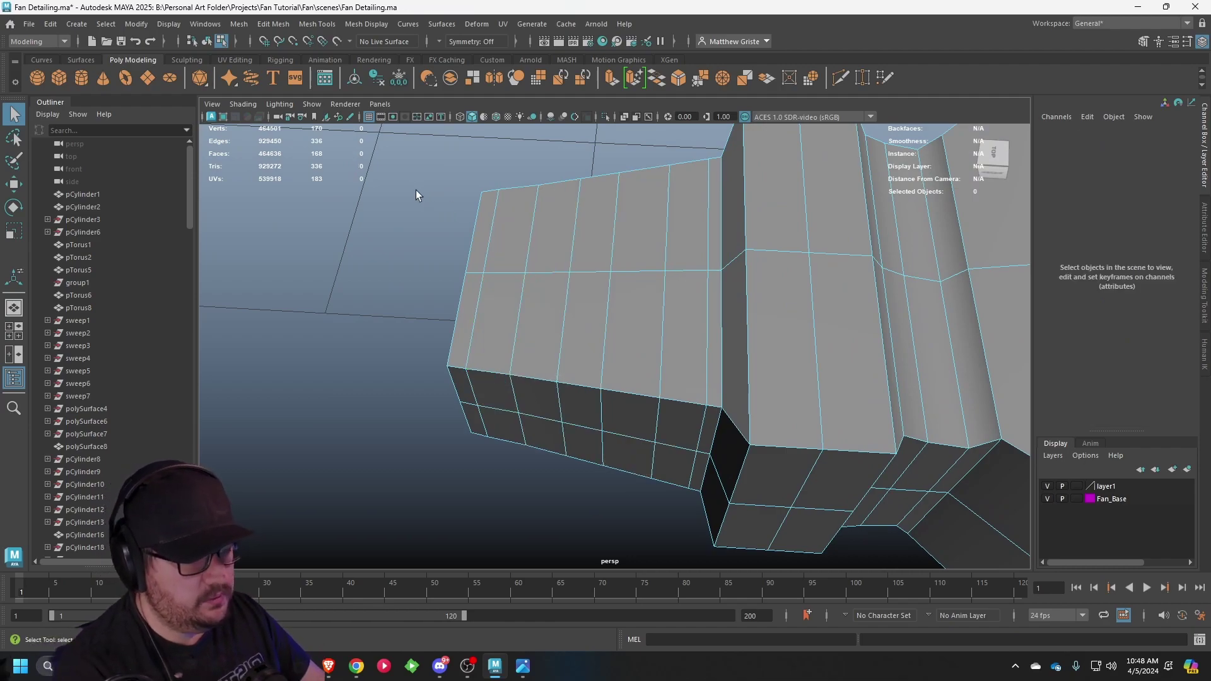
- Insert six more edge loops around the tapered cord-side section, each close beside one of its existing loops
click(272, 24)
mouse_move(318, 24)
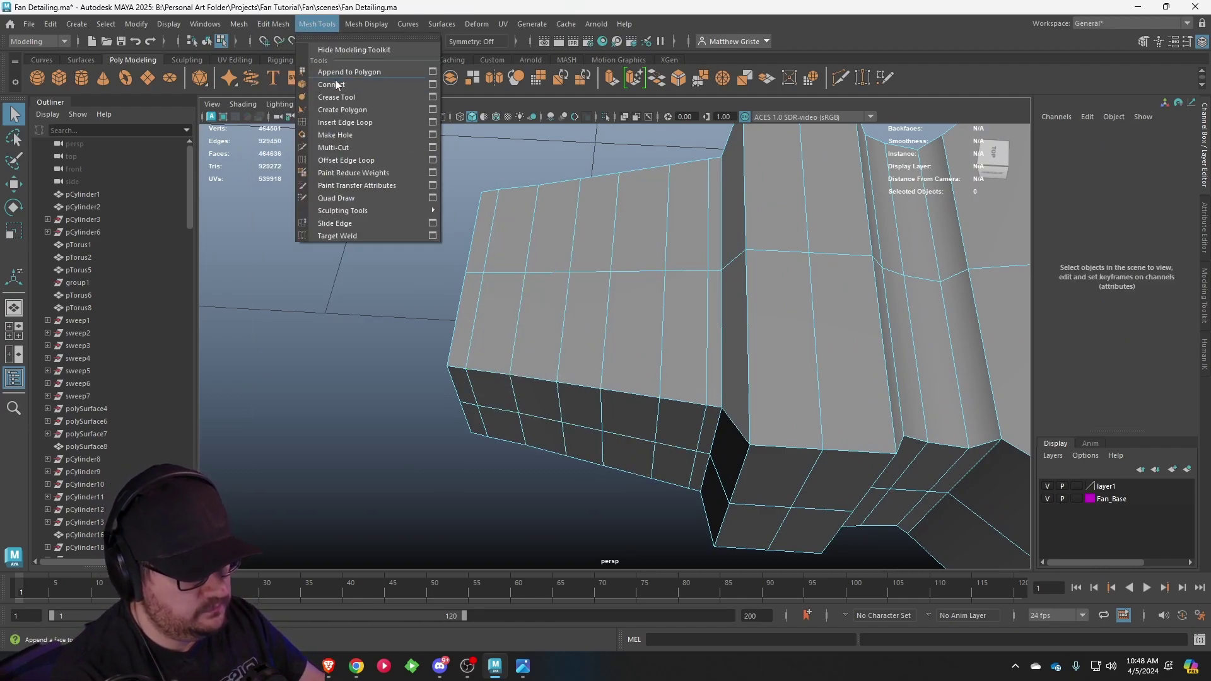
click(340, 111)
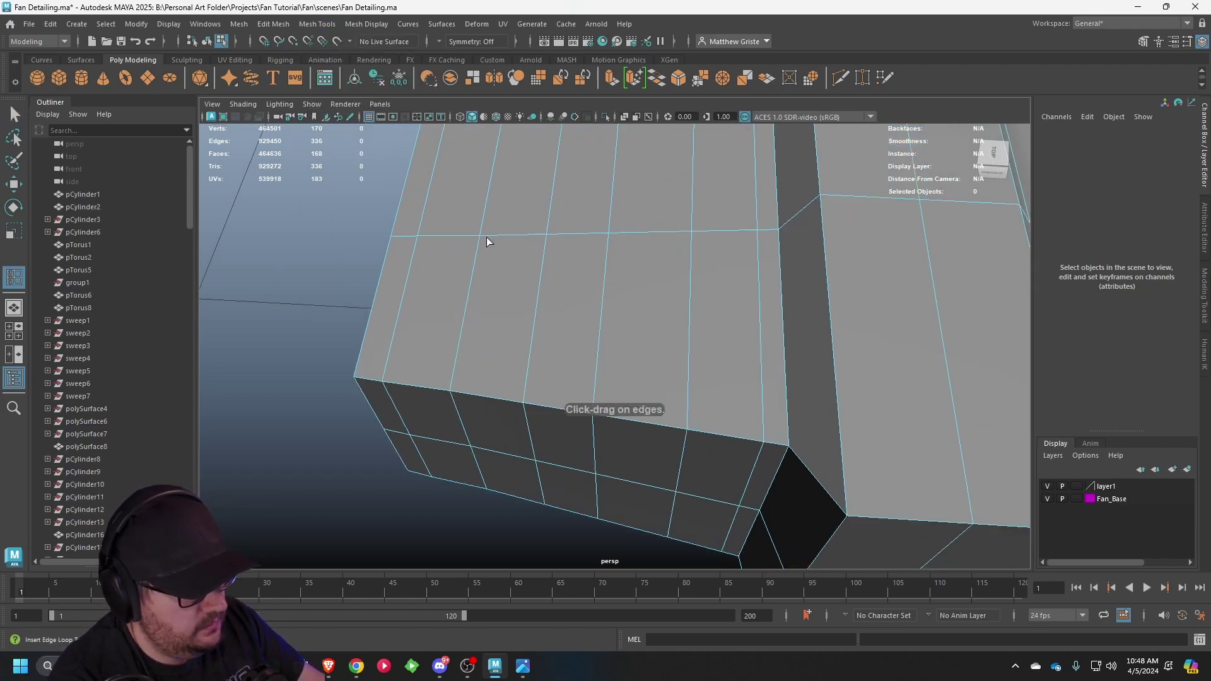
click(484, 240)
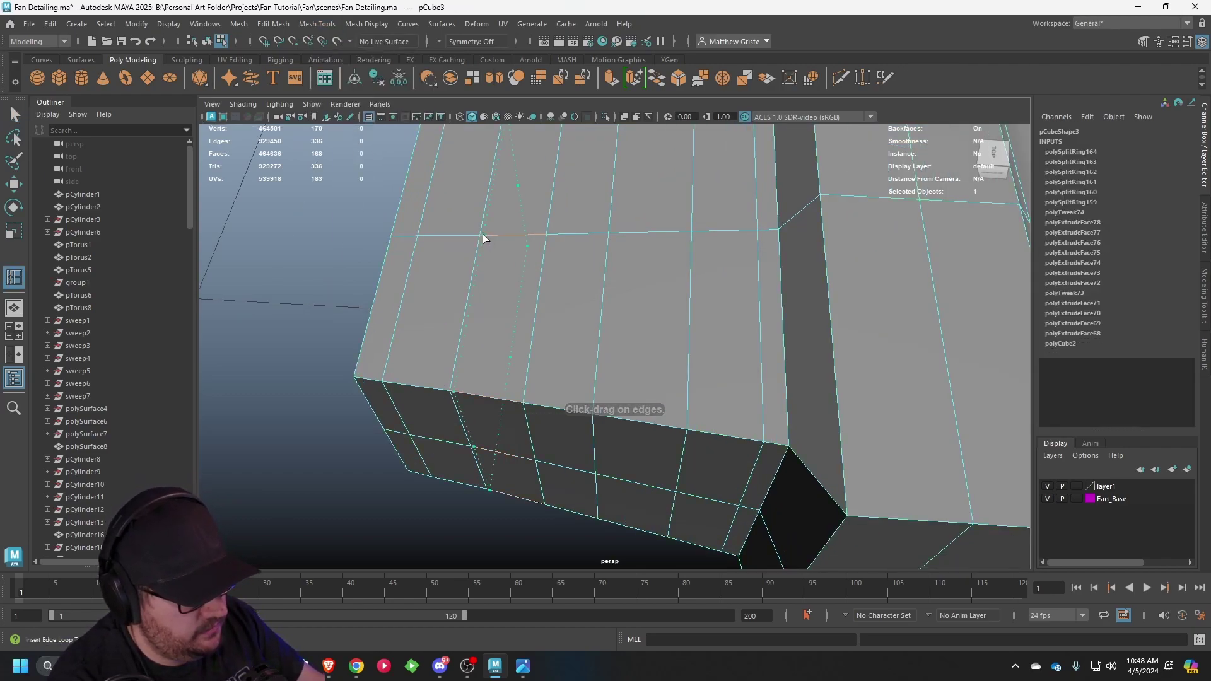
drag(546, 234, 542, 233)
key(ctrl+z)
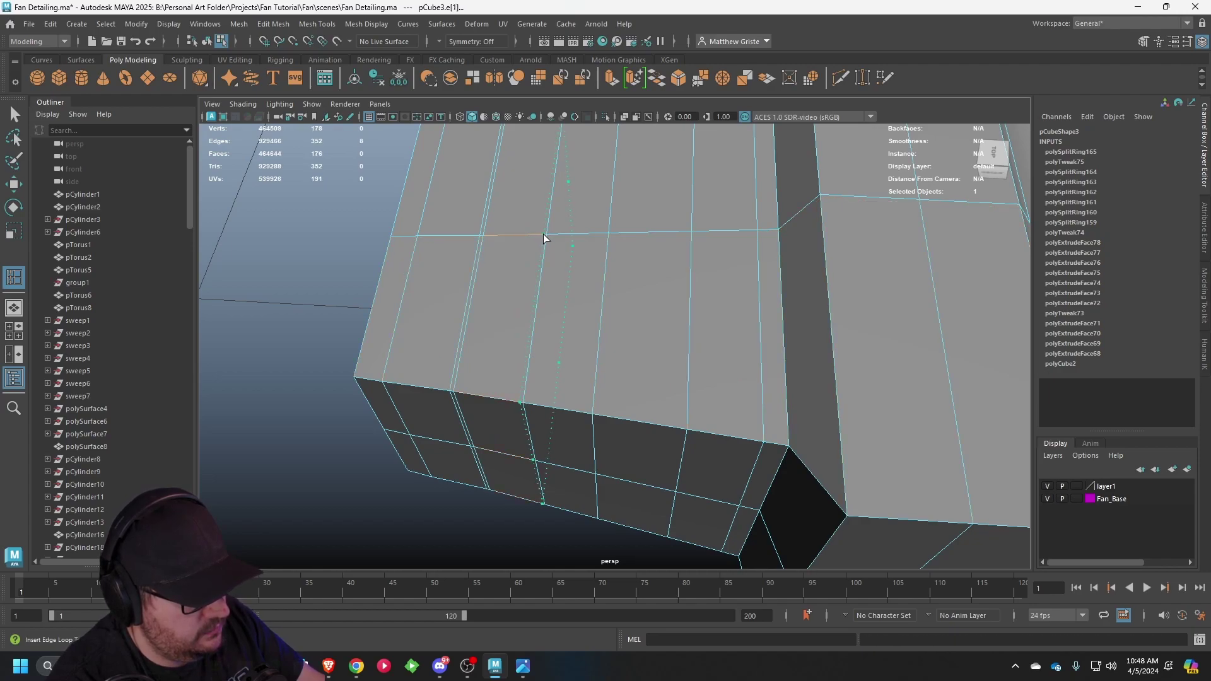
click(543, 234)
click(611, 235)
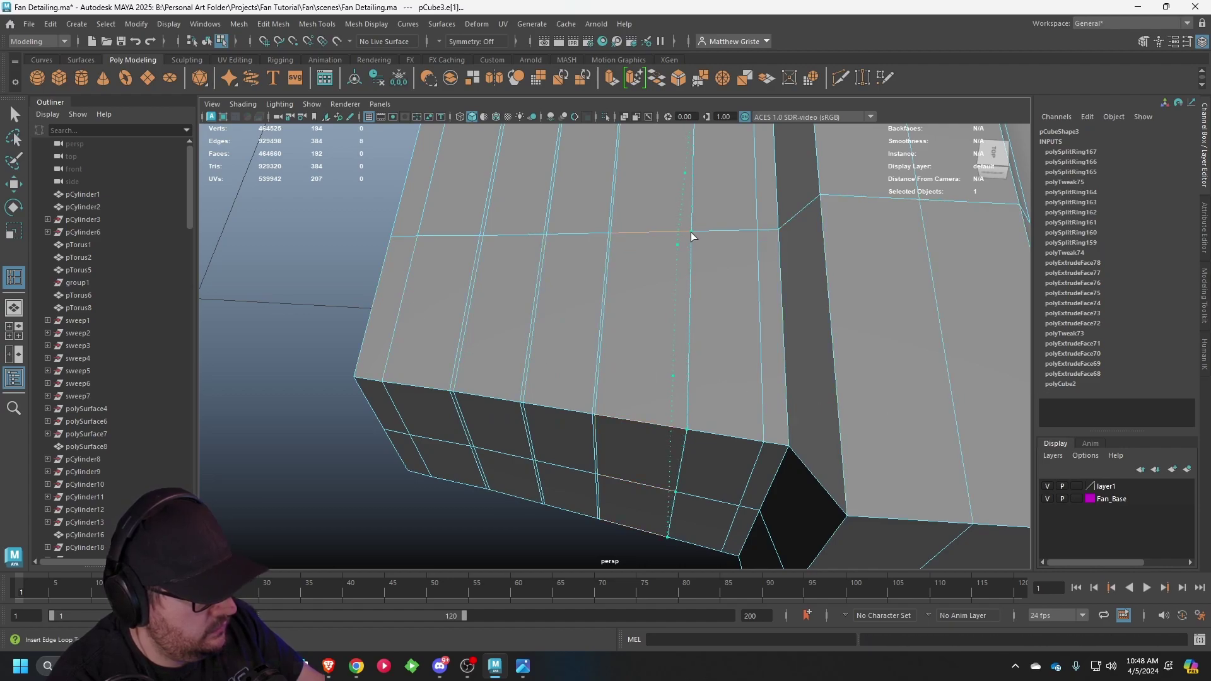
click(689, 232)
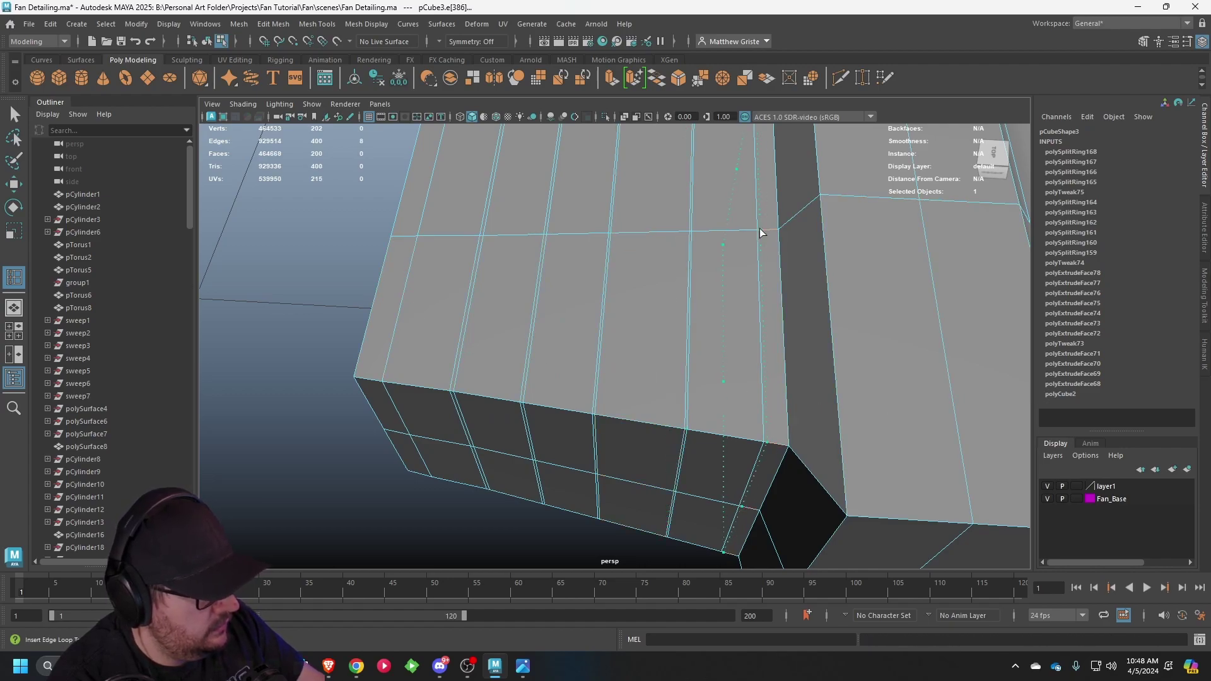
click(759, 232)
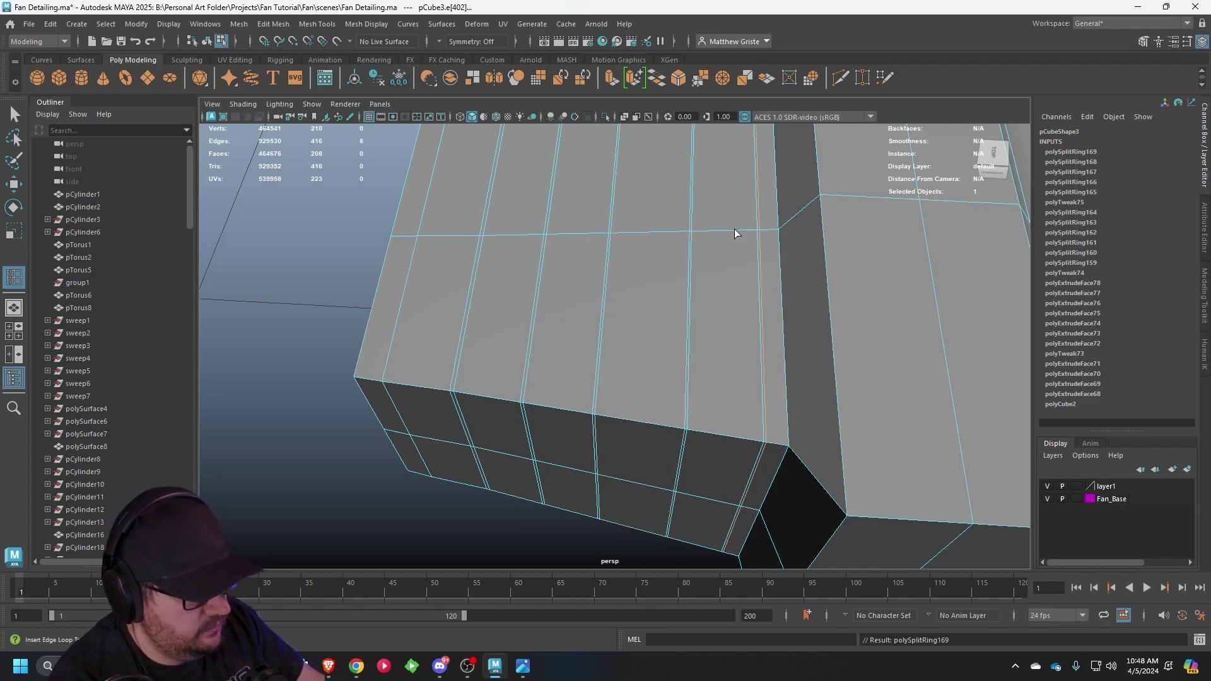
click(414, 236)
alt+drag(417, 236, 509, 220)
key(q)
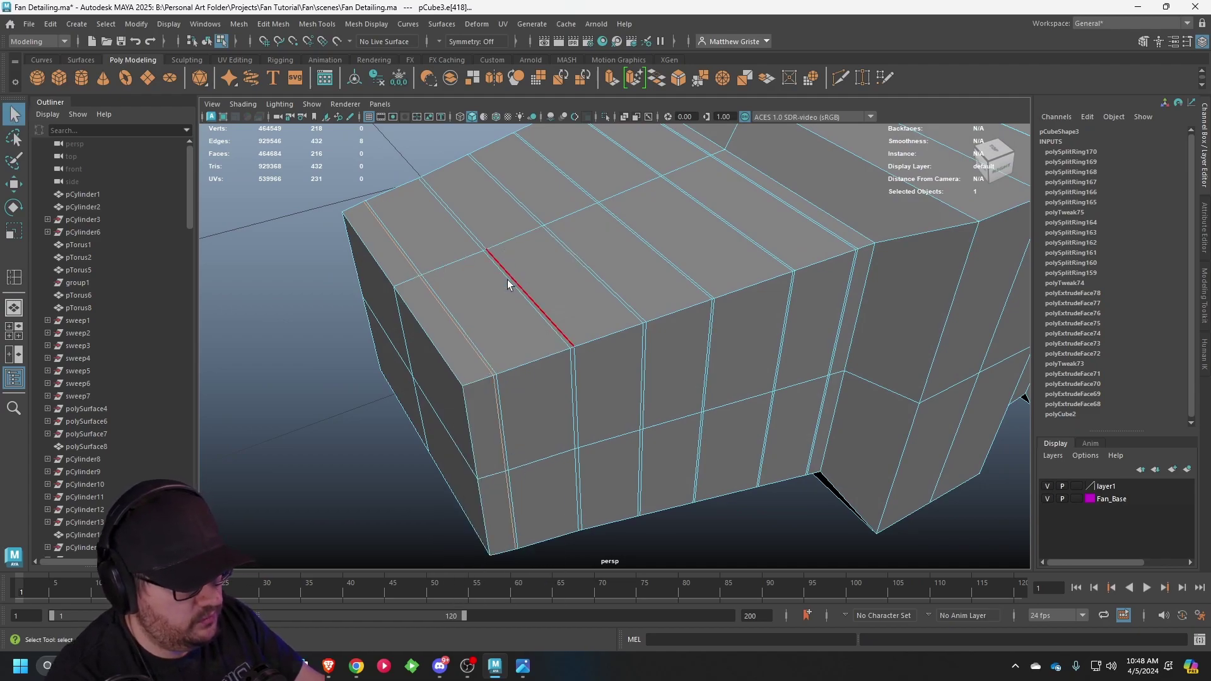
- Extrude three alternating face pairs around one corner of the cord-side section and scale them inward into notches
click(509, 306)
shift+click(538, 369)
alt+drag(551, 359, 520, 347)
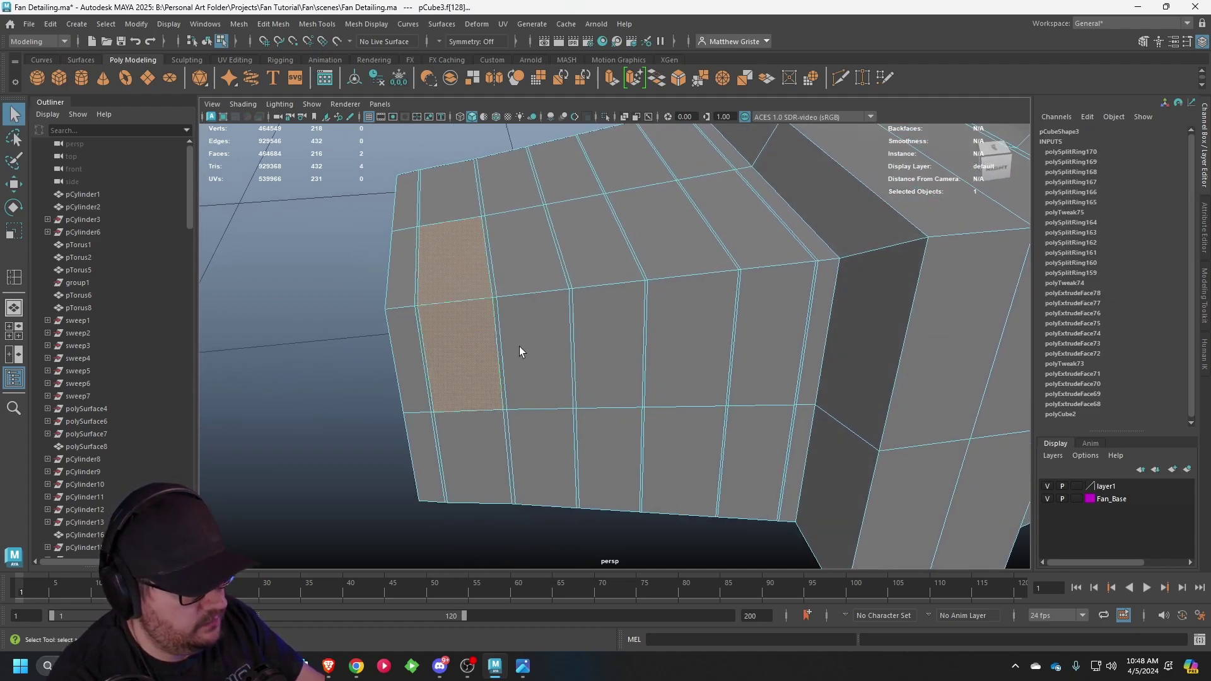
shift+click(593, 264)
shift+click(596, 308)
alt+drag(672, 291, 656, 307)
shift+click(714, 280)
shift+click(725, 337)
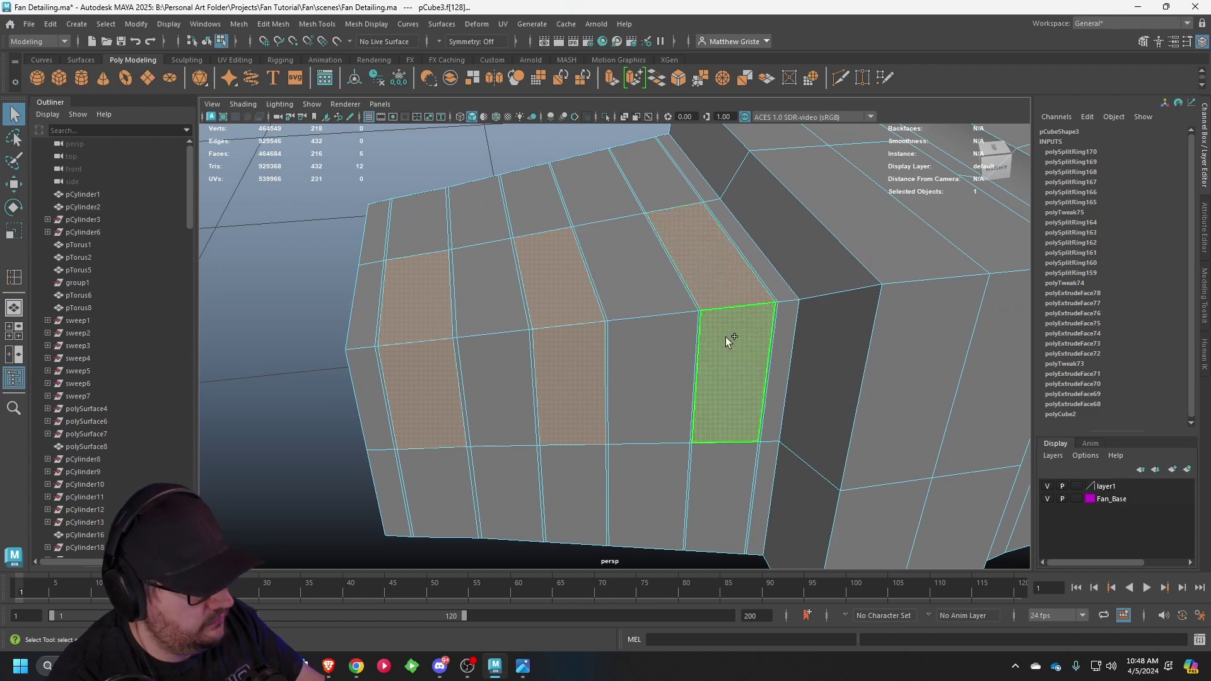
alt+drag(726, 337, 729, 335)
click(616, 81)
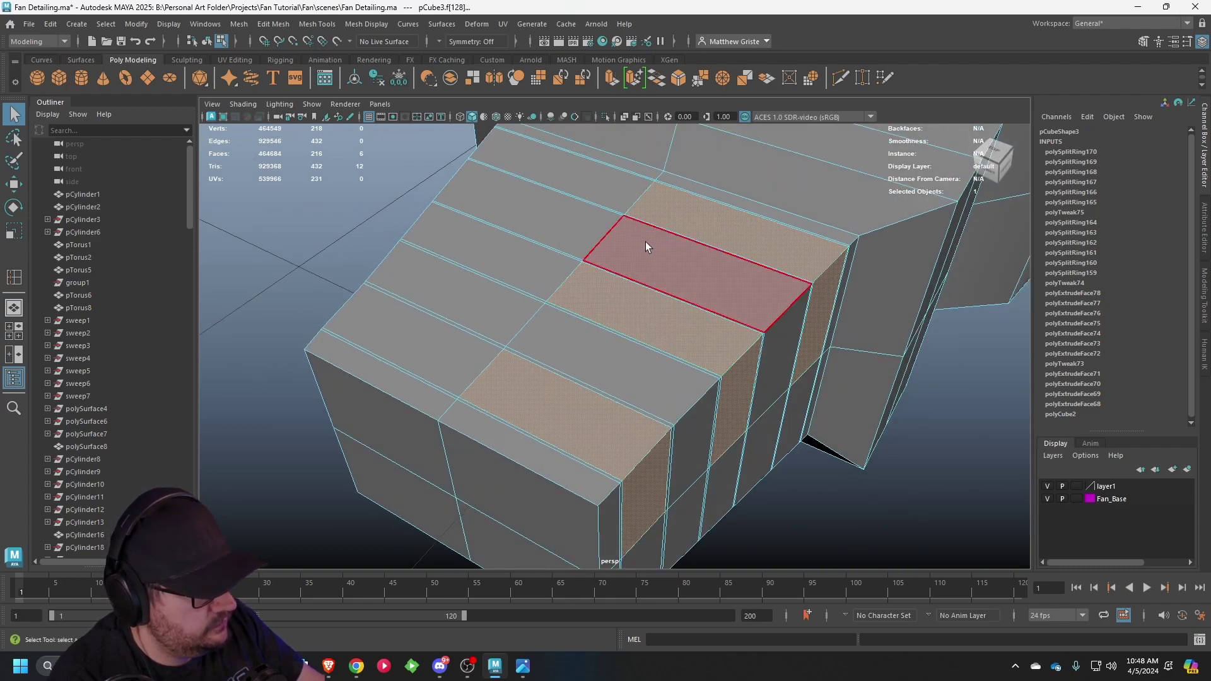
alt+drag(645, 243, 609, 338)
click(624, 368)
alt+drag(609, 338, 514, 348)
- Extrude the two staggered face pairs around the adjacent lower corner of the cord-side section and scale them inward
click(515, 349)
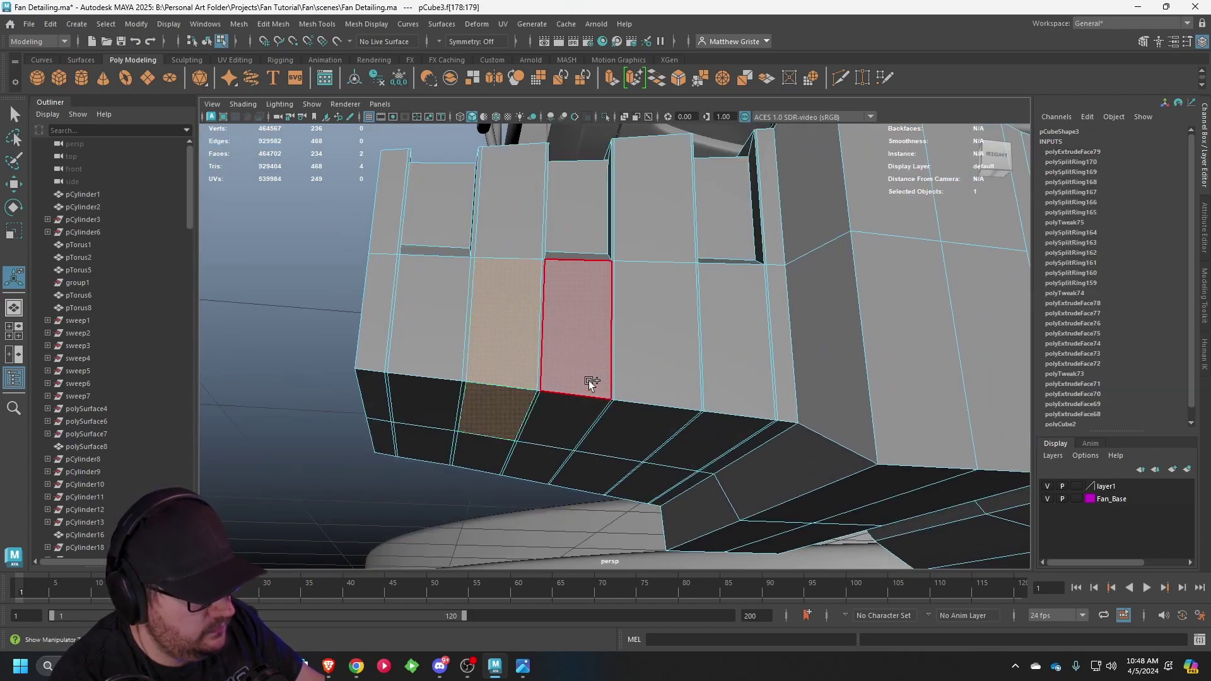
shift+click(640, 388)
shift+click(625, 420)
alt+drag(624, 420, 616, 195)
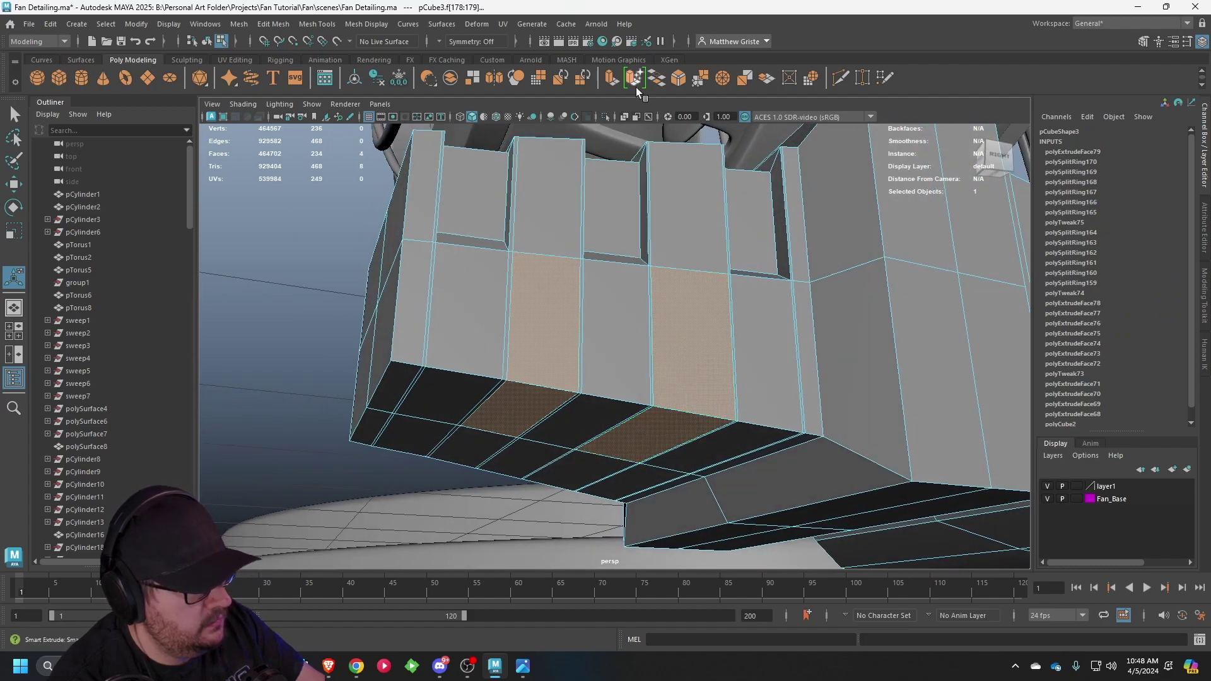
key(ctrl+e)
alt+drag(620, 128, 660, 294)
alt+drag(637, 374, 659, 275)
click(724, 161)
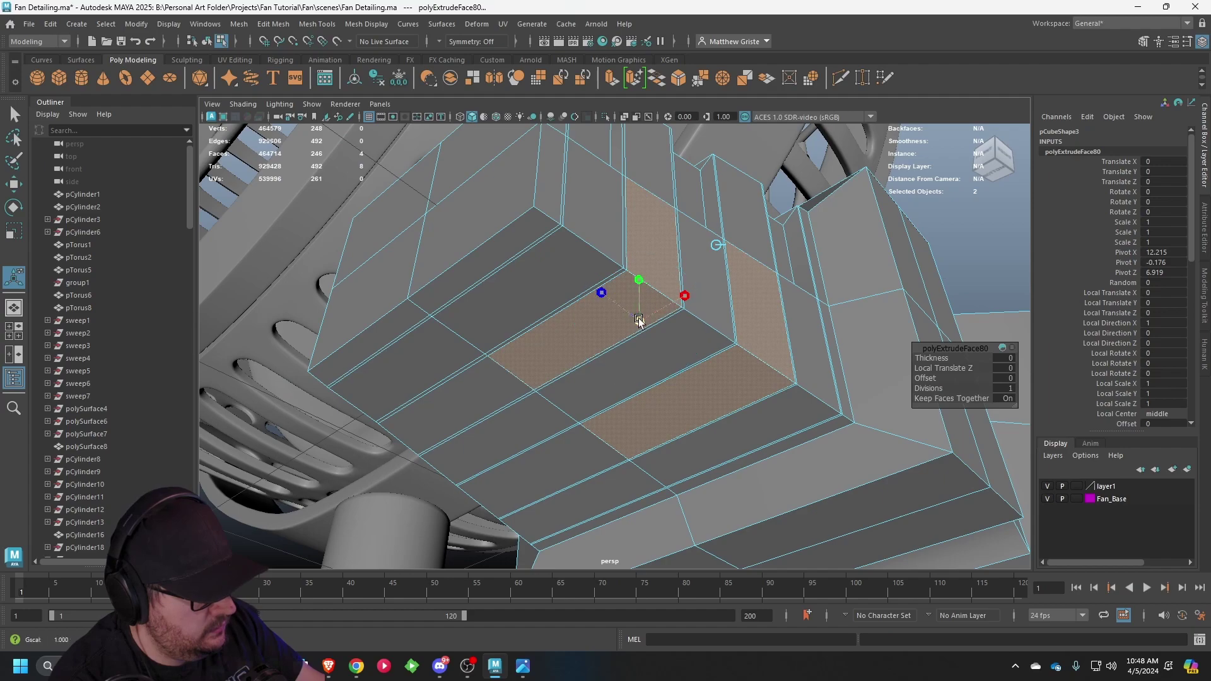
drag(639, 321, 580, 341)
- Extrude two staggered face pairs around the opposite corner of the cord-side section, scaled to 0.783, 0.783 and 0.983
click(514, 382)
shift+click(540, 435)
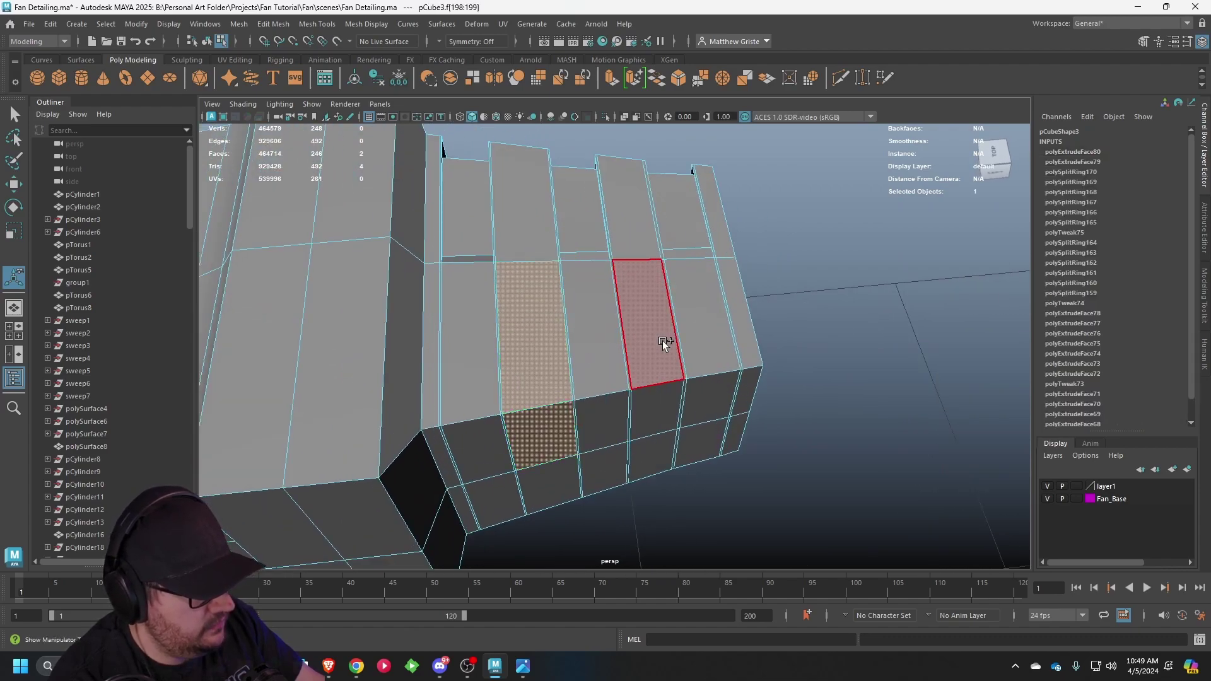
shift+click(663, 341)
shift+click(661, 398)
alt+drag(662, 429, 637, 115)
click(607, 84)
alt+drag(489, 224, 541, 211)
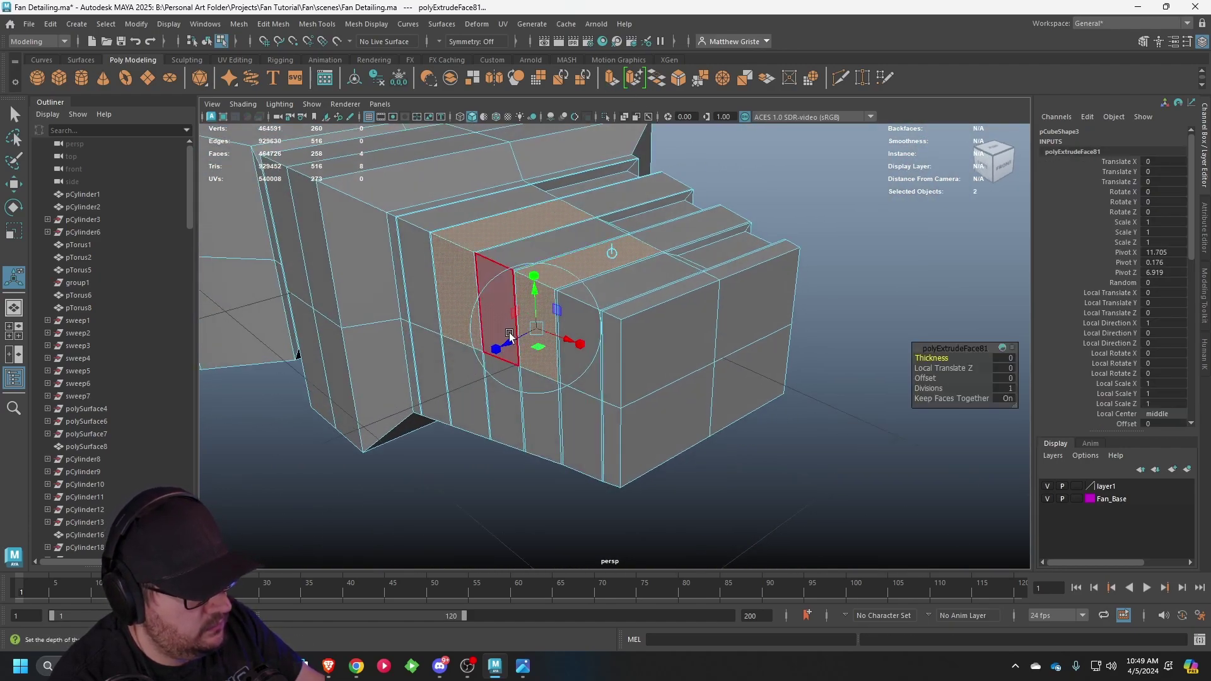
click(612, 251)
drag(548, 287, 644, 224)
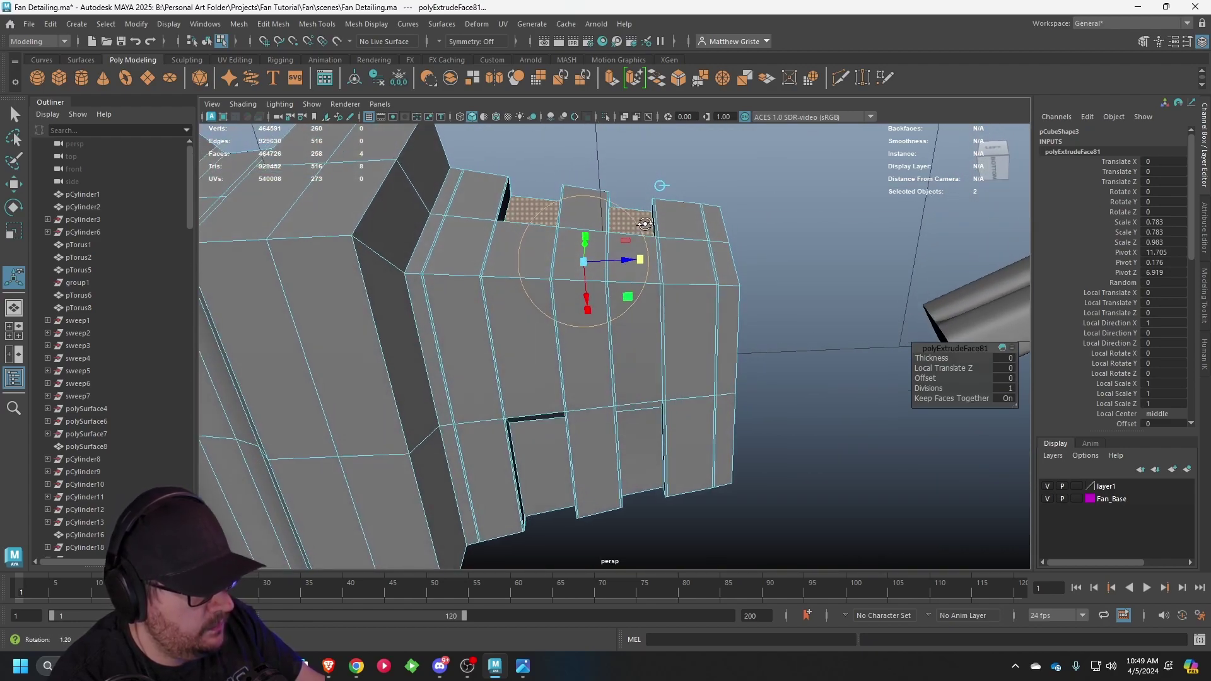
- Extrude three alternating face pairs around the last uncut corner of the cord-side section and scale them inward
click(465, 328)
shift+click(588, 278)
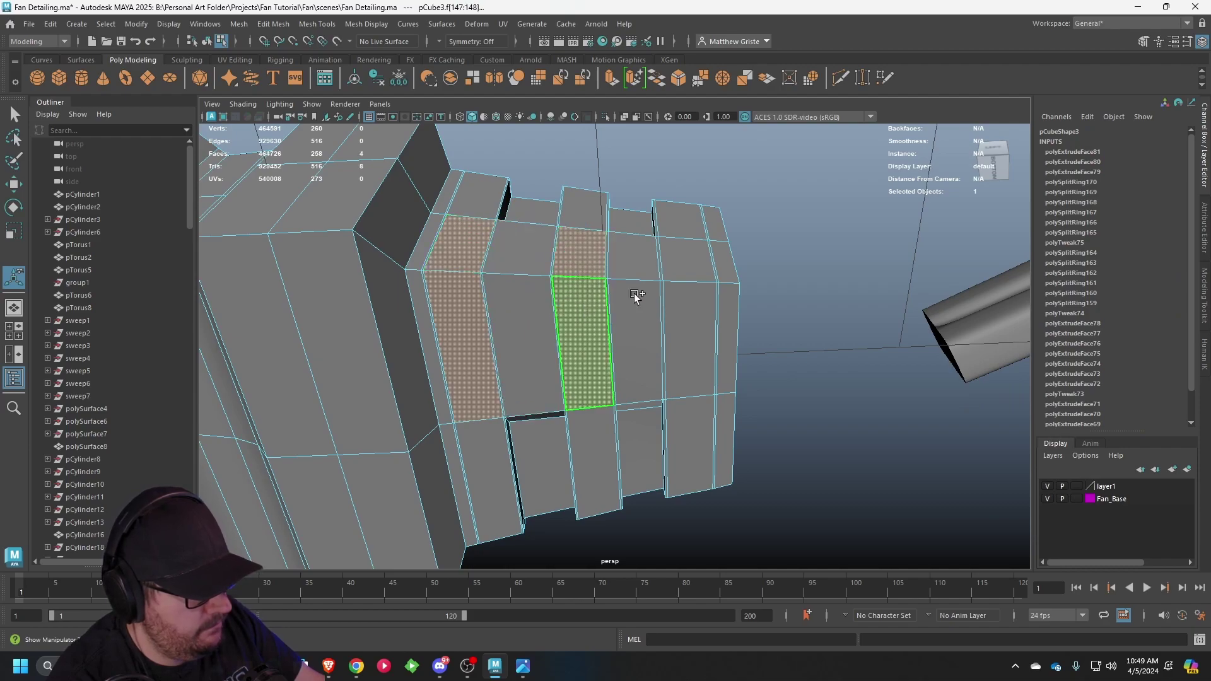
shift+click(669, 336)
alt+drag(669, 335, 609, 169)
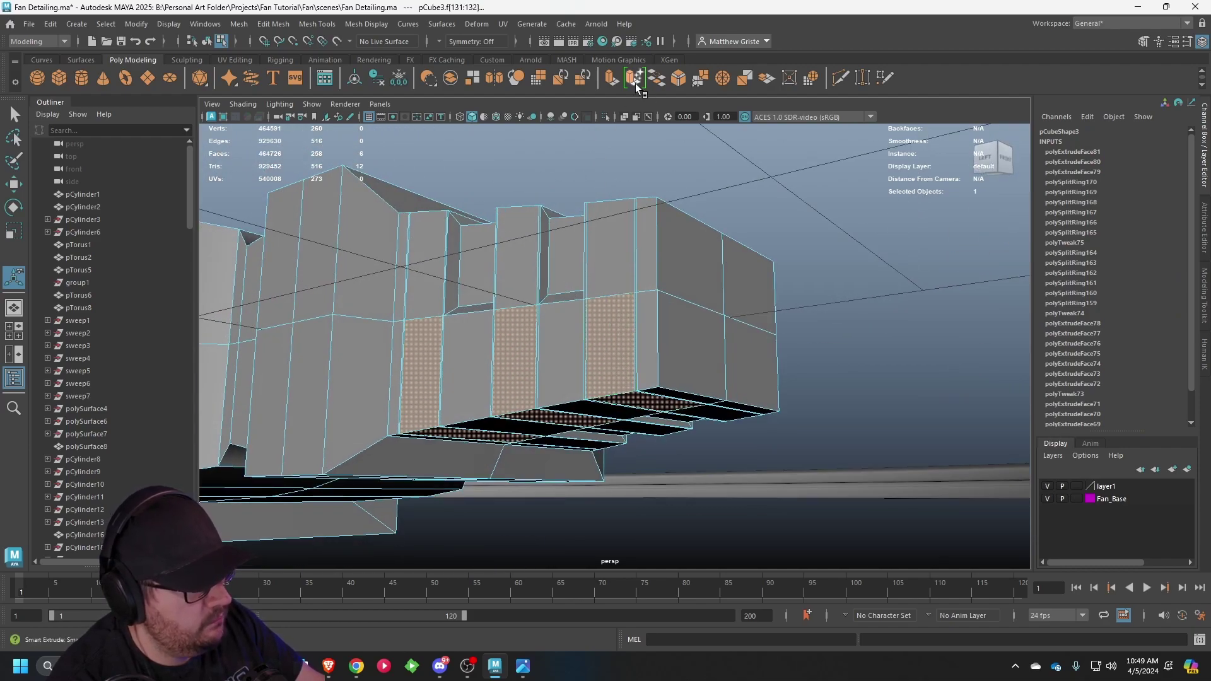
click(610, 78)
alt+drag(631, 315, 725, 271)
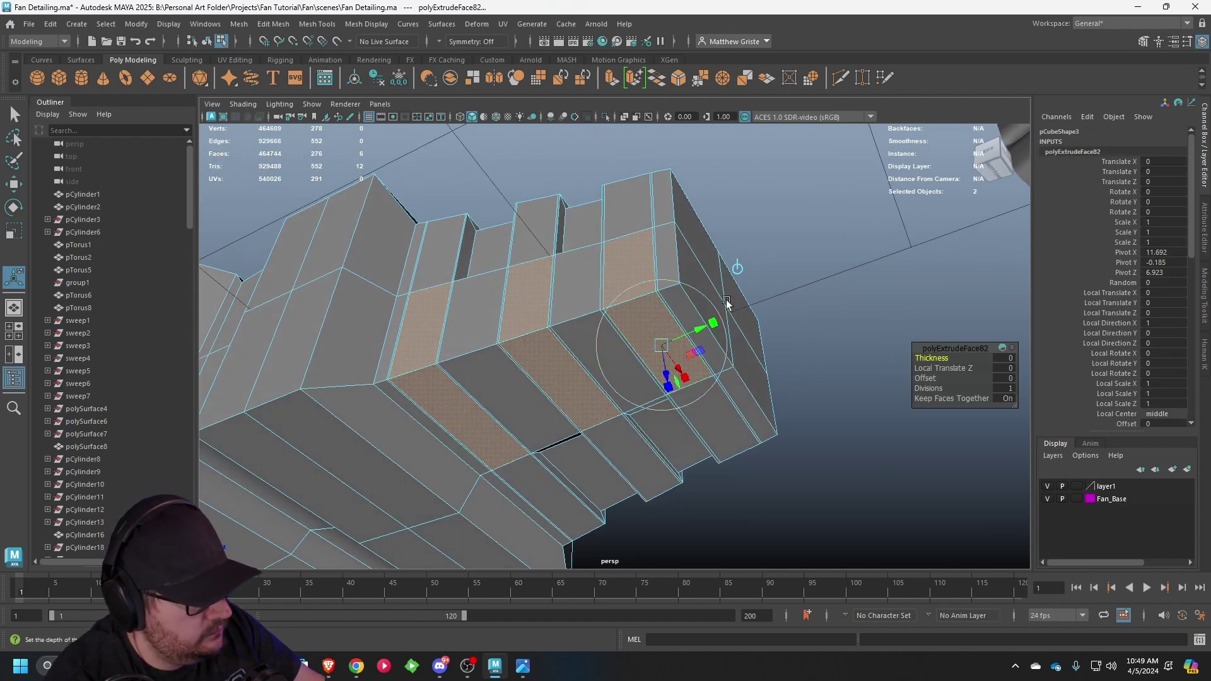
click(737, 277)
key(ctrl+z)
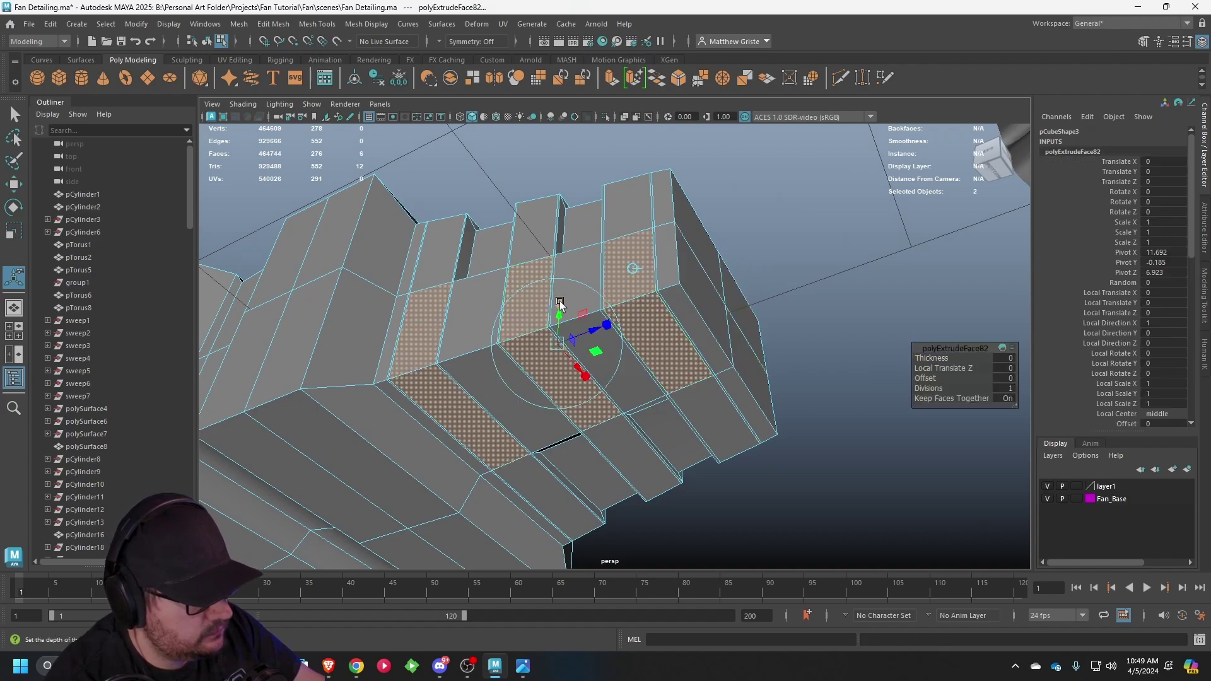
drag(557, 342, 603, 378)
- Preview the plug smoothed to examine the strain relief's staggered notches, and return to the unsmoothed display
right_drag(671, 290, 749, 248)
alt+drag(748, 248, 786, 328)
click(786, 328)
click(691, 327)
key(3)
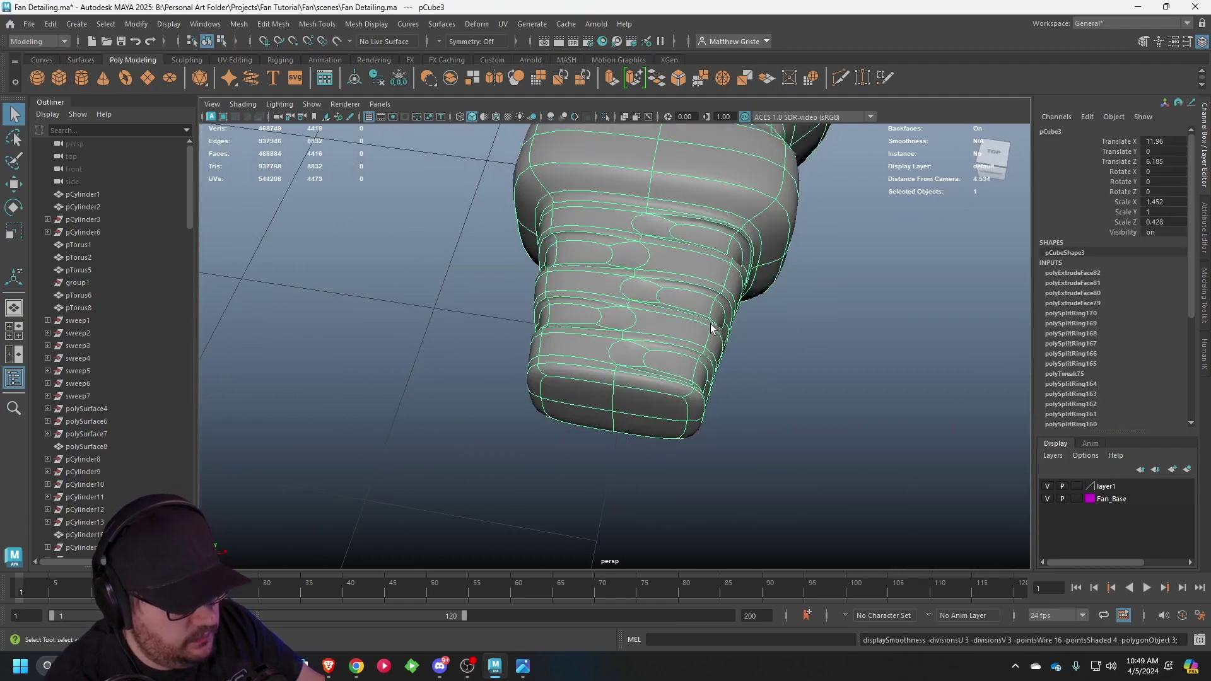
click(817, 375)
alt+drag(818, 377, 555, 249)
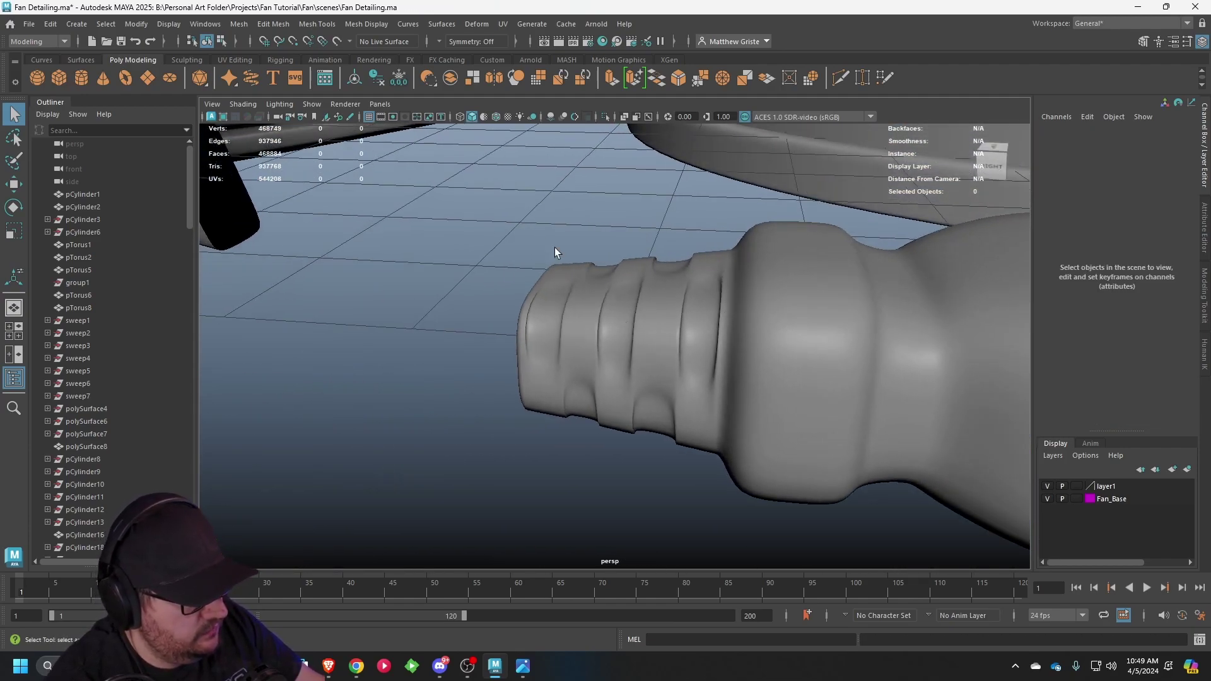
click(644, 308)
key(1)
- Select all the recessed notch faces around the strain relief, scale them together to reshape the notches, and clear the selection
mouse_move(644, 308)
alt+mouse_down()
mouse_move(594, 328)
mouse_move(628, 320)
alt+mouse_up()
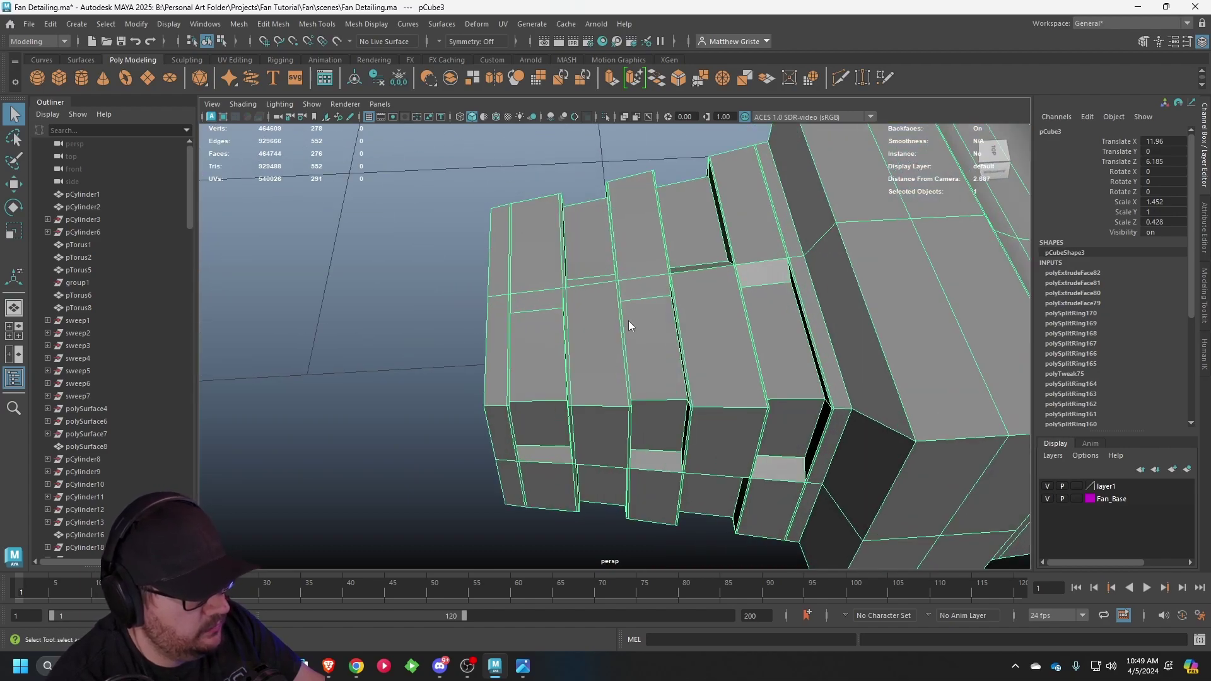
right_drag(628, 320, 627, 329)
click(646, 395)
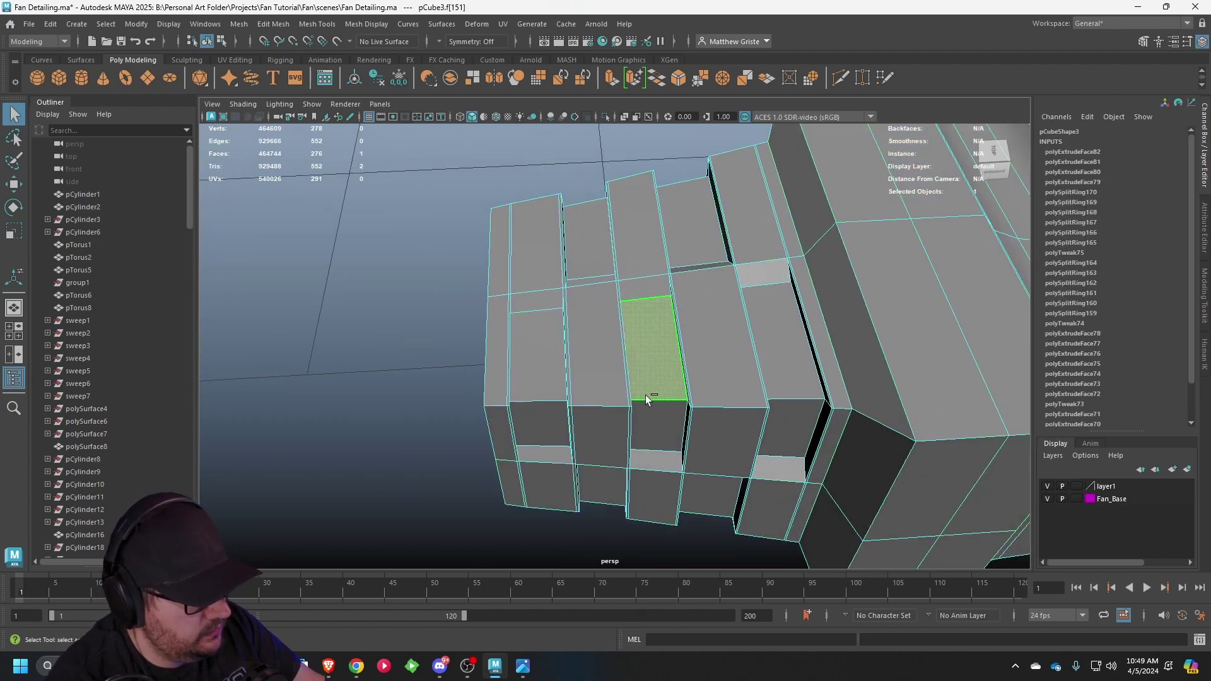
shift+click(547, 411)
shift+click(760, 360)
shift+click(782, 421)
shift+click(675, 242)
shift+click(593, 252)
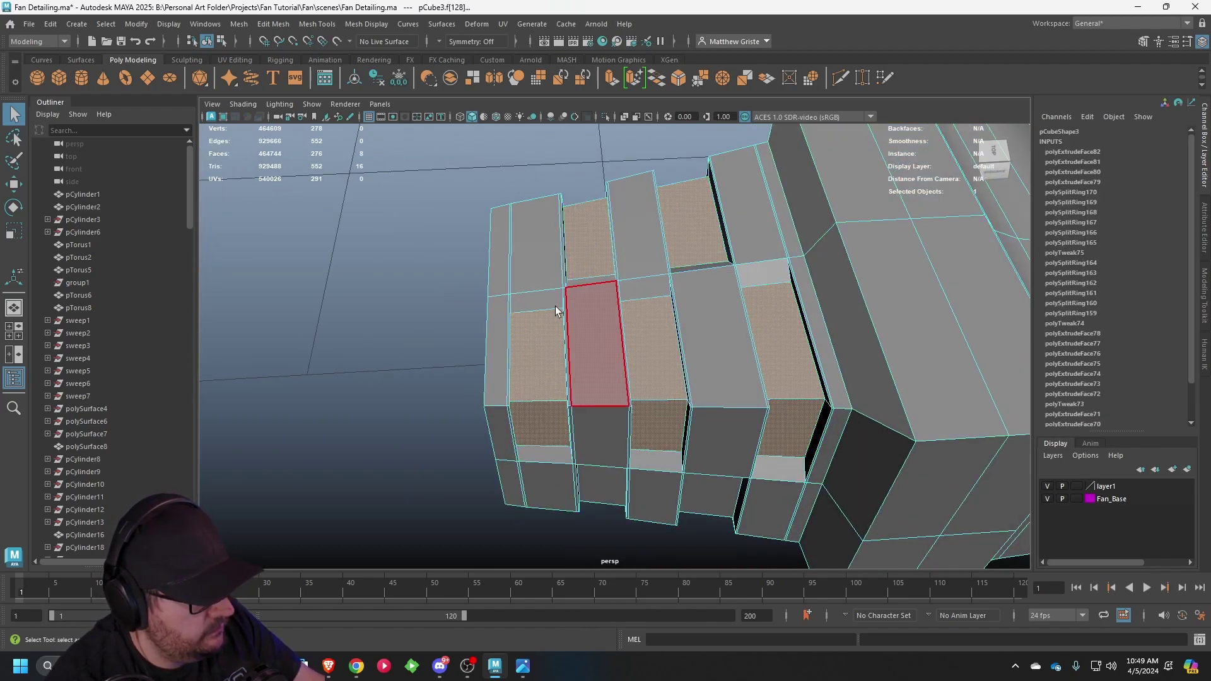
alt+drag(555, 306, 810, 305)
alt+drag(524, 394, 491, 301)
shift+click(490, 301)
shift+click(604, 275)
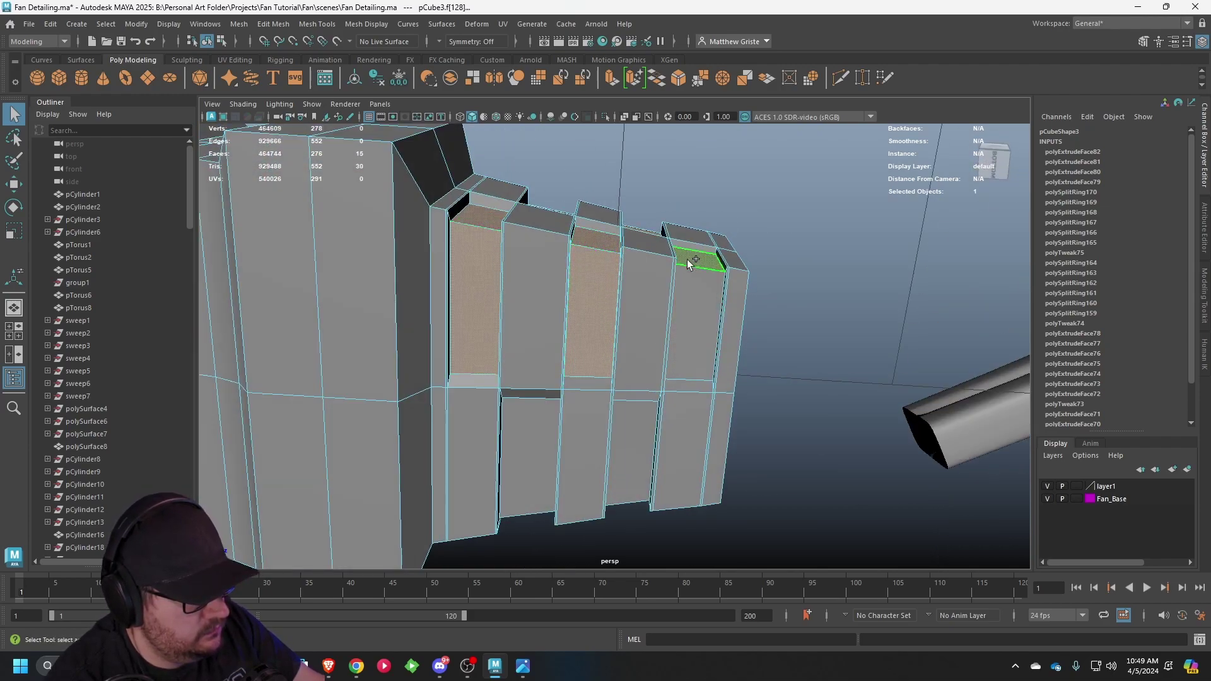
shift+click(678, 322)
alt+drag(591, 452, 524, 363)
shift+click(524, 364)
shift+click(487, 455)
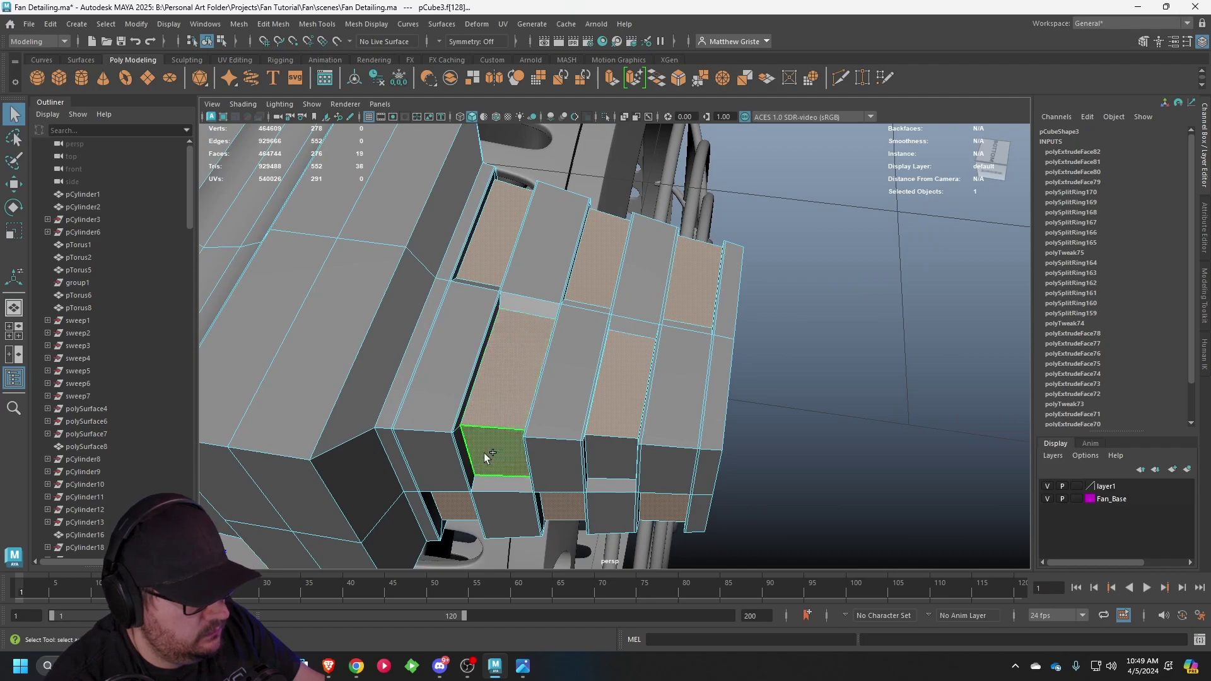
shift+click(611, 456)
alt+drag(666, 278, 630, 170)
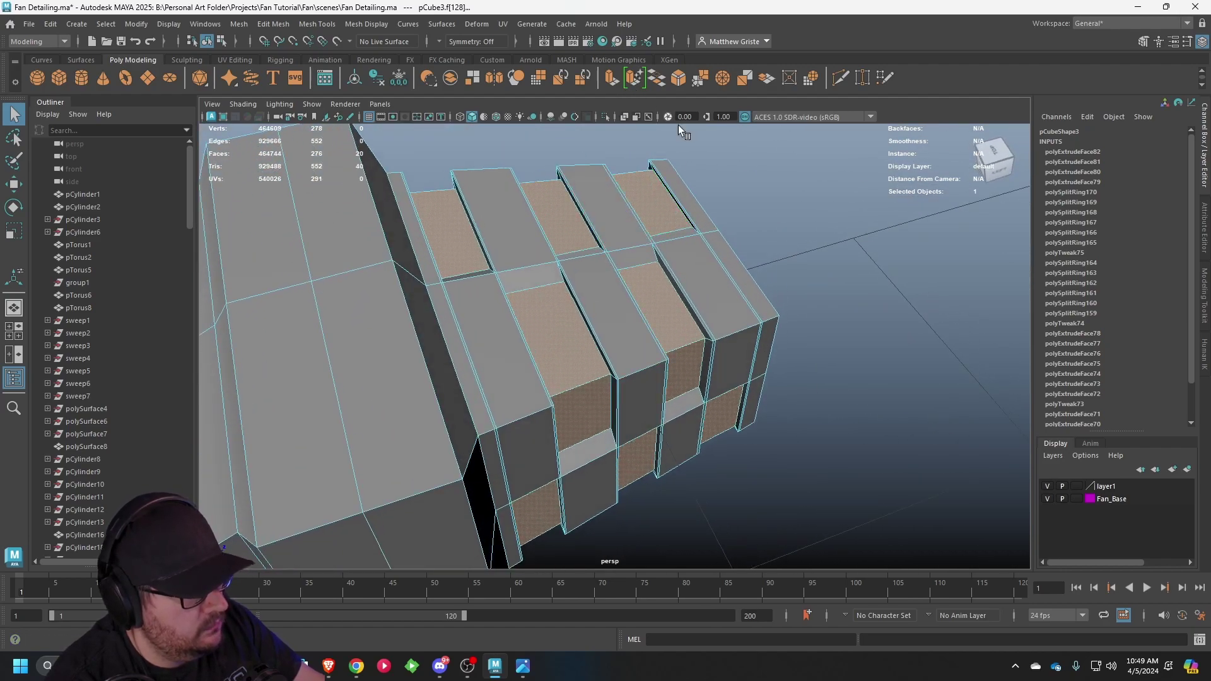
alt+drag(679, 125, 627, 162)
key(r)
drag(603, 316, 418, 300)
drag(645, 327, 638, 203)
drag(688, 312, 686, 317)
alt+drag(684, 319, 659, 410)
right_drag(708, 289, 760, 271)
click(550, 203)
- Offset edge loops to both sides of the plug's lengthwise centre loop, close to the side edges
alt+drag(550, 205, 483, 355)
click(500, 292)
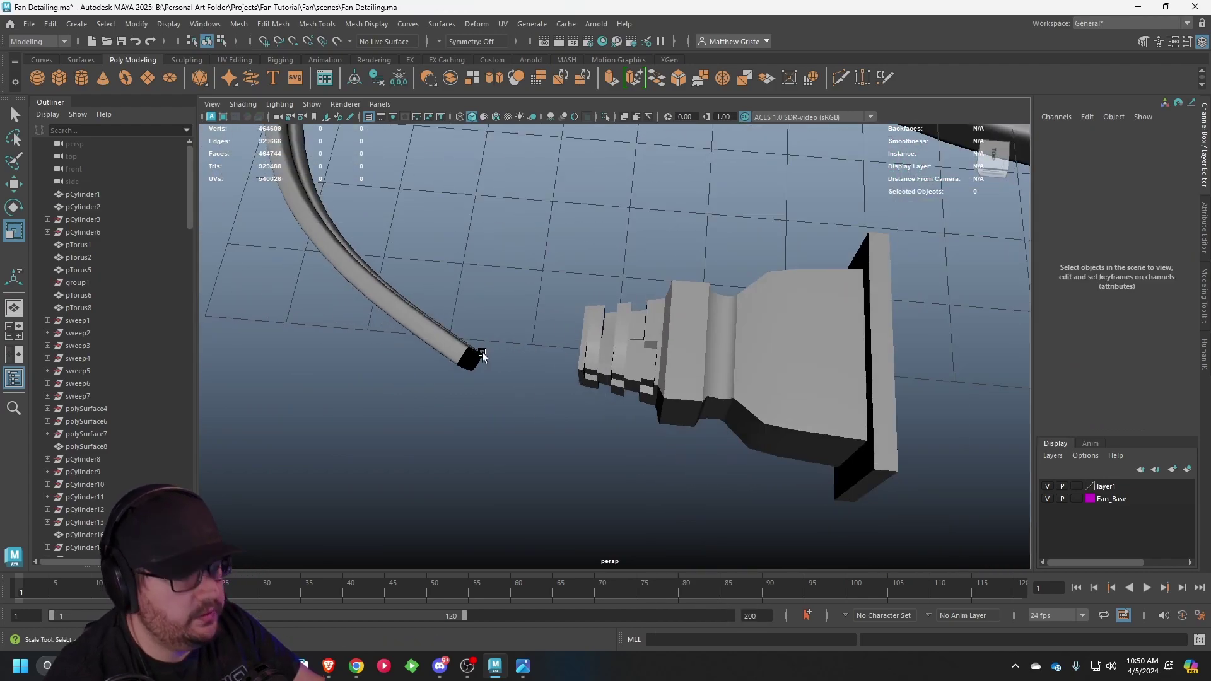
alt+drag(721, 377, 566, 406)
click(569, 402)
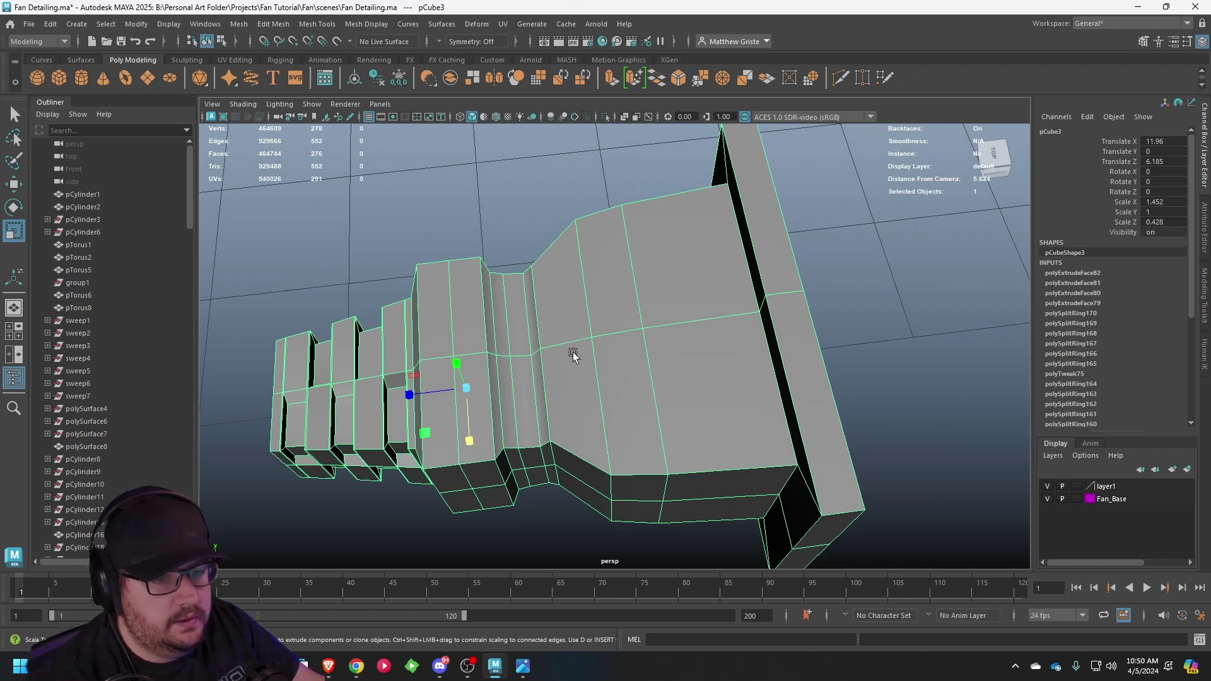
alt+drag(660, 289, 723, 306)
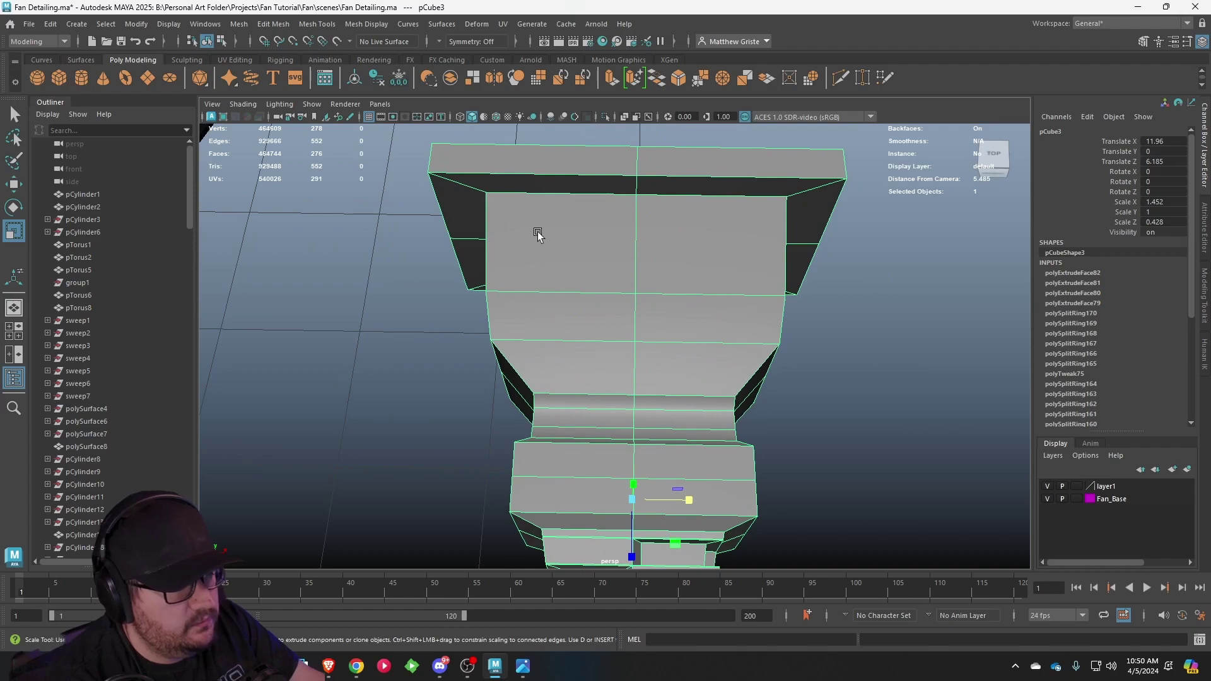
click(318, 24)
click(351, 123)
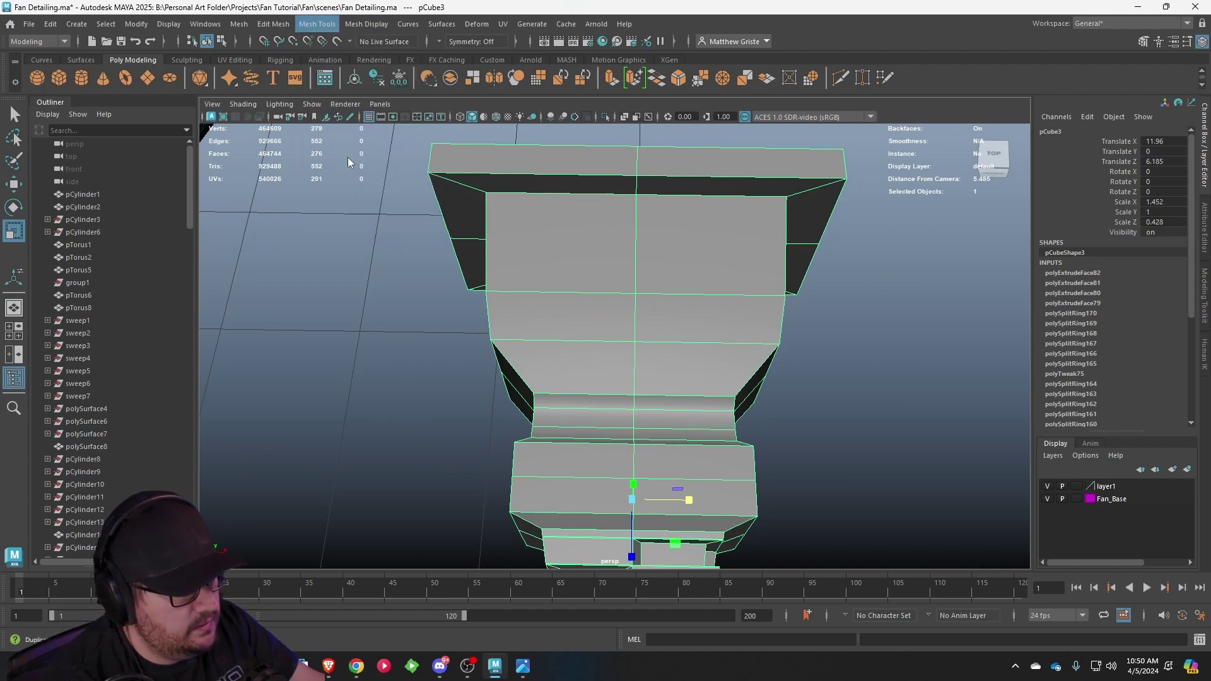
drag(634, 237, 542, 238)
- Insert two edge loops around the plug body between its widest shoulder and the flange
click(317, 26)
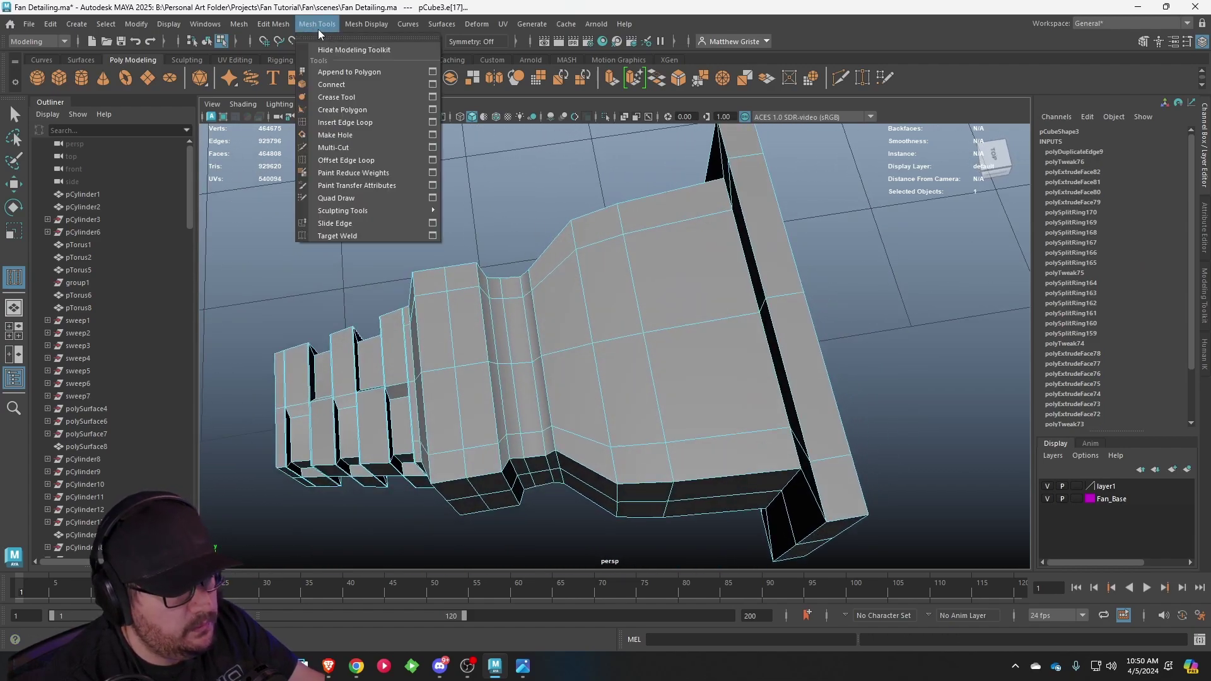
click(343, 124)
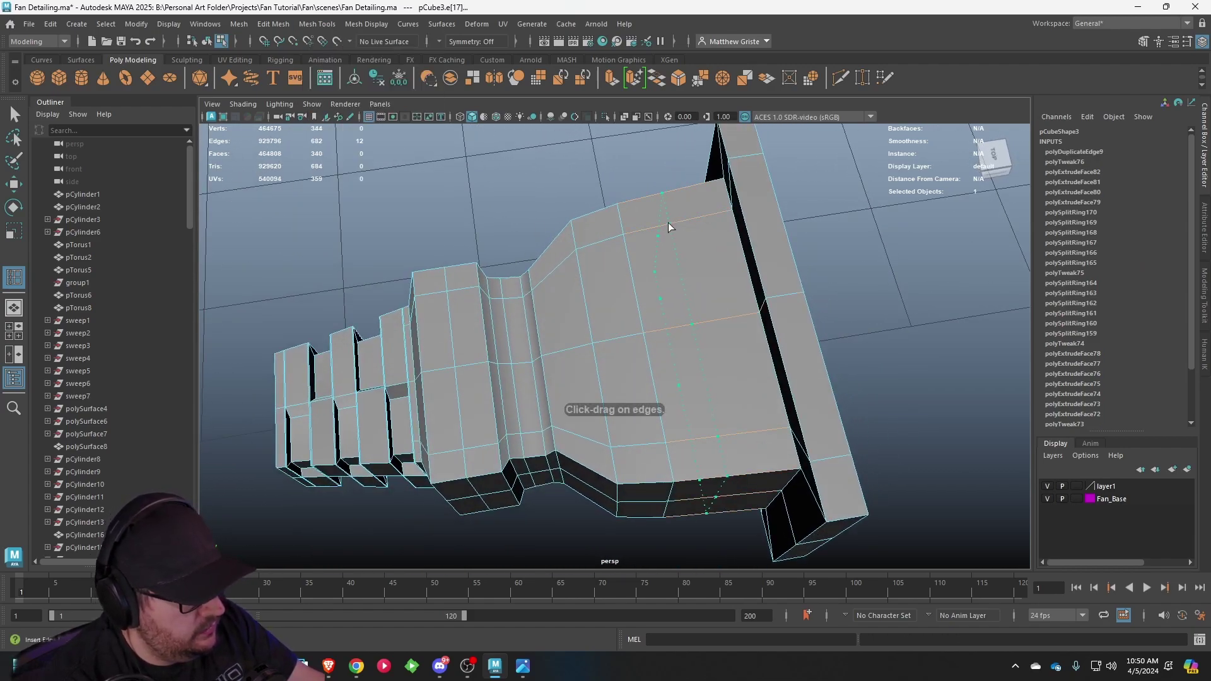
click(669, 225)
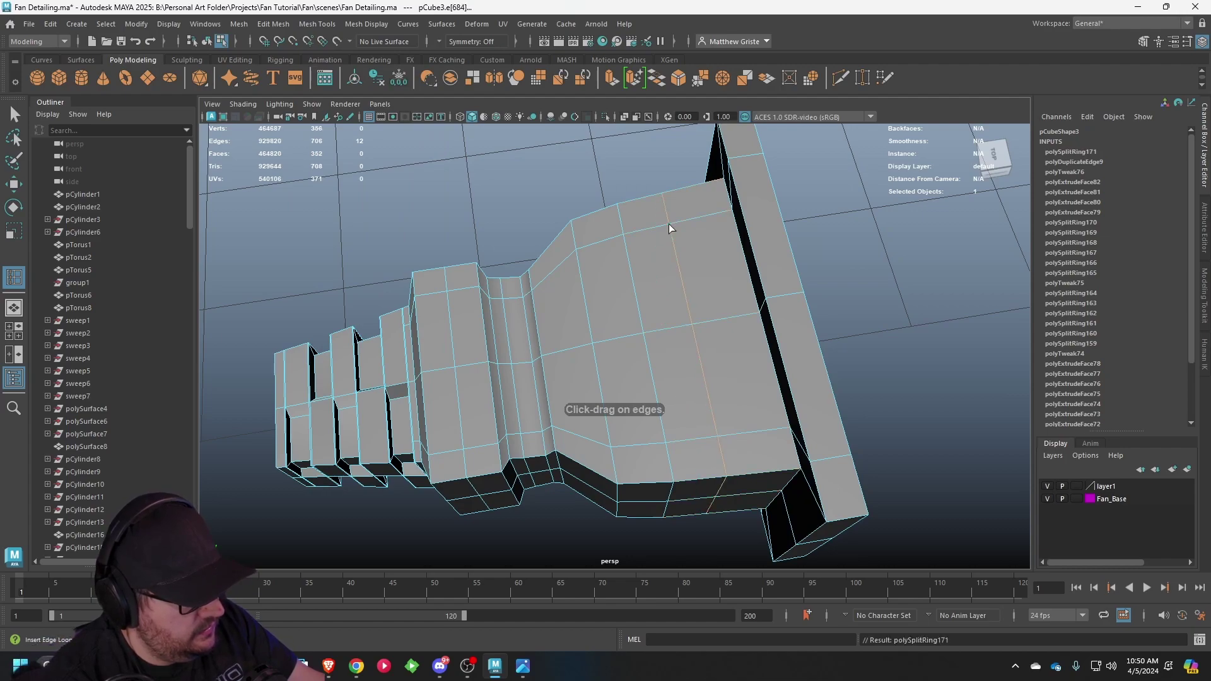
click(710, 221)
scroll(694, 221, up, 5)
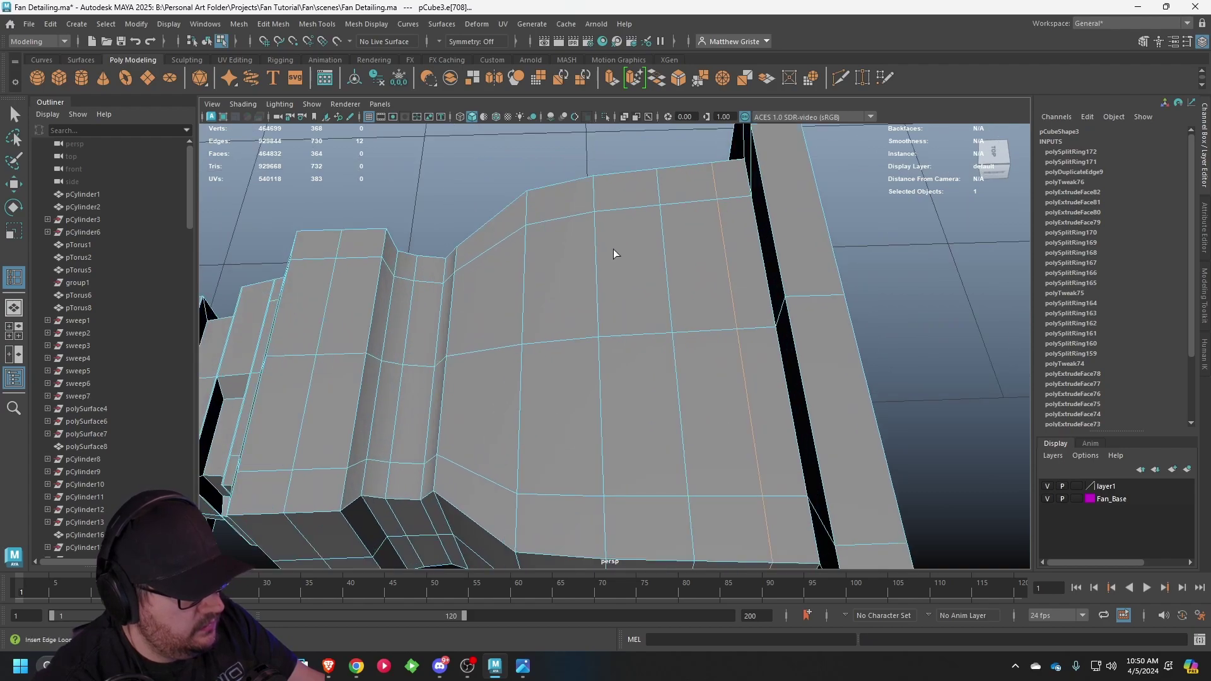
alt+drag(613, 253, 641, 253)
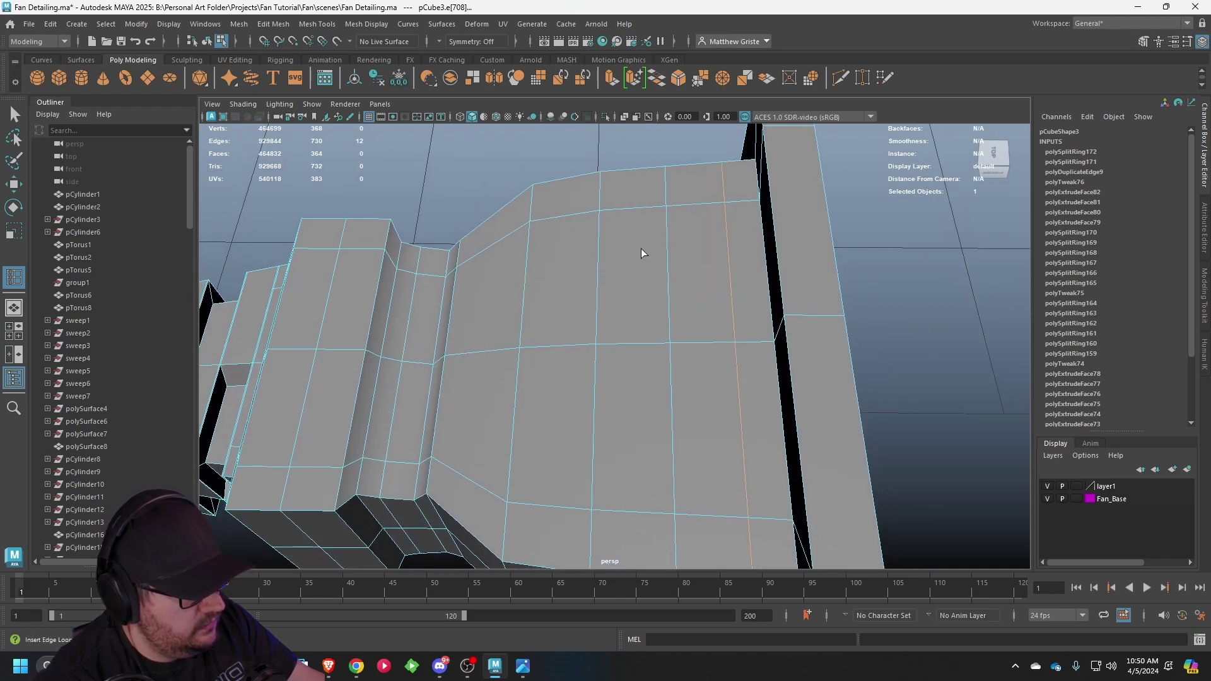
- Adjust the positions of the body's two middle edge loops along its length to even out the face bands
key(q)
right_drag(554, 267, 600, 247)
double_click(600, 248)
key(w)
click(545, 401)
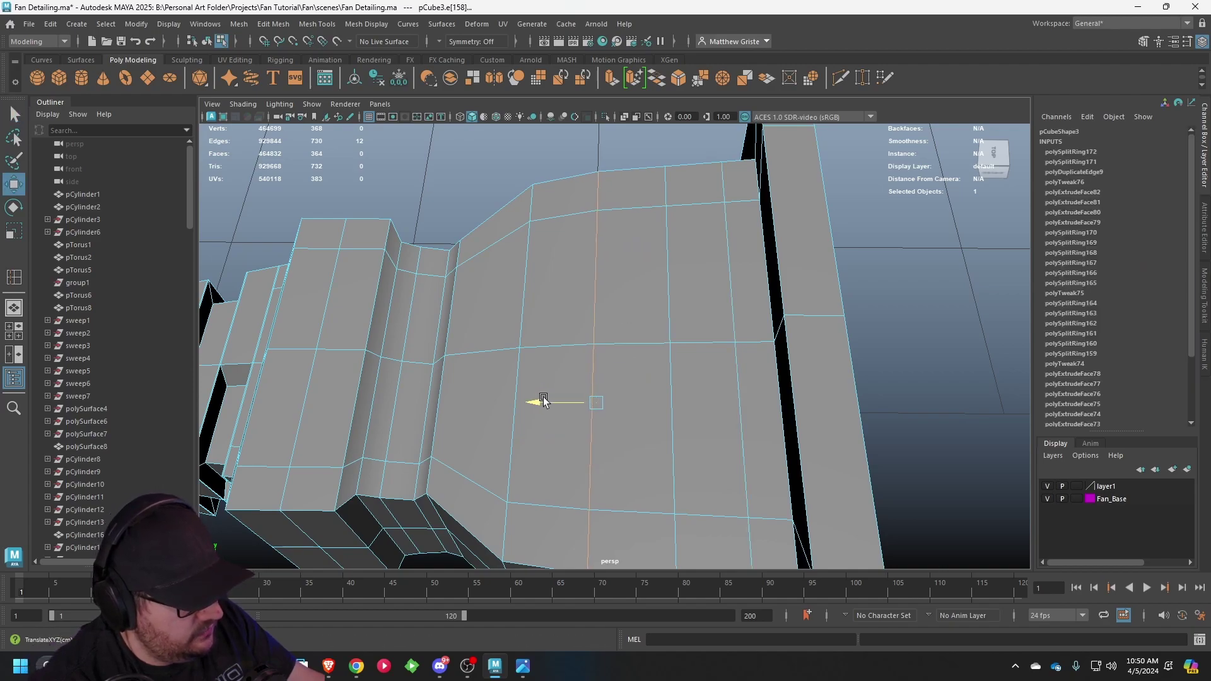
double_click(666, 296)
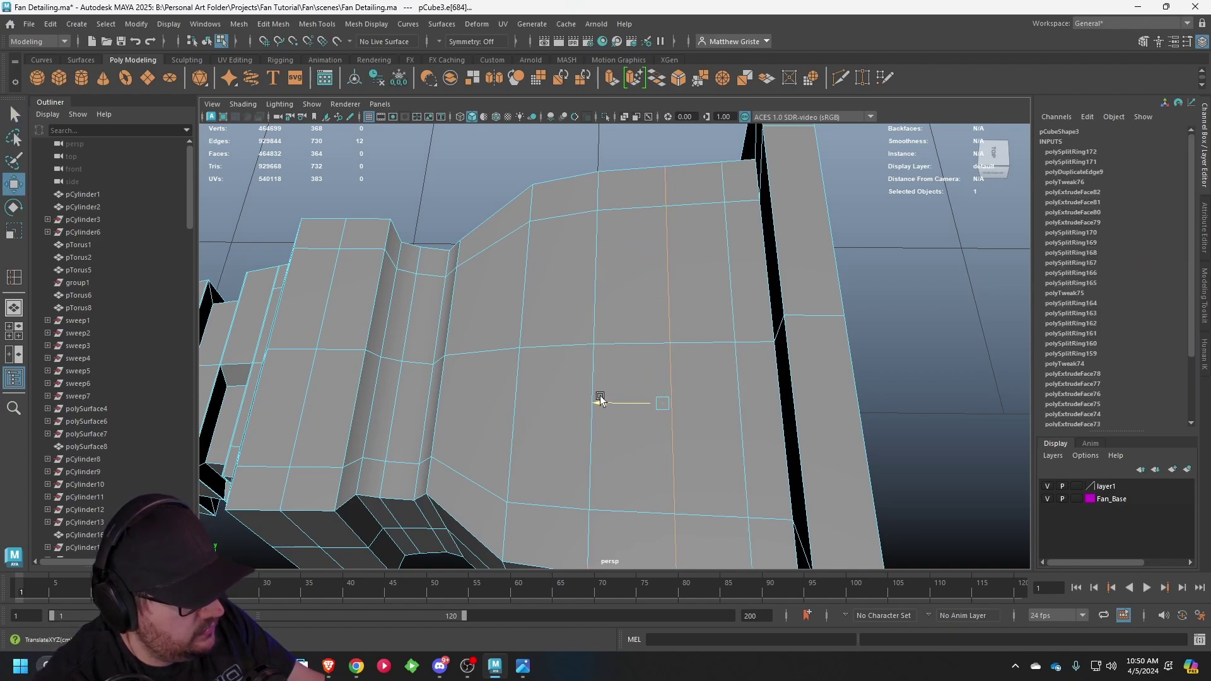
- Extrude the first and third face bands on both broad sides of the plug body
right_drag(611, 291, 606, 336)
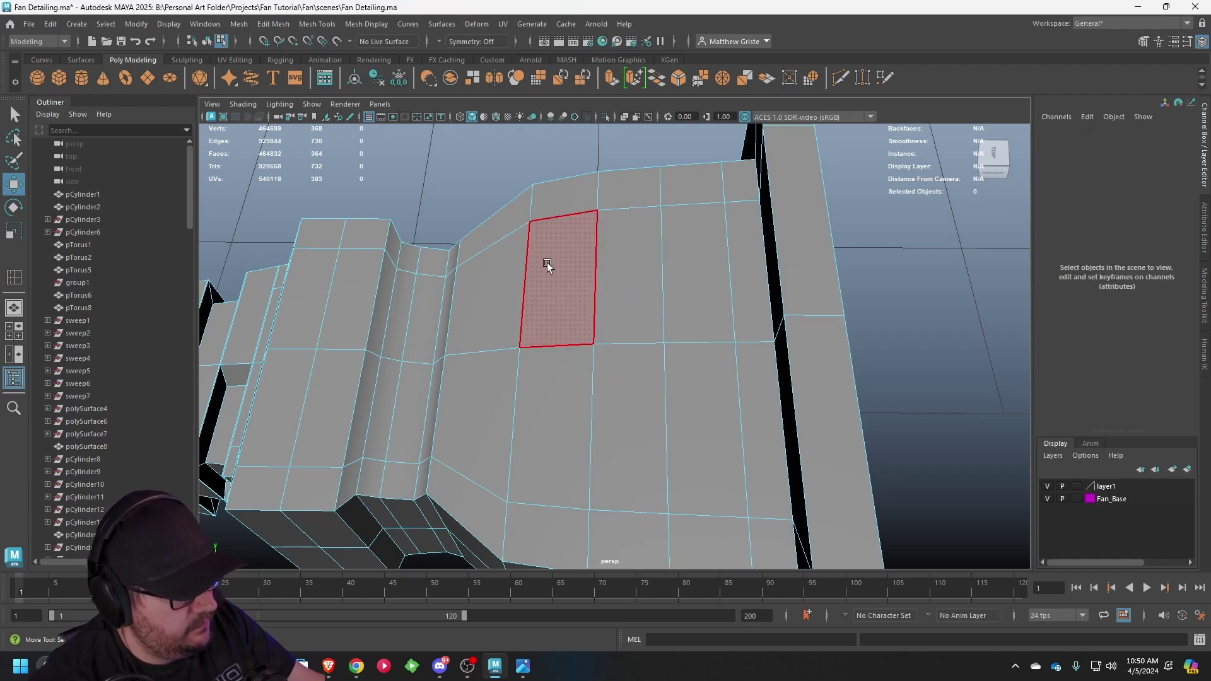
click(547, 267)
shift+click(550, 399)
shift+click(686, 284)
shift+click(678, 382)
alt+drag(675, 388, 678, 273)
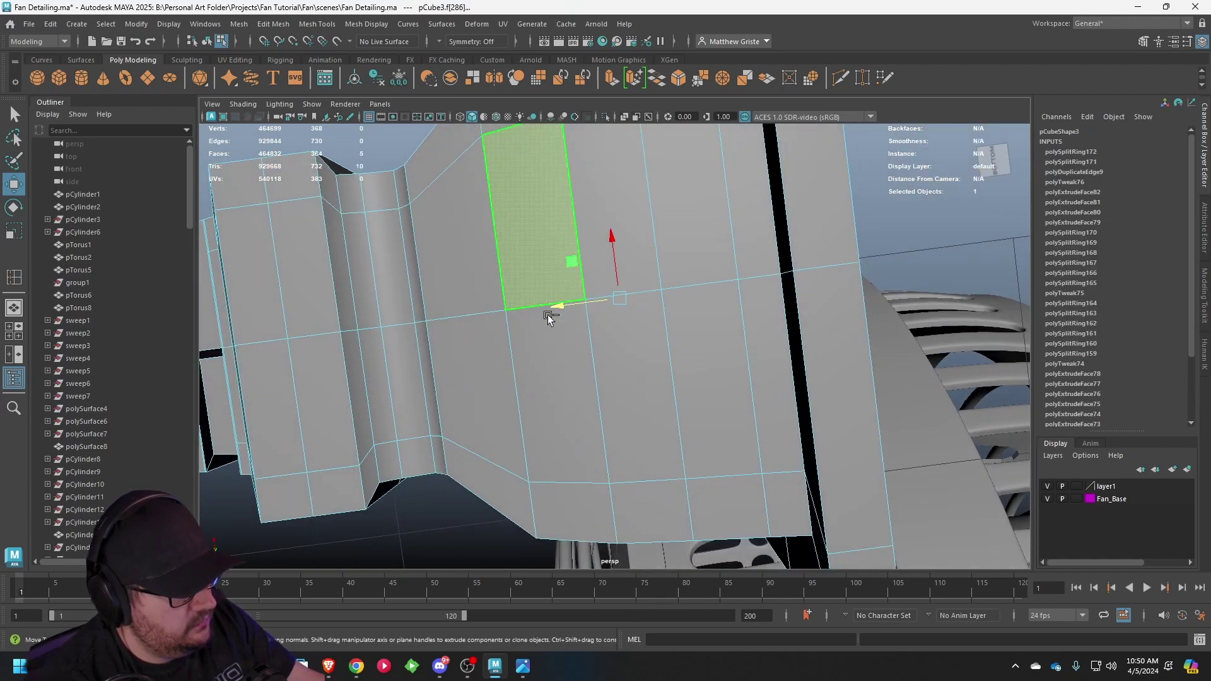
alt+drag(671, 156, 670, 213)
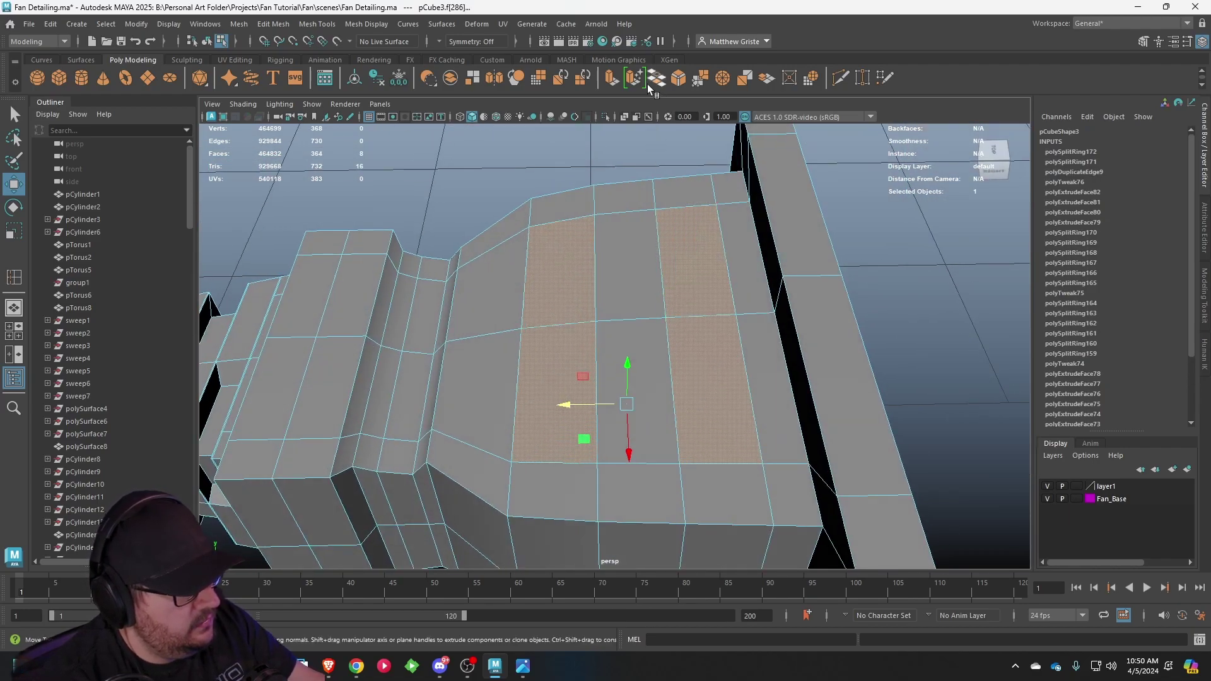
click(610, 78)
mouse_move(554, 248)
mouse_down()
mouse_move(557, 270)
mouse_move(552, 238)
mouse_up()
- Extrude the middle face band on the body's broad sides outward and shrink it slightly to form a raised grip ridge
click(650, 284)
shift+click(673, 409)
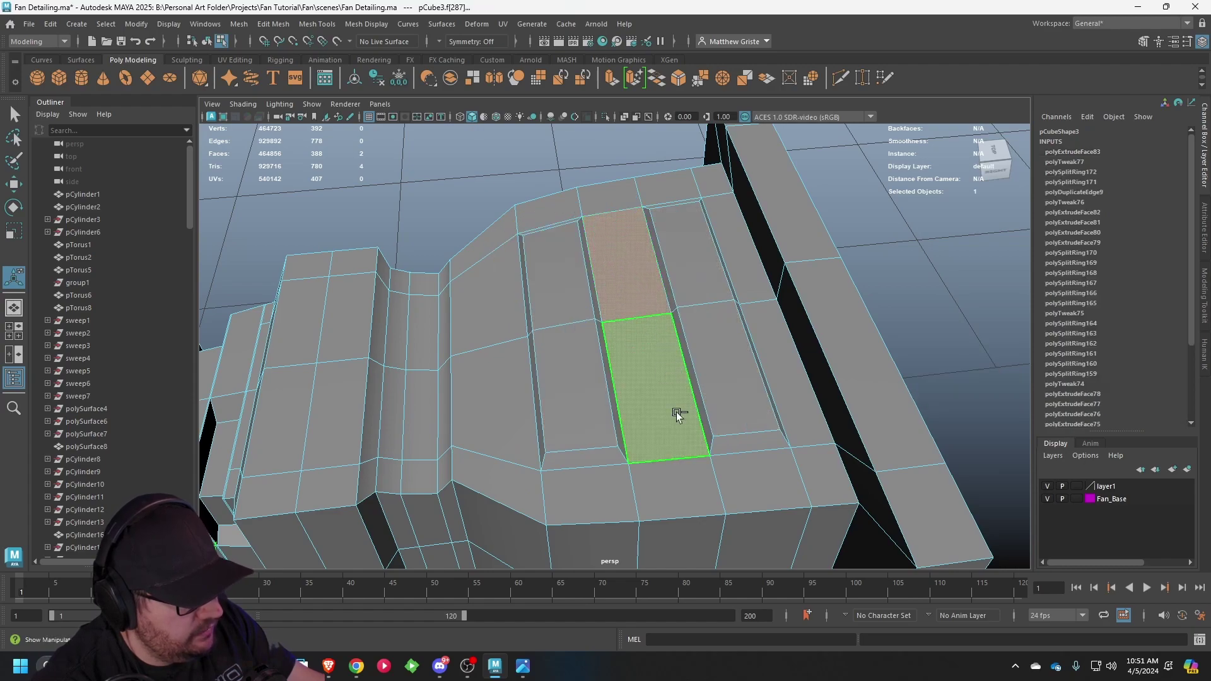
alt+drag(676, 412, 650, 416)
shift+click(642, 275)
shift+click(630, 395)
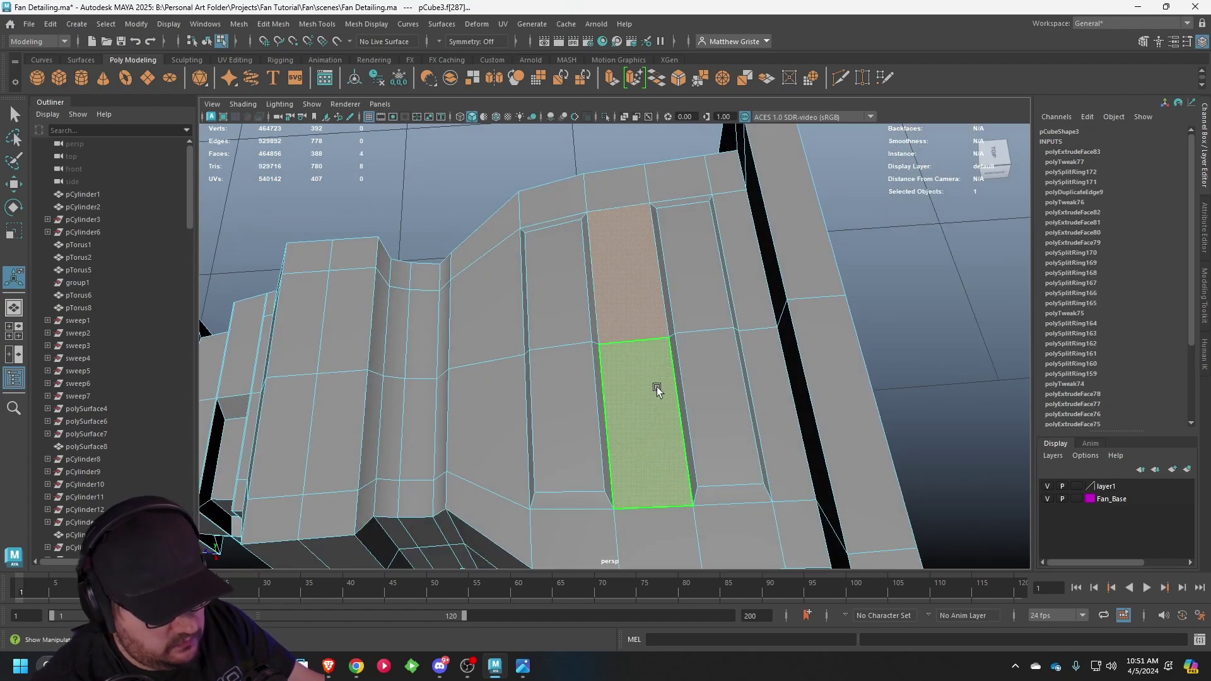
key(ctrl+e)
alt+drag(652, 305, 618, 199)
drag(619, 249, 623, 205)
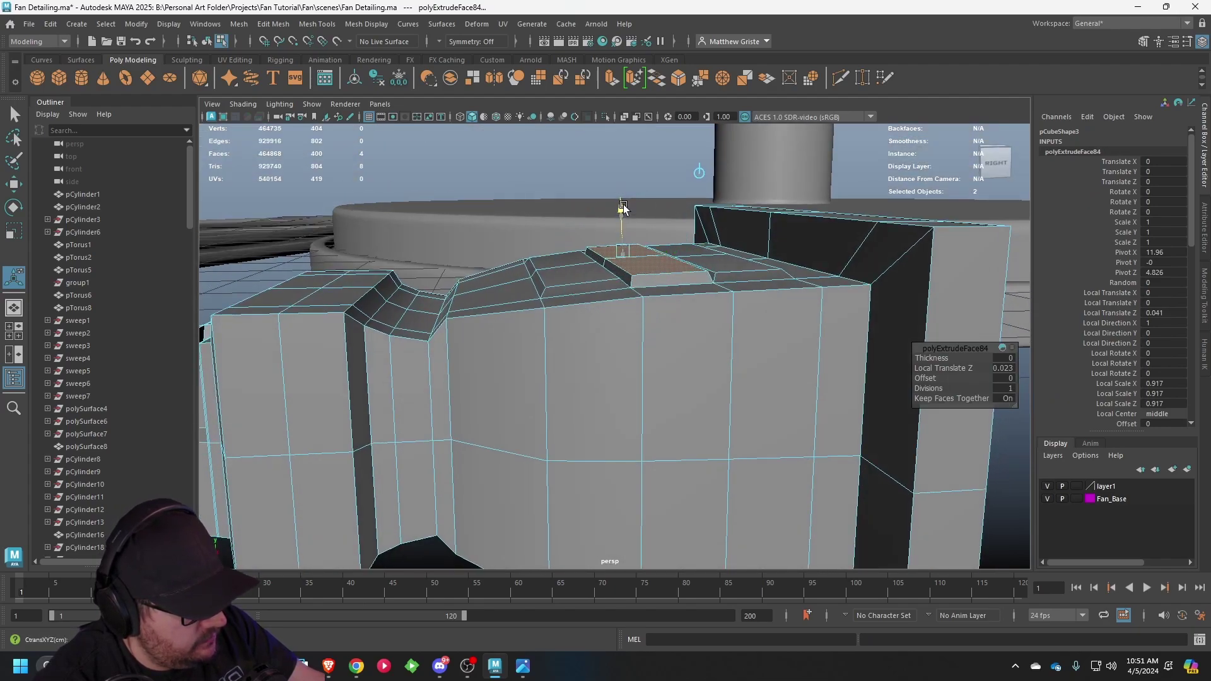
- Adjust the height of the outer grip bands on both broad sides of the body relative to the middle ridge
click(552, 279)
shift+click(707, 261)
key(w)
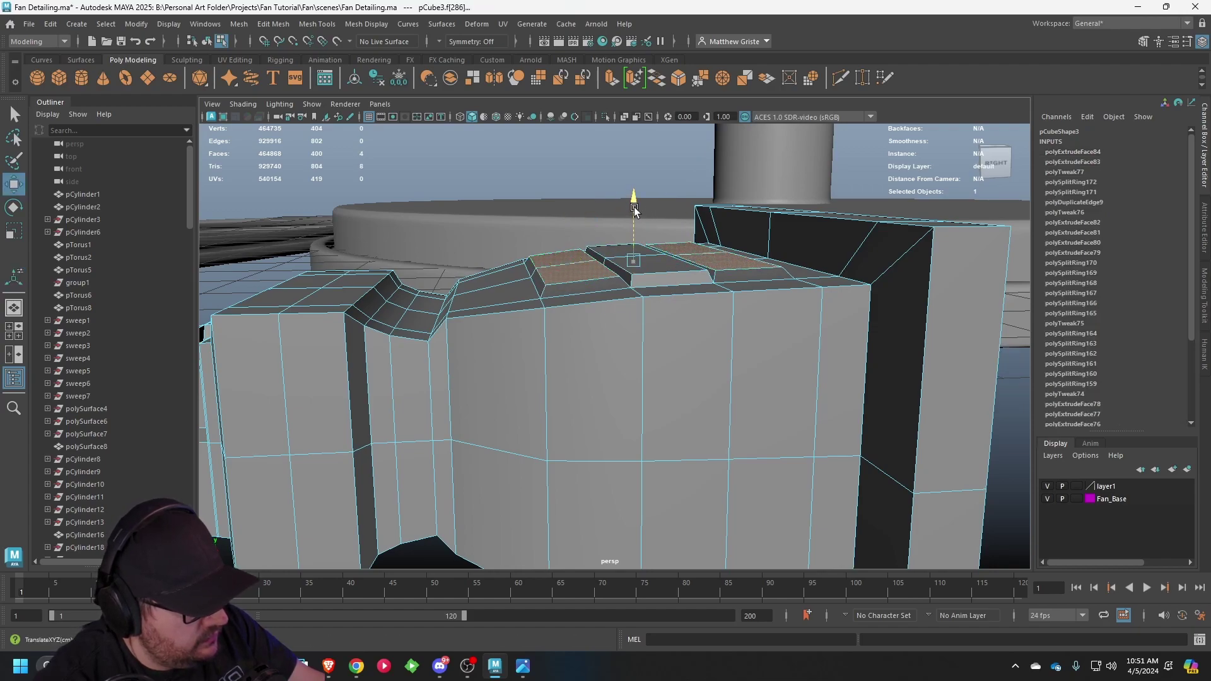
alt+drag(634, 209, 573, 358)
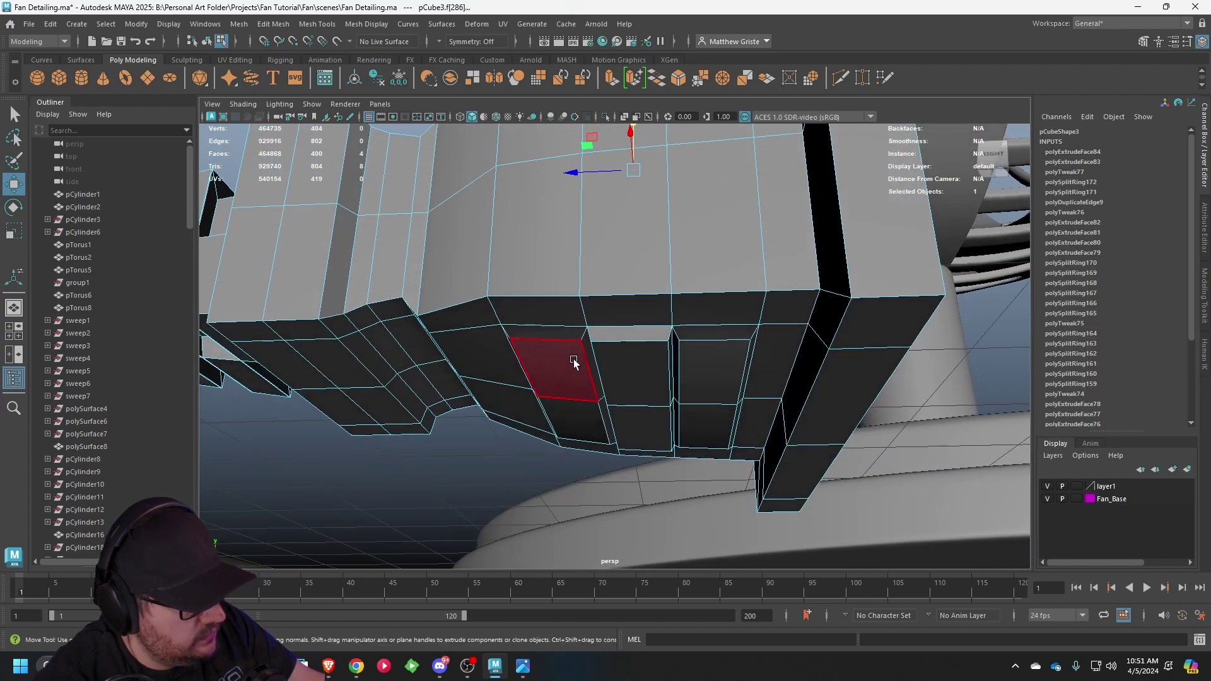
shift+click(697, 384)
shift+click(709, 418)
alt+drag(709, 418, 626, 368)
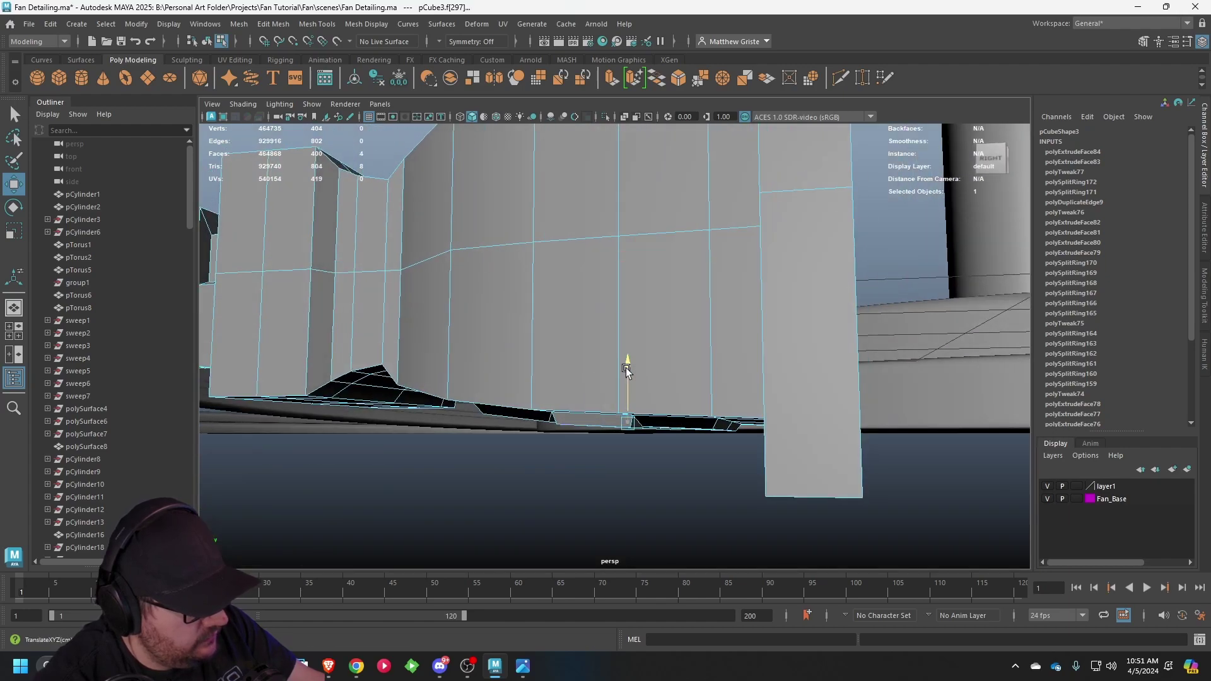
- Preview the plug smoothed to examine the grip bands, and return to the unsmoothed display
scroll(633, 346, down, 10)
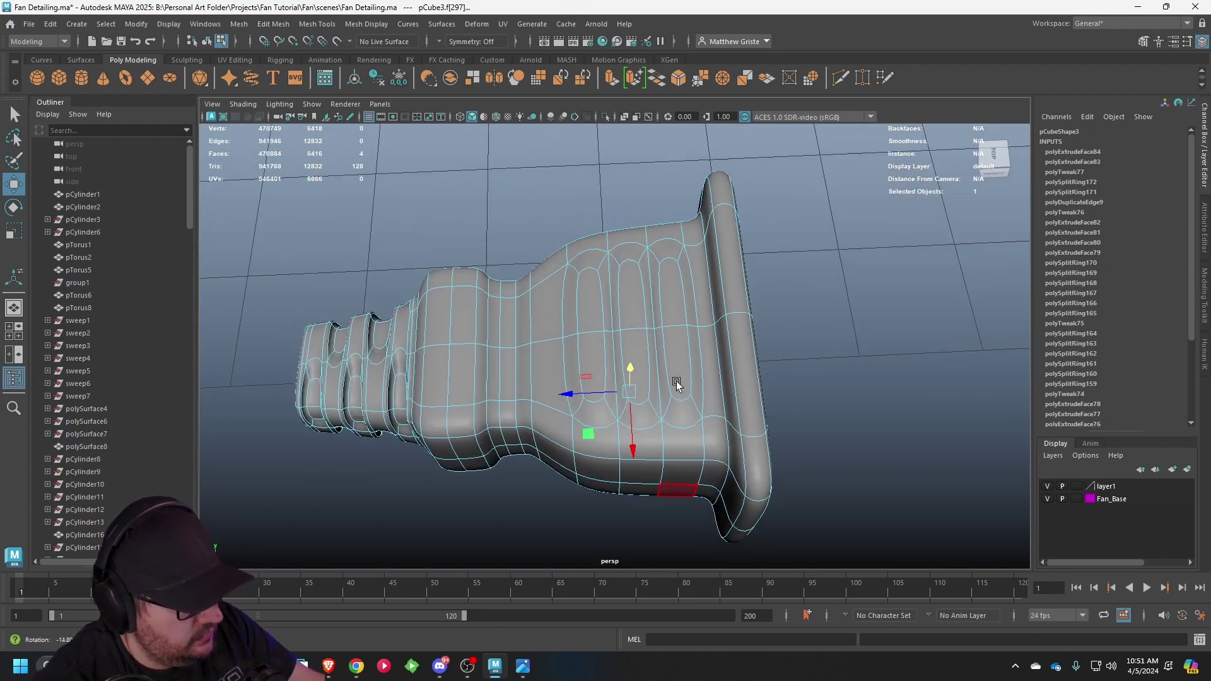
right_drag(696, 291, 712, 261)
key(1)
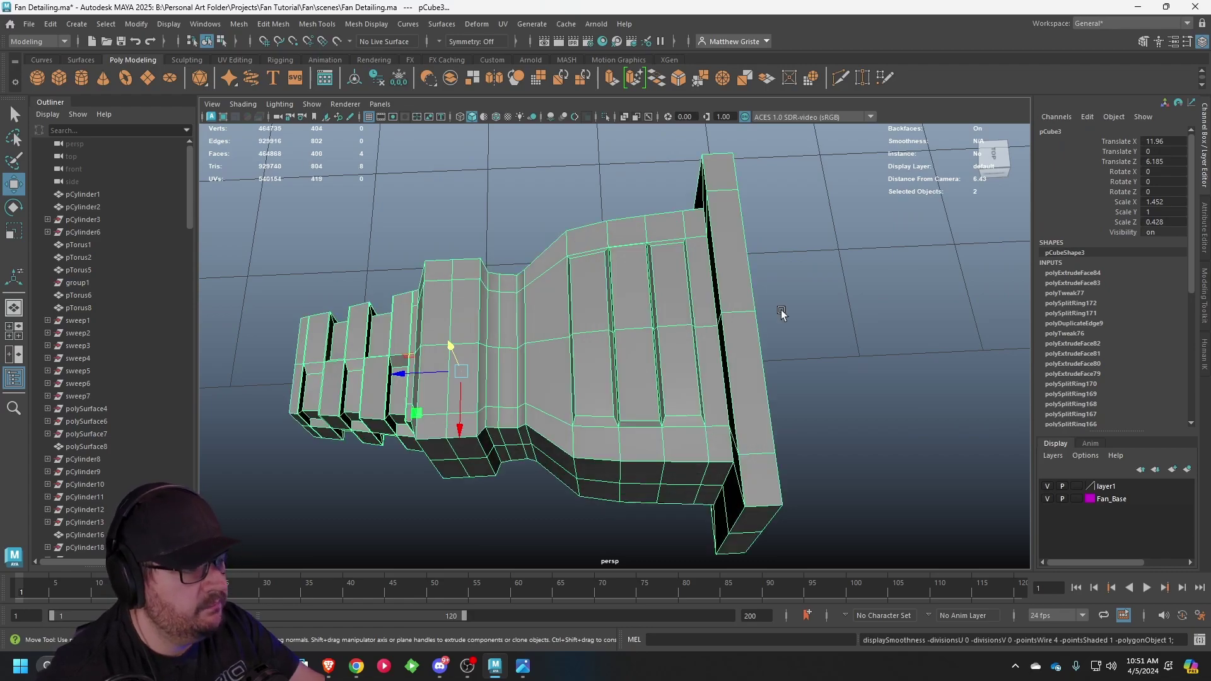
- Try to extrude and scale the two full-height narrow face strips on the flange's end face
alt+drag(783, 314, 755, 324)
scroll(631, 235, down, 4)
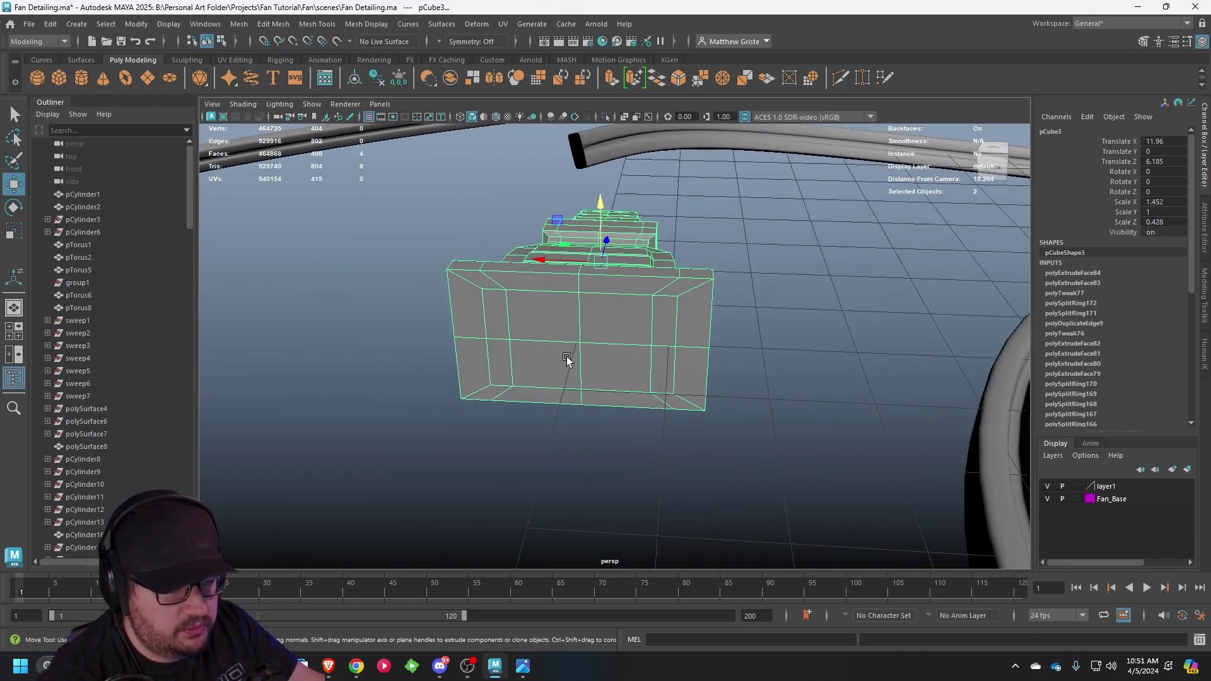
scroll(566, 359, up, 3)
alt+drag(567, 358, 532, 354)
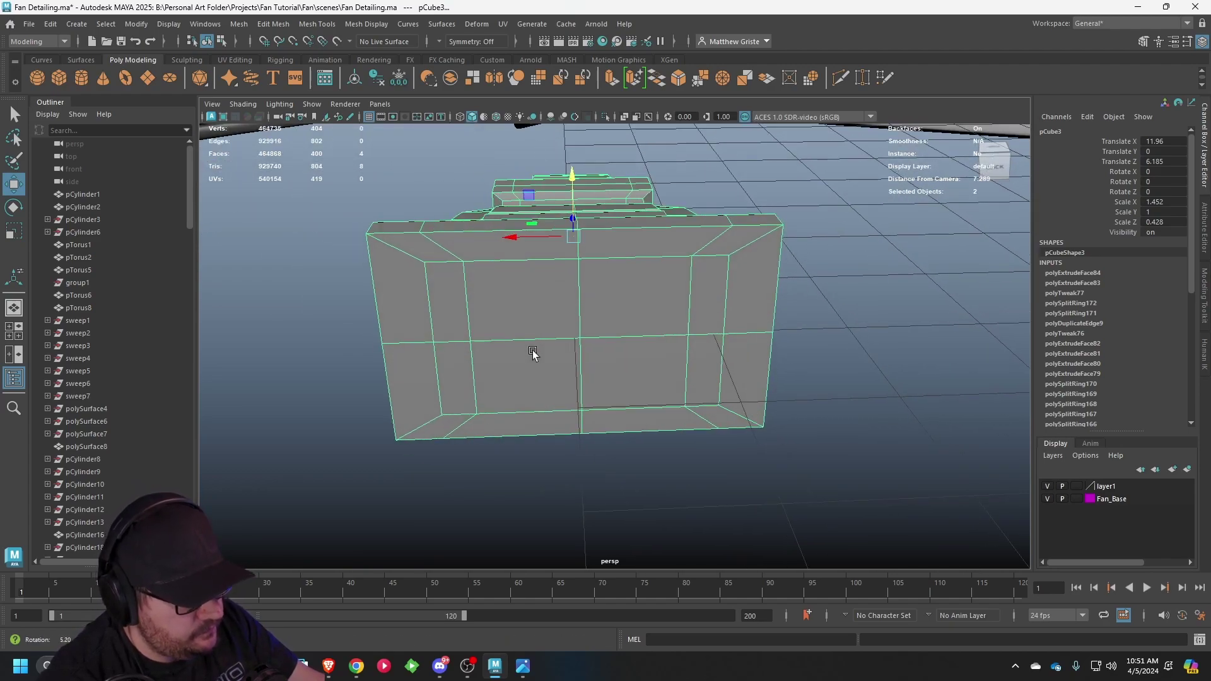
right_drag(439, 301, 440, 340)
click(447, 309)
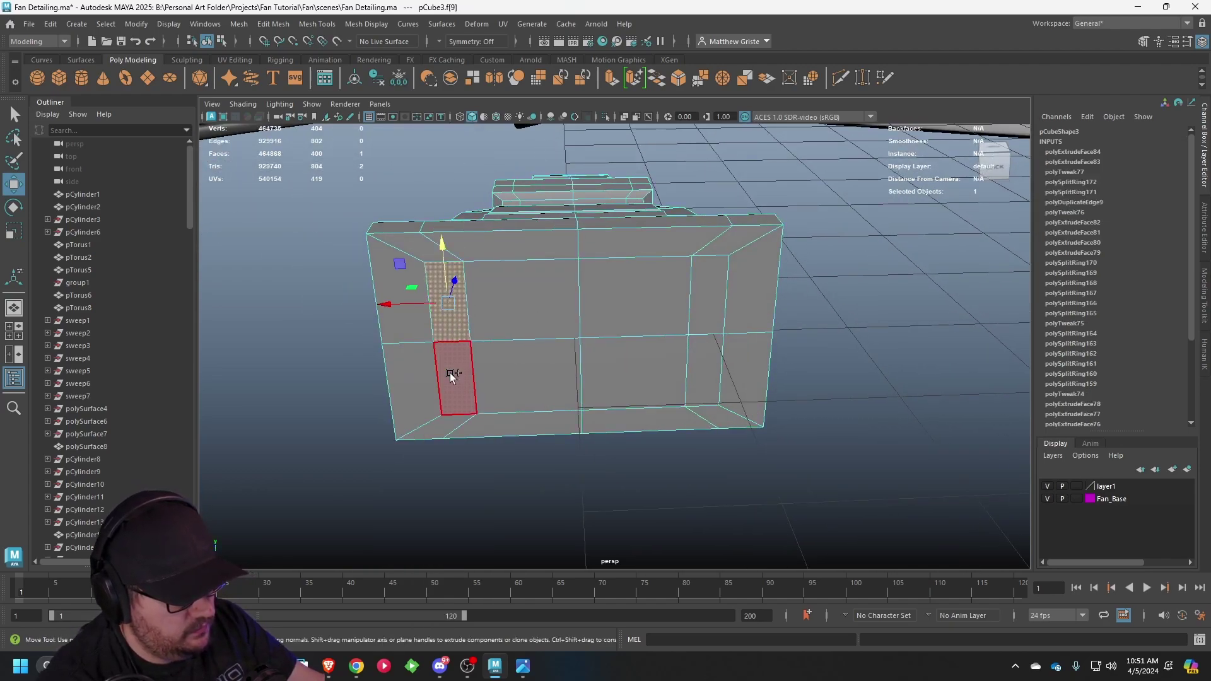
shift+click(450, 374)
shift+click(701, 318)
shift+click(694, 360)
key(e)
key(t)
key(e)
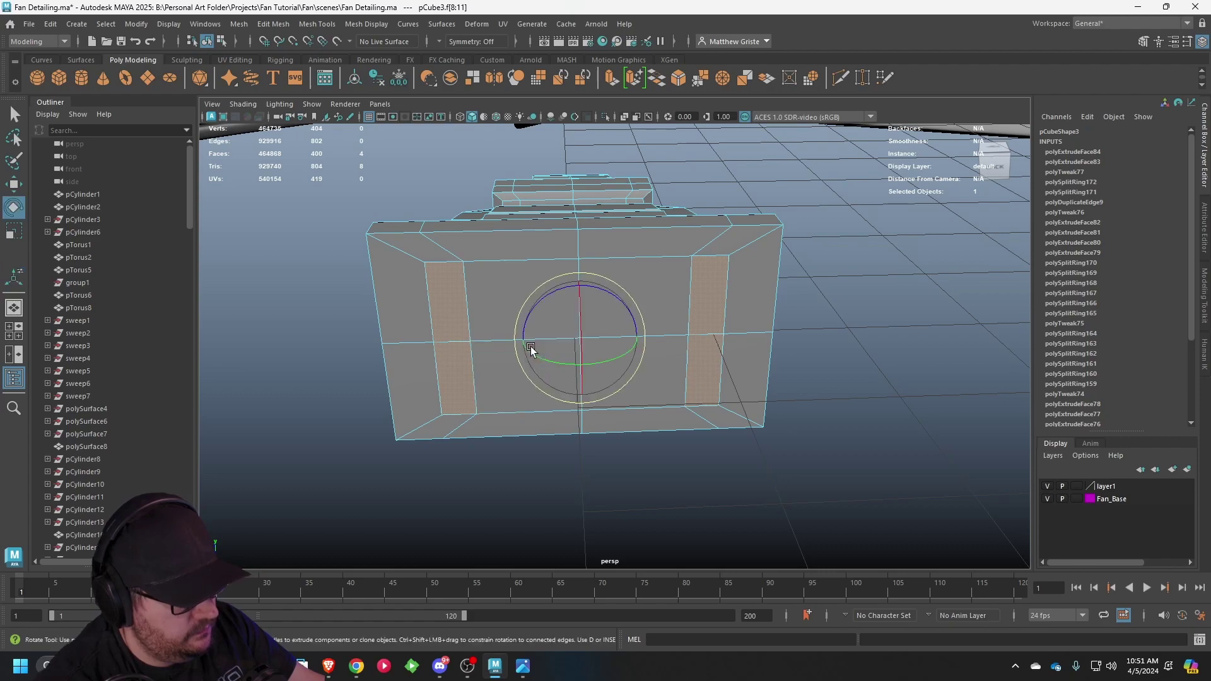
key(r)
key(t)
key(r)
drag(523, 340, 539, 341)
drag(529, 340, 511, 337)
alt+drag(709, 252, 567, 208)
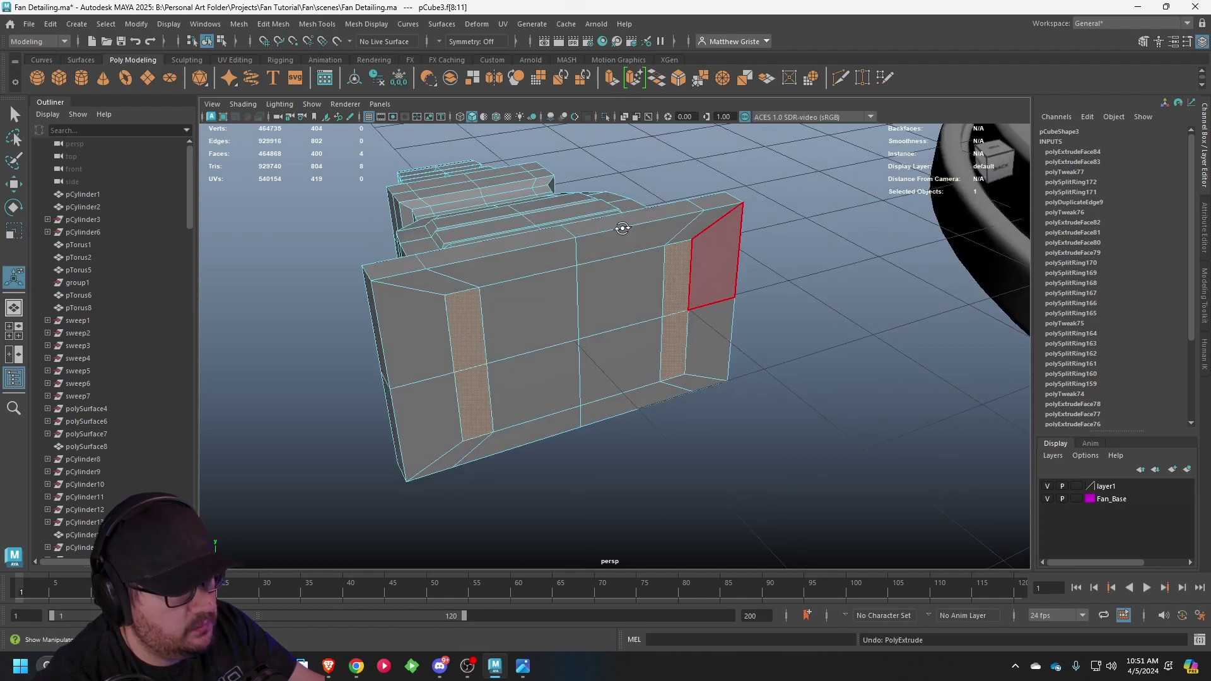
- Offset edge loops to both sides of the plug's horizontal centre loop, close to the outer edges
click(285, 27)
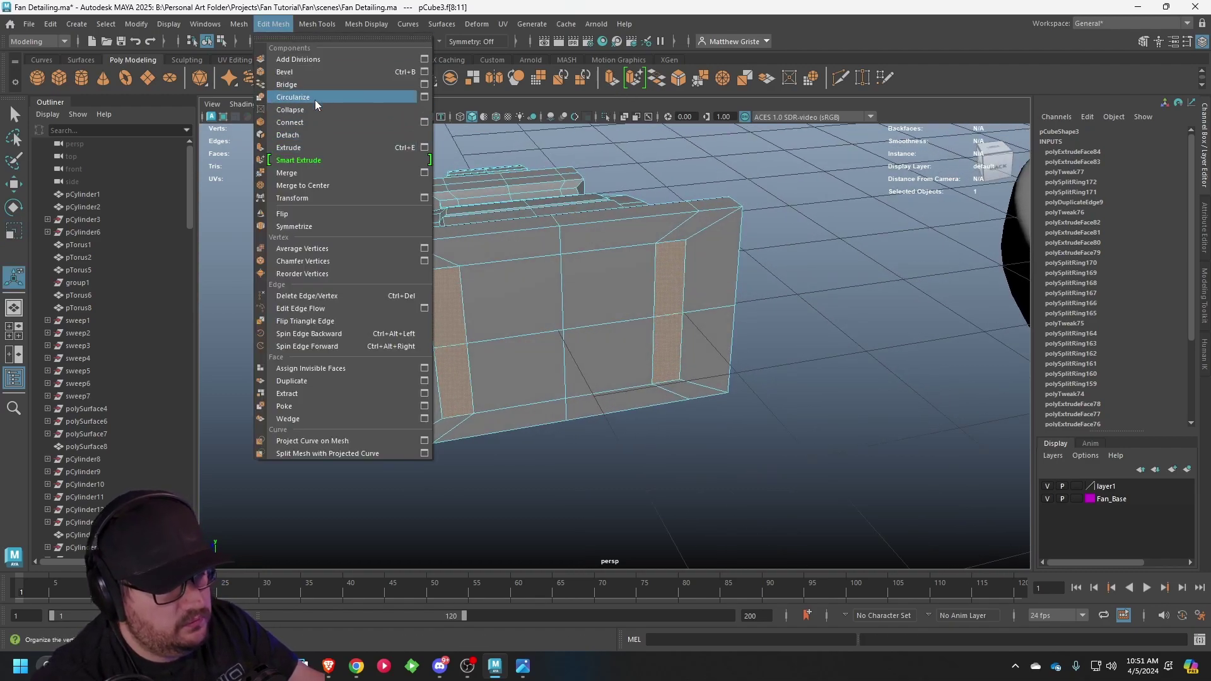
mouse_move(317, 24)
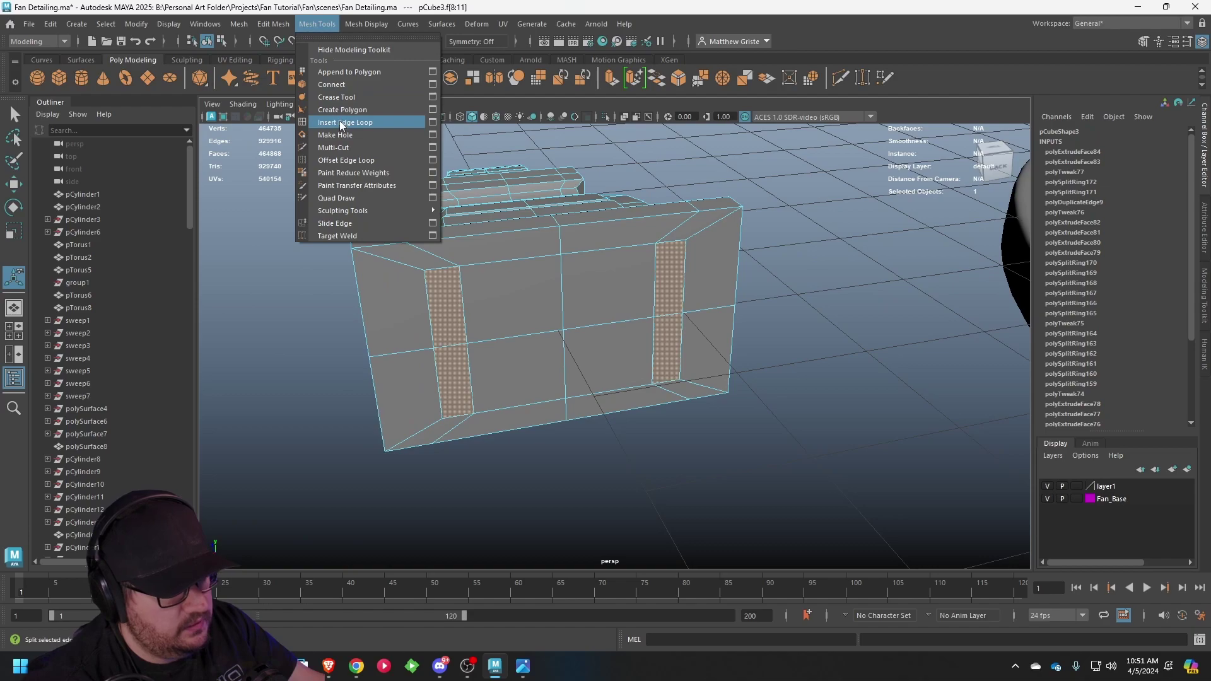
click(351, 161)
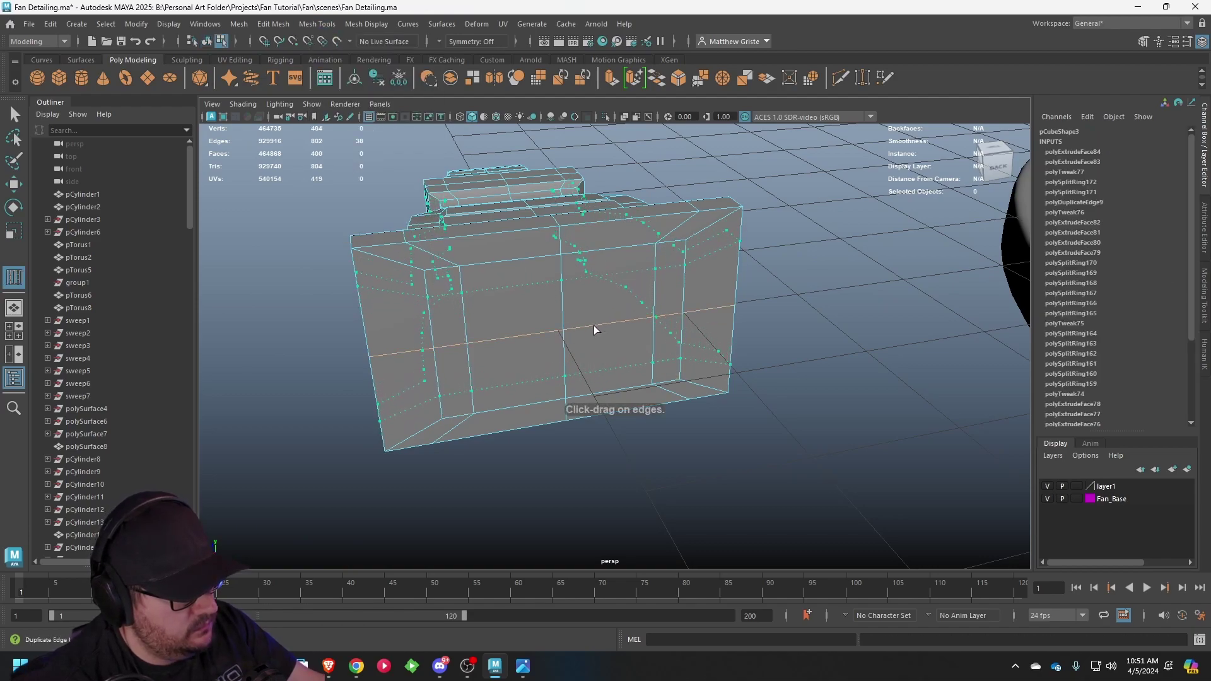
click(593, 326)
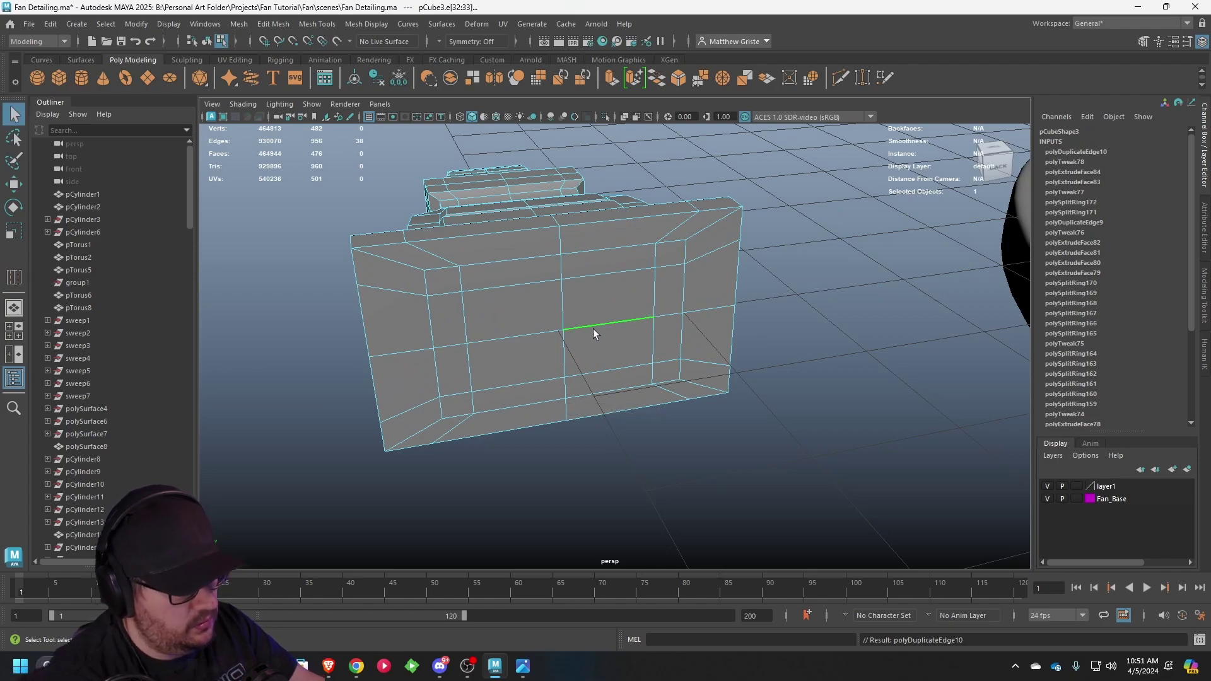
- Extrude the shortened narrow face strips on both sides of the flange's end face by about 1.742 to form two prongs
key(F11)
click(669, 296)
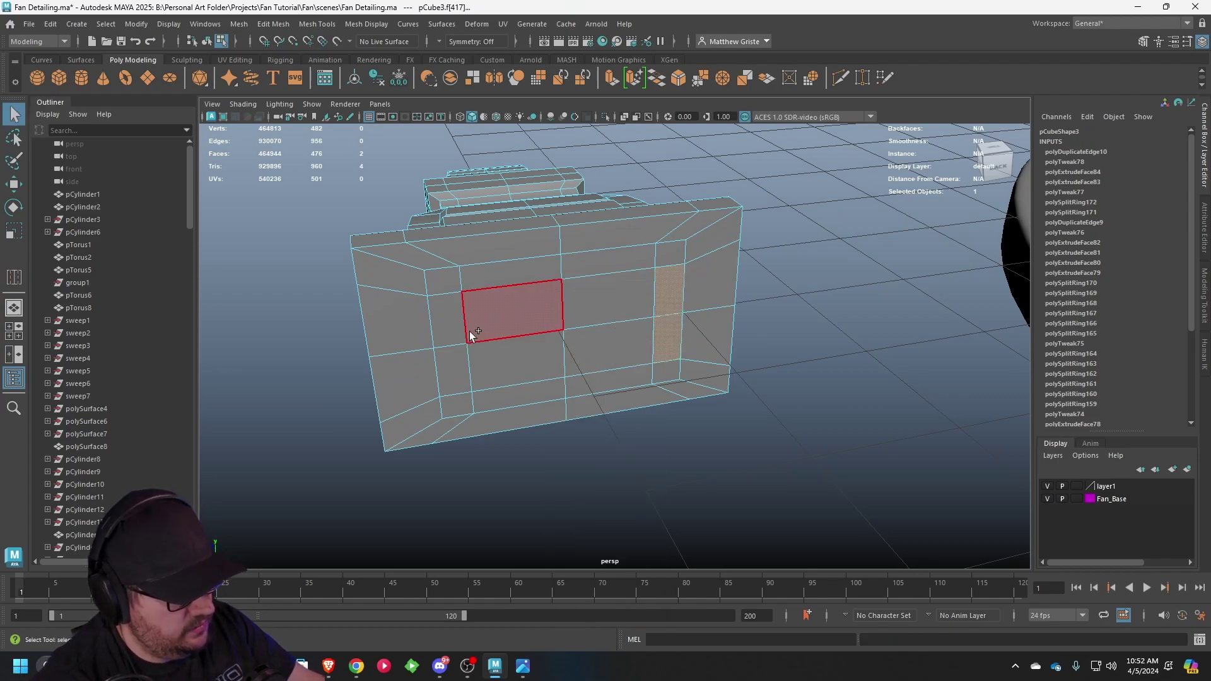
key(ctrl+e)
alt+drag(615, 161, 596, 382)
alt+drag(622, 315, 678, 322)
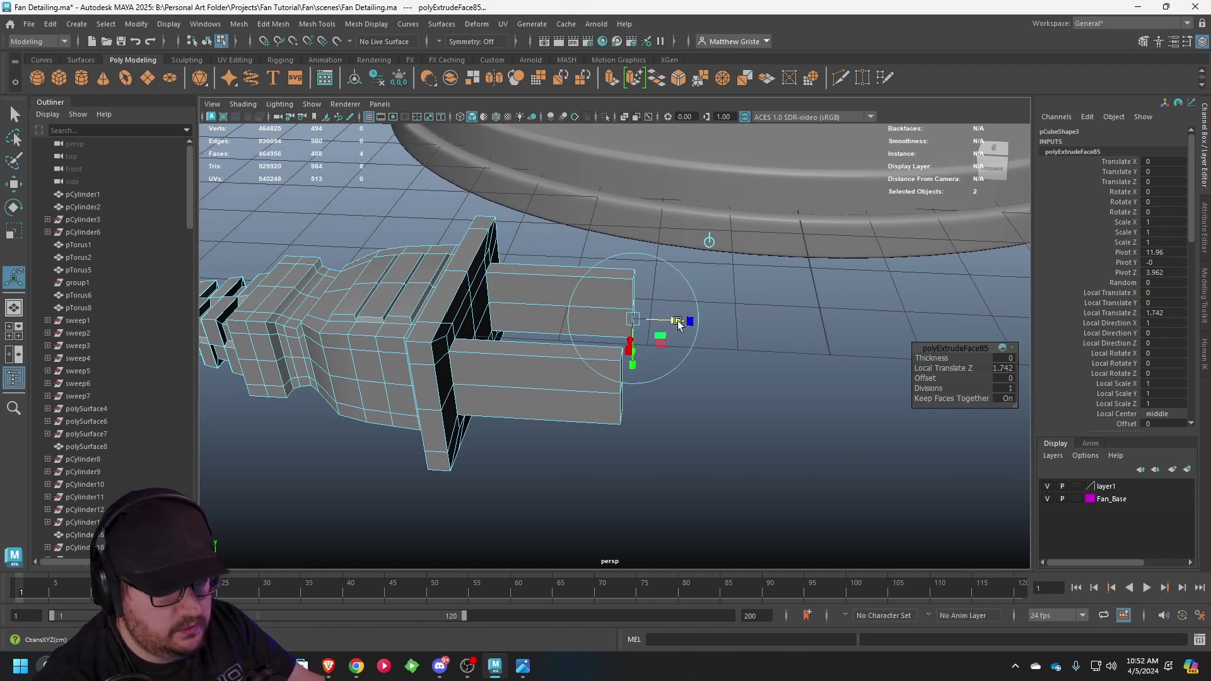
alt+right_drag(555, 403, 449, 384)
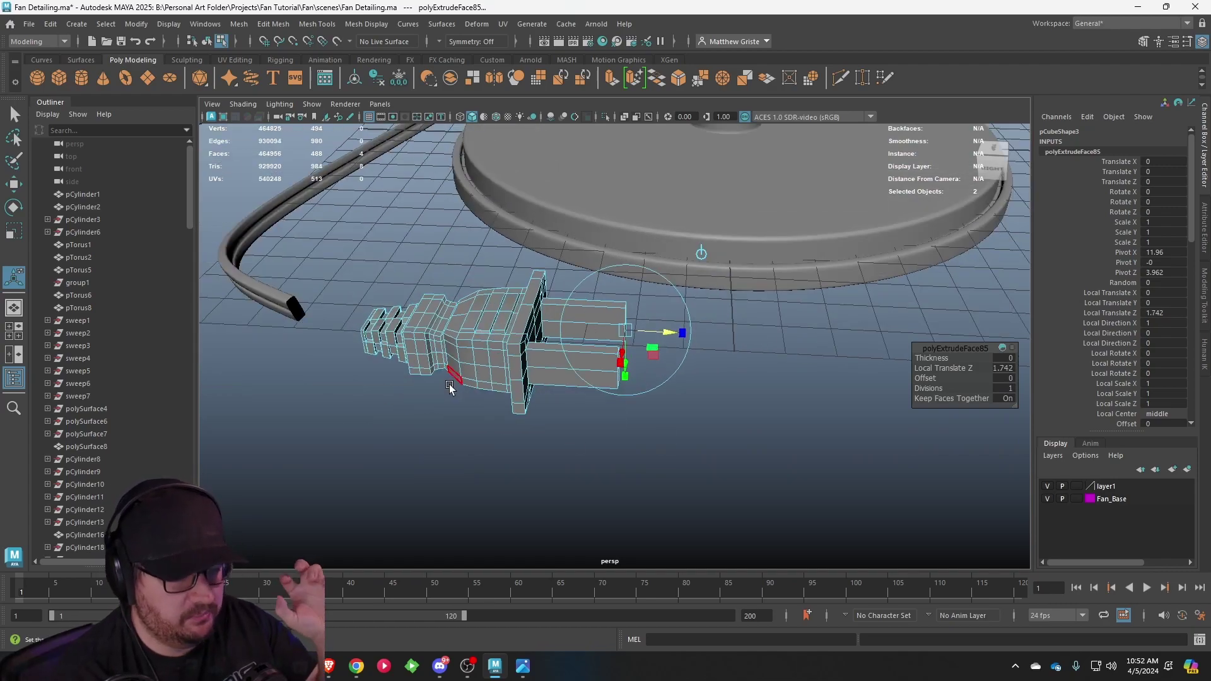
alt+drag(446, 249, 573, 300)
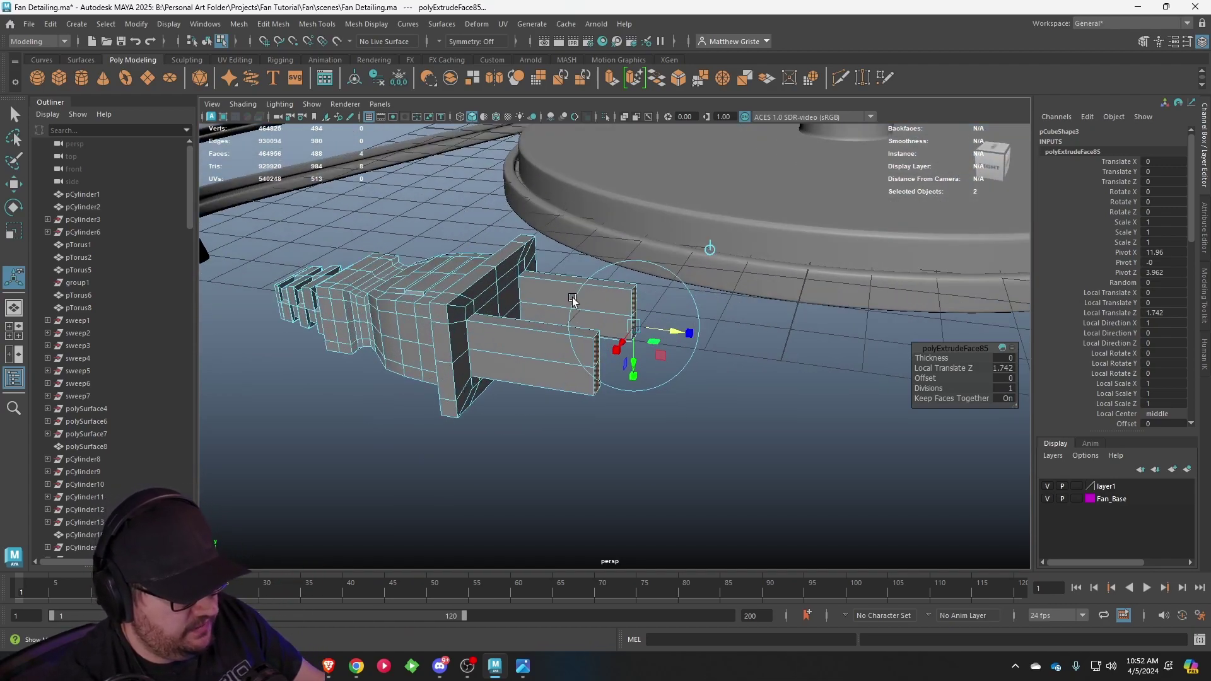
- Extend both prong ends with three short straight extrusions and a final tapered one
alt+middle_drag(596, 310, 541, 297)
scroll(541, 298, up, 3)
alt+drag(540, 298, 589, 305)
key(ctrl+e)
key(ctrl+e)
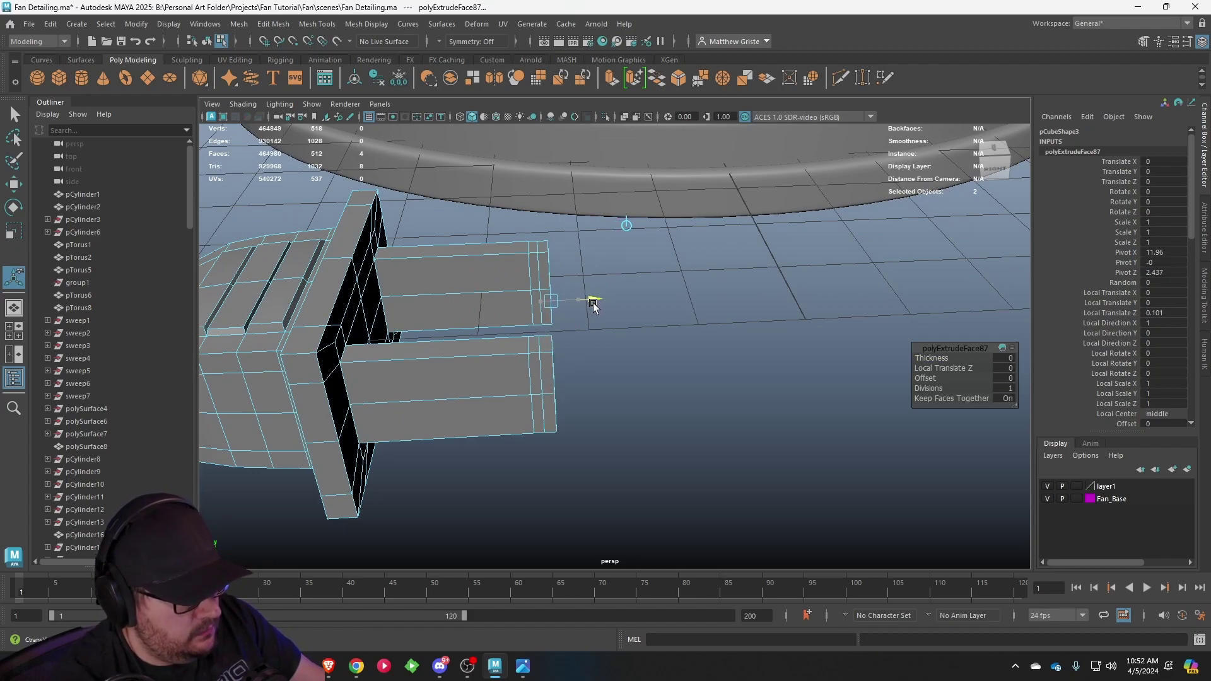
key(ctrl+e)
drag(593, 304, 653, 315)
- Widen the near prong close to its end by scaling its narrow top and bottom segment faces vertically outward
right_drag(539, 284, 608, 259)
alt+right_drag(537, 281, 623, 321)
scroll(623, 320, up, 2)
alt+drag(624, 320, 559, 357)
alt+middle_drag(494, 377, 554, 353)
scroll(554, 353, up, 2)
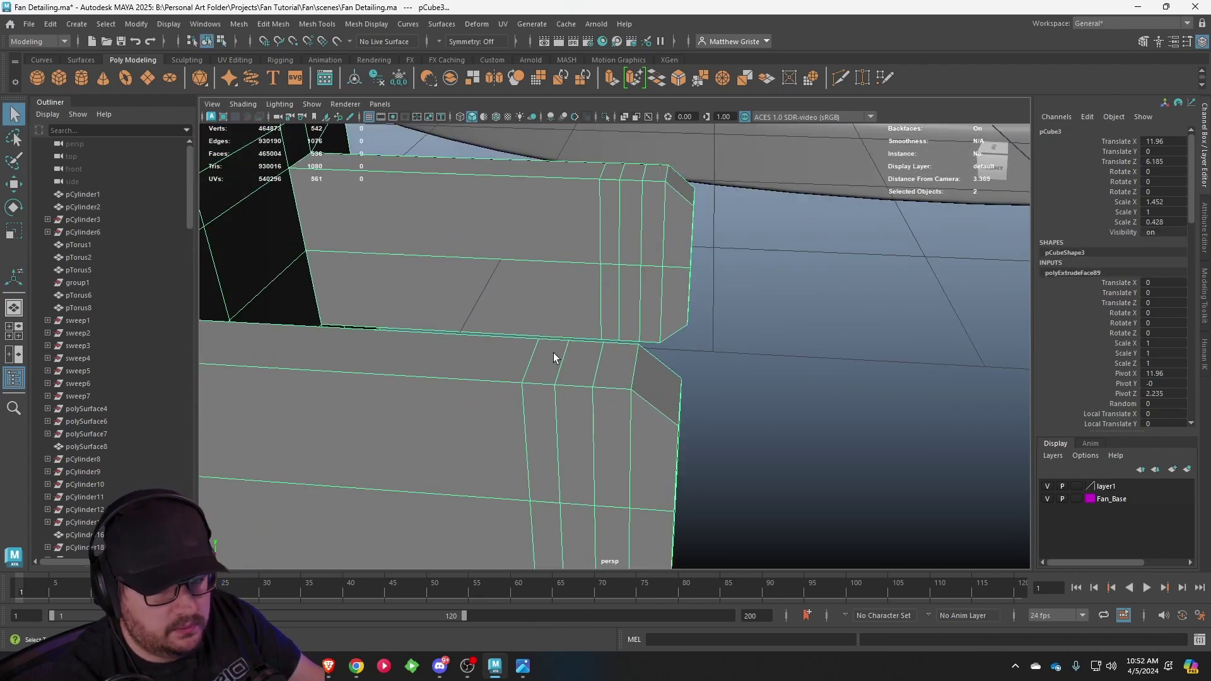
mouse_move(569, 353)
right_down()
mouse_move(570, 263)
mouse_move(571, 330)
right_up()
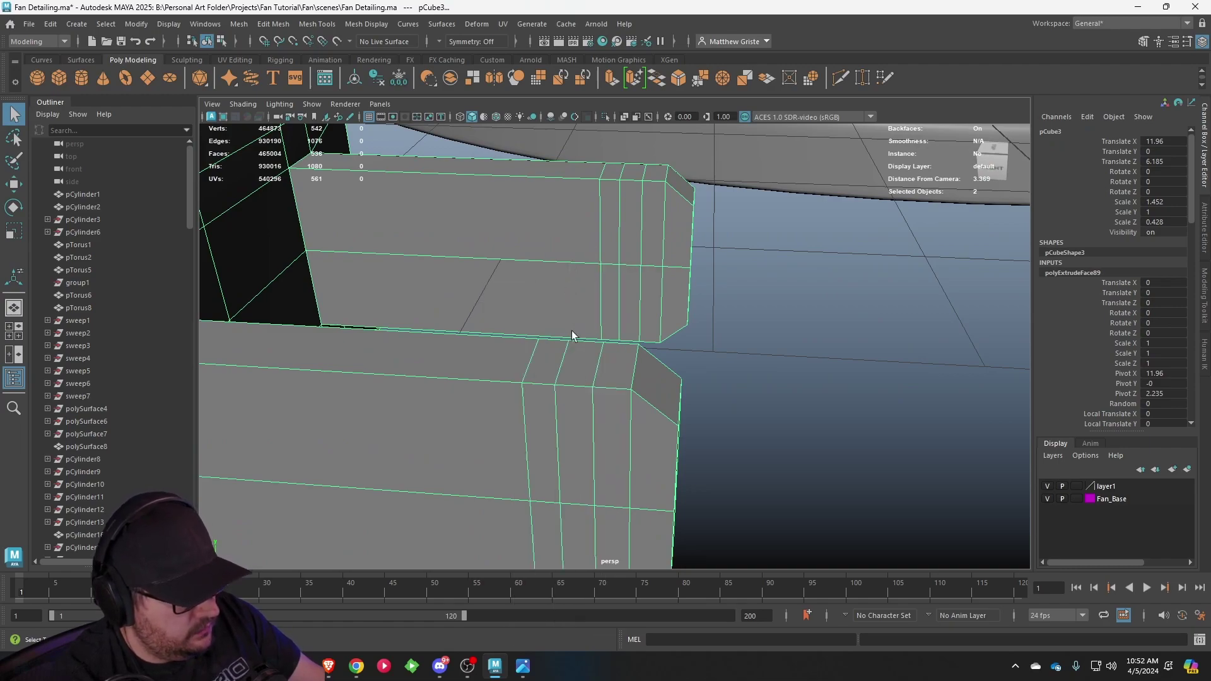
click(579, 359)
alt+drag(585, 410, 605, 176)
alt+middle_drag(604, 177, 593, 283)
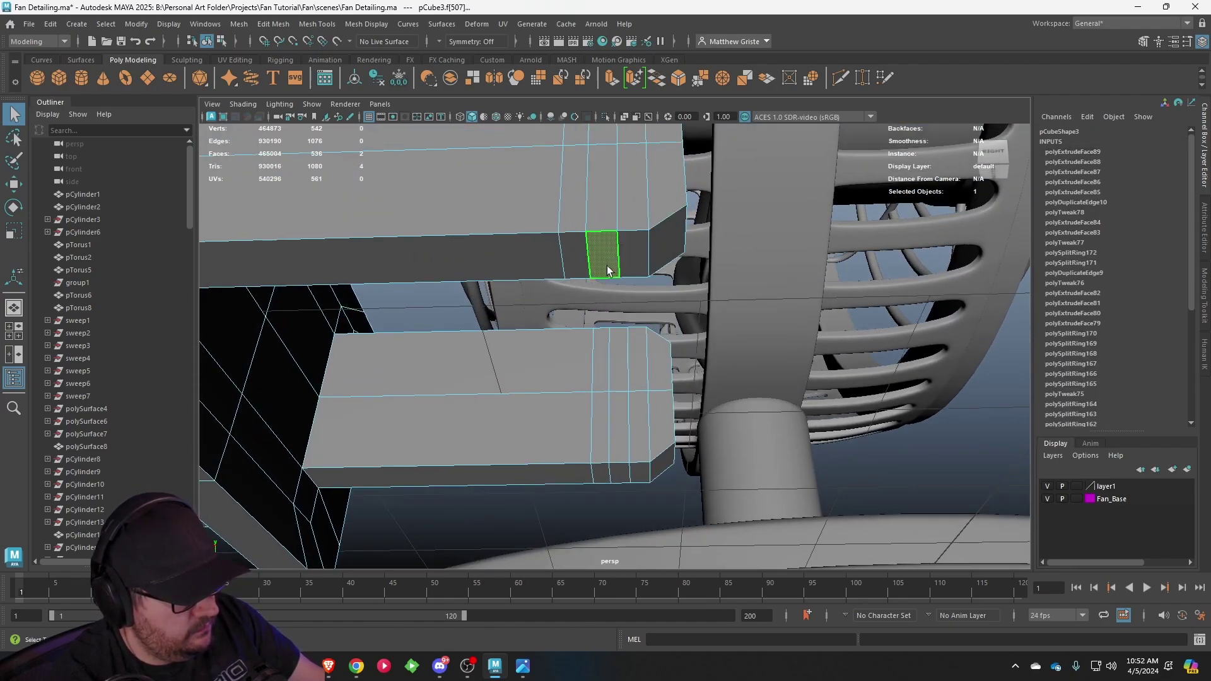
alt+drag(608, 265, 625, 330)
key(r)
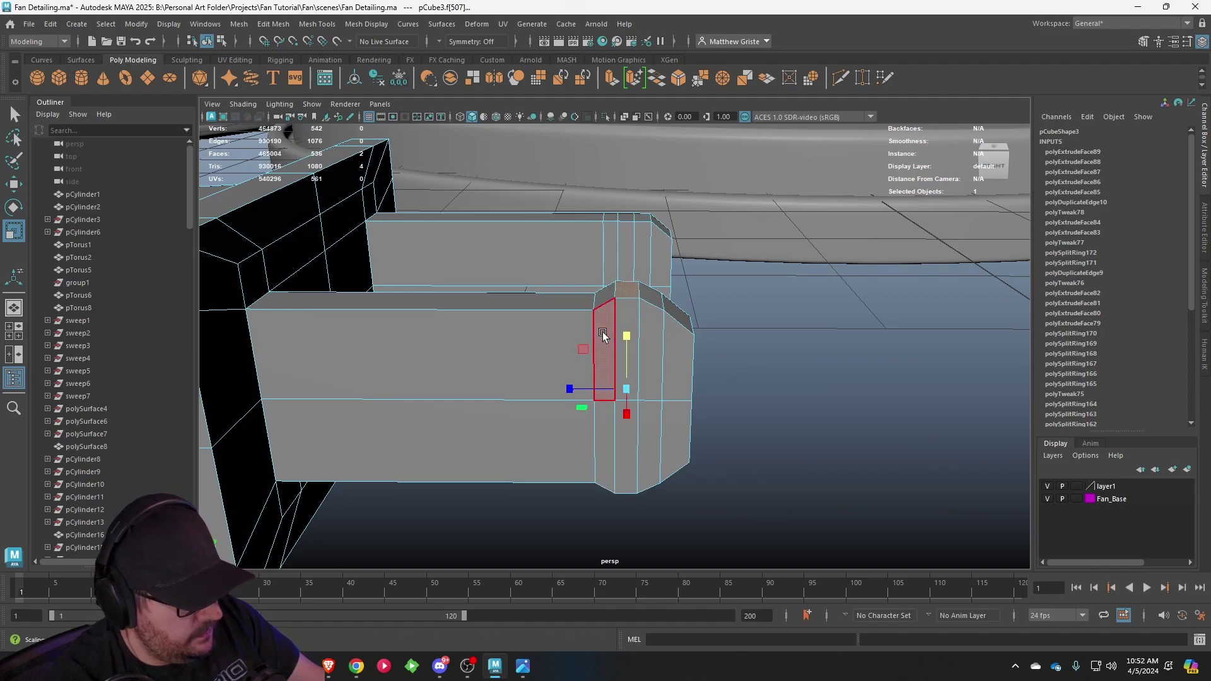
- Shift the edge loops at the flange side of the near prong's widened section to soften the flare
right_drag(594, 322, 589, 260)
double_click(594, 306)
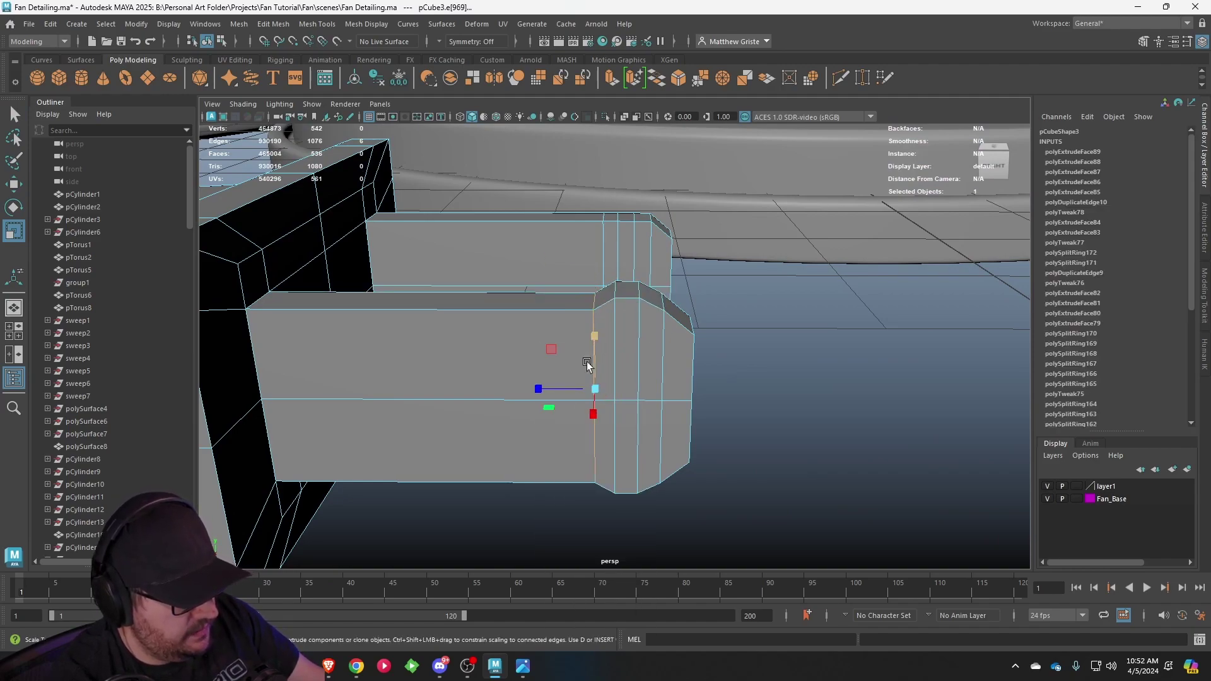
key(w)
mouse_move(539, 385)
mouse_down()
mouse_move(503, 382)
mouse_move(554, 391)
mouse_move(544, 388)
mouse_up()
scroll(619, 362, down, 5)
alt+drag(618, 362, 592, 370)
scroll(635, 370, up, 3)
- Narrow the end faces of both prongs sideways so their tips taper in thickness
right_drag(591, 370, 591, 410)
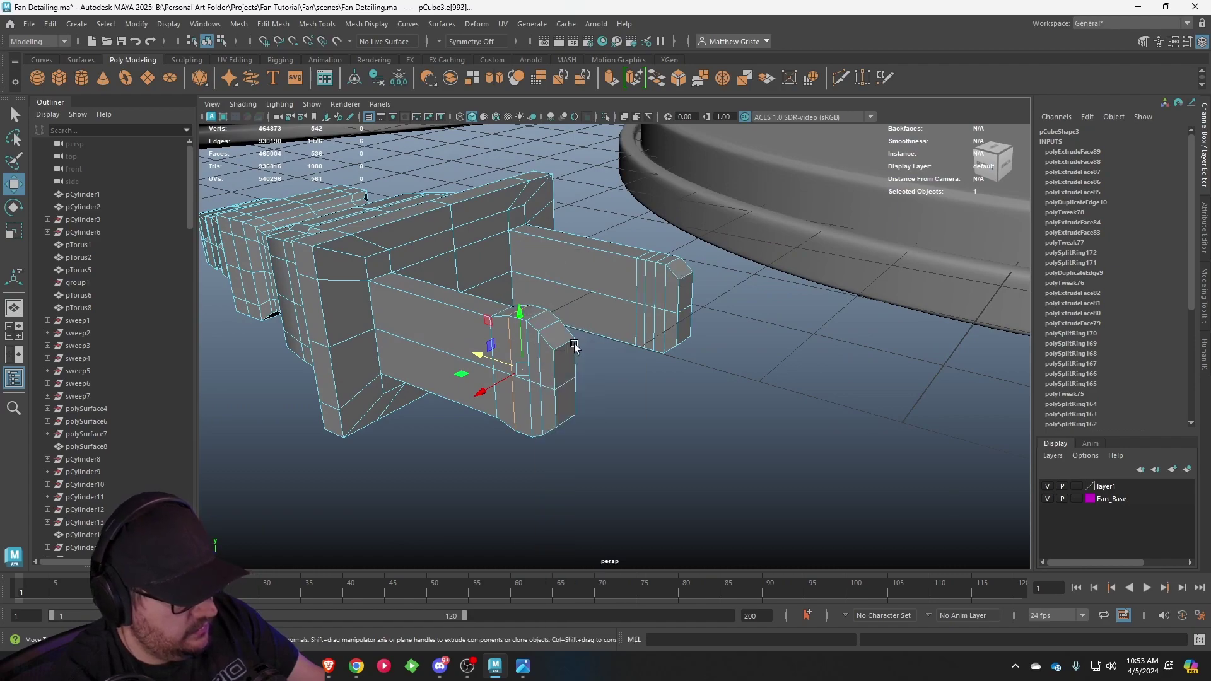
click(564, 385)
shift+click(681, 323)
alt+drag(681, 323, 698, 328)
drag(602, 340, 544, 363)
click(517, 400)
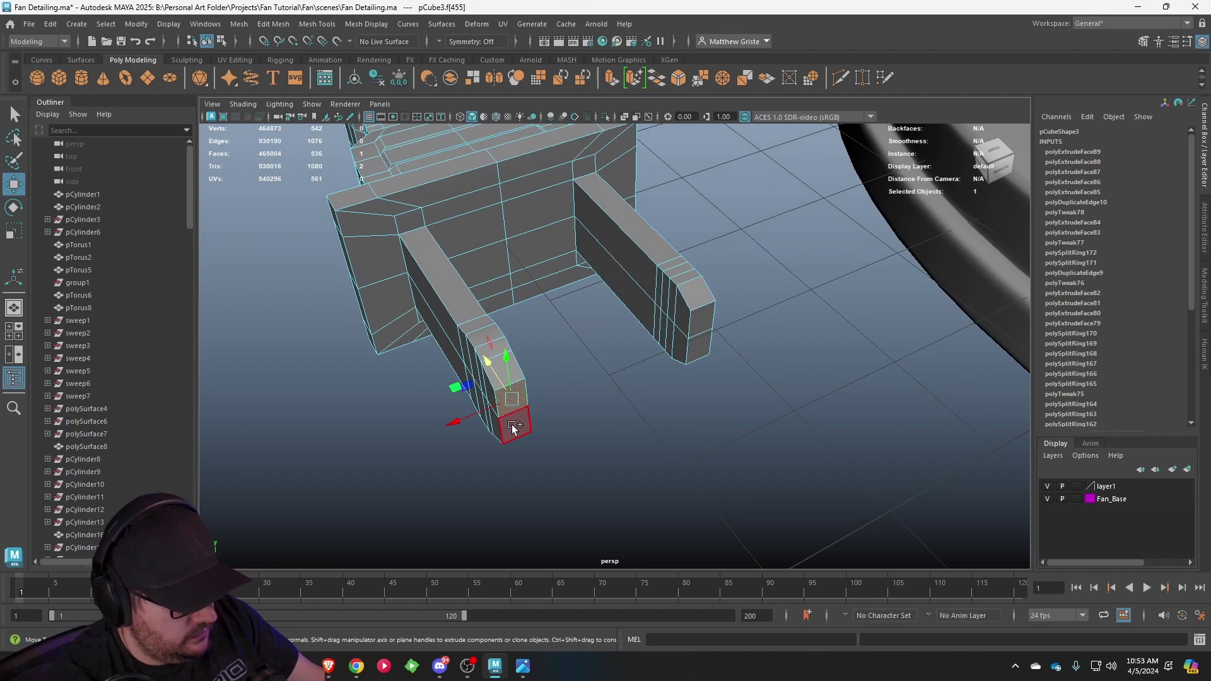
key(r)
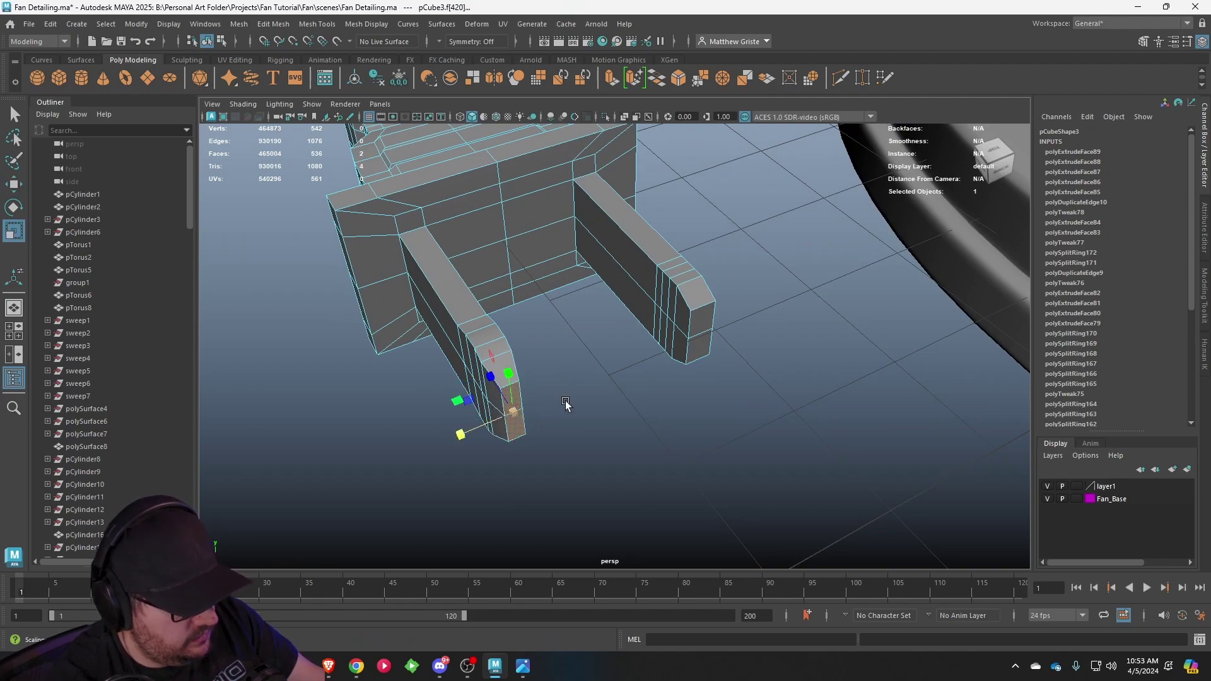
click(705, 335)
shift+click(703, 346)
drag(654, 354, 682, 350)
click(719, 403)
- Move the near prong's edge loop at the start of the flare further back toward the flange
alt+drag(605, 398, 673, 372)
scroll(671, 371, up, 2)
alt+drag(597, 325, 576, 311)
right_drag(576, 311, 572, 259)
double_click(574, 312)
double_click(573, 311)
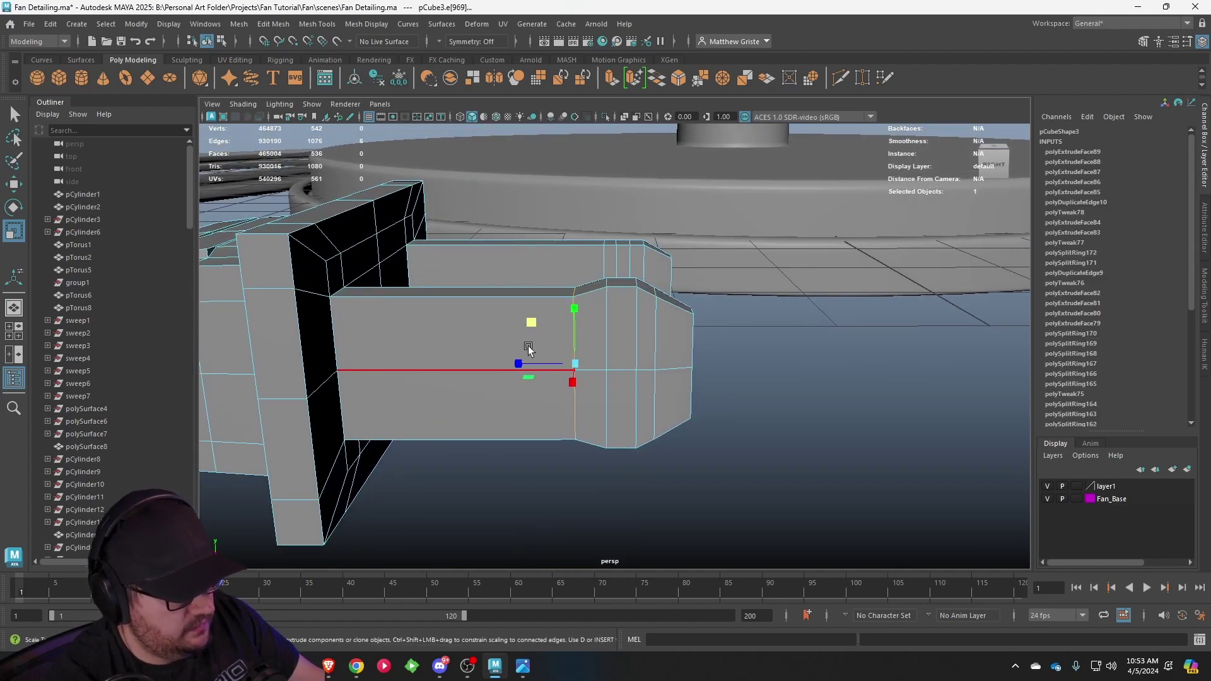
key(w)
alt+drag(481, 359, 643, 354)
right_click(622, 318)
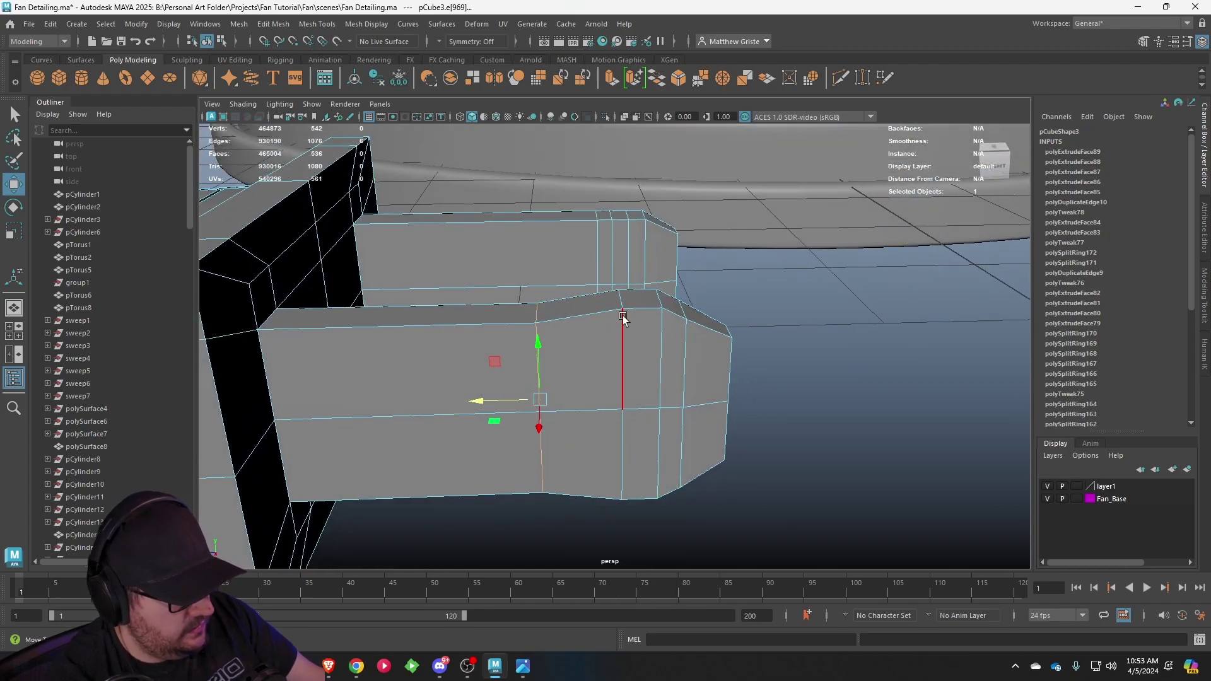
click(782, 371)
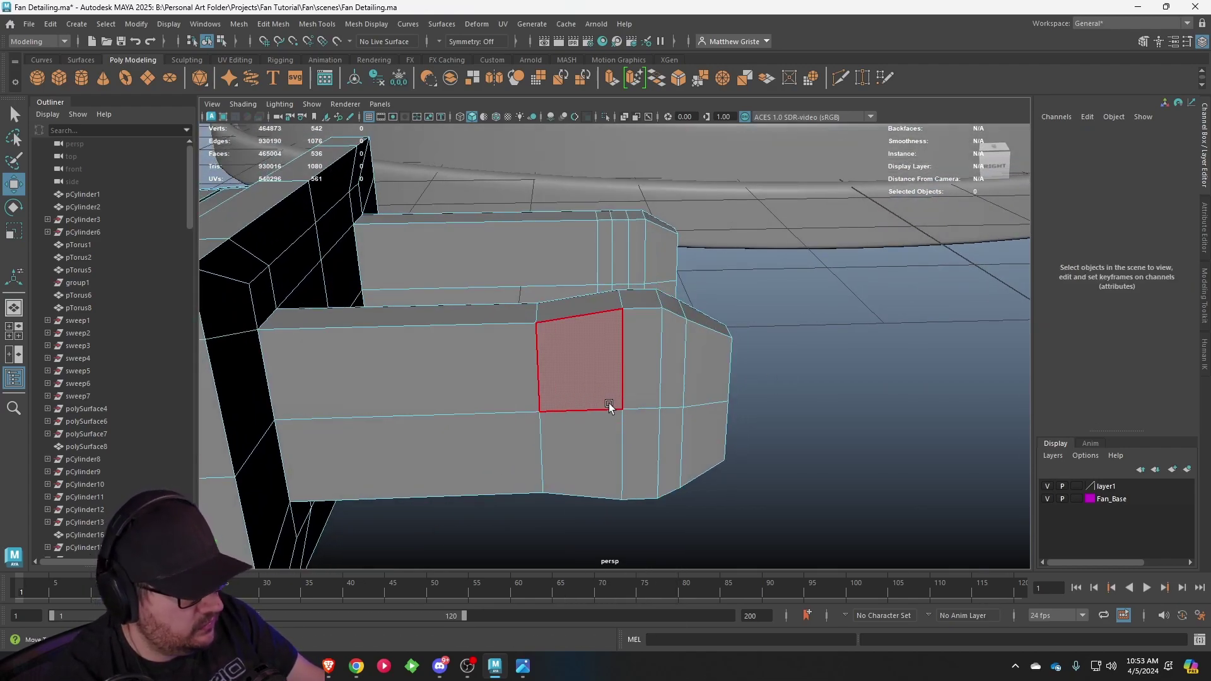
- In the side view, move the far prong's first edge loop back to line up with the near prong's flare start
mouse_move(631, 392)
alt+mouse_down()
mouse_move(654, 381)
mouse_move(641, 380)
alt+mouse_up()
right_click(603, 258)
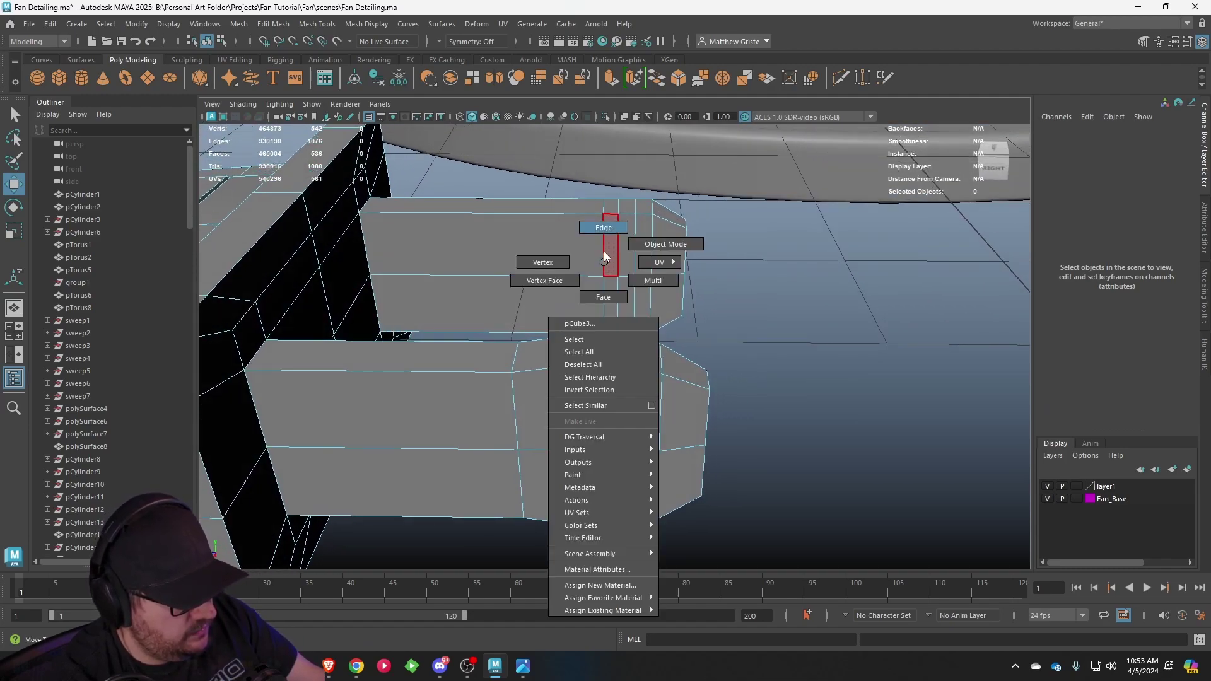
click(604, 228)
click(605, 251)
key(space)
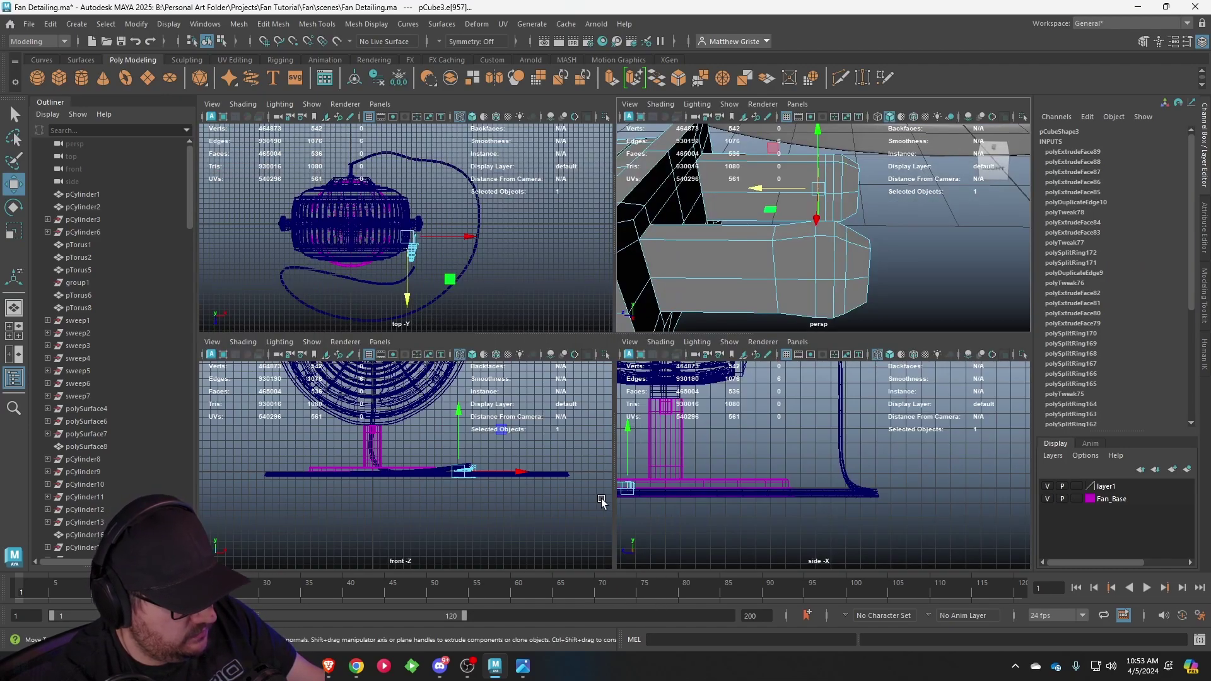
key(space)
key(space)
alt+middle_drag(649, 476, 798, 441)
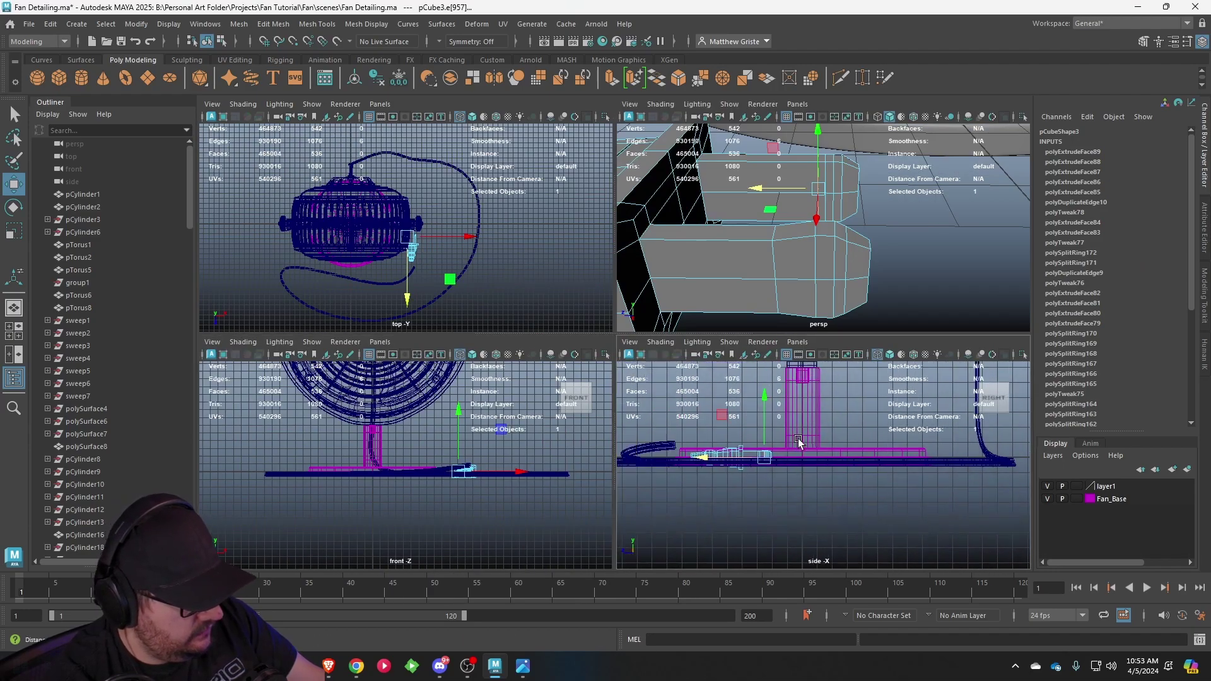
key(space)
scroll(749, 415, up, 6)
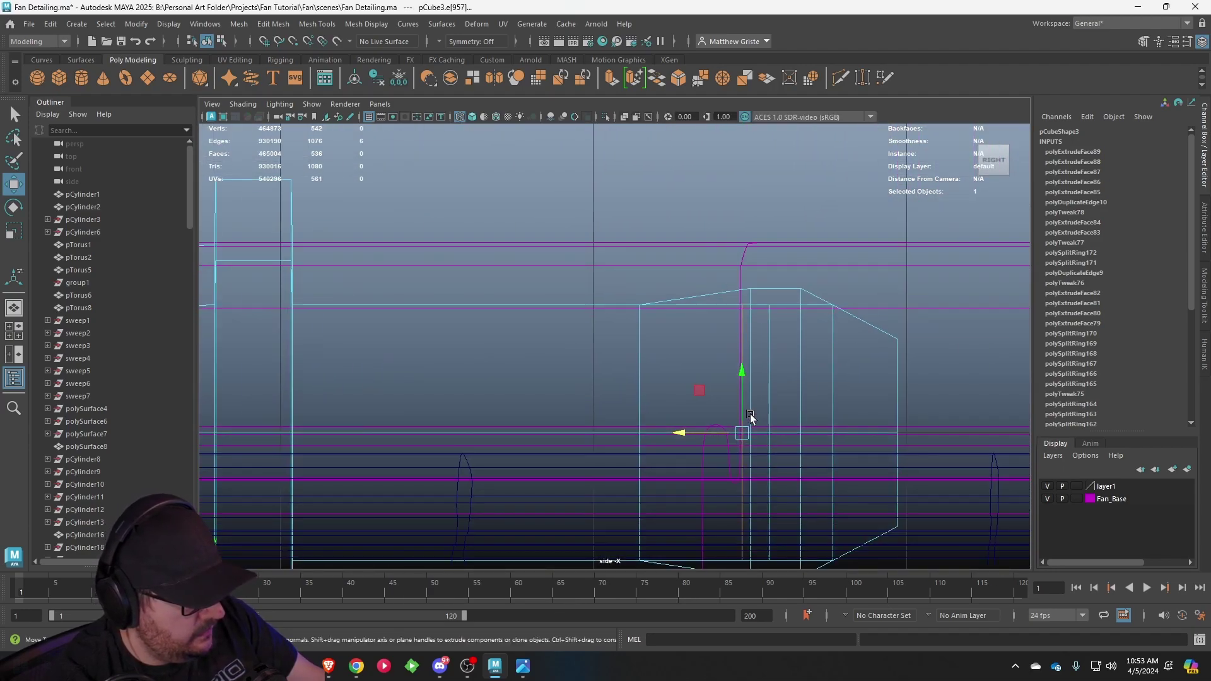
drag(681, 433, 591, 431)
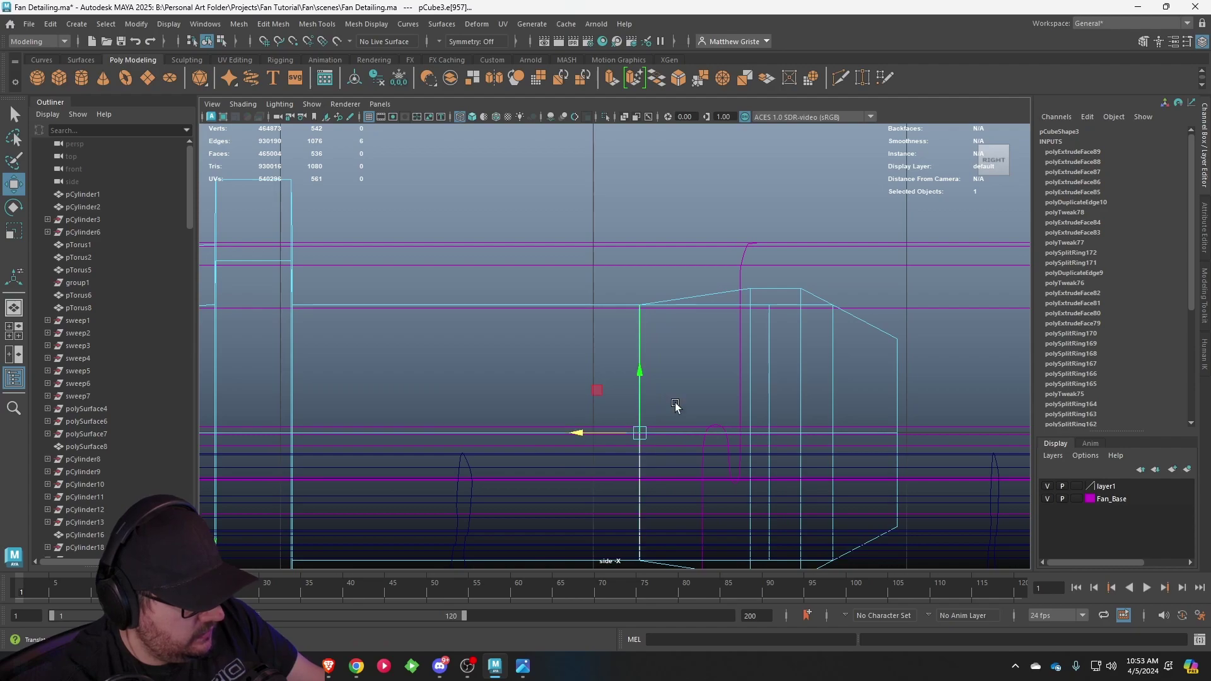
- Align the far prong's second edge loop with the matching loop on the near prong in the side view
click(769, 359)
key(space)
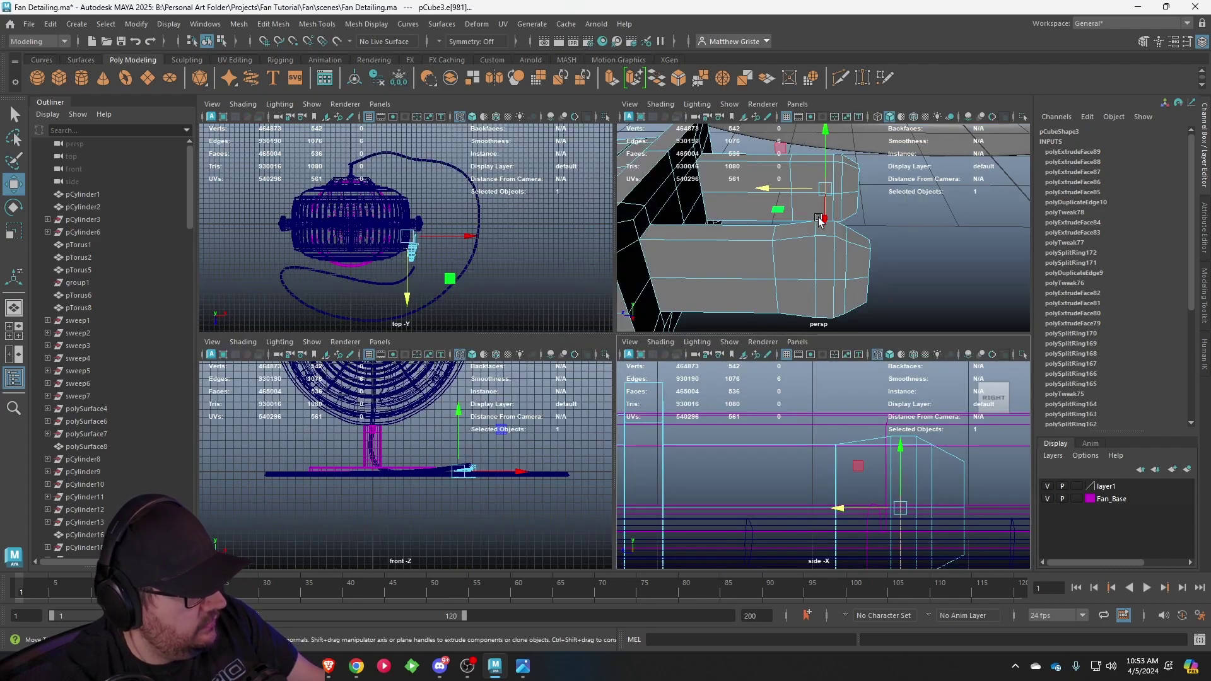
key(space)
key(space)
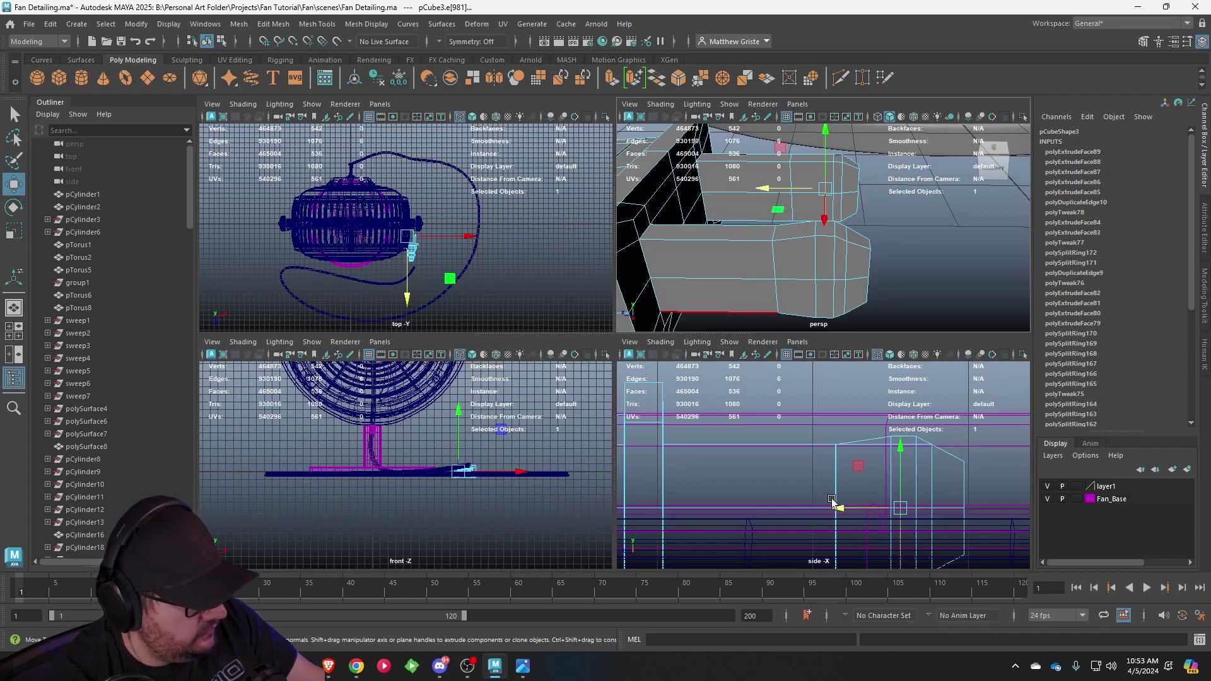
drag(832, 502, 840, 509)
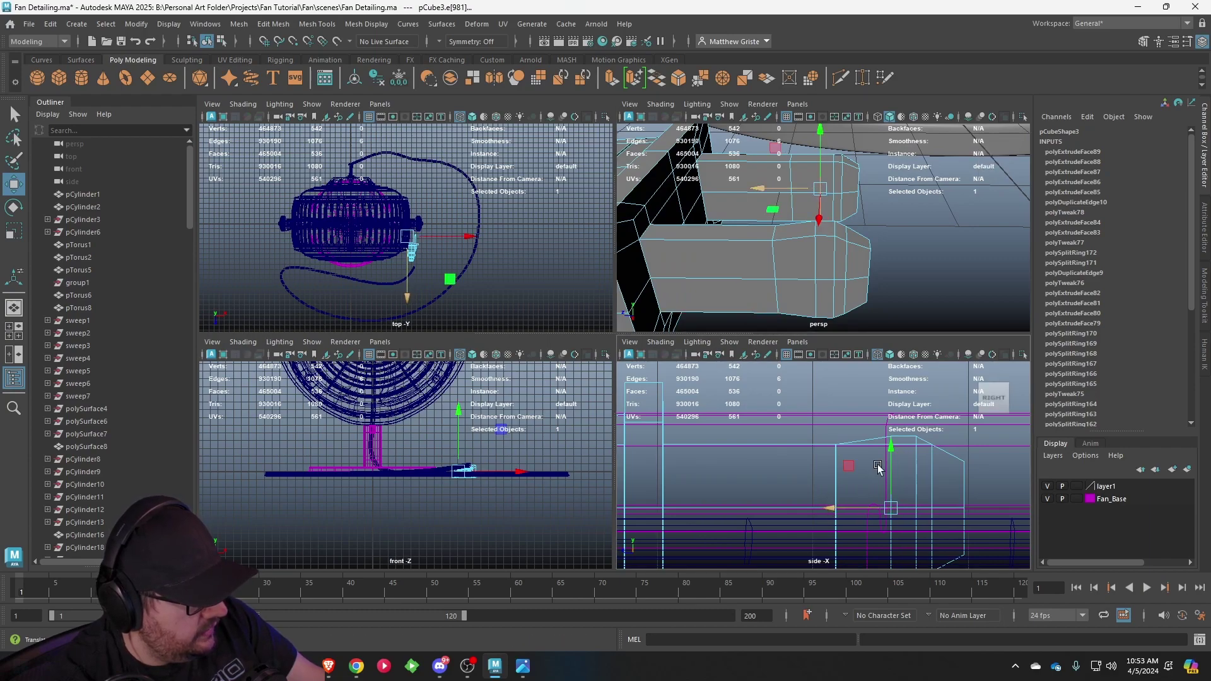
- Move the last edge loop before the taper slightly toward the tip on both prongs, keeping the two aligned
alt+middle_drag(878, 466, 788, 443)
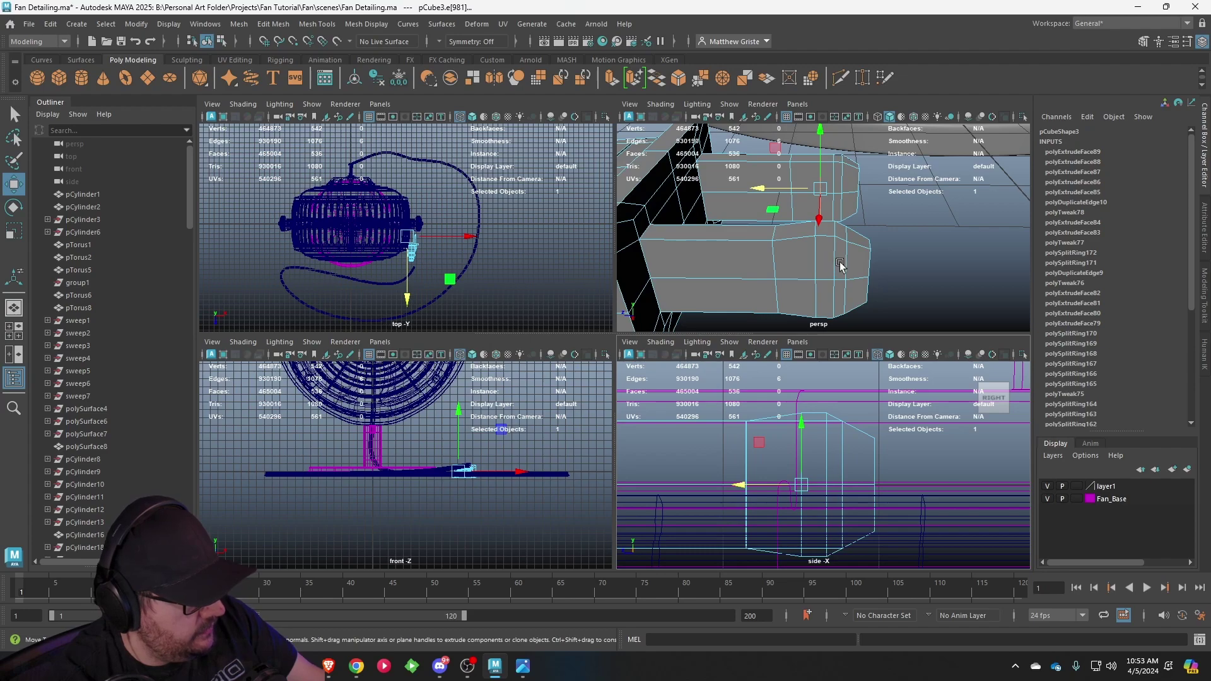
click(845, 444)
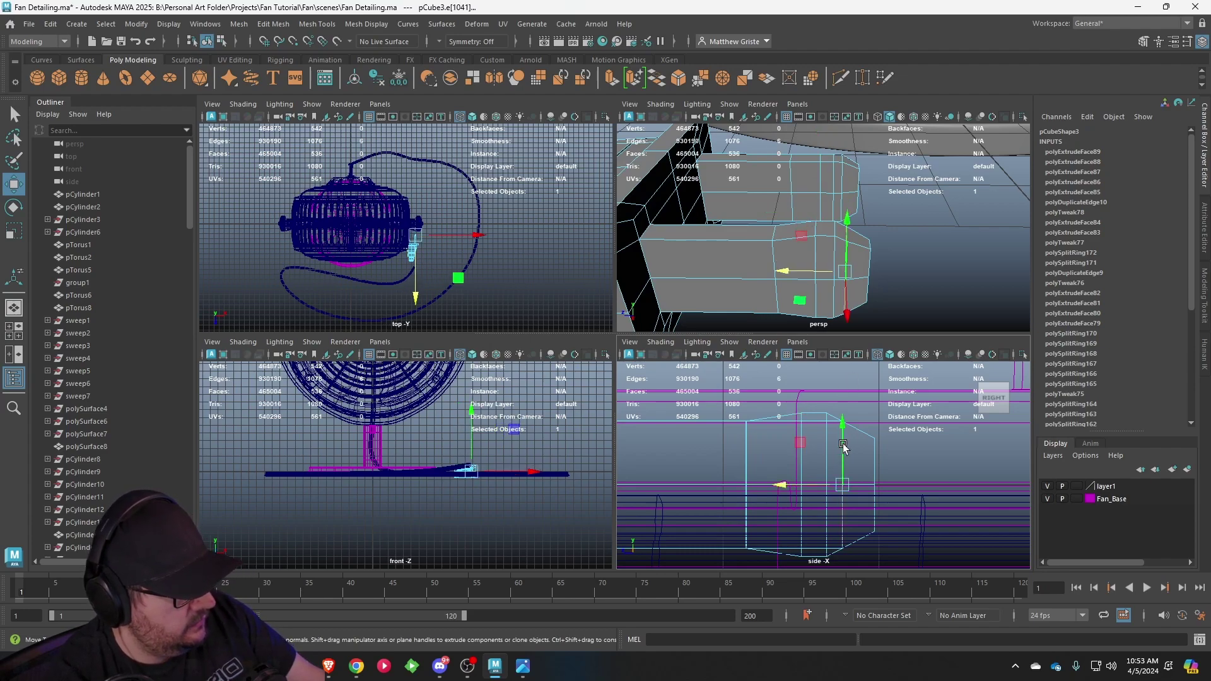
drag(795, 487, 800, 495)
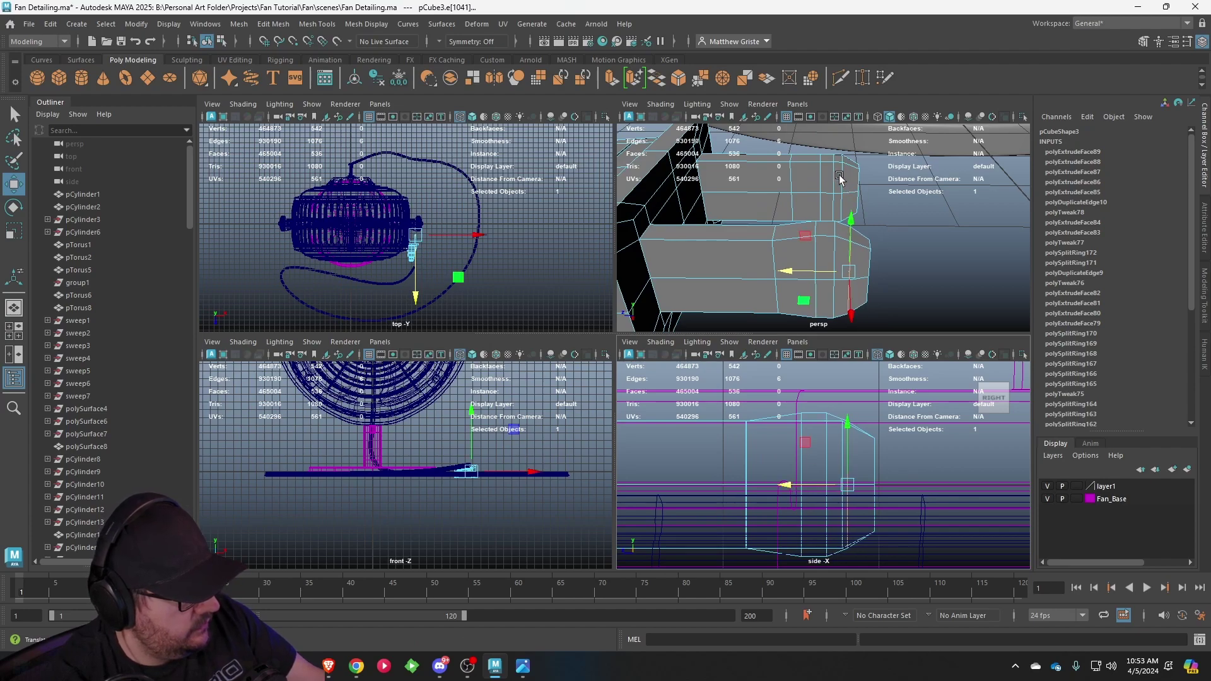
alt+middle_drag(850, 173, 832, 178)
click(832, 178)
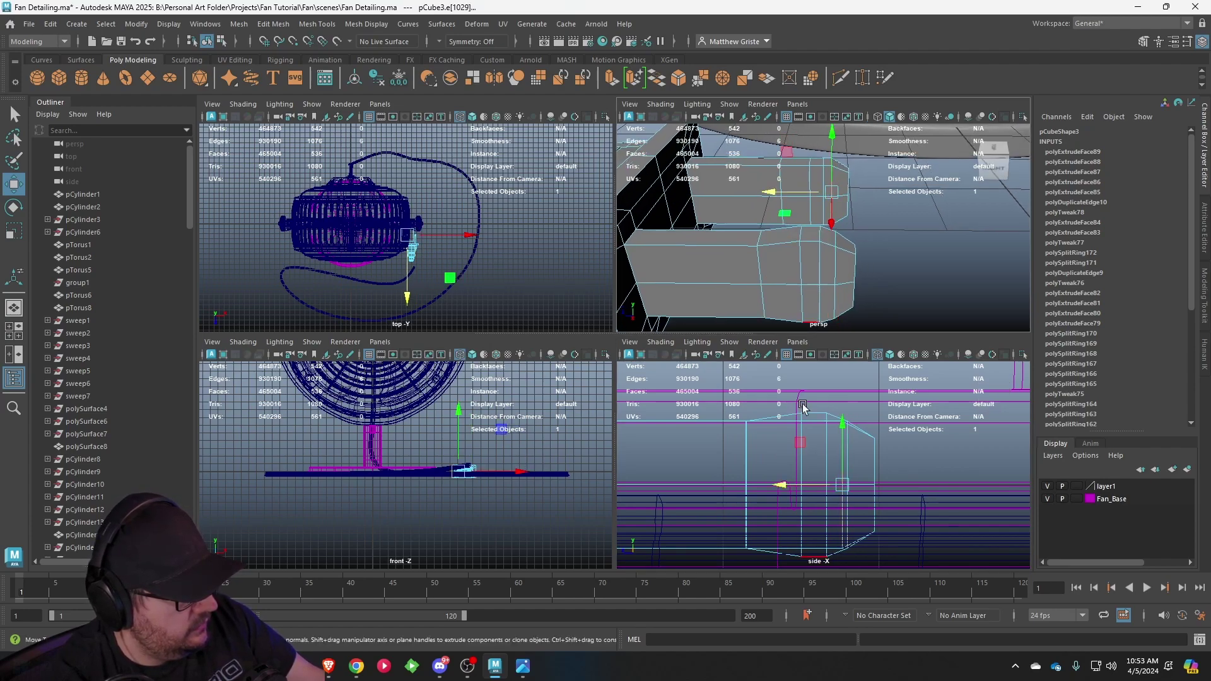
drag(789, 487, 794, 488)
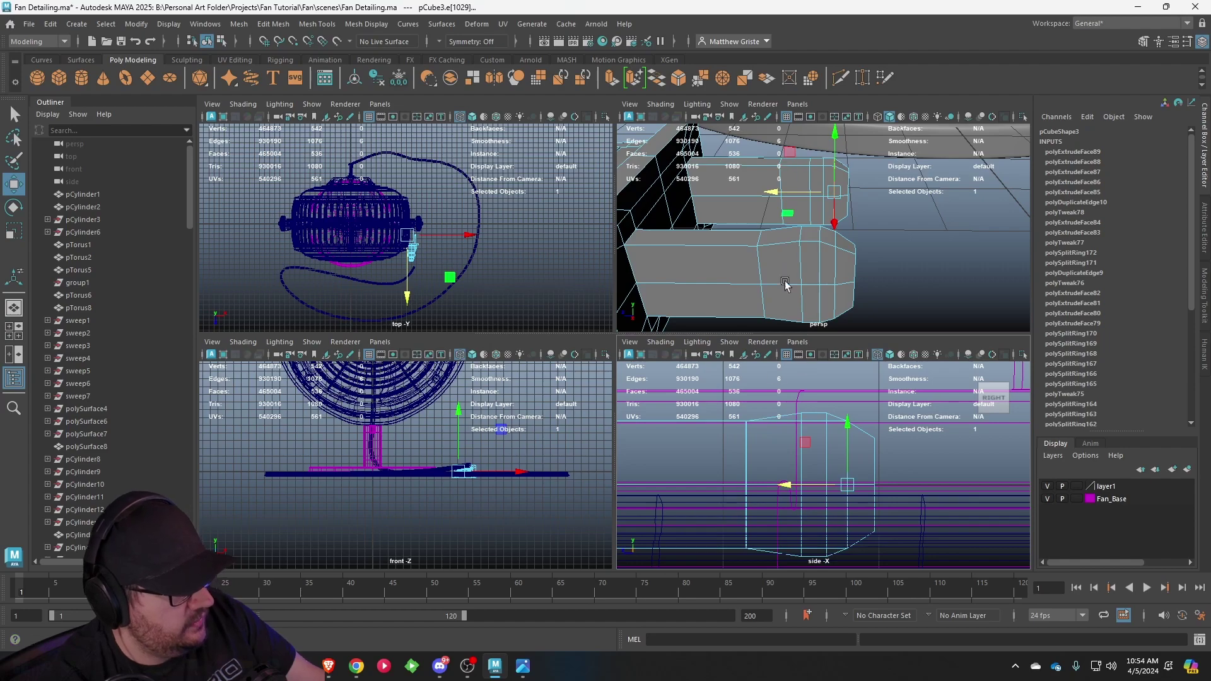
- Extrude the eight faces on both broad sides of the near prong's widened section and scale them inward
alt+drag(786, 283, 820, 251)
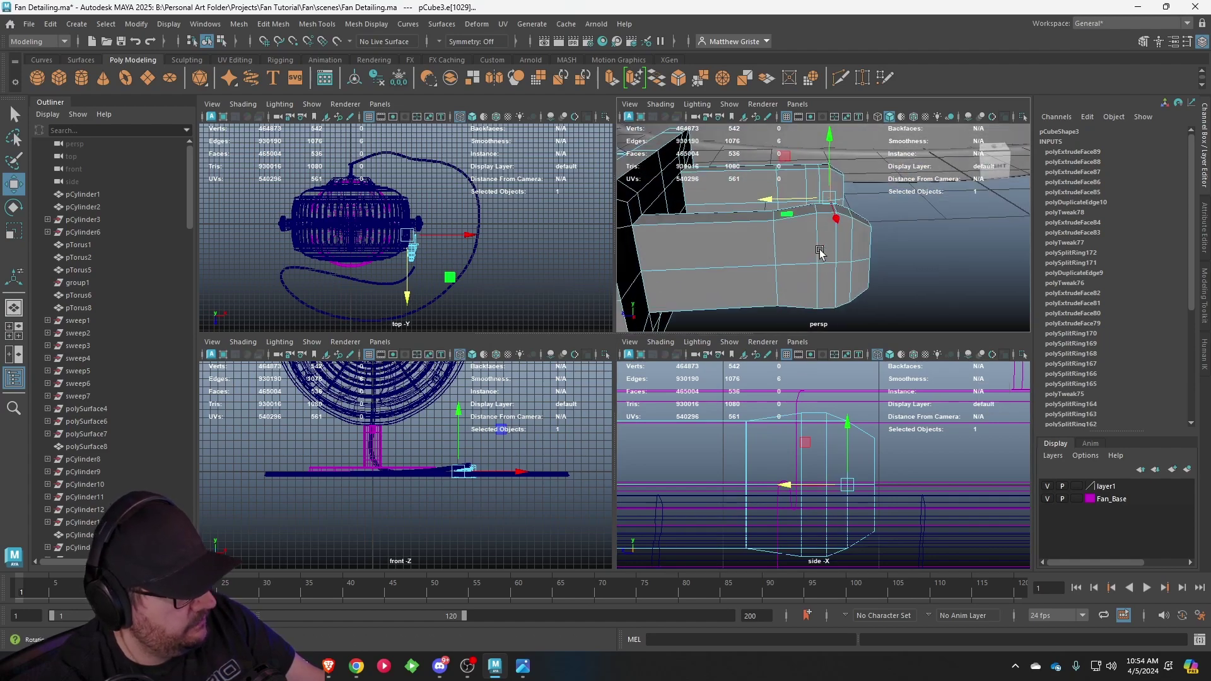
scroll(819, 251, up, 3)
scroll(806, 248, down, 3)
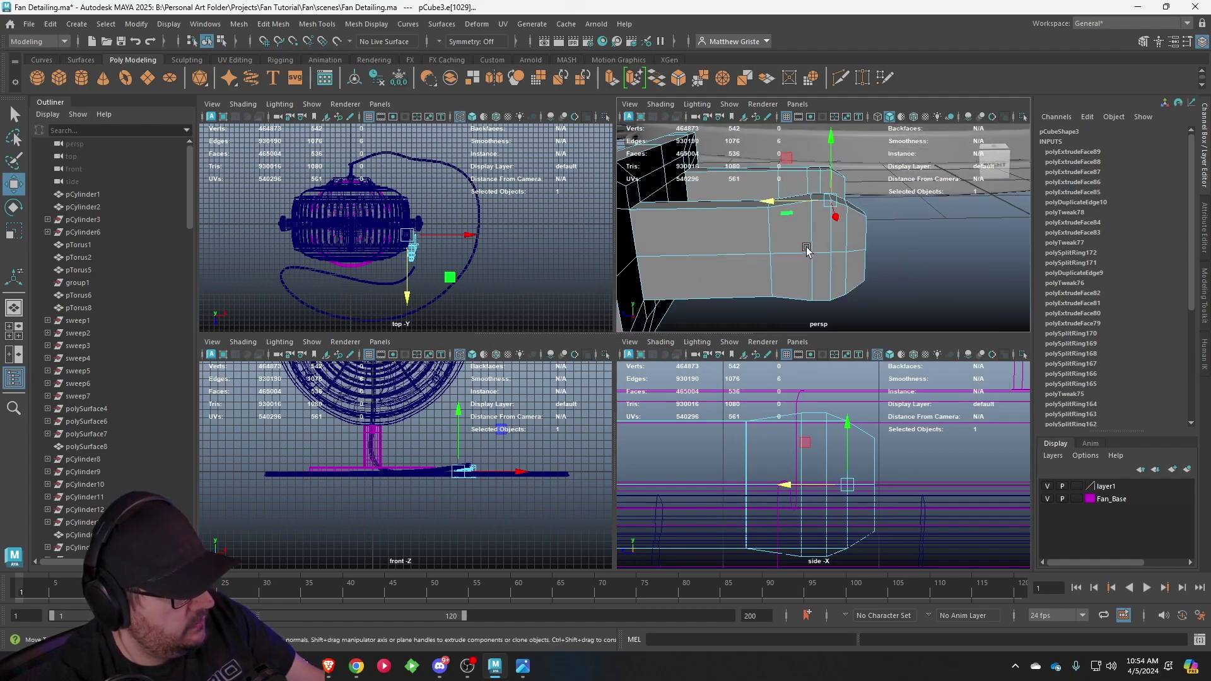
right_drag(806, 246, 809, 280)
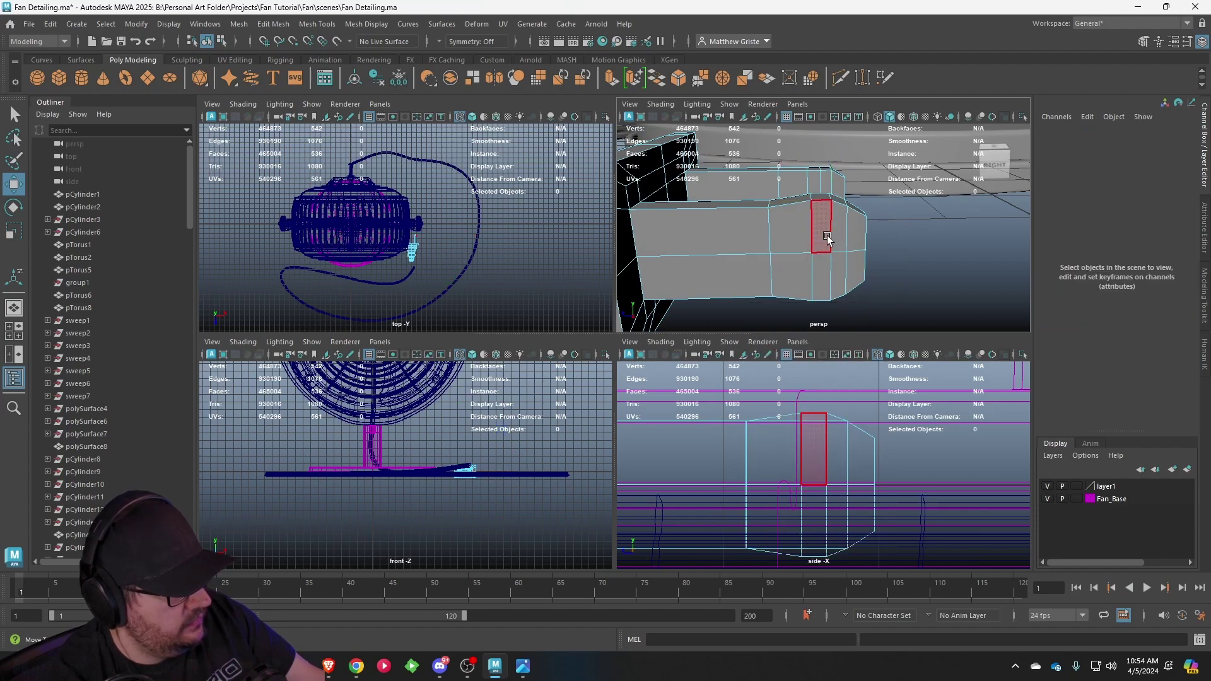
click(827, 239)
alt+drag(835, 239, 740, 252)
scroll(789, 265, up, 3)
shift+click(832, 303)
key(space)
alt+drag(844, 308, 847, 265)
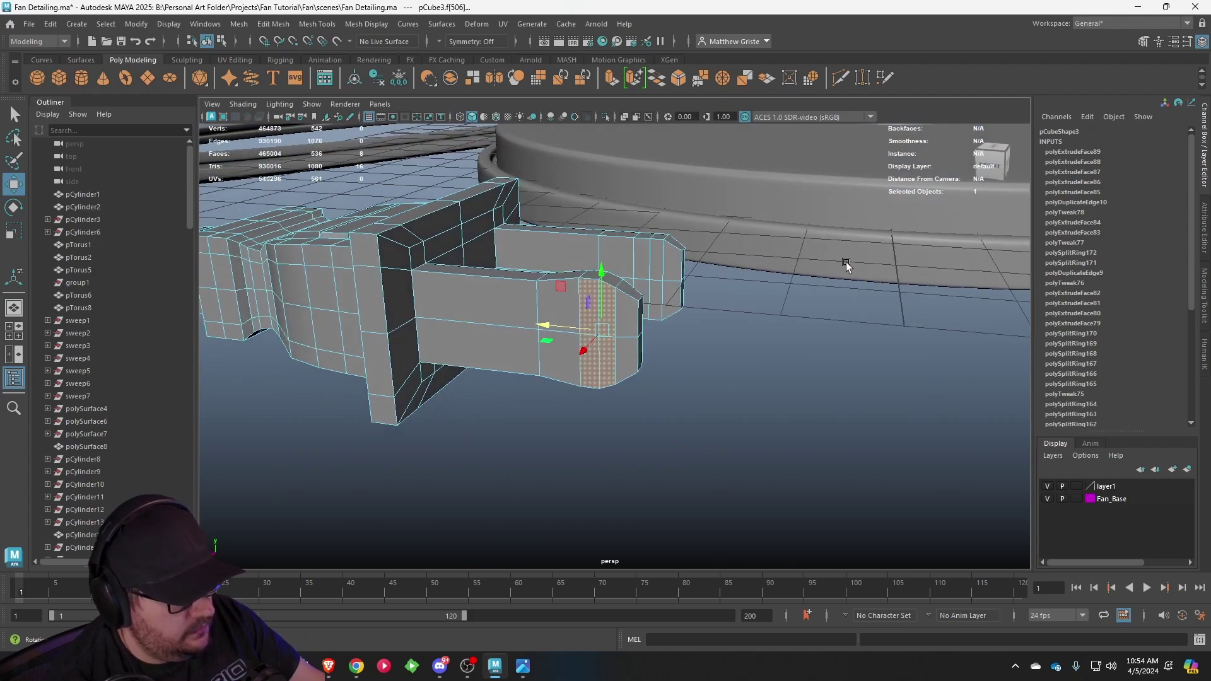
key(f)
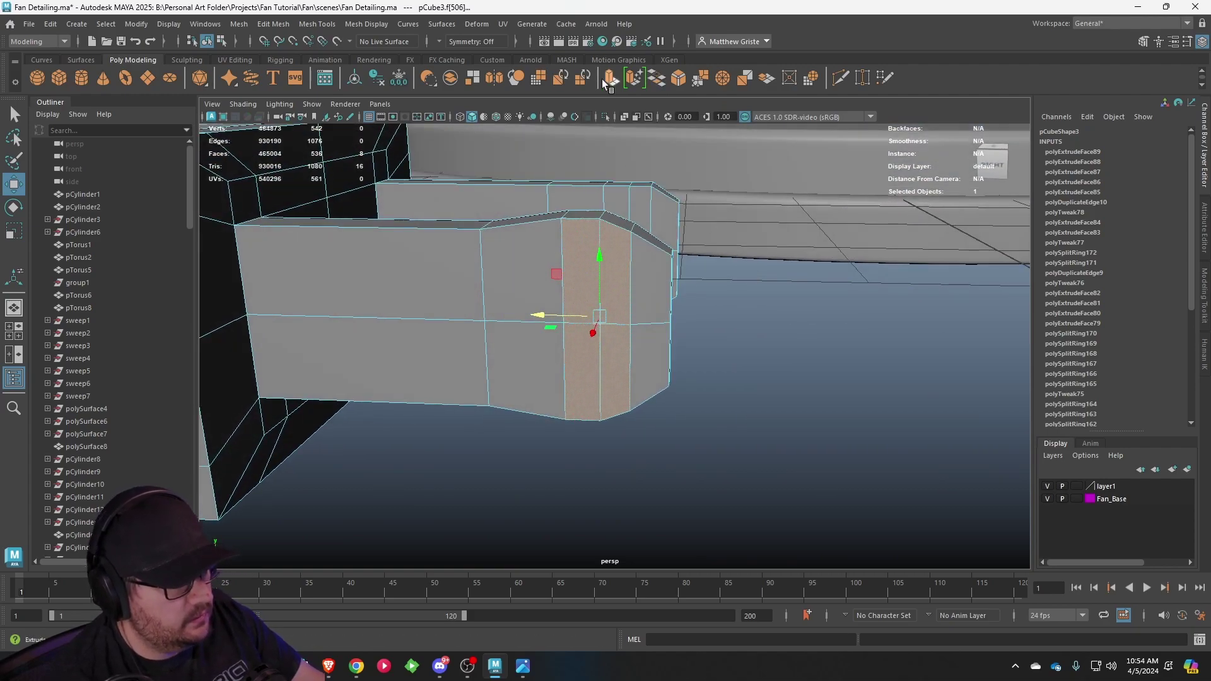
click(610, 78)
alt+drag(624, 353, 641, 315)
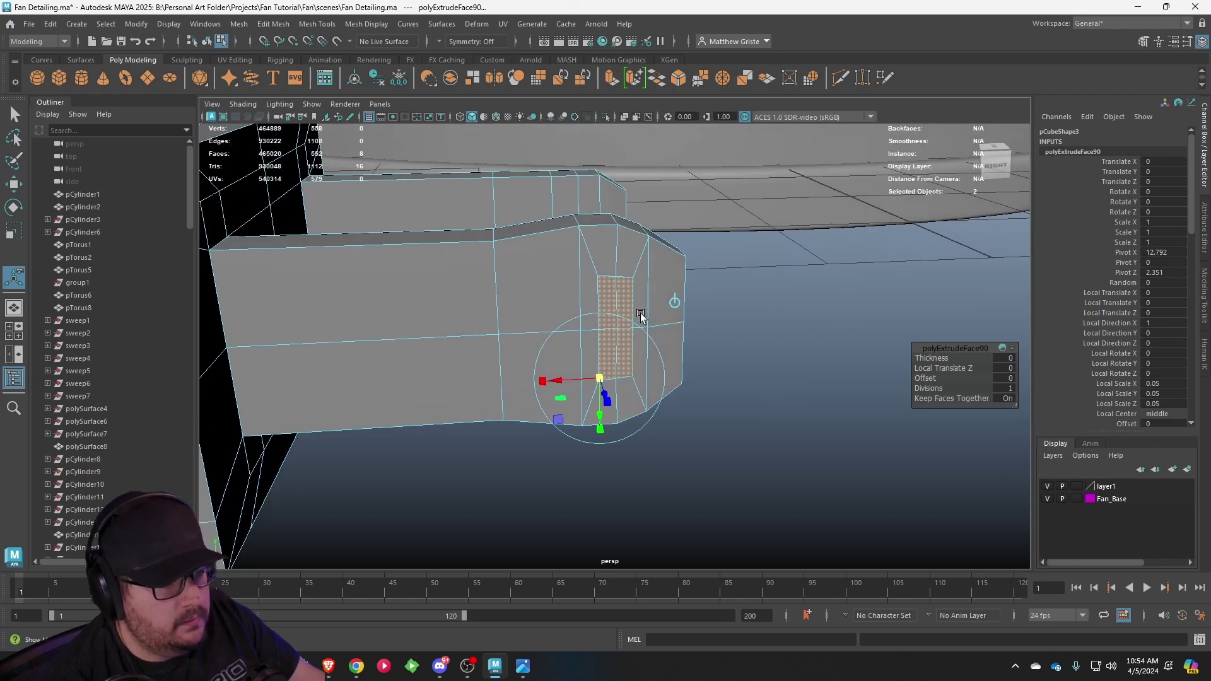
- Circularize the inset face groups on the near prong's broad sides
click(258, 23)
click(298, 94)
alt+drag(543, 280, 513, 308)
scroll(559, 305, up, 4)
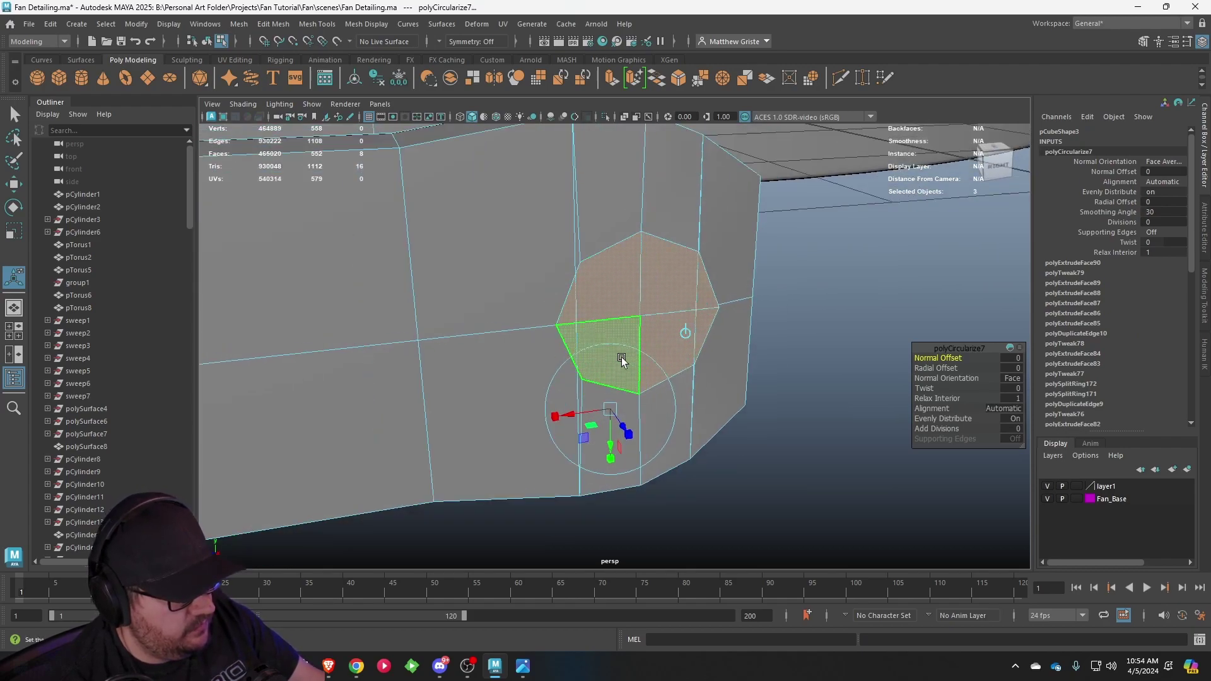
- Scale the circular face groups along X, across the near prong's thickness
scroll(622, 360, down, 3)
key(e)
key(r)
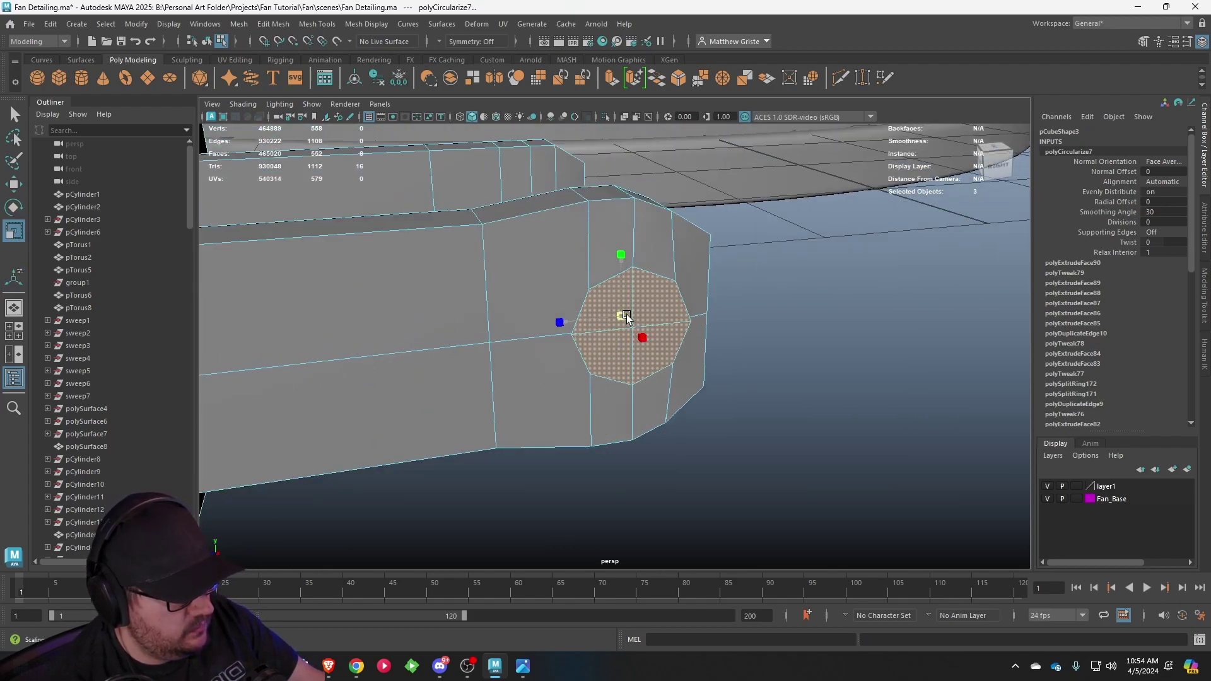
scroll(624, 318, down, 2)
alt+drag(625, 317, 741, 425)
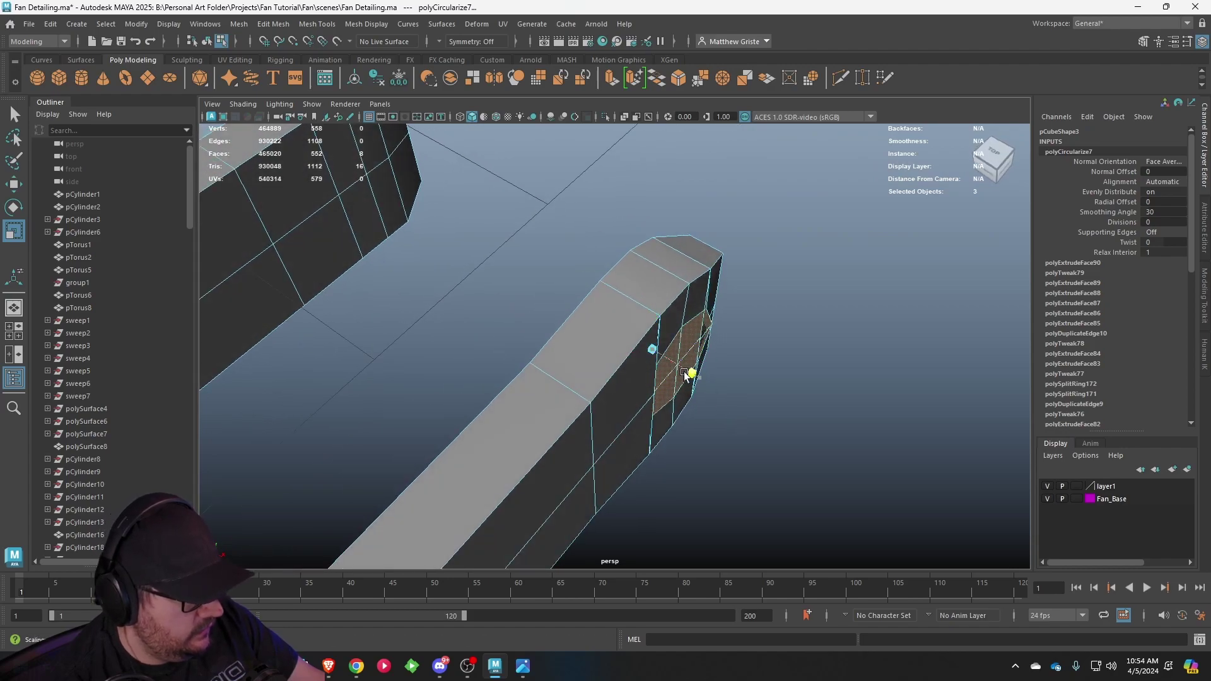
alt+drag(684, 375, 615, 343)
scroll(588, 307, up, 2)
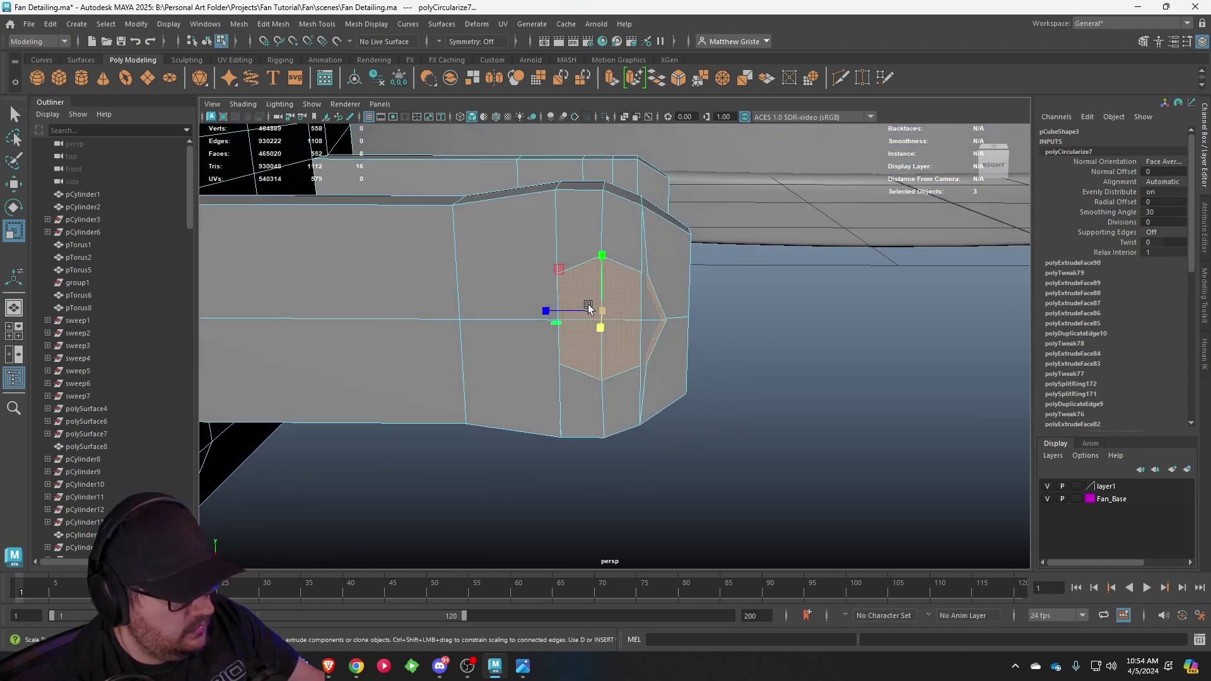
- Move the centre-line vertex overlapping the circle's flange-side edge outward toward the flange
scroll(562, 322, up, 3)
right_drag(521, 292, 466, 292)
click(528, 306)
key(w)
drag(477, 308, 381, 308)
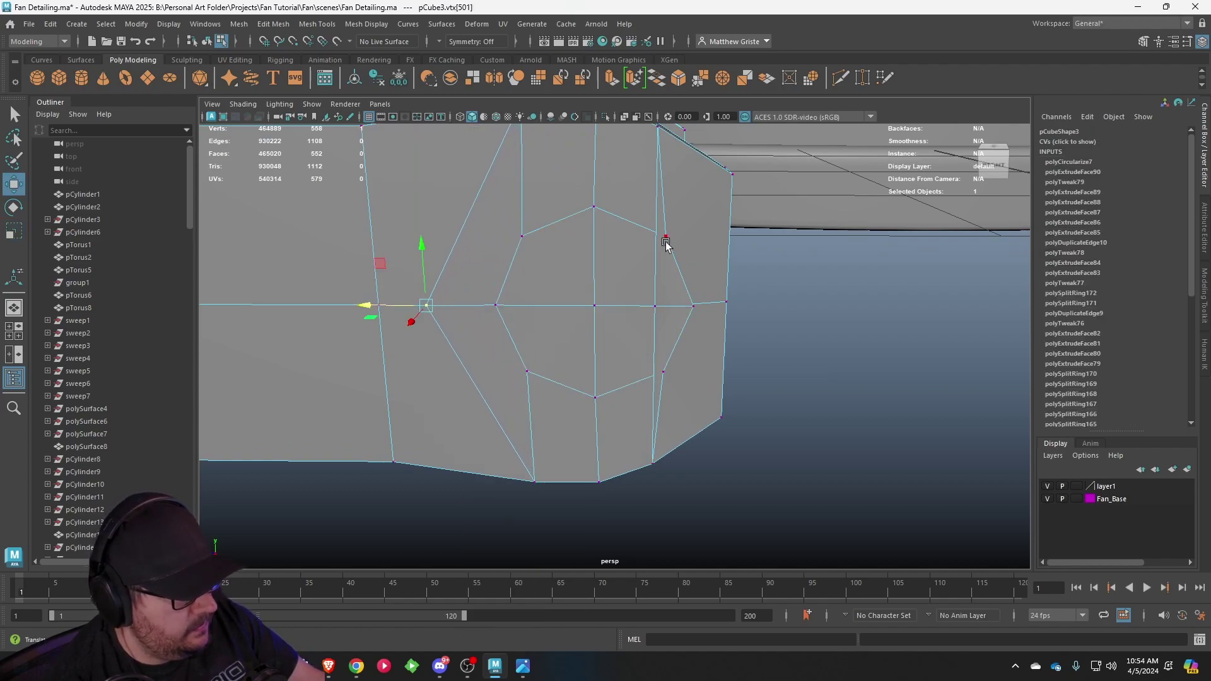
- Examine the circular face groups on both broad sides of the near prong
alt+drag(667, 245, 520, 337)
scroll(642, 330, up, 5)
drag(442, 322, 619, 325)
scroll(527, 352, down, 3)
right_drag(568, 284, 568, 338)
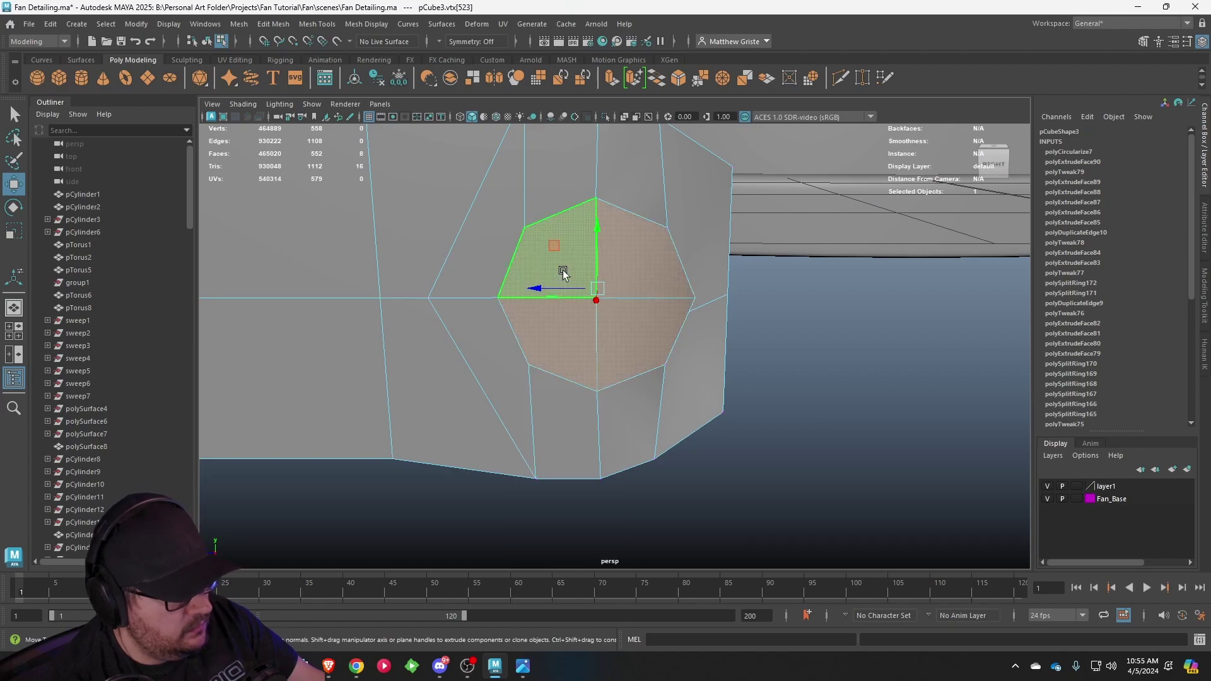
click(562, 275)
key(ctrl+z)
alt+drag(688, 350, 504, 304)
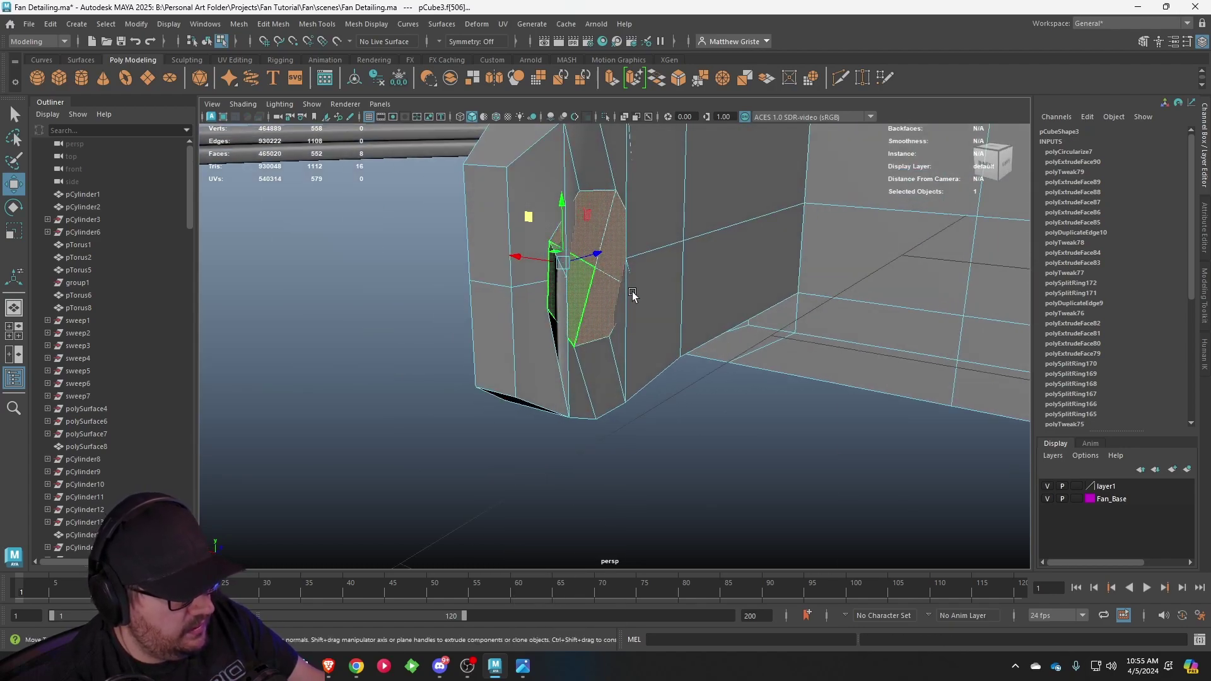
alt+drag(633, 295, 820, 292)
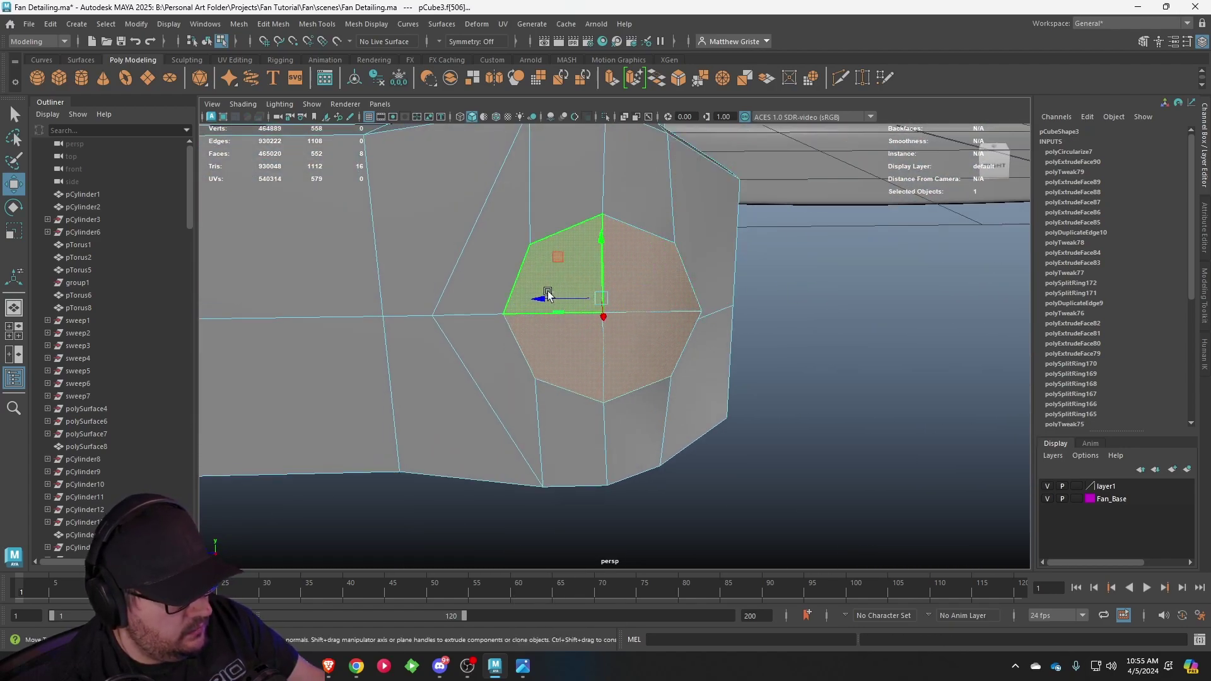
alt+drag(536, 296, 576, 295)
scroll(537, 286, down, 5)
- Extract all of the near prong's faces as a separate mesh and offset it -0.218 in Z from the flange
right_drag(573, 290, 623, 271)
alt+drag(606, 271, 539, 321)
right_drag(561, 290, 562, 329)
drag(730, 422, 482, 246)
click(239, 24)
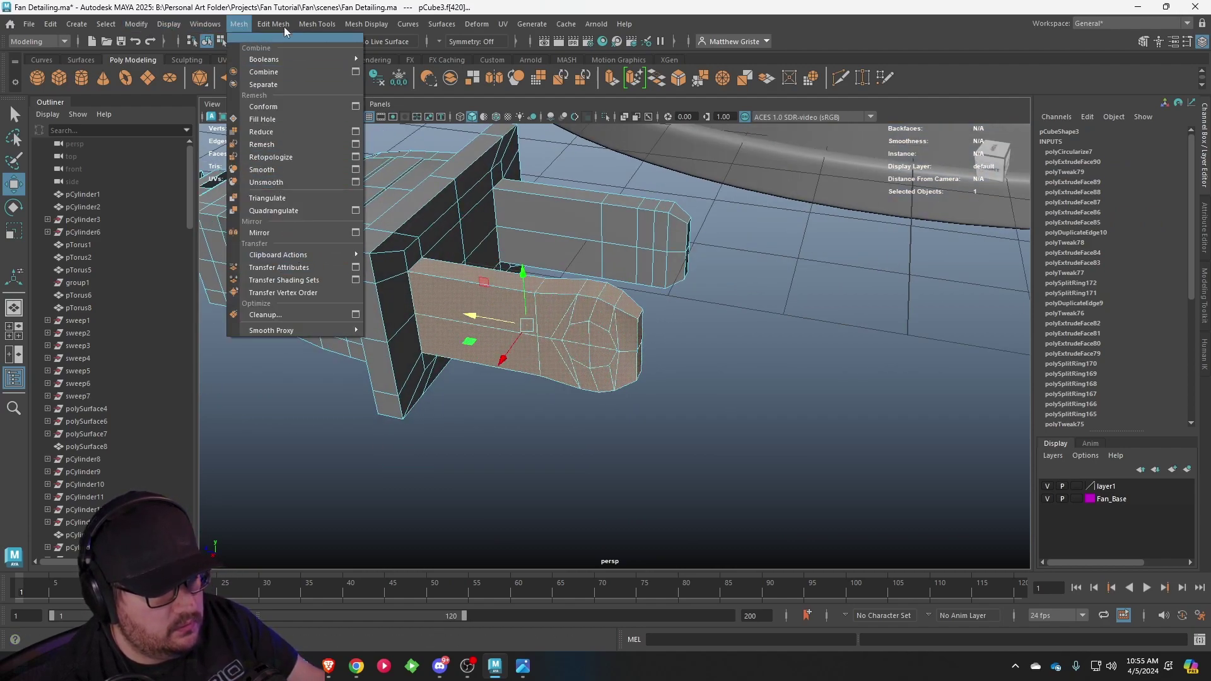
mouse_move(284, 26)
click(308, 392)
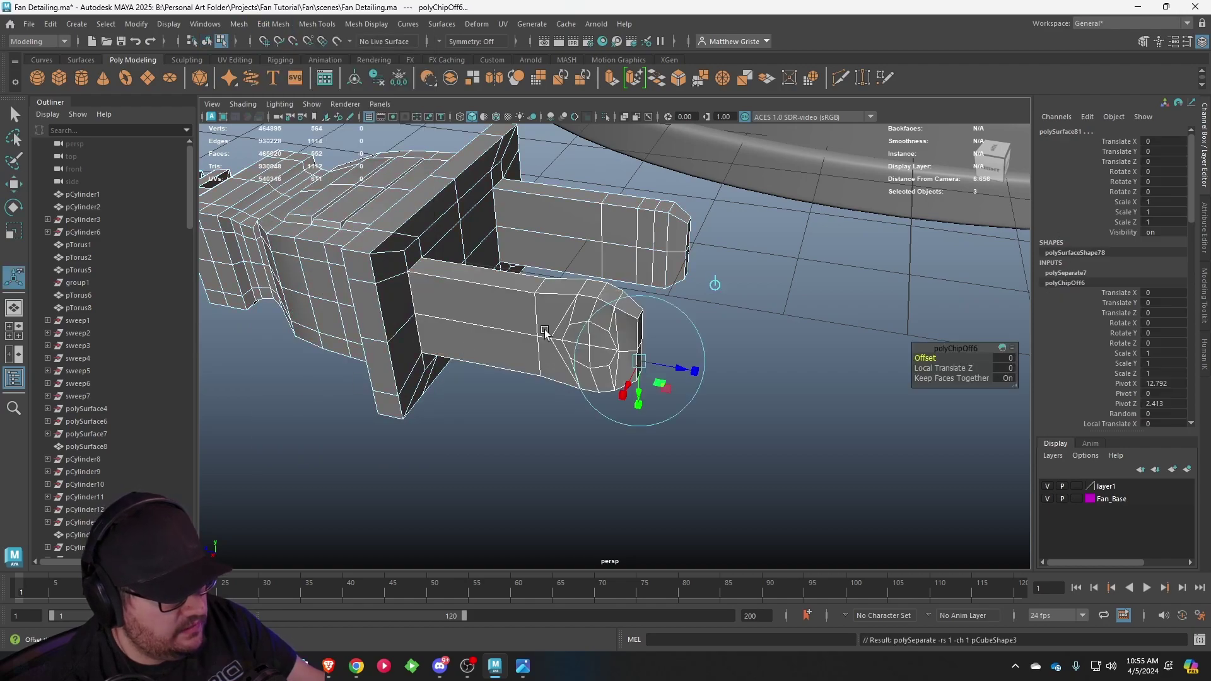
click(713, 285)
drag(553, 335, 662, 347)
- Extract again to separate the far prong from the plug body and offset the separated piece along Z
right_drag(557, 180, 557, 220)
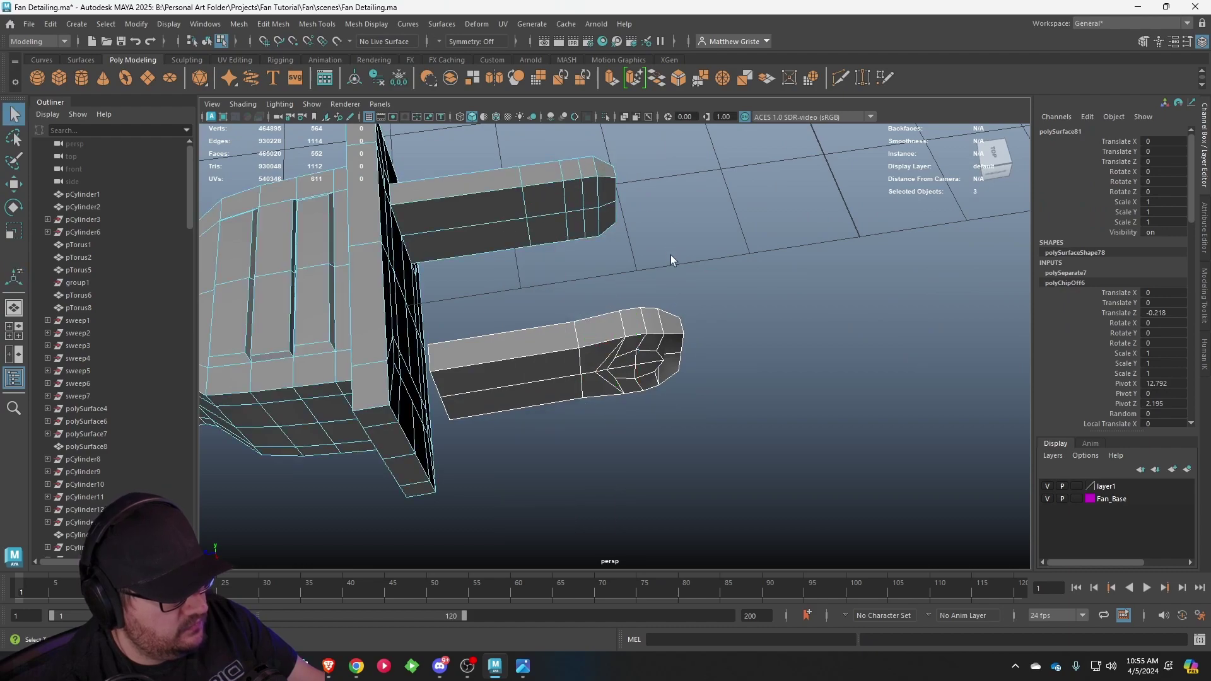
drag(488, 159, 489, 160)
key(g)
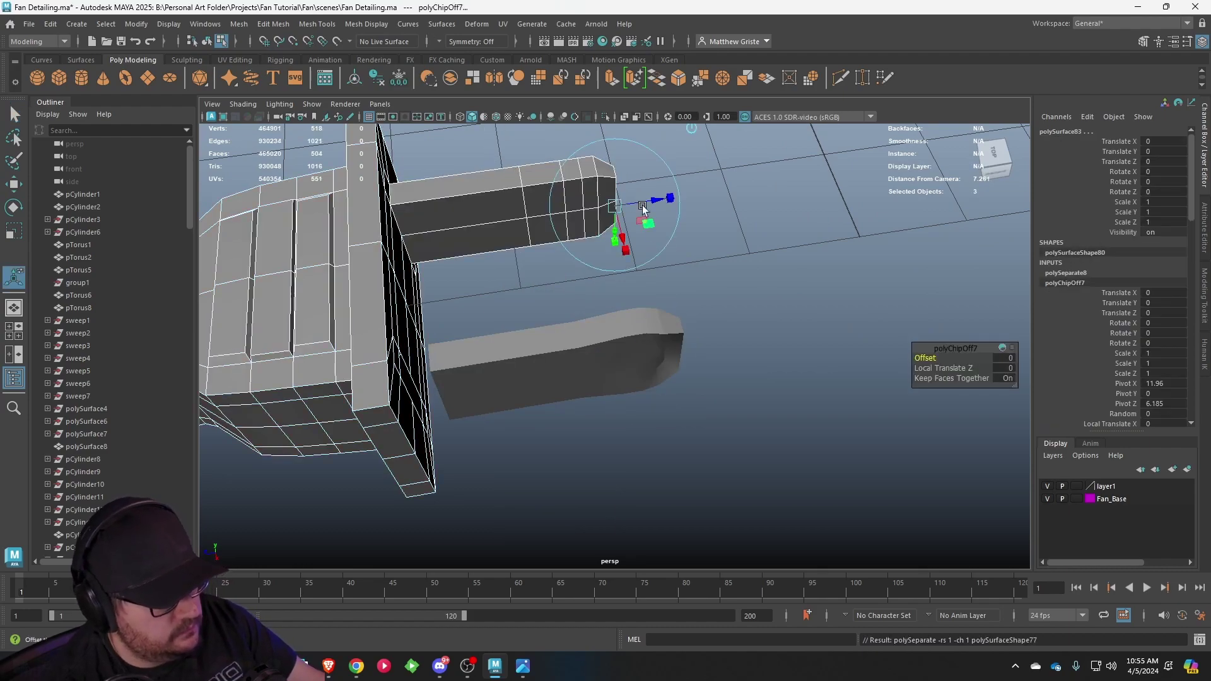
click(688, 129)
scroll(312, 225, down, 3)
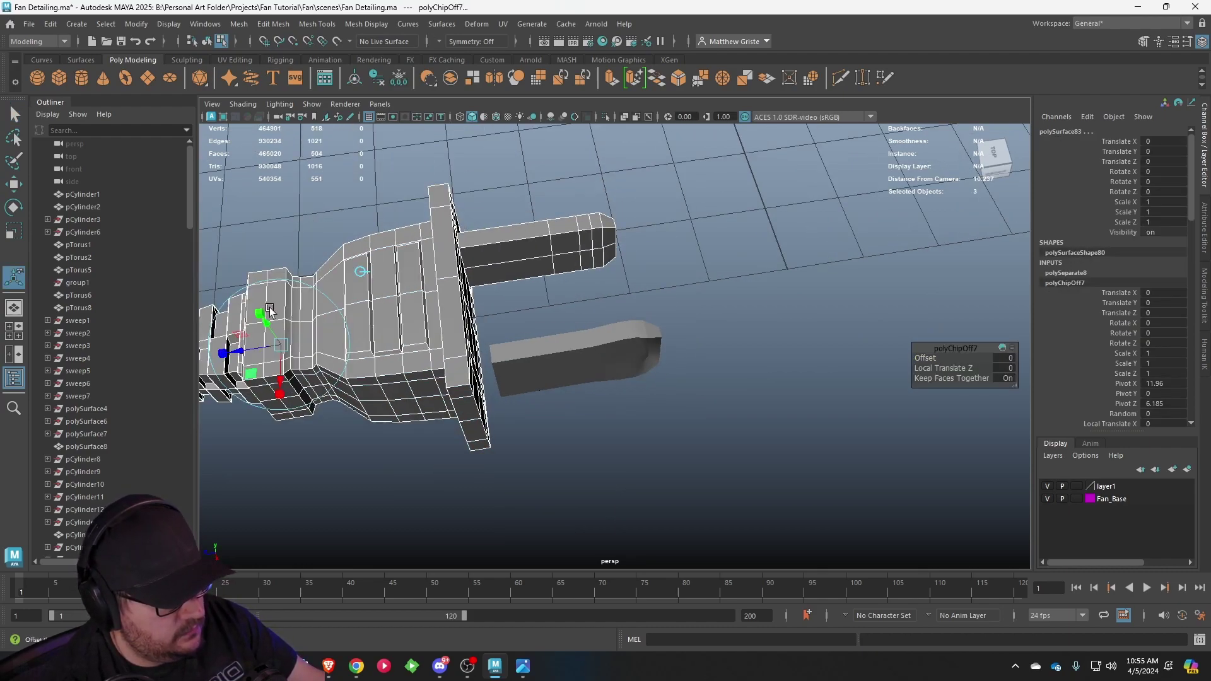
drag(239, 352, 255, 349)
- Insert an edge loop lengthwise around the near prong, about midway through its thickness
right_drag(575, 239, 631, 217)
key(q)
click(645, 309)
click(642, 334)
scroll(704, 323, up, 4)
alt+drag(704, 323, 555, 265)
key(F10)
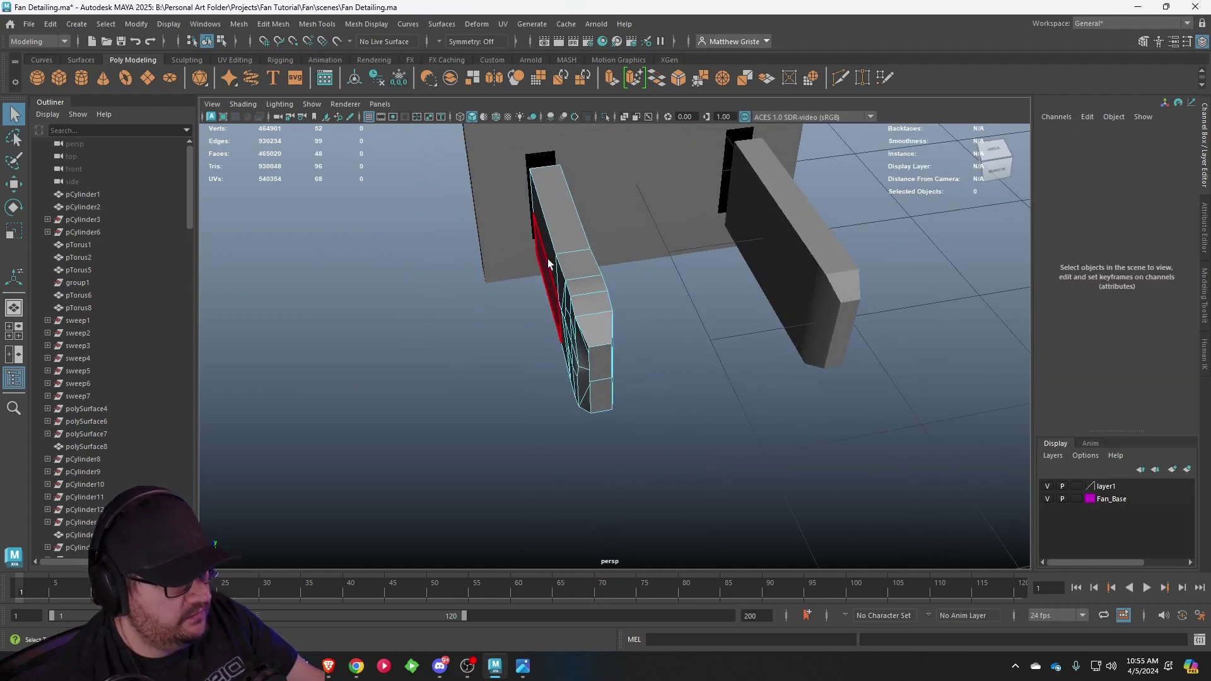
click(316, 24)
click(397, 142)
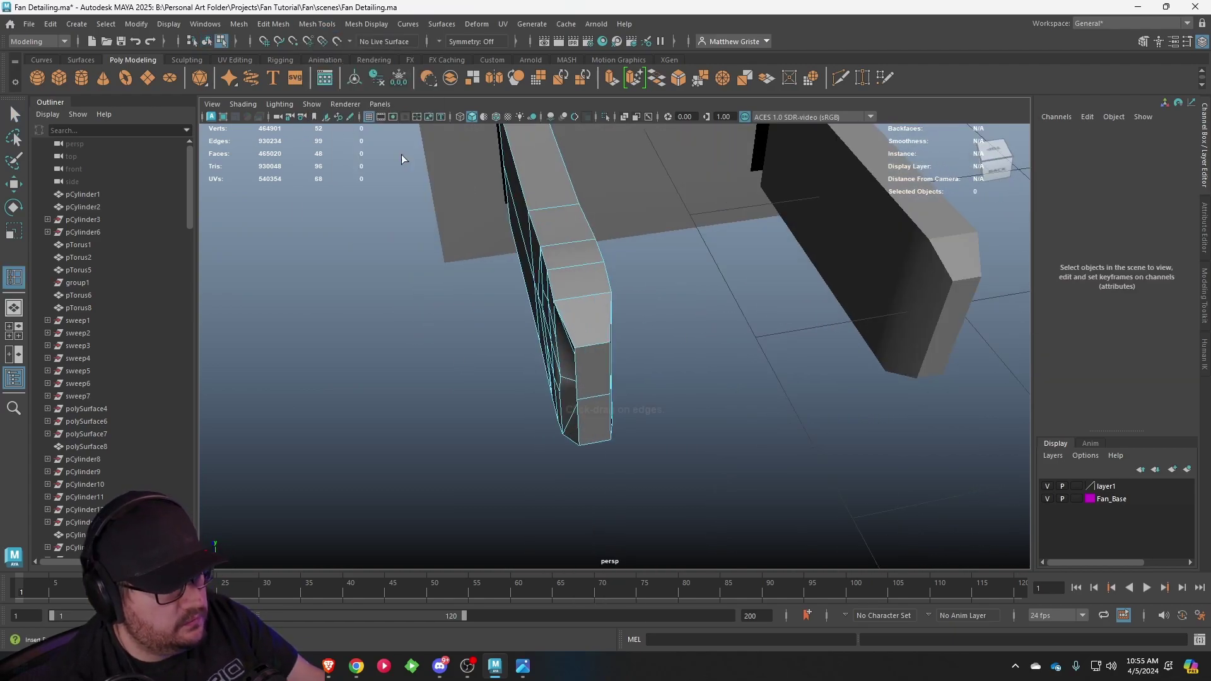
click(553, 219)
alt+drag(555, 218, 578, 247)
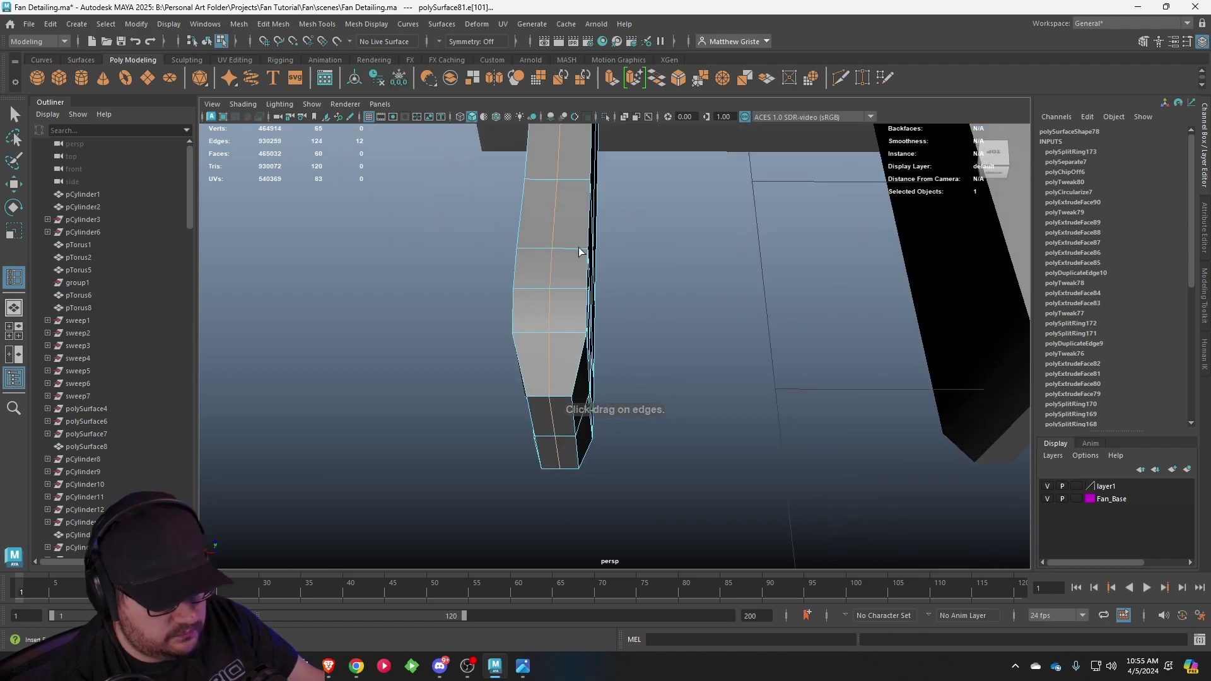
- Delete the near prong's half facing the far prong, both its narrow rim strip and its broad side
right_drag(579, 248, 574, 266)
double_click(561, 298)
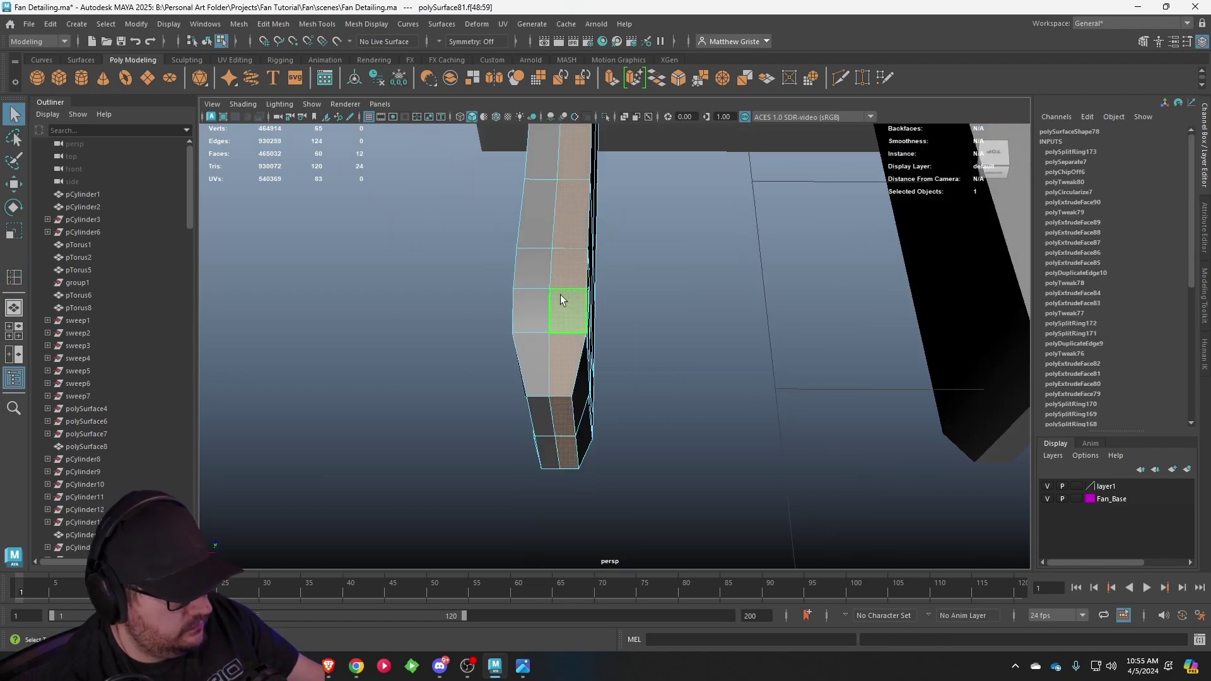
key(Delete)
alt+drag(560, 294, 591, 285)
double_click(593, 287)
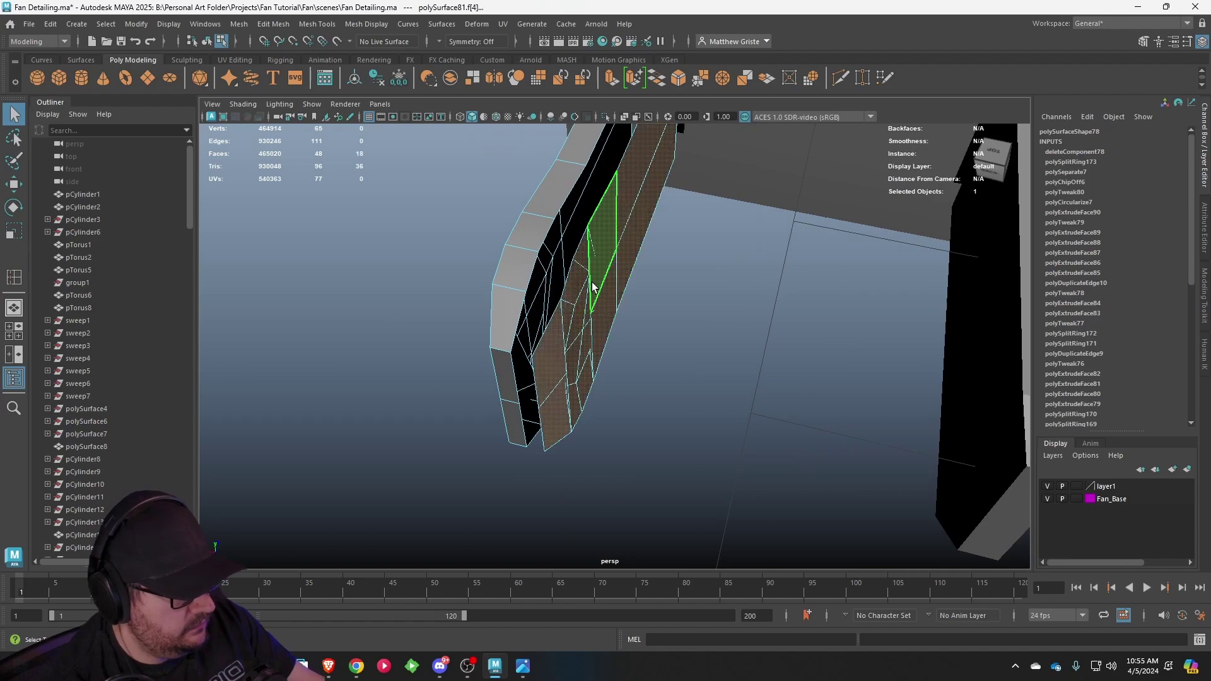
key(Delete)
- Move the rim edges where the near prong's rounded head begins back toward the flange, on both narrow sides
alt+drag(662, 235, 649, 259)
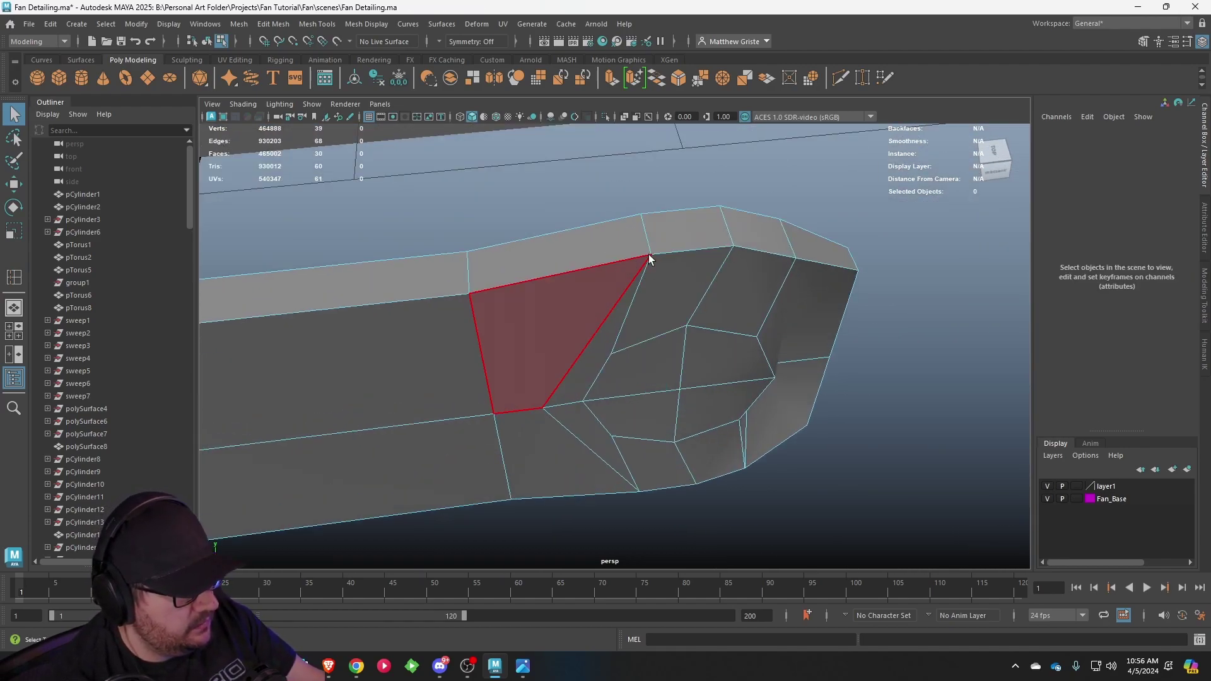
mouse_move(650, 255)
right_down()
mouse_move(615, 249)
mouse_move(638, 236)
right_up()
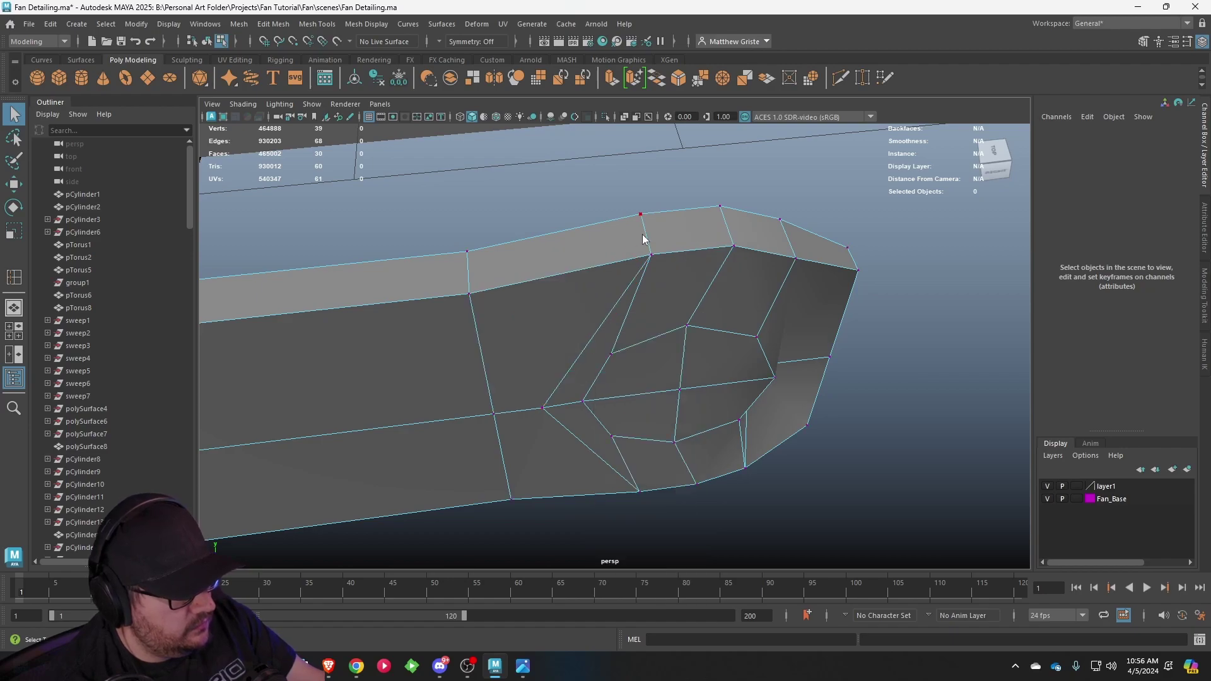
click(648, 236)
key(w)
drag(595, 240, 547, 247)
alt+drag(568, 287, 596, 174)
shift+middle_drag(589, 364, 558, 365)
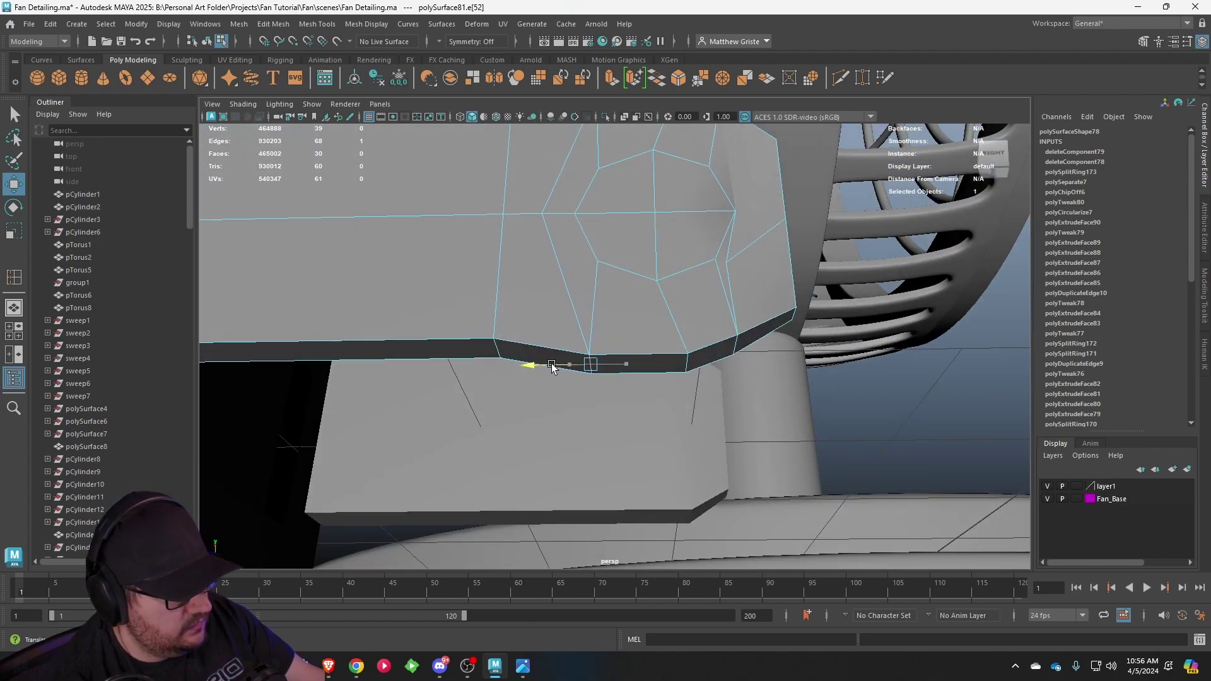
- Move the centre vertex between the circle and the near prong's tip along X, across the thickness
click(735, 350)
alt+drag(721, 316, 721, 237)
right_click(720, 237)
right_drag(710, 234, 698, 230)
click(713, 237)
alt+drag(716, 245, 645, 426)
drag(611, 467, 587, 488)
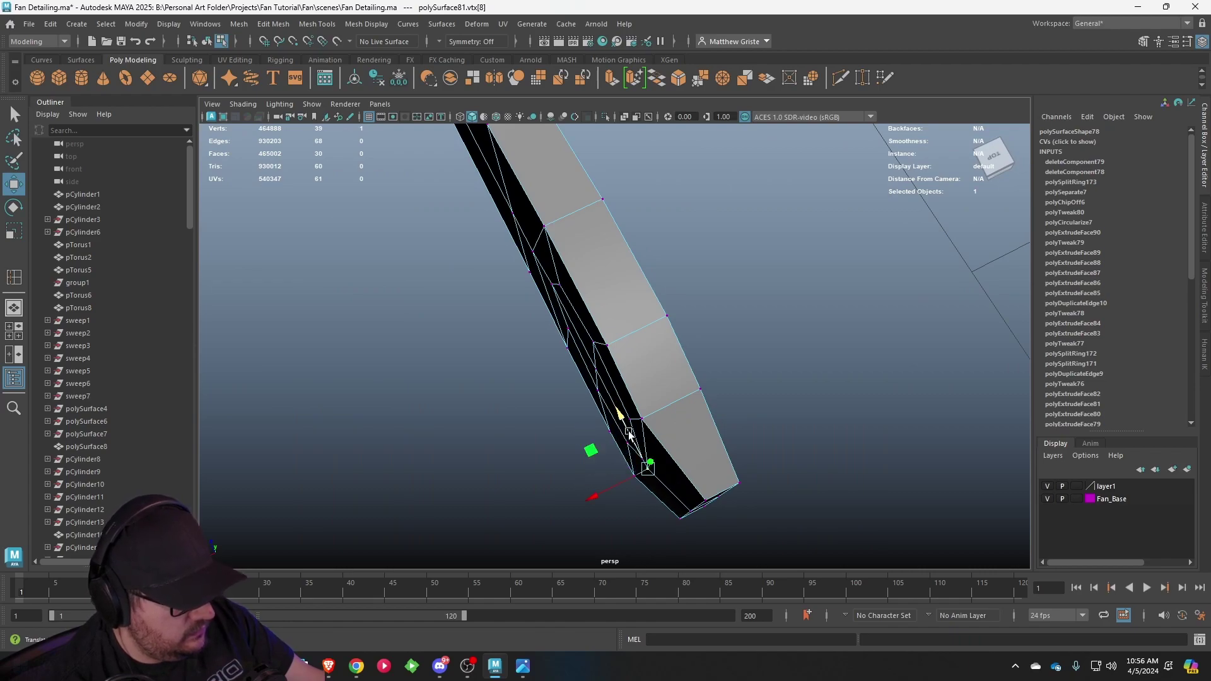
- In the top view, adjust the same centre vertex so it sits on the prong's tapered tip line
key(space)
scroll(537, 291, up, 5)
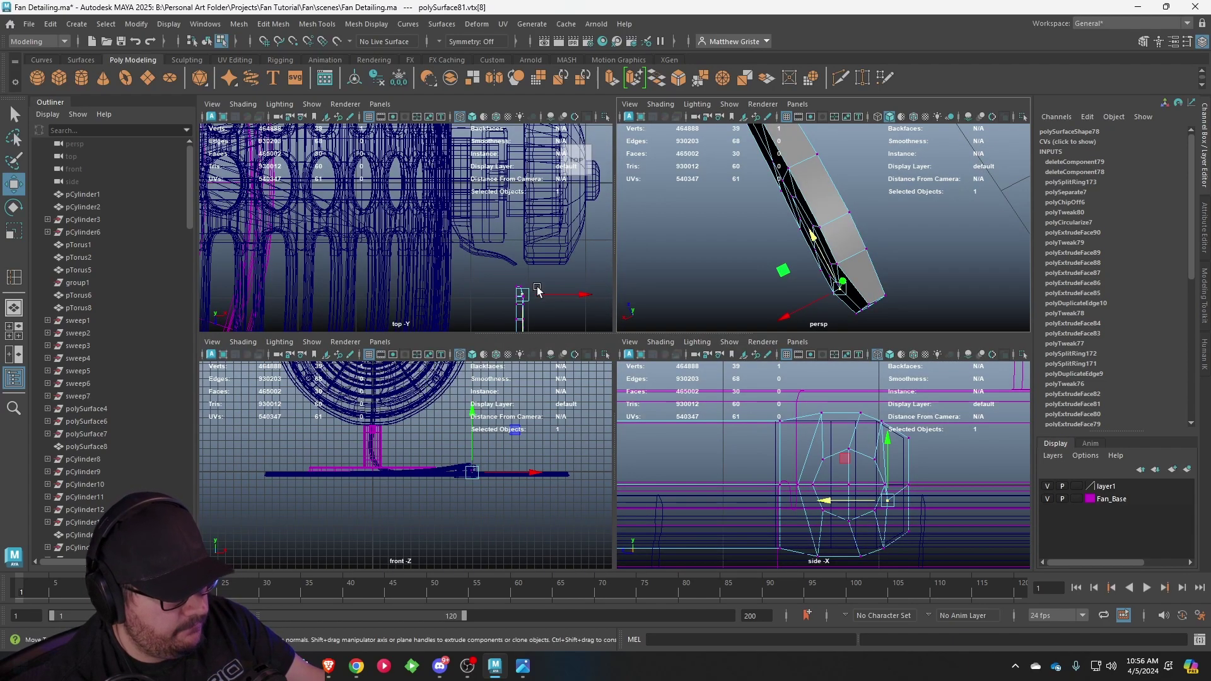
scroll(537, 290, up, 3)
key(space)
scroll(560, 278, up, 4)
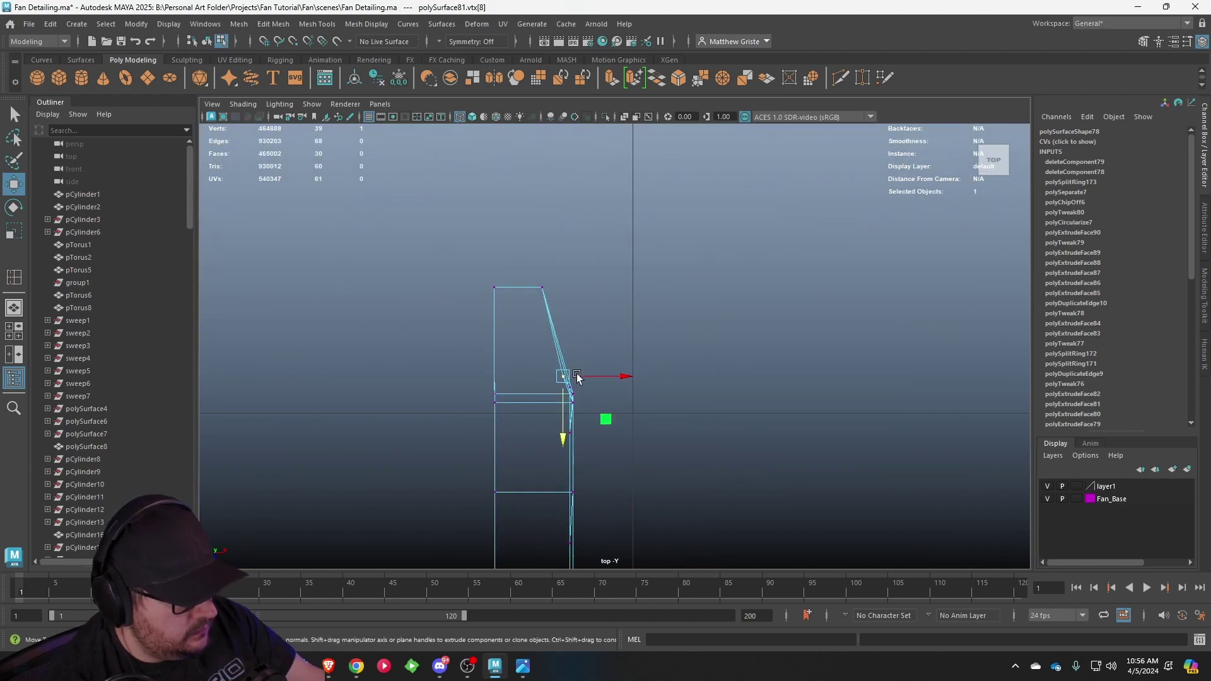
drag(577, 377, 569, 381)
scroll(568, 378, up, 5)
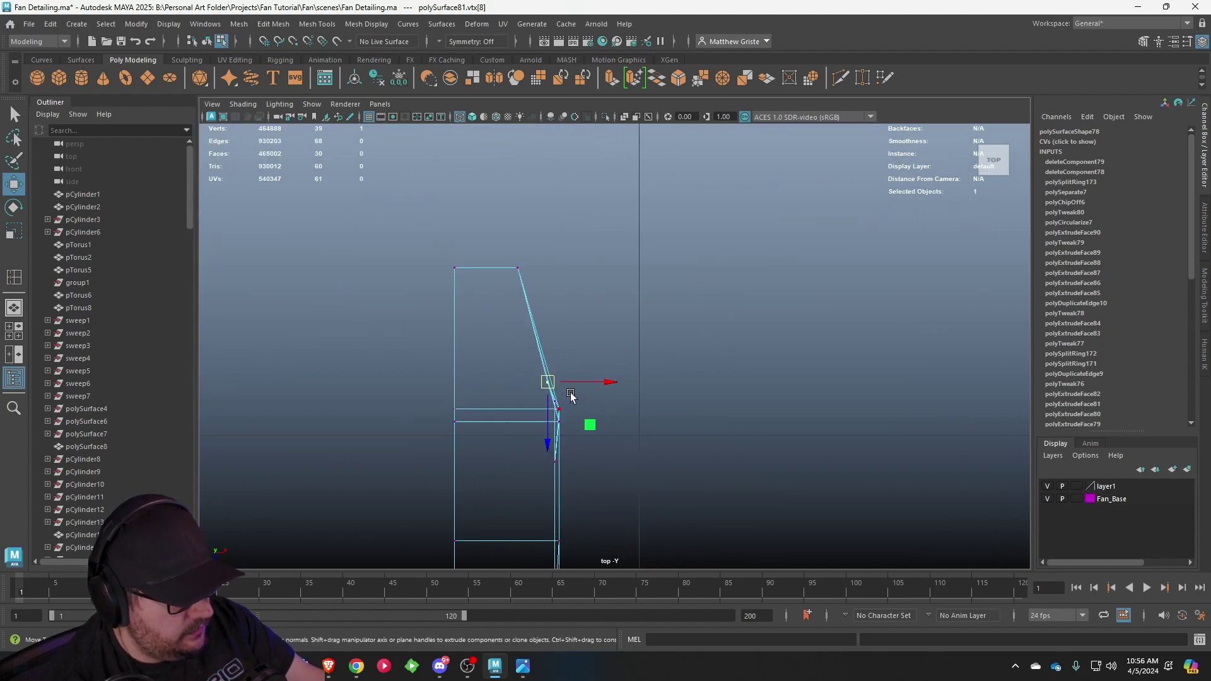
drag(491, 434, 490, 414)
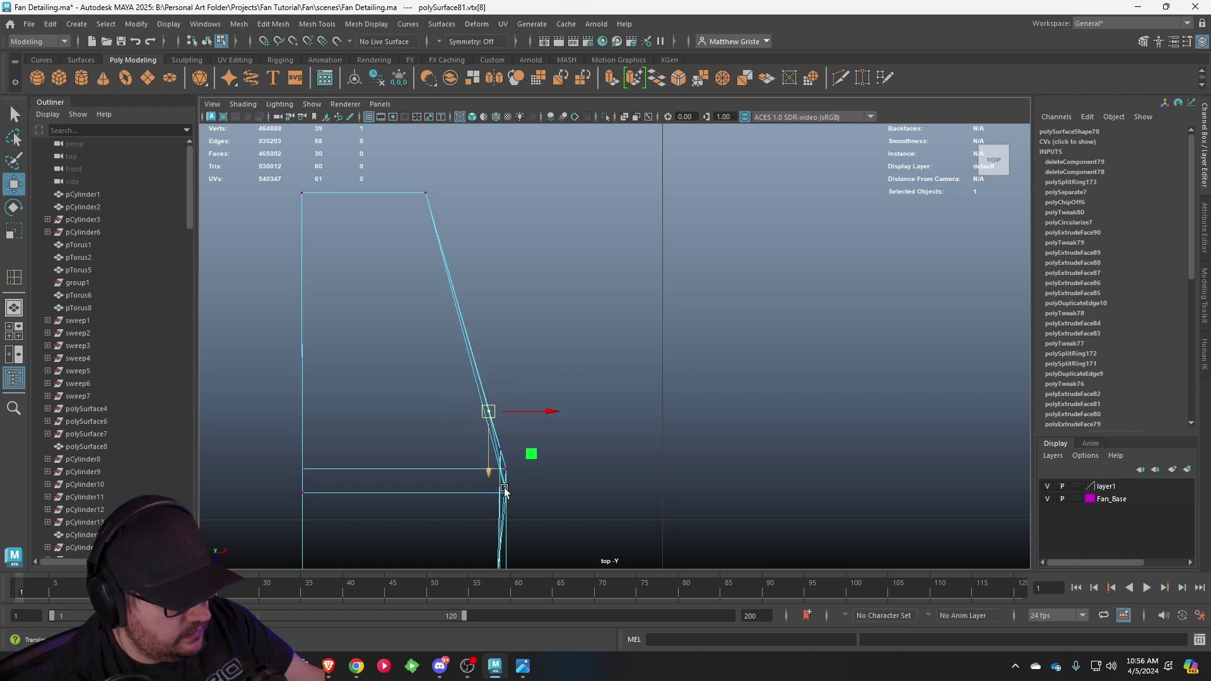
- Align the broad-side vertices around the start of the taper by scaling them flat along X in the top view
alt+middle_drag(504, 489, 512, 330)
scroll(528, 382, up, 1)
drag(472, 276, 472, 275)
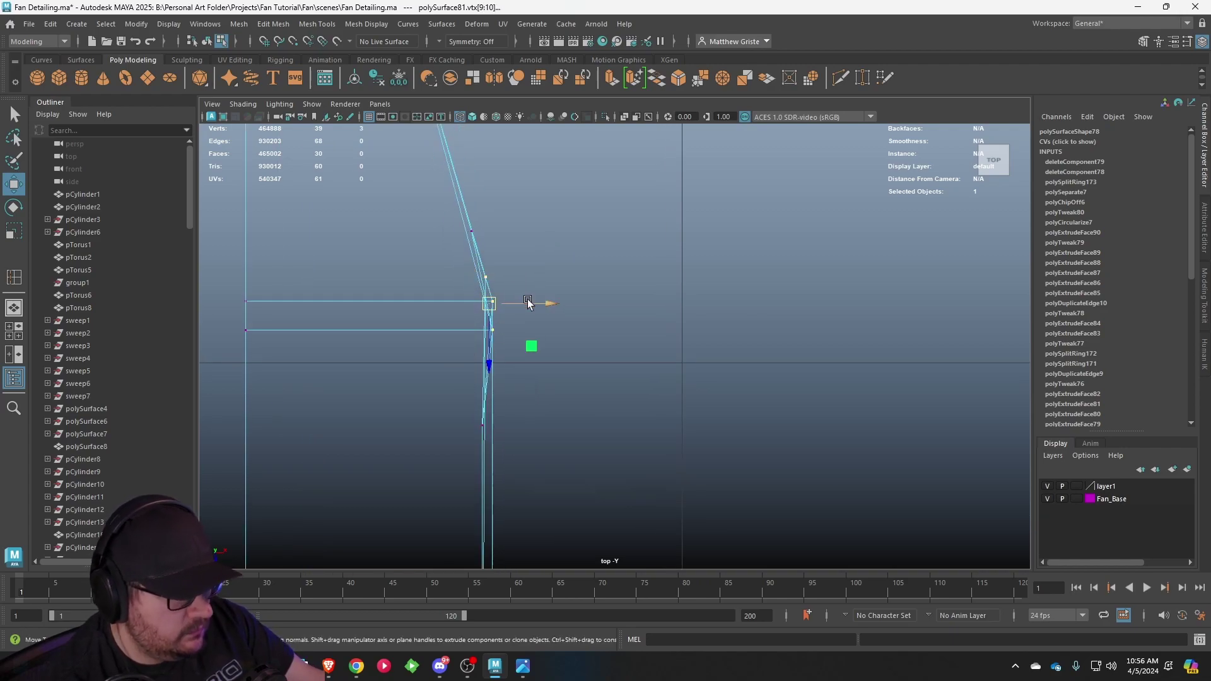
scroll(565, 438, down, 15)
scroll(578, 457, up, 12)
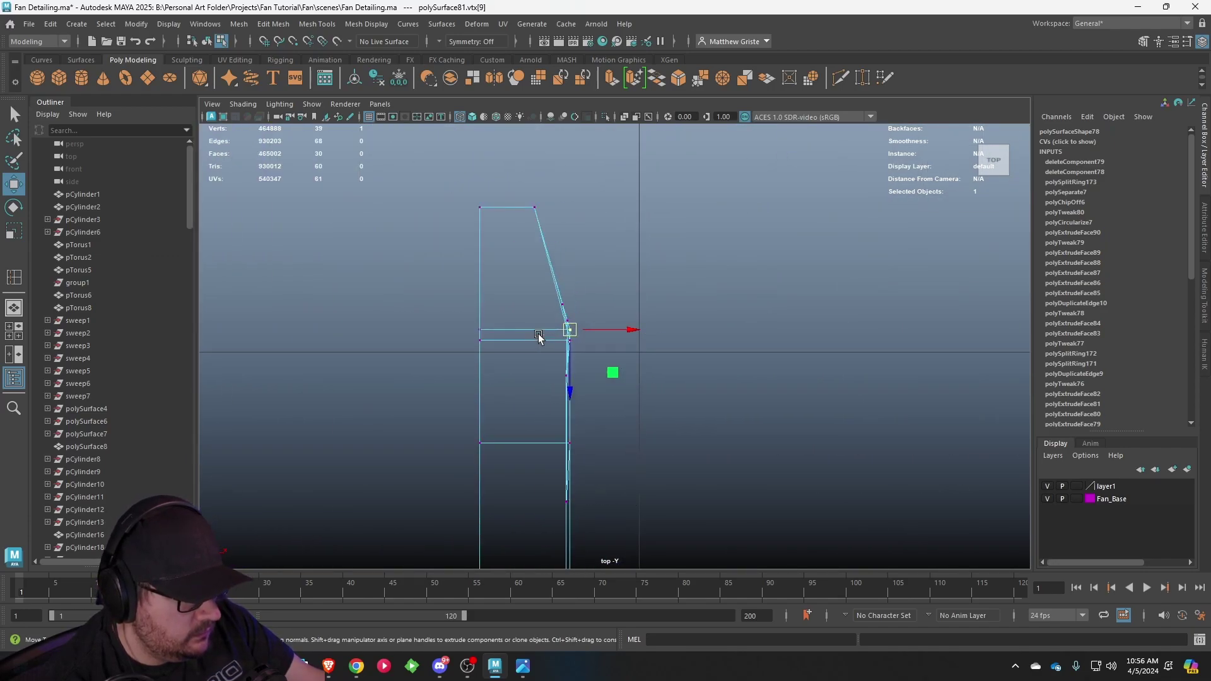
key(r)
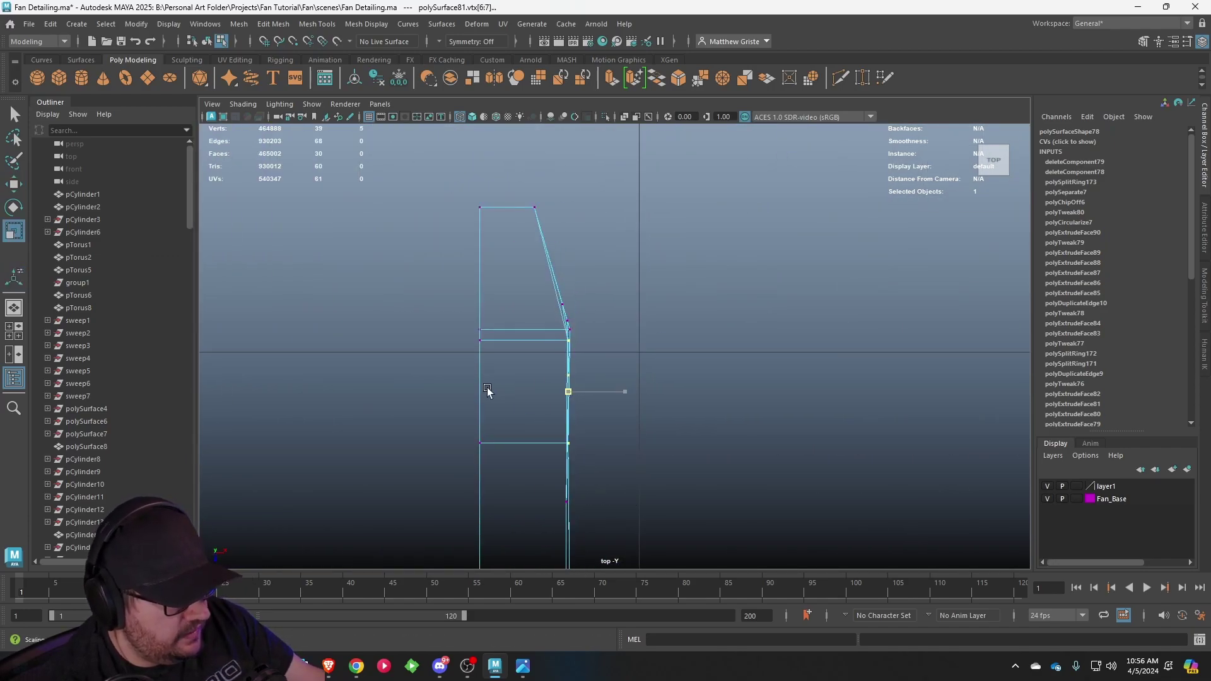
shift+click(573, 331)
drag(624, 387, 607, 391)
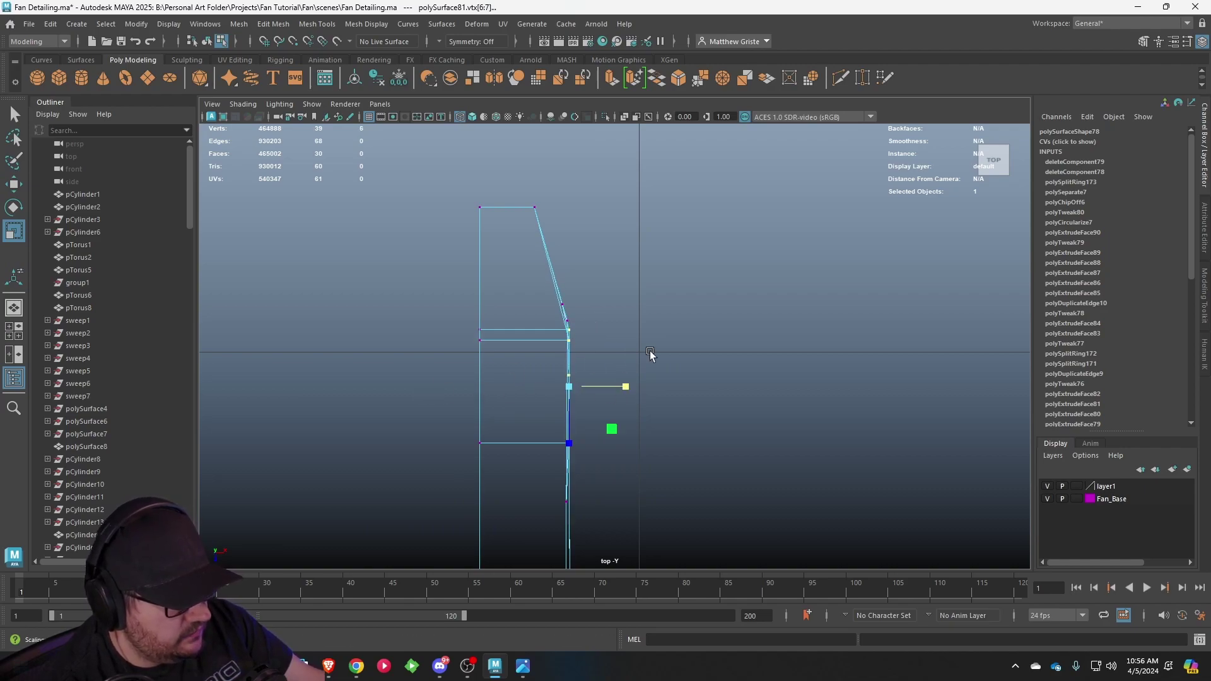
- In the perspective view, move the centre vertex beside the circle up to the centre line and outward toward the tip
key(space)
key(f)
key(space)
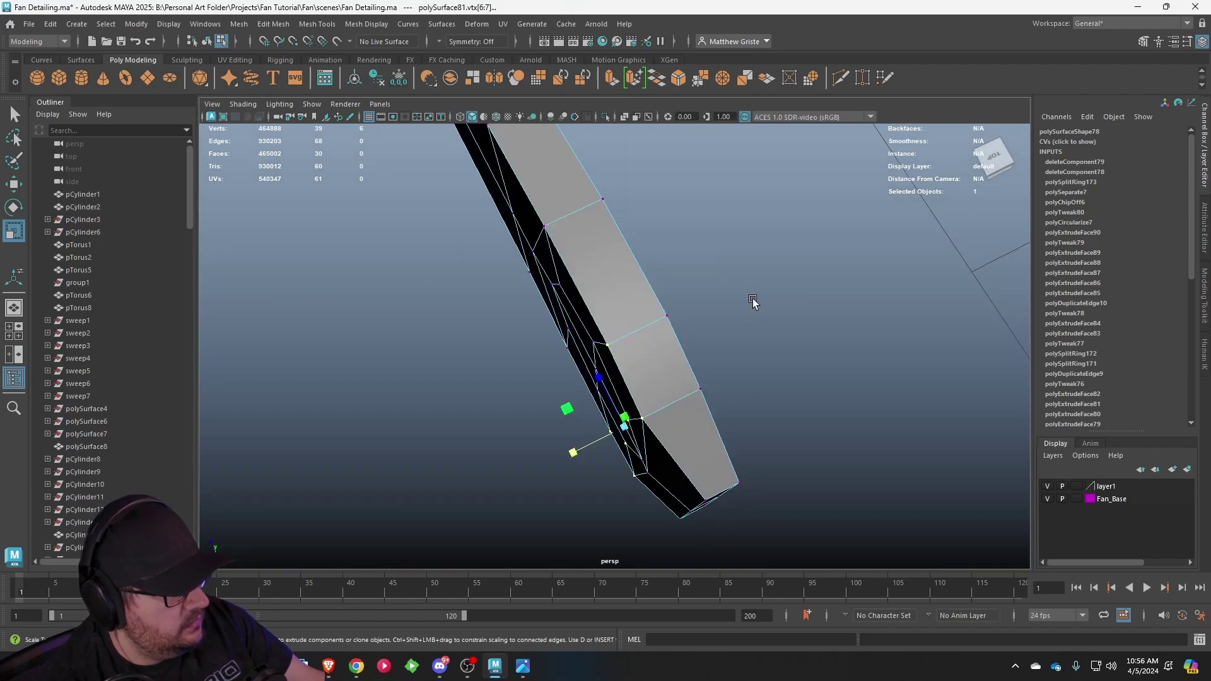
alt+drag(751, 300, 757, 264)
key(w)
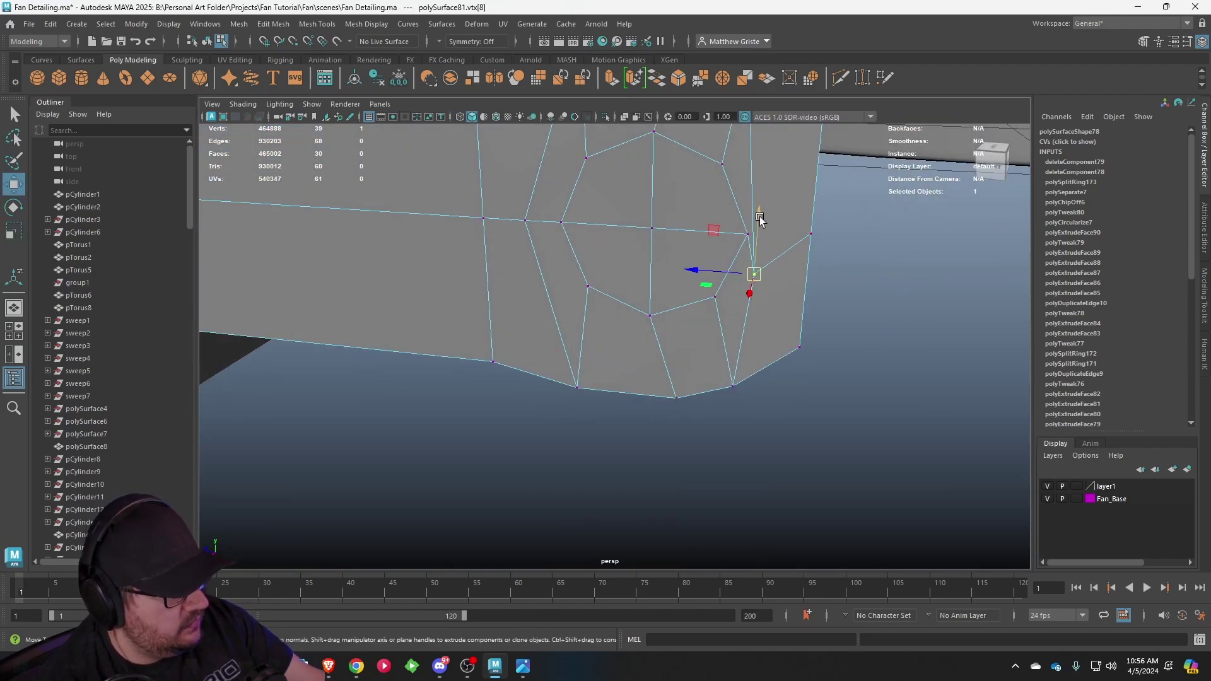
drag(759, 221, 761, 186)
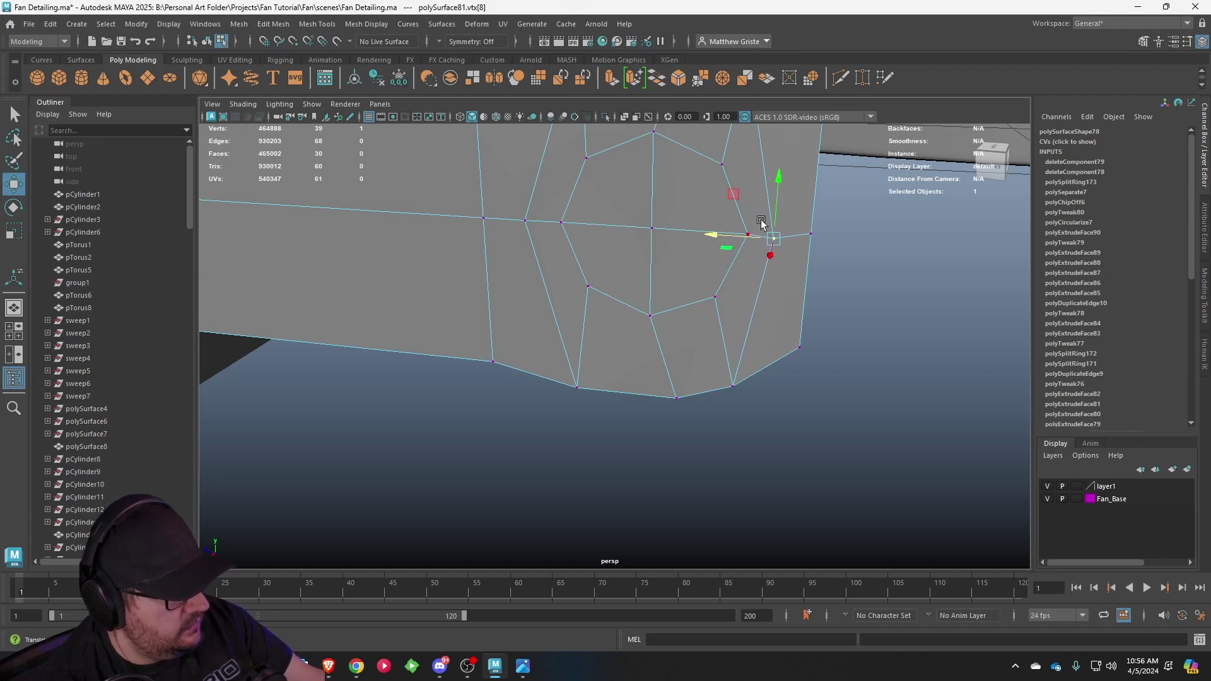
- Extrude the circle's four faces inward through the half prong's thickness and delete them to open the round hole
alt+drag(778, 202, 738, 226)
scroll(738, 225, up, 3)
right_drag(549, 278, 555, 311)
click(541, 270)
shift+click(599, 293)
shift+click(609, 323)
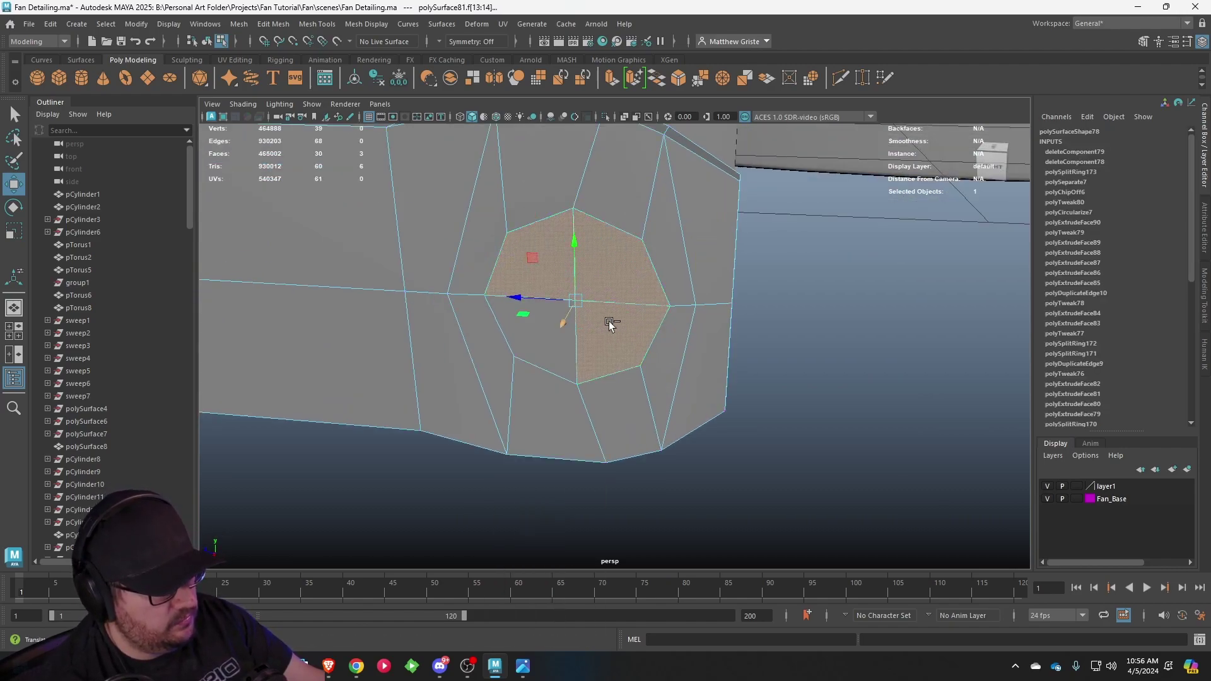
shift+click(561, 350)
alt+drag(643, 331, 602, 340)
click(611, 78)
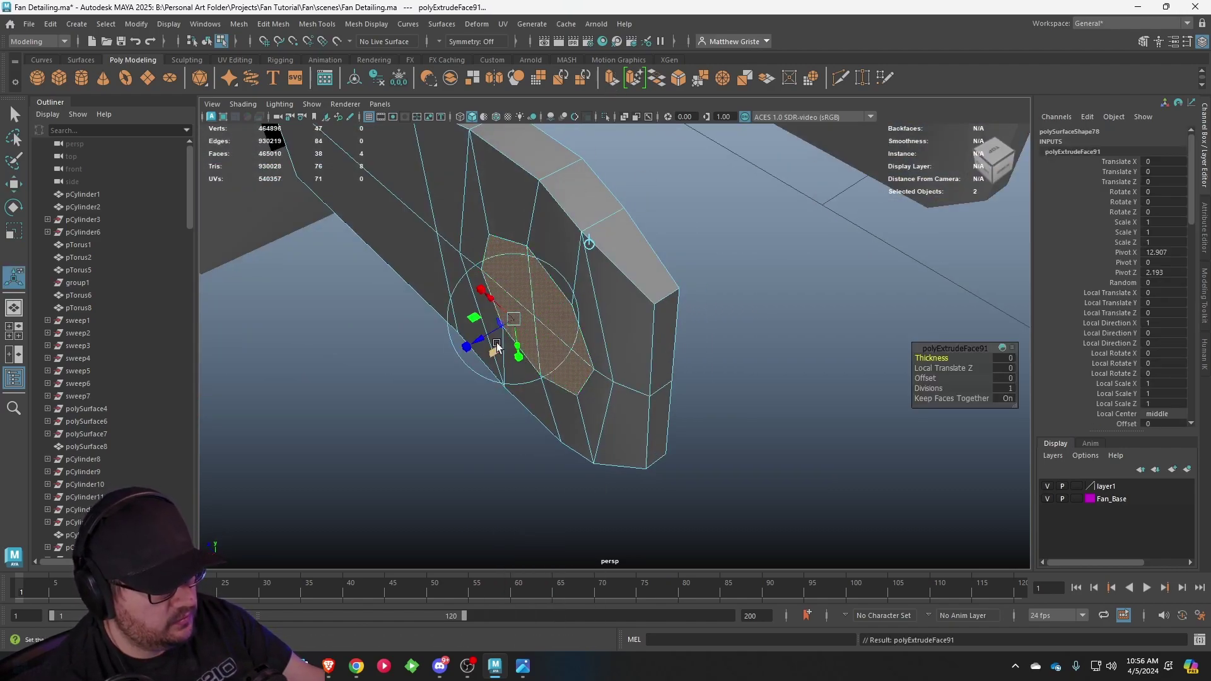
drag(497, 347, 475, 265)
key(Delete)
- Return to object mode on the near prong and save the scene
right_drag(575, 216, 574, 199)
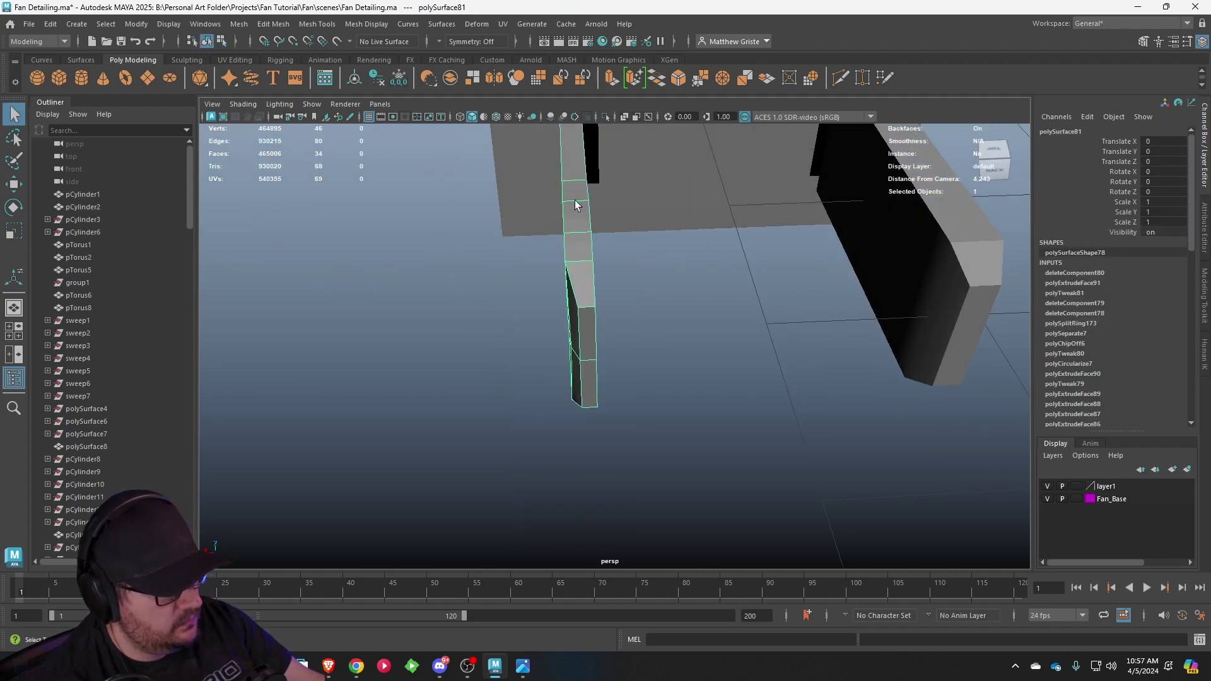
alt+drag(605, 340, 479, 303)
click(29, 24)
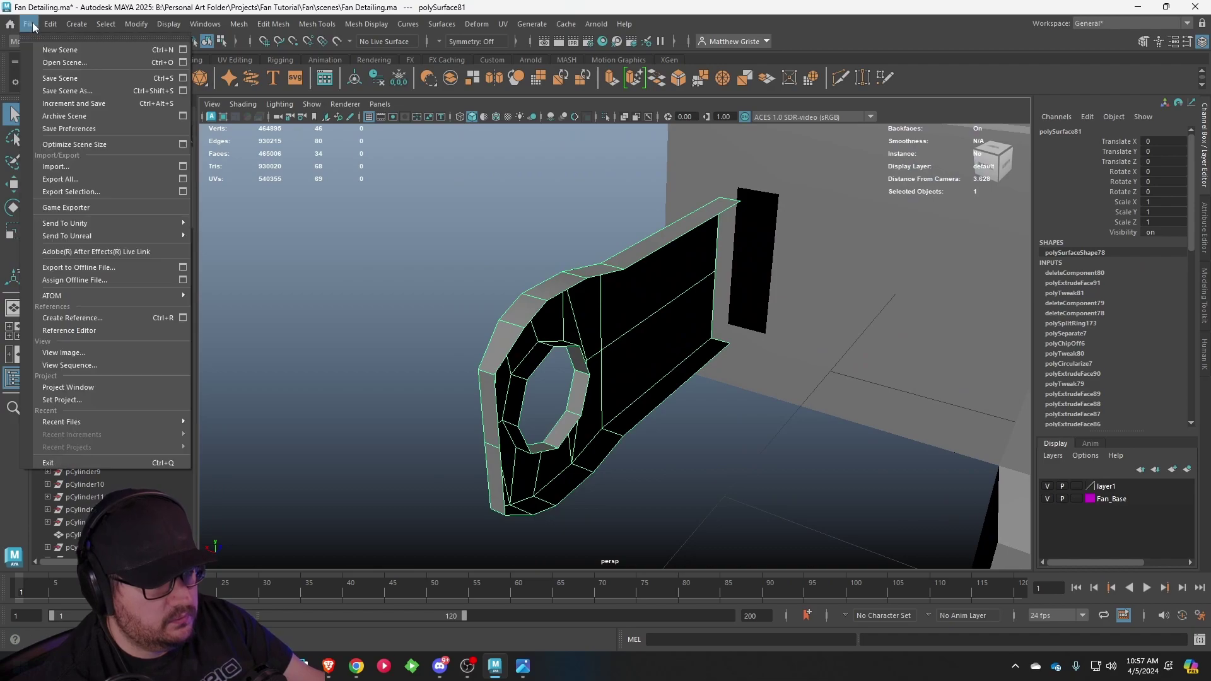
click(60, 79)
- Mirror the near half prong across X in the negative direction, with the border set to Do not merge borders
click(239, 24)
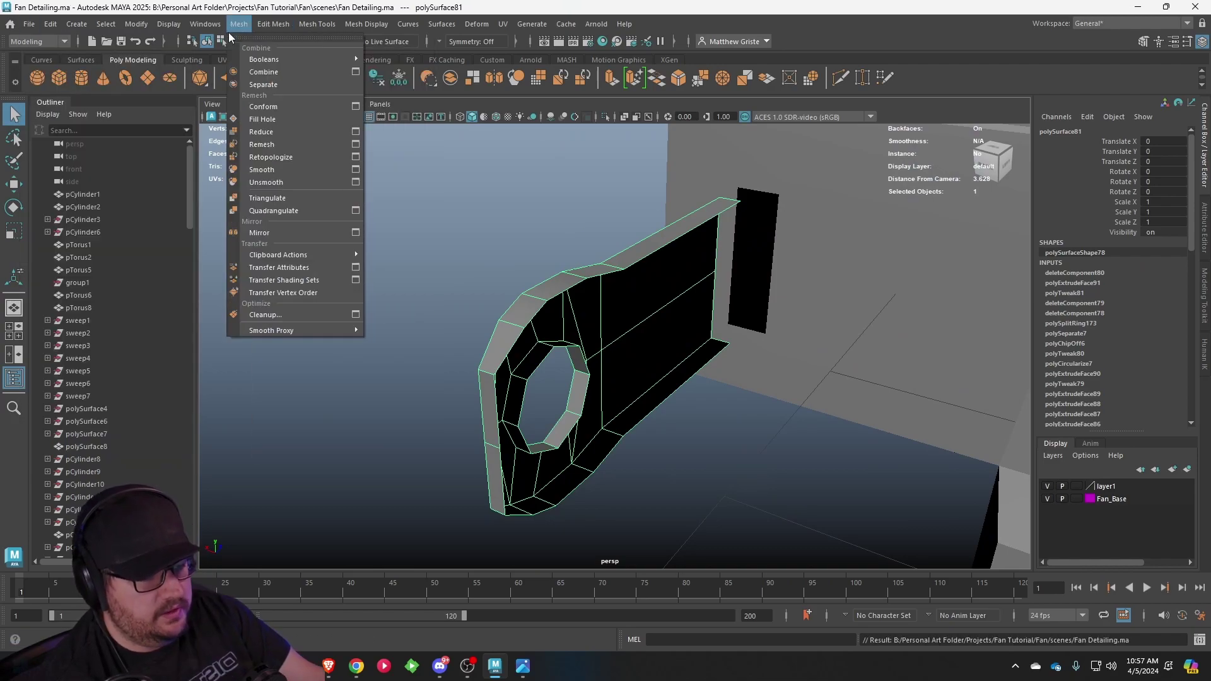
click(259, 233)
alt+drag(281, 240, 775, 320)
alt+drag(766, 365, 965, 368)
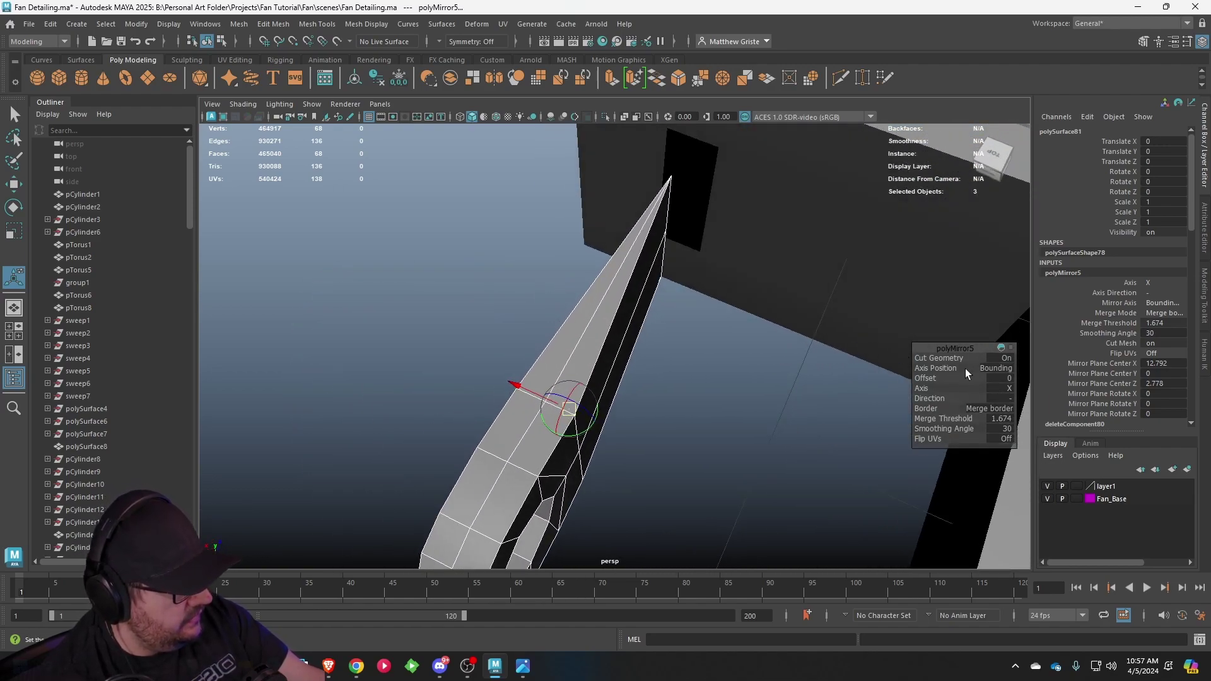
key([)
click(979, 410)
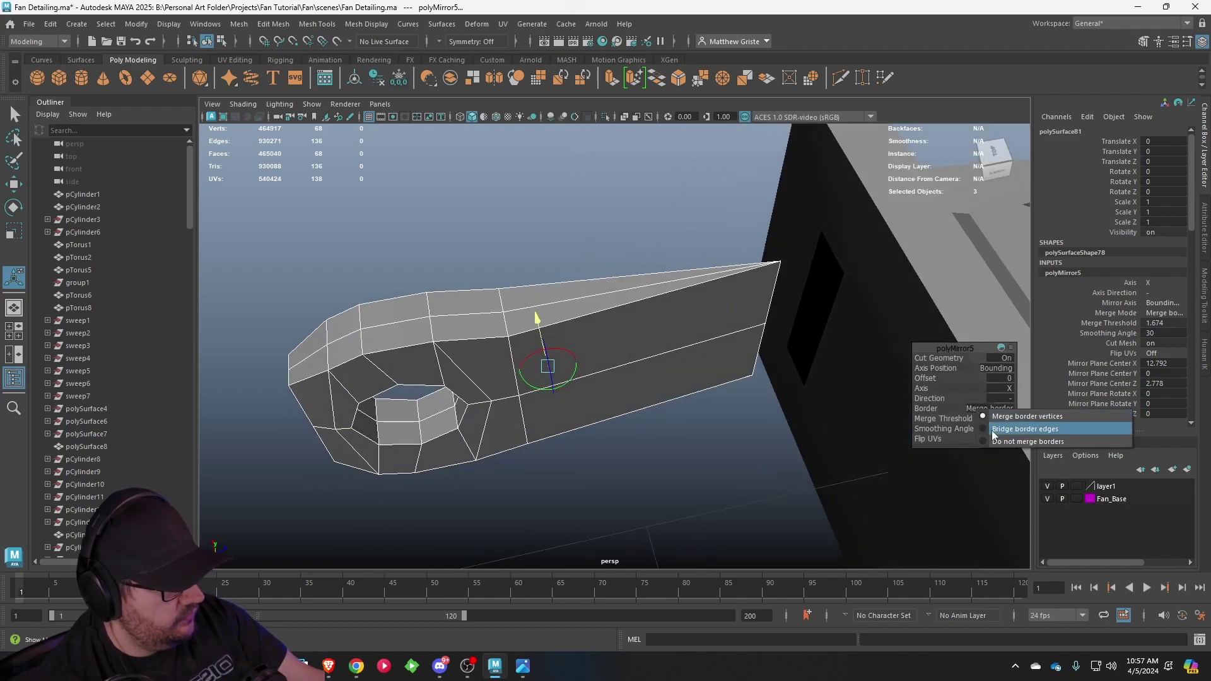
click(995, 432)
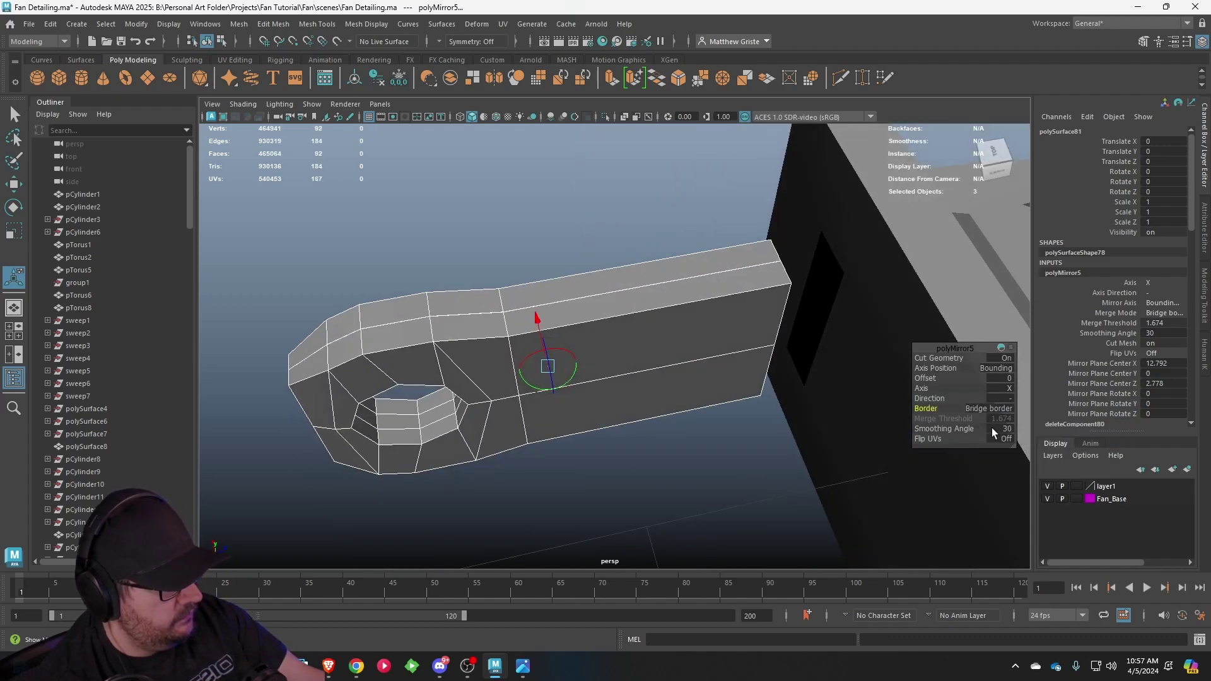
alt+drag(521, 347, 817, 403)
click(980, 410)
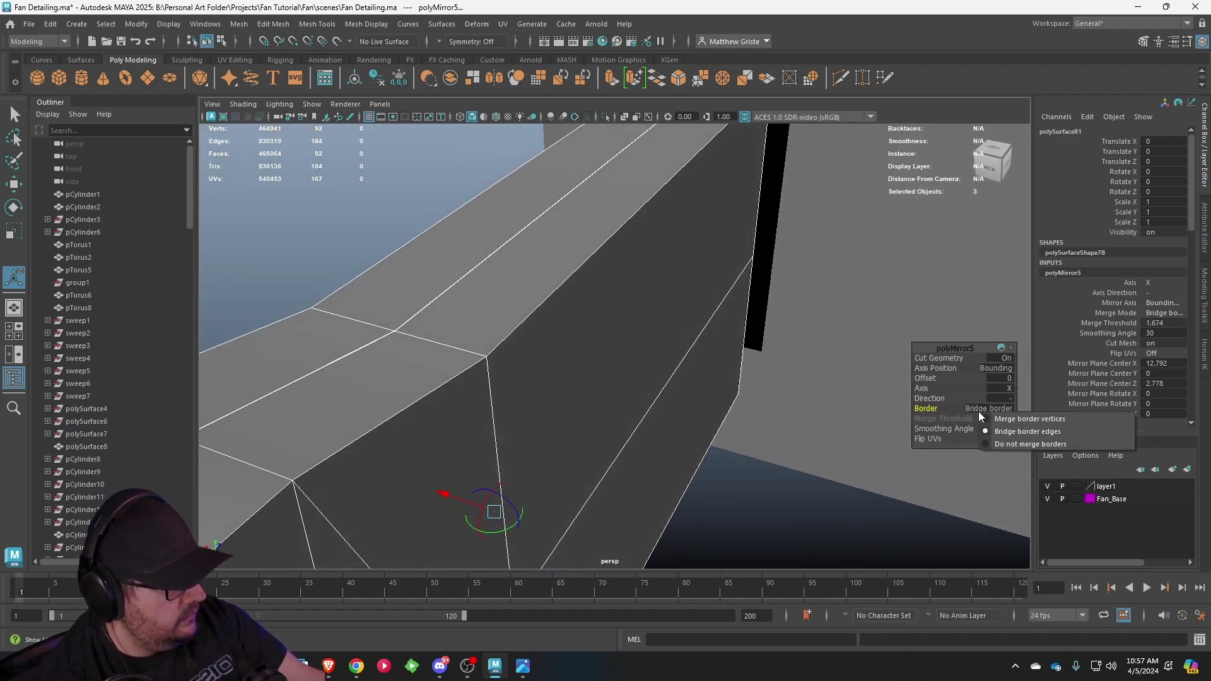
click(997, 443)
alt+drag(998, 443, 555, 364)
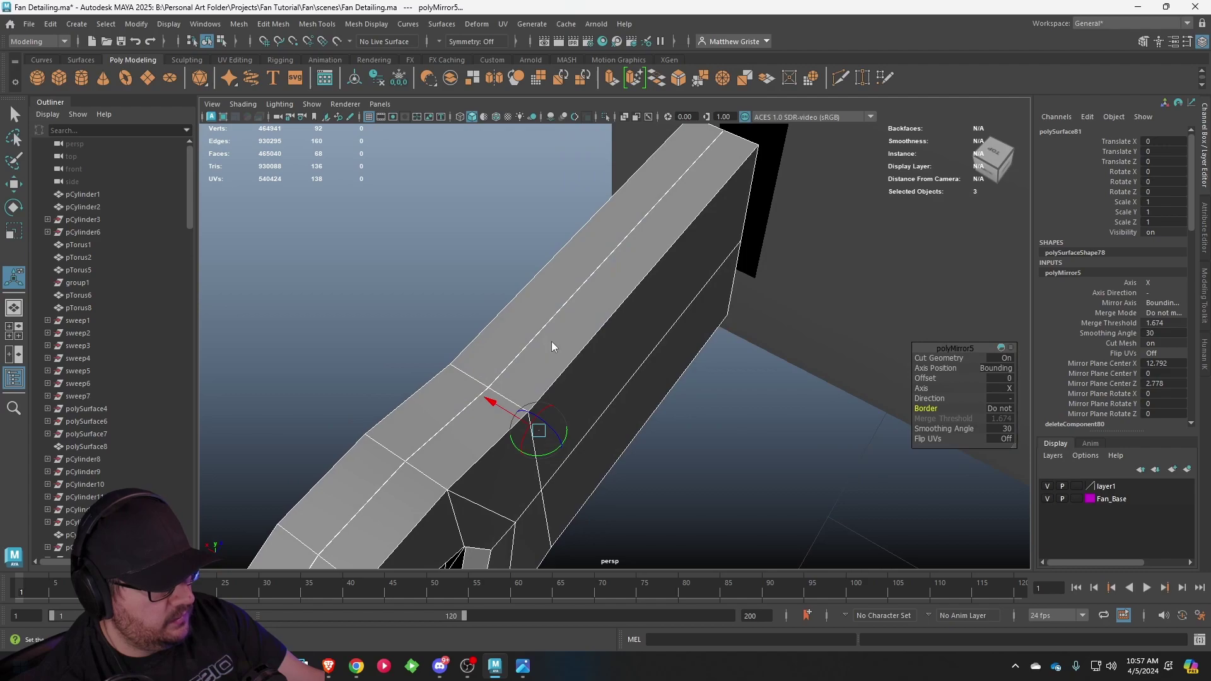
- Sew the two centre seam edge loops around the mirrored prong with tolerance 1, leaving out the edges at its open end
right_drag(551, 292, 487, 285)
key(q)
alt+drag(487, 285, 566, 309)
scroll(566, 312, up, 2)
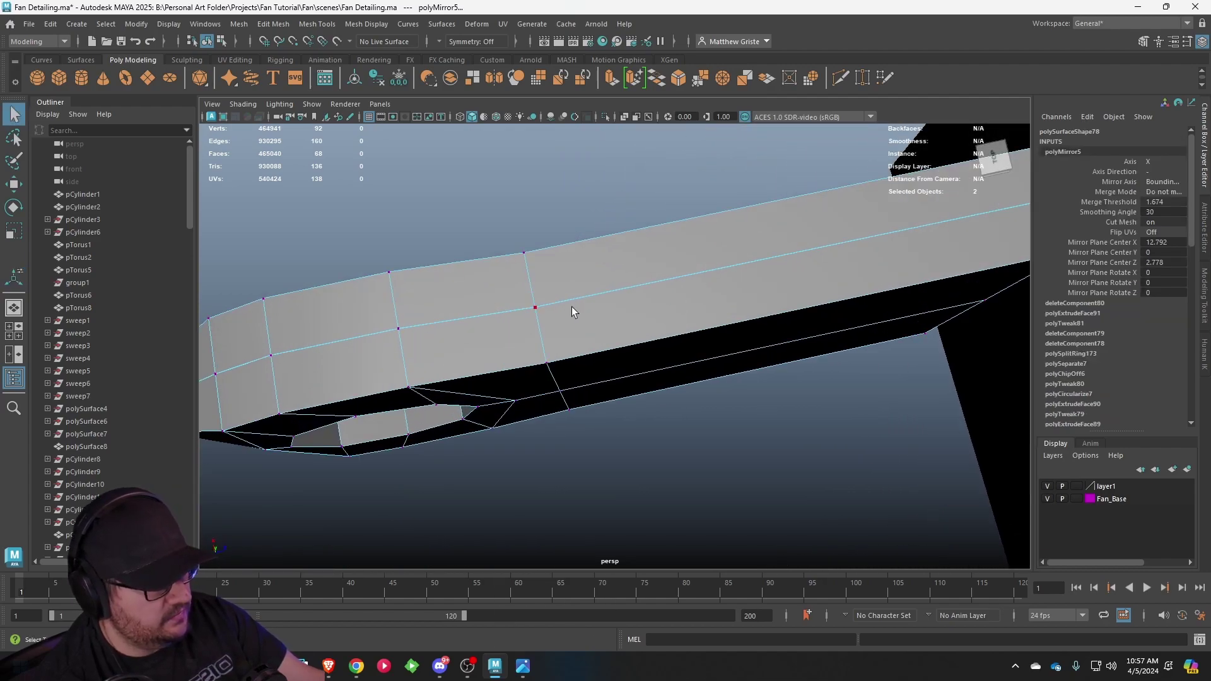
right_drag(571, 307, 574, 264)
double_click(572, 295)
shift+double_click(516, 310)
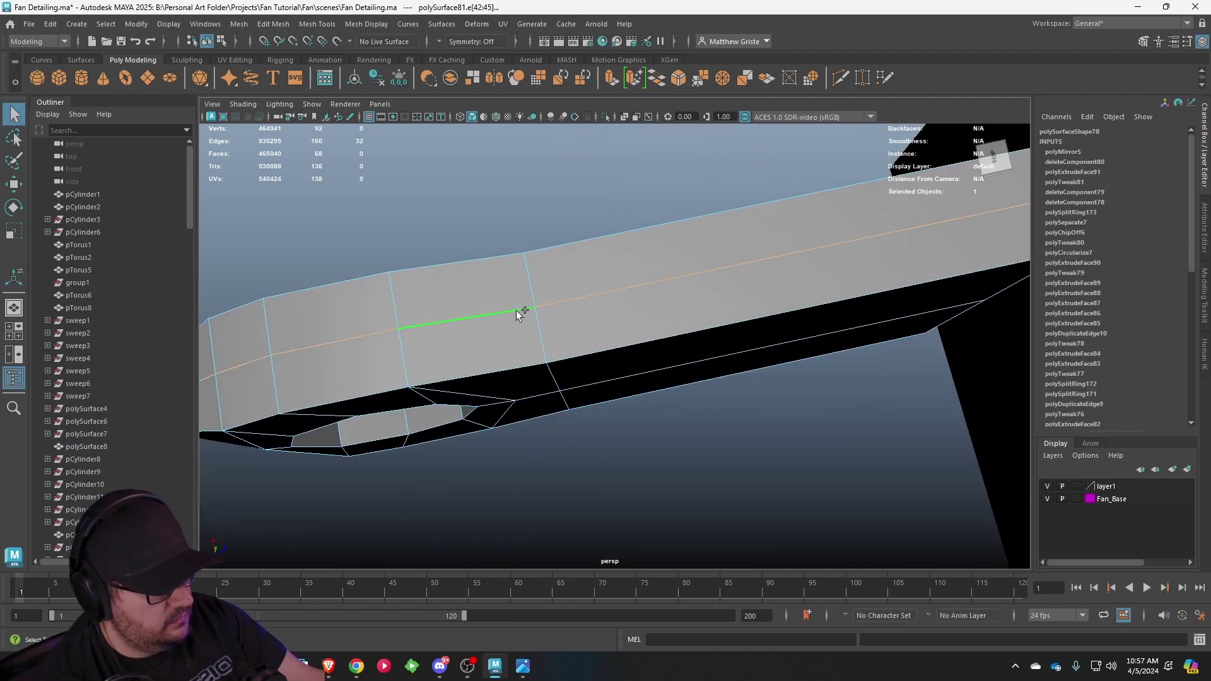
alt+drag(516, 310, 809, 438)
ctrl+drag(808, 438, 731, 310)
ctrl+drag(855, 185, 781, 238)
alt+drag(778, 258, 846, 325)
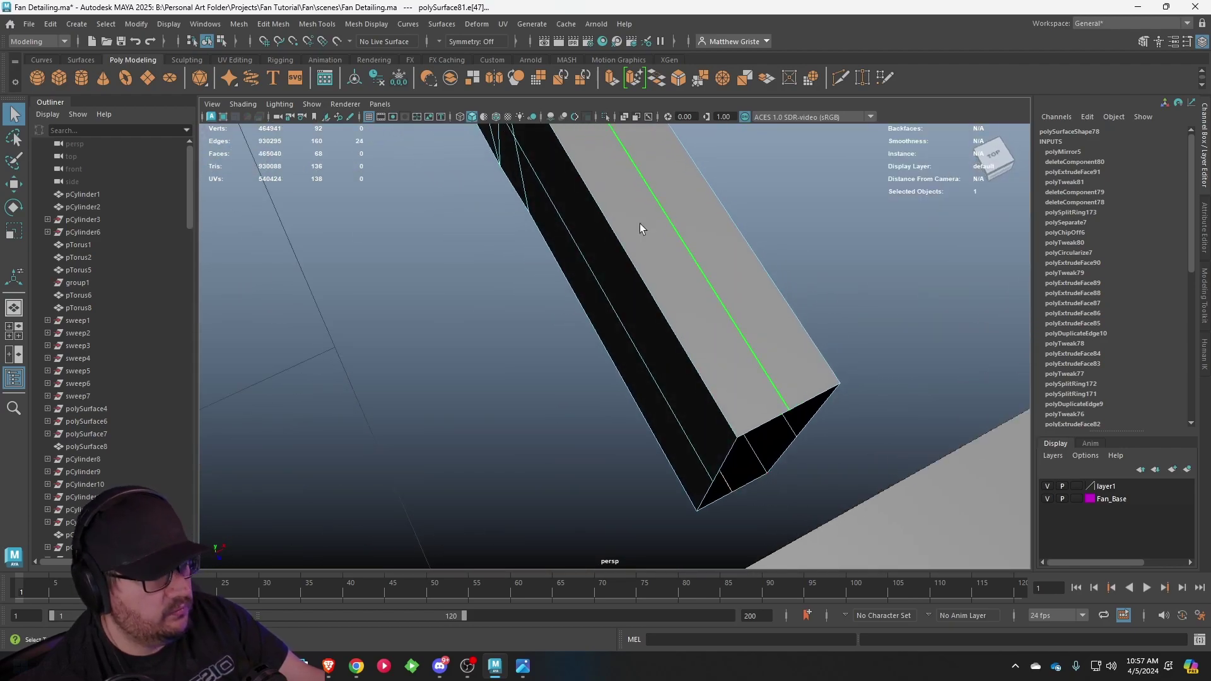
double_click(698, 75)
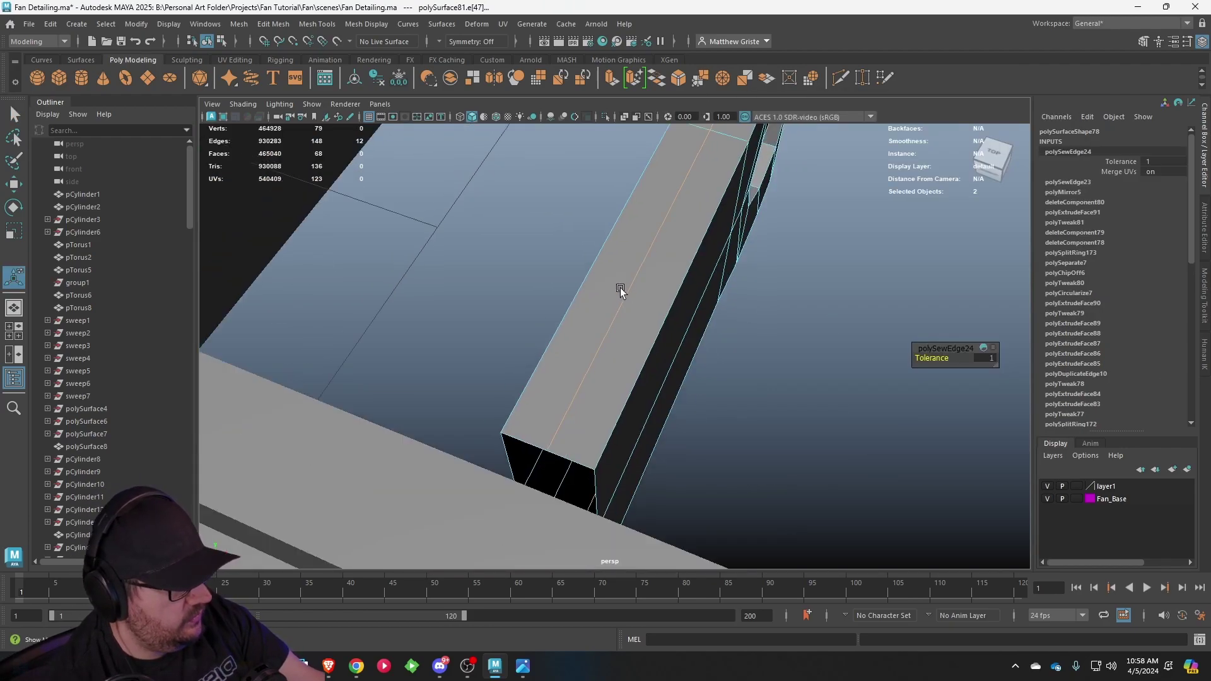
alt+drag(619, 288, 497, 306)
right_drag(575, 347, 648, 275)
key(q)
- Sew the two seam edge loops inside the prong's round hole with tolerance 1 and return to object mode
alt+drag(649, 275, 628, 291)
key(3)
key(1)
key(F10)
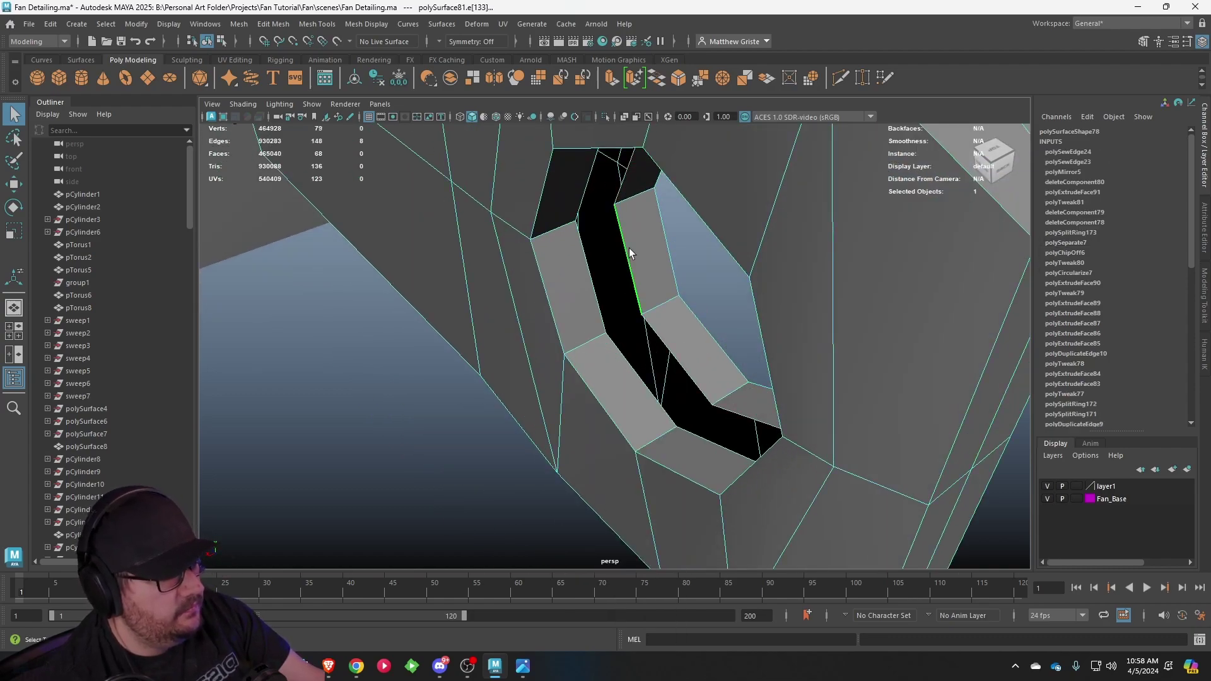
shift+double_click(595, 283)
click(700, 78)
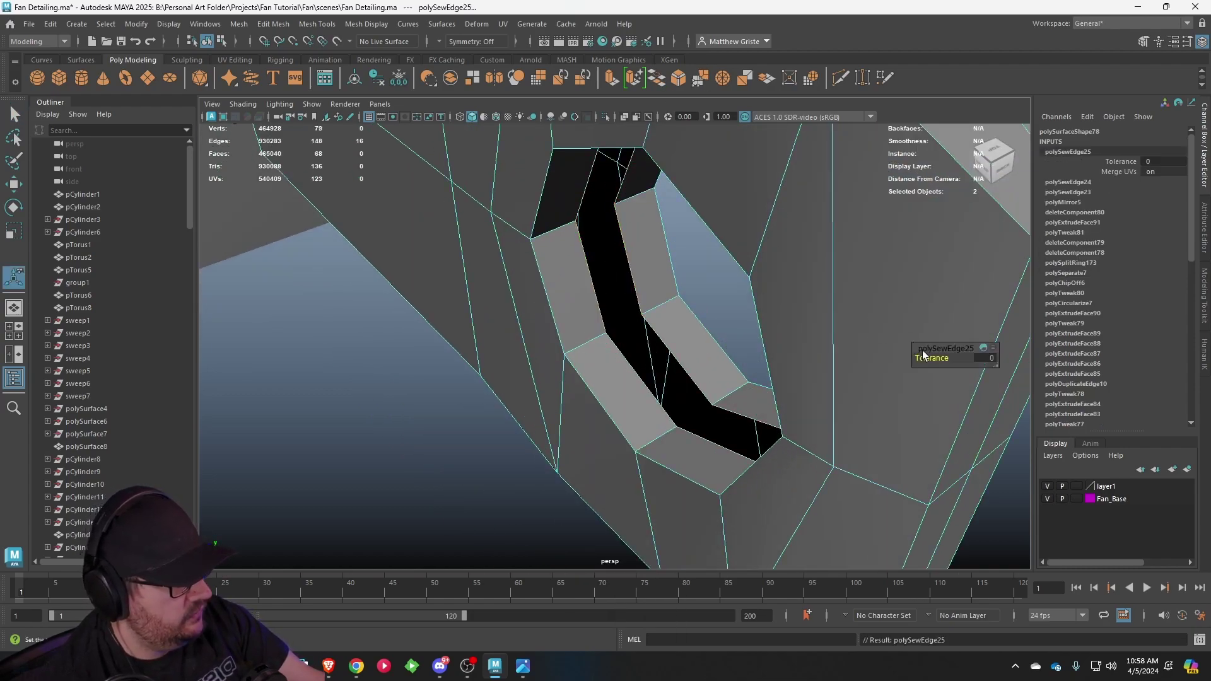
drag(957, 360, 1081, 361)
alt+drag(605, 410, 652, 332)
key(q)
key(F8)
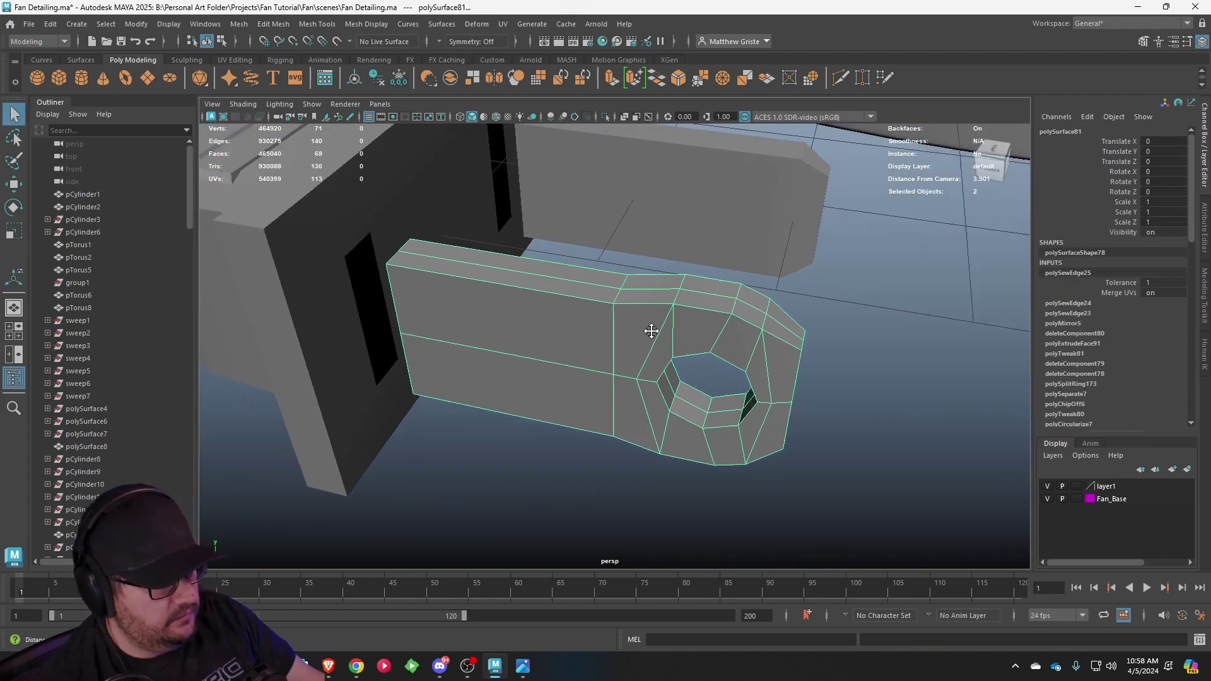
- Centre the finished prong's pivot and move the prong along Z to 0.508, toward its slot in the plug
key(f)
key(w)
scroll(673, 346, down, 5)
click(136, 24)
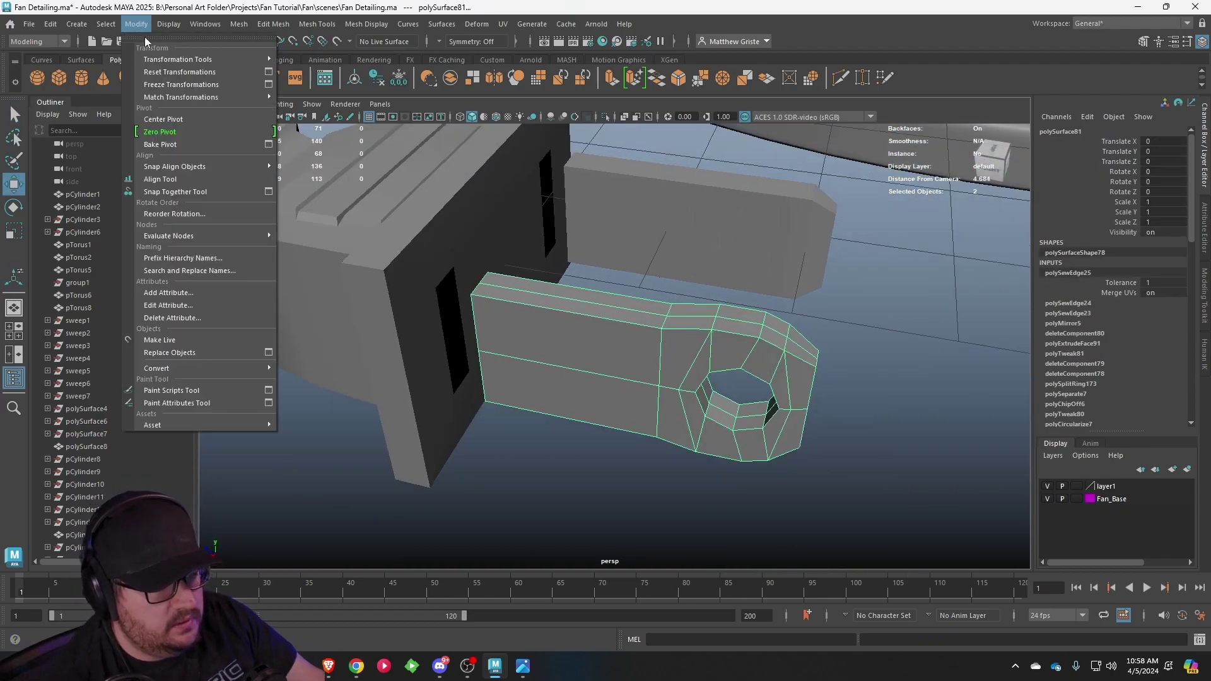
click(136, 24)
click(137, 25)
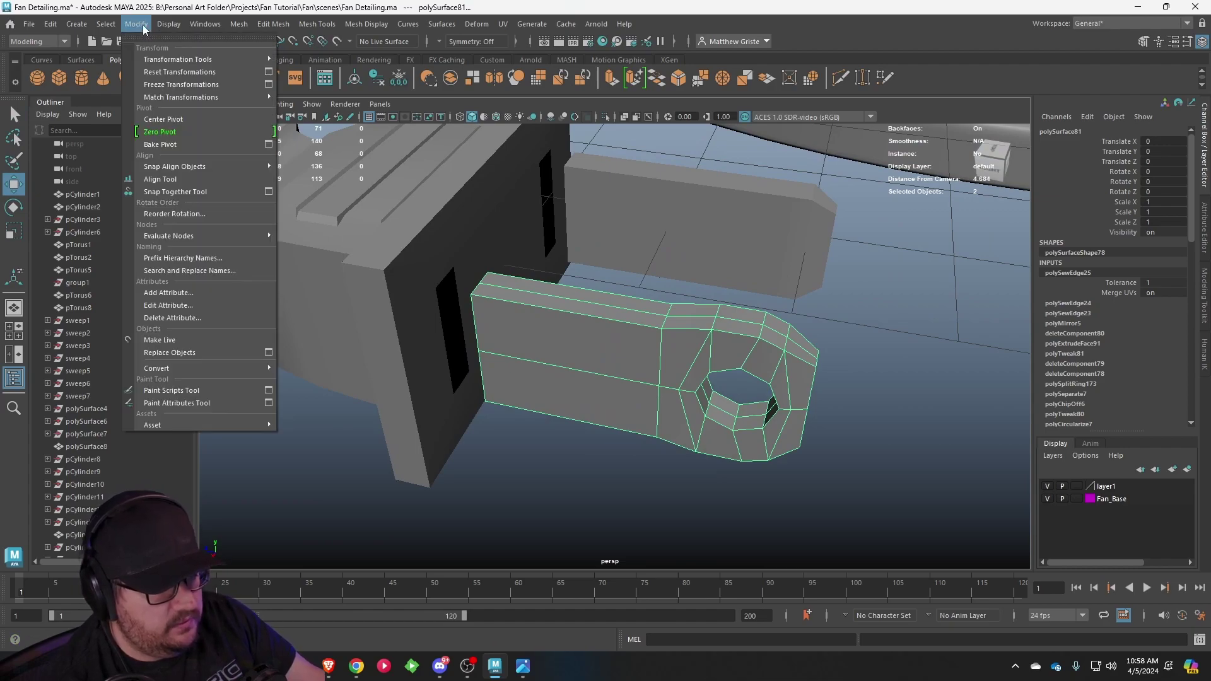
click(163, 118)
drag(579, 357, 729, 244)
alt+right_drag(730, 246, 517, 243)
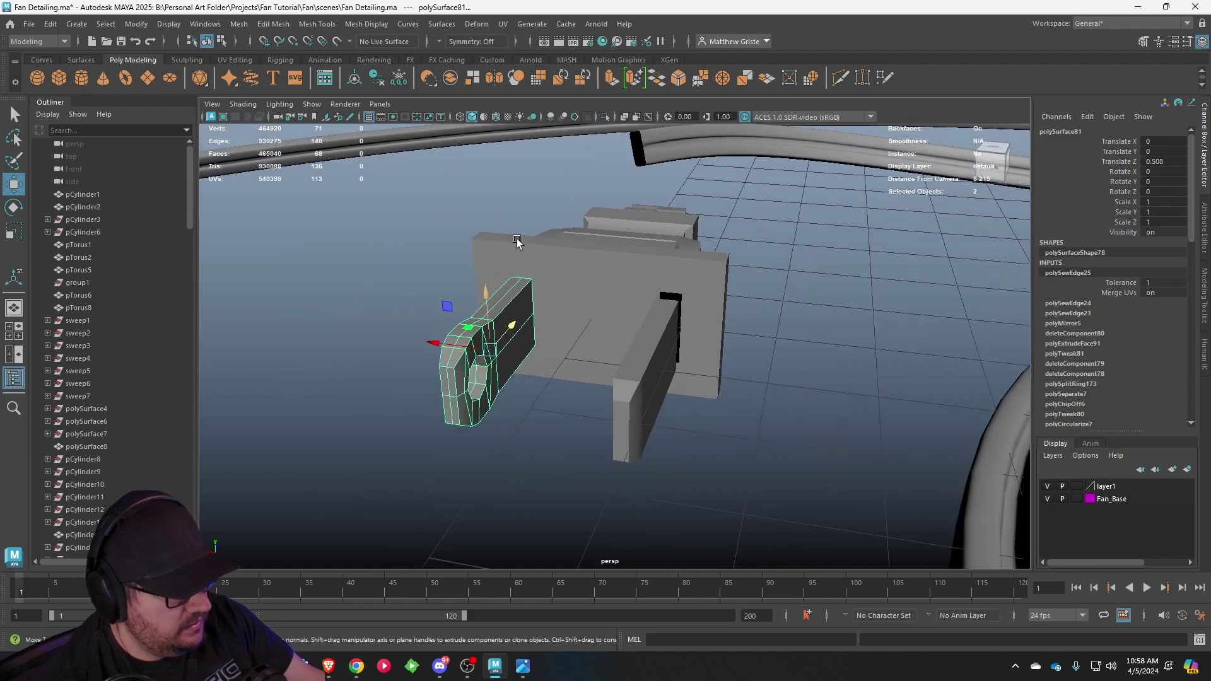
- Select the other prong and insert an edge loop lengthwise down the middle of its thickness
alt+drag(516, 243, 403, 259)
alt+right_drag(403, 259, 599, 378)
click(600, 377)
alt+drag(600, 378, 682, 414)
alt+right_drag(682, 415, 710, 432)
alt+middle_drag(710, 432, 627, 301)
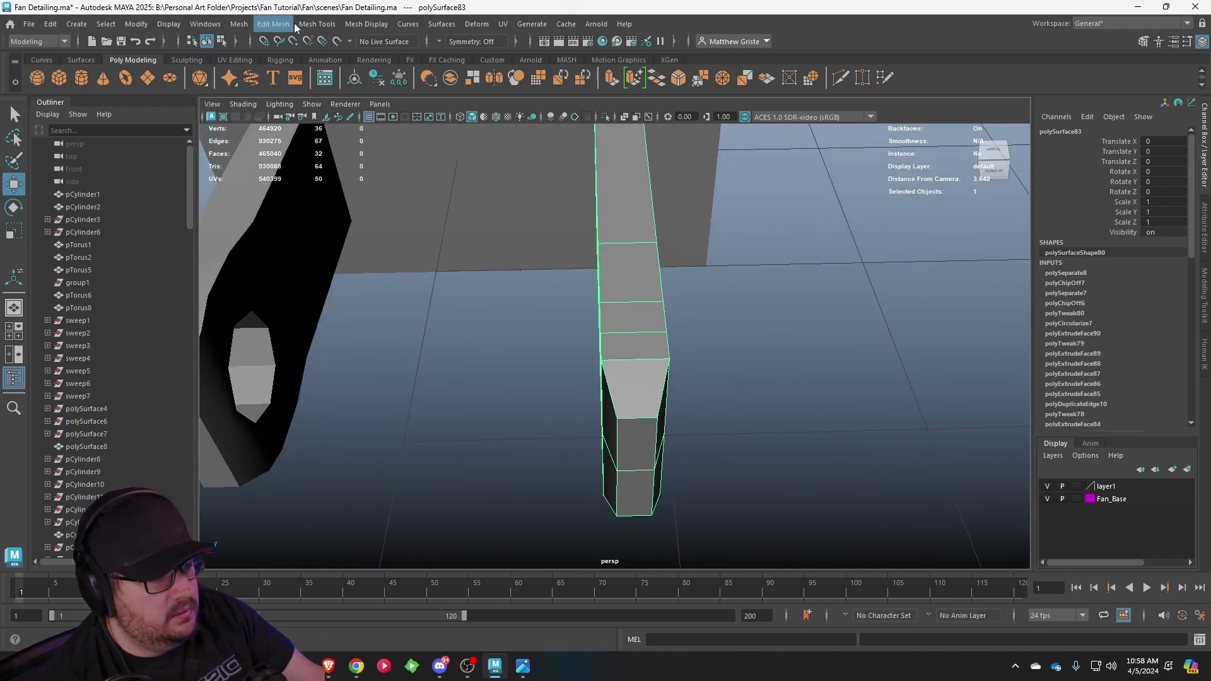
click(315, 24)
click(334, 119)
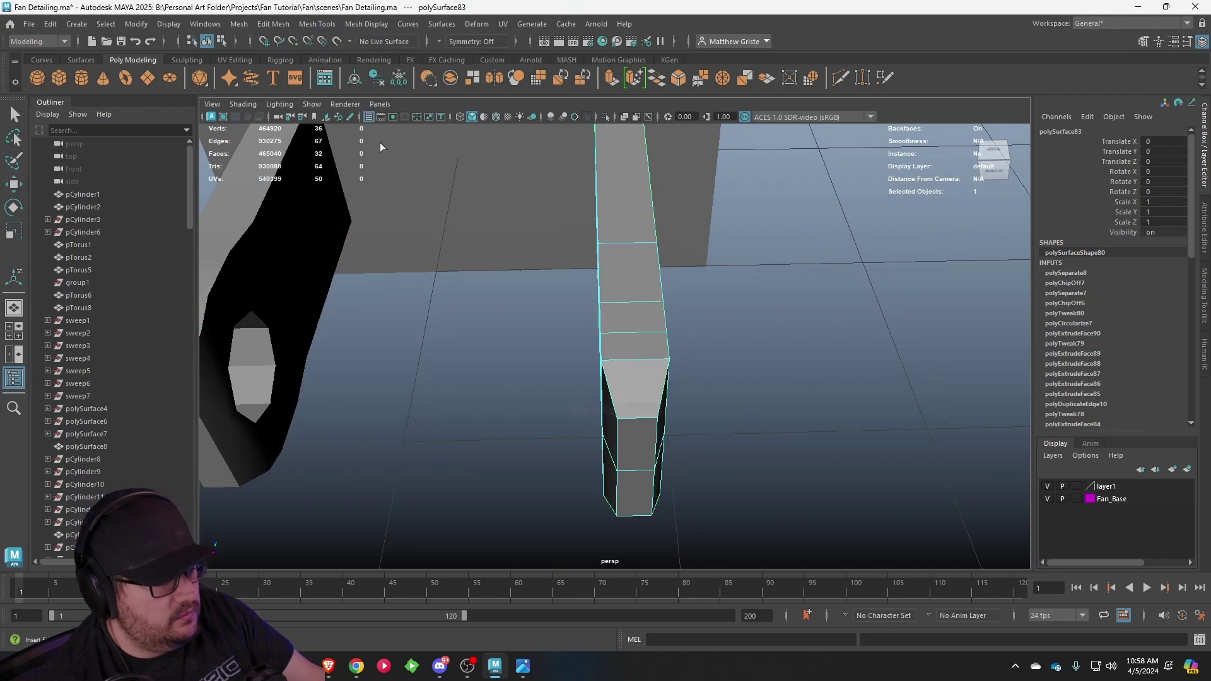
click(638, 419)
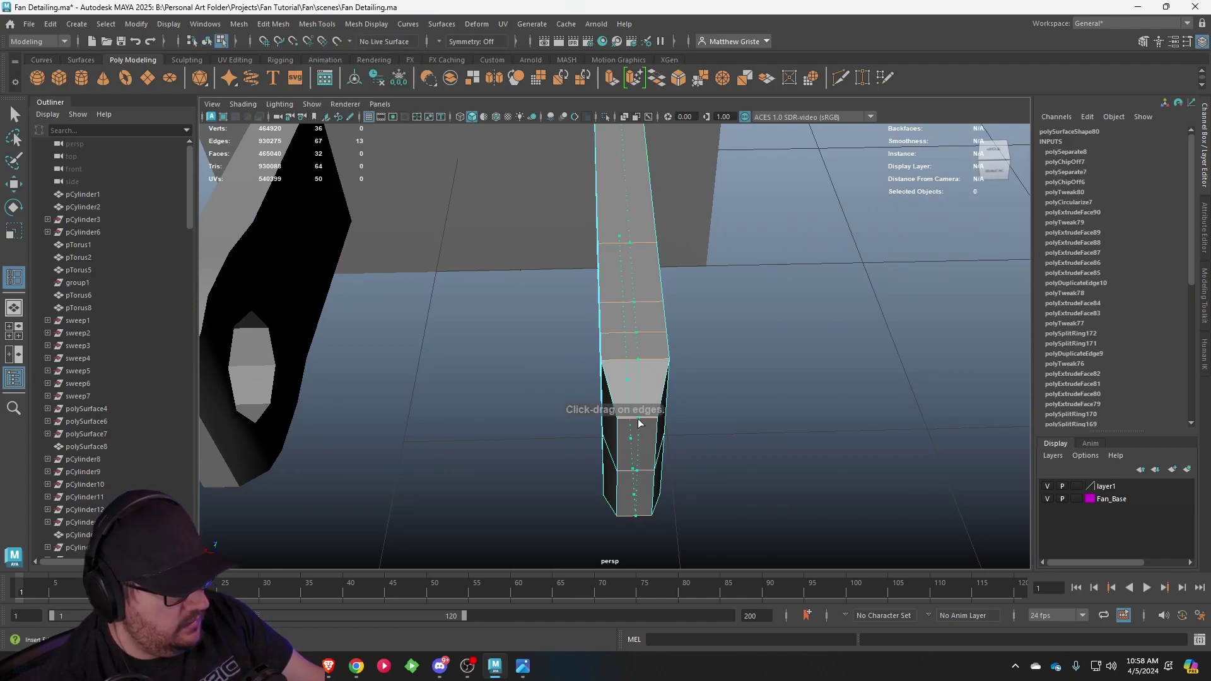
key(q)
- Delete the rim faces and the broad-side faces of the half that faces away from the first prong
right_drag(632, 289, 634, 324)
click(642, 318)
shift+click(650, 336)
key(Delete)
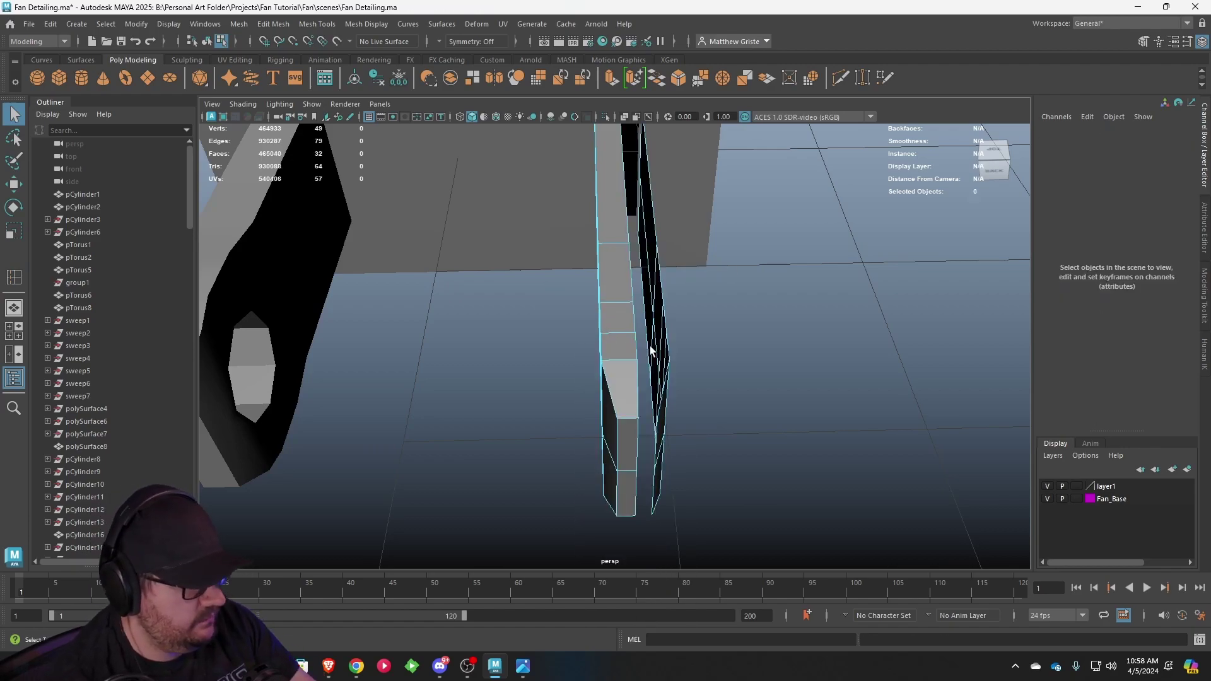
alt+drag(653, 351, 617, 323)
double_click(617, 324)
click(617, 324)
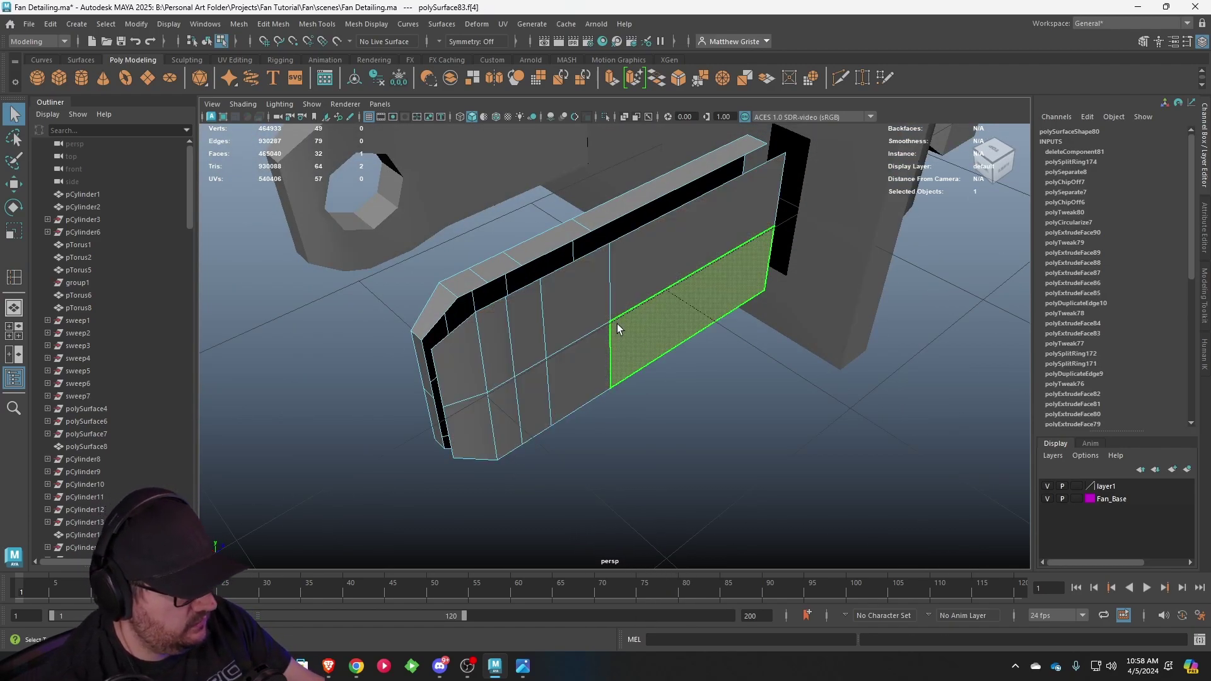
double_click(617, 323)
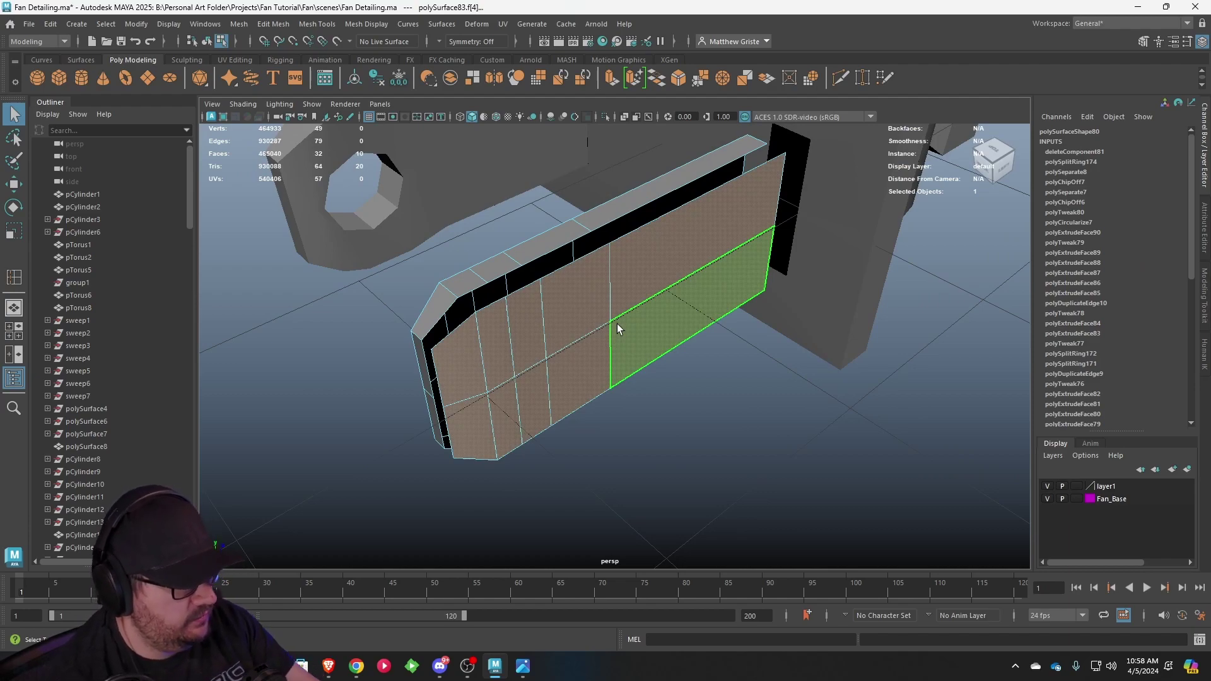
key(Delete)
- Extrude the four broad-side faces just behind the tip of the half prong and scale them inward to 0.217
alt+drag(569, 305, 654, 319)
scroll(655, 319, up, 3)
right_drag(654, 290, 657, 337)
click(638, 325)
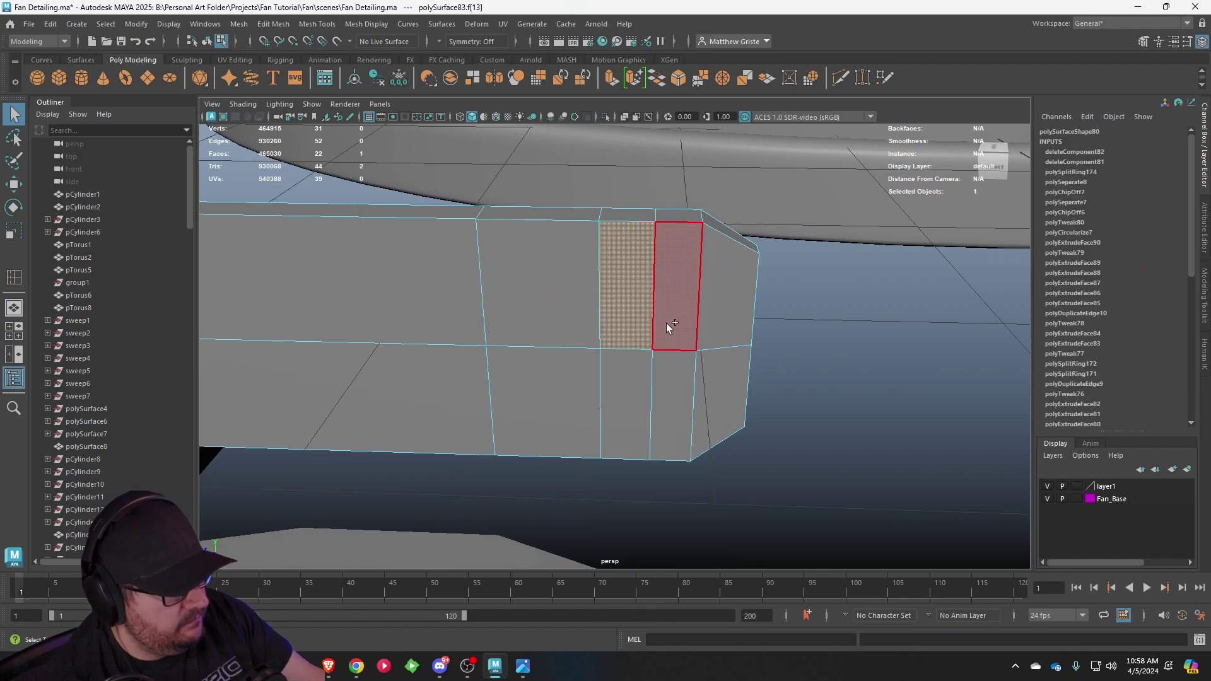
shift+click(666, 323)
shift+click(653, 373)
shift+click(634, 388)
alt+drag(747, 420, 623, 134)
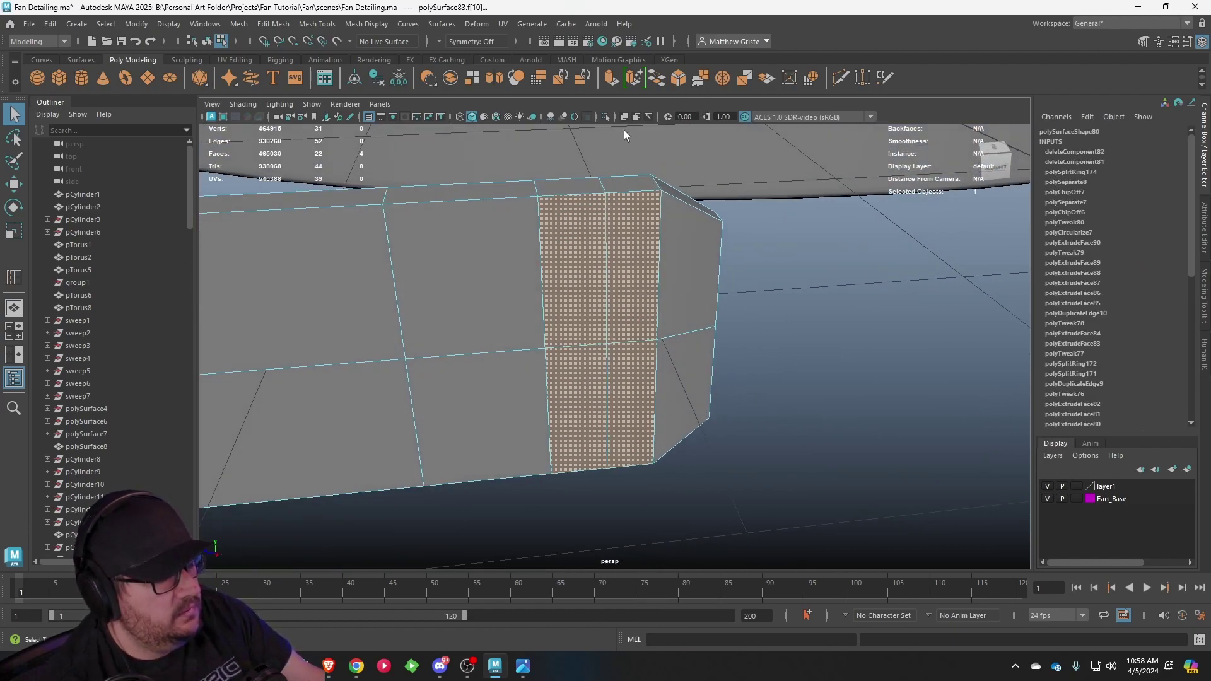
key(ctrl+e)
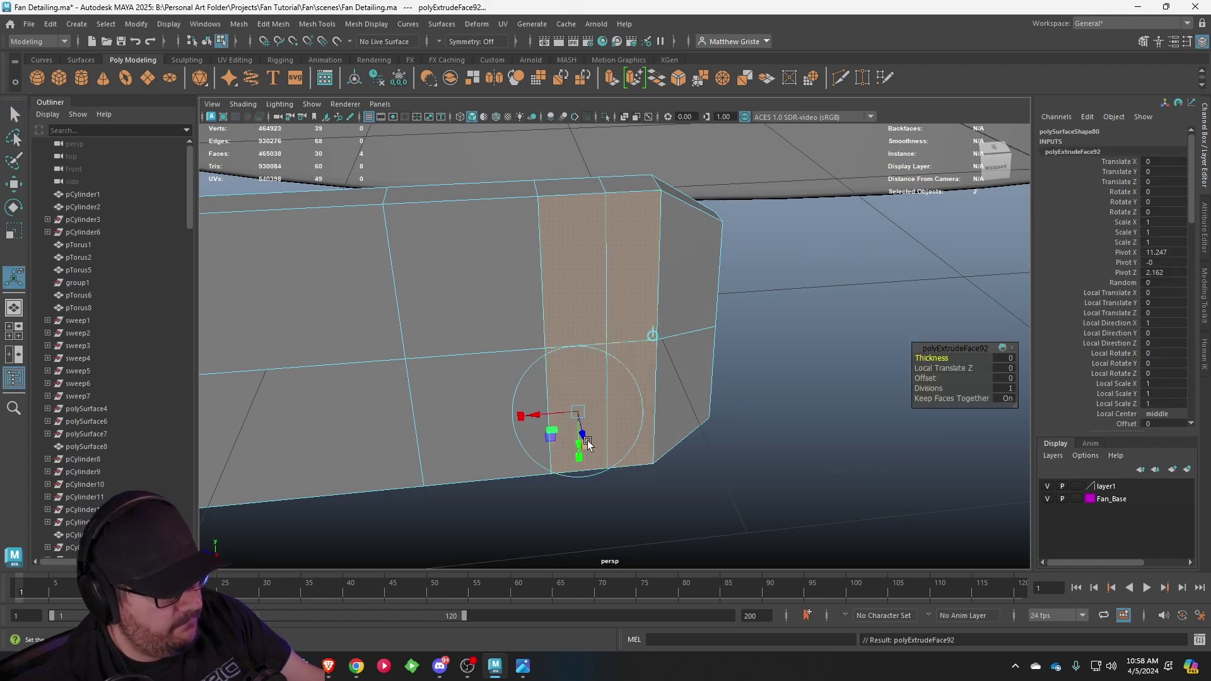
drag(580, 409, 552, 412)
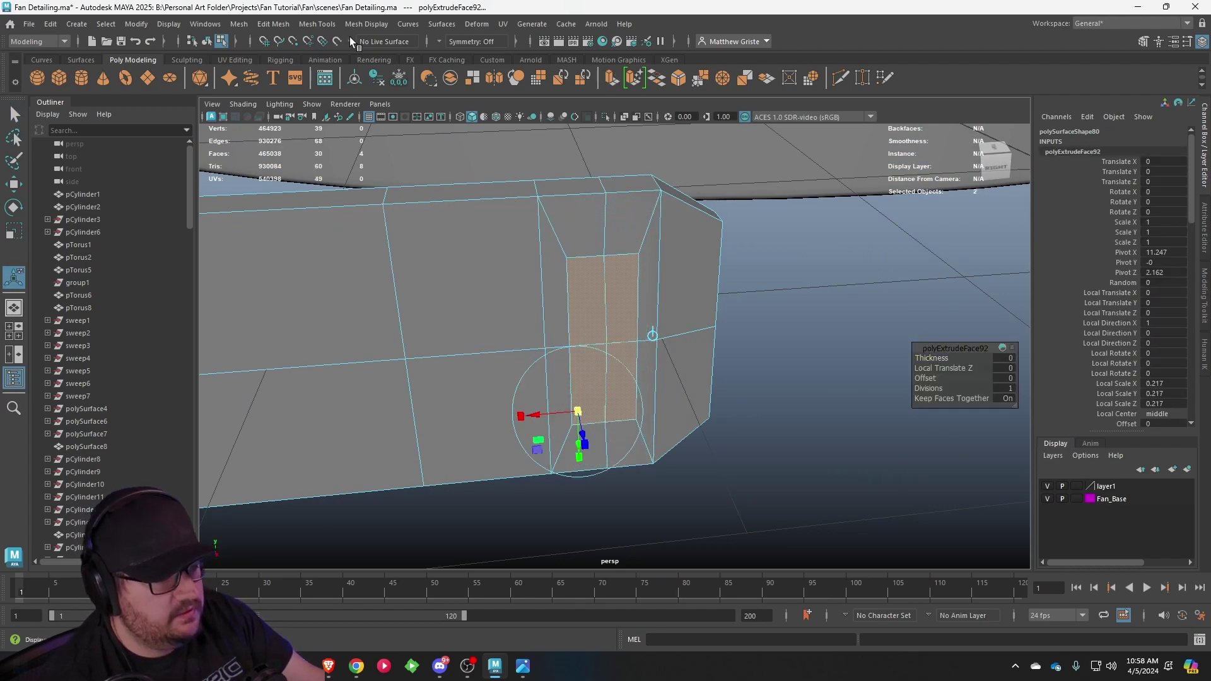
- Circularize the four inset faces near the prong's tip
click(328, 26)
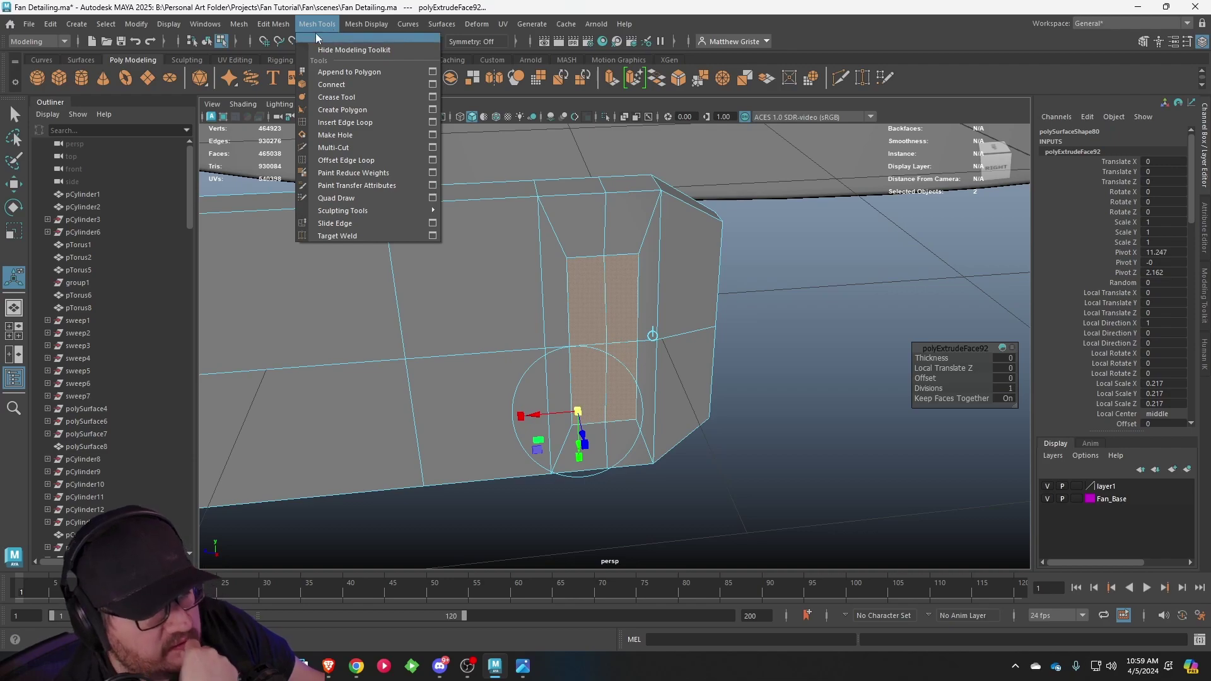
mouse_move(274, 25)
click(294, 97)
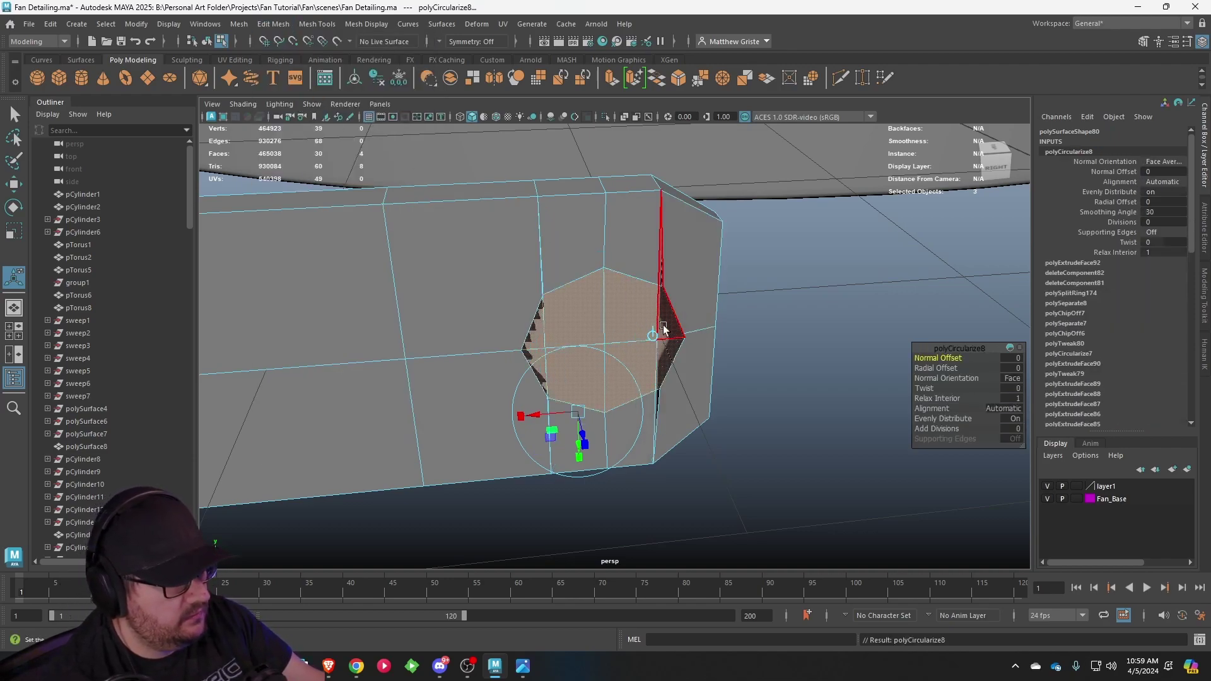
alt+drag(660, 328, 549, 353)
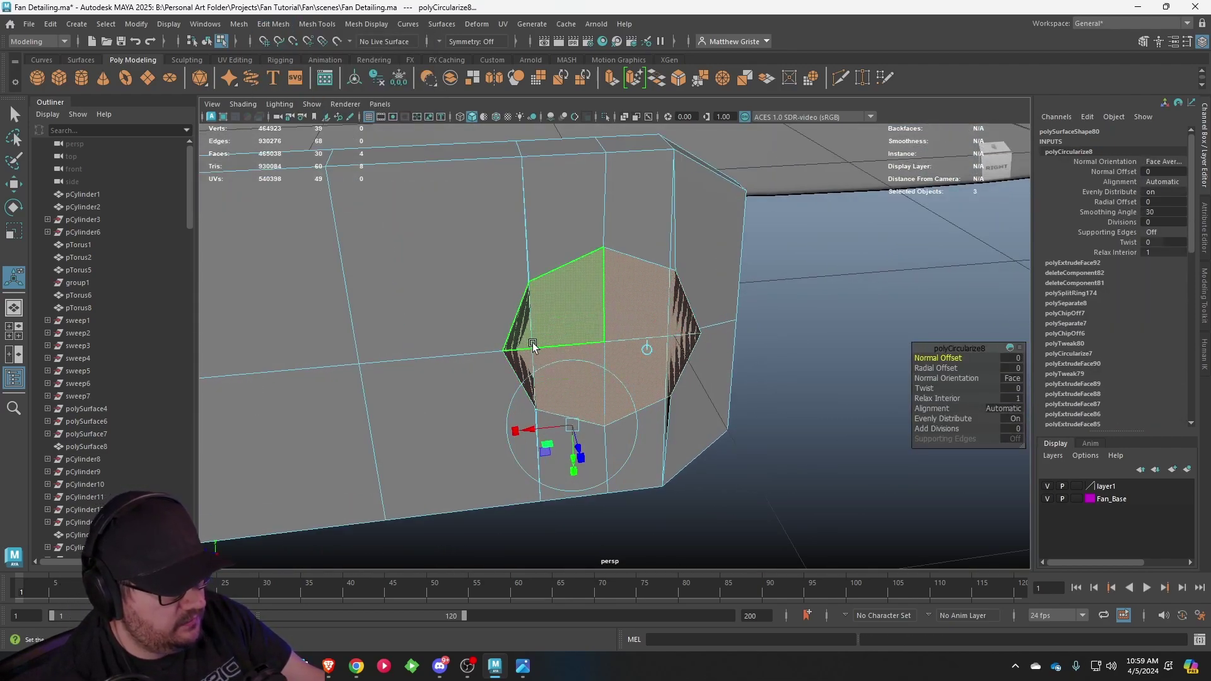
- Move the centre-line vertices on both sides of the circle outward along the prong to clear its overlapping edges
right_drag(535, 347, 521, 345)
click(532, 348)
key(w)
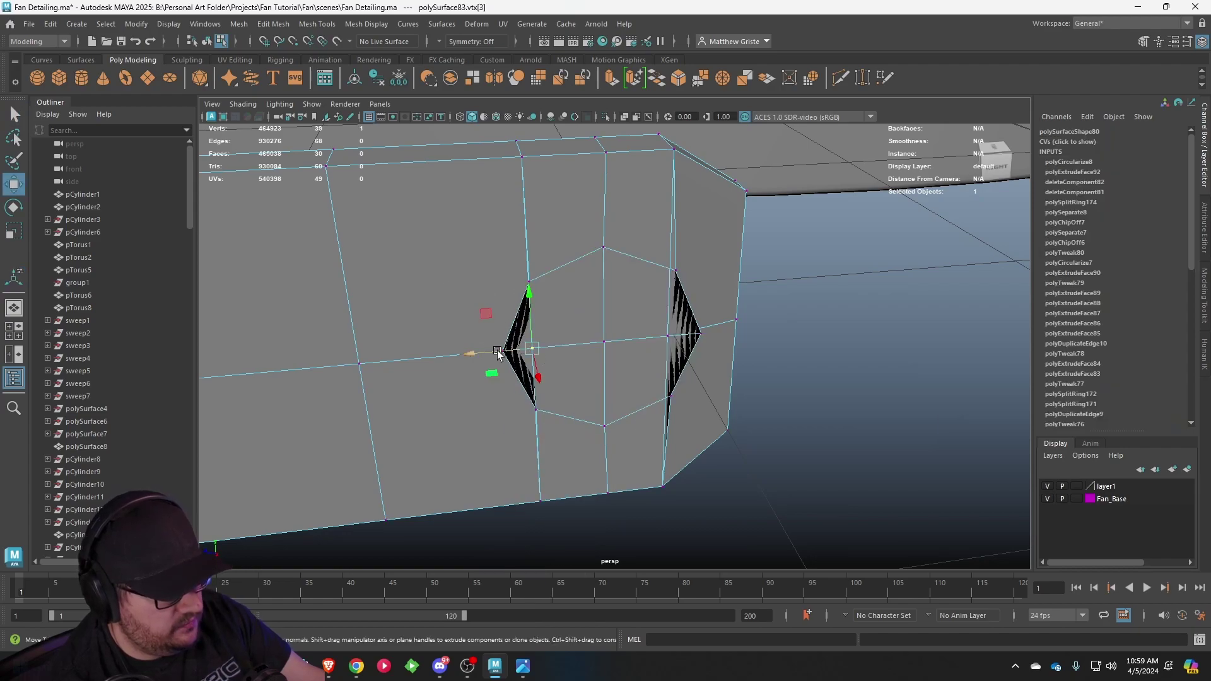
drag(495, 352, 421, 356)
click(670, 336)
alt+drag(671, 336, 613, 319)
- Extrude the circle's four faces inward through the half prong's thickness, delete them to open the hole, and return to object mode
right_drag(608, 290, 608, 338)
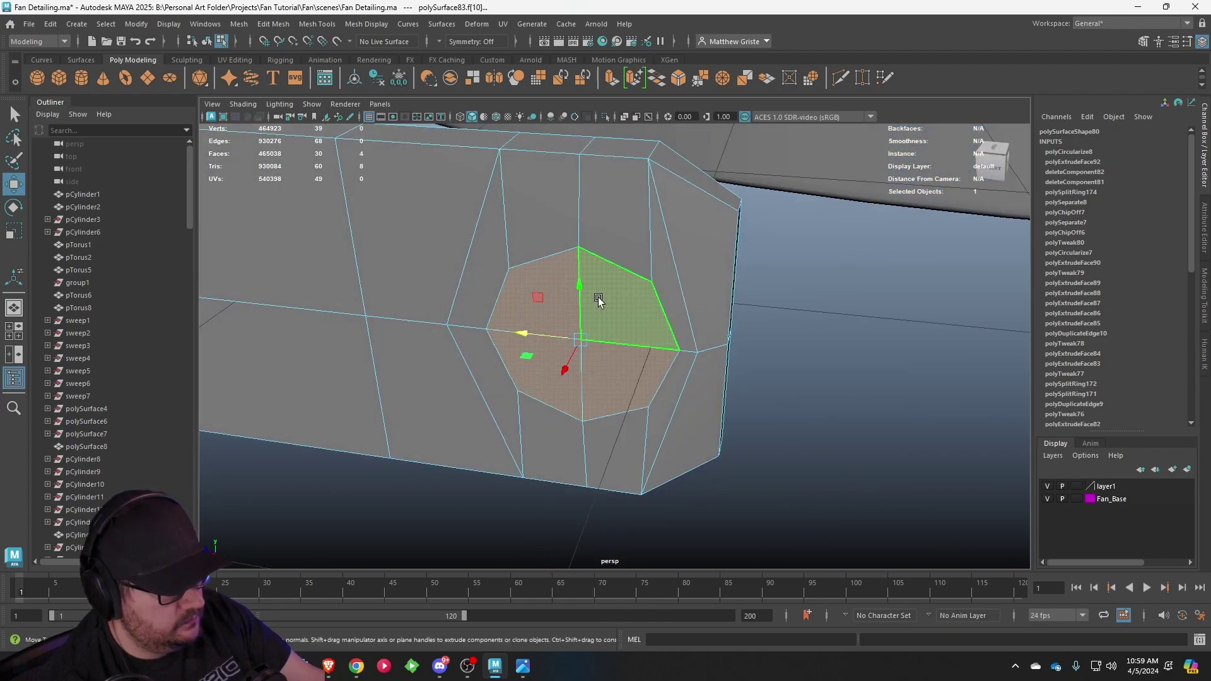
click(599, 299)
key(ctrl+z)
alt+drag(701, 294, 652, 326)
click(634, 77)
key(Delete)
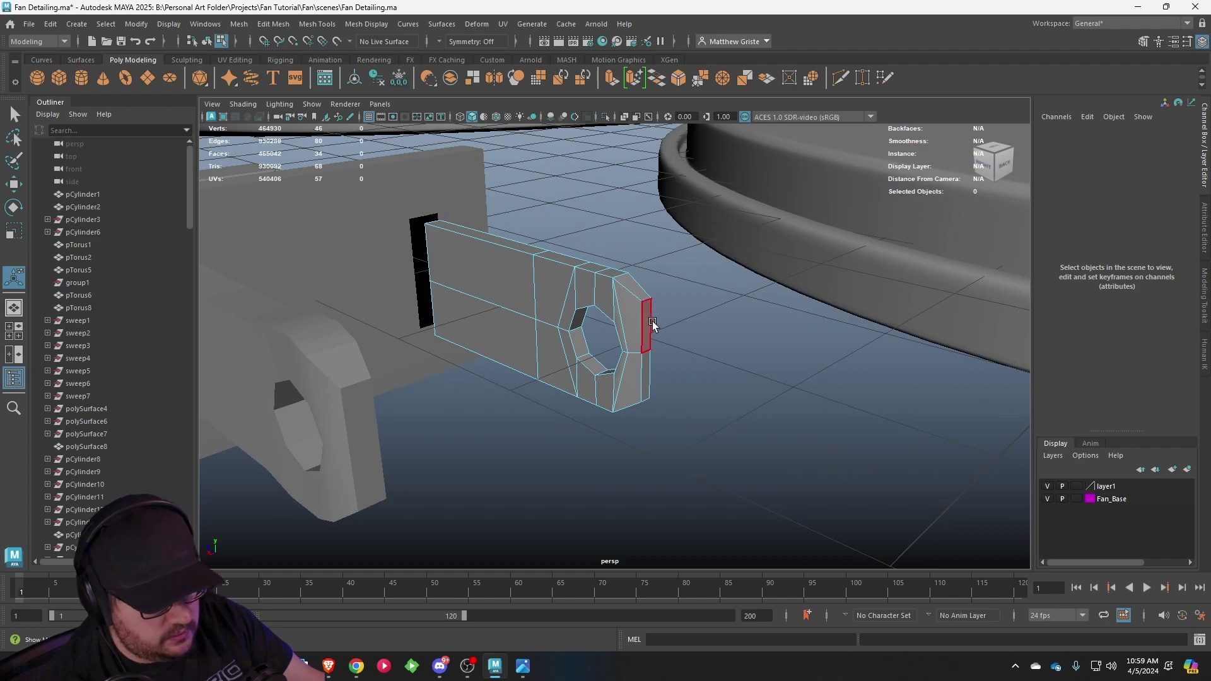
key(F8)
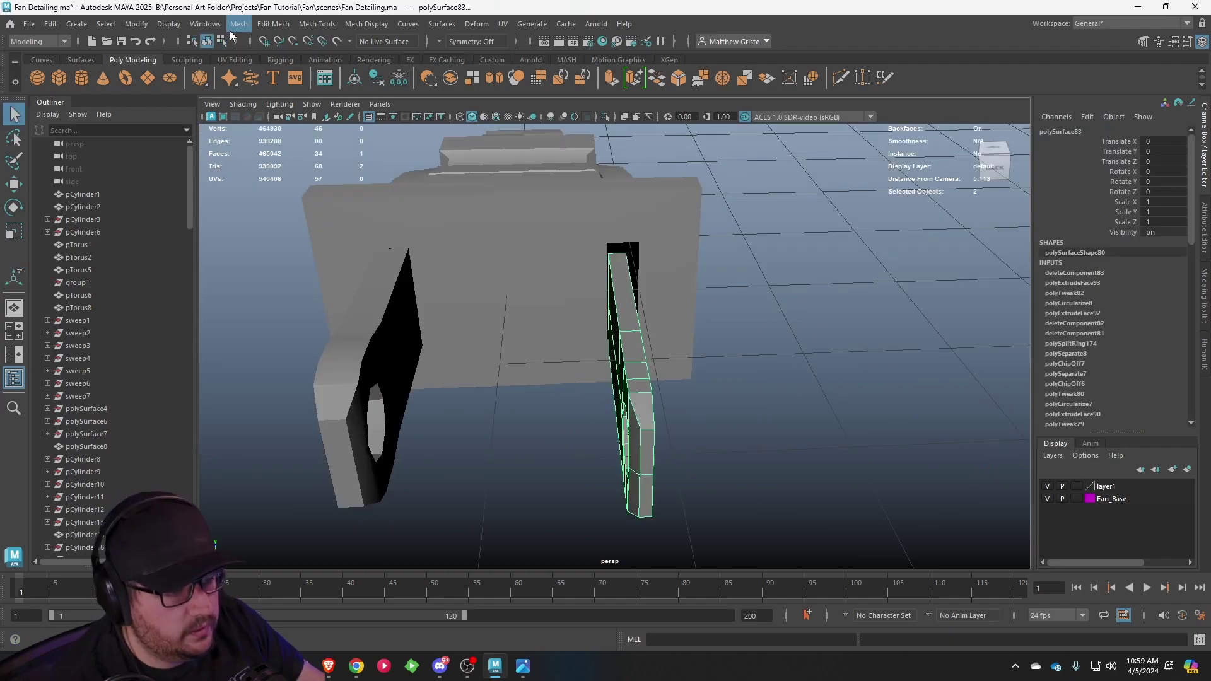
- Mirror the half prong with the hole along the X axis, set to not merge the borders
click(238, 24)
click(259, 232)
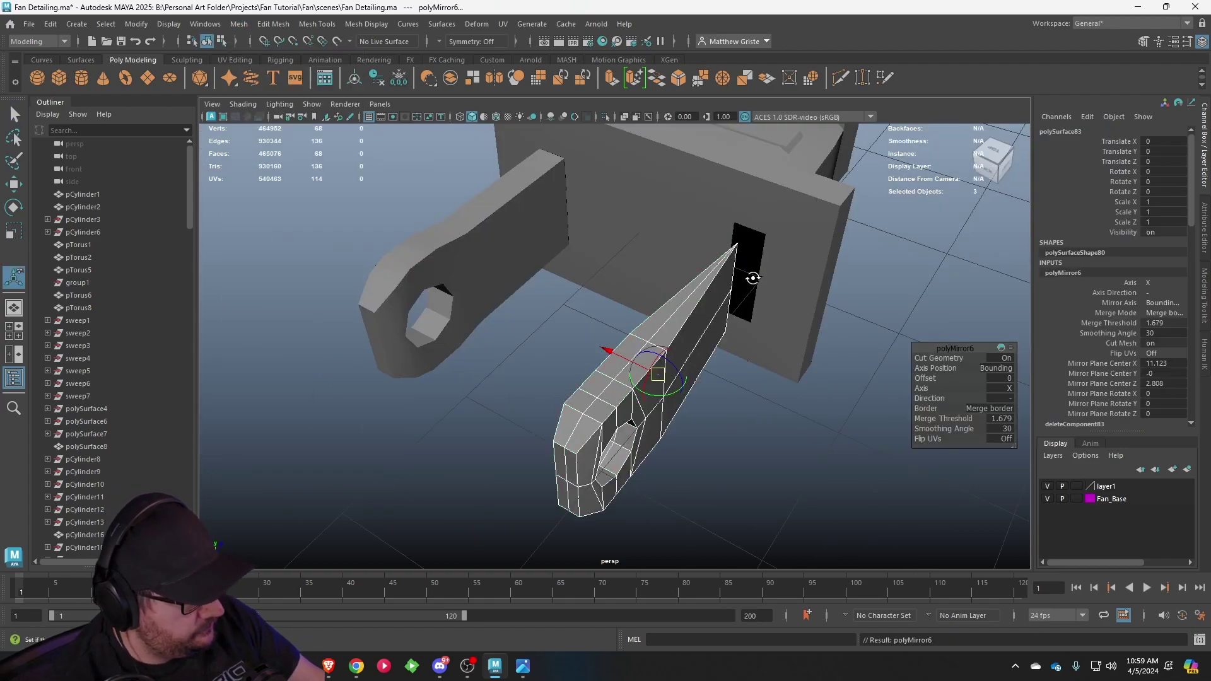
alt+drag(752, 278, 788, 285)
click(974, 408)
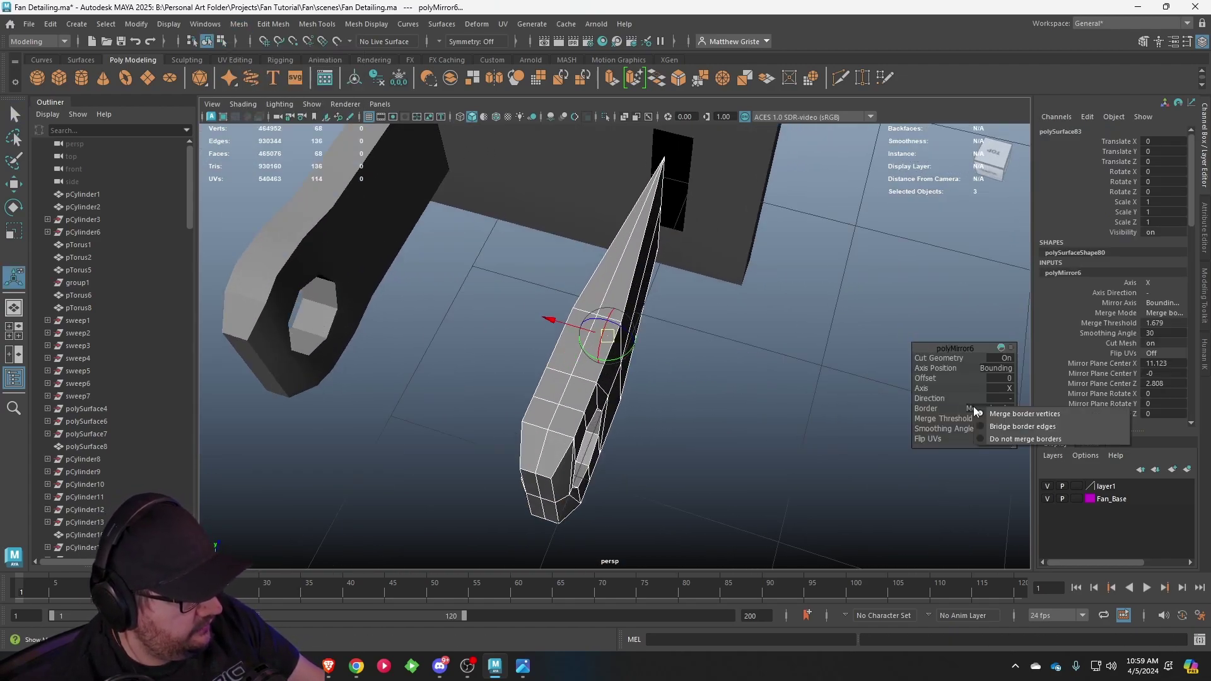
click(1026, 439)
alt+drag(637, 305, 715, 323)
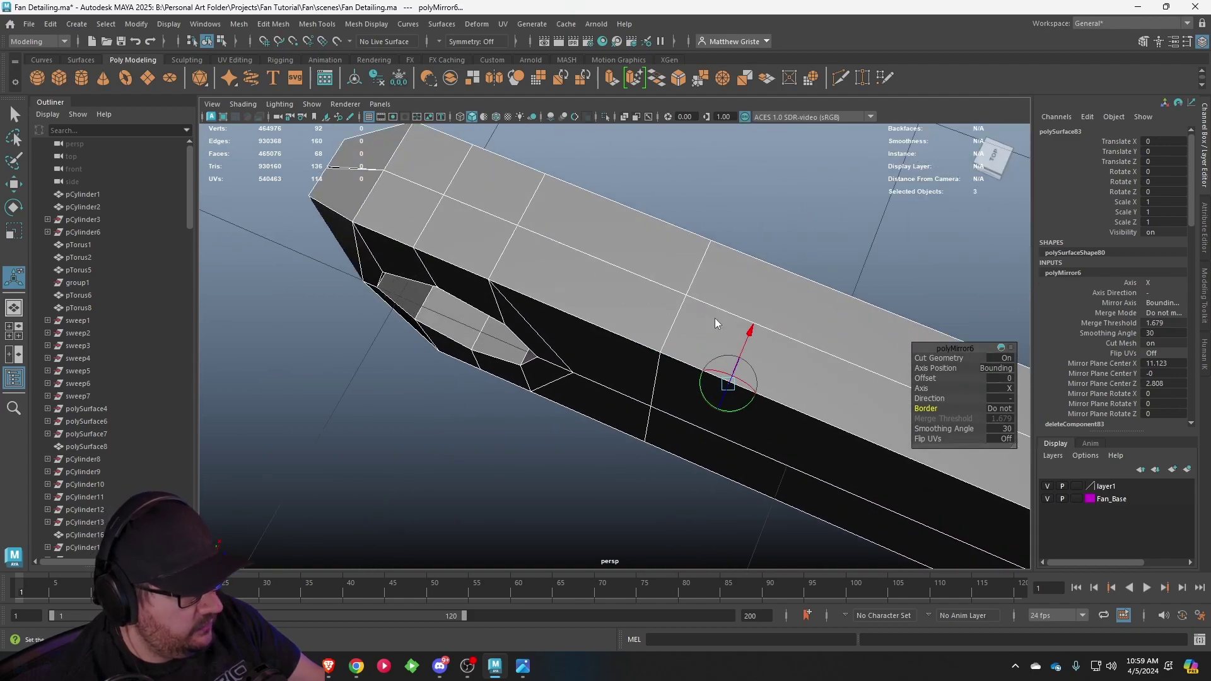
- Select the outer seam edges between the prong's two halves, excluding the open end, and sew them with a tolerance of 1
right_drag(714, 317, 722, 293)
double_click(714, 297)
alt+drag(672, 290, 606, 193)
alt+drag(939, 394, 420, 433)
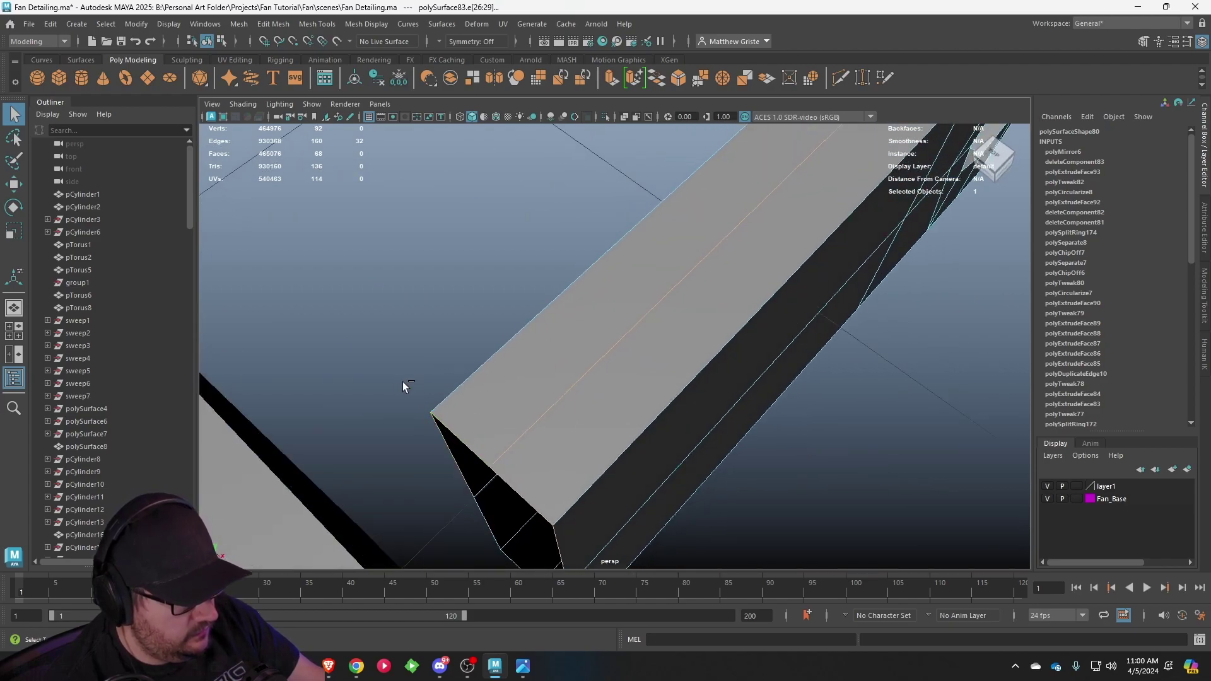
alt+drag(456, 471, 456, 472)
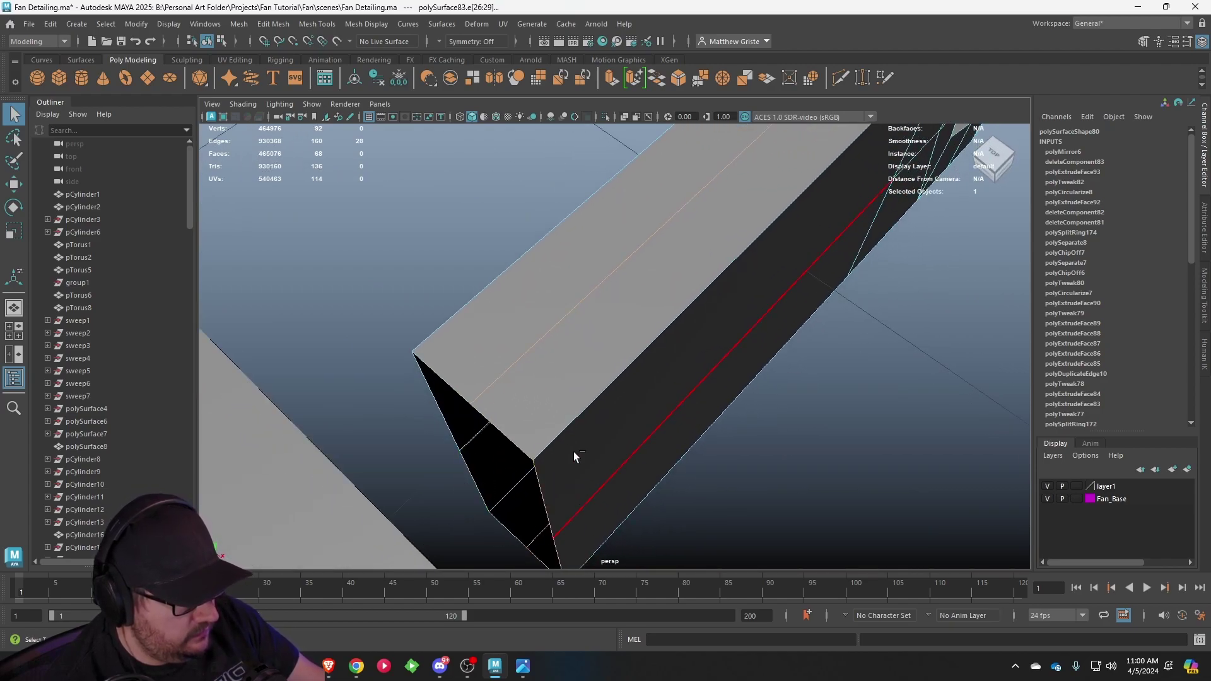
drag(559, 434, 705, 537)
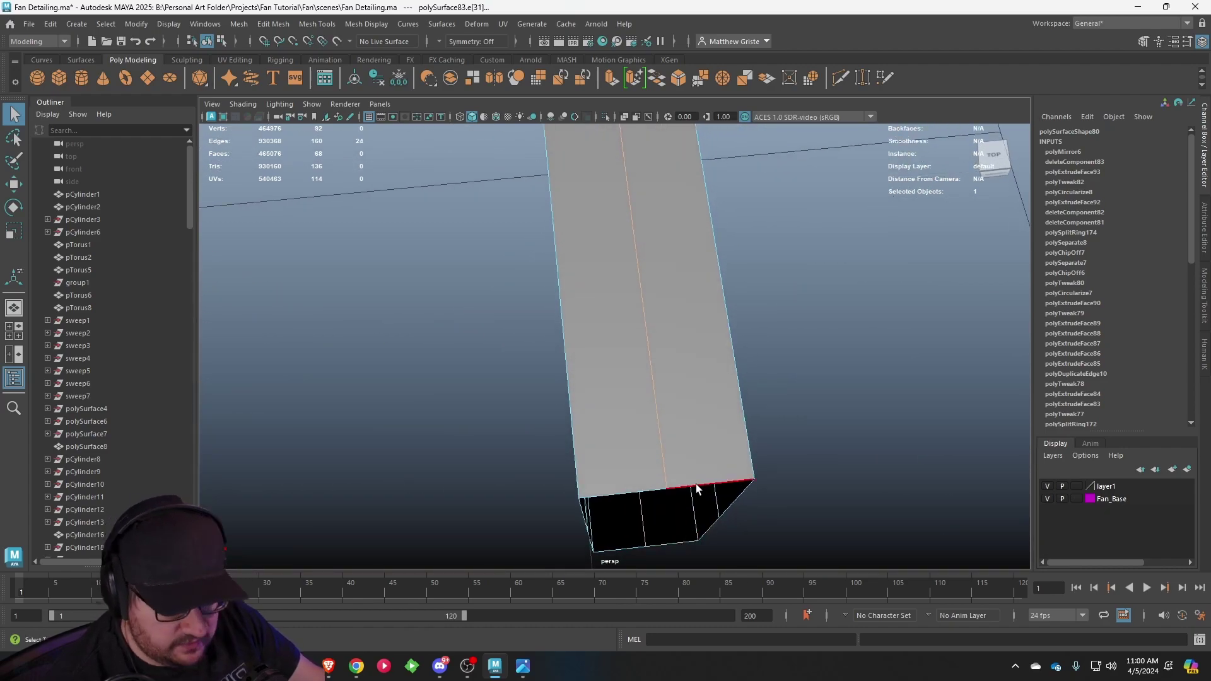
click(697, 85)
scroll(465, 389, down, 4)
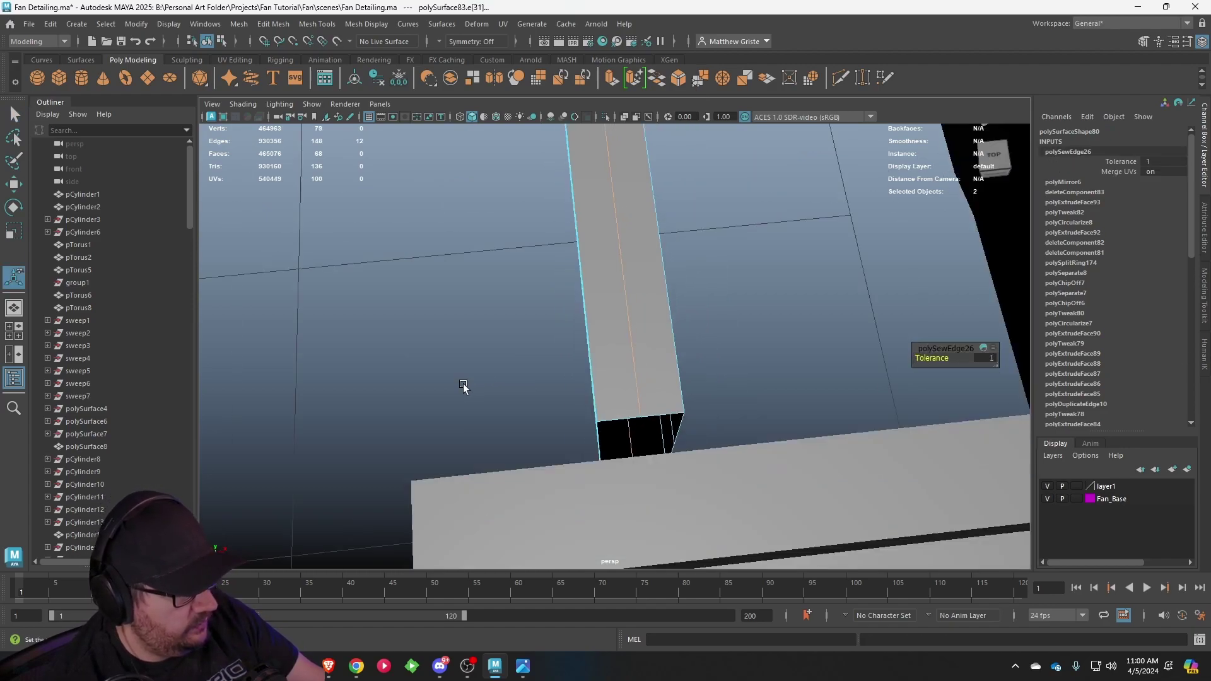
- Sew the facing seam edges inside the prong's hole, raising the tolerance until the gap closes, and return to object mode
alt+drag(465, 389, 643, 311)
alt+middle_drag(643, 311, 540, 240)
scroll(541, 240, up, 4)
alt+drag(541, 242, 752, 365)
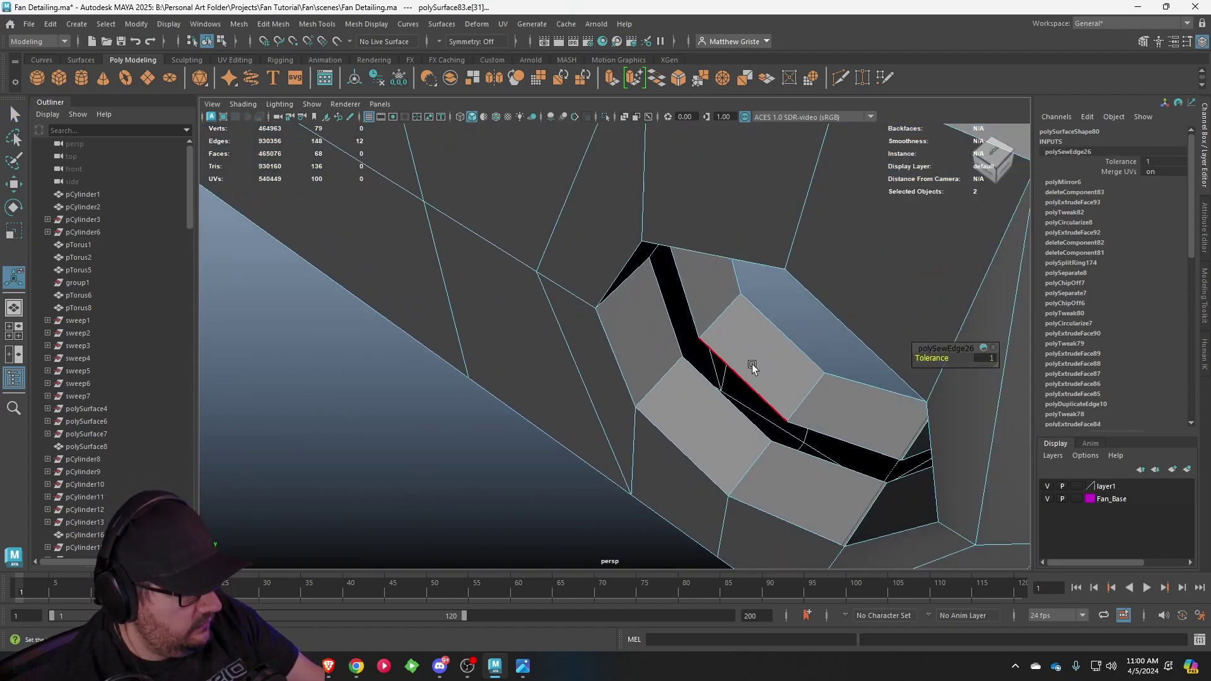
click(717, 381)
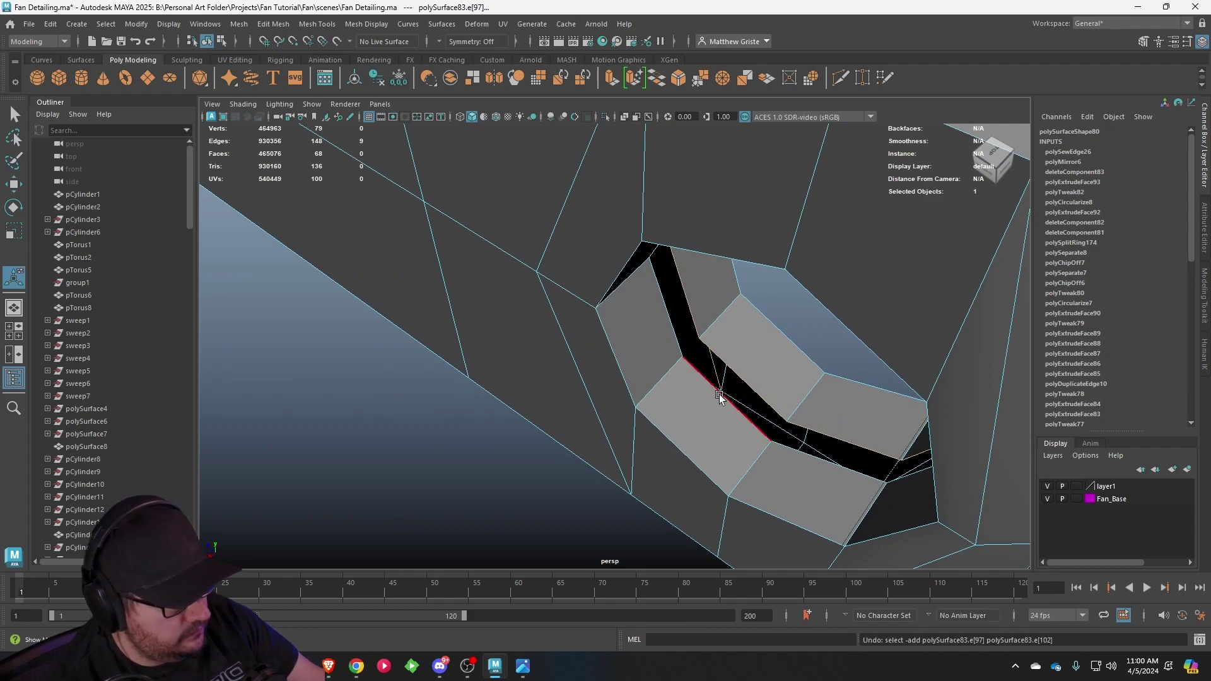
key(g)
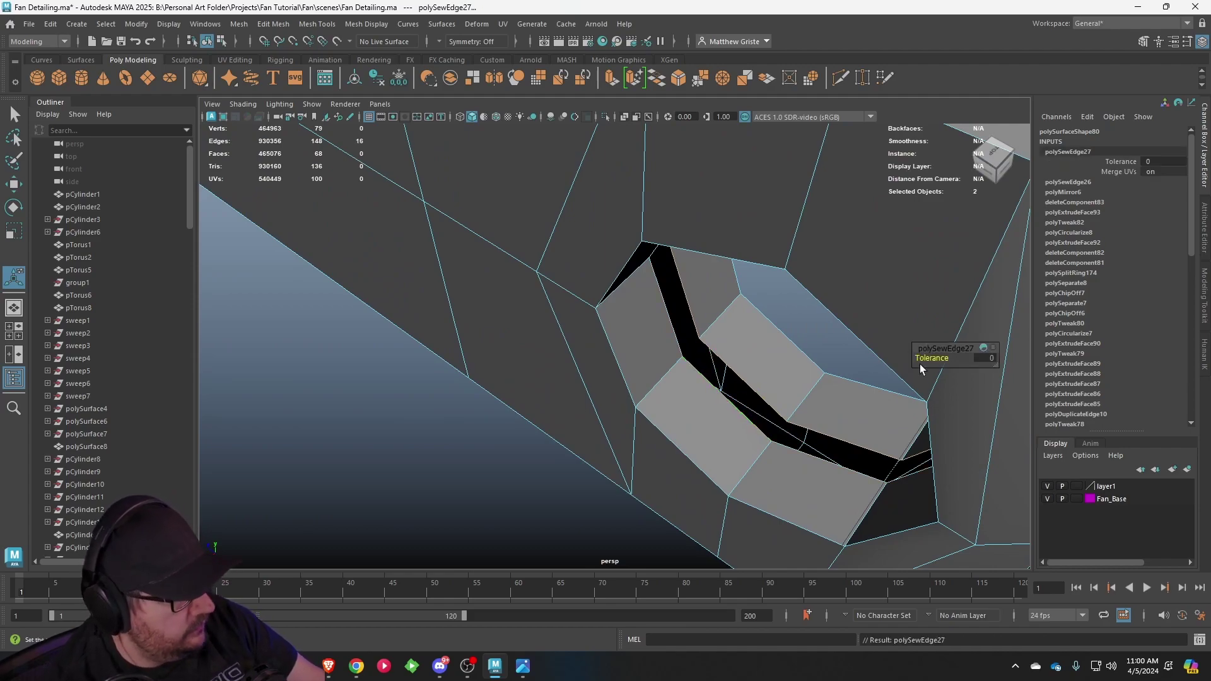
drag(921, 366, 1145, 360)
scroll(637, 319, down, 5)
right_drag(637, 320, 733, 266)
key(F8)
scroll(734, 271, down, 5)
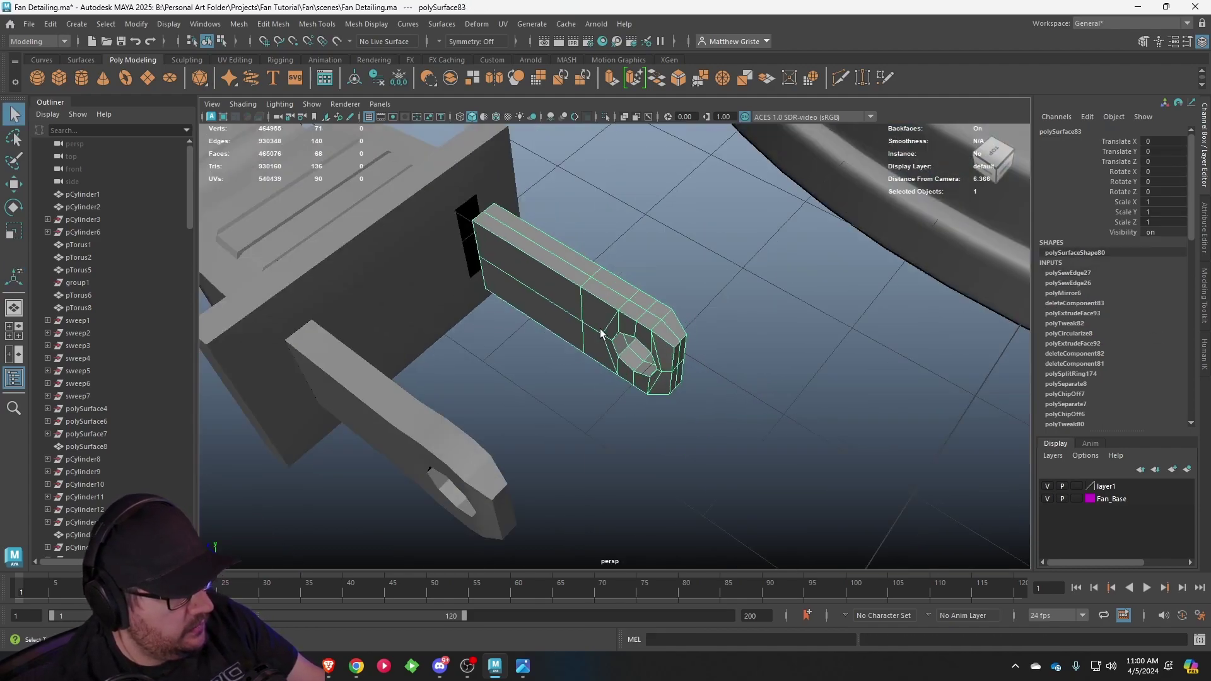
- Center the prong's pivot and slide the prong back against the plug face to a Translate Z of 0.432
alt+drag(600, 330, 653, 336)
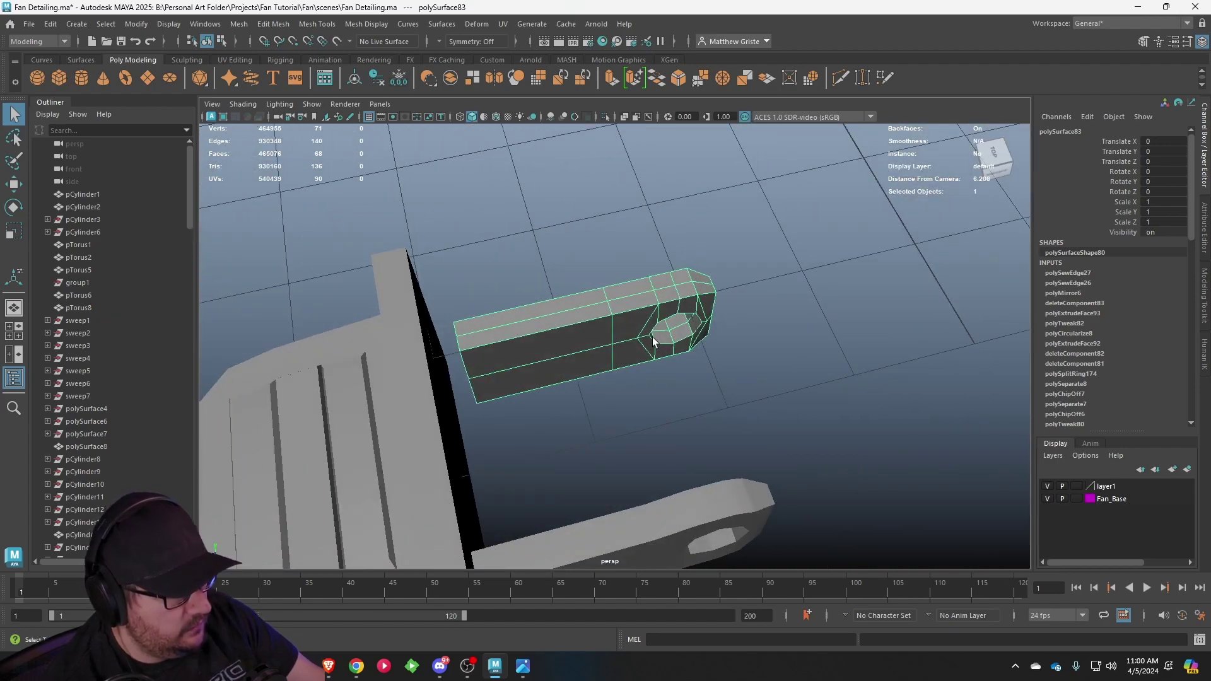
click(149, 24)
click(169, 119)
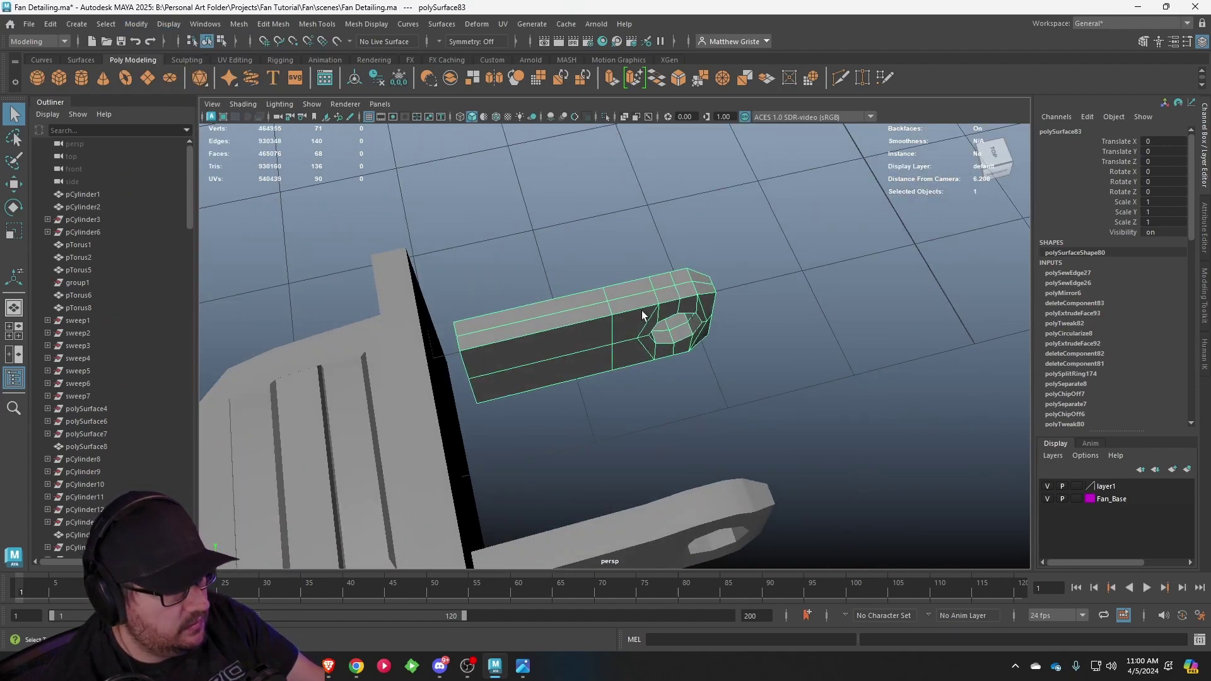
key(w)
drag(549, 348, 354, 325)
- Insert four supporting edge loops around the hole rims on both sides of the moved prong
scroll(487, 319, up, 4)
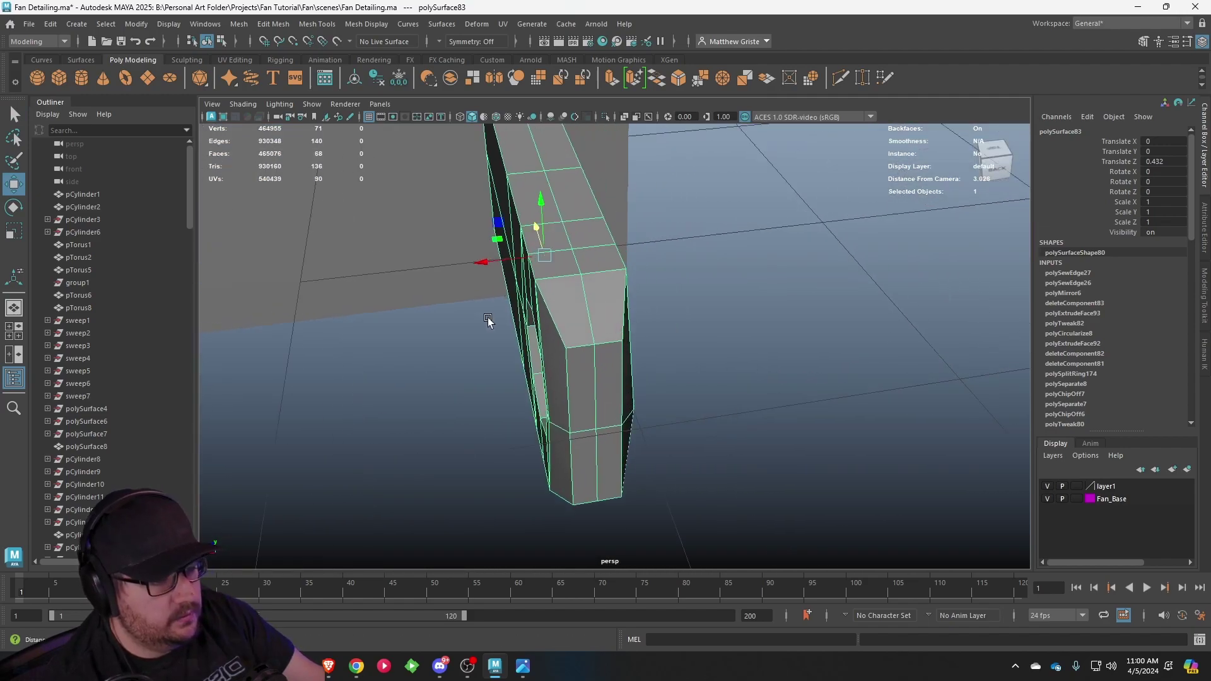
scroll(483, 319, down, 3)
alt+drag(455, 310, 611, 313)
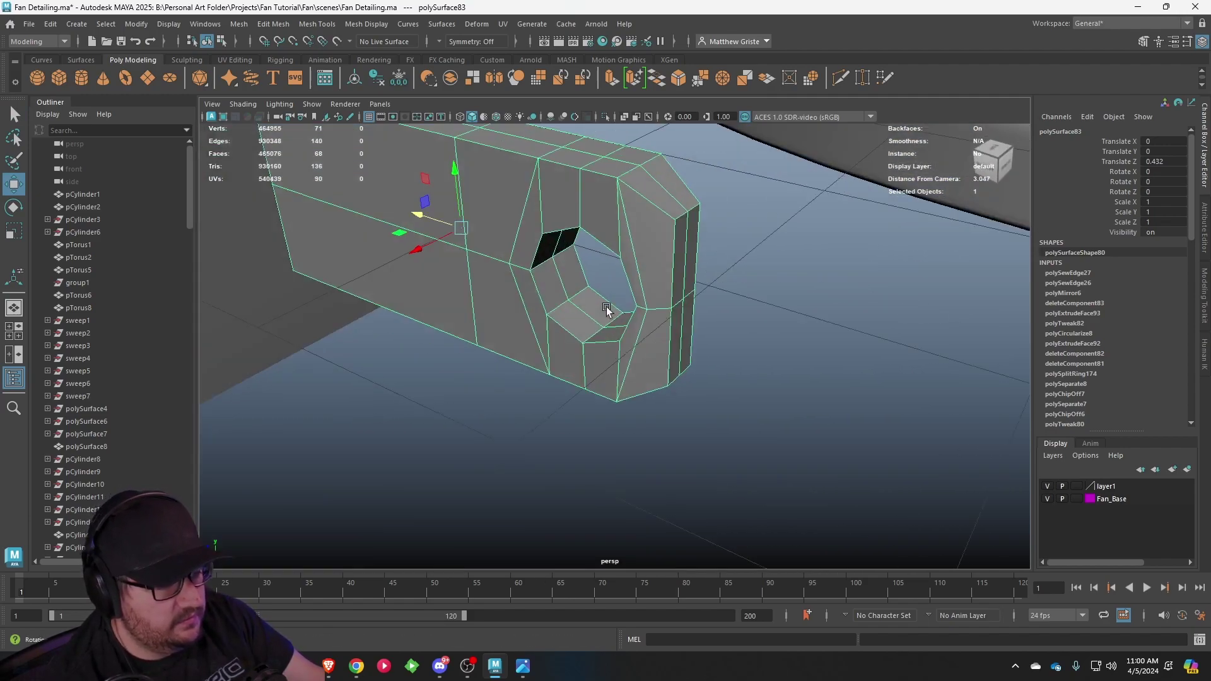
scroll(612, 313, up, 3)
click(288, 25)
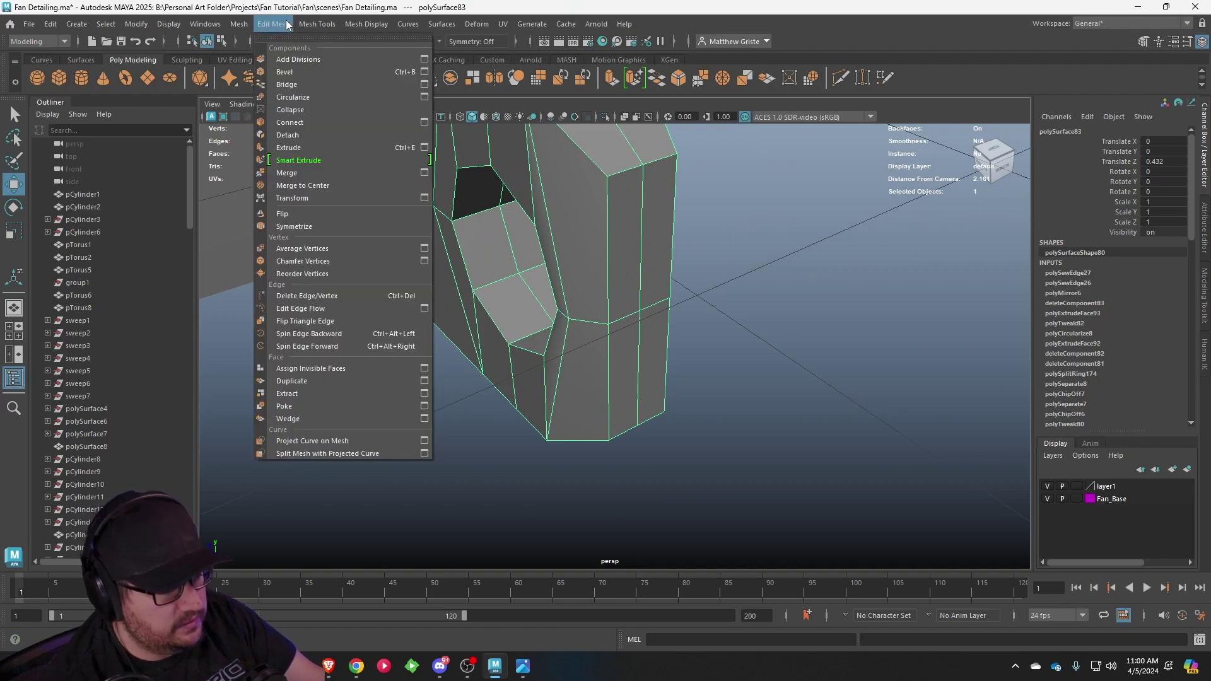
mouse_move(316, 25)
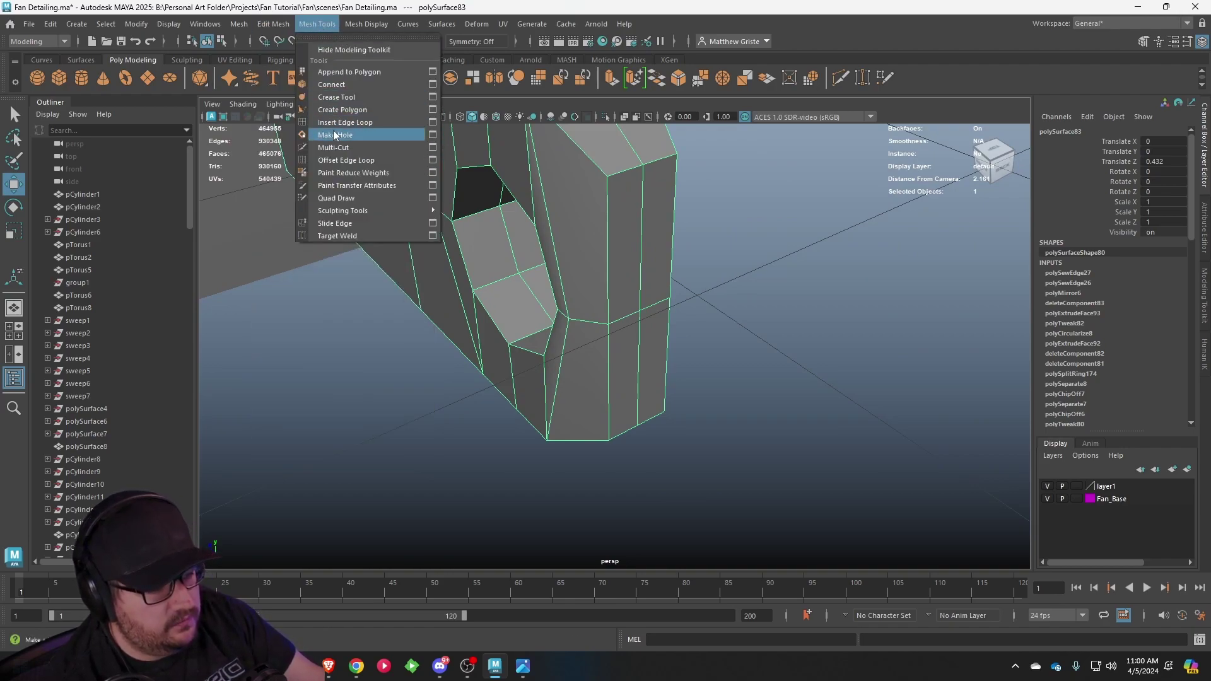
click(333, 123)
scroll(419, 235, up, 3)
drag(413, 249, 469, 239)
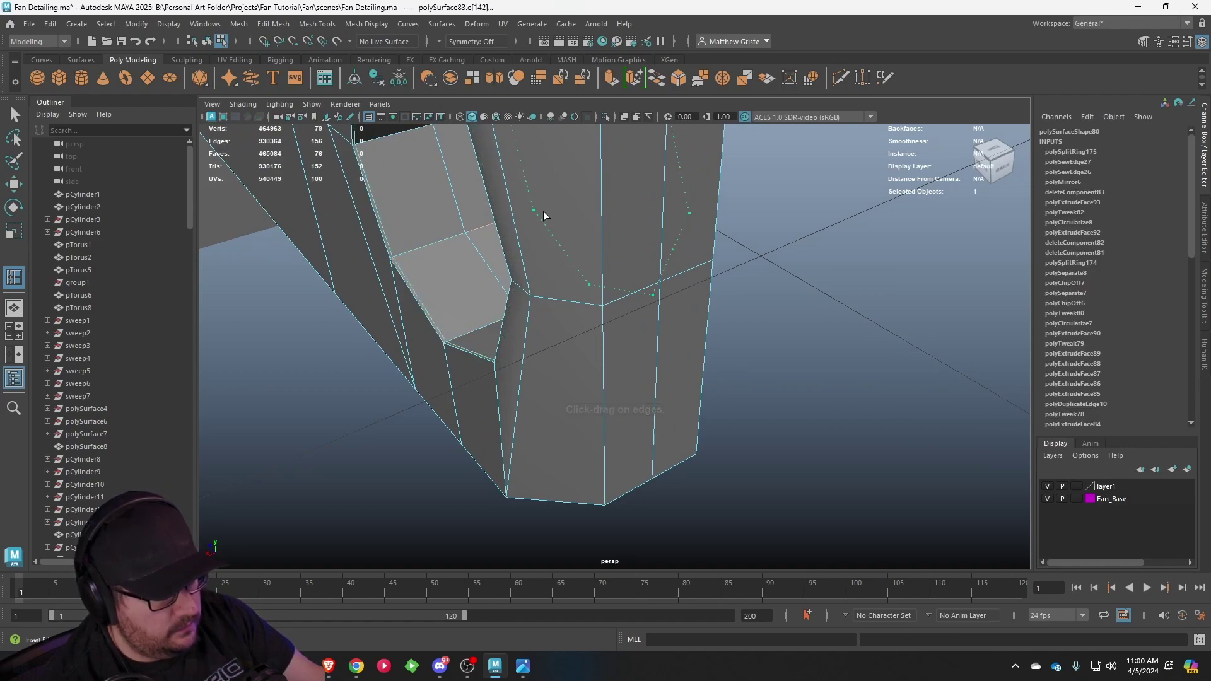
drag(535, 215, 703, 217)
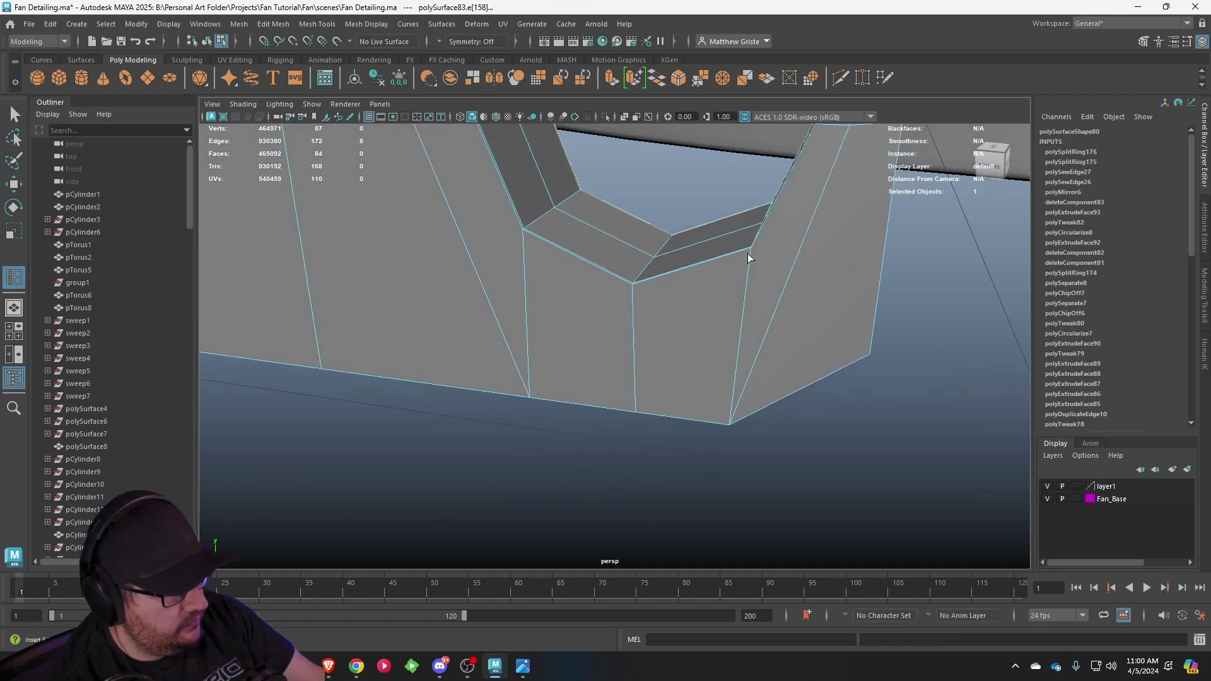
drag(751, 251, 749, 251)
alt+drag(749, 251, 527, 250)
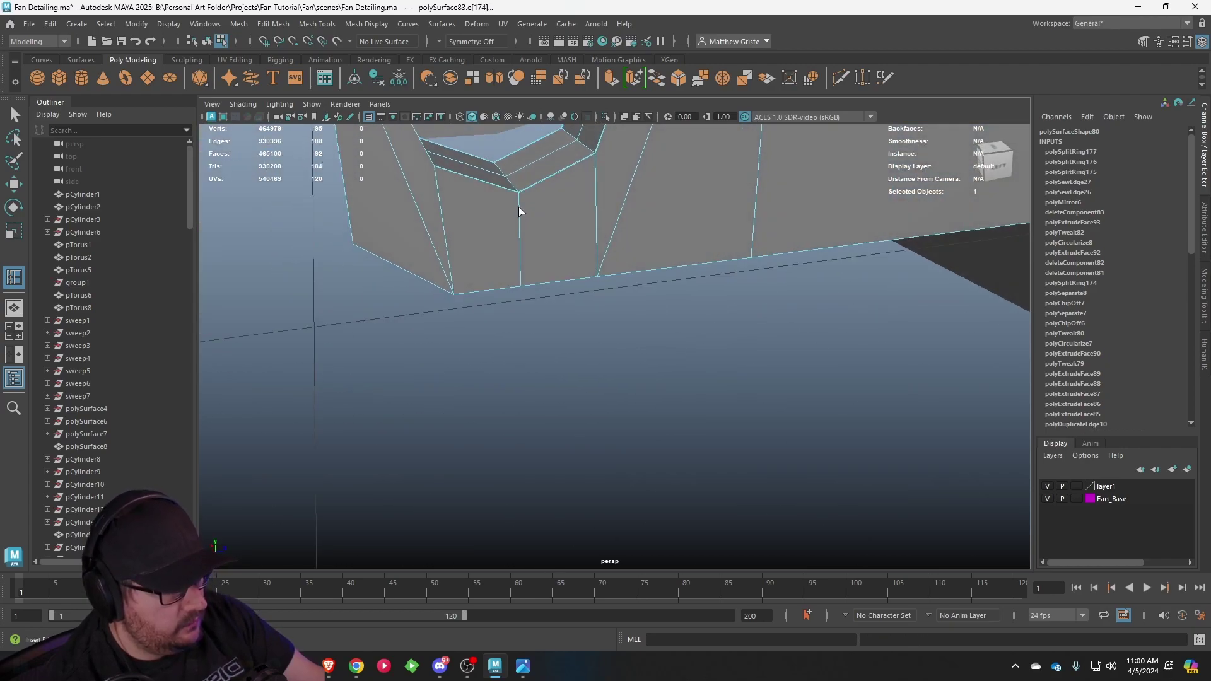
drag(521, 202, 578, 195)
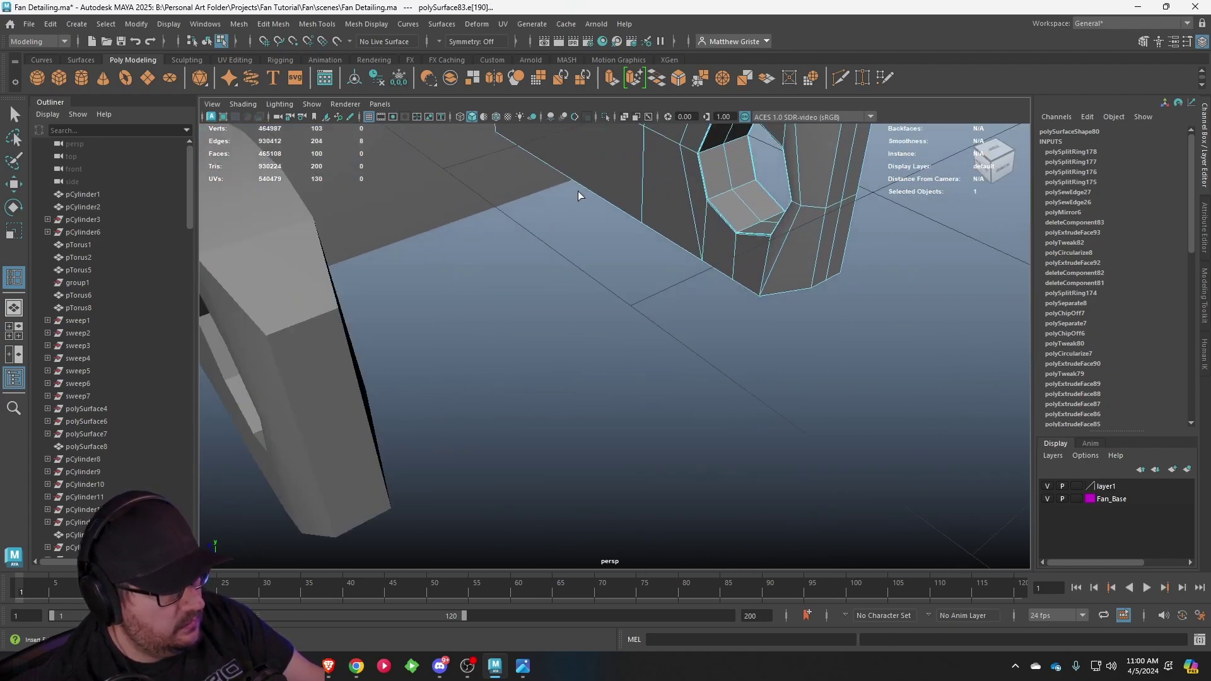
- Insert four matching supporting edge loops around the hole rims on both sides of the other prong
alt+middle_drag(579, 195, 568, 218)
alt+right_drag(568, 218, 769, 290)
click(757, 295)
mouse_move(741, 293)
mouse_down()
mouse_move(724, 281)
mouse_move(742, 295)
mouse_up()
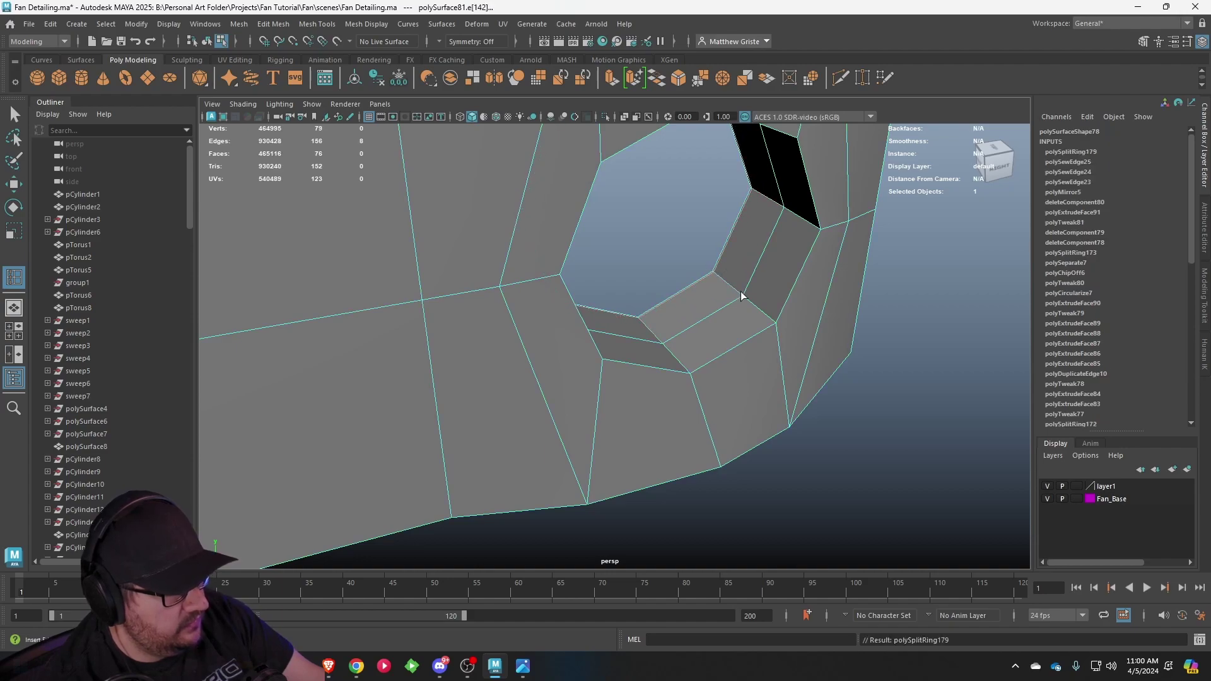
click(774, 326)
click(777, 326)
alt+drag(719, 319, 581, 338)
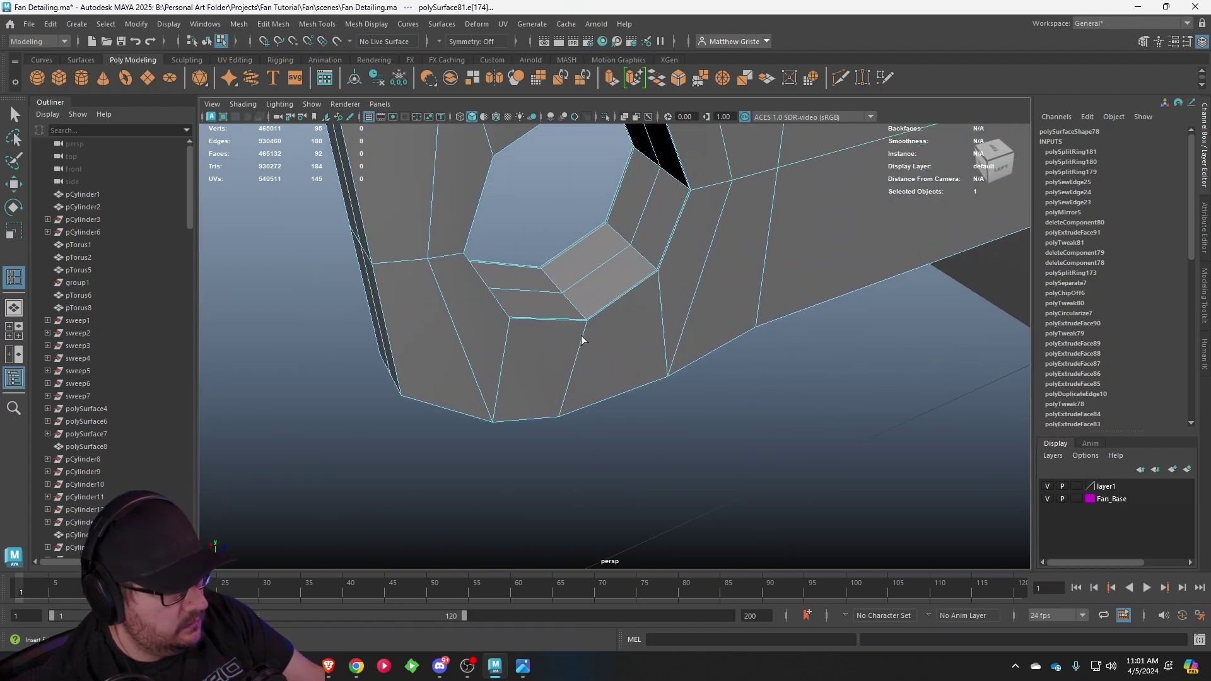
click(585, 322)
alt+drag(769, 292, 579, 319)
- Return to object mode, select the plug body and both prongs, and combine them into one mesh
scroll(570, 325, down, 5)
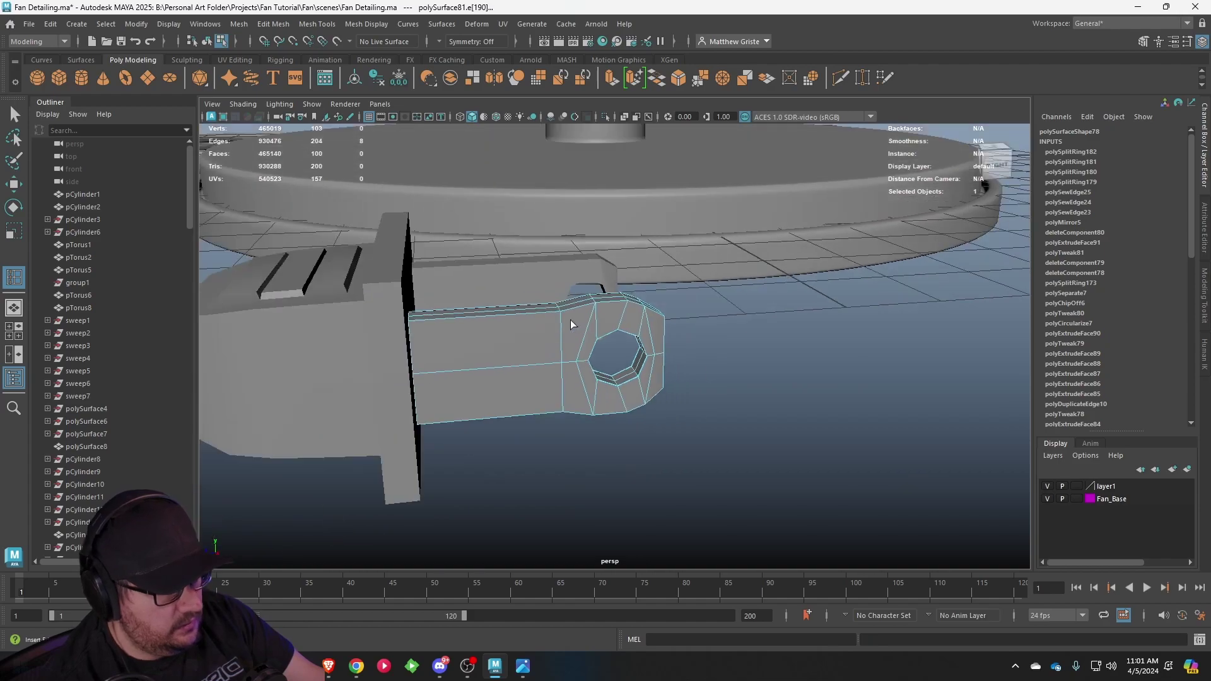
key(q)
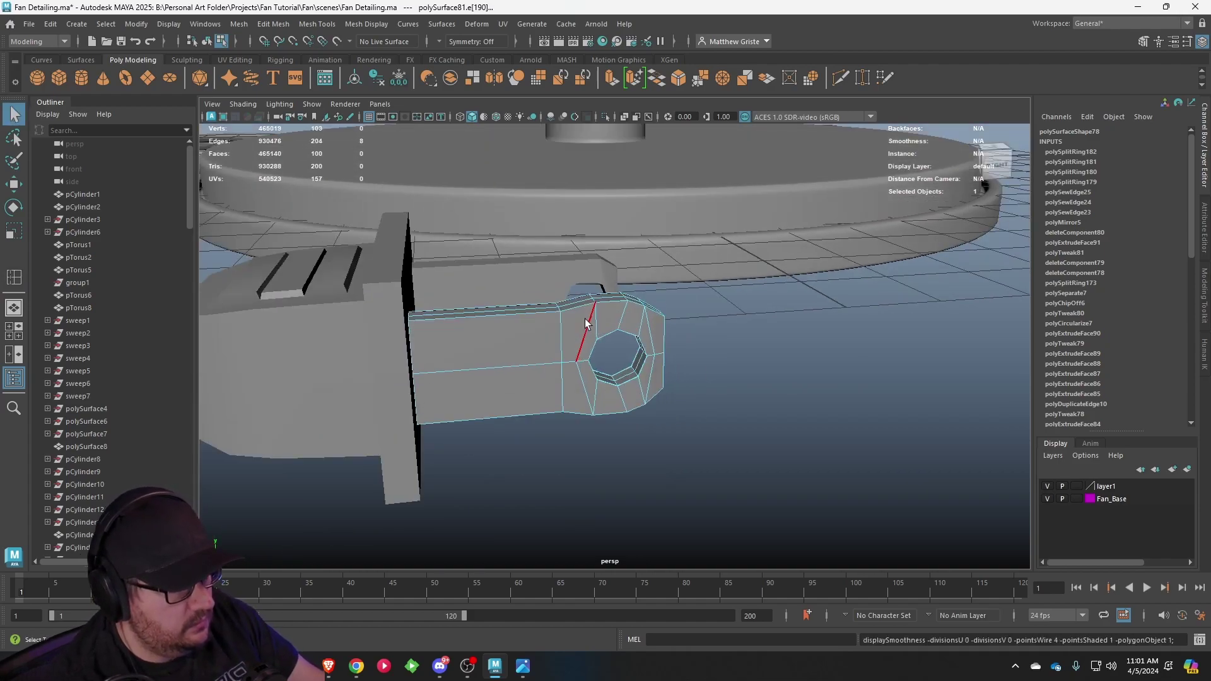
right_click(585, 324)
right_drag(585, 325, 647, 273)
click(708, 327)
scroll(709, 327, down, 5)
alt+drag(708, 327, 517, 436)
scroll(600, 349, up, 4)
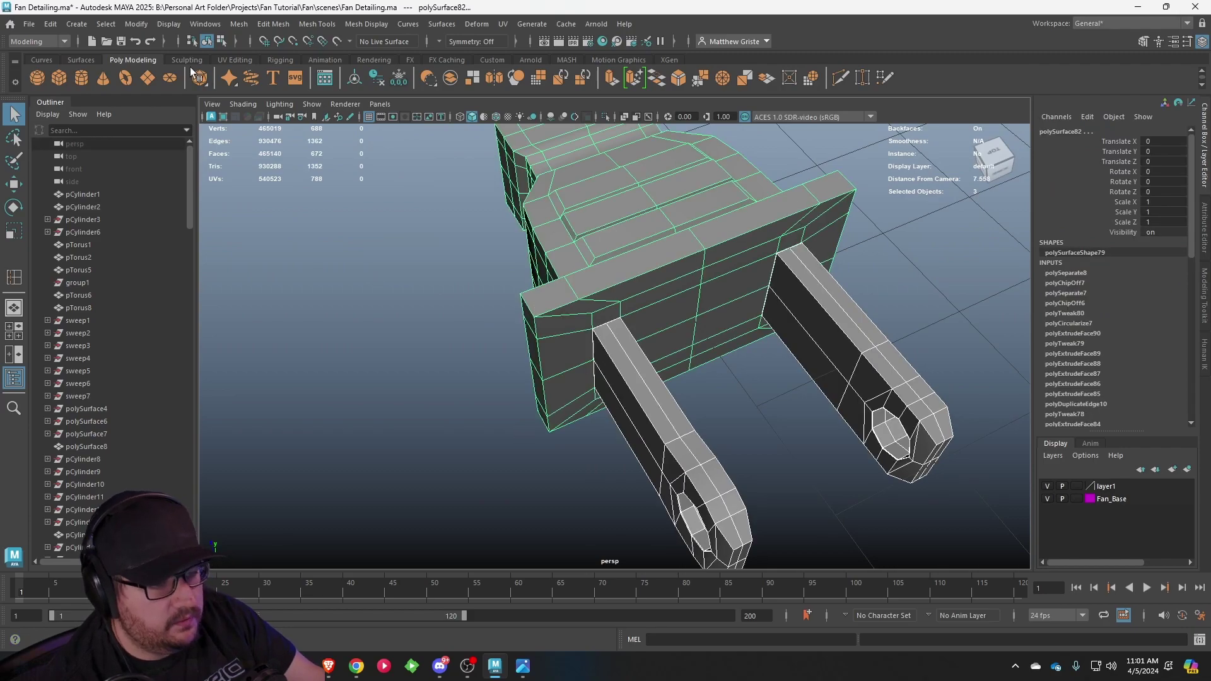
click(244, 25)
click(263, 71)
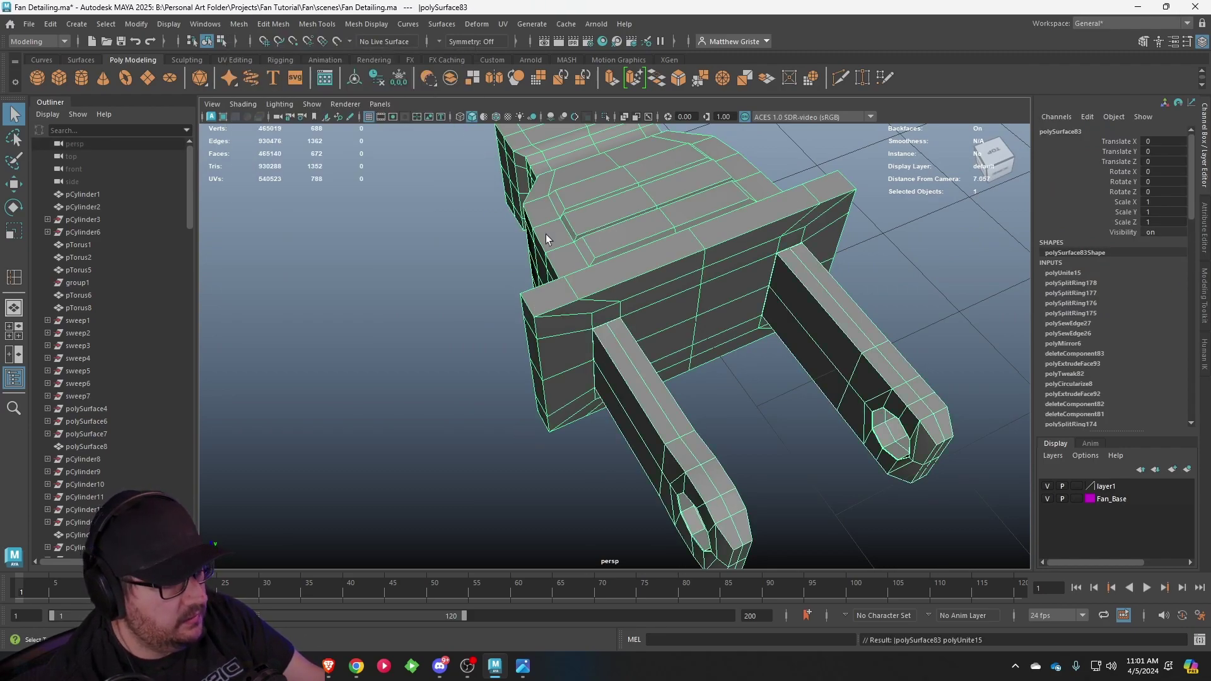
- Insert four edge loops on the plug body, above and below each prong's slot, lining up with the prongs' centre lines
alt+drag(546, 233, 631, 268)
scroll(612, 263, up, 4)
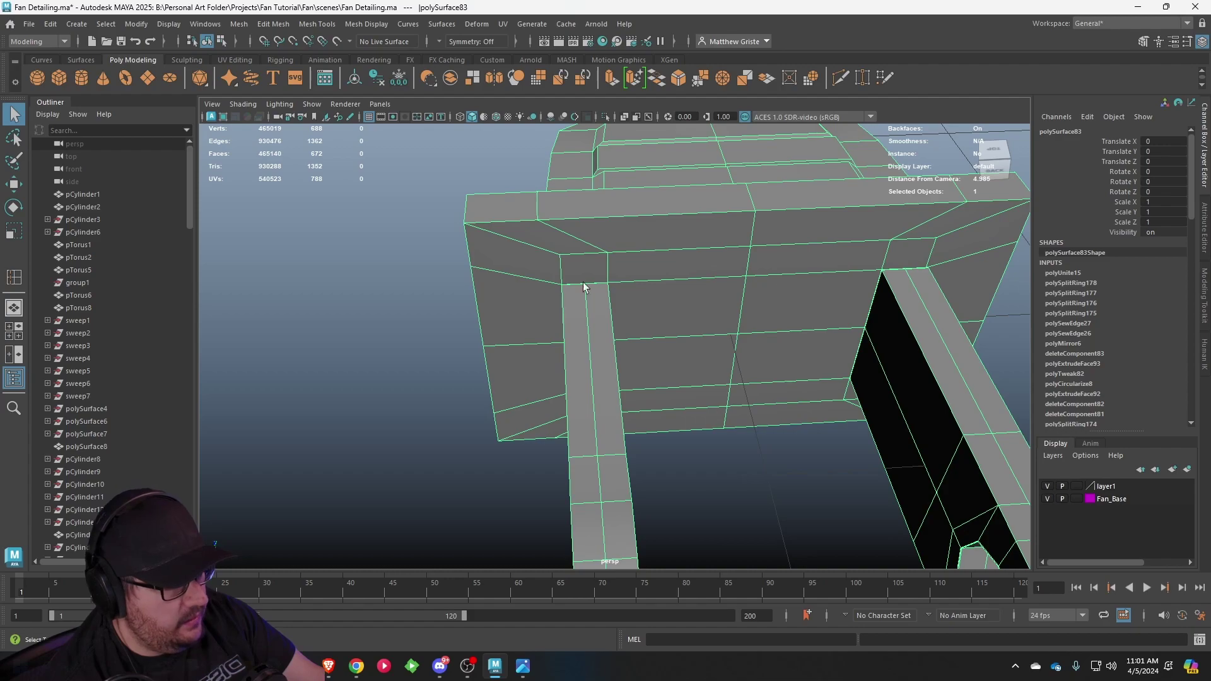
alt+middle_drag(797, 236, 730, 285)
scroll(730, 285, up, 2)
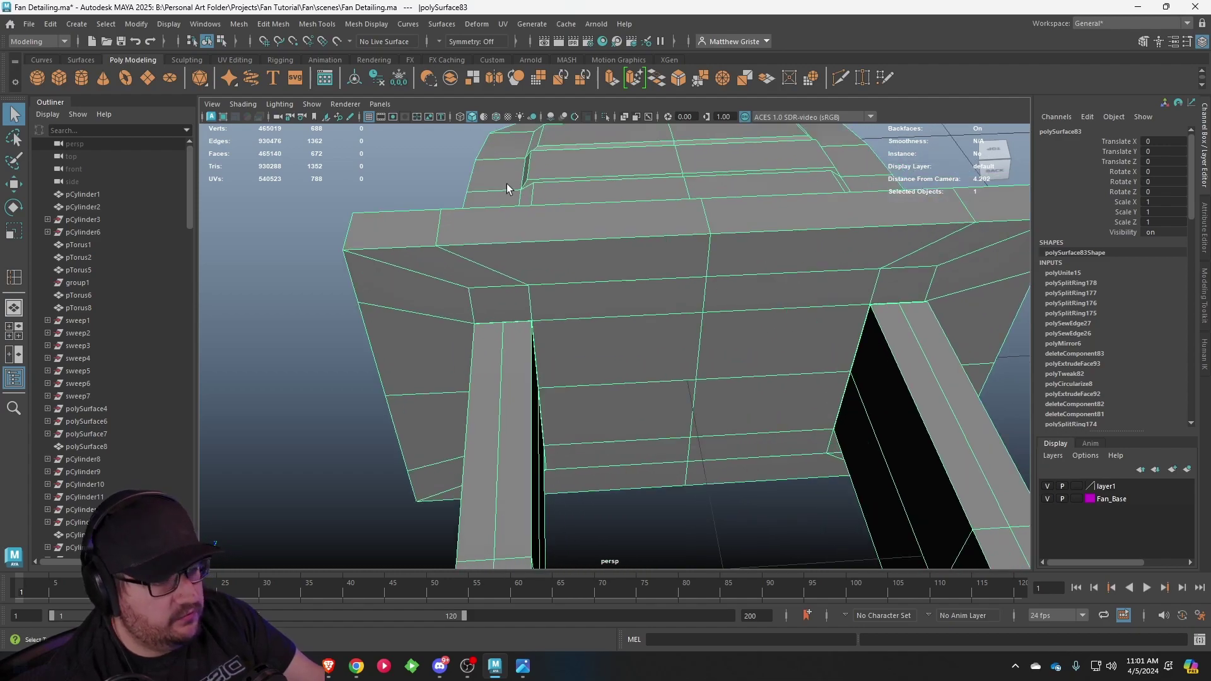
click(267, 26)
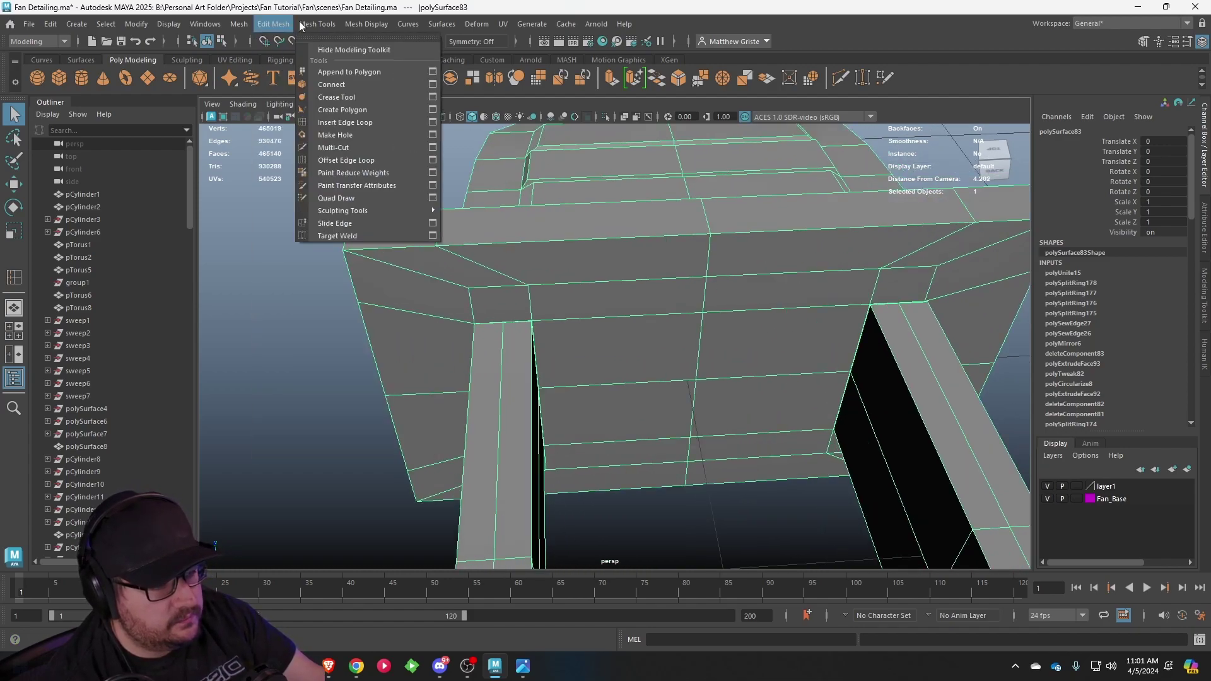
click(337, 111)
drag(501, 290, 498, 289)
alt+middle_drag(943, 270, 828, 274)
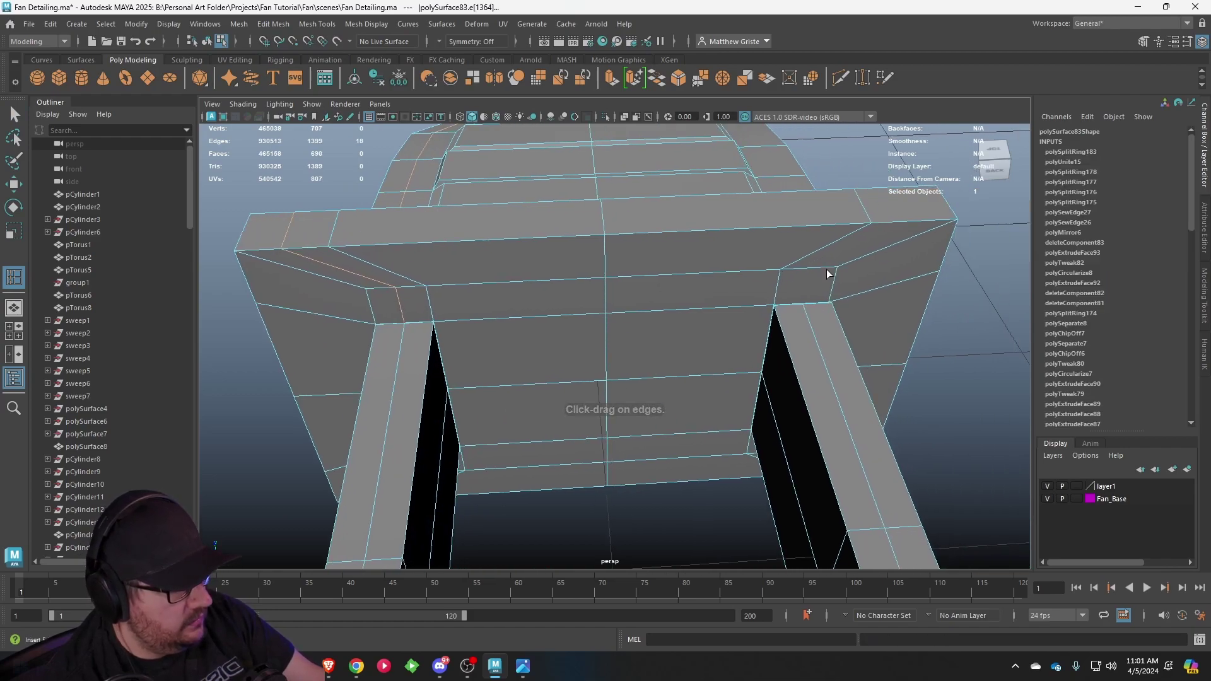
click(811, 269)
alt+drag(811, 269, 461, 343)
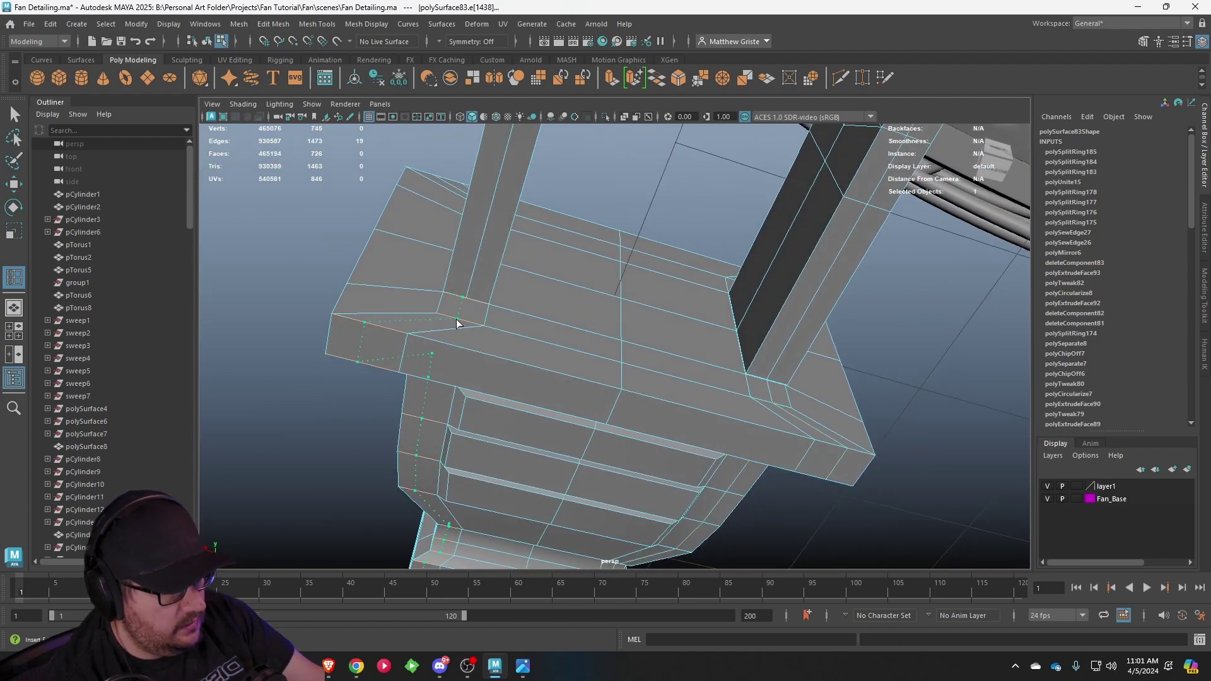
click(457, 322)
alt+drag(471, 294, 550, 282)
key(q)
- Select the open border edges where the first prong meets the plug body and sew them together with a raised tolerance
alt+drag(443, 271, 516, 357)
alt+middle_drag(516, 357, 585, 297)
scroll(586, 297, up, 3)
right_drag(585, 297, 584, 256)
double_click(547, 282)
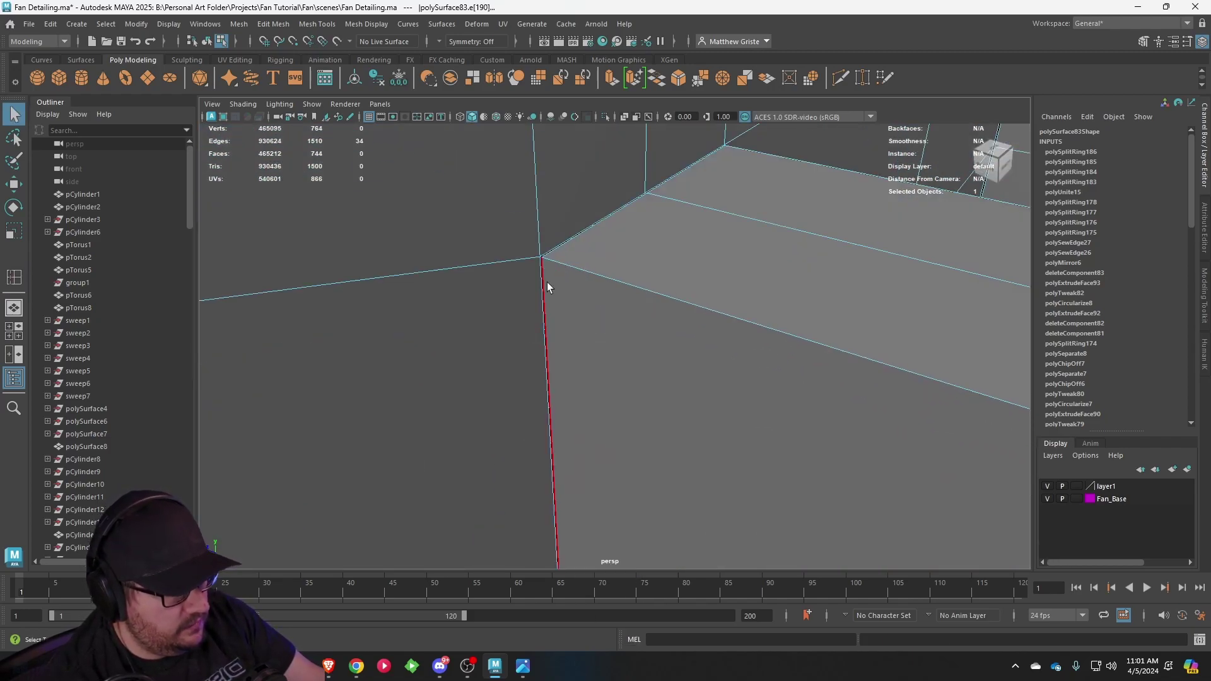
scroll(539, 268, down, 5)
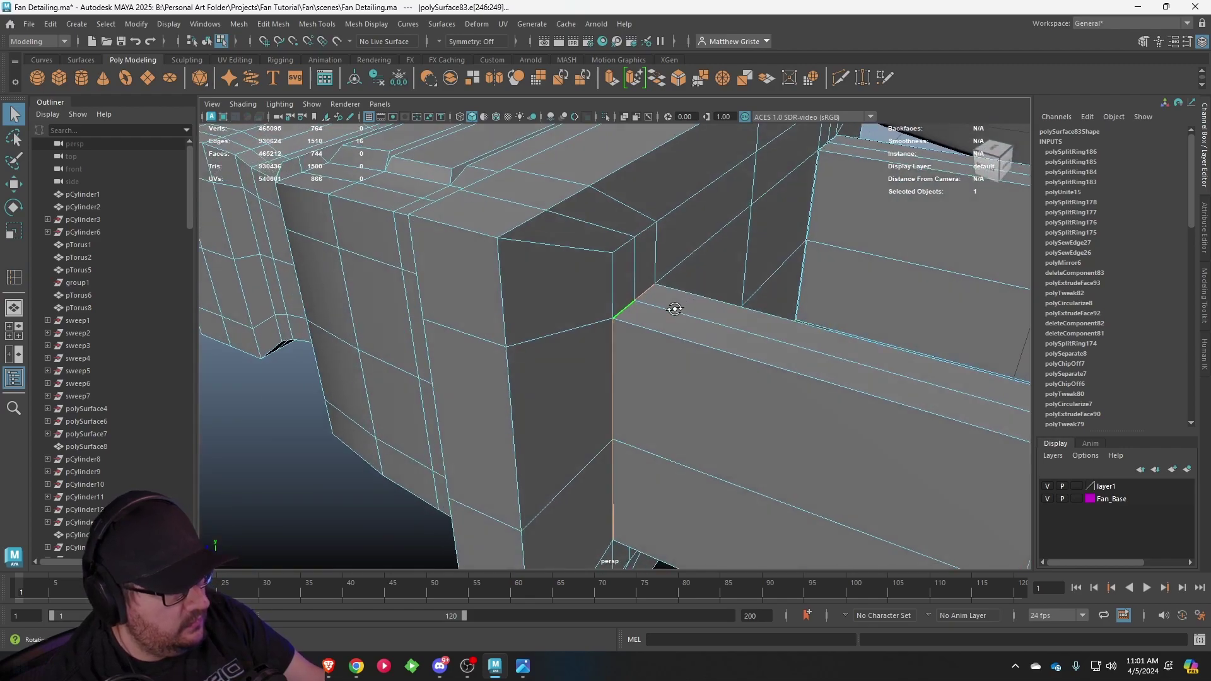
click(699, 81)
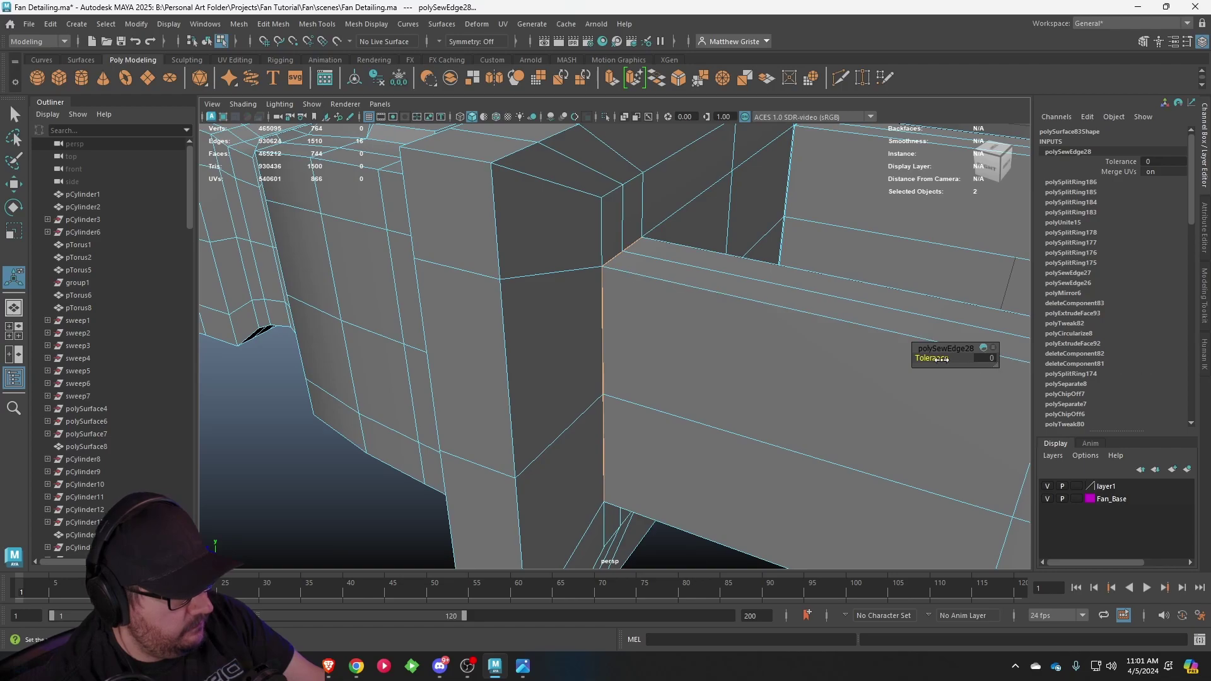
drag(941, 359, 1091, 361)
scroll(744, 284, down, 4)
alt+drag(744, 283, 650, 290)
right_drag(656, 273, 592, 240)
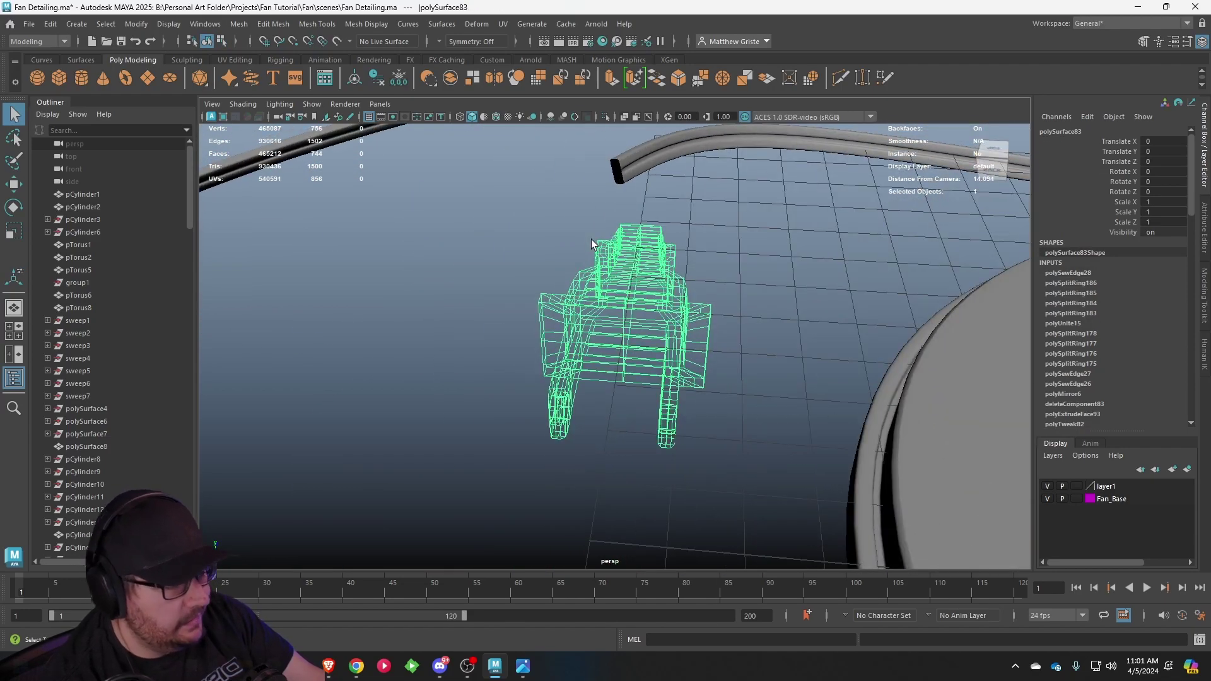
- Reverse the normals of the combined plug mesh
alt+drag(610, 262, 518, 107)
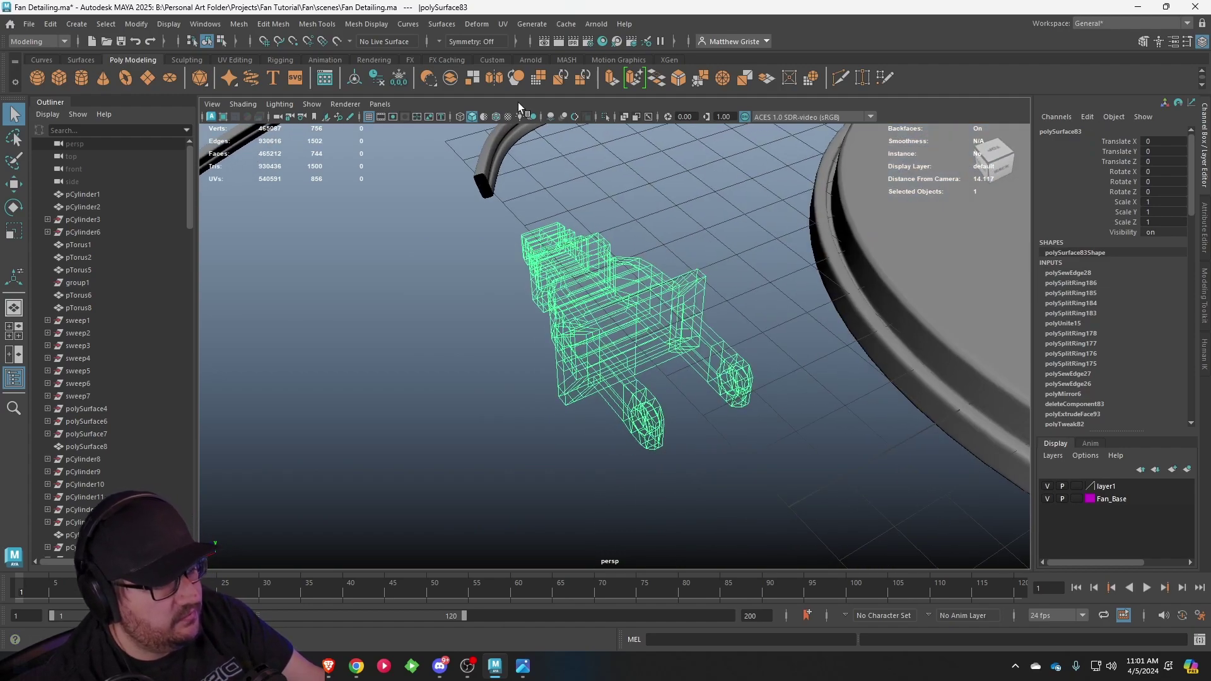
click(365, 24)
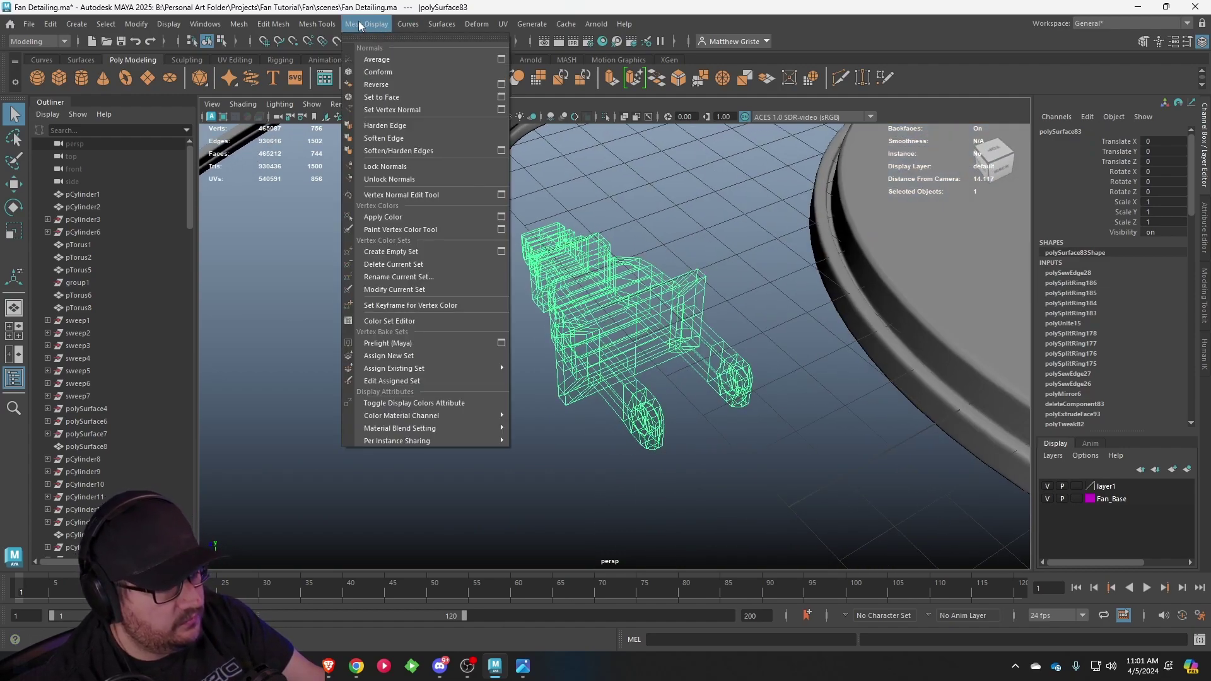
click(386, 82)
mouse_move(627, 295)
right_down()
mouse_move(635, 634)
mouse_move(717, 623)
right_up()
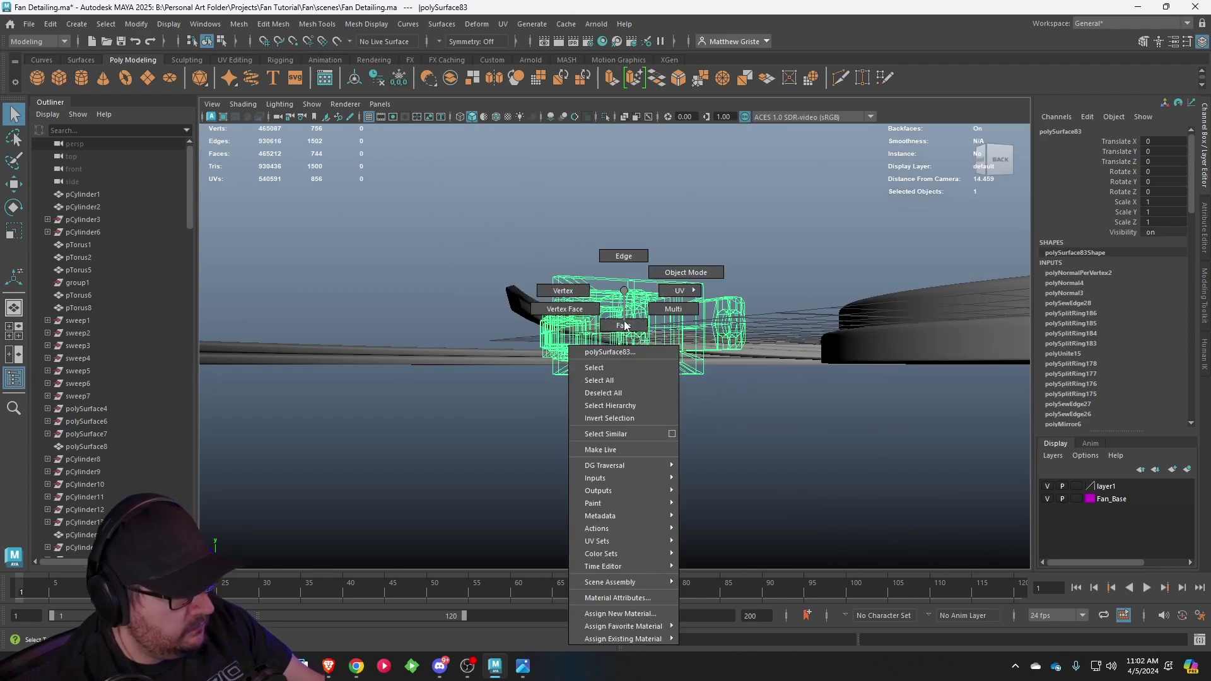
alt+drag(668, 480, 624, 335)
click(741, 399)
alt+drag(740, 400, 730, 368)
click(709, 353)
- Try moving the faces of one prong's shank along its length, and undo the move
scroll(564, 357, up, 5)
alt+middle_drag(731, 368, 669, 342)
scroll(668, 343, up, 3)
alt+drag(668, 342, 678, 357)
scroll(678, 357, up, 3)
right_drag(679, 357, 678, 324)
scroll(681, 338, down, 5)
drag(776, 289, 725, 443)
key(w)
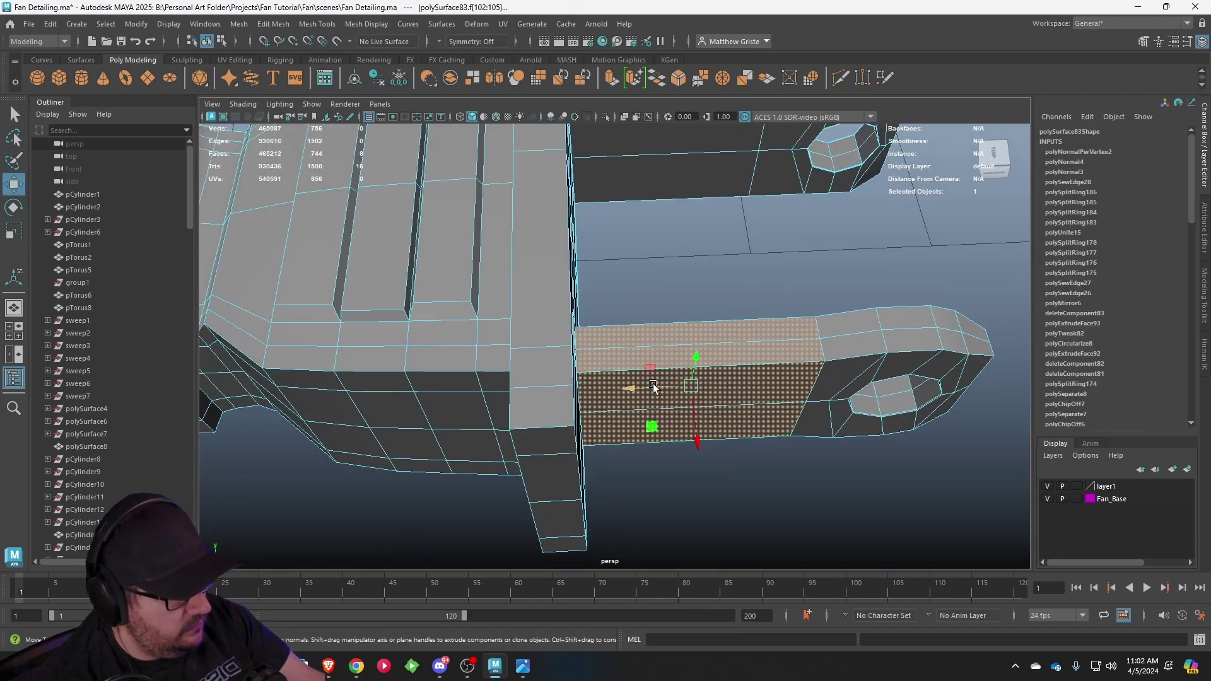
drag(653, 386, 732, 386)
key(ctrl+z)
- Switch to edge selection at the base of the other, unsewn prong and save the scene
alt+drag(805, 335, 500, 368)
scroll(500, 368, up, 4)
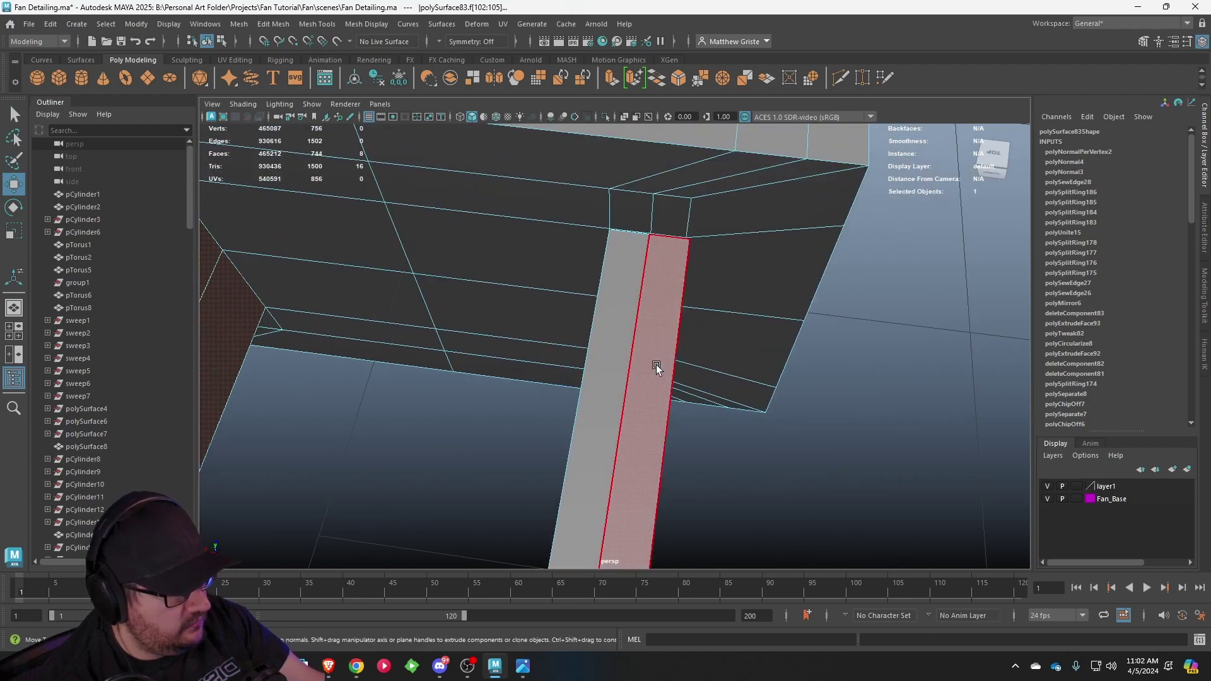
alt+drag(656, 367, 671, 268)
right_drag(671, 264, 672, 235)
alt+middle_drag(671, 236, 666, 282)
scroll(665, 281, up, 4)
click(34, 27)
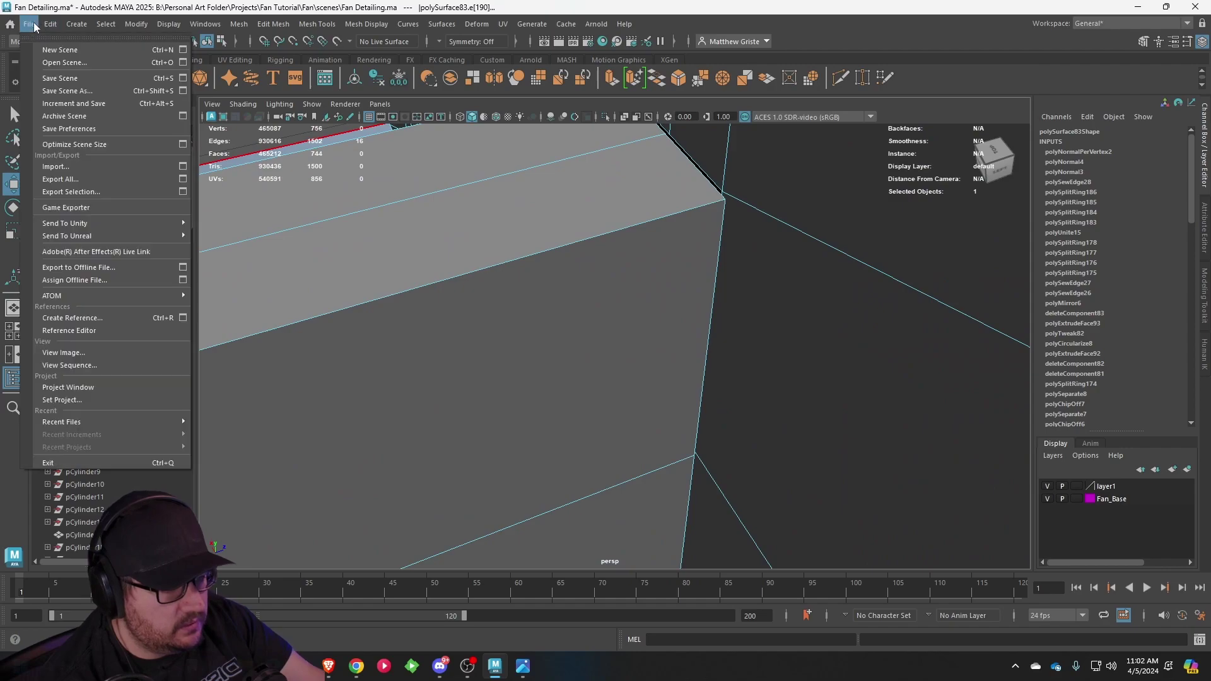
click(60, 78)
- Sew the other prong's open base edges to the plug body with a tolerance of 1 and return to object mode
alt+middle_drag(681, 252, 671, 289)
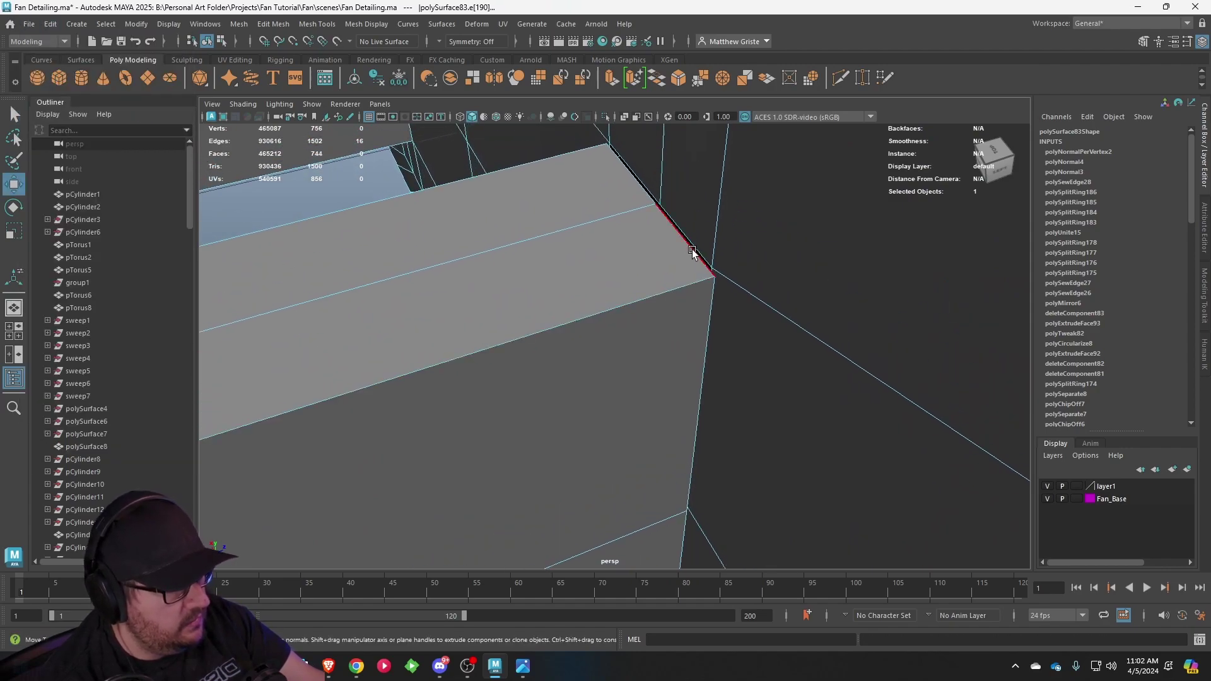
alt+drag(692, 246, 686, 276)
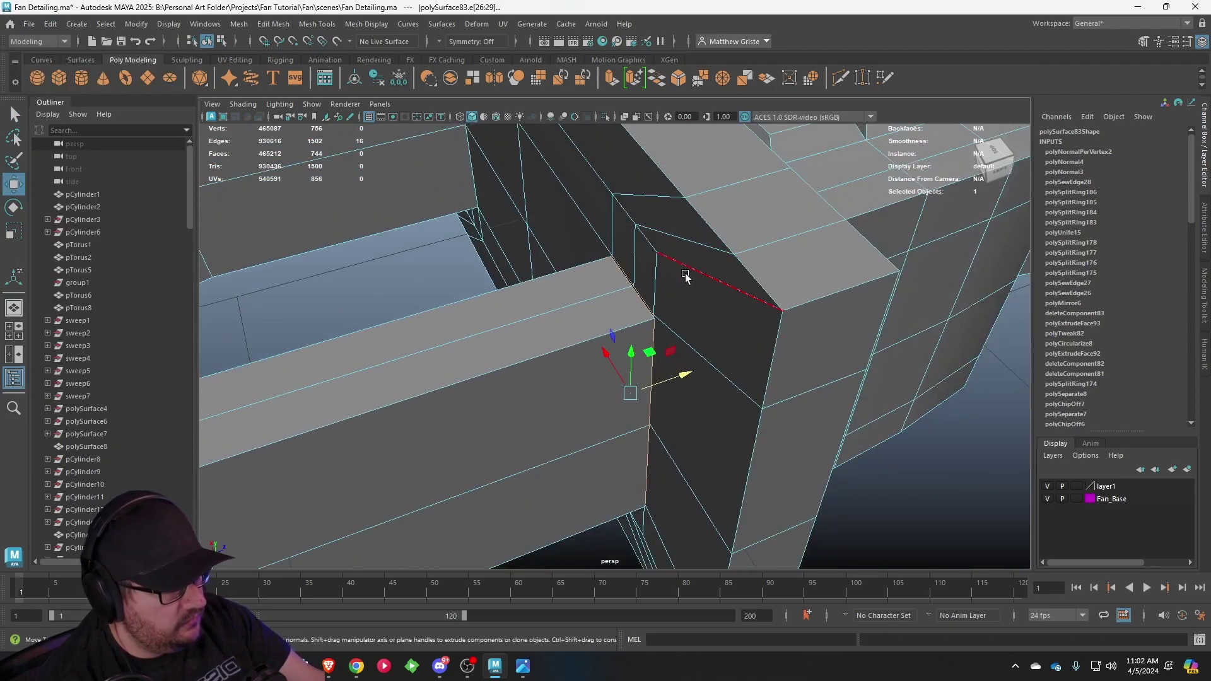
click(659, 86)
key(ctrl+z)
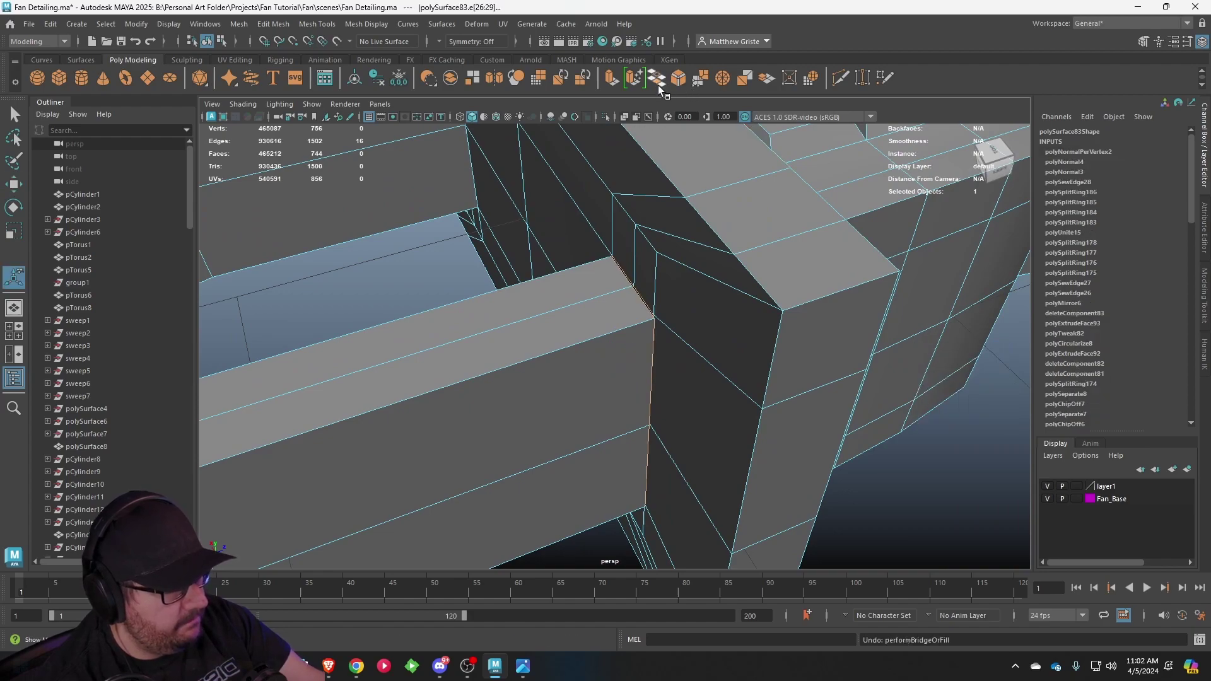
click(699, 82)
drag(922, 357, 967, 361)
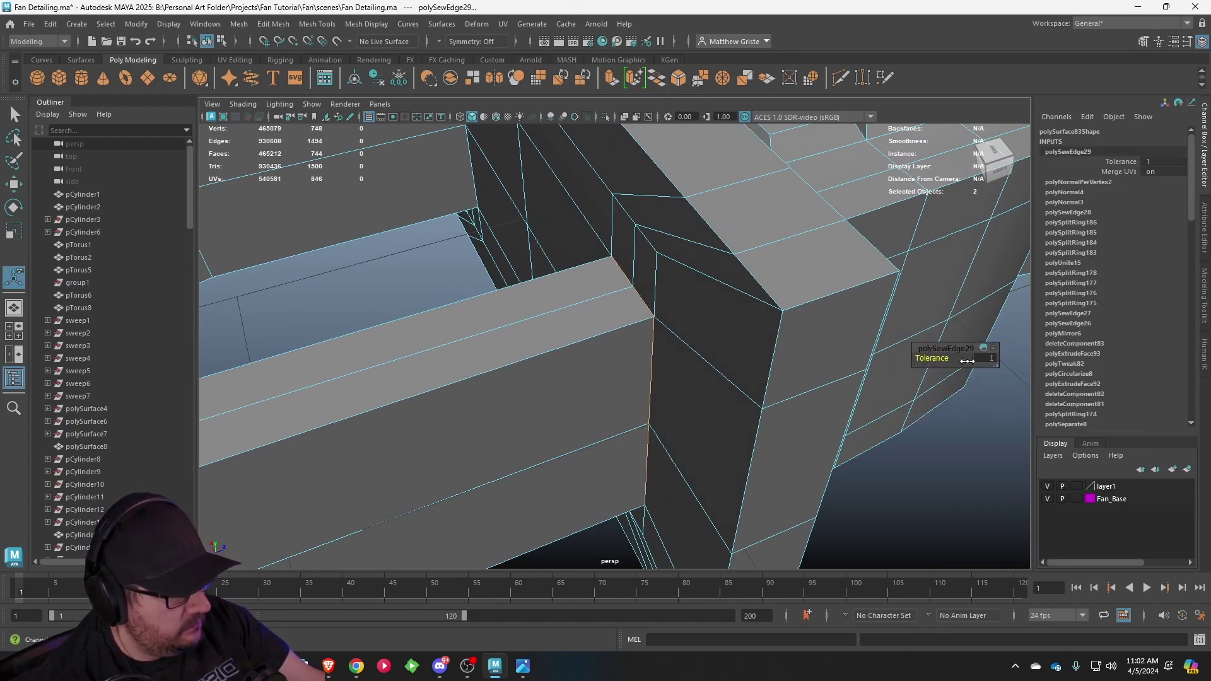
right_drag(644, 292, 719, 275)
key(q)
scroll(698, 275, down, 6)
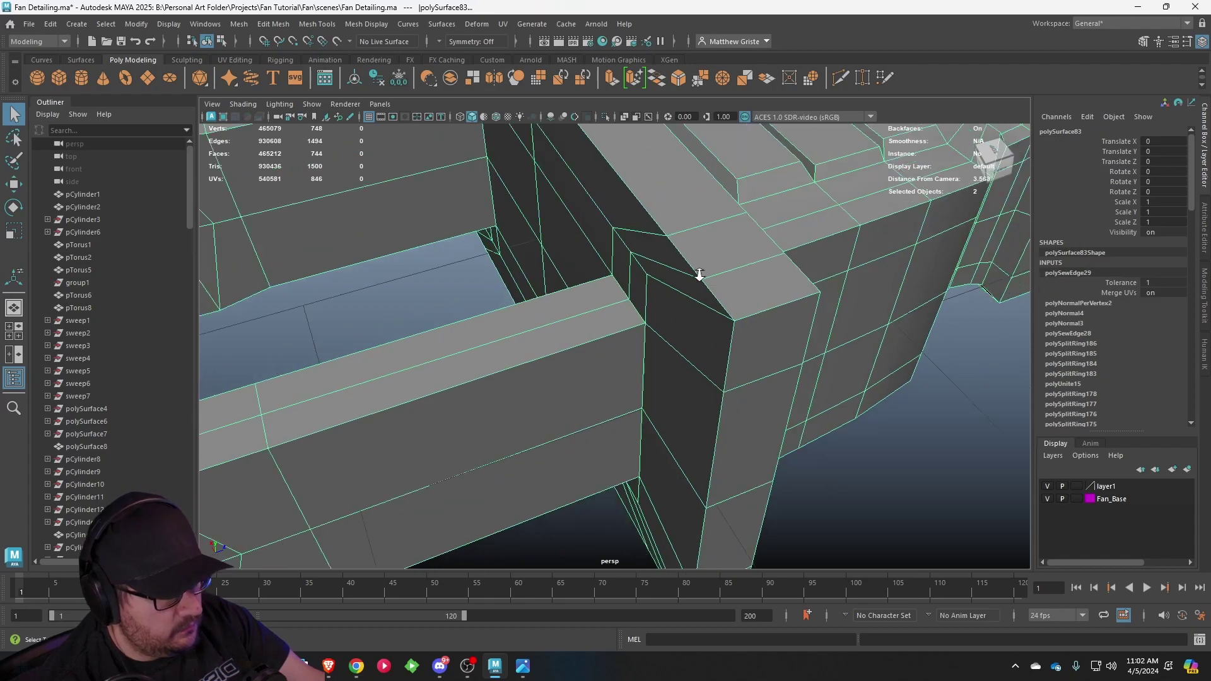
- Preview the joined plug with smoothing, examine the prong joints, and restore the unsmoothed display
key(3)
click(729, 479)
alt+drag(730, 483, 868, 485)
scroll(540, 357, down, 3)
alt+drag(540, 357, 603, 346)
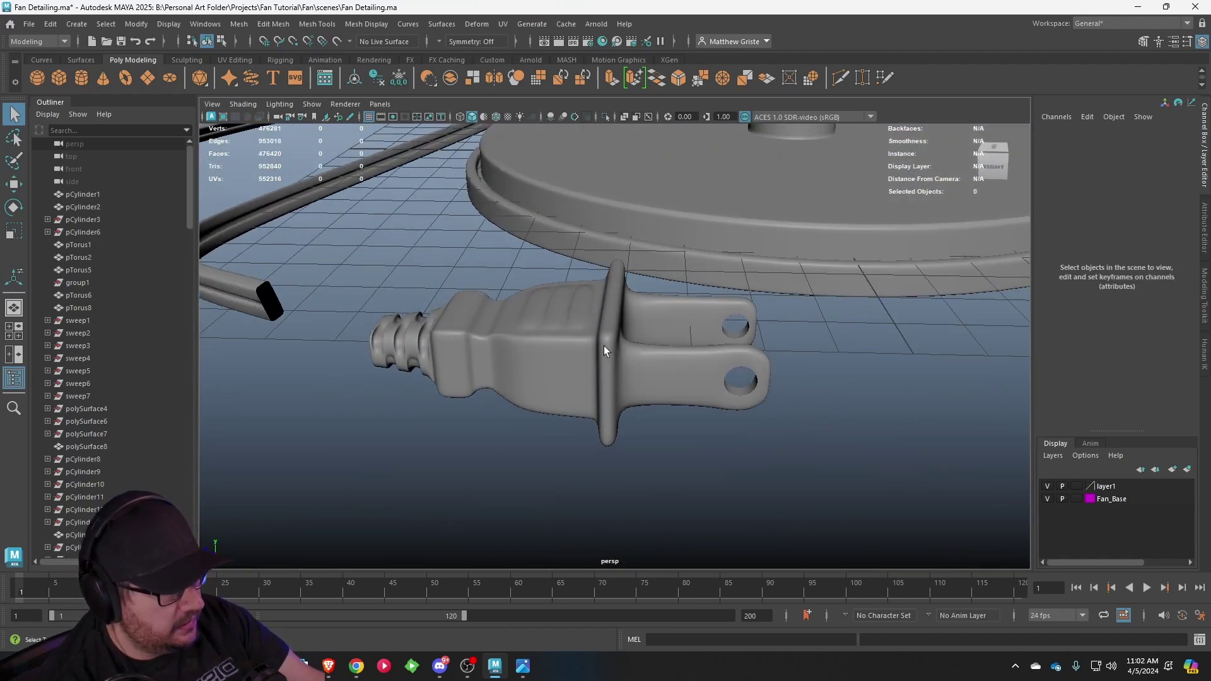
click(604, 346)
key(1)
- Insert a supporting edge loop around the base of each prong, tight against the plug body
scroll(624, 355, up, 7)
alt+drag(712, 387, 663, 360)
click(319, 24)
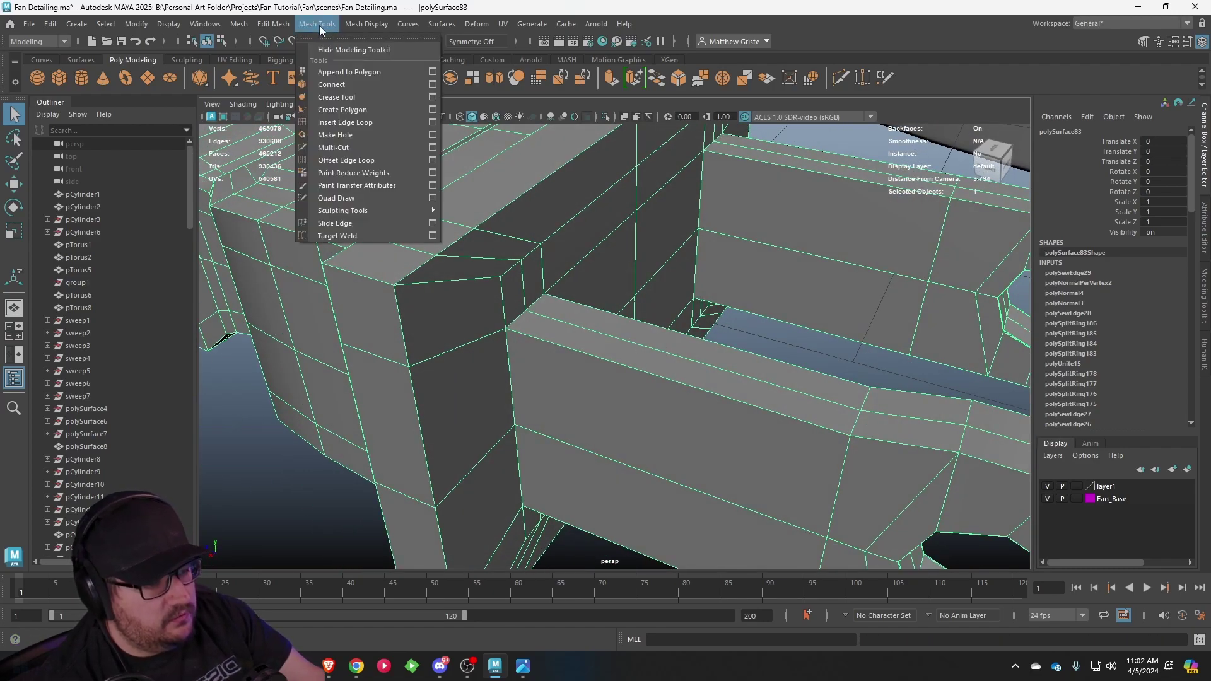
click(344, 135)
click(519, 329)
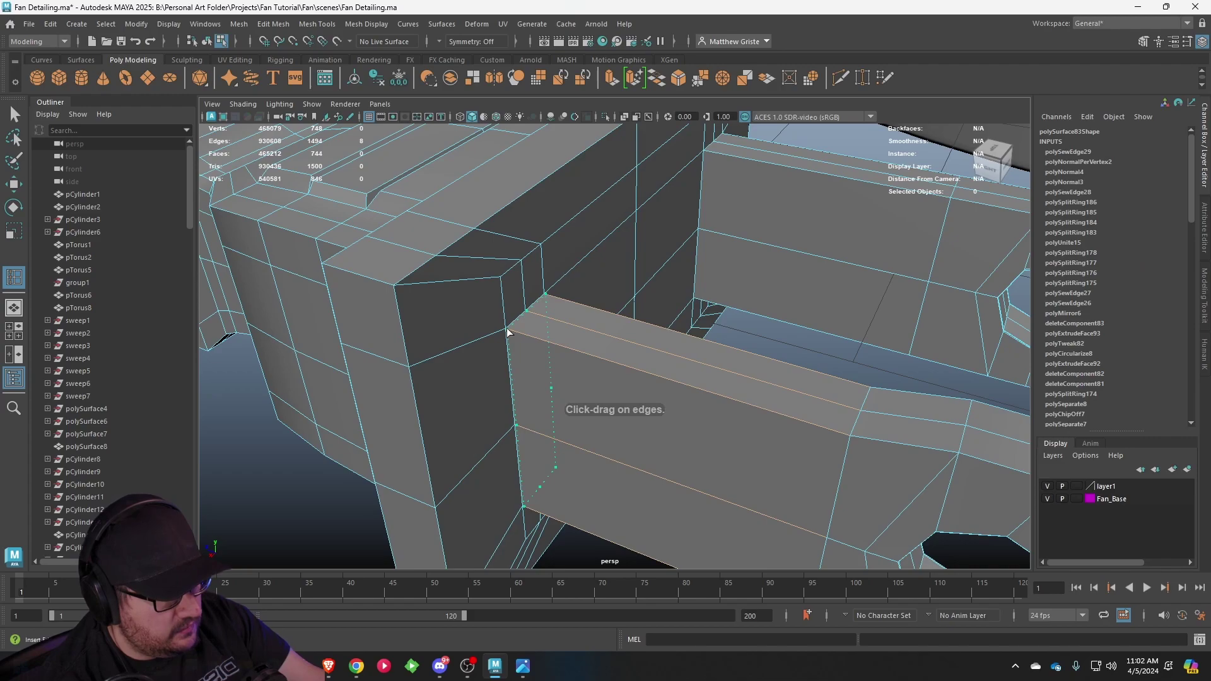
alt+drag(796, 276, 749, 179)
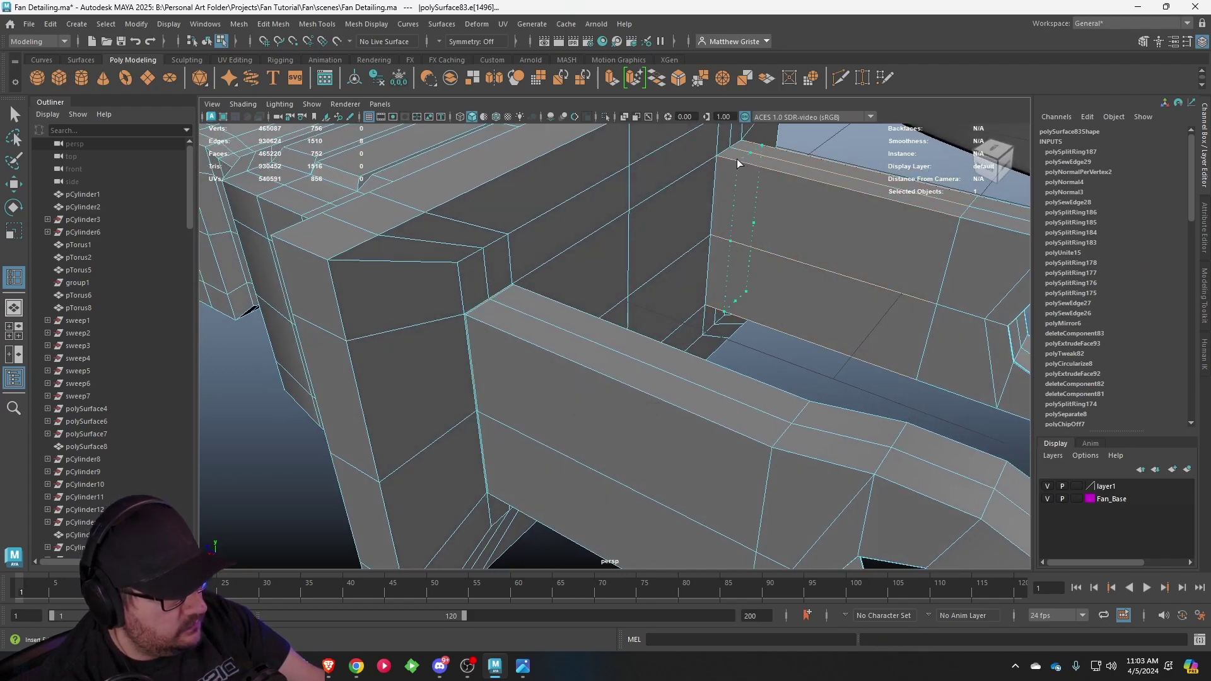
click(717, 155)
- Insert five supporting edge loops through the plug body, tight around the edges where the prongs meet it
alt+drag(581, 237, 504, 282)
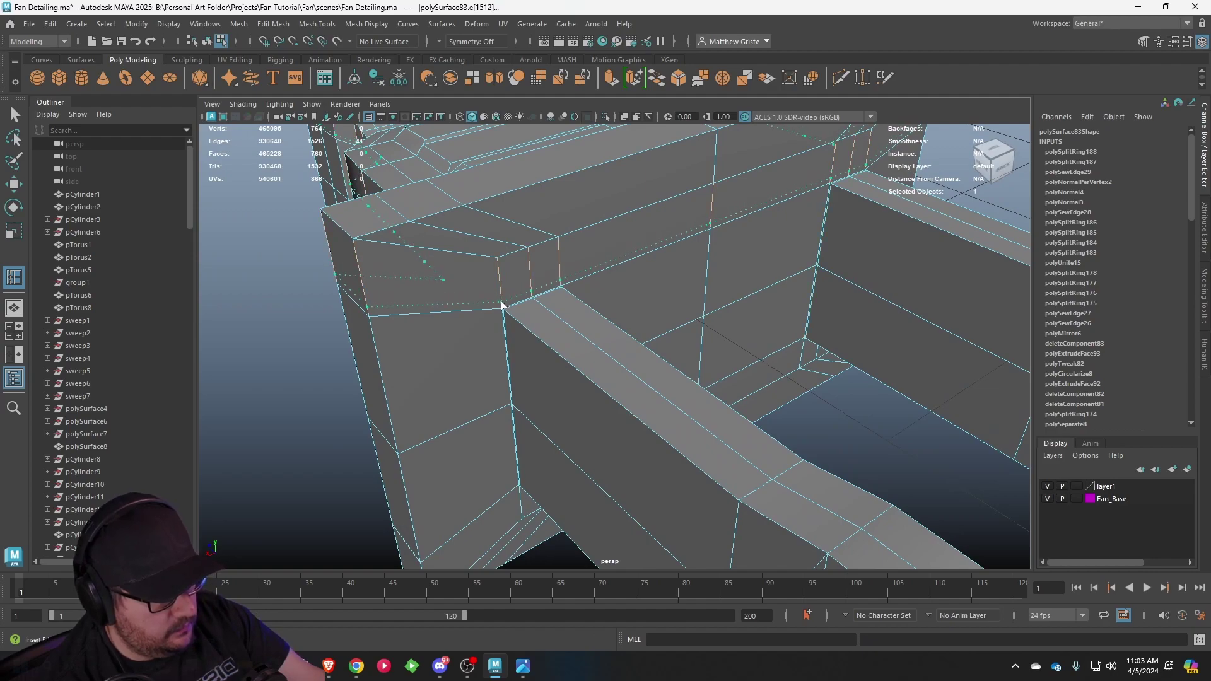
click(501, 311)
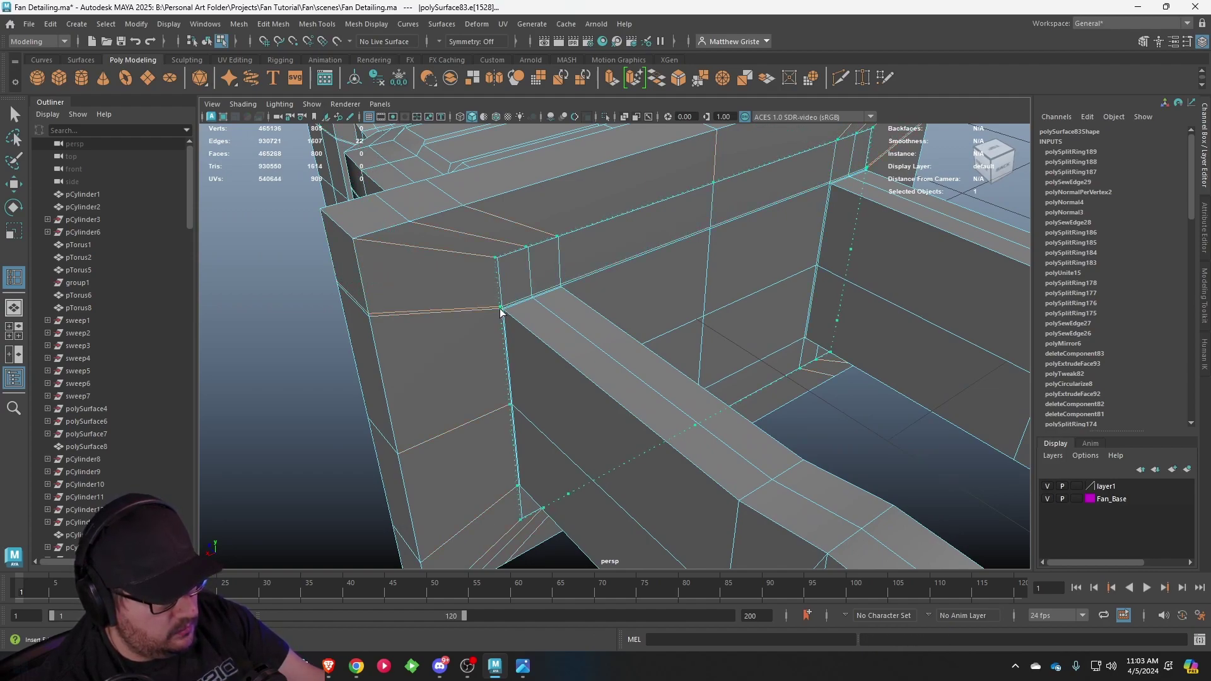
click(500, 309)
alt+drag(641, 309, 484, 283)
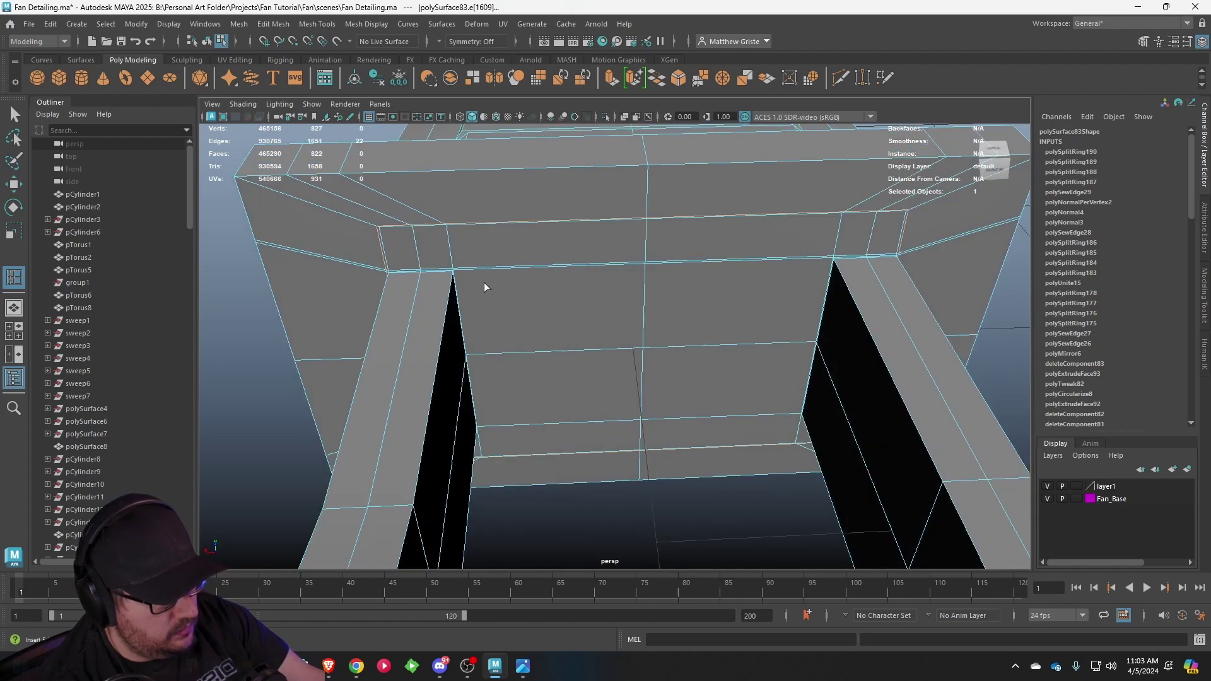
click(455, 272)
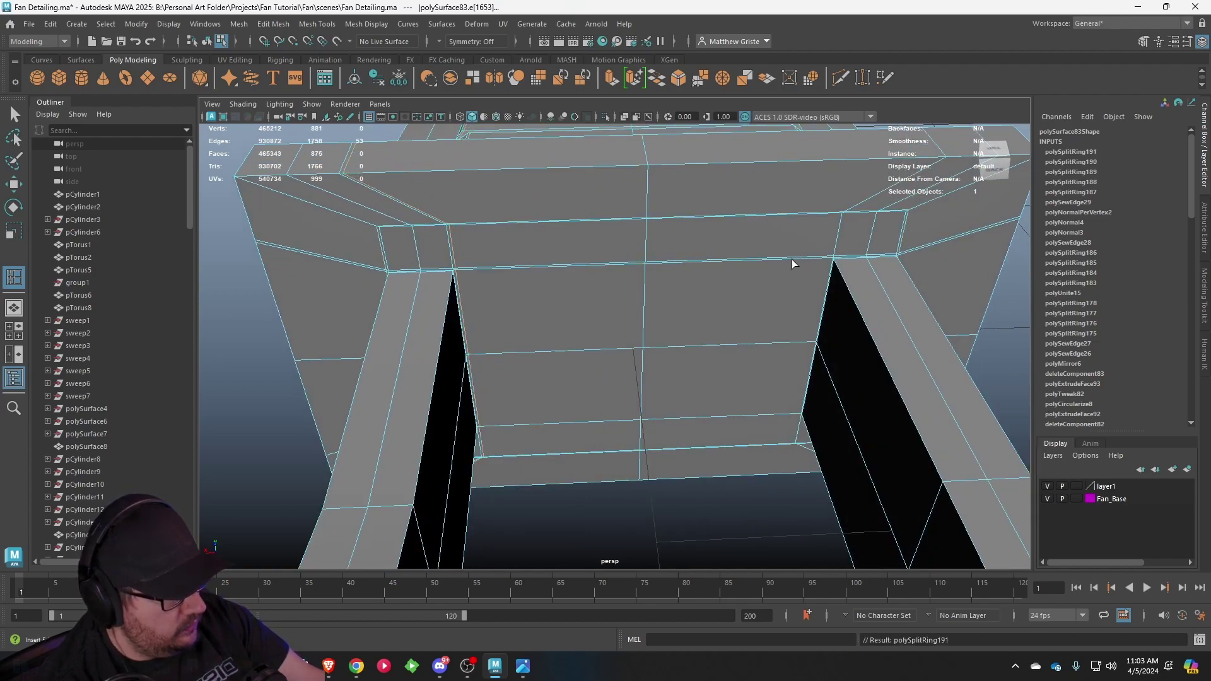
click(831, 259)
alt+drag(831, 258, 707, 347)
click(841, 349)
key(q)
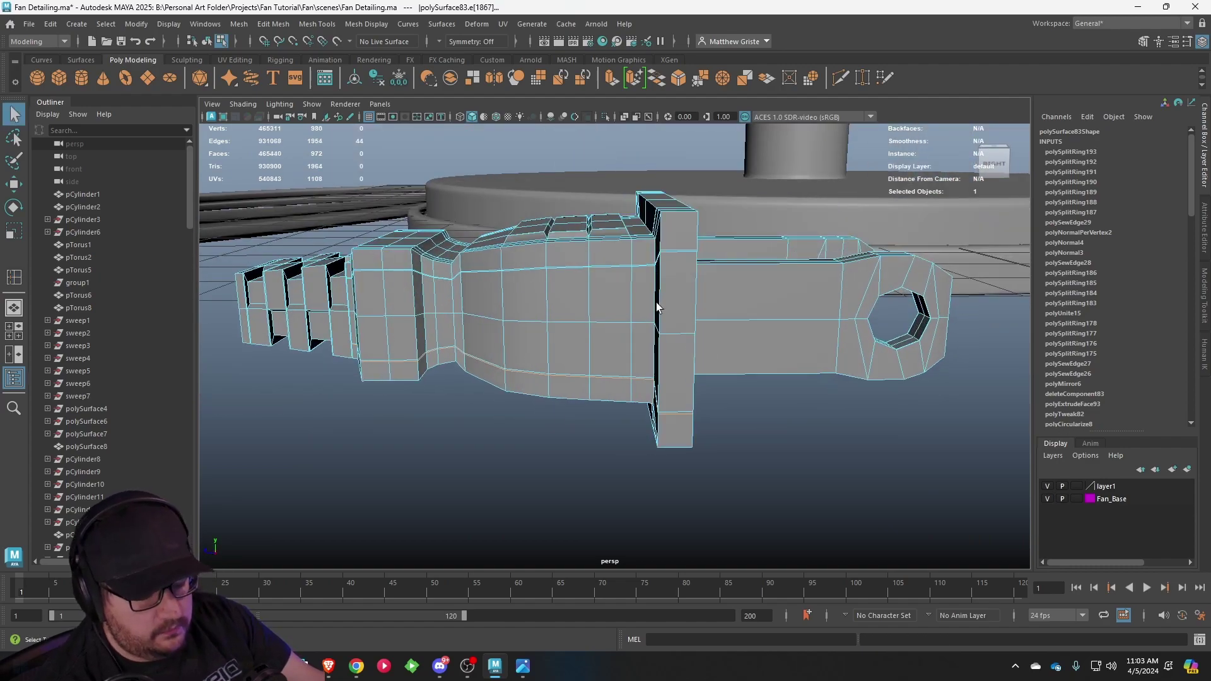
- Examine the smoothed plug in object mode around the prong bases, and return to the unsmoothed display
key(3)
alt+drag(656, 307, 653, 291)
right_drag(653, 291, 699, 243)
alt+drag(698, 243, 614, 271)
click(607, 355)
scroll(607, 354, up, 3)
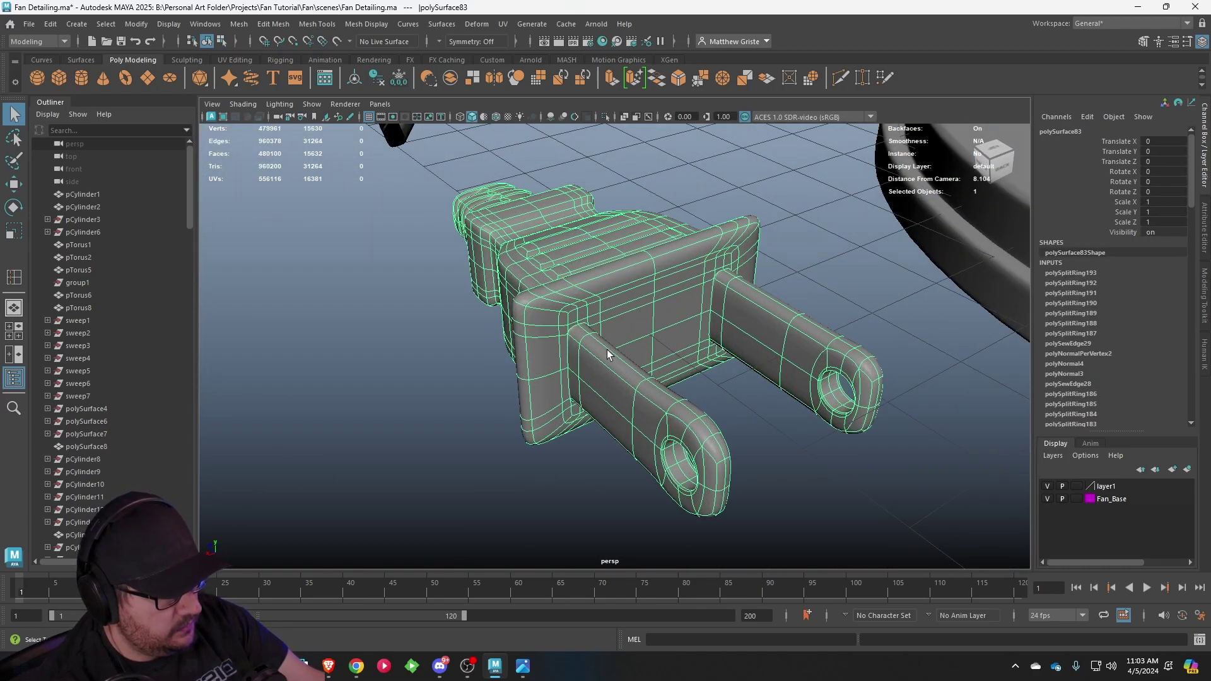
key(1)
- Insert two lengthwise supporting edge loops on each prong, one close to each long side edge
alt+drag(633, 351, 668, 306)
scroll(660, 327, up, 5)
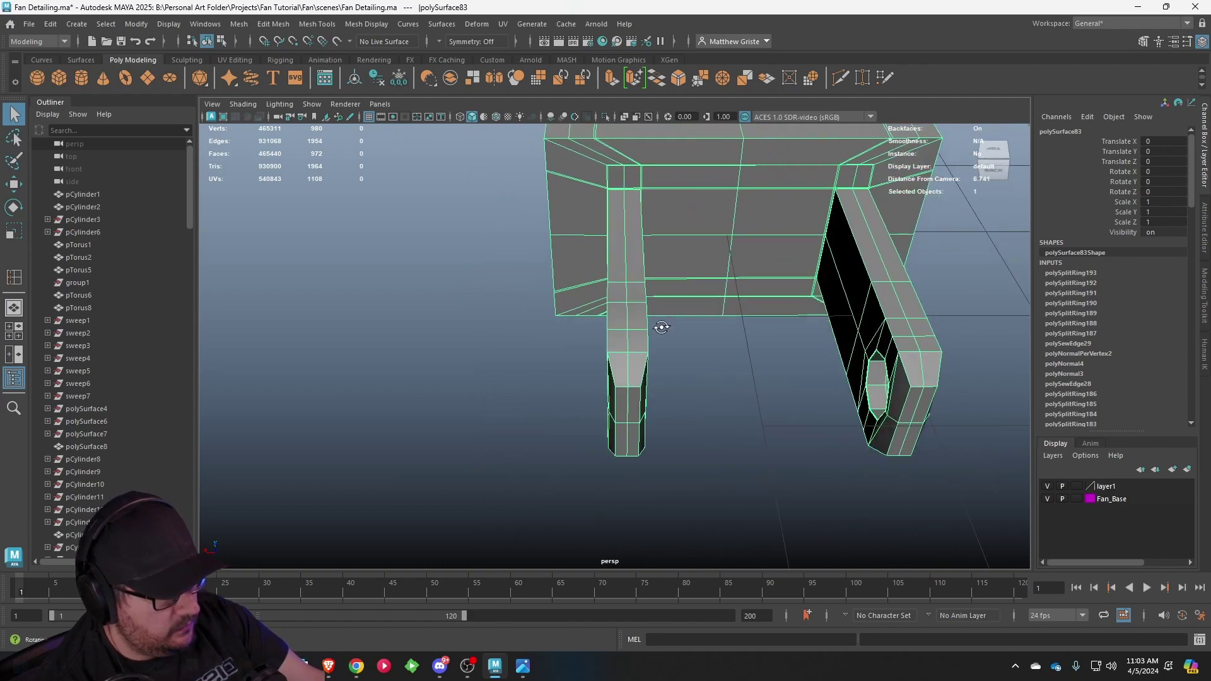
alt+middle_drag(650, 336, 637, 346)
key(g)
drag(601, 364, 605, 364)
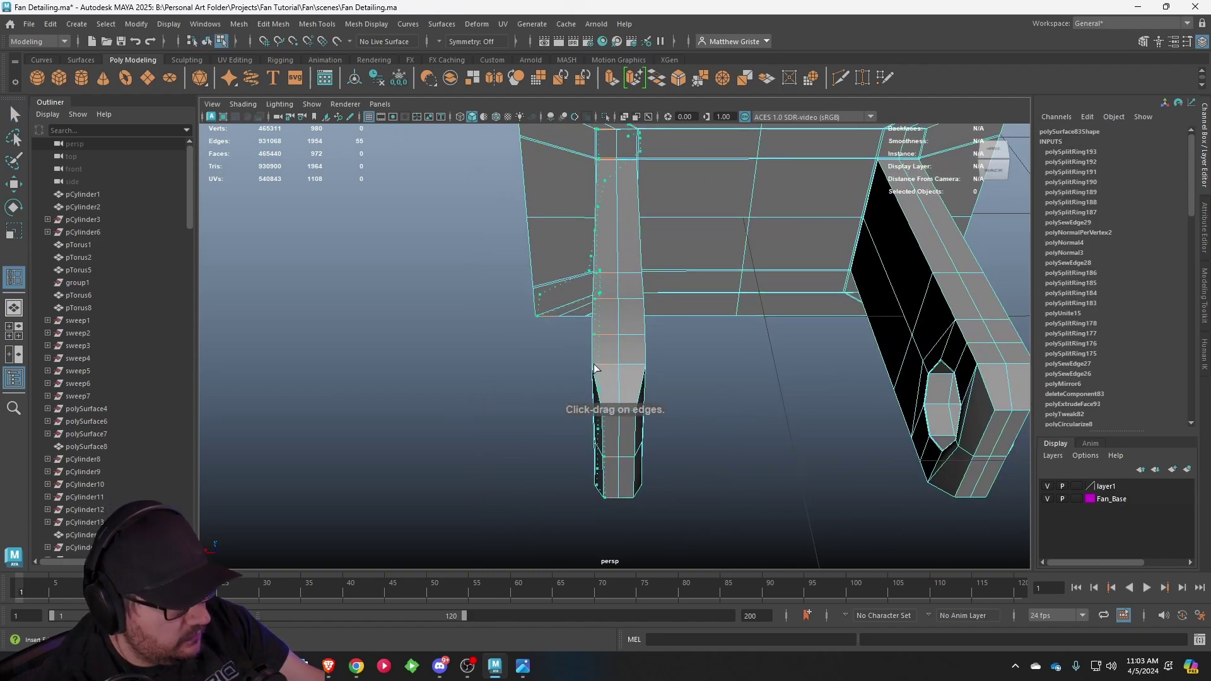
click(594, 369)
click(640, 369)
alt+drag(765, 335, 637, 371)
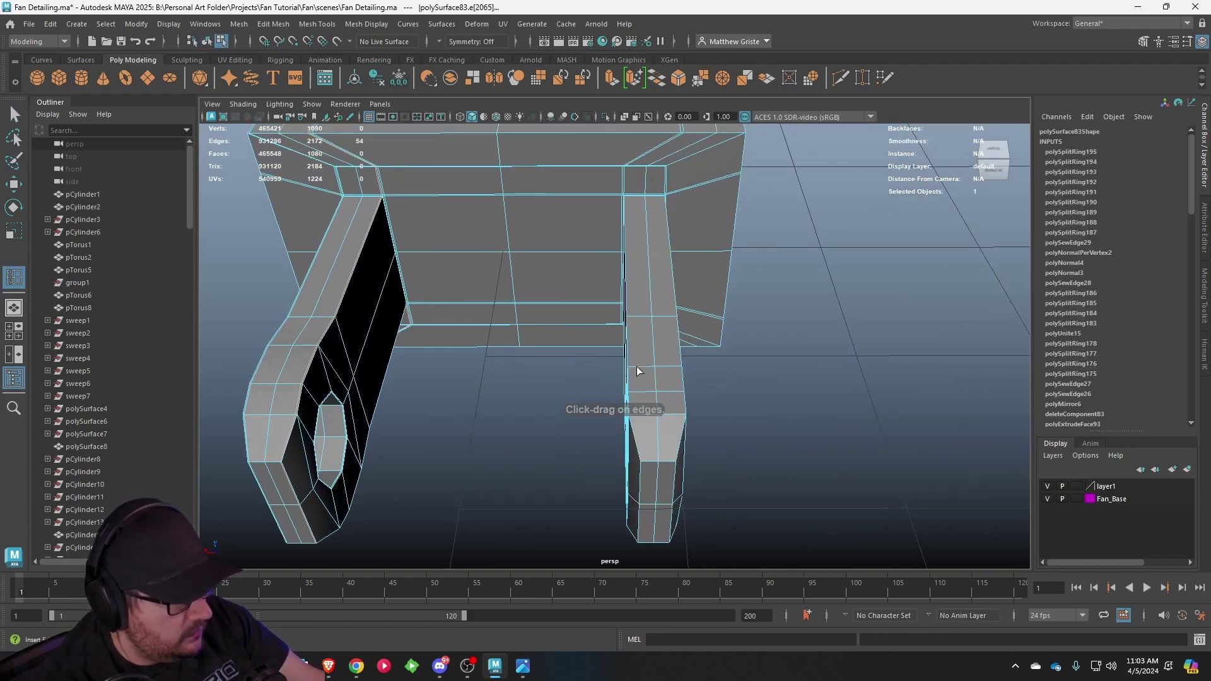
click(631, 416)
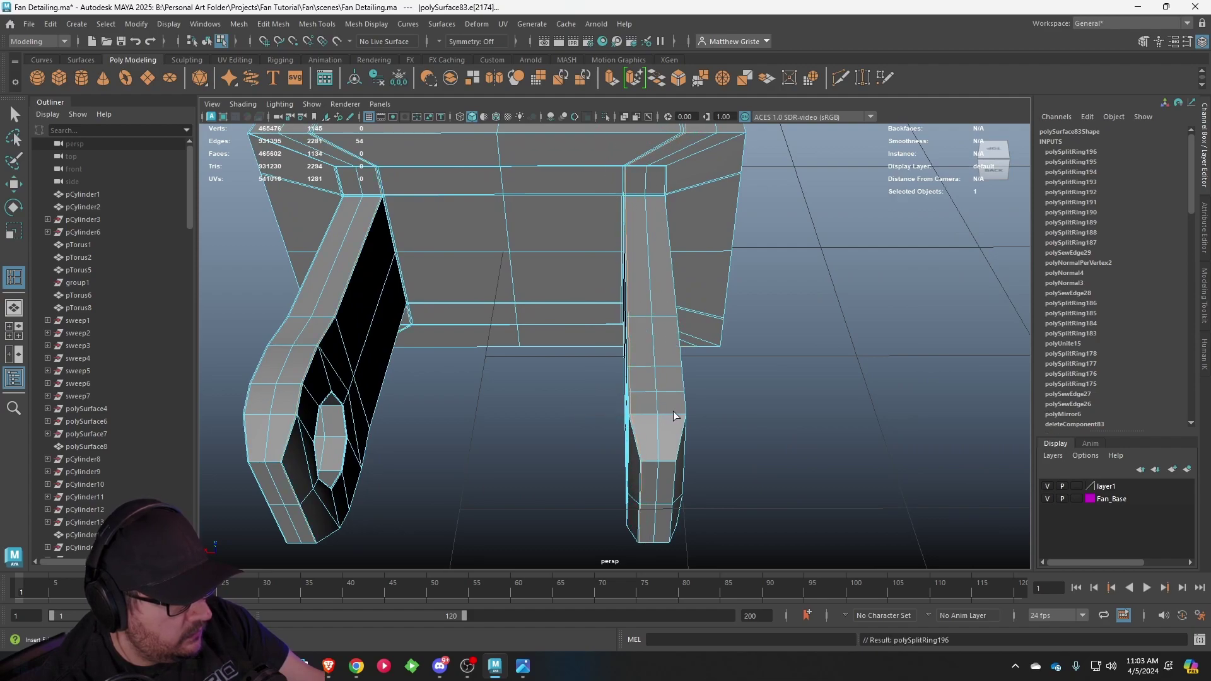
click(684, 414)
key(q)
- Check the sharpened prongs and grip grooves with smoothing from several sides, and restore the unsmoothed plug
key(3)
scroll(651, 347, down, 8)
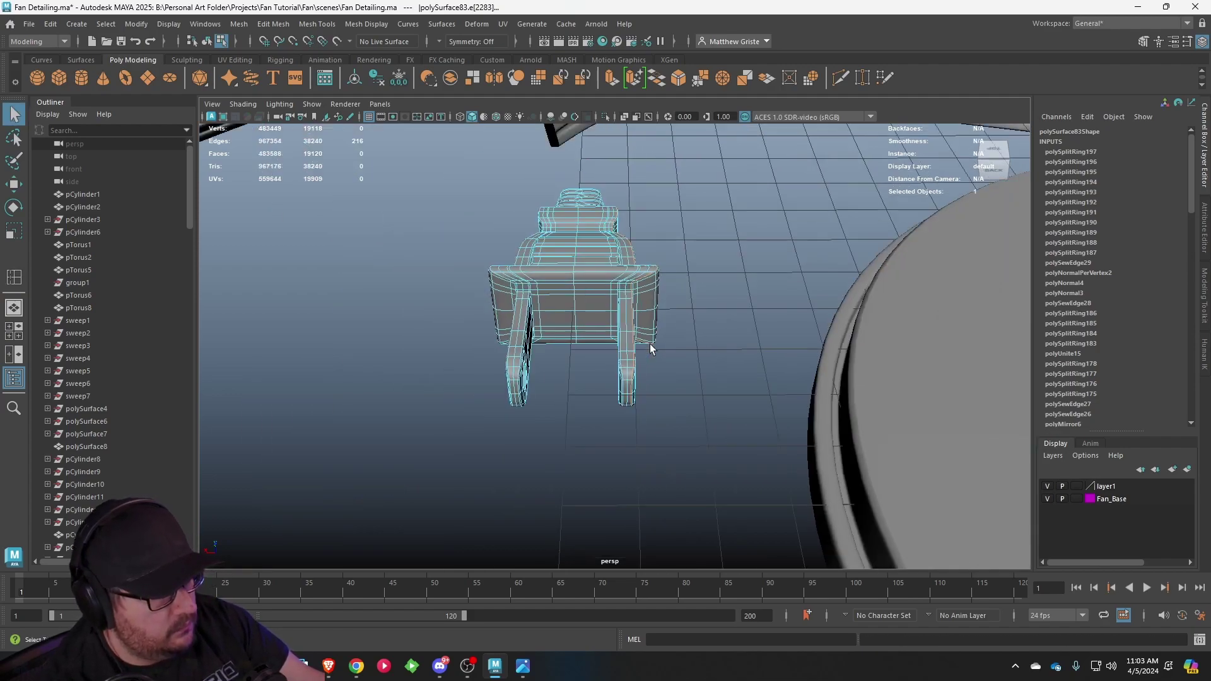
alt+drag(651, 346, 664, 328)
right_drag(600, 291, 650, 271)
click(568, 208)
alt+drag(517, 252, 613, 252)
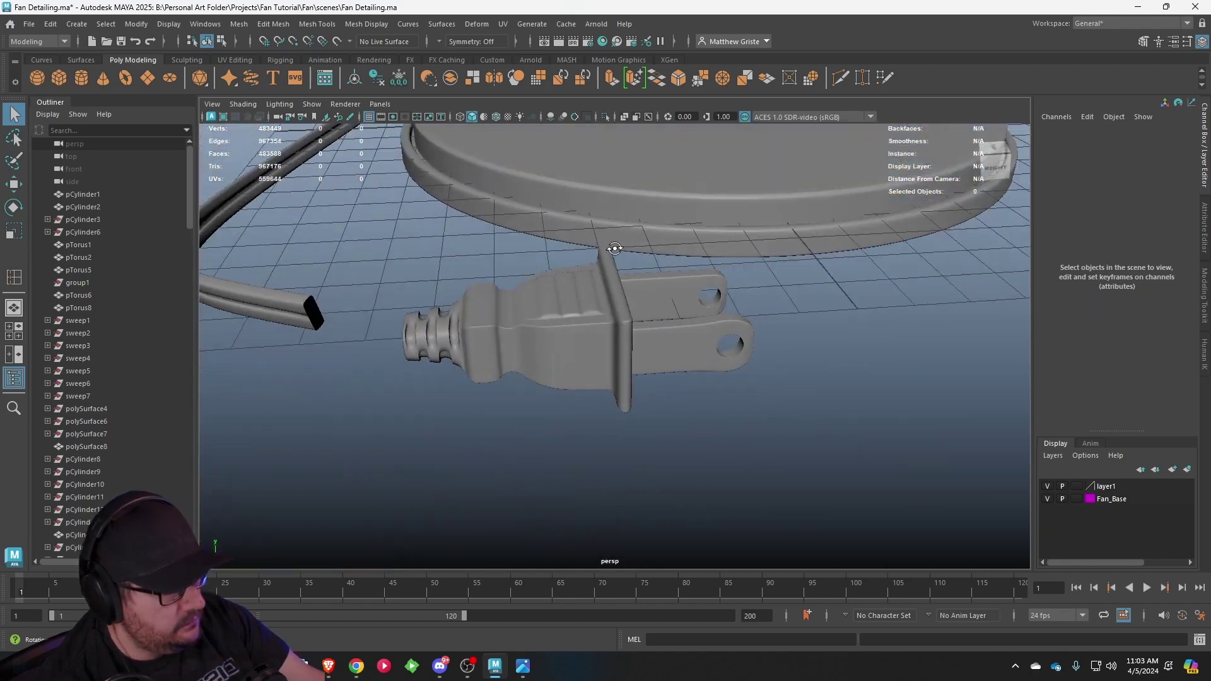
scroll(552, 295, up, 3)
click(552, 296)
key(1)
- Insert six supporting edge loops beside the edges of the plug body's grip grooves and show the plug smoothed
alt+right_drag(547, 298, 596, 320)
key(g)
drag(502, 283, 491, 281)
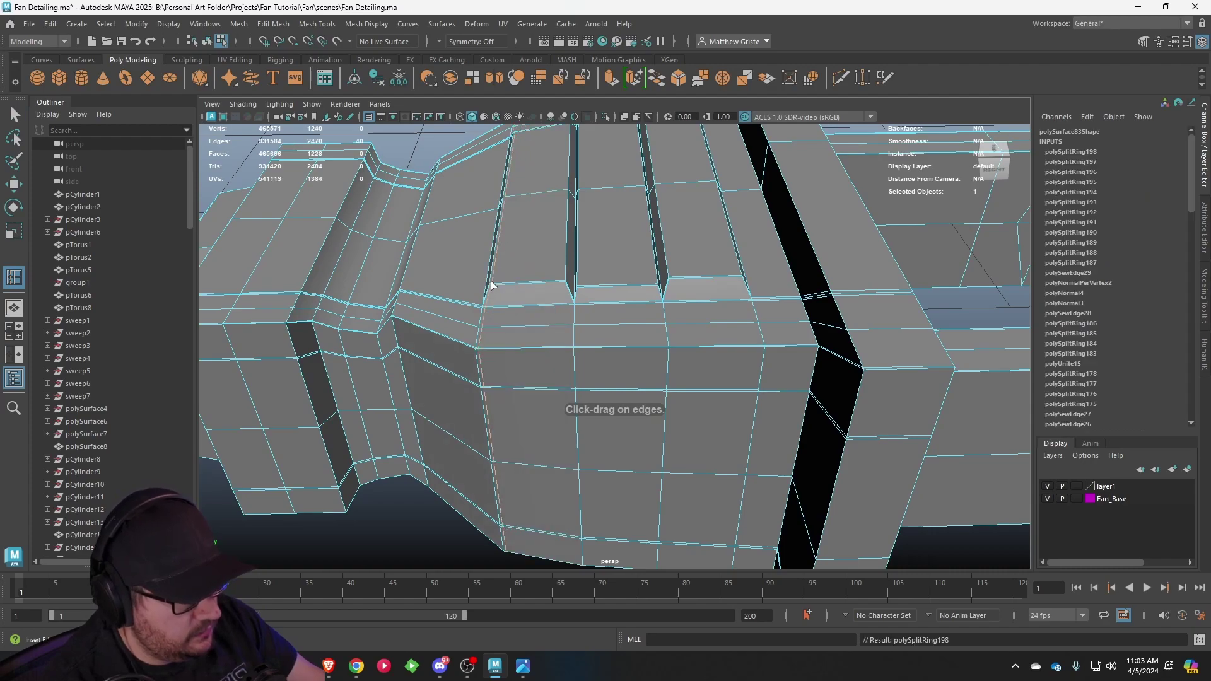
drag(563, 288, 565, 288)
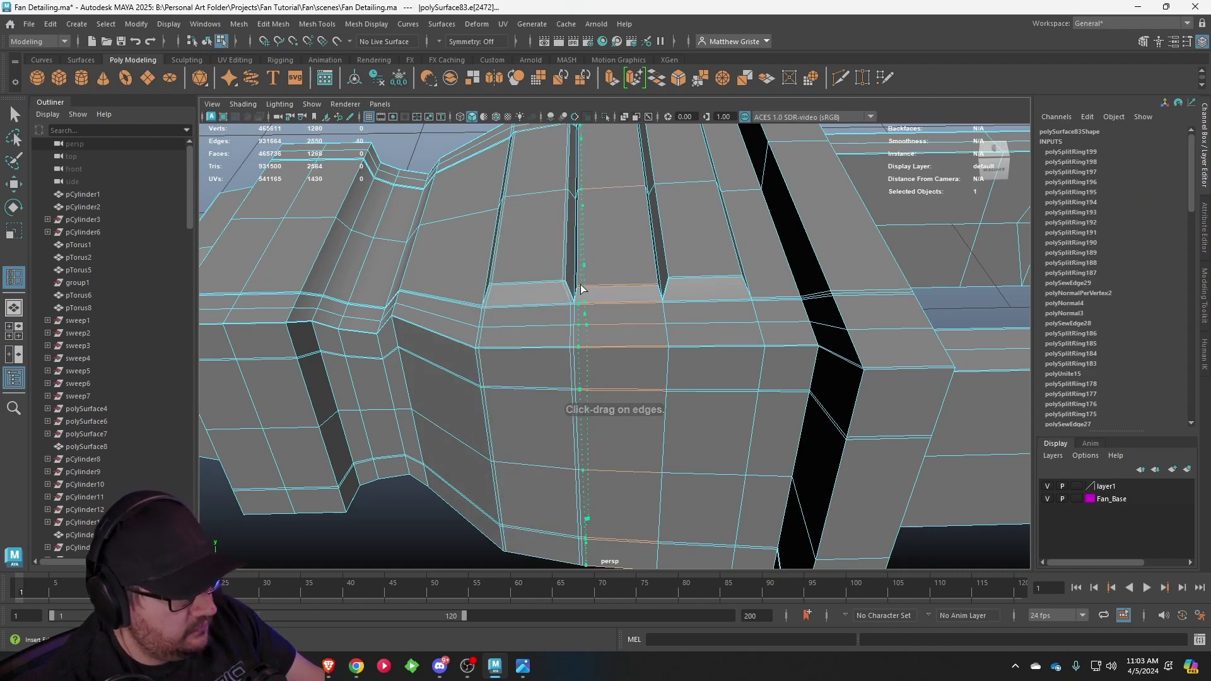
click(581, 289)
click(654, 291)
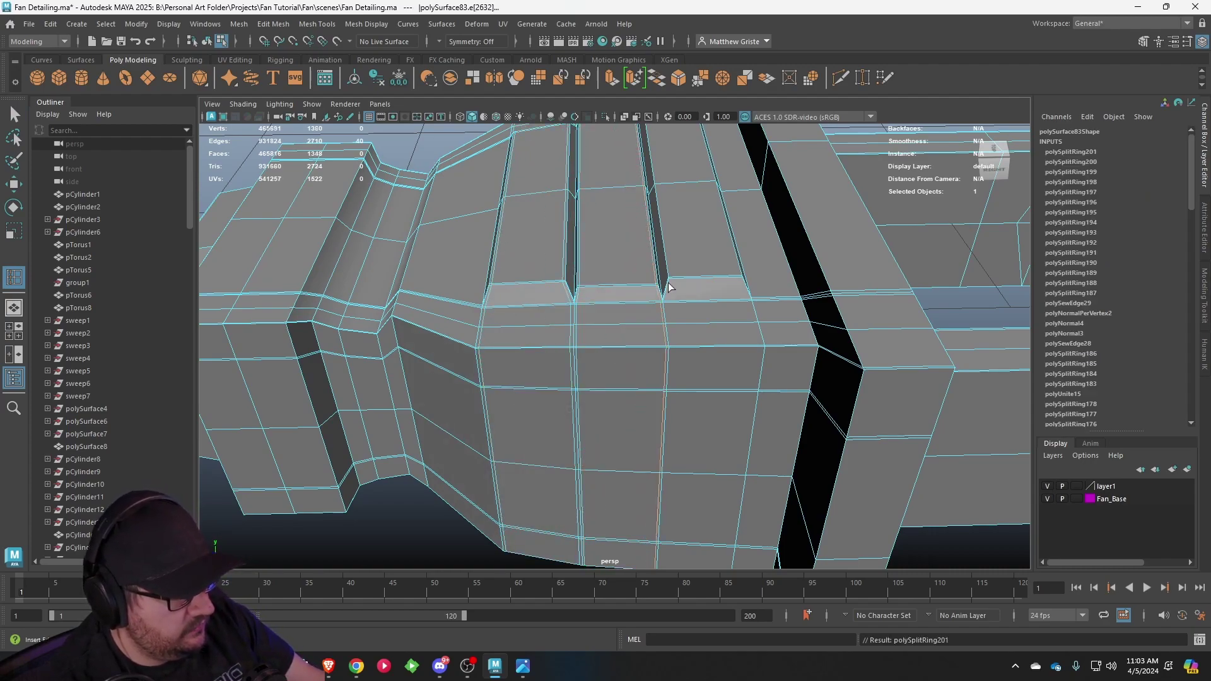
click(741, 284)
scroll(713, 297, down, 5)
key(3)
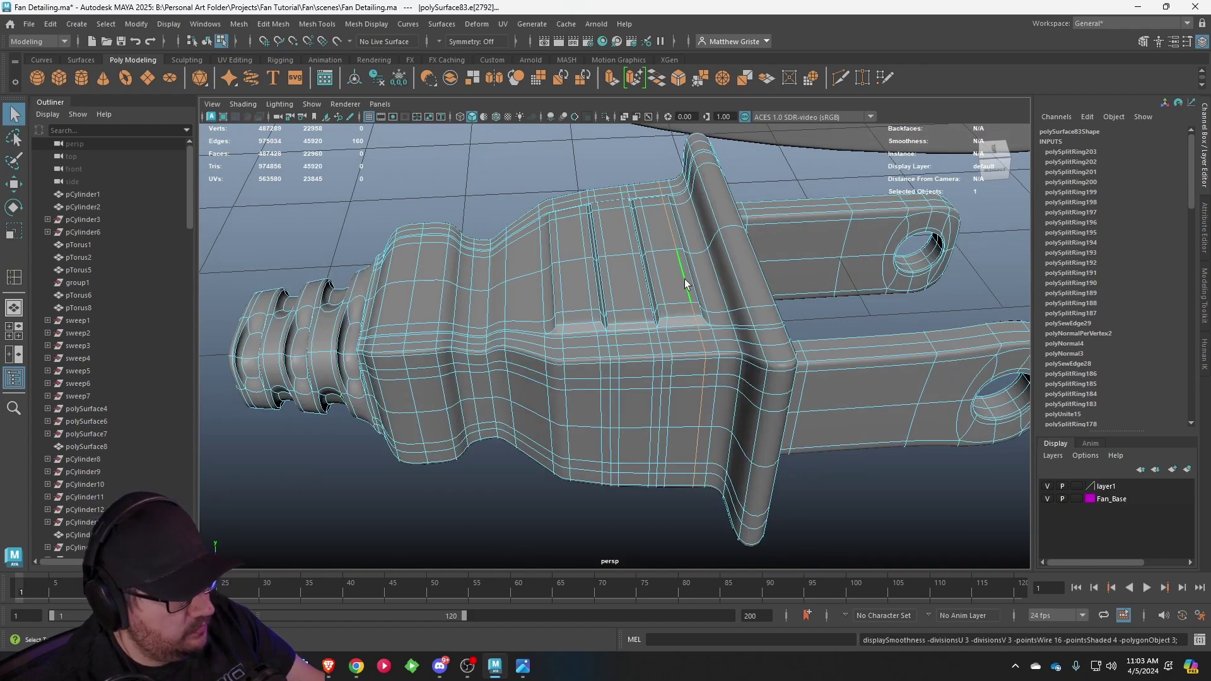
- Return the plug to object mode without smoothing and examine the body's shoulder topology below the grip grooves
right_drag(684, 296, 725, 248)
click(894, 295)
scroll(894, 296, down, 4)
alt+drag(894, 295, 628, 349)
key(1)
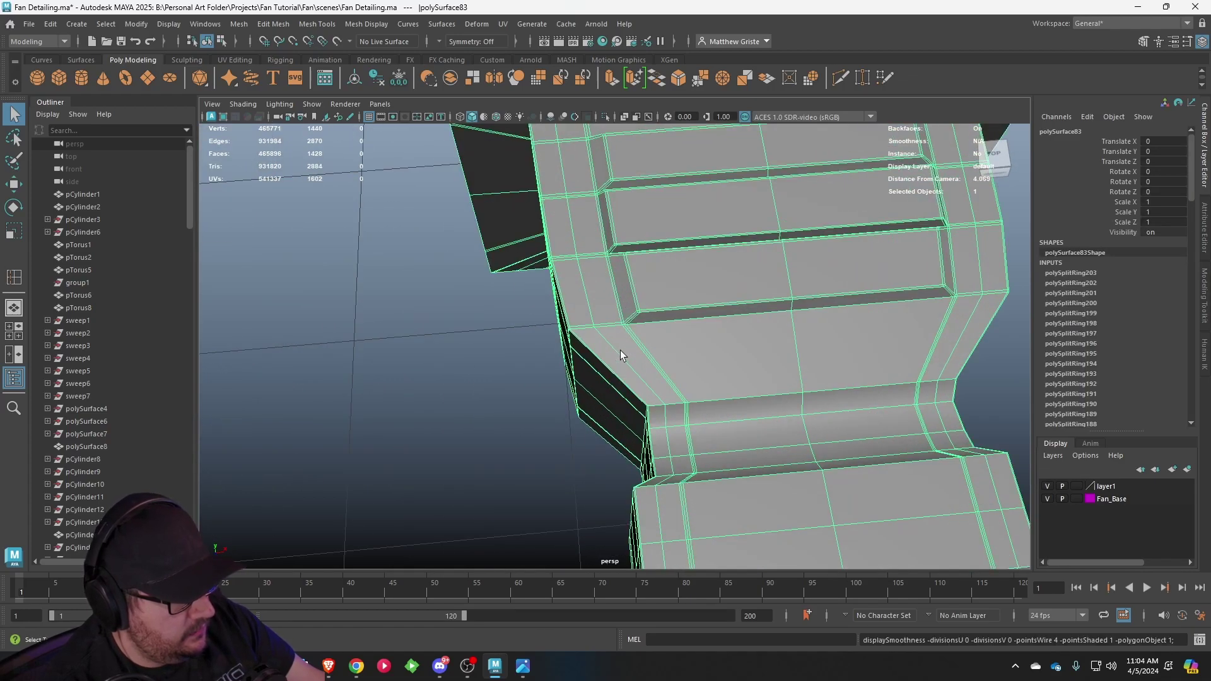
alt+drag(620, 350, 684, 382)
scroll(697, 330, up, 4)
scroll(631, 372, up, 3)
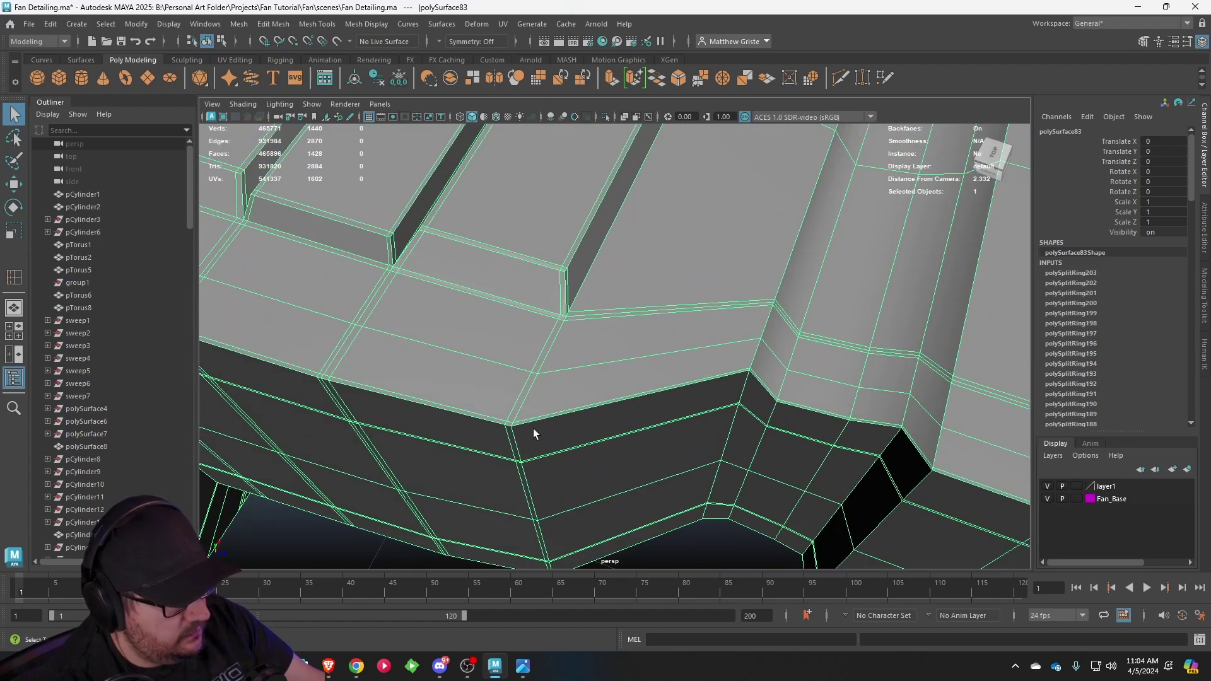
scroll(533, 429, down, 6)
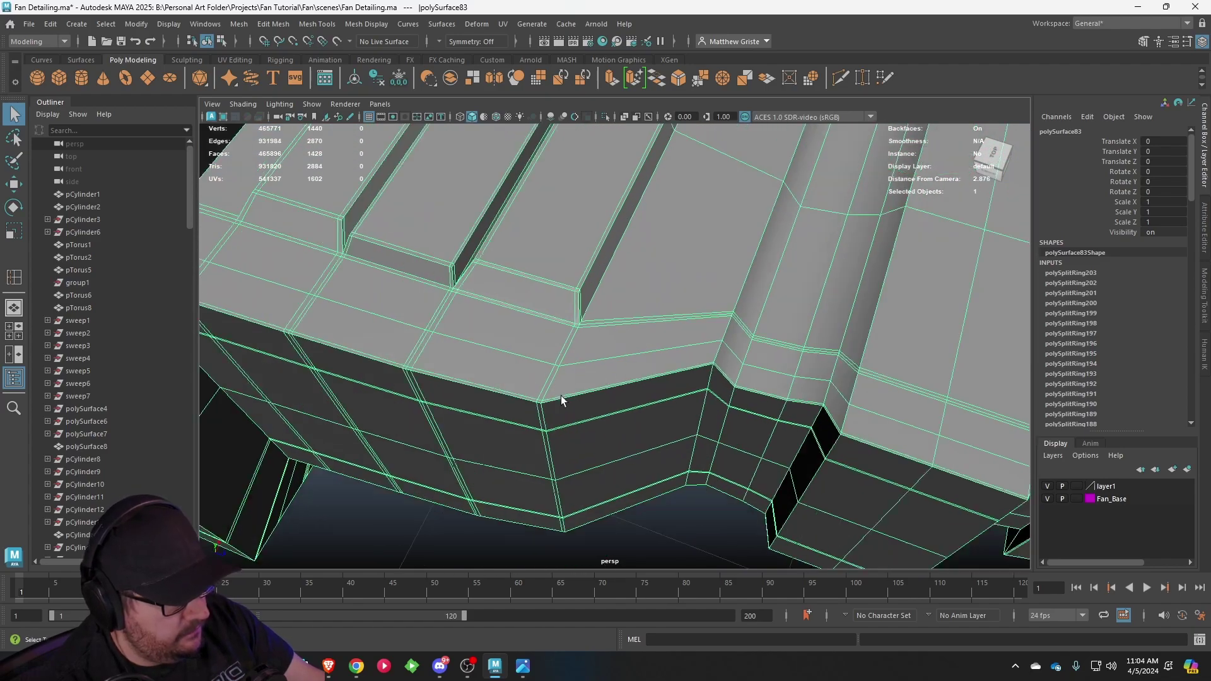
alt+drag(602, 389, 513, 408)
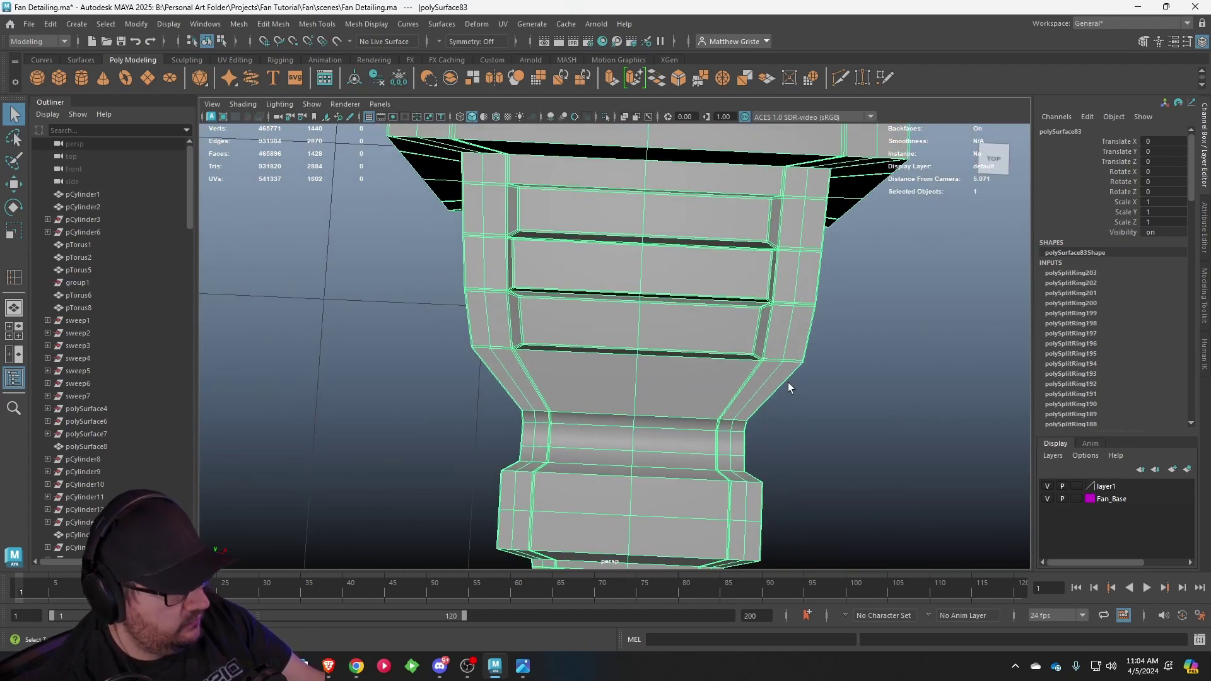
- In the top view, move the outer shoulder vertices on both sides slightly towards the cord end and scale them slightly closer together
scroll(762, 368, up, 2)
key(space)
key(space)
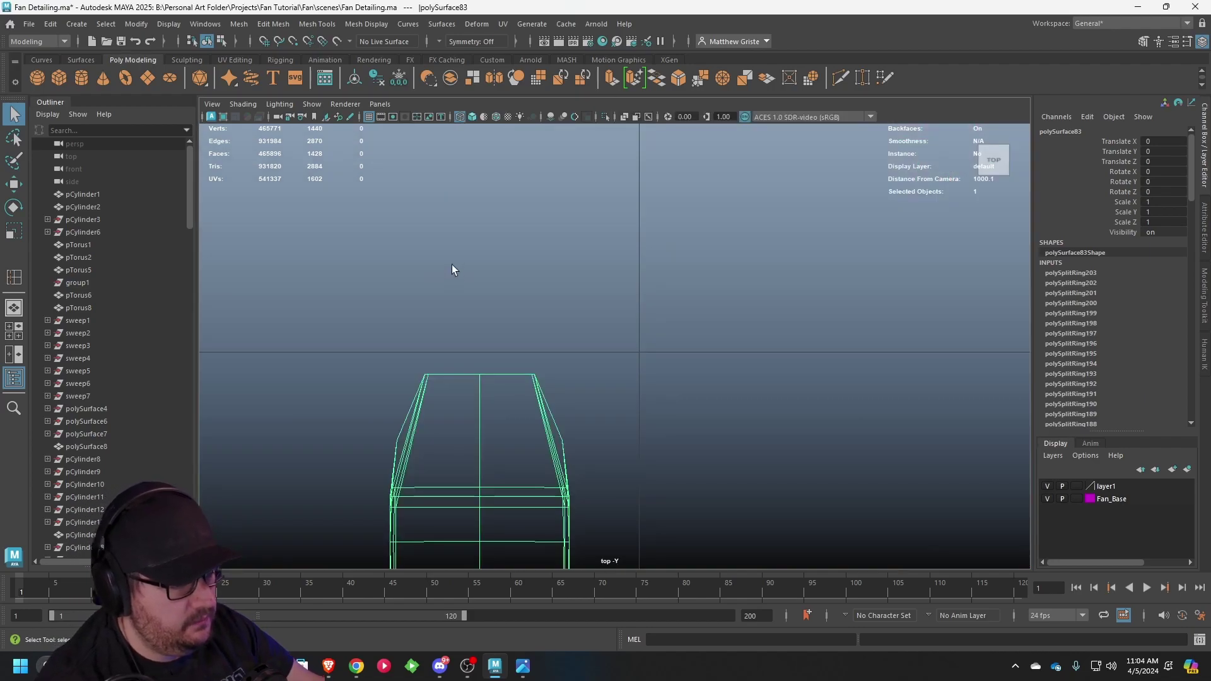
scroll(452, 263, down, 10)
alt+middle_drag(637, 429, 682, 321)
scroll(682, 320, up, 1)
scroll(683, 321, up, 12)
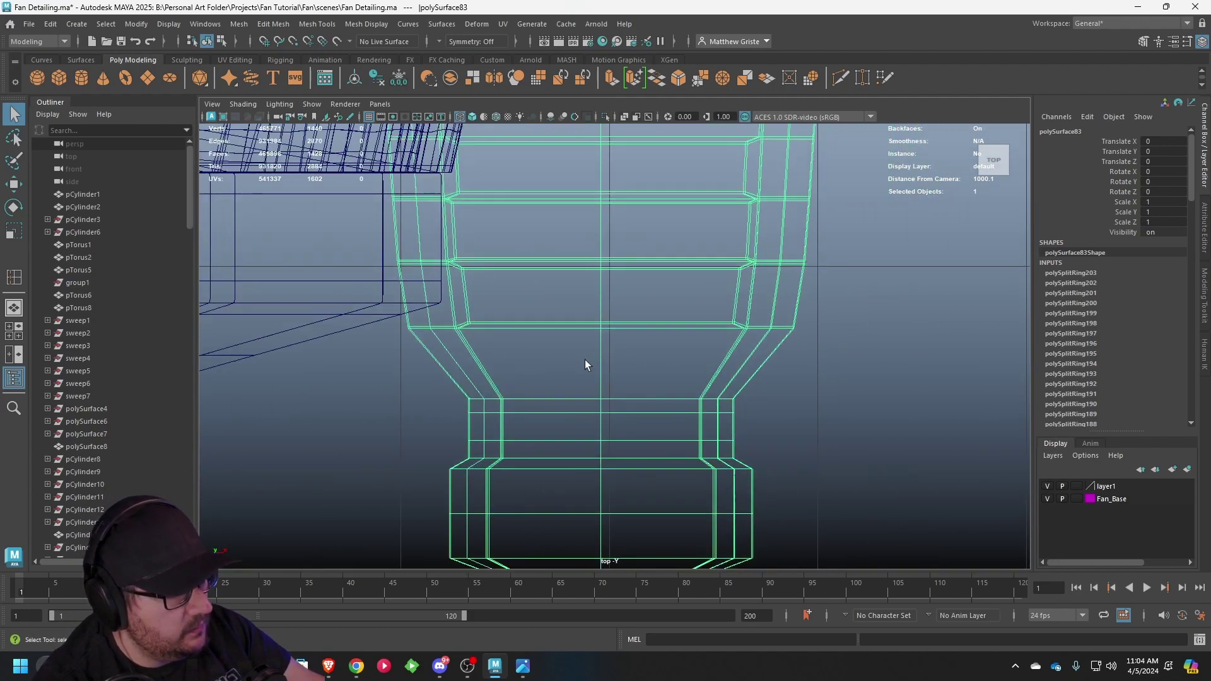
right_drag(775, 292, 731, 297)
scroll(892, 332, up, 3)
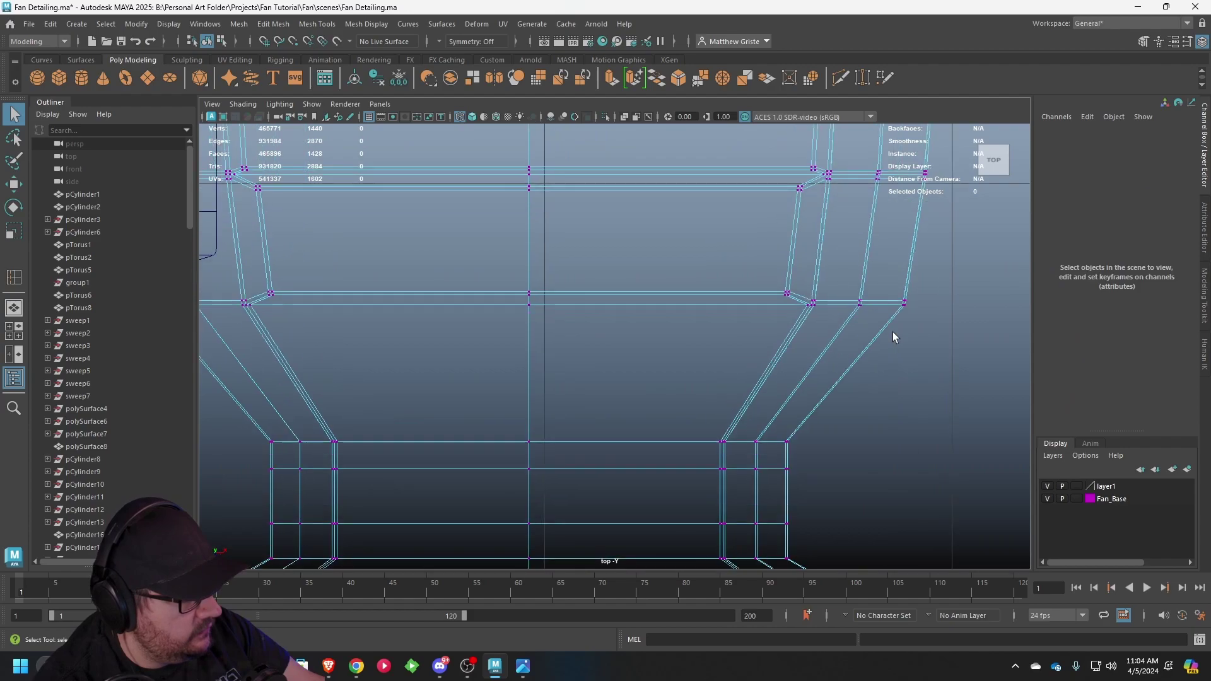
drag(960, 348, 861, 297)
alt+middle_drag(671, 353, 908, 347)
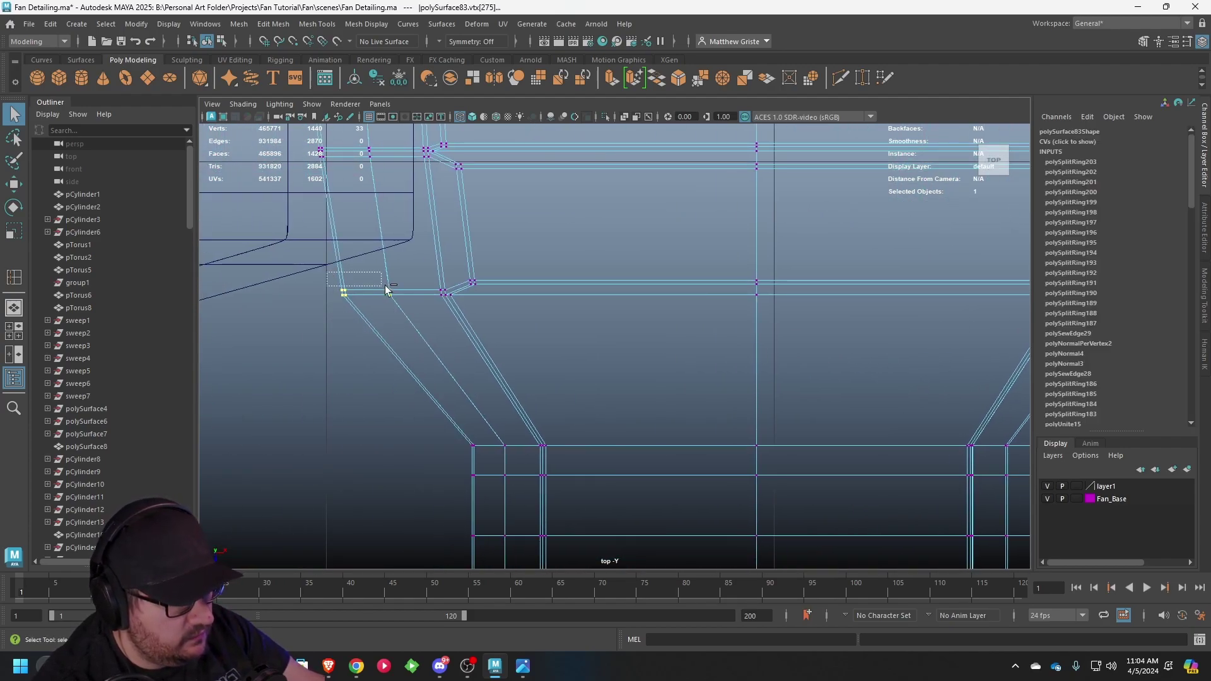
scroll(640, 350, down, 5)
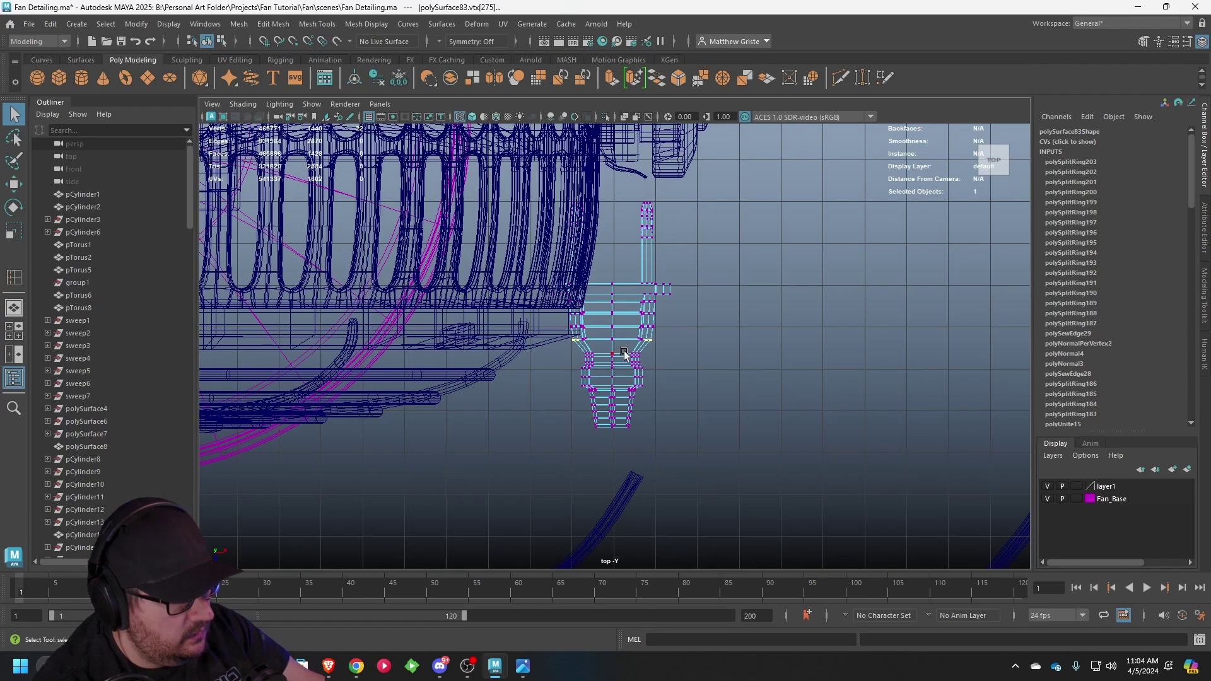
key(w)
scroll(615, 372, up, 6)
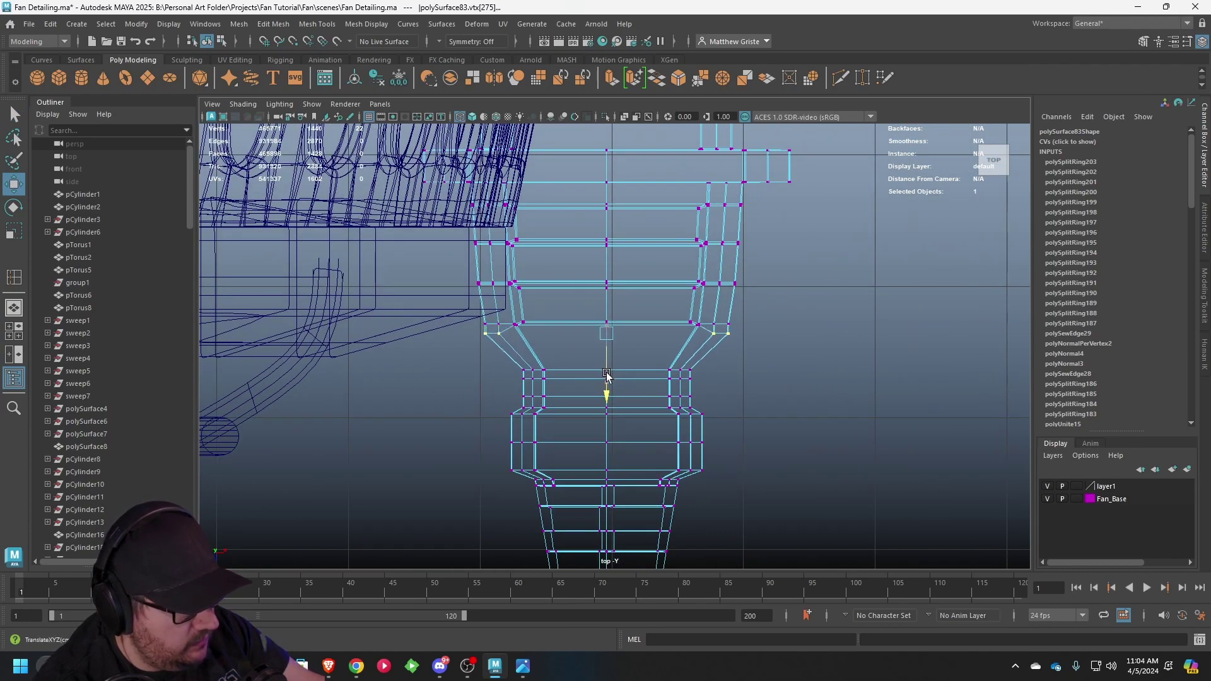
key(r)
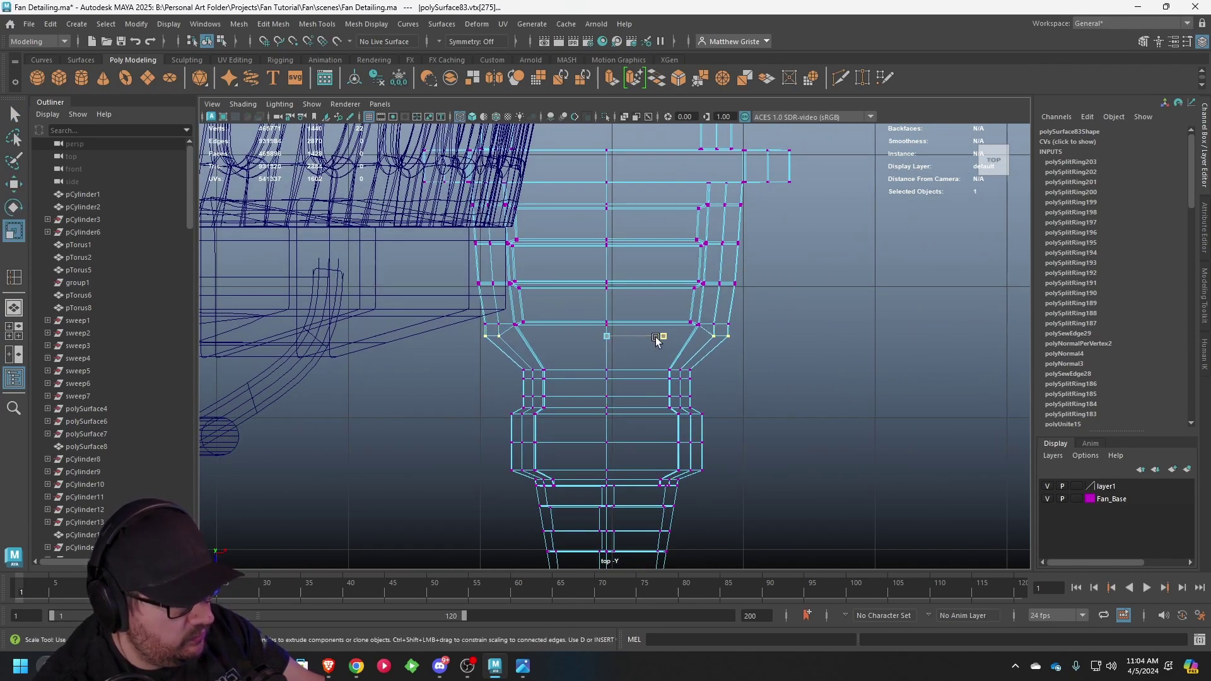
drag(654, 336, 652, 336)
- Show the plug smoothed in the perspective view and check the reshaped shoulder and cord-end ridges in object mode
key(3)
key(space)
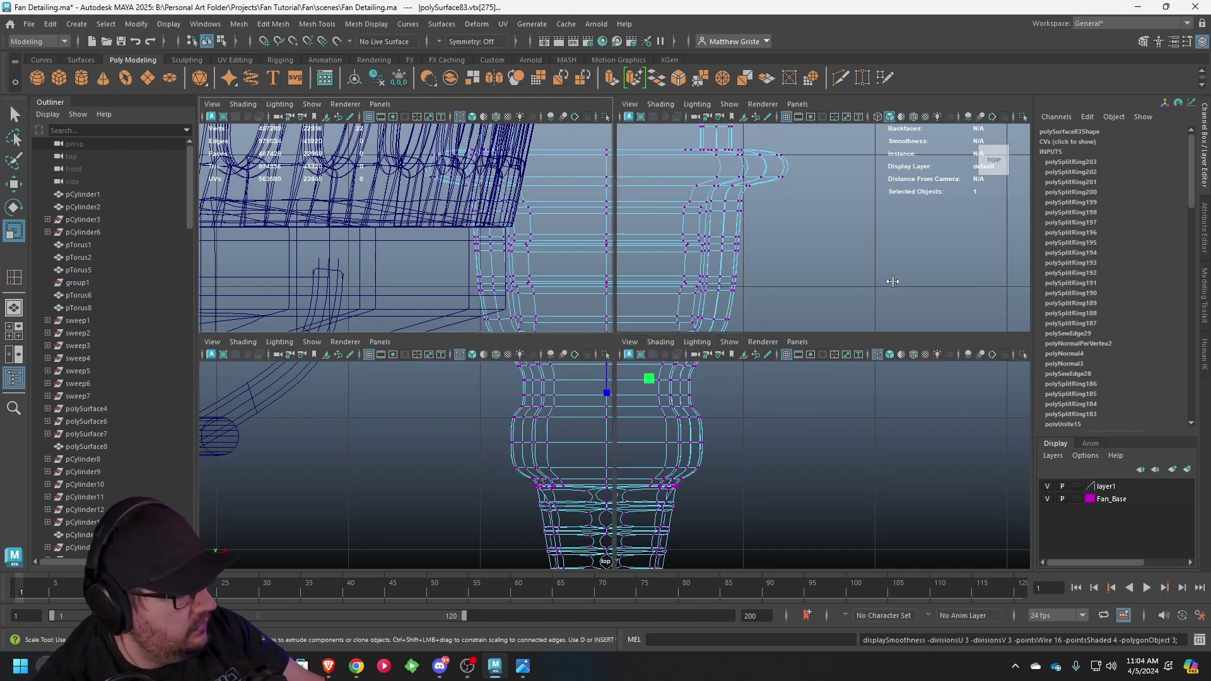
key(space)
alt+drag(892, 274, 762, 221)
right_drag(720, 287, 782, 265)
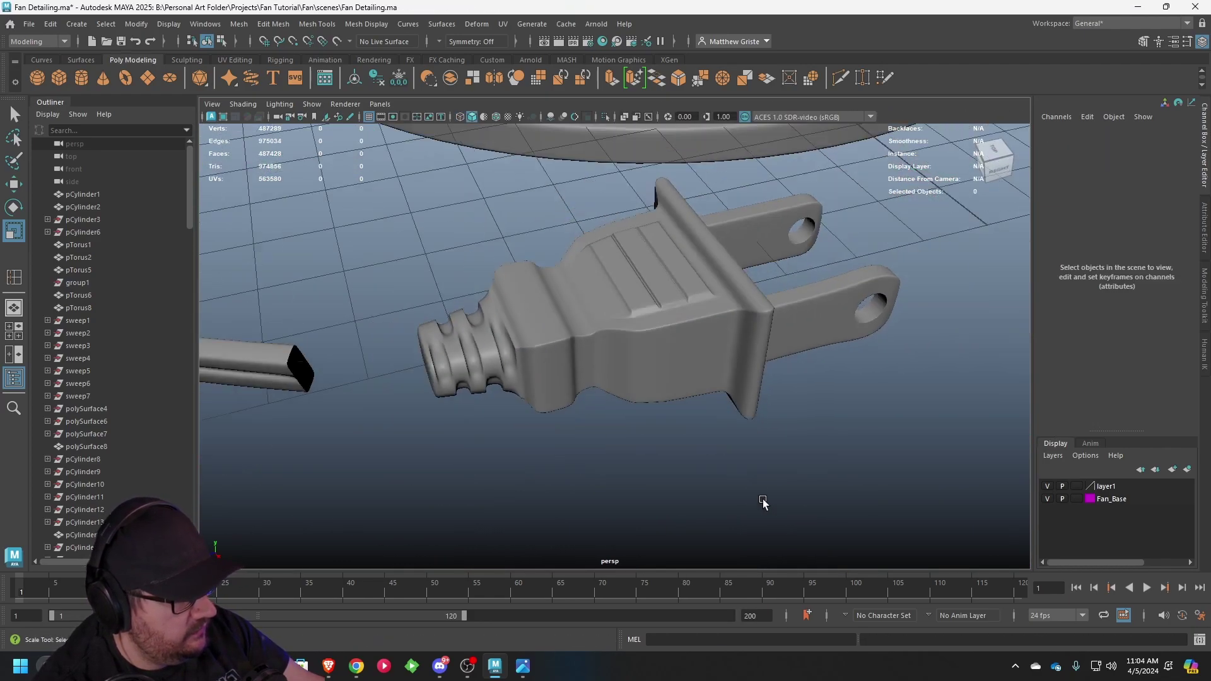
alt+drag(762, 500, 506, 401)
click(592, 367)
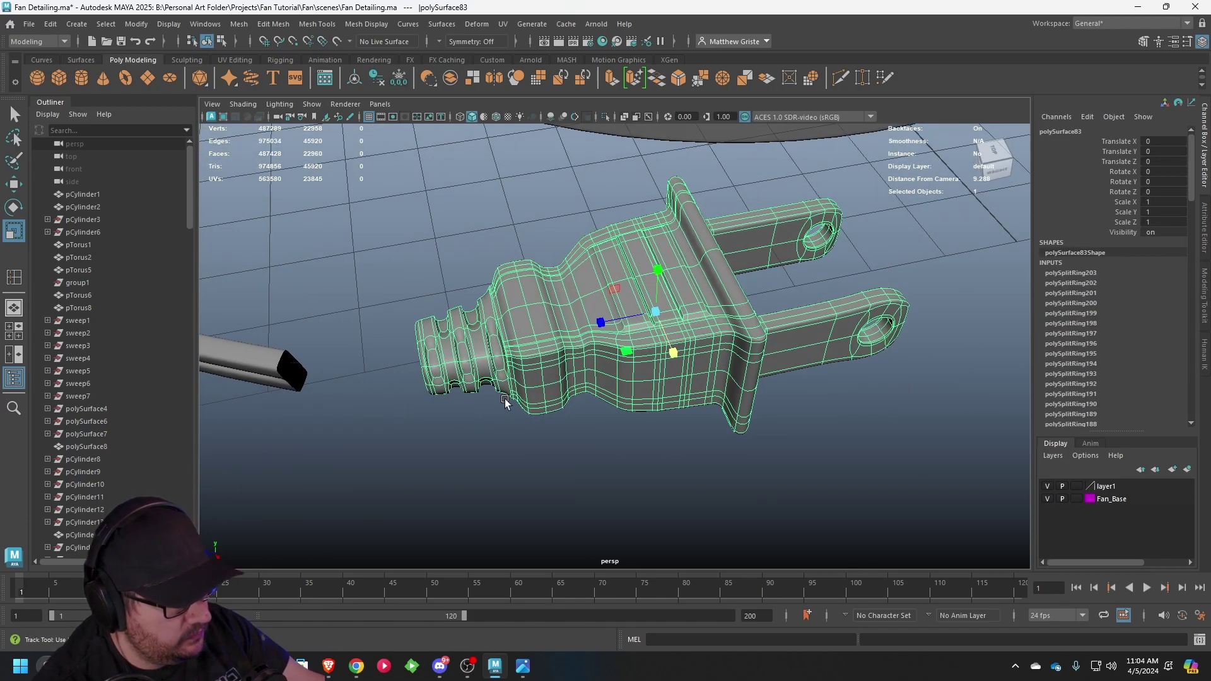
alt+right_drag(505, 401, 661, 341)
- Turn off smoothing and insert supporting edge loops along the inner and outer wall edges of one cord-end groove
key(1)
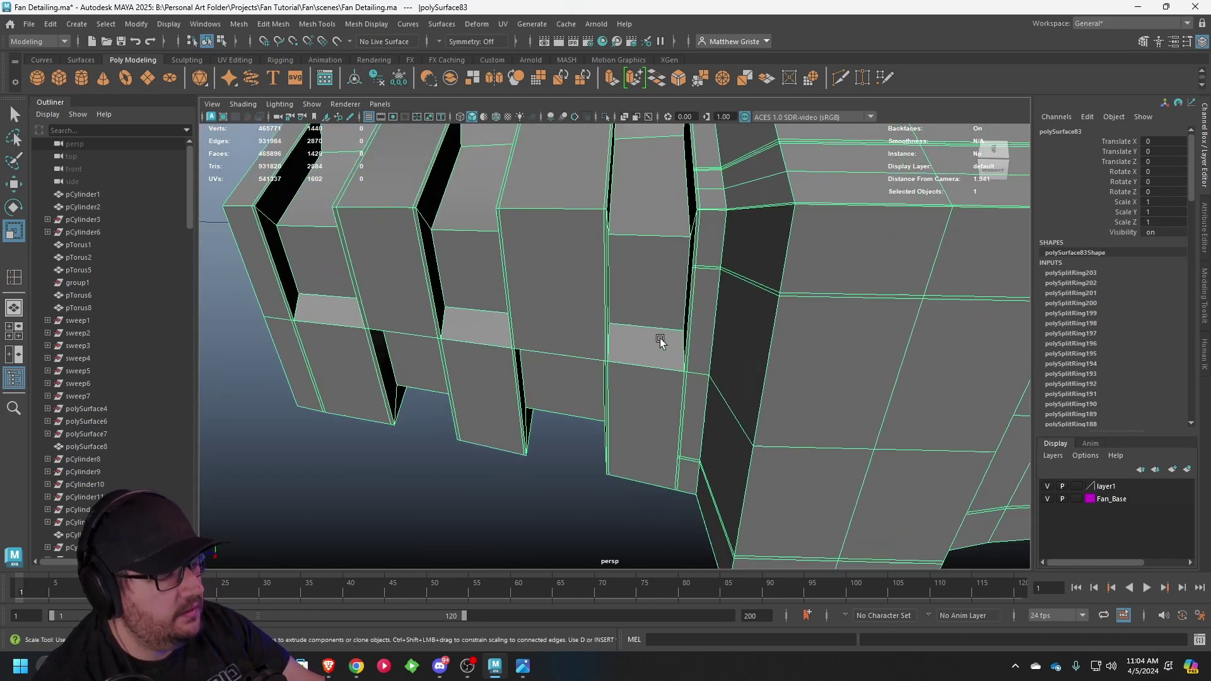
scroll(667, 343, down, 5)
scroll(672, 343, up, 3)
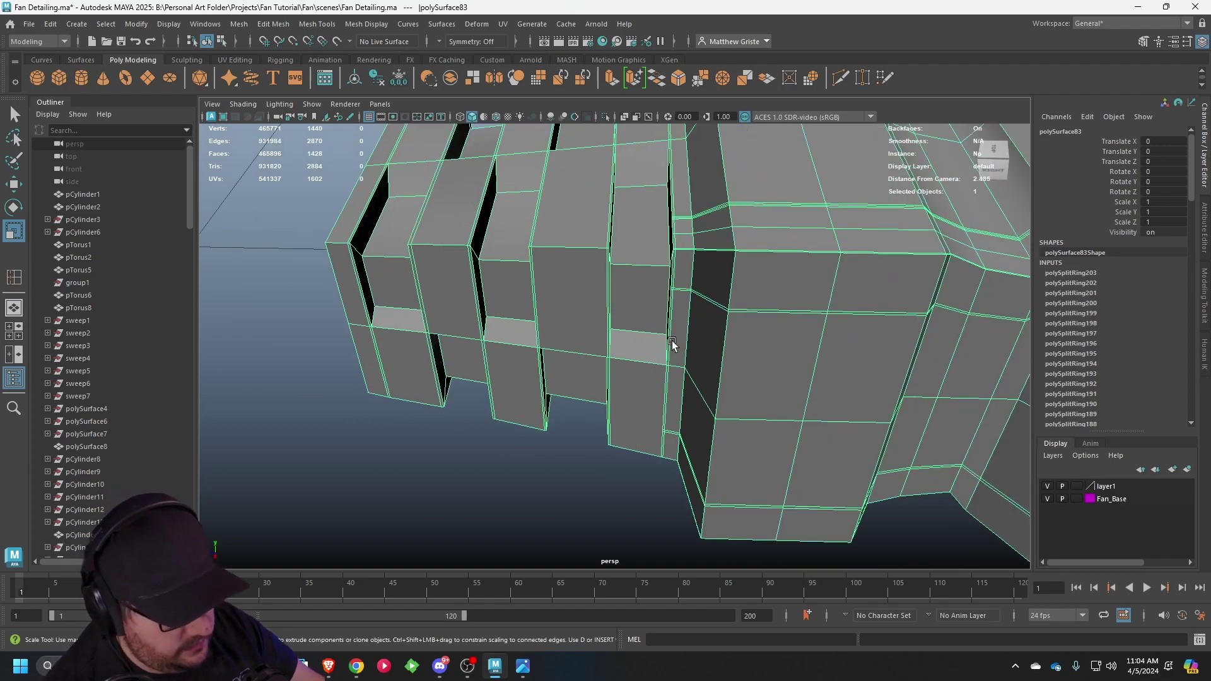
key(g)
drag(625, 265, 618, 294)
click(619, 265)
scroll(618, 294, up, 7)
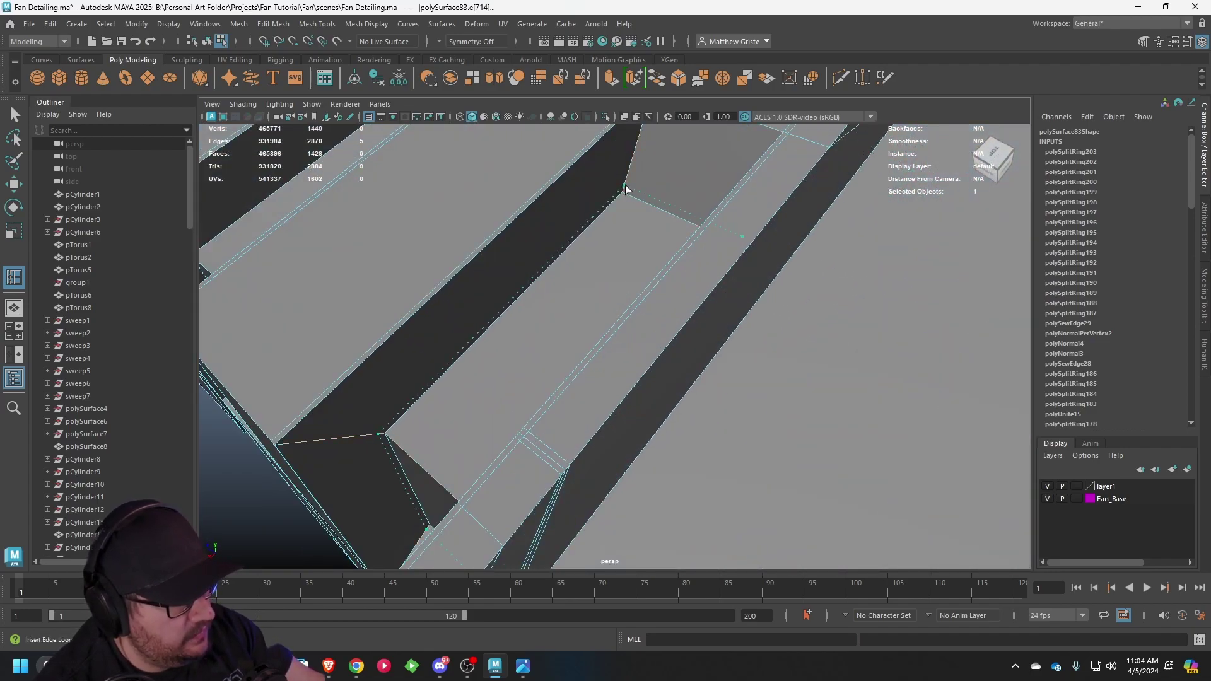
click(626, 187)
alt+drag(631, 190, 655, 251)
click(653, 257)
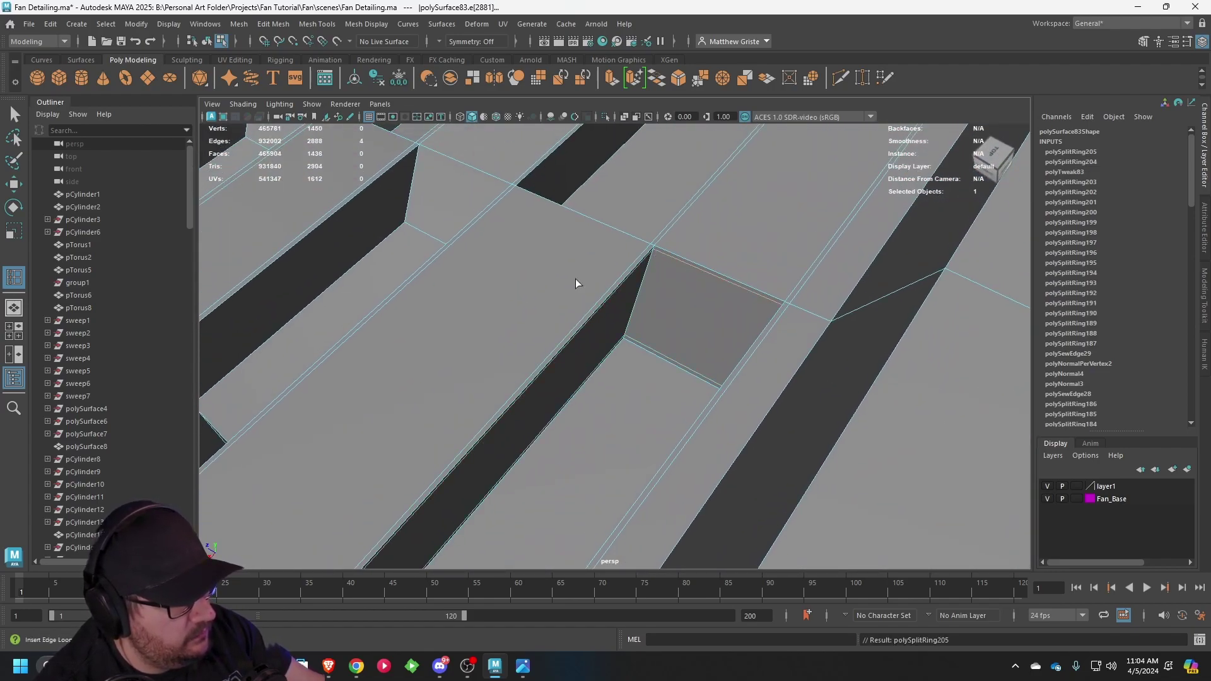
- Insert two supporting edge loops in each of two more cord-end grooves, close to the inner and outer wall edges
alt+drag(575, 279, 713, 235)
click(691, 244)
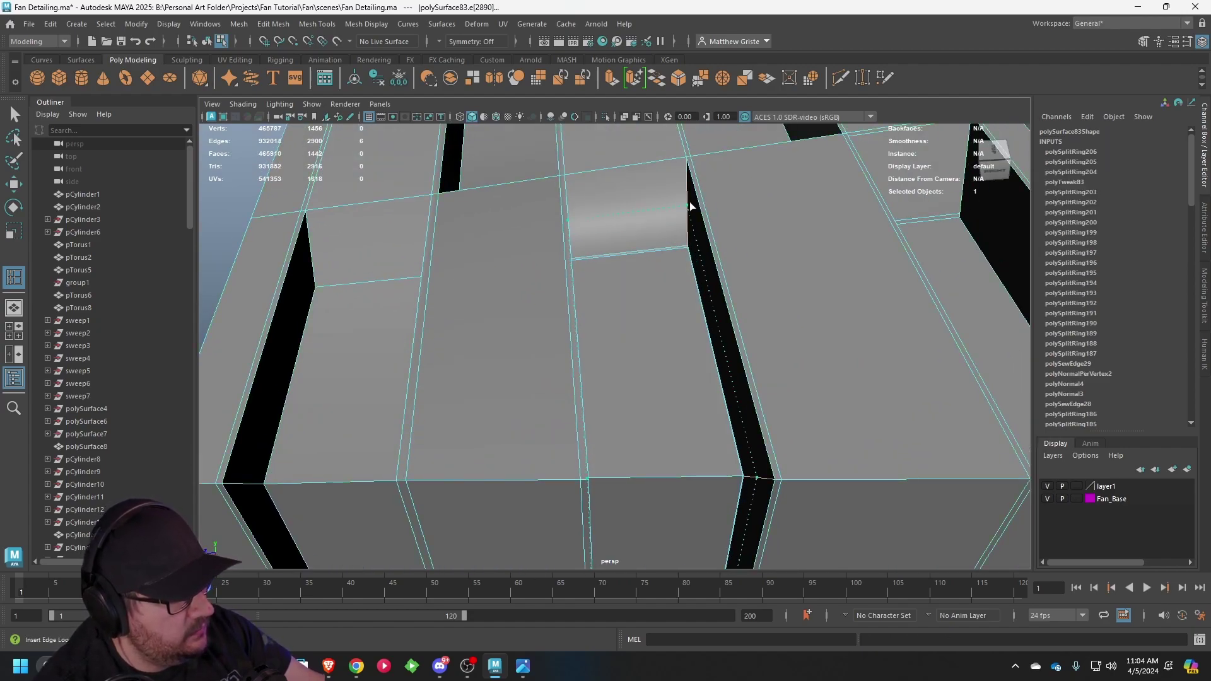
click(689, 164)
alt+drag(689, 164, 652, 325)
click(635, 251)
click(617, 185)
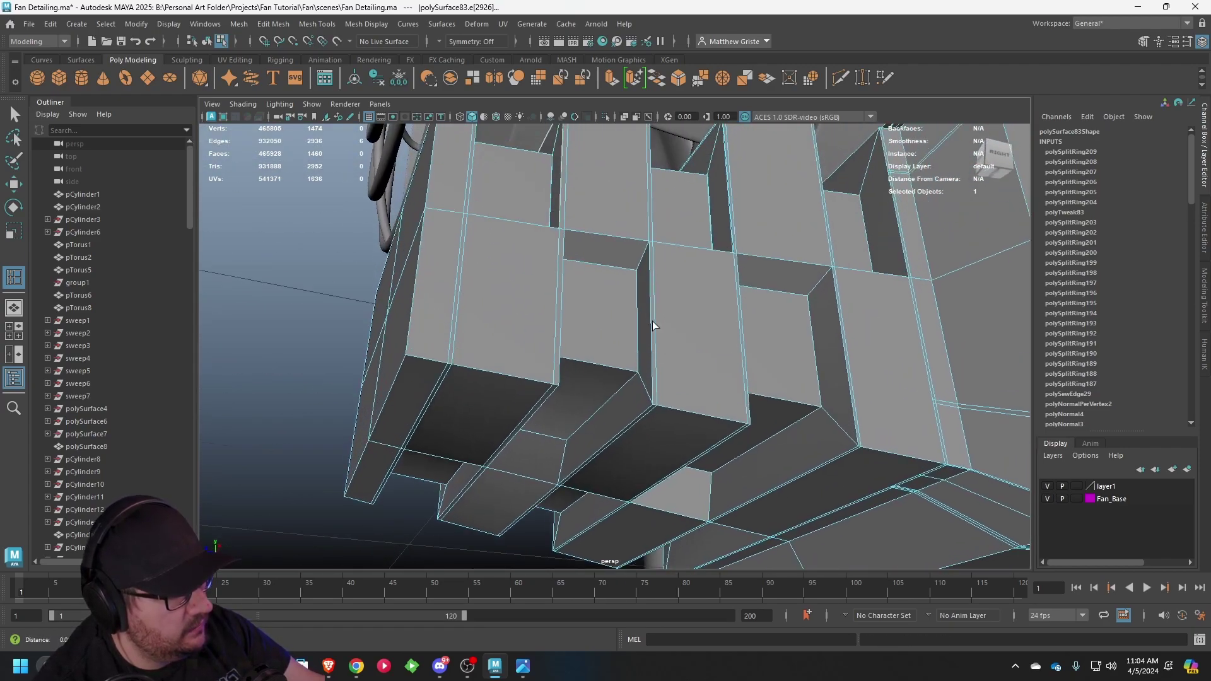
- Insert supporting edge loops close to the inner and outer wall edges of the next two grooves around the cord end
scroll(659, 222, up, 5)
click(653, 224)
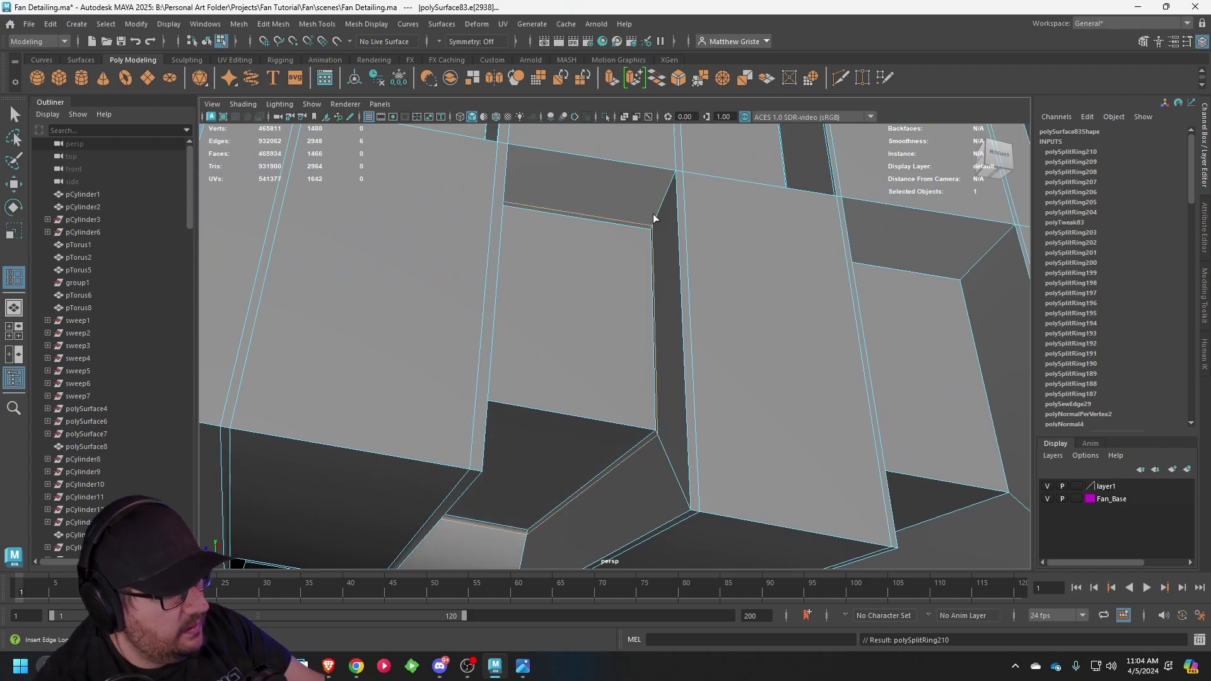
click(668, 181)
alt+middle_drag(952, 226, 735, 255)
key(ctrl+z)
alt+drag(445, 248, 677, 201)
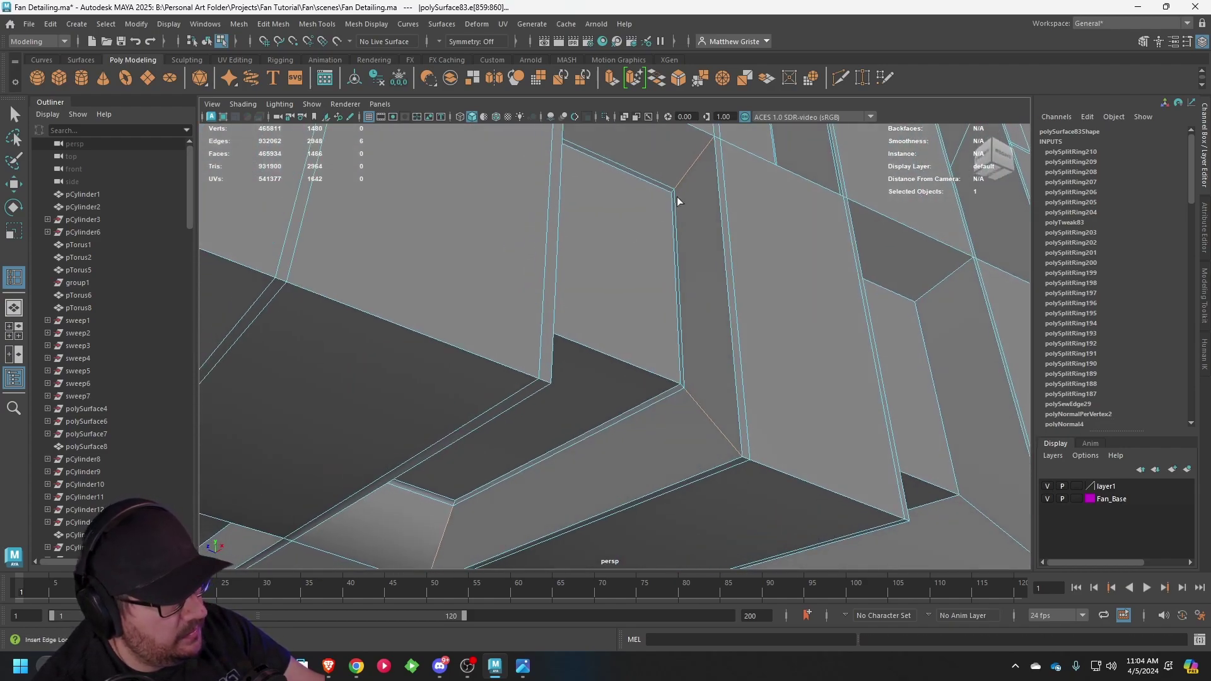
click(699, 151)
alt+drag(699, 151, 763, 200)
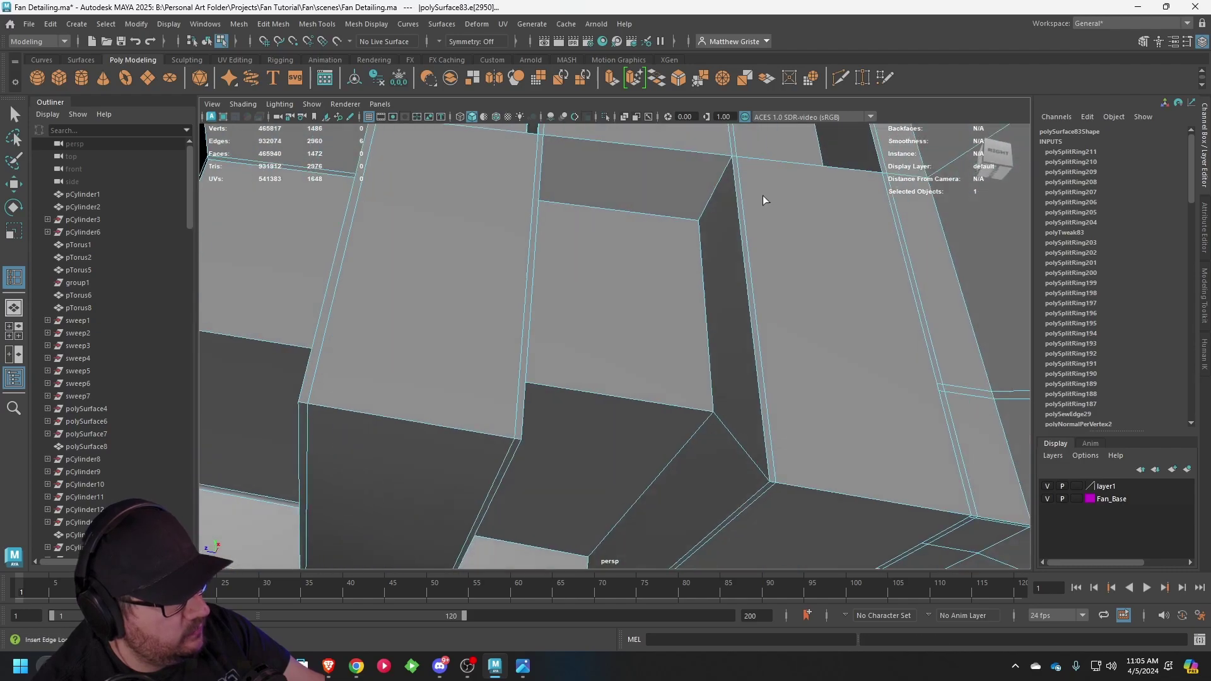
click(700, 219)
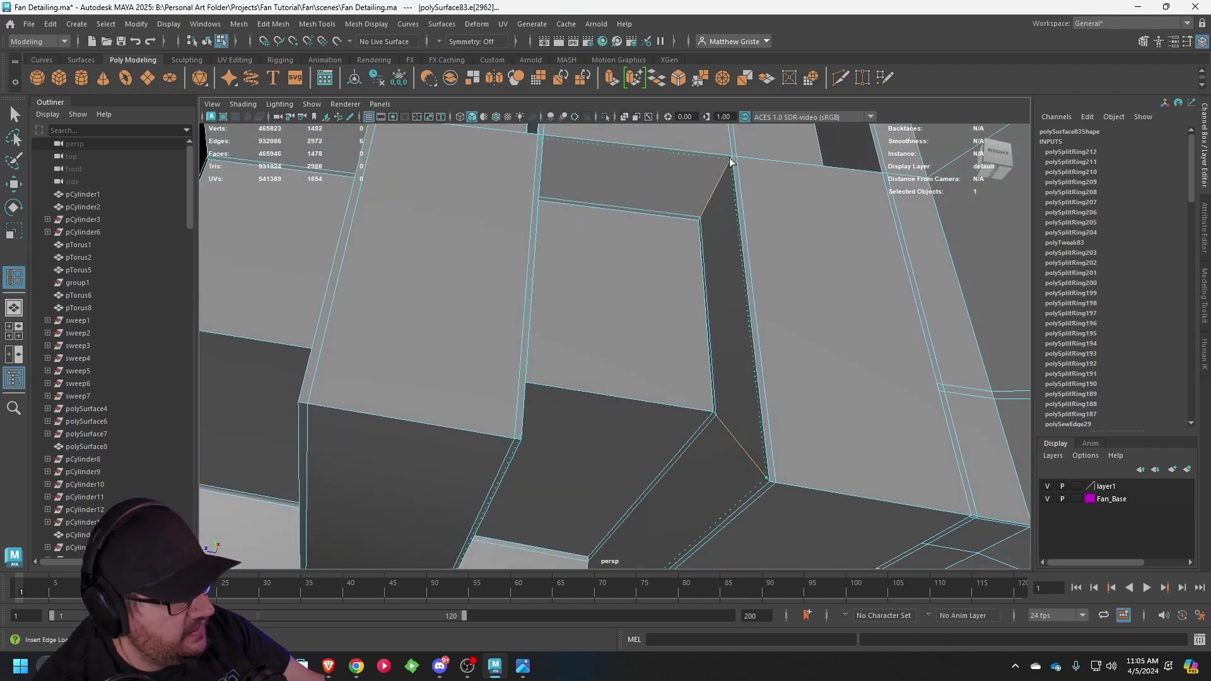
click(730, 163)
- Continue around the far side of the cord end, inserting supporting edge loops beside the remaining grooves' inner and outer wall edges
alt+drag(730, 163, 492, 357)
click(467, 310)
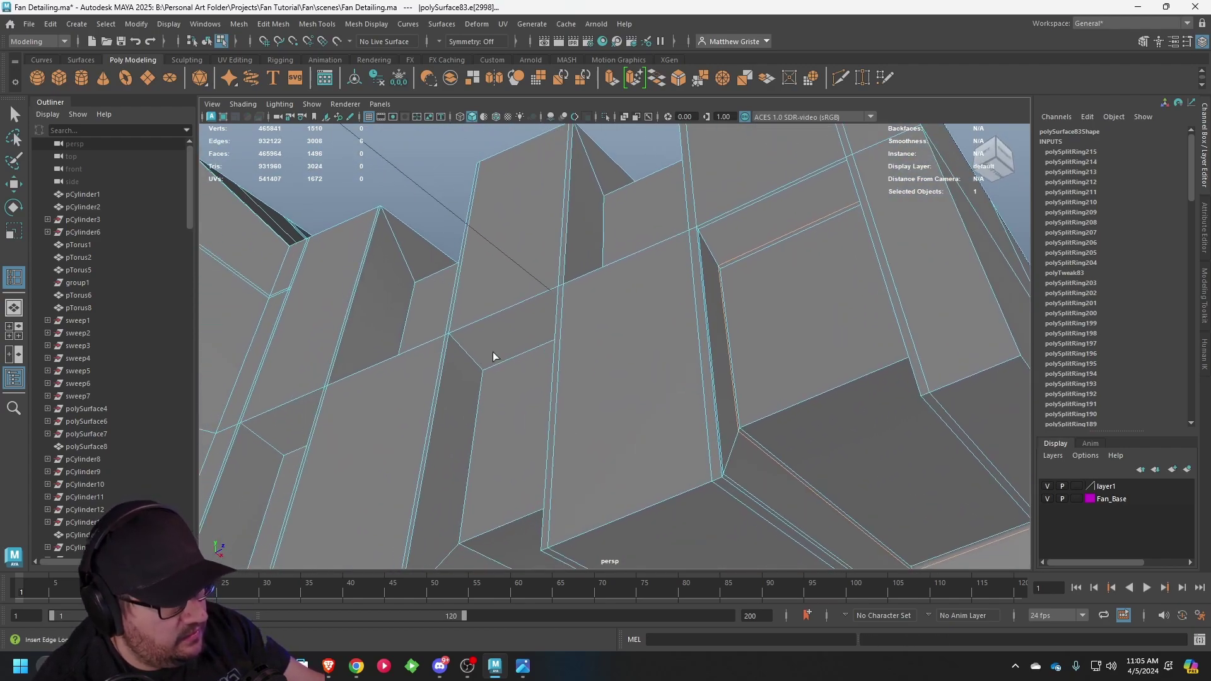
click(452, 343)
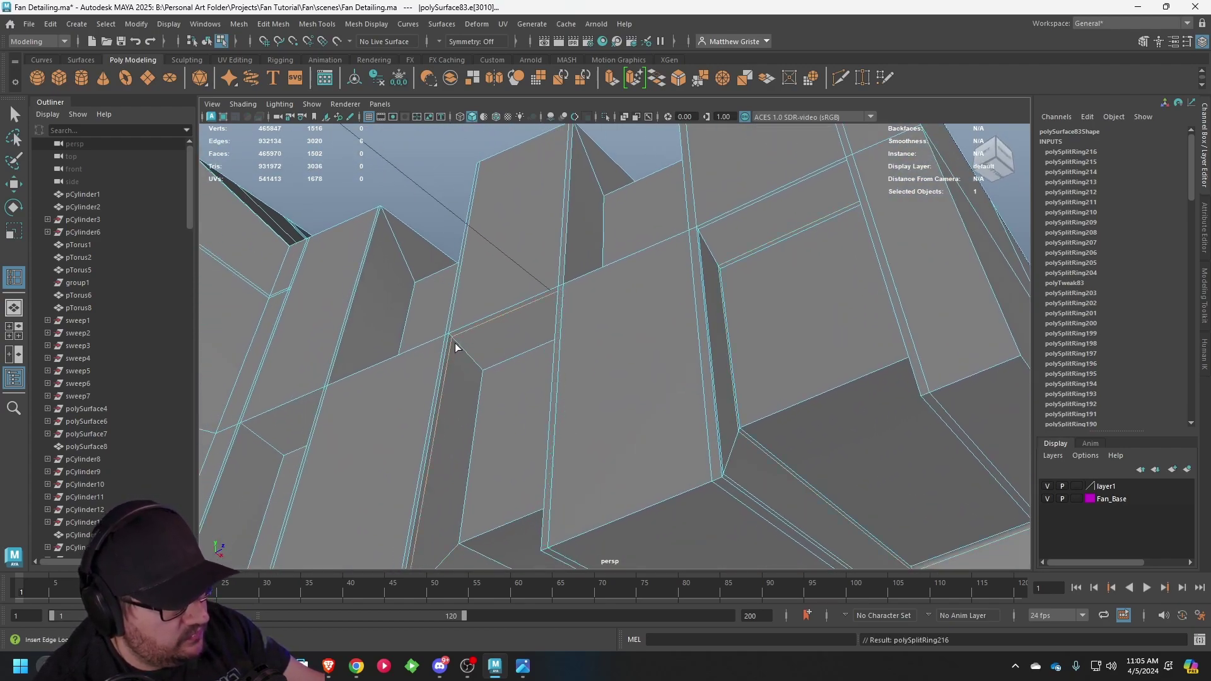
click(482, 368)
alt+drag(479, 379, 579, 372)
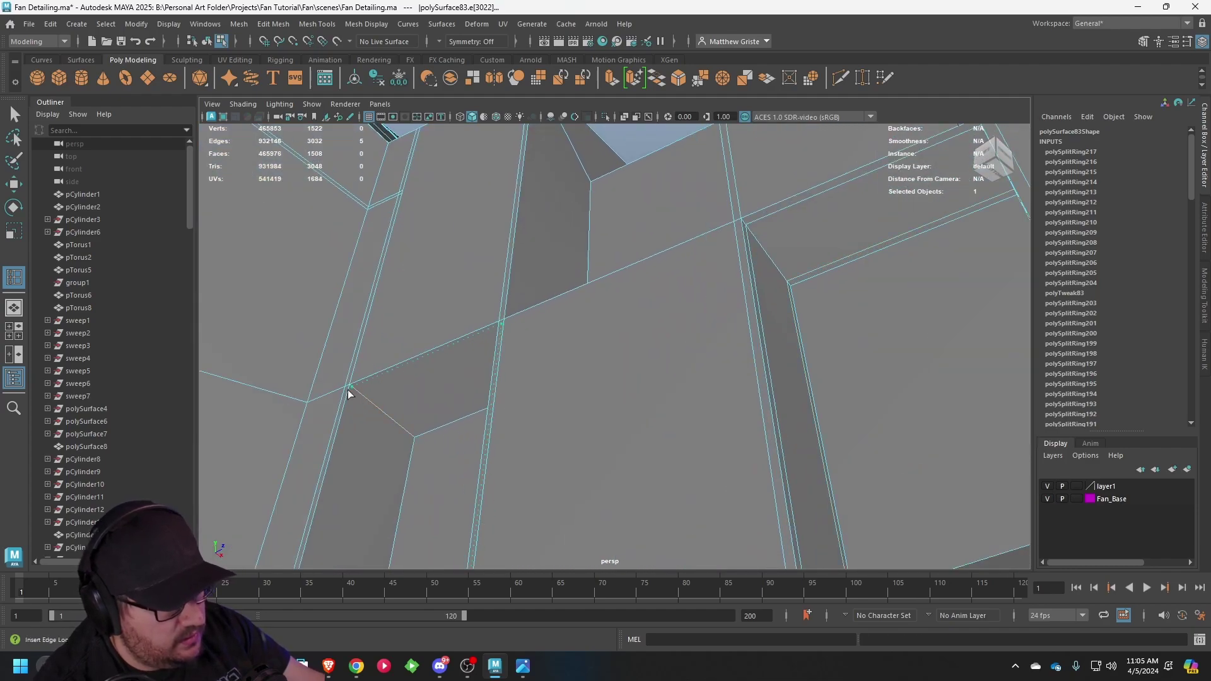
click(405, 434)
- Insert two supporting edge loops on the wall of the cord-end groove next to the plug body
alt+drag(410, 441, 469, 359)
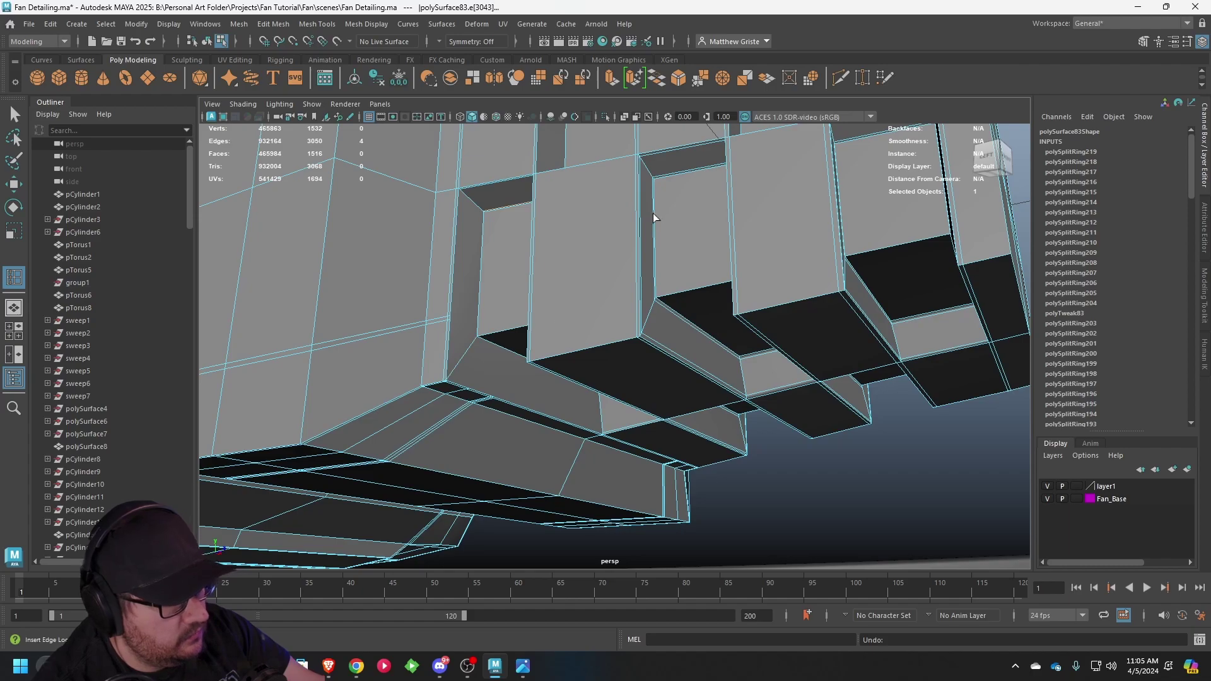
alt+drag(649, 216, 557, 314)
click(457, 341)
click(490, 381)
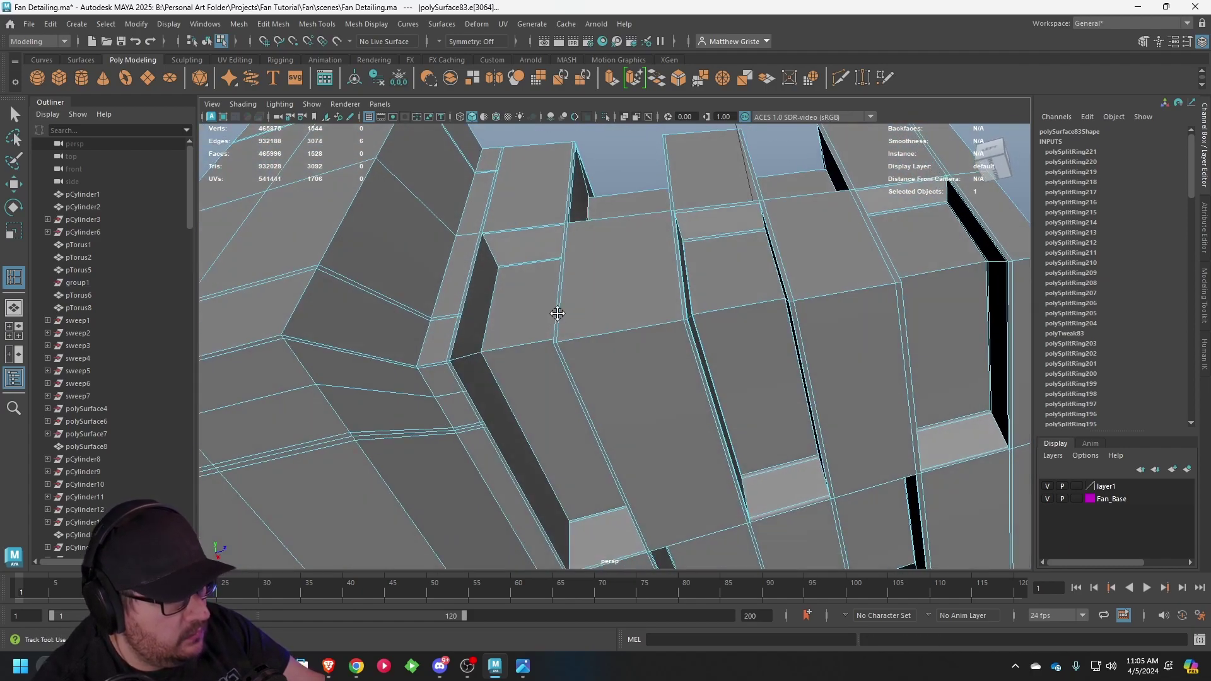
- Use Multi-Cut to add a supporting cut along the groove wall next to the body, ending at its lower corner
alt+right_drag(557, 313, 587, 316)
alt+drag(587, 316, 538, 265)
click(319, 24)
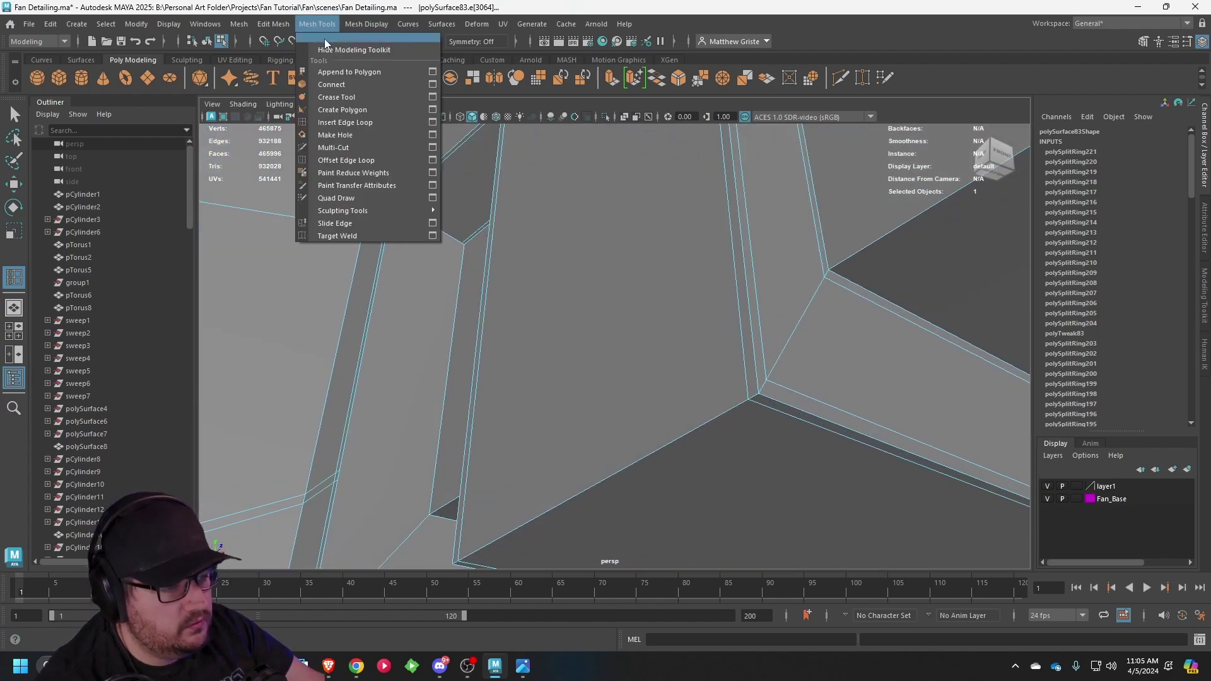
click(329, 154)
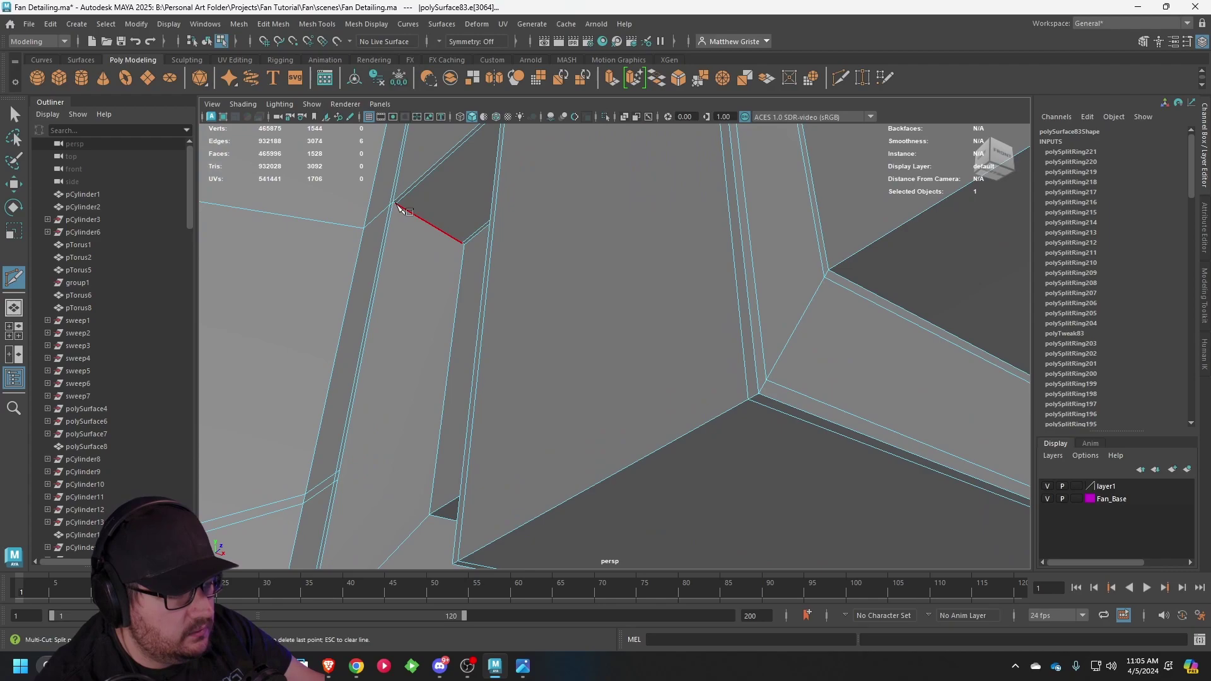
alt+middle_drag(386, 311, 364, 488)
click(352, 488)
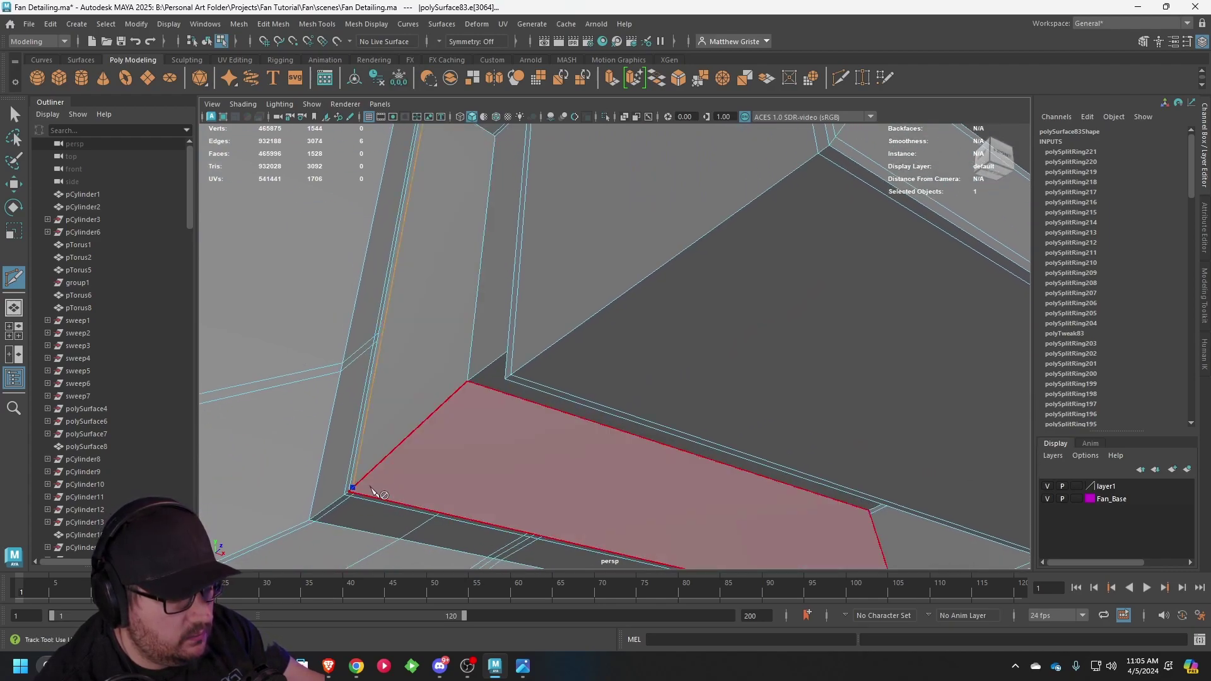
right_click(416, 483)
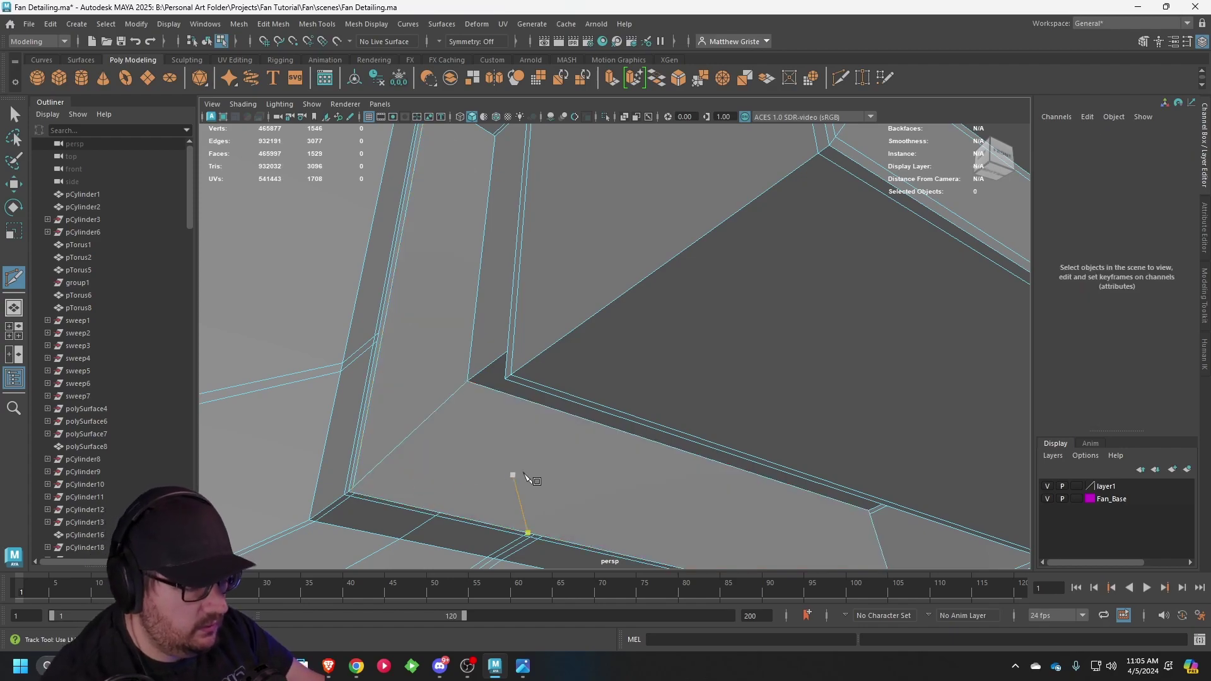
- Continue the supporting cut along the lower edge of the groove wall to its opposite corner with Multi-Cut
alt+drag(524, 474, 497, 473)
alt+right_drag(498, 473, 480, 417)
alt+middle_drag(479, 416, 362, 427)
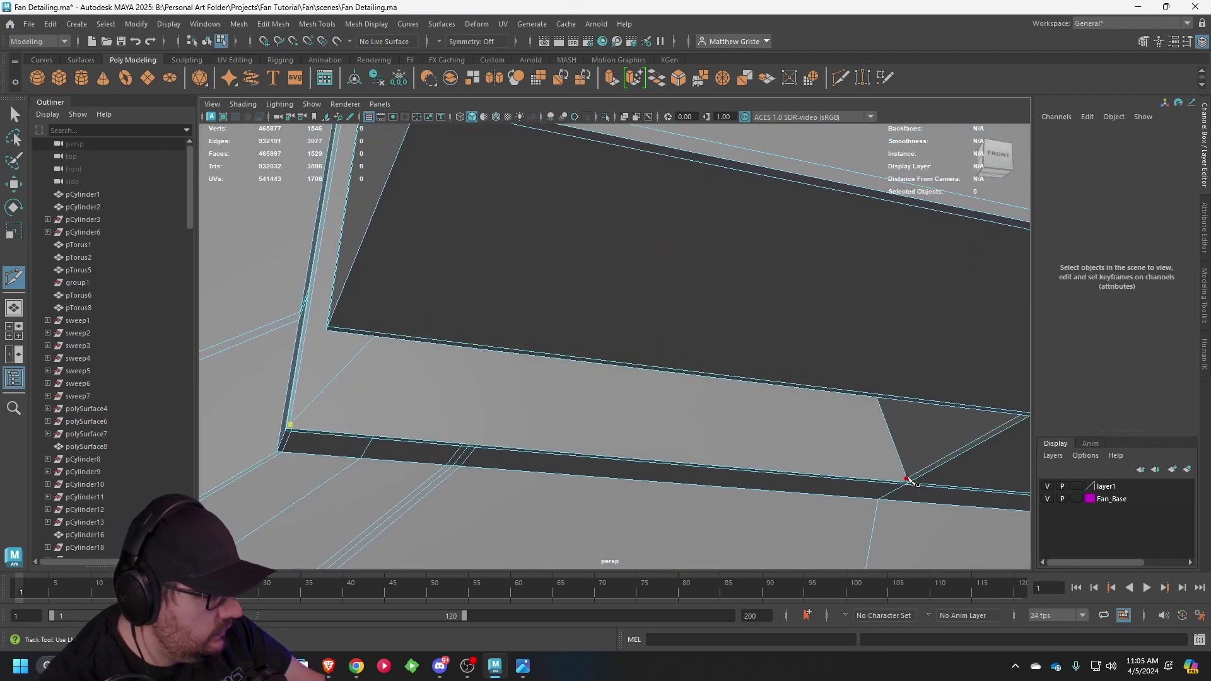
right_click(909, 542)
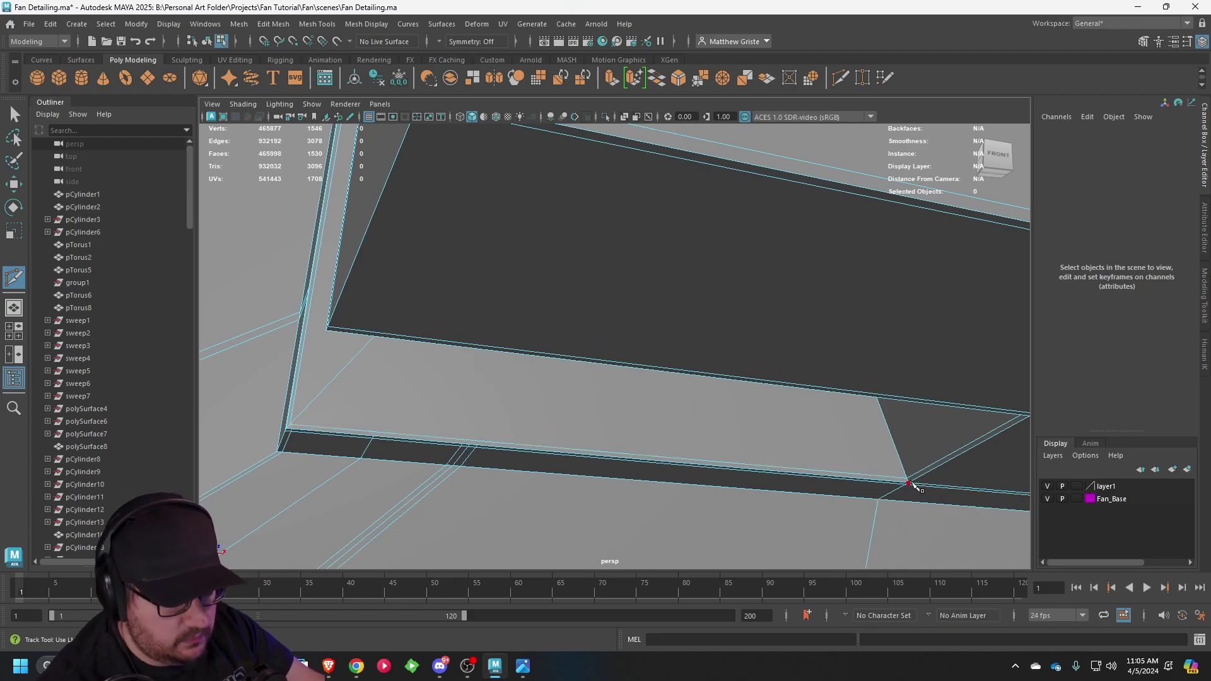
click(909, 482)
alt+middle_drag(909, 482, 721, 402)
scroll(671, 429, up, 4)
scroll(668, 429, down, 2)
scroll(668, 430, up, 4)
scroll(671, 425, down, 2)
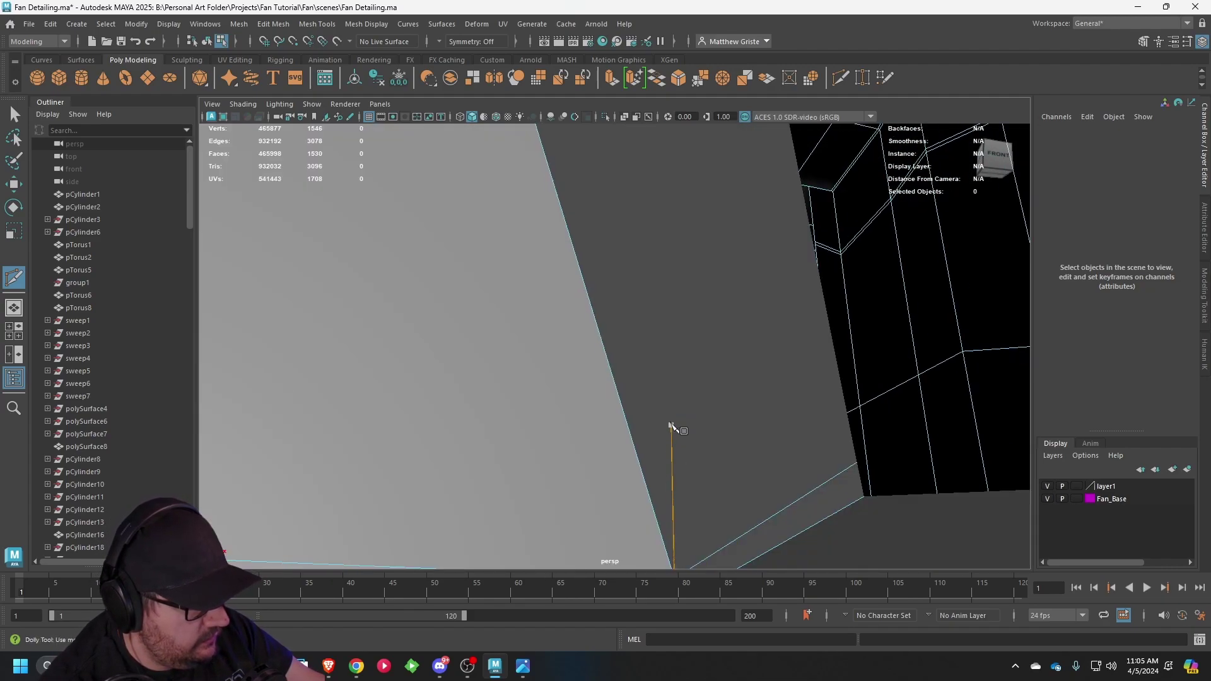
scroll(670, 407, down, 5)
- Select the vertices at the end corner of the new cut and merge them with a distance threshold of 0.01
right_drag(568, 290, 514, 289)
key(q)
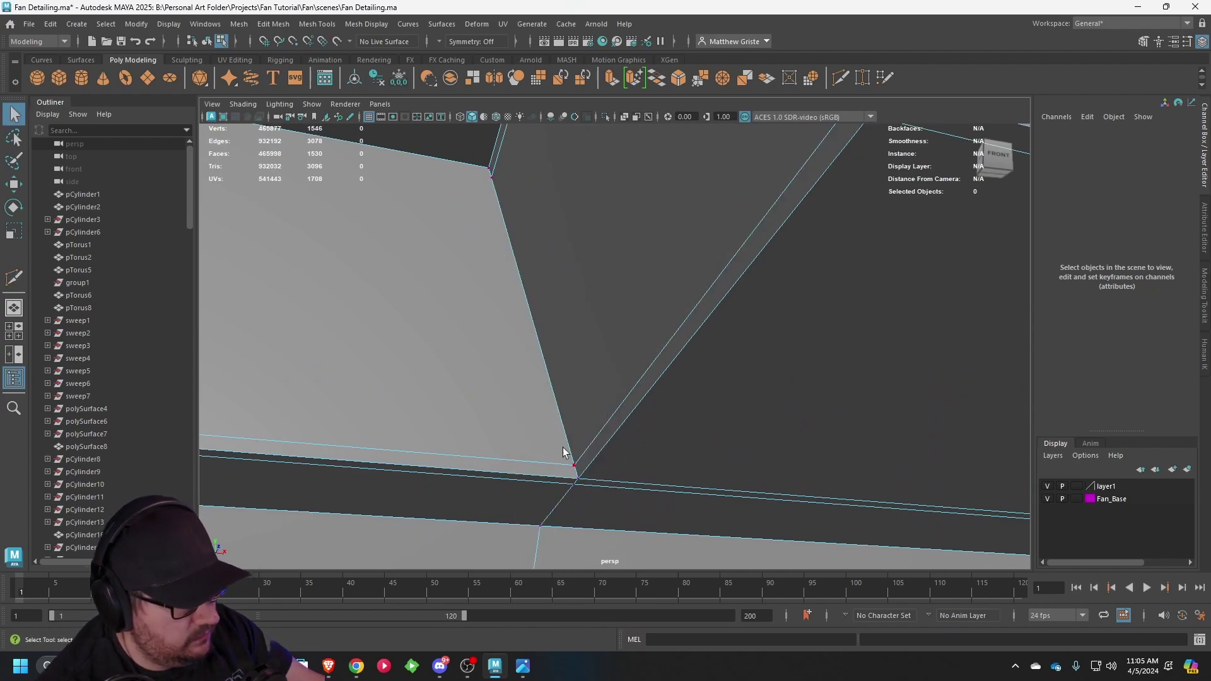
drag(583, 473, 584, 473)
click(695, 82)
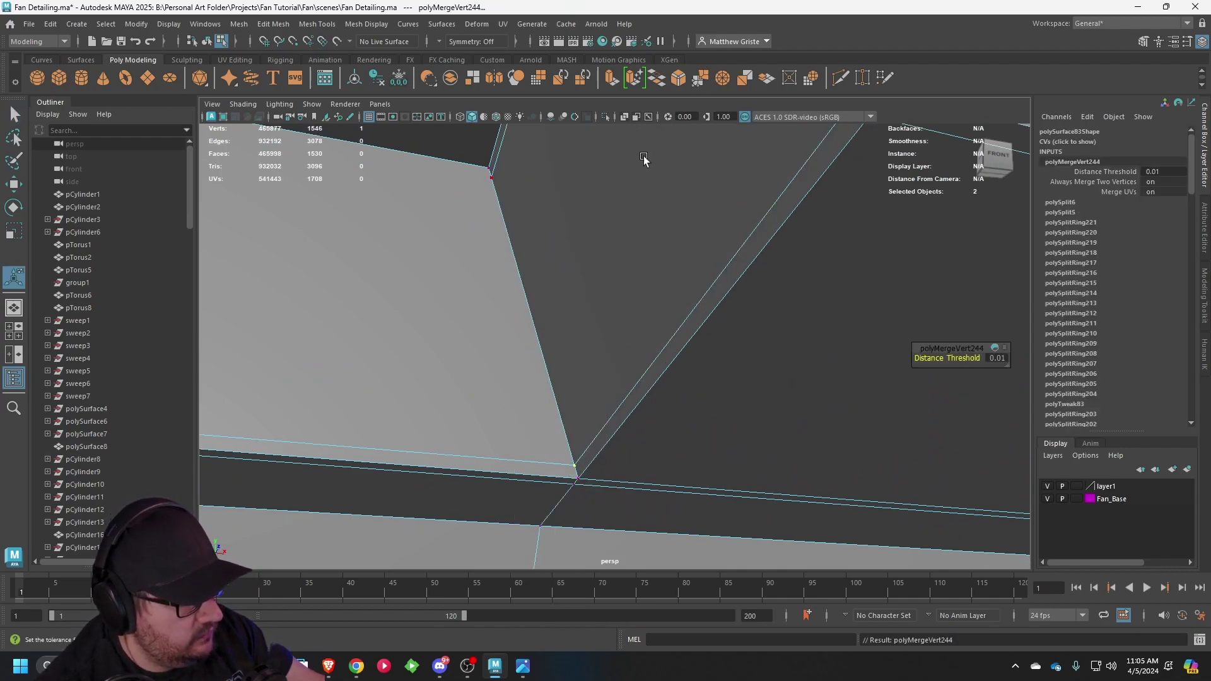
- Merge the stray vertices at the lower inner corner of the side recess, where the diagonal edge meets the border edges
alt+right_drag(643, 160, 573, 224)
alt+middle_drag(512, 243, 779, 292)
scroll(649, 391, up, 6)
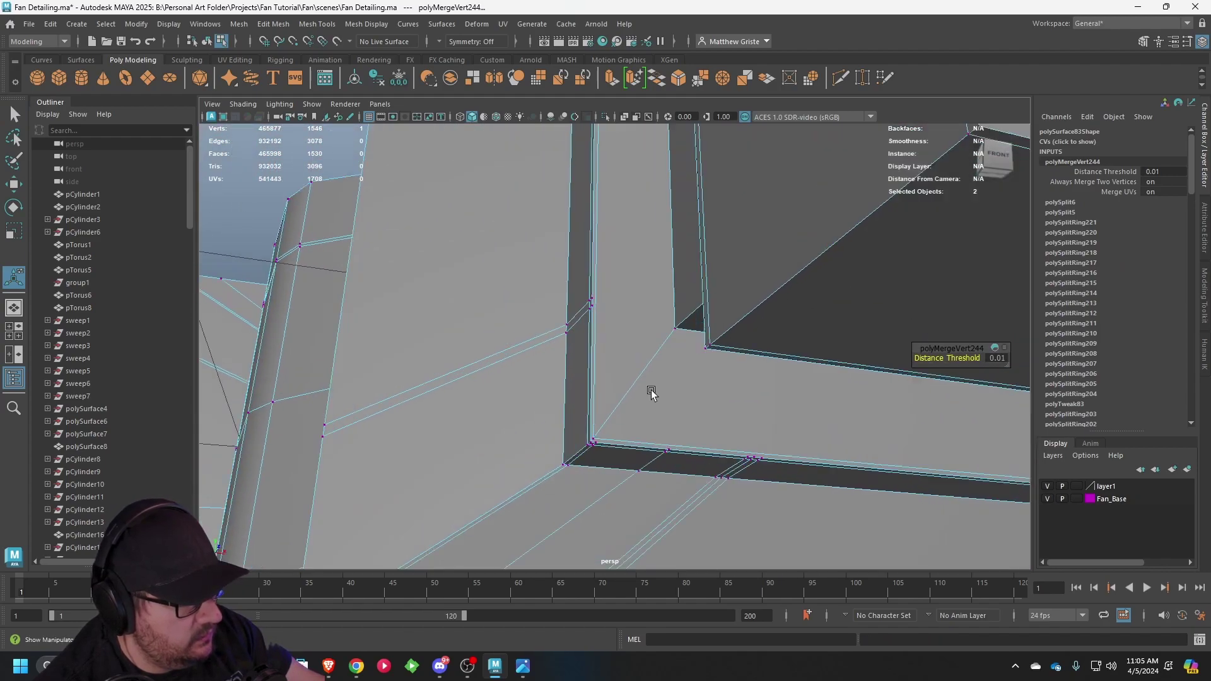
scroll(623, 412, down, 4)
scroll(623, 411, up, 3)
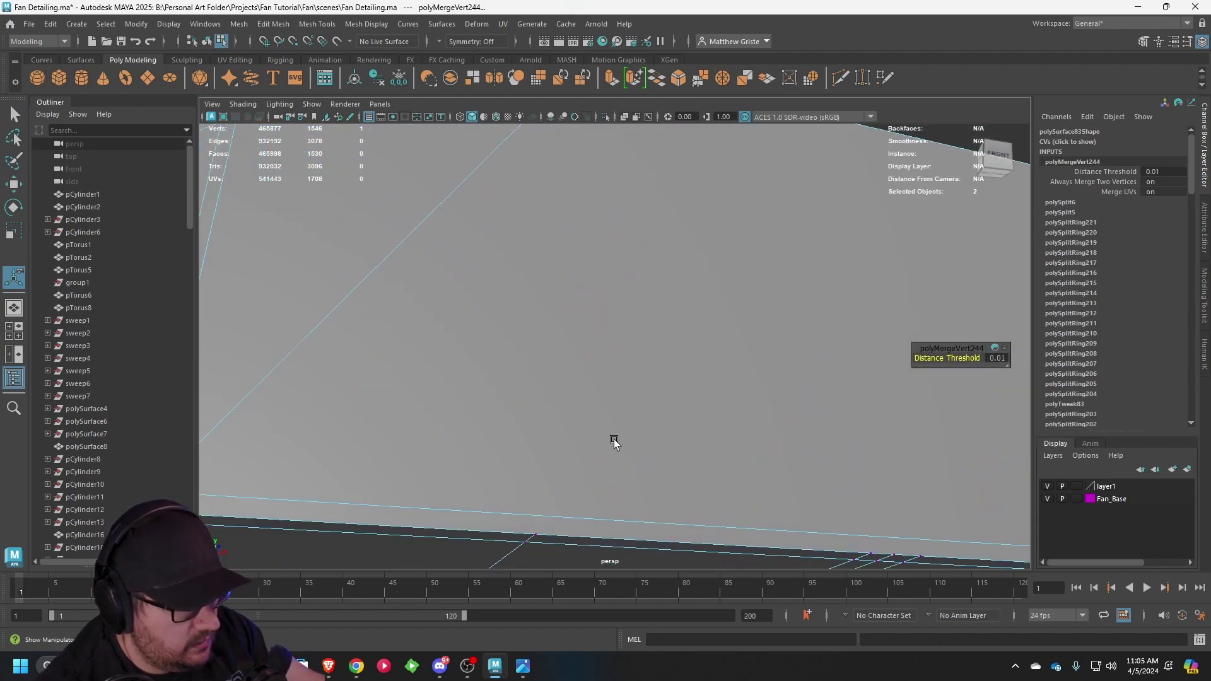
scroll(615, 435, down, 2)
click(407, 496)
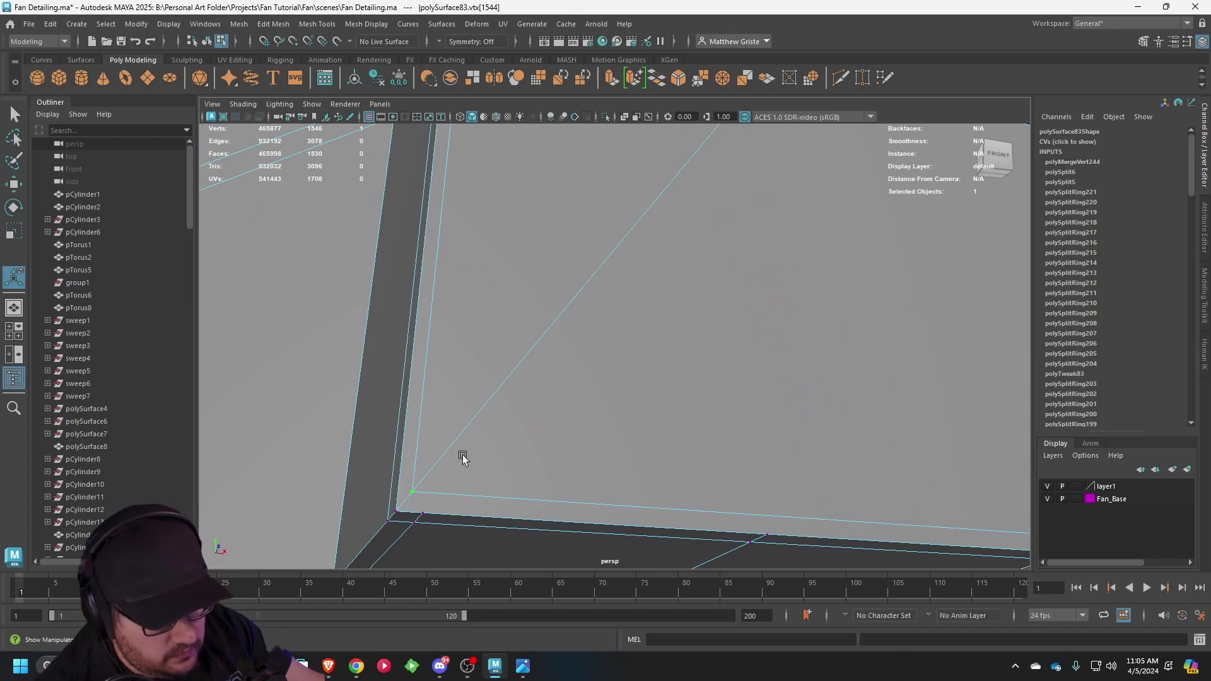
key(g)
- Merge the two nearly coincident vertices at the upper corner of the same side recess
alt+middle_drag(526, 262, 528, 315)
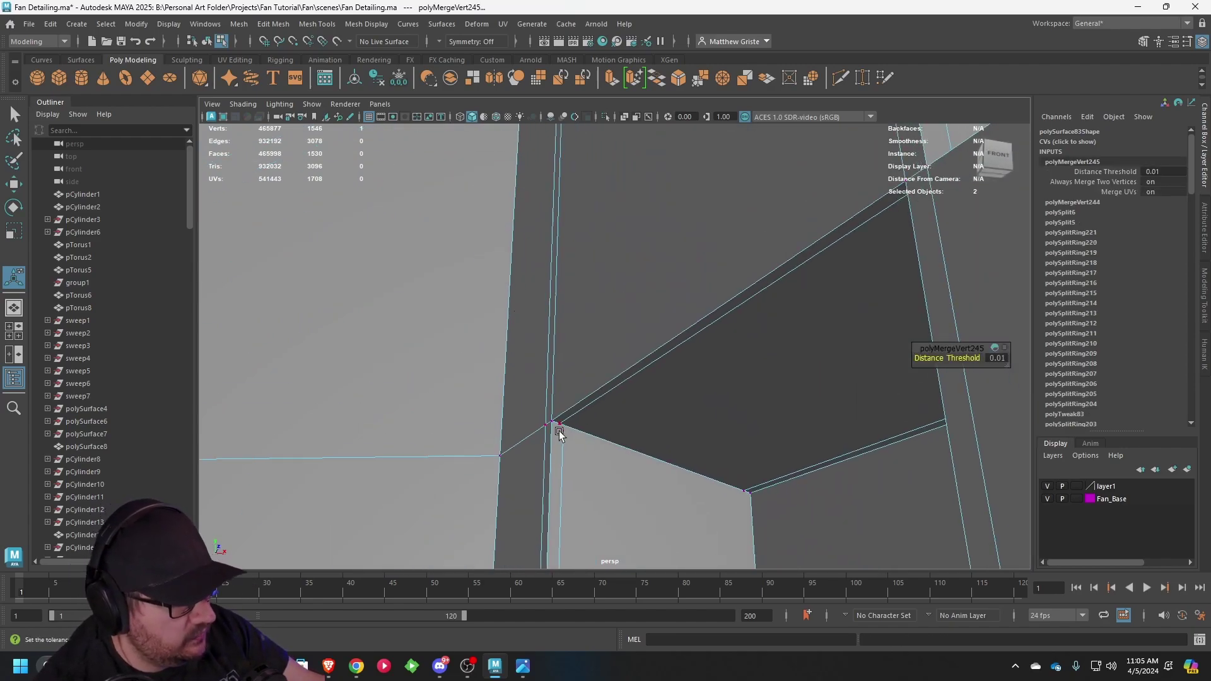
click(564, 429)
shift+click(560, 423)
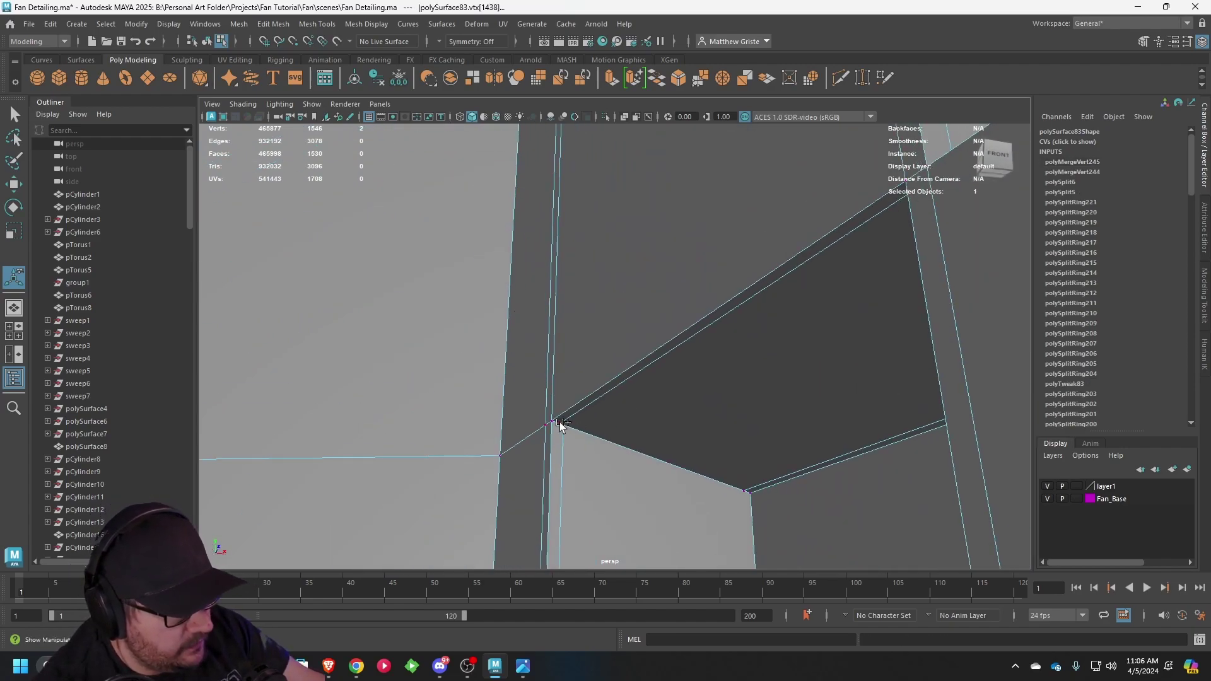
key(g)
scroll(726, 417, up, 3)
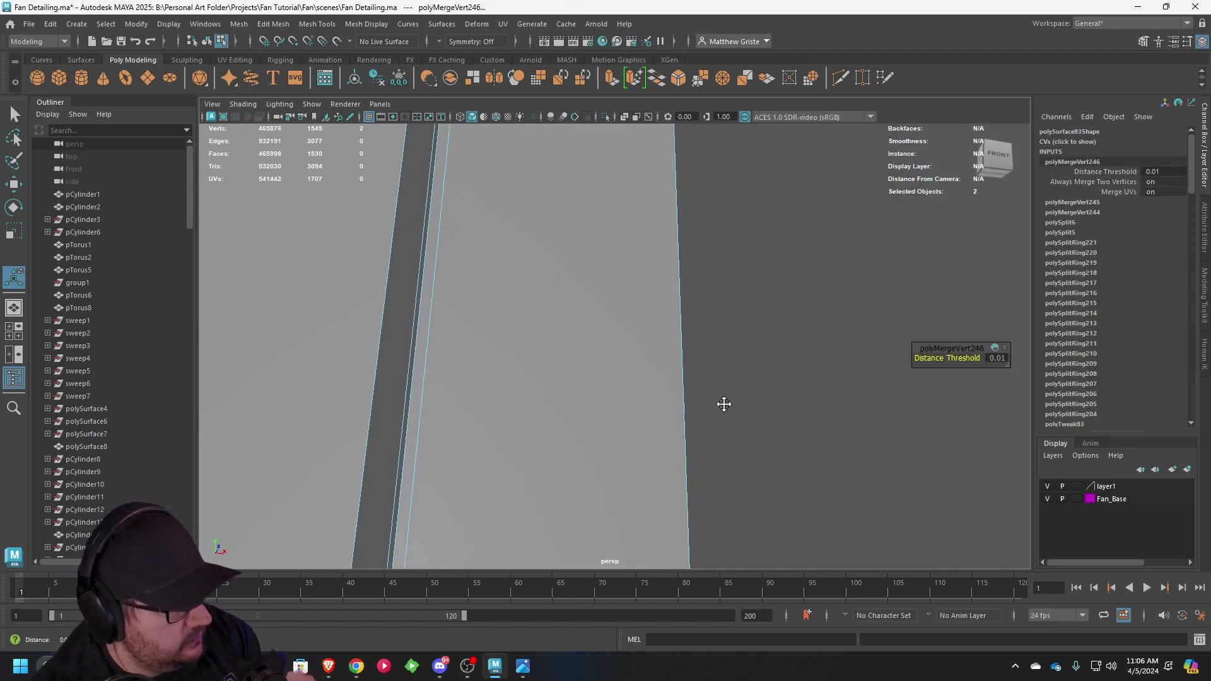
- Try to insert an edge loop across the diagonal edge at the side recess's lower corner
scroll(721, 403, down, 3)
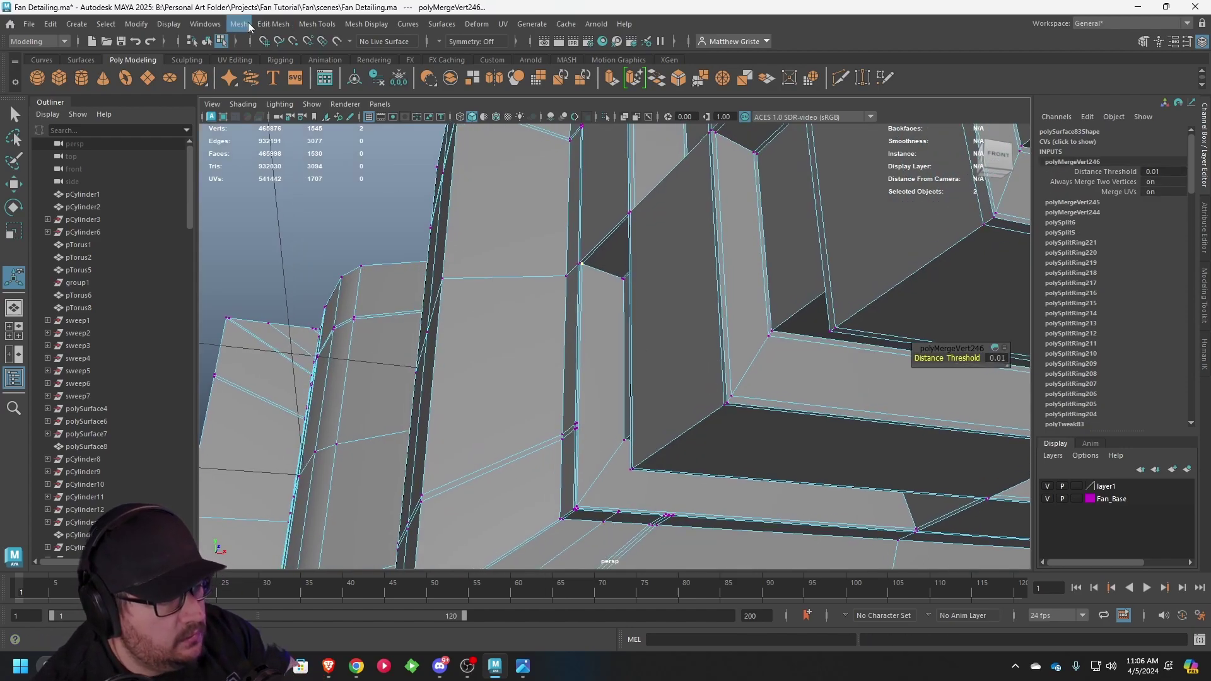
click(317, 24)
click(340, 123)
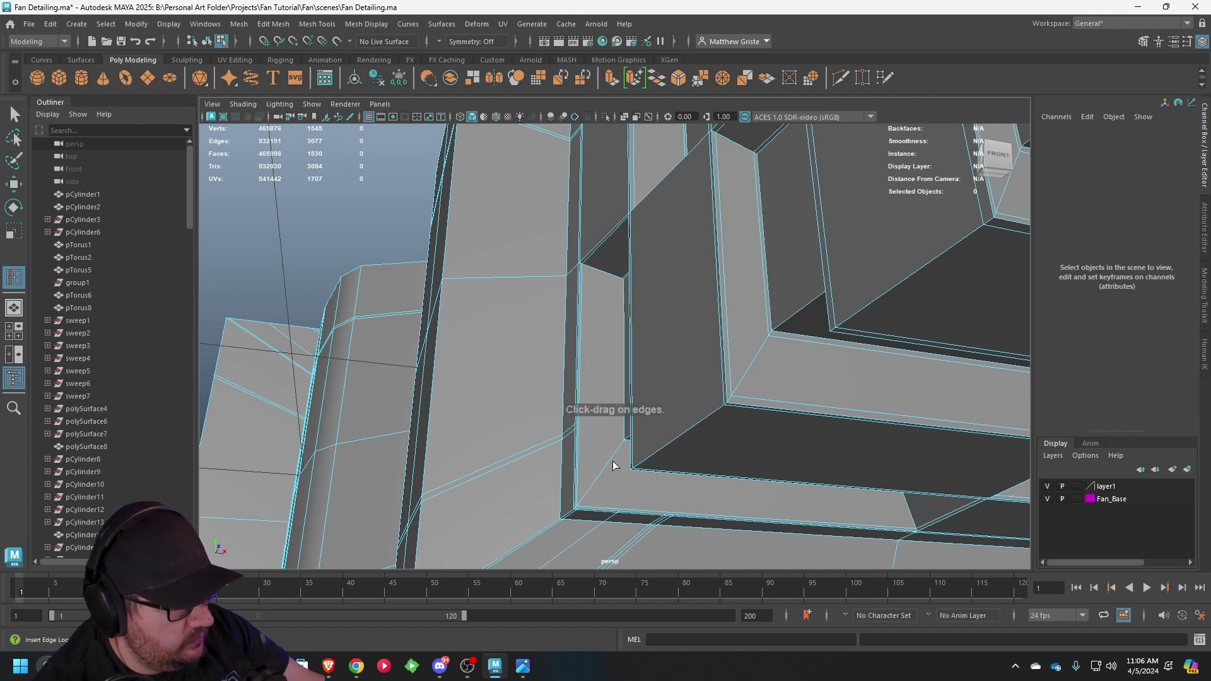
drag(613, 466, 615, 464)
scroll(618, 461, up, 5)
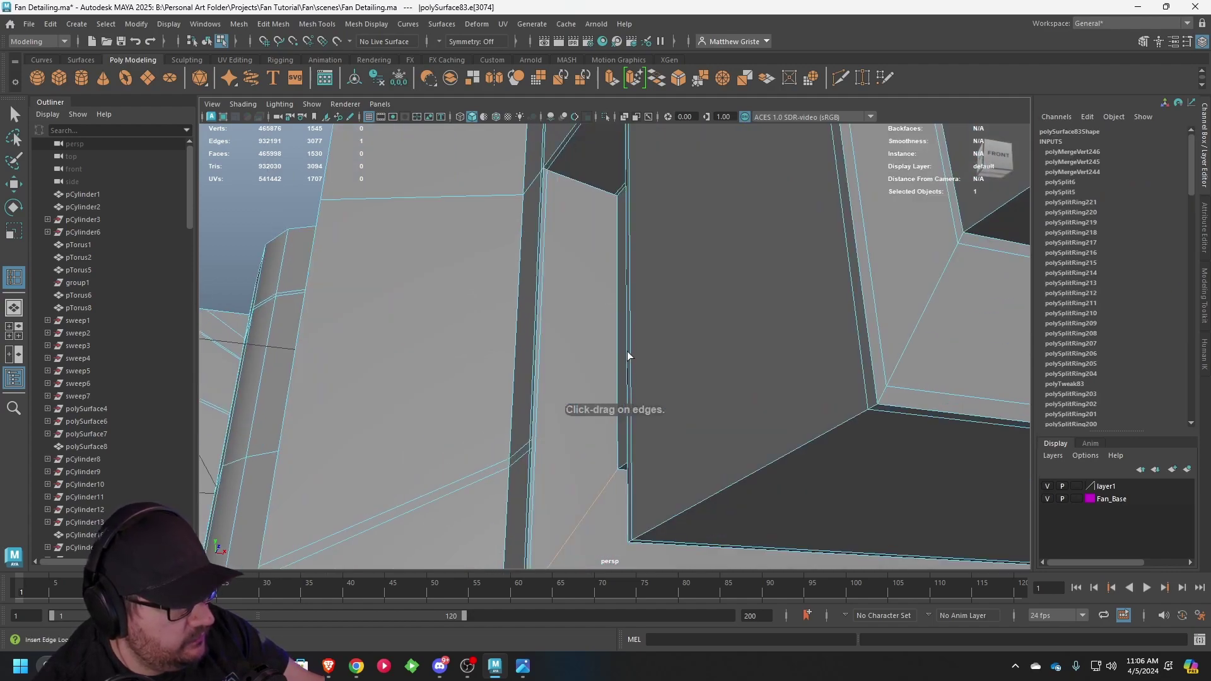
- Cut a supporting edge with Multi-Cut around the side recess's inner rim, passing through the diagonal corner edge
click(319, 24)
click(333, 147)
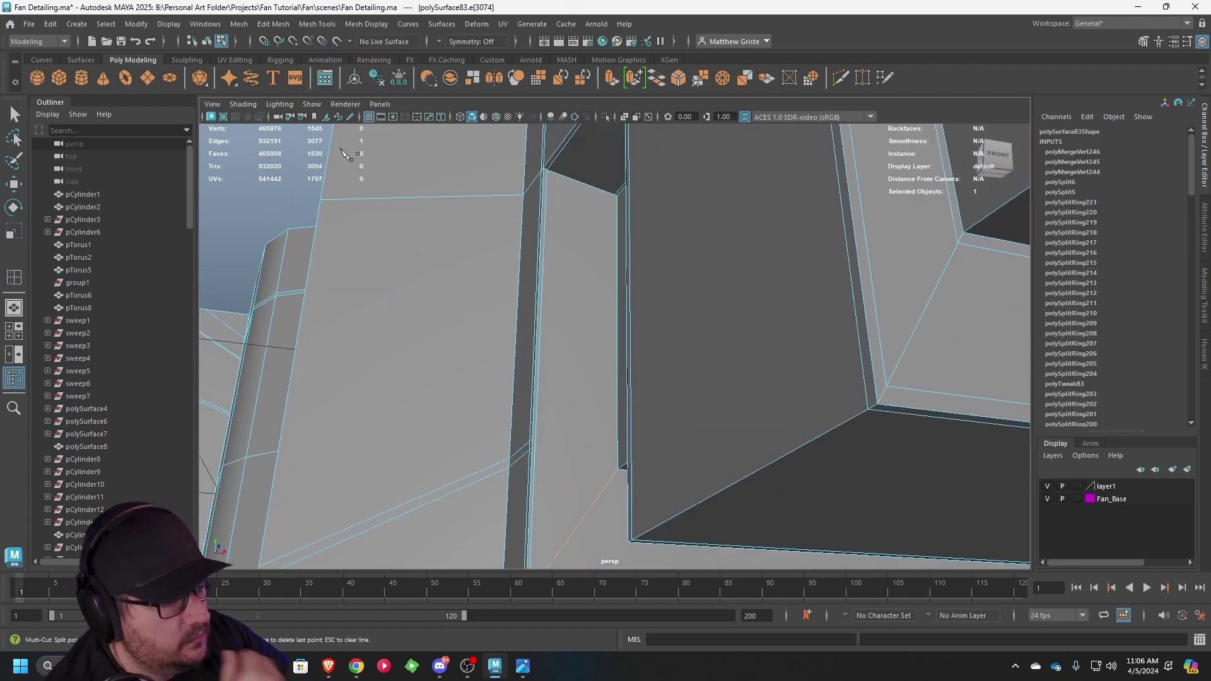
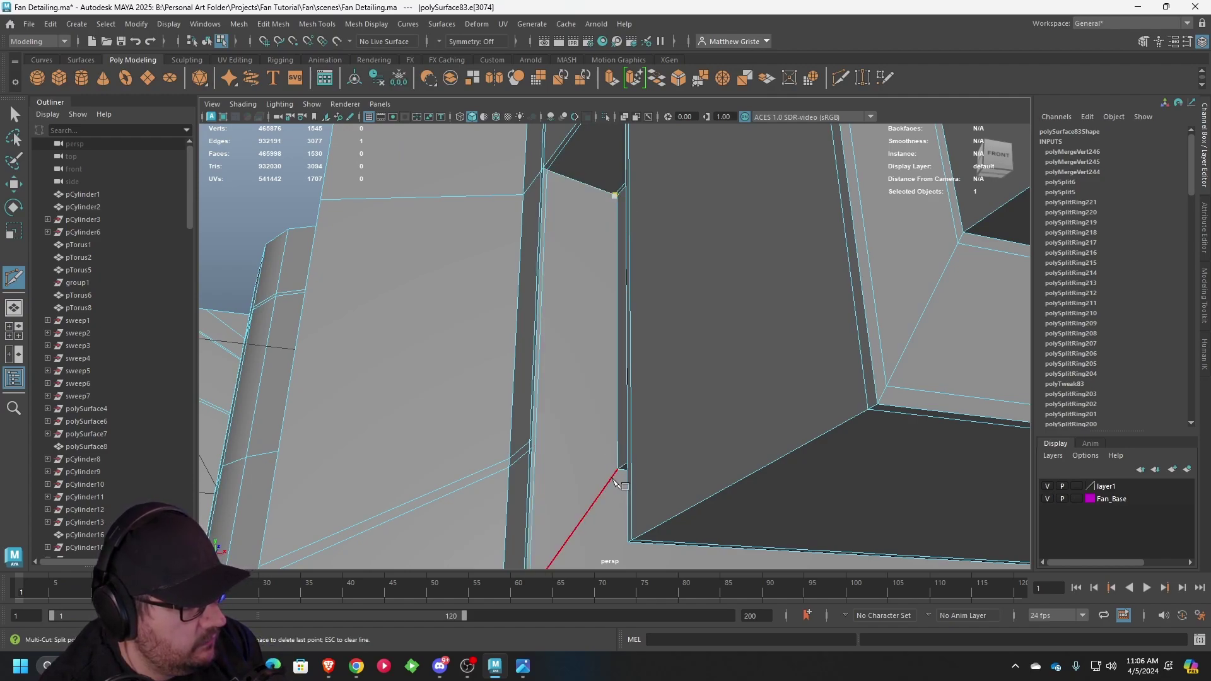
alt+middle_drag(637, 485, 883, 360)
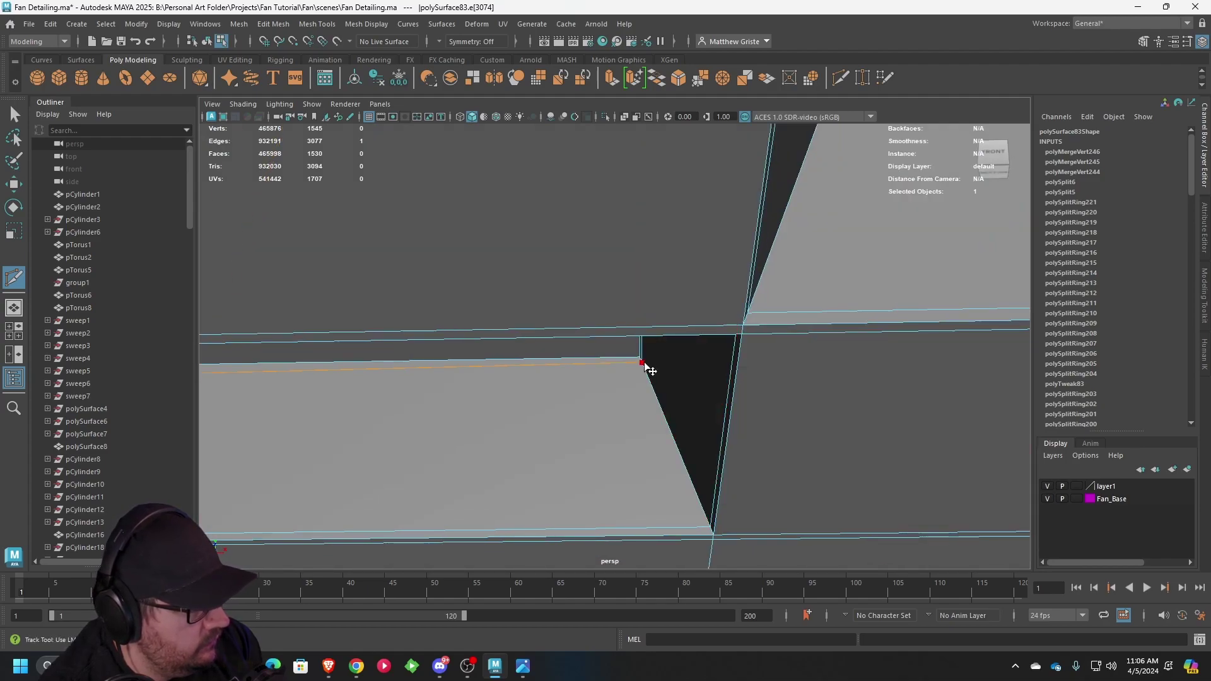
alt+drag(645, 368, 673, 377)
right_click(734, 344)
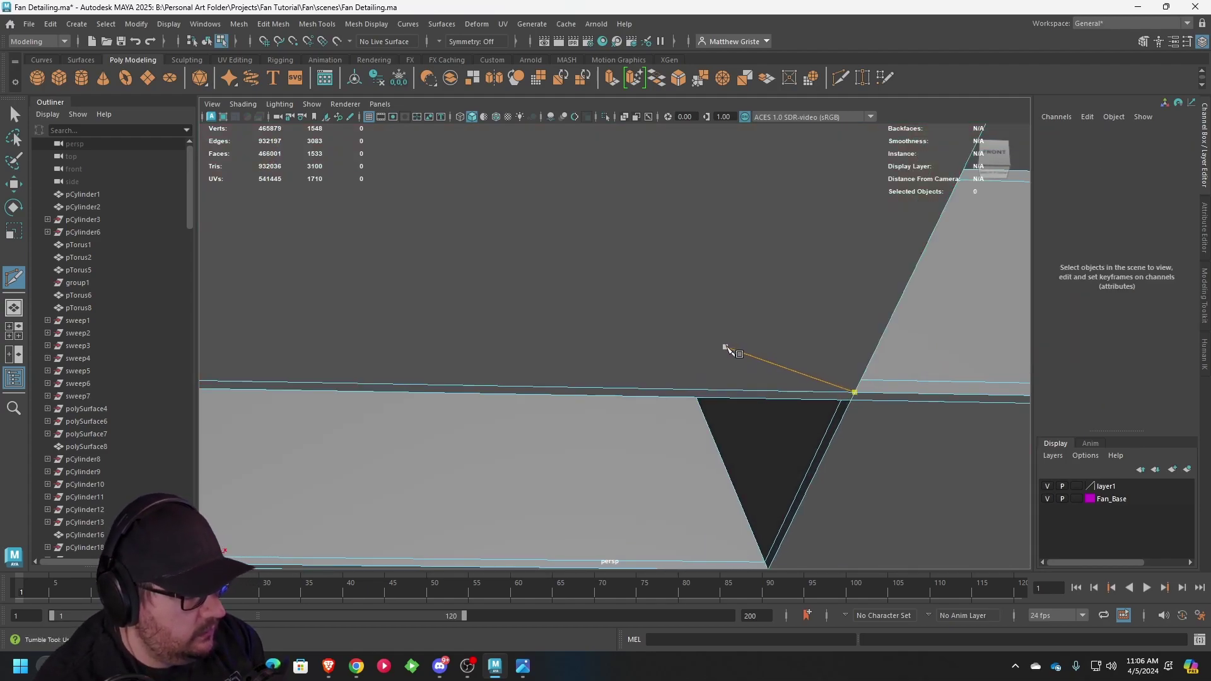
alt+middle_drag(726, 347, 716, 321)
scroll(719, 323, up, 3)
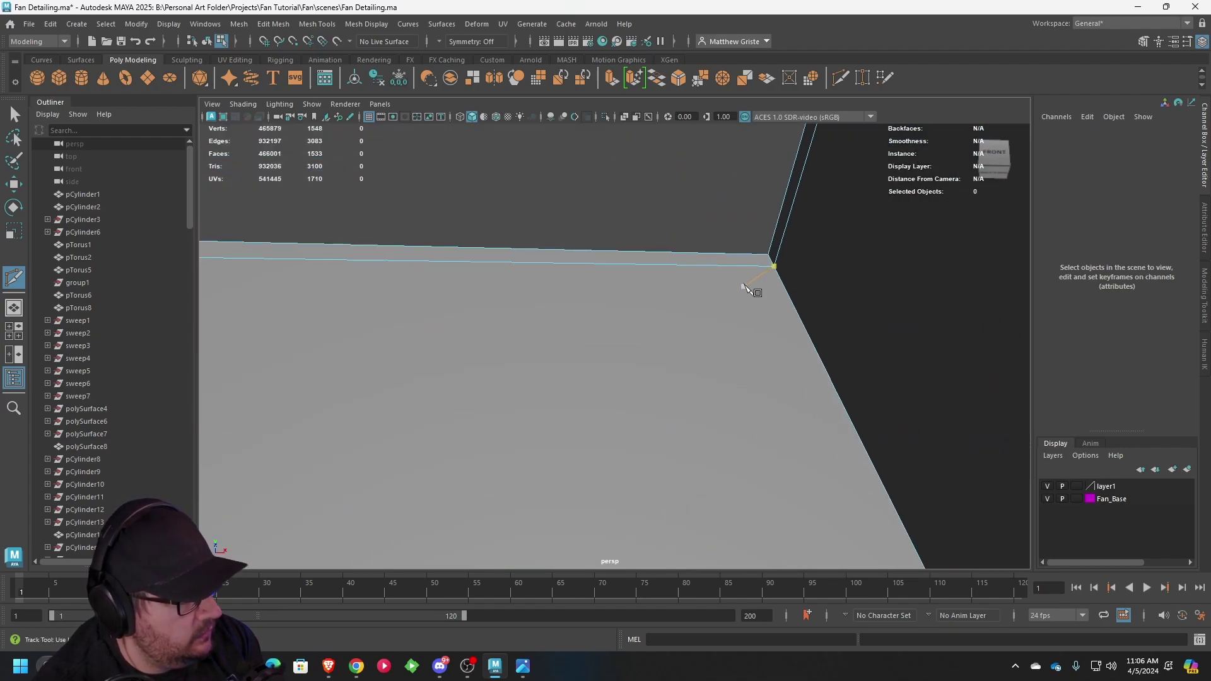
- Merge the two close vertices at the end of the new Multi-Cut edge in the recess corner
key(q)
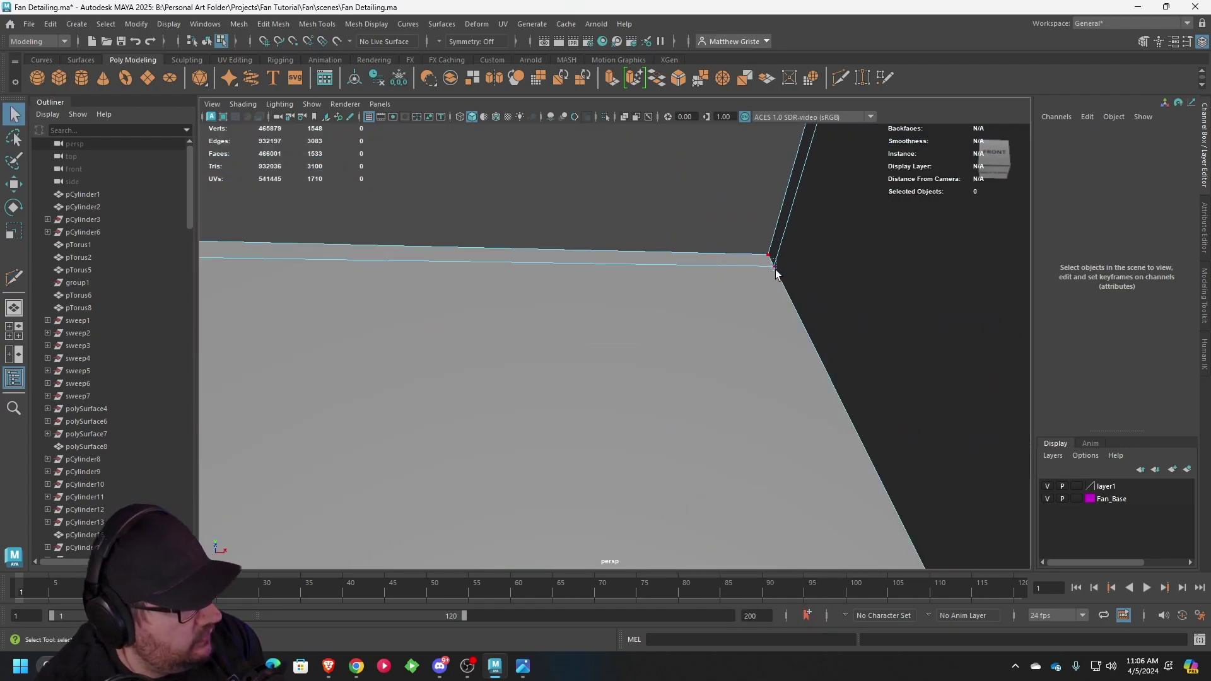
drag(775, 269, 776, 270)
click(701, 78)
- Merge the three clustered vertices at the next inner corner of the side recess
alt+right_drag(637, 180, 452, 183)
alt+drag(451, 183, 566, 207)
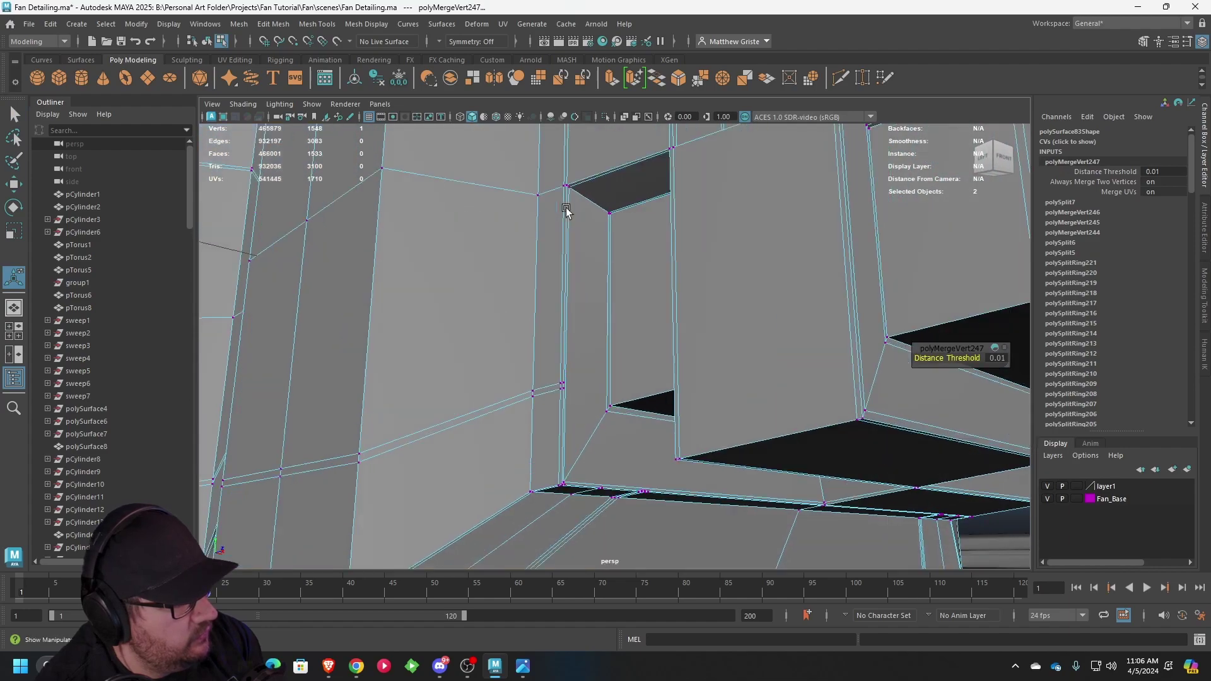
alt+right_drag(565, 207, 606, 184)
alt+middle_drag(606, 183, 611, 295)
alt+right_drag(611, 294, 615, 439)
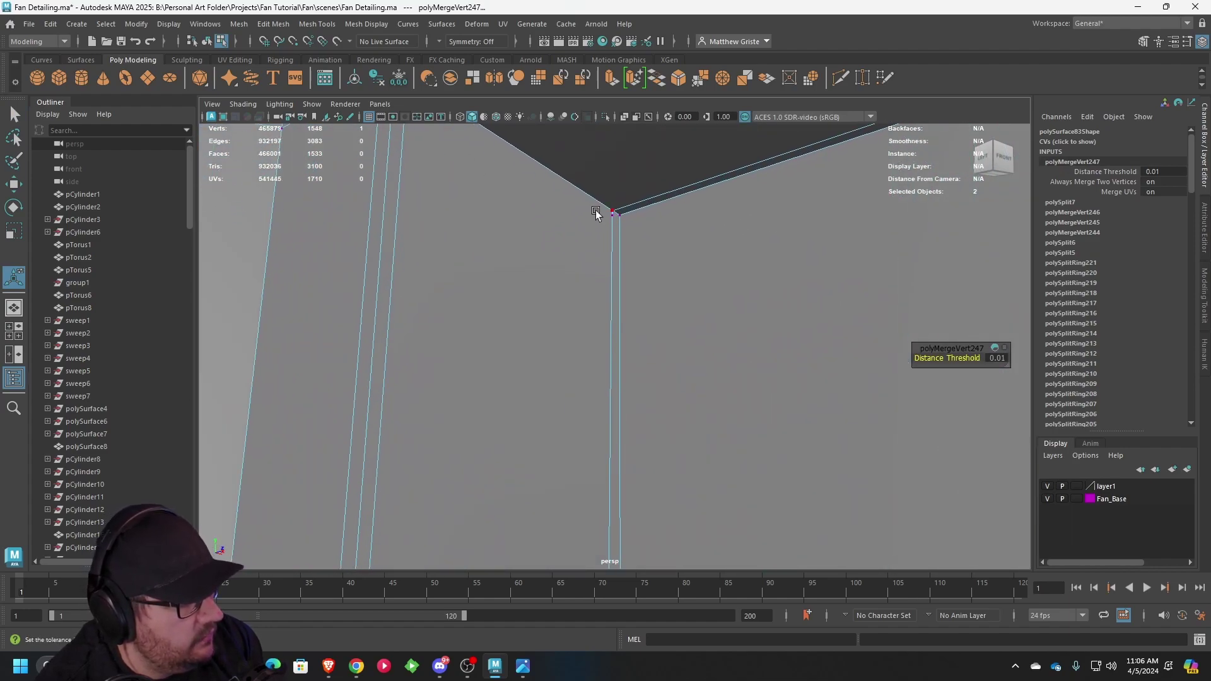
click(612, 216)
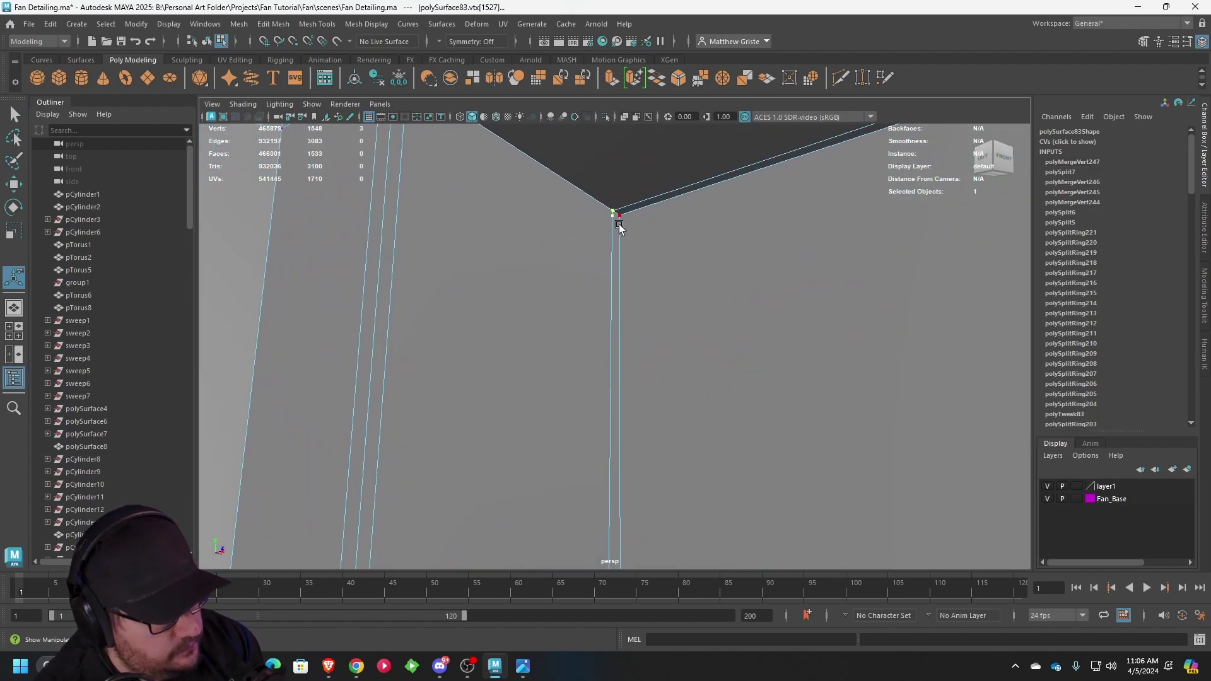
key(g)
- Examine the whole connector in smooth mesh preview from object mode, and return it to the unsmoothed display
key(f)
key(3)
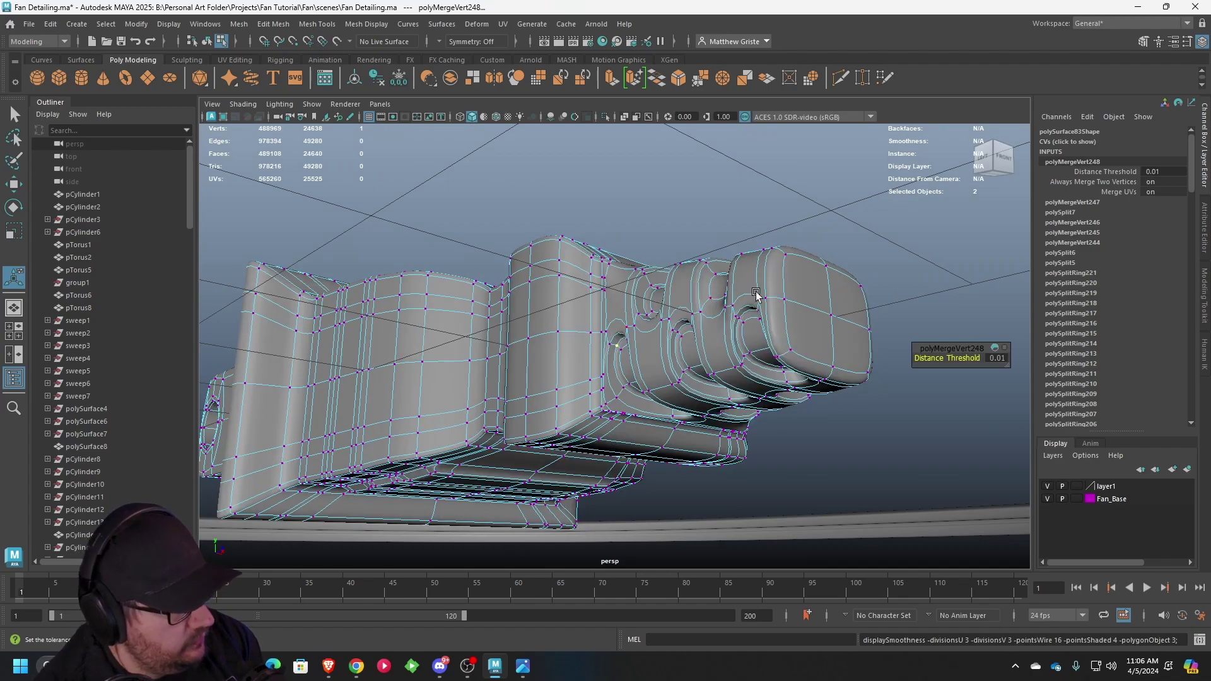
key(q)
right_drag(755, 292, 793, 264)
click(815, 235)
alt+drag(812, 243, 475, 341)
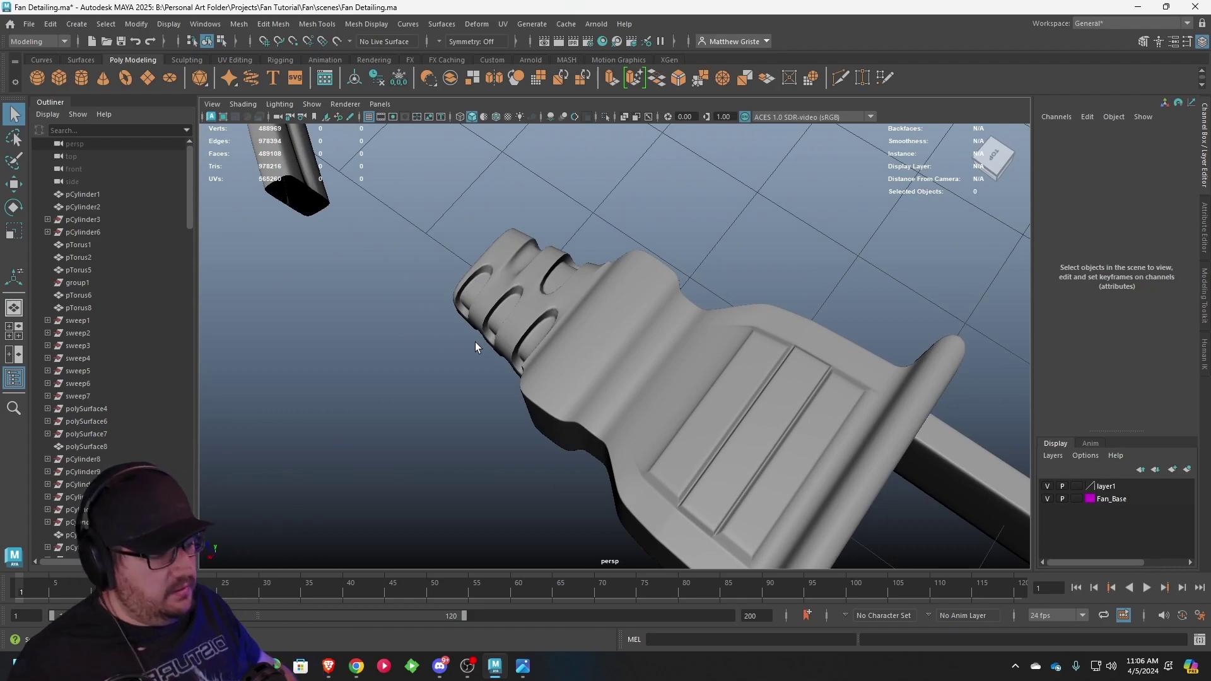
click(475, 342)
key(1)
- Insert supporting edge loops close to both sides of the centre line running through the connector's slotted end
alt+drag(475, 341, 504, 308)
scroll(526, 275, up, 2)
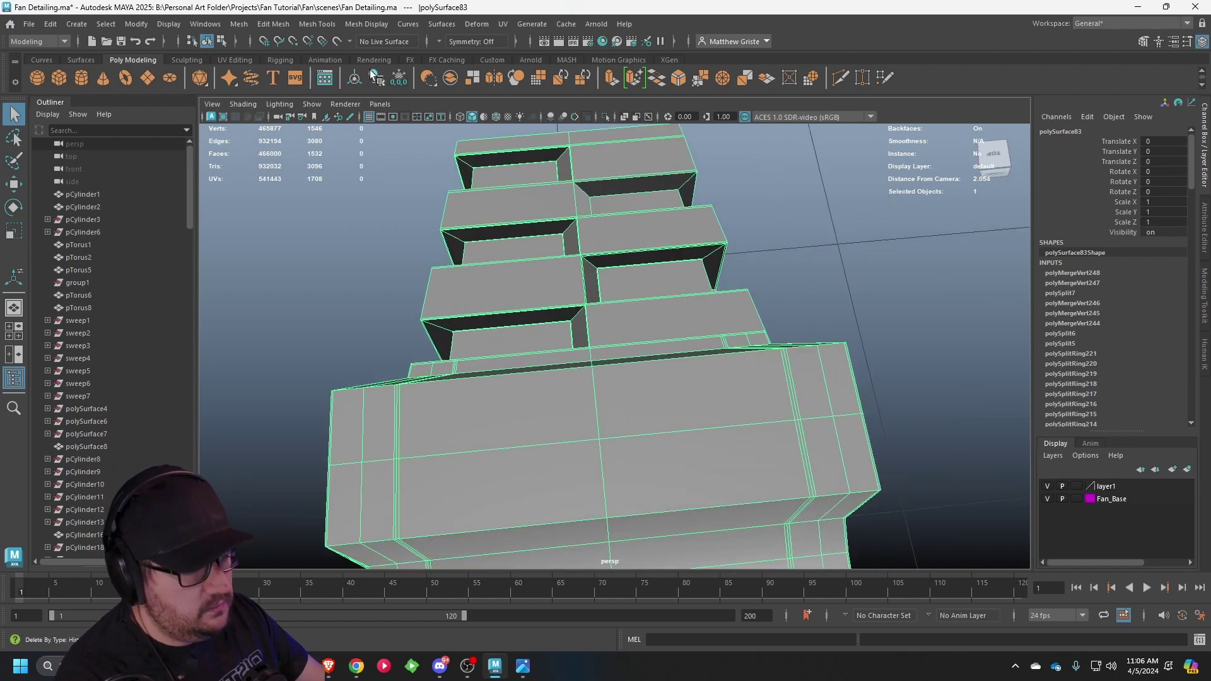
click(316, 23)
click(341, 121)
drag(549, 251, 553, 256)
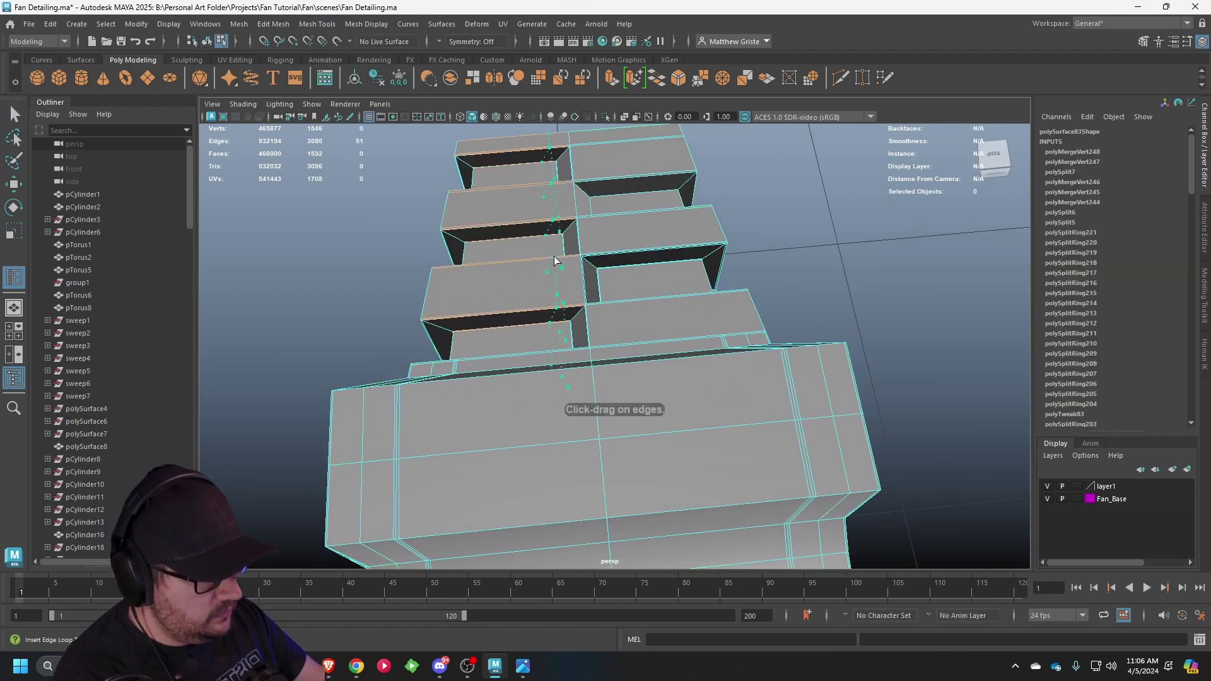
click(580, 265)
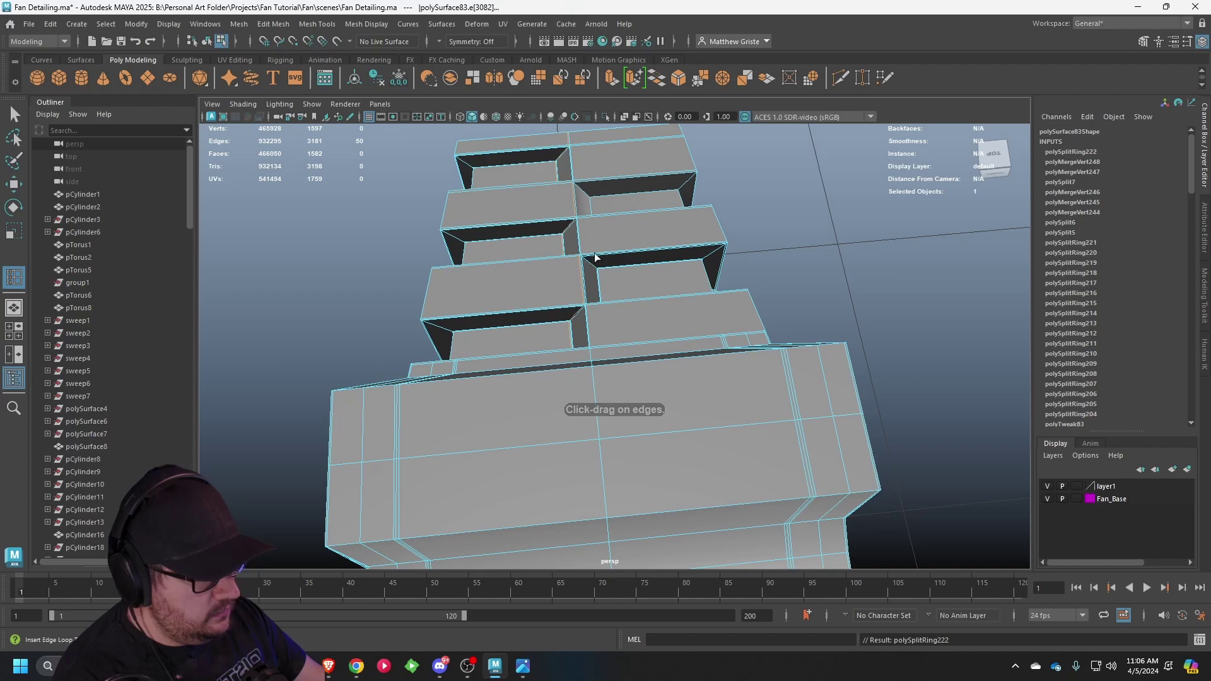
alt+drag(580, 266, 663, 283)
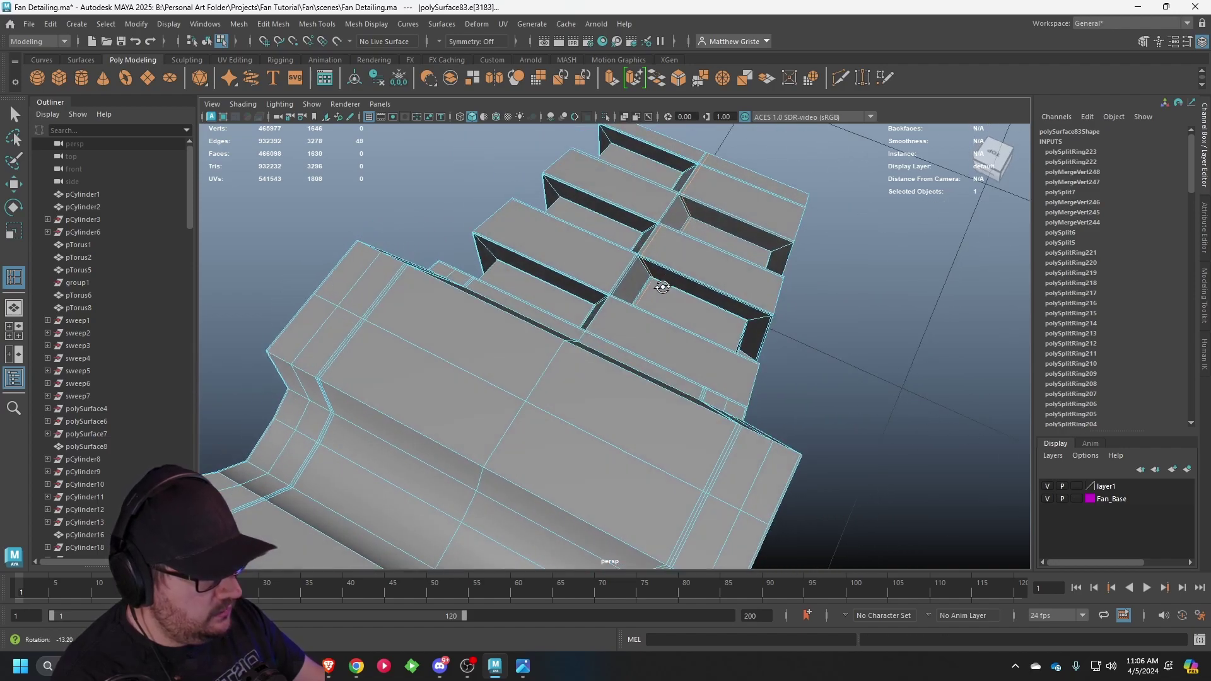
scroll(662, 267, up, 2)
key(ctrl+z)
drag(654, 243, 627, 161)
click(643, 238)
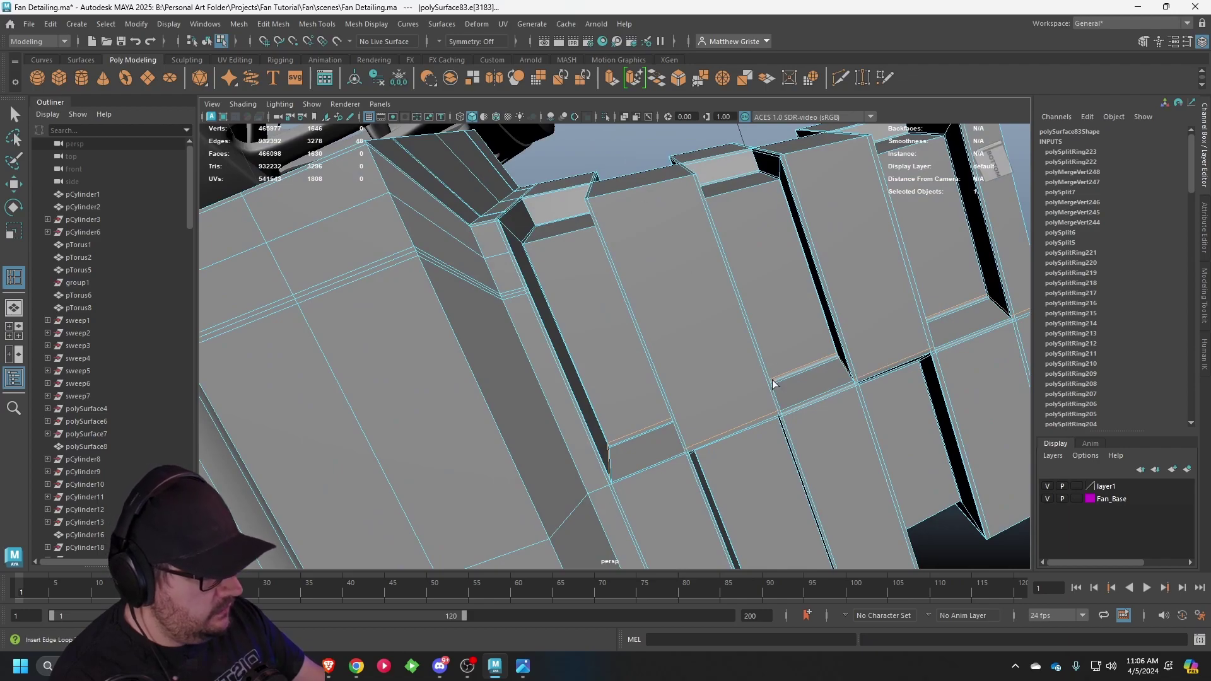
- Check the slotted end and its transition to the wide block in smooth preview, and restore the unsmoothed display
alt+drag(773, 383, 634, 413)
key(q)
key(3)
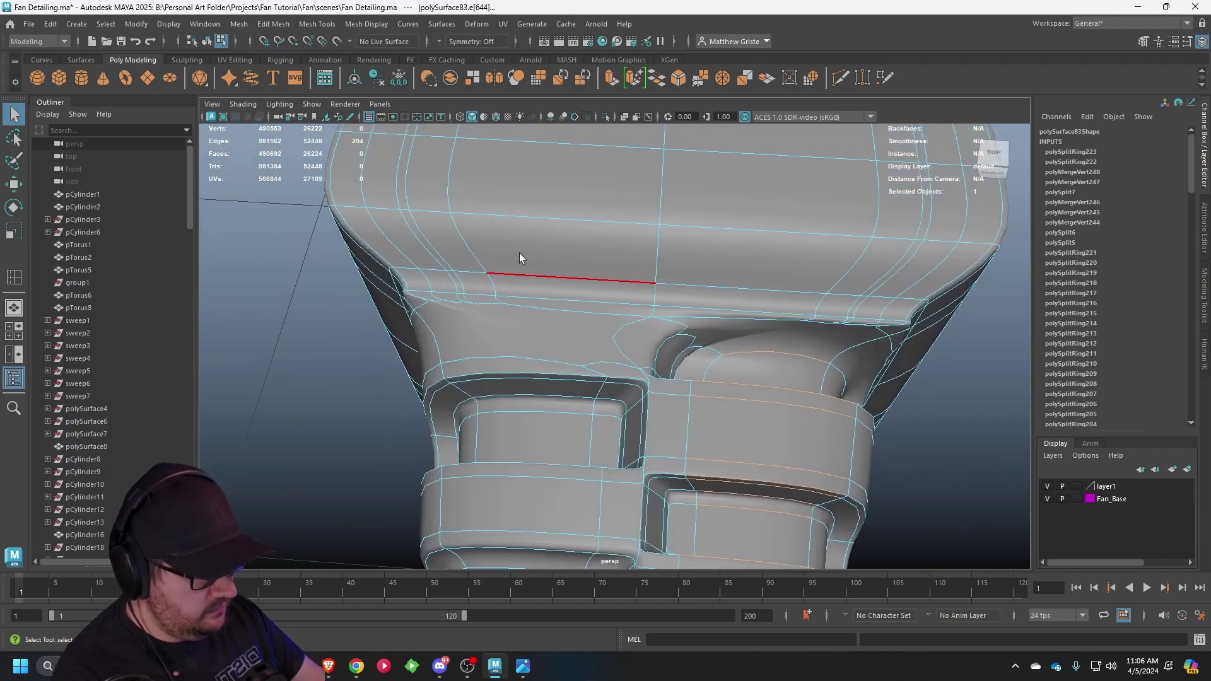
alt+drag(520, 252, 535, 314)
alt+right_drag(535, 313, 586, 319)
key(1)
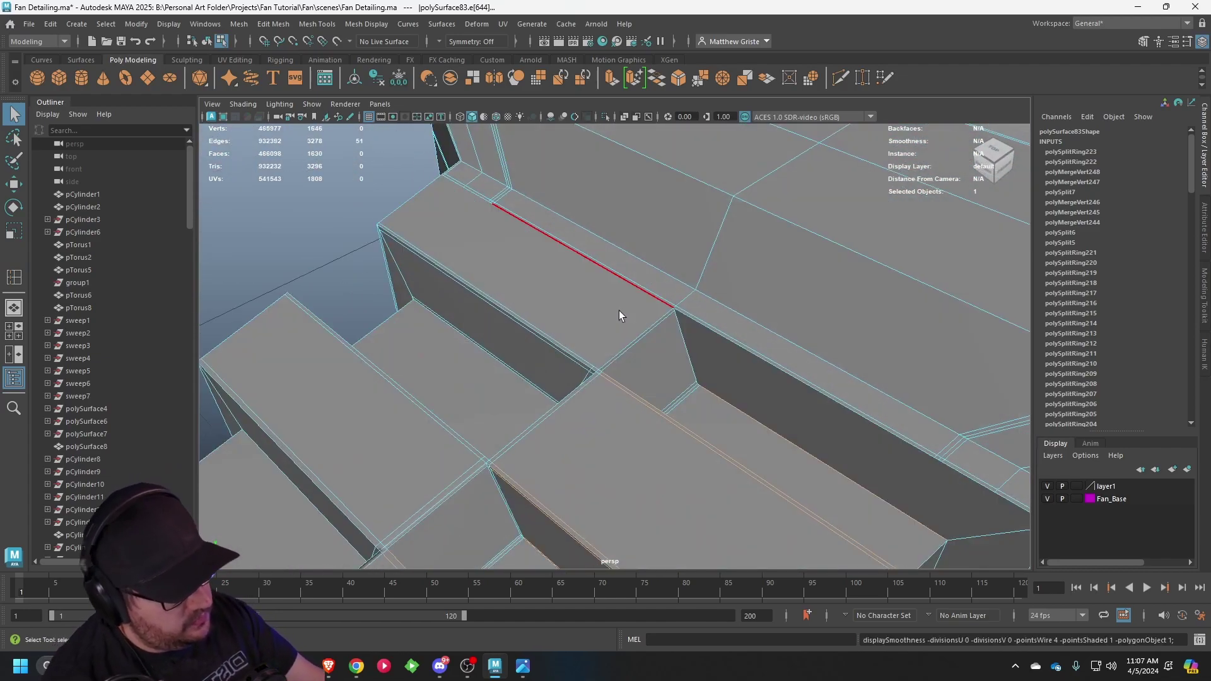
- Insert supporting edge loops on both sides of the centre edge on the wide block above the slots
alt+drag(558, 316, 522, 344)
alt+right_drag(522, 344, 552, 343)
alt+drag(552, 344, 662, 328)
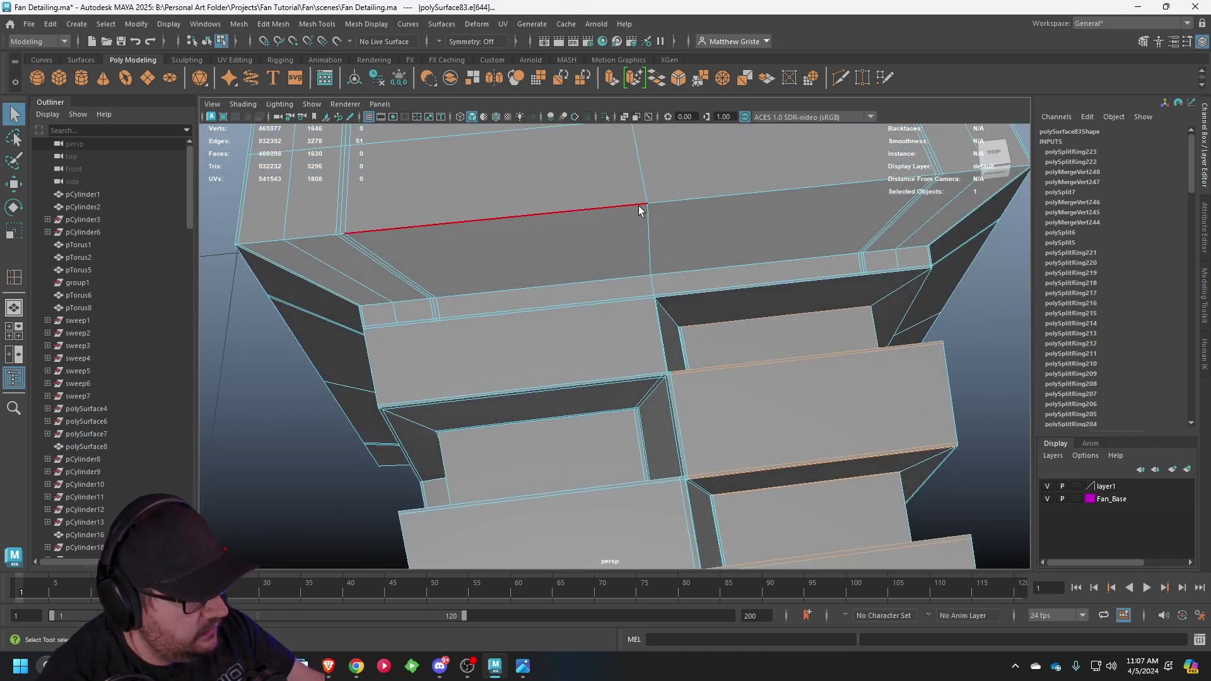
key(alt+d)
alt+middle_drag(637, 203, 625, 236)
key(g)
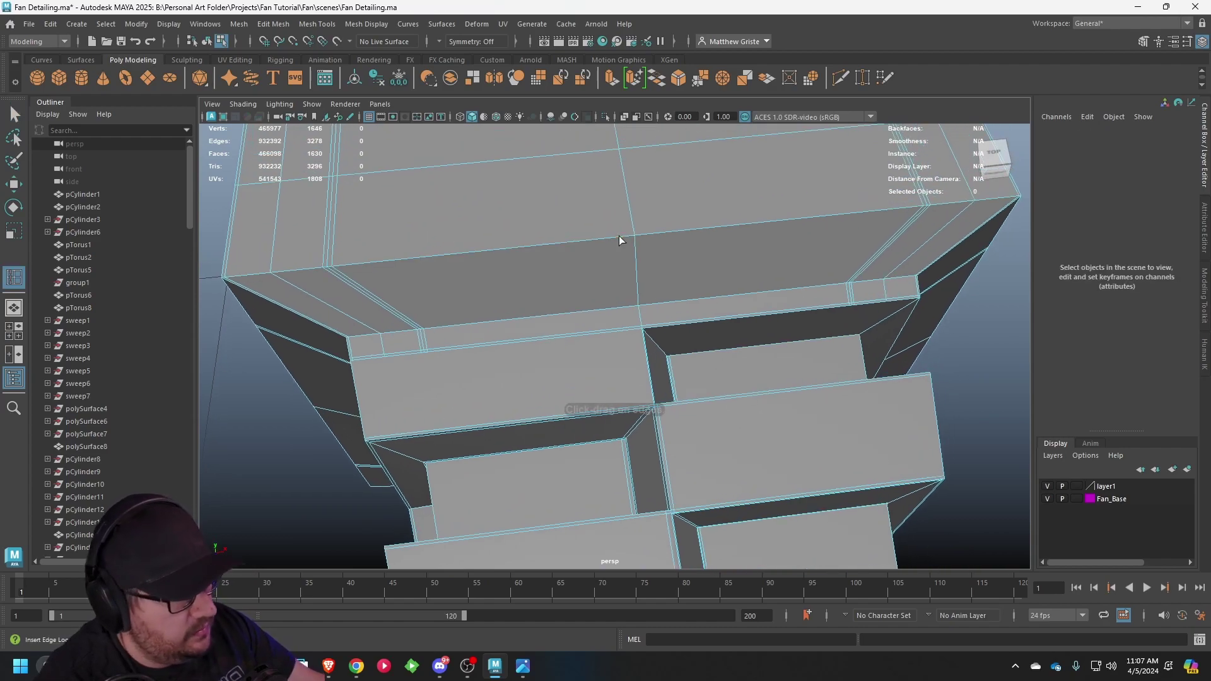
drag(619, 236, 639, 234)
scroll(639, 234, up, 3)
alt+drag(637, 281, 527, 301)
key(q)
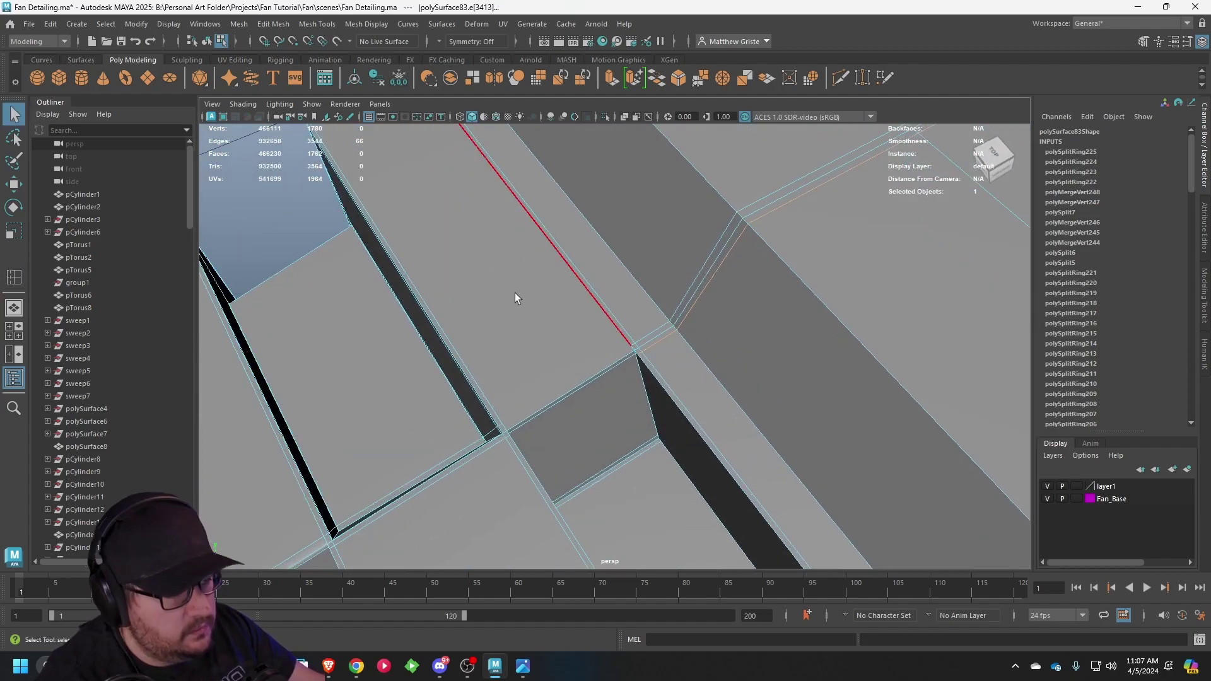
- Connect the first slot's corner to the supporting loop on the block with a Multi-Cut edge beside the centre line
click(316, 24)
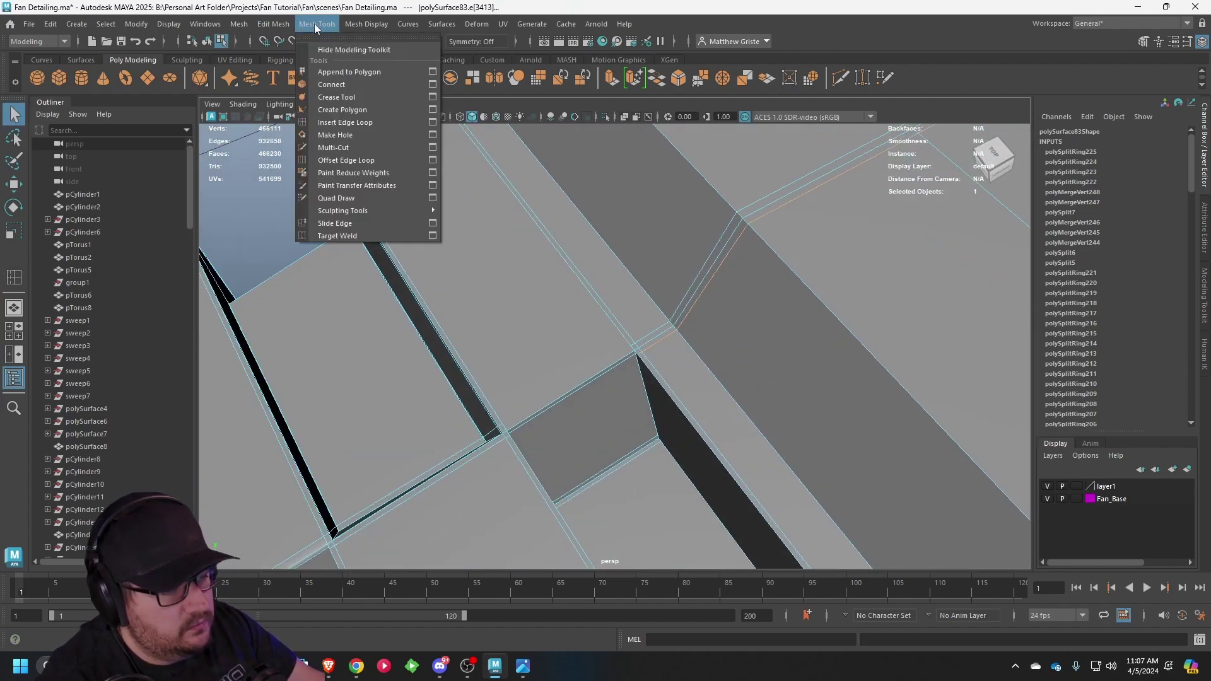
click(334, 148)
click(502, 423)
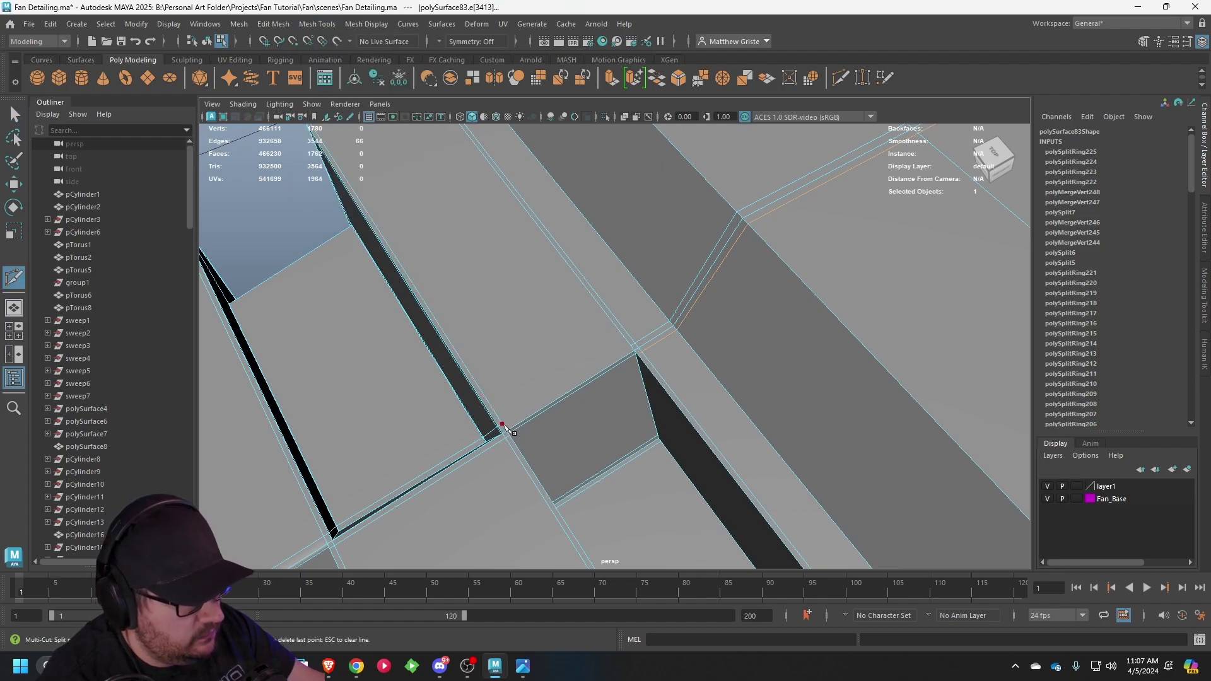
click(630, 347)
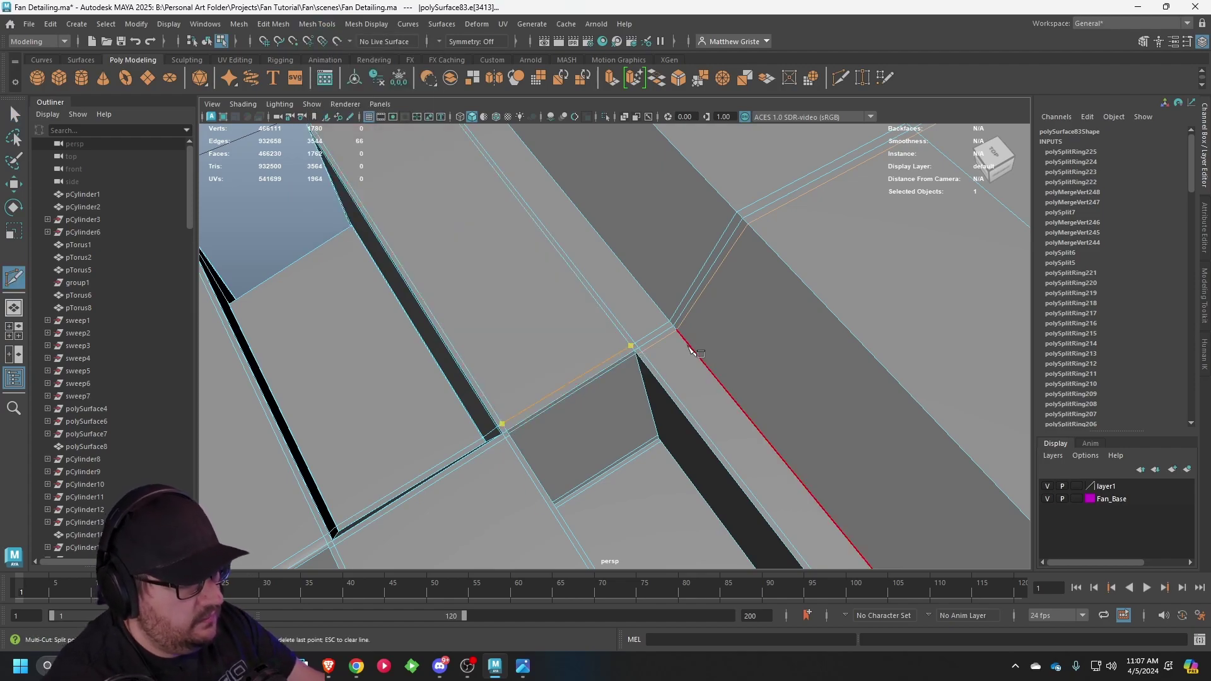
right_click(688, 344)
- Cut a supporting edge down the recessed side face with Multi-Cut, close beside its corner edge, joining the supporting loops at both ends
alt+drag(643, 373, 660, 283)
alt+right_drag(661, 282, 643, 281)
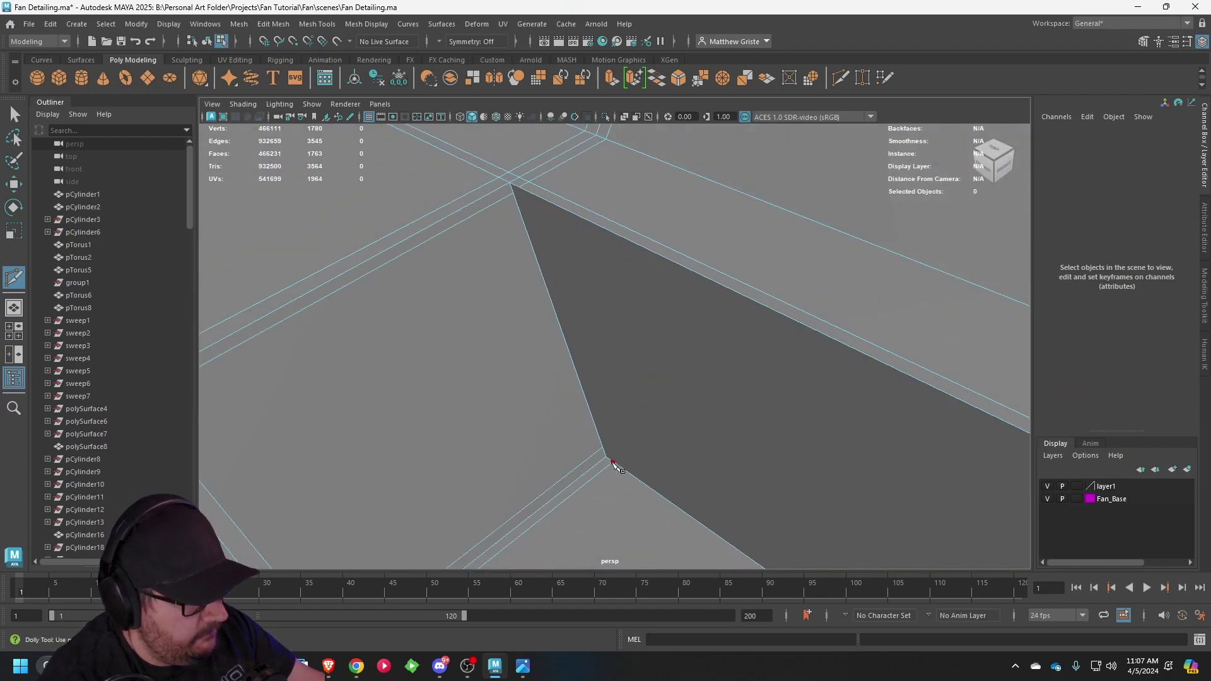
click(518, 188)
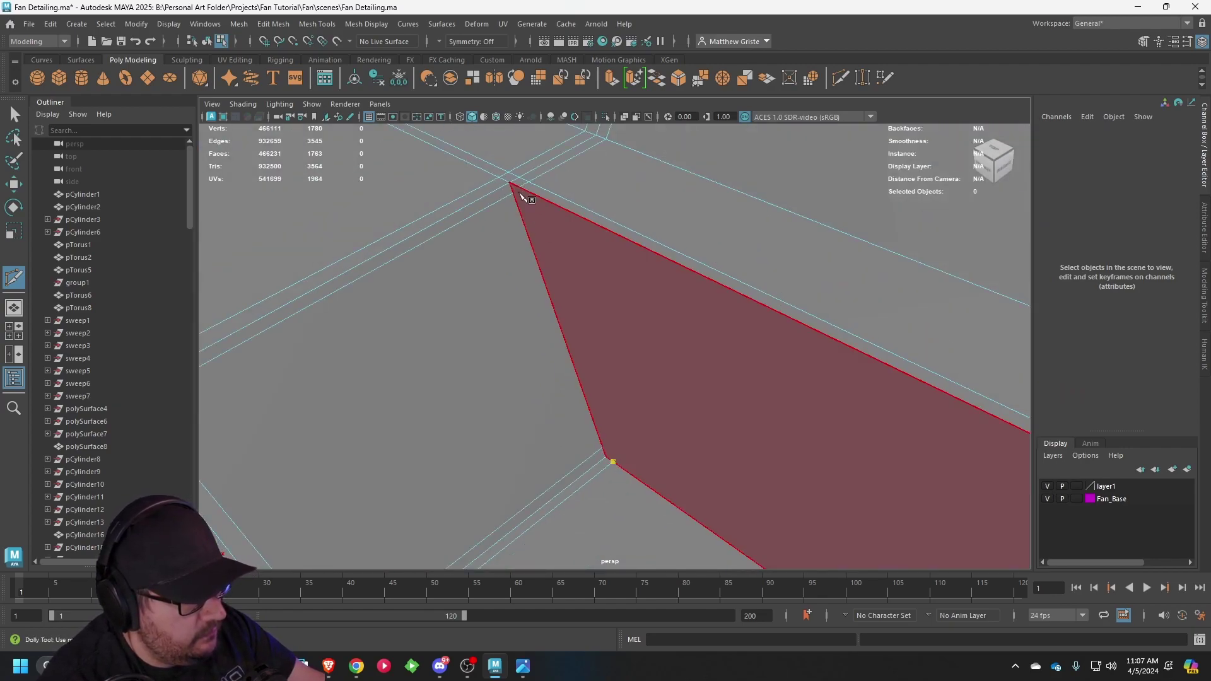
key(Return)
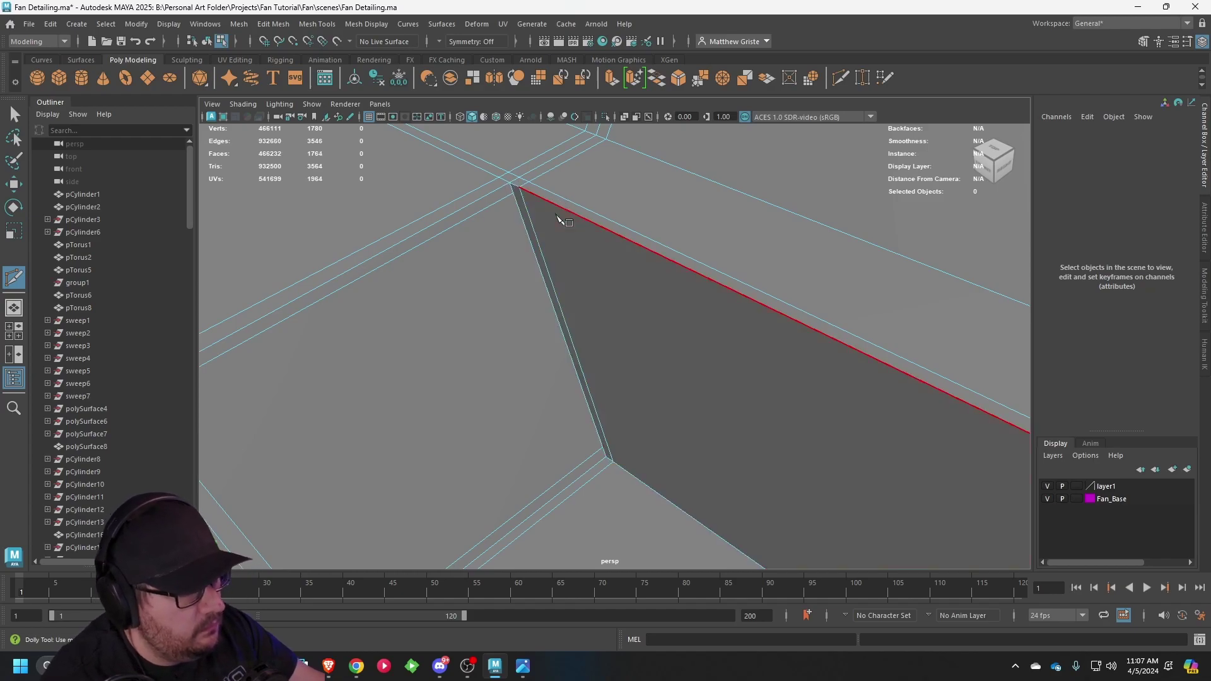
- Examine the supporting edges around the slots and the overall topology of the connector from several sides
alt+drag(538, 244, 595, 241)
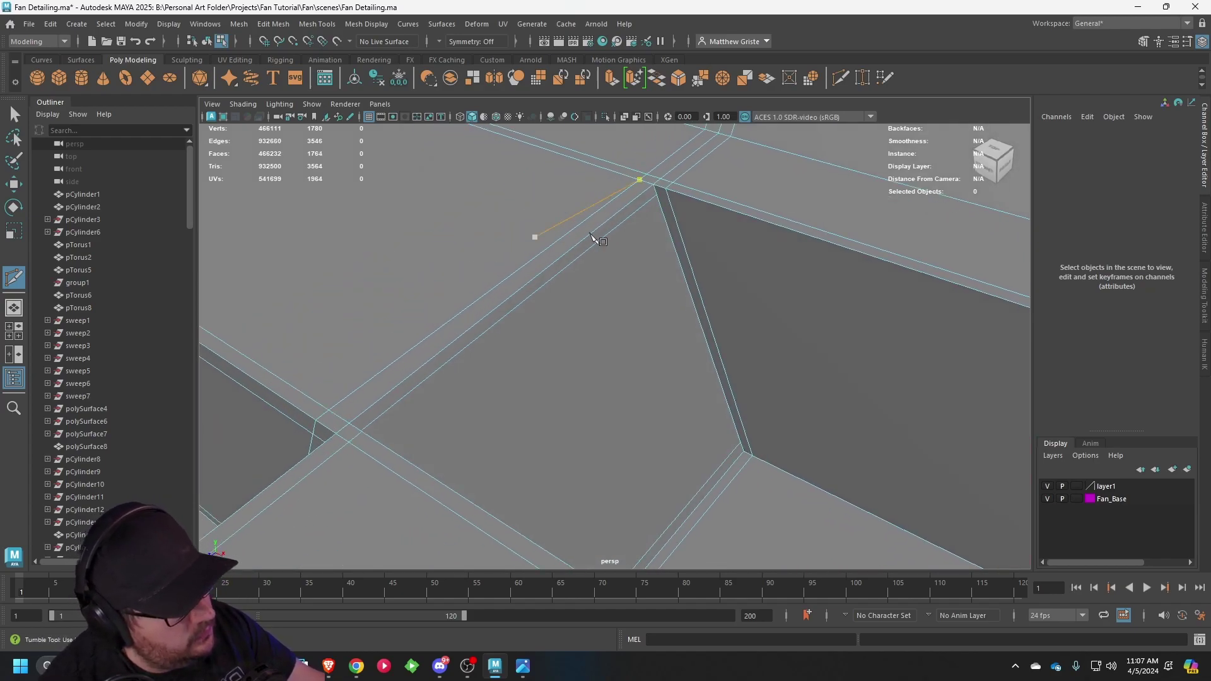
alt+right_drag(673, 238, 606, 253)
alt+drag(688, 252, 719, 321)
scroll(711, 324, up, 3)
scroll(675, 335, down, 4)
alt+drag(656, 347, 763, 362)
alt+middle_drag(763, 362, 589, 315)
alt+right_drag(589, 315, 611, 312)
alt+drag(614, 318, 489, 298)
scroll(562, 278, down, 2)
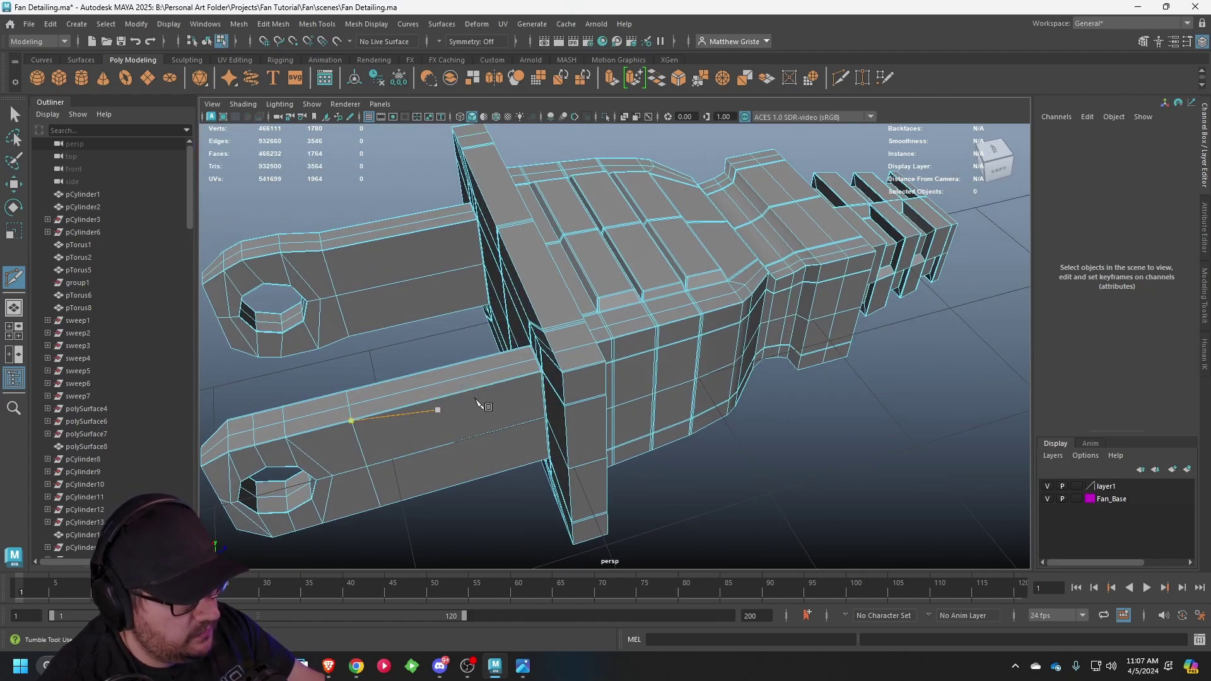
alt+drag(429, 413, 479, 403)
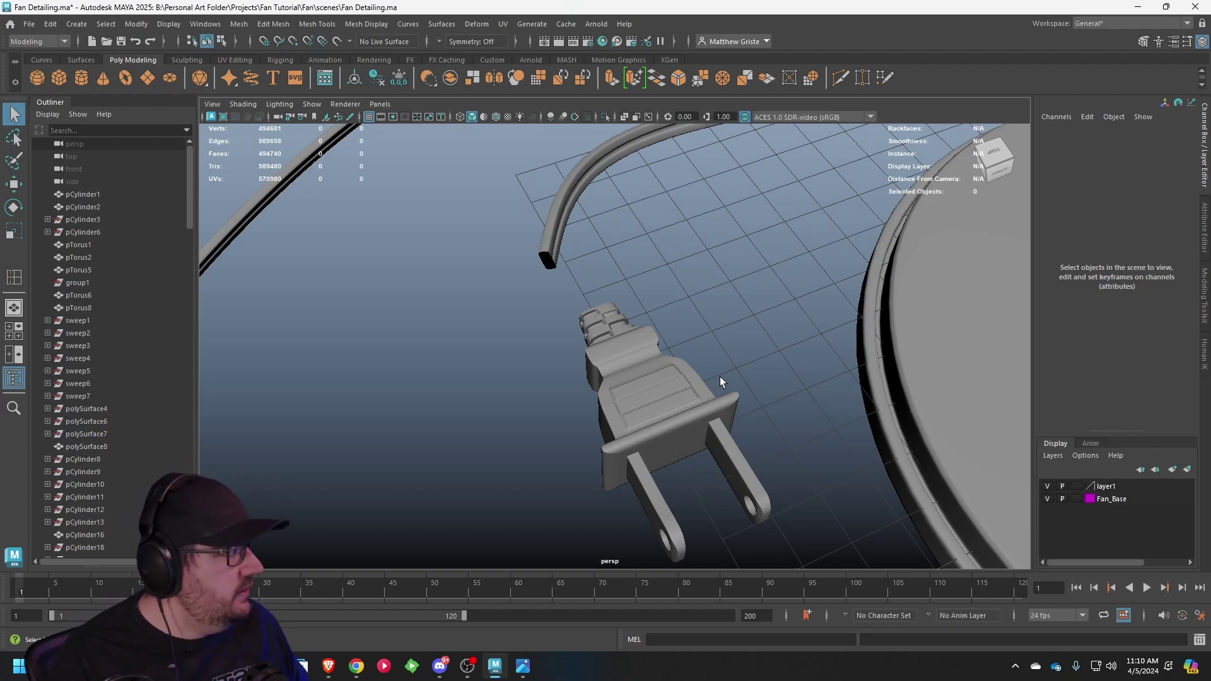
- Select the plug and roughly rotate and move it so its slotted end lines up with the end of the cord
click(684, 385)
alt+drag(684, 385, 839, 340)
key(e)
drag(730, 316, 597, 210)
key(w)
drag(688, 292, 689, 332)
key(e)
drag(624, 275, 644, 248)
- Fine-tune the plug's rotation and position against the cord, shifting it to about 1.716 in X, and deselect it
key(w)
key(e)
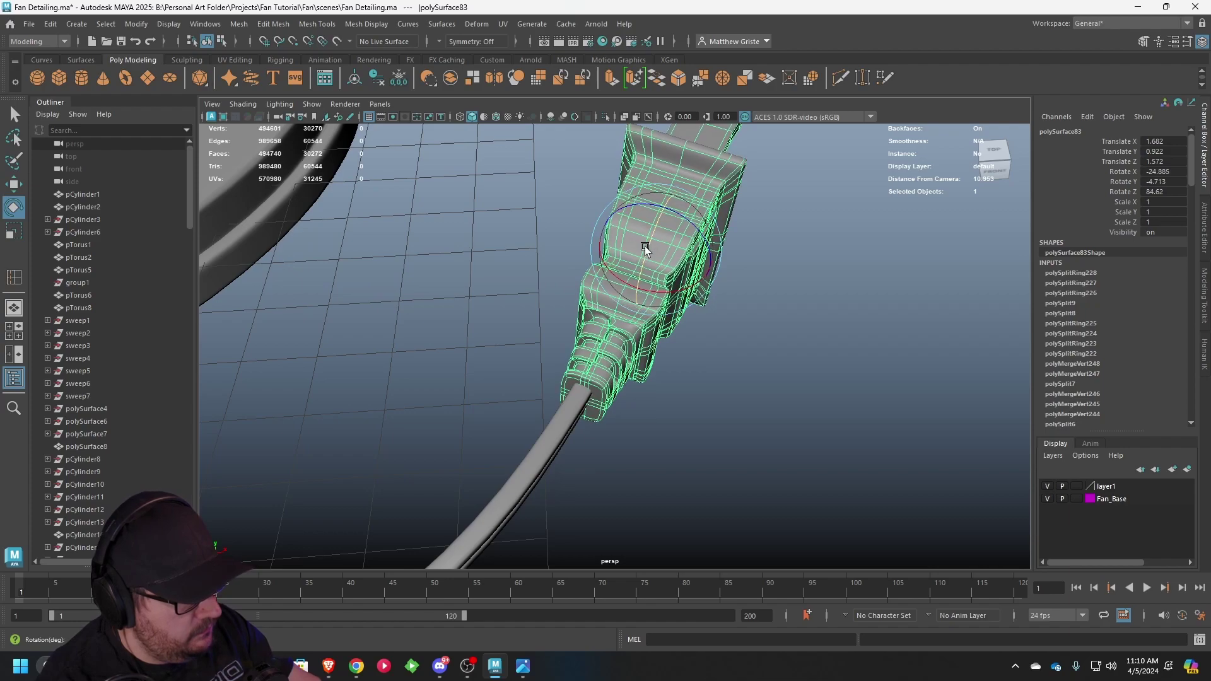
drag(640, 289, 641, 292)
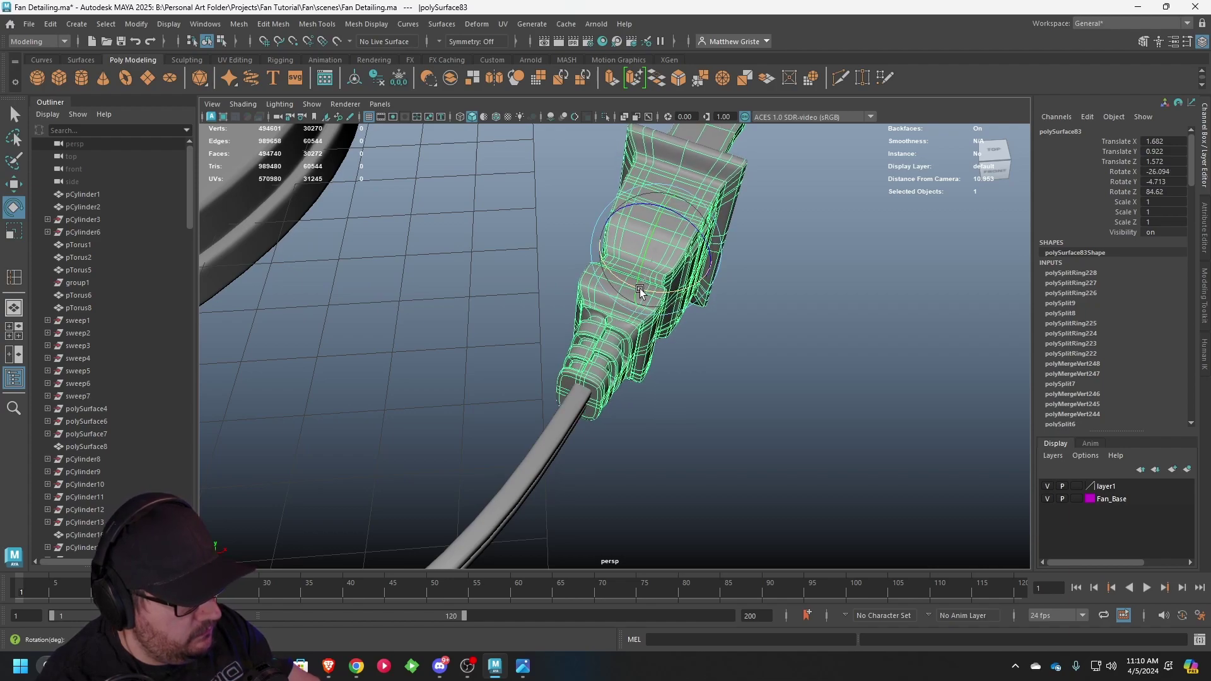
key(w)
drag(714, 249, 718, 250)
key(e)
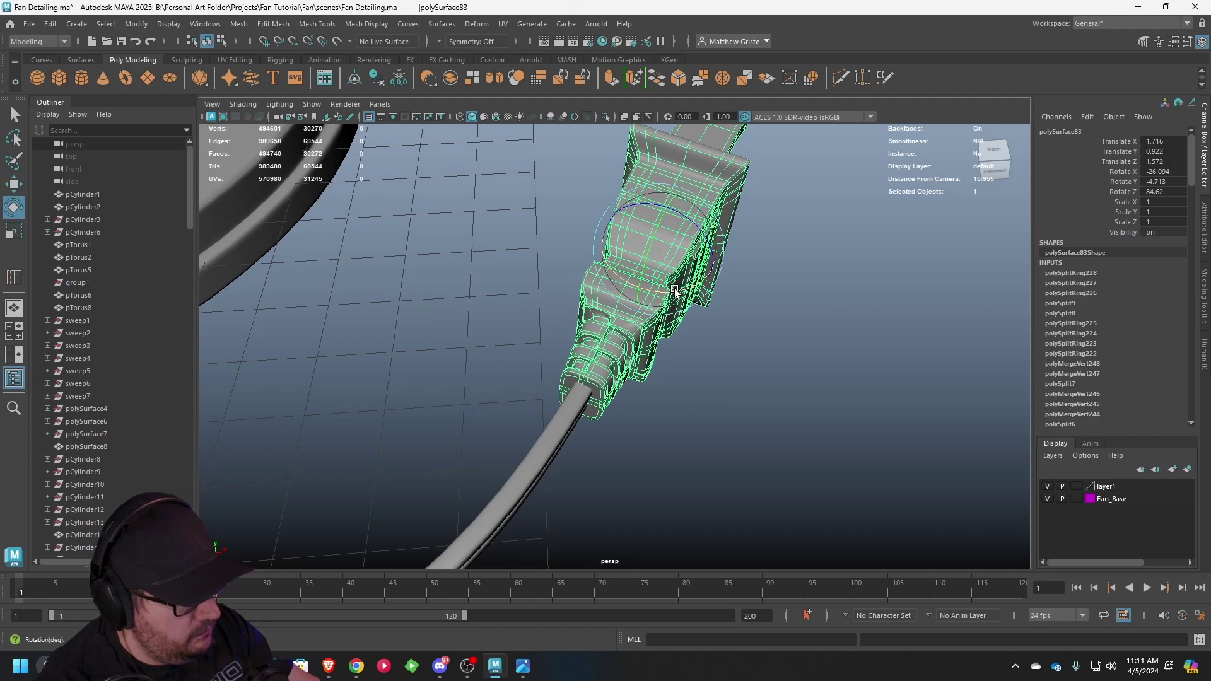
drag(674, 291, 725, 251)
key(w)
key(e)
key(w)
click(800, 402)
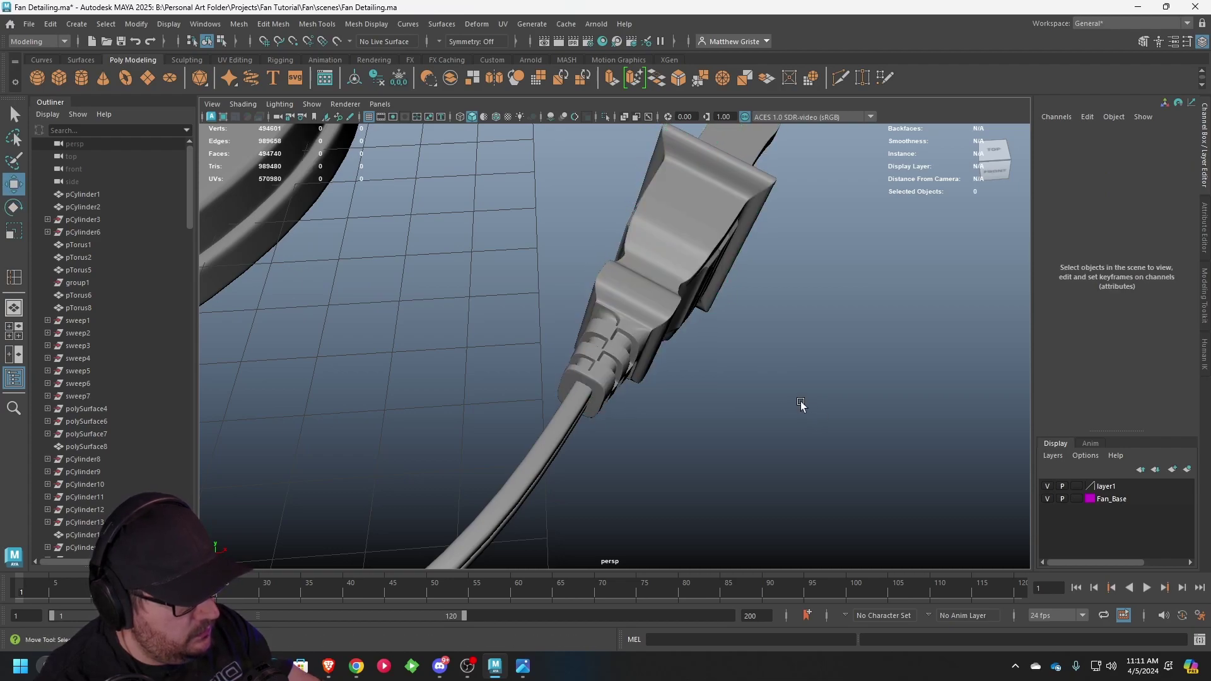
- Select the vertices at the cord's plug end, raise them slightly to centre them in the plug, and return to object mode
scroll(800, 401, down, 3)
alt+drag(801, 401, 669, 297)
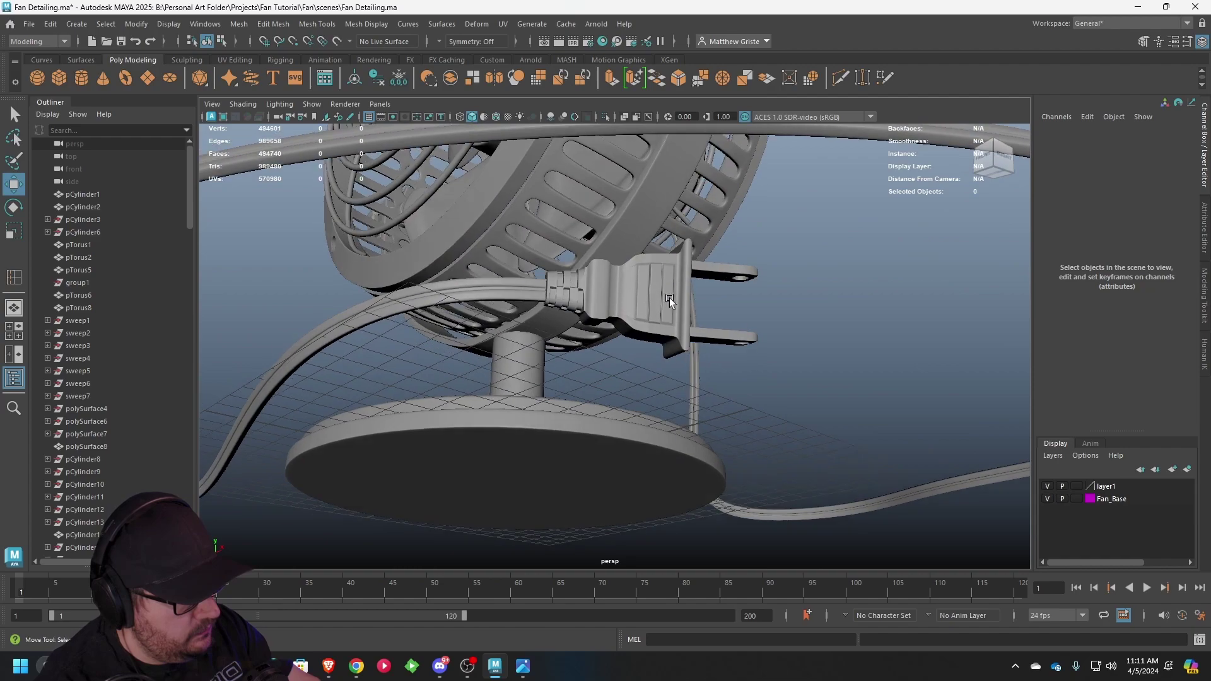
alt+middle_drag(668, 298, 754, 371)
scroll(754, 370, up, 4)
click(633, 376)
scroll(633, 376, up, 3)
alt+middle_drag(633, 376, 562, 346)
right_click(562, 346)
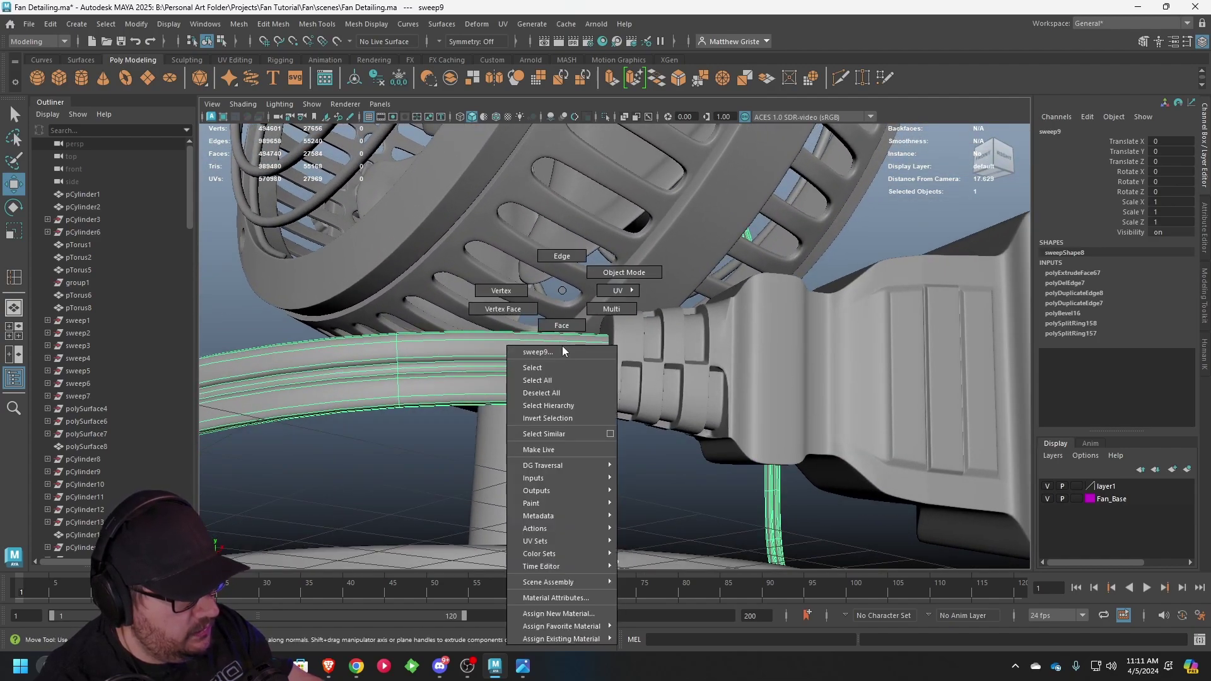
right_drag(562, 346, 501, 290)
drag(512, 273, 661, 366)
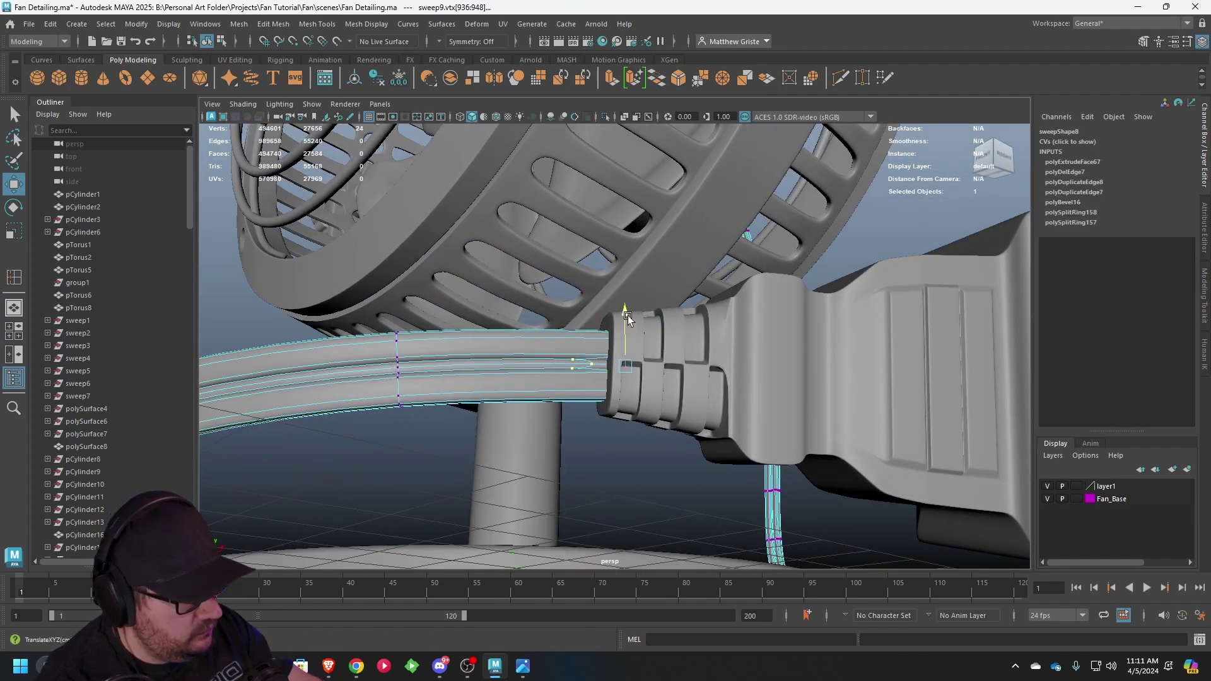
drag(627, 319, 627, 312)
right_drag(527, 367, 573, 265)
alt+drag(573, 265, 792, 404)
click(751, 416)
- Create a polygon cylinder and move it in front of the fan base, to about 7.269 in Y and 12.749 in Z
scroll(713, 410, down, 4)
scroll(582, 372, down, 5)
alt+middle_drag(792, 404, 737, 459)
scroll(737, 426, down, 3)
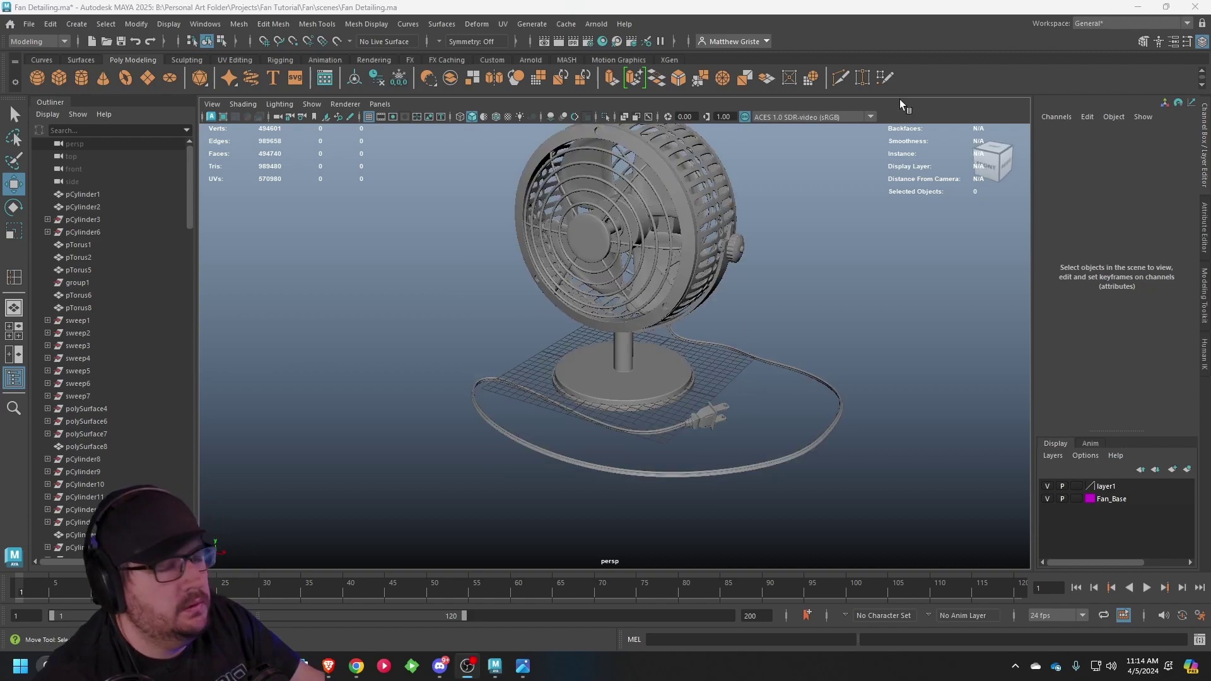
alt+drag(674, 358, 642, 255)
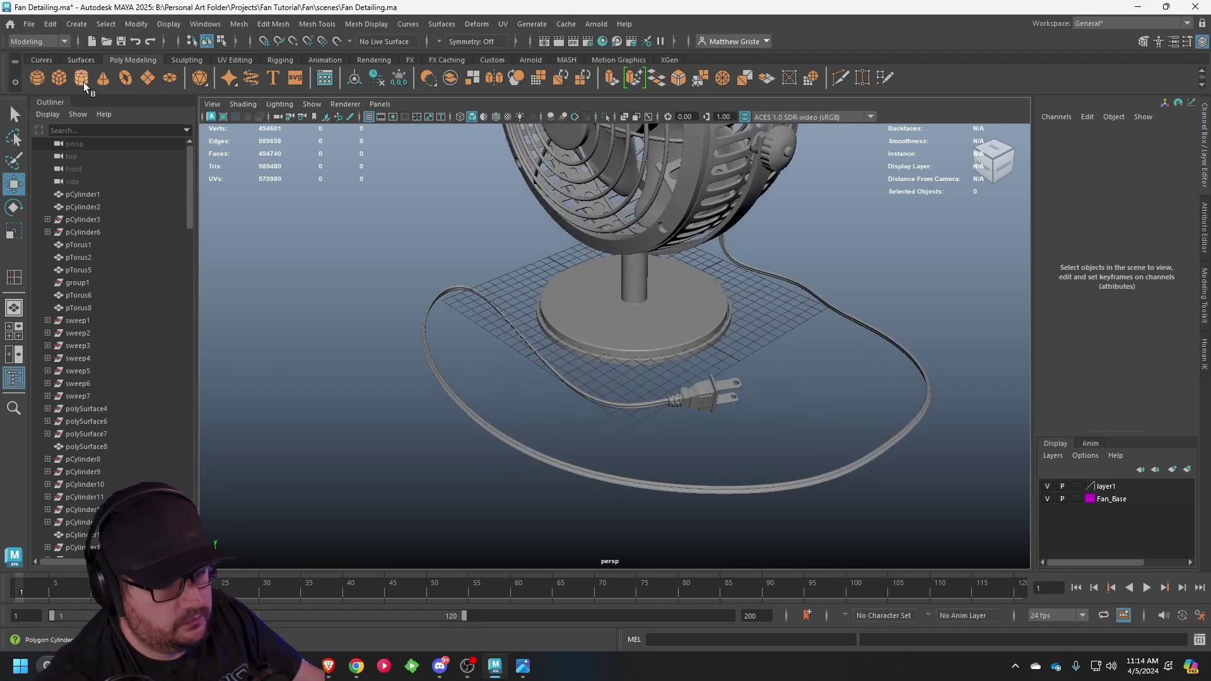
key(g)
drag(596, 321, 487, 270)
key(f)
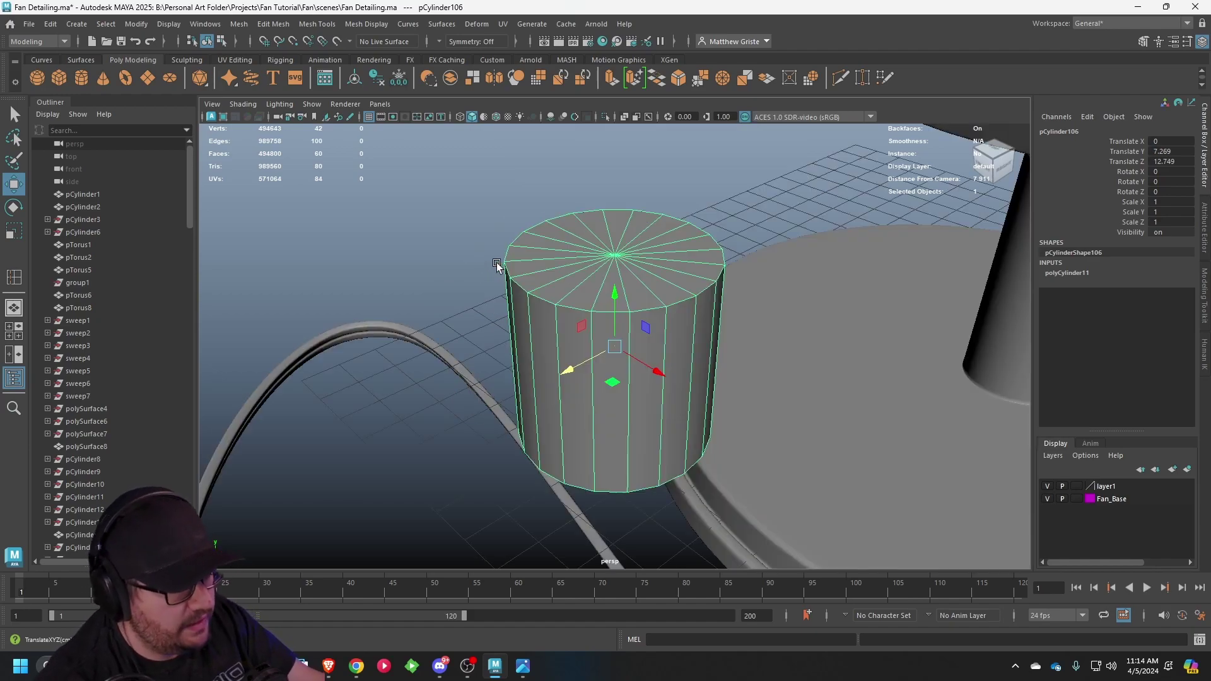
- Extrude the cylinder's cap faces, scale them inward to leave a ring around each cap, and delete the inner faces
alt+drag(587, 289, 663, 330)
right_drag(616, 292, 620, 332)
alt+drag(620, 329, 654, 379)
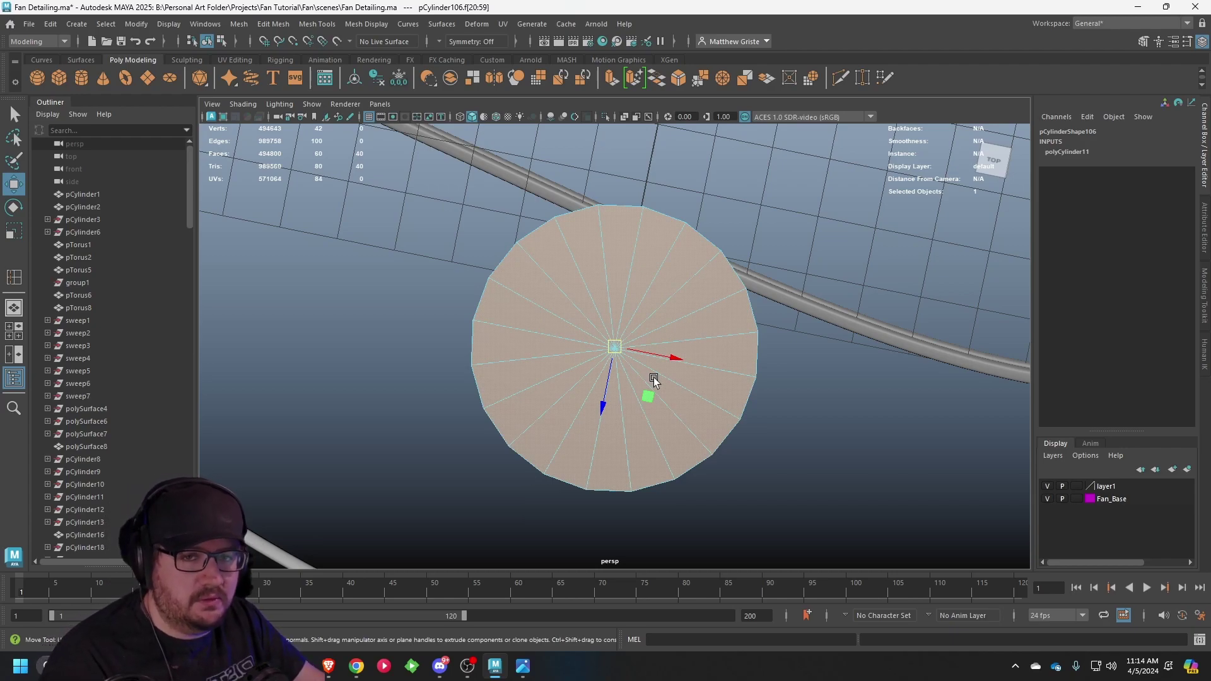
scroll(654, 381, up, 2)
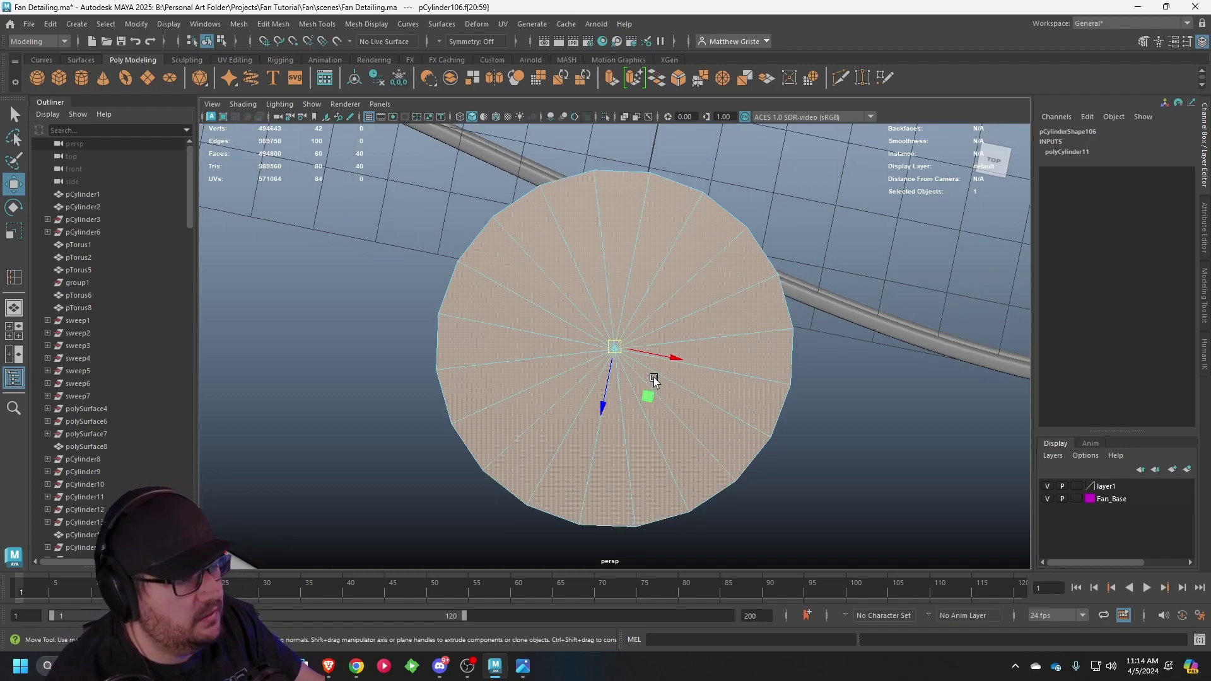
click(611, 77)
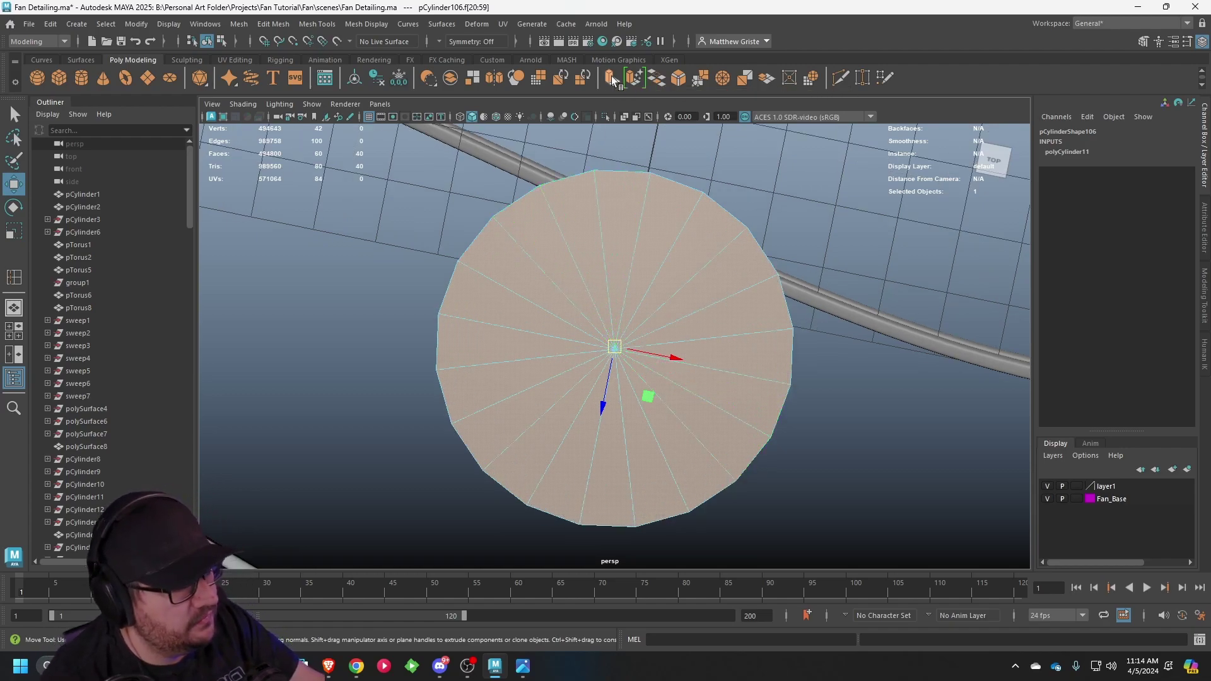
drag(682, 328, 835, 308)
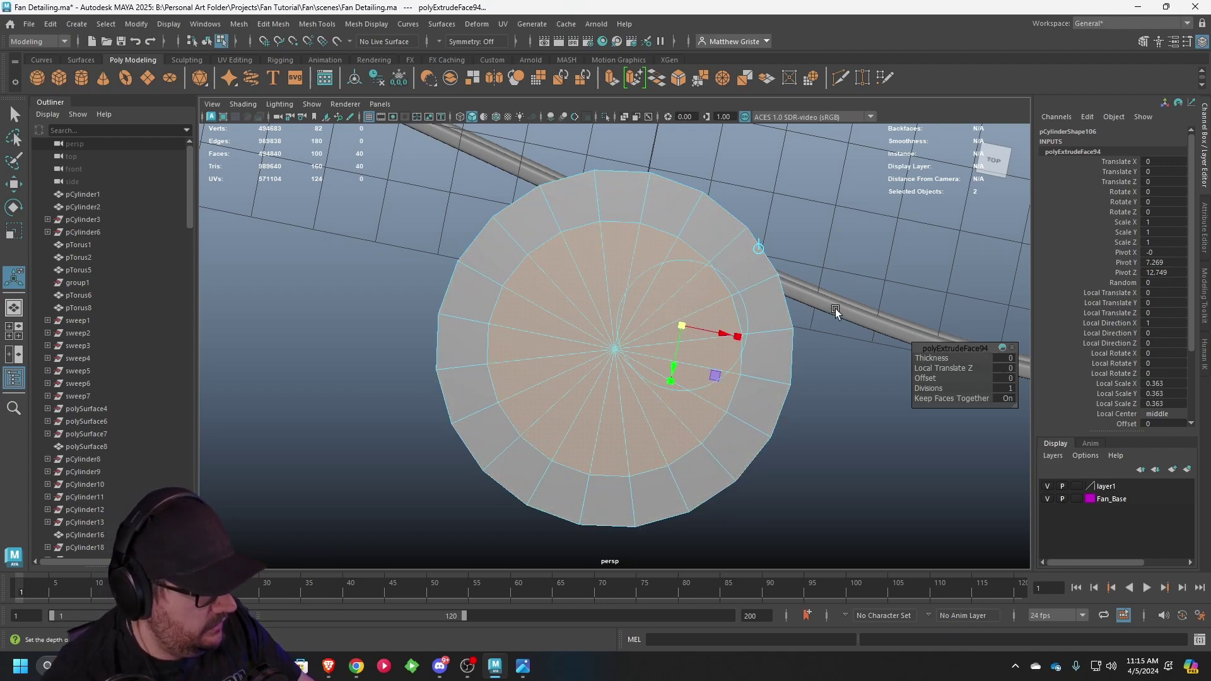
key(Delete)
- Bridge the cap hole's border edges across the opening with one division, leaving out the two middle edges at each side
alt+drag(749, 263, 732, 241)
right_drag(617, 231, 614, 197)
click(615, 208)
alt+drag(638, 218, 669, 224)
alt+drag(562, 329, 571, 319)
scroll(573, 319, down, 5)
scroll(609, 325, up, 2)
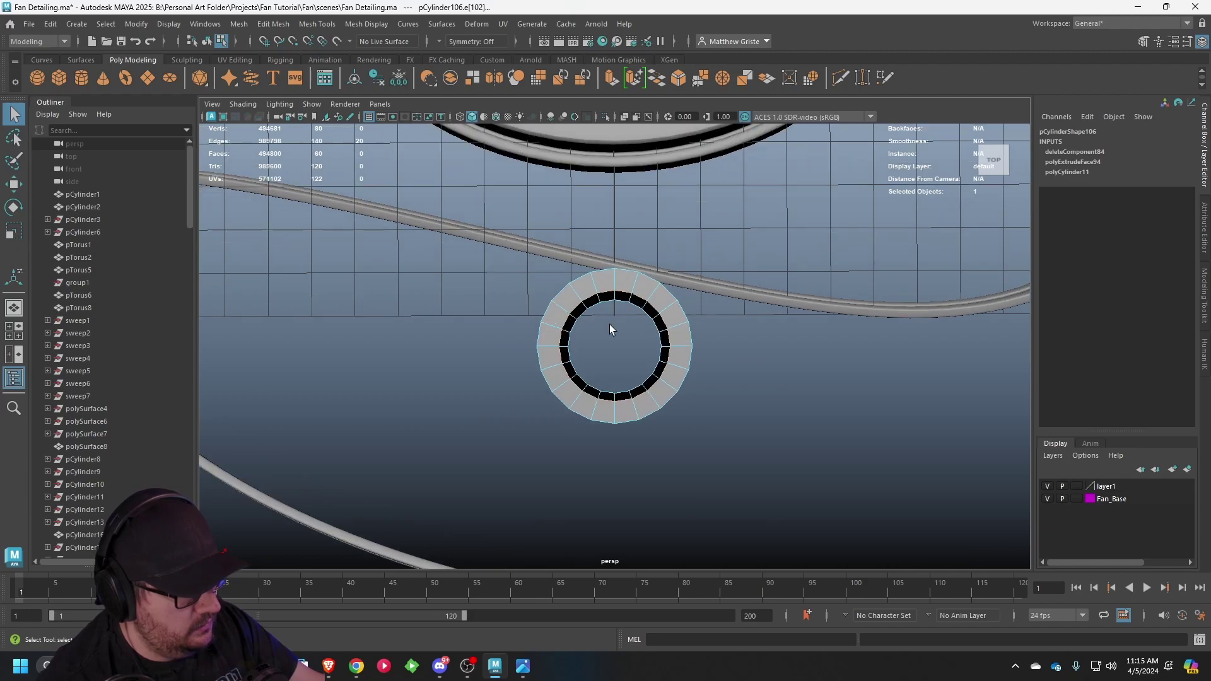
key(space)
key(space)
key(f)
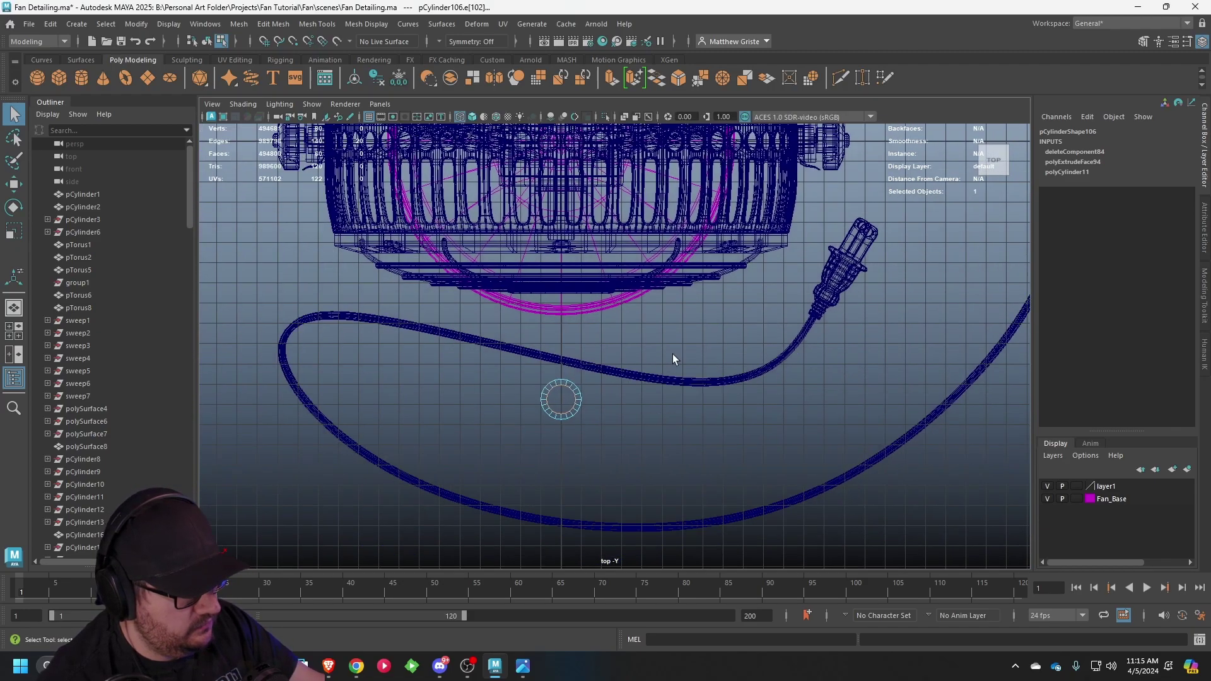
scroll(588, 381, up, 2)
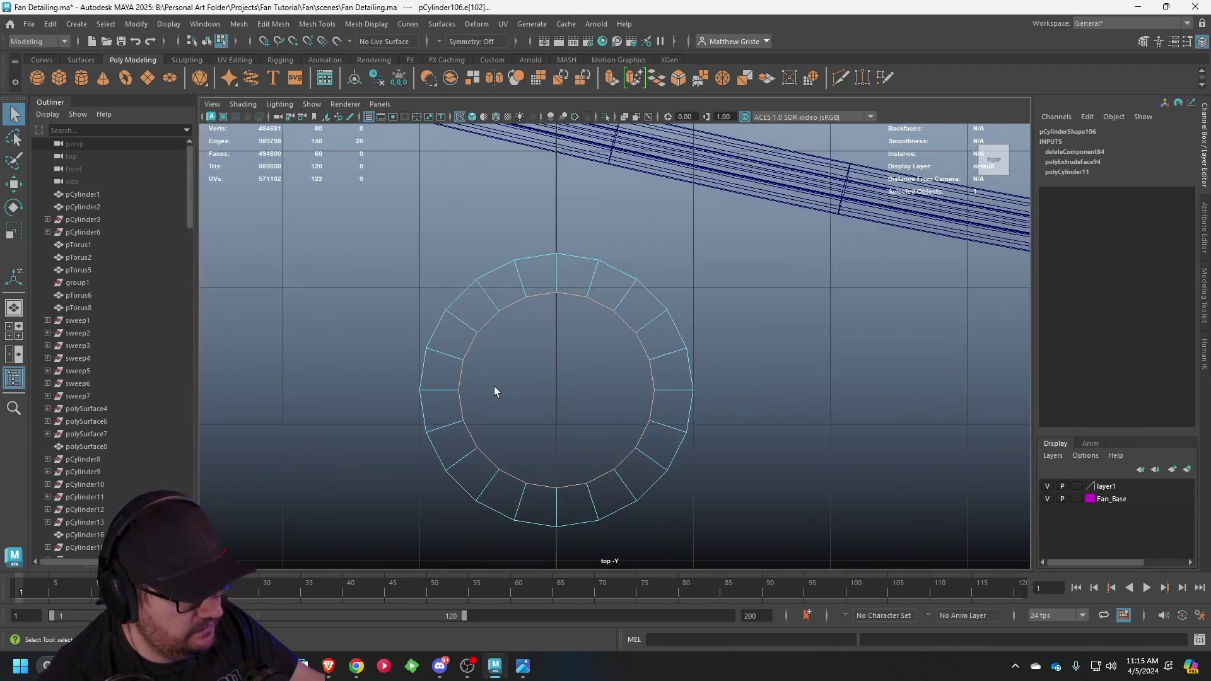
ctrl+drag(435, 373, 683, 404)
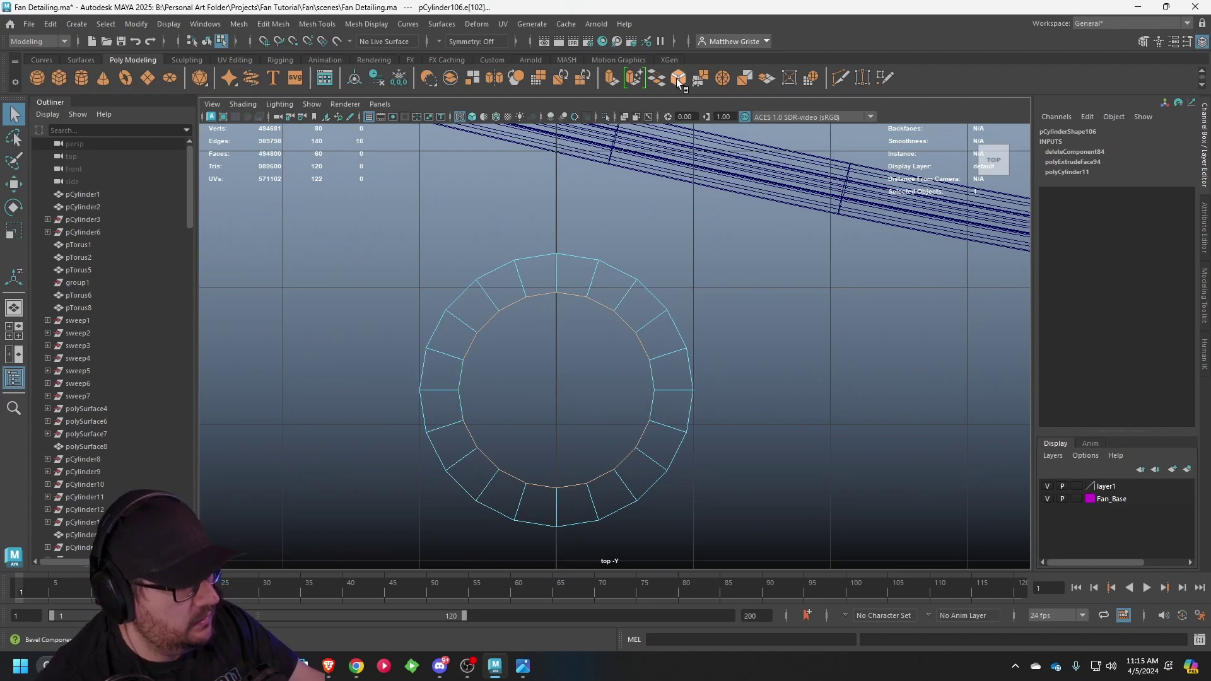
click(656, 78)
drag(931, 358, 939, 358)
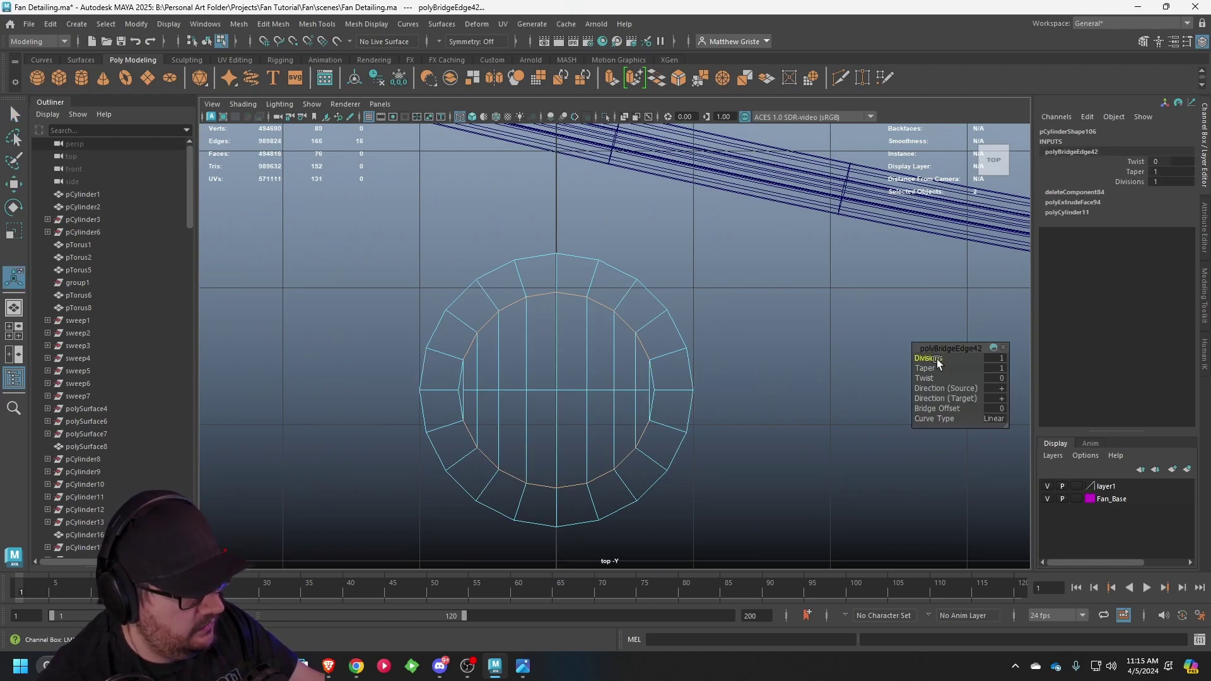
key(space)
key(space)
- Scale the two end vertices of the bridge's middle line outward in X to close the gaps at the hole's rim
scroll(529, 335, up, 2)
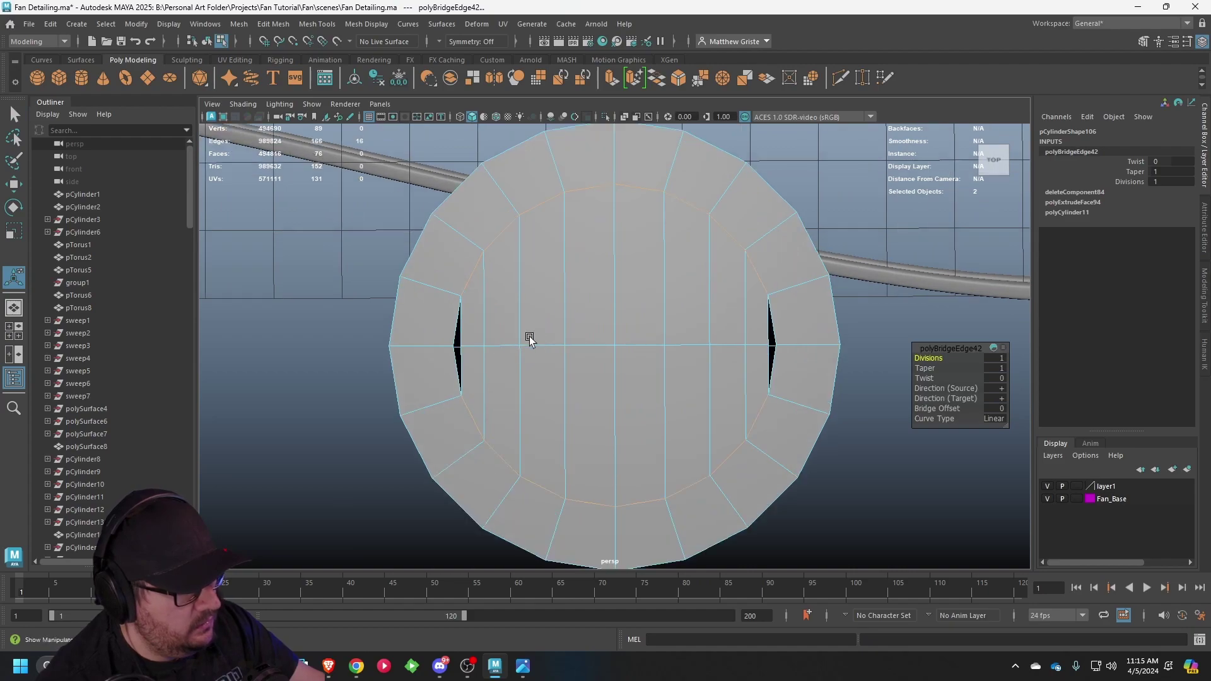
right_drag(493, 346, 434, 295)
click(461, 346)
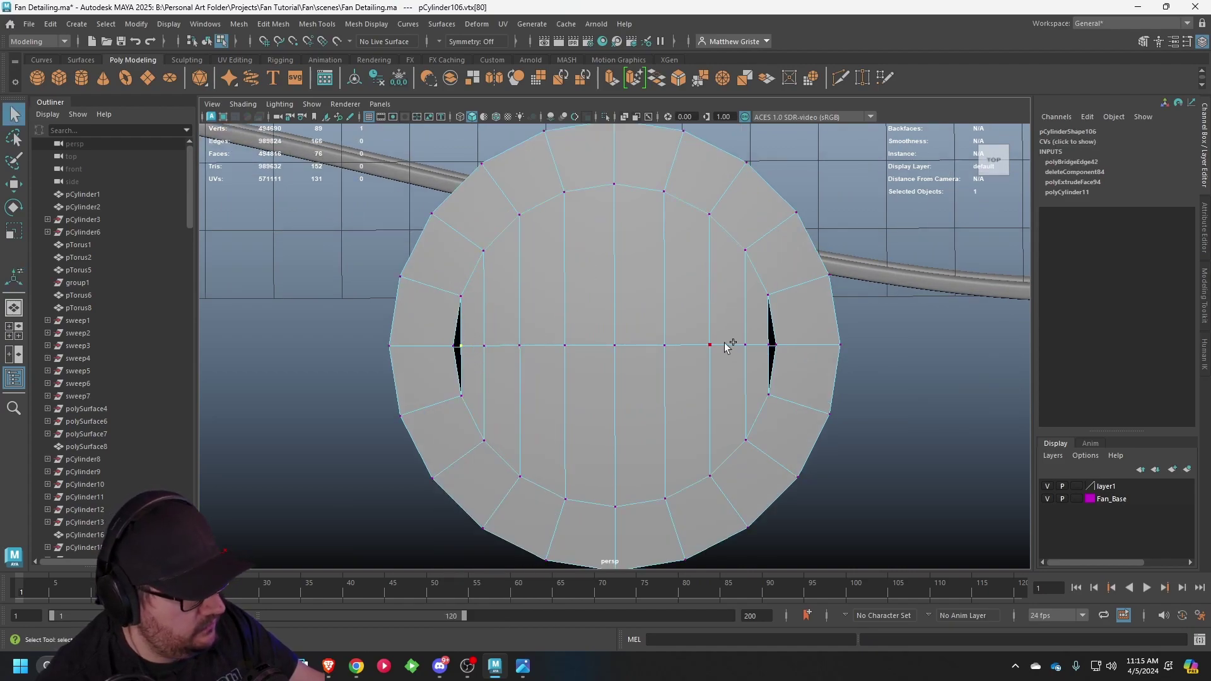
shift+click(773, 345)
key(ctrl+z)
shift+click(774, 346)
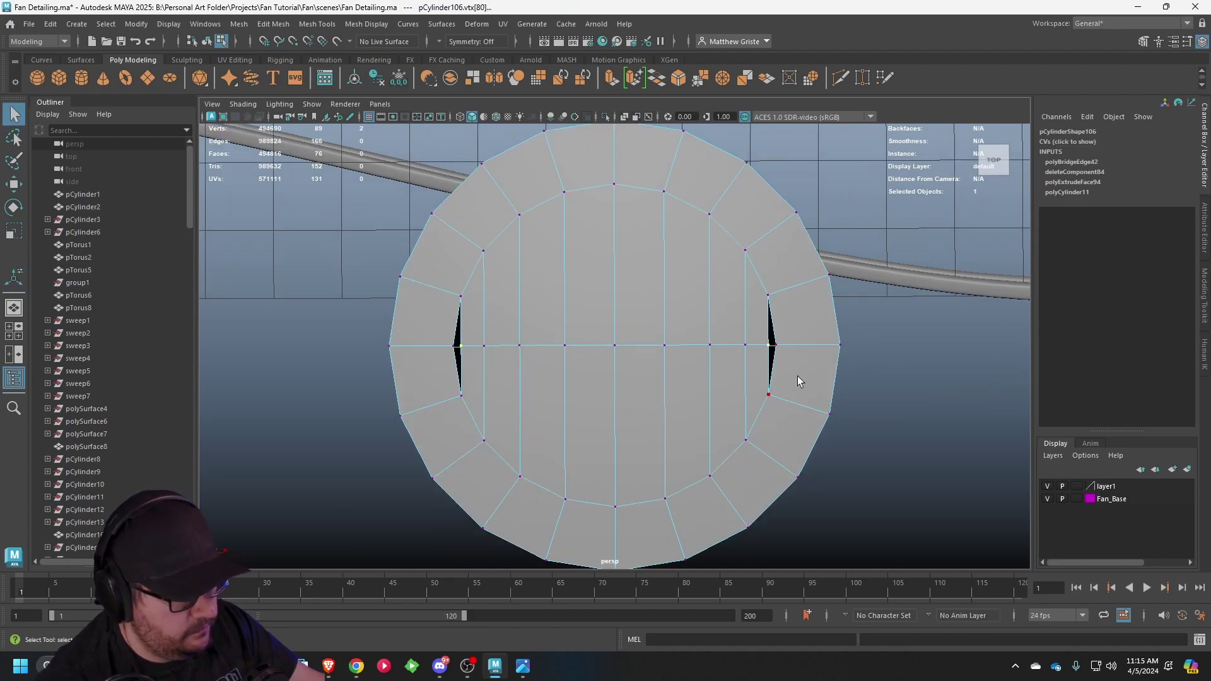
key(w)
key(r)
drag(668, 346, 667, 344)
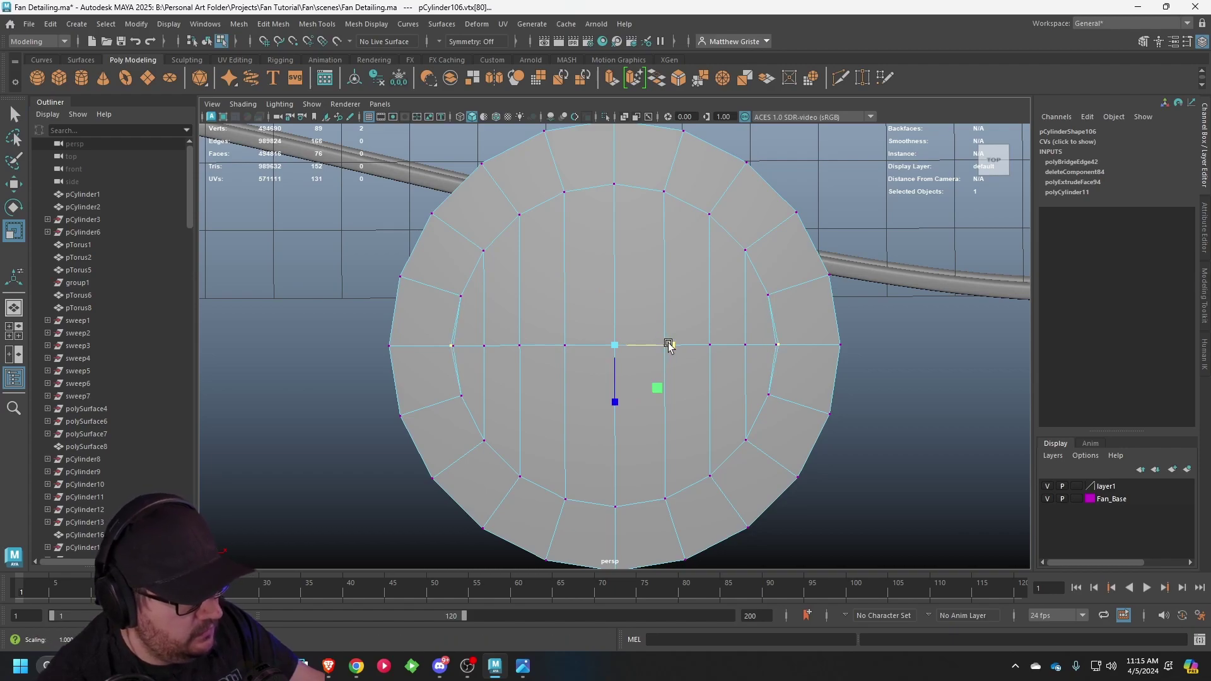
- Merge the bridge's end vertices with the matching rim vertices on both sides of the cap, using a 0.01 distance threshold
click(450, 345)
shift+click(775, 344)
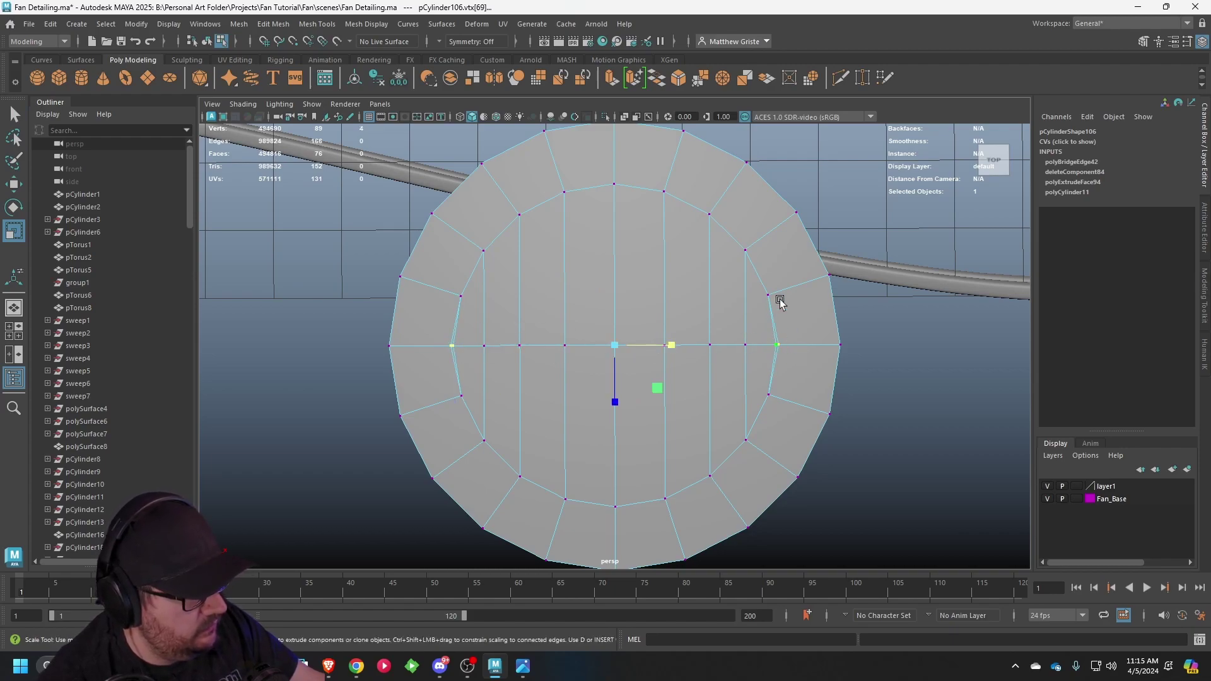
click(699, 84)
scroll(635, 332, down, 2)
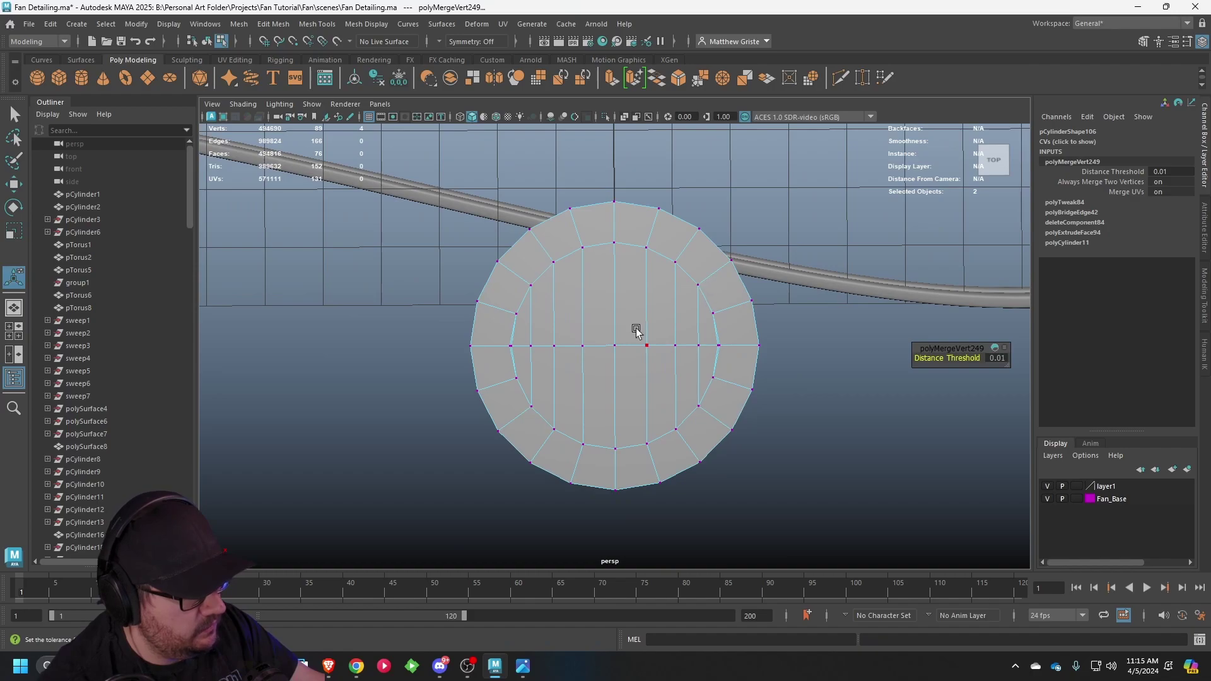
scroll(822, 341, up, 4)
drag(812, 335, 830, 353)
key(g)
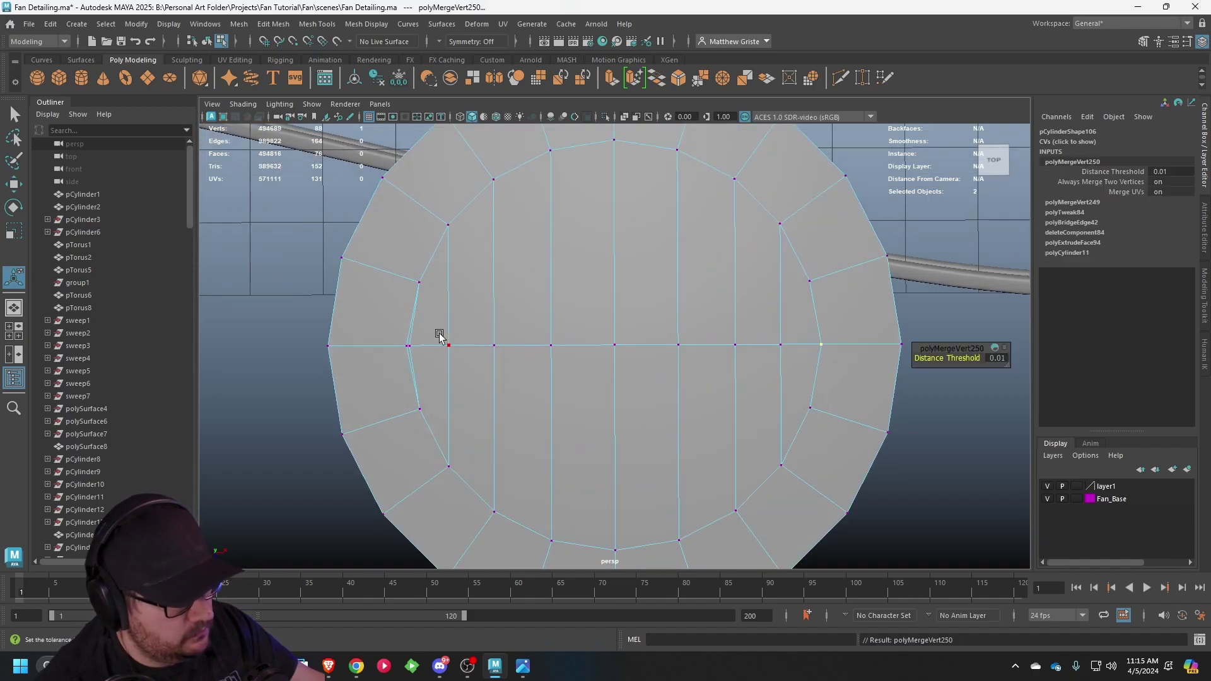
drag(396, 336, 409, 352)
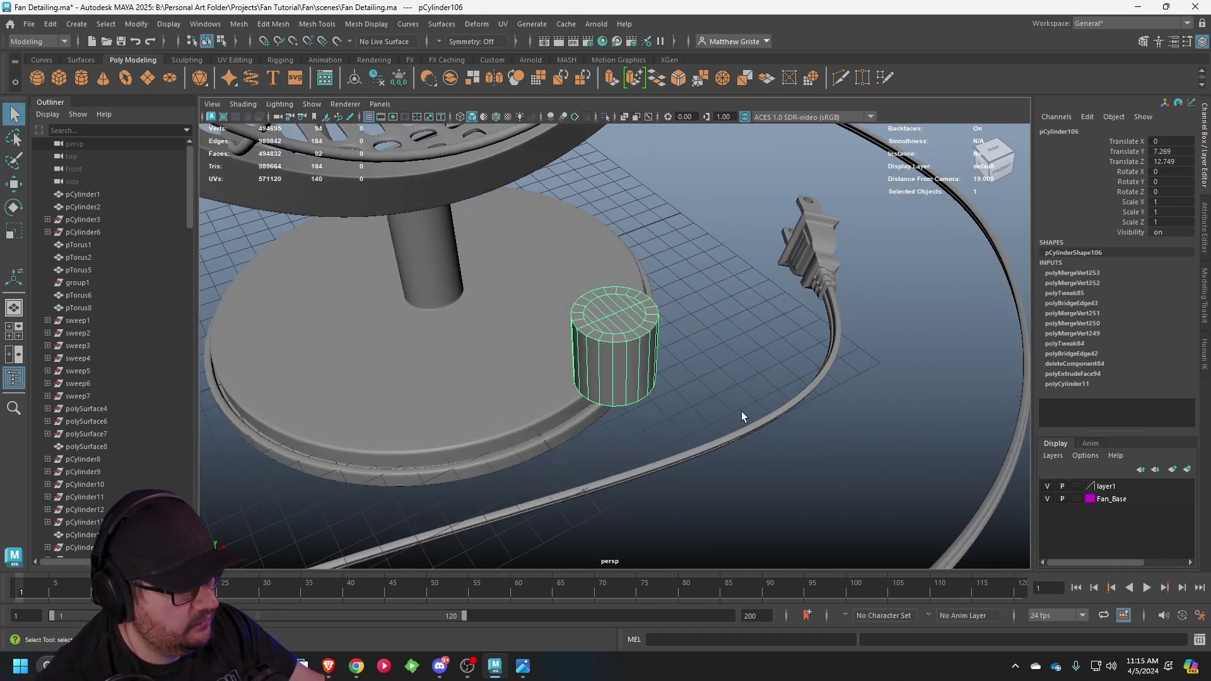
scroll(751, 379, up, 3)
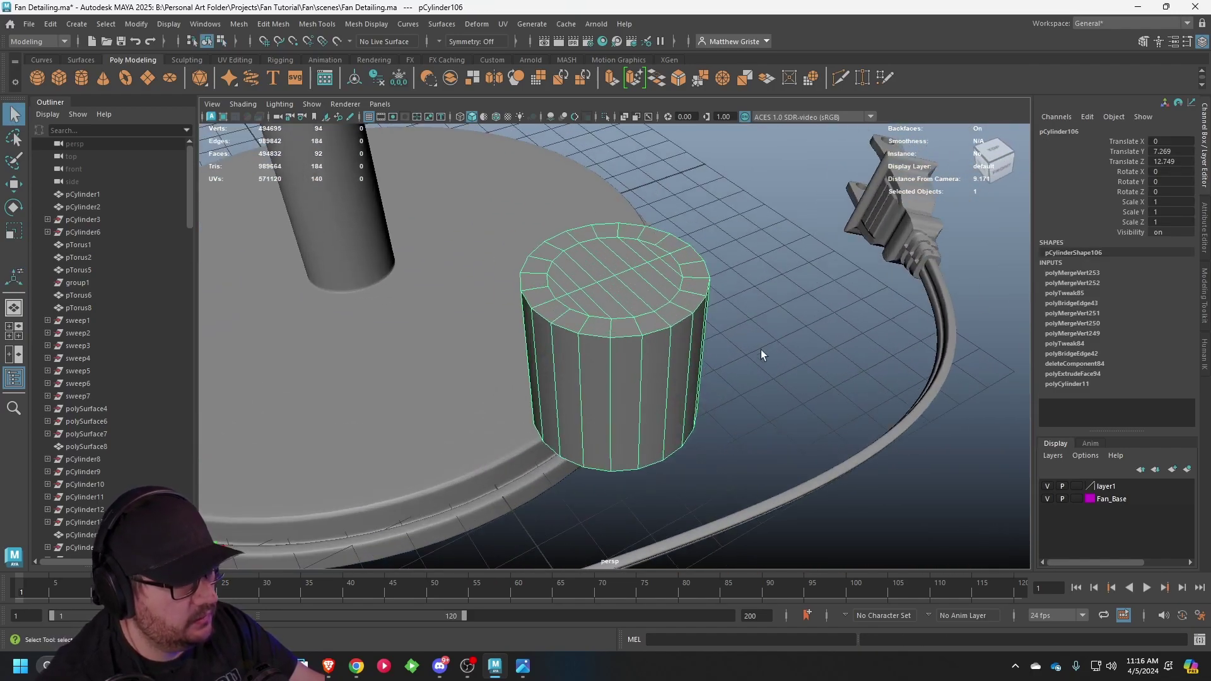
alt+drag(760, 349, 671, 335)
scroll(698, 351, up, 2)
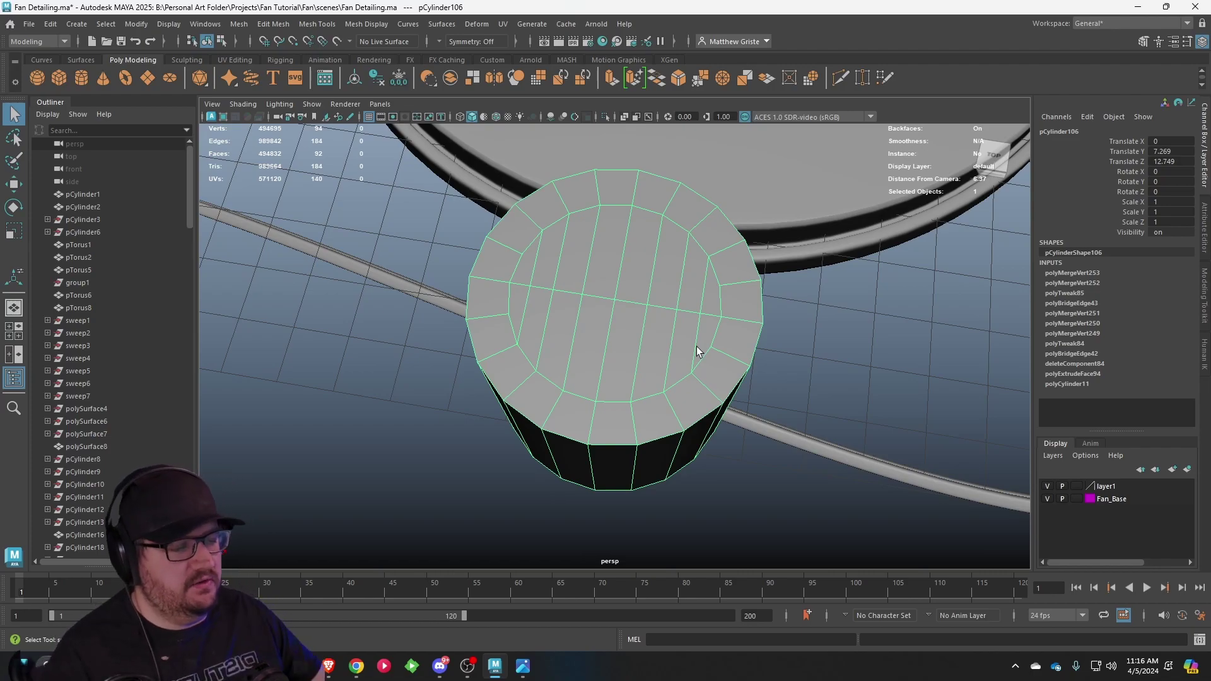
- Insert an edge loop across the cap's strips on each side of the middle line with the Multi-Cut tool
scroll(697, 346, up, 3)
alt+drag(697, 346, 741, 333)
alt+middle_drag(668, 272, 667, 299)
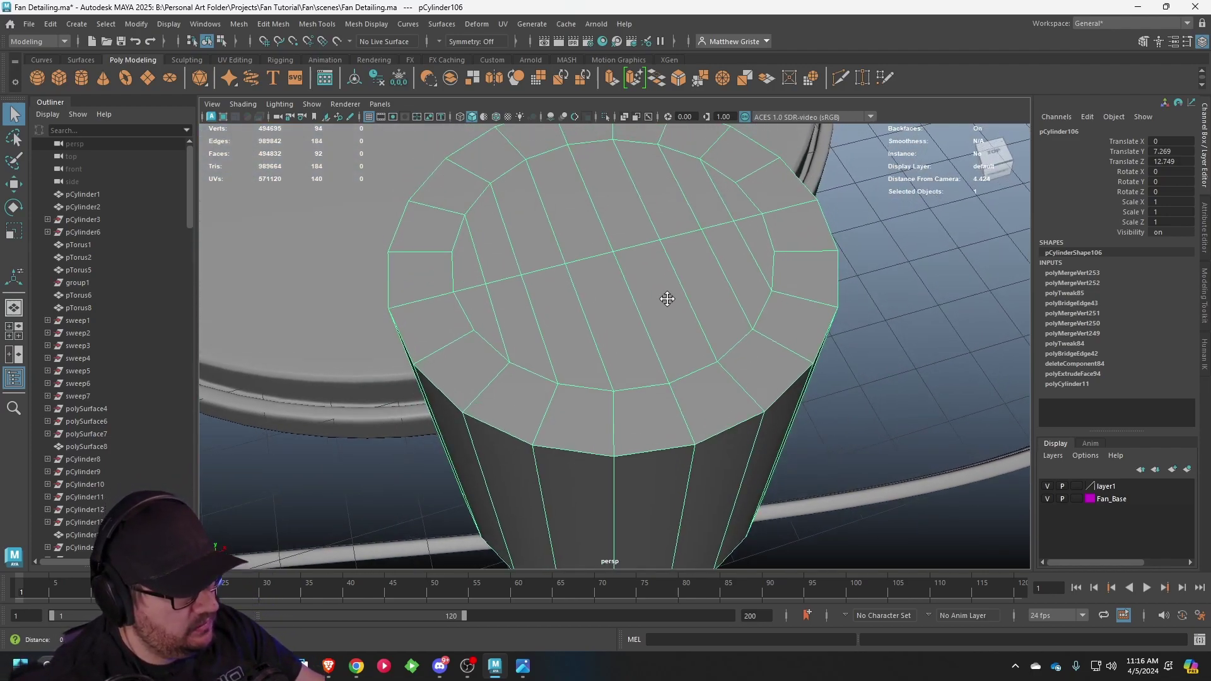
scroll(668, 298, down, 3)
alt+drag(649, 330, 787, 317)
alt+drag(583, 315, 643, 312)
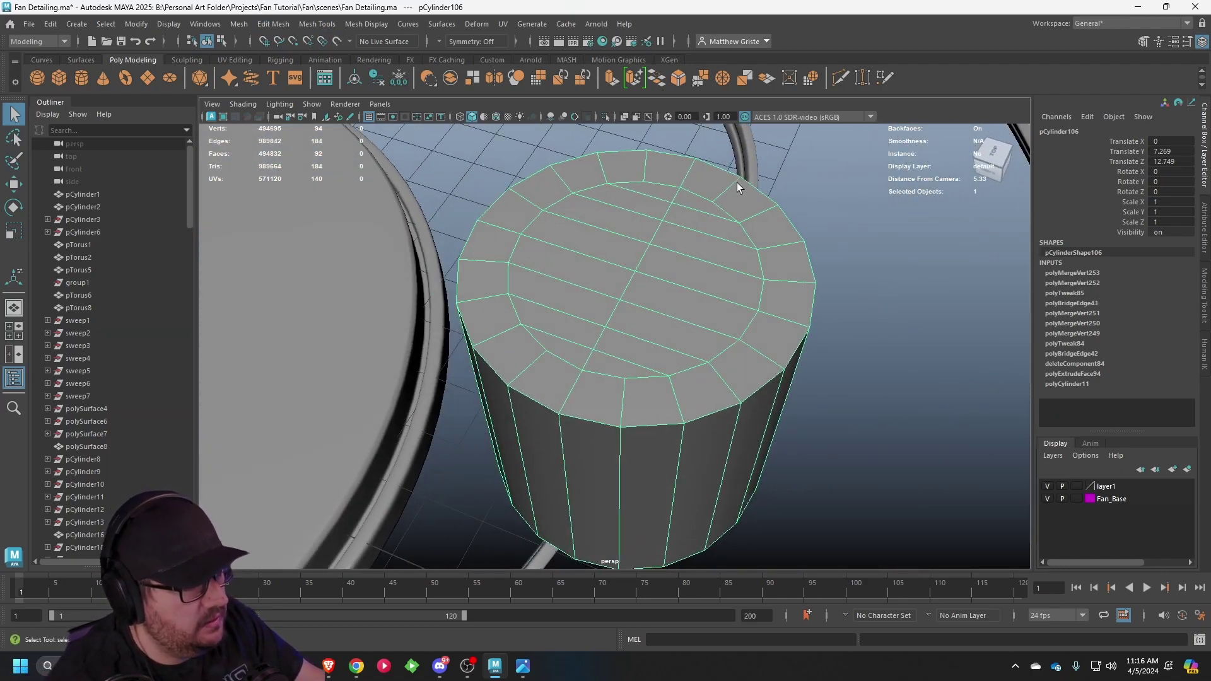
alt+drag(737, 183, 586, 204)
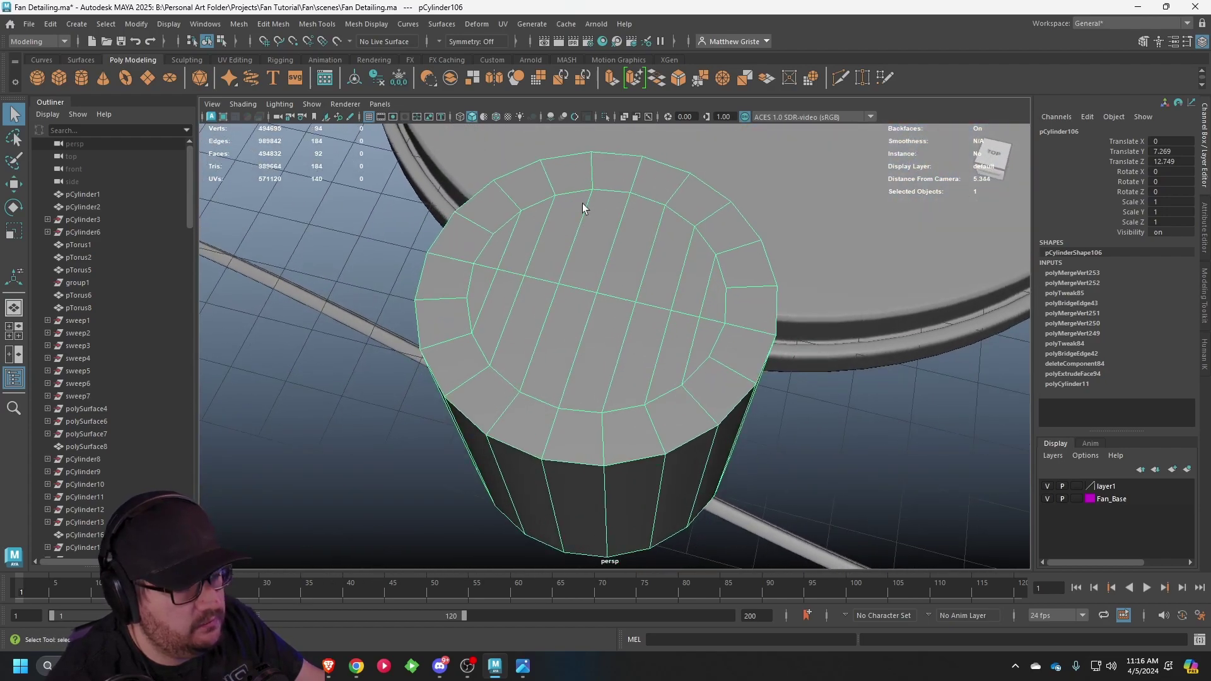
click(320, 26)
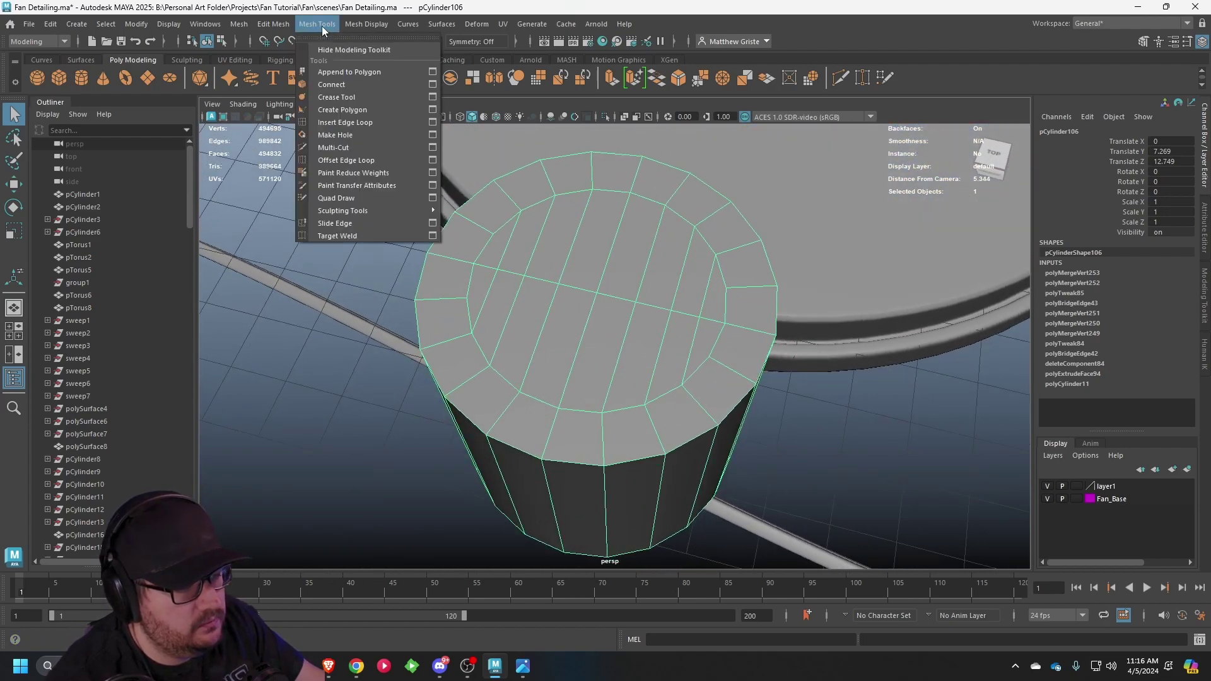
click(344, 144)
alt+drag(488, 238, 527, 268)
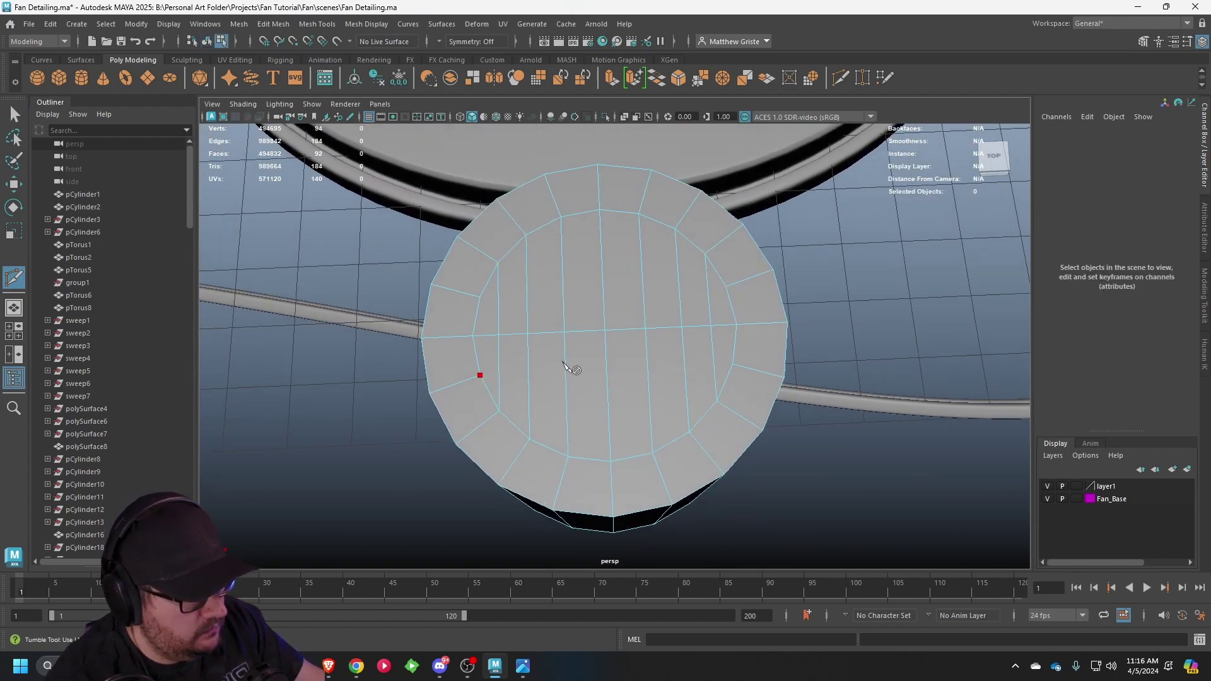
ctrl+click(758, 351)
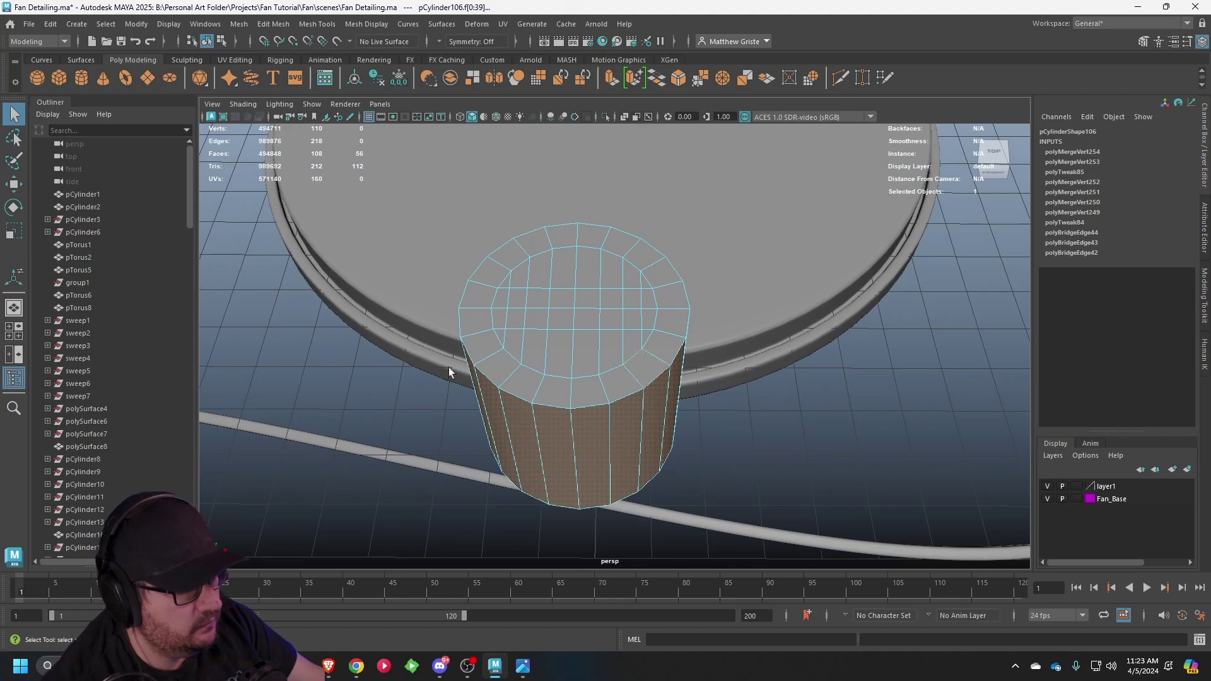
- Delete the cylinder's side and bottom faces, keeping only the gridded top cap
alt+drag(448, 367, 781, 403)
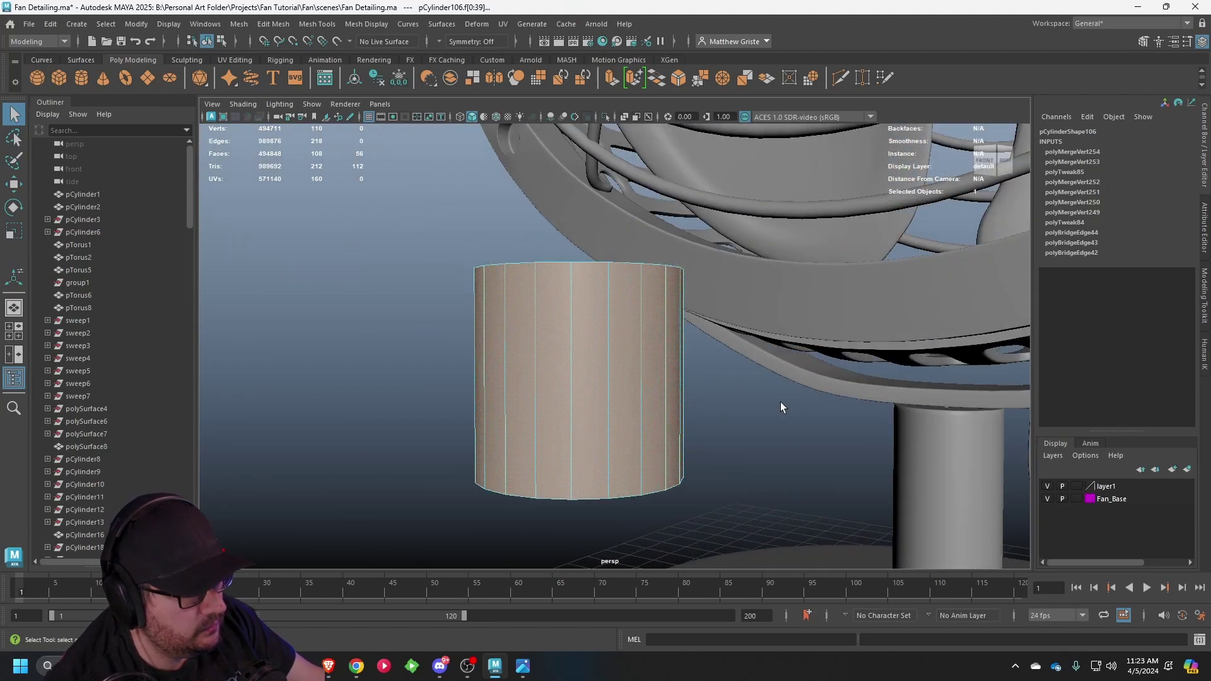
drag(490, 550, 479, 544)
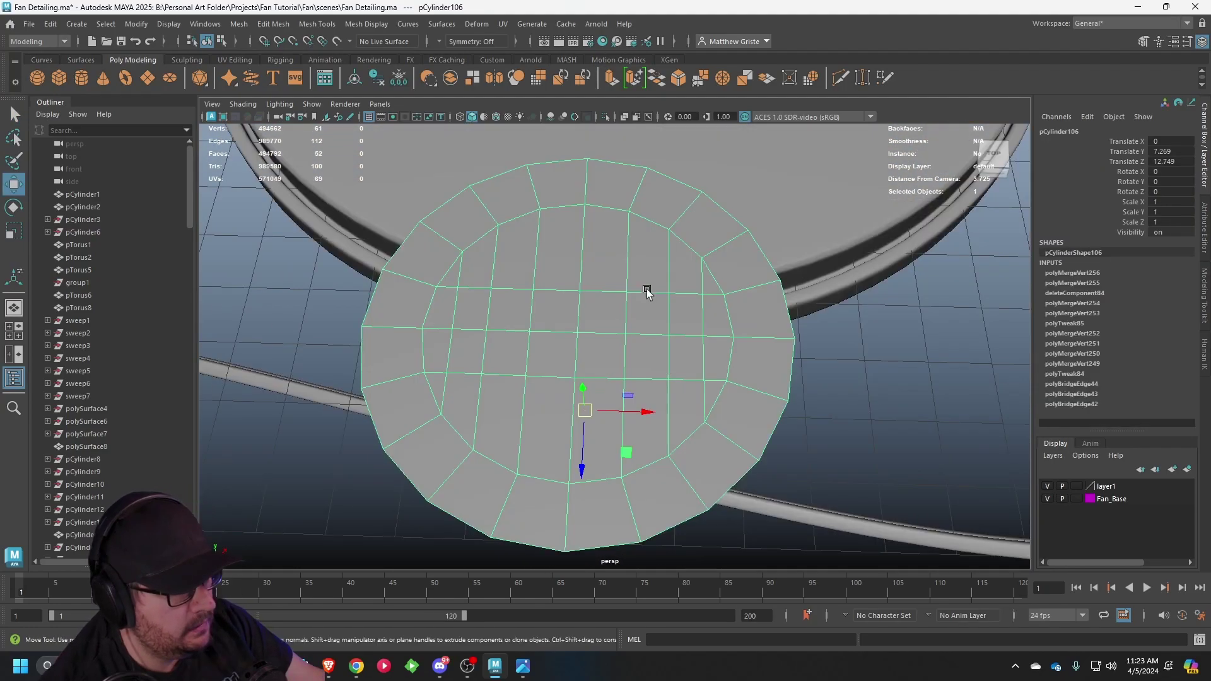
- Extrude all the faces inside the cap's outer ring and scale them uniformly inward to 0.933
right_drag(548, 257, 549, 287)
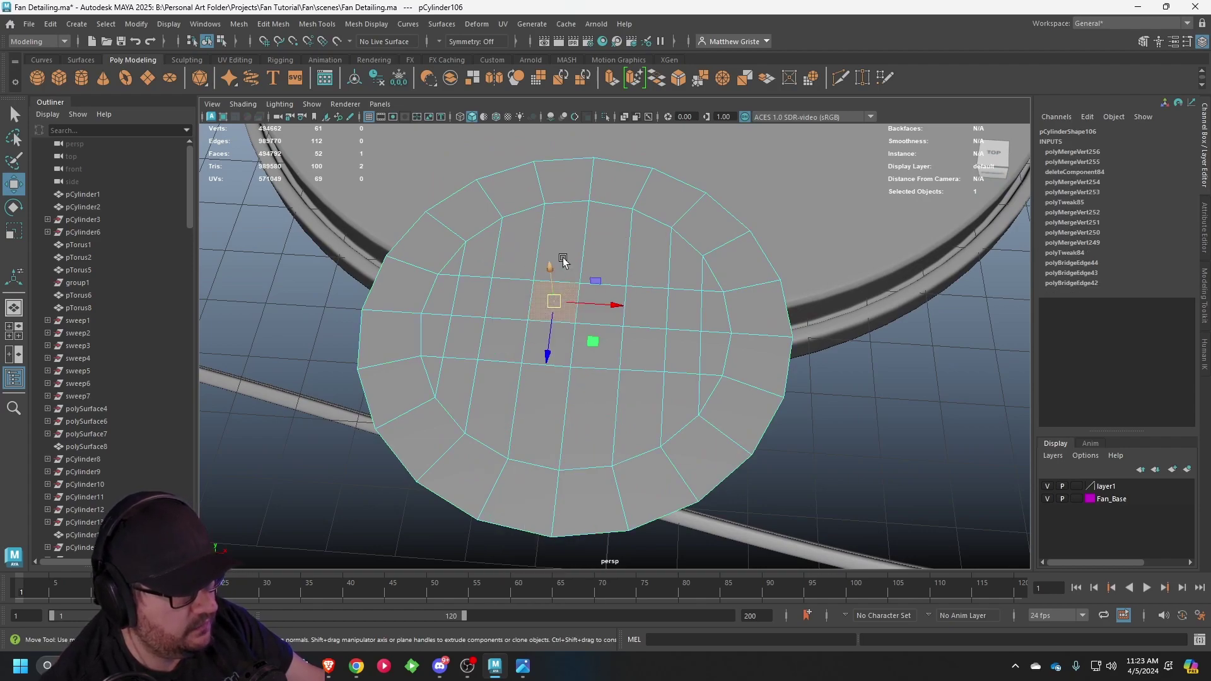
click(570, 241)
shift+drag(569, 241, 442, 298)
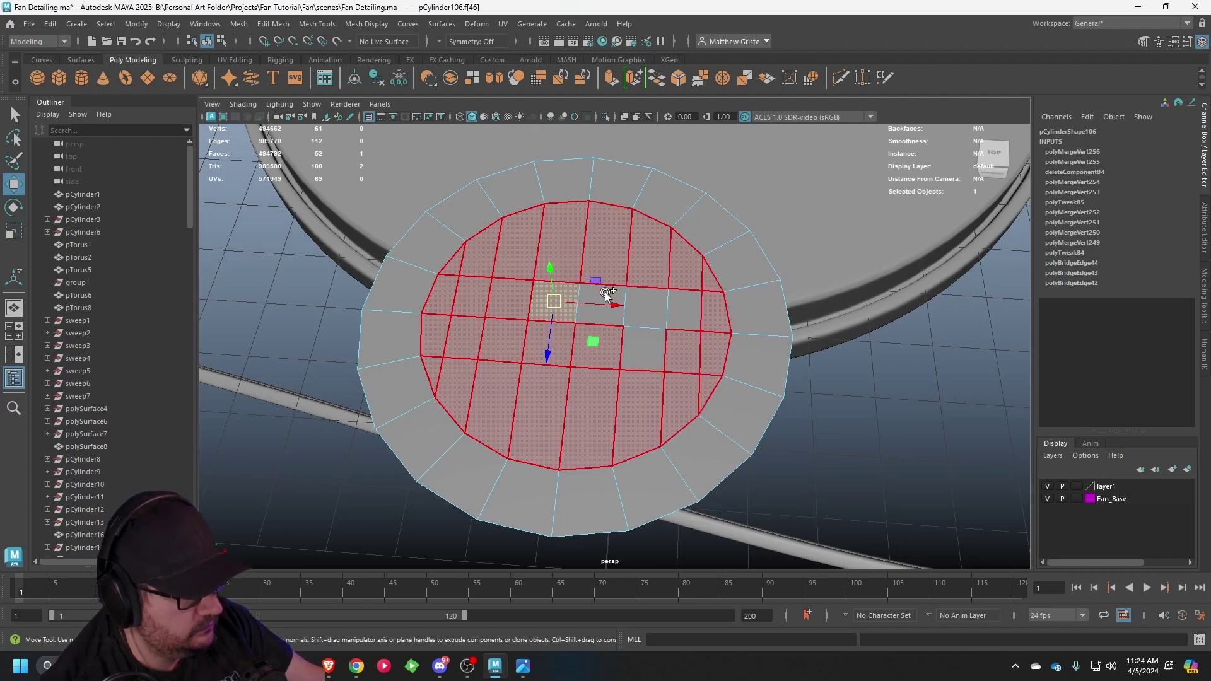
shift+drag(648, 347, 677, 312)
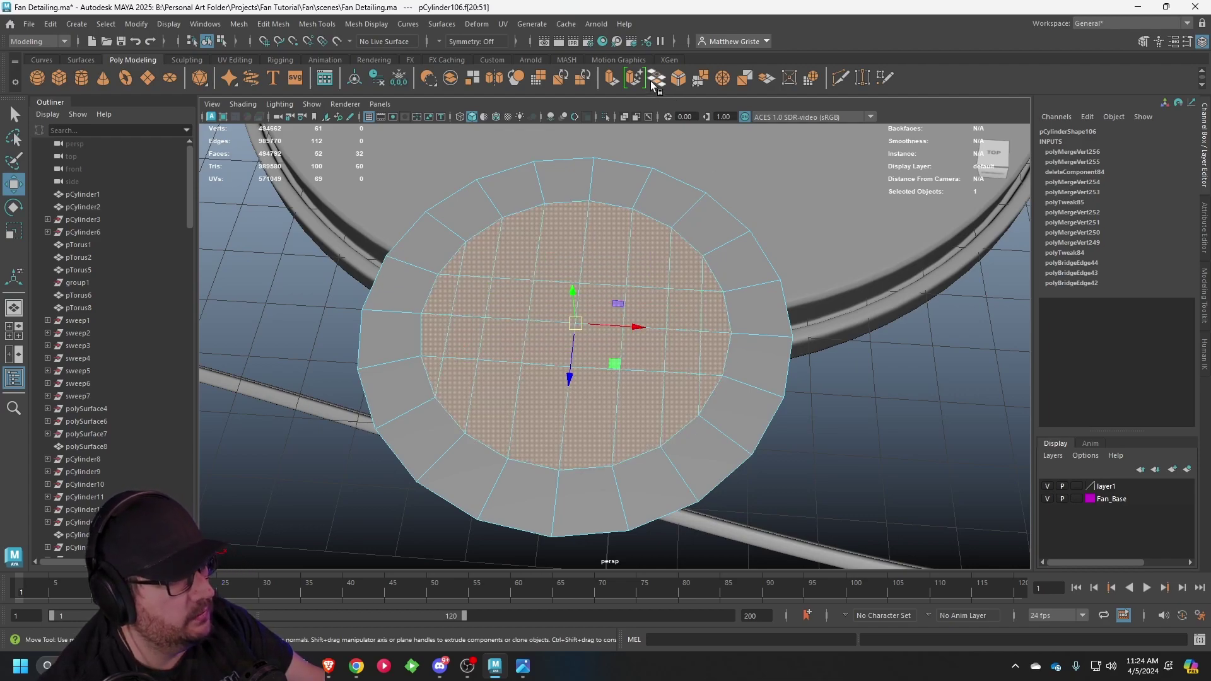
click(611, 78)
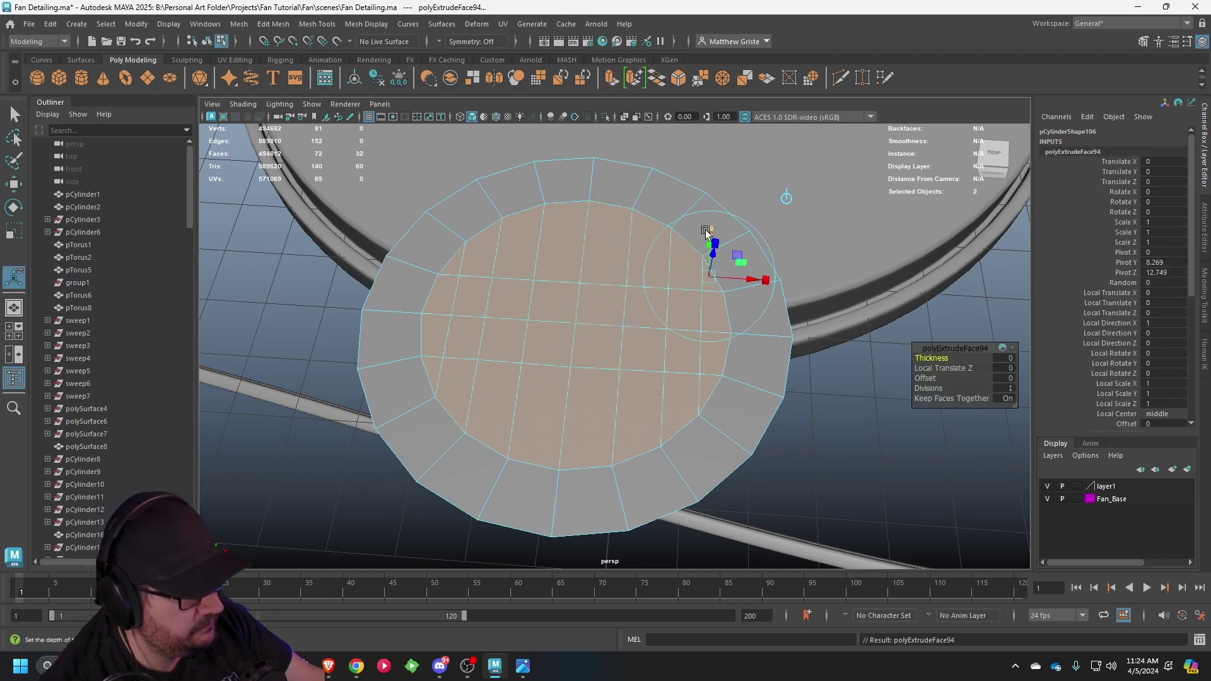
mouse_move(713, 244)
mouse_down()
mouse_move(704, 273)
mouse_move(704, 259)
mouse_up()
key(ctrl+z)
click(784, 199)
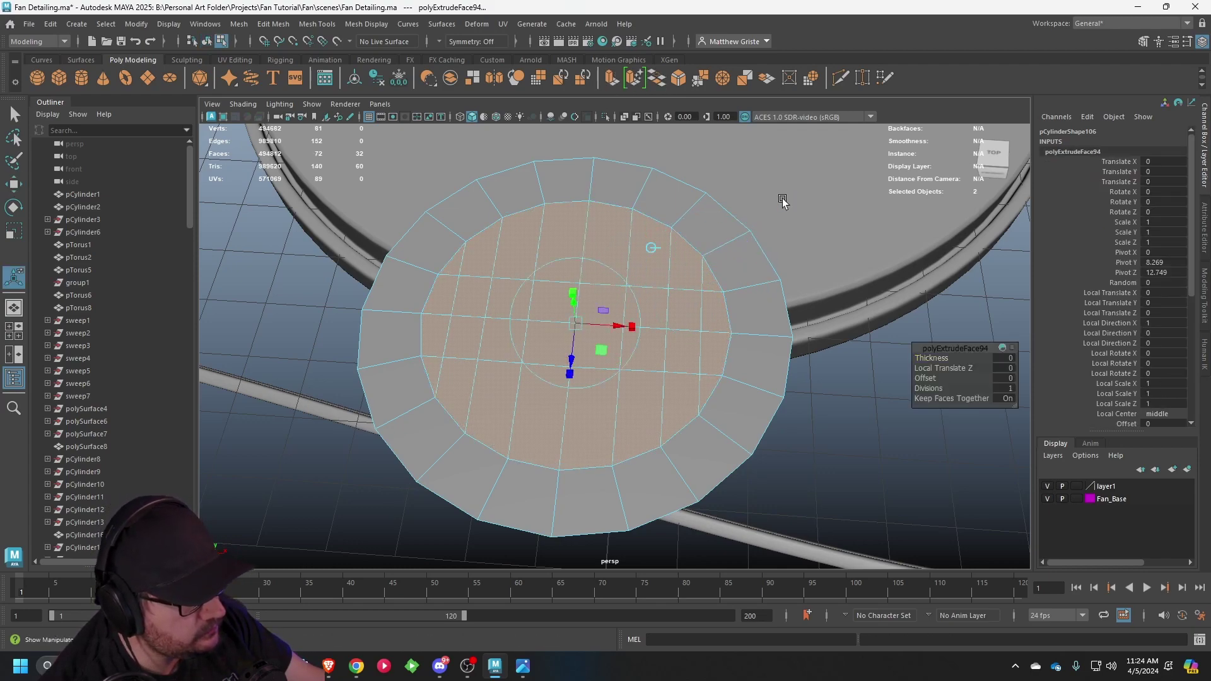
click(580, 294)
drag(574, 319, 413, 321)
- Apply a nonlinear Wave deformer to the whole cap object
right_drag(653, 243, 678, 219)
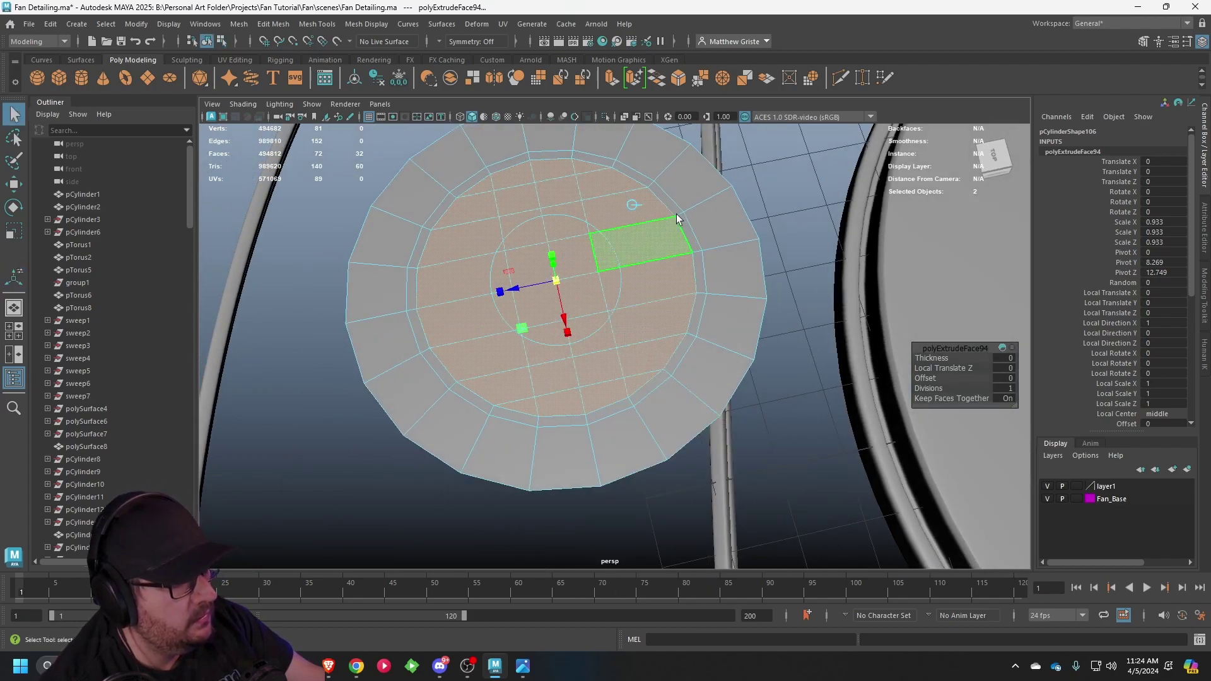
scroll(676, 222, down, 5)
alt+drag(624, 285, 541, 346)
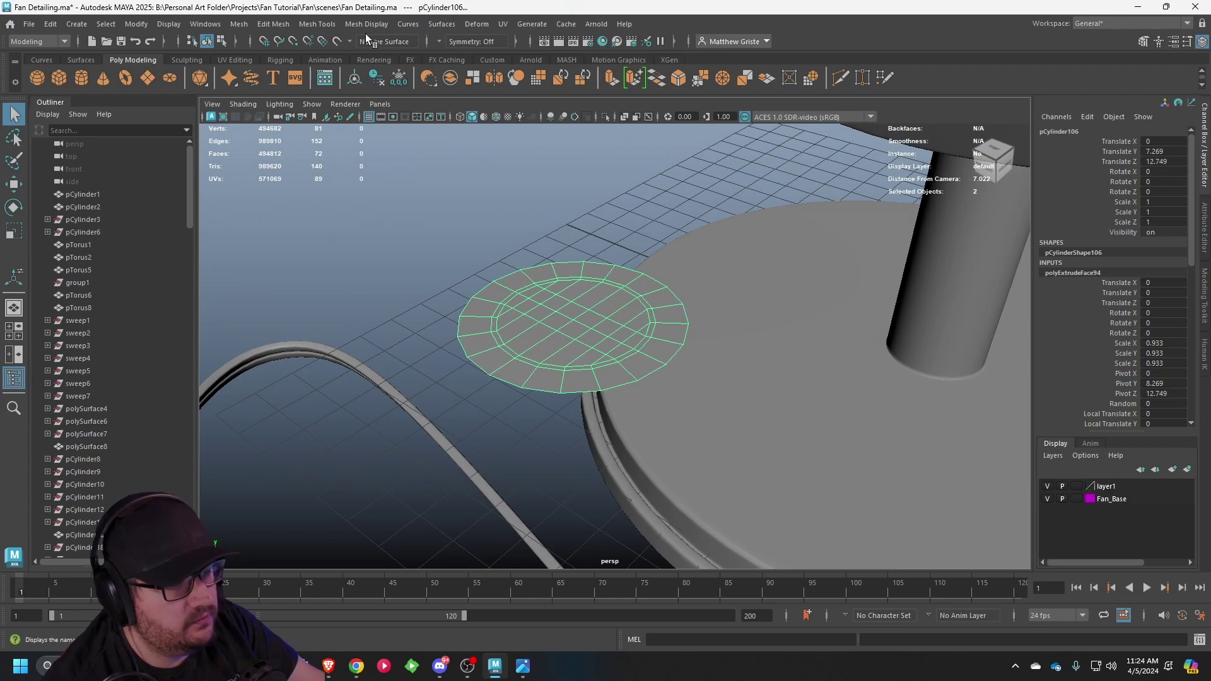
click(481, 24)
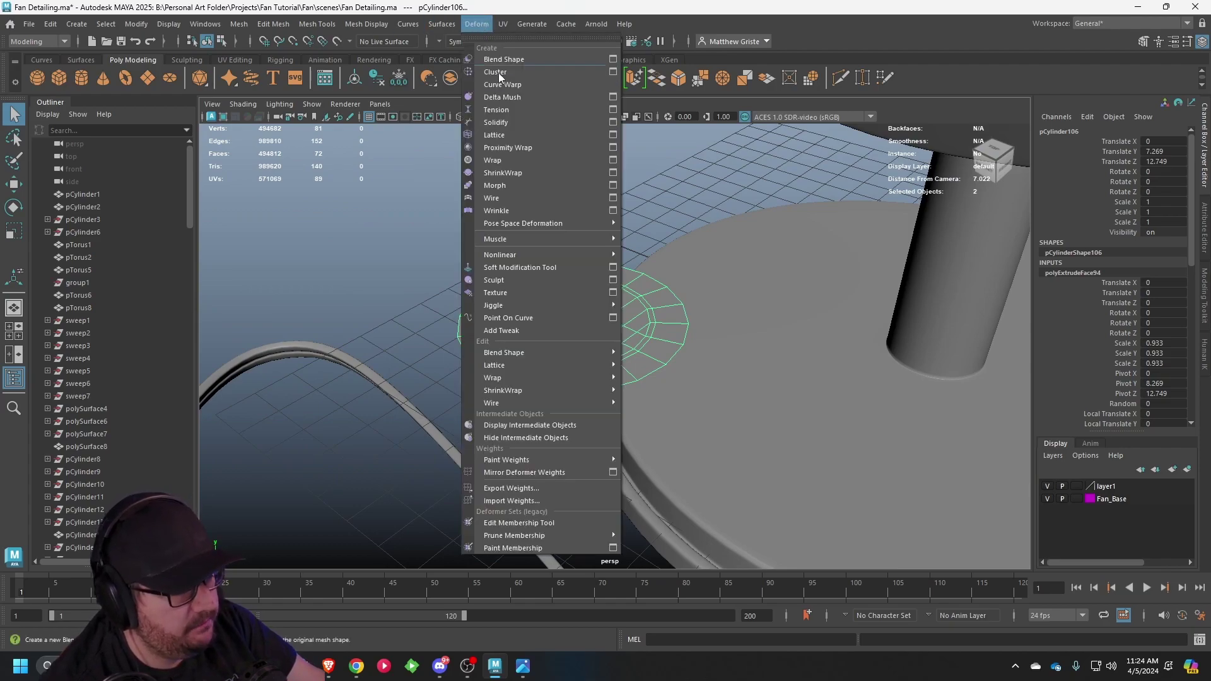
mouse_move(535, 251)
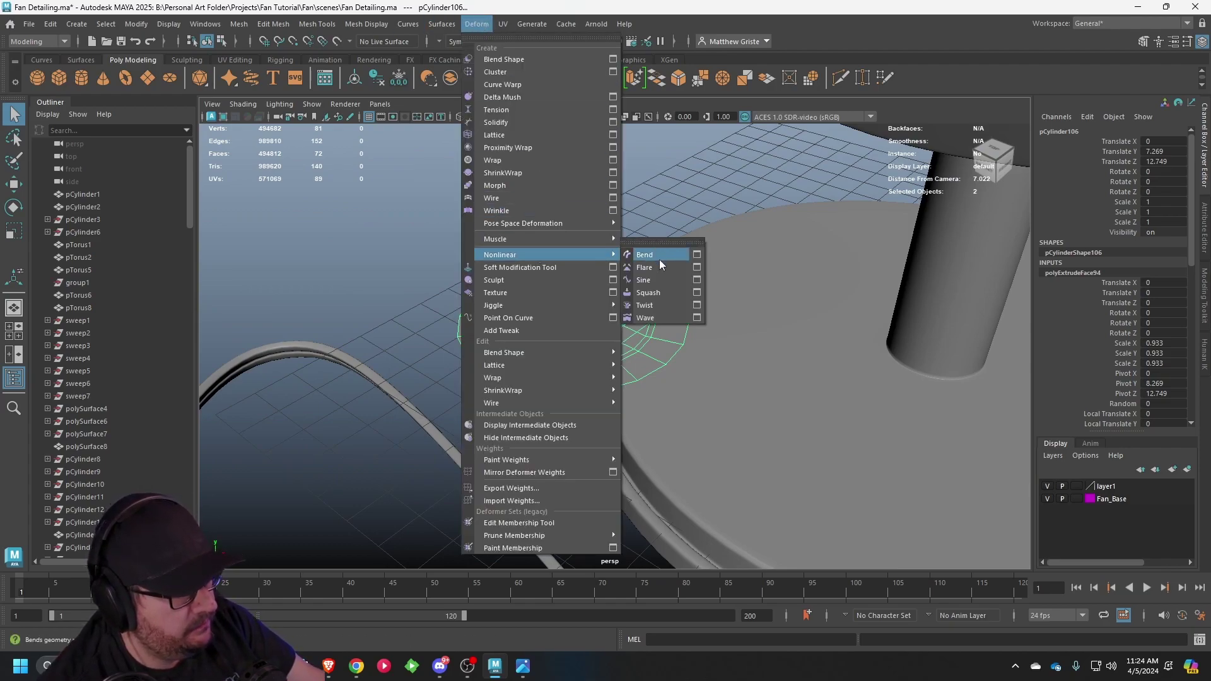
click(660, 319)
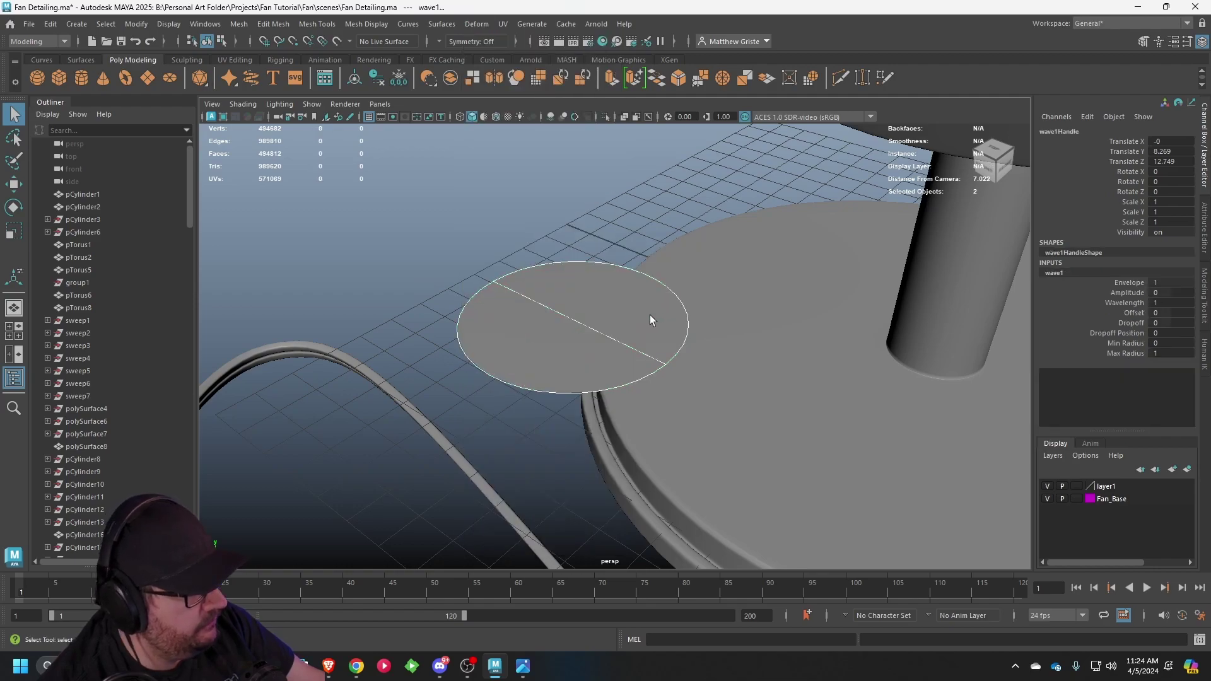
- Set the wave deformer's amplitude to 1 and wavelength to 7 to shape the cap into a dome
key(f)
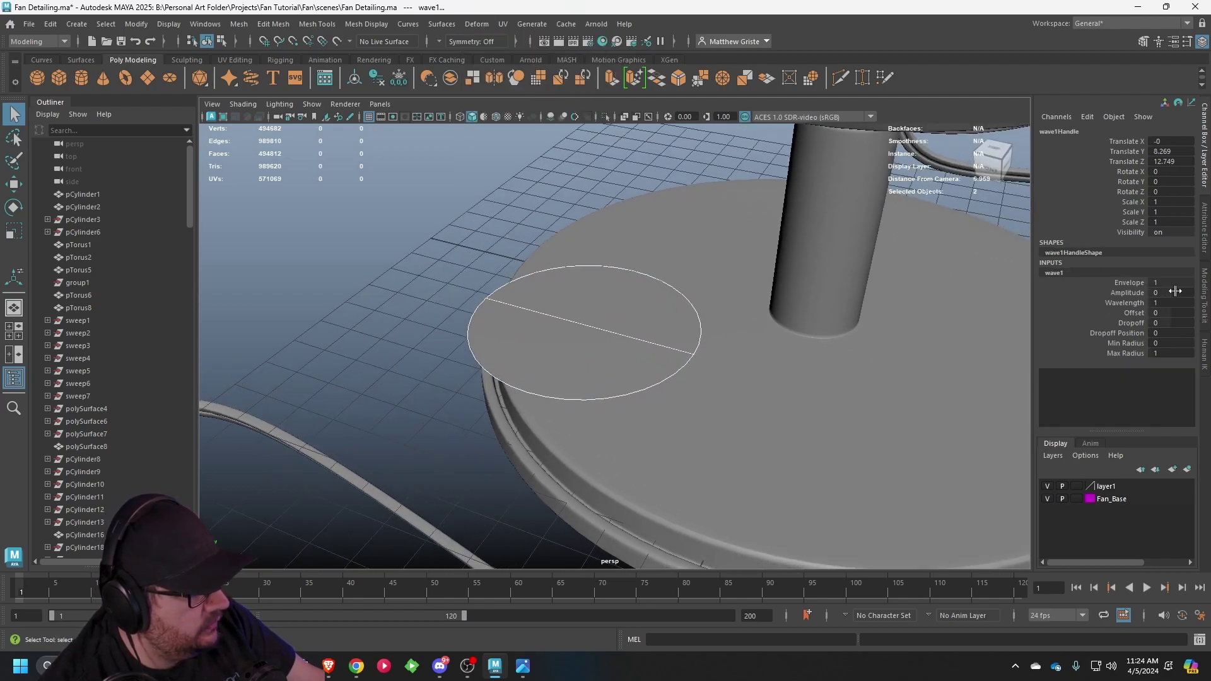
click(1175, 292)
text(1)
key(Return)
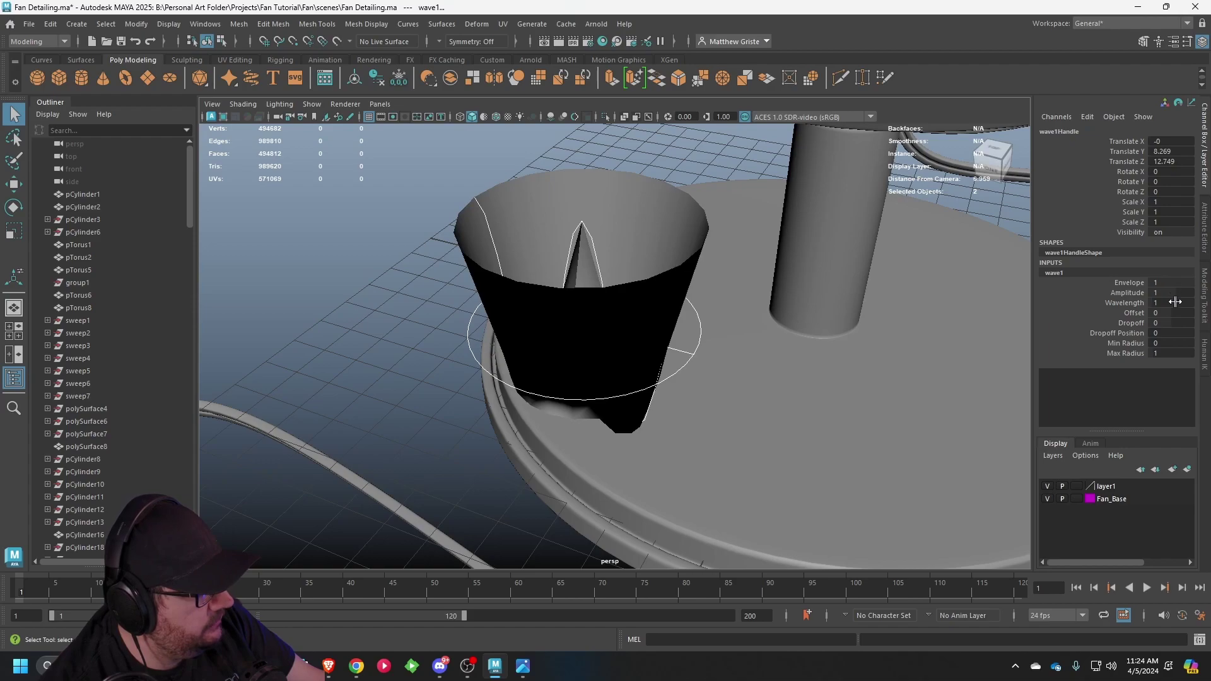
drag(1174, 302, 1179, 303)
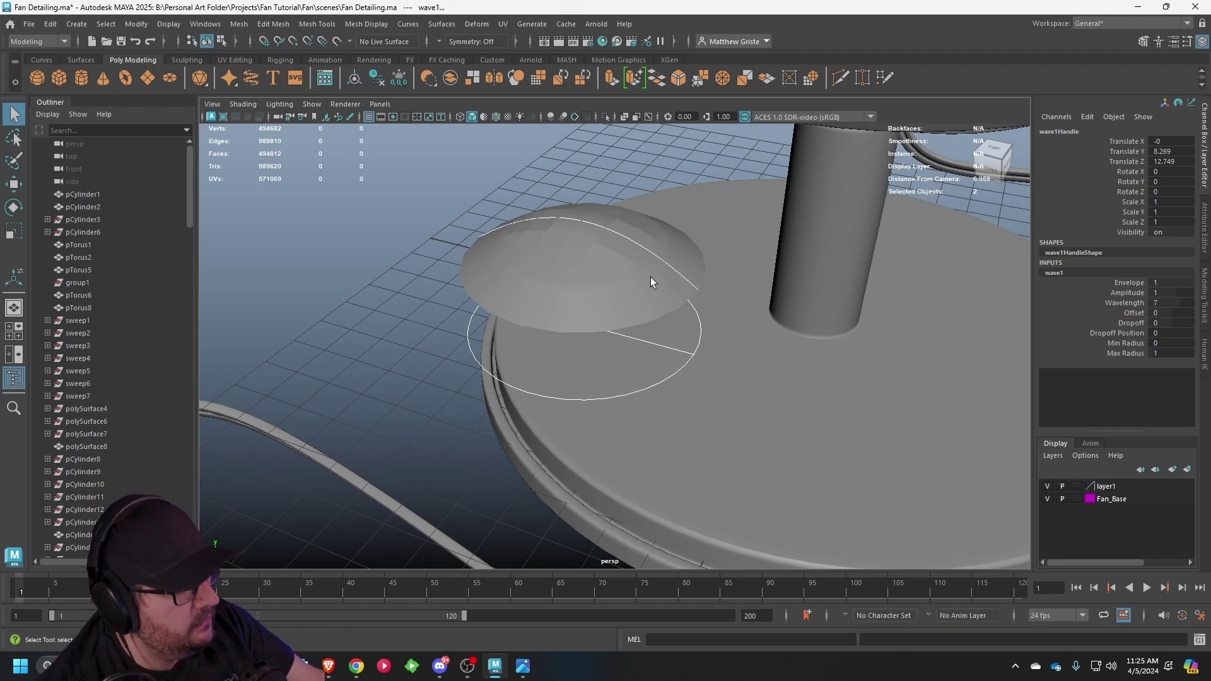
- Delete the domed cap's construction history to bake in the deformation
key(f)
right_drag(671, 287, 710, 264)
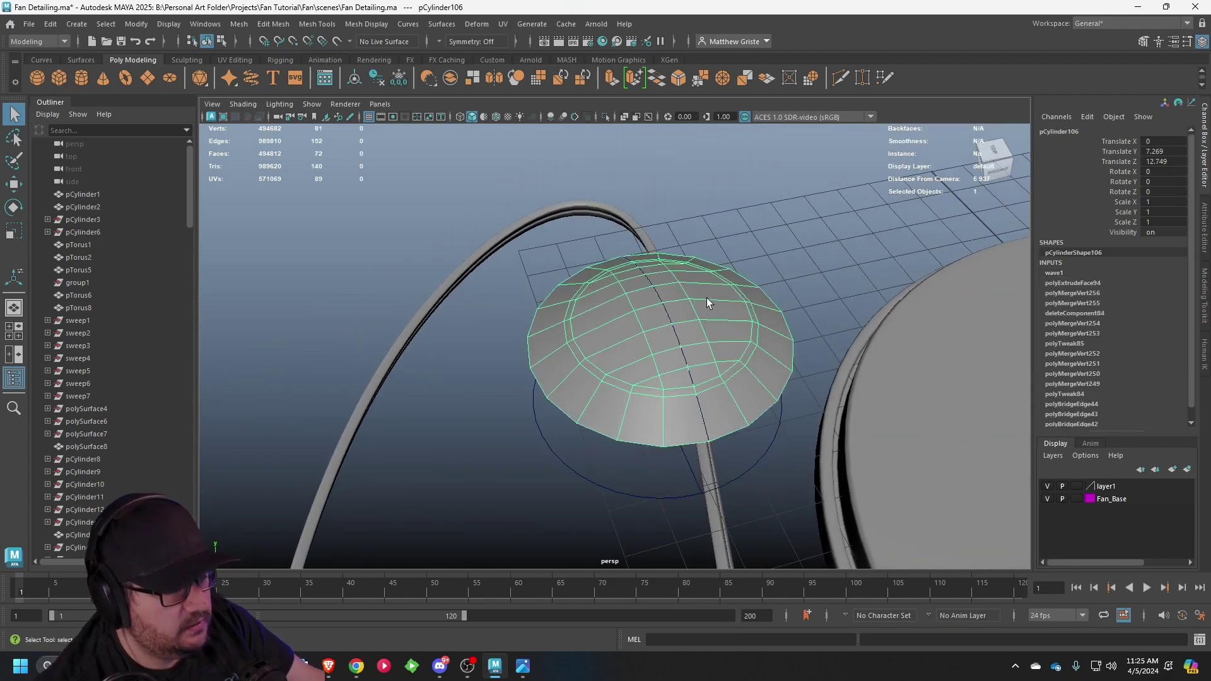
click(57, 25)
mouse_move(97, 175)
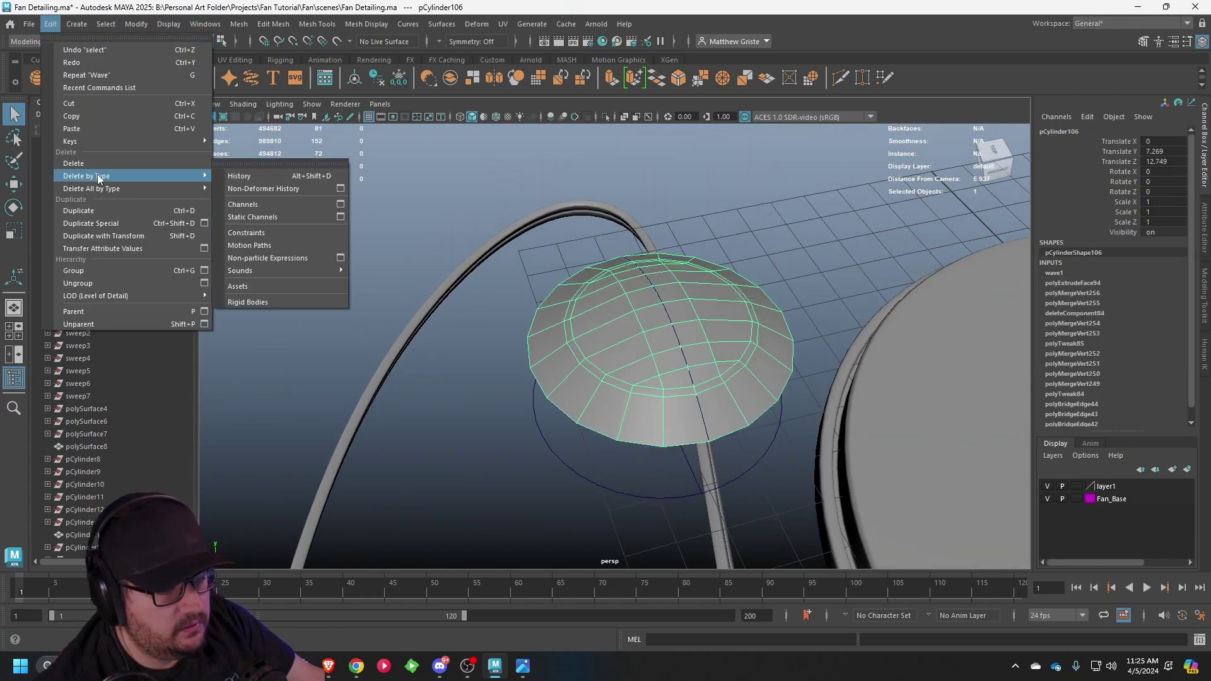
click(249, 176)
- Extrude a two-face-wide cross of faces across the dome's inner grid downward by about 0.178 in Y
alt+drag(568, 265, 760, 217)
alt+middle_drag(759, 216, 630, 314)
scroll(630, 314, up, 4)
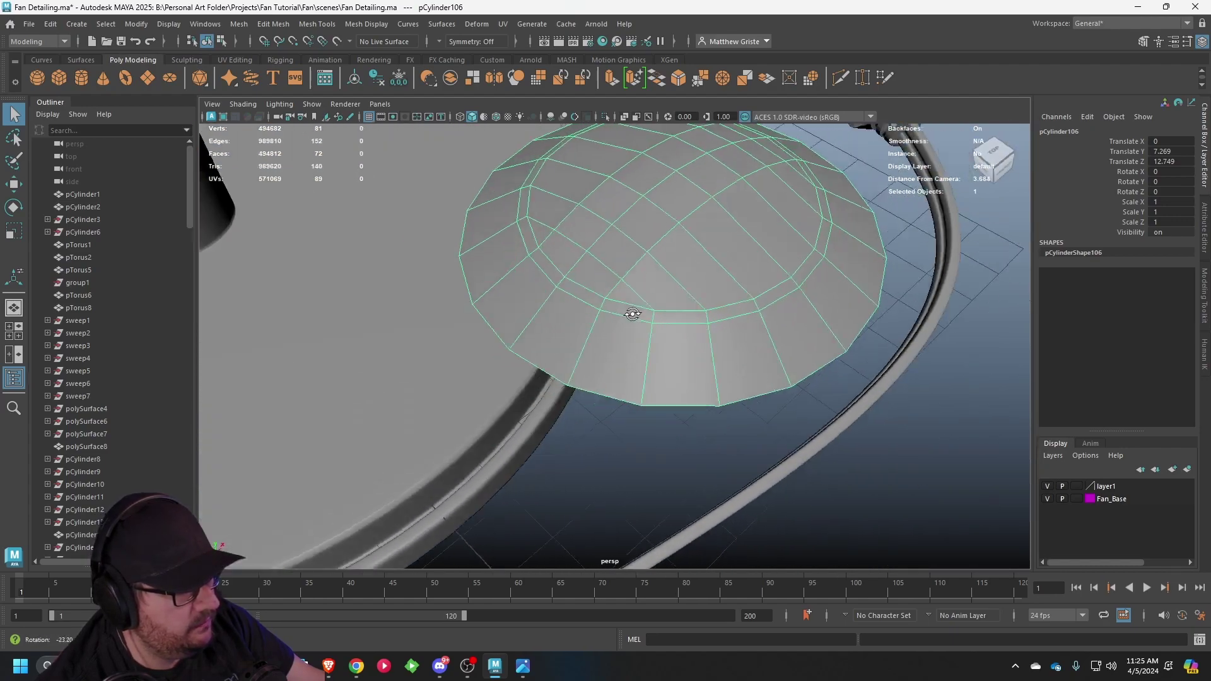
mouse_move(630, 313)
alt+mouse_down()
mouse_move(702, 188)
mouse_move(649, 322)
alt+mouse_up()
right_drag(651, 290, 649, 341)
click(622, 321)
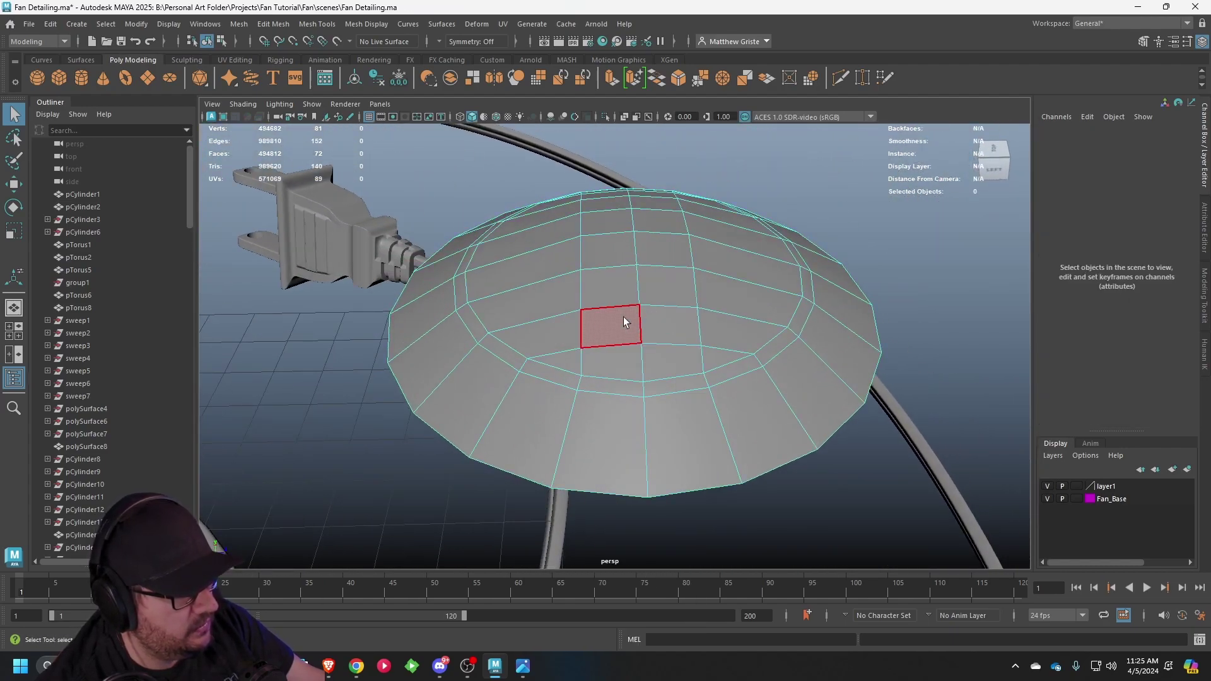
click(621, 324)
shift+click(622, 353)
shift+click(668, 359)
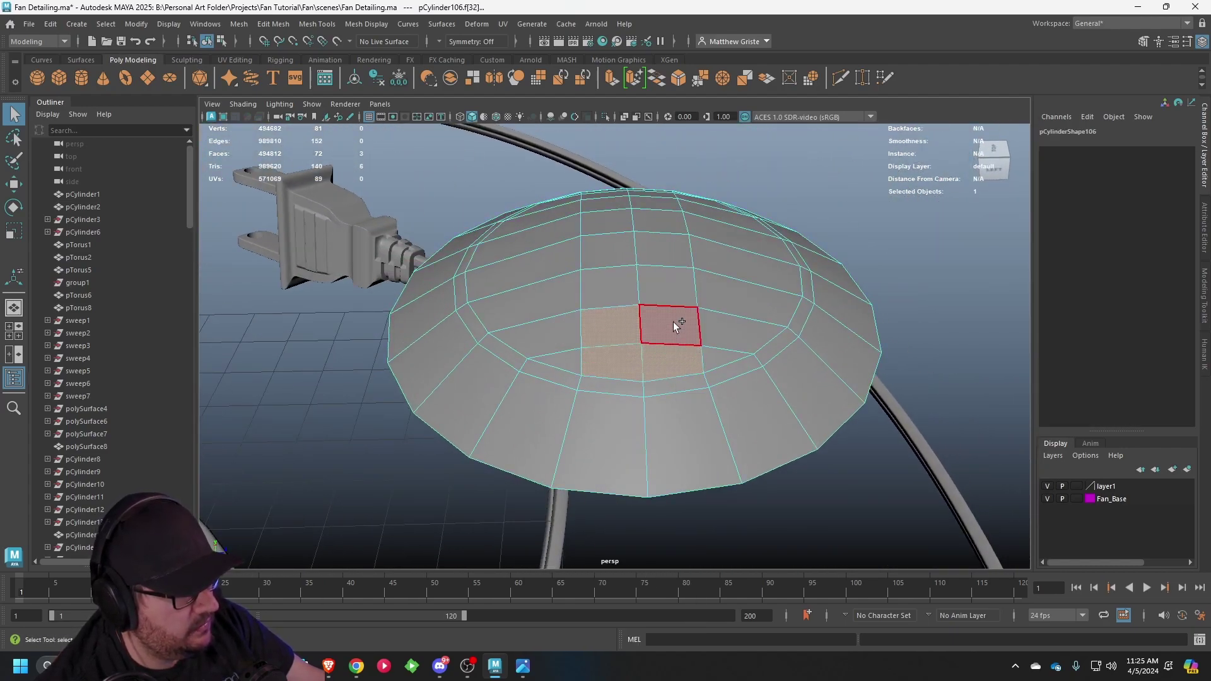
shift+click(625, 287)
shift+click(621, 253)
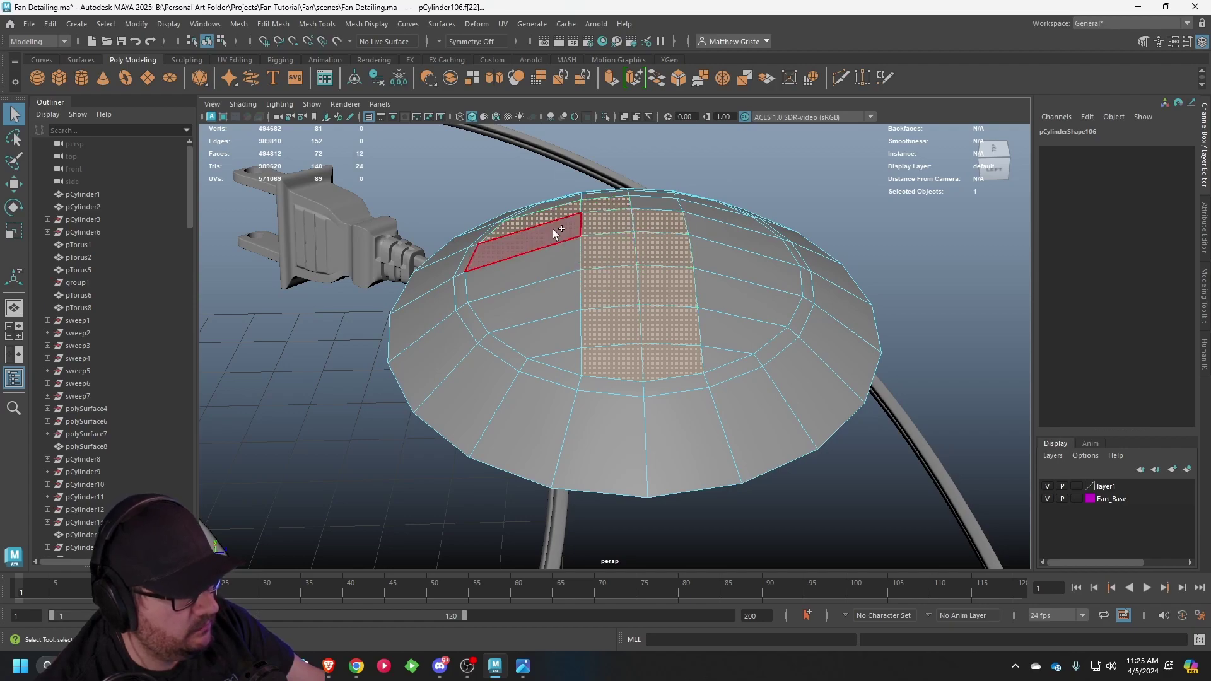
alt+drag(553, 229, 631, 346)
shift+click(622, 347)
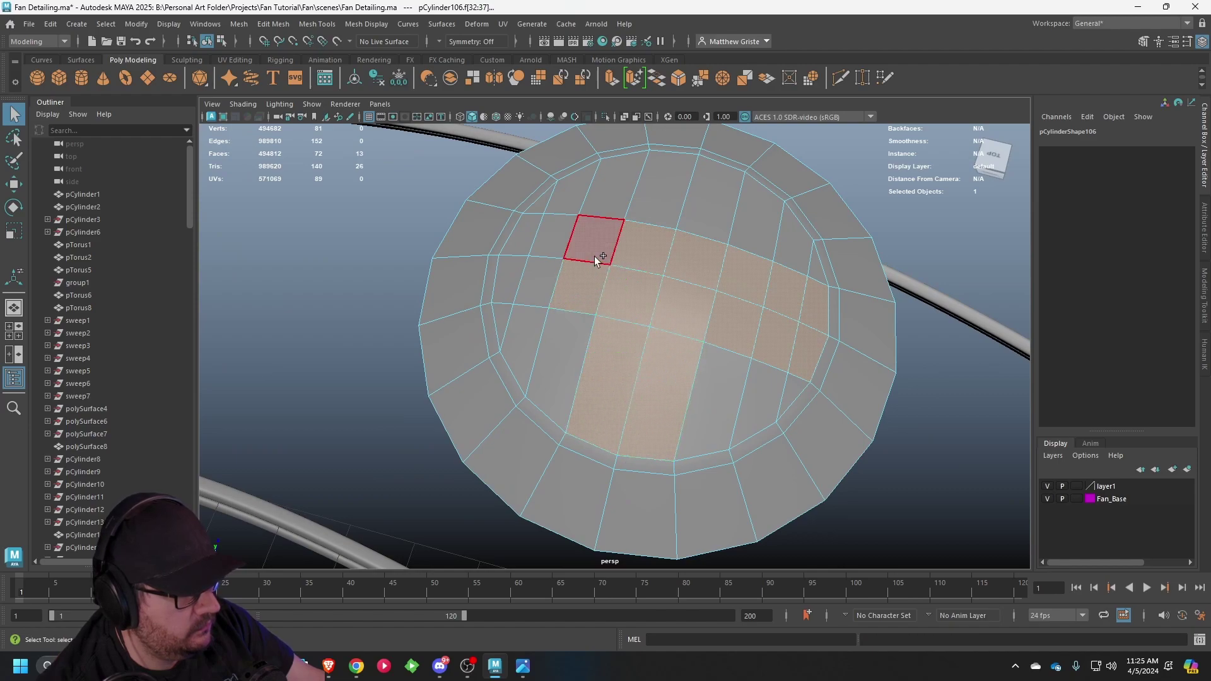
shift+drag(554, 249, 508, 284)
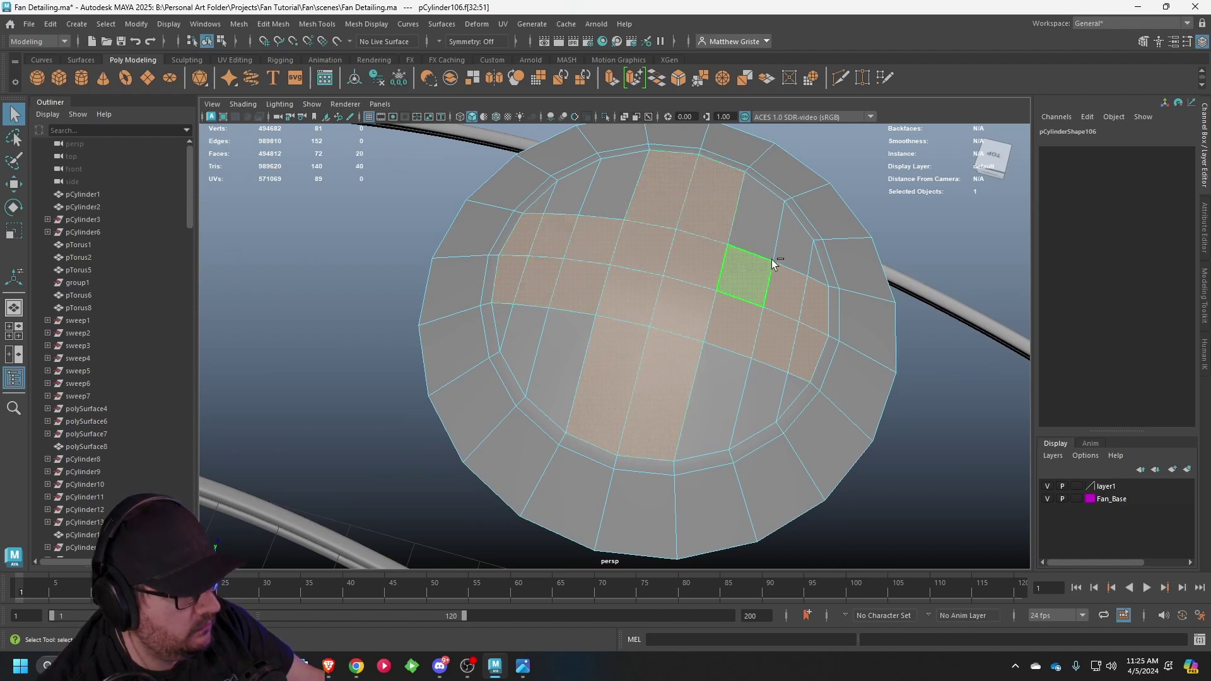
alt+drag(694, 234, 637, 131)
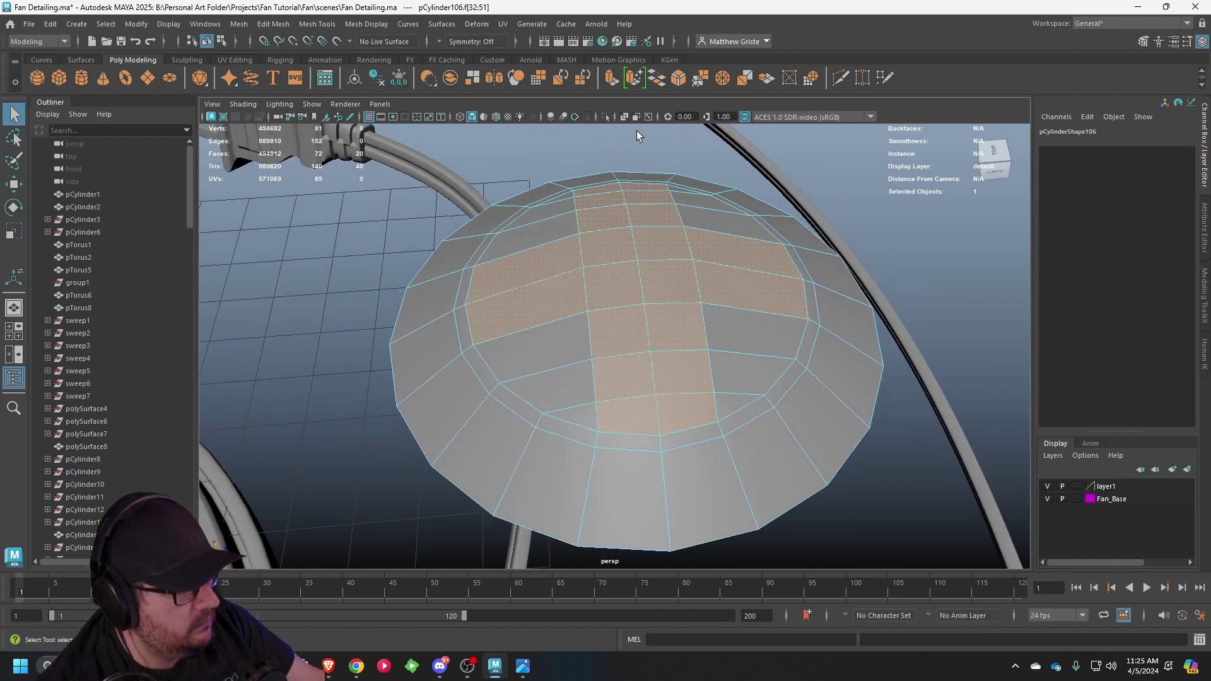
click(611, 80)
alt+drag(649, 257, 766, 274)
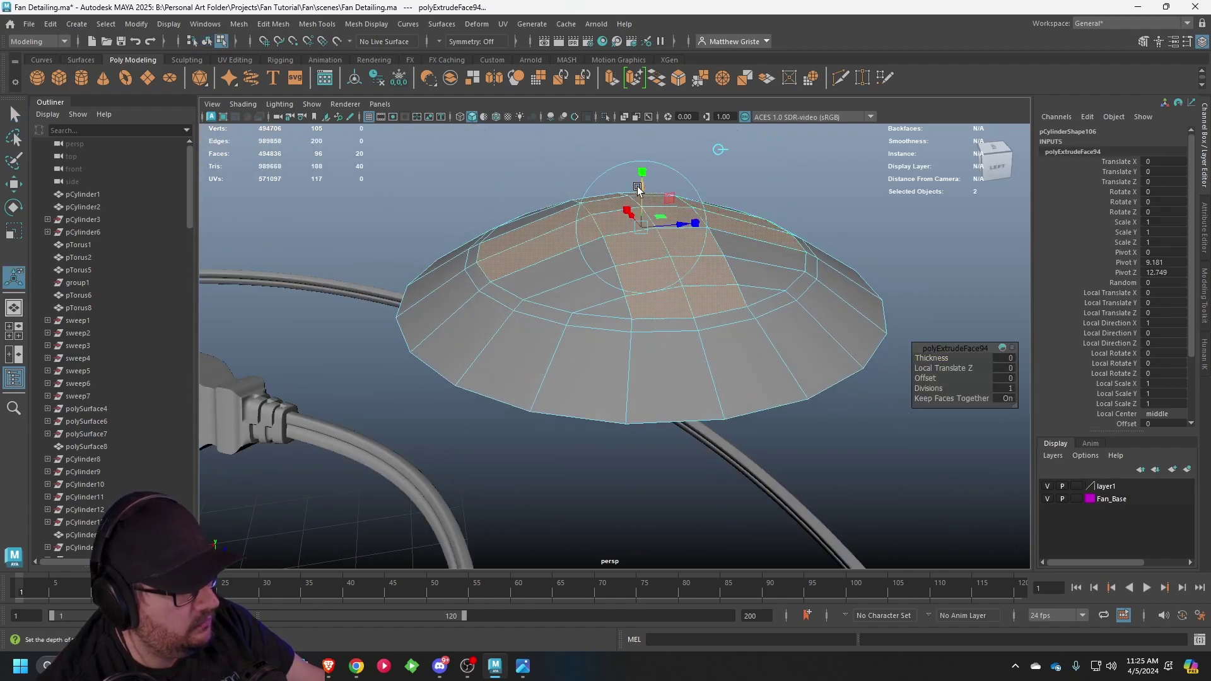
drag(638, 187, 653, 251)
- Extrude the cross recess's floor faces a second time, pushing them about 0.159 deeper in local Z
key(e)
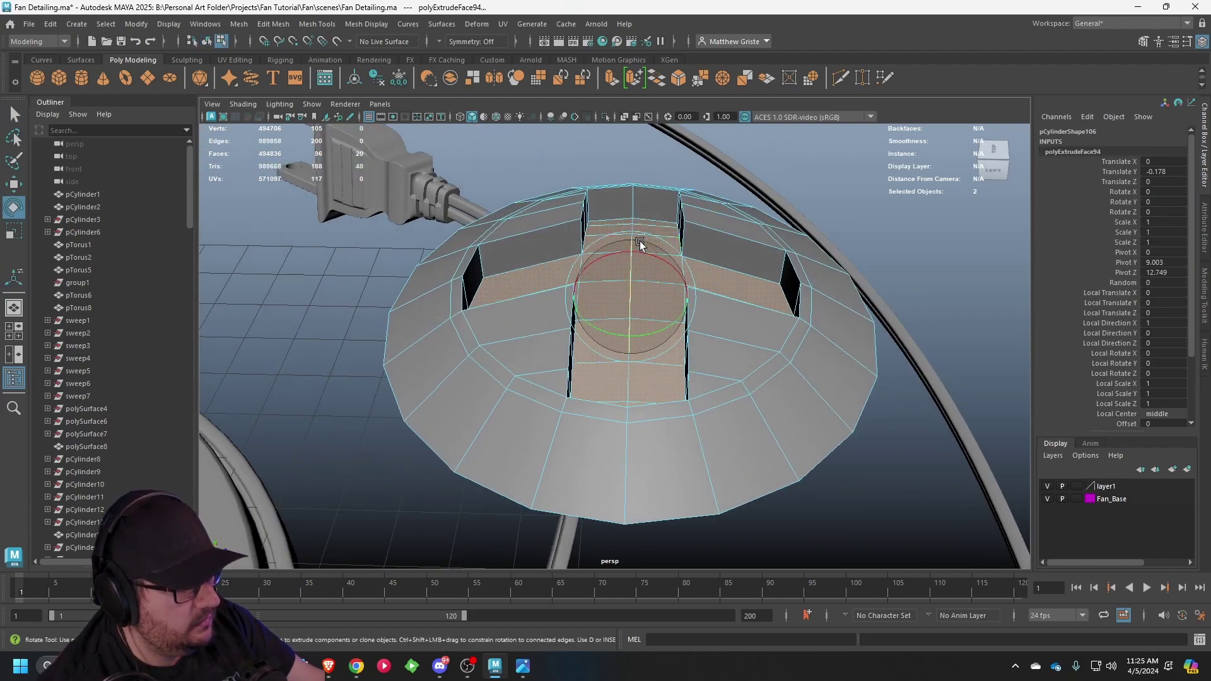
key(r)
alt+drag(645, 323, 654, 93)
click(614, 81)
alt+drag(573, 211, 496, 230)
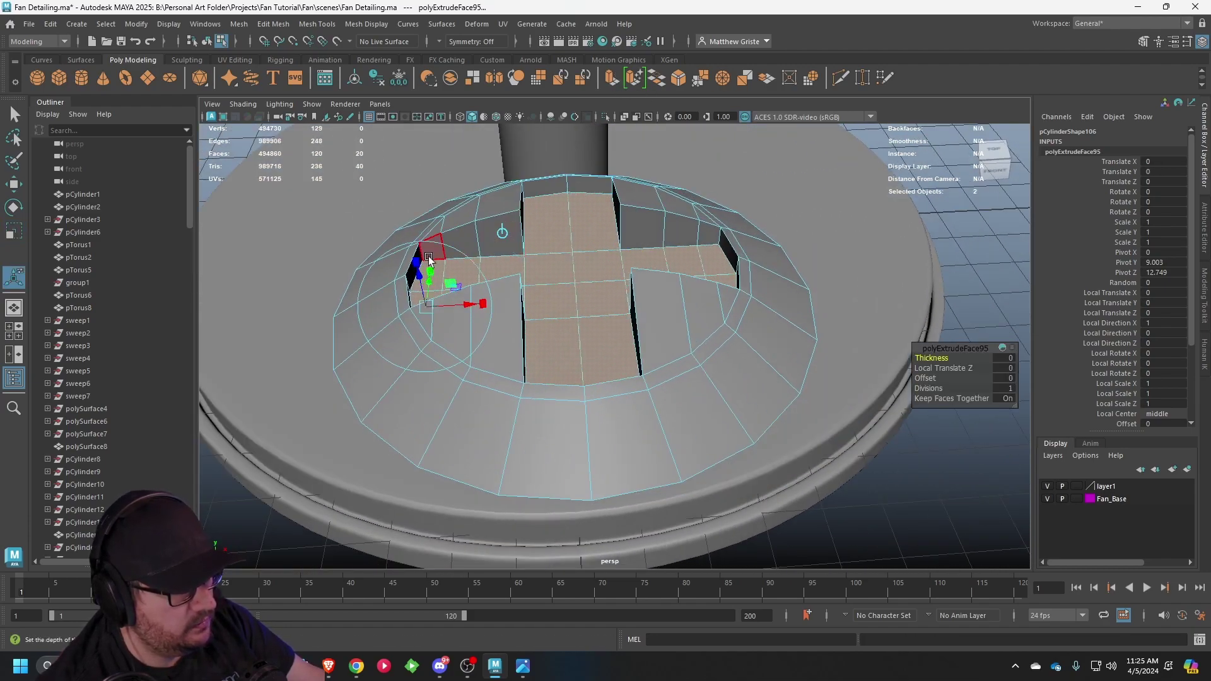
drag(418, 270, 517, 221)
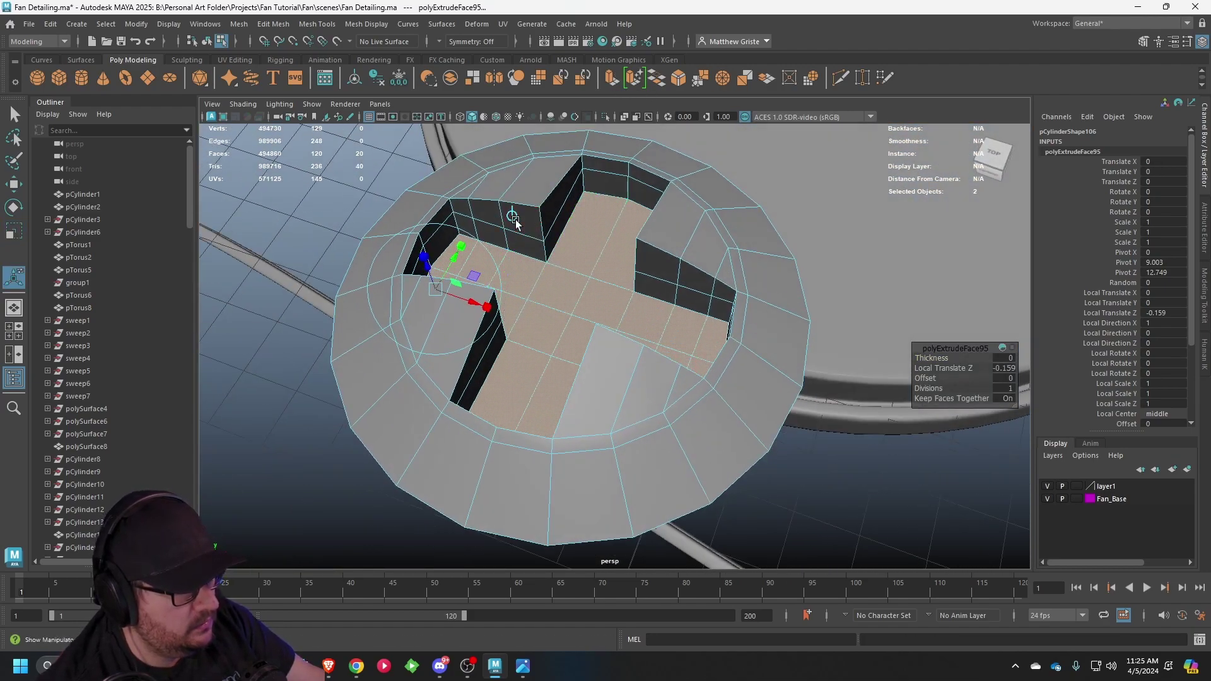
- Extrude the cross recess's floor faces a third time, lowering them by about 0.245 in Y
drag(570, 292, 624, 270)
key(ctrl+e)
click(533, 218)
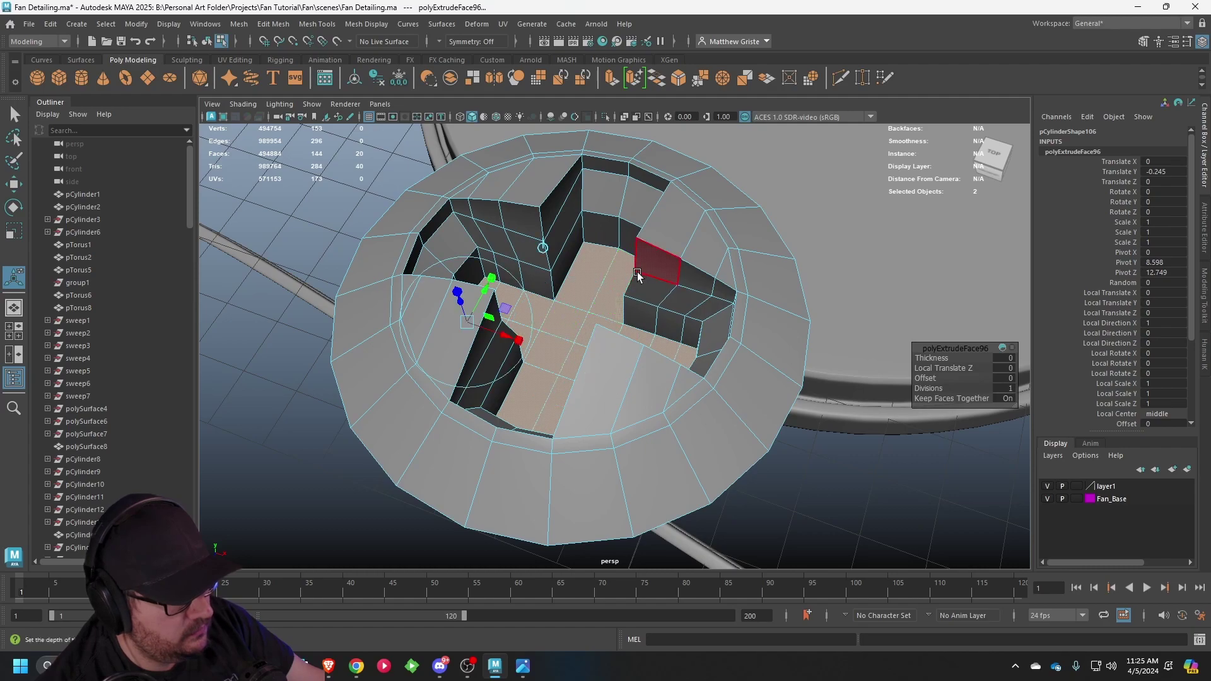
- Scale the cross recess's floor faces slightly inward so the walls taper, and return to object selection
click(543, 248)
drag(573, 342, 559, 343)
alt+drag(639, 304, 550, 273)
right_drag(635, 214, 676, 184)
click(796, 175)
alt+drag(796, 175, 608, 208)
alt+right_drag(608, 208, 616, 238)
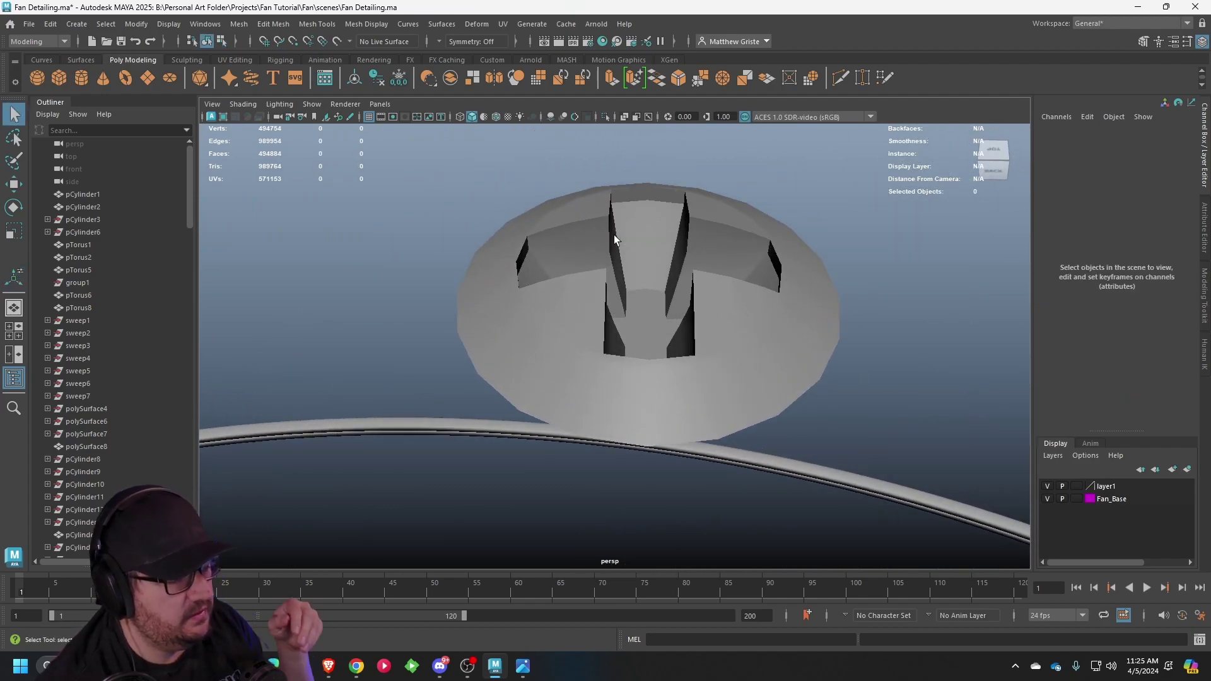
scroll(614, 235, up, 5)
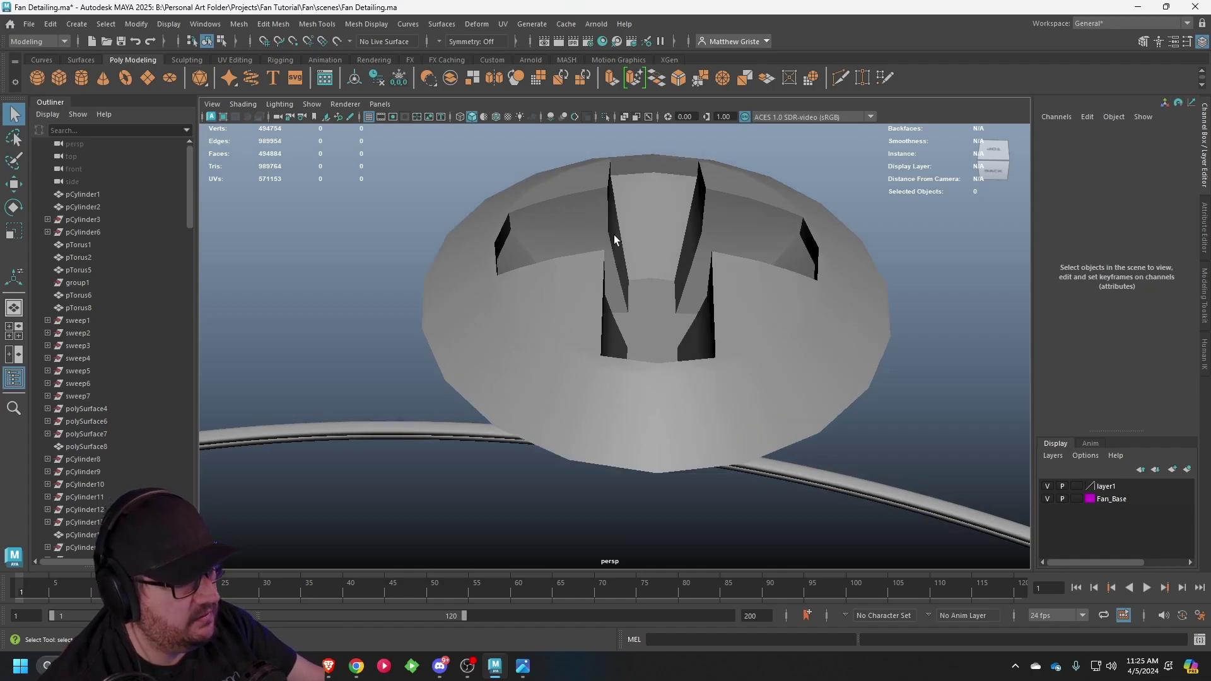
- Examine the screw head's dome and cross recess in smooth preview, then return it to the unsmoothed display
click(586, 271)
right_drag(587, 271, 585, 238)
alt+drag(593, 243, 748, 253)
key(3)
scroll(801, 207, down, 4)
alt+drag(791, 212, 789, 191)
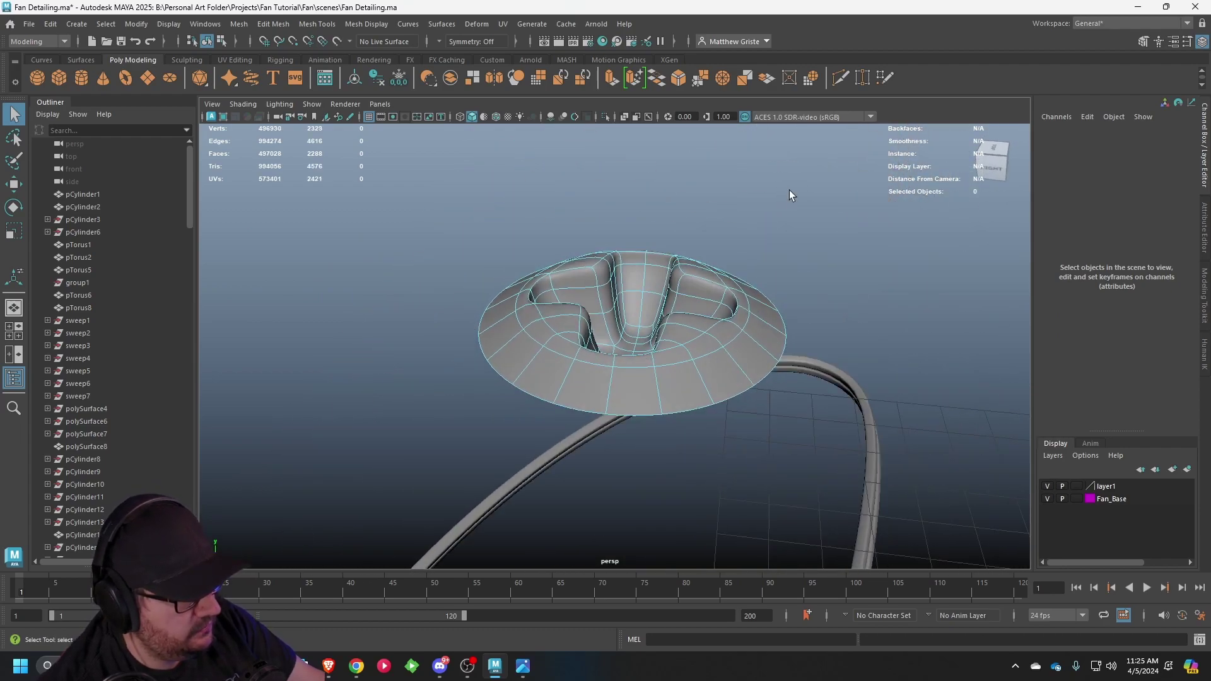
click(721, 289)
right_drag(721, 288, 766, 251)
click(826, 273)
alt+drag(826, 278, 669, 259)
click(575, 323)
key(1)
scroll(656, 260, up, 3)
alt+middle_drag(627, 231, 627, 287)
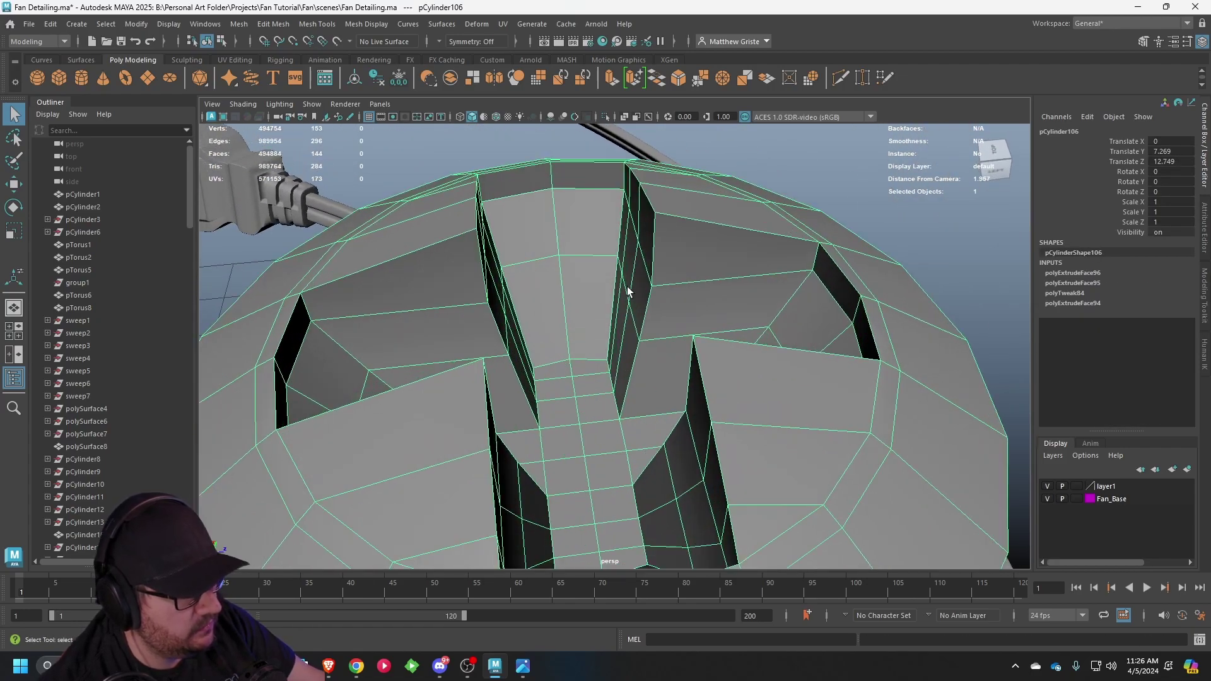
alt+drag(627, 286, 757, 265)
right_drag(757, 265, 749, 247)
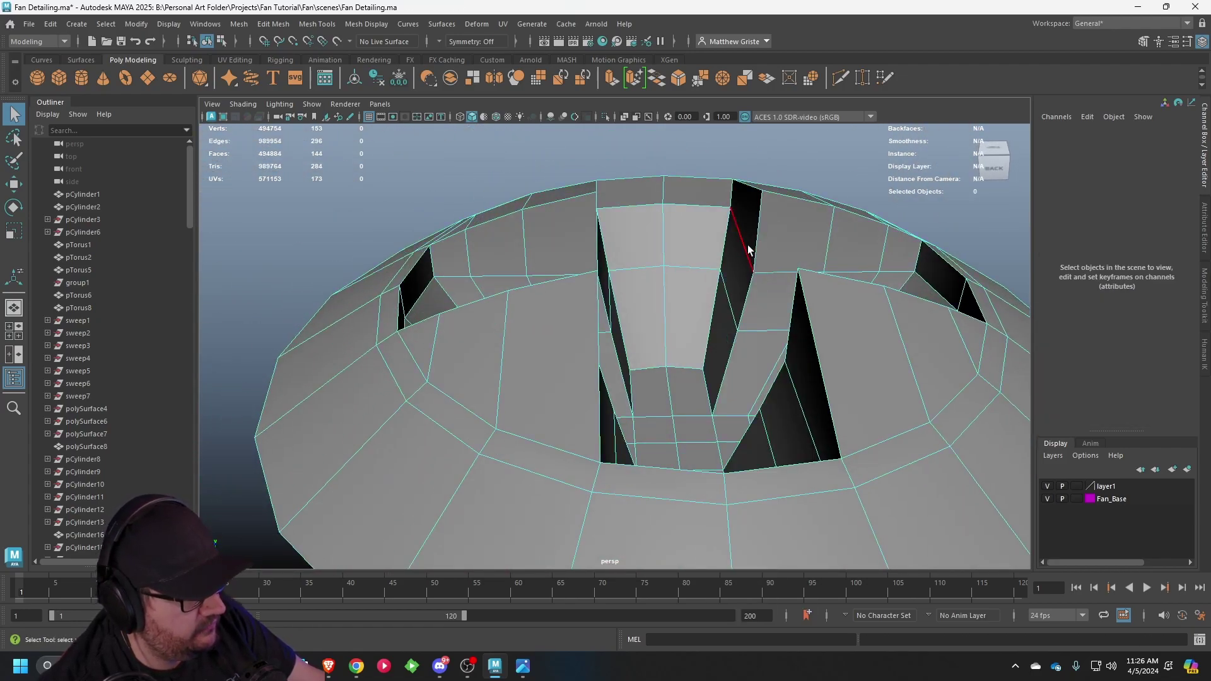
double_click(747, 248)
alt+drag(733, 264, 717, 290)
key(e)
key(r)
scroll(760, 264, down, 5)
right_drag(666, 231, 714, 203)
- Insert an edge loop tight against the cross recess's upper rim and preview the head smoothed
alt+drag(682, 205, 673, 292)
scroll(673, 292, up, 3)
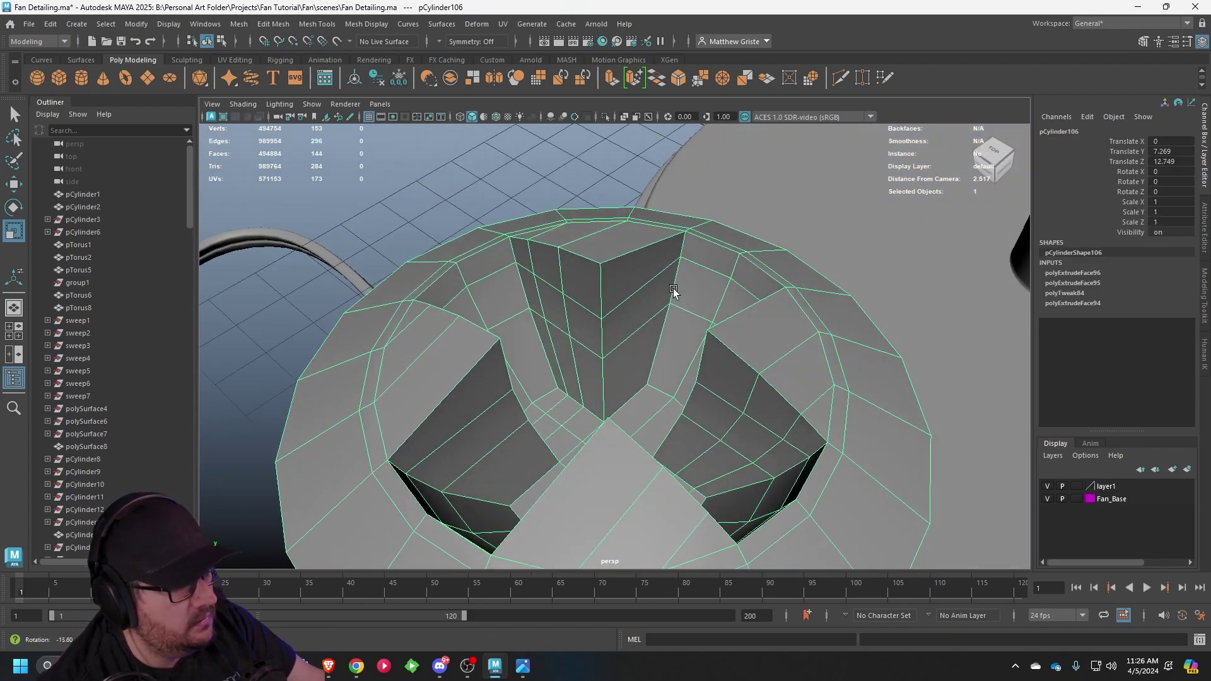
click(325, 24)
click(346, 123)
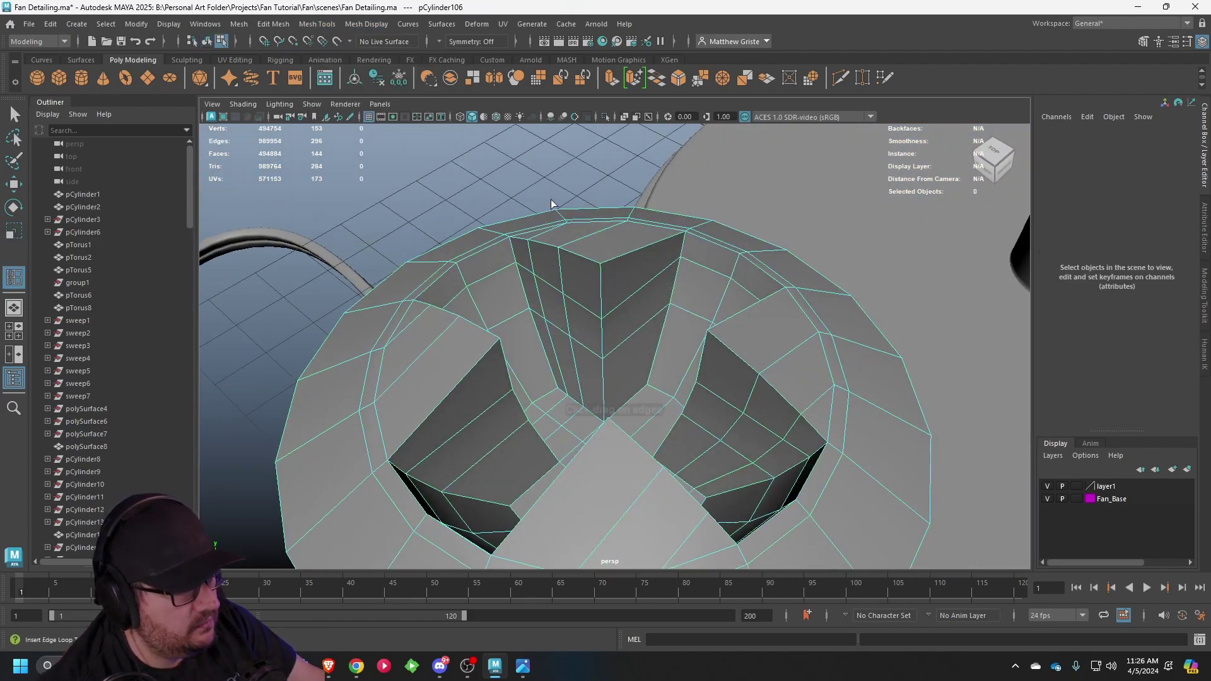
click(602, 268)
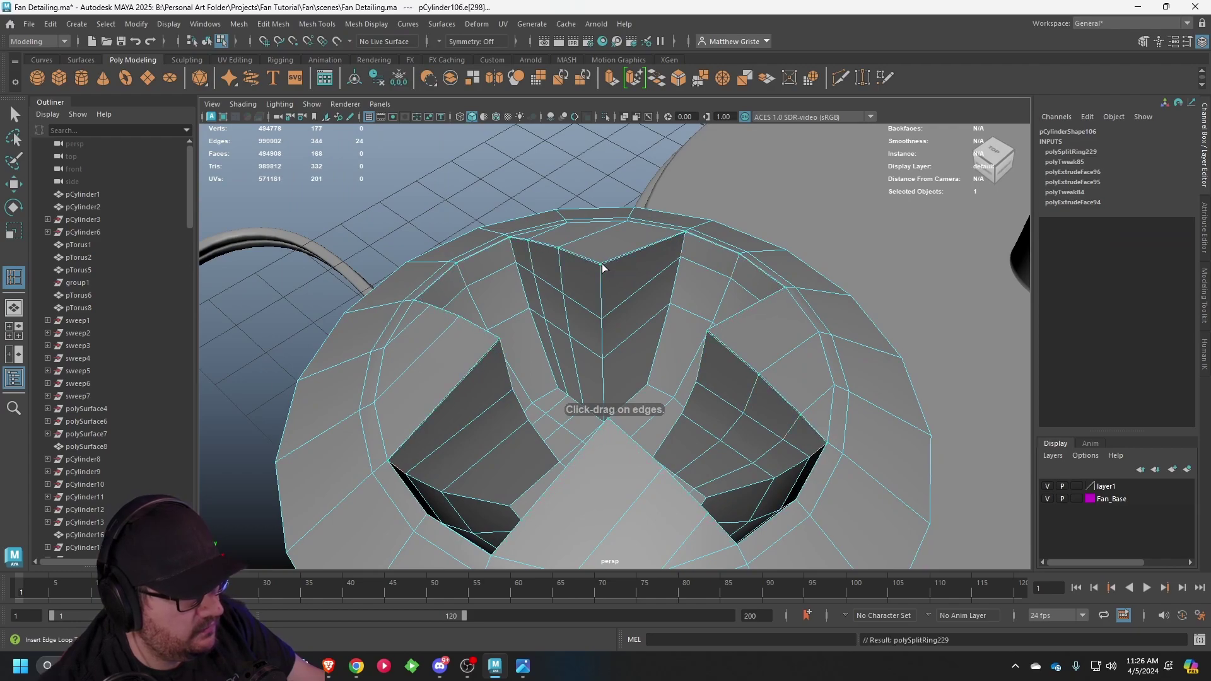
alt+drag(600, 263, 619, 271)
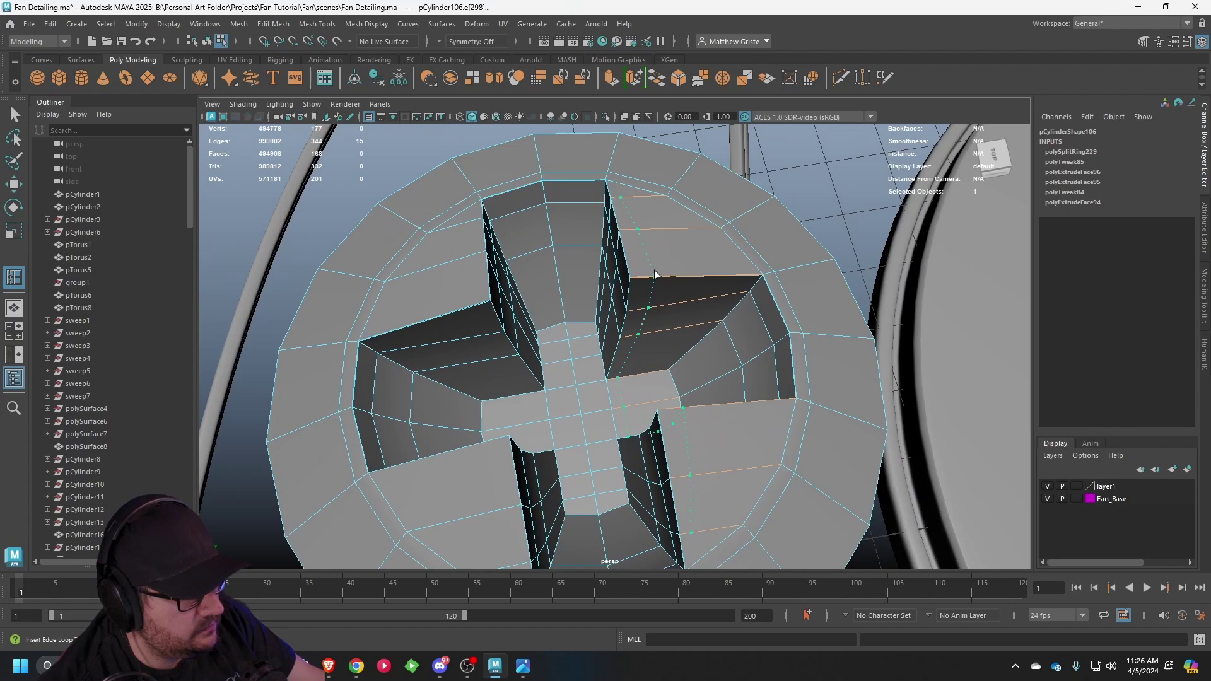
key(3)
alt+drag(659, 267, 530, 291)
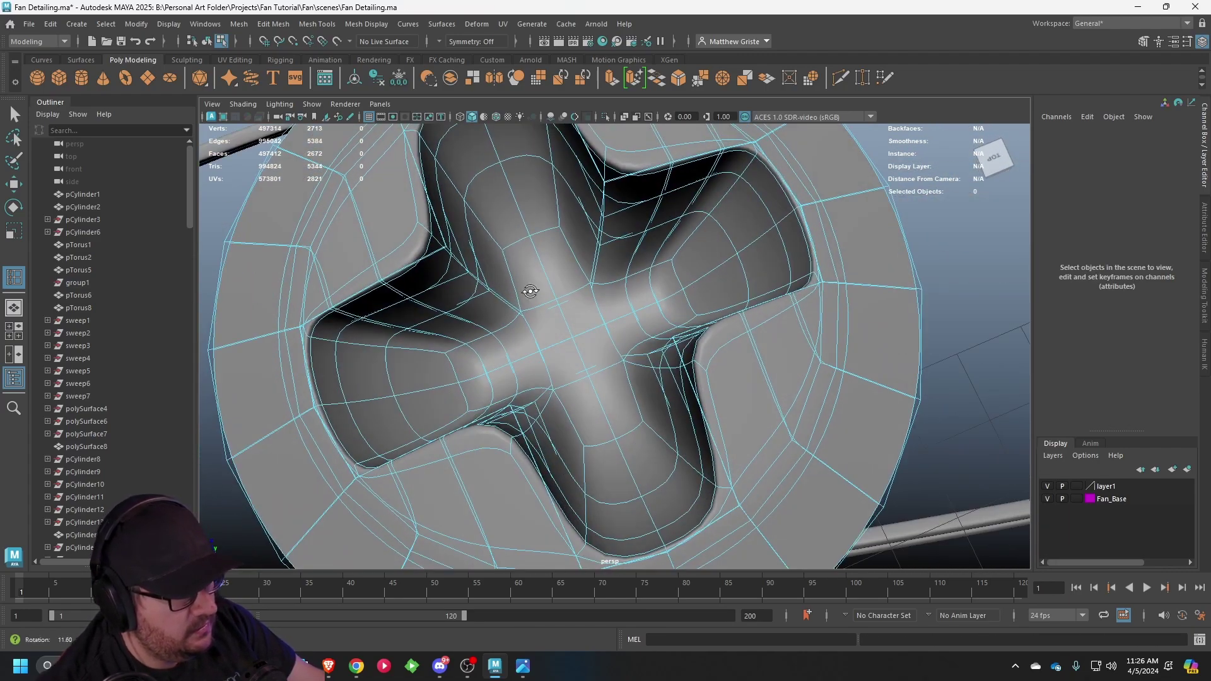
- Insert four supporting edge loops across the head, each tight against one side of the cross arms at the inner corners
key(1)
alt+drag(470, 224, 655, 345)
click(693, 329)
click(508, 281)
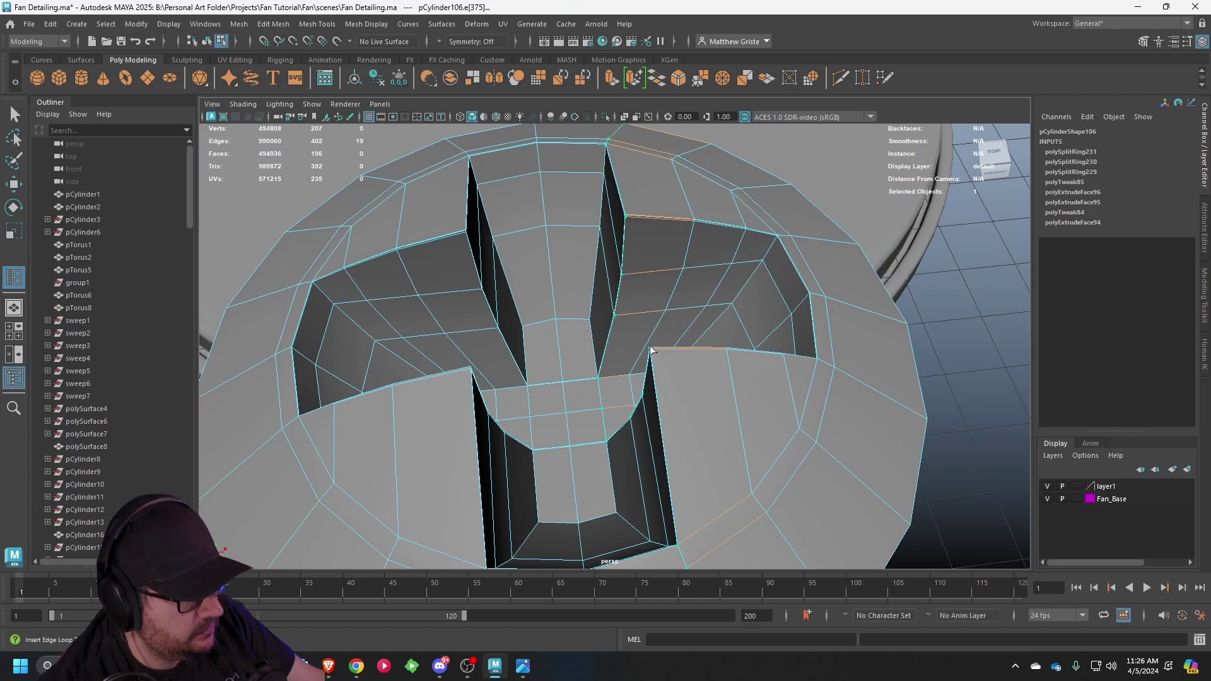
click(653, 350)
alt+drag(565, 351, 567, 299)
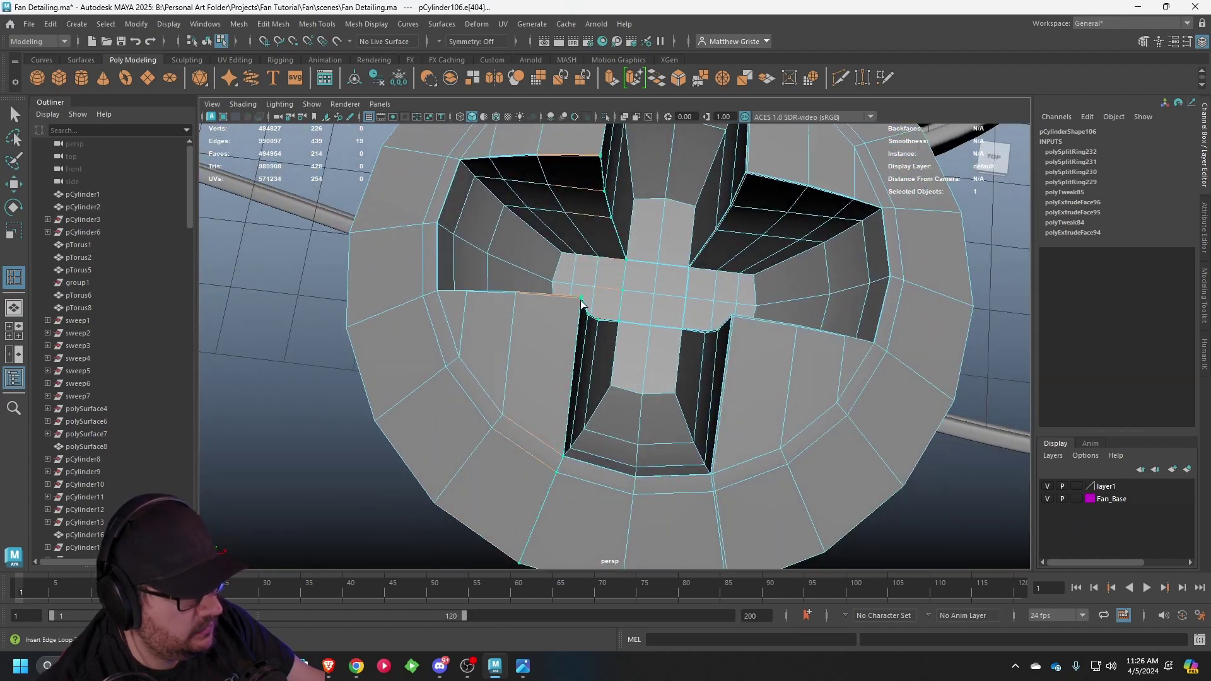
click(581, 304)
key(q)
scroll(663, 285, down, 5)
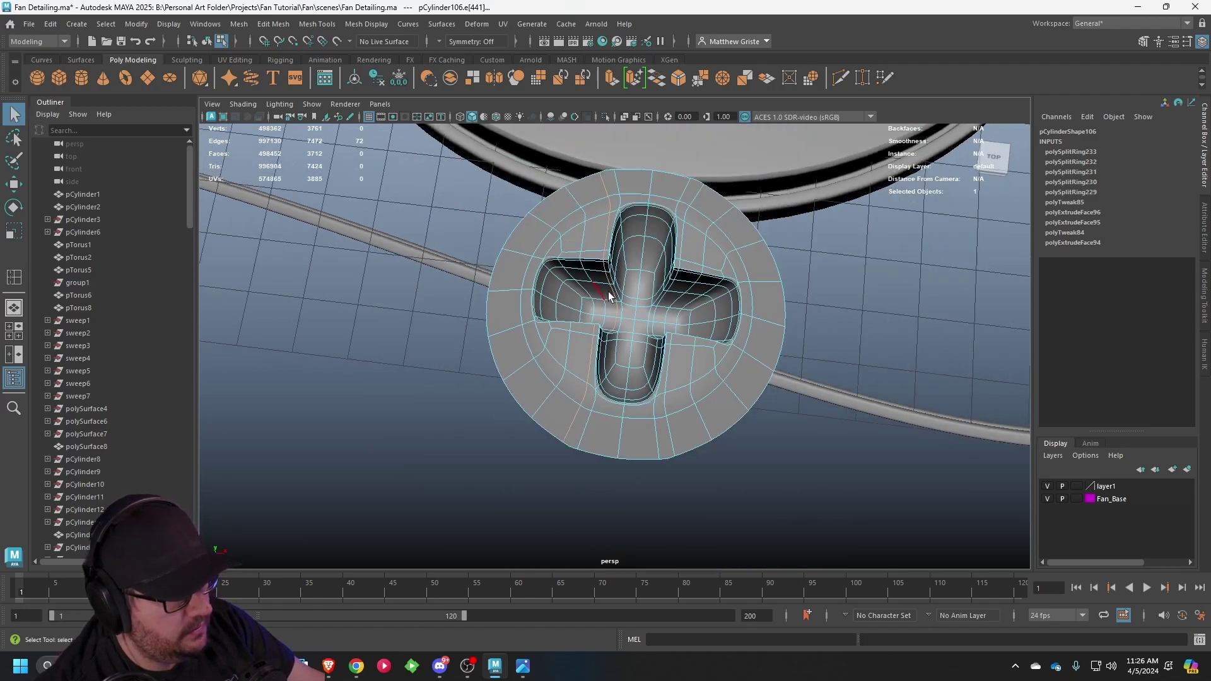
- Inspect the smoothed screw head's recess edges and dome surface for shading problems, then turn smooth preview off
right_click(662, 285)
right_drag(662, 285, 713, 267)
key(f)
alt+drag(694, 264, 721, 328)
click(536, 280)
scroll(536, 280, down, 3)
alt+drag(536, 280, 630, 321)
scroll(651, 351, up, 5)
click(650, 349)
key(1)
- Delete the four extra radial edges running beside the original ones on the dome's outer slope, using Delete Edge/Vertex
scroll(738, 332, up, 2)
scroll(630, 321, up, 3)
alt+middle_drag(630, 320, 618, 259)
alt+drag(618, 259, 547, 270)
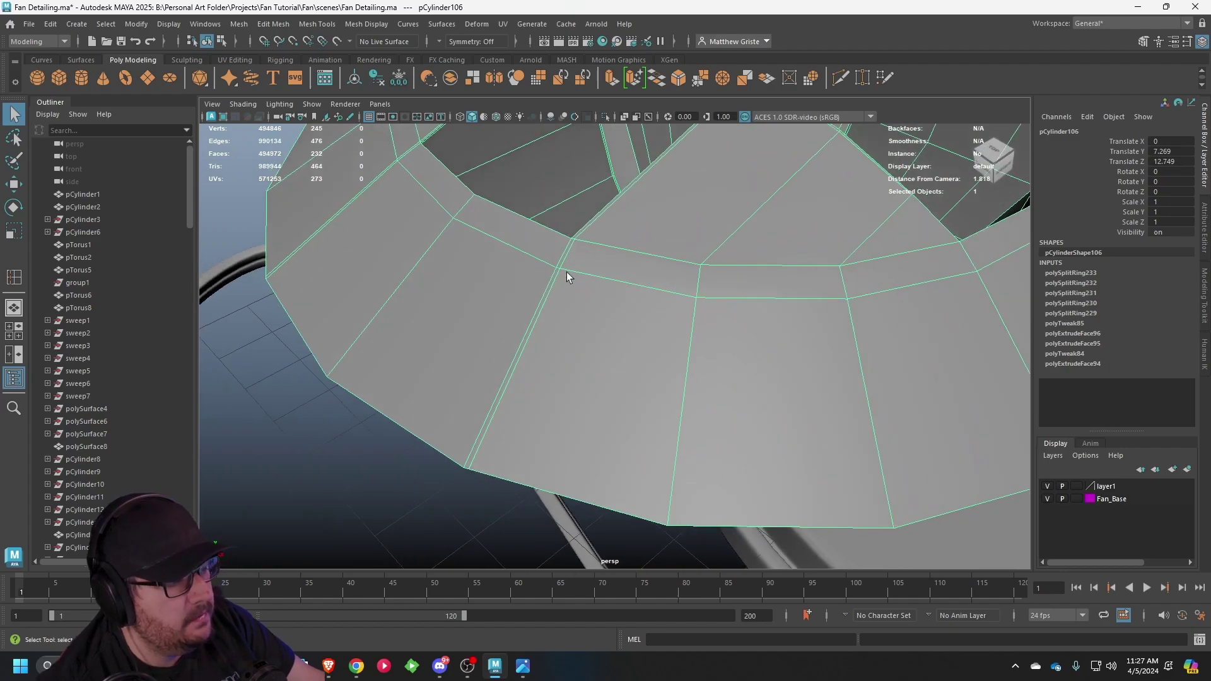
right_drag(567, 274, 567, 254)
click(555, 270)
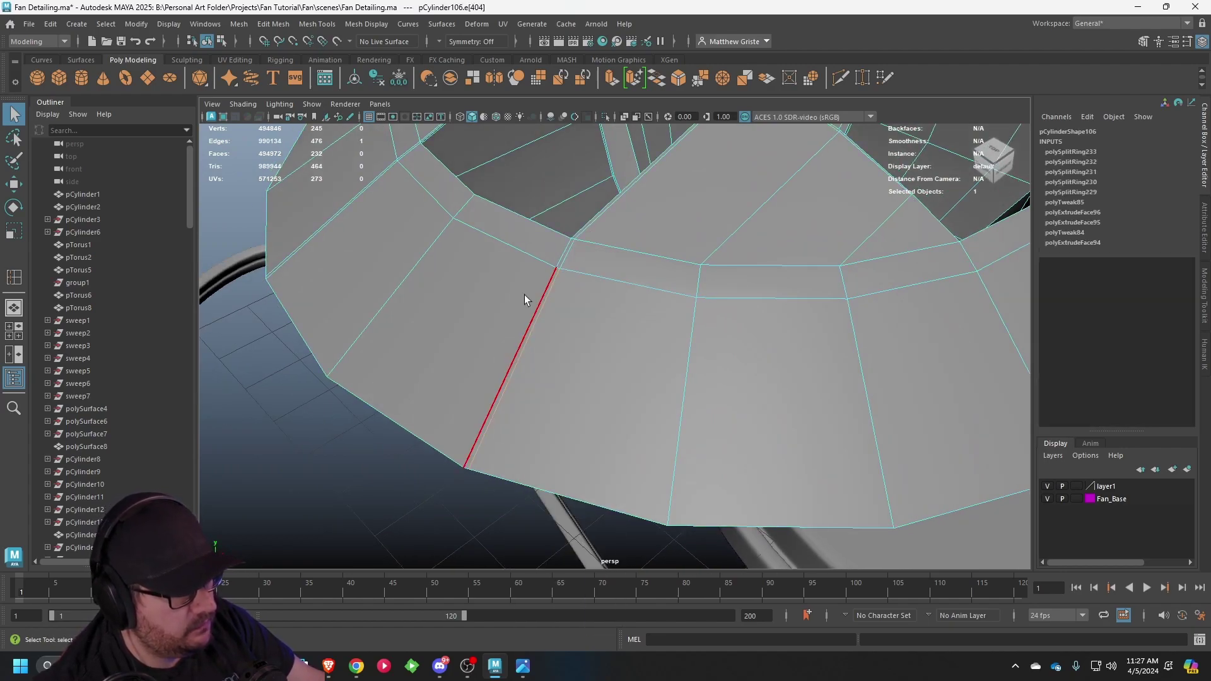
alt+drag(527, 297, 575, 313)
alt+drag(449, 328, 489, 329)
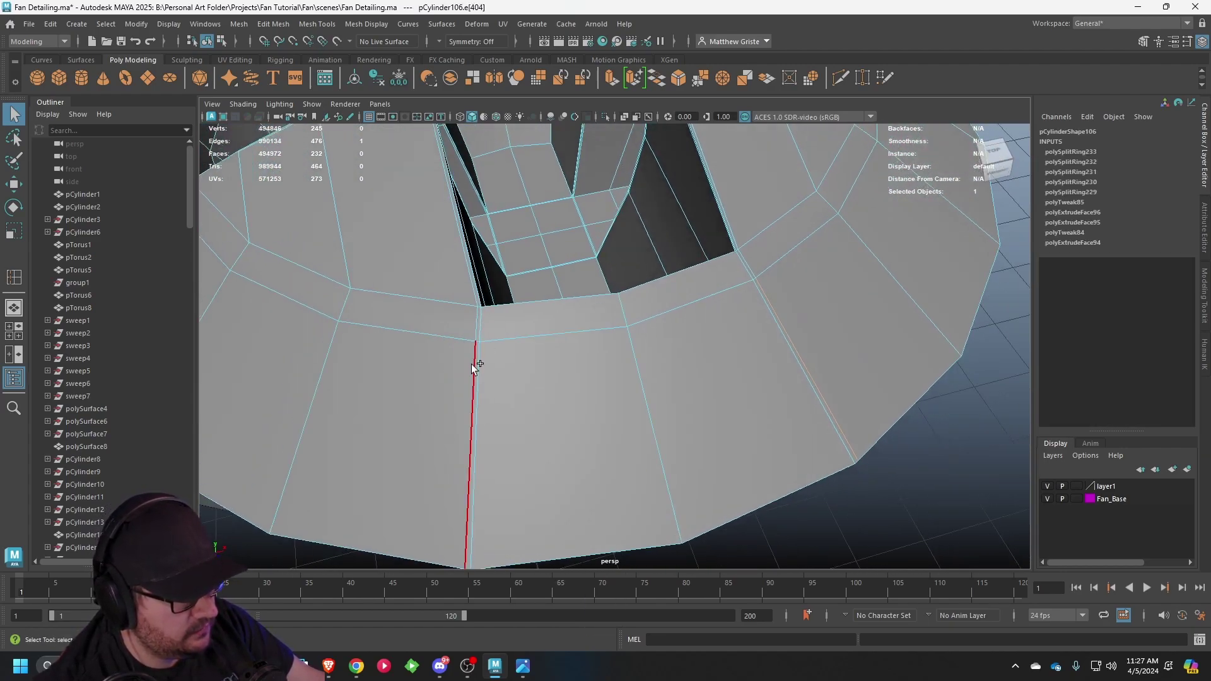
shift+click(471, 365)
scroll(630, 358, down, 2)
alt+drag(705, 336, 611, 327)
shift+click(585, 324)
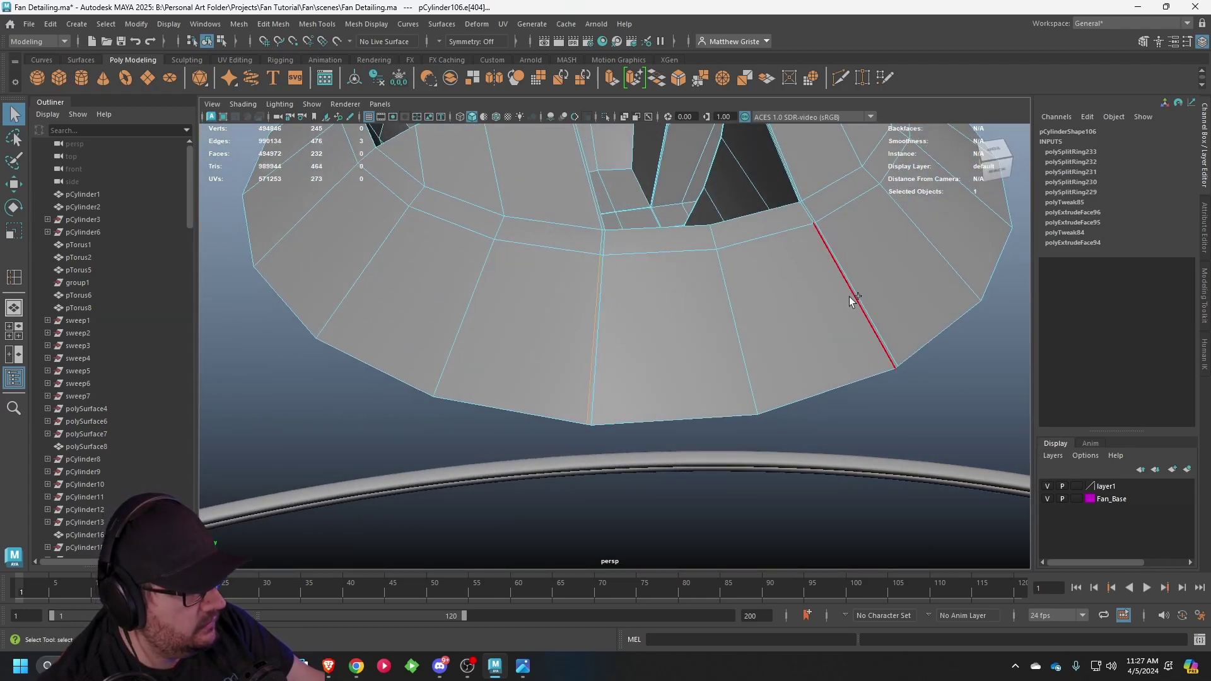
shift+click(856, 290)
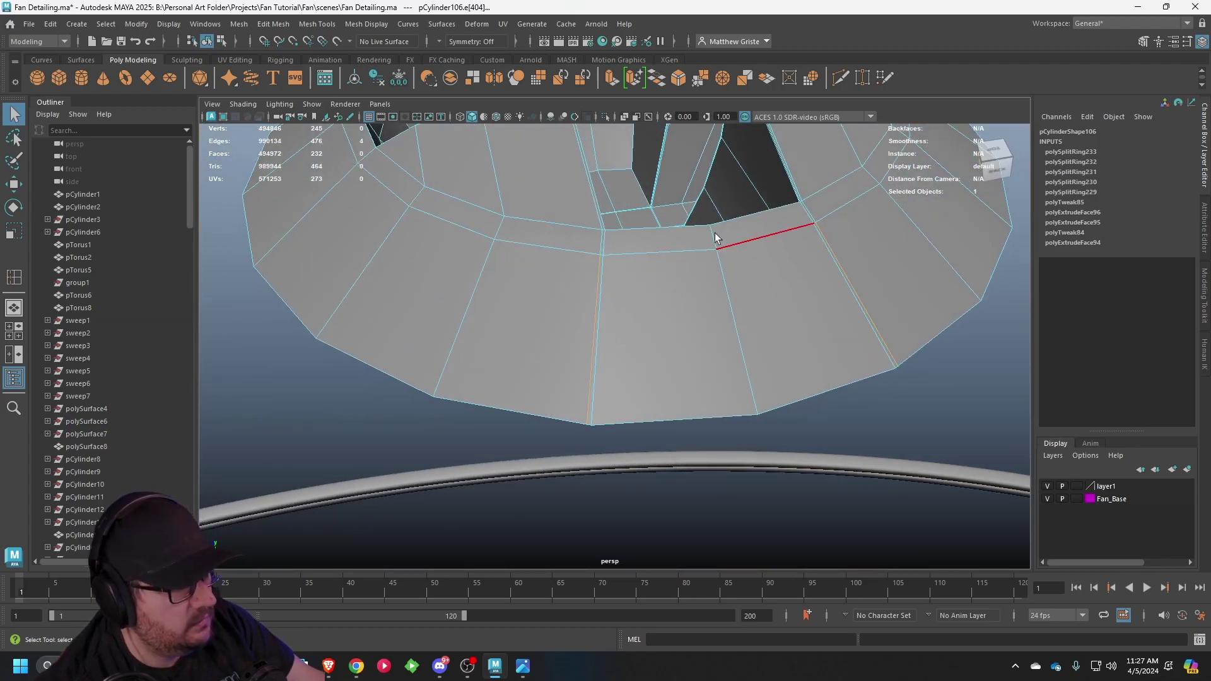
click(325, 30)
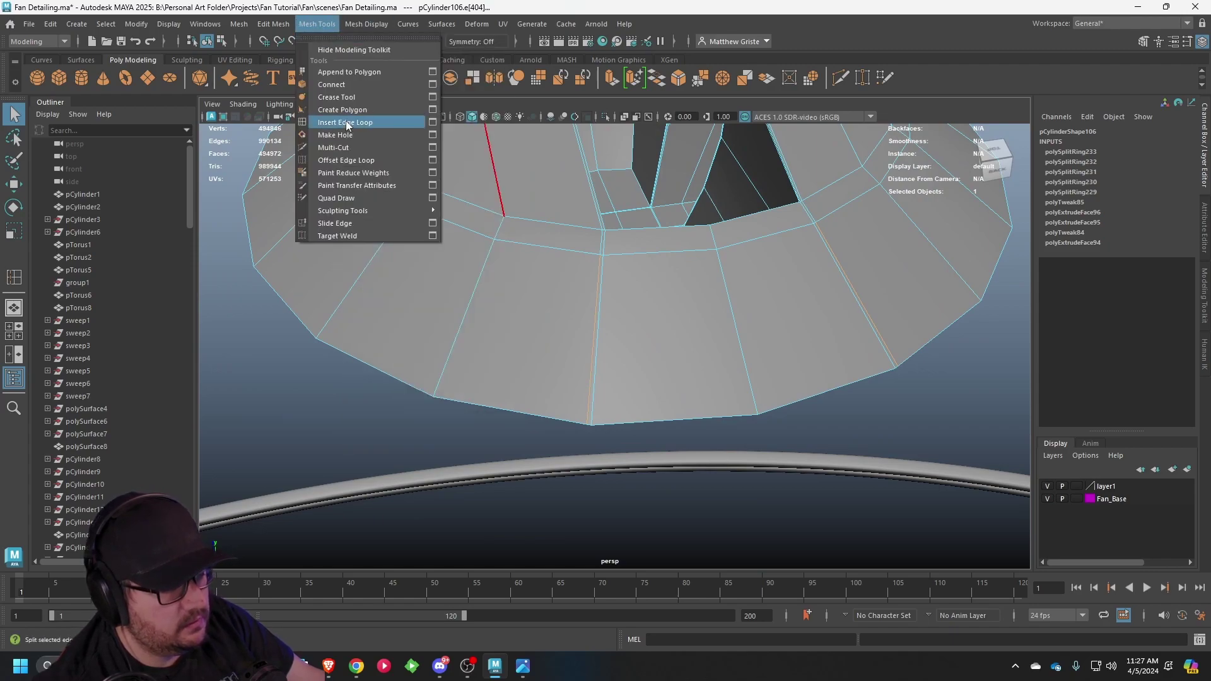
mouse_move(273, 23)
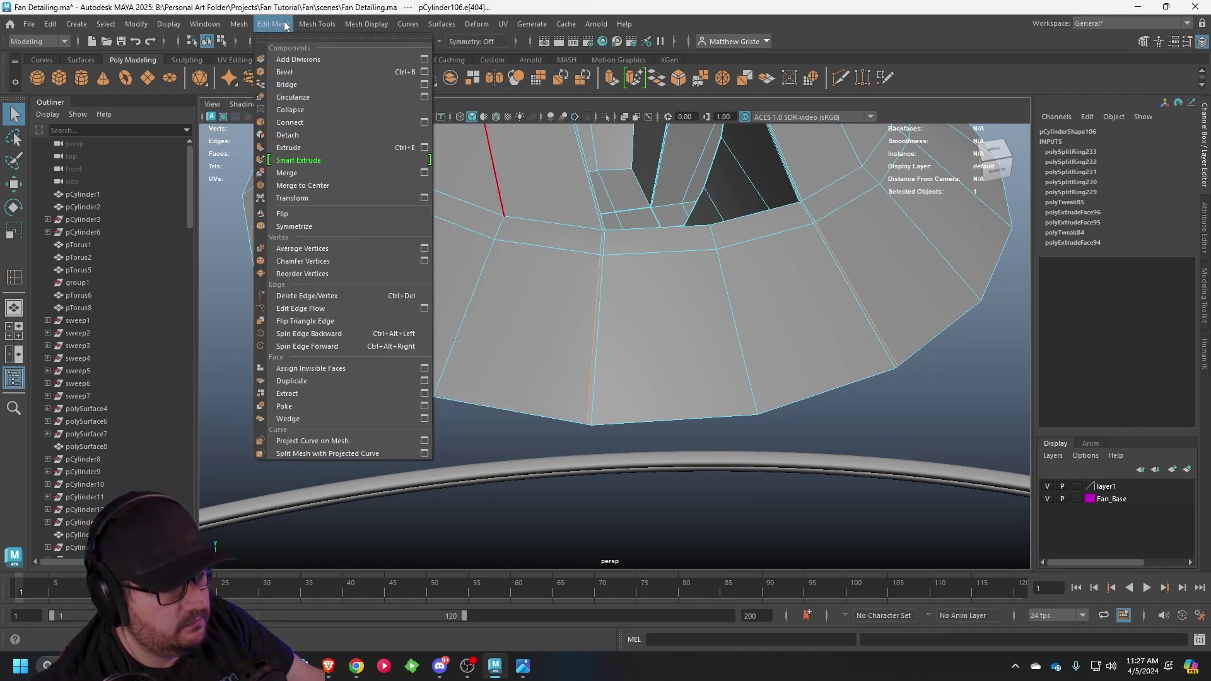
click(323, 295)
- Merge the first pair of nearly touching vertices on the ring outside the recess, where an extra radial edge ended
scroll(702, 338, up, 3)
scroll(581, 303, up, 3)
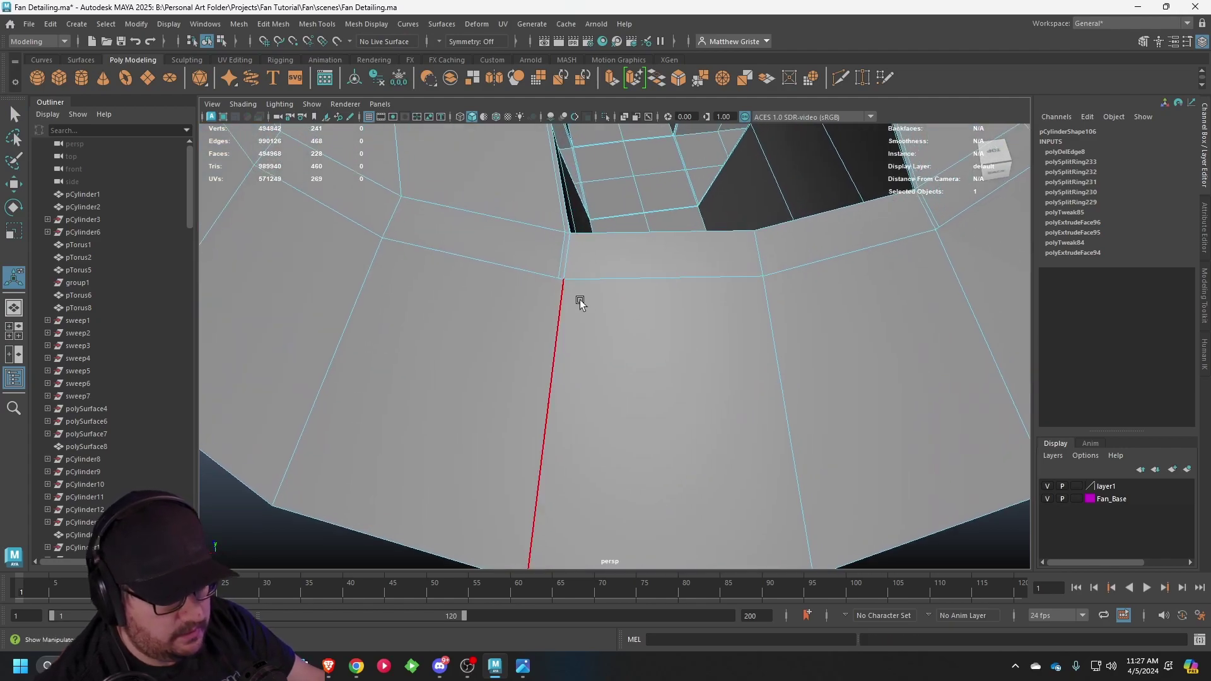
key(q)
right_drag(556, 287, 528, 273)
drag(570, 287, 571, 288)
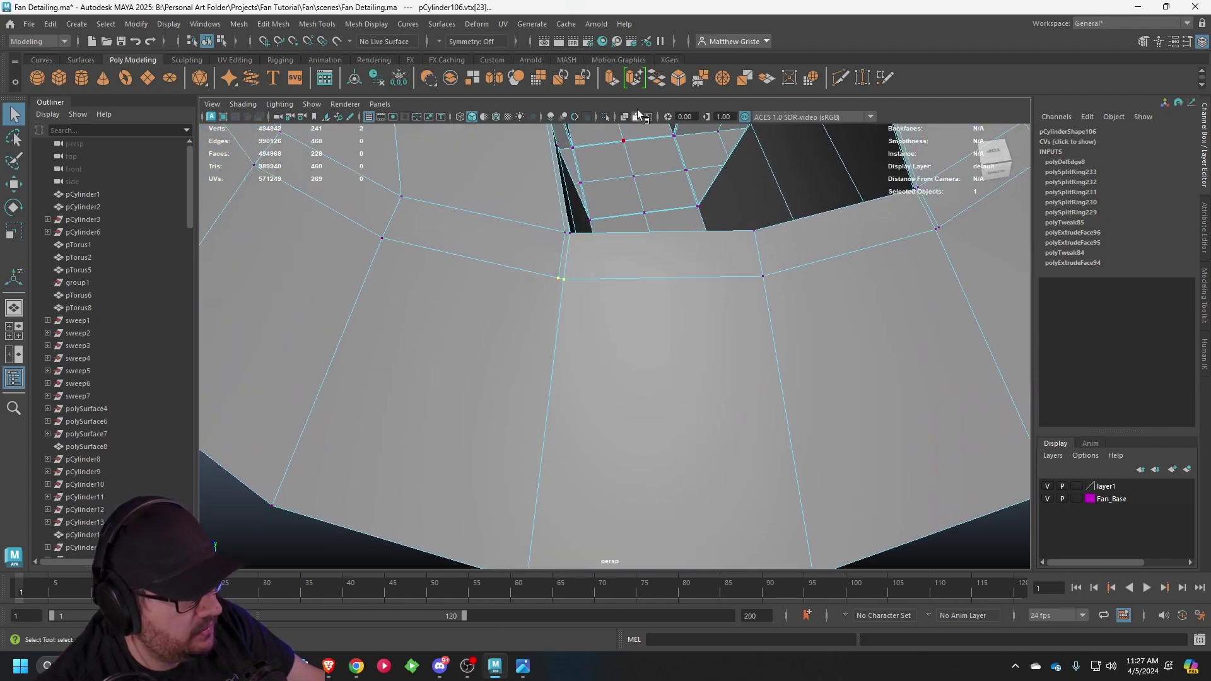
click(701, 79)
- Merge the remaining three doubled vertex pairs on the ring at the other arm corners with a 0.01 distance threshold
alt+drag(768, 235, 807, 344)
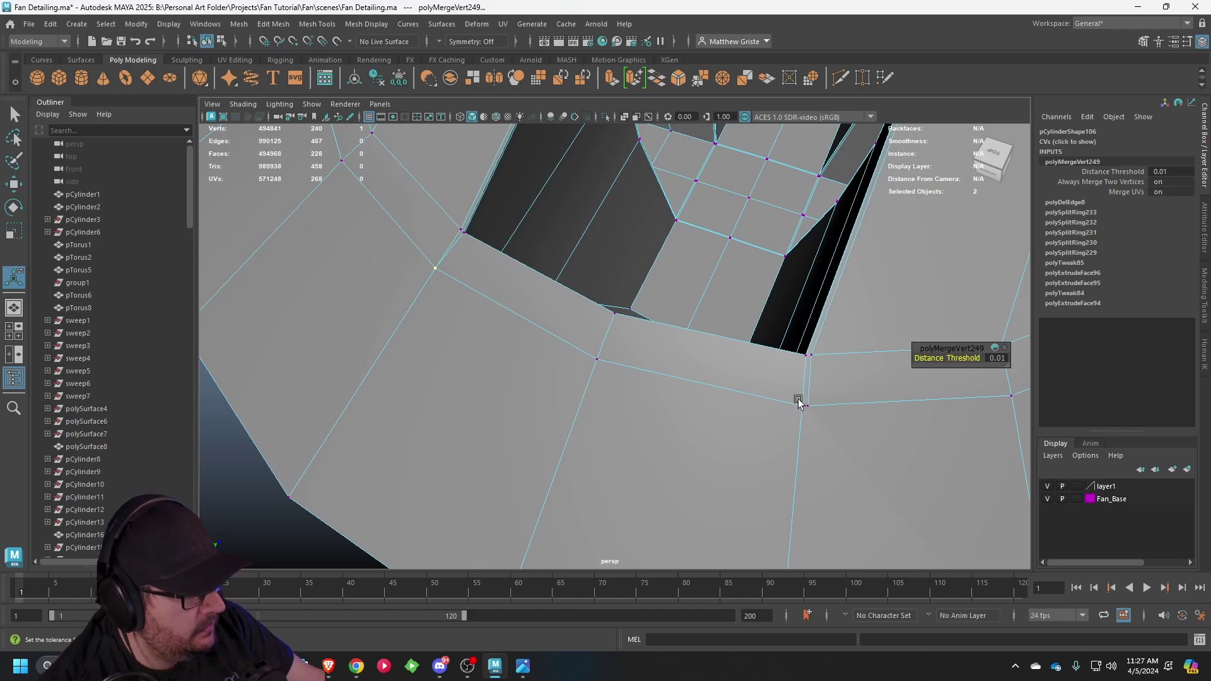
drag(798, 400, 567, 349)
key(g)
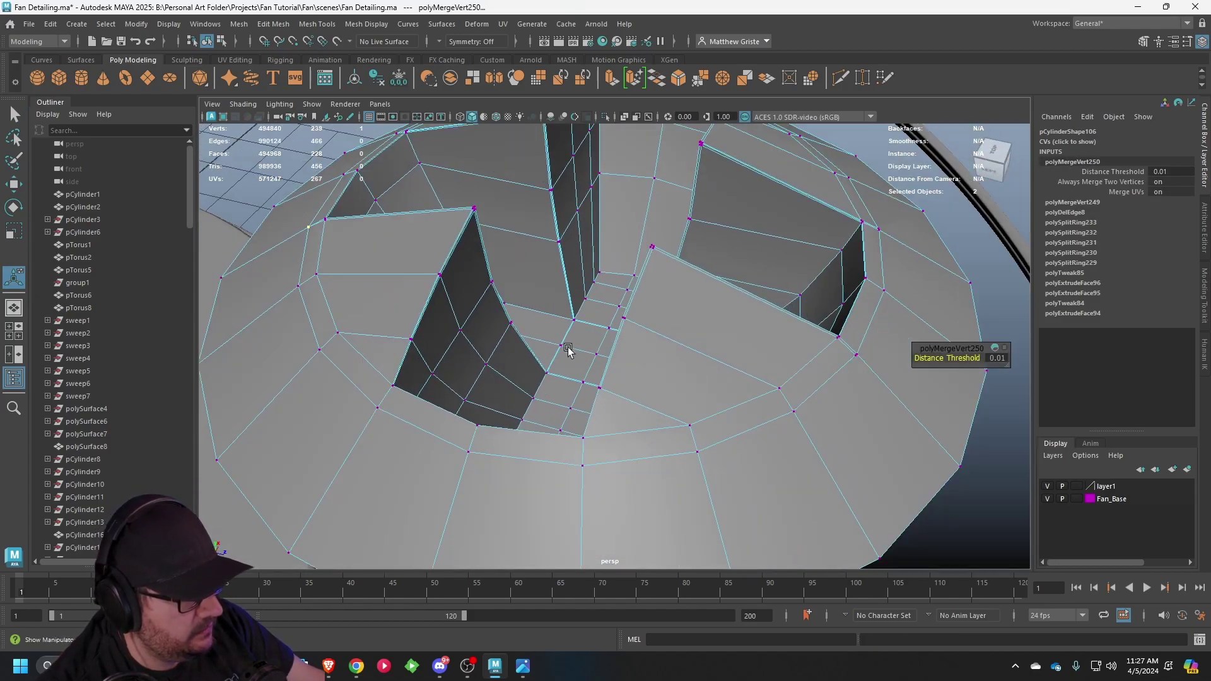
alt+middle_drag(663, 400, 662, 381)
alt+drag(814, 381, 540, 481)
key(g)
key(g)
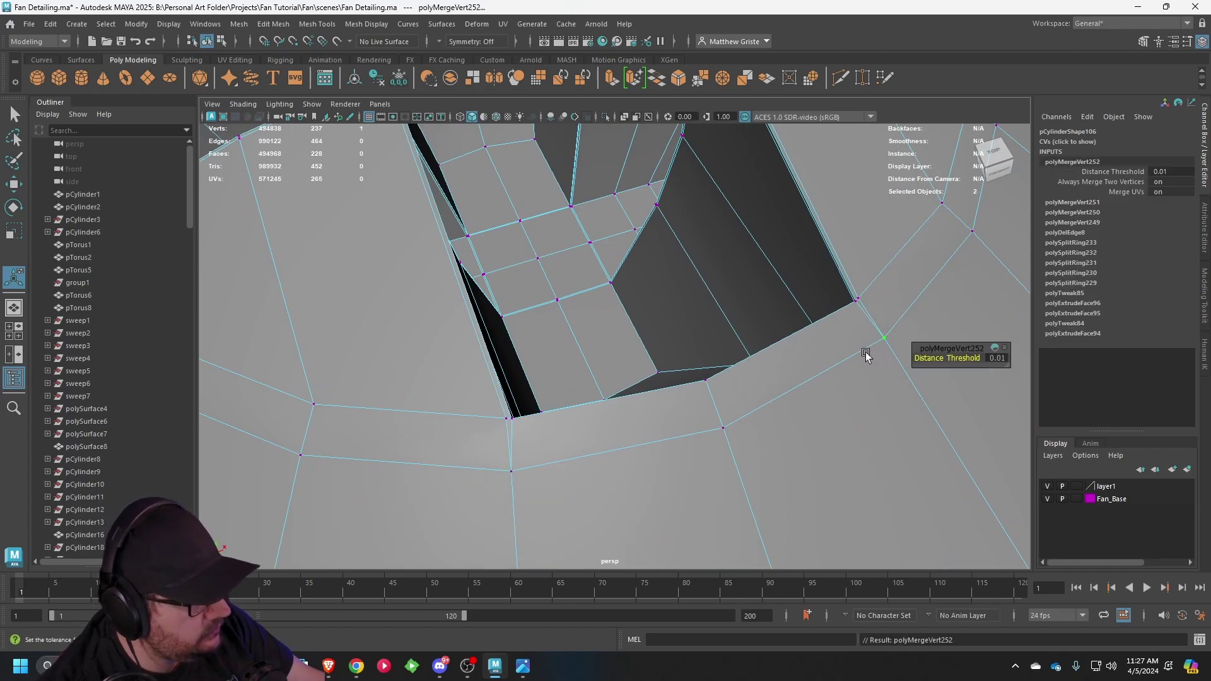
alt+drag(864, 351, 586, 357)
- Multi-Cut an edge along the recess rim from the support loop's end vertex to the arm's outer corner, and preview it smoothed
click(317, 24)
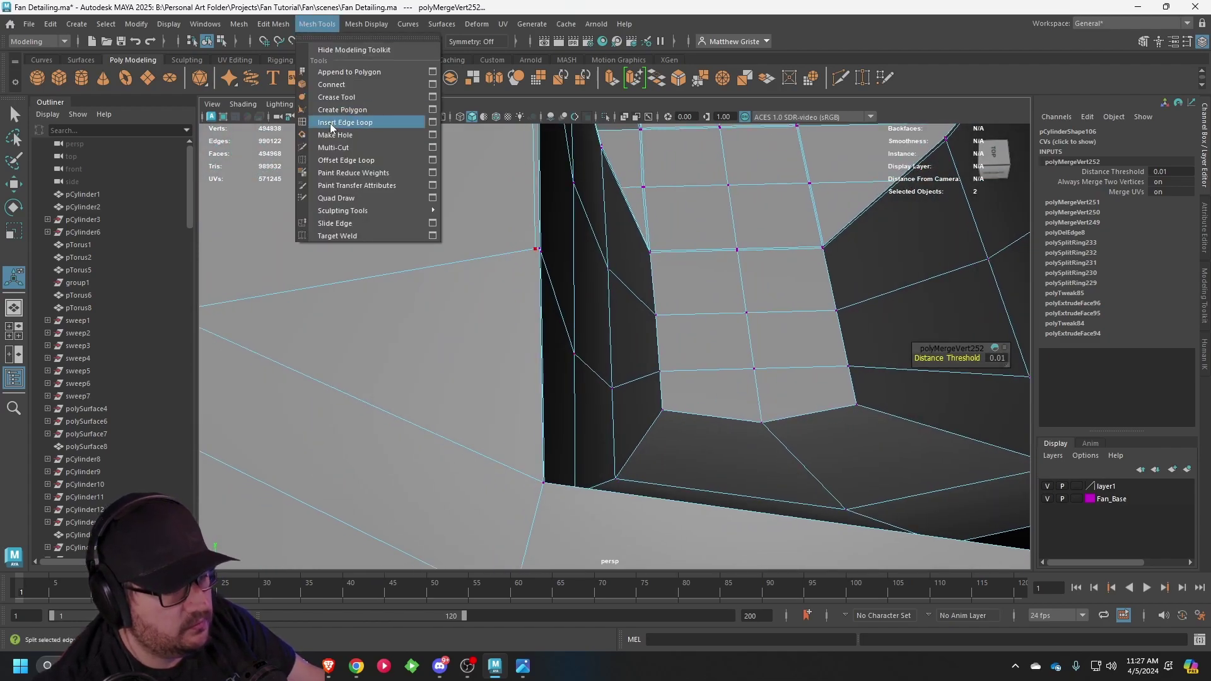
click(325, 149)
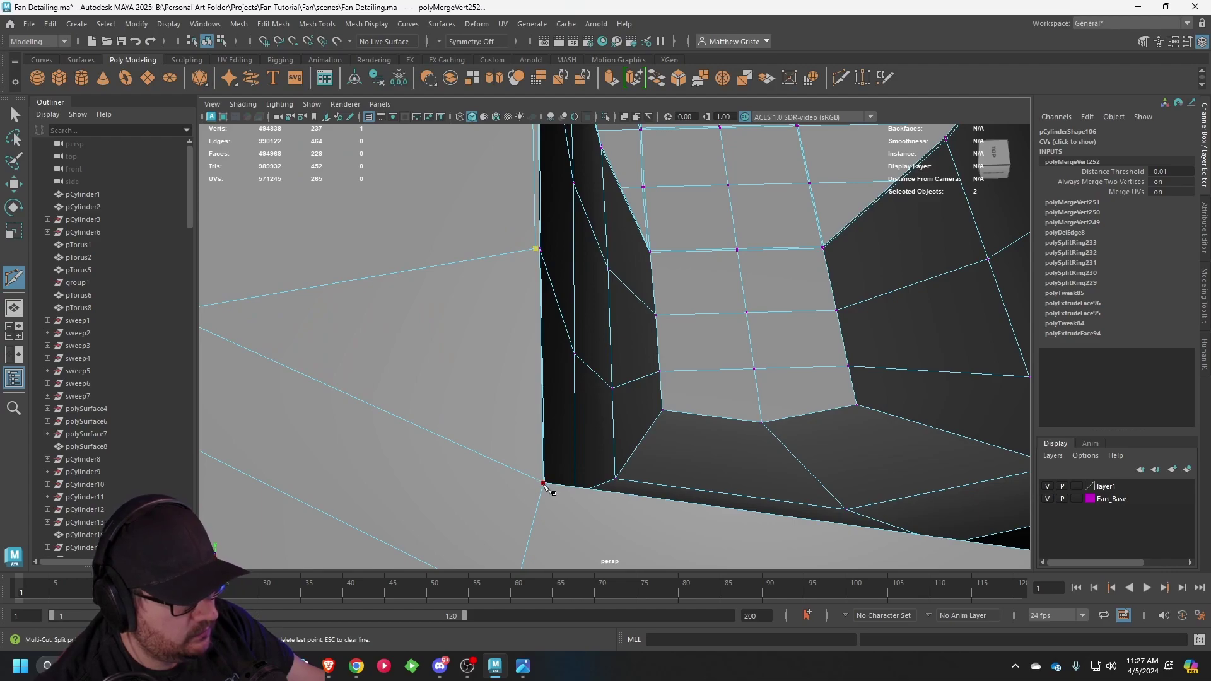
key(Return)
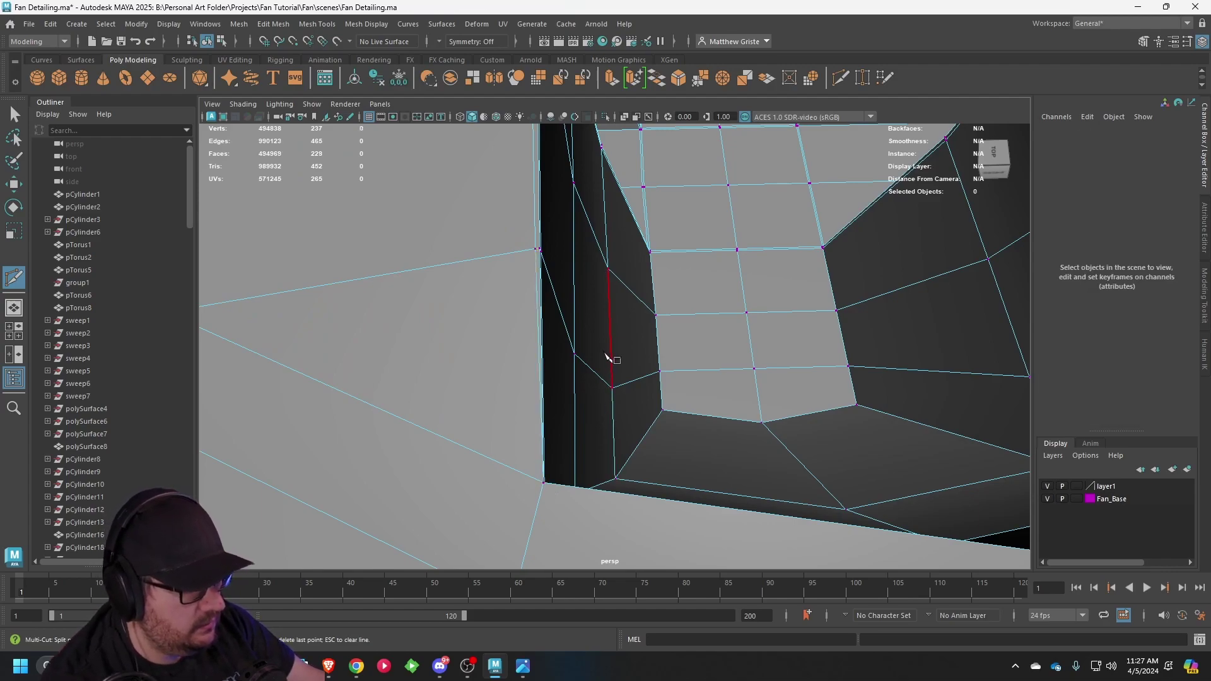
alt+drag(608, 357, 599, 424)
key(3)
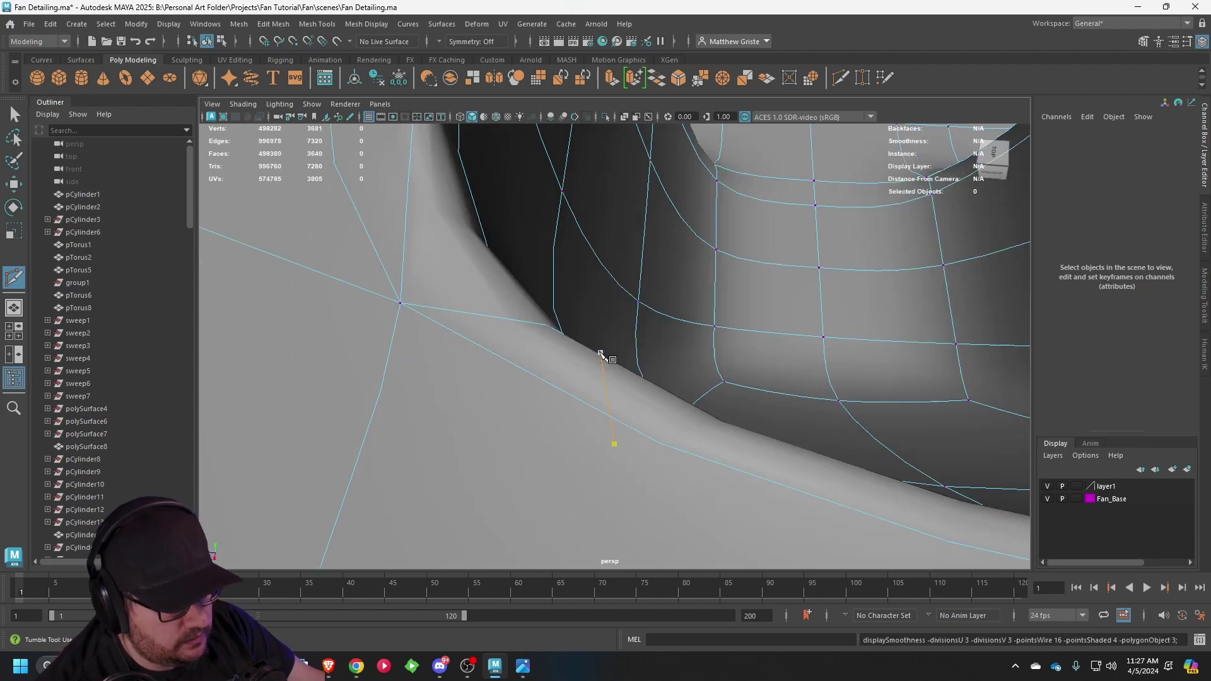
key(1)
scroll(600, 352, down, 5)
alt+drag(703, 373, 527, 394)
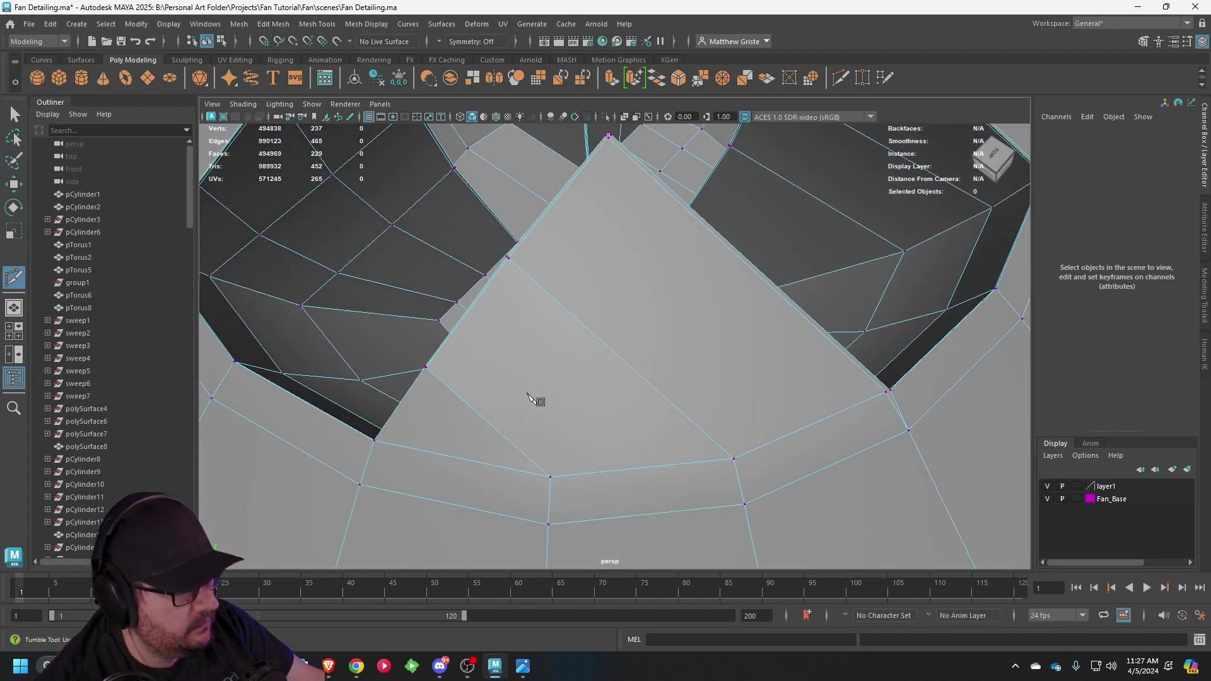
- Multi-Cut a matching rim edge on the next wedge, from its support-loop vertex to the arm's outer corner
alt+middle_drag(523, 380, 595, 351)
scroll(595, 351, up, 5)
alt+middle_drag(470, 394, 614, 337)
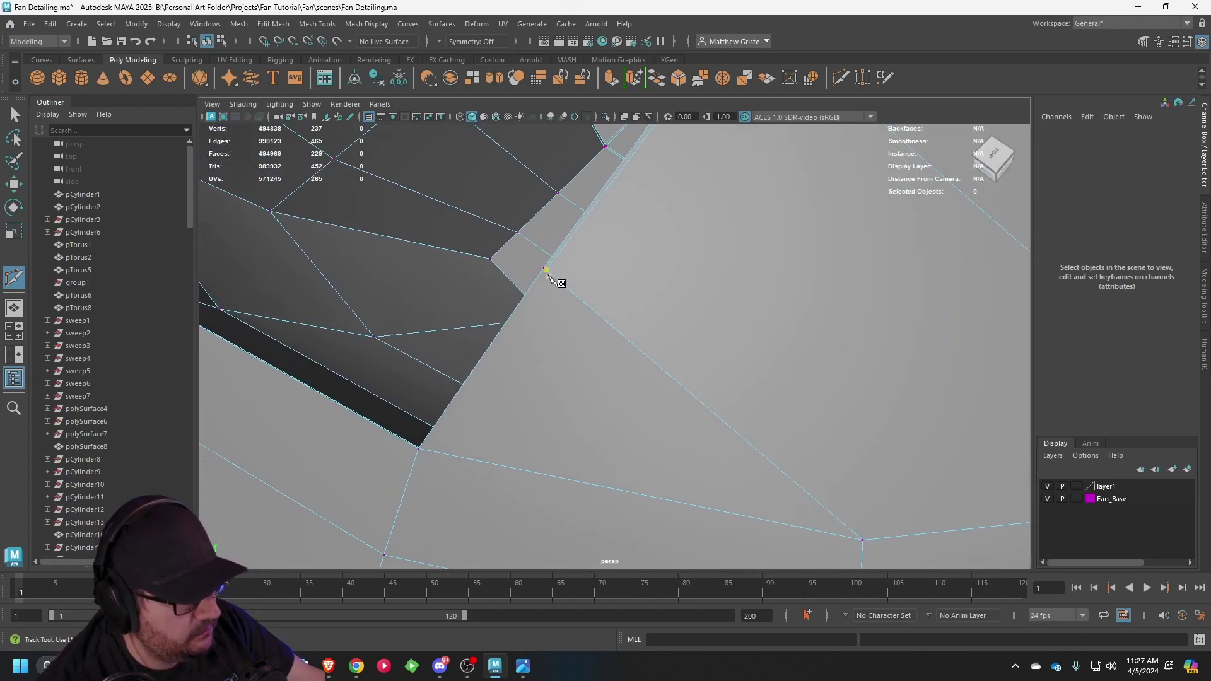
click(419, 449)
right_click(565, 392)
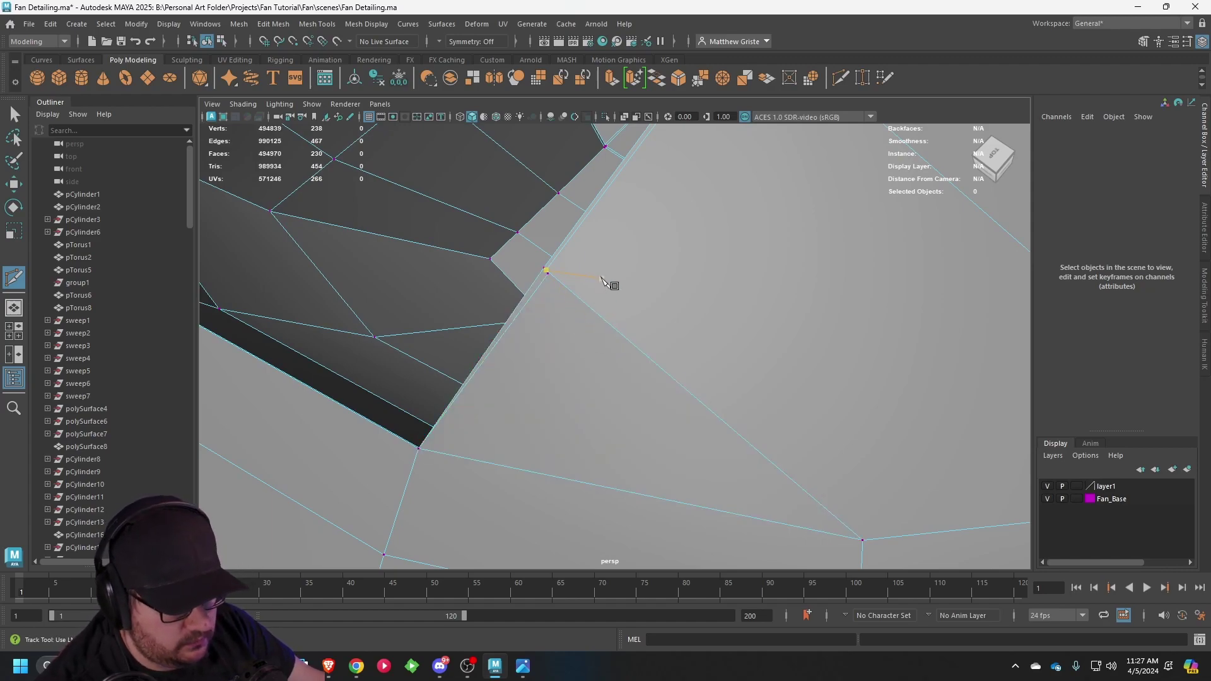
- Merge the clustered vertices at the inner end of the new rim cut with a 0.01 distance threshold
right_drag(537, 265, 485, 261)
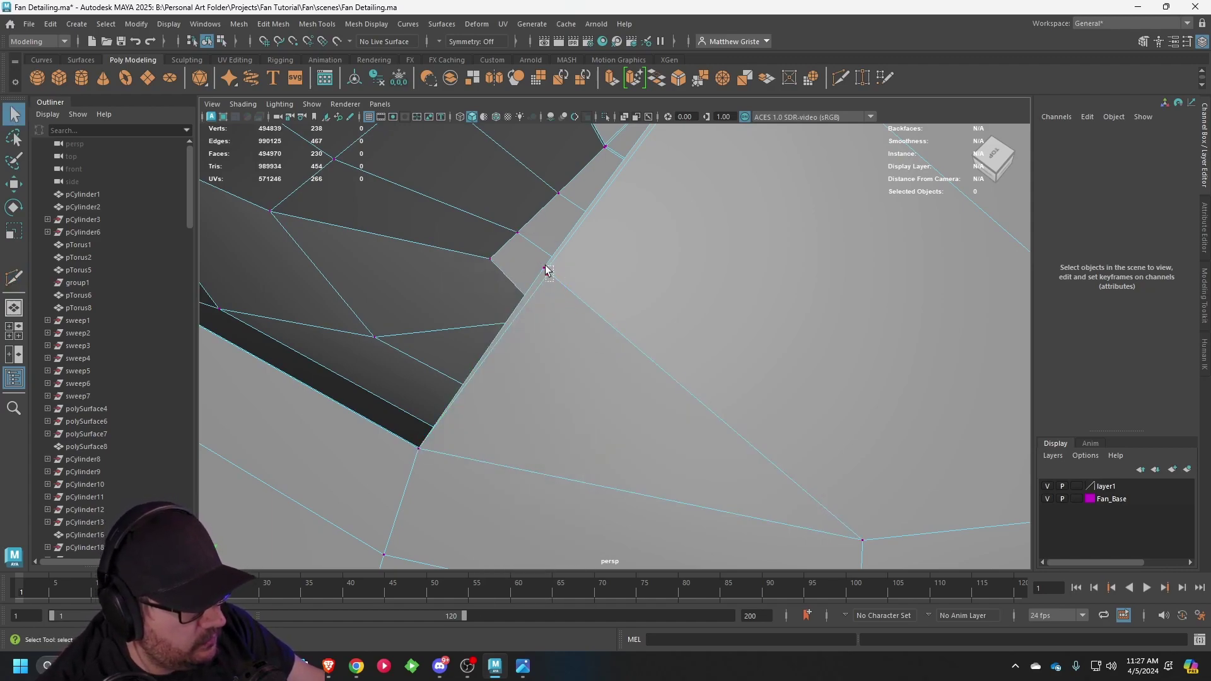
click(546, 273)
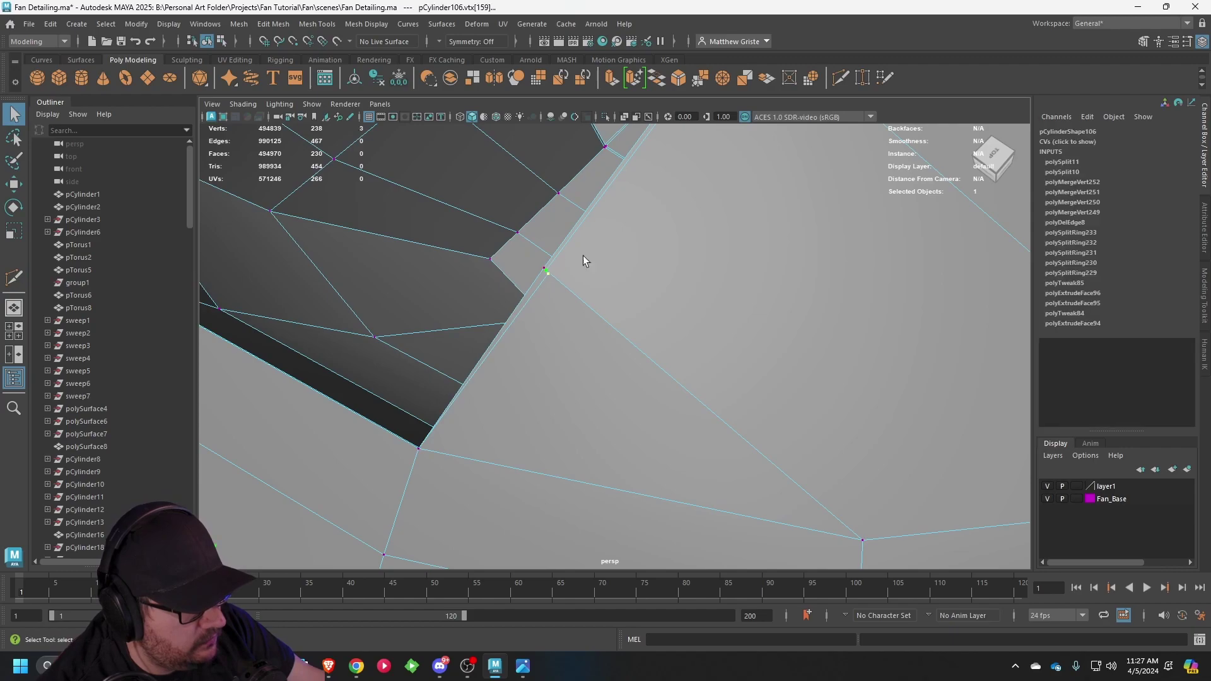
click(697, 79)
scroll(631, 176, down, 10)
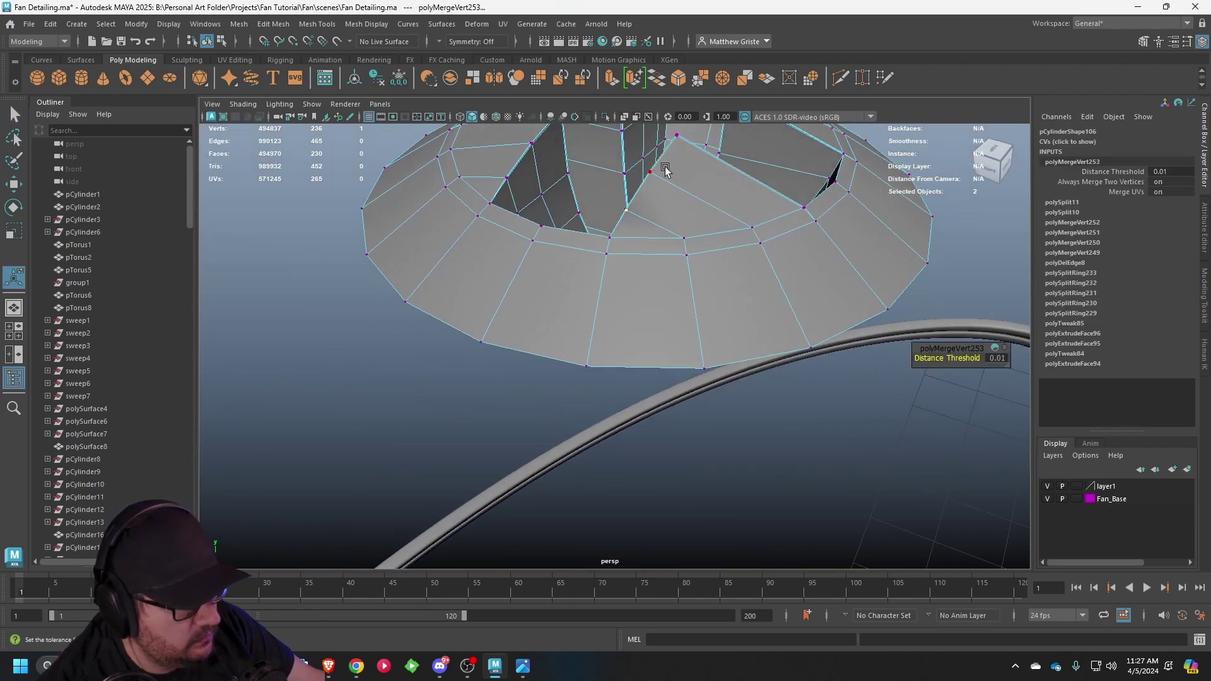
- Preview the cross recess smoothed, undo the last vertex merge at the rim cut, and repeat the merge
key(3)
alt+drag(668, 172, 602, 193)
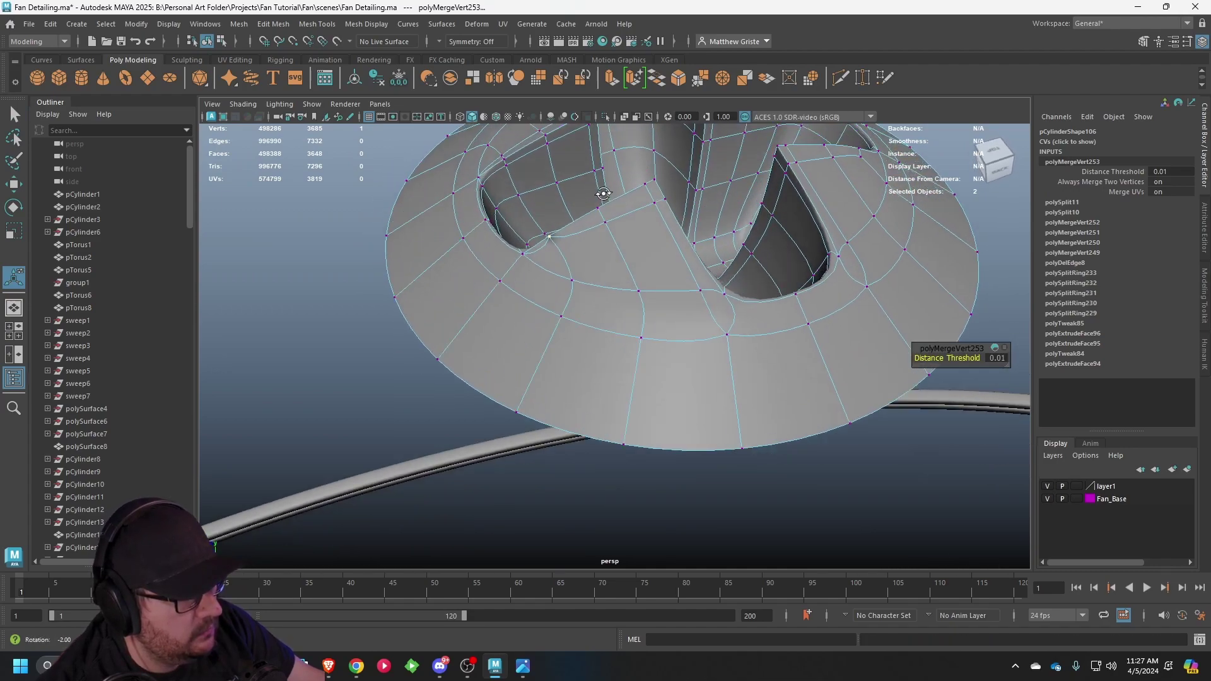
alt+right_drag(602, 192, 648, 224)
alt+drag(649, 228, 784, 265)
scroll(690, 285, up, 3)
alt+middle_drag(796, 317, 681, 318)
key(ctrl+z)
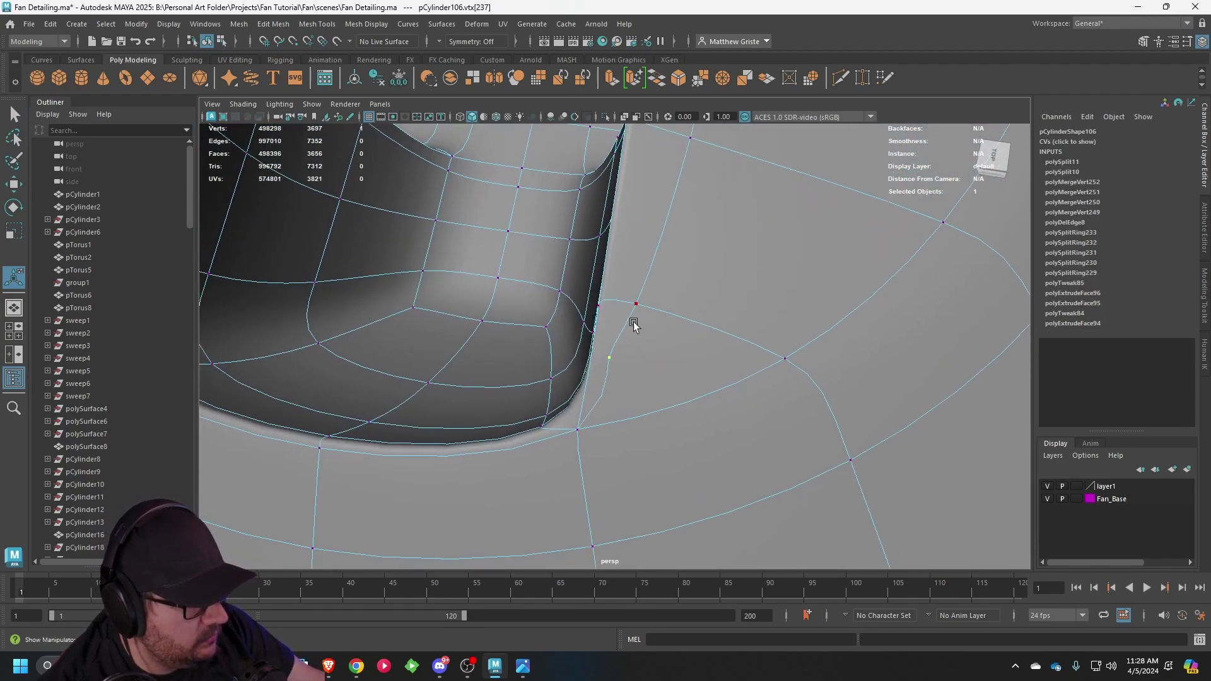
key(g)
scroll(656, 299, down, 5)
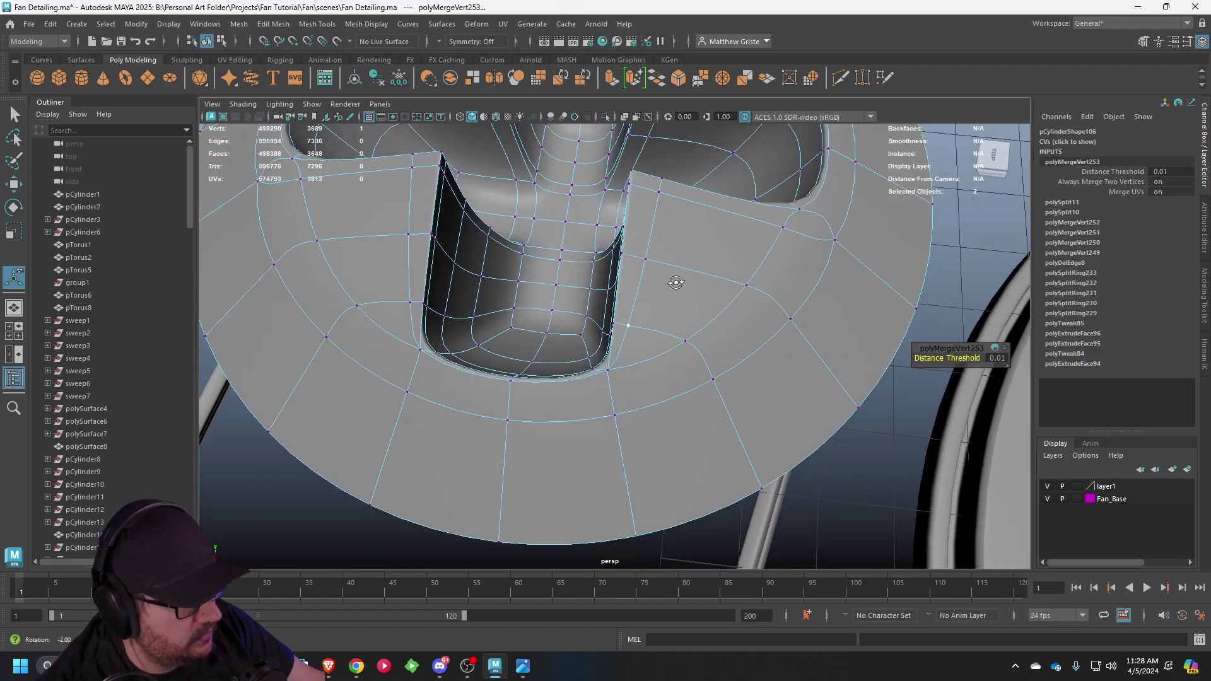
- Check the smoothed recess walls around the new rim edges and undo the recent vertex merges and both rim cuts
alt+drag(676, 282, 779, 265)
alt+middle_drag(517, 261, 563, 294)
alt+drag(563, 295, 671, 316)
scroll(692, 301, down, 3)
scroll(672, 315, up, 3)
key(ctrl+z)
key(ctrl+z)
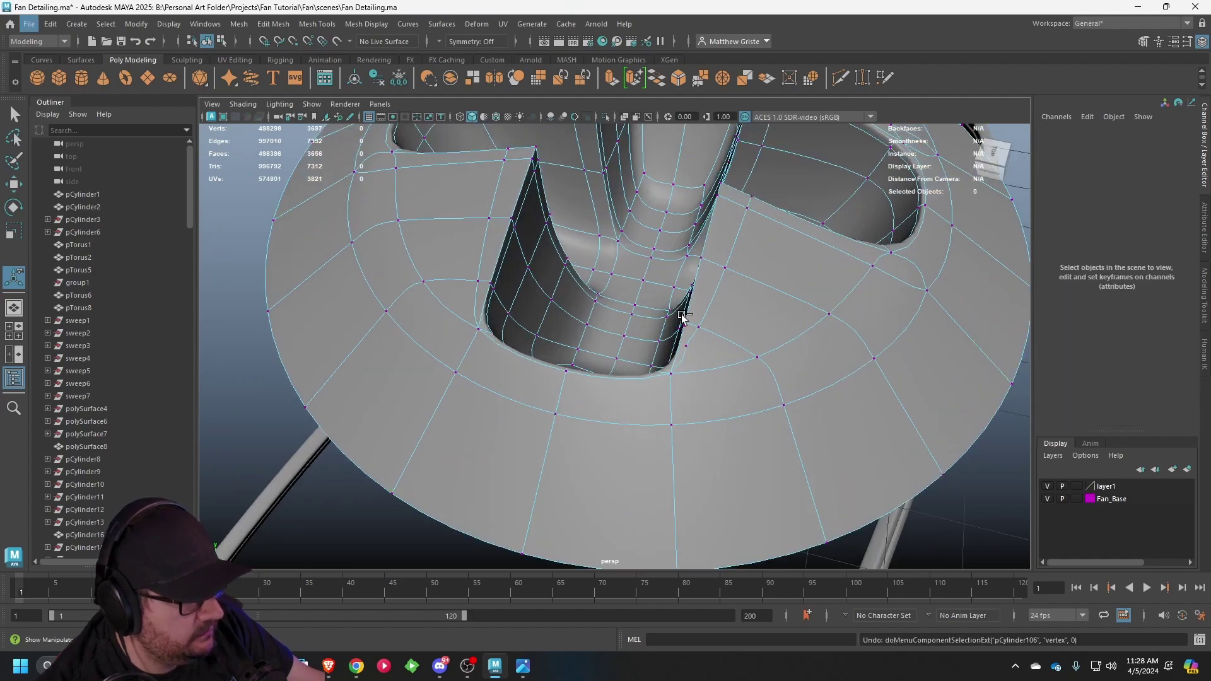
key(ctrl+z)
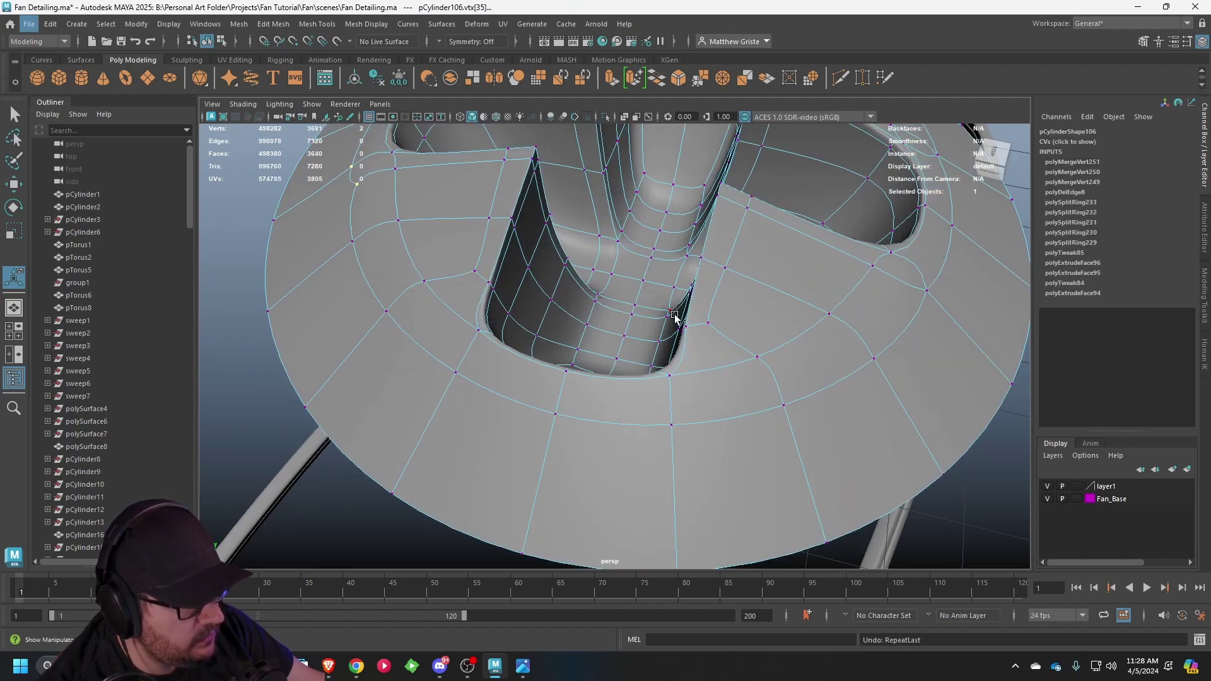
- Select the whole screw head in object mode and frame it in the side view
alt+drag(550, 309, 621, 339)
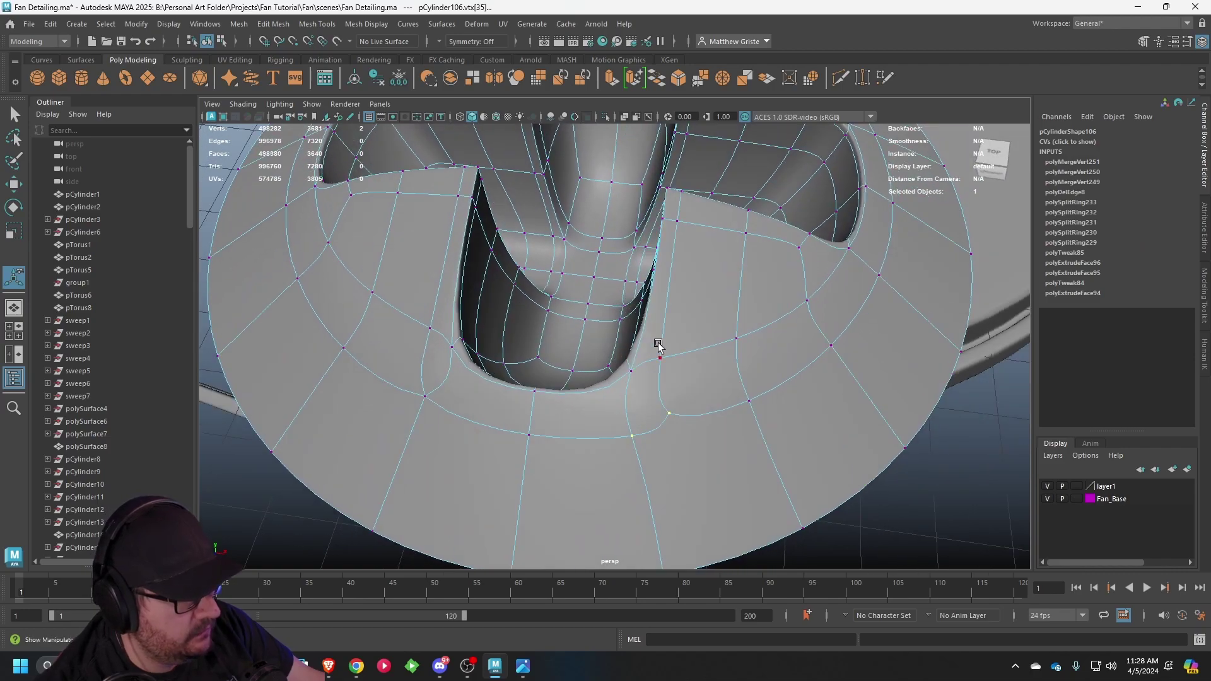
right_drag(658, 347, 706, 275)
alt+drag(706, 275, 588, 309)
right_drag(679, 282, 735, 262)
click(869, 349)
alt+drag(869, 349, 639, 255)
click(667, 275)
key(f)
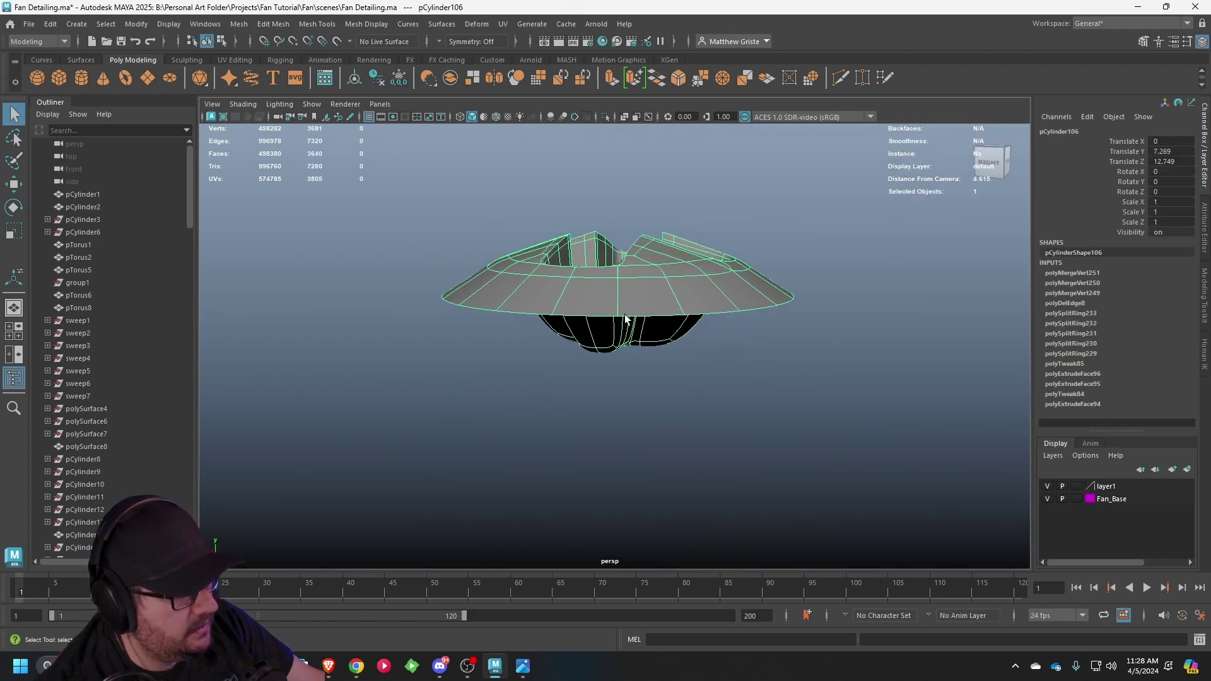
key(space)
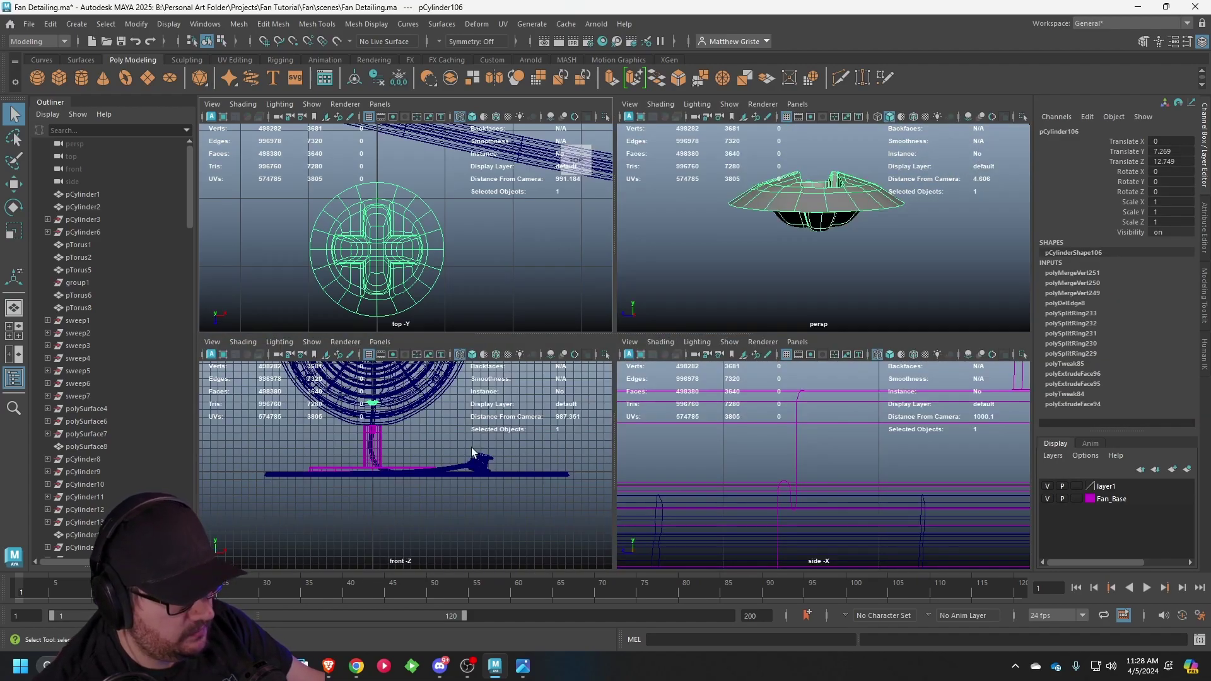
alt+middle_drag(785, 426, 789, 494)
scroll(791, 483, down, 8)
key(space)
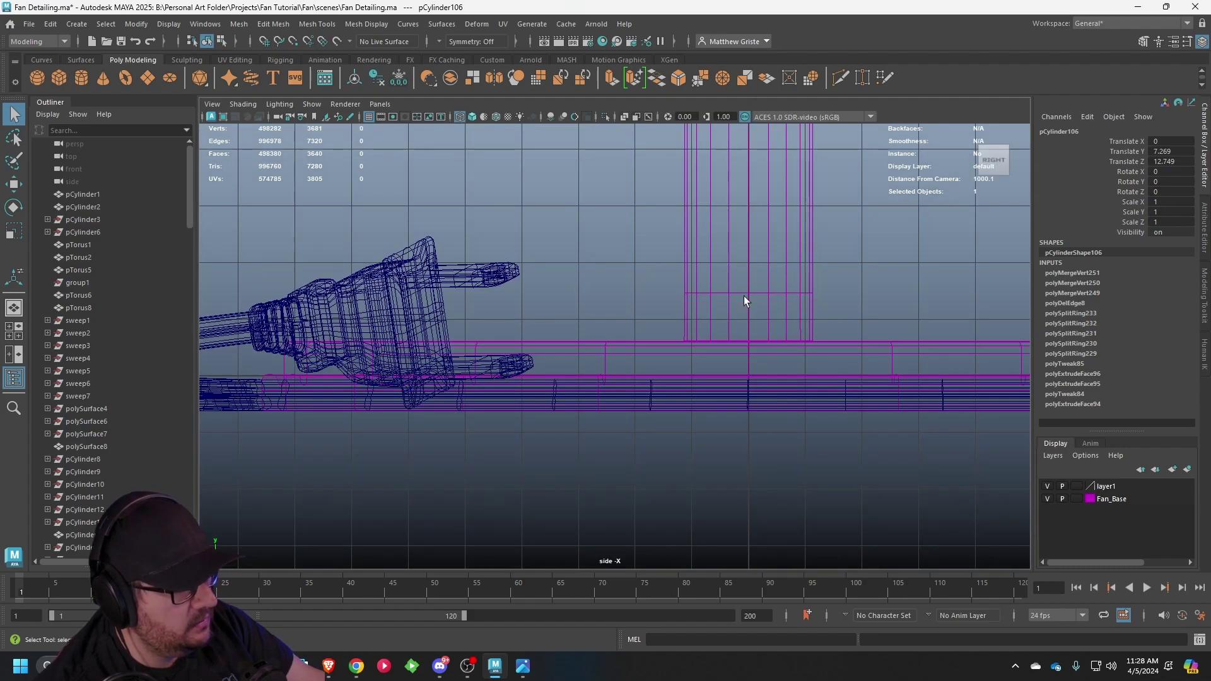
scroll(744, 299, down, 3)
alt+middle_drag(743, 308, 738, 378)
key(f)
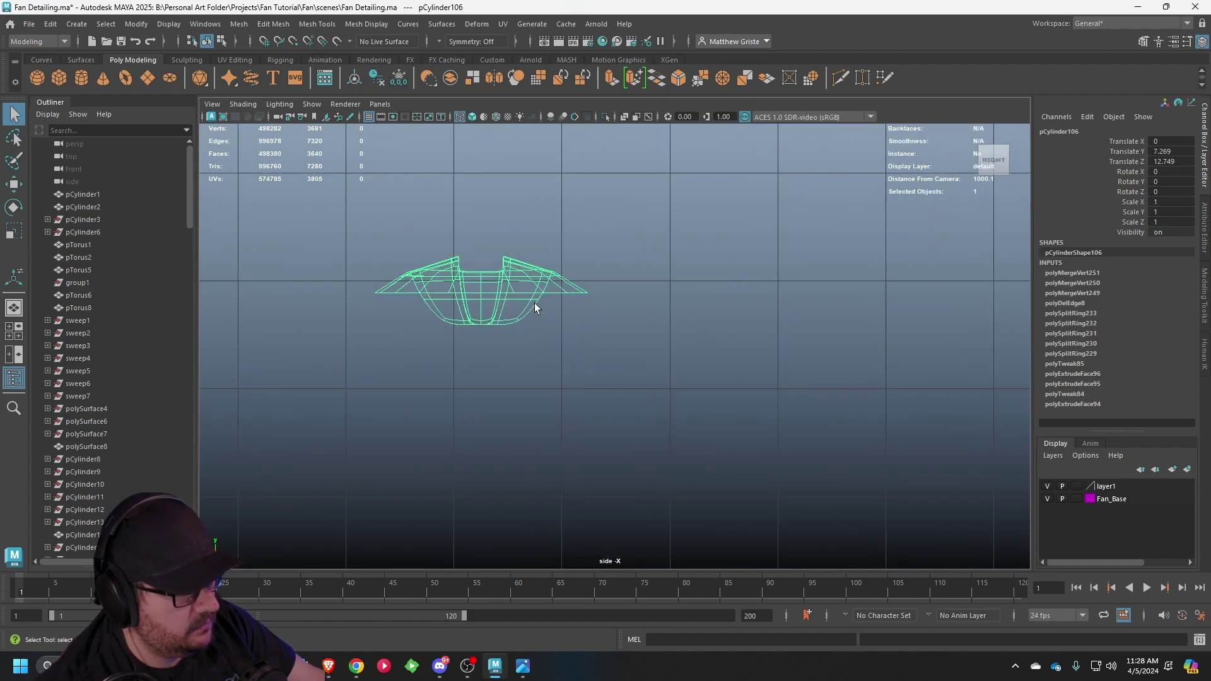
scroll(696, 395, up, 3)
- Turn off smooth preview and lower the peak vertices at the recess's inner corners slightly to flatten the dome
right_drag(697, 294, 590, 312)
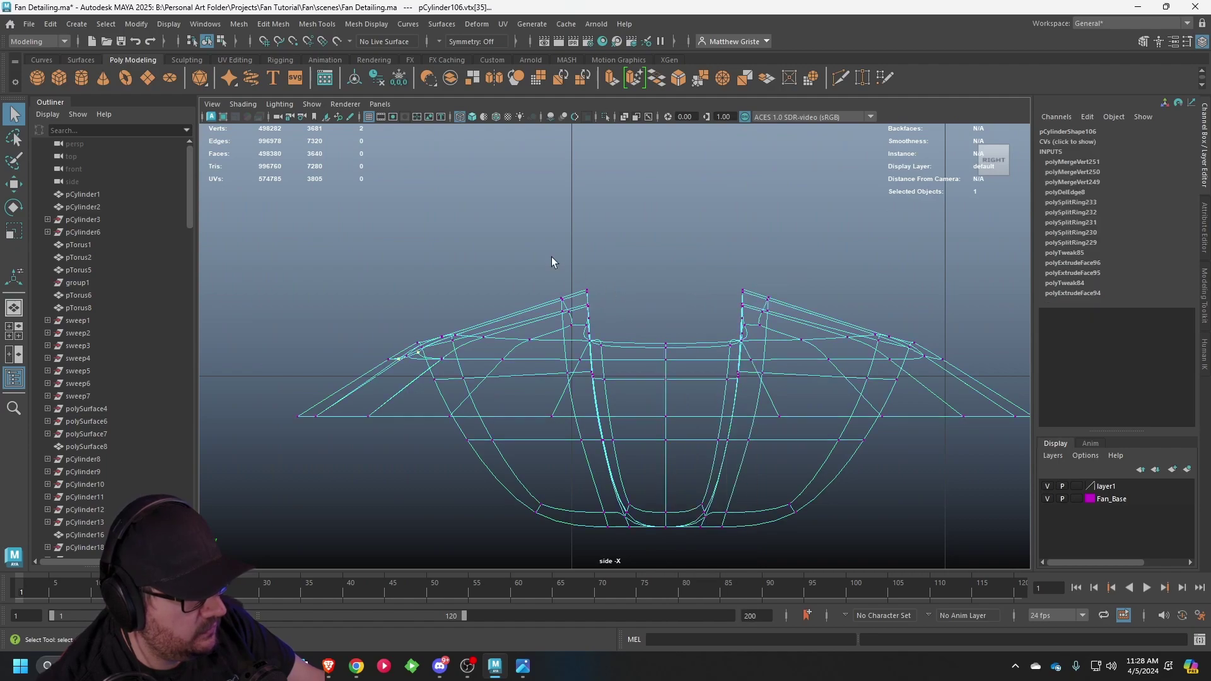
drag(751, 300, 750, 299)
key(w)
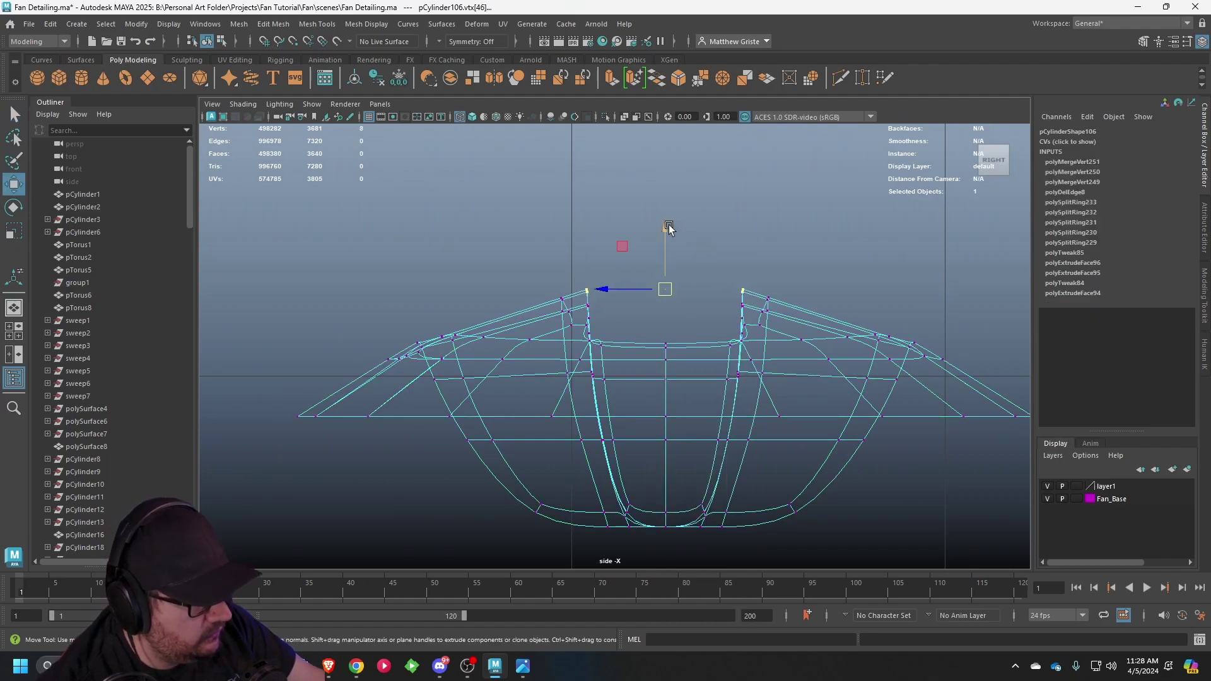
drag(669, 228, 668, 233)
key(1)
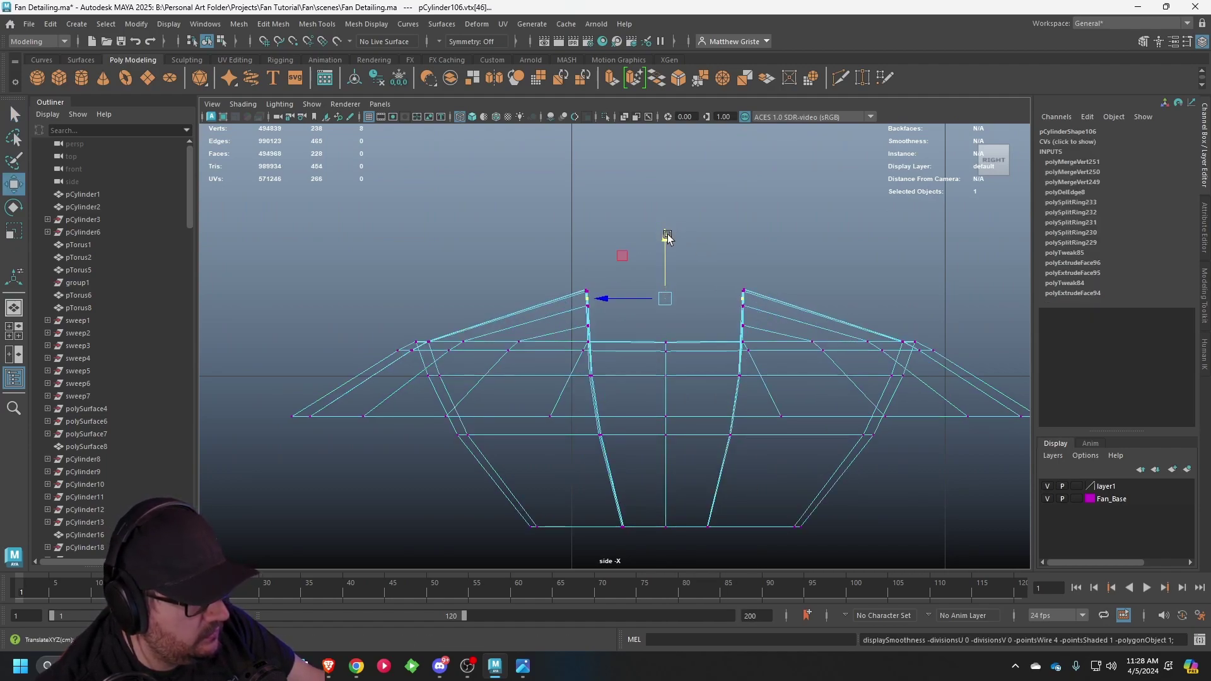
key(ctrl+z)
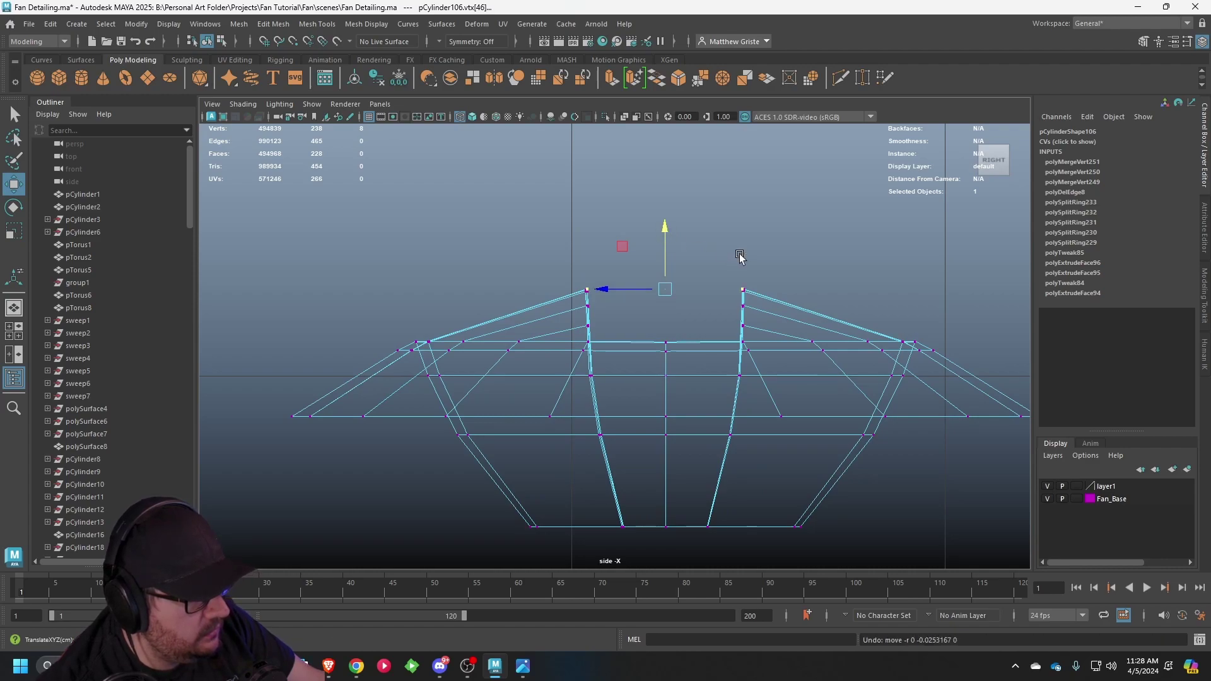
drag(563, 256, 588, 278)
drag(670, 235, 670, 243)
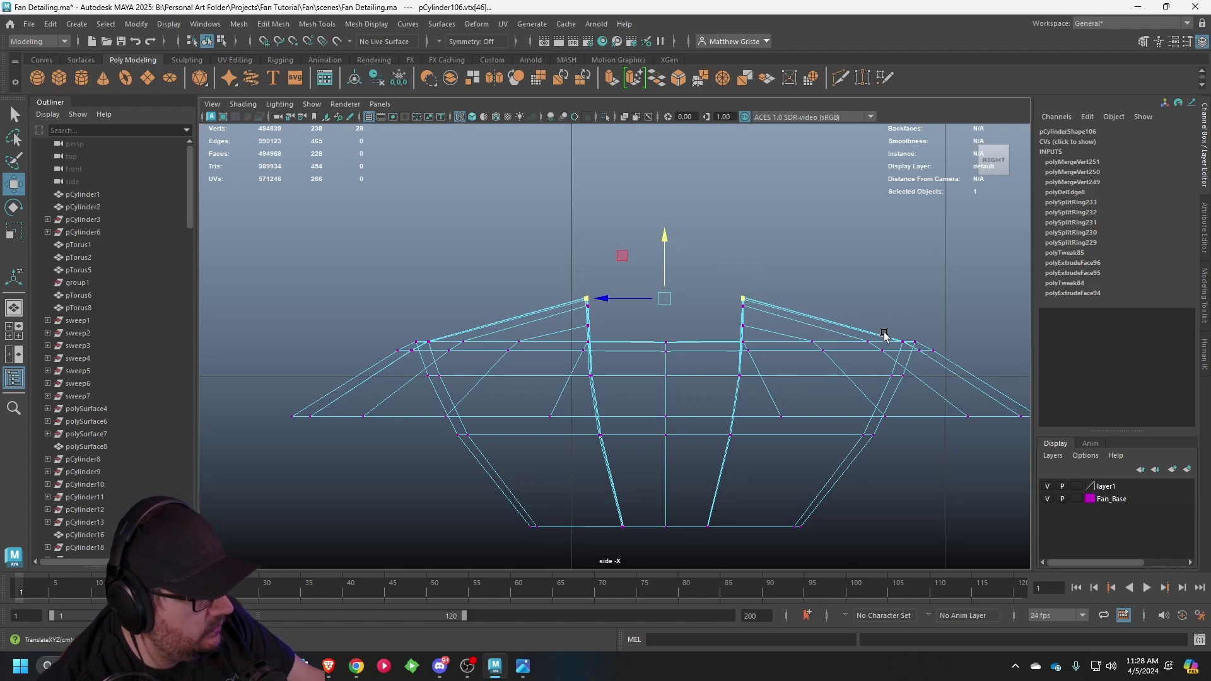
- Return to the perspective view in object mode and examine the smooth-previewed screw head without its wireframe
key(space)
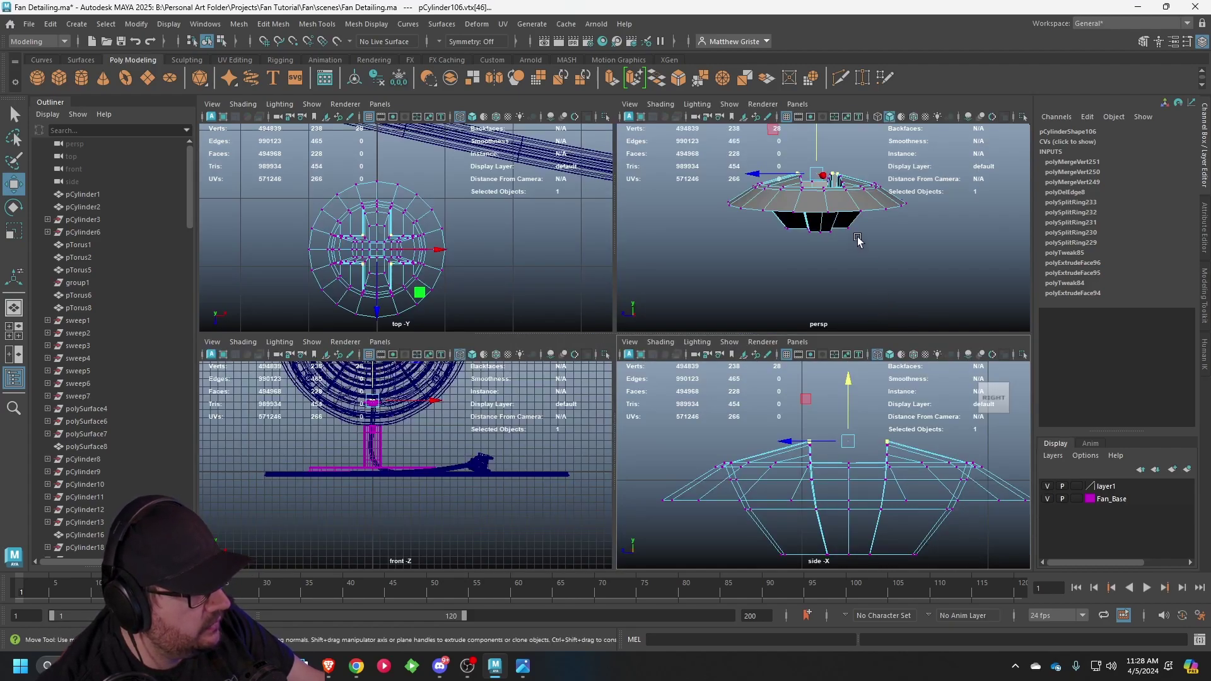
alt+drag(857, 237, 789, 257)
alt+middle_drag(789, 257, 713, 319)
alt+drag(713, 320, 589, 397)
key(space)
right_drag(724, 305, 769, 270)
key(3)
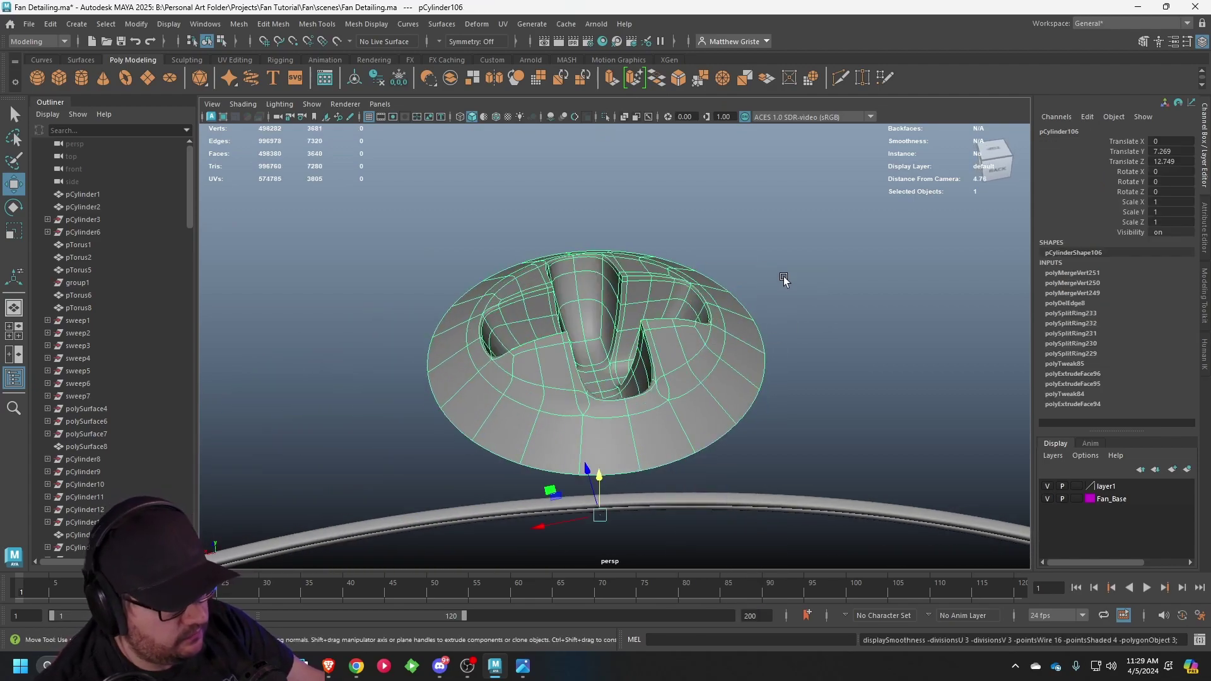
click(784, 278)
scroll(784, 316, down, 4)
alt+drag(784, 330, 648, 334)
- Insert three edge loops inside the unsmoothed cross recess: one near its inner corners and two lower down its walls
click(649, 315)
key(1)
alt+middle_drag(648, 334, 554, 387)
scroll(555, 387, up, 4)
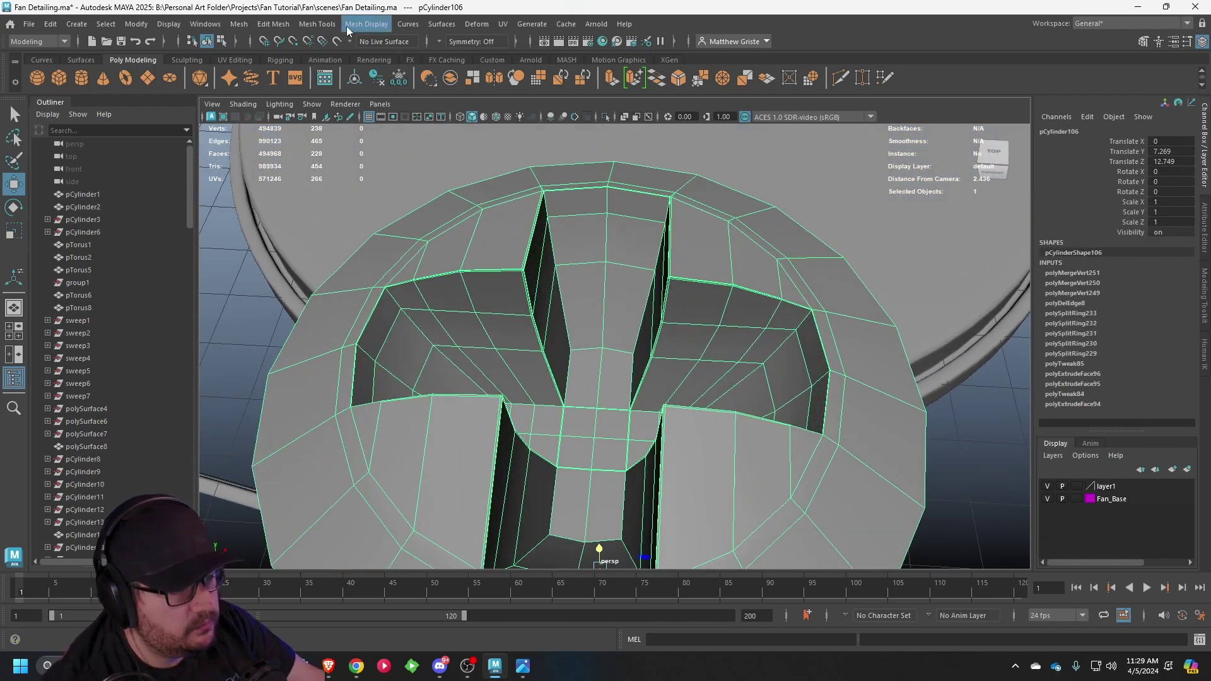
click(318, 24)
click(350, 120)
click(559, 405)
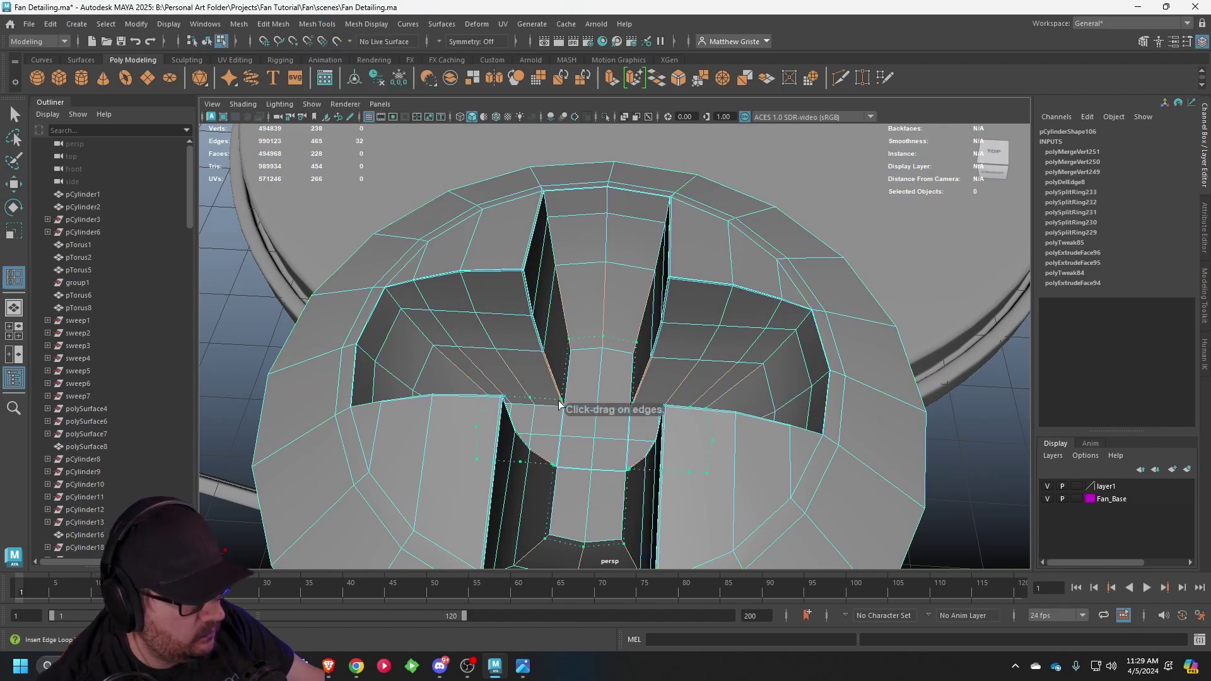
click(541, 346)
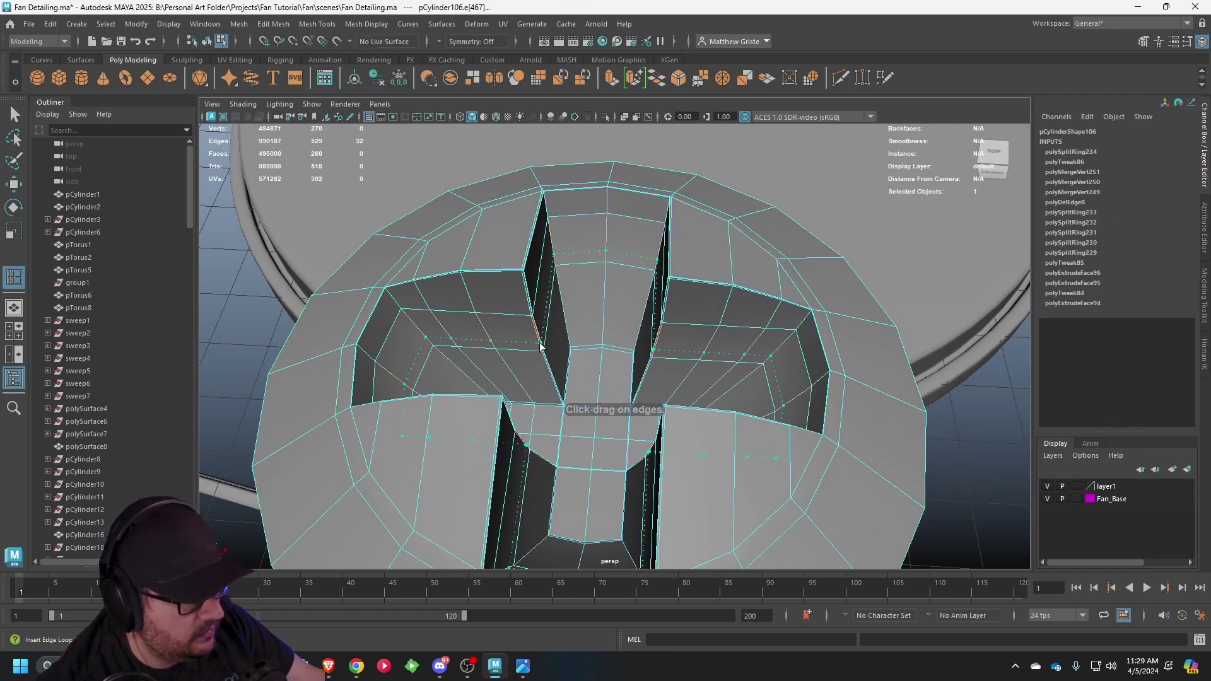
click(544, 355)
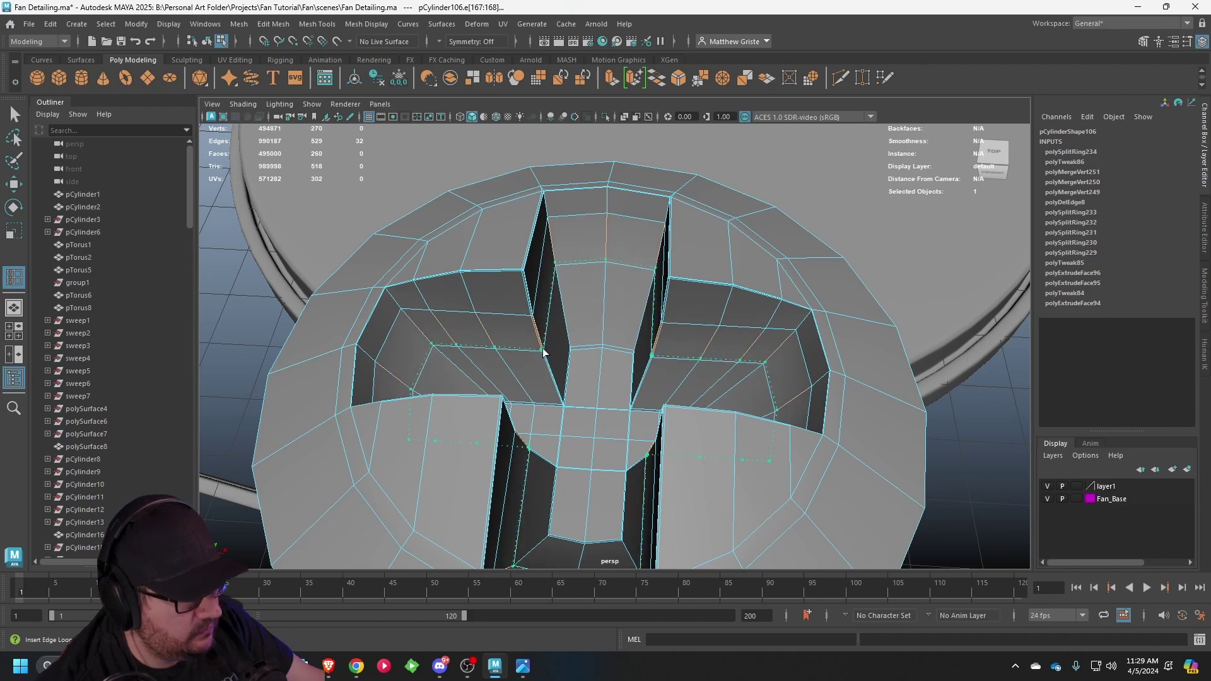
click(543, 355)
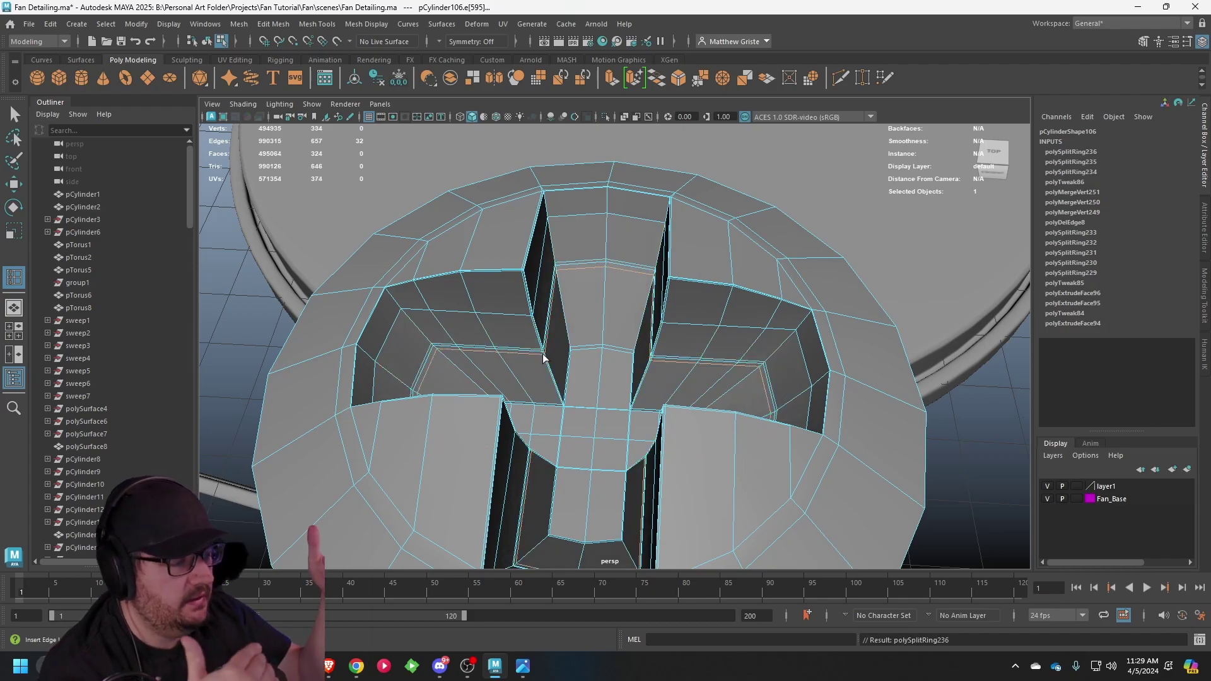
- Preview the screw head smoothed, deselect it, and examine how the new support loops shape the recess
key(q)
key(3)
scroll(568, 352, down, 5)
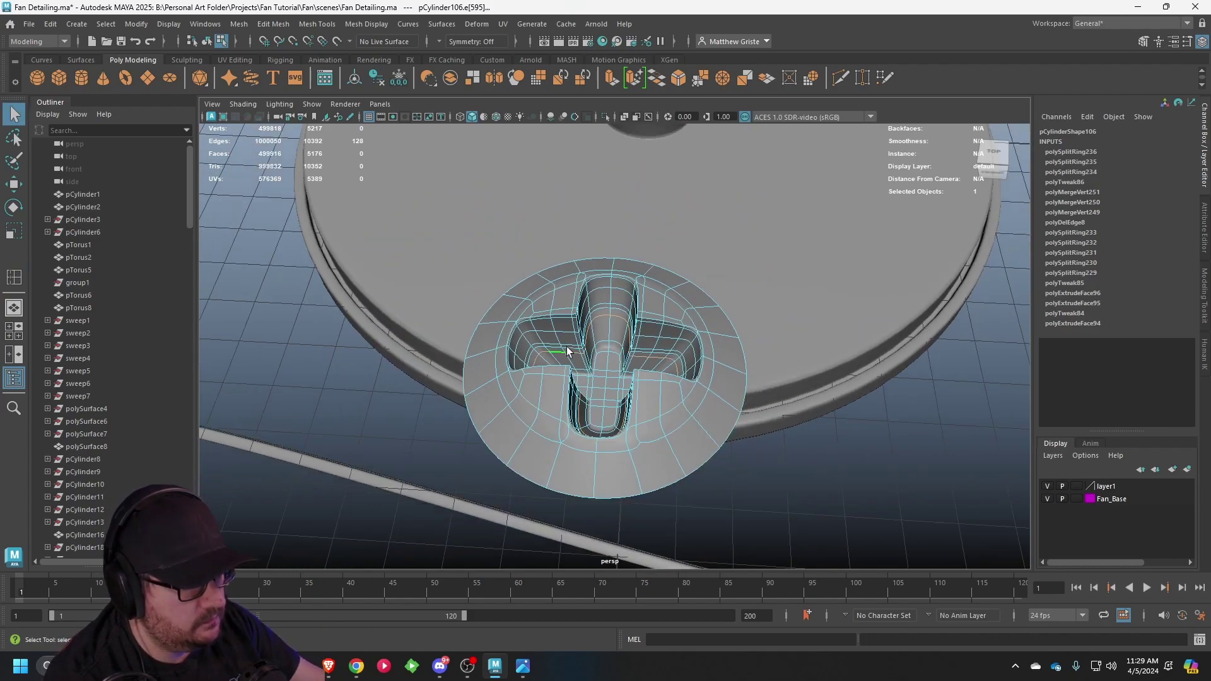
right_drag(634, 293, 698, 273)
click(876, 476)
alt+drag(875, 475, 608, 351)
- Select the screw head's outer rim edge loop and extrude it a short distance straight down along the world axis
click(685, 387)
scroll(685, 388, up, 2)
right_drag(607, 351, 607, 296)
double_click(601, 381)
alt+drag(601, 382, 677, 183)
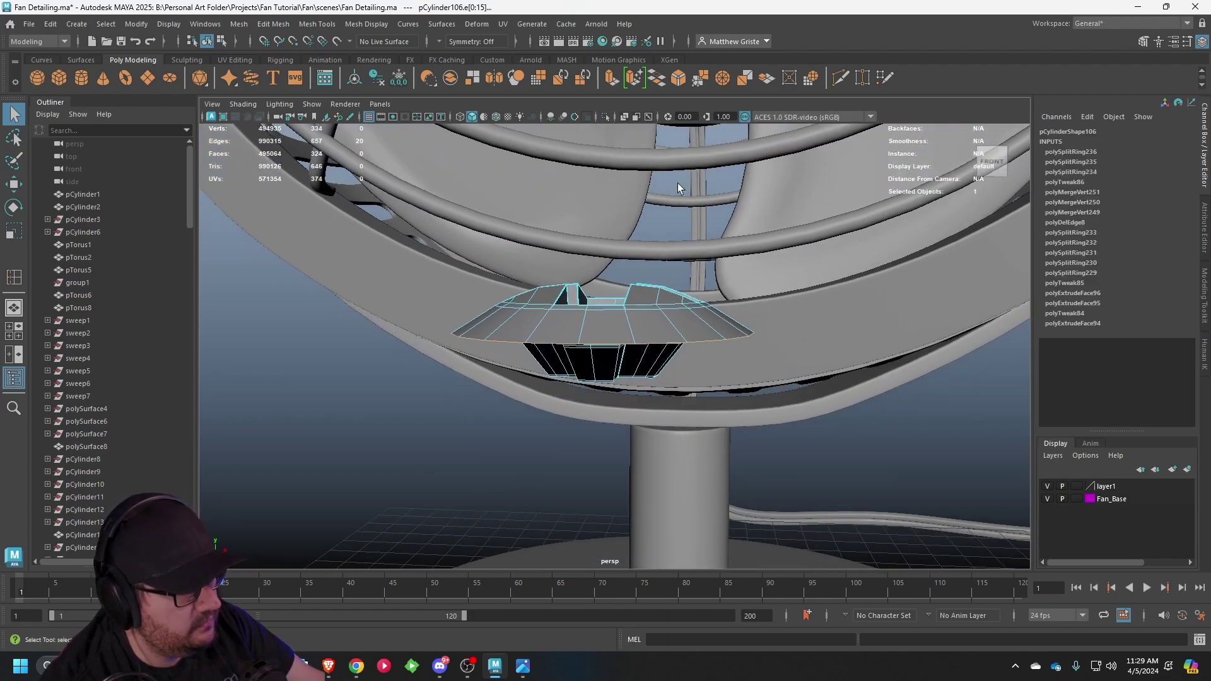
click(614, 74)
mouse_move(725, 316)
alt+mouse_down()
mouse_move(744, 303)
mouse_move(706, 296)
mouse_move(745, 303)
alt+mouse_up()
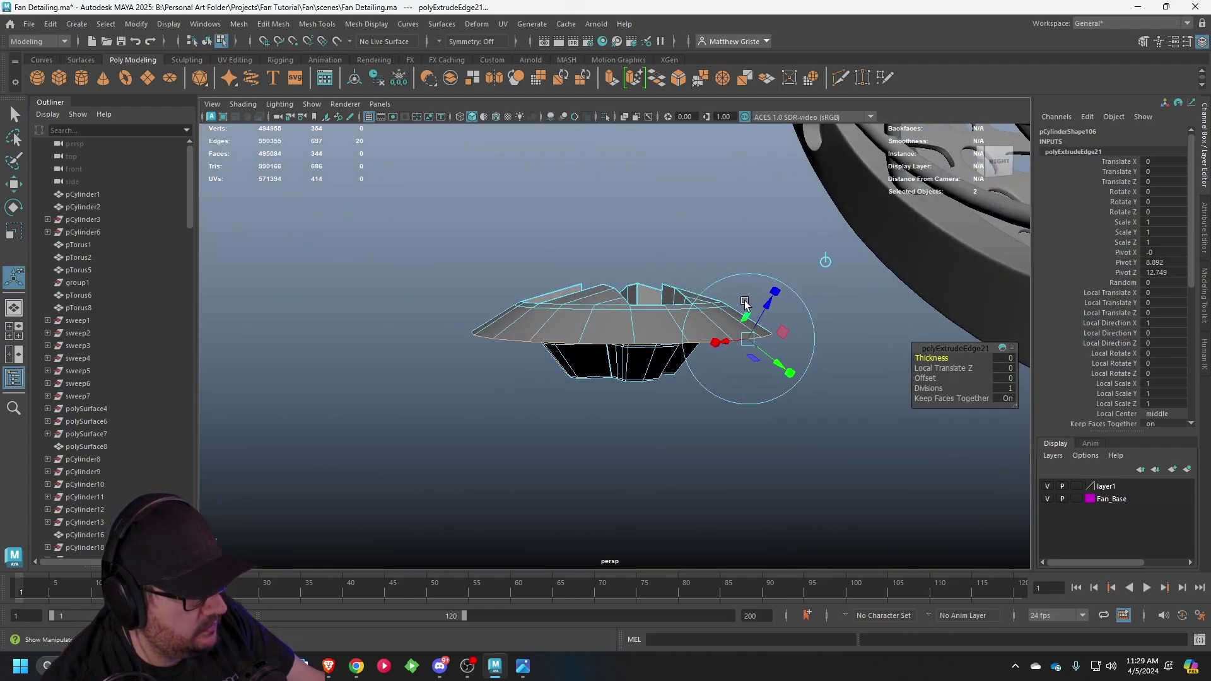
click(823, 261)
drag(622, 281, 619, 310)
- Extrude the rim downward twice more, scaling the last ring to 0.783 and raising it slightly to taper the head's underside
key(ctrl+e)
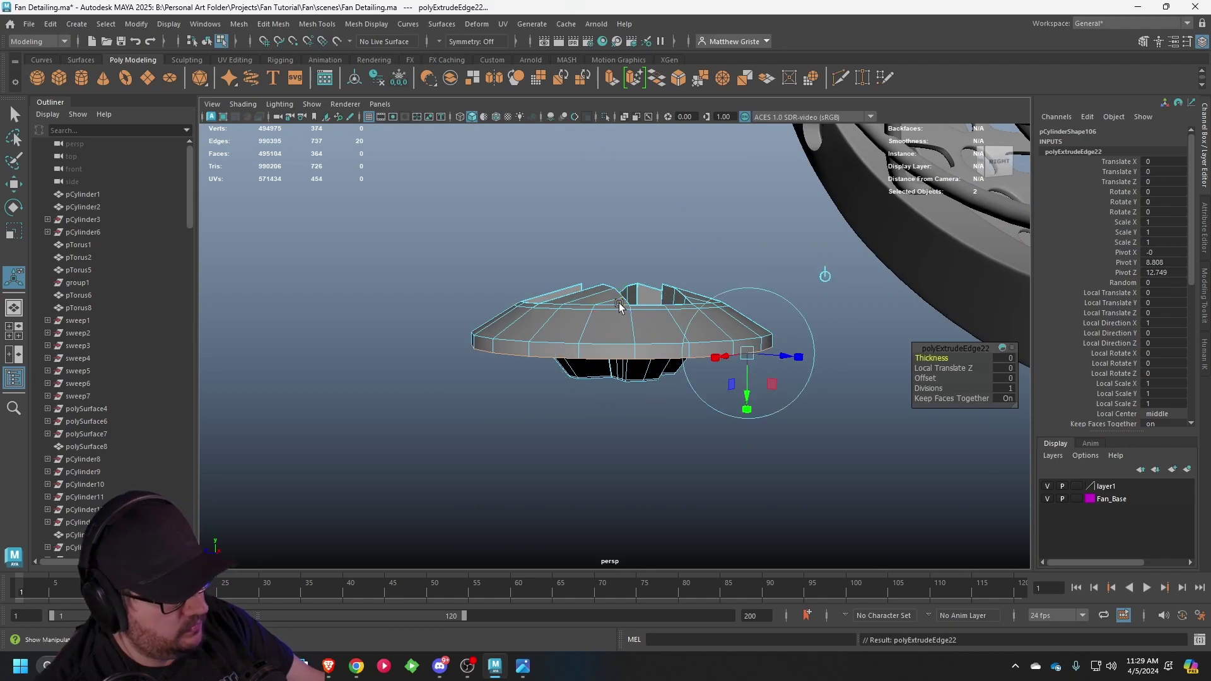
drag(747, 391, 752, 434)
click(837, 316)
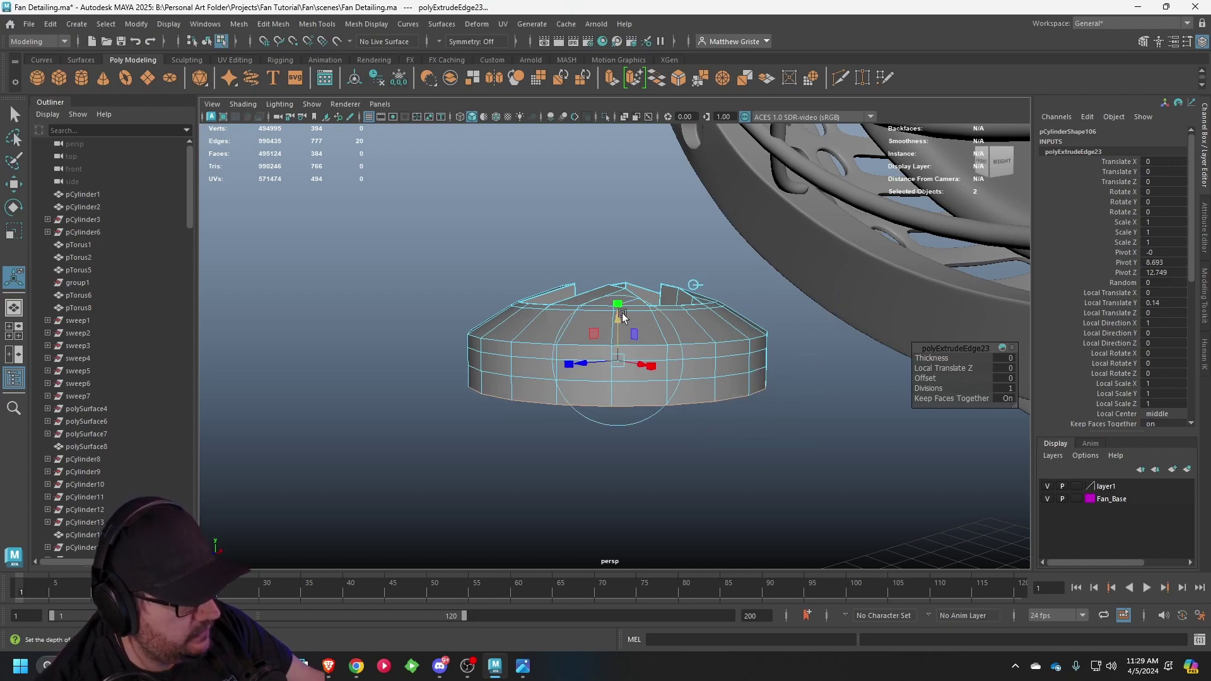
drag(613, 368, 605, 367)
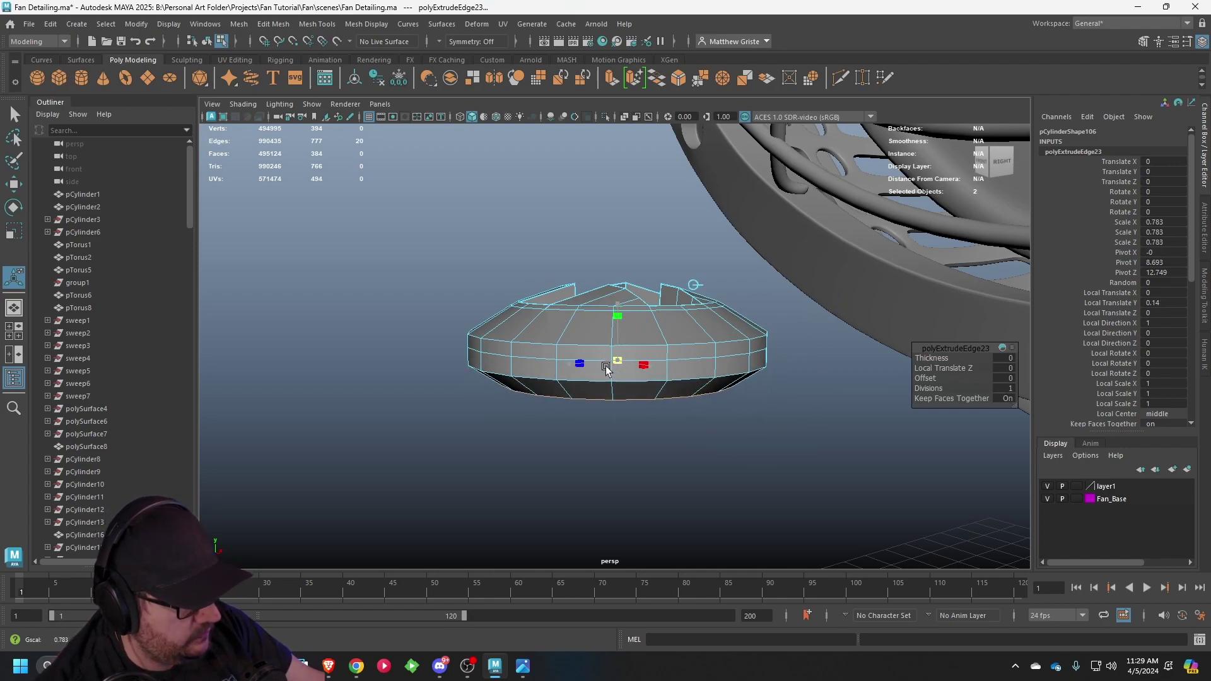
key(w)
drag(618, 326, 617, 315)
alt+drag(613, 378, 666, 368)
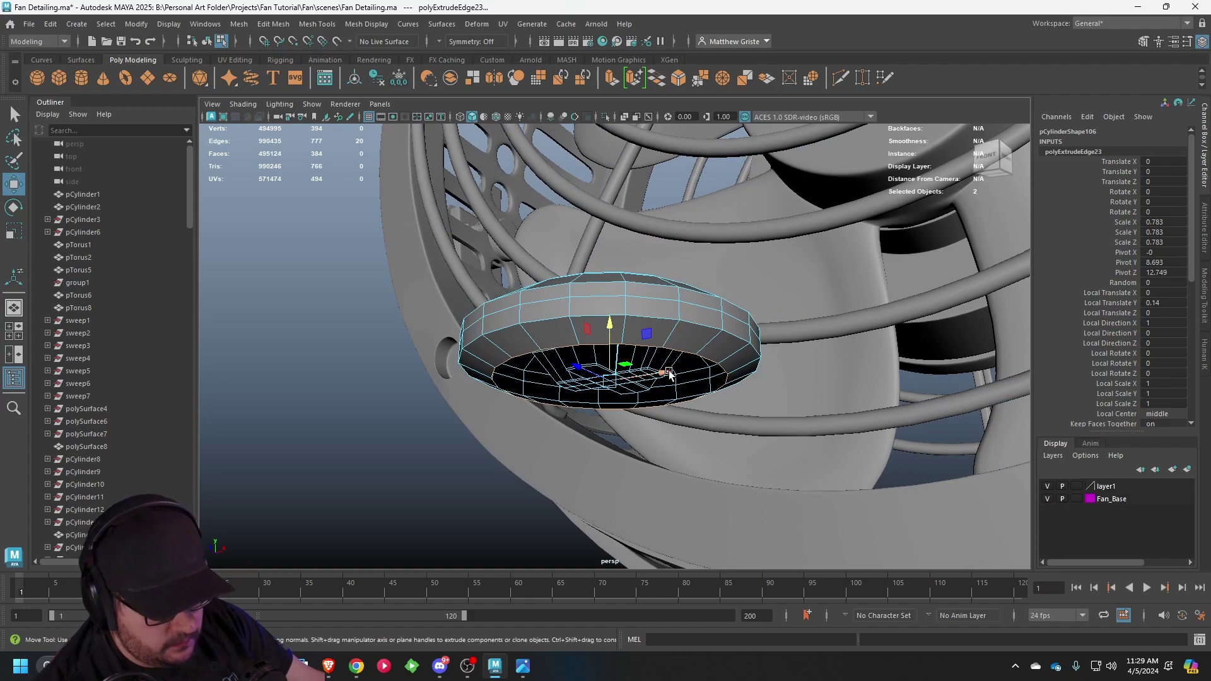
- Extrude the underside's open edge ring and scale it inward to the width of the screw shank
key(ctrl+e)
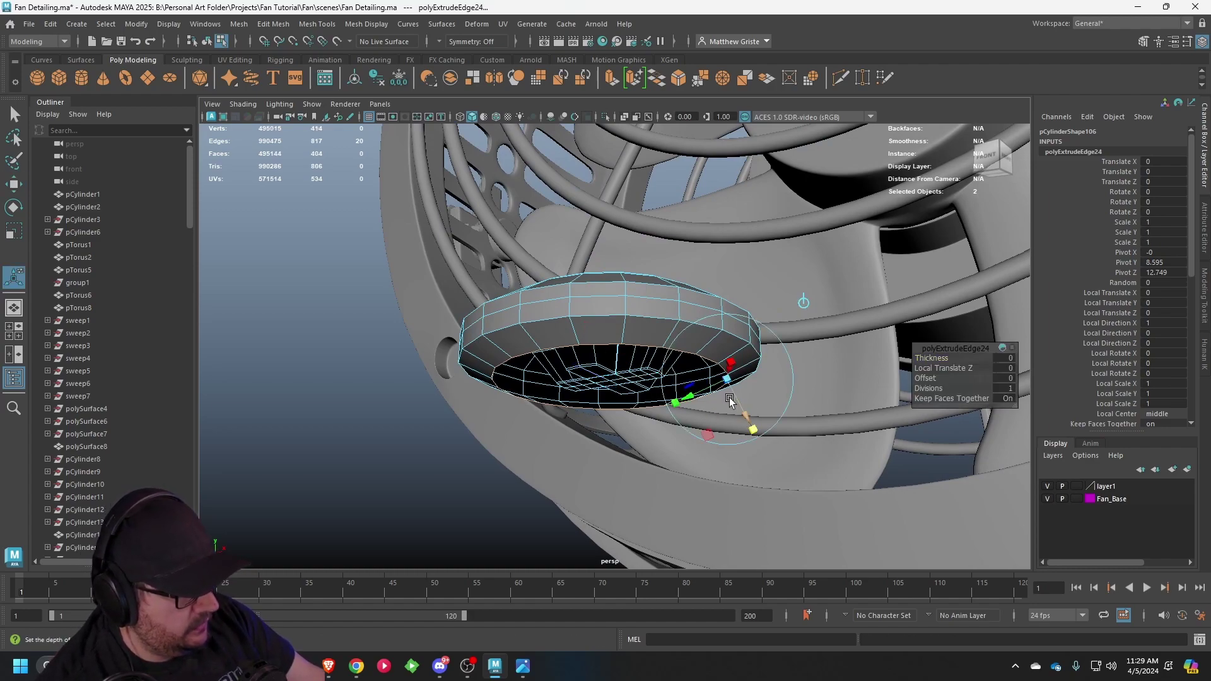
click(803, 304)
click(610, 328)
drag(609, 381, 595, 382)
- Extrude the inner edge ring 1.177 downward to form the cylindrical screw shank
alt+middle_drag(608, 383, 596, 327)
drag(595, 327, 596, 328)
key(ctrl+e)
drag(678, 364, 586, 309)
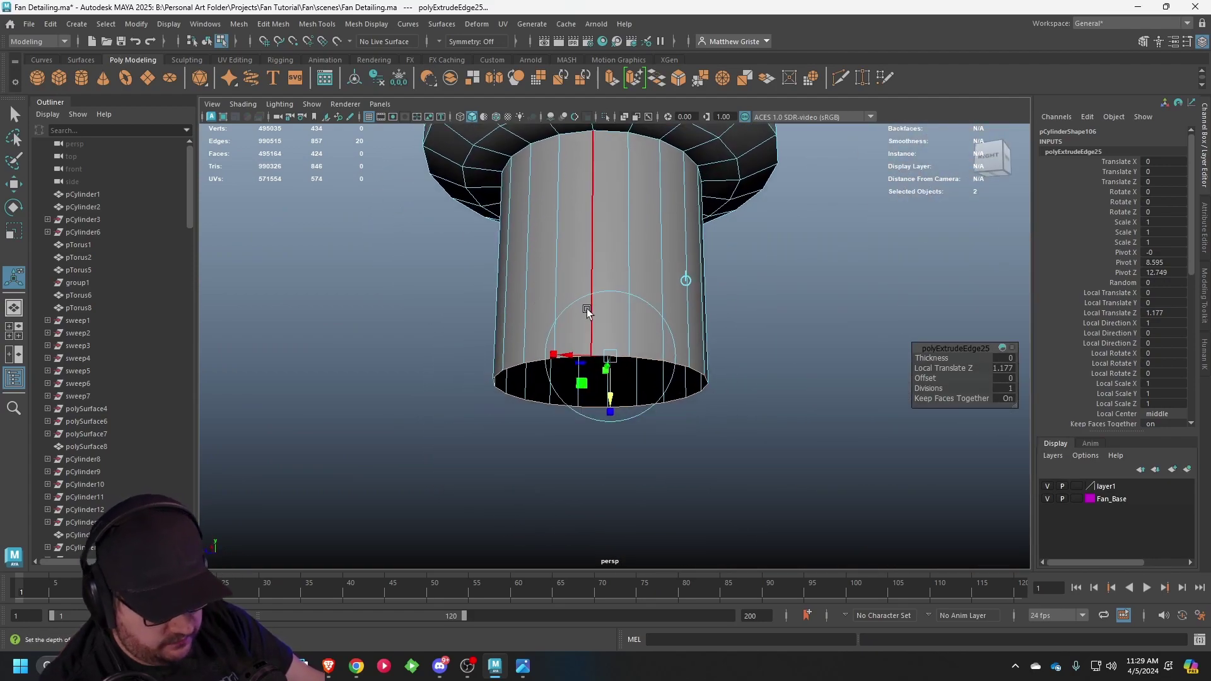
- Extrude the shank's end ring by 0.511, scale it to 0.317 for a tapered tip, and return to object mode
drag(611, 395, 563, 465)
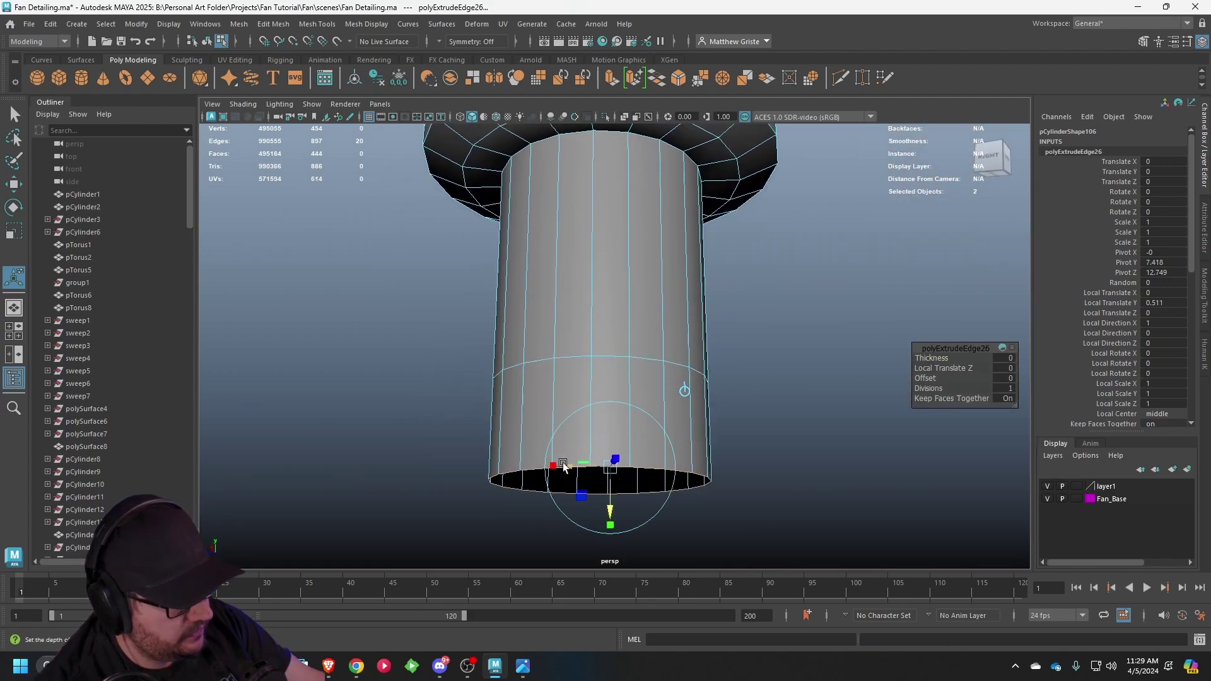
click(684, 391)
alt+middle_drag(611, 393, 616, 342)
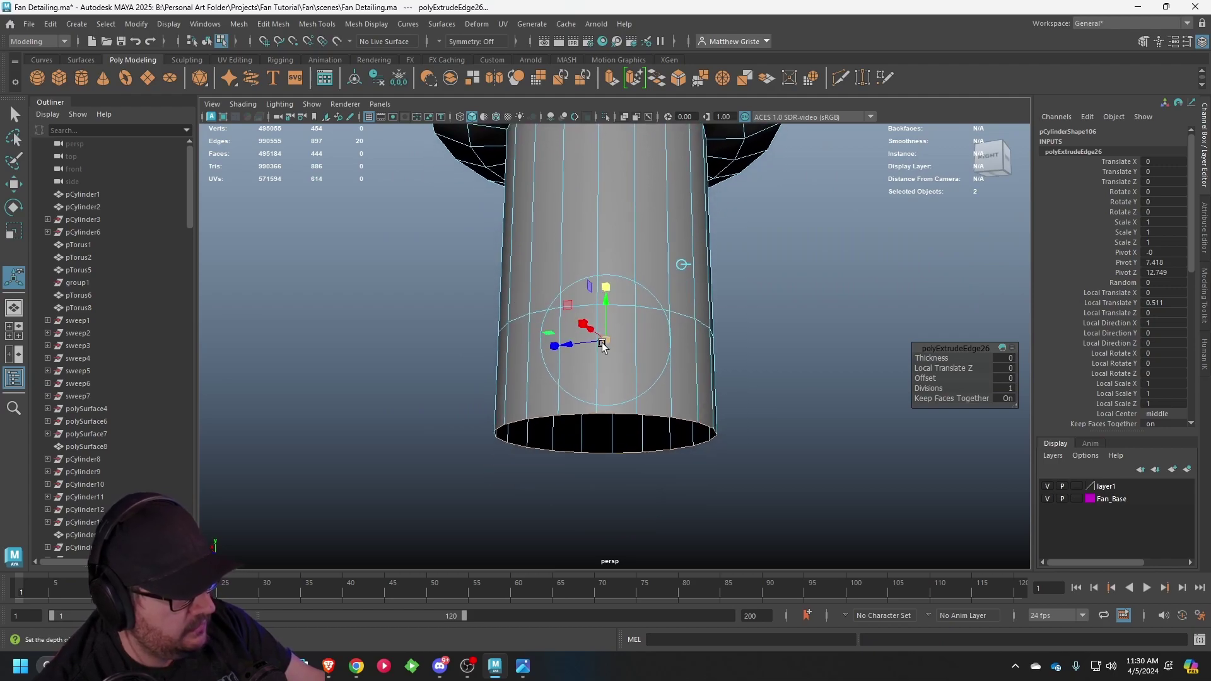
drag(603, 347, 701, 290)
right_drag(702, 290, 729, 263)
scroll(551, 161, down, 3)
alt+drag(551, 162, 542, 335)
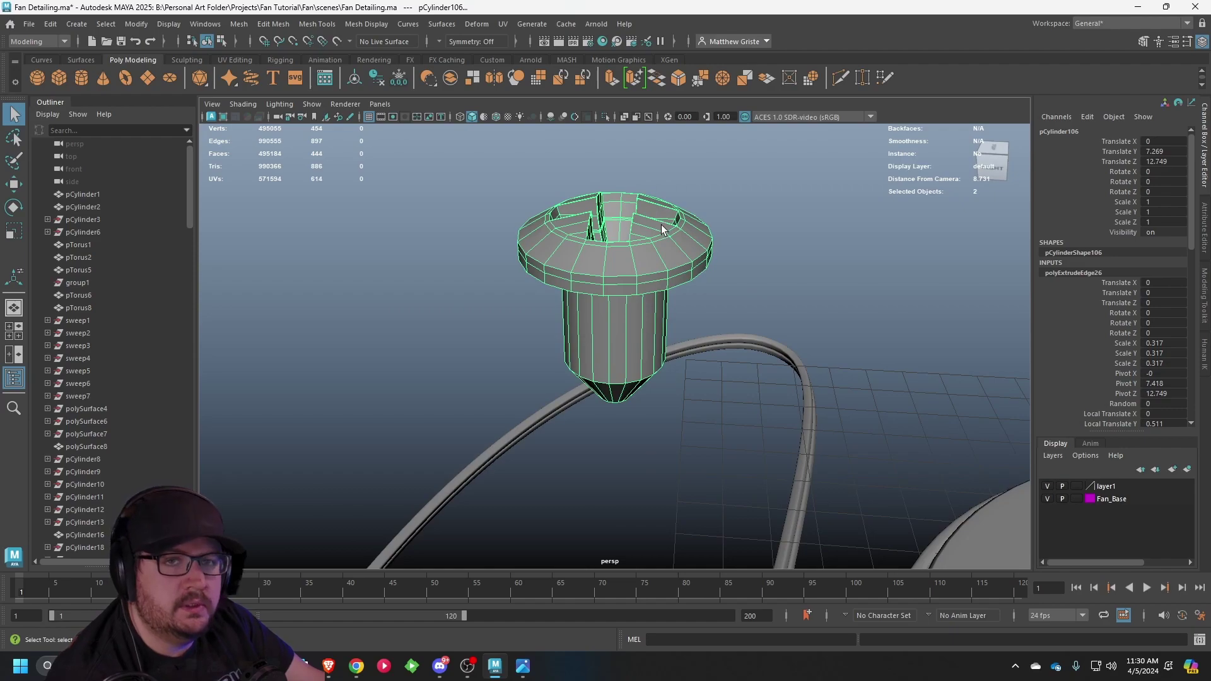
scroll(603, 366, up, 4)
alt+drag(616, 395, 712, 302)
scroll(712, 303, up, 4)
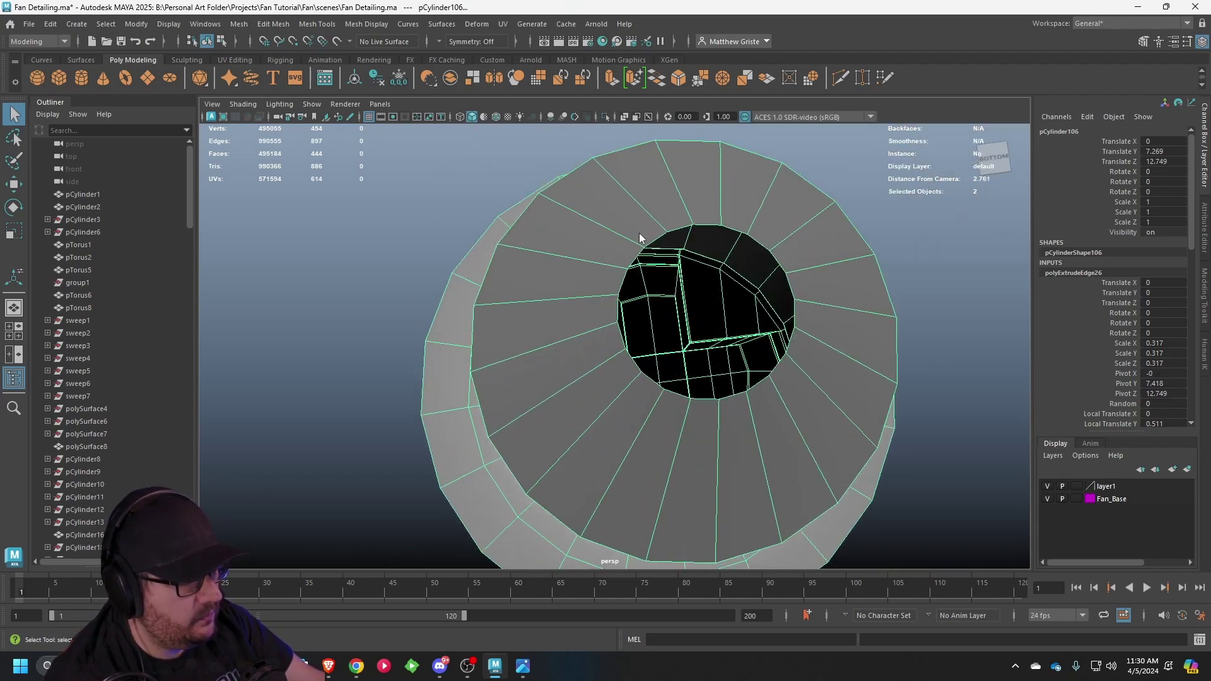
- Bridge the open edges at the end of the screw tip with one division to cap the hole
right_drag(638, 234, 649, 201)
mouse_move(701, 251)
alt+mouse_down()
mouse_move(738, 248)
mouse_move(719, 257)
alt+mouse_up()
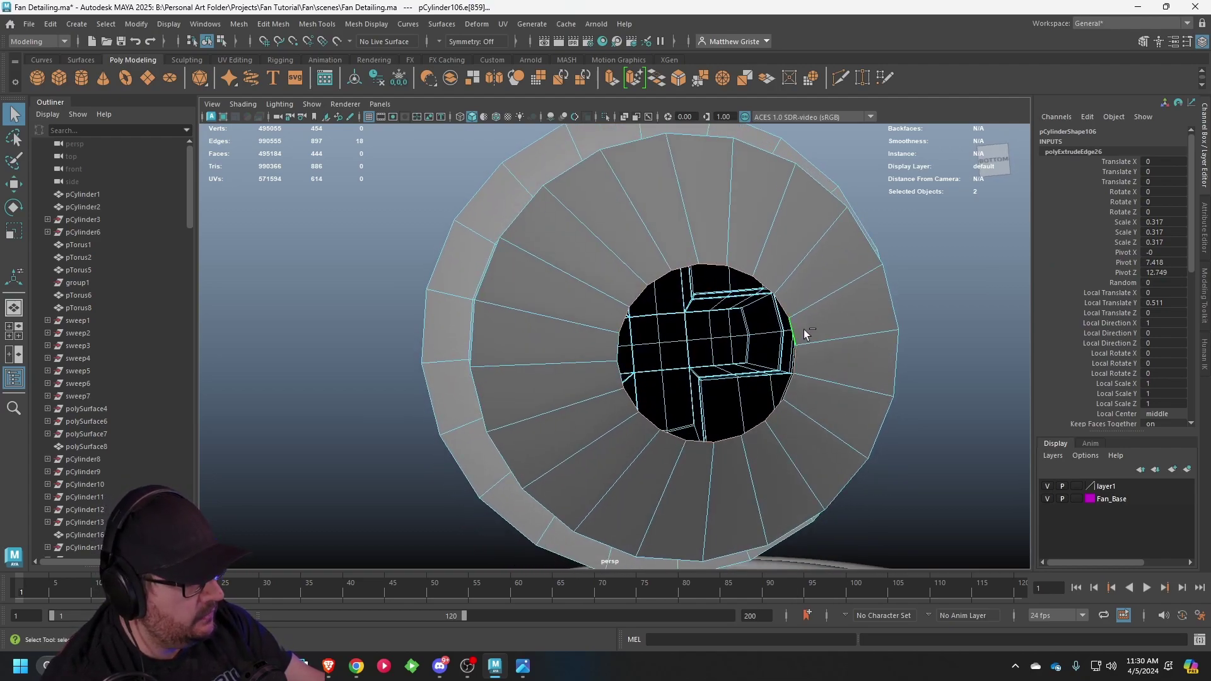
click(662, 80)
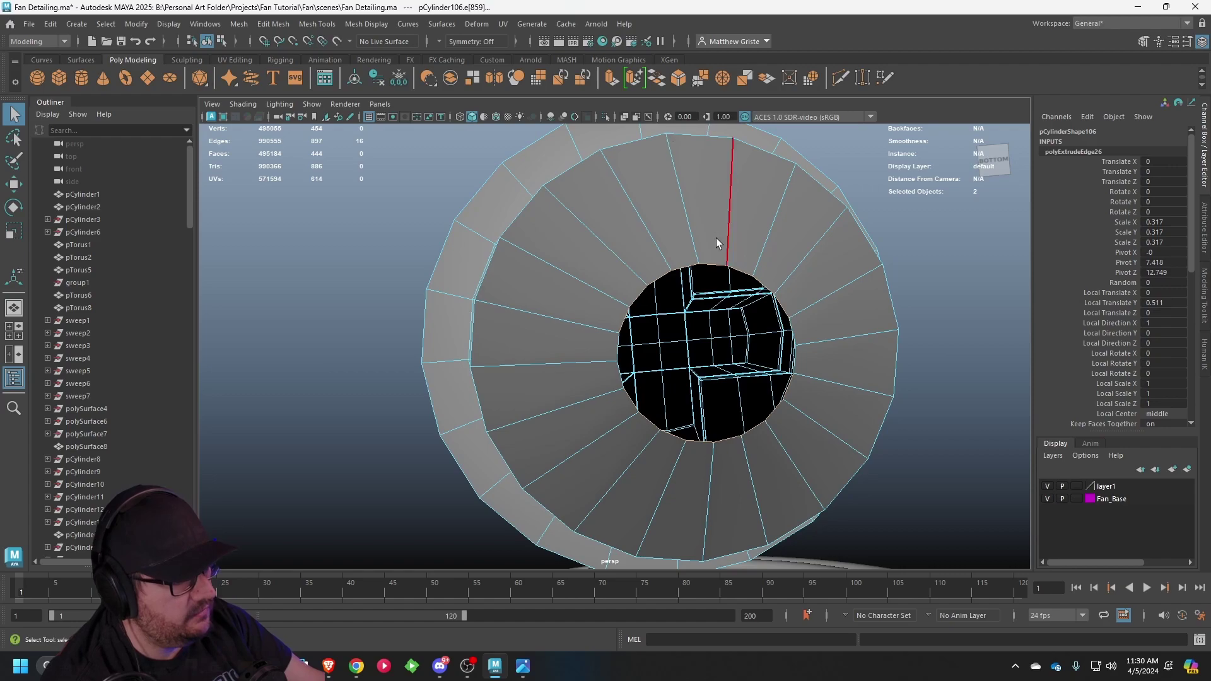
key(f)
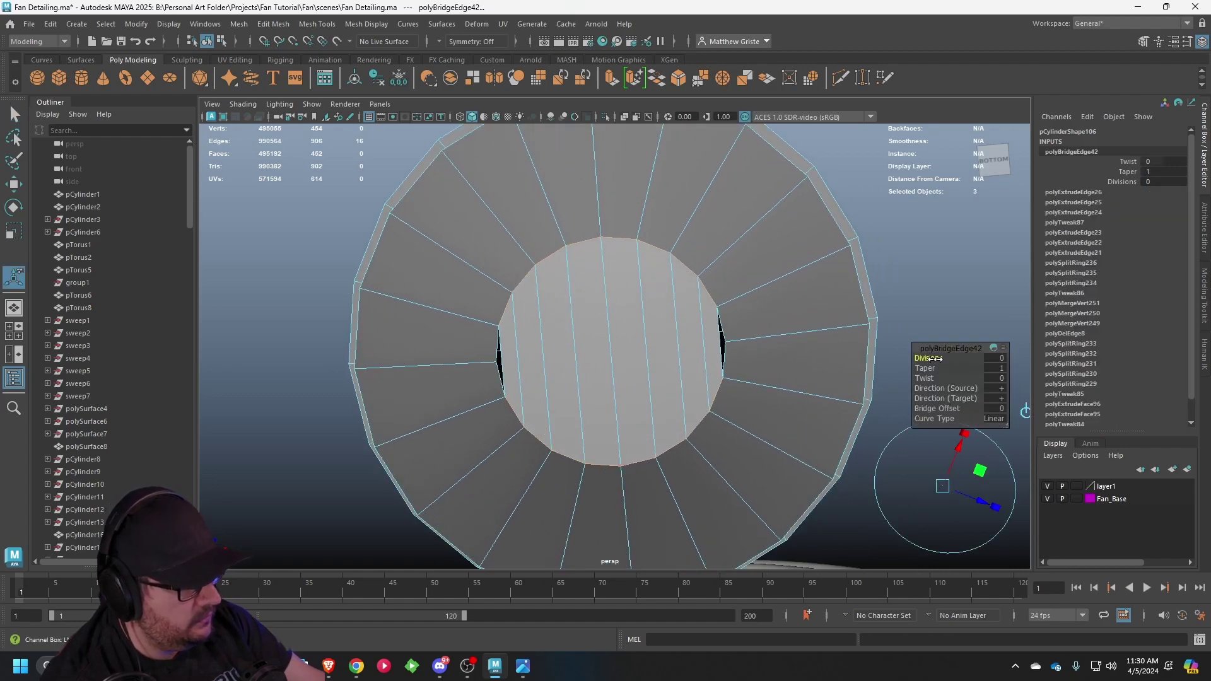
- Scale the cap's middle side vertices out to the rim, merge them with the rim vertices, and return to object mode
right_drag(609, 305, 534, 294)
click(504, 360)
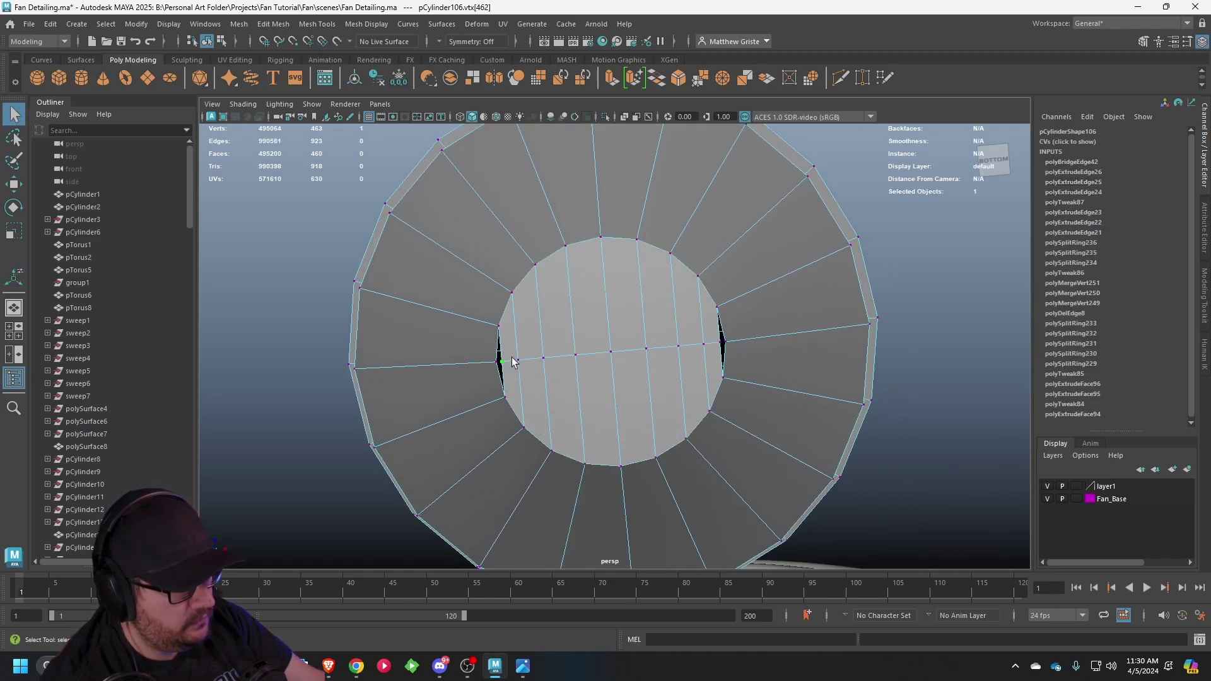
key(r)
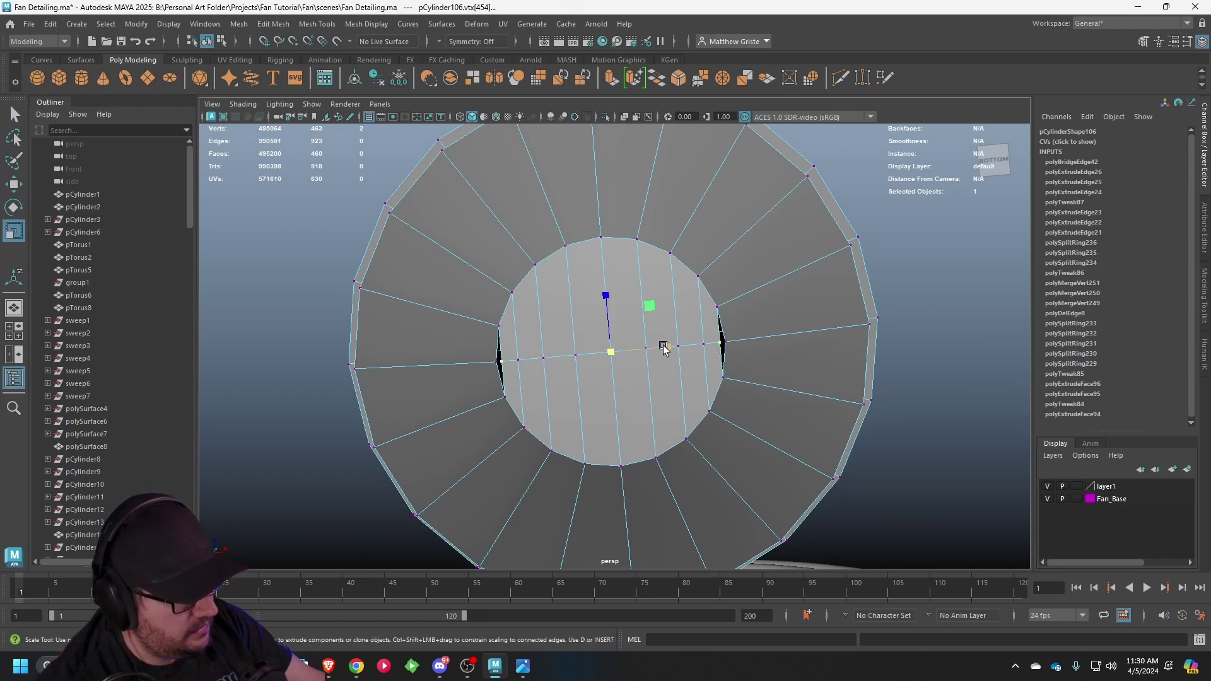
drag(666, 347, 669, 347)
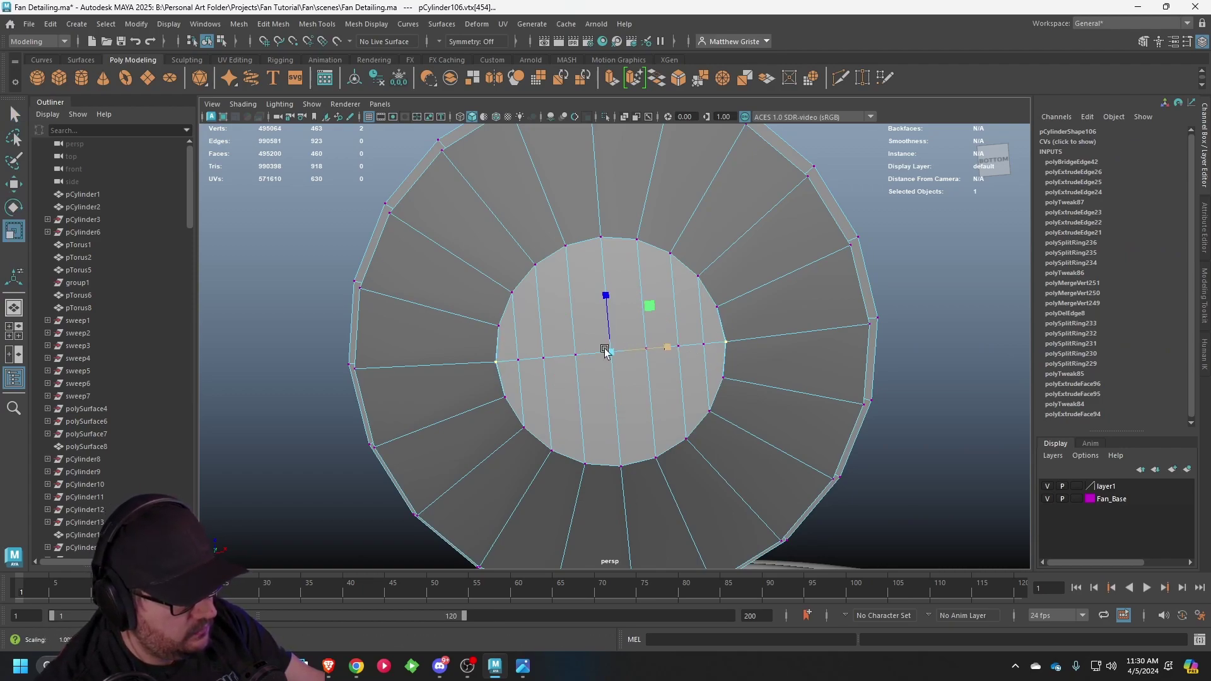
click(699, 77)
drag(724, 345, 724, 346)
key(g)
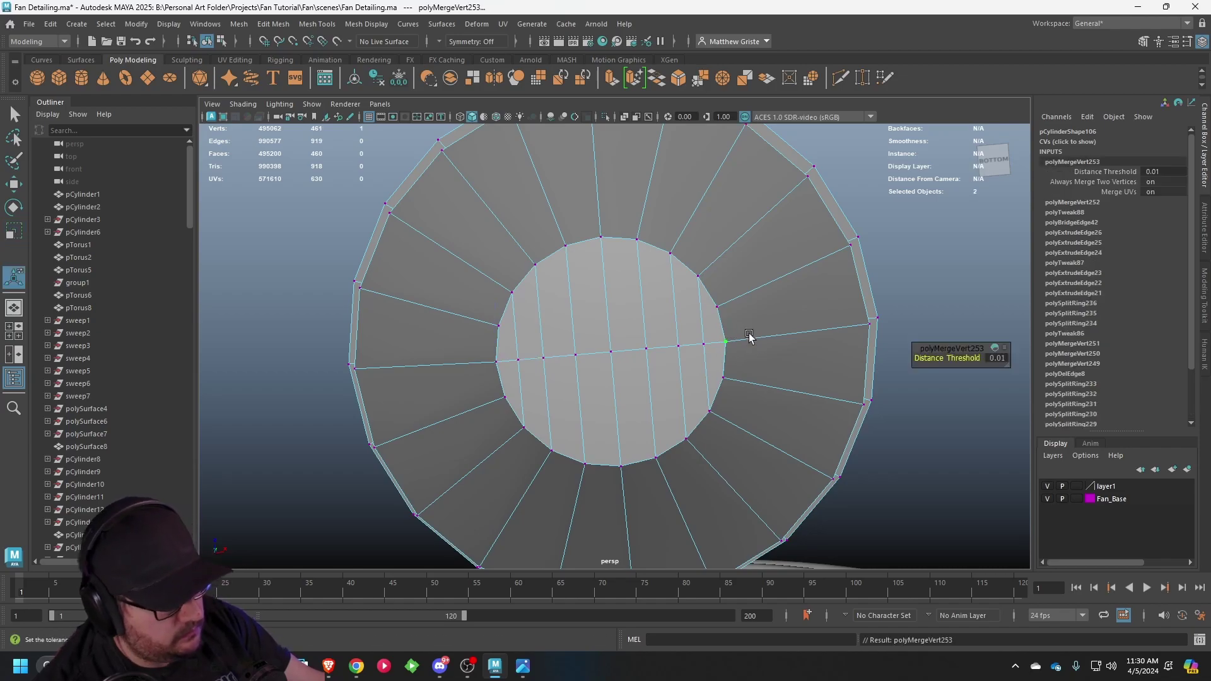
scroll(746, 334, down, 4)
right_drag(646, 273, 729, 208)
key(q)
click(757, 192)
- Insert support edge loops on the screw shank, one just under the head and one just above the tapered tip
scroll(645, 255, down, 5)
alt+drag(645, 255, 676, 392)
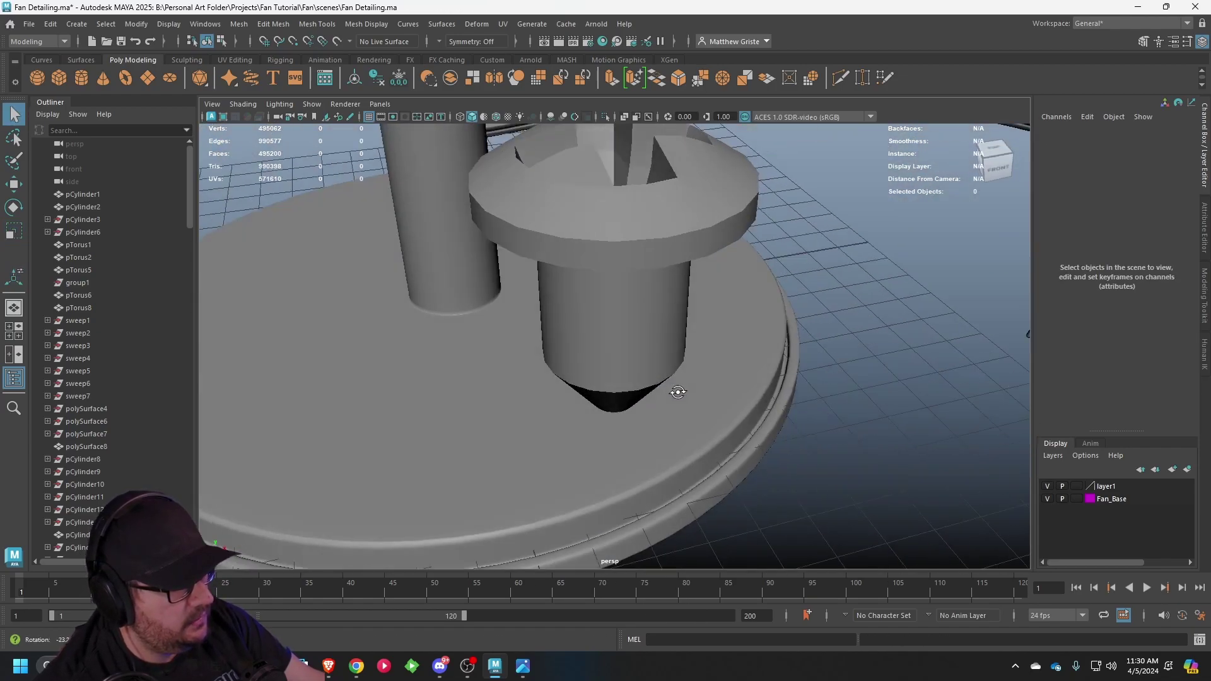
scroll(725, 331, down, 7)
alt+drag(724, 331, 665, 259)
scroll(654, 307, up, 5)
click(654, 307)
alt+middle_drag(602, 259, 602, 322)
scroll(602, 321, up, 3)
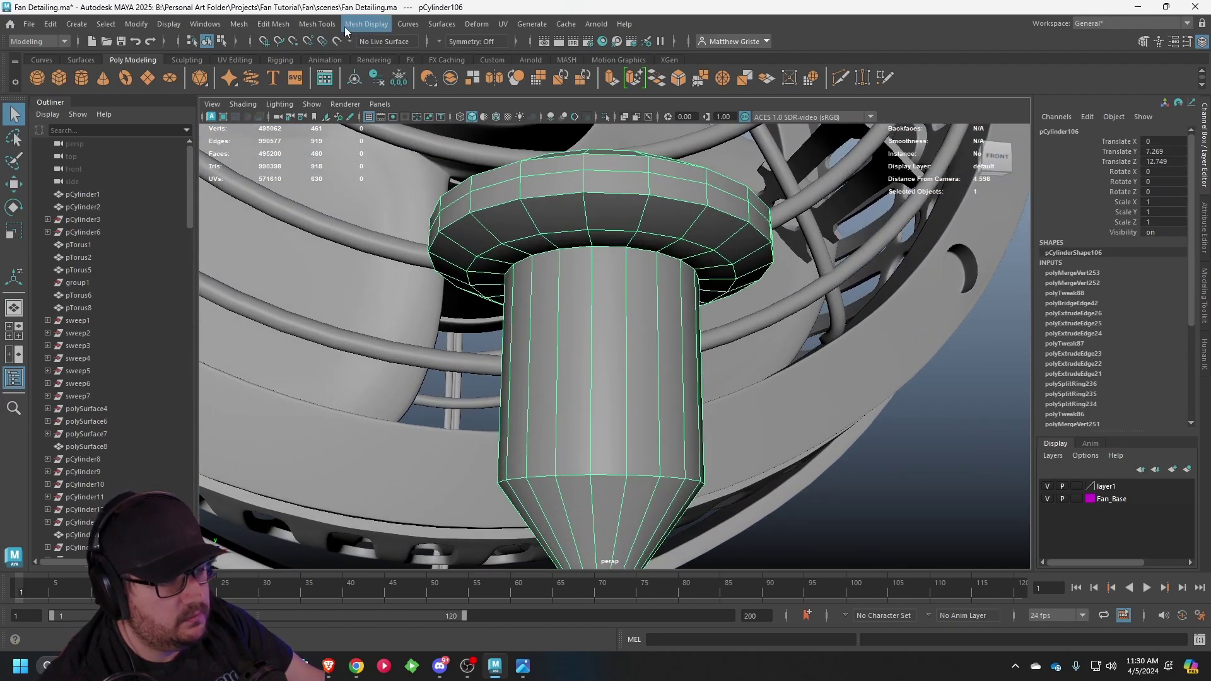
click(319, 24)
click(345, 122)
scroll(584, 208, up, 2)
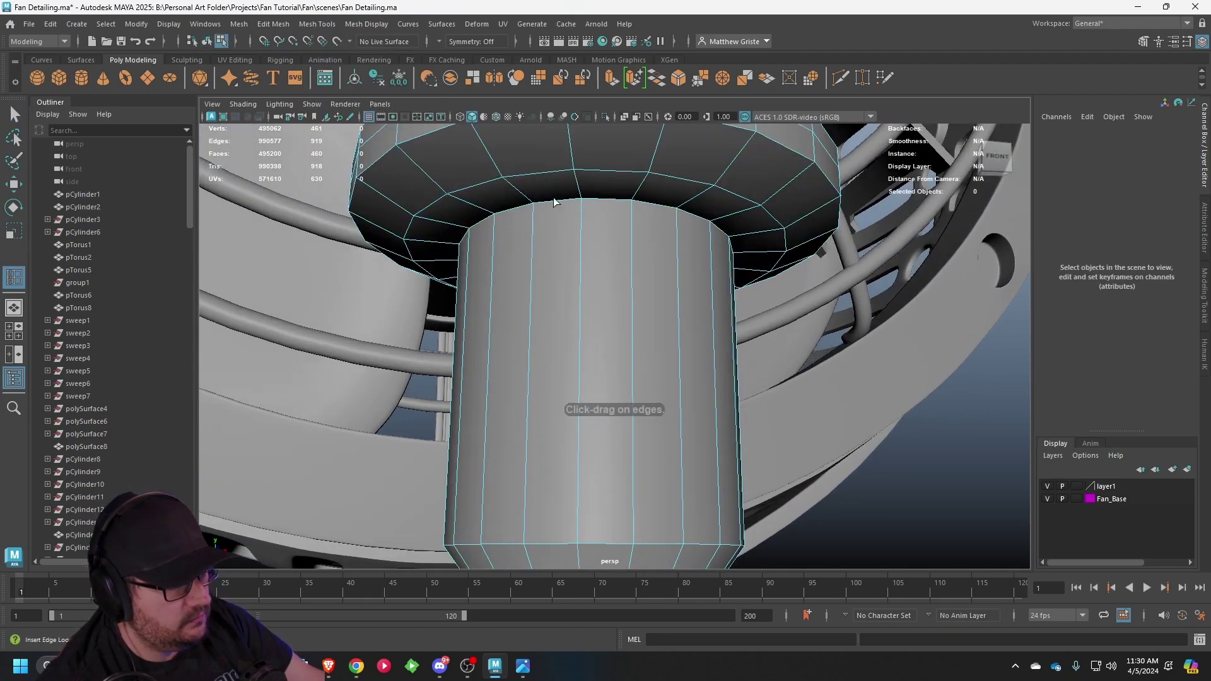
drag(584, 203, 591, 392)
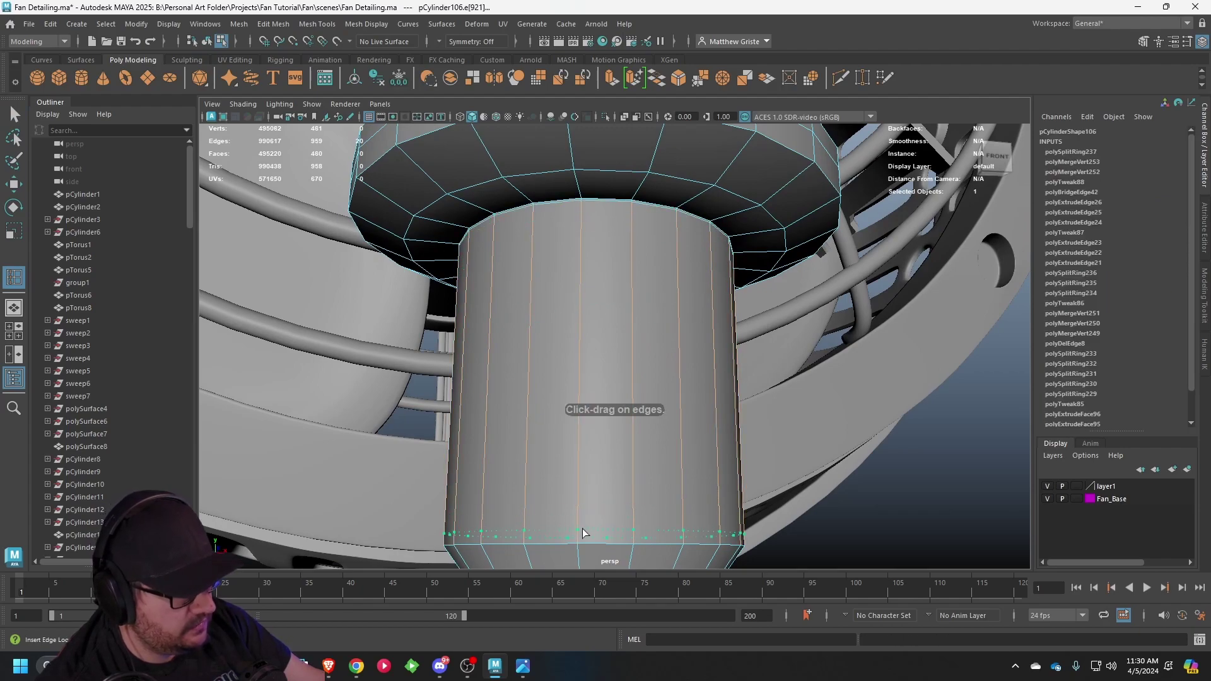
drag(583, 528, 581, 534)
- Insert support edge loops at the upper and lower ends of the tapered tip
alt+middle_drag(581, 535, 601, 400)
scroll(601, 400, up, 3)
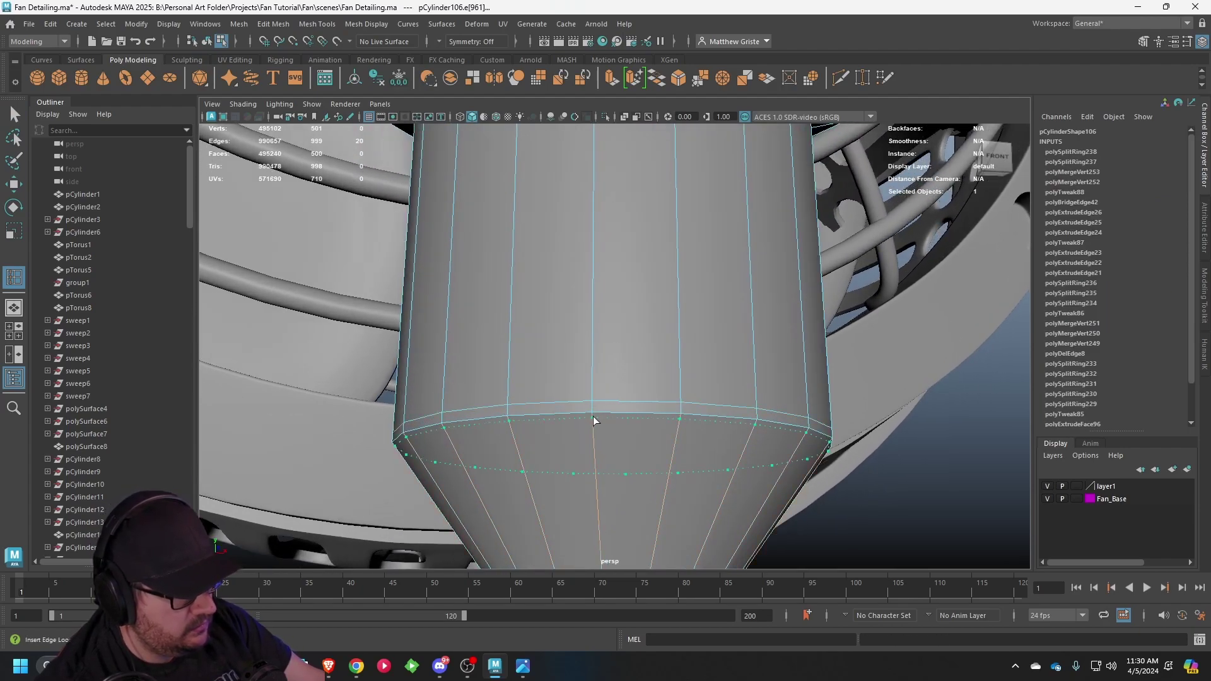
click(594, 421)
scroll(603, 397, down, 2)
drag(614, 523, 614, 526)
scroll(614, 320, down, 2)
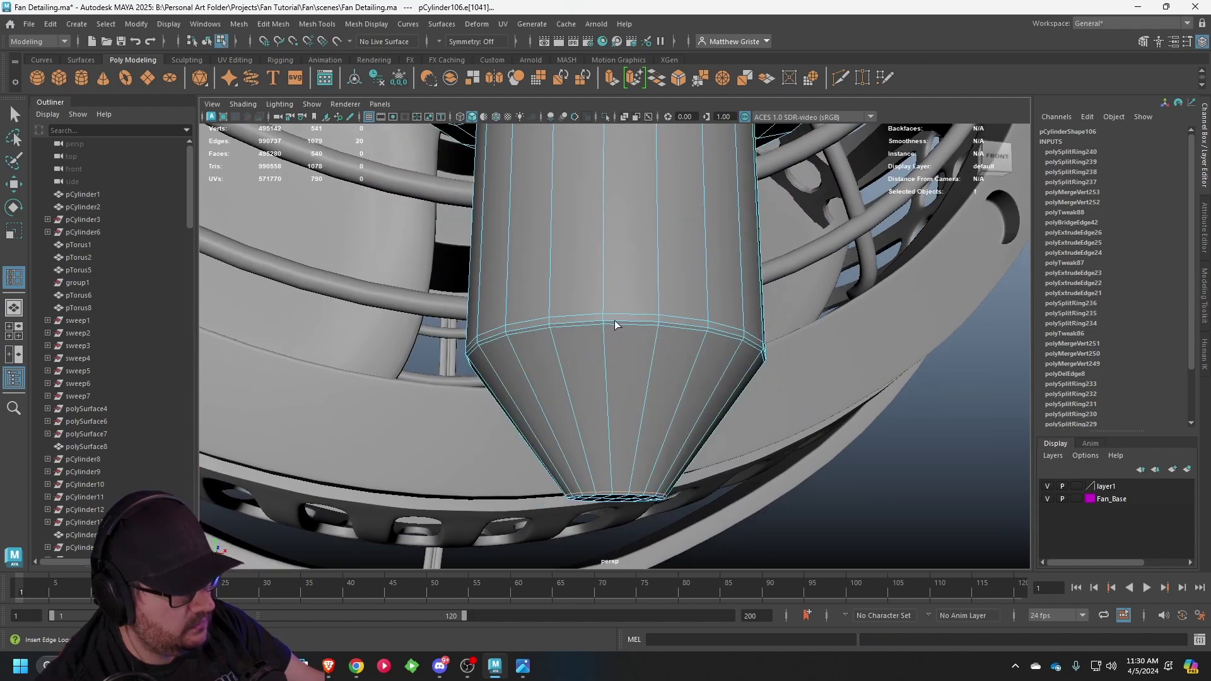
- Insert support edge loops close to the lower and upper edges of the screw head's side wall
alt+drag(616, 324, 644, 414)
alt+middle_drag(678, 177, 684, 284)
alt+drag(670, 278, 757, 326)
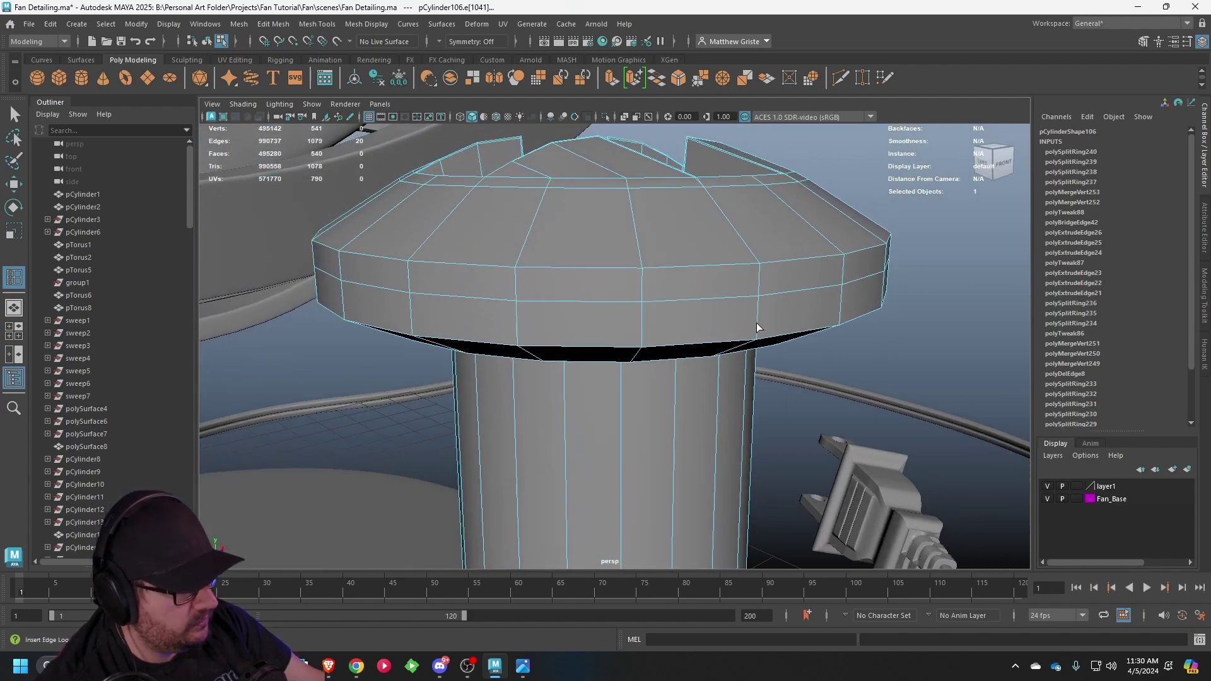
click(760, 311)
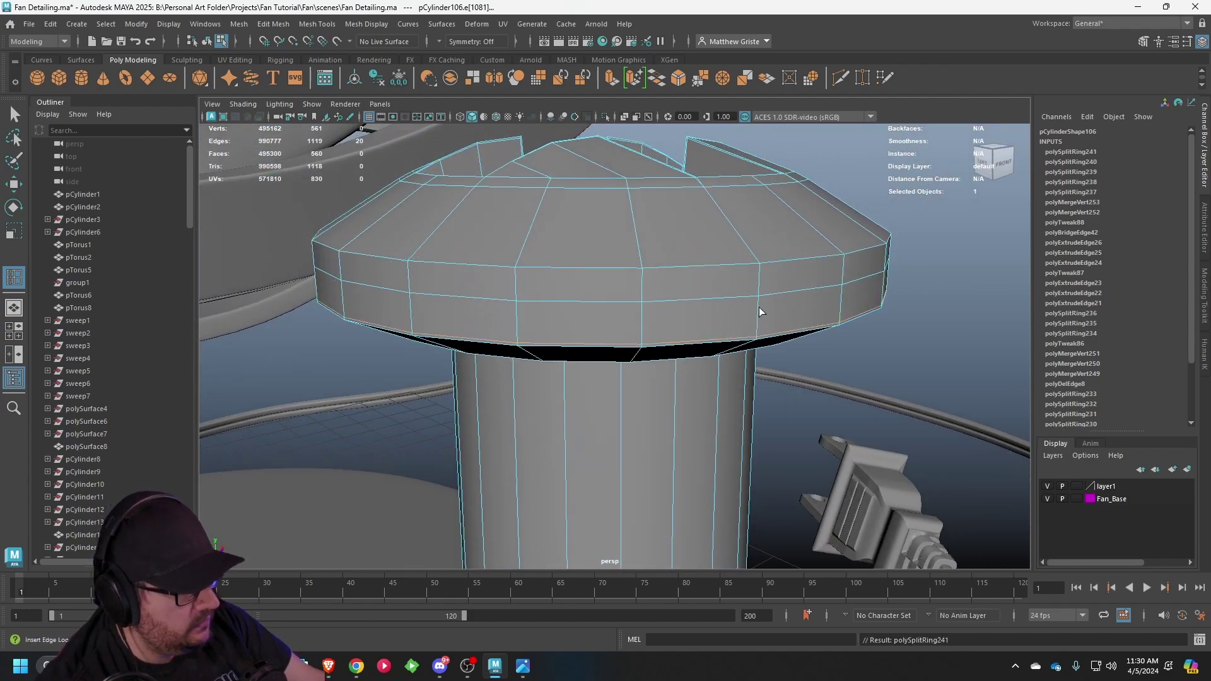
click(760, 273)
key(q)
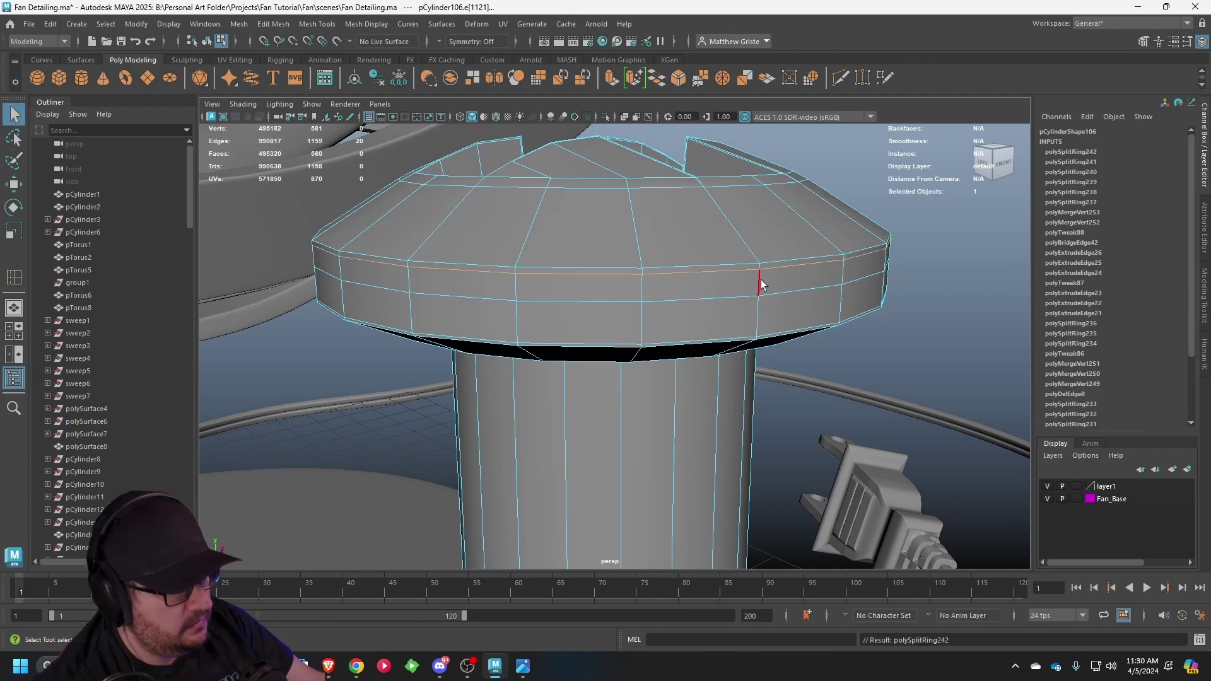
- Scale the middle edge loop of the head's side wall outward slightly, turn on smooth preview, and return to object mode
right_drag(763, 281, 785, 304)
double_click(785, 293)
key(e)
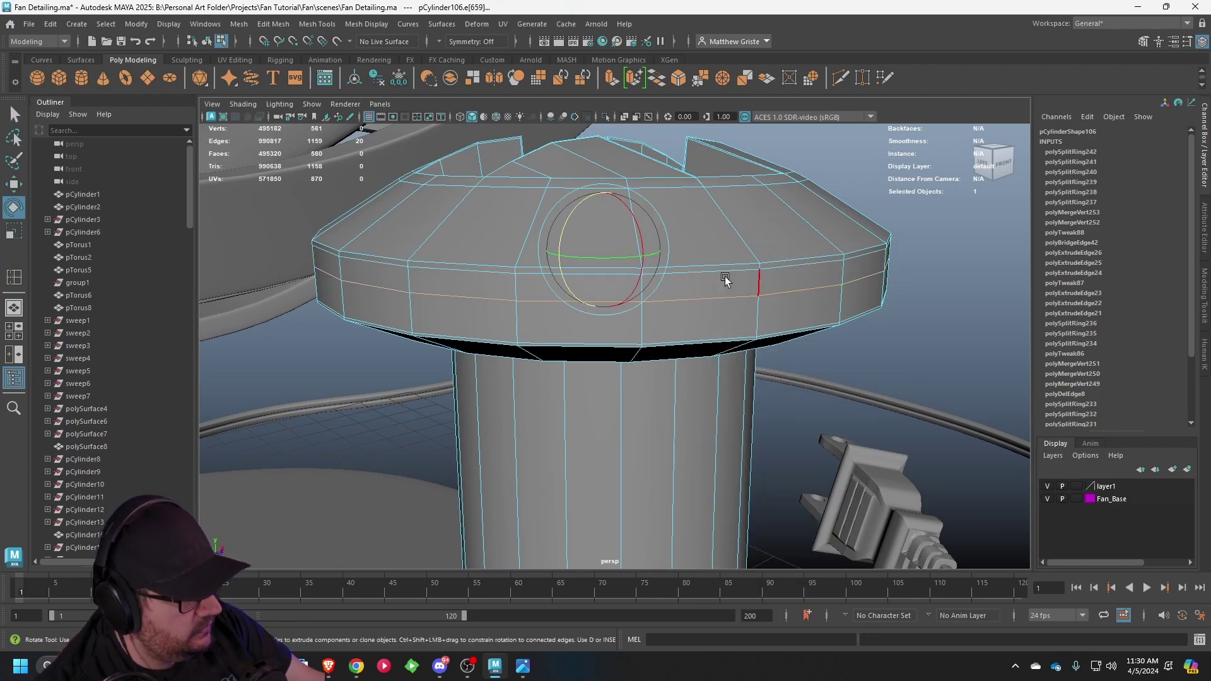
key(r)
drag(606, 249, 610, 248)
scroll(611, 248, down, 1)
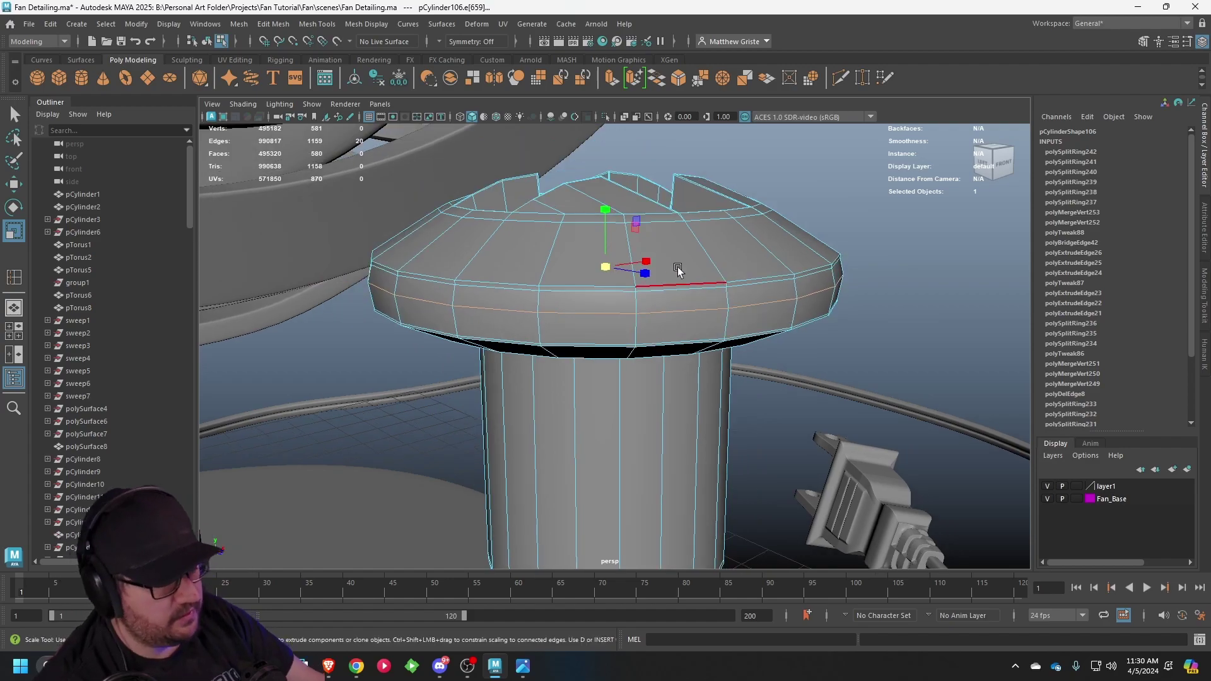
key(3)
right_drag(741, 248, 827, 201)
click(829, 201)
scroll(782, 236, down, 3)
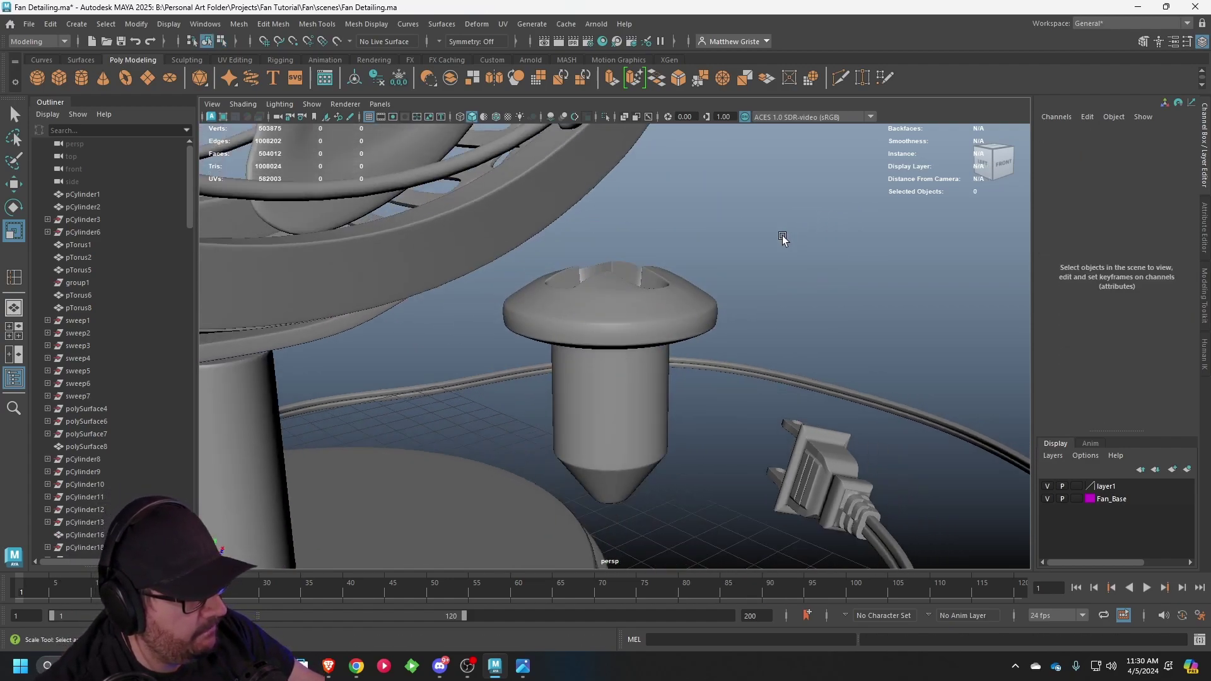
- Delete the construction history of the finished screw
alt+drag(782, 236, 621, 203)
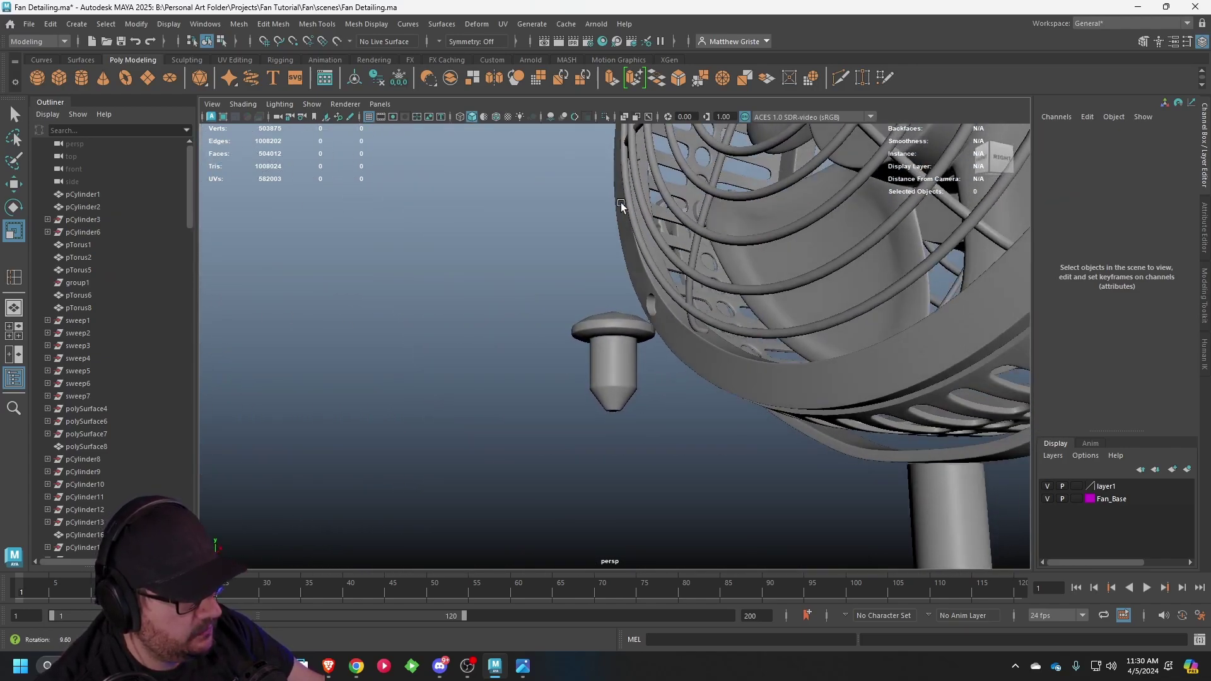
click(607, 346)
scroll(607, 346, down, 4)
alt+drag(530, 303, 698, 263)
click(50, 24)
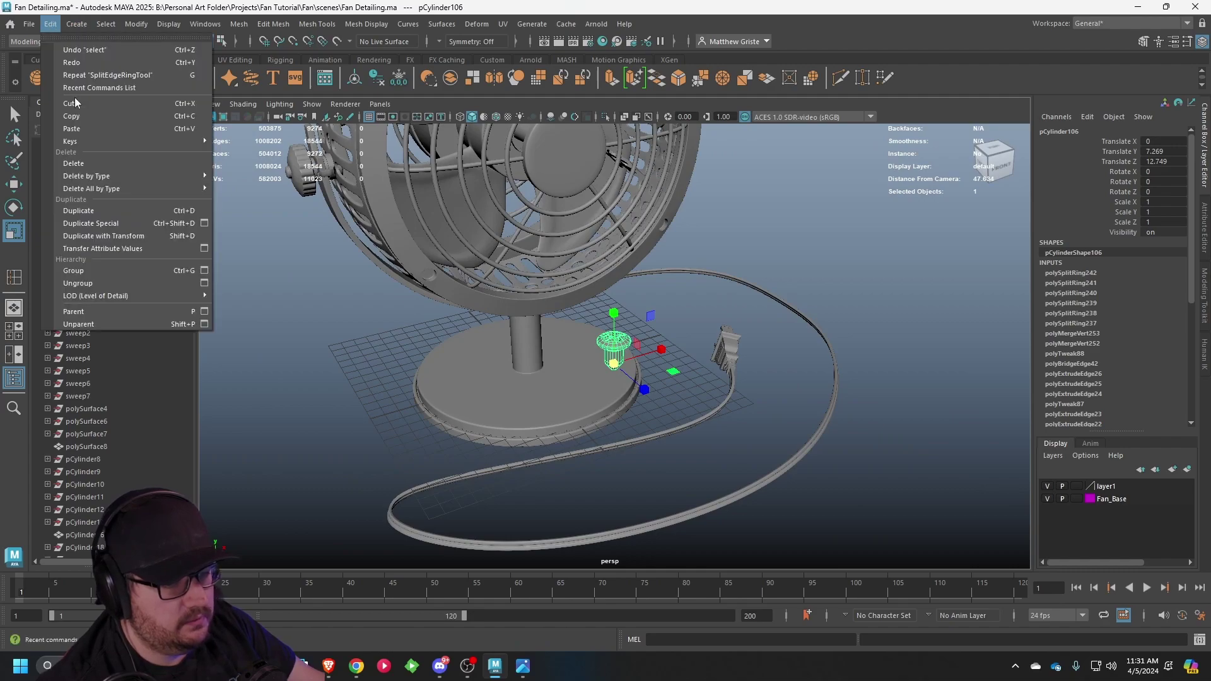
mouse_move(98, 176)
click(240, 177)
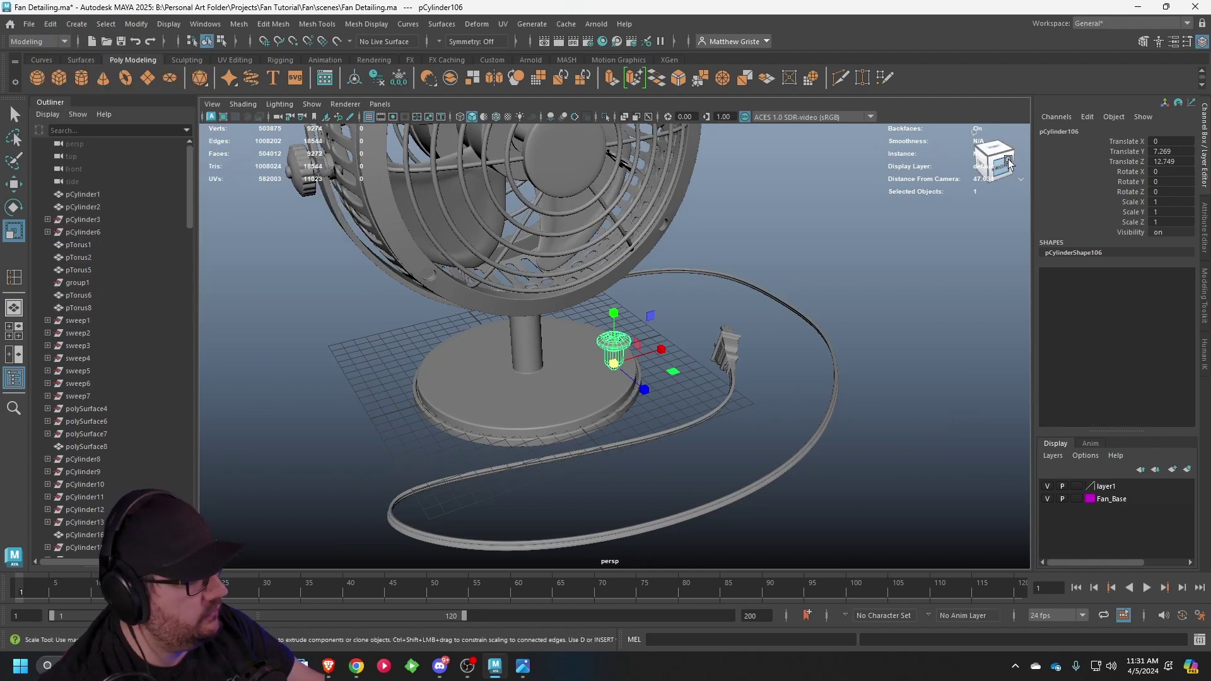
- Rename the screw object to Screw
double_click(1074, 127)
text(Sc)
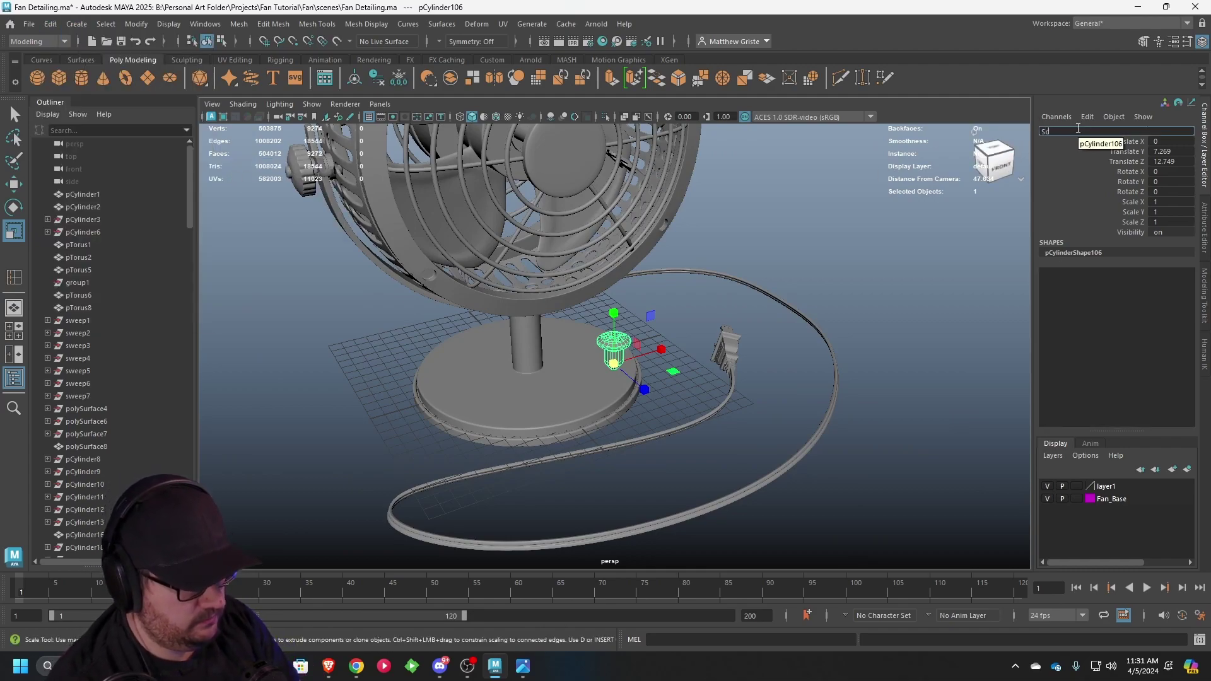
text(rew)
key(Return)
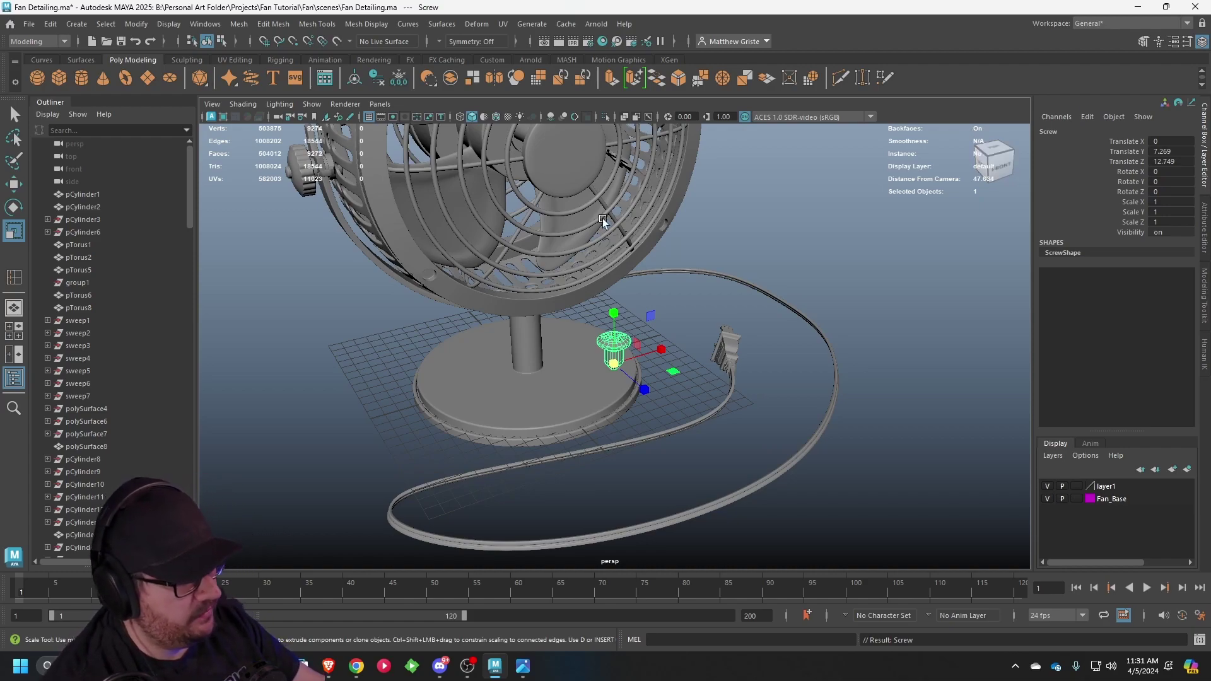
- Rotate the screw so its head faces forward, setting Rotate X to 90
key(e)
drag(636, 378, 804, 359)
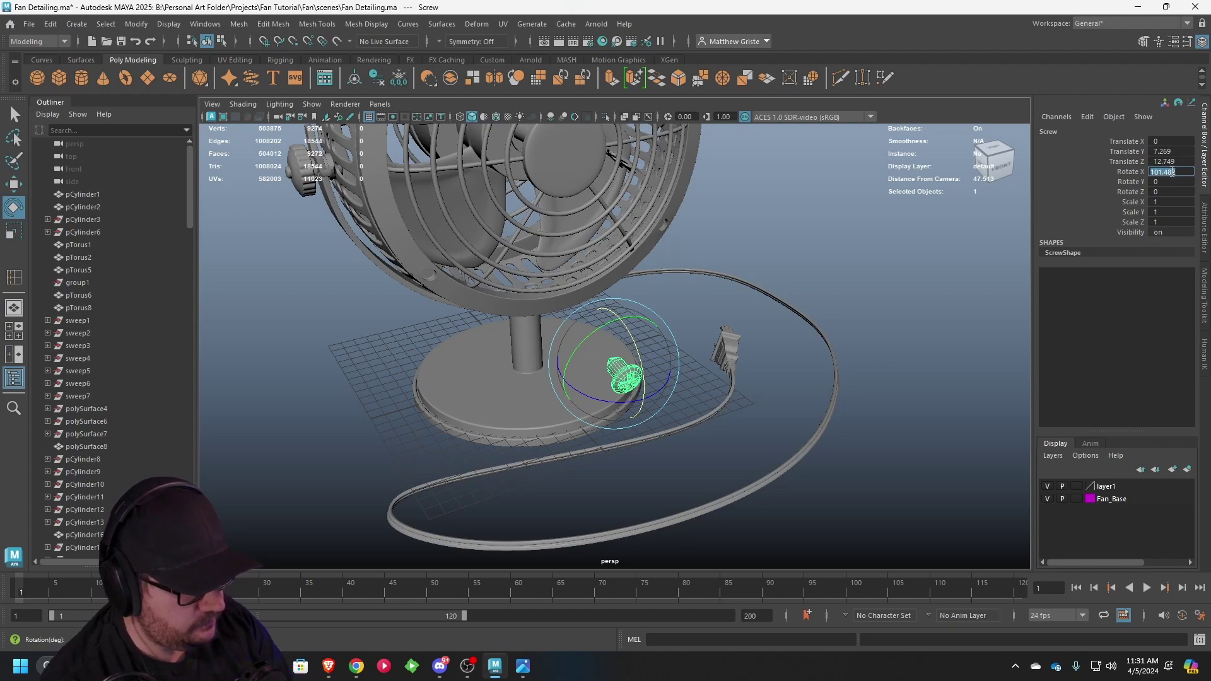
click(1171, 171)
text(90)
key(Return)
- Move the screw near the lower-left screw hole in the fan's front ring
key(w)
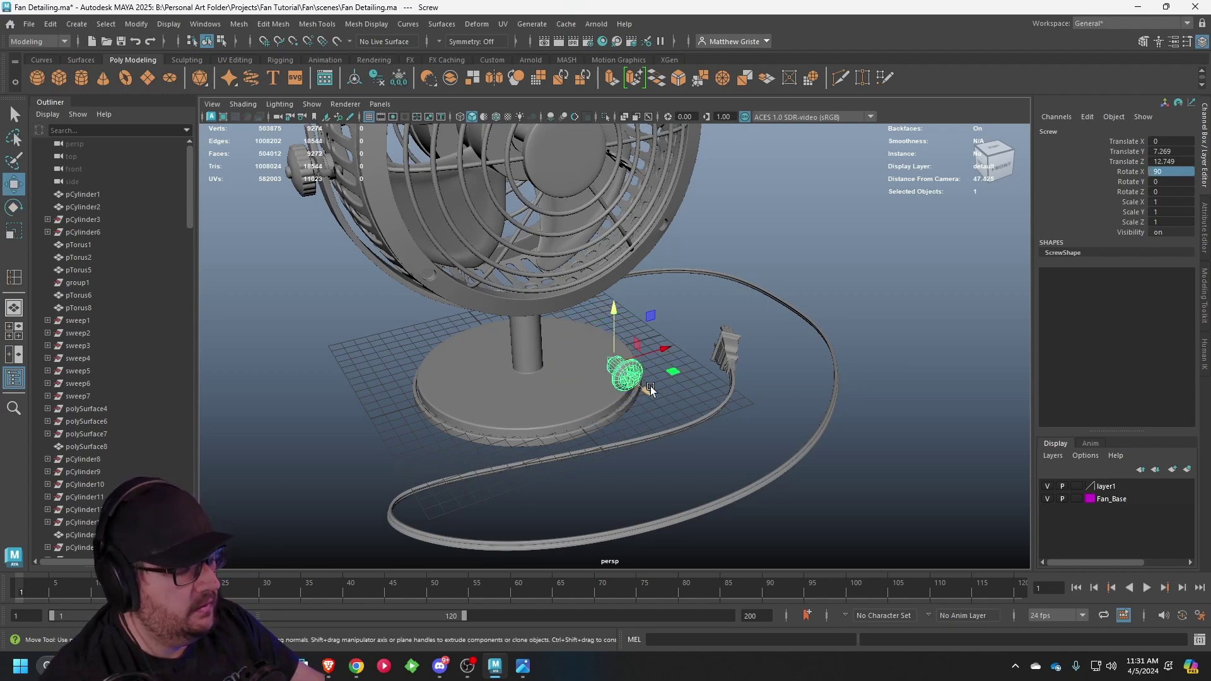
drag(651, 388, 442, 342)
drag(525, 265, 461, 291)
key(f)
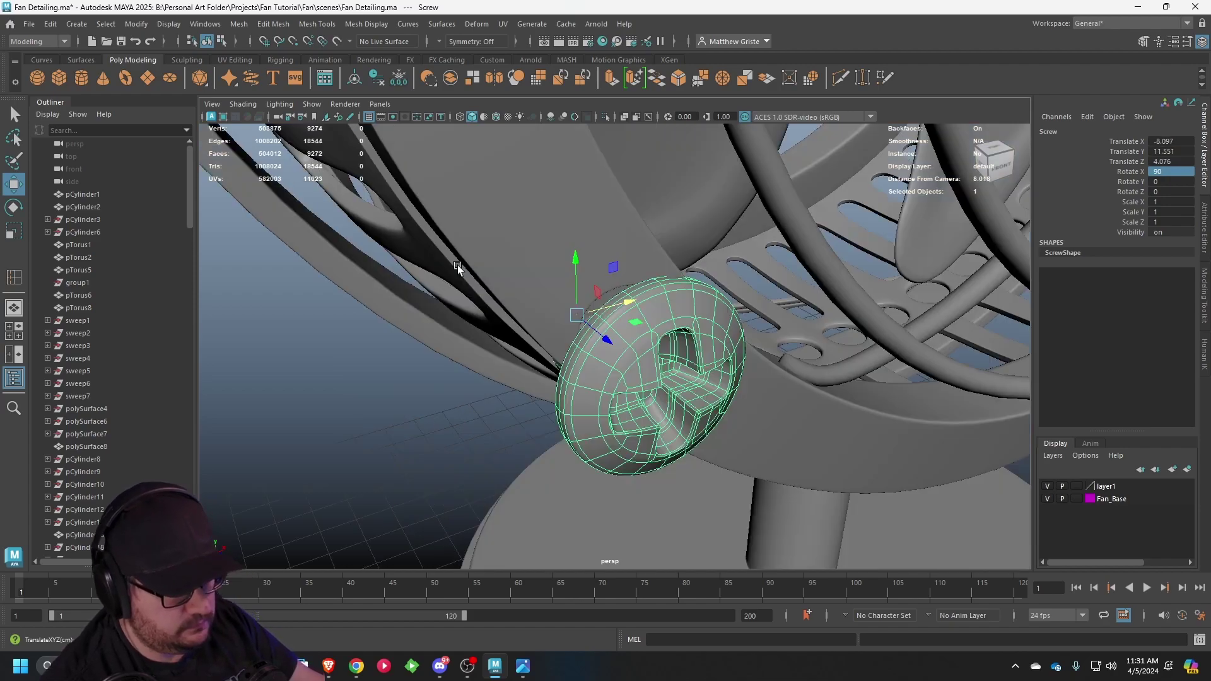
- In the front view, scale the screw uniformly to 0.41 and center it on the hole at X -8.287, Y 12.066
key(space)
key(space)
alt+middle_drag(387, 267, 608, 403)
scroll(608, 403, up, 6)
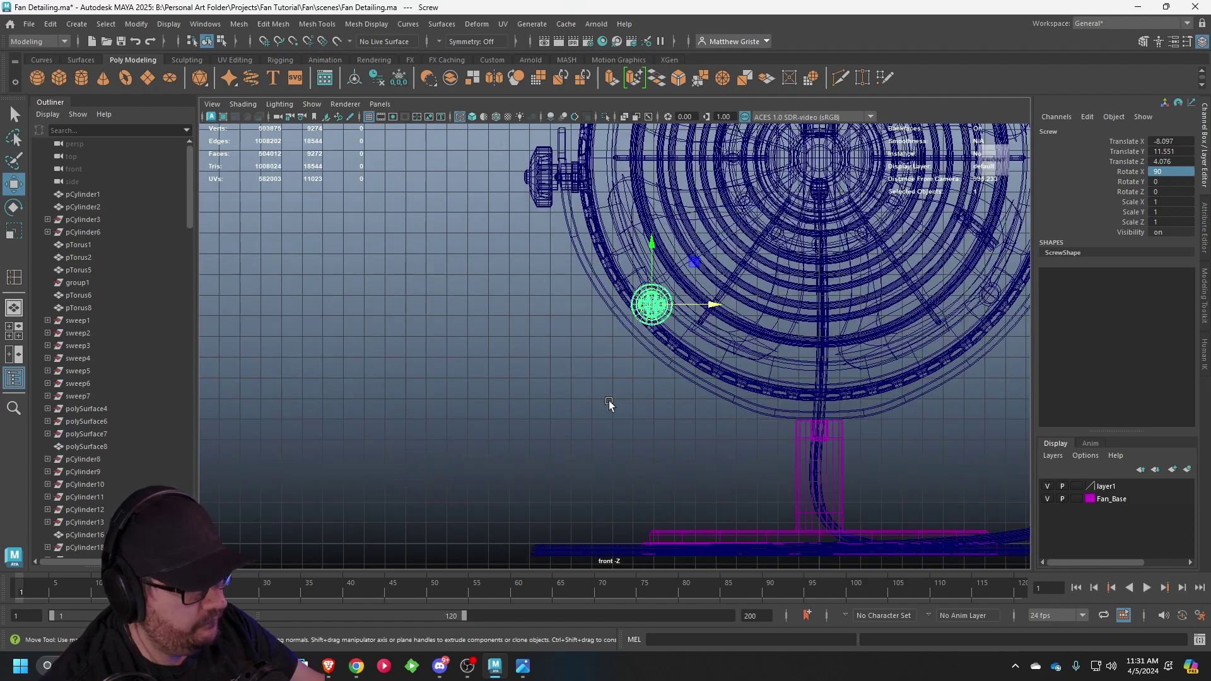
alt+middle_drag(643, 291, 473, 330)
scroll(473, 330, up, 4)
key(e)
key(r)
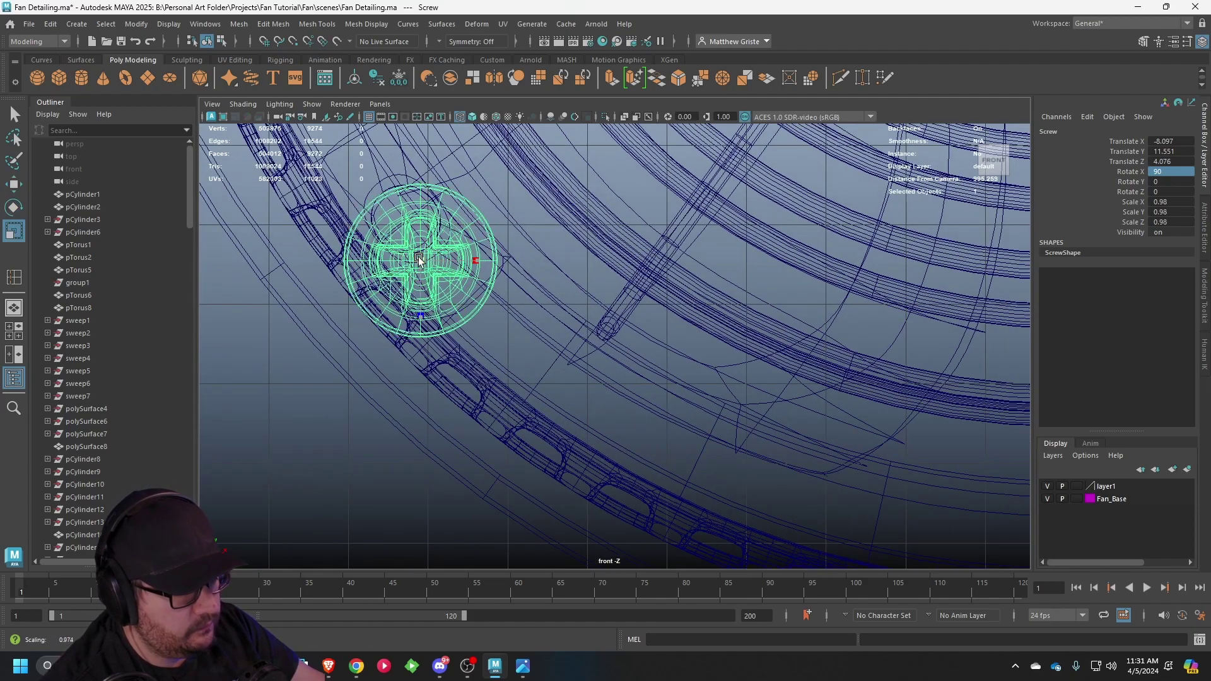
drag(427, 263, 406, 218)
key(w)
key(space)
key(space)
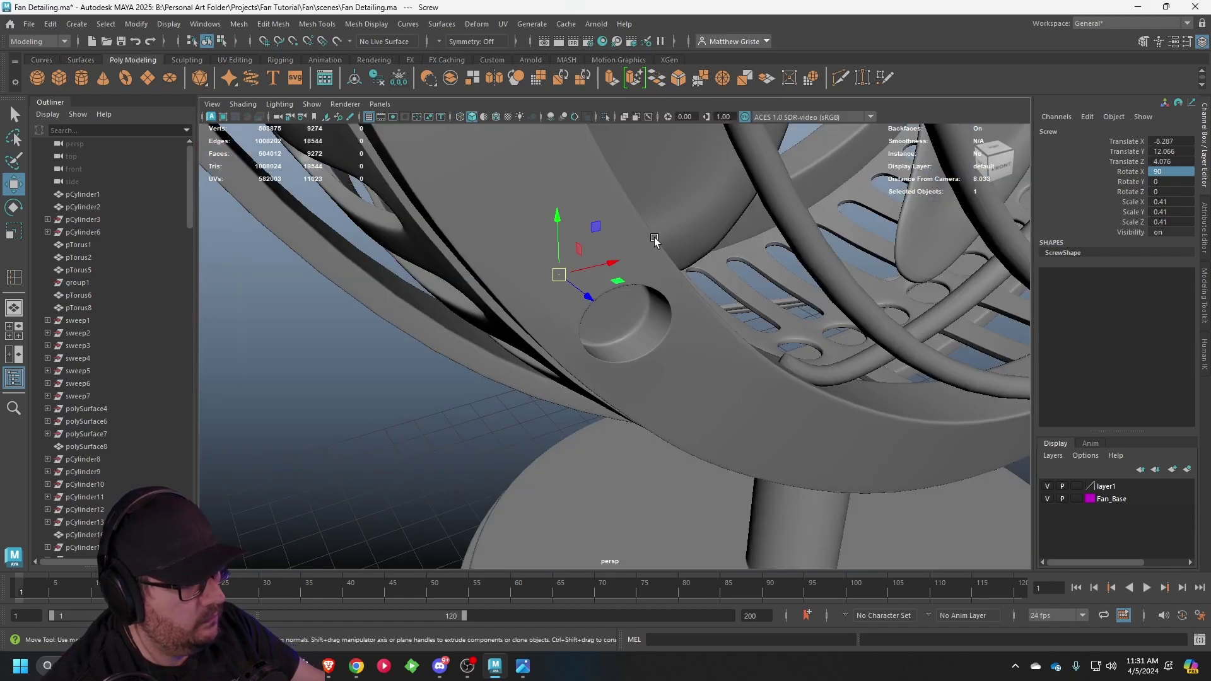
- Move the screw forward to Z 4.618 so its head sits in the hole
drag(582, 302, 606, 320)
alt+drag(666, 346, 619, 315)
scroll(619, 315, down, 5)
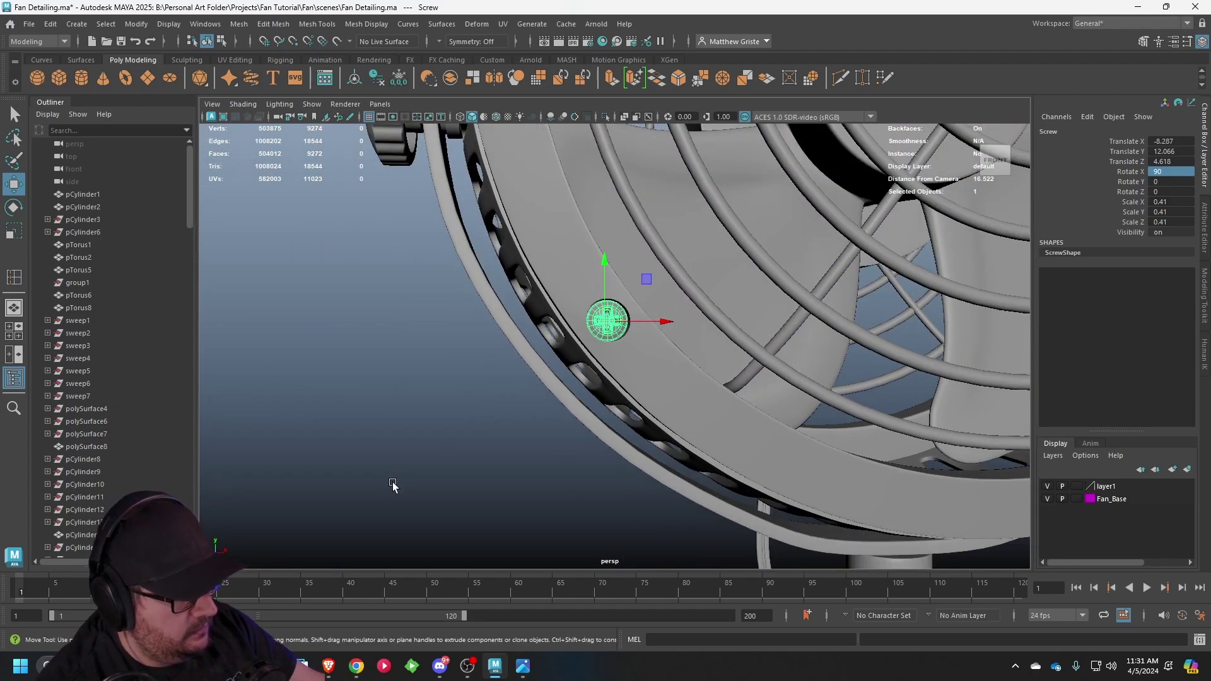
click(392, 484)
alt+drag(391, 484, 548, 422)
scroll(600, 340, up, 3)
alt+drag(599, 341, 624, 319)
- Scale the seated screw down uniformly to 0.397 to fit inside the hole
click(595, 318)
scroll(603, 308, up, 2)
key(r)
scroll(589, 283, down, 2)
click(419, 498)
scroll(419, 498, down, 4)
alt+drag(419, 498, 560, 447)
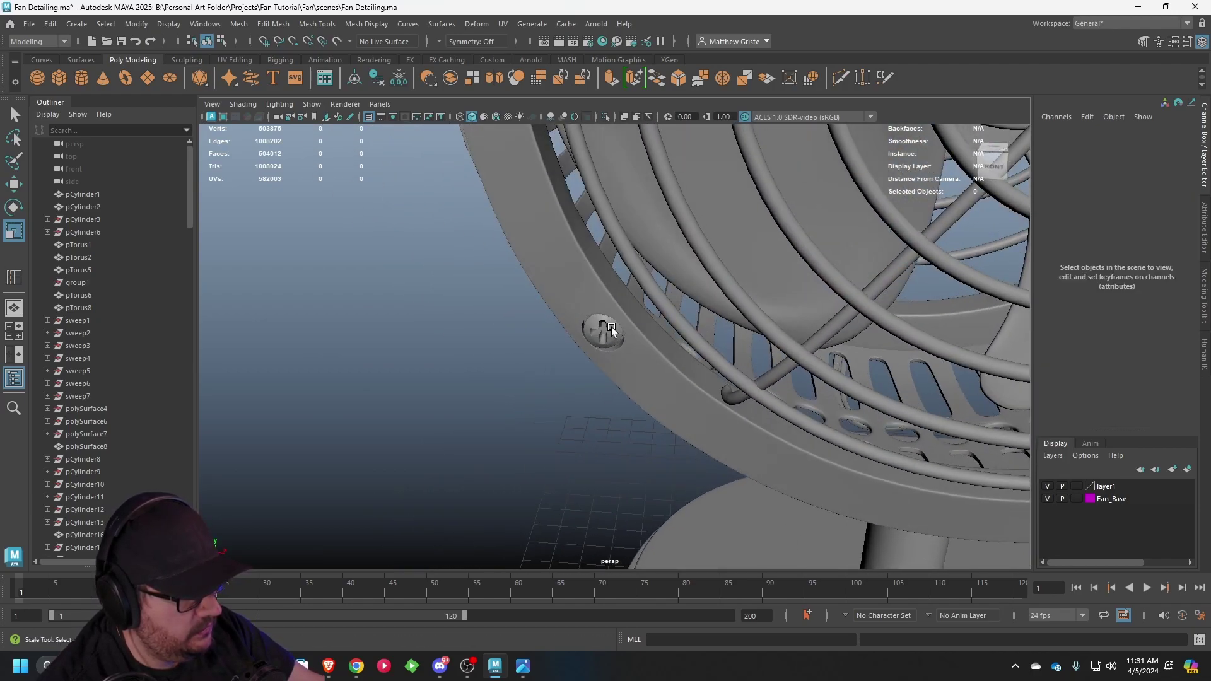
- Duplicate the screw and seat the copy in the lower-right ring hole at X 8.258, Y 12.035
click(611, 327)
scroll(611, 327, down, 5)
alt+drag(611, 327, 472, 342)
scroll(473, 341, up, 2)
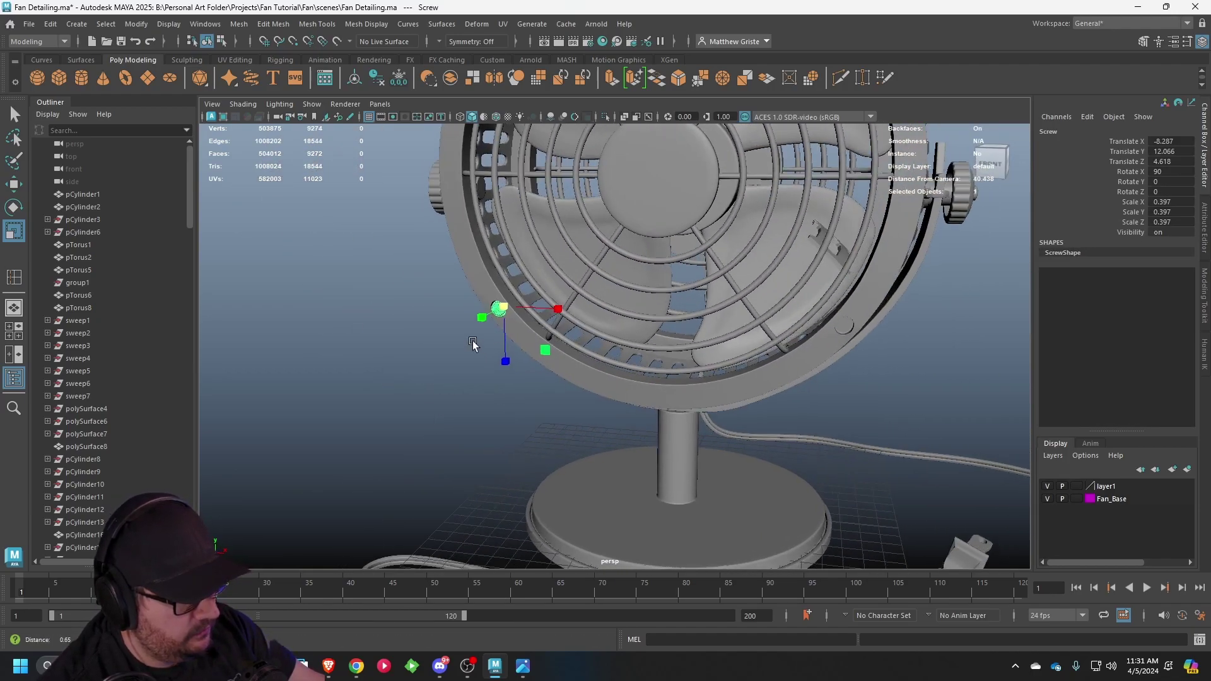
scroll(473, 342, up, 2)
alt+middle_drag(397, 351, 360, 342)
key(w)
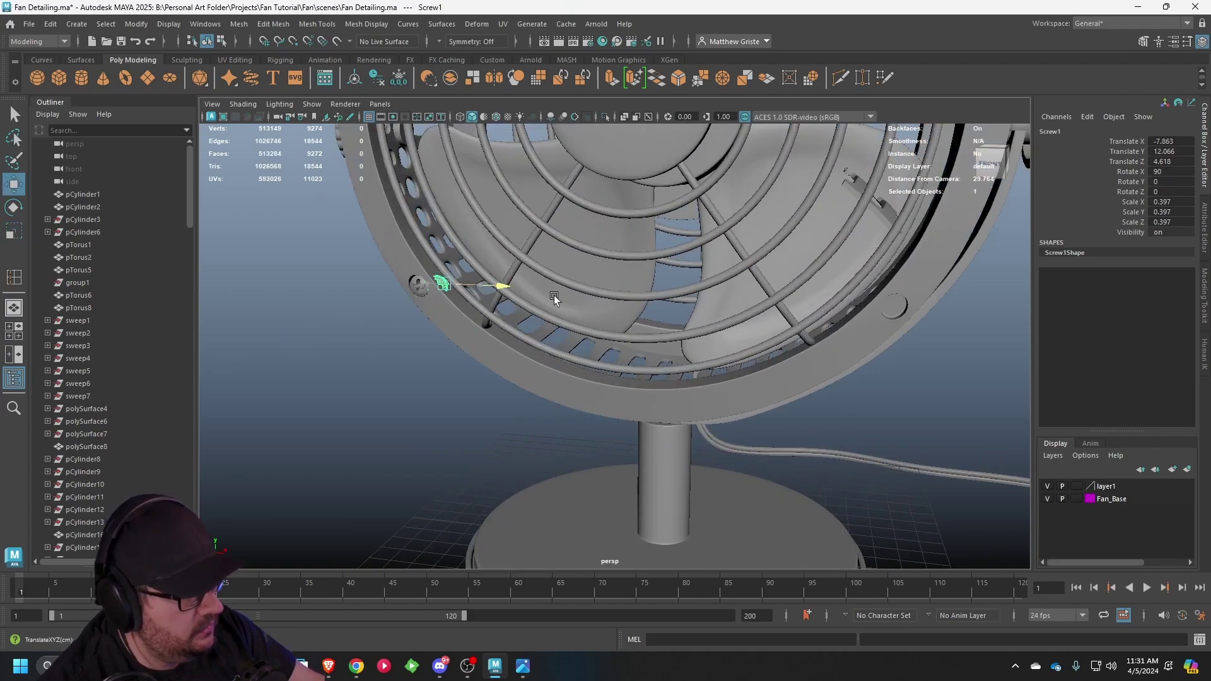
drag(483, 287, 952, 307)
key(f)
alt+drag(611, 366, 603, 301)
alt+drag(602, 301, 542, 264)
- Duplicate the lower-right ring screw and center the copy in the top ring hole at X 0.031, Y 29.188
alt+right_drag(582, 275, 516, 320)
alt+middle_drag(553, 299, 668, 477)
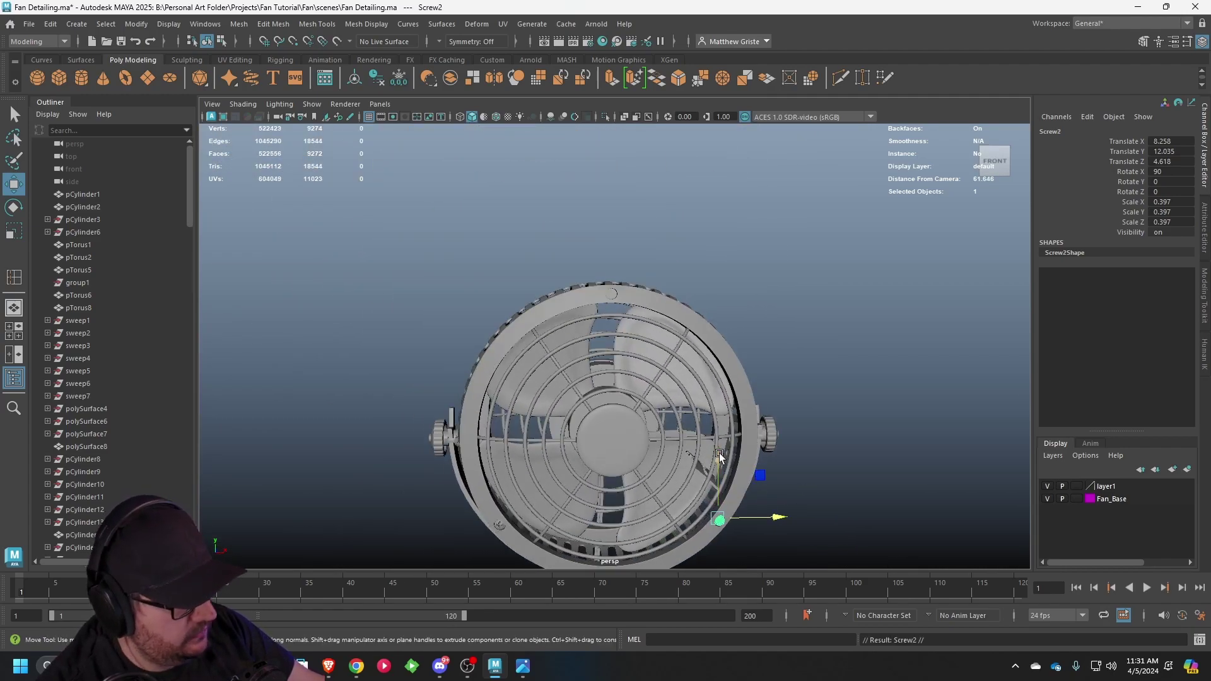
drag(720, 455, 720, 228)
drag(755, 293, 704, 296)
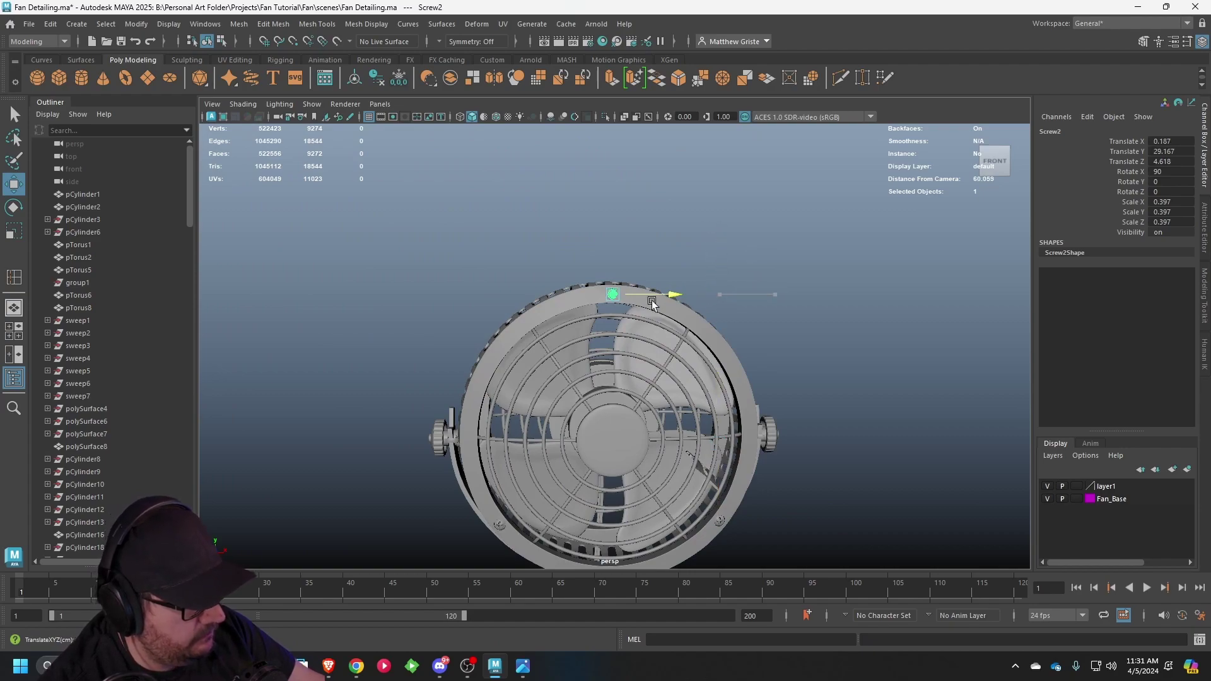
scroll(649, 297, up, 2)
key(f)
scroll(596, 288, down, 3)
drag(656, 344, 625, 349)
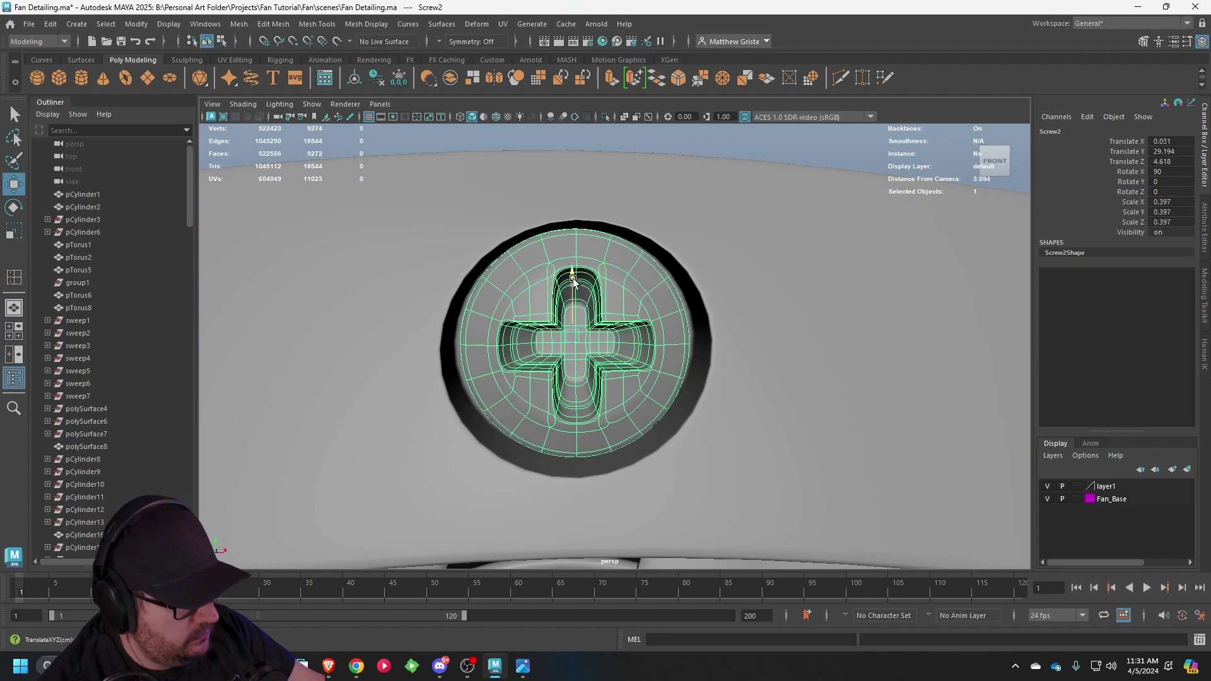
scroll(587, 287, down, 5)
click(727, 251)
scroll(728, 251, down, 6)
alt+drag(728, 251, 677, 354)
alt+middle_drag(676, 353, 650, 263)
scroll(650, 264, down, 3)
alt+drag(650, 264, 568, 233)
scroll(639, 300, up, 3)
click(568, 233)
- Duplicate the front ring's top screw and freeze the copy's transformations
alt+drag(645, 475, 687, 344)
alt+right_drag(687, 344, 696, 340)
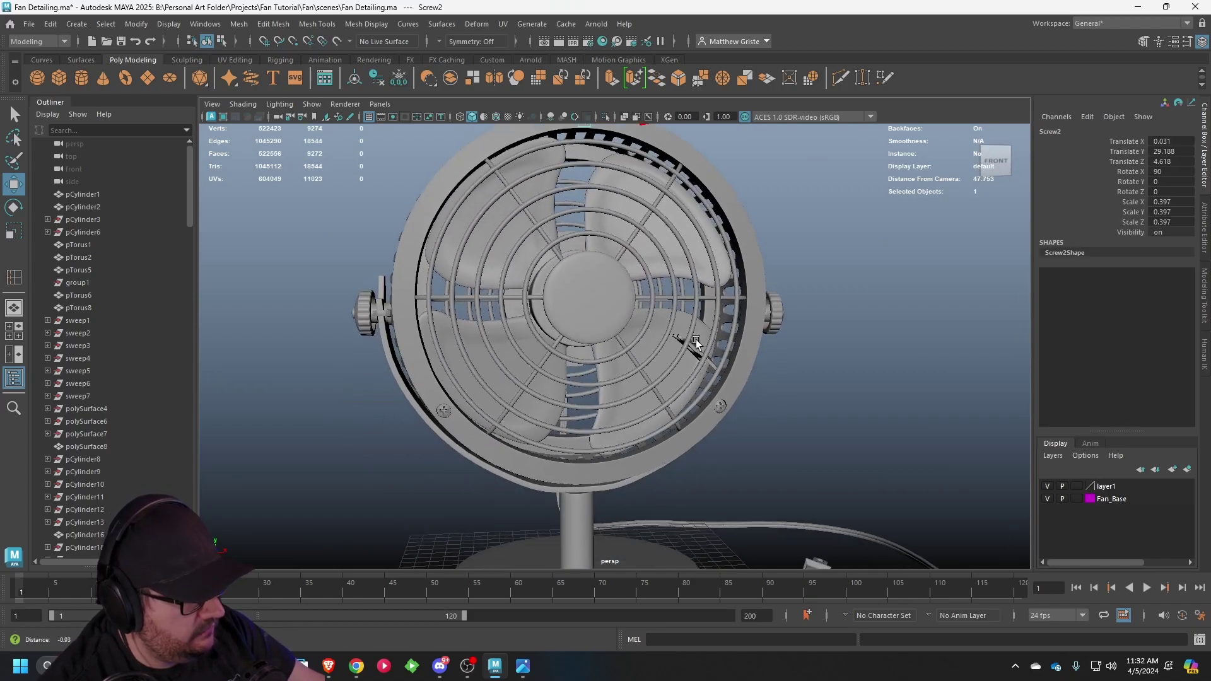
shift+click(720, 405)
alt+drag(440, 410, 644, 447)
scroll(644, 448, up, 3)
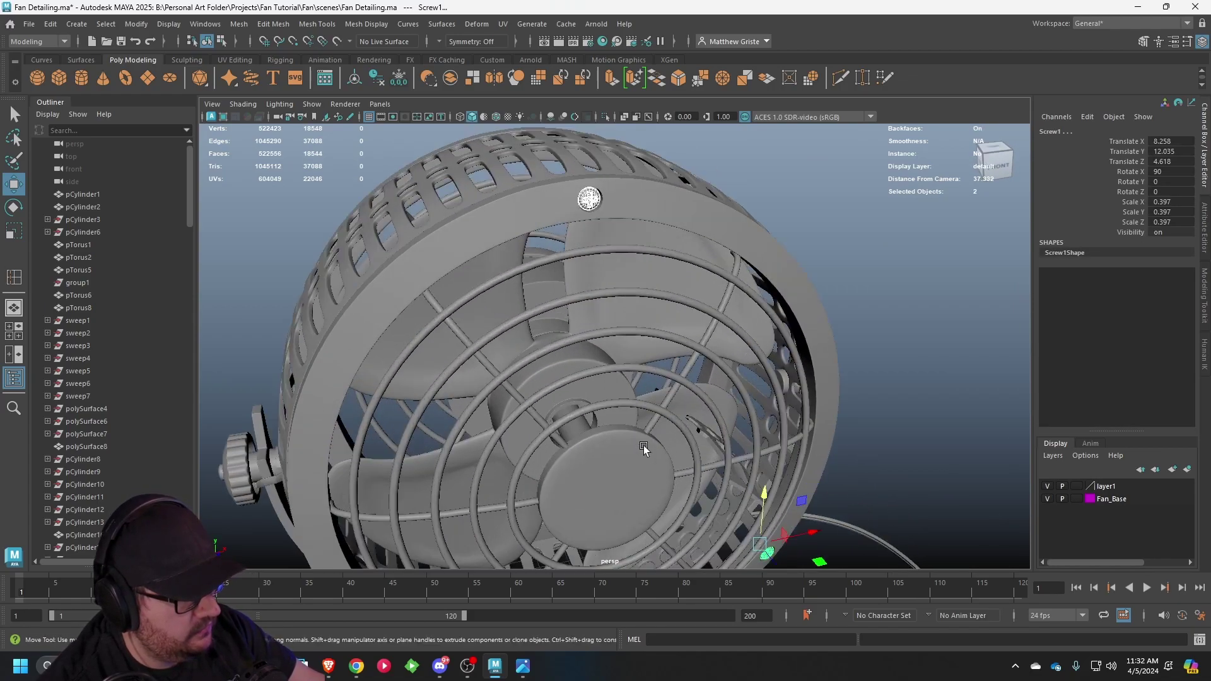
click(590, 199)
alt+drag(589, 198, 596, 271)
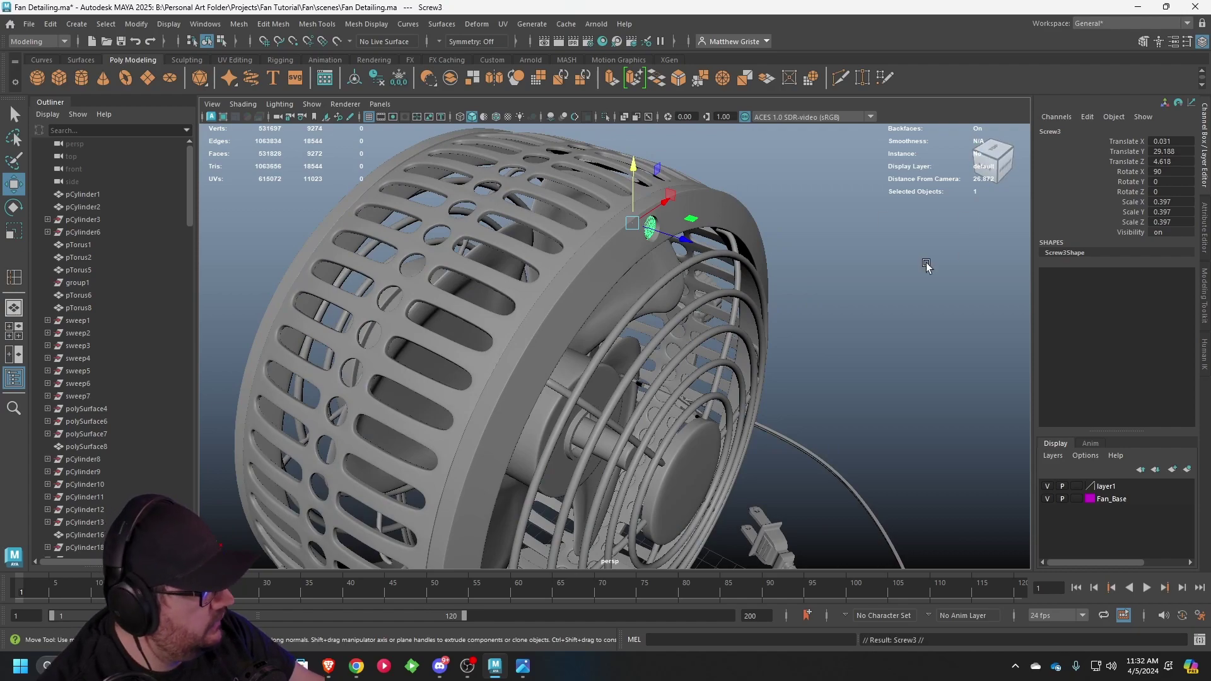
click(136, 23)
click(173, 85)
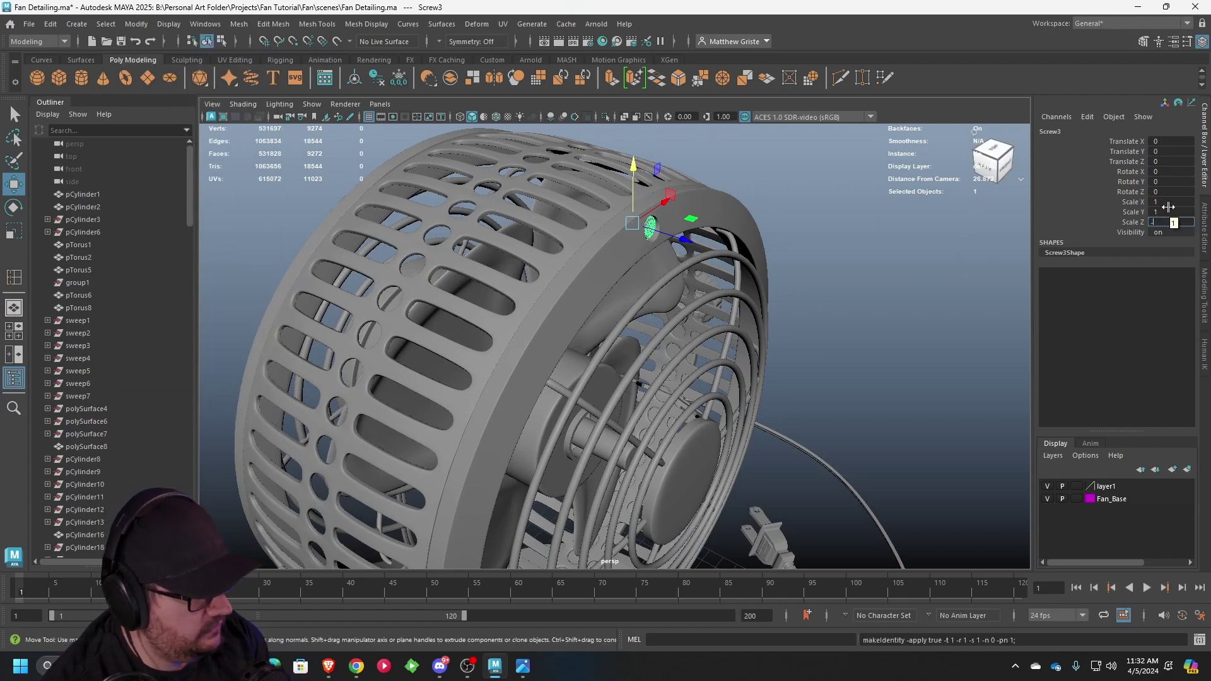
- Flip the copied screw with a Z scale of -1 and seat it in the rear ring's top hole at Z -9.127
text(-1)
key(Return)
drag(678, 243, 713, 326)
key(f)
drag(535, 323, 480, 255)
- Freeze the transformations of the two lower screws in the front ring
alt+drag(787, 326, 543, 289)
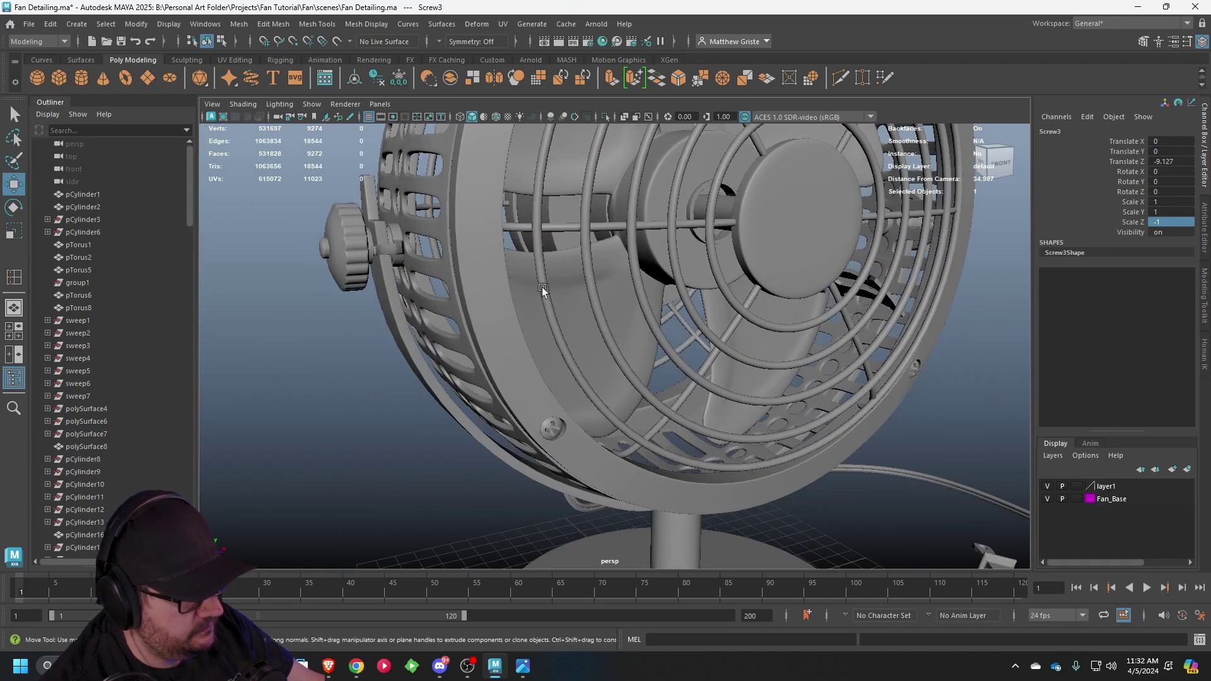
click(556, 429)
scroll(556, 429, up, 3)
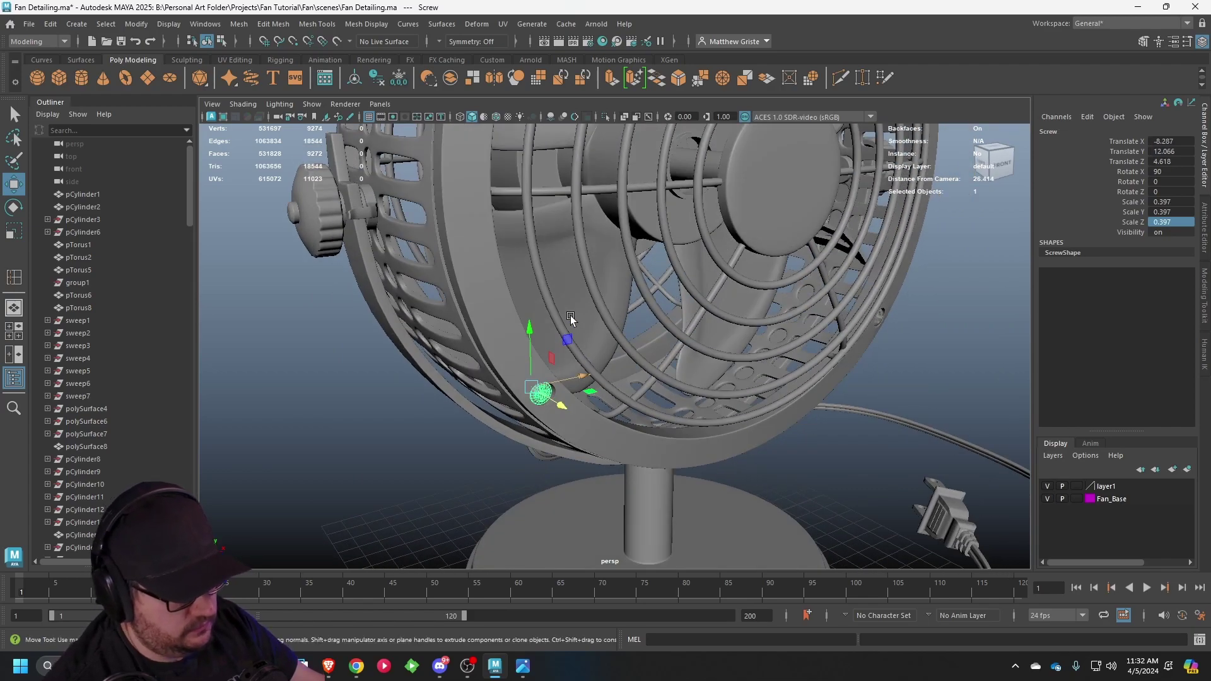
click(131, 26)
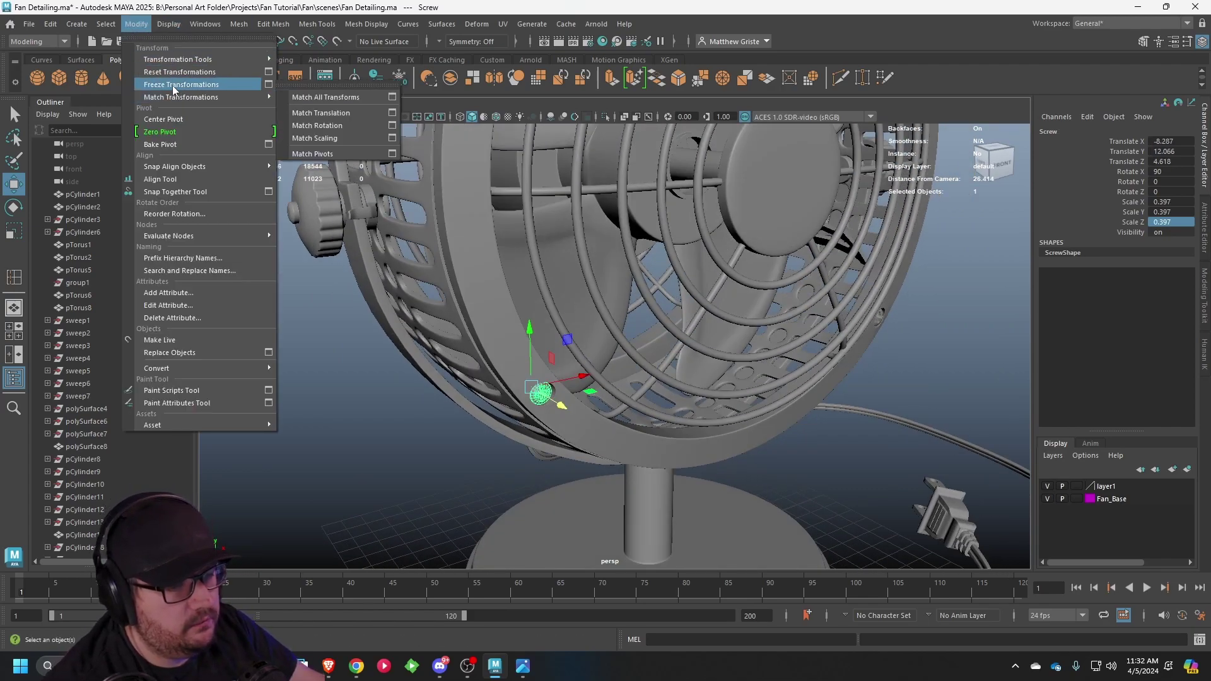
click(171, 85)
alt+drag(900, 293, 752, 292)
click(779, 331)
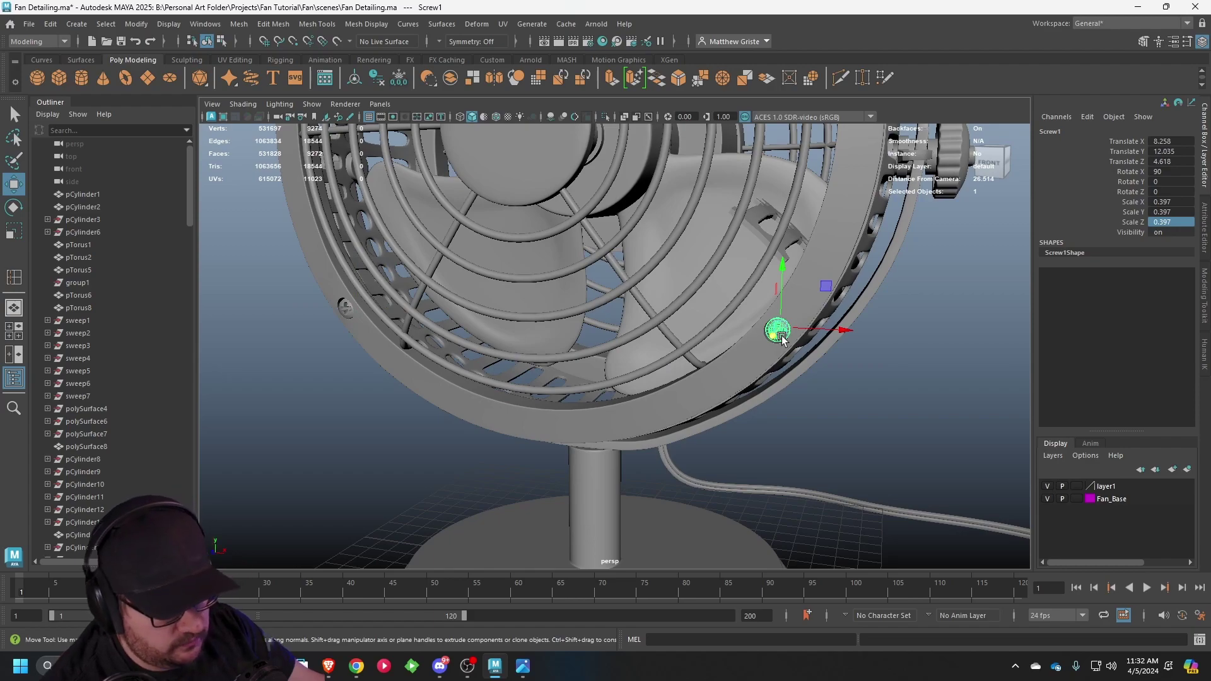
key(g)
- Duplicate both lower front screws to the rear of the fan at Z -11.183 and flip the copies with a Z scale of -1
alt+drag(477, 348, 439, 322)
shift+click(403, 305)
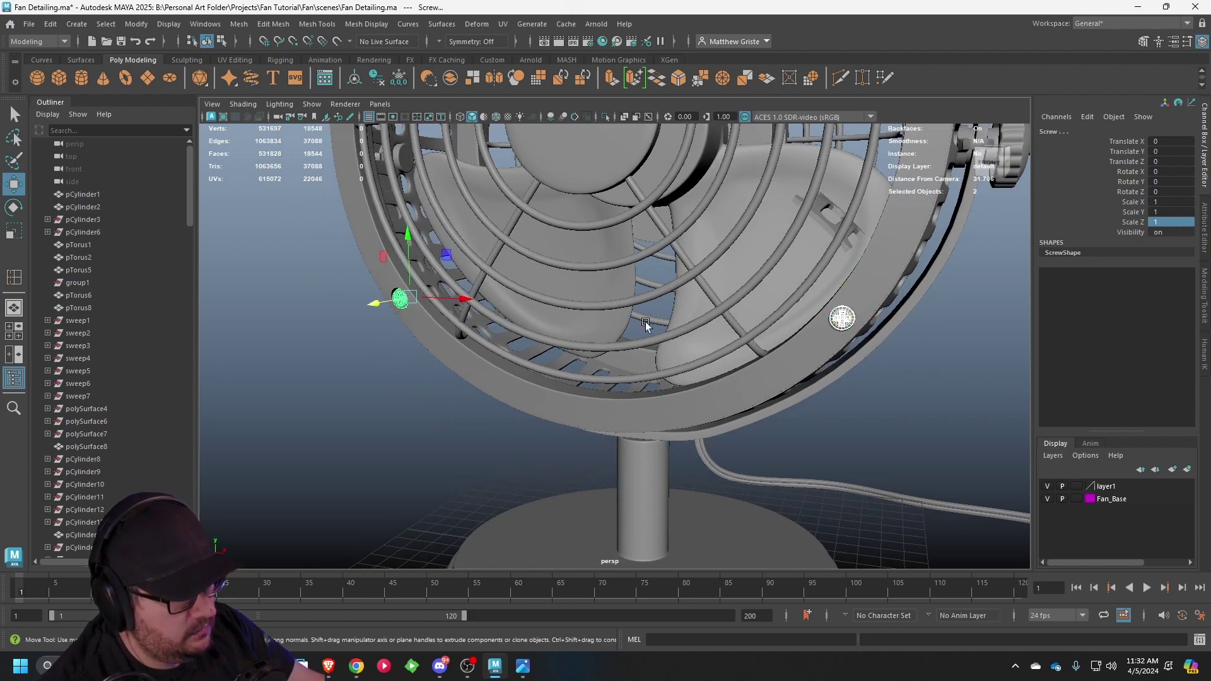
alt+drag(645, 322, 593, 331)
drag(364, 298, 466, 282)
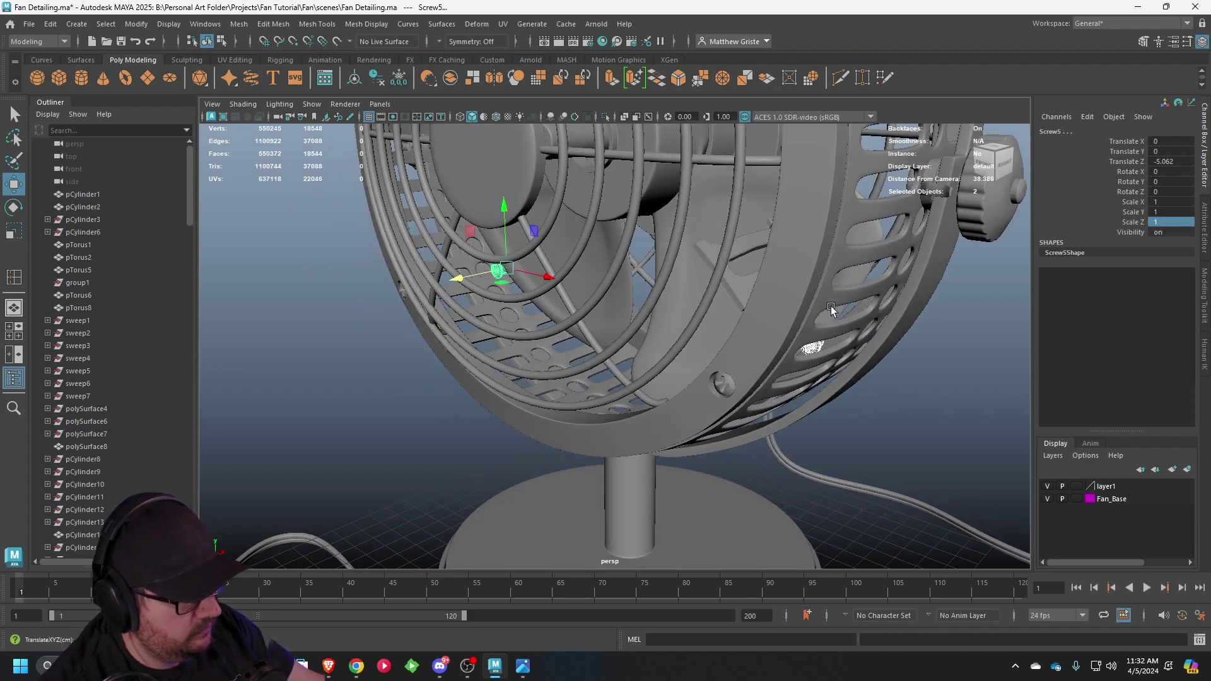
alt+middle_drag(831, 305, 717, 308)
alt+drag(716, 307, 446, 338)
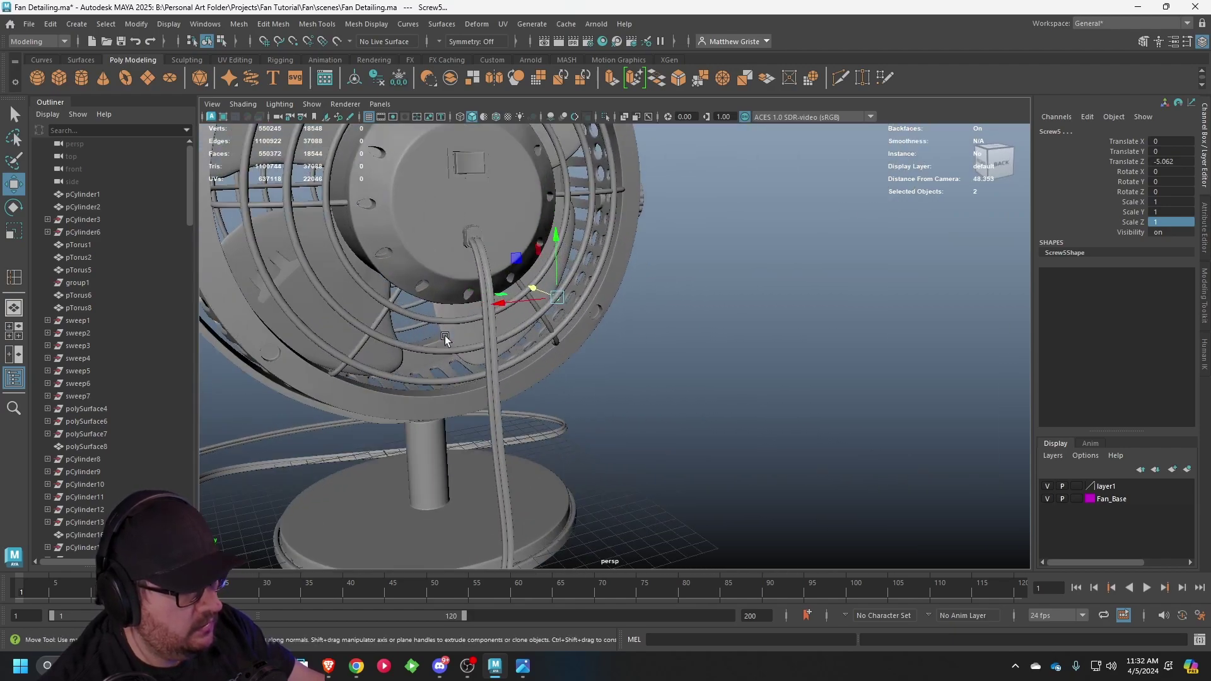
alt+middle_drag(446, 338, 611, 297)
alt+drag(611, 297, 734, 256)
drag(812, 262, 726, 299)
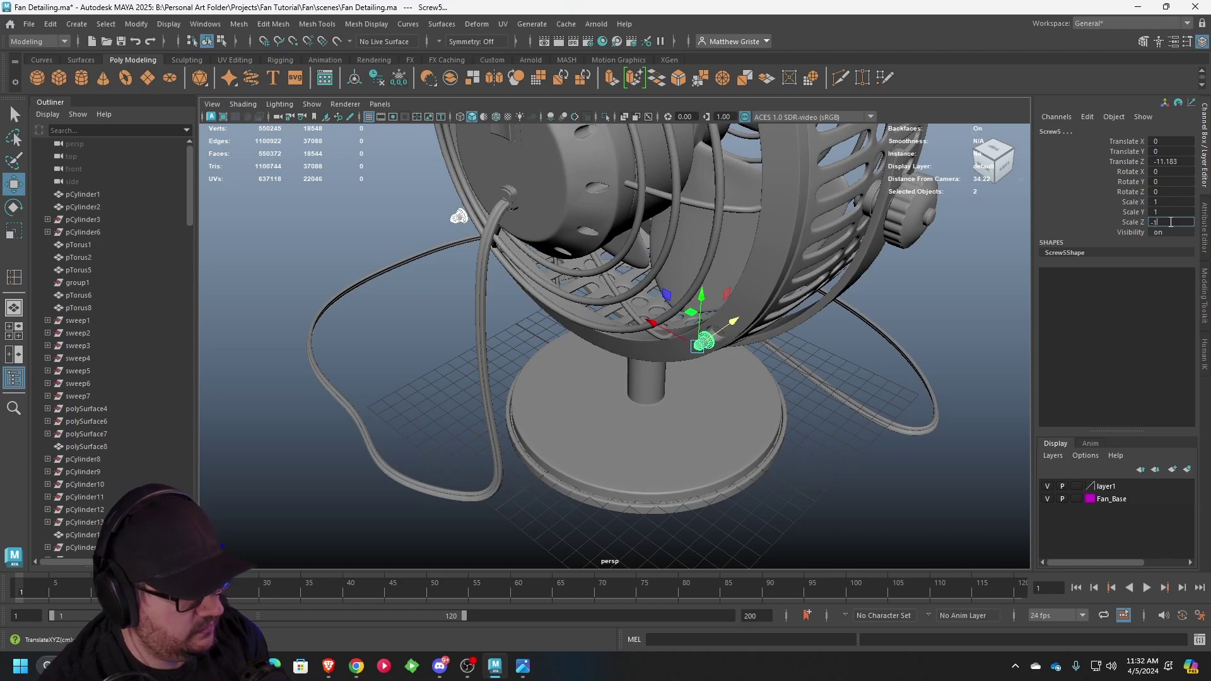
key(Return)
- Seat the two flipped screws in the rear ring's lower holes at Z -9.092
alt+drag(891, 261, 674, 265)
alt+right_drag(674, 265, 735, 282)
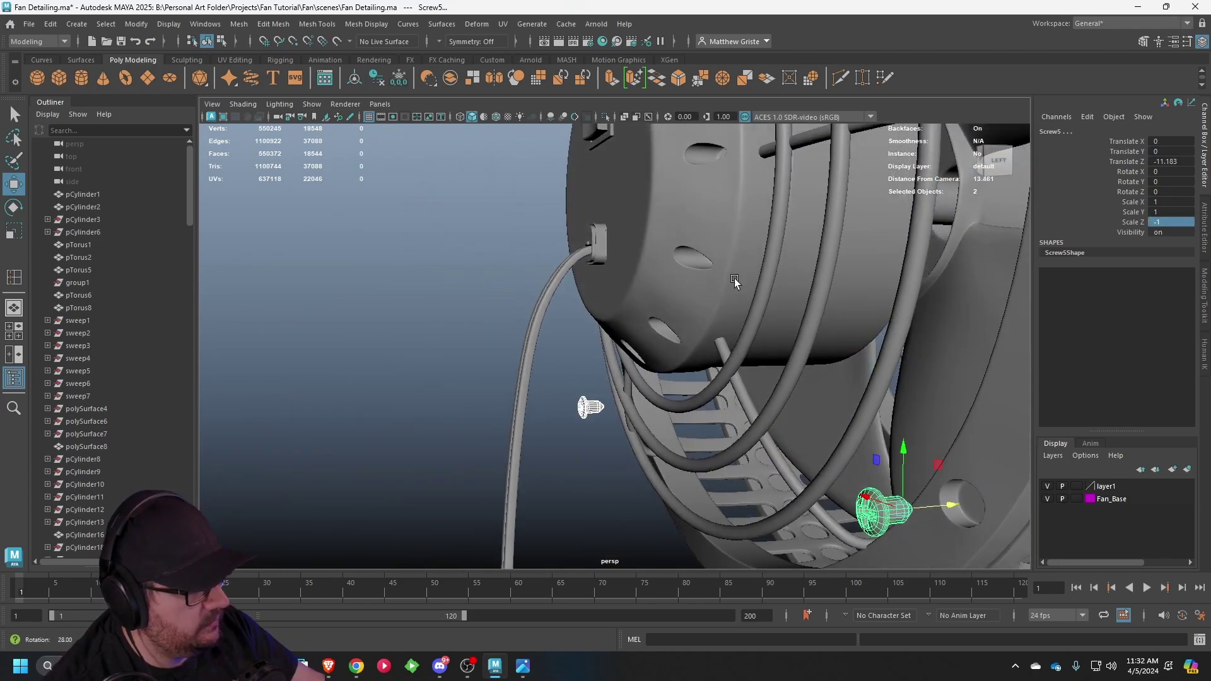
alt+middle_drag(883, 360, 786, 306)
drag(782, 416, 674, 294)
mouse_move(504, 290)
alt+mouse_down()
mouse_move(574, 294)
mouse_move(511, 282)
alt+mouse_up()
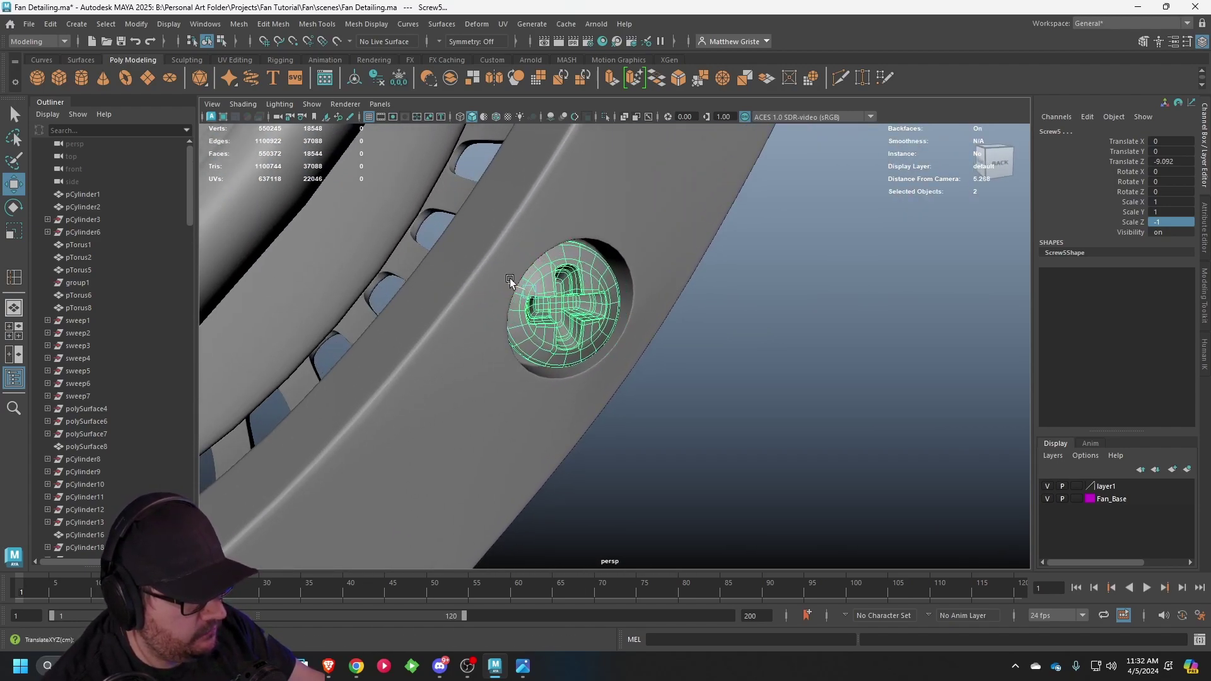
click(746, 393)
scroll(743, 382, down, 15)
alt+drag(743, 381, 541, 400)
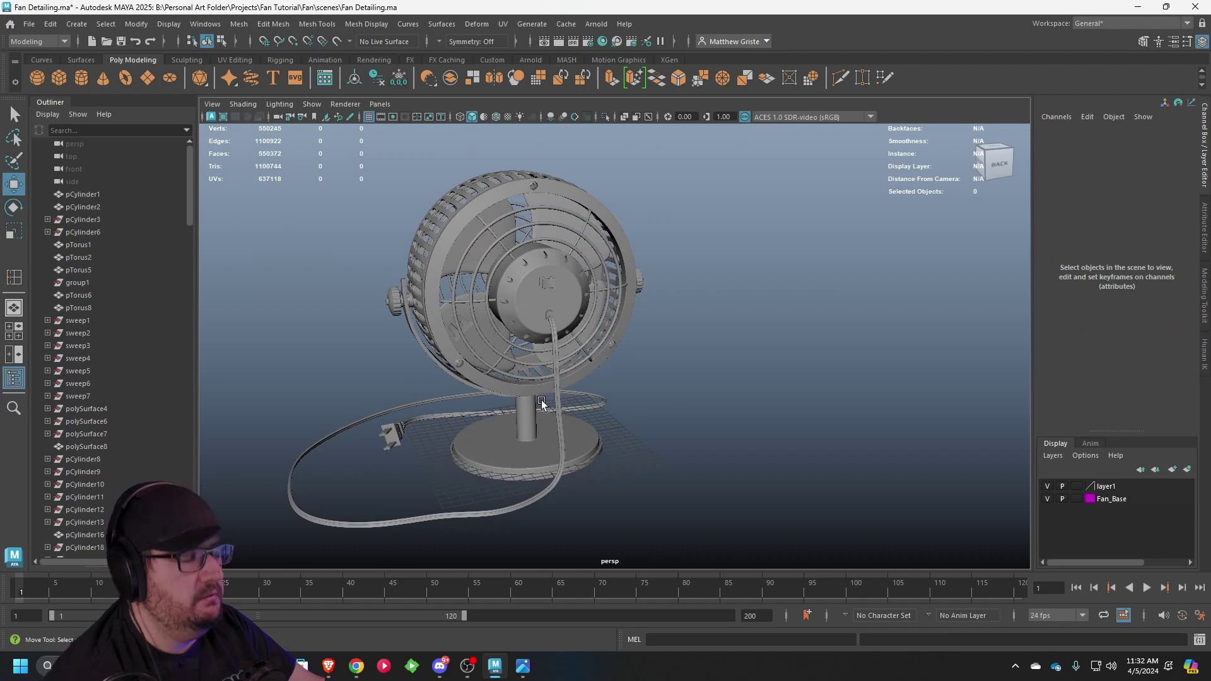
- Duplicate the screw in the rear ring's top hole
scroll(649, 211, up, 5)
click(648, 181)
alt+drag(664, 193, 689, 203)
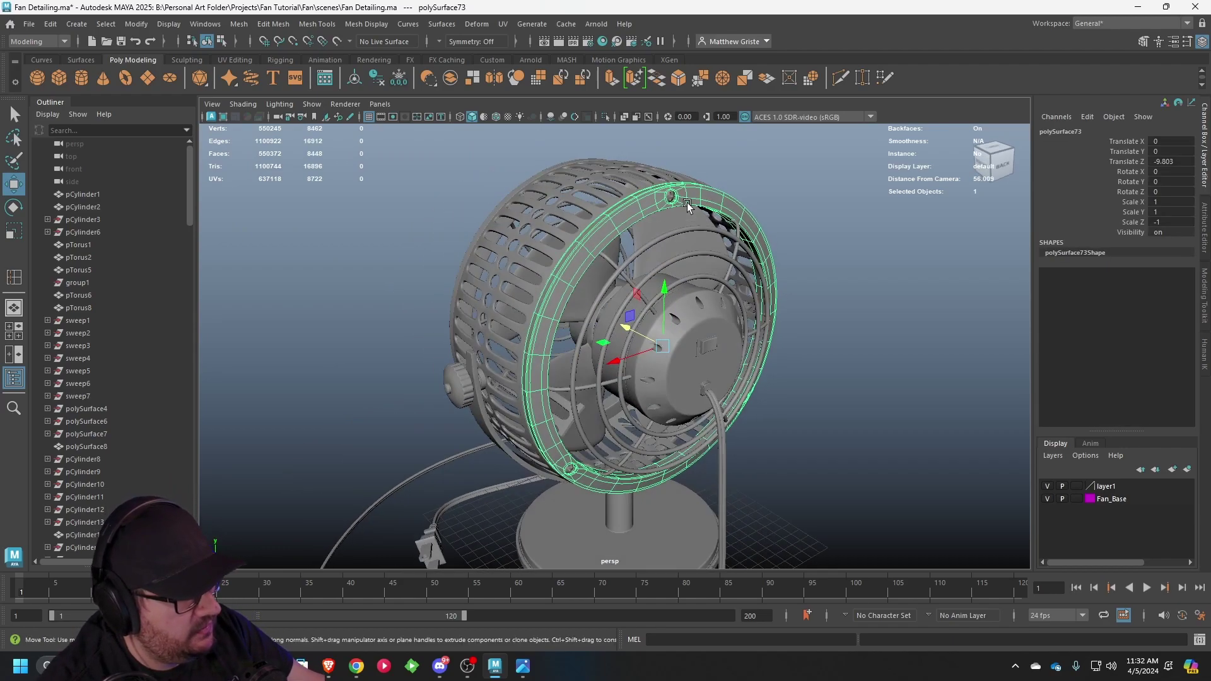
click(671, 194)
scroll(760, 240, up, 3)
alt+drag(761, 239, 671, 274)
key(ctrl+d)
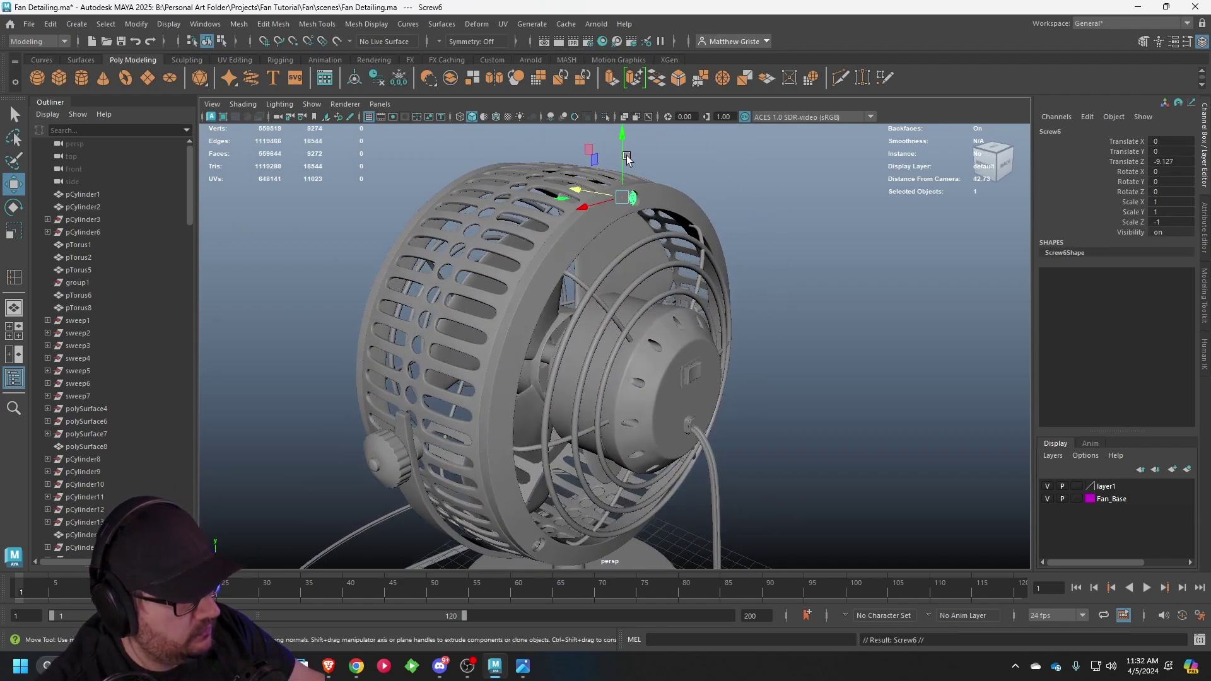
- Move the copied screw onto the back of the motor housing, above the switch, at Y -7.866, Z -13.256
drag(622, 176, 626, 203)
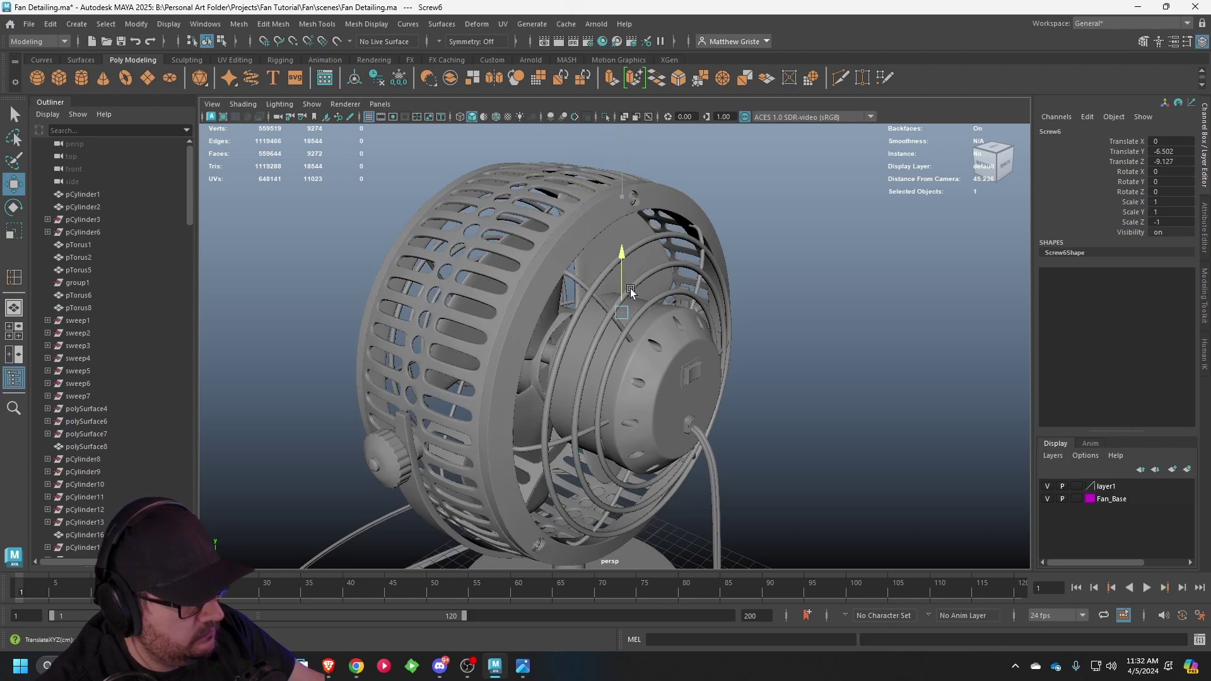
drag(656, 338, 768, 337)
key(f)
scroll(629, 376, down, 5)
alt+drag(629, 376, 555, 316)
scroll(578, 307, down, 1)
scroll(597, 355, down, 5)
scroll(589, 292, down, 4)
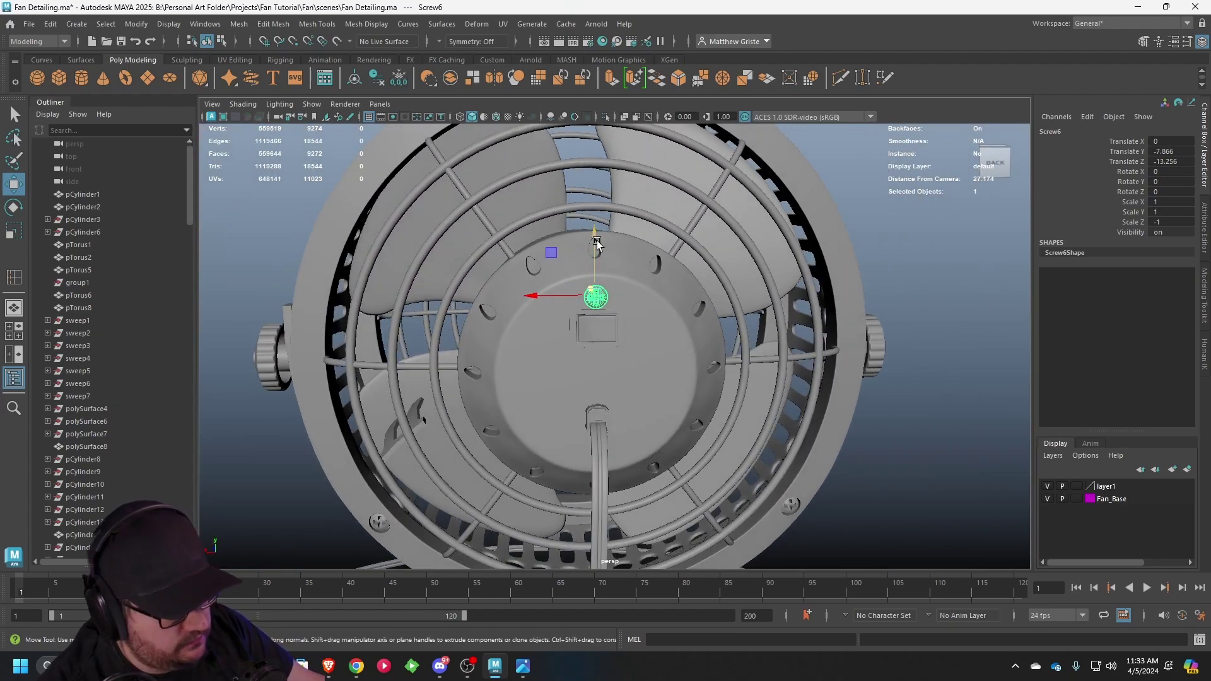
- Duplicate the housing screw twice and place the copies on either side of the power cord, the first at X 1.958, Y -12.425
drag(593, 232, 593, 366)
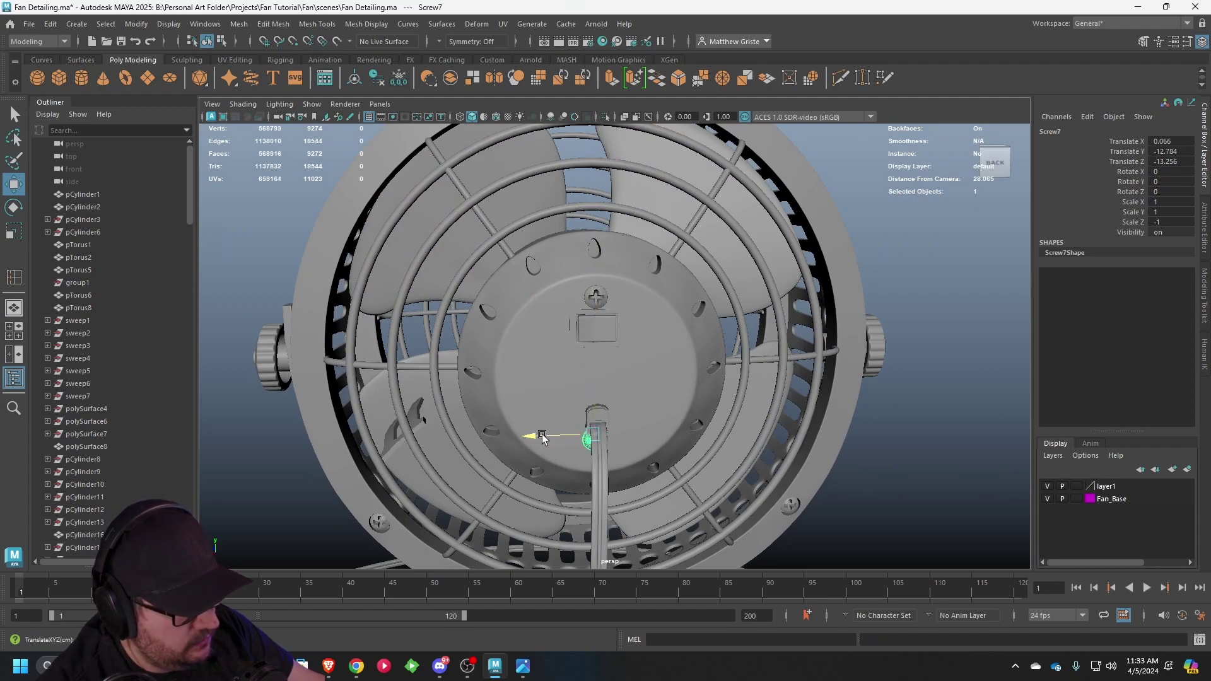
drag(540, 393, 539, 383)
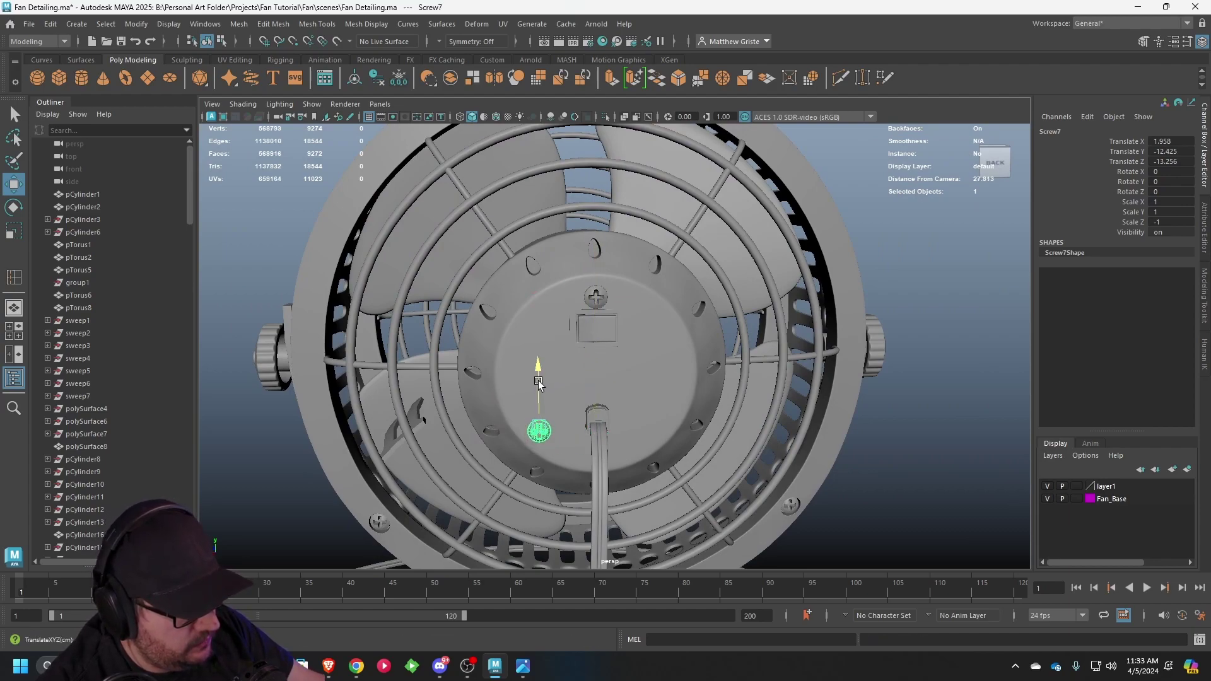
key(ctrl+d)
drag(500, 427, 620, 424)
mouse_move(620, 425)
alt+mouse_down()
mouse_move(604, 403)
mouse_move(612, 439)
alt+mouse_up()
click(960, 311)
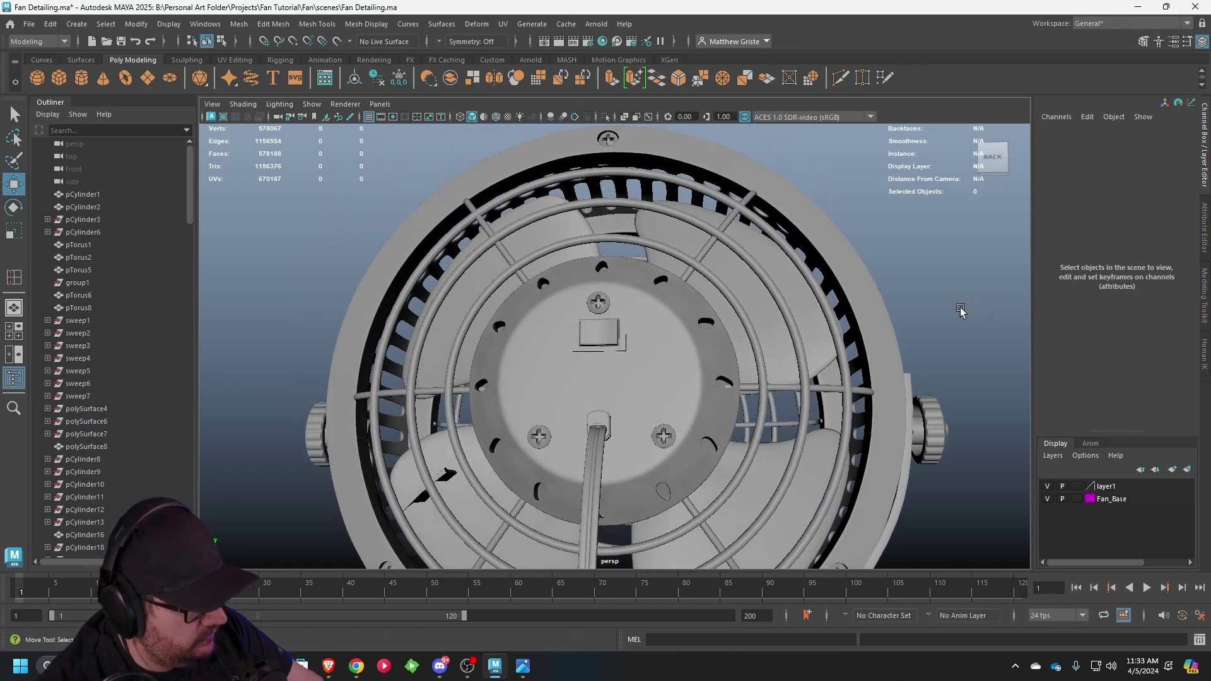
- Frame the whole fan model and save the scene
key(a)
alt+drag(811, 365, 476, 232)
click(28, 24)
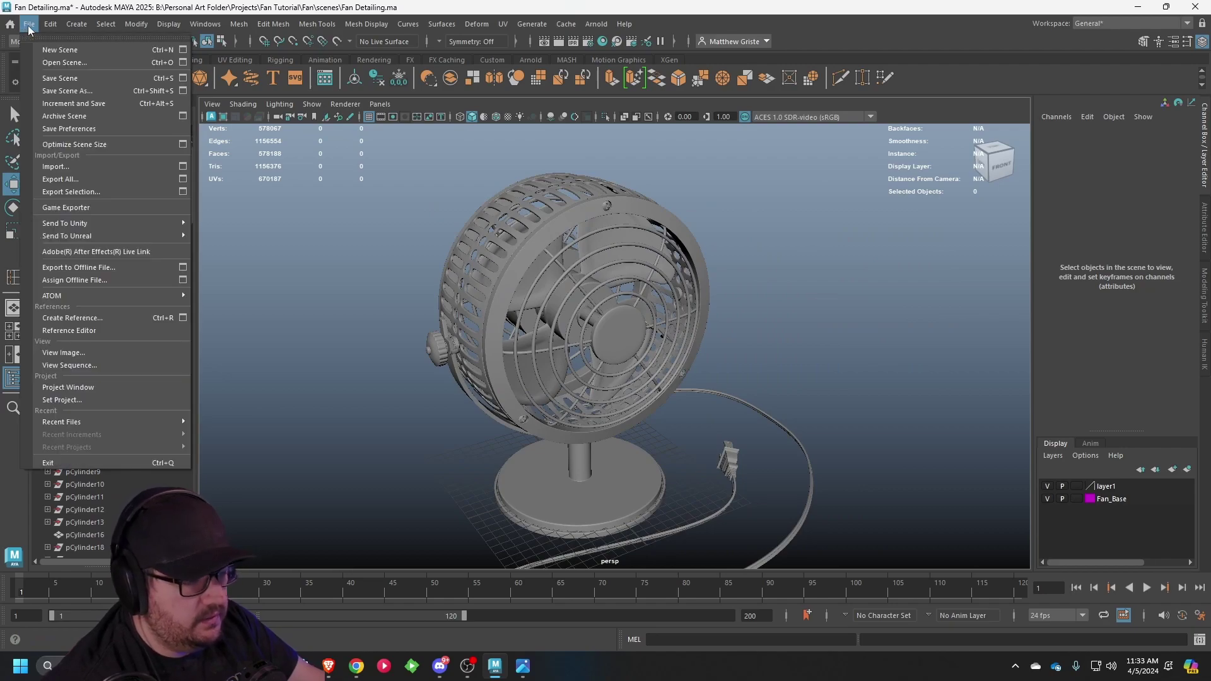
click(55, 80)
- Switch to the image viewer and compare the fan reference photos with the model's screws, rear housing and side details
alt+drag(524, 240, 465, 259)
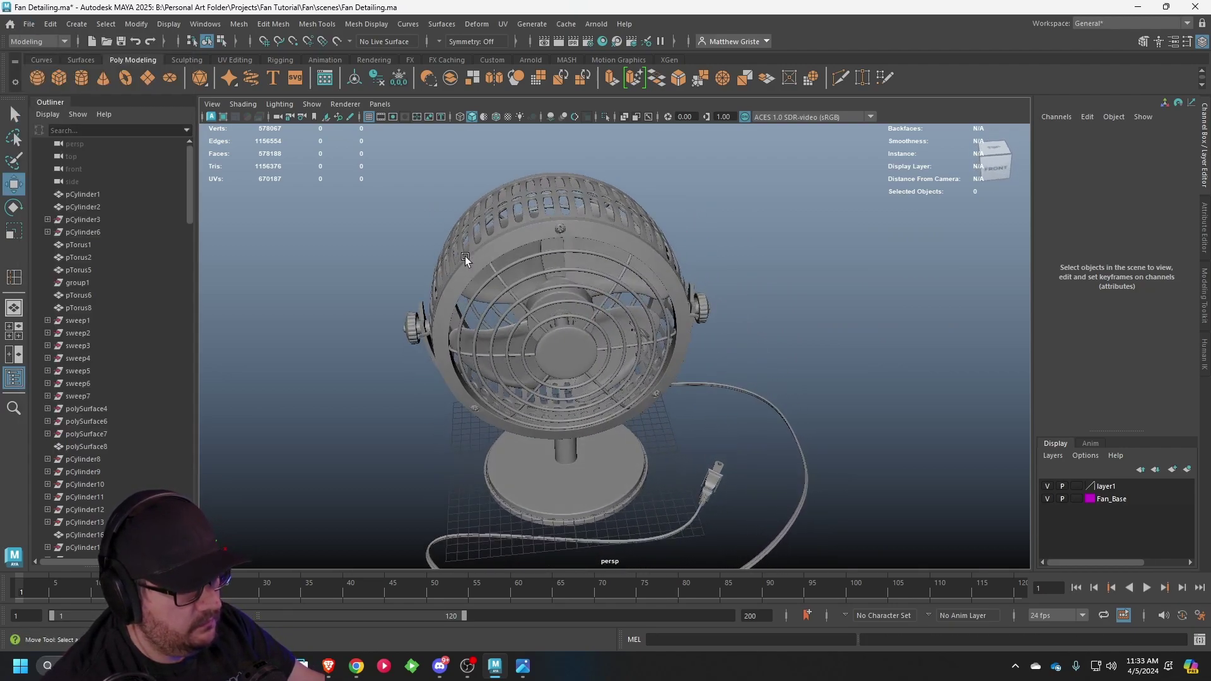
mouse_move(331, 675)
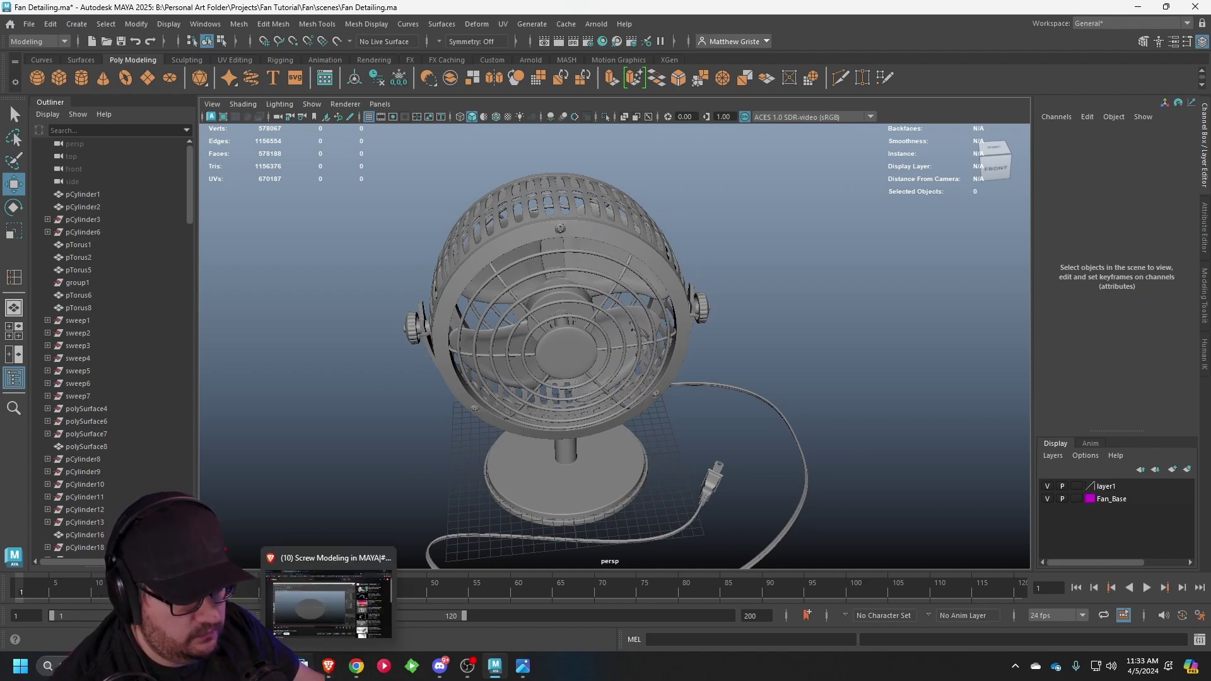
click(523, 666)
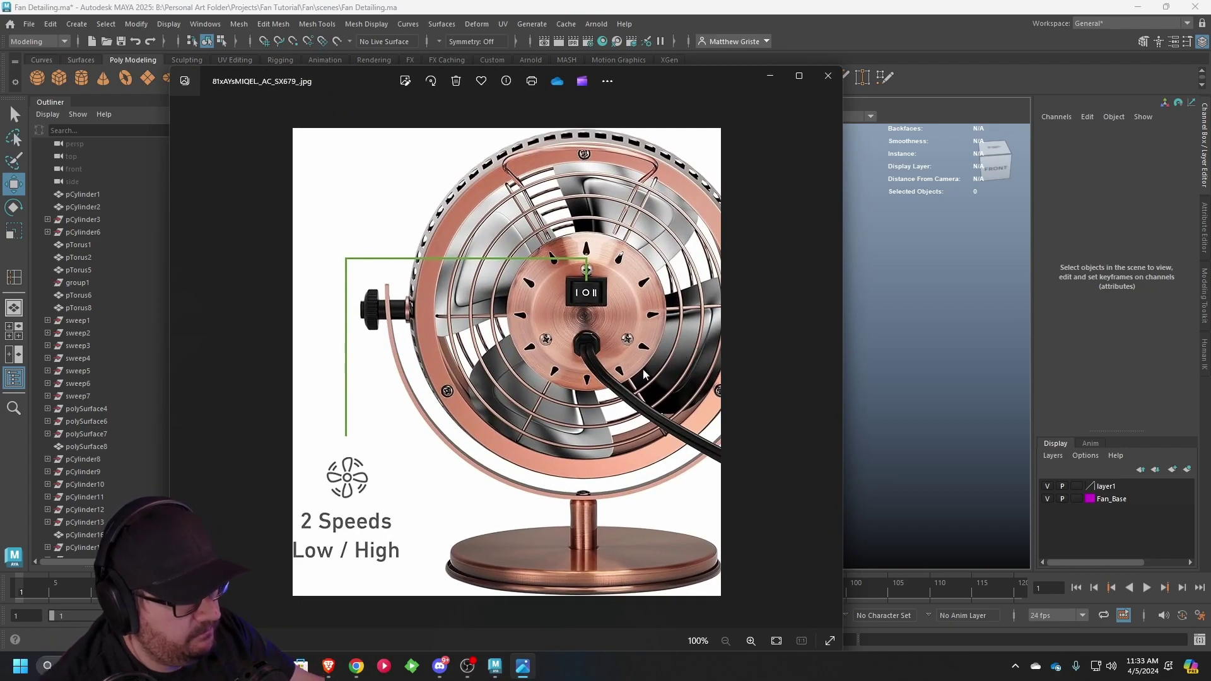
scroll(582, 381, up, 1)
scroll(581, 381, down, 1)
key(Left)
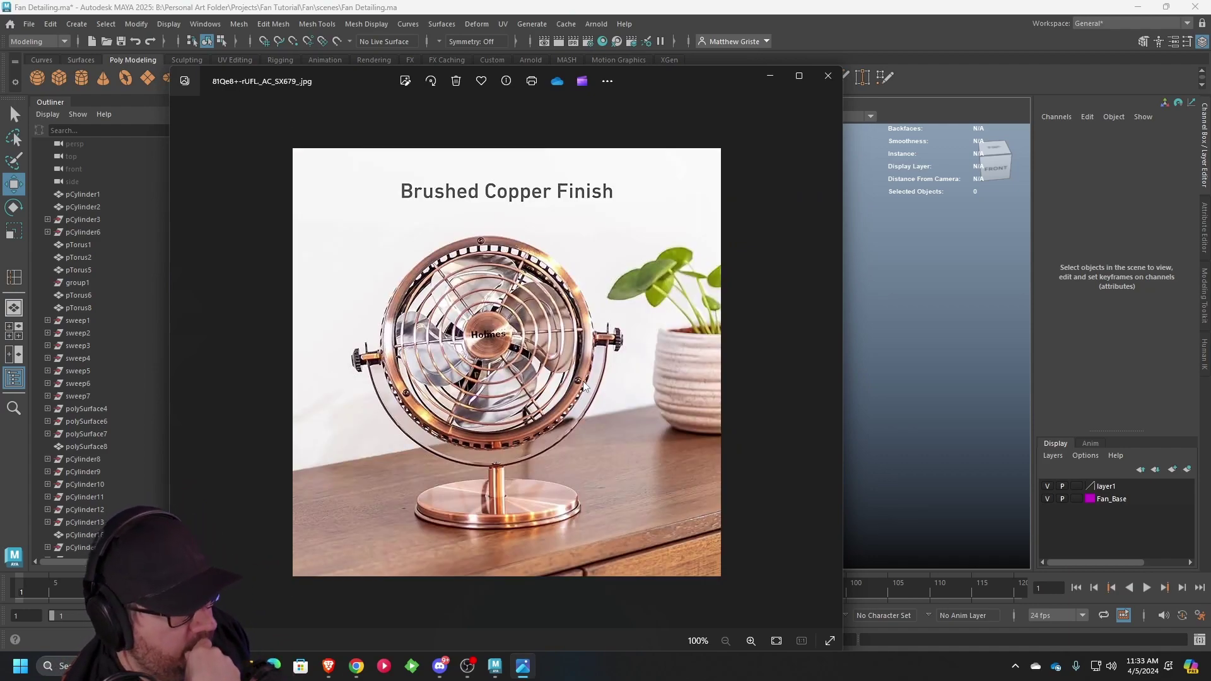
scroll(584, 386, down, 1)
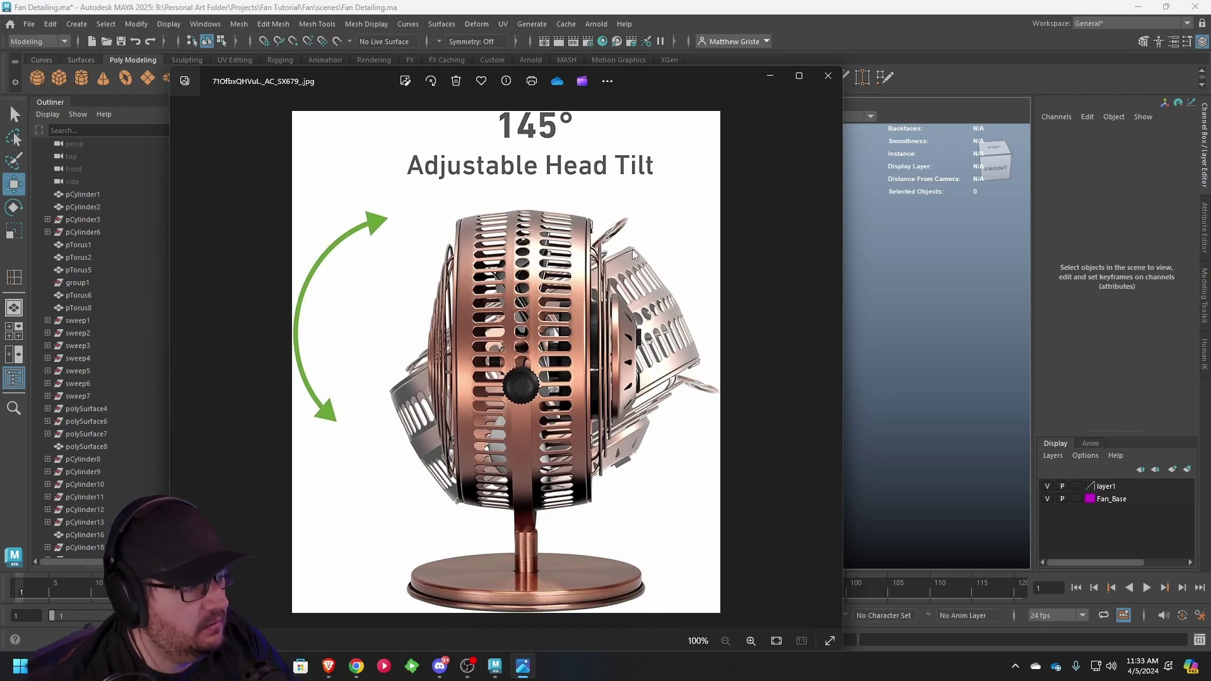
scroll(633, 253, down, 1)
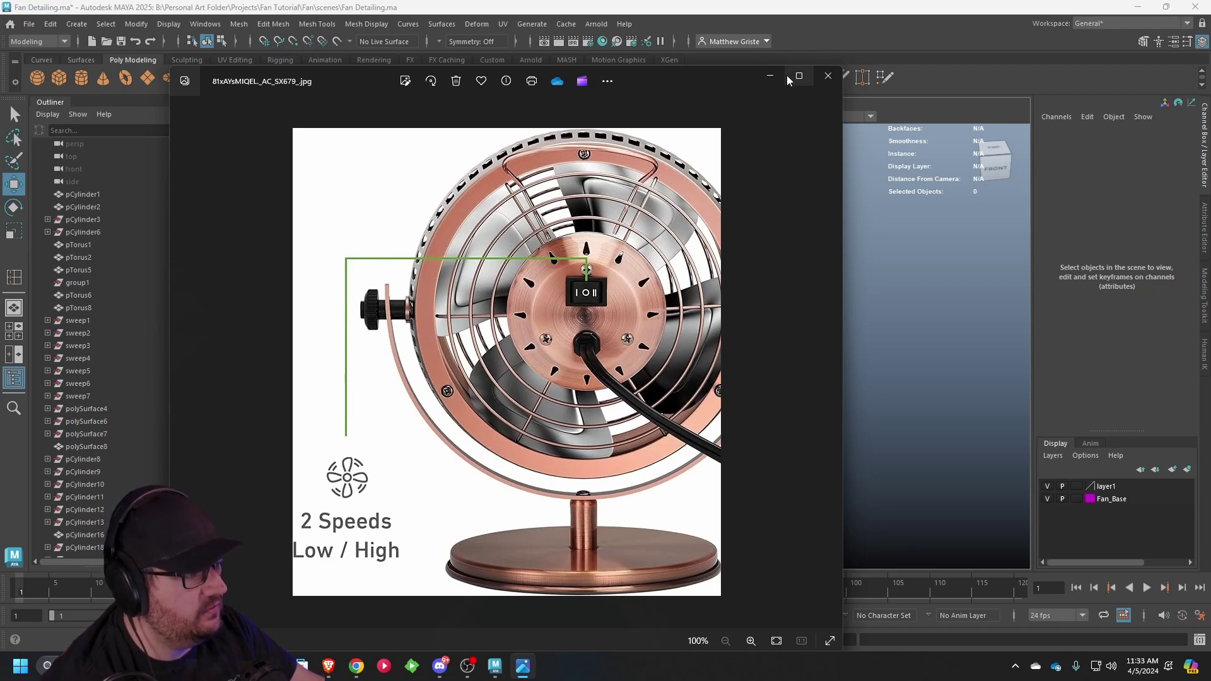
click(770, 76)
- Show the whole fan in the front orthographic view and save the scene again
alt+drag(675, 235, 590, 230)
key(space)
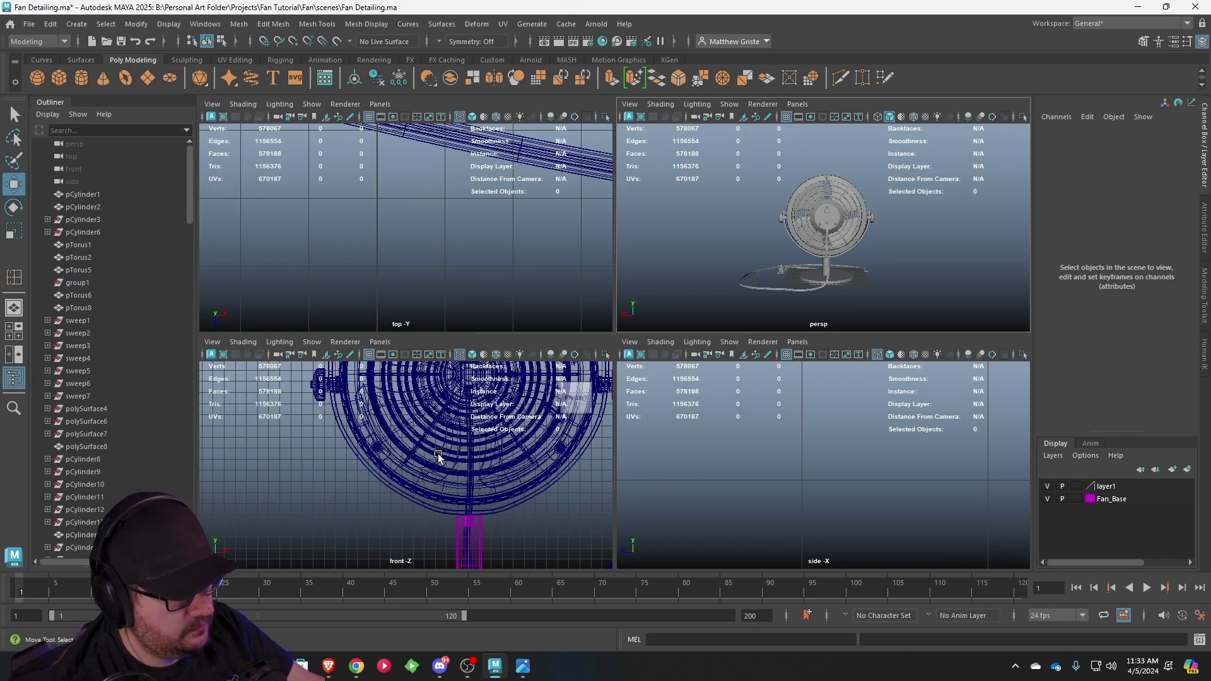
scroll(439, 454, down, 4)
key(space)
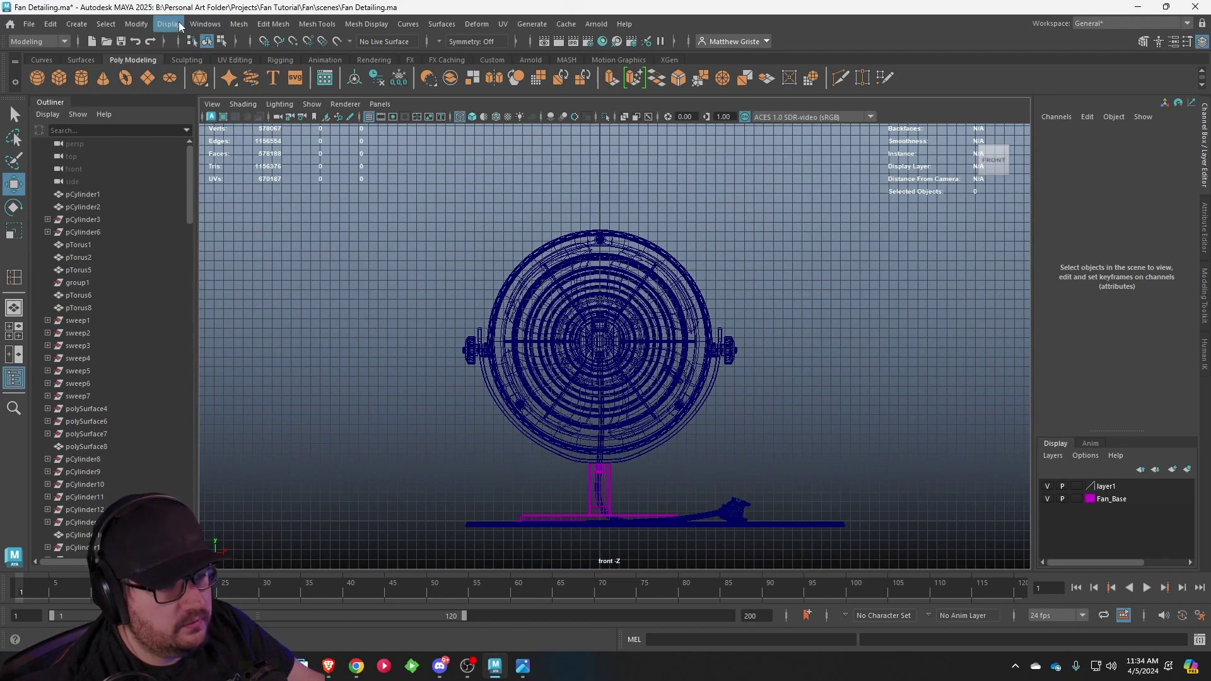
click(36, 29)
click(55, 77)
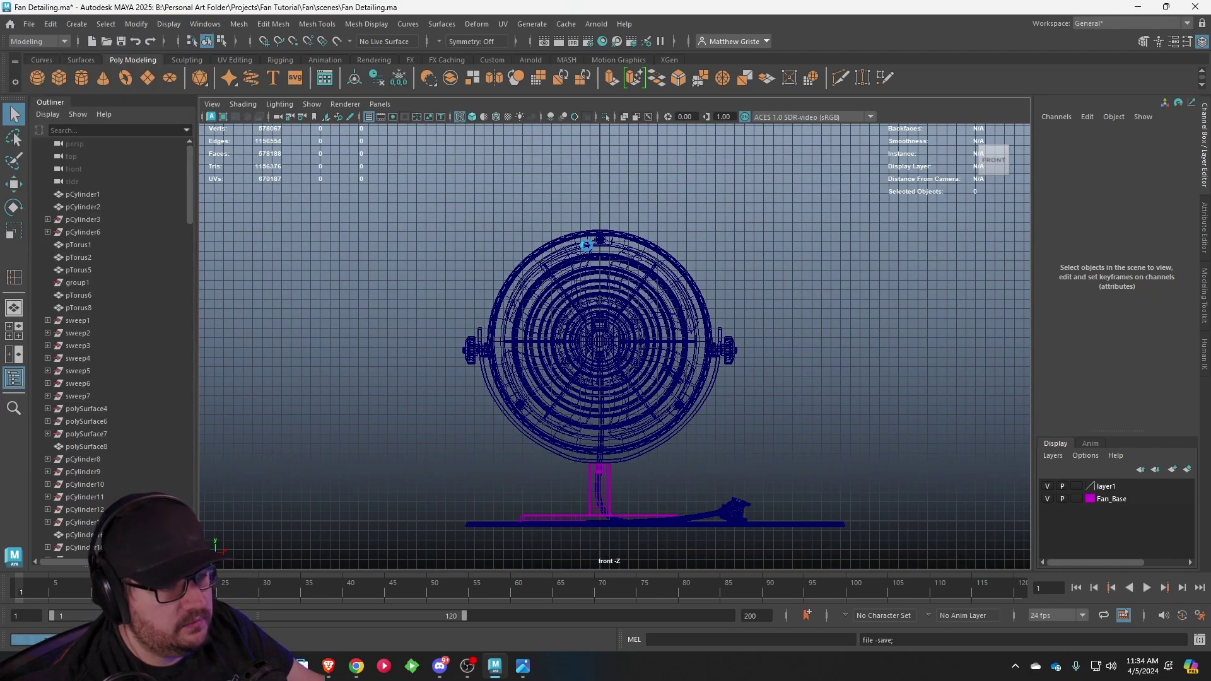
- Draw an EP curve in the front view from the fan's top screw, looping outward and back in, ending near the motor housing
scroll(225, 126, up, 3)
click(42, 61)
alt+middle_drag(442, 165, 486, 276)
scroll(486, 276, up, 3)
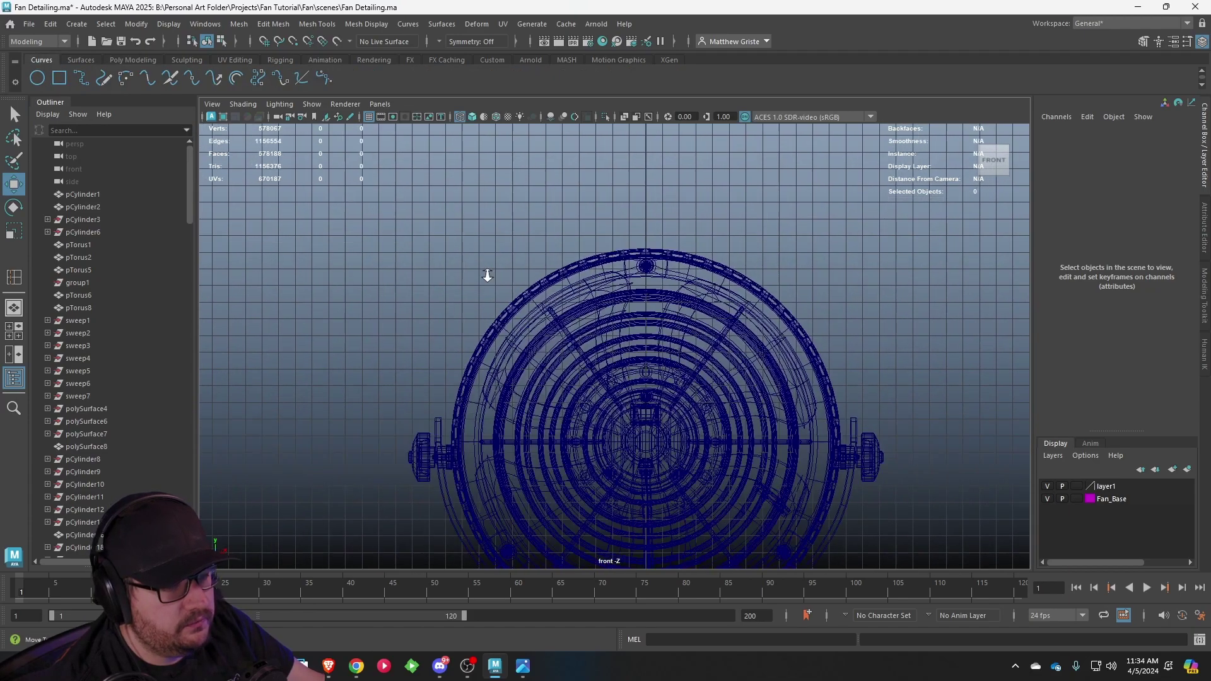
scroll(668, 244, up, 2)
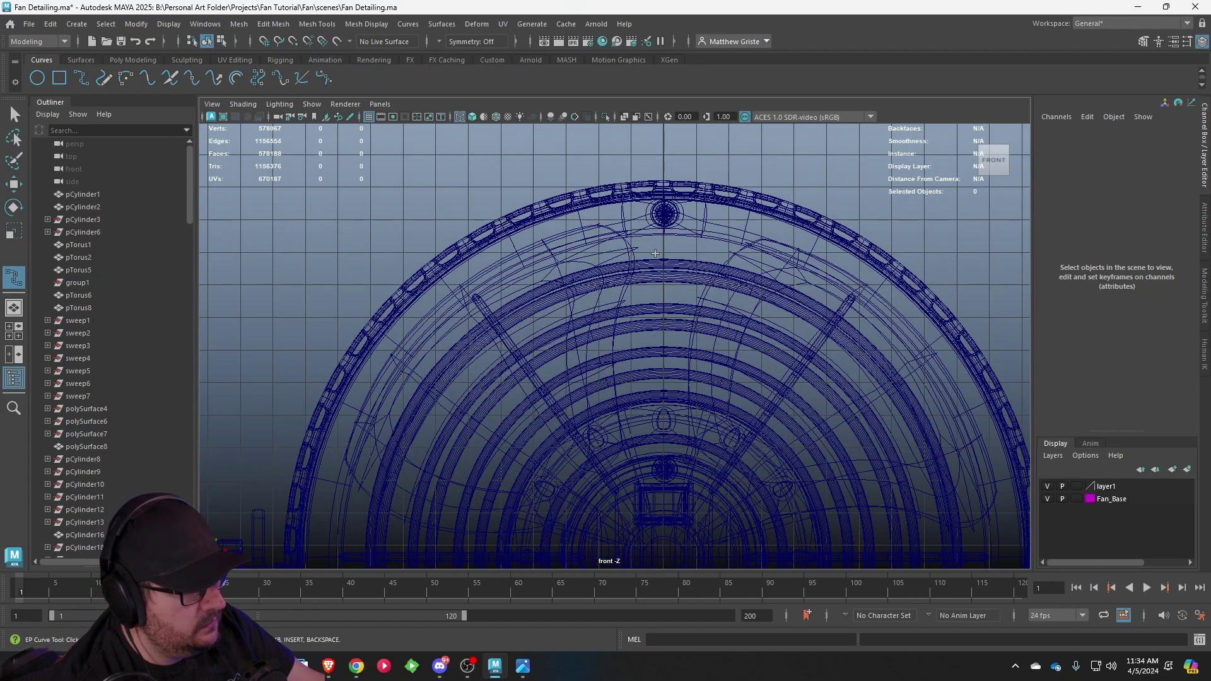
click(663, 213)
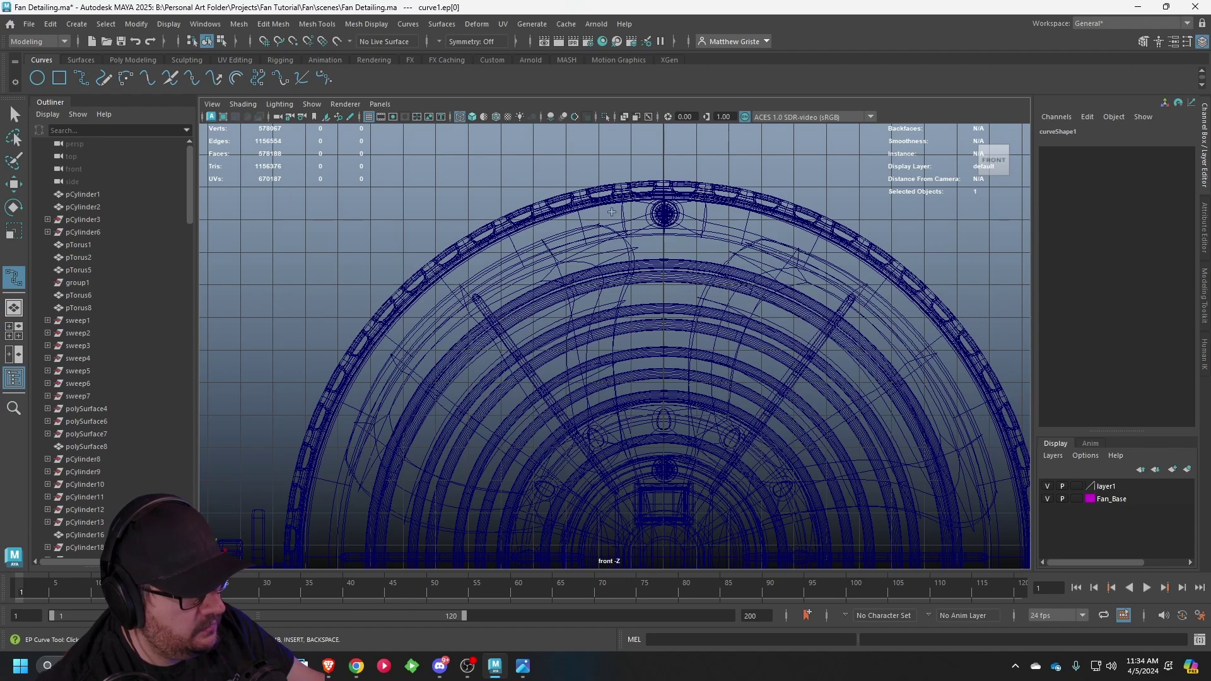
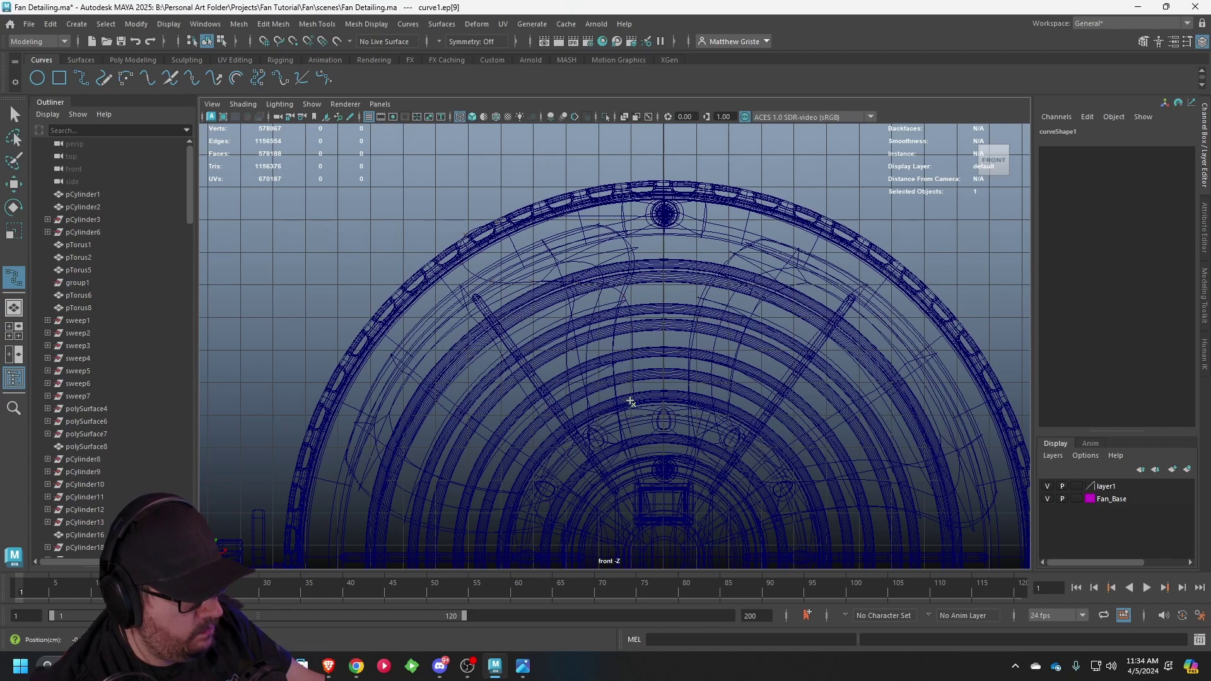
key(w)
- In the perspective view, move the curve along Z to the rear ring, with Translate Z at -6.252
key(space)
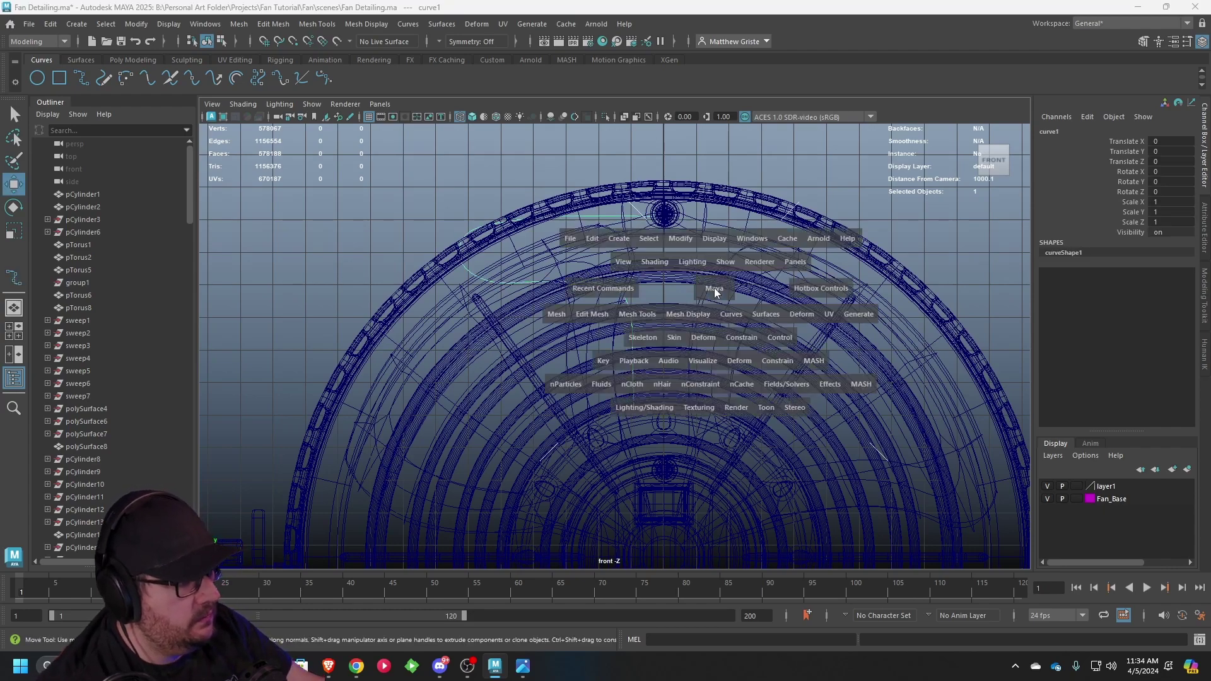
key(space)
alt+drag(774, 254, 705, 315)
scroll(705, 315, up, 5)
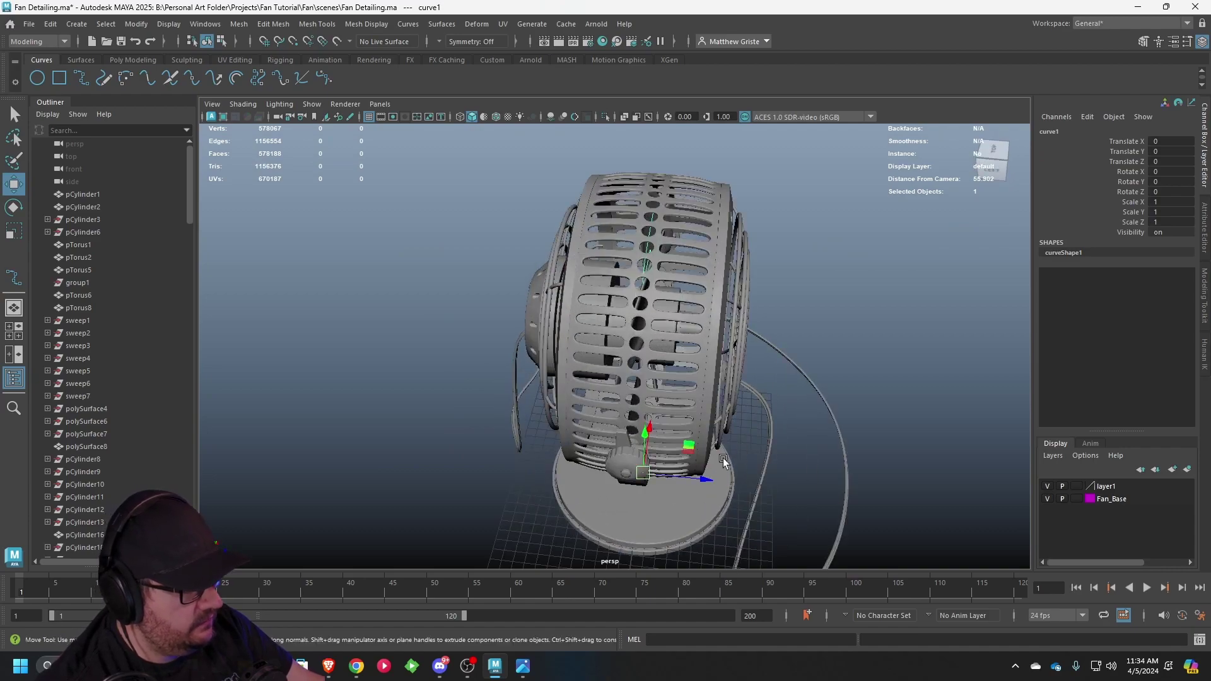
drag(714, 481, 776, 494)
alt+middle_drag(776, 494, 702, 485)
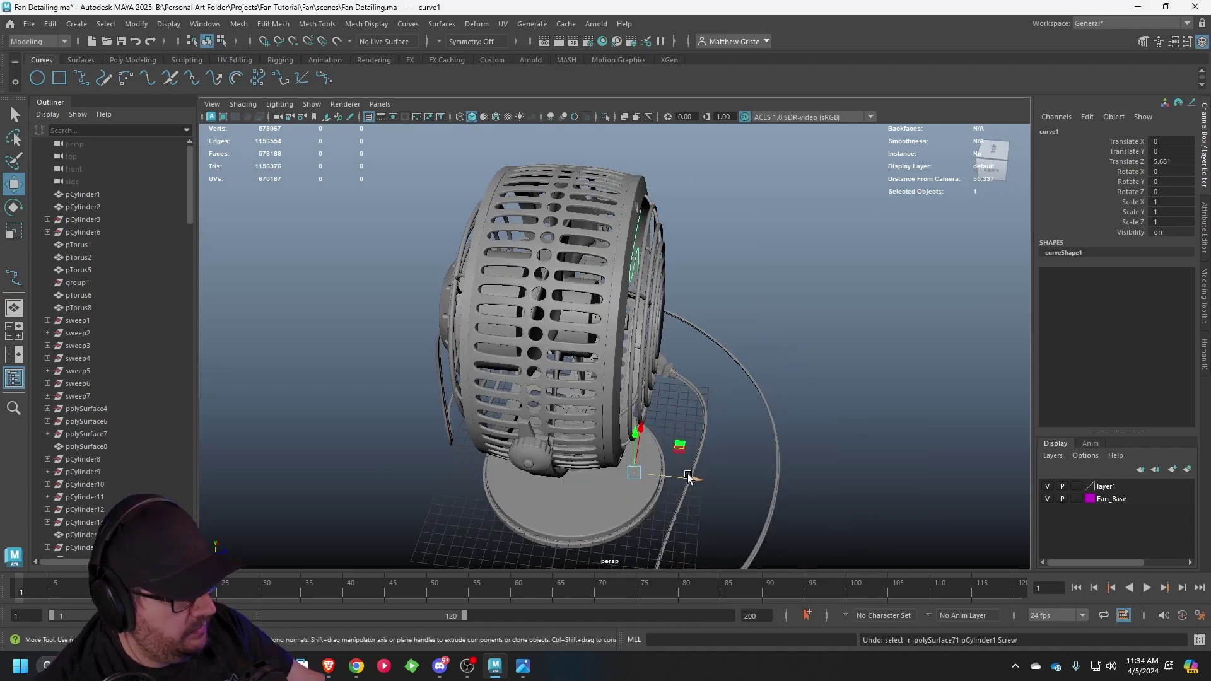
drag(686, 479, 770, 305)
alt+middle_drag(770, 305, 738, 366)
scroll(737, 365, up, 3)
- Check the rear reference photo, raise the curve's starting control vertices along the rear ring's top edge, and lower the two inner bend vertices
click(527, 665)
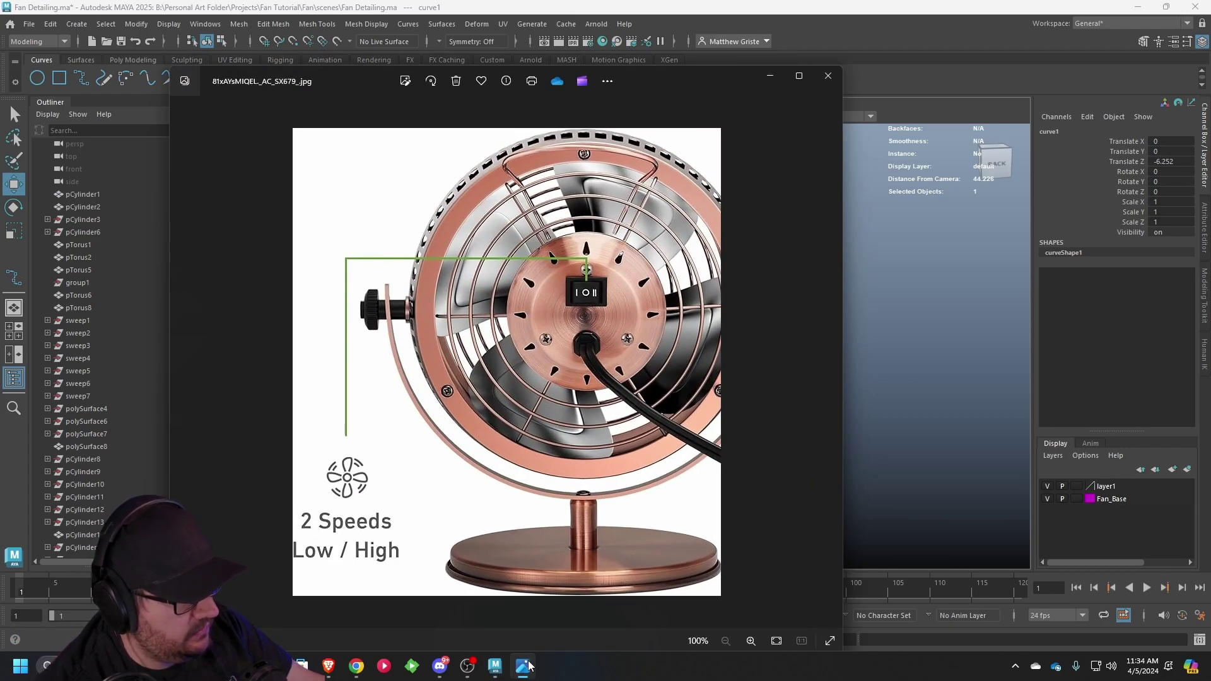
click(529, 666)
alt+drag(681, 372, 637, 353)
scroll(638, 353, up, 3)
alt+middle_drag(639, 189, 638, 357)
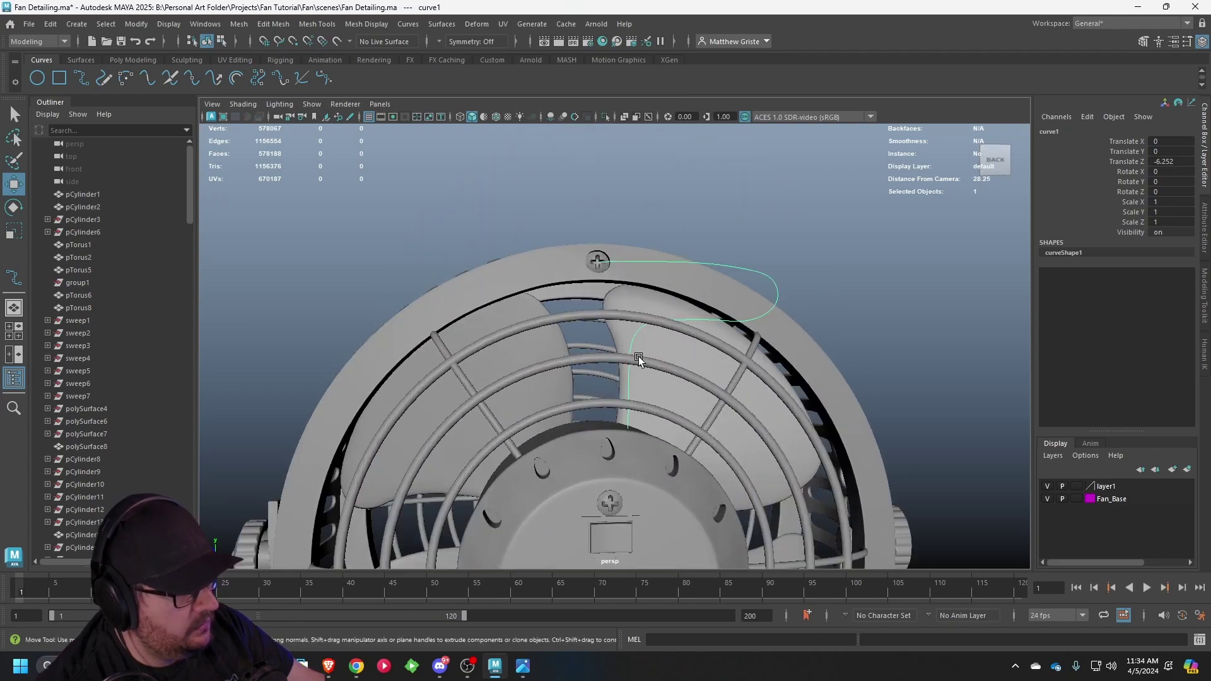
right_drag(633, 256, 593, 256)
key(ctrl+z)
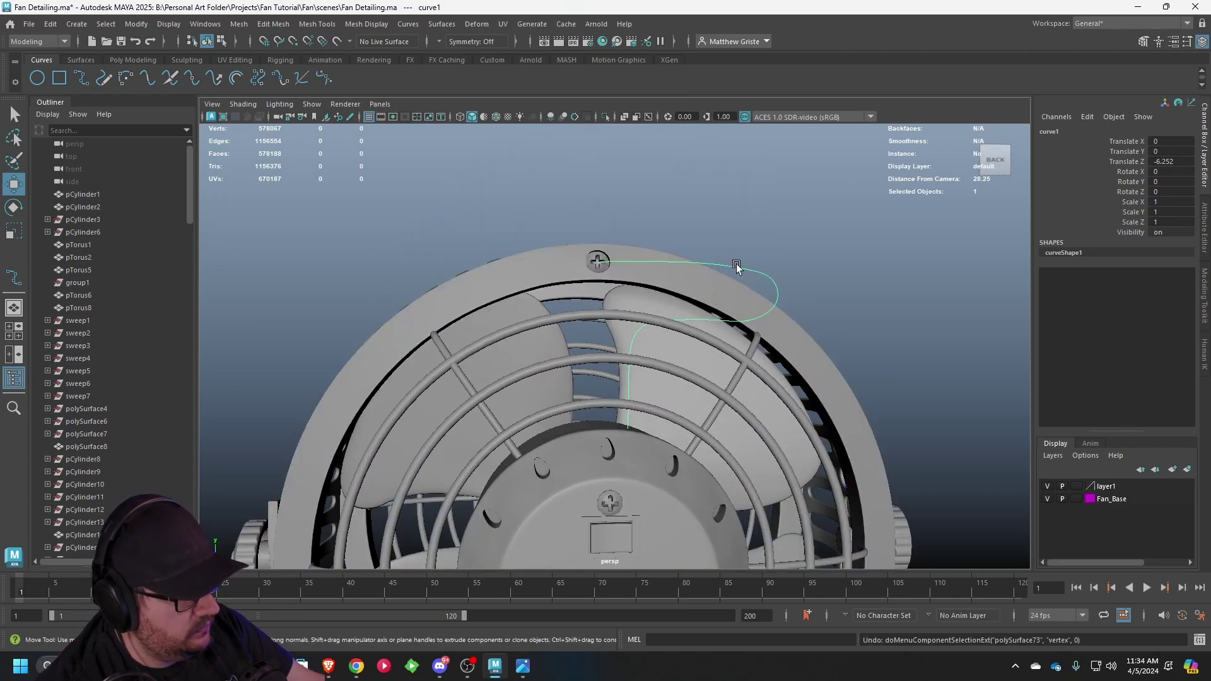
right_drag(736, 264, 674, 264)
drag(546, 229, 639, 284)
drag(617, 223, 703, 269)
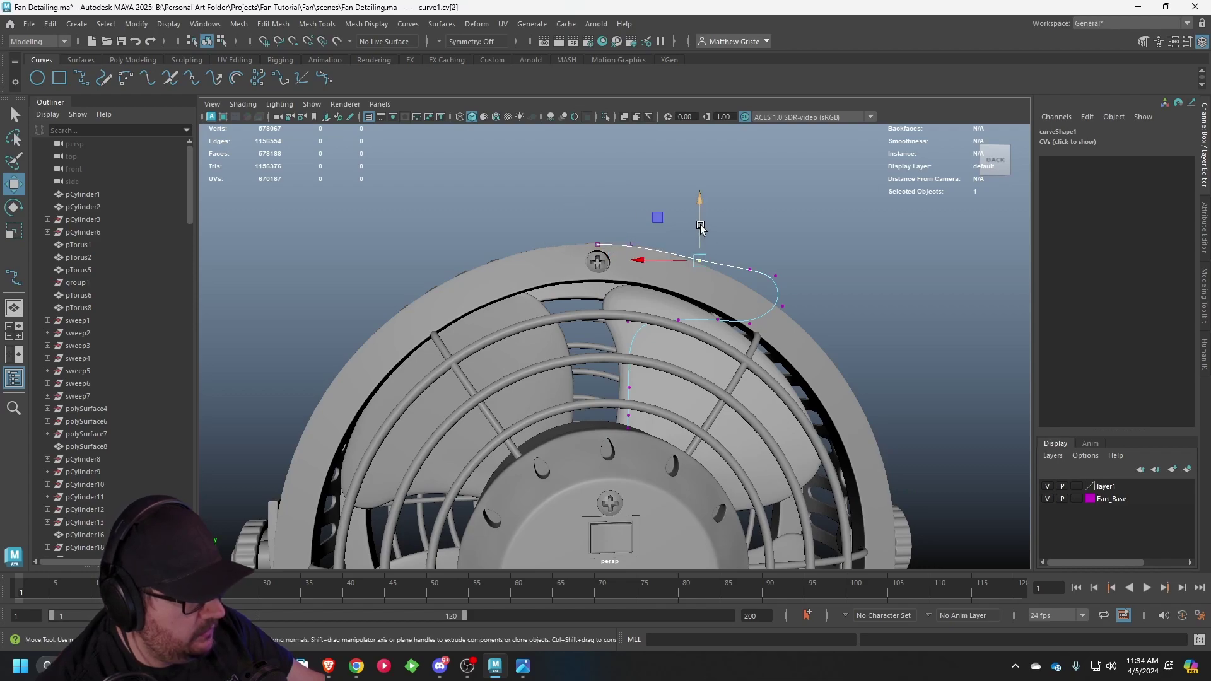
drag(700, 225, 700, 216)
click(598, 244)
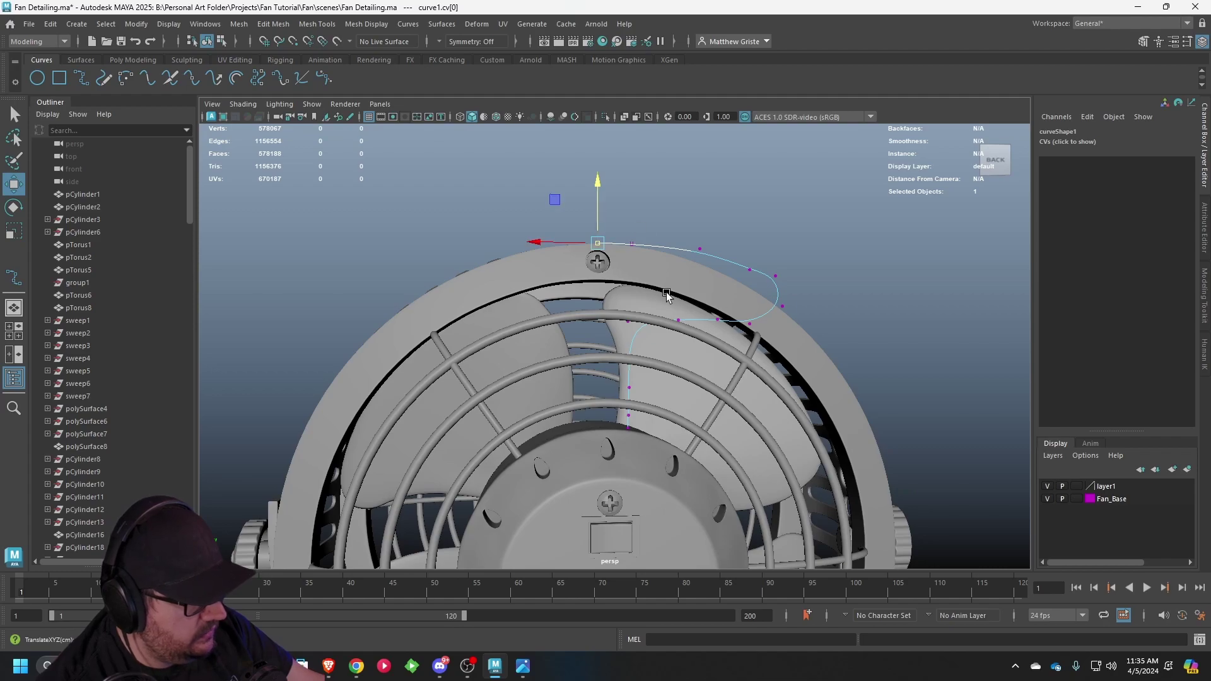
drag(602, 306, 689, 346)
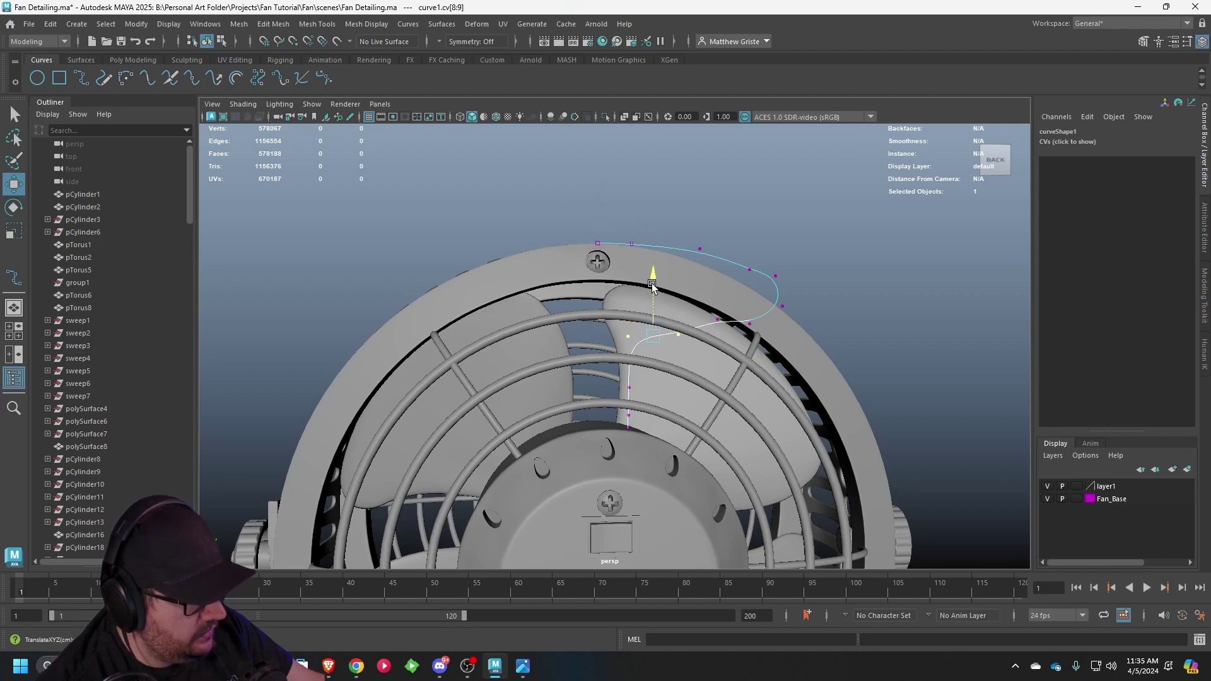
- Raise the curve's first ten control vertices, tilt them slightly, and shift them backward away from the rear ring
alt+drag(653, 275, 664, 237)
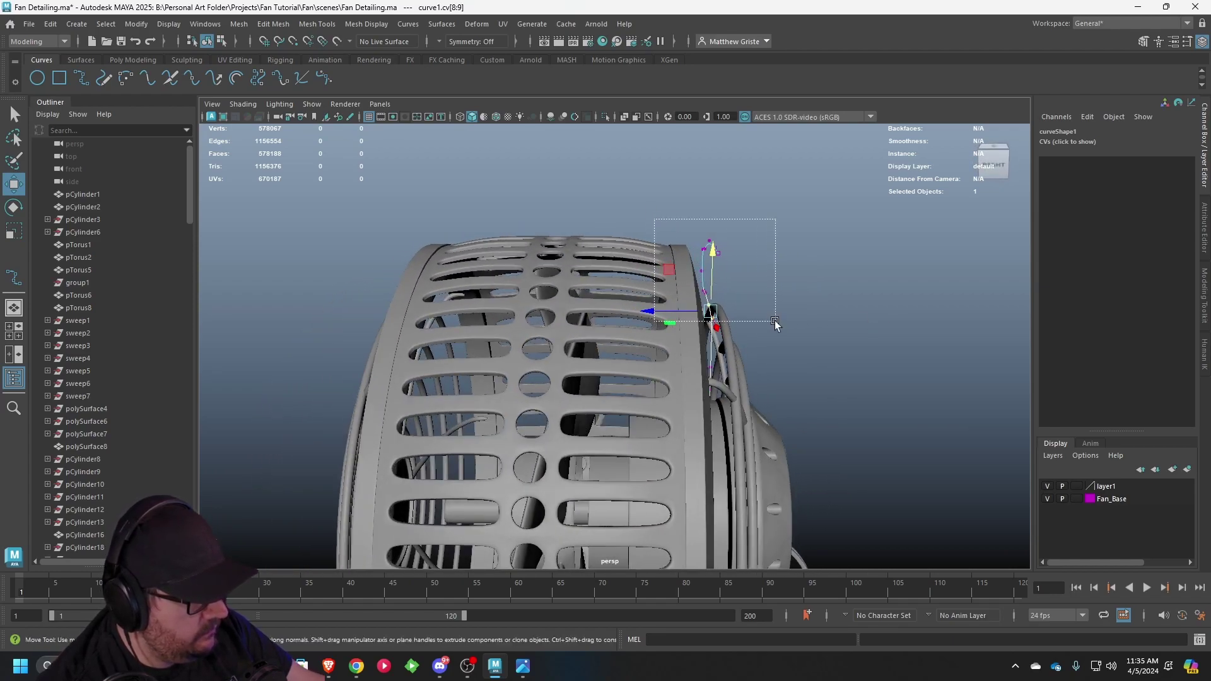
drag(775, 325, 622, 238)
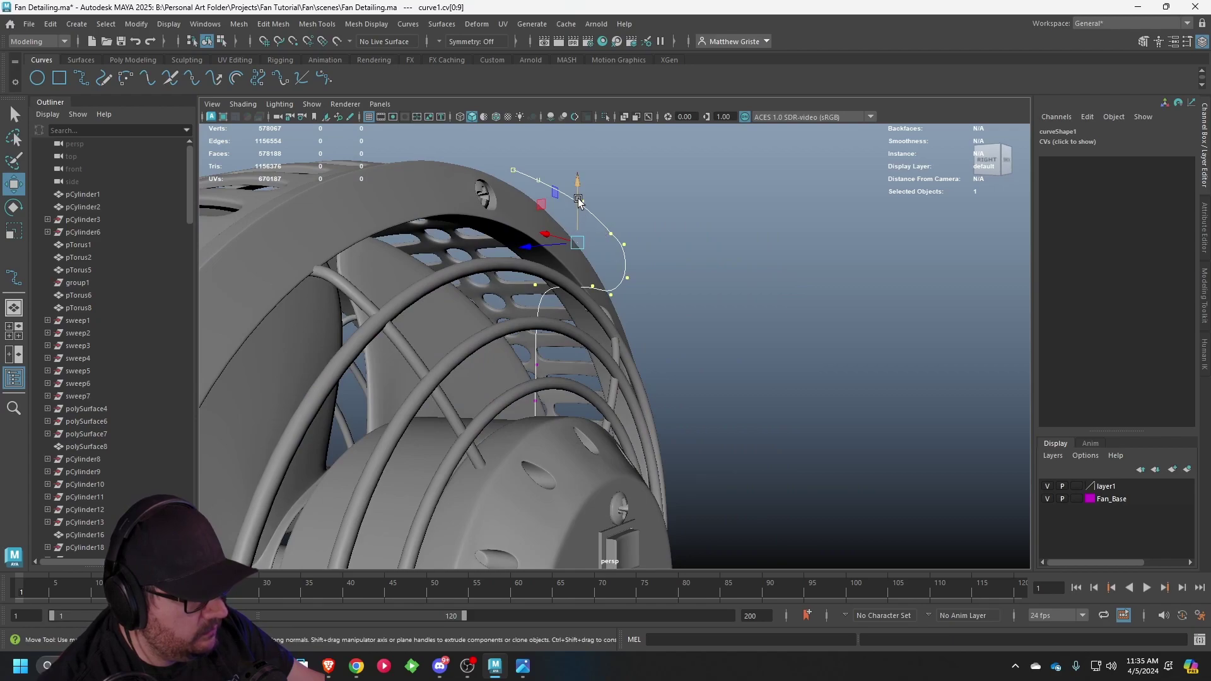
drag(578, 200, 672, 231)
key(e)
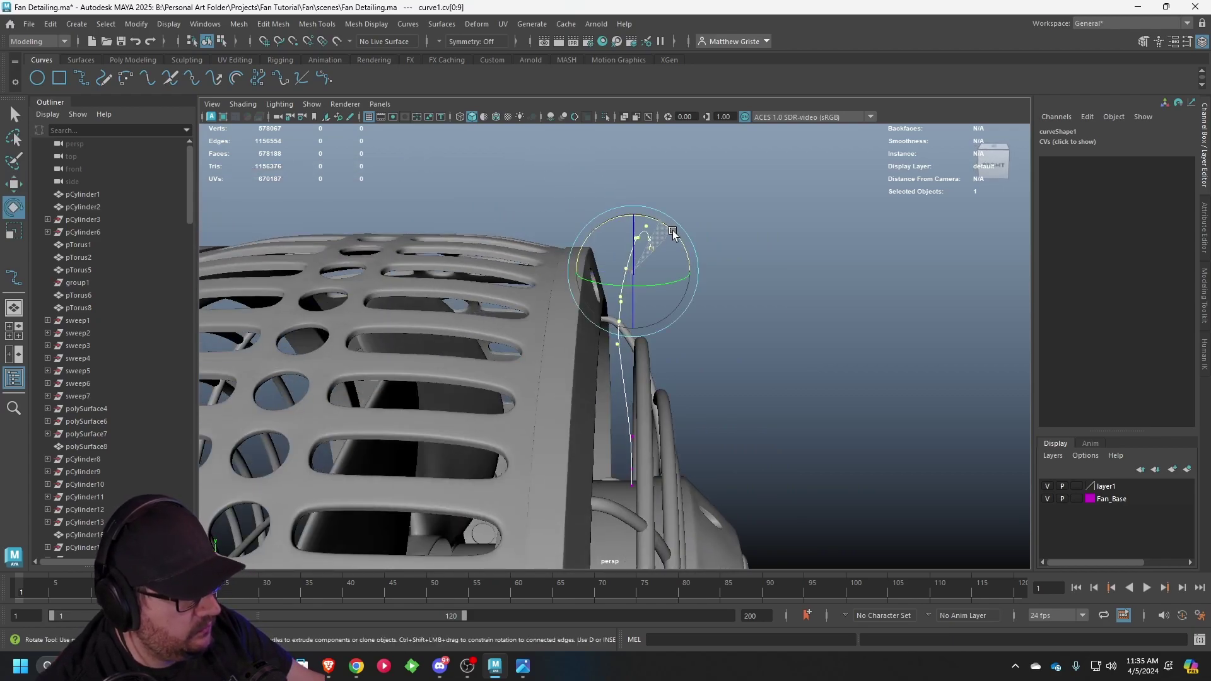
key(w)
drag(610, 272, 619, 272)
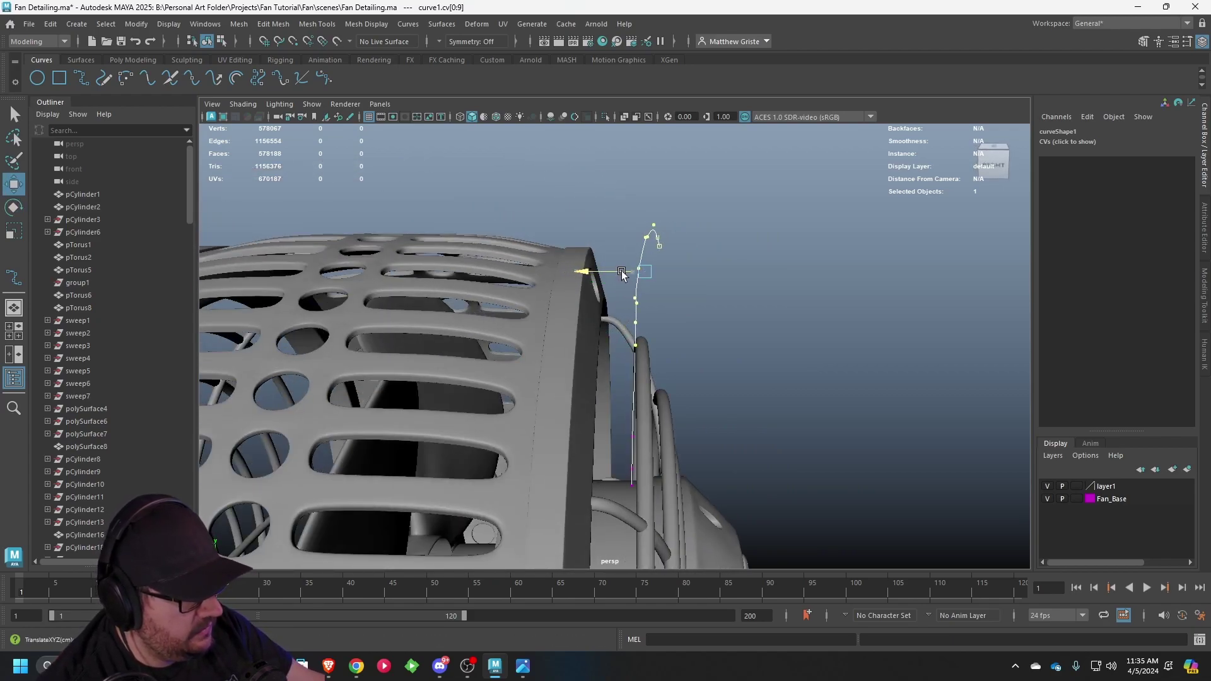
- Adjust the control vertices on the curve's outer bend and lower its underside vertices for a fuller loop
alt+drag(731, 285, 475, 359)
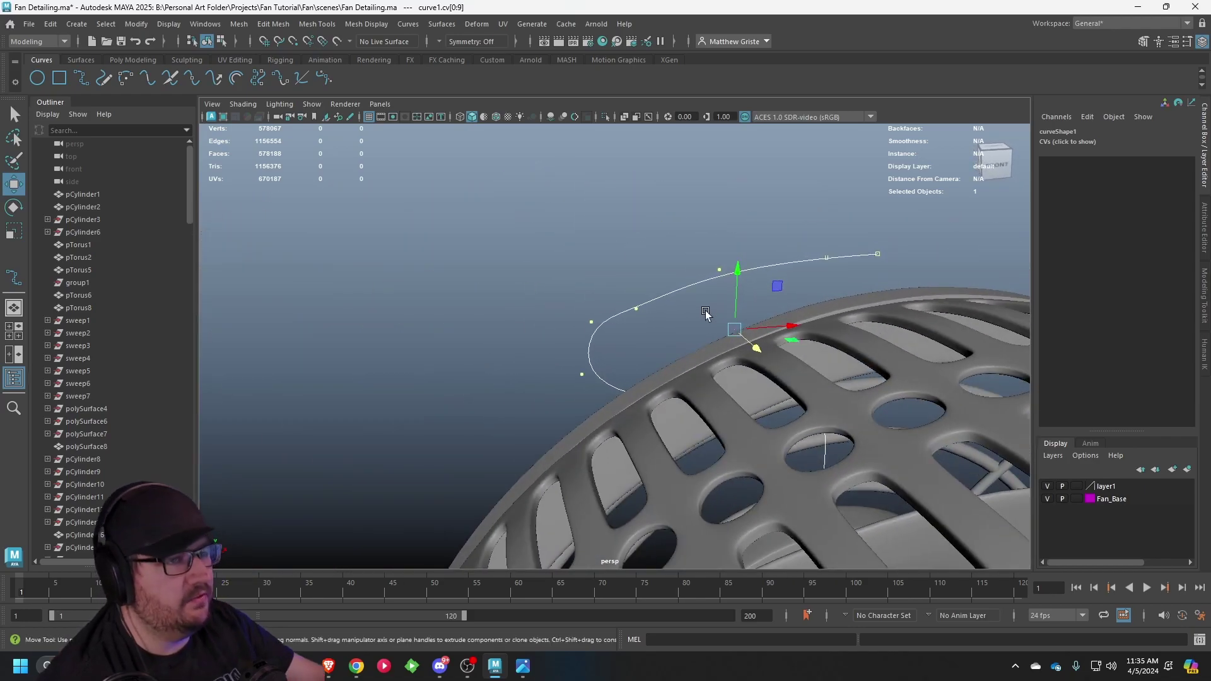
alt+drag(775, 229, 555, 294)
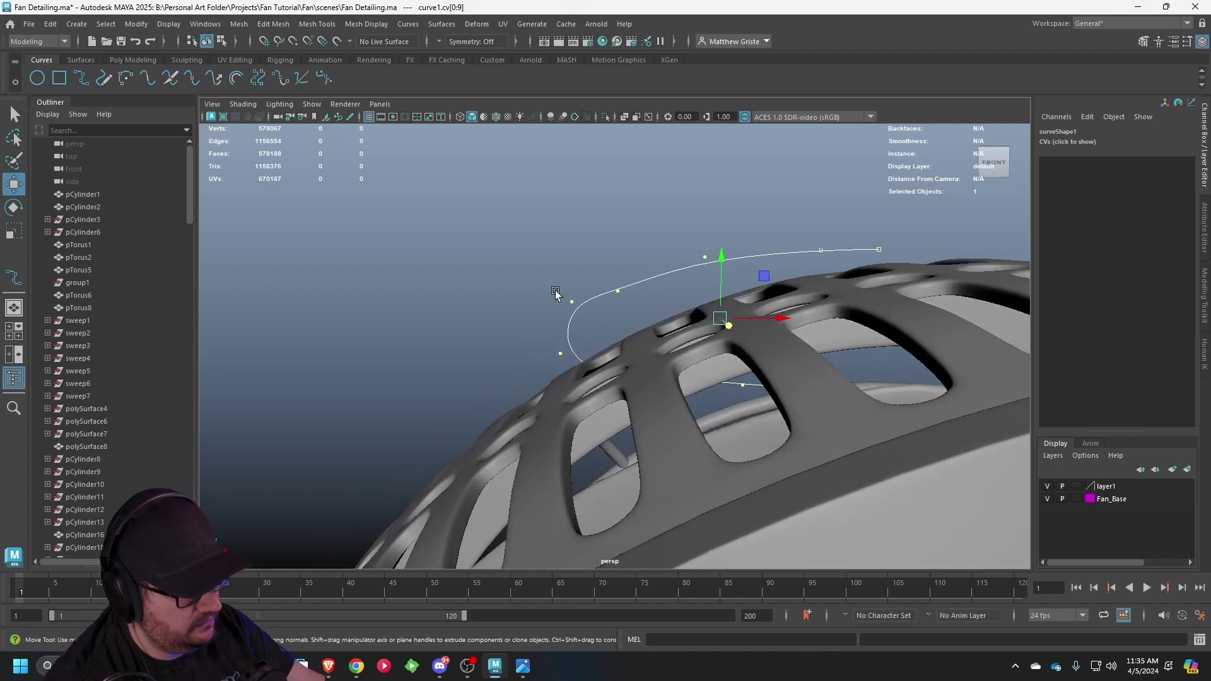
drag(577, 359, 578, 361)
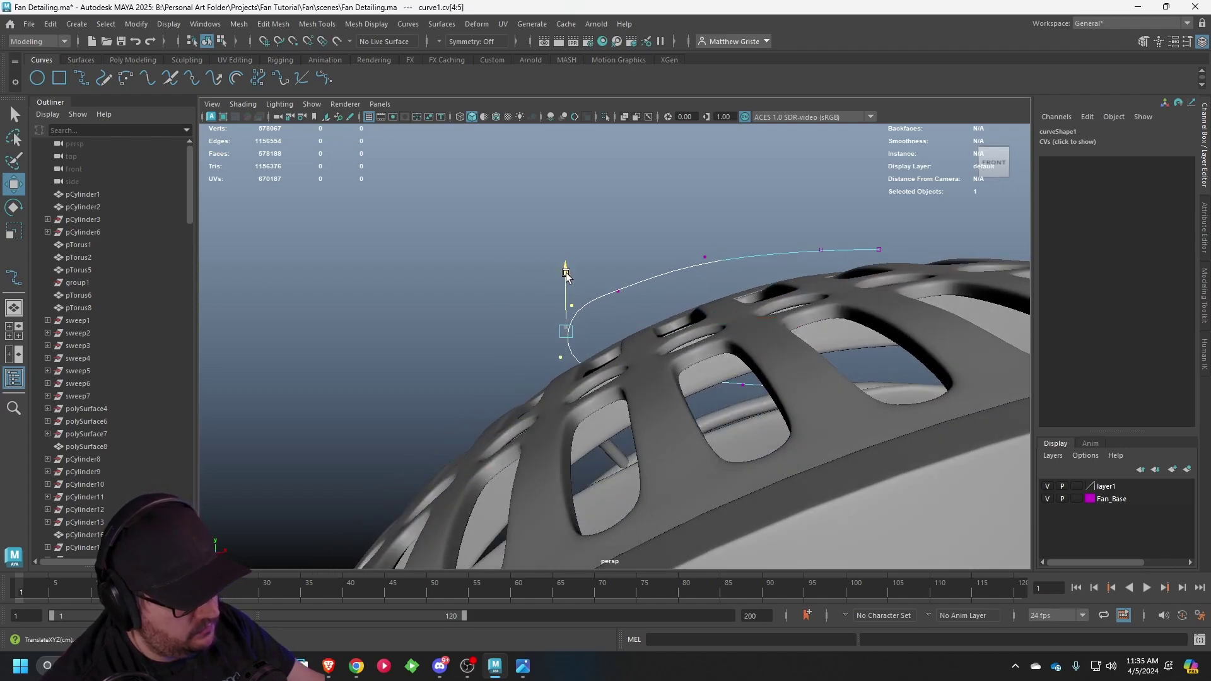
alt+drag(550, 287, 780, 276)
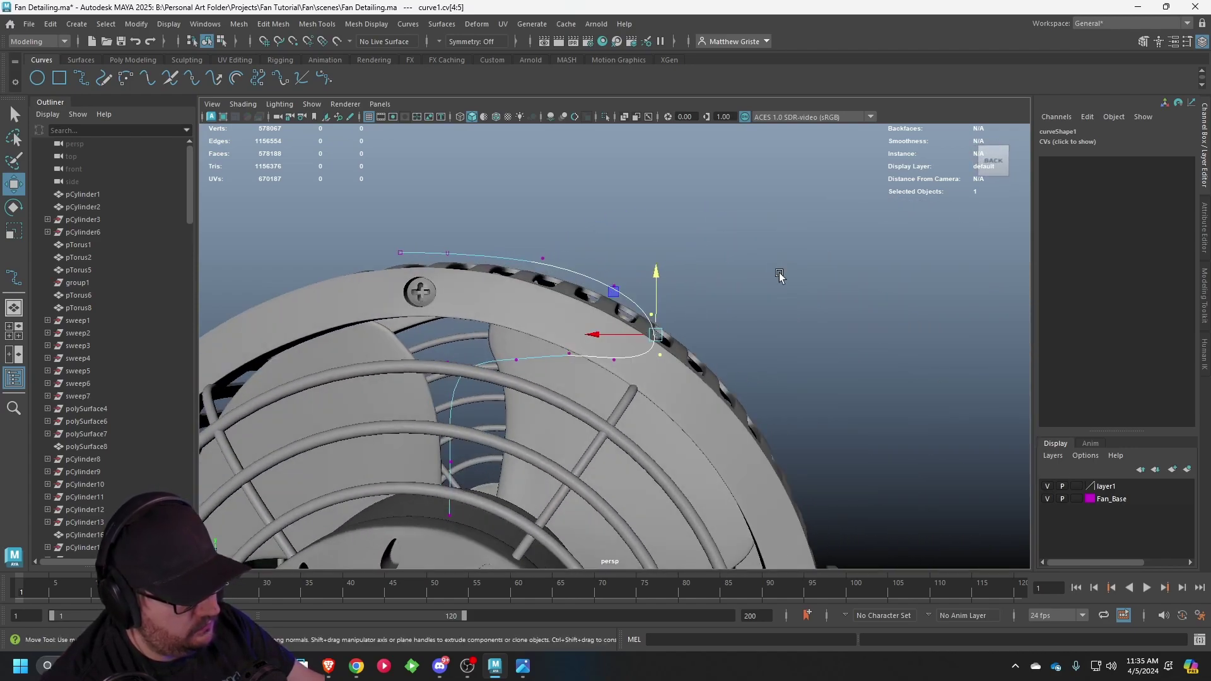
drag(606, 347, 629, 365)
drag(614, 309, 567, 345)
click(569, 353)
click(613, 373)
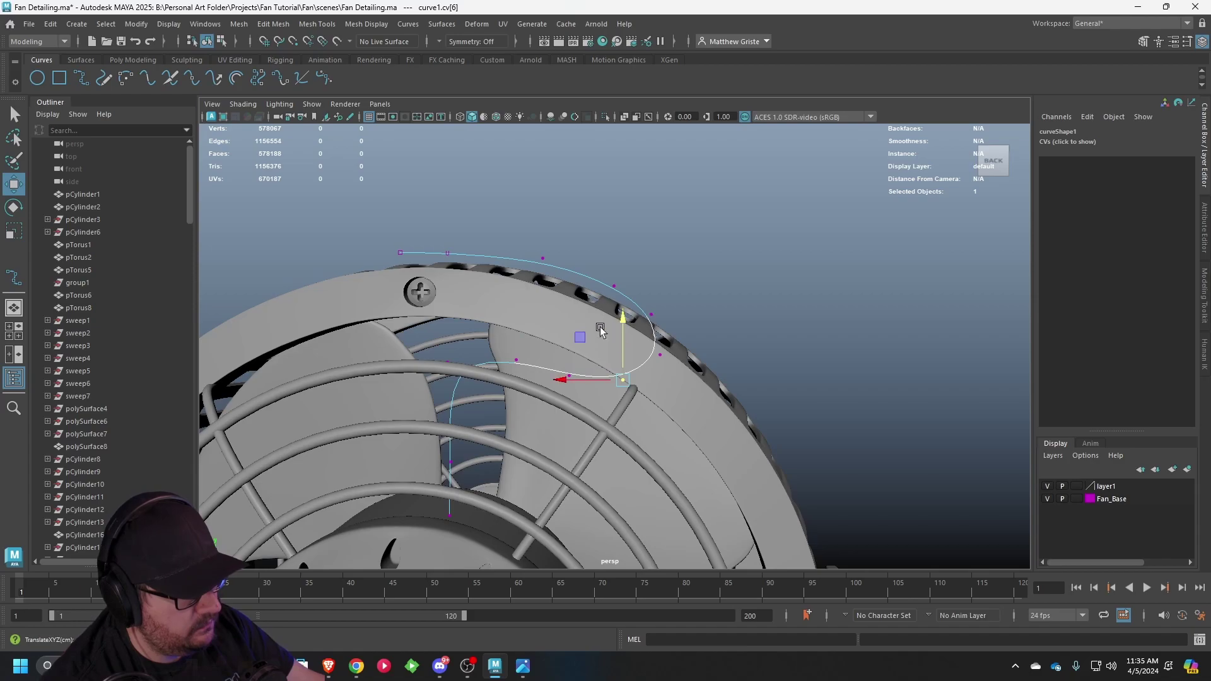
- Move and rotate the curve's lower end vertices toward the motor housing, and shift the inner bend vertex along Z
alt+drag(600, 331, 498, 416)
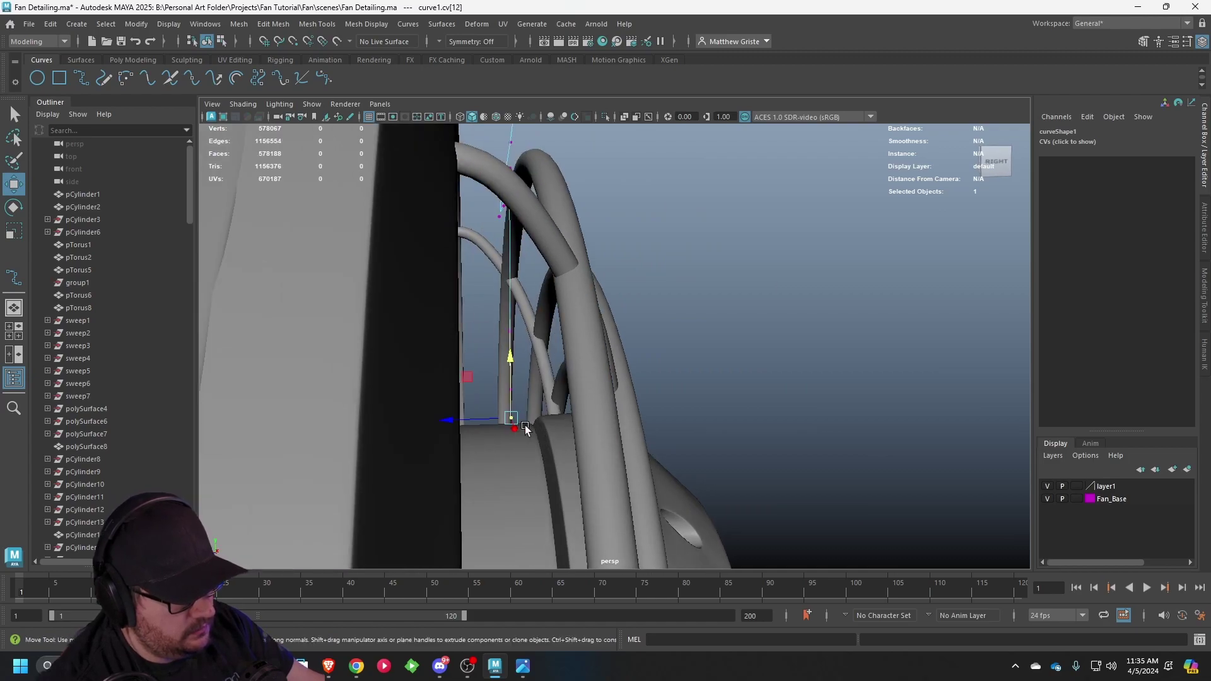
click(492, 398)
drag(457, 325, 549, 461)
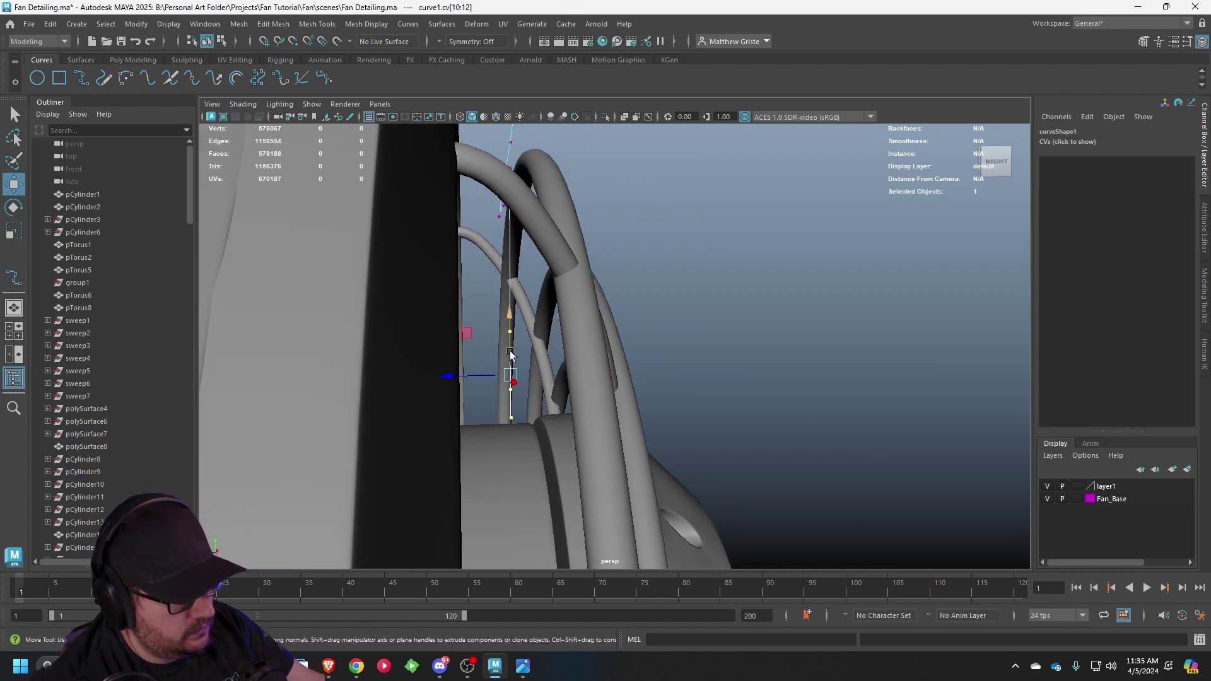
drag(510, 357, 574, 323)
key(e)
click(472, 322)
key(w)
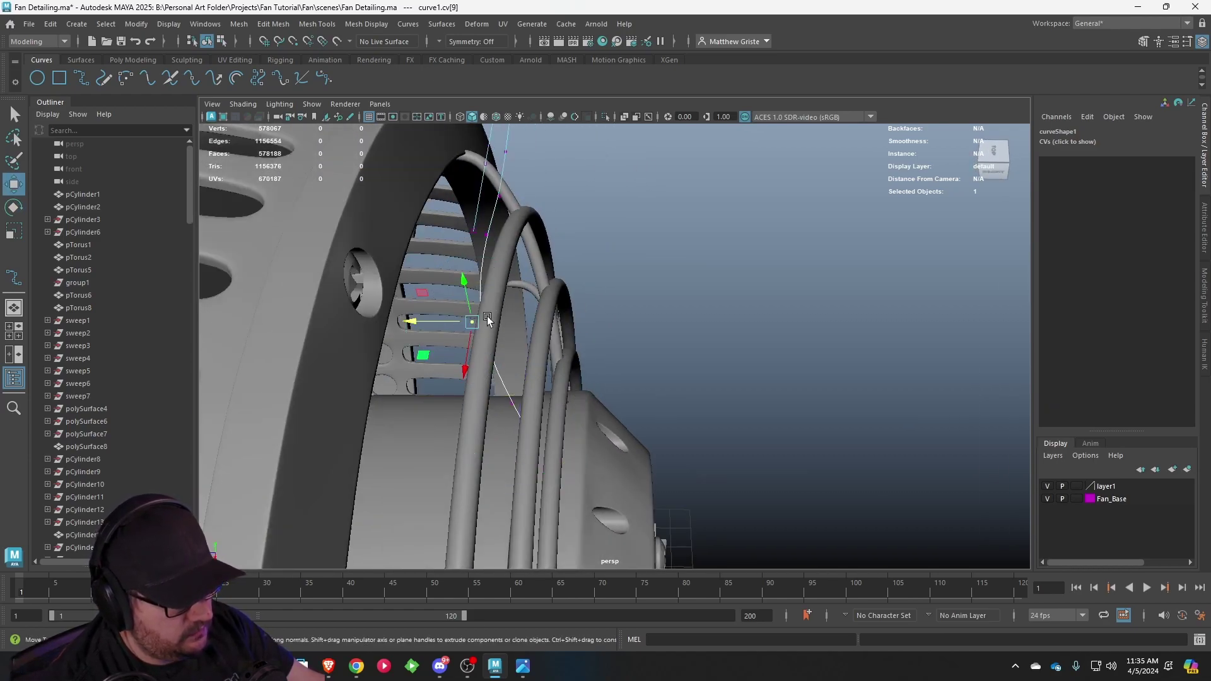
drag(453, 322, 612, 265)
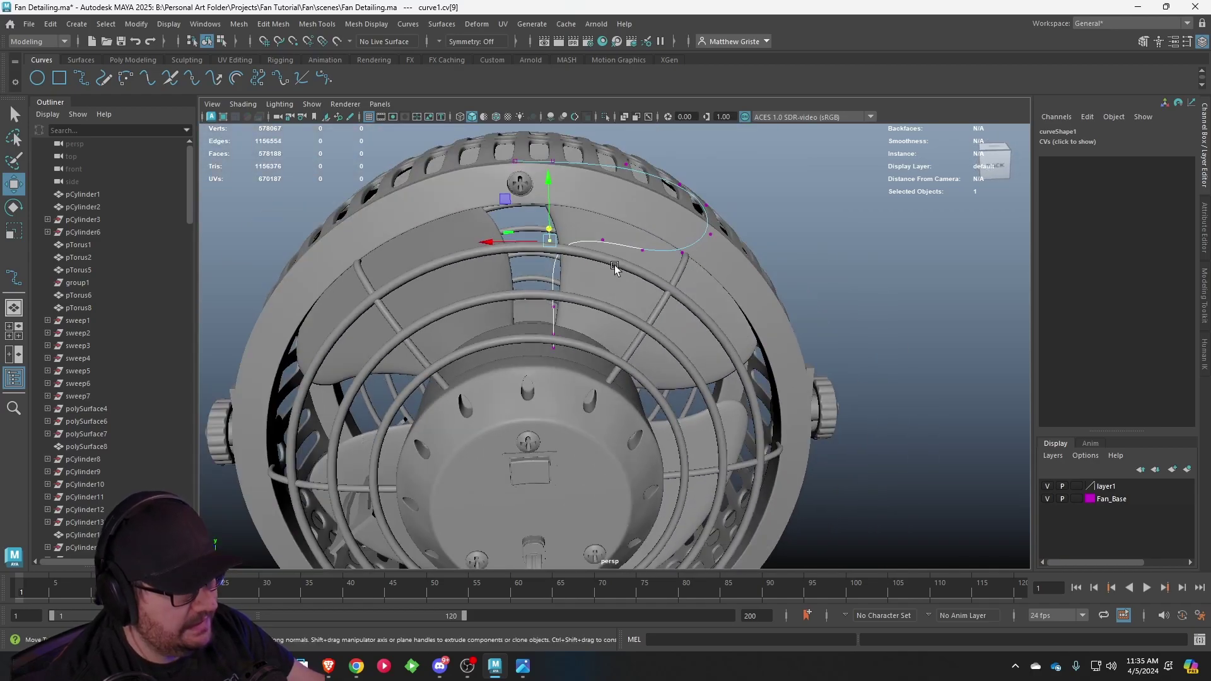
- Compare with the rear reference photo, then raise the lower outer-bend vertex and pull the one beneath it inward to tighten the corner
alt+drag(717, 256, 606, 311)
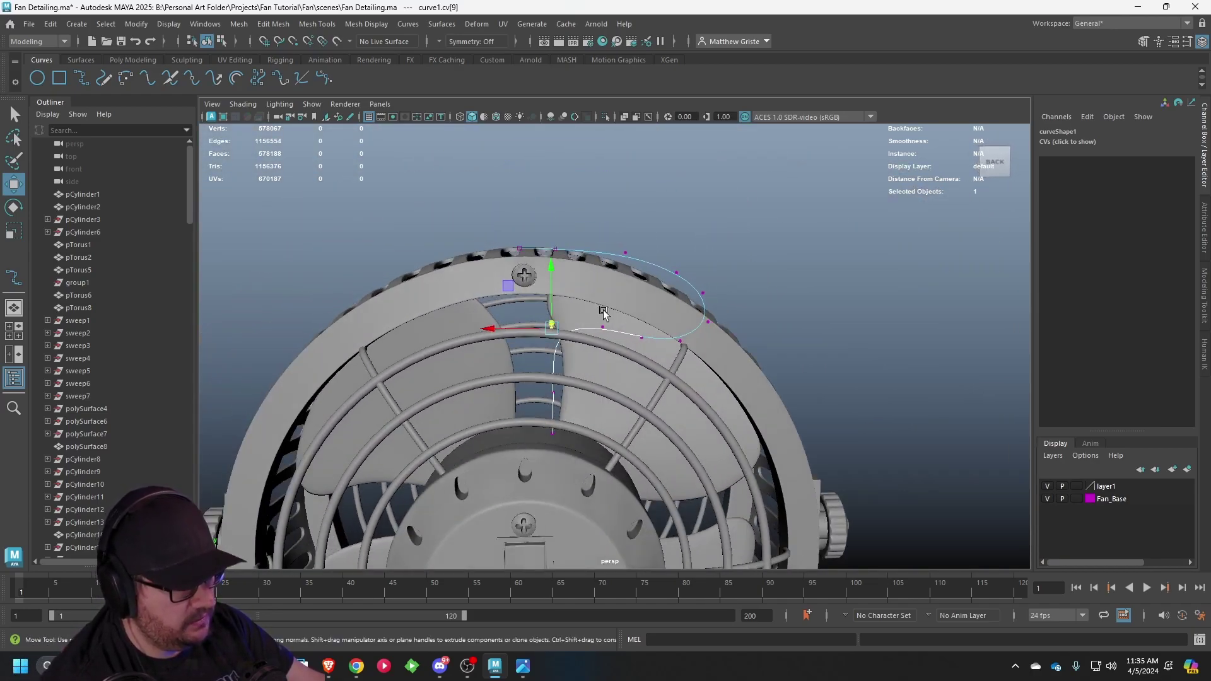
click(518, 667)
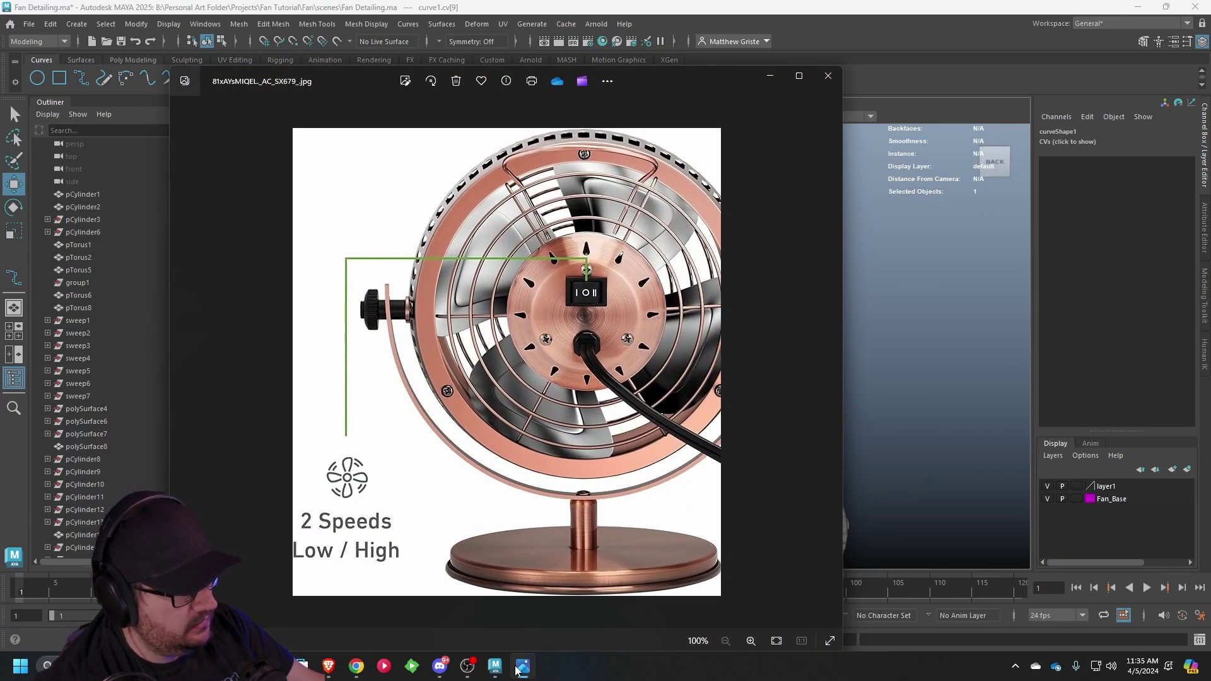
click(516, 670)
scroll(678, 405, up, 3)
alt+drag(673, 397, 643, 369)
click(704, 376)
click(705, 343)
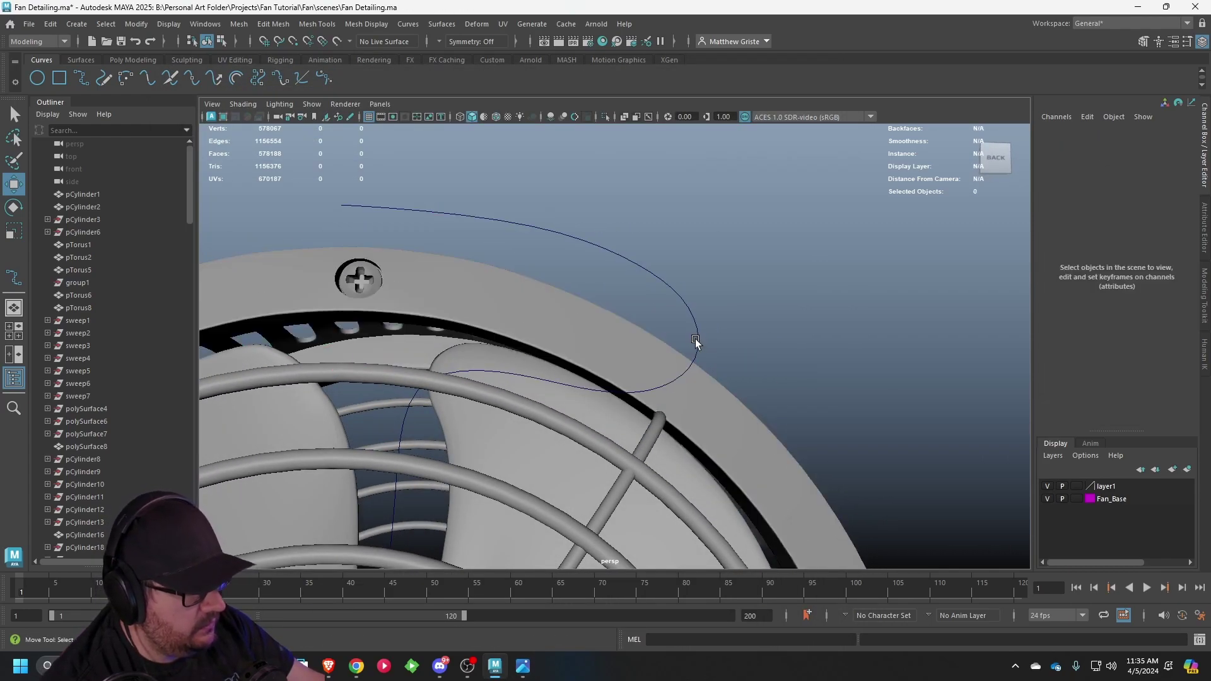
click(697, 340)
right_drag(697, 329, 634, 320)
mouse_move(681, 342)
mouse_down()
mouse_move(717, 380)
mouse_move(668, 360)
mouse_up()
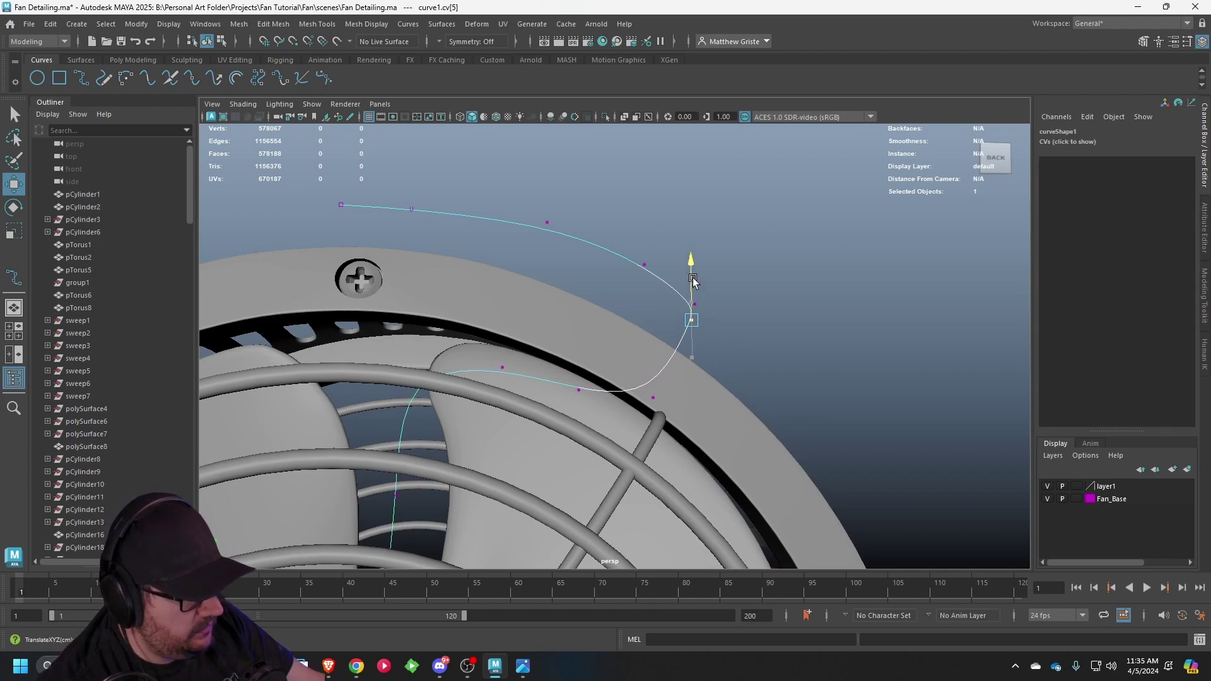
click(653, 398)
drag(621, 390, 600, 389)
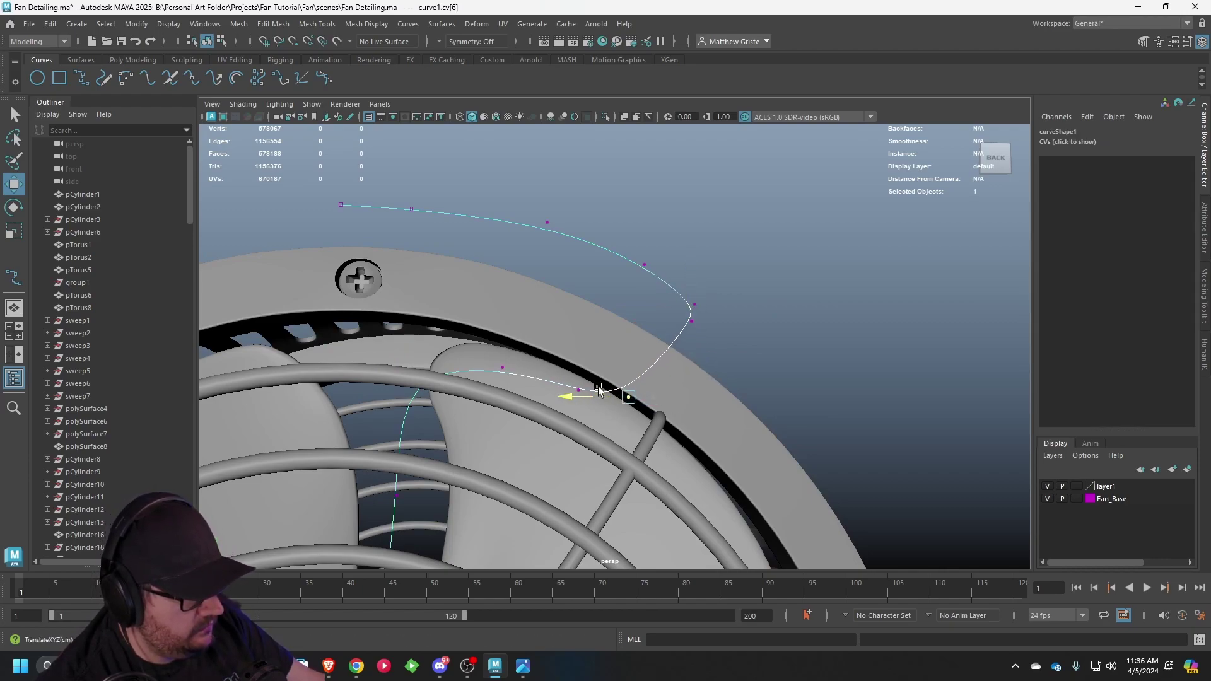
- Return the curve to object mode and create a sweep mesh from it with Scale Profile 0.165
alt+drag(699, 351, 669, 290)
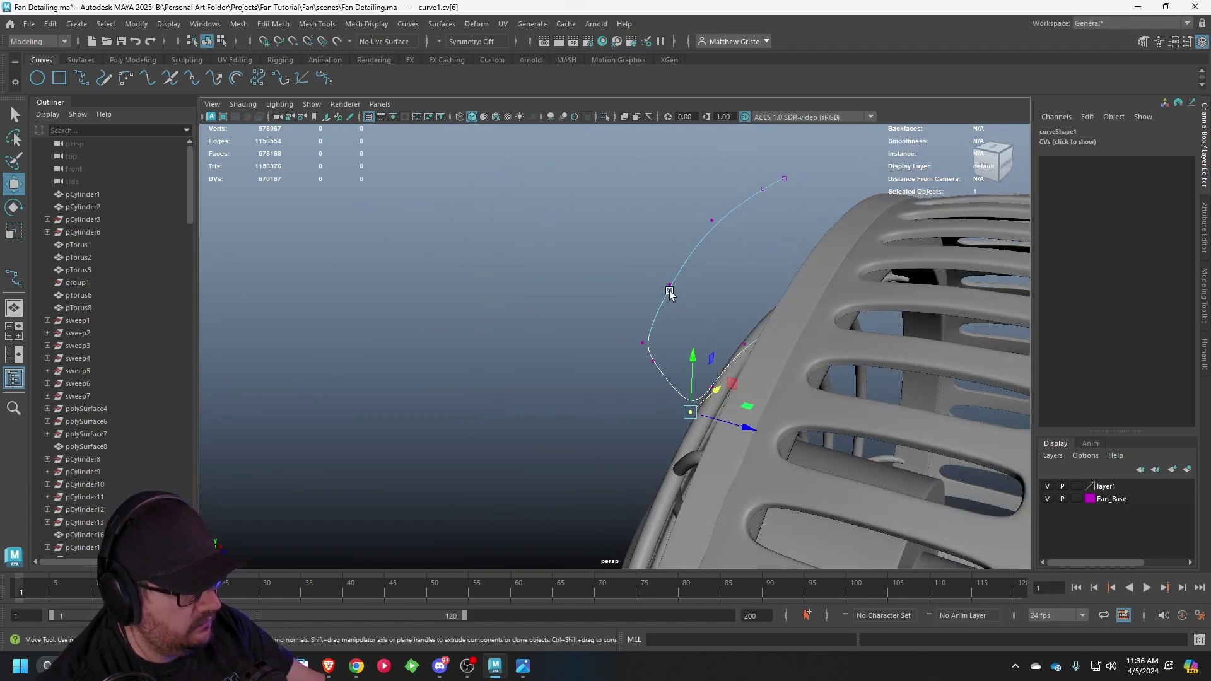
right_drag(688, 260, 708, 249)
alt+drag(697, 237, 906, 243)
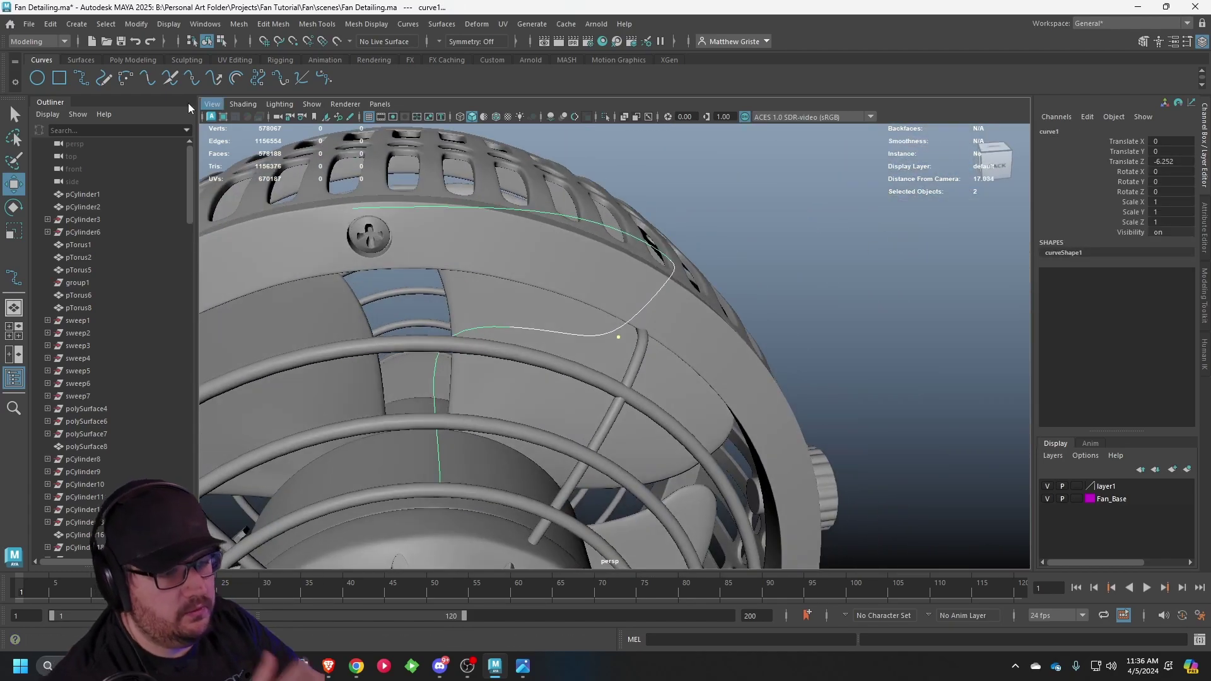
click(141, 61)
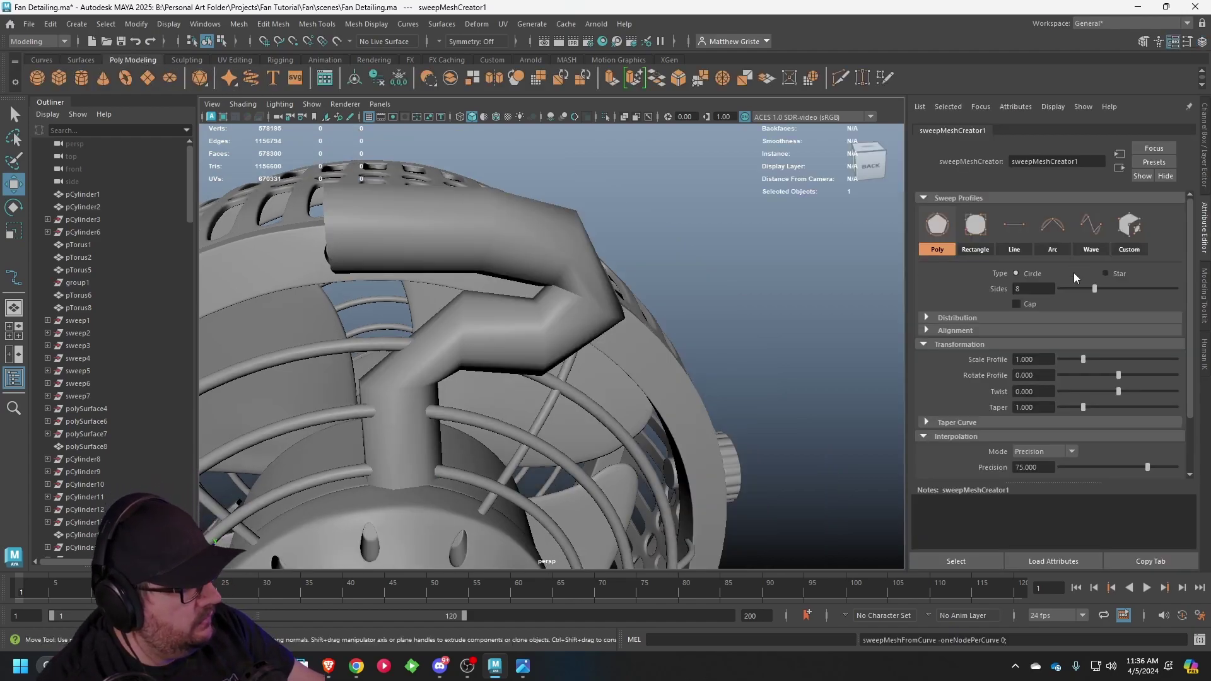
drag(1083, 364, 1065, 362)
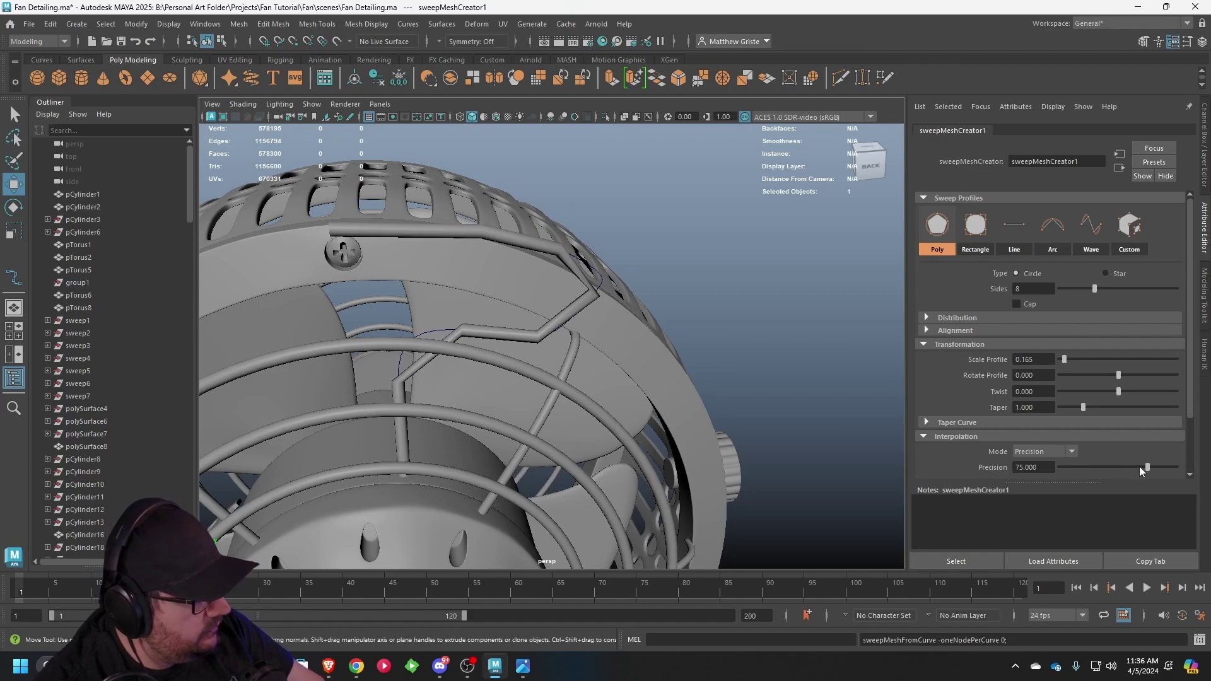
- Raise the sweep mesh's interpolation precision and try moving an inner-bend control vertex of the loop's curve
drag(1141, 470, 1157, 476)
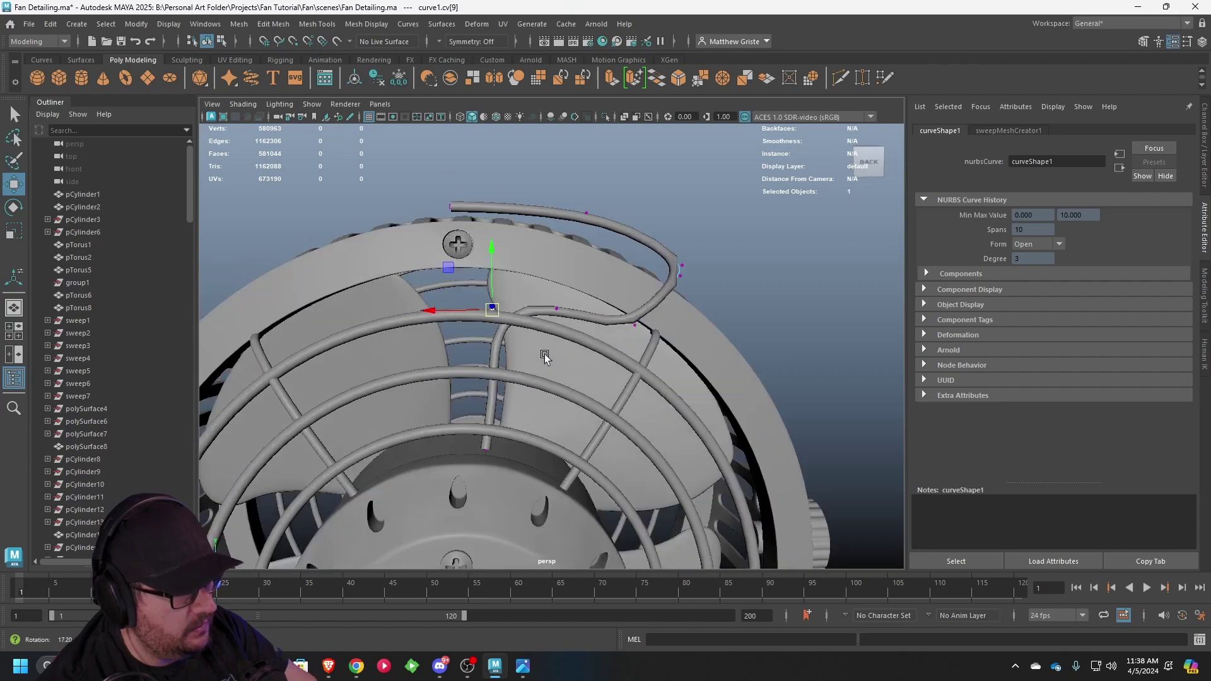
scroll(543, 347, up, 3)
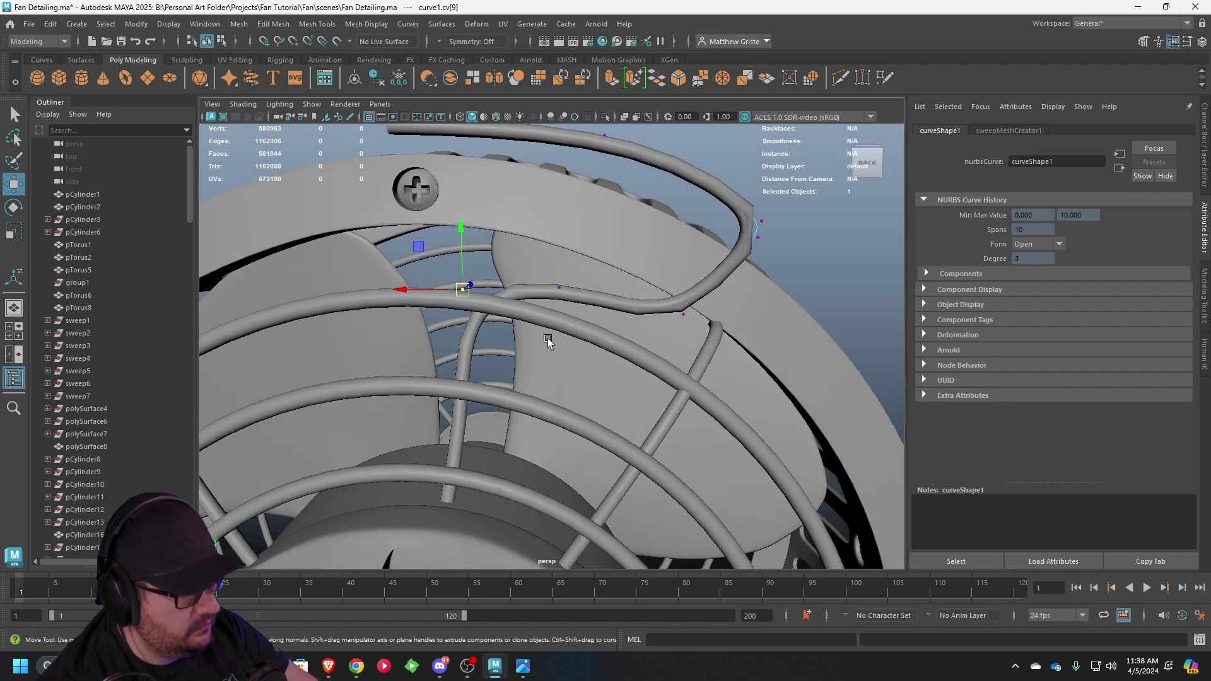
middle_drag(579, 328, 634, 375)
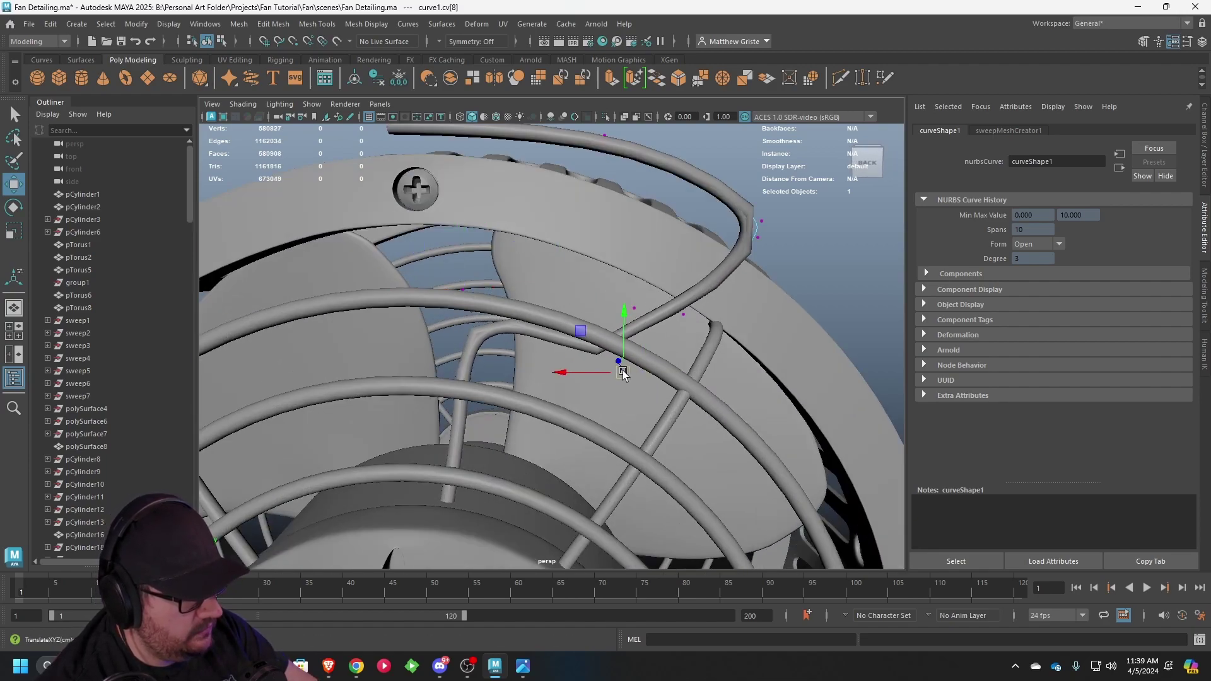
key(ctrl+z)
- Move the inner-bend control vertices down and outward so the loop's leg runs diagonally to the motor housing
drag(618, 278, 665, 373)
drag(553, 270, 627, 362)
middle_drag(565, 296, 611, 411)
drag(451, 278, 481, 304)
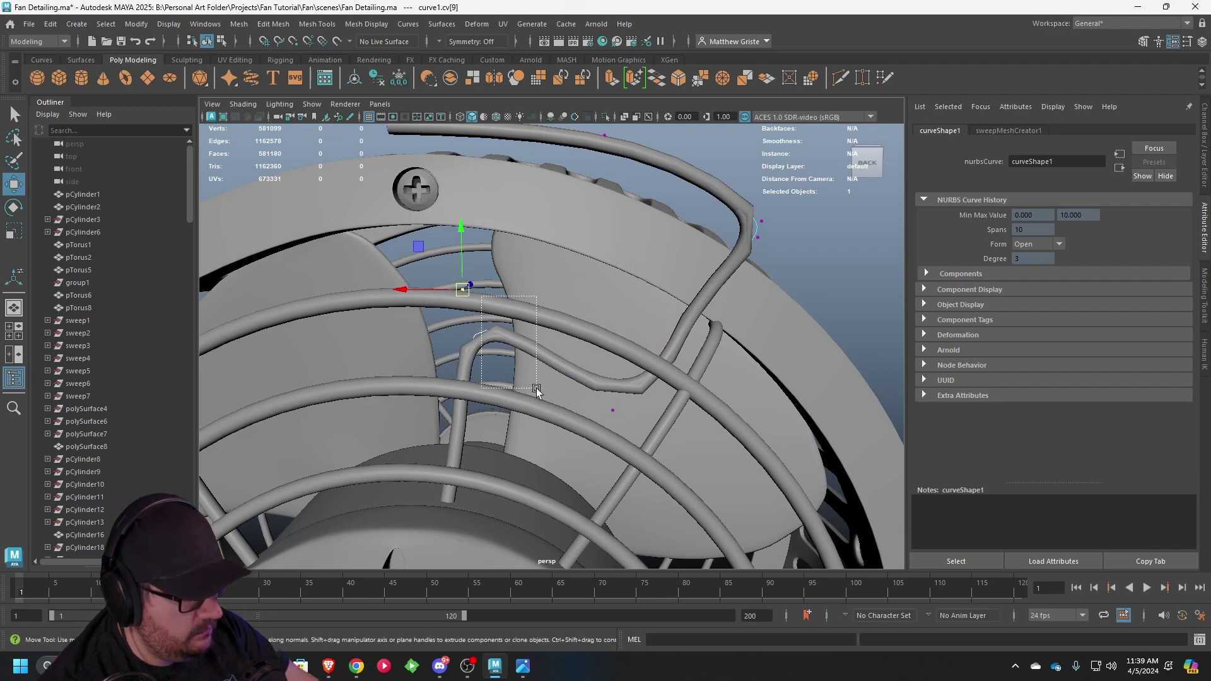
drag(537, 389, 535, 388)
drag(465, 287, 573, 453)
alt+middle_drag(544, 436, 577, 352)
drag(485, 313, 573, 384)
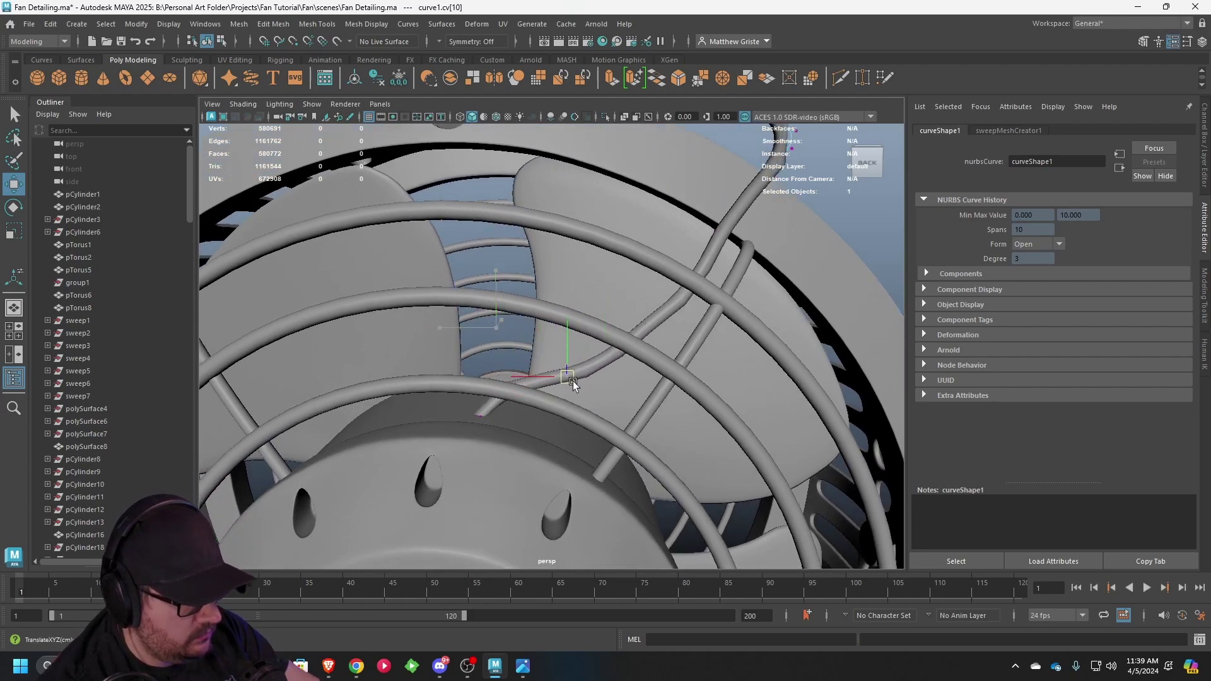
drag(452, 387, 530, 411)
- Inspect the leg's open end from the side and return the loop's curve to control vertex editing
key(e)
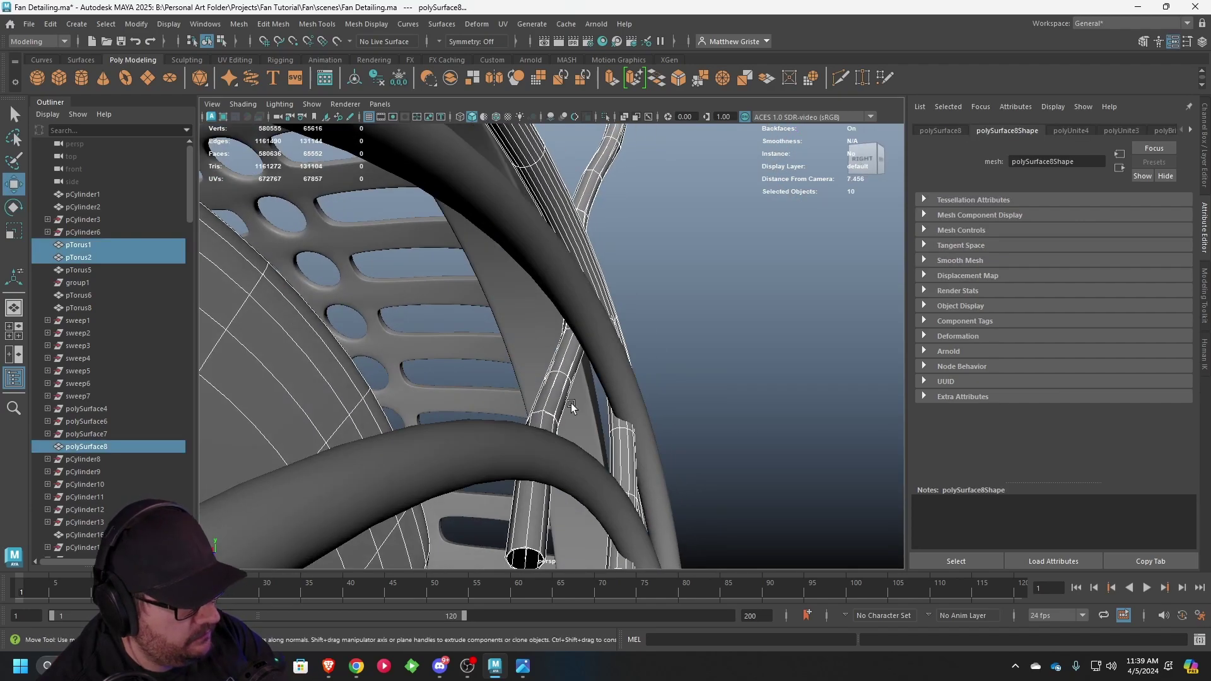
scroll(570, 404, up, 4)
click(541, 494)
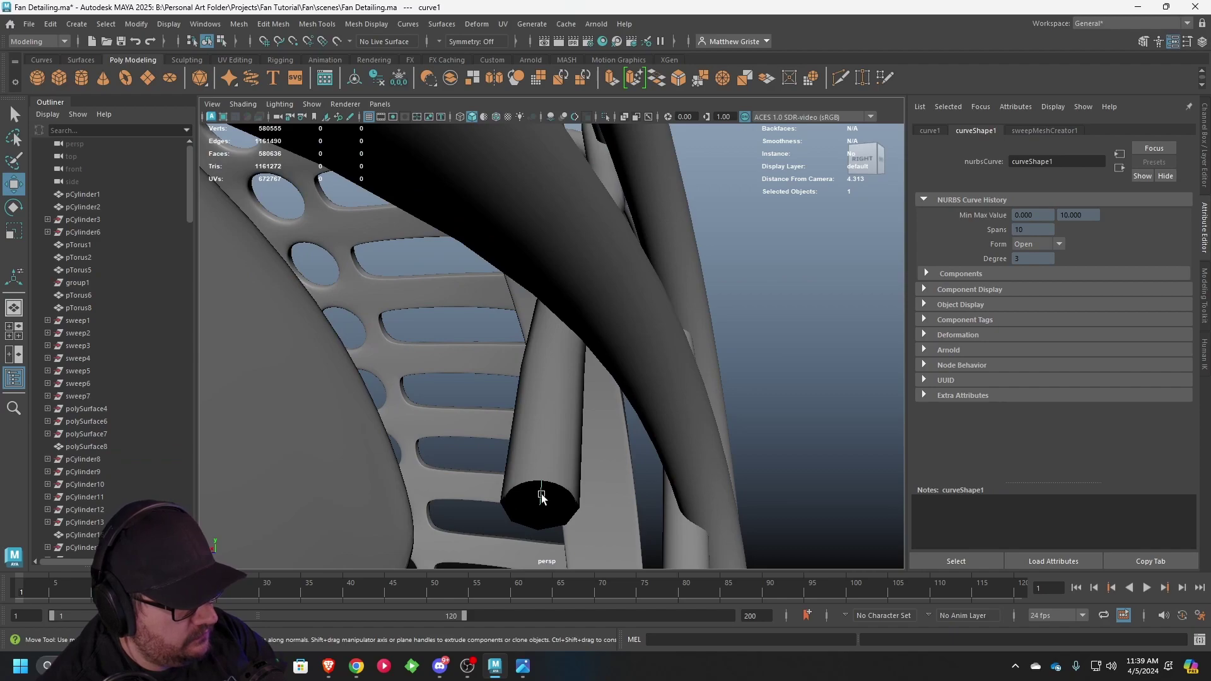
right_drag(541, 494, 430, 323)
scroll(480, 306, down, 6)
alt+drag(615, 352, 492, 349)
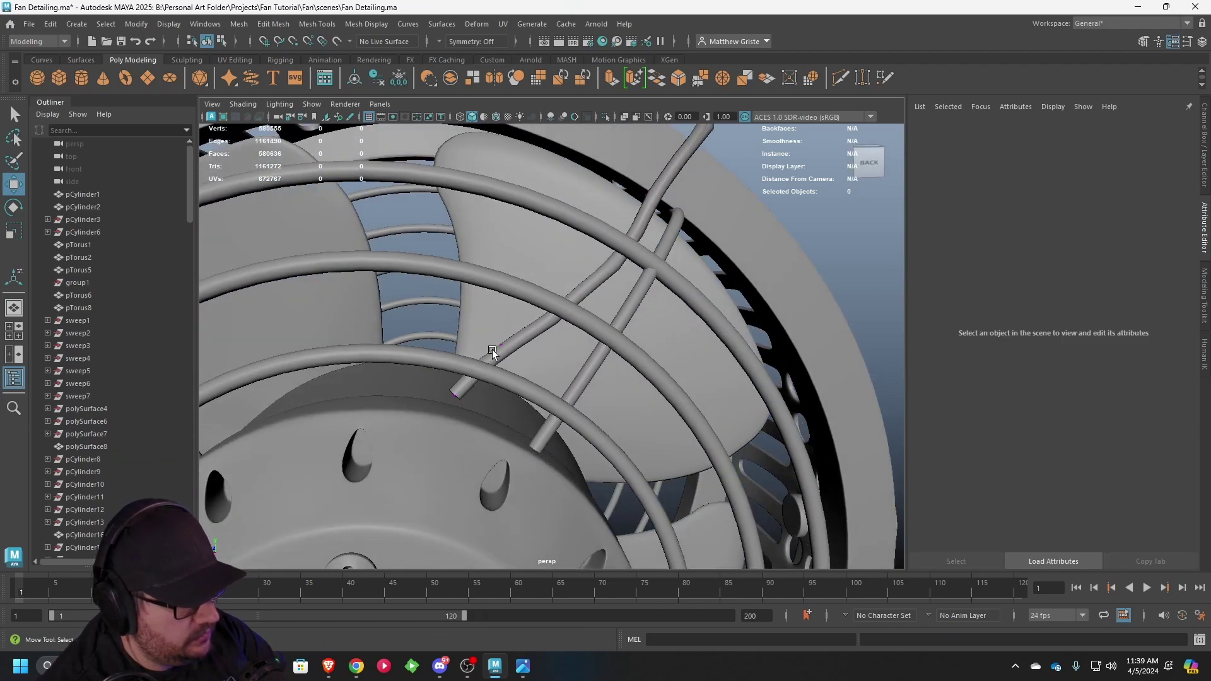
drag(540, 251, 570, 282)
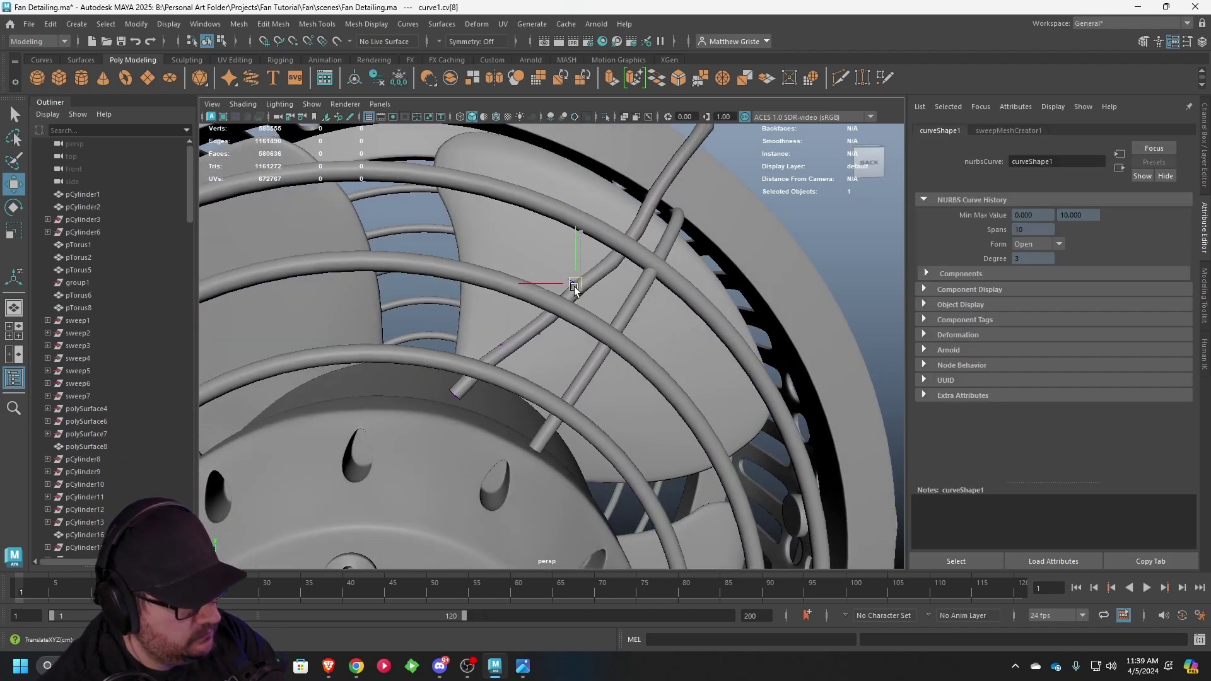
key(ctrl+z)
- In the front view, align the leg's two middle control vertices to straighten its lower part
key(space)
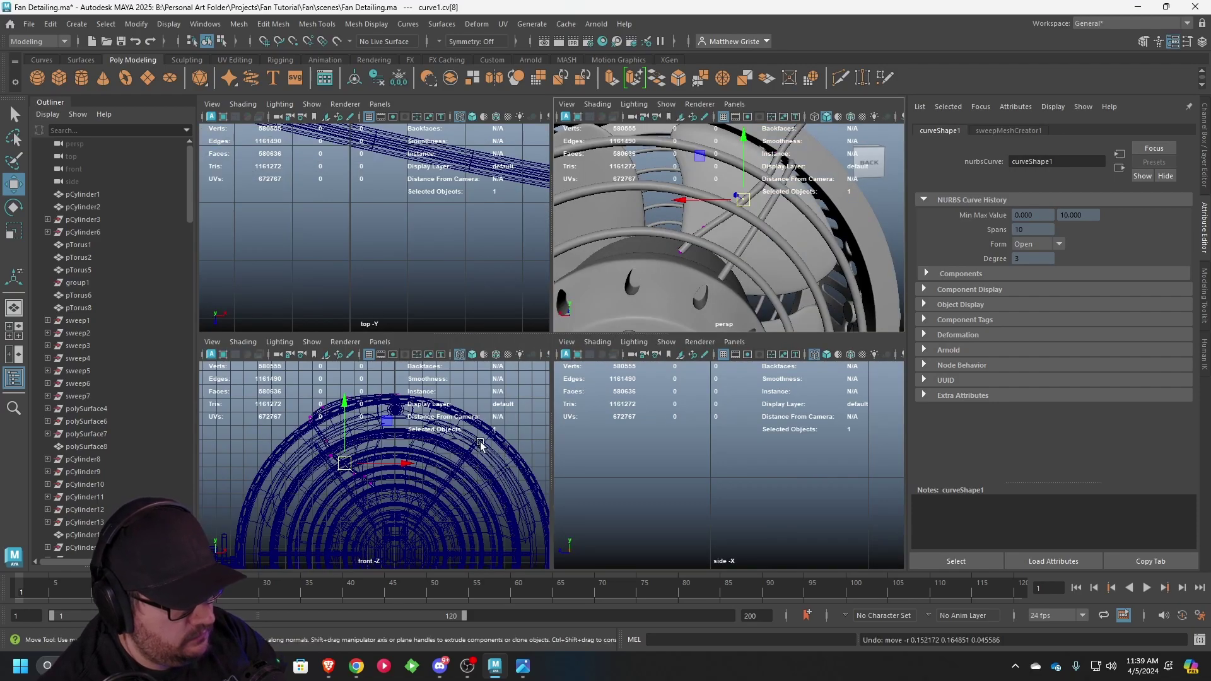
key(space)
scroll(424, 434, up, 6)
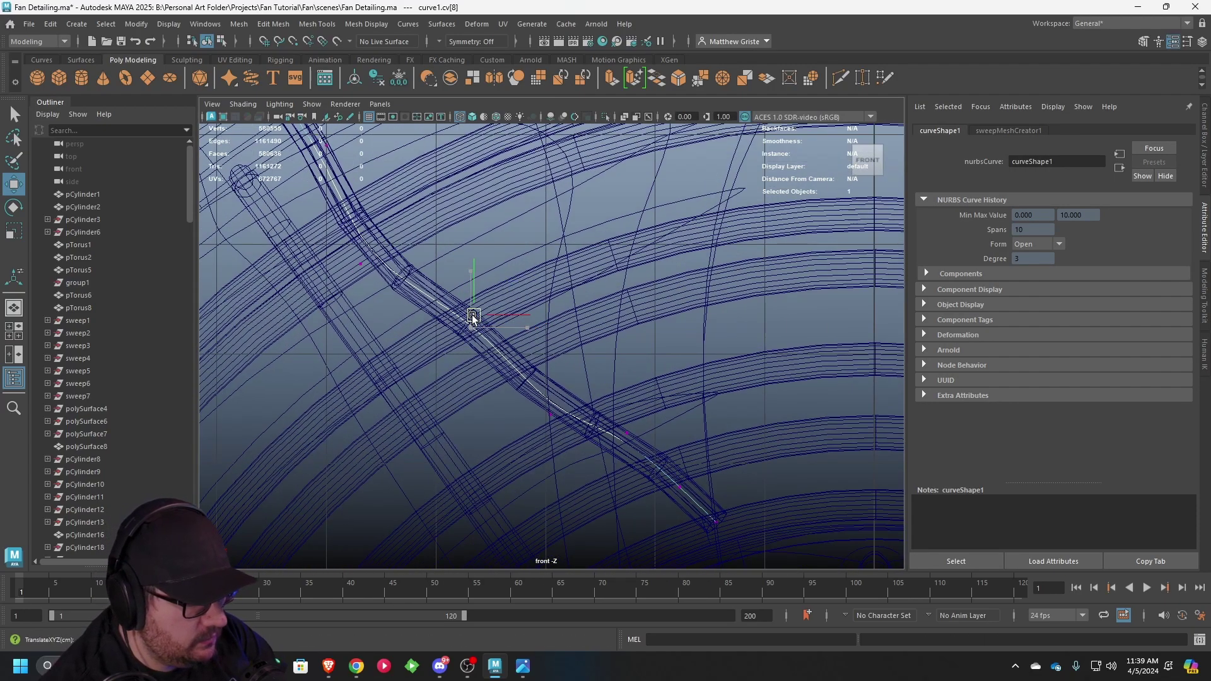
drag(472, 316, 481, 309)
click(552, 416)
drag(554, 417, 533, 361)
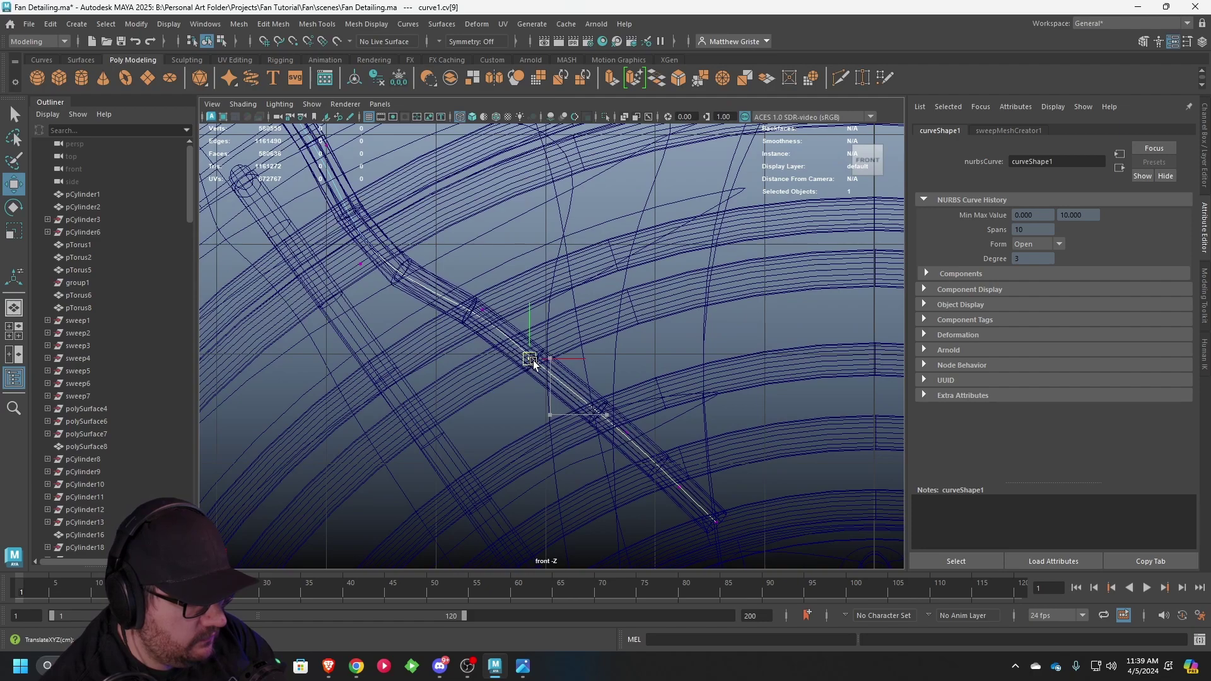
- Raise and nudge the control vertices below the outer bend in line with the straight leg in the front view
click(360, 264)
drag(360, 264, 363, 205)
alt+middle_drag(379, 220, 512, 366)
scroll(505, 359, up, 1)
mouse_move(404, 269)
mouse_down()
mouse_move(458, 308)
mouse_move(417, 267)
mouse_up()
alt+middle_drag(409, 259, 430, 302)
- Examine the straightened leg and outer bend from behind in the perspective view
click(416, 279)
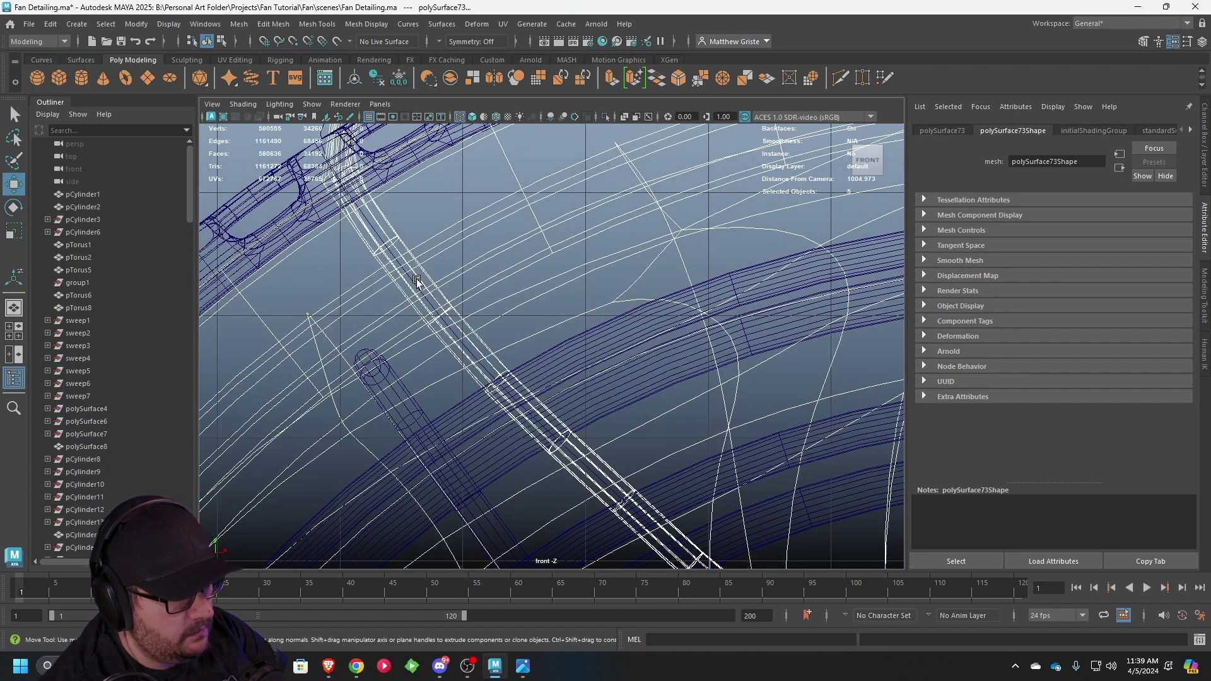
key(f)
key(space)
key(space)
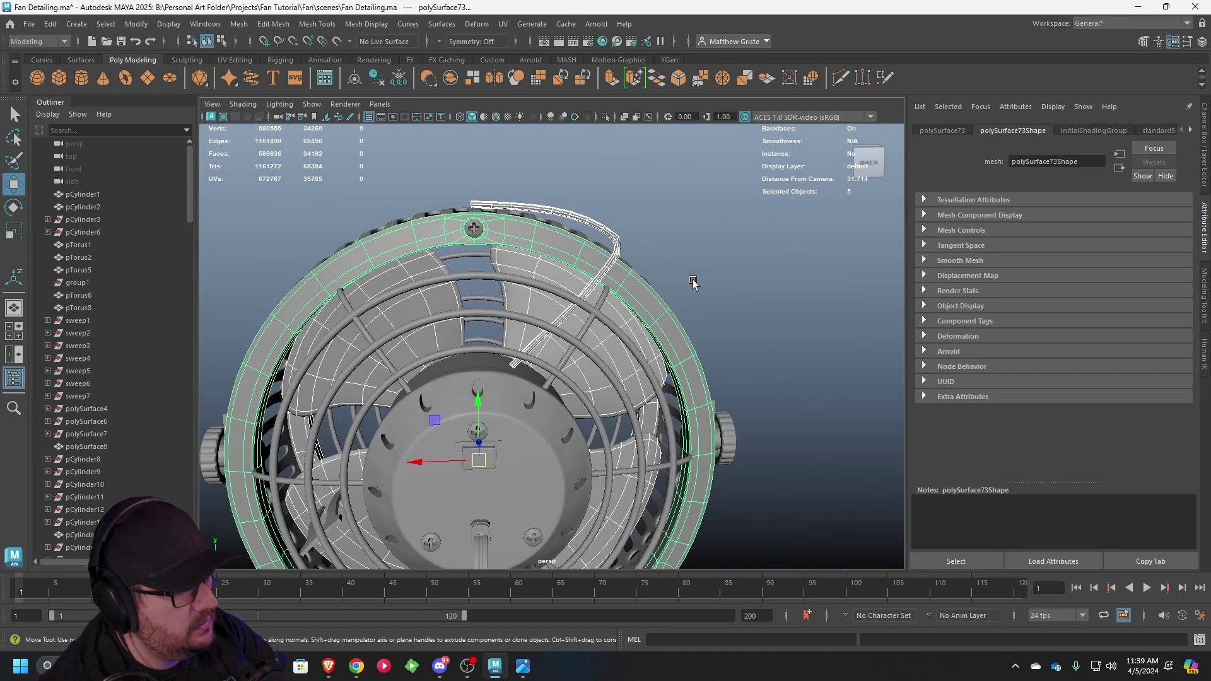
alt+drag(693, 281, 622, 272)
click(614, 197)
alt+drag(571, 224, 606, 238)
scroll(574, 308, up, 5)
click(528, 339)
- Reselect the loop's curve in the front view and switch it to control vertex editing
key(space)
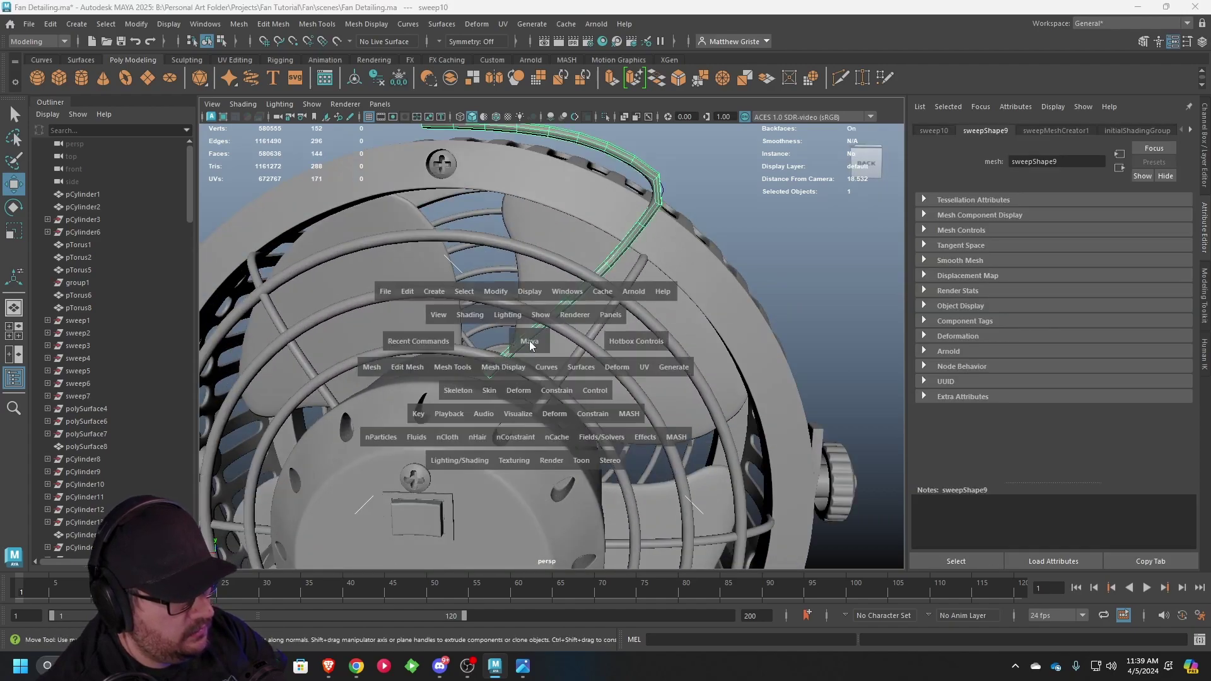
scroll(394, 467, up, 8)
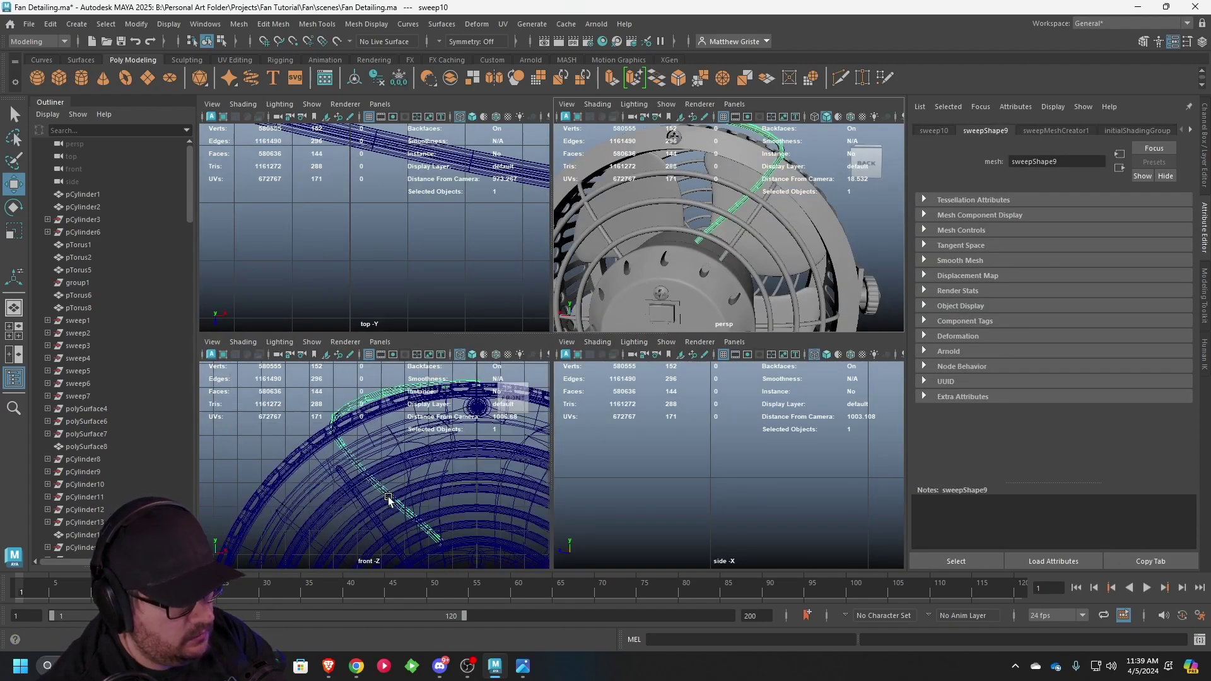
ctrl+shift+drag(396, 452, 376, 465)
click(416, 467)
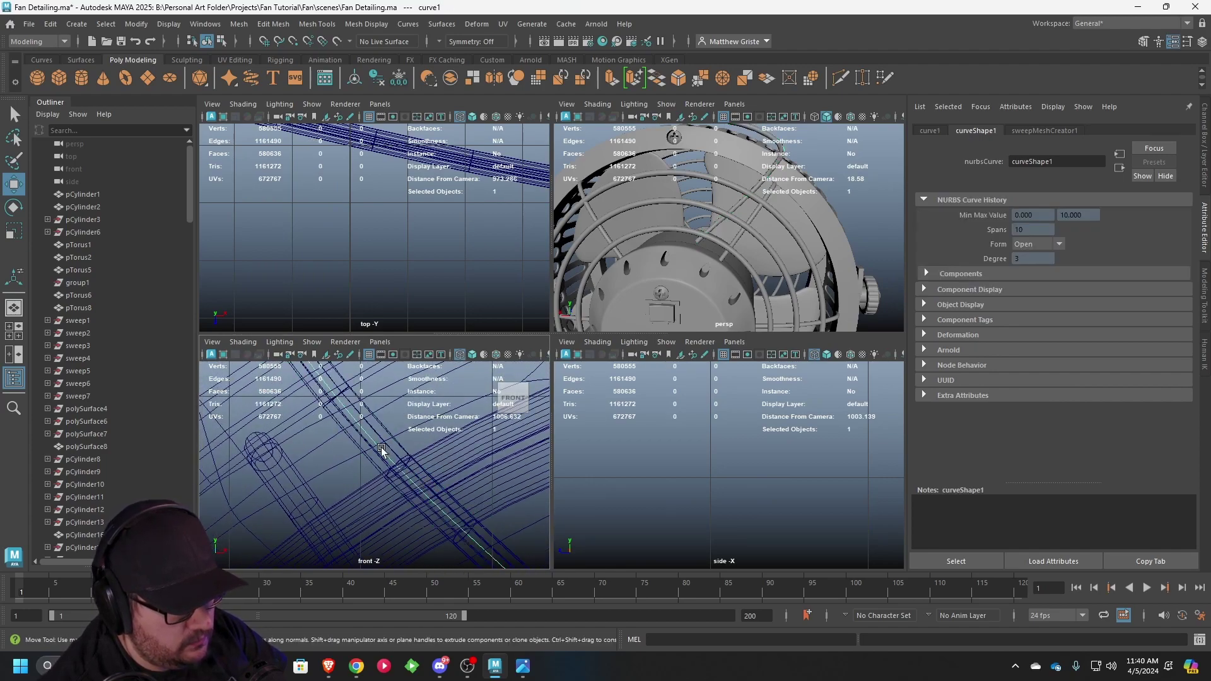
right_drag(381, 448, 327, 333)
scroll(420, 470, down, 10)
key(space)
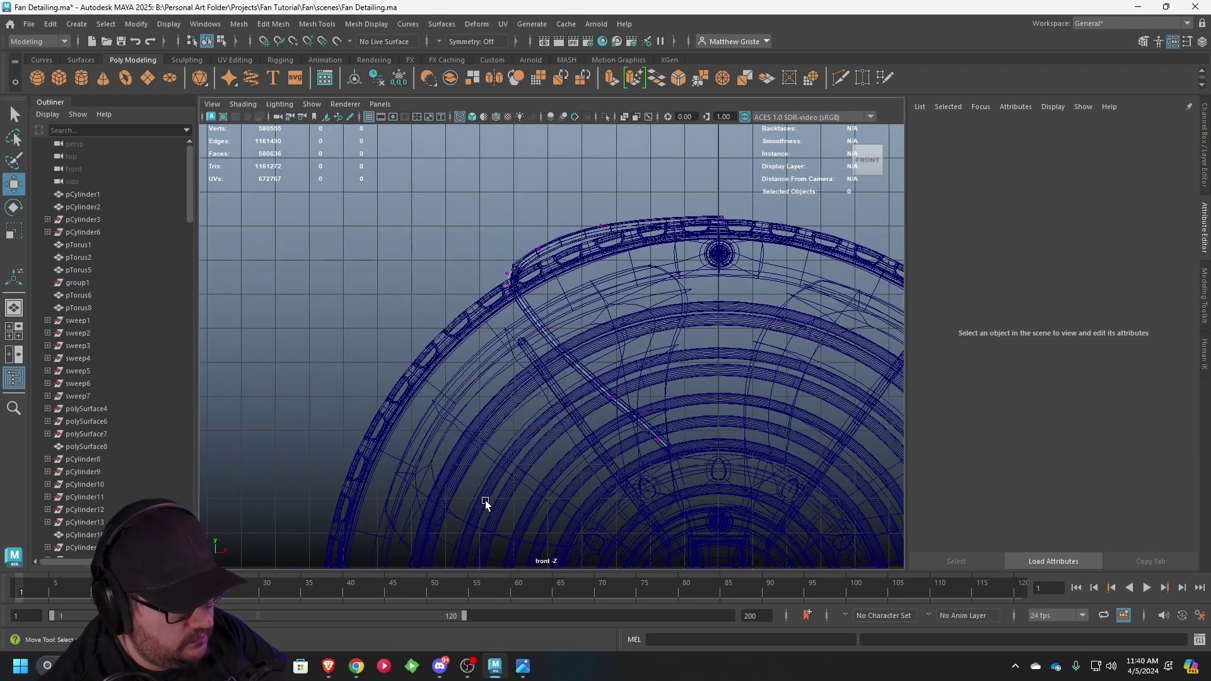
- Rotate and move all the leg's control vertices in the front view so the leg runs parallel to the neighbouring spoke
scroll(681, 454, up, 2)
drag(681, 455, 483, 249)
key(e)
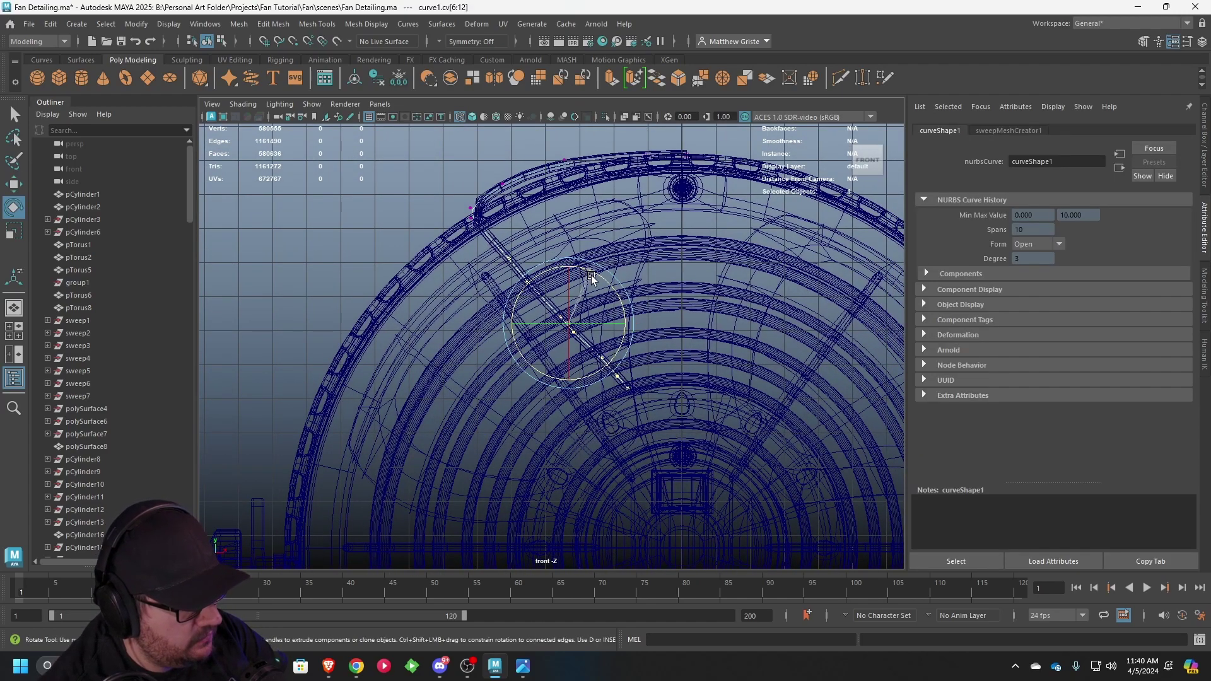
drag(591, 276, 595, 278)
key(w)
drag(568, 323, 589, 290)
key(e)
key(w)
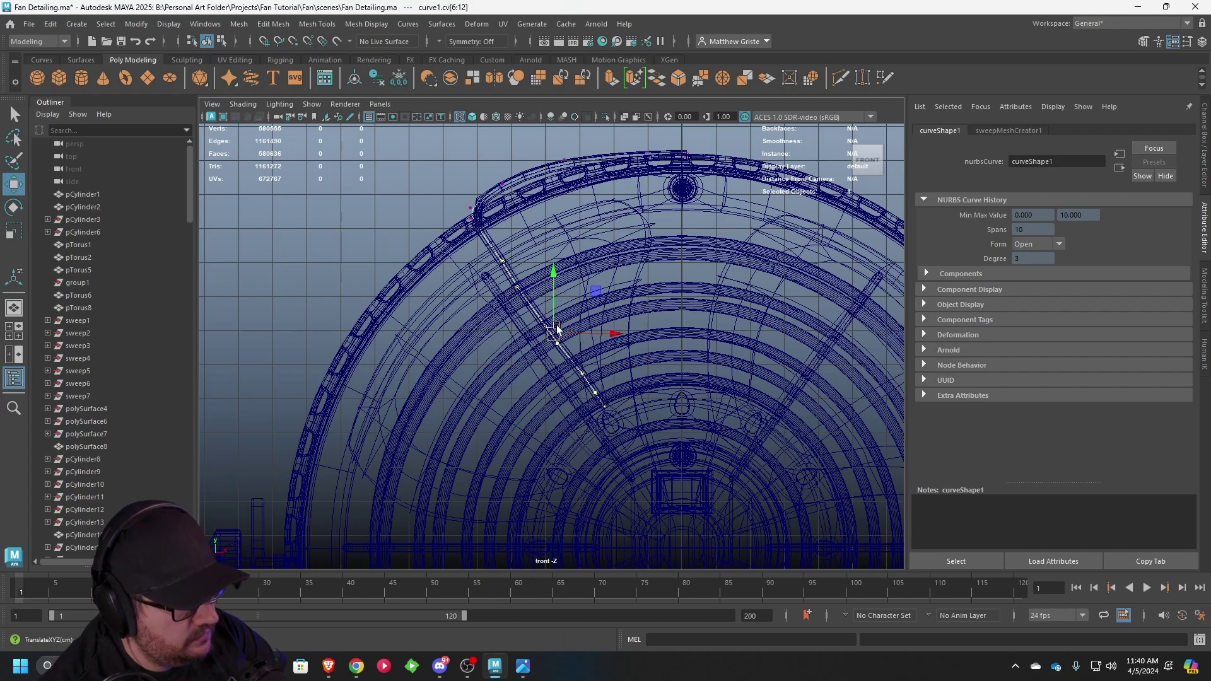
- Compare the leg's angle in the perspective view with the rear reference photo
key(space)
key(space)
alt+drag(571, 312, 615, 330)
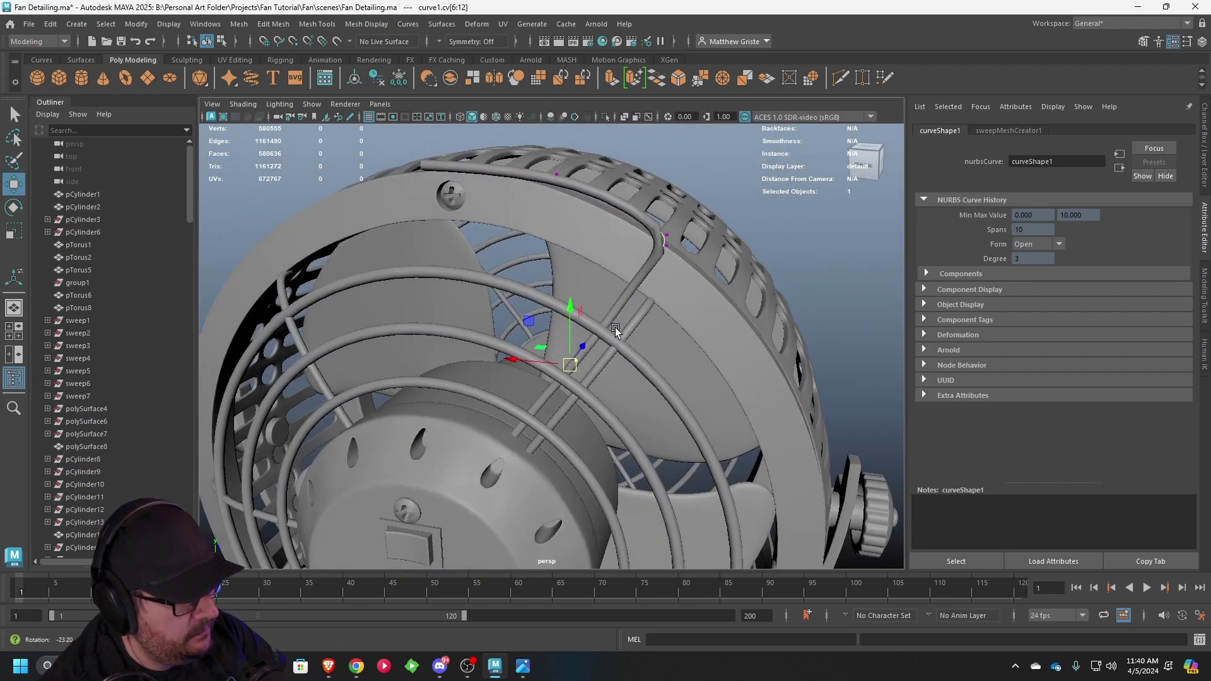
click(522, 666)
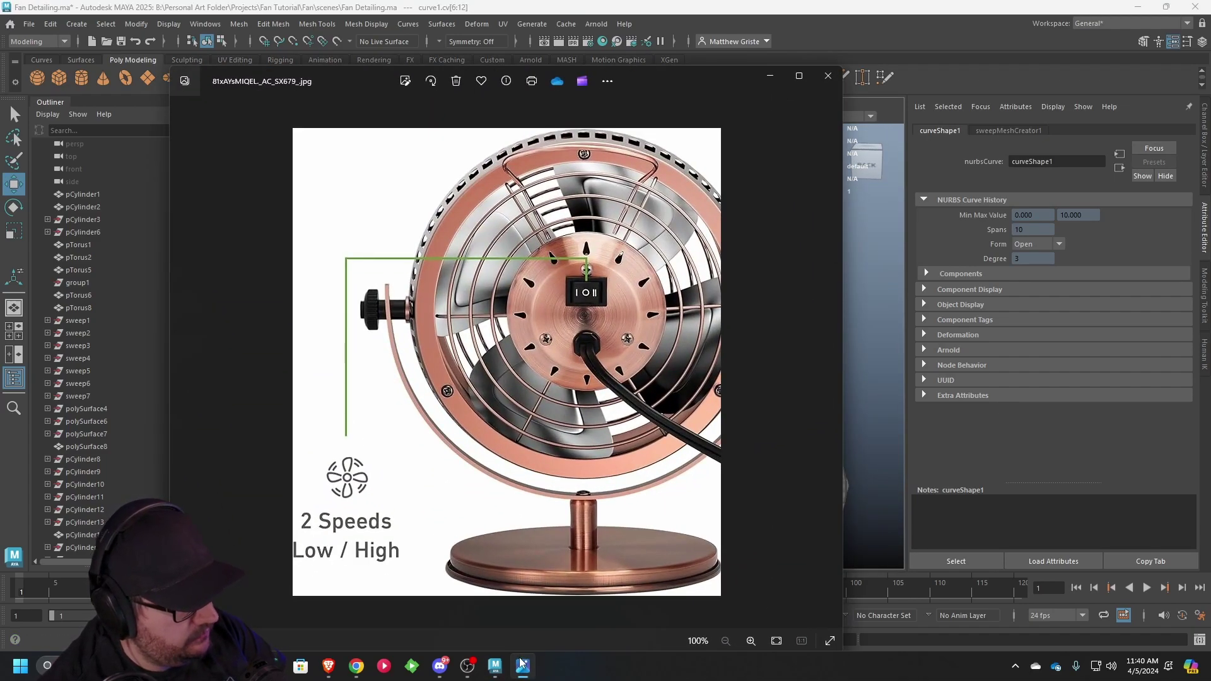
click(521, 662)
alt+drag(592, 490, 581, 372)
- Try tilting the leg's control vertices from the side, checking the shape against the rear reference photo
key(r)
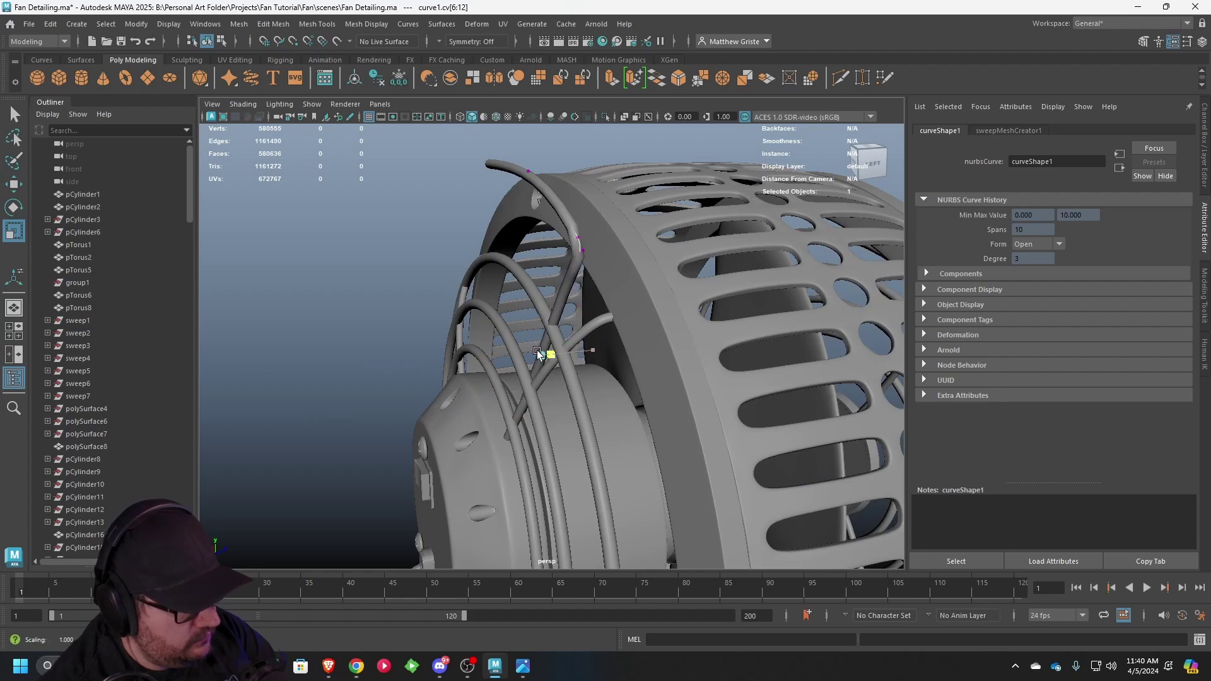
key(e)
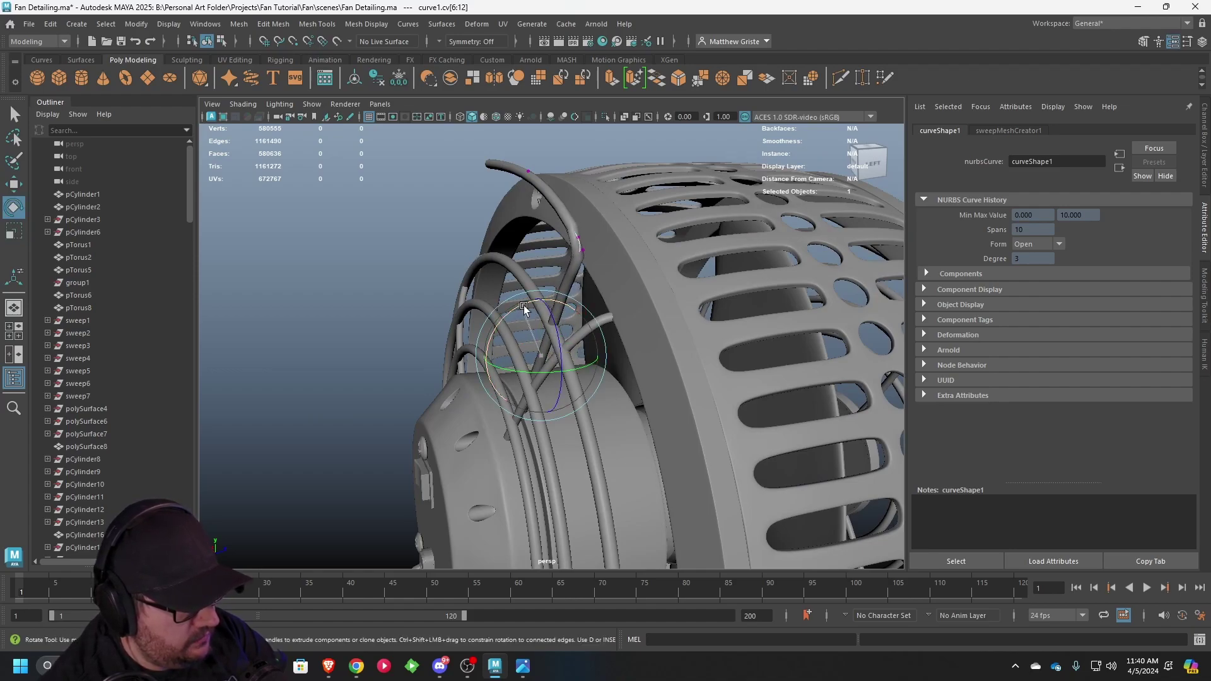
drag(524, 307, 676, 302)
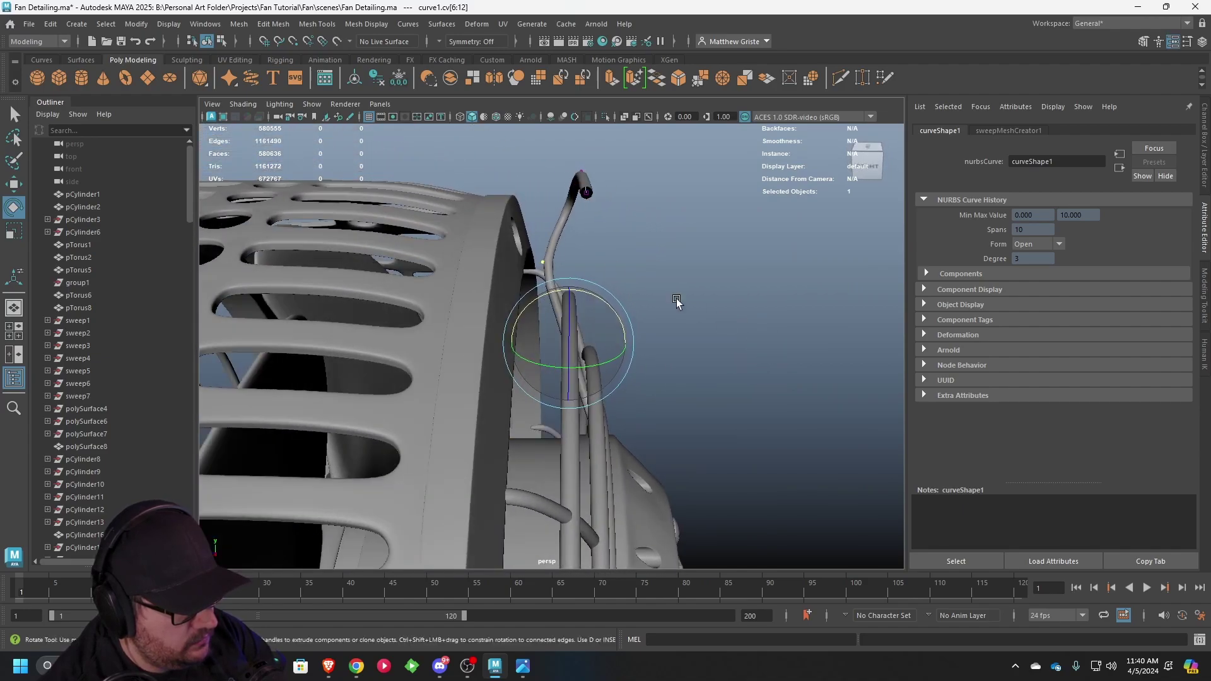
alt+drag(576, 278, 400, 337)
click(523, 666)
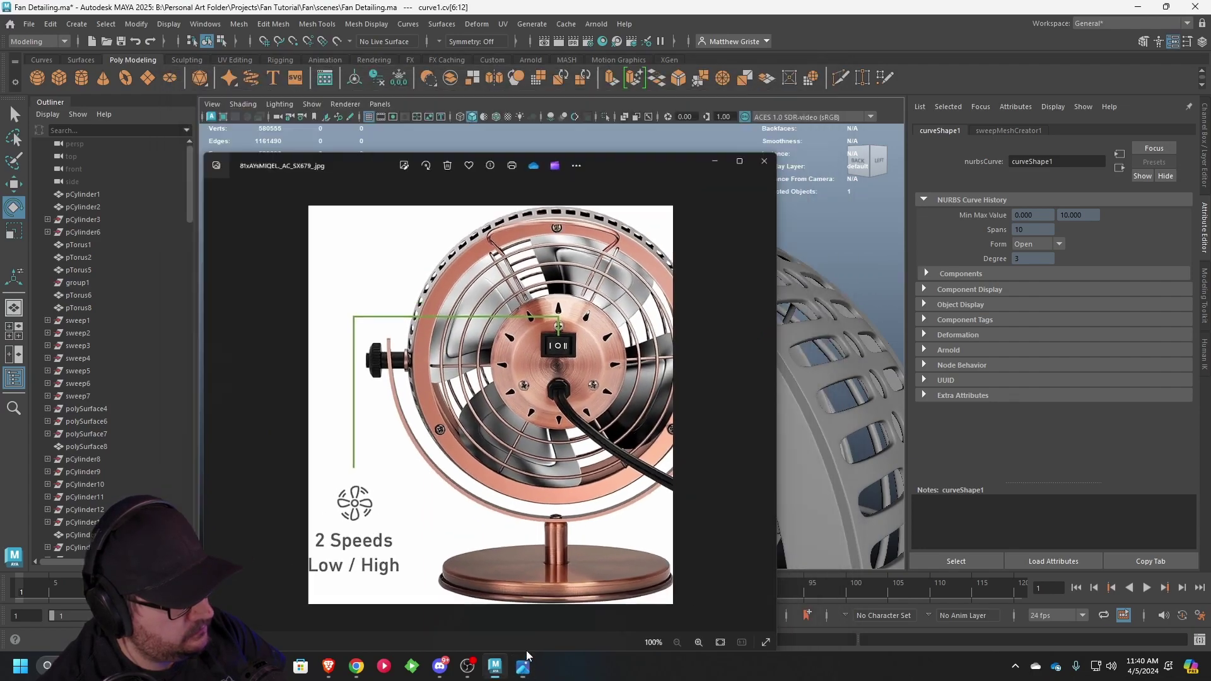
click(522, 666)
alt+drag(656, 378, 544, 300)
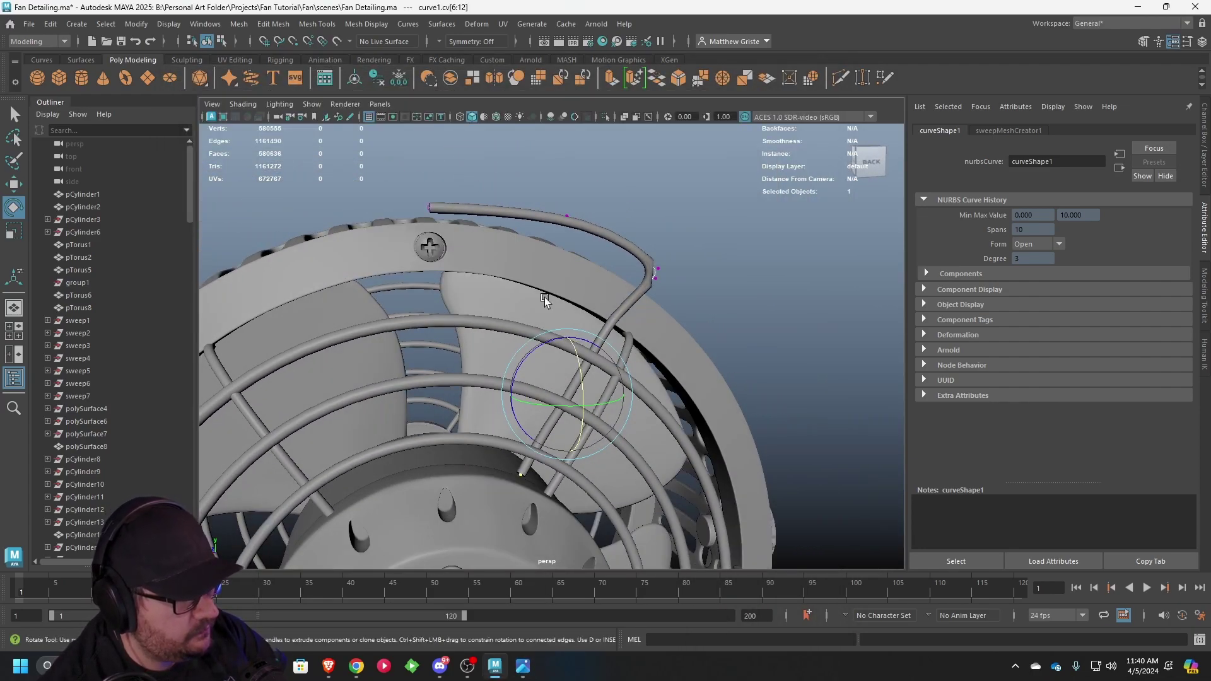
key(ctrl+z)
- Lower the control vertices of the loop's upper arc and outer bend slightly along Y
alt+drag(679, 297, 565, 301)
key(w)
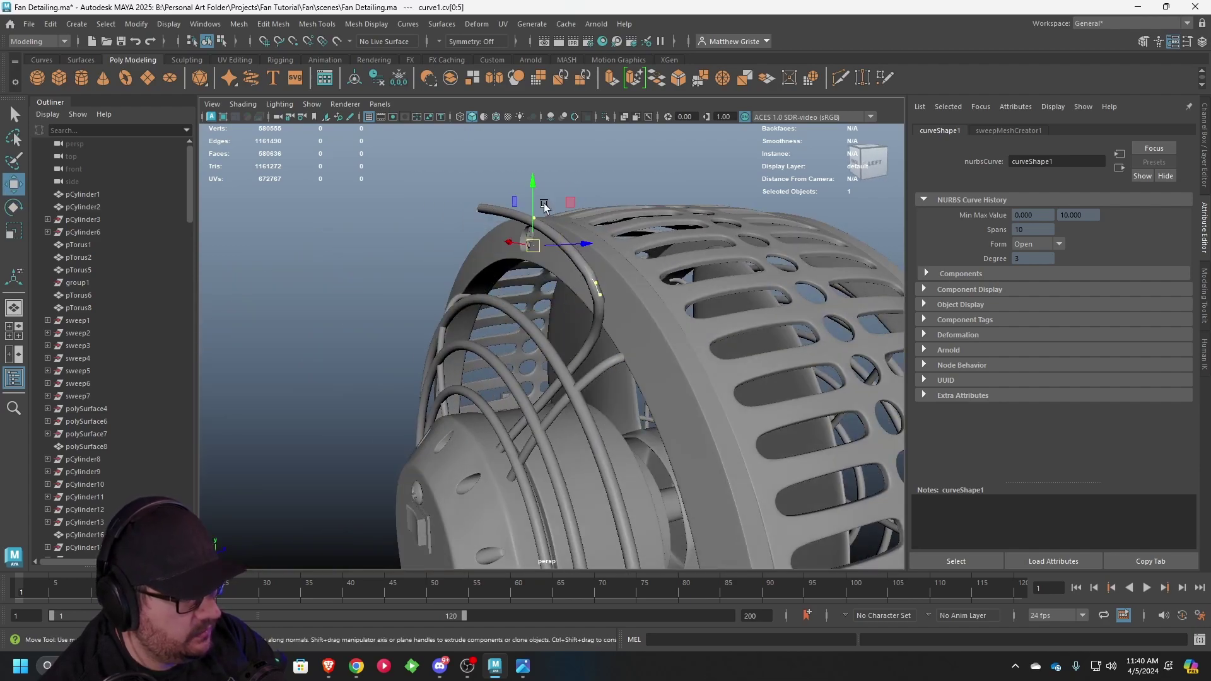
drag(535, 206, 534, 219)
alt+drag(535, 219, 568, 261)
alt+drag(573, 336, 565, 338)
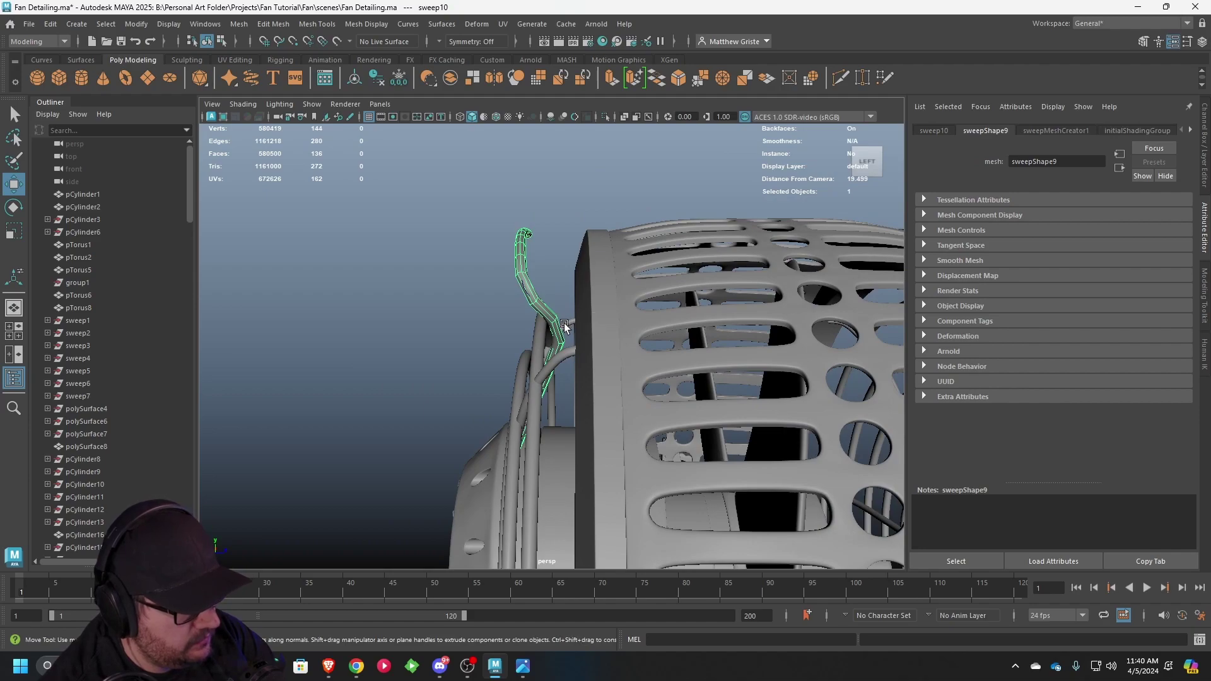
- Select the control vertex just below the loop's outer bend and shift it along Z
ctrl+click(516, 261)
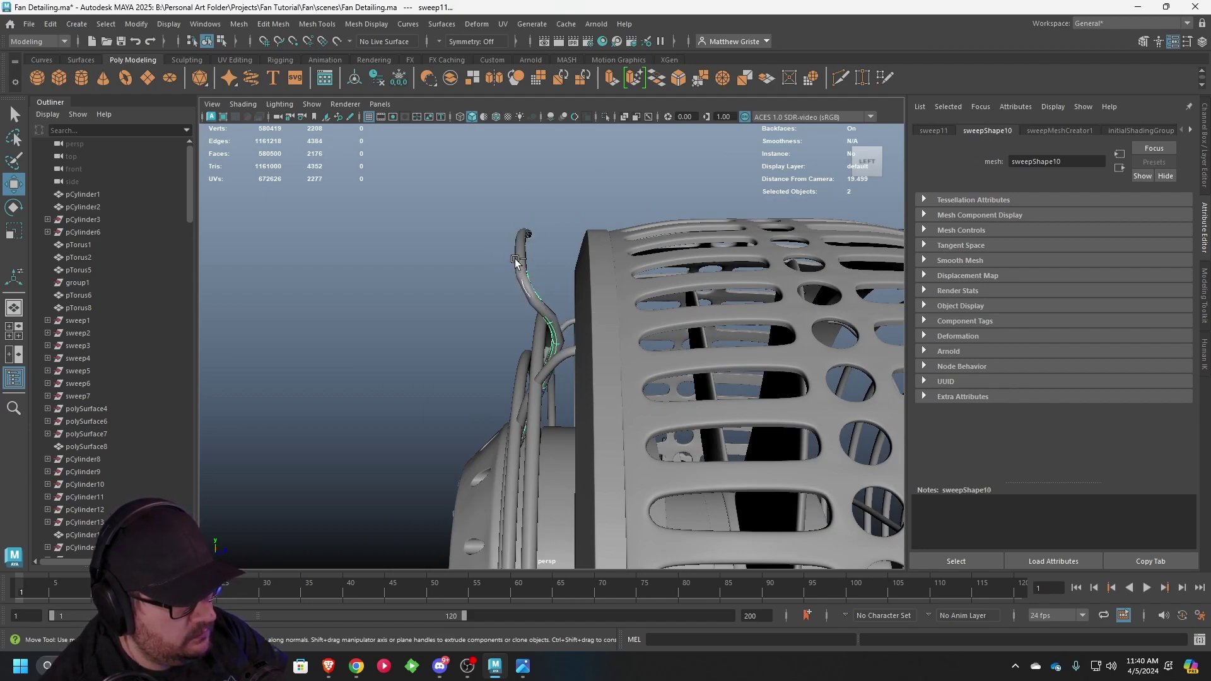
click(526, 296)
right_click(528, 297)
click(479, 296)
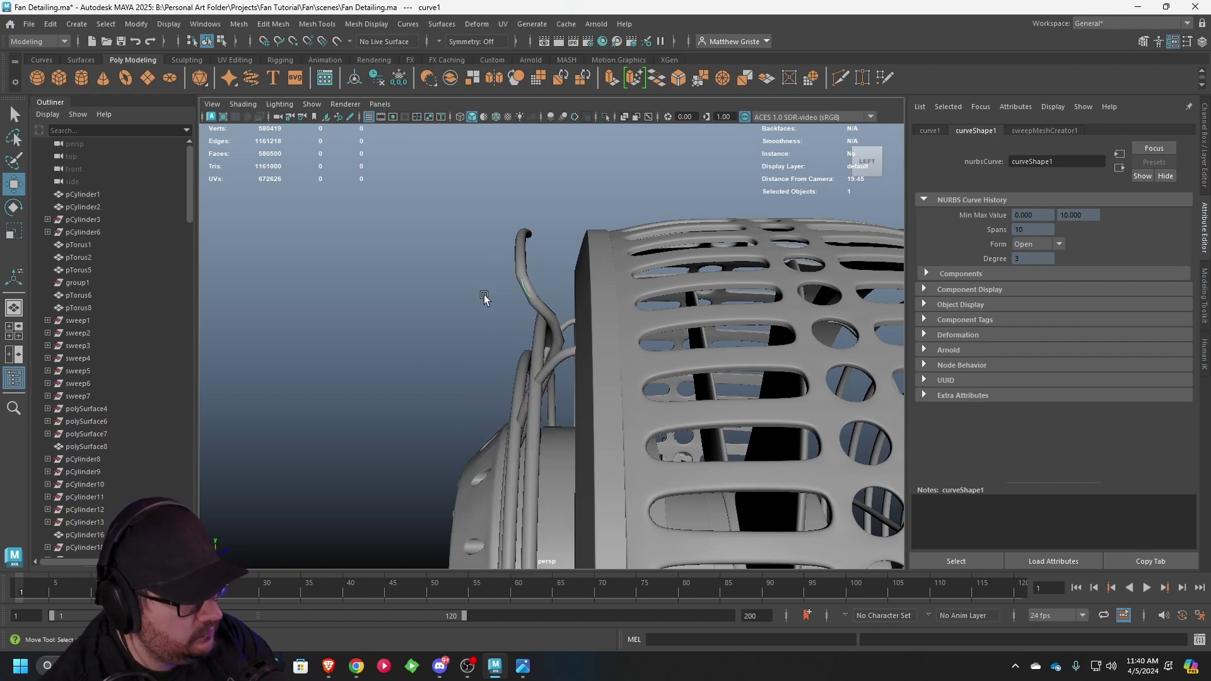
click(559, 328)
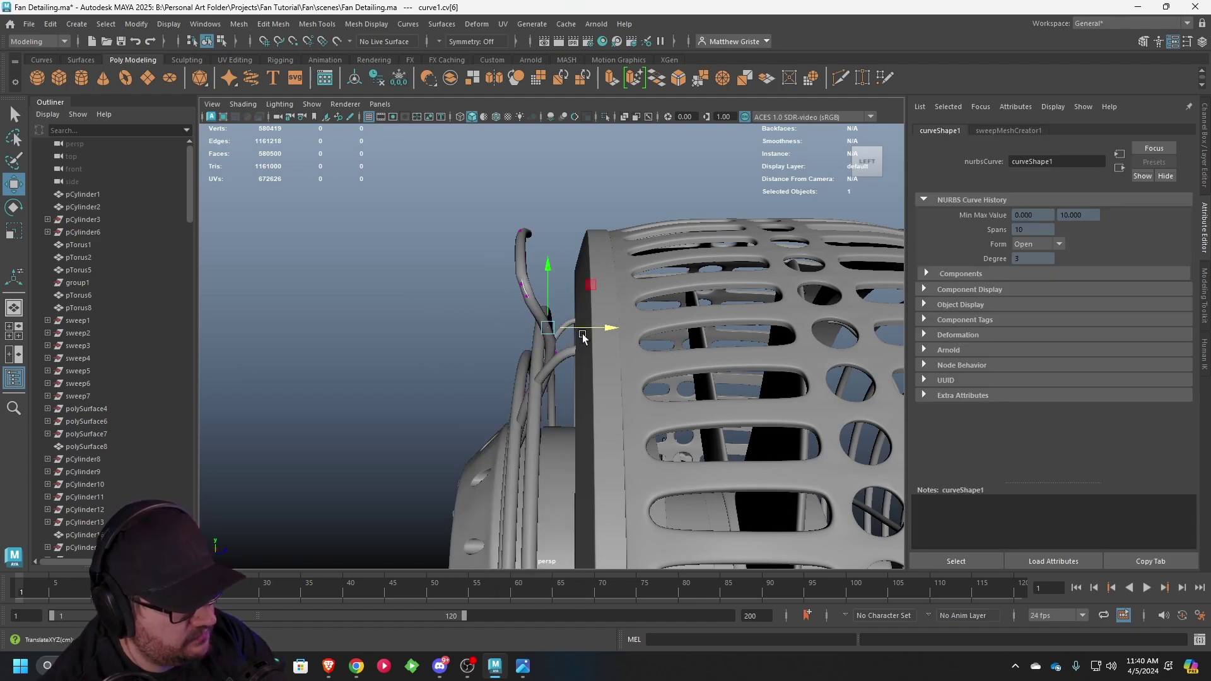
alt+drag(582, 338, 615, 178)
- Select the wire loop's path curve at its upper end and display its control vertices
click(661, 361)
scroll(661, 360, up, 5)
click(570, 328)
scroll(571, 329, up, 3)
drag(596, 135, 552, 155)
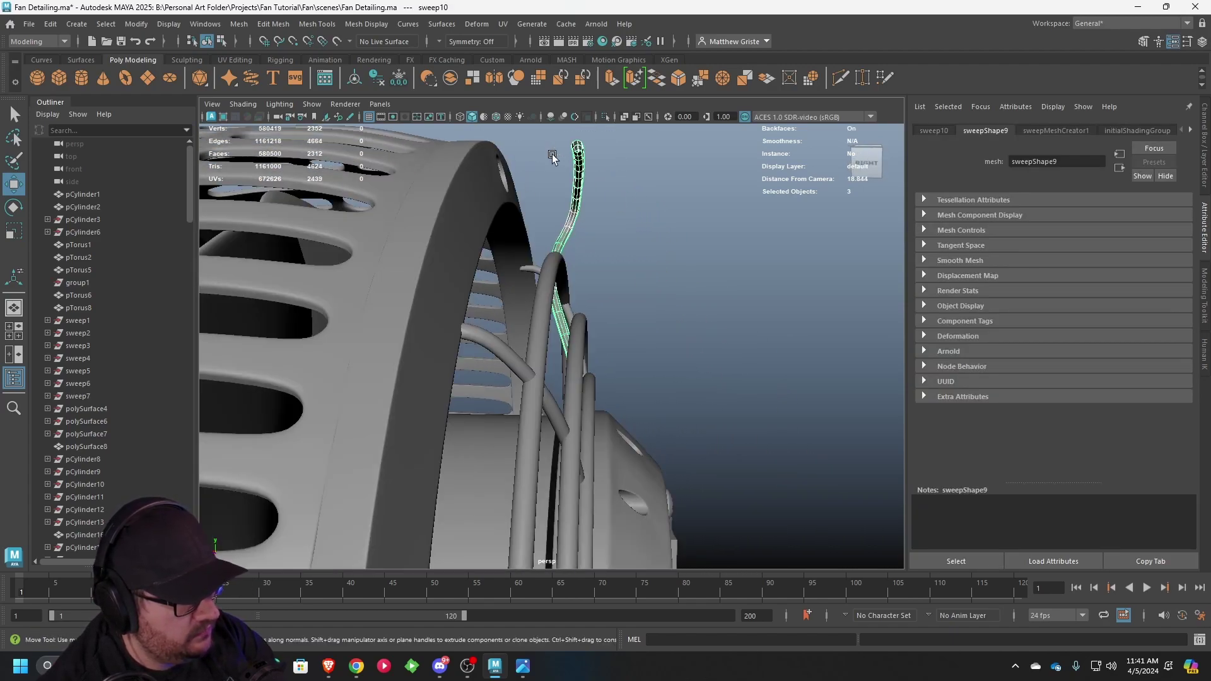
click(594, 148)
right_drag(582, 151, 606, 147)
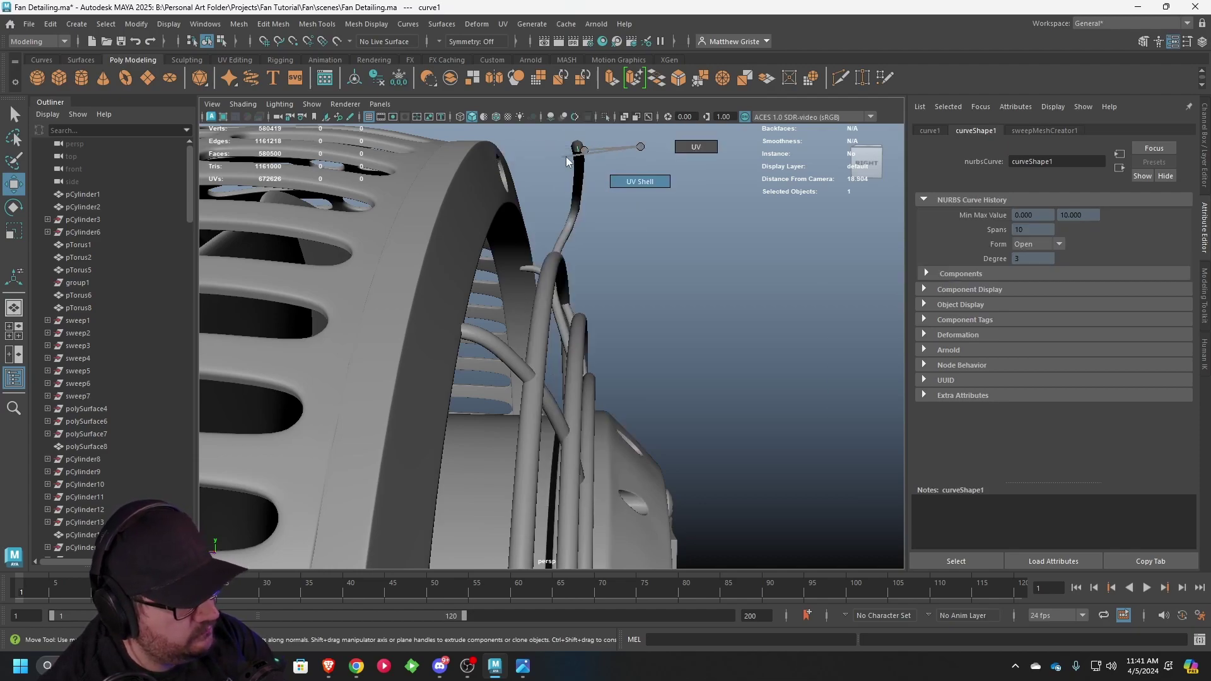
alt+drag(607, 144, 567, 259)
key(ctrl+z)
right_click(516, 213)
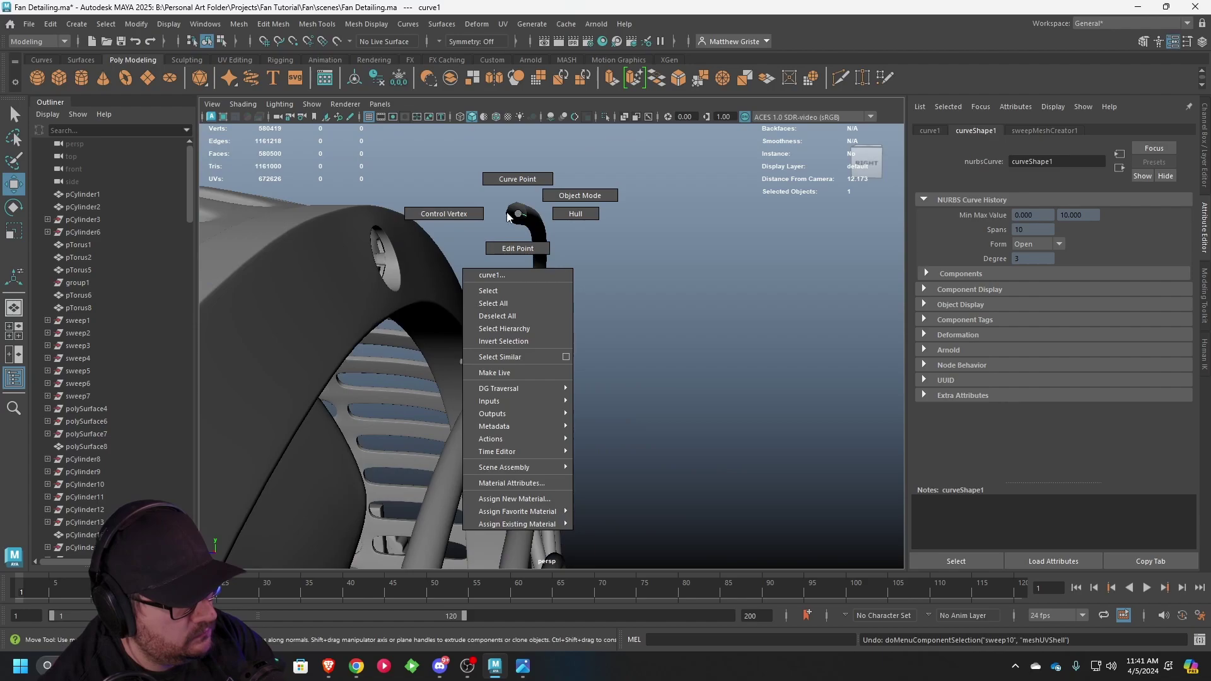
click(595, 385)
- In the front view, select the control vertices along the loop's leg and align their pivot with the leg's direction
key(space)
key(space)
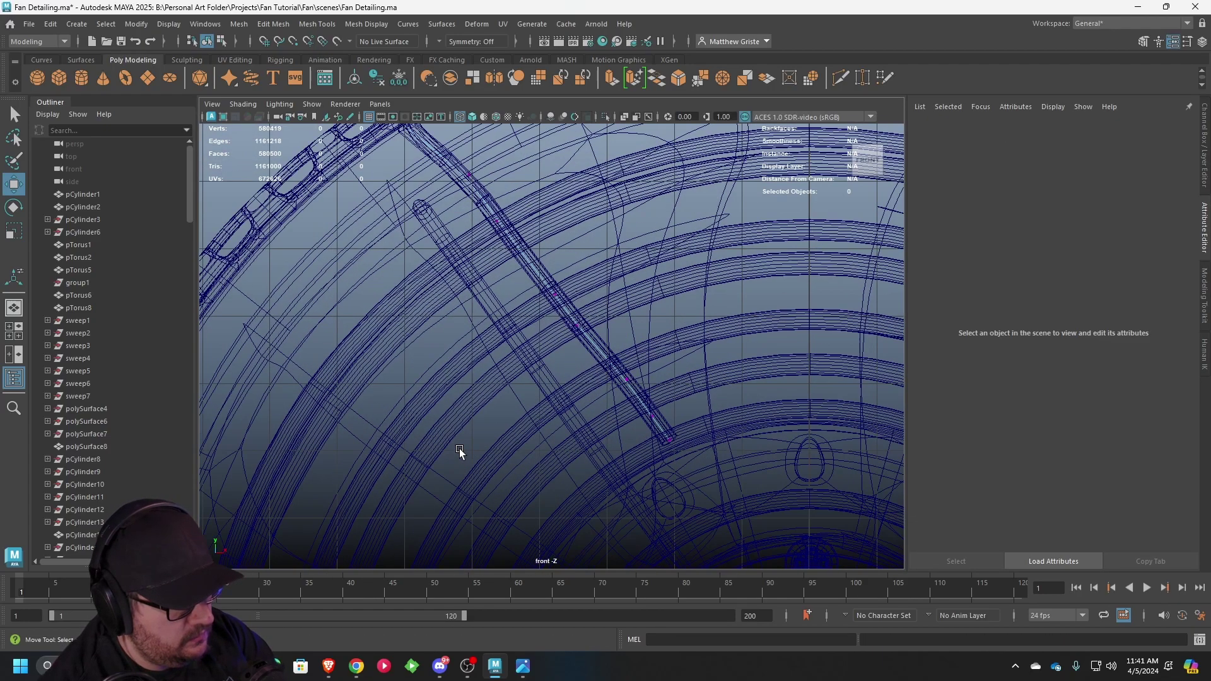
drag(694, 467, 441, 181)
key(r)
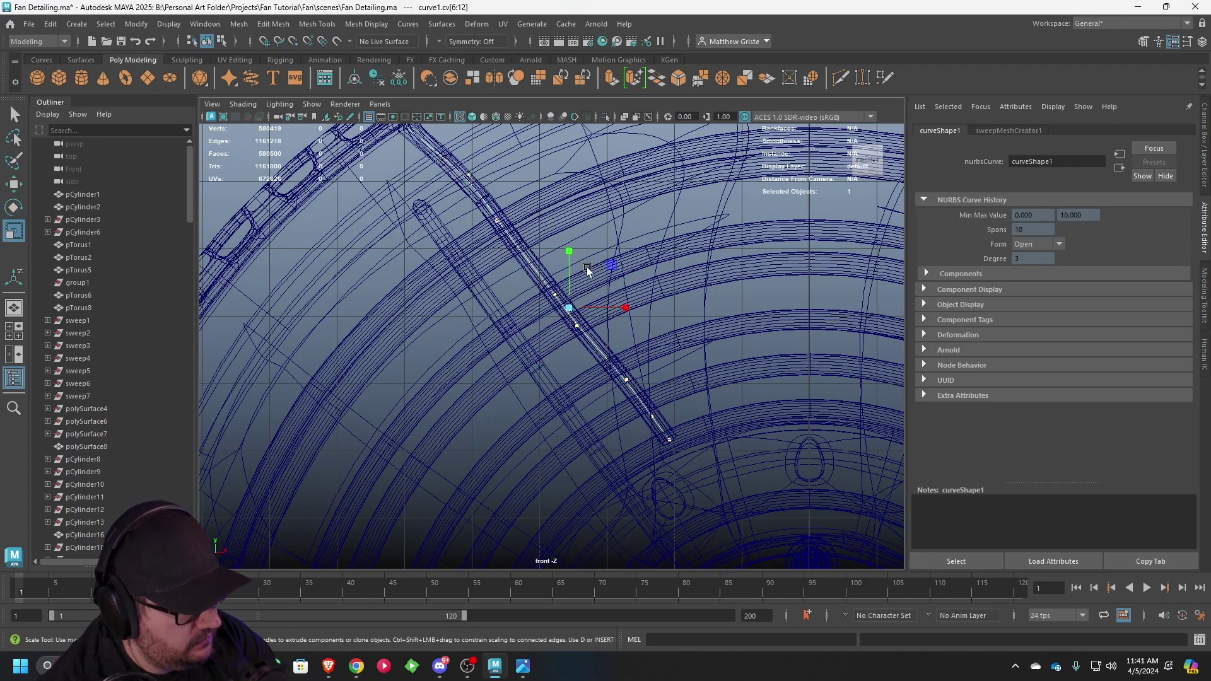
key(d)
drag(591, 287, 560, 301)
key(d)
- Fine-tune the leg's angle in the front view by slightly rotating and nudging its selected control vertices
key(d)
key(d)
key(e)
key(r)
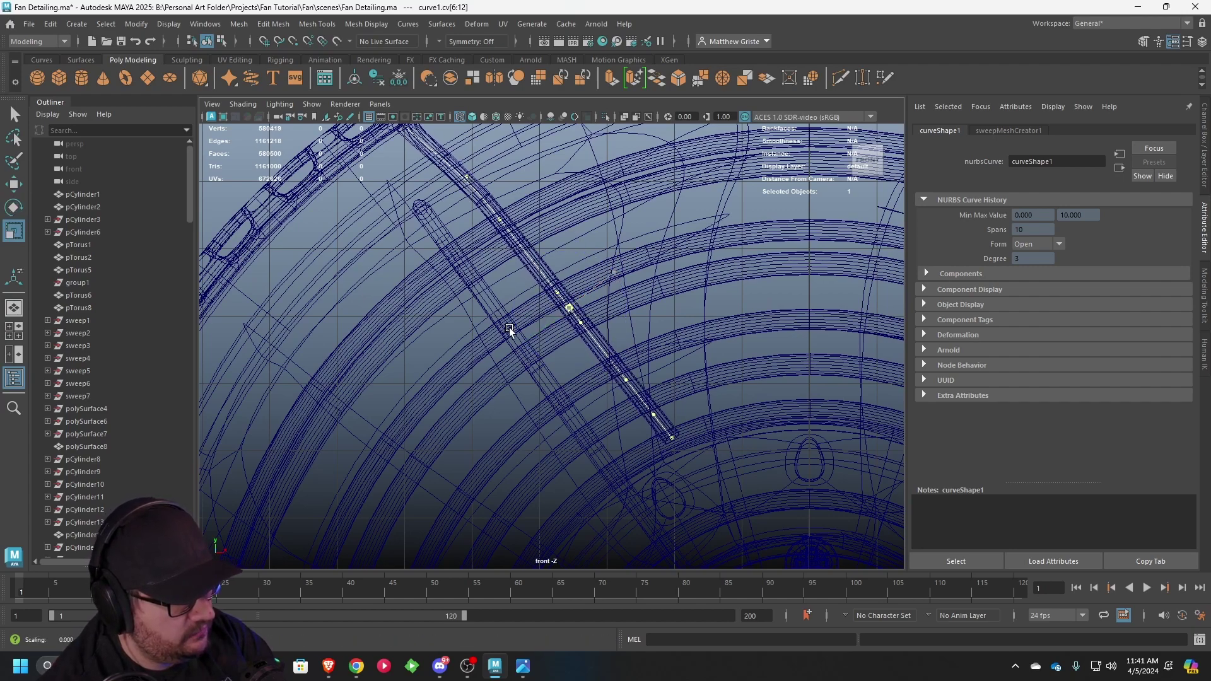
key(e)
drag(606, 266, 564, 309)
key(w)
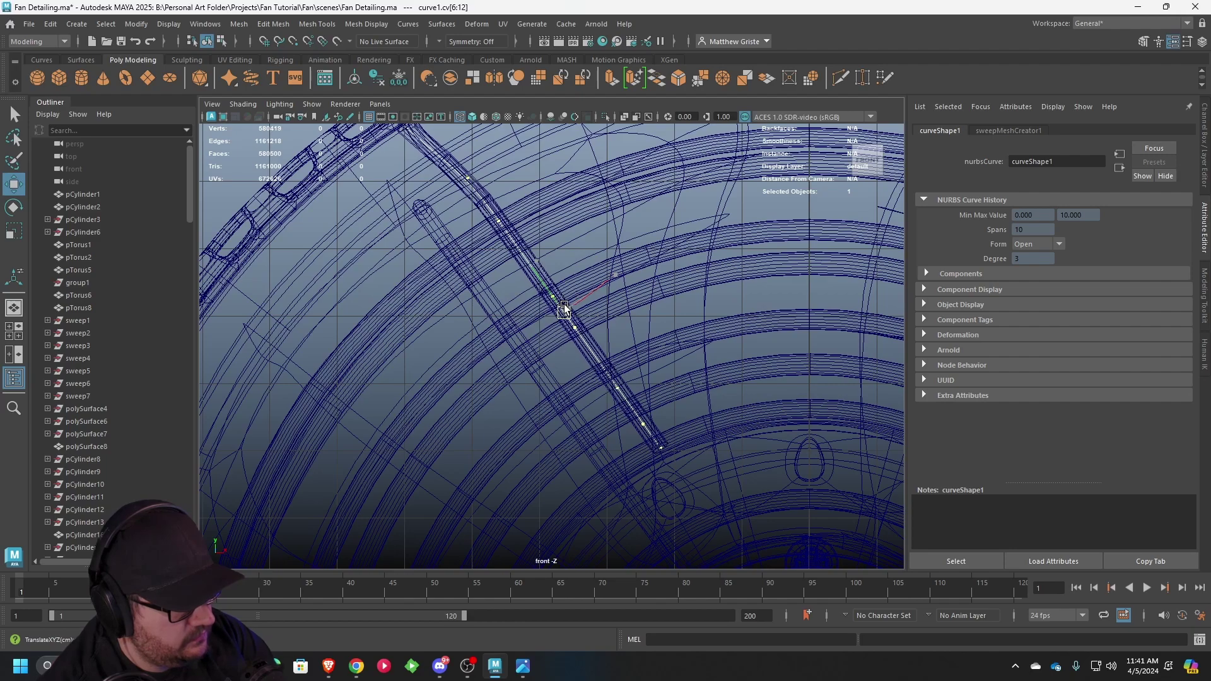
- In the perspective view, shift the leg control vertex beside the crossing wires along Z, away from the slotted housing
scroll(573, 280, down, 5)
key(space)
key(space)
alt+drag(638, 258, 586, 416)
mouse_move(589, 415)
alt+mouse_down()
mouse_move(624, 408)
mouse_move(612, 359)
mouse_move(792, 330)
mouse_move(622, 433)
mouse_move(635, 400)
mouse_move(578, 421)
alt+mouse_up()
mouse_move(503, 448)
mouse_down()
mouse_move(521, 439)
mouse_move(513, 434)
mouse_up()
alt+drag(515, 381, 539, 403)
drag(581, 309, 411, 384)
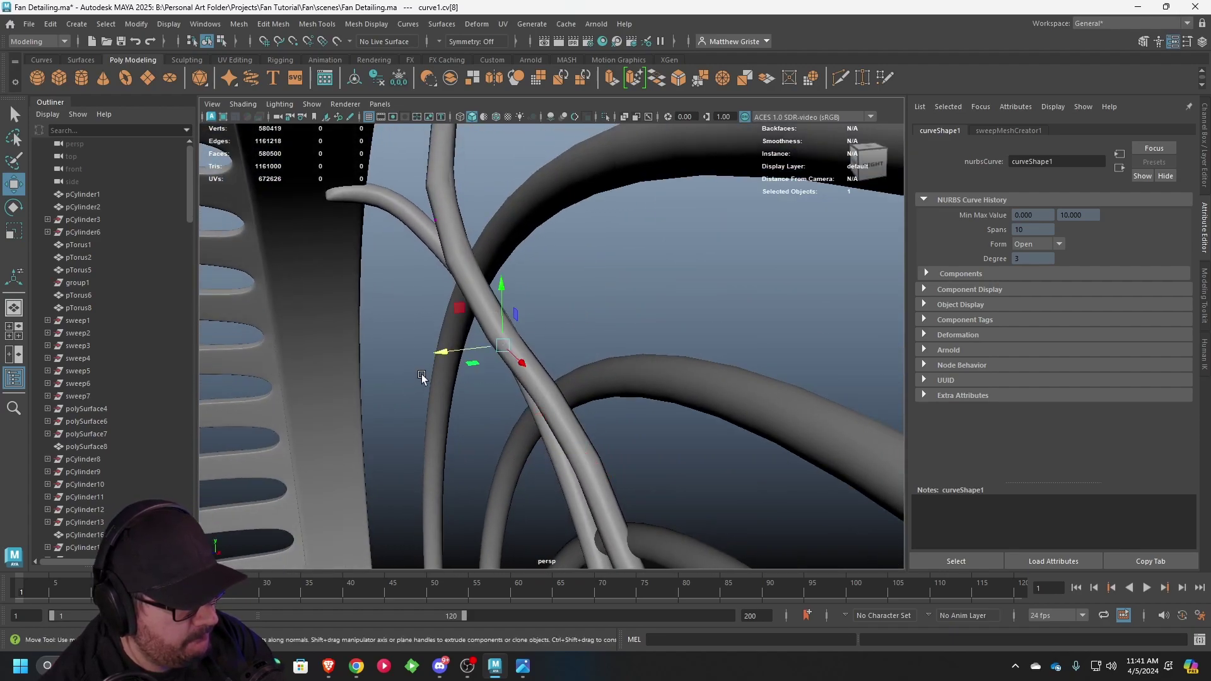
drag(452, 349, 480, 345)
- Shift the control vertex higher up the leg, near its bend, away from the slotted housing
alt+middle_drag(444, 268, 462, 333)
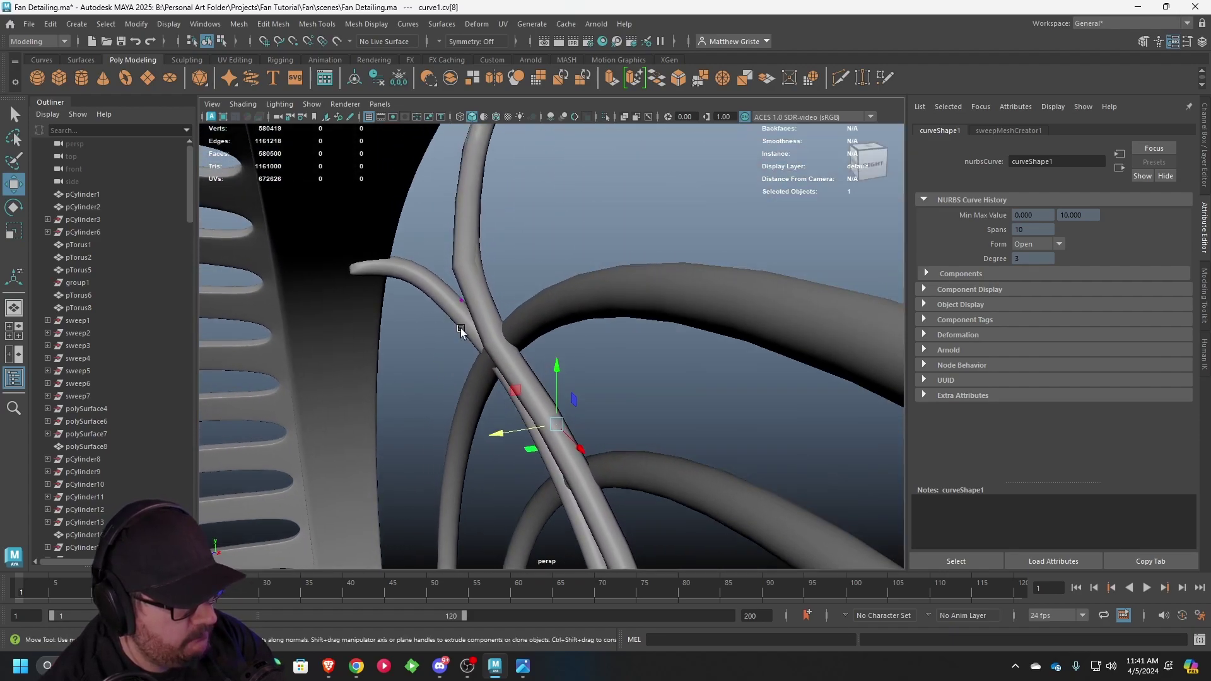
click(460, 301)
drag(430, 302, 475, 282)
- Try deleting the coarser of the loop's two overlapping sweep meshes, inspect the other one, and undo the deletion
click(475, 283)
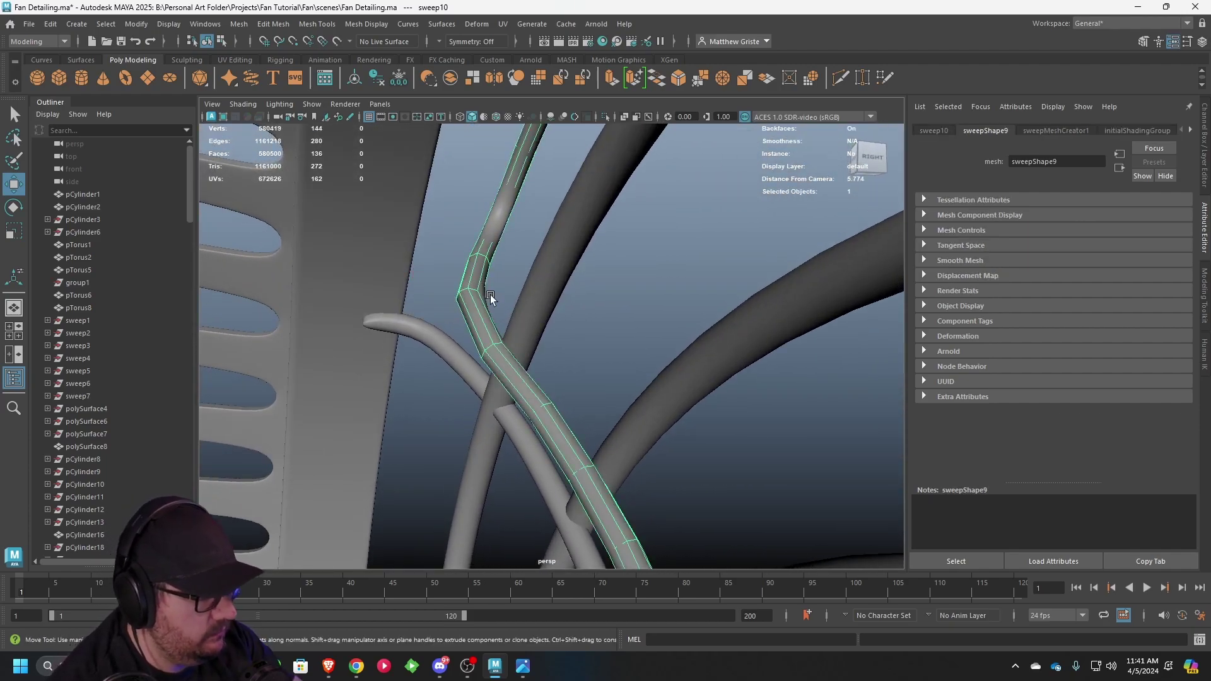
key(Delete)
click(464, 280)
key(f)
alt+drag(607, 317, 468, 290)
click(621, 259)
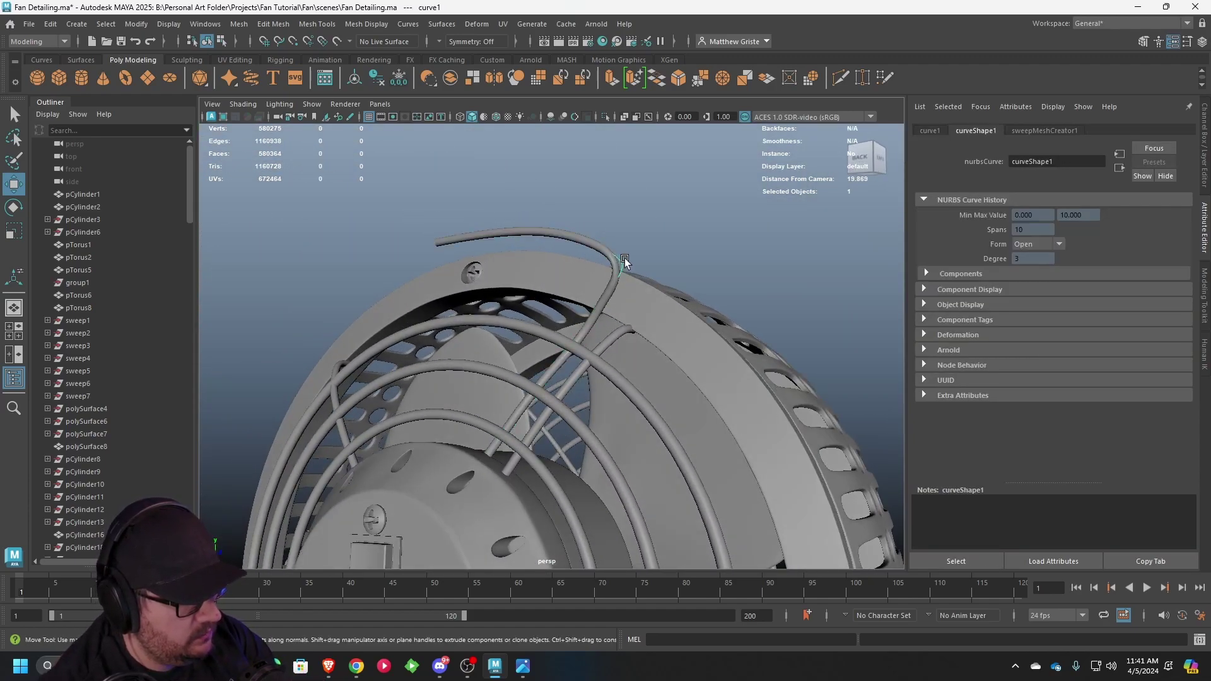
alt+drag(625, 261, 690, 265)
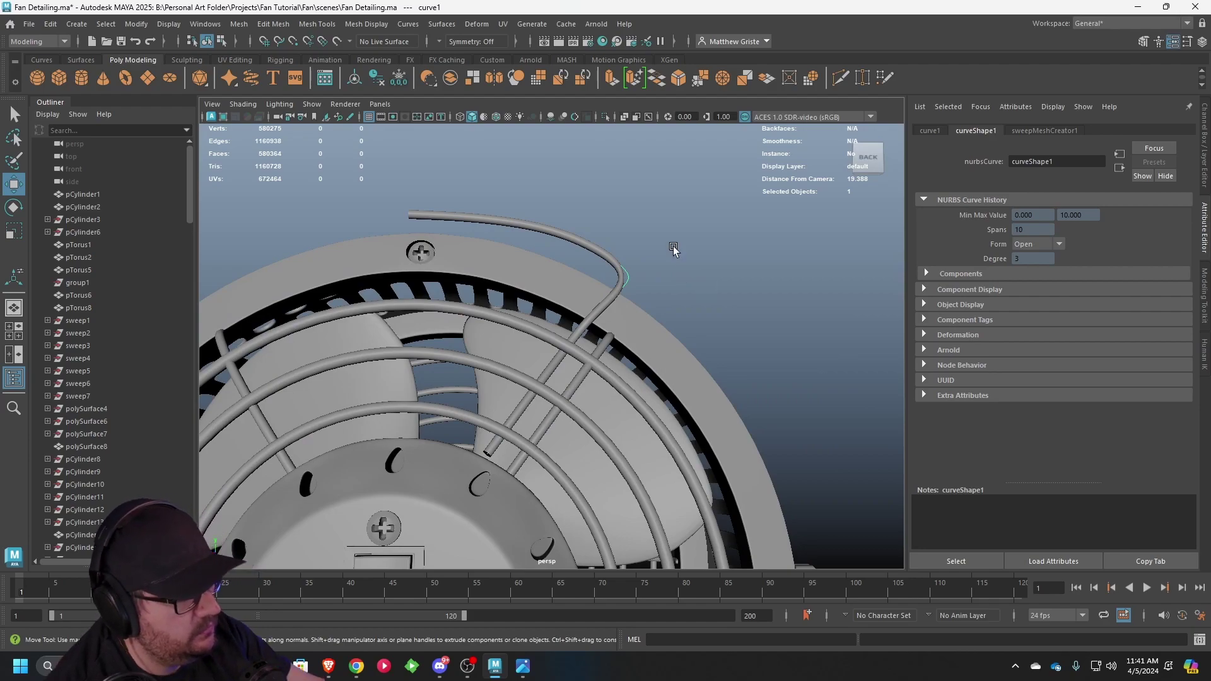
scroll(655, 296, up, 5)
click(629, 333)
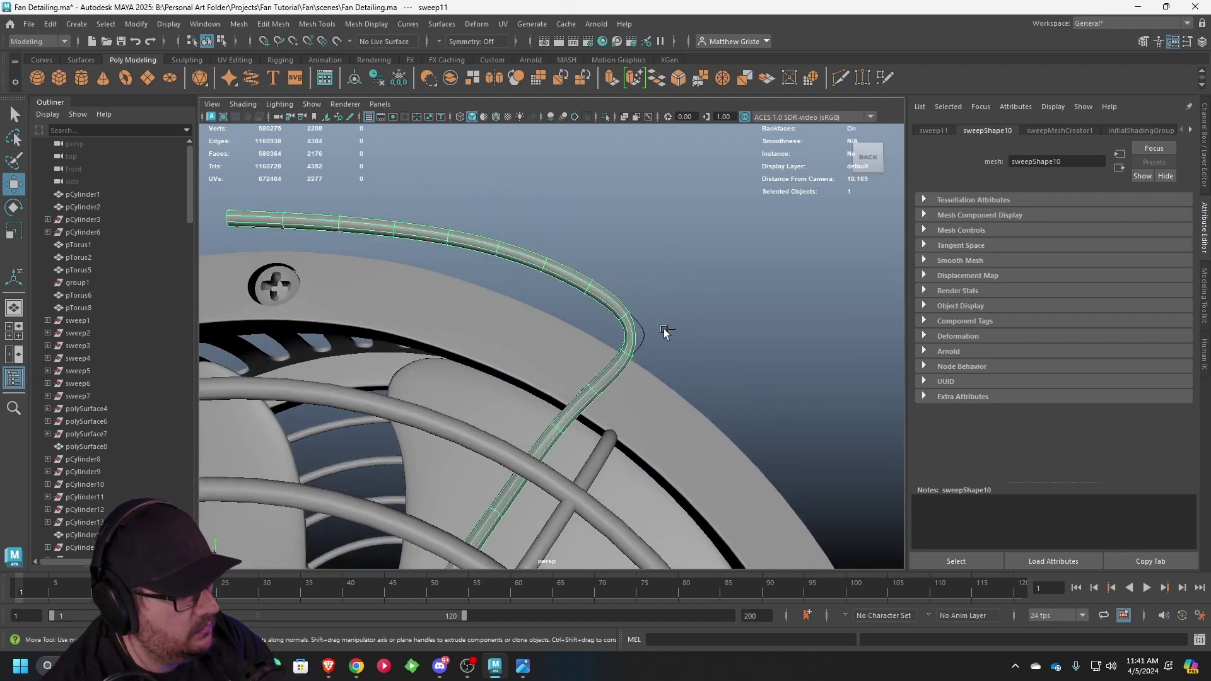
key(ctrl+z)
key(ctrl+z)
key(ctrl+z)
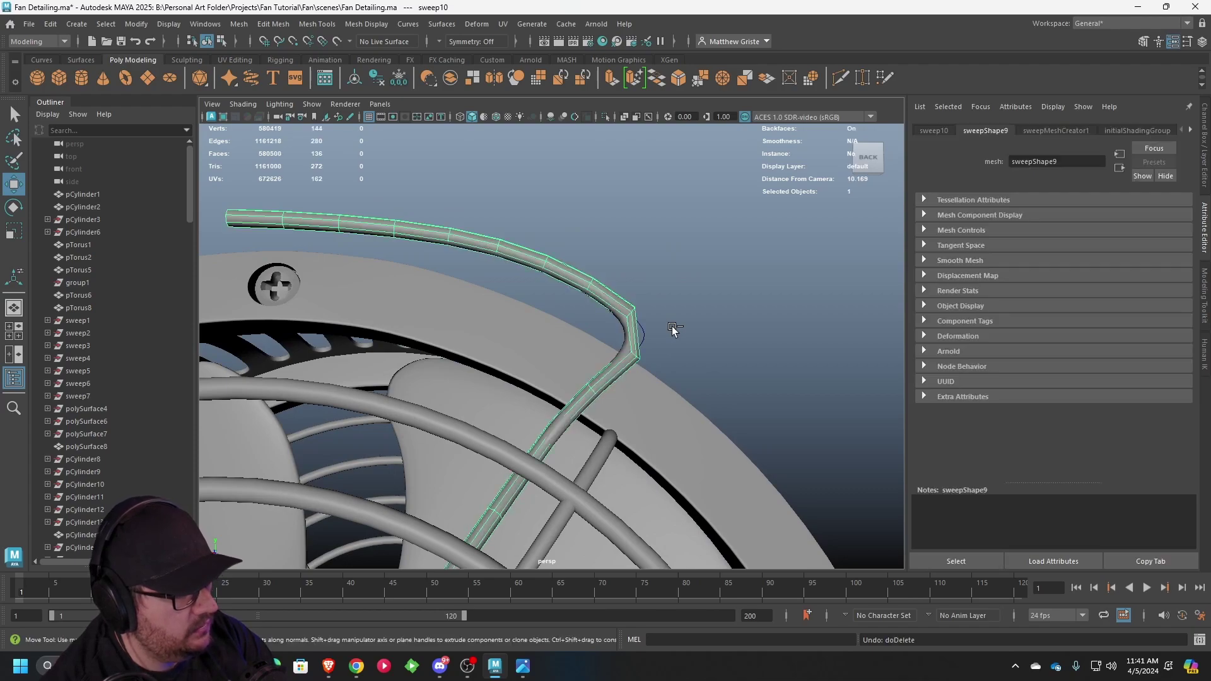
- Delete the denser overlapping sweep mesh and set the remaining sweep's interpolation precision to about 87.4
click(622, 354)
key(Delete)
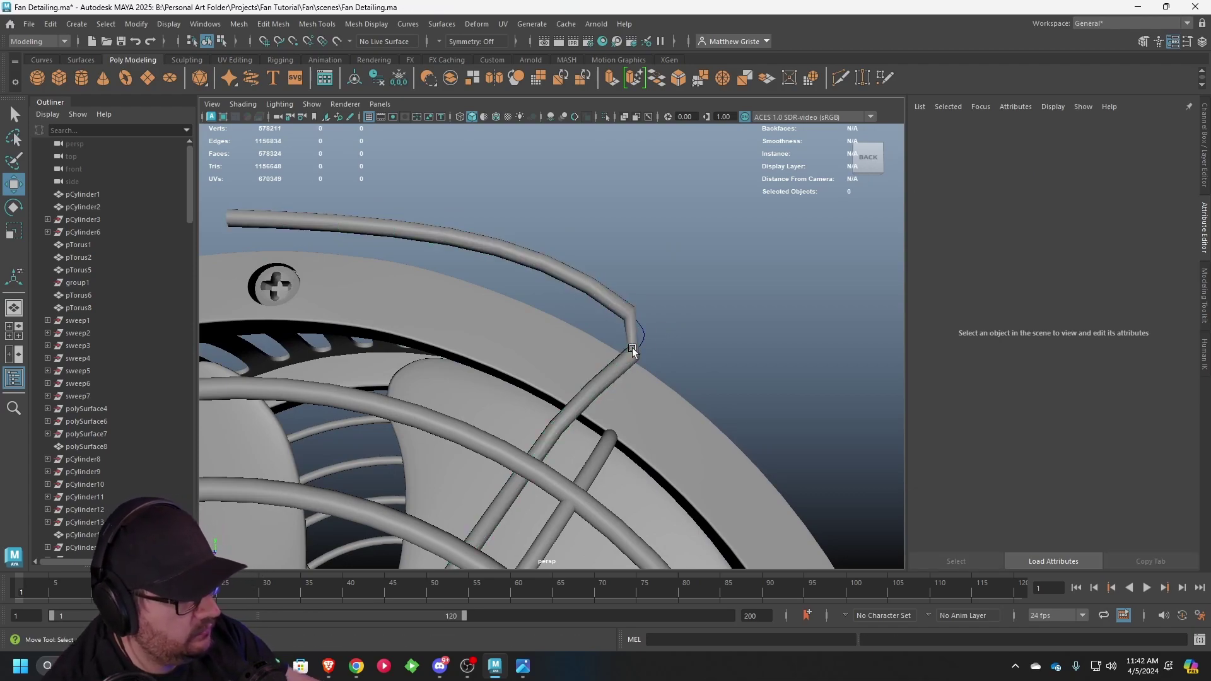
click(633, 352)
click(934, 130)
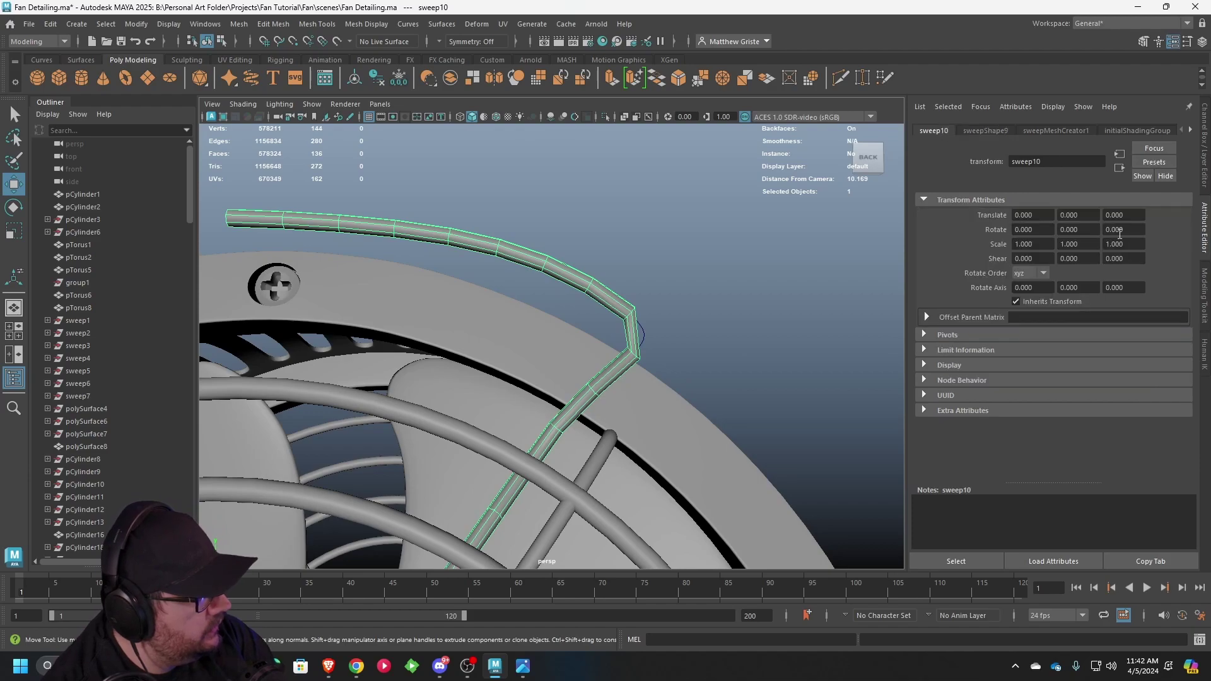
click(986, 131)
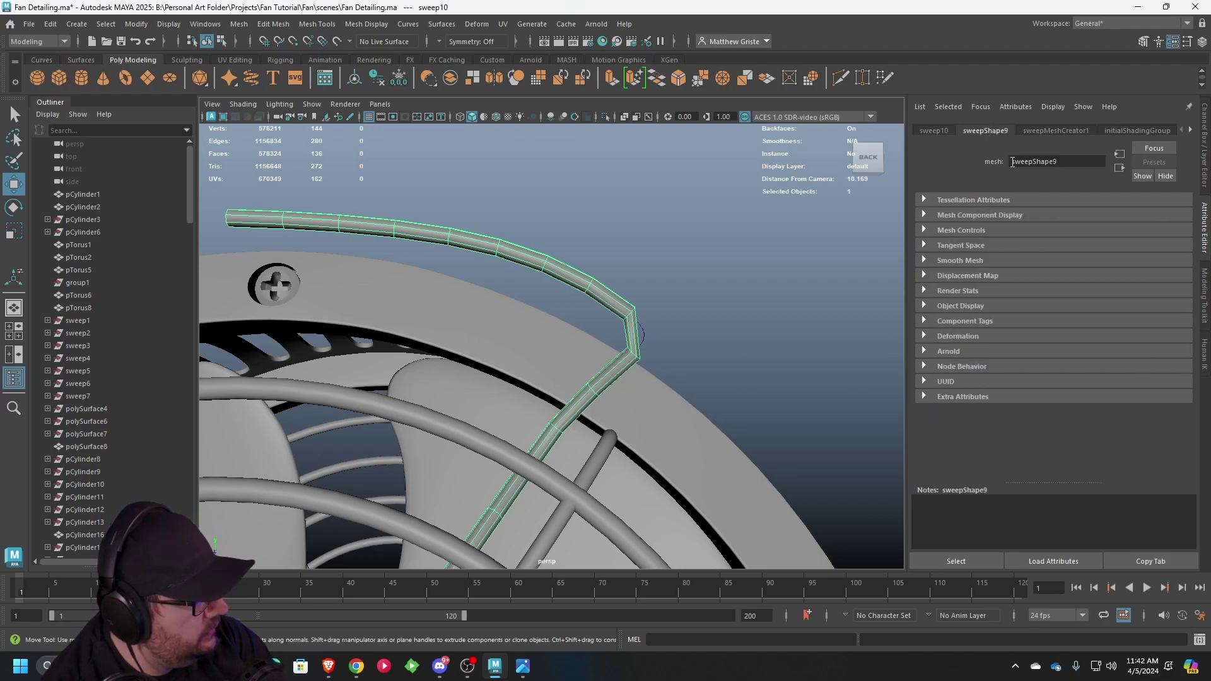
click(1049, 131)
drag(1156, 467, 1160, 467)
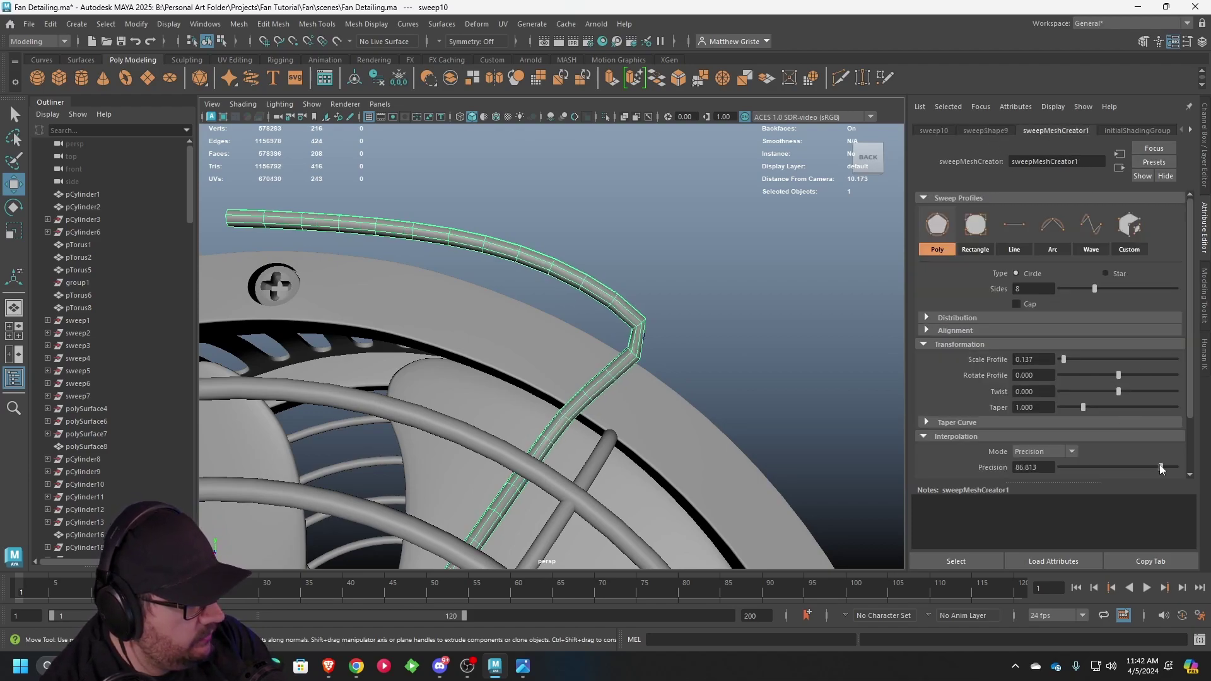
- Delete the loop's path curve and isolate the remaining sweep mesh in the viewport
alt+drag(613, 416, 593, 307)
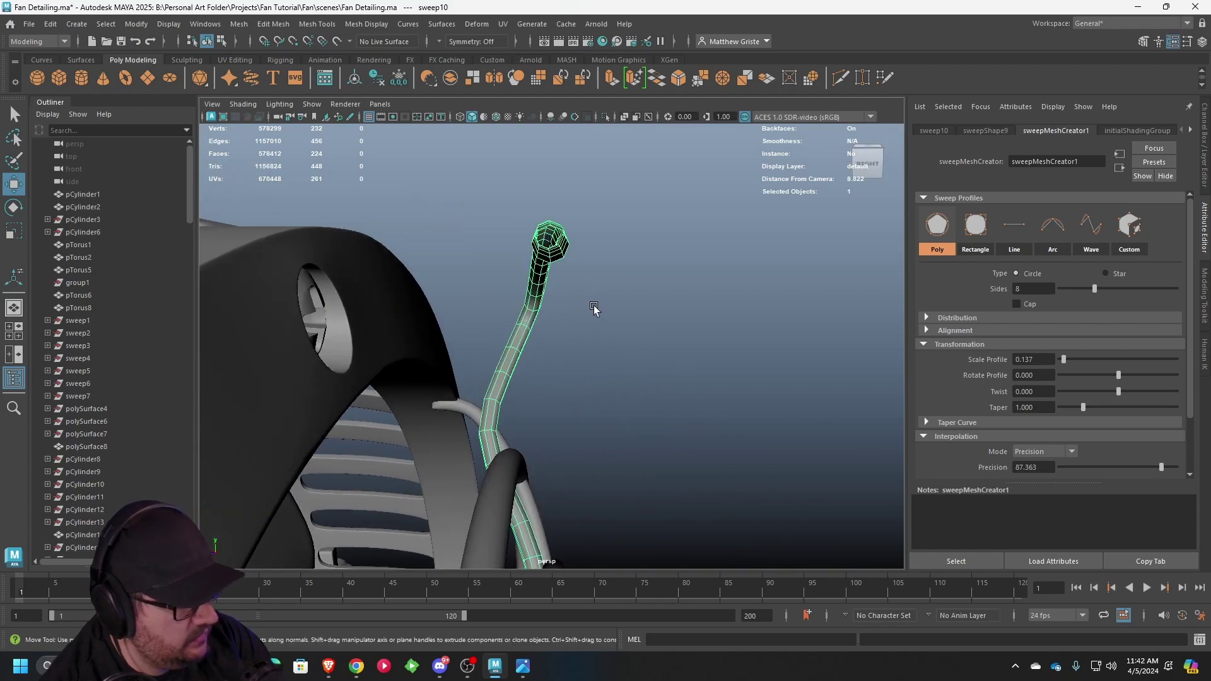
click(563, 251)
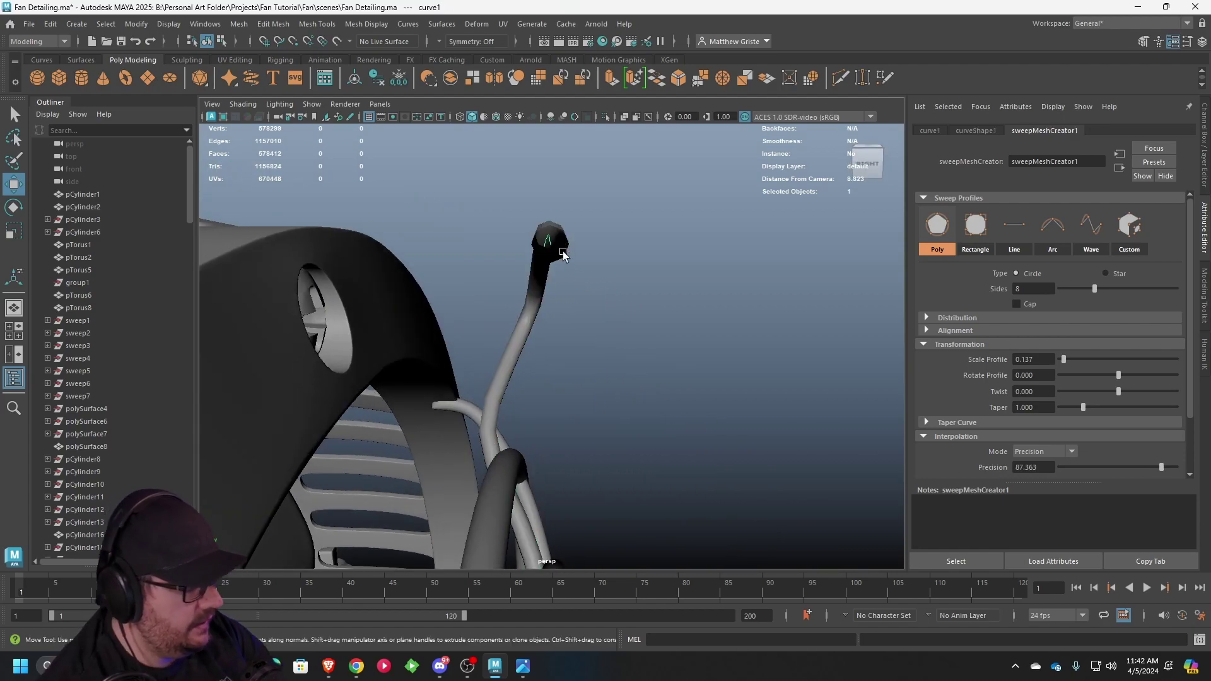
alt+drag(562, 251, 460, 281)
click(511, 321)
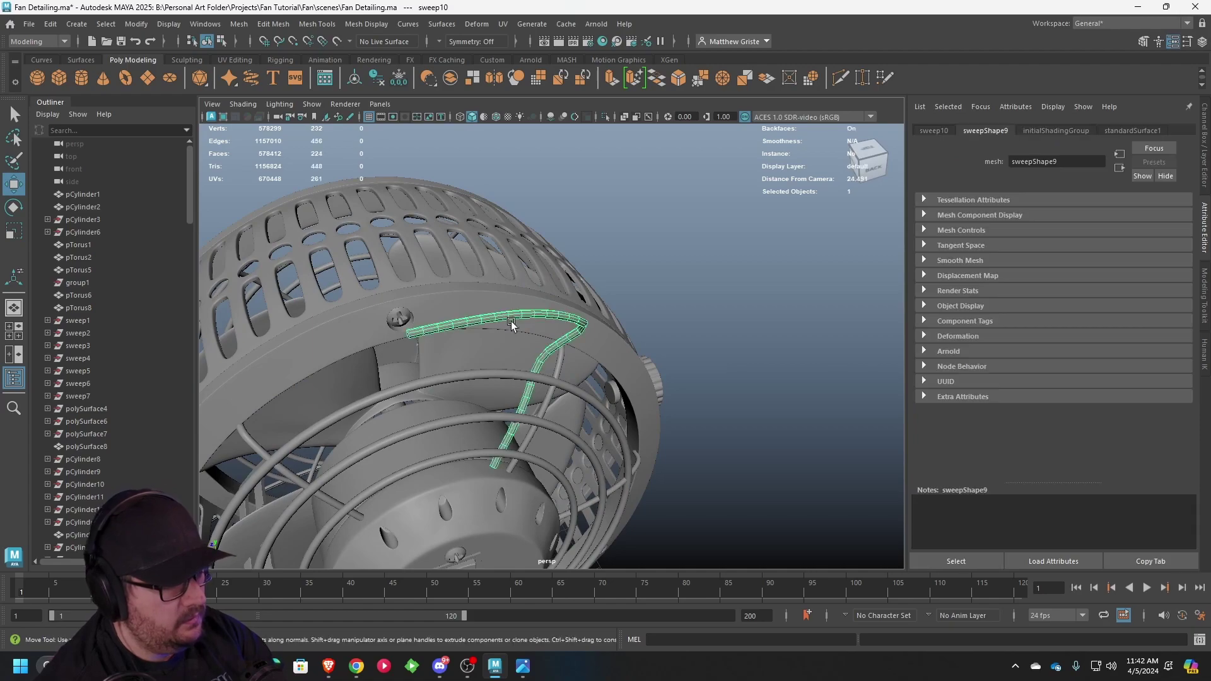
alt+drag(511, 321, 322, 126)
click(312, 104)
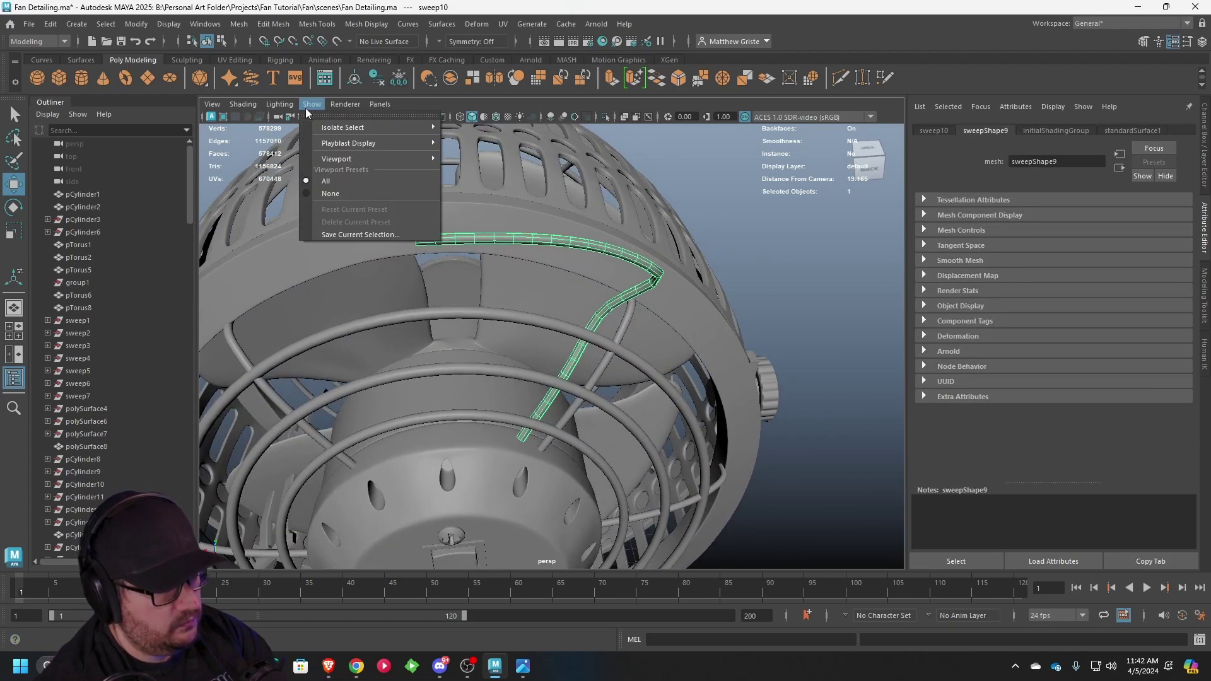
mouse_move(346, 124)
click(484, 124)
key(f)
- Cap the open lower end of the loop's leg by bridging its opposite border edges
alt+drag(580, 433, 592, 381)
scroll(593, 332, up, 6)
right_drag(641, 292, 634, 258)
click(635, 309)
shift+click(697, 454)
click(656, 78)
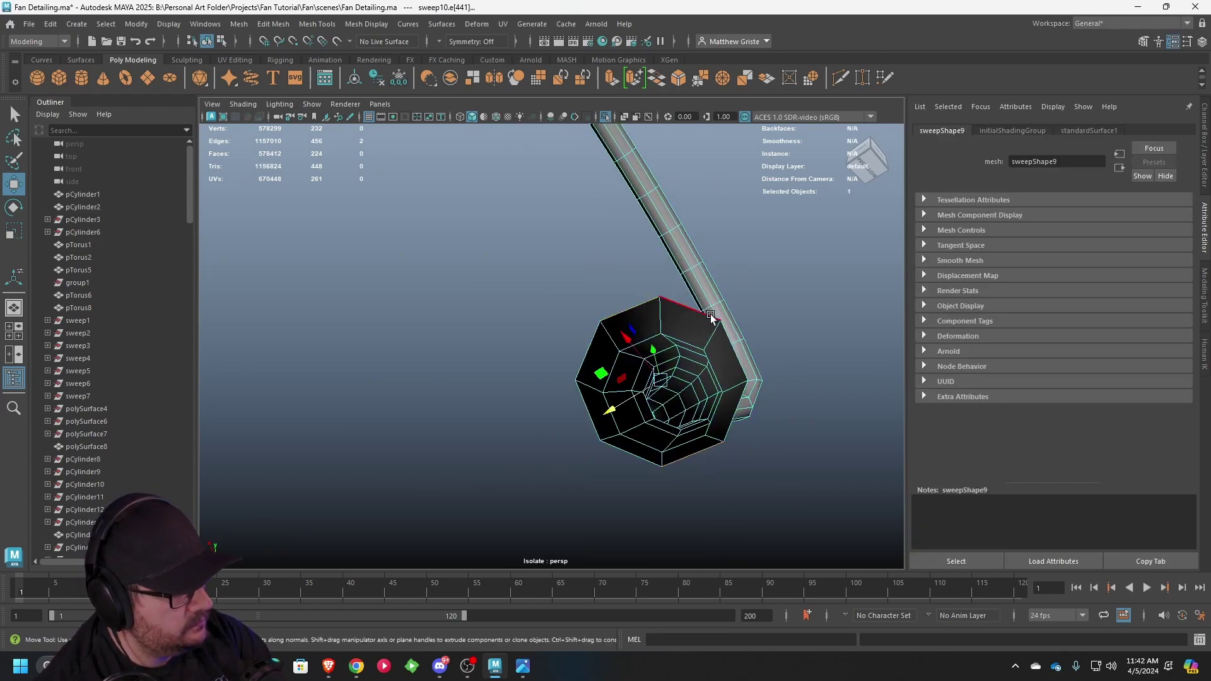
key(g)
click(593, 411)
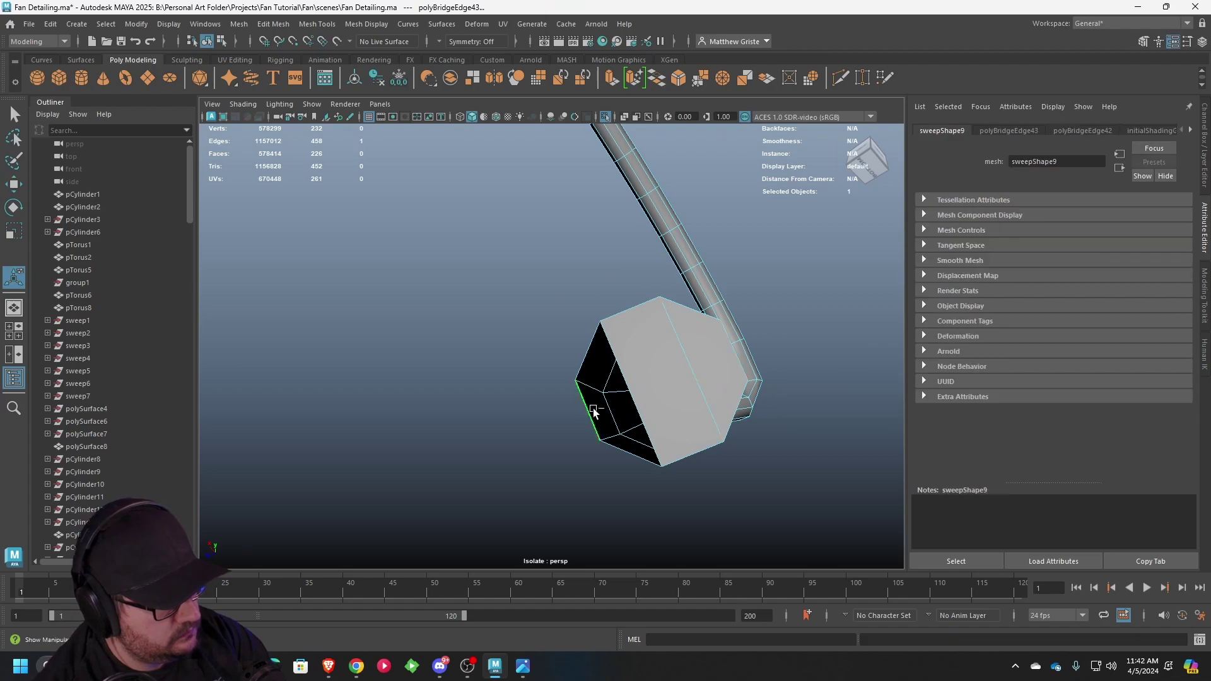
key(g)
- Return the half loop to object mode and mirror it across the X axis in the positive direction
scroll(626, 396, down, 8)
alt+drag(694, 347, 610, 417)
scroll(676, 352, down, 4)
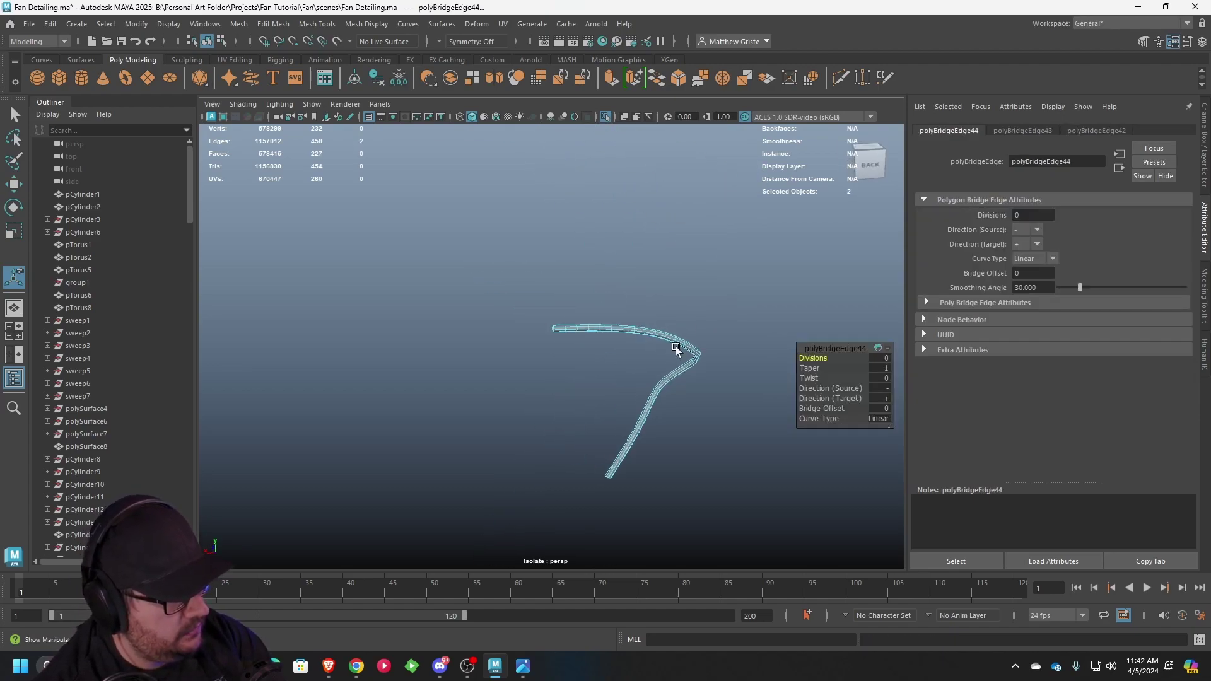
scroll(675, 351, up, 4)
alt+drag(676, 352, 565, 345)
right_drag(562, 291, 615, 274)
key(q)
scroll(590, 307, down, 6)
alt+drag(590, 308, 634, 307)
alt+middle_drag(634, 307, 676, 277)
click(239, 24)
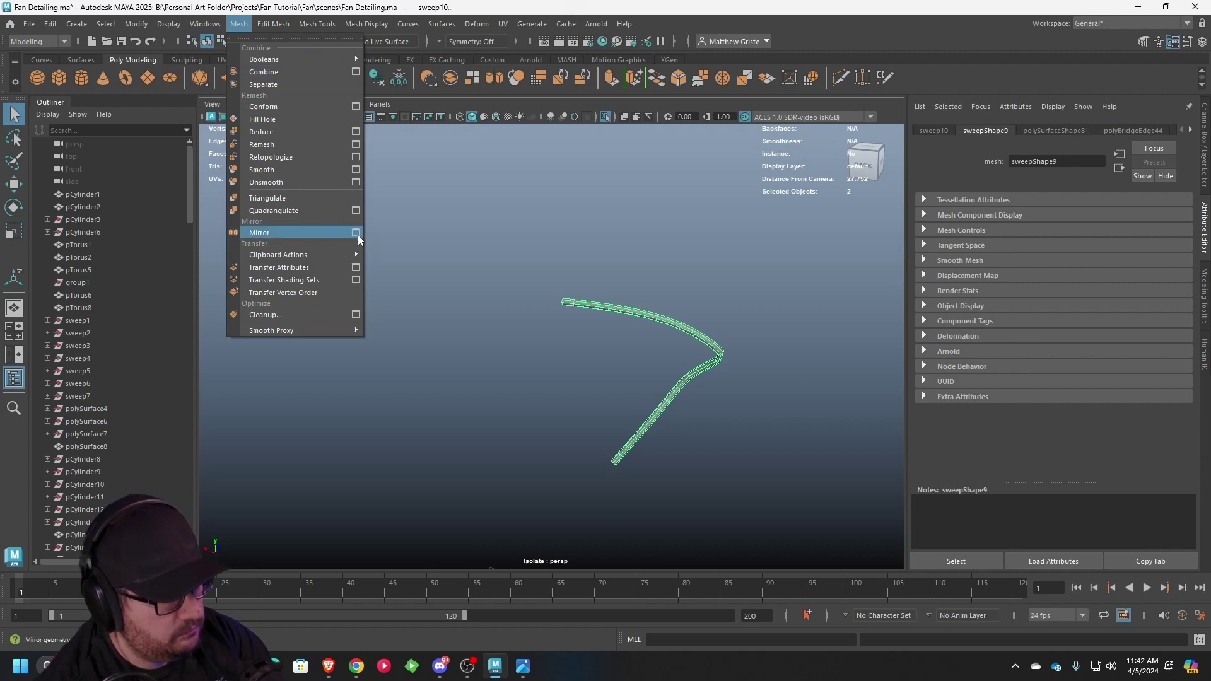
click(326, 233)
click(888, 399)
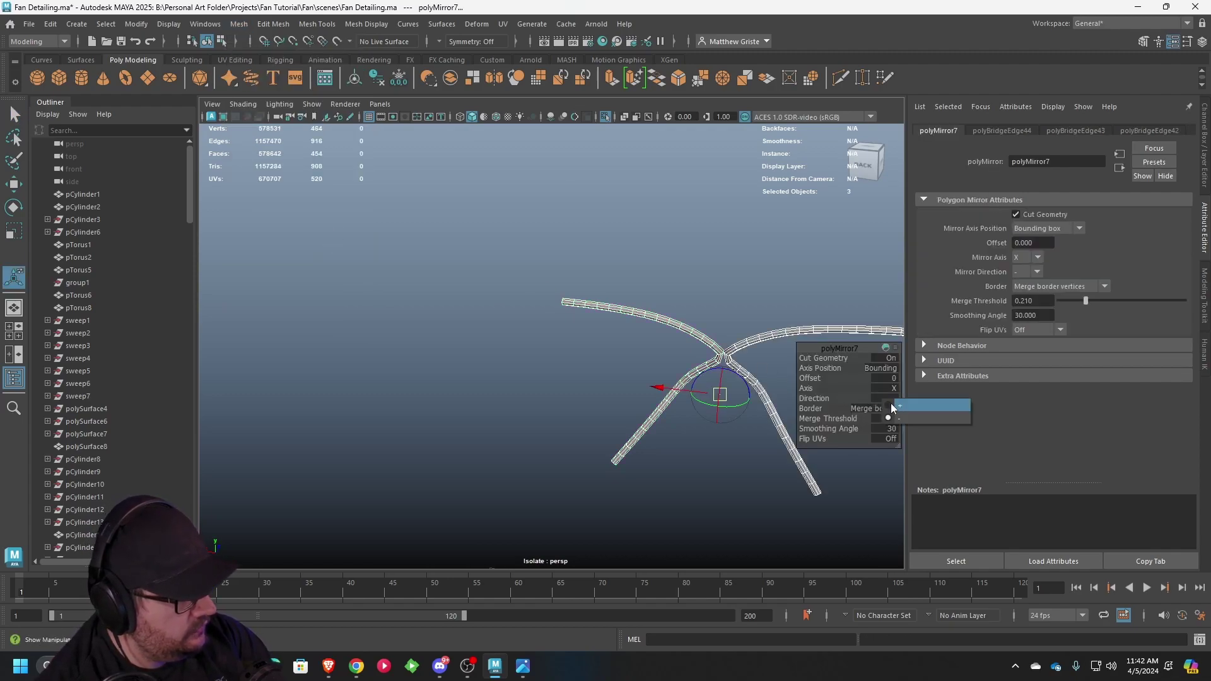
click(895, 403)
- Turn off isolation to show the whole fan and check the mirrored loop around the rear ring
alt+drag(665, 354, 644, 279)
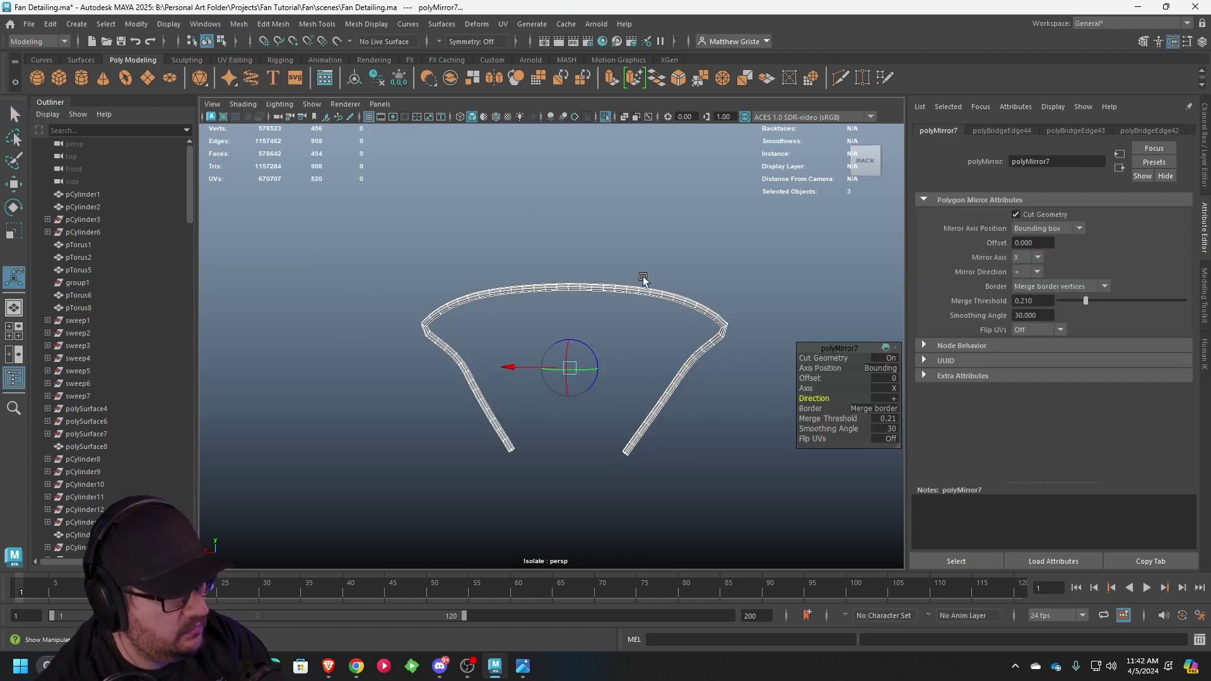
click(308, 104)
mouse_move(369, 126)
click(477, 128)
alt+drag(477, 163, 595, 242)
click(595, 242)
scroll(615, 284, up, 4)
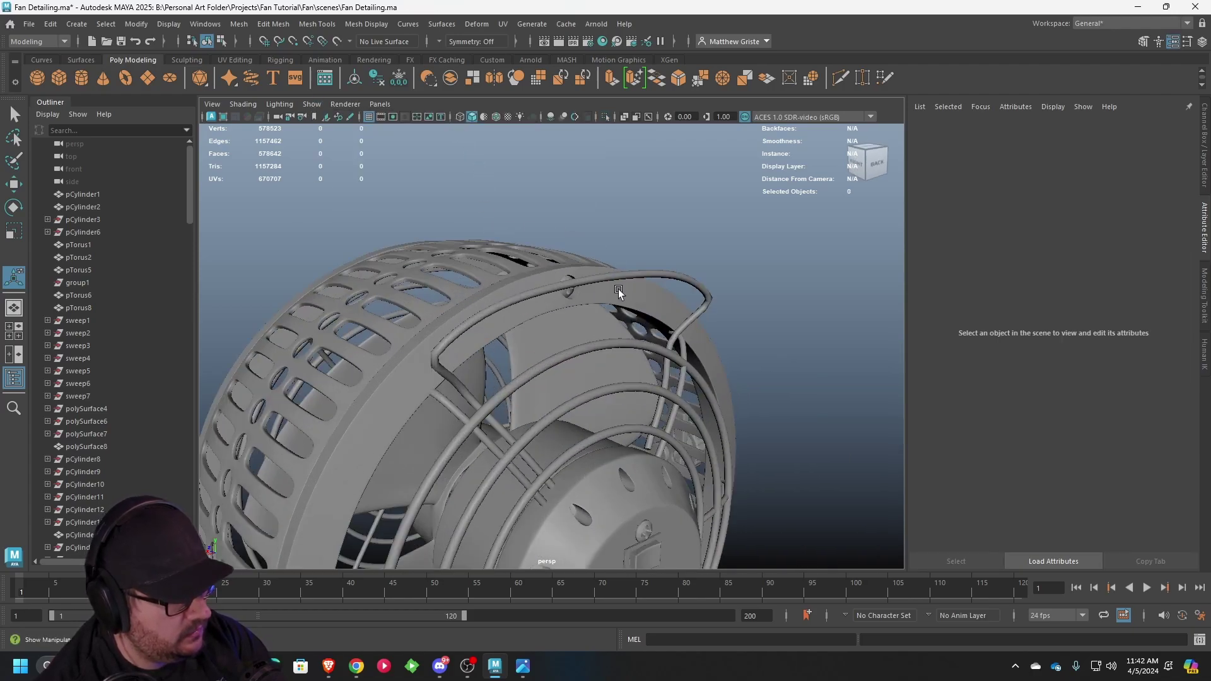
alt+drag(618, 291, 530, 266)
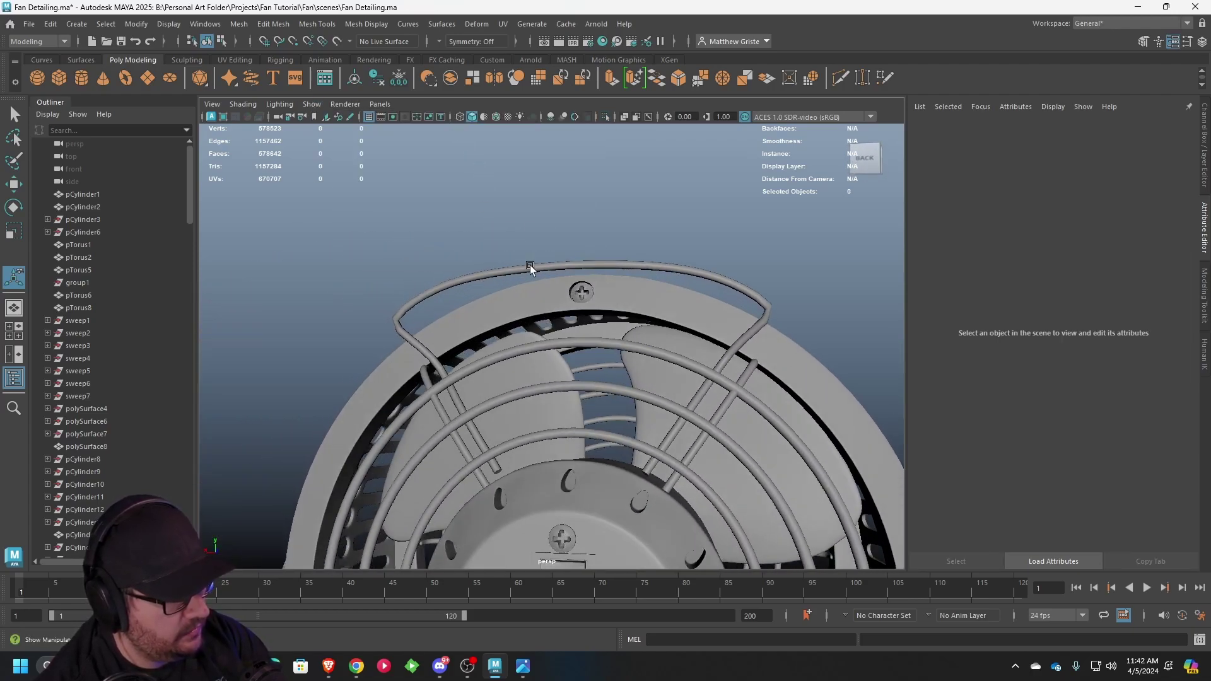
- Smooth the completed wire loop mesh and save the scene
click(530, 266)
click(513, 225)
alt+drag(514, 225, 548, 284)
key(ctrl+s)
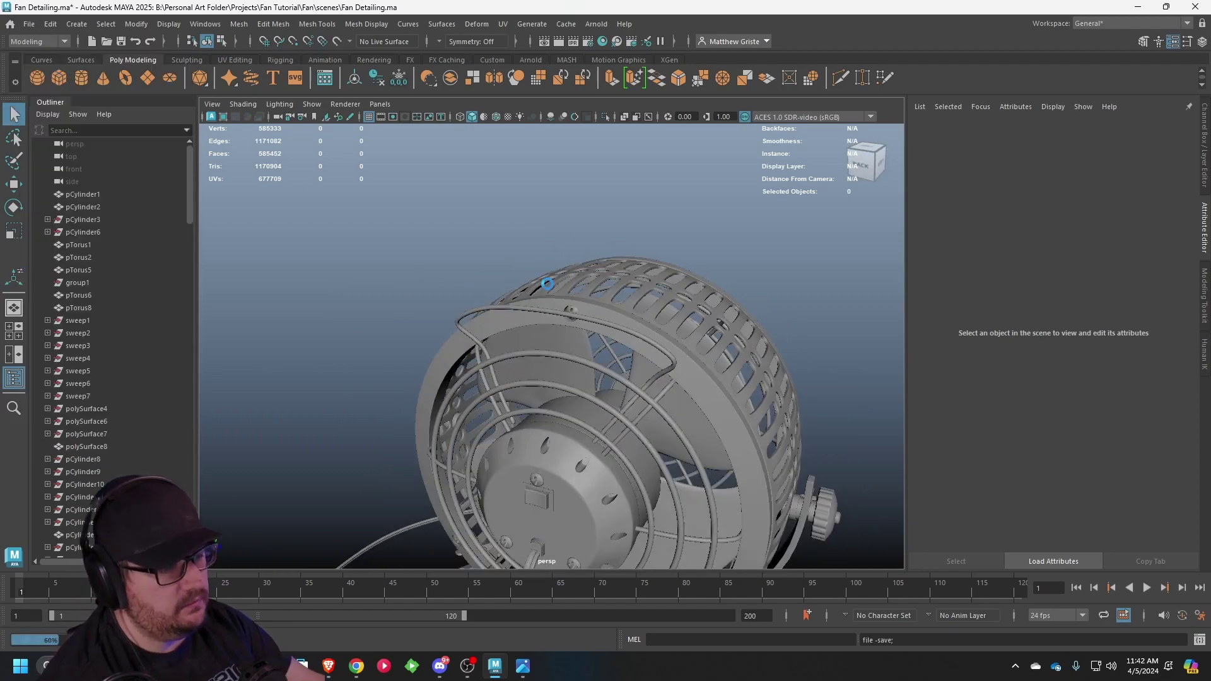
- Examine the complete fan model from the side, the front and a three-quarter angle
key(t)
scroll(688, 251, down, 5)
alt+drag(691, 257, 580, 273)
scroll(593, 277, down, 2)
alt+middle_drag(617, 285, 626, 215)
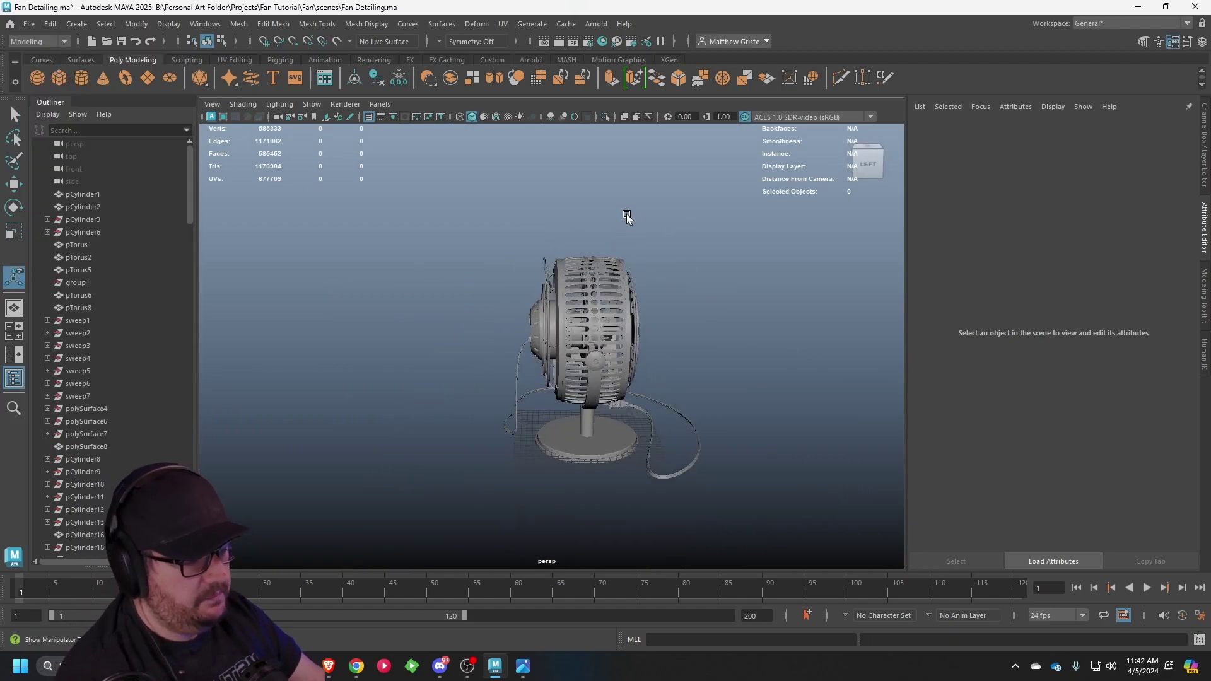
alt+drag(620, 231, 304, 230)
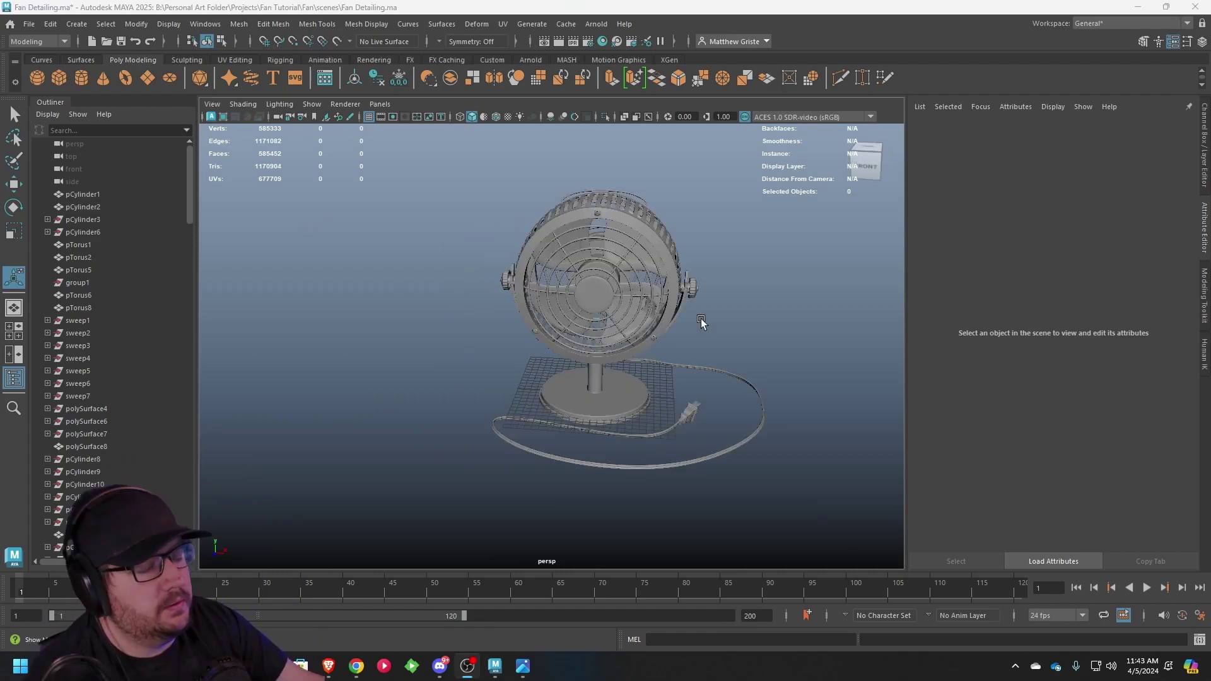
mouse_move(702, 320)
alt+mouse_down()
mouse_move(626, 323)
mouse_move(683, 313)
alt+mouse_up()
alt+middle_drag(683, 313, 642, 299)
scroll(535, 309, down, 3)
scroll(608, 311, up, 2)
mouse_move(536, 309)
alt+mouse_down()
mouse_move(607, 311)
mouse_move(552, 306)
alt+mouse_up()
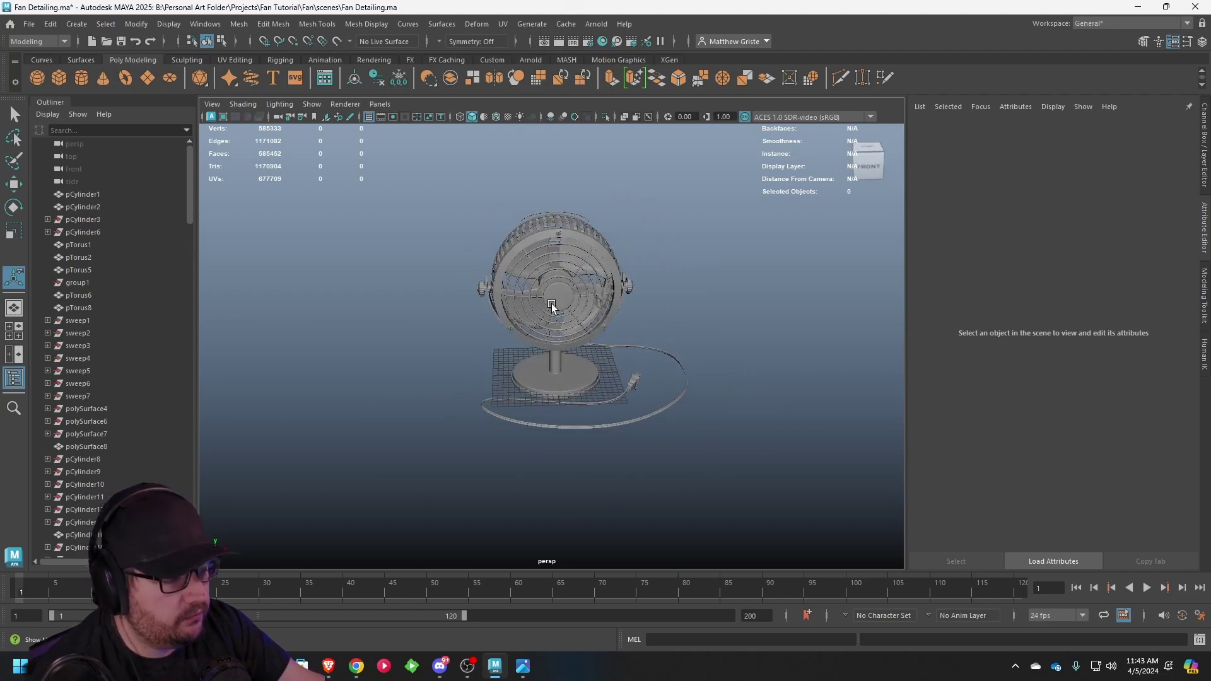
alt+drag(673, 458, 676, 423)
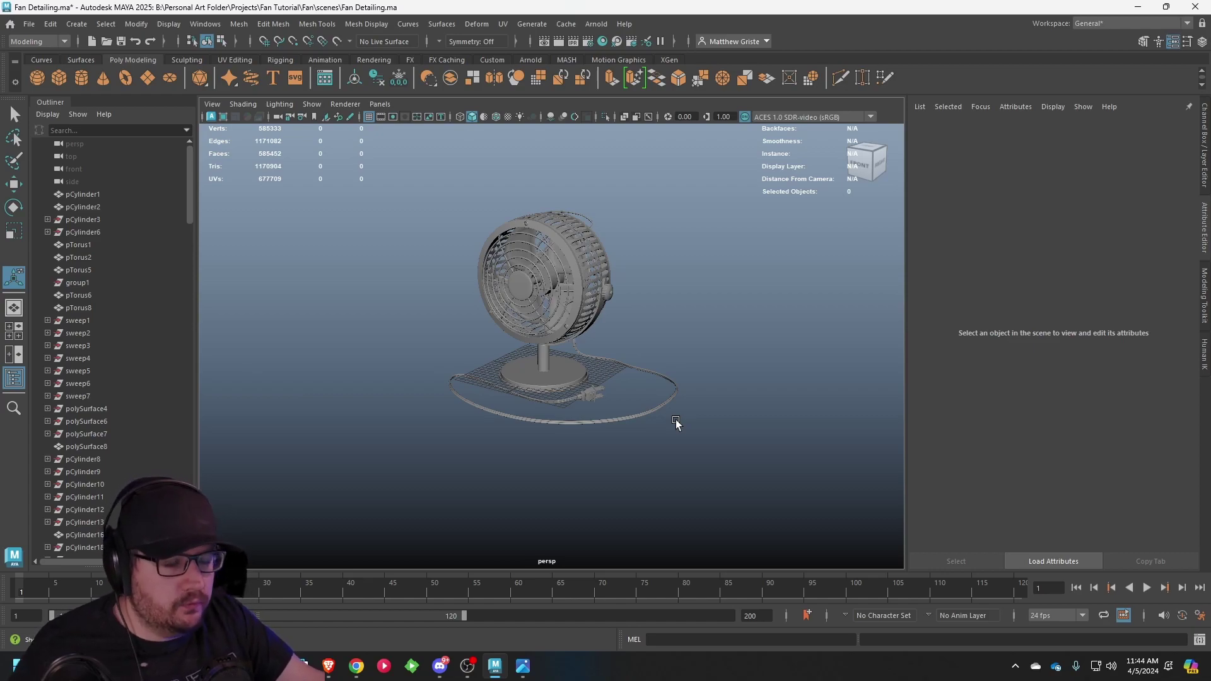
- Select all of the fan's meshes, delete their construction history and freeze their transformations
alt+drag(676, 424, 420, 203)
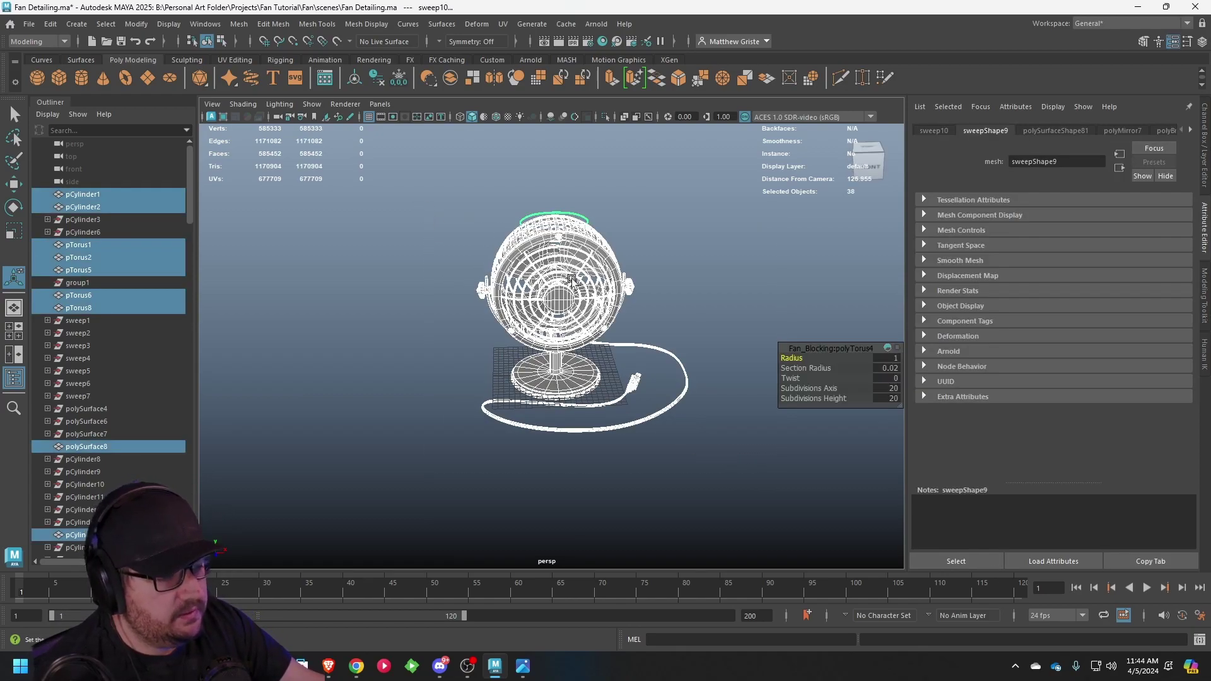
scroll(572, 280, up, 2)
alt+middle_drag(571, 280, 481, 256)
click(52, 25)
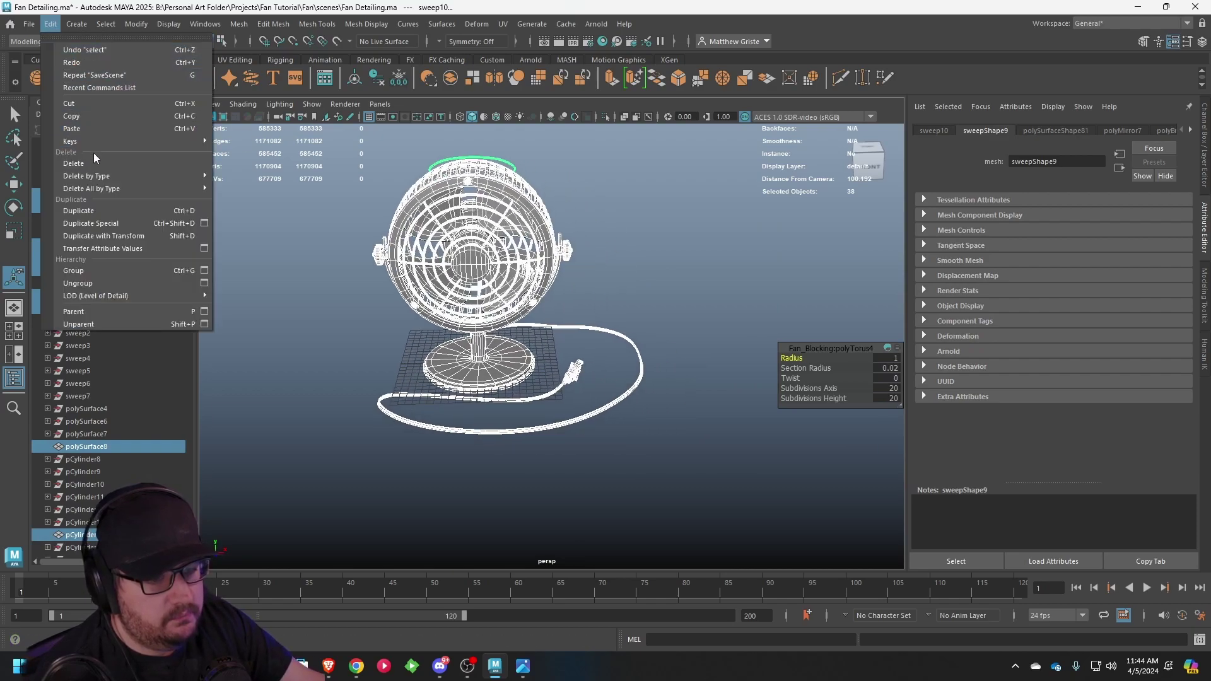
mouse_move(94, 176)
click(242, 176)
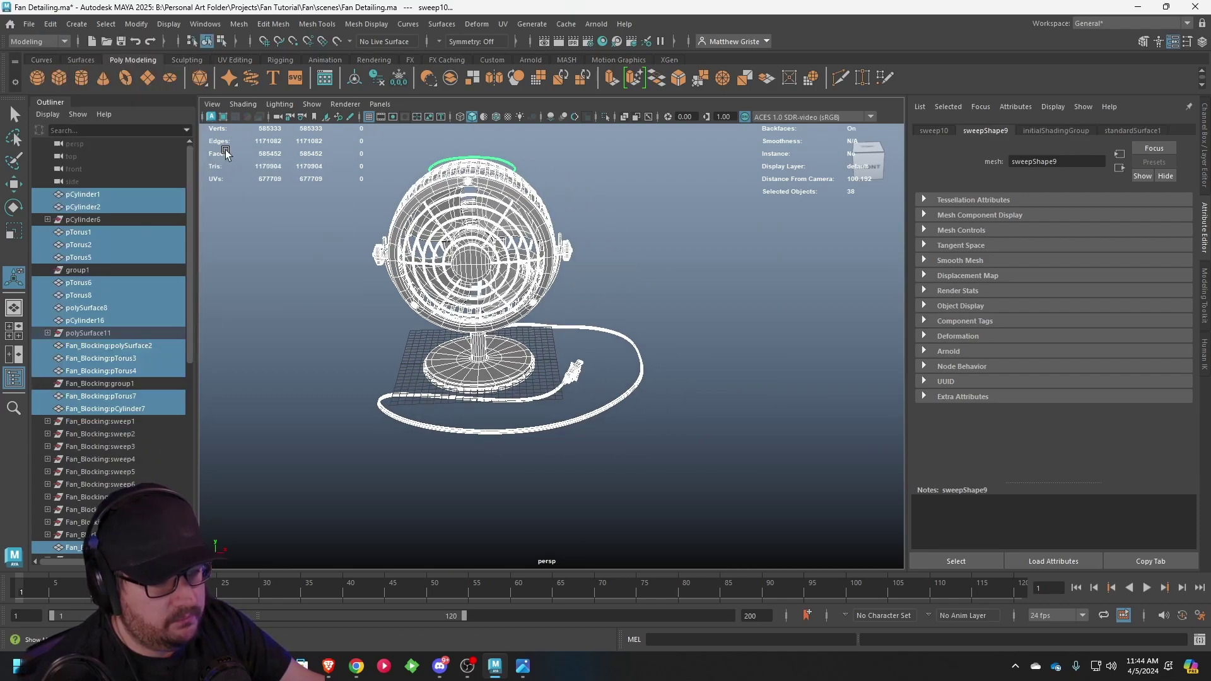
click(136, 24)
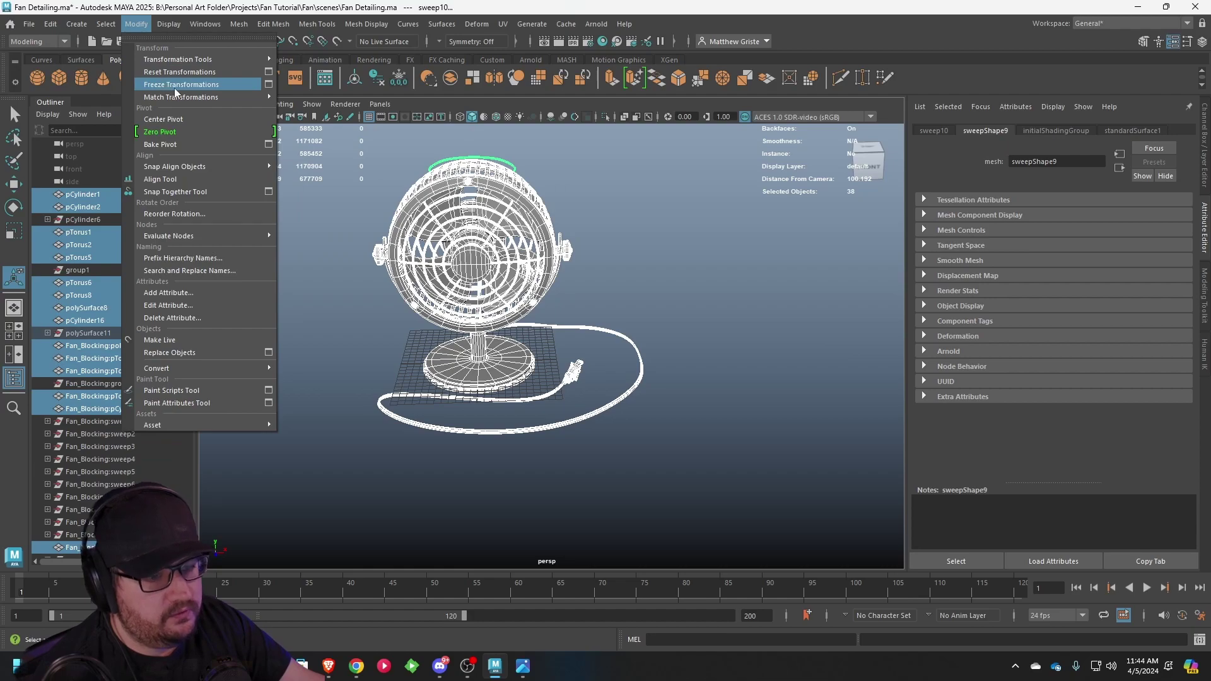
click(175, 85)
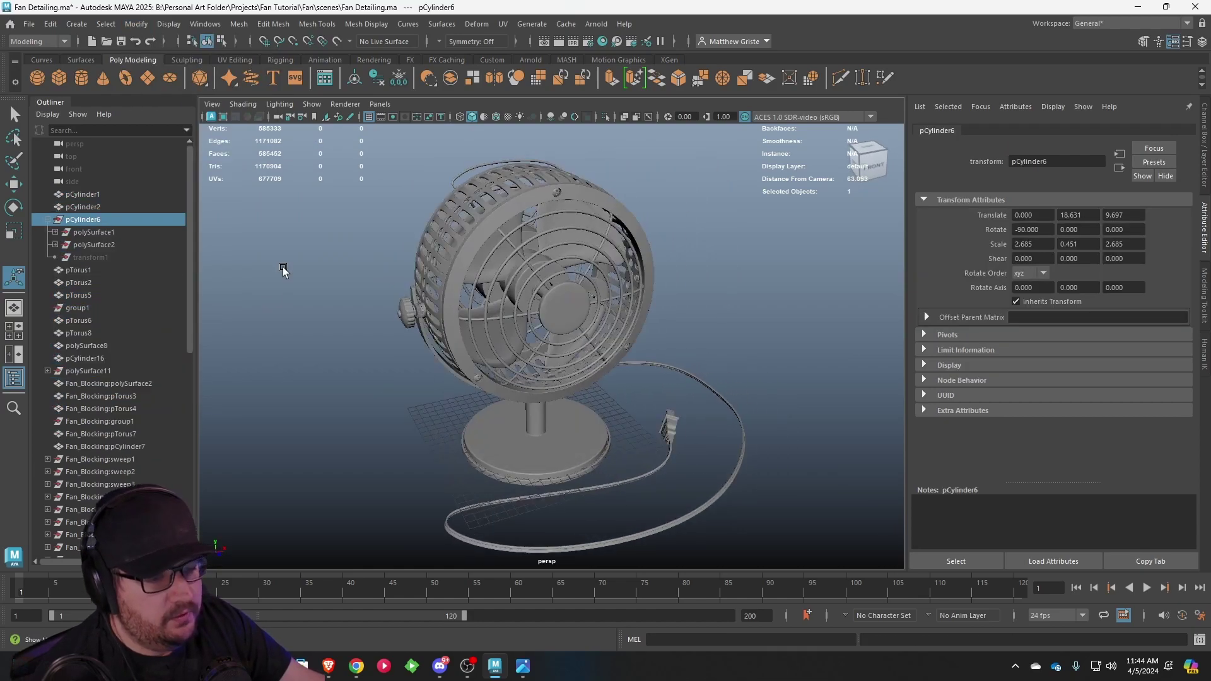
- Check the pCylinder6 group, its child nodes and the Fan_Blocking sweep groups in the Outliner for leftover empty transforms
click(92, 243)
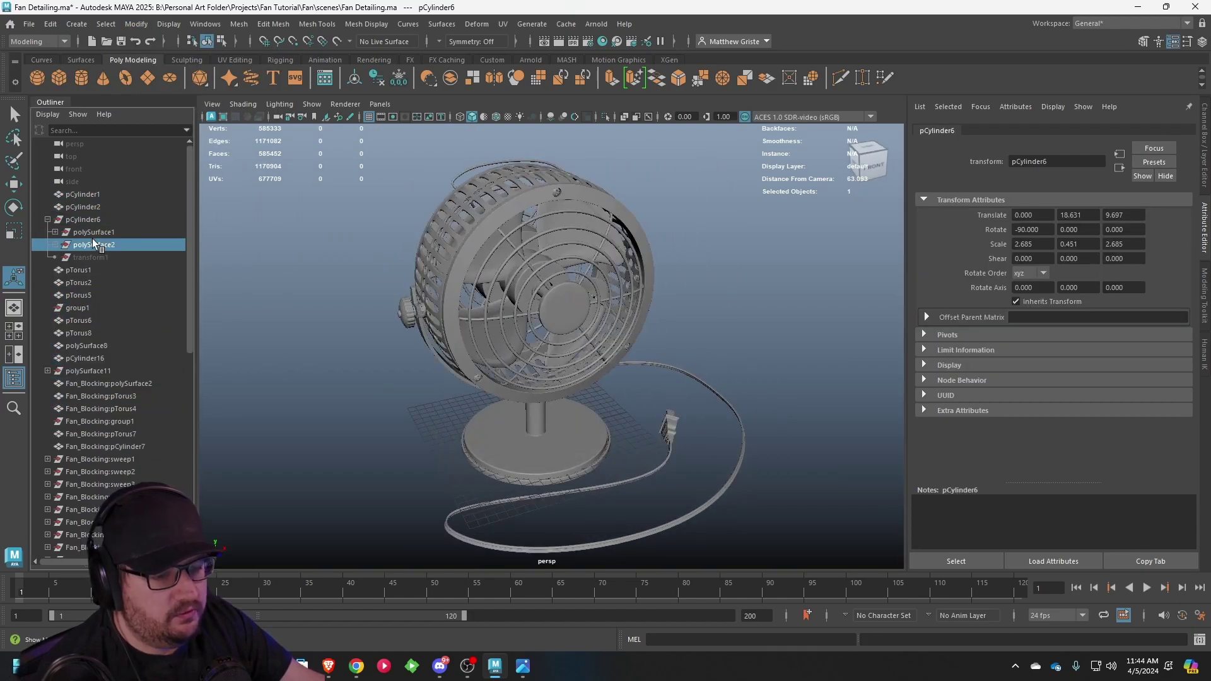
click(96, 258)
click(93, 245)
click(87, 220)
alt+middle_drag(130, 382, 130, 360)
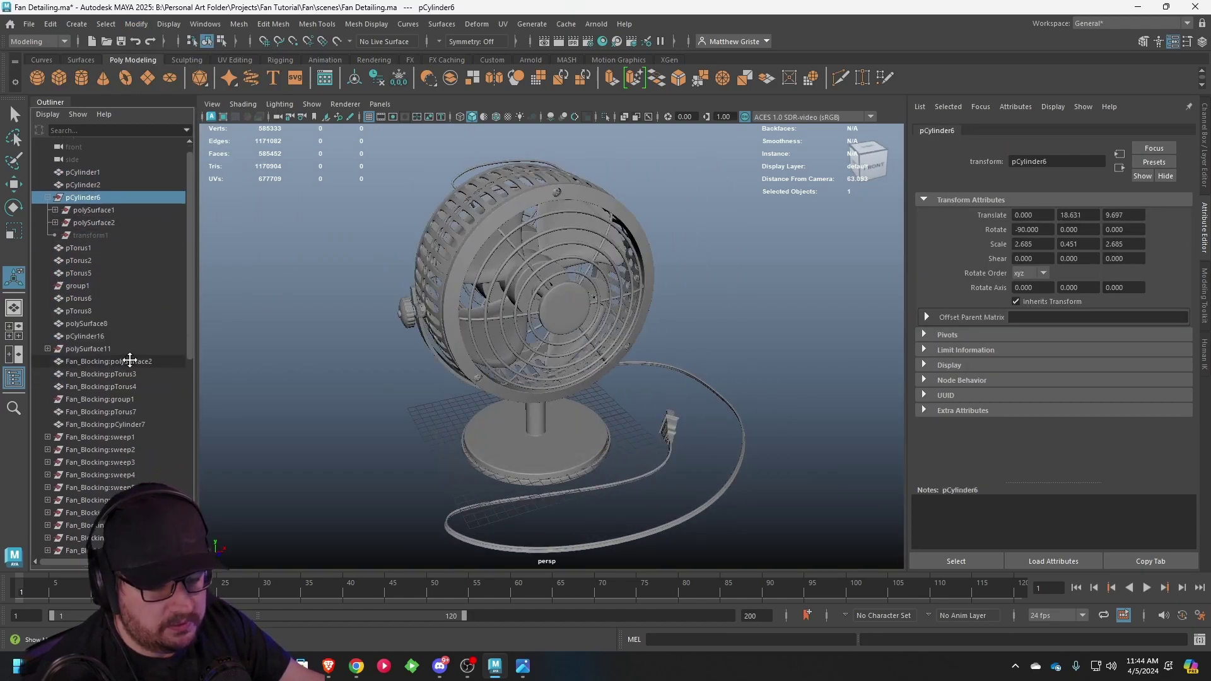
scroll(130, 359, down, 1)
click(101, 410)
click(101, 437)
scroll(130, 370, down, 2)
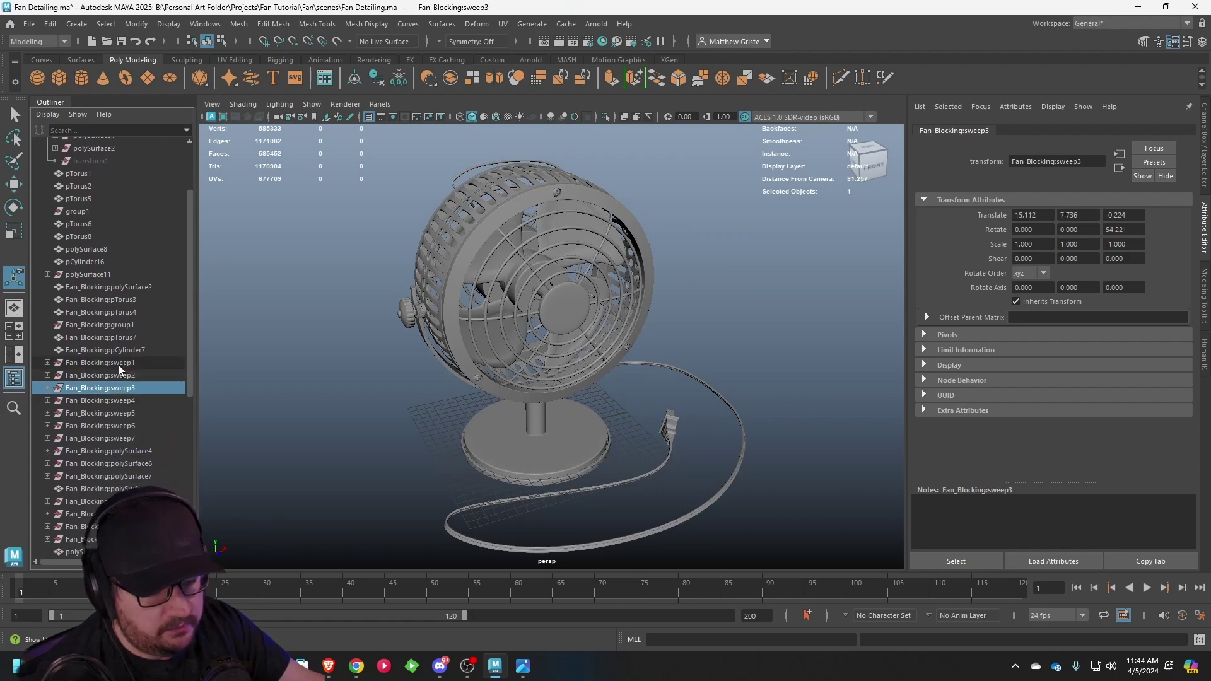
- Delete the leftover groups from Fan_Blocking:sweep1 through Fan_Blocking:polySurface7 and from Fan_Blocking:pCylinder8 through Fan_Blocking:pCylinder11
click(119, 365)
shift+click(105, 474)
key(Delete)
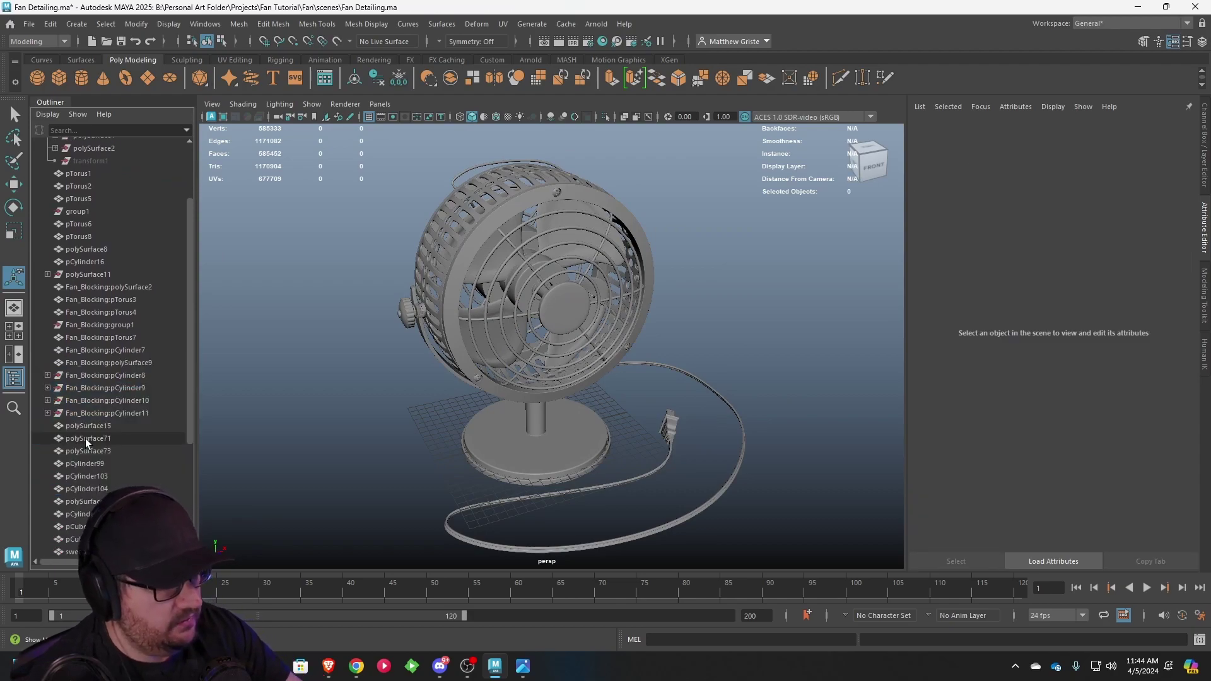
click(90, 380)
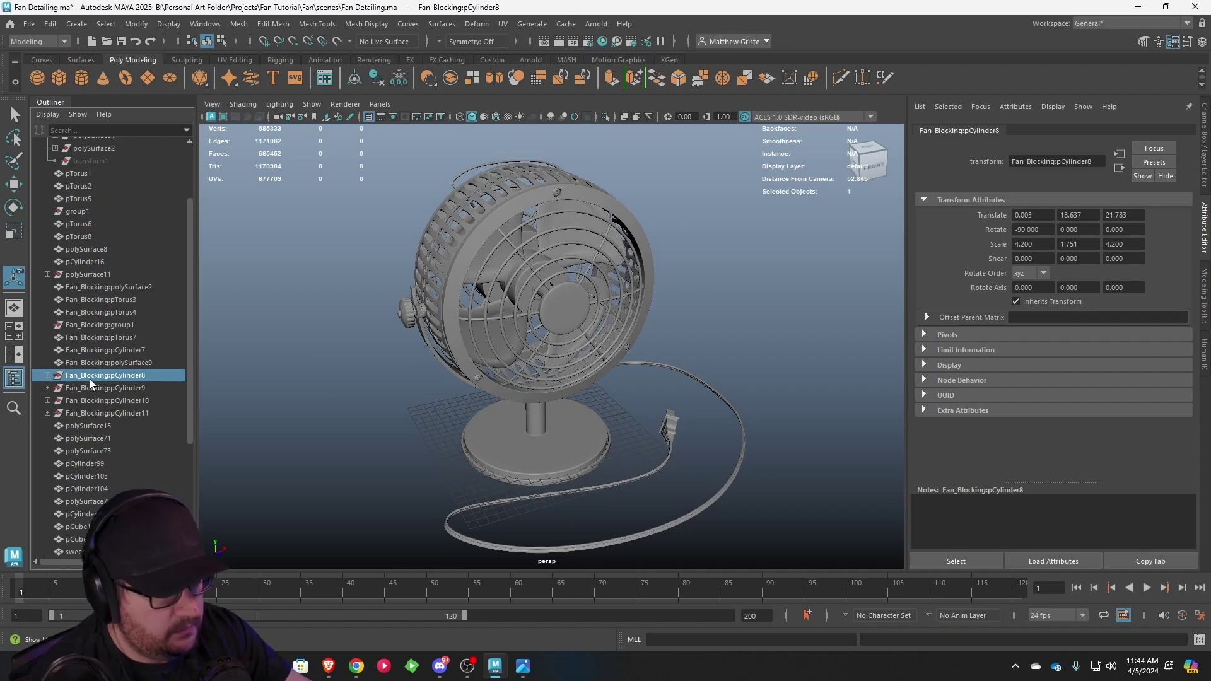
shift+click(93, 417)
key(Delete)
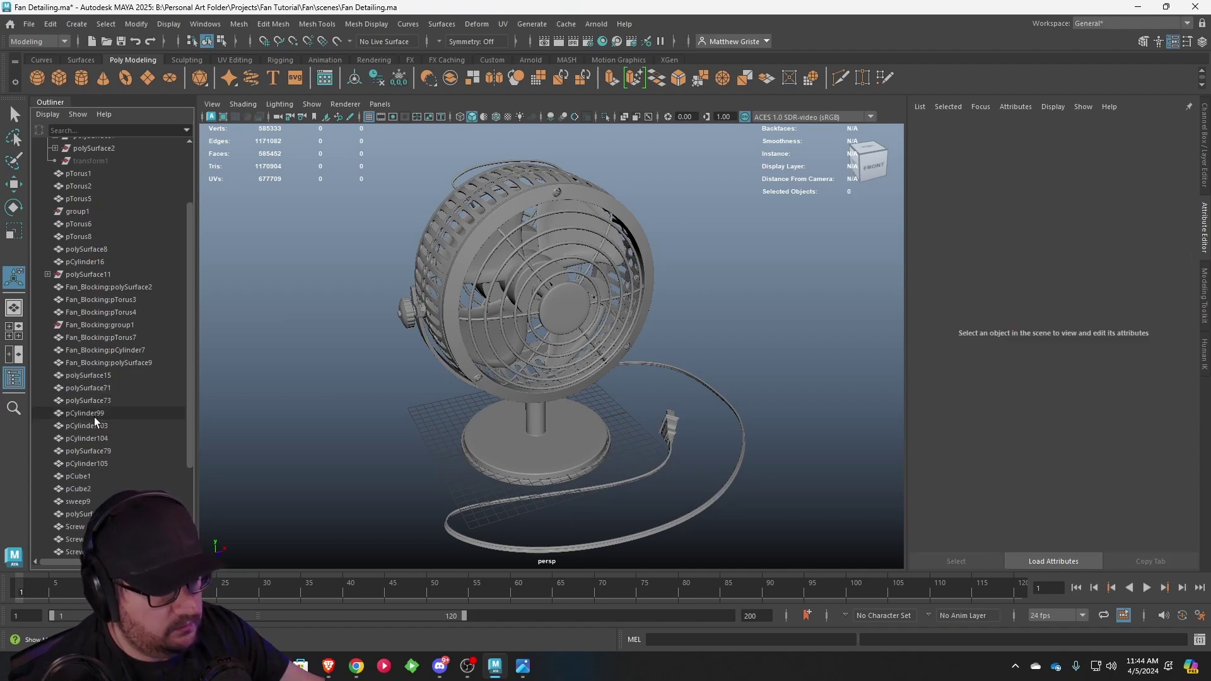
- Inspect the stray polySurface11 piece behind the front grille, delete it and frame the whole fan
click(75, 275)
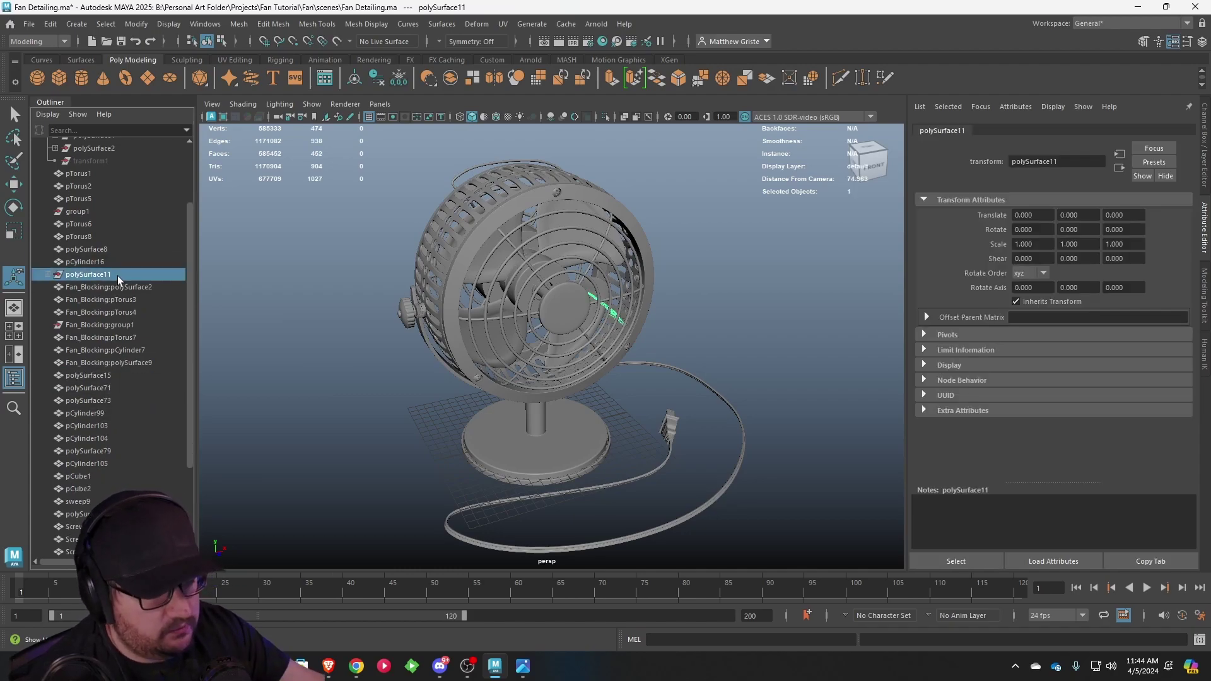
alt+drag(769, 322, 617, 388)
scroll(566, 335, up, 6)
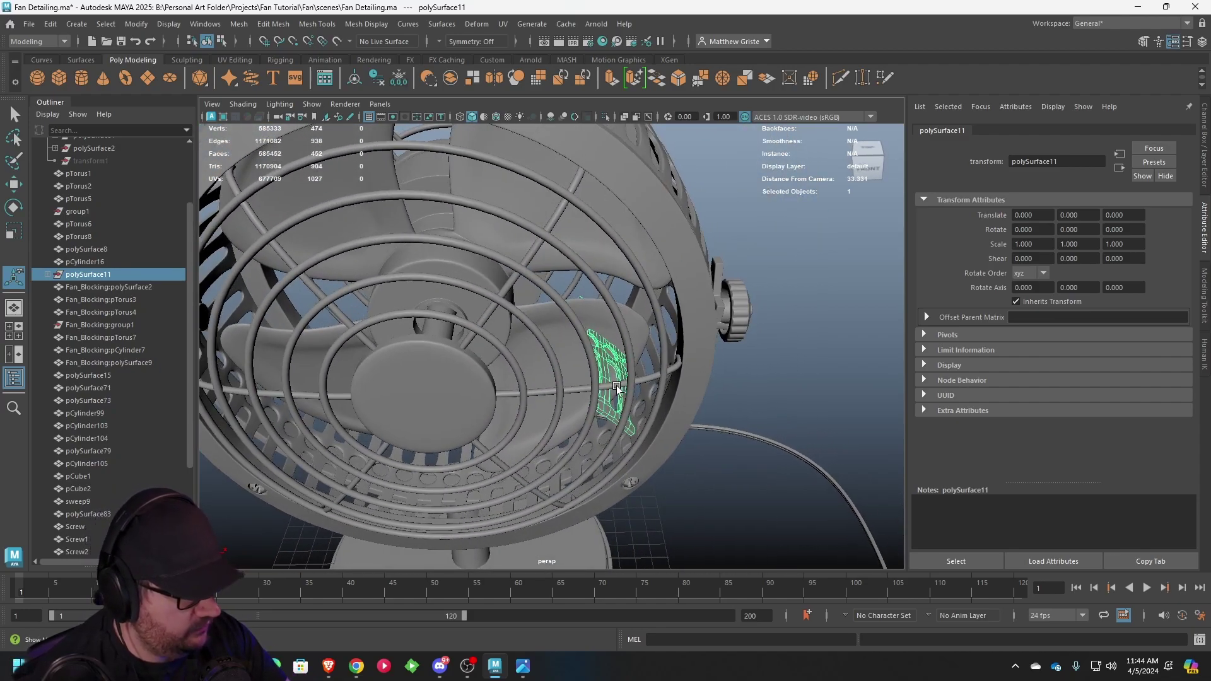
key(Delete)
key(a)
- Delete the remaining leftover groups Fan_Blocking:group1, group1 and pCylinder6
click(134, 208)
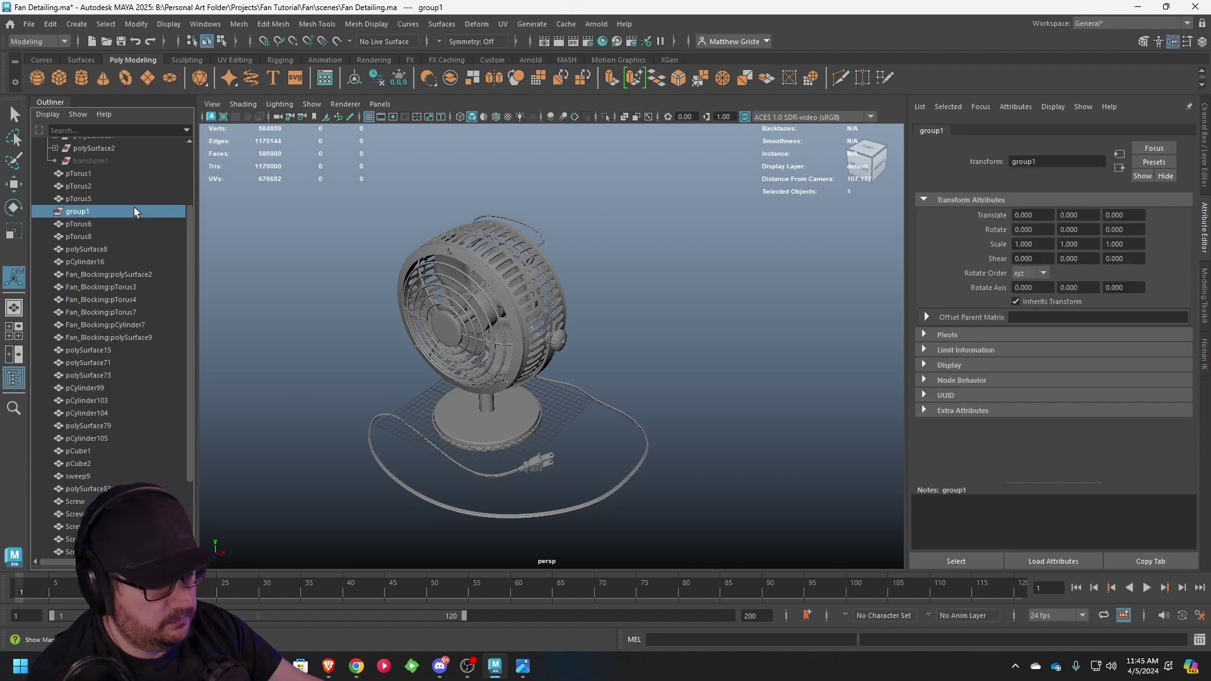
key(Delete)
scroll(134, 205, up, 3)
click(96, 219)
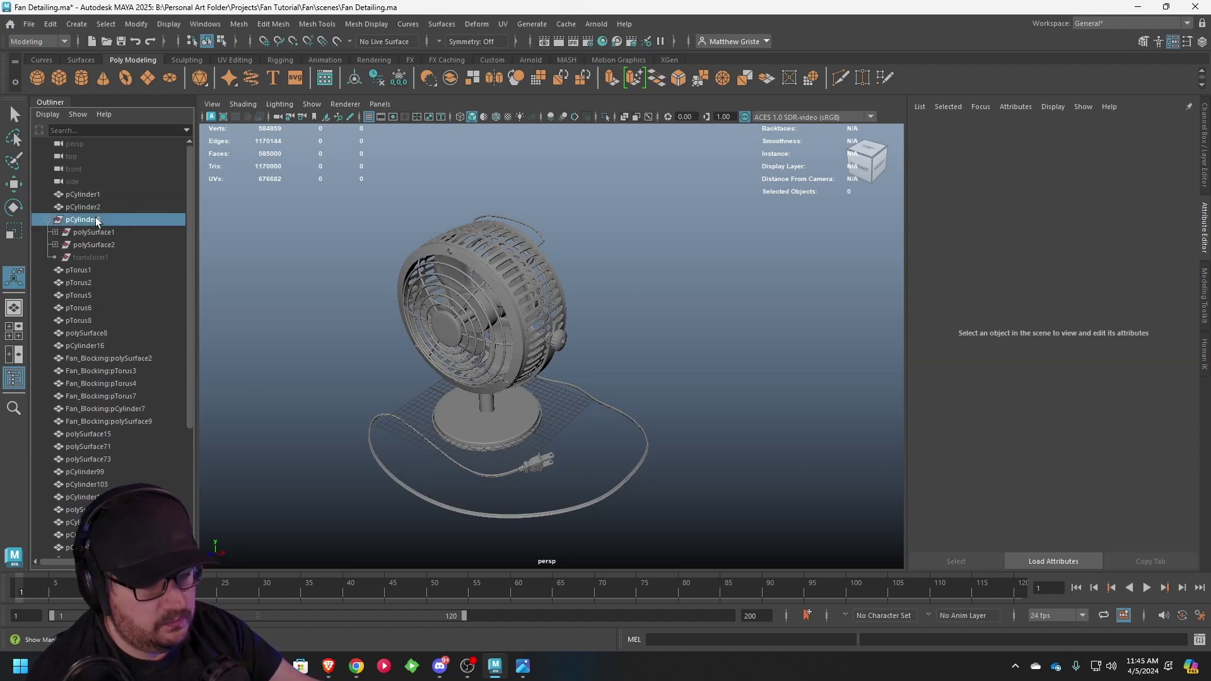
key(Delete)
- Combine the front grille's spokes and five concentric rings into one mesh and name it Front_Grate
scroll(96, 217, down, 4)
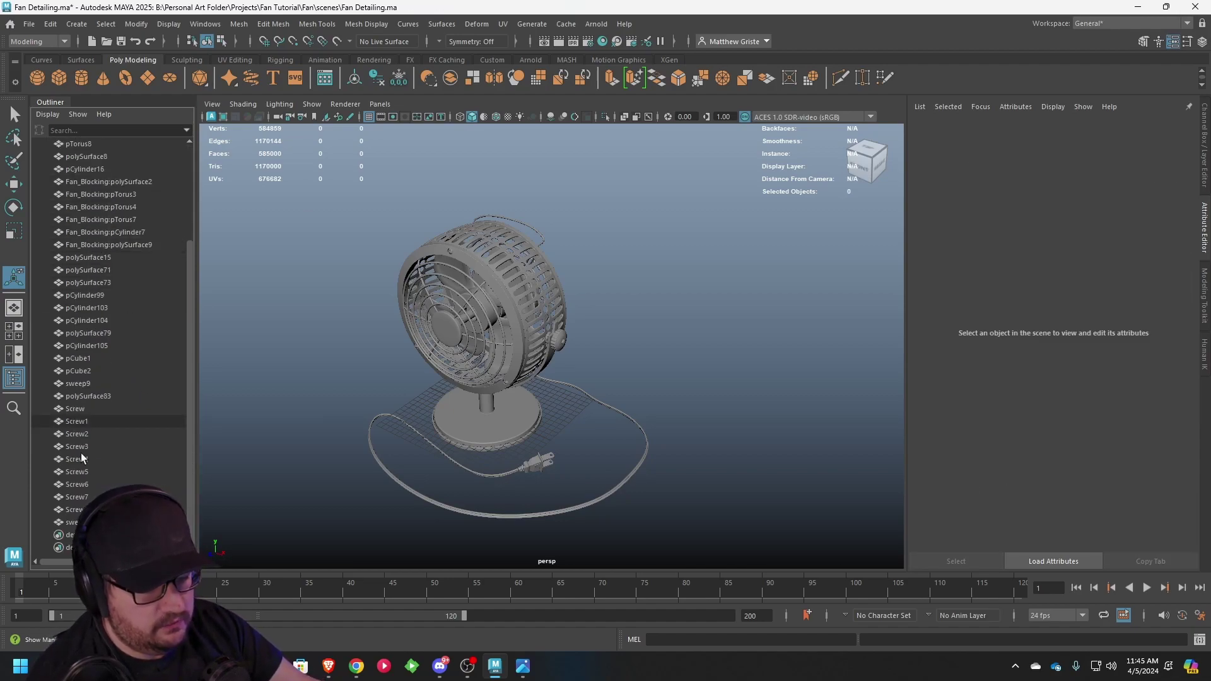
alt+drag(479, 391, 516, 346)
scroll(438, 363, down, 4)
click(561, 313)
scroll(516, 346, up, 5)
shift+click(515, 313)
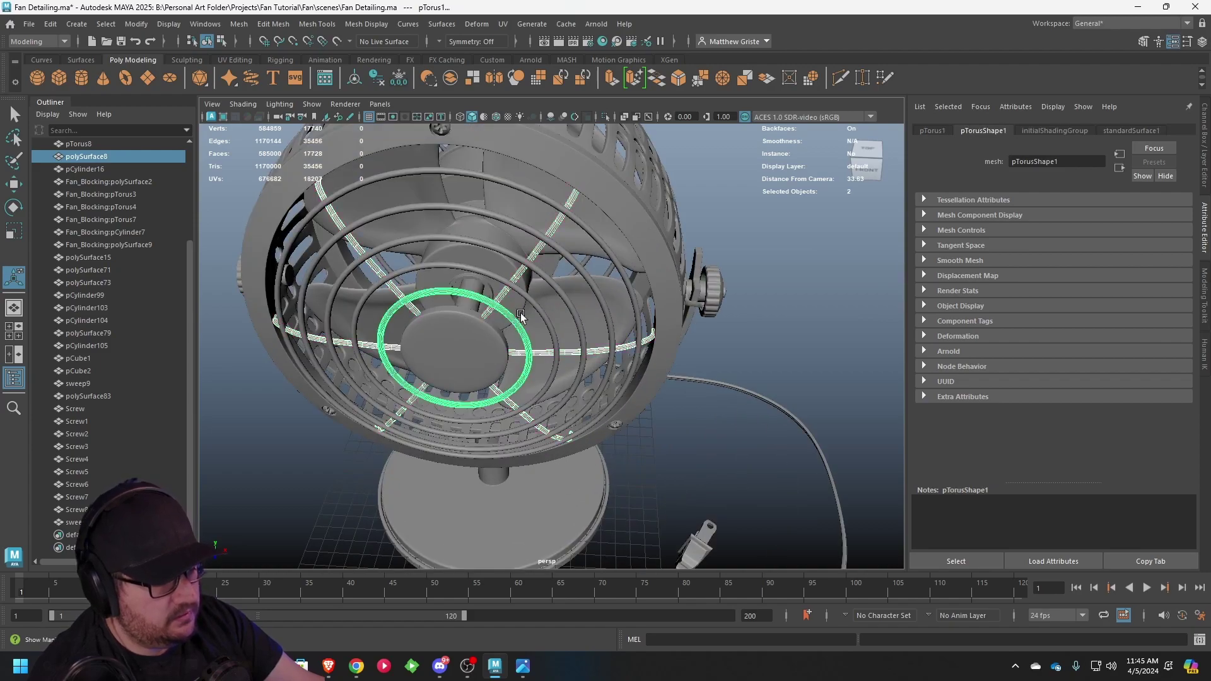
shift+click(533, 302)
shift+click(555, 292)
shift+click(581, 266)
shift+click(603, 251)
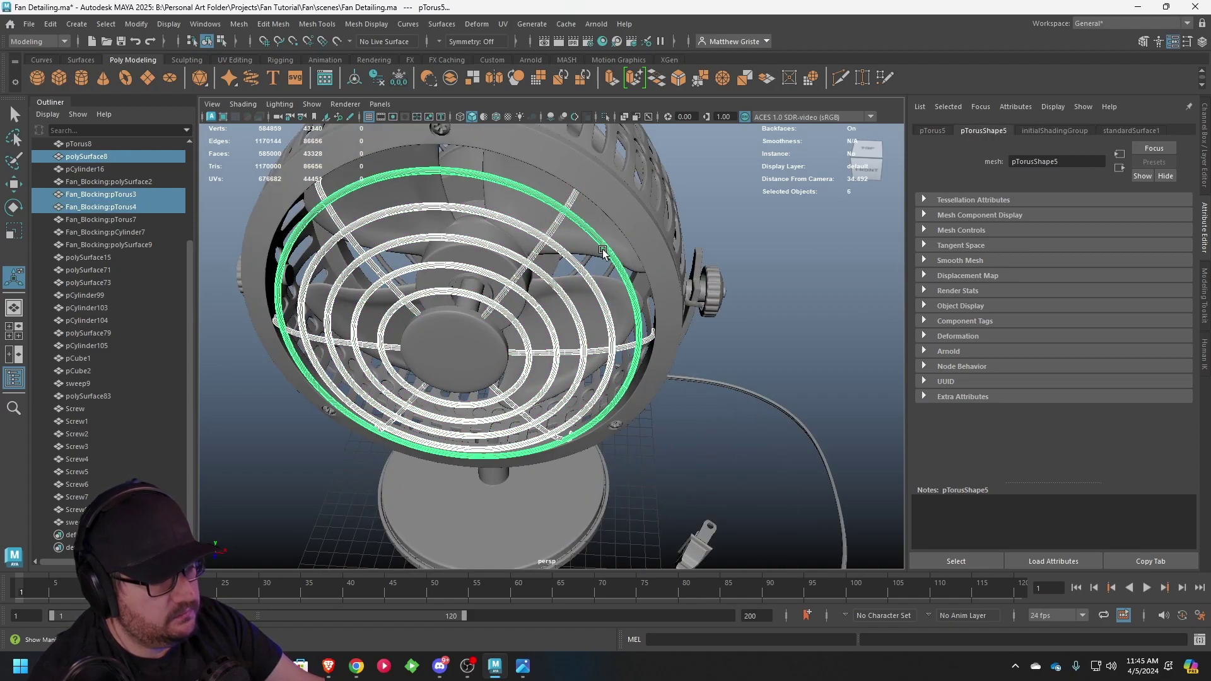
click(238, 25)
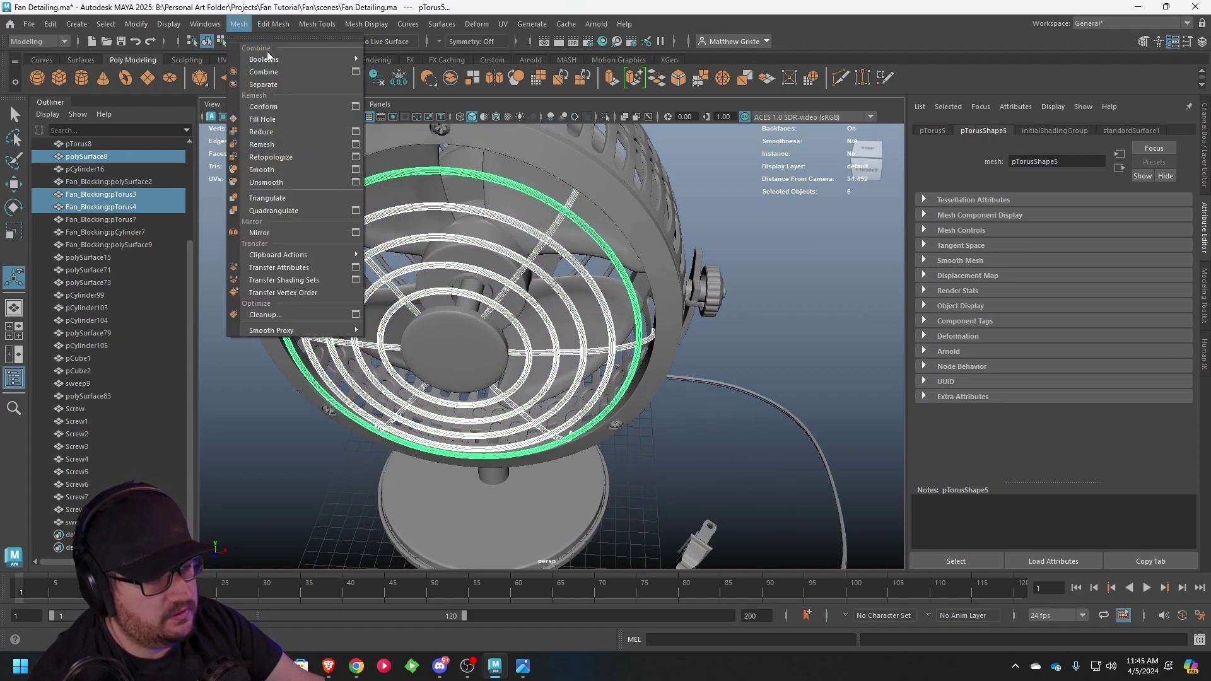
click(278, 79)
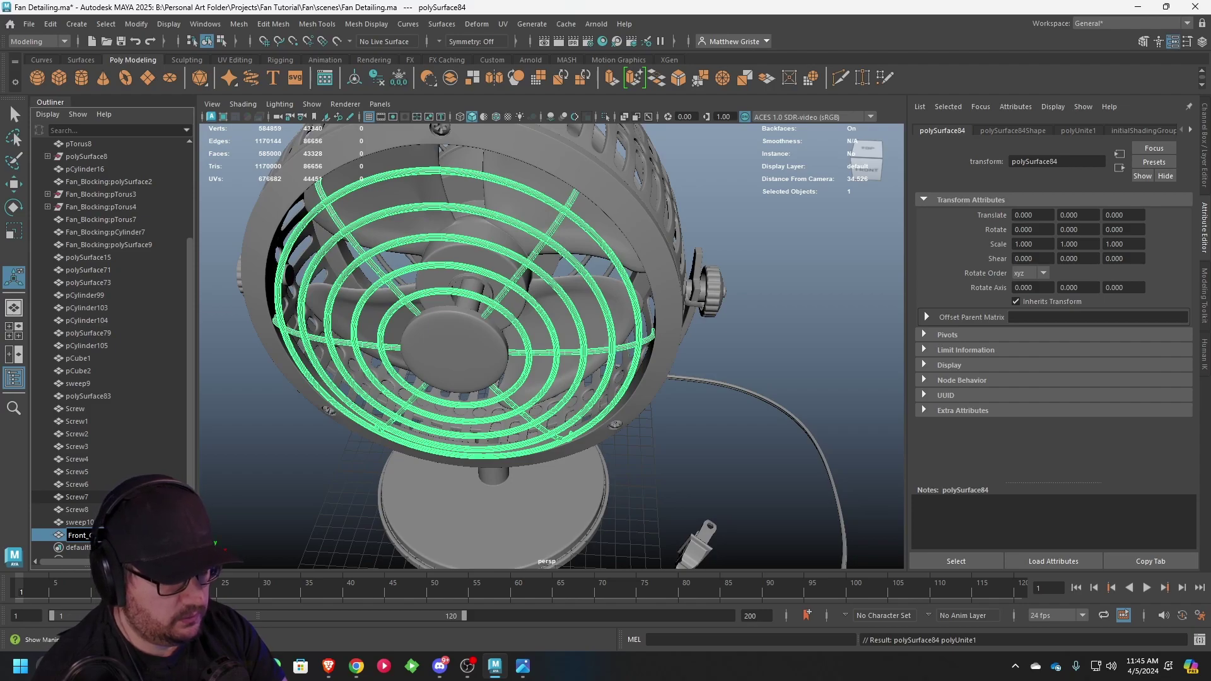
text(te)
key(Return)
- Combine the rear grille's three rings, its spokes and the upper wire loop into one mesh
alt+drag(398, 186, 551, 232)
click(547, 229)
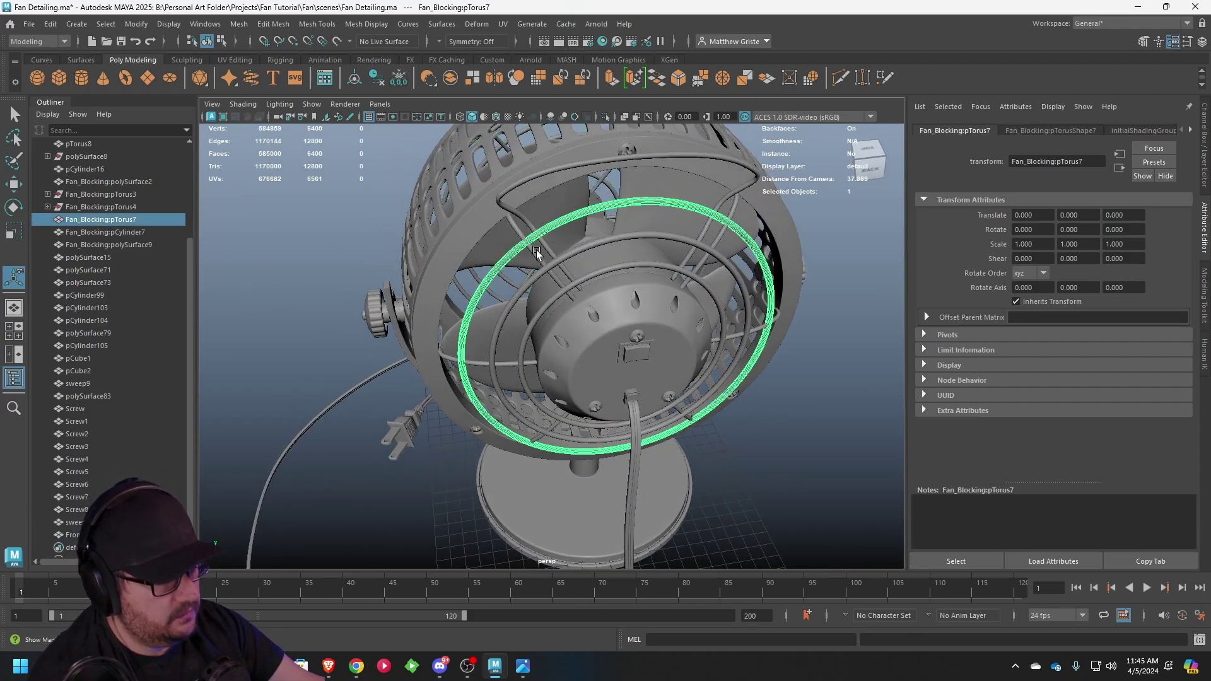
shift+click(537, 251)
shift+click(575, 252)
shift+click(591, 268)
shift+click(554, 206)
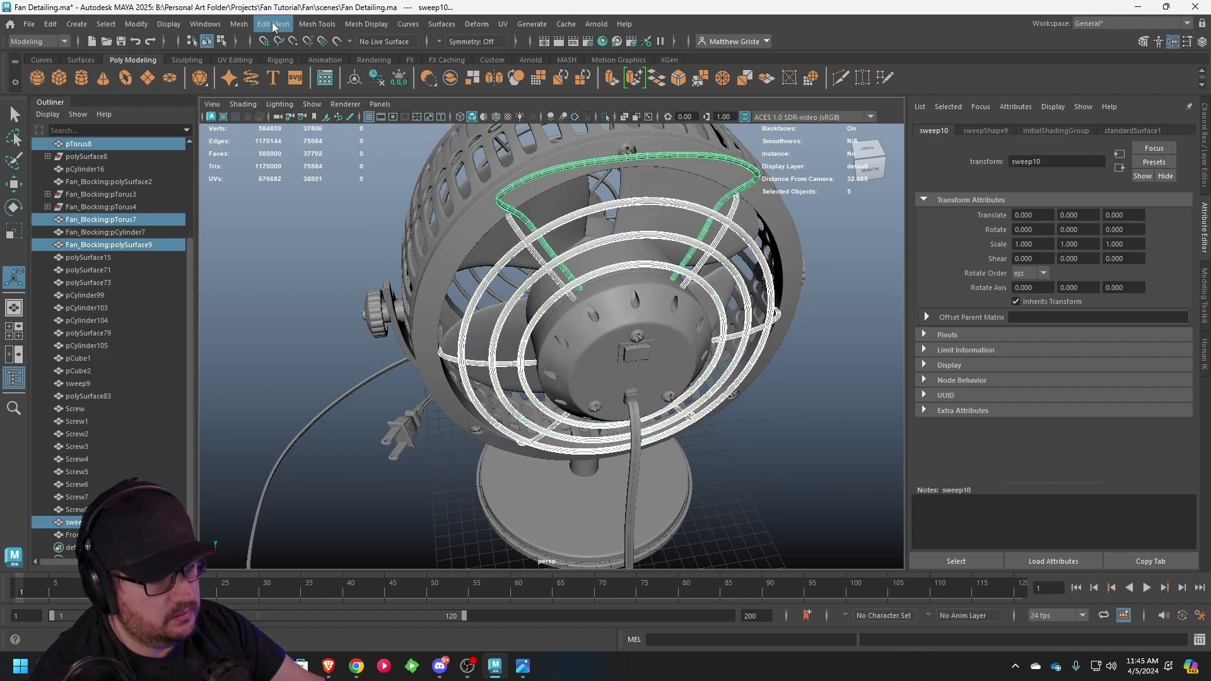
click(247, 24)
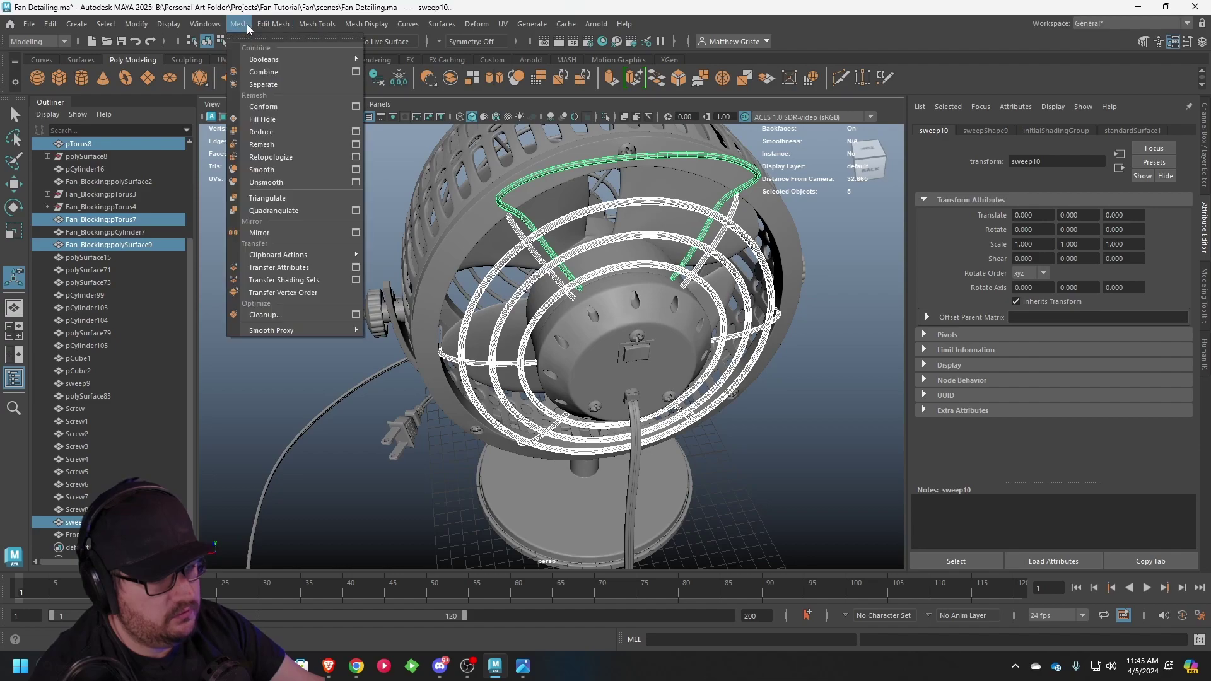
mouse_move(273, 25)
click(260, 69)
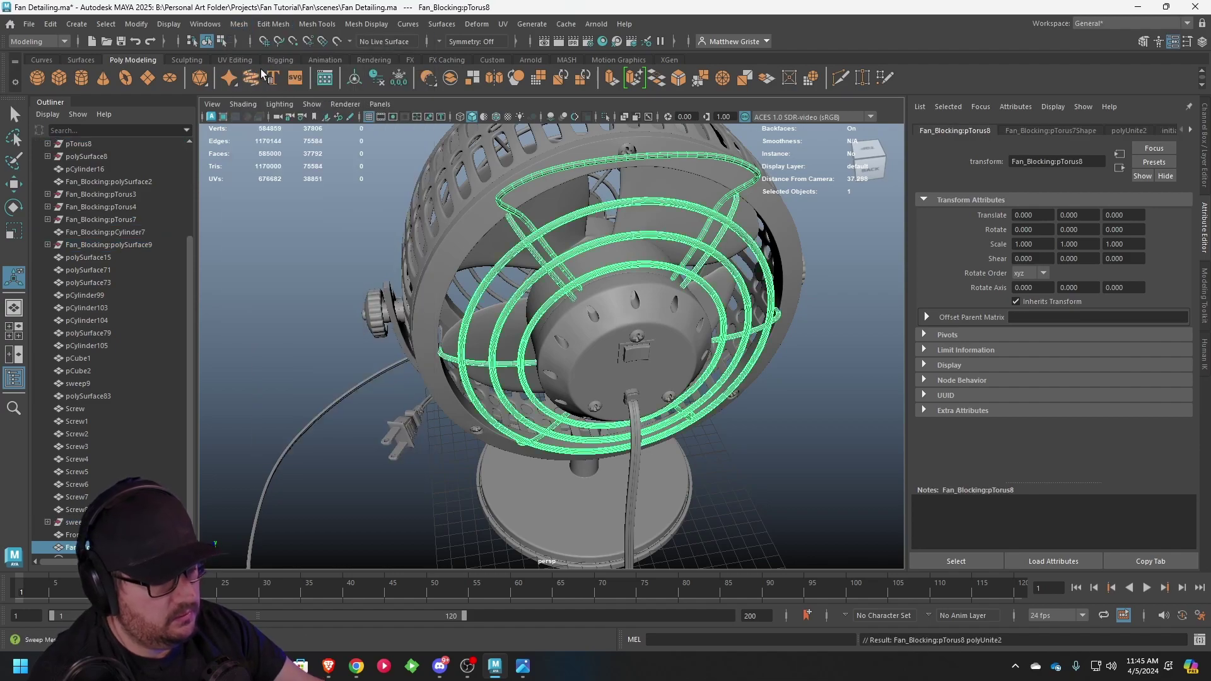
- Rename the combined rear grille mesh as Rear_Grate
double_click(76, 547)
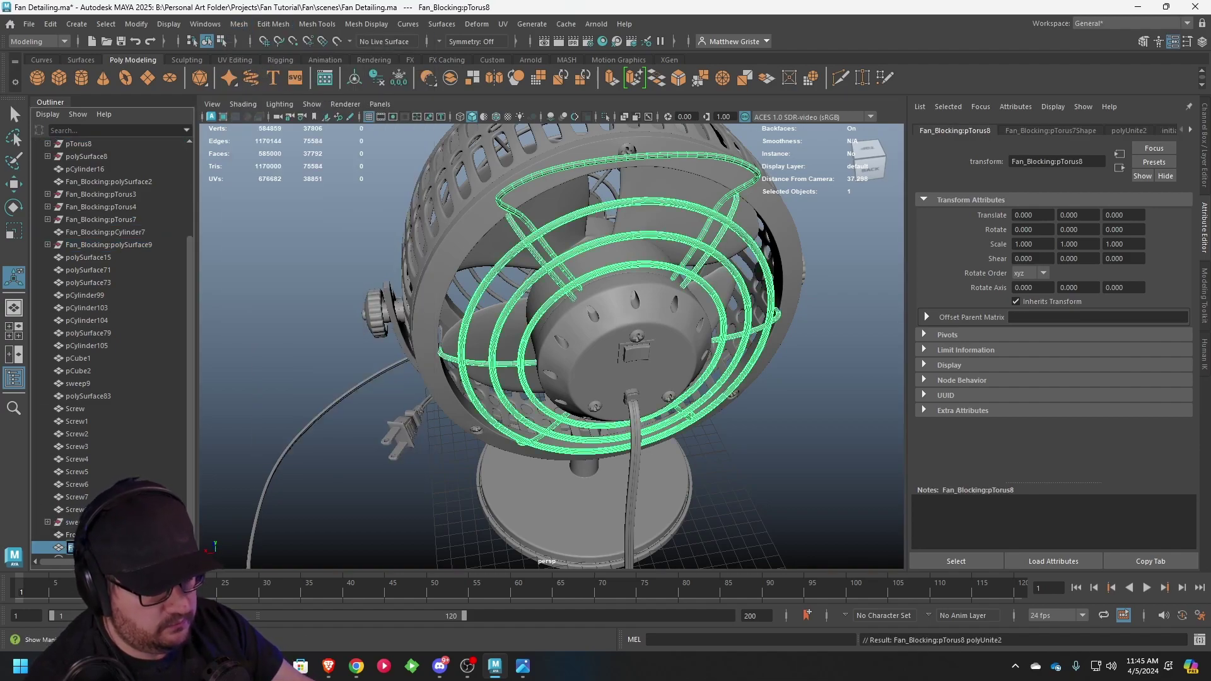
text(Rear)
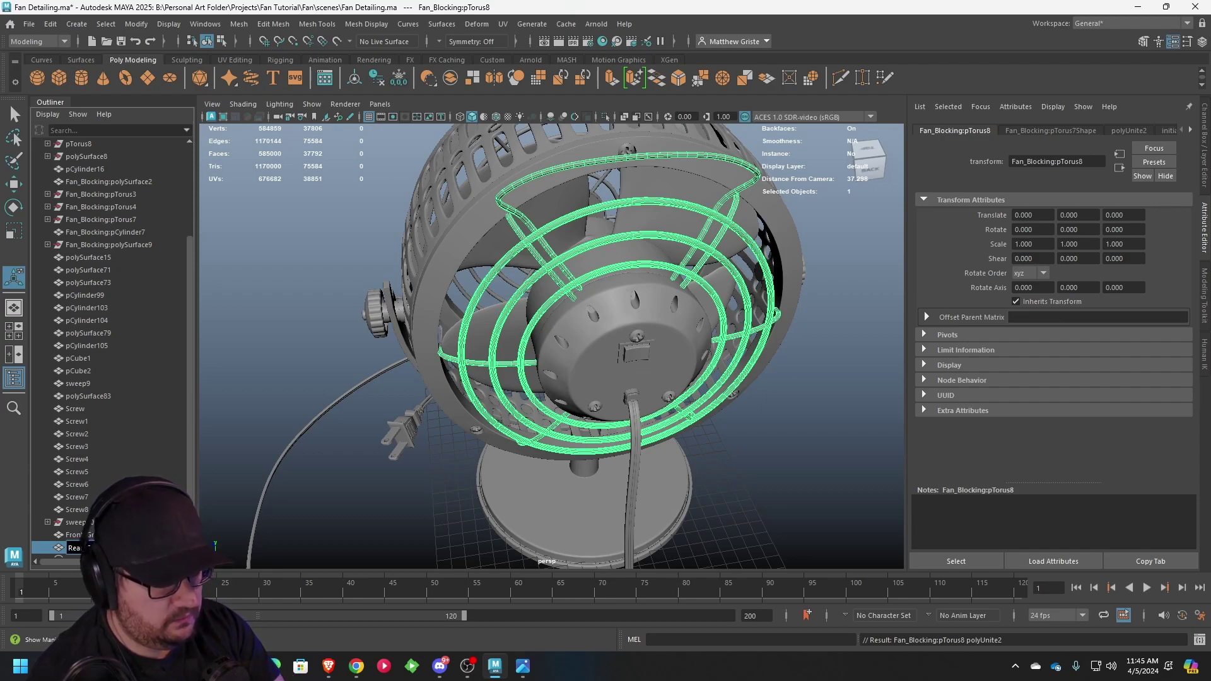
text(_Grate)
key(Return)
- Select the leftover sweep10 group in the Outliner
click(76, 522)
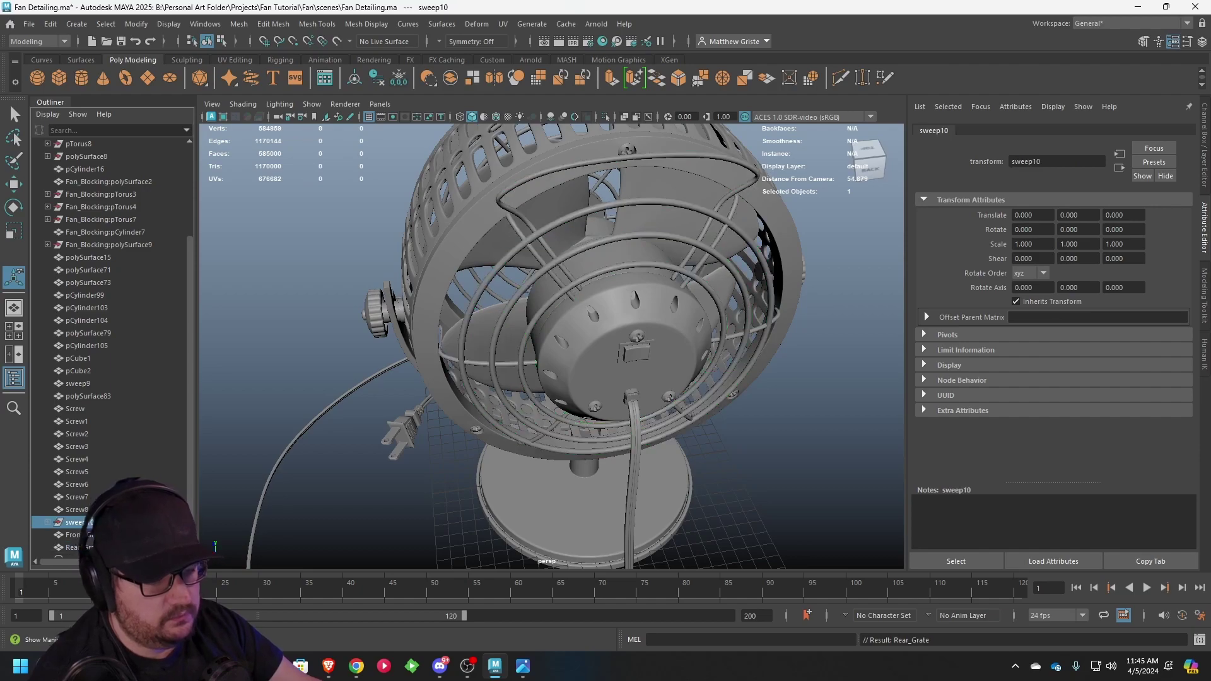
- Try to delete the pTorus1, pTorus2, pTorus5, pTorus6, pTorus8 and polySurface8 groups, and undo the deletion
scroll(155, 349, up, 4)
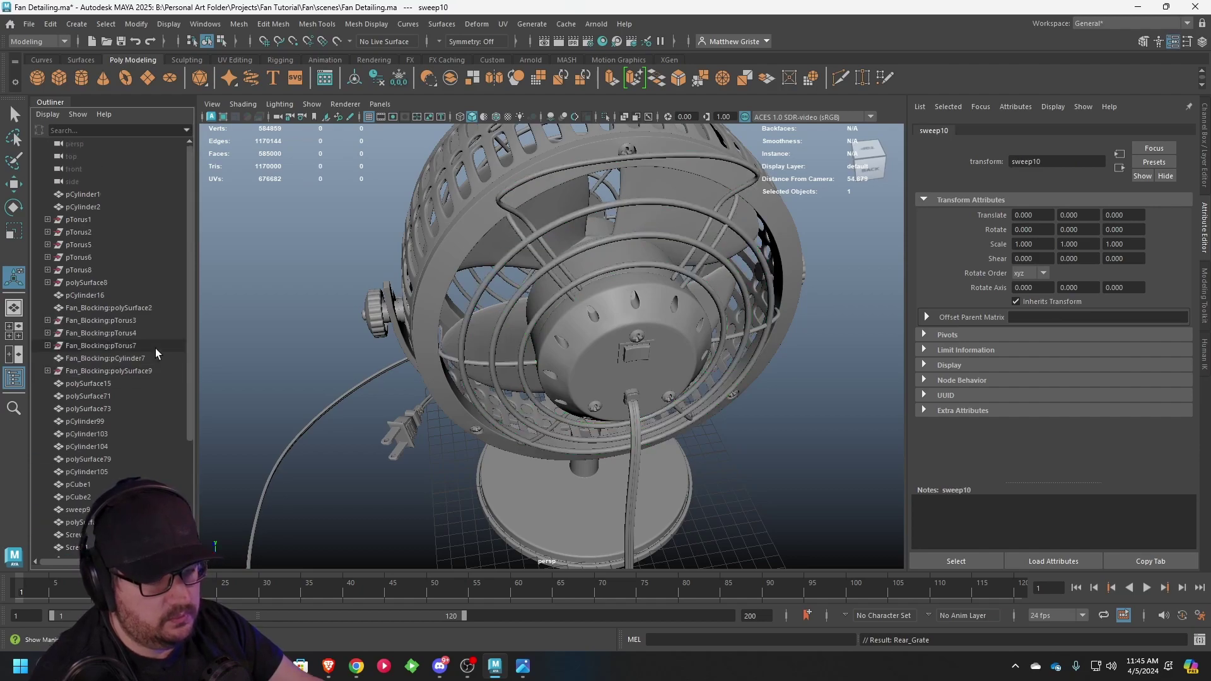
ctrl+click(97, 222)
ctrl+click(101, 283)
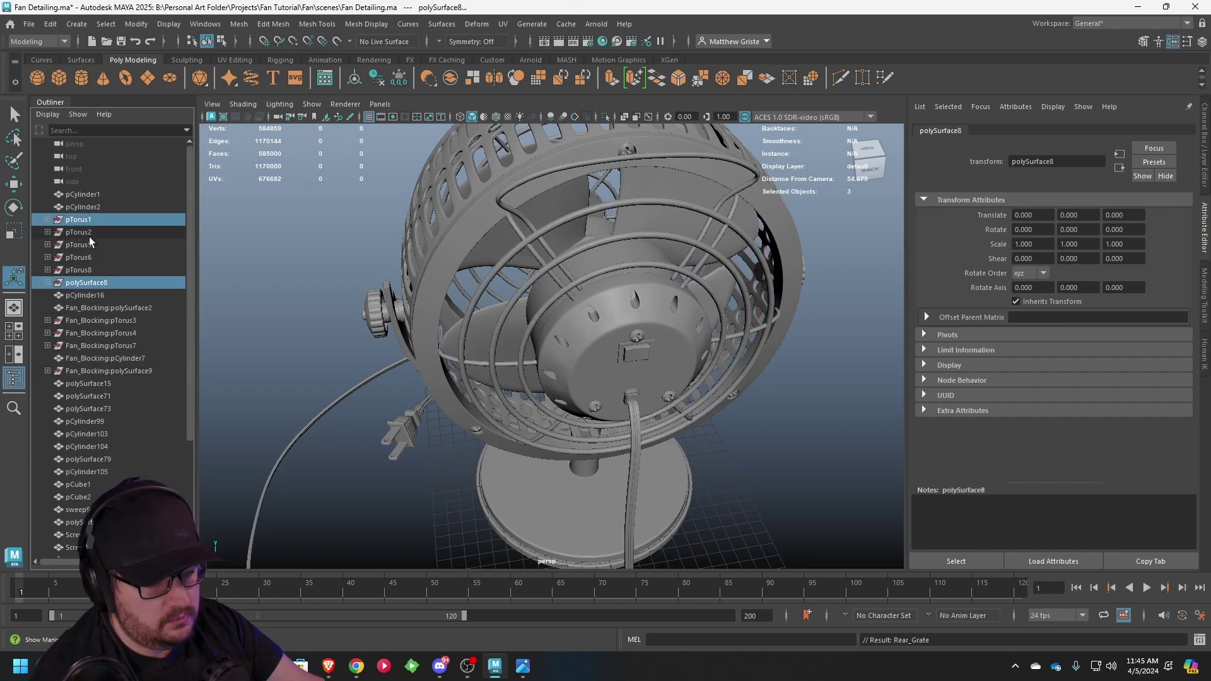
ctrl+click(89, 235)
shift+click(86, 257)
ctrl+click(88, 271)
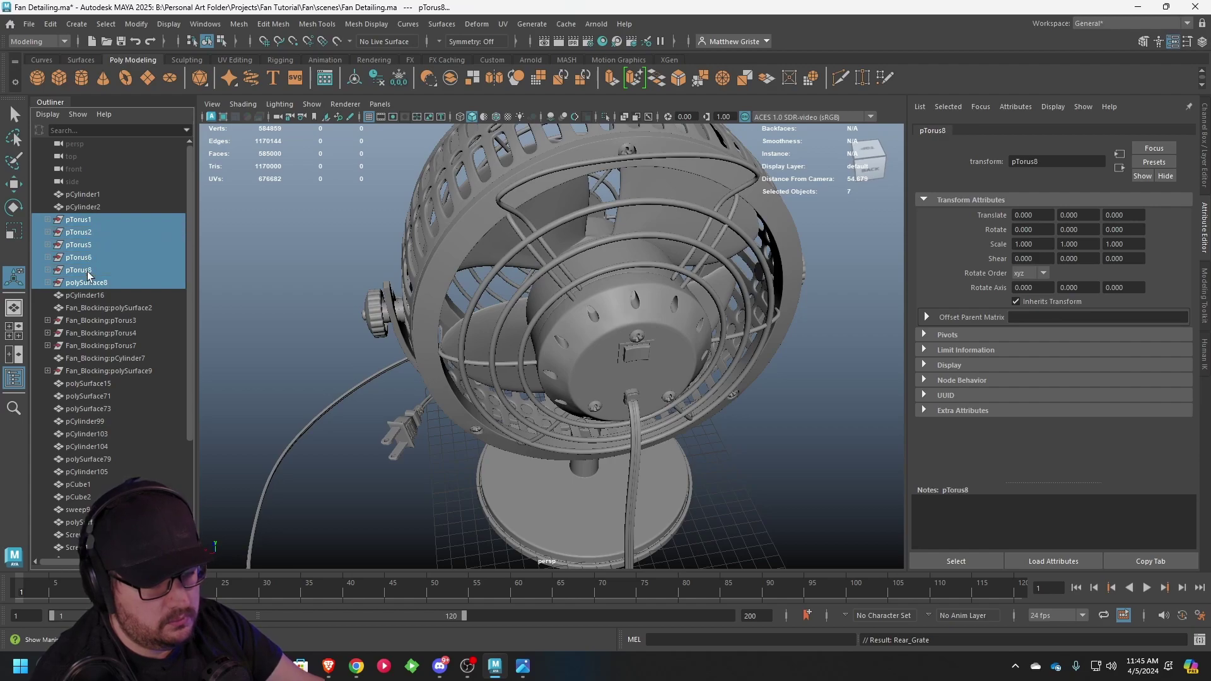
click(49, 23)
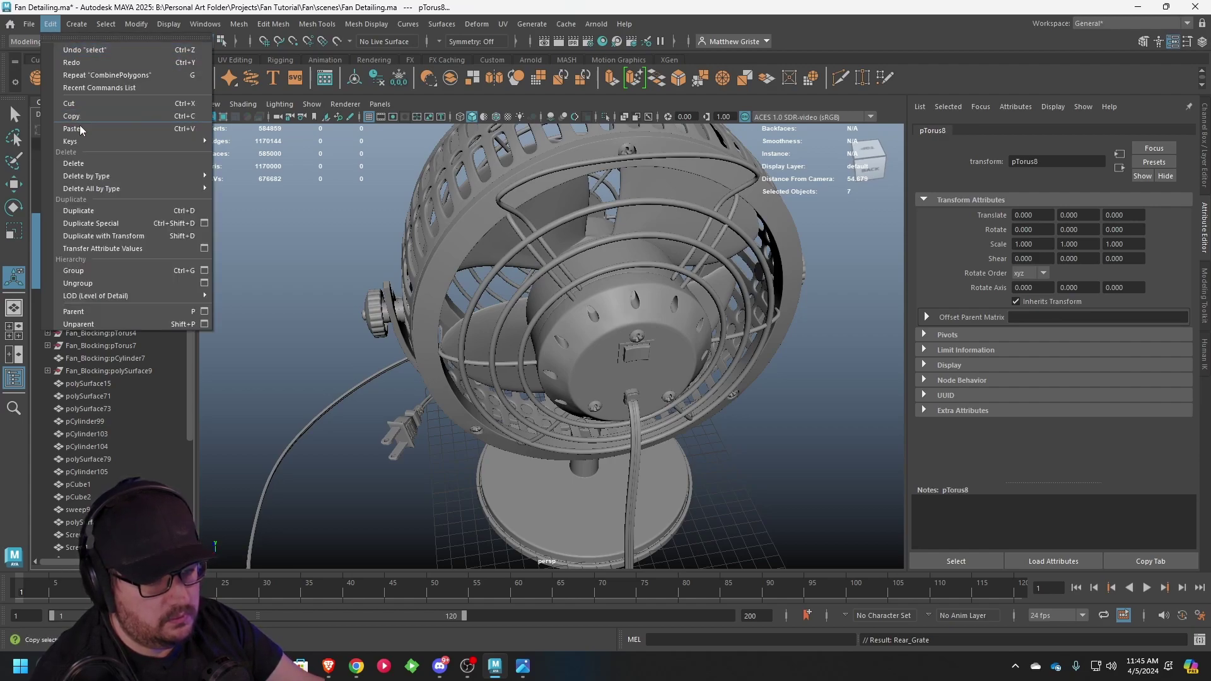
click(82, 162)
key(ctrl+z)
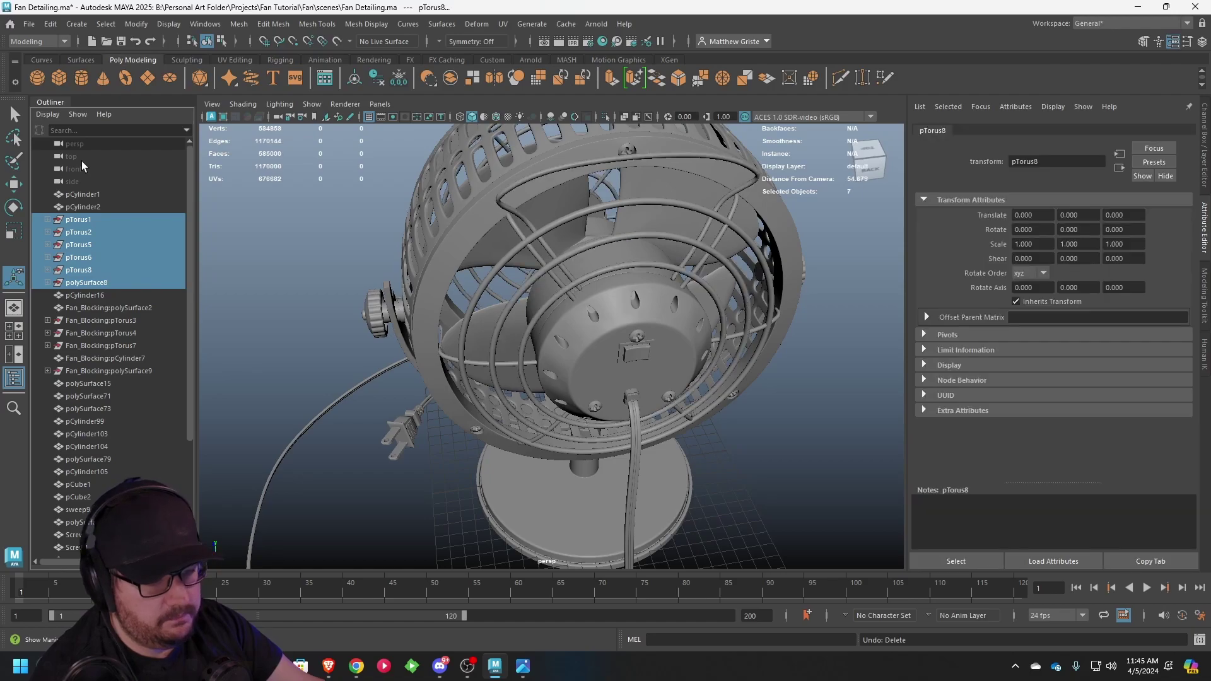
- Delete the non-deformer history of the pTorus1 through polySurface8 groups after checking the contents of pTorus8
click(79, 218)
alt+drag(789, 328, 555, 309)
click(101, 270)
click(47, 270)
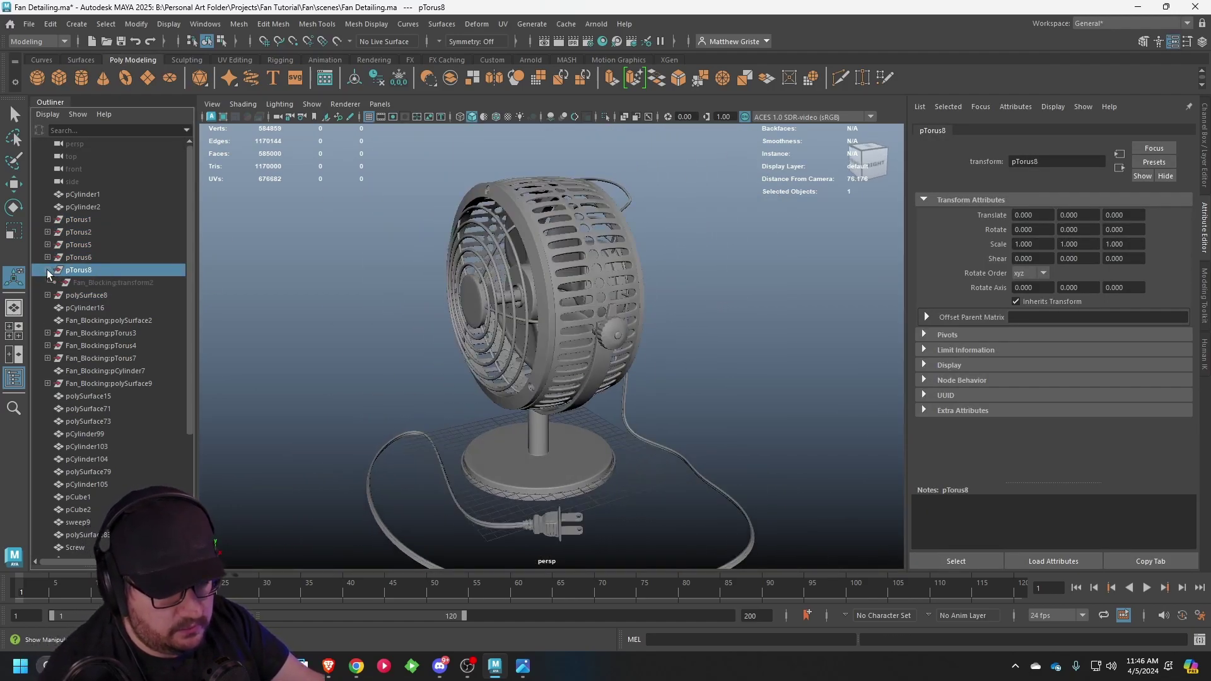
click(47, 270)
click(79, 218)
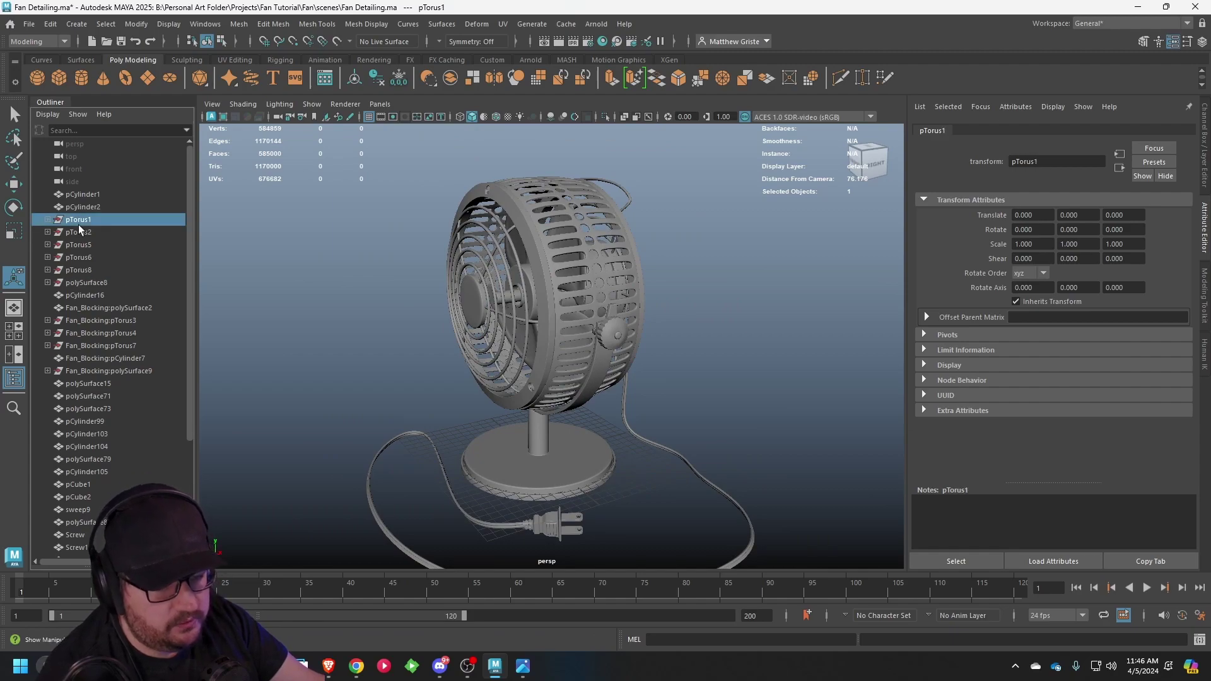
shift+click(88, 282)
click(51, 24)
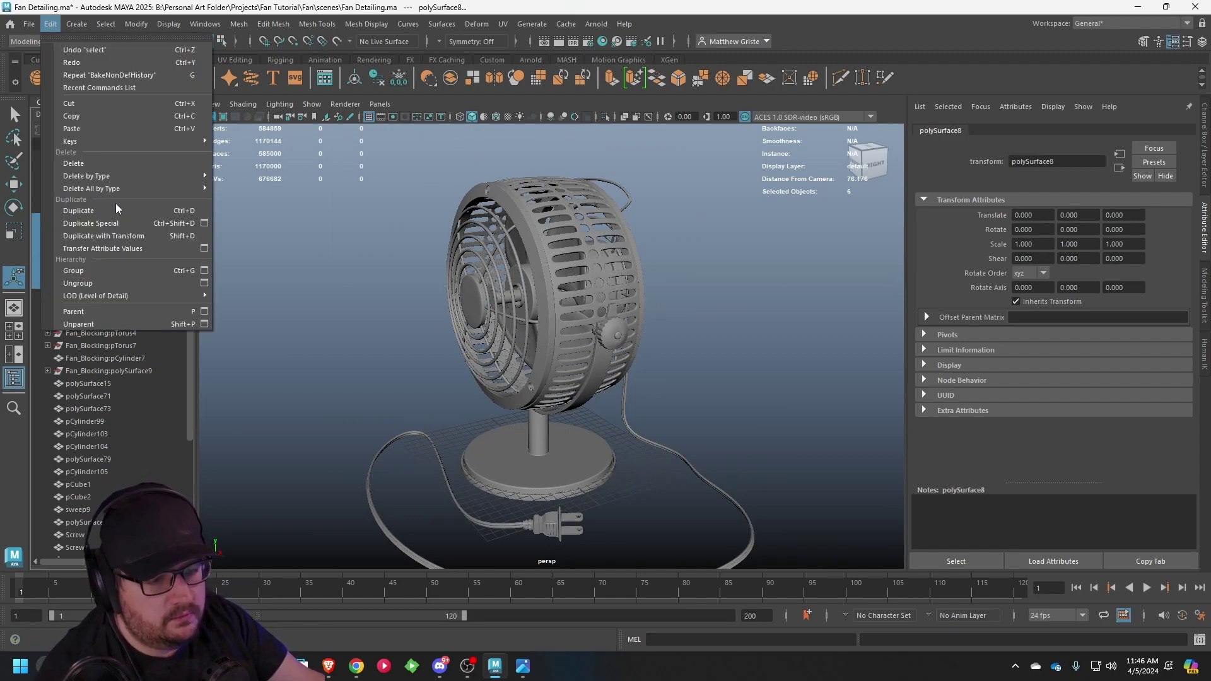
mouse_move(132, 178)
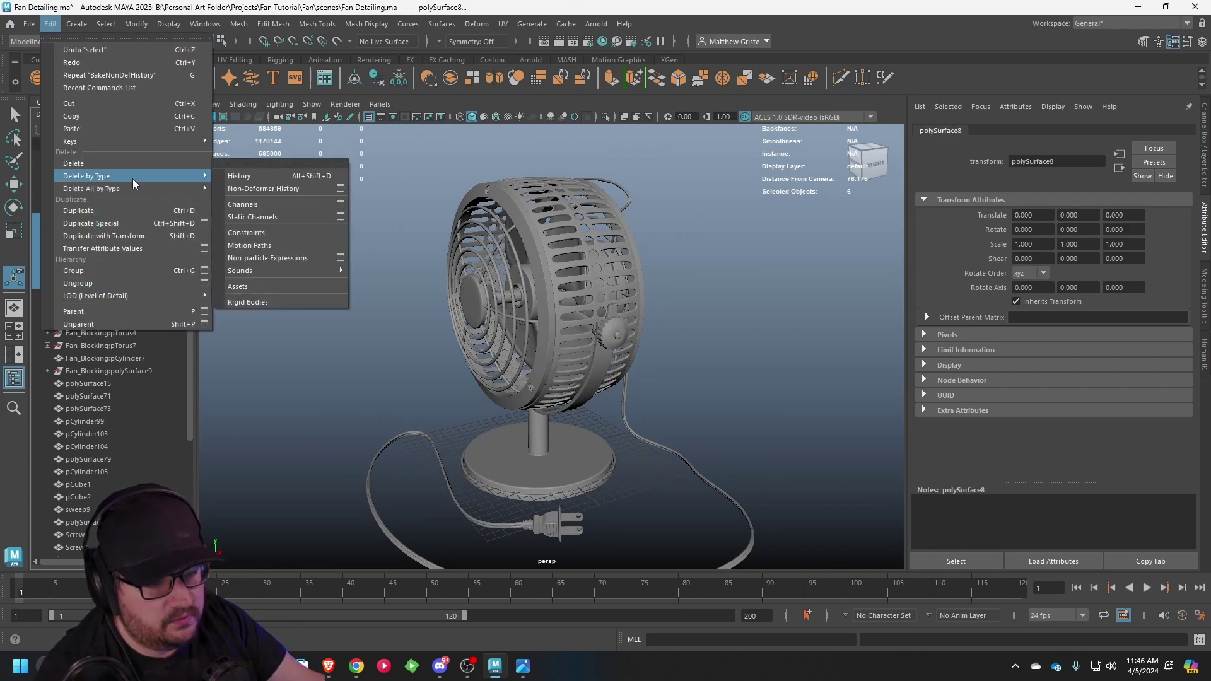
click(282, 188)
- Try to unparent the selected pTorus and polySurface8 groups, and ungroup them instead
key(shift+p)
click(51, 24)
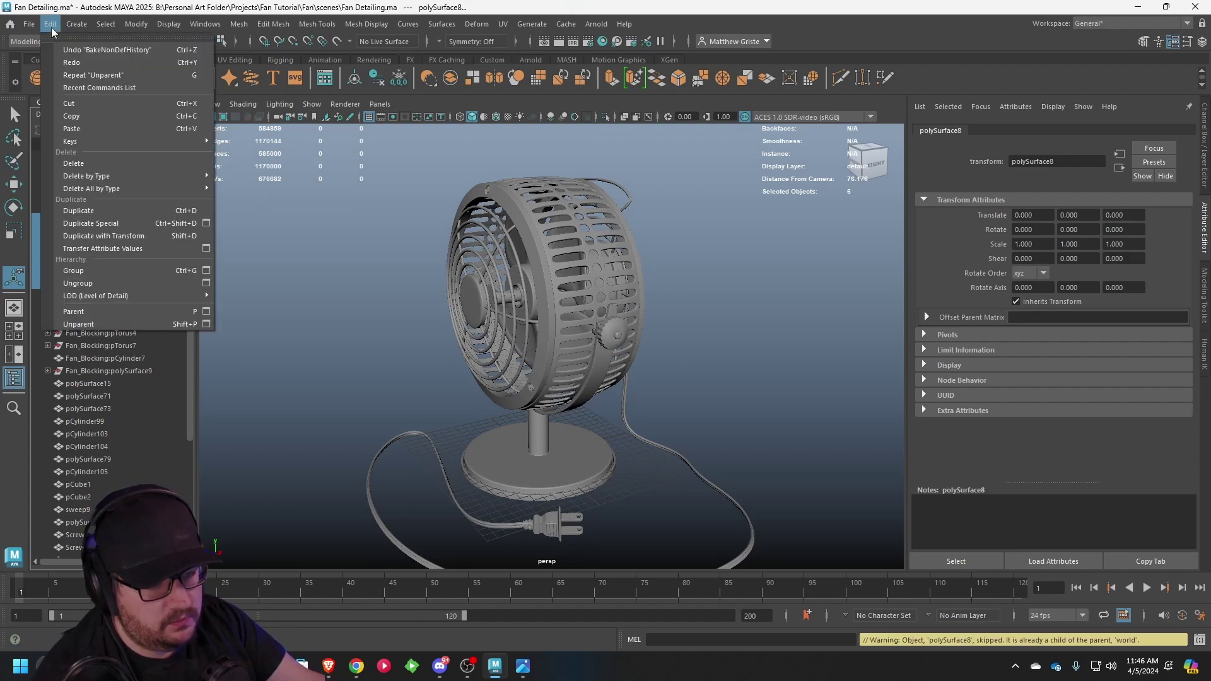
click(86, 285)
- Ungroup the Fan_Blocking groups pTorus3, pTorus4, pTorus7 and polySurface9
click(101, 244)
shift+click(100, 270)
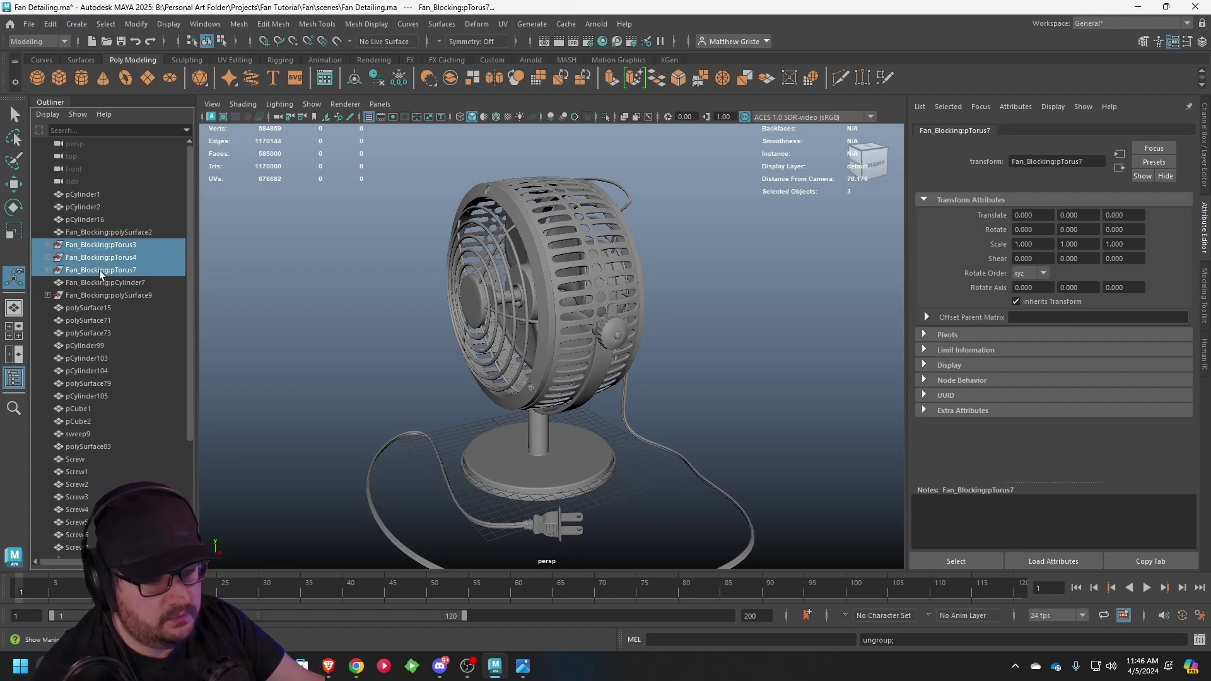
click(46, 25)
click(86, 283)
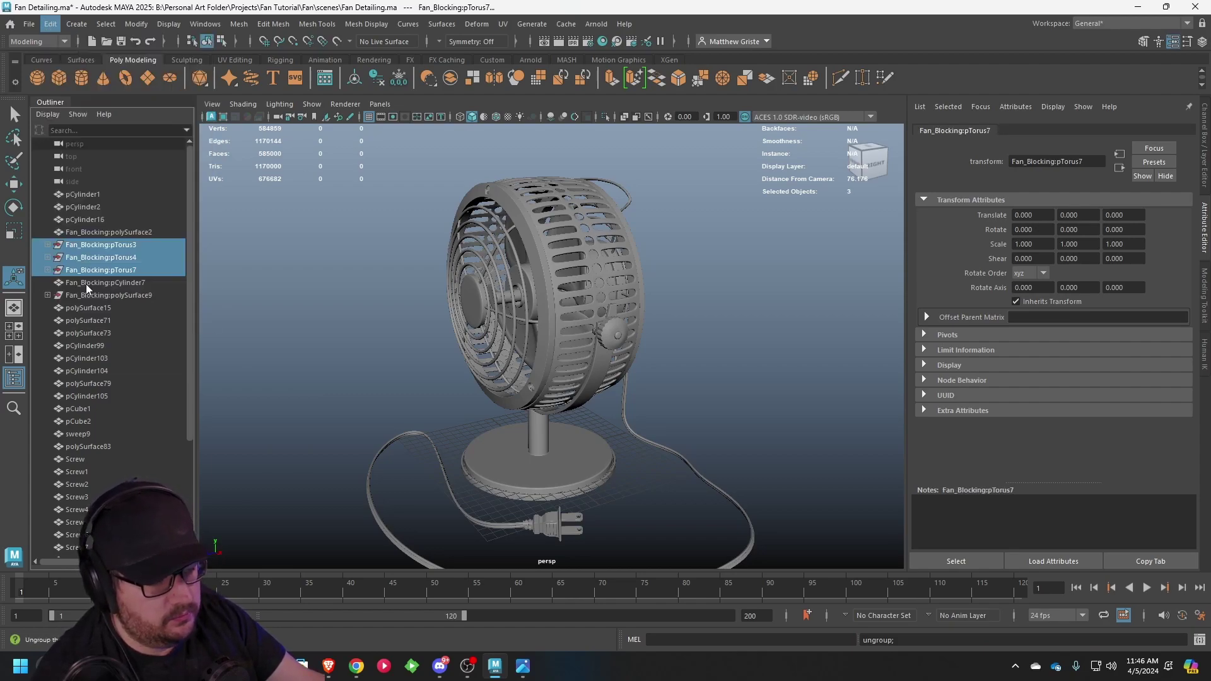
click(92, 261)
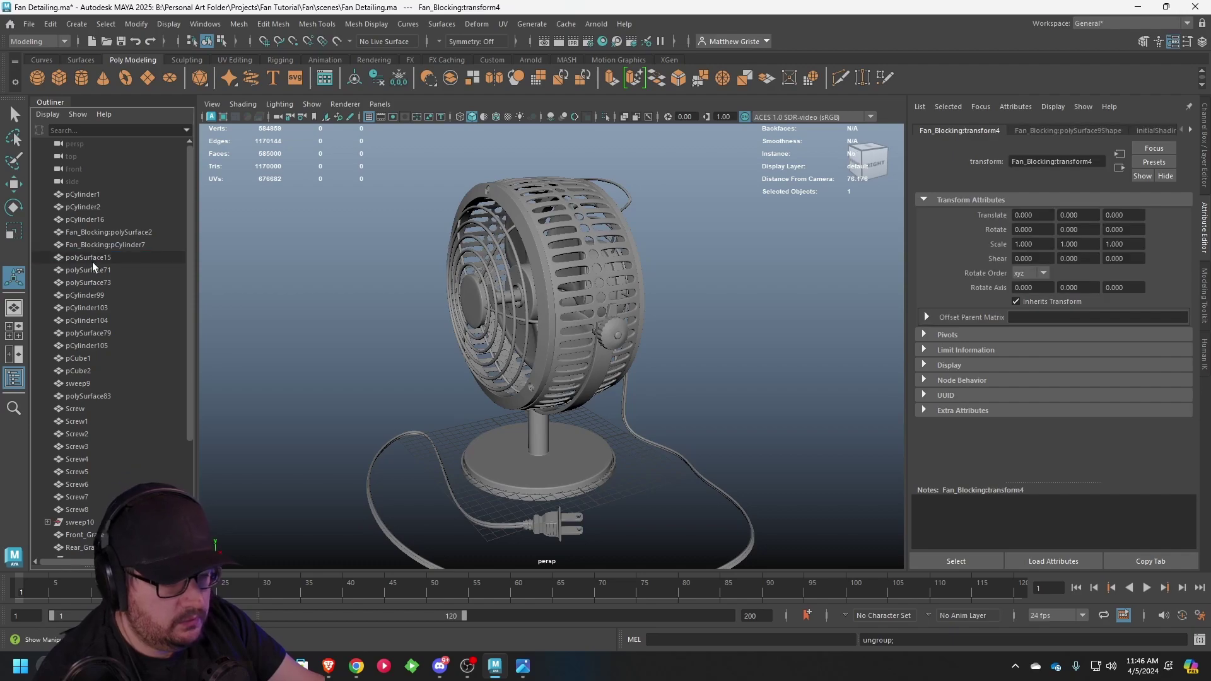
- Ungroup the sweep10 group by repeating the Ungroup command
scroll(94, 389, down, 5)
click(93, 383)
click(89, 374)
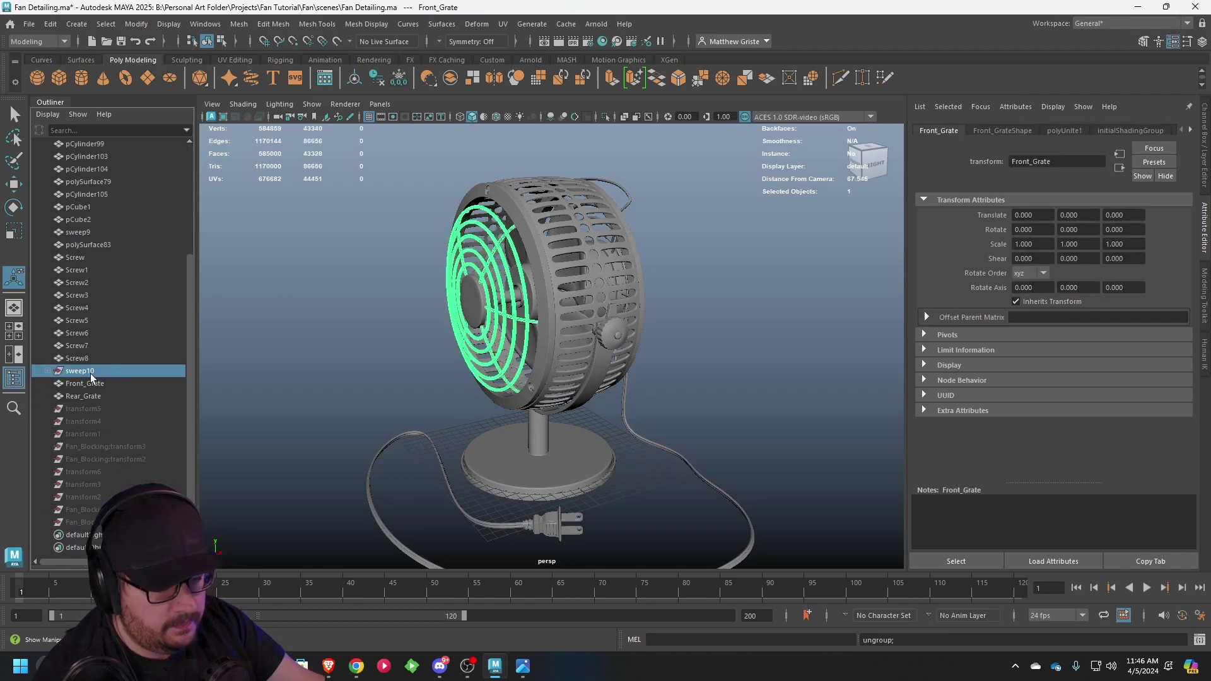
key(g)
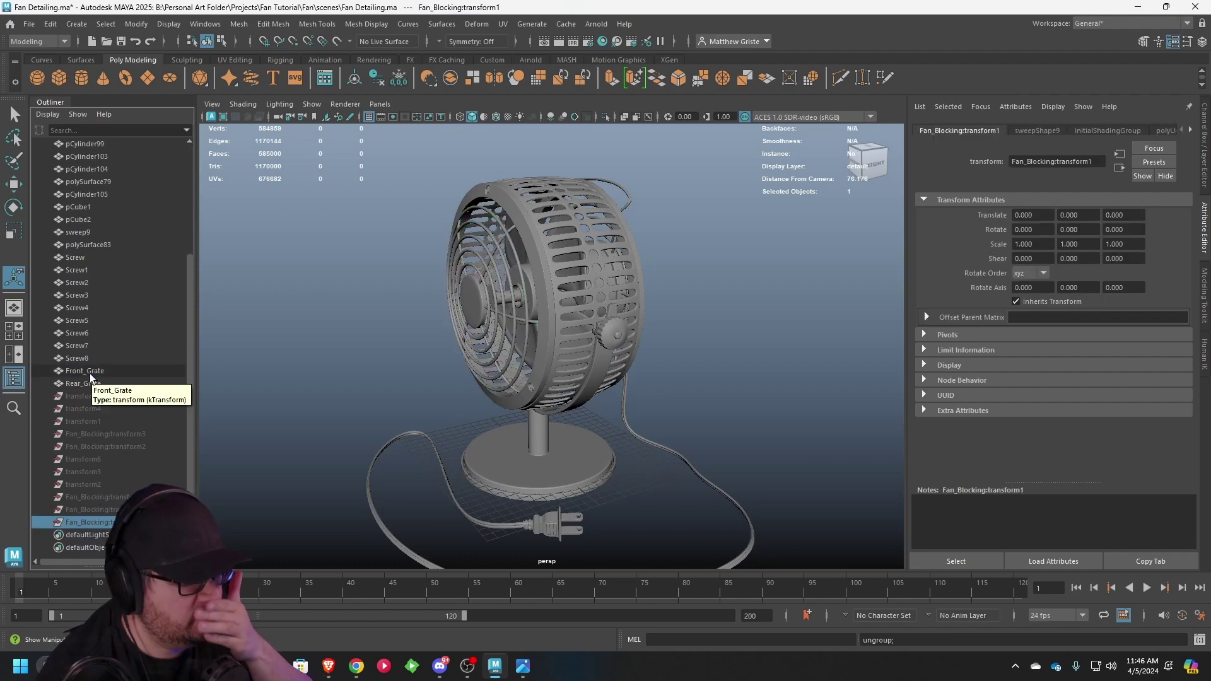
- Delete all the leftover greyed-out transform nodes, including the Fan_Blocking ones, listed below Rear_Grate
alt+drag(667, 411, 481, 427)
click(82, 395)
shift+click(98, 522)
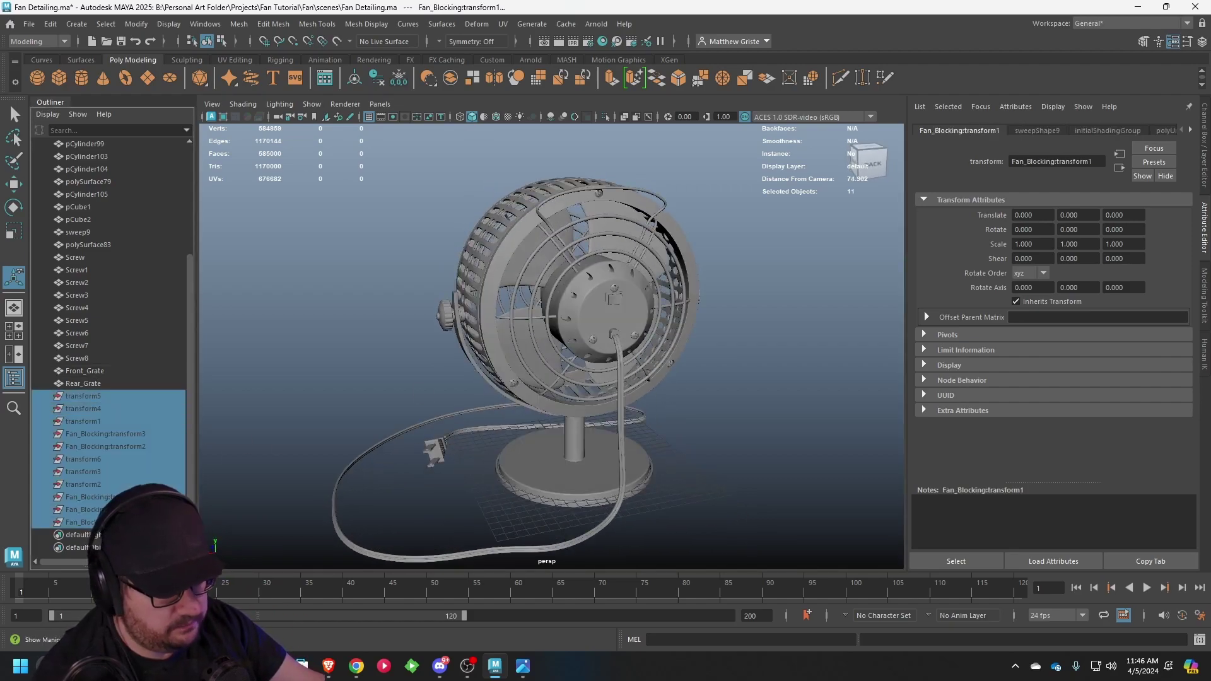
key(Delete)
- Rename the round housing at the back of the fan to Fan_Back_Panel
alt+drag(566, 363, 480, 367)
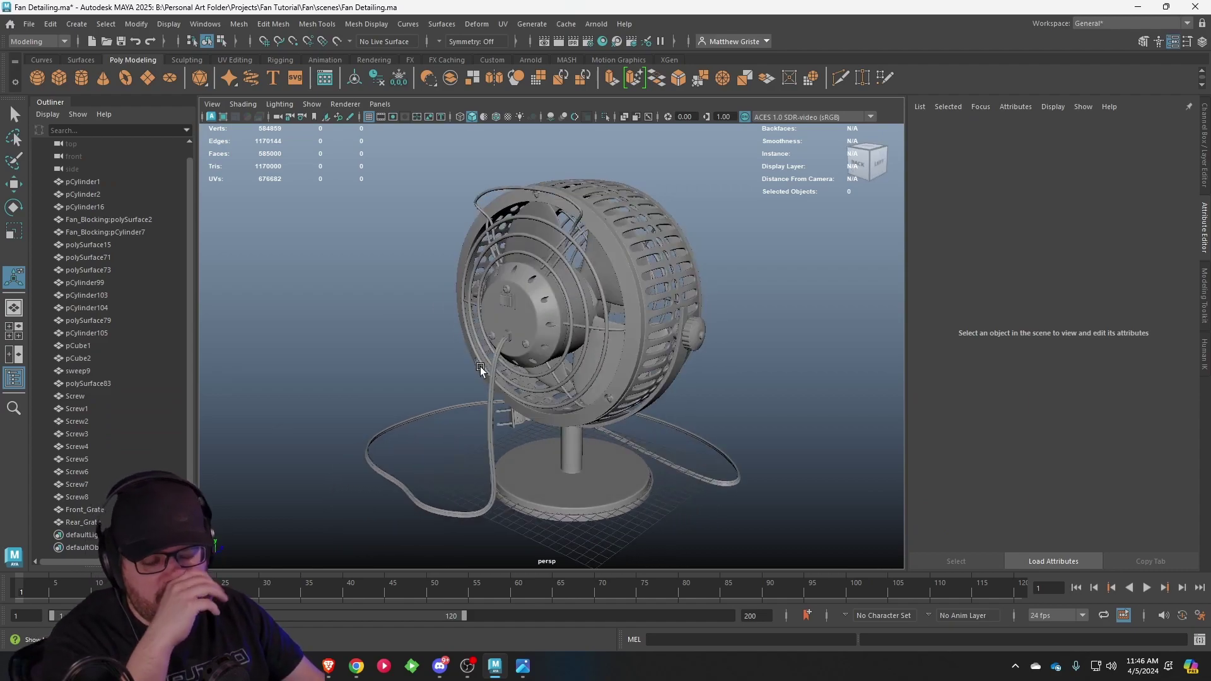
alt+drag(483, 366, 459, 258)
click(578, 300)
scroll(579, 300, up, 3)
double_click(83, 283)
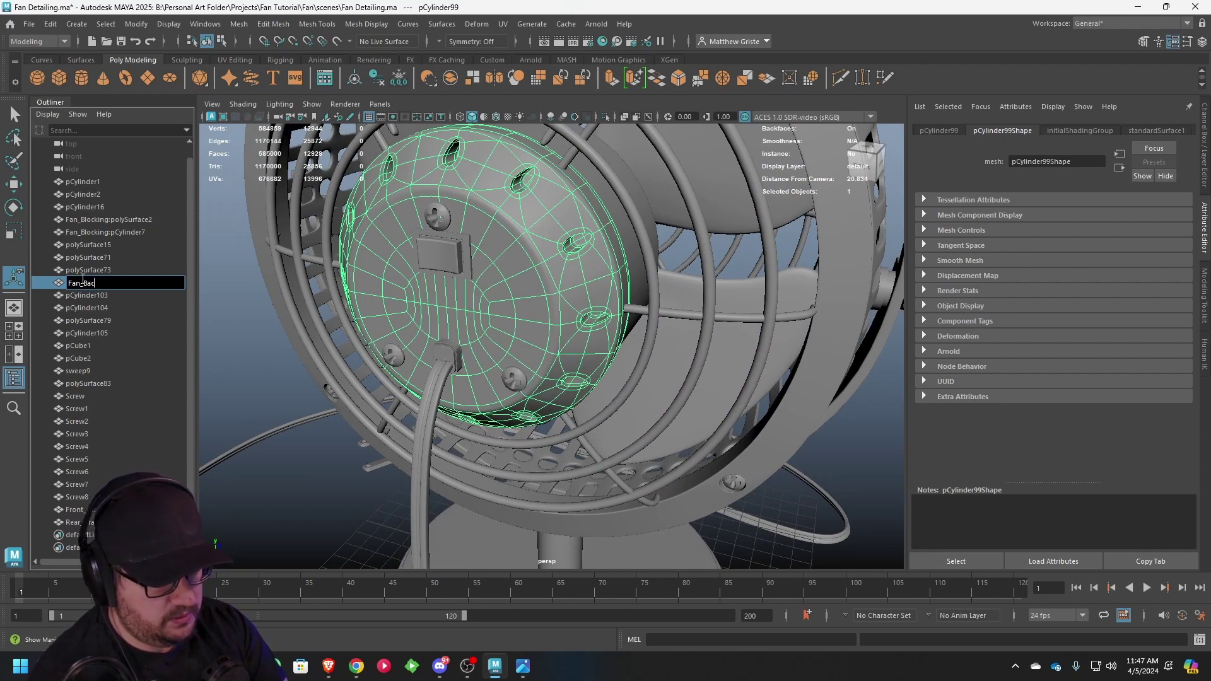
text(Fan_Back_Panel)
key(Return)
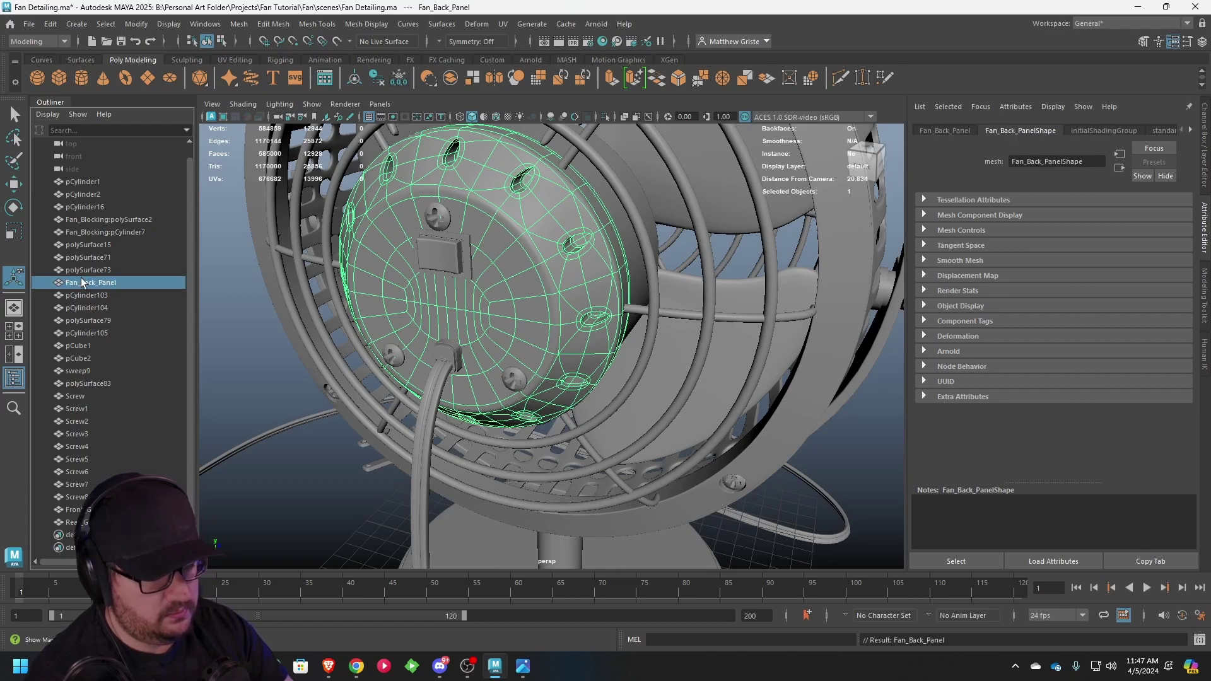
- Rename the small rectangular switch on the back panel to Fan_Power_Switch
alt+drag(450, 265, 524, 249)
click(548, 235)
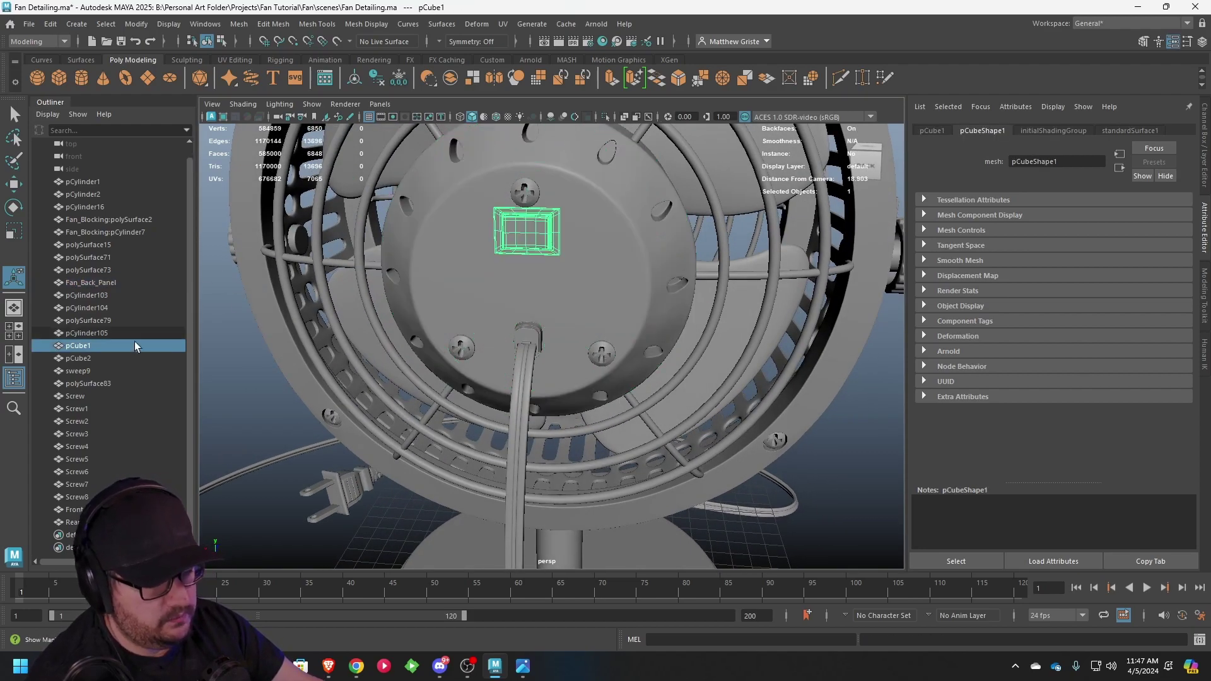
double_click(99, 347)
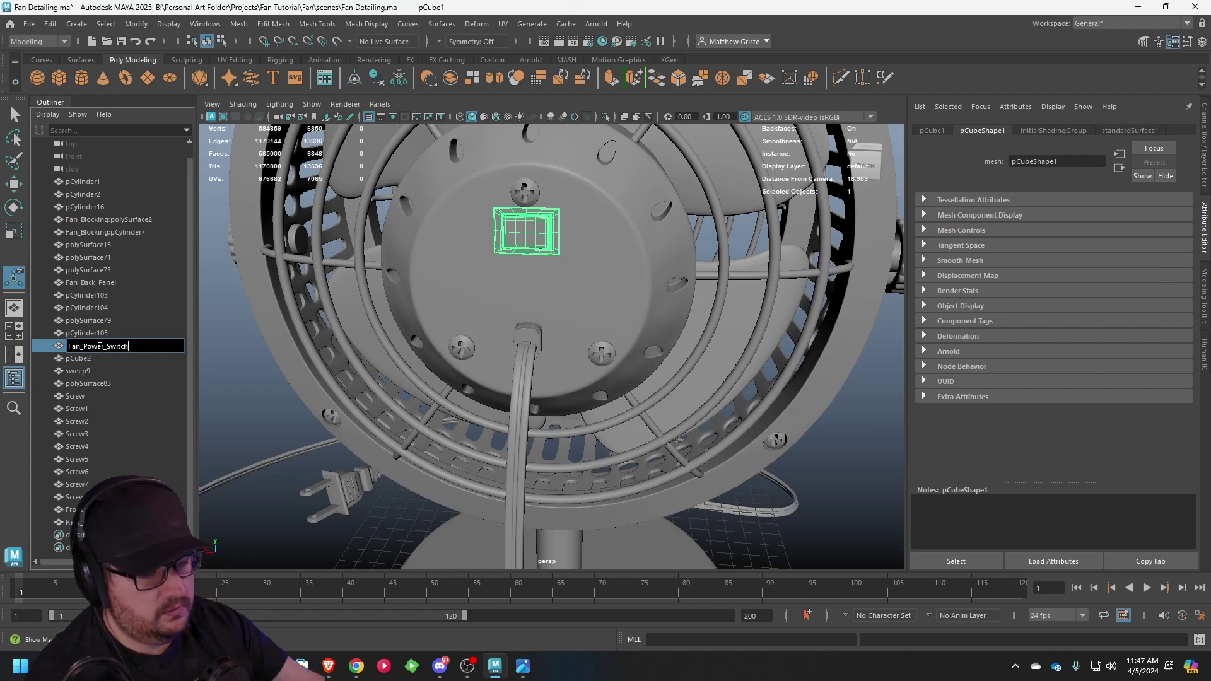
click(564, 307)
- Rename the outer ring around the rear grate to Fan_Rear_Ring
alt+drag(581, 316, 559, 316)
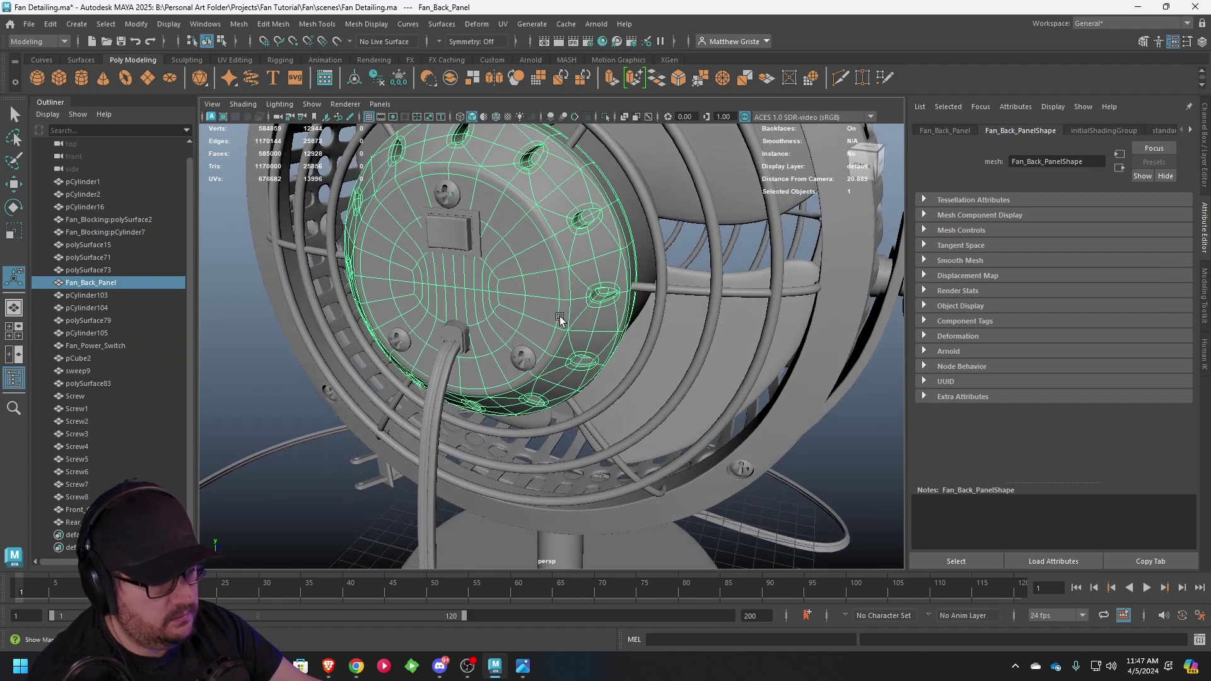
click(667, 287)
alt+right_drag(695, 304, 656, 311)
alt+drag(656, 311, 588, 303)
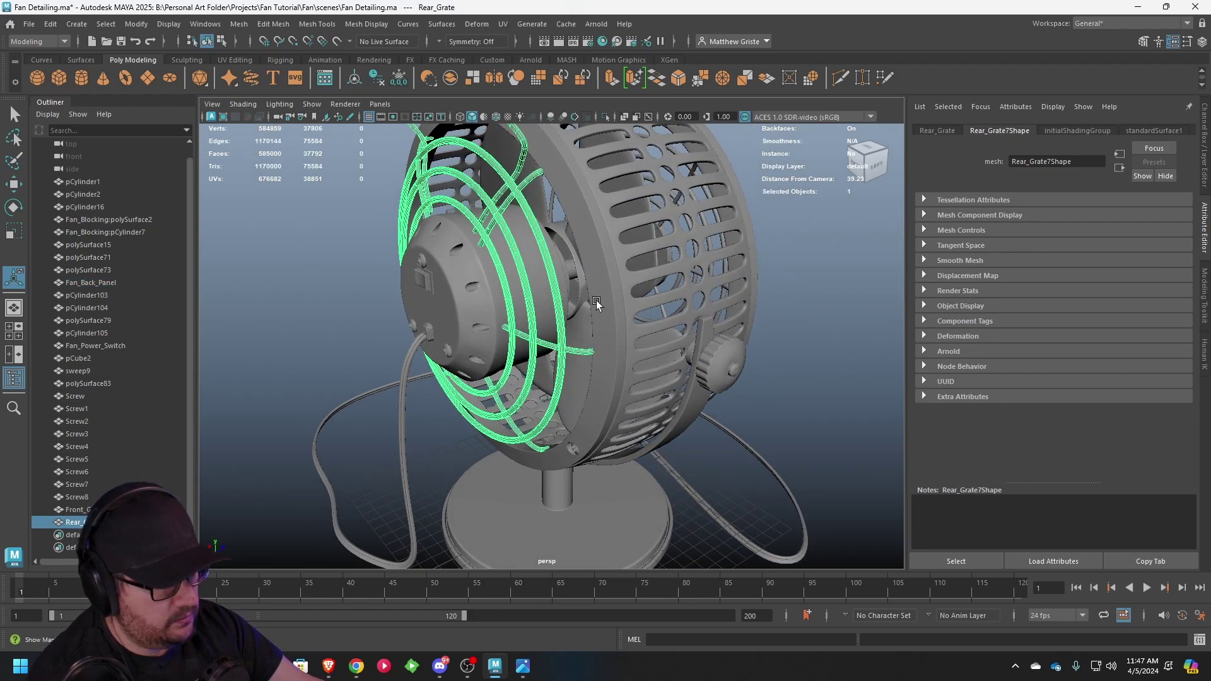
click(599, 289)
click(128, 269)
double_click(129, 271)
text(Fan Rear Ring)
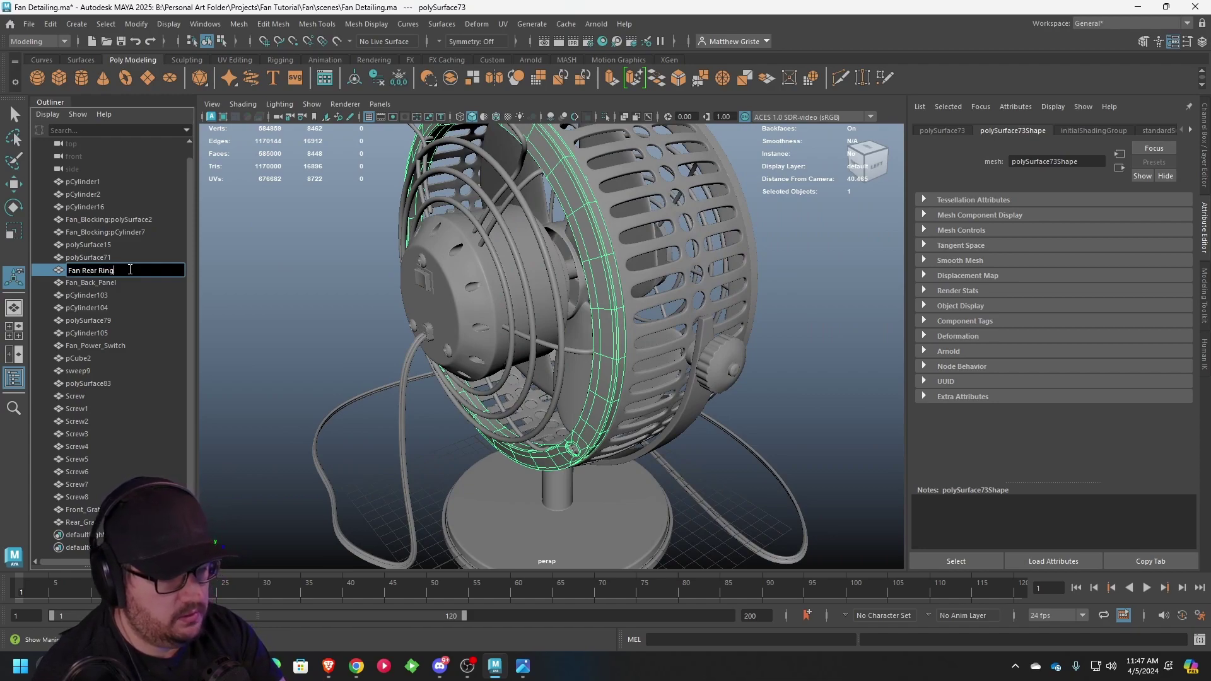
key(Return)
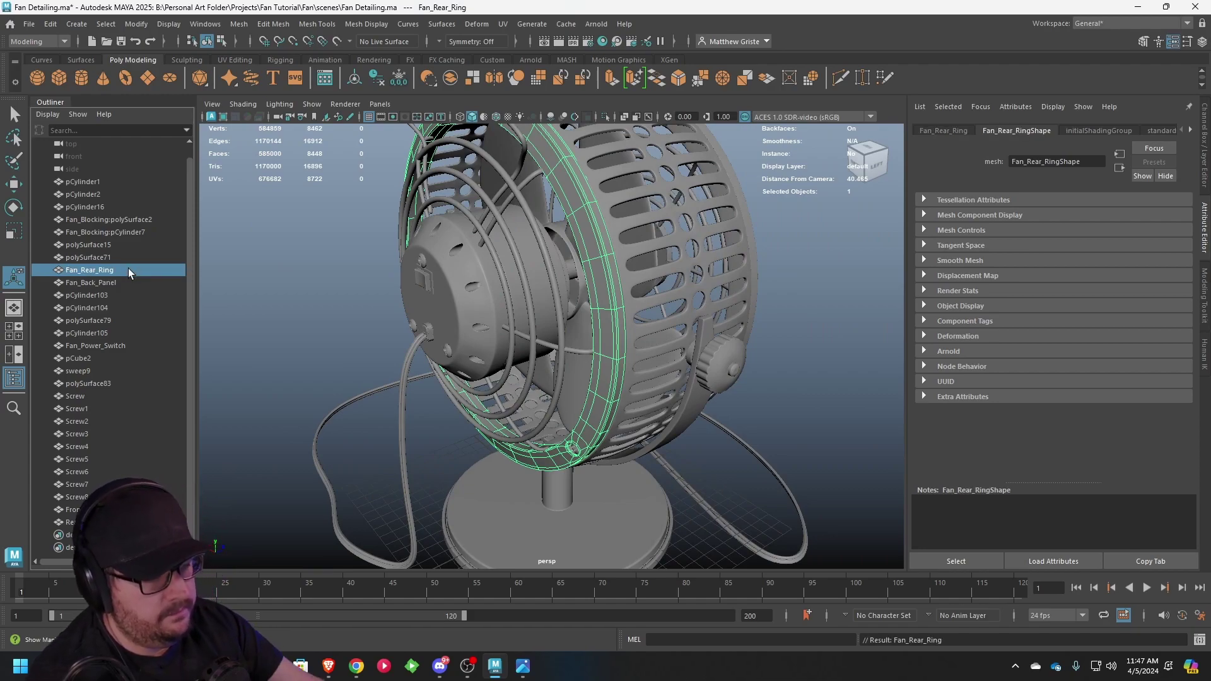
- Rename the outer ring around the front grate to Fan_Front_Ring
alt+drag(662, 271, 511, 265)
click(511, 265)
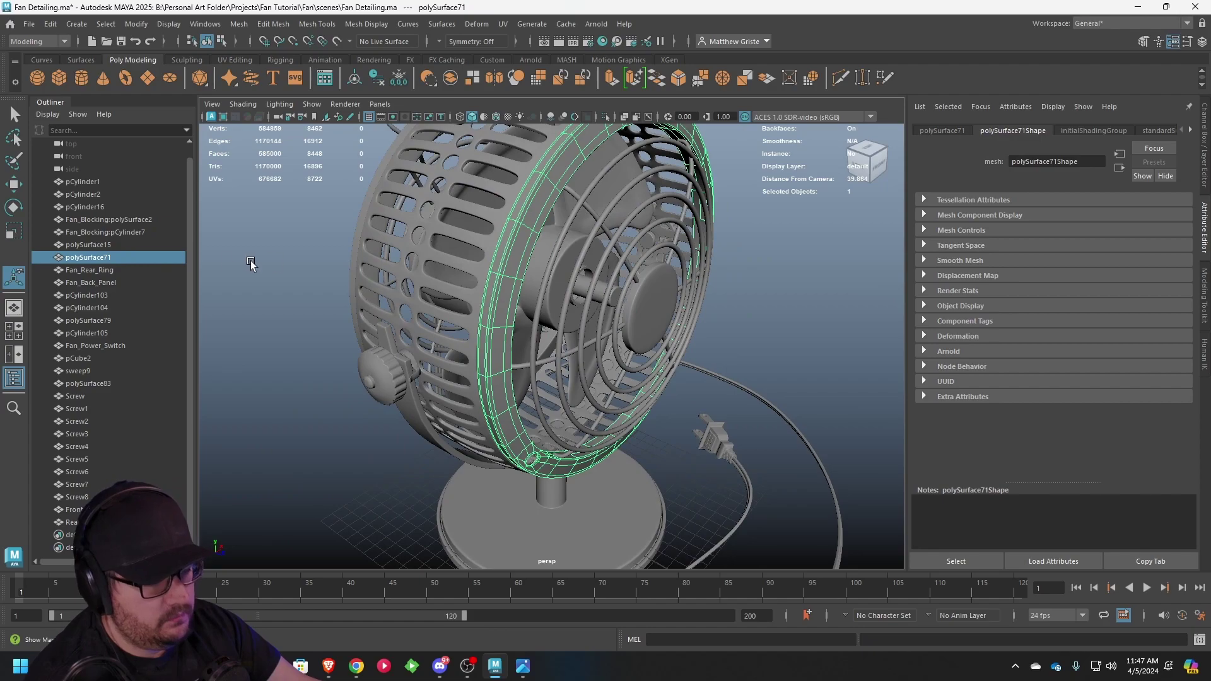
double_click(116, 259)
text(Fan Front Ring)
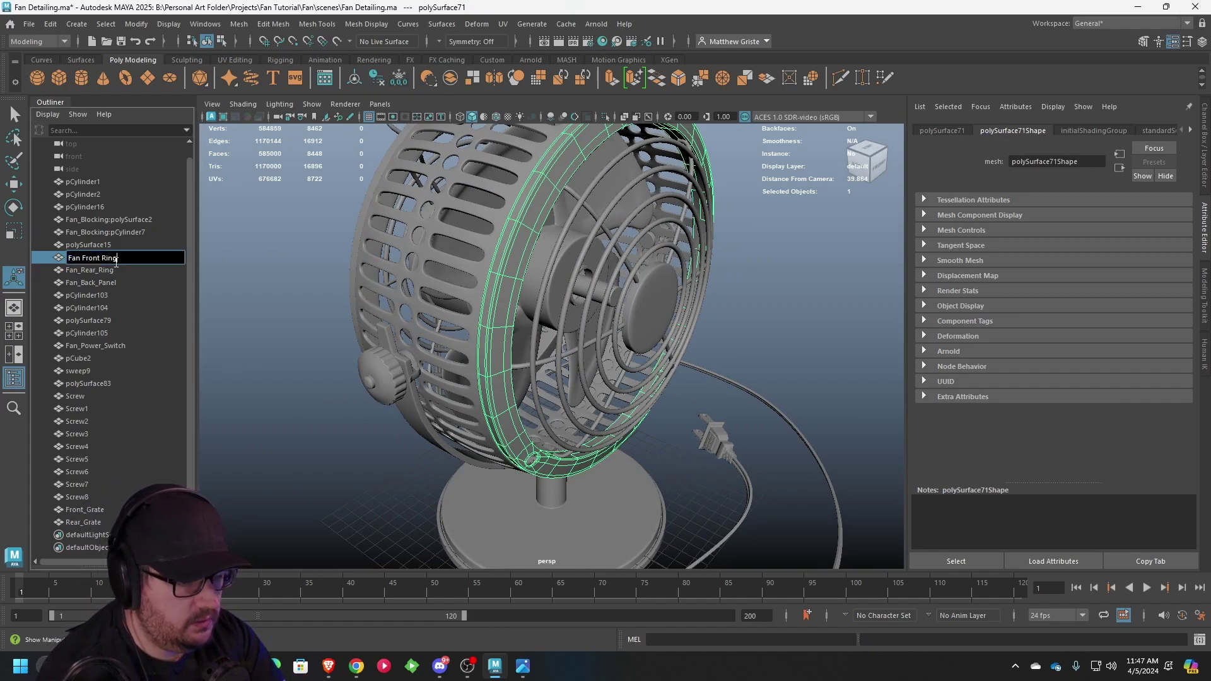
key(Return)
- Rename the knob on the fan's left side, as seen from the front, to Fan_Knob_Left
alt+drag(324, 324, 425, 323)
alt+drag(323, 304, 541, 325)
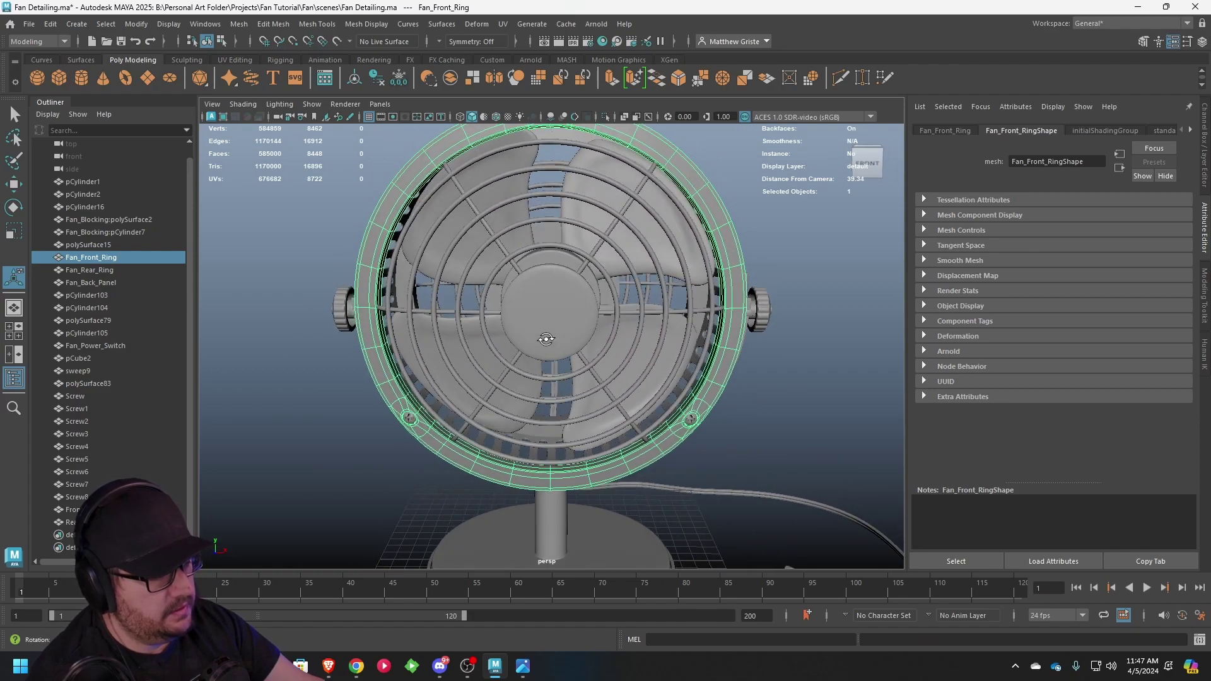
scroll(546, 342, down, 2)
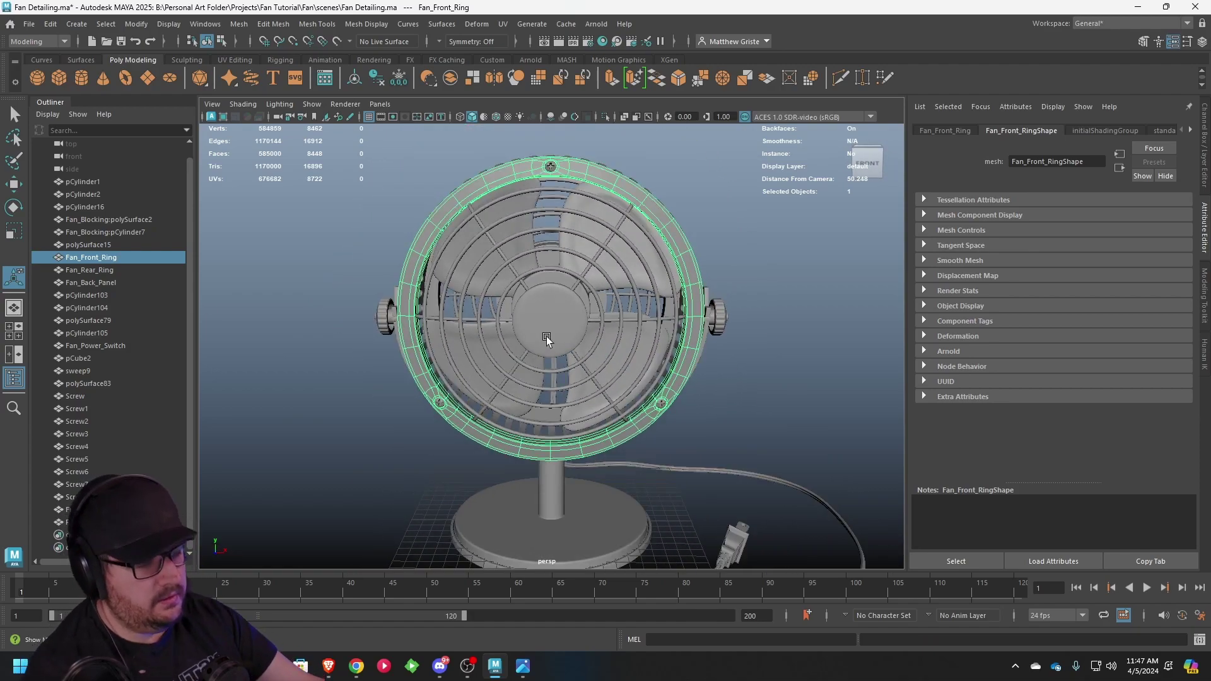
click(386, 315)
double_click(100, 309)
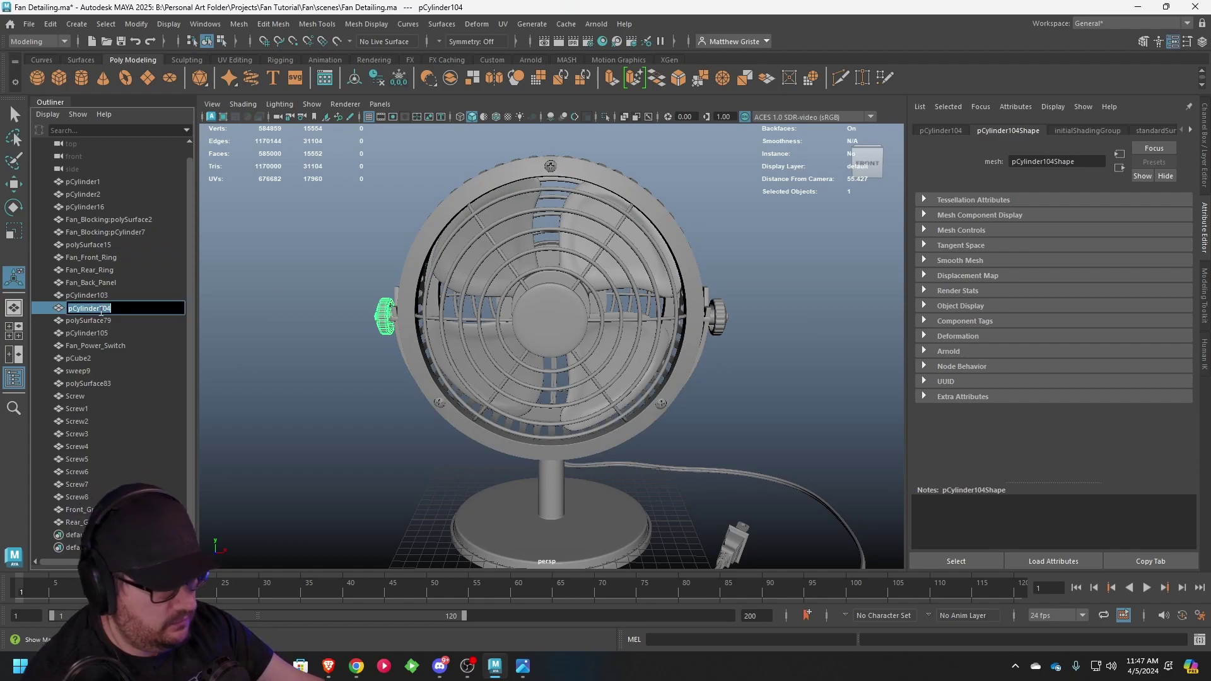
text(Fan Knob)
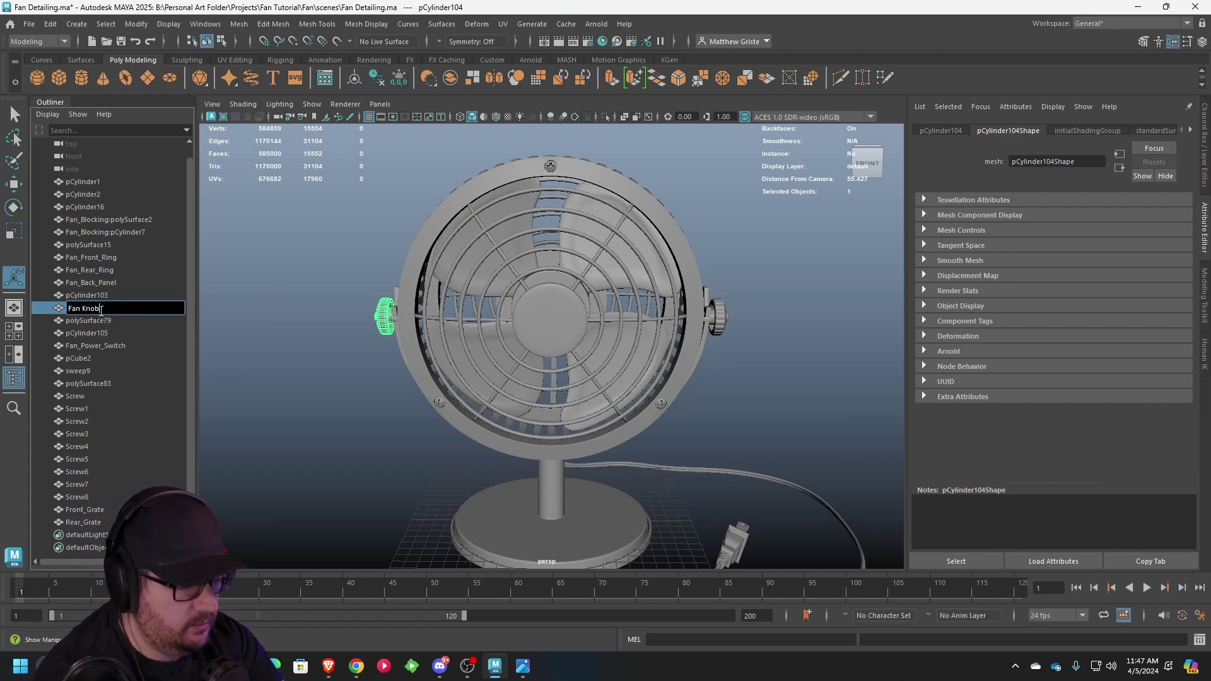
text( Left)
key(Return)
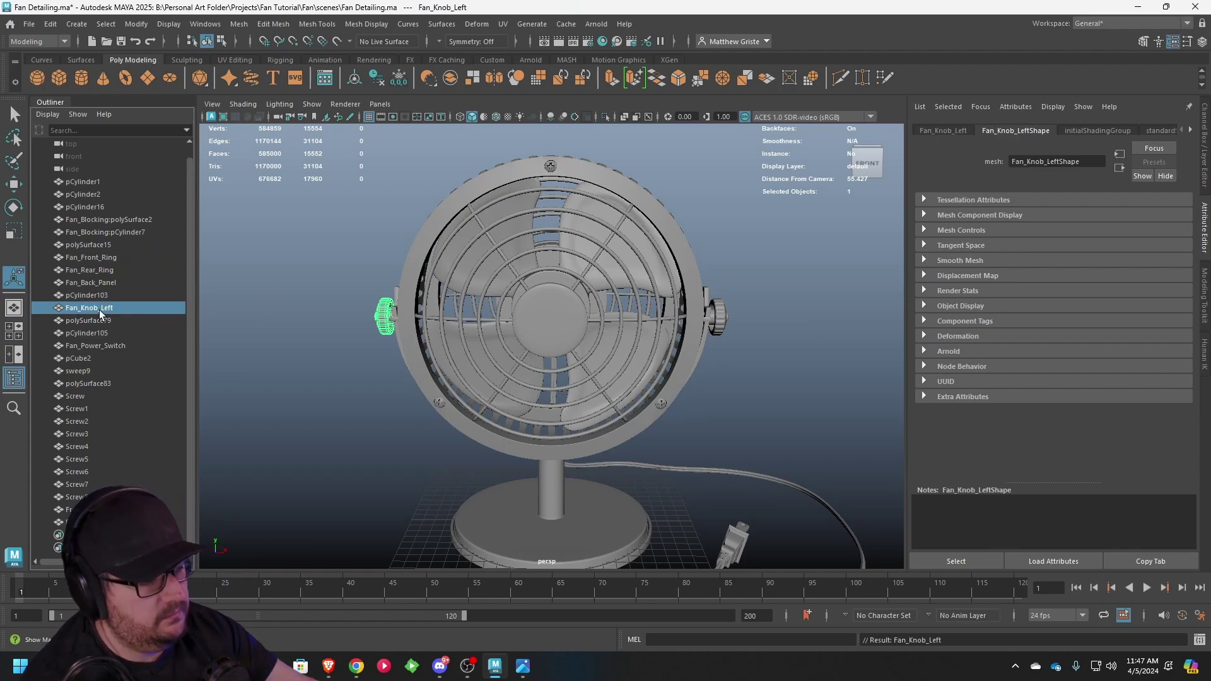
- Rename the knob on the fan's right side, as seen from the front, to Fan_Knob_Right
click(719, 319)
double_click(130, 295)
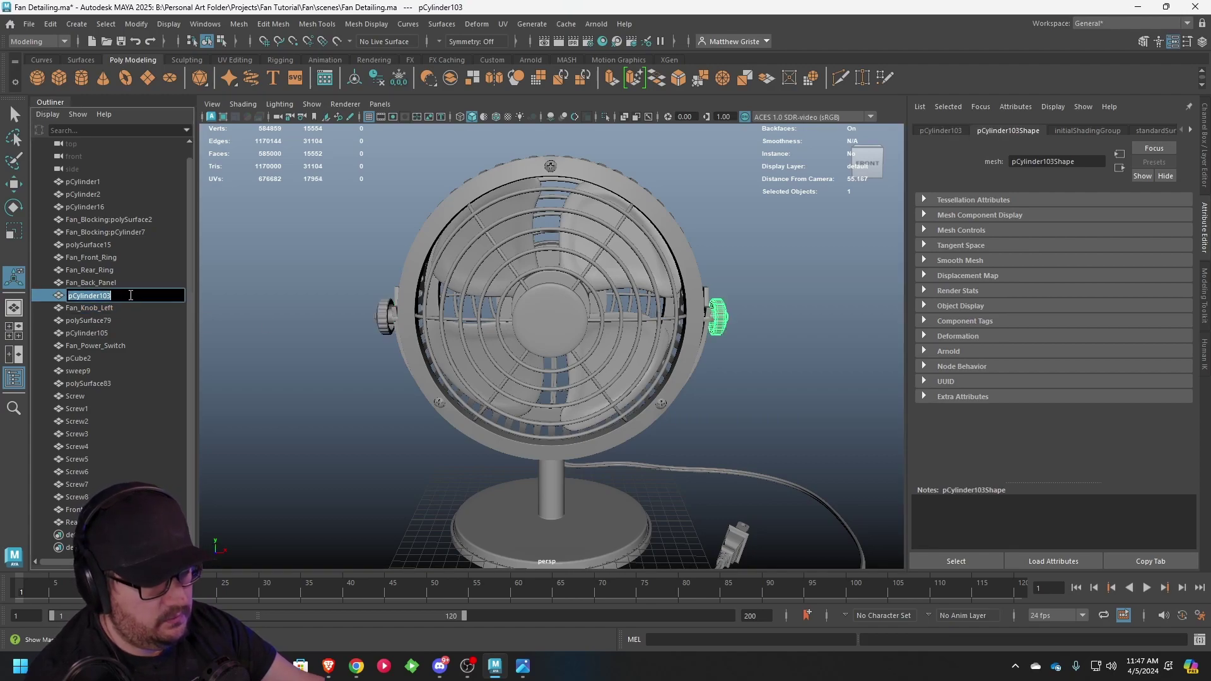
text(Fan Knob)
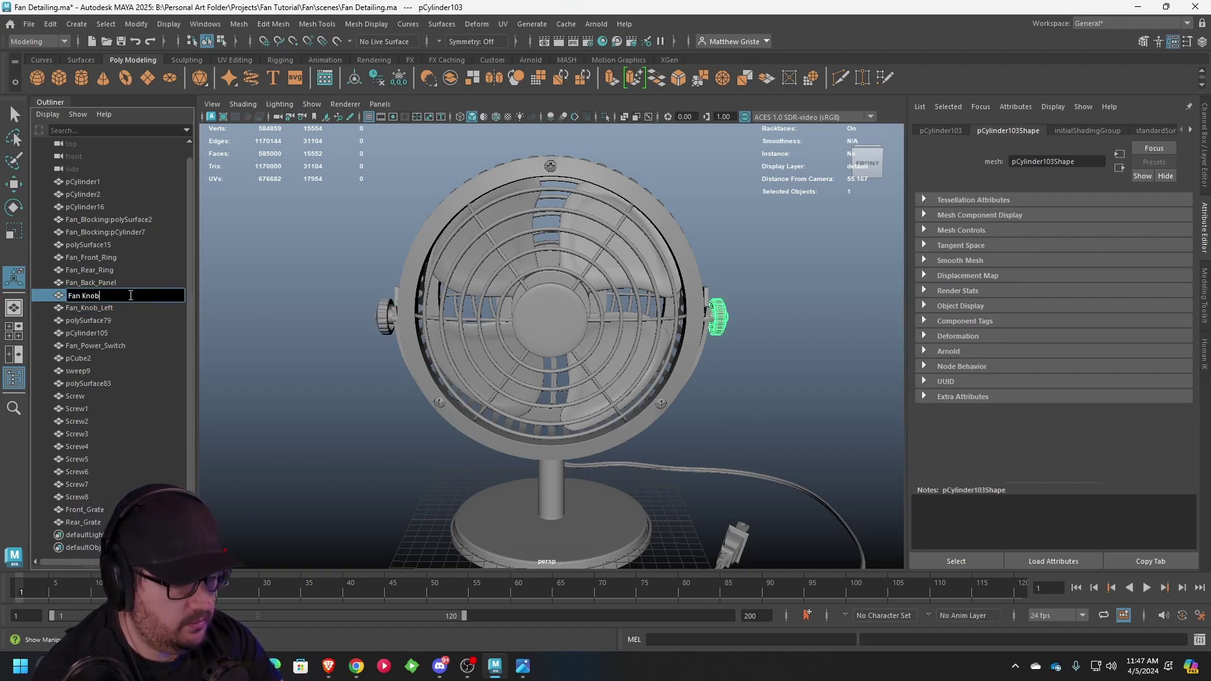
text( Right)
key(Return)
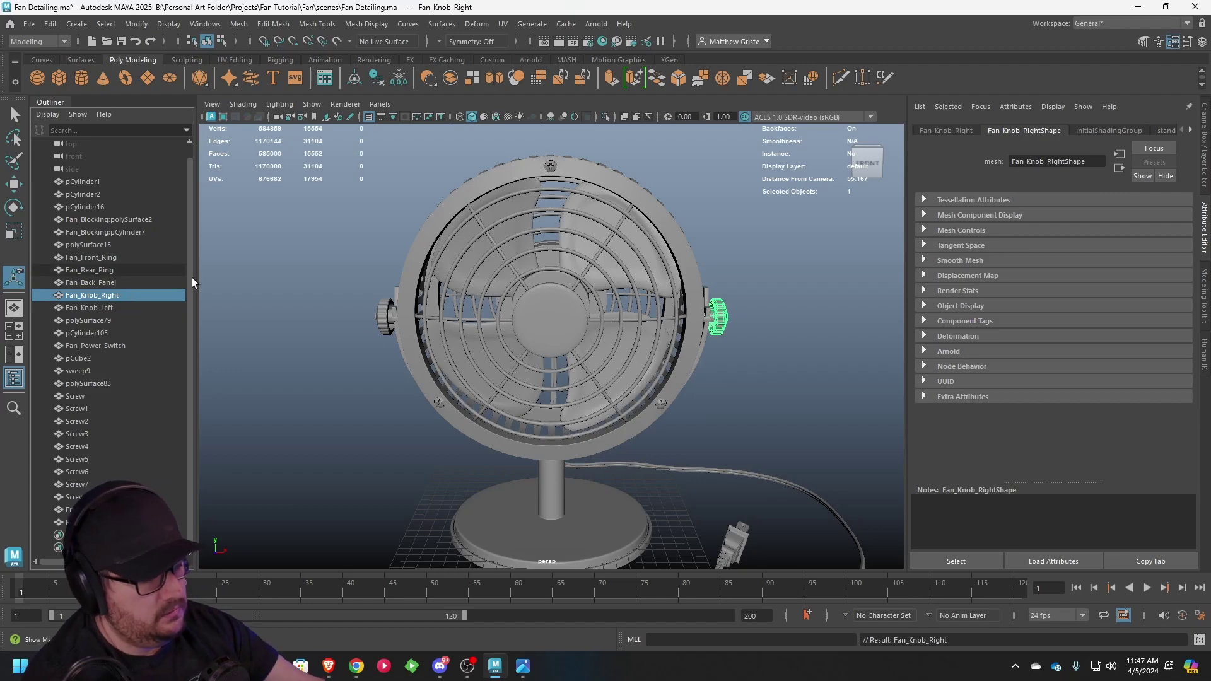
- Rename the small stop ring beside the knob on the fan's left side, as seen from the front, to Fan_Stop_Ring_Left
alt+drag(297, 322, 451, 366)
scroll(450, 366, up, 4)
alt+middle_drag(328, 359, 479, 360)
scroll(480, 359, up, 3)
click(369, 374)
scroll(370, 374, down, 3)
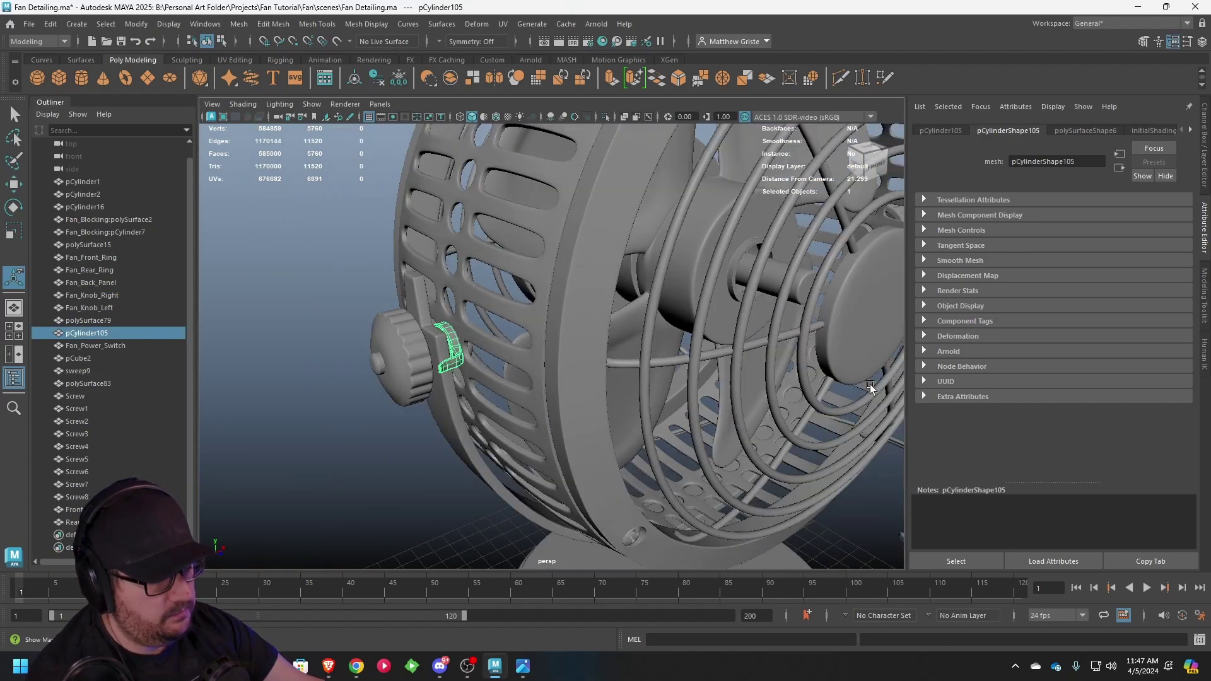
alt+drag(869, 385, 206, 342)
scroll(728, 375, down, 3)
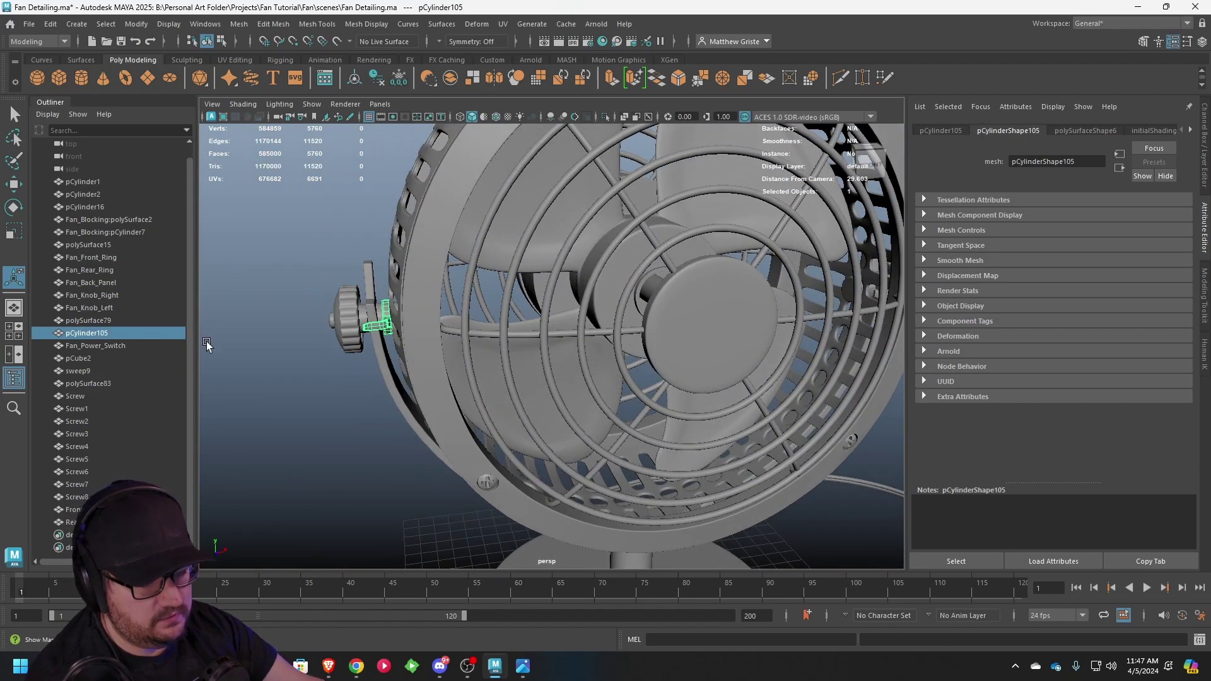
double_click(87, 334)
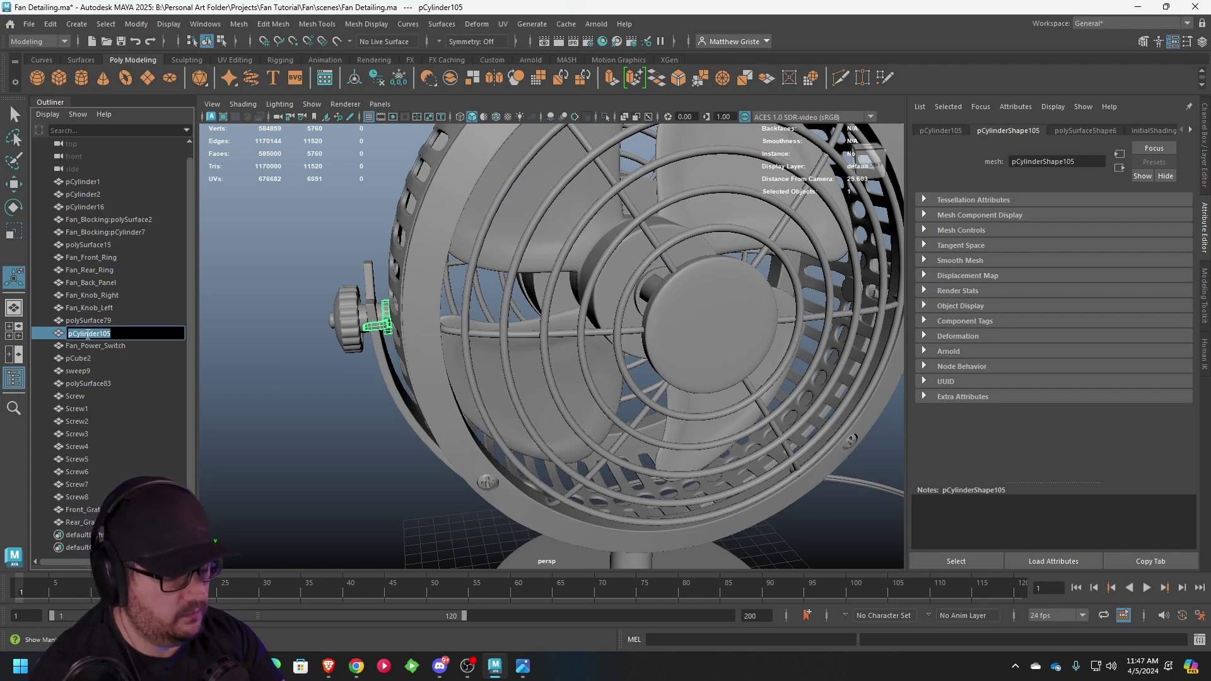
text(Fan S)
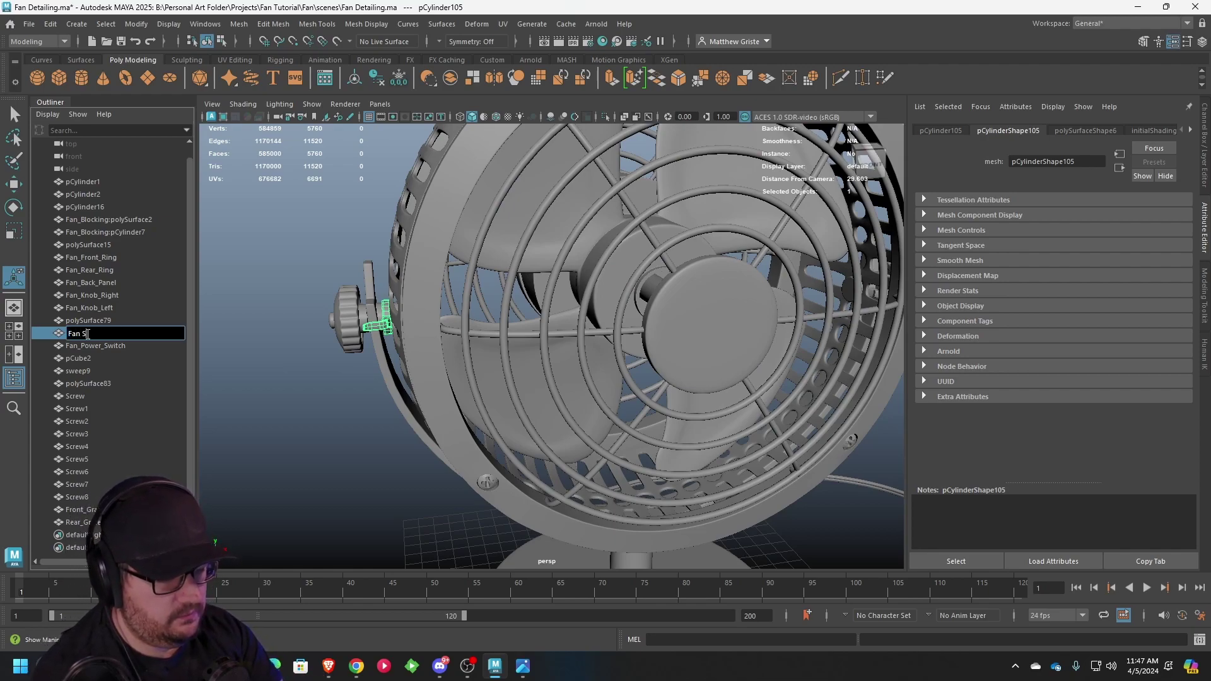
text(an_Stop_Ring_Le)
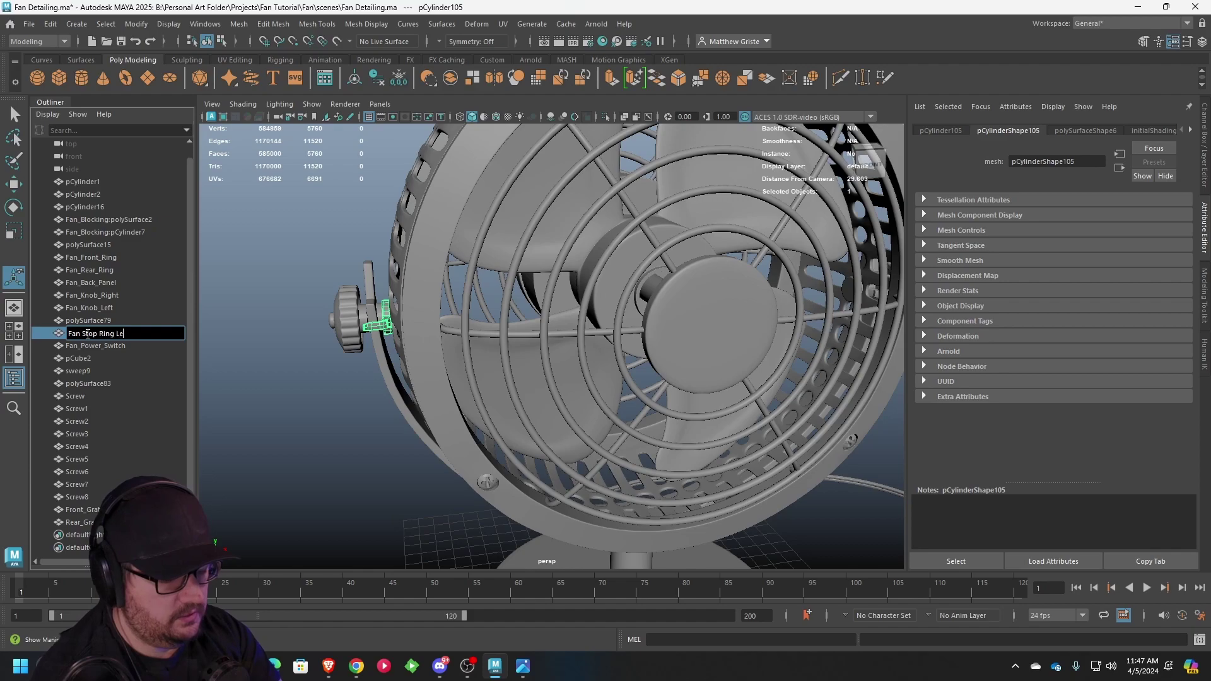
text(ft)
key(Return)
- Reuse the left stop ring's name for the matching ring on the fan's right side, changing it to Fan_Stop_Ring_Right
double_click(128, 333)
key(ctrl+c)
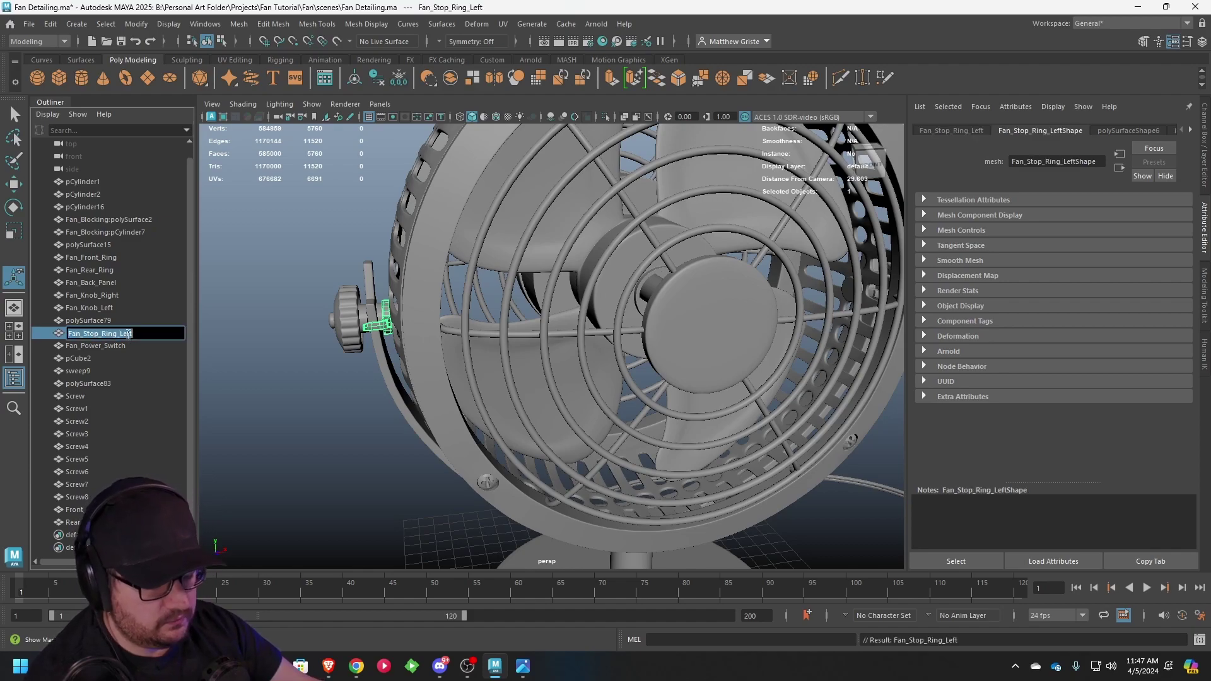
alt+drag(622, 325, 517, 328)
click(95, 207)
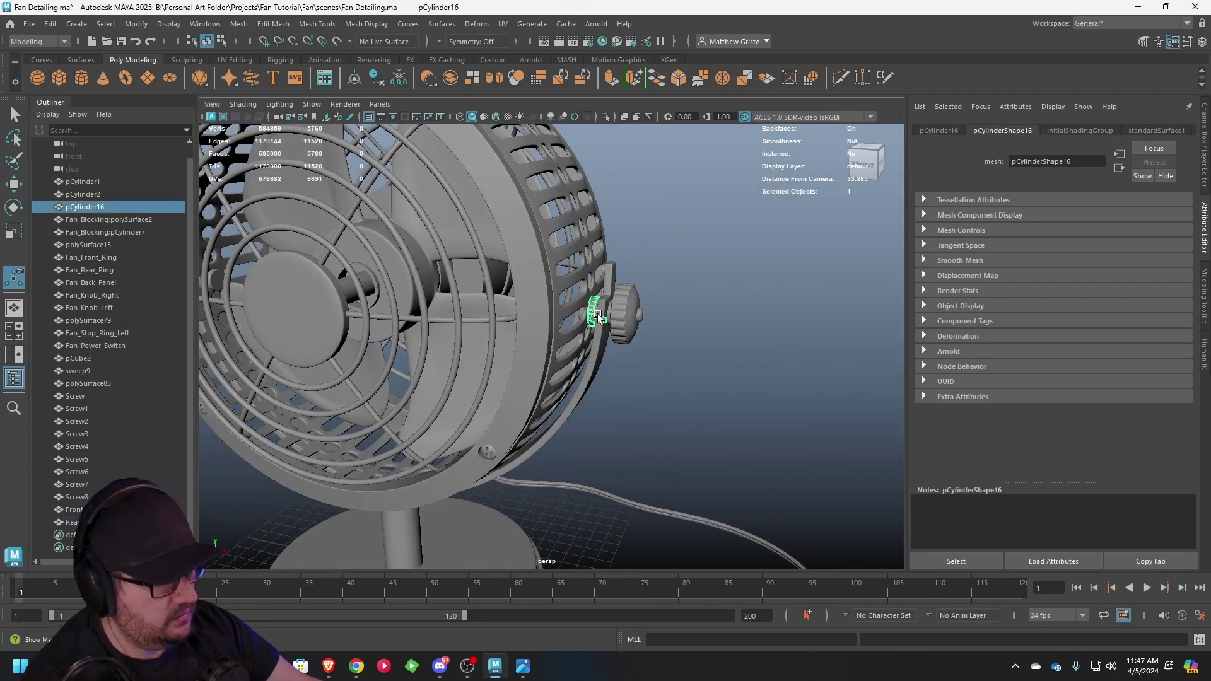
double_click(91, 208)
key(ctrl+v)
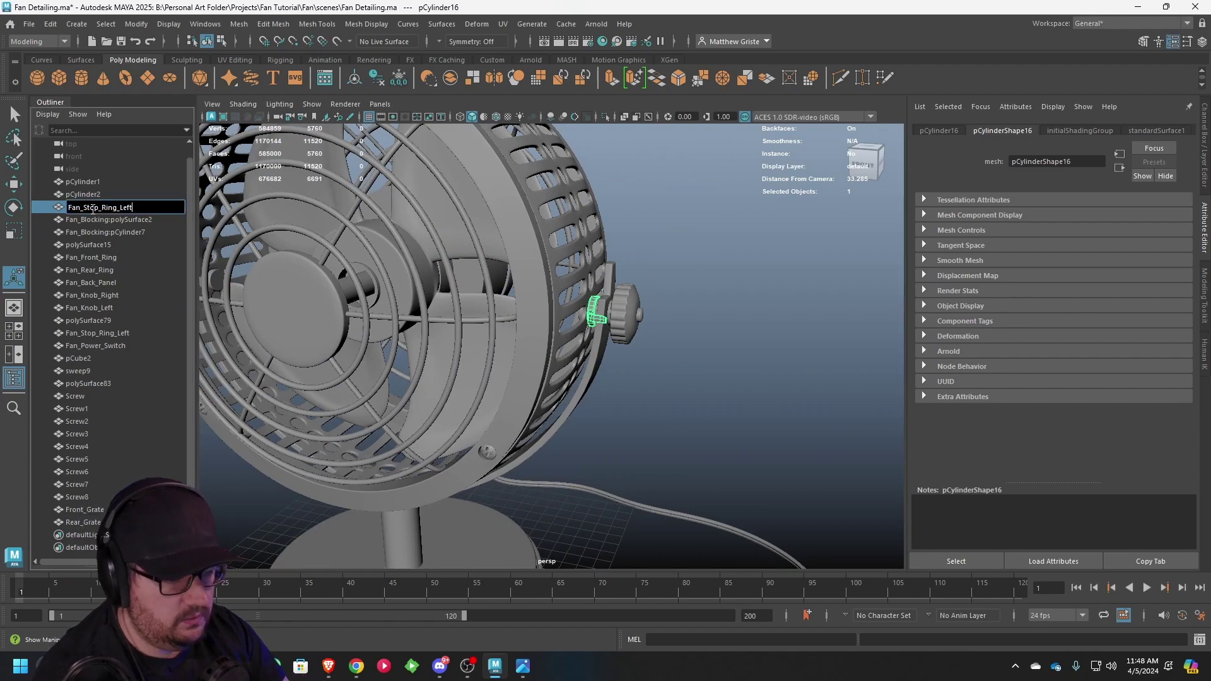
text(Righ)
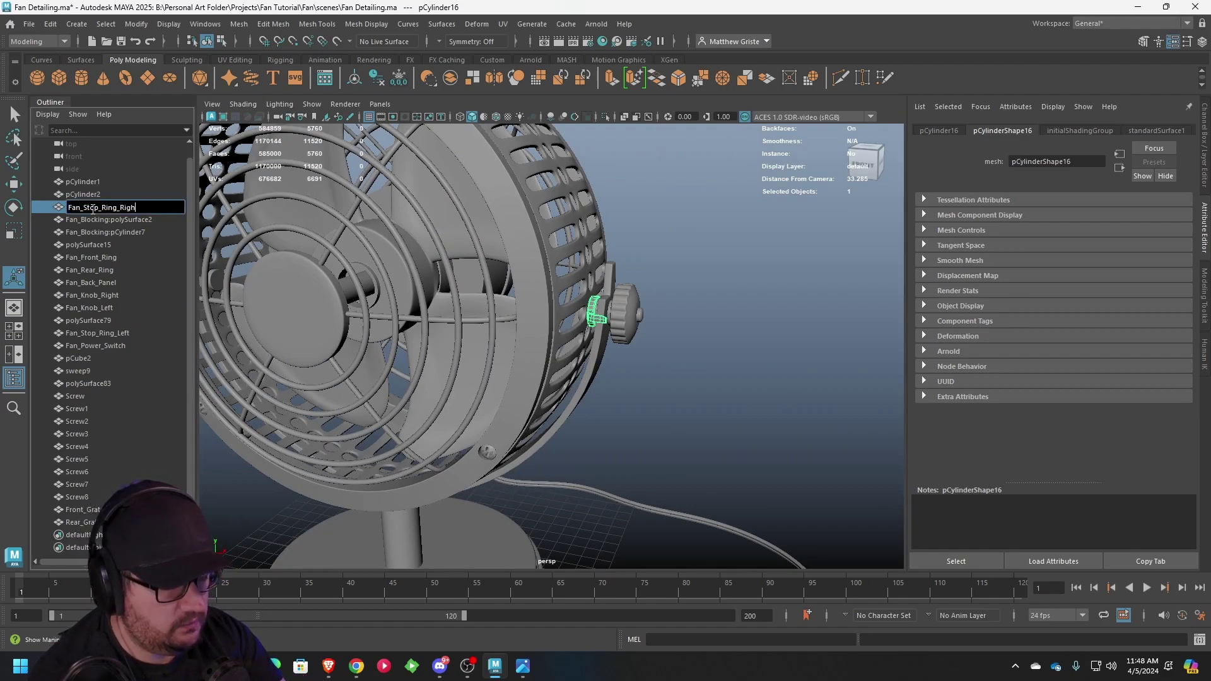
text(t)
key(Return)
- Rename the curved bracket that carries the fan housing between the two knobs to Fan_Support_Ring
alt+drag(220, 229, 517, 376)
click(571, 377)
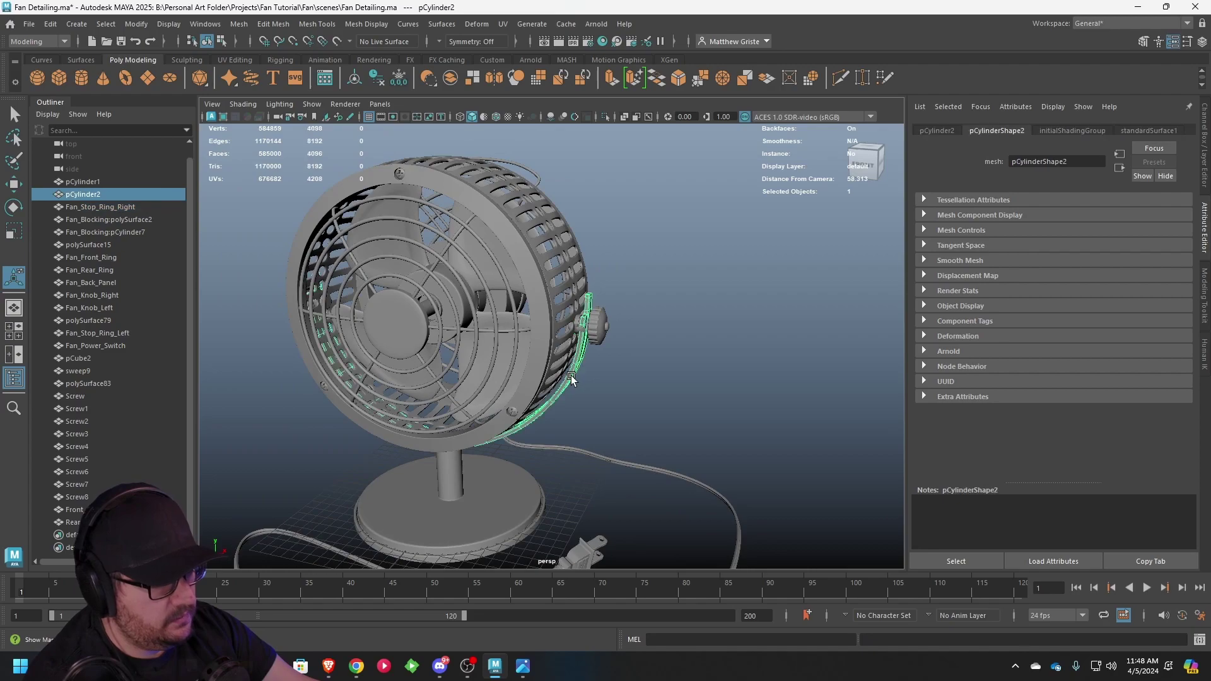
double_click(100, 198)
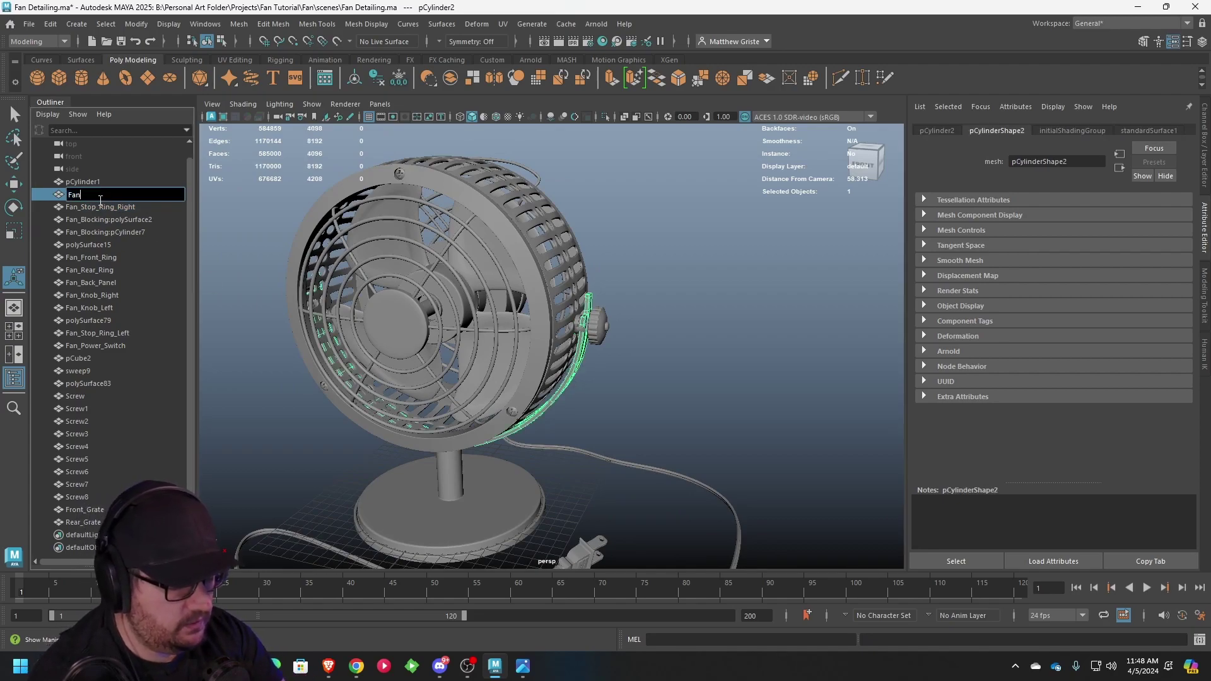
text(Fan_Support_Ri)
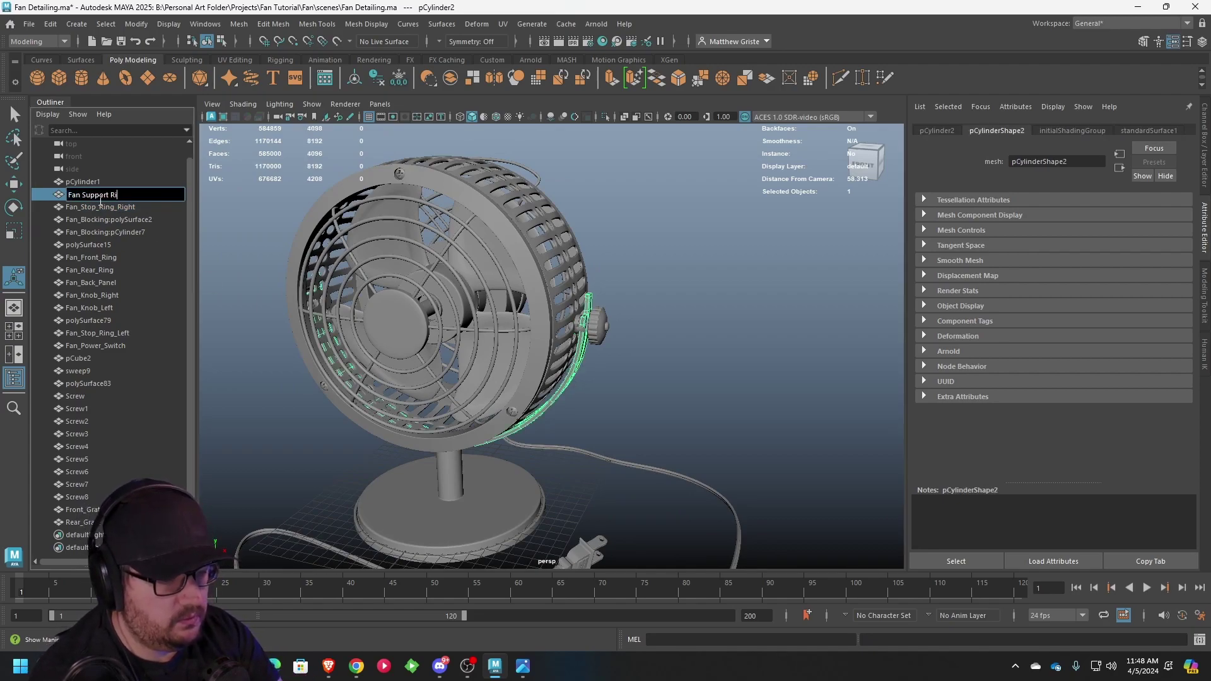
text(ng)
key(Return)
- Rename the round foot with its vertical post under the fan to Fan_Base
click(359, 498)
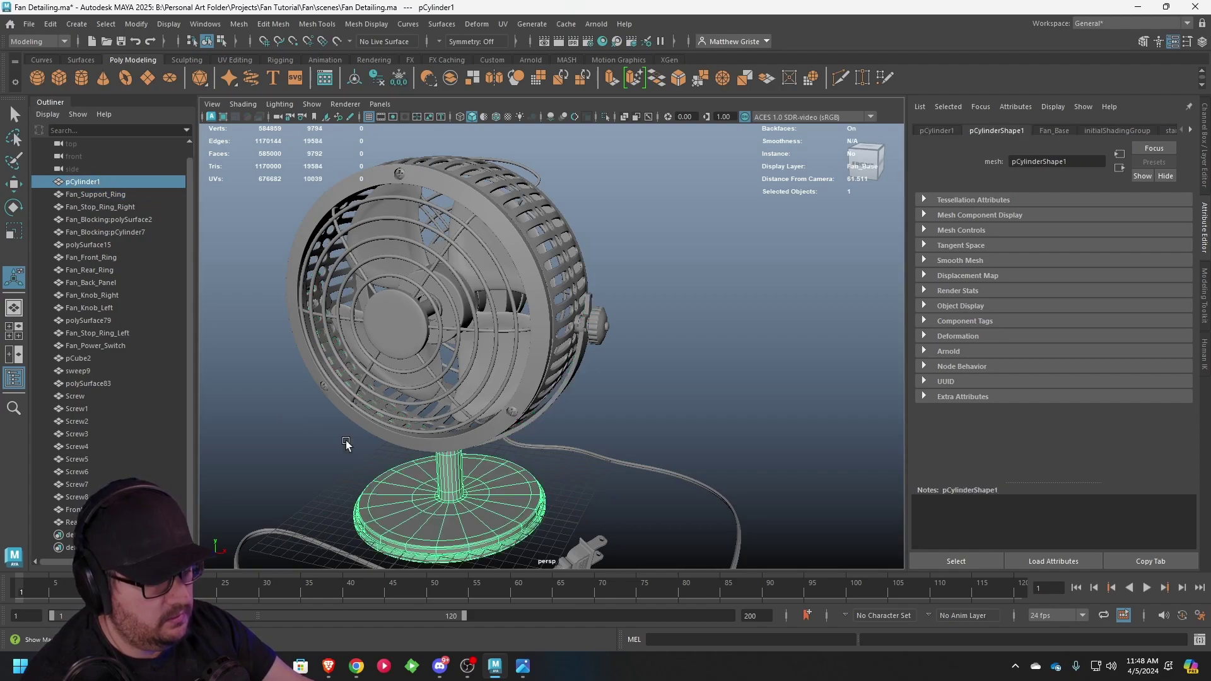
double_click(75, 182)
text(Fan_)
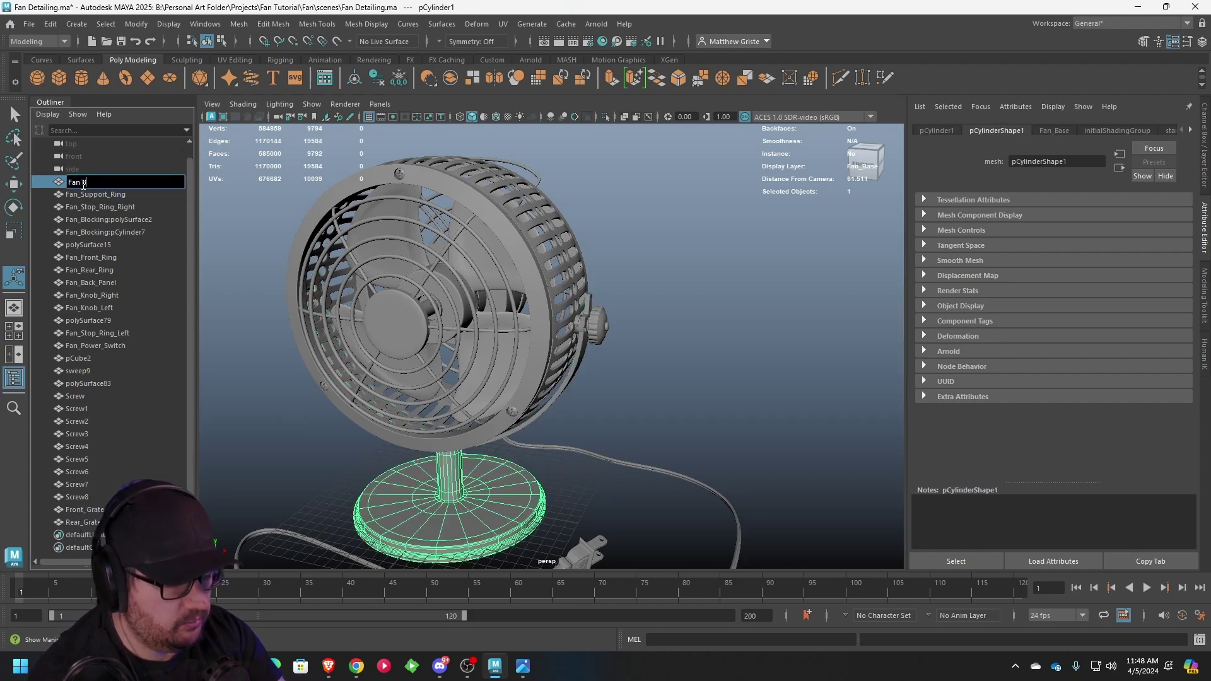
text(Base)
key(Return)
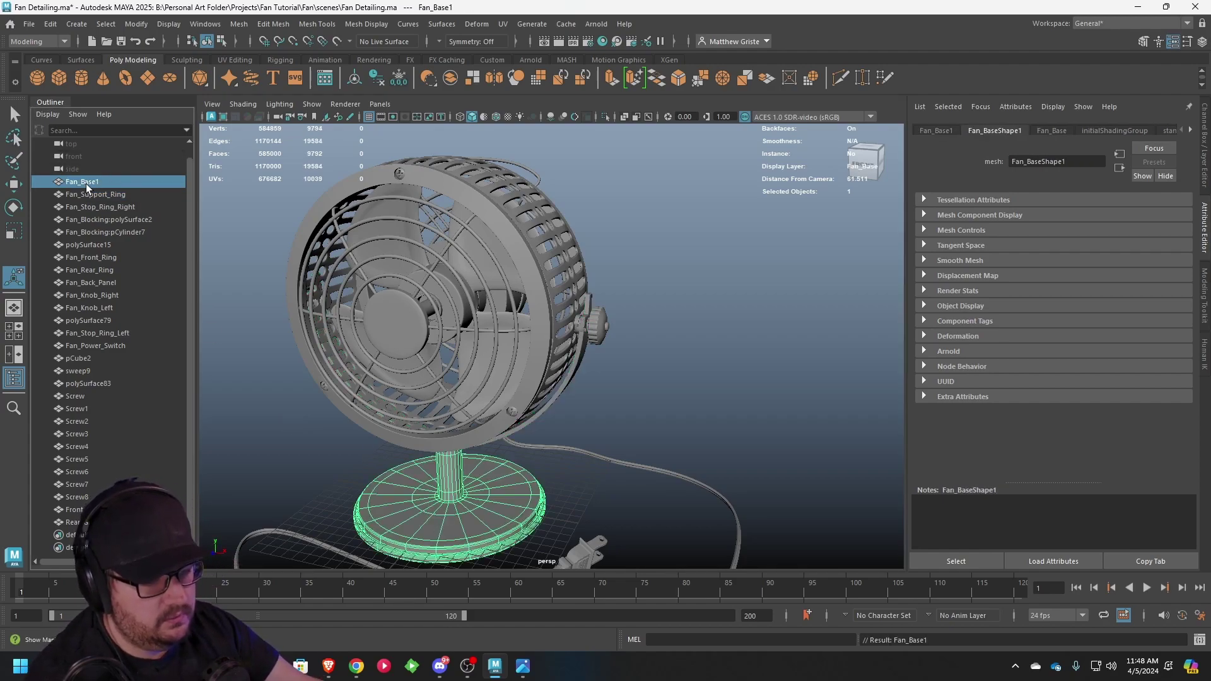
key(w)
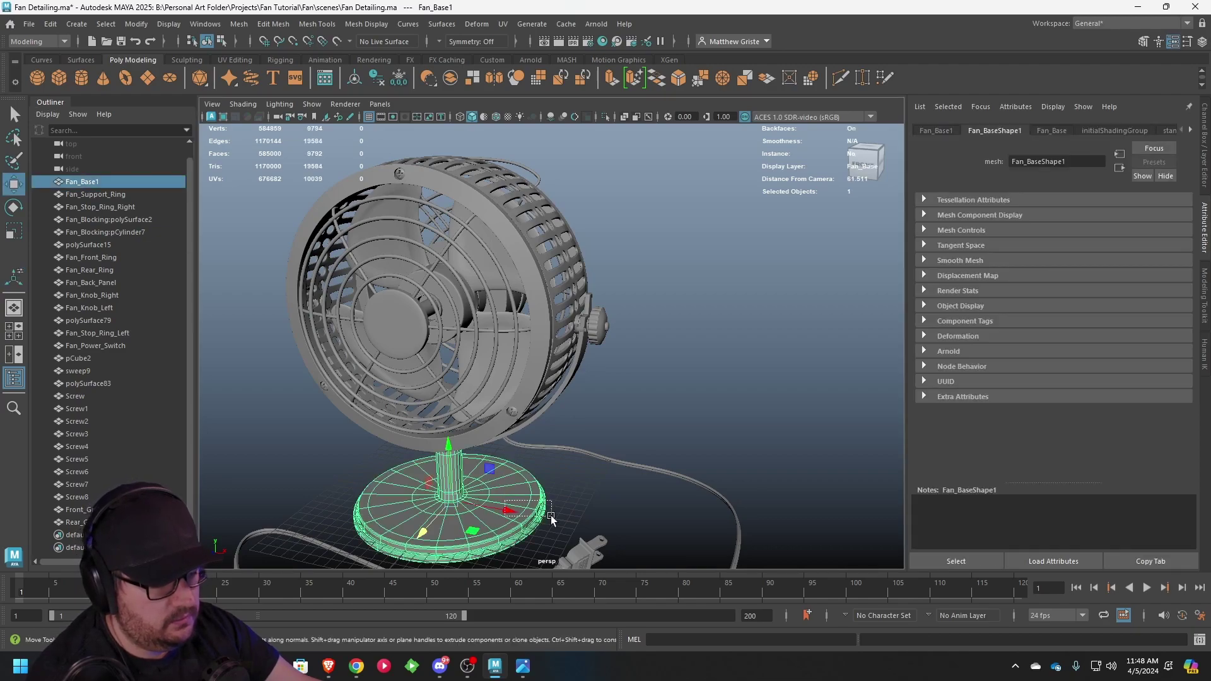
drag(509, 508, 562, 519)
key(ctrl+z)
- Rename the long swept cable mesh sweep9 to Fan_power_cord
alt+drag(398, 439, 243, 380)
click(78, 371)
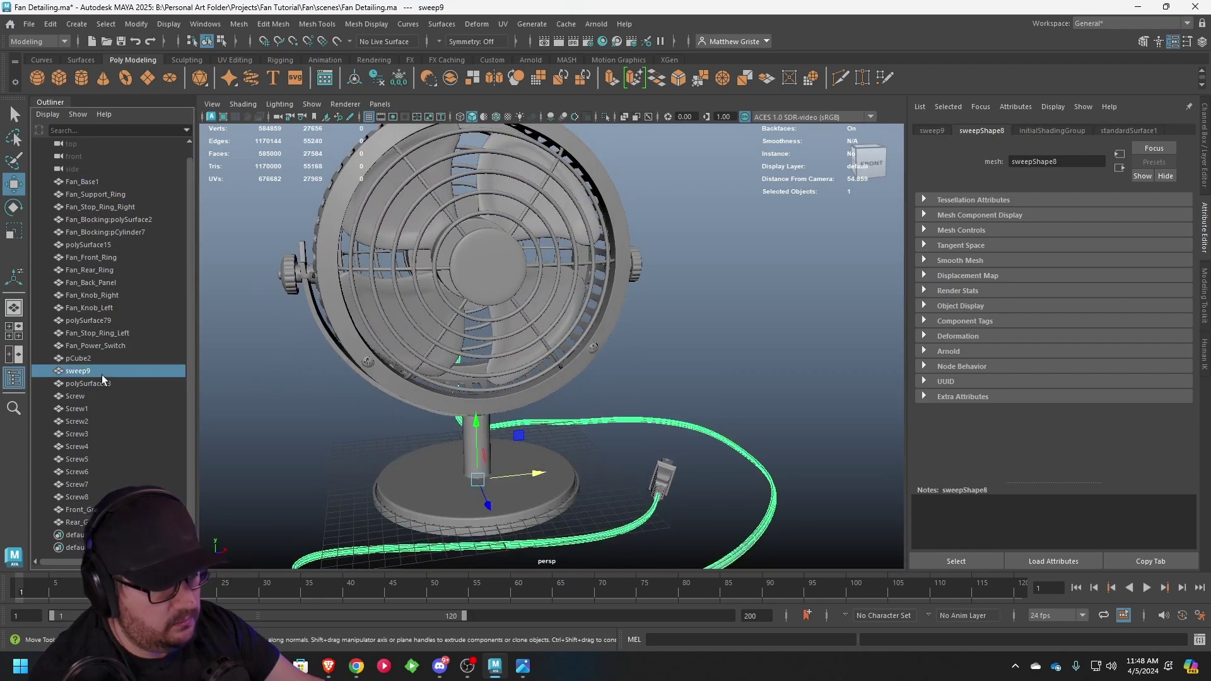
key(f)
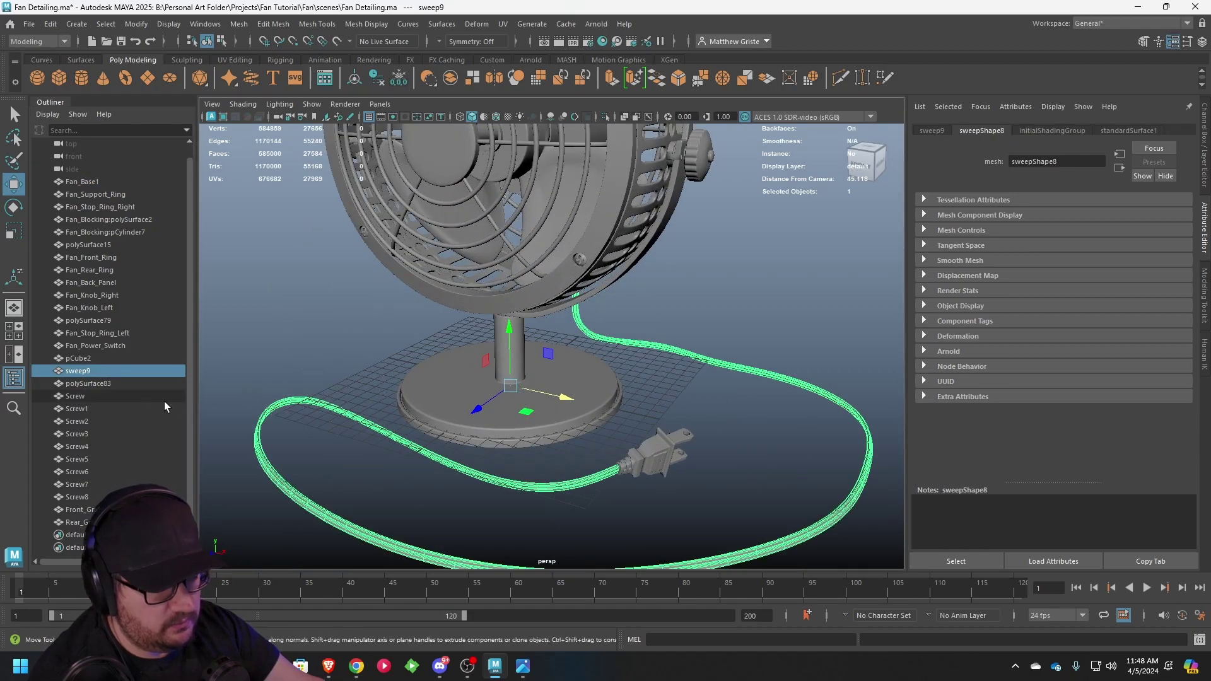
double_click(84, 370)
text(Fan po)
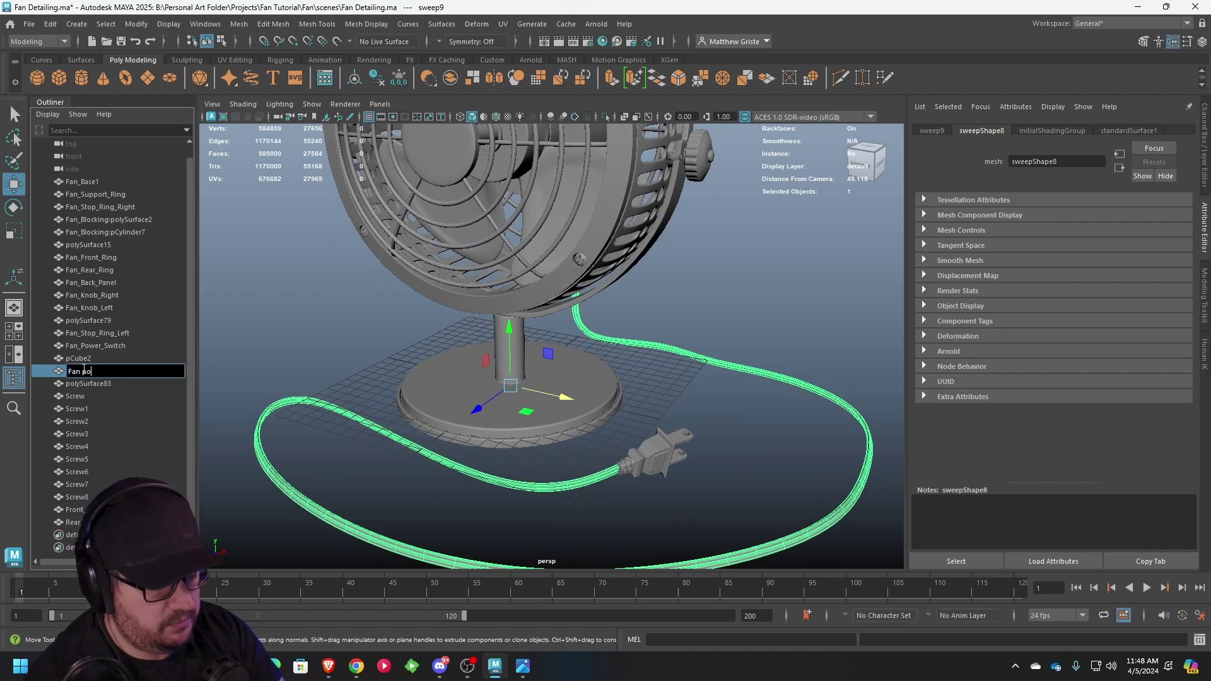
text(wer cord)
key(Return)
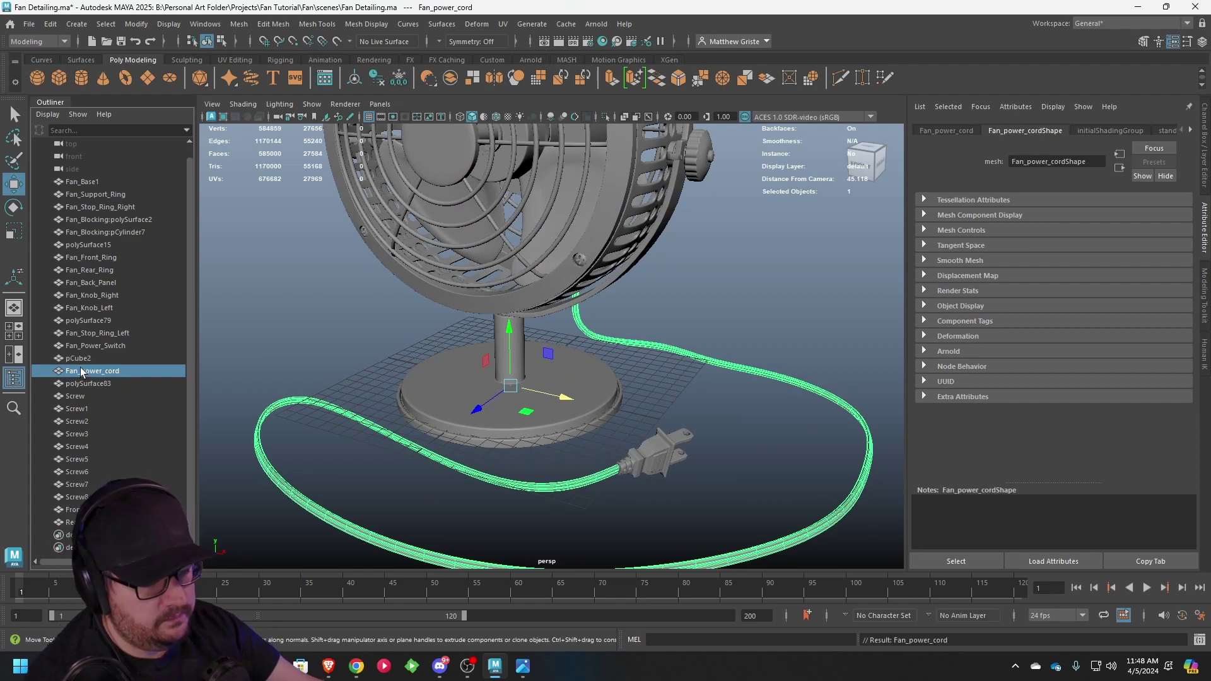
- Rename the plug at the end of the power cord to Fan_Plug
click(629, 428)
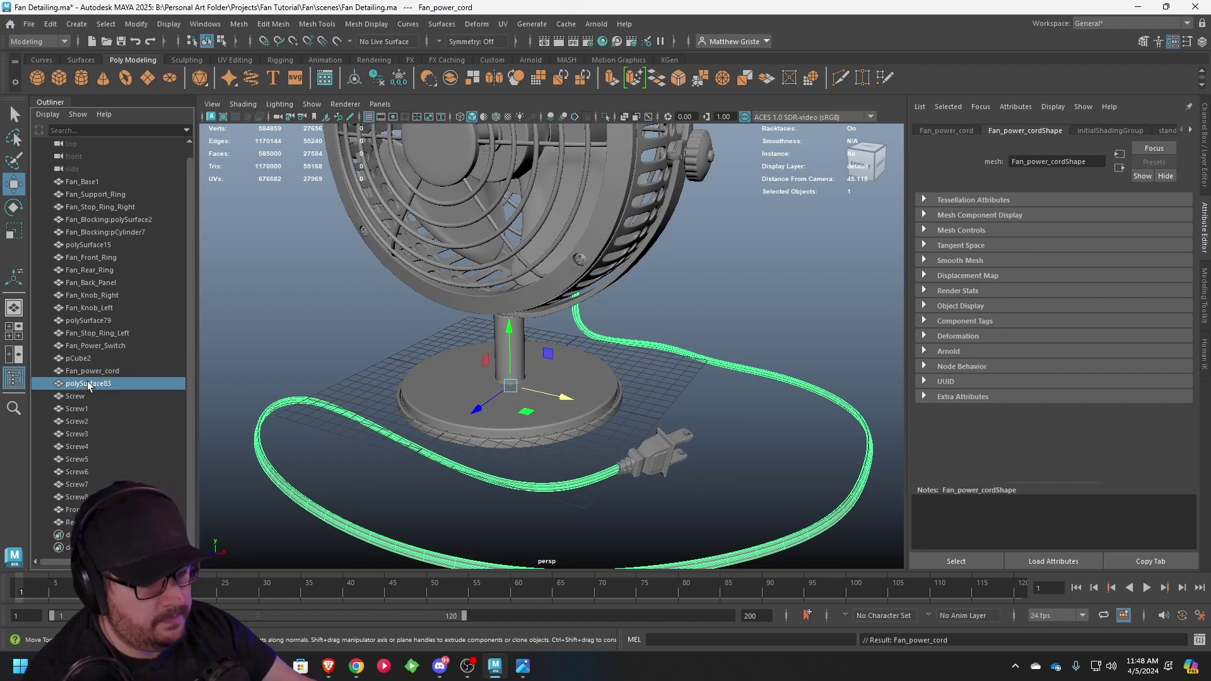
double_click(121, 385)
text(Fan Plu)
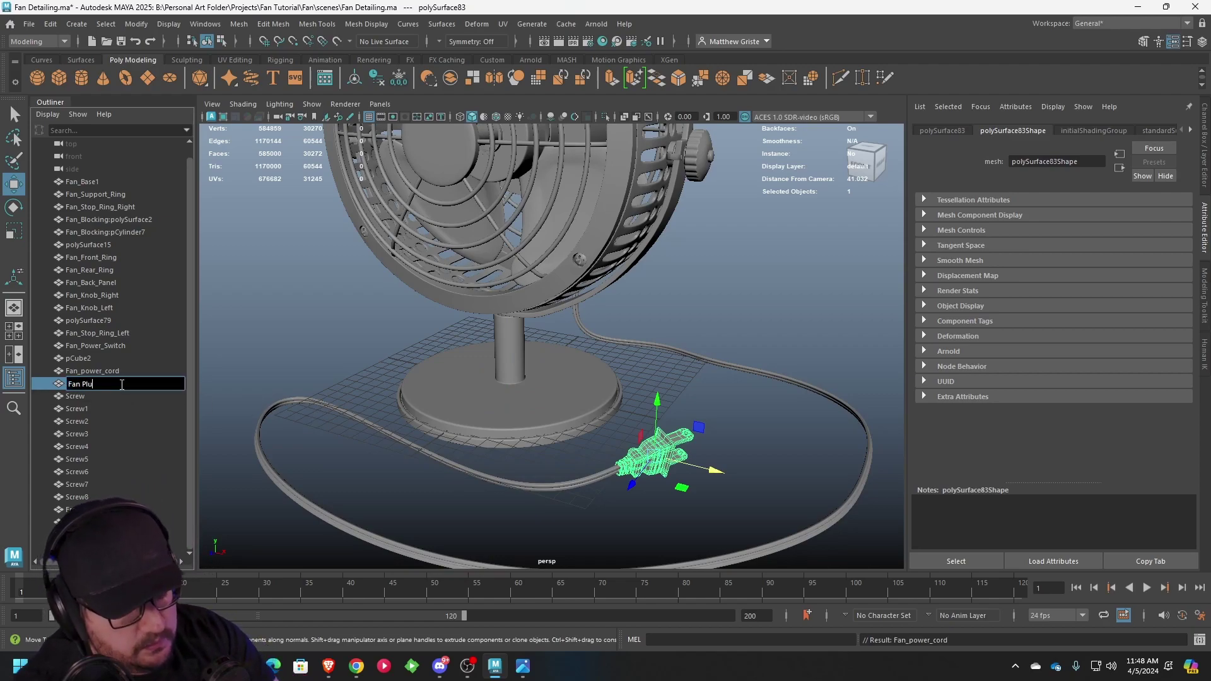
text(g)
key(Return)
- Rename the small piece where the cord enters the fan's back panel to Fan_Plug_Cap
click(143, 358)
alt+drag(281, 357, 246, 319)
double_click(105, 357)
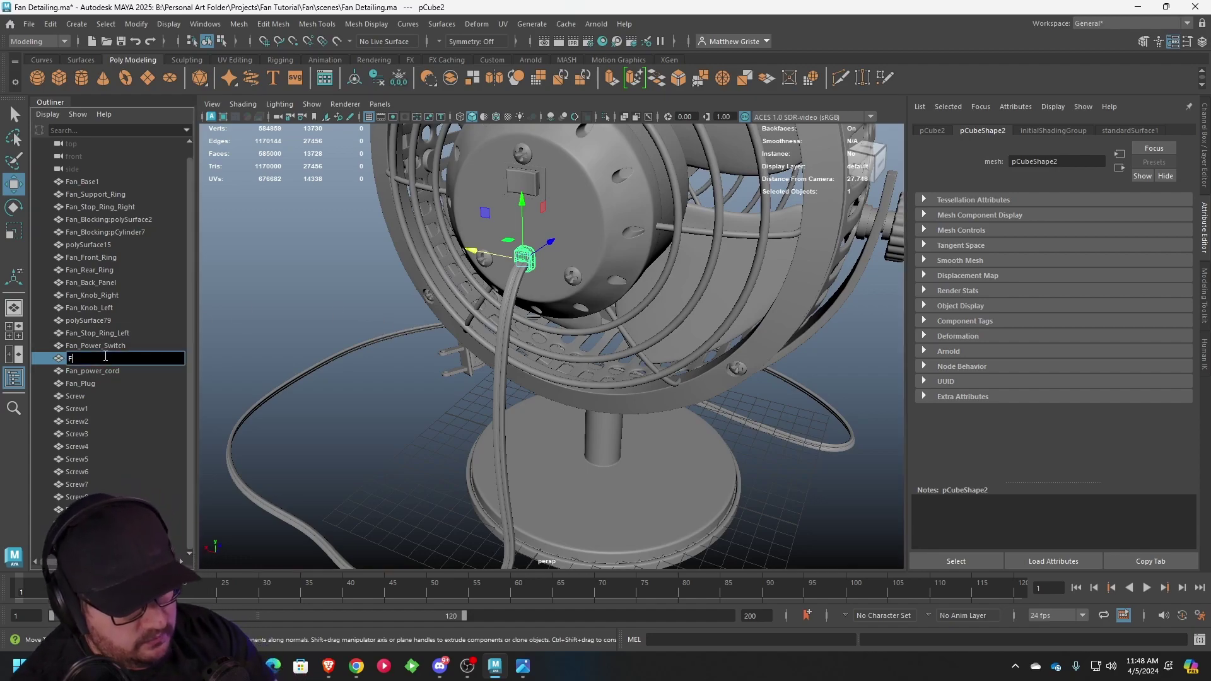
text(Fan Plug )
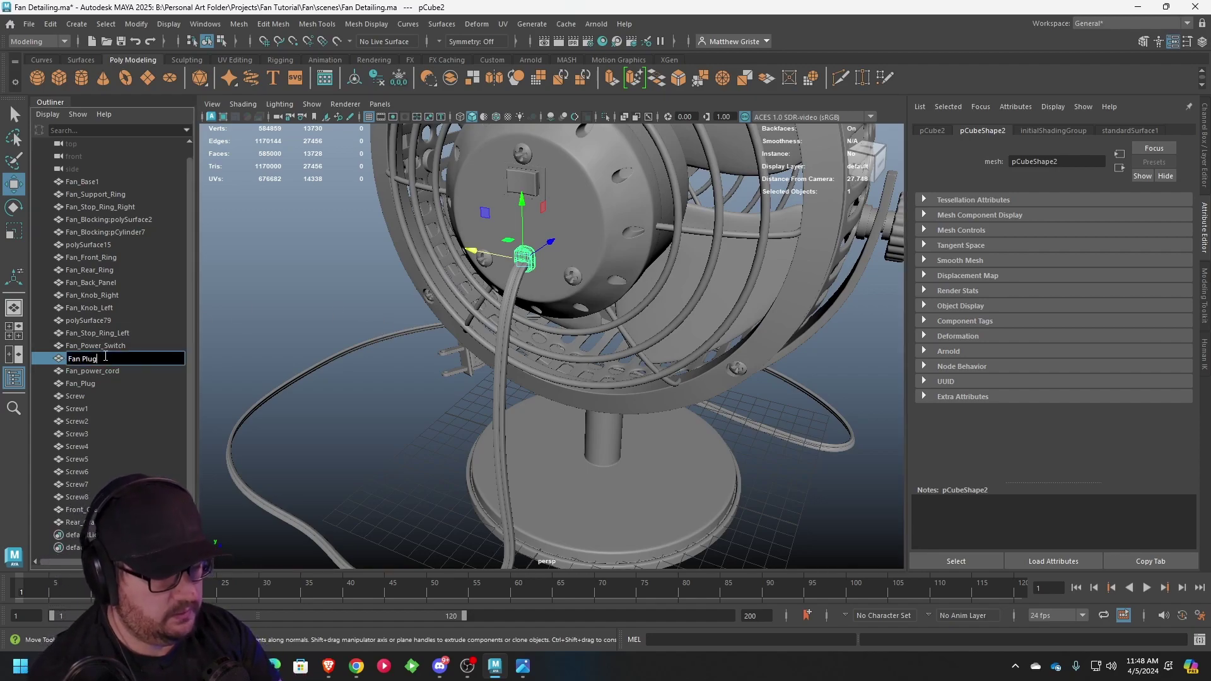
text(Cap)
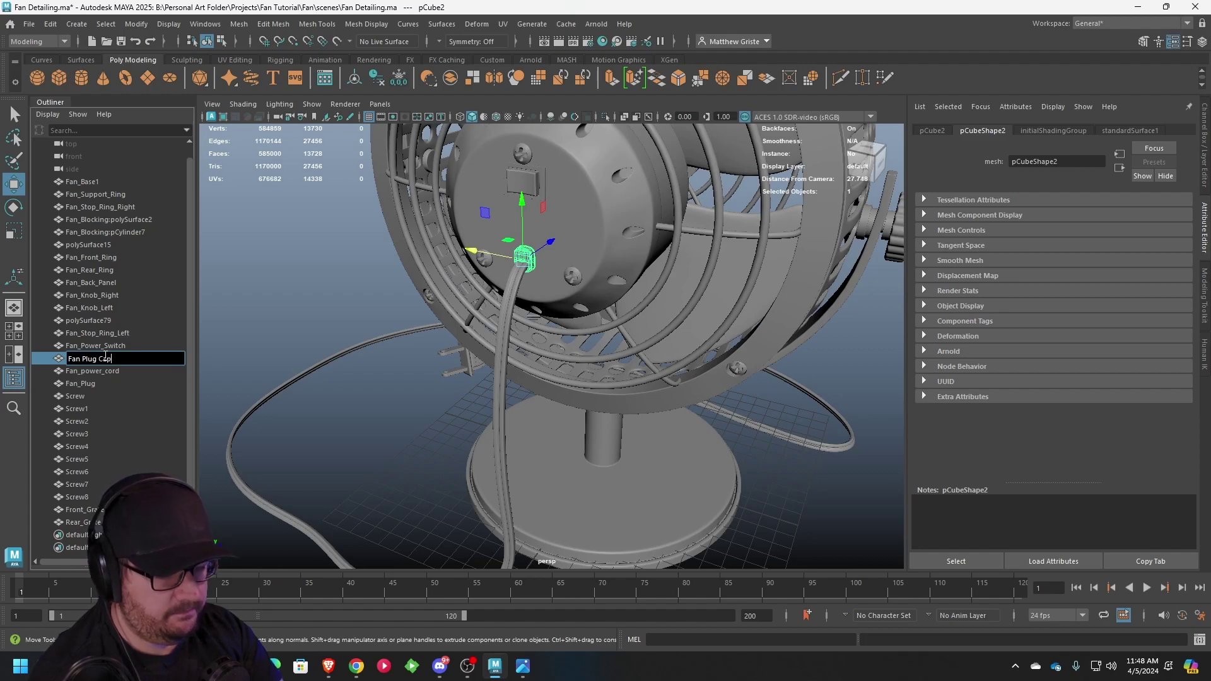
key(Return)
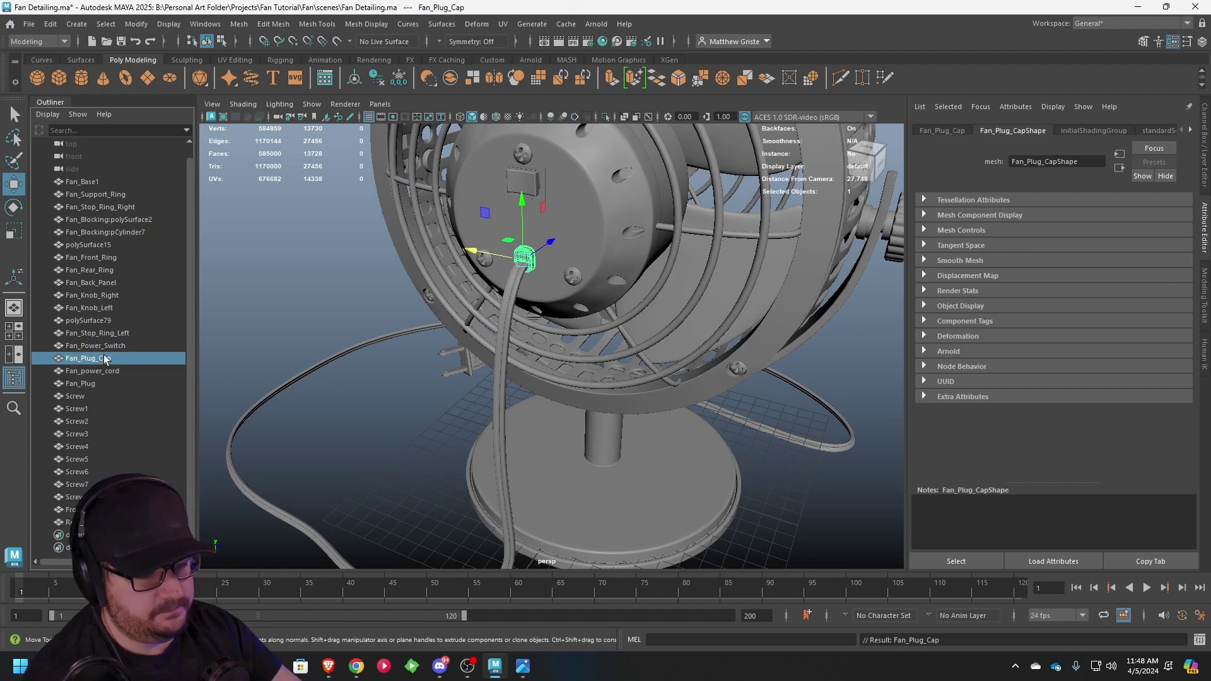
- Rename the blade mesh inside the housing, polySurface79, to Fan_Blade
click(131, 321)
key(f)
double_click(129, 321)
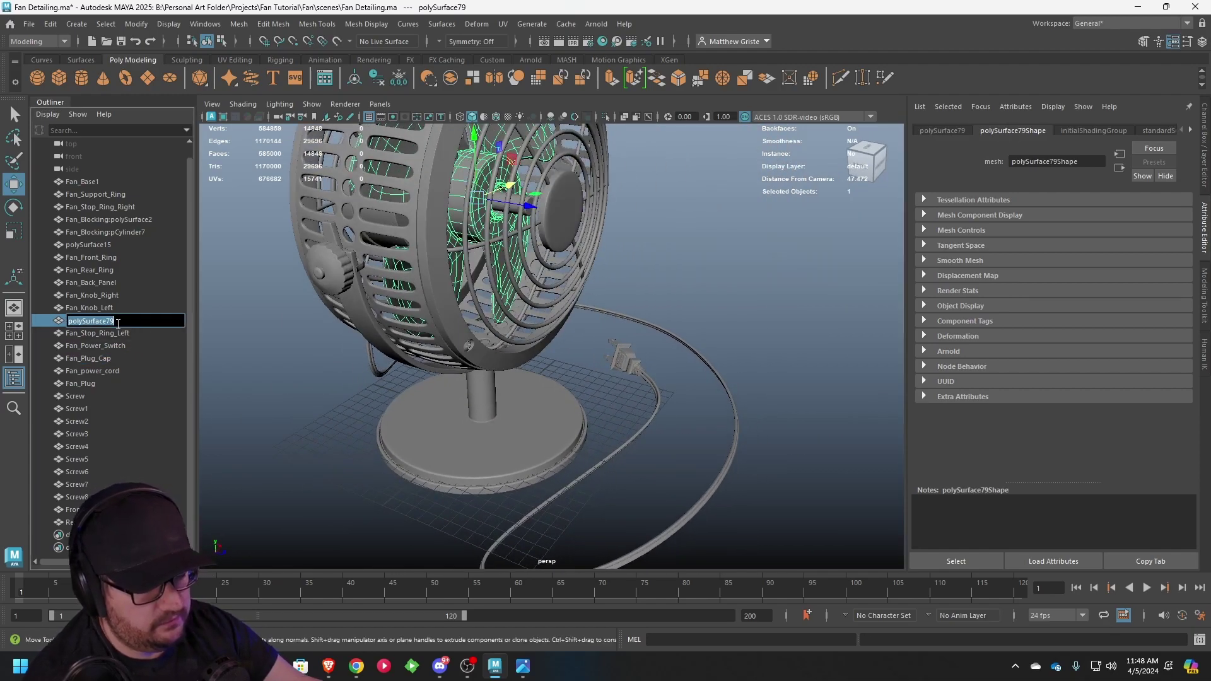
text(Fan Blade)
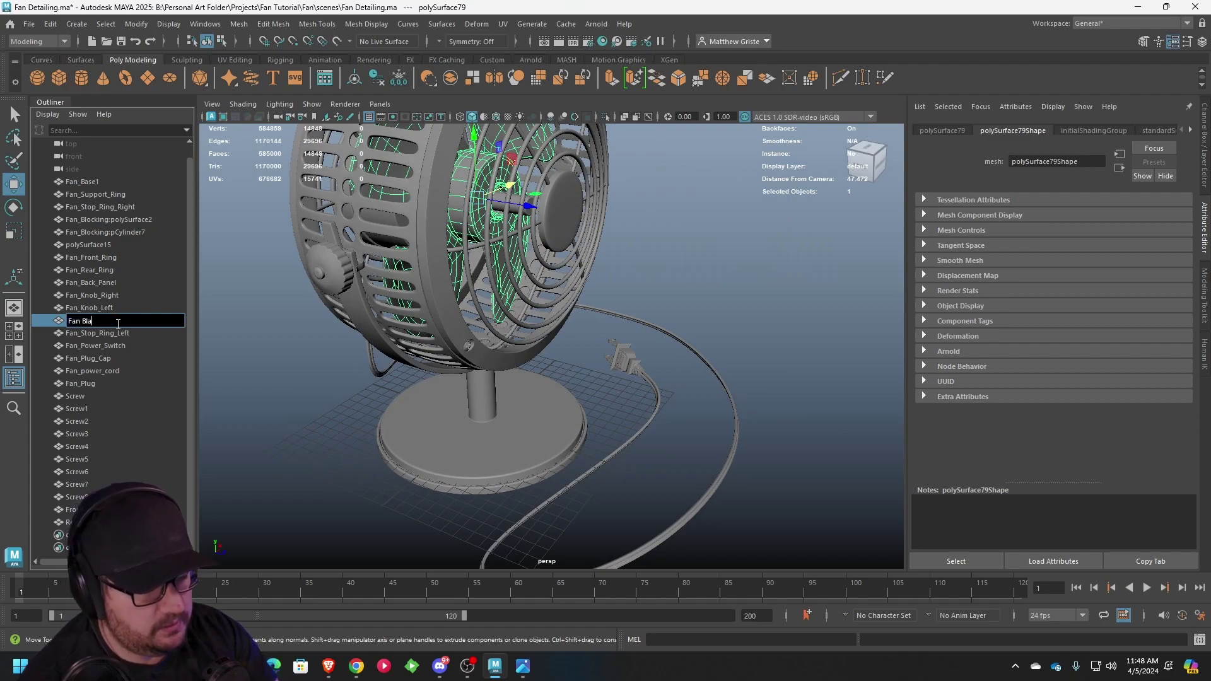
key(Return)
- Rename the slotted cylindrical housing, polySurface15, to Fan_Body
click(133, 246)
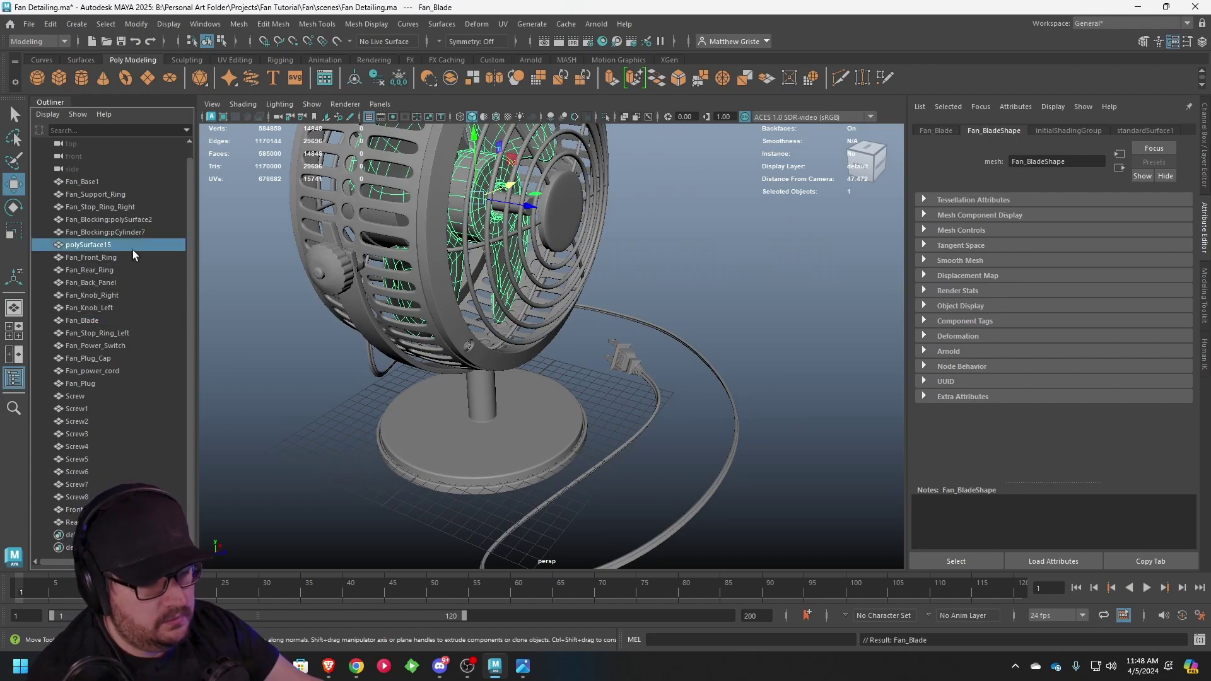
key(f)
double_click(98, 246)
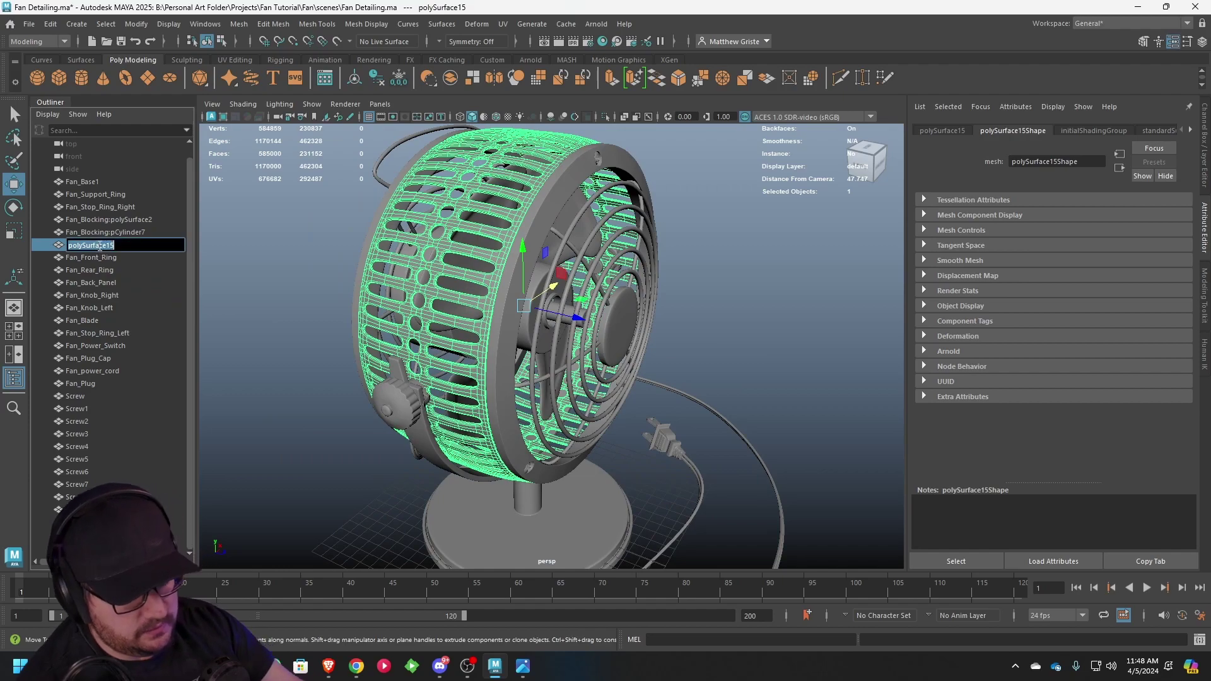
text(Fan Body)
key(Return)
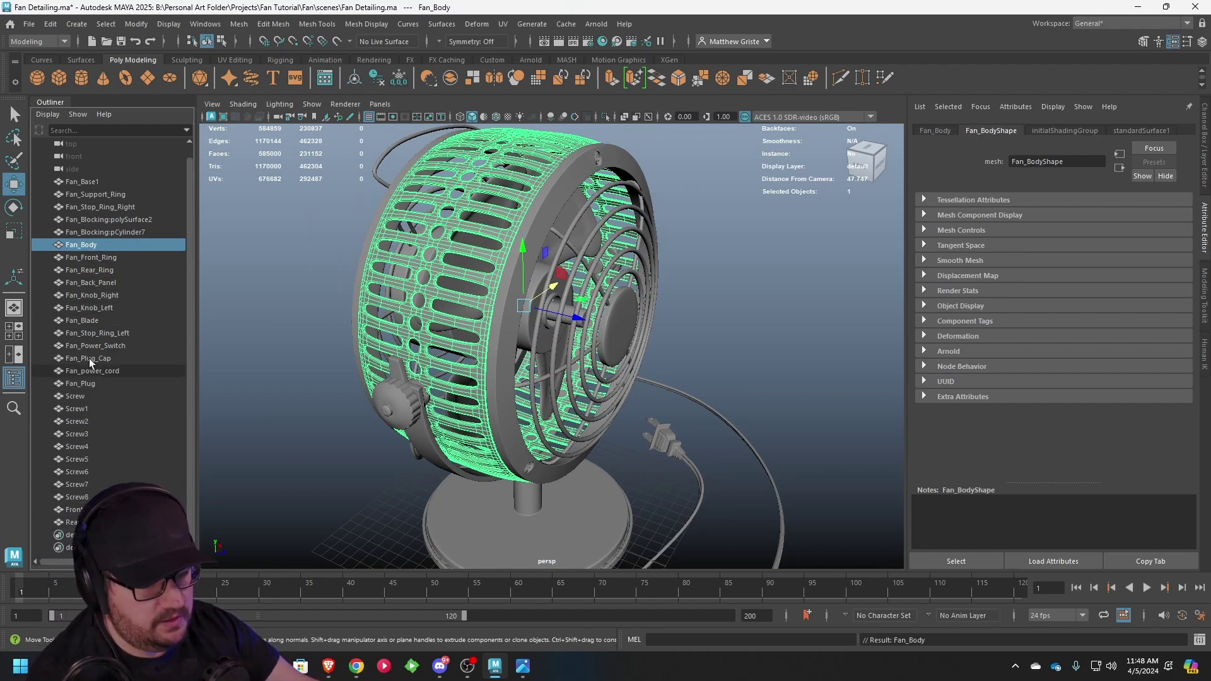
- Group all fan parts from Fan_Base1 through the rear grate into one group
click(85, 182)
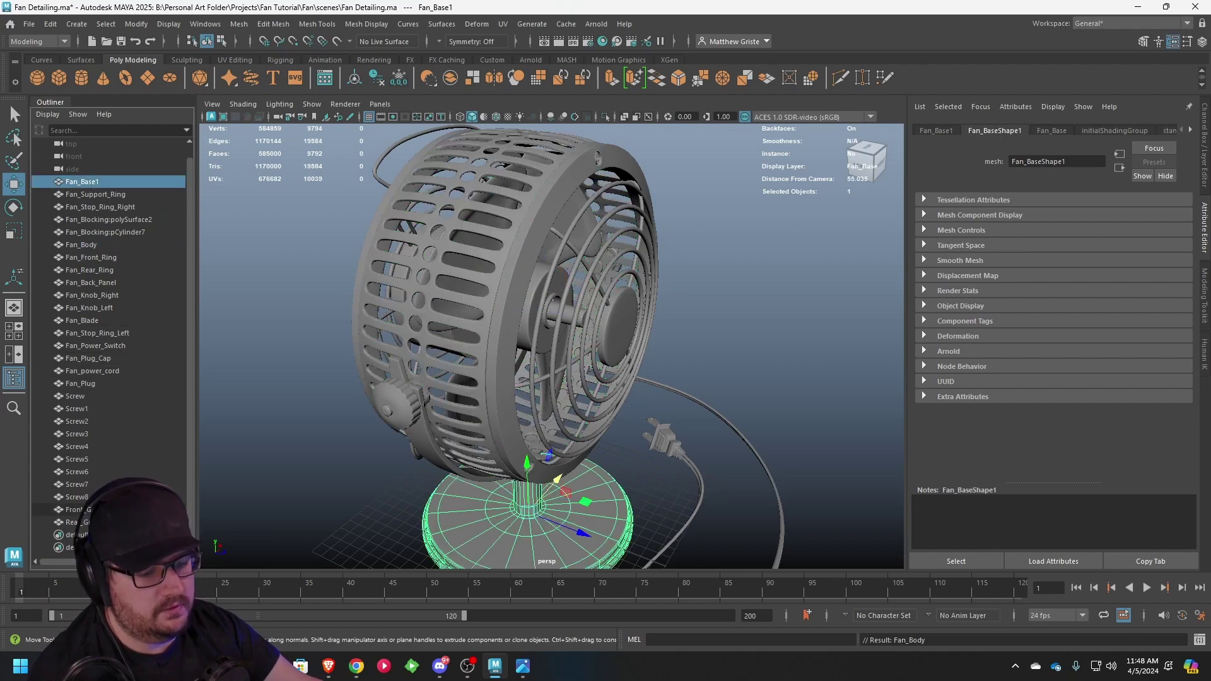
shift+click(38, 522)
key(f)
click(50, 24)
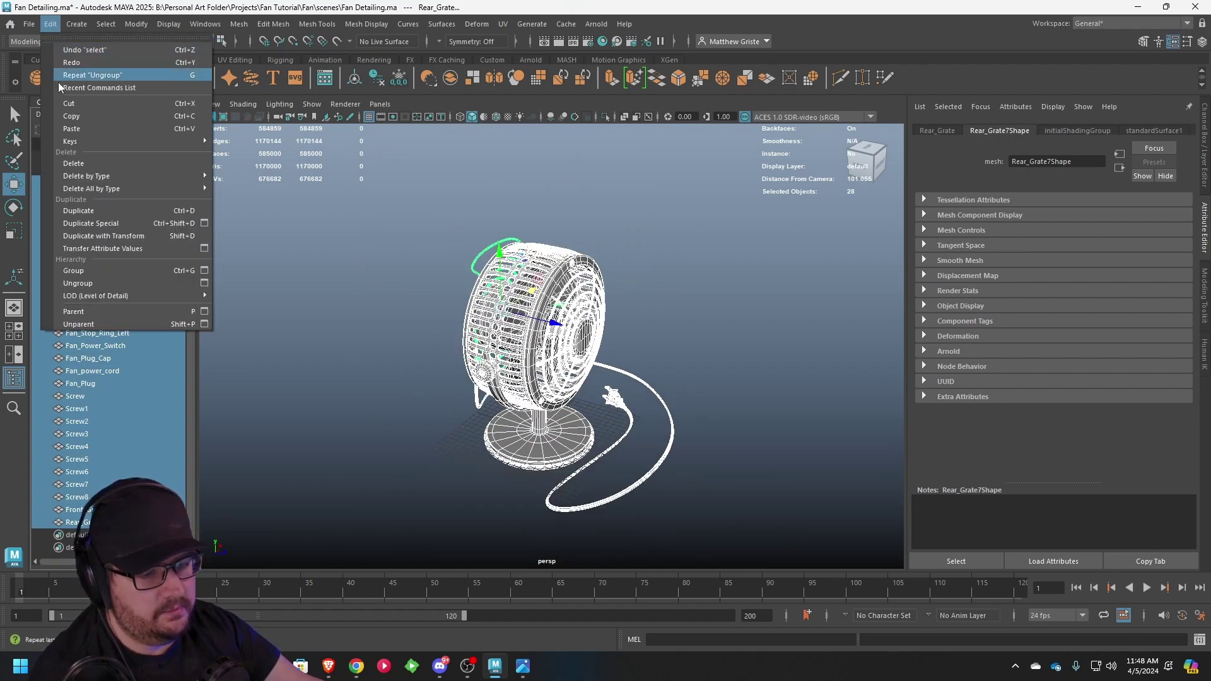
click(63, 272)
- Rename the new group holding all the fan parts to Desk_Fan_Group
double_click(86, 196)
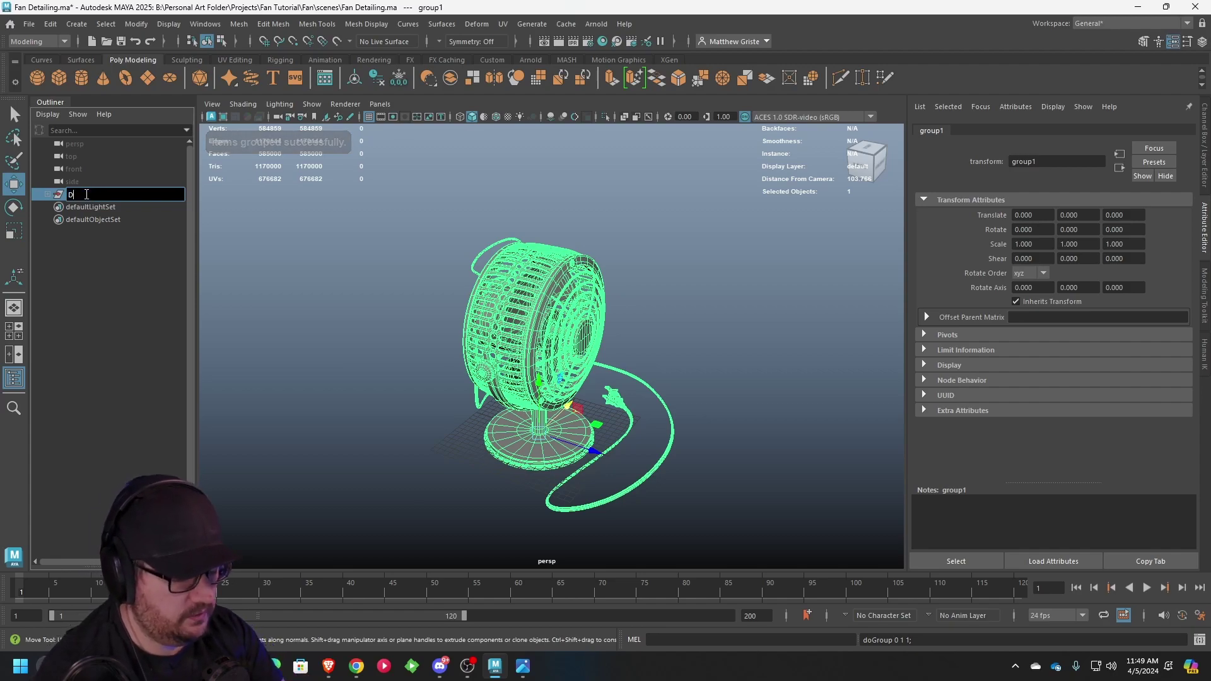
text(Desk)
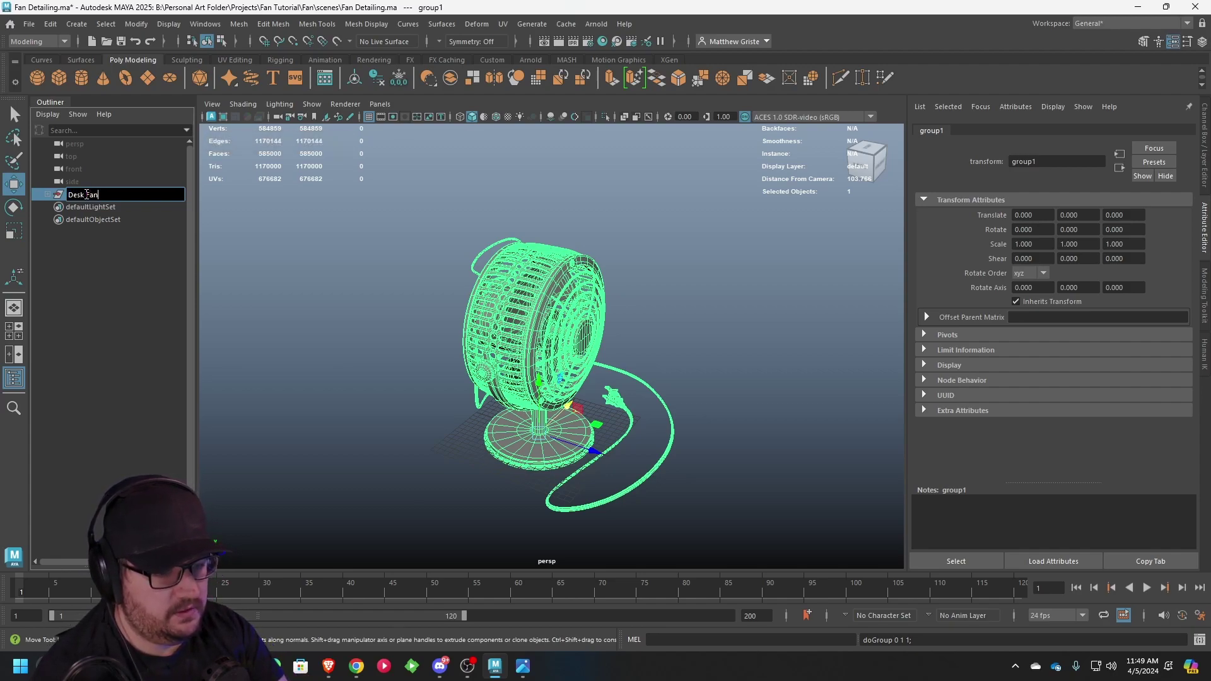
text(_Fan)
key(Return)
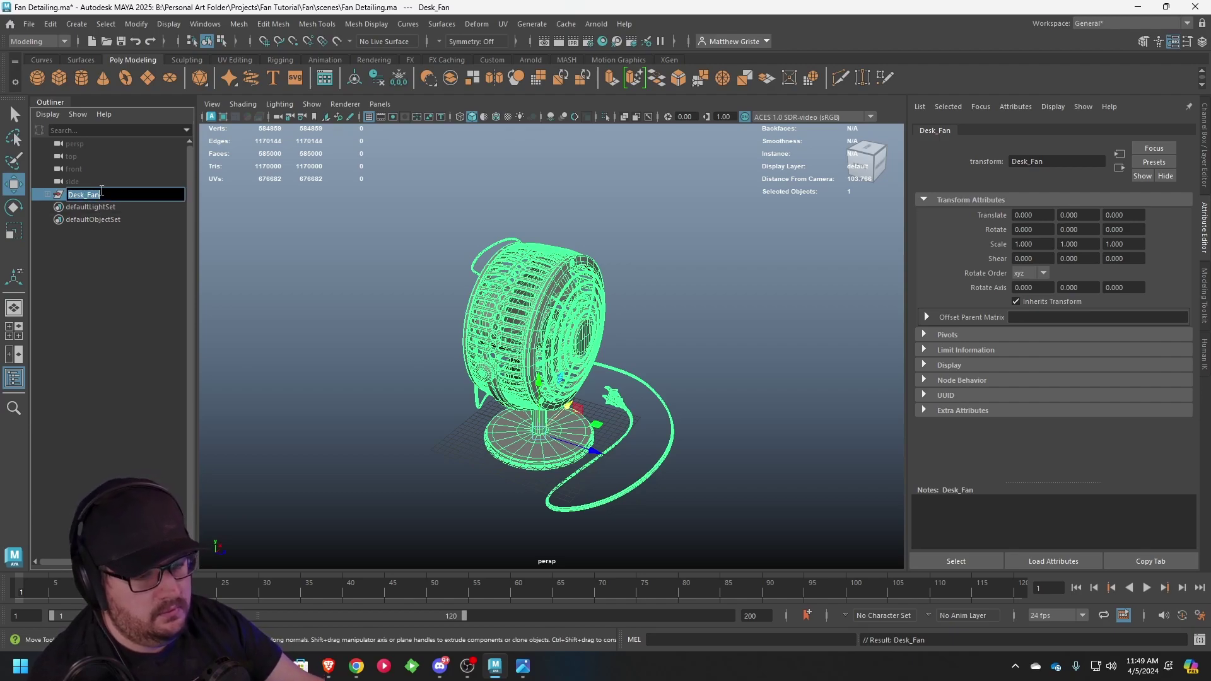
click(99, 195)
text(_Group)
key(Return)
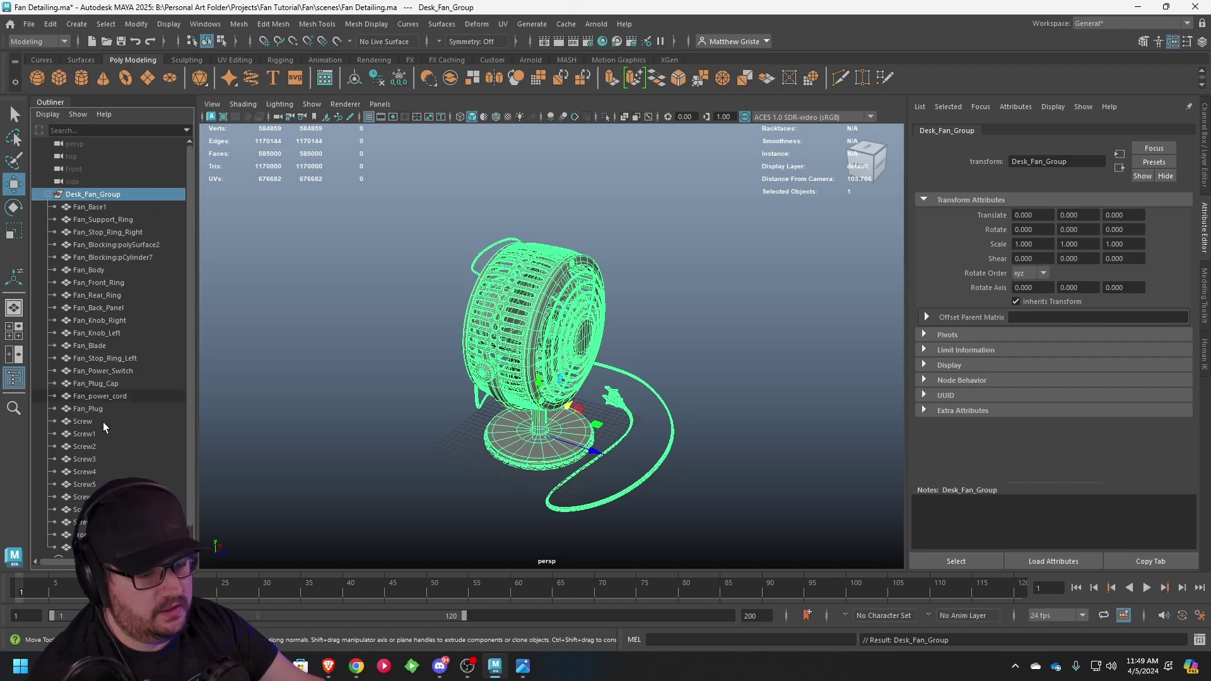
scroll(84, 174, down, 1)
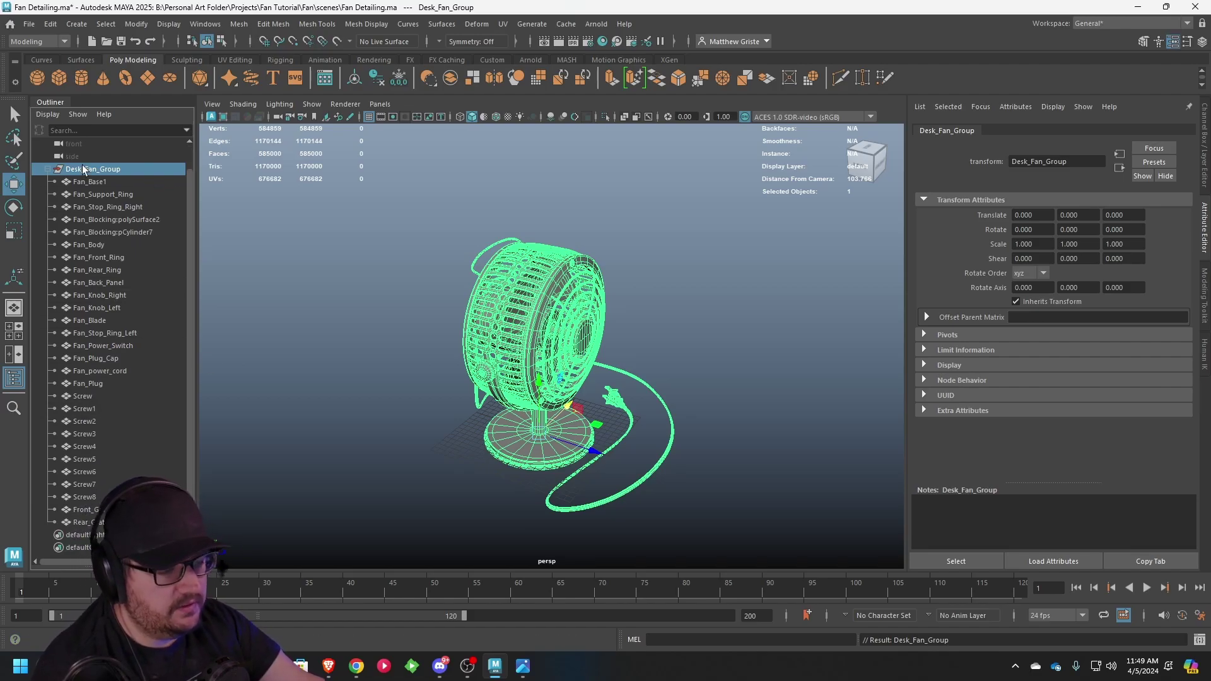
- Examine the screws on the lower part of the fan's front ring up close
scroll(551, 281, up, 6)
alt+drag(552, 281, 546, 265)
scroll(539, 270, up, 3)
scroll(633, 278, down, 5)
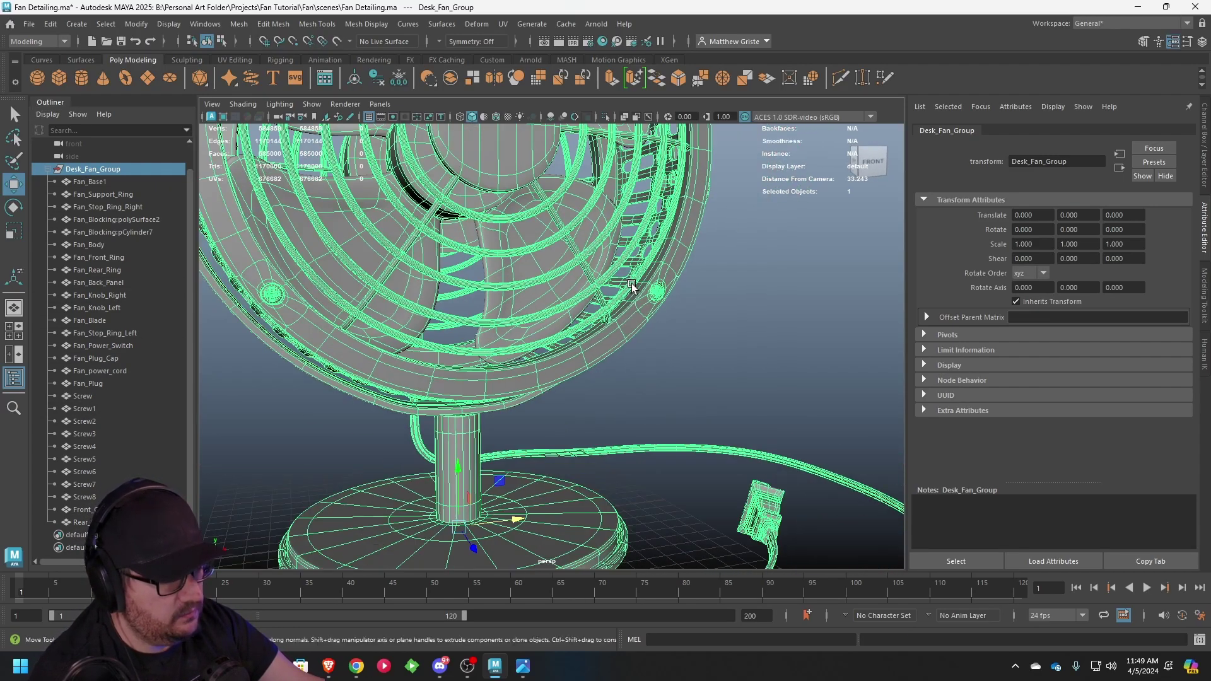
click(581, 284)
alt+drag(726, 353, 740, 342)
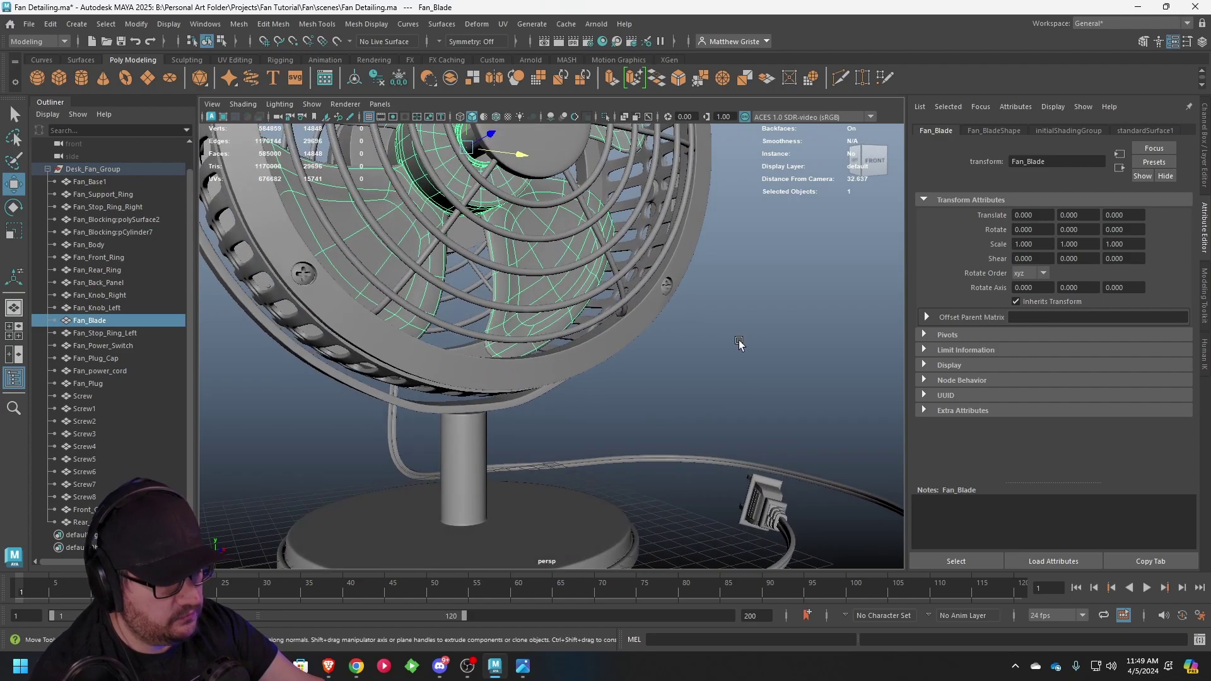
click(299, 271)
alt+middle_drag(405, 290, 471, 269)
alt+drag(471, 269, 503, 270)
alt+middle_drag(503, 270, 487, 249)
scroll(486, 250, up, 2)
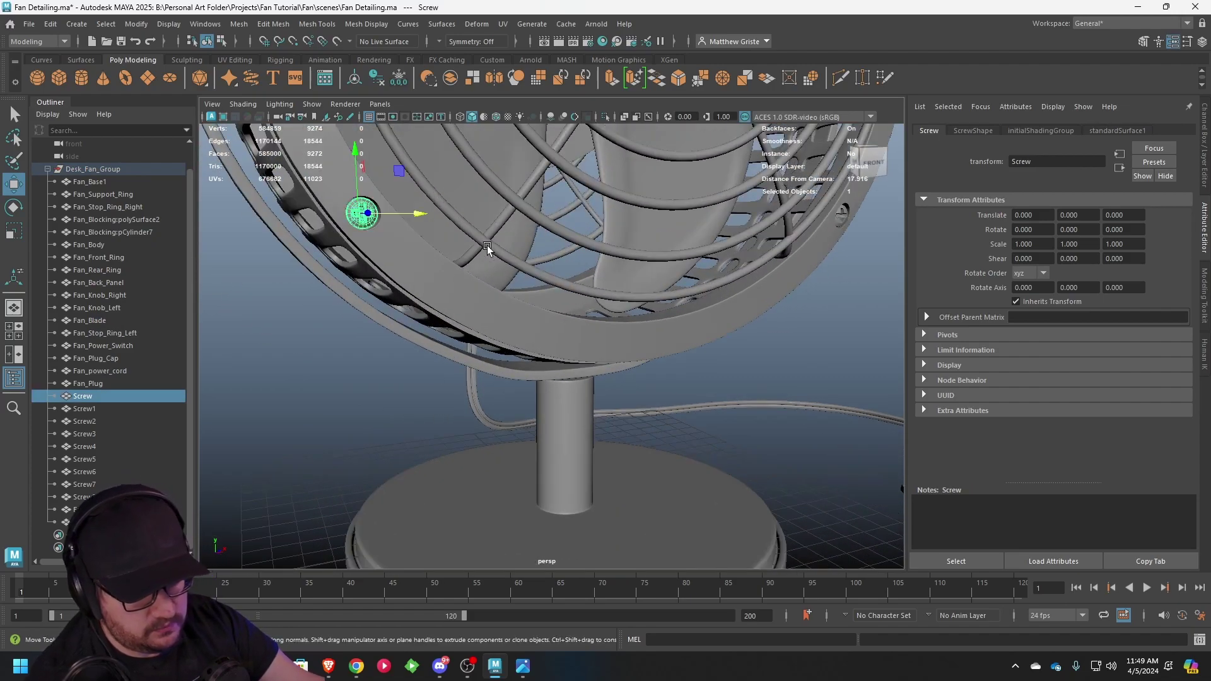
- Duplicate Screw8 on the back panel and place the copy directly below it in the outliner
click(124, 497)
alt+drag(353, 384, 627, 410)
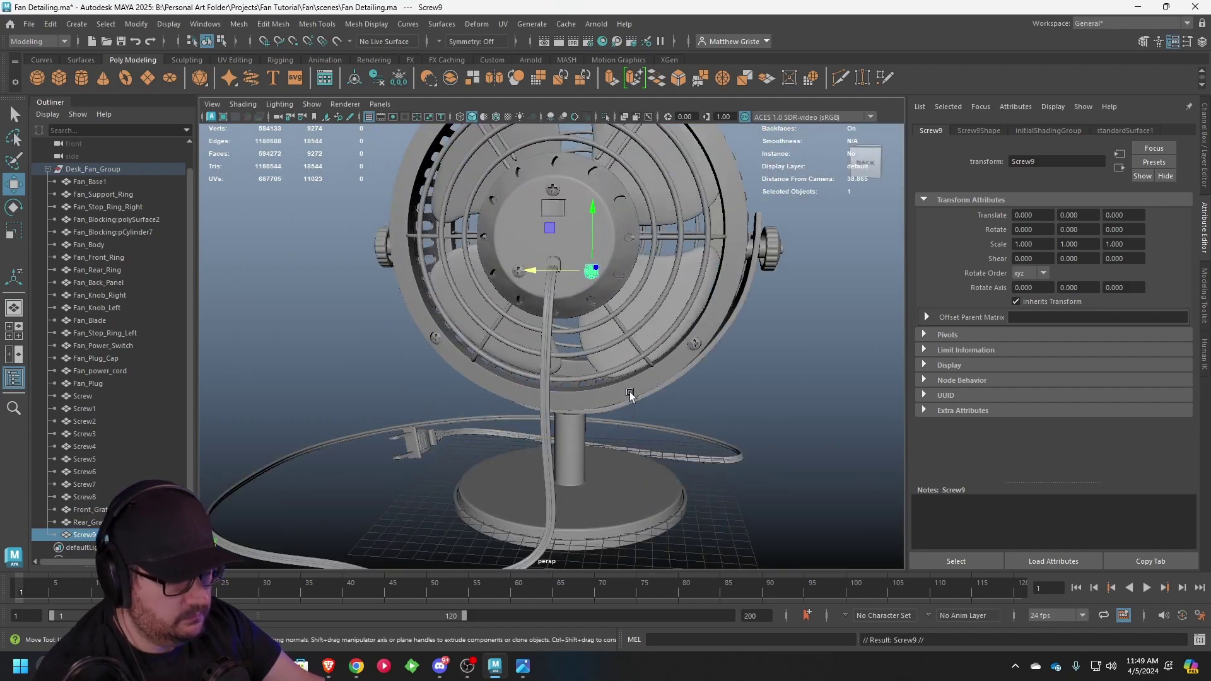
key(ctrl+d)
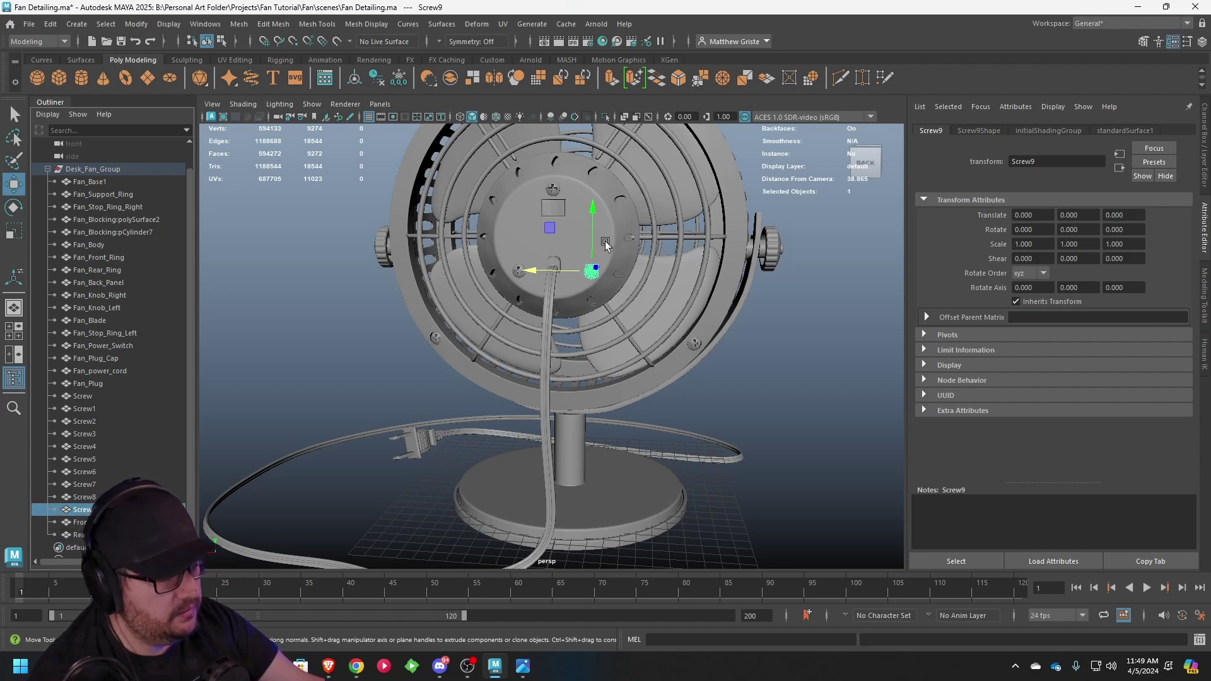
- Move the screw copy down and forward from the back panel to about Translate Y -8.466 and Z 10.151, near the housing's underside
drag(592, 234, 548, 383)
alt+right_drag(549, 383, 775, 492)
alt+middle_drag(775, 492, 605, 371)
alt+drag(606, 370, 511, 376)
alt+right_drag(511, 375, 486, 378)
drag(477, 349, 672, 300)
alt+middle_drag(672, 300, 585, 305)
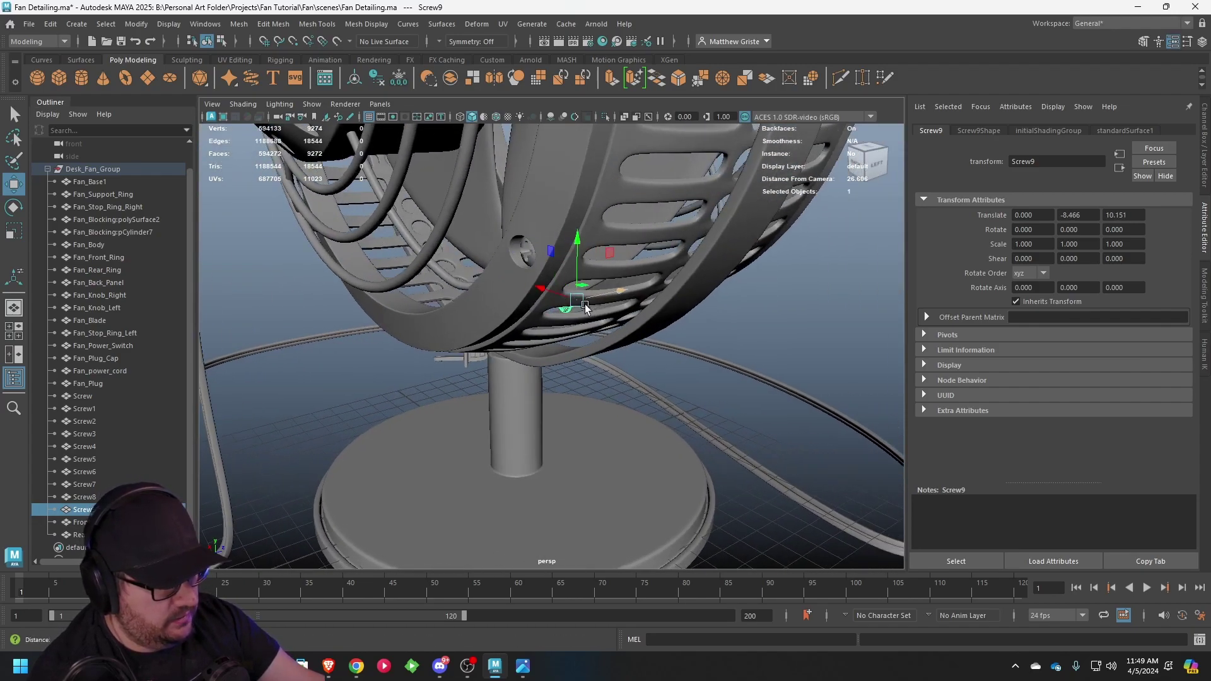
- Rotate the screw copy upright by setting its Rotate X to 90
scroll(585, 308, up, 3)
key(e)
drag(549, 297, 595, 222)
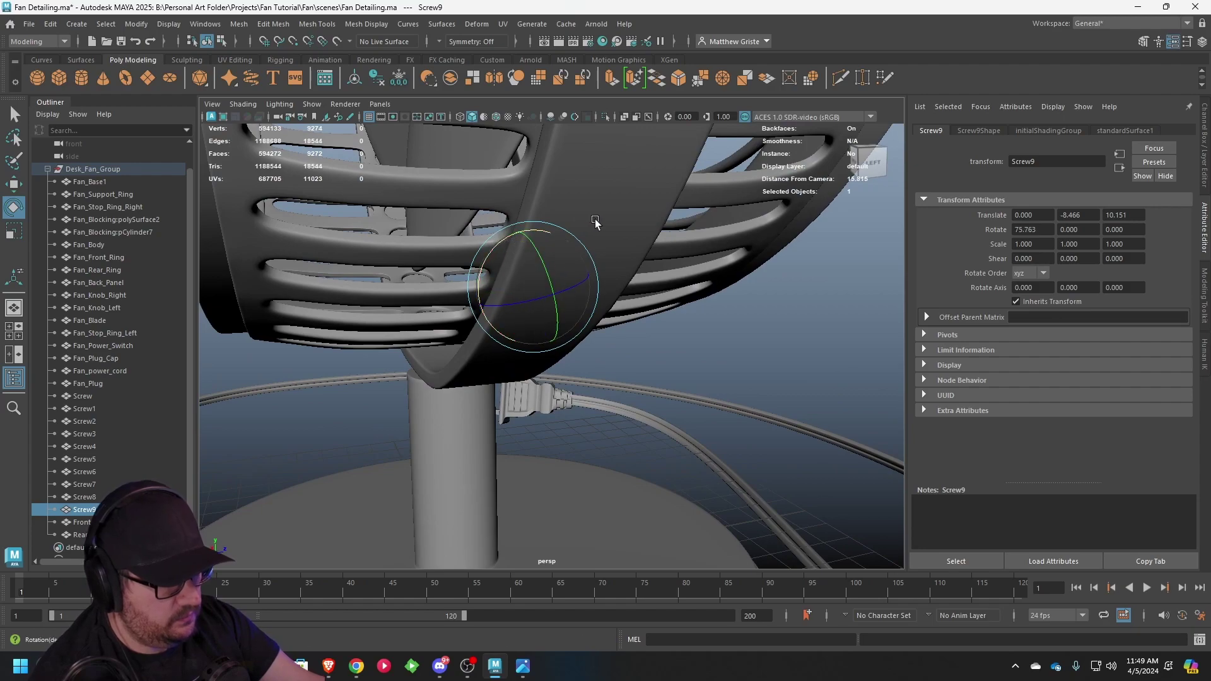
click(594, 222)
key(ctrl+z)
key(ctrl+a)
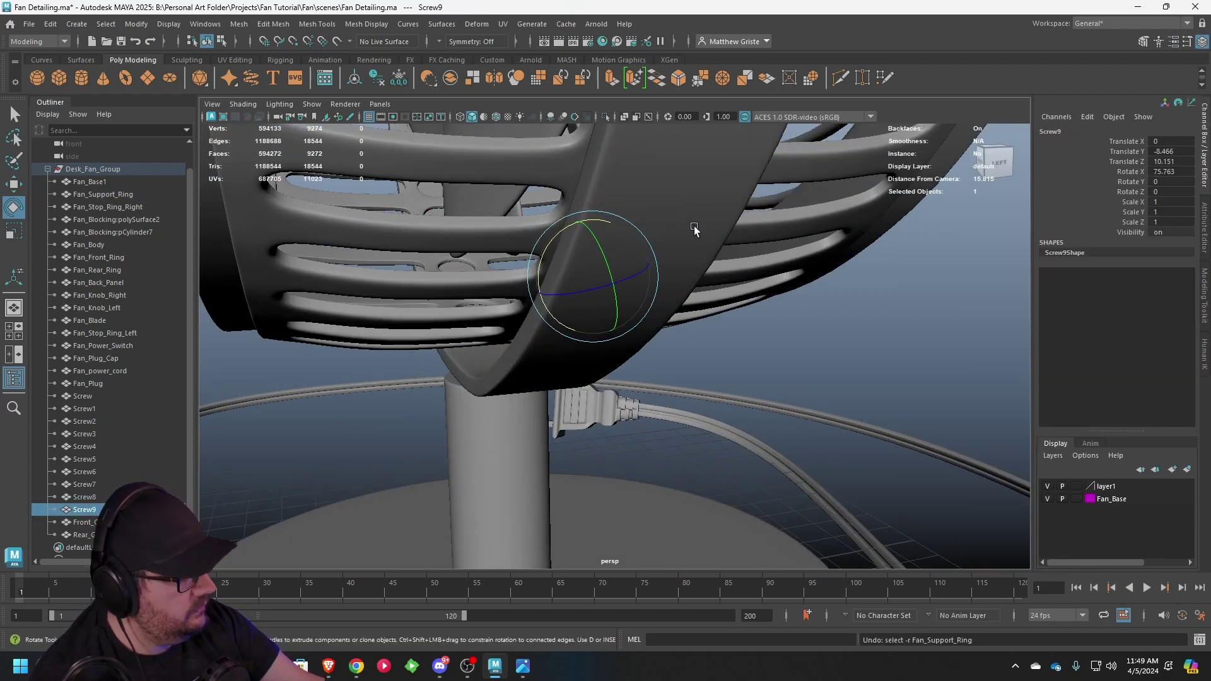
middle_drag(640, 211, 766, 317)
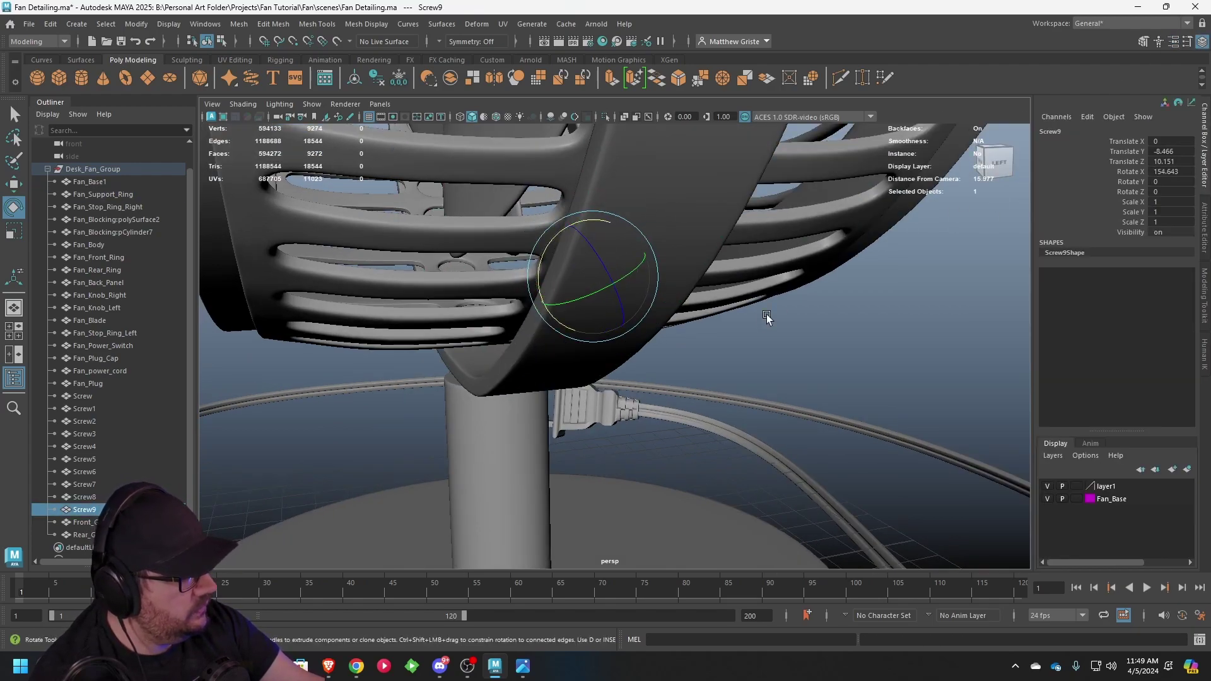
alt+drag(766, 318, 688, 253)
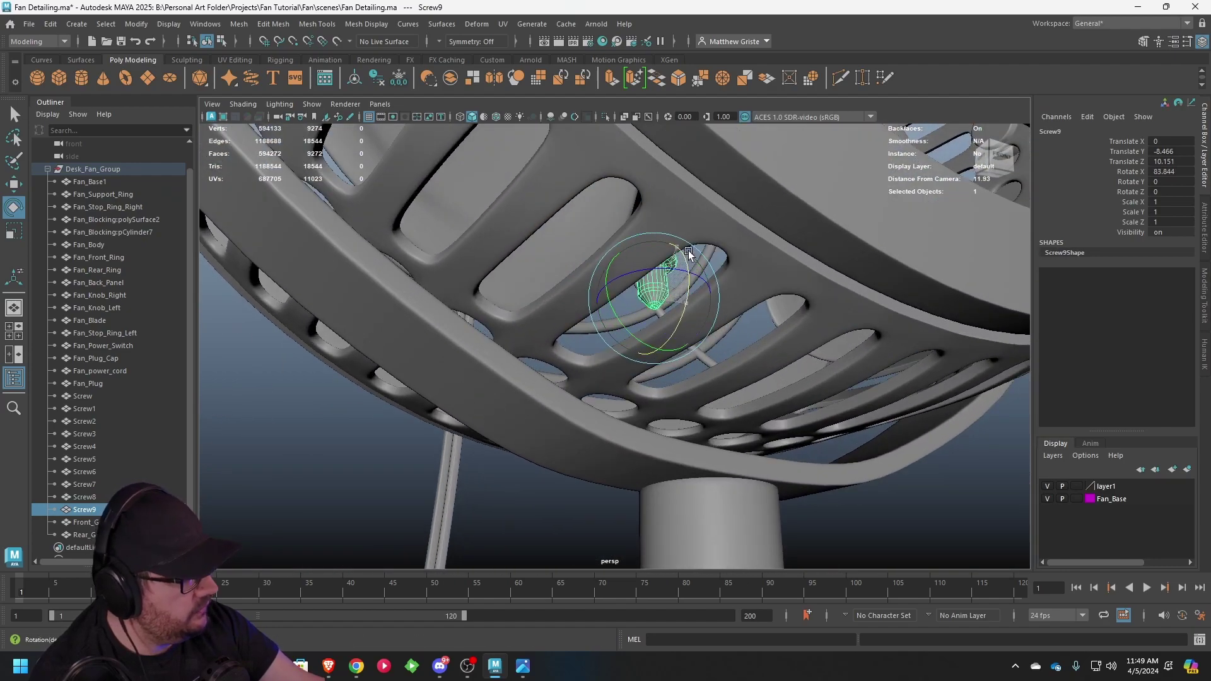
double_click(1163, 172)
text(90)
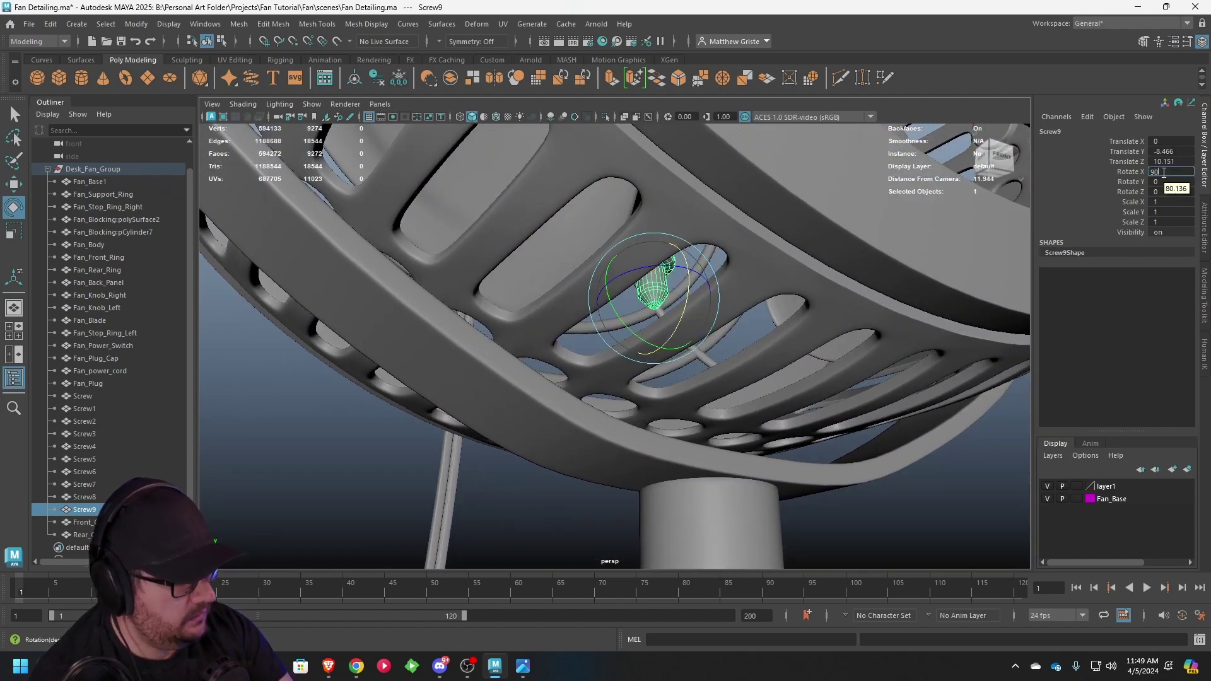
key(Return)
- Move the screw copy beneath the housing above the base post, to about Translate X 2.027, Y -10.898, Z 8.325
alt+drag(792, 400, 597, 311)
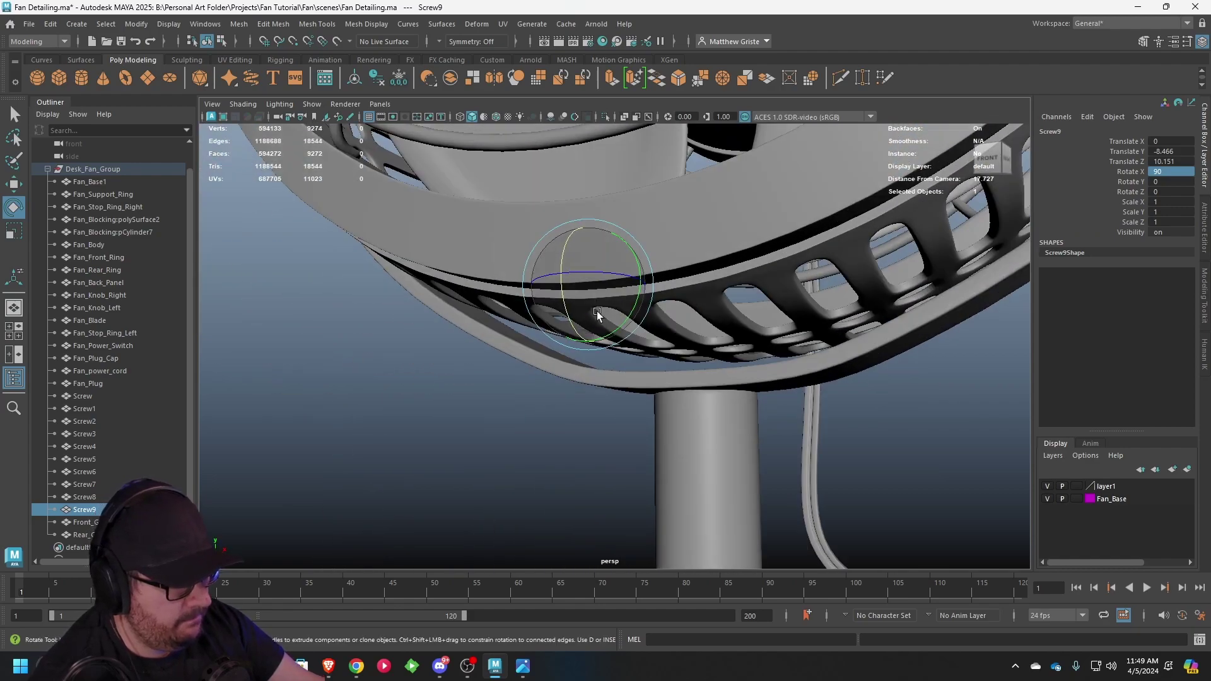
key(w)
drag(587, 248, 589, 358)
mouse_move(713, 369)
alt+mouse_down()
mouse_move(652, 372)
mouse_move(656, 361)
mouse_move(812, 384)
mouse_move(715, 375)
alt+mouse_up()
key(ctrl+z)
middle_drag(714, 376, 697, 365)
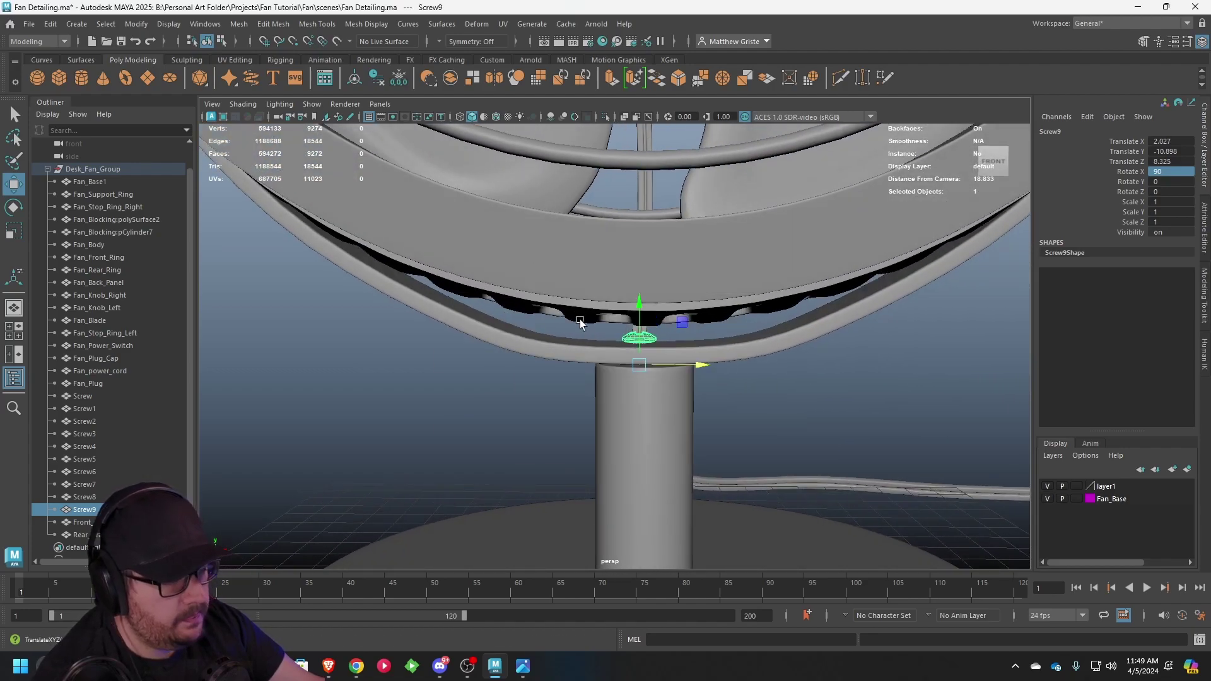
- Align the screw with the base post in the orthographic view at about X 2.147, Z 8.624, and scale it uniformly to about 1.389
key(space)
key(space)
scroll(543, 248, up, 10)
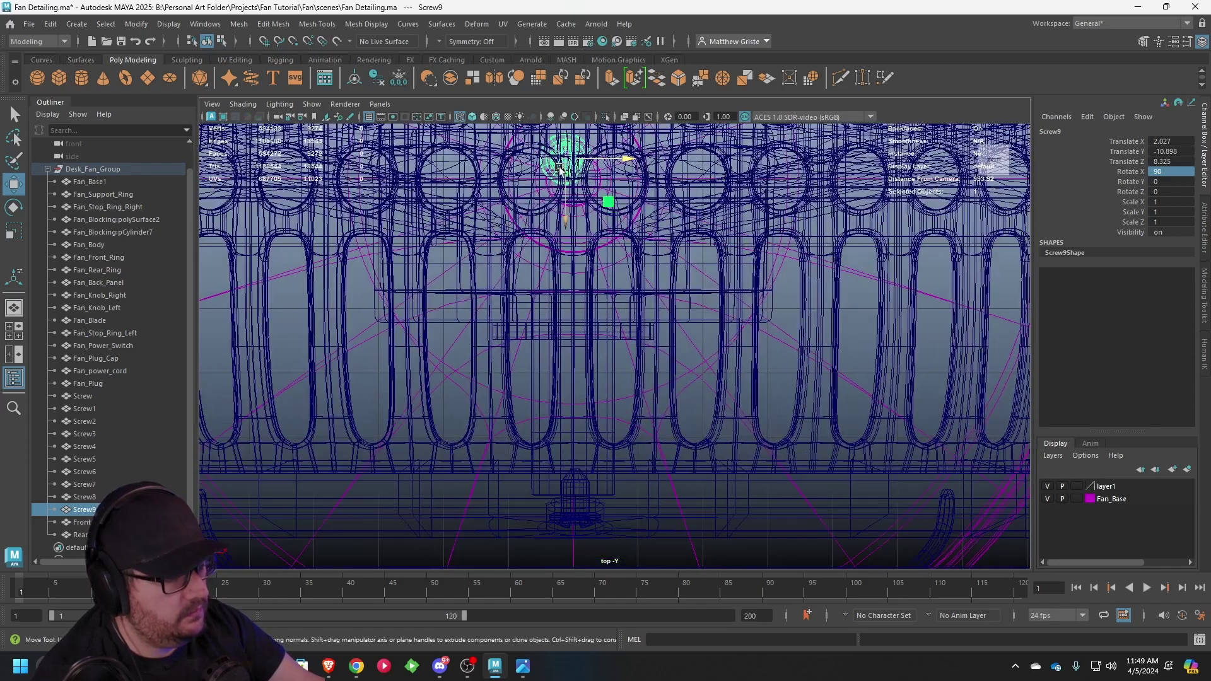
alt+middle_drag(559, 169, 599, 300)
scroll(599, 299, up, 5)
drag(570, 193, 631, 245)
key(r)
key(space)
key(space)
key(w)
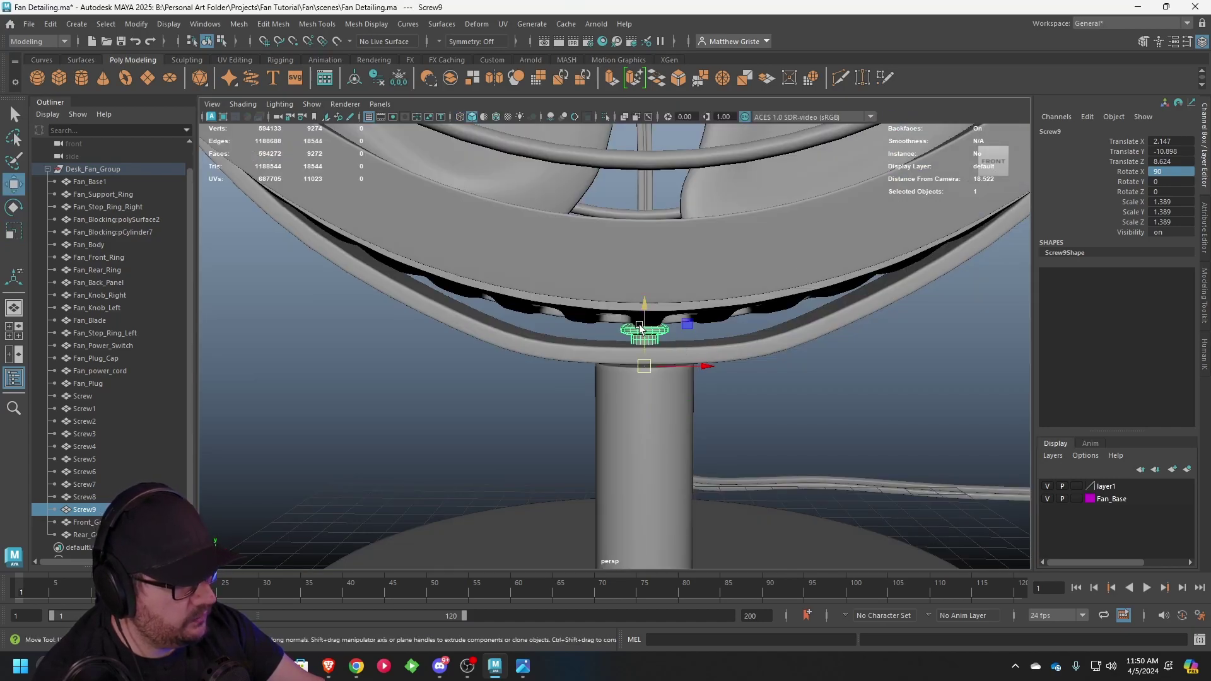
- Lower the screw onto the support ring at about Translate Y -11.158 and collapse Desk_Fan_Group in the outliner
drag(639, 329, 639, 336)
click(757, 387)
scroll(814, 397, down, 7)
alt+drag(819, 400, 700, 377)
click(48, 170)
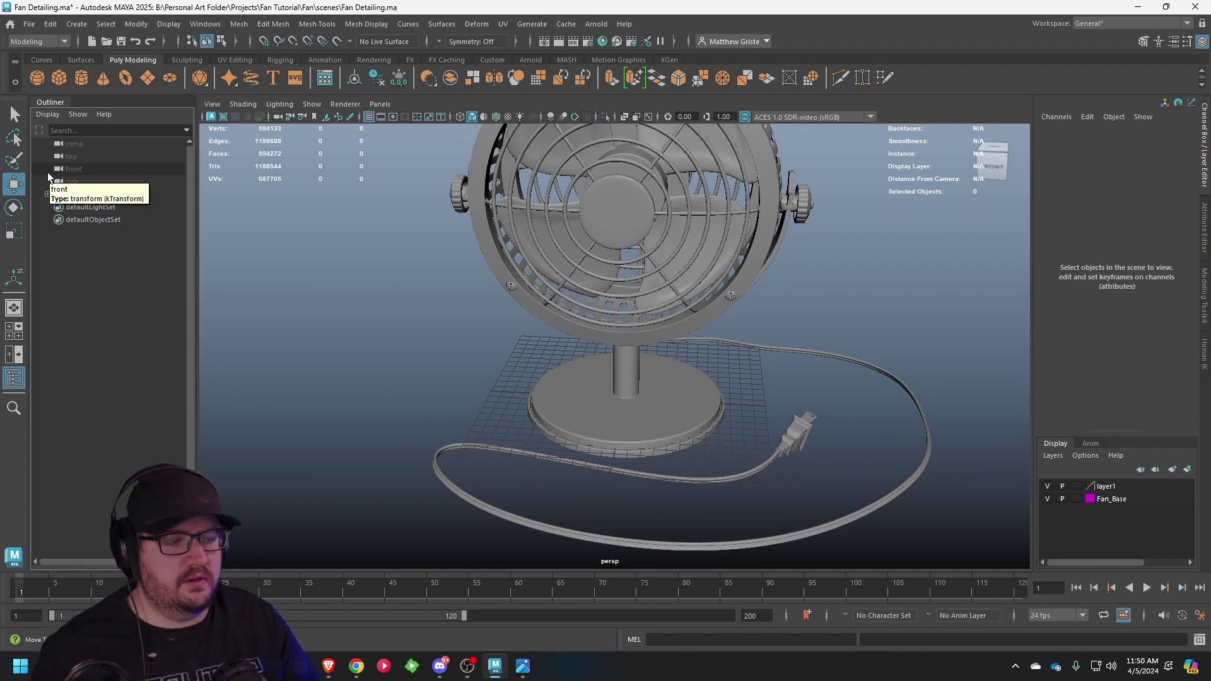
- Assign a new Lambert material to all parts of the fan and show the material's attributes
alt+drag(416, 265, 648, 276)
scroll(648, 276, down, 3)
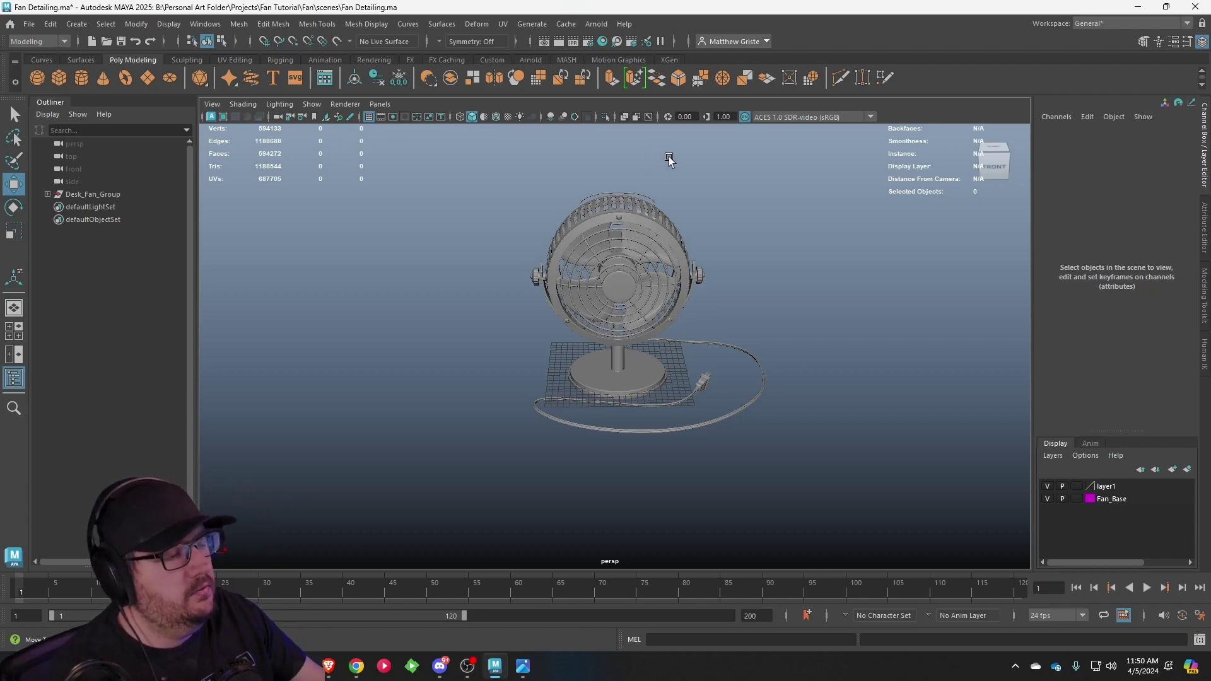
drag(841, 479, 494, 216)
right_click(591, 221)
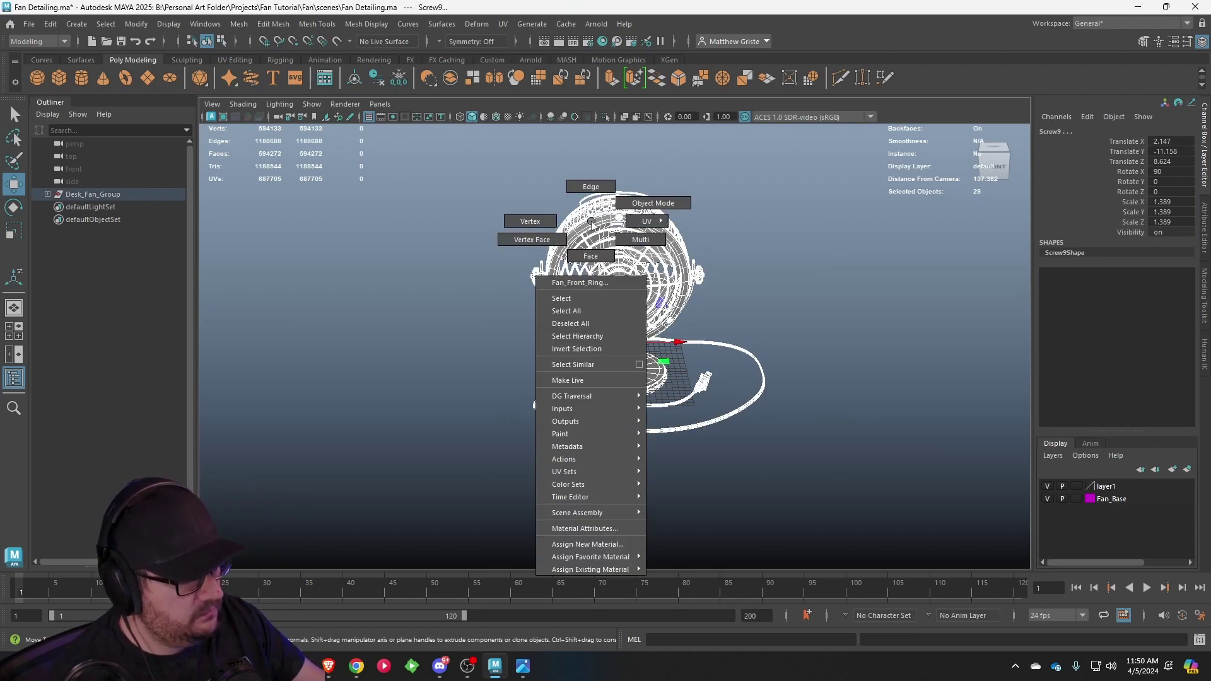
click(598, 547)
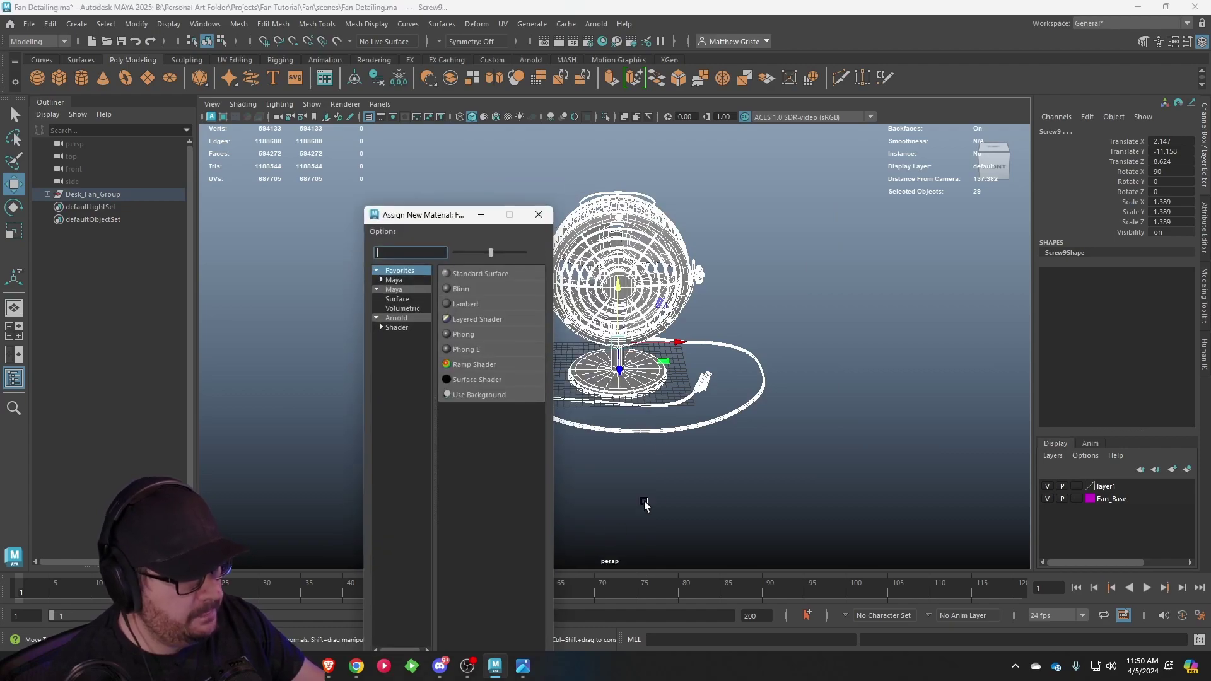
click(465, 304)
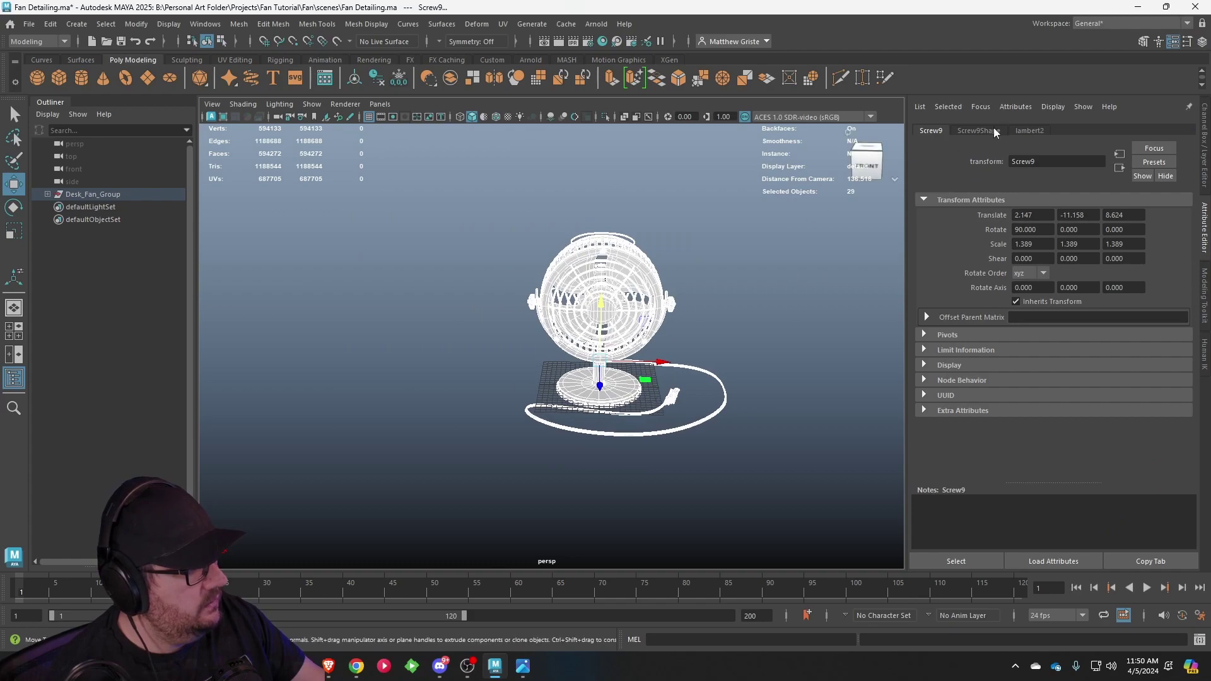
click(1029, 130)
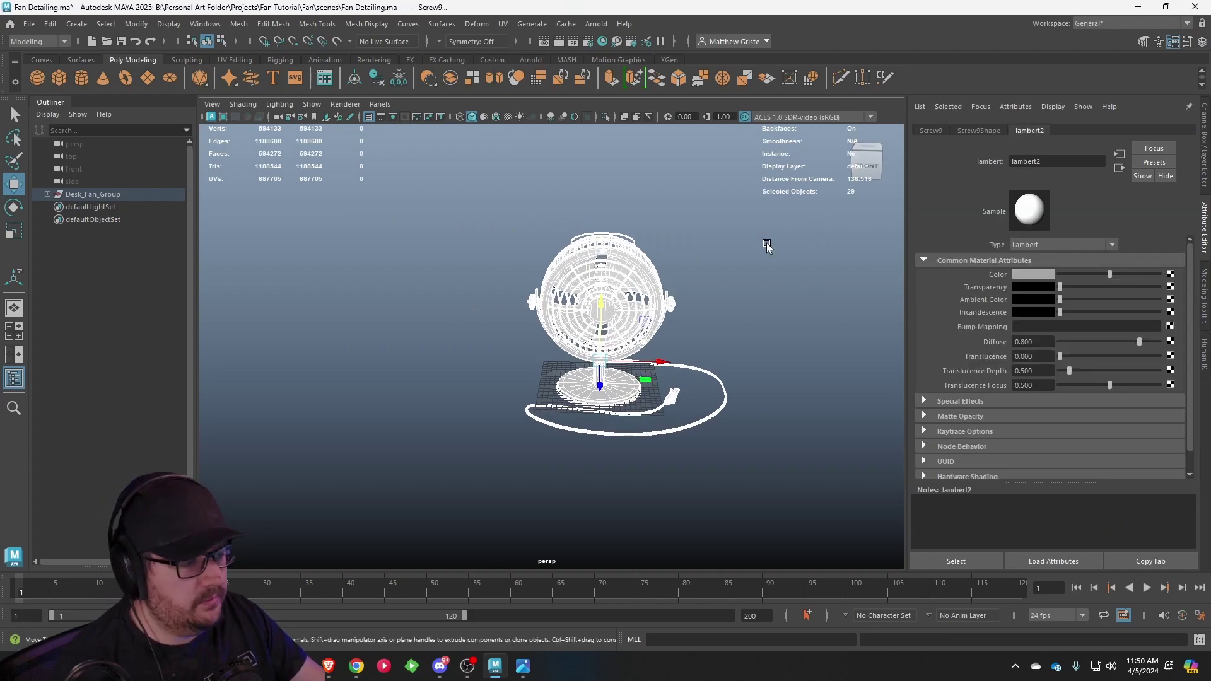
- Switch to the UV Checker Map Maker page in the browser and download the checker map at 2K
alt+drag(767, 246, 646, 254)
key(alt+Tab)
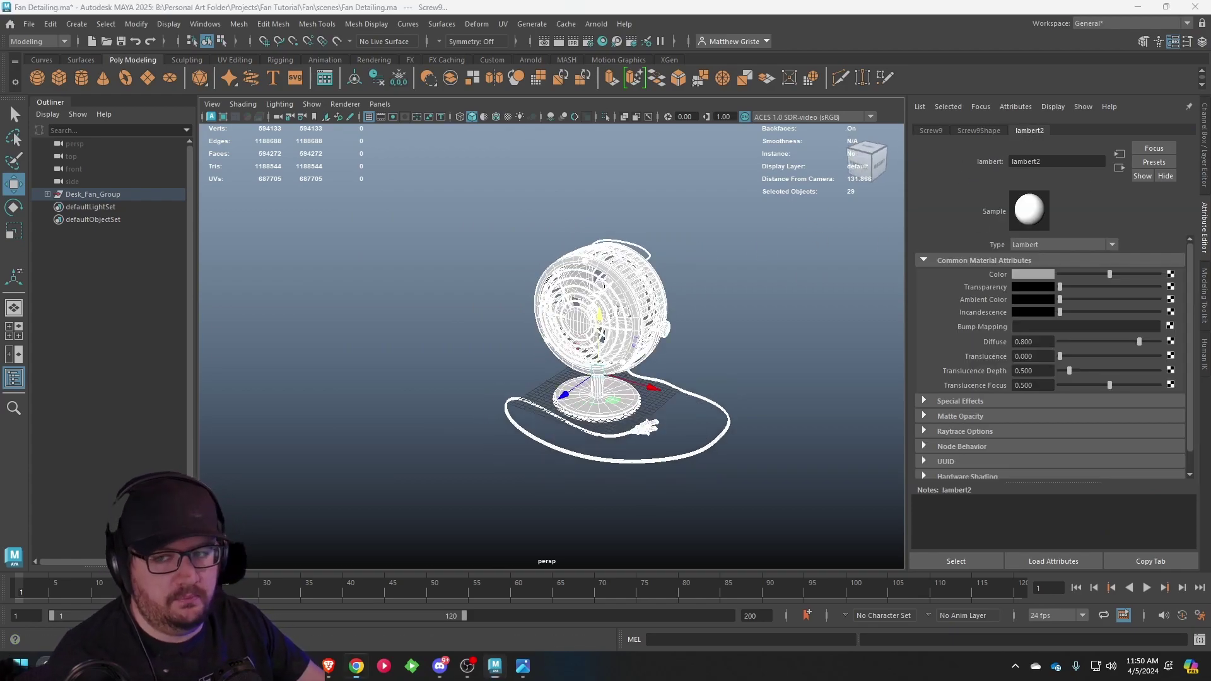
double_click(628, 84)
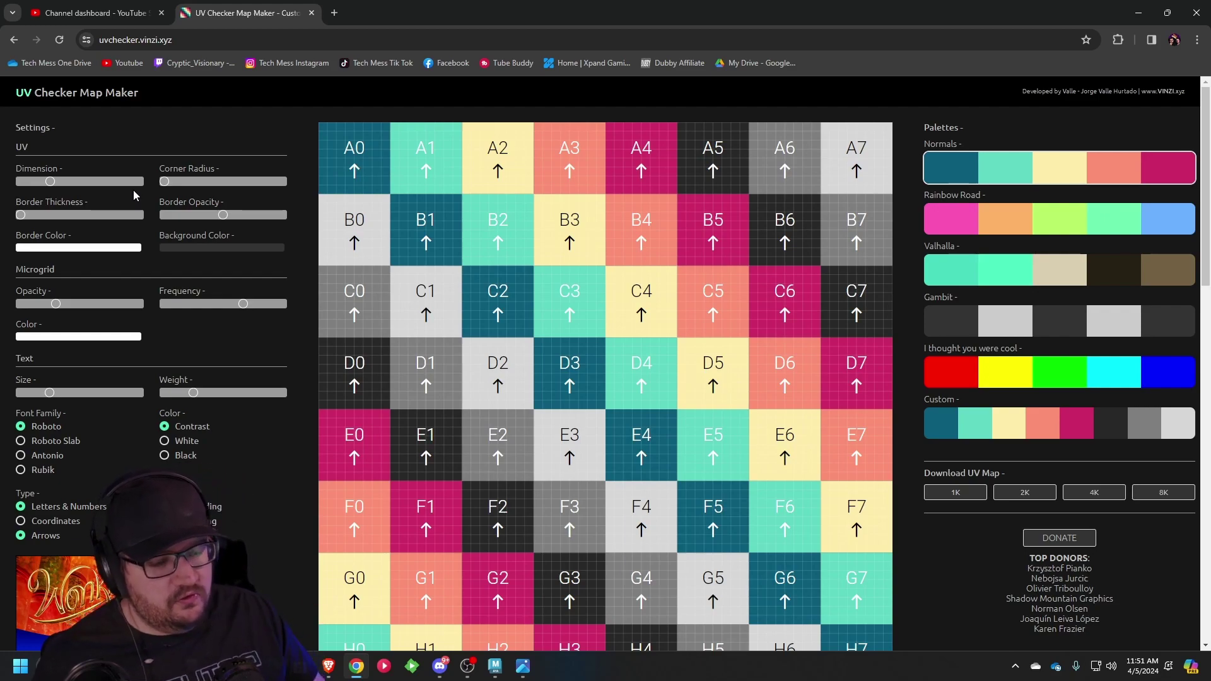
scroll(686, 455, down, 2)
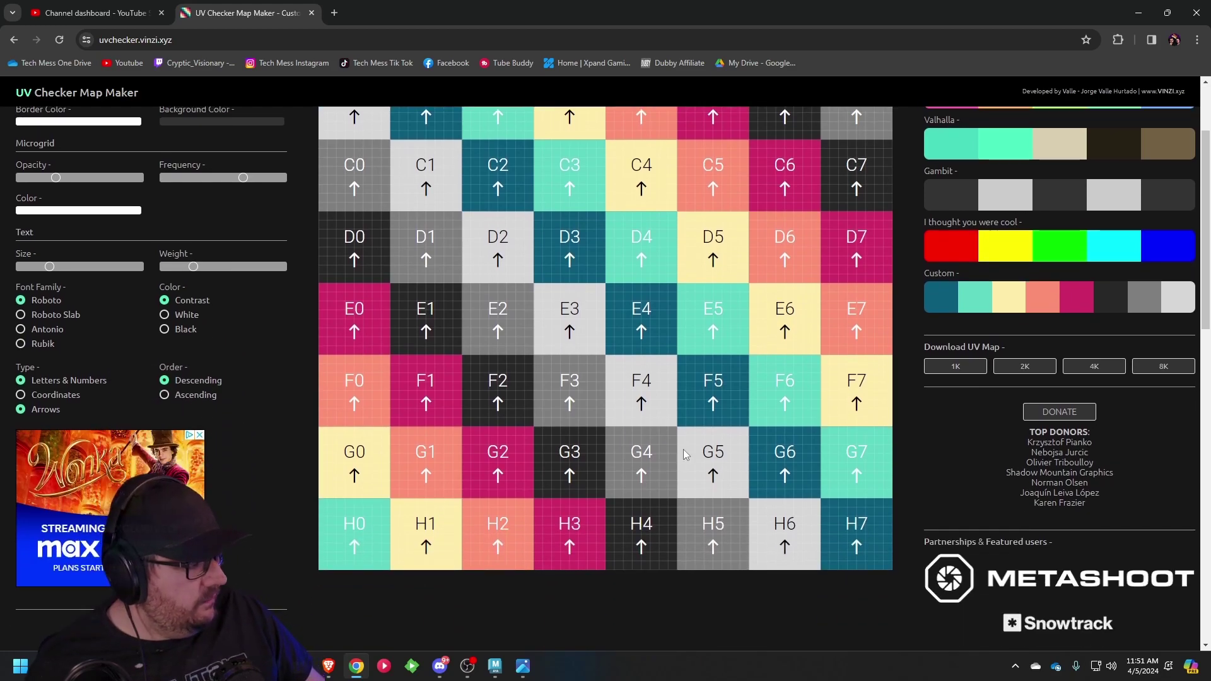
click(1042, 370)
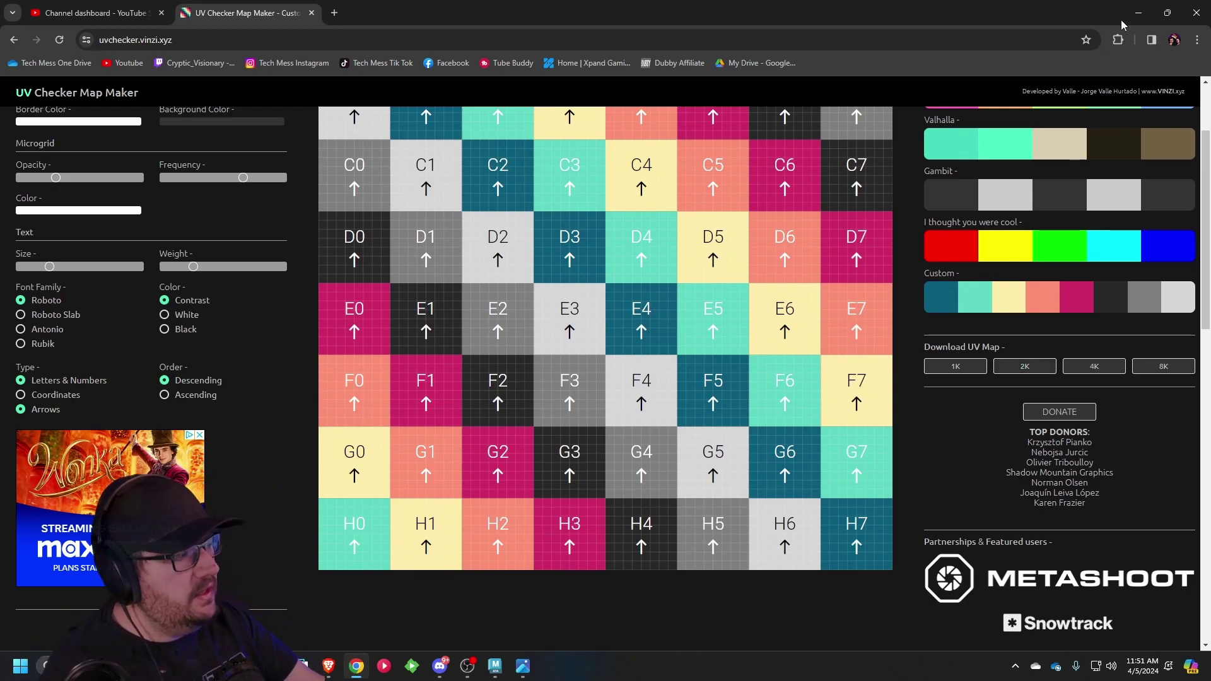
- Switch back to Maya and connect a File texture to the color of the fan's Lambert material
key(alt+Tab)
alt+middle_drag(607, 279, 583, 314)
scroll(583, 313, up, 4)
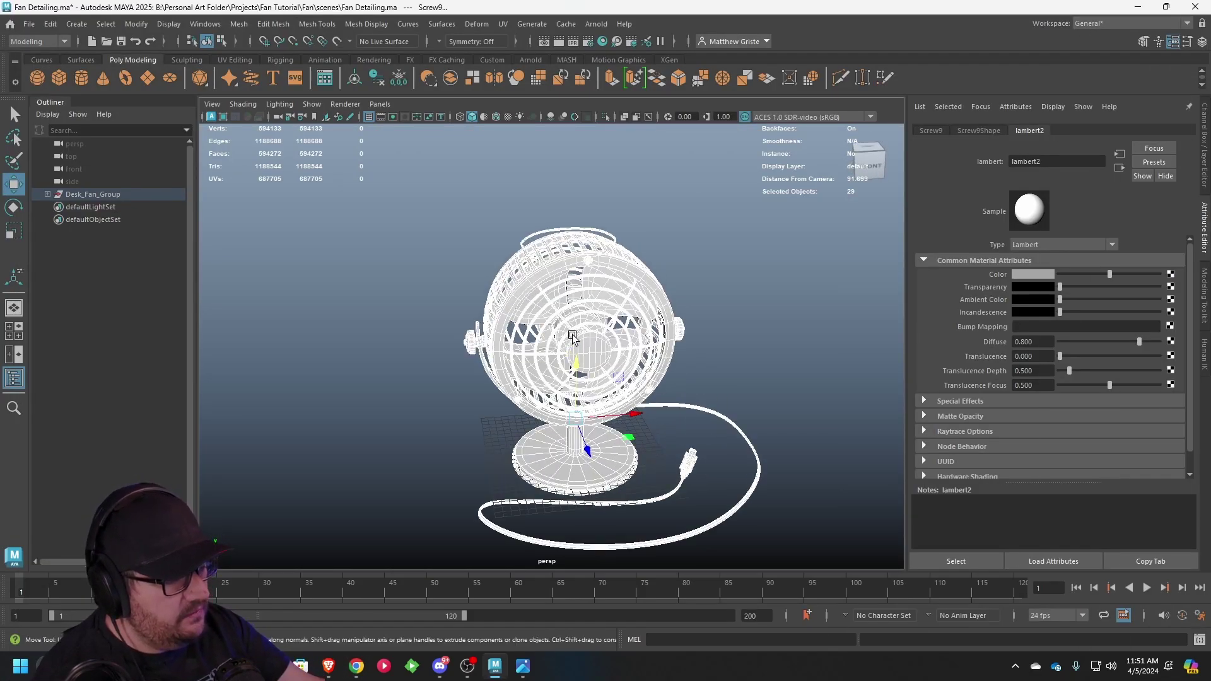
alt+drag(582, 314, 571, 334)
alt+middle_drag(586, 335, 538, 316)
alt+drag(538, 316, 566, 317)
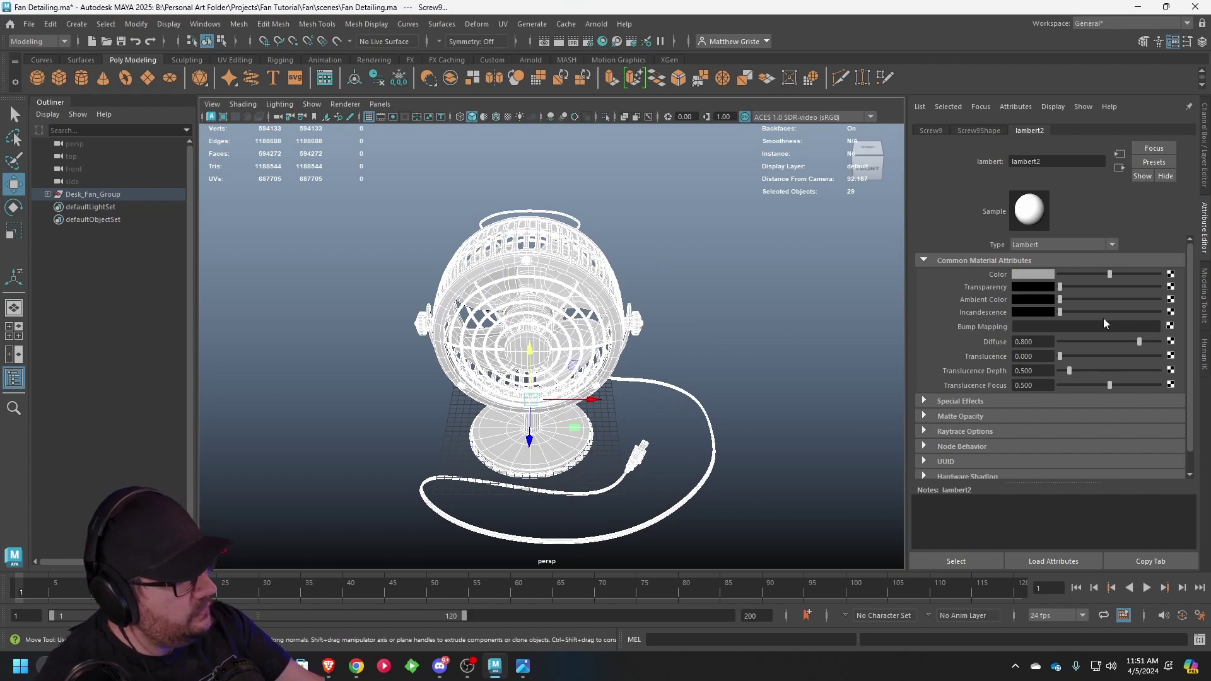
click(1171, 275)
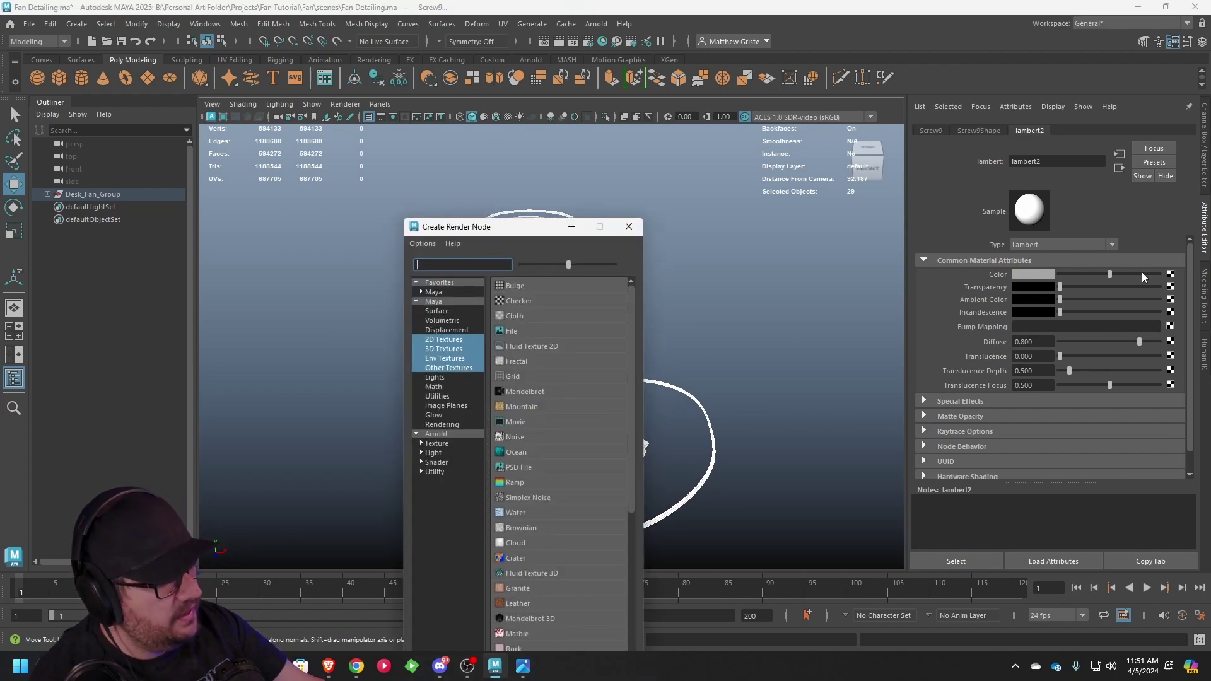
click(509, 331)
- Load Grid_2K_Multi.png from the Freedbies\Glasses folder as the image of the file texture
click(1171, 307)
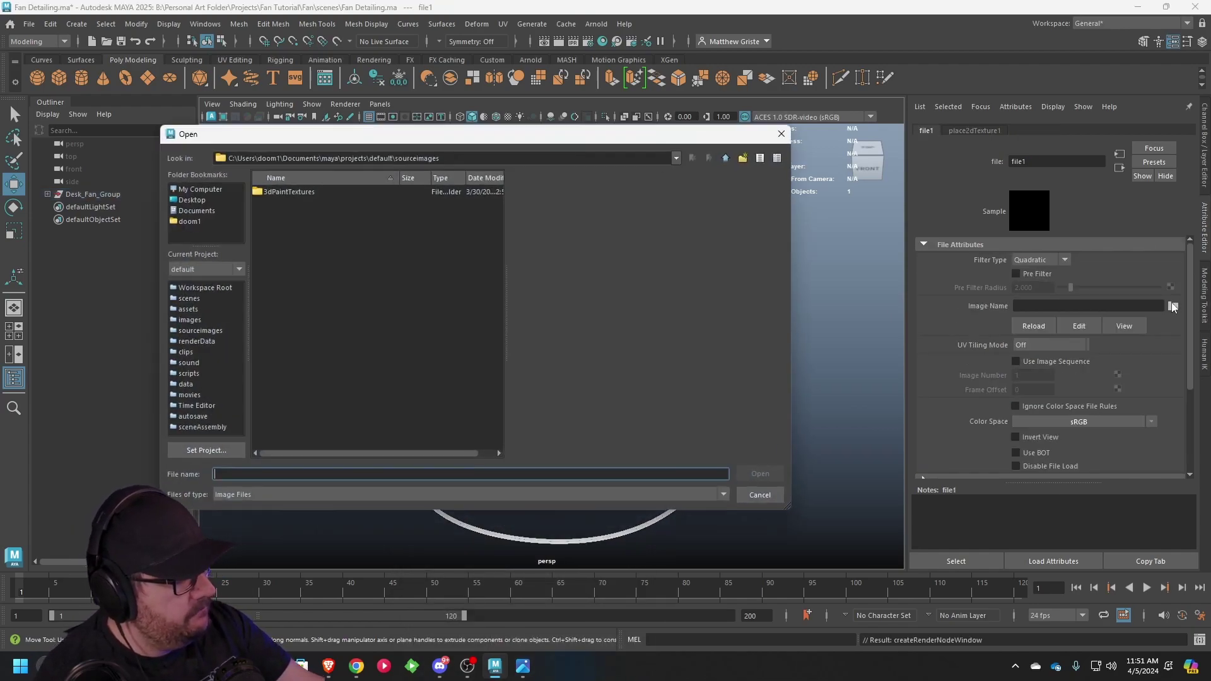
click(200, 189)
double_click(292, 203)
click(299, 203)
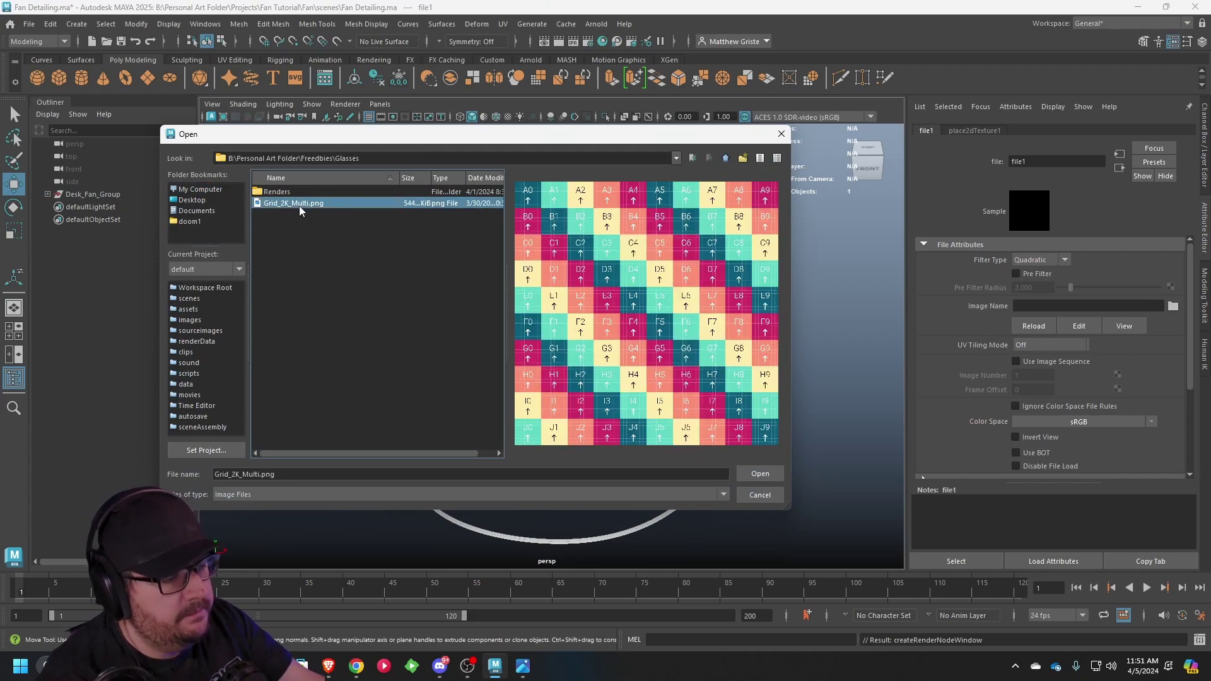
click(760, 473)
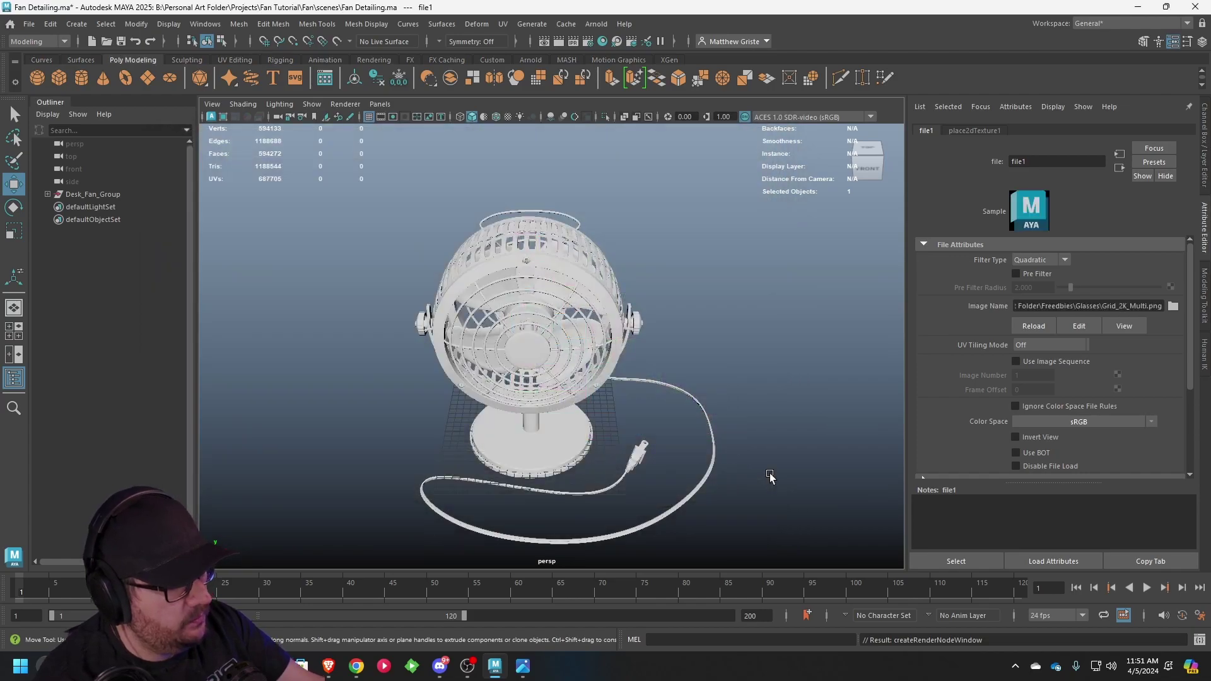
- Turn on textured display in the perspective view and clear the selection
alt+drag(746, 404, 648, 327)
scroll(654, 341, down, 4)
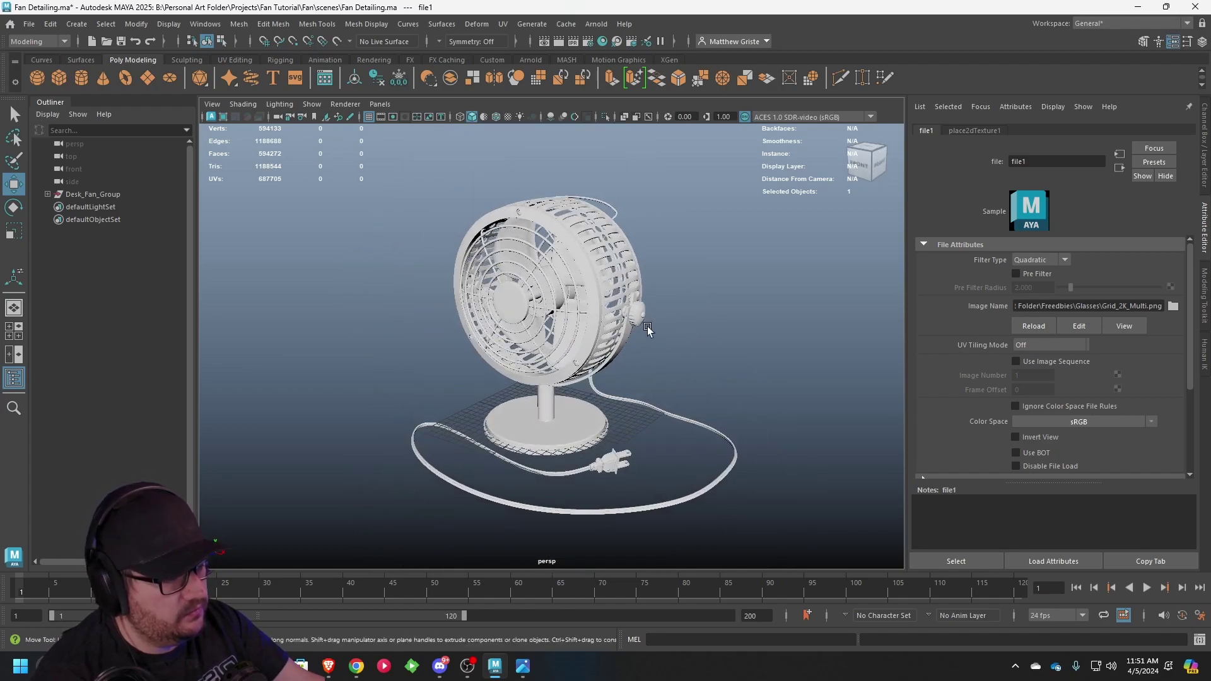
click(509, 117)
alt+drag(615, 322, 680, 332)
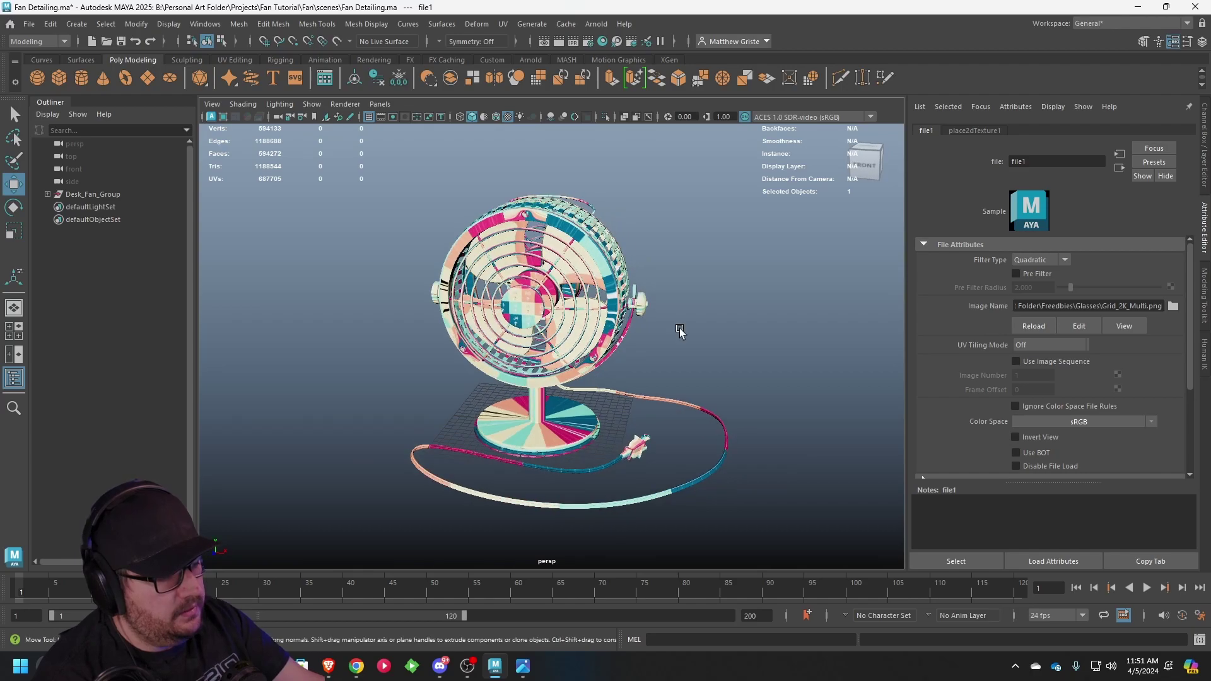
click(678, 333)
- Select the ring around the front of the fan and open the UV Editor for it
mouse_move(518, 341)
alt+mouse_down()
mouse_move(643, 314)
mouse_move(643, 349)
mouse_move(535, 346)
alt+mouse_up()
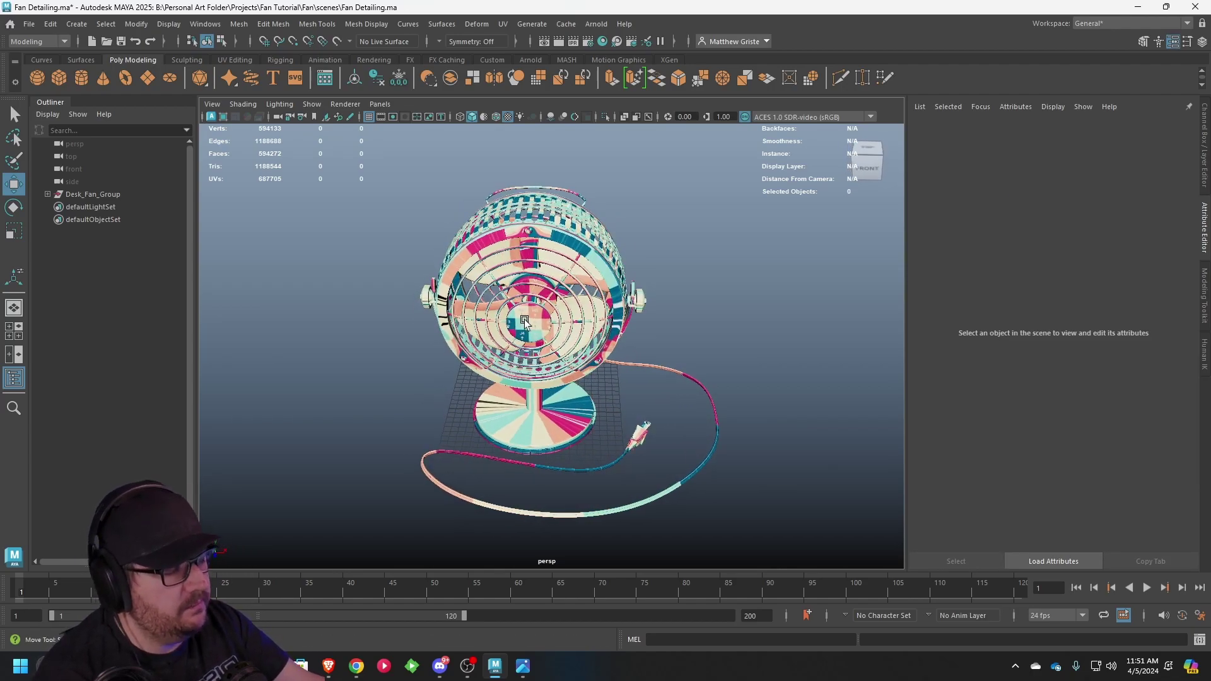
alt+right_drag(524, 320, 607, 478)
alt+drag(607, 478, 532, 392)
alt+middle_drag(532, 392, 468, 391)
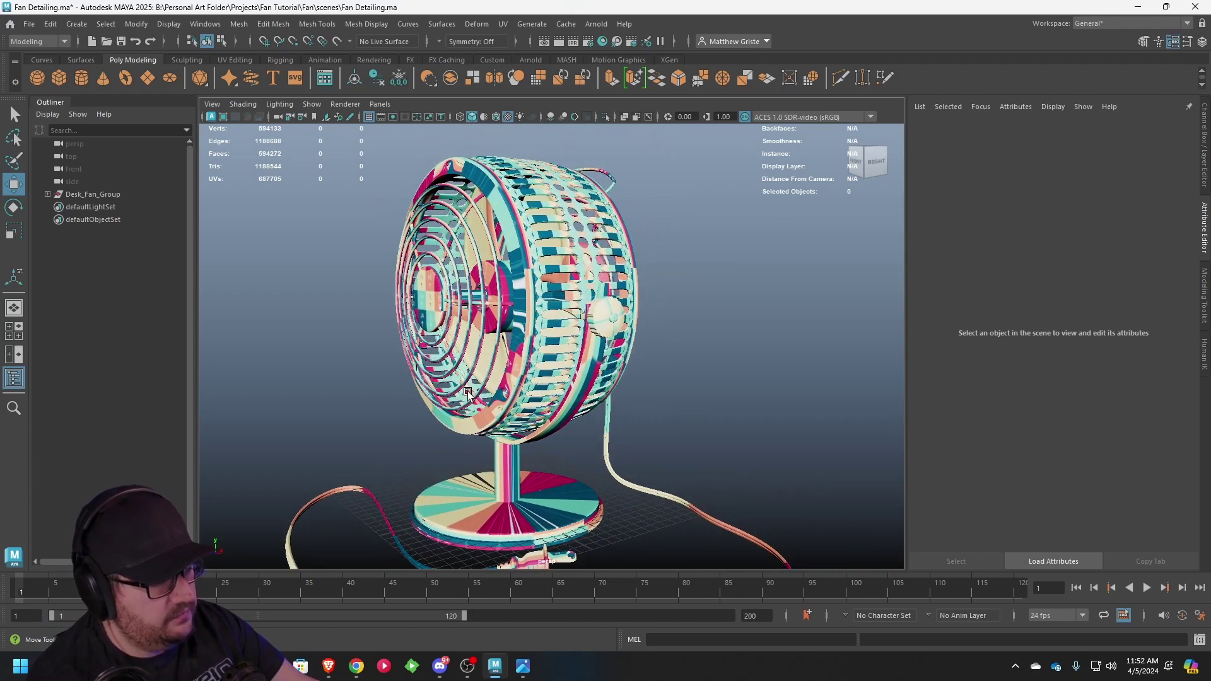
alt+drag(467, 393, 516, 406)
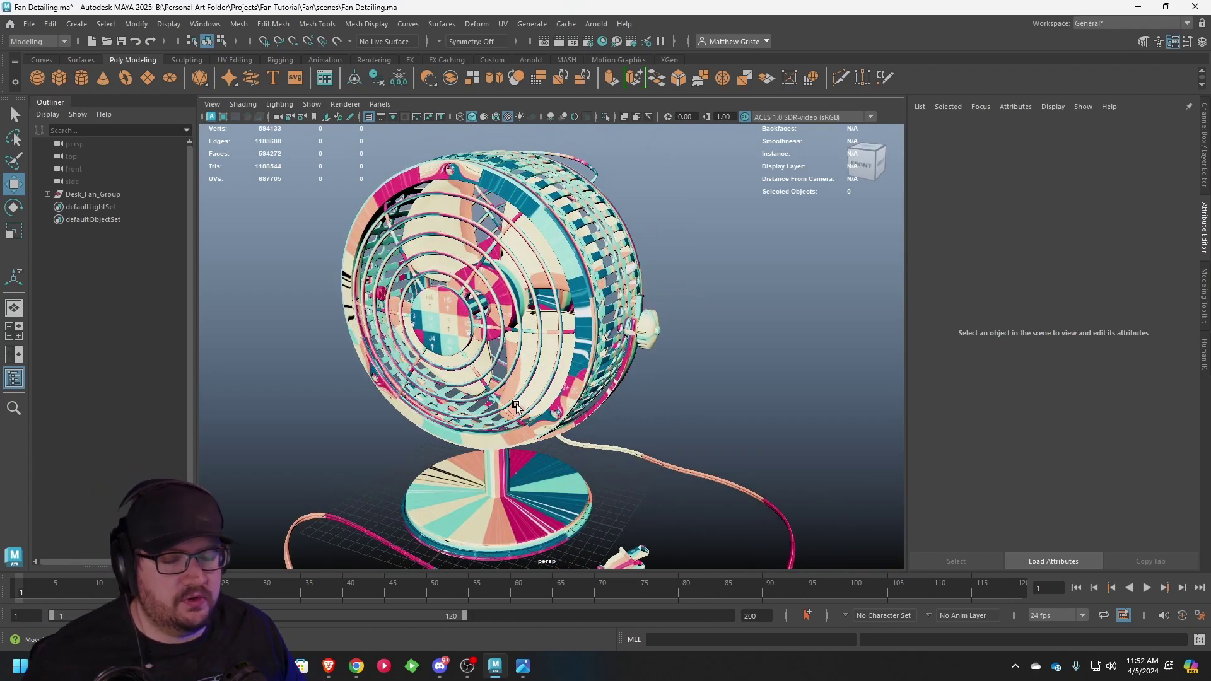
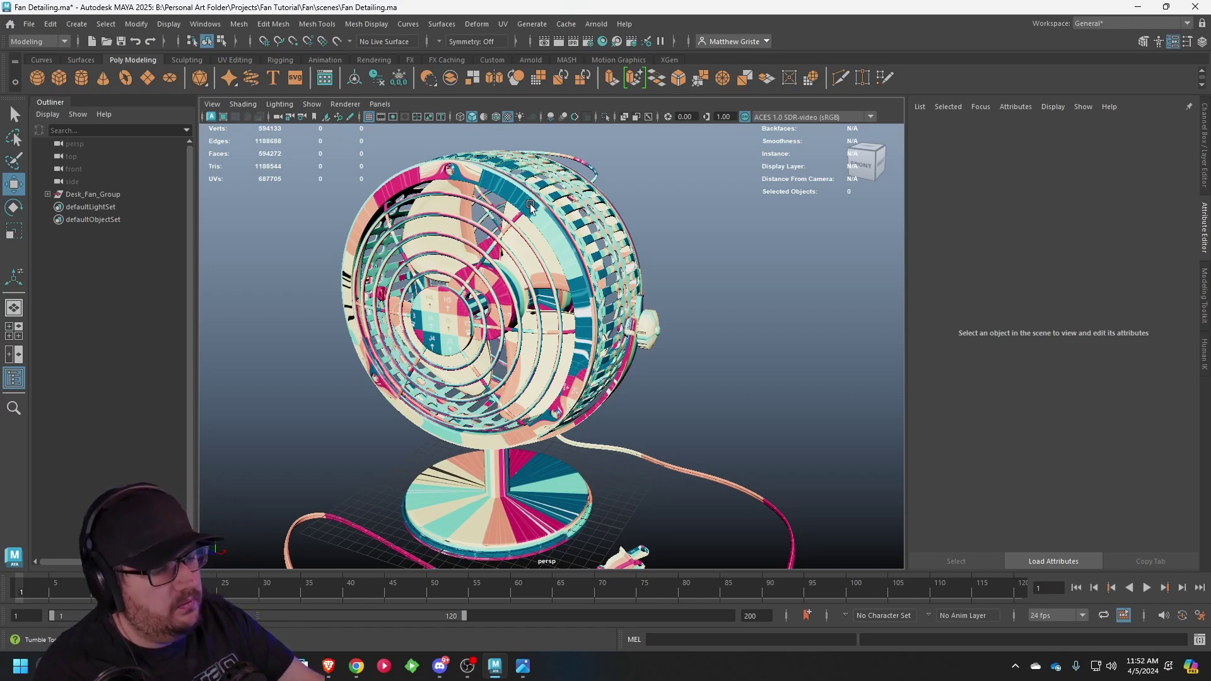
alt+drag(530, 203, 587, 214)
click(587, 214)
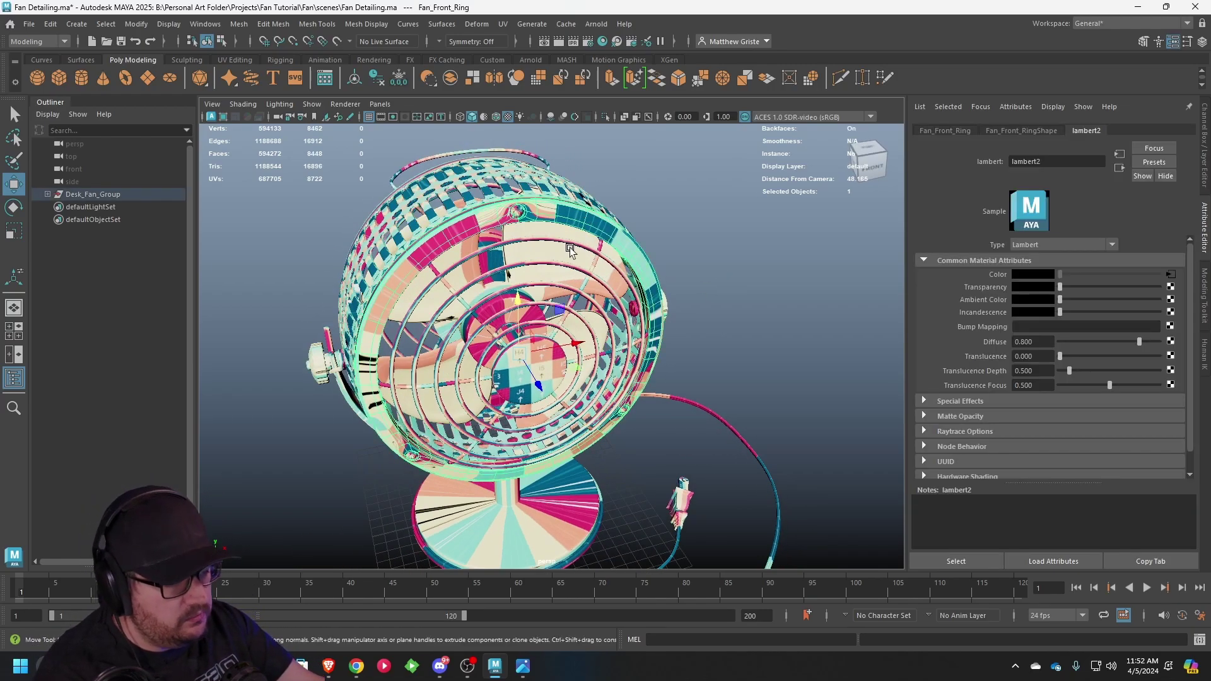
click(532, 24)
mouse_move(506, 27)
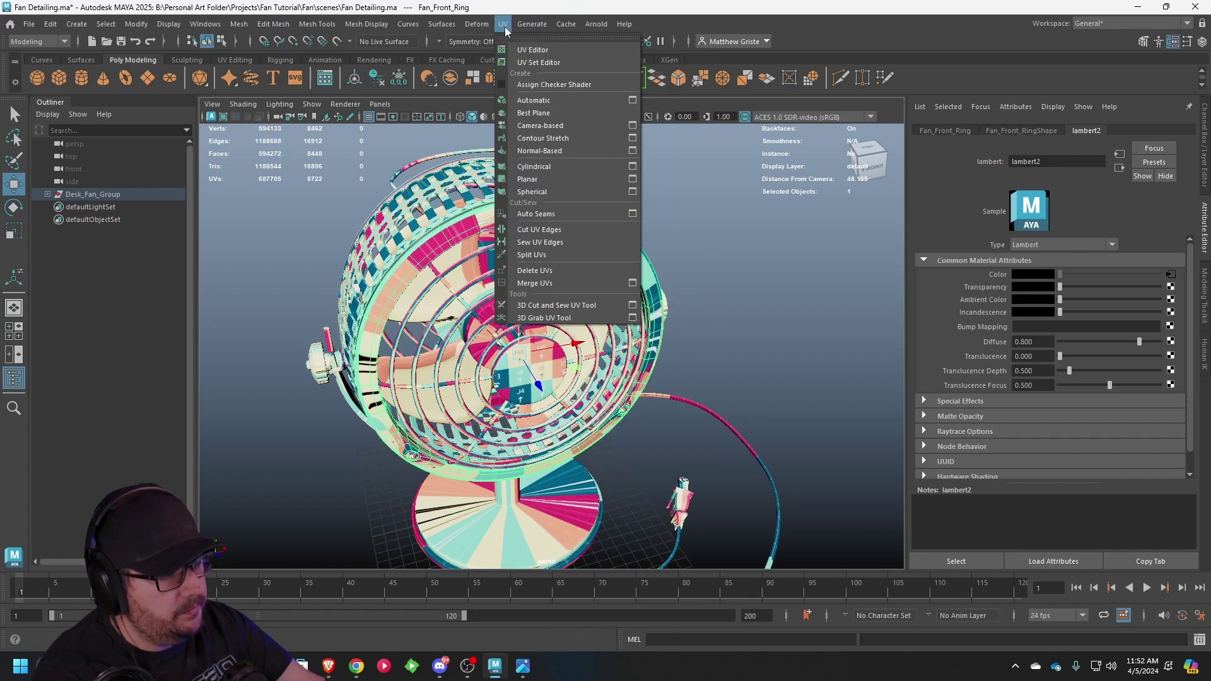
click(509, 50)
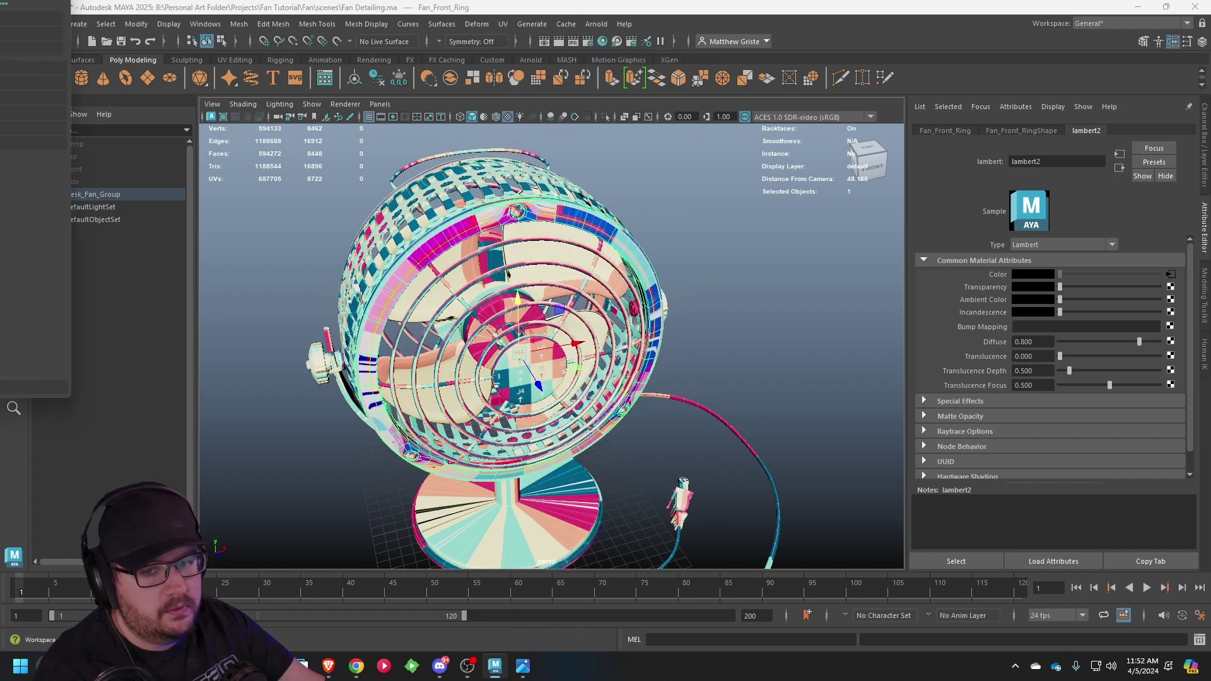
- Bring the UV Editor window onto this screen in front of the model, and close it
drag(0, 28, 944, 29)
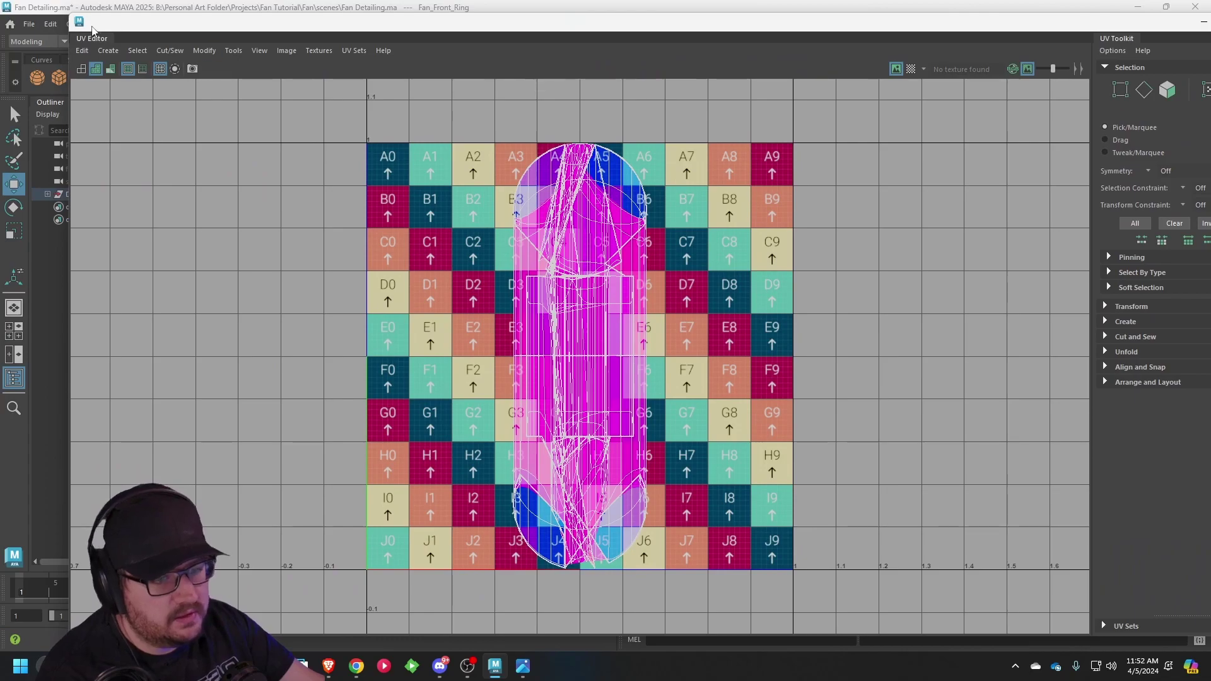
drag(65, 9, 676, 134)
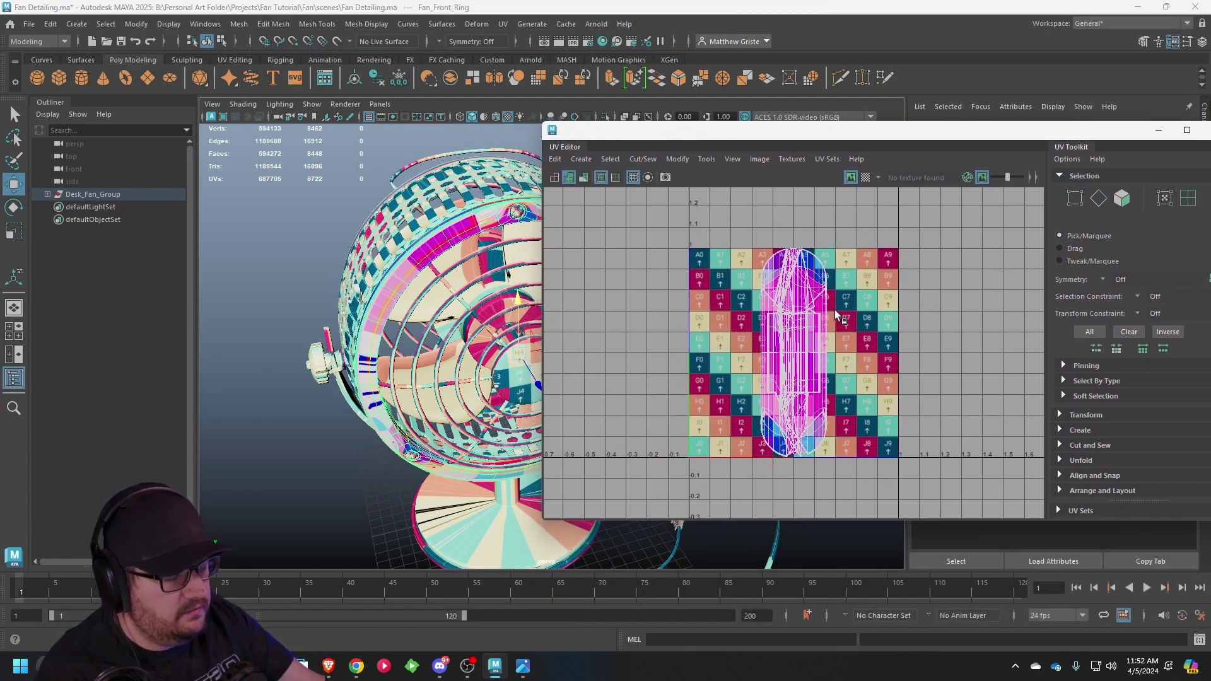
drag(835, 139, 725, 149)
drag(576, 142, 726, 104)
alt+drag(403, 284, 446, 247)
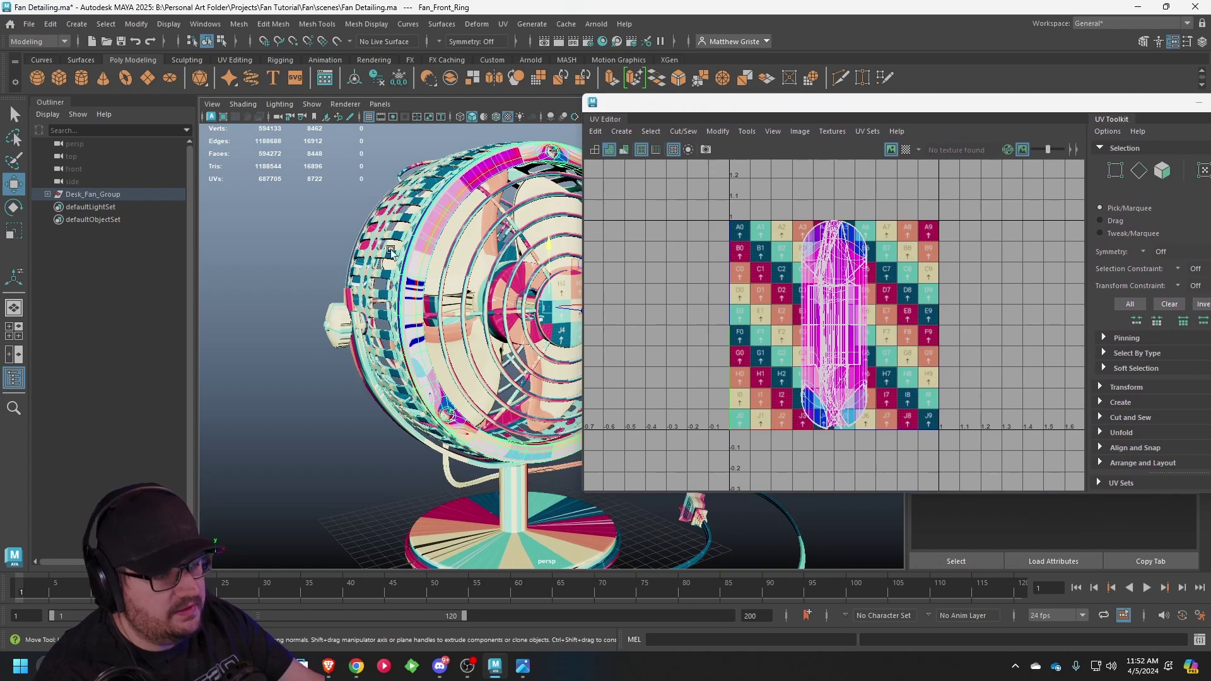
drag(873, 102, 659, 110)
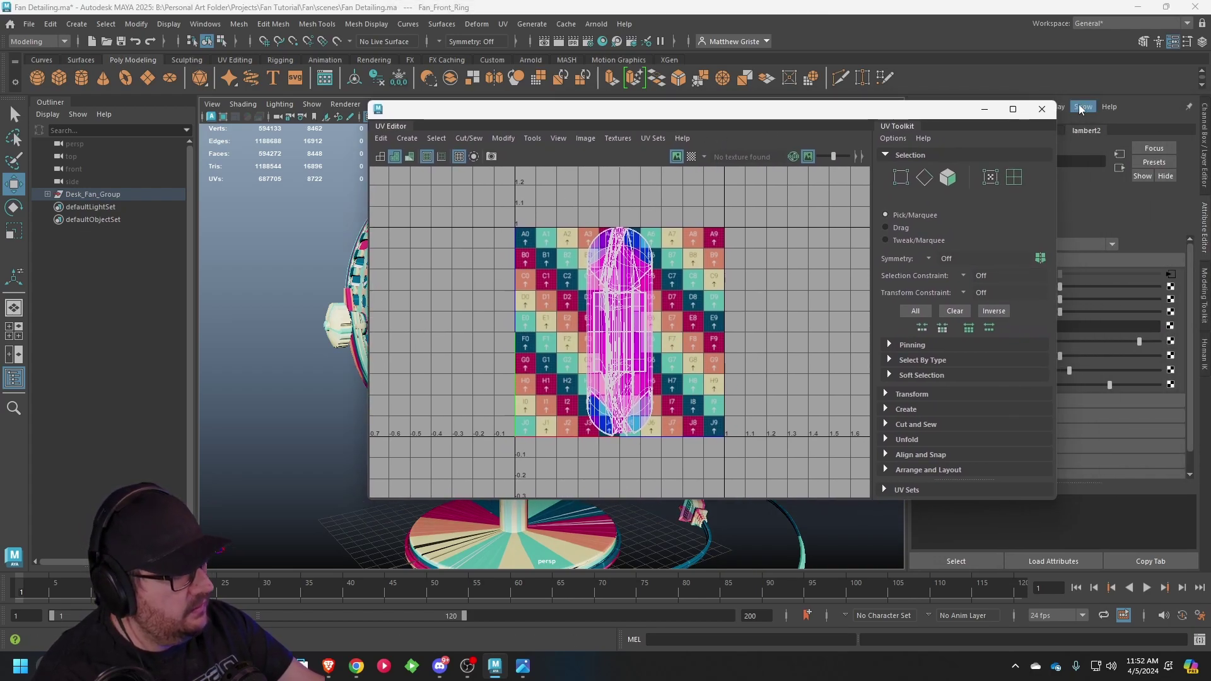
click(1041, 110)
- Save the scene under the new name Fan UV.ma in the project's scenes folder
click(29, 23)
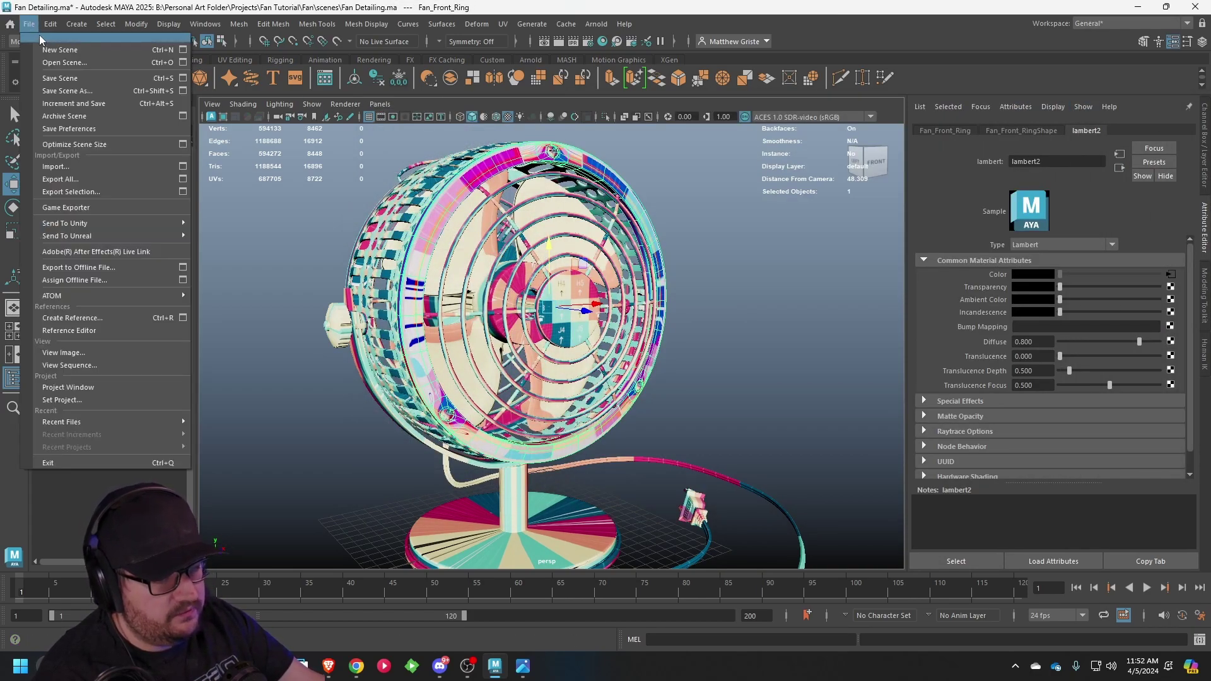
click(73, 92)
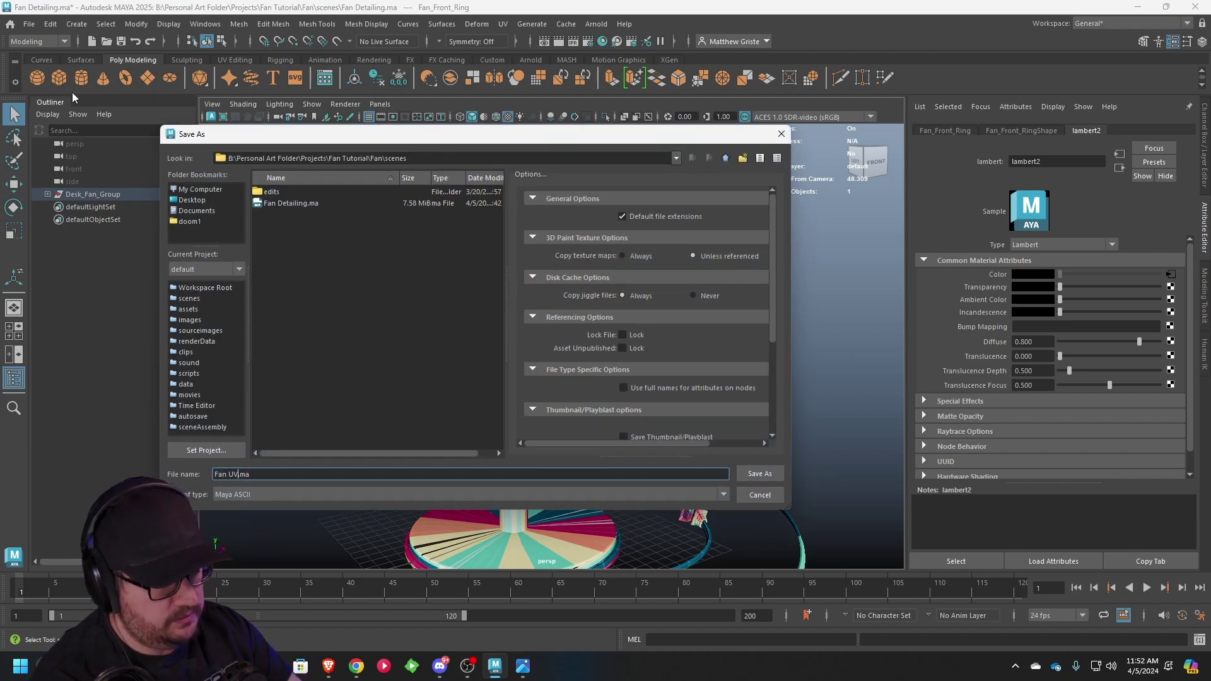
click(778, 474)
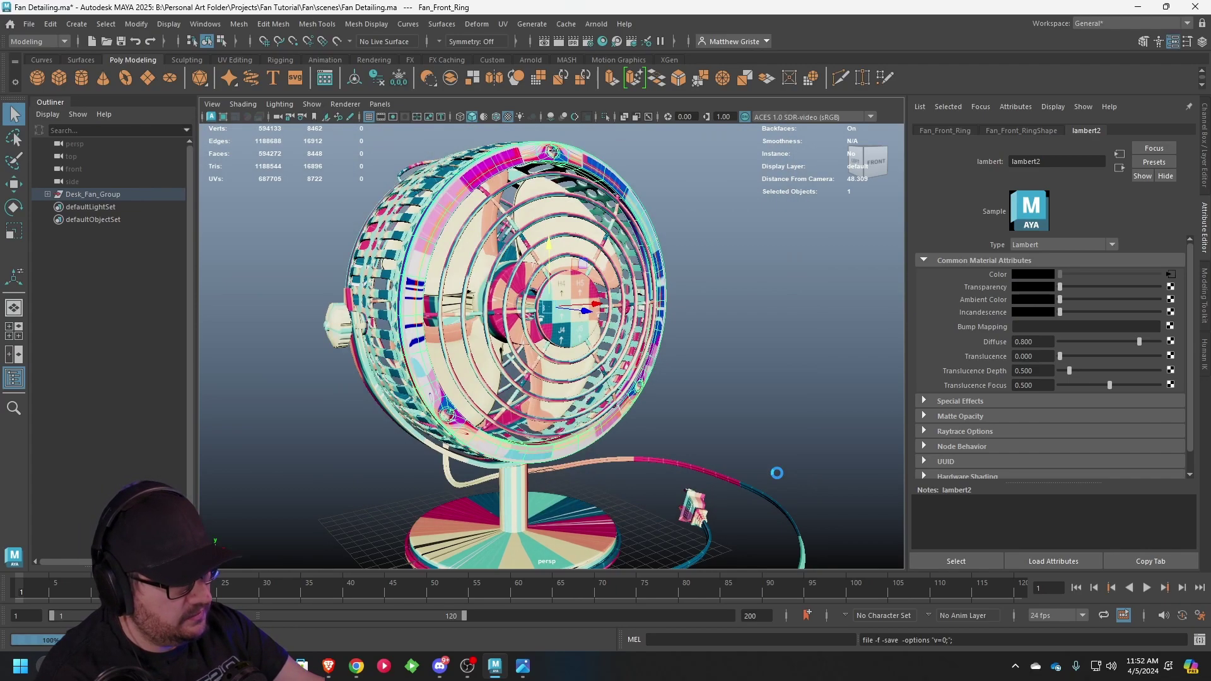
- Isolate the fan's front ring in the perspective view and clear the selection
key(w)
alt+drag(699, 339, 567, 374)
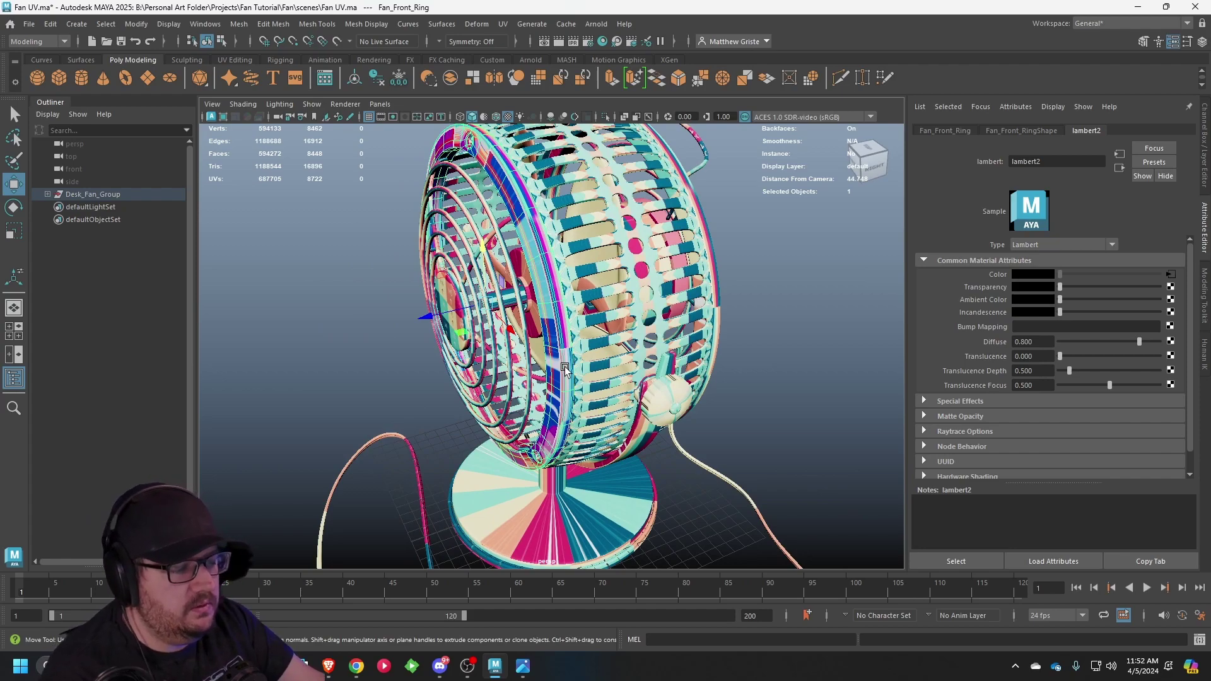
scroll(565, 369, down, 3)
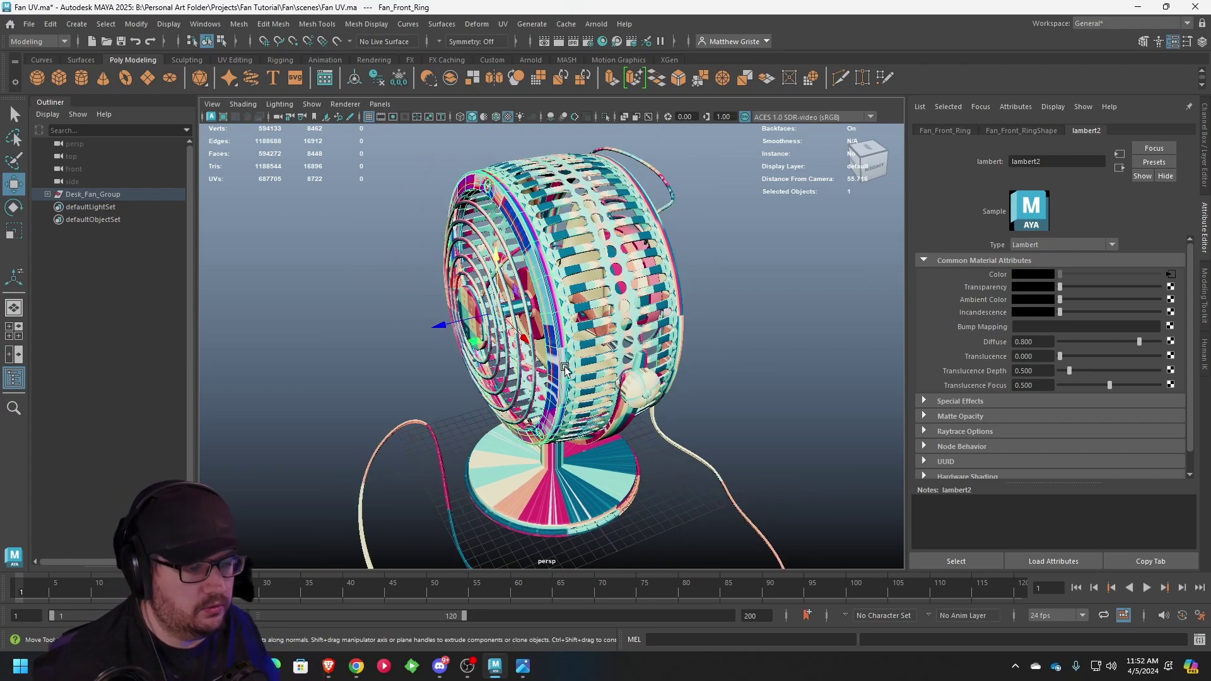
scroll(561, 367, up, 3)
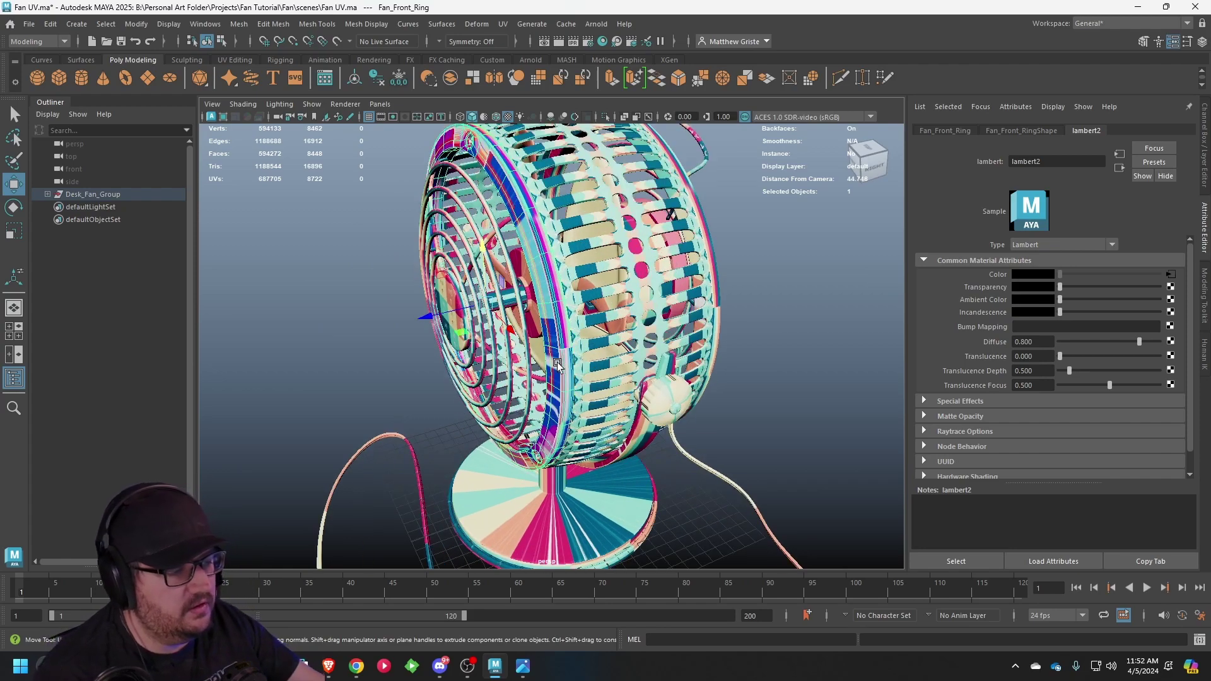
mouse_move(568, 351)
alt+mouse_down()
mouse_move(543, 351)
mouse_move(599, 347)
mouse_move(555, 345)
mouse_move(577, 343)
alt+mouse_up()
scroll(555, 309, up, 2)
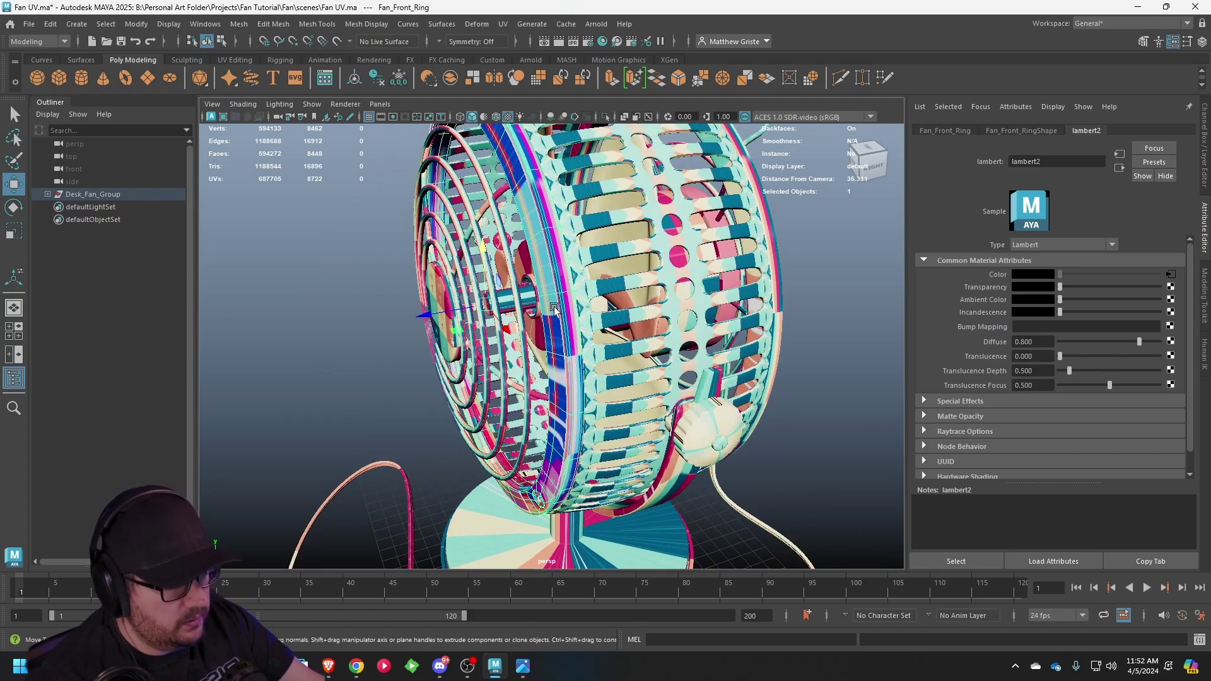
click(312, 105)
mouse_move(339, 129)
click(464, 127)
scroll(446, 278, down, 3)
alt+drag(446, 278, 547, 276)
click(658, 346)
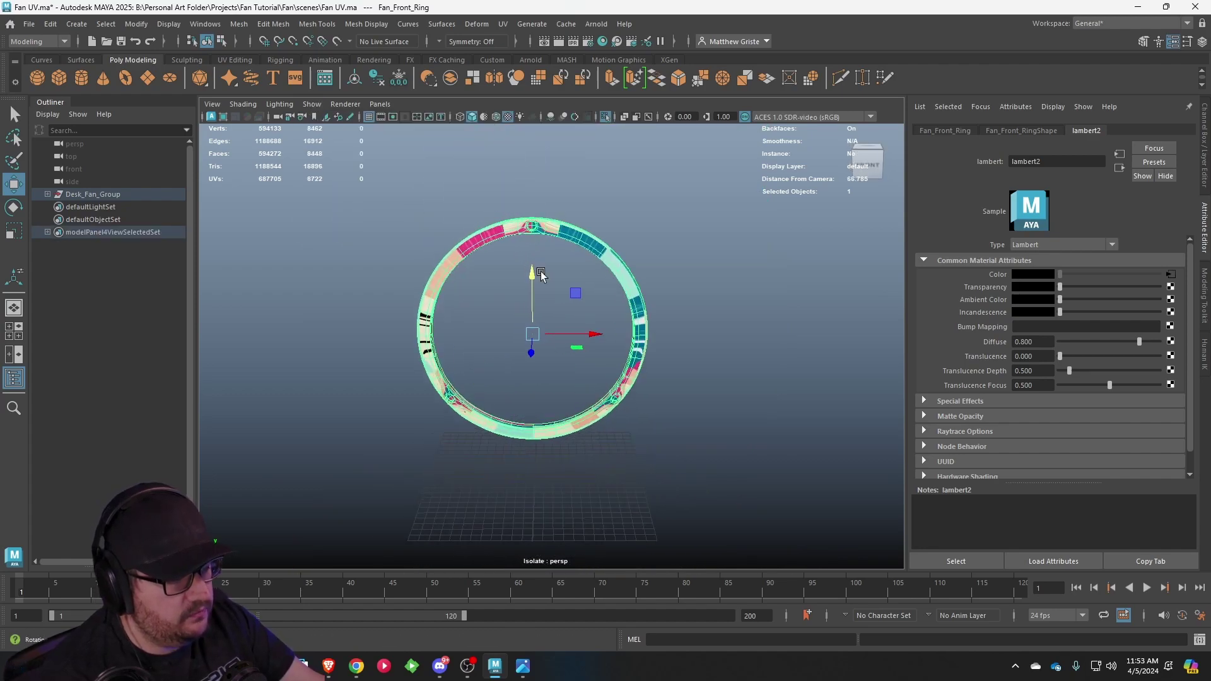
- Apply a camera-based UV projection to all faces of the front ring, looking at it straight from the front
alt+drag(661, 350, 619, 344)
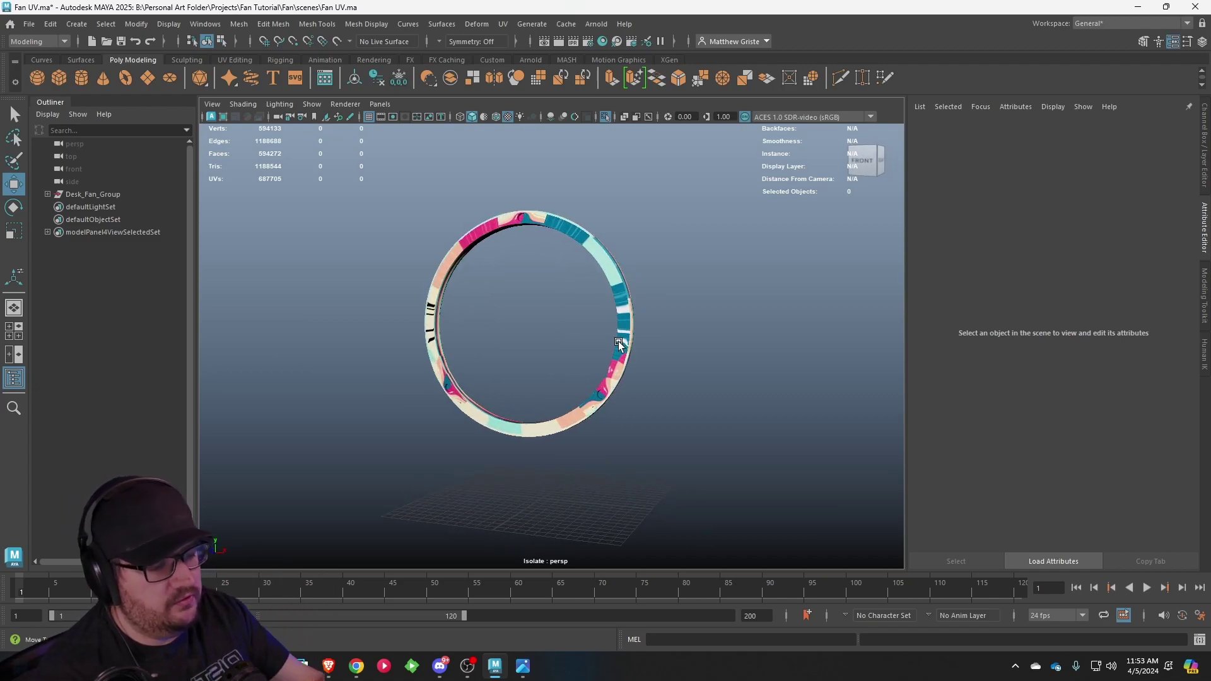
scroll(619, 344, up, 3)
alt+drag(619, 344, 657, 377)
alt+middle_drag(652, 377, 664, 368)
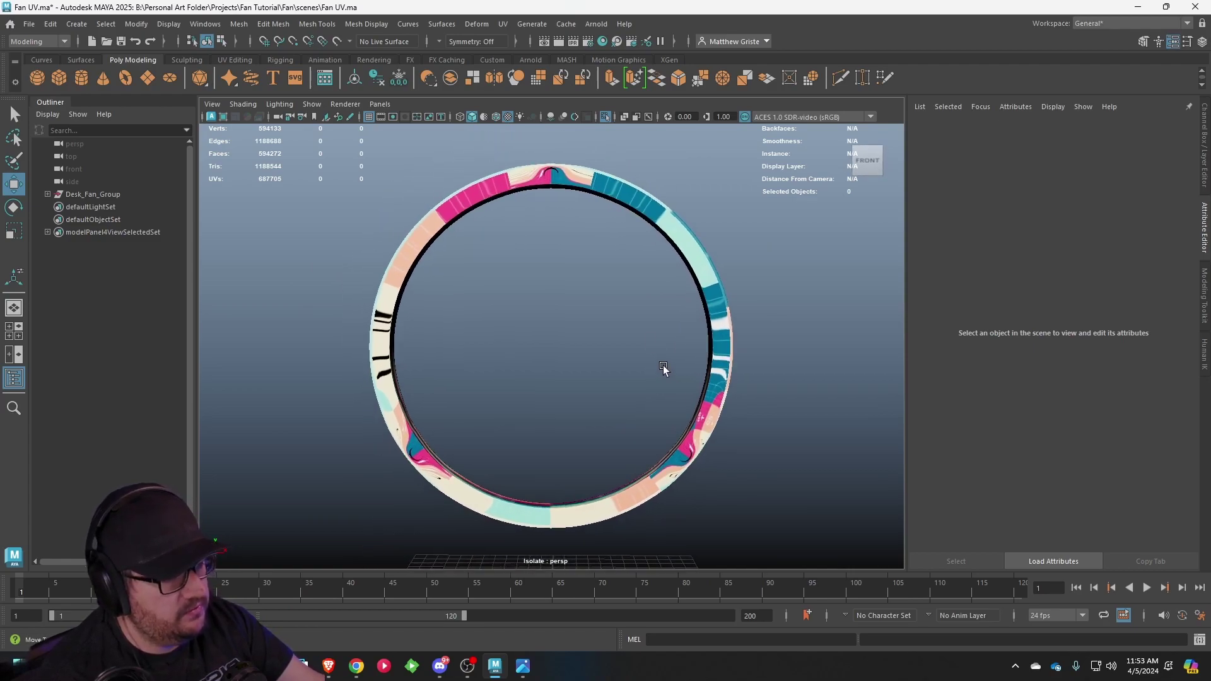
click(504, 25)
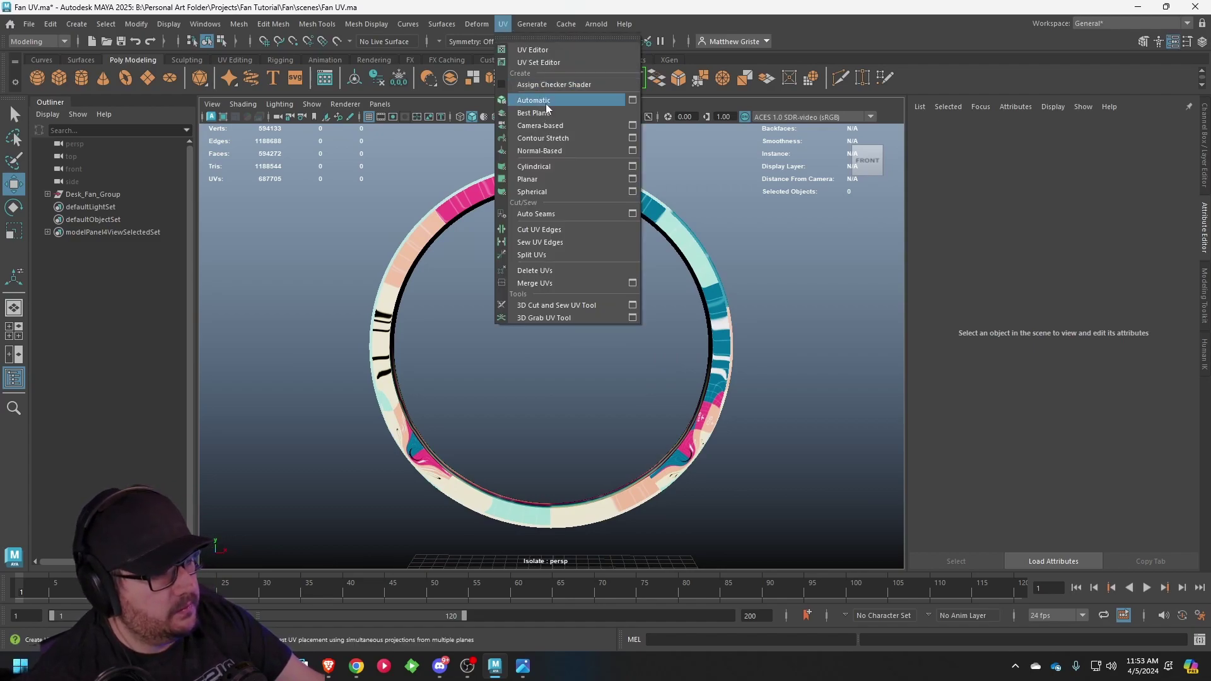
click(554, 126)
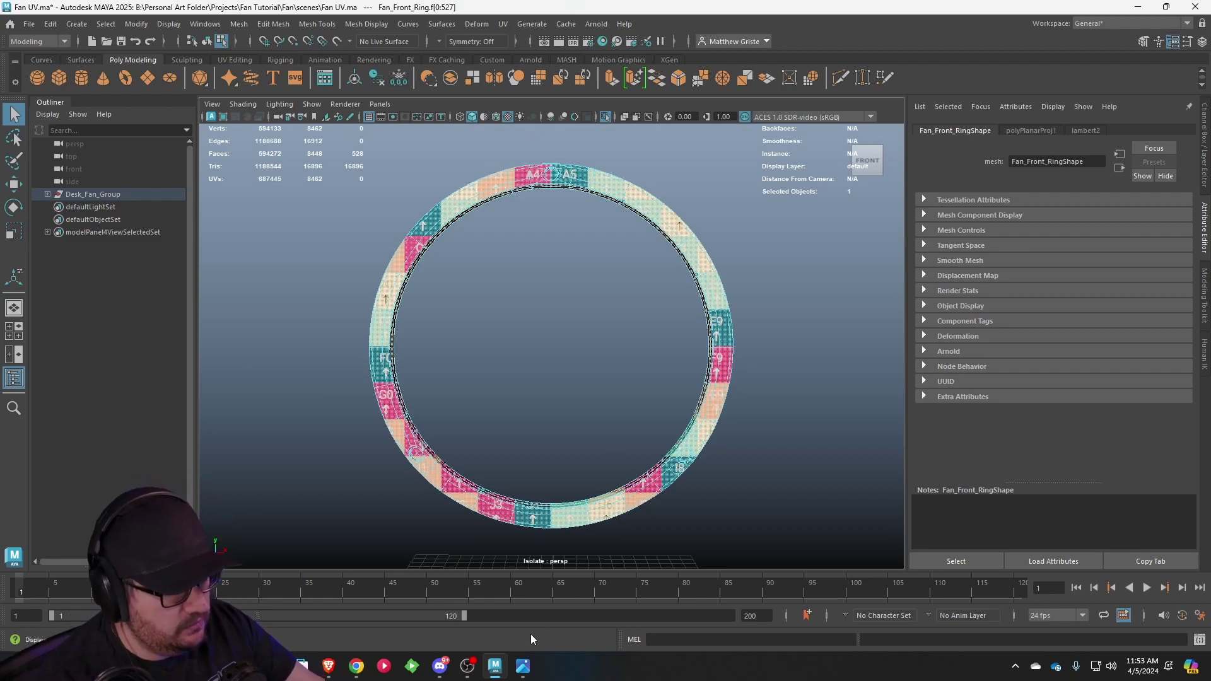
- Open the UV Editor for the projected front ring and move its window to the second monitor
click(504, 25)
click(531, 50)
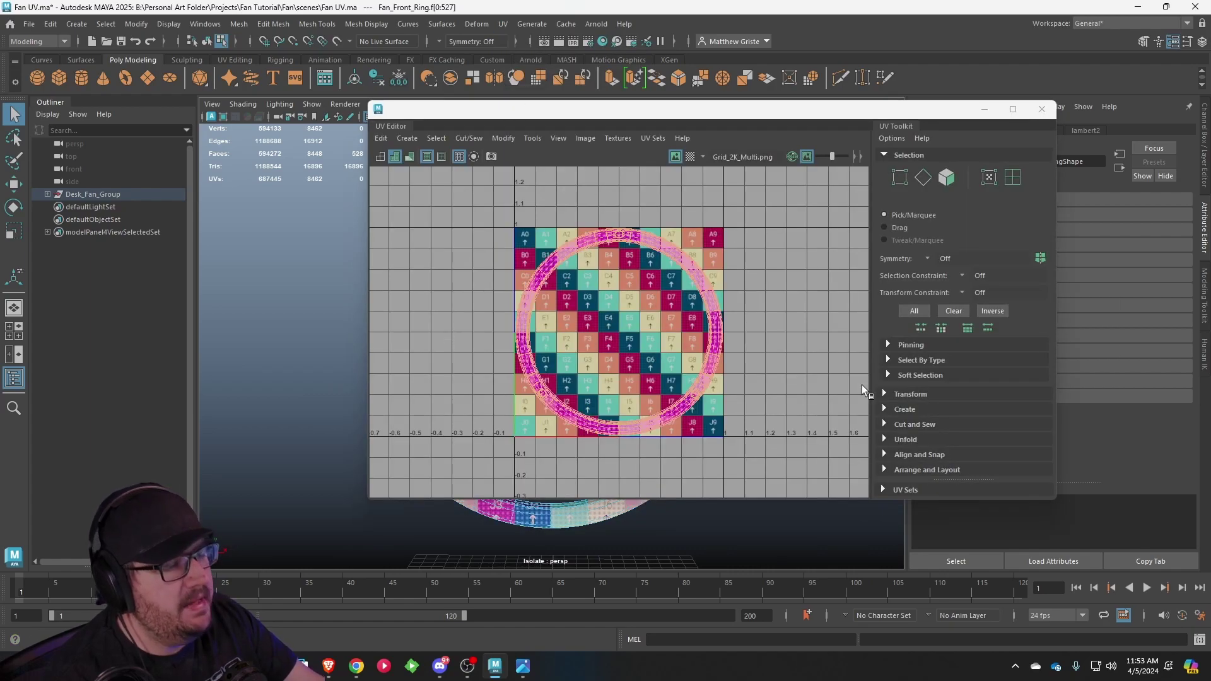
scroll(641, 262, up, 3)
click(635, 250)
scroll(636, 251, down, 2)
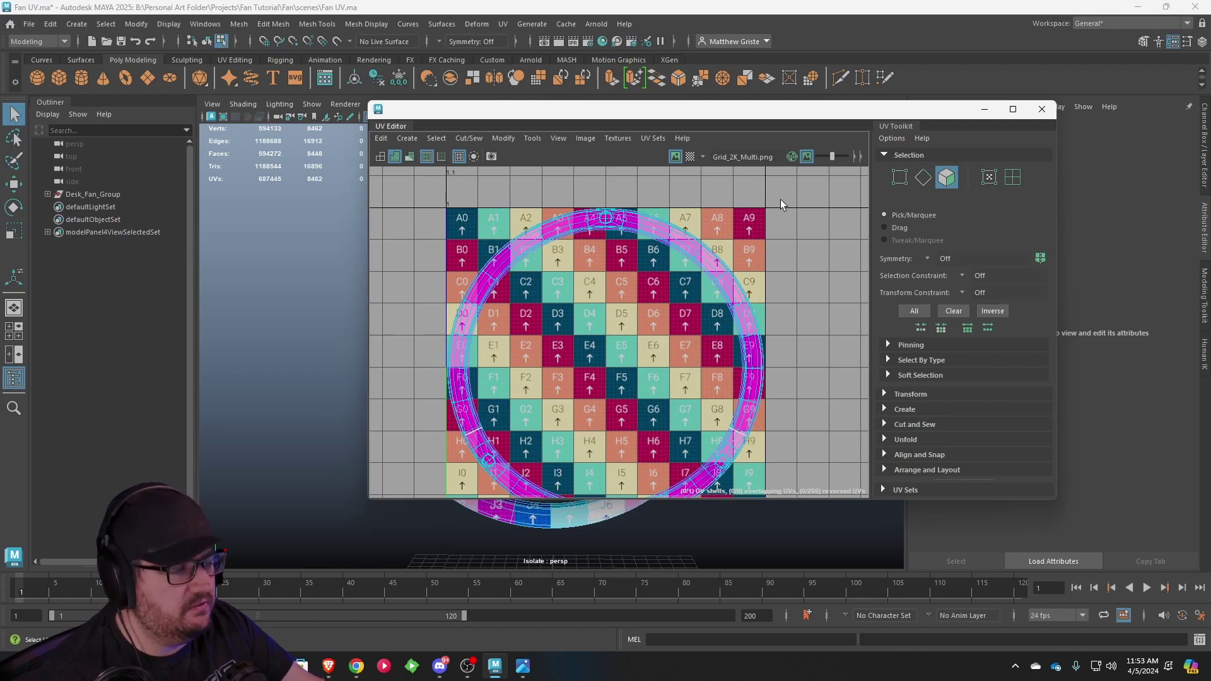
drag(909, 118, 42, 63)
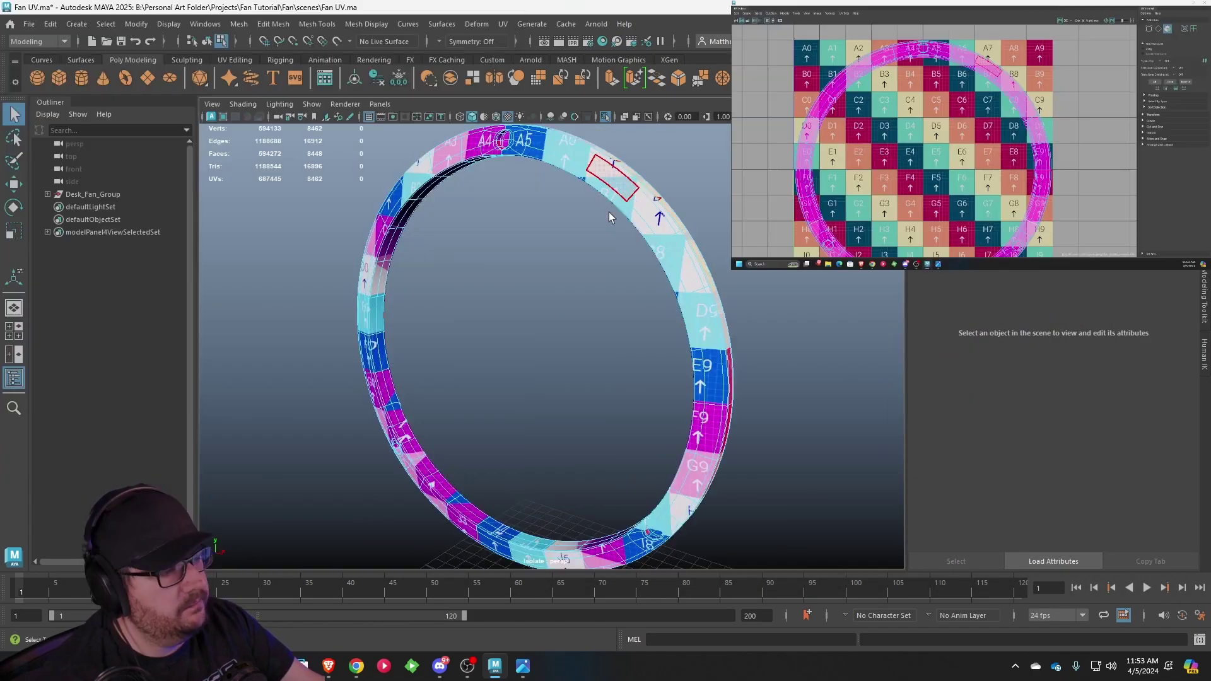
alt+drag(610, 212, 447, 204)
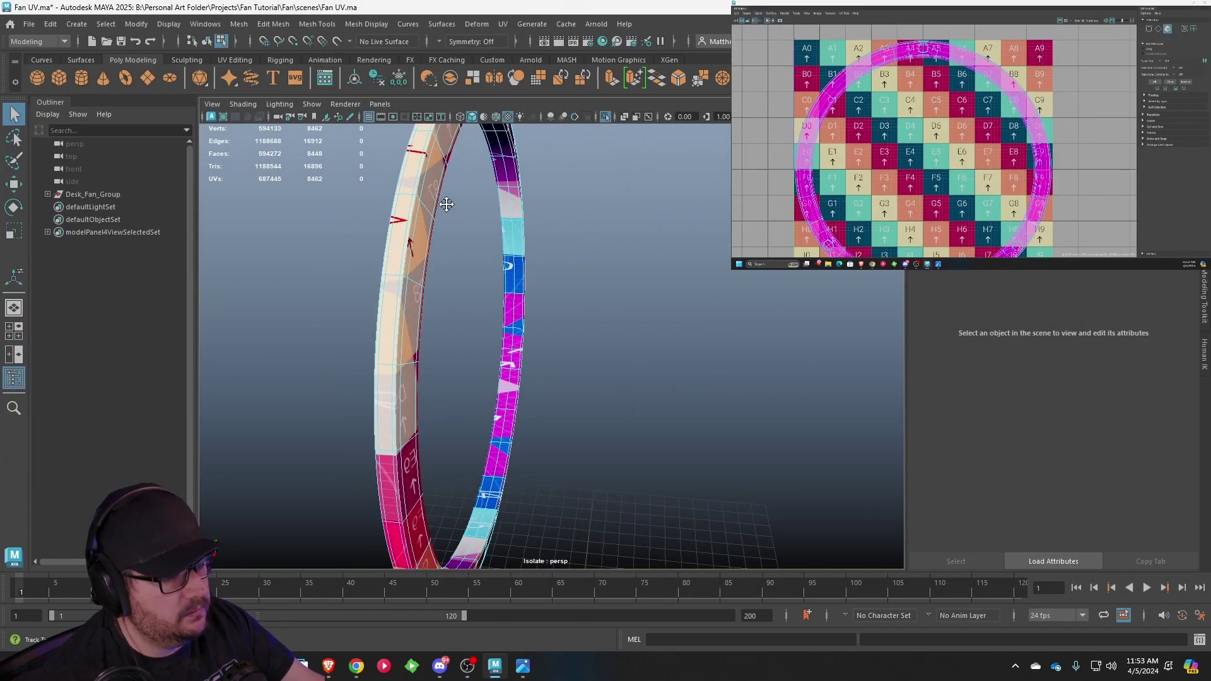
- Turn off the smooth mesh preview on the front ring and switch to edge selection
alt+middle_drag(447, 204, 511, 233)
key(1)
alt+drag(535, 222, 395, 183)
alt+middle_drag(395, 184, 524, 251)
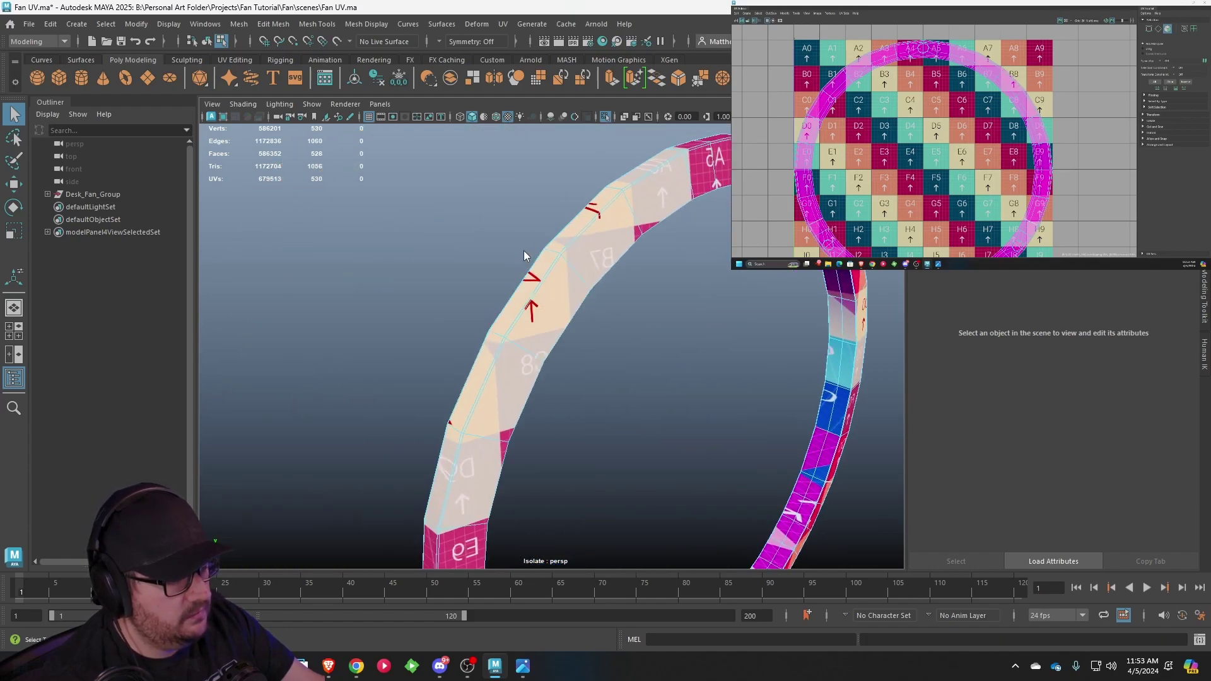
right_drag(524, 251, 531, 219)
scroll(536, 241, up, 4)
alt+middle_drag(537, 241, 544, 252)
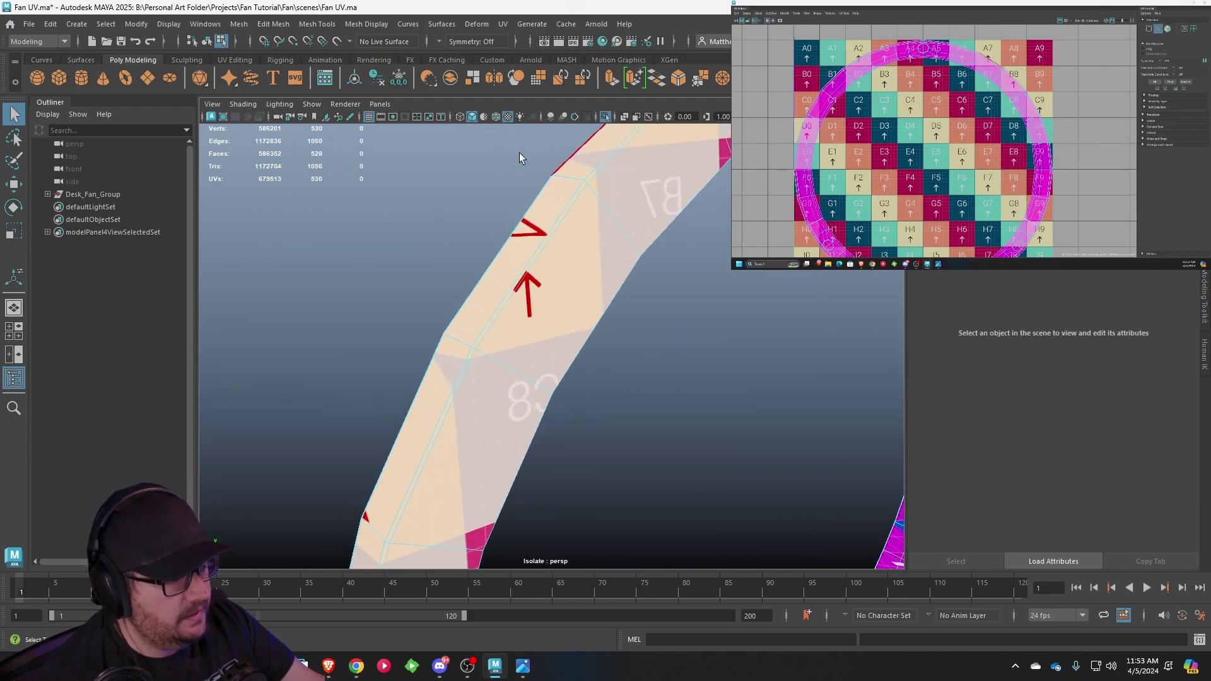
alt+drag(664, 278, 780, 310)
alt+middle_drag(725, 334, 529, 328)
alt+drag(529, 328, 465, 291)
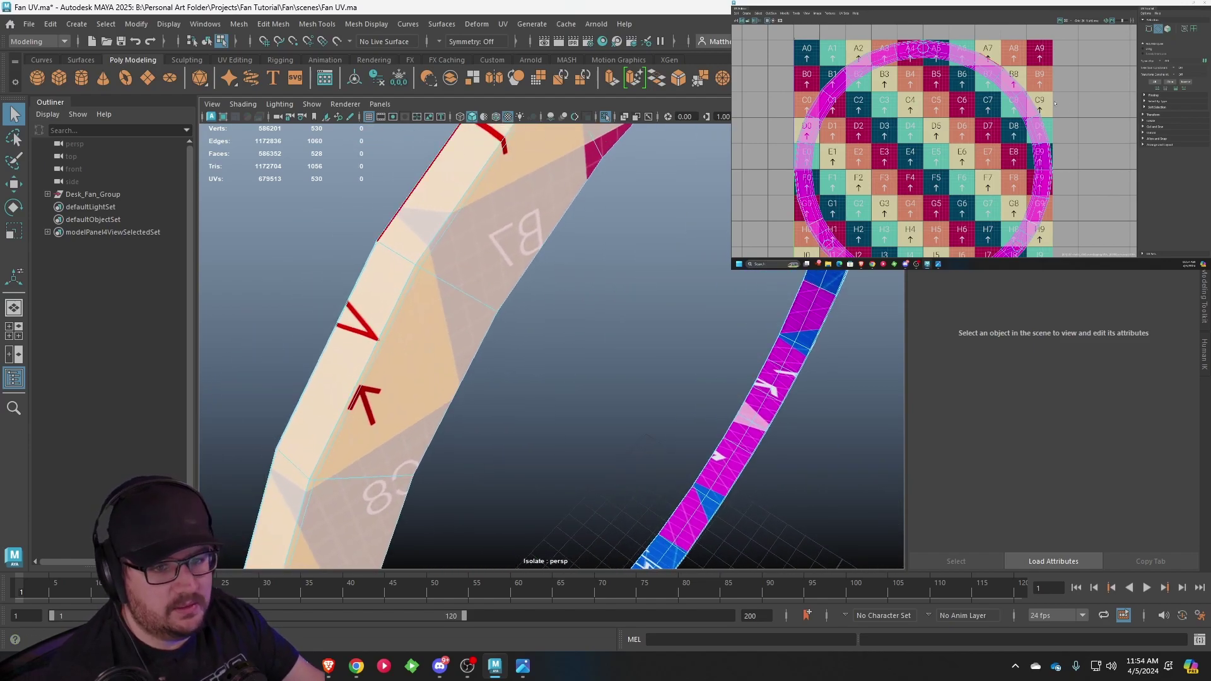
- Toggle the UV Editor's checker map on the front ring and restore the lettered UV texture
click(1066, 21)
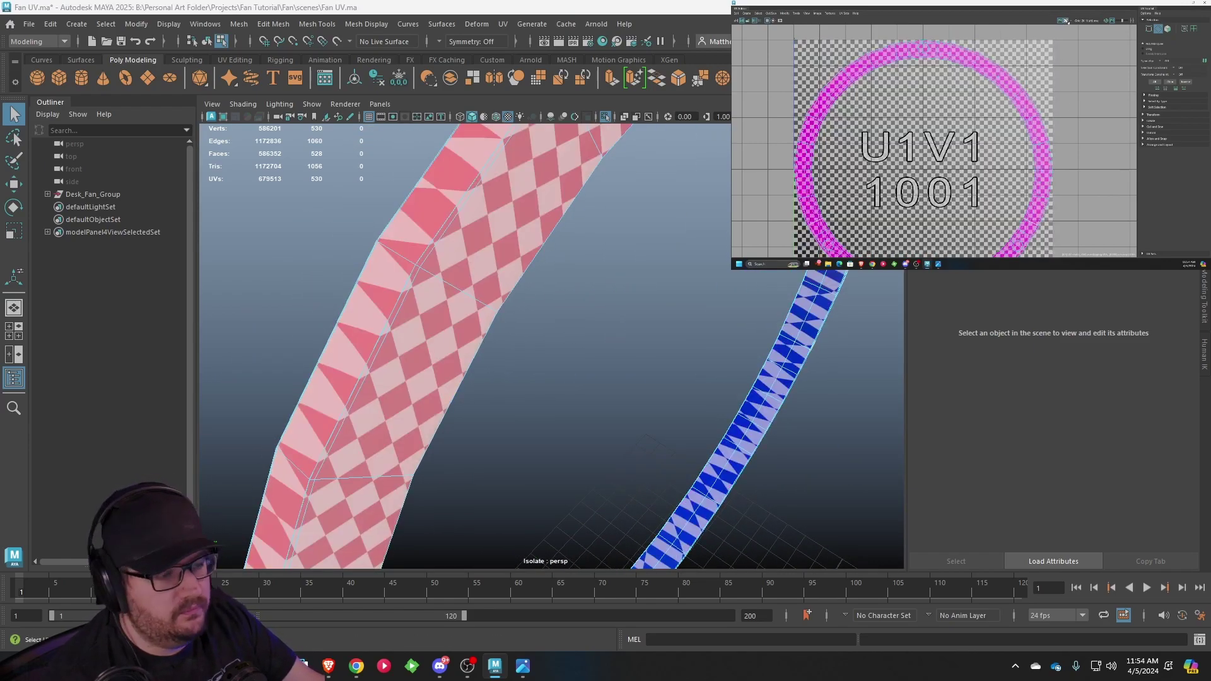
alt+drag(501, 284, 473, 270)
click(1066, 21)
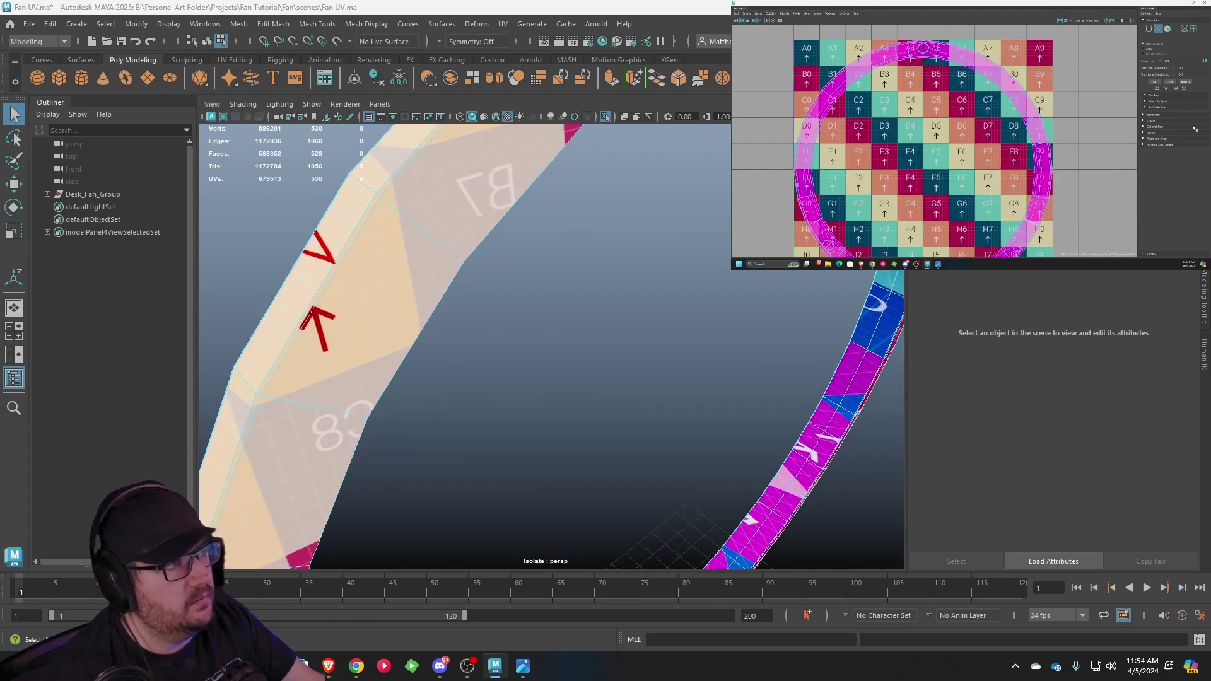
- Turn off textured display in the perspective view so the front ring's edges can be picked up close
click(507, 117)
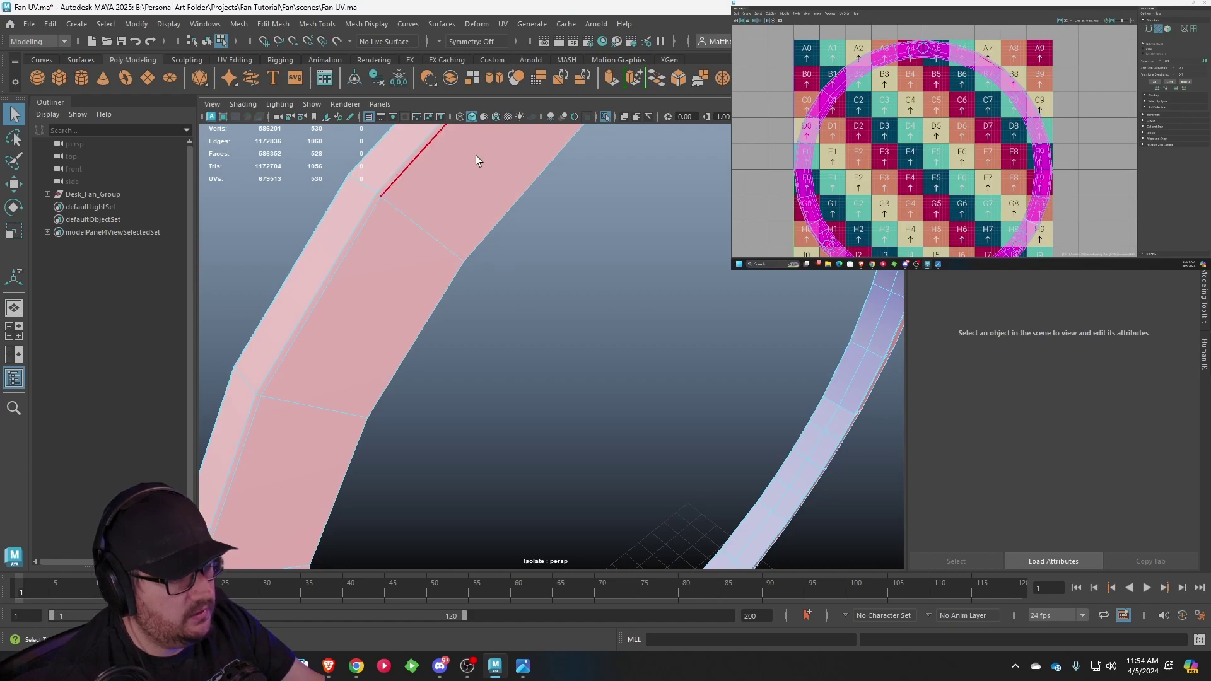
alt+middle_drag(391, 201, 449, 230)
alt+drag(449, 229, 503, 240)
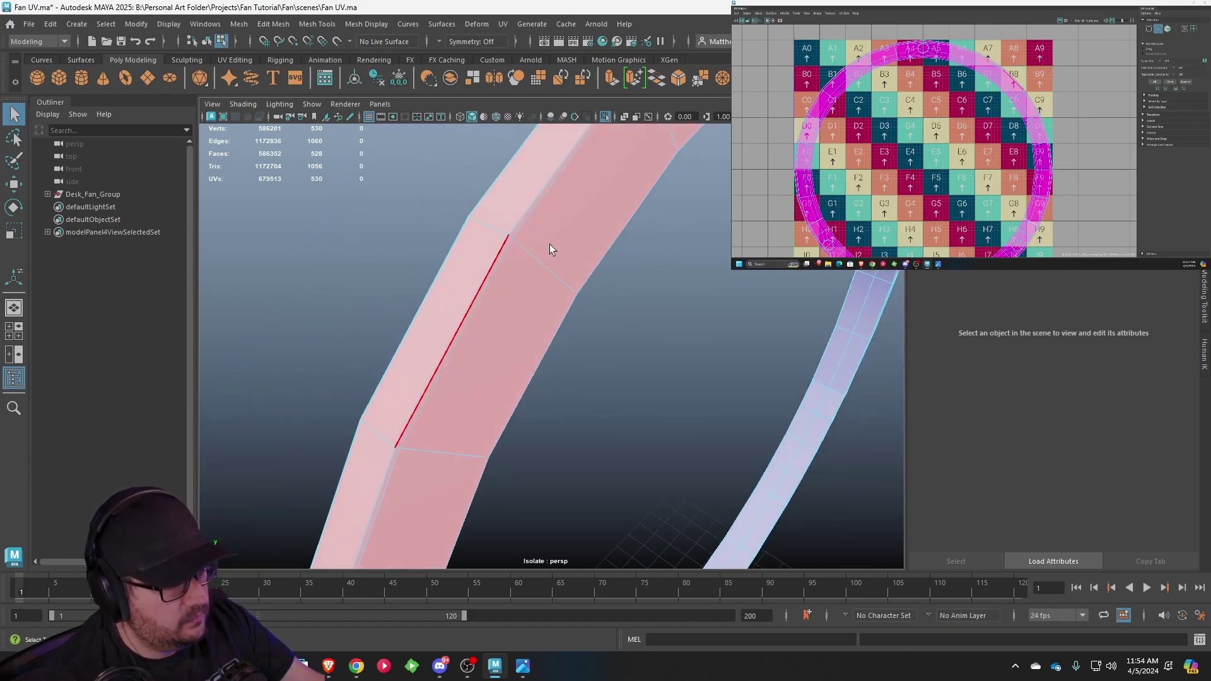
key(f)
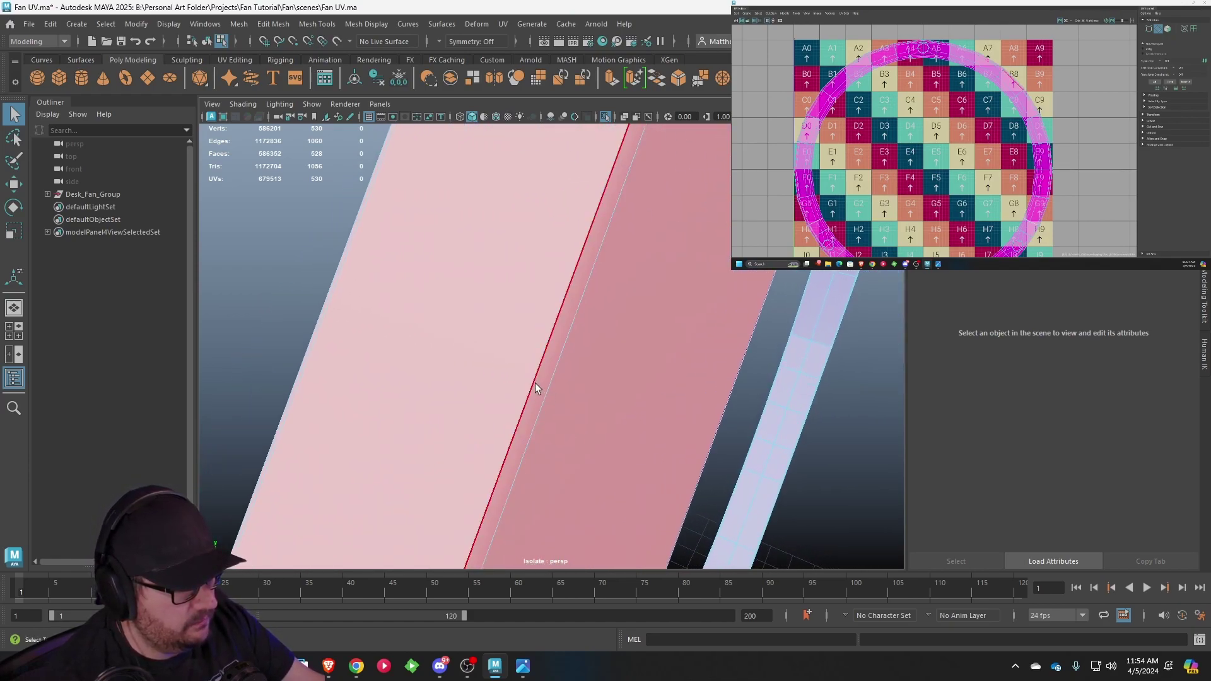
- Select the edge loop where the ring's outer side meets its flat face and cut the UVs along it
double_click(535, 383)
key(f)
alt+drag(549, 374, 405, 301)
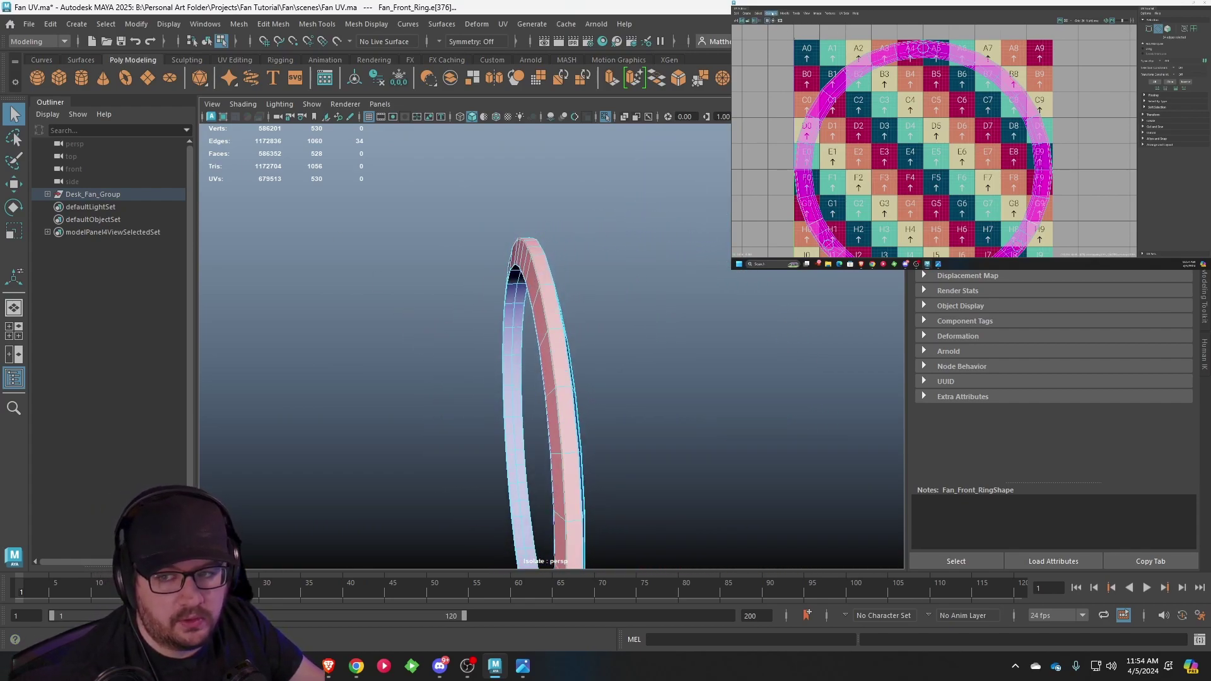
click(772, 13)
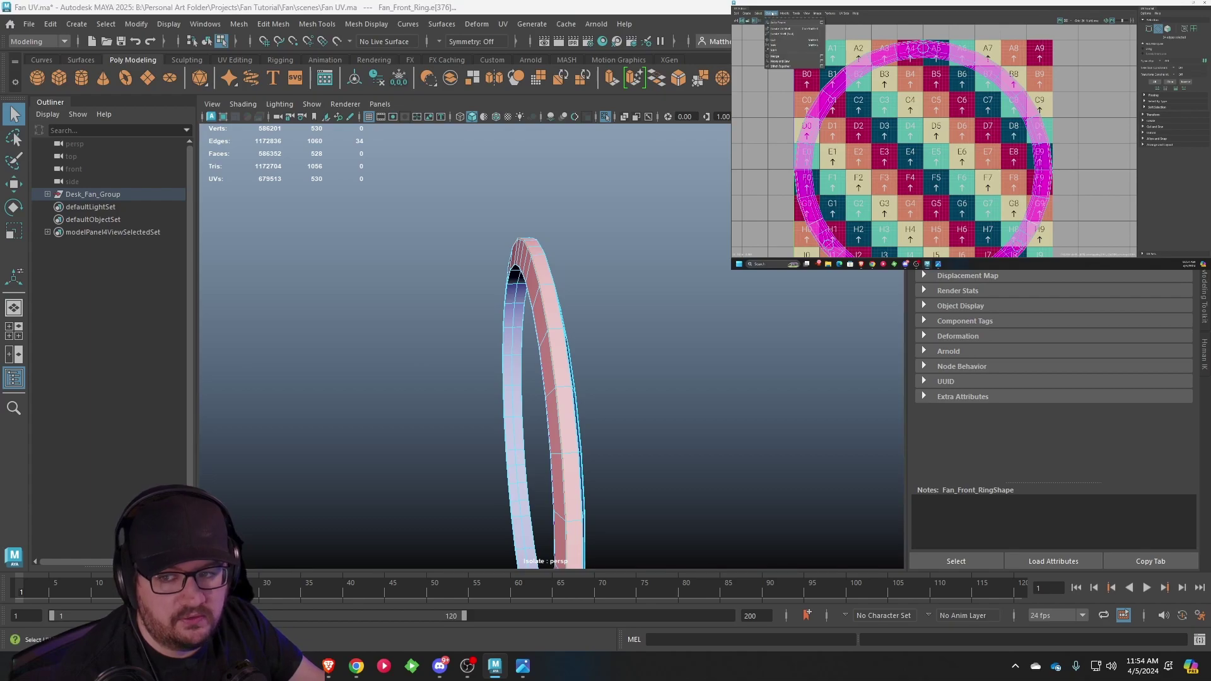
click(779, 42)
key(w)
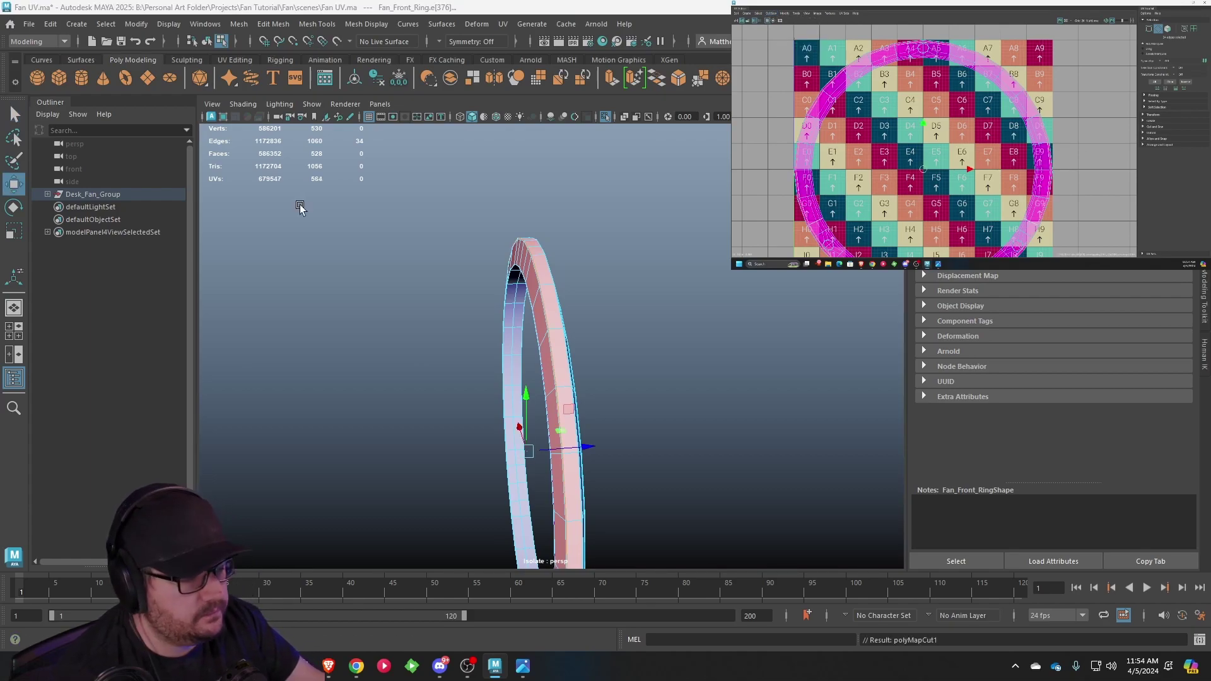
- Select the edge loop along the ring's inner border with its flat face and cut the UVs there
alt+drag(297, 206, 574, 290)
scroll(574, 290, up, 10)
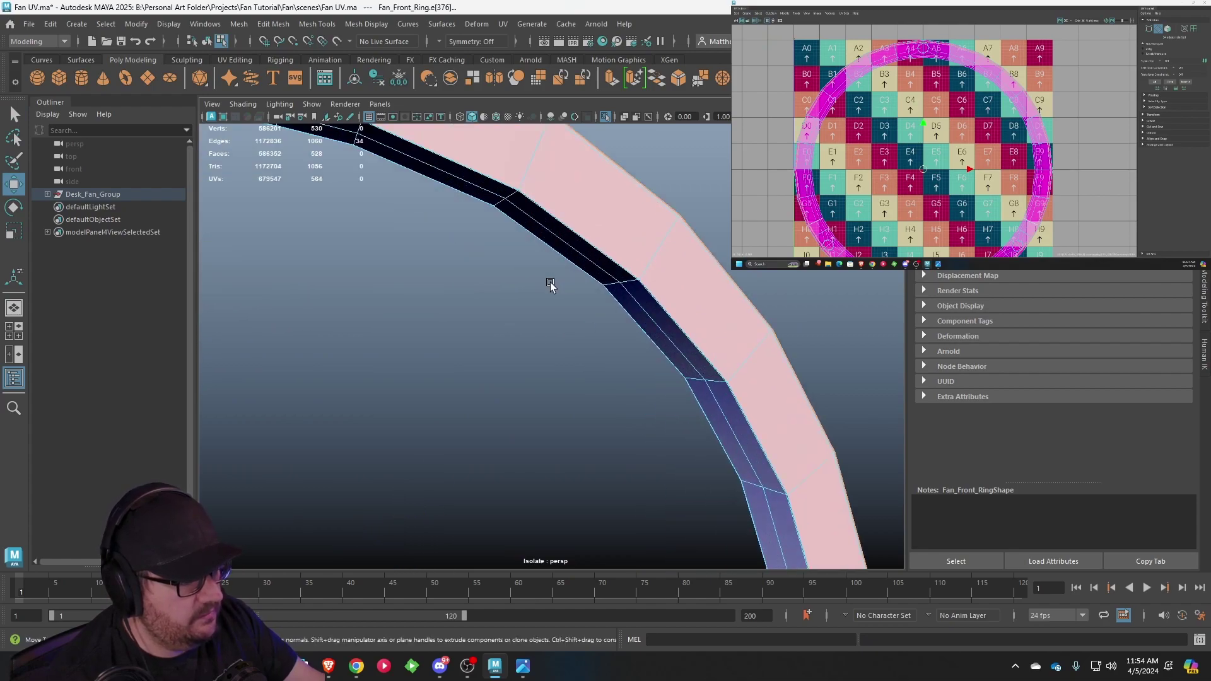
scroll(606, 309, up, 5)
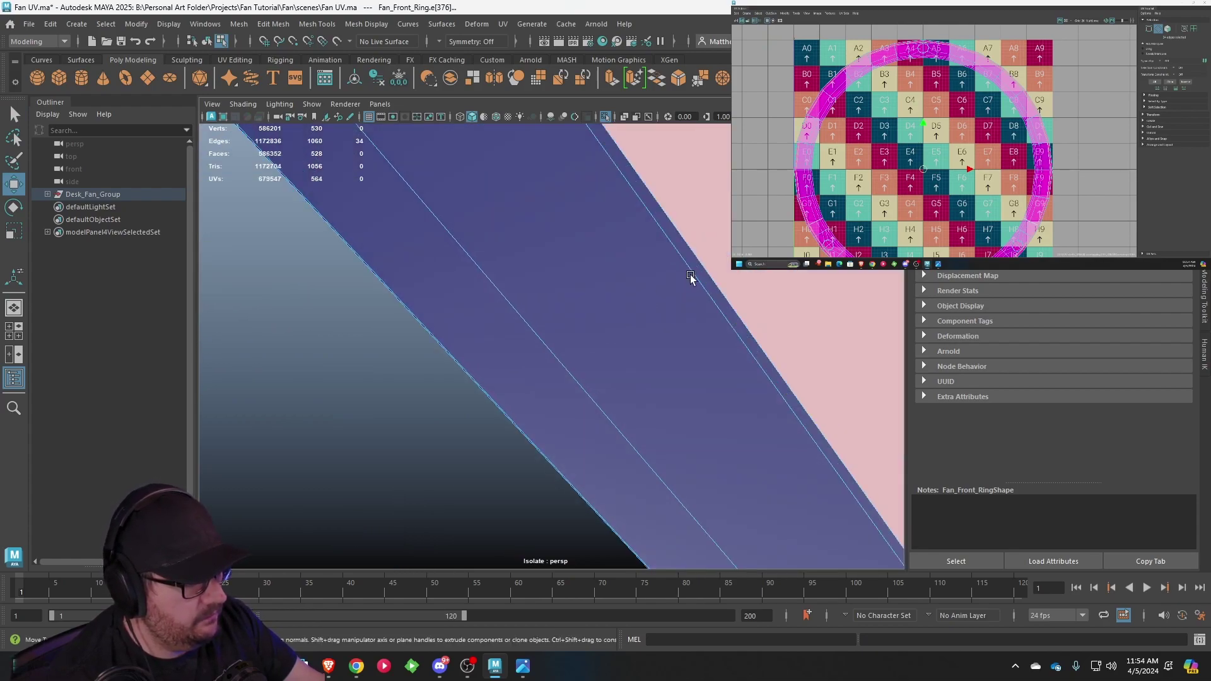
double_click(701, 264)
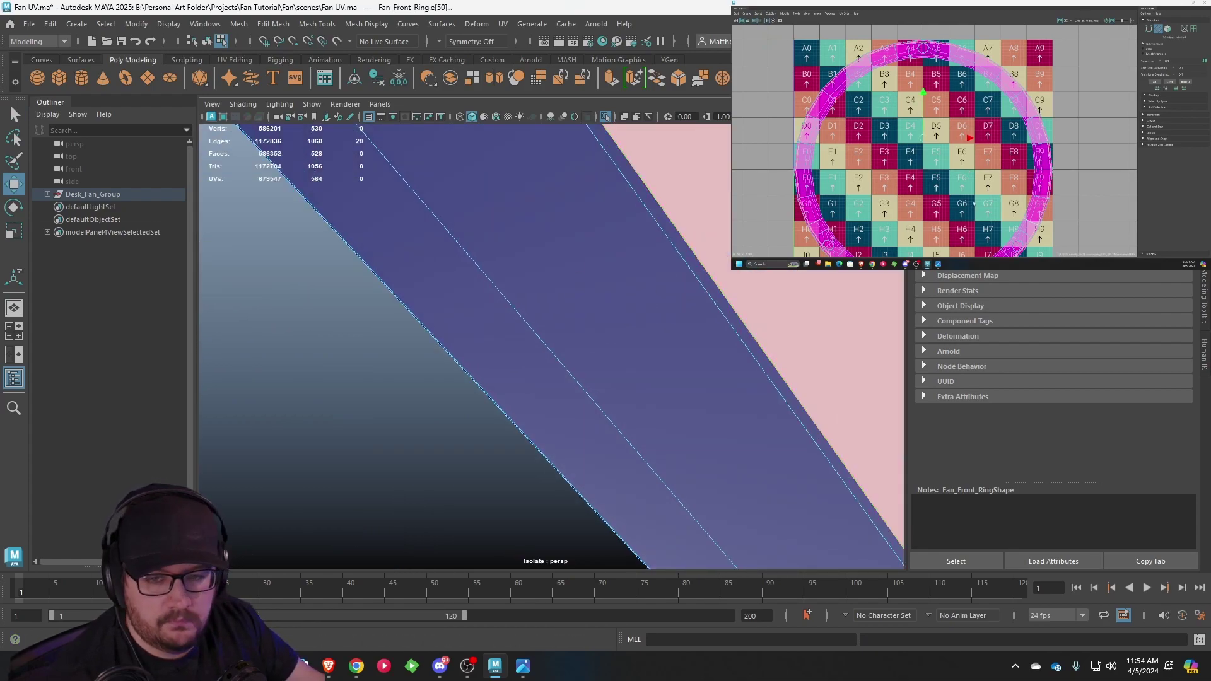
scroll(992, 167, down, 3)
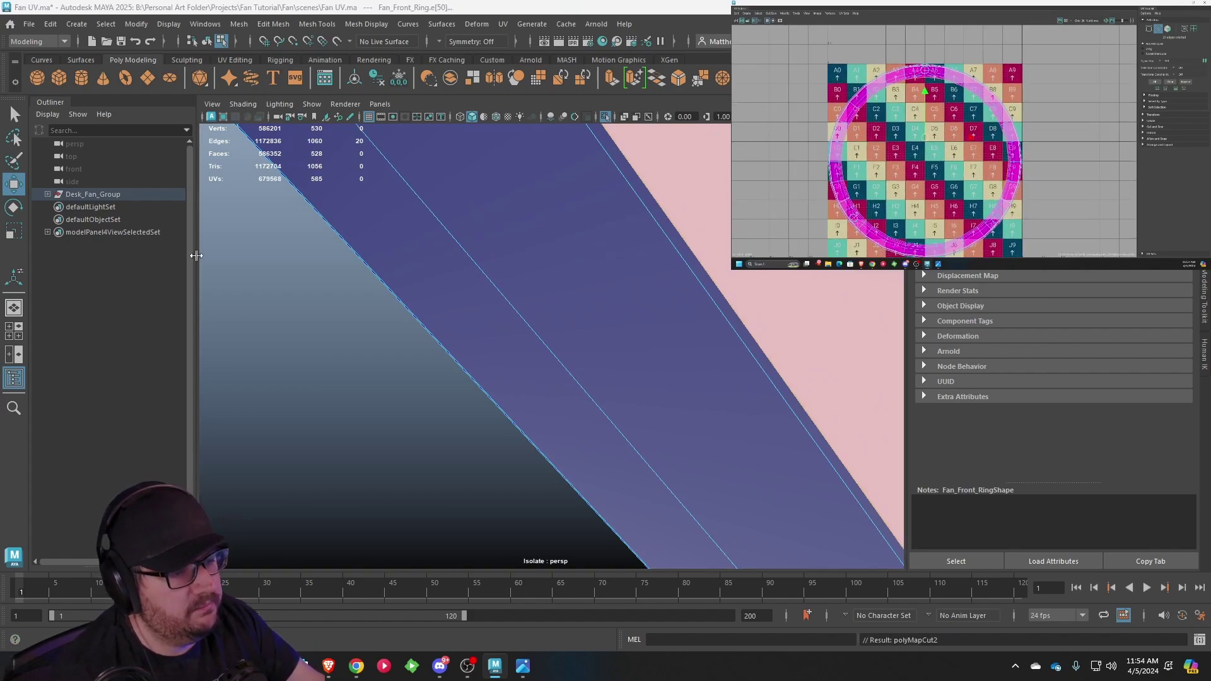
- Try to unfold all UVs of the front ring, and undo the unfold
scroll(967, 159, down, 3)
alt+middle_drag(976, 141, 993, 126)
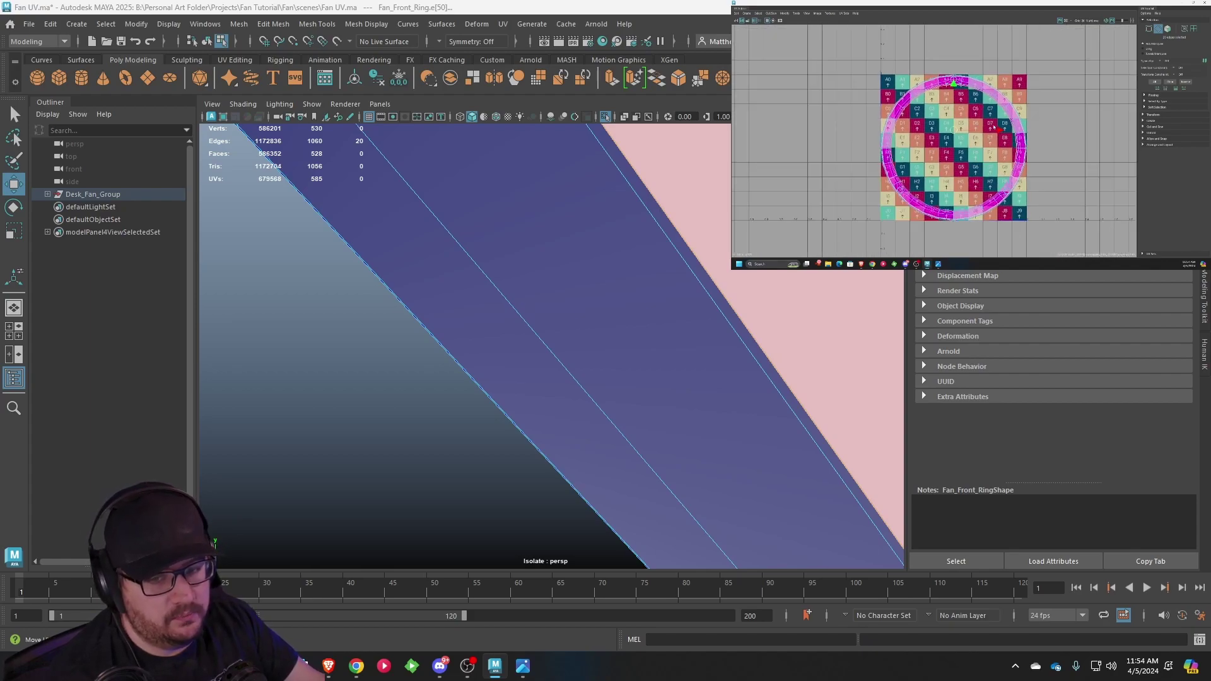
right_drag(1007, 116, 1022, 116)
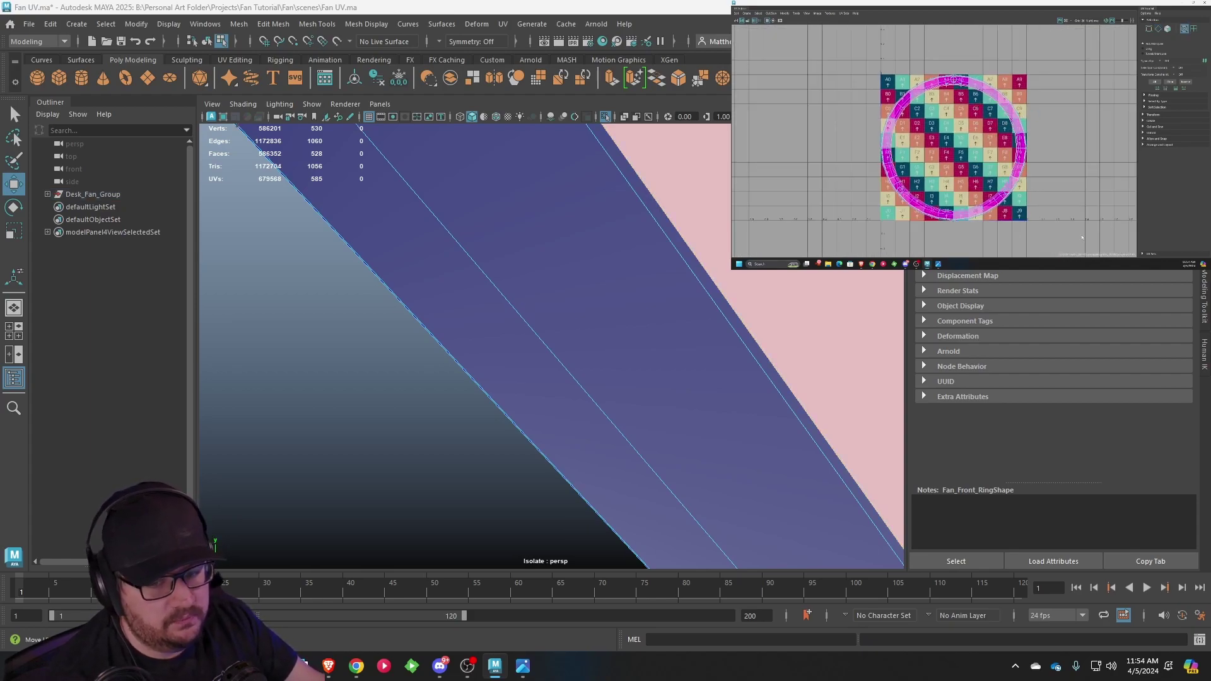
drag(862, 62, 868, 61)
click(784, 13)
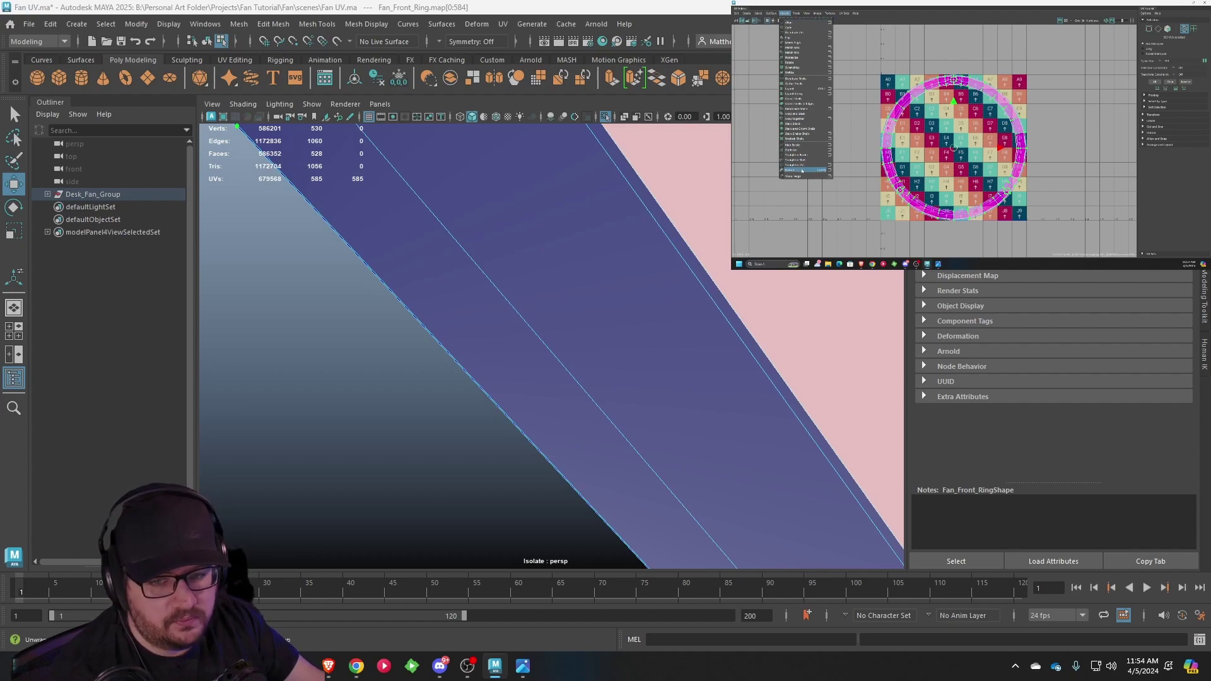
click(802, 171)
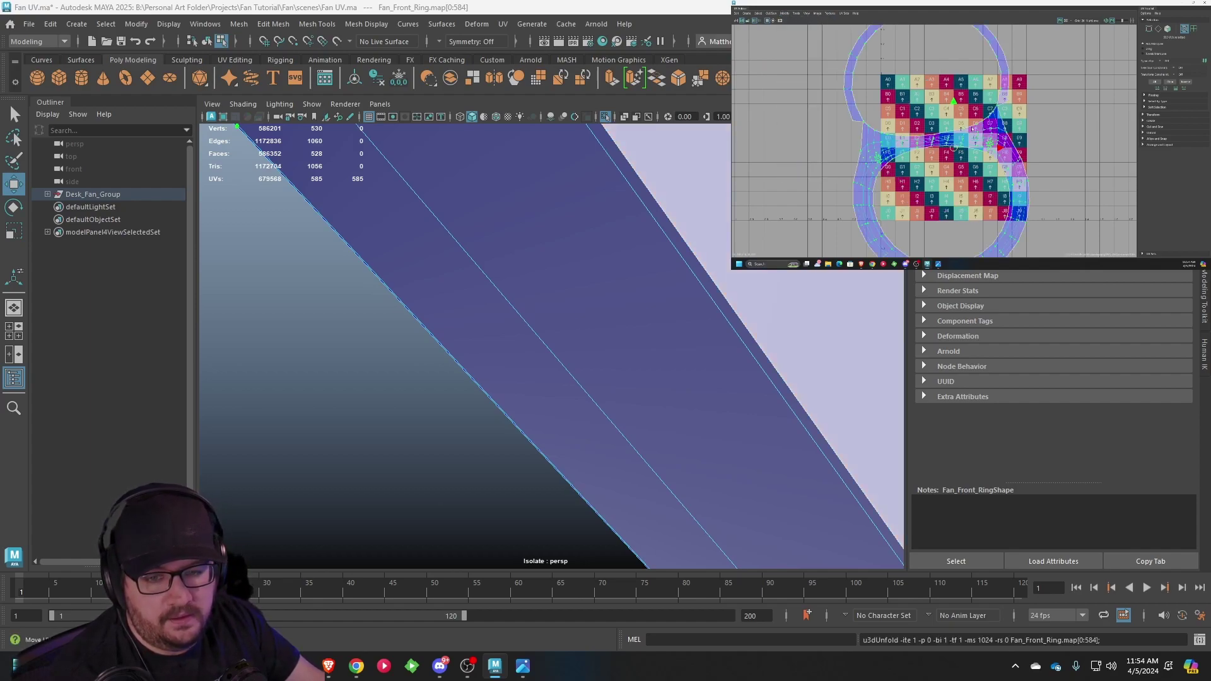
alt+middle_drag(973, 129, 998, 111)
scroll(1016, 118, down, 1)
scroll(982, 128, up, 2)
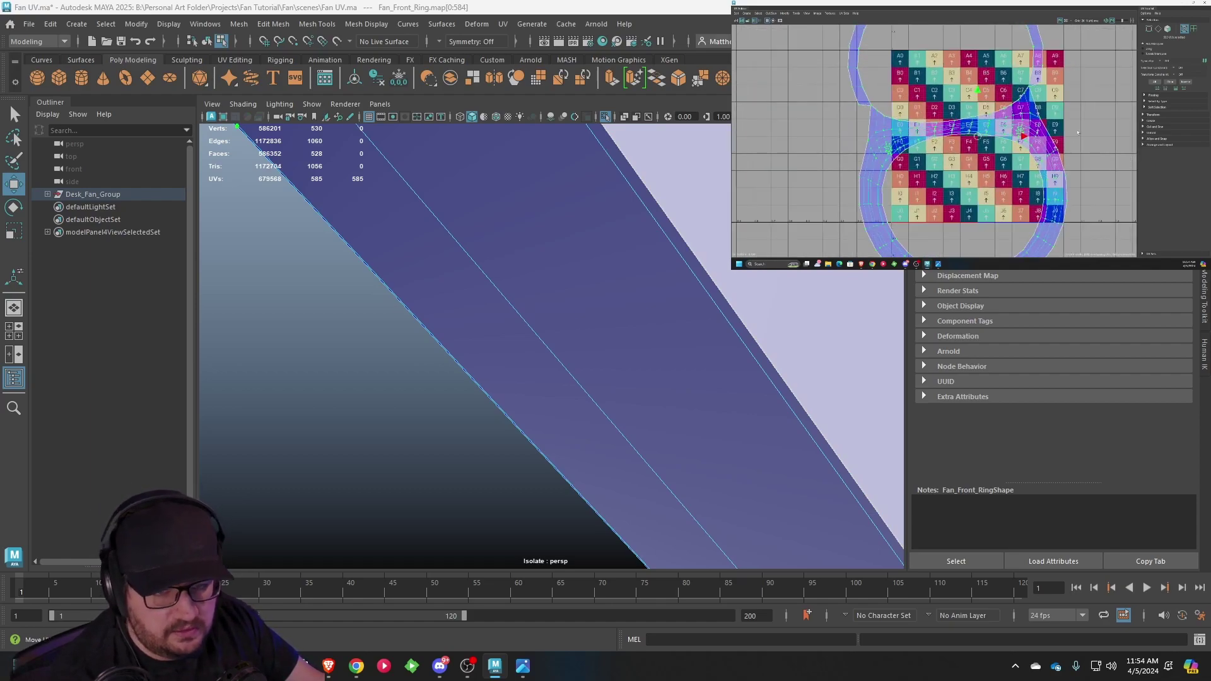
key(ctrl+z)
- Reselect the inner border edges, add the loop's remaining section around the ring, and cut the UVs along the complete loop
scroll(566, 281, down, 5)
alt+drag(566, 282, 533, 272)
right_drag(540, 249, 541, 216)
scroll(495, 233, up, 3)
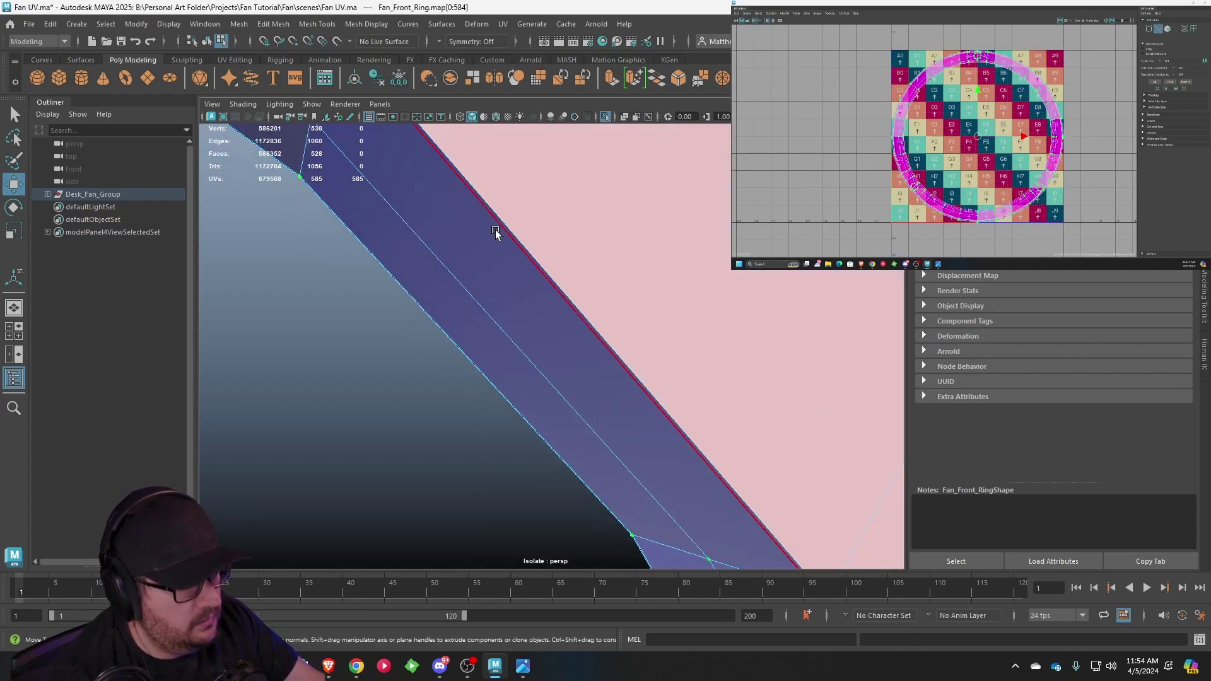
double_click(506, 219)
scroll(505, 219, down, 5)
alt+drag(538, 286, 645, 251)
scroll(623, 333, up, 4)
shift+double_click(622, 333)
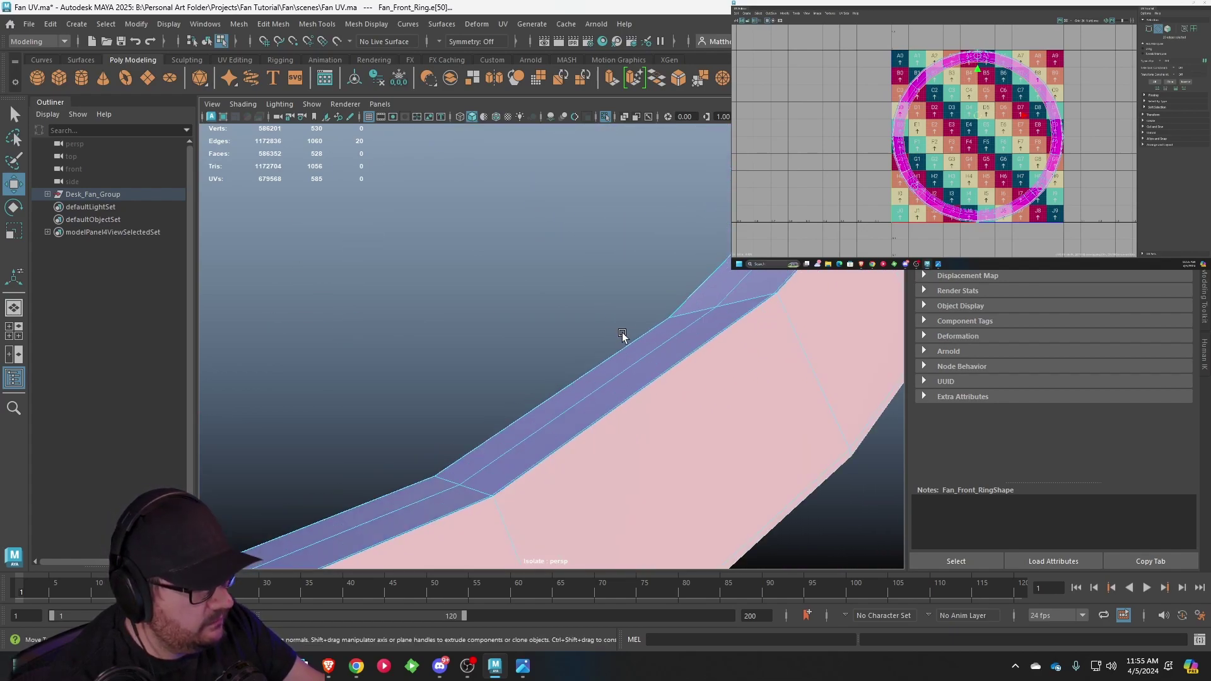
alt+drag(622, 333, 656, 305)
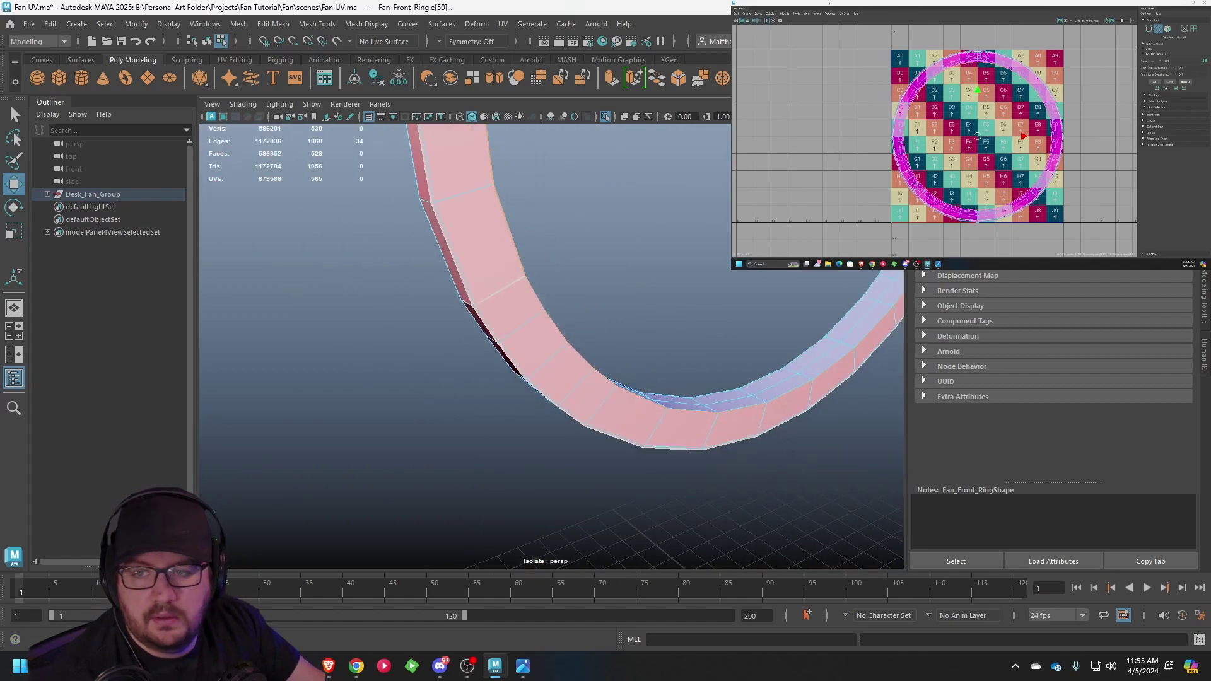
click(769, 13)
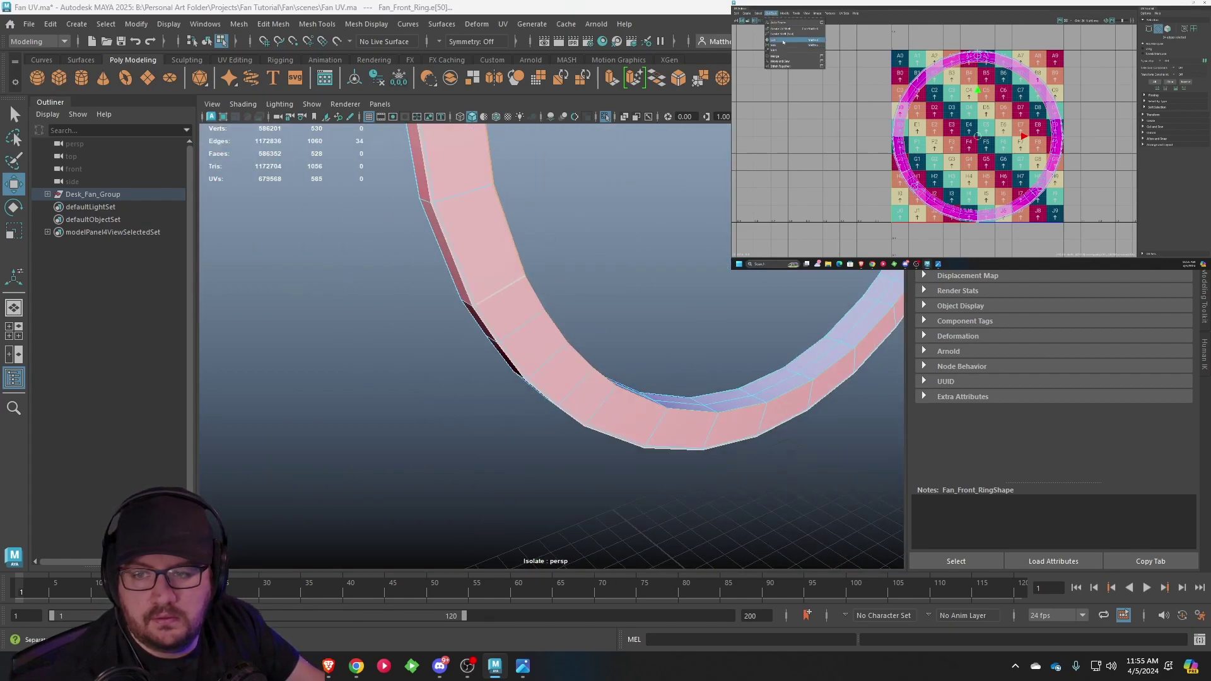
click(783, 42)
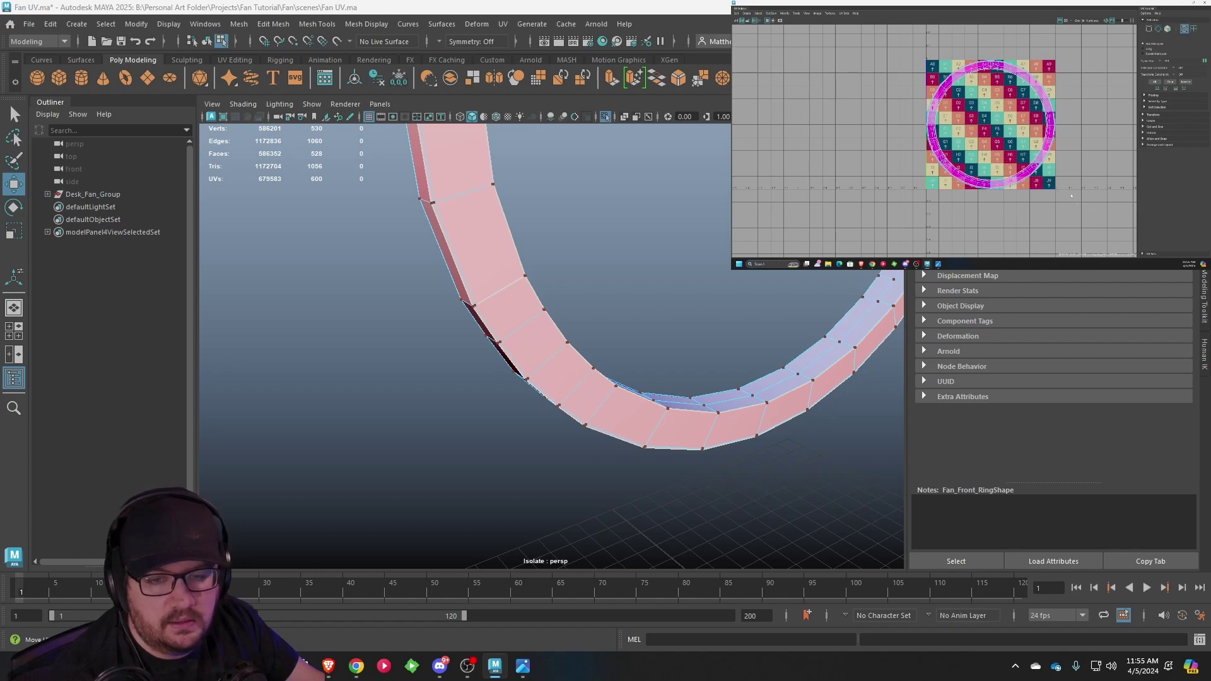
- Select all UVs of the front ring and unfold them
drag(1071, 196, 886, 30)
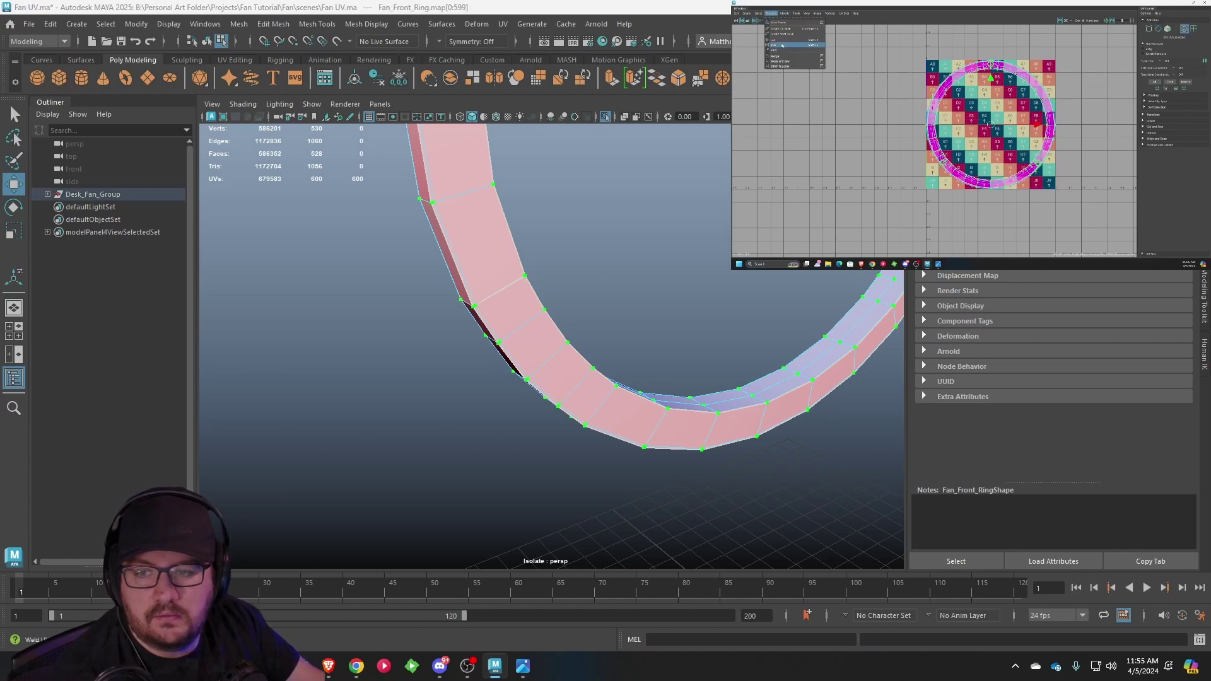
click(784, 14)
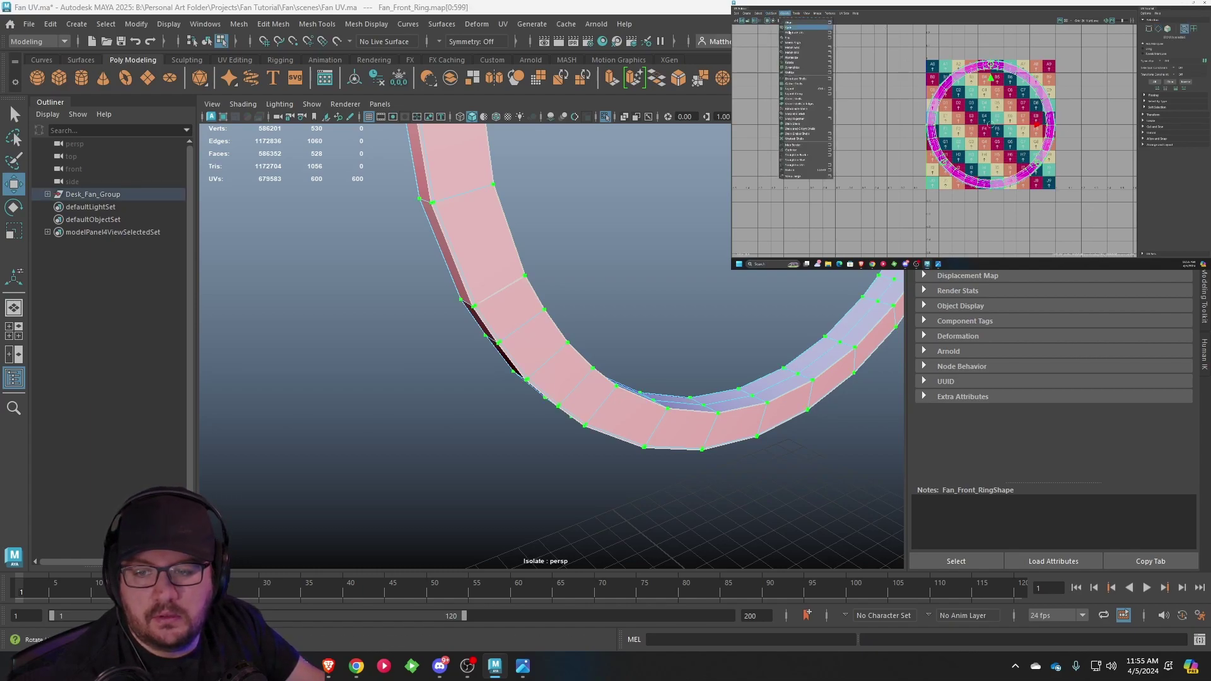
click(801, 170)
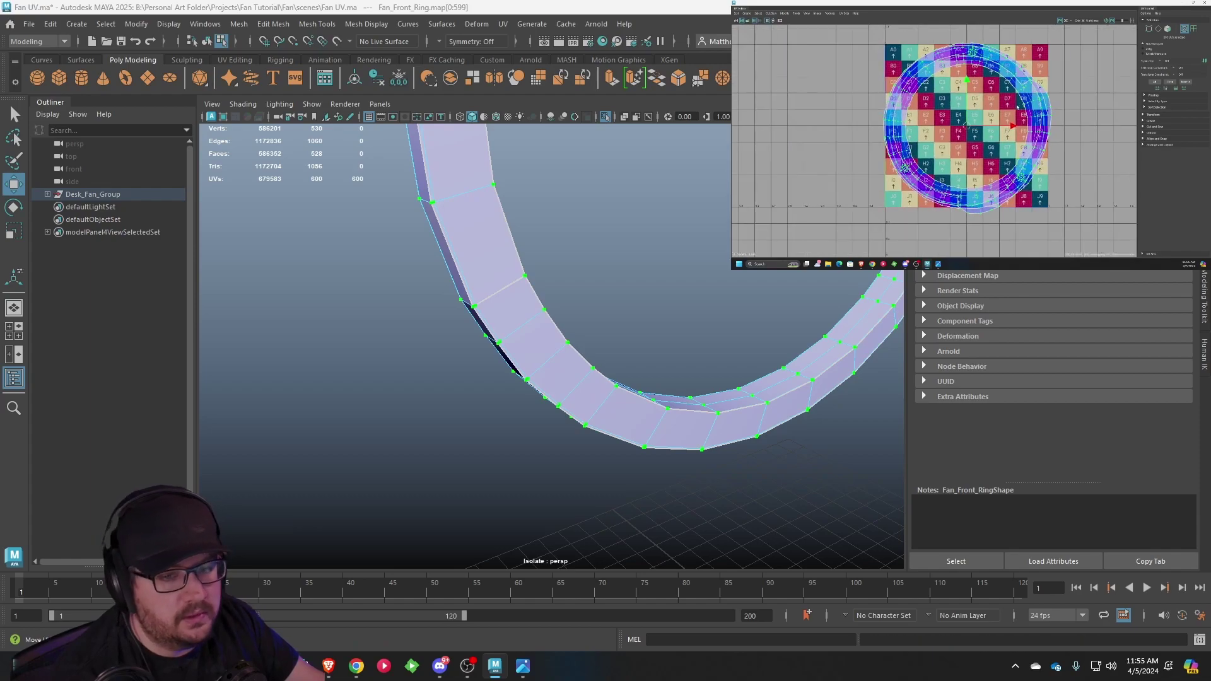
- Select the UV shell of the ring's flat face and move it beside the UV tile, clear of the other shell
alt+right_drag(605, 193, 568, 212)
alt+drag(616, 211, 451, 271)
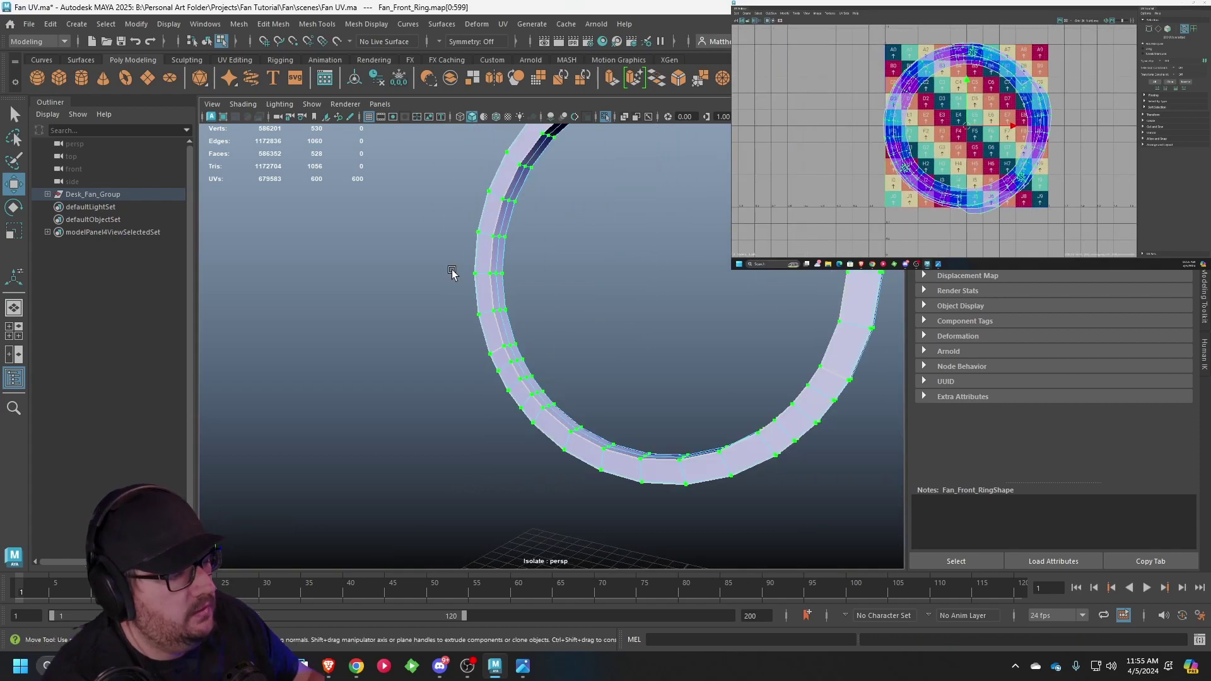
alt+drag(522, 229, 619, 273)
alt+drag(547, 239, 482, 228)
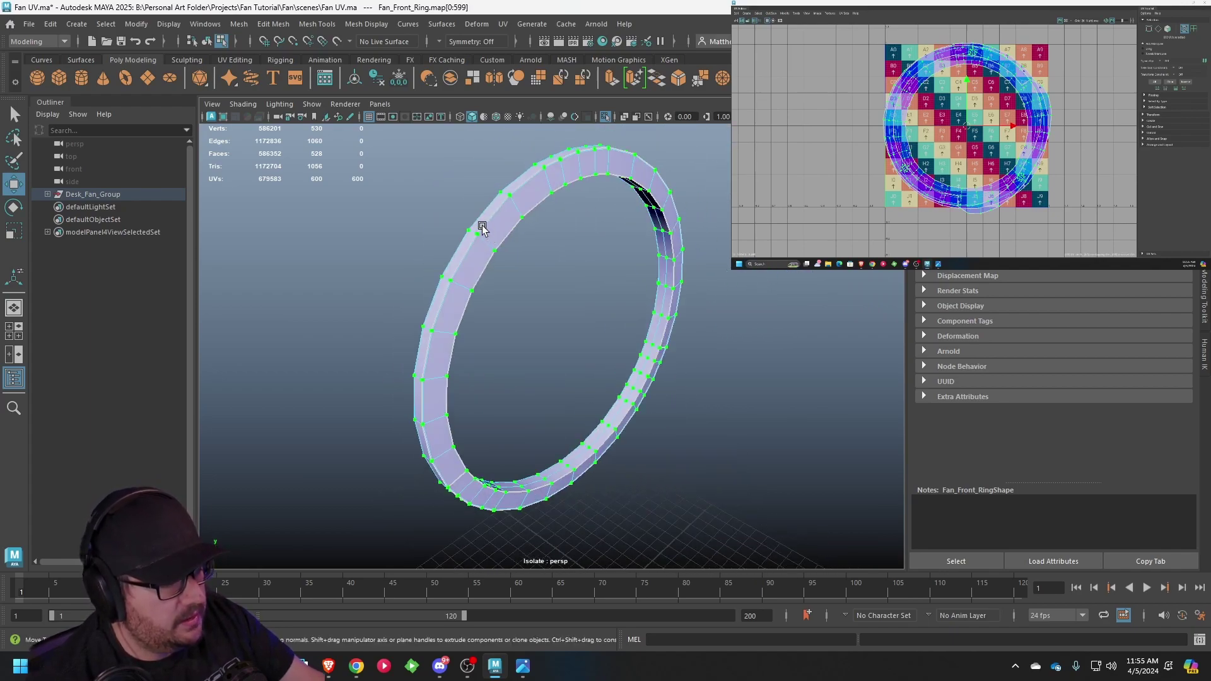
alt+drag(570, 163, 525, 179)
right_drag(525, 180, 624, 212)
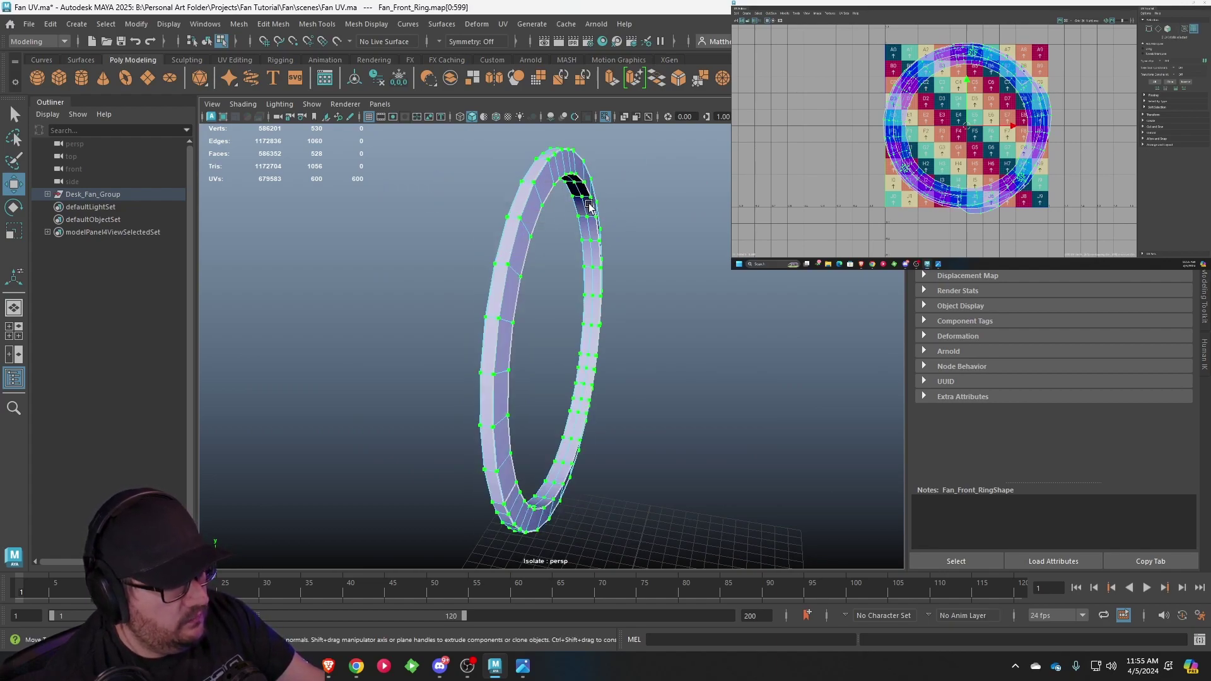
click(531, 200)
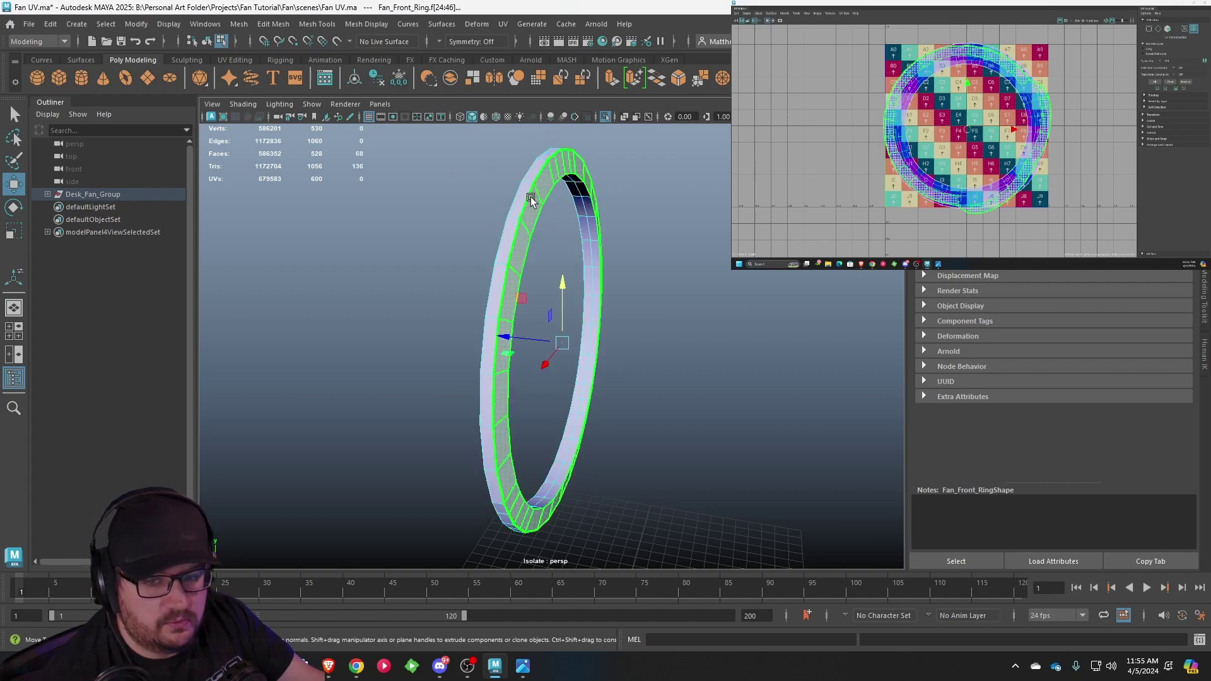
drag(967, 130, 1059, 137)
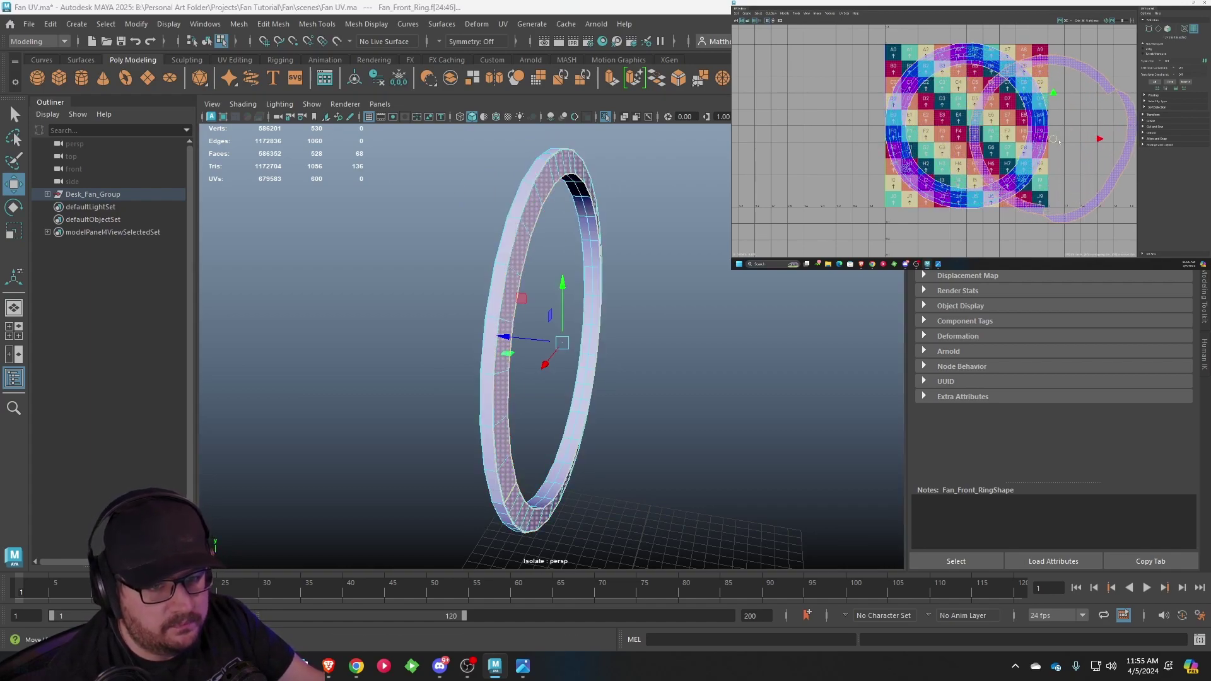
alt+middle_drag(1059, 137, 986, 126)
drag(985, 125, 1034, 117)
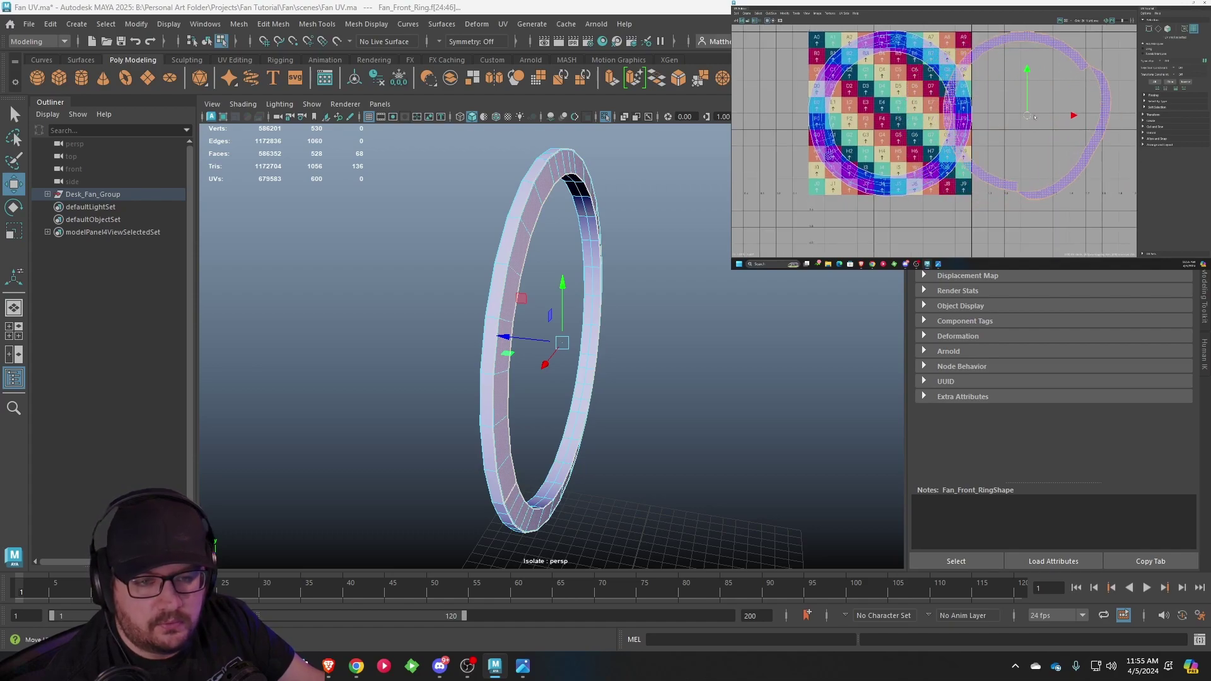
scroll(987, 120, down, 2)
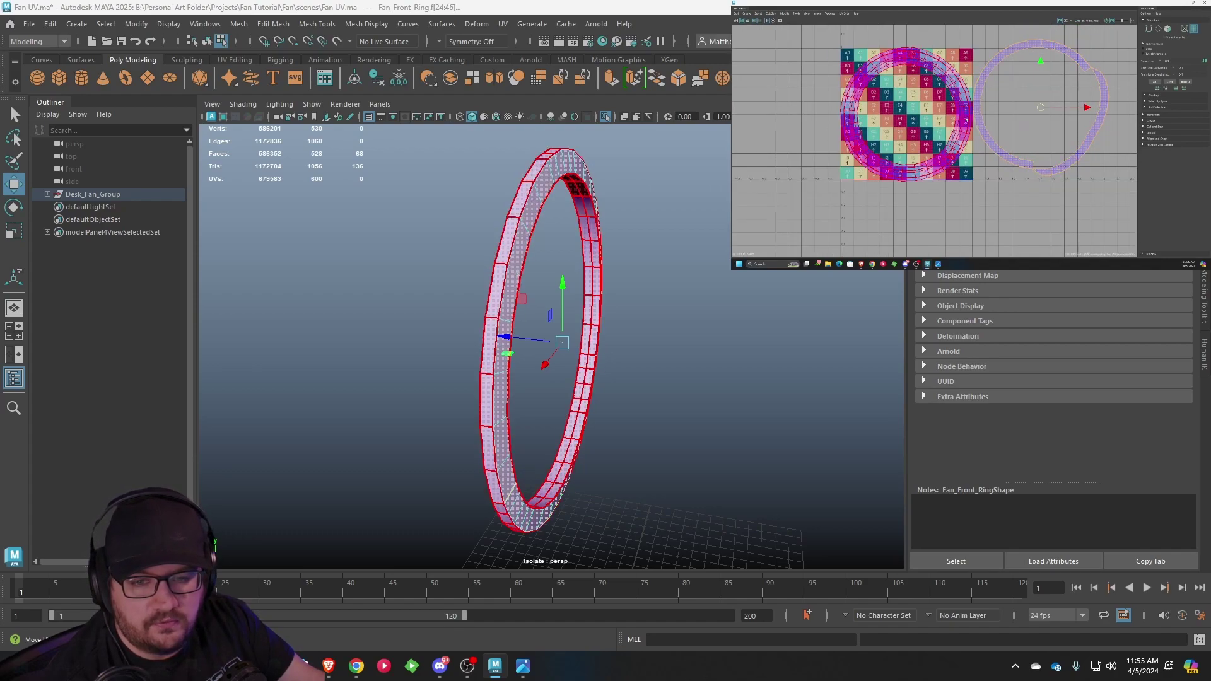
- Move the front ring's other UV shell sideways, farther from the flat-face shell, and clear the selection
click(948, 118)
drag(906, 114, 884, 116)
click(968, 157)
- Return the front ring to object mode, display textures in the viewport, and deselect the ring
alt+drag(523, 217, 659, 217)
right_drag(574, 189, 639, 173)
alt+middle_drag(577, 158, 570, 194)
scroll(570, 195, up, 3)
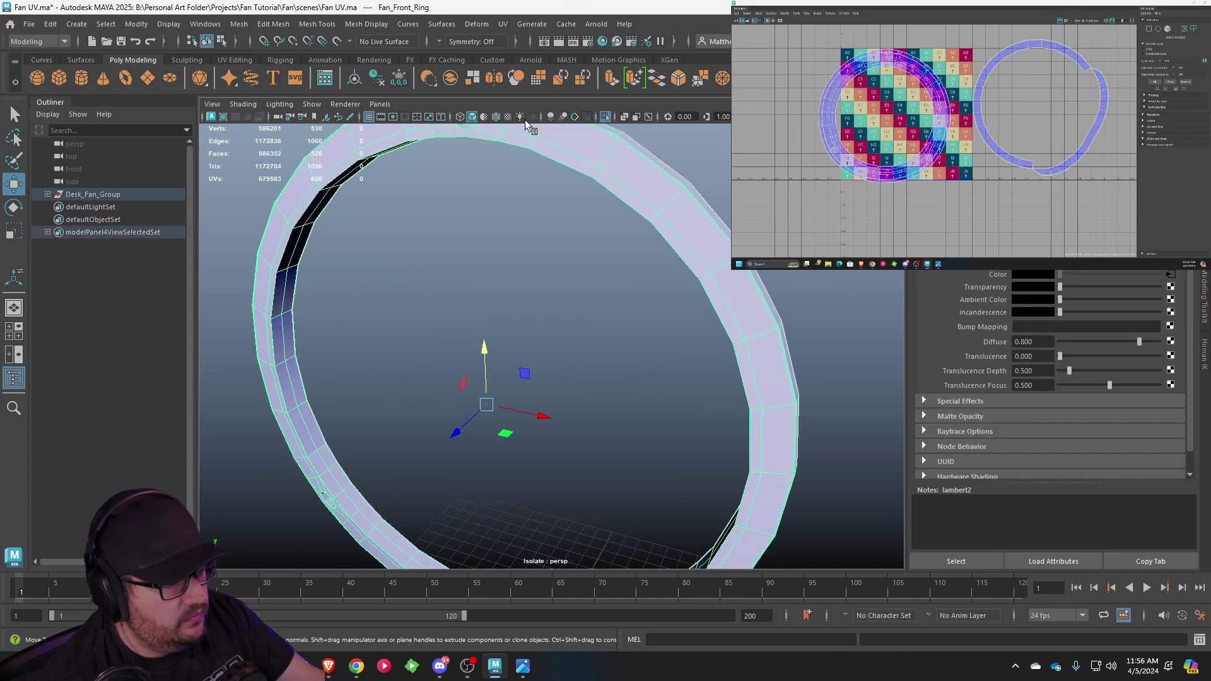
click(508, 117)
click(595, 237)
- Turn on smooth preview for the front ring, deselect it, and inspect the checker texture around it
scroll(595, 238, down, 3)
alt+drag(595, 239, 476, 274)
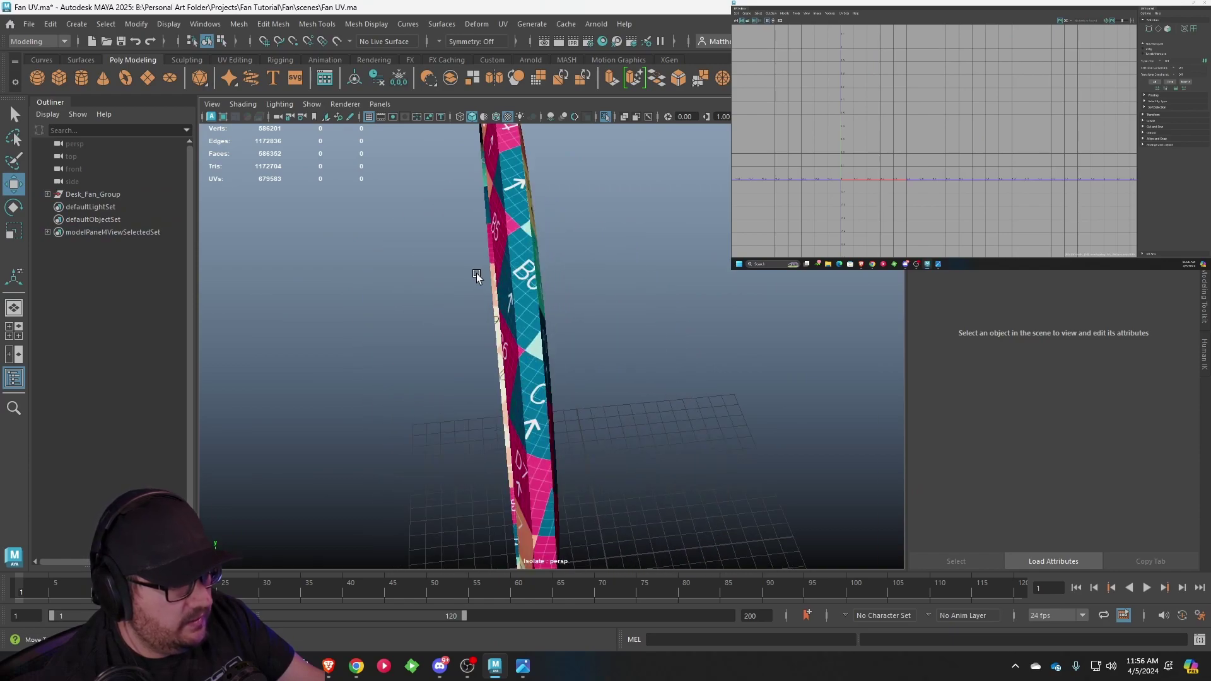
click(519, 271)
click(637, 284)
alt+drag(620, 302, 732, 274)
alt+drag(429, 279, 657, 400)
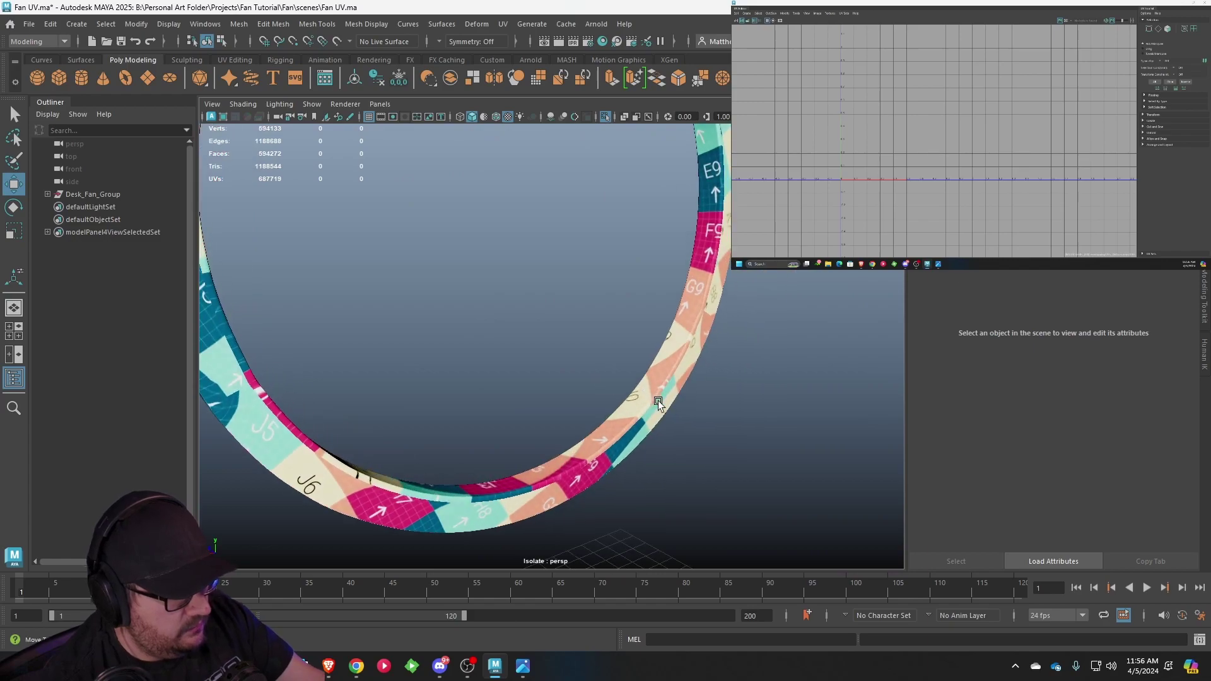
- Select the front ring and move the stray UV at the flat-face shell's lower break onto the outer corner
click(657, 400)
scroll(1029, 165, up, 10)
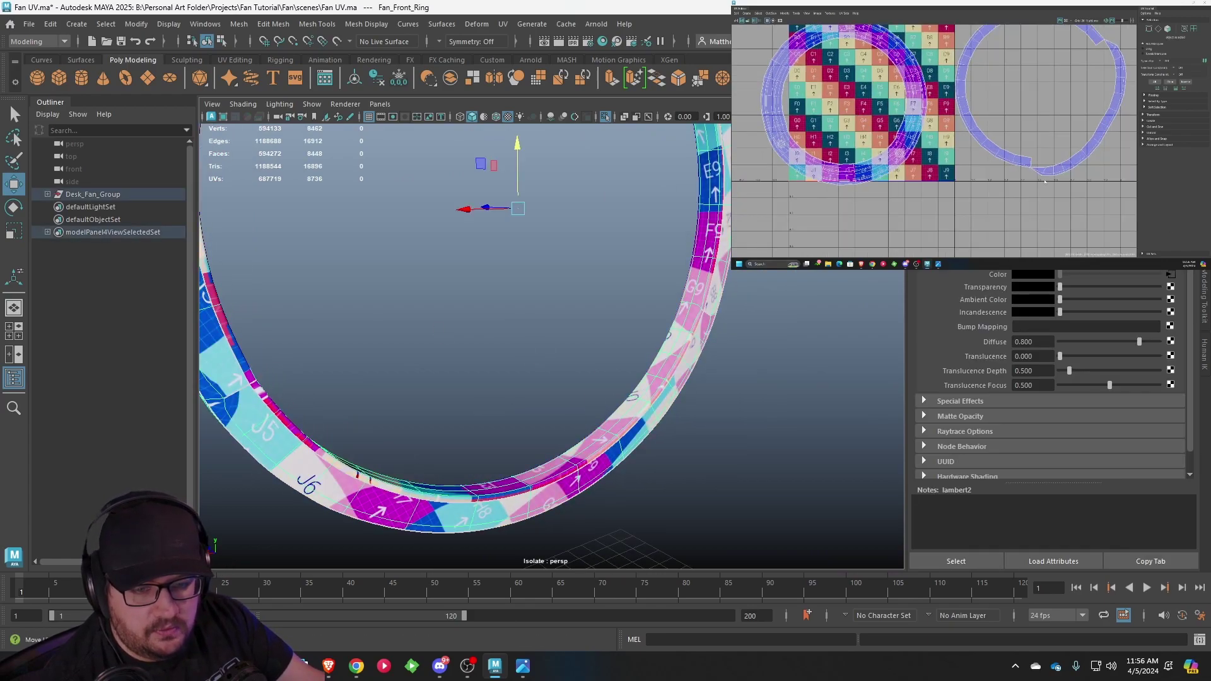
scroll(1009, 155, up, 2)
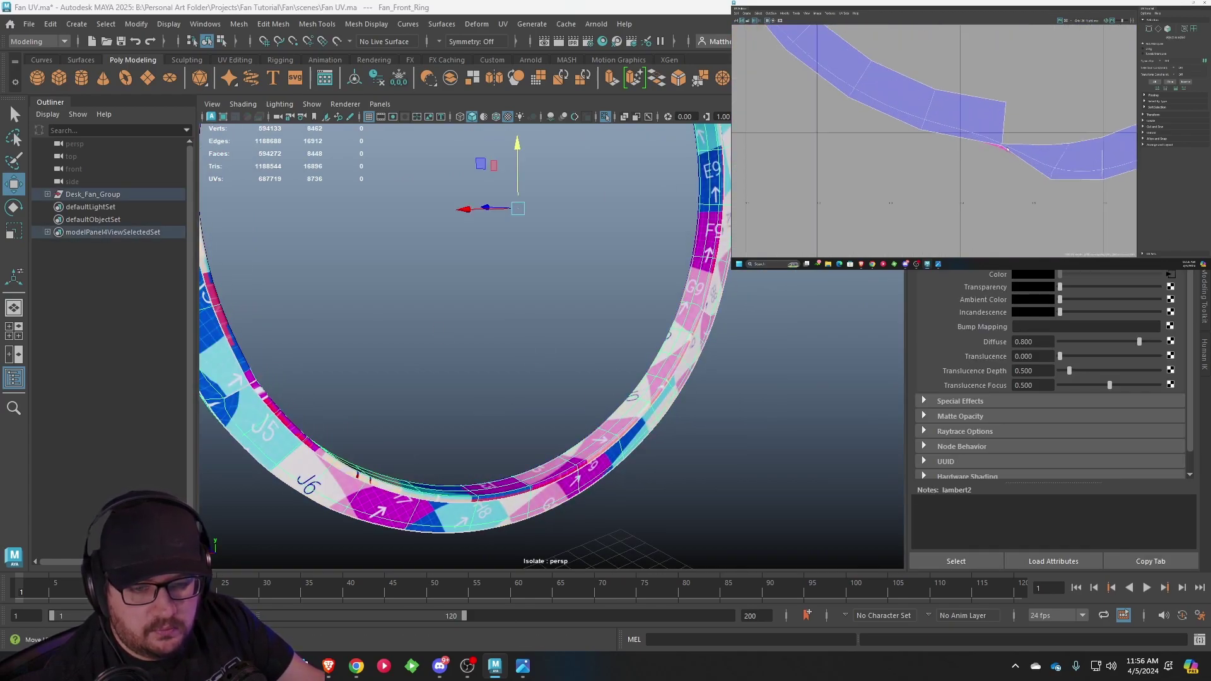
right_click(1002, 146)
click(1022, 146)
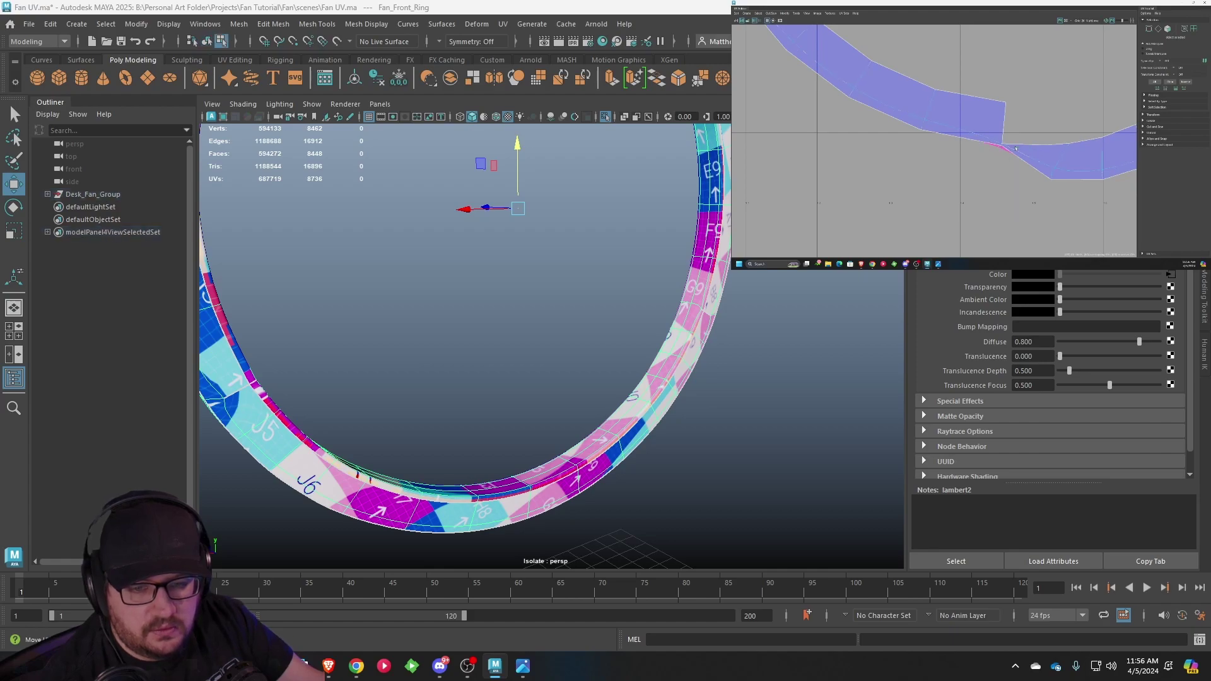
click(1002, 146)
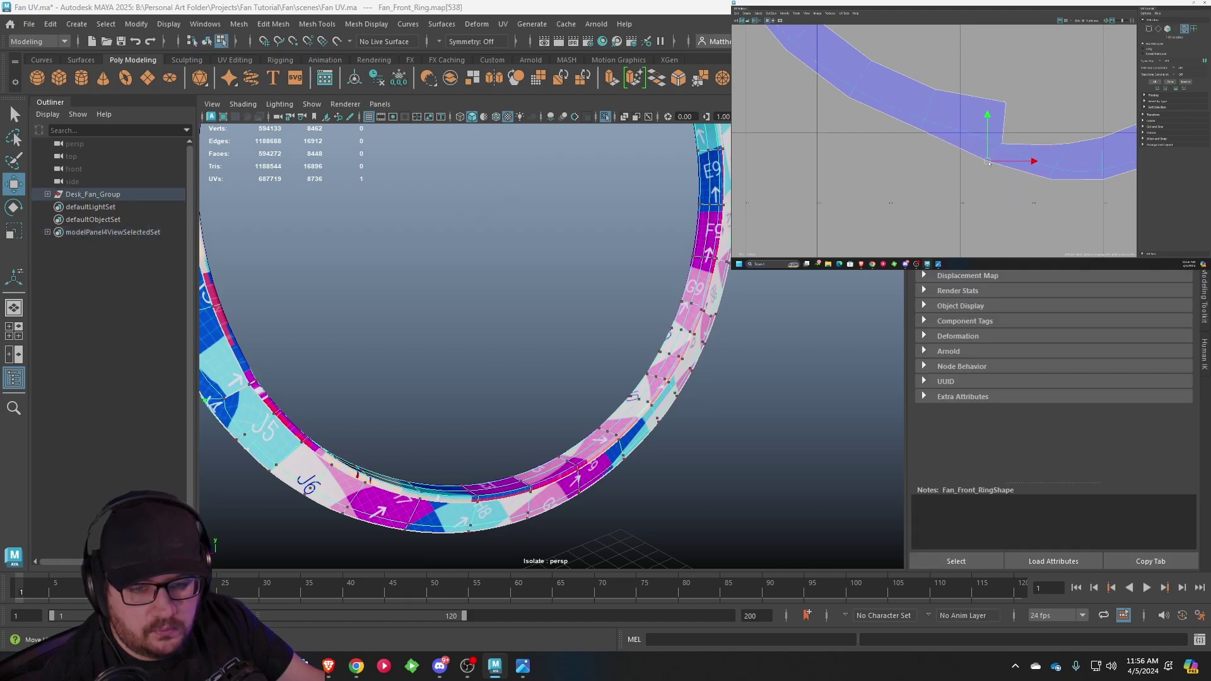
- Merge the duplicate vertices along the matching break in the ring's mesh
scroll(994, 159, down, 5)
alt+middle_drag(1003, 158, 913, 221)
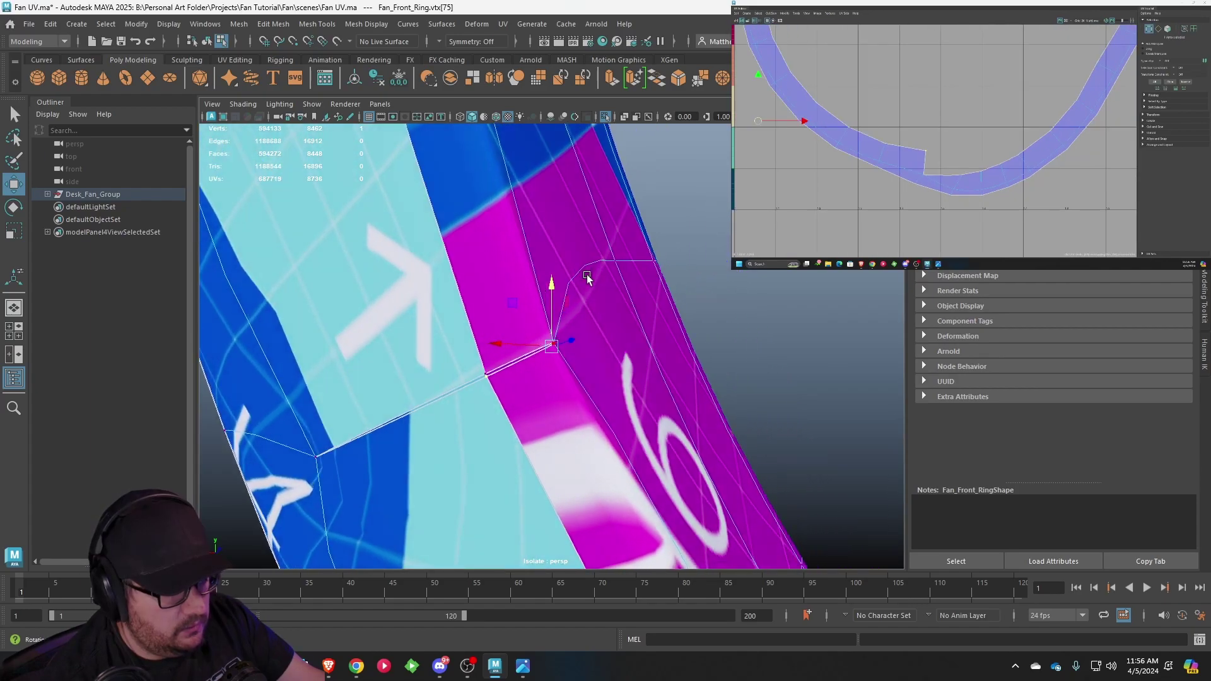
alt+drag(589, 278, 471, 396)
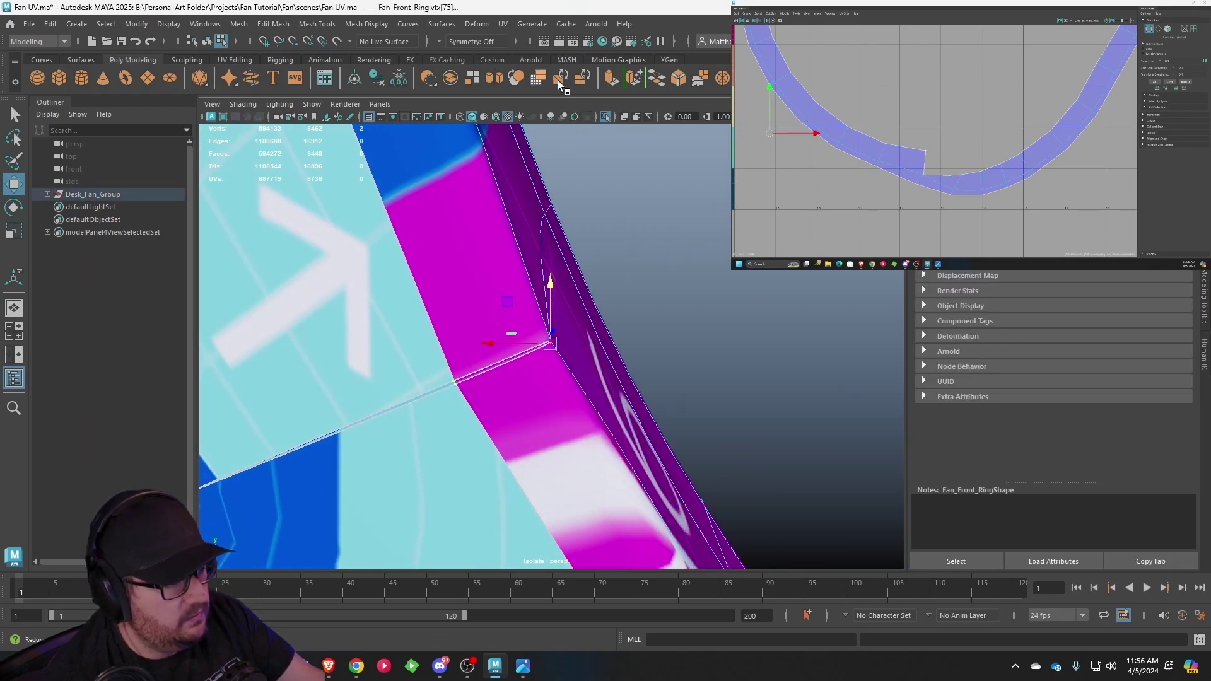
click(702, 81)
alt+middle_drag(503, 297, 549, 287)
alt+drag(548, 287, 287, 403)
key(g)
drag(290, 382, 494, 362)
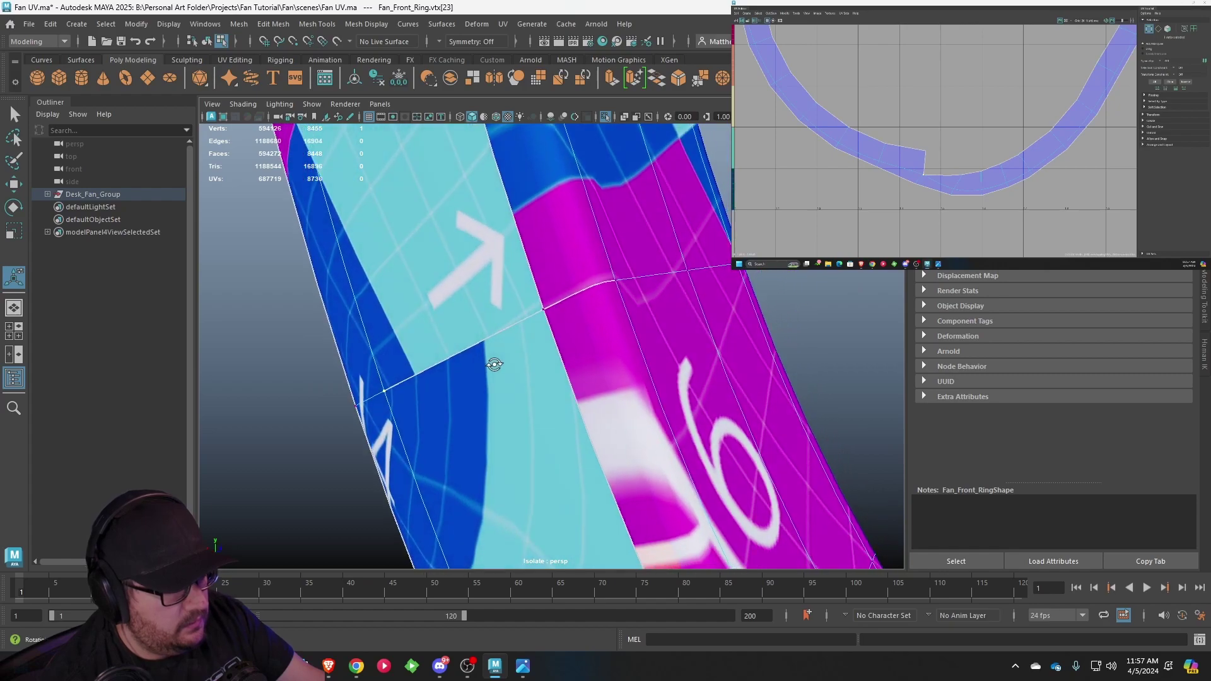
- Move the displaced UV at the flat-face shell's lower break onto its matching corner and merge the two UVs
right_click(938, 171)
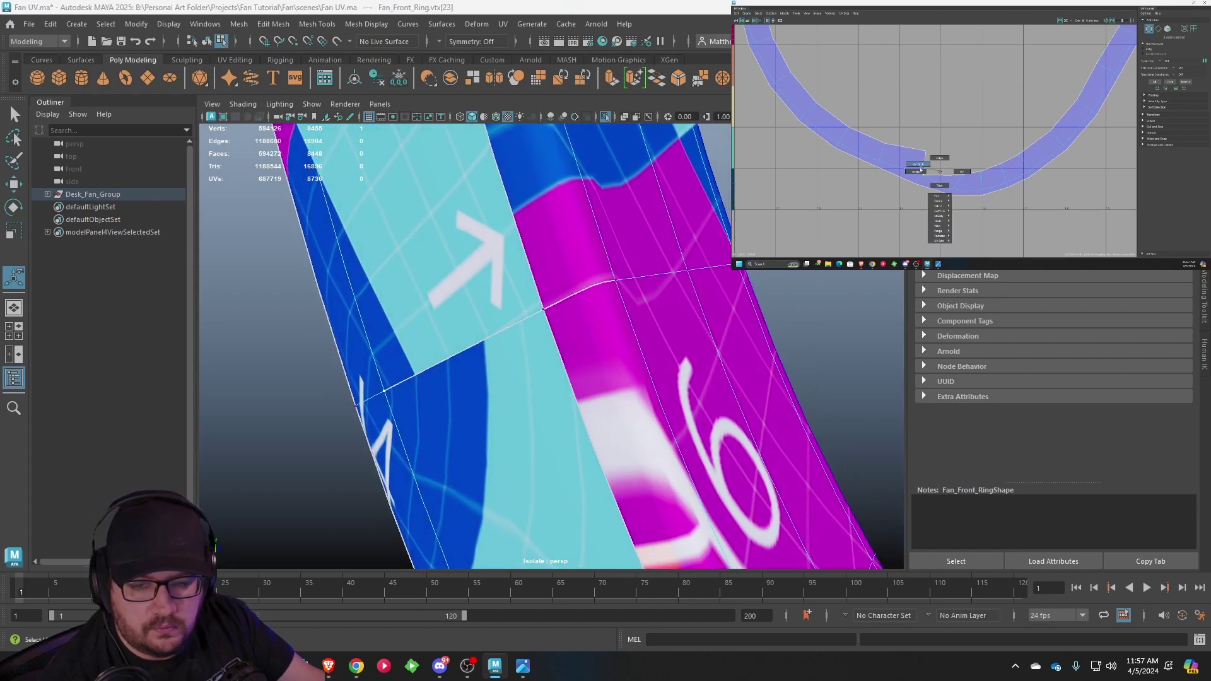
right_drag(920, 169, 965, 173)
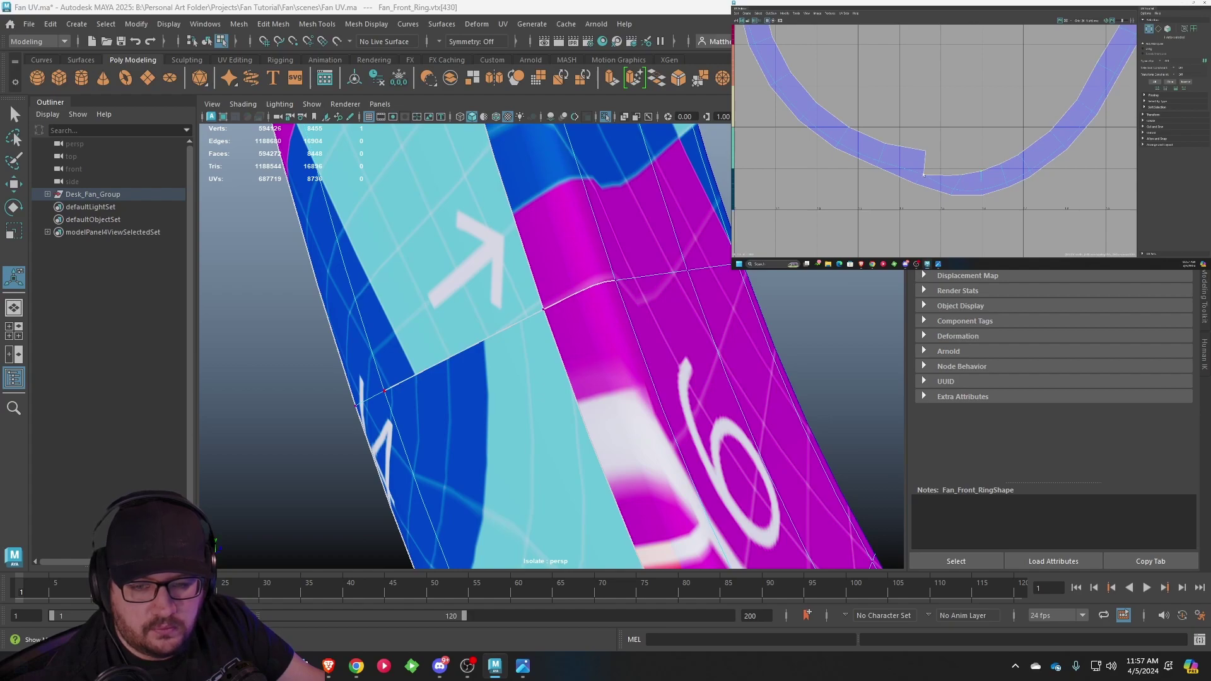
right_click(947, 175)
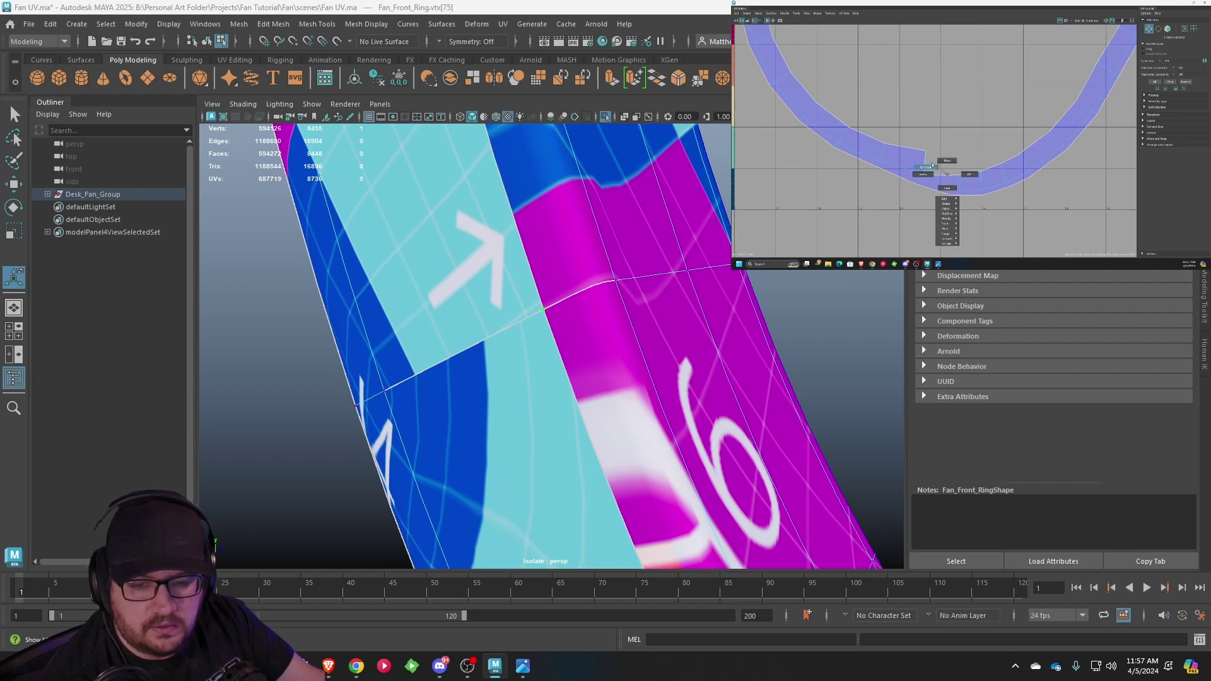
click(969, 174)
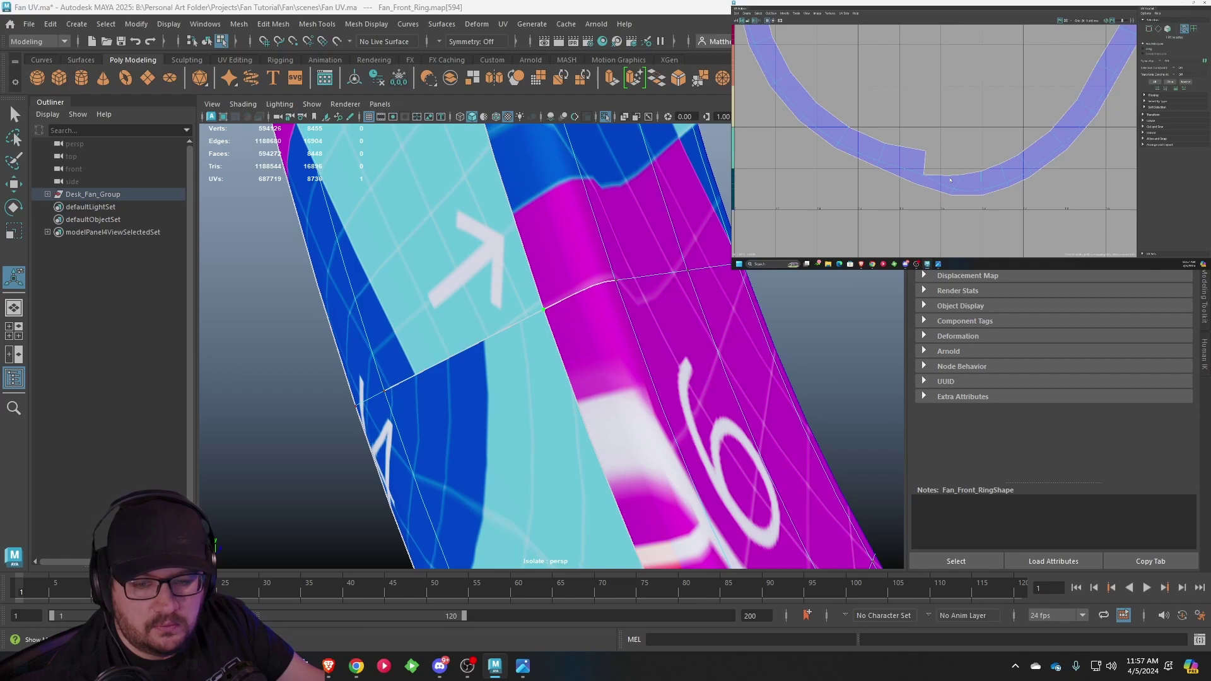
key(w)
mouse_move(949, 176)
mouse_down()
mouse_move(927, 152)
mouse_move(935, 159)
mouse_up()
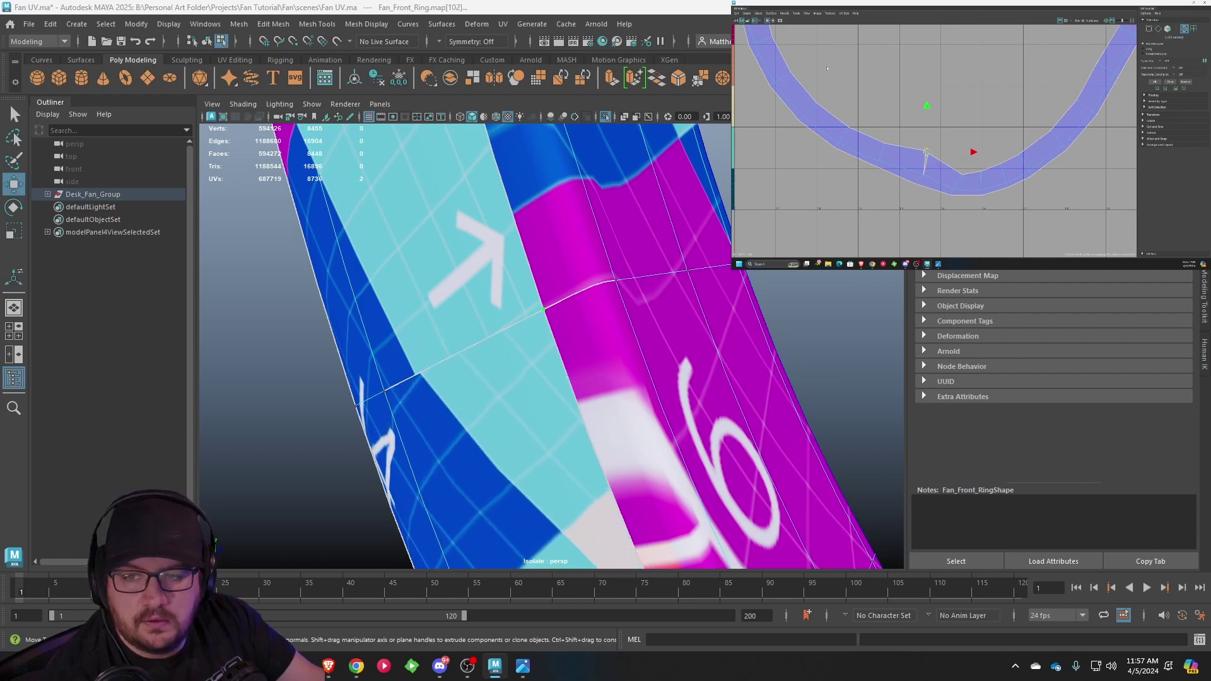
click(771, 16)
click(779, 55)
scroll(940, 145, down, 1)
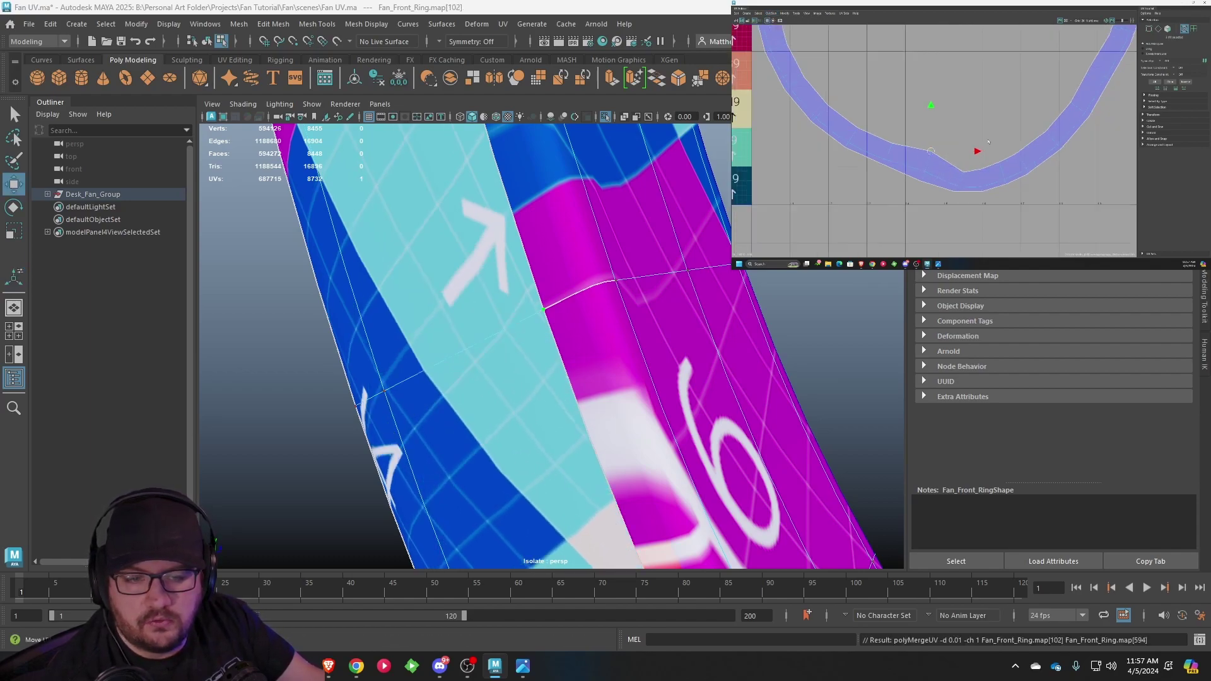
- Find the ring's second break in the mesh, select the separated vertices at its inner edge, and merge them
alt+middle_drag(1052, 106, 996, 191)
scroll(996, 191, down, 5)
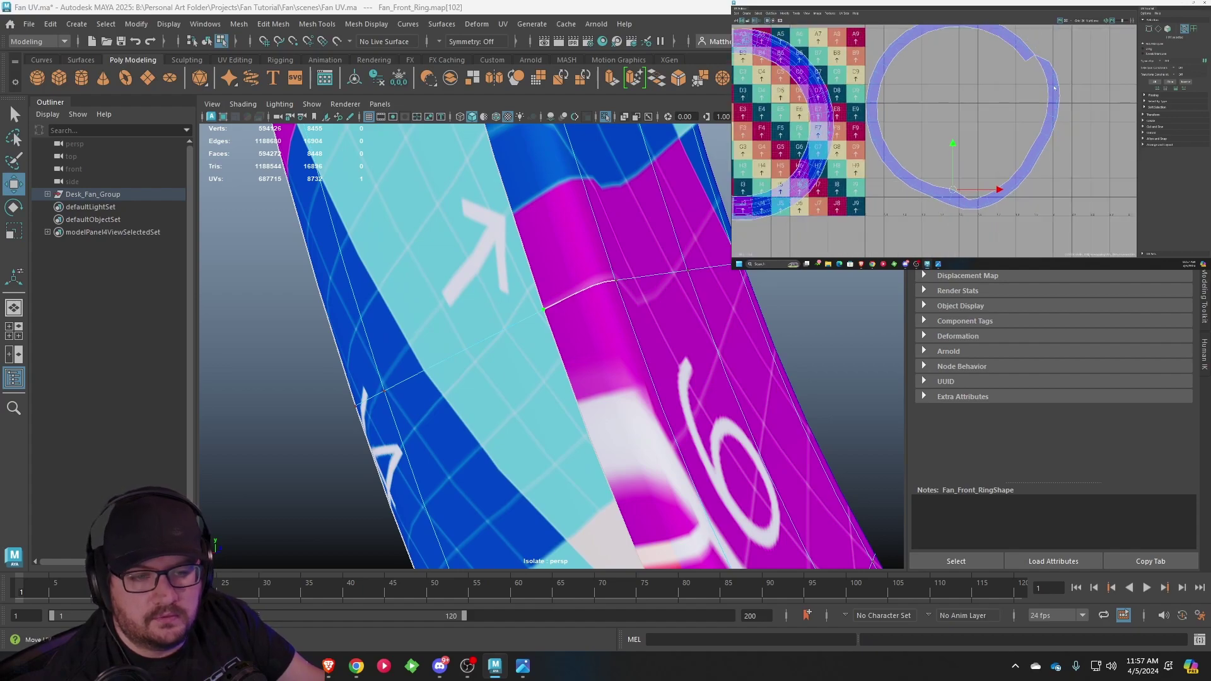
scroll(542, 391, down, 10)
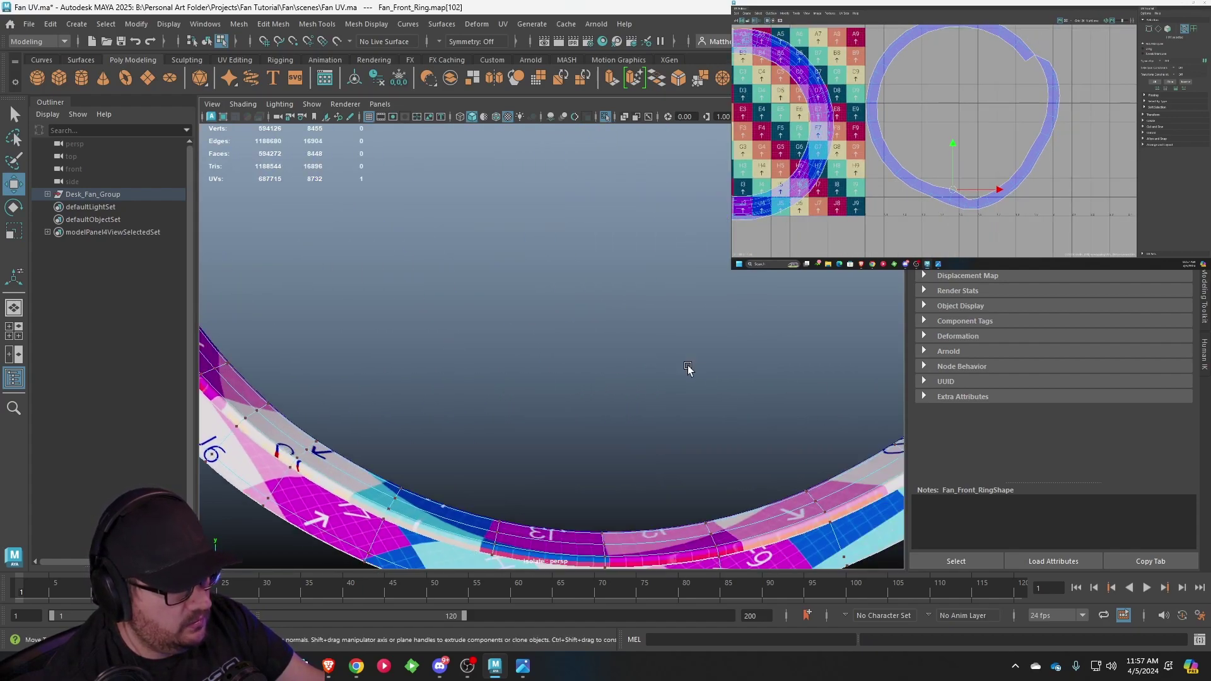
alt+middle_drag(687, 367, 516, 421)
alt+right_drag(516, 421, 619, 425)
alt+drag(619, 403, 635, 391)
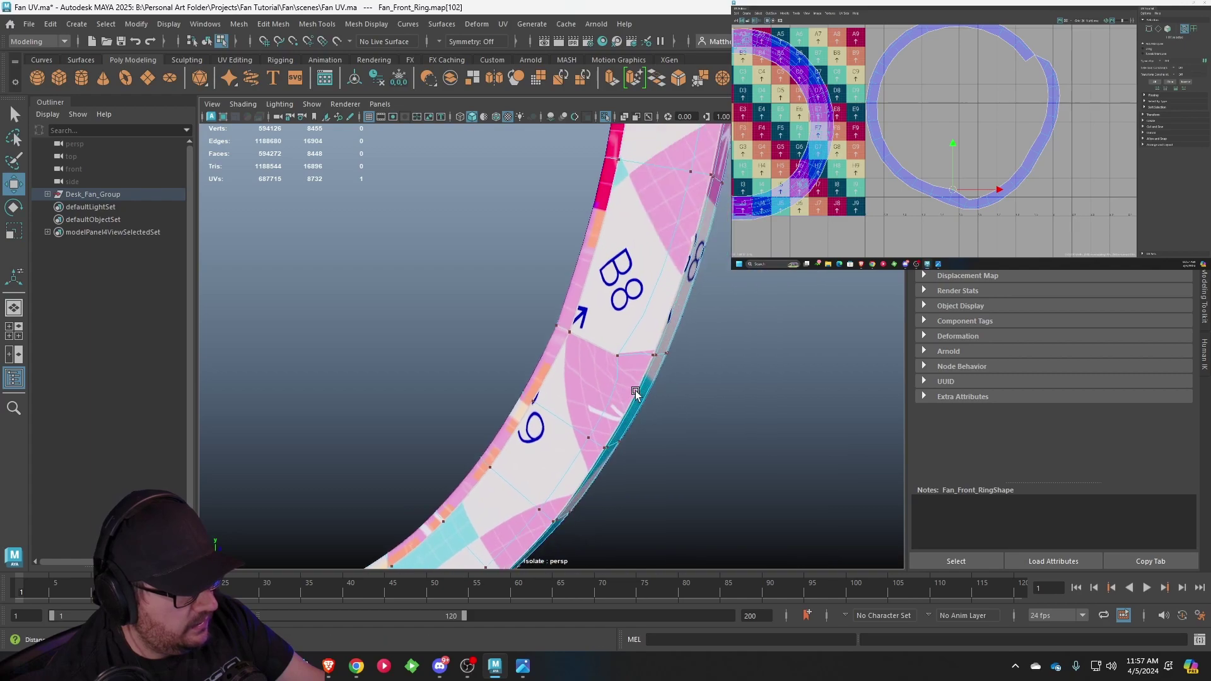
scroll(634, 391, up, 7)
alt+middle_drag(624, 395, 532, 305)
scroll(701, 397, up, 2)
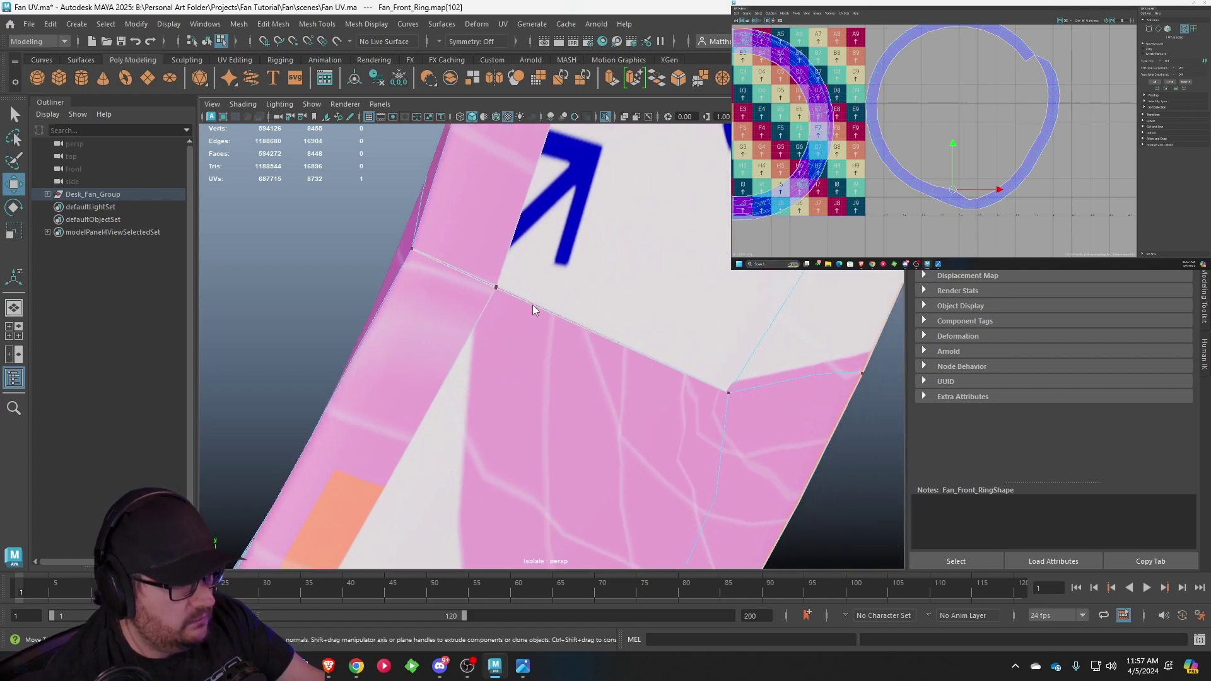
right_drag(532, 289, 476, 290)
drag(482, 276, 511, 301)
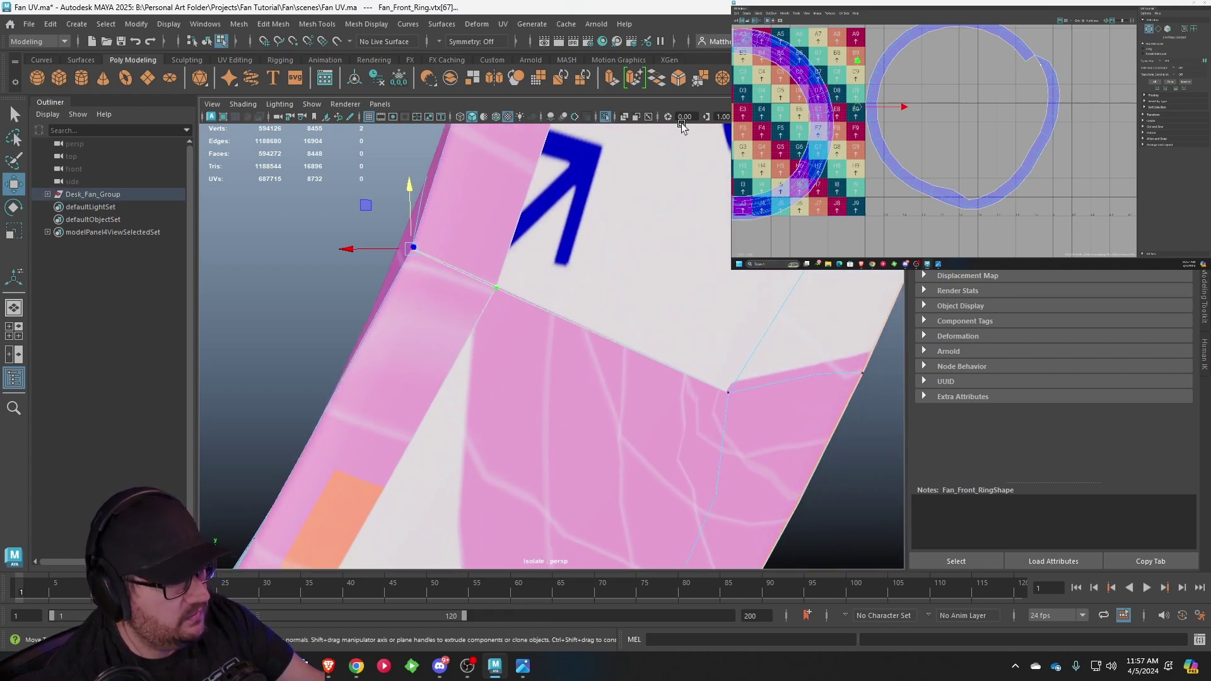
click(701, 79)
- Move the displaced UV at the flat-face shell's upper break onto its matching corner and merge the two UVs
alt+drag(577, 267, 578, 309)
scroll(1040, 51, up, 6)
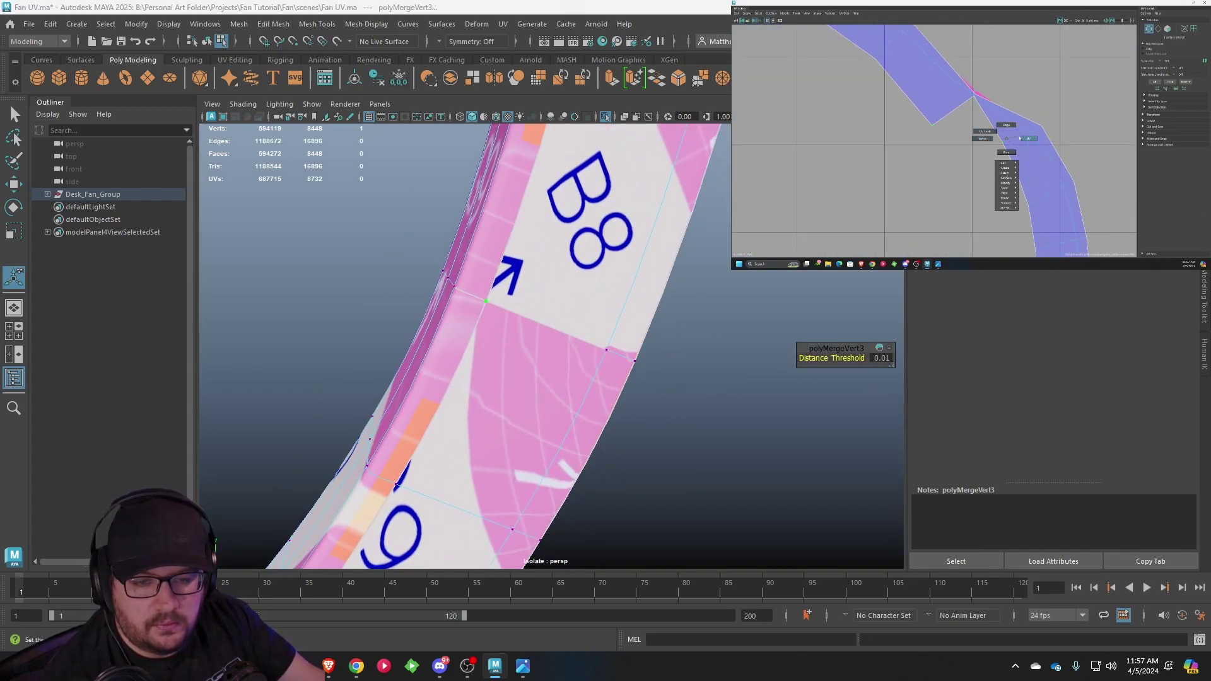
right_drag(1019, 139, 1029, 138)
click(1002, 141)
key(w)
drag(1002, 141, 927, 142)
click(770, 13)
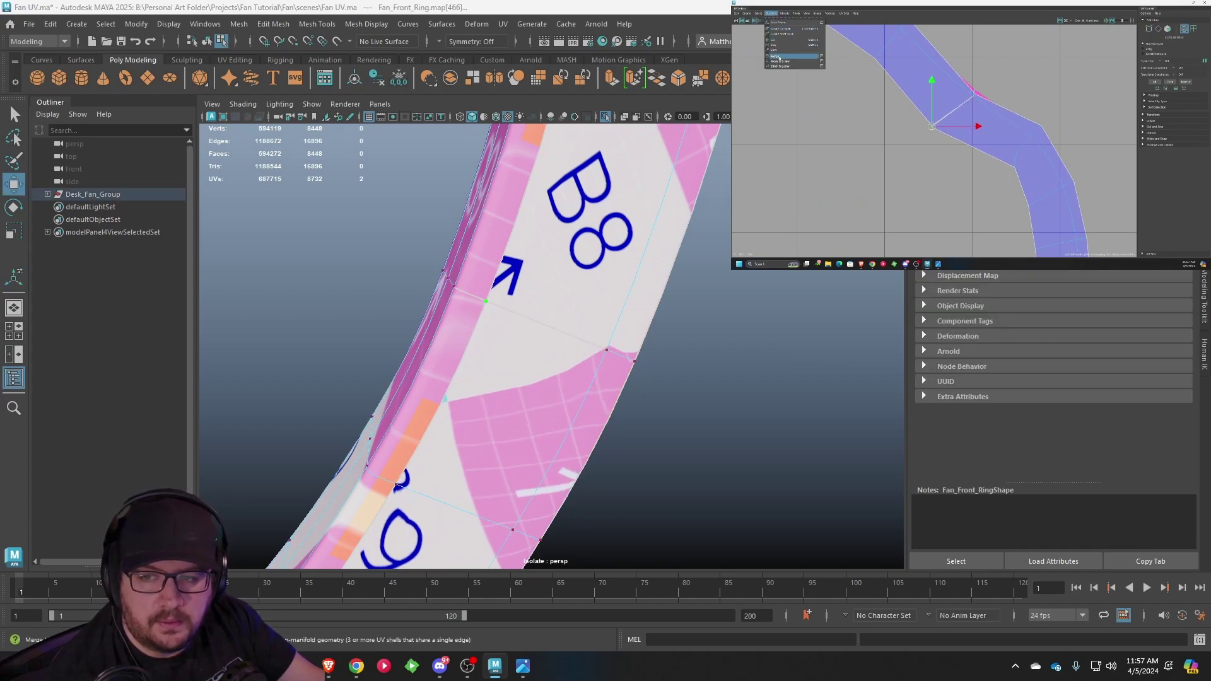
click(777, 57)
- Select the entire flat-face UV shell and unfold it
scroll(994, 134, down, 12)
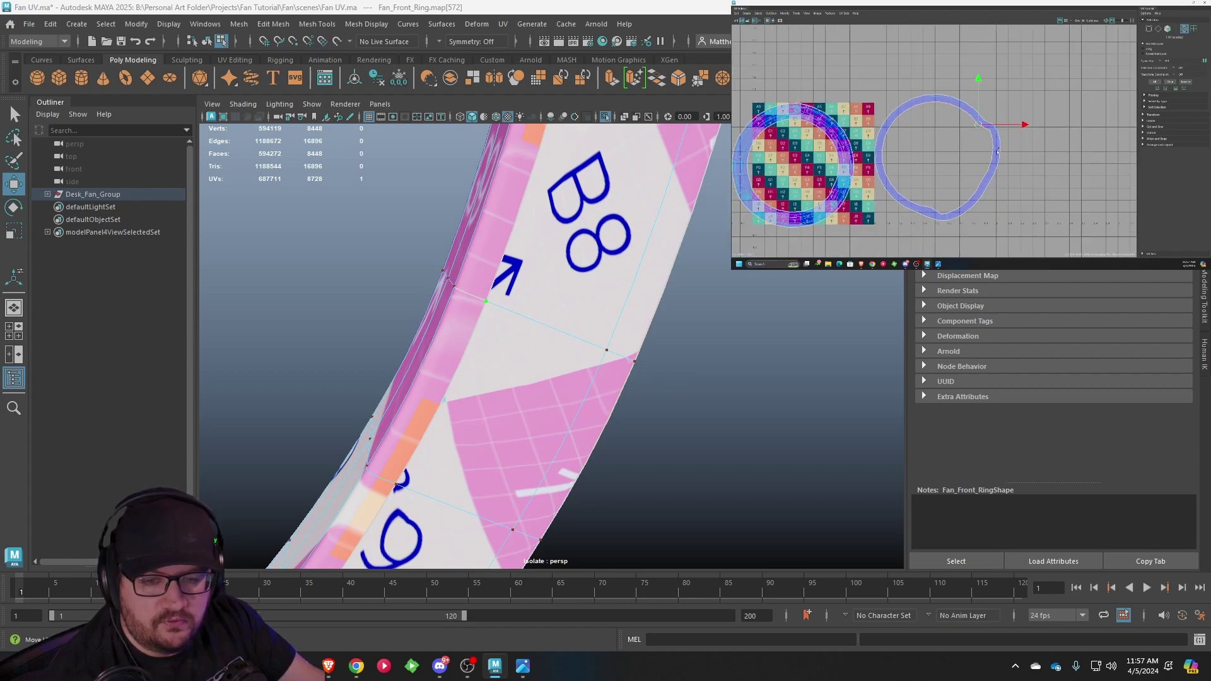
ctrl+right_drag(871, 78, 842, 37)
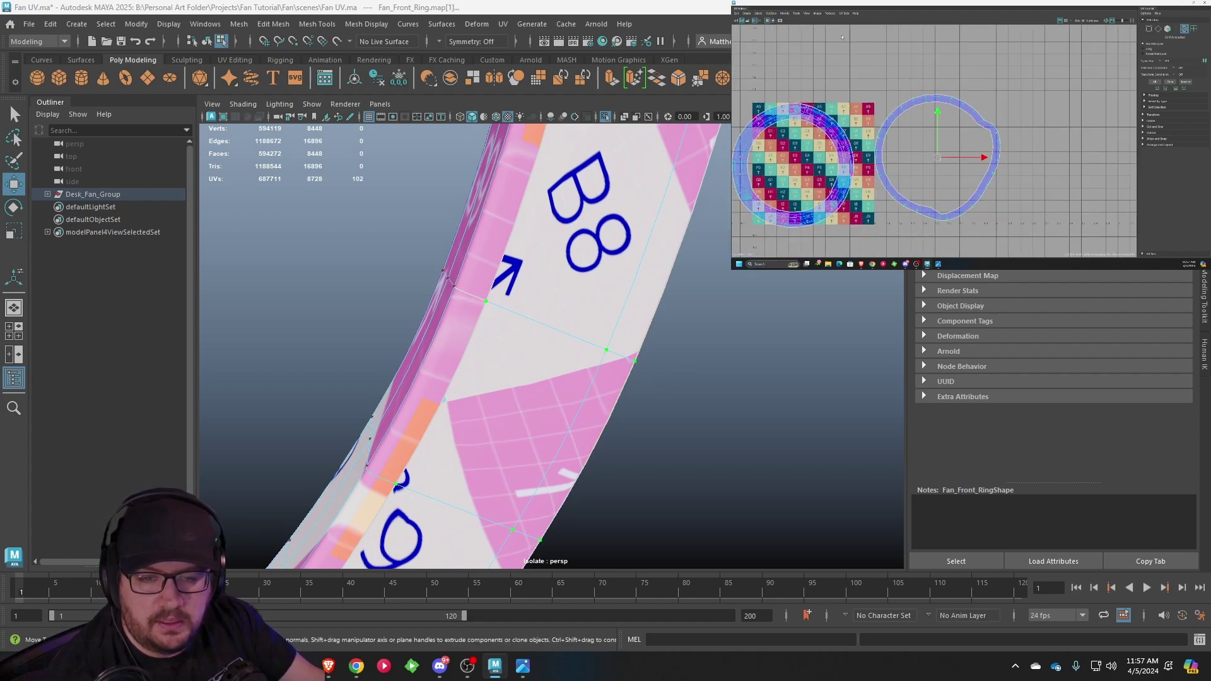
click(801, 14)
click(803, 170)
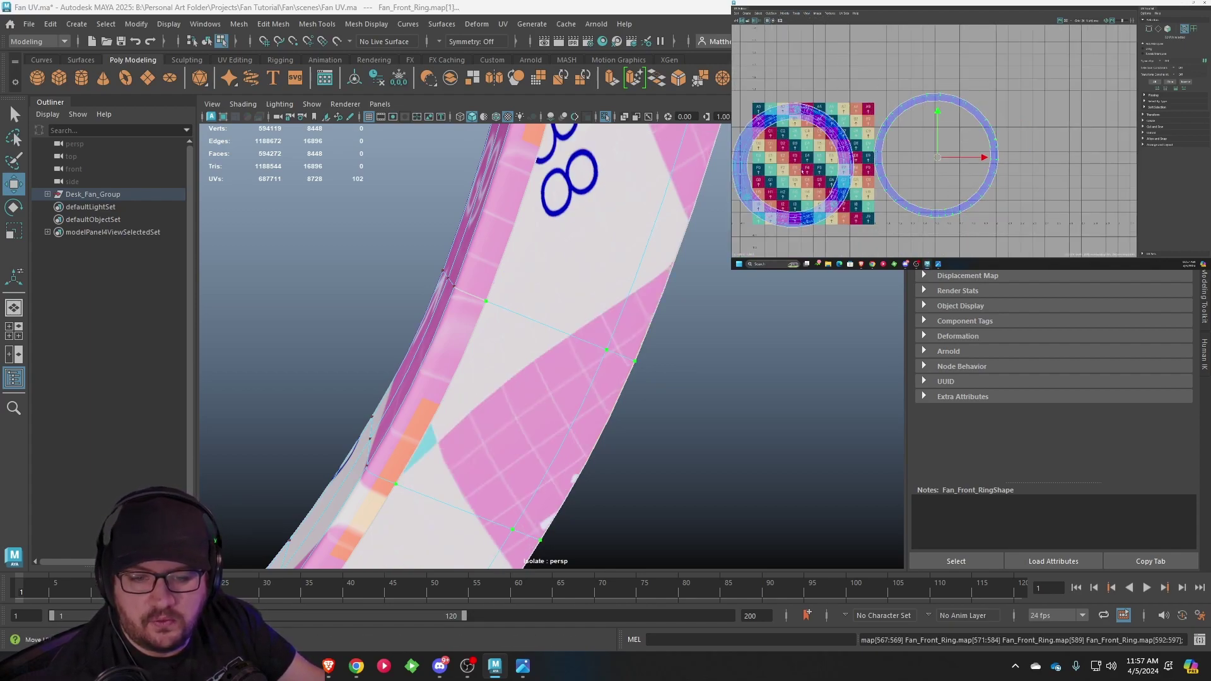
- Select the ring's other UV shell, scale it to about half size, and place it in the UV tile's upper-left quarter
alt+middle_drag(973, 153, 1095, 130)
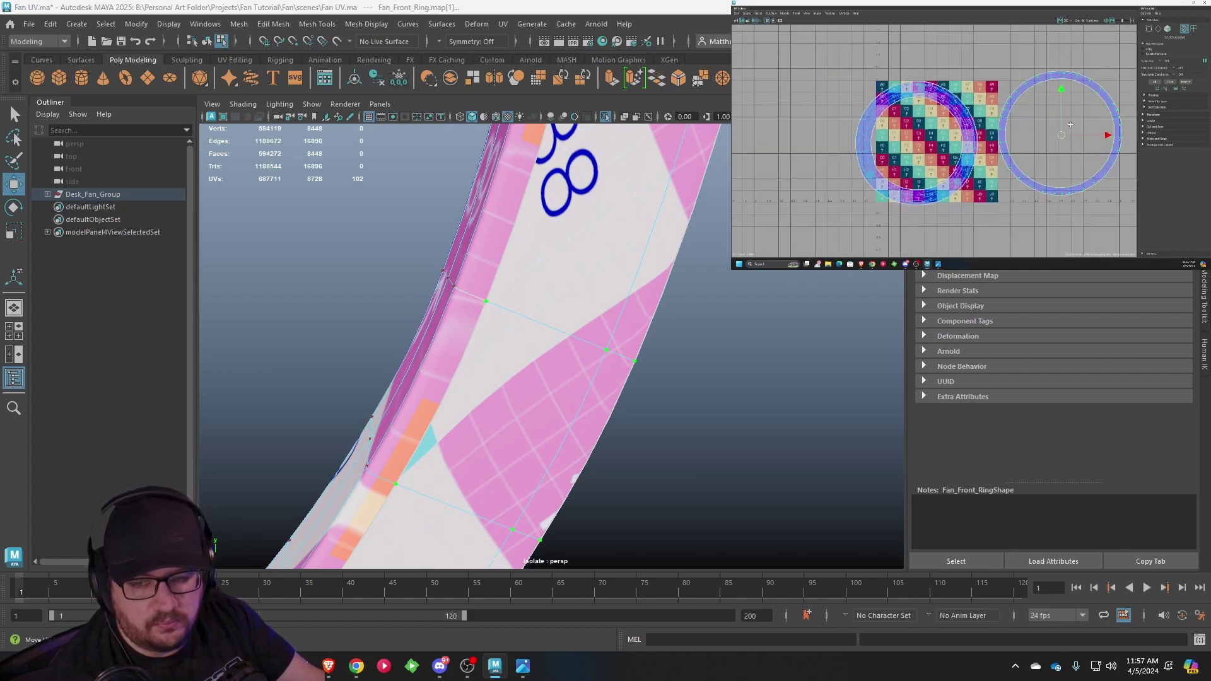
scroll(1071, 130, up, 2)
scroll(925, 133, down, 2)
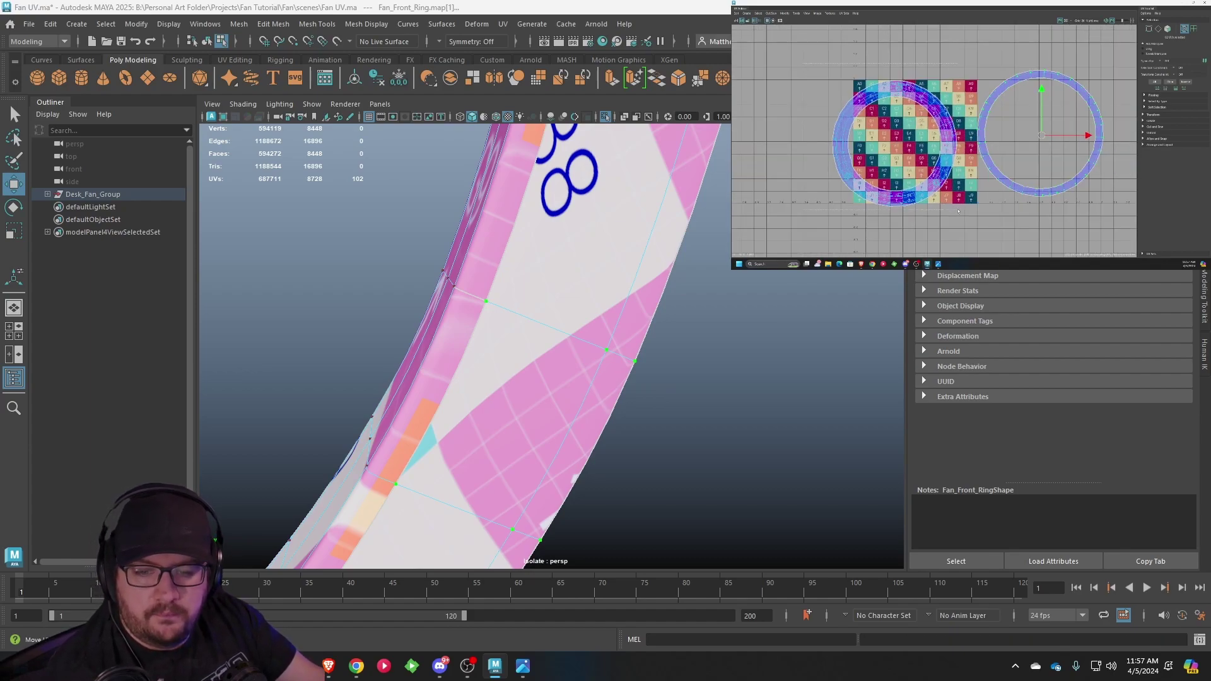
double_click(941, 190)
key(e)
drag(894, 147, 886, 114)
key(w)
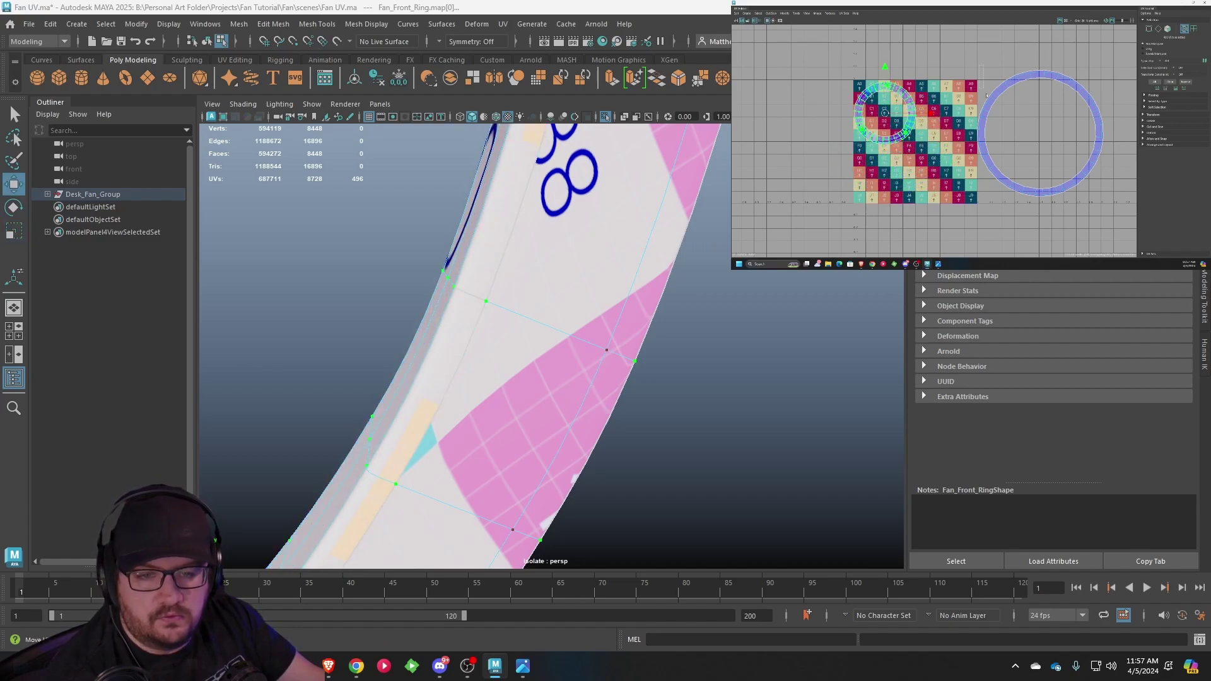
- Select the flat-face UV shell, scale it down, and move it into the UV tile beside the other shell
click(1096, 175)
key(e)
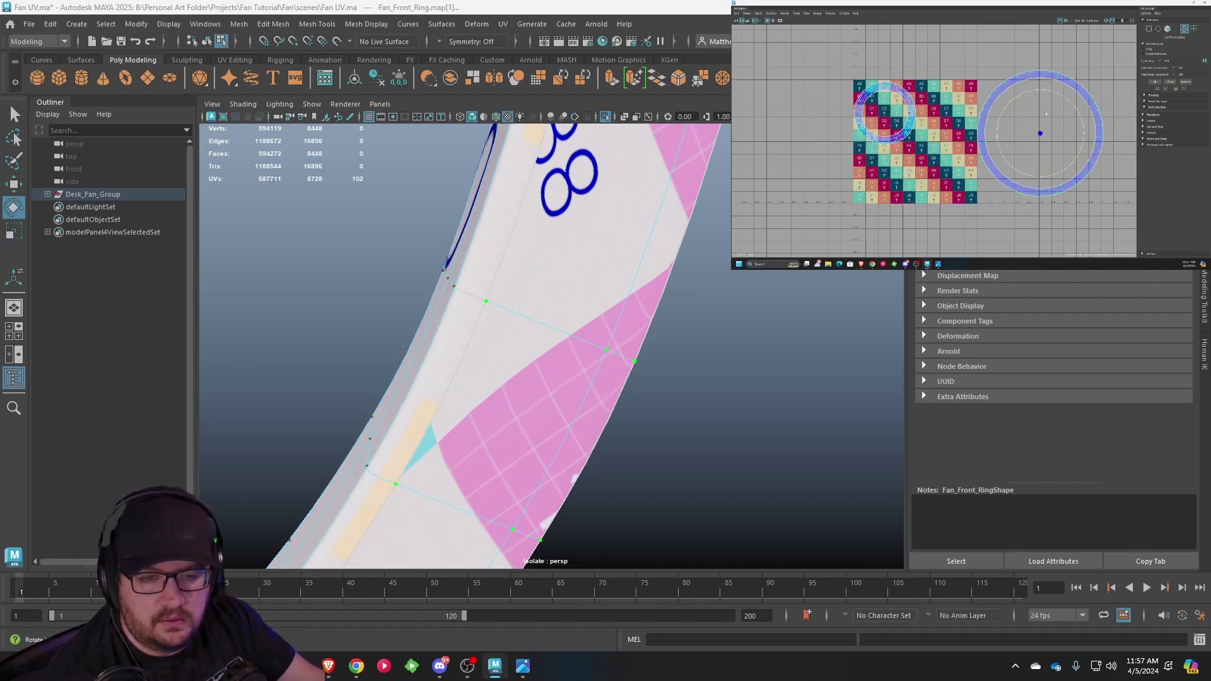
drag(1040, 134, 947, 115)
key(w)
key(e)
key(r)
key(w)
- Return to object mode, deselect the front ring, and turn off isolation to show the whole fan
scroll(440, 238, down, 5)
right_drag(597, 257, 642, 237)
scroll(597, 251, down, 3)
click(597, 251)
alt+drag(597, 251, 693, 277)
alt+right_drag(693, 277, 582, 259)
alt+drag(582, 259, 647, 274)
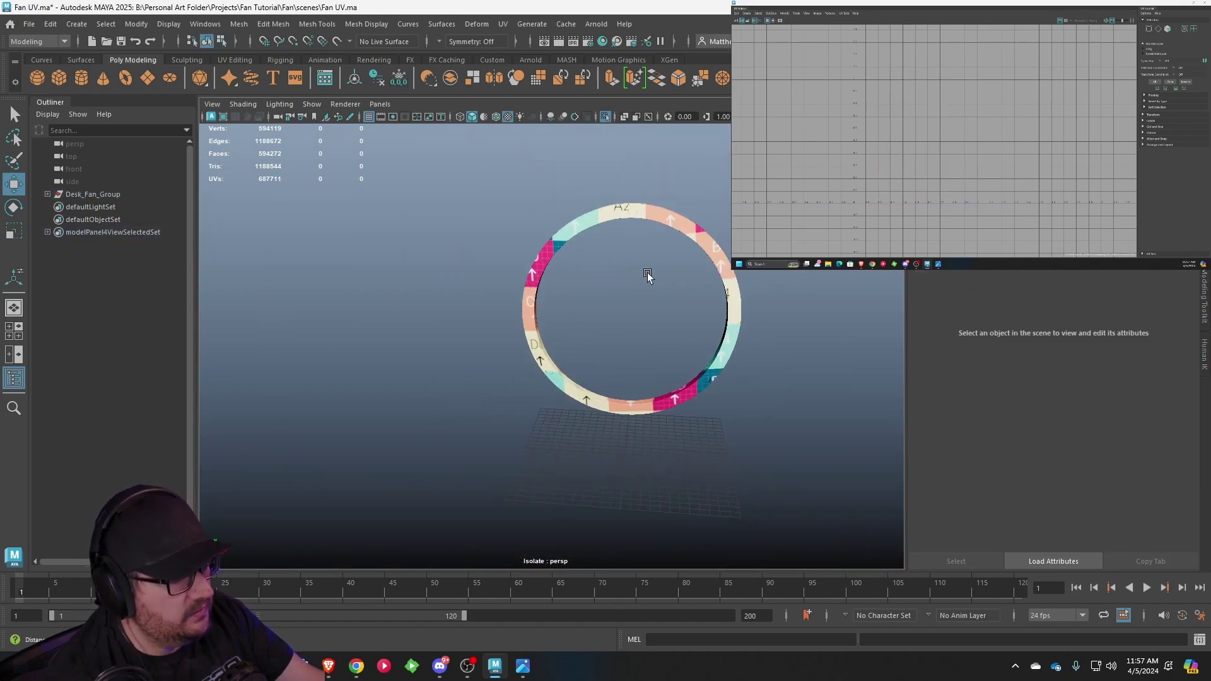
alt+middle_drag(648, 274, 565, 270)
scroll(566, 270, up, 3)
click(312, 104)
mouse_move(340, 127)
click(463, 129)
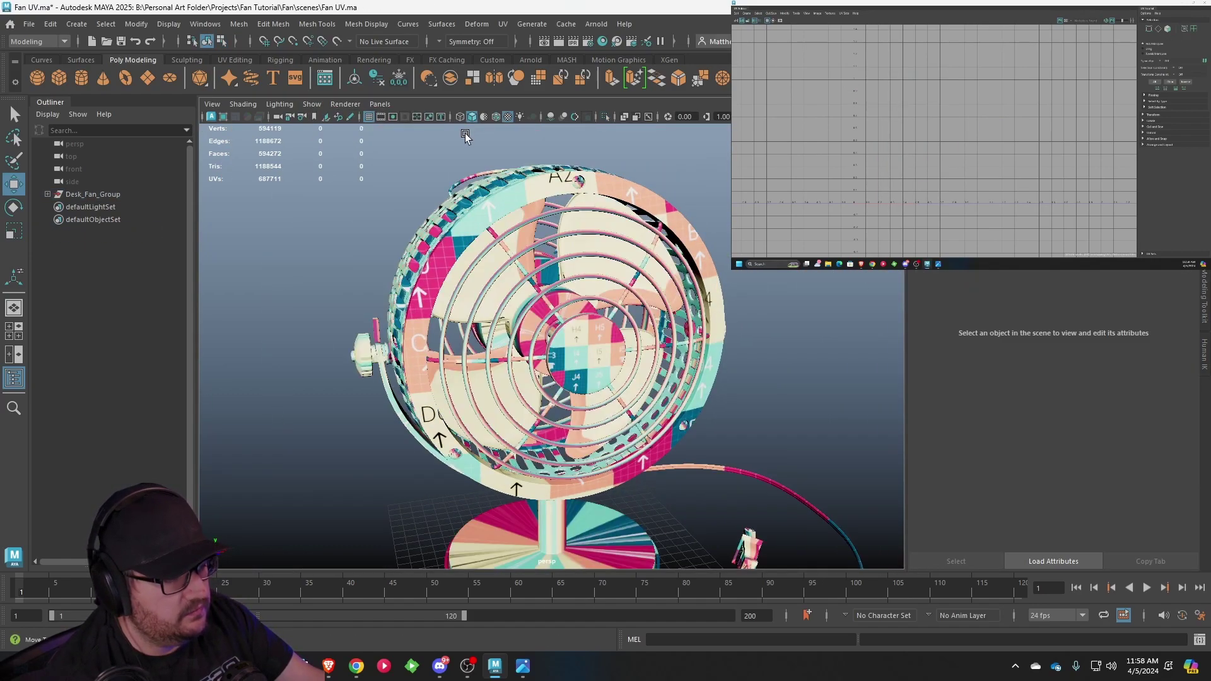
alt+drag(504, 234, 652, 263)
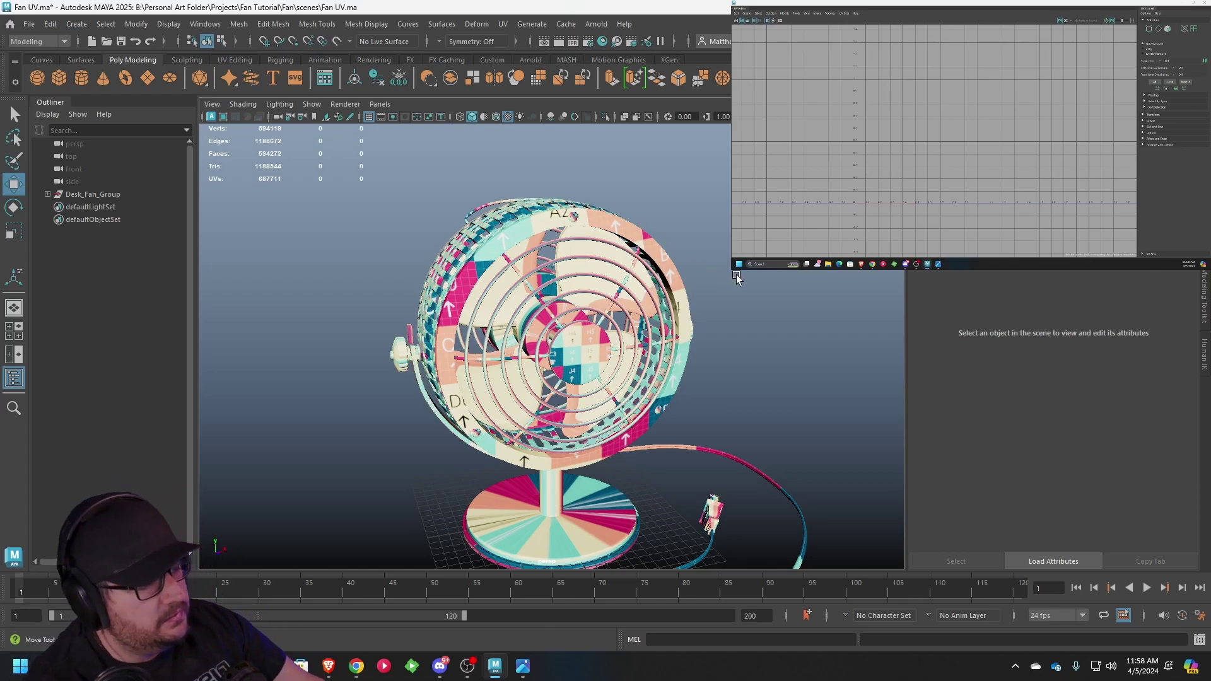
- Select the fan's rear ring and isolate it in the viewport
alt+drag(736, 275, 530, 287)
click(569, 290)
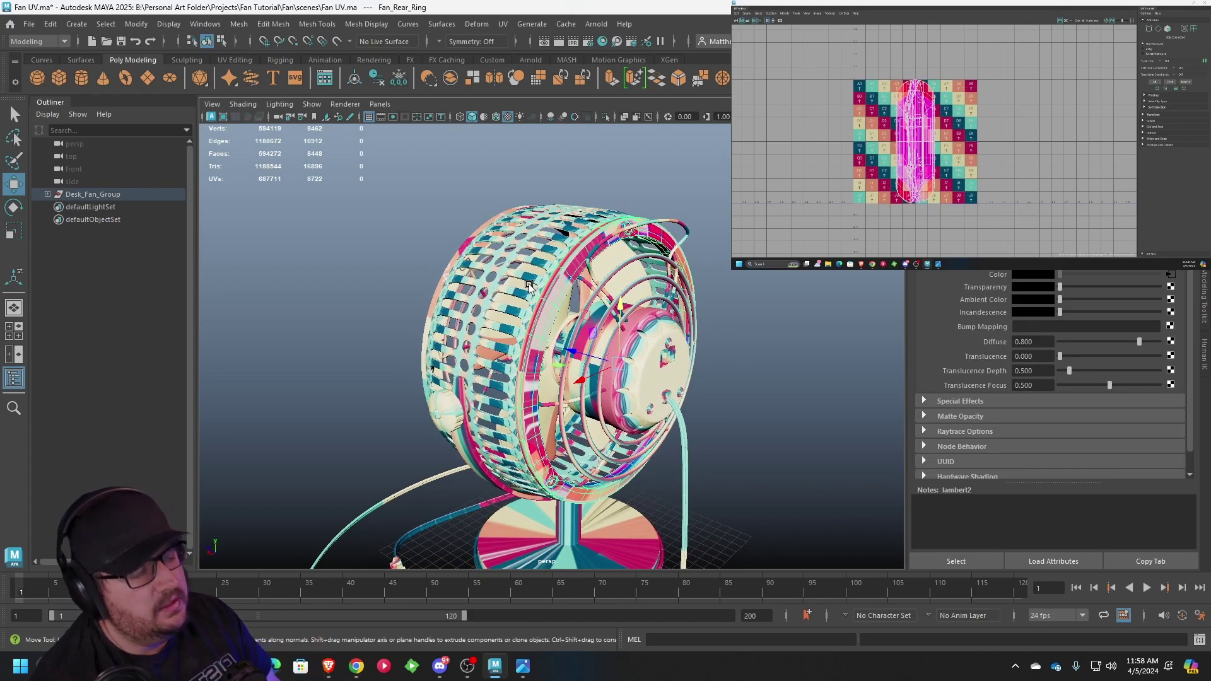
alt+drag(528, 285, 456, 299)
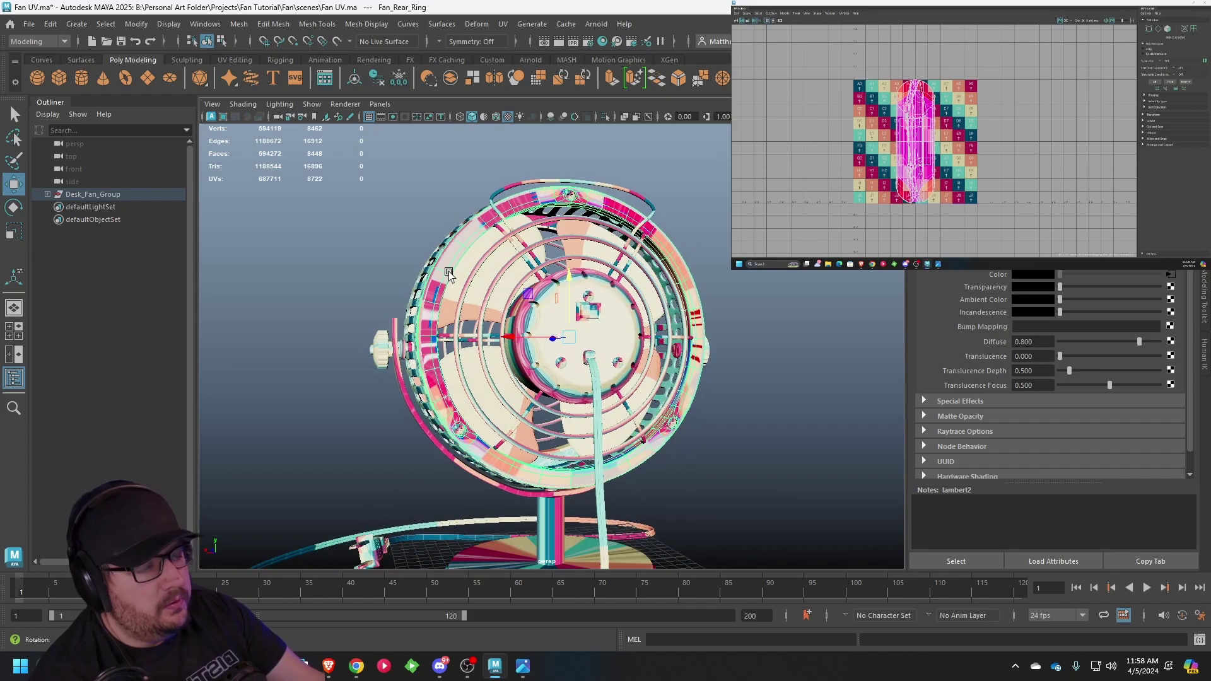
alt+middle_drag(457, 316, 490, 229)
scroll(490, 228, up, 3)
alt+drag(546, 334, 530, 368)
alt+middle_drag(530, 369, 574, 303)
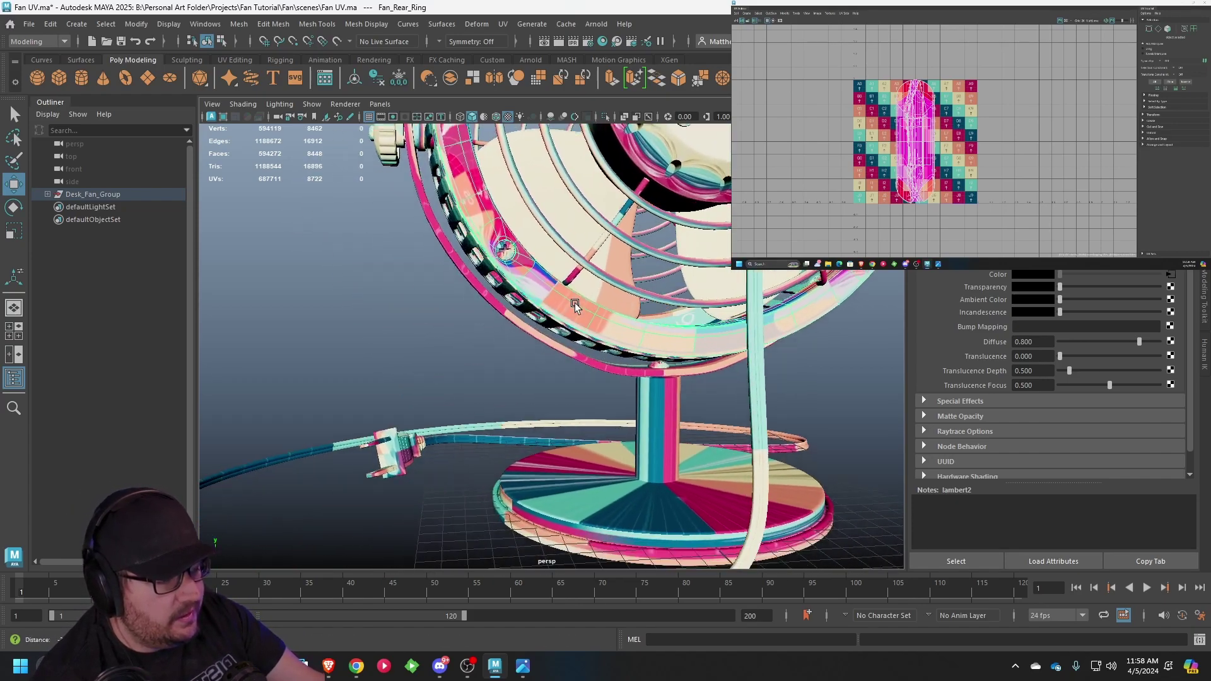
scroll(574, 303, up, 4)
scroll(580, 305, down, 3)
alt+drag(580, 306, 650, 334)
click(312, 104)
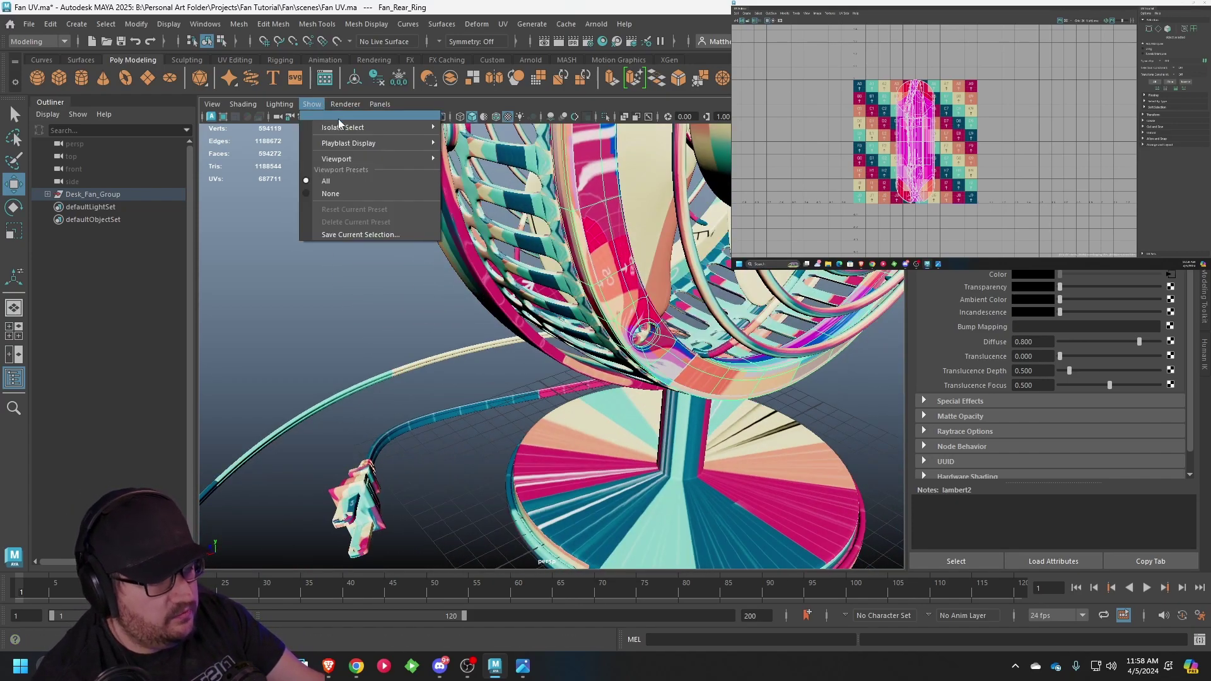
mouse_move(379, 128)
click(478, 127)
- Merge the two overlapping vertices at the inner edge on one side of the rear ring
alt+drag(530, 265, 571, 229)
scroll(521, 246, up, 5)
alt+middle_drag(521, 246, 501, 305)
alt+drag(500, 305, 546, 278)
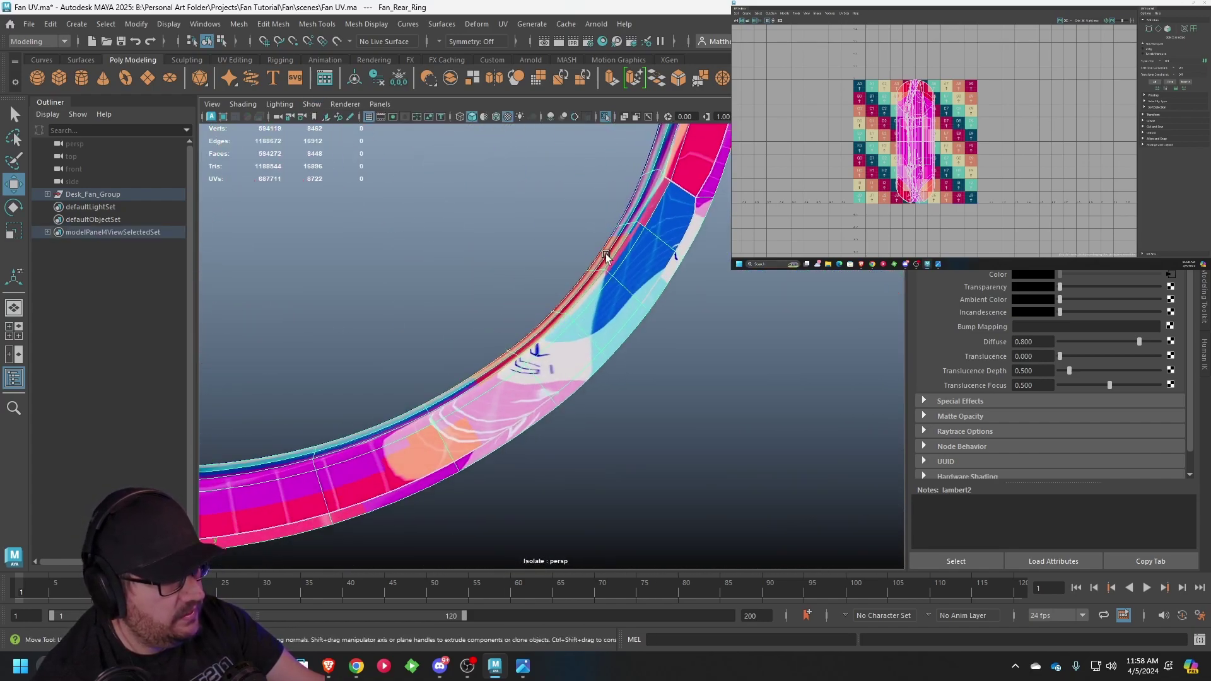
scroll(603, 254, up, 5)
alt+middle_drag(603, 254, 517, 355)
alt+drag(516, 355, 613, 230)
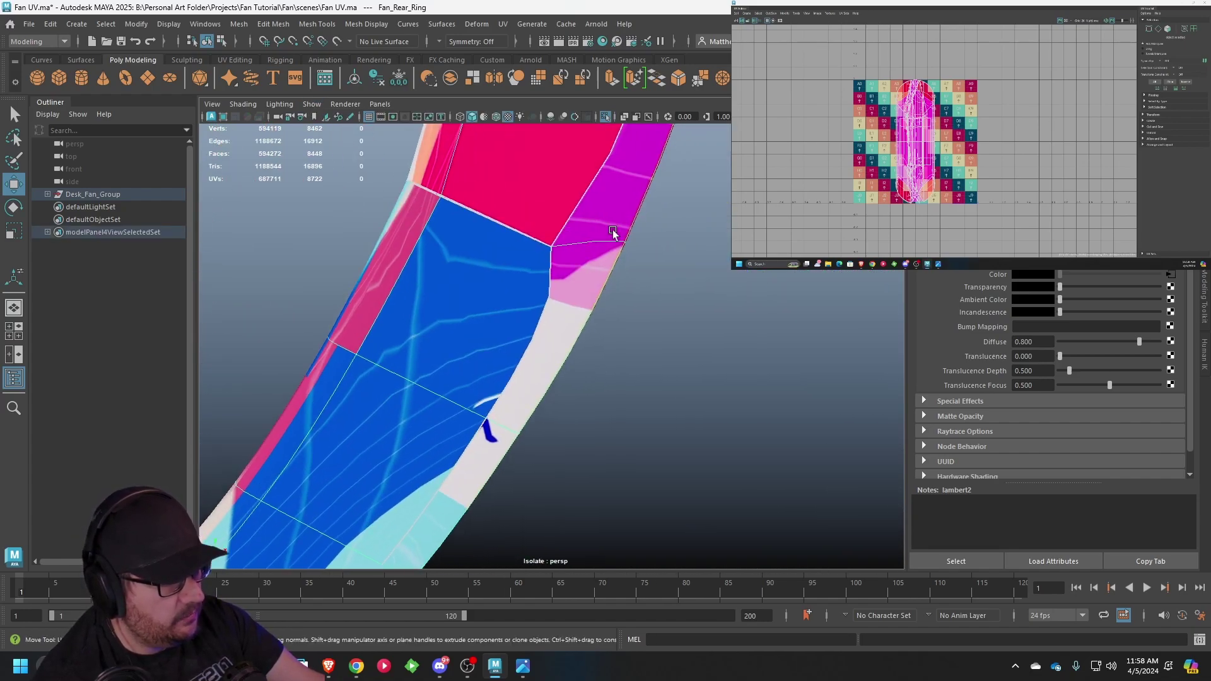
alt+middle_drag(612, 231, 620, 271)
right_drag(466, 240, 407, 241)
drag(463, 229, 435, 251)
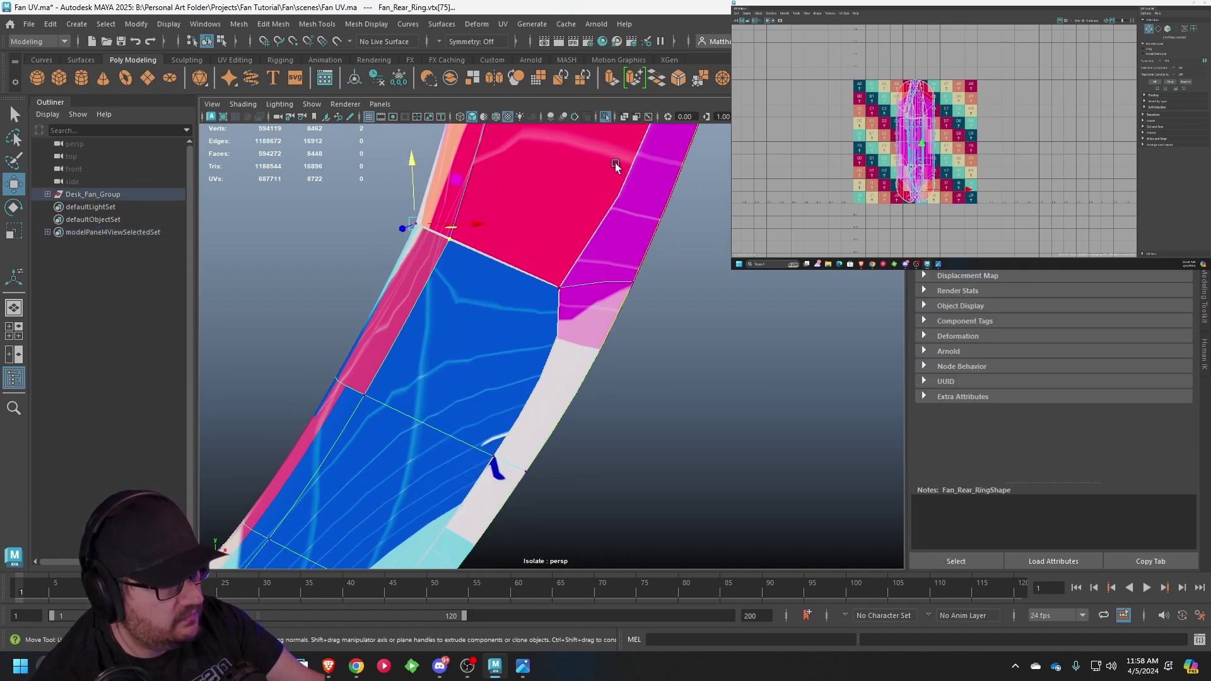
click(695, 84)
- Merge the matching pair of overlapping vertices on the opposite side of the rear ring with a 0.01 distance threshold
alt+right_drag(637, 151, 376, 354)
alt+drag(376, 354, 540, 273)
scroll(540, 274, up, 5)
alt+middle_drag(540, 273, 528, 306)
click(523, 205)
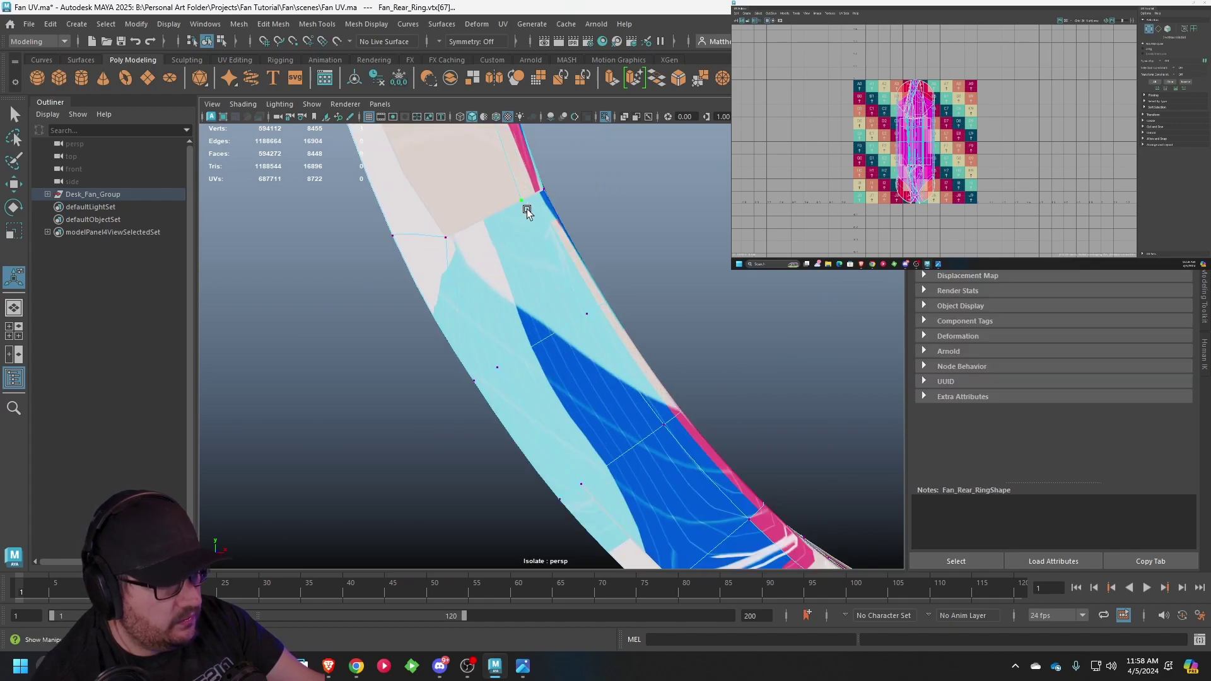
key(g)
scroll(549, 226, down, 8)
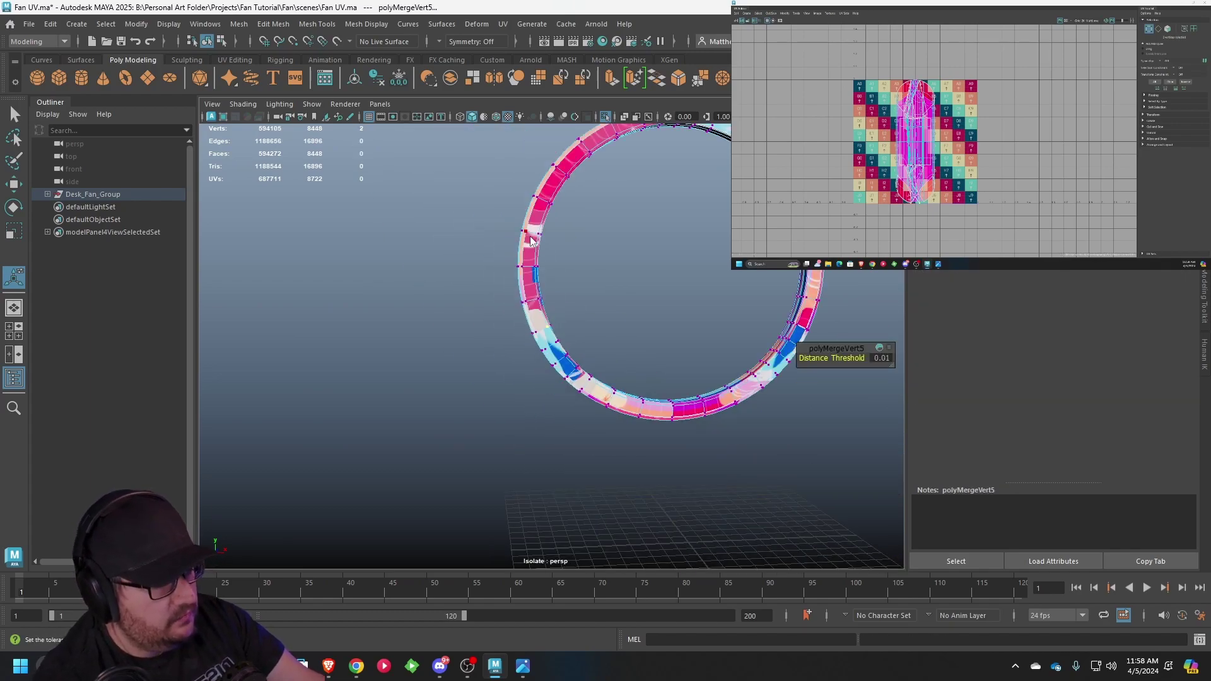
- Return the rear ring to object mode and turn off isolation to show the whole fan
right_drag(528, 233, 633, 225)
key(q)
click(312, 104)
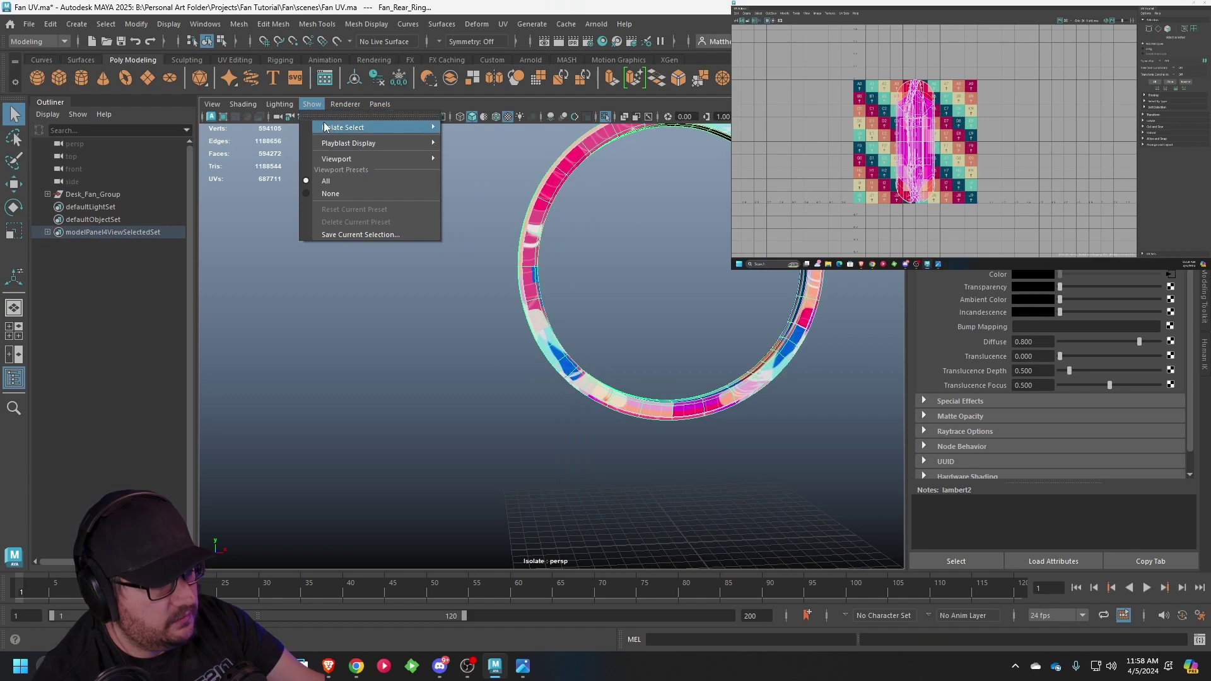
mouse_move(341, 125)
click(463, 126)
- Select the front ring, add the rear ring to the selection, and transfer the front ring's UVs onto the rear ring
scroll(606, 284, down, 5)
alt+drag(637, 284, 538, 287)
scroll(500, 267, up, 2)
click(486, 271)
shift+click(538, 287)
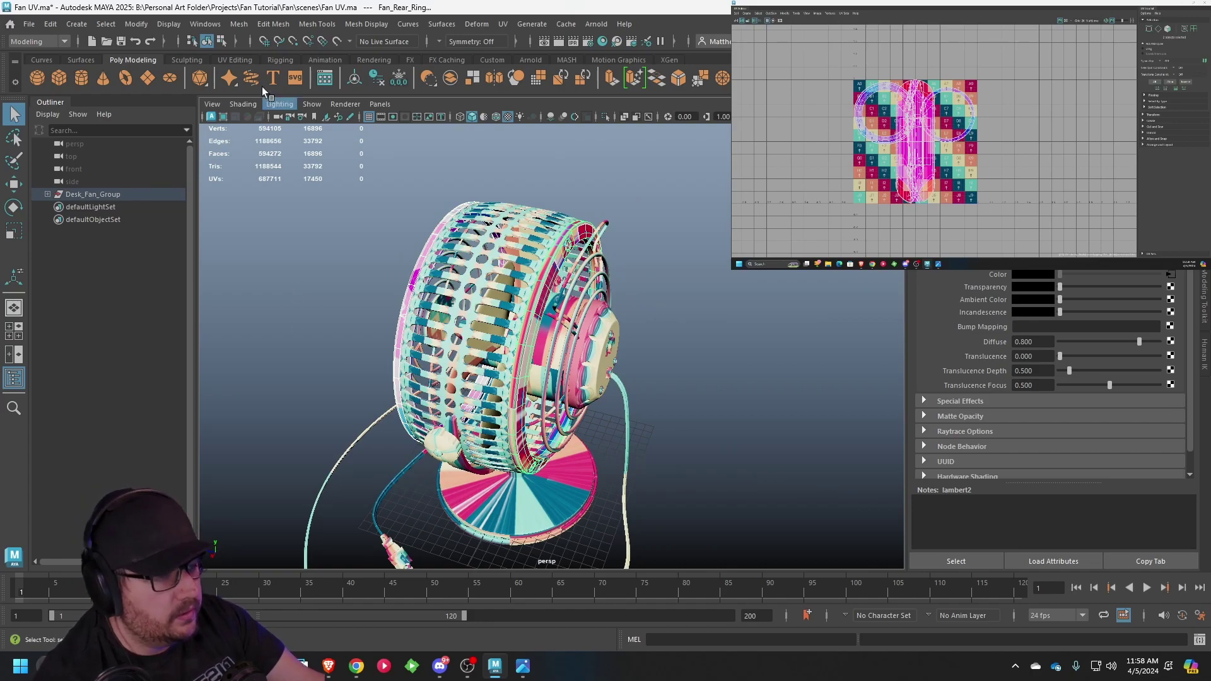
click(244, 25)
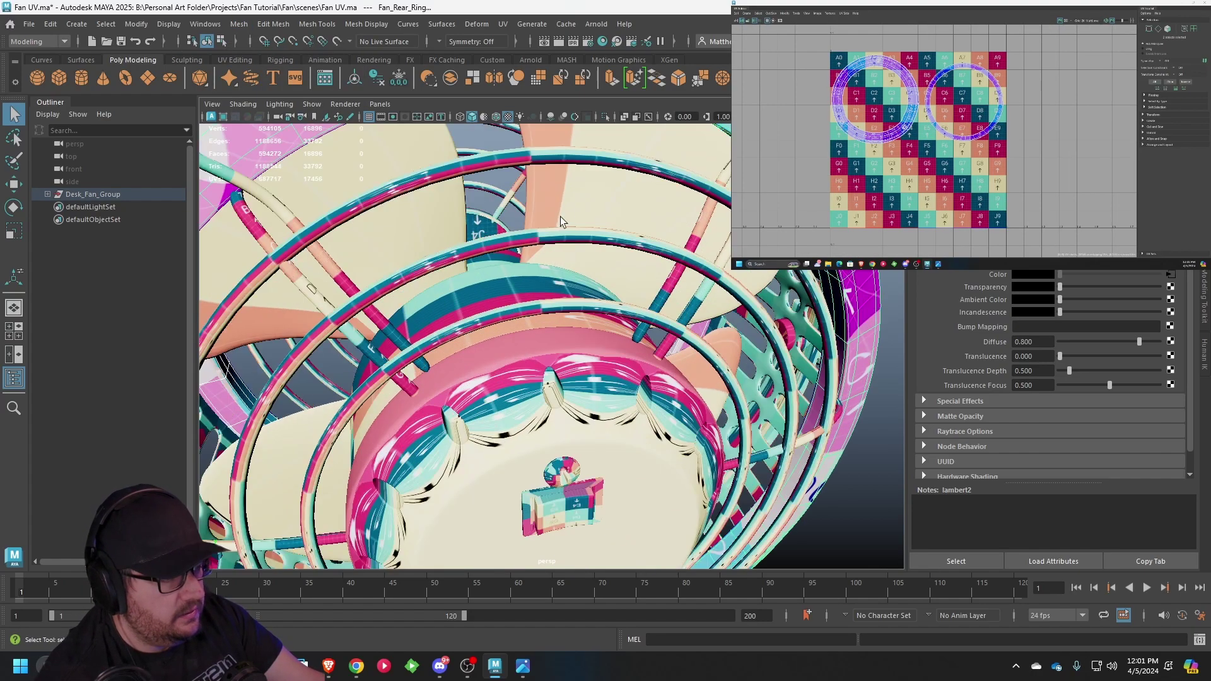
- Select the rear ring's larger UV shell and unfold it
alt+drag(560, 217, 316, 297)
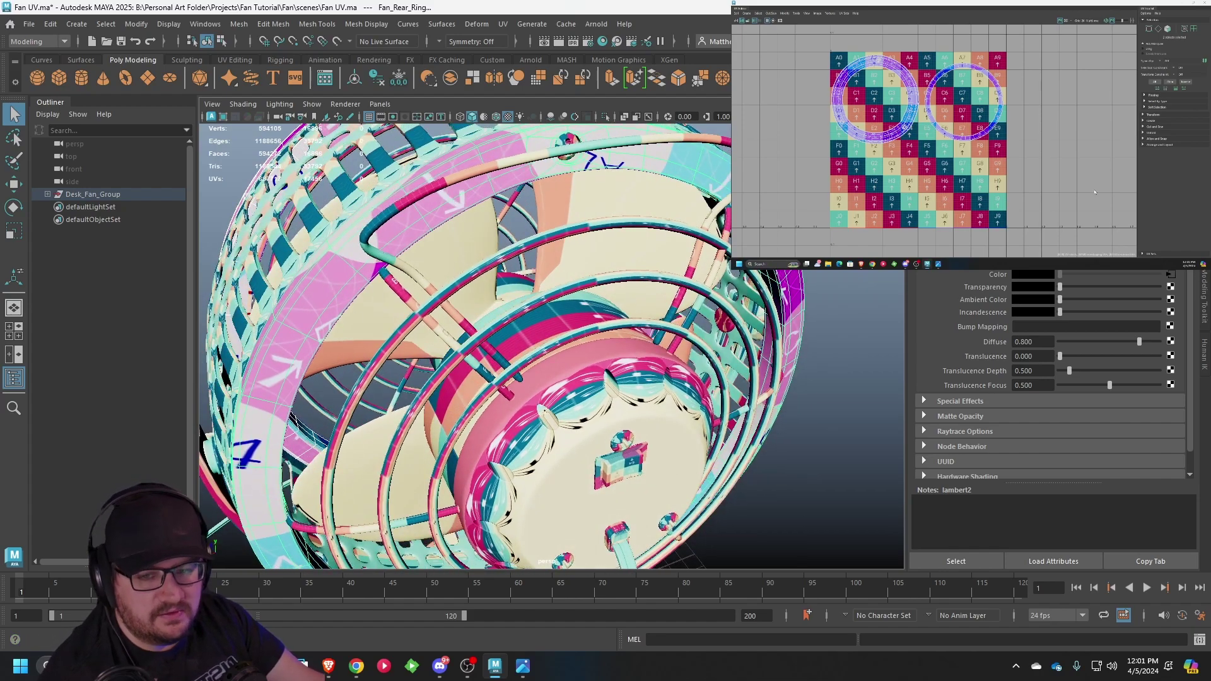
right_drag(896, 87, 920, 85)
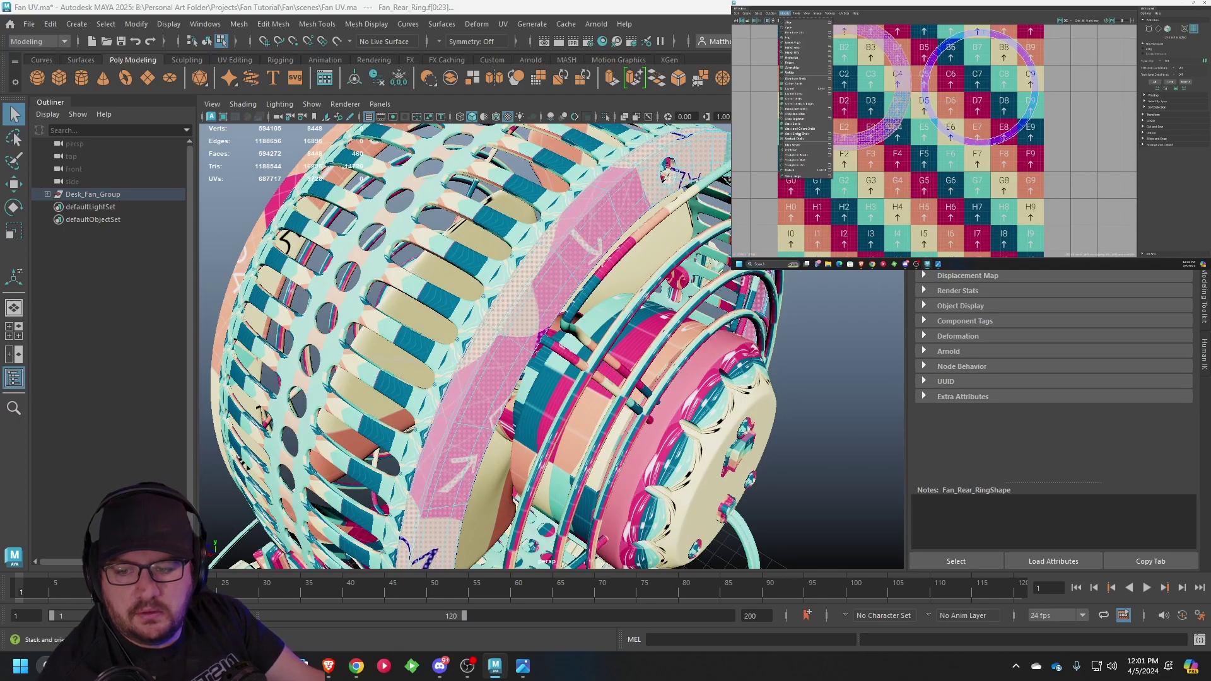
click(797, 170)
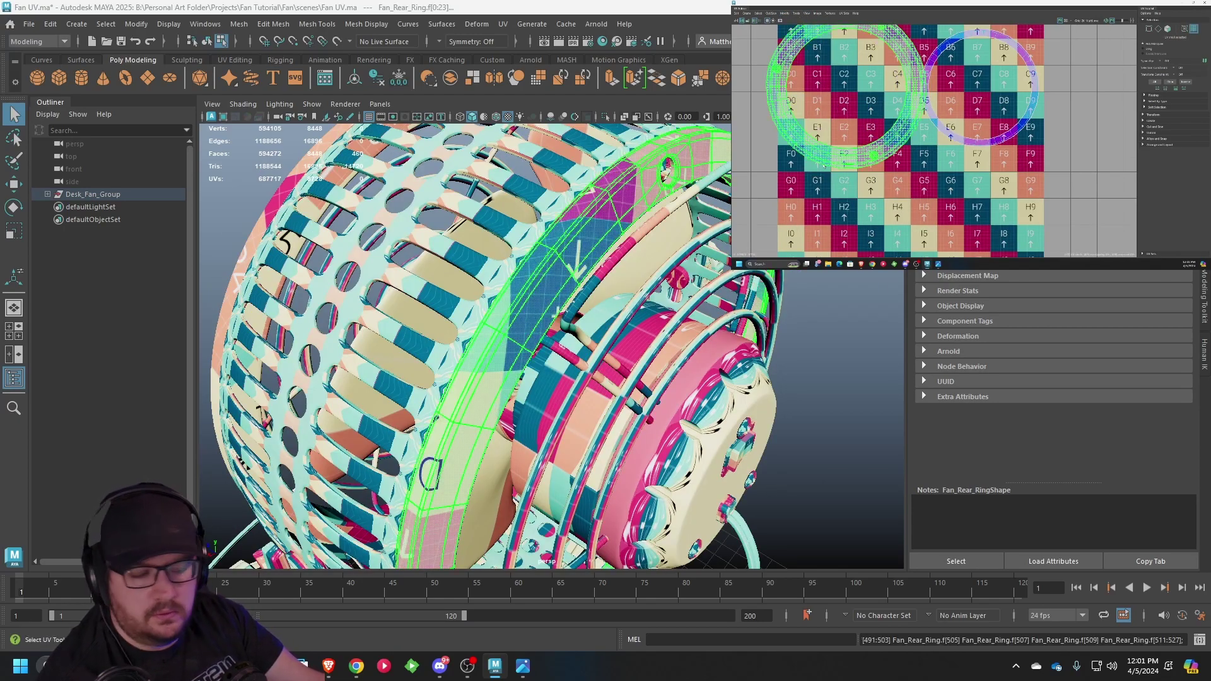
alt+drag(280, 300, 232, 300)
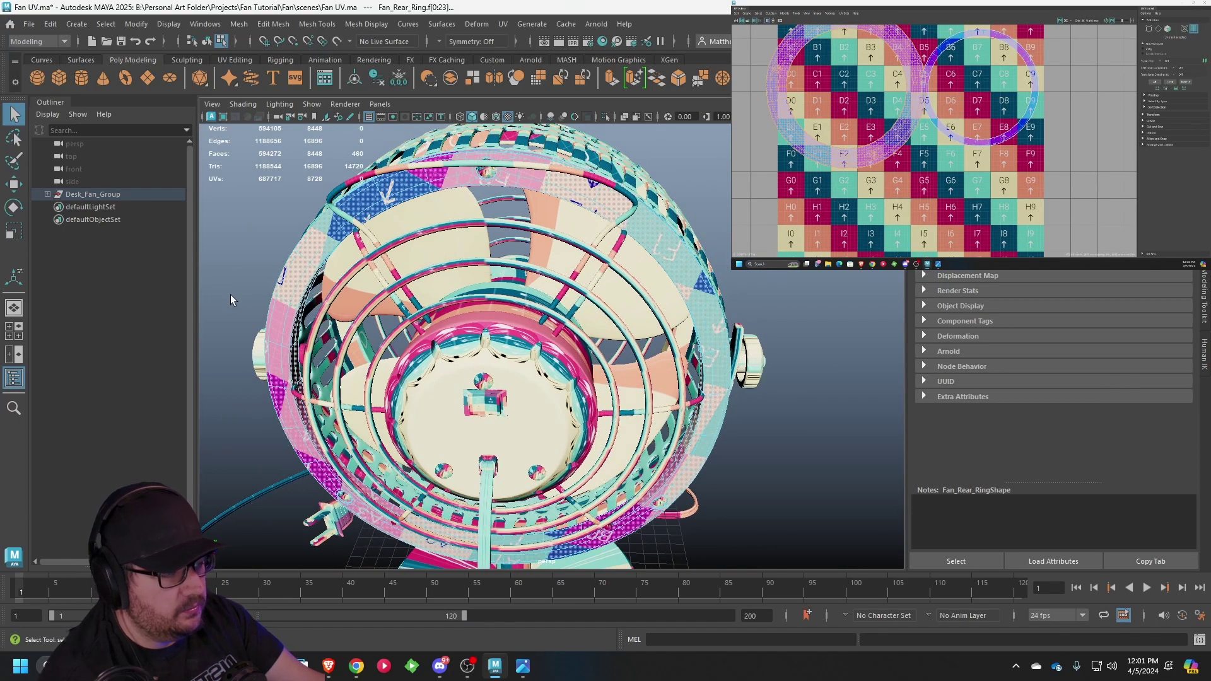
- Move the rear ring's smaller UV shell clear of the larger one, and scale both shells down to fit the UV tile
click(1020, 127)
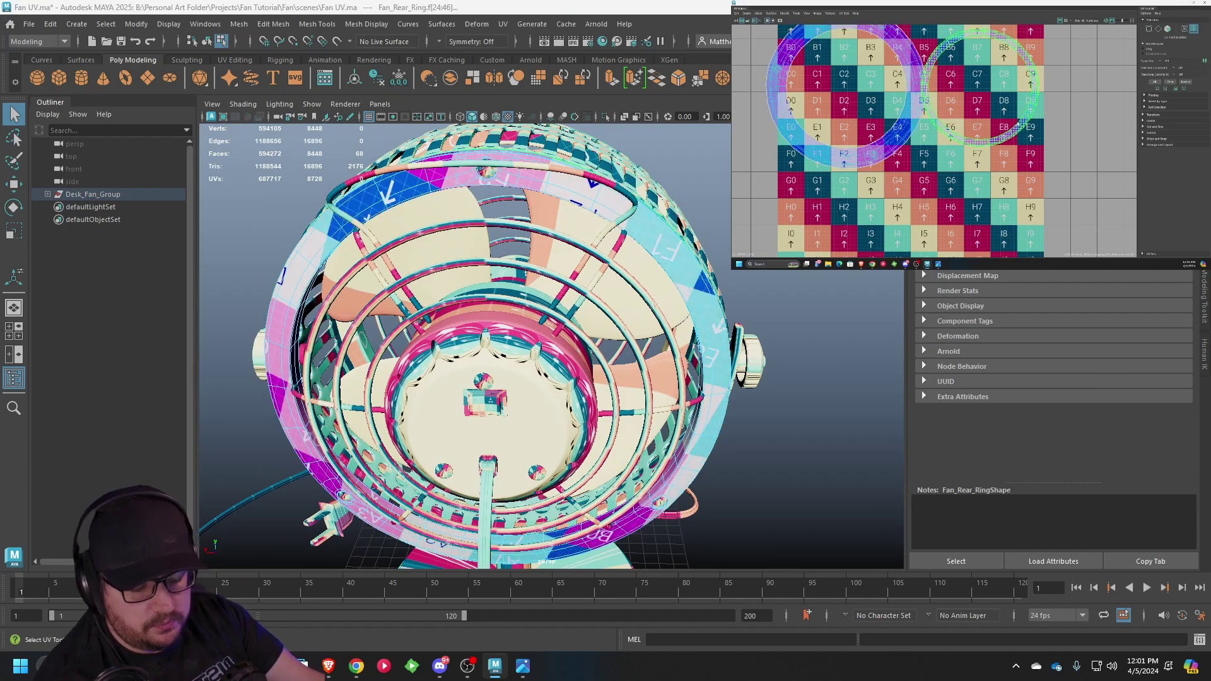
key(w)
scroll(1013, 114, down, 3)
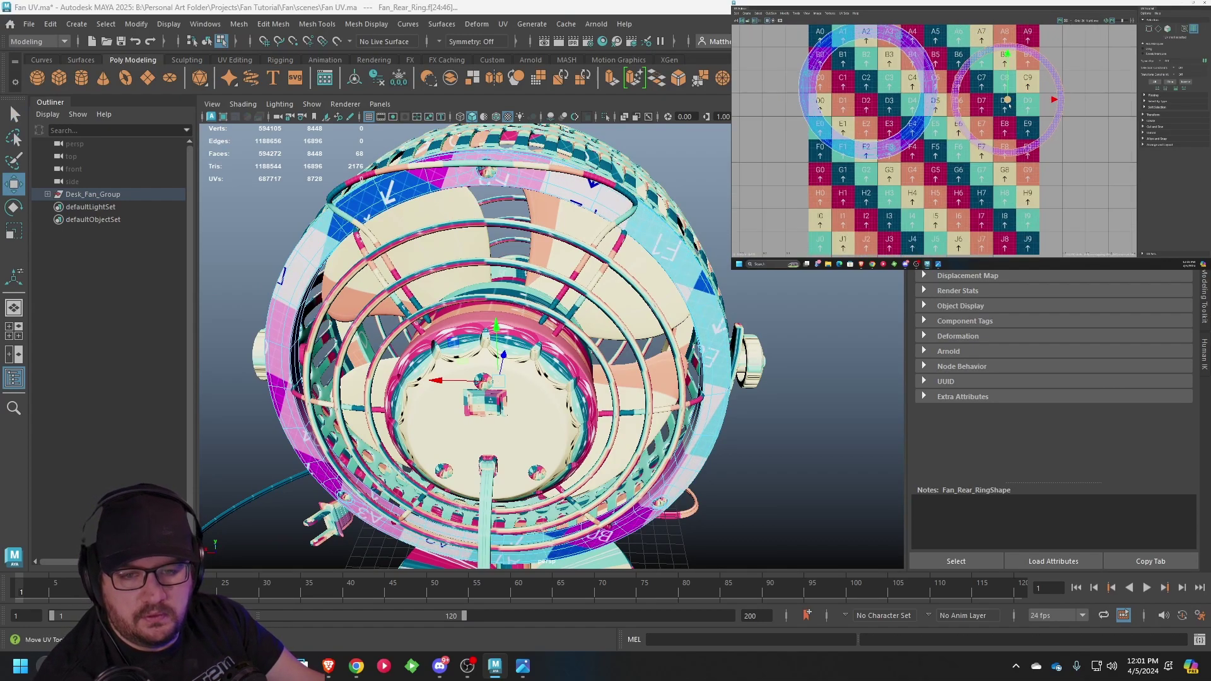
drag(876, 174, 877, 151)
key(r)
drag(946, 93, 935, 88)
key(w)
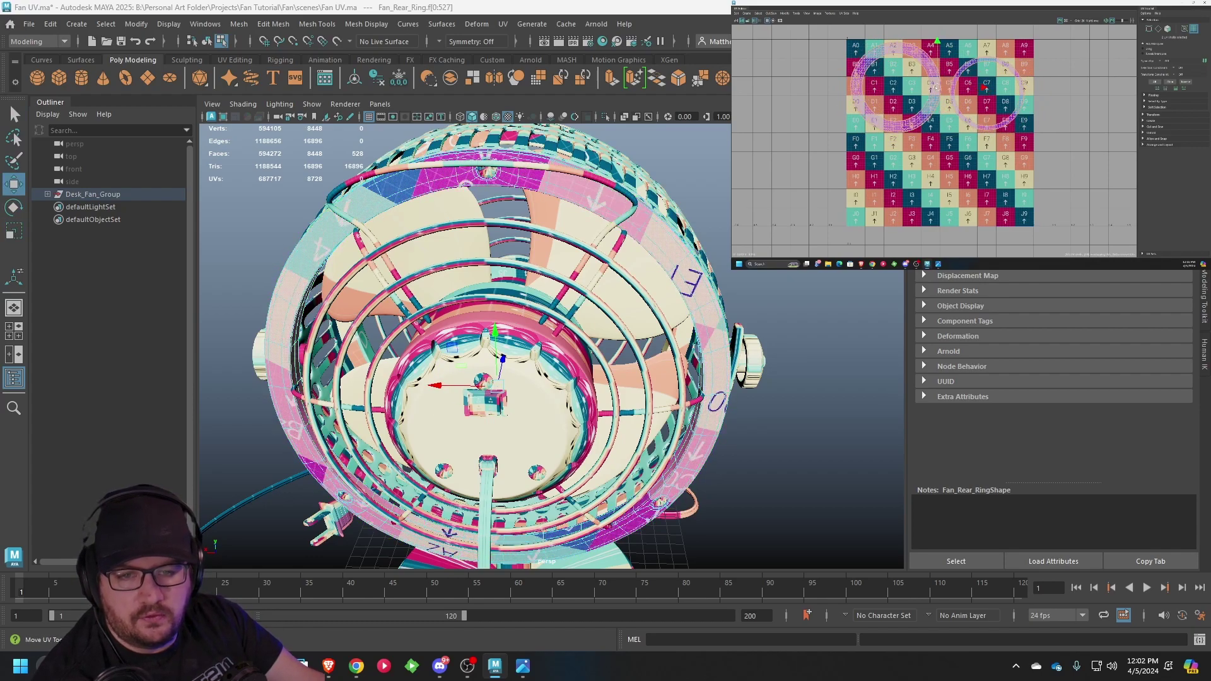
- Select the rear ring's smaller UV shell and adjust its size and position beside the larger shell within the UV tile
drag(1002, 109, 956, 49)
key(r)
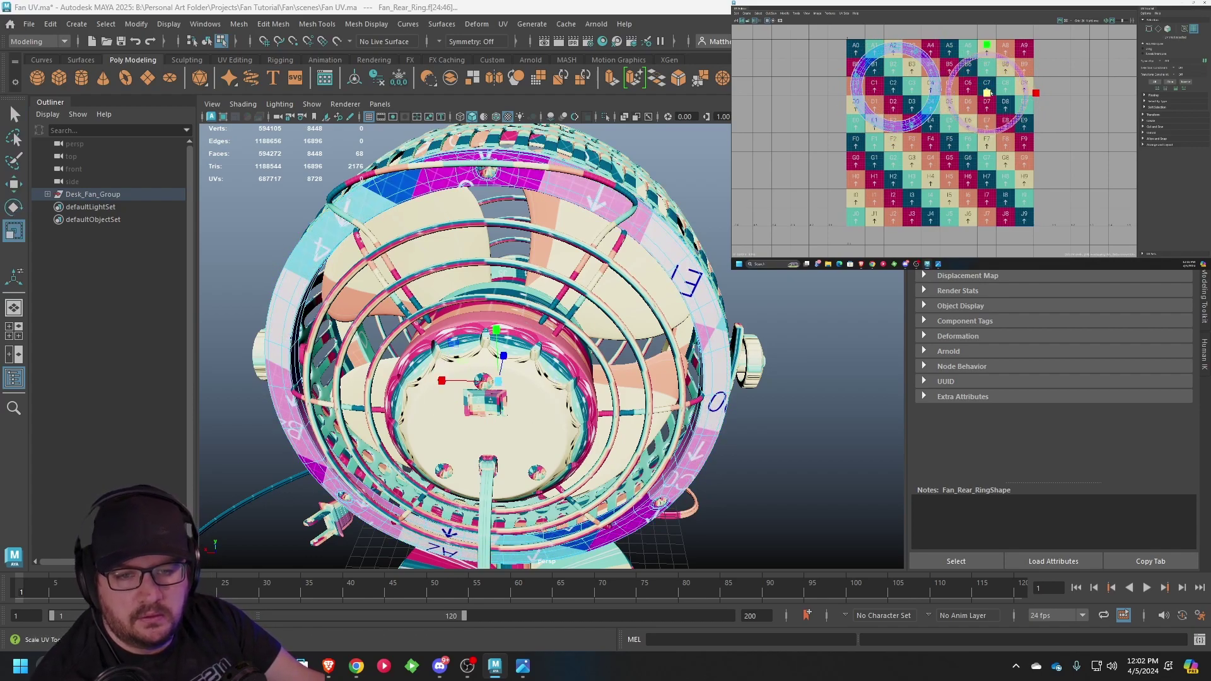
key(w)
key(r)
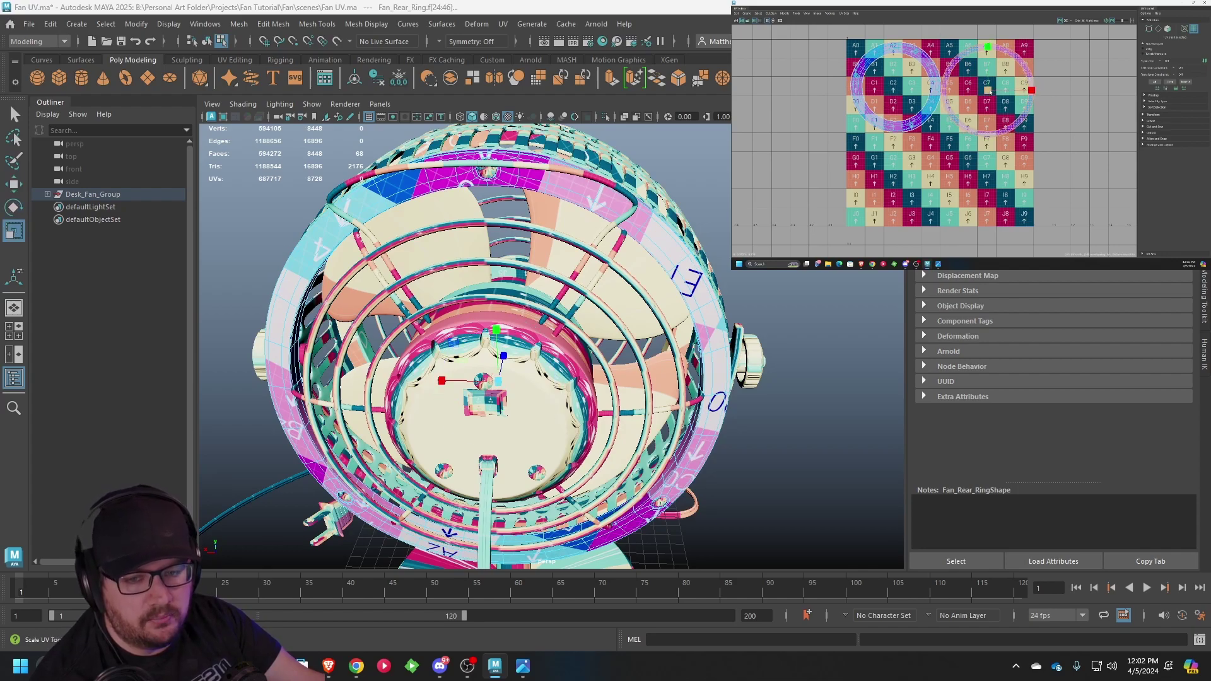
click(988, 92)
- Return to object mode and deselect the rear ring
alt+drag(511, 161, 540, 181)
right_drag(540, 181, 621, 161)
click(686, 163)
scroll(686, 163, down, 5)
key(space)
key(space)
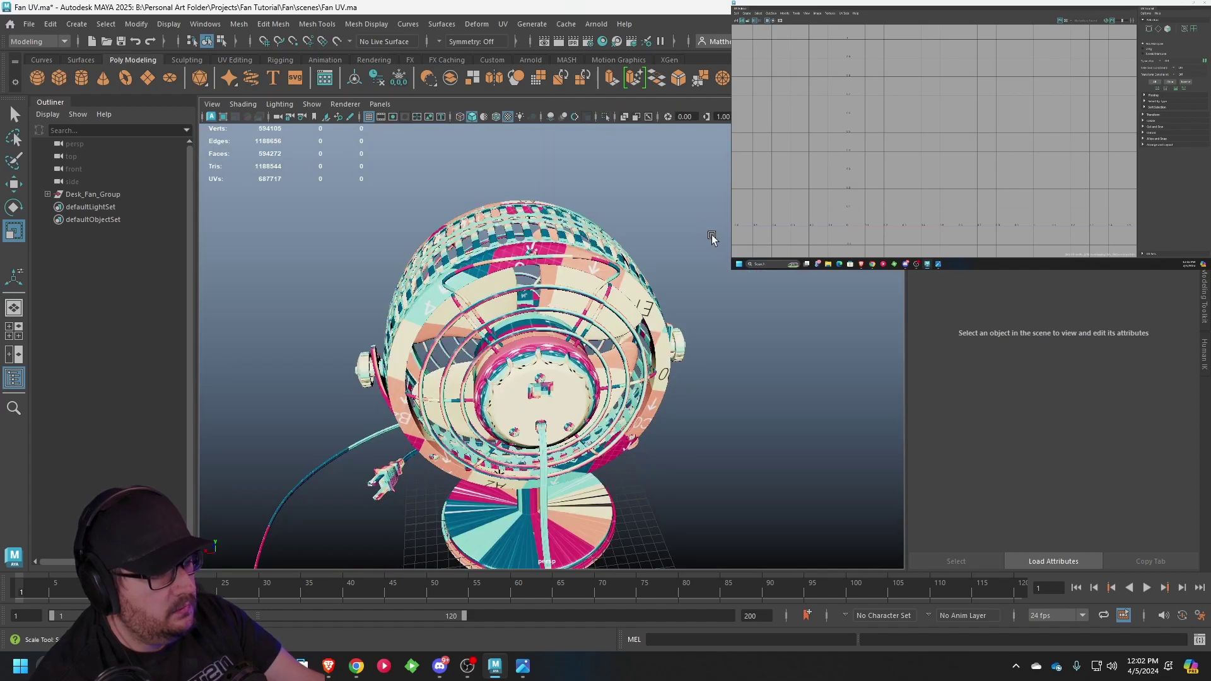
- Reselect the rear ring and rotate its larger UV shell to reorient the checker texture on the ring
alt+drag(716, 238, 580, 363)
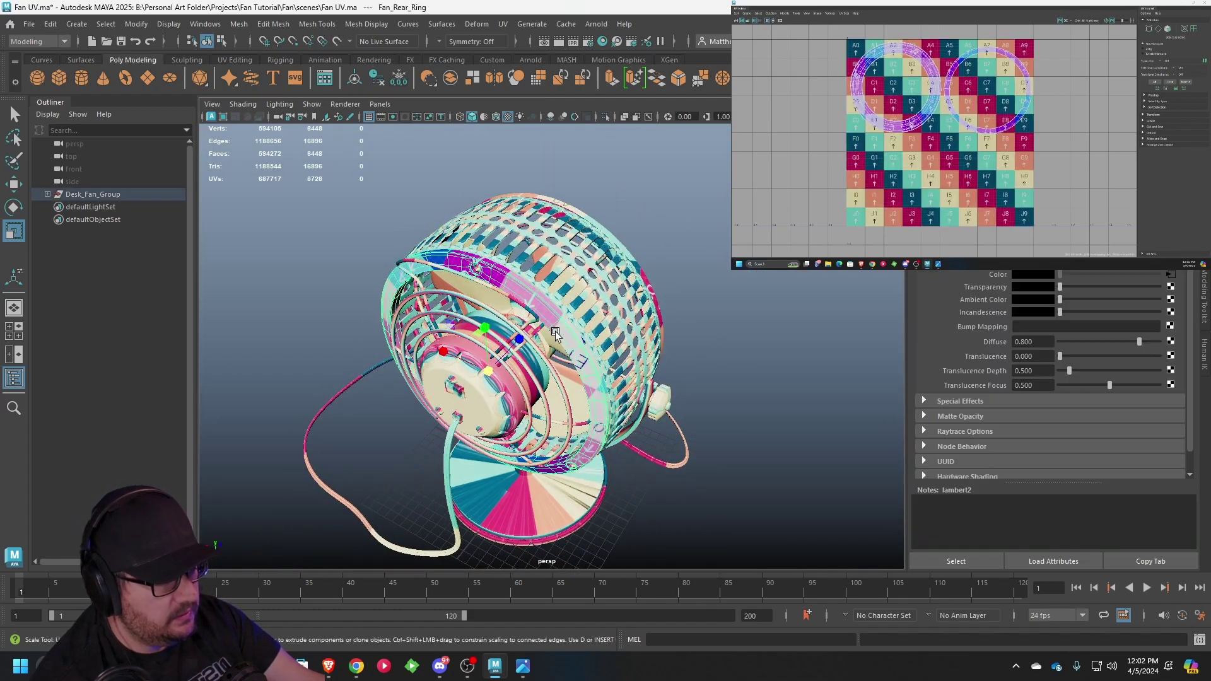
click(560, 303)
alt+drag(560, 302, 612, 310)
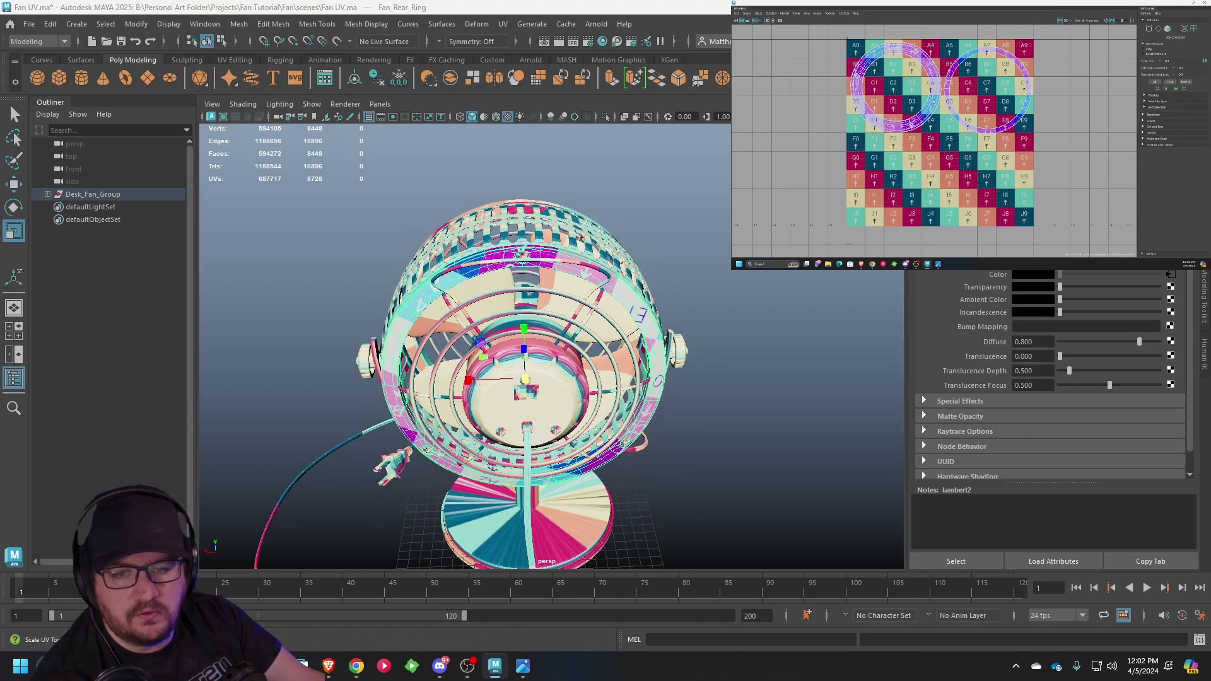
right_drag(932, 95, 952, 99)
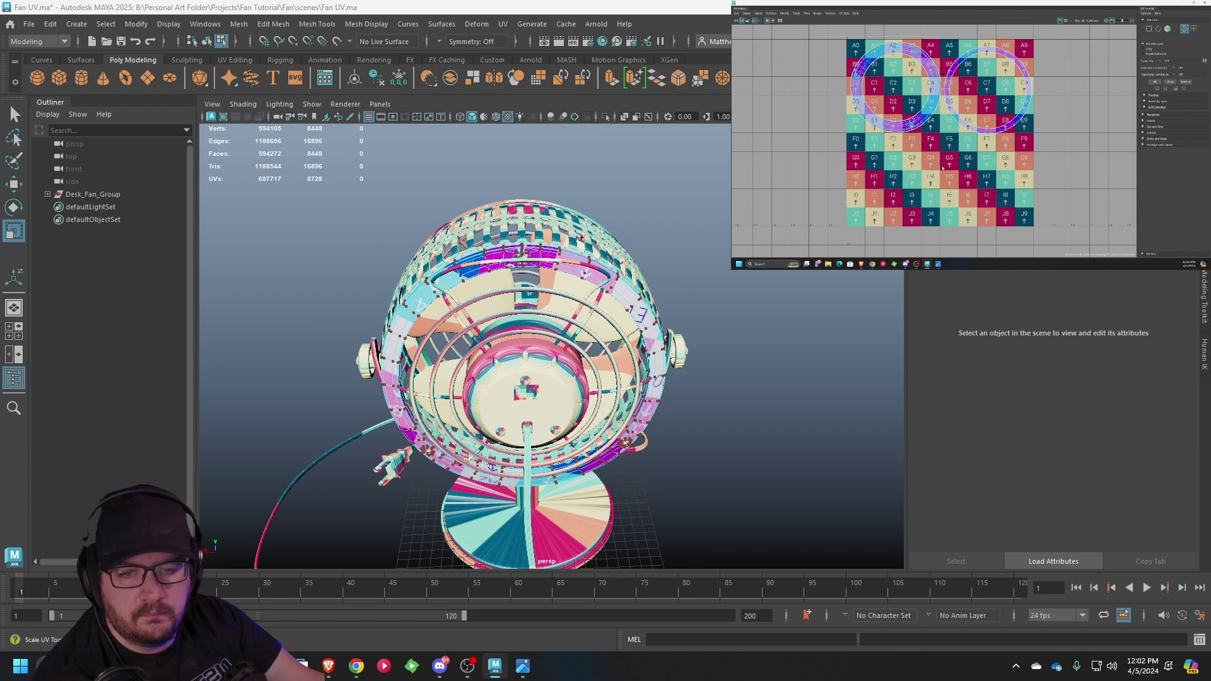
drag(943, 169, 943, 166)
key(e)
drag(936, 78, 834, 83)
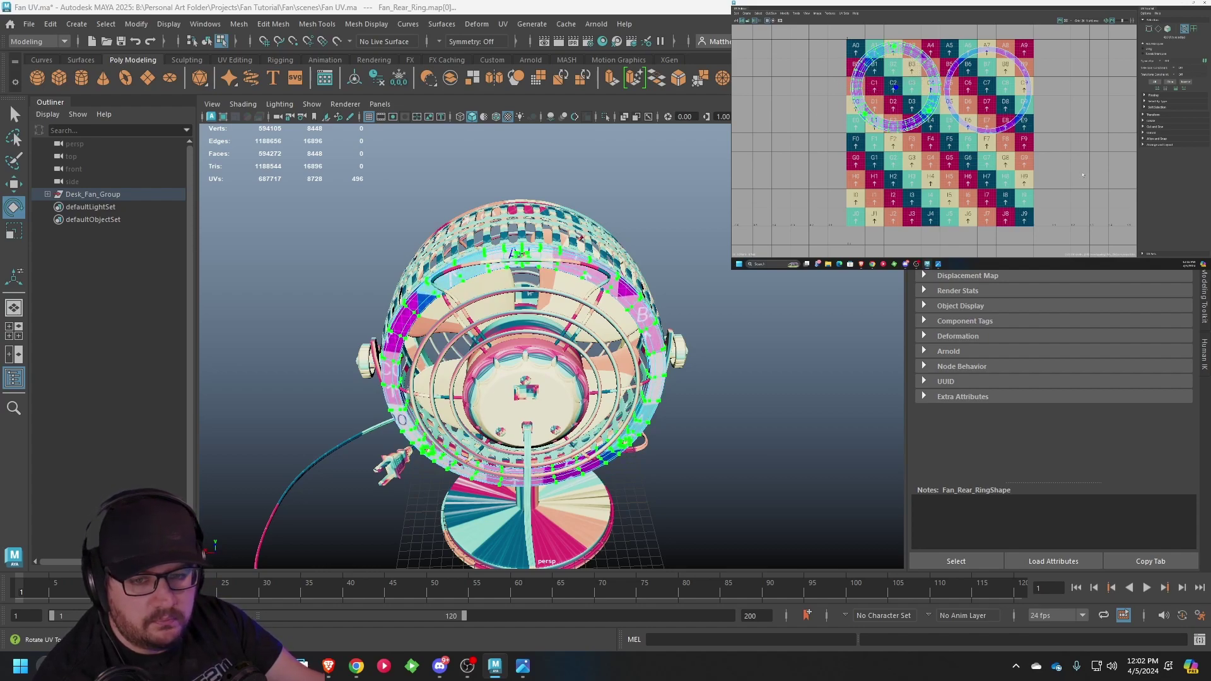
- Select the rear ring's smaller UV shell, rotate it in place, and clear the UV selection
double_click(983, 53)
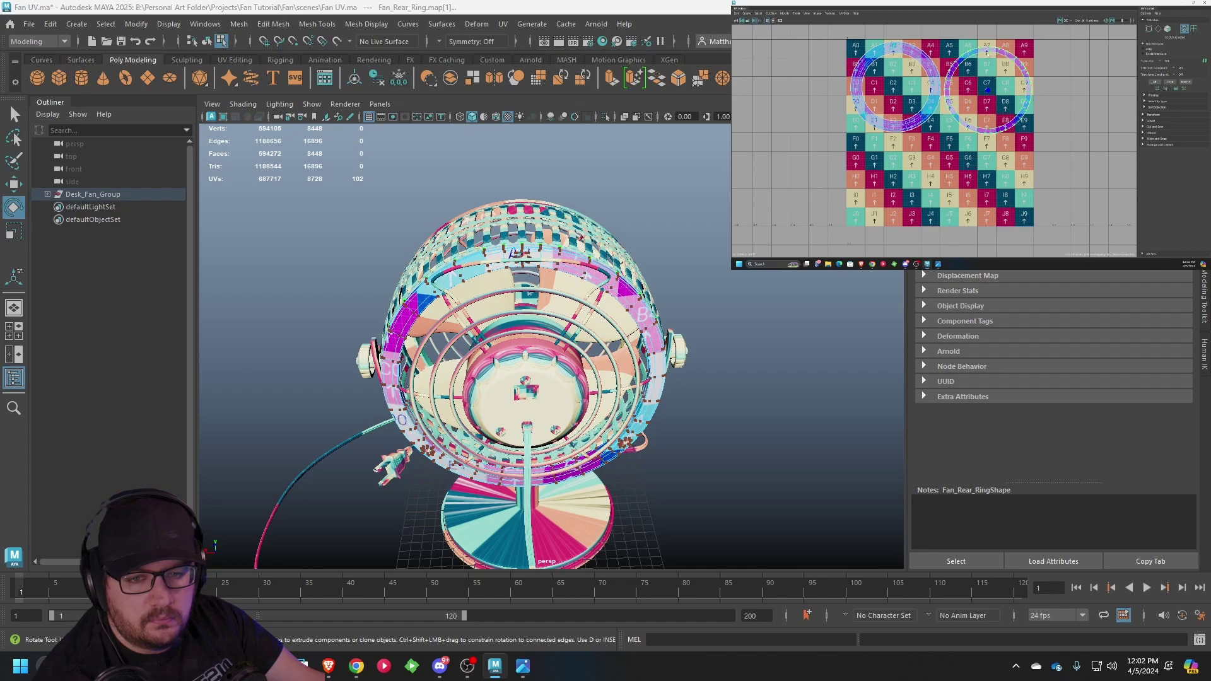
drag(991, 50, 1056, 109)
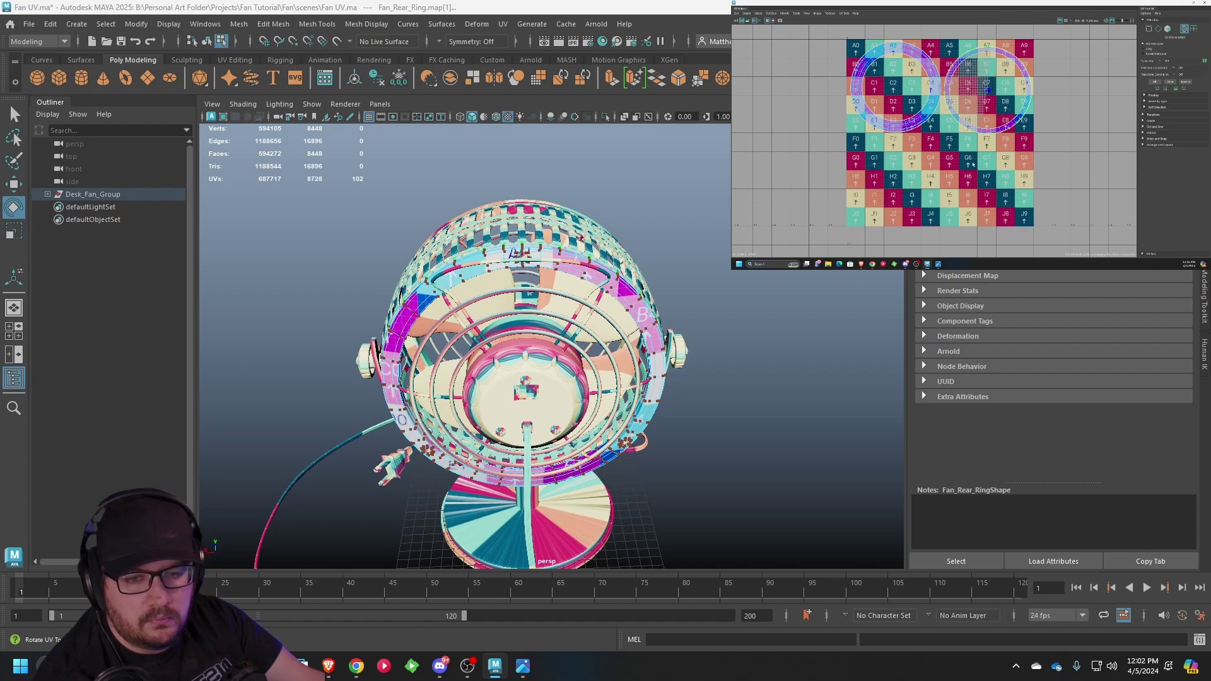
click(701, 285)
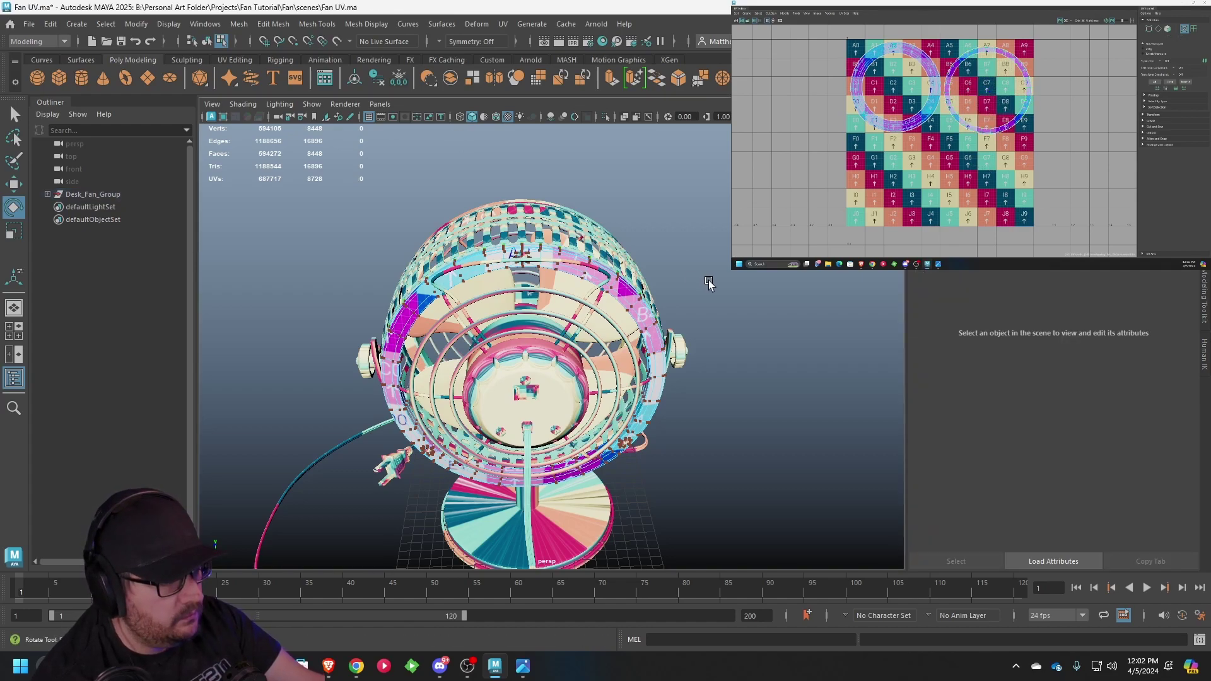
- Switch the rear ring back to object mode and deselect it
alt+drag(710, 285, 577, 271)
click(539, 275)
right_drag(540, 274, 698, 271)
click(663, 252)
alt+drag(699, 272, 419, 377)
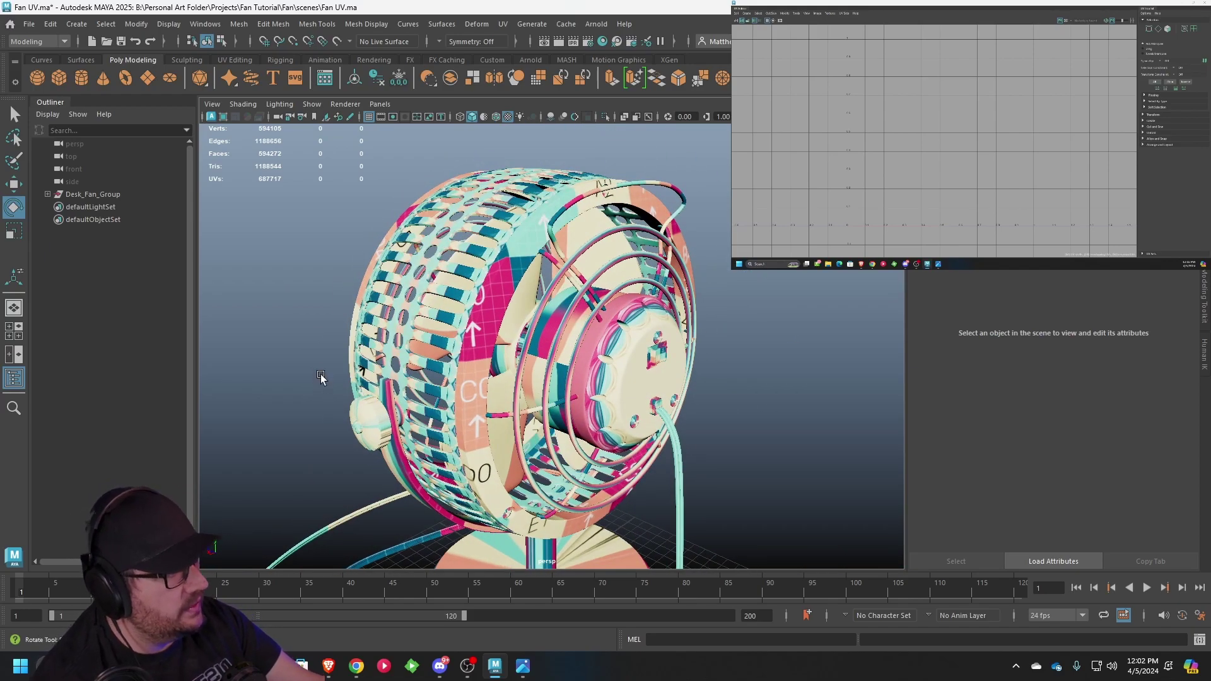
- Select the perforated fan body and isolate it in the viewport
alt+drag(321, 376, 597, 311)
click(581, 253)
key(f)
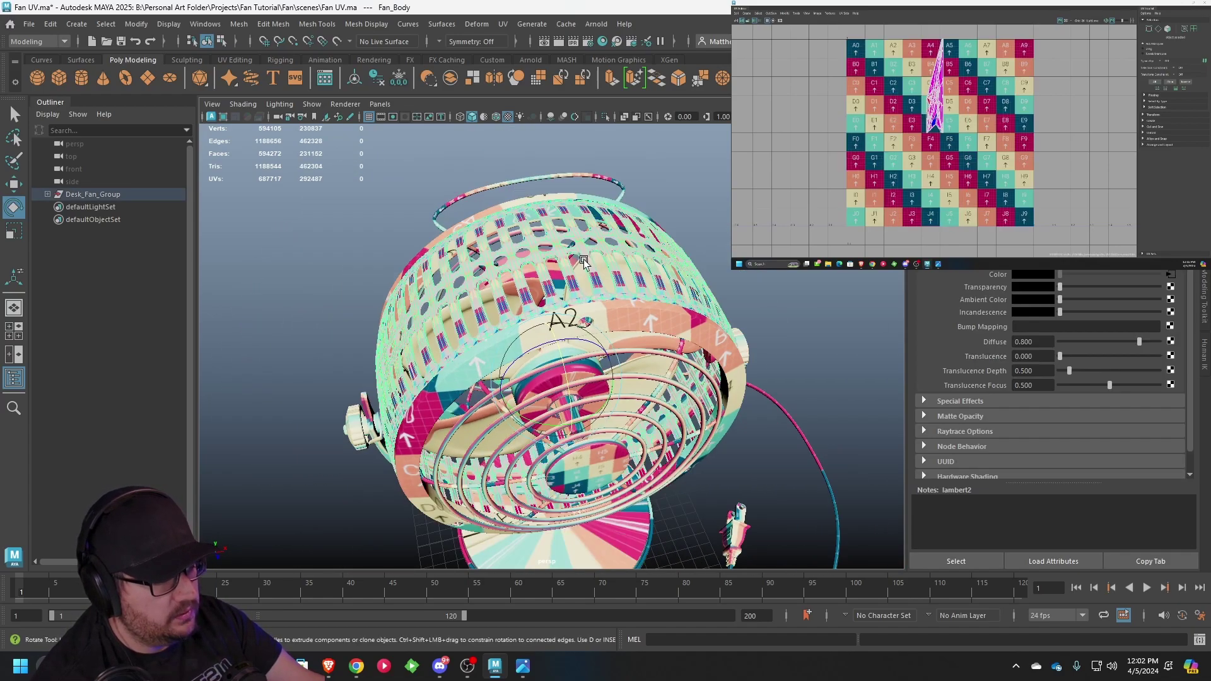
alt+drag(584, 259, 586, 303)
click(312, 105)
mouse_move(340, 126)
click(473, 127)
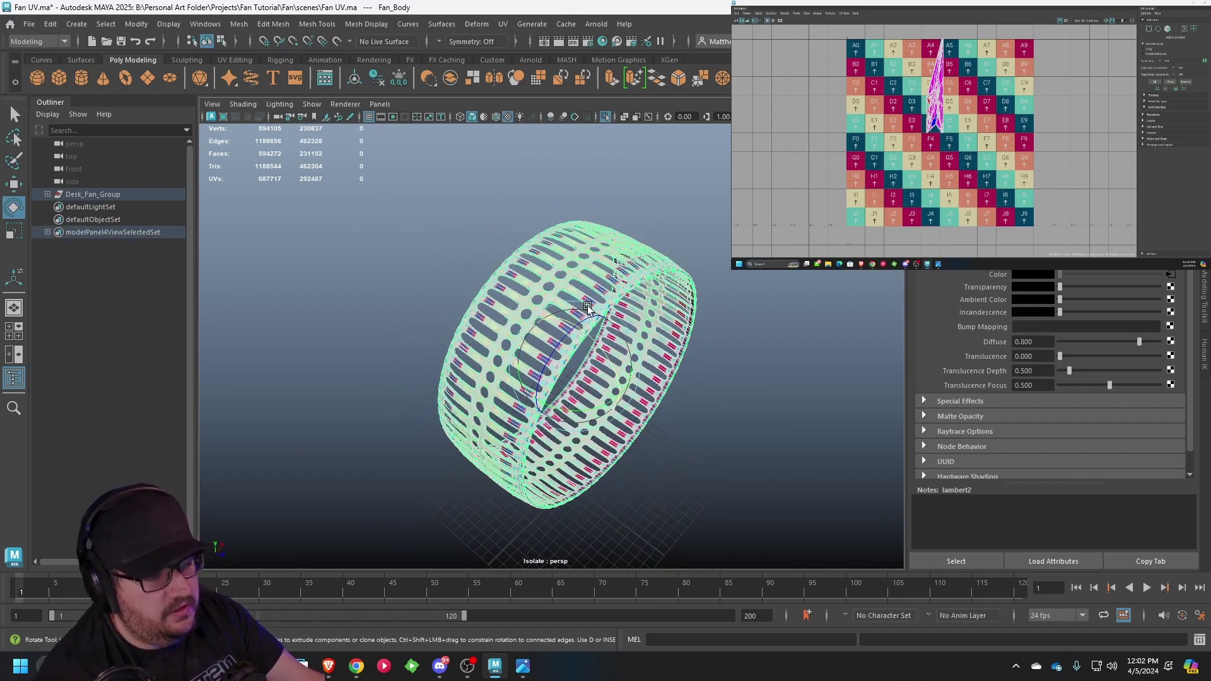
- Turn off the isolated fan body's smooth preview and save the scene
click(812, 426)
scroll(789, 423, up, 4)
alt+drag(768, 418, 716, 403)
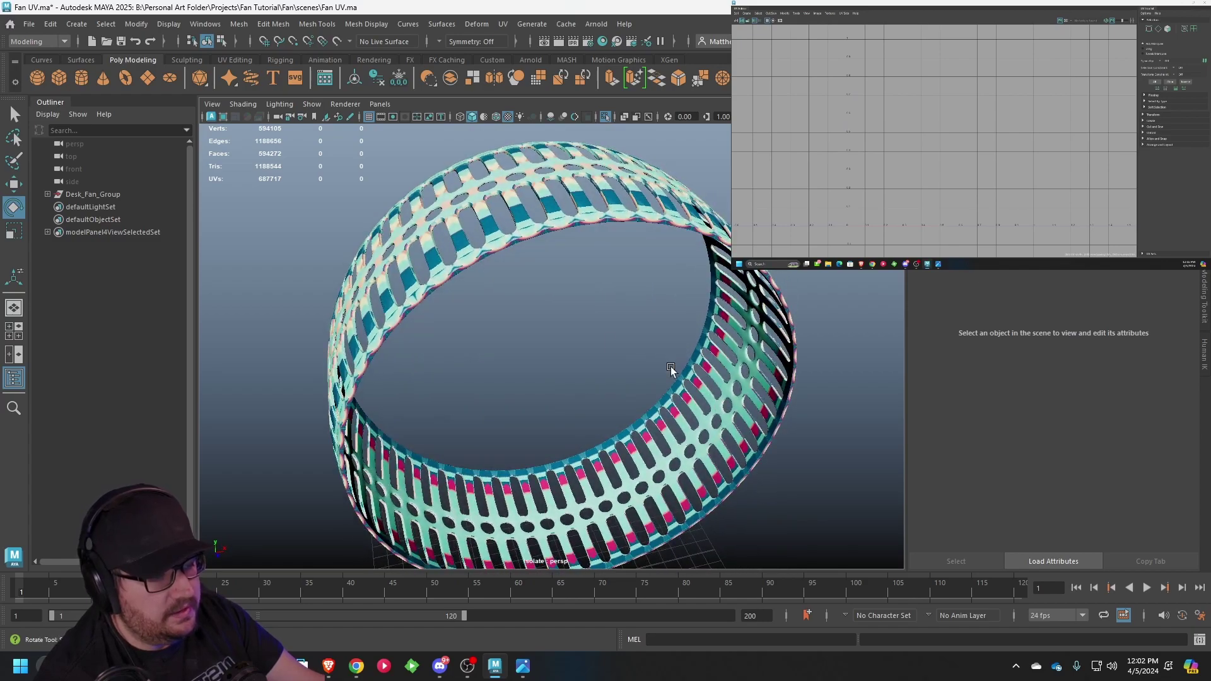
click(483, 252)
click(543, 275)
mouse_move(542, 275)
alt+mouse_down()
mouse_move(568, 279)
mouse_move(411, 251)
mouse_move(419, 271)
mouse_move(553, 268)
alt+mouse_up()
click(570, 215)
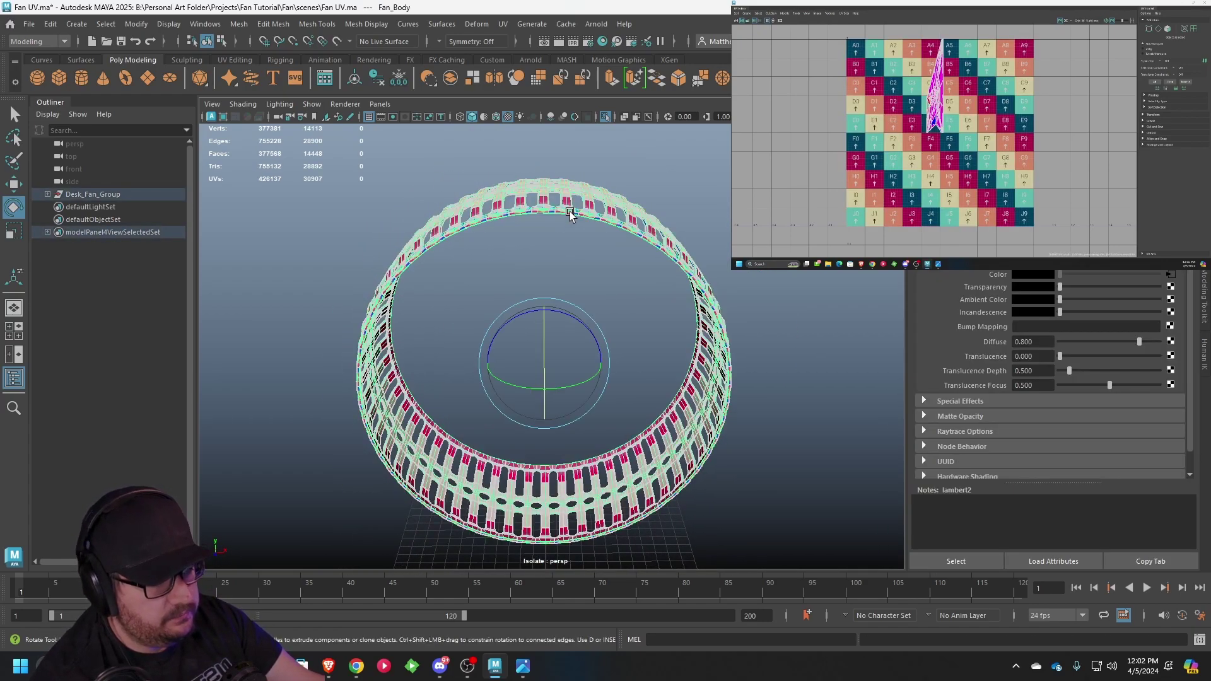
click(29, 24)
click(60, 76)
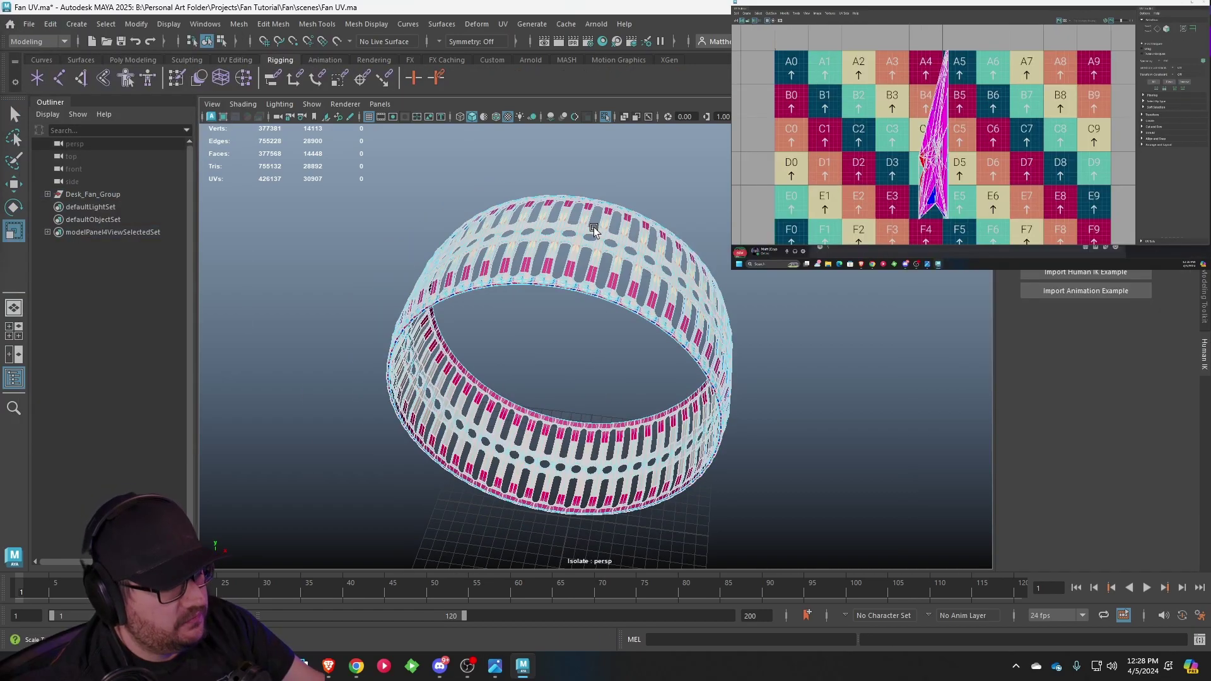
- Select the outer faces of one slot segment on the fan body, including the slat half and the adjoining rim faces
alt+middle_drag(587, 429, 625, 304)
scroll(626, 304, up, 6)
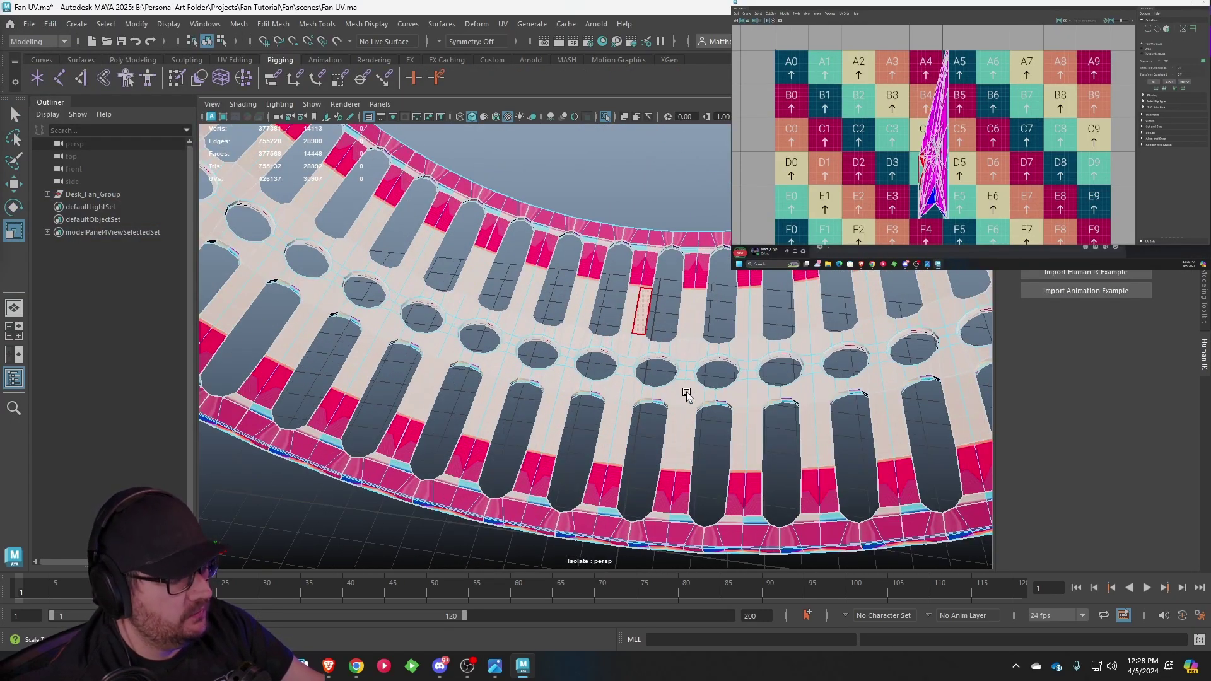
alt+drag(686, 393, 736, 373)
alt+right_drag(736, 373, 596, 388)
alt+drag(596, 389, 651, 355)
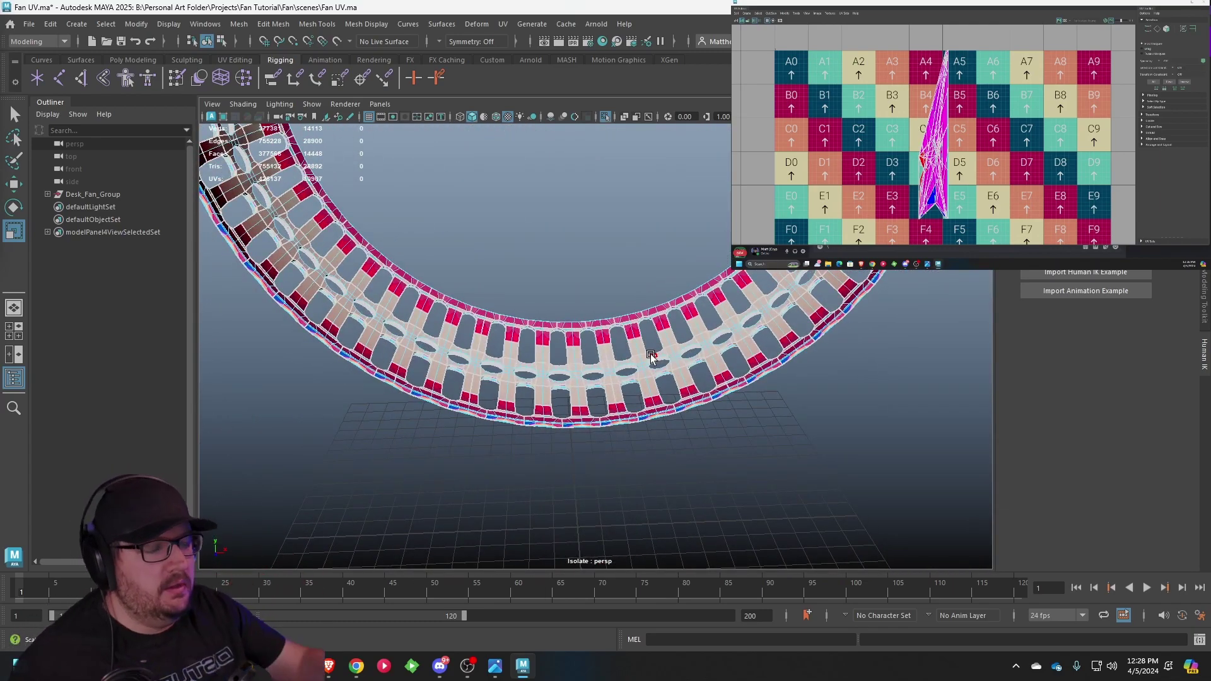
scroll(655, 355, up, 5)
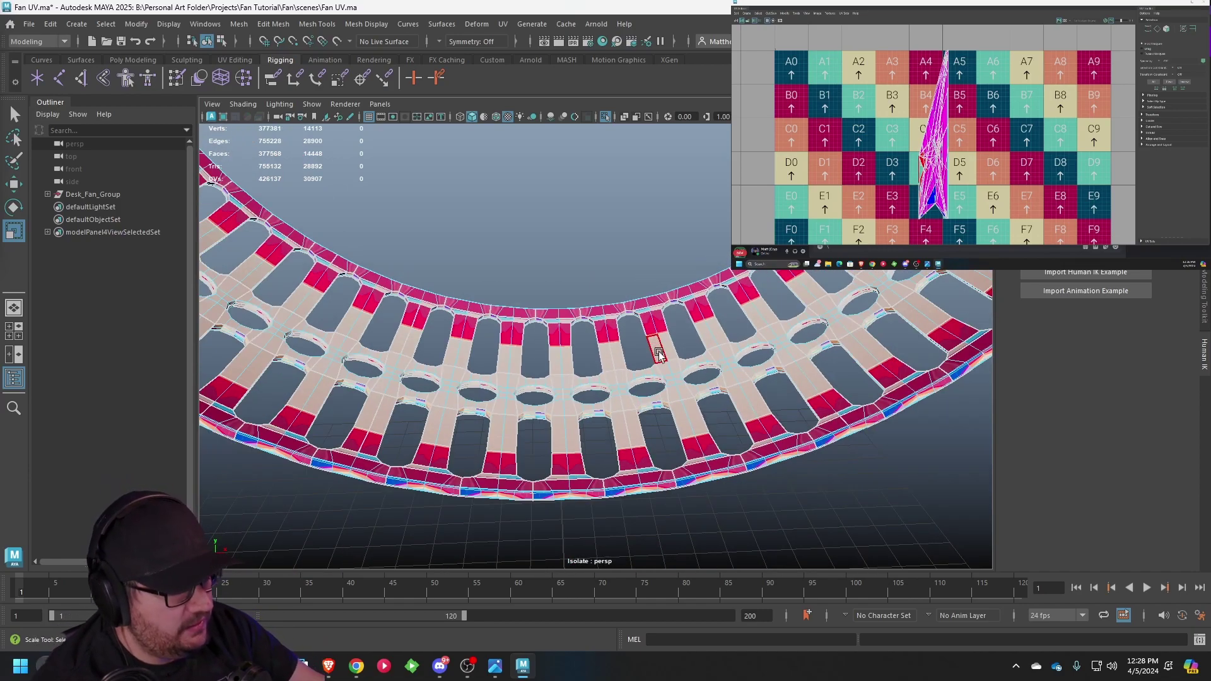
scroll(658, 353, up, 8)
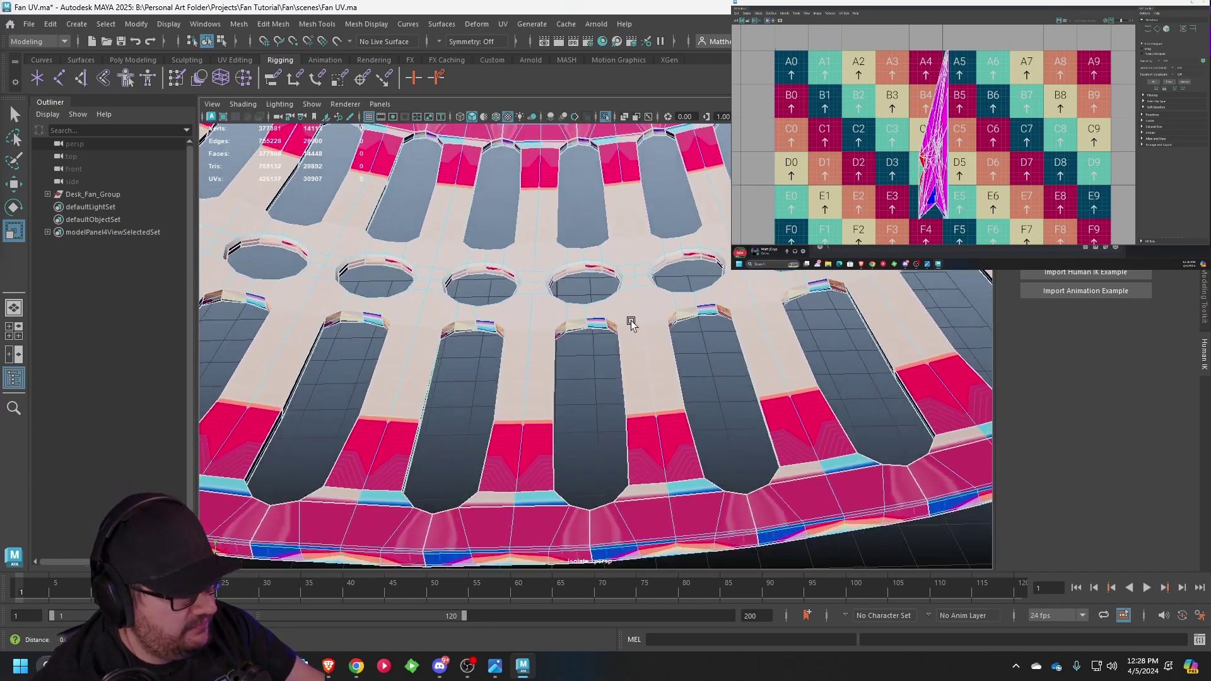
click(637, 367)
scroll(633, 377, up, 6)
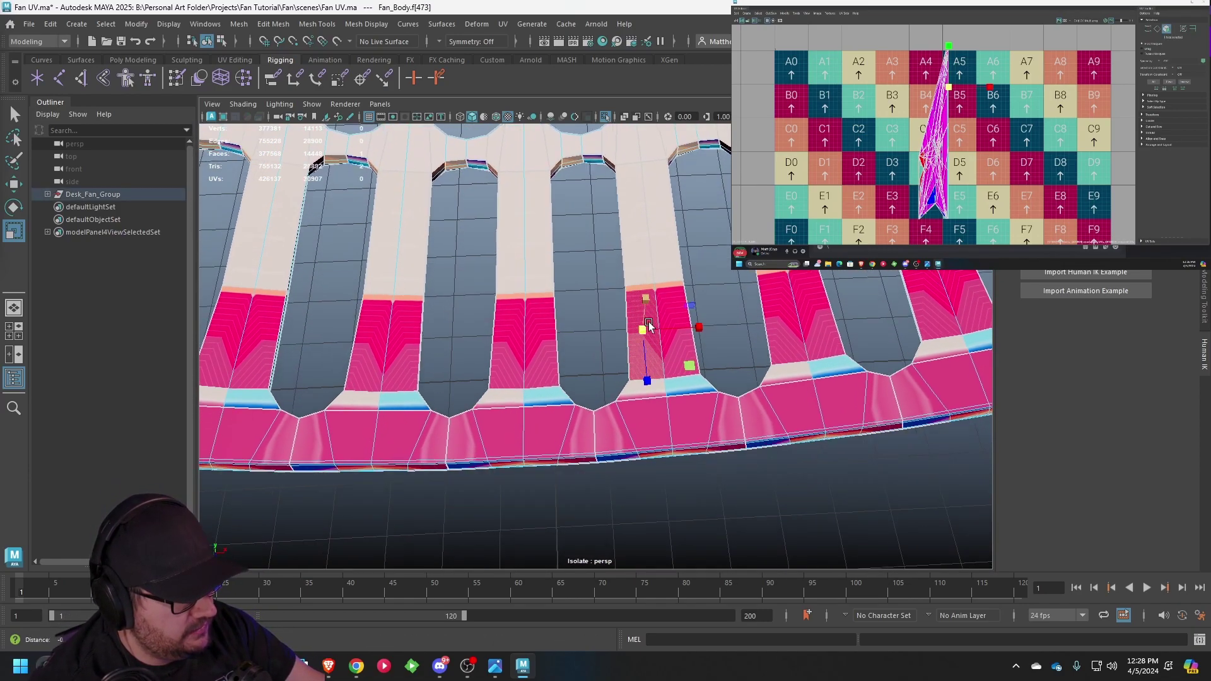
scroll(671, 391, up, 3)
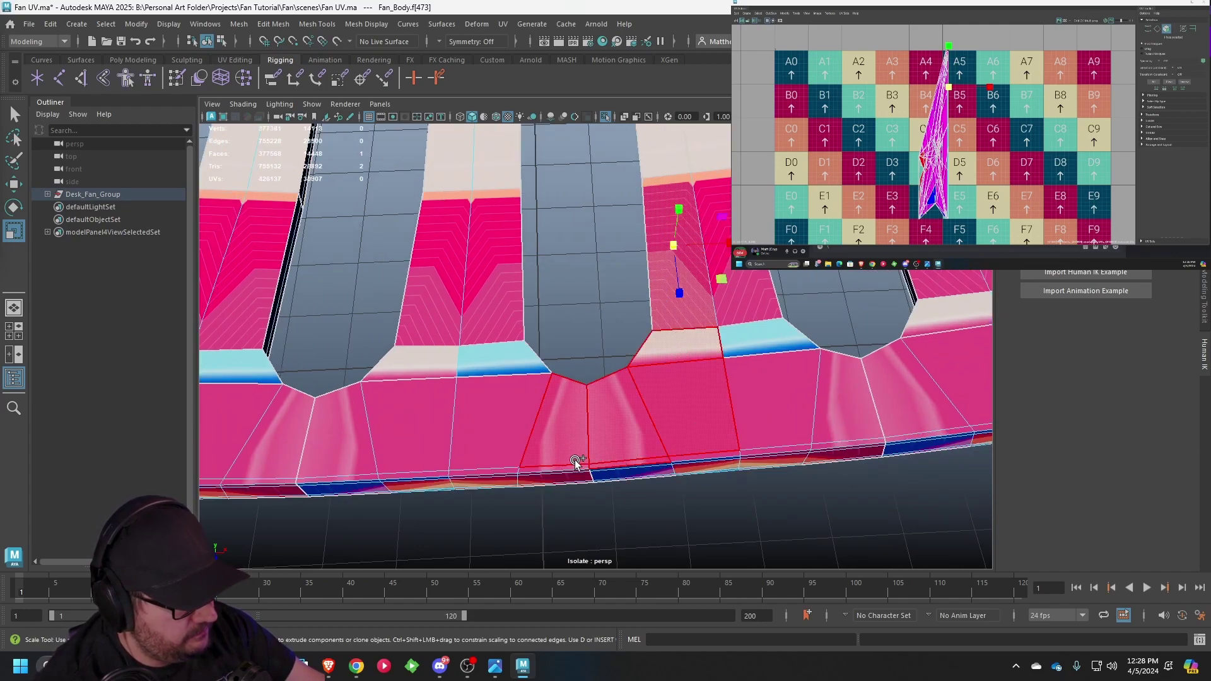
shift+double_click(490, 159)
- Extend the face selection around the adjoining round hole and along the opposite slot to the other rim
alt+drag(674, 222, 660, 472)
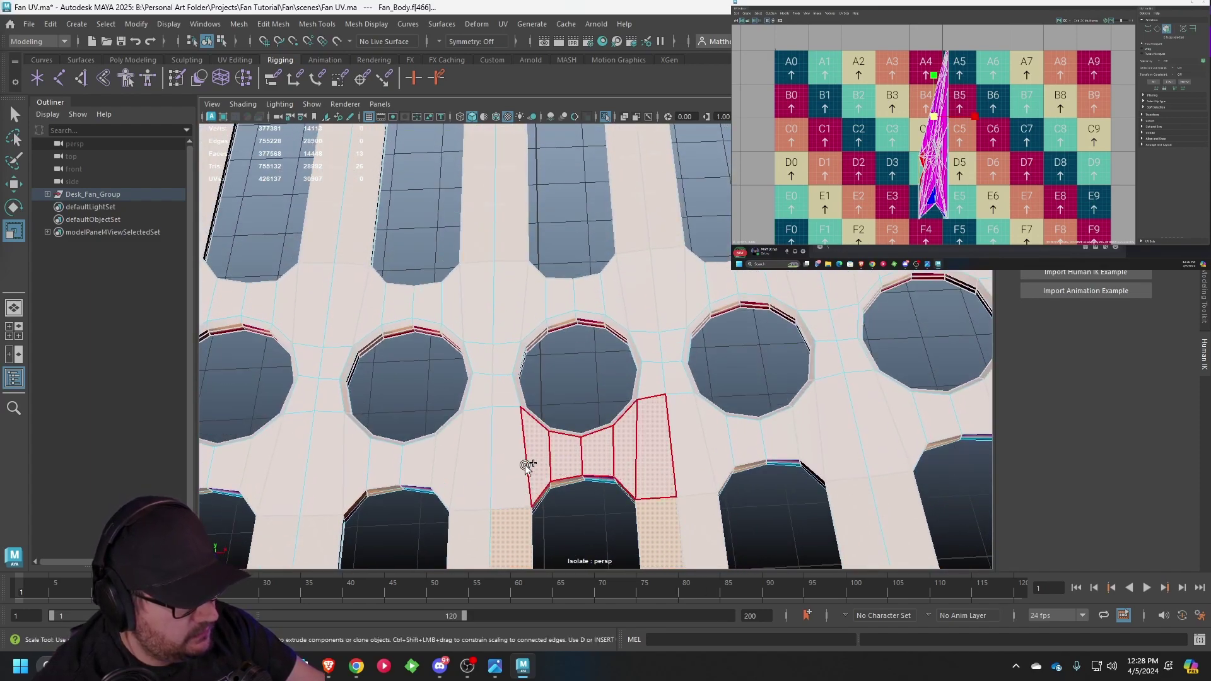
shift+double_click(643, 318)
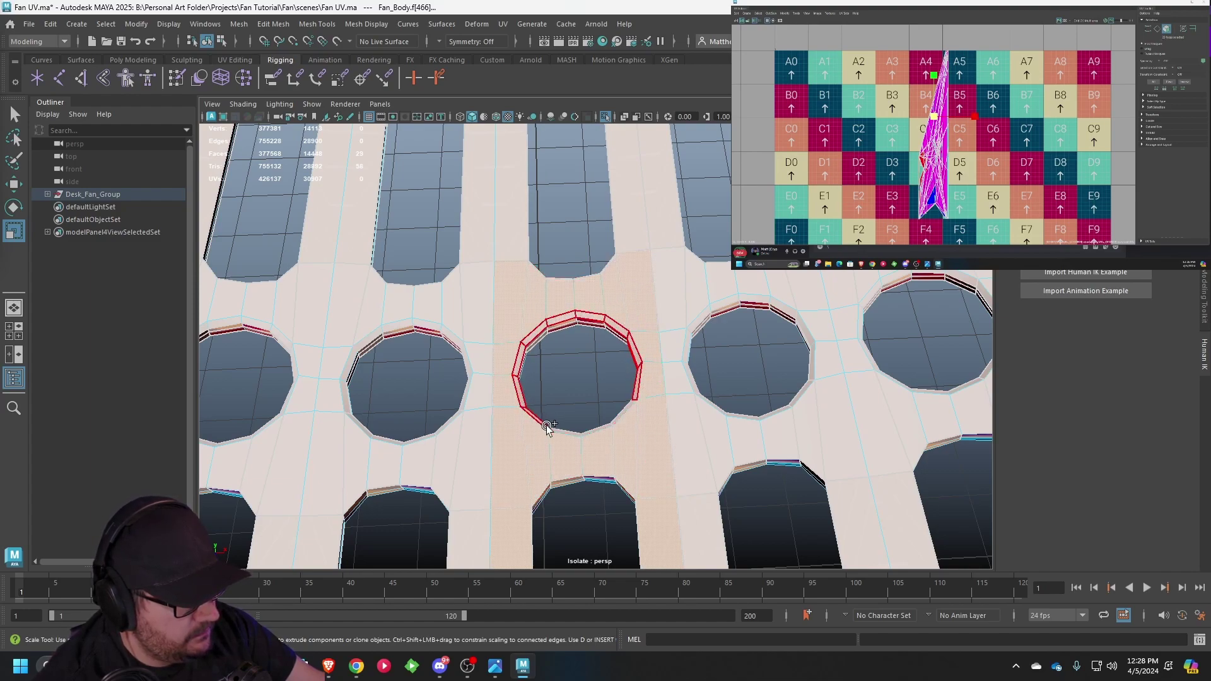
shift+double_click(617, 417)
alt+drag(617, 416, 906, 358)
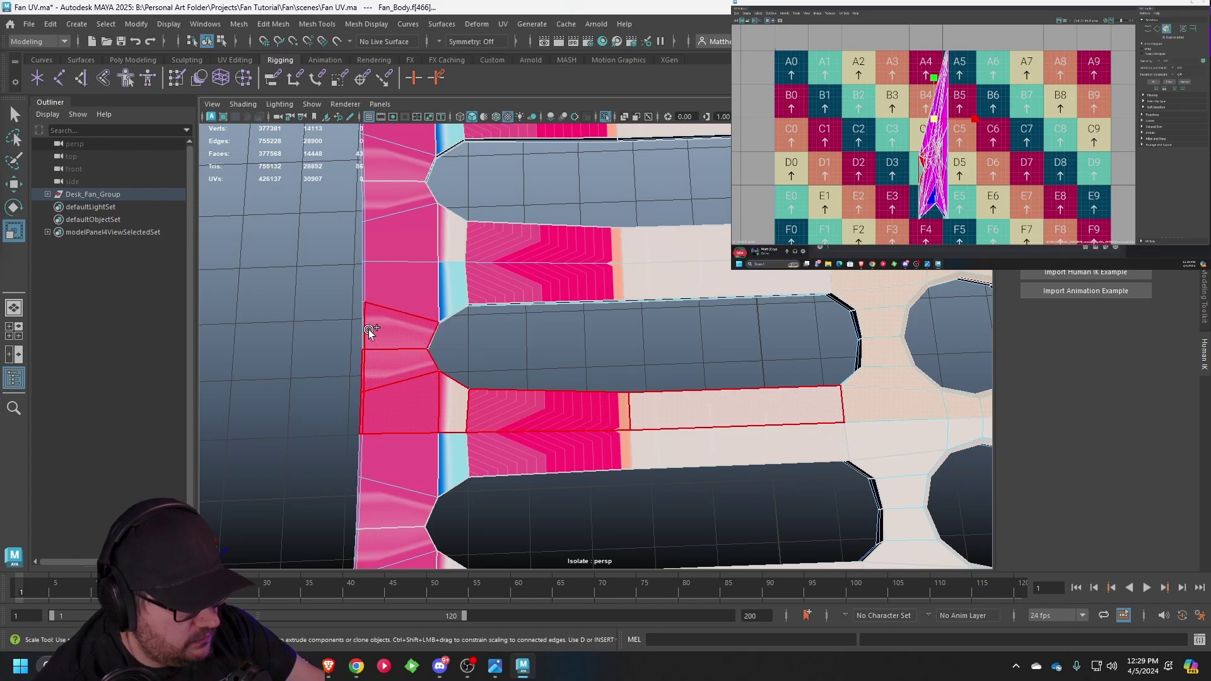
shift+double_click(751, 274)
- Move the selected segment's faces upward as a selection test and undo the move
alt+drag(751, 274, 632, 366)
scroll(697, 389, down, 3)
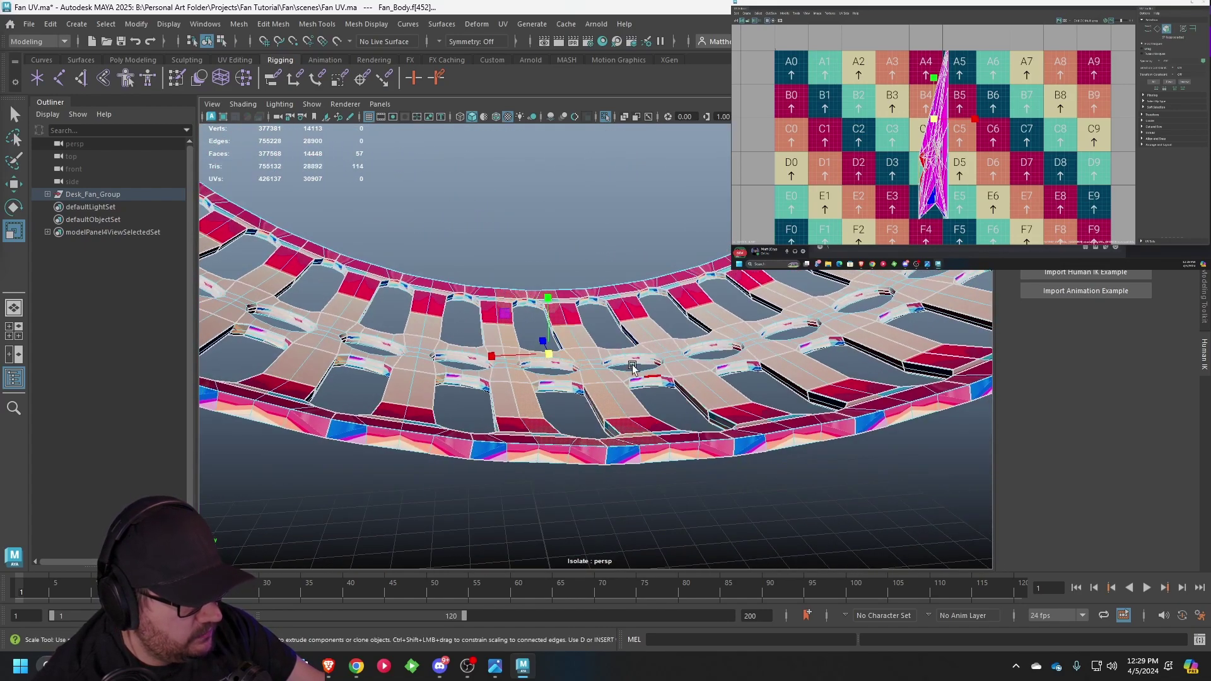
key(w)
drag(543, 291, 622, 379)
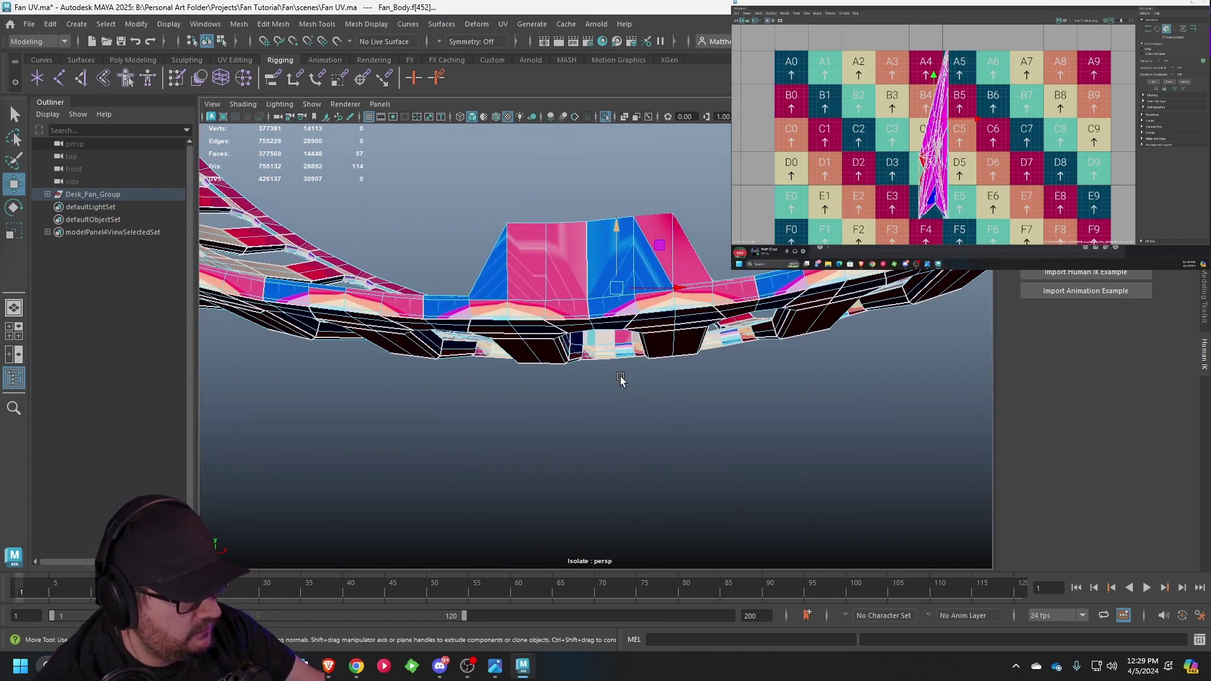
key(ctrl+z)
- Extend the selection to all similar faces around the fan body
alt+drag(662, 302, 673, 362)
alt+middle_drag(673, 362, 576, 329)
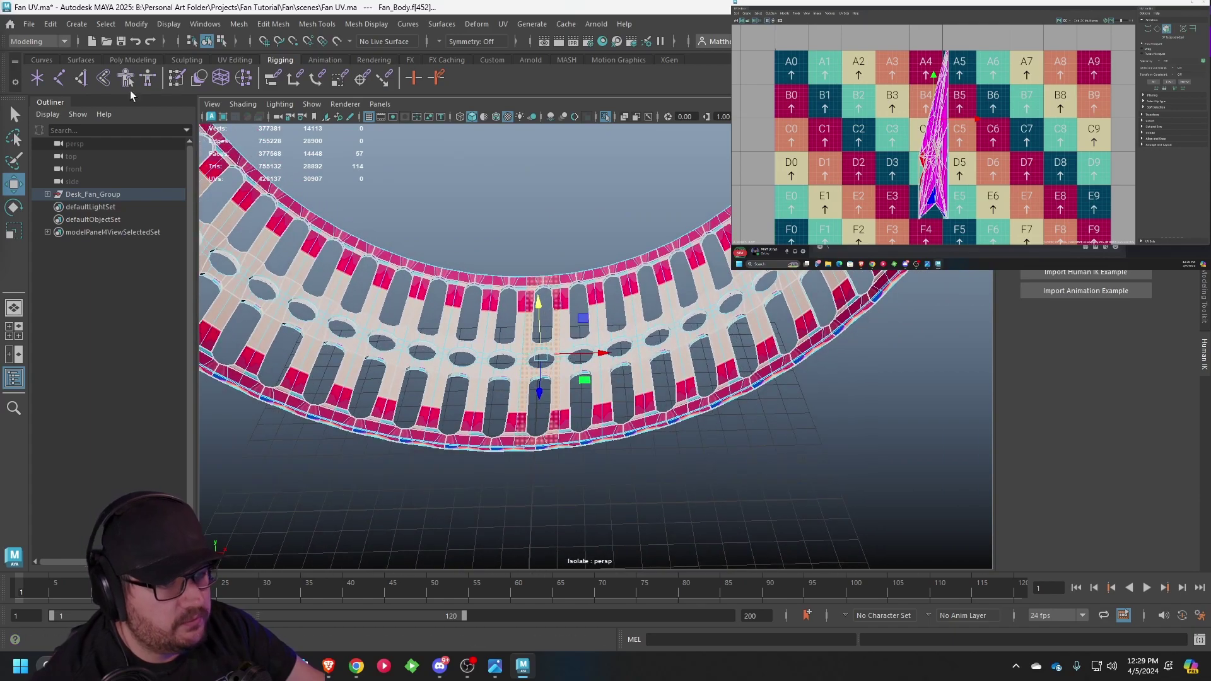
click(50, 24)
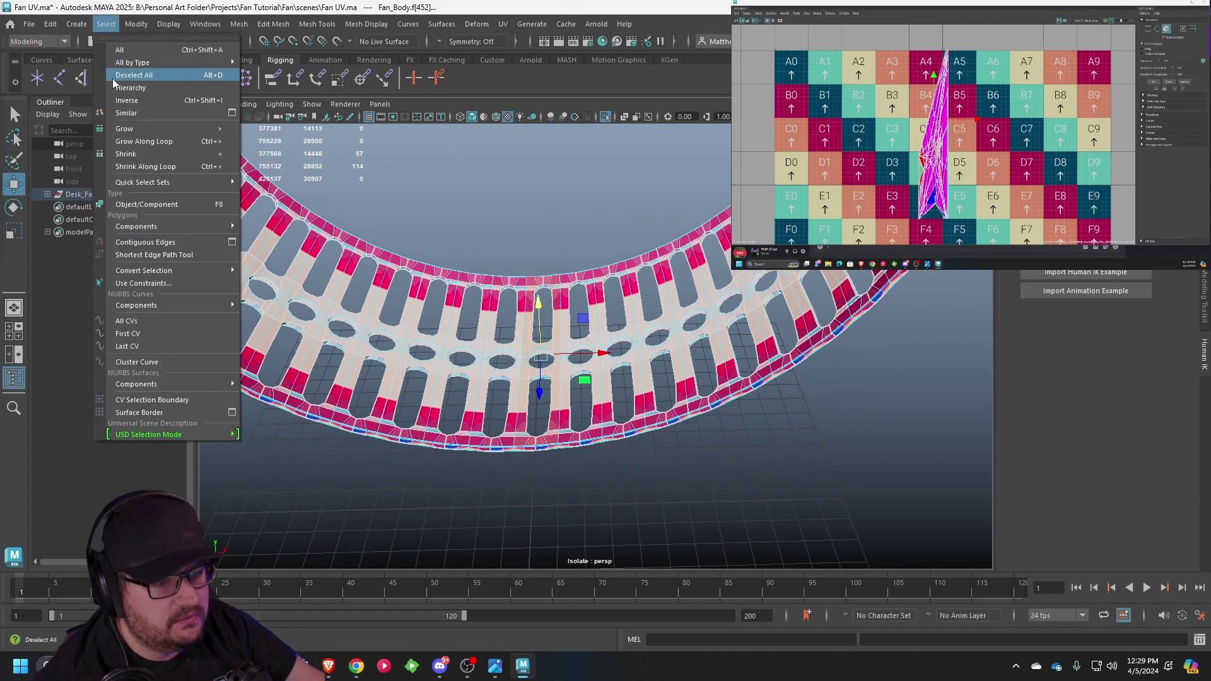
click(134, 123)
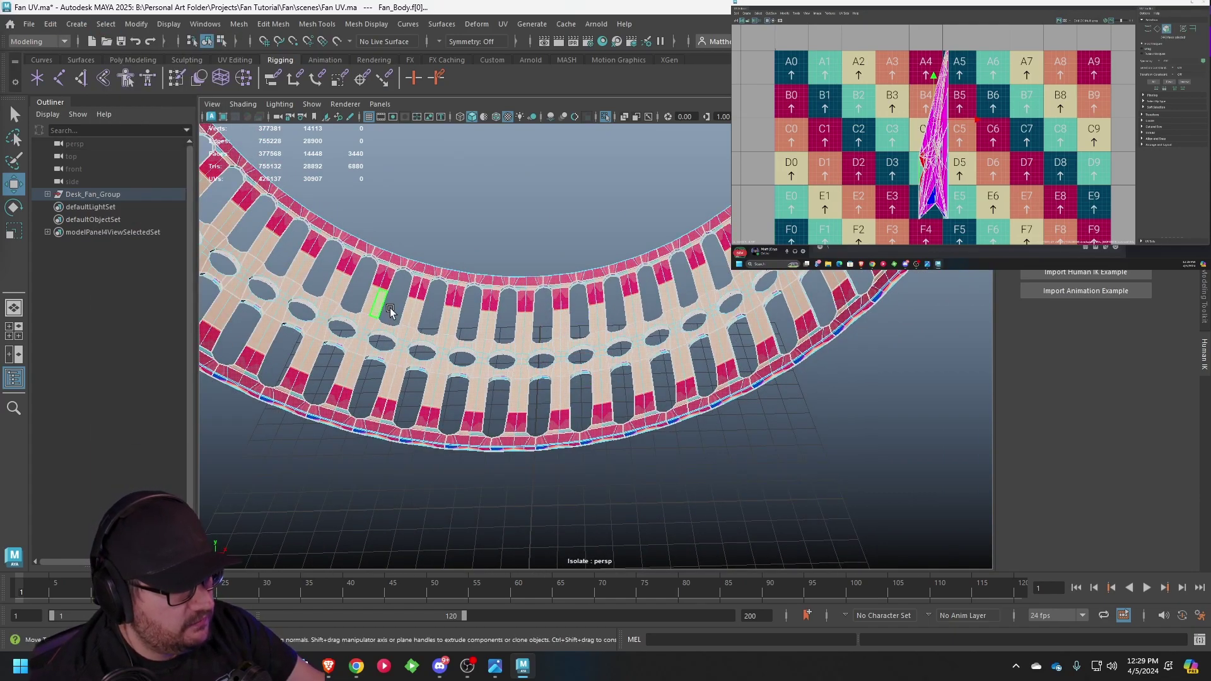
- Scale the selected faces along the fan's axis to test which faces the selection includes
key(f)
alt+drag(714, 343, 606, 315)
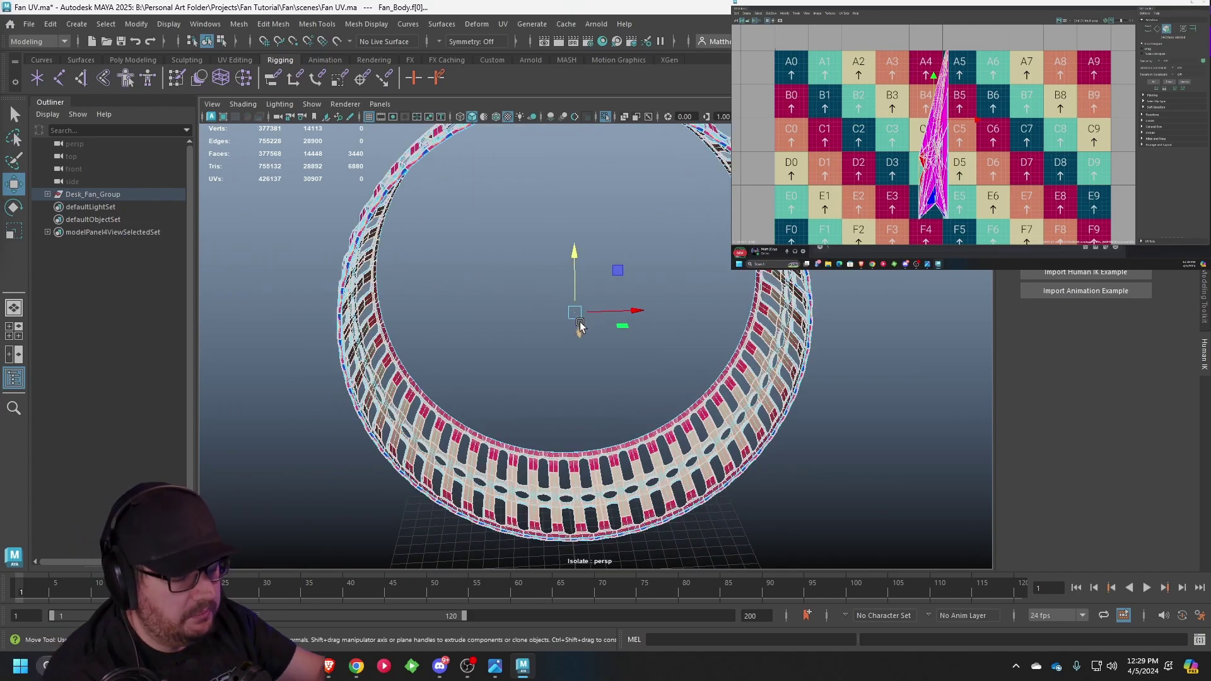
key(e)
key(r)
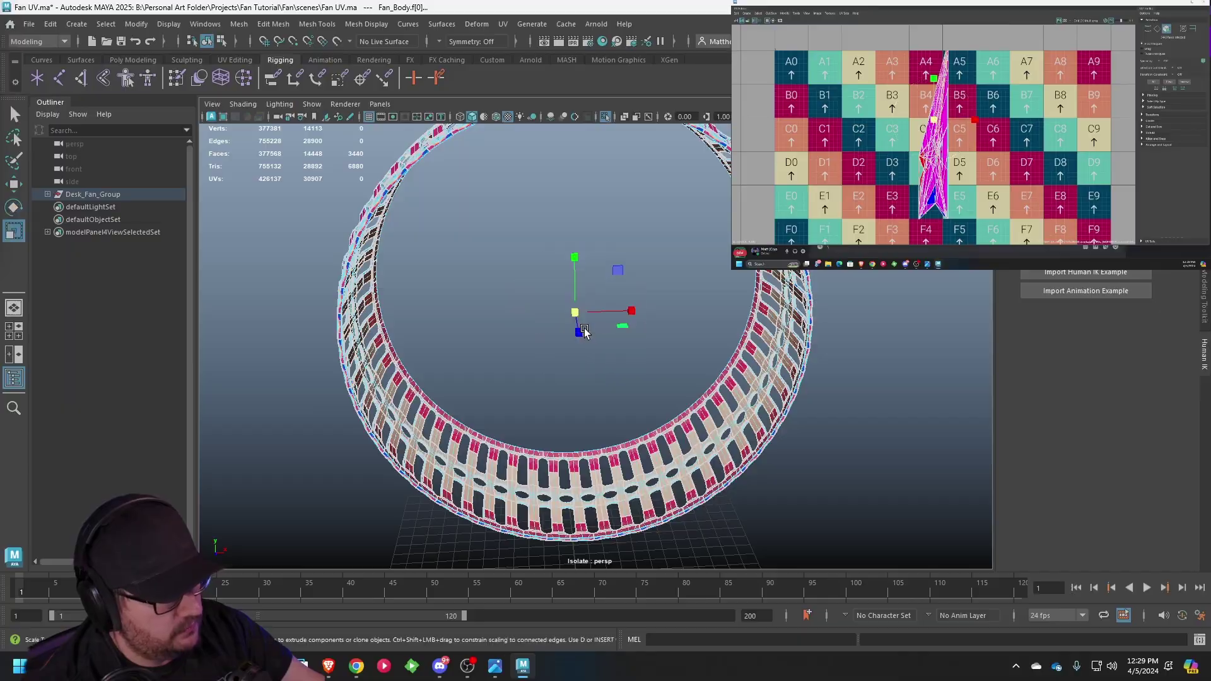
alt+drag(579, 315, 530, 362)
scroll(518, 356, up, 5)
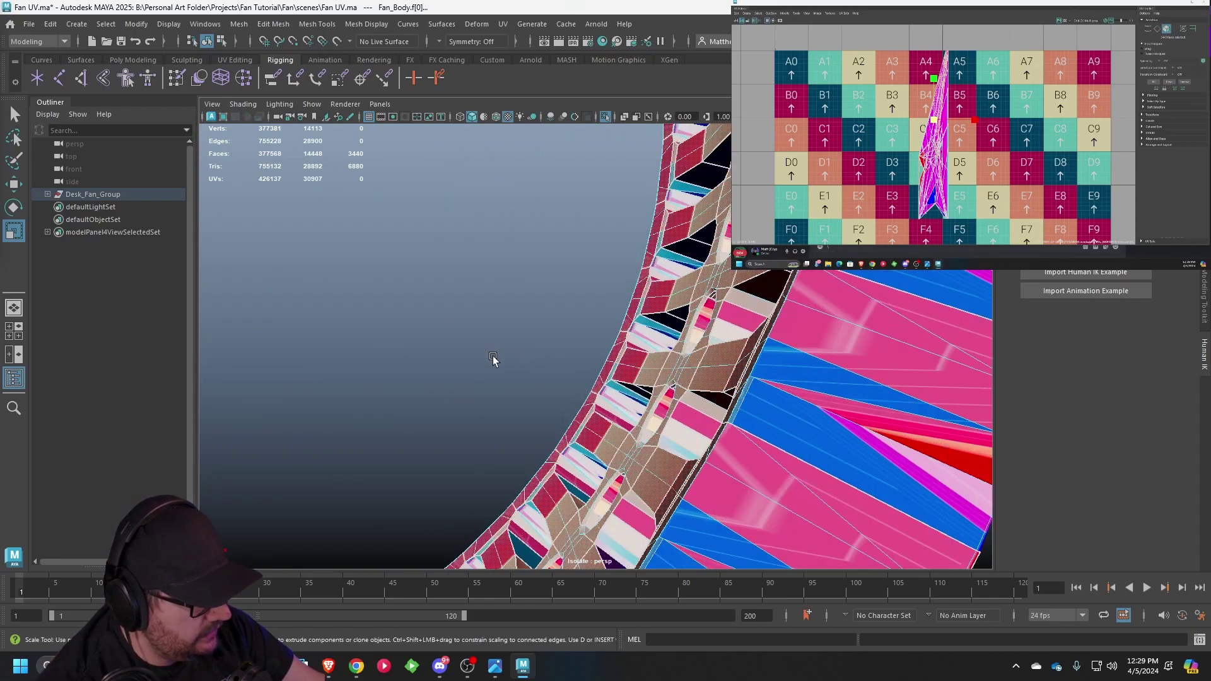
- Correct the selection of the narrow faces along the fan body's rim edge, removing those that do not belong
alt+drag(772, 441, 635, 392)
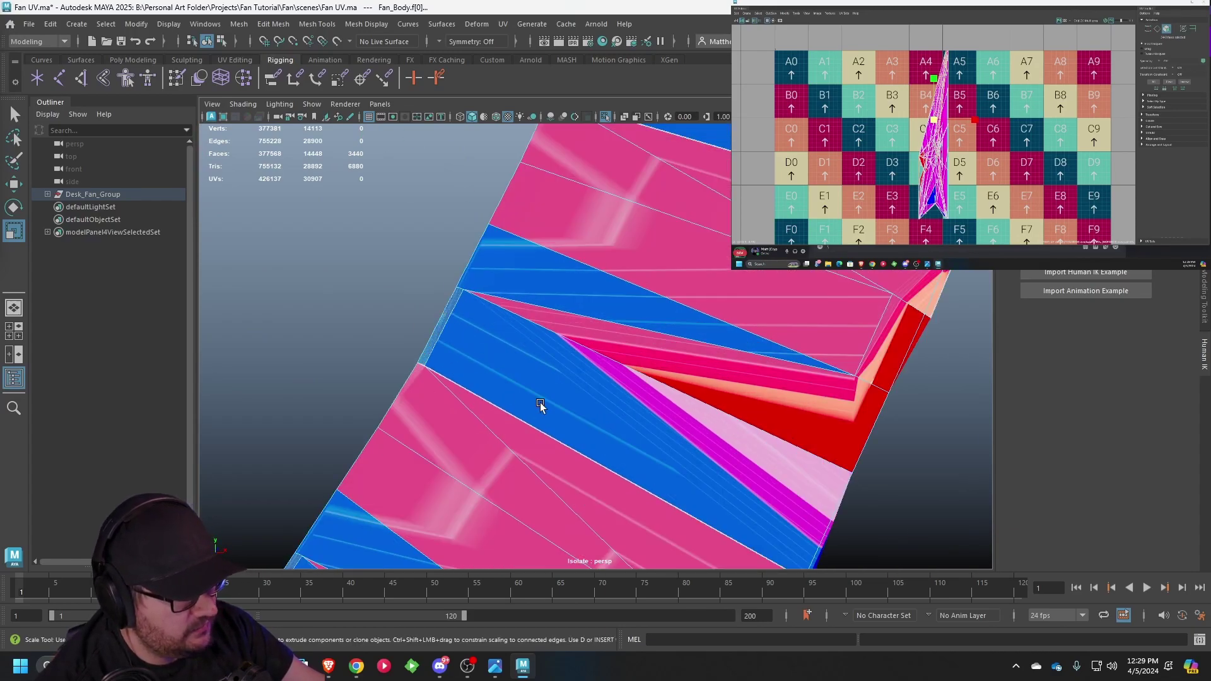
alt+drag(540, 402, 671, 369)
scroll(588, 378, up, 3)
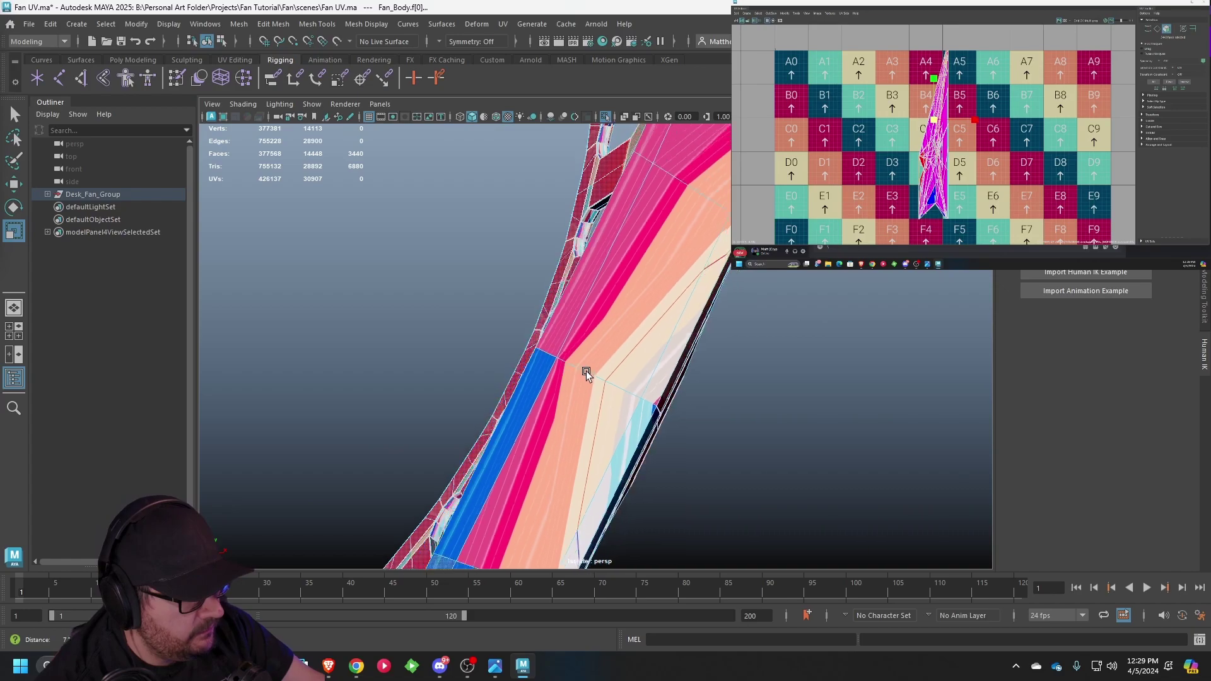
scroll(588, 360, down, 3)
alt+drag(592, 335, 622, 328)
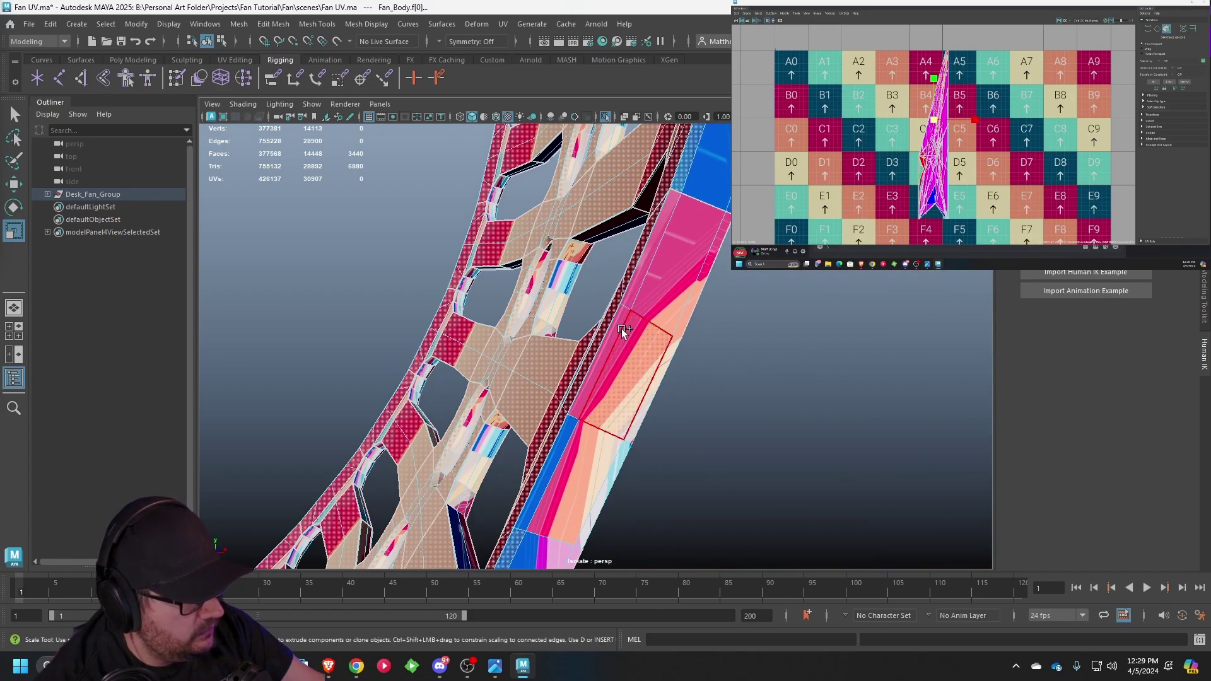
shift+click(622, 328)
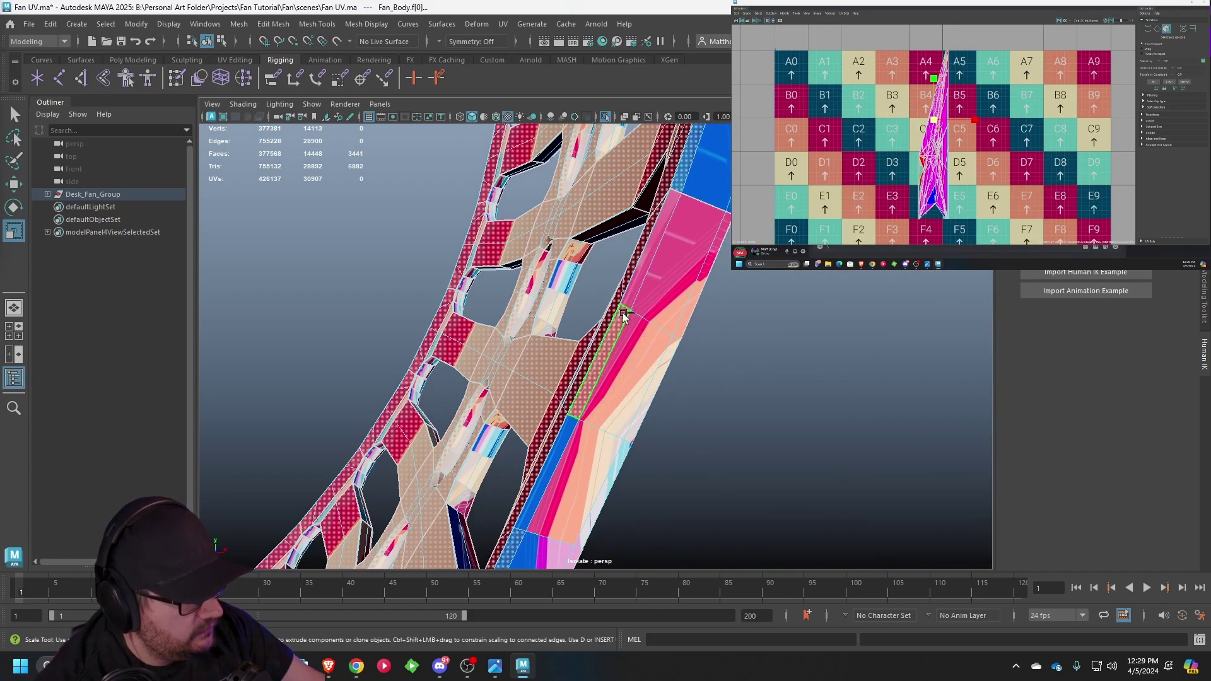
ctrl+click(638, 278)
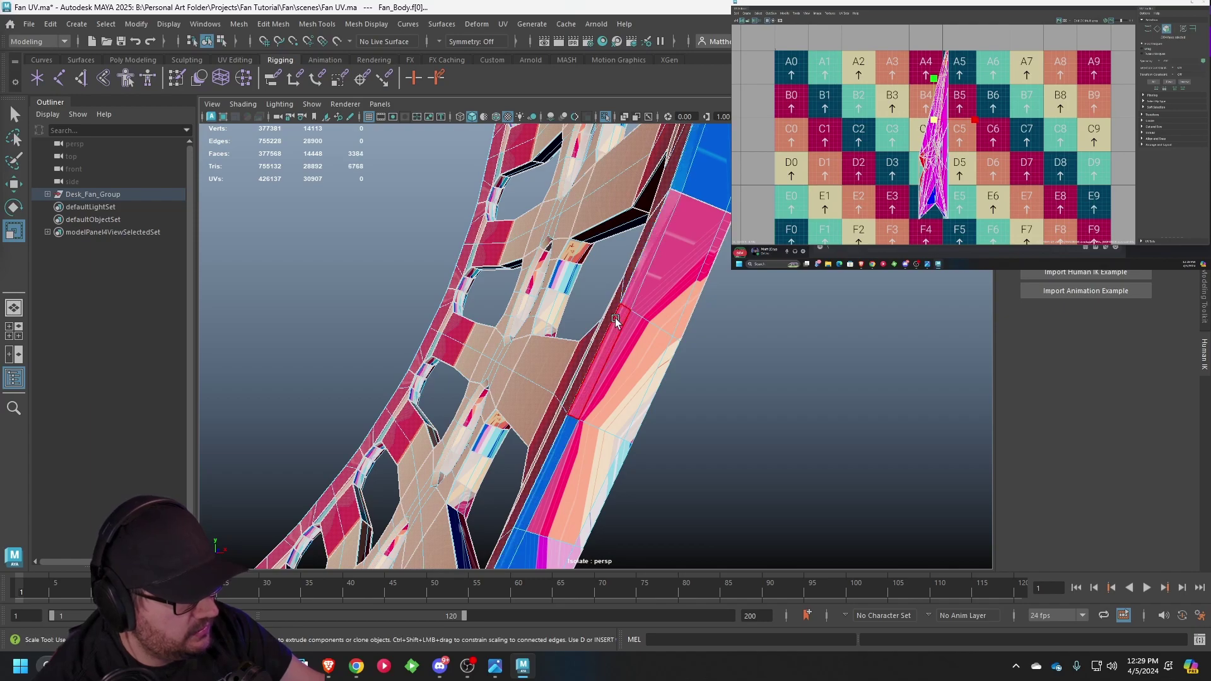
- Examine the scaled rim and slot faces around the fan body for faces wrongly included in the selection
scroll(584, 350, down, 10)
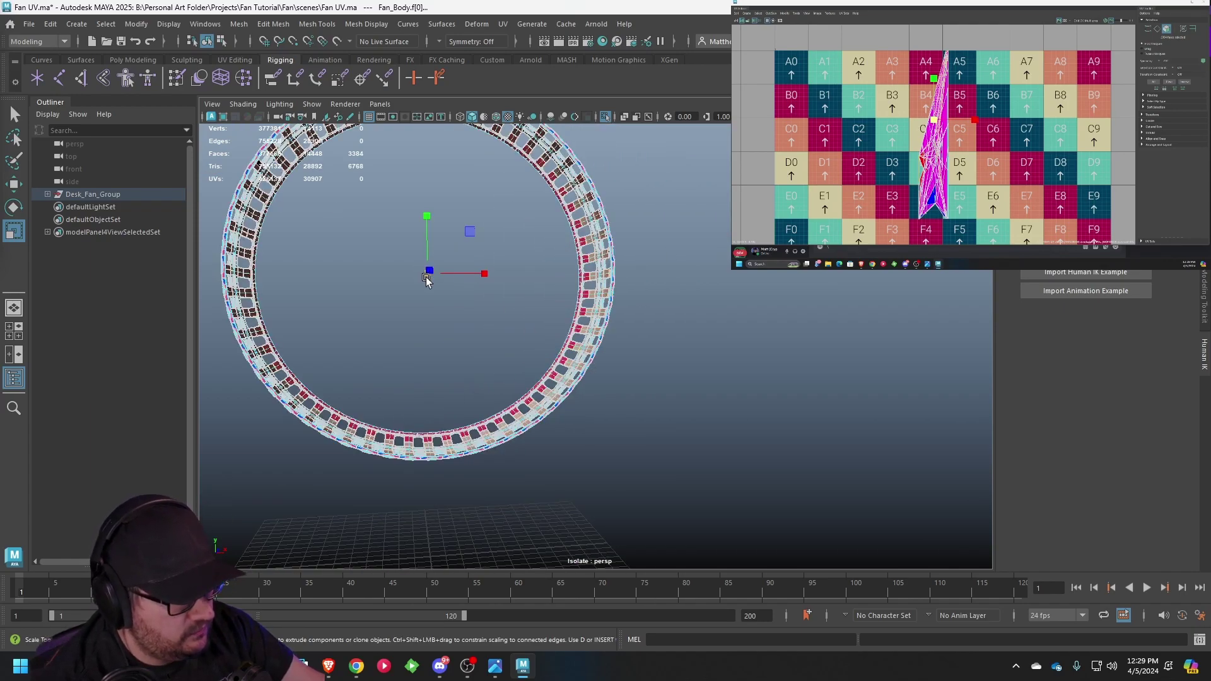
alt+drag(427, 280, 530, 312)
scroll(568, 320, up, 6)
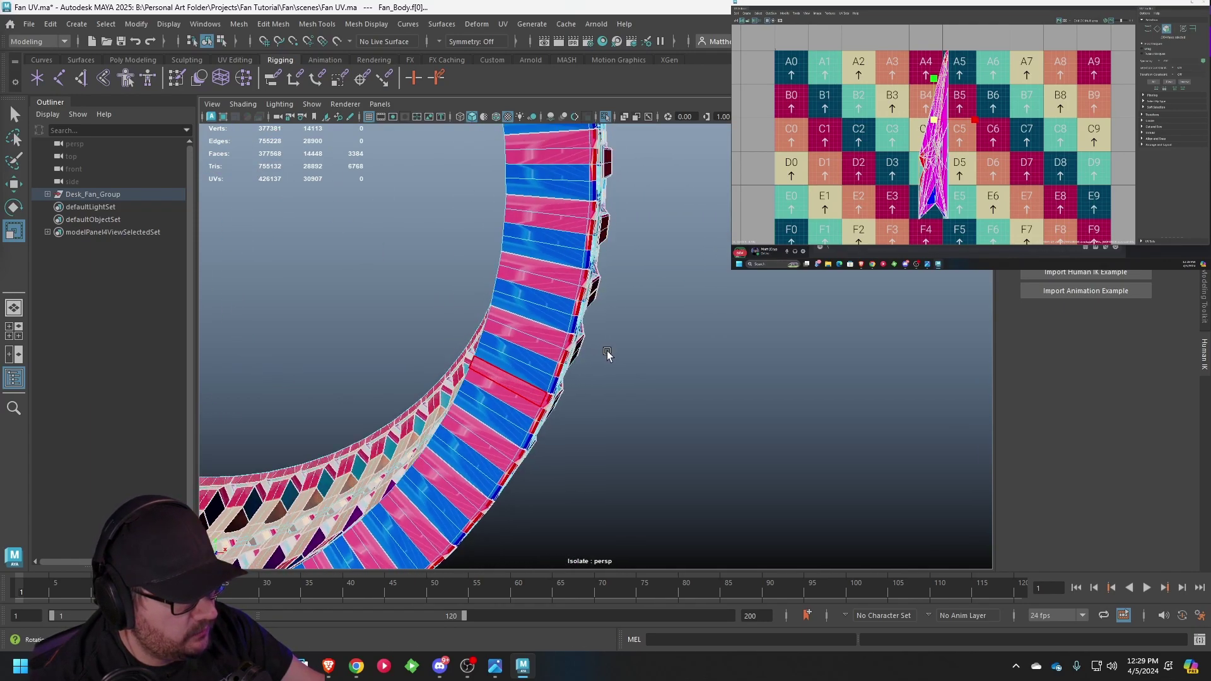
alt+drag(599, 352, 667, 285)
scroll(604, 316, up, 5)
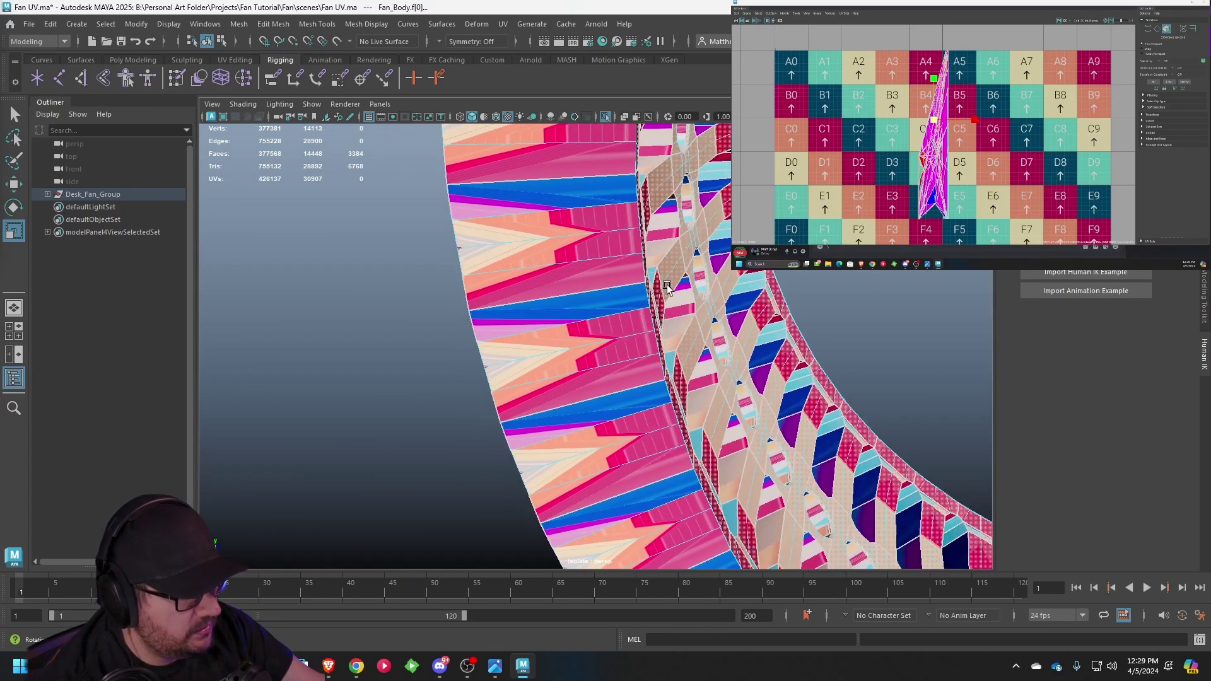
scroll(666, 292, up, 5)
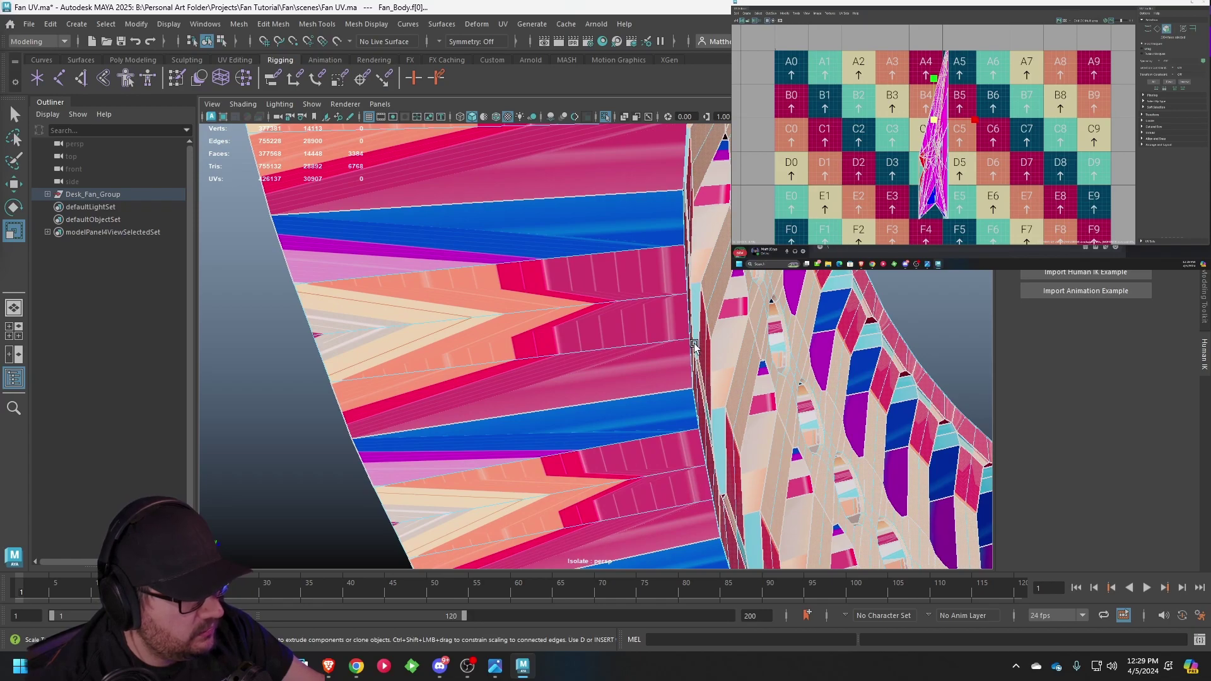
alt+drag(694, 345, 650, 352)
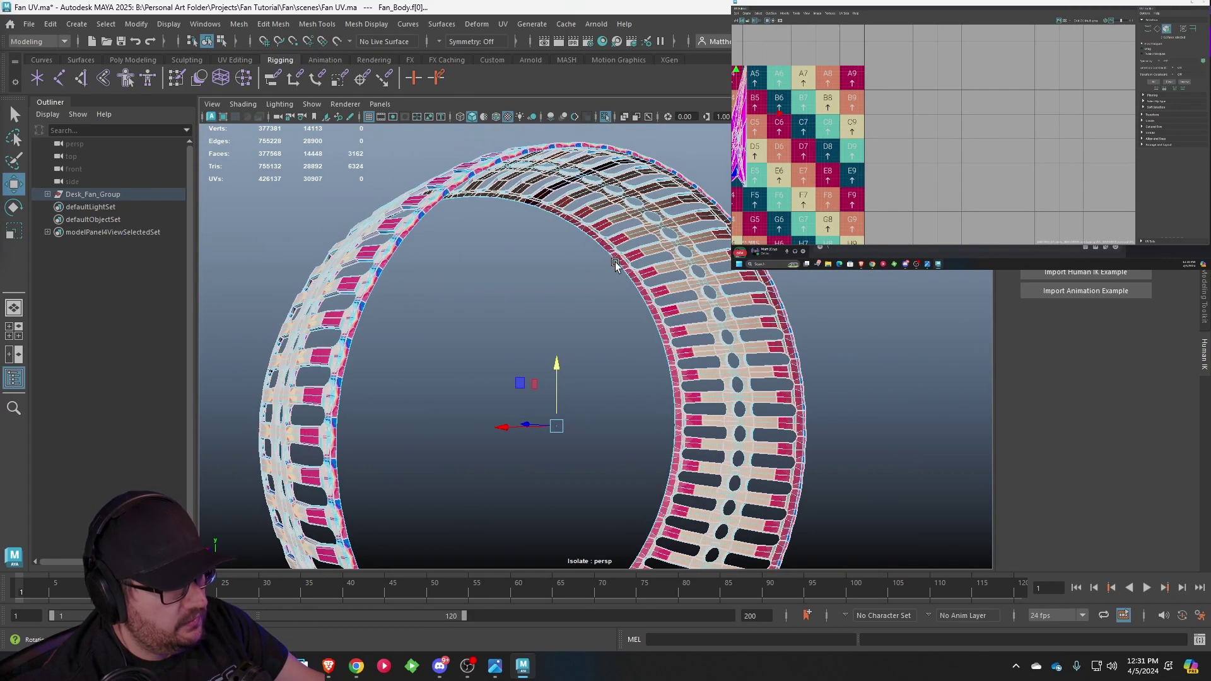
- Add the missed rim faces at the end of the unselected slat to the fan body's face selection
alt+drag(549, 404, 700, 322)
scroll(706, 318, up, 4)
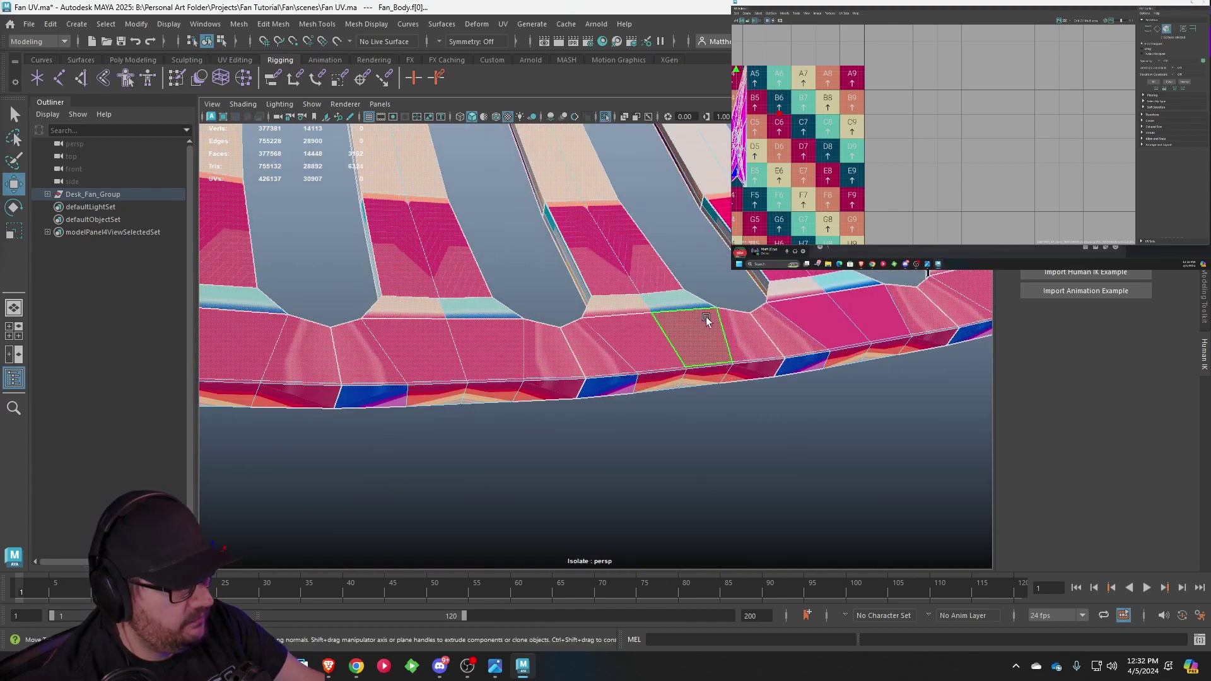
scroll(706, 321, up, 3)
alt+middle_drag(706, 320, 411, 401)
scroll(575, 400, up, 5)
scroll(575, 393, down, 4)
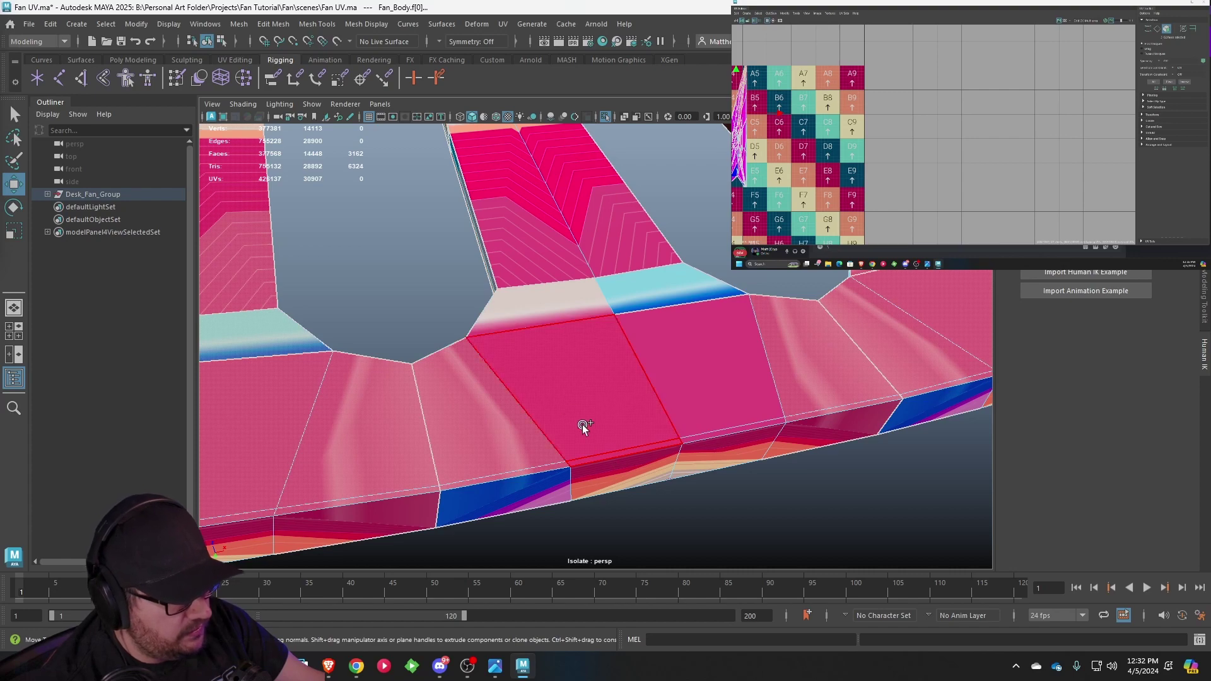
shift+double_click(726, 431)
- Add the missed slat's faces and the face beside the round hole to the selection
scroll(571, 316, down, 3)
alt+drag(571, 317, 474, 376)
alt+middle_drag(474, 375, 760, 151)
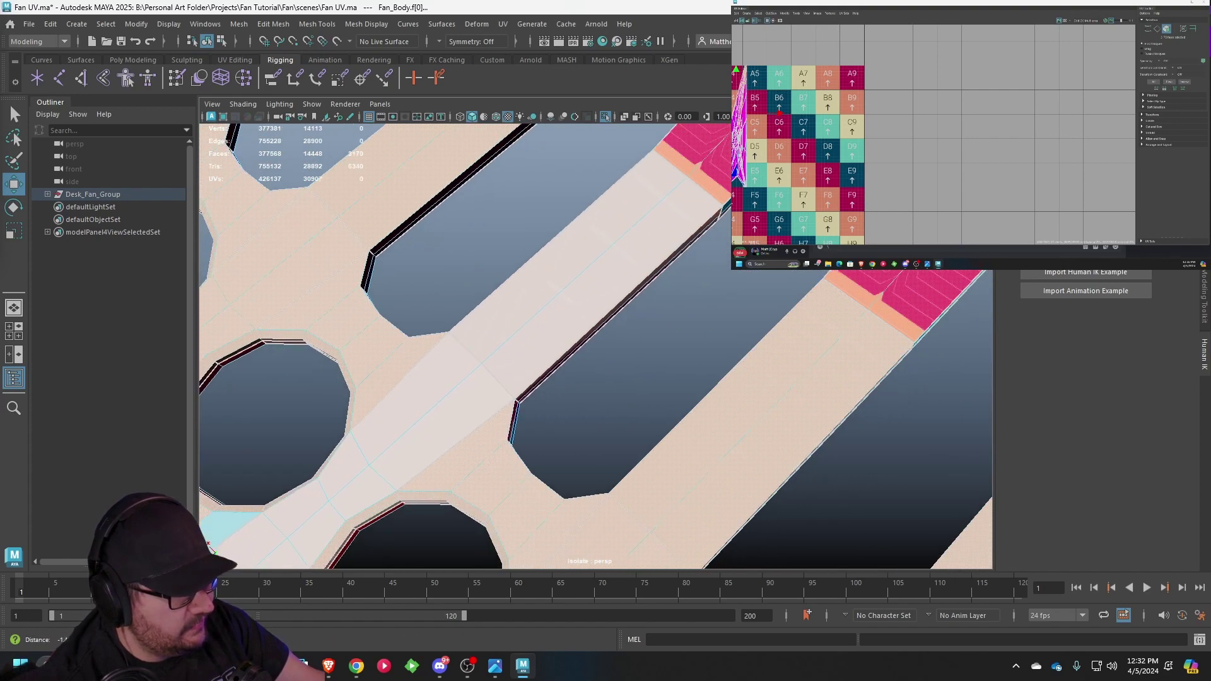
alt+drag(630, 354, 709, 257)
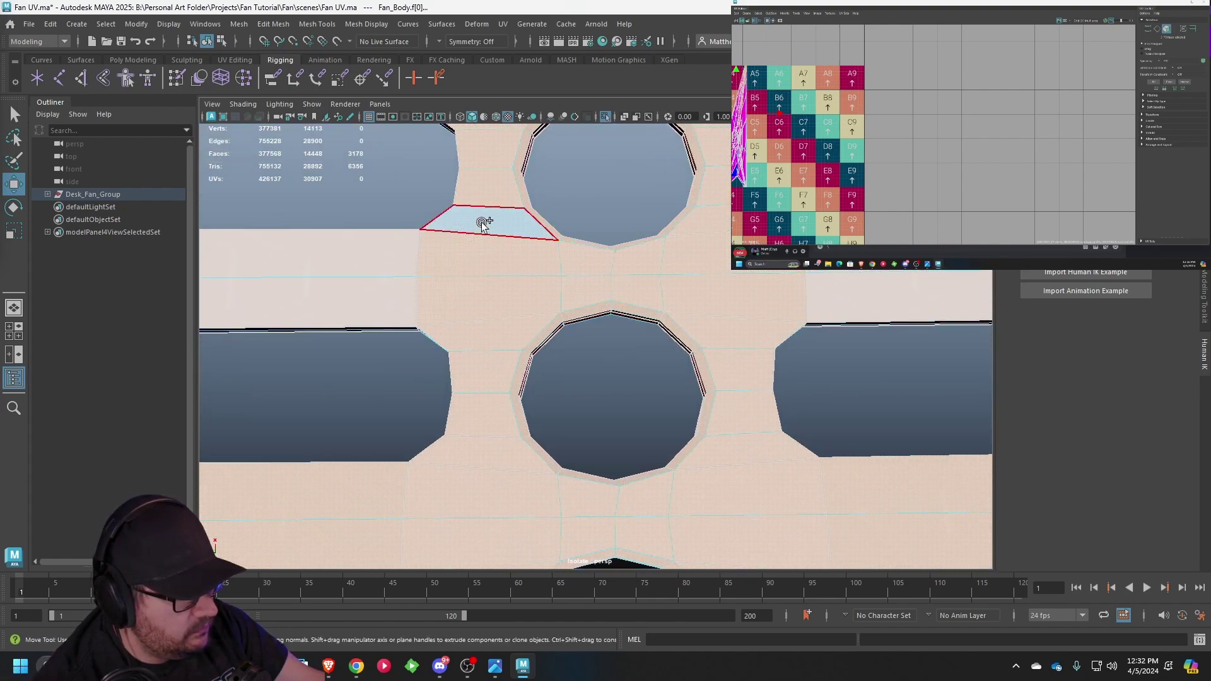
shift+click(483, 225)
alt+middle_drag(425, 319, 717, 330)
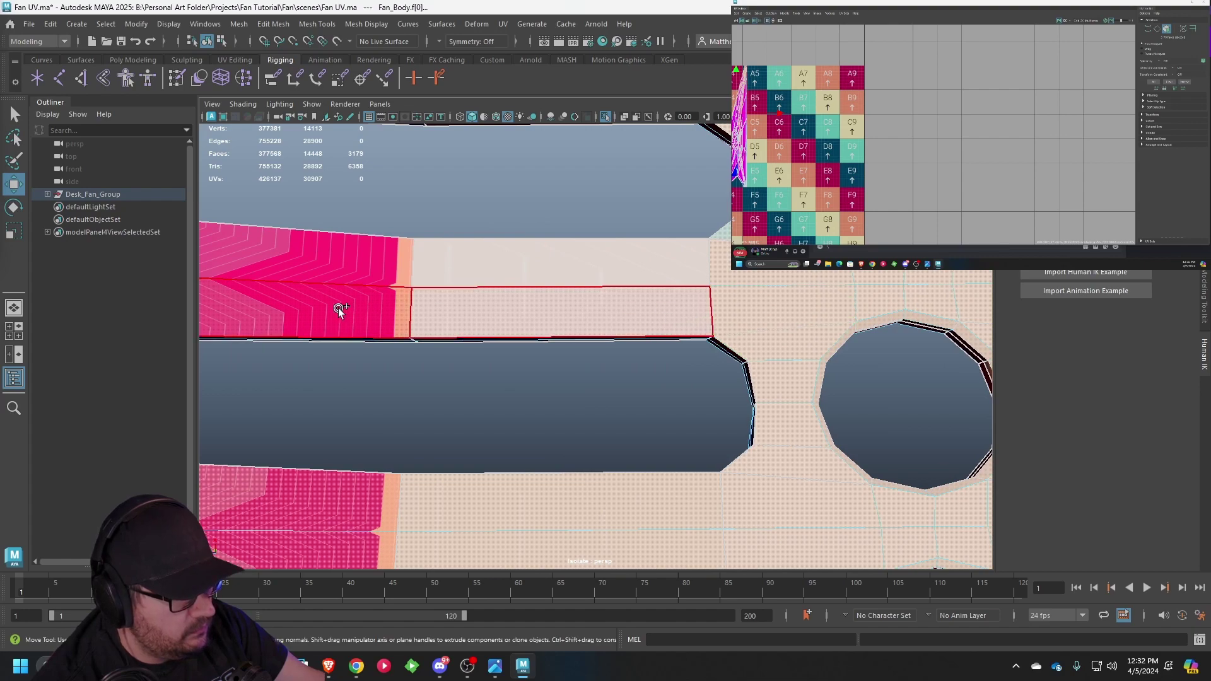
shift+drag(524, 267, 519, 269)
- Add the missed rim and transition faces at the slat's opposite end to the selection
scroll(457, 313, down, 6)
alt+middle_drag(456, 314, 713, 338)
scroll(714, 338, up, 6)
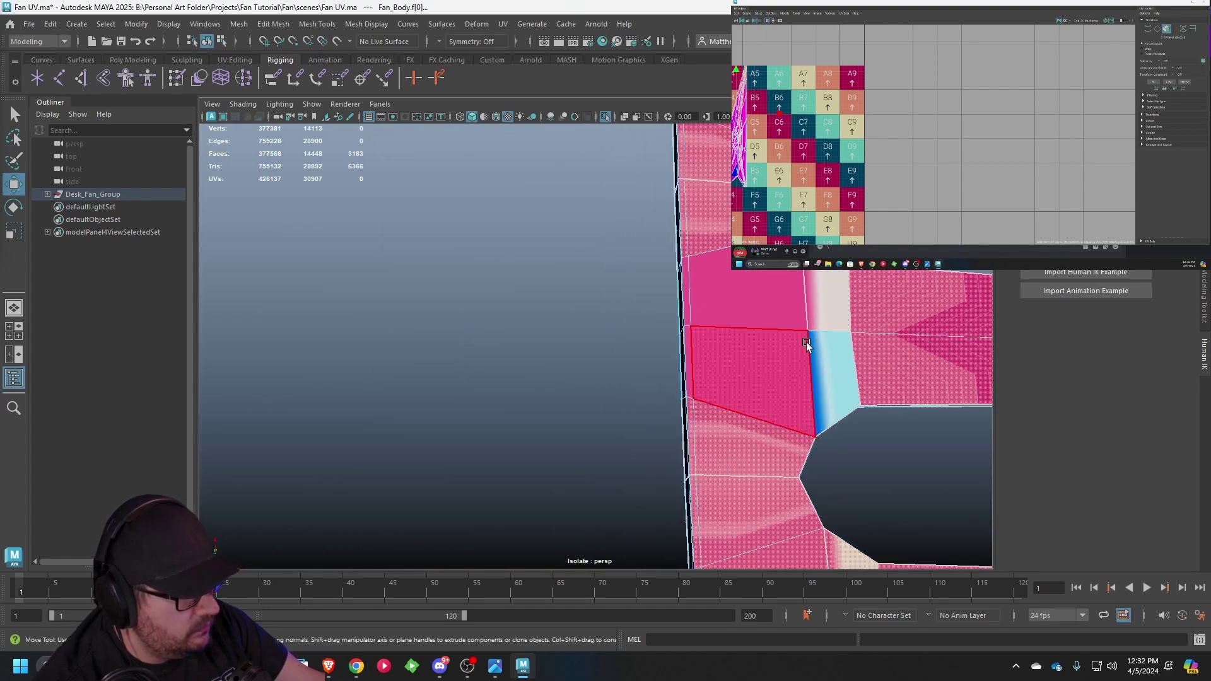
alt+middle_drag(833, 351, 695, 345)
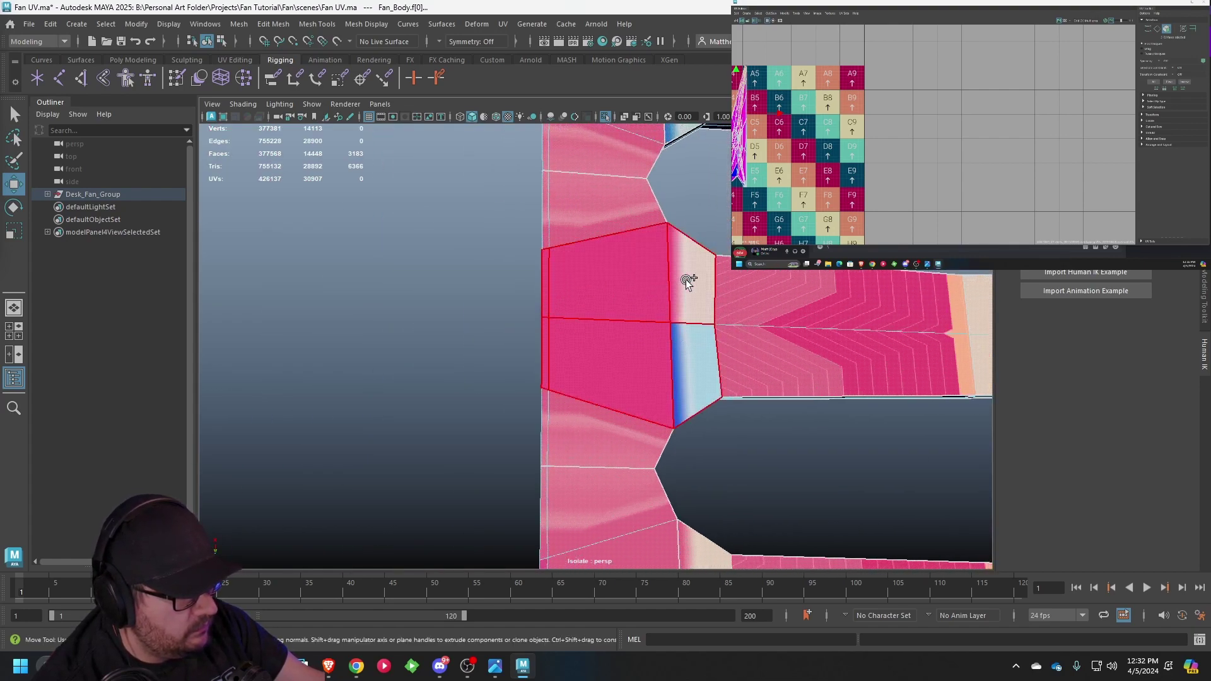
shift+drag(686, 279, 683, 280)
scroll(586, 310, down, 6)
alt+drag(585, 310, 683, 413)
scroll(669, 404, down, 6)
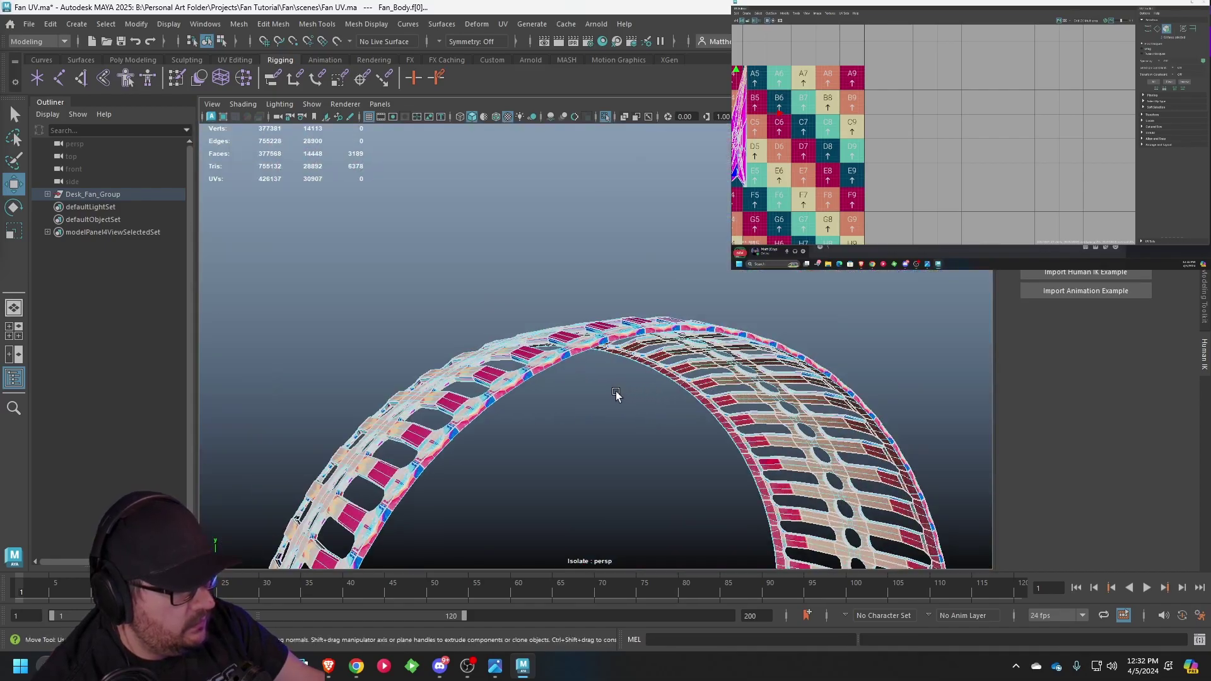
- Remove the thin face loop along the upper edge of the fan body's rim from the face selection
alt+drag(616, 394, 589, 381)
key(e)
key(r)
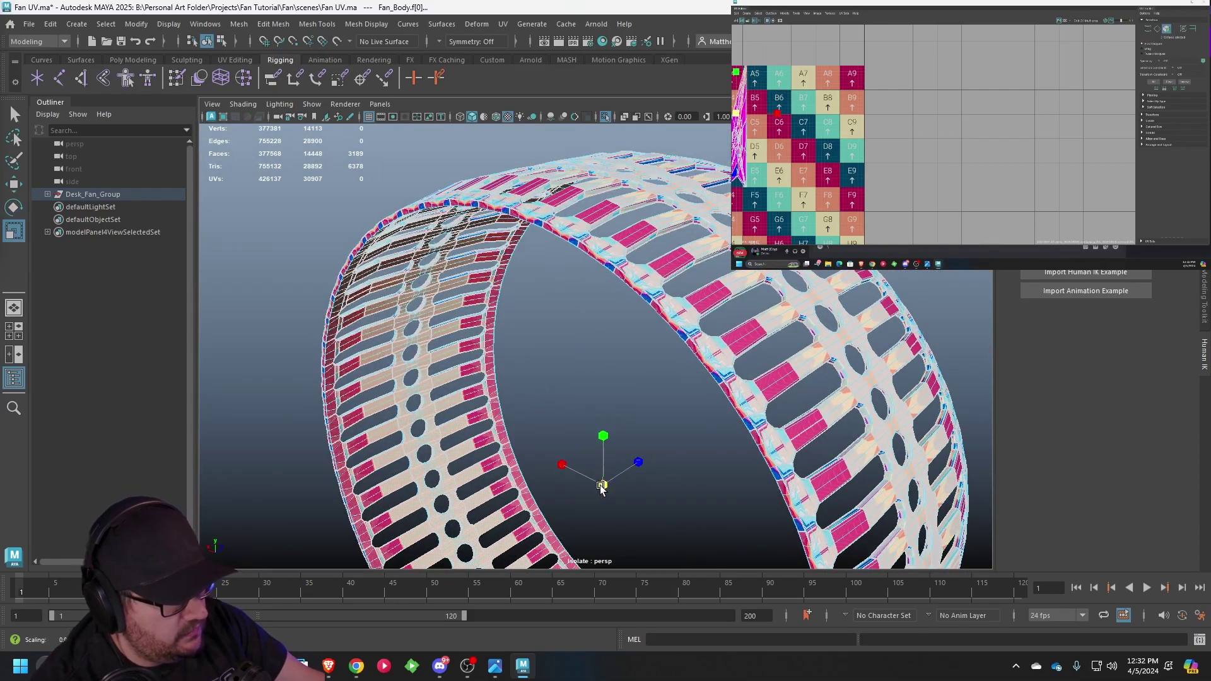
alt+drag(601, 489, 639, 346)
scroll(530, 374, up, 5)
scroll(693, 409, down, 2)
scroll(587, 368, down, 2)
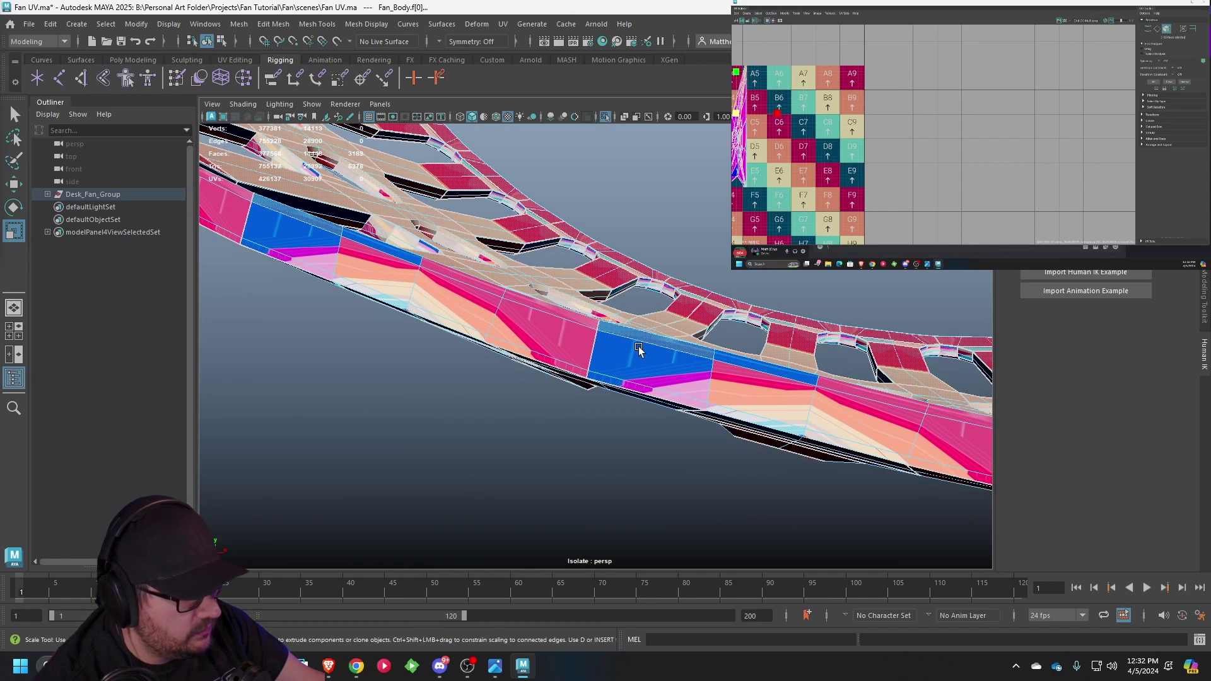
shift+double_click(586, 323)
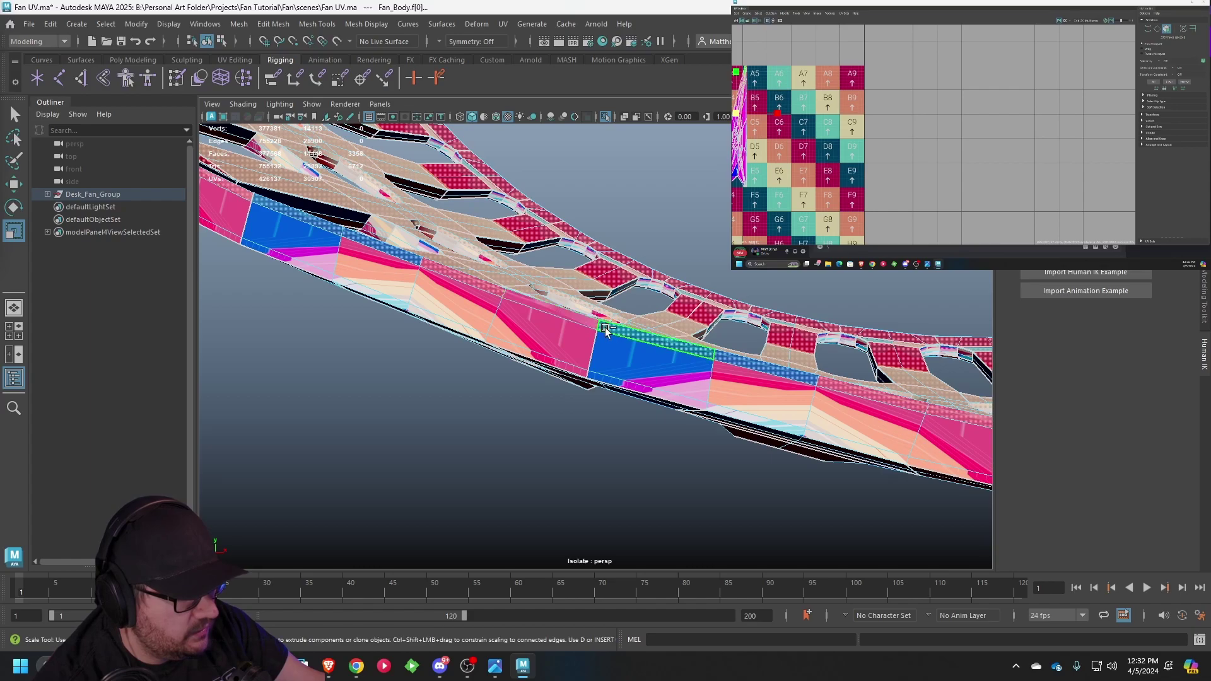
ctrl+double_click(605, 328)
- Project camera-based UVs onto the selected fan body faces from a straight front view
scroll(640, 407, down, 5)
alt+drag(635, 372, 678, 362)
alt+drag(703, 316, 596, 355)
key(f)
scroll(656, 301, up, 3)
scroll(574, 414, up, 5)
click(504, 24)
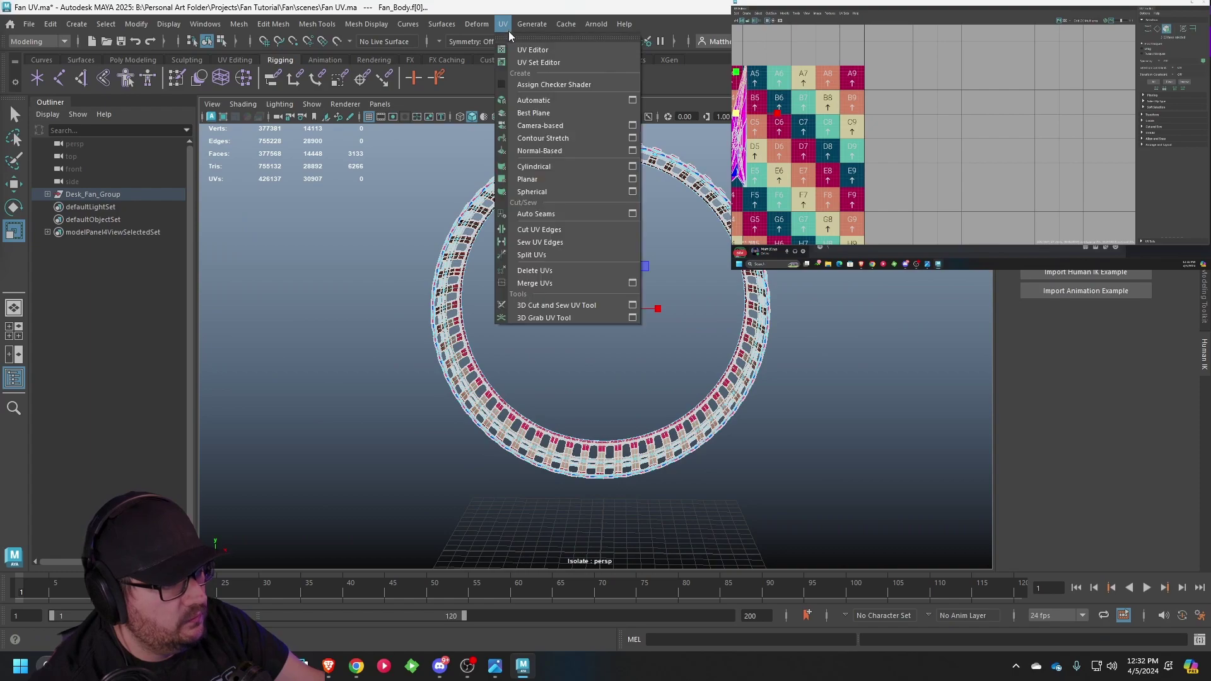
click(540, 130)
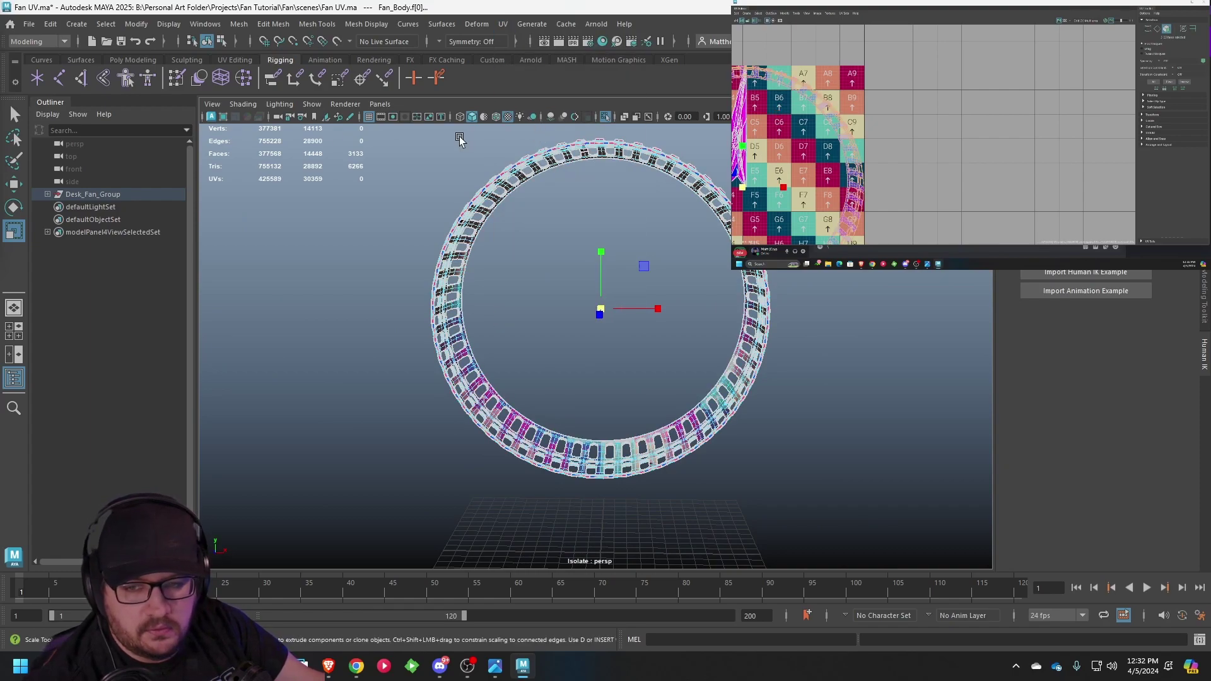
scroll(1007, 161, down, 2)
alt+middle_drag(868, 160, 916, 145)
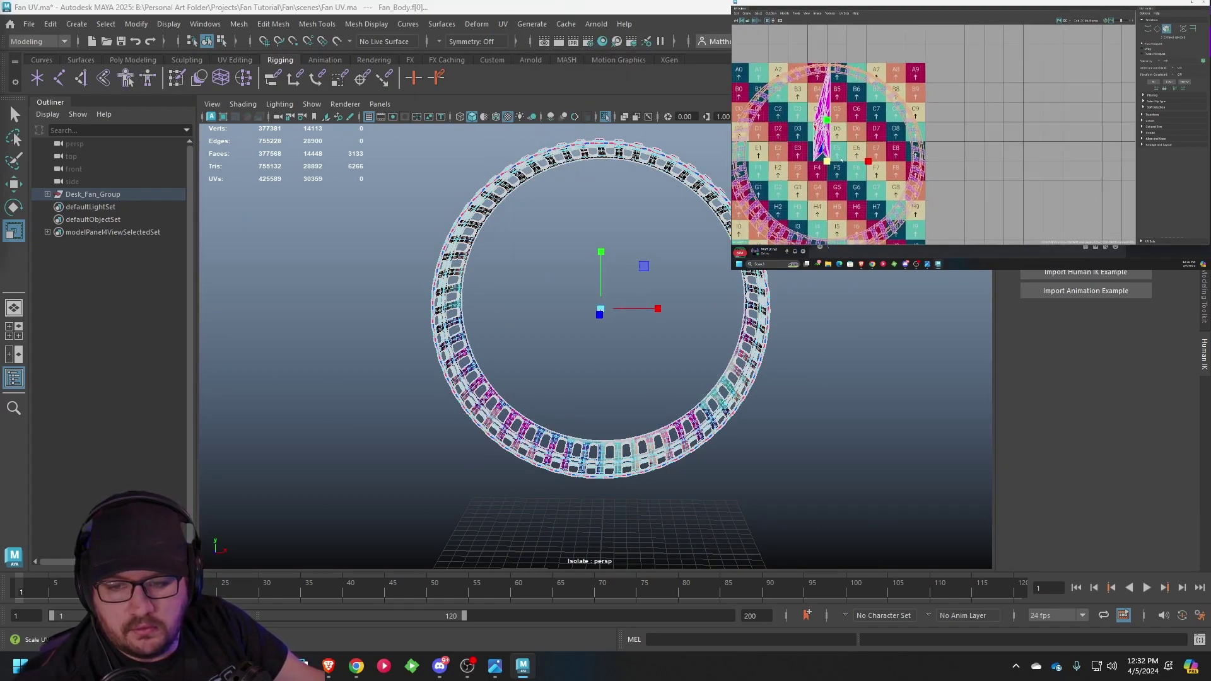
- Examine the projected fan body shell around its ring and the matching slats on the model for wrongly included faces
scroll(955, 89, up, 5)
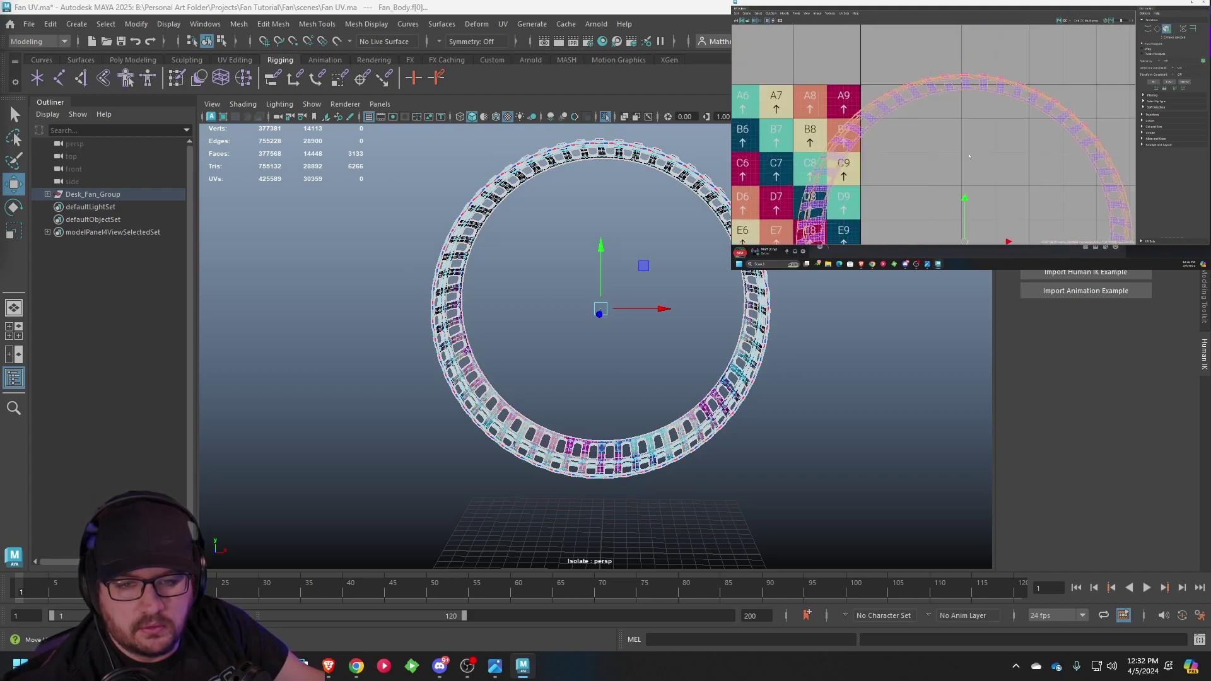
scroll(955, 89, up, 3)
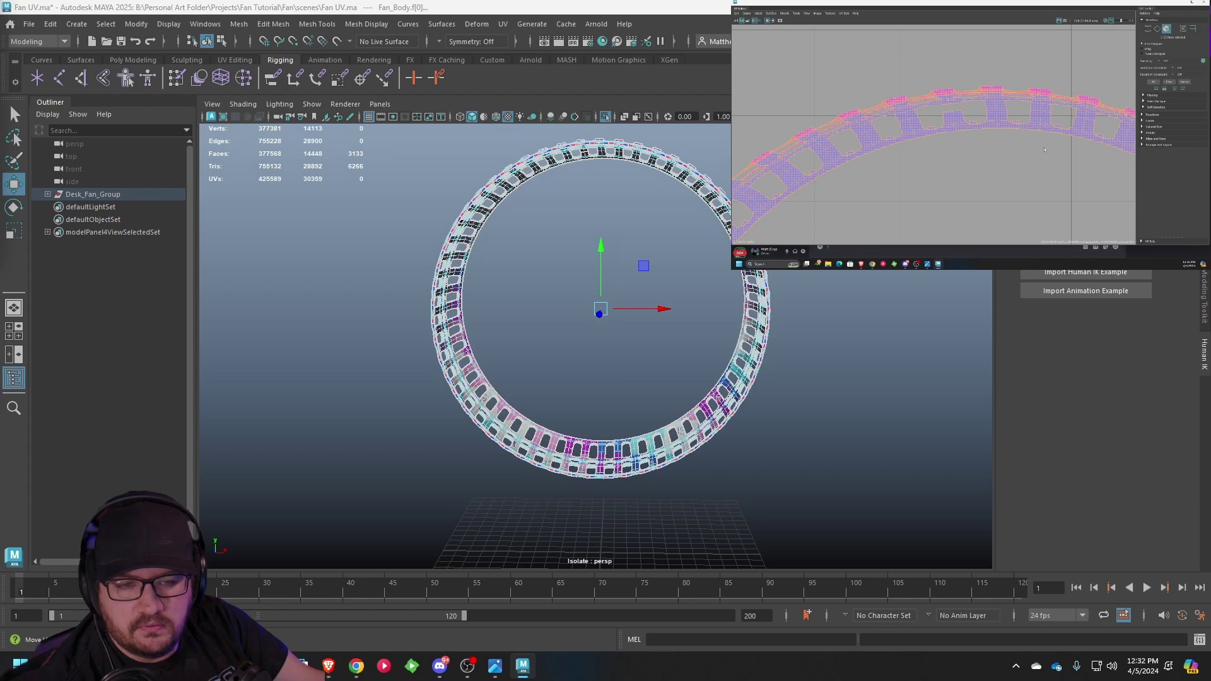
scroll(1044, 149, down, 1)
alt+middle_drag(1044, 150, 886, 88)
alt+middle_drag(1110, 234, 1015, 132)
scroll(1033, 185, down, 2)
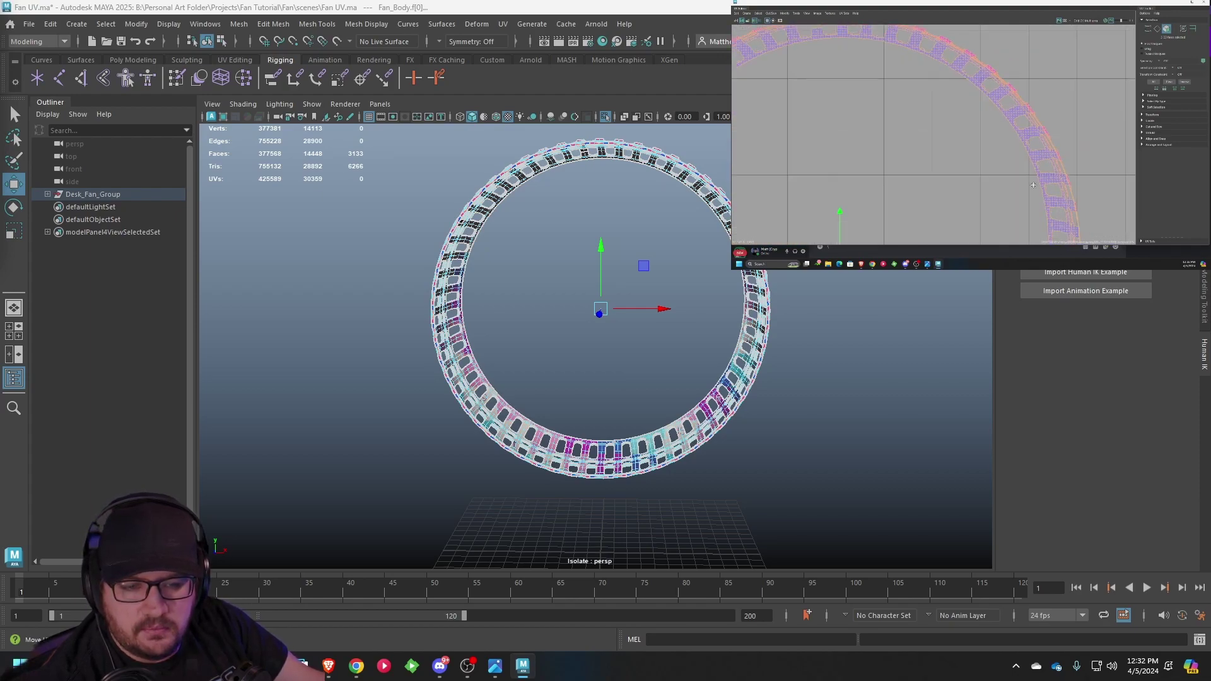
alt+middle_drag(1033, 185, 1104, 29)
scroll(1060, 202, up, 2)
alt+middle_drag(1059, 201, 1022, 88)
alt+middle_drag(959, 141, 1082, 141)
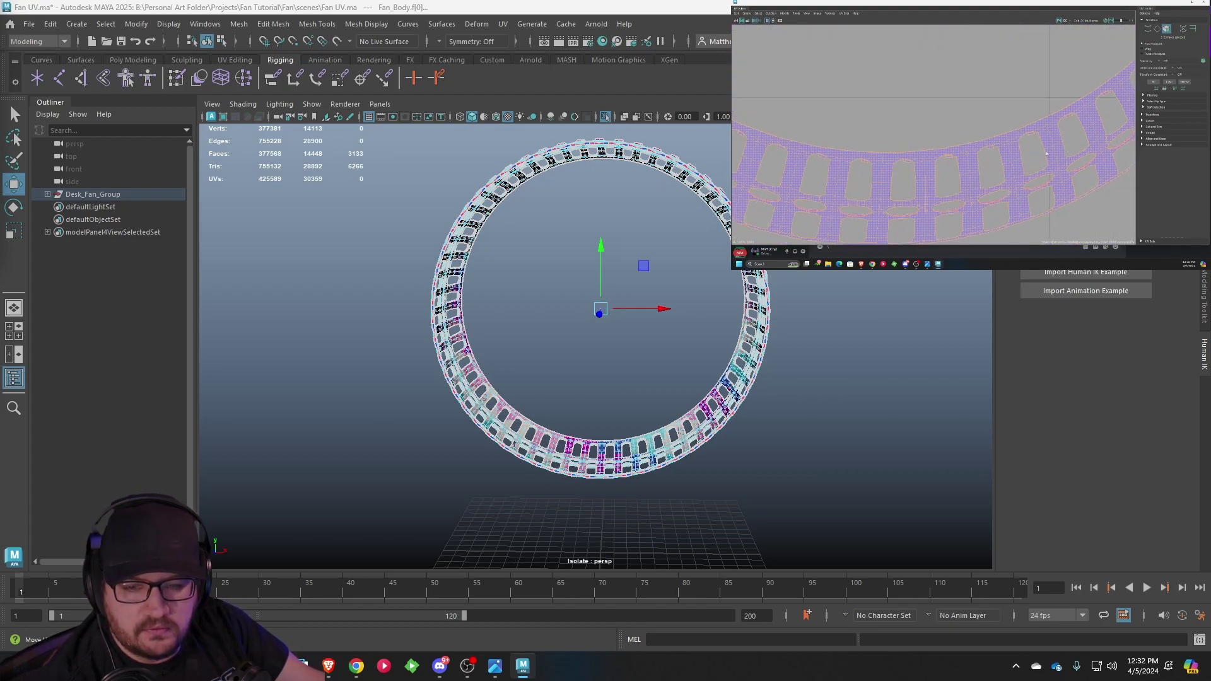
alt+drag(466, 200, 435, 243)
alt+middle_drag(477, 264, 517, 213)
scroll(517, 214, up, 4)
- Undo the projected shell's move and inspect the fan body's slots again
key(ctrl+z)
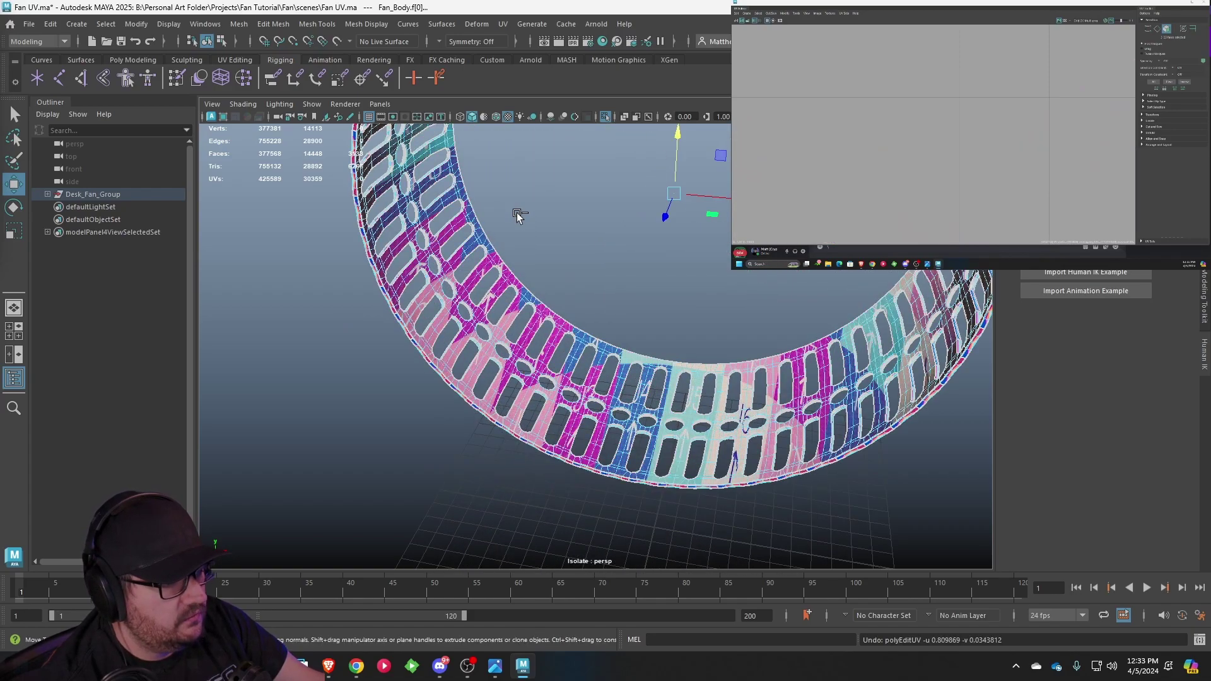
scroll(517, 214, down, 5)
alt+drag(517, 214, 565, 208)
scroll(754, 139, down, 6)
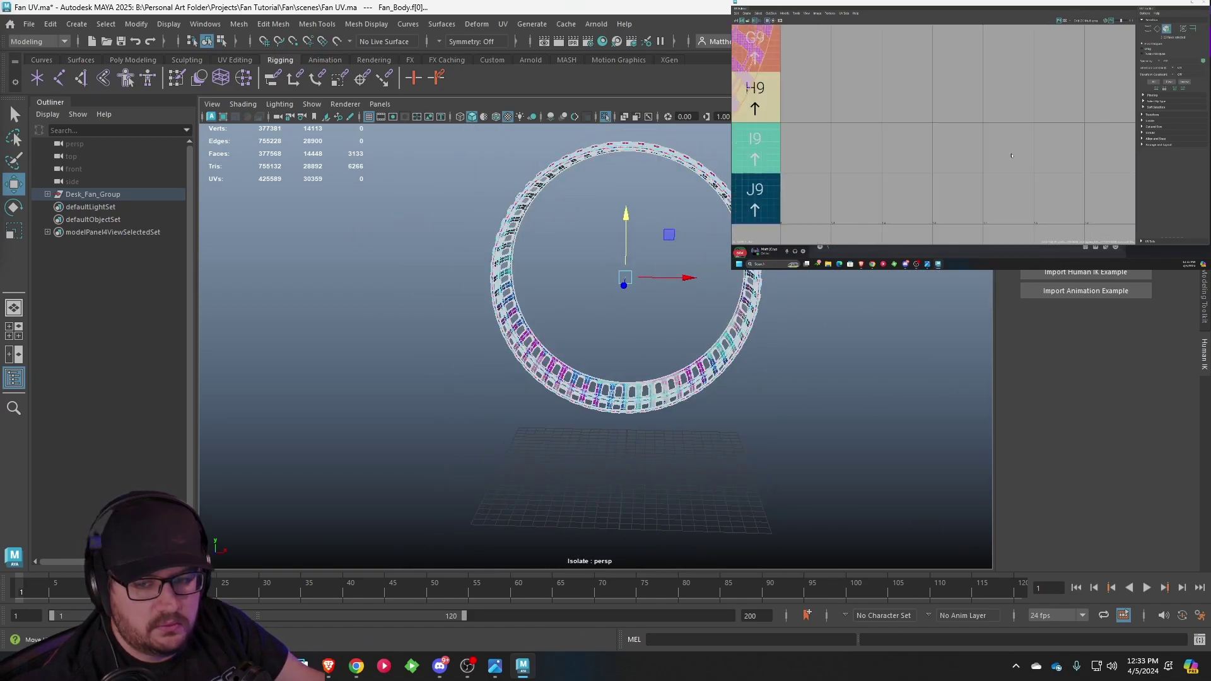
alt+middle_drag(951, 153, 1083, 181)
scroll(1042, 189, down, 3)
alt+middle_drag(503, 232, 524, 202)
scroll(524, 203, up, 5)
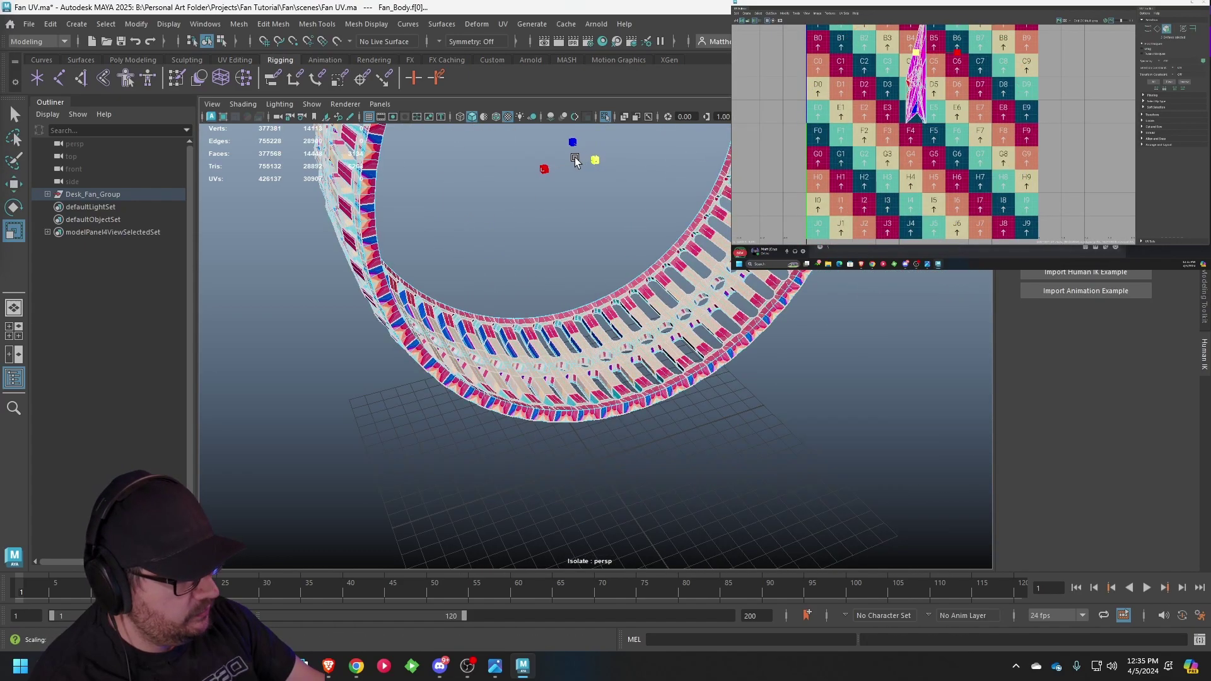
- Remove the wrongly included inner wall faces at the rounded end of the slot from the fan body's selection
alt+drag(605, 277, 686, 400)
scroll(601, 255, up, 5)
scroll(596, 259, up, 5)
scroll(686, 400, up, 3)
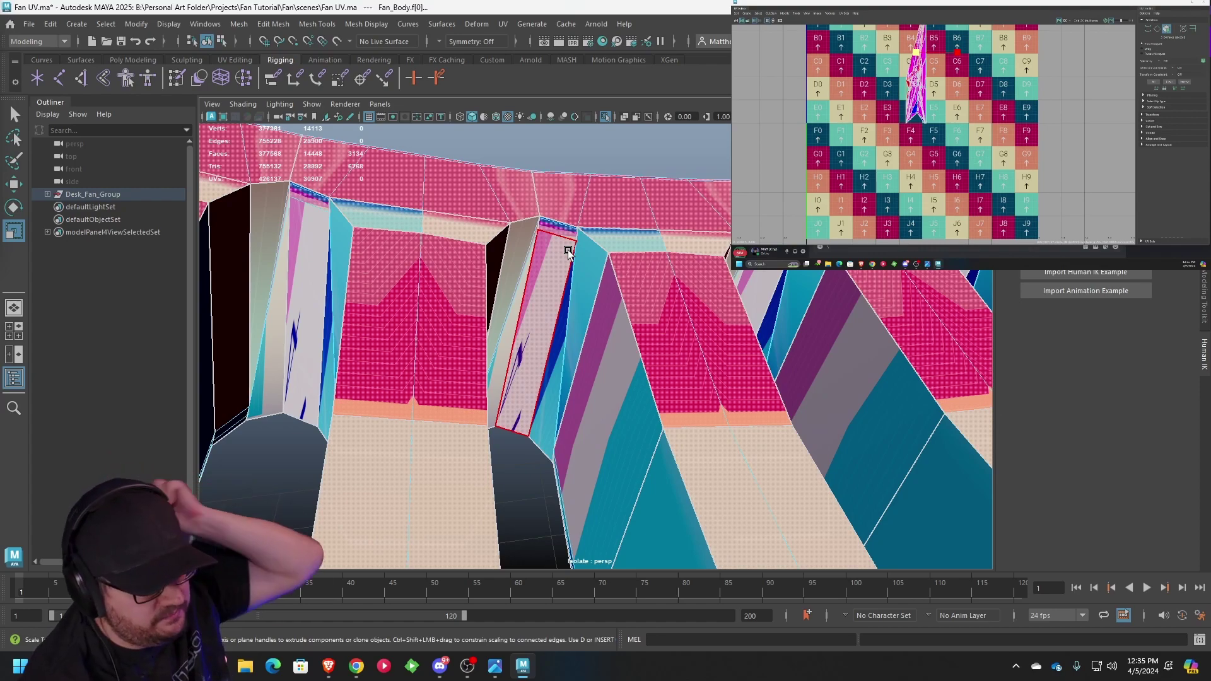
scroll(568, 250, up, 2)
alt+drag(598, 238, 605, 331)
scroll(608, 388, up, 5)
scroll(604, 330, down, 3)
scroll(607, 392, down, 3)
alt+drag(607, 392, 523, 215)
key(f)
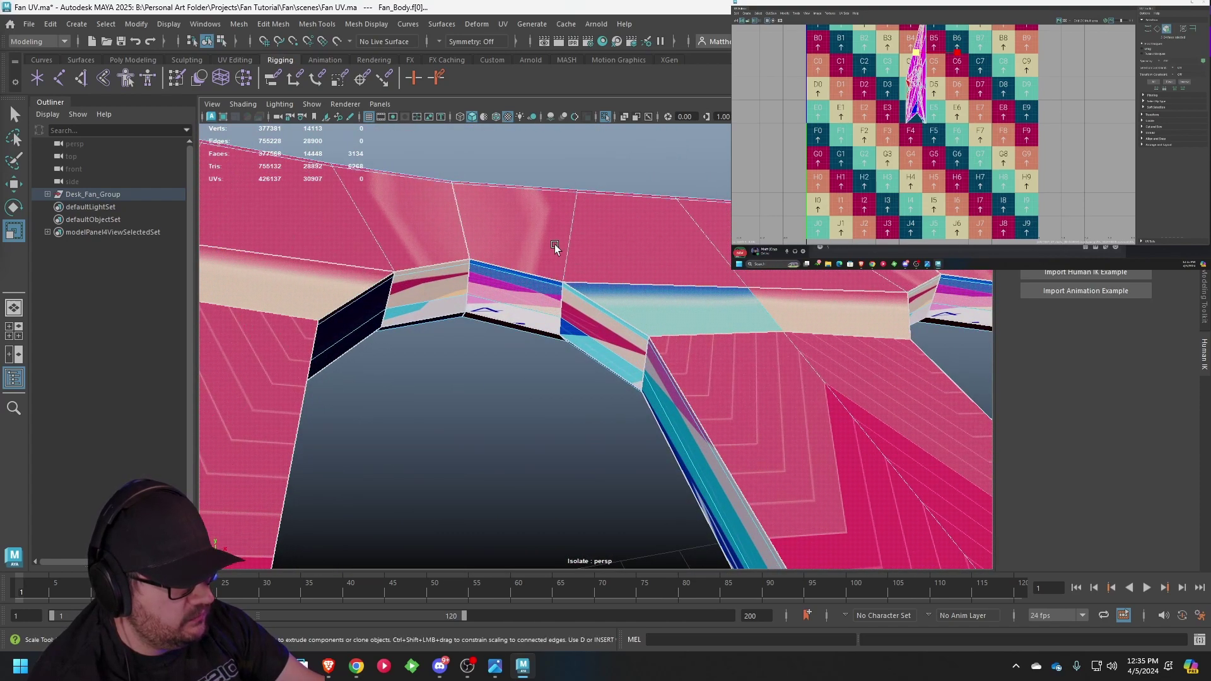
scroll(546, 241, down, 6)
scroll(544, 258, up, 4)
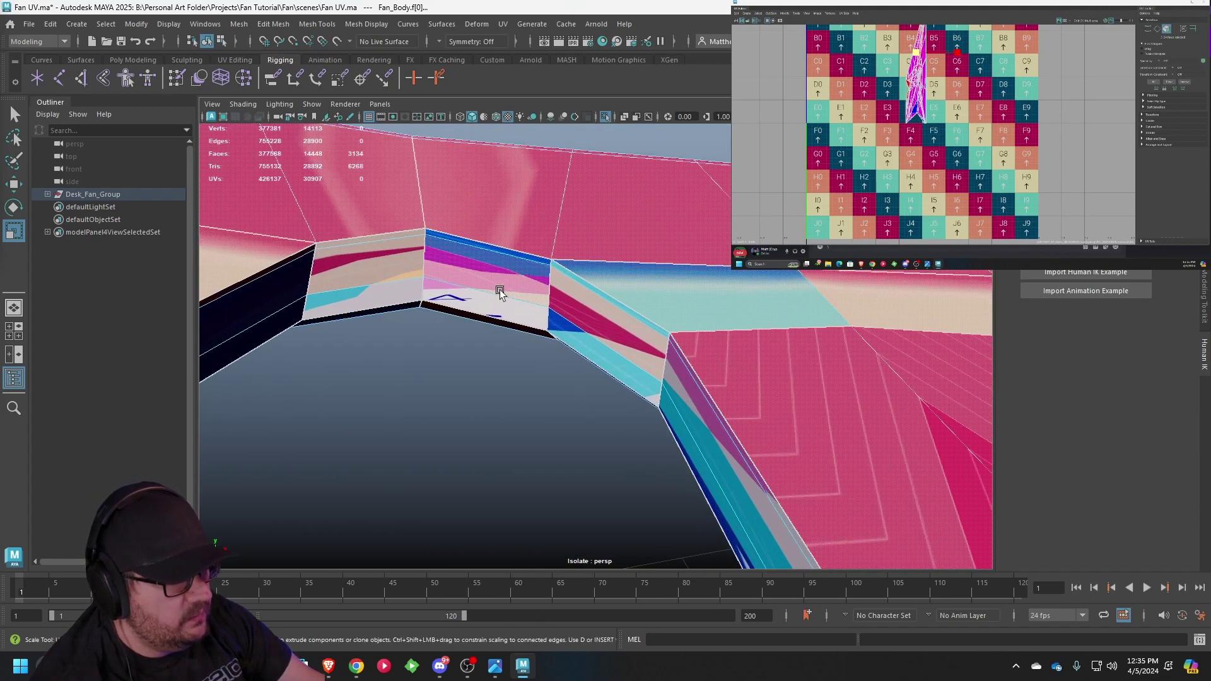
ctrl+drag(469, 264, 471, 256)
scroll(595, 330, down, 6)
- Create camera-based UVs for the corrected selection of fan body faces, viewing the ring from the front
alt+drag(595, 330, 464, 394)
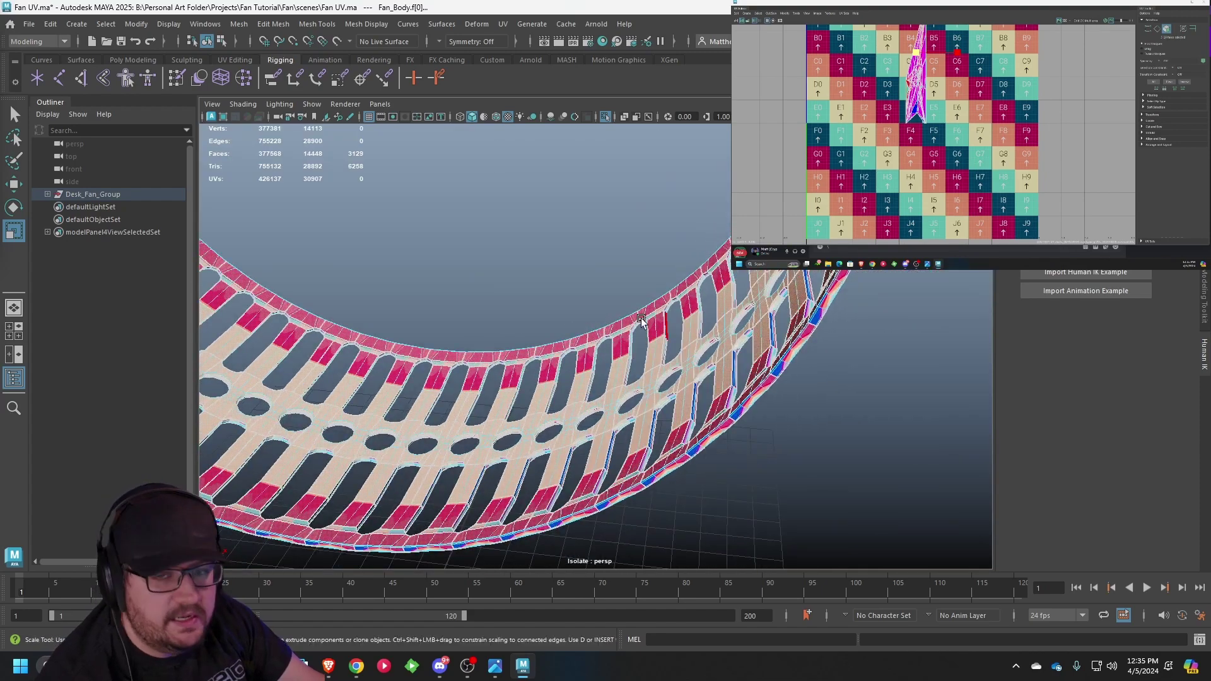
alt+drag(486, 354, 649, 278)
scroll(638, 321, down, 4)
alt+middle_drag(650, 279, 662, 420)
alt+middle_drag(652, 377, 603, 447)
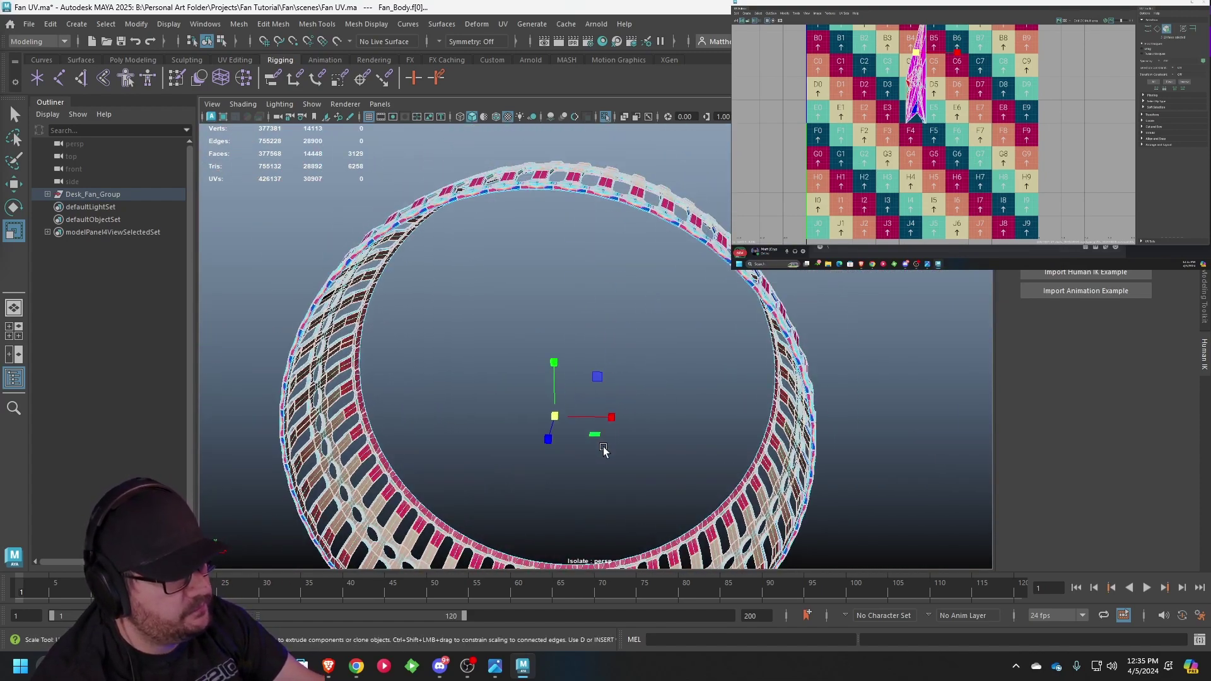
scroll(607, 334, down, 3)
alt+middle_drag(608, 334, 622, 303)
click(503, 24)
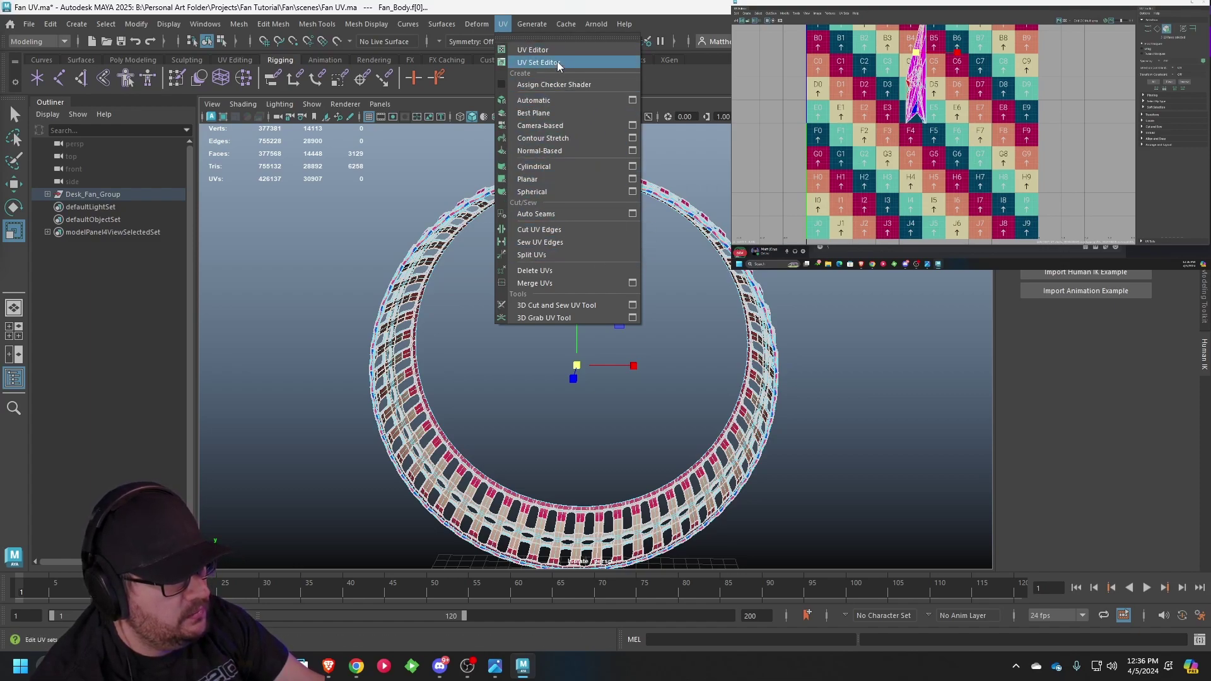
click(533, 126)
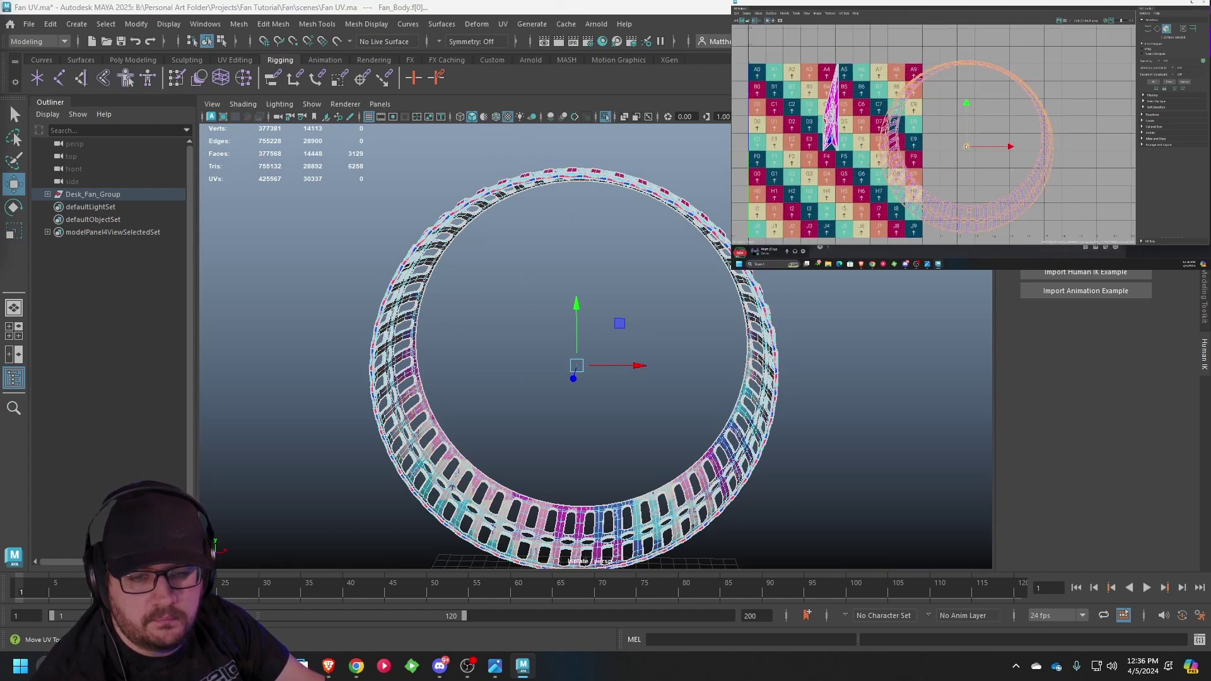
- Scale down the projected fan body shell beside the UV tile
key(e)
key(r)
drag(1000, 144, 984, 144)
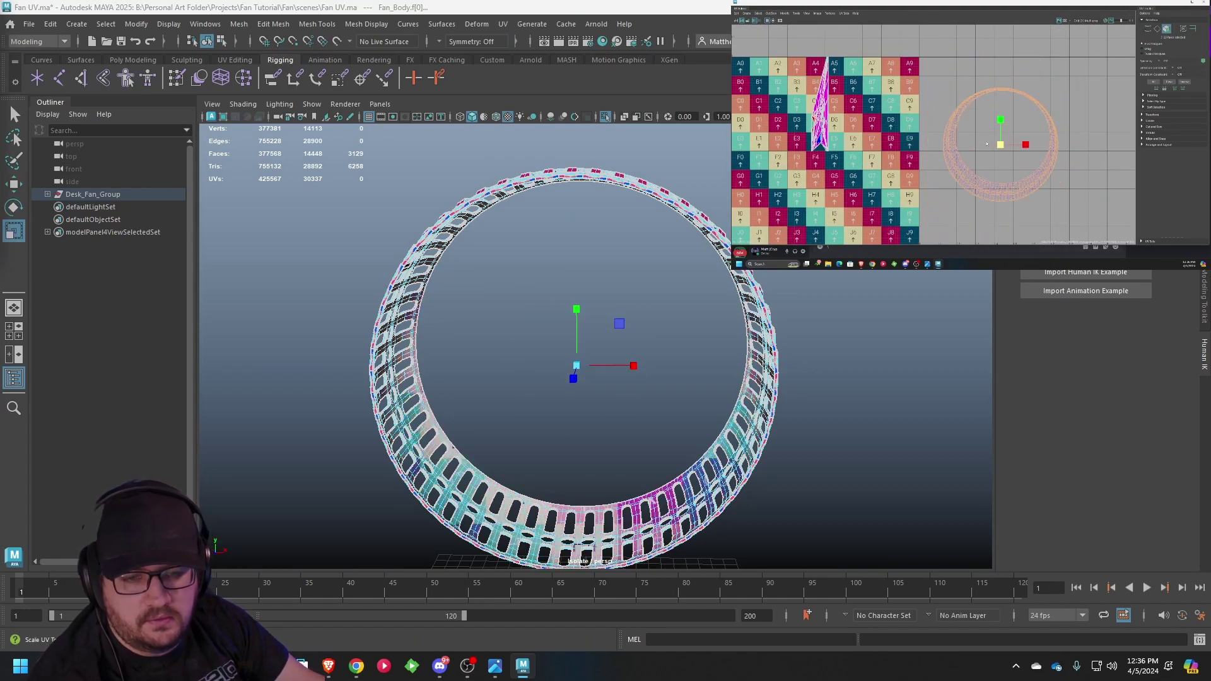
- Select a red slot wall face at the top of the projected shell and extend the selection to all similar faces
click(1013, 84)
alt+right_drag(1013, 83, 1020, 98)
scroll(1019, 99, up, 5)
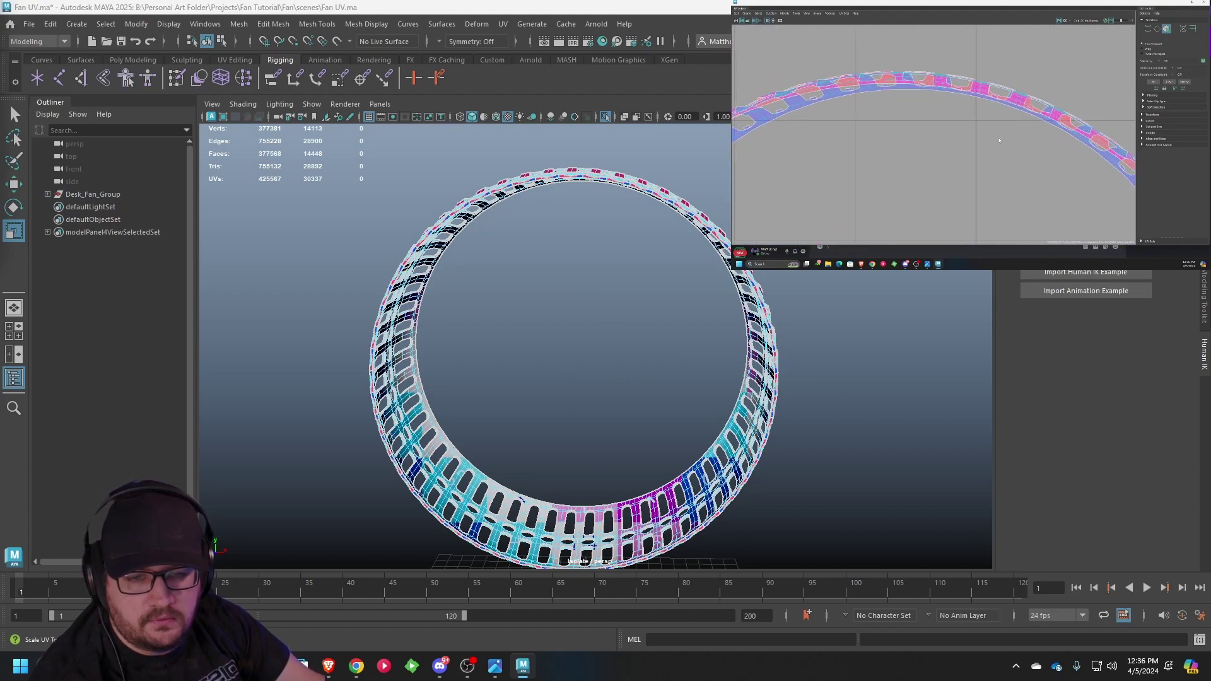
scroll(932, 85, up, 6)
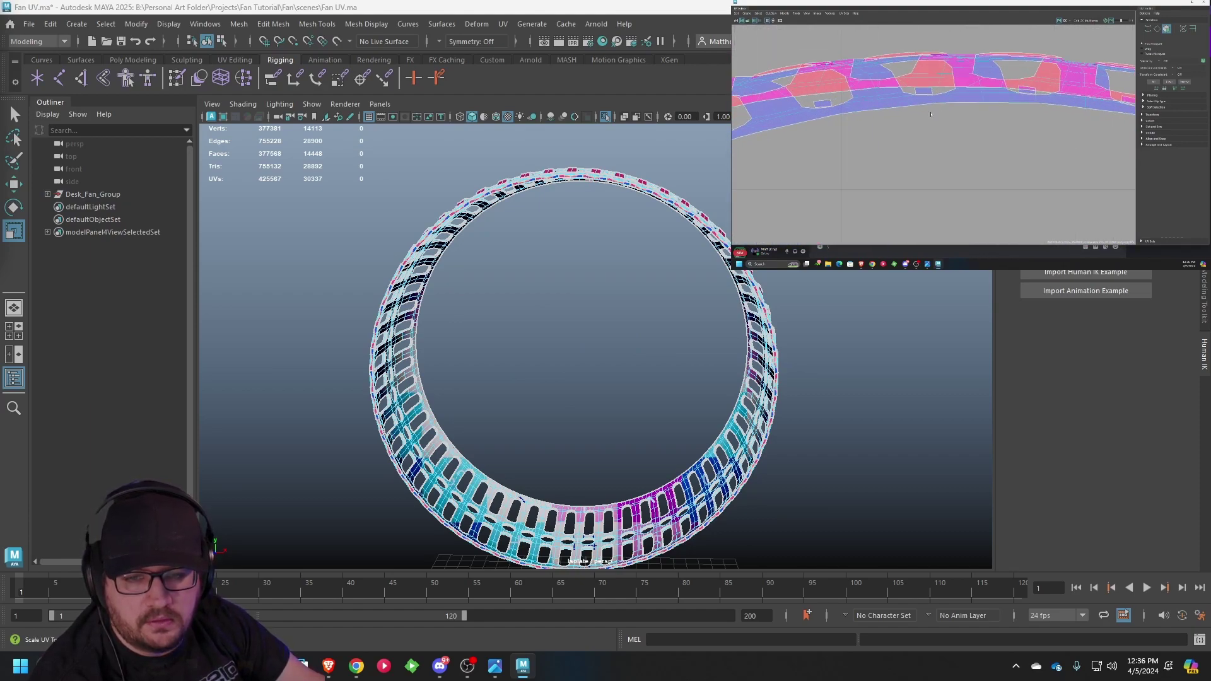
click(914, 65)
scroll(943, 101, down, 3)
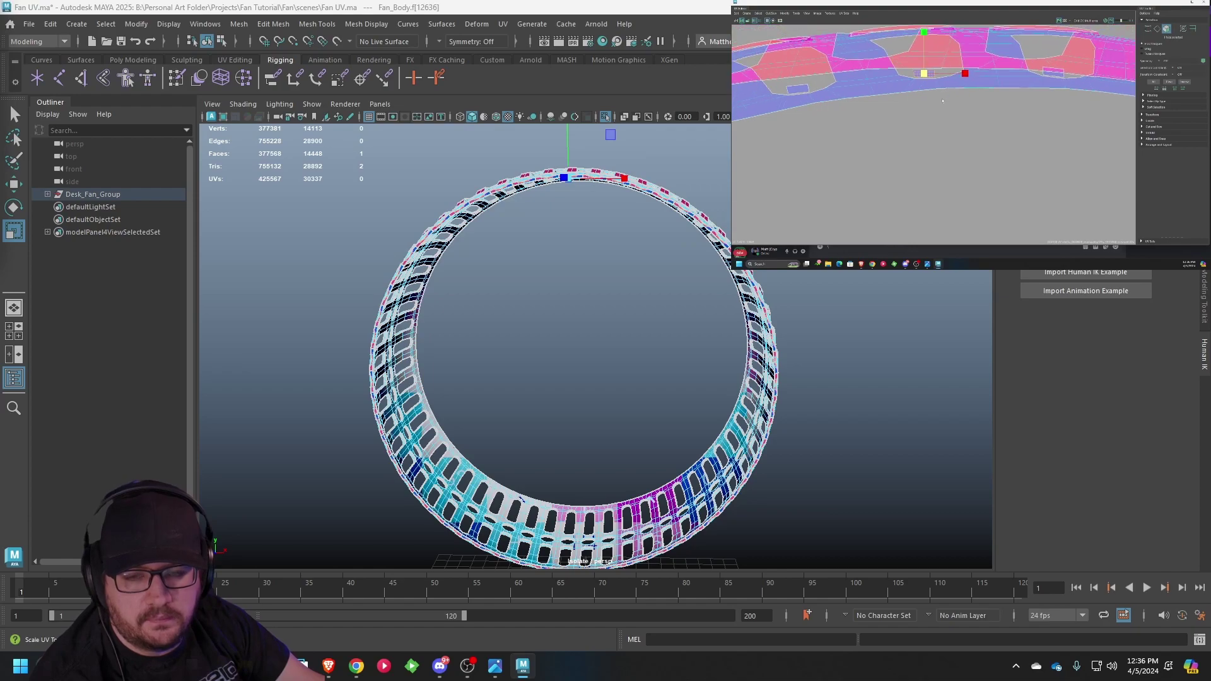
click(114, 27)
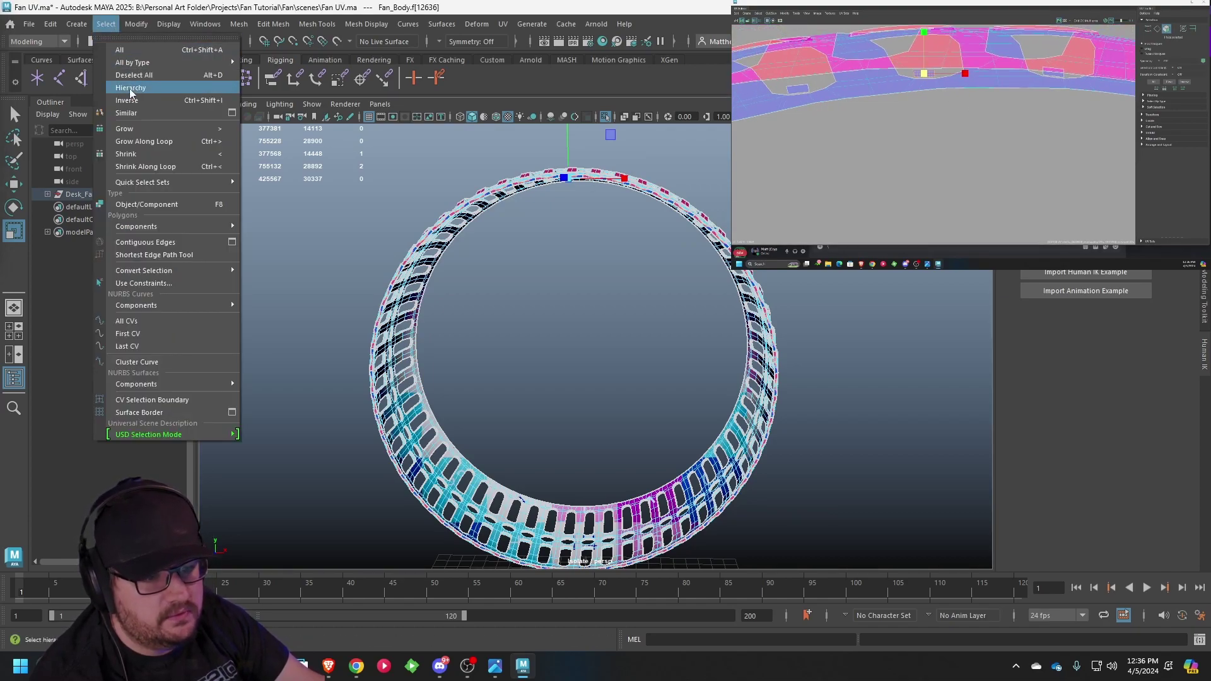
click(128, 111)
scroll(992, 124, down, 8)
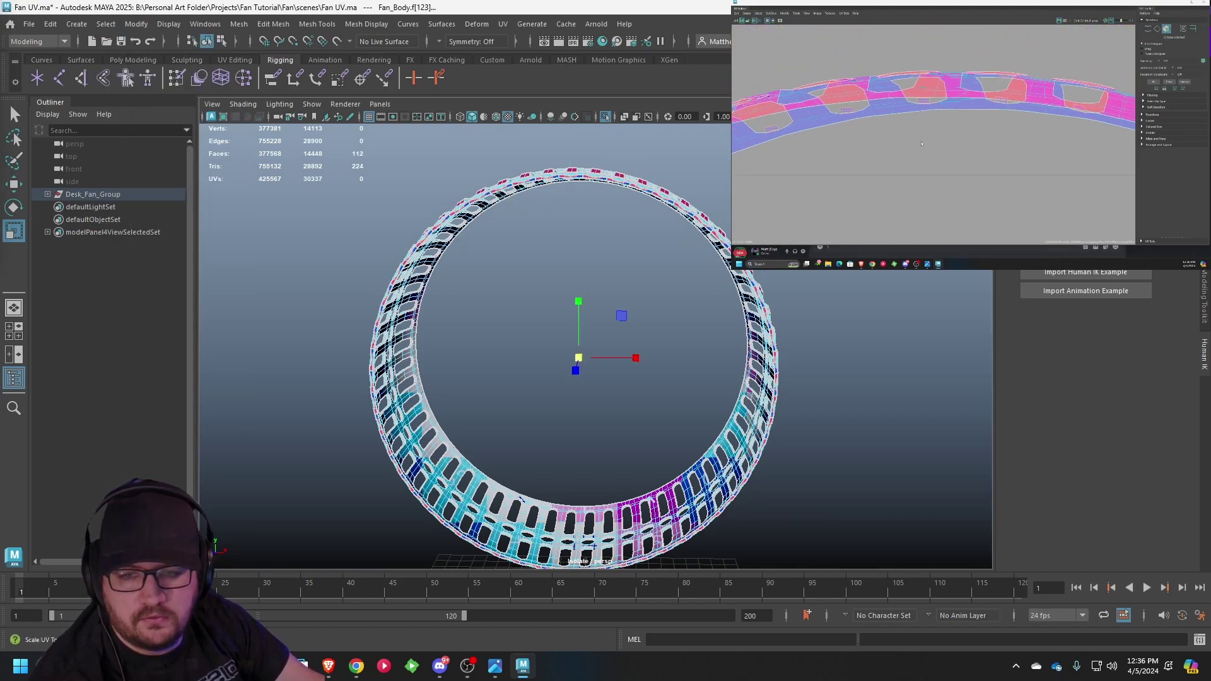
alt+middle_drag(991, 123, 993, 99)
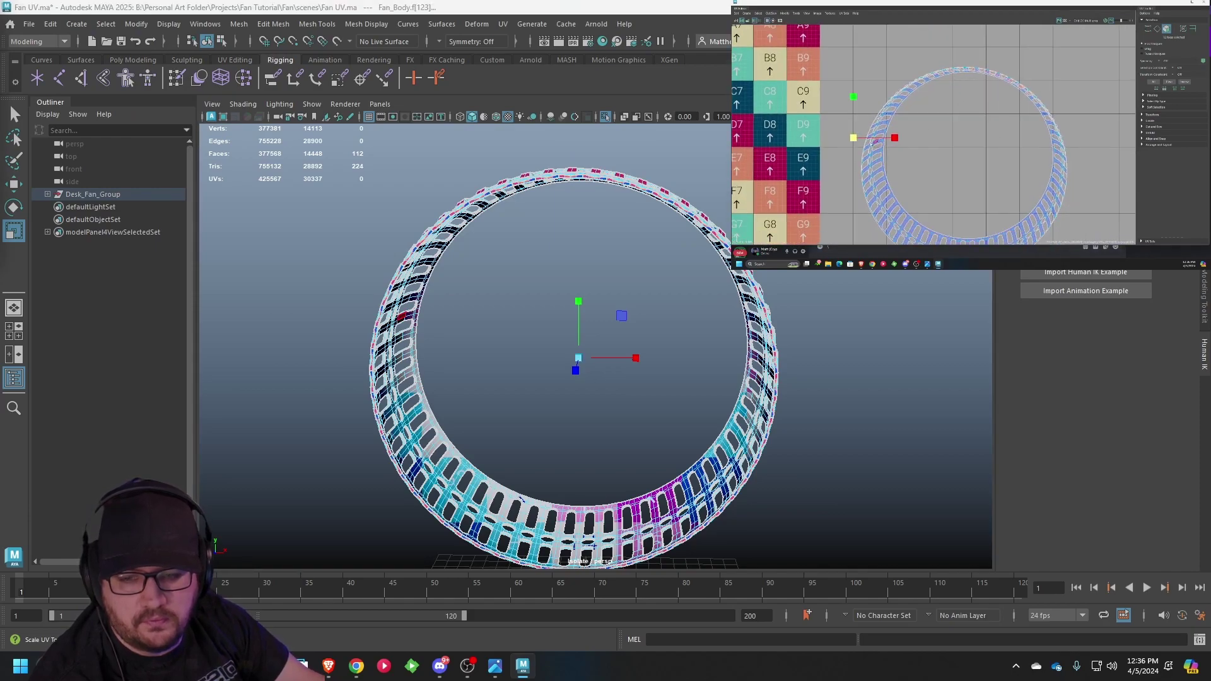
drag(834, 130, 873, 118)
key(ctrl+z)
- Deselect the similar faces picked up at the slots and round holes along the shell's lower-left arc
alt+middle_drag(947, 200, 982, 158)
scroll(982, 158, up, 8)
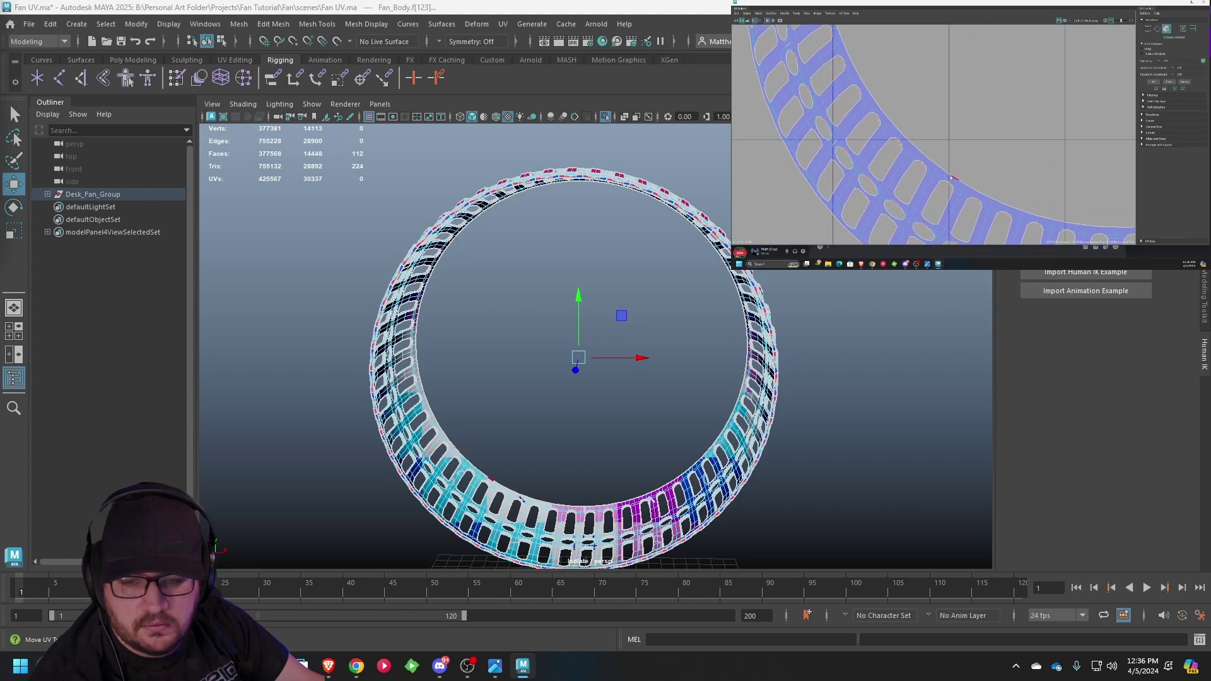
scroll(876, 129, up, 5)
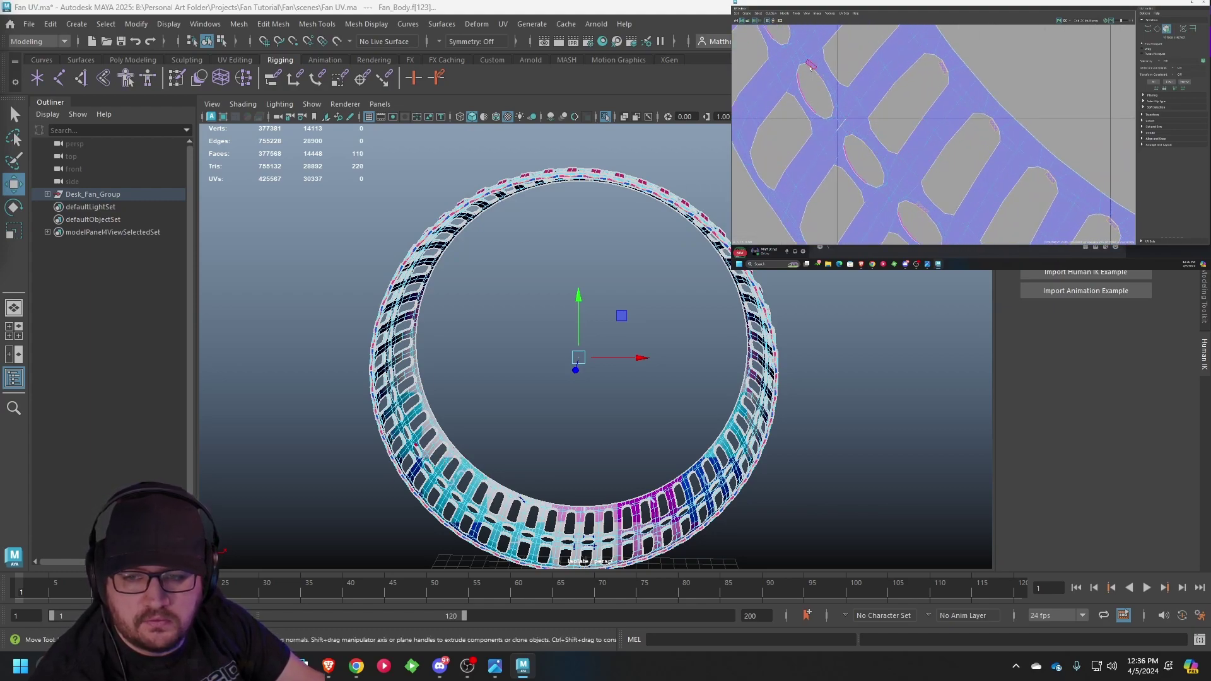
scroll(811, 68, down, 4)
scroll(932, 163, up, 3)
alt+middle_drag(899, 116, 934, 193)
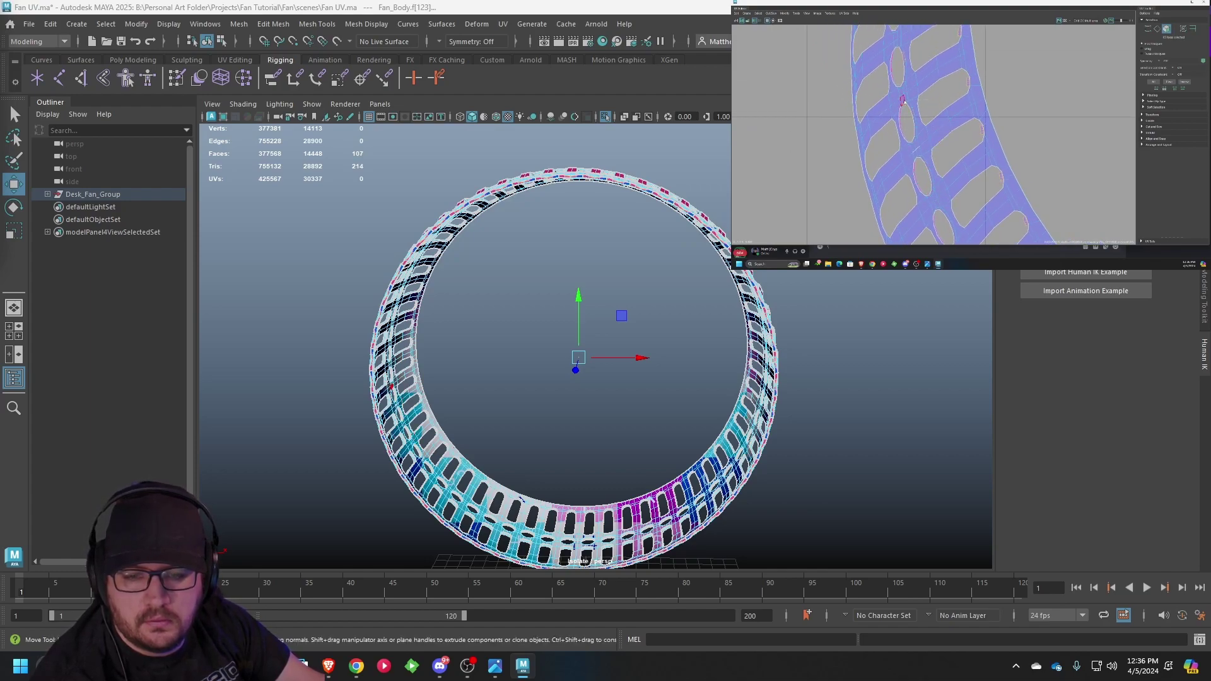
- Deselect the similar faces beside the round holes along the left side of the shell
alt+middle_drag(903, 101, 931, 171)
alt+middle_drag(920, 108, 936, 150)
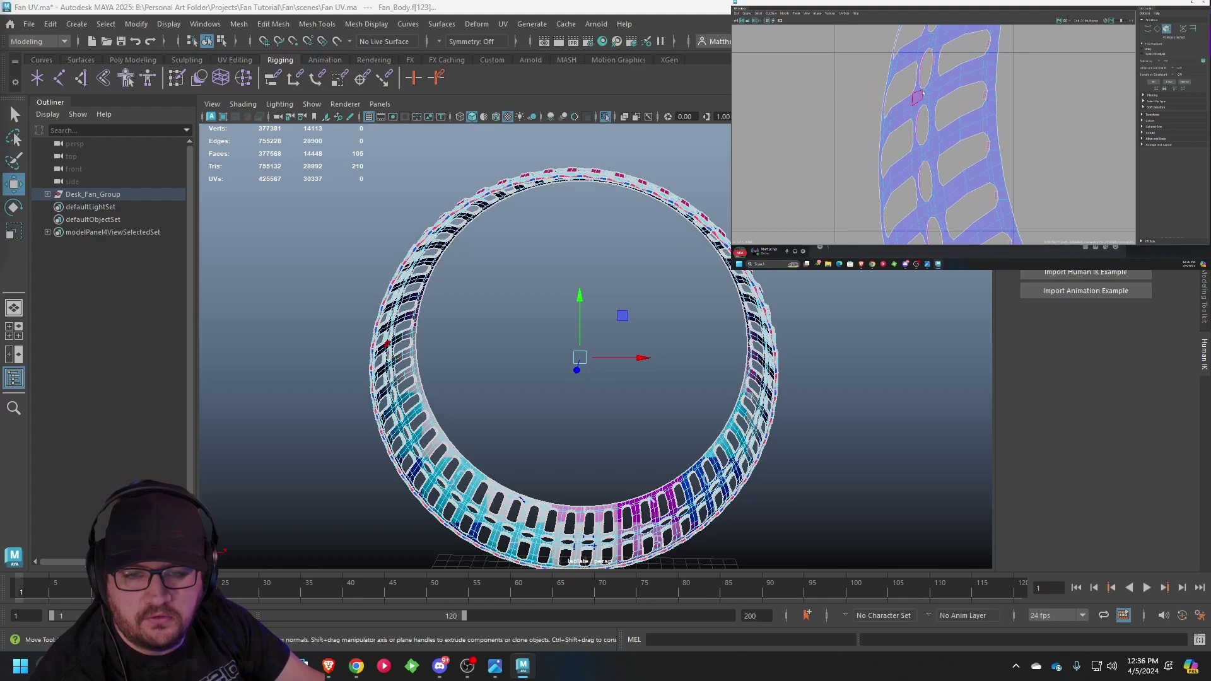
alt+middle_drag(923, 93, 919, 148)
ctrl+click(934, 116)
alt+middle_drag(932, 95, 929, 157)
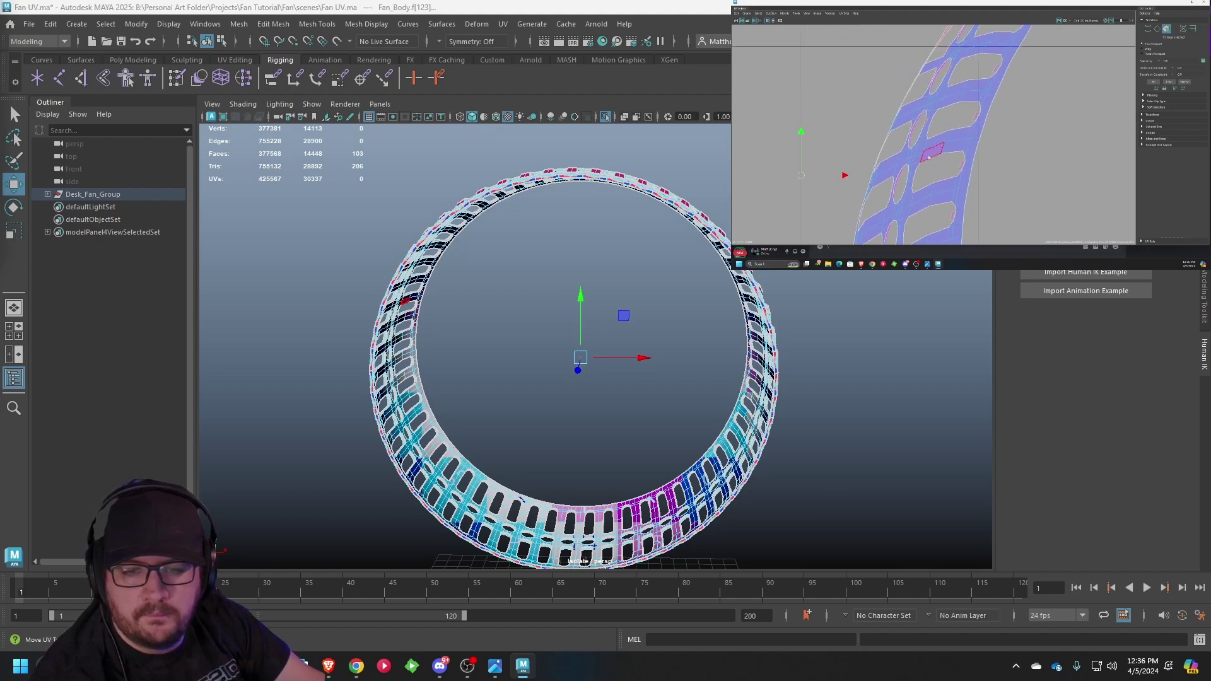
- Deselect the wrongly picked similar faces along the shell's upper-left arc and top
alt+middle_drag(934, 106, 899, 159)
scroll(900, 126, down, 1)
alt+middle_drag(945, 64, 837, 184)
ctrl+click(909, 111)
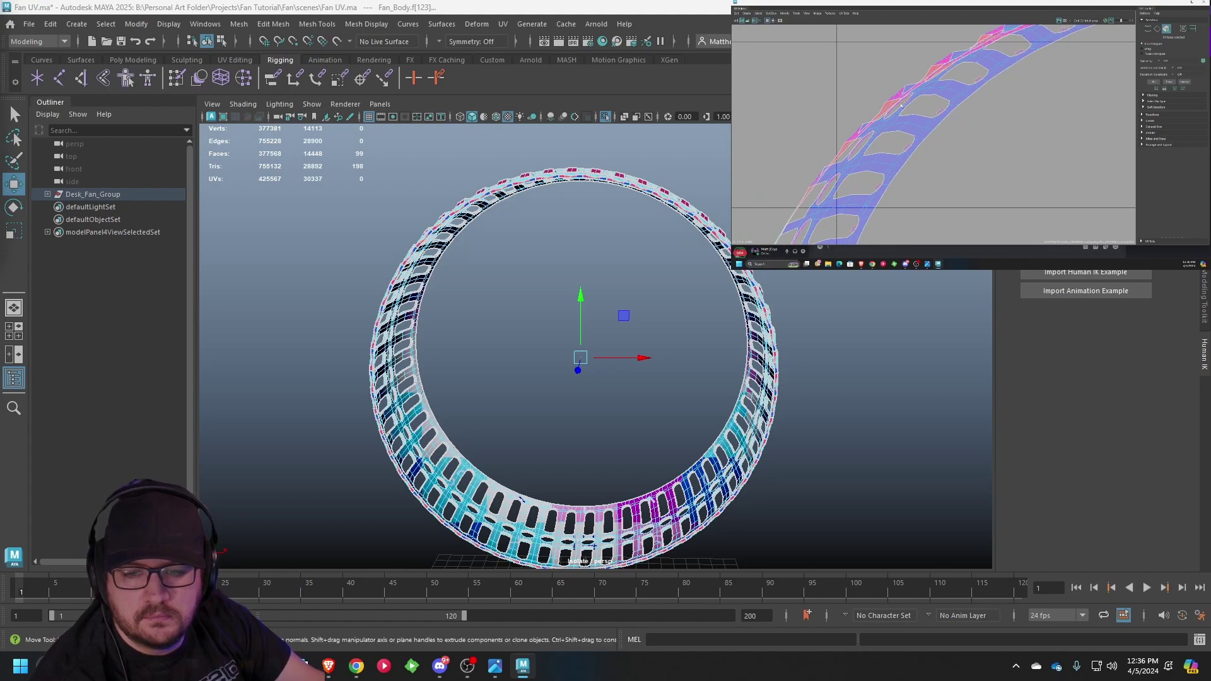
ctrl+click(944, 72)
alt+middle_drag(944, 72, 847, 138)
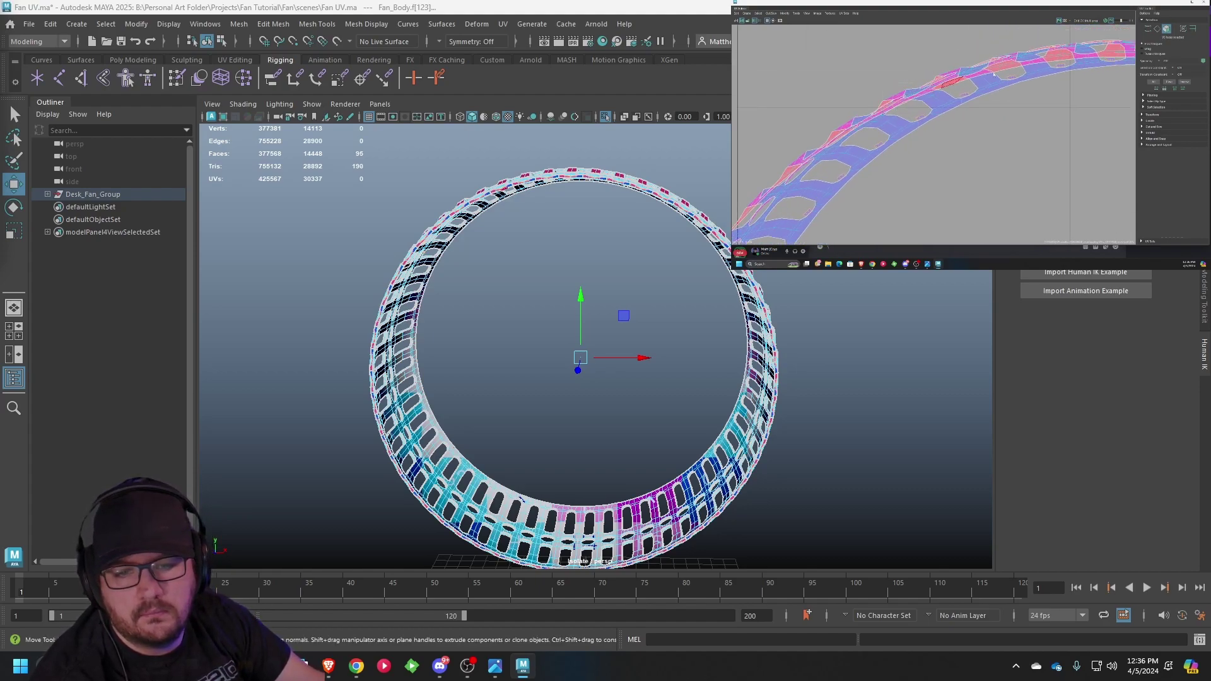
scroll(994, 75, up, 5)
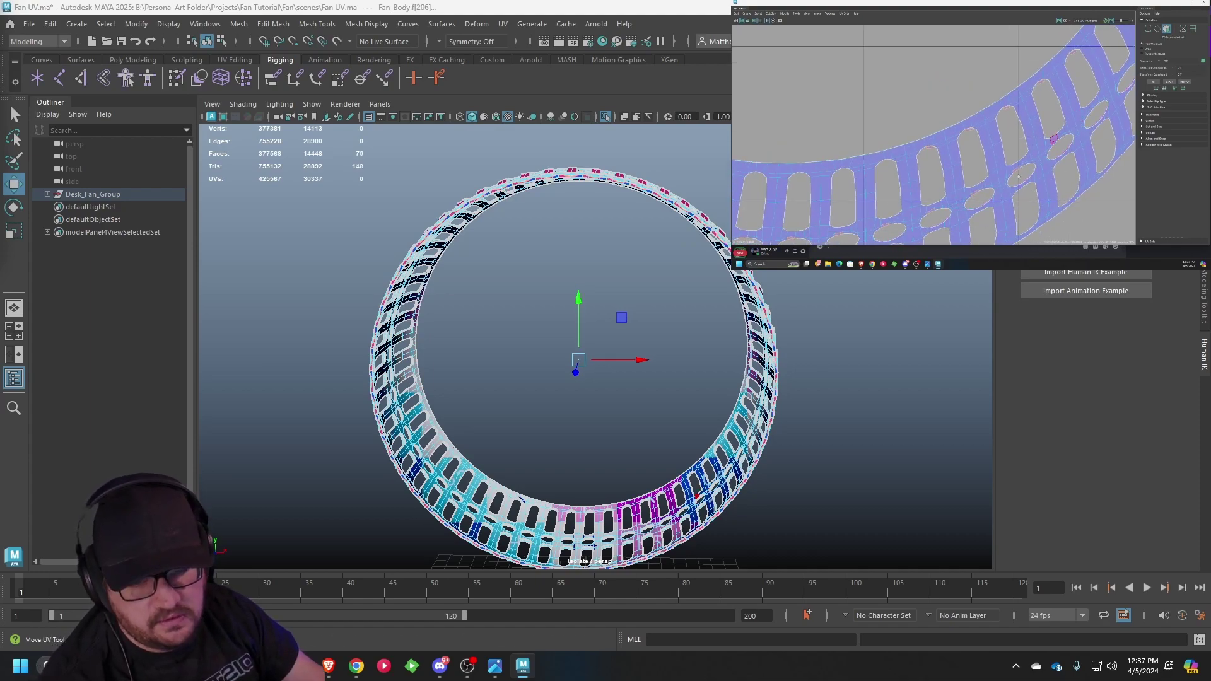
- Deselect the stray similar faces around the shell's lower arc and delete the UVs of the faces still selected
alt+middle_drag(945, 207, 1035, 151)
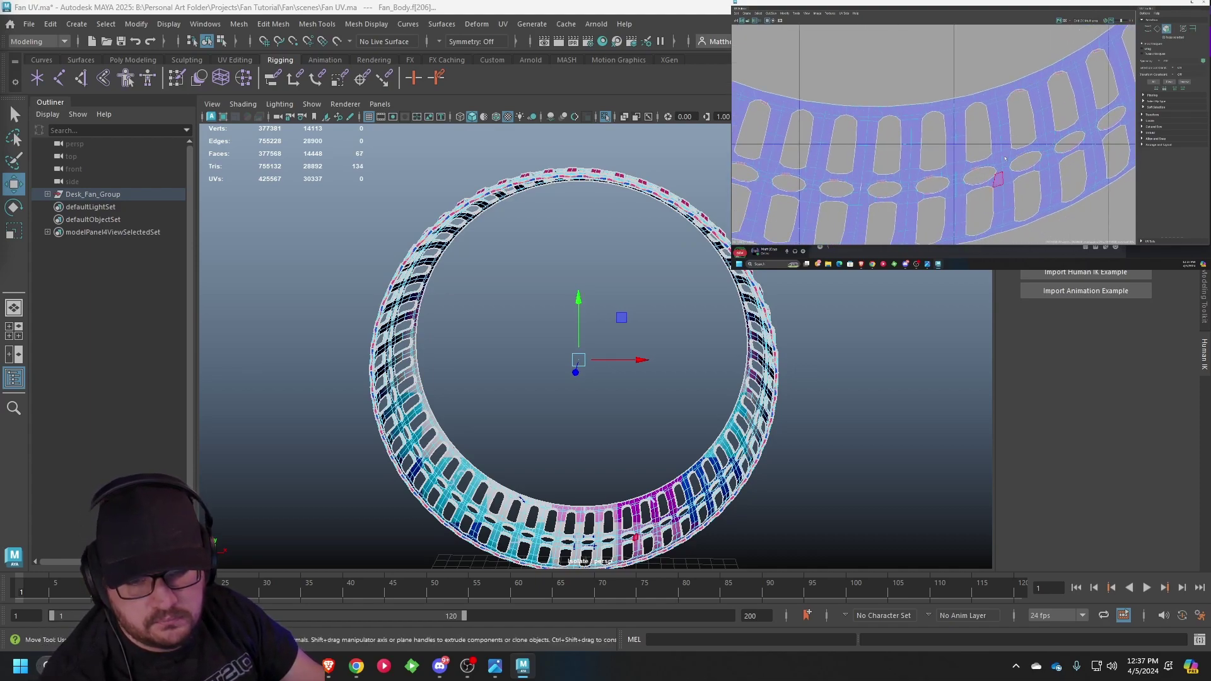
alt+middle_drag(744, 208, 923, 139)
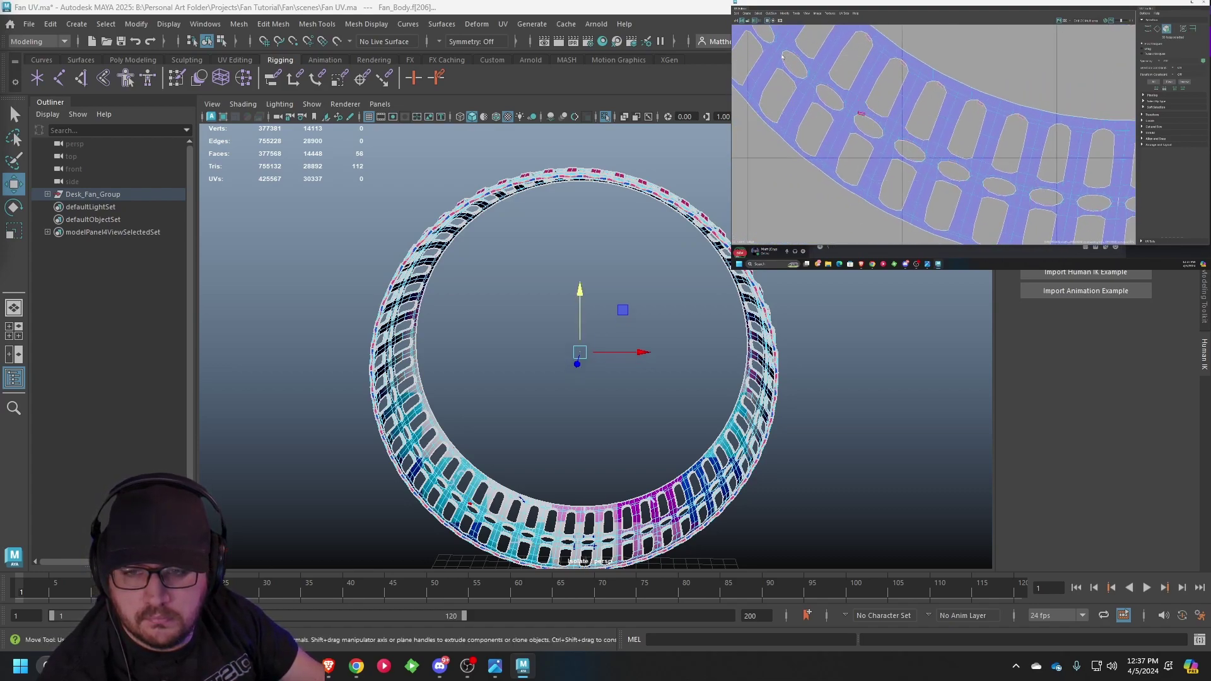
alt+middle_drag(783, 57, 925, 161)
scroll(905, 134, down, 4)
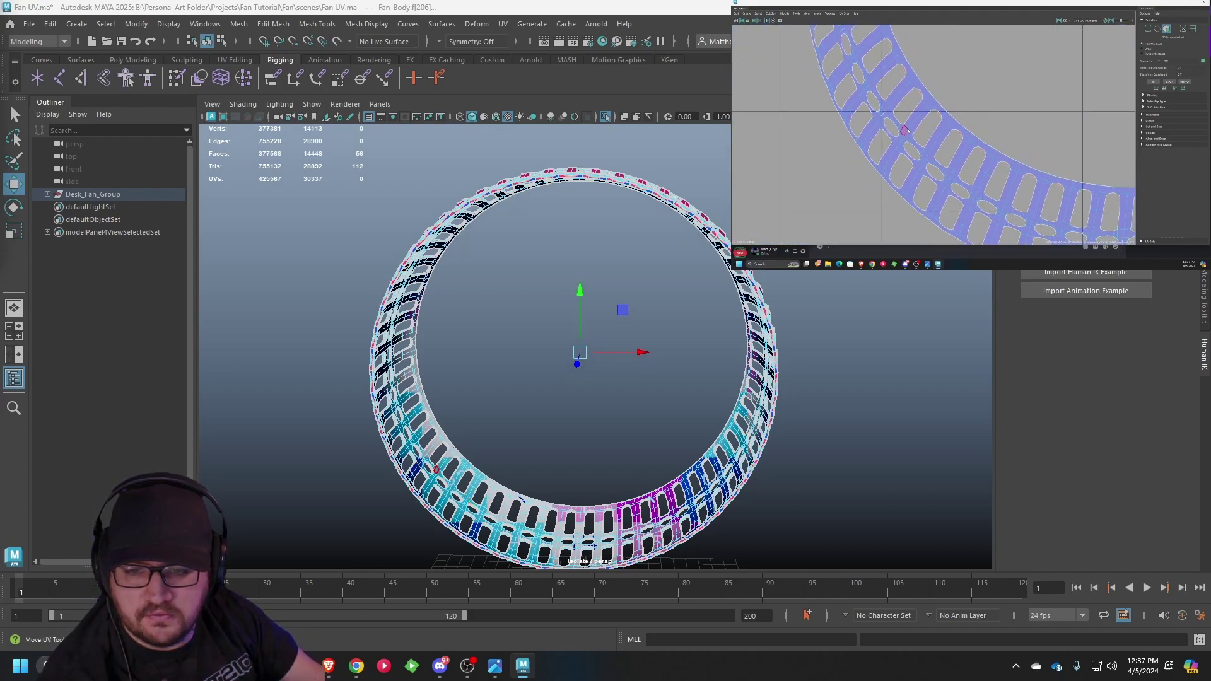
click(504, 24)
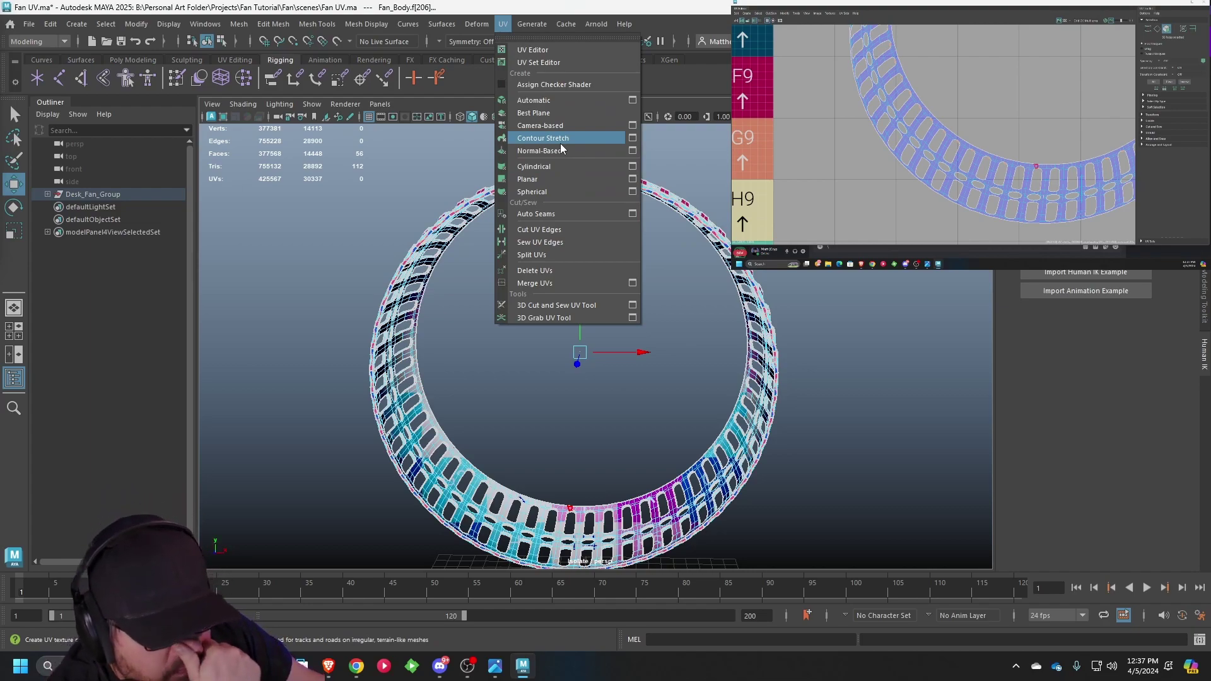
click(549, 270)
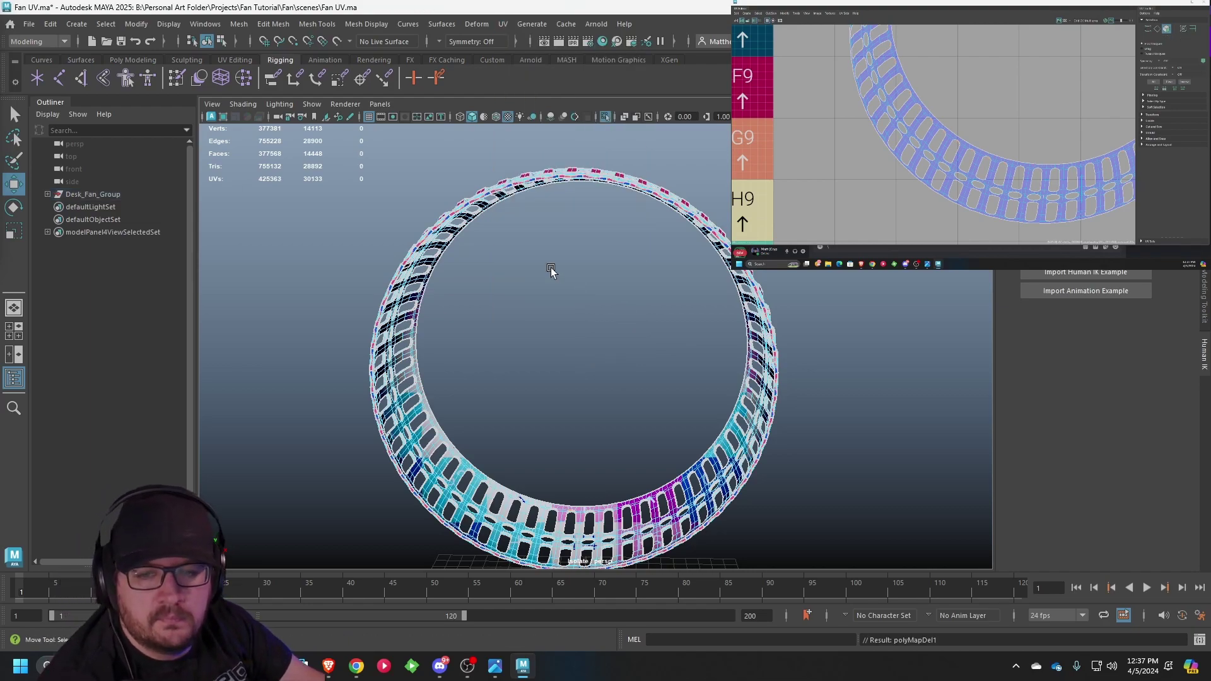
- Merge the two split UVs between the round holes on the projected shell's lower-left arc
scroll(934, 133, up, 3)
click(869, 139)
scroll(934, 183, up, 8)
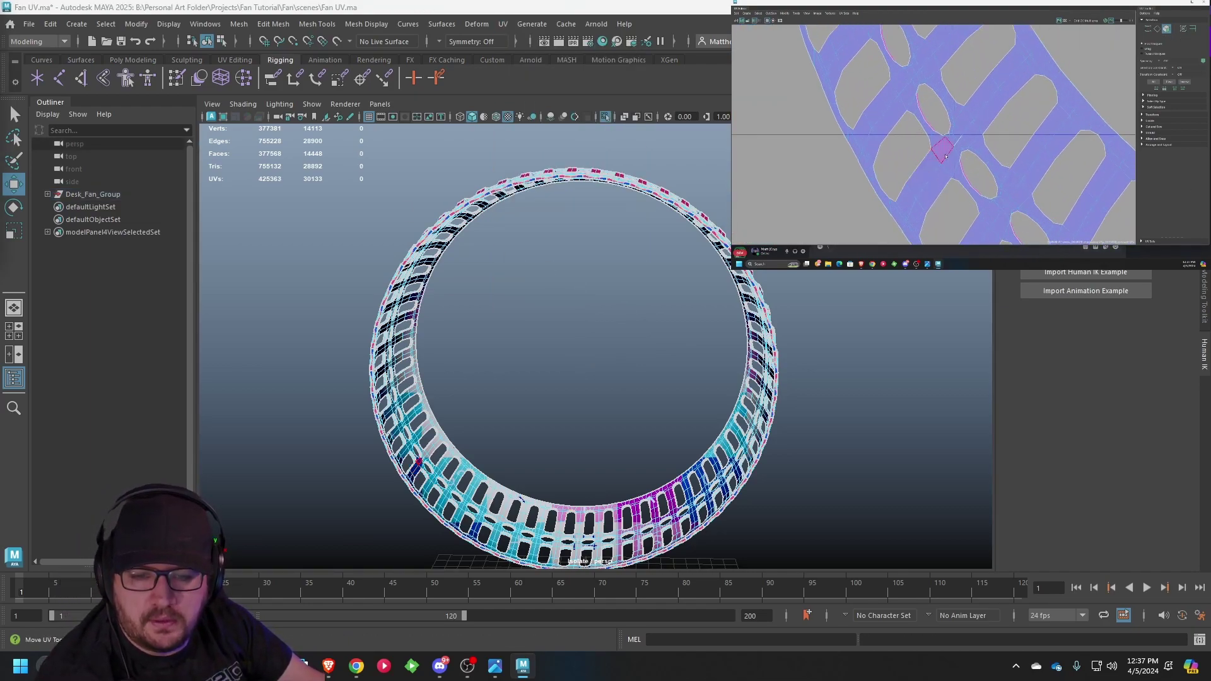
click(975, 128)
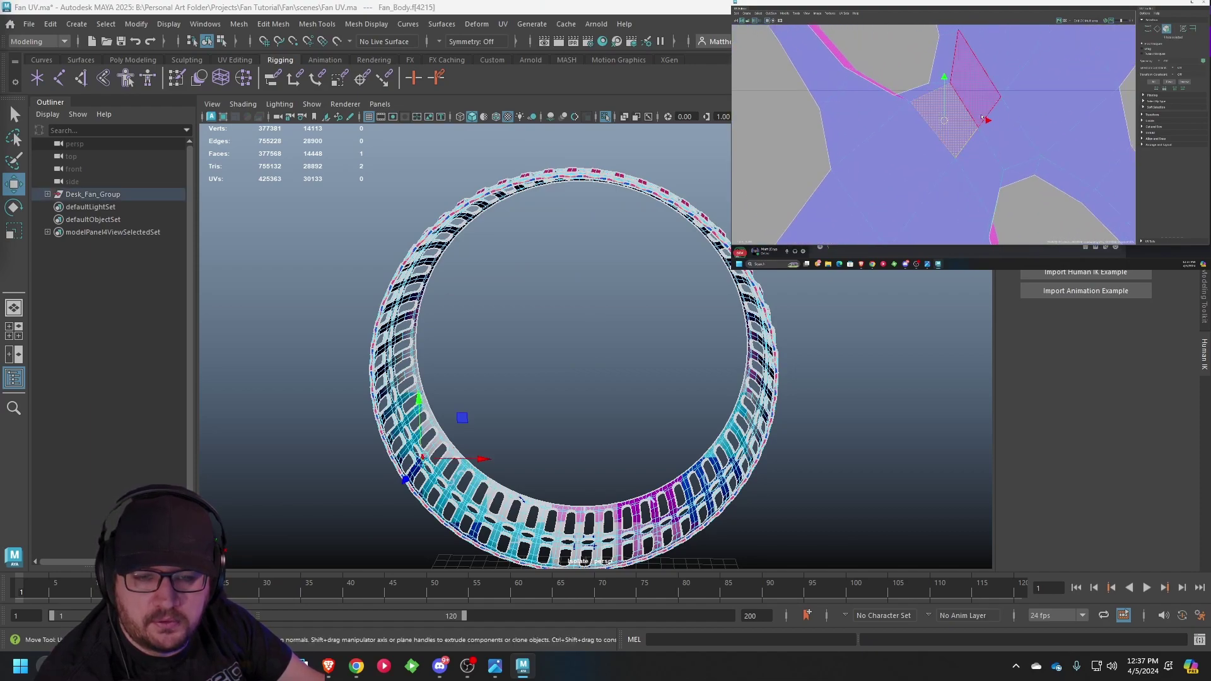
shift+click(979, 101)
shift+click(1007, 135)
drag(970, 120, 984, 132)
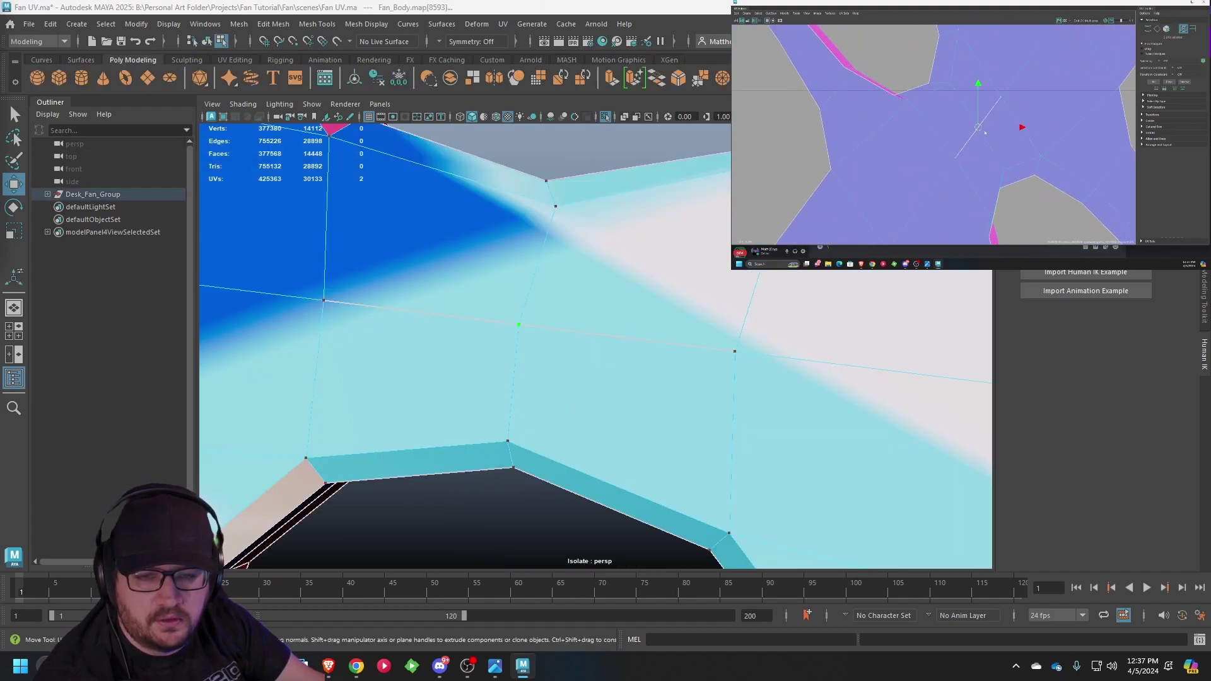
click(786, 14)
mouse_move(771, 13)
click(777, 57)
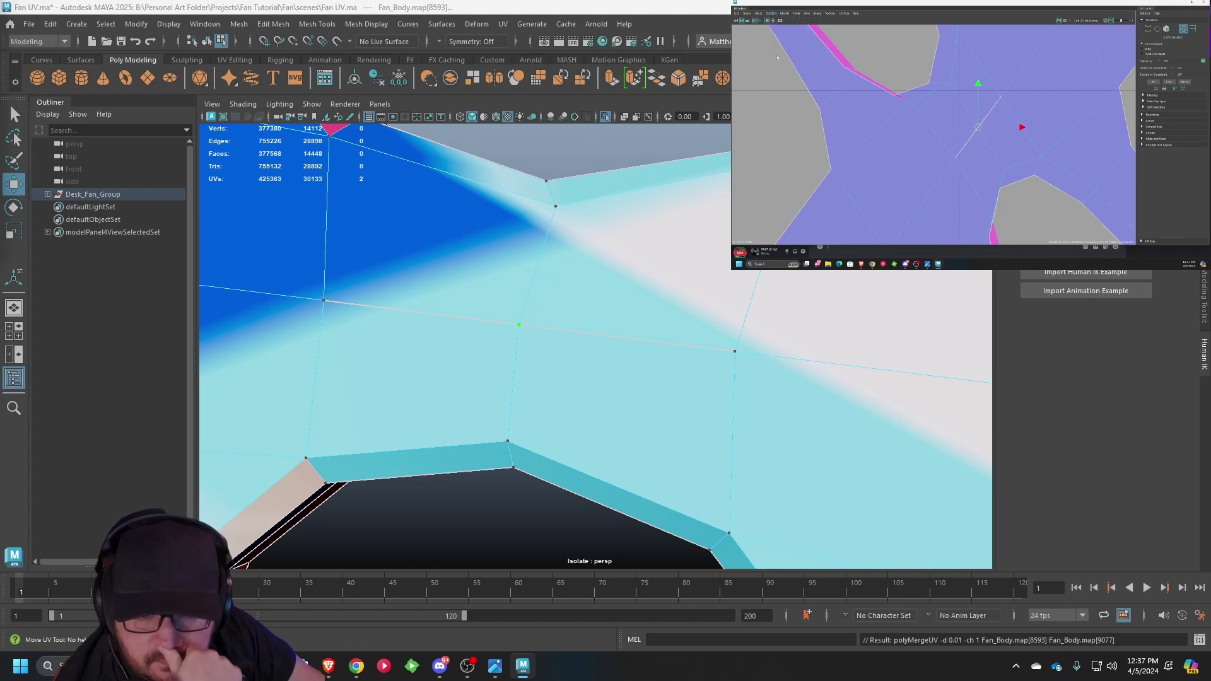
scroll(870, 84, down, 10)
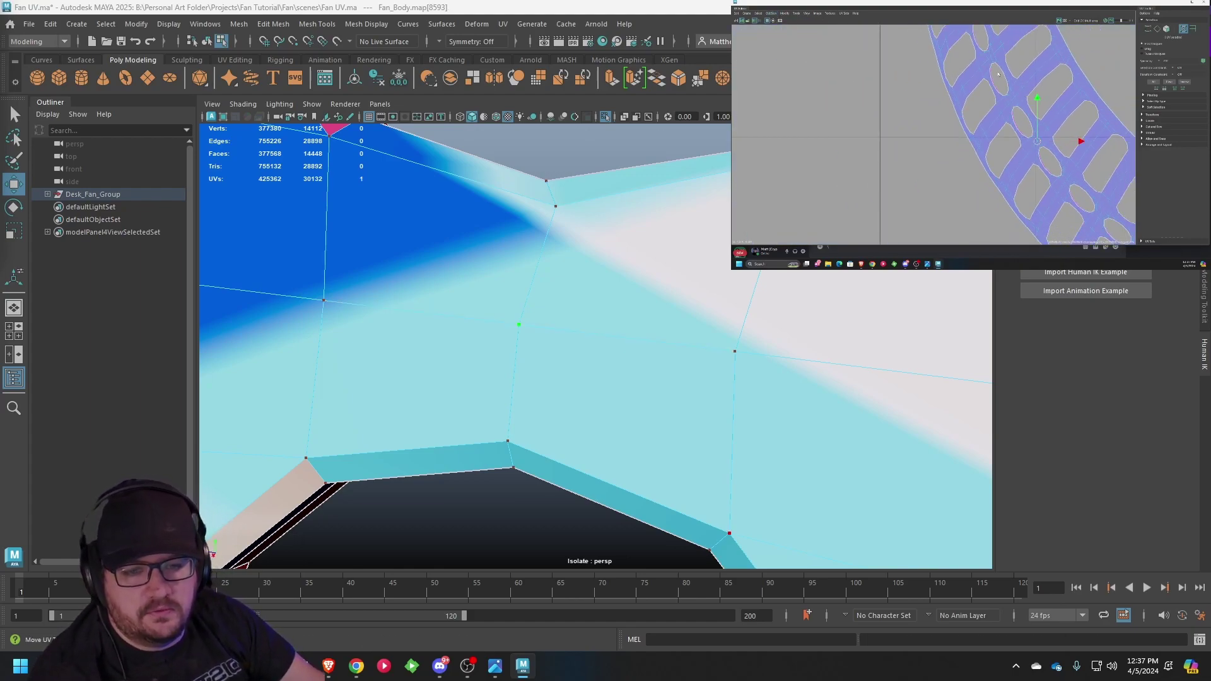
- Select the entire projected ring UV shell and inspect which part of the fan body it covers
scroll(976, 199, down, 3)
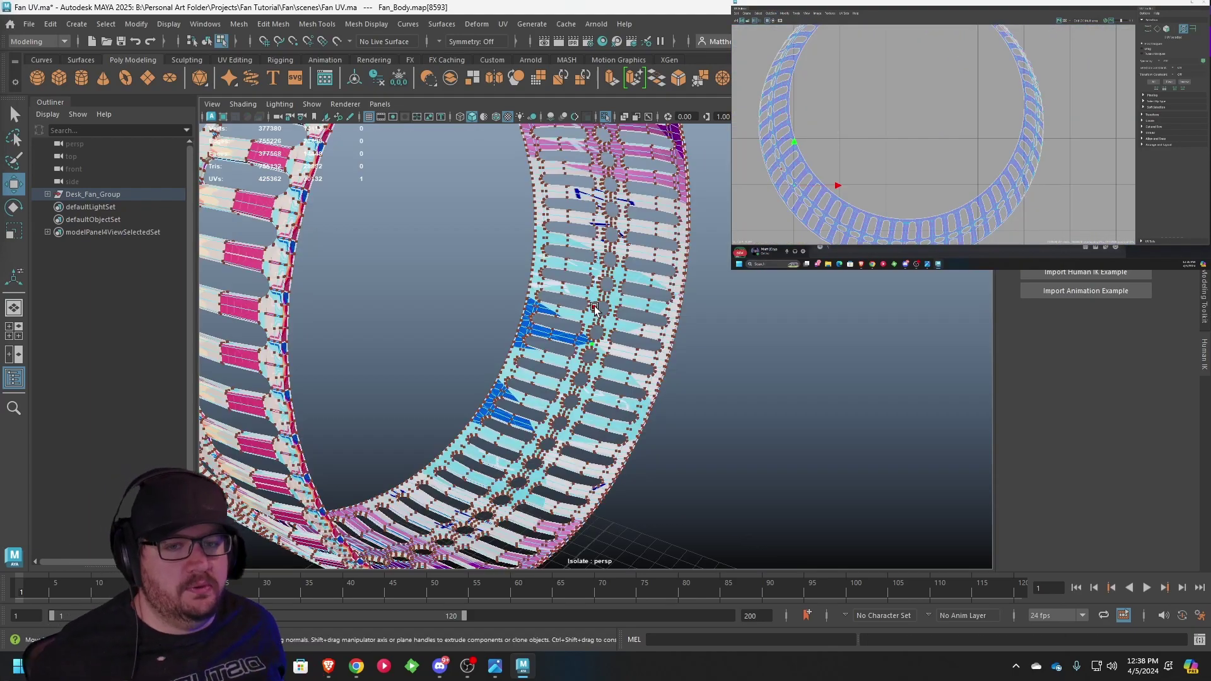
right_click(615, 261)
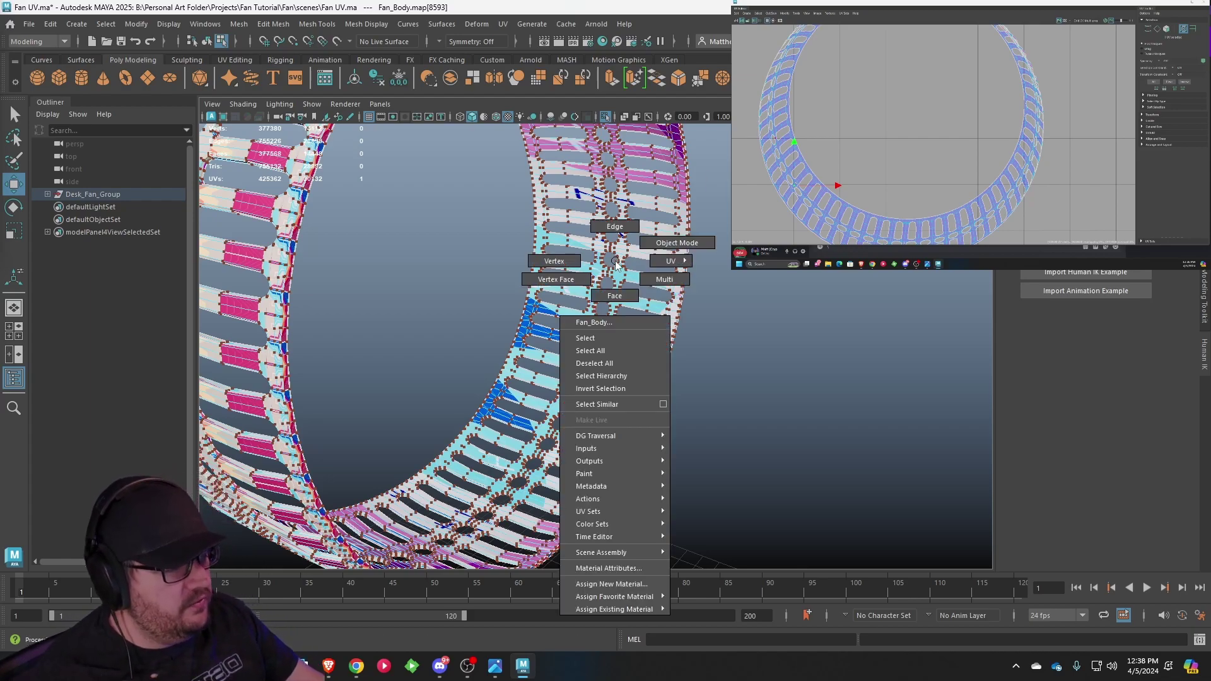
click(677, 243)
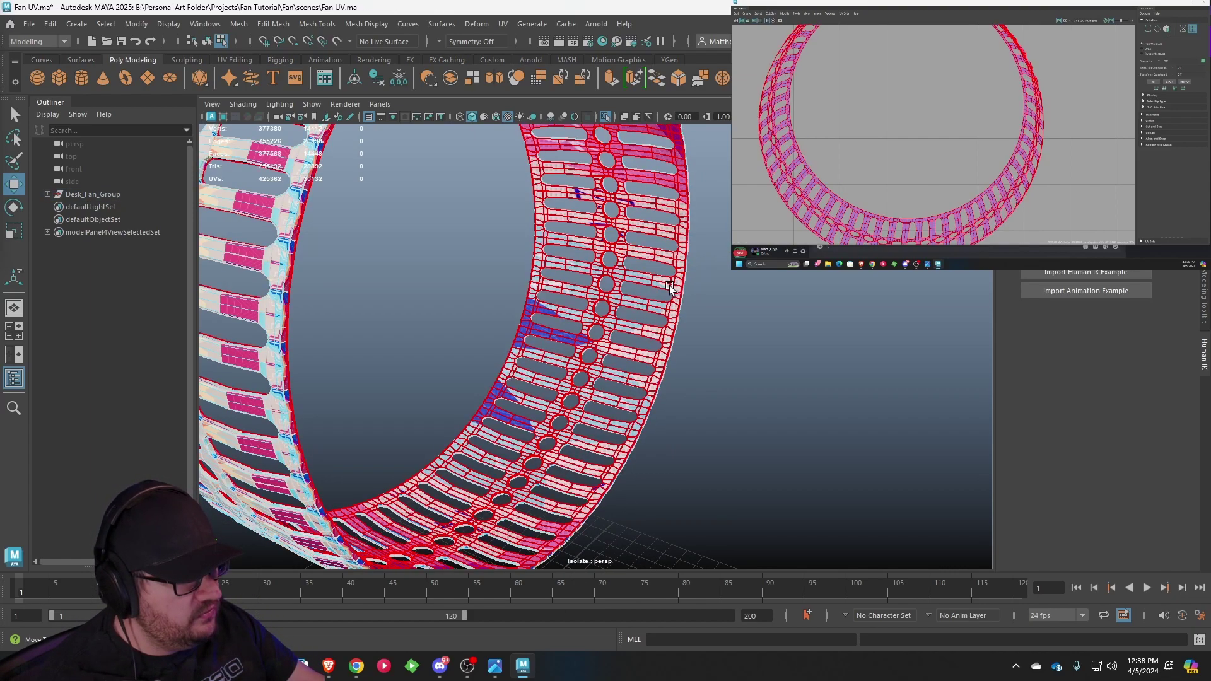
click(661, 285)
scroll(661, 285, down, 5)
alt+drag(789, 300, 625, 291)
alt+middle_drag(625, 291, 669, 360)
alt+drag(660, 288, 628, 290)
scroll(895, 104, down, 6)
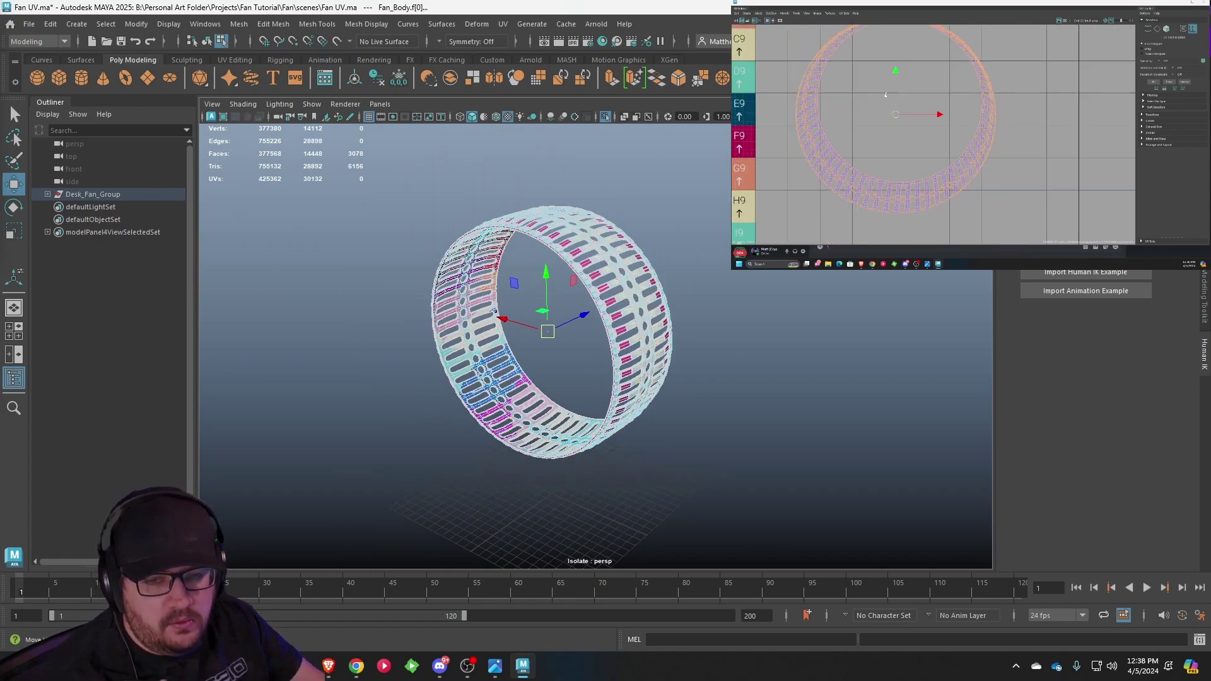
alt+middle_drag(815, 107, 944, 145)
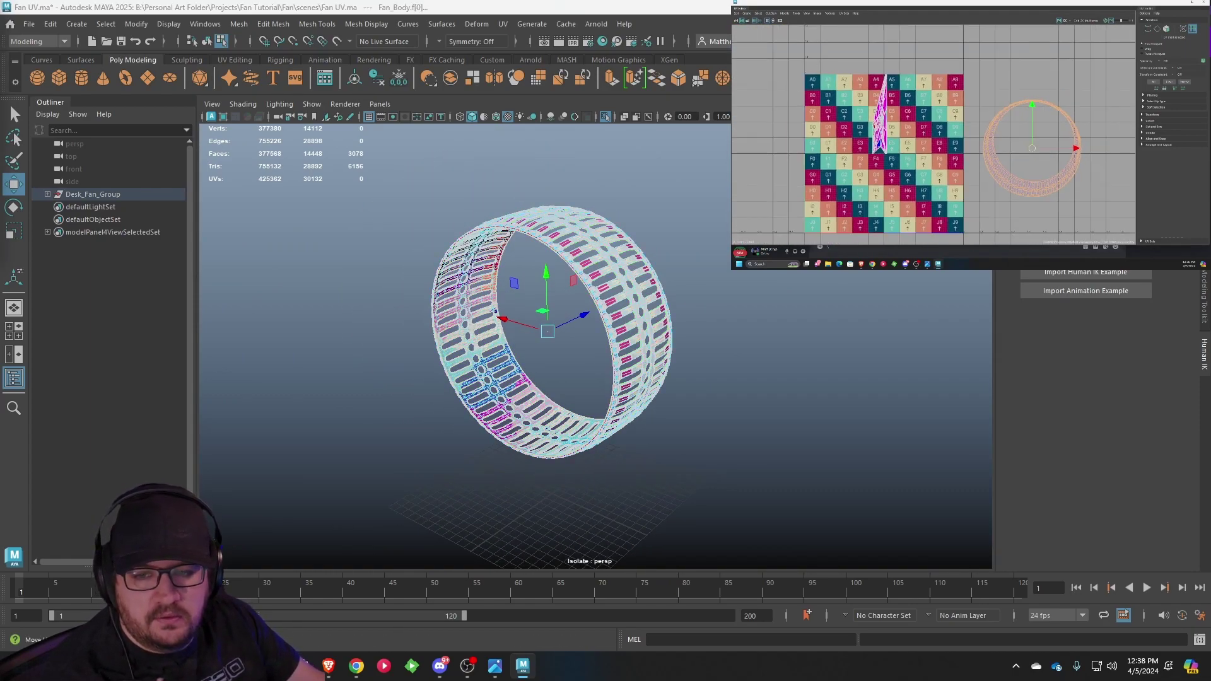
- Select the leftover fan body UVs inside the UV tile and view them on the model
right_click(880, 102)
right_drag(902, 102, 903, 101)
drag(820, 66, 917, 173)
alt+drag(349, 195, 525, 226)
scroll(524, 227, up, 5)
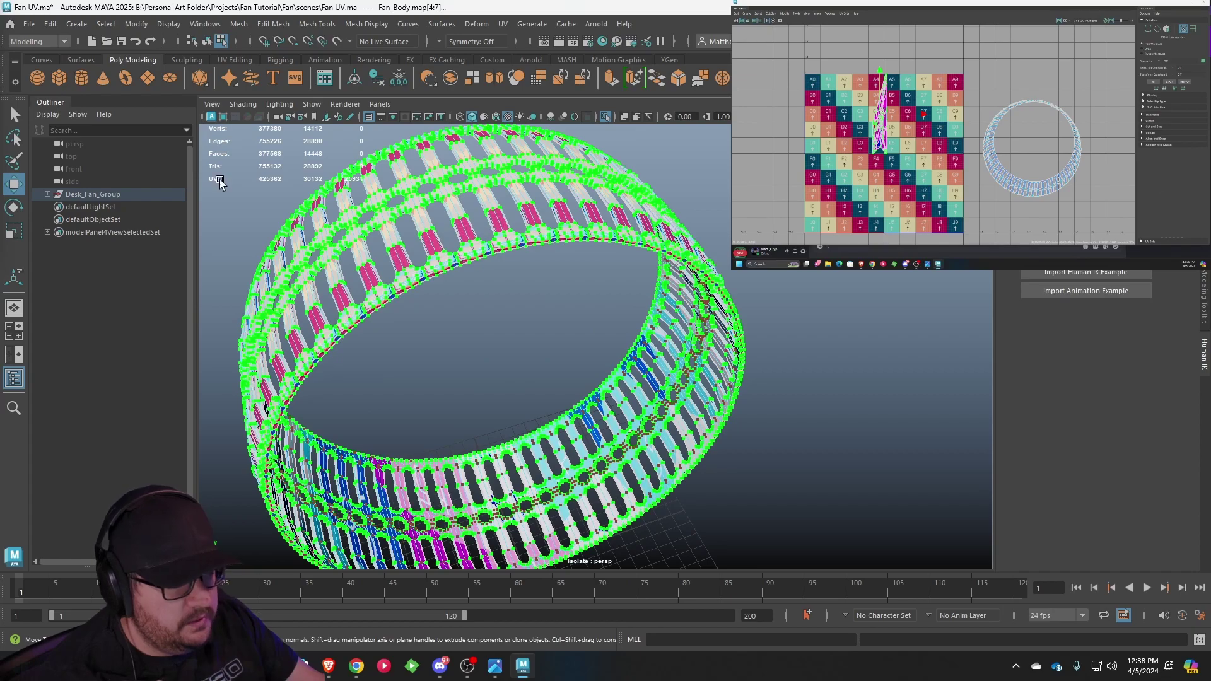
- Return to object mode and reselect the perforated fan body
right_click(479, 250)
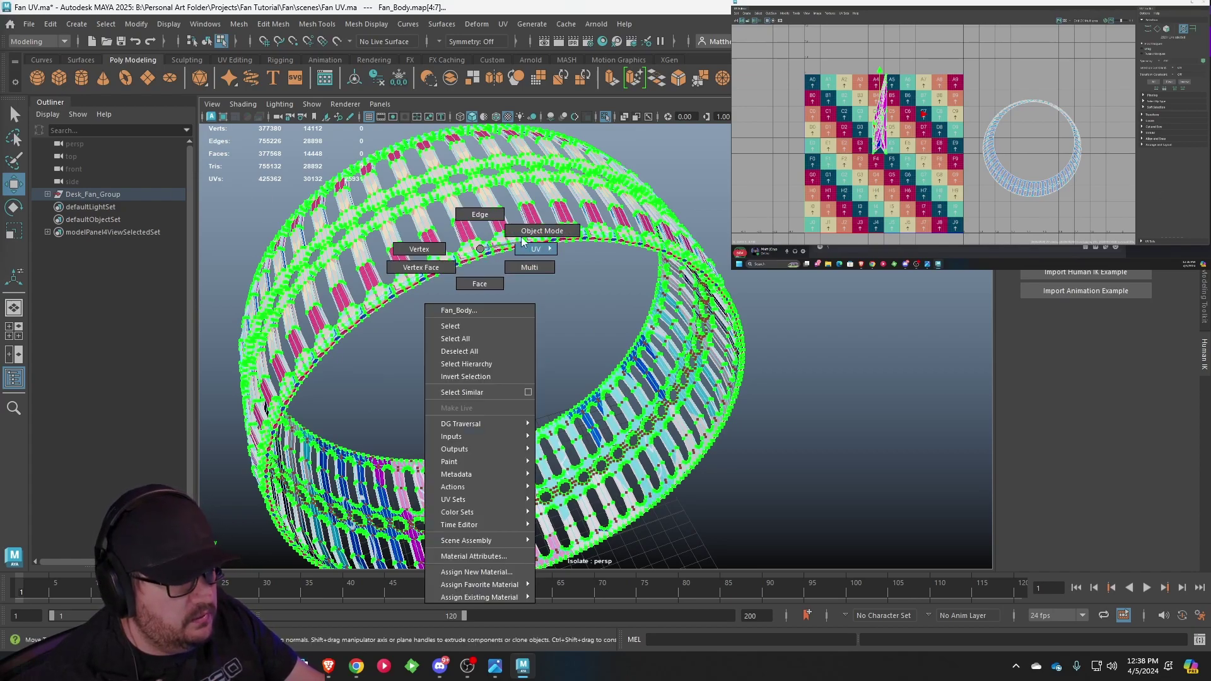
right_drag(520, 238, 541, 231)
scroll(587, 271, down, 7)
scroll(588, 281, up, 5)
click(579, 242)
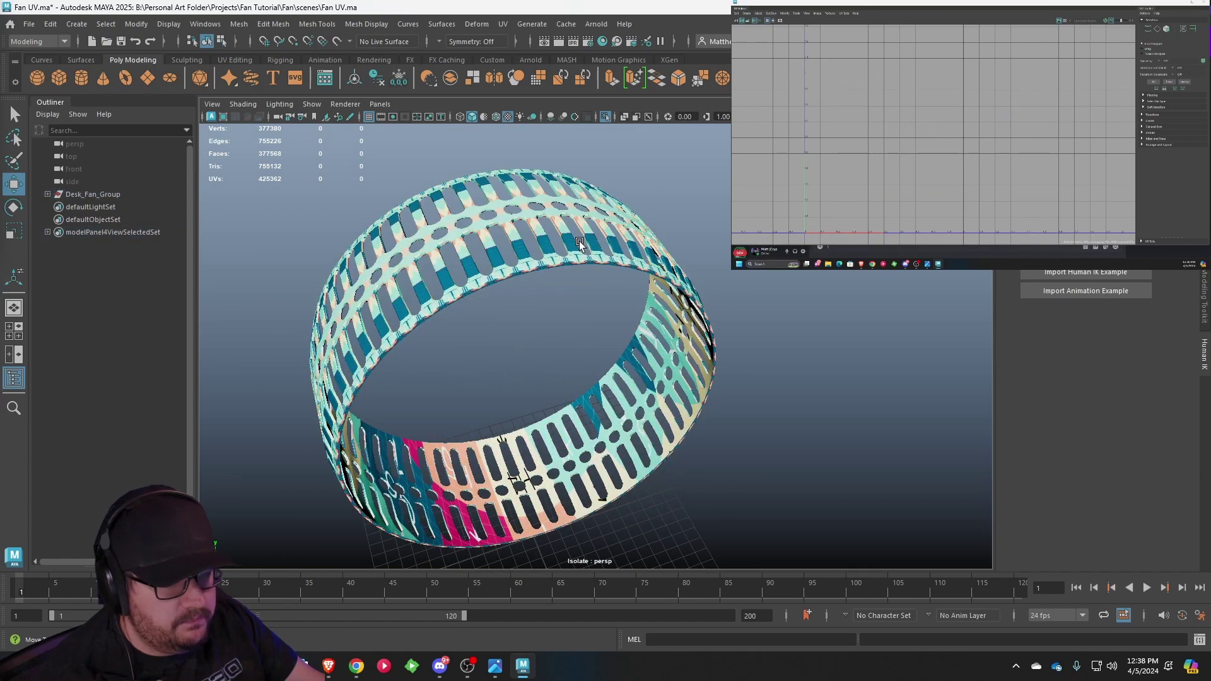
click(611, 258)
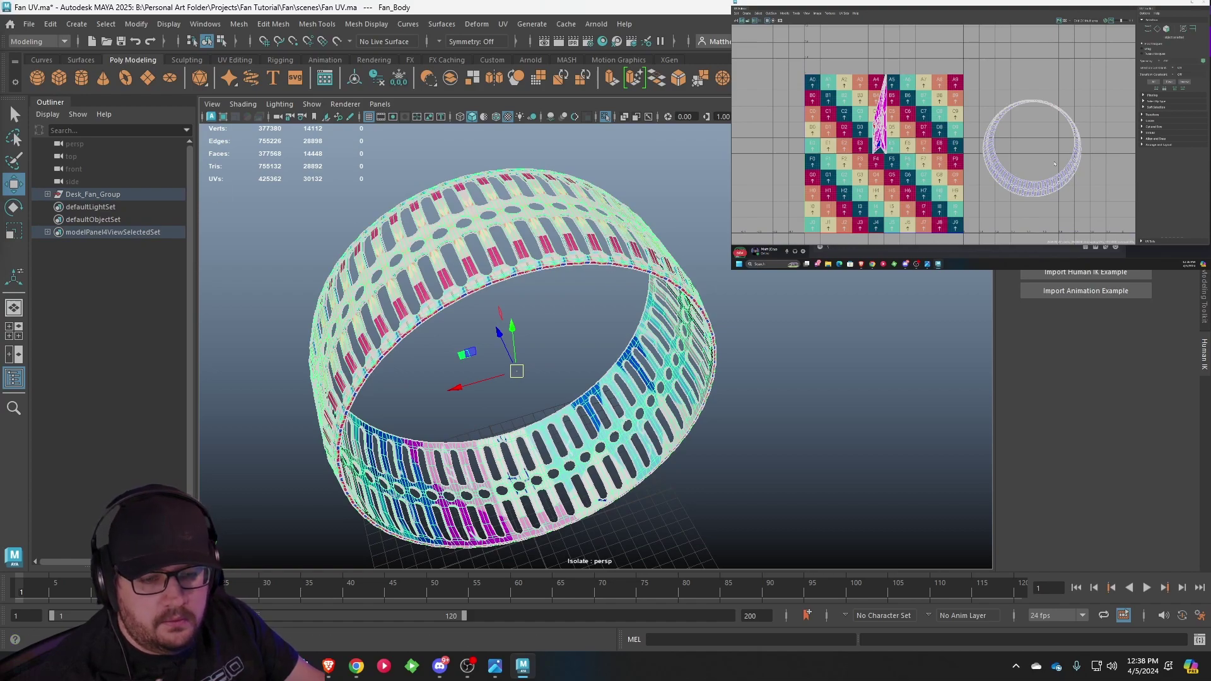
- Select all fan body UVs except the projected ring shell and try a camera-based projection from a straight-on view
right_click(438, 232)
right_drag(401, 234, 535, 234)
drag(765, 497, 353, 211)
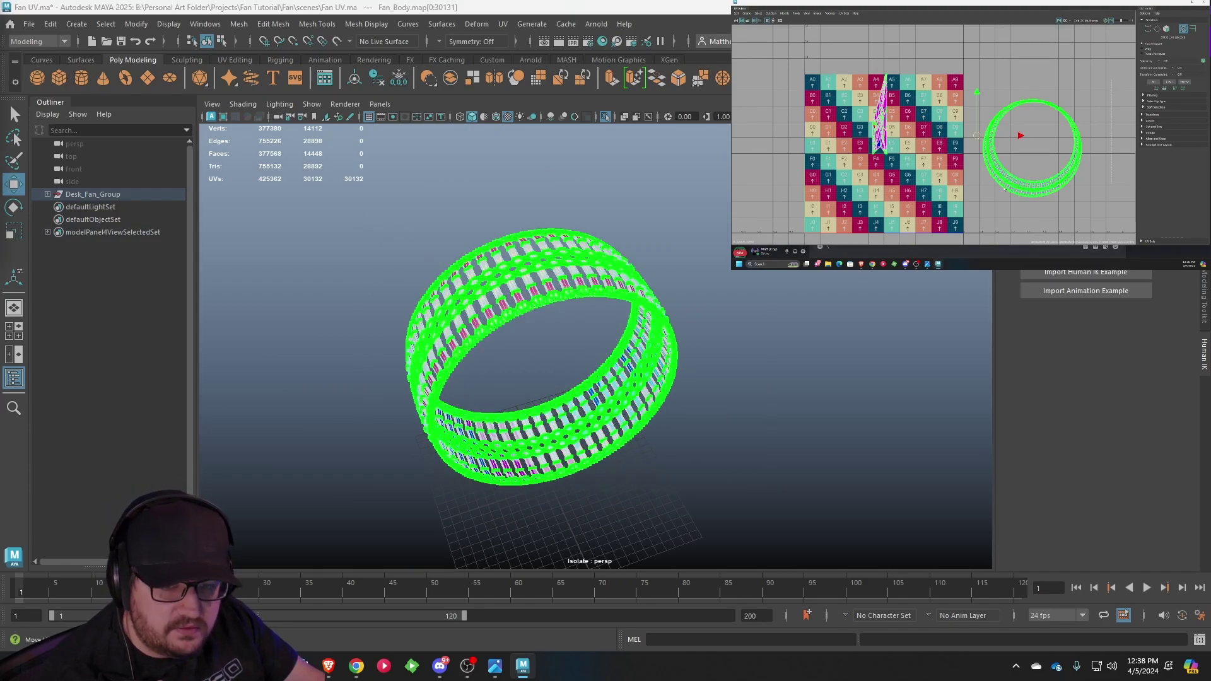
ctrl+drag(969, 222, 969, 222)
alt+drag(286, 181, 393, 197)
alt+drag(528, 273, 559, 281)
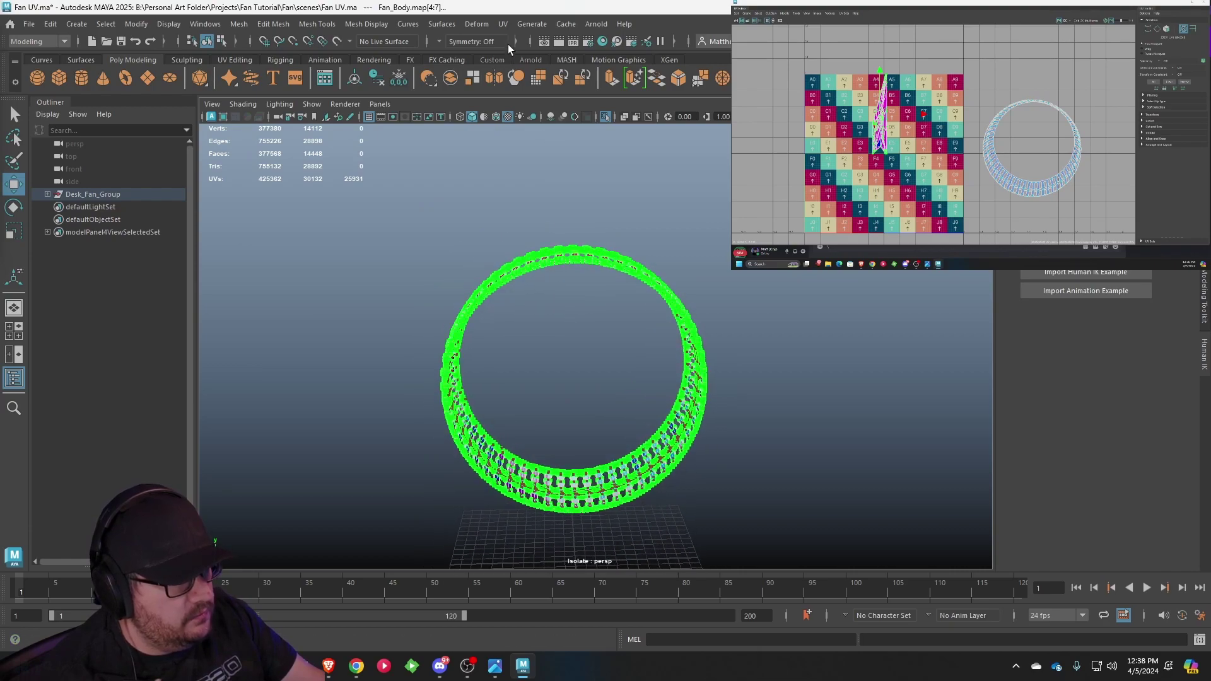
click(503, 24)
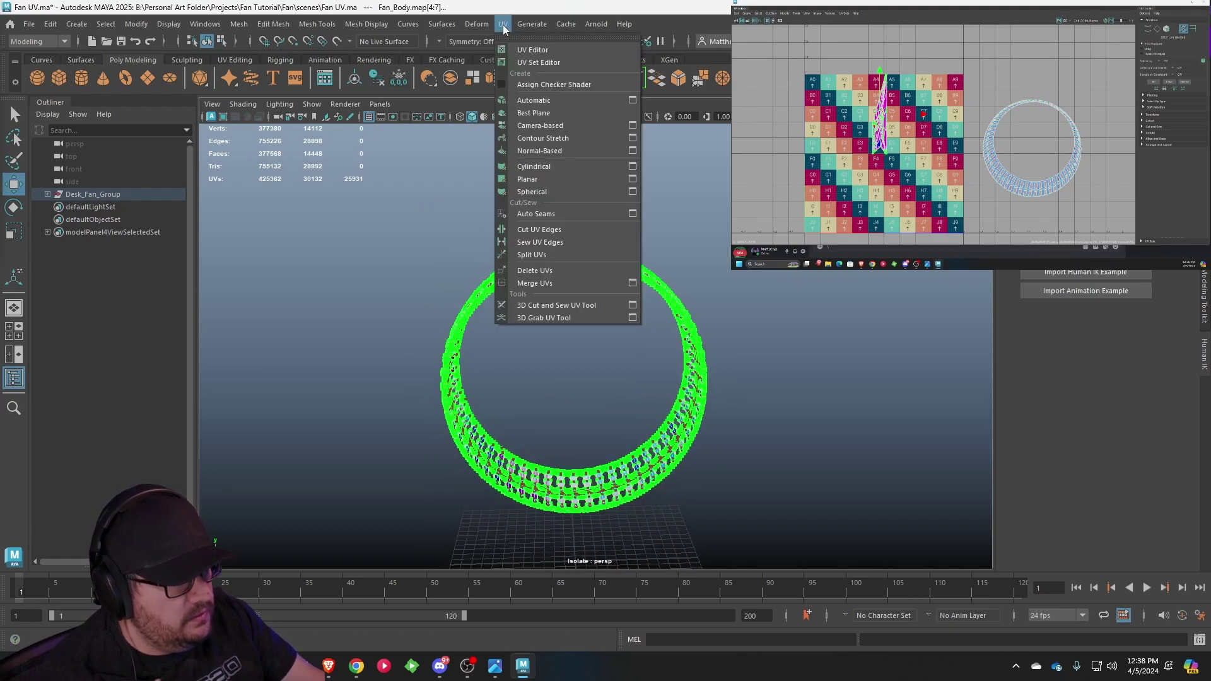
click(543, 126)
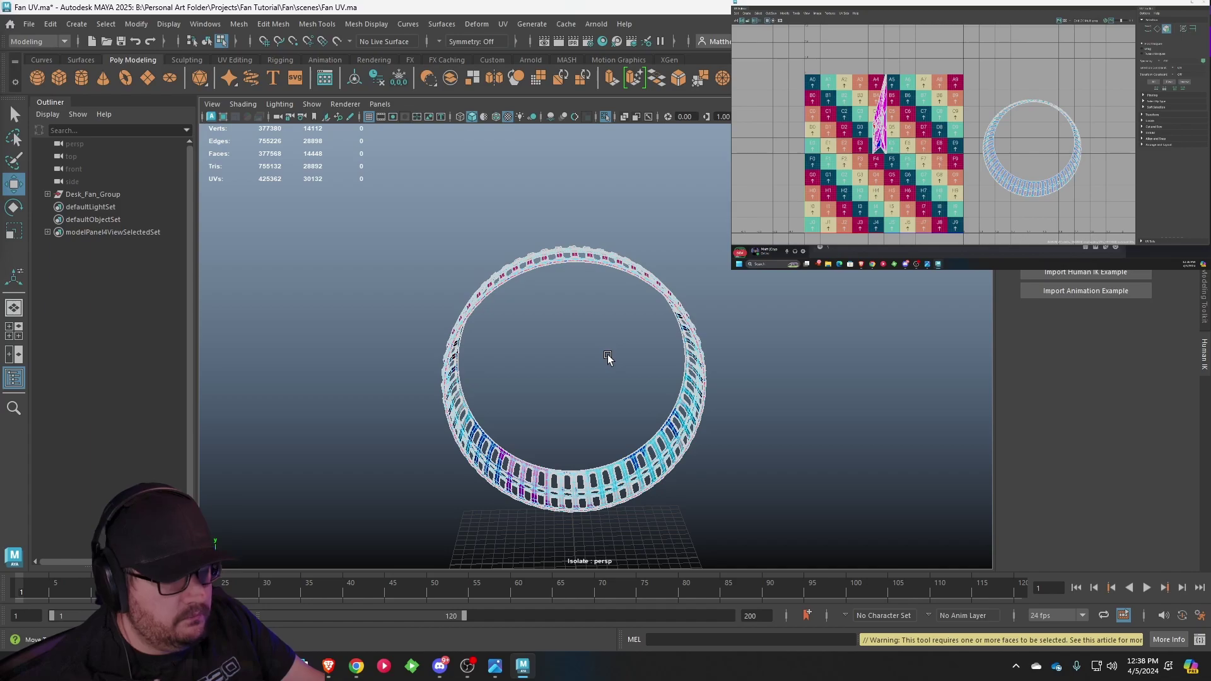
- Select all fan body faces, leaving out those of the already projected ring shell beside the UV tile
alt+drag(608, 357, 574, 268)
right_click(568, 256)
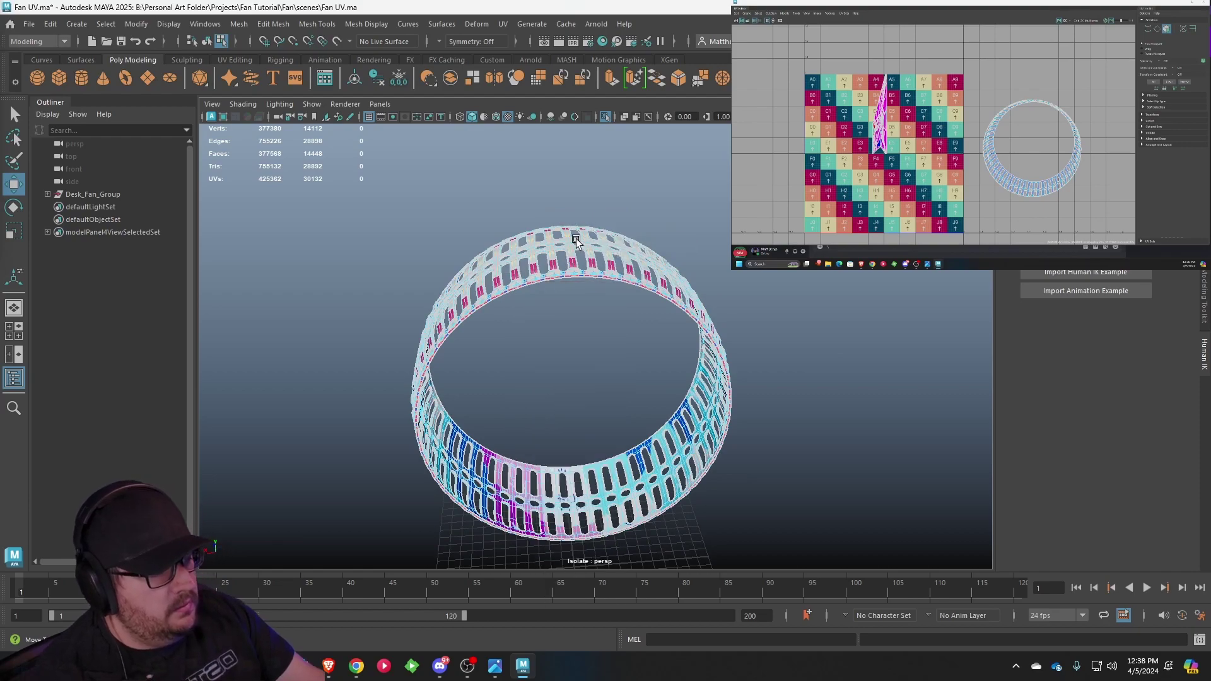
right_click(559, 247)
right_drag(563, 268, 556, 286)
scroll(553, 292, down, 4)
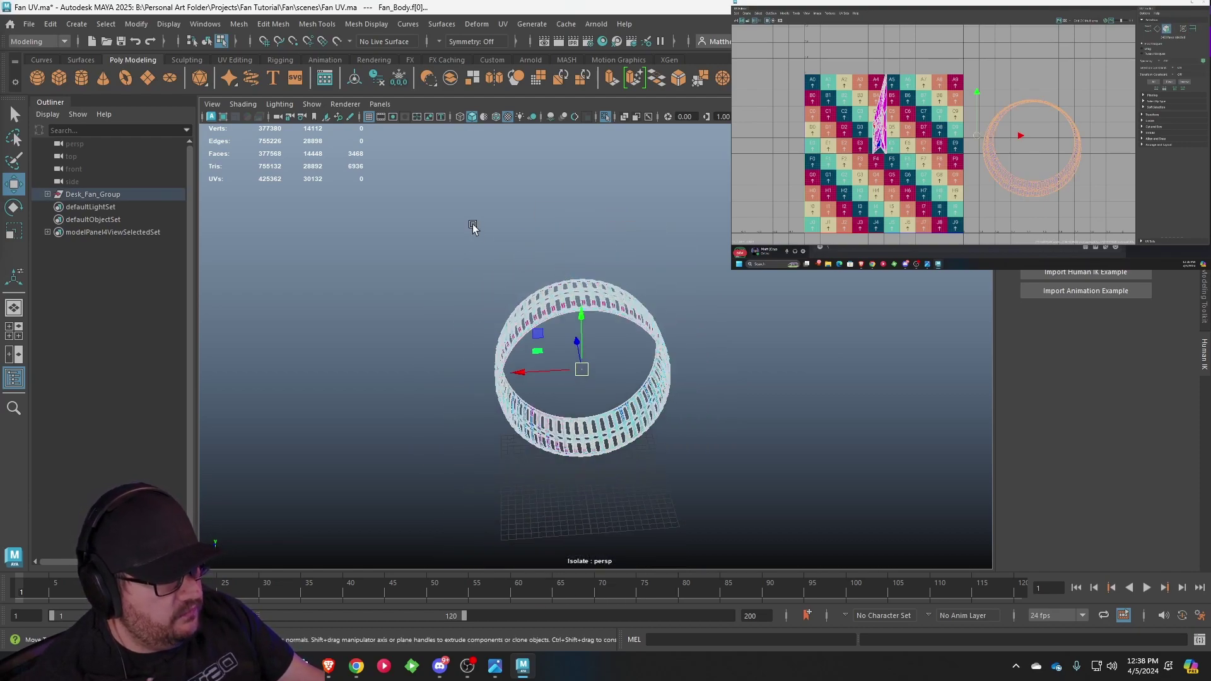
drag(473, 226, 747, 496)
scroll(673, 460, up, 6)
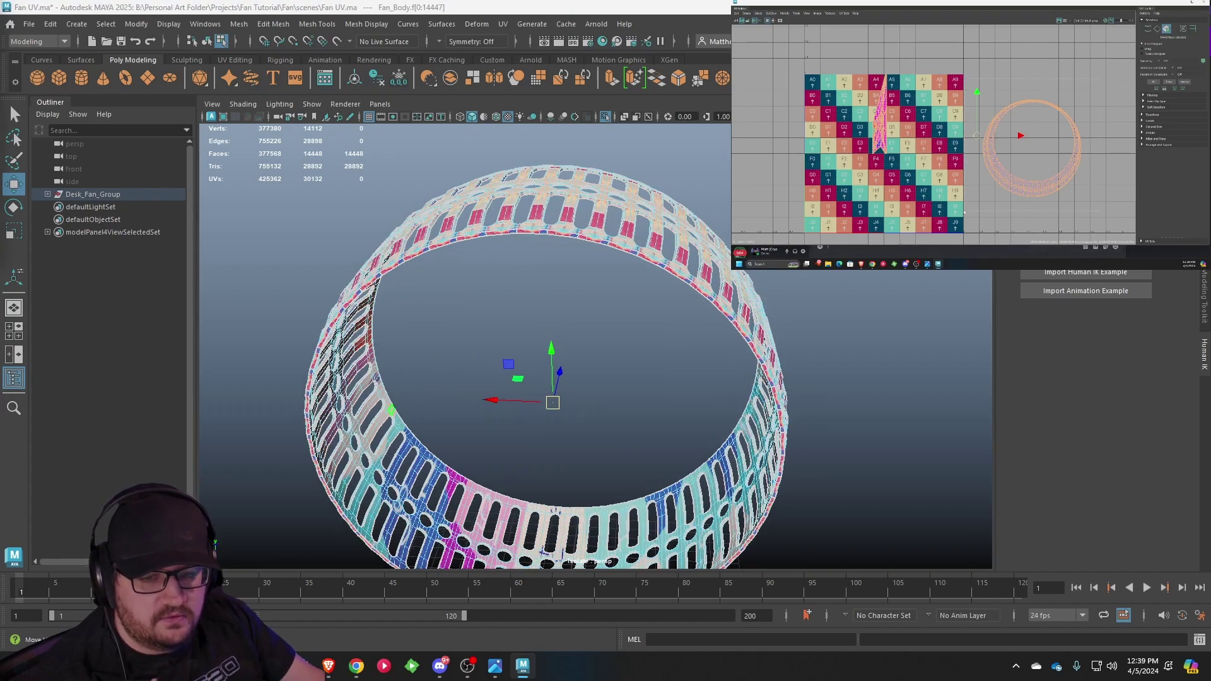
ctrl+drag(964, 213, 1091, 92)
- Project the selected faces with camera-based mapping from a straight-on view of the ring and scale down the new shell
alt+drag(422, 208, 462, 149)
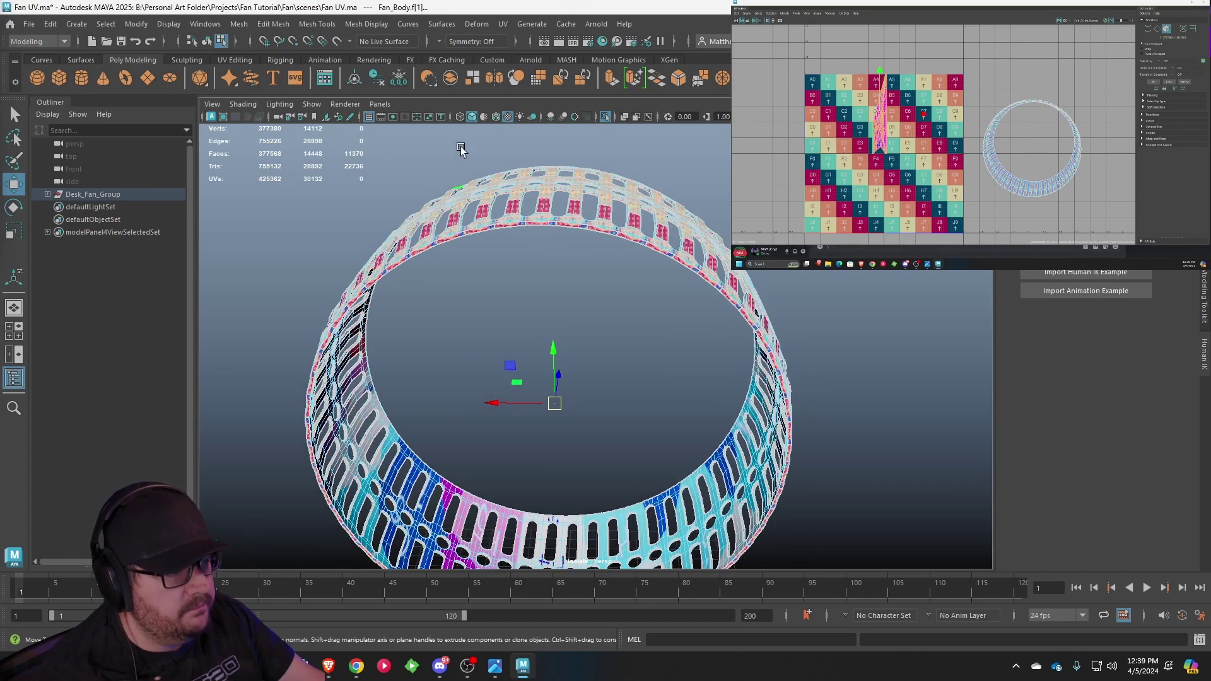
click(500, 24)
alt+drag(603, 380, 603, 344)
alt+middle_drag(602, 344, 602, 306)
alt+drag(602, 307, 598, 219)
scroll(613, 225, down, 1)
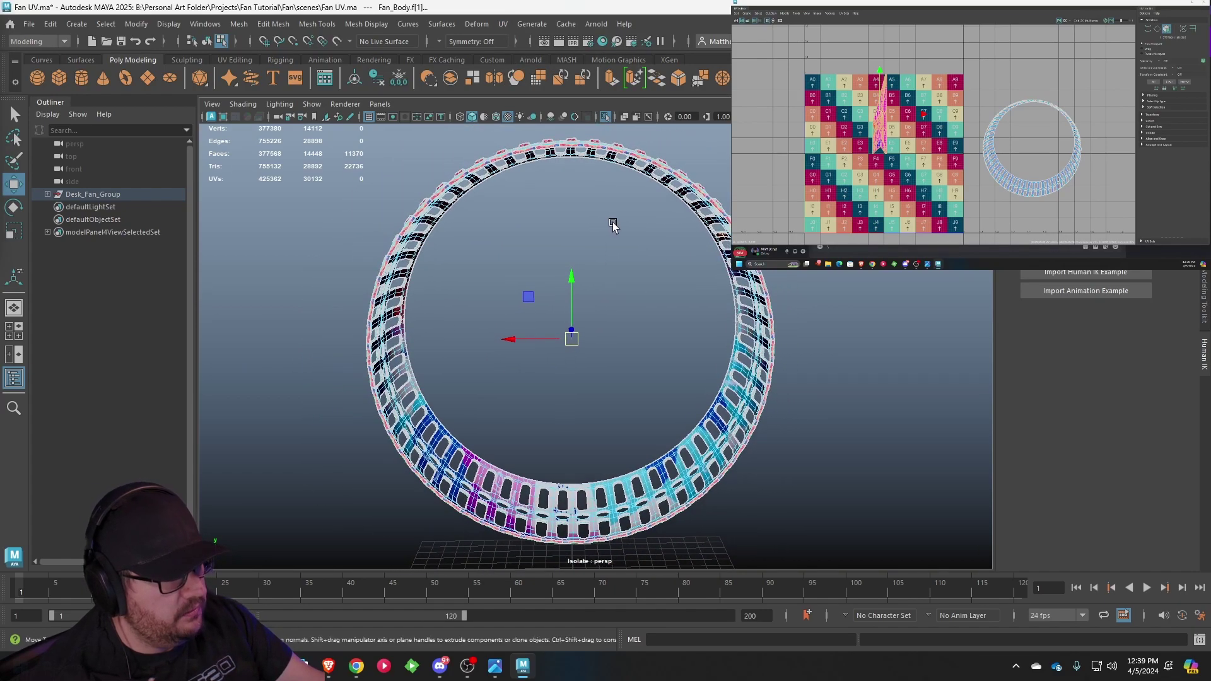
click(499, 26)
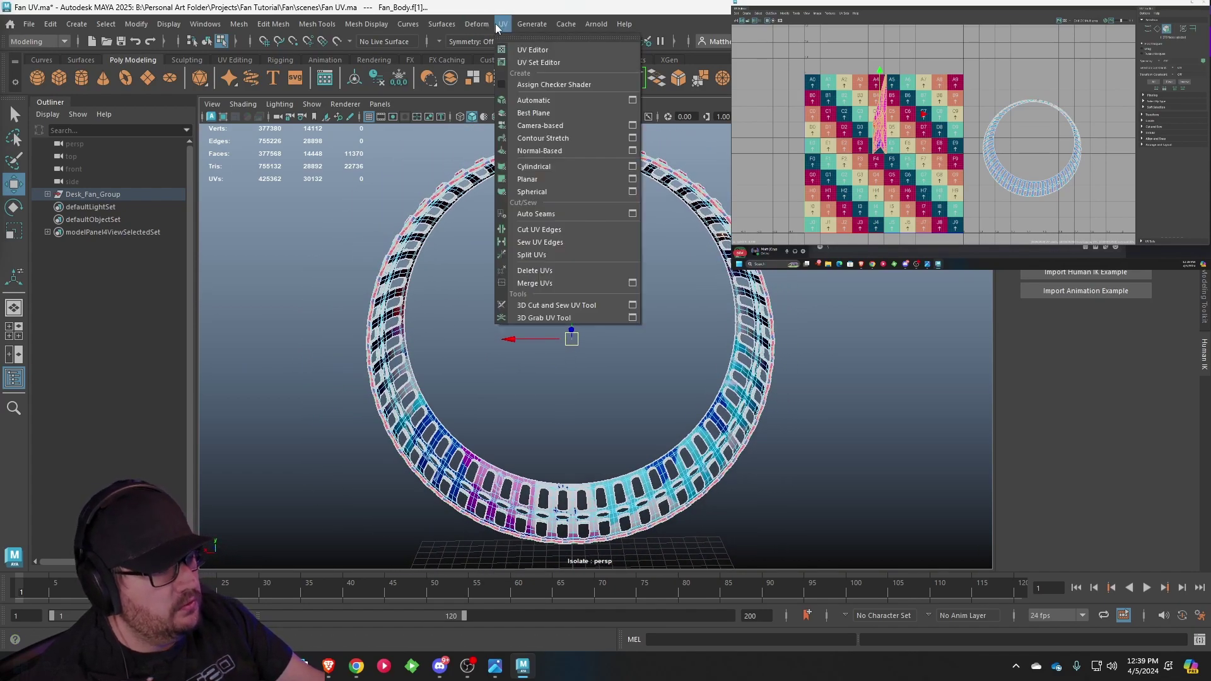
click(539, 123)
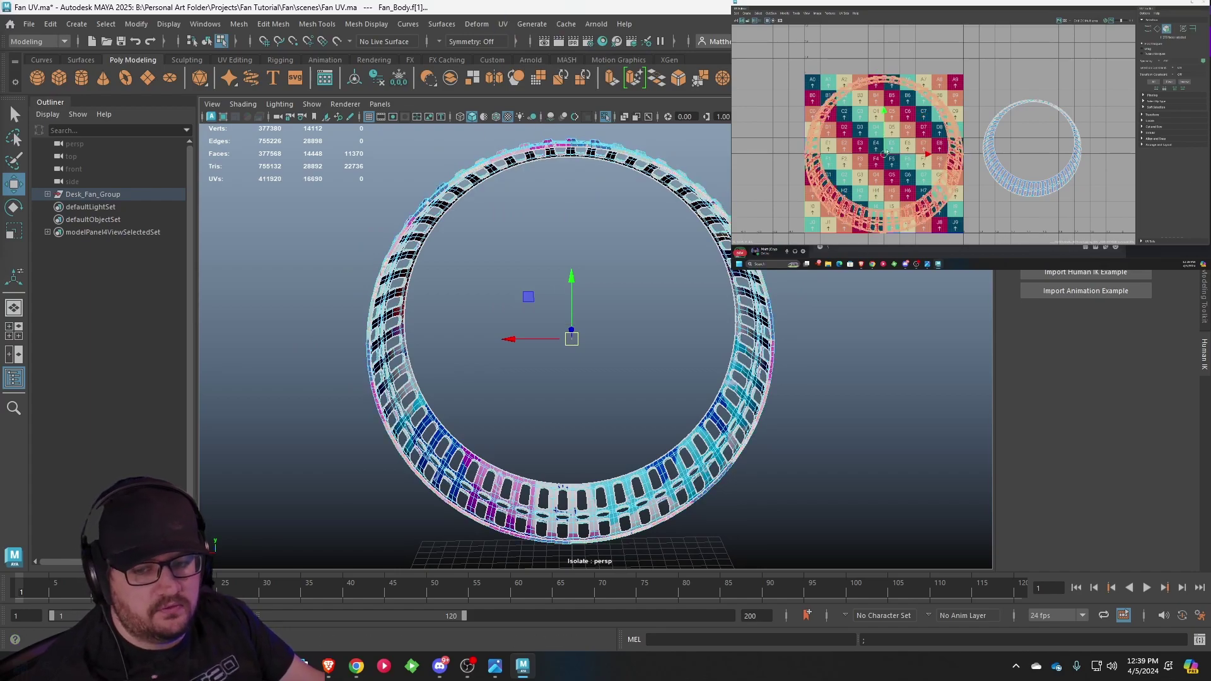
key(r)
drag(885, 154, 865, 155)
- Examine the perforated ring's slots and rim from above and below for a place to cut a UV seam
alt+drag(571, 221, 495, 237)
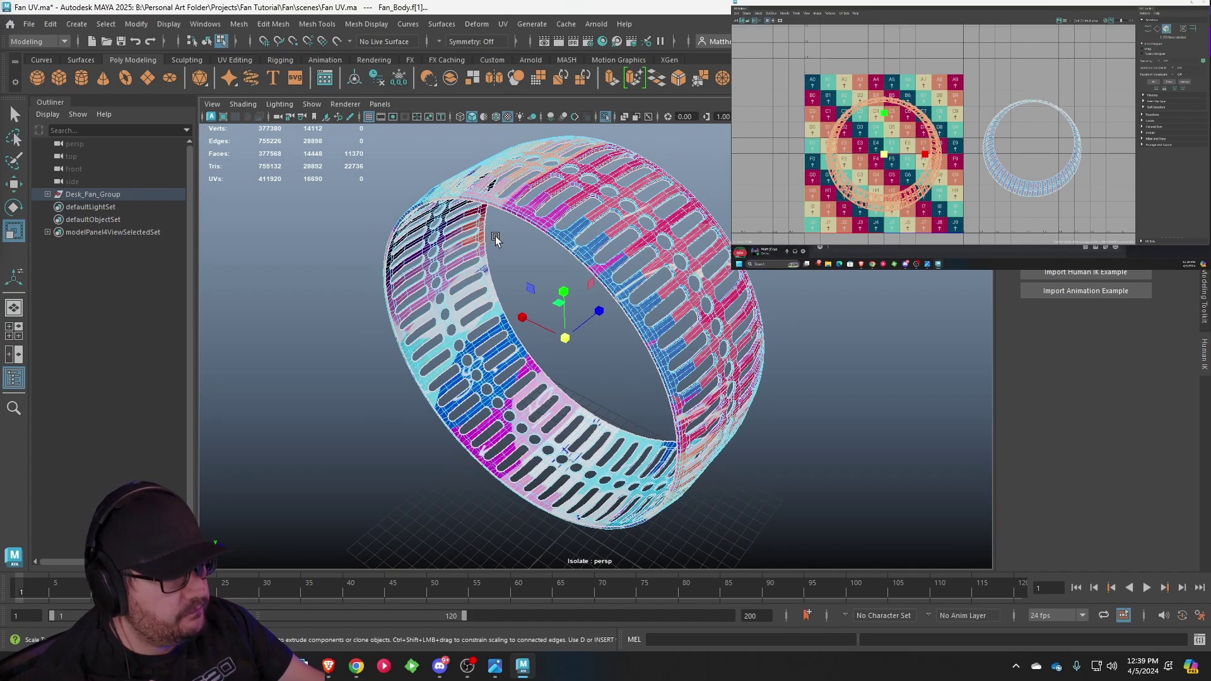
scroll(495, 238, up, 3)
right_drag(573, 193, 652, 243)
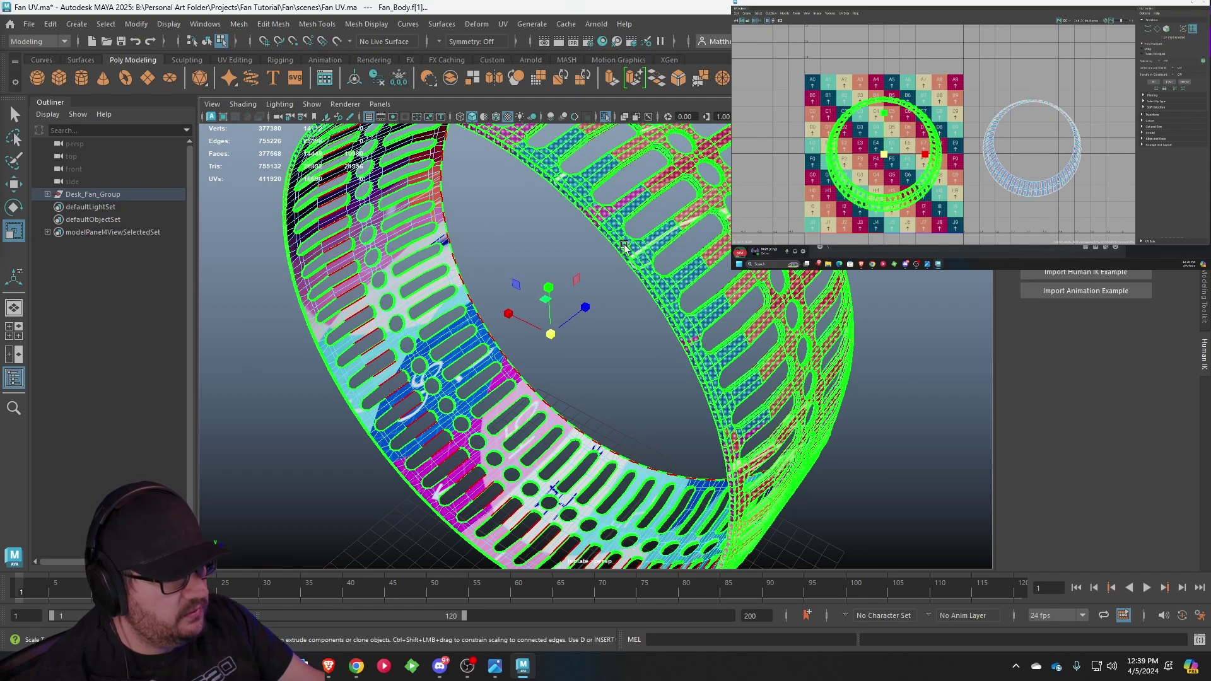
alt+drag(636, 295, 592, 309)
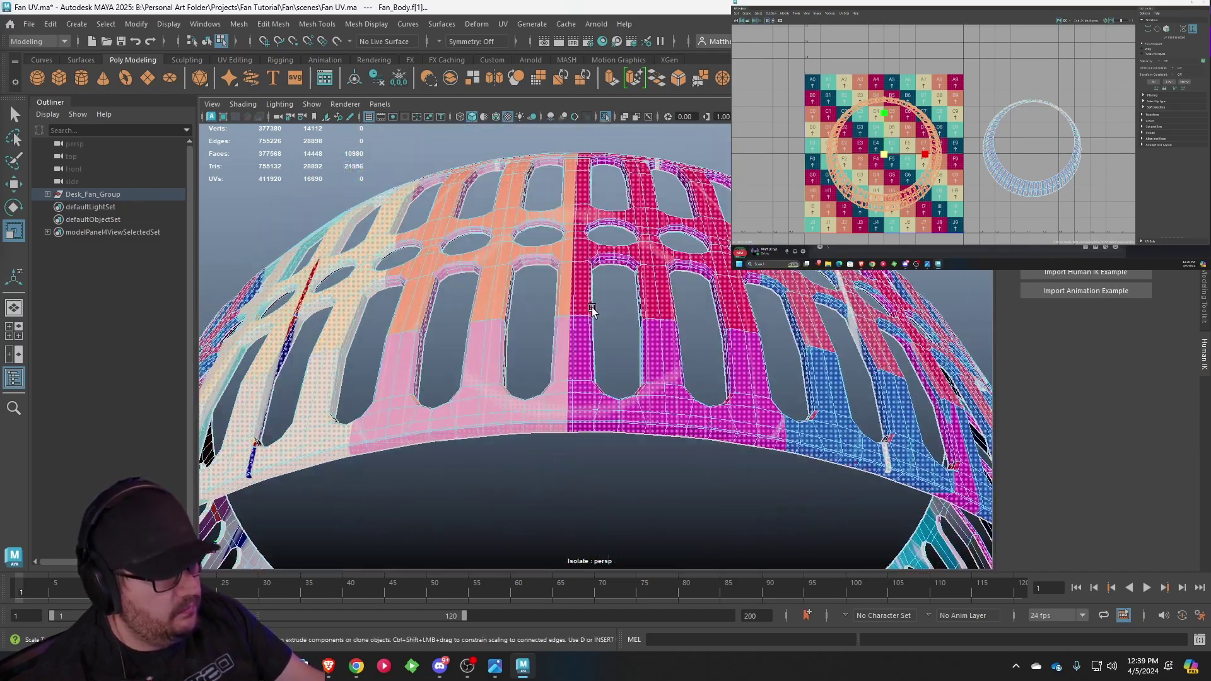
alt+middle_drag(594, 334, 597, 315)
scroll(599, 311, up, 3)
right_drag(558, 291, 564, 263)
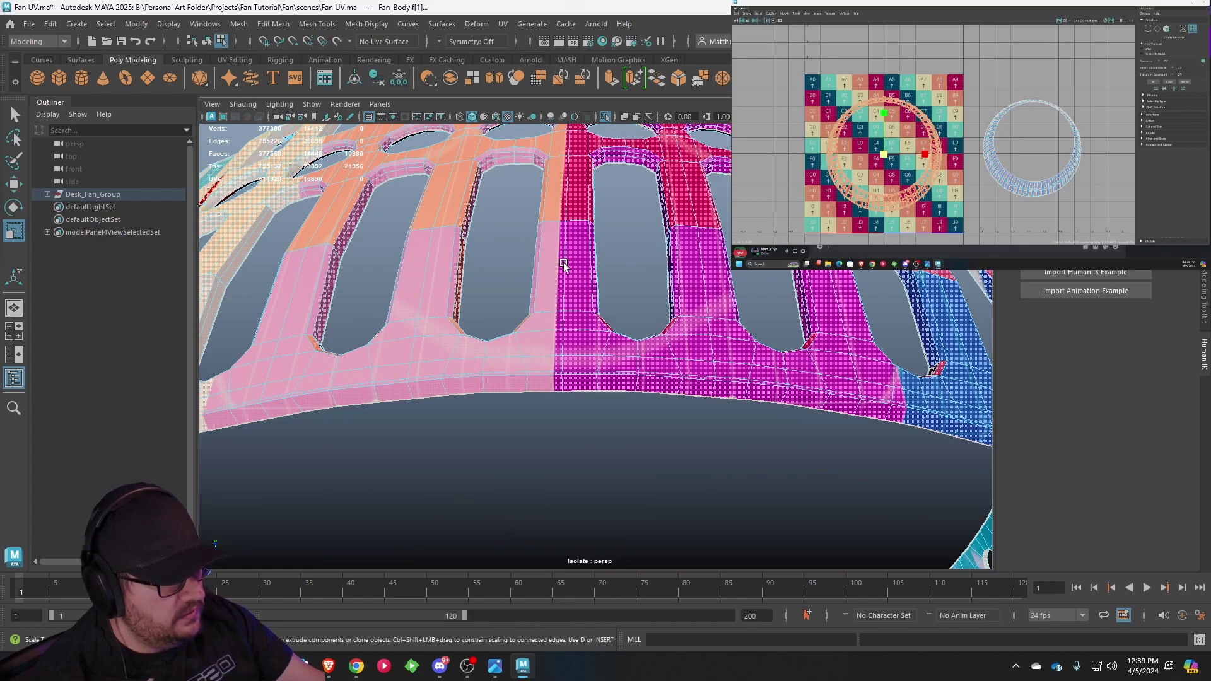
scroll(593, 379, down, 6)
alt+drag(607, 433, 627, 327)
scroll(626, 328, up, 4)
alt+middle_drag(637, 445, 616, 249)
scroll(631, 328, up, 4)
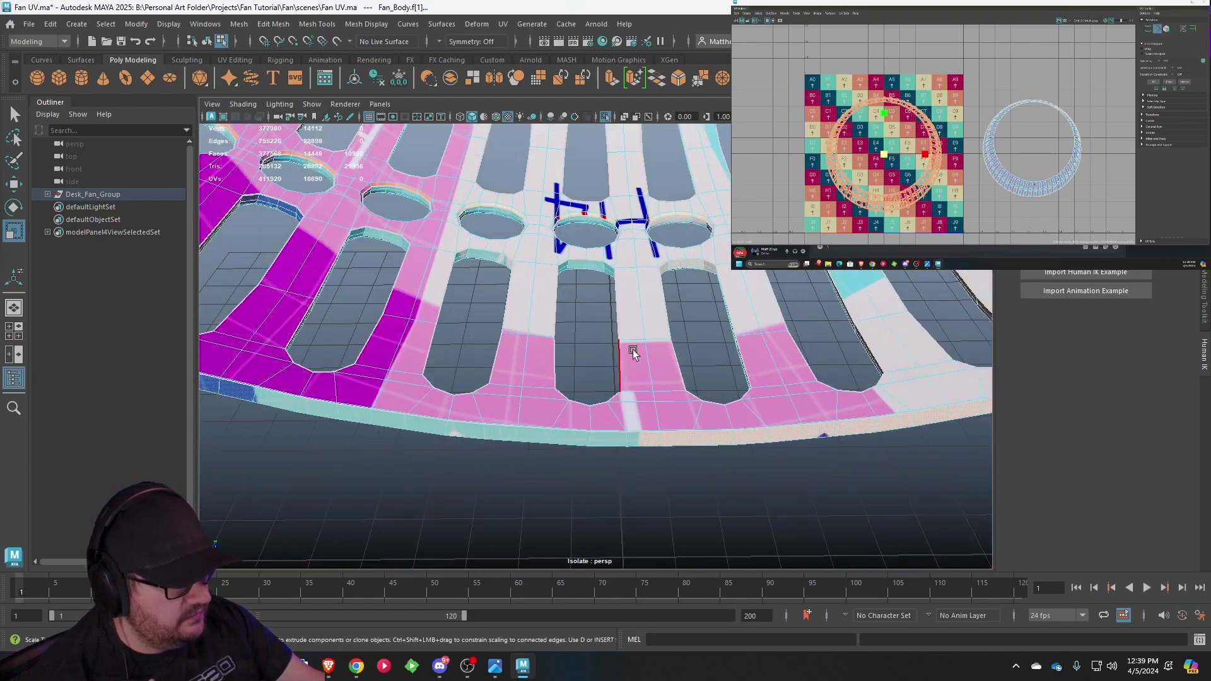
- Select the edge loop running across the band at the underside of the ring and cut the UVs along it
scroll(633, 353, down, 2)
scroll(602, 334, down, 6)
scroll(606, 361, up, 4)
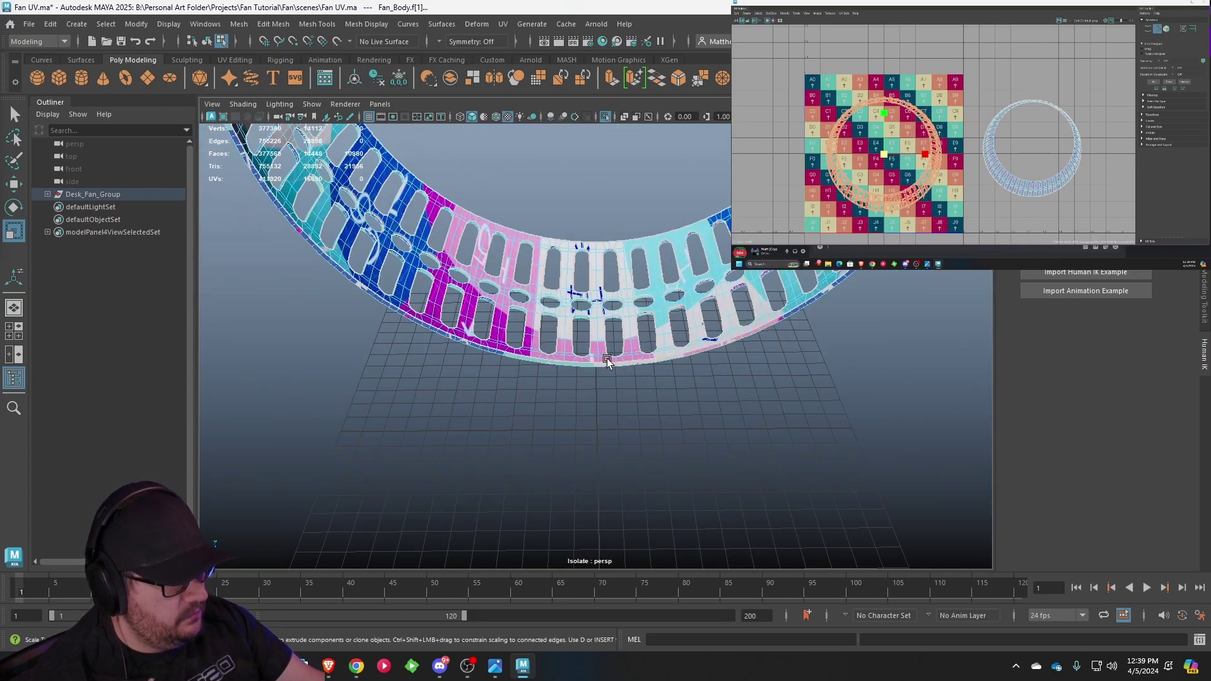
scroll(607, 358, up, 5)
double_click(613, 340)
scroll(615, 350, down, 3)
alt+drag(616, 354, 630, 404)
click(771, 14)
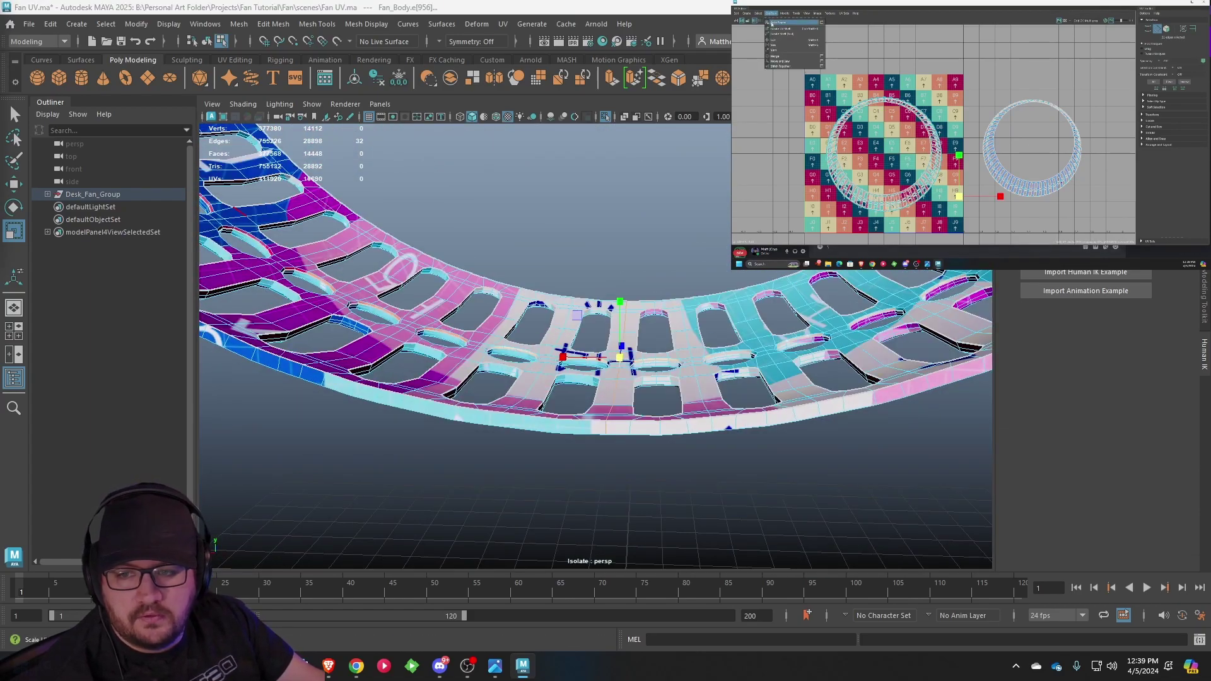
click(780, 42)
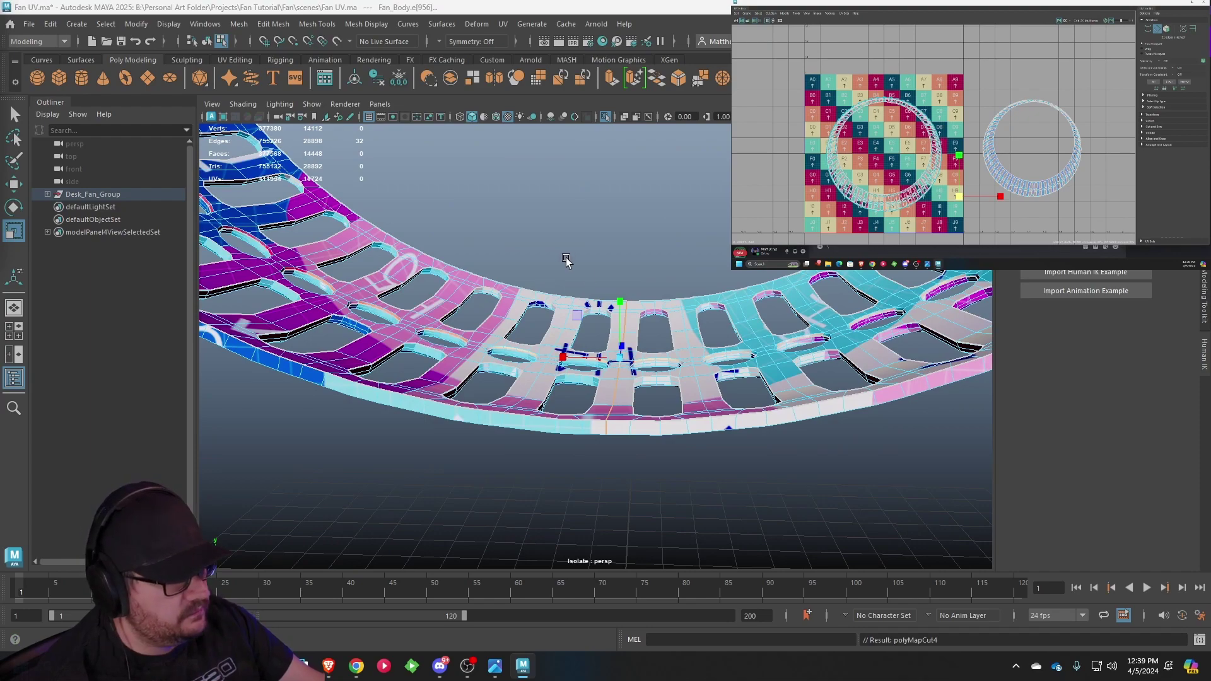
- Select all UVs of the ring shell beside the UV tile and save the scene
key(f)
right_drag(1079, 136, 1102, 135)
drag(1114, 215, 1084, 185)
drag(974, 86, 1113, 215)
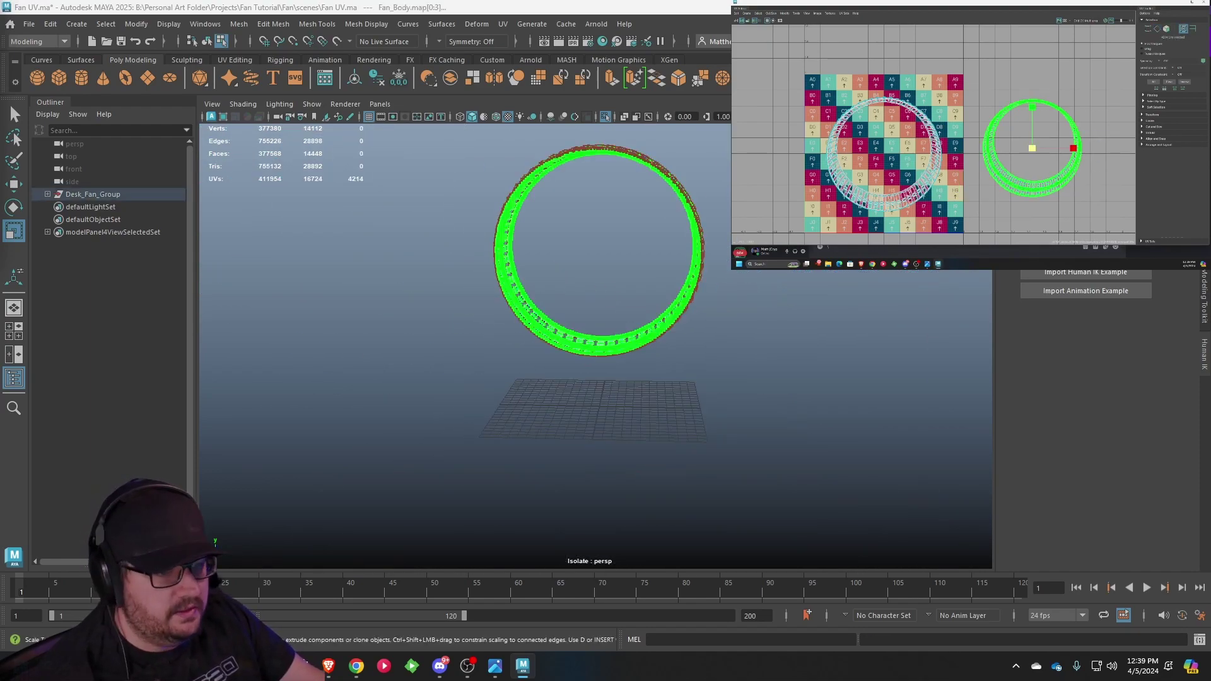
click(29, 23)
click(47, 66)
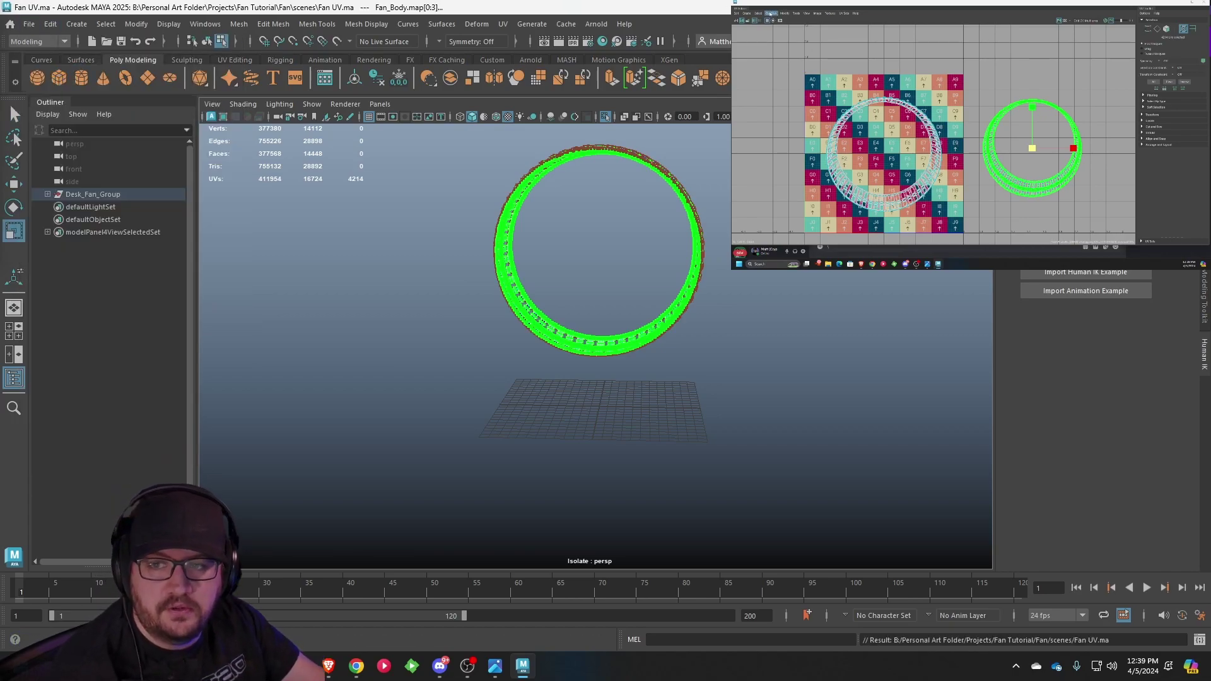
- Unfold the selected ring shell into a strip and move the strip lower beside the UV tile
click(783, 13)
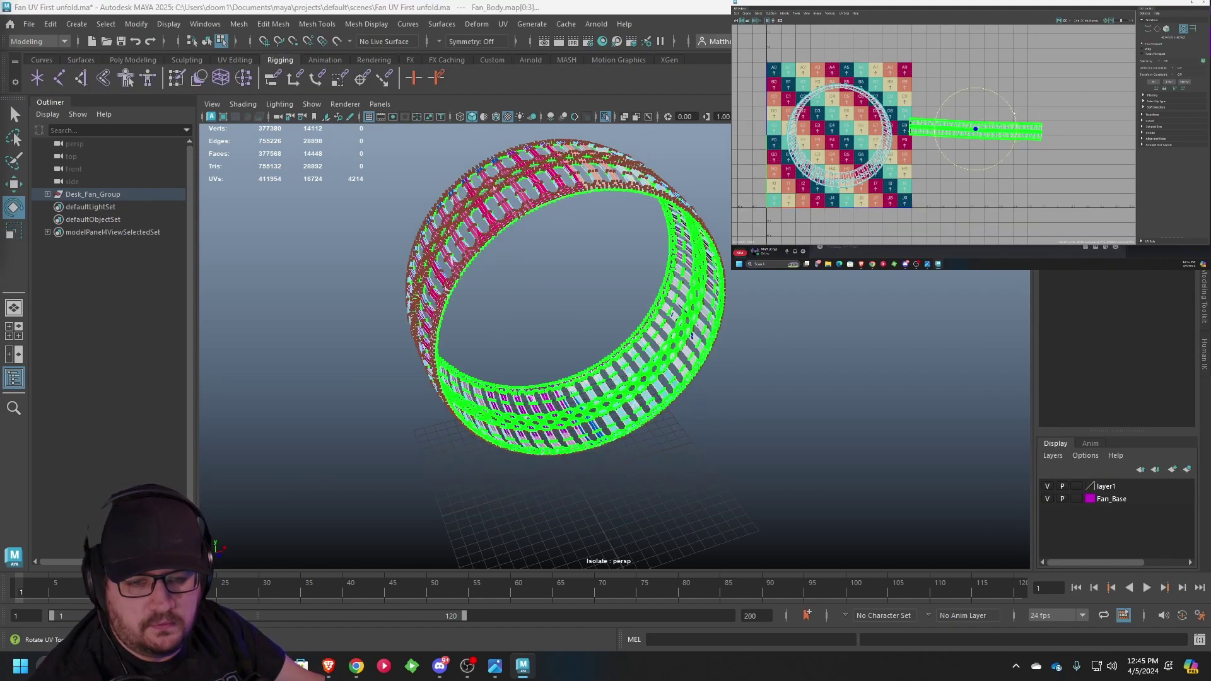
drag(977, 131, 986, 193)
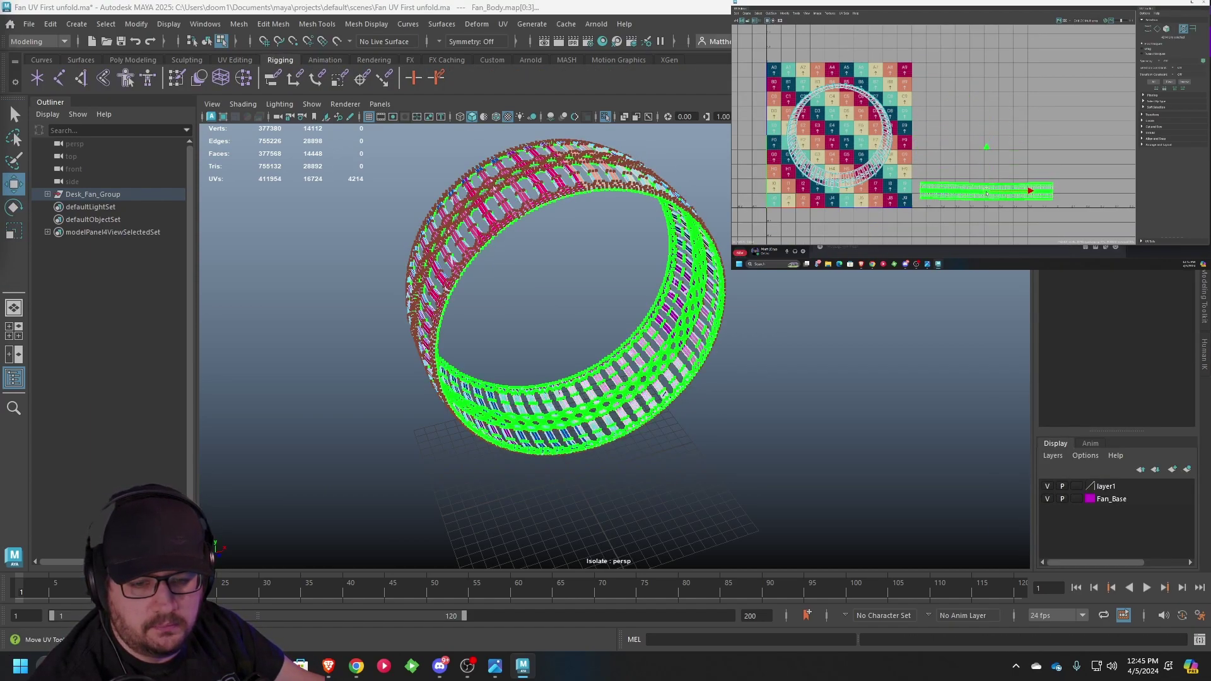
click(1055, 161)
scroll(1054, 161, down, 2)
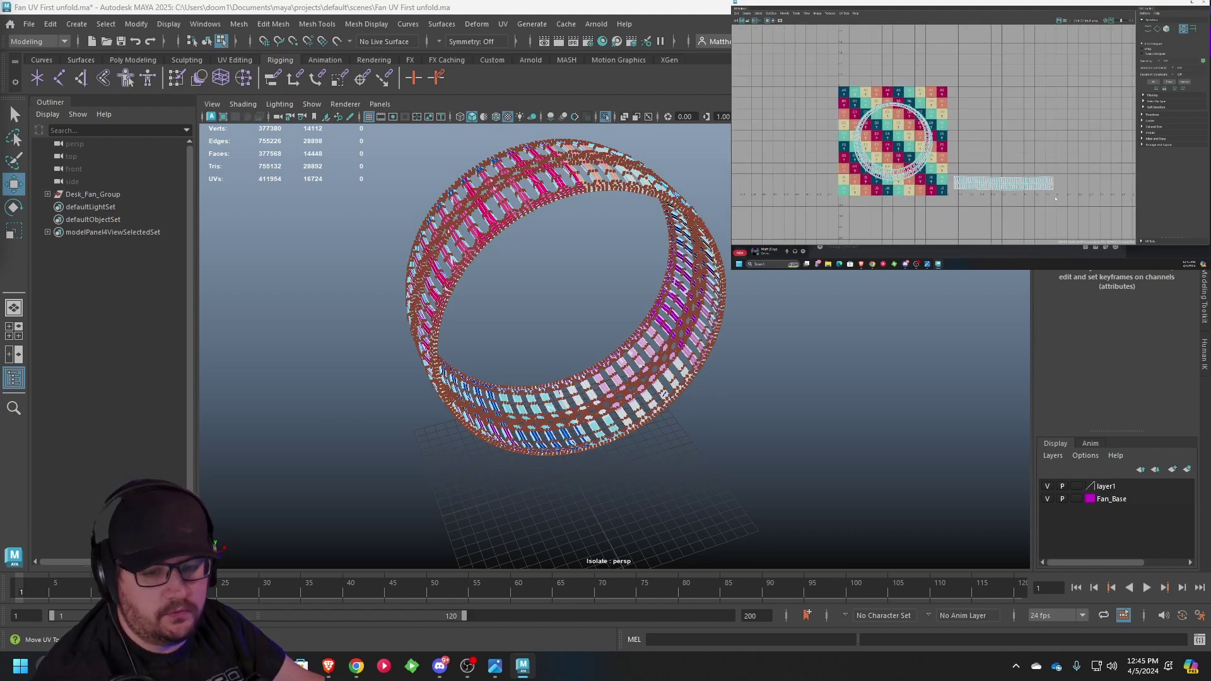
scroll(1056, 199, up, 2)
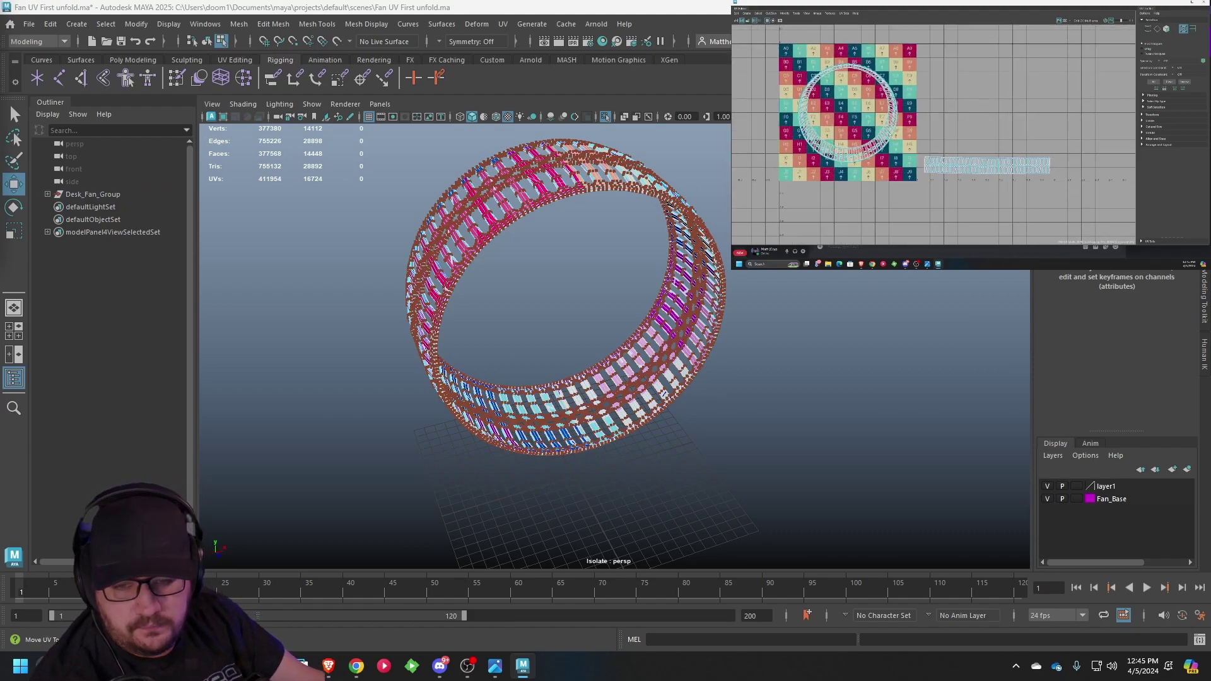
alt+middle_drag(889, 134, 961, 152)
- Select the remaining ring shell inside the UV tile and unfold it into a strip
right_click(940, 124)
scroll(942, 154, down, 2)
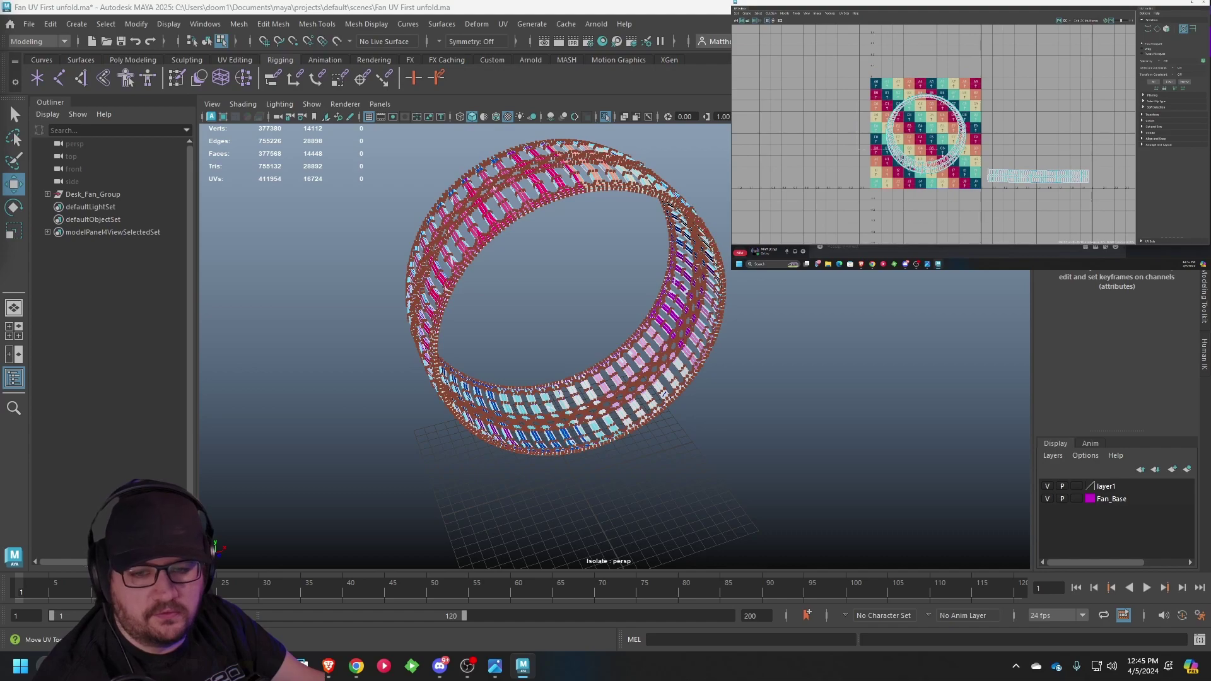
drag(970, 176, 969, 177)
scroll(967, 167, up, 2)
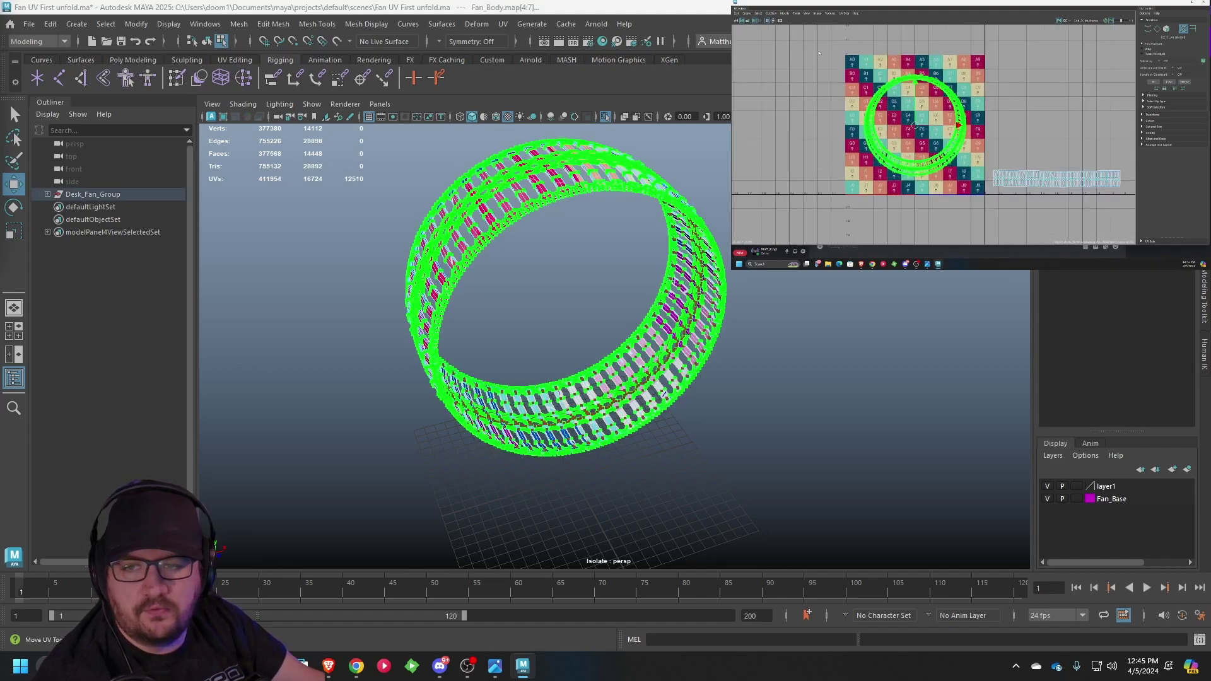
click(789, 17)
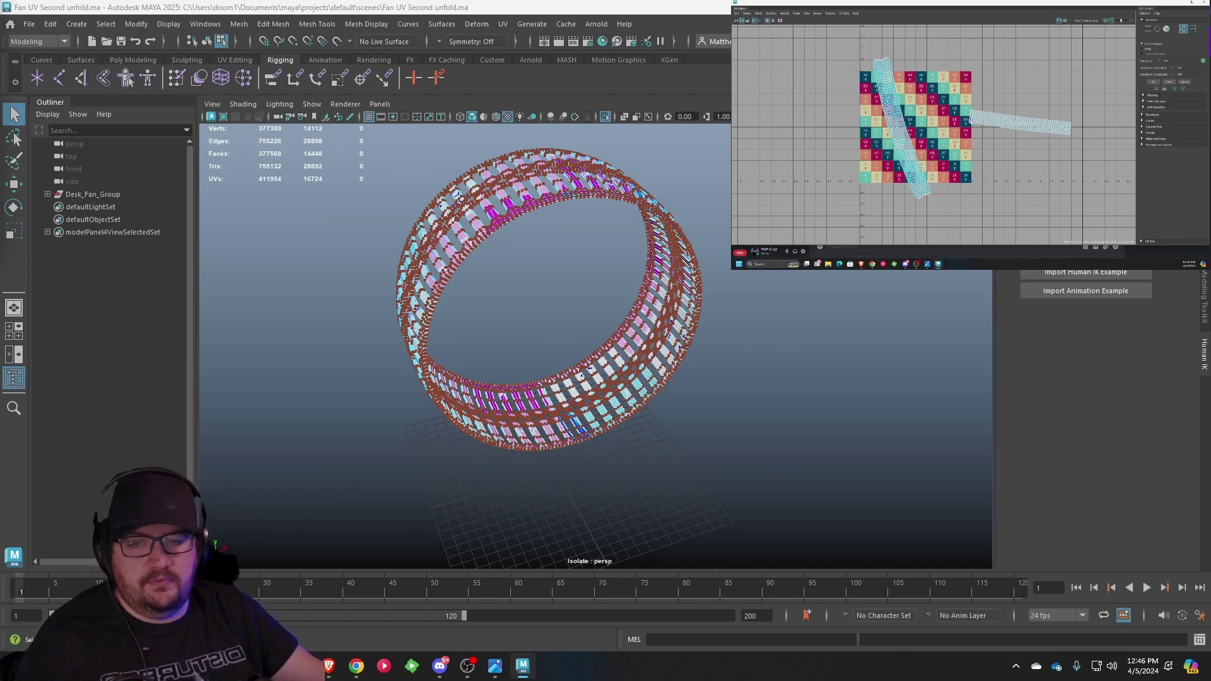
- Select edges along the tilted UV strip beside the tile and straighten that shell so it lies horizontally
scroll(970, 120, up, 2)
scroll(970, 120, up, 2)
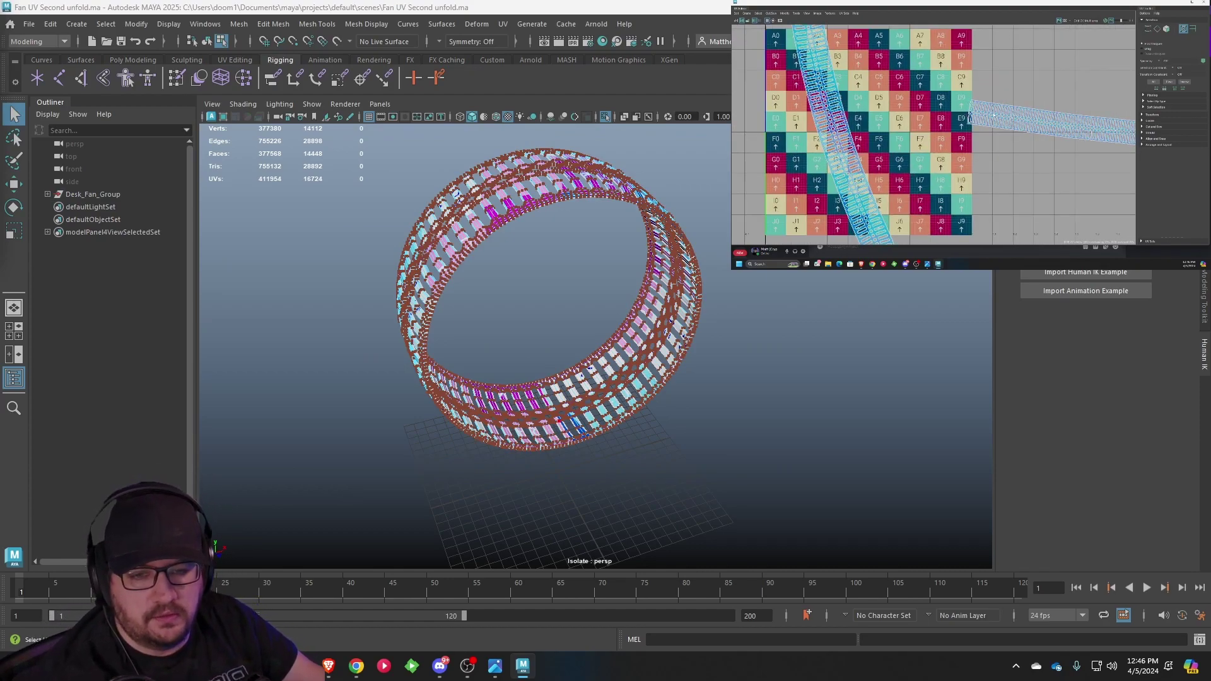
scroll(994, 116, up, 6)
right_drag(925, 109, 926, 94)
scroll(931, 120, down, 3)
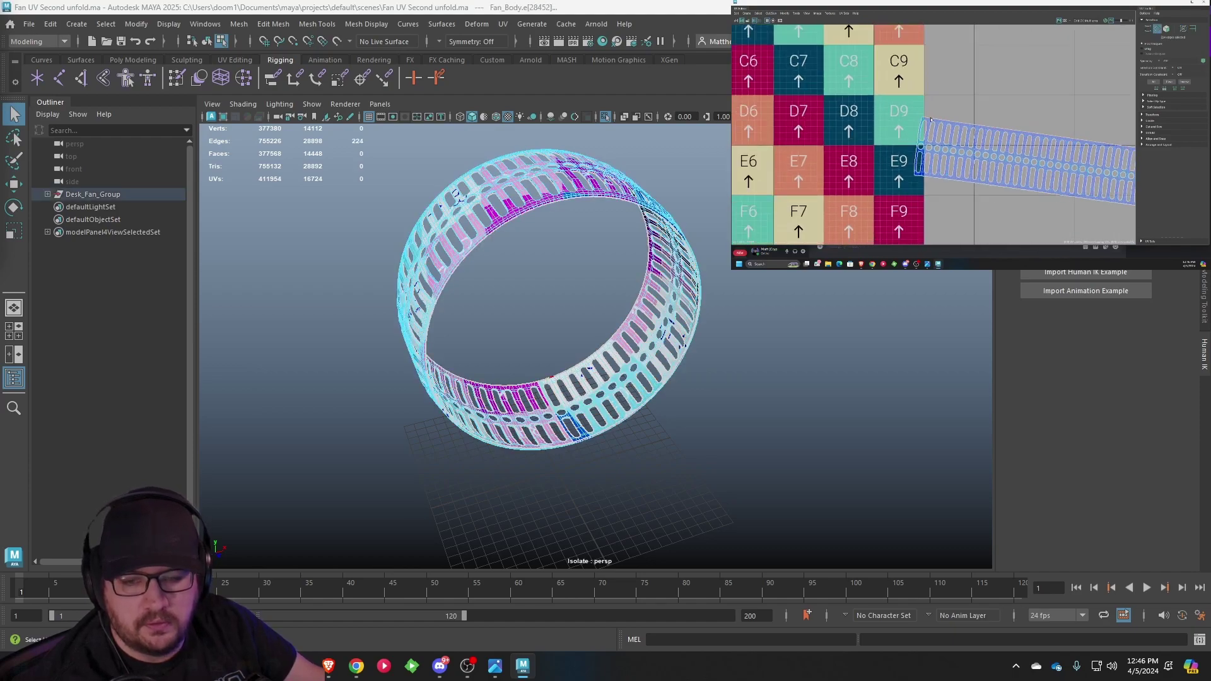
click(790, 13)
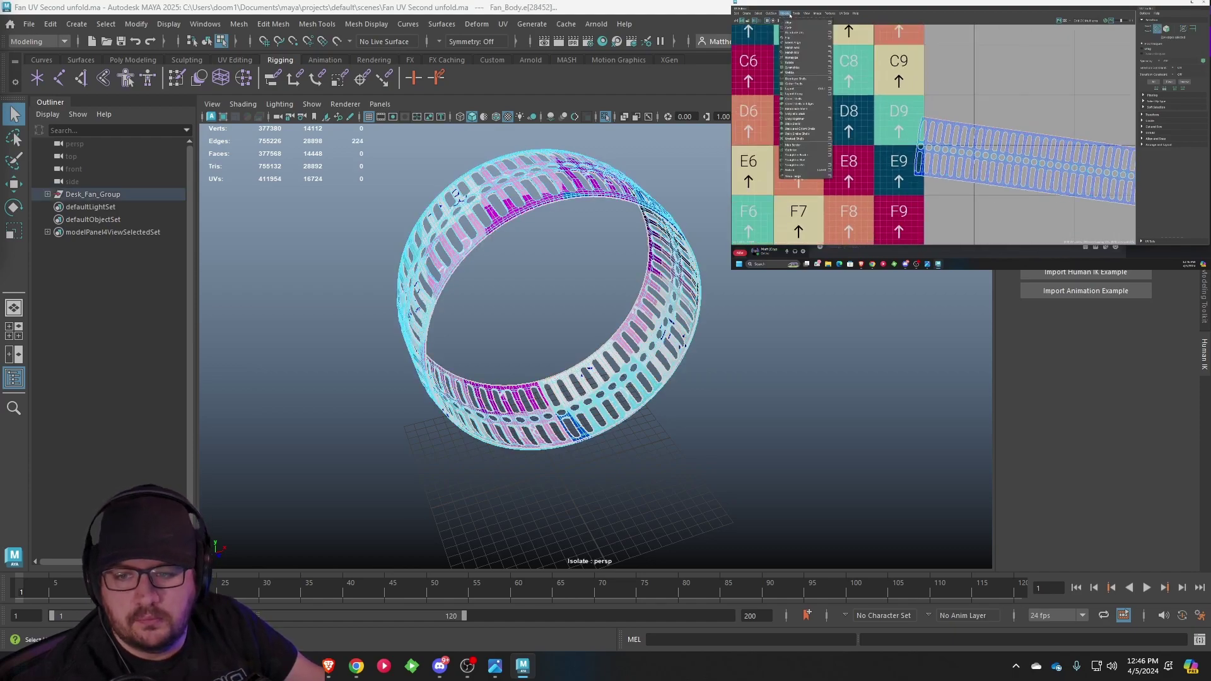
click(802, 161)
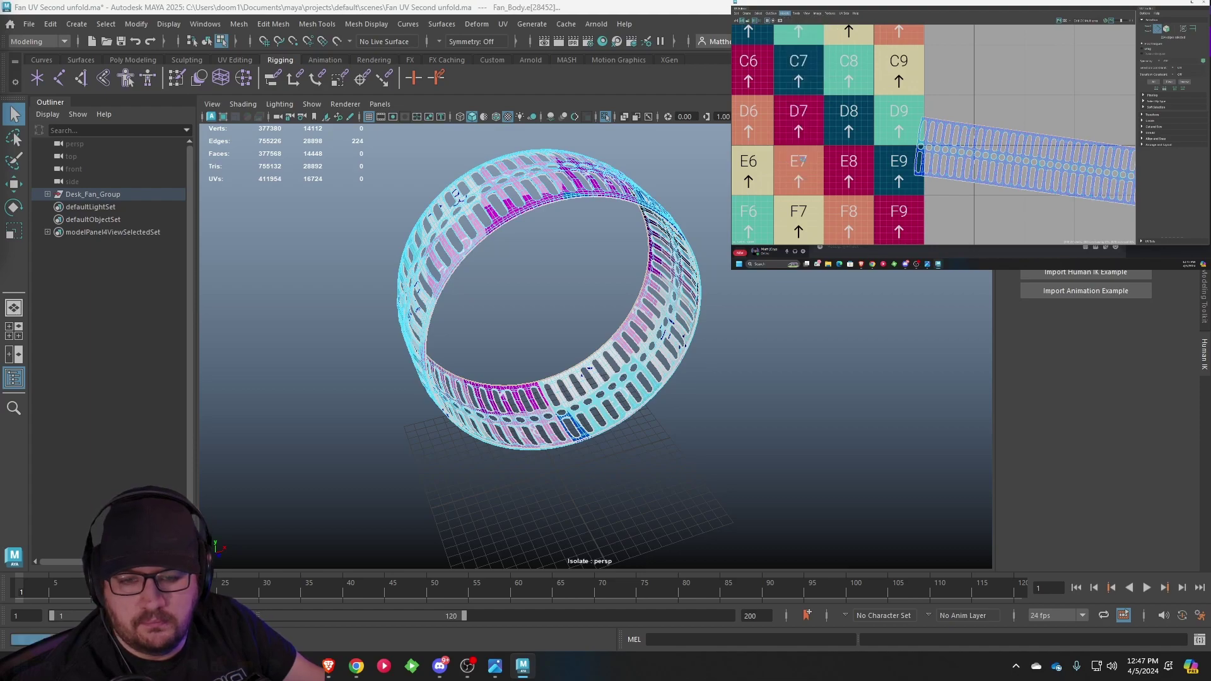
scroll(803, 162, down, 4)
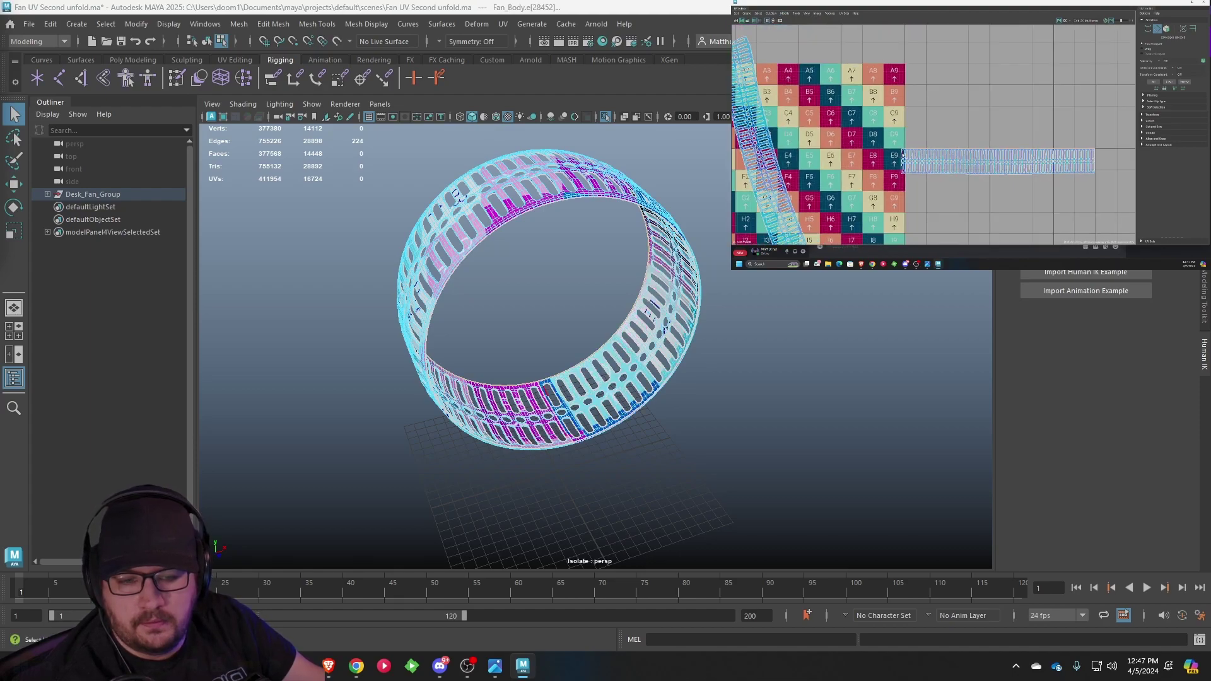
scroll(854, 117, up, 2)
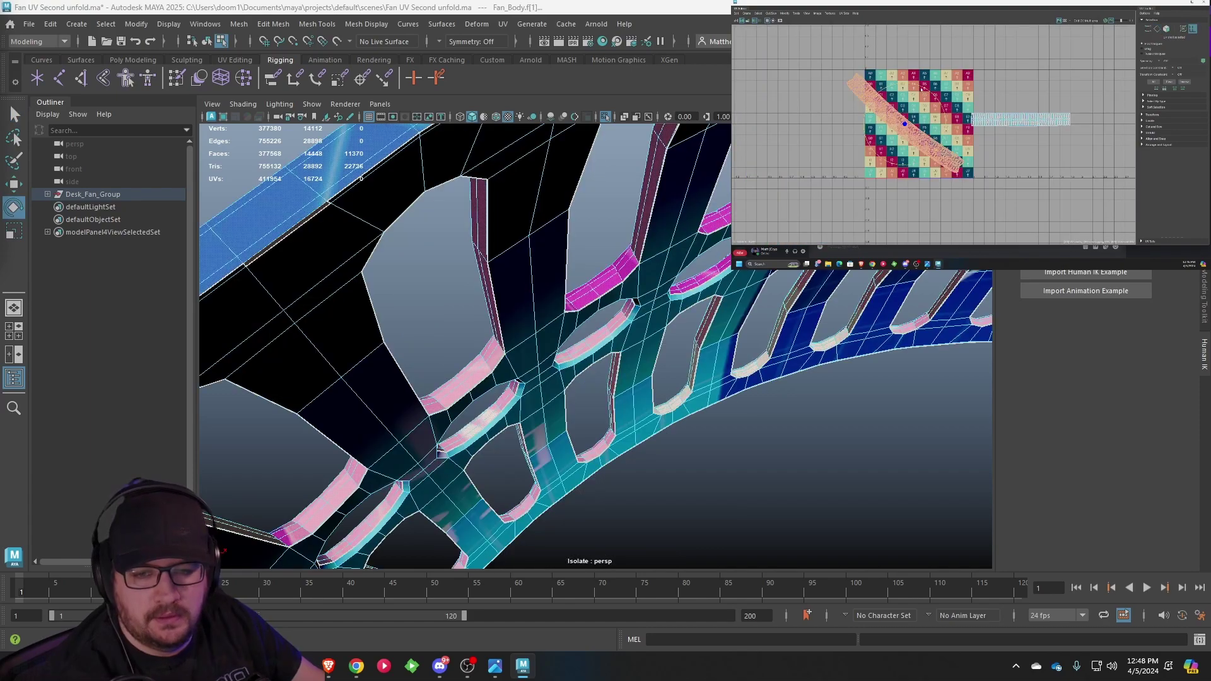
- Rotate the curved, slanted UV strip on the tile to horizontal and scale it up vertically
drag(925, 87, 893, 74)
key(w)
key(r)
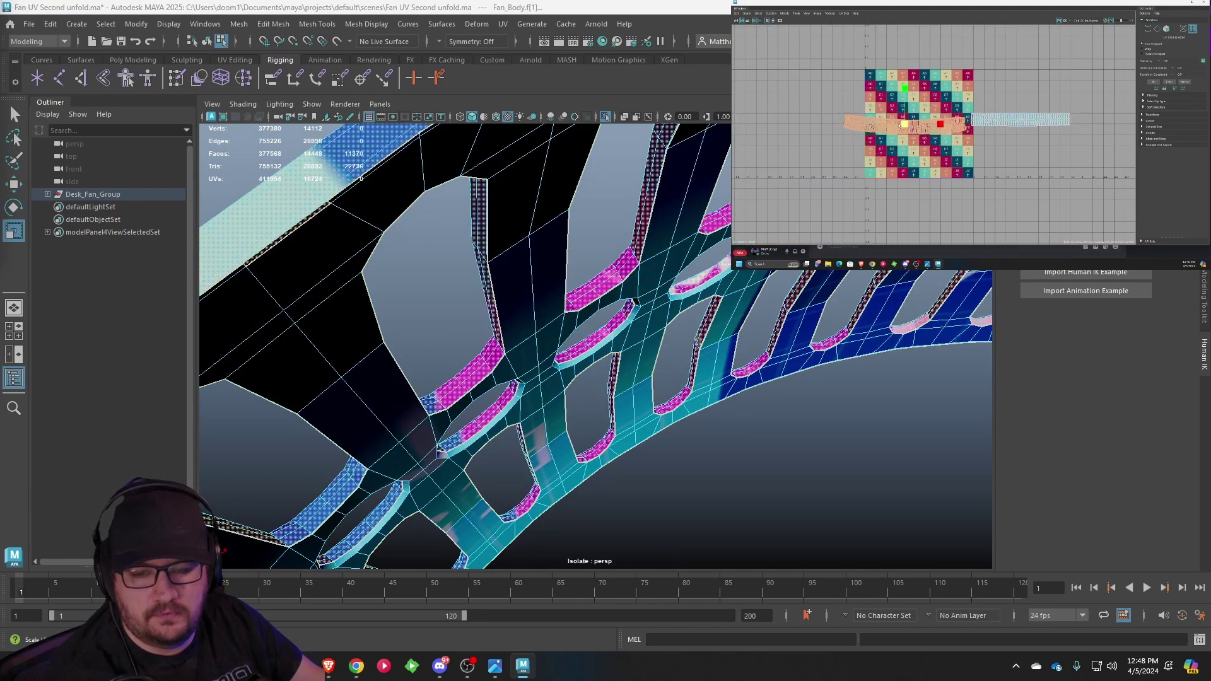
drag(891, 124, 887, 124)
drag(905, 83, 905, 61)
- Move the curved strip to the bottom of the UV tile and select the straightened strip beside the tile
key(w)
drag(905, 122, 919, 157)
key(r)
key(w)
drag(1083, 137, 920, 129)
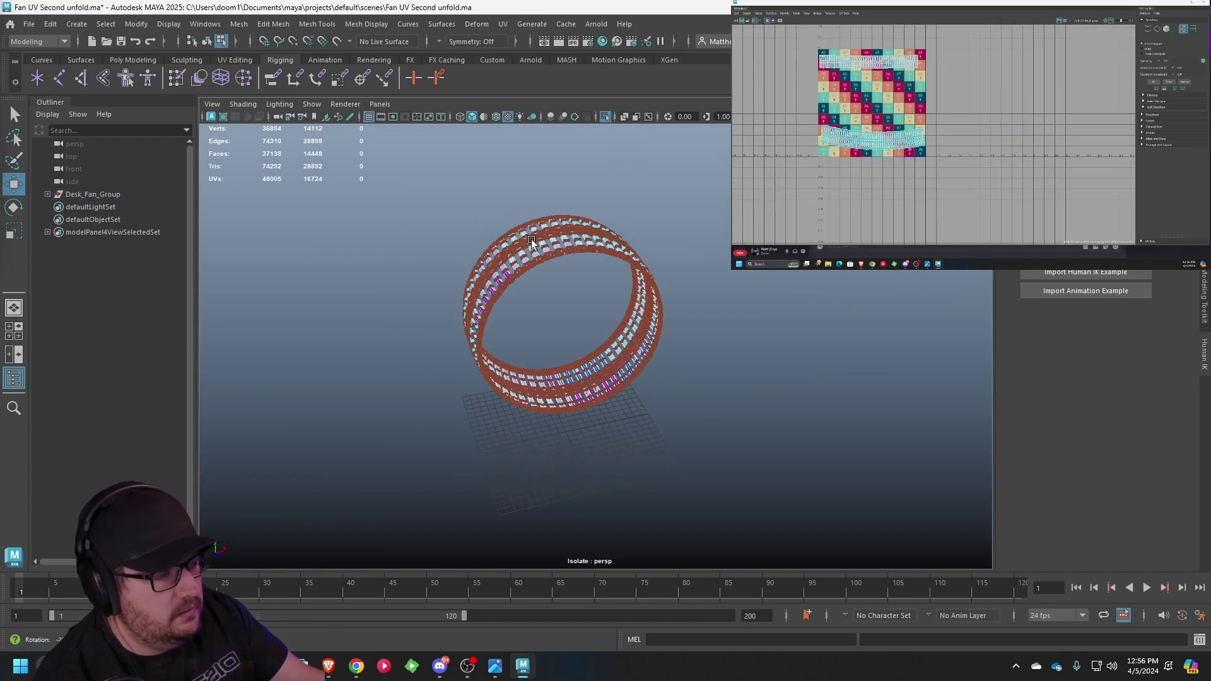
- Turn off isolation to show the whole fan, clear the selection in object mode and save the scene
click(345, 104)
mouse_move(314, 104)
mouse_move(341, 127)
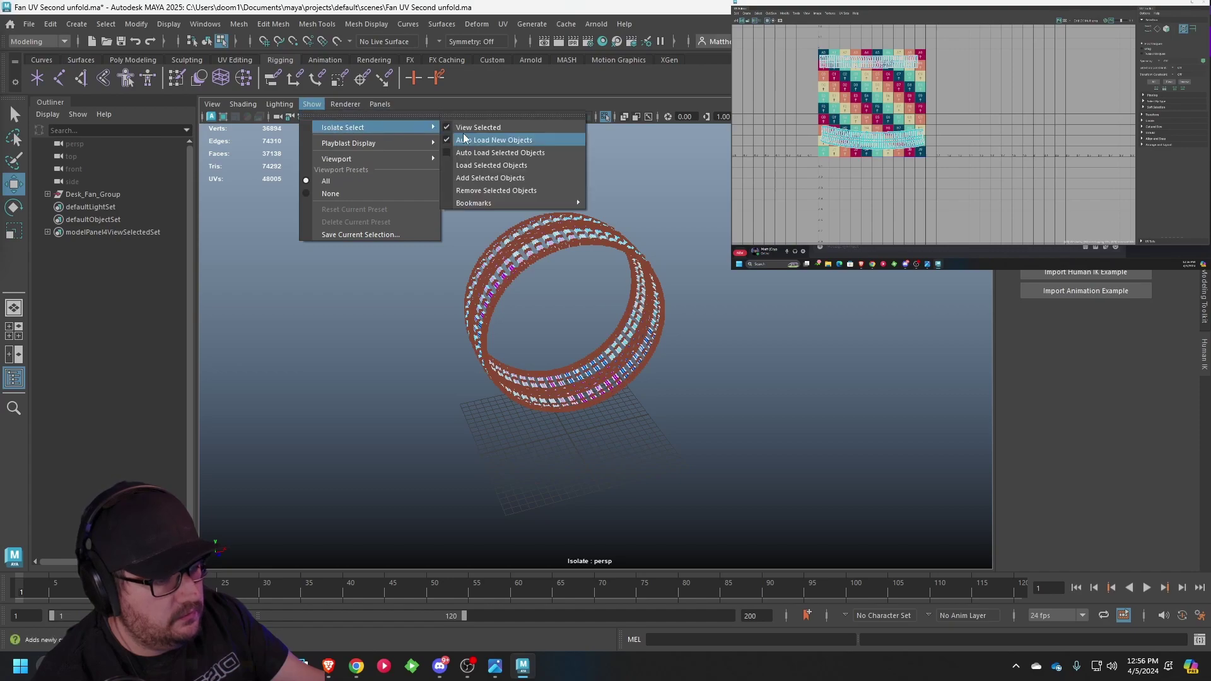
click(498, 138)
click(651, 198)
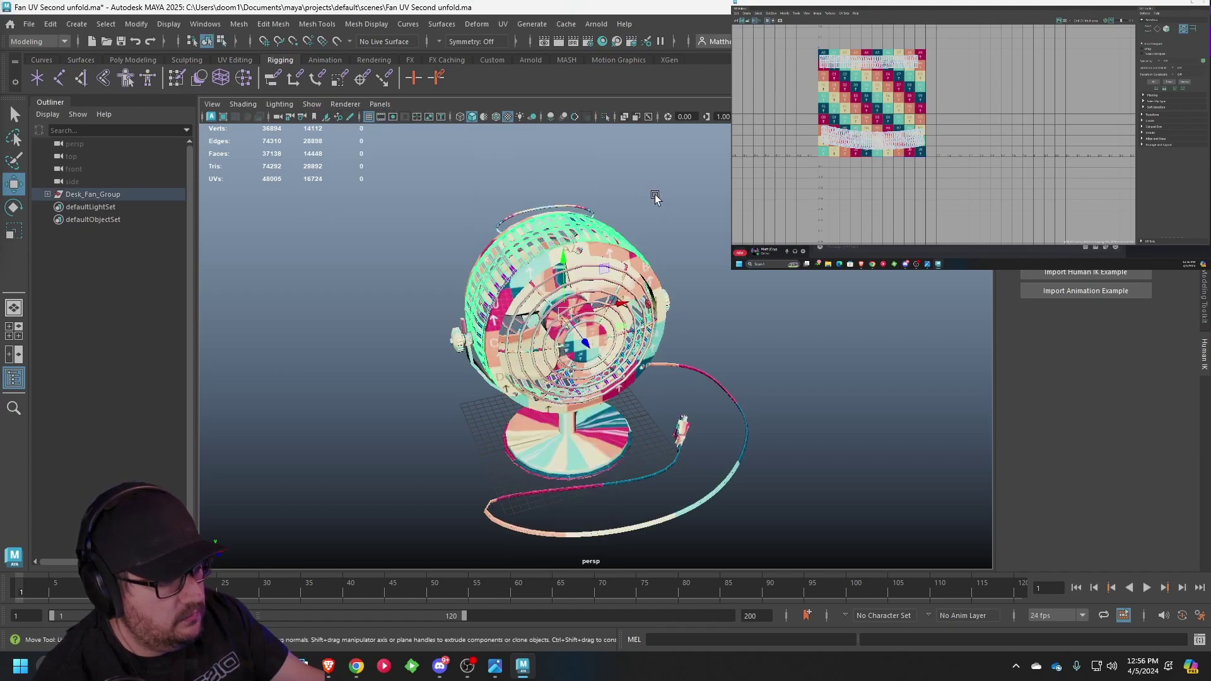
click(29, 24)
click(46, 79)
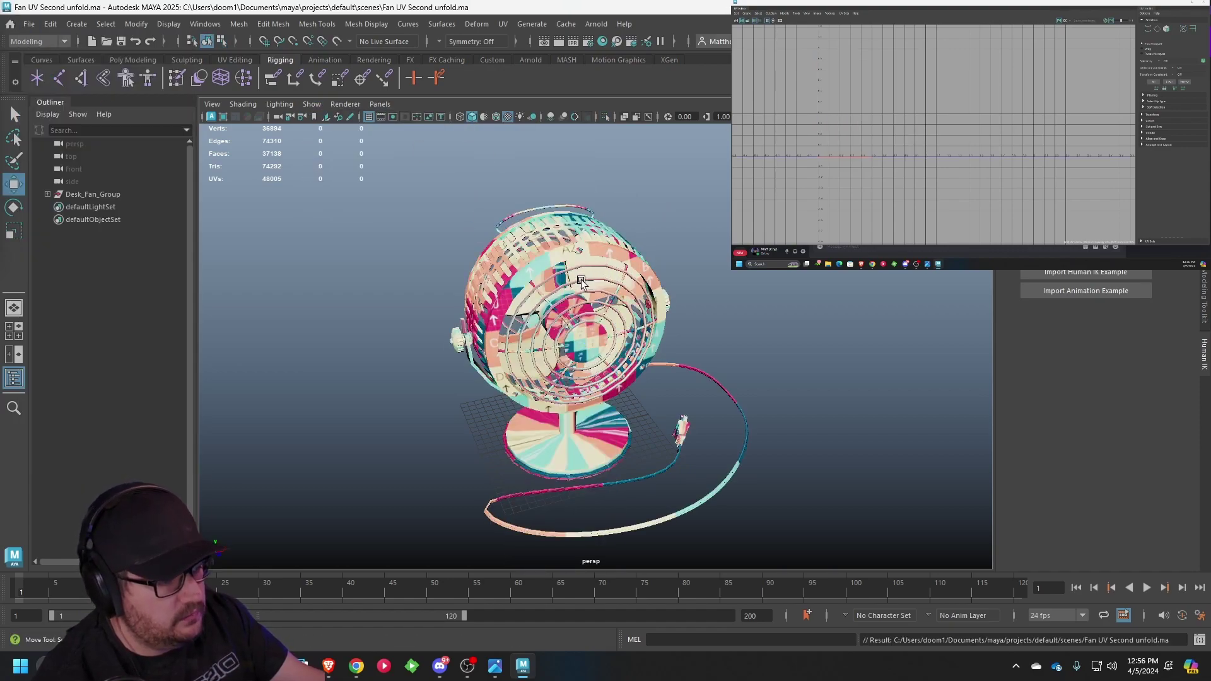
- Examine the checker texture on the perforated fan body from the front, both sides and close up at its lower edge
key(space)
key(space)
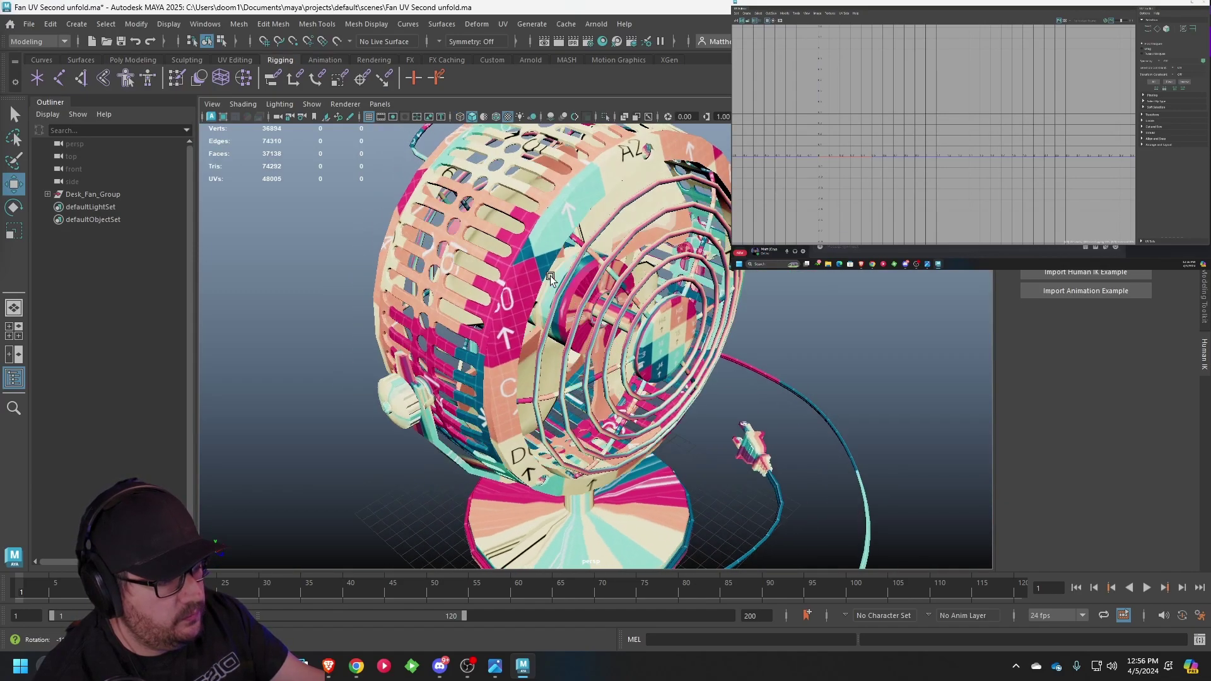
alt+drag(550, 275, 597, 285)
click(718, 305)
click(825, 284)
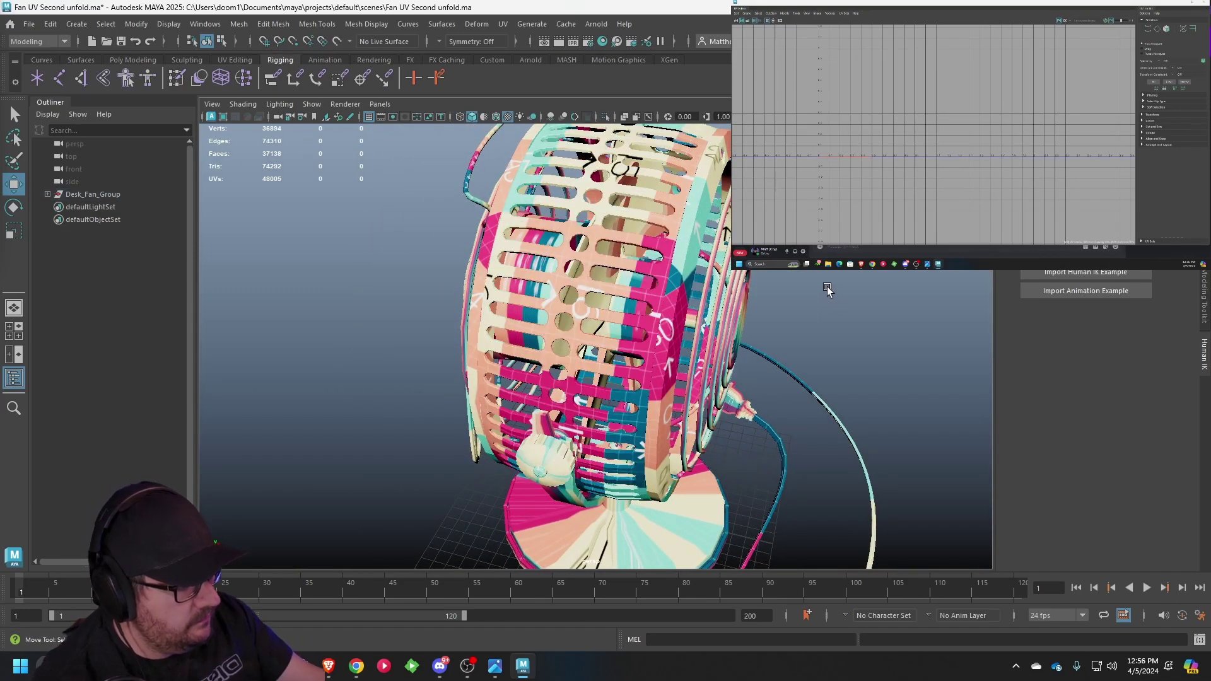
alt+drag(527, 268, 713, 266)
scroll(713, 266, up, 3)
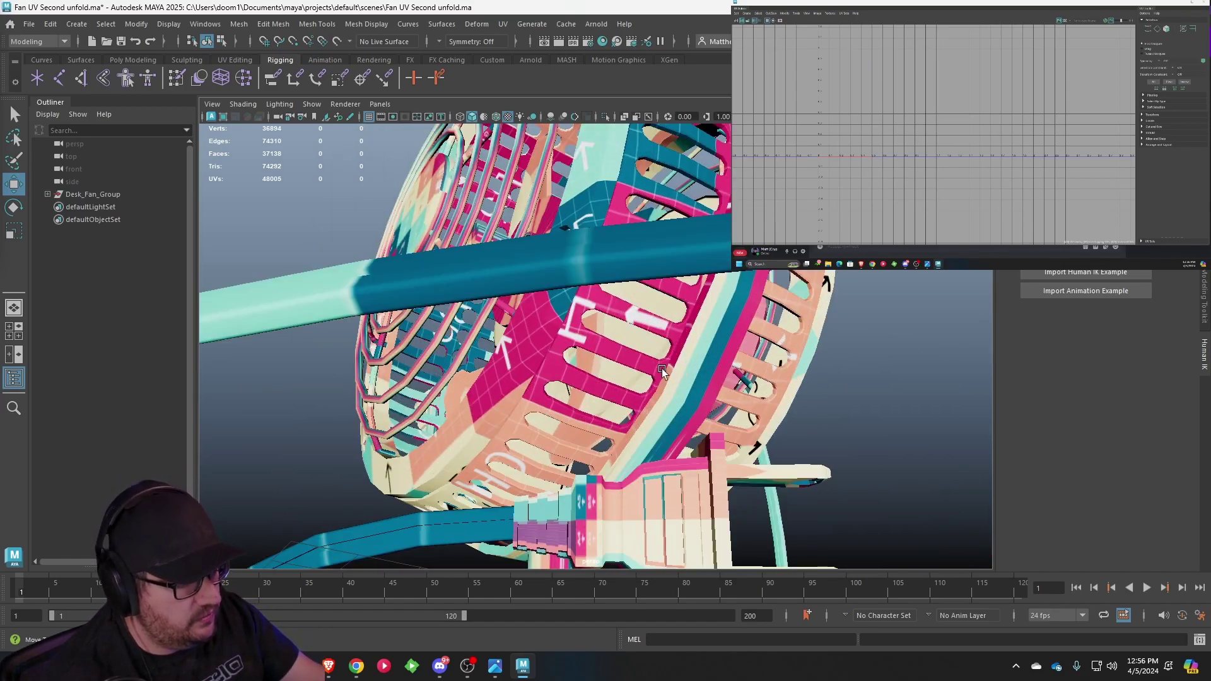
alt+drag(661, 368, 713, 364)
scroll(661, 337, up, 2)
click(677, 354)
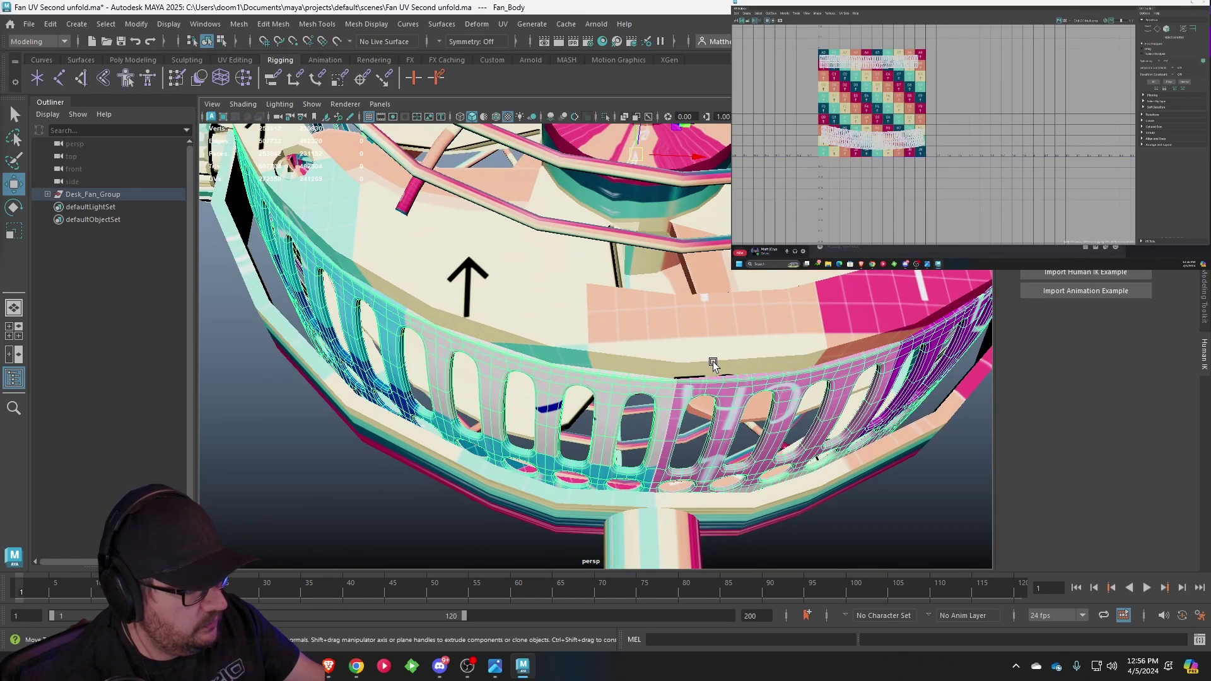
click(278, 421)
alt+drag(307, 395, 334, 392)
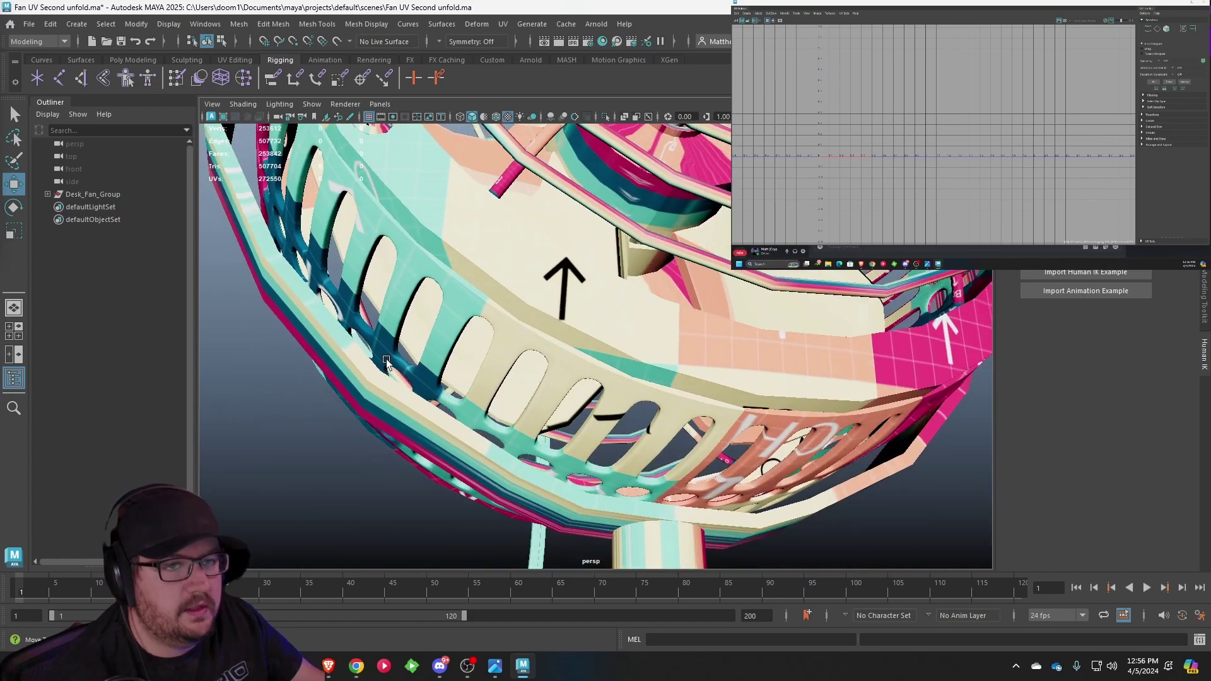
- Select the perforated fan body and frame it at an angle that shows the whole fan
click(469, 292)
key(f)
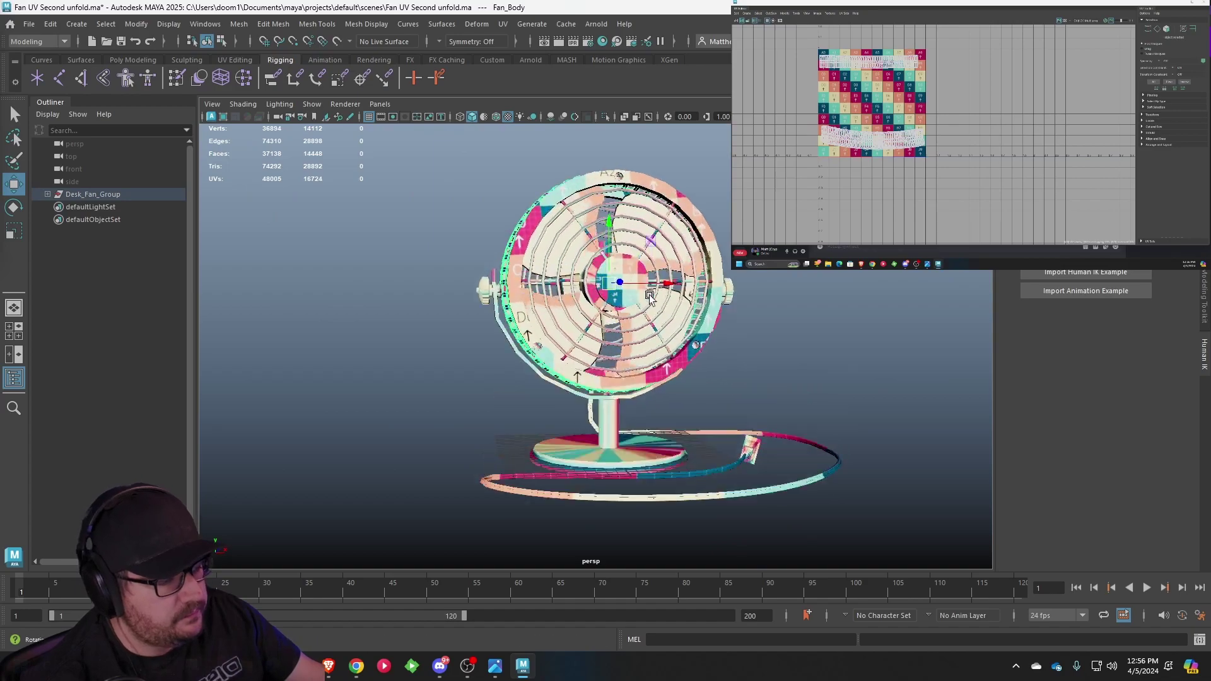
alt+drag(649, 295, 622, 376)
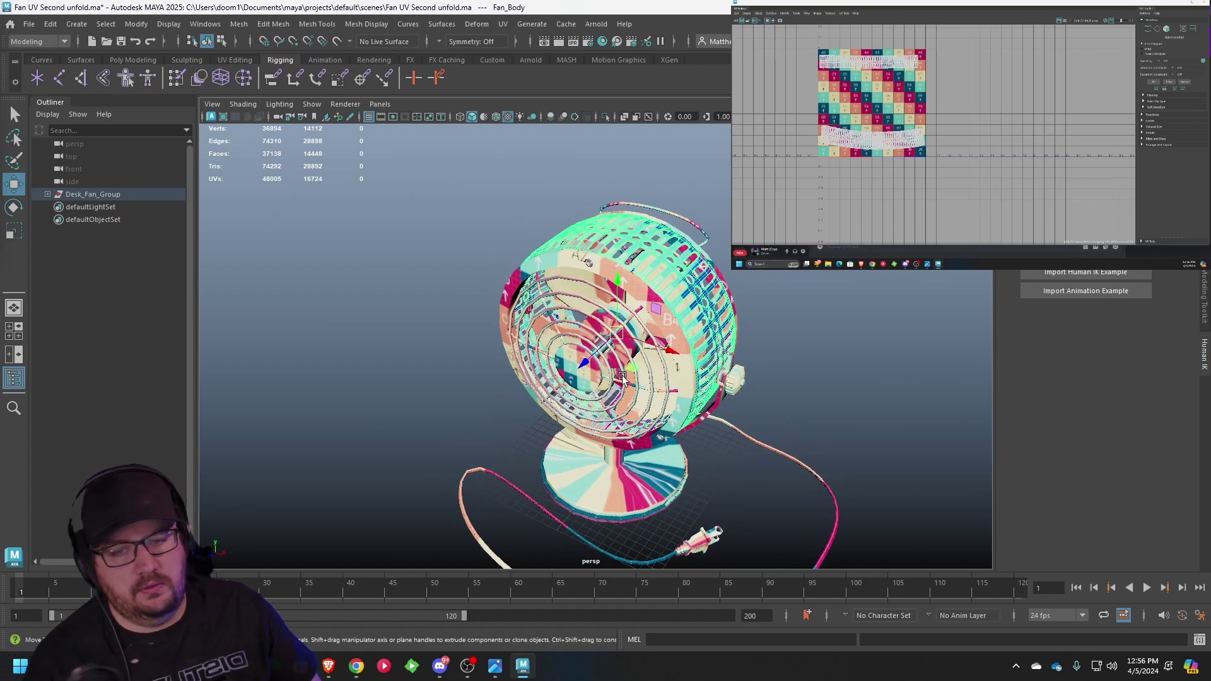